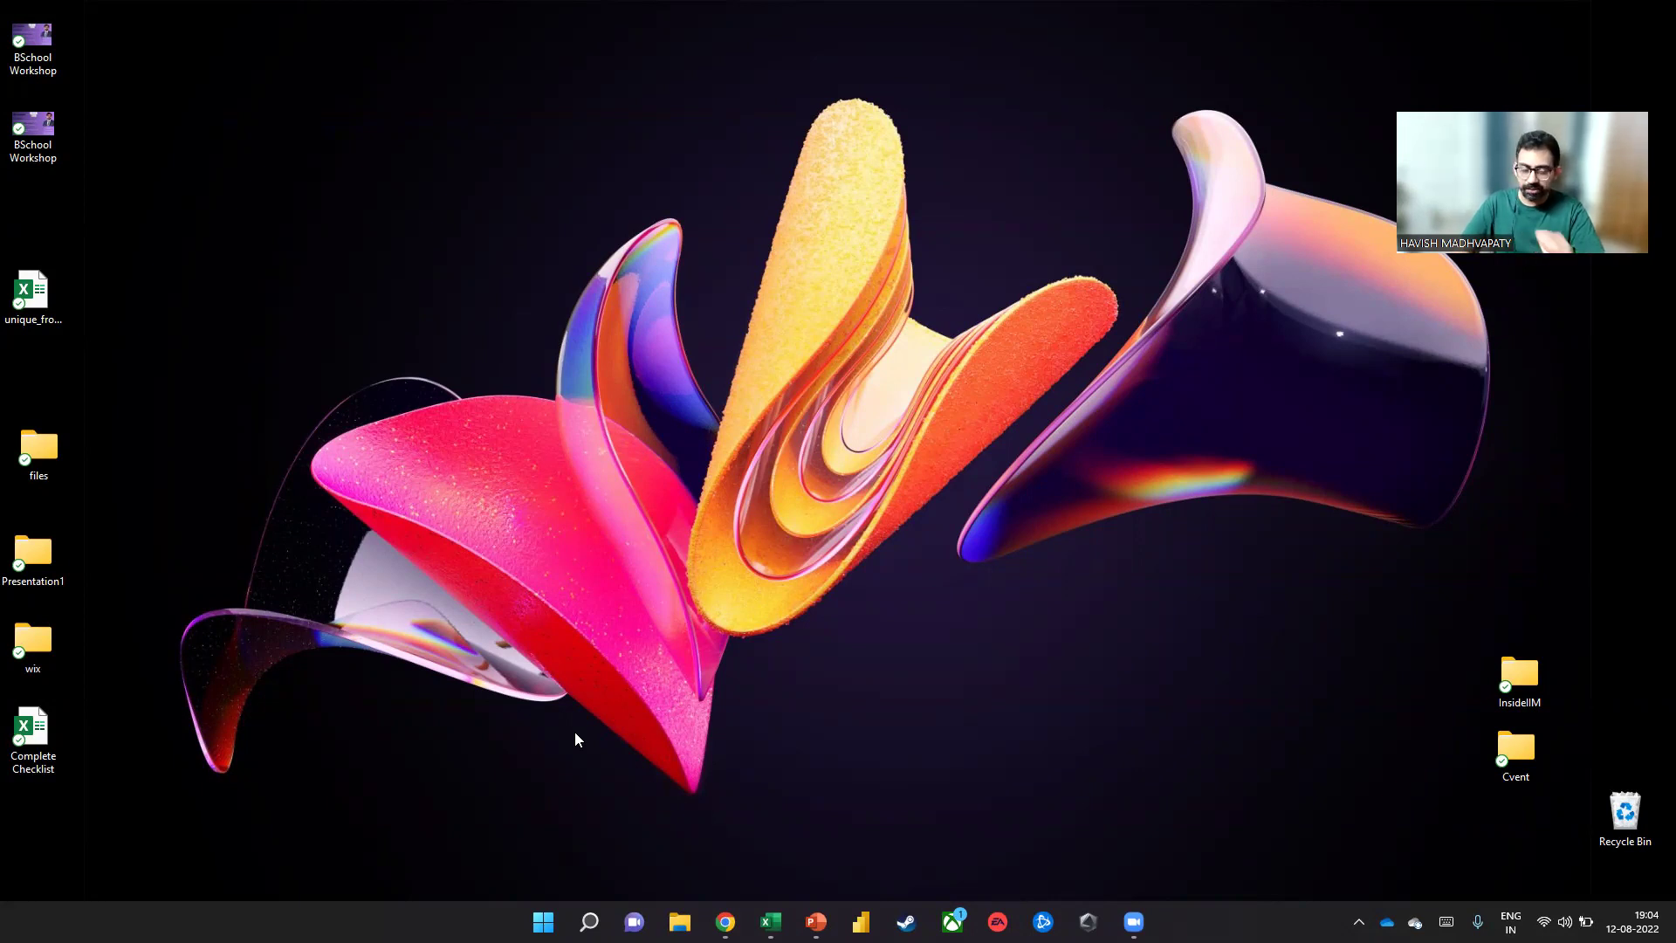
Open havishmconsulting.com in a new browser window and try to close the site's chat box
click(727, 925)
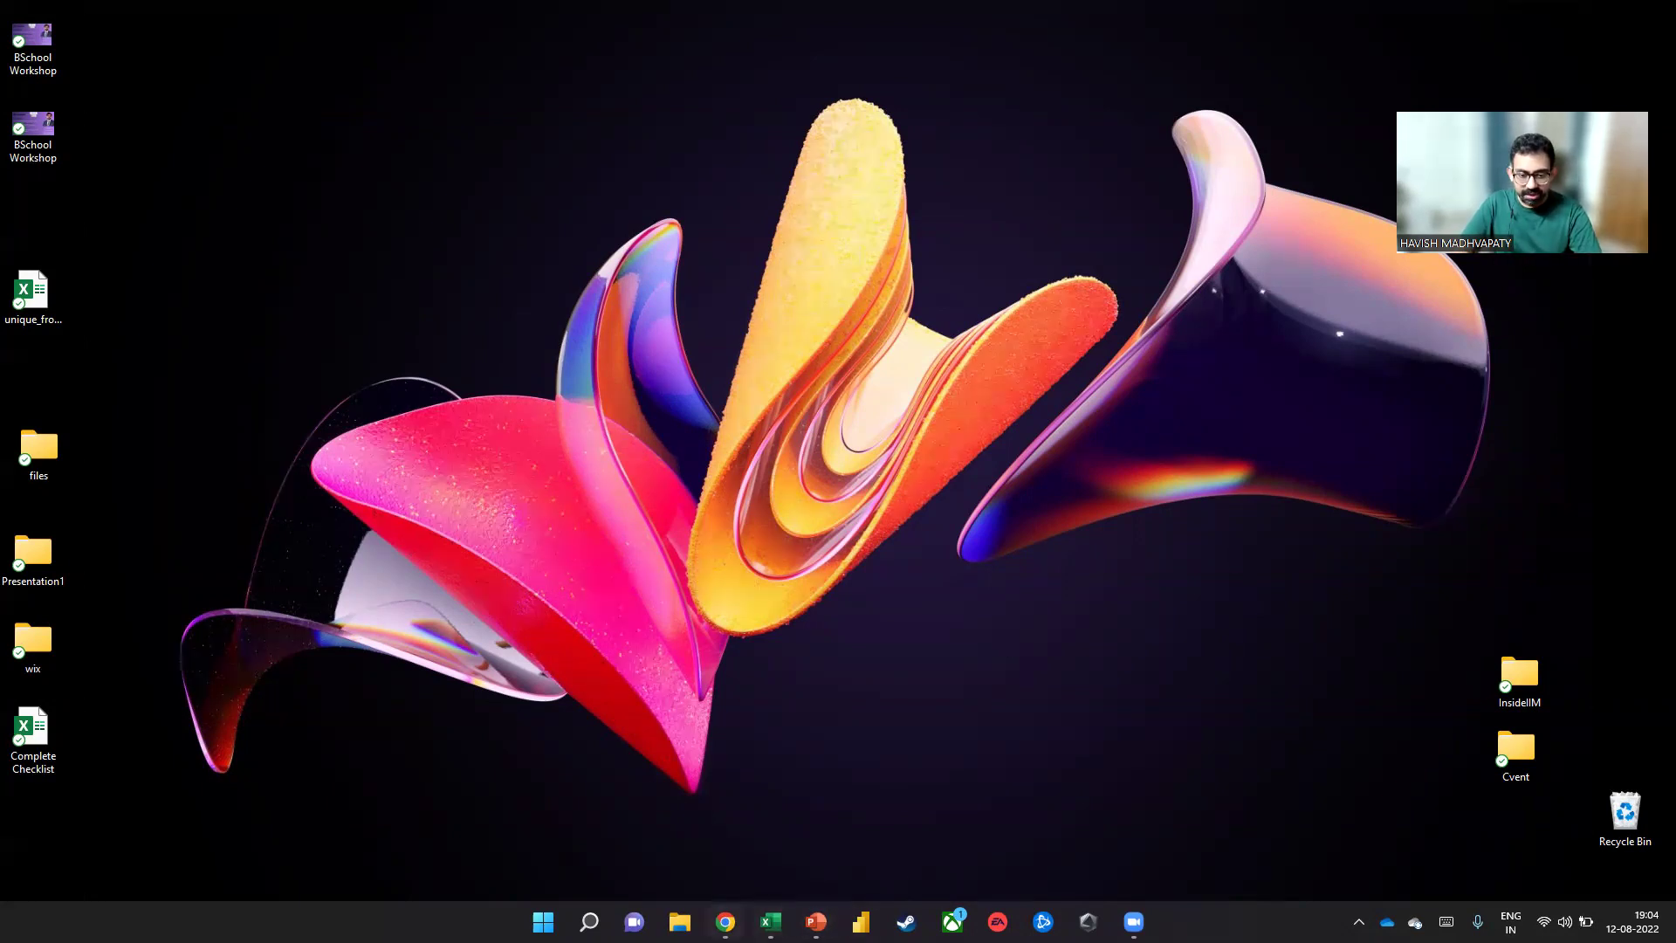
key(ctrl+n)
text(havishmconsulting.com)
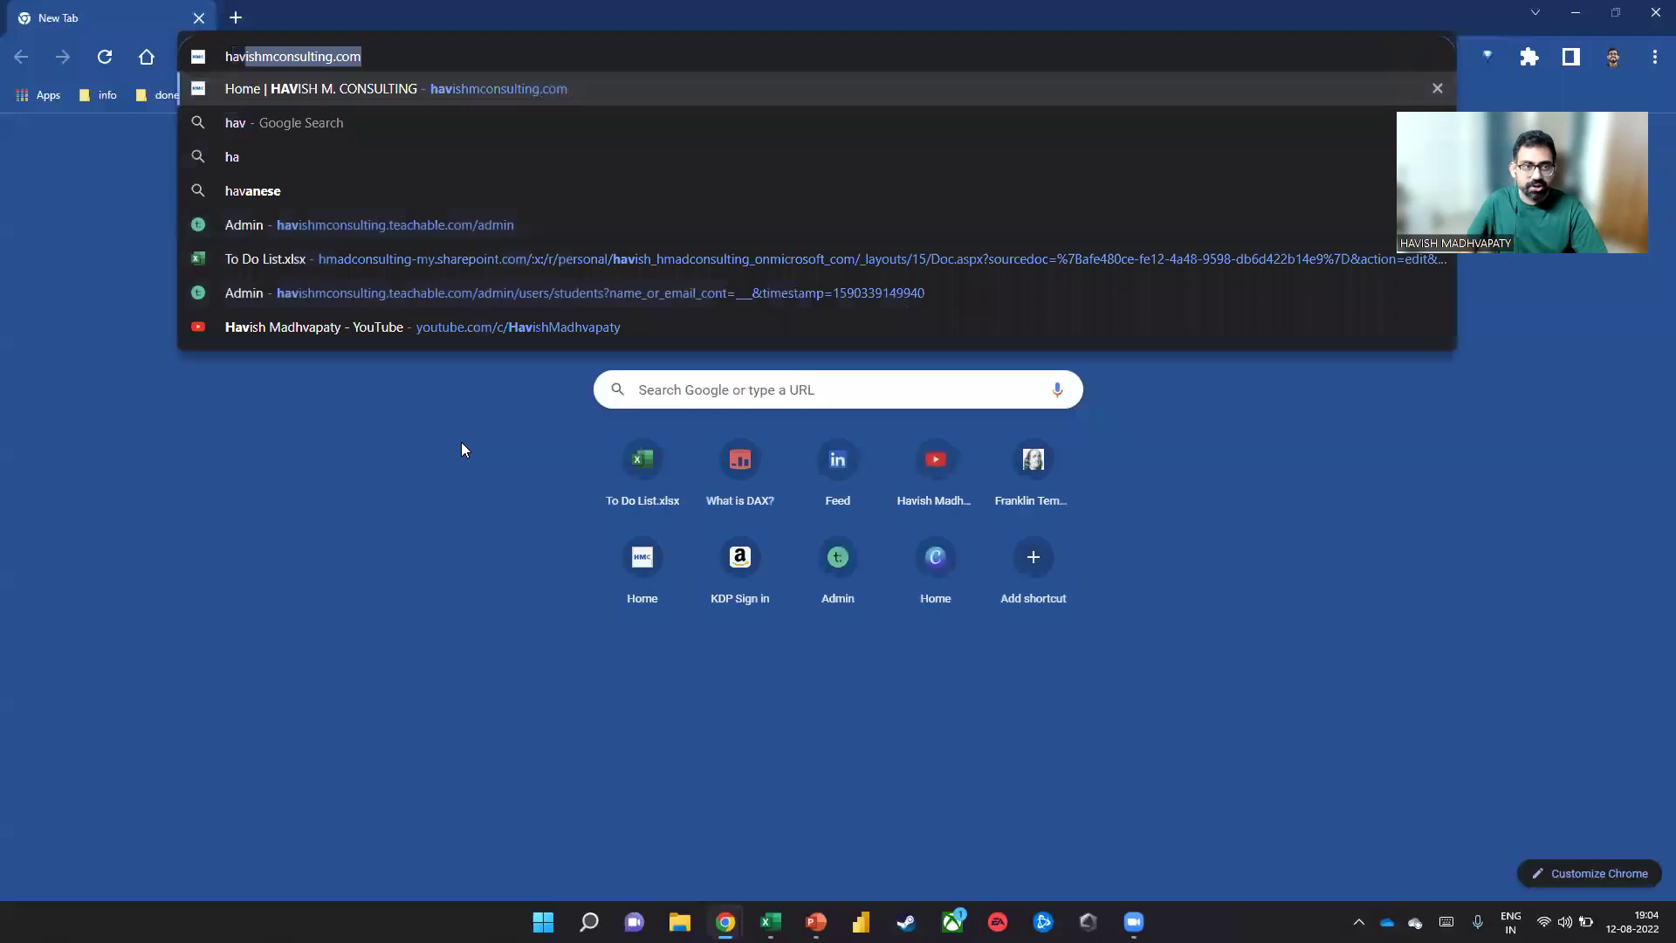
key(Return)
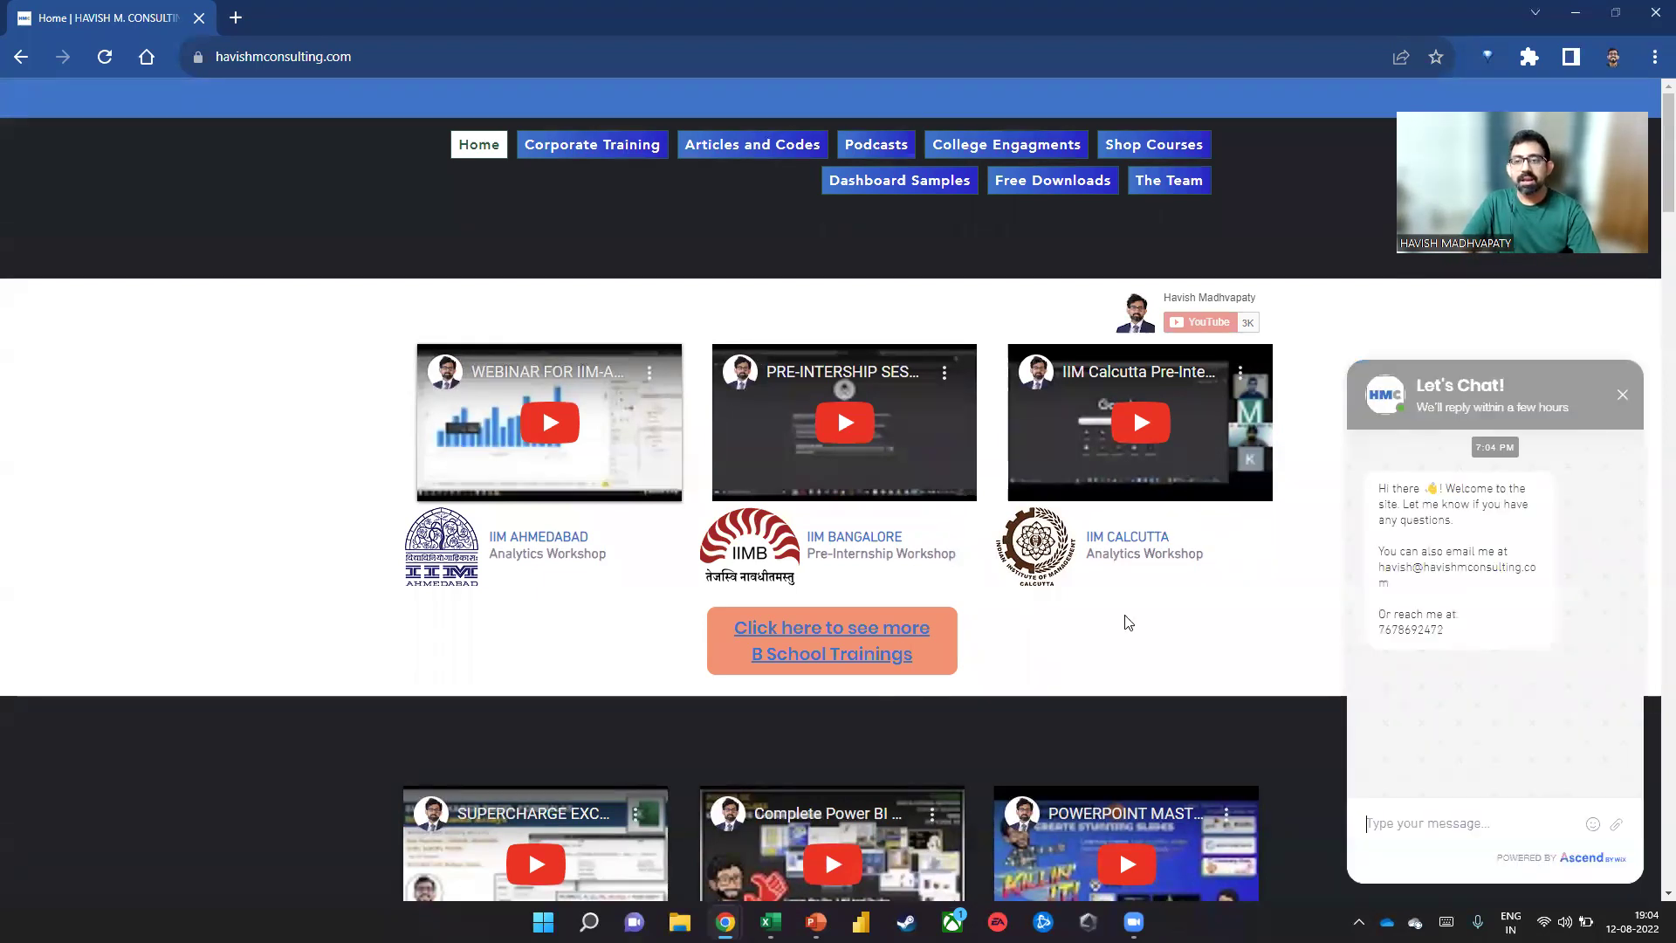
click(1622, 395)
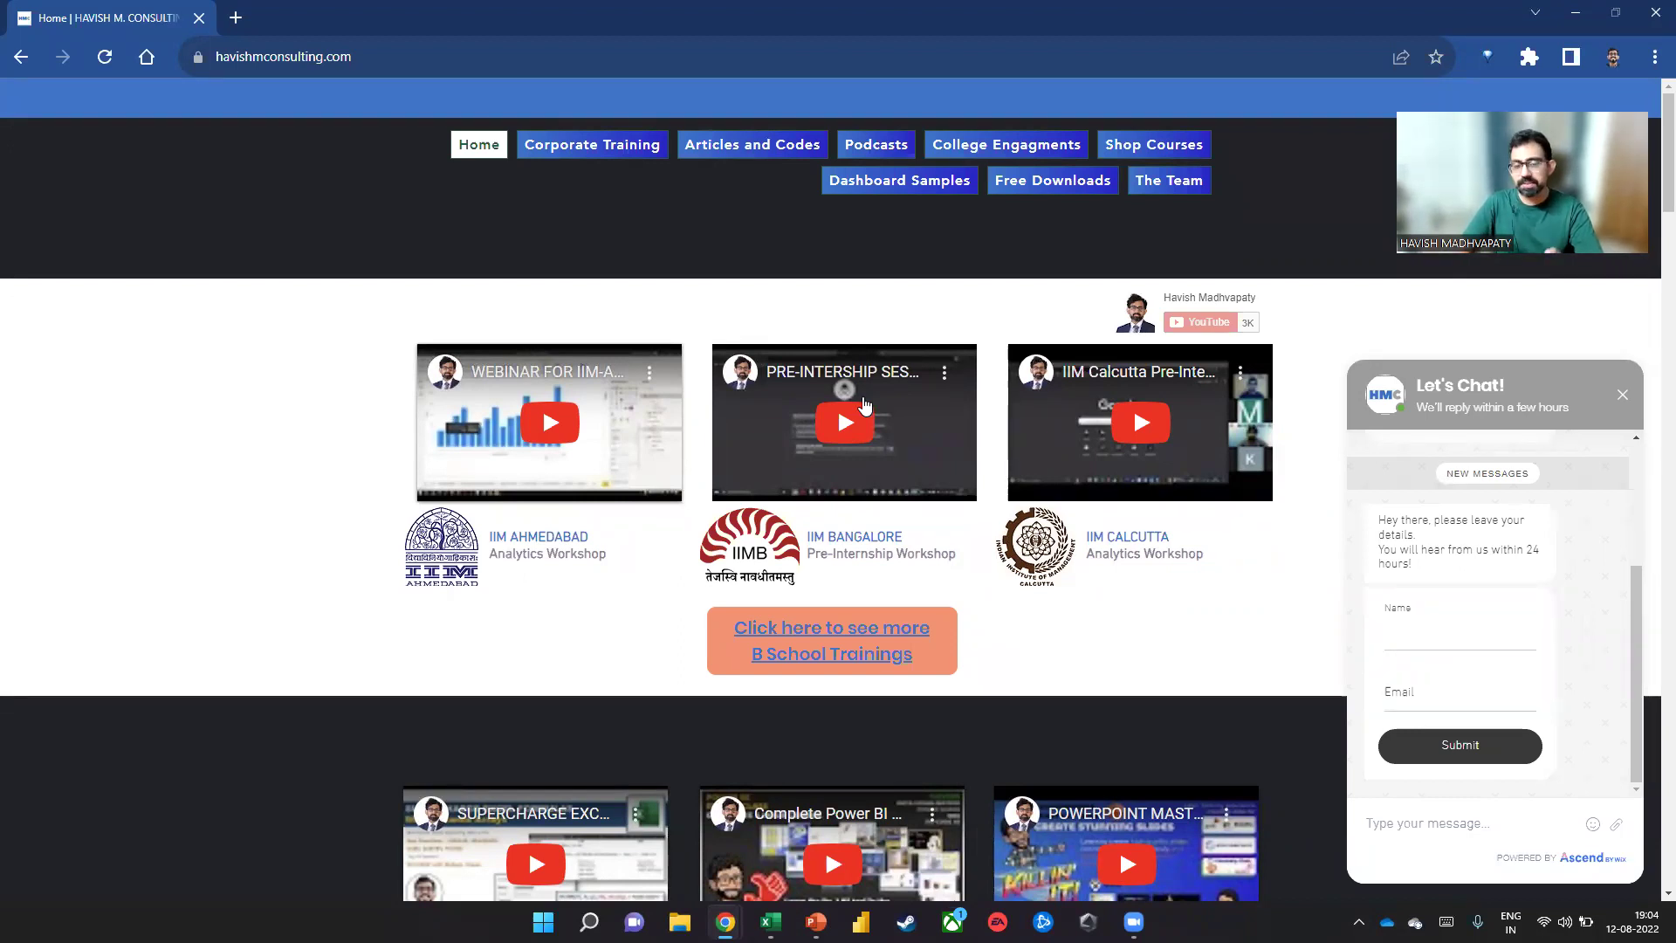
Browse the home page through the courses, credentials and introduction to the Clients section, and turn on the pointer crosshairs
scroll(486, 523, down, 7)
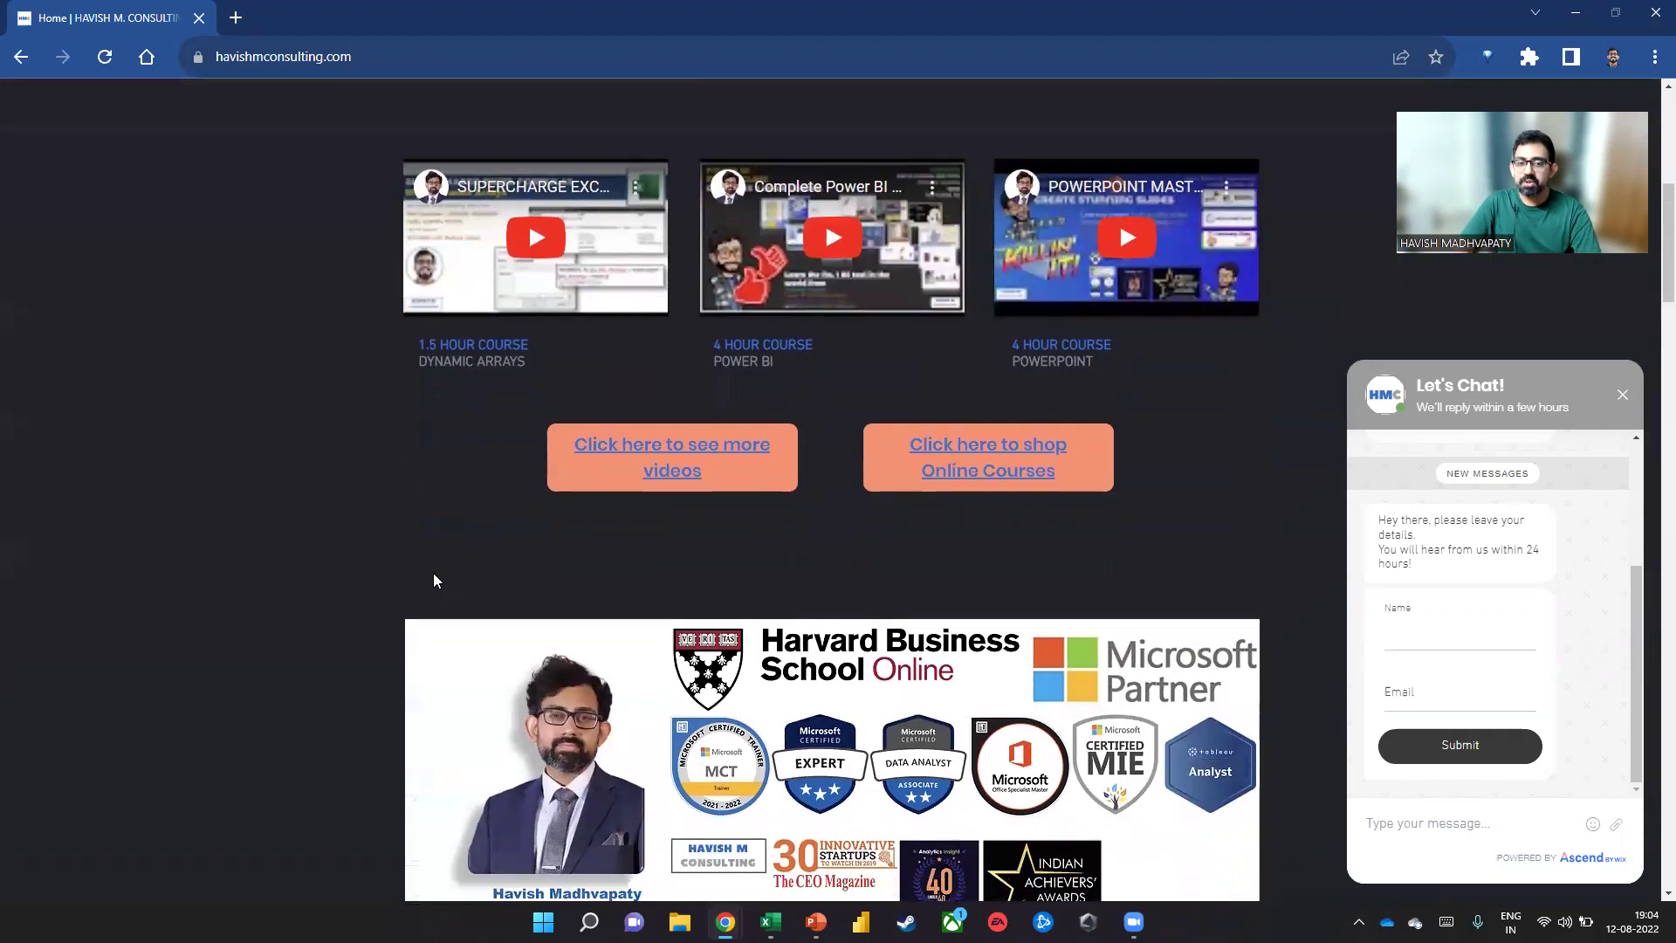
scroll(434, 580, down, 3)
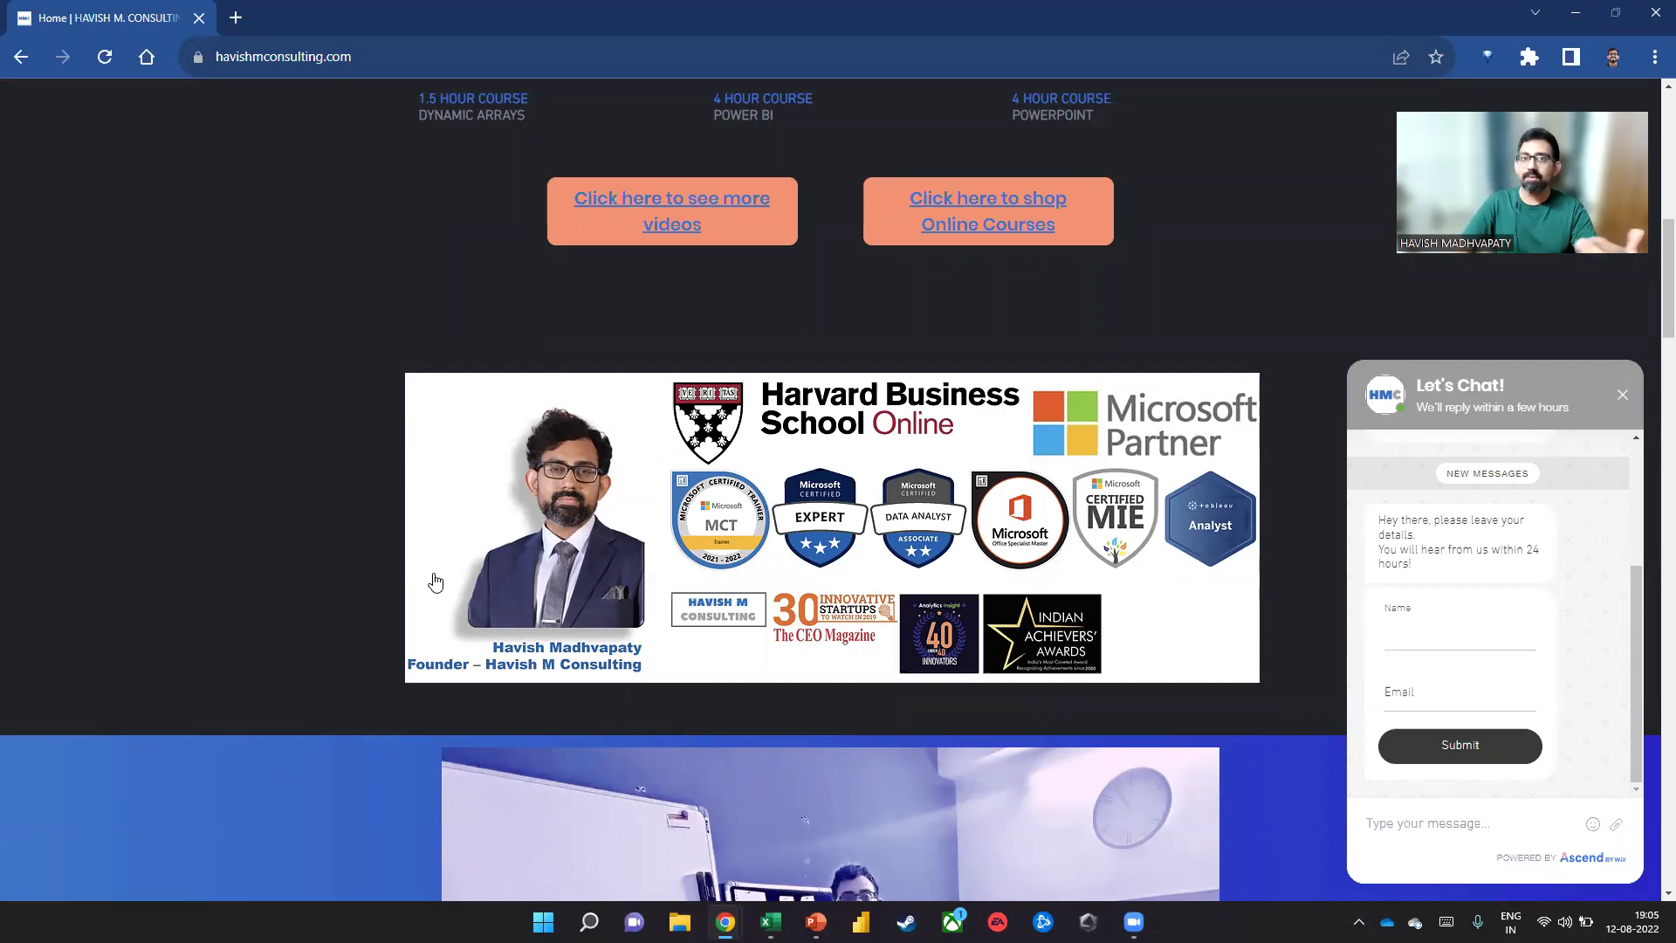
scroll(434, 582, down, 12)
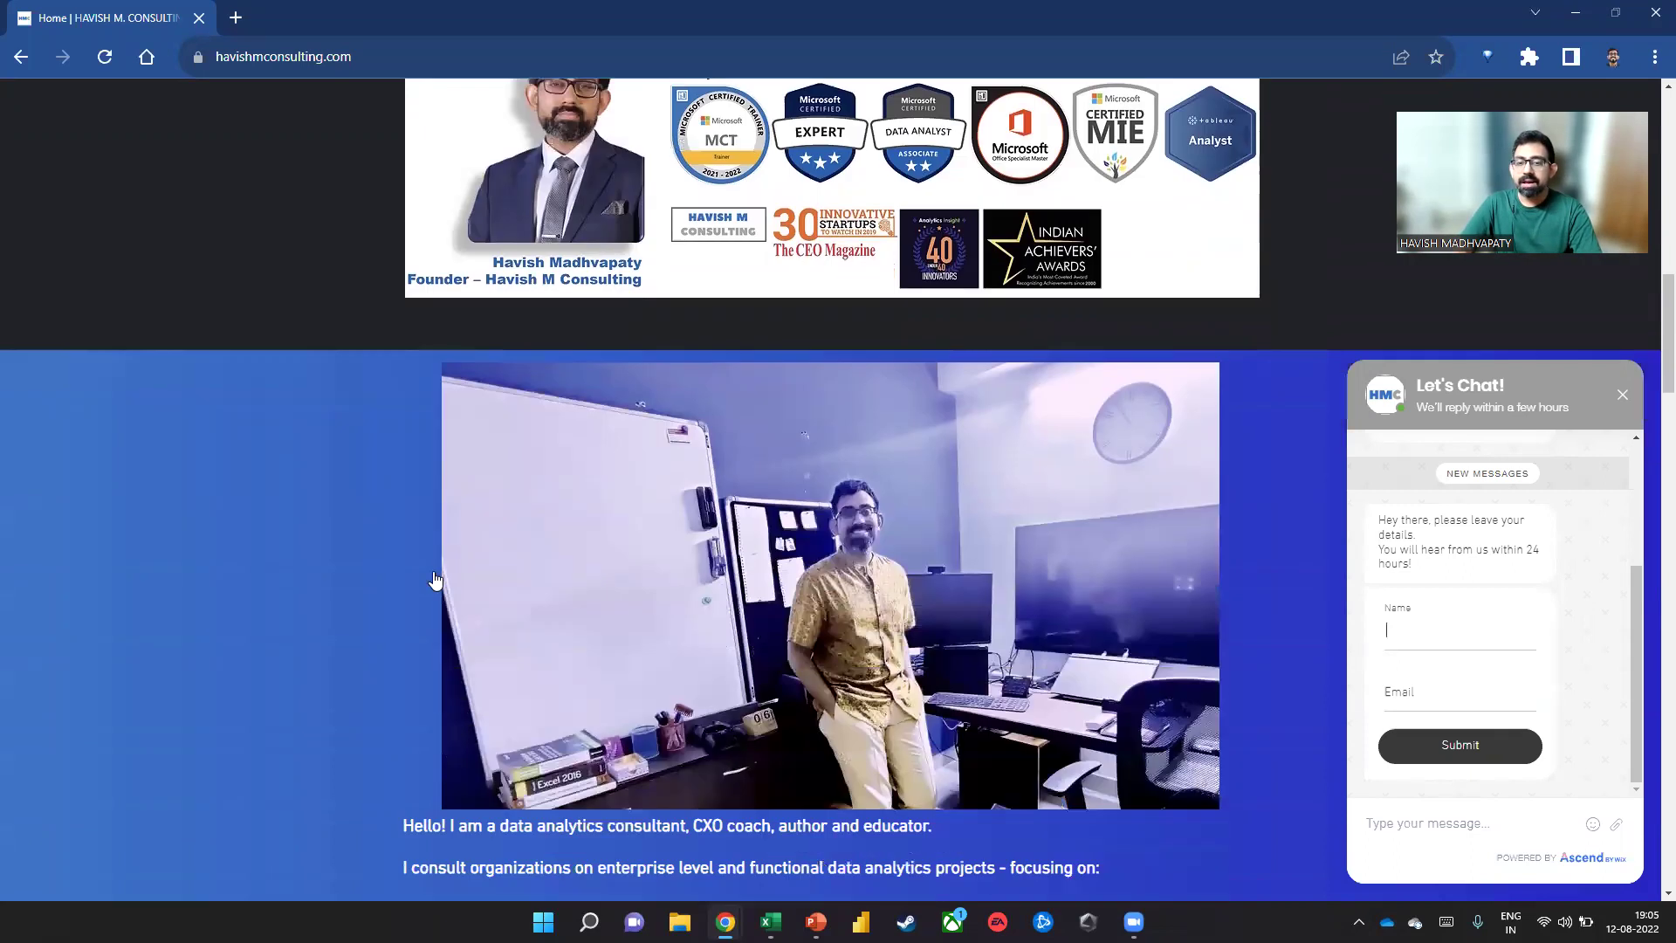
scroll(428, 572, down, 16)
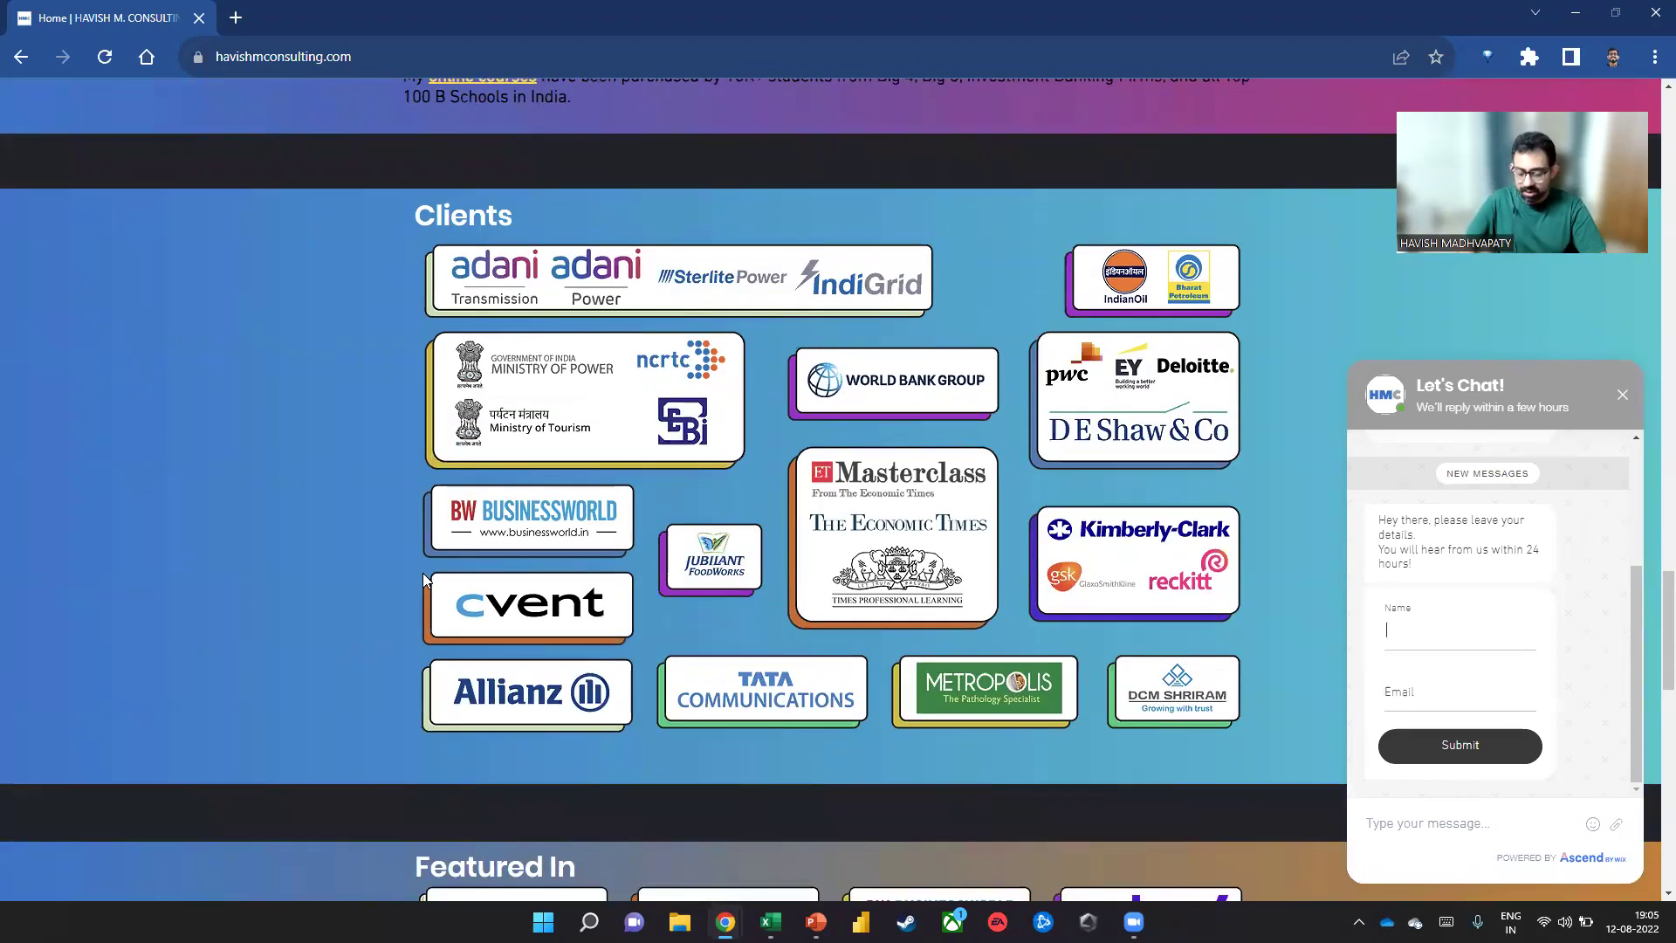
key(super+alt+p)
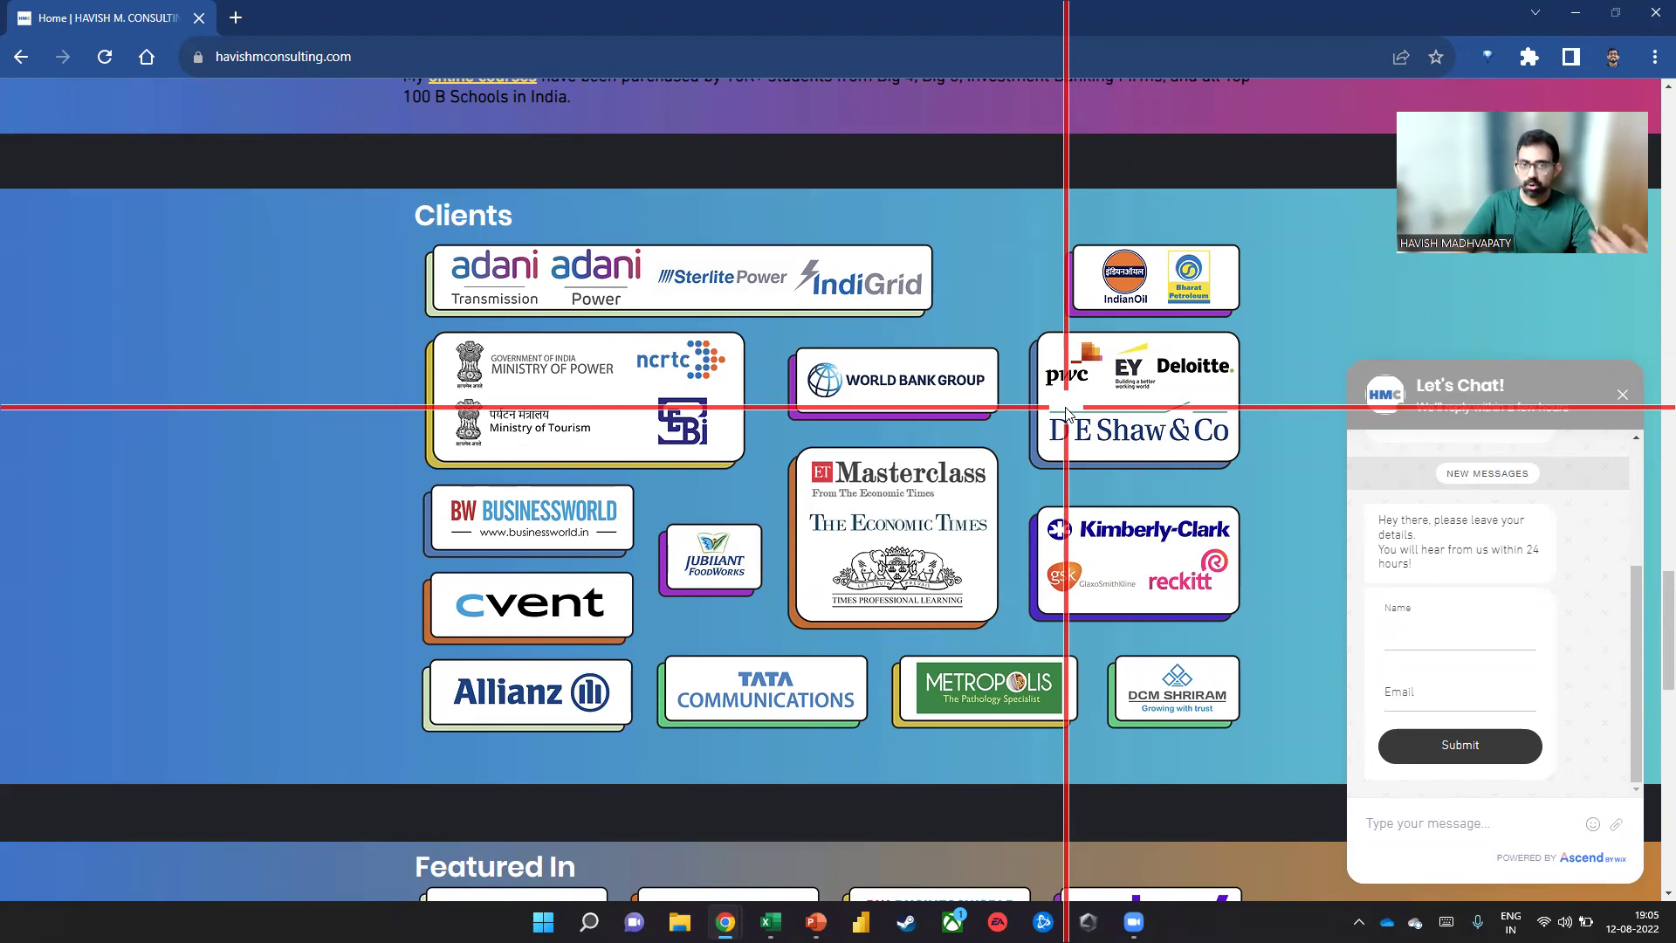
Look through the Featured In and Work in Print sections and view the Engagement with Times Group document in full screen
scroll(797, 477, down, 7)
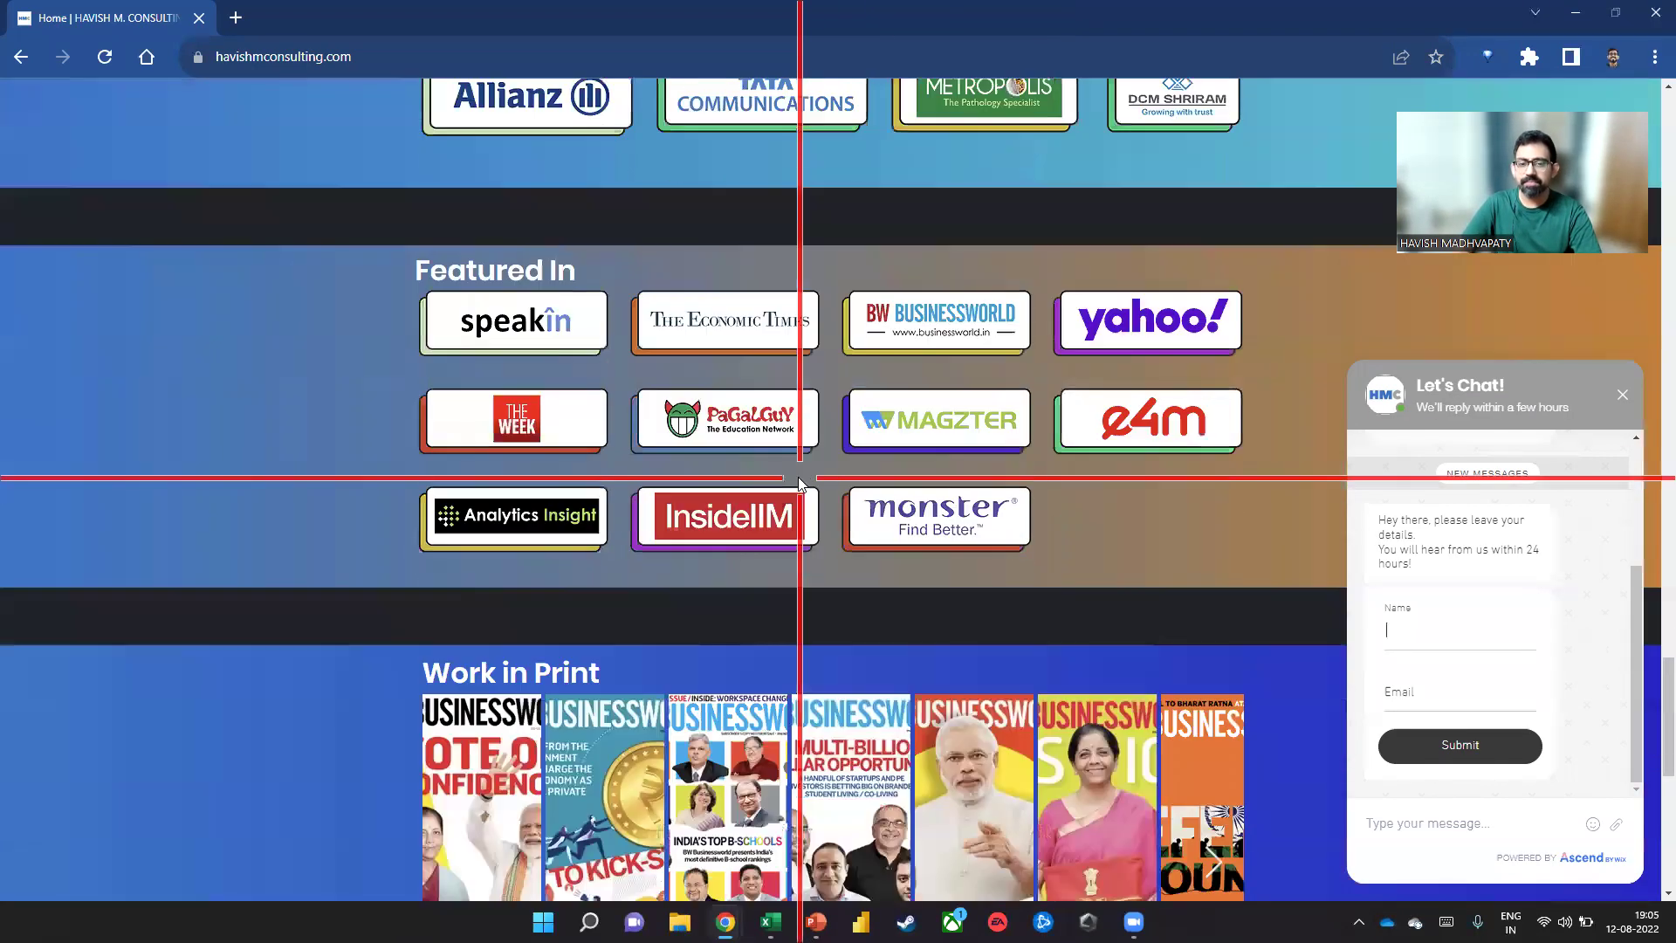
scroll(410, 524, down, 8)
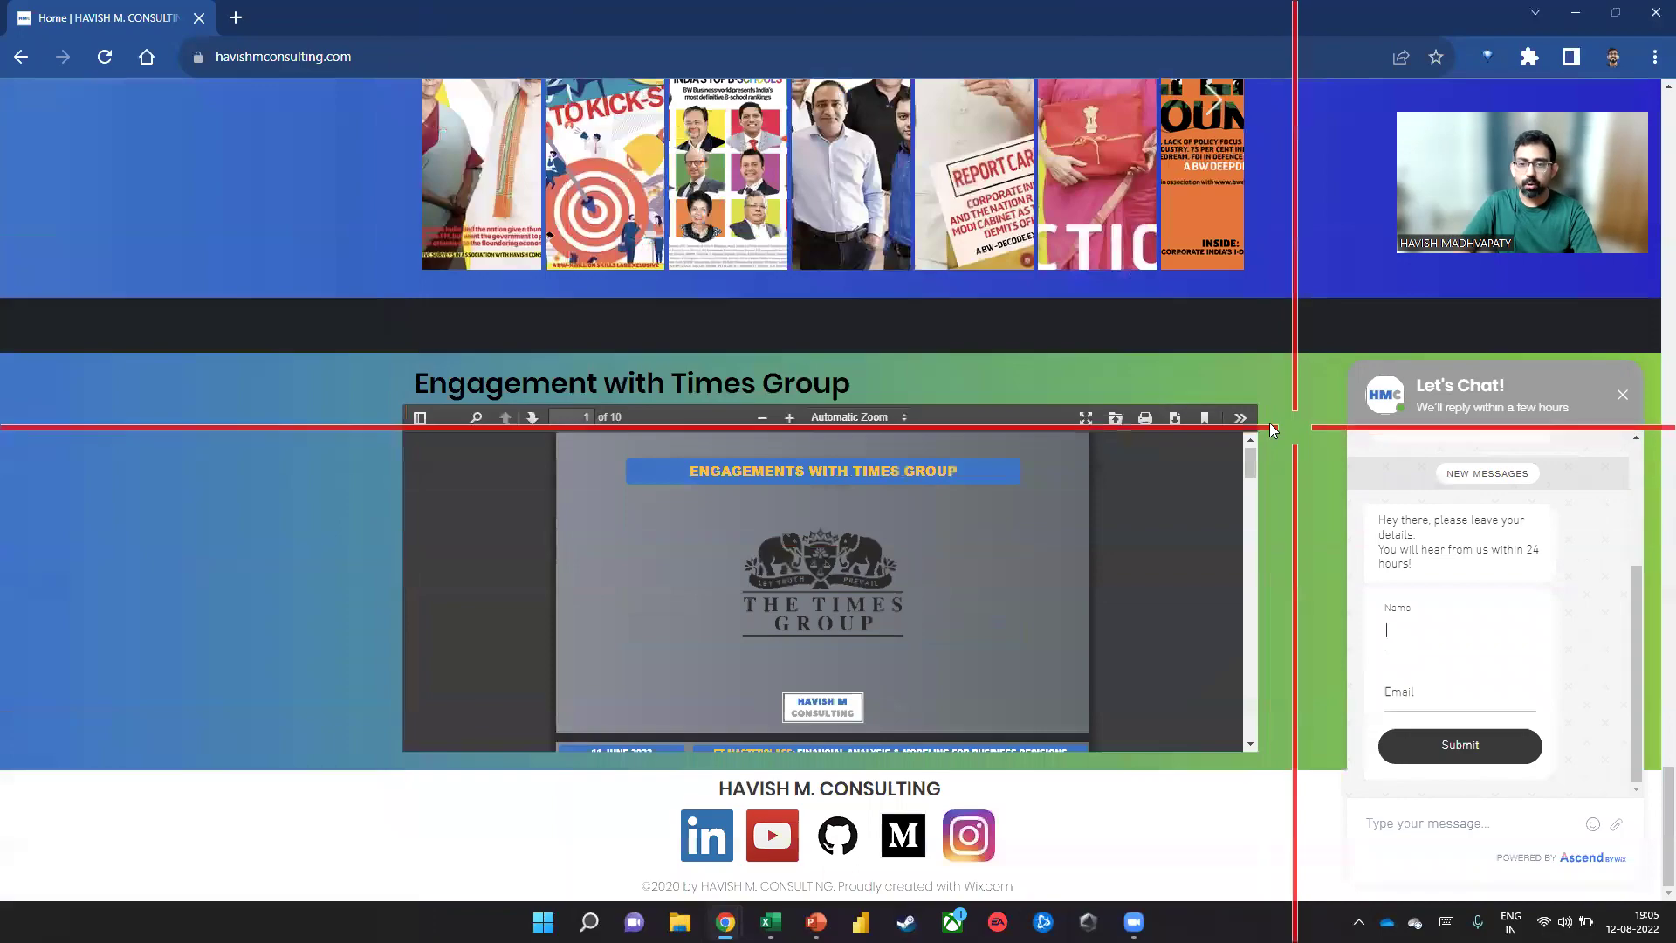
click(1084, 419)
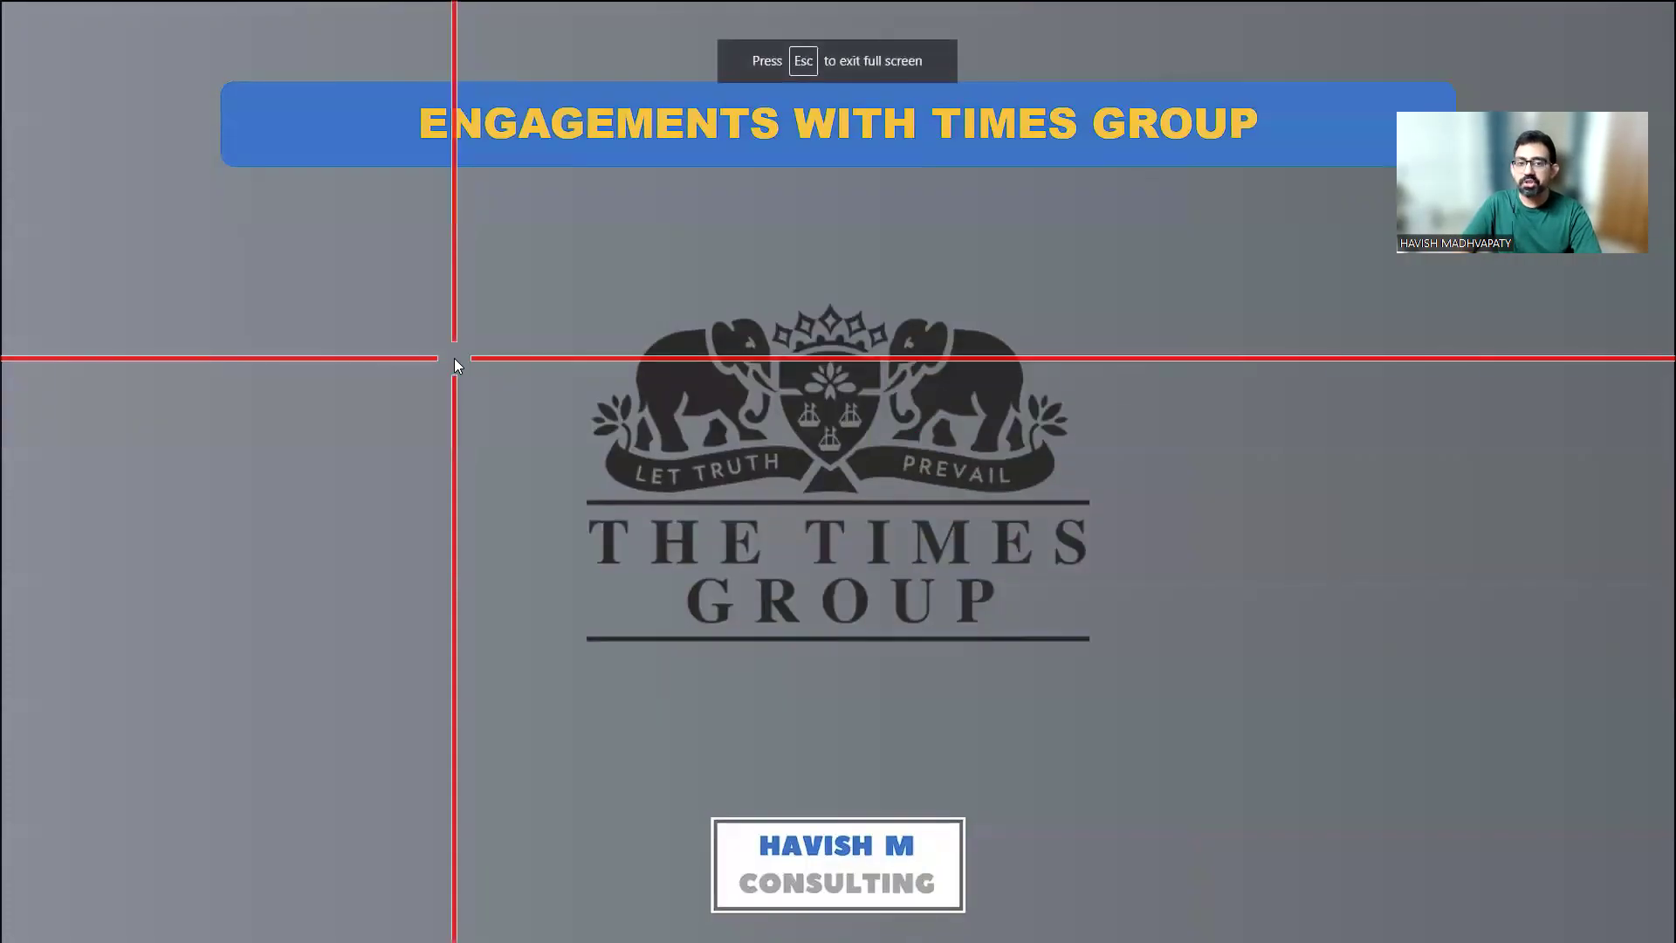
scroll(454, 358, down, 2)
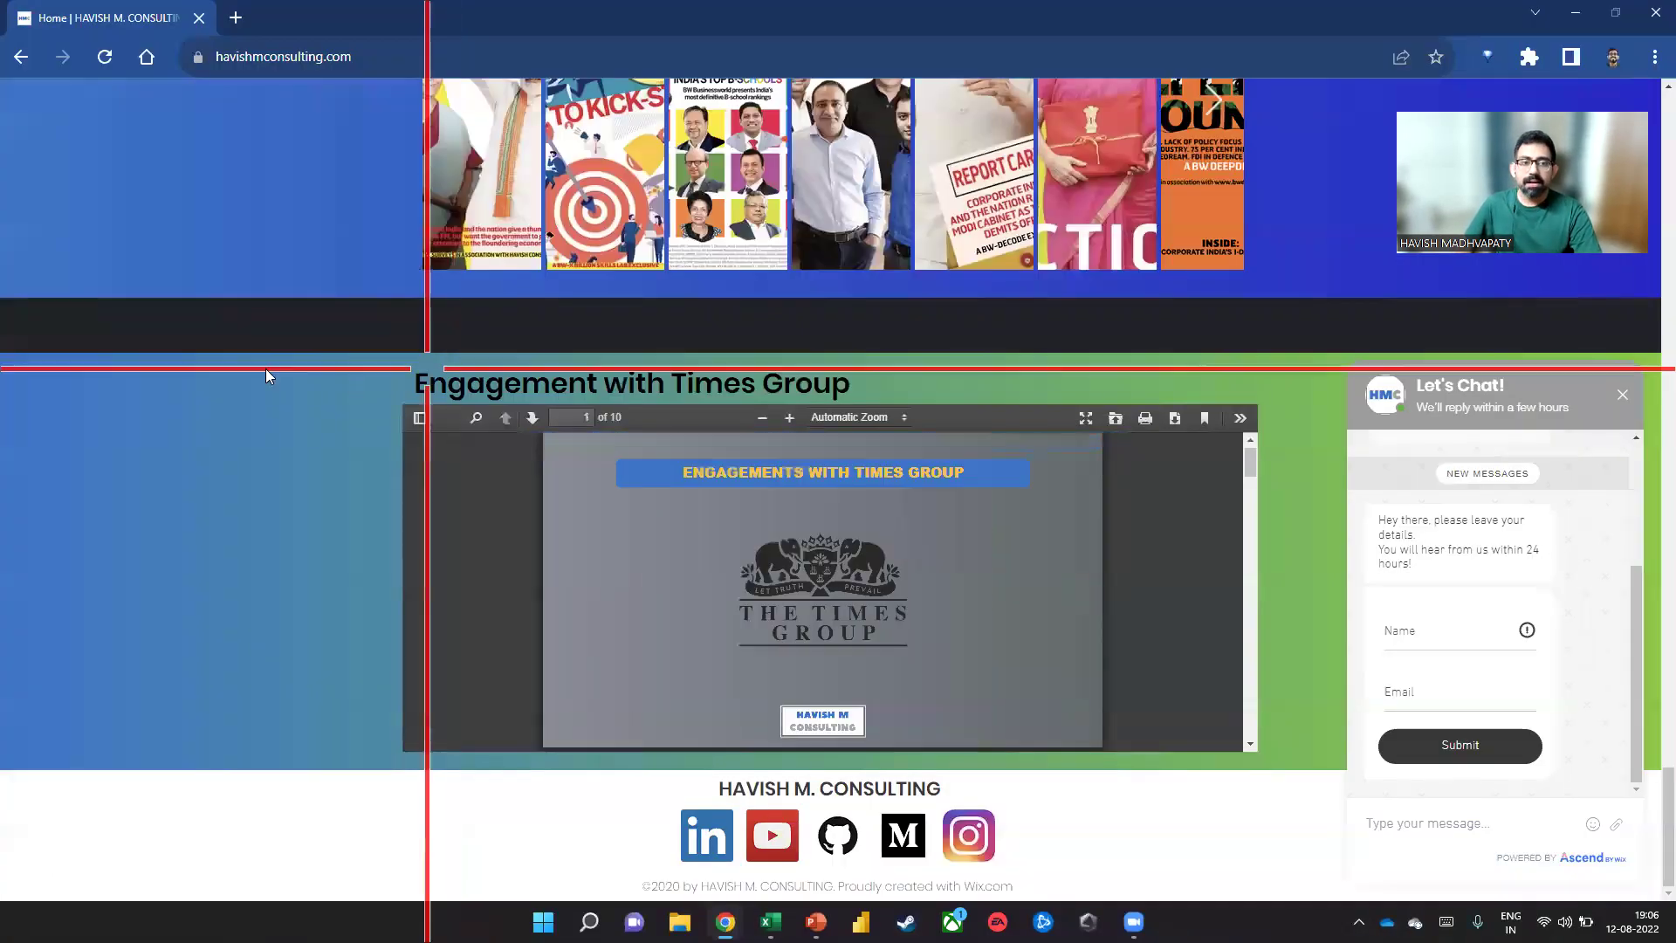
Open the College Engagments page and review the institute logos, the B School Engagements document and the Key Collaborations lists
scroll(349, 381, up, 5)
scroll(242, 360, up, 5)
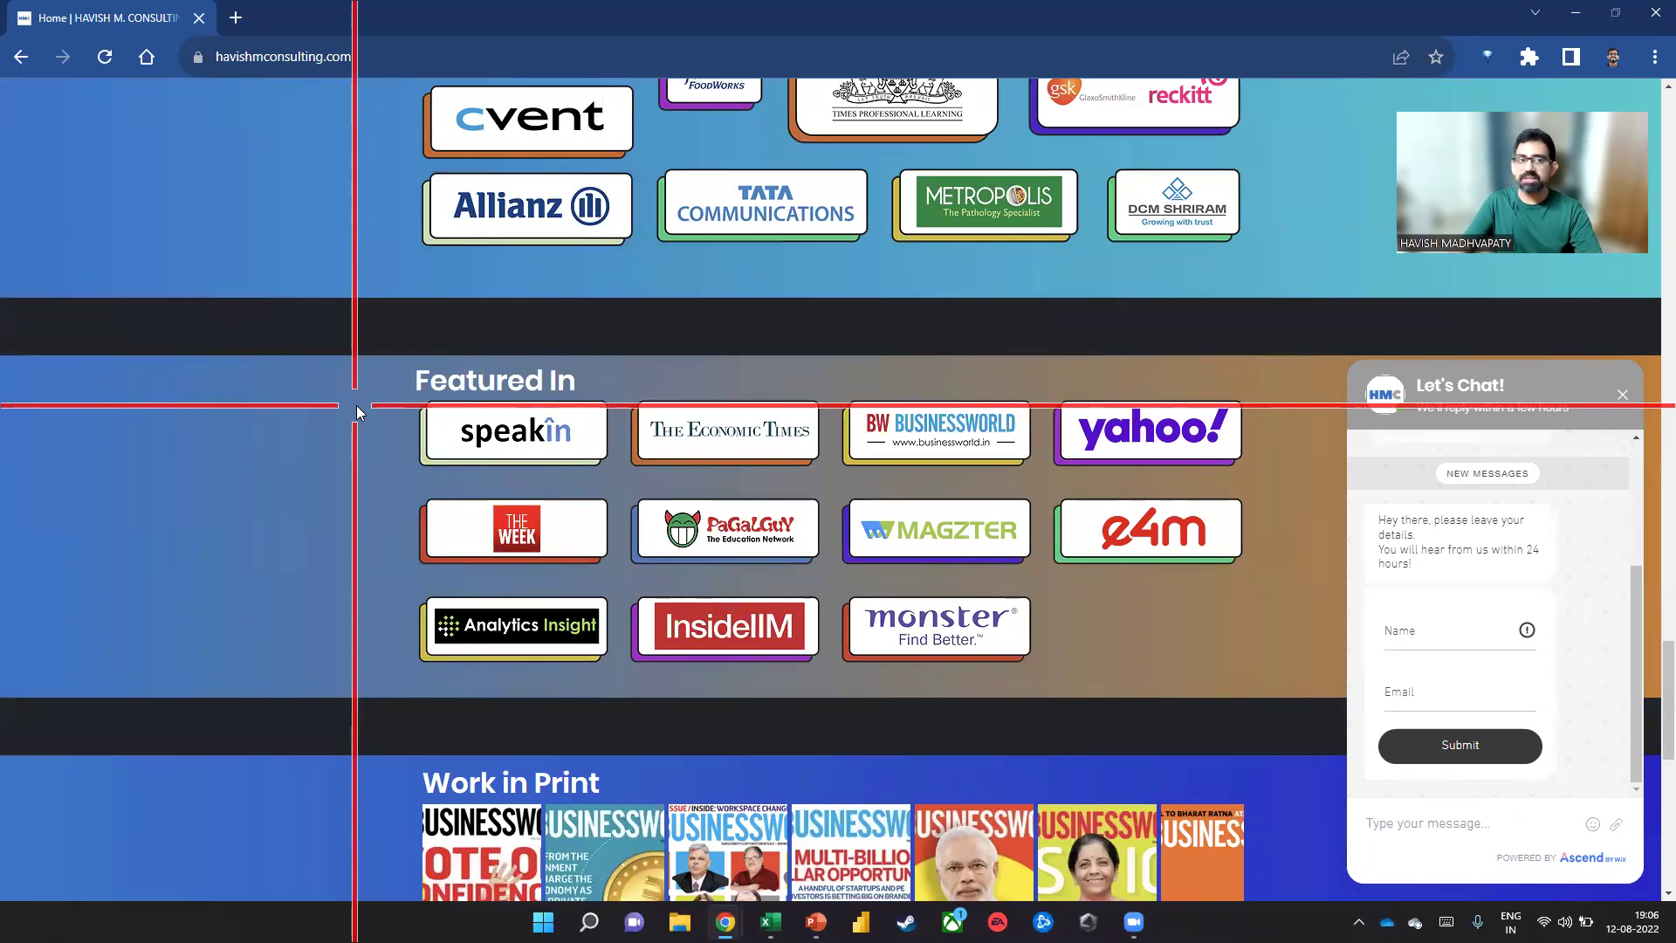
scroll(654, 474, up, 7)
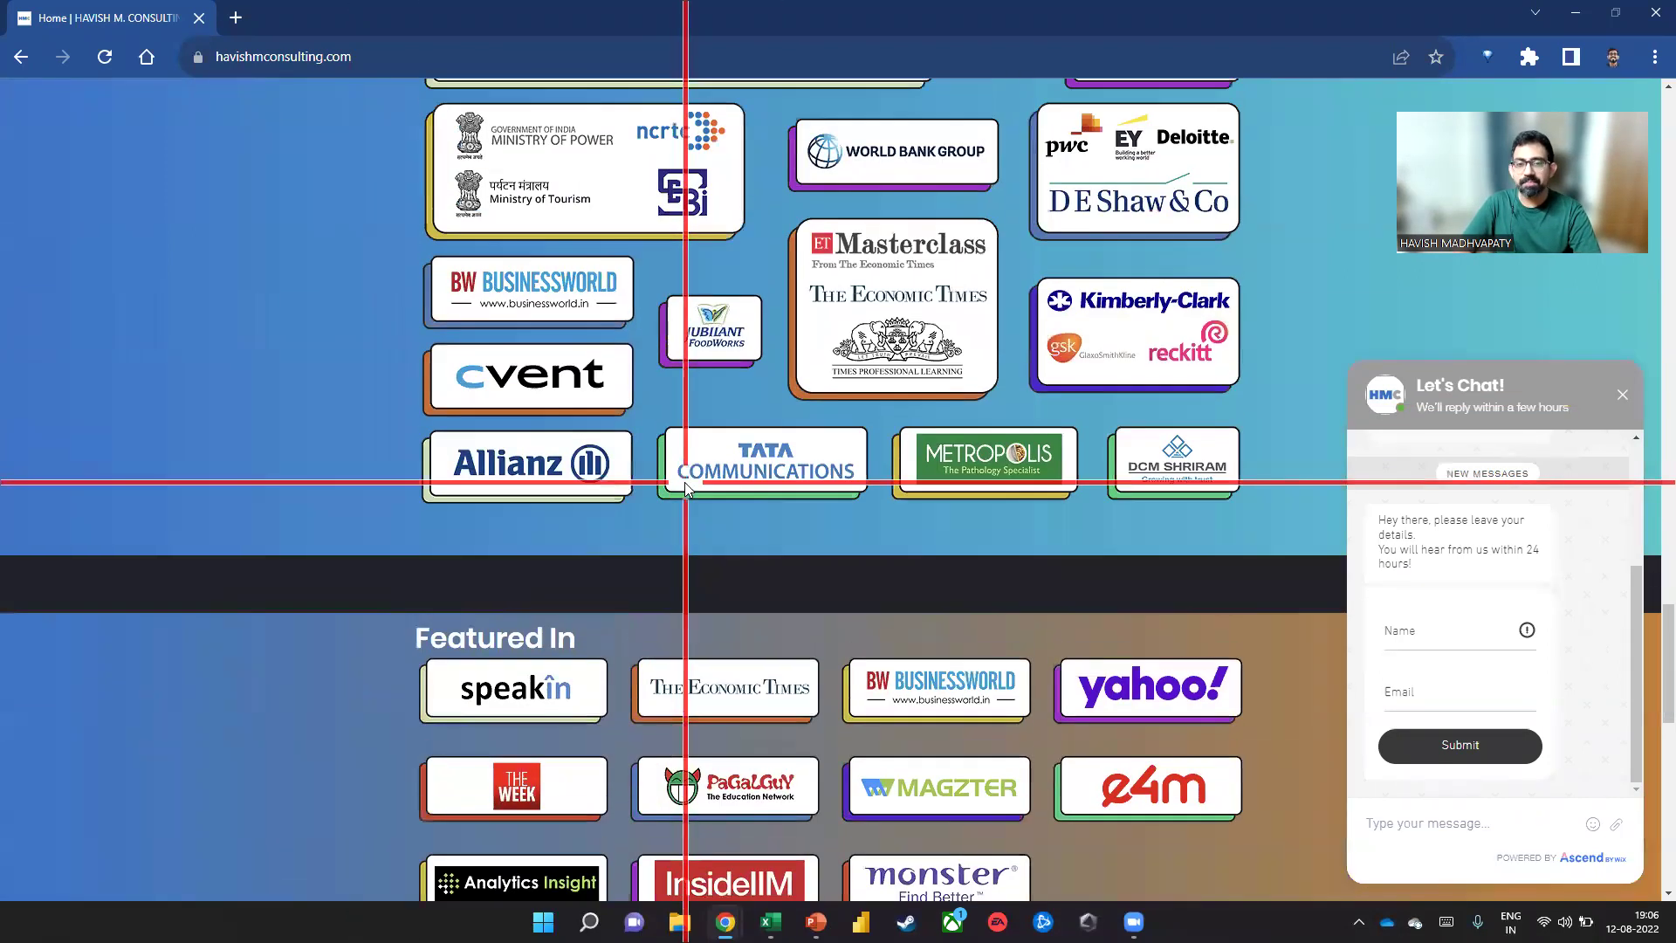
scroll(684, 474, up, 10)
click(970, 147)
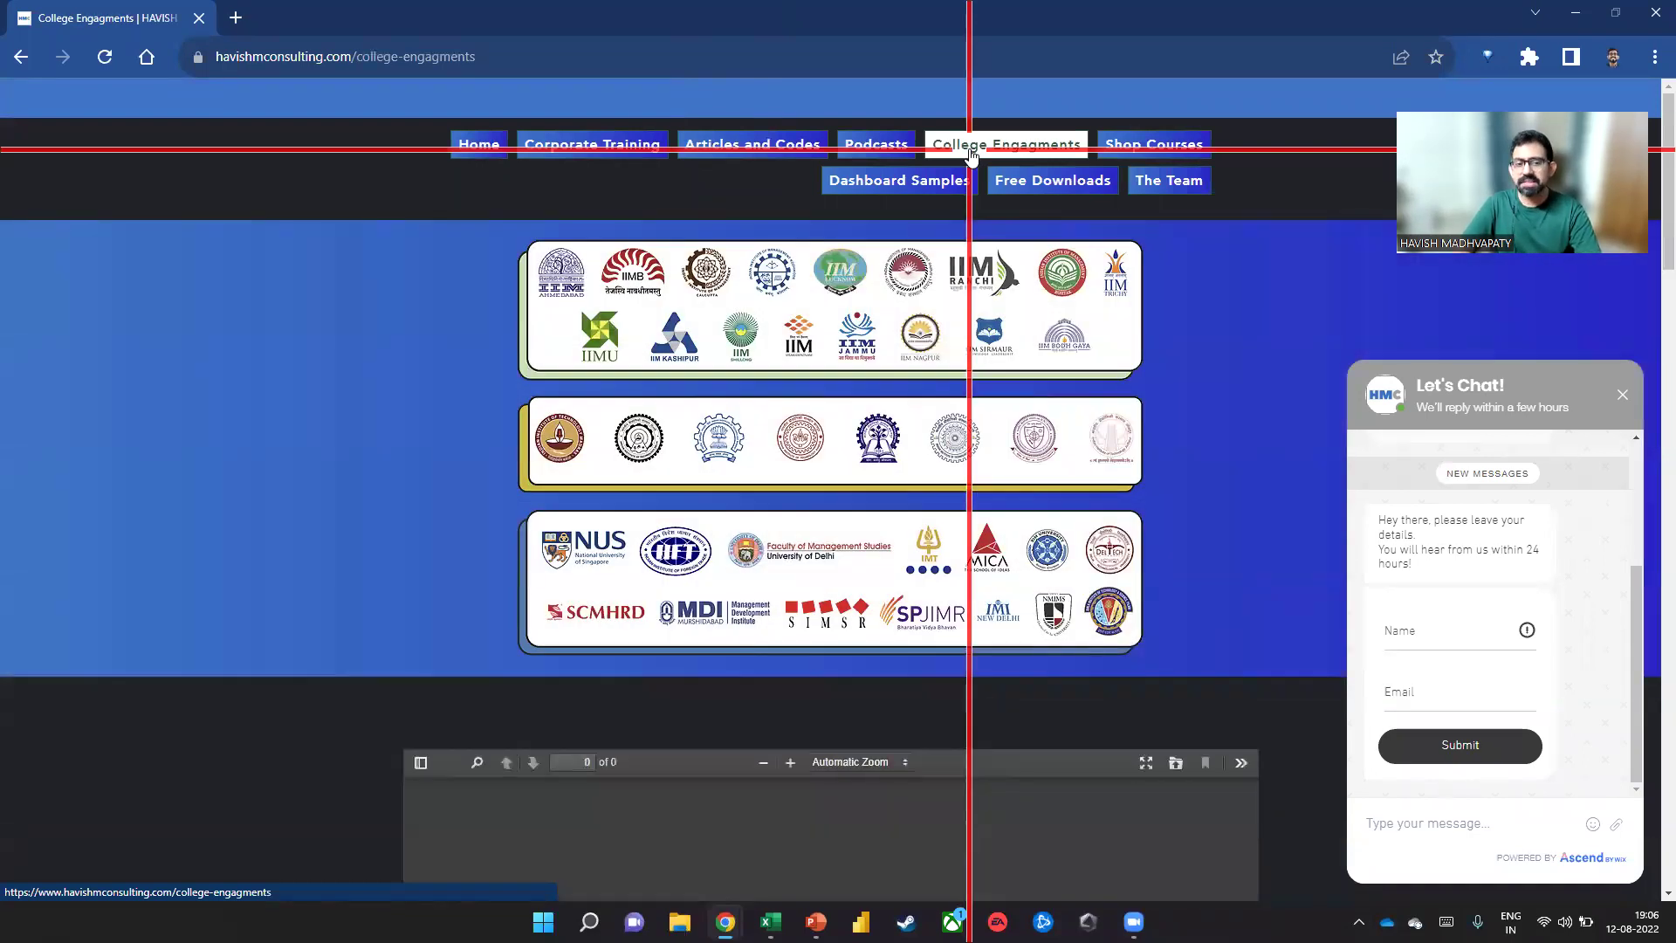
scroll(291, 615, down, 3)
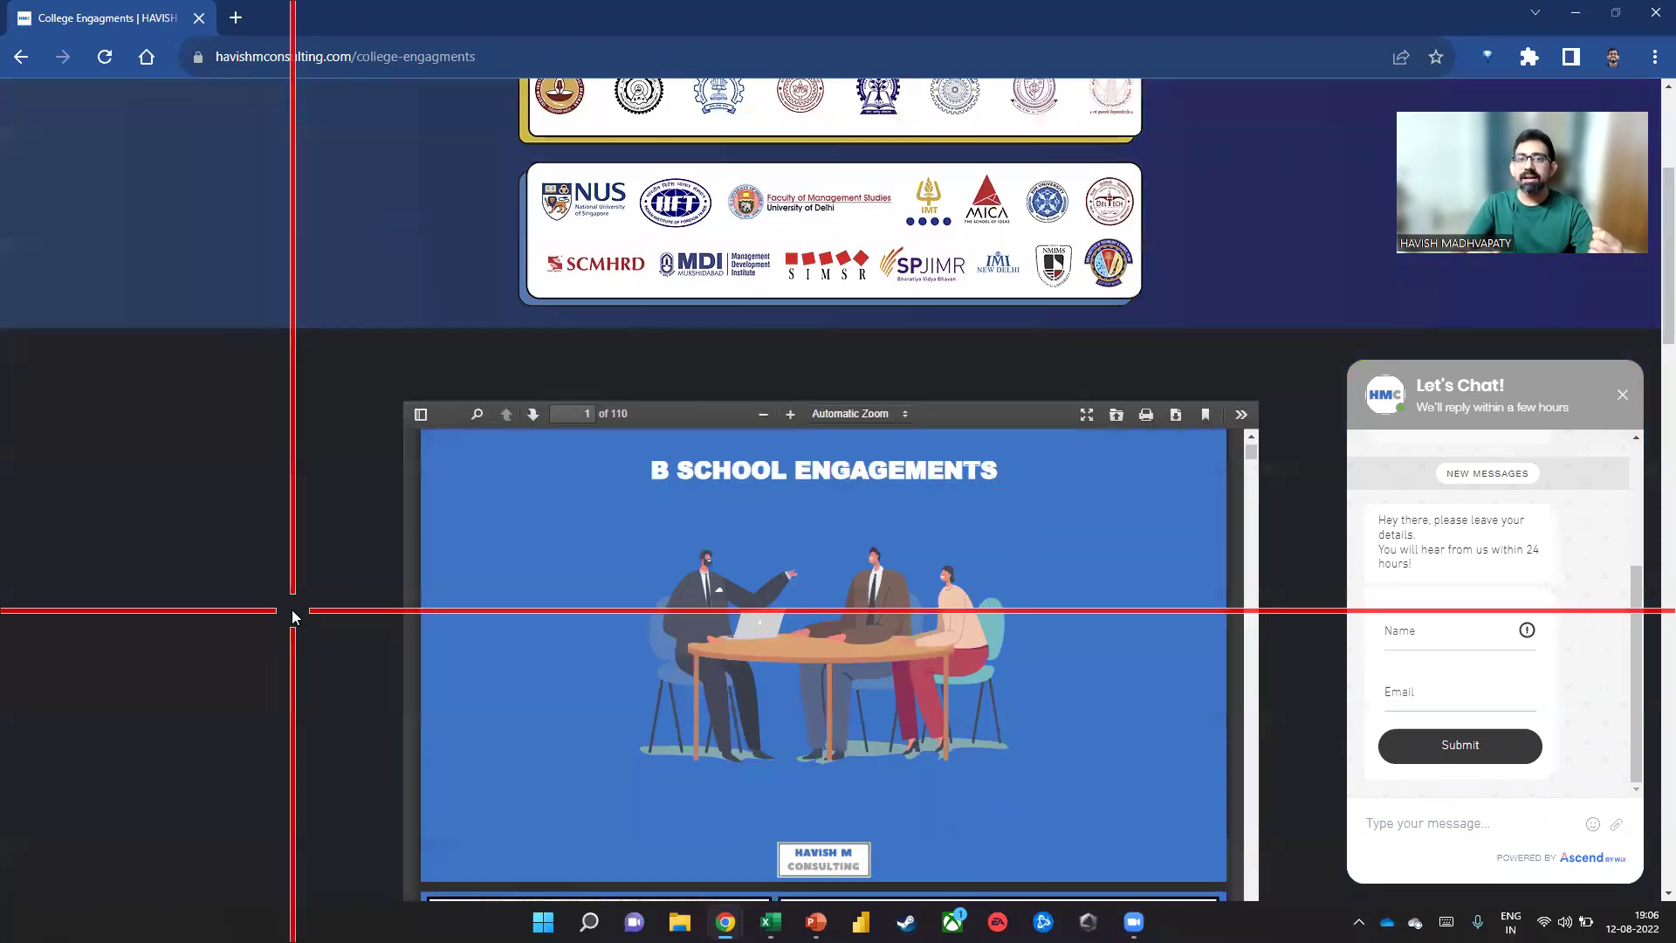
scroll(209, 611, down, 10)
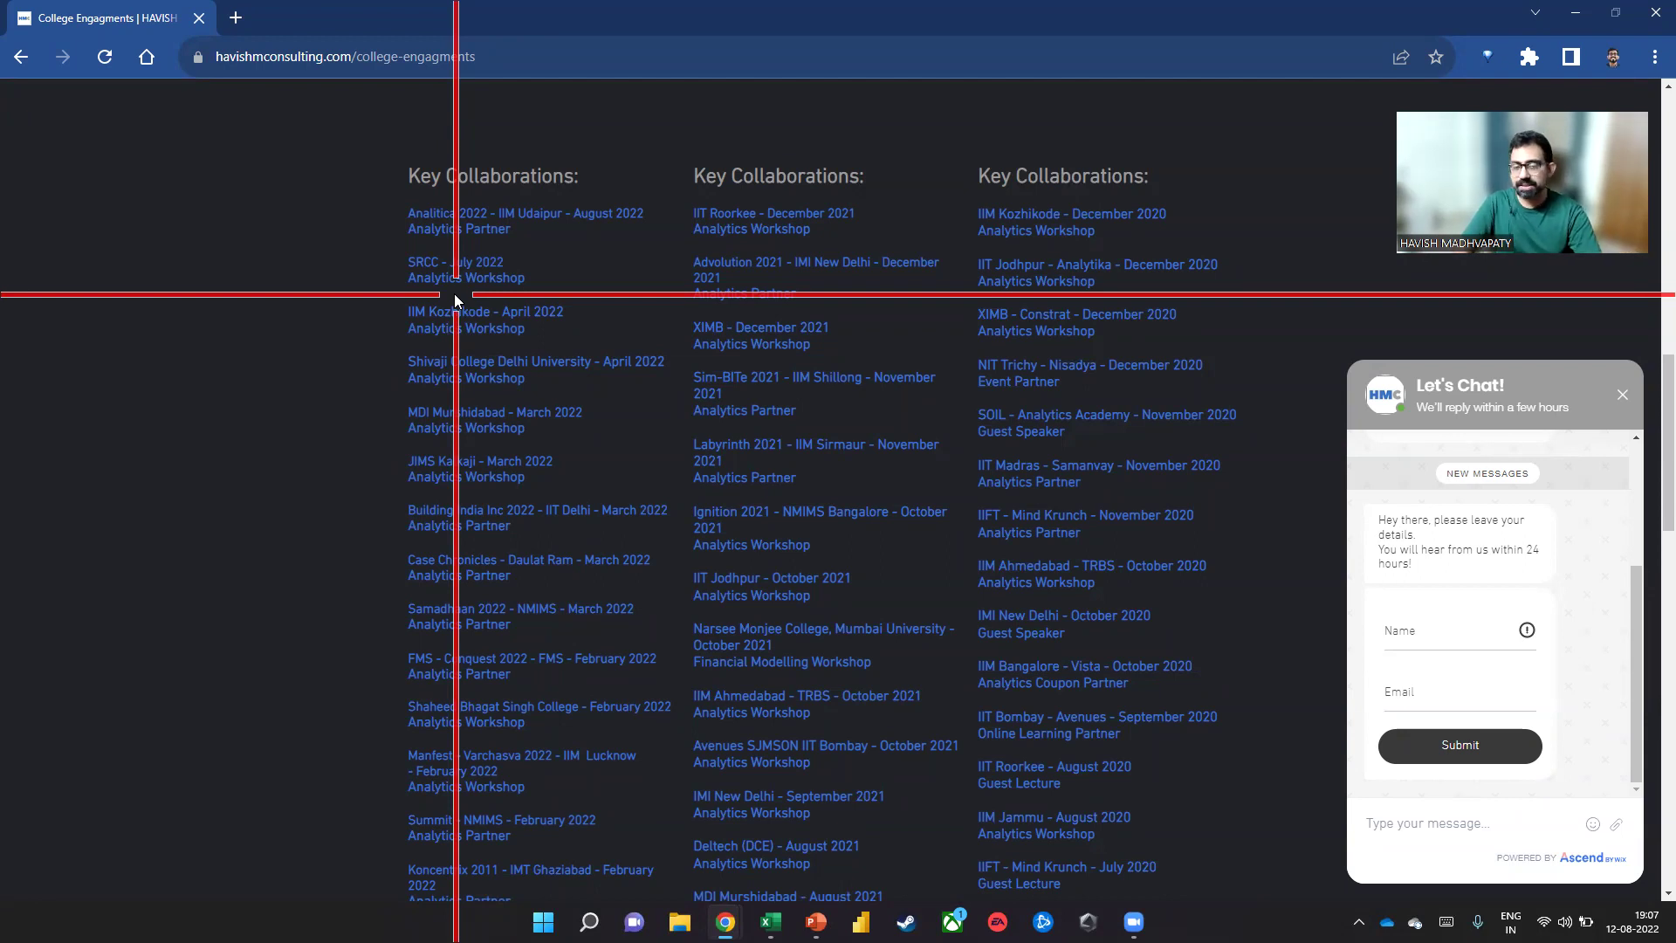
Open the website's Podcasts page and look through the listed episodes and their guests
scroll(454, 299, up, 15)
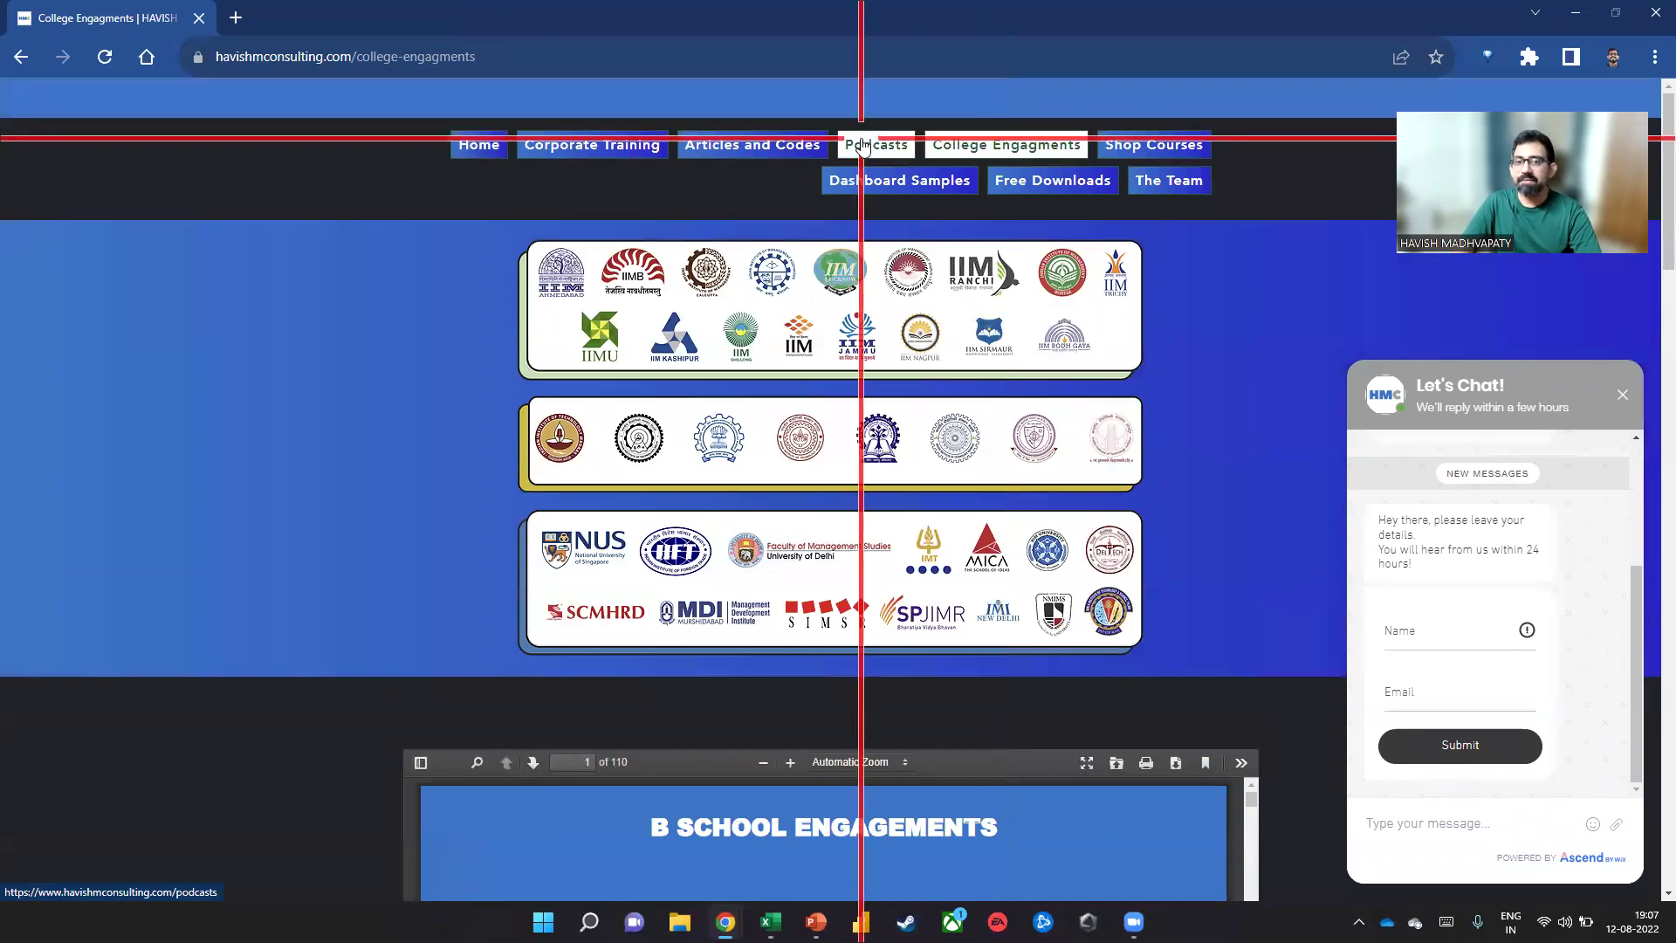
click(862, 146)
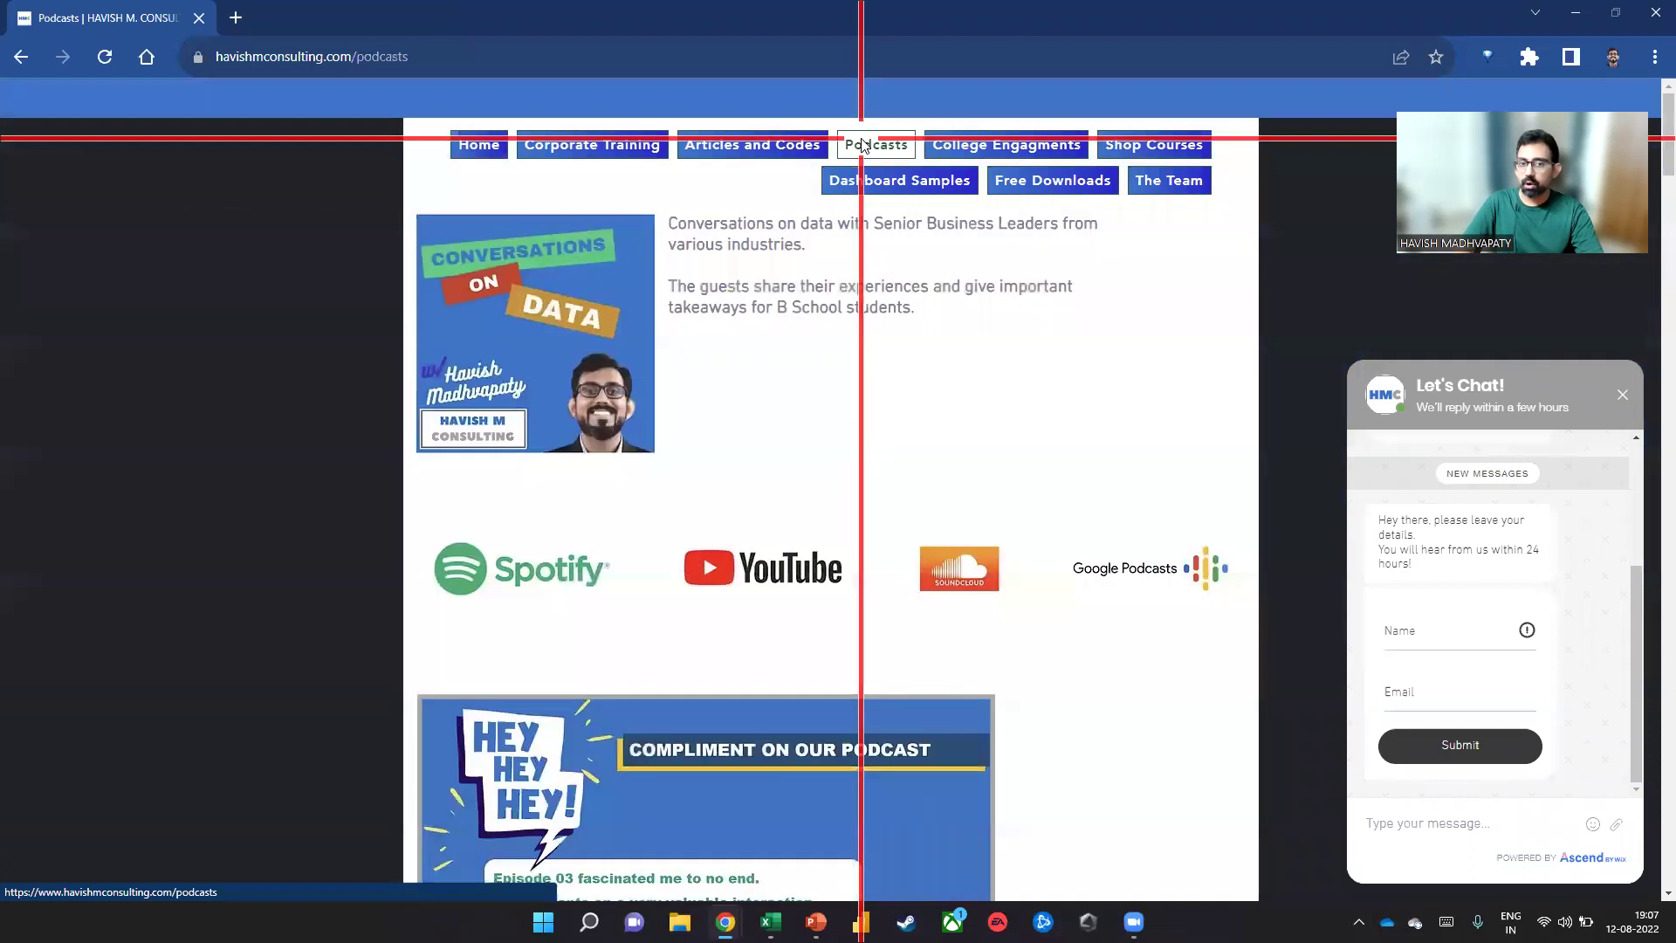
scroll(568, 400, down, 7)
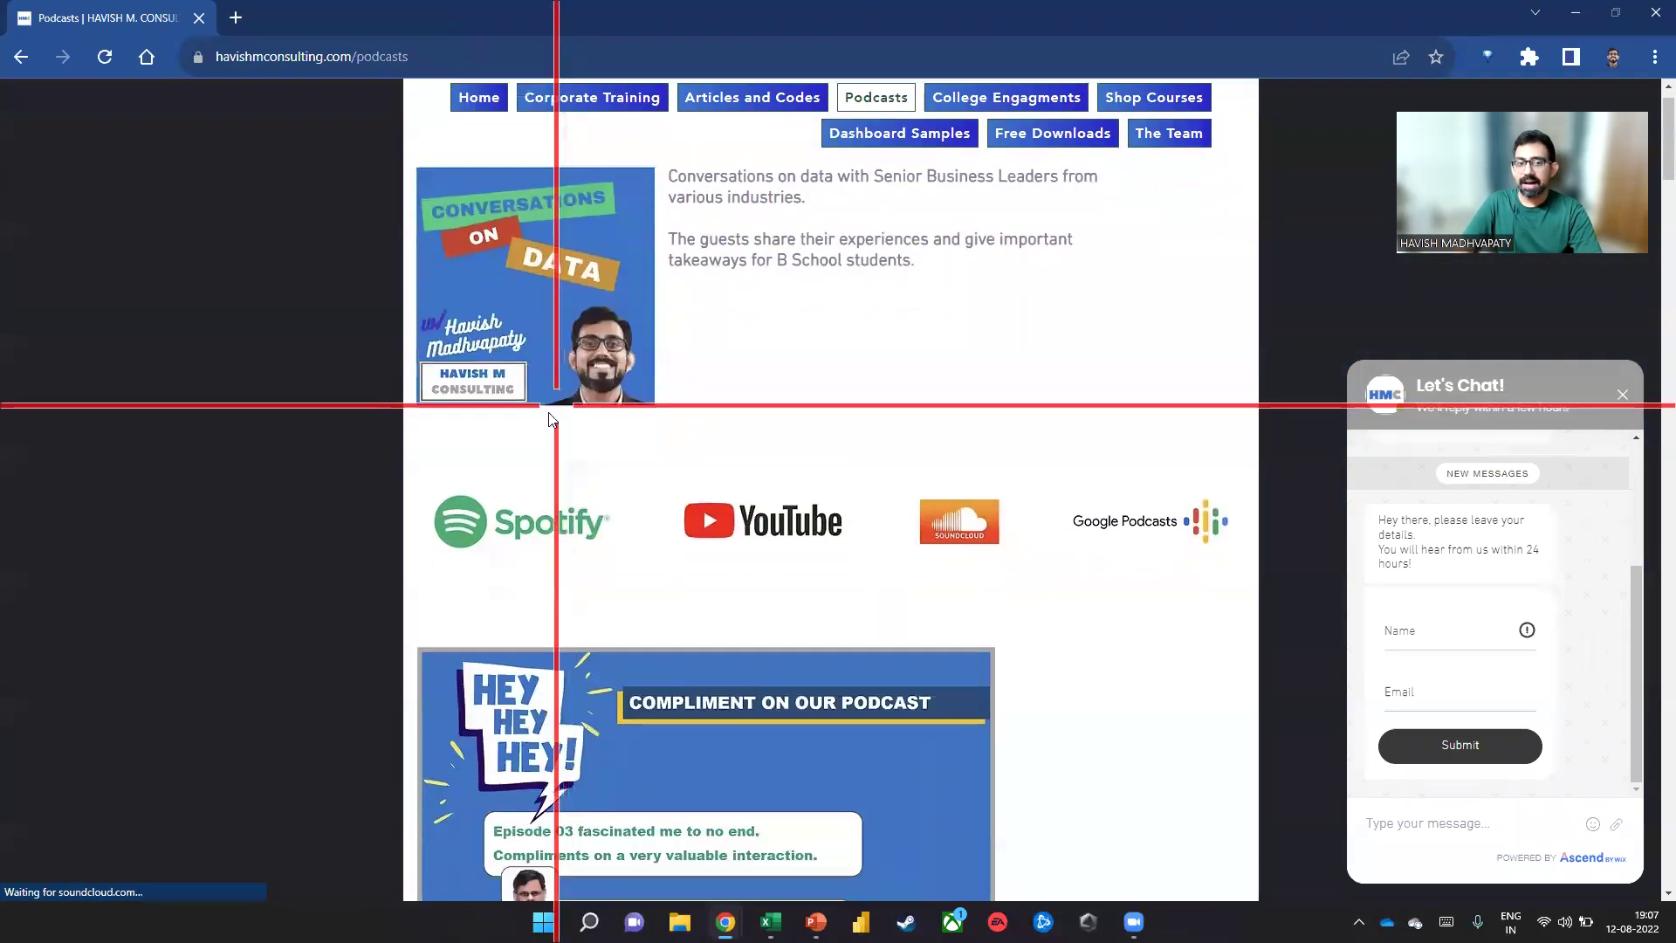
scroll(313, 412, down, 3)
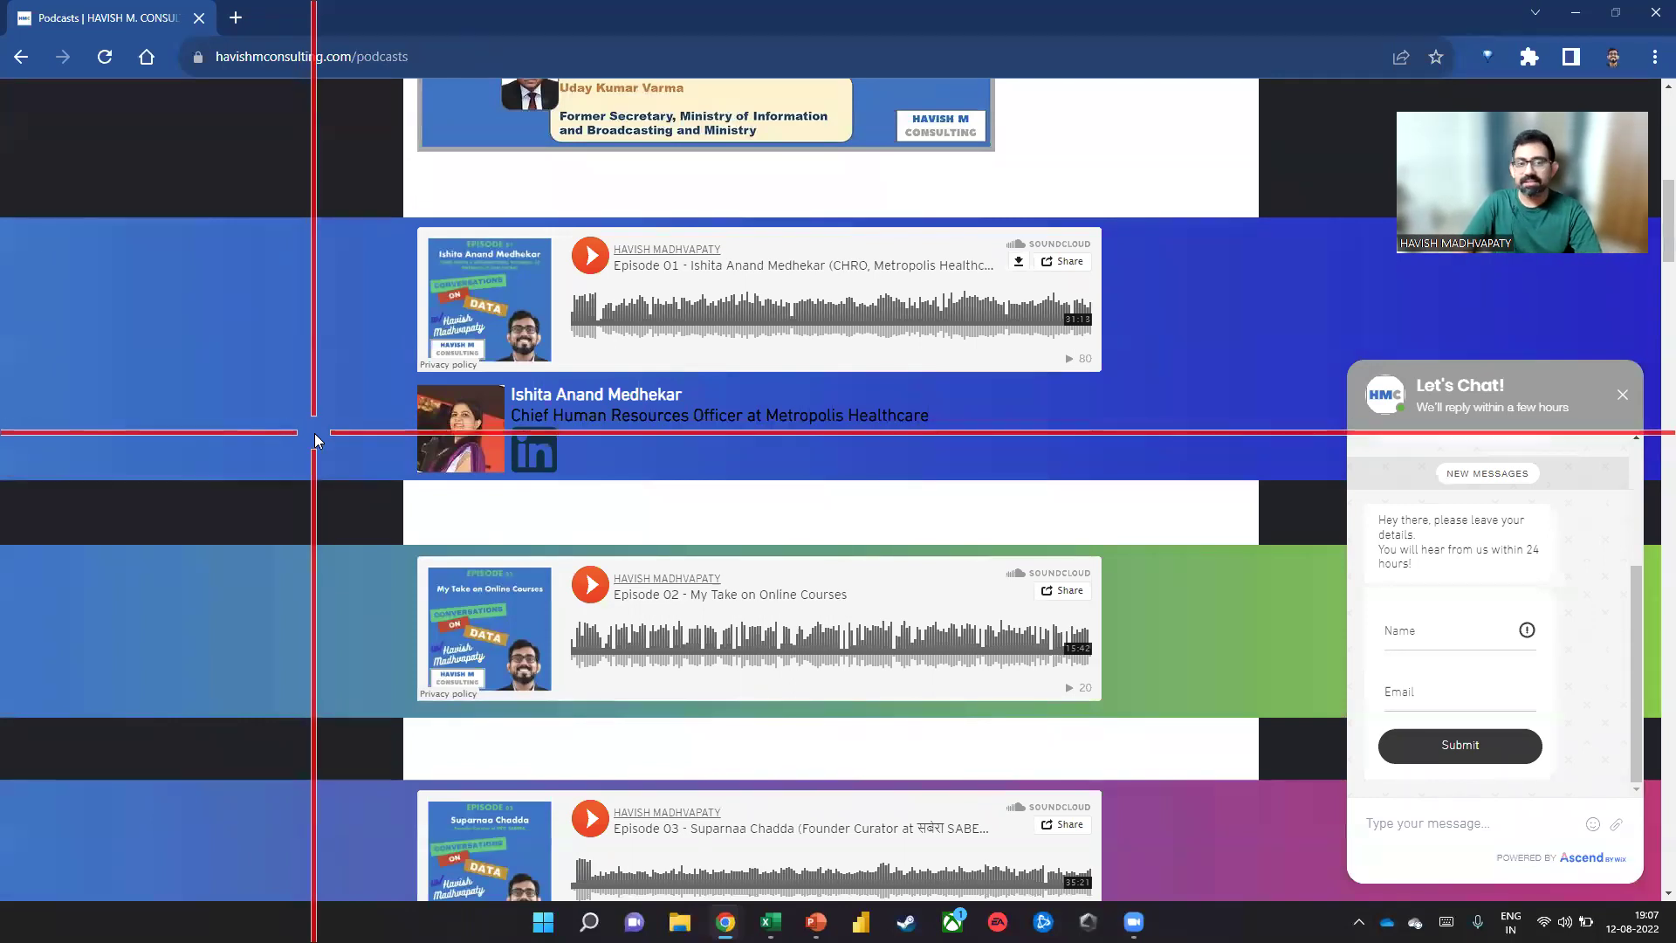
scroll(305, 431, down, 6)
scroll(314, 433, down, 5)
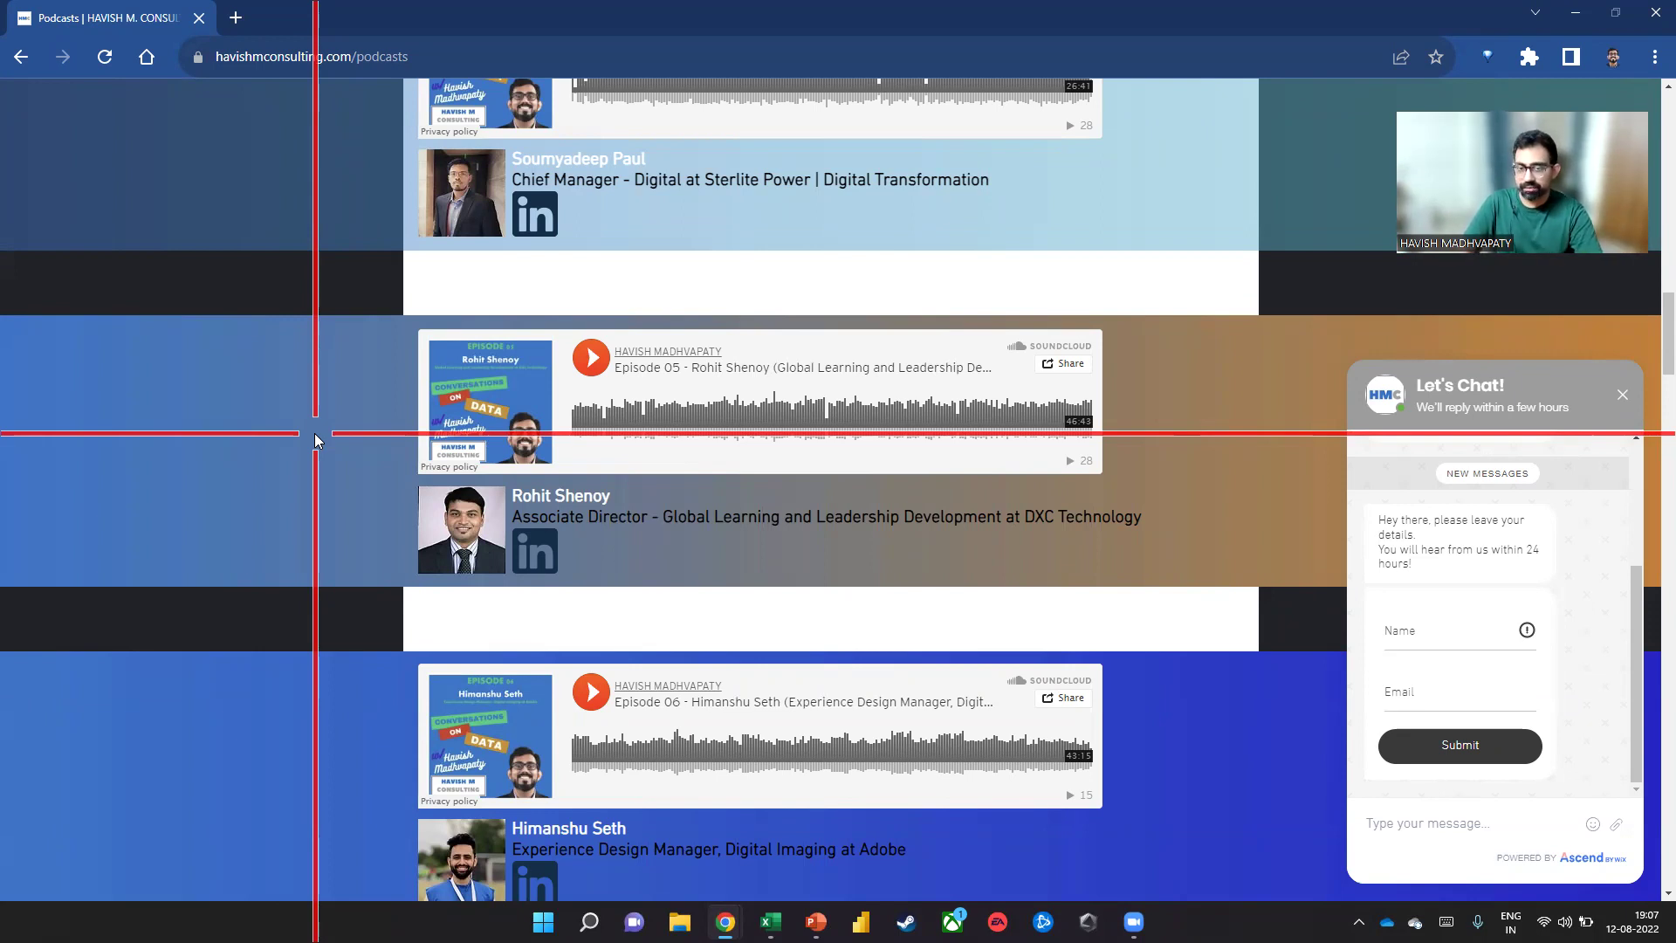
scroll(349, 262, up, 15)
Go to the consultant's YouTube channel and look through its uploaded videos
text(youtube.com/c/HavishMadhvapaty)
key(Return)
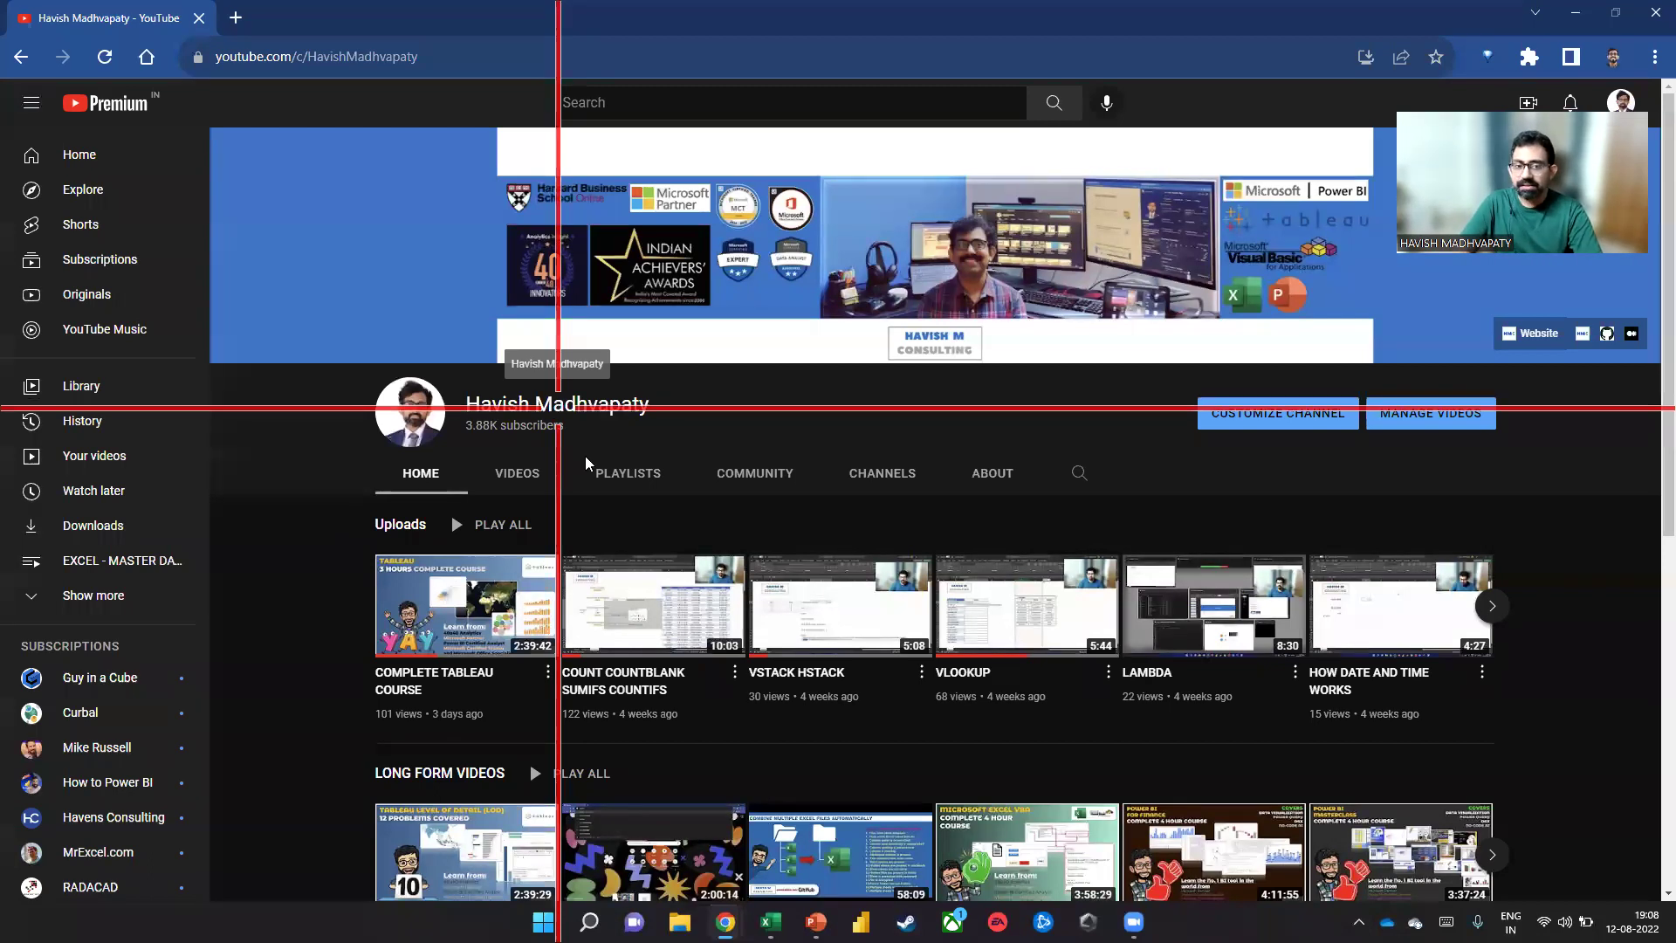
click(543, 491)
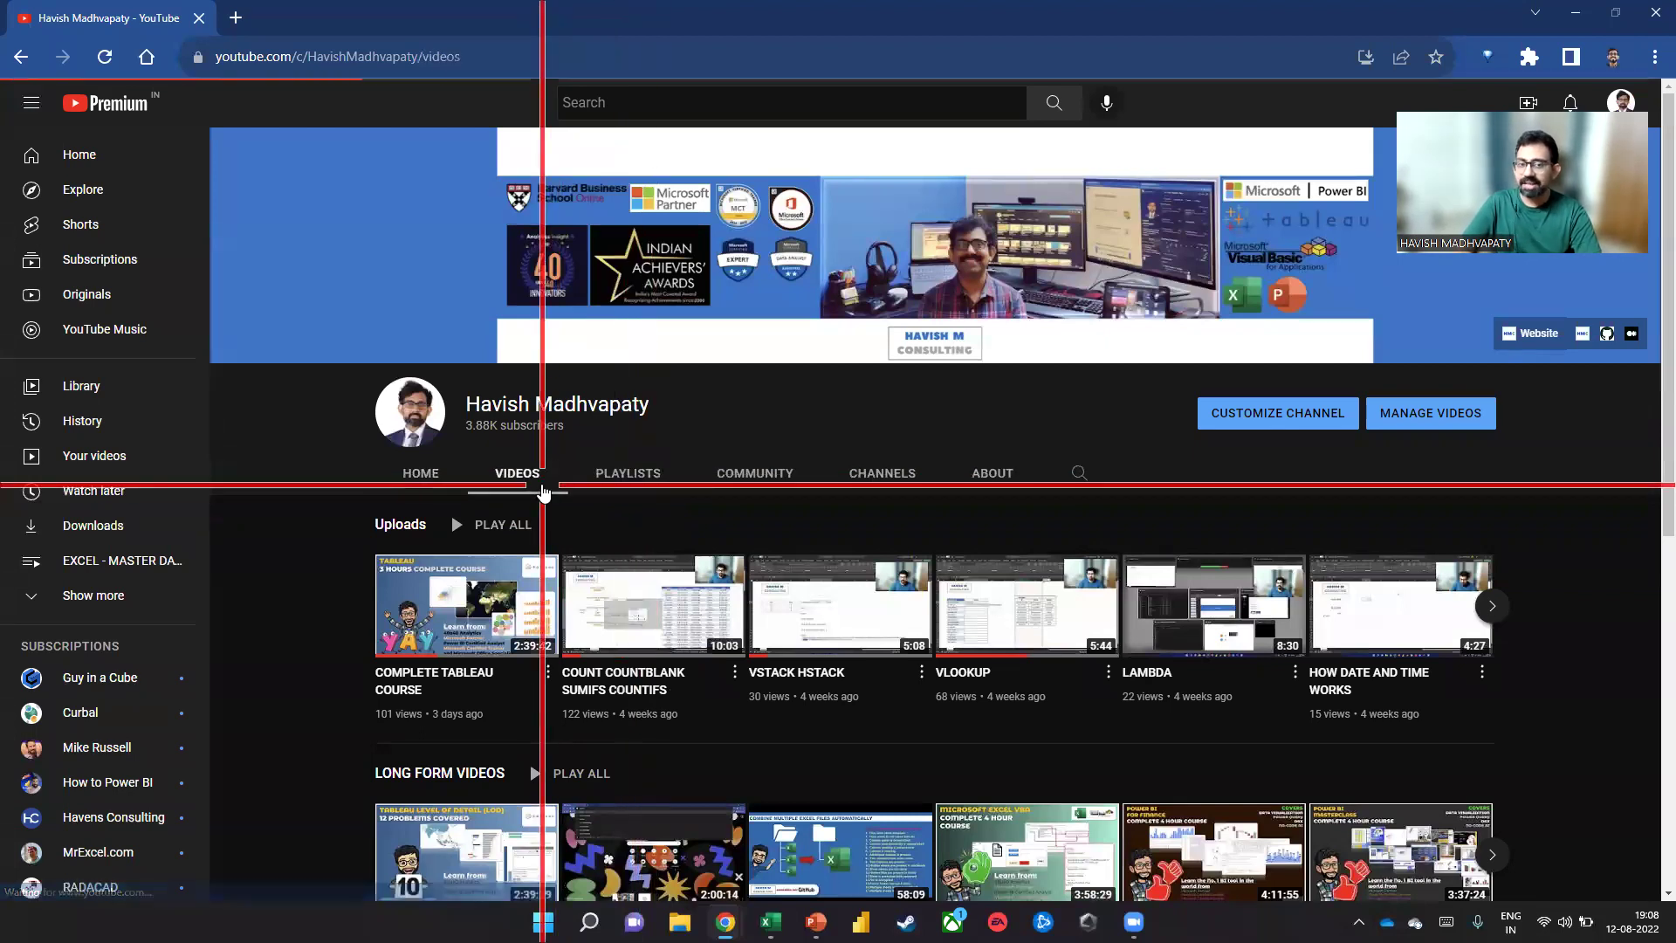
scroll(543, 490, down, 3)
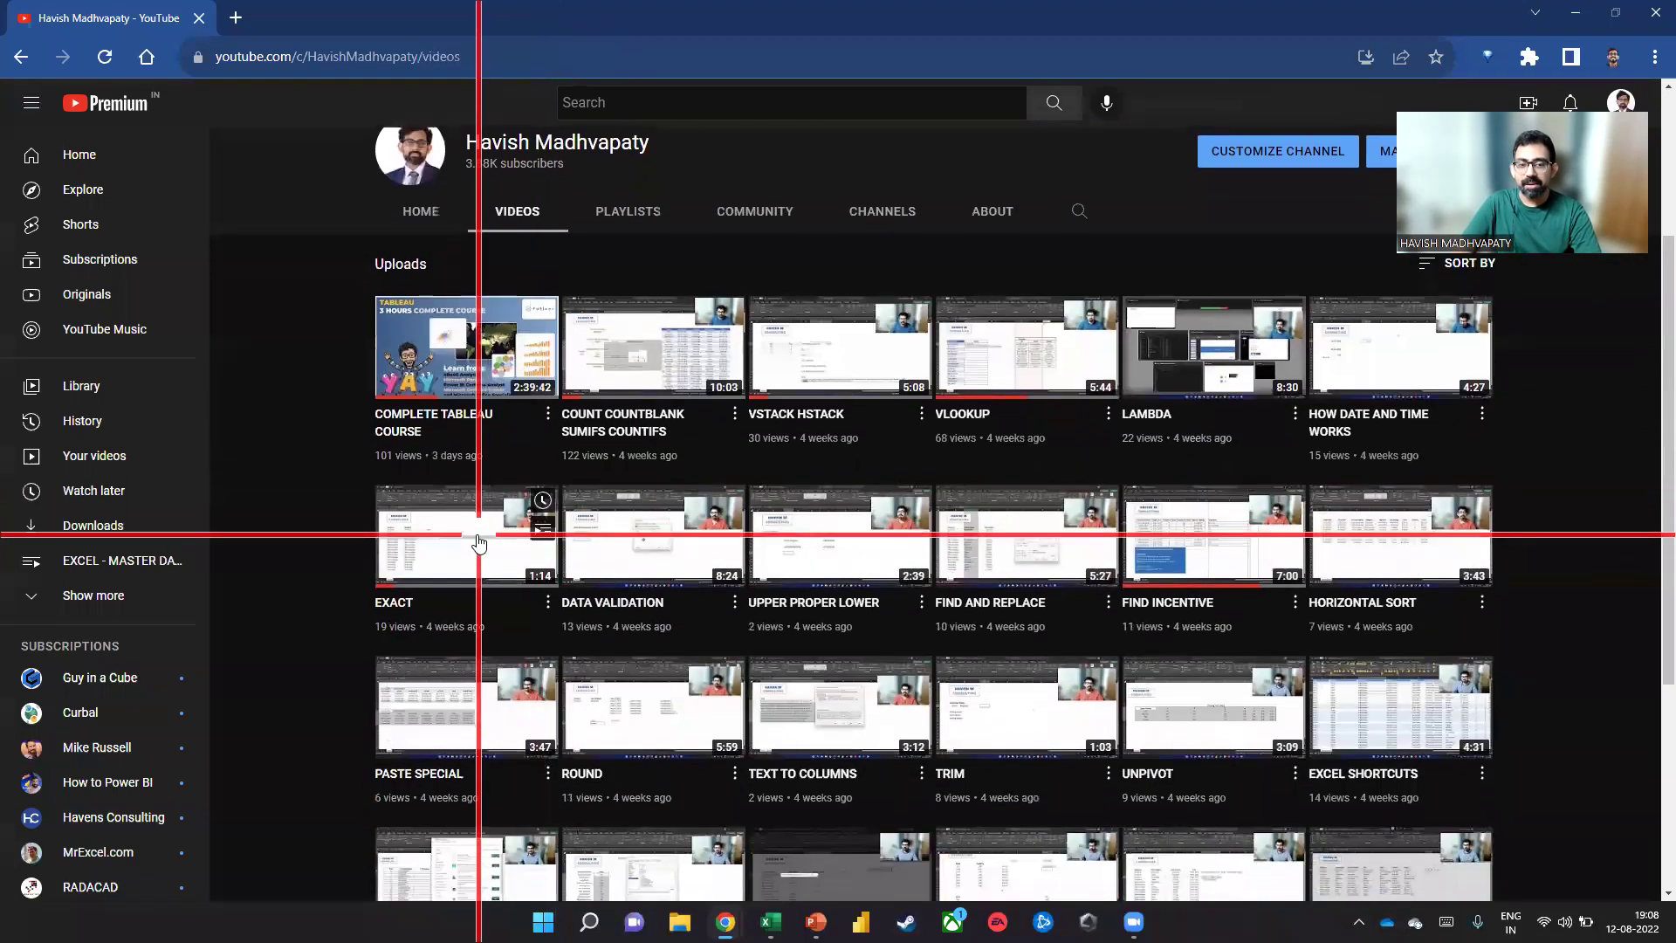
scroll(478, 524, down, 3)
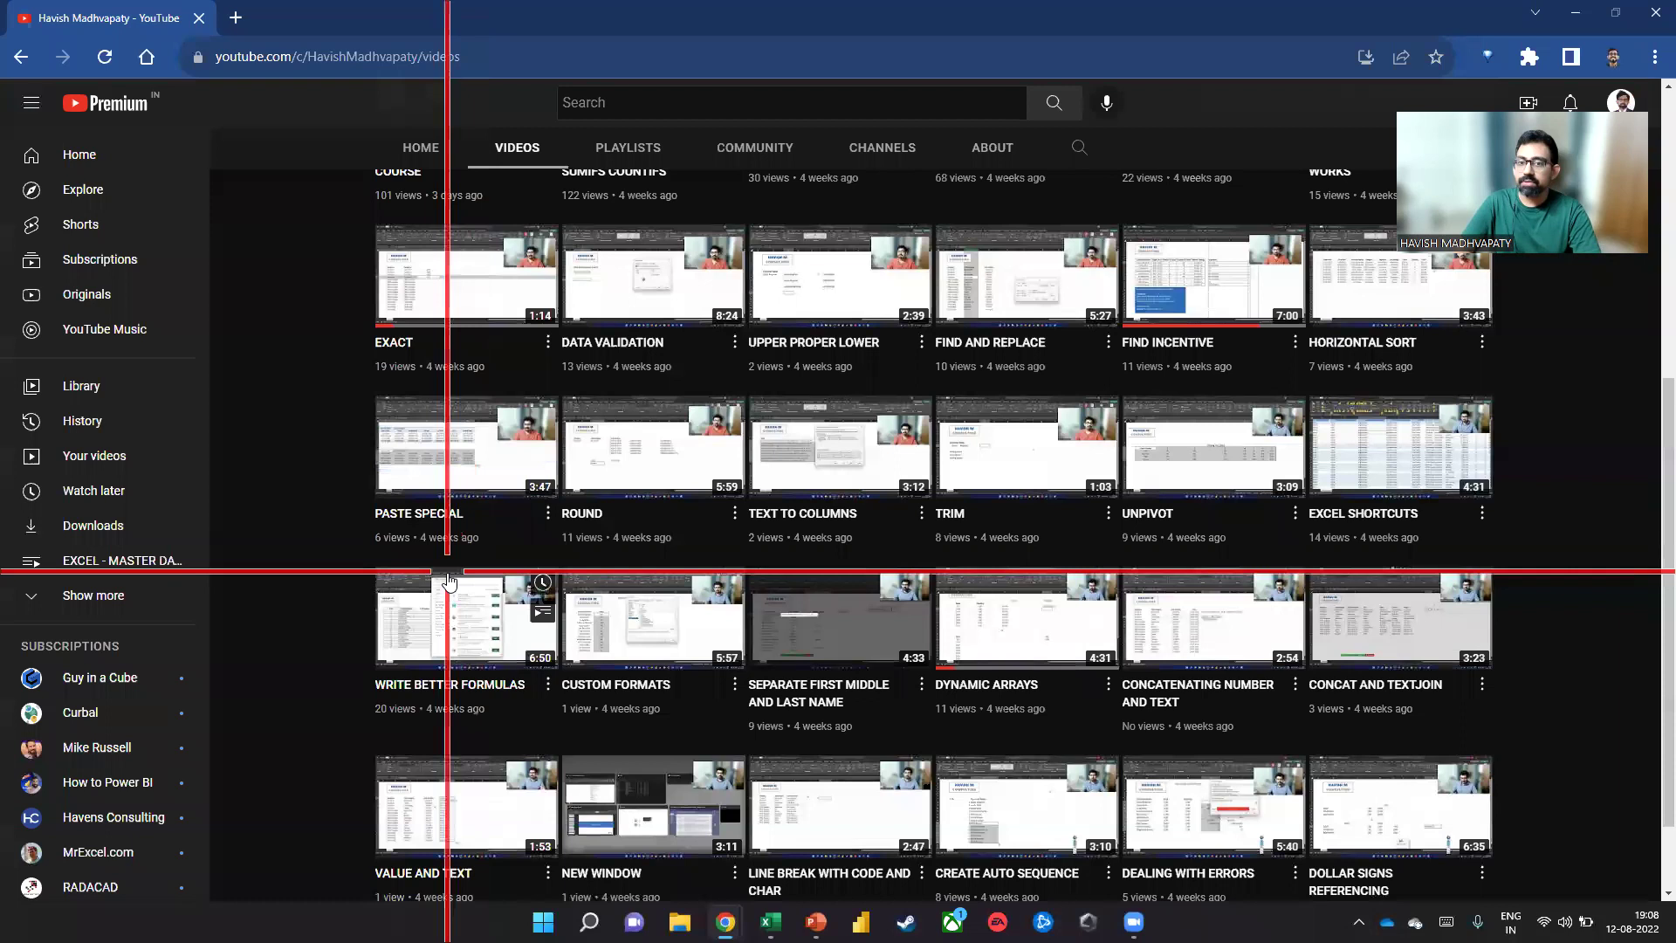
scroll(448, 575, down, 1)
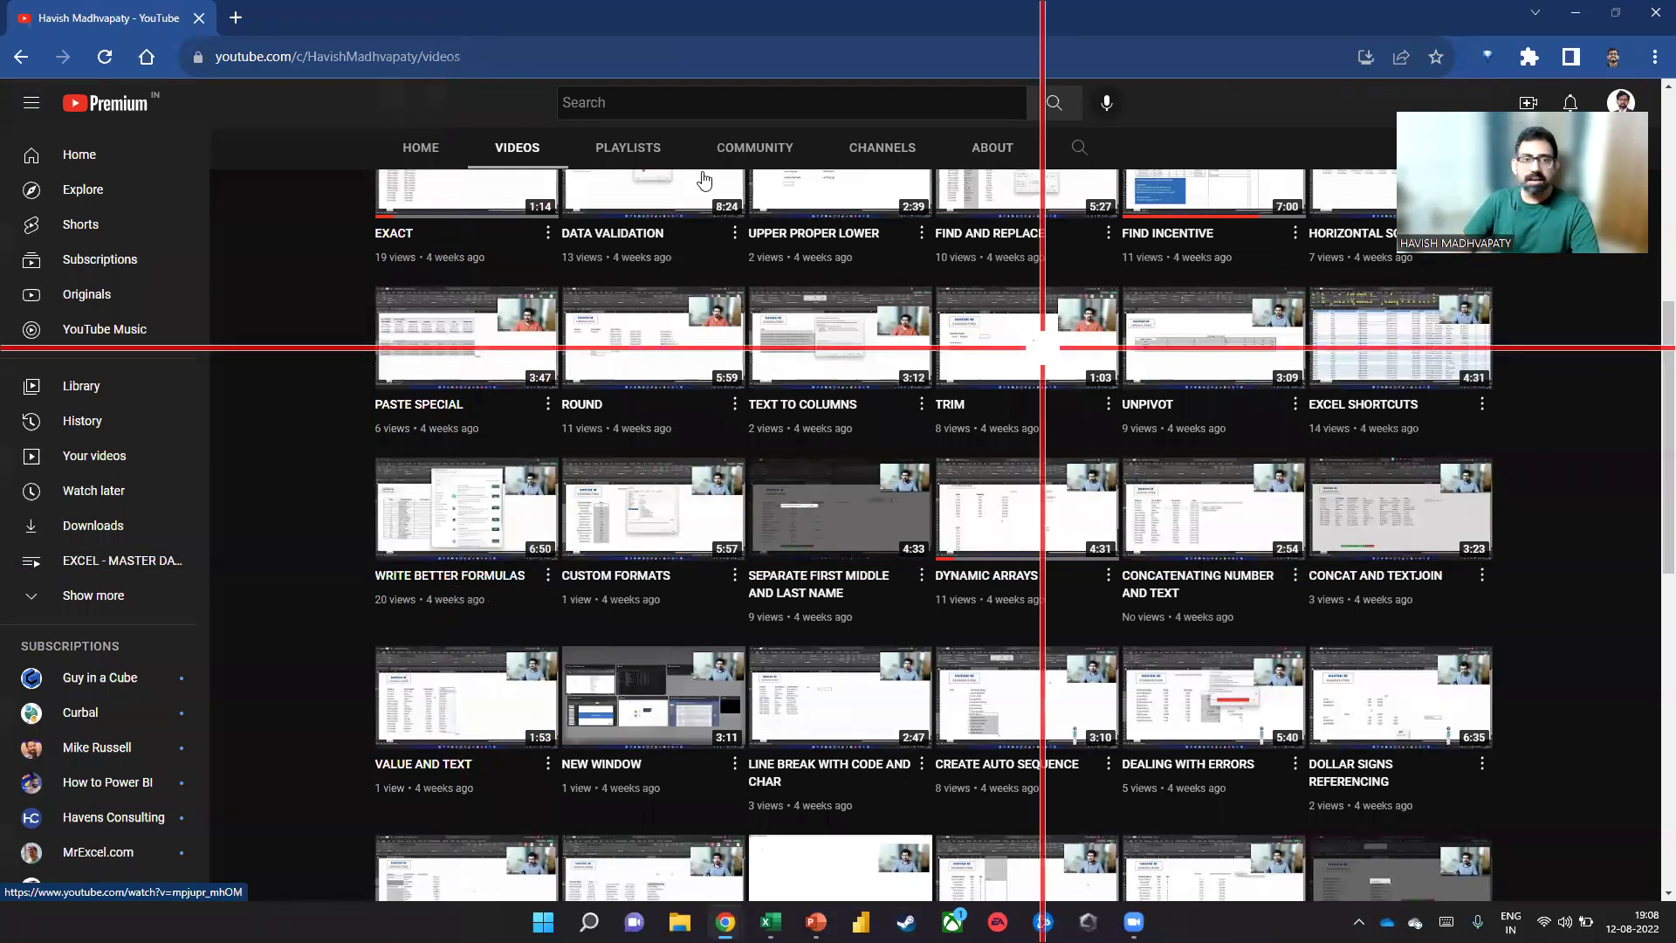
Go to Dropbox and open the About Me folder inside Training / CVENT AUGUST 2022
click(682, 45)
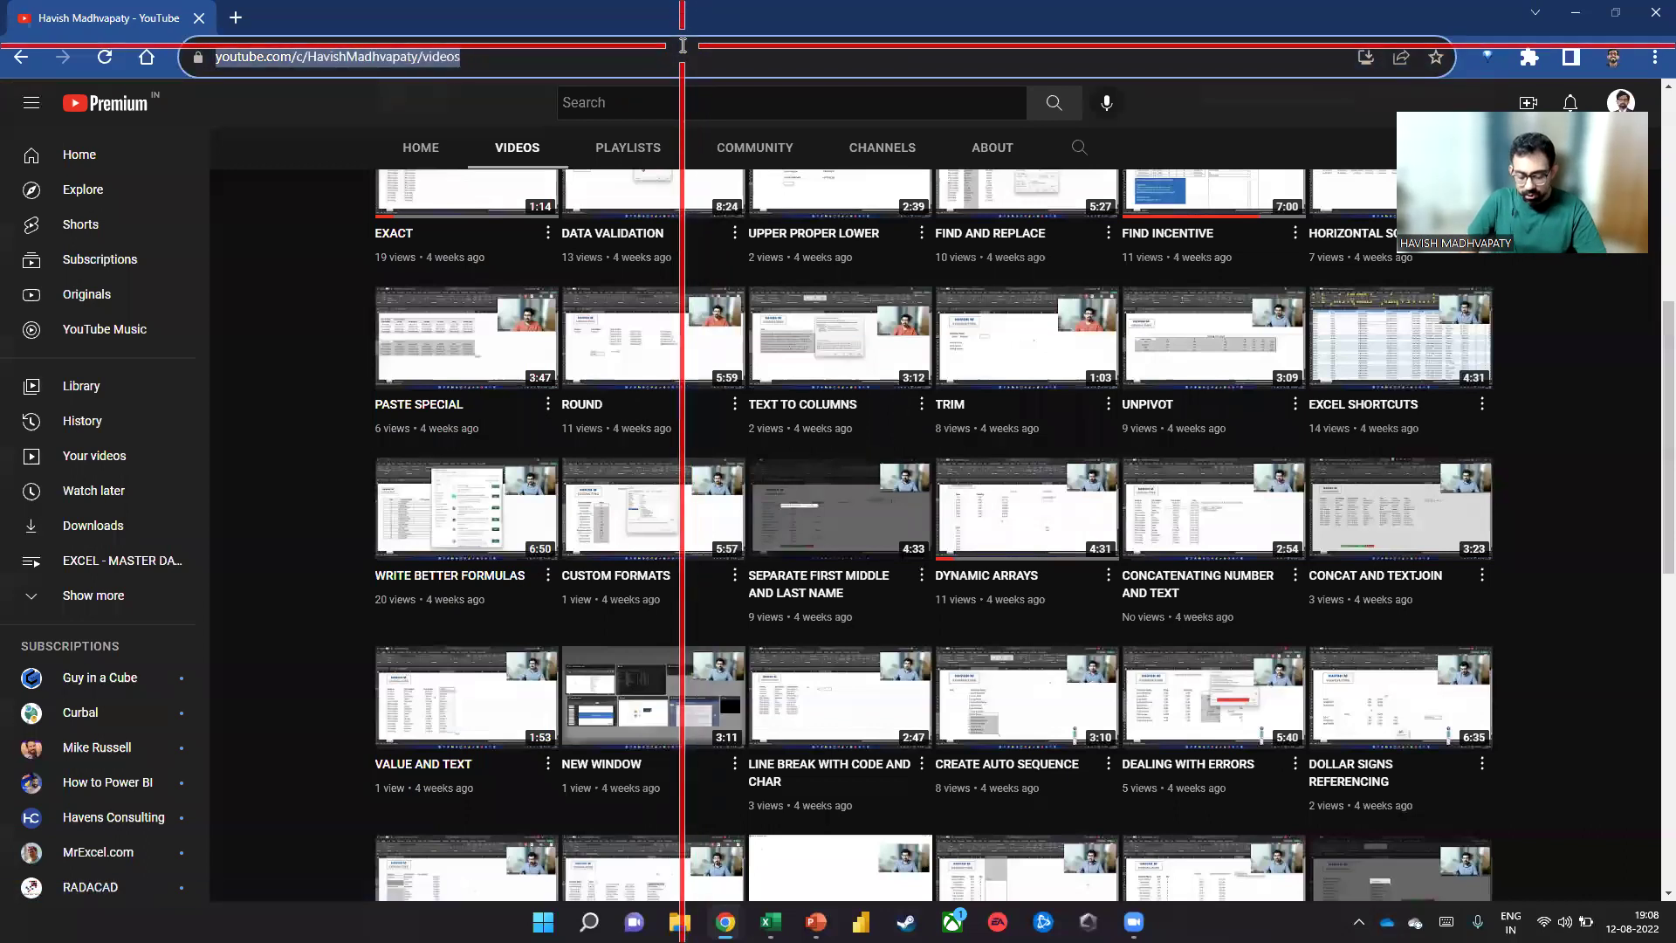
text(drop)
key(Return)
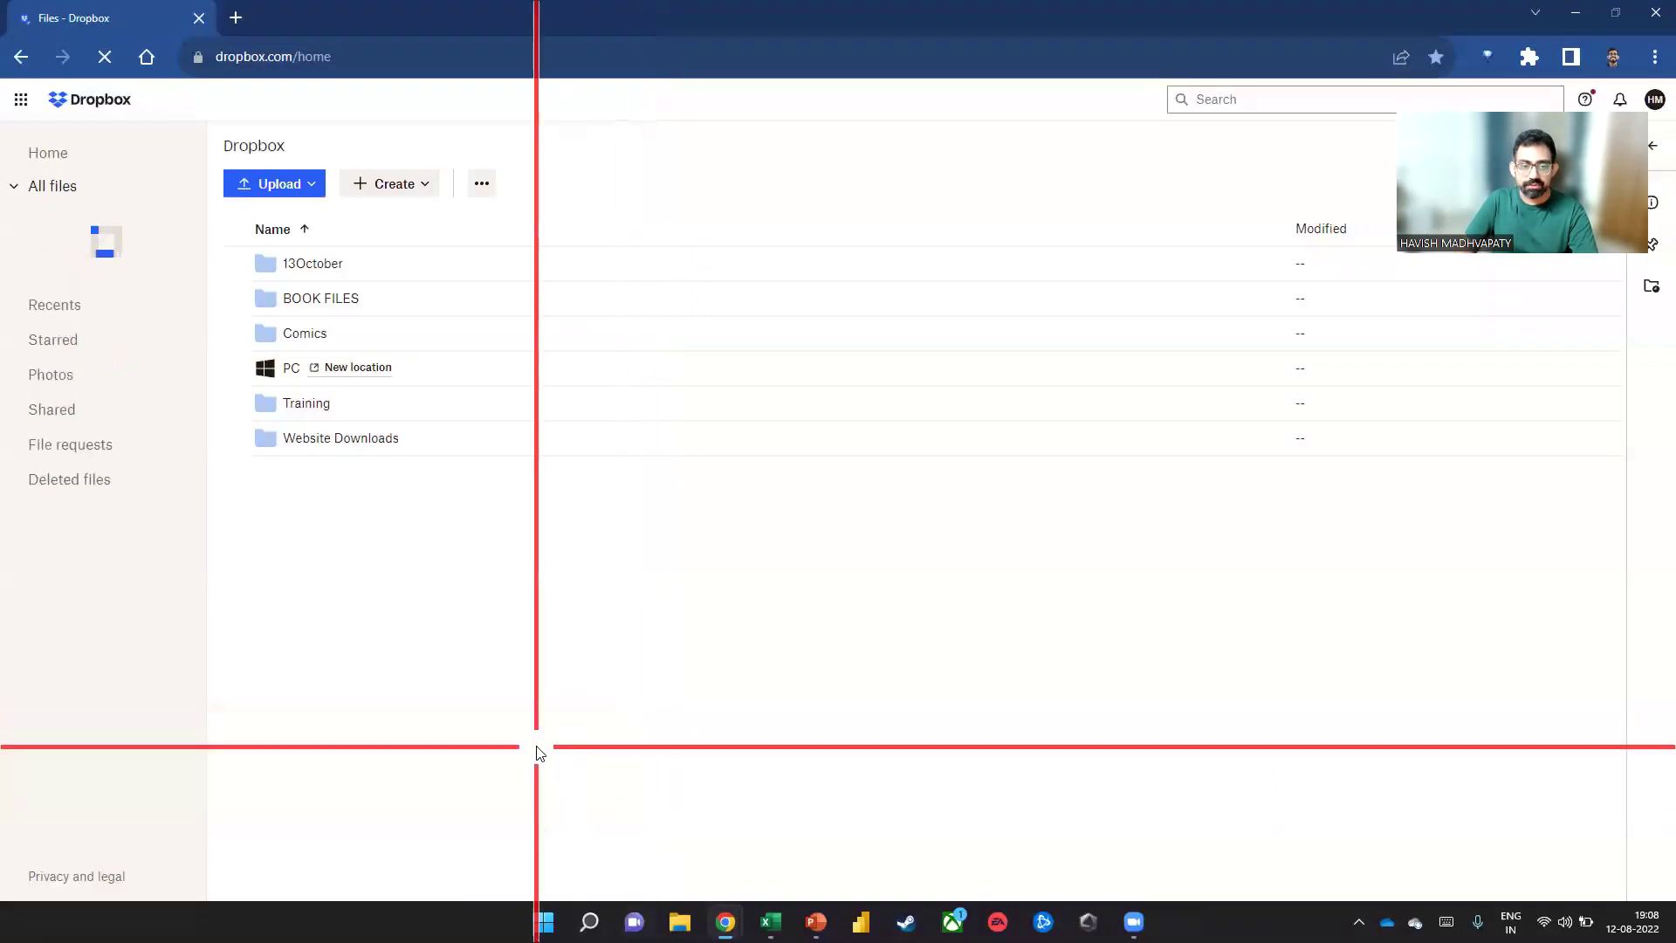
click(294, 426)
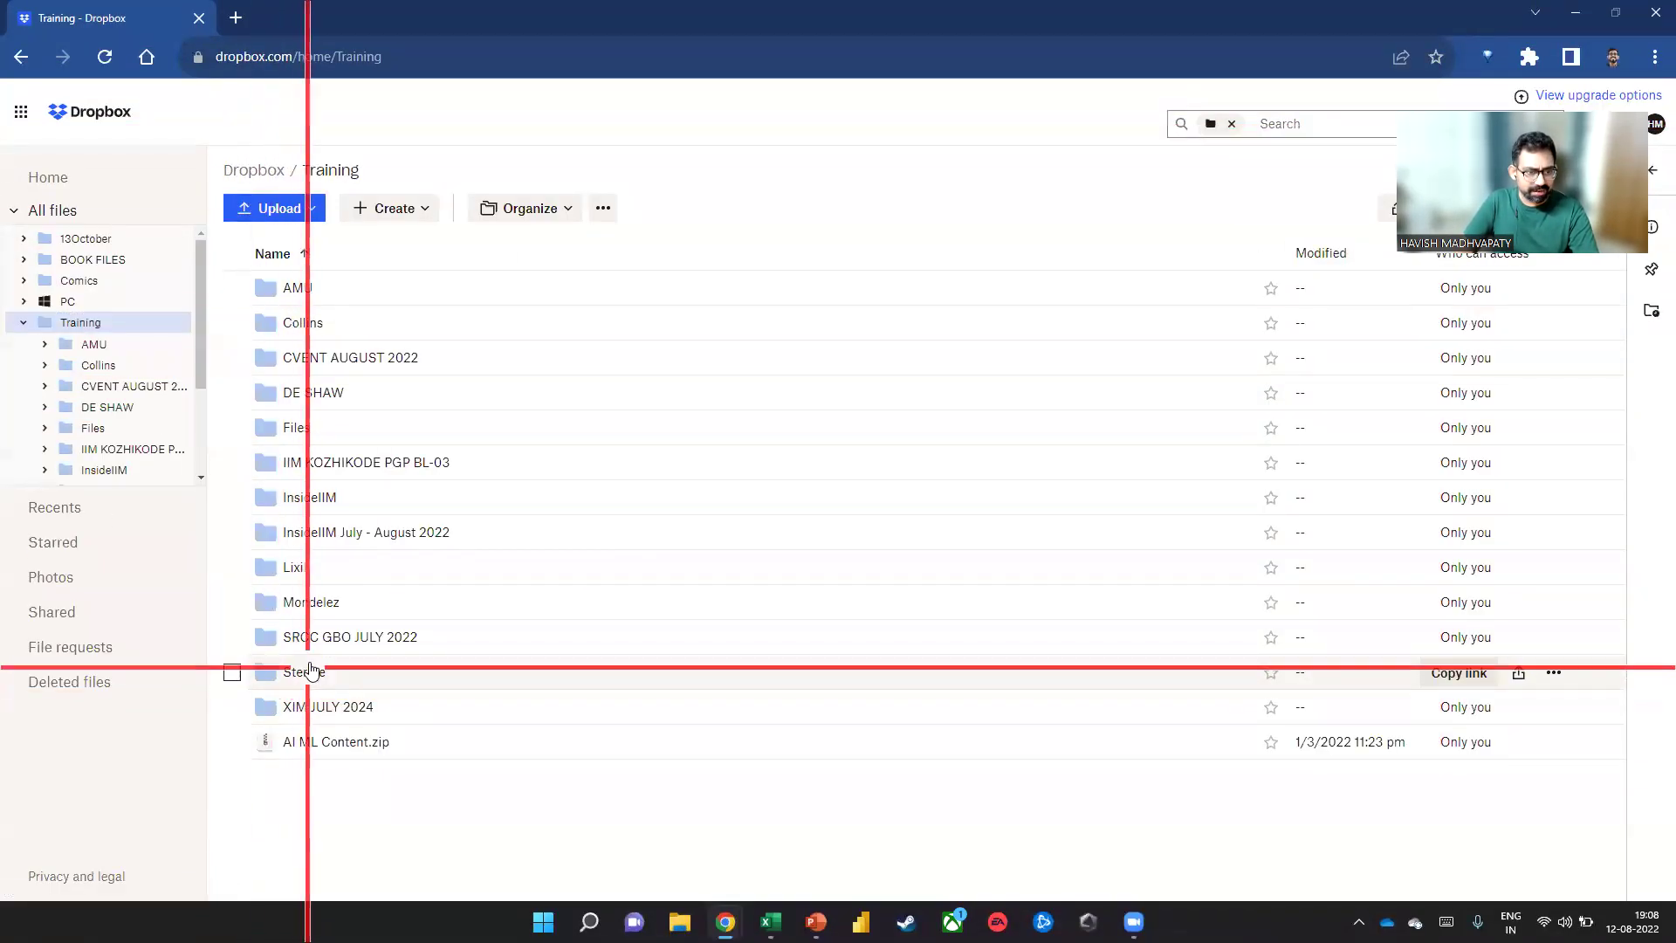
click(327, 366)
click(312, 289)
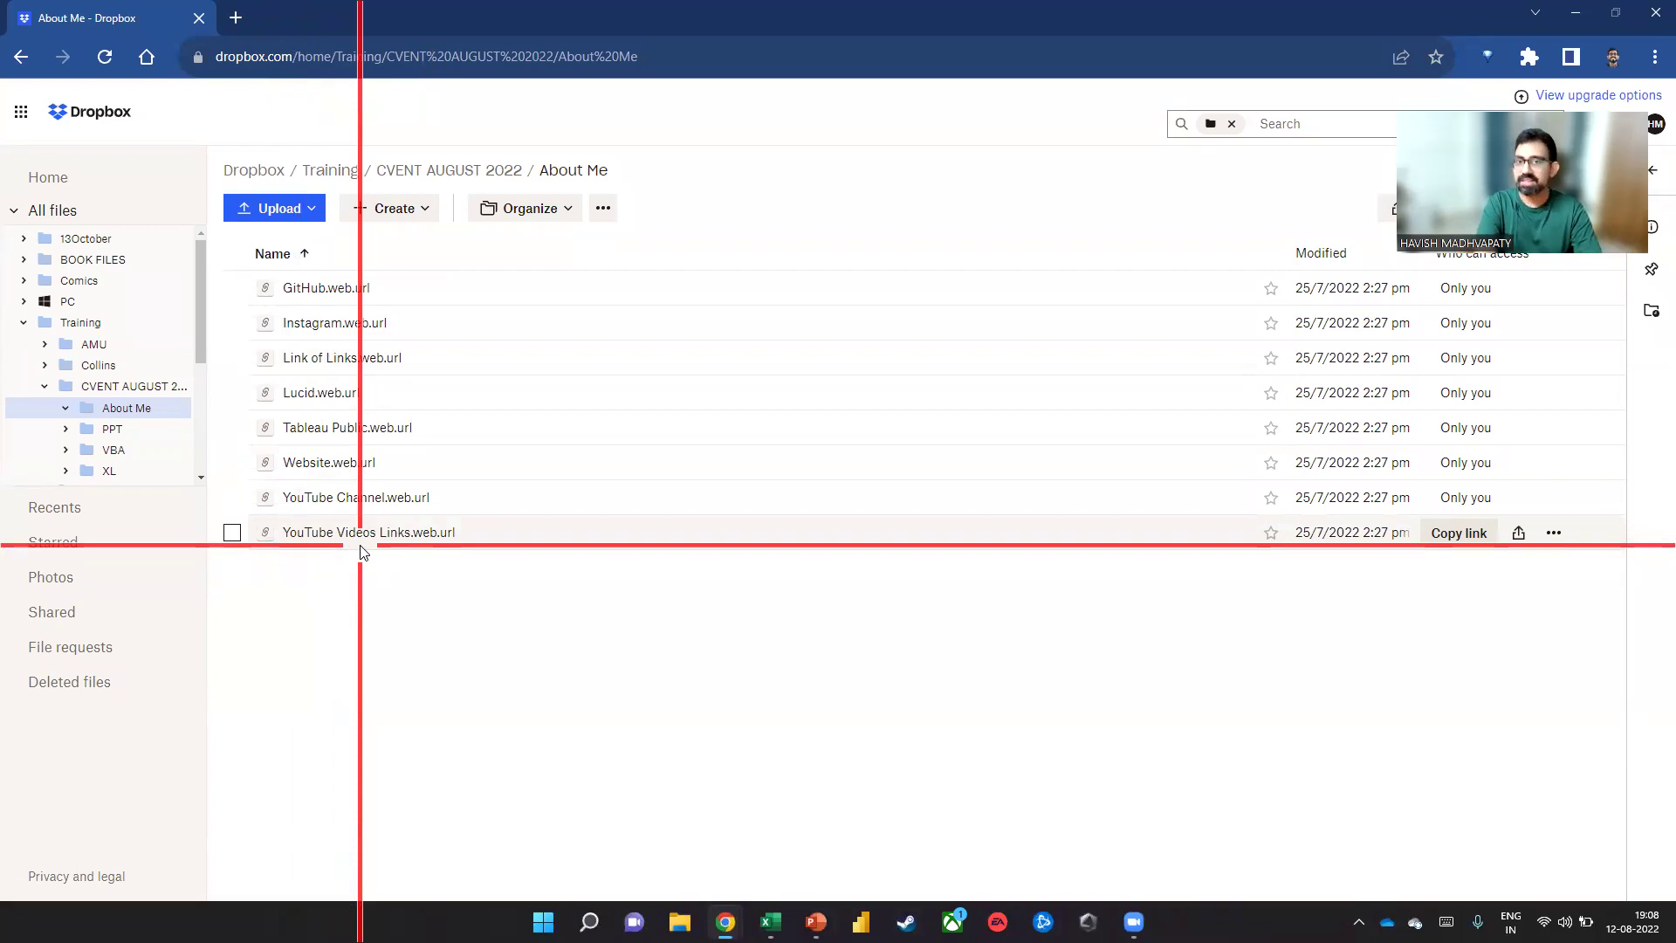
Copy the sharing link of the About Me folder in CVENT AUGUST 2022, and return to the Training folder
click(434, 169)
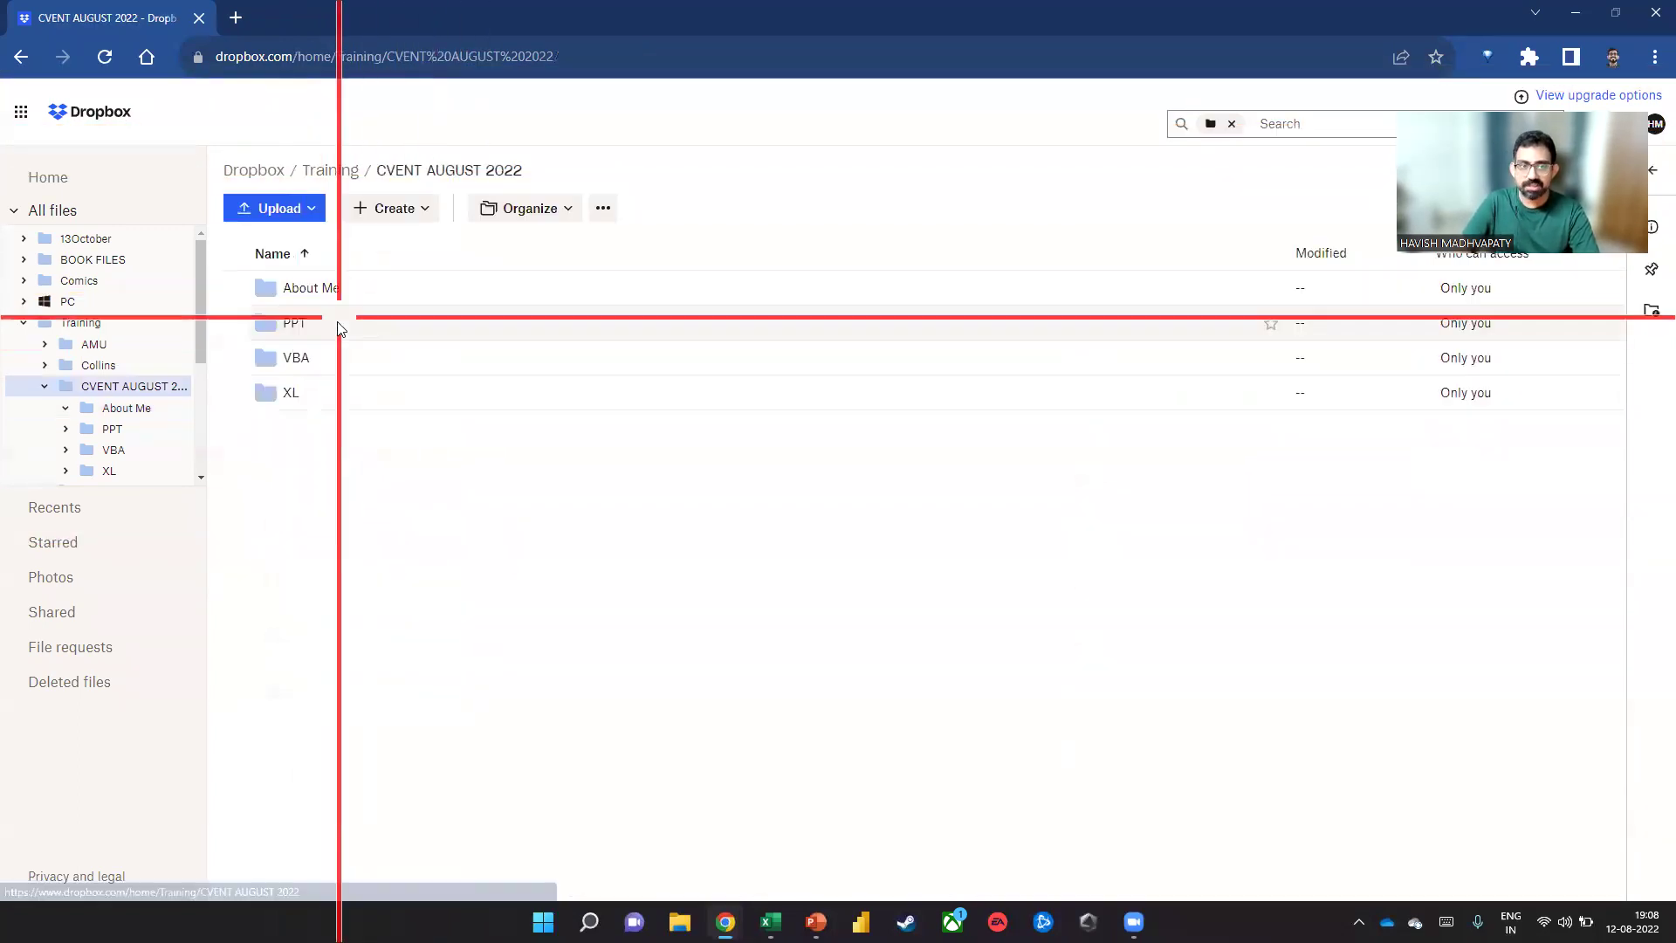
click(1458, 288)
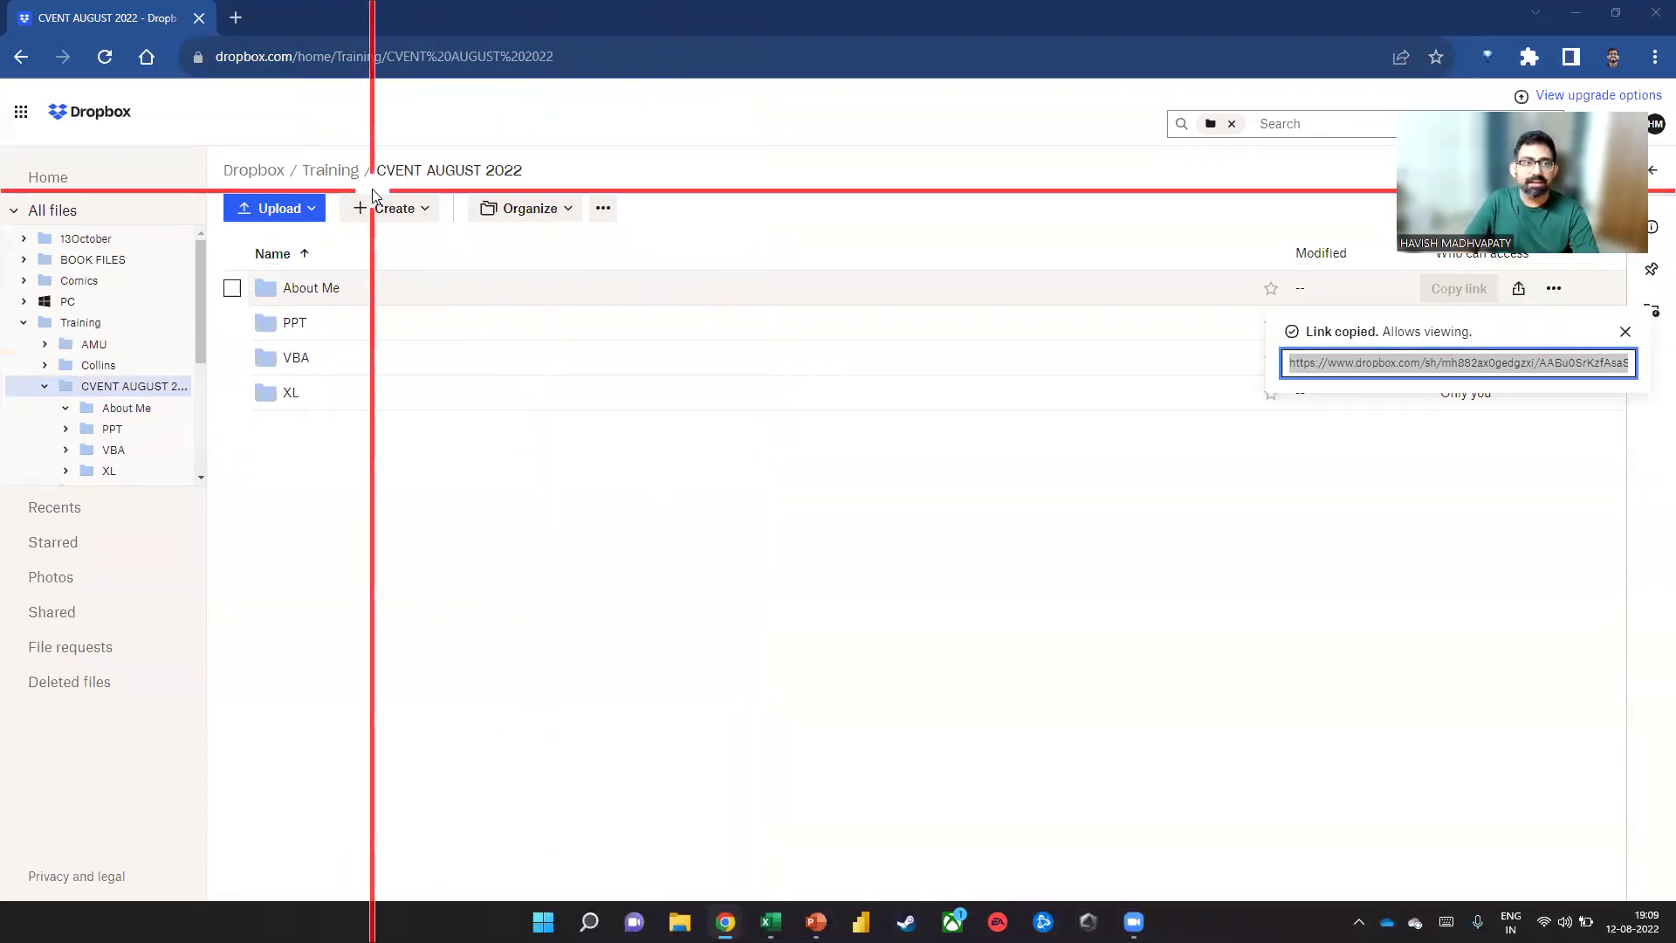
click(327, 170)
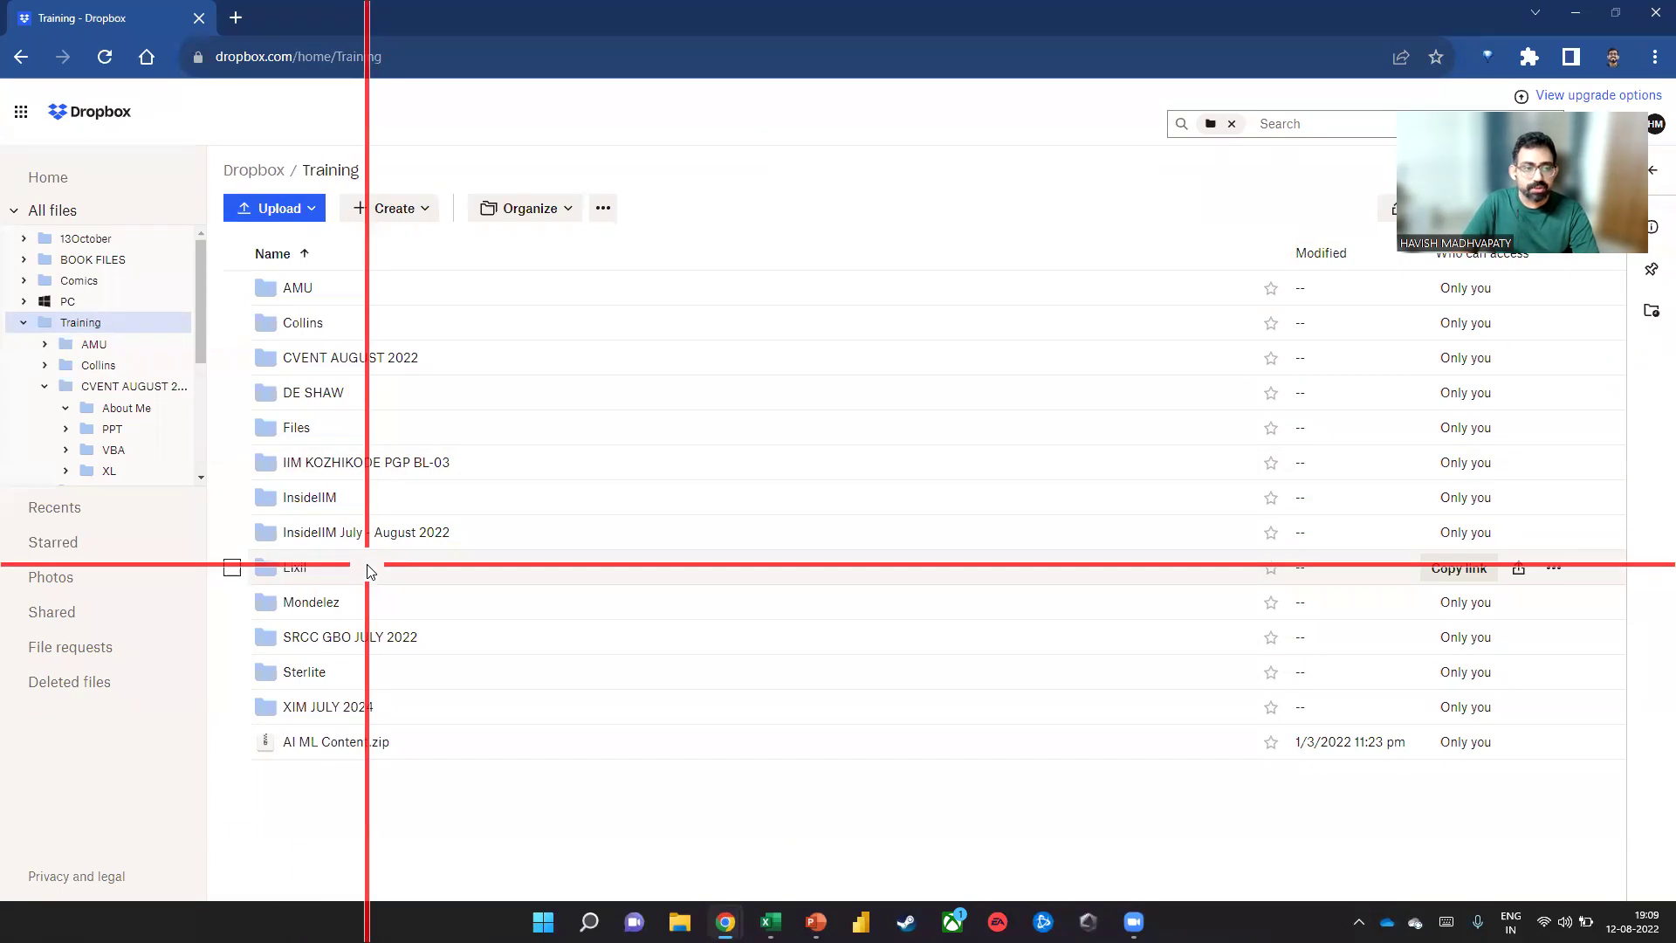
Go to the Website Downloads folder in Dropbox, copy the sharing link of its Datasets folder, and open that folder
click(248, 170)
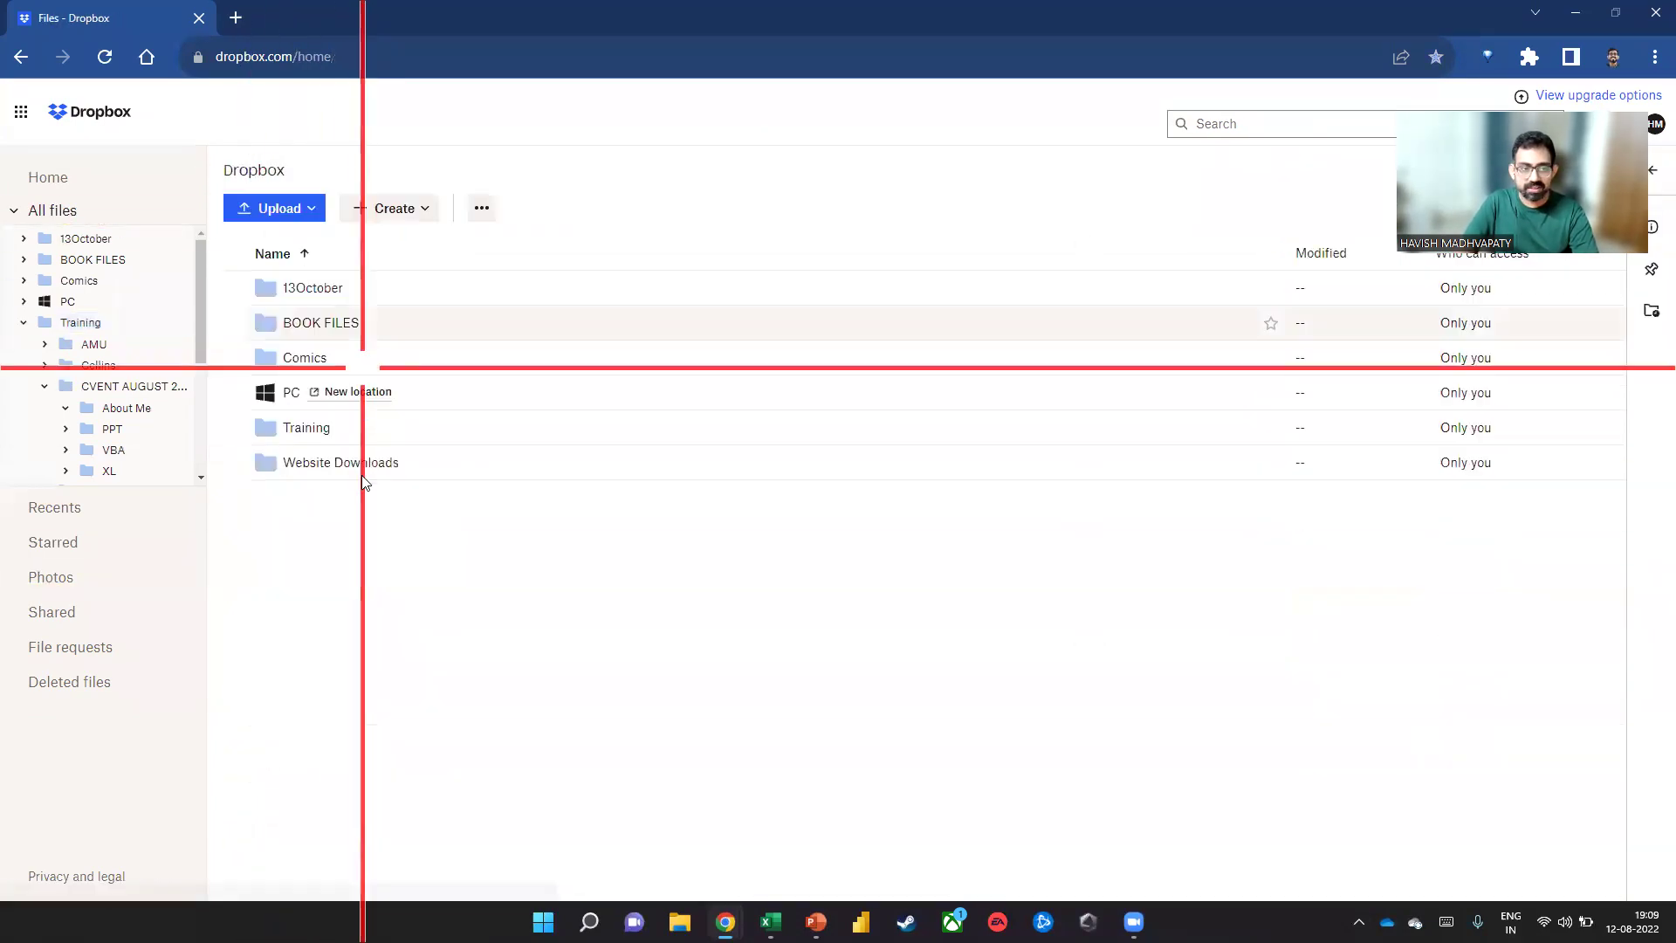
click(342, 461)
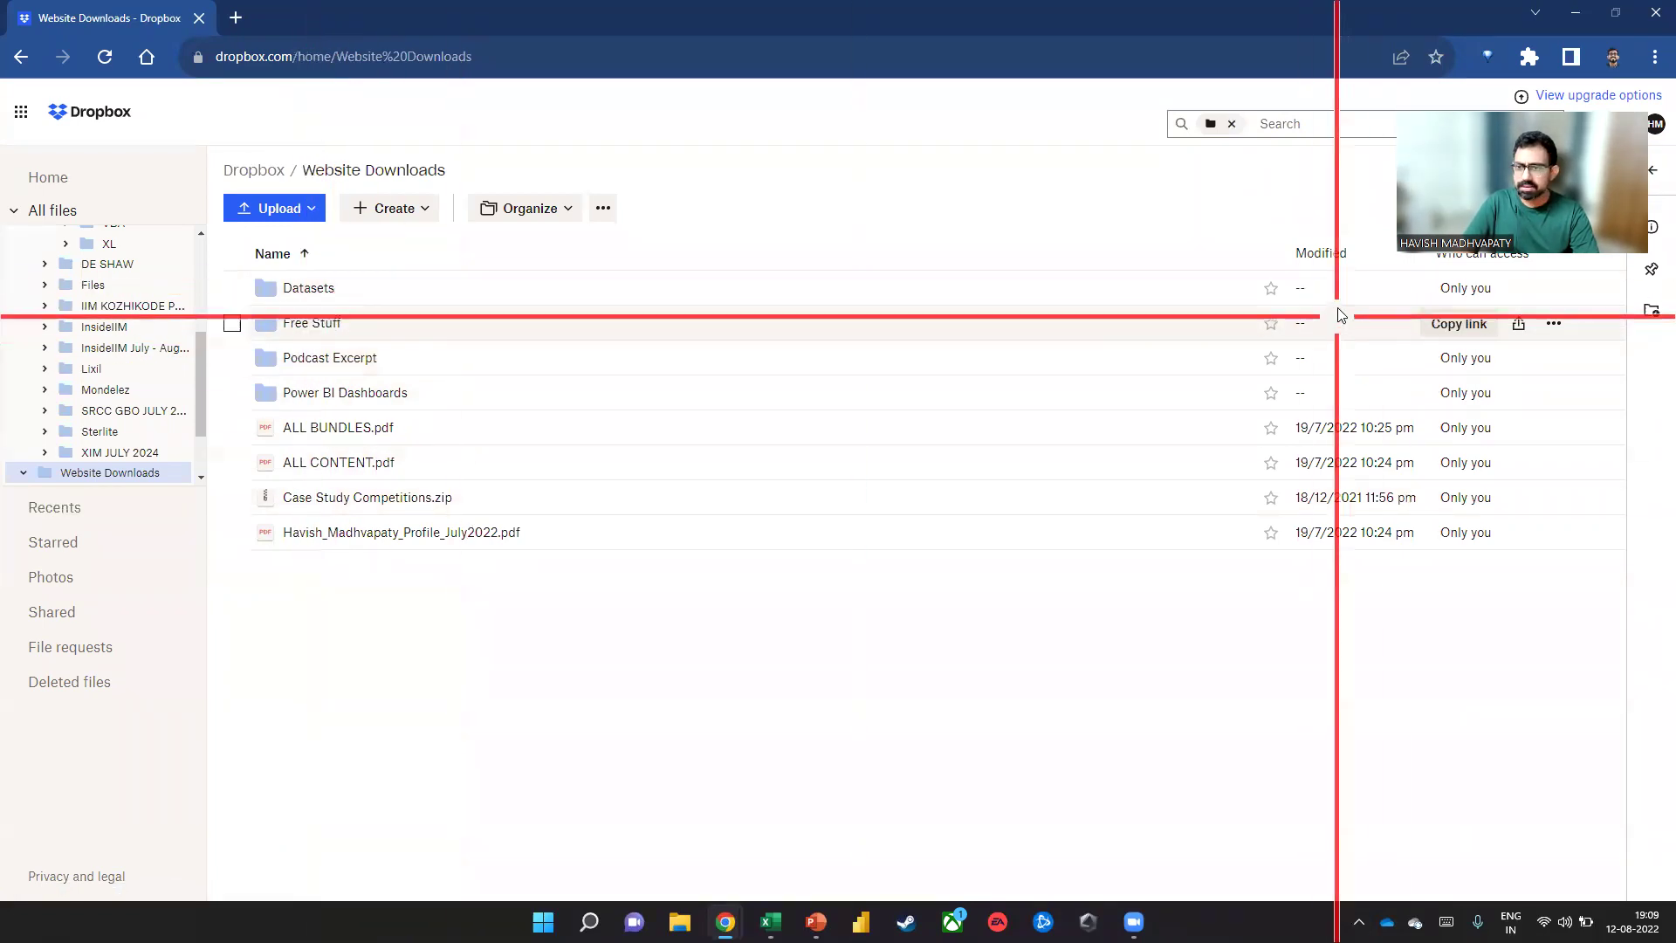
click(1453, 291)
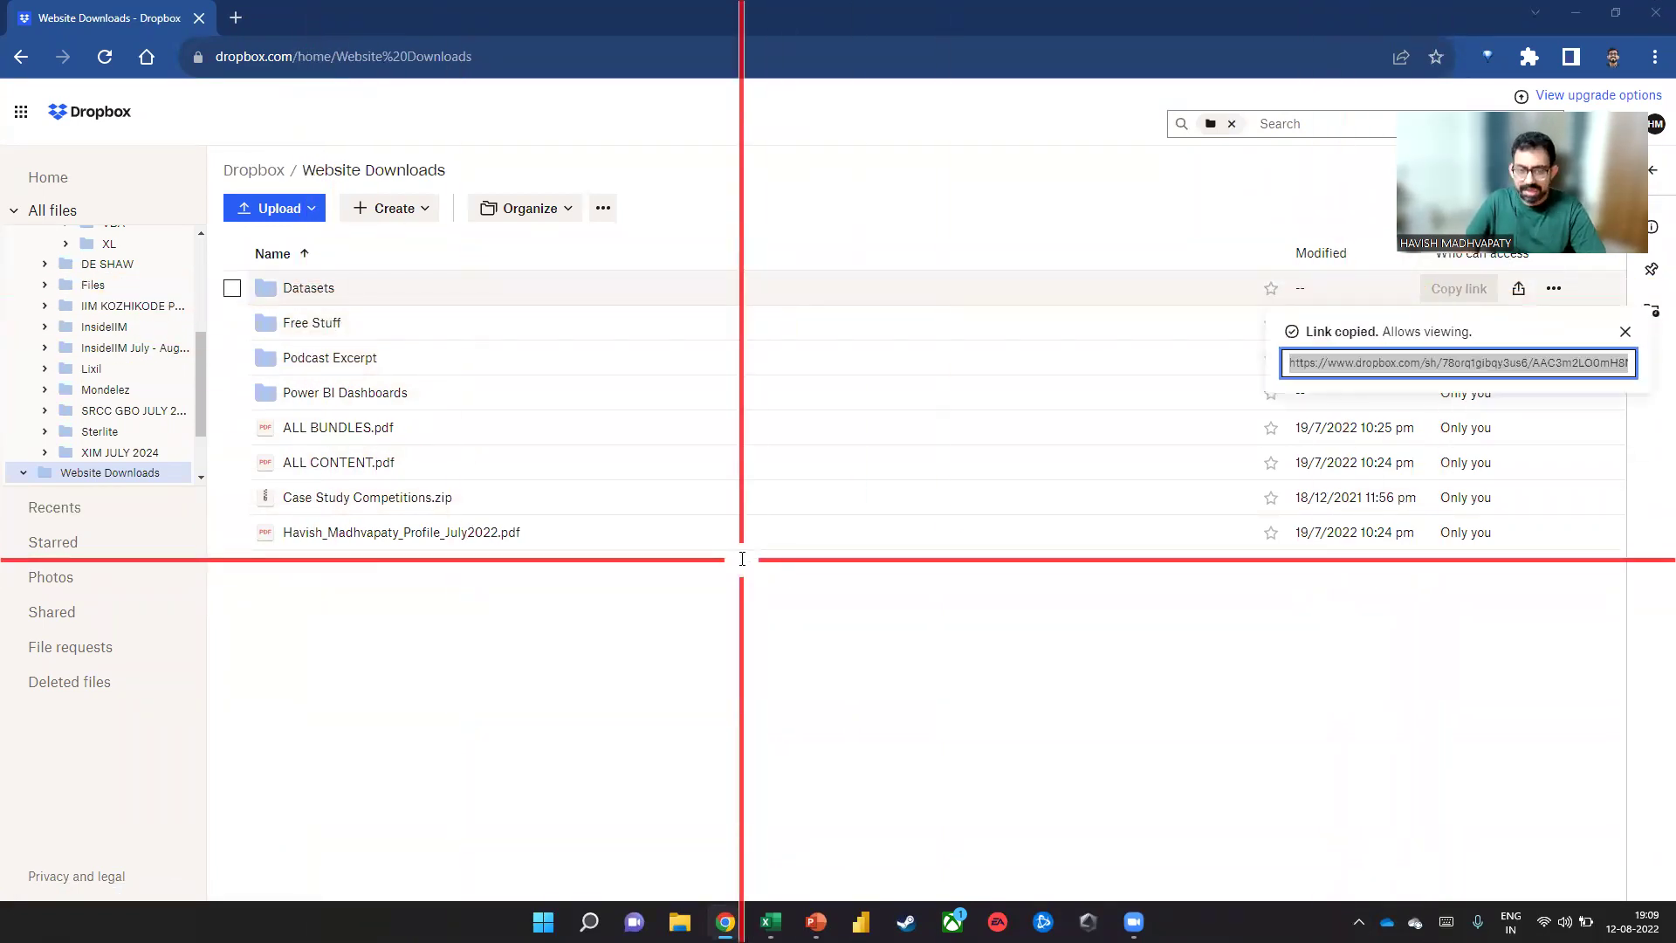
click(310, 290)
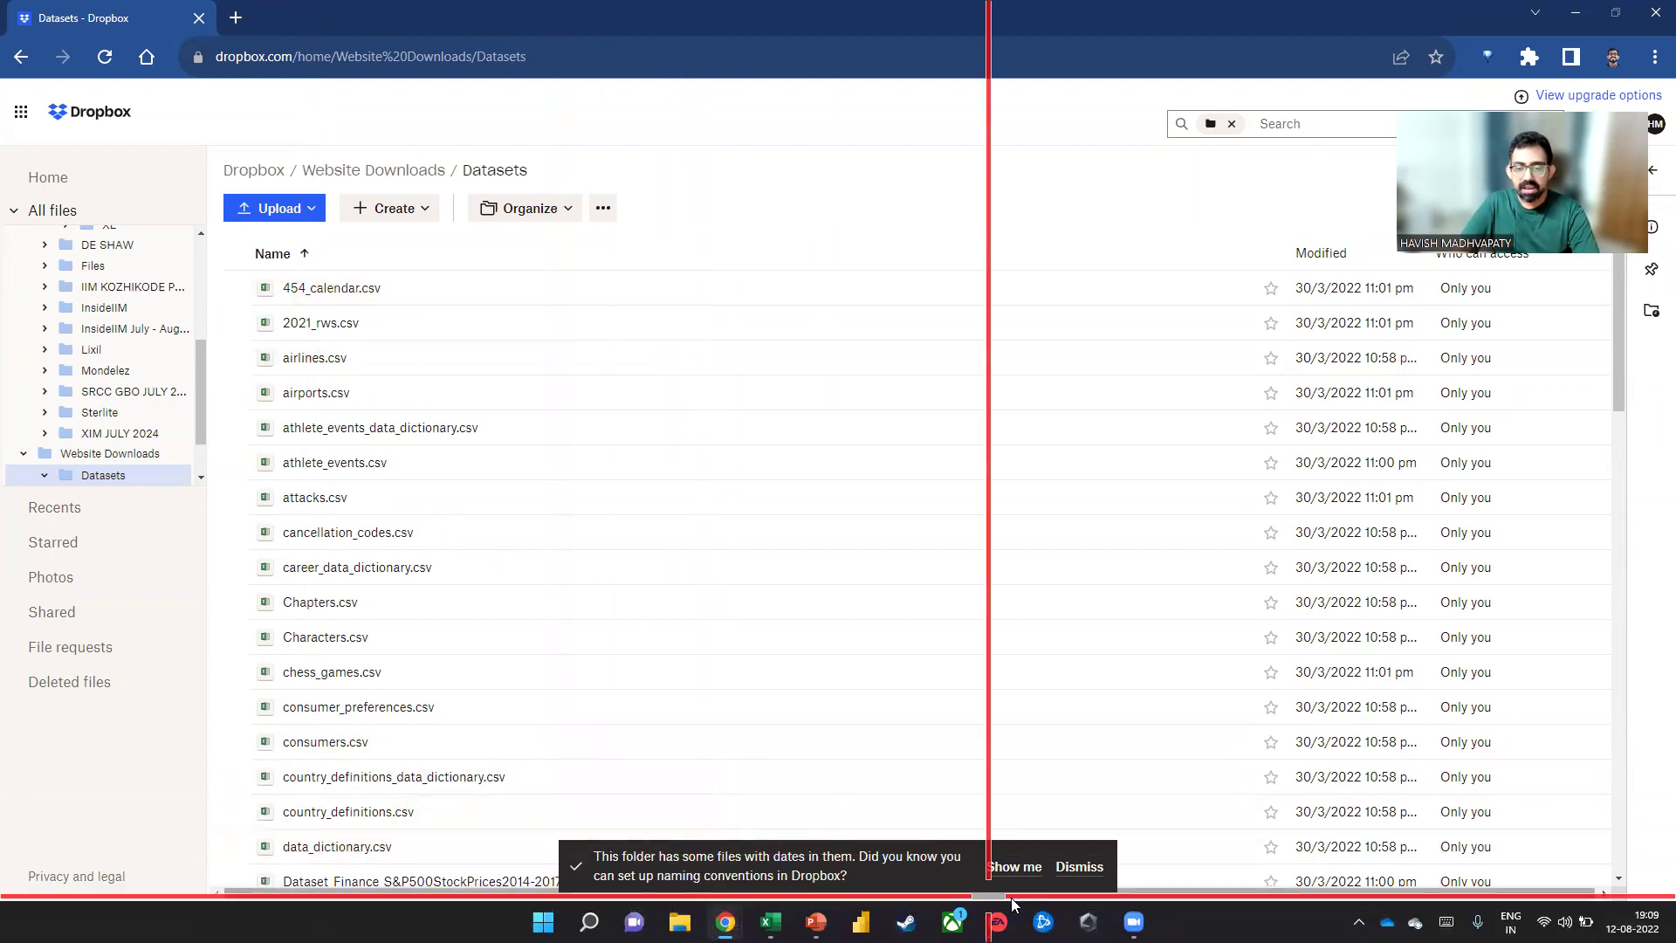
Switch to Book1 in Excel, select cell A1, and show the sheet full screen without the ribbon
click(762, 922)
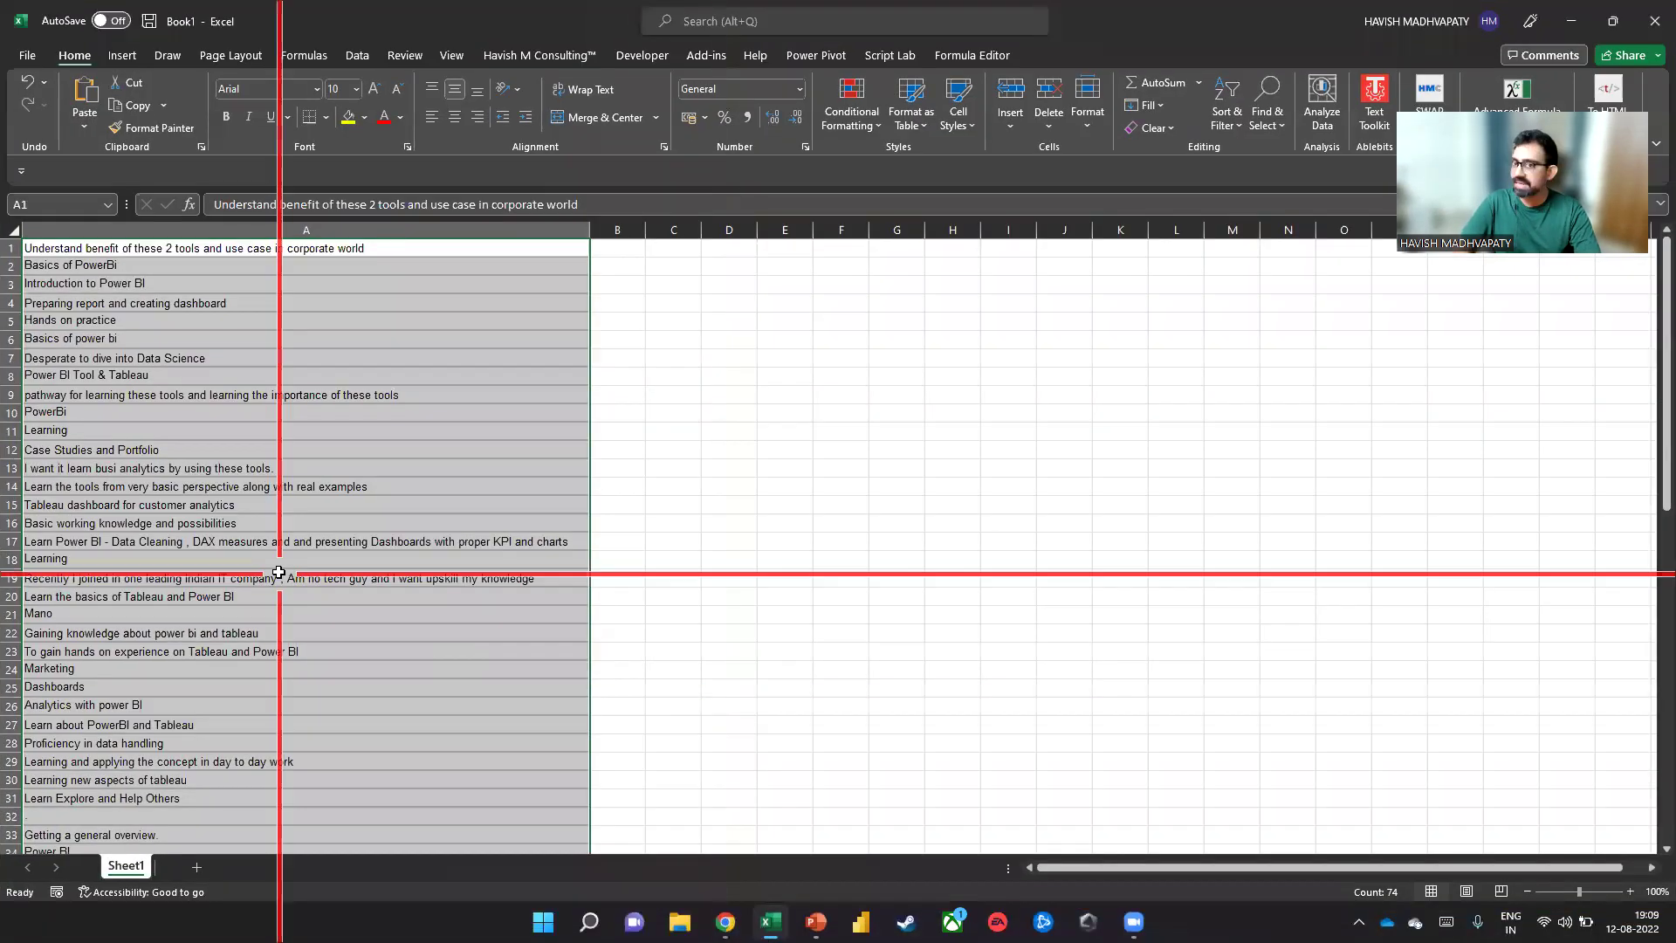
key(ctrl+Home)
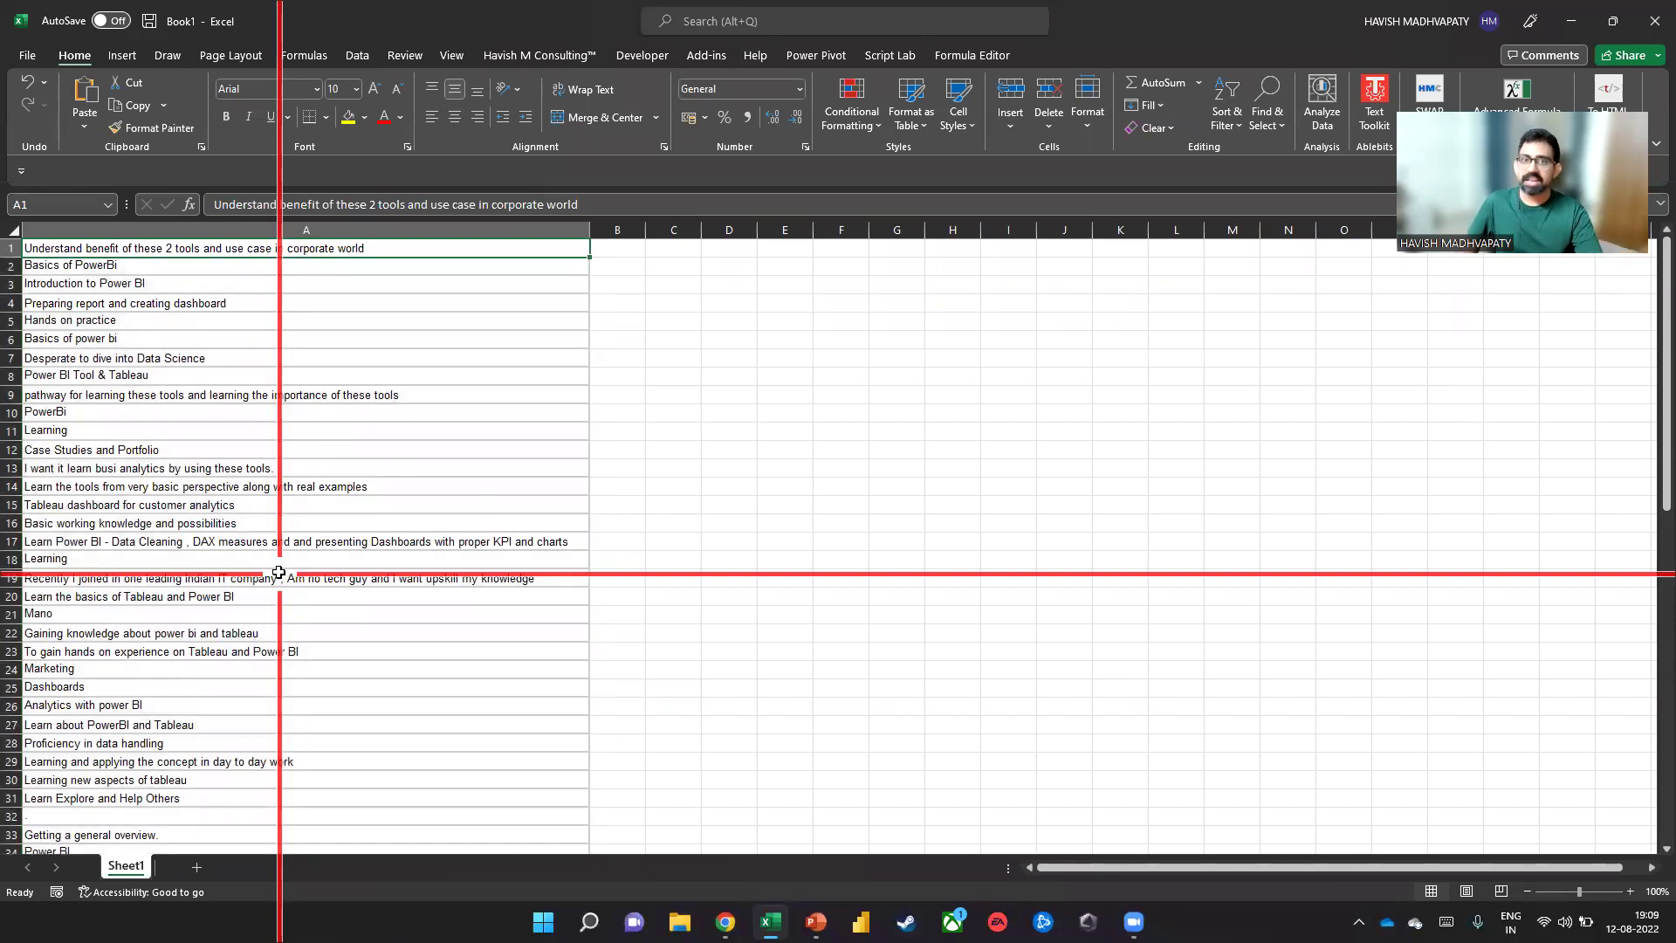
key(ctrl+shift+F1)
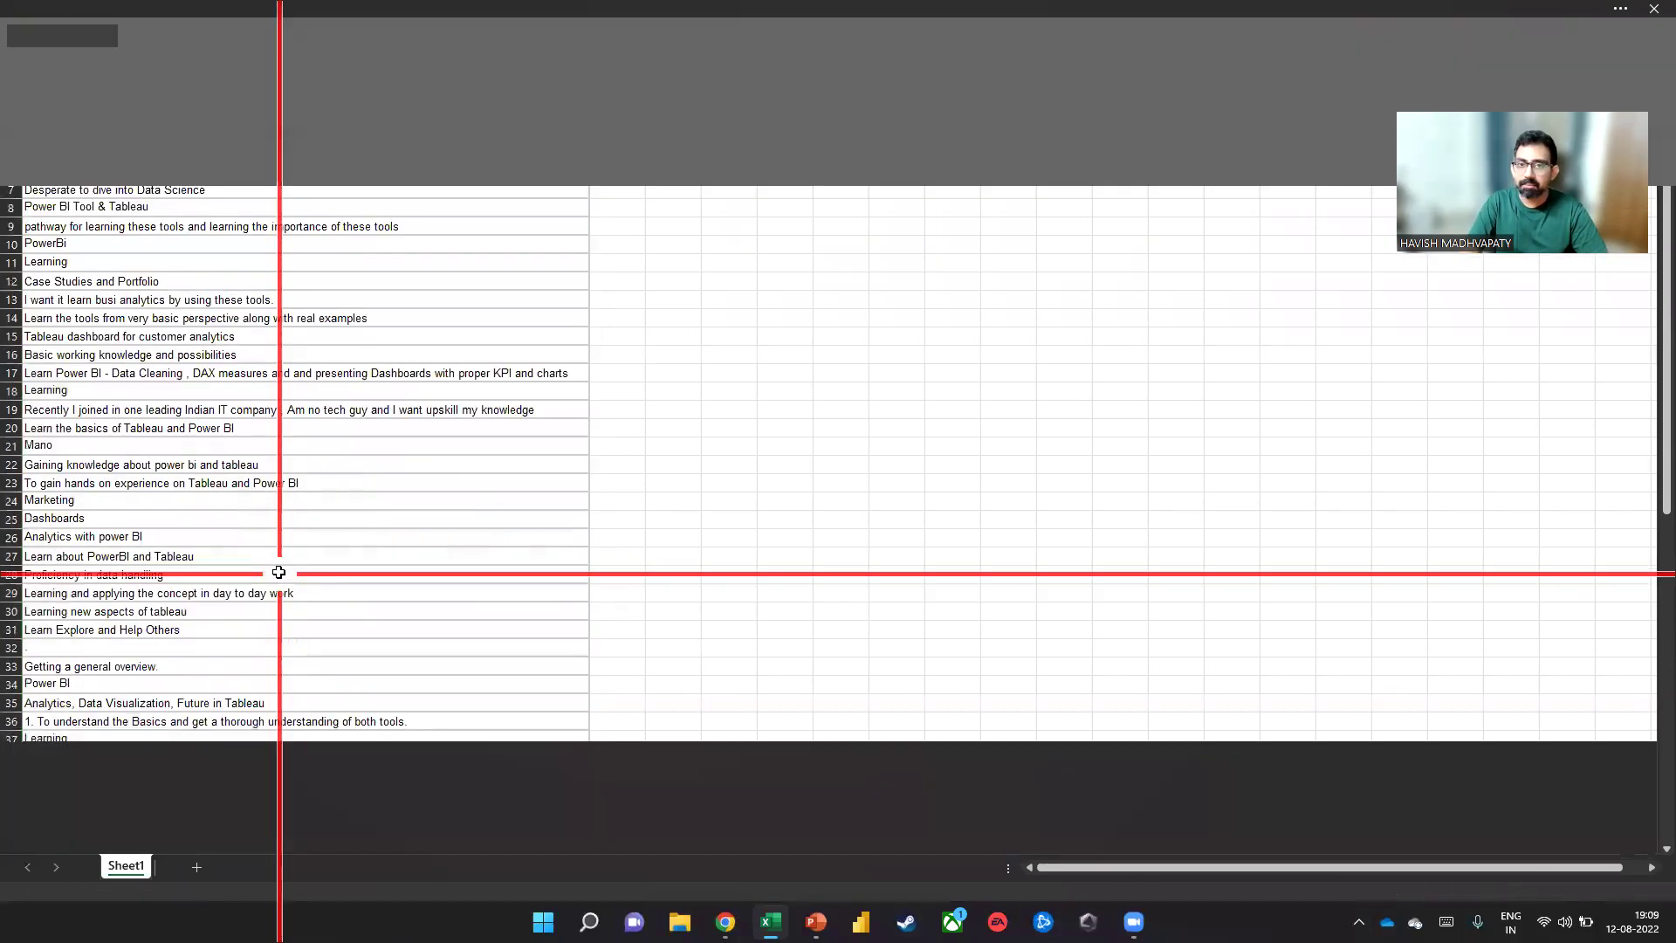
scroll(276, 567, up, 2)
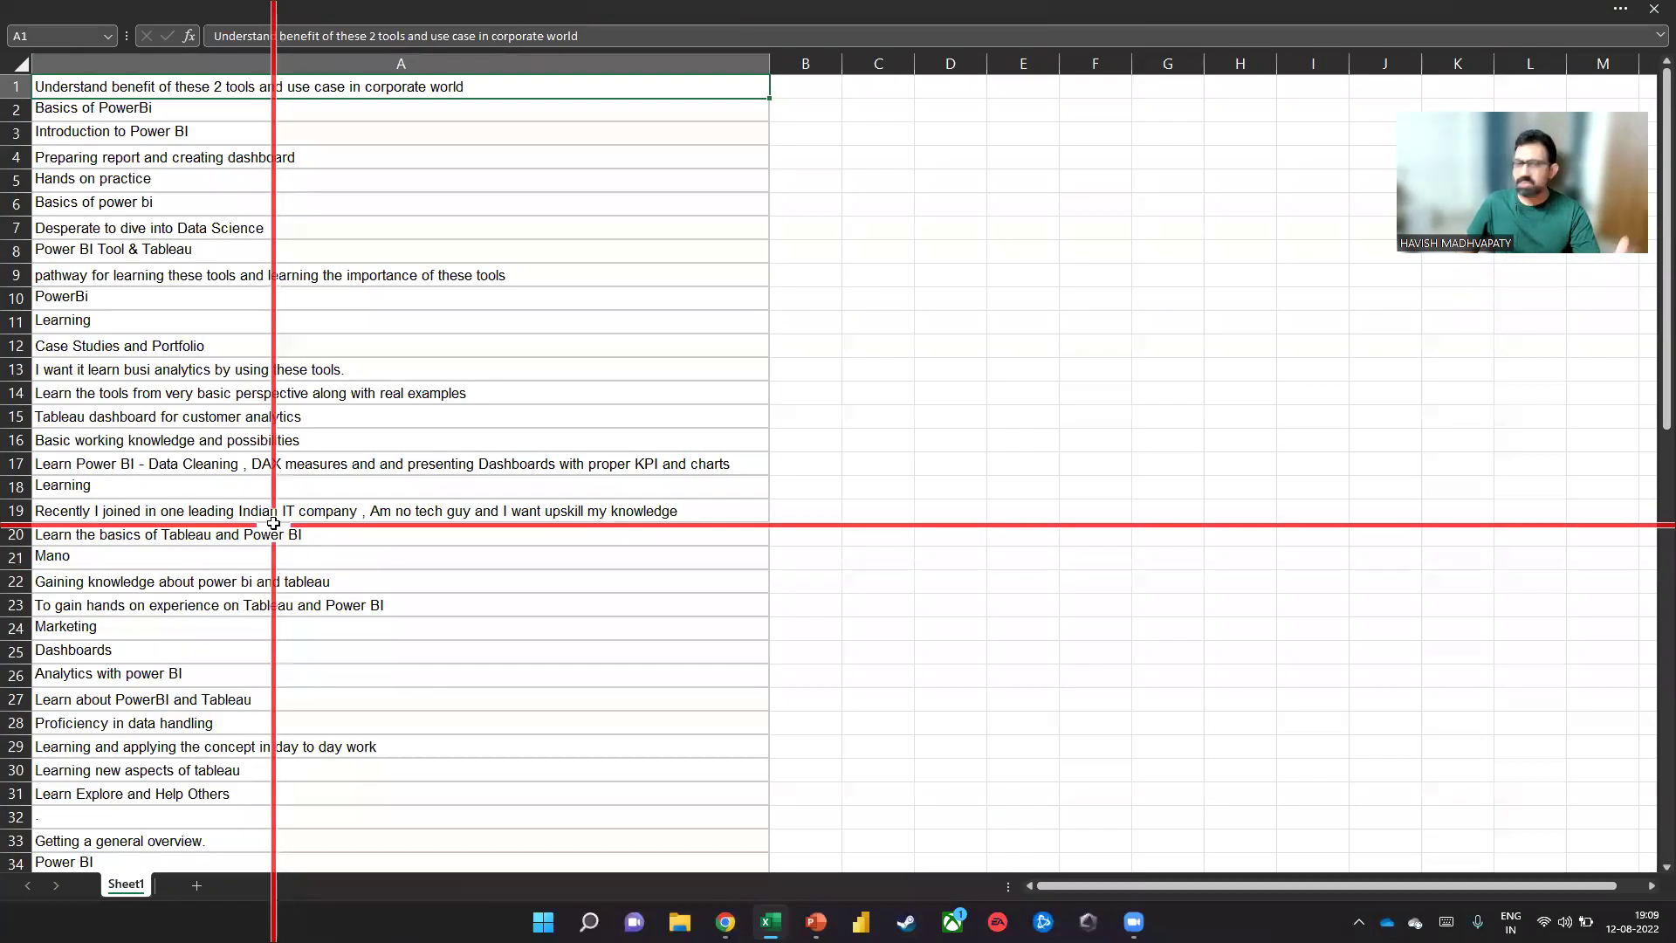
Read through the participants' expectations in column A down to row 74, and close the workbook without saving
key(Down)
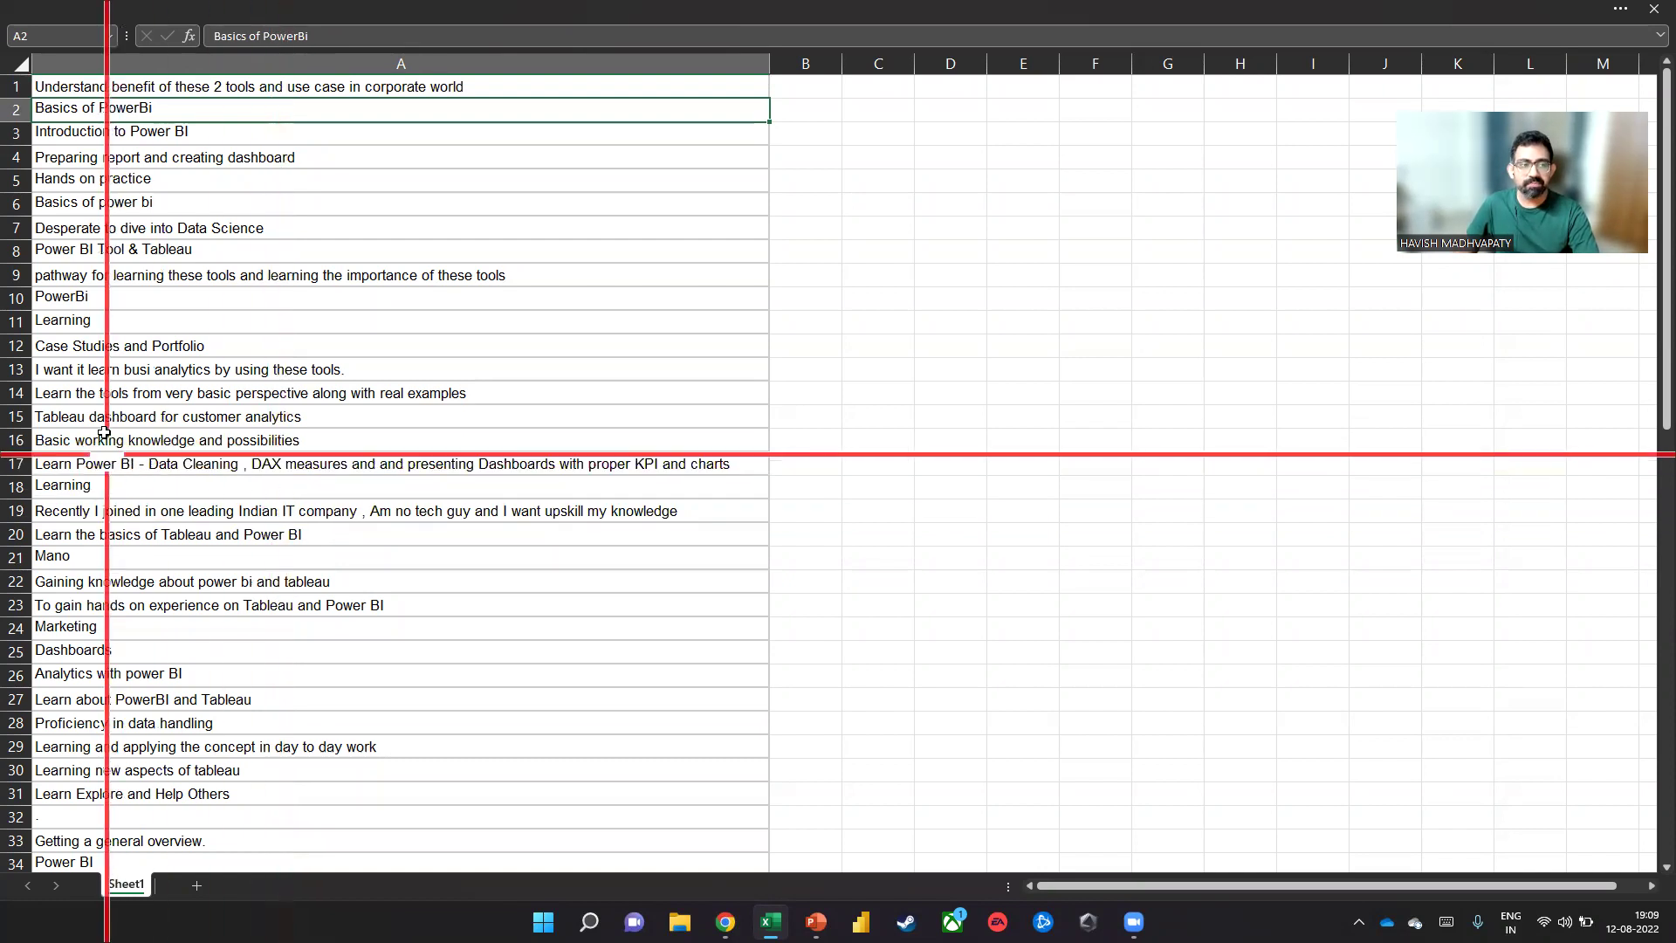
click(17, 394)
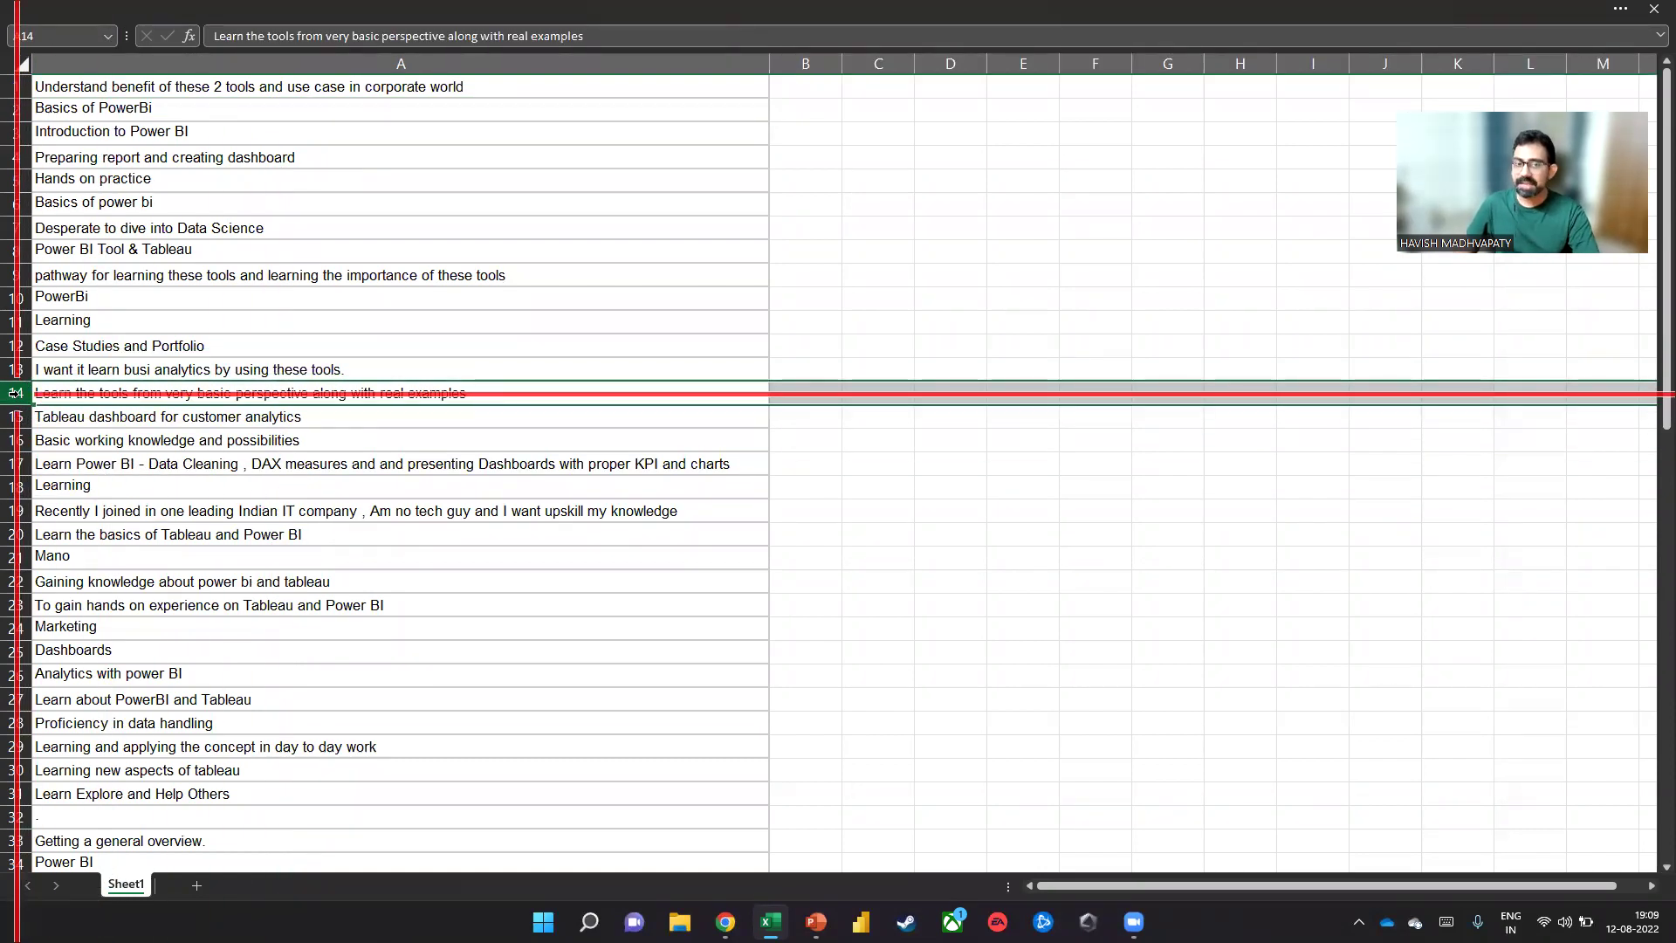
scroll(18, 394, down, 3)
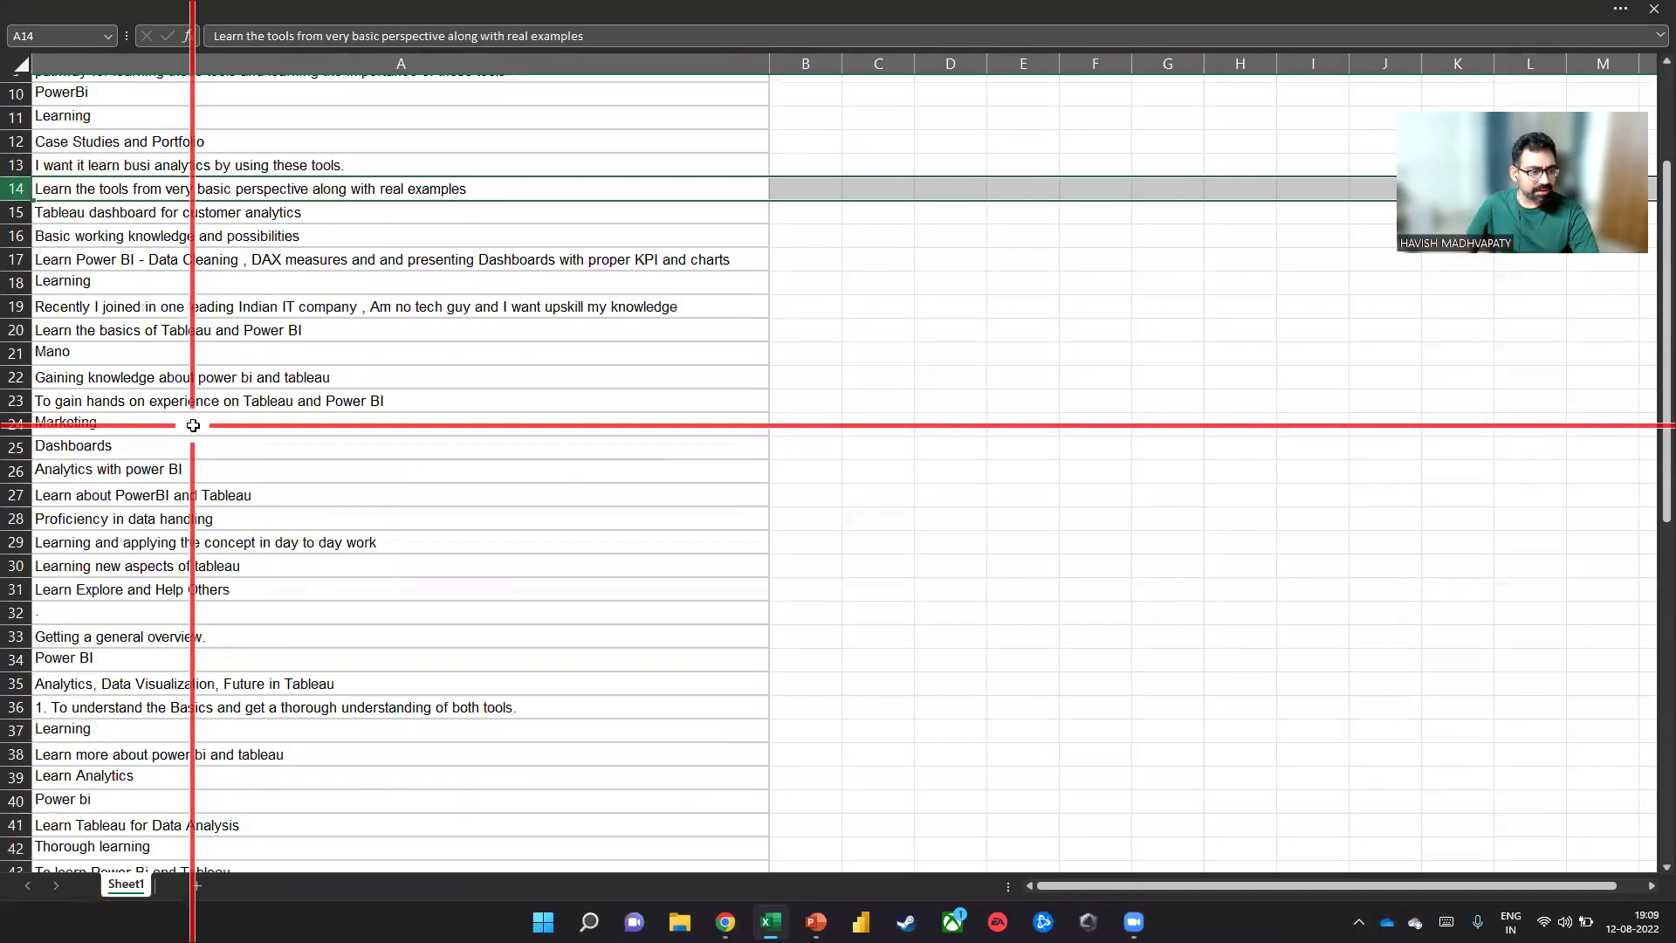
scroll(193, 425, down, 2)
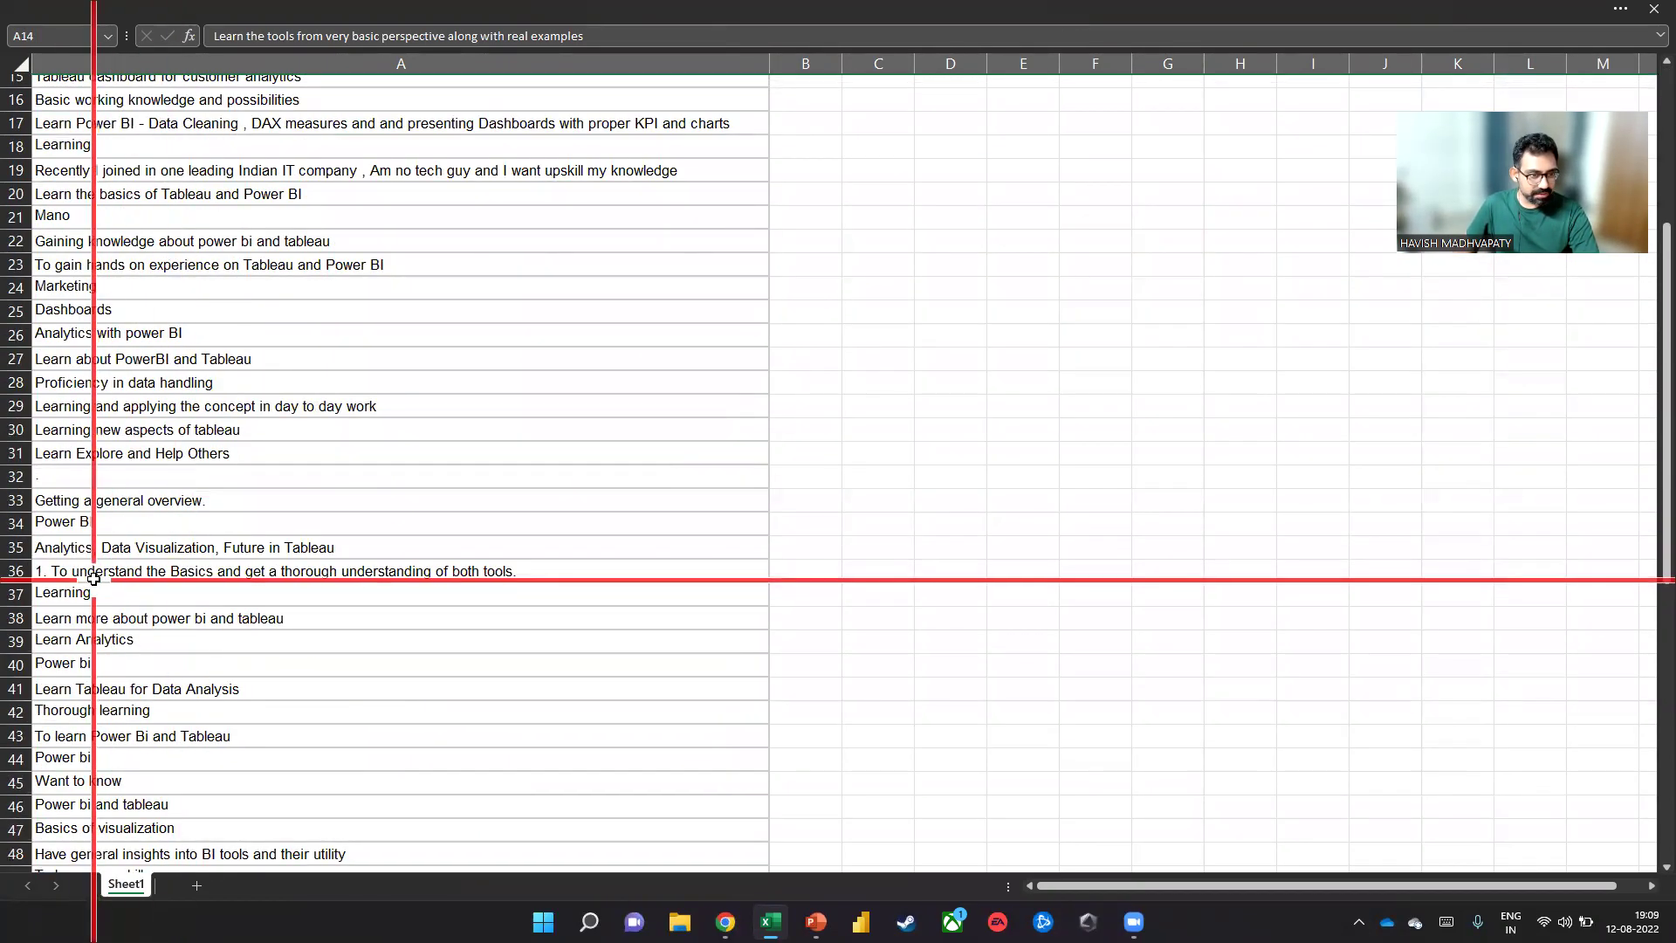
scroll(93, 578, down, 7)
scroll(151, 594, down, 4)
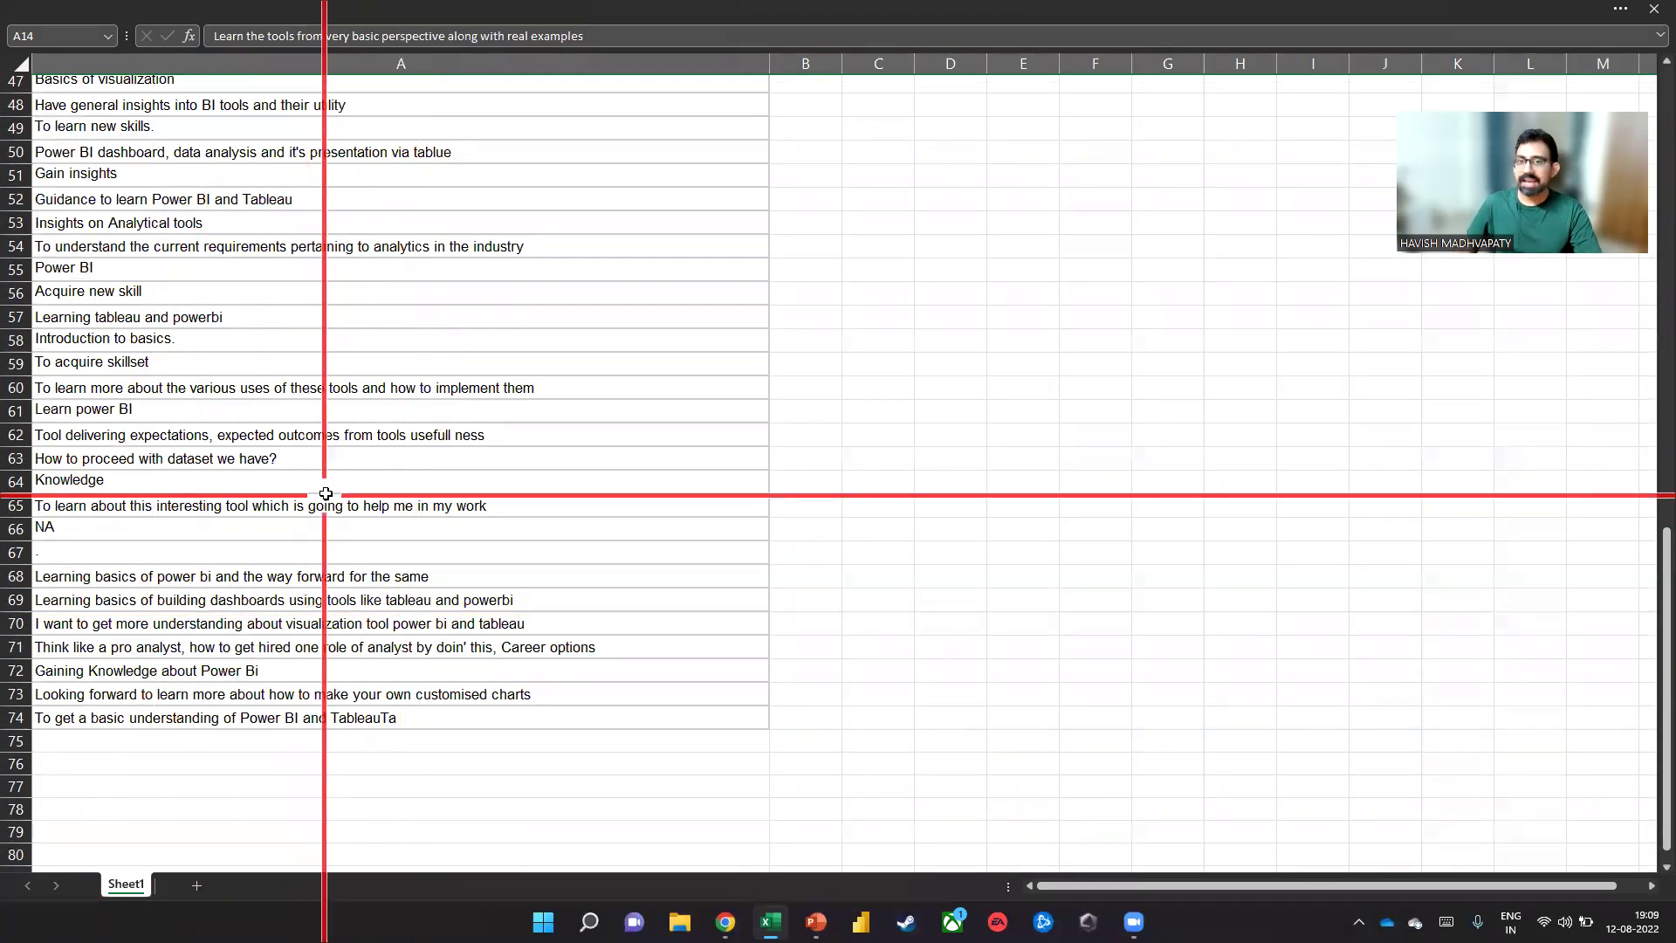
click(1654, 9)
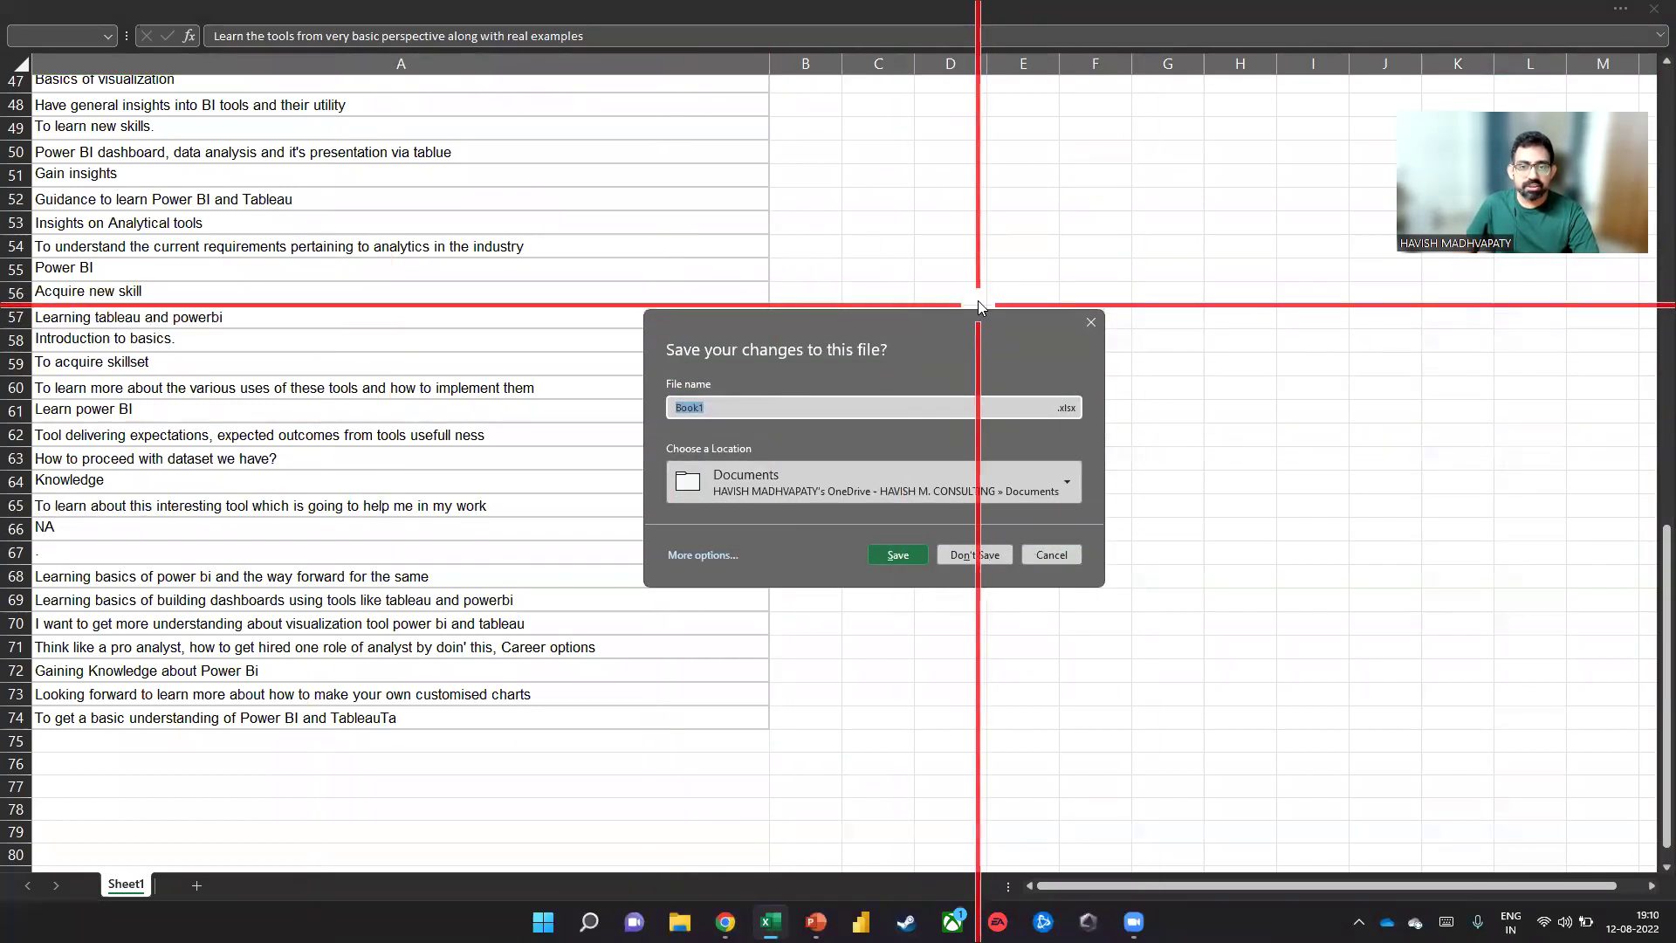
click(954, 554)
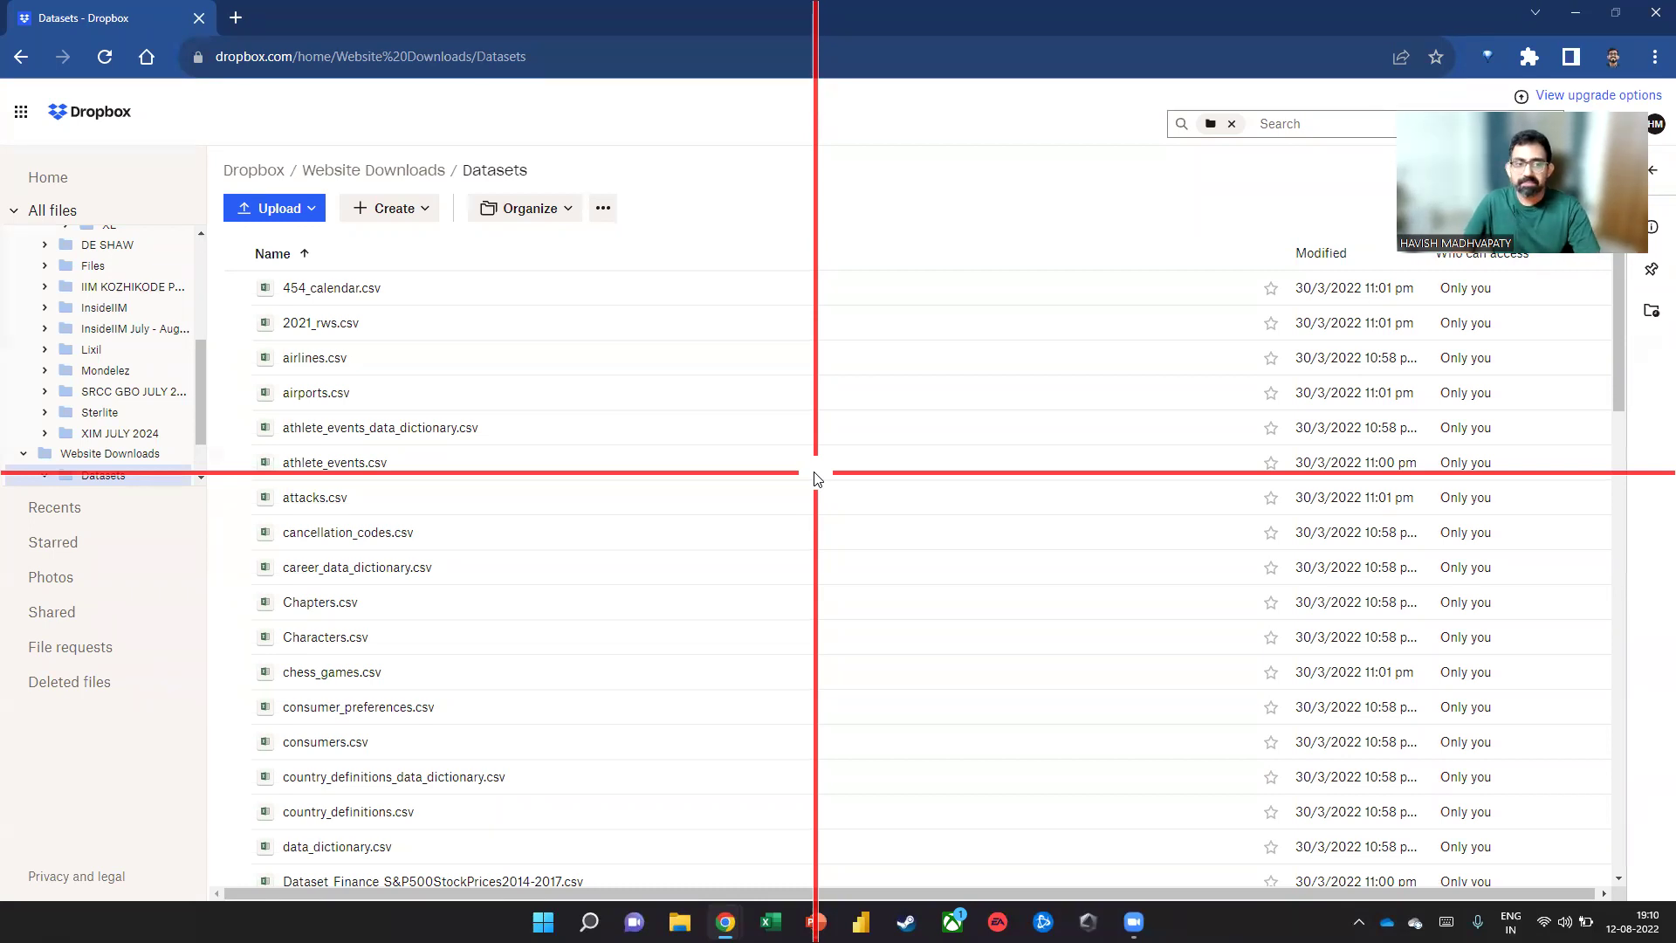
Download Dataset_Marketing+Sales_SuperstoreDummy.xlsx from the Datasets folder, and open it in Excel with editing enabled
scroll(576, 397, down, 4)
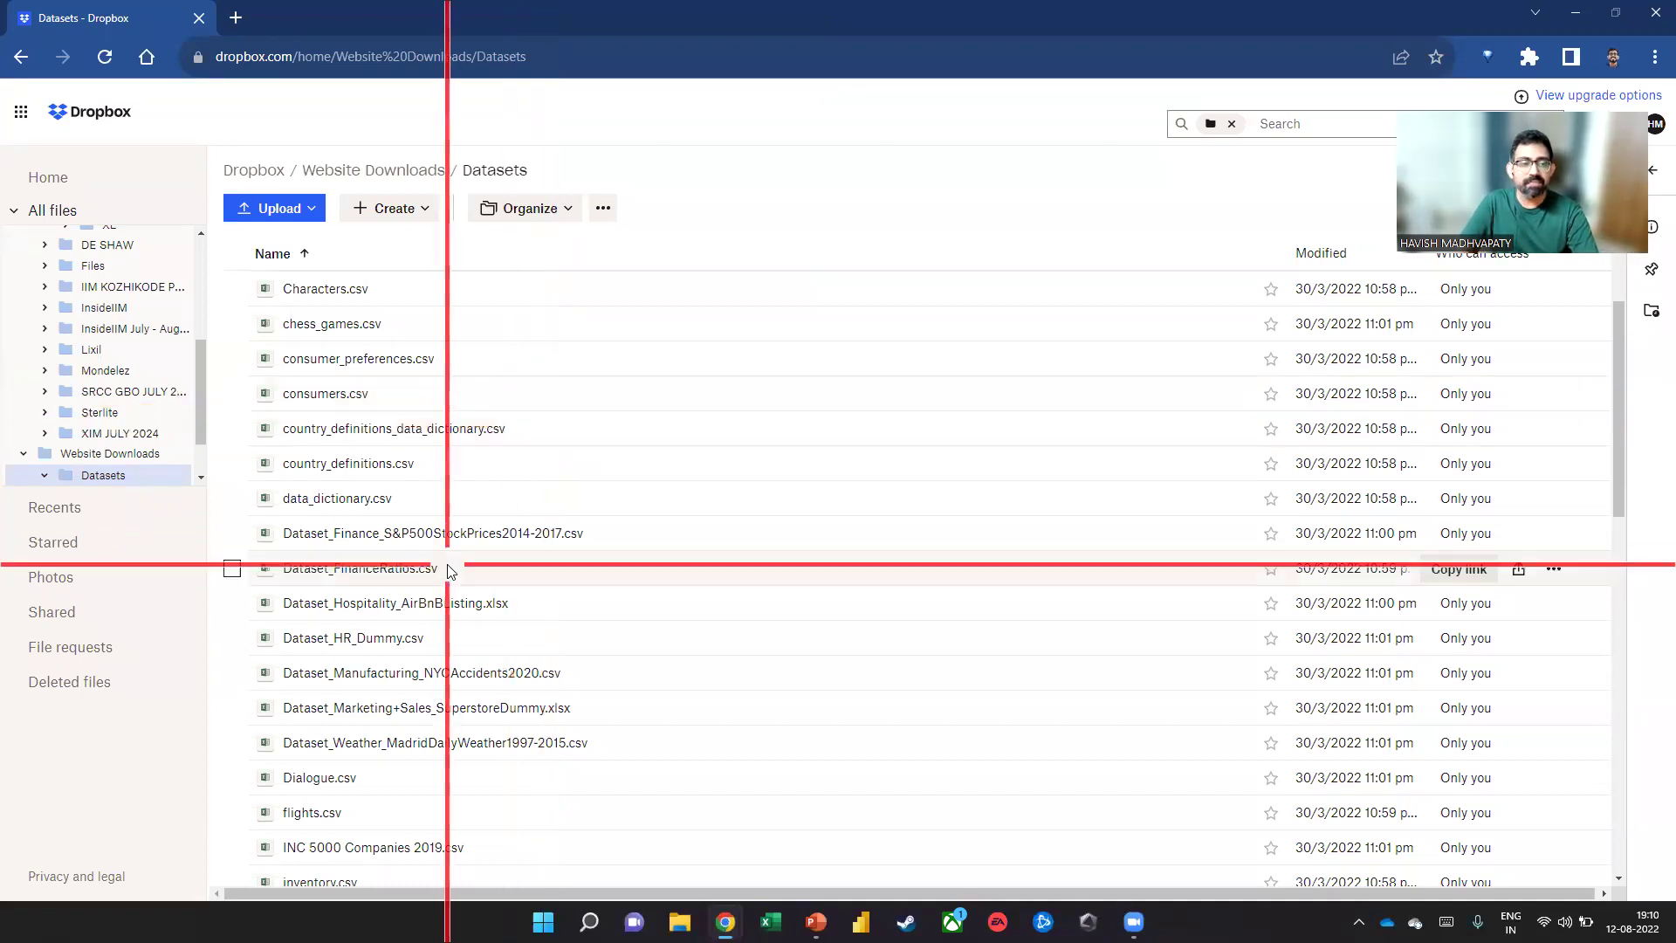
scroll(384, 536, down, 2)
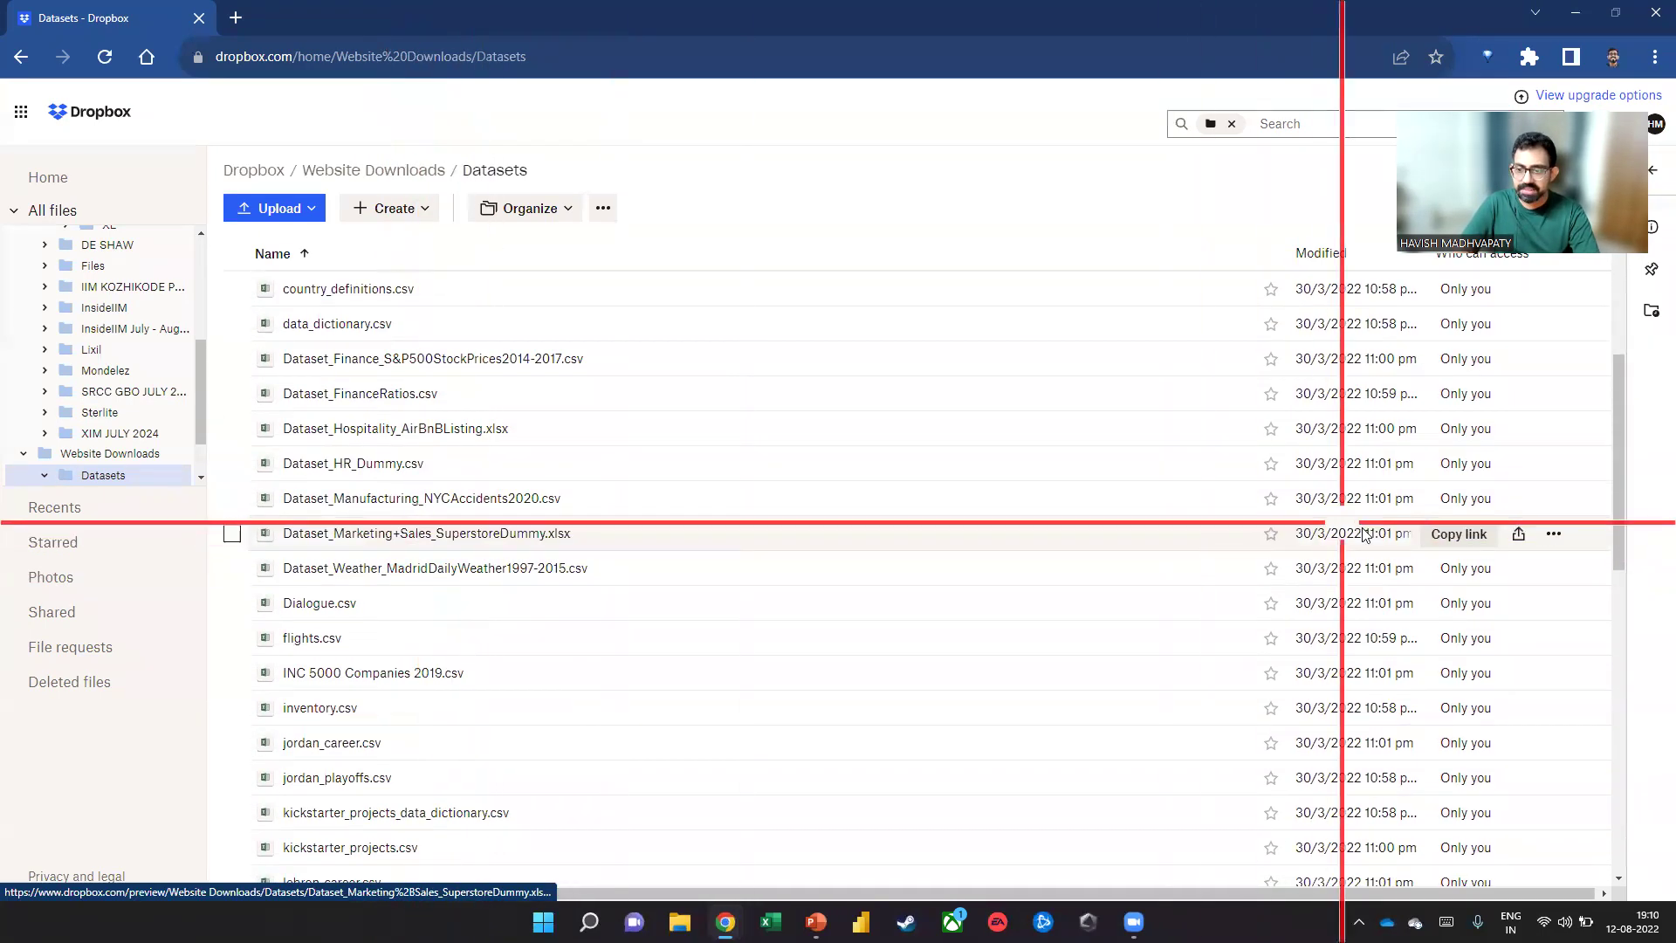
click(323, 535)
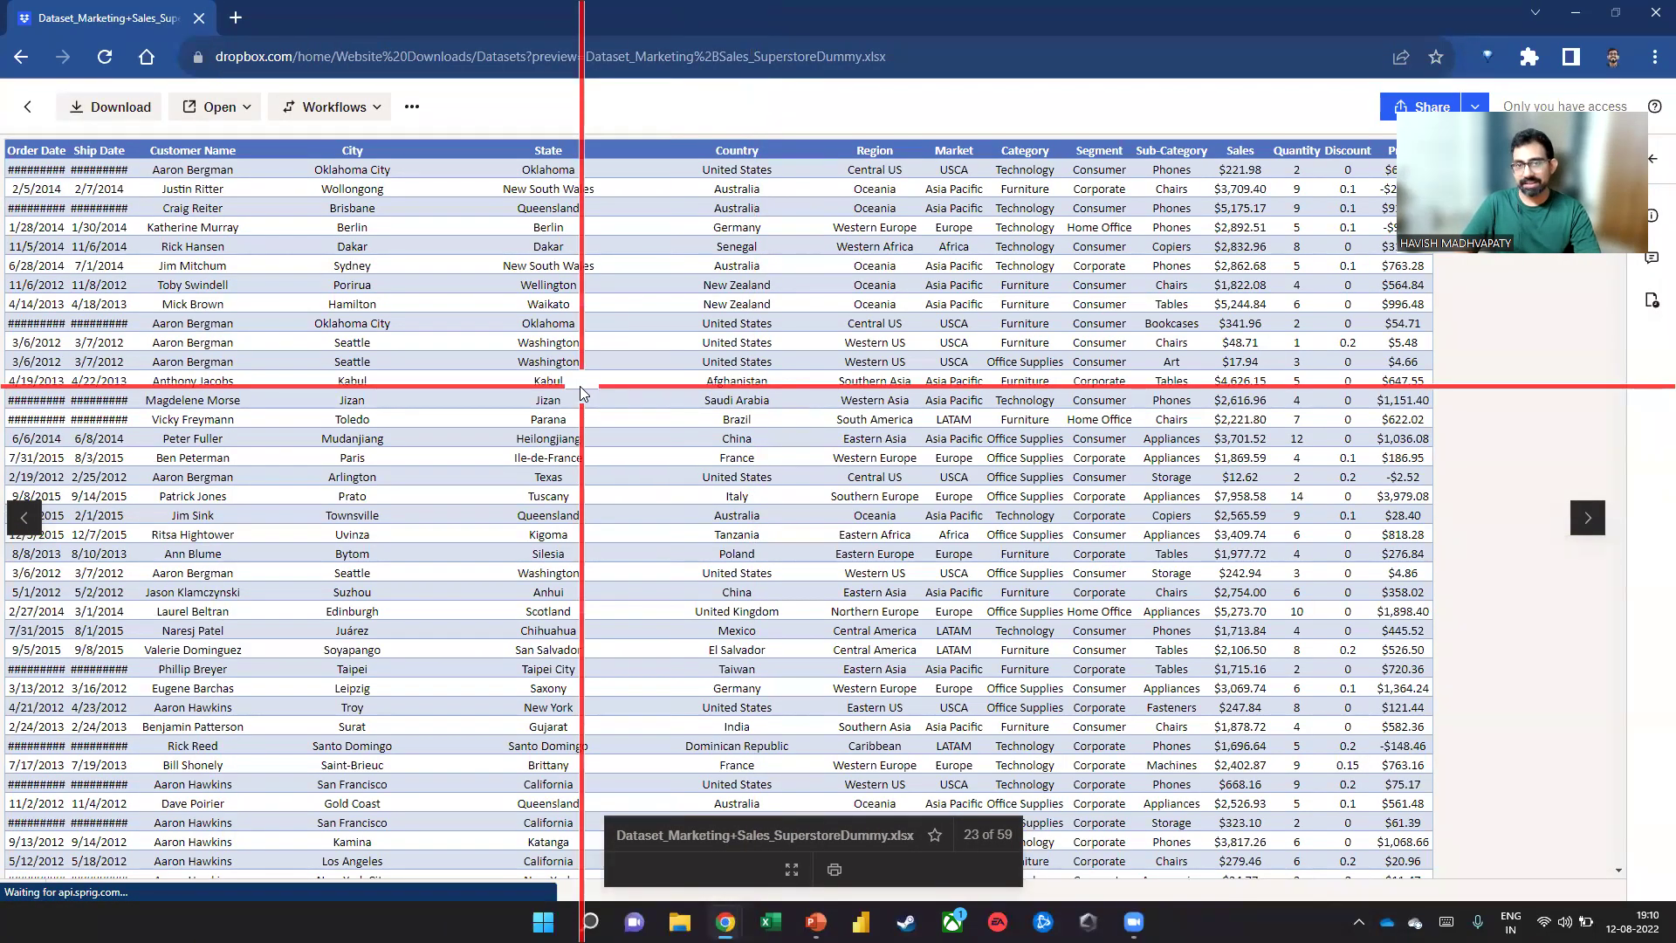
click(128, 114)
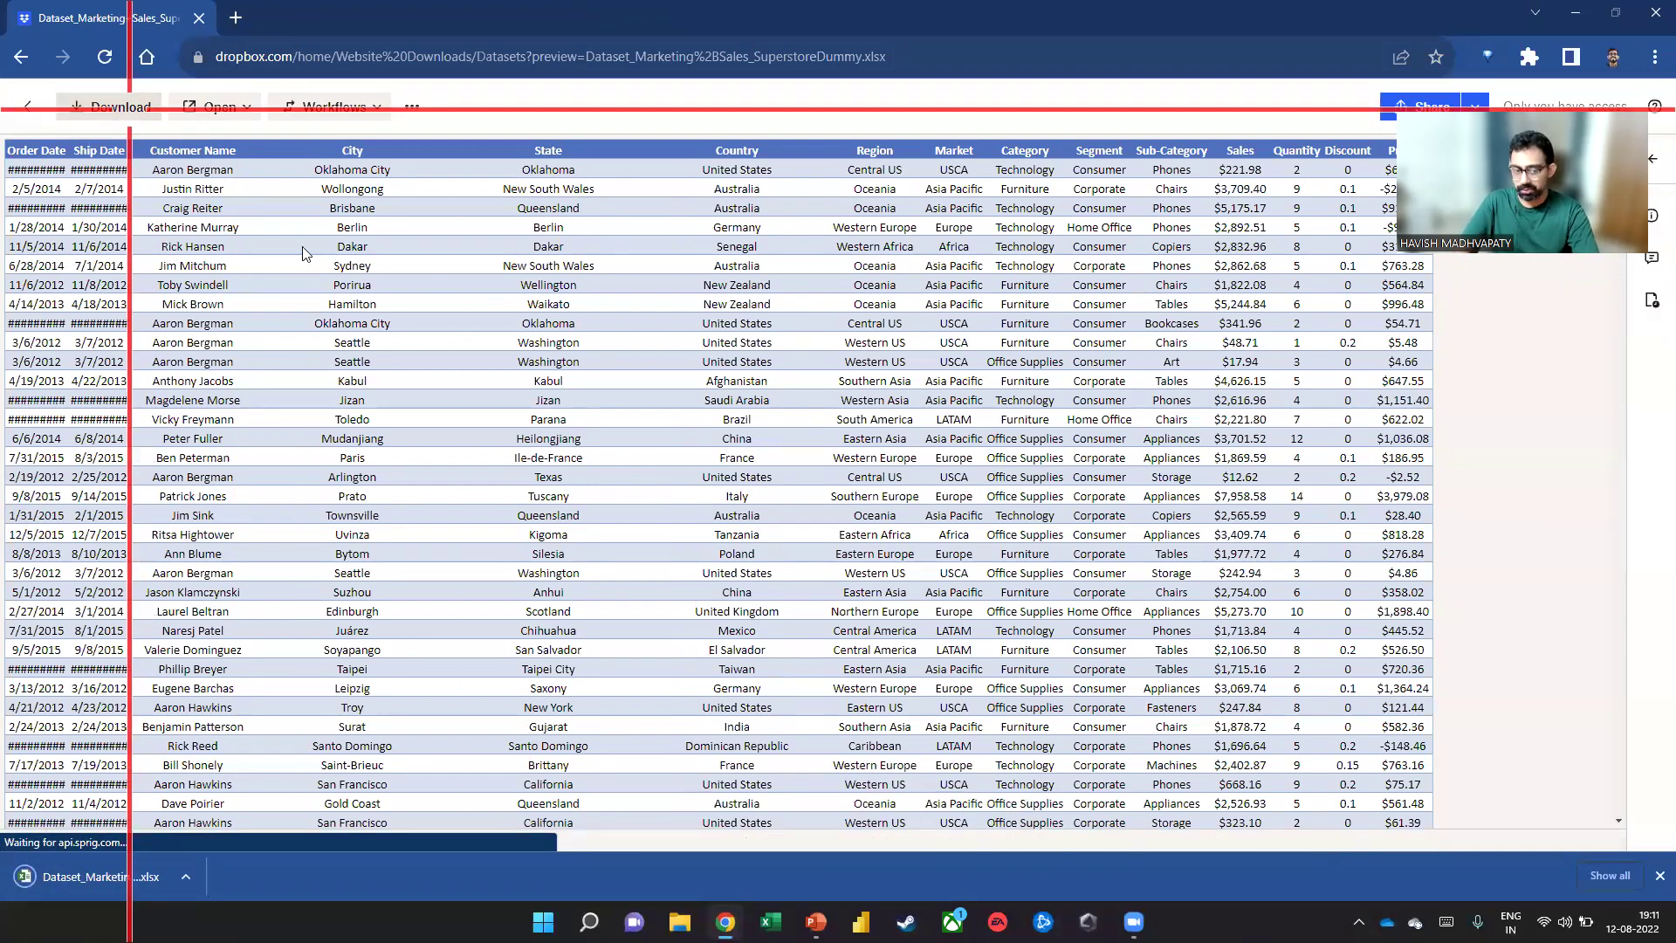
click(148, 871)
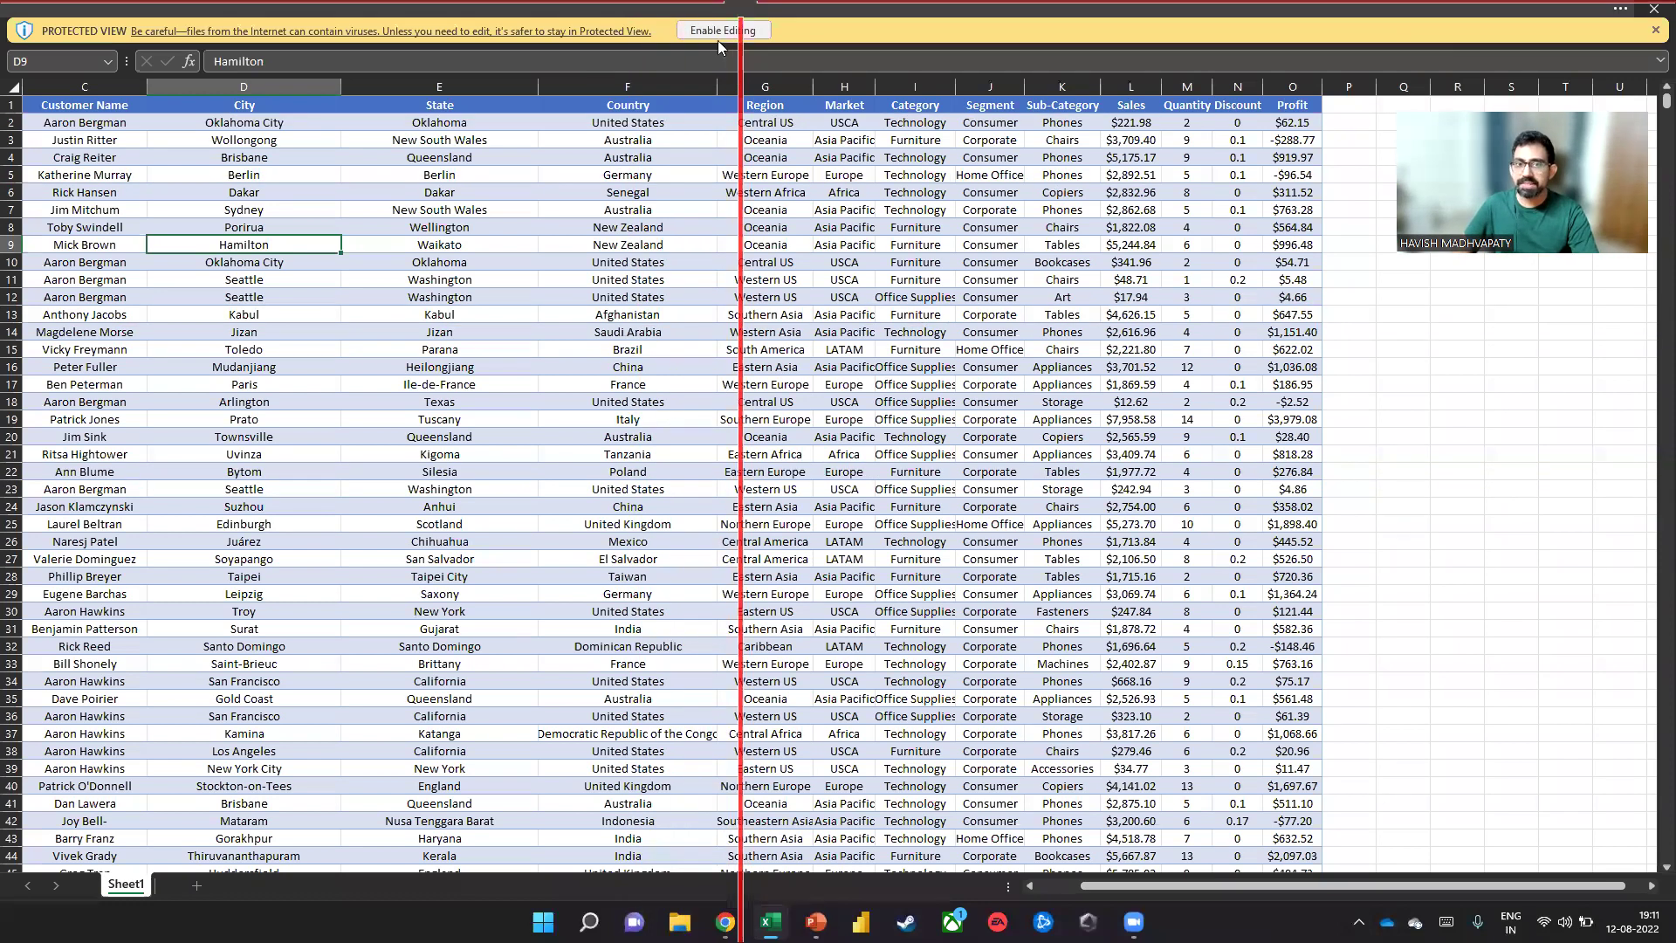
click(689, 33)
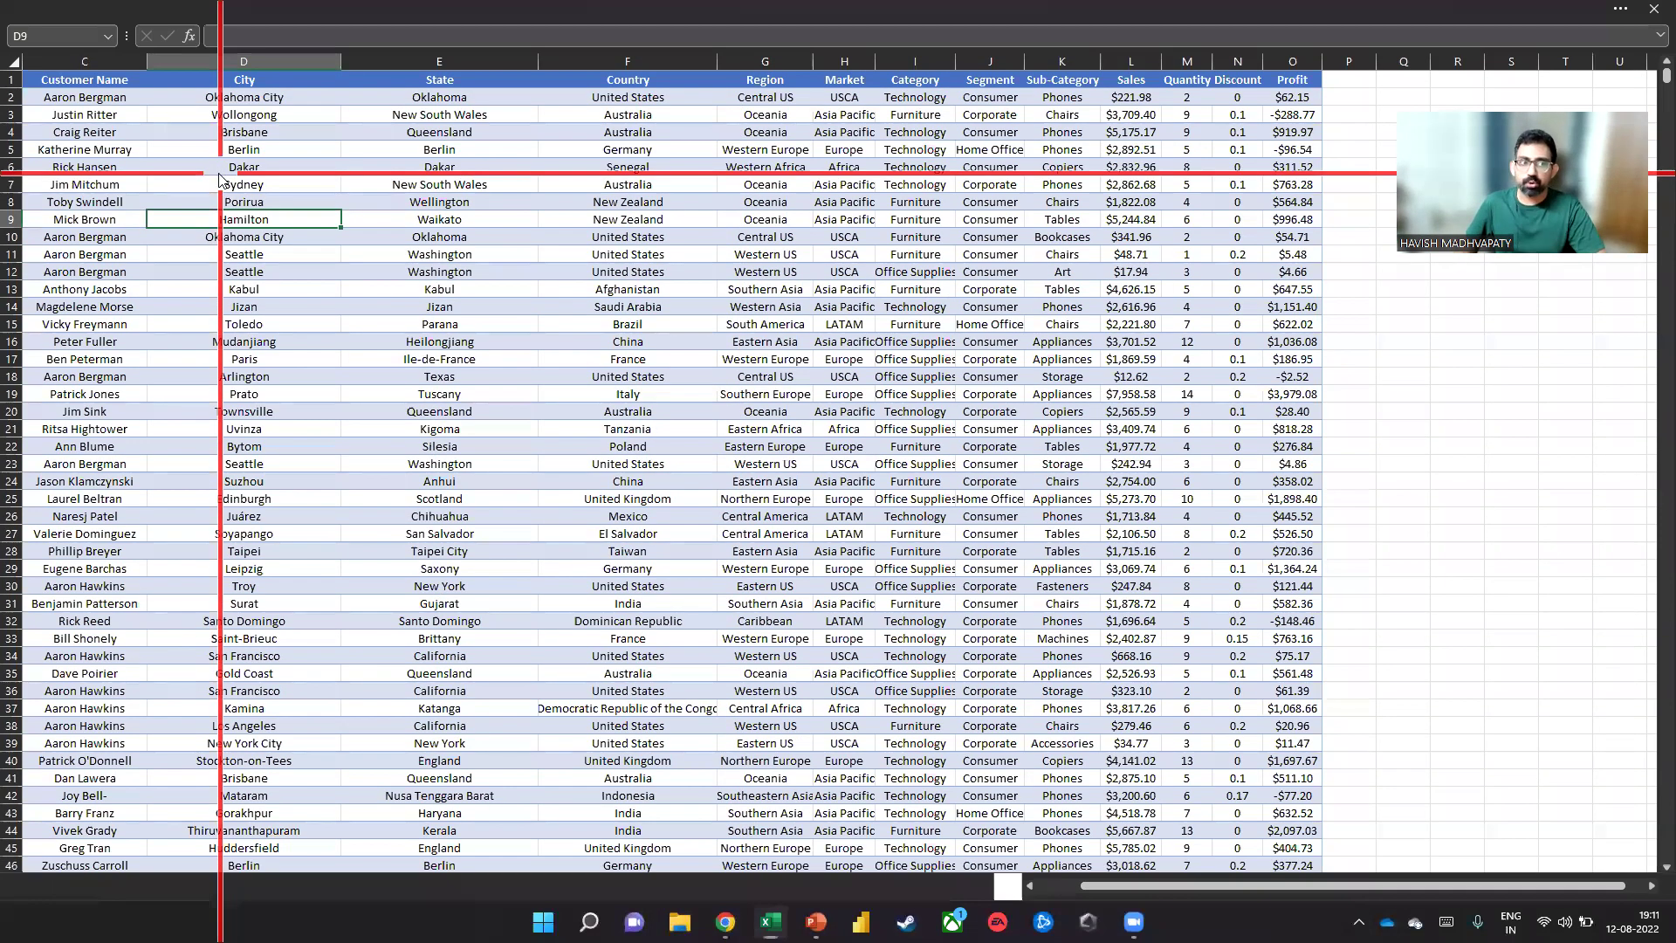
Examine the dataset's header row, City to Market, Category to Sub-Category and Sales to Profit columns and its last row, and close the workbook
key(ctrl+Home)
key(ctrl+shift+Right)
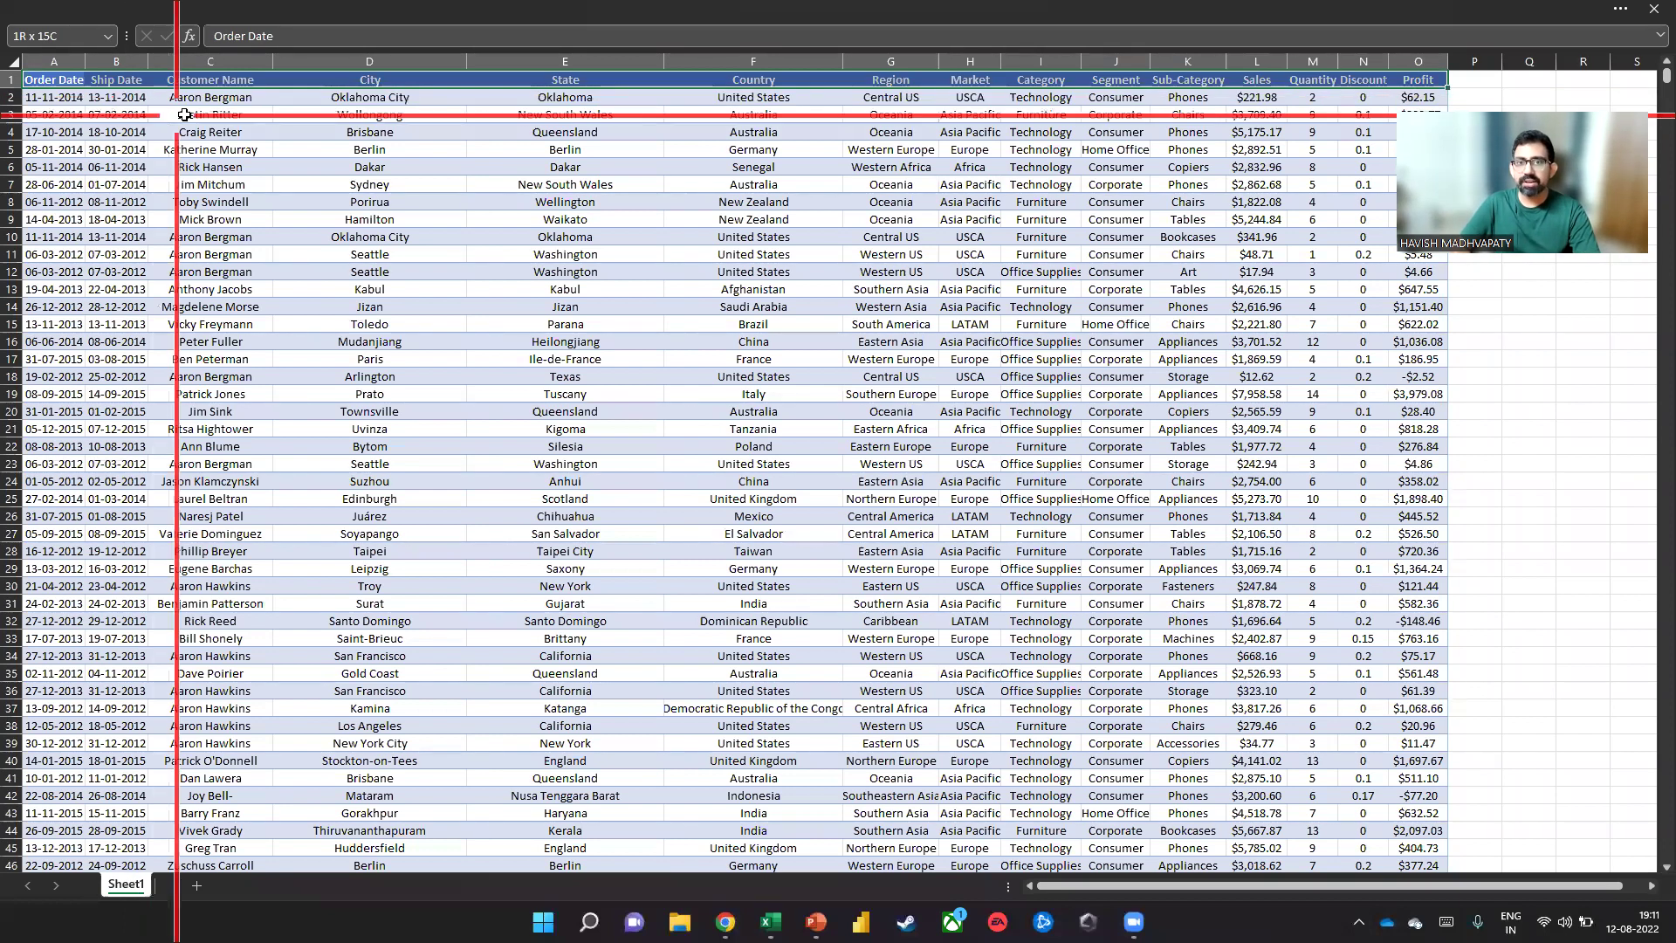
drag(369, 61, 954, 186)
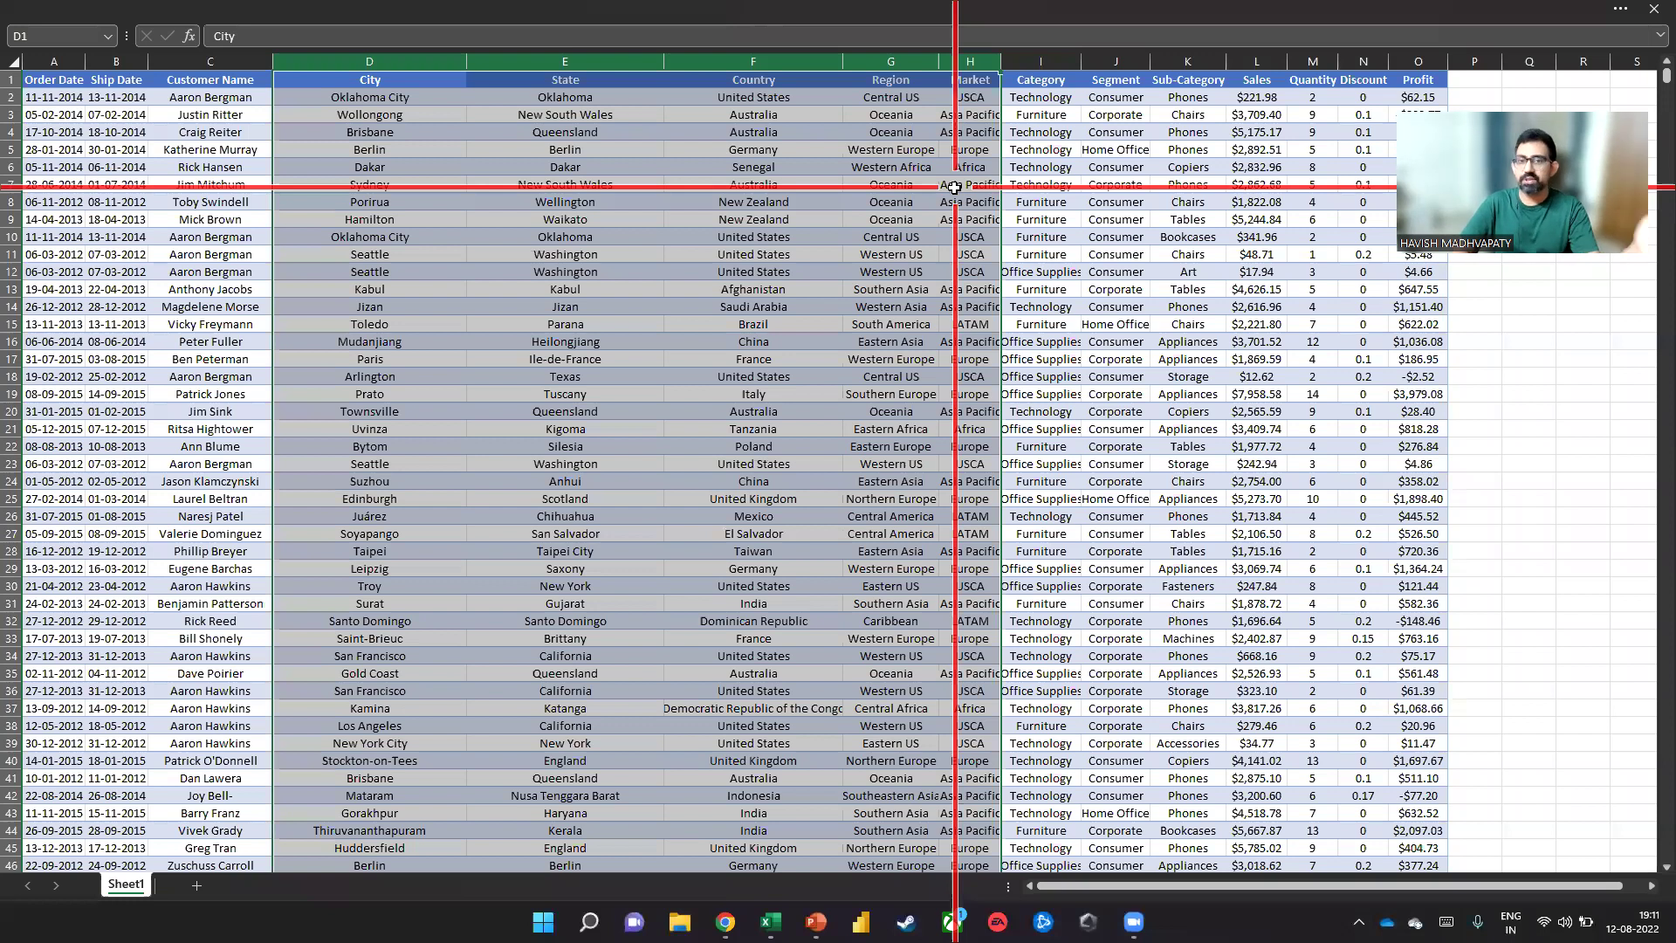
drag(1040, 61, 1171, 61)
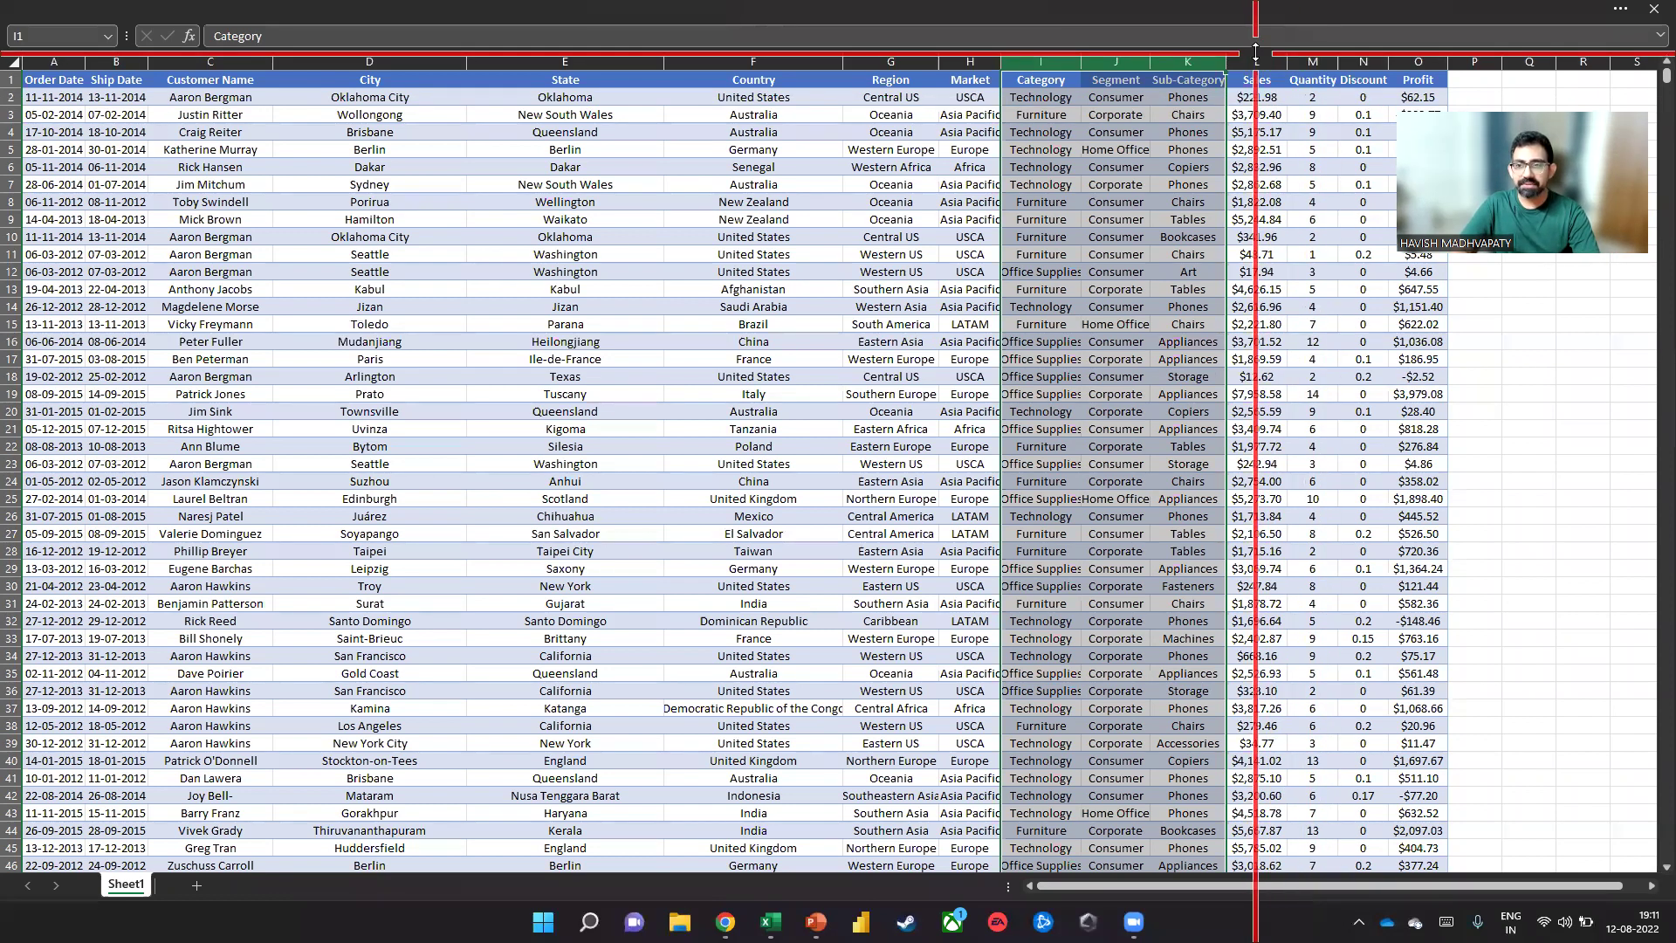
drag(1427, 61, 1245, 61)
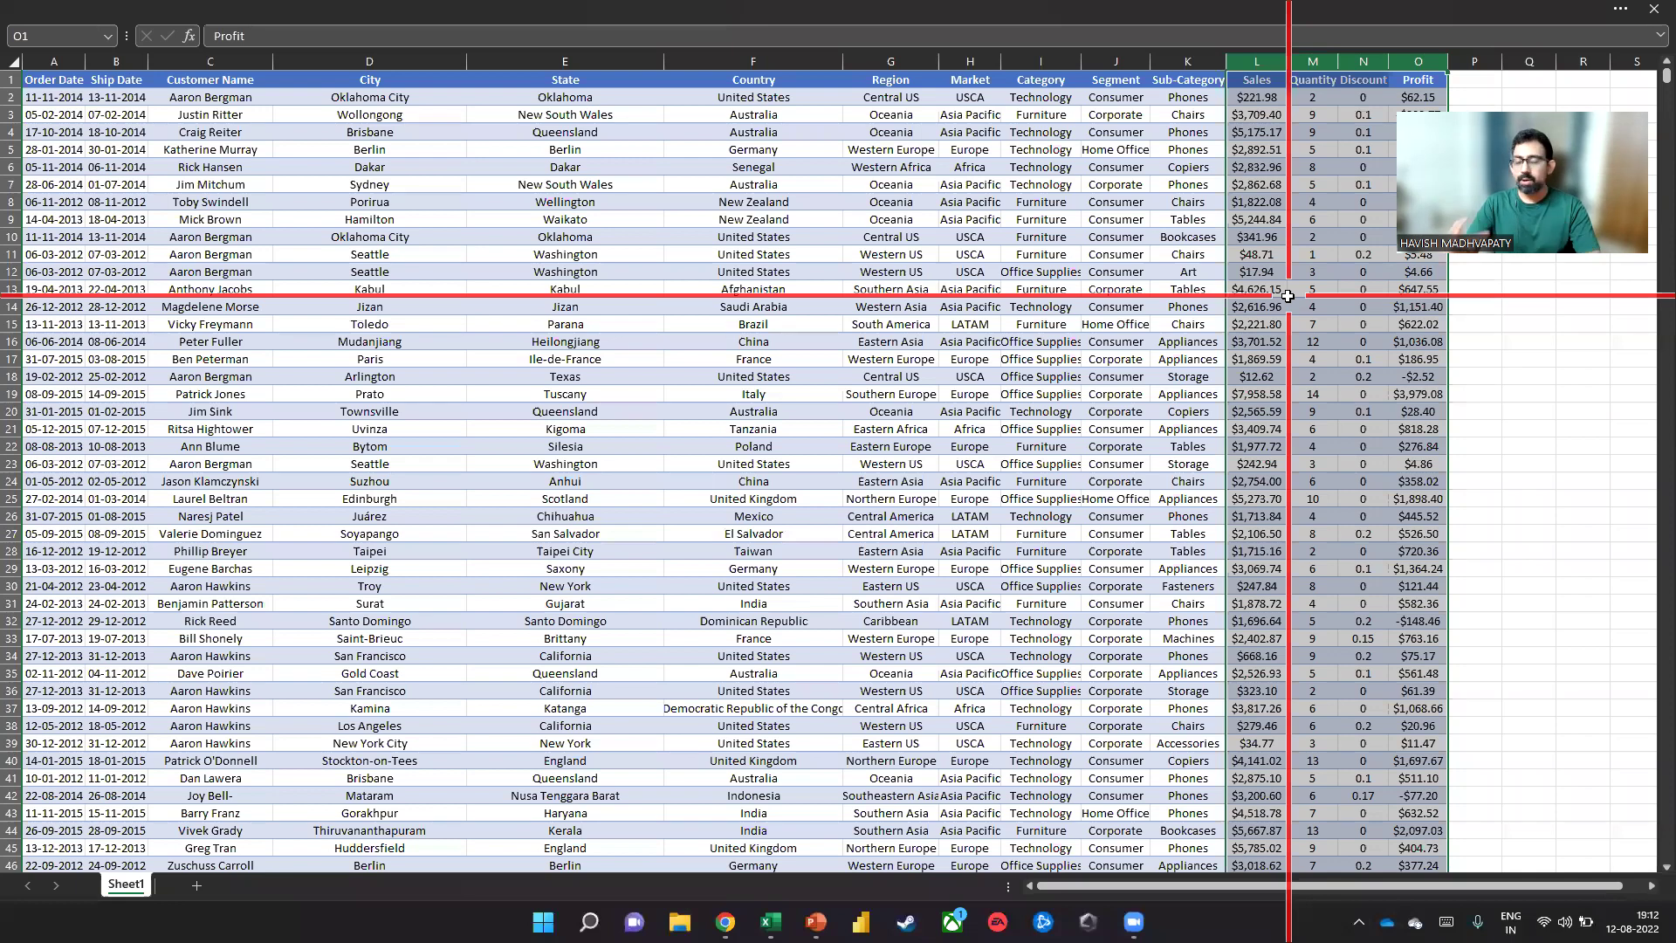
key(ctrl+Down)
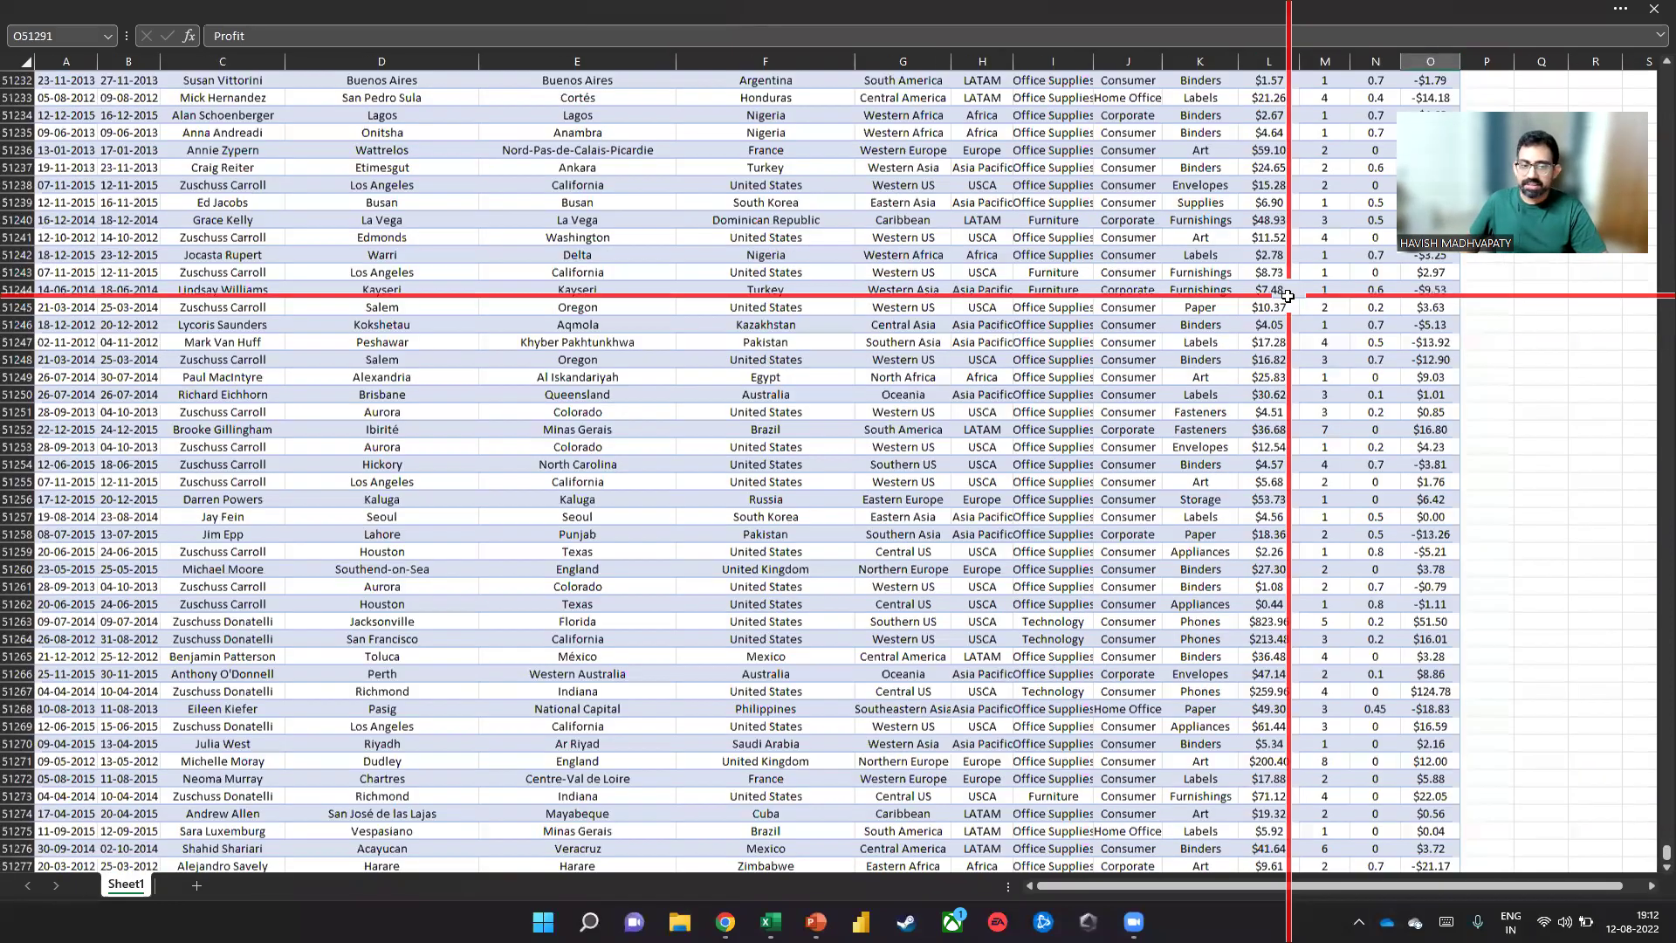
key(ctrl+Up)
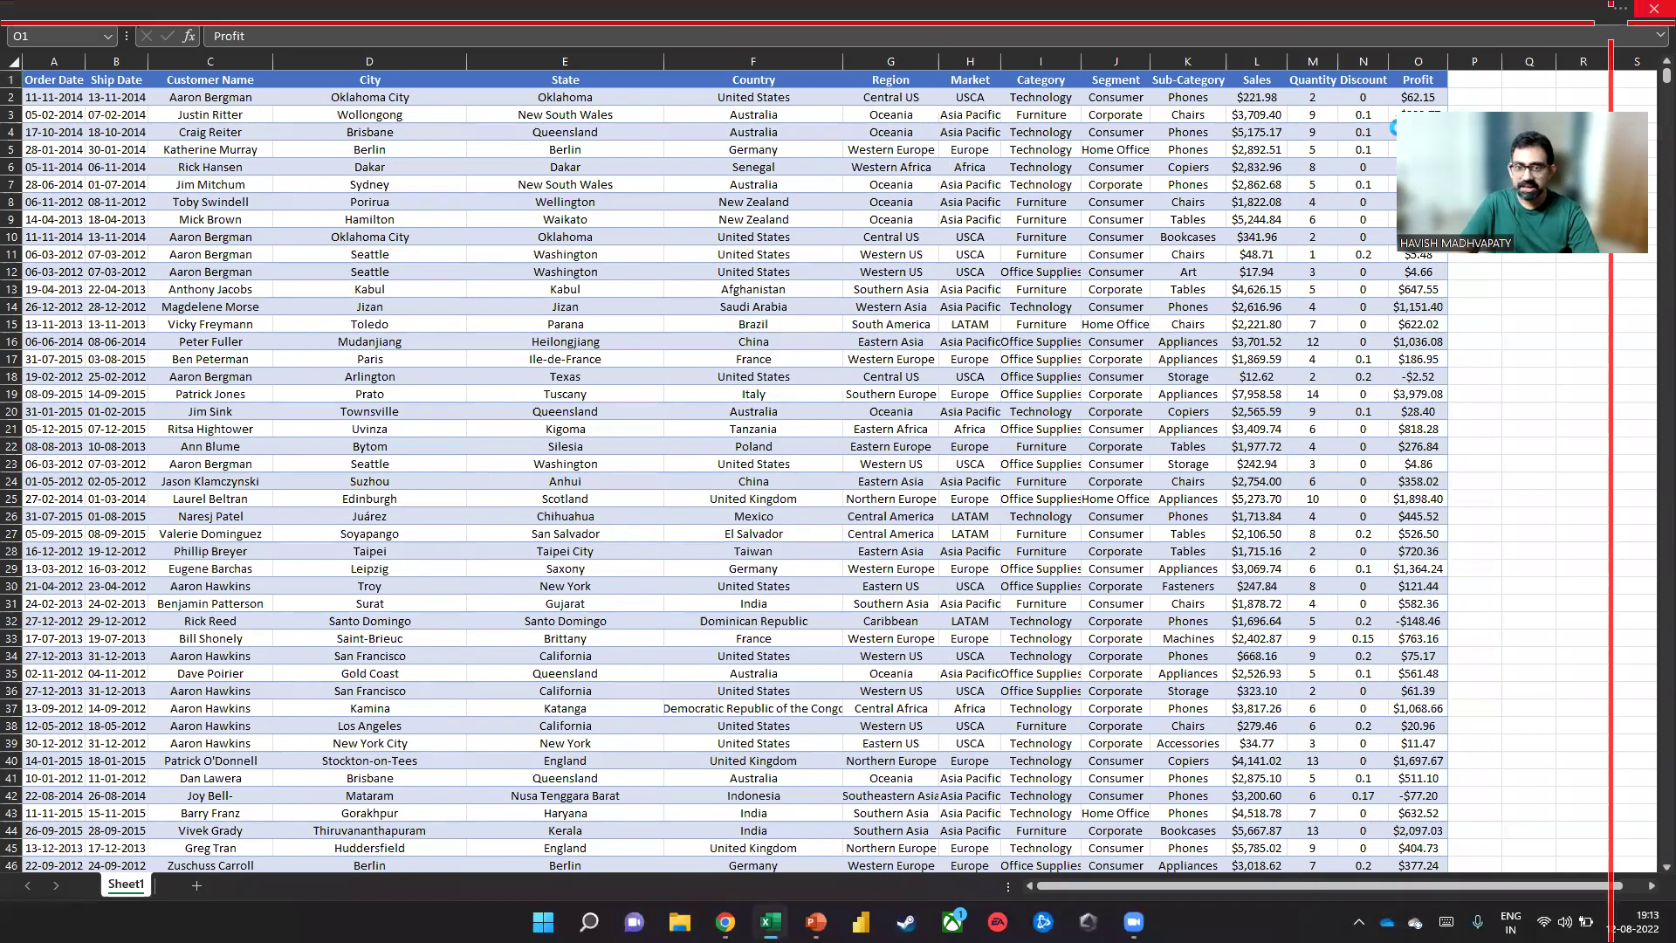
click(1653, 10)
Close the Dropbox page, show the desktop, and search Windows for "power"
key(ctrl+w)
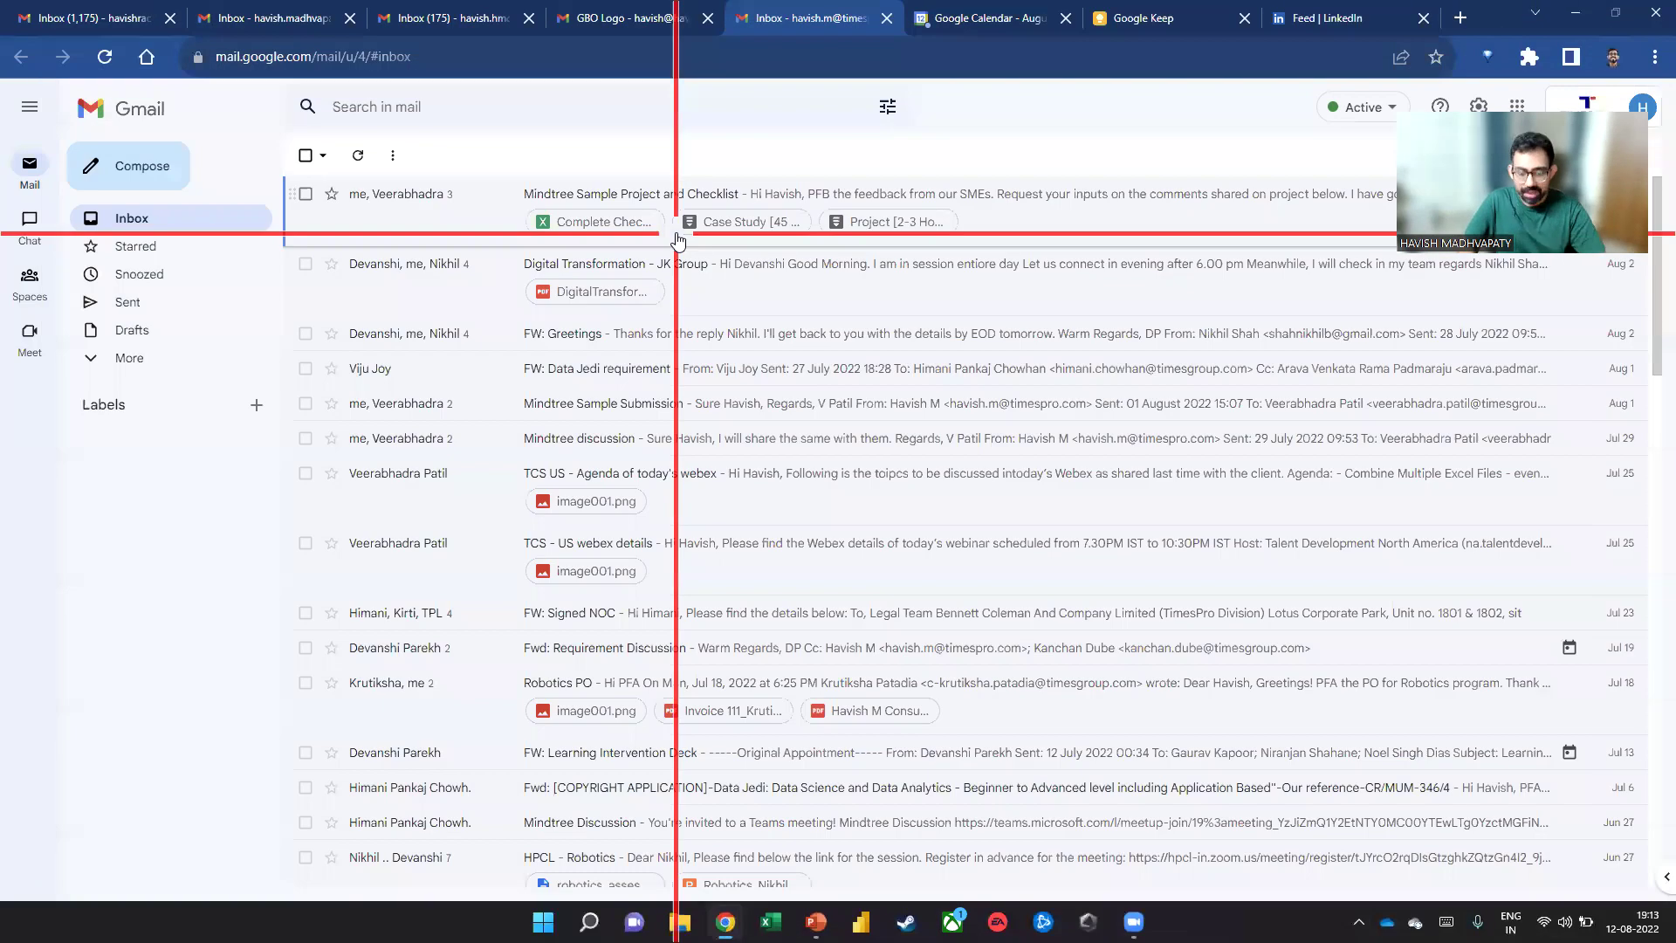
key(super+d)
key(super+s)
text(ower)
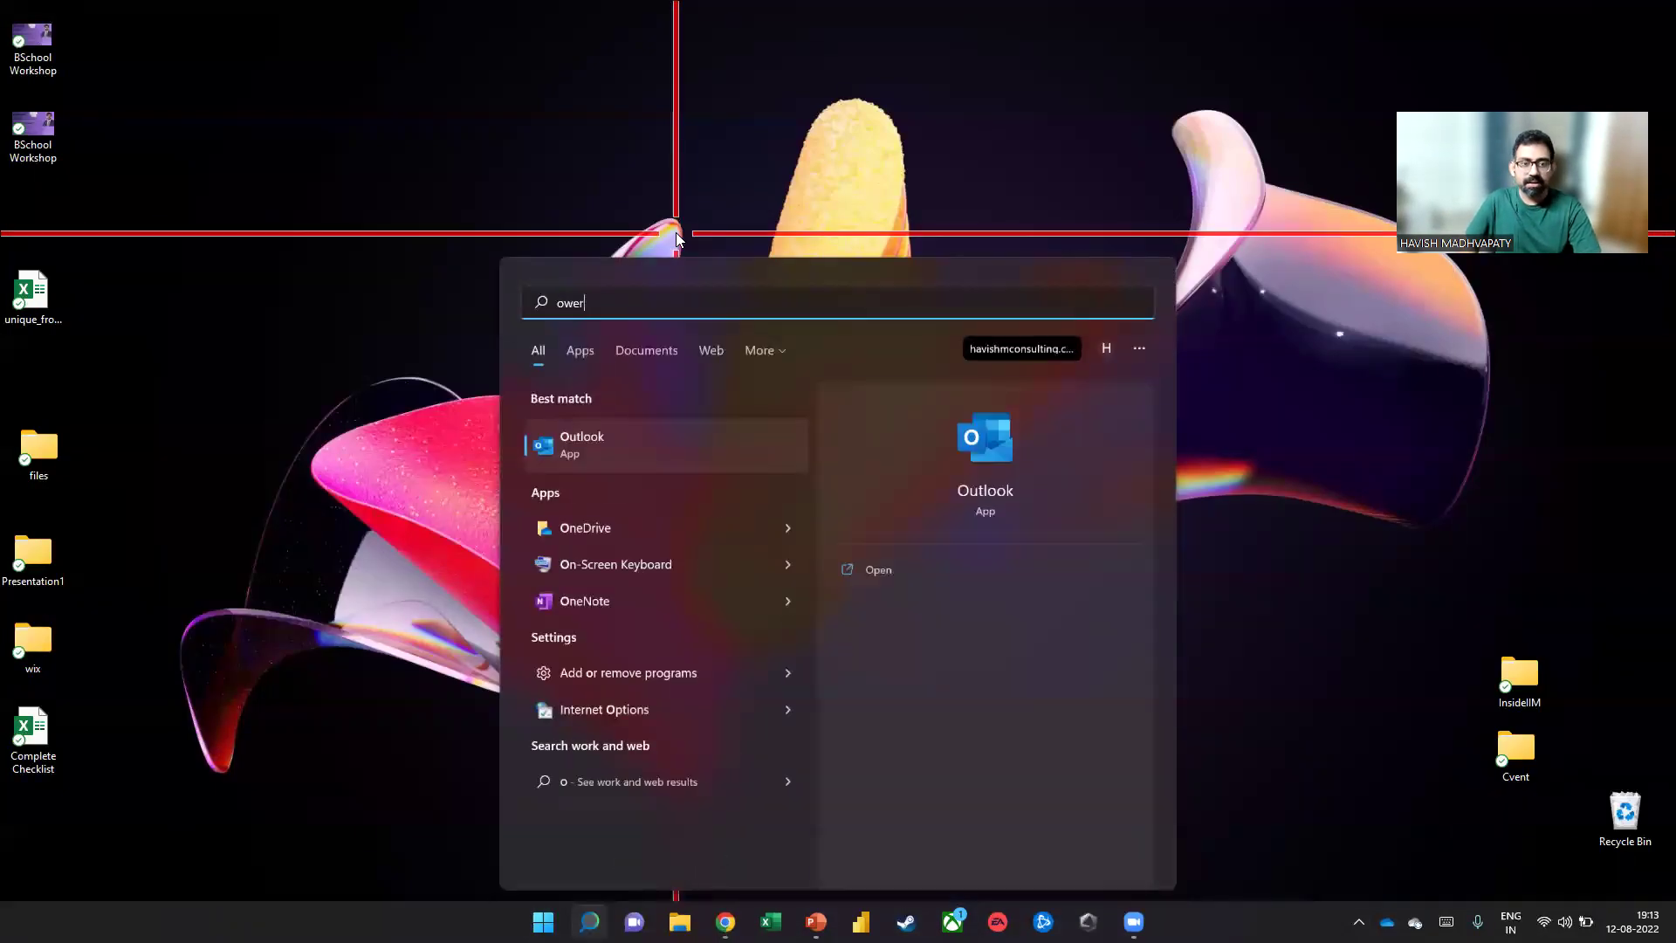
key(ctrl+a)
text(pow)
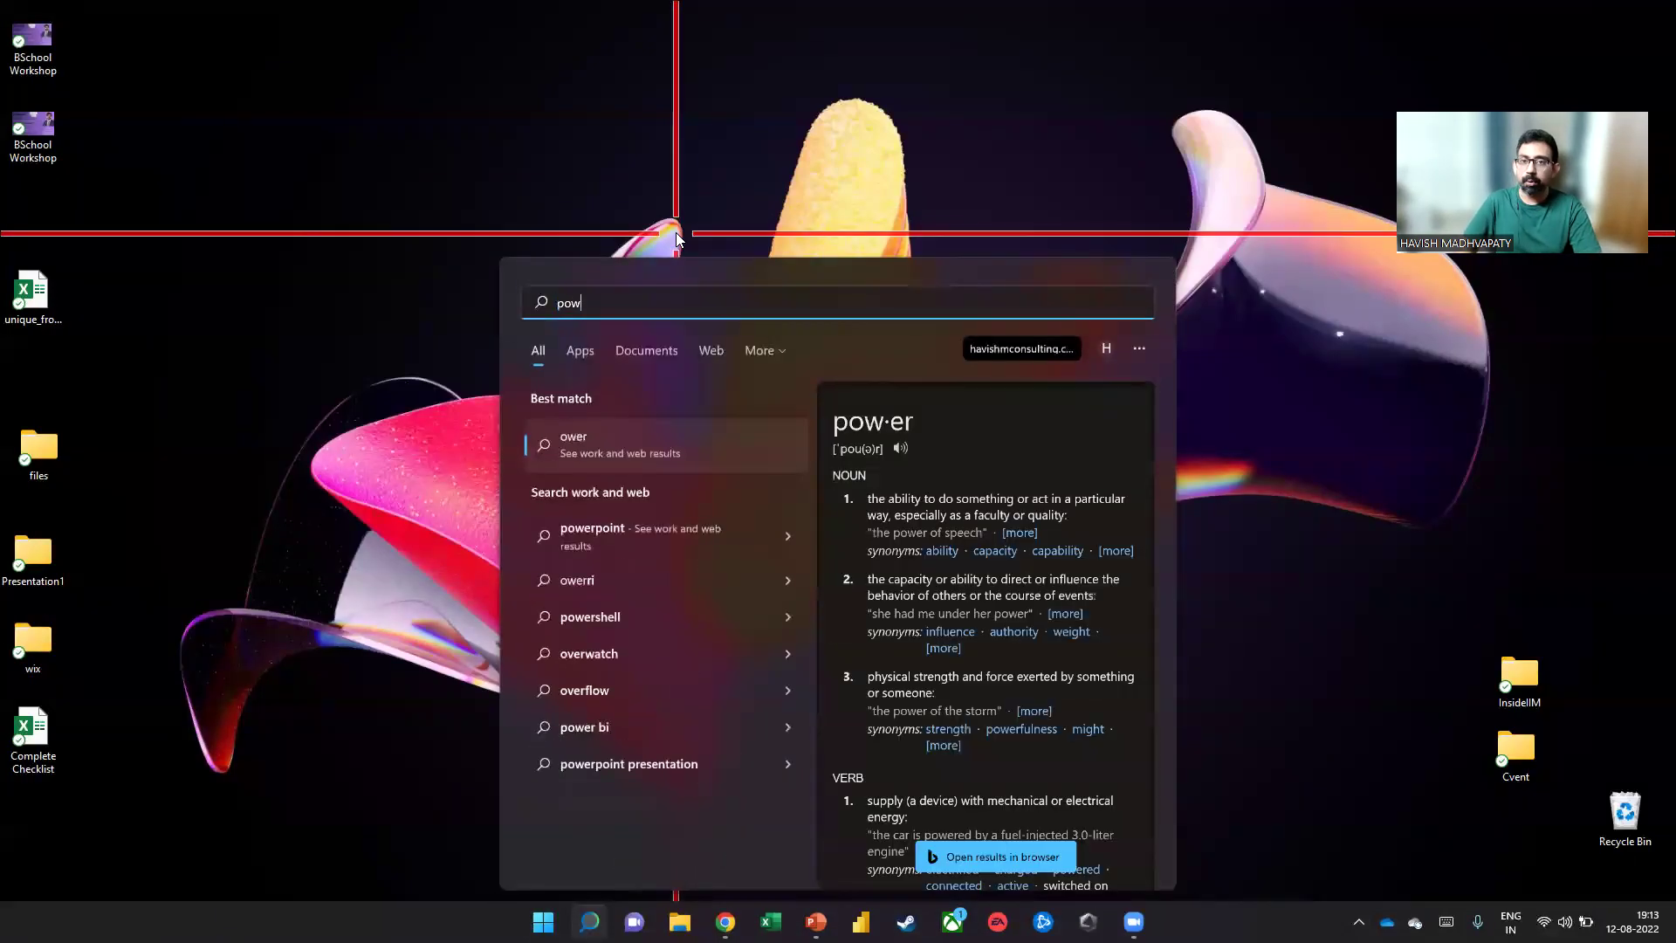
text(er)
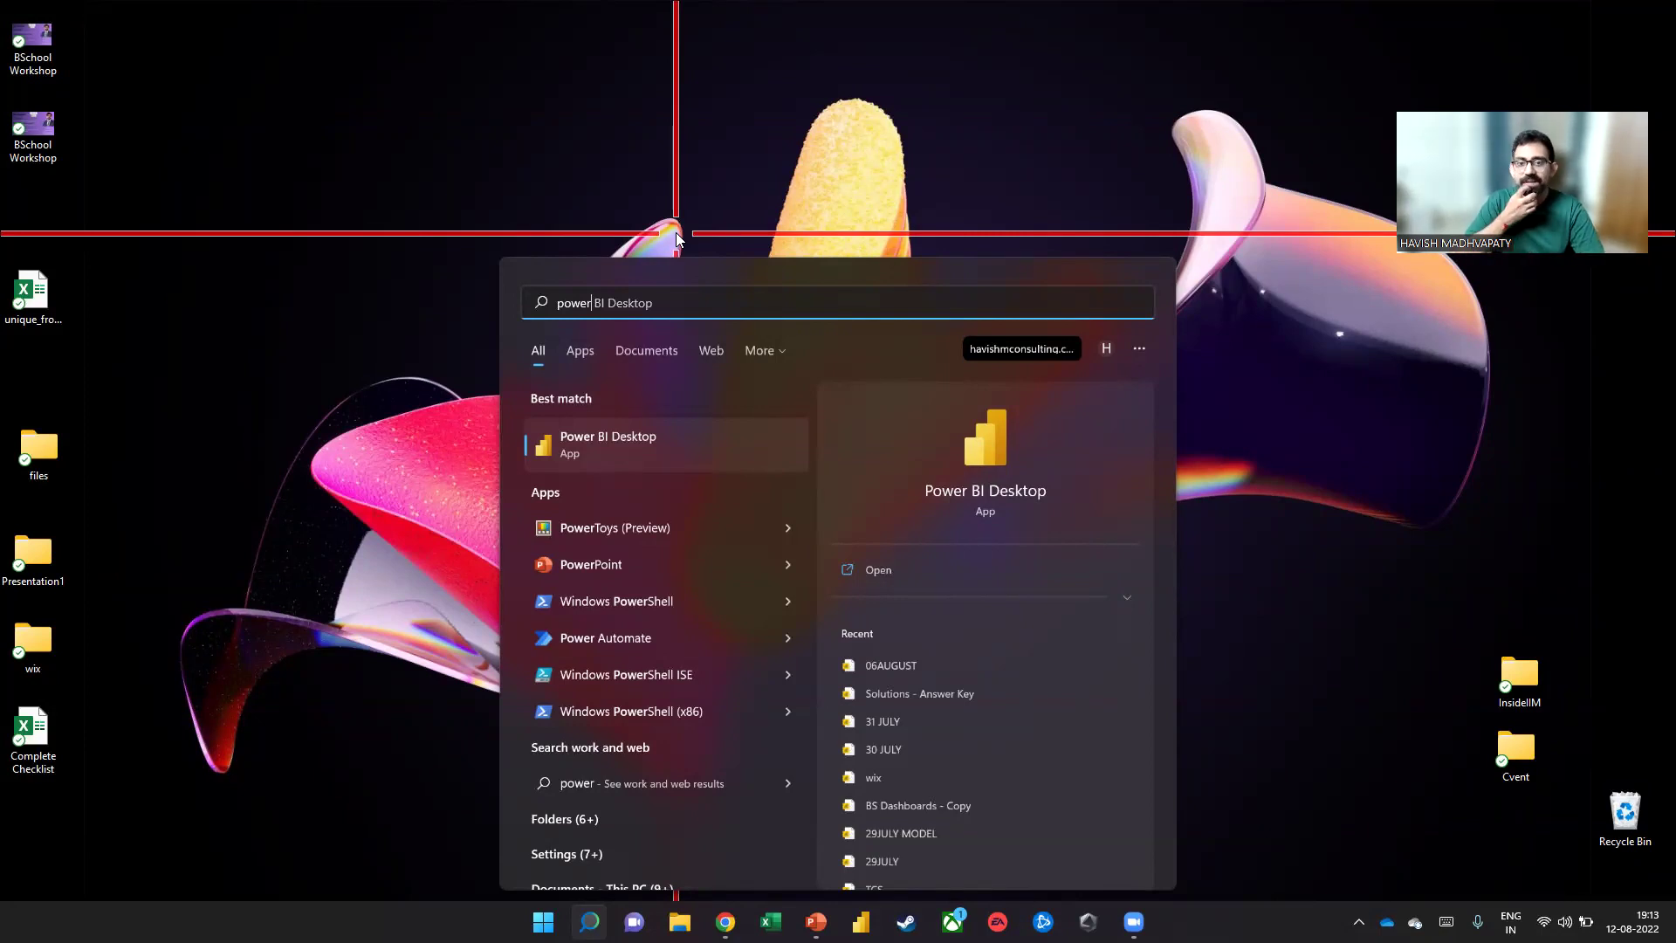
Switch to Chrome, search the web for "power bi 97 fortnune 500", and highlight the Fortune 500 percentage in the featured answer
key(alt+Tab)
key(alt+Tab)
key(alt+Tab)
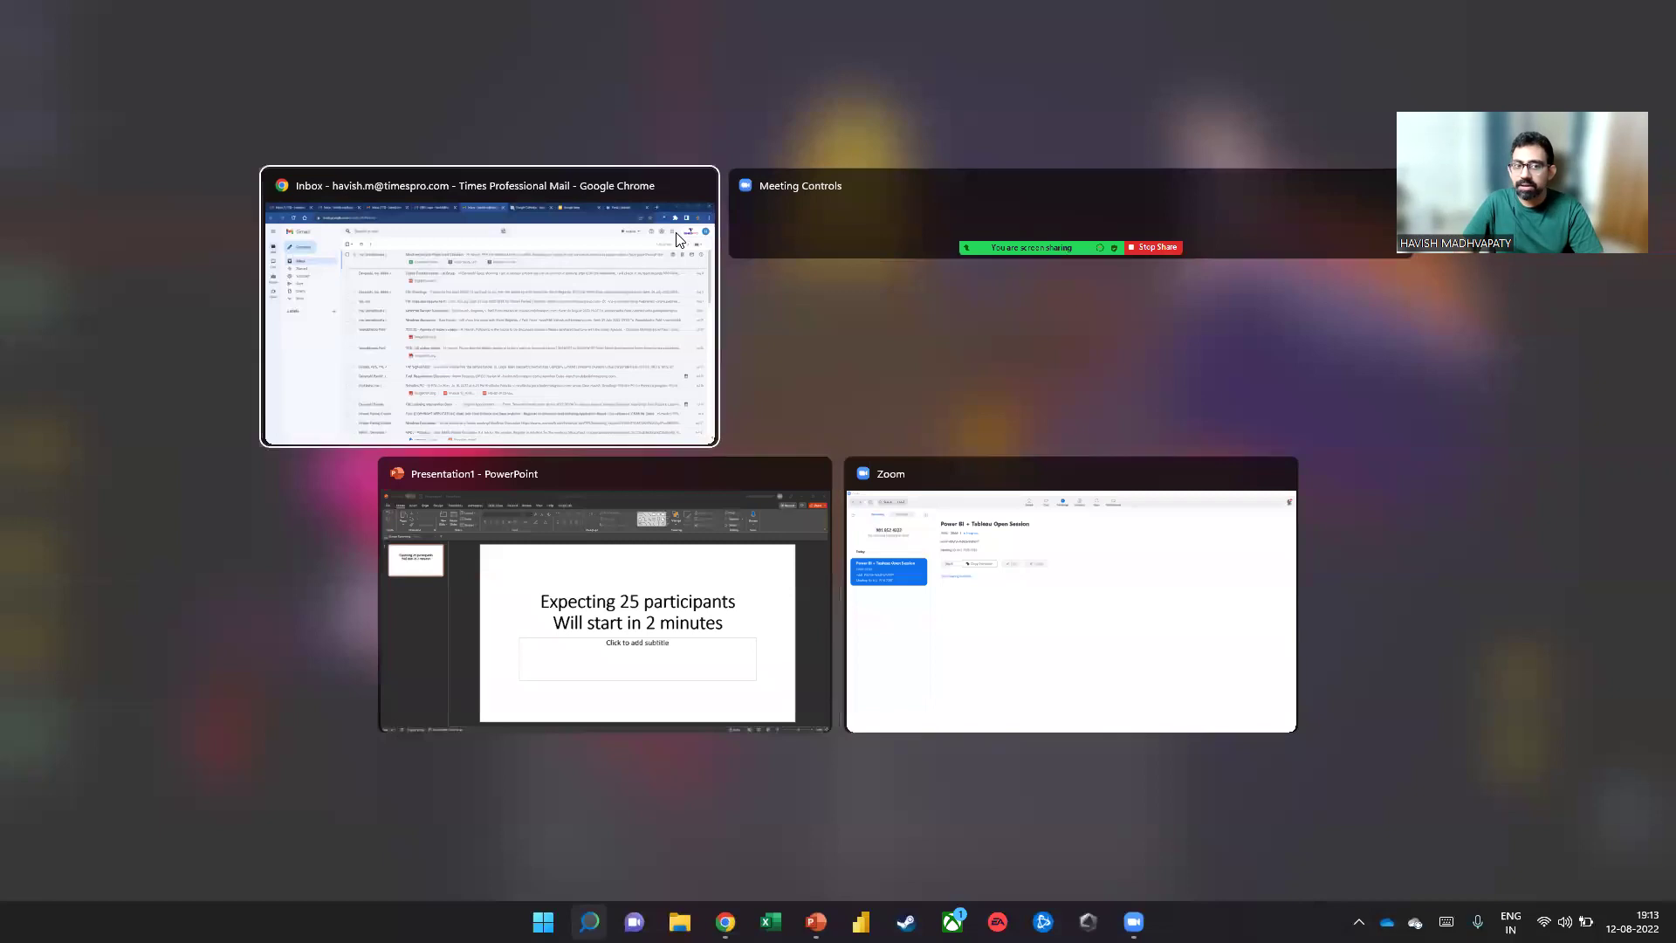
key(ctrl+t)
text(power bi 97 fortnune 500)
key(Return)
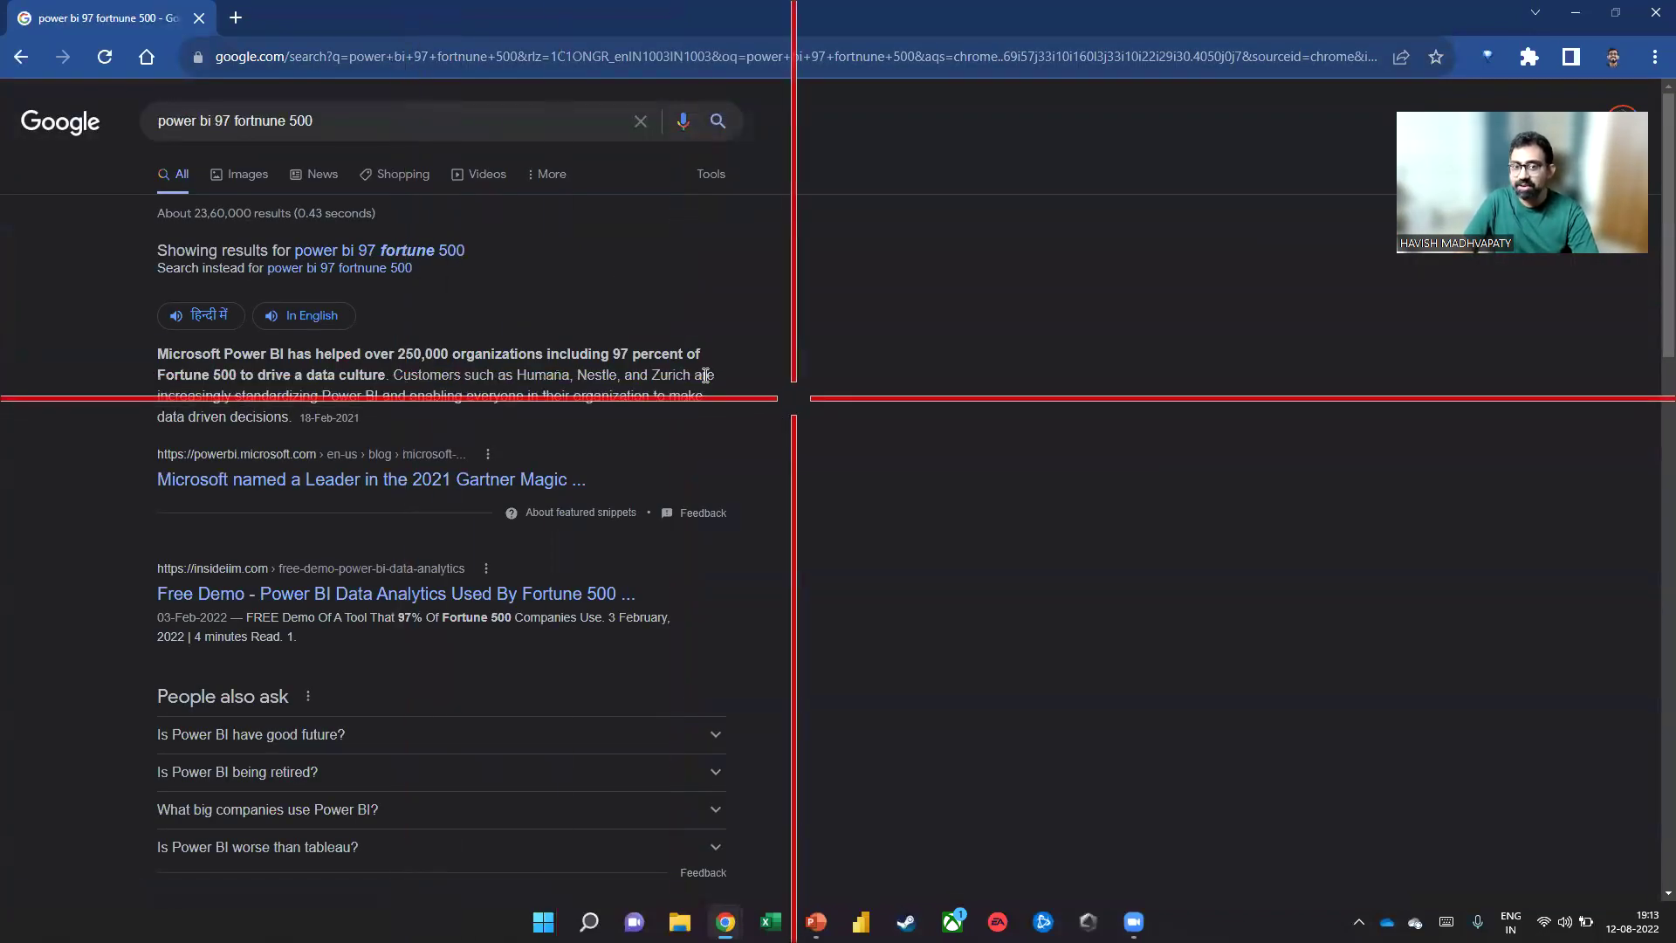
drag(618, 353, 246, 377)
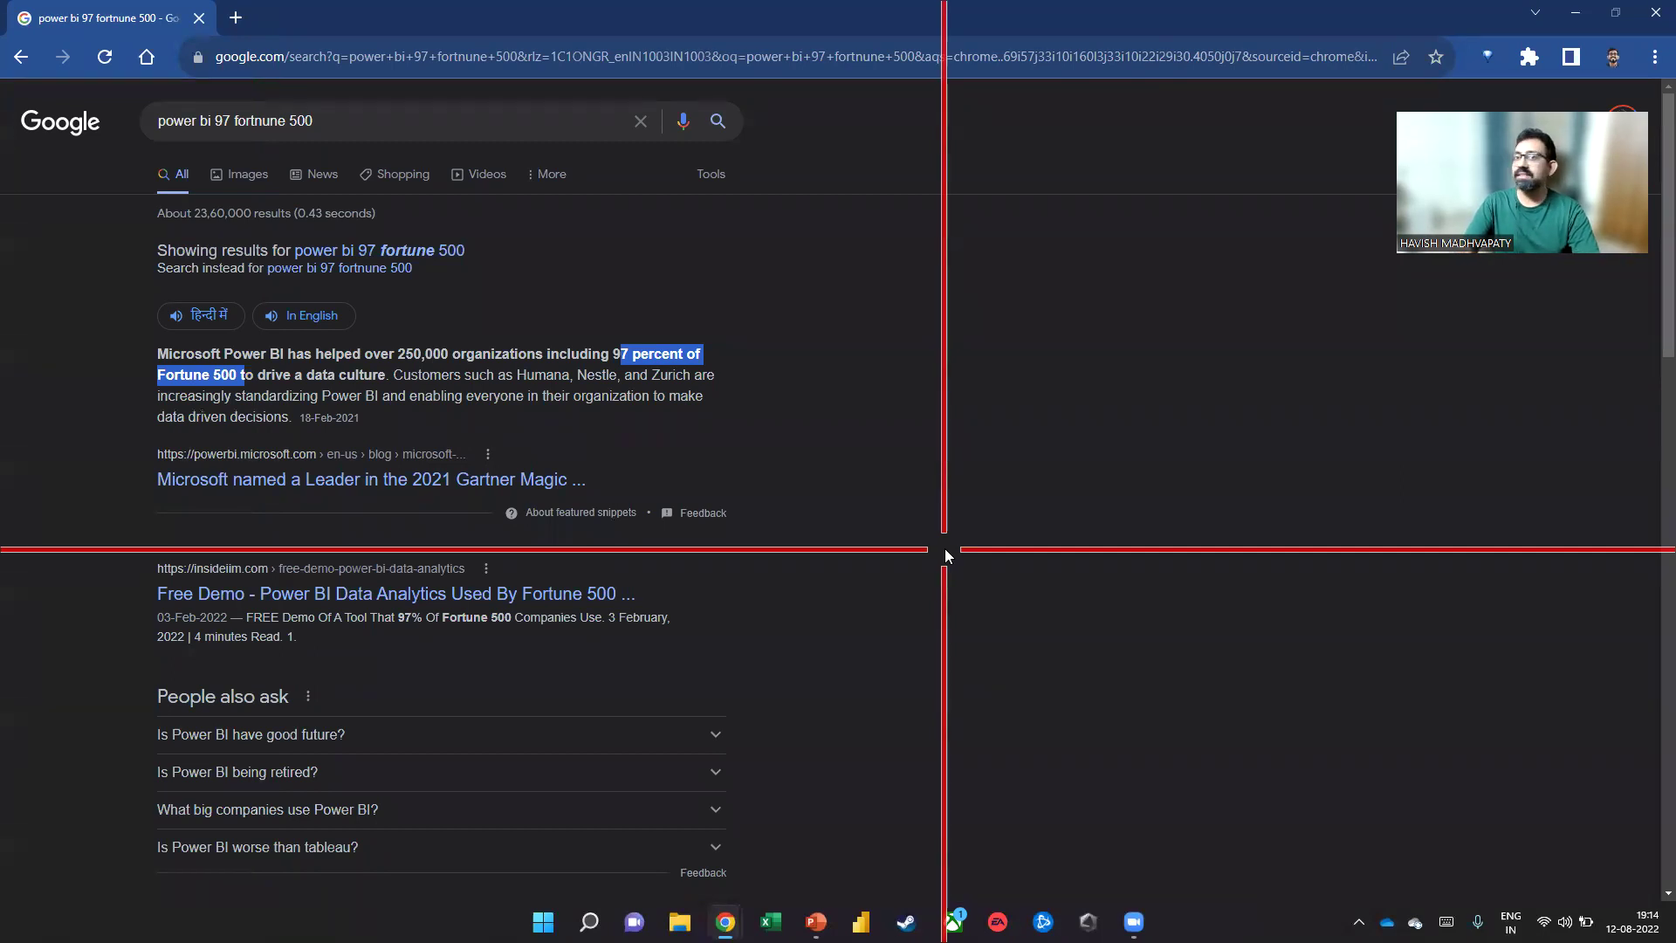
Find Naukri through a web search, search its jobs for "power bi", and highlight the number of matching jobs
click(429, 69)
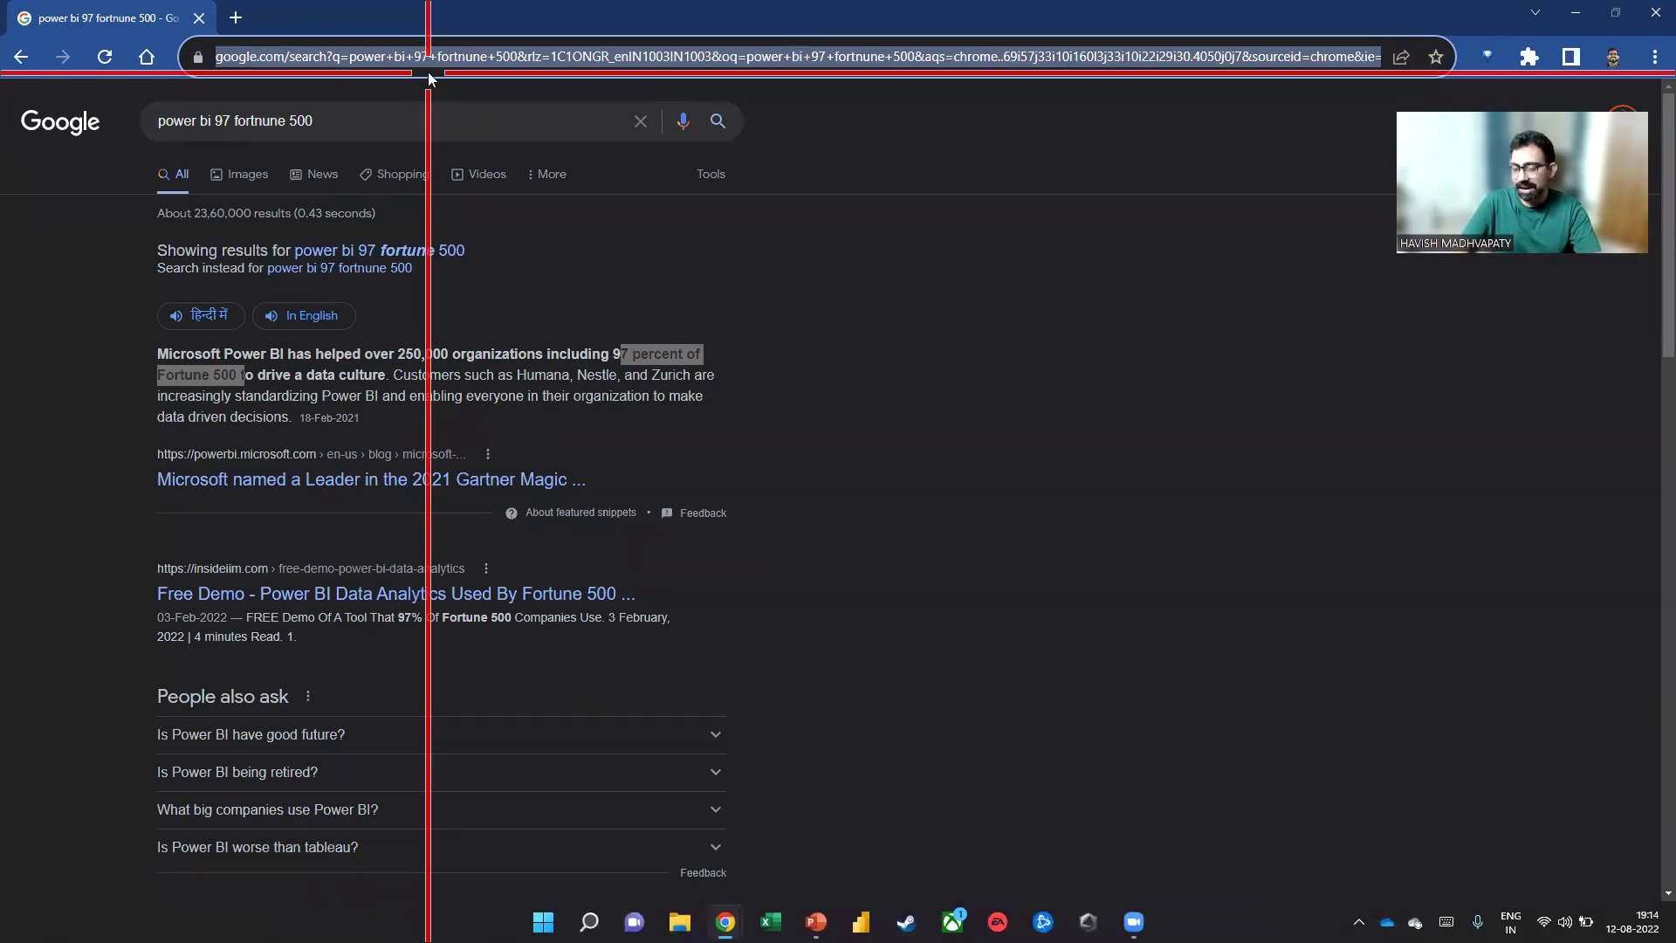
text(naukri)
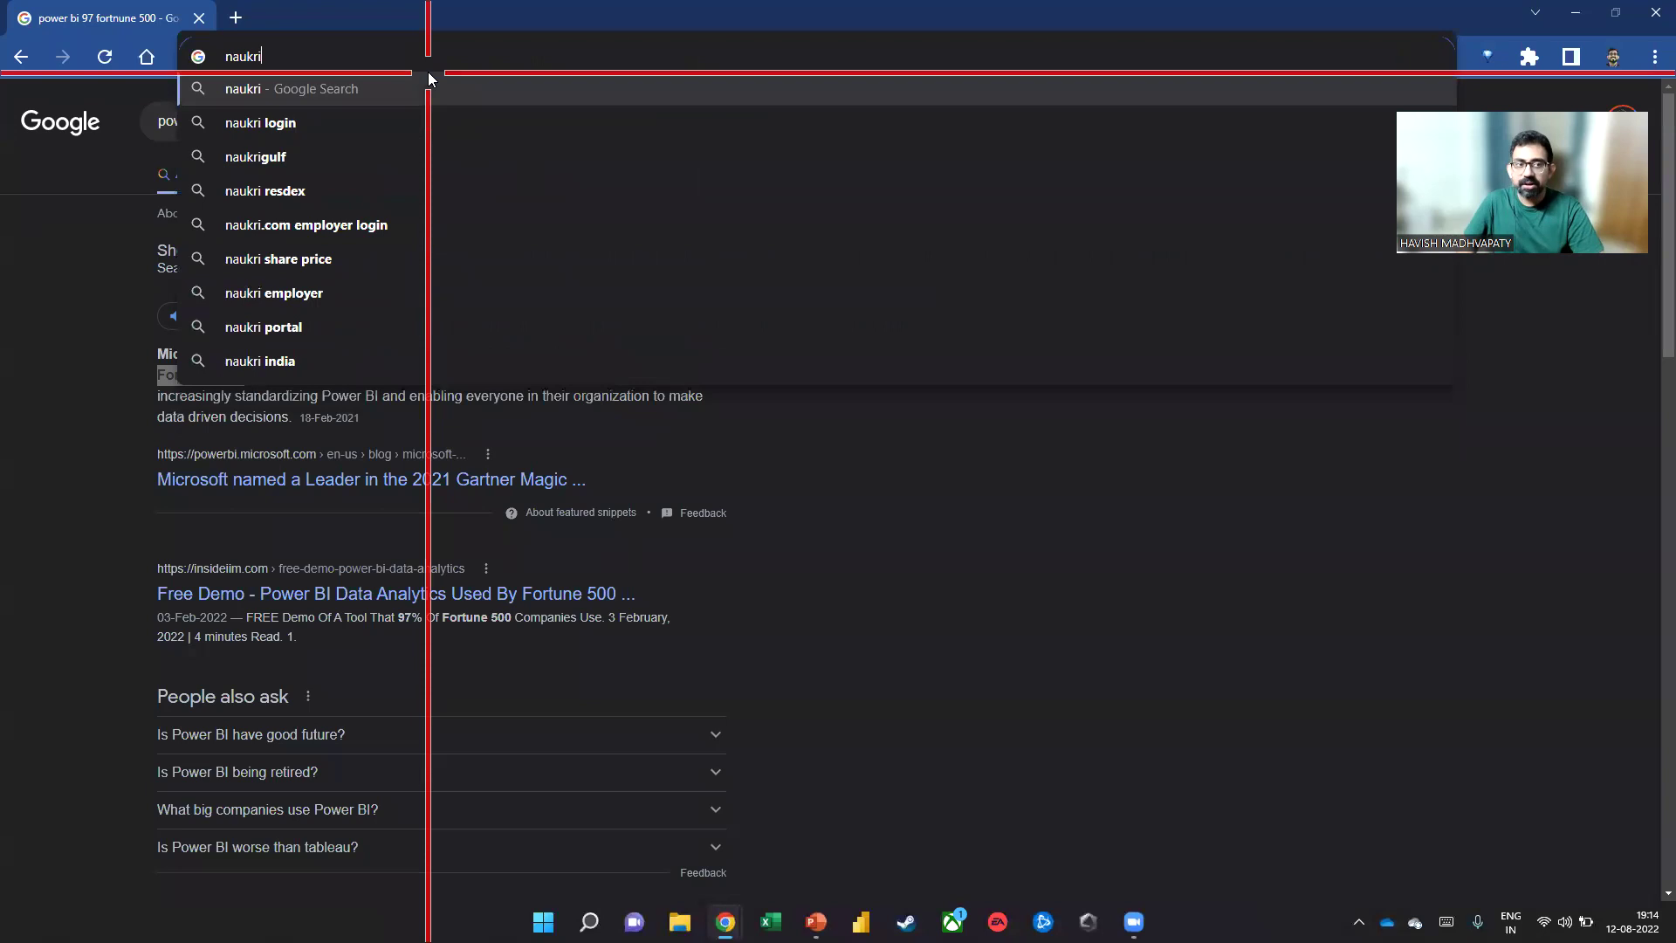
key(Return)
click(512, 319)
text(power bi)
key(Return)
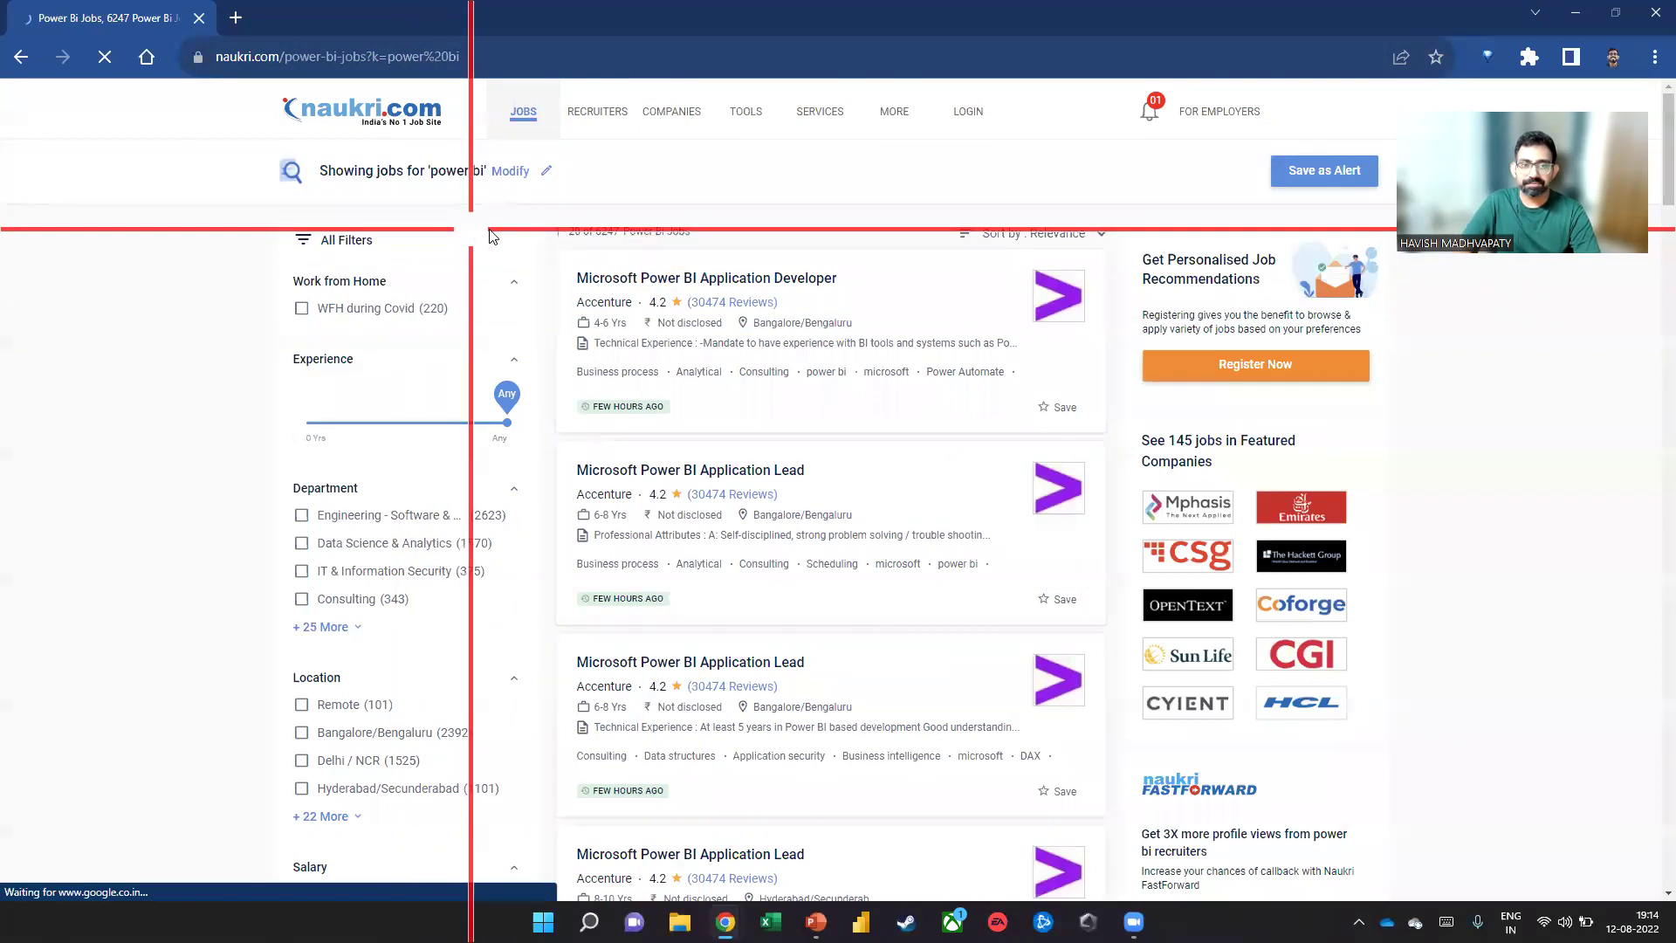
drag(595, 232, 637, 232)
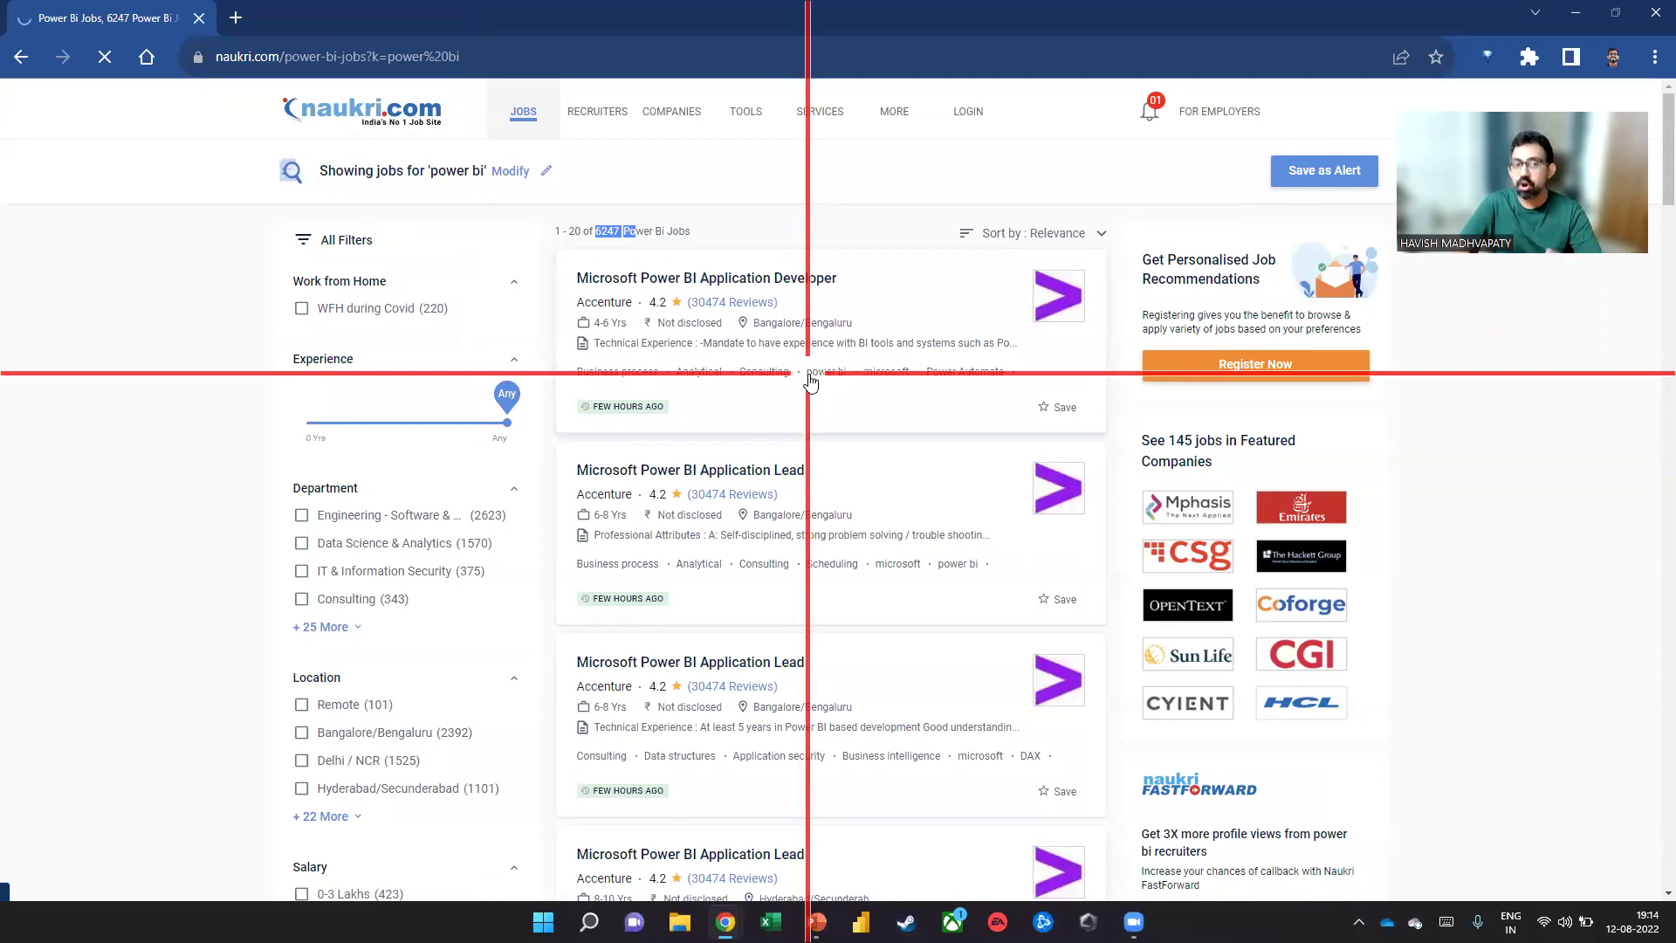
Modify the Naukri job search to the keyword "excel" and run it
click(547, 171)
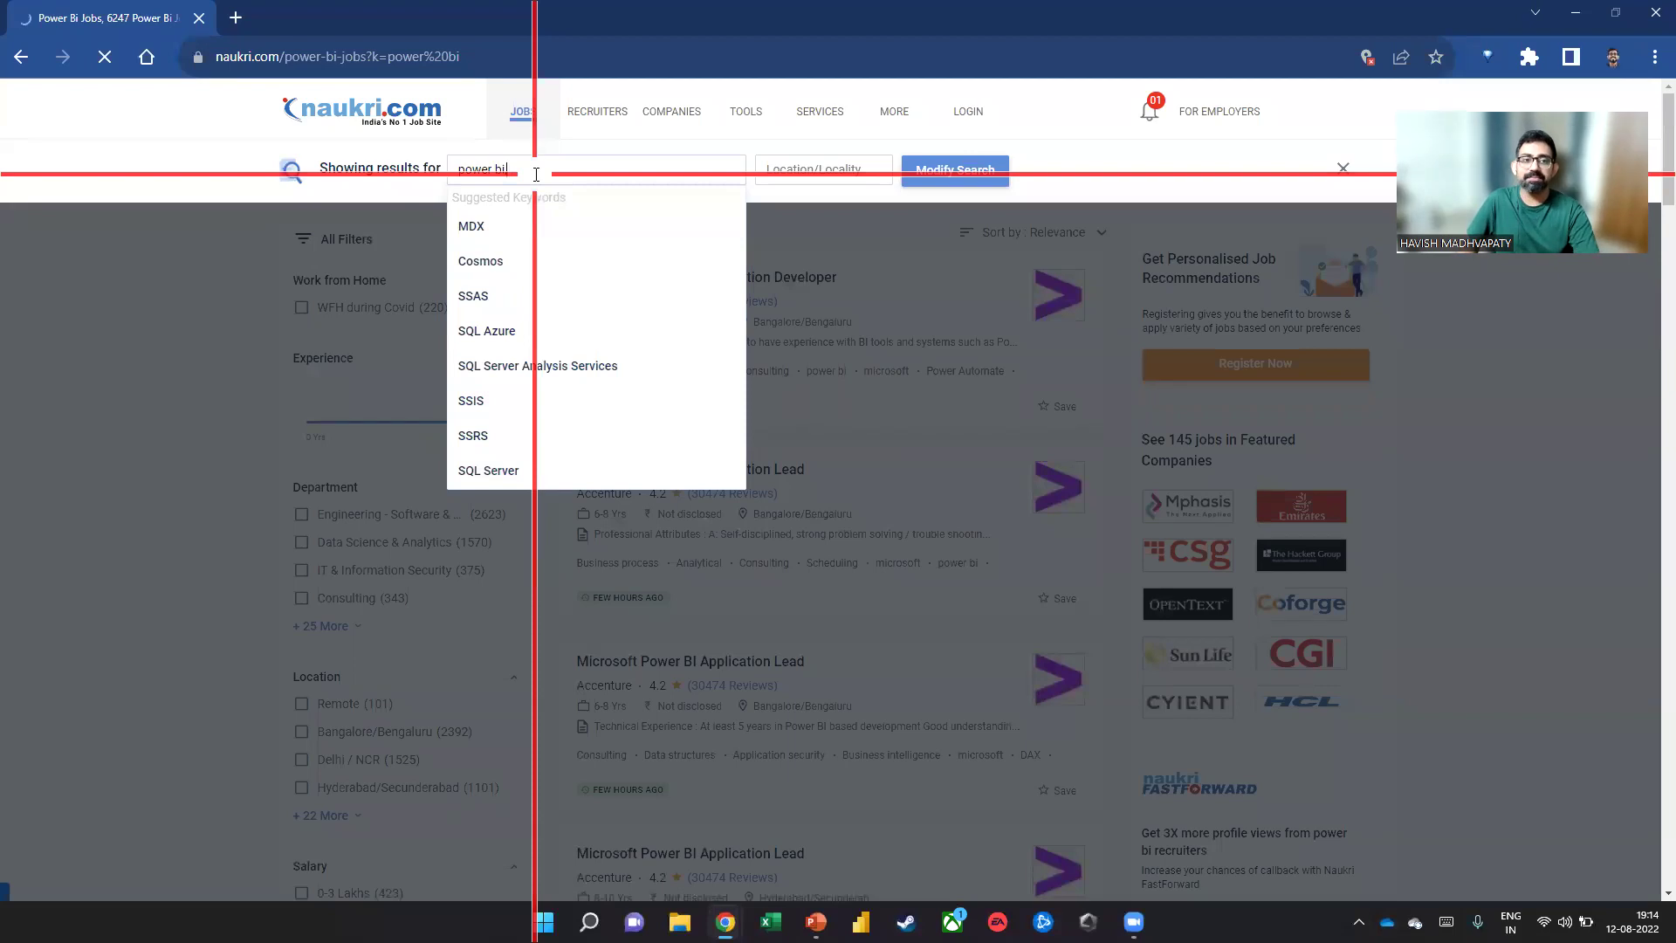
key(ctrl+a)
text(excel)
key(Return)
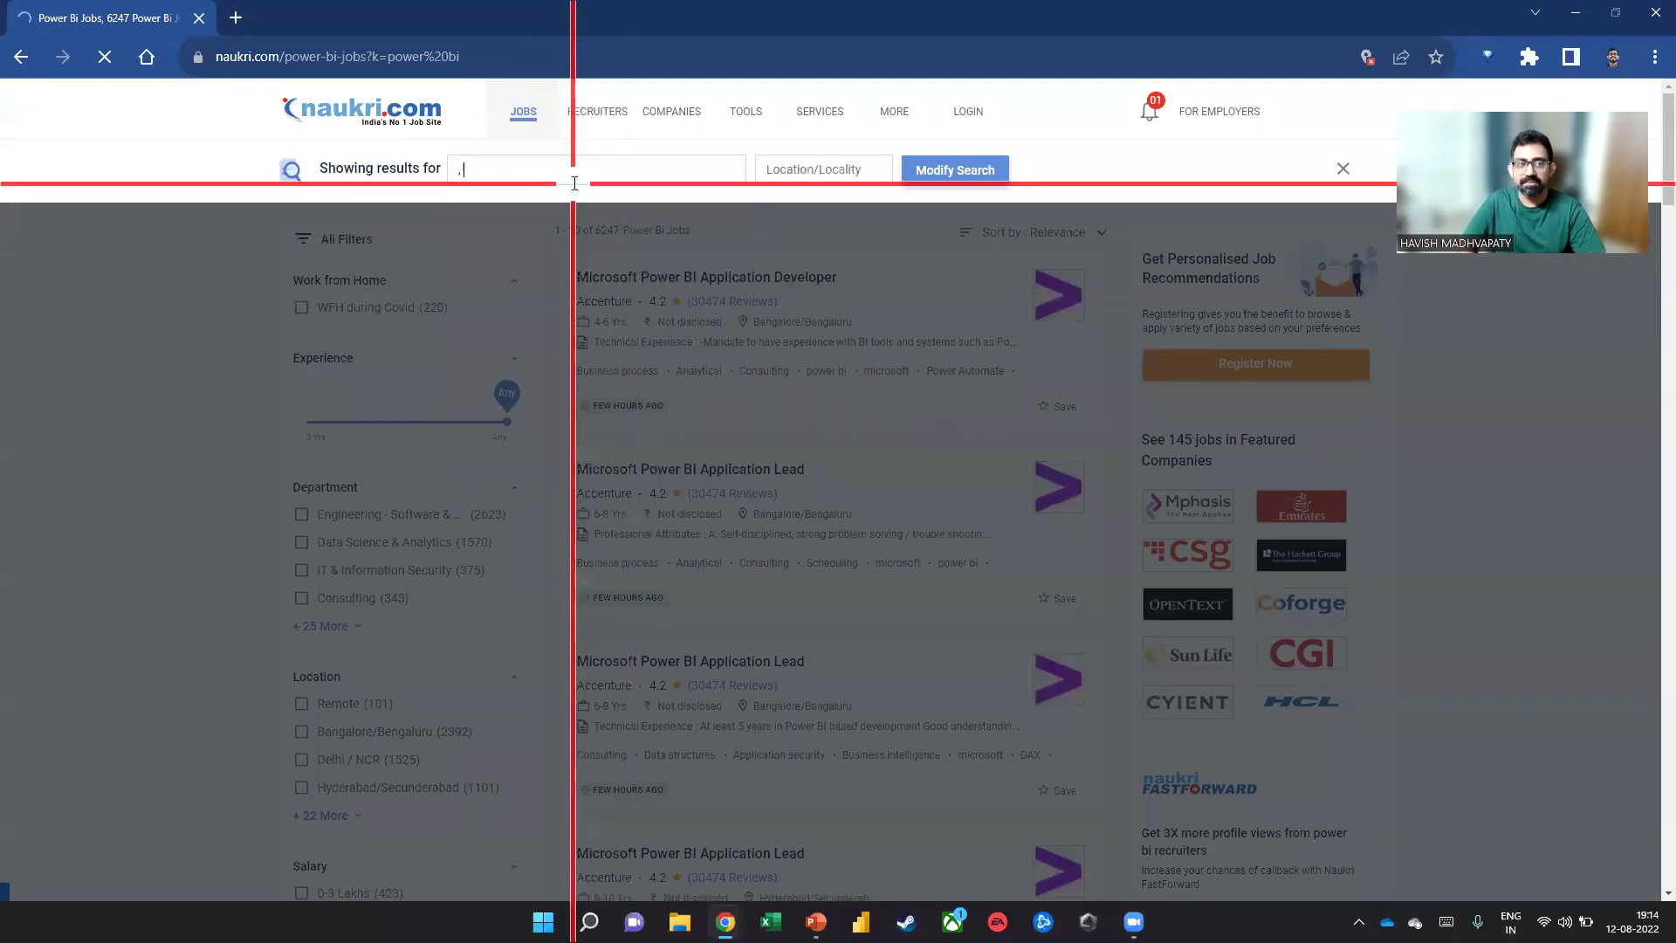
drag(505, 173, 418, 161)
text(exz)
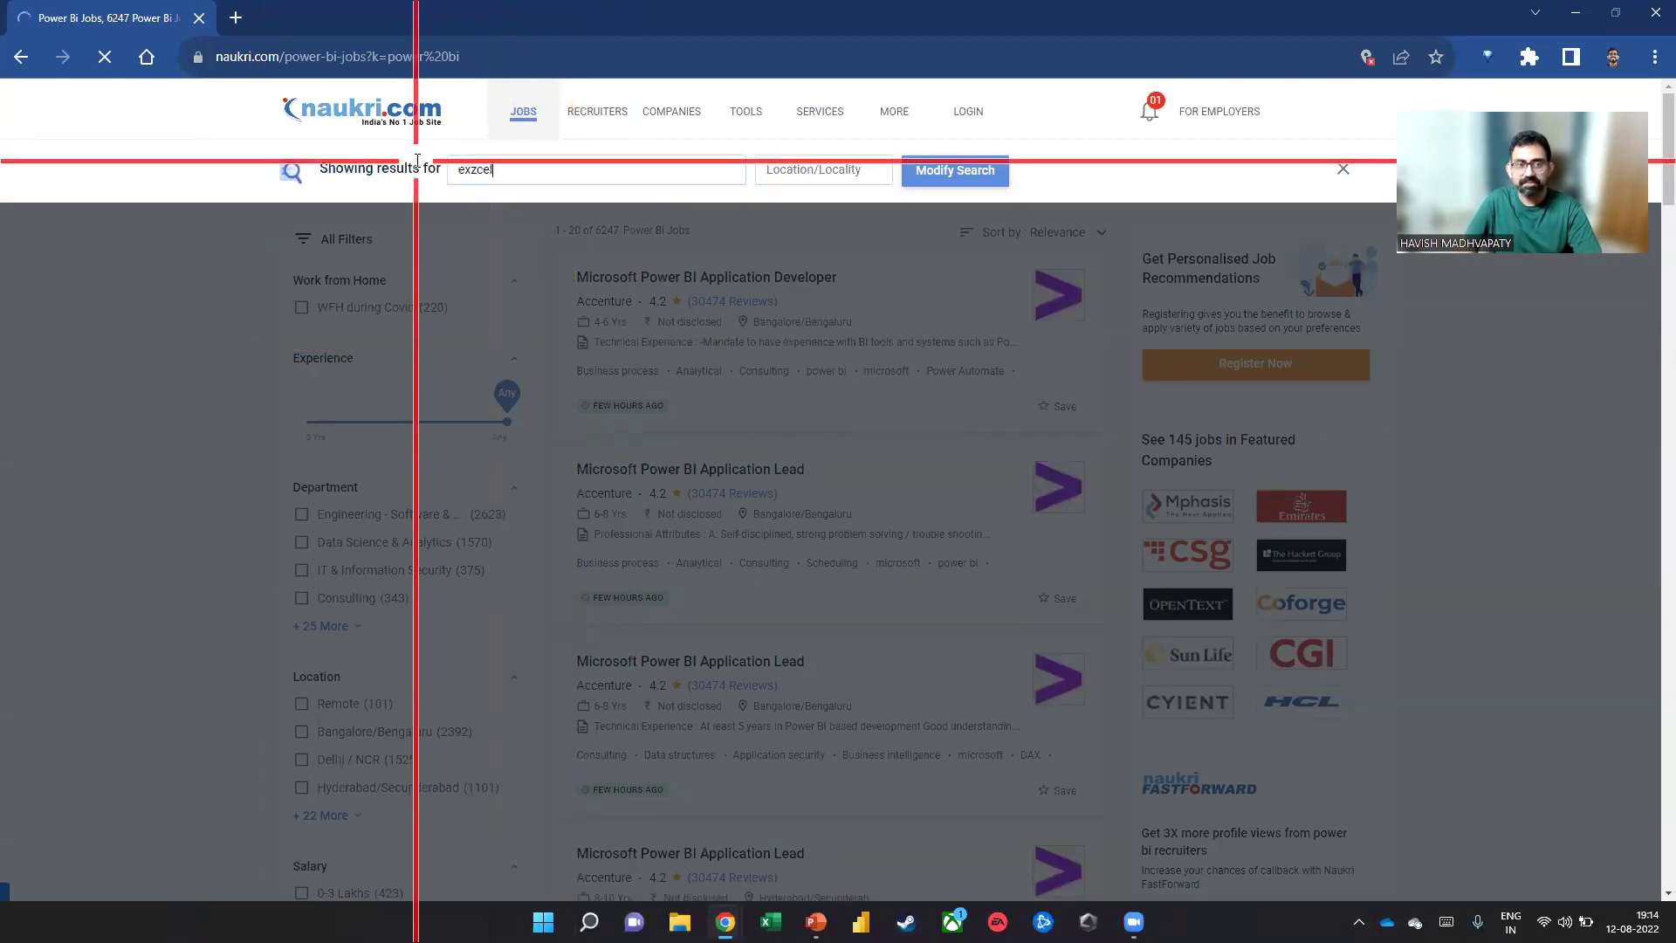
key(BackSpace)
text(cel)
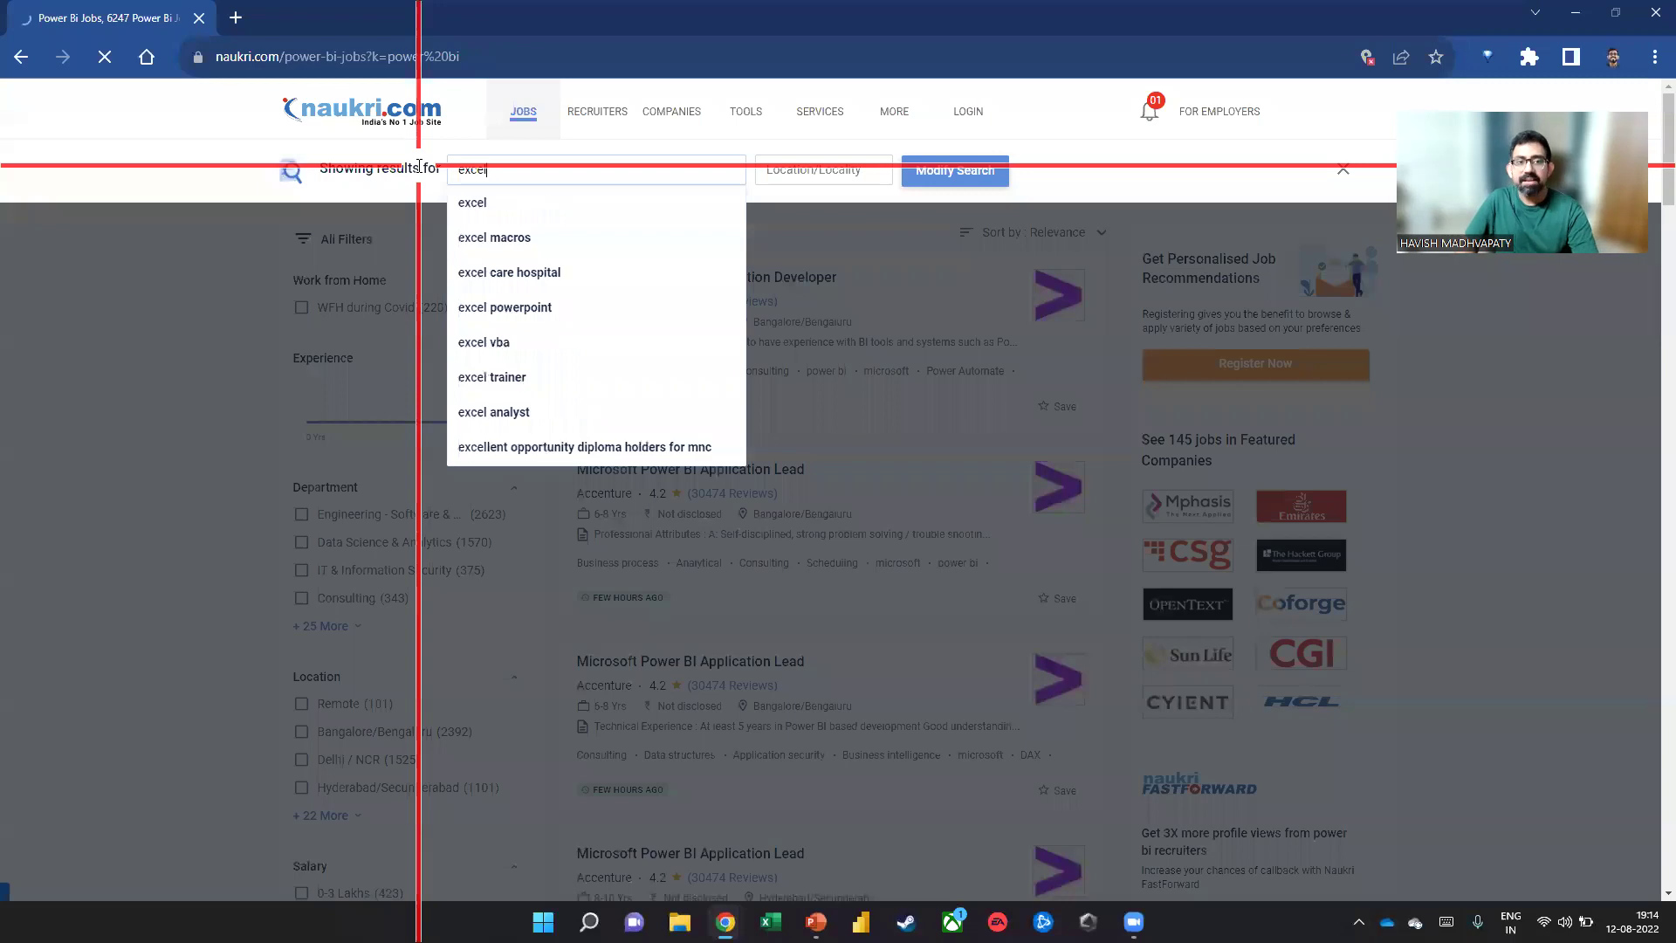
click(924, 173)
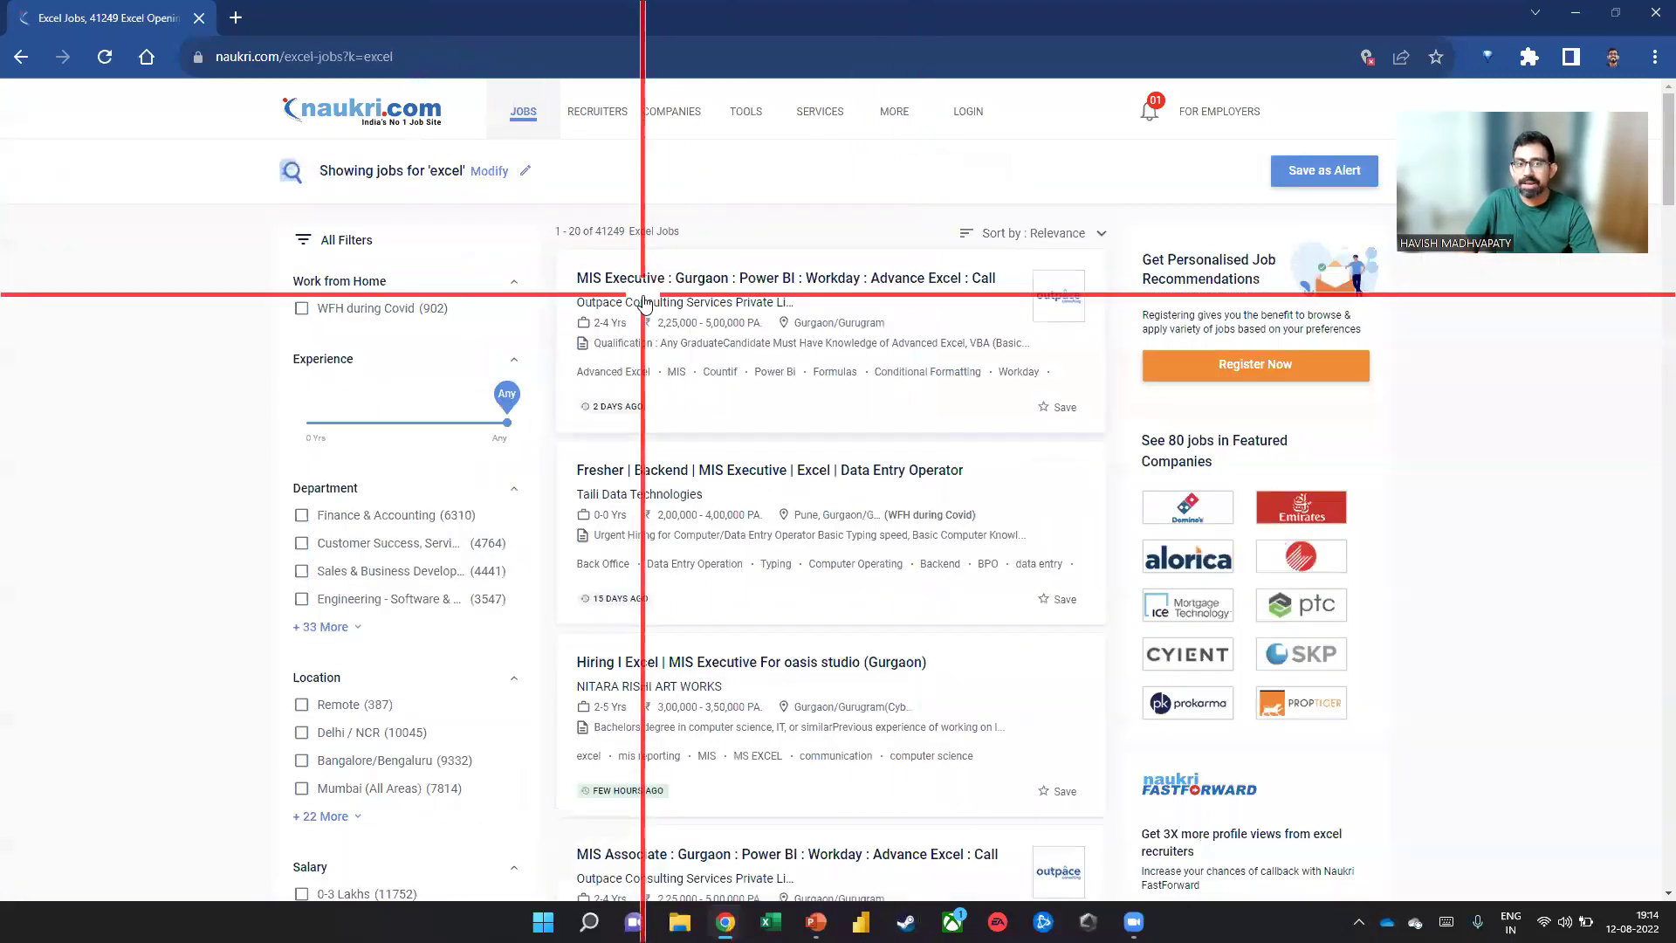
Replace the Naukri search keyword with "tableau" and run the job search
click(501, 174)
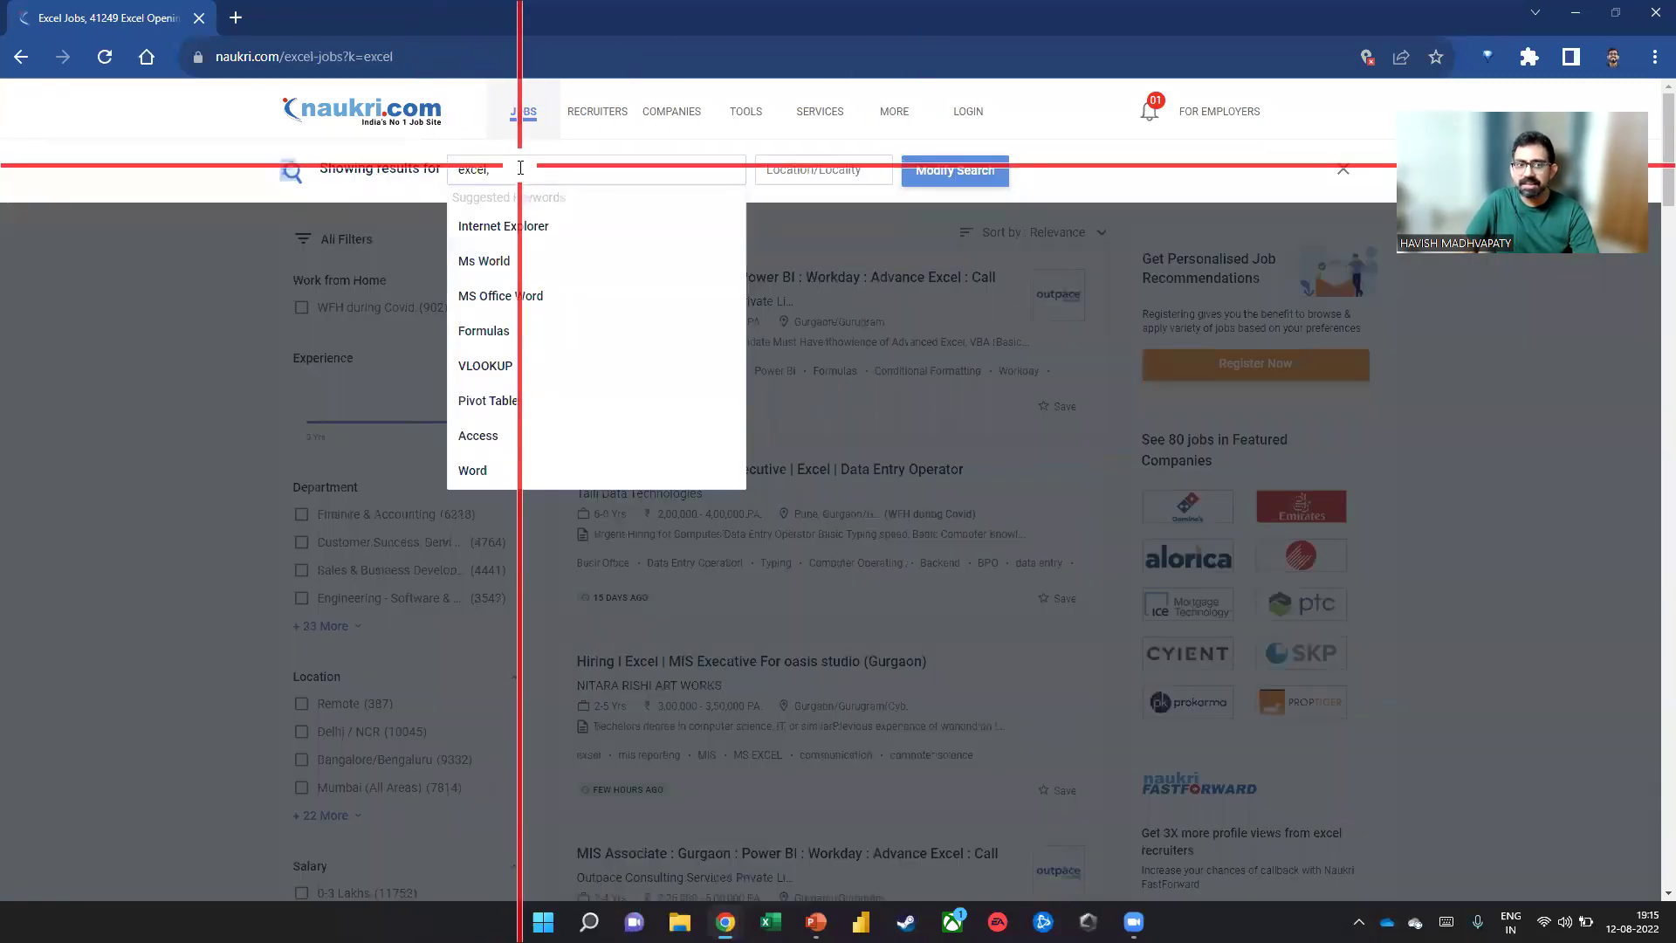
key(ctrl+a)
text(tableau)
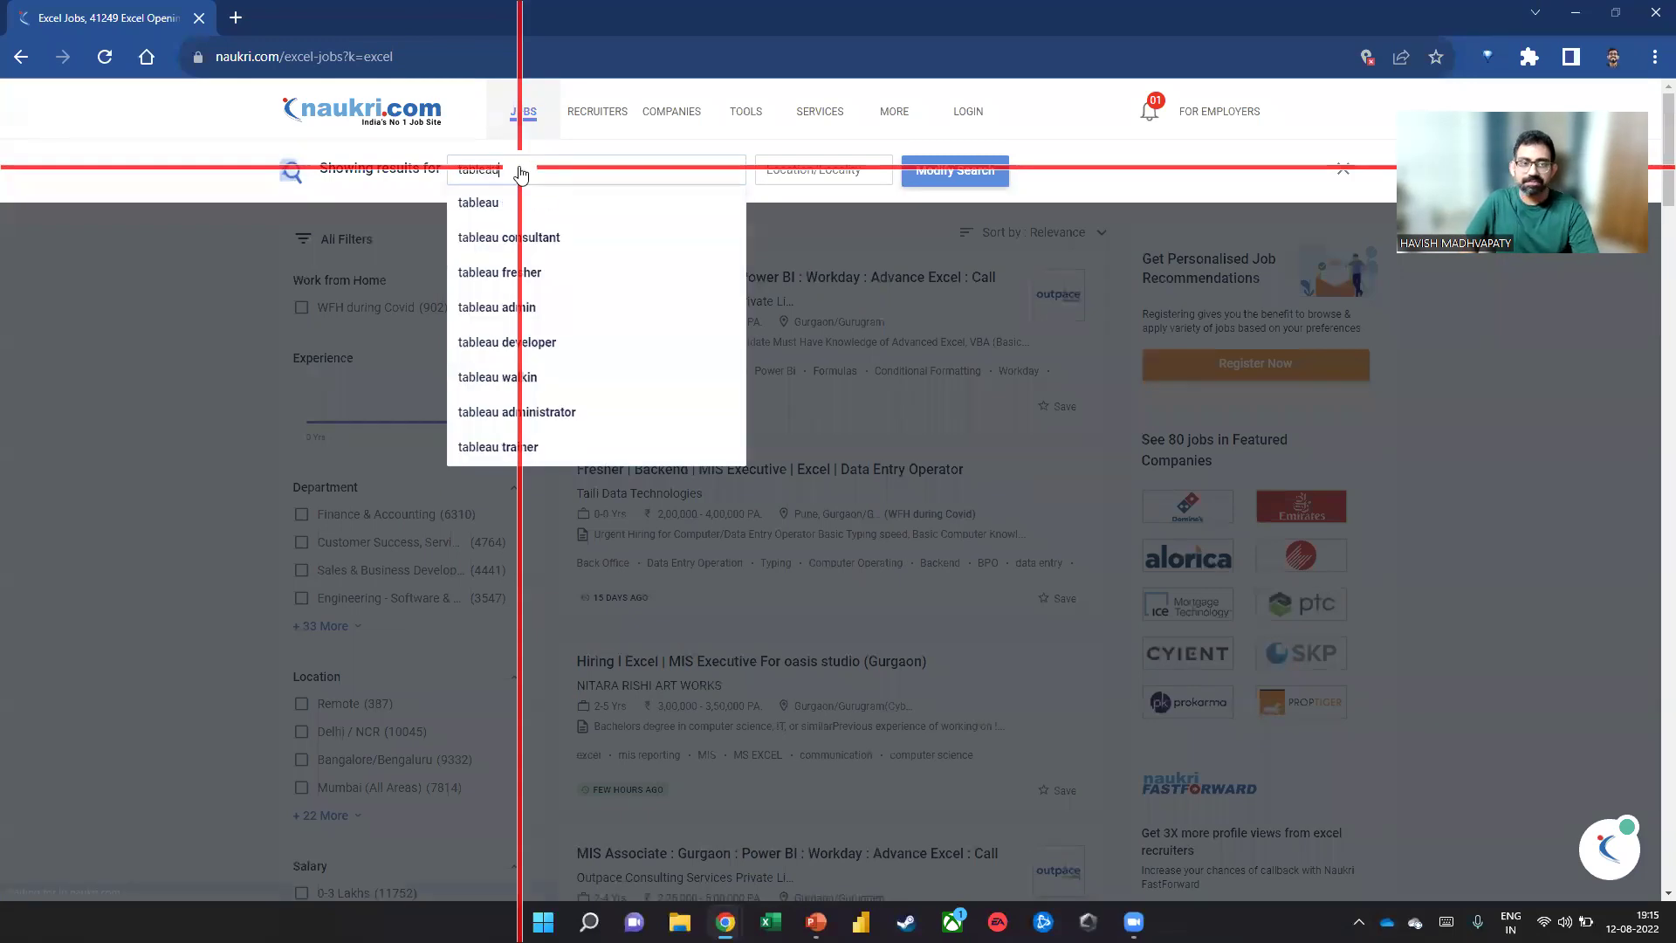
key(Return)
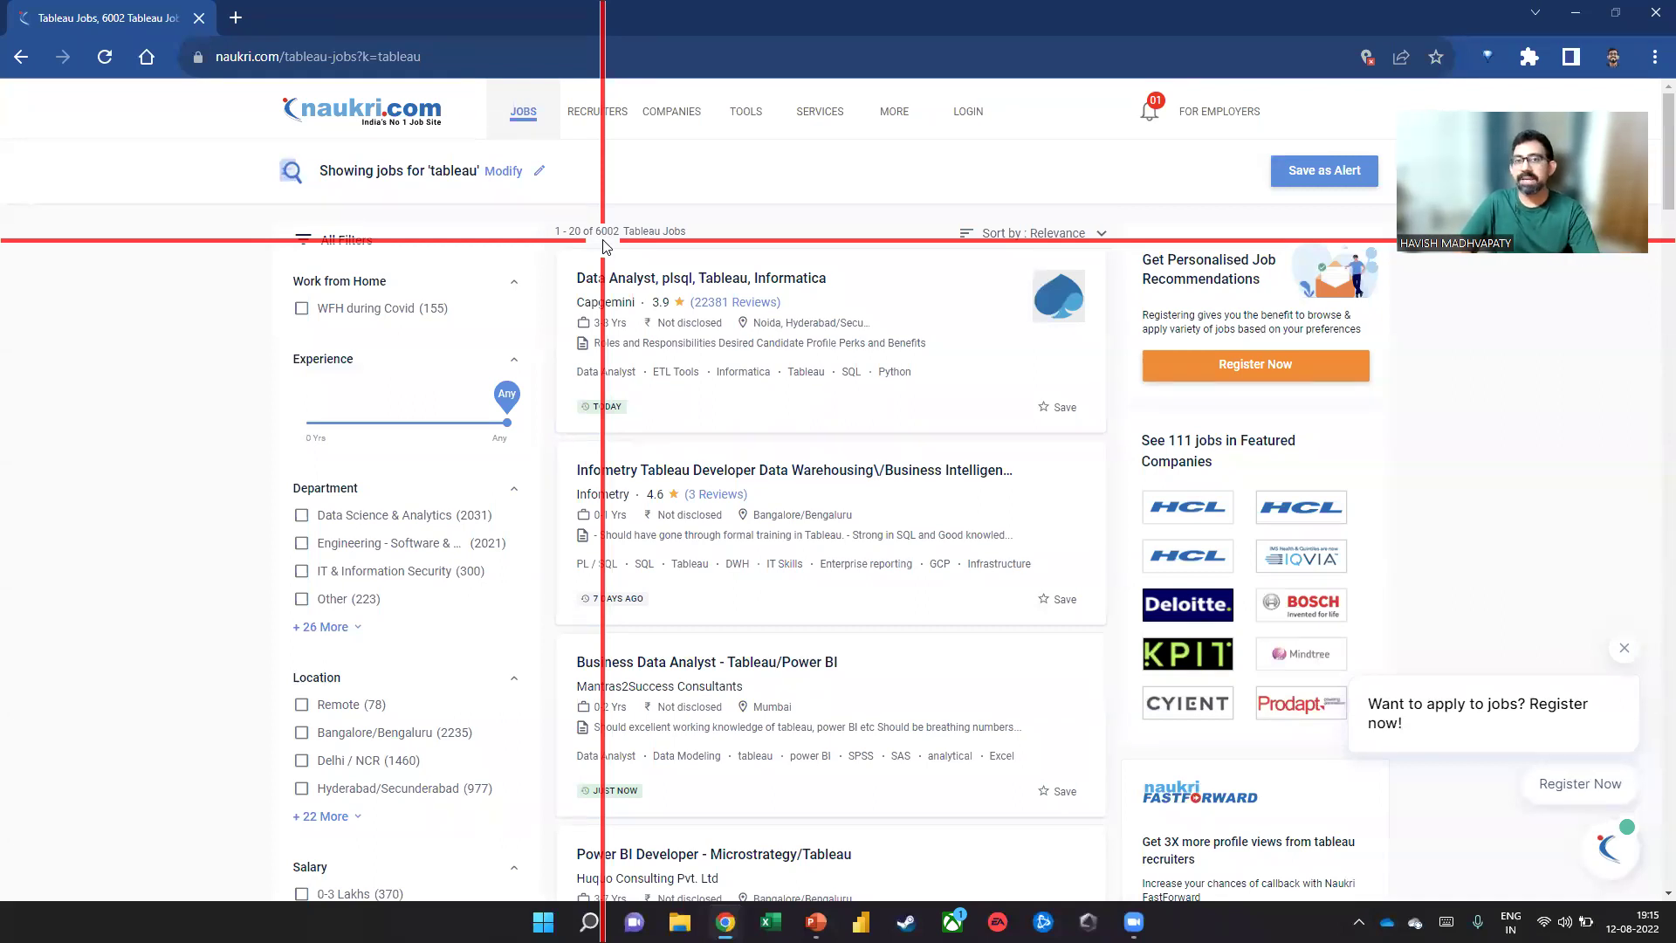
Clear the Chrome windows to show the desktop, search Windows for "power", and launch Power BI Desktop
key(alt+Tab)
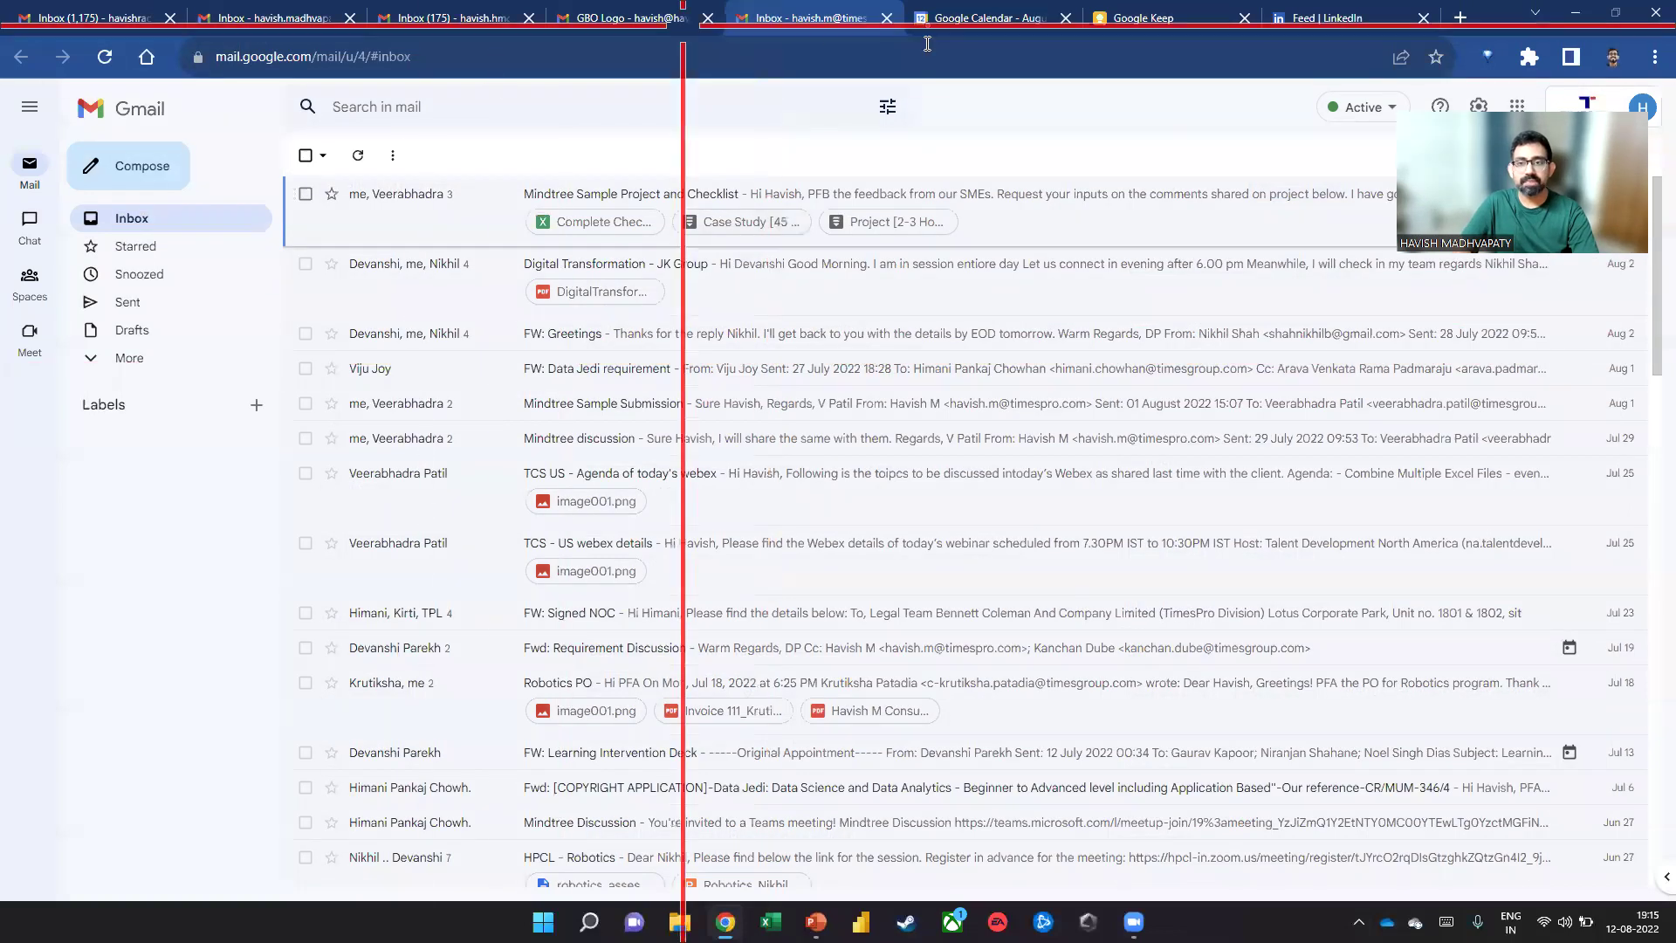
click(1575, 12)
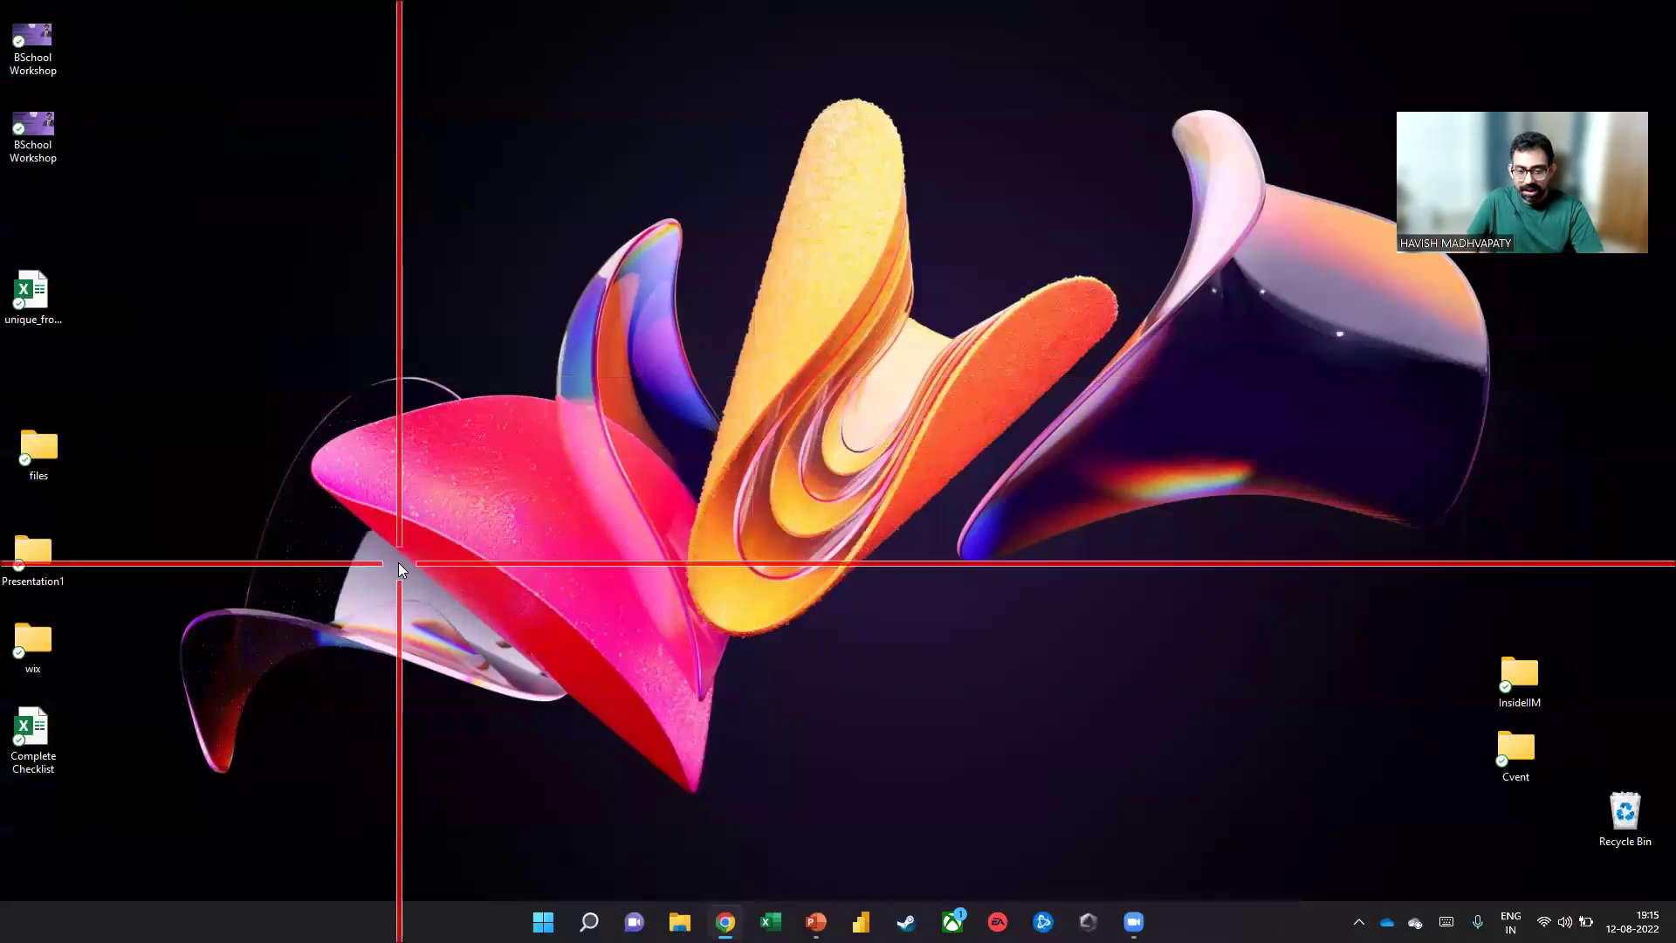
key(super+Tab)
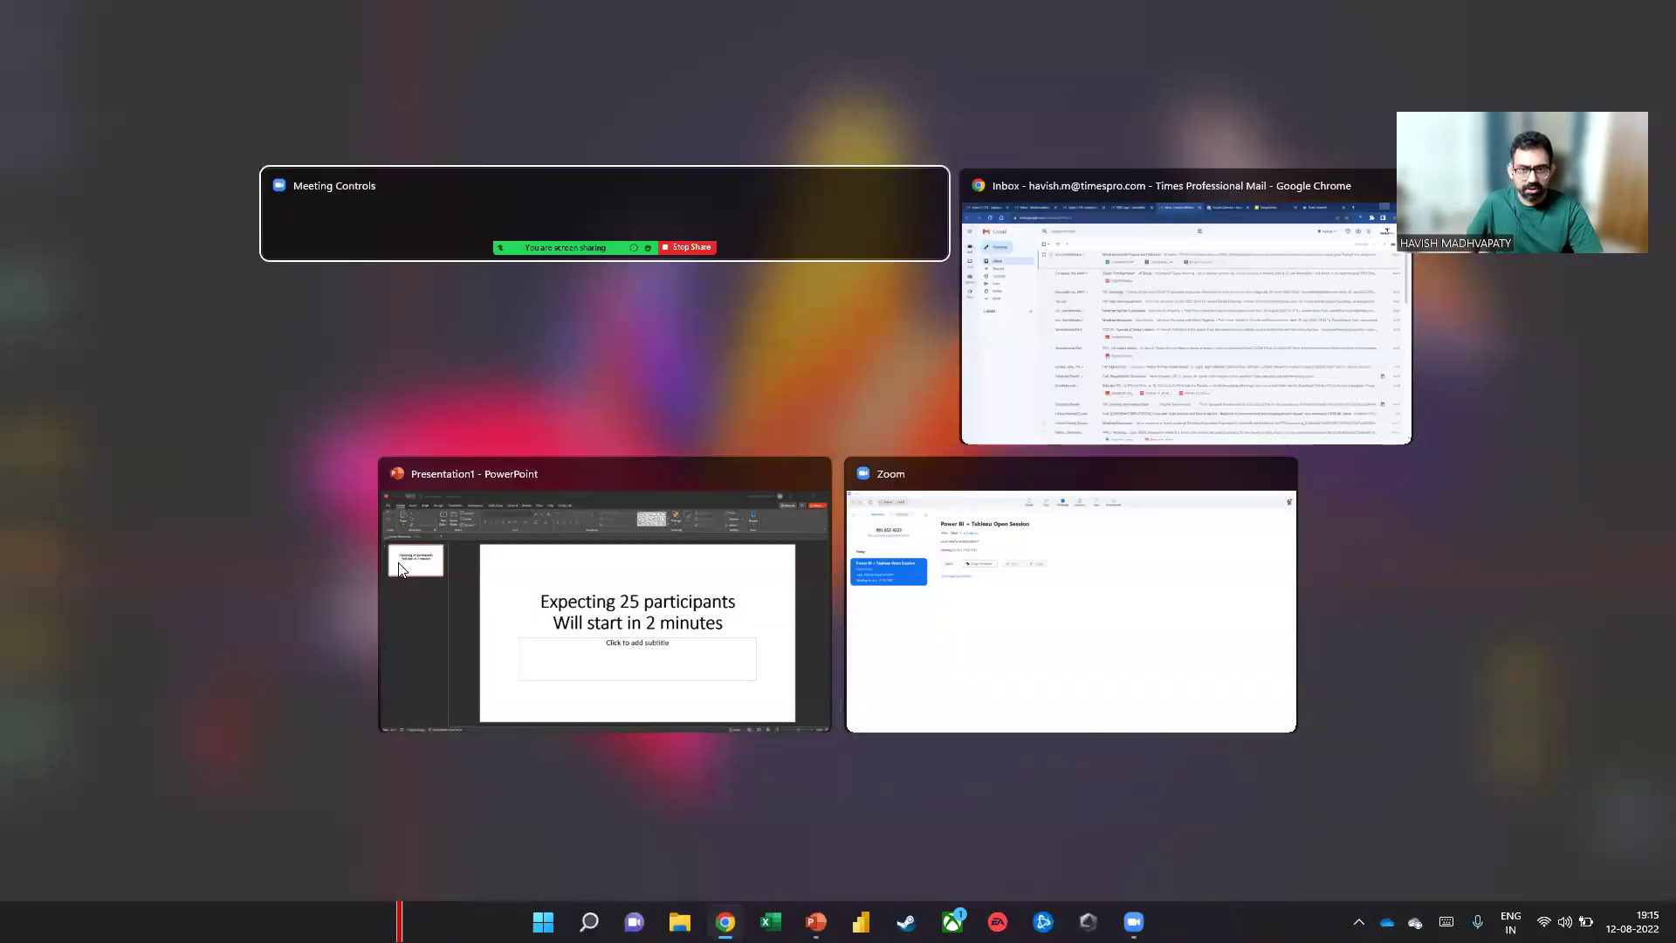
key(super)
text(power)
key(Down)
key(Up)
key(Escape)
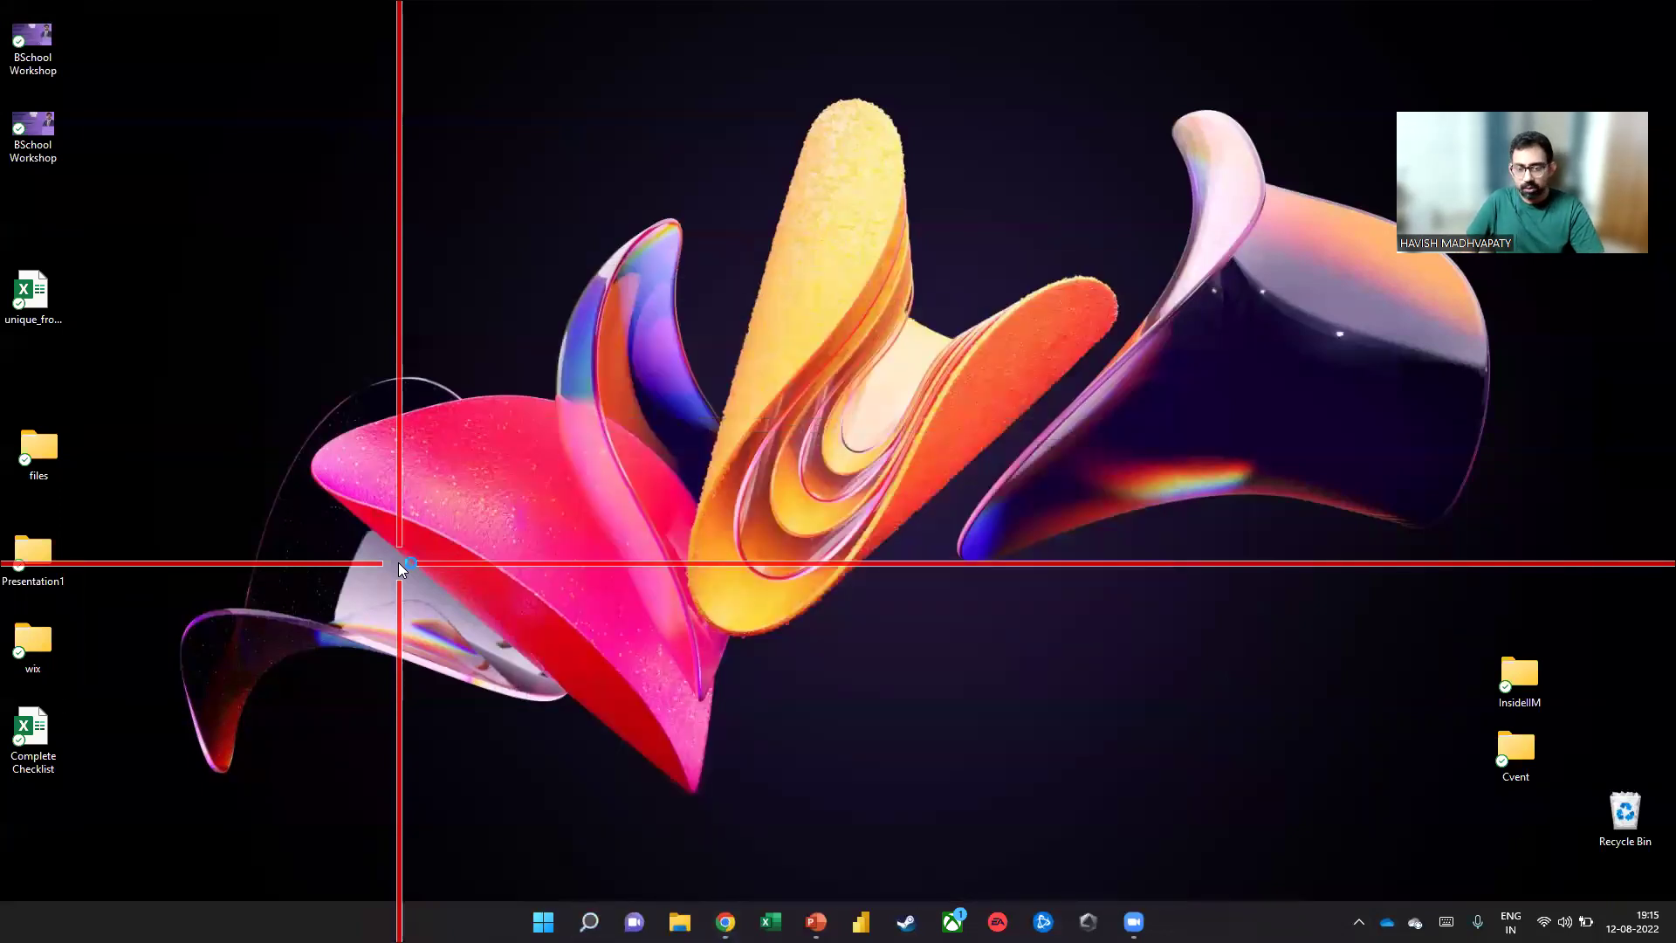
Search Windows for Tableau, launch Tableau Public 2022.1, and remove the Tableau Course workbook from its start page
key(super)
text(tableau)
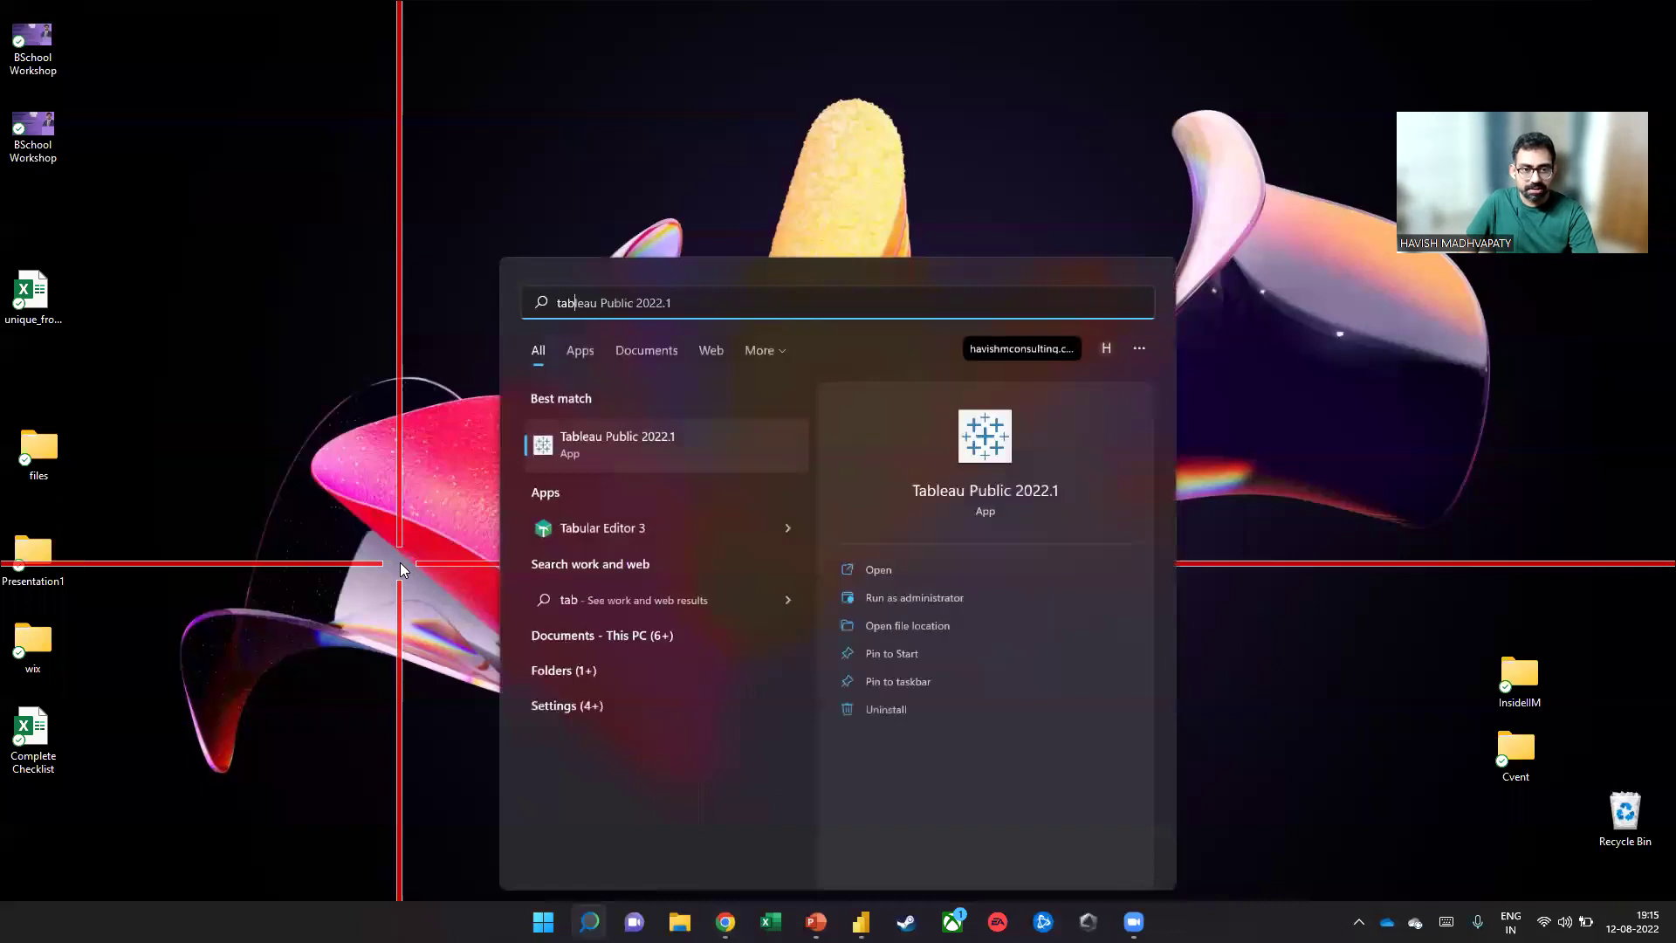
click(603, 428)
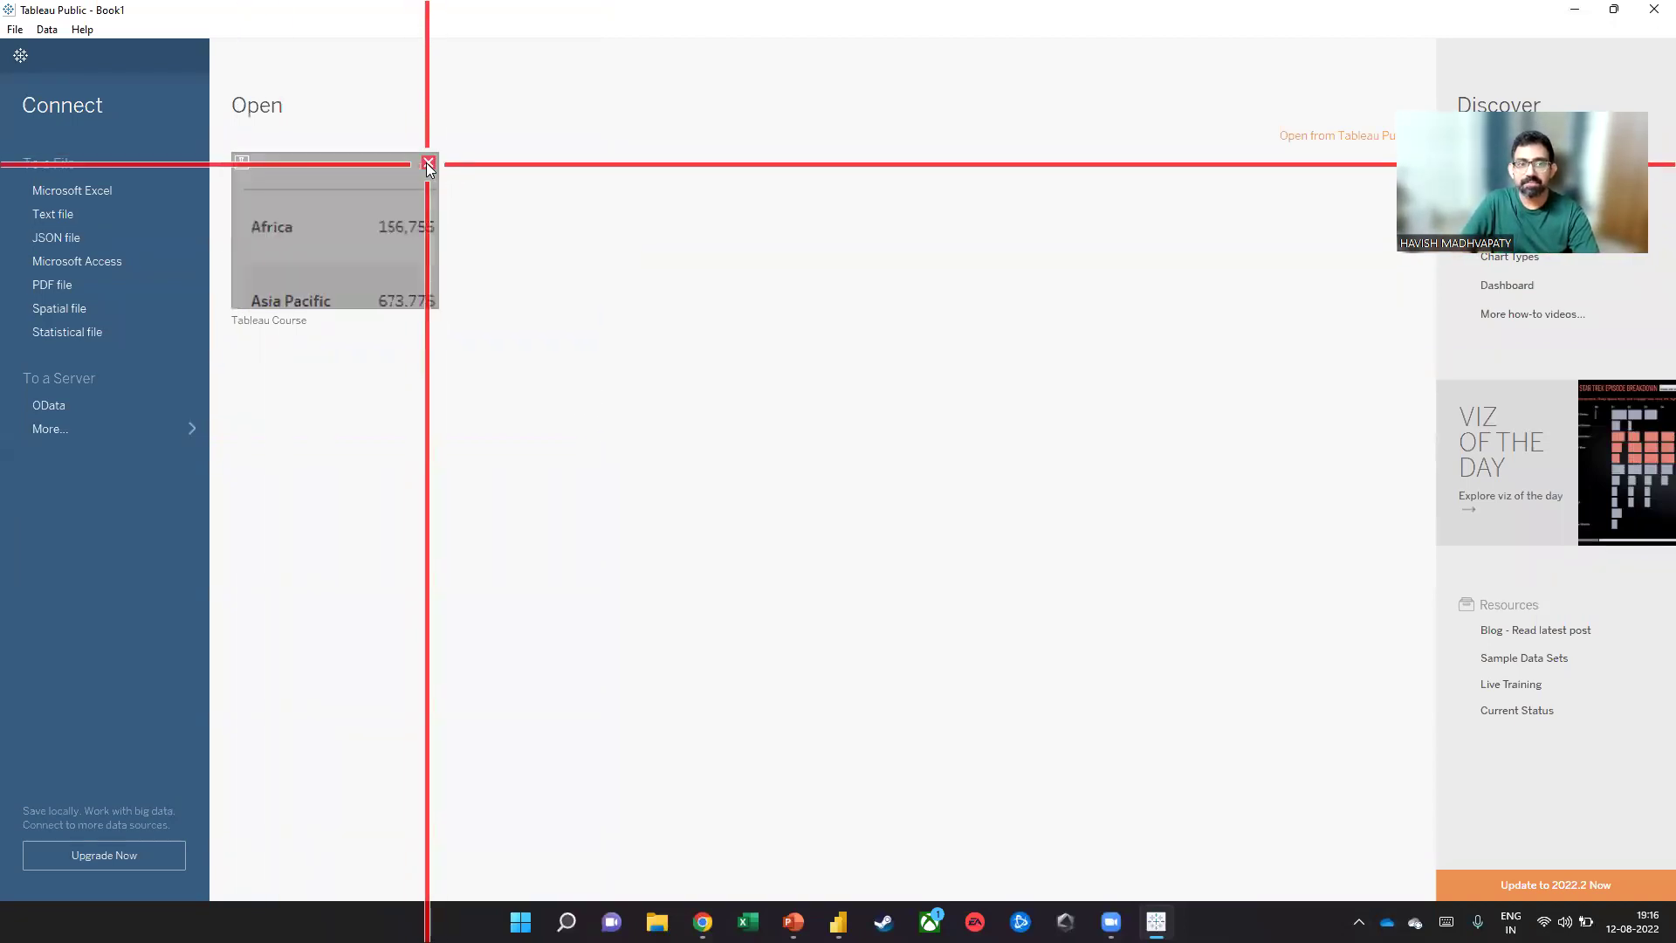
click(426, 162)
Switch to Power BI Desktop, close its start screen, and compare the blank report with the Tableau Public start page
key(alt+Tab)
key(alt+Tab)
key(alt+Tab)
key(alt+Tab)
key(alt+Tab)
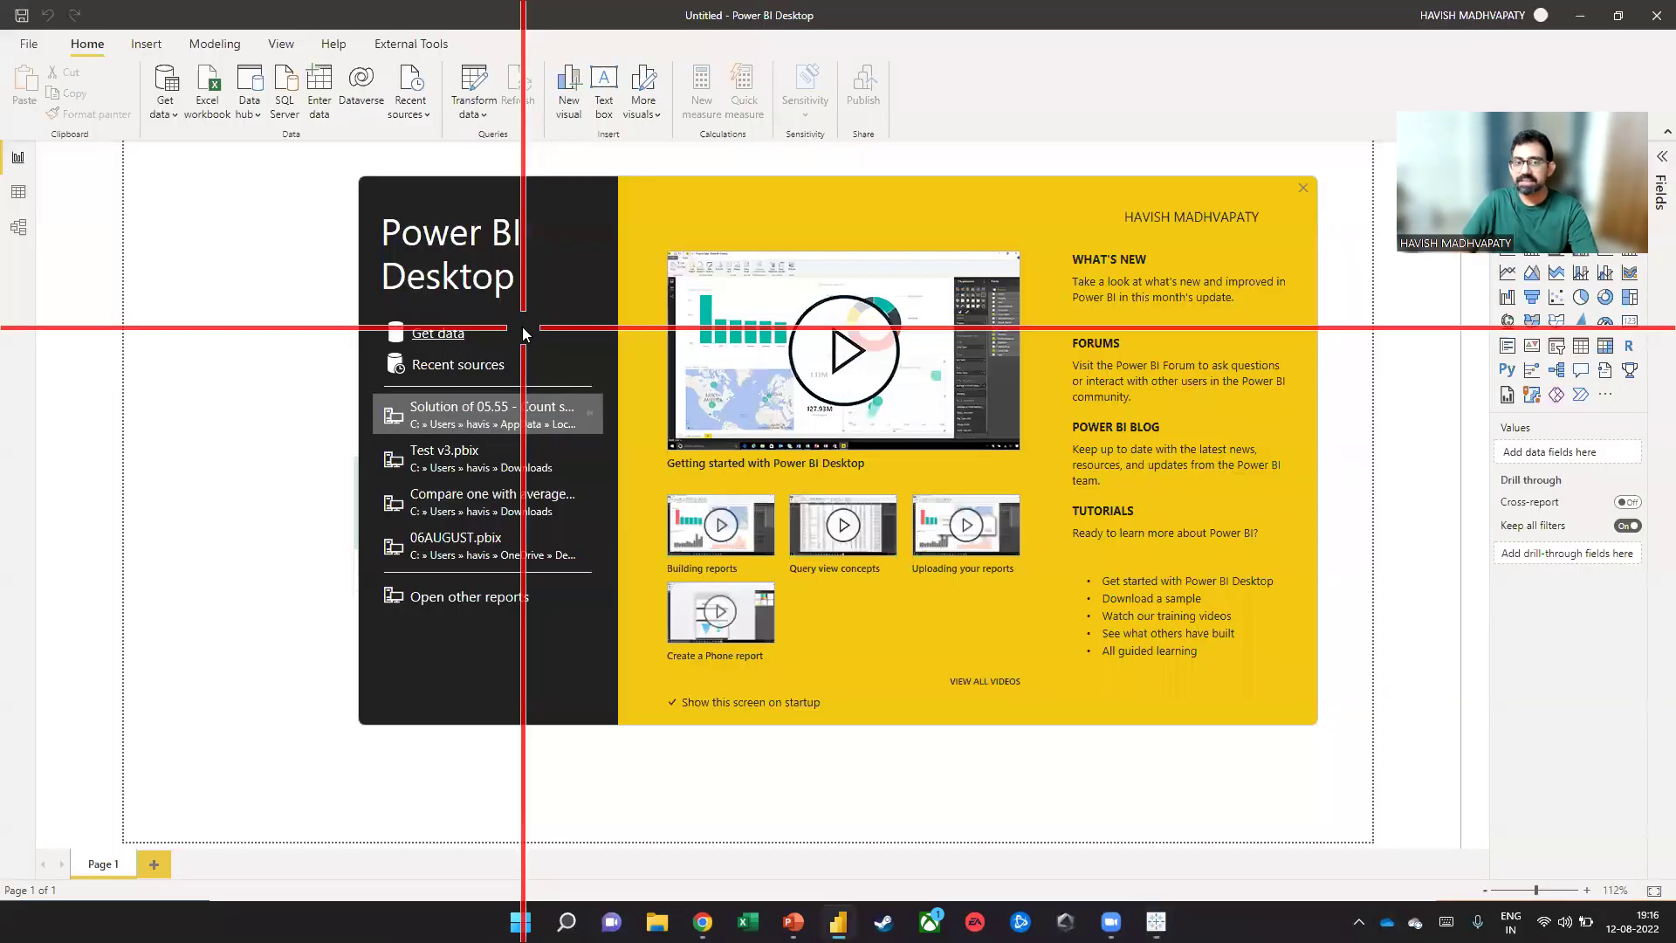
click(1308, 193)
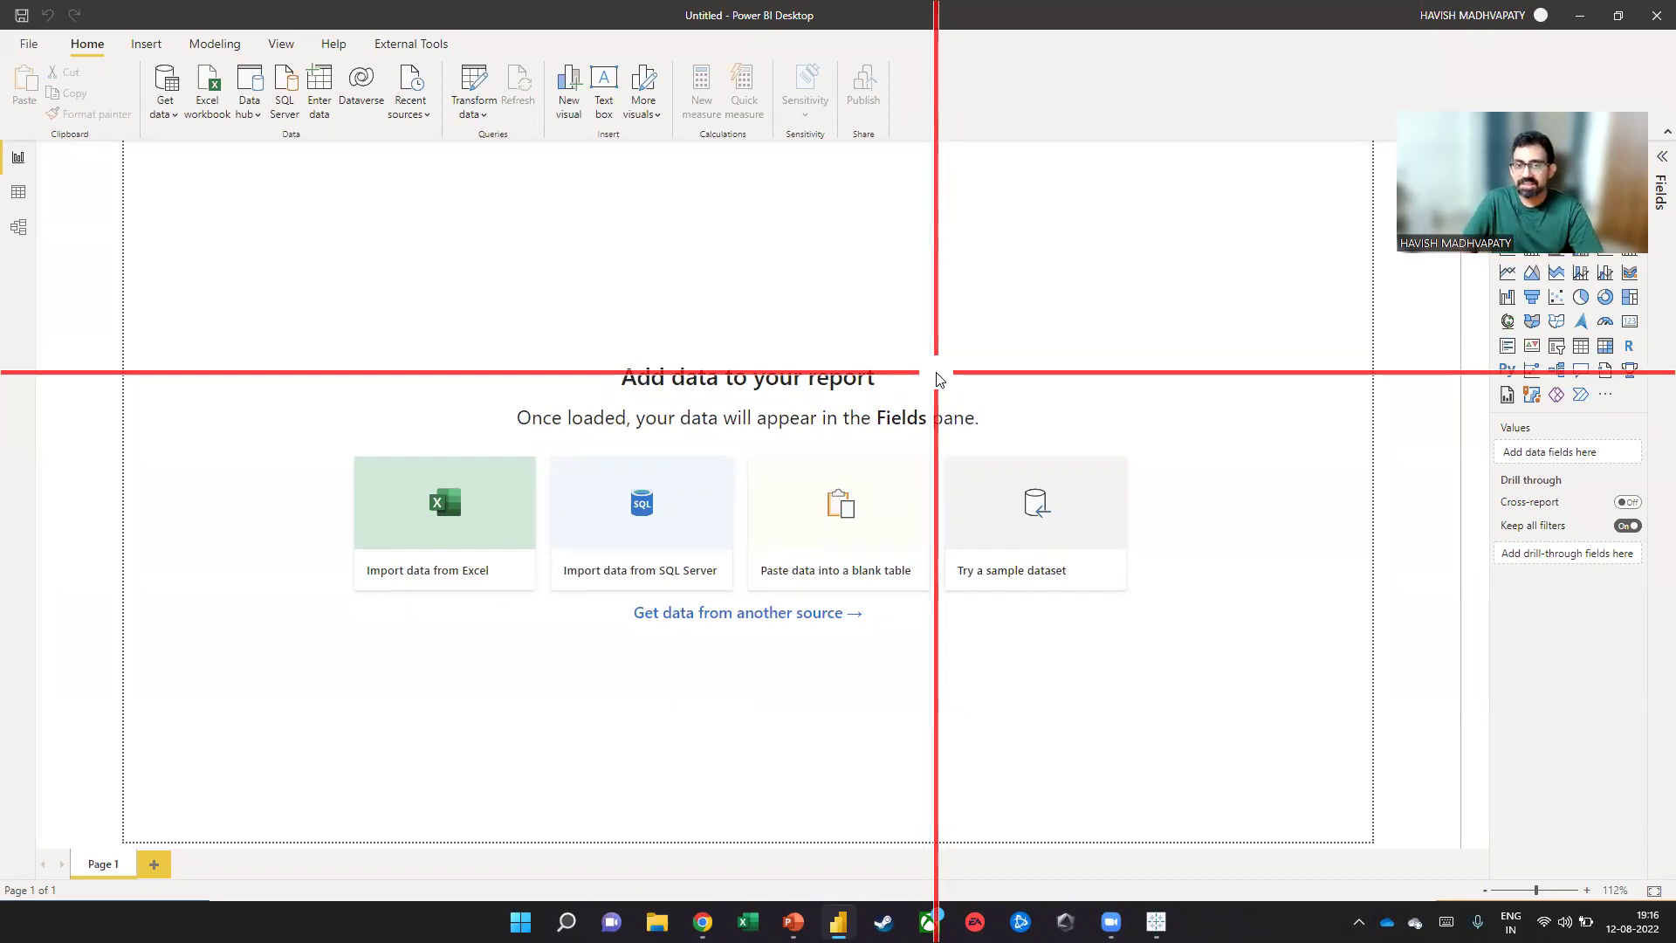
key(alt+Tab)
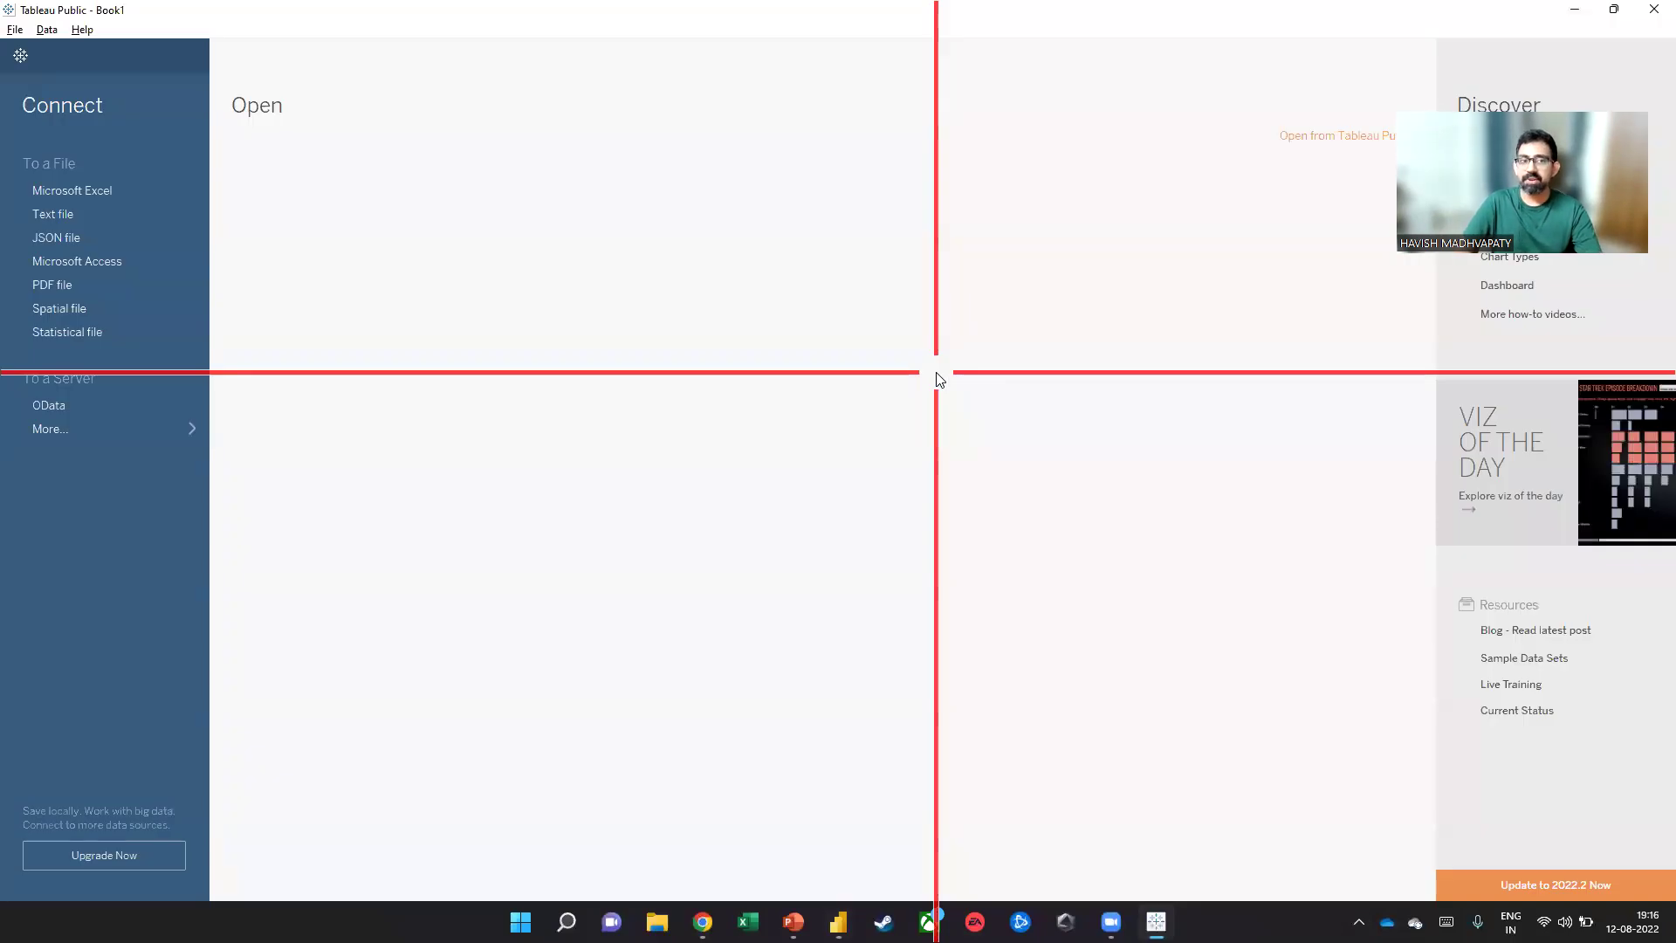
key(alt+Tab)
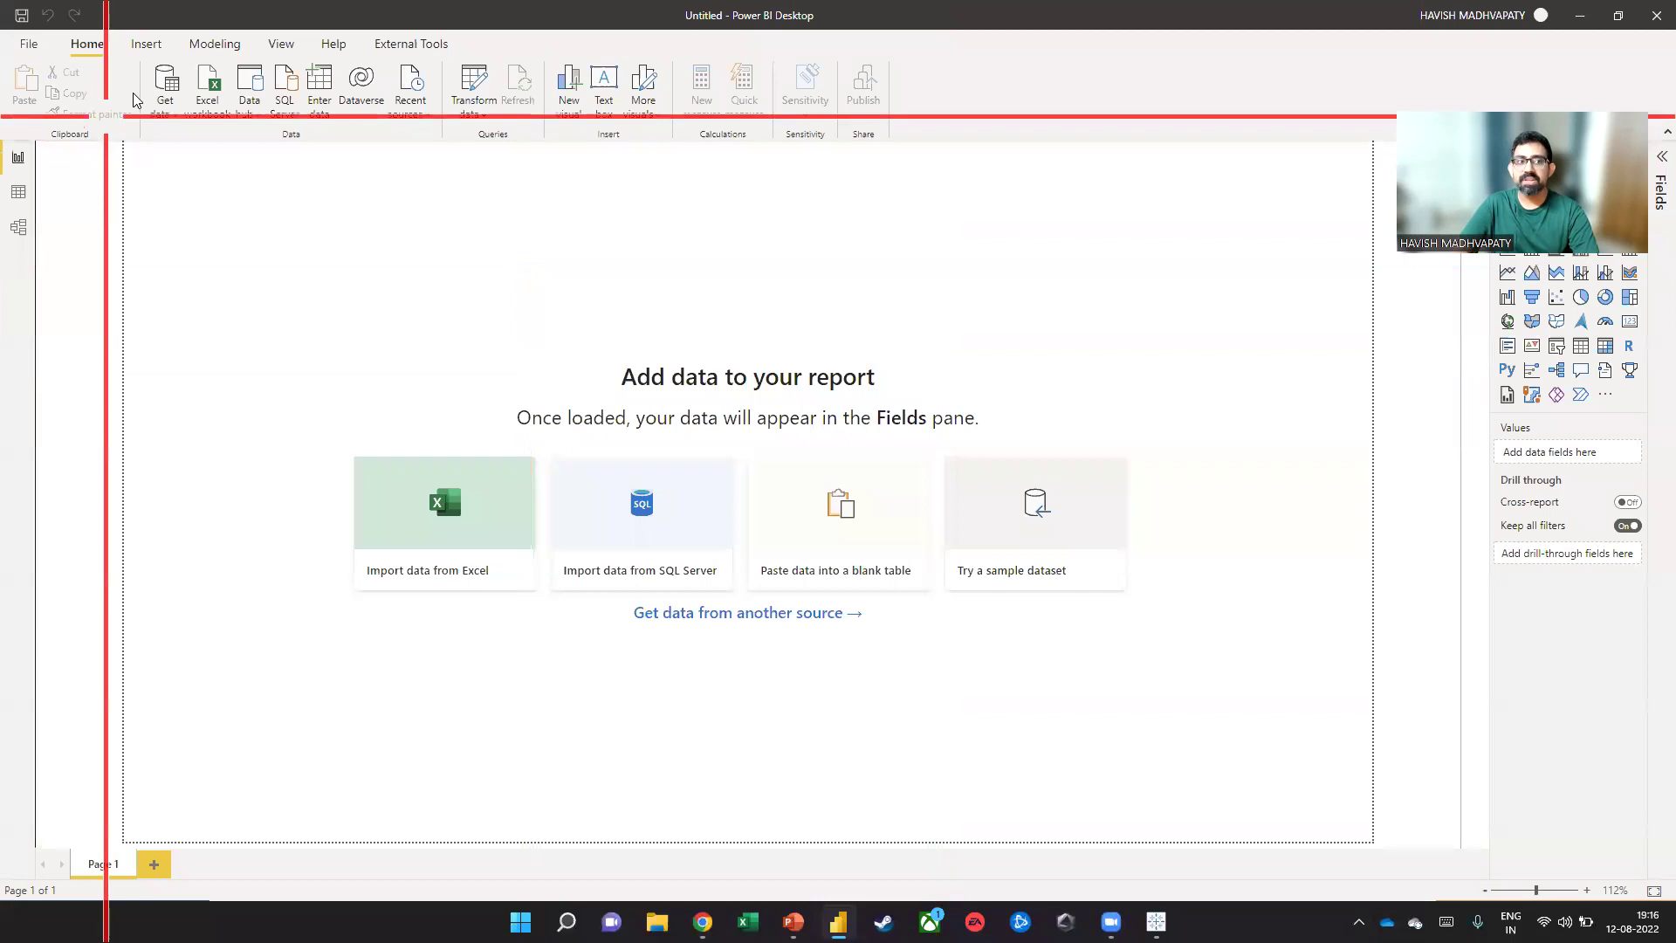
Load Sheet1 of the Excel workbook Dataset_Marketing+Sales_SuperstoreDummy from Downloads into the Power BI report and widen the field list
click(210, 91)
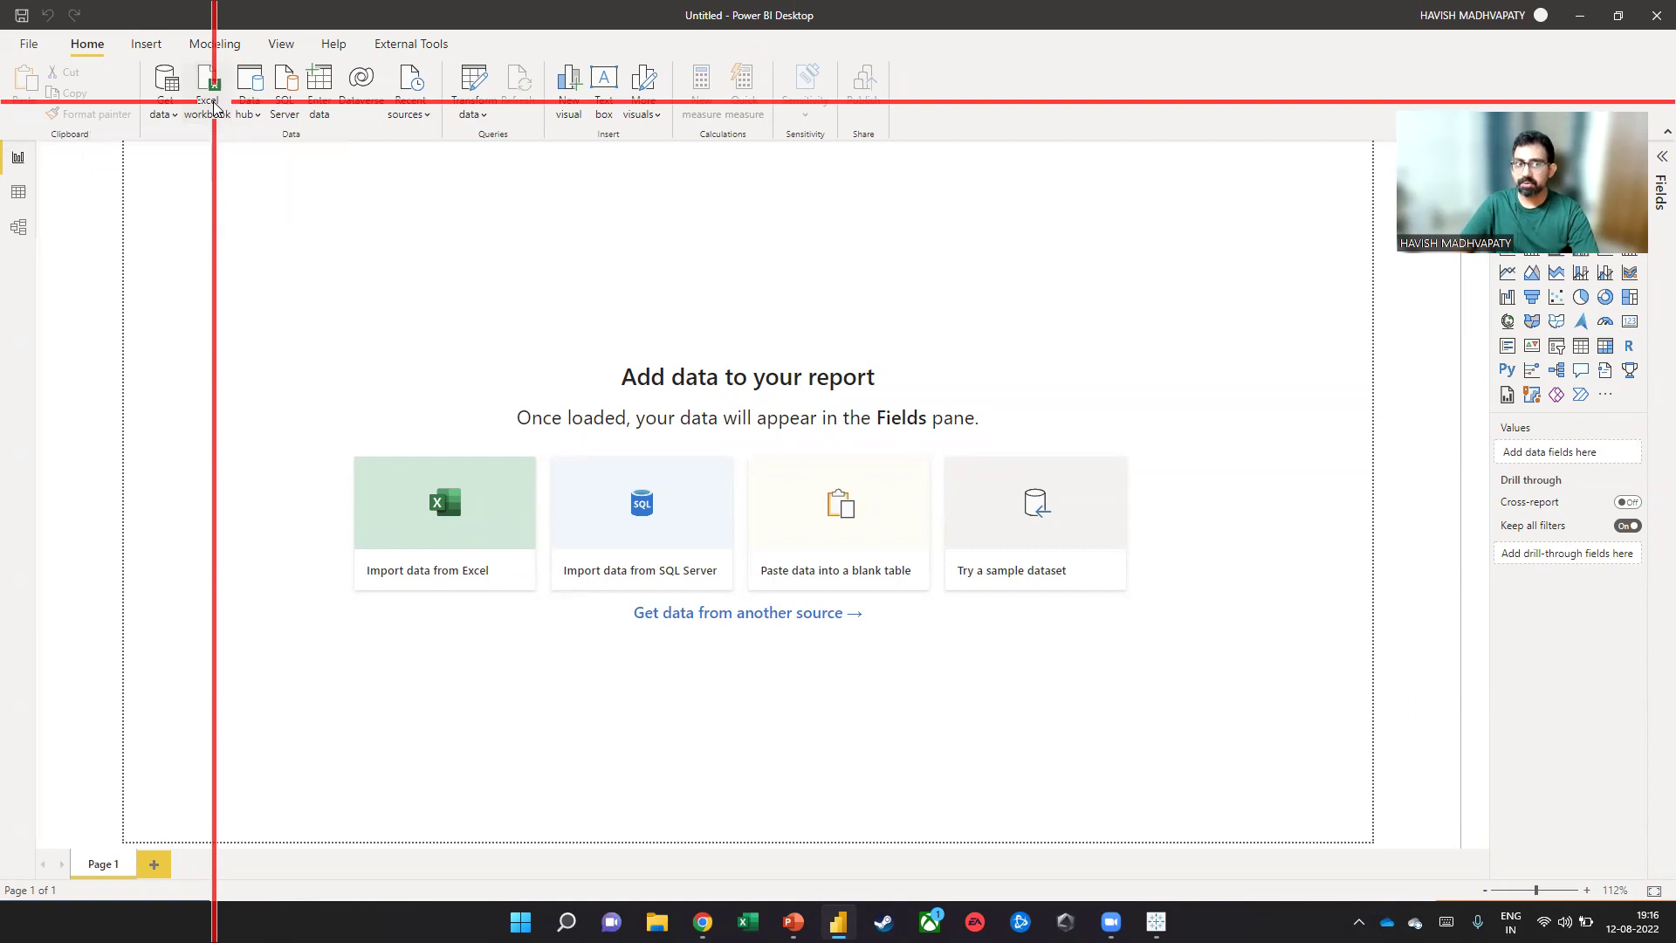
click(523, 157)
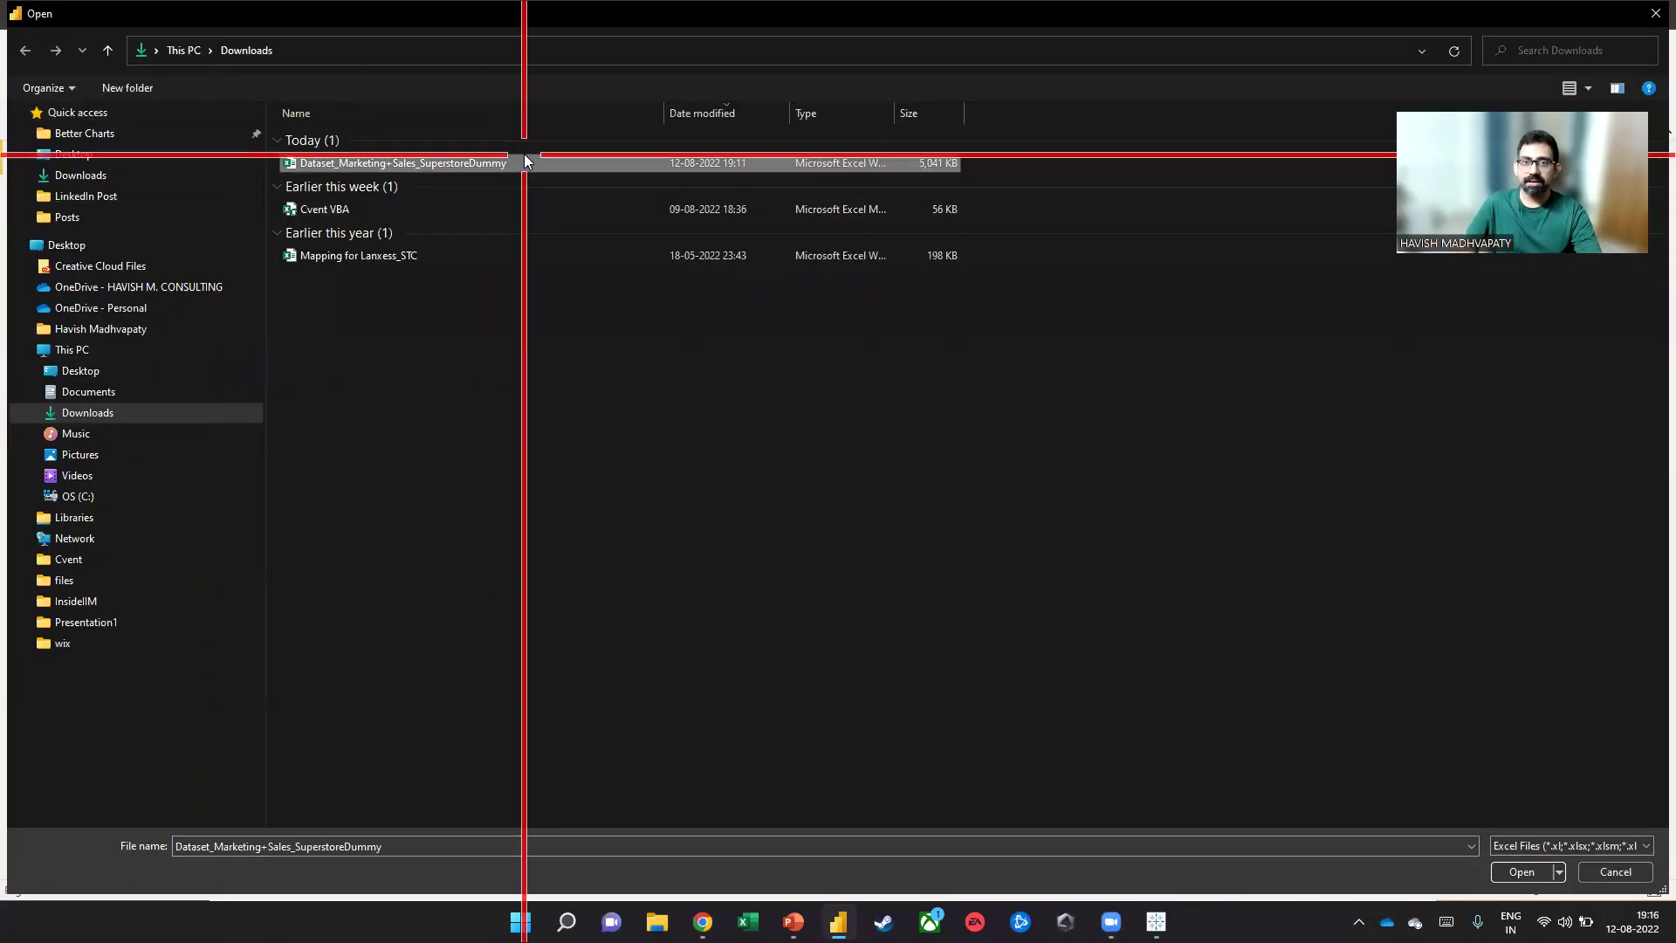
double_click(525, 159)
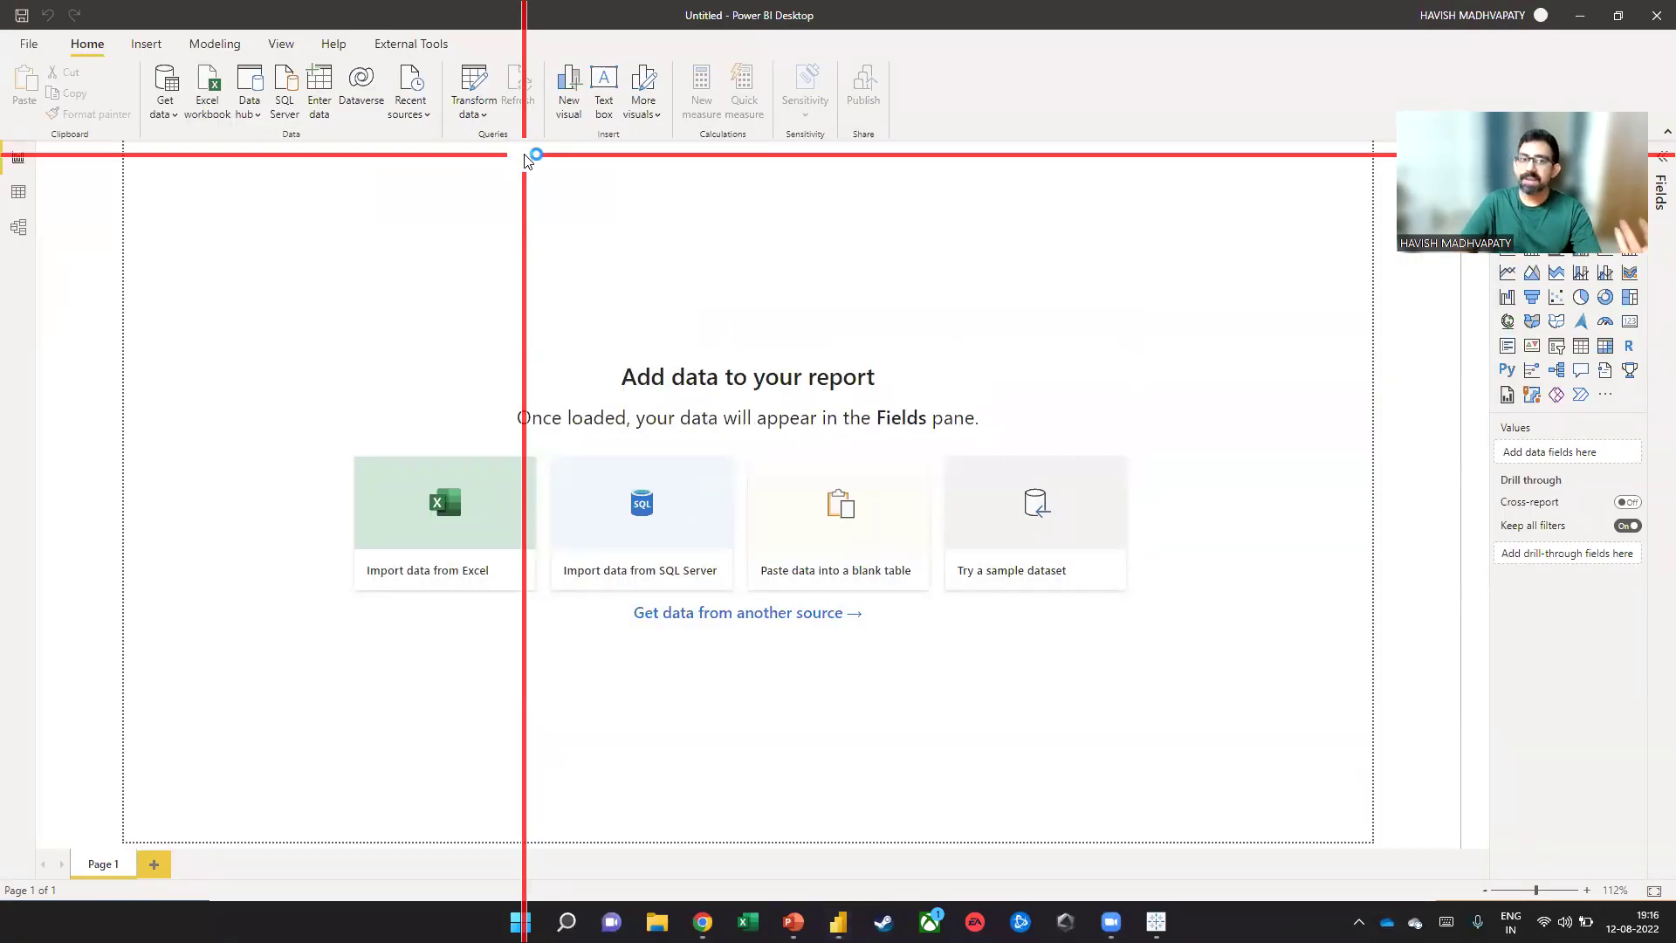
click(507, 290)
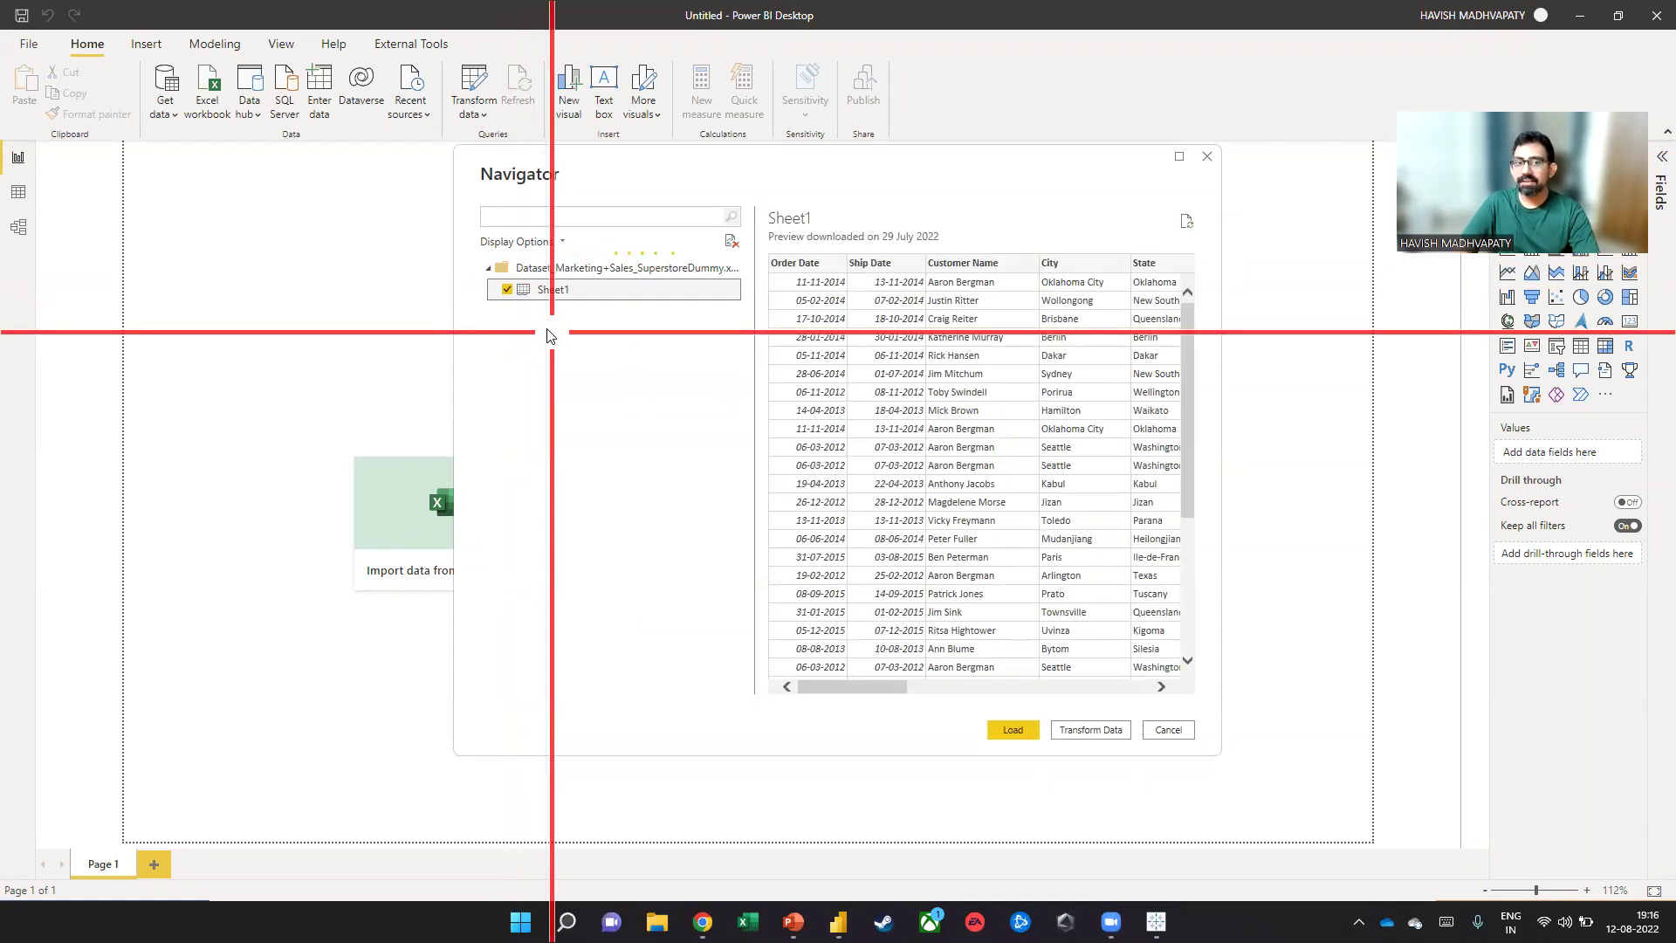
click(1031, 733)
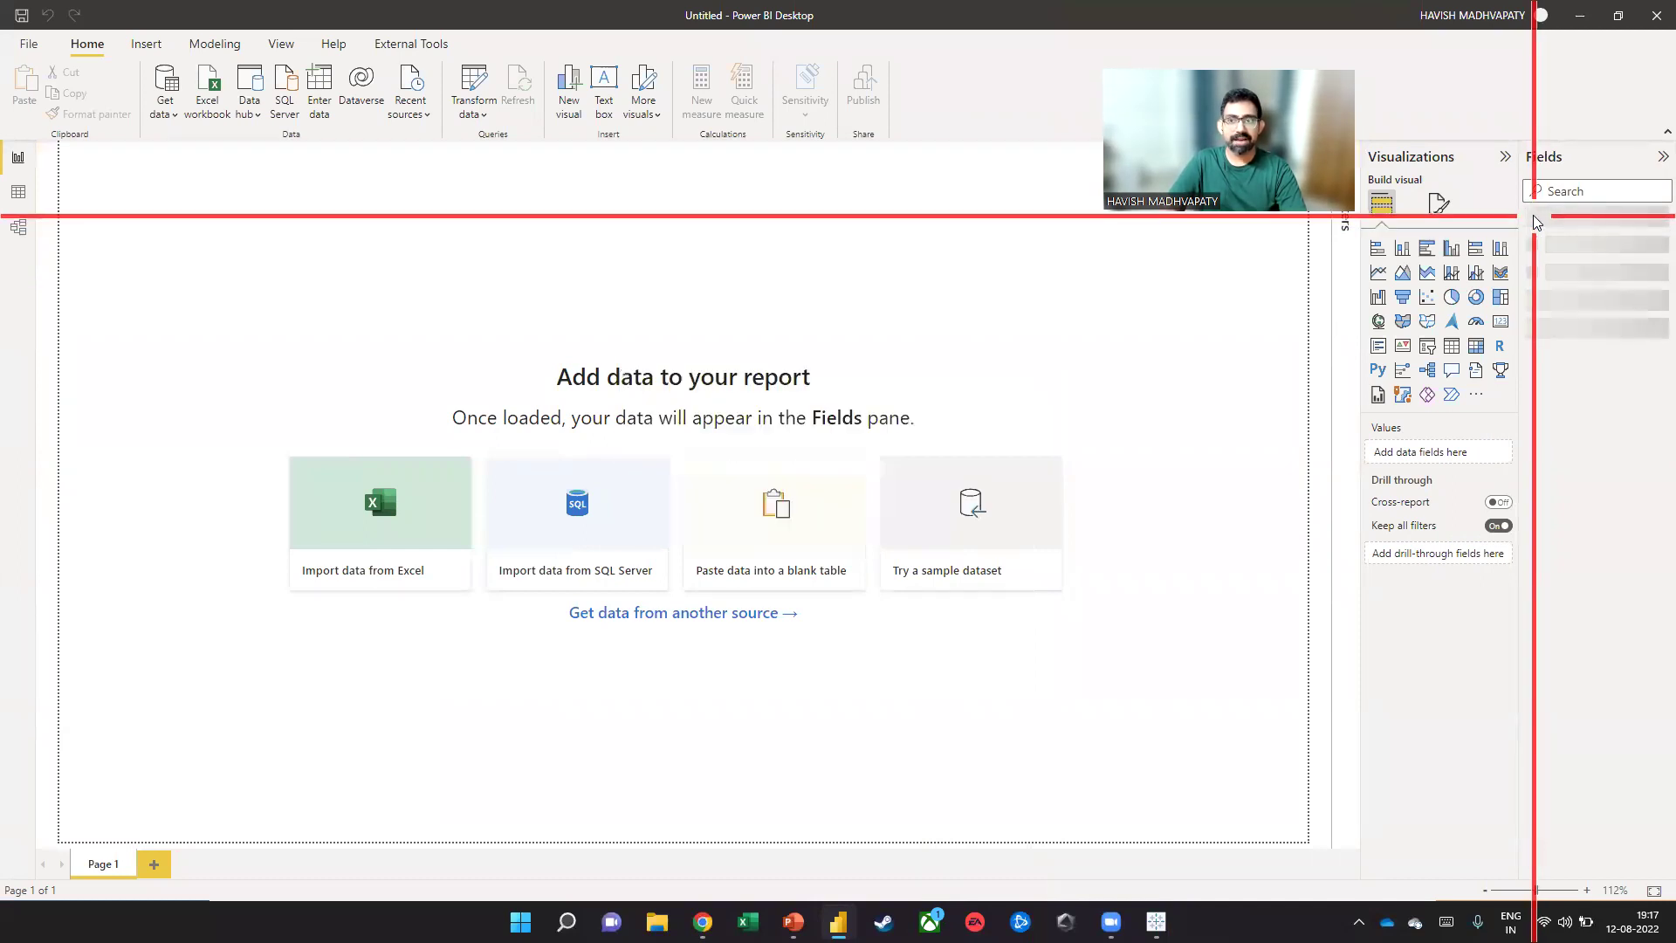
drag(1531, 228, 1494, 228)
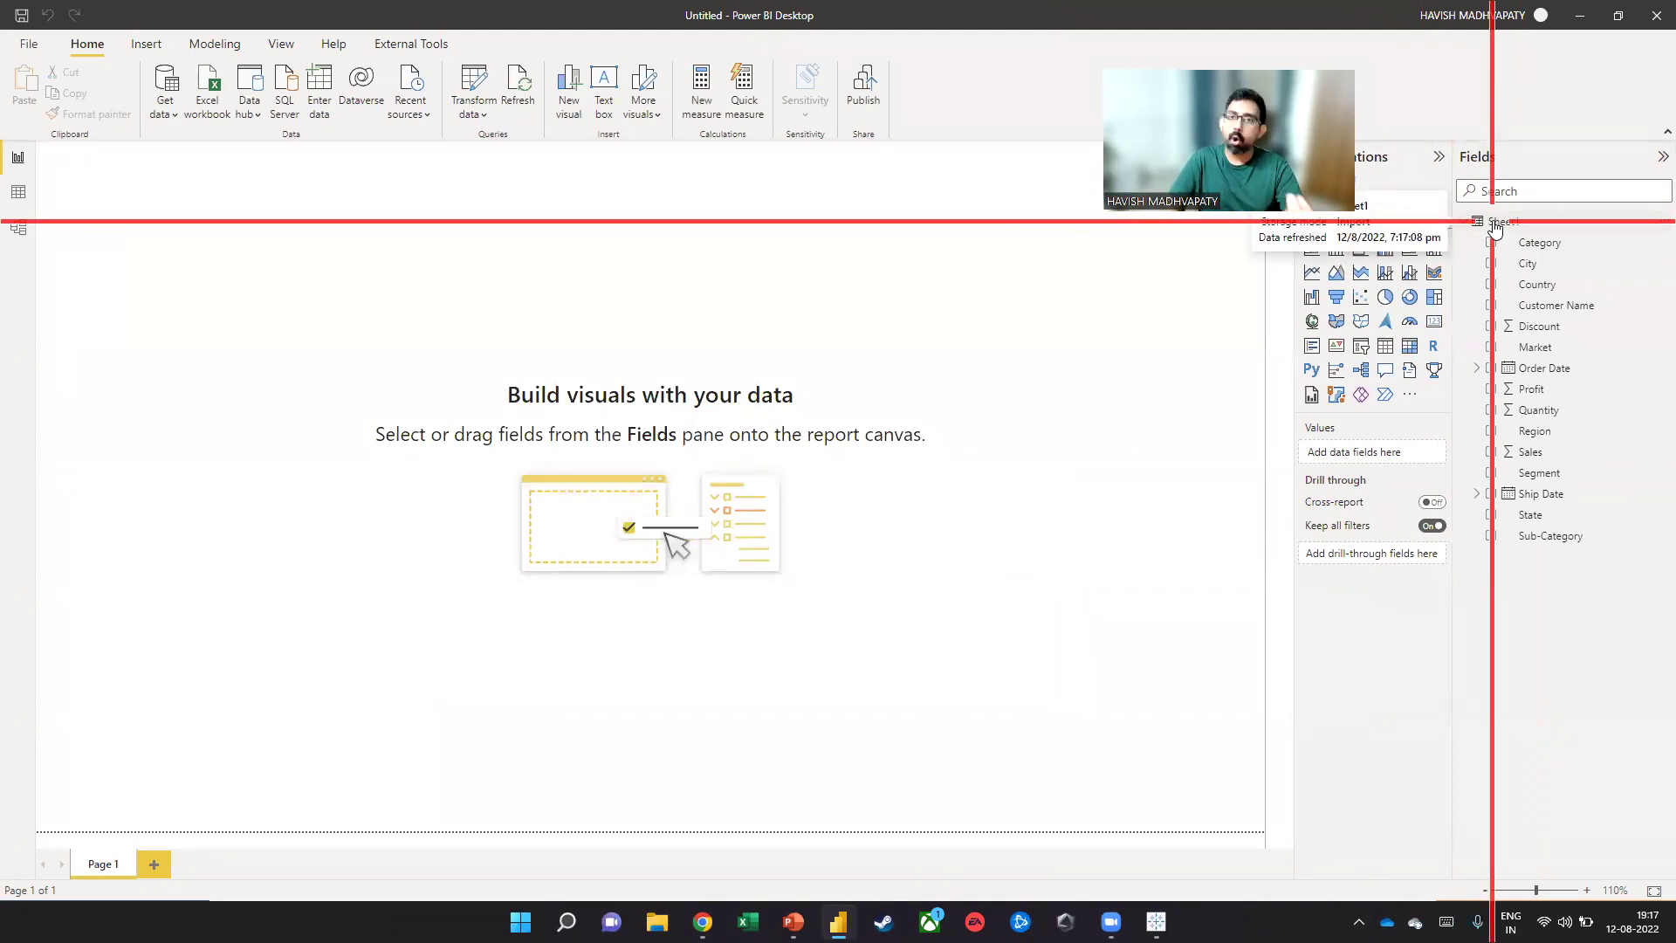
Switch to Tableau Public and connect it to the Excel workbook Dataset_Marketing+Sales_SuperstoreDummy from the Downloads folder
key(alt+Tab)
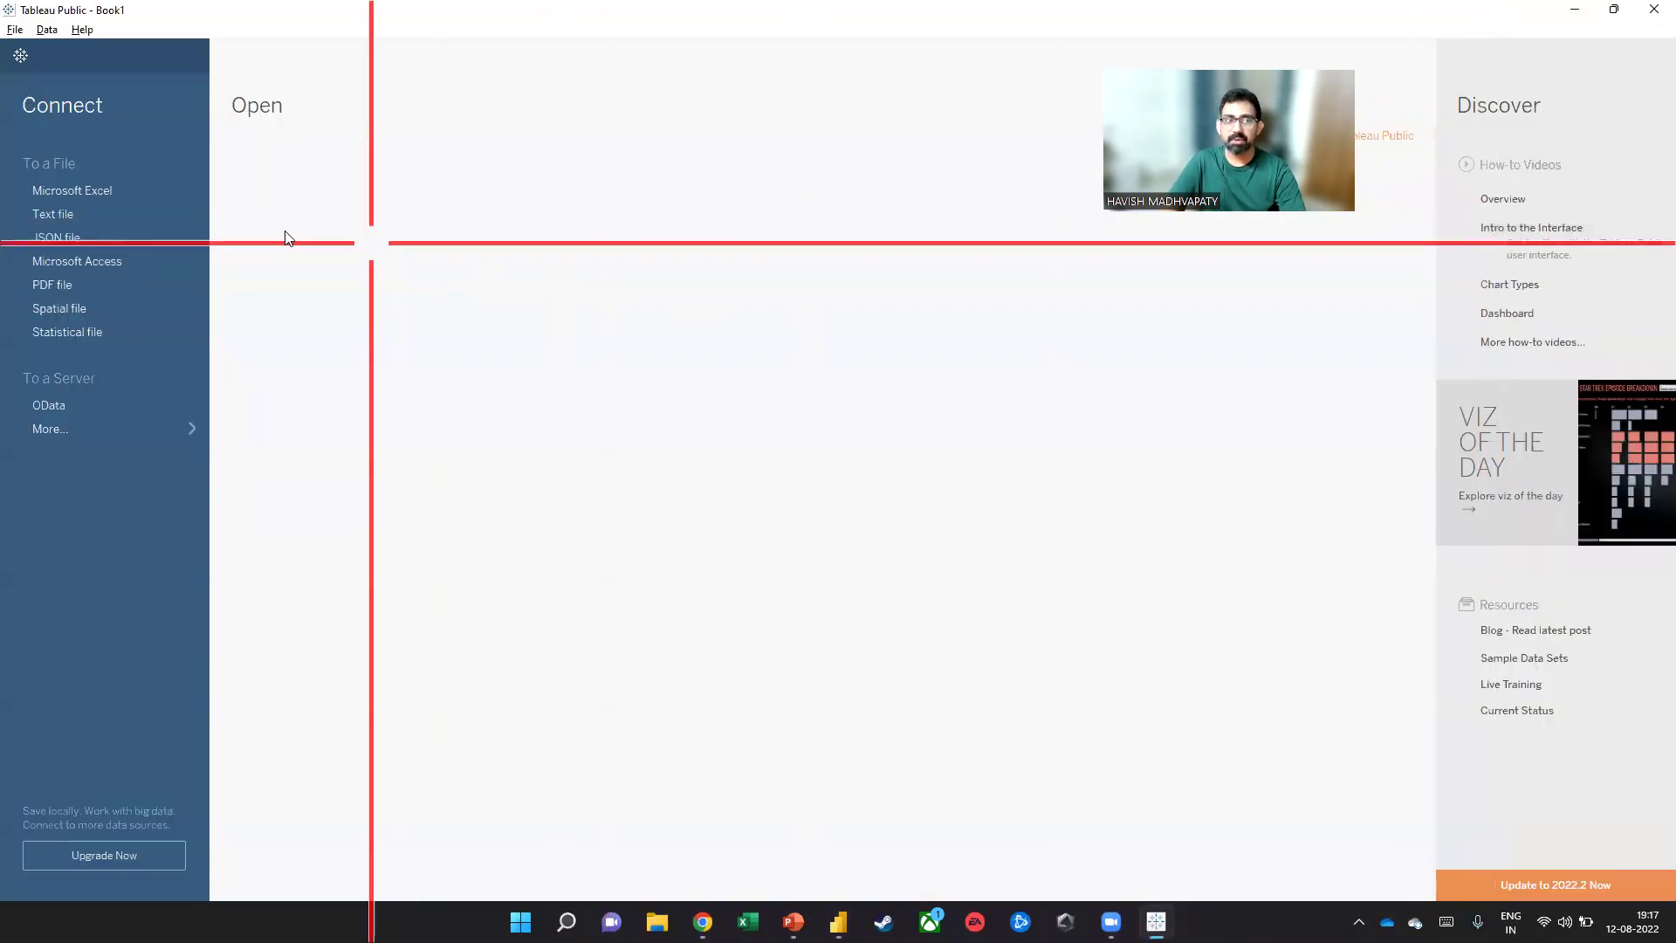
click(104, 191)
scroll(107, 199, up, 10)
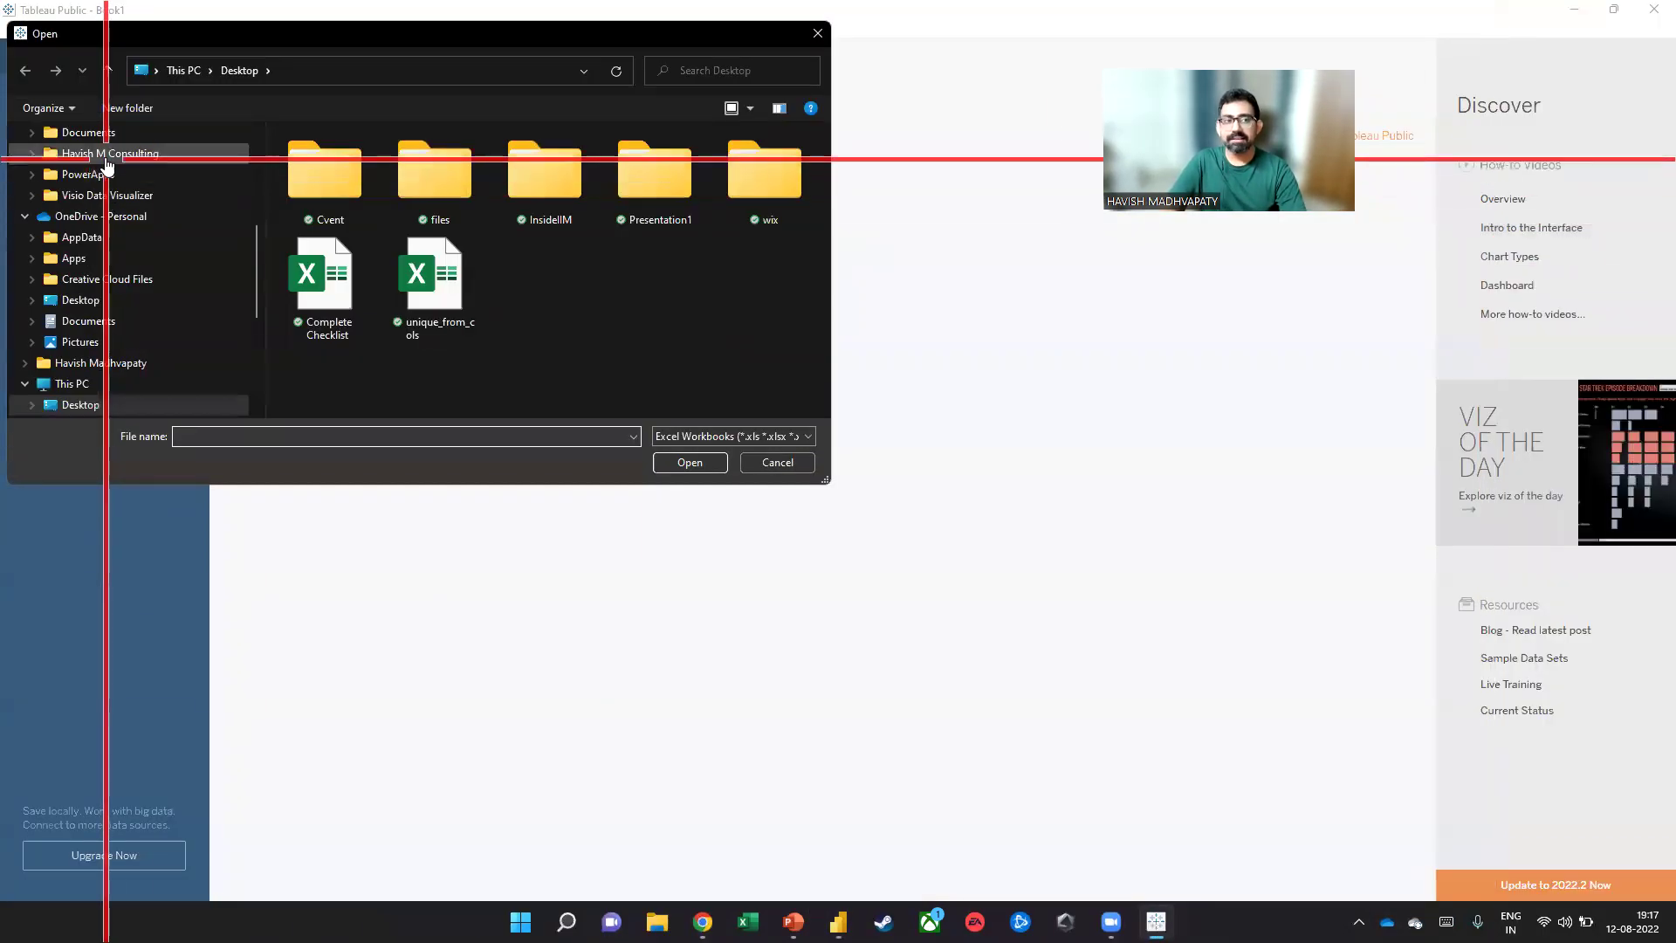
click(102, 194)
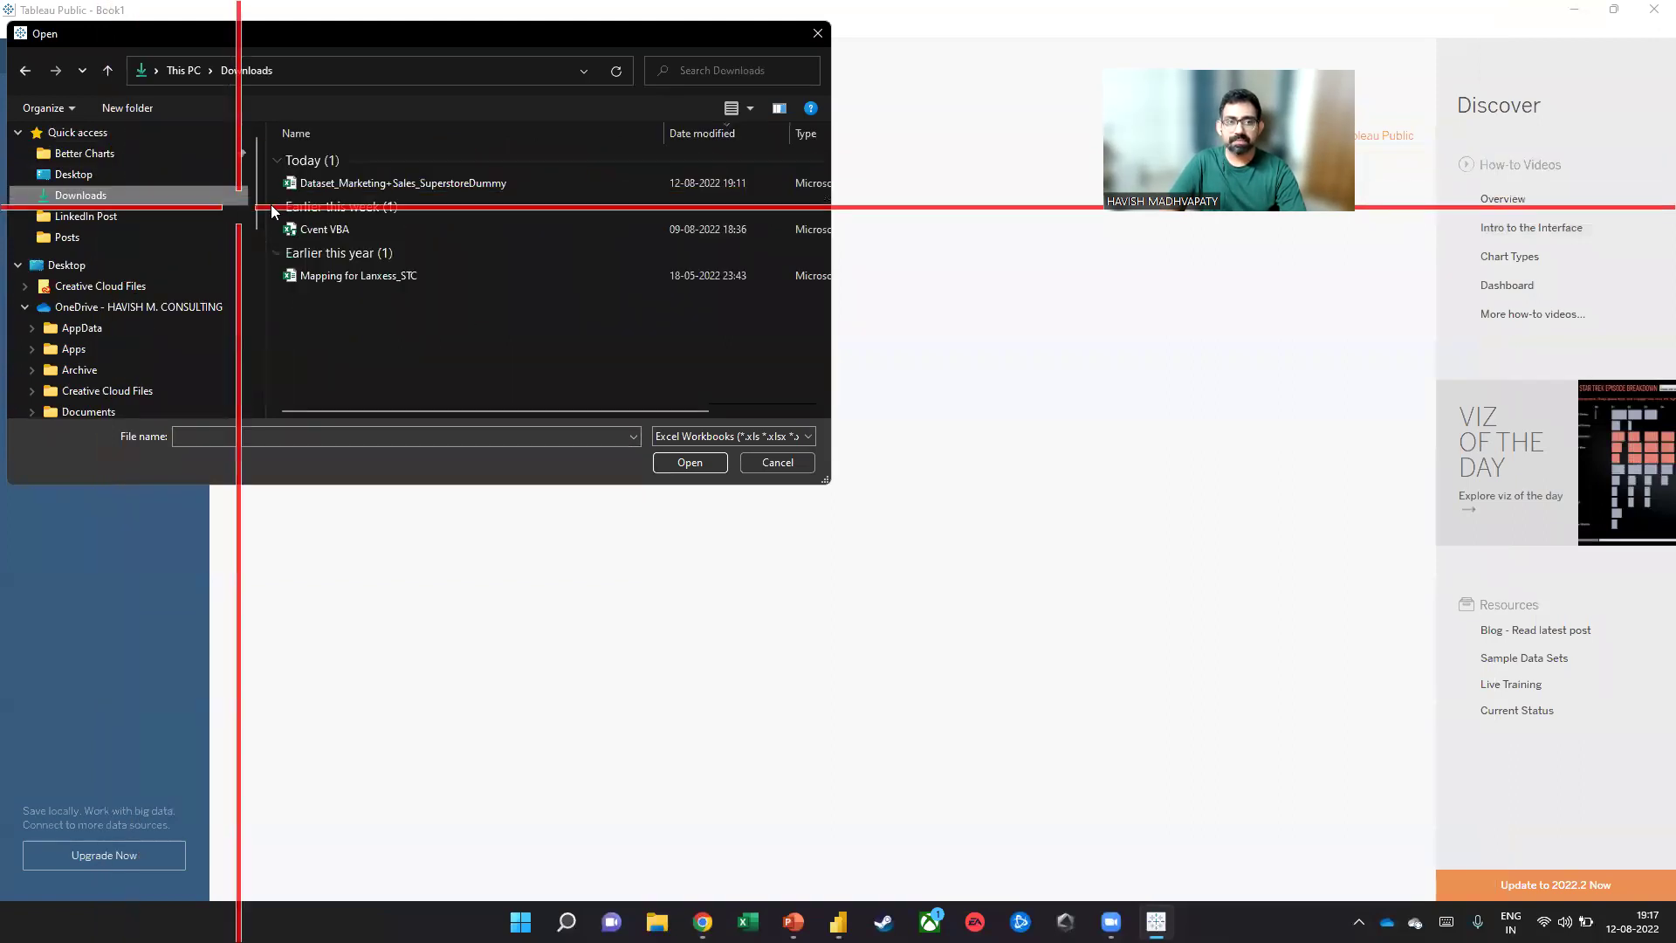
click(330, 184)
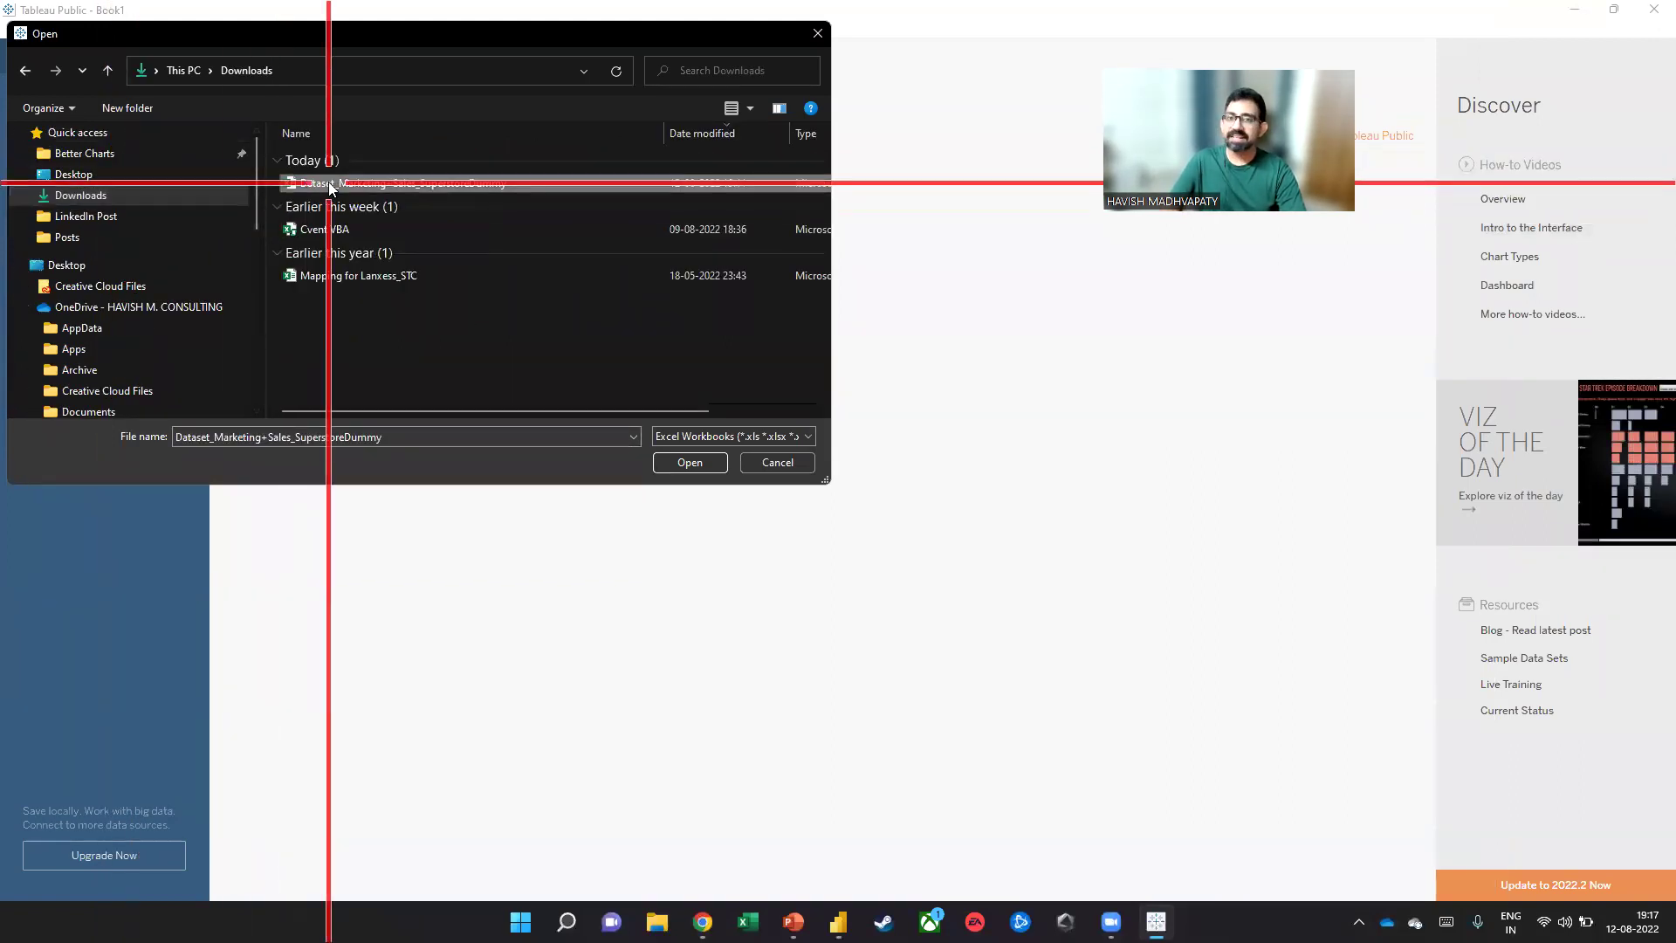
double_click(331, 184)
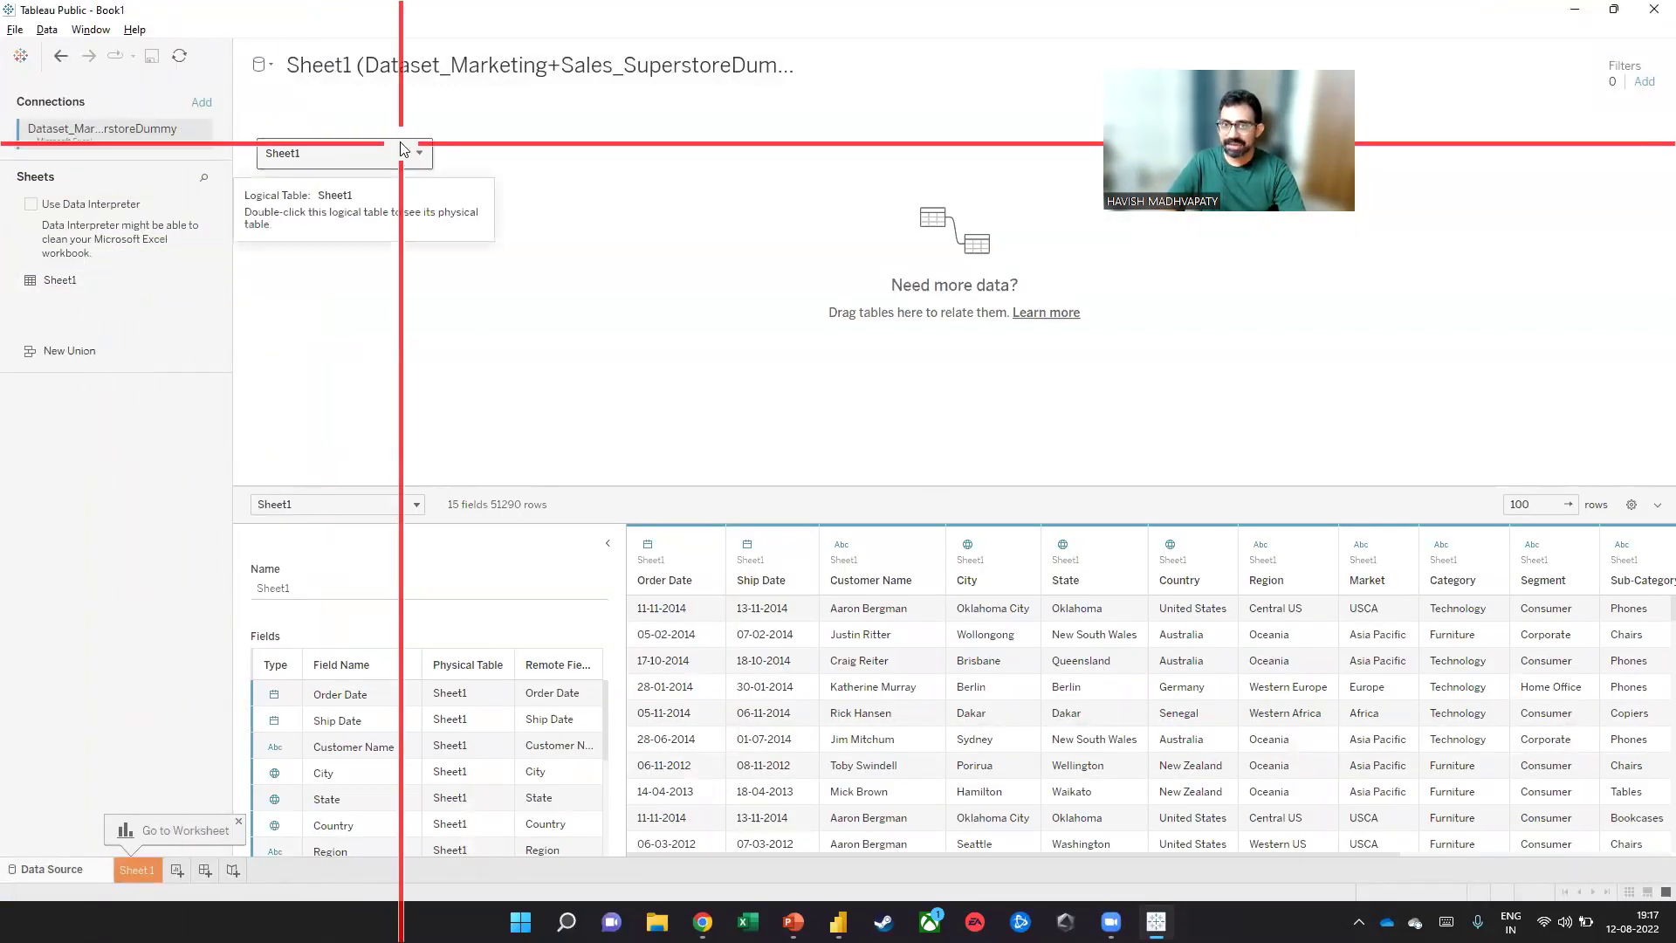
Open the Sheet 1 worksheet in Tableau, examine its field list, and switch back to Power BI Desktop
click(142, 873)
click(73, 187)
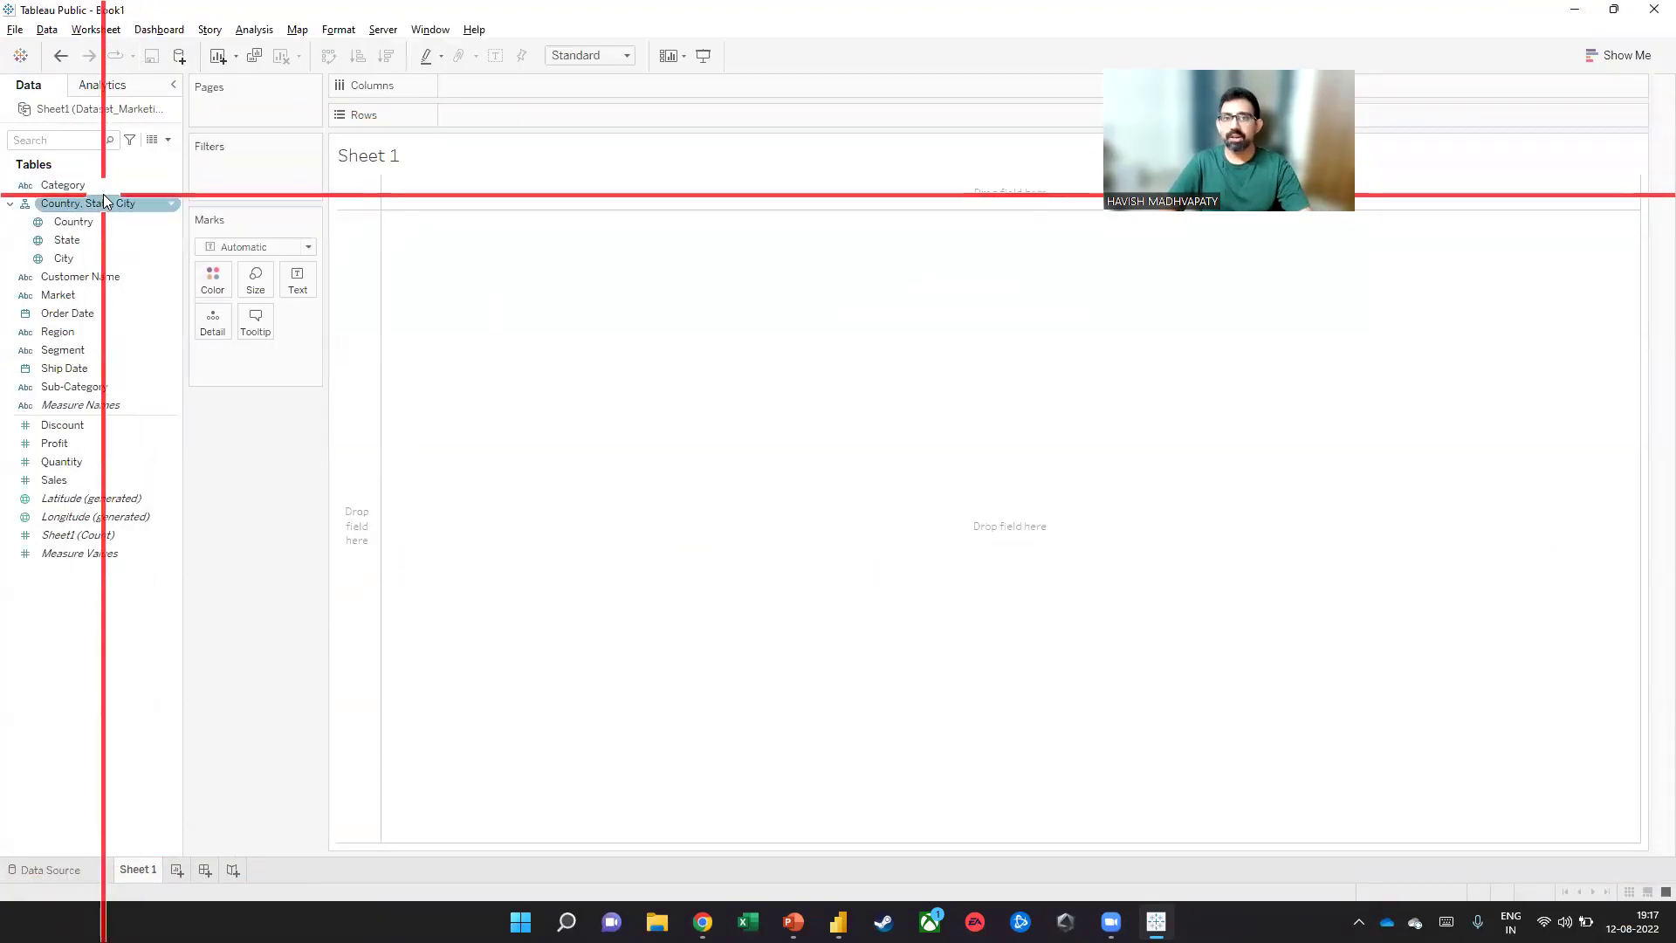
key(alt+Tab)
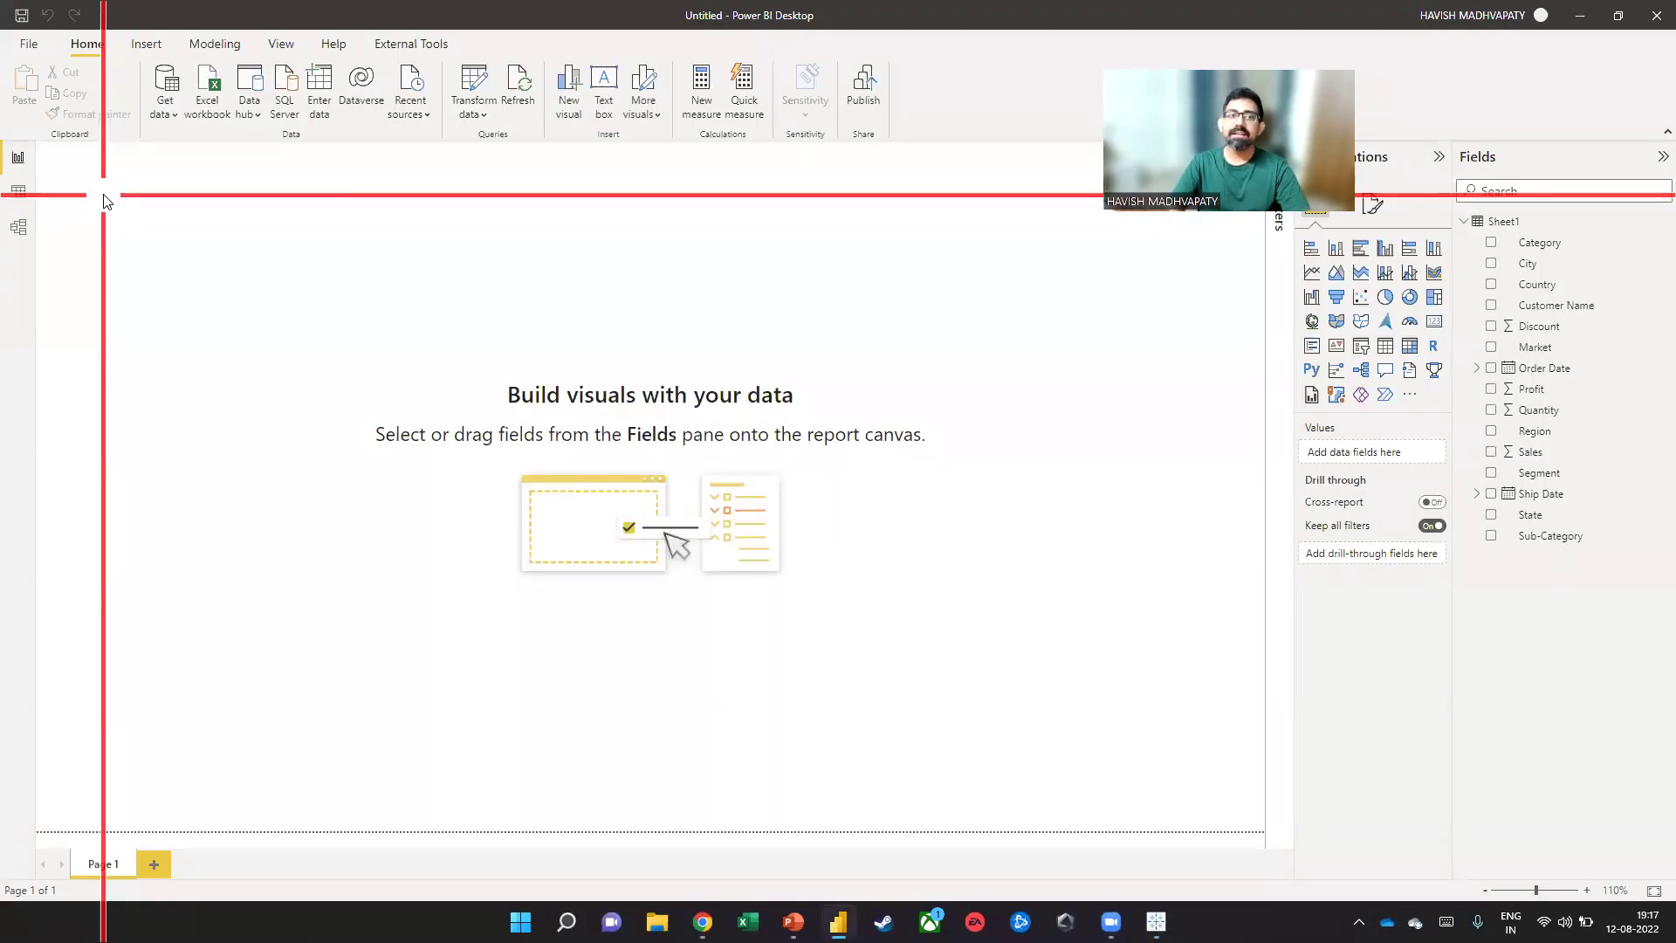
Compare the field list in Tableau Public with the one in Power BI Desktop and return to Power BI Desktop
key(alt+Tab)
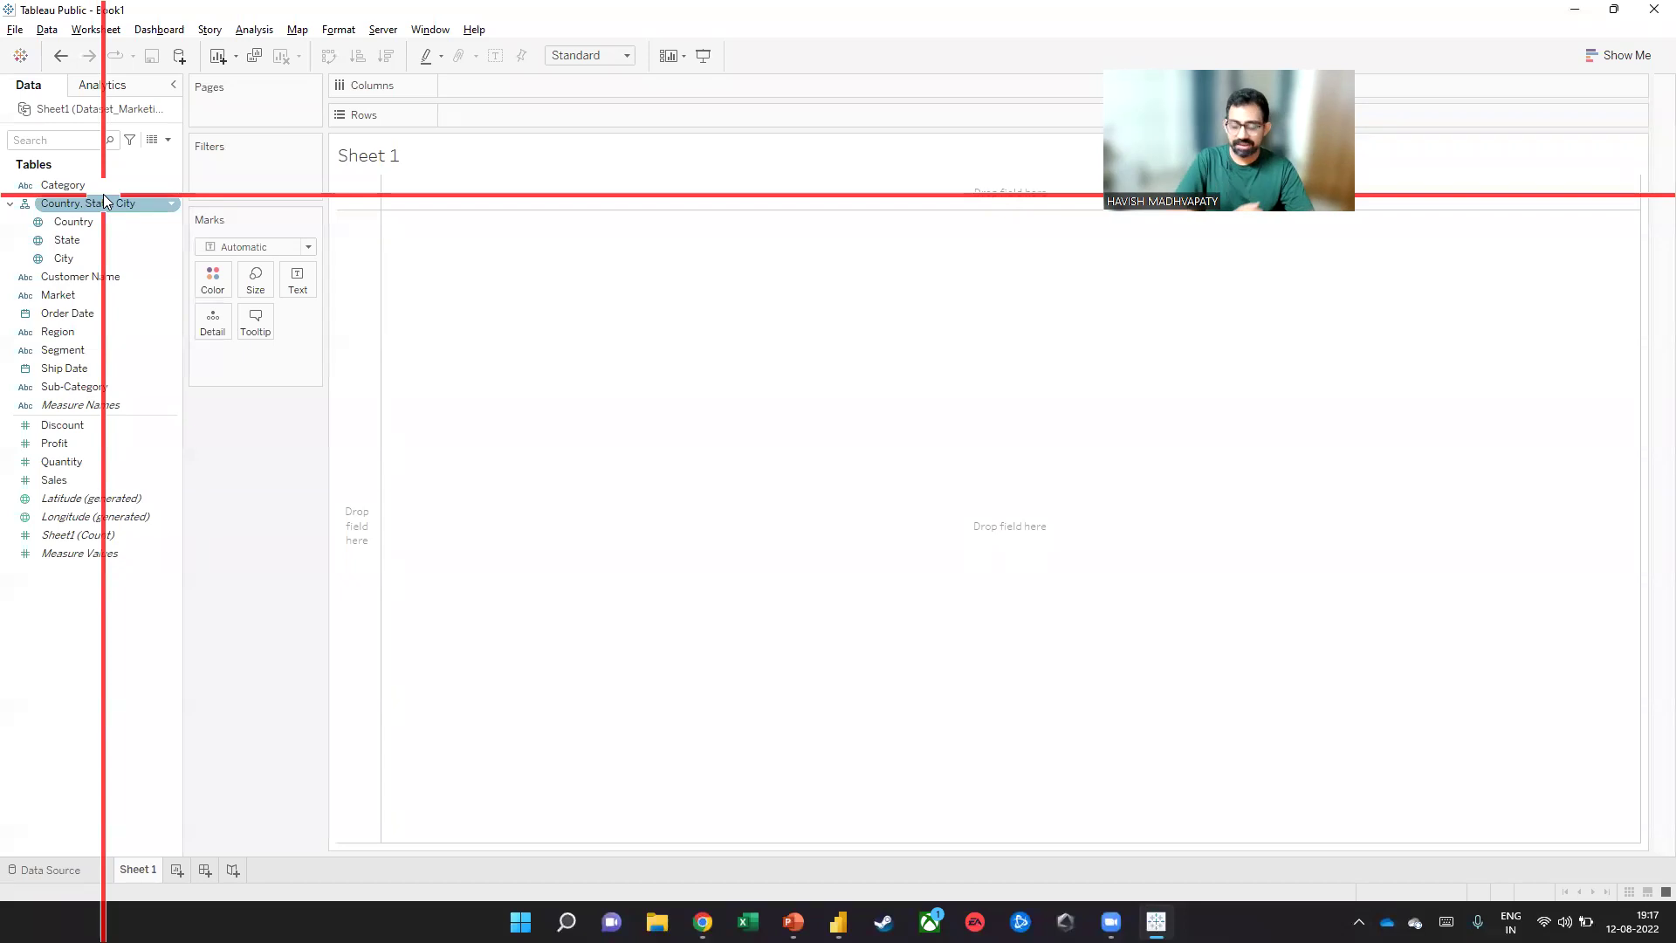
key(alt+Tab)
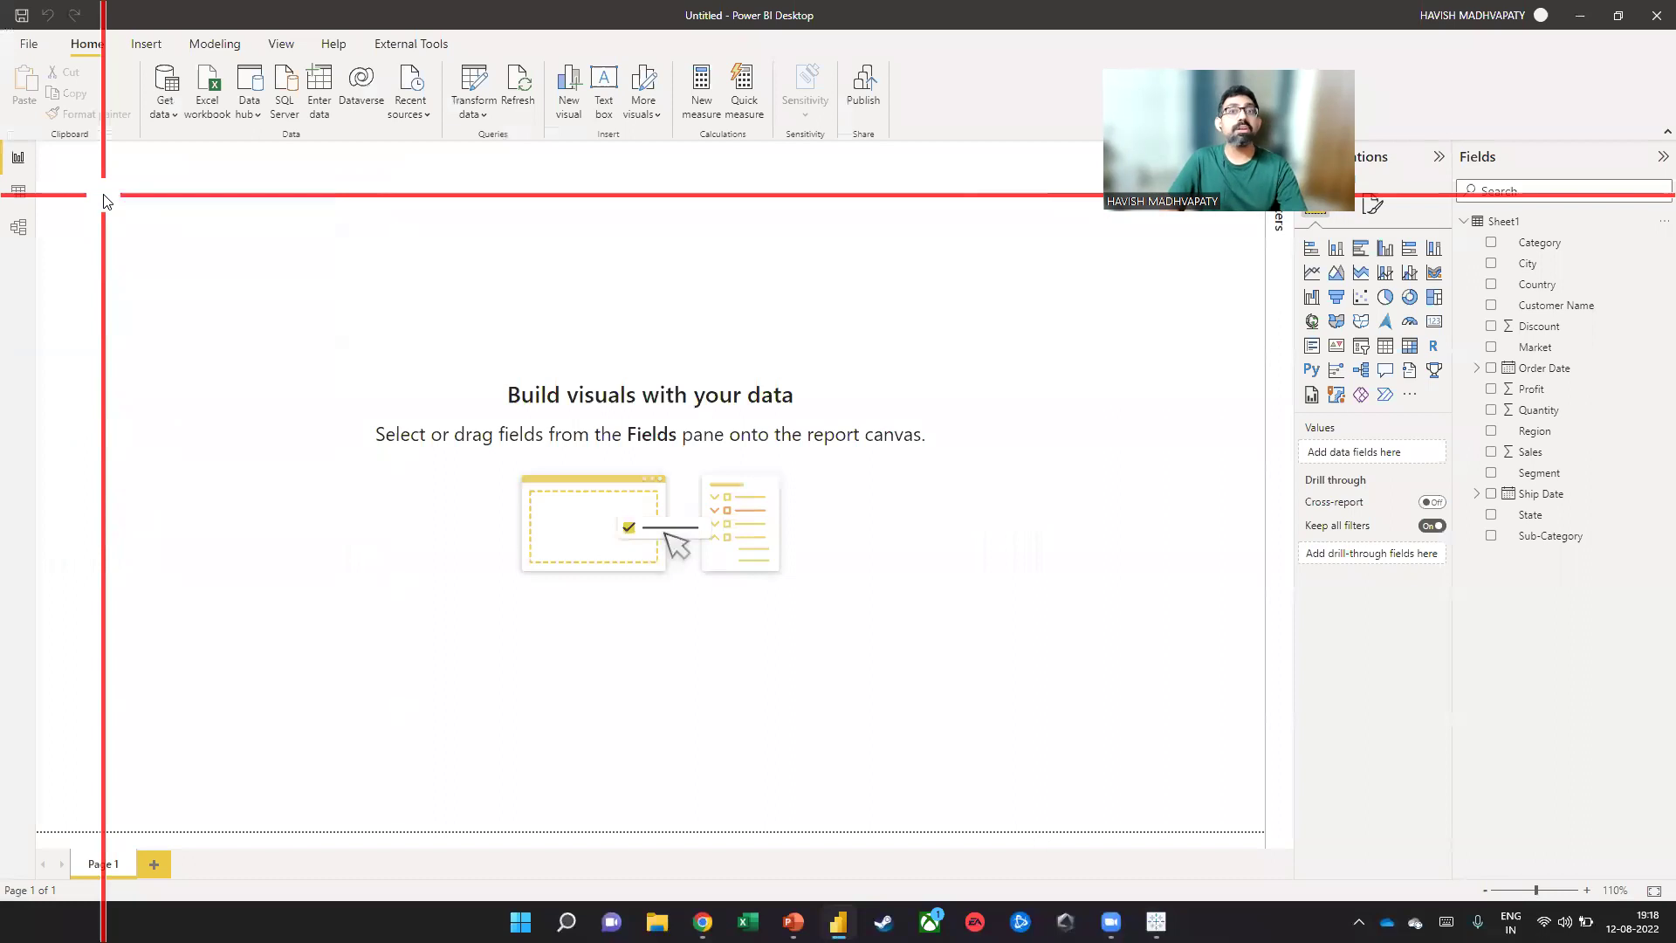
Build a stacked column chart of Sales by Order Date, enlarge it and place it near the middle of the report page
click(1336, 248)
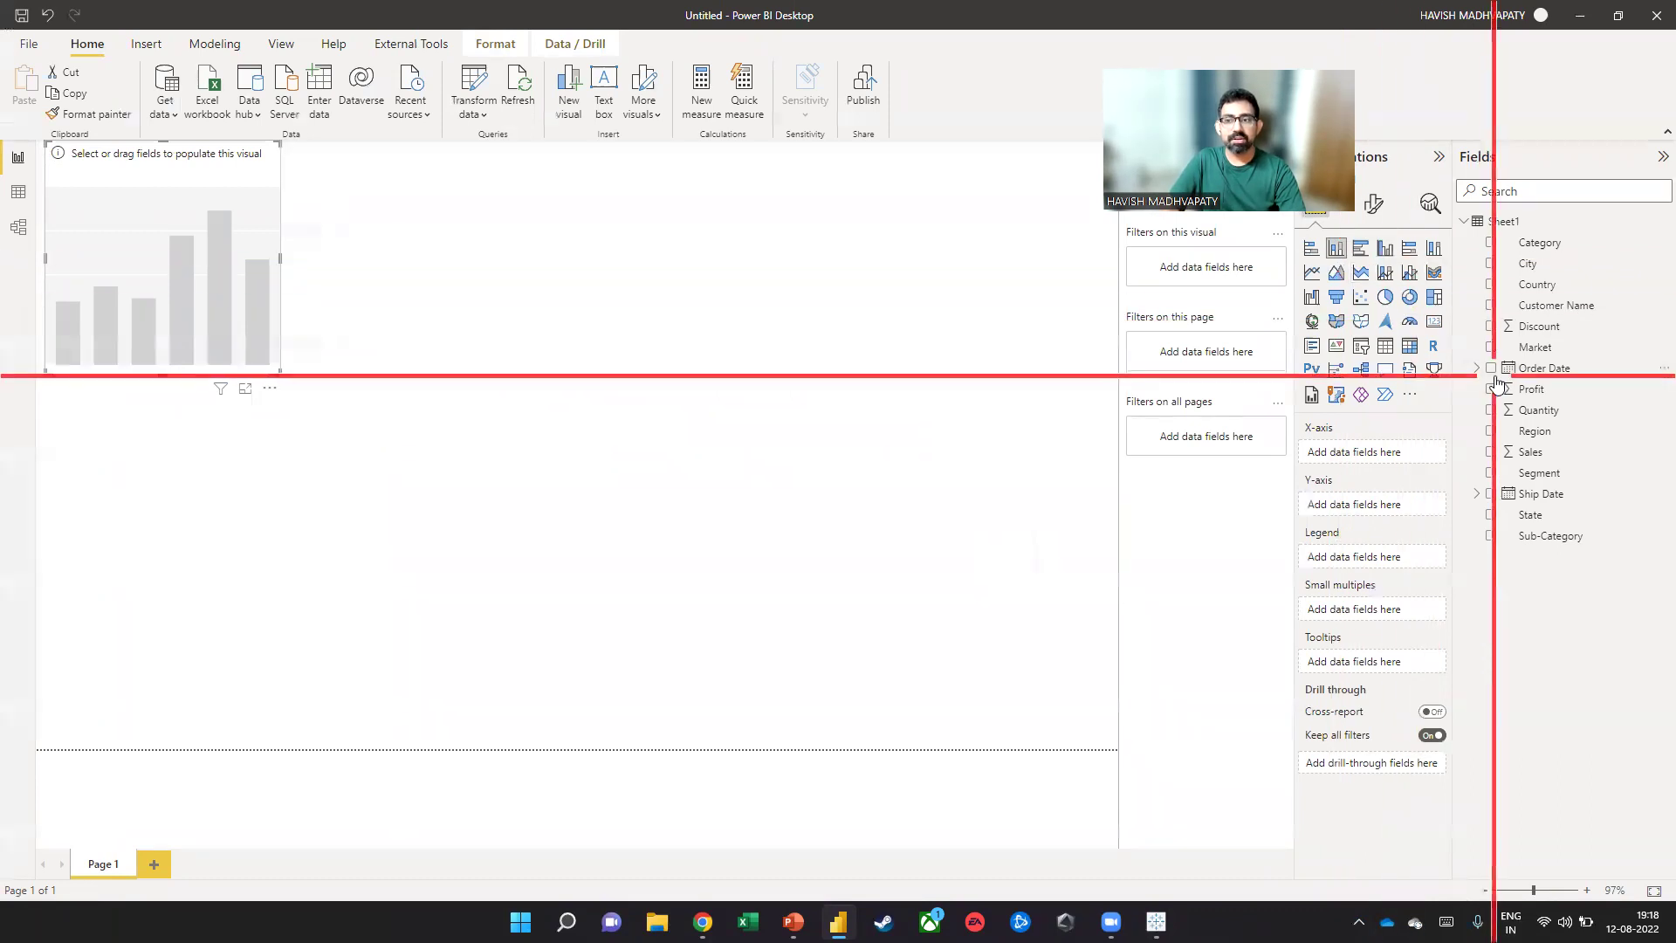
drag(1515, 372, 1320, 452)
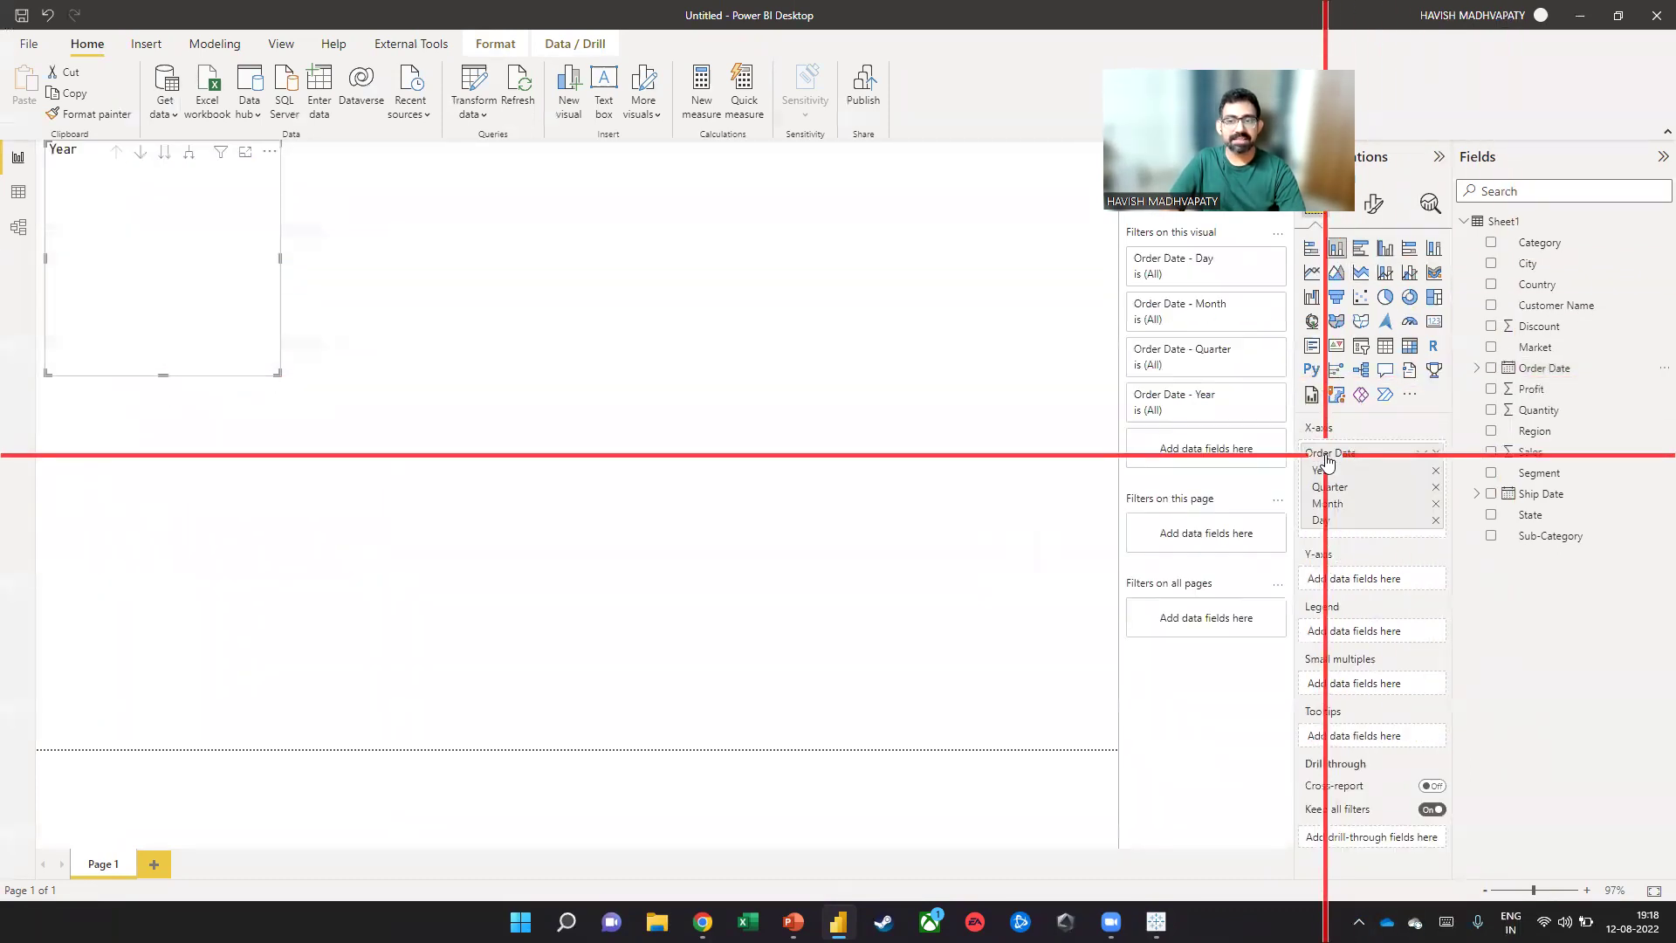
drag(1529, 463, 1344, 578)
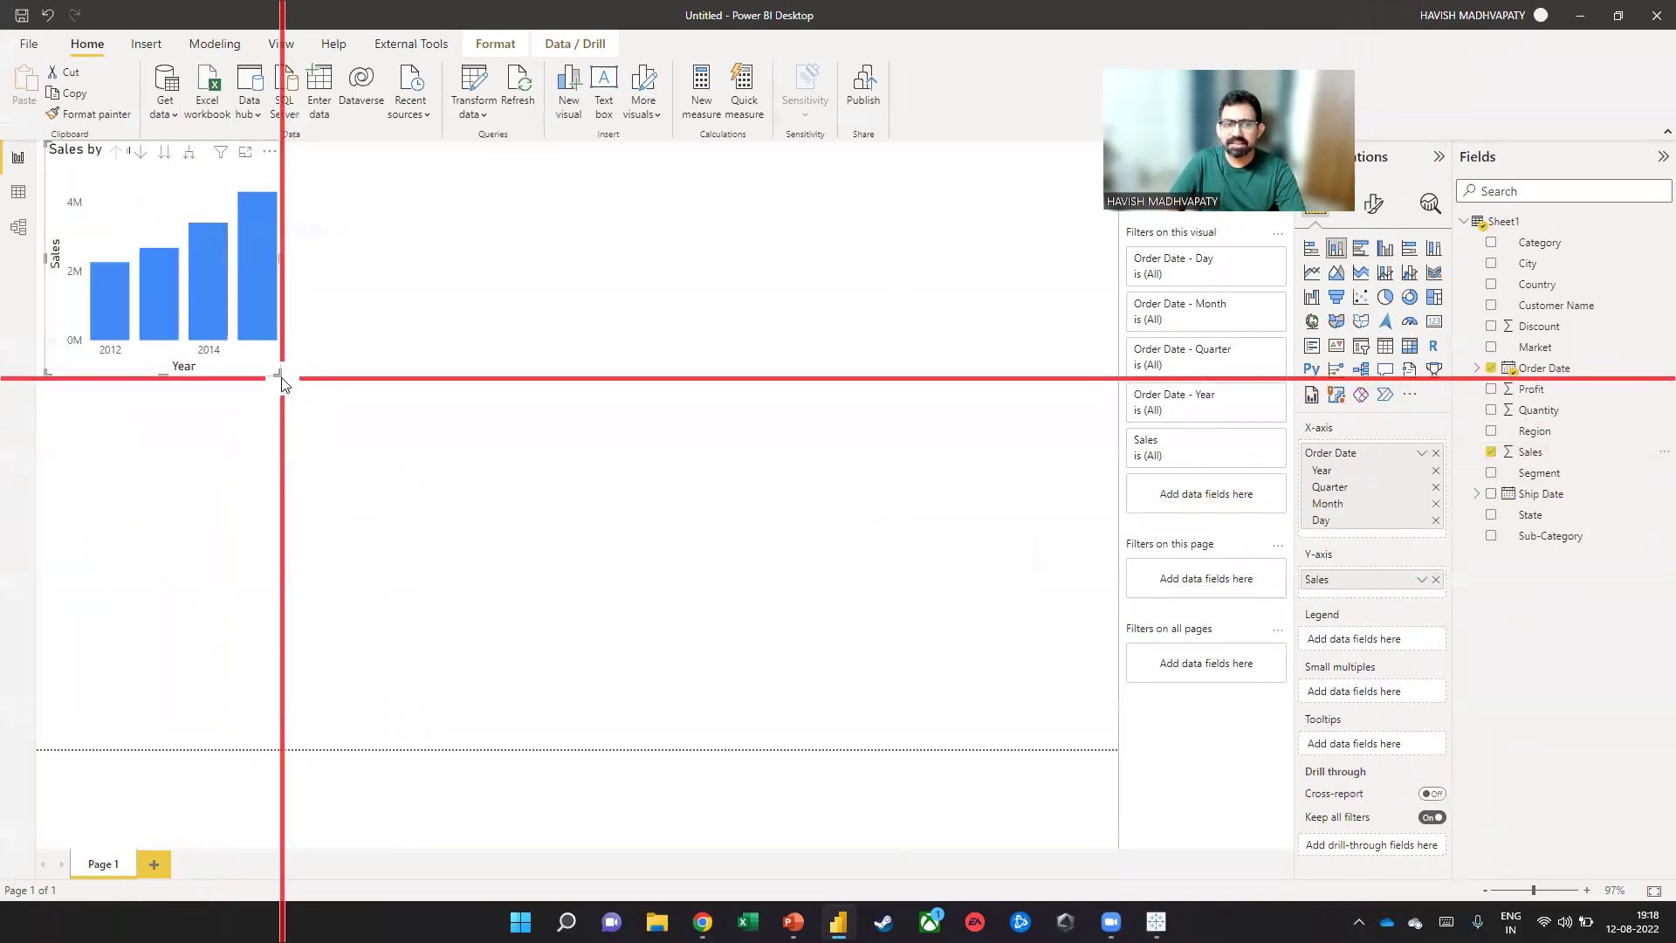
drag(278, 374, 631, 552)
drag(341, 206, 580, 304)
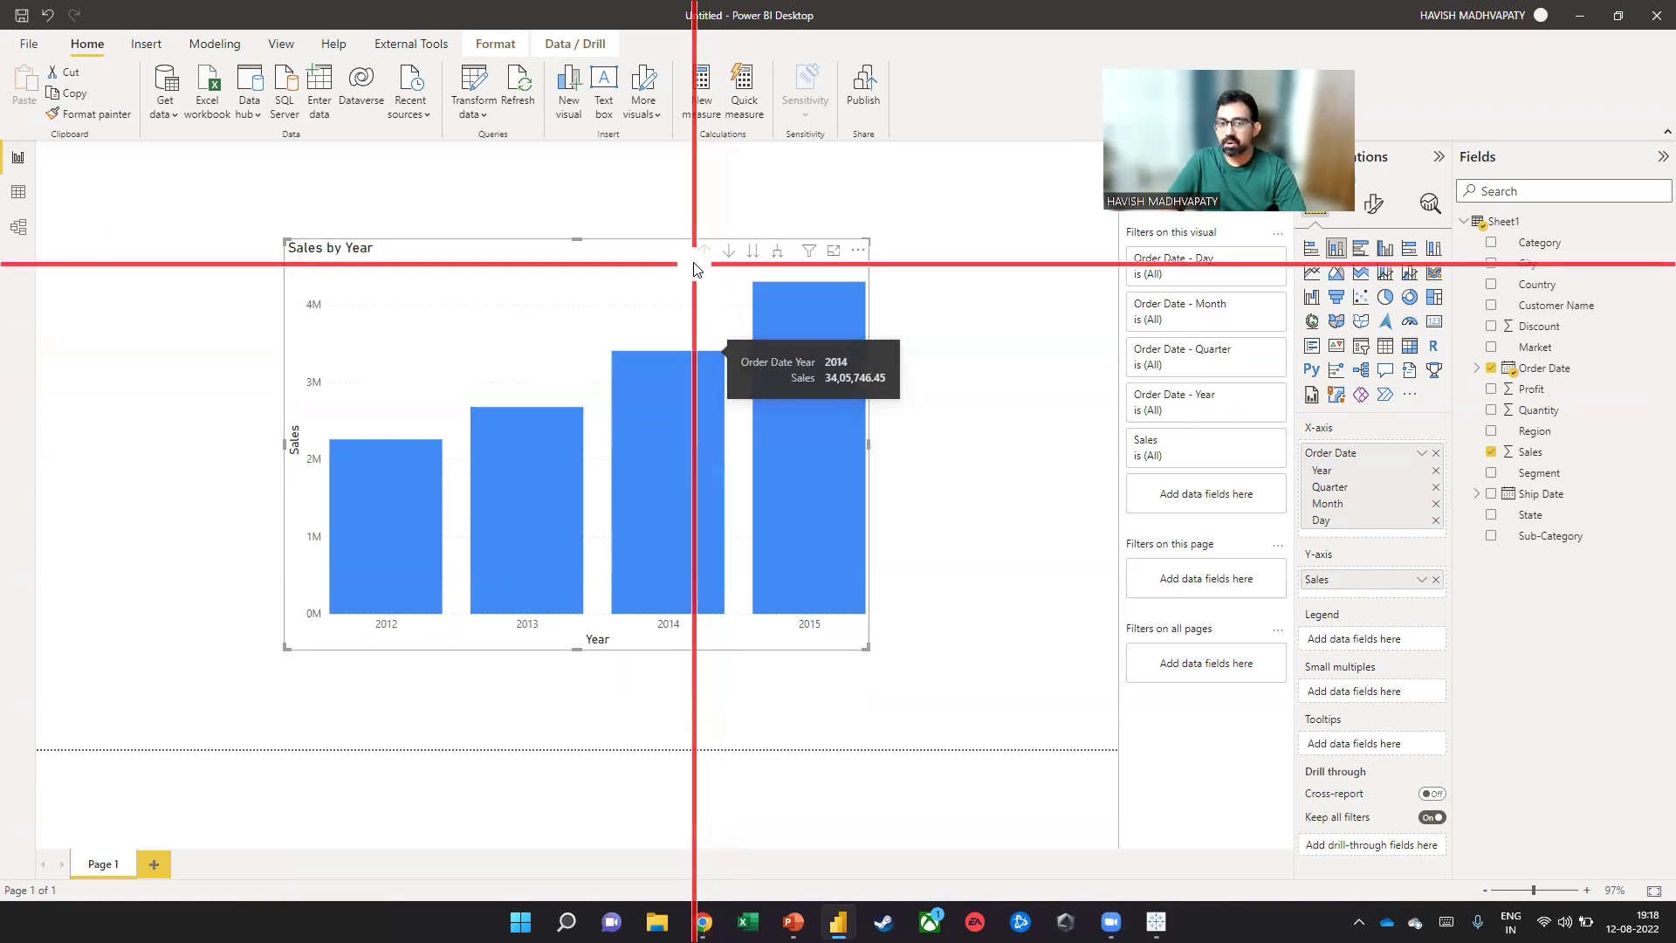
Expand the column chart's date hierarchy to quarter and month level, move the chart up and reduce its height
click(776, 255)
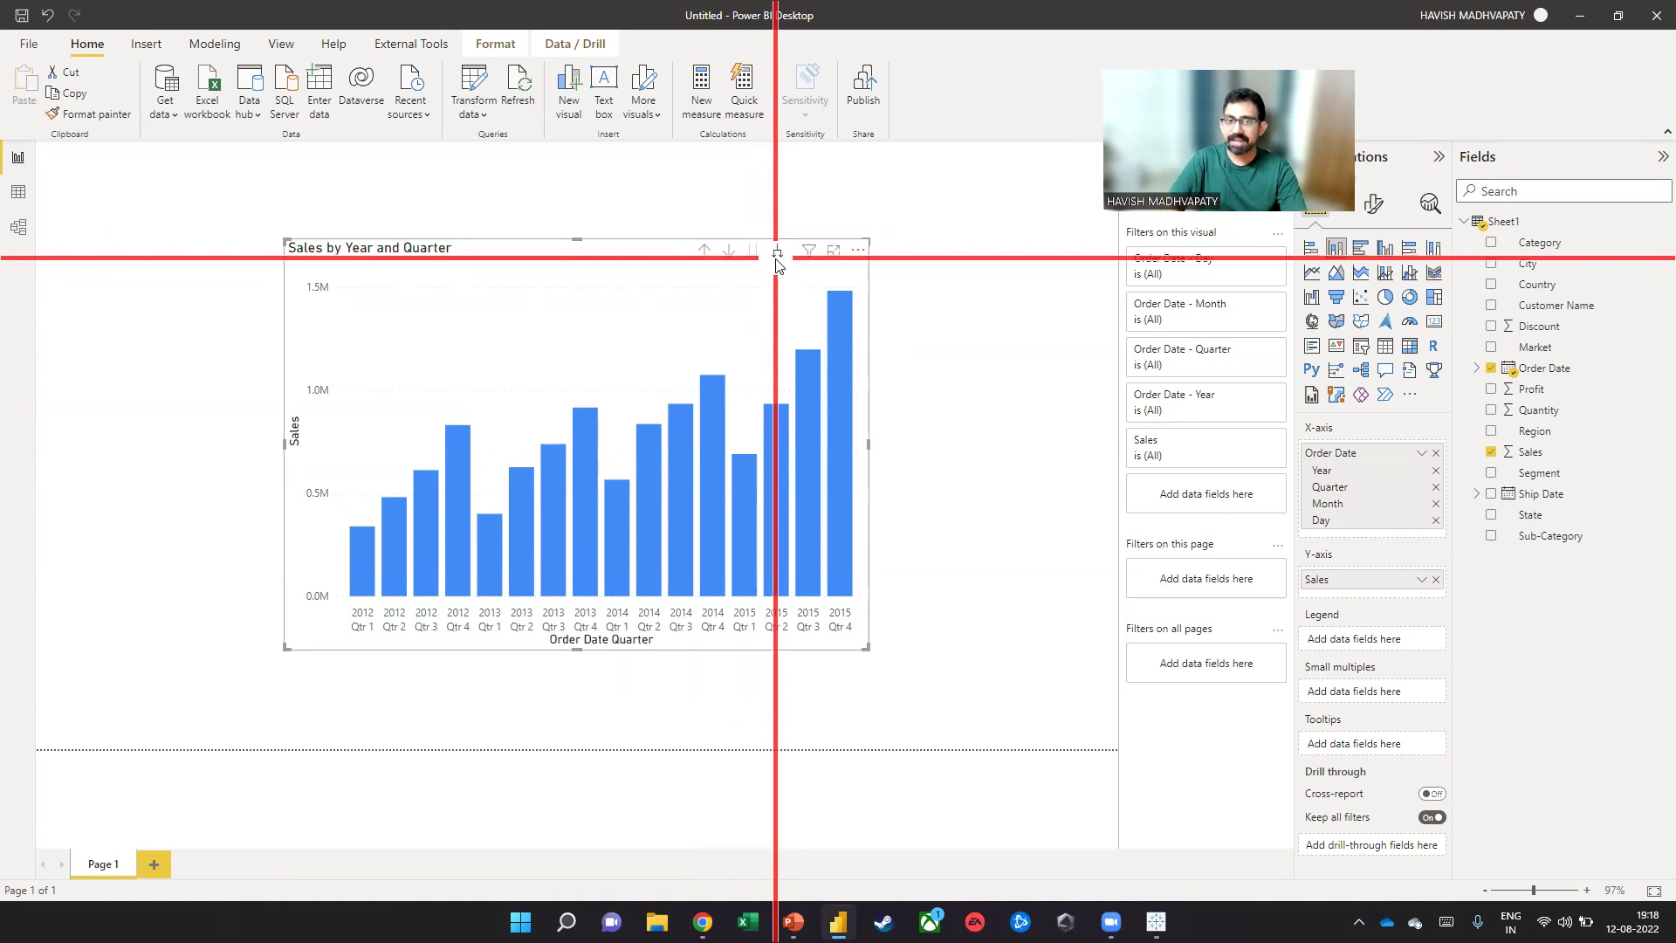
drag(581, 280, 582, 231)
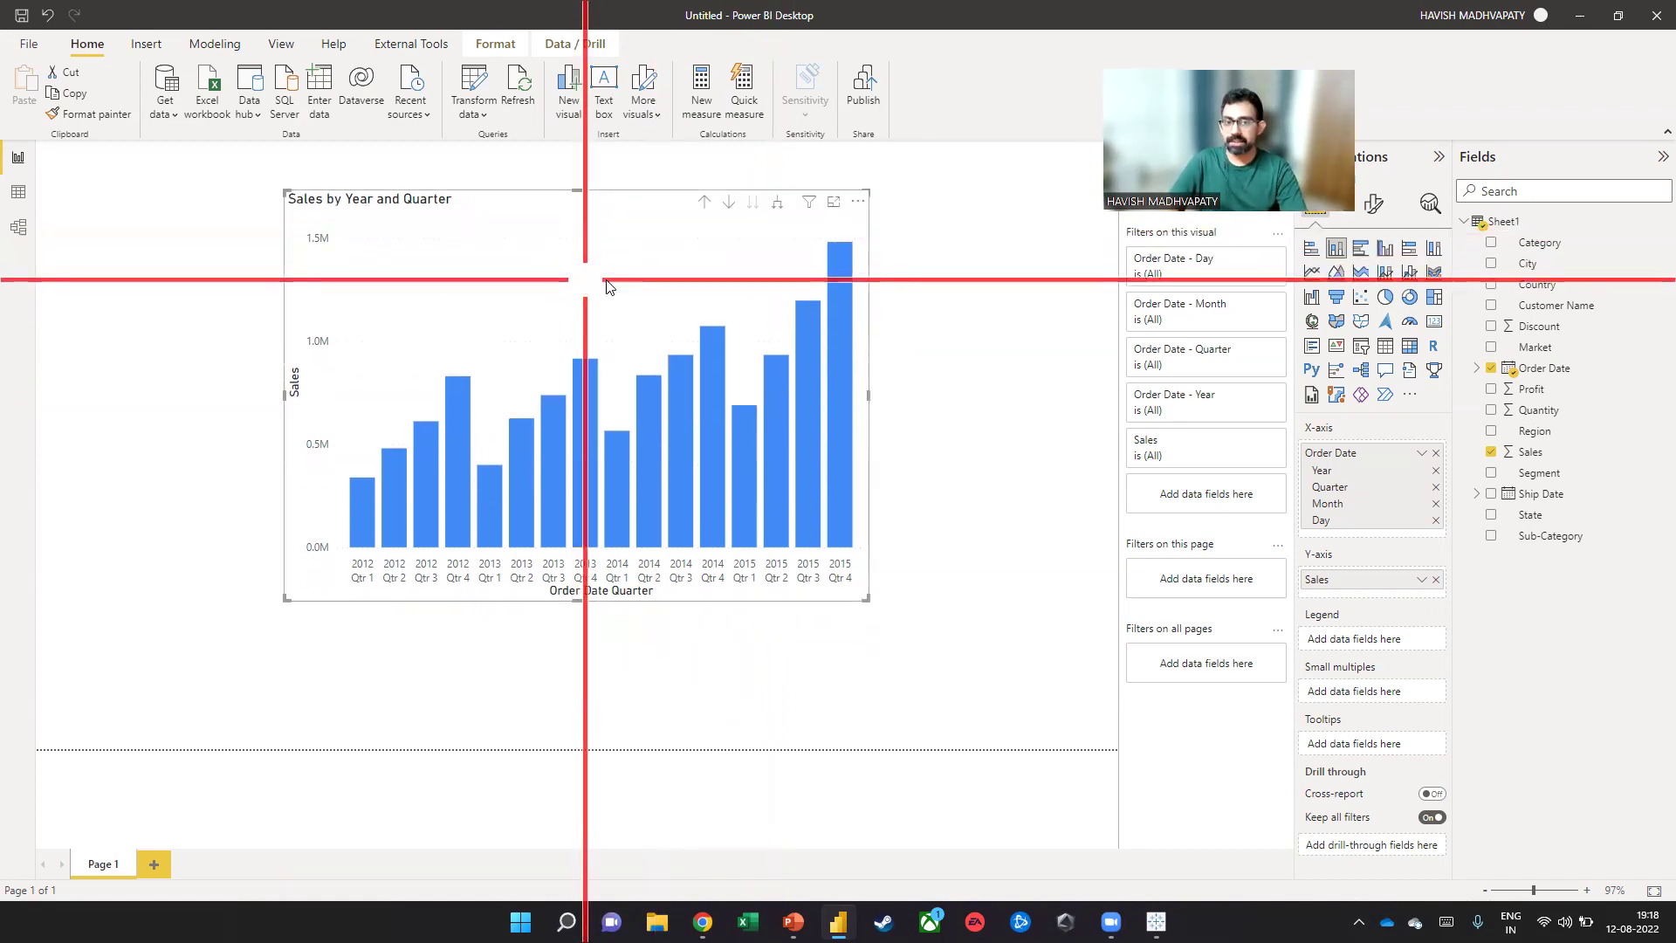
click(777, 206)
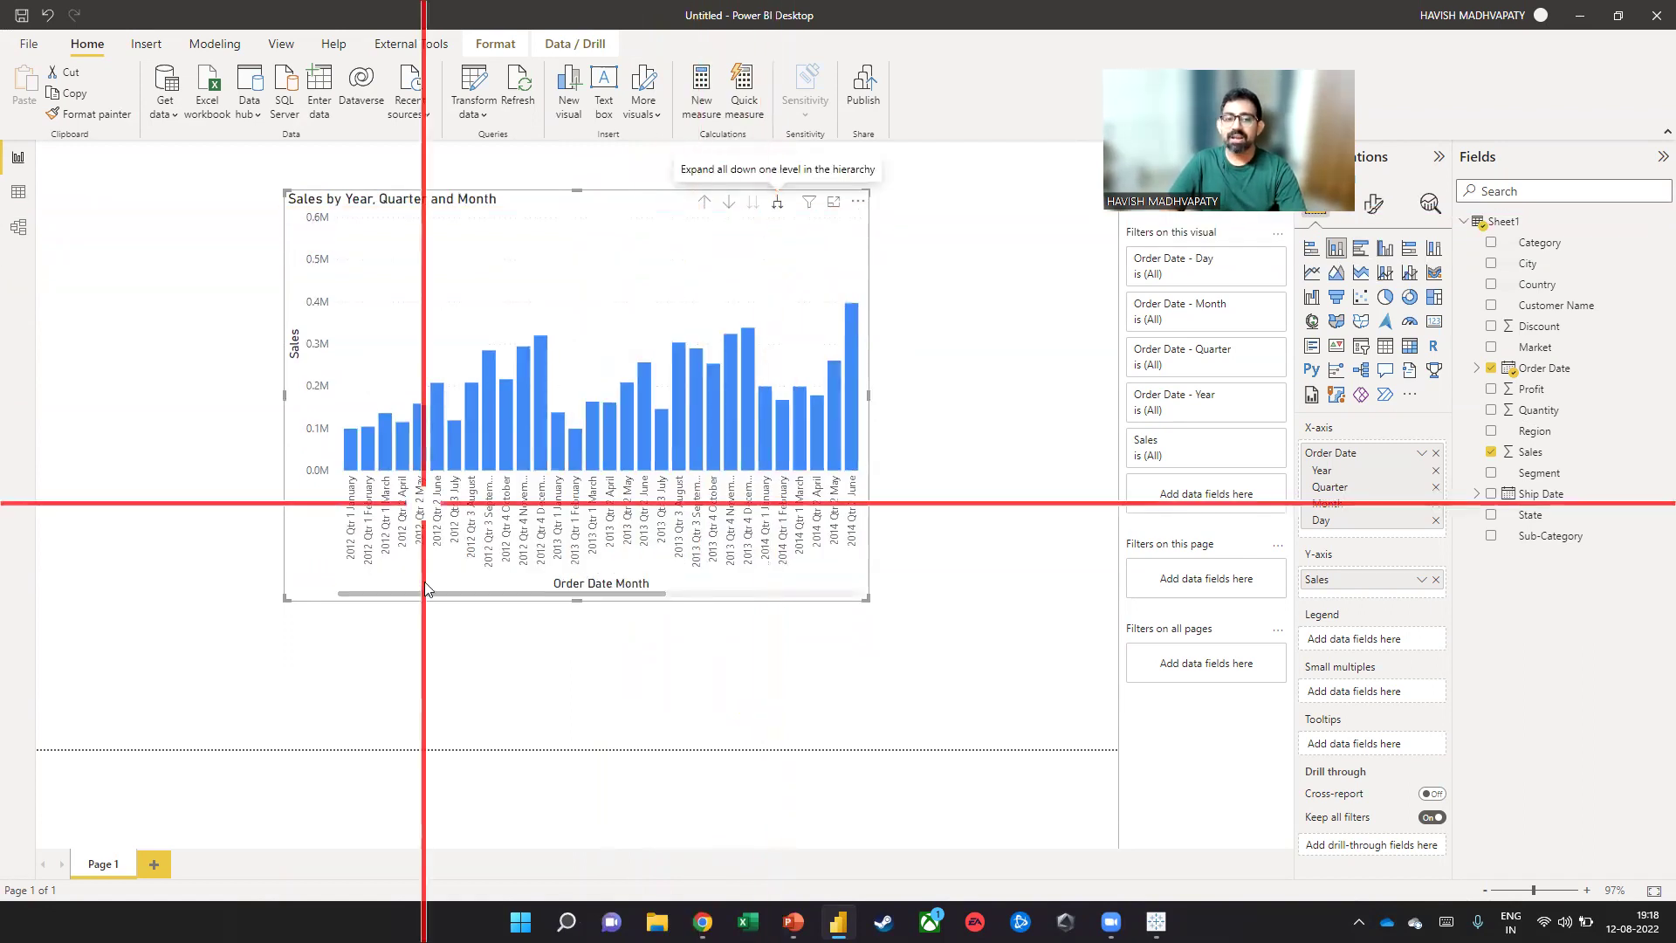
drag(575, 599, 602, 566)
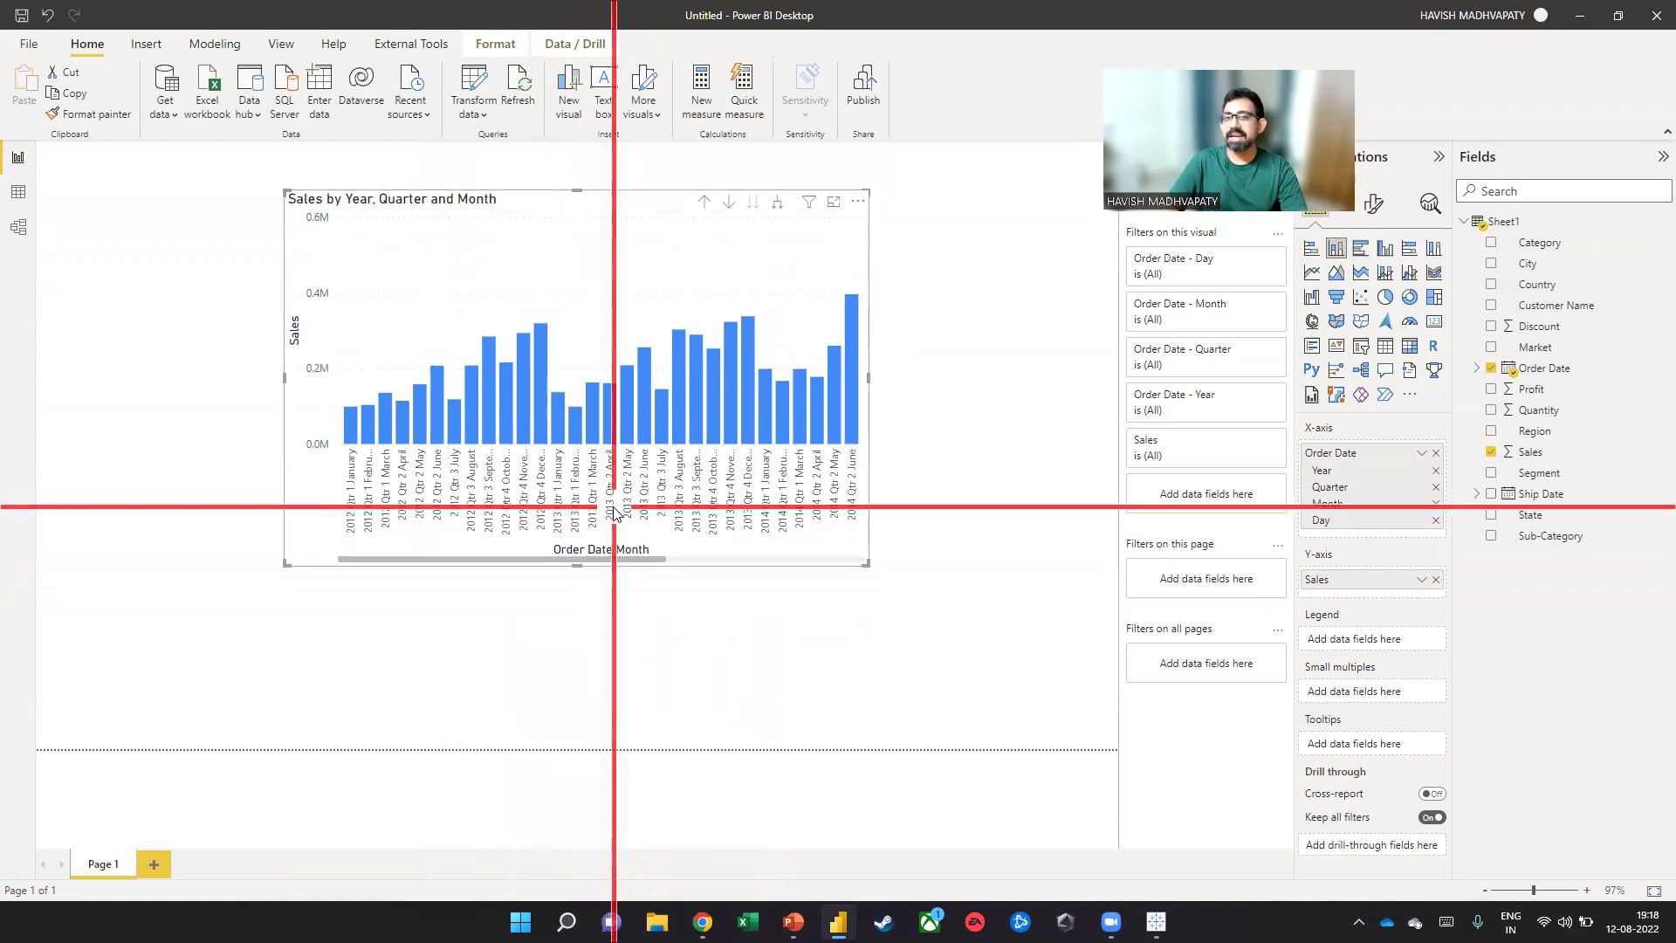
click(580, 655)
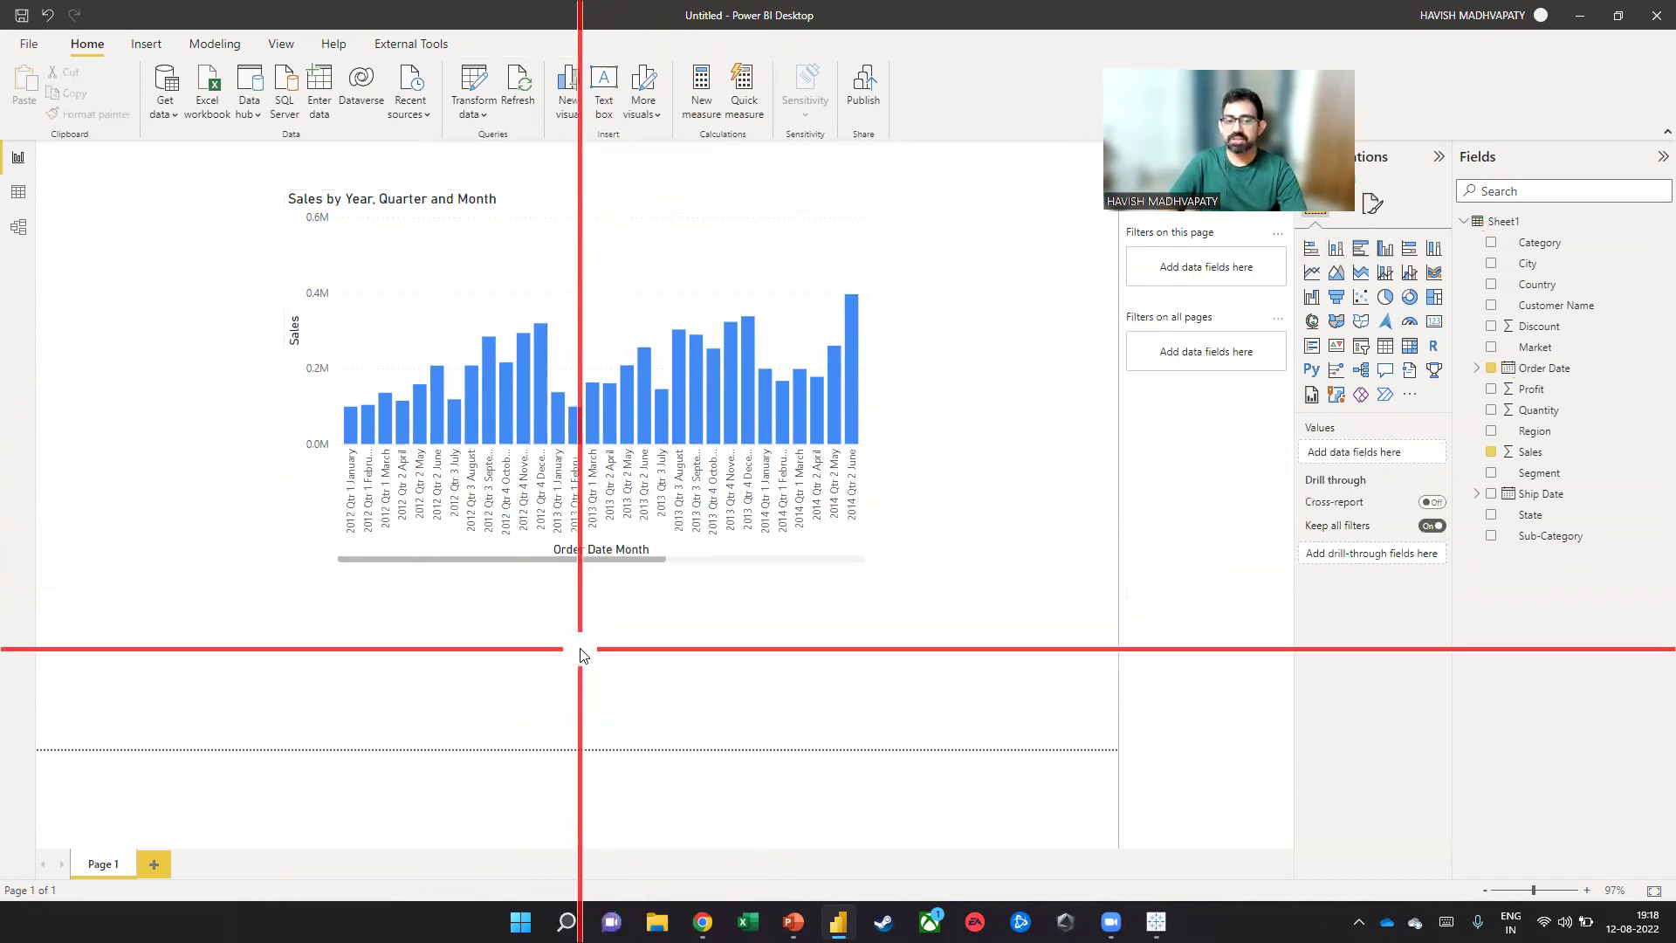
Add a wide Order Date slicer beneath the column chart and set its start date to 20-07-2015
click(1361, 346)
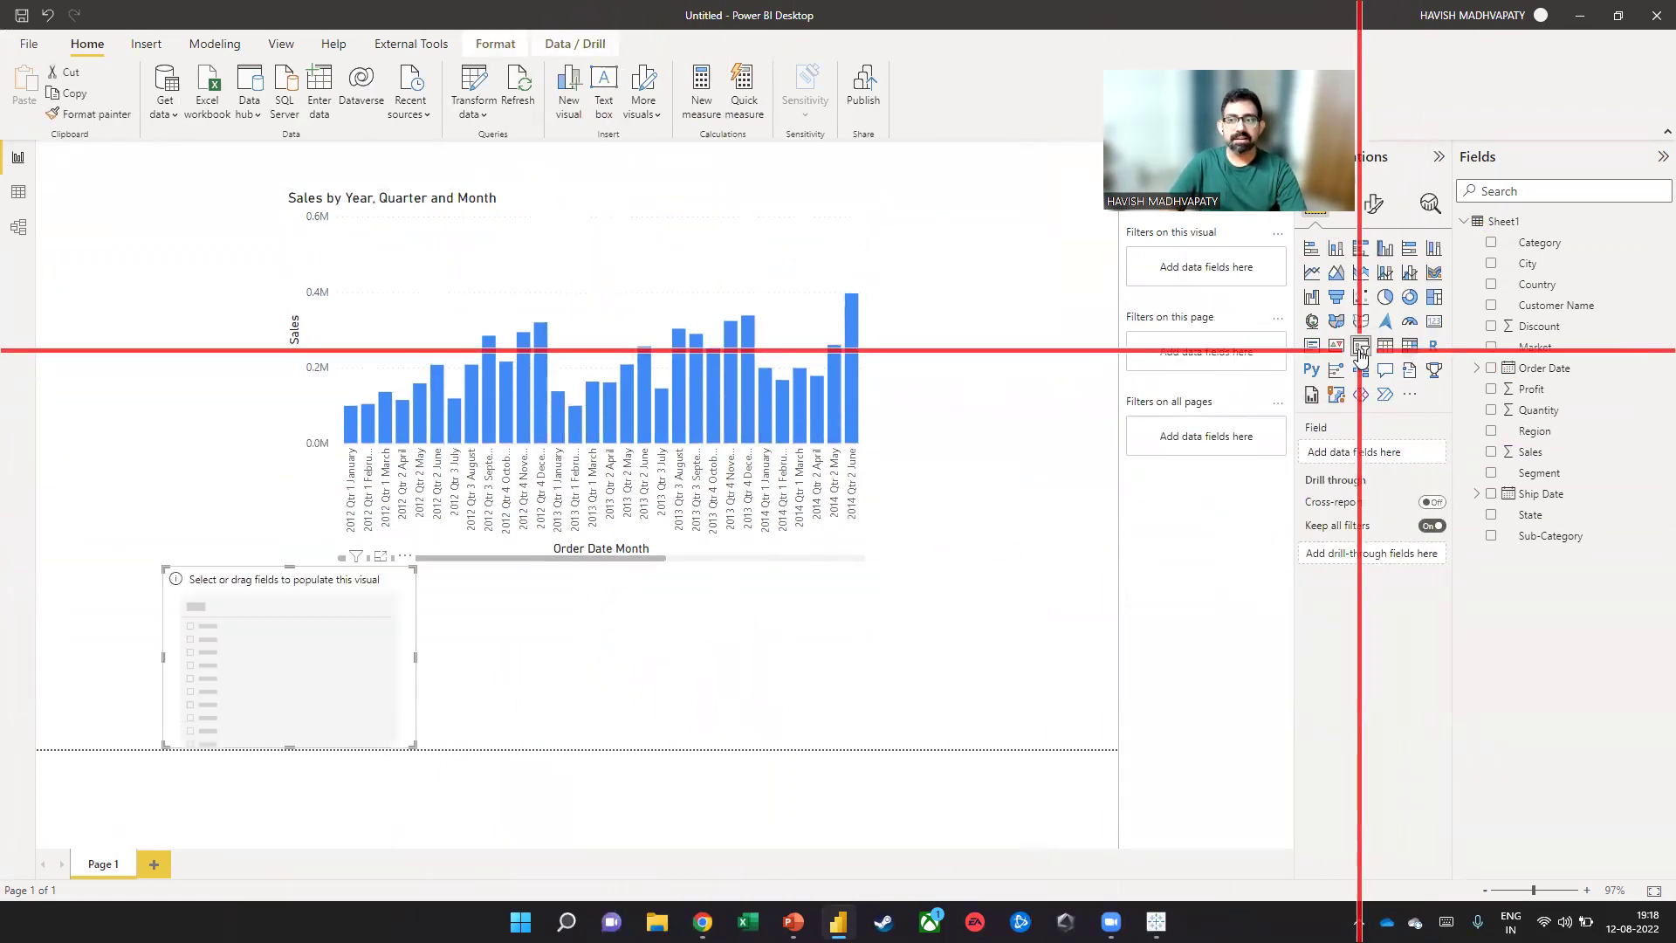
click(1491, 368)
drag(300, 580, 419, 587)
drag(528, 738, 762, 661)
drag(685, 600, 732, 616)
drag(347, 642, 759, 650)
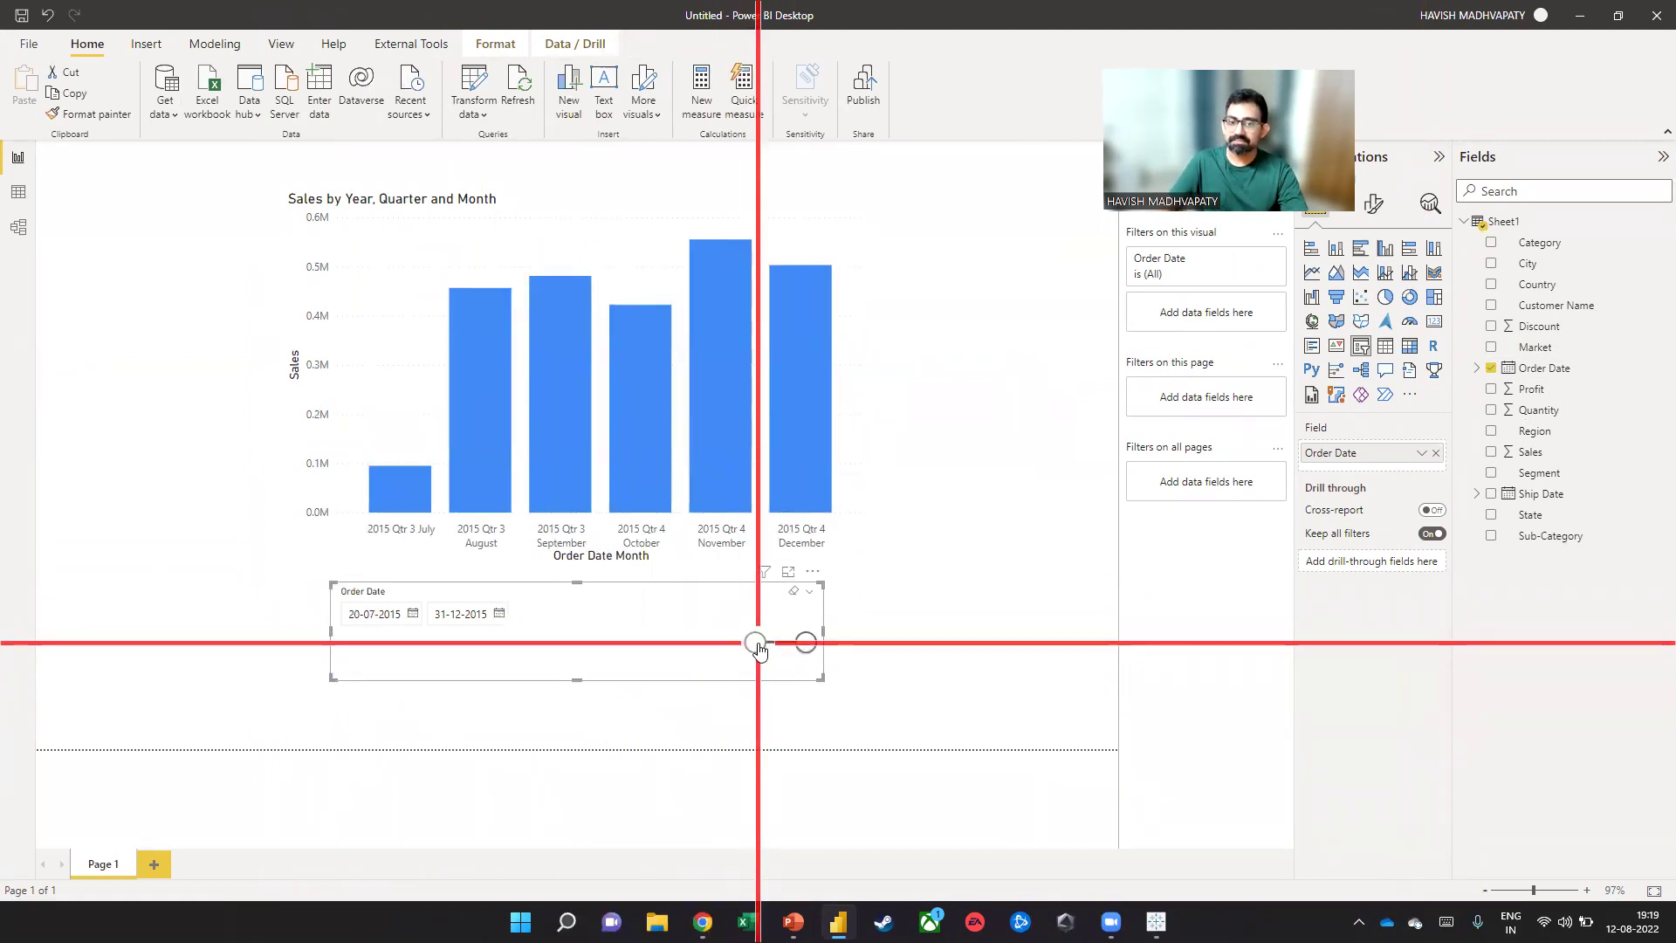
drag(760, 651, 756, 643)
Switch to Tableau Public and add the Order Date and Sales fields to the Sheet 1 view
key(alt+Tab)
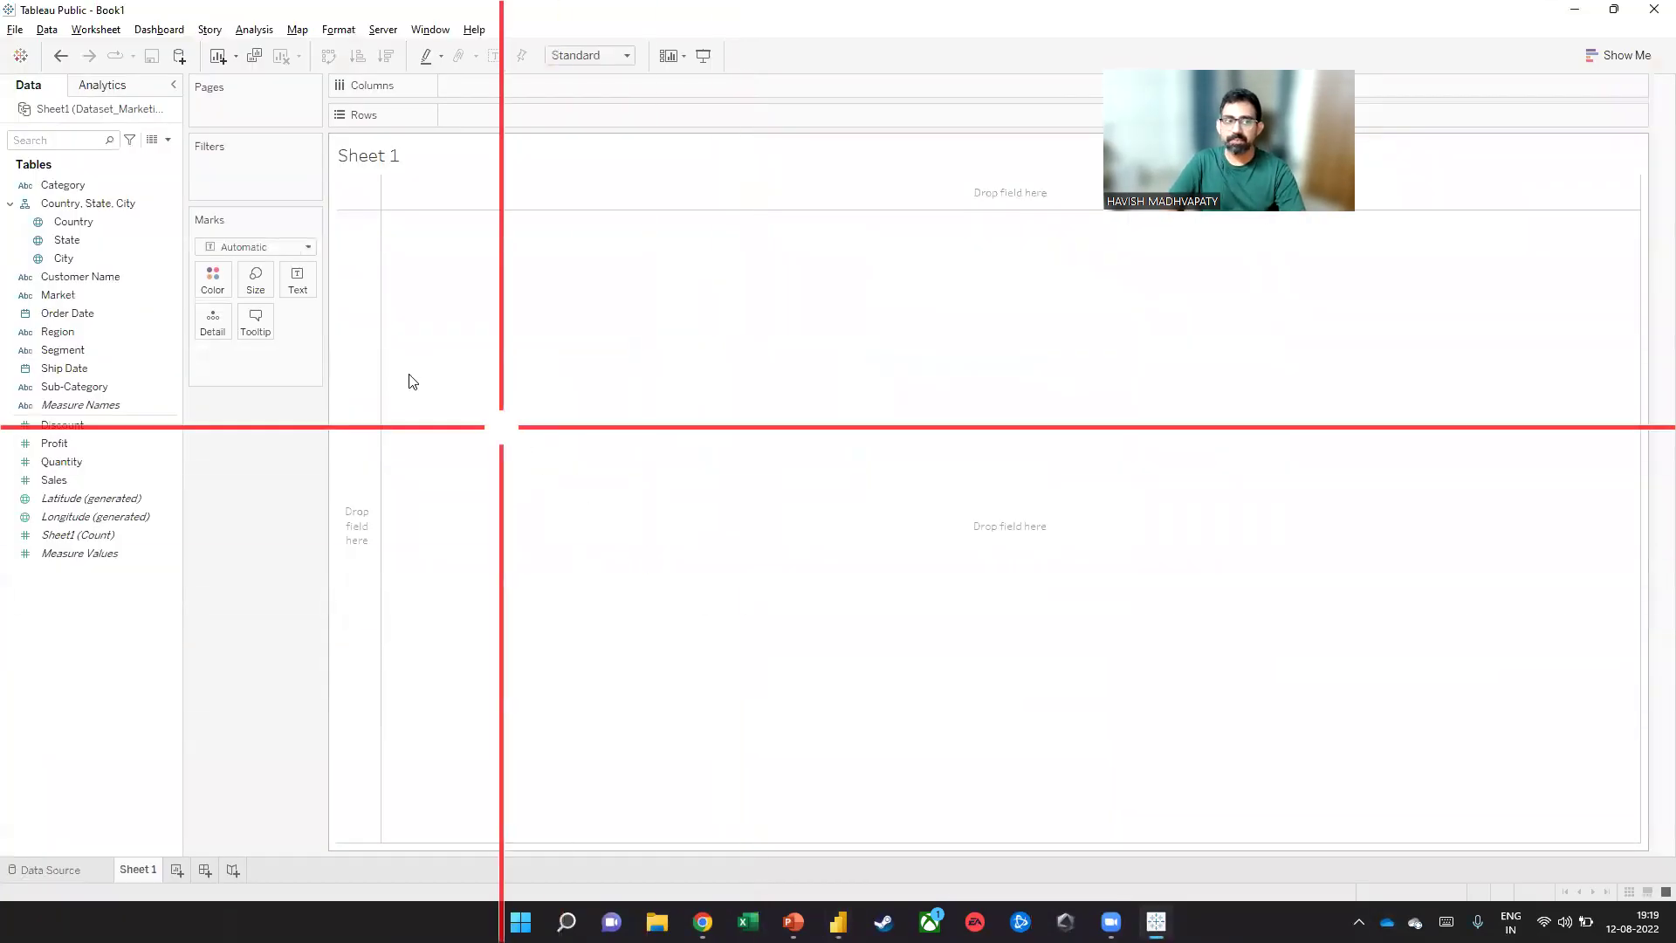
click(106, 316)
double_click(106, 318)
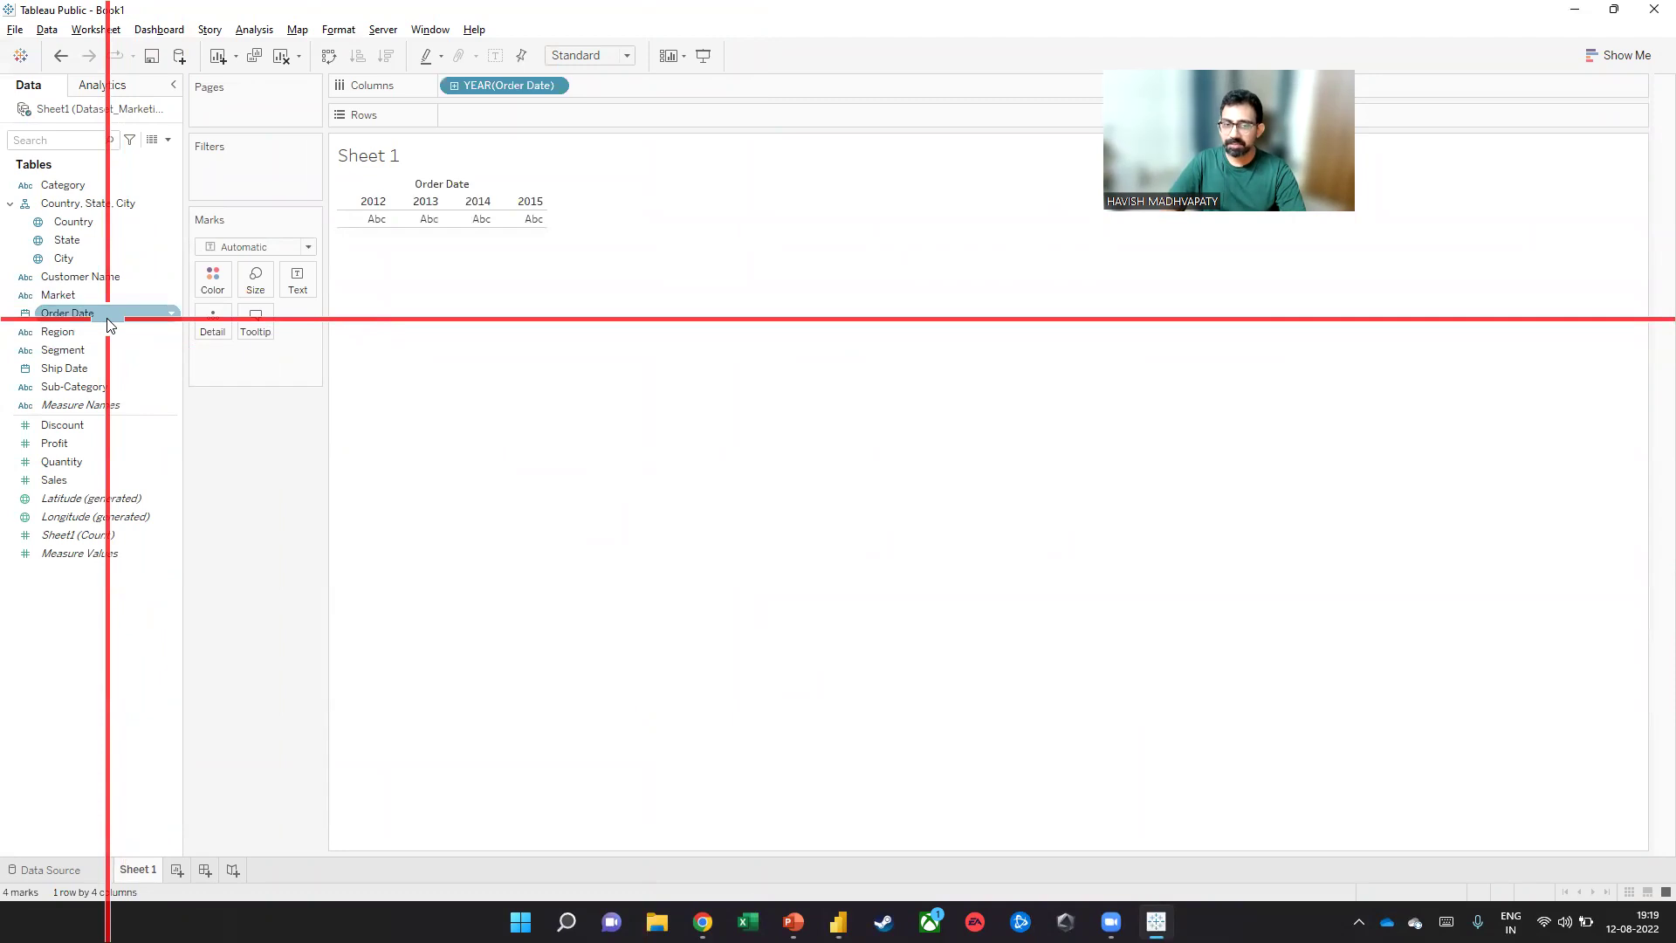
double_click(68, 481)
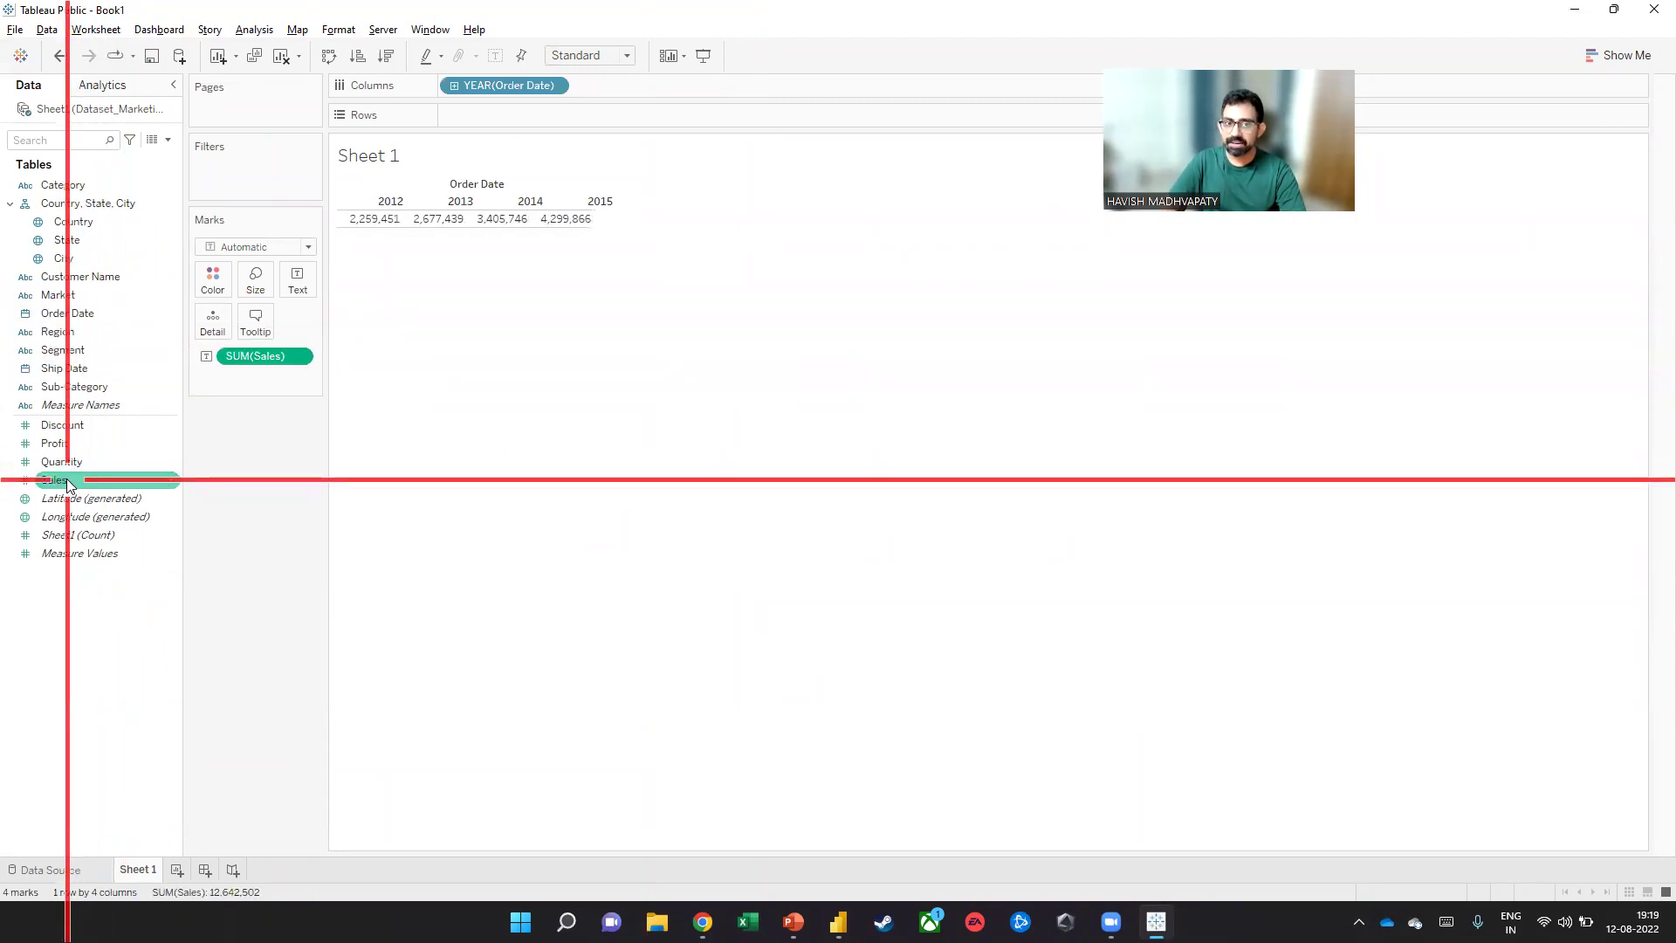
Turn the yearly sales table into a horizontal bar chart, swap its rows and columns, and widen the bars
click(1620, 61)
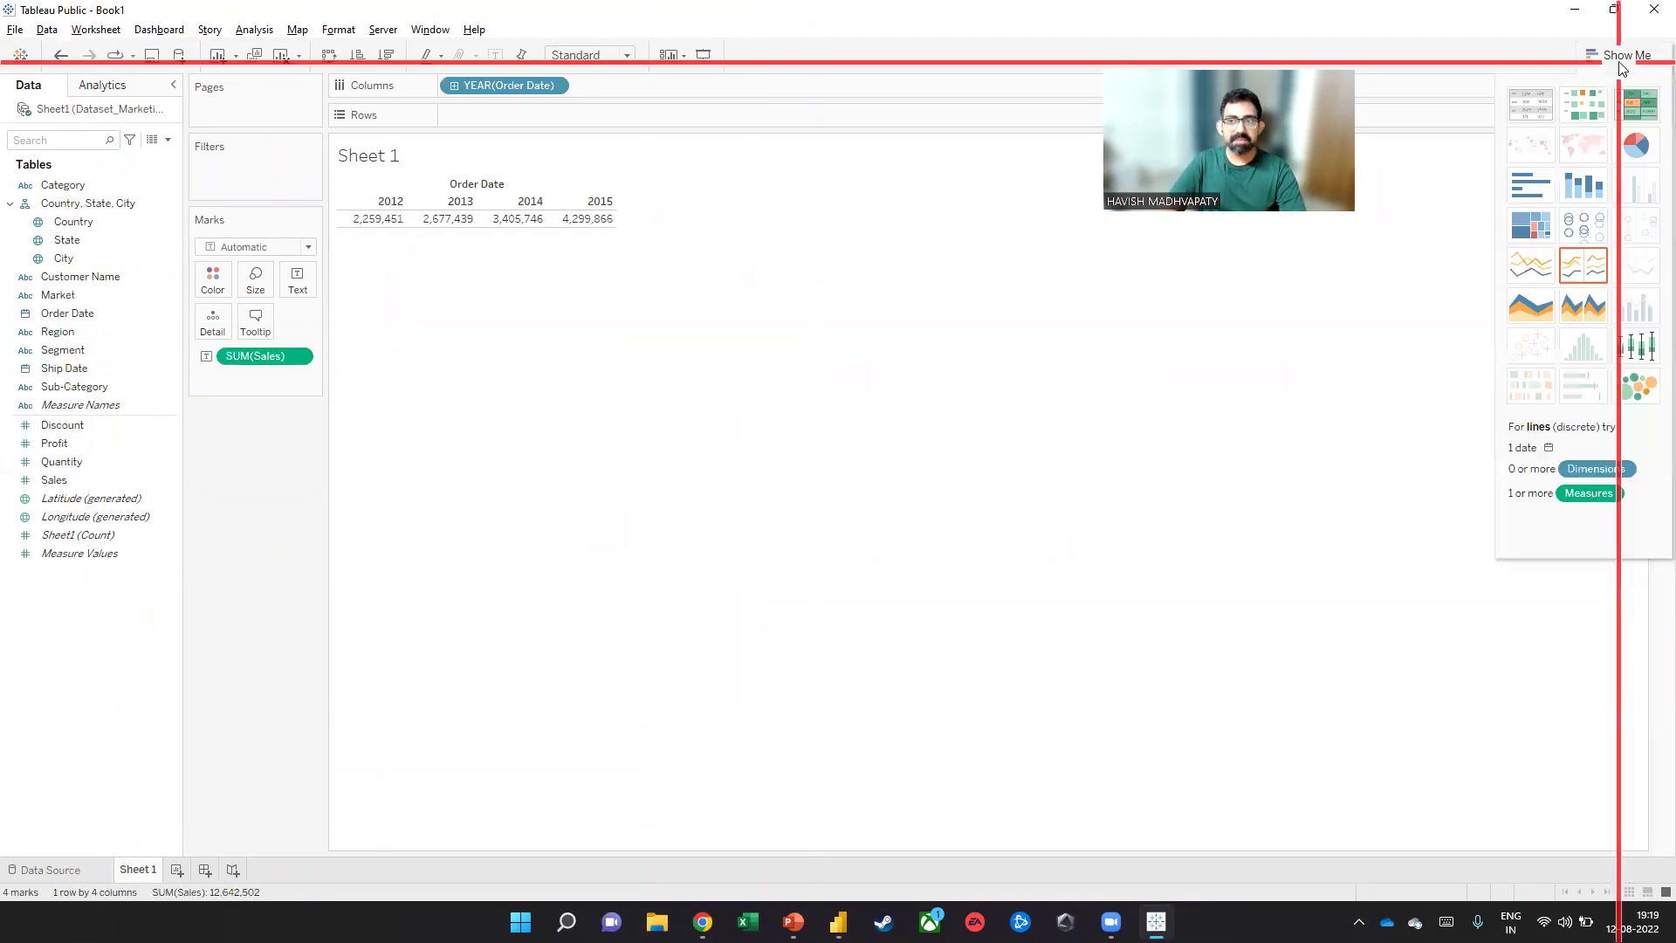
click(1528, 189)
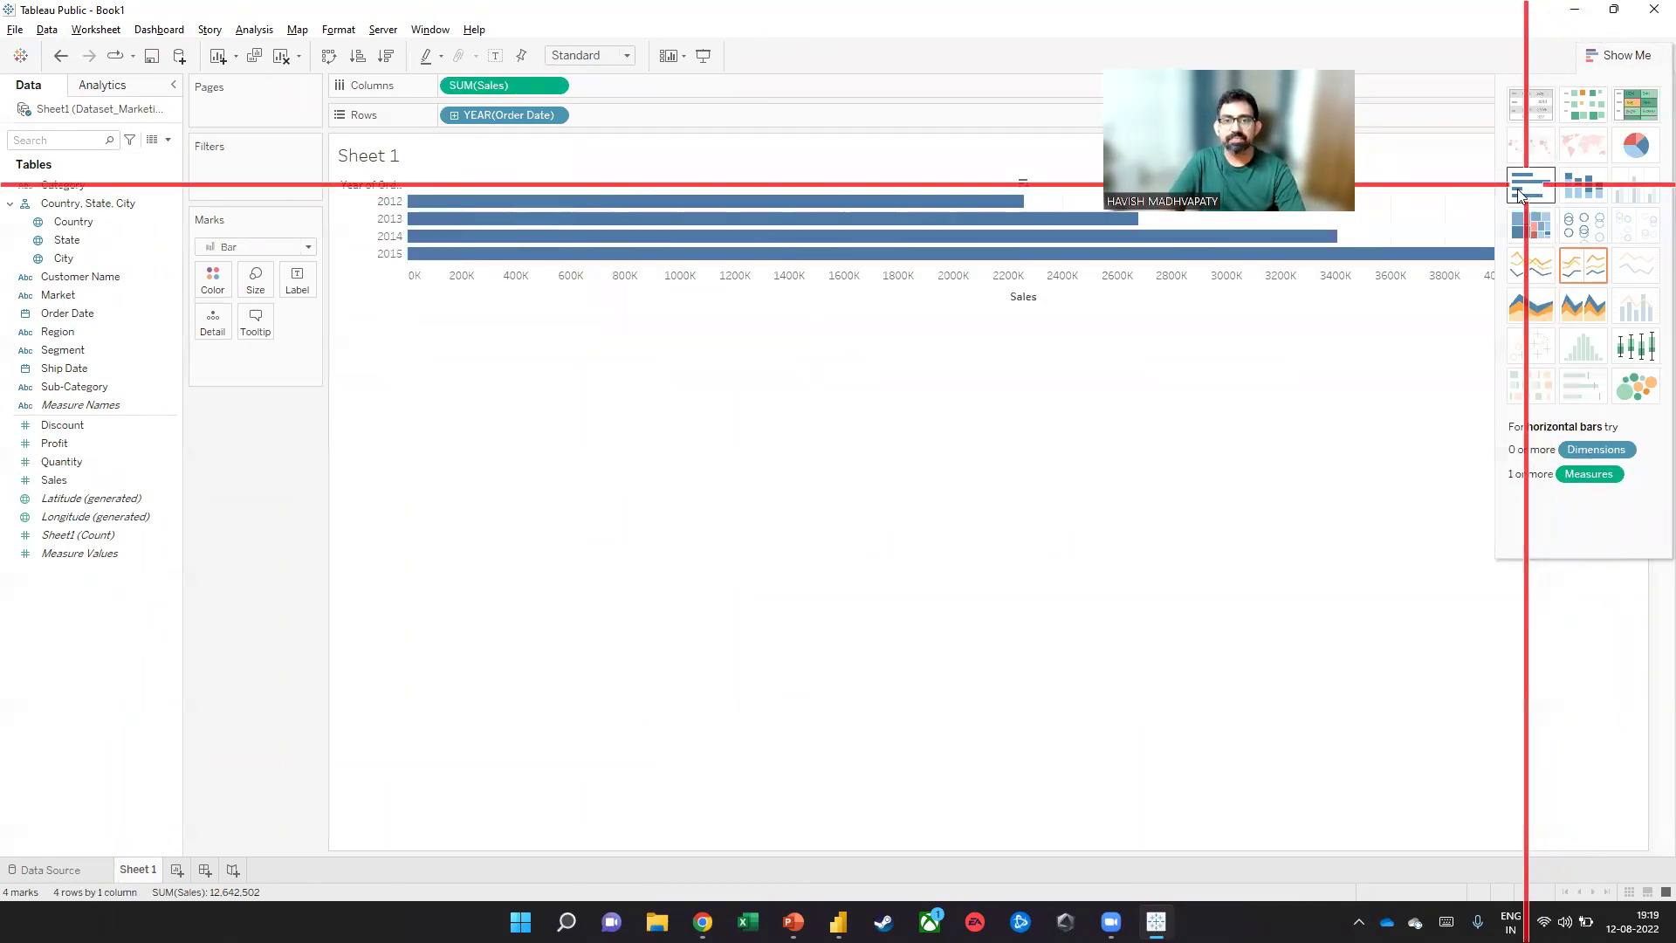
click(329, 57)
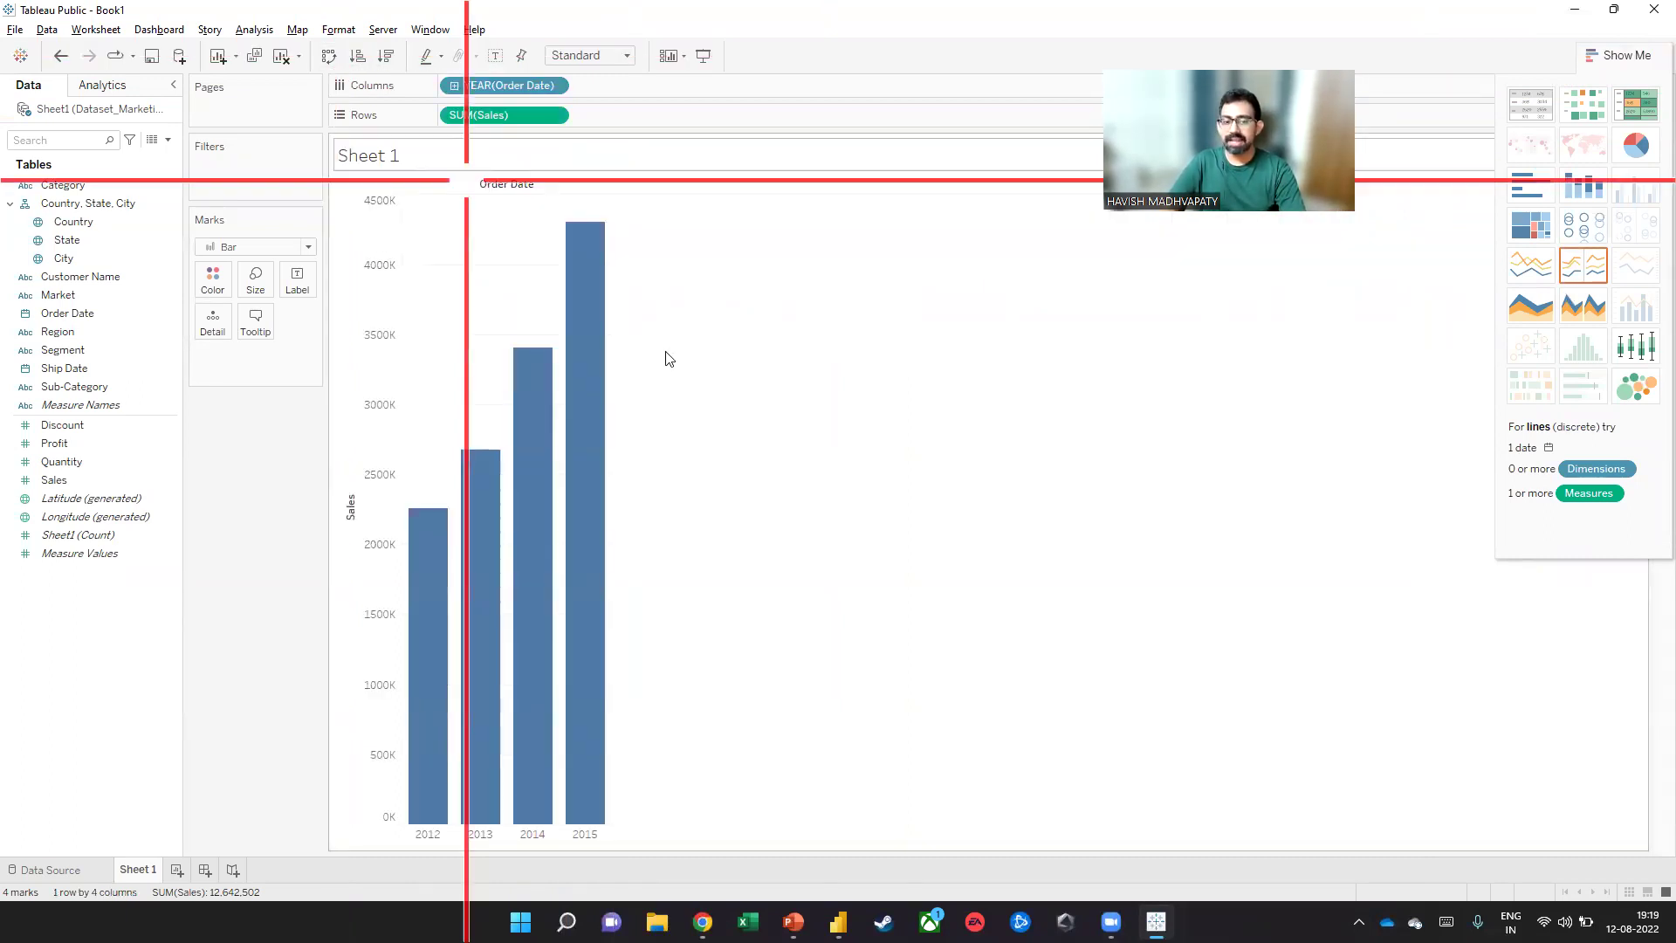
key(ctrl+Right)
key(ctrl+Right)
key(ctrl+Right)
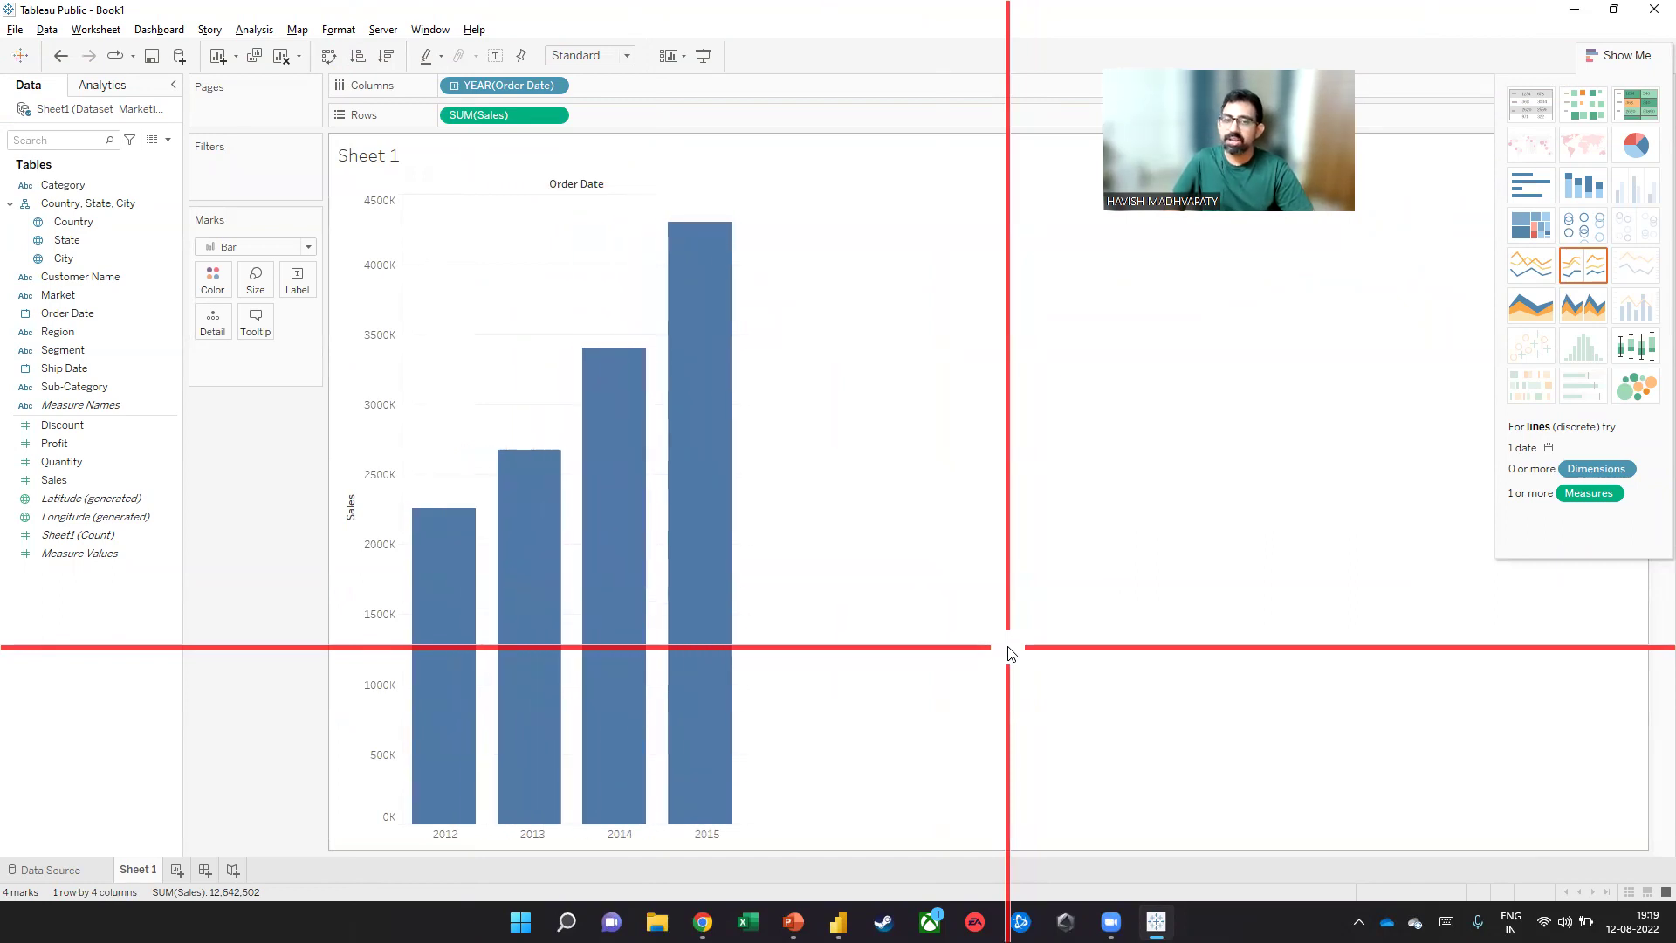
Compare the Tableau chart with the Power BI report, and try expanding its Order Date year into quarters before collapsing it
key(alt+Tab)
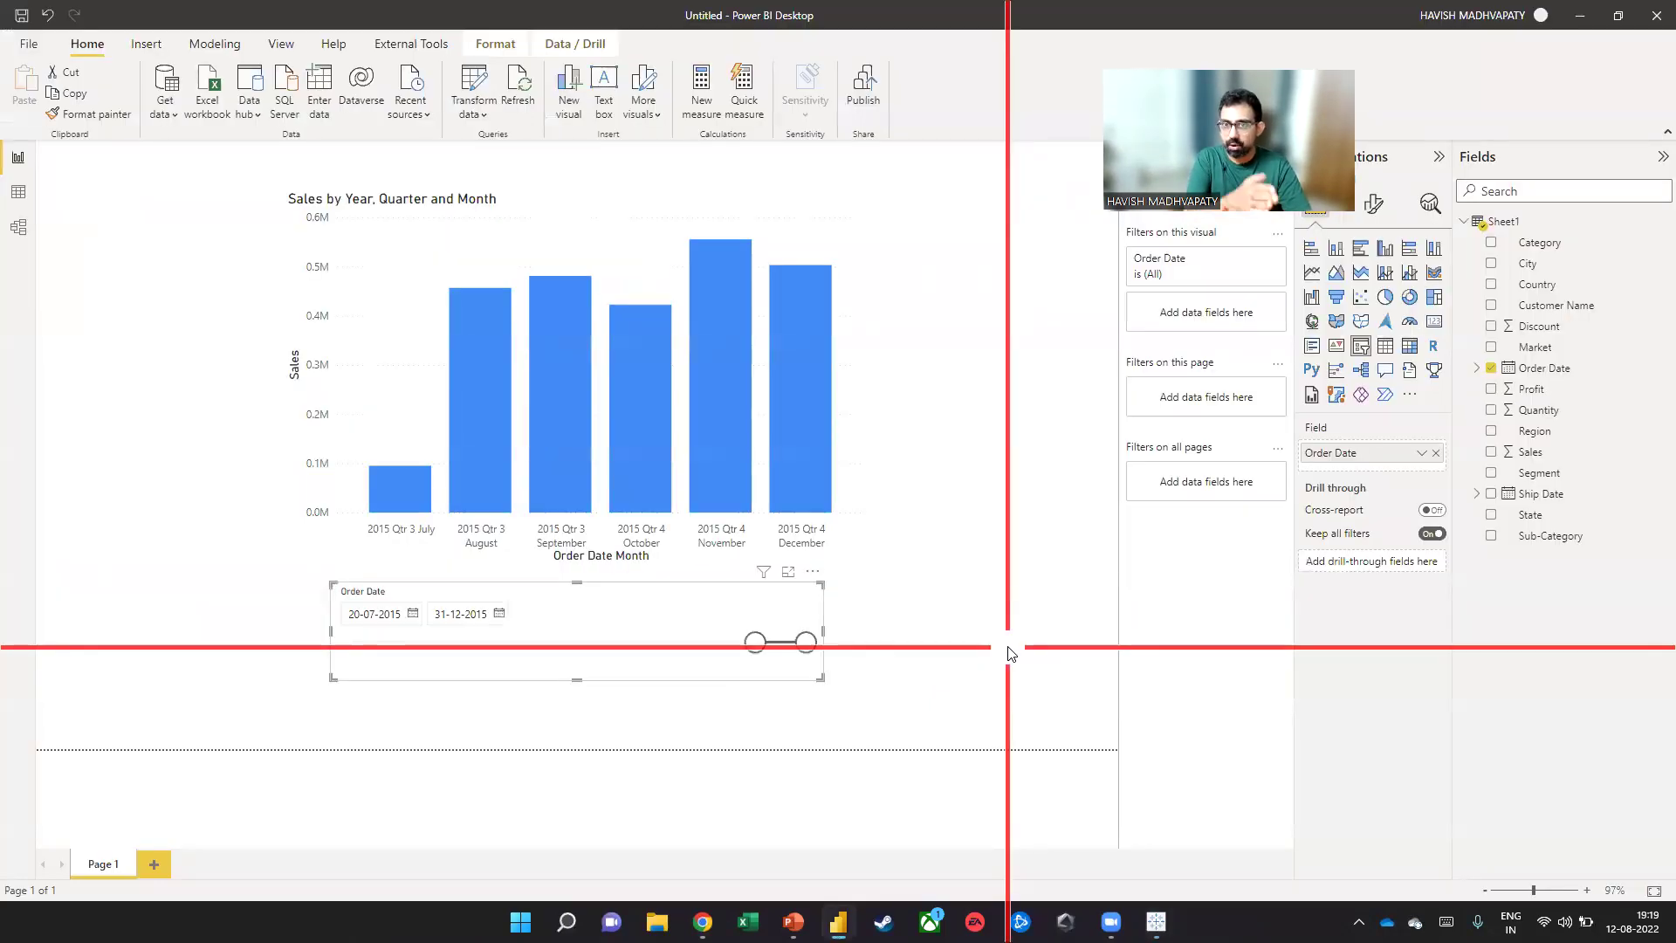
key(alt+Tab)
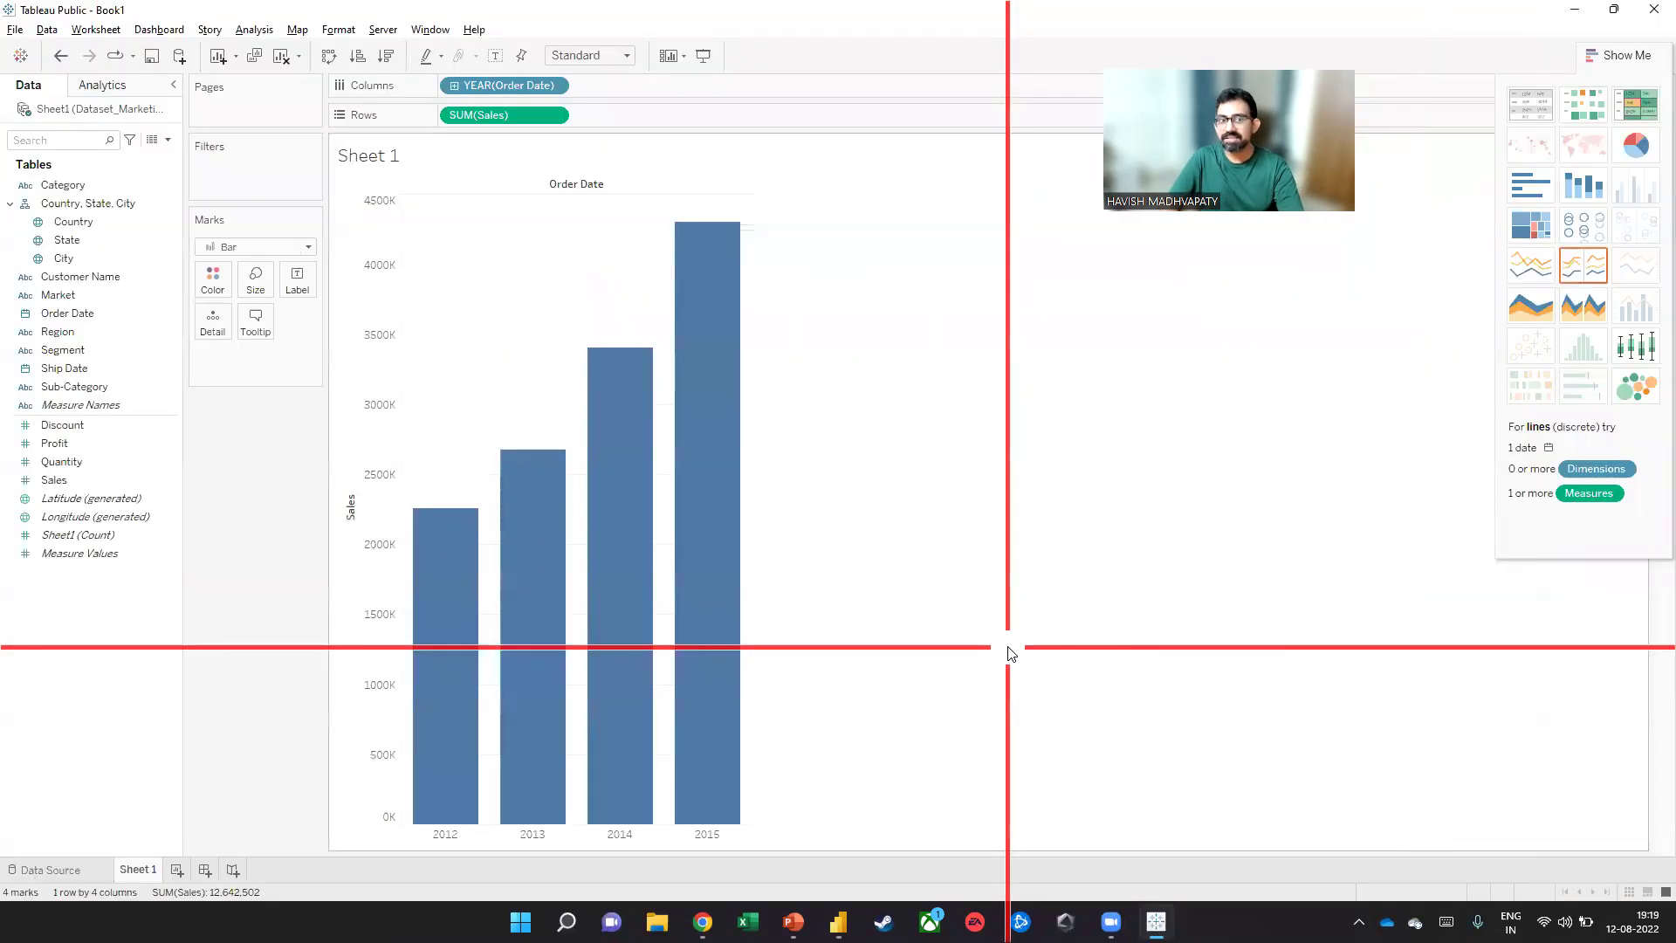
click(454, 86)
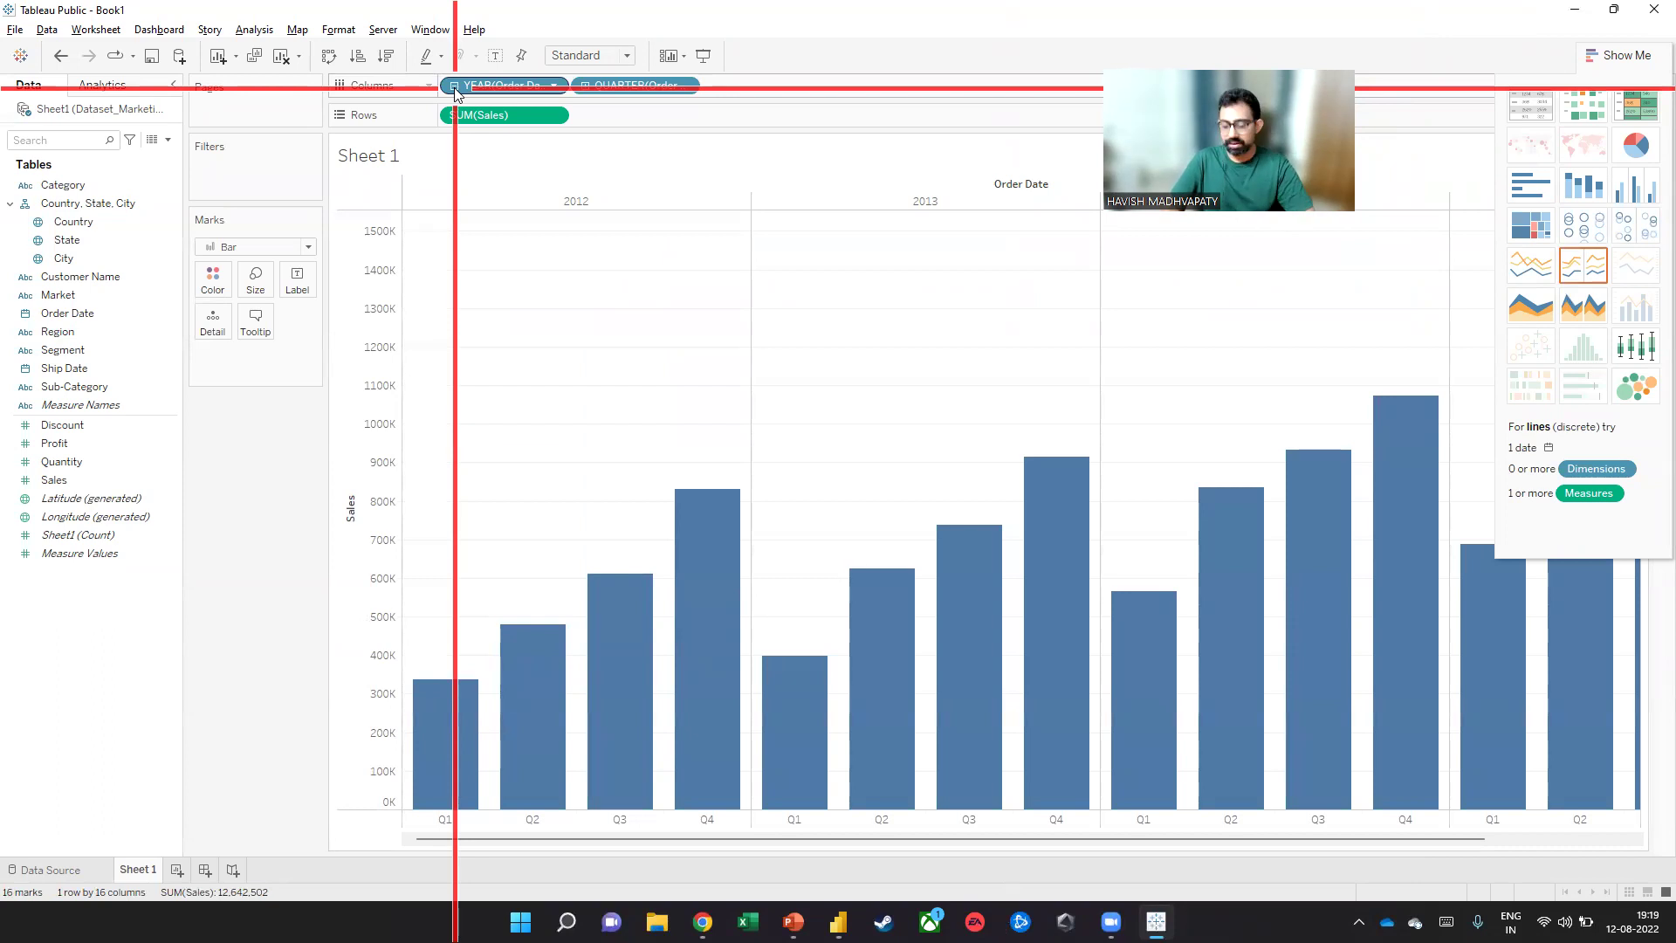
click(454, 86)
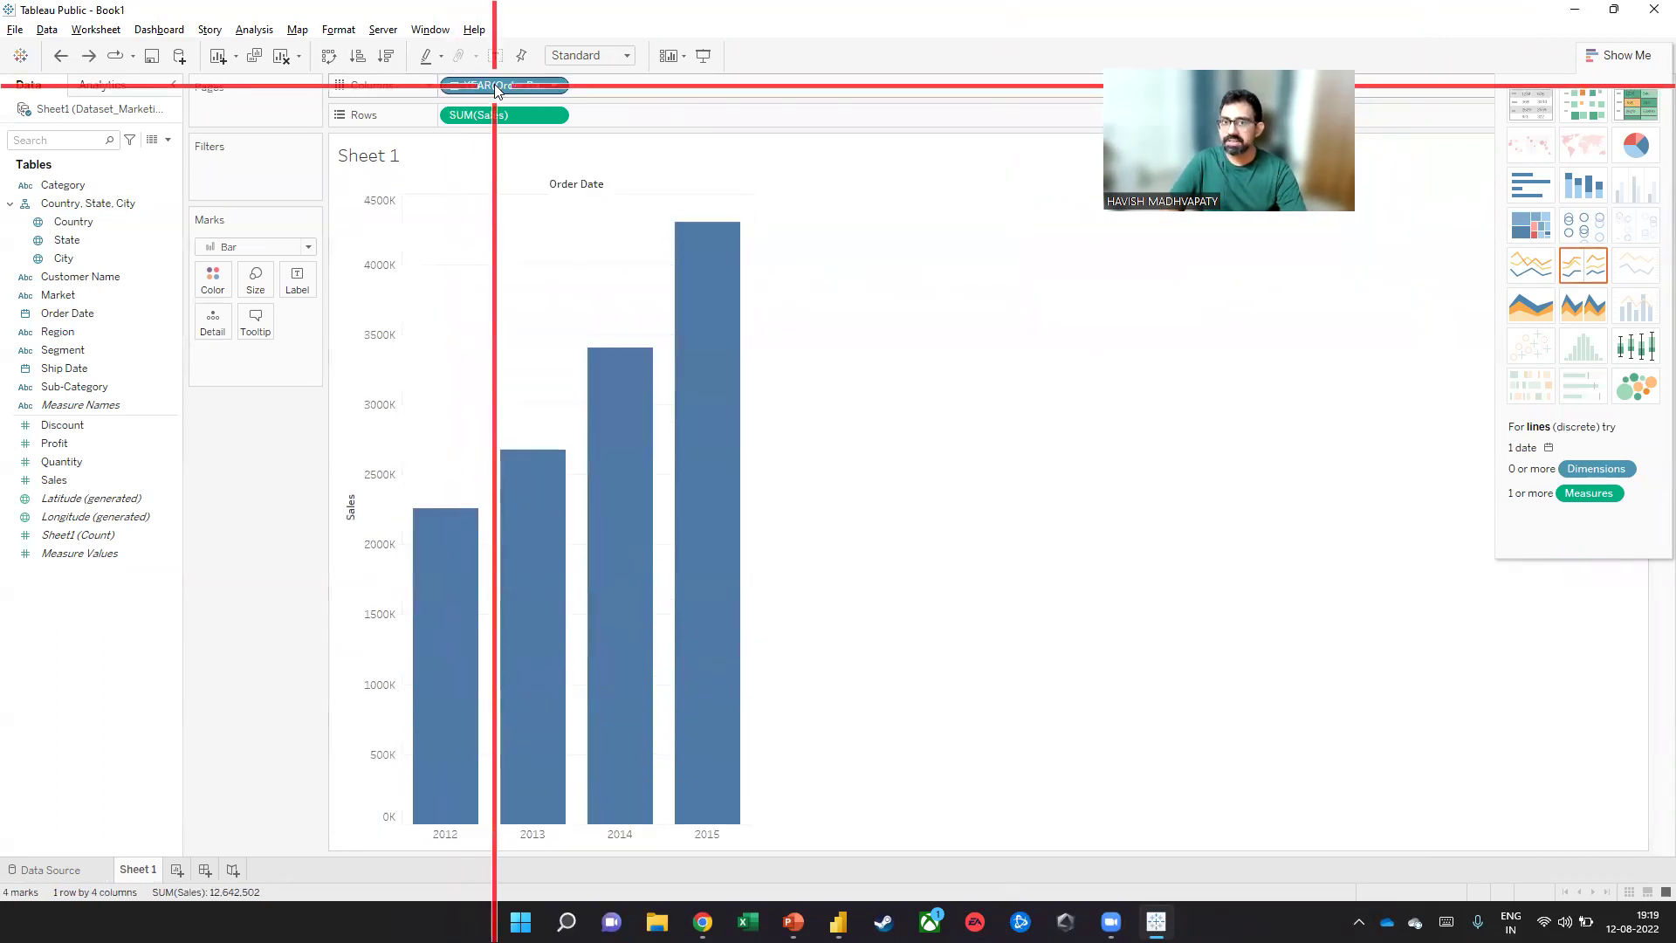
Change the Order Date column to continuous Year, drill it down to Month, and hide the Show Me chart suggestions
right_click(497, 88)
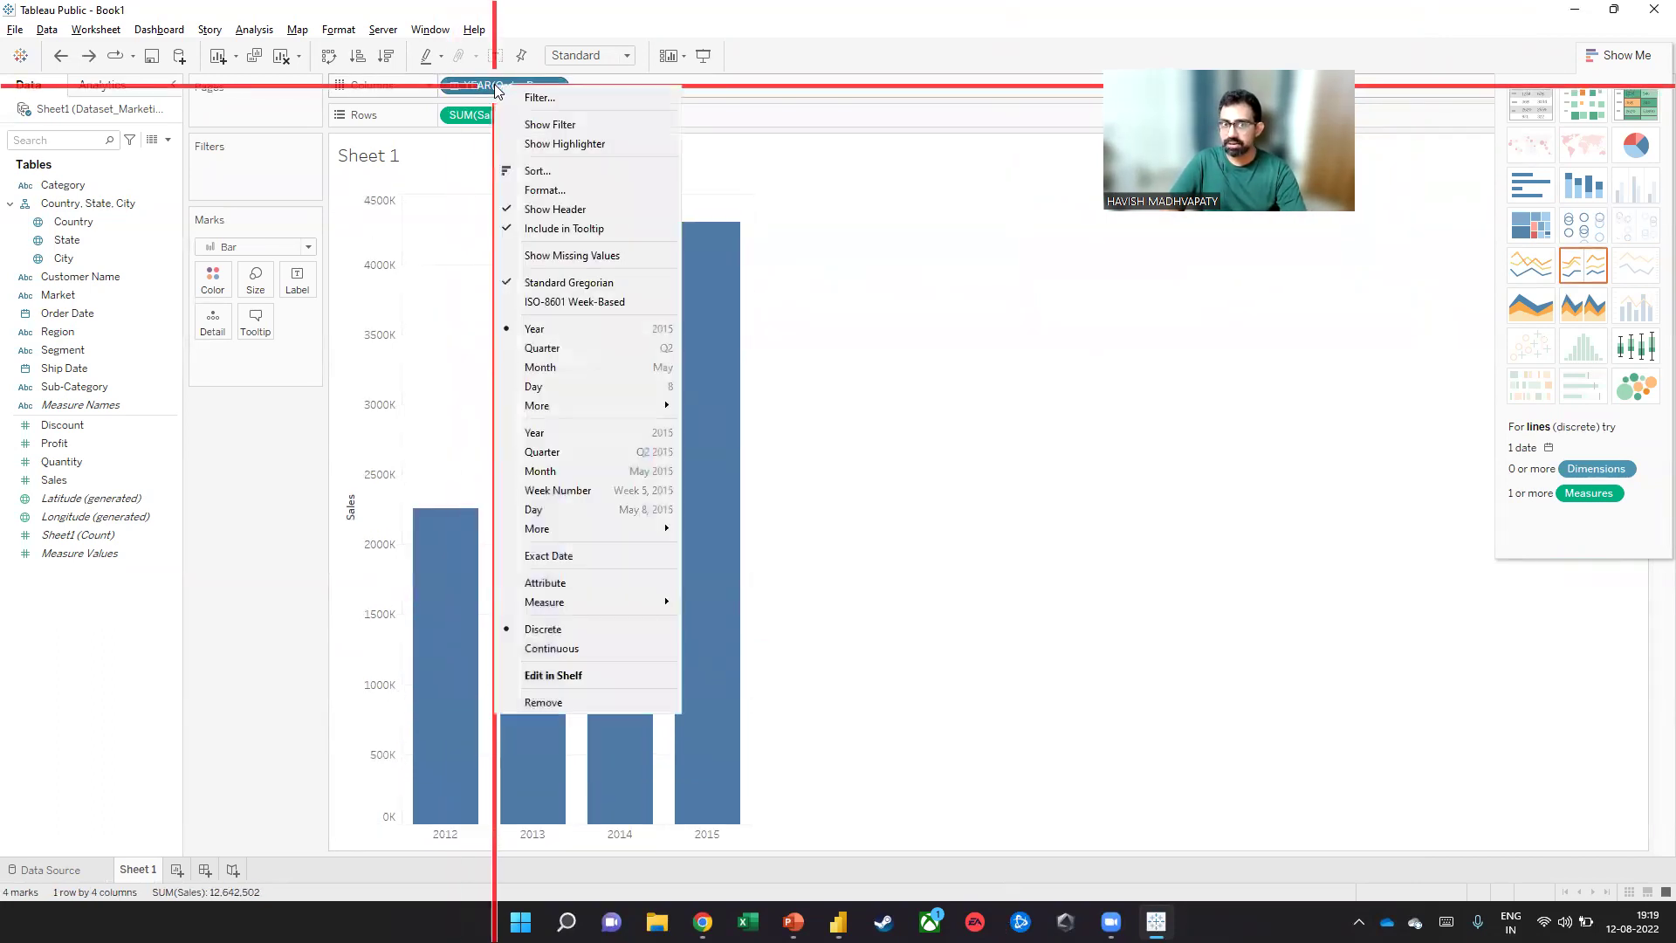
click(542, 434)
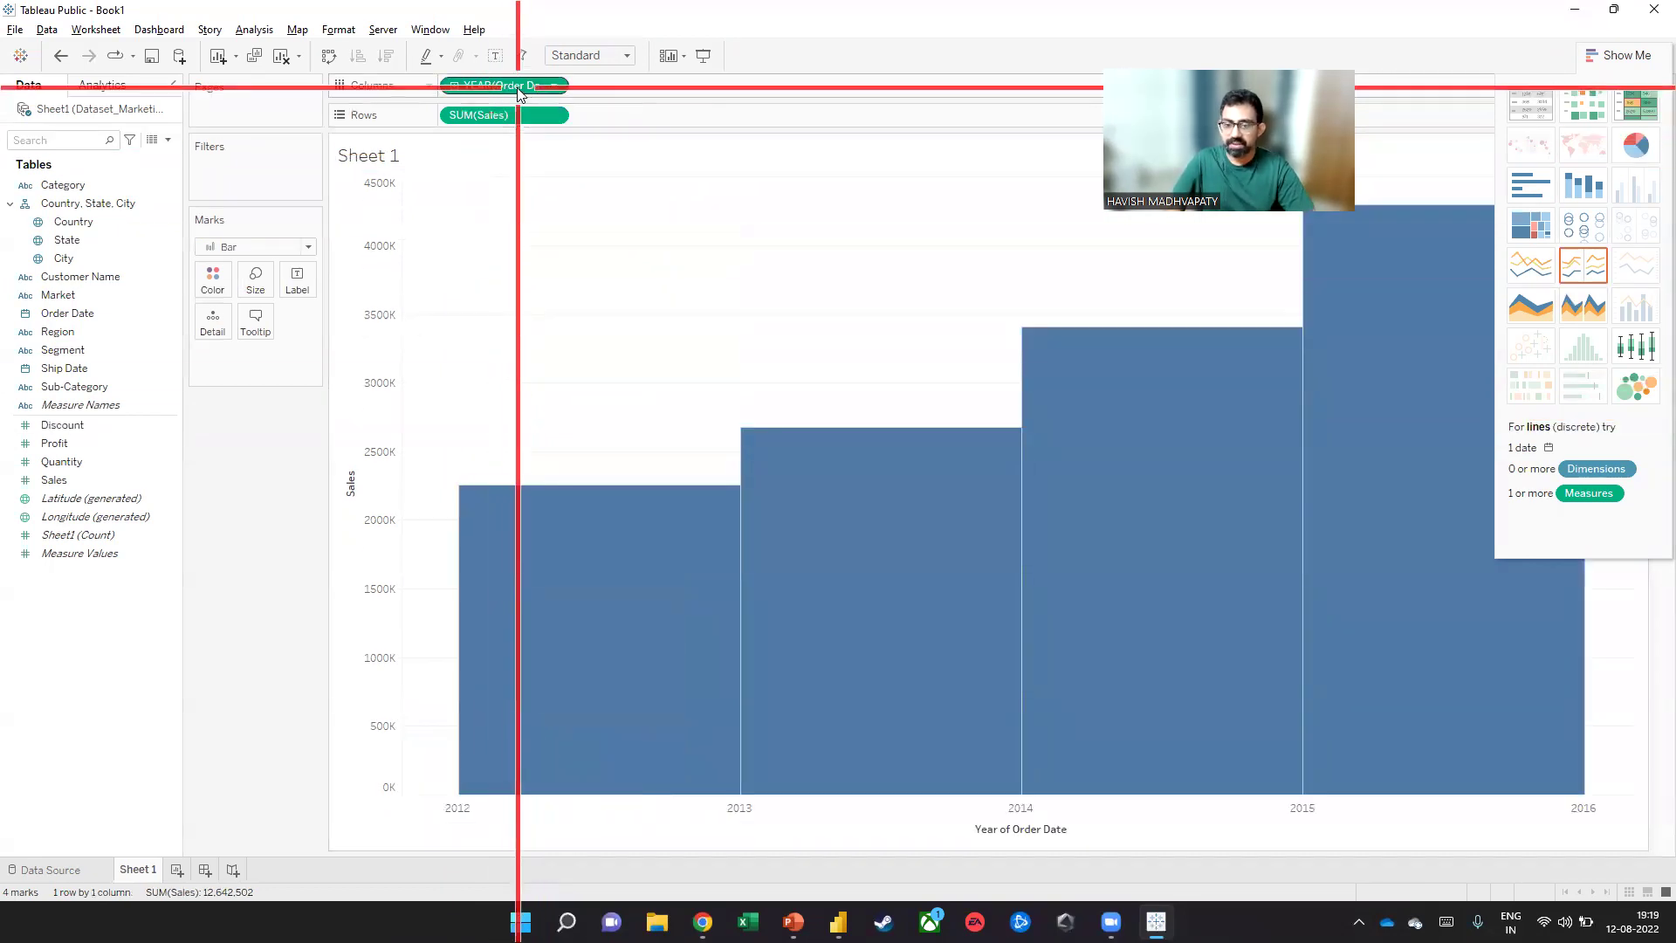
click(455, 86)
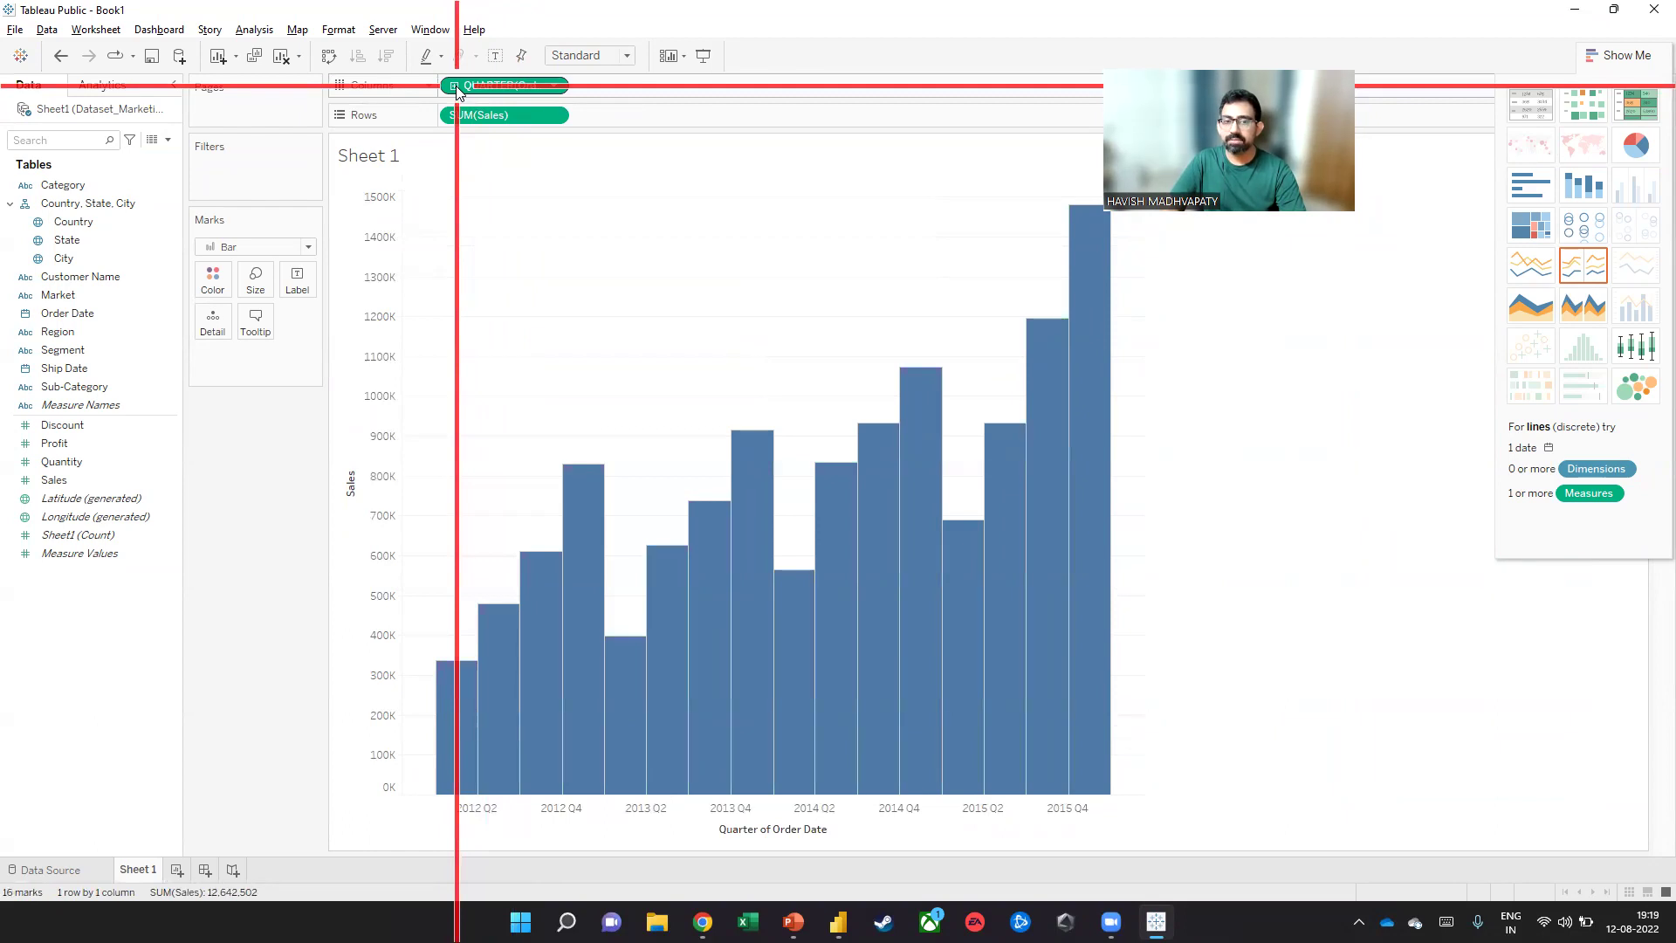
click(455, 86)
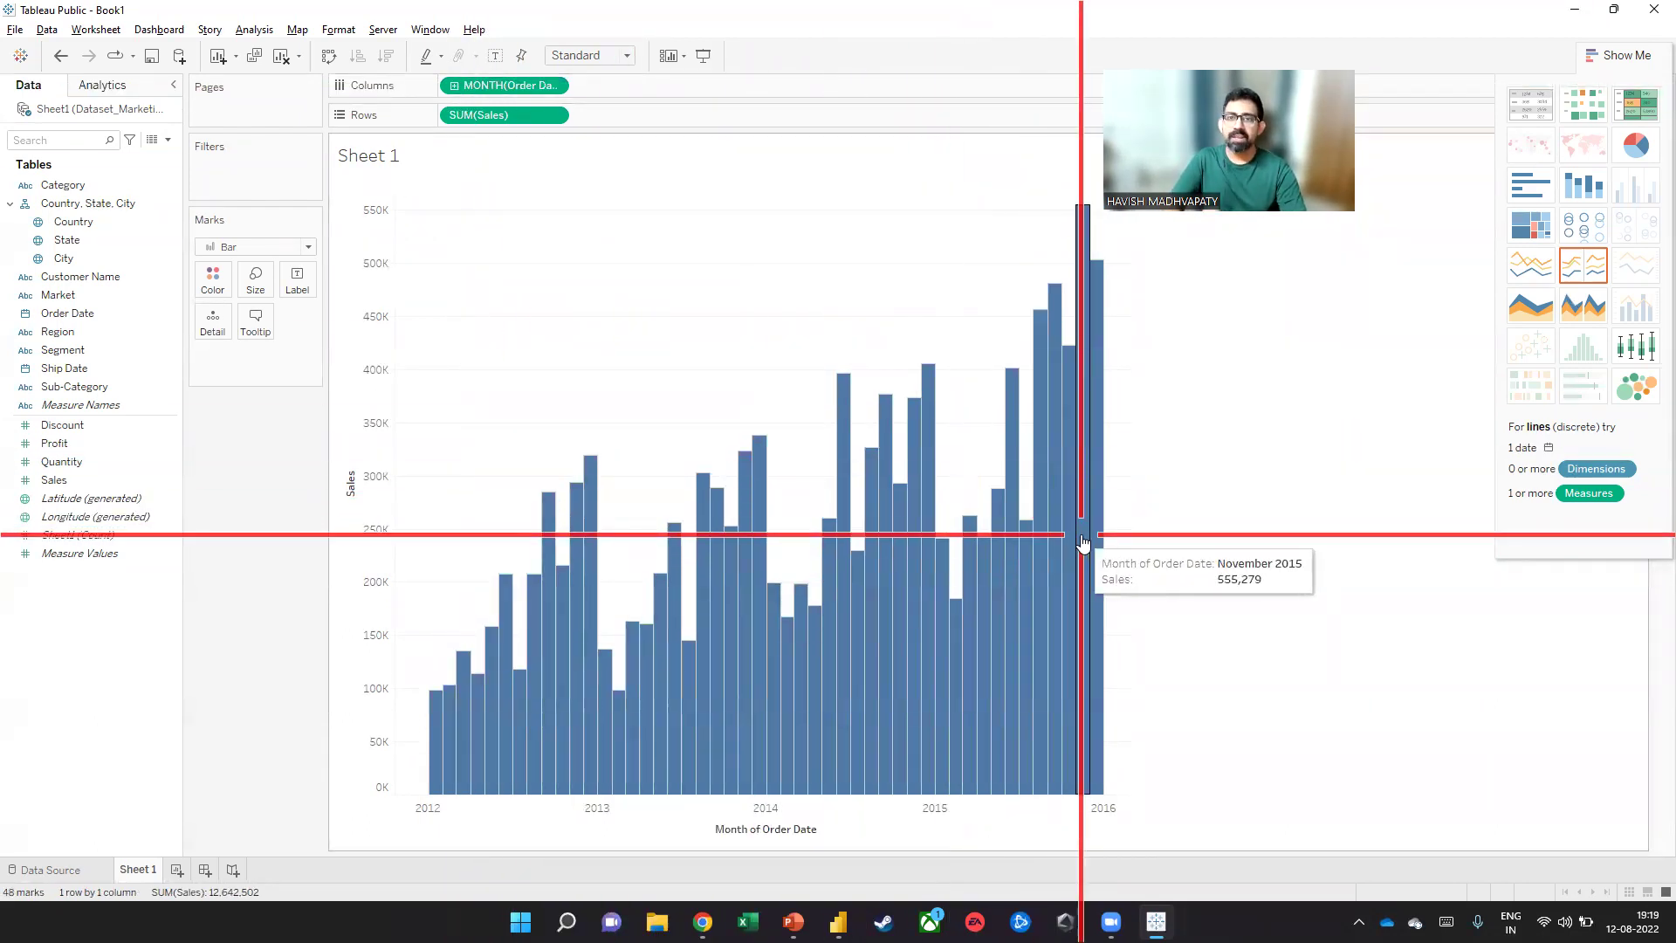
click(1622, 56)
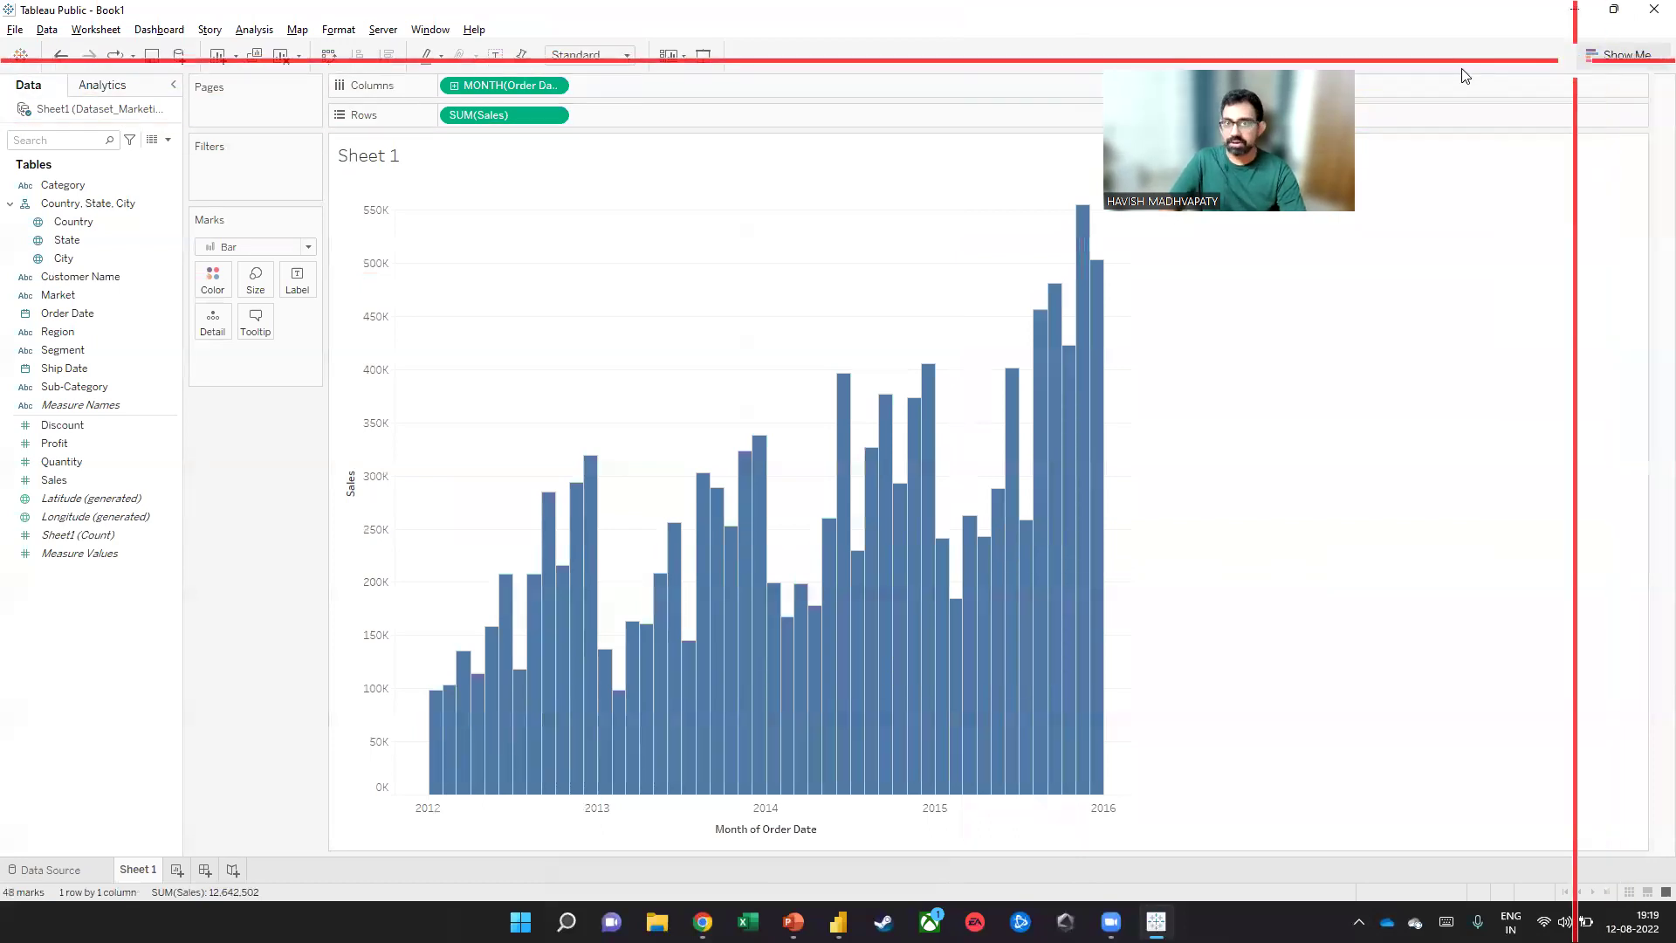
Try showing a year filter for Order Date beside the chart and undo it
click(80, 316)
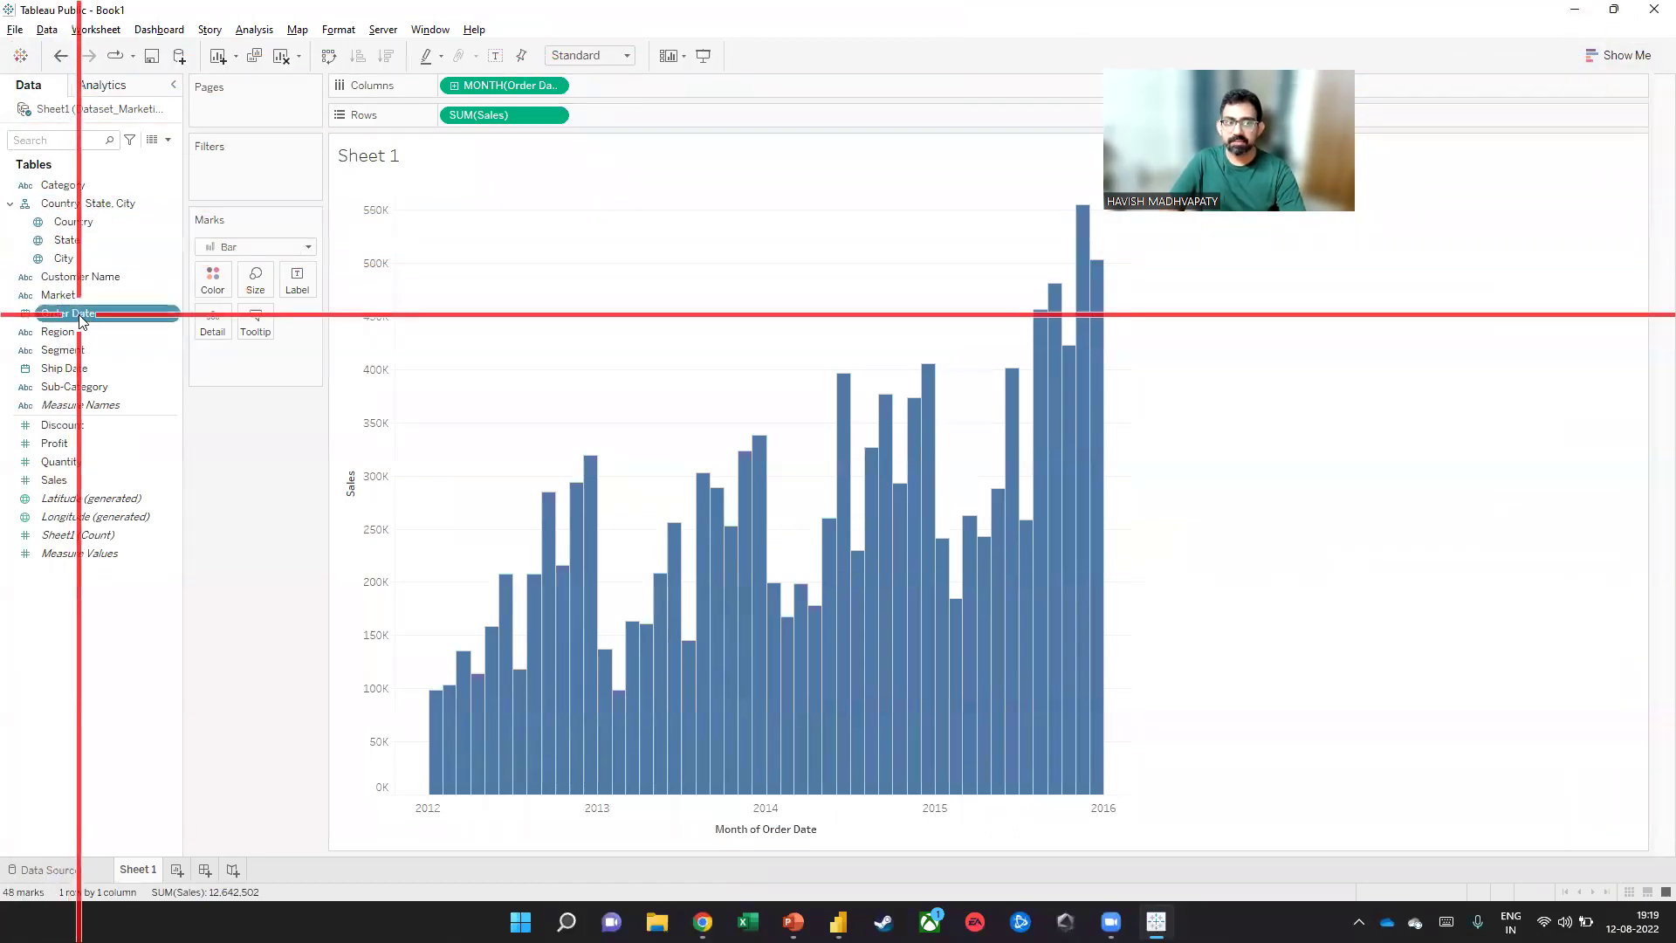
right_click(80, 316)
click(114, 346)
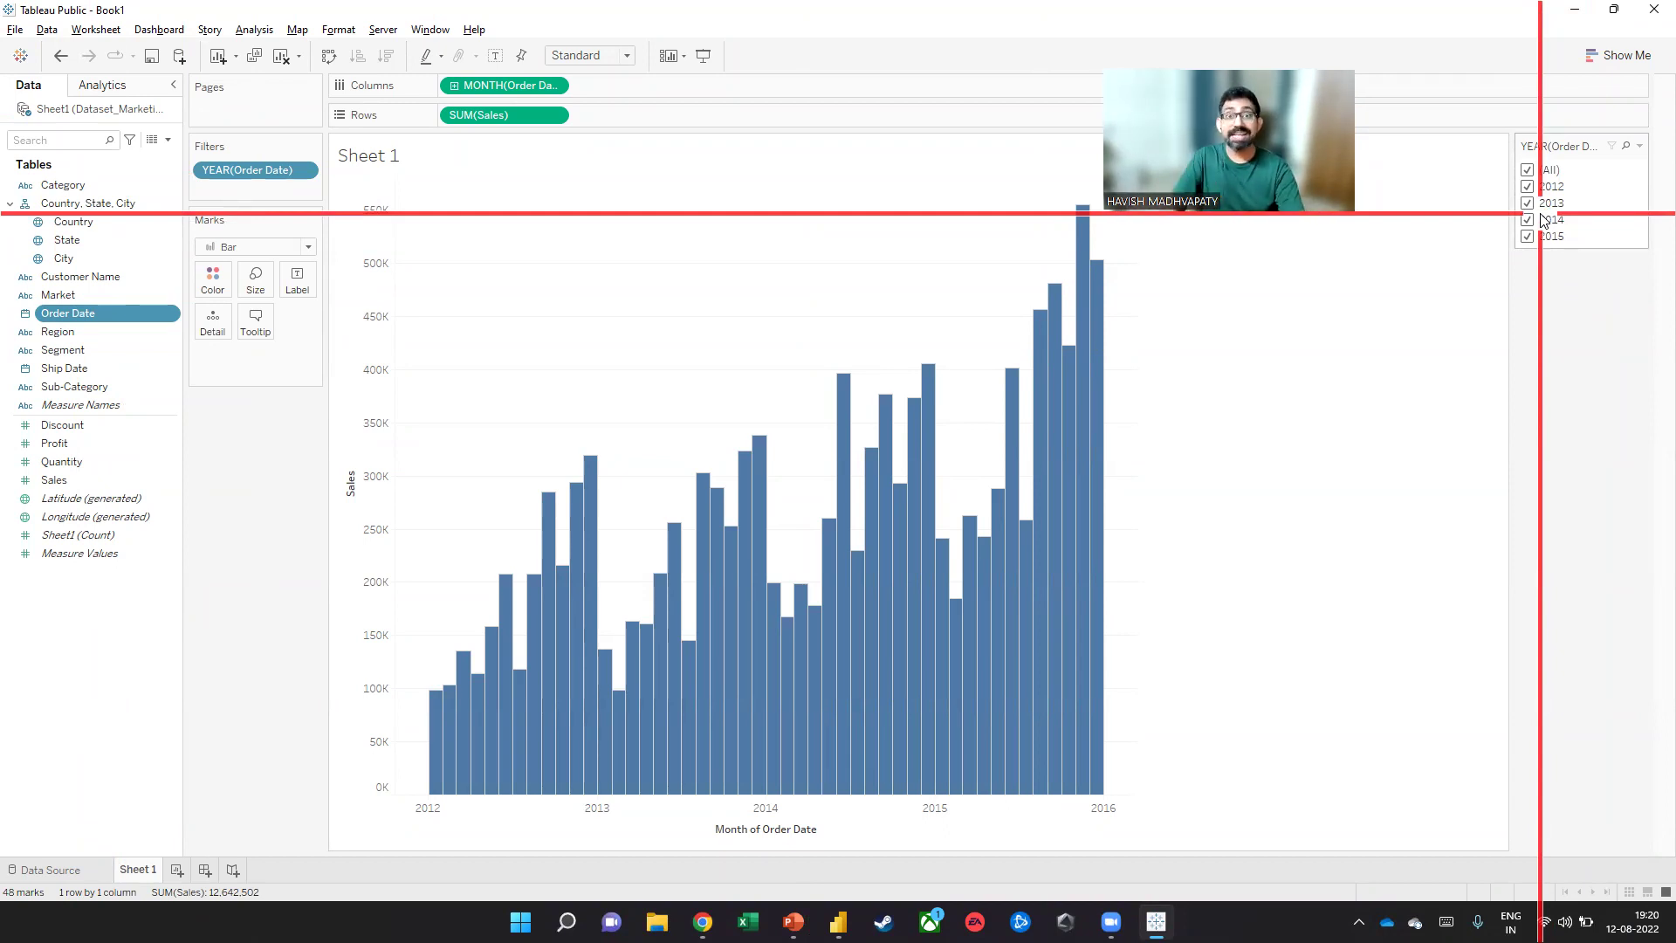
key(ctrl+z)
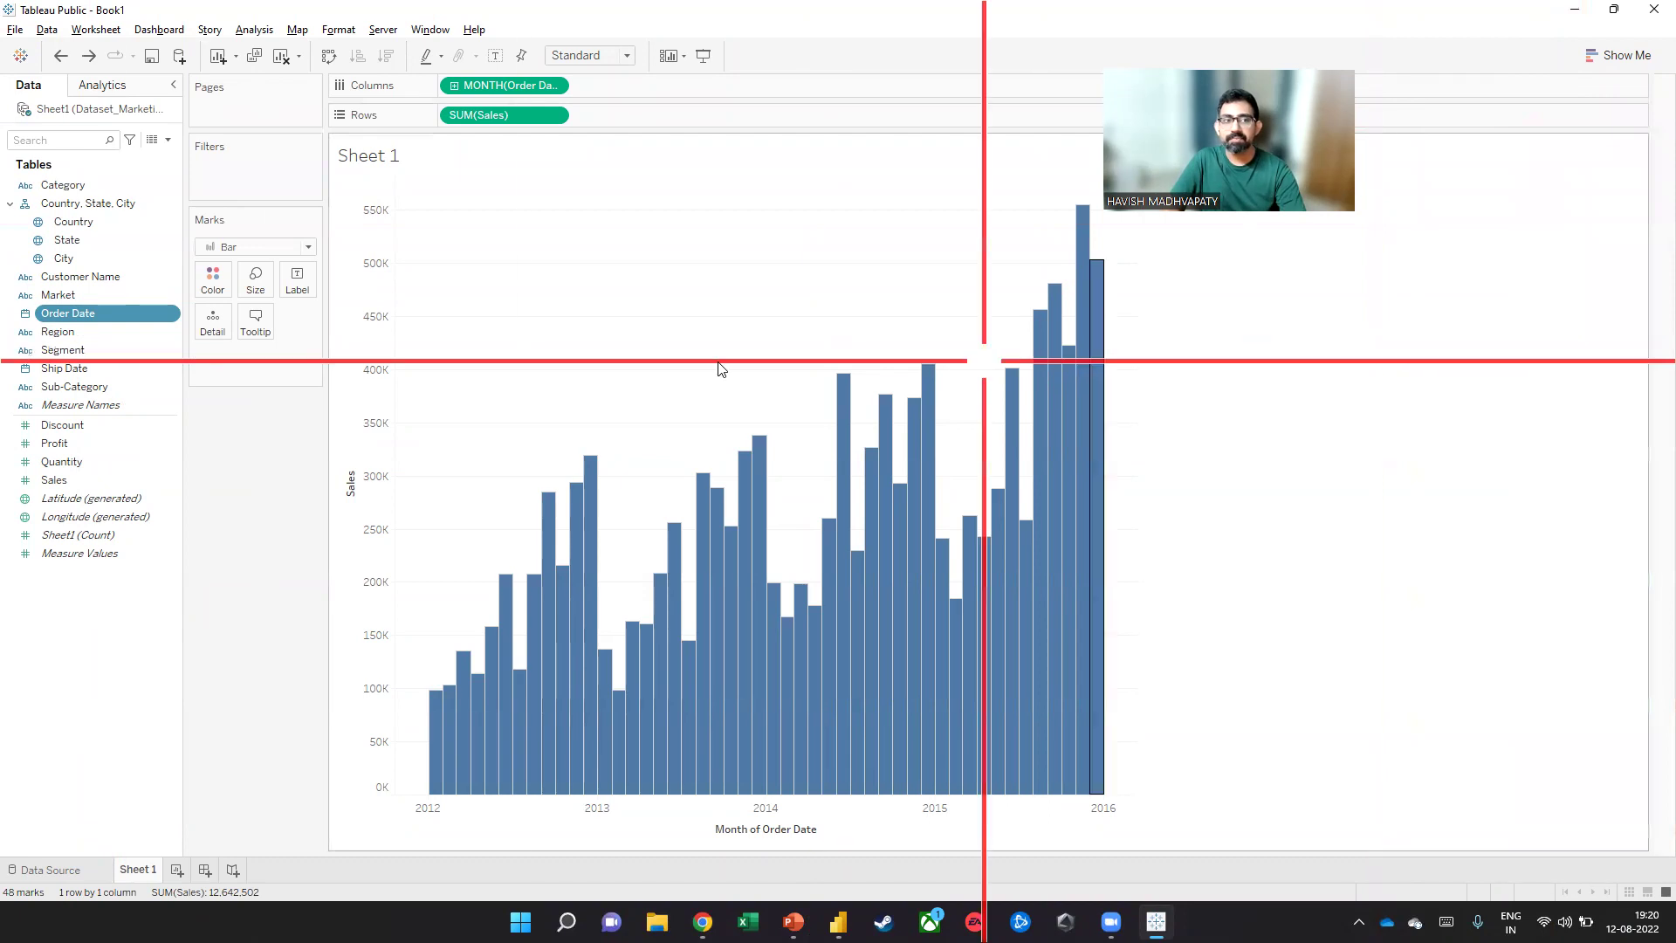
Filter the chart by Order Date with the Range of Dates option and show the filter beside the chart
drag(82, 313, 221, 214)
drag(233, 179, 233, 180)
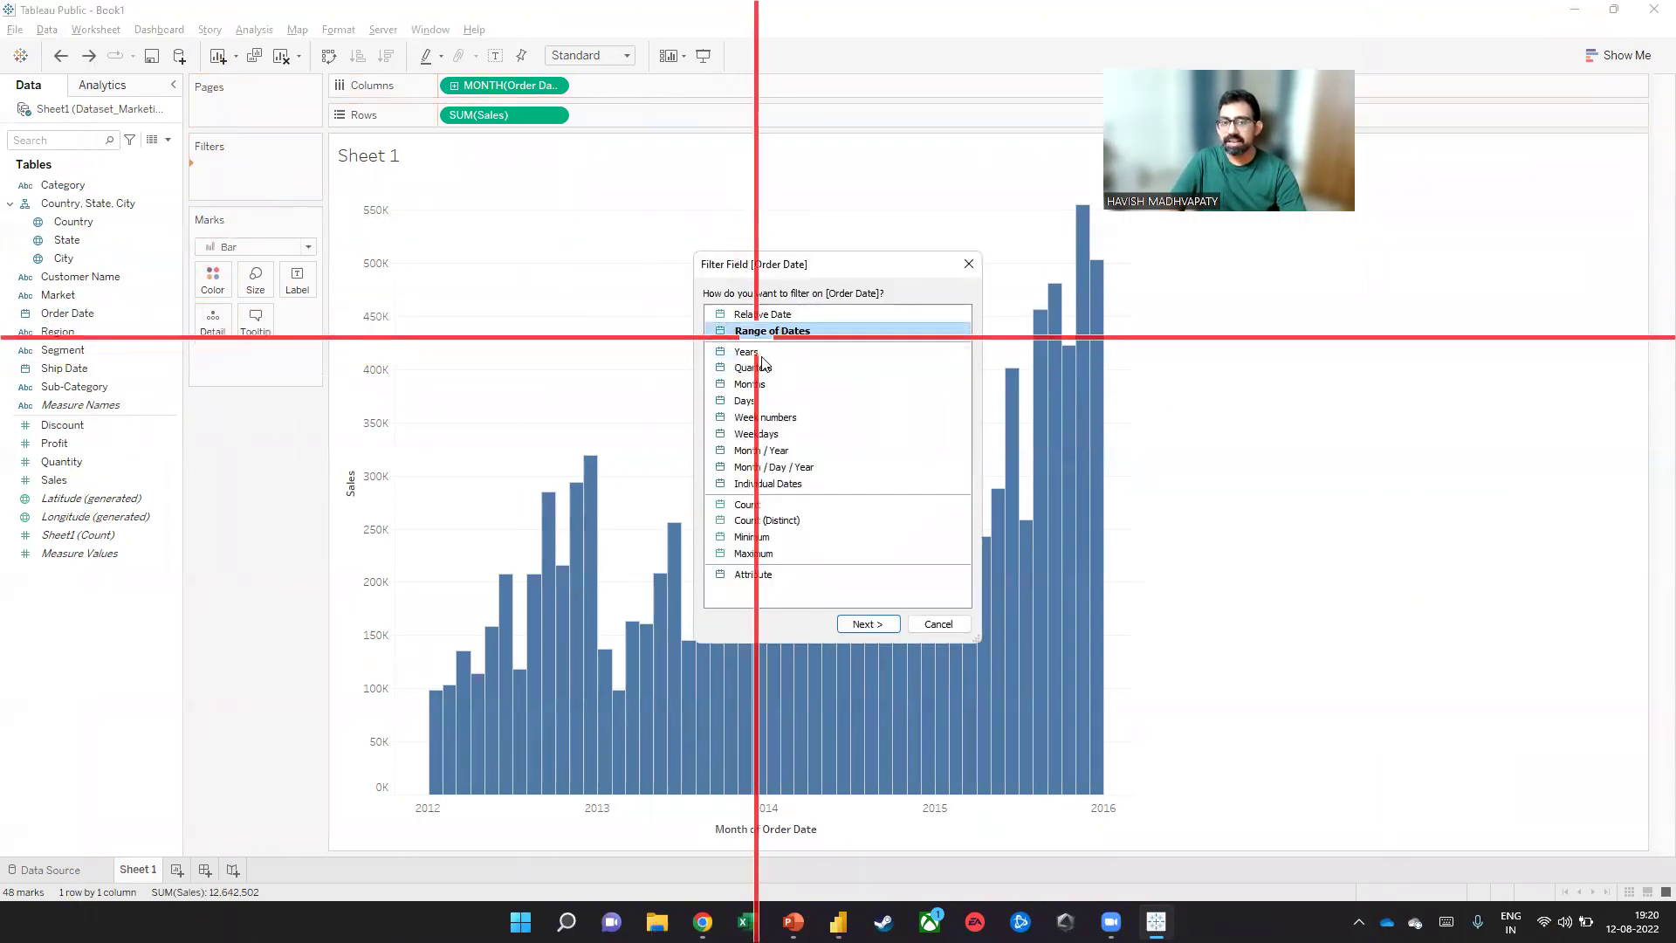
click(853, 624)
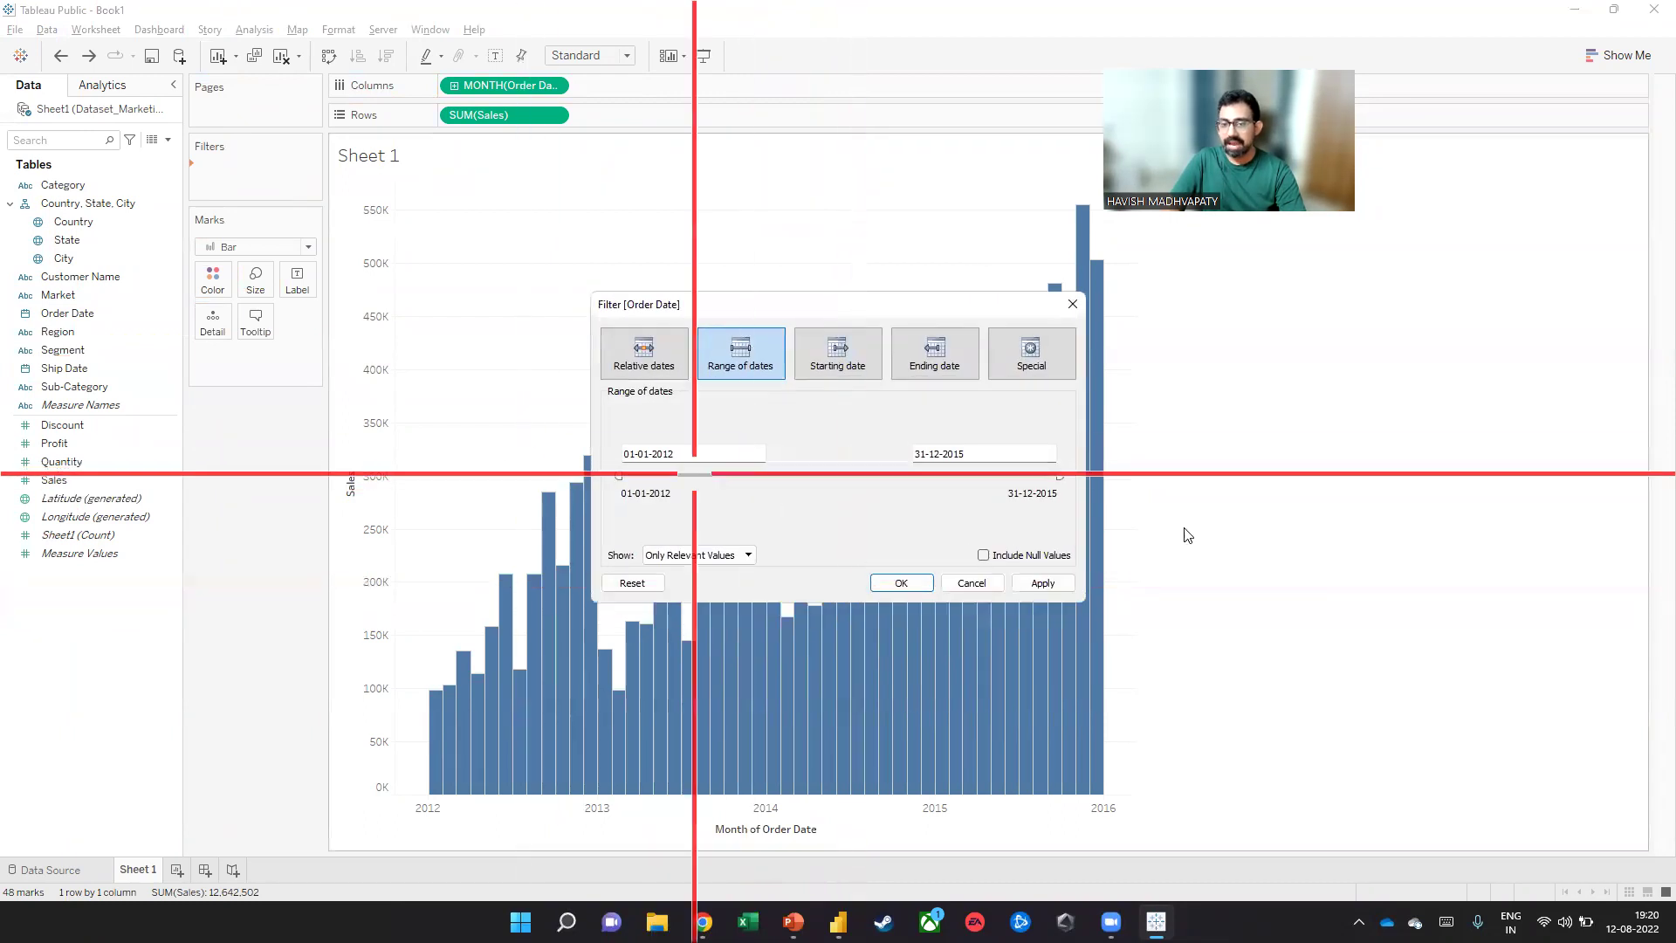
click(1042, 583)
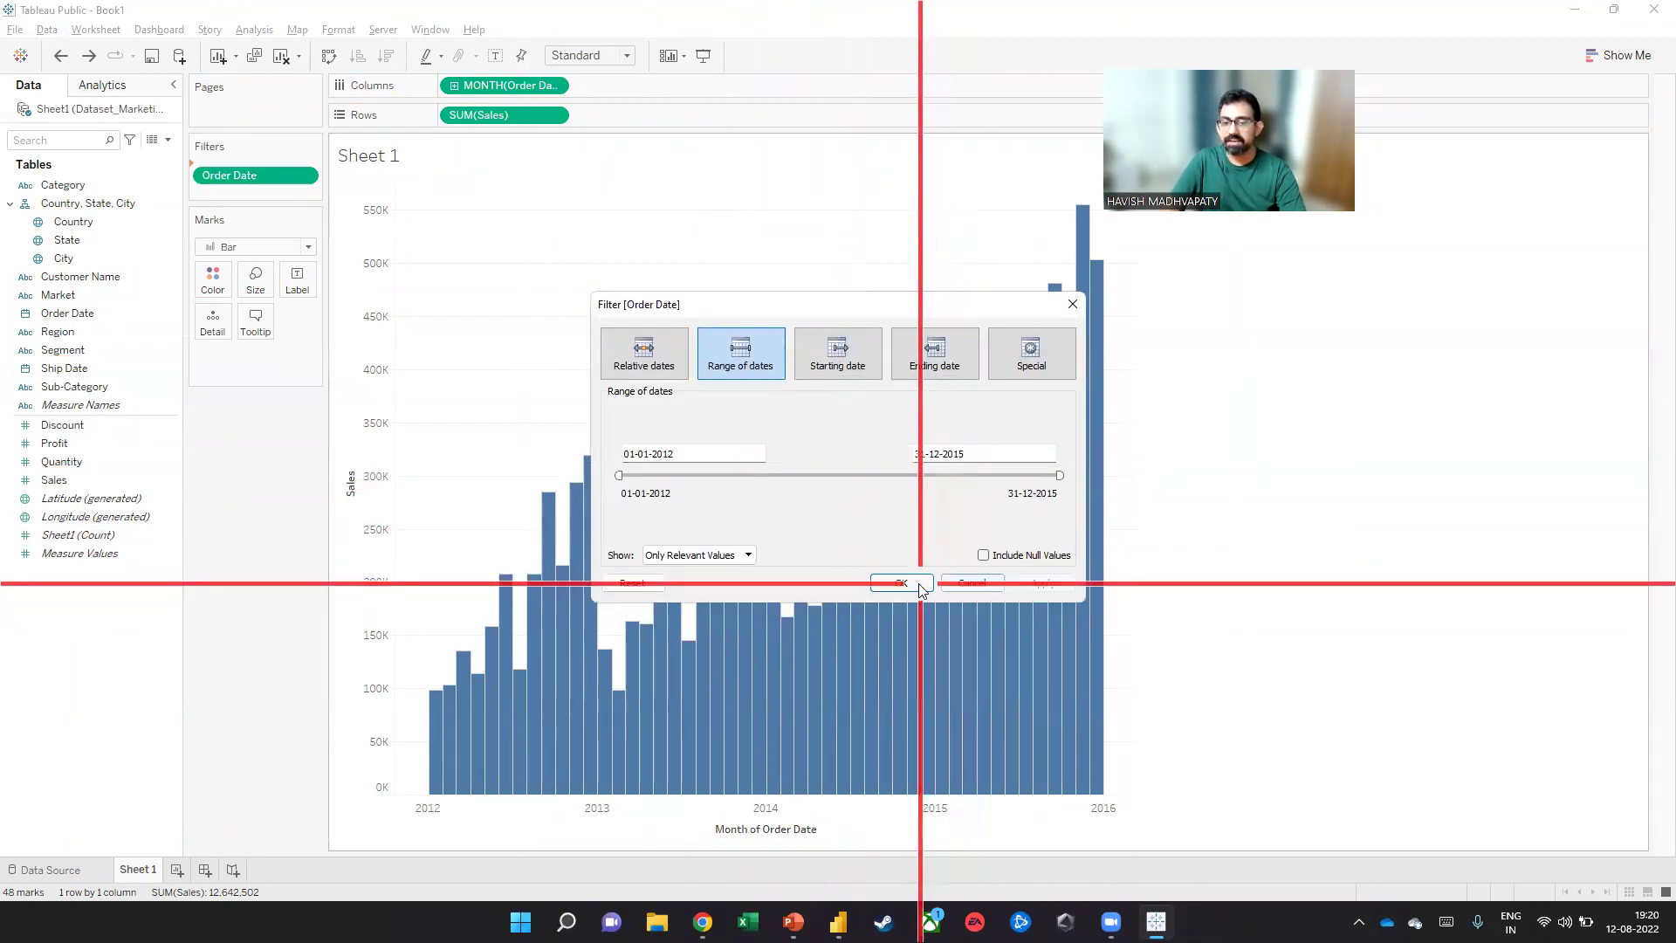
click(901, 583)
right_click(284, 176)
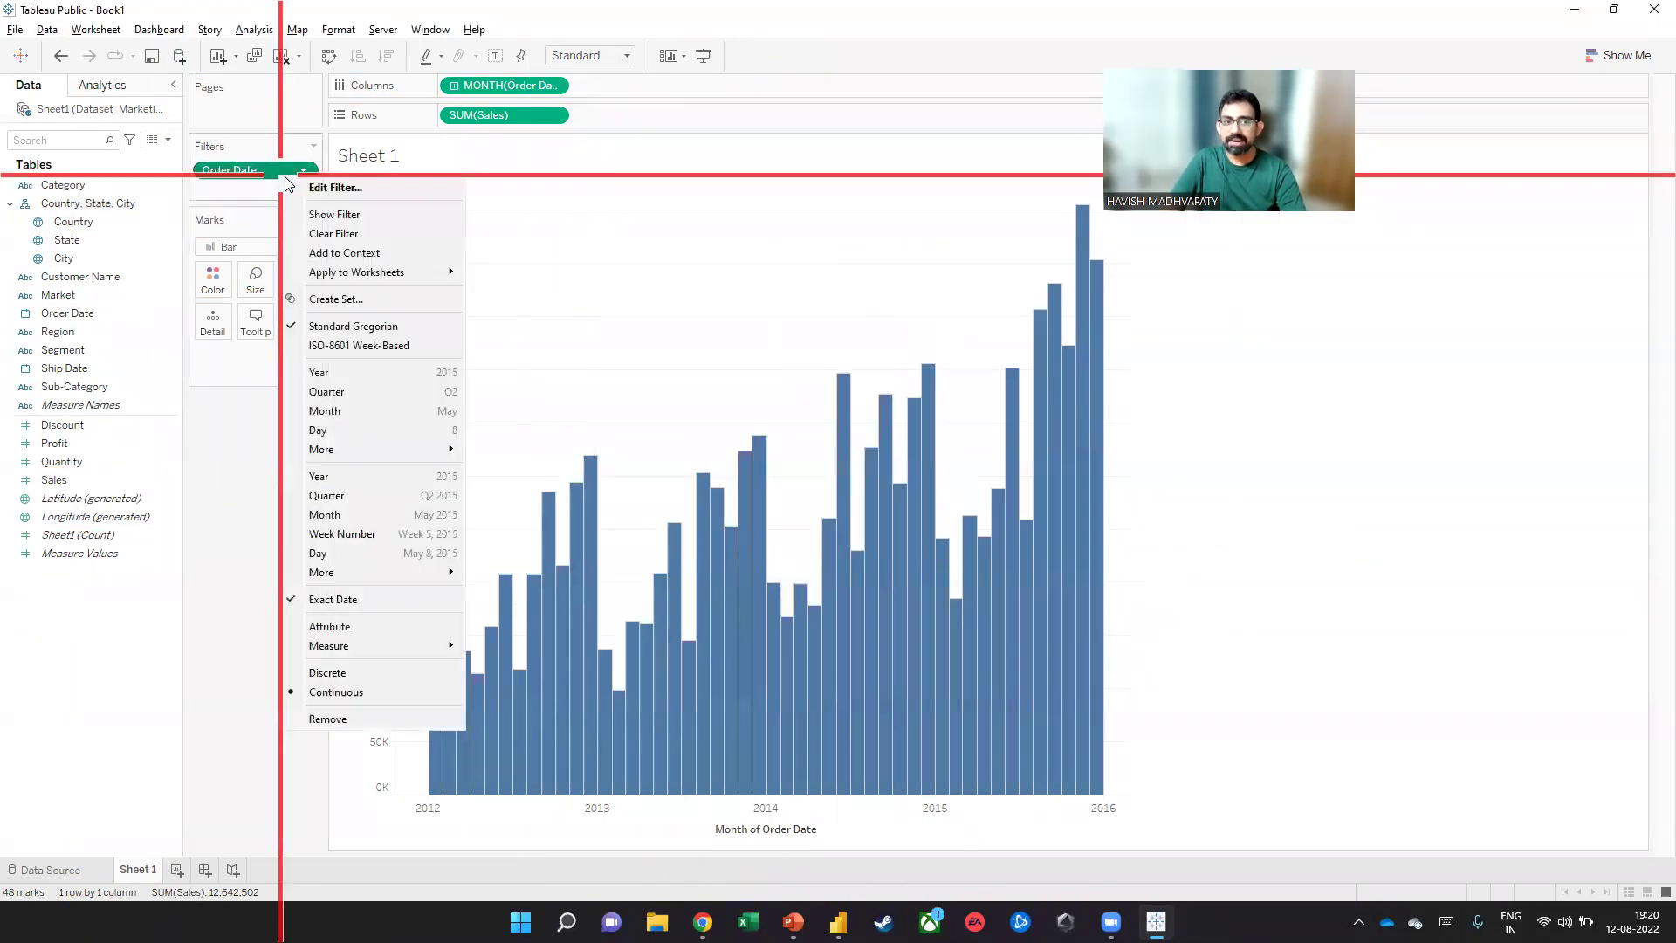
click(381, 206)
Narrow the displayed Order Date filter to start on 01-07-2015
drag(1508, 233, 1608, 187)
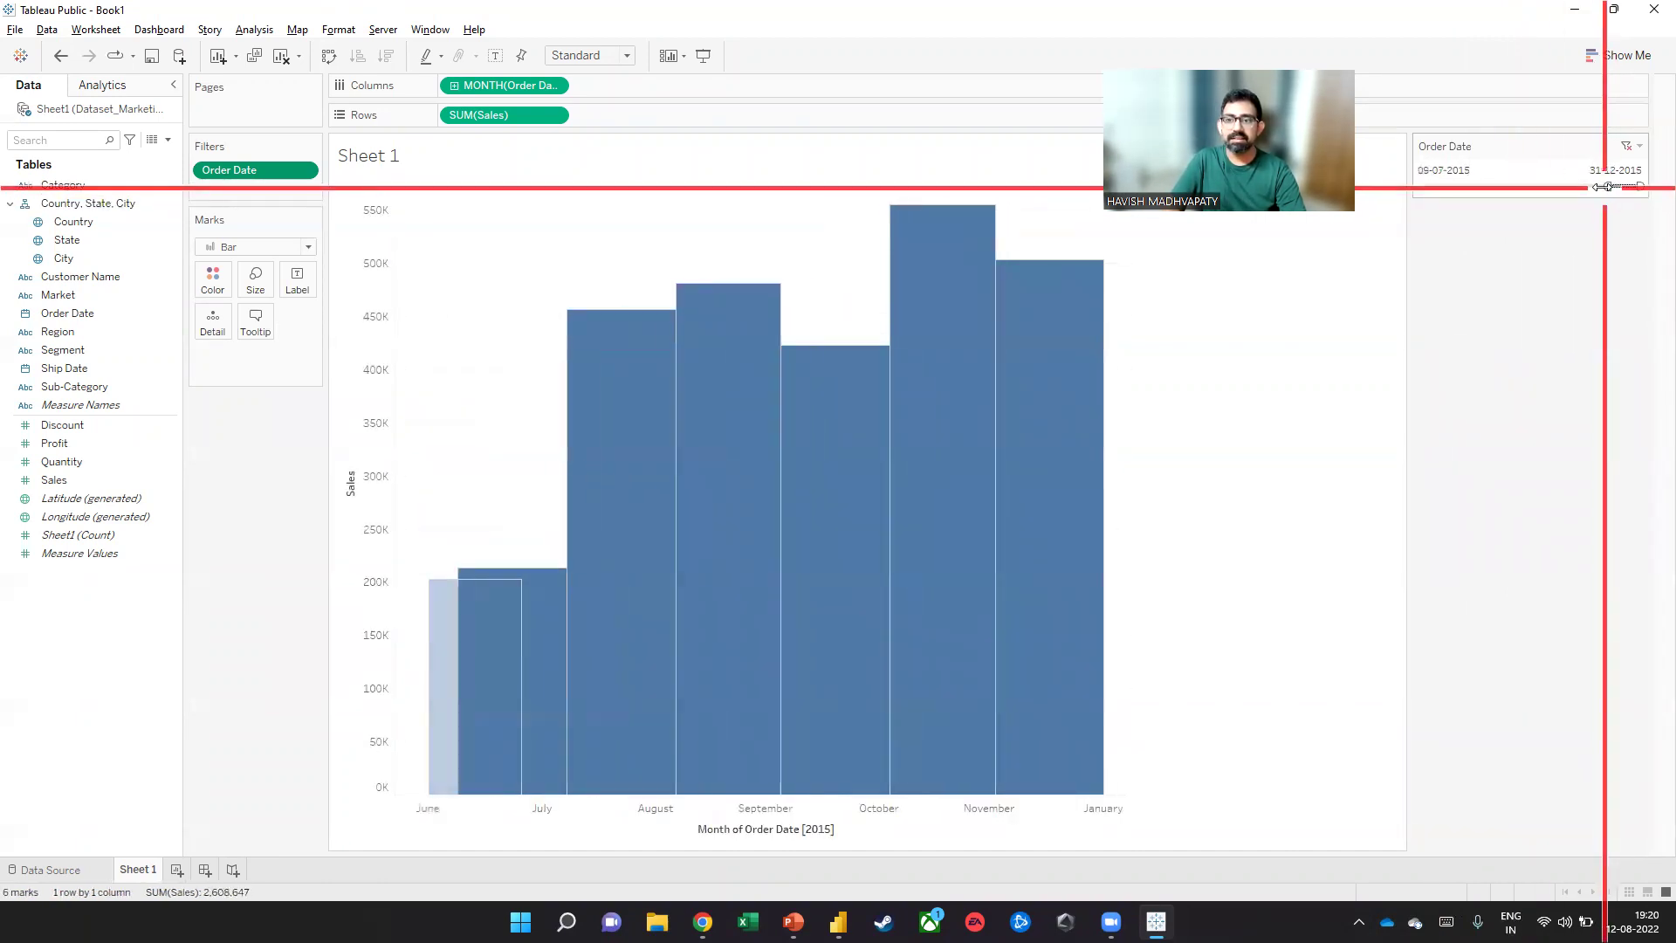
click(1425, 169)
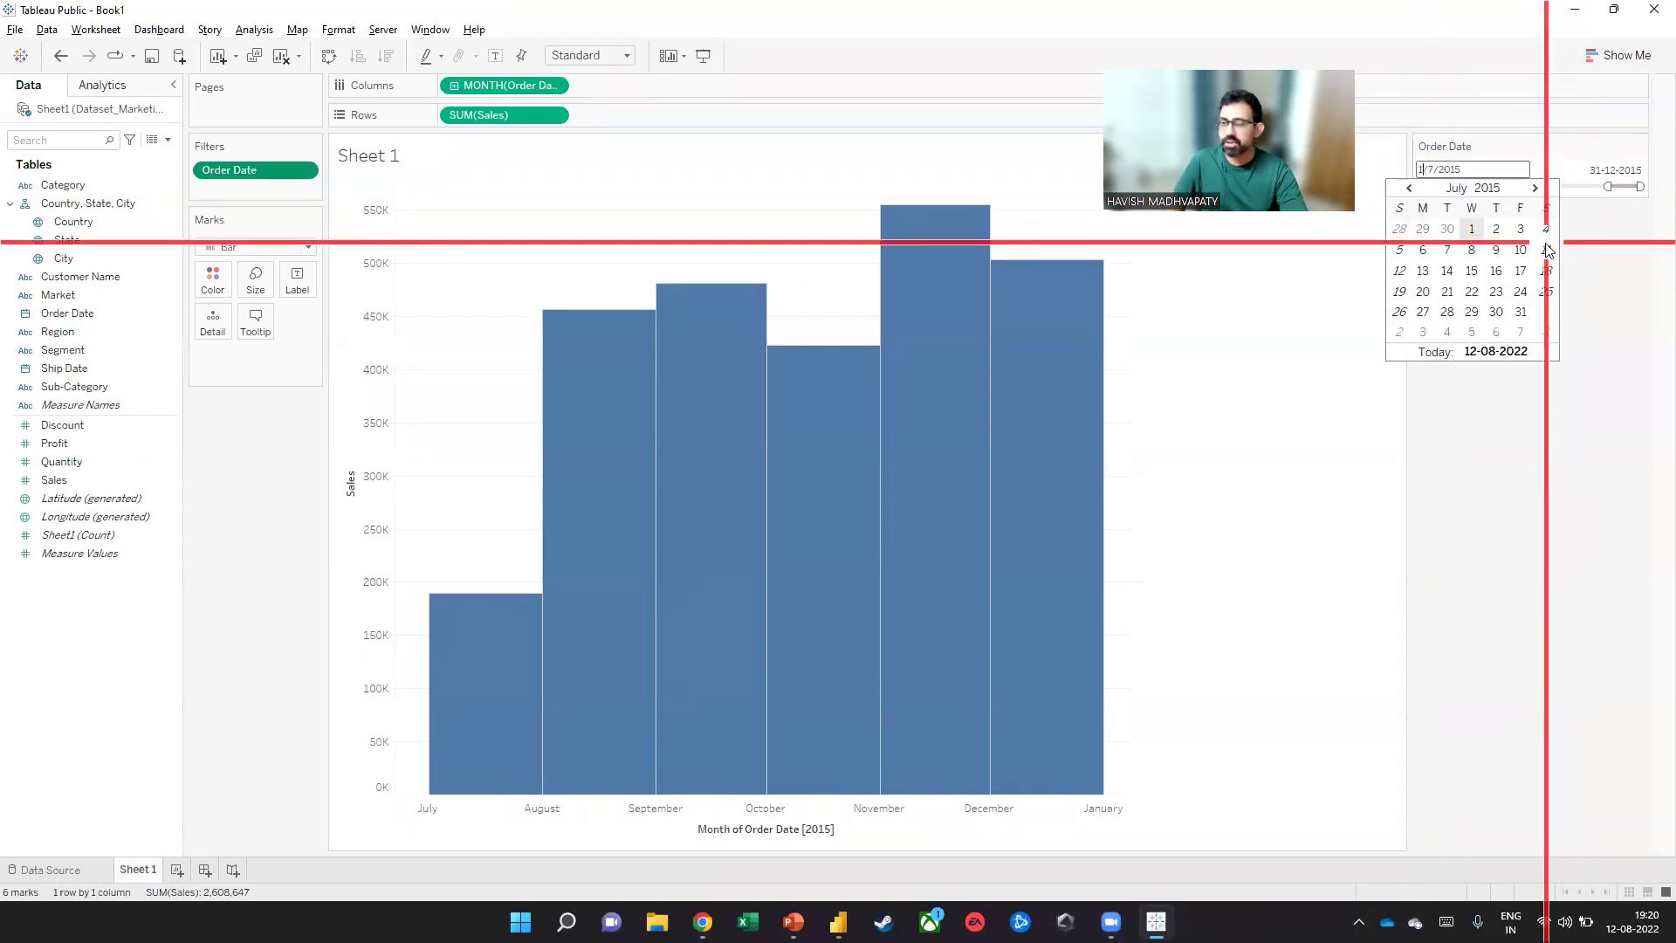
key(Return)
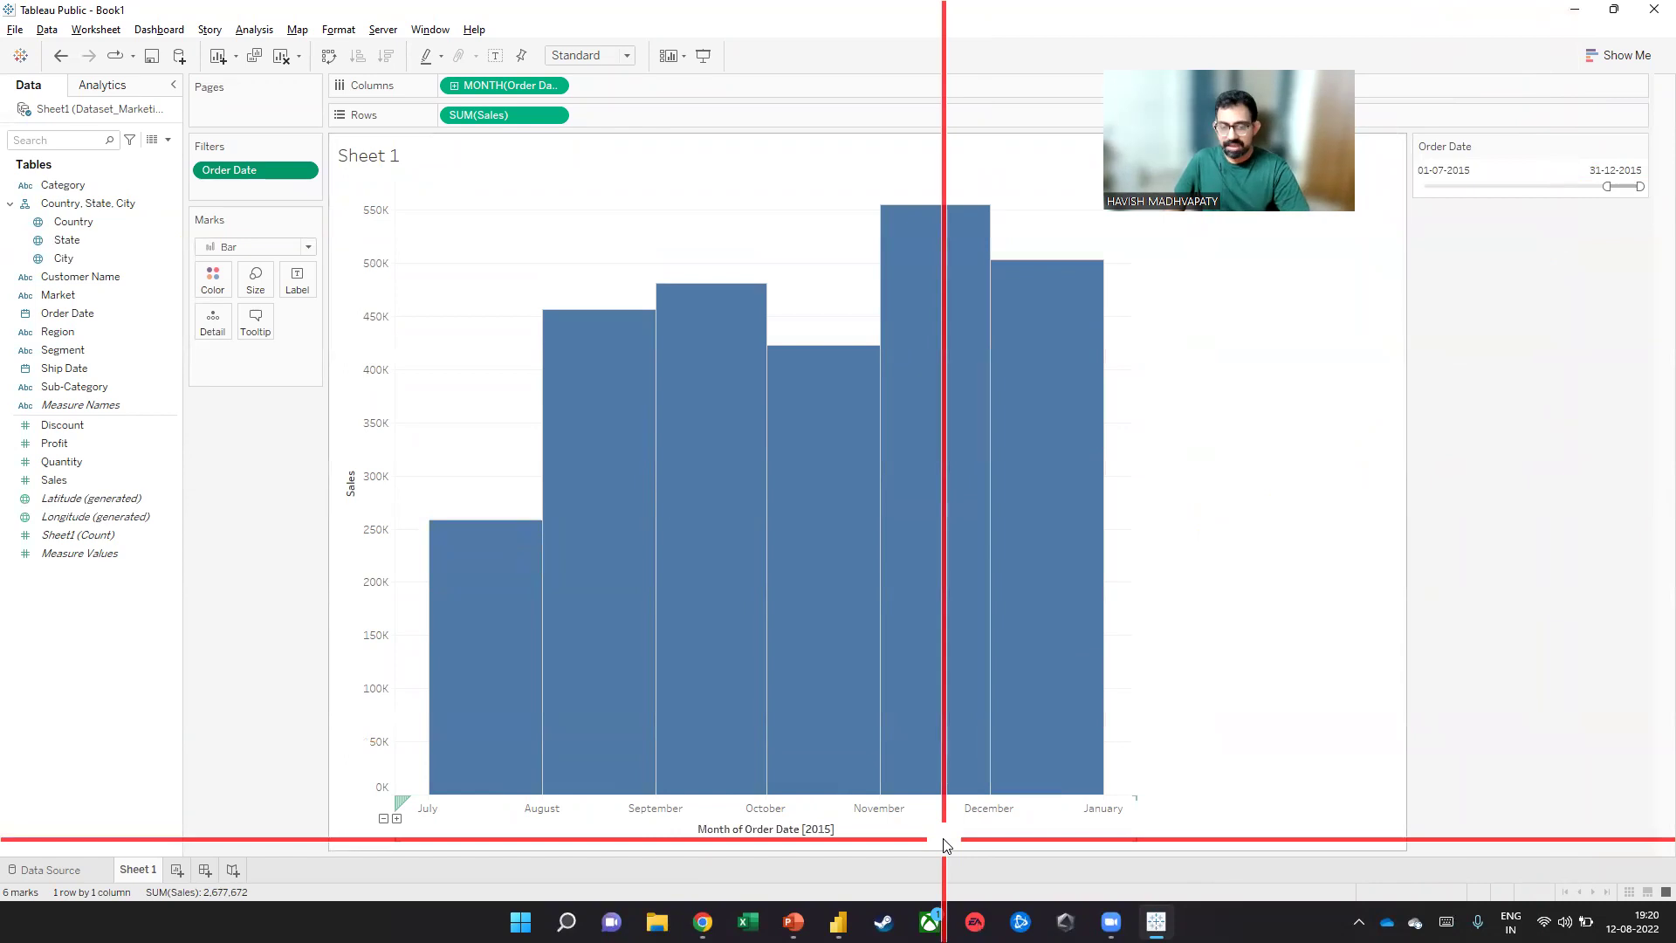
Switch to Power BI, set the Order Date slicer's start to 01-07-2015, and turn on the column chart's data labels
key(alt+Tab)
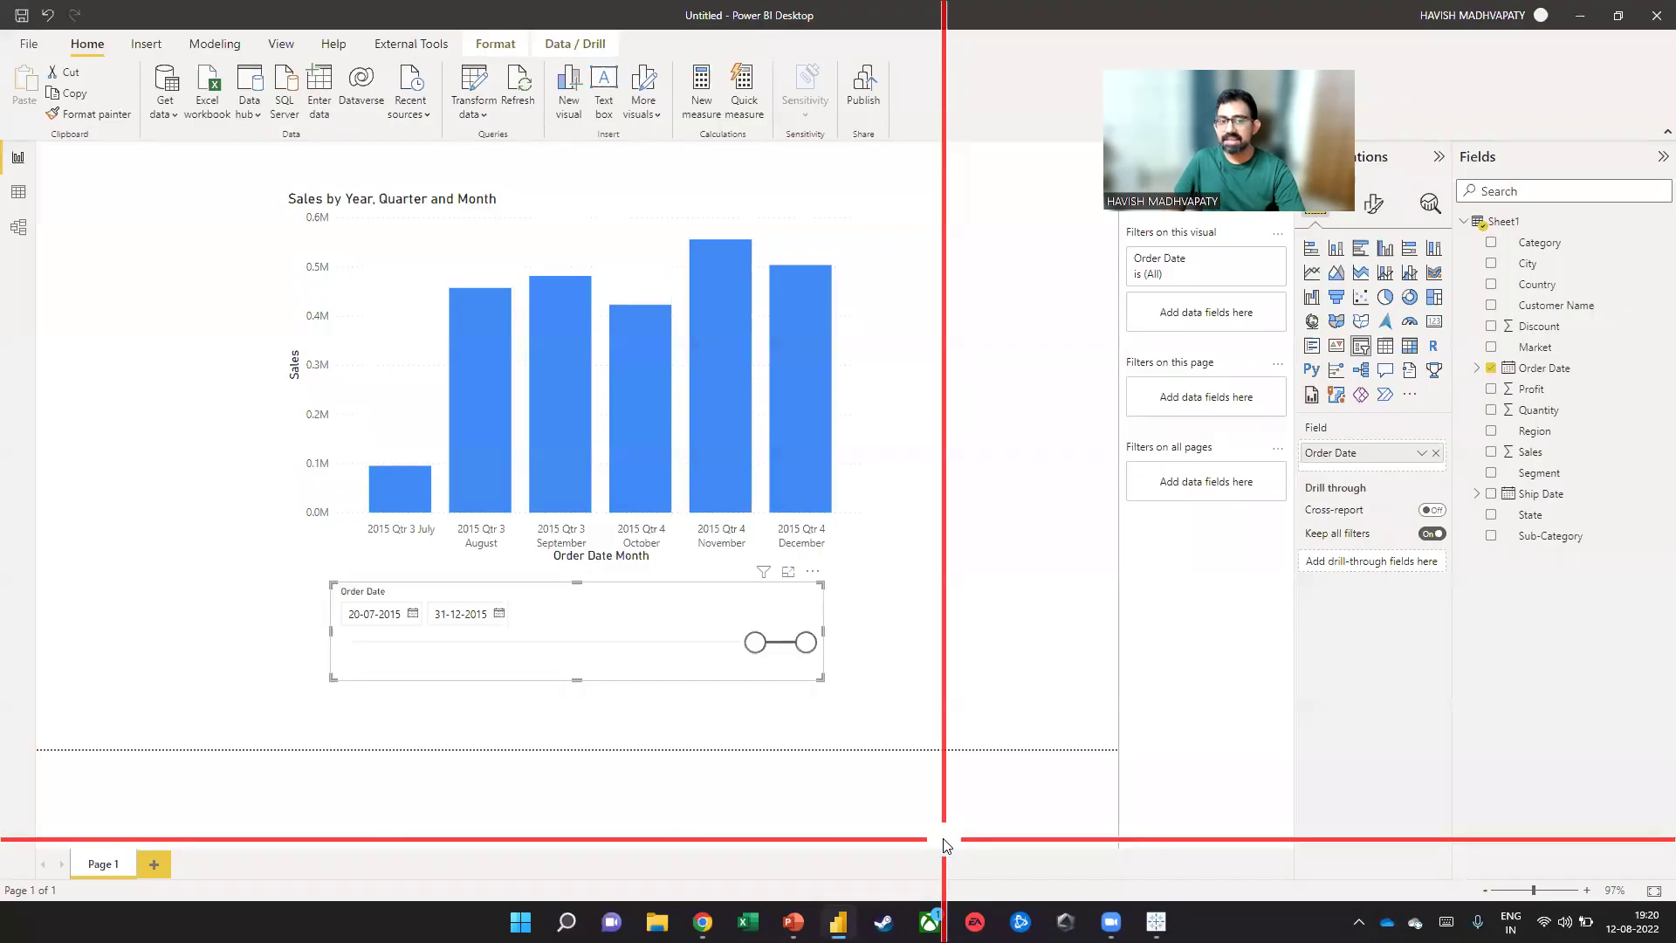
click(359, 620)
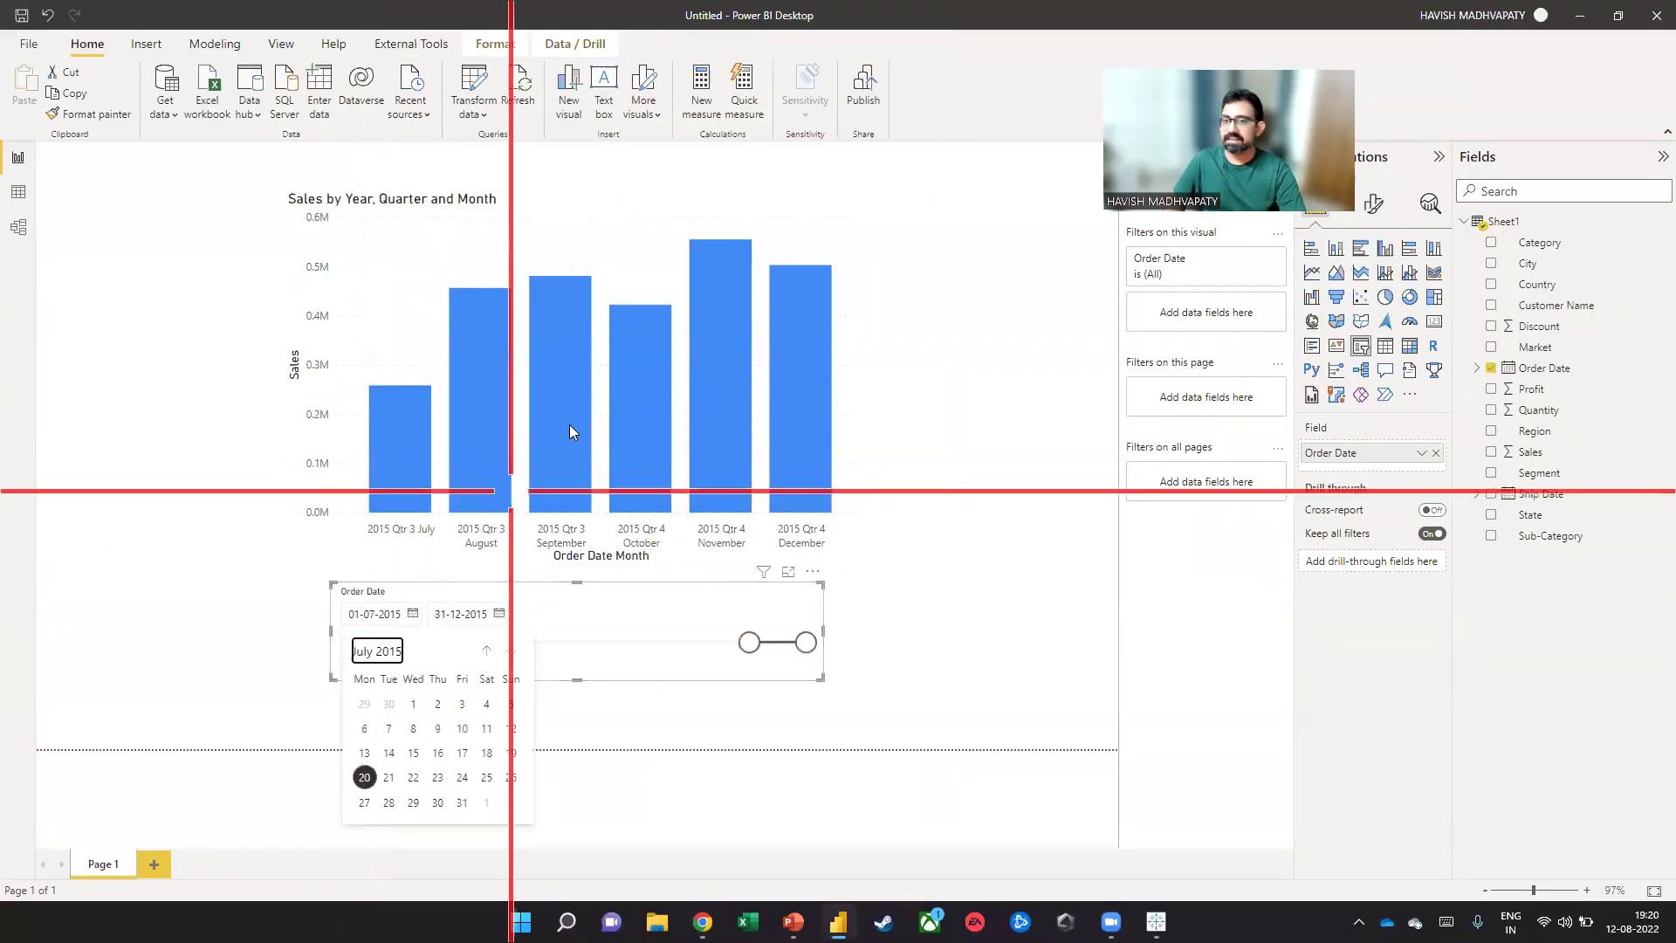
click(648, 214)
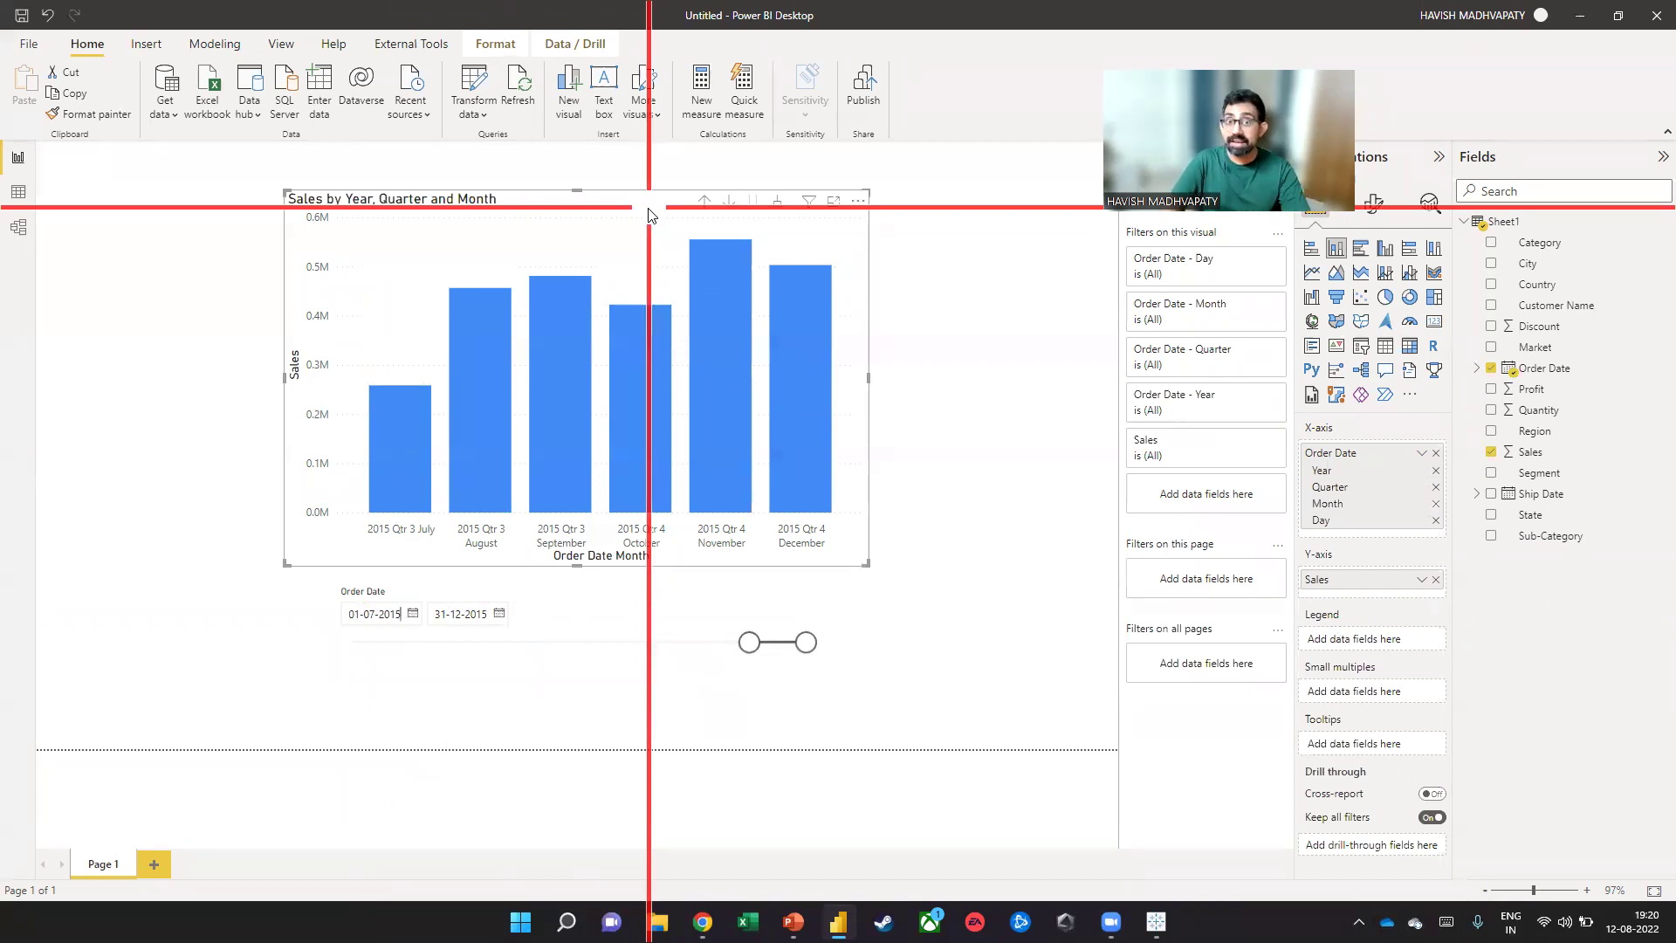
click(1373, 209)
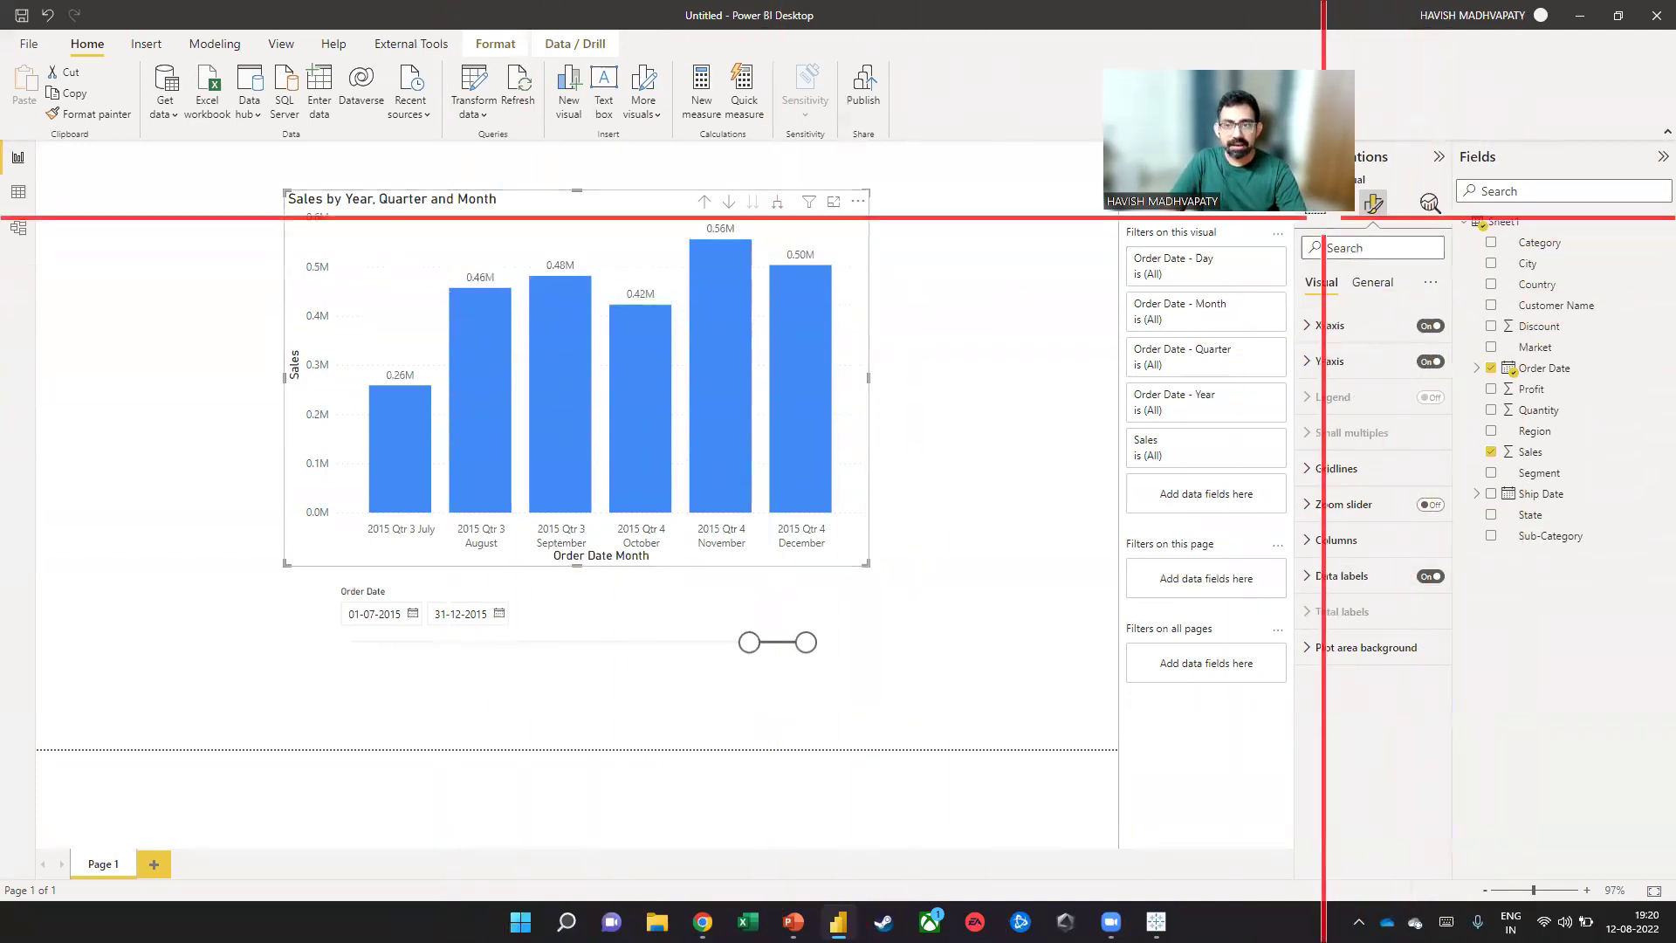
Add Profit to the column chart's tooltips and check it on the December bar
click(1315, 203)
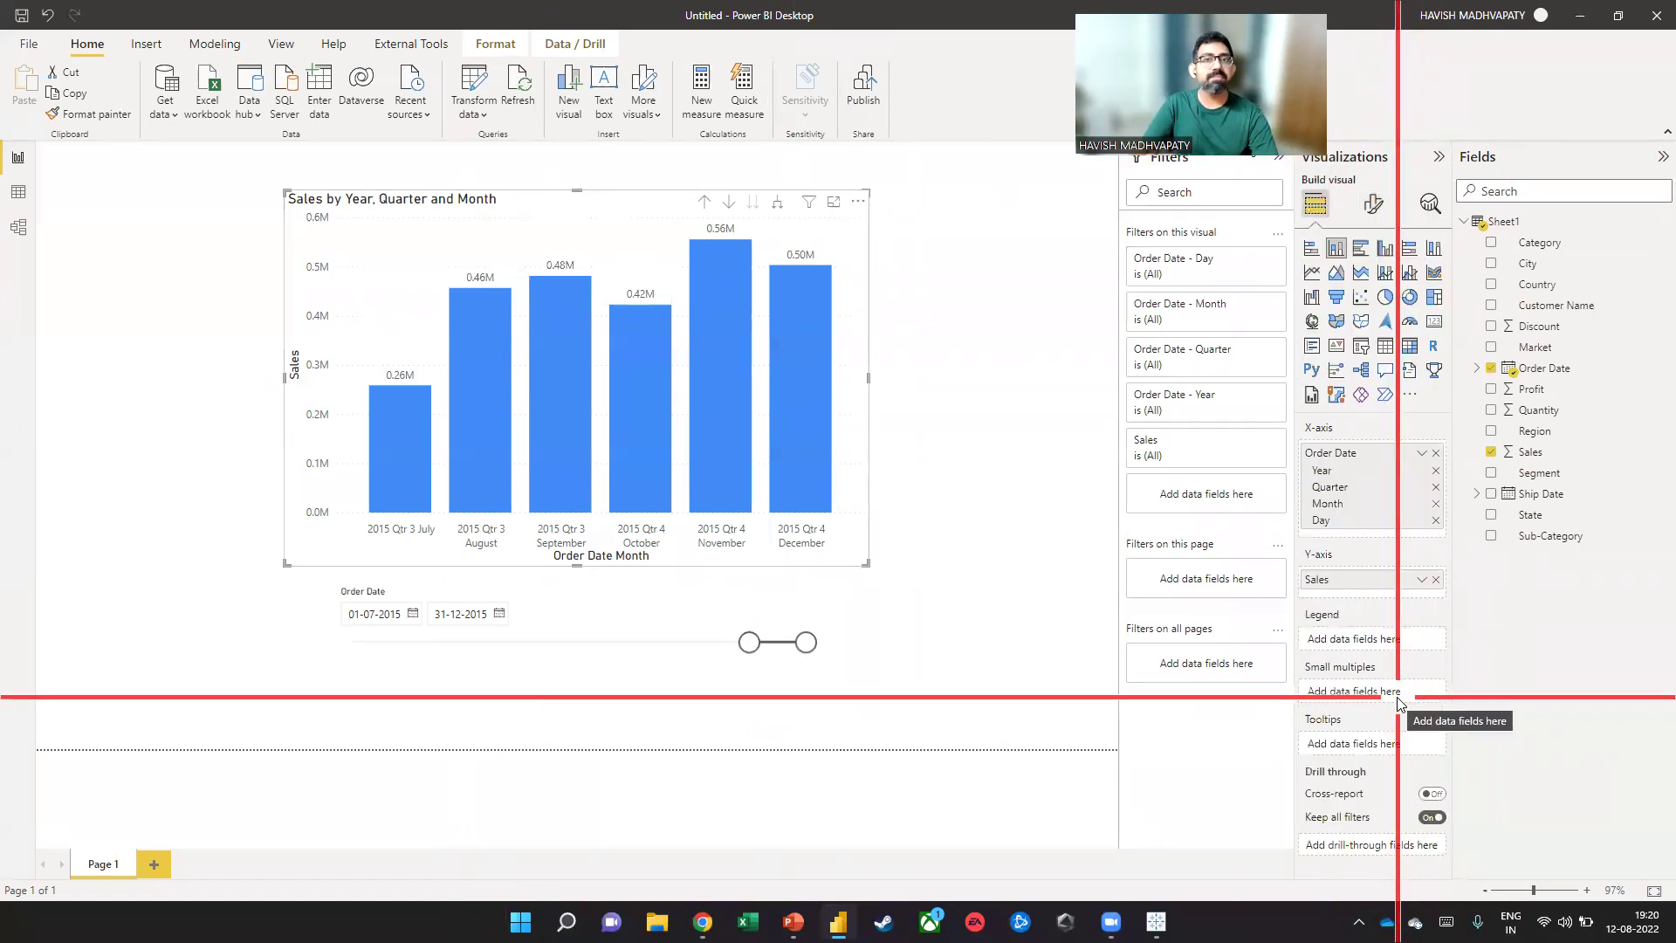
drag(1534, 399, 1385, 756)
mouse_move(824, 373)
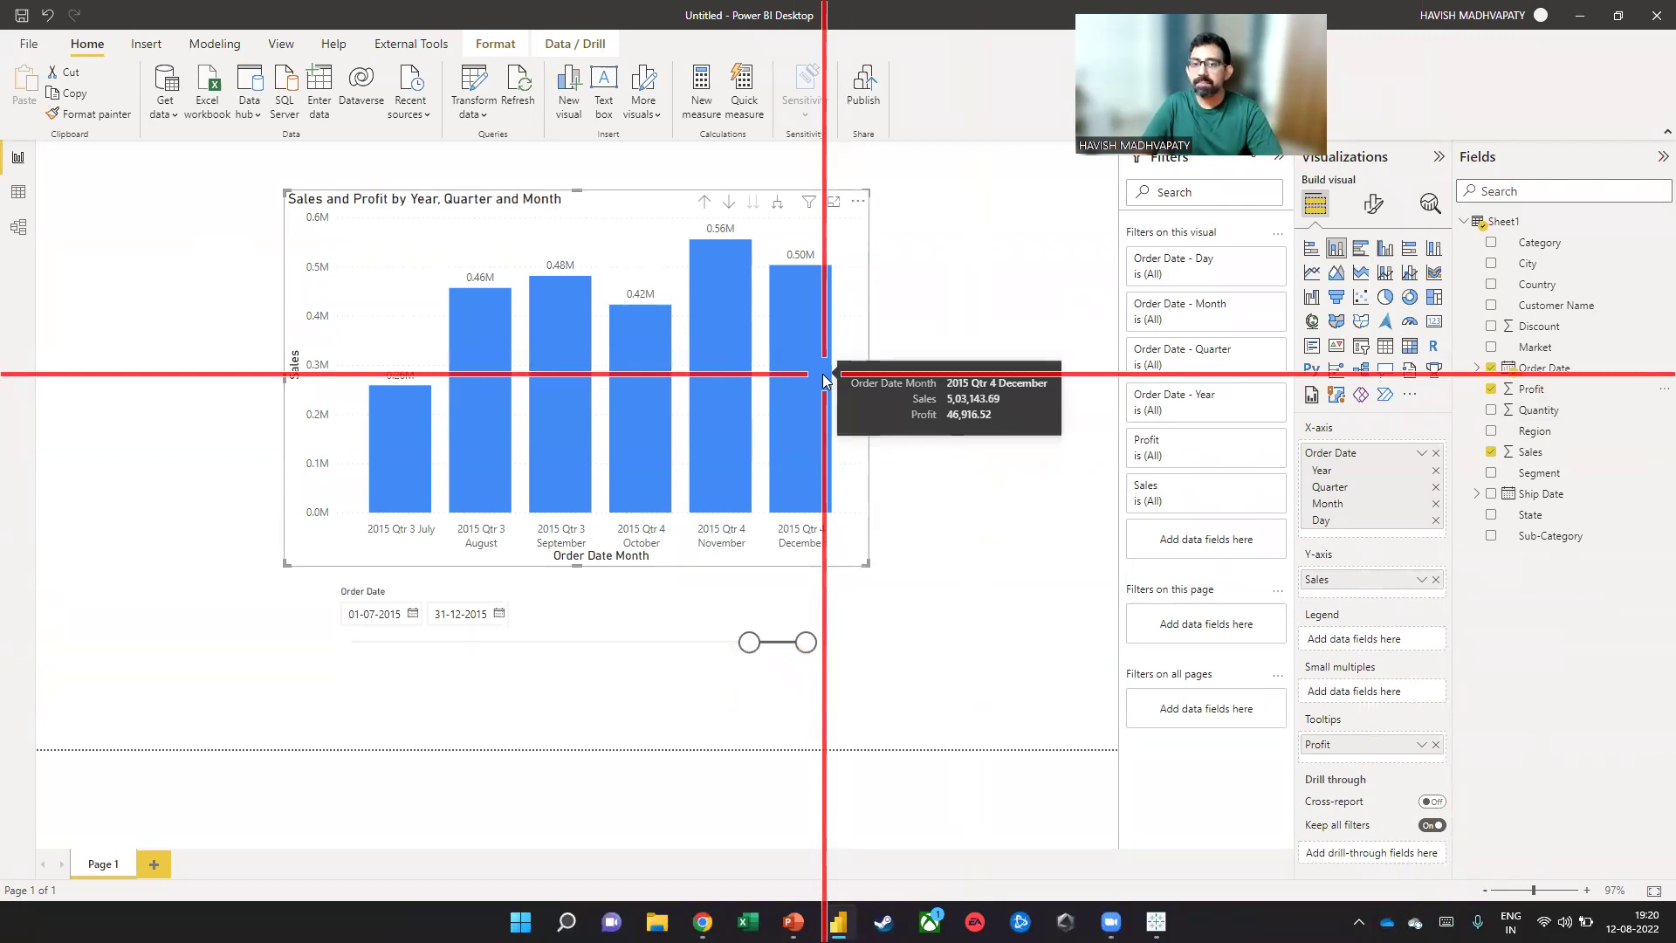
Switch to Tableau, add Profit to the bars' tooltip, and compare the tooltip with the one in the Power BI report
key(alt+Tab)
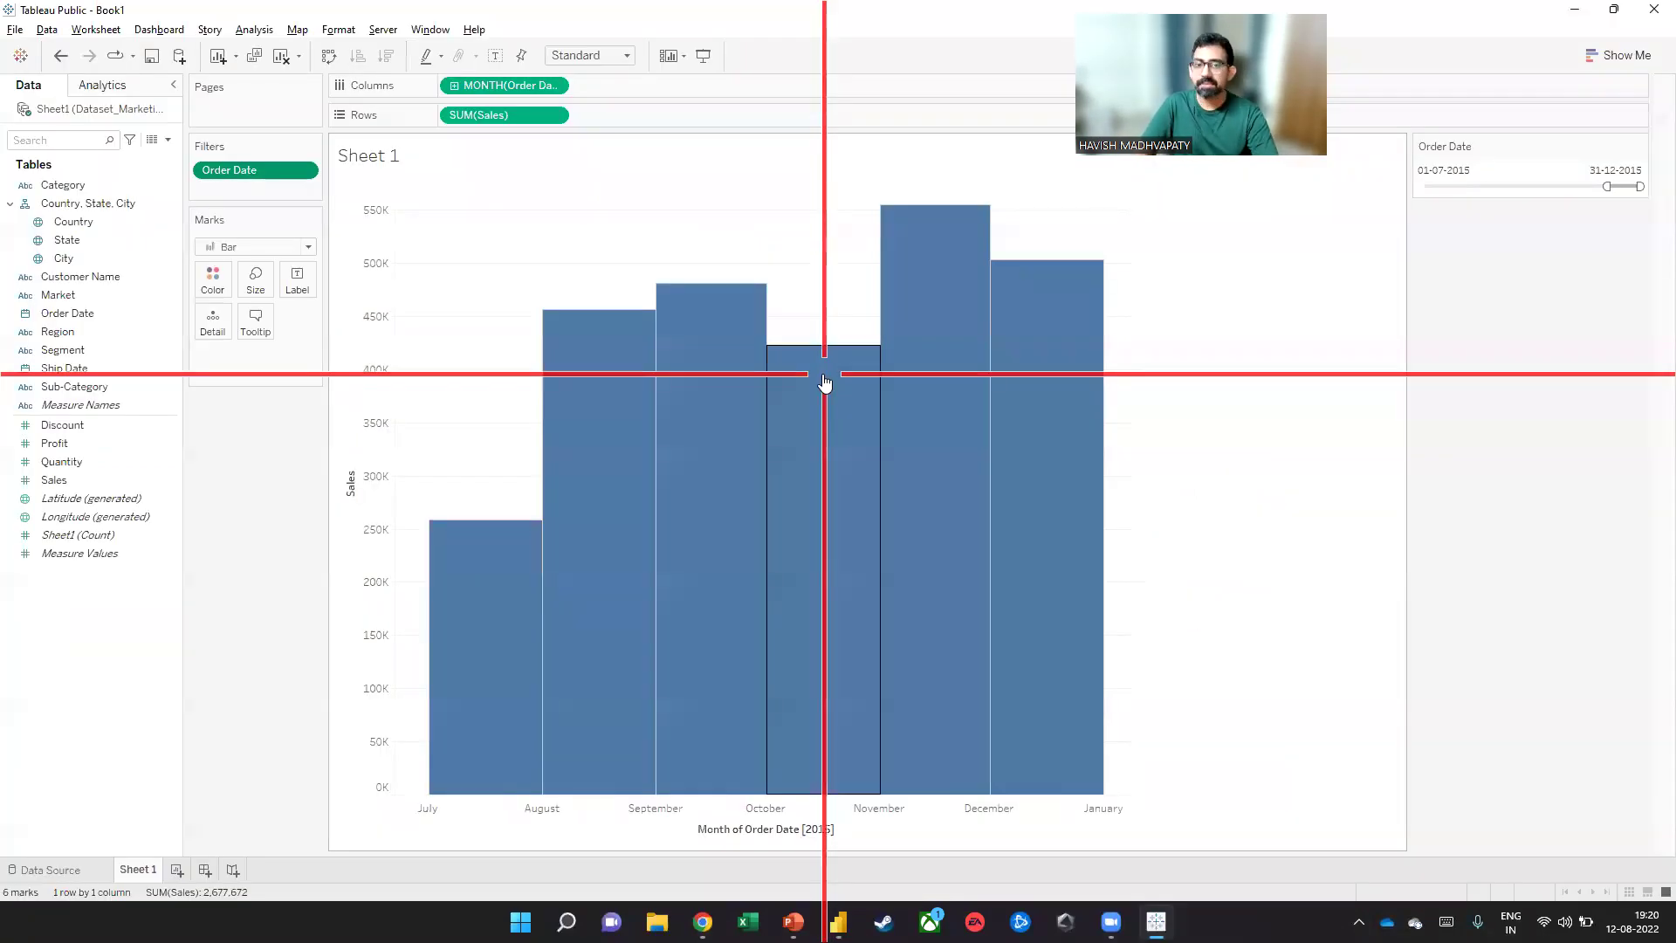
mouse_move(700, 381)
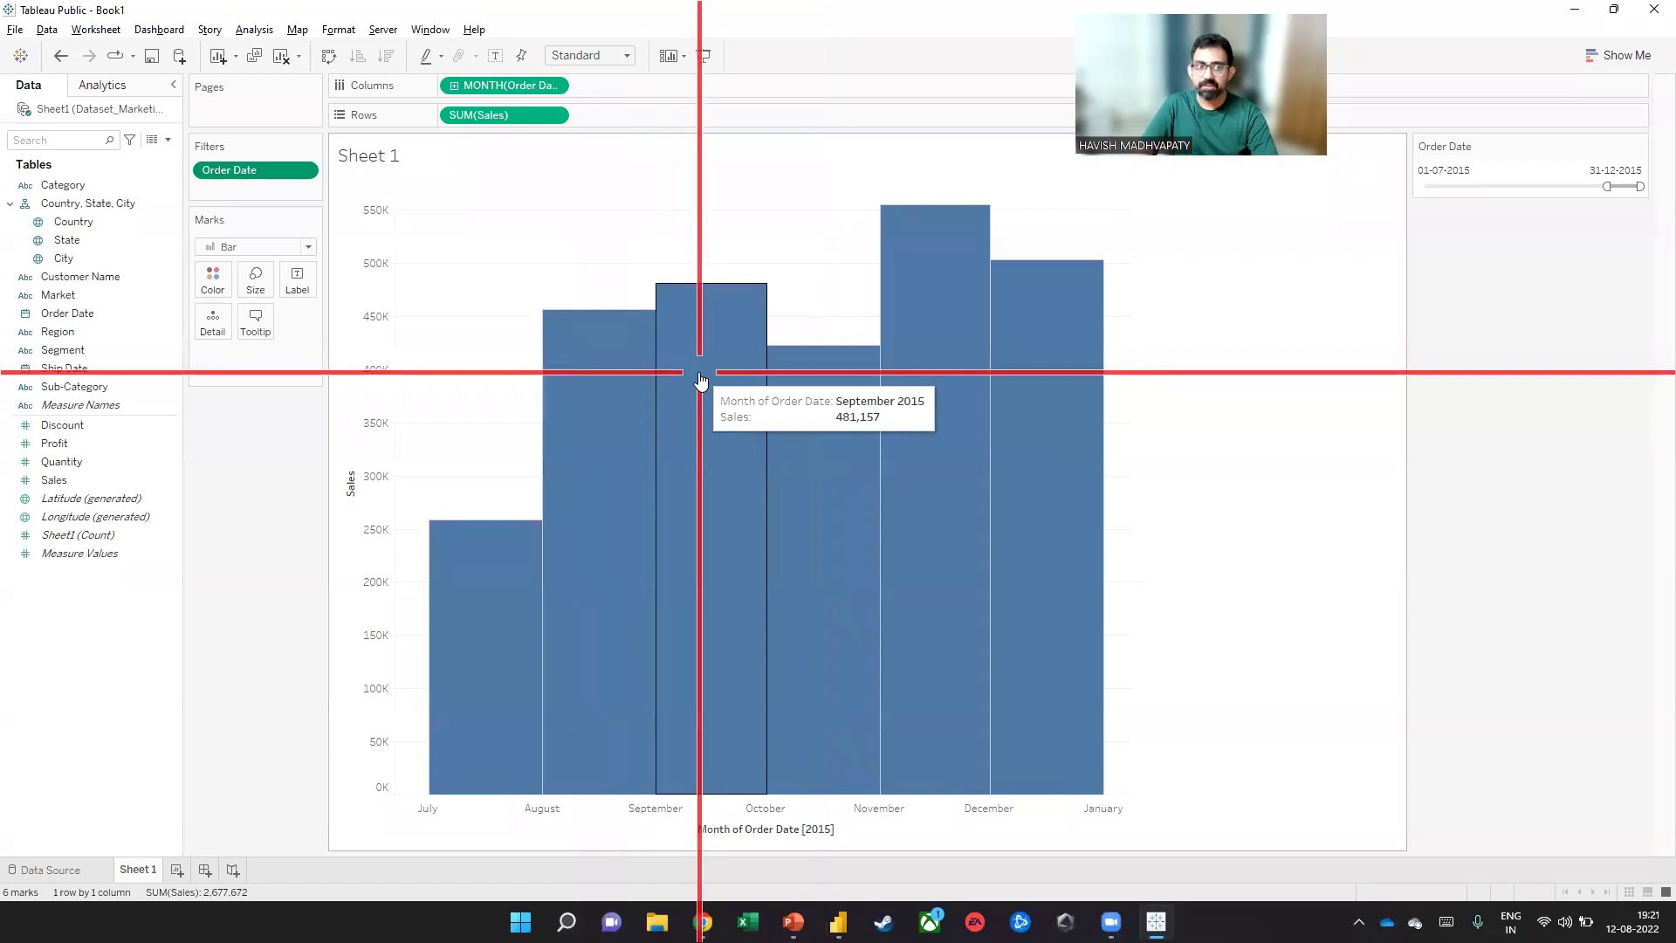
drag(87, 445, 254, 330)
mouse_move(625, 425)
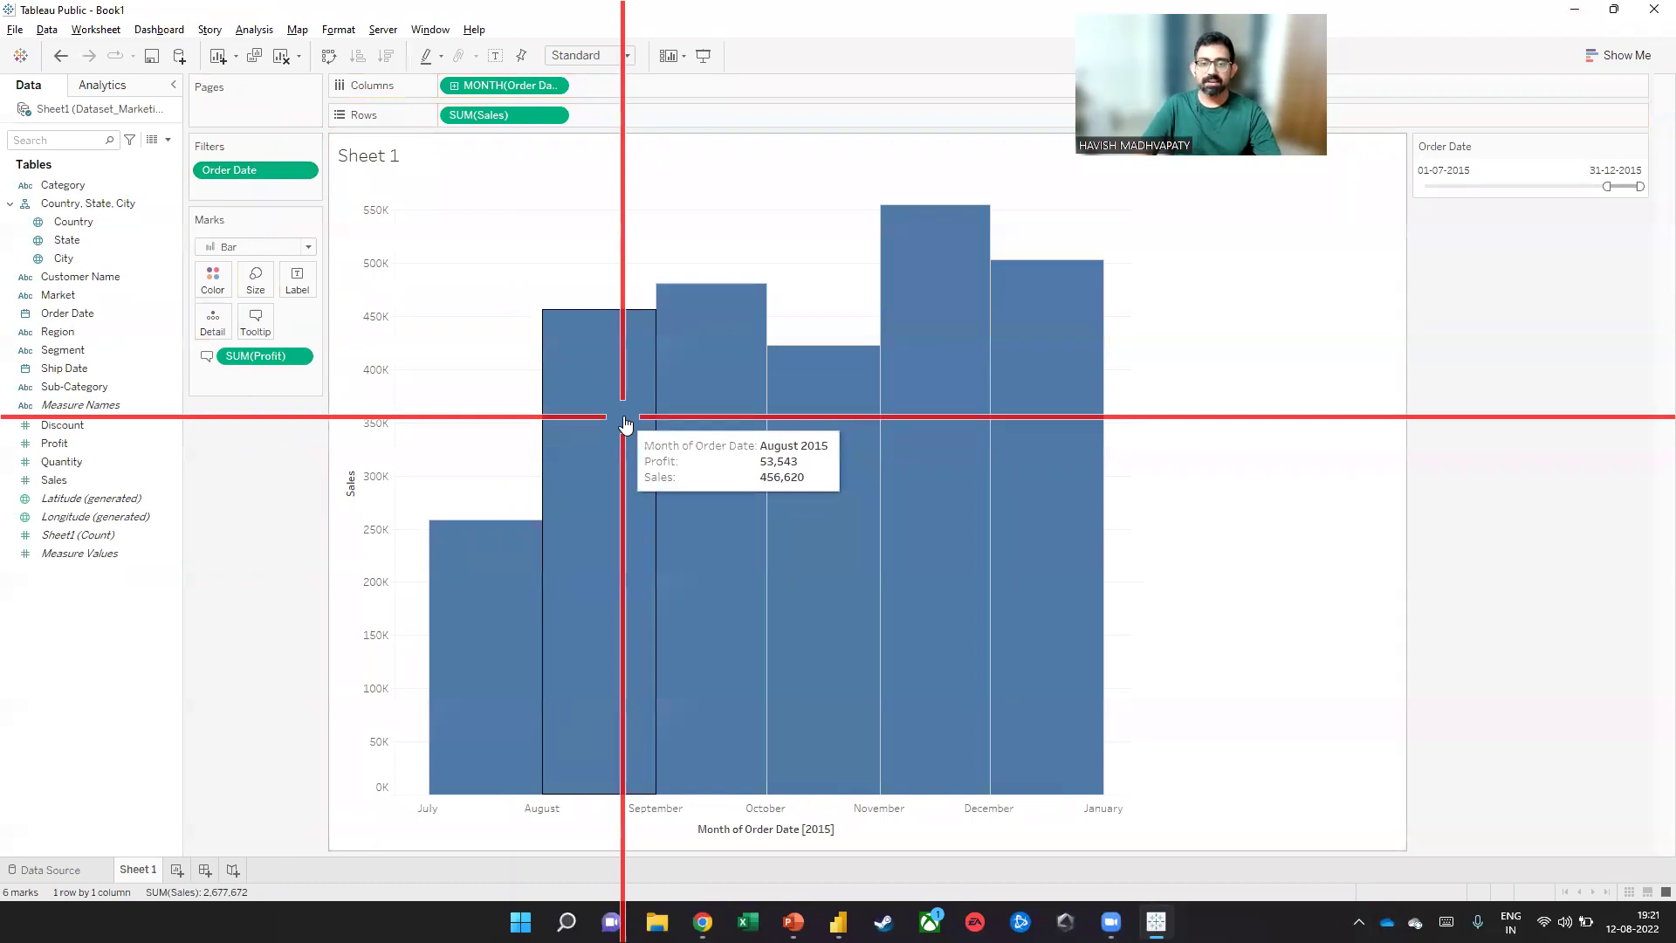
key(alt+Tab)
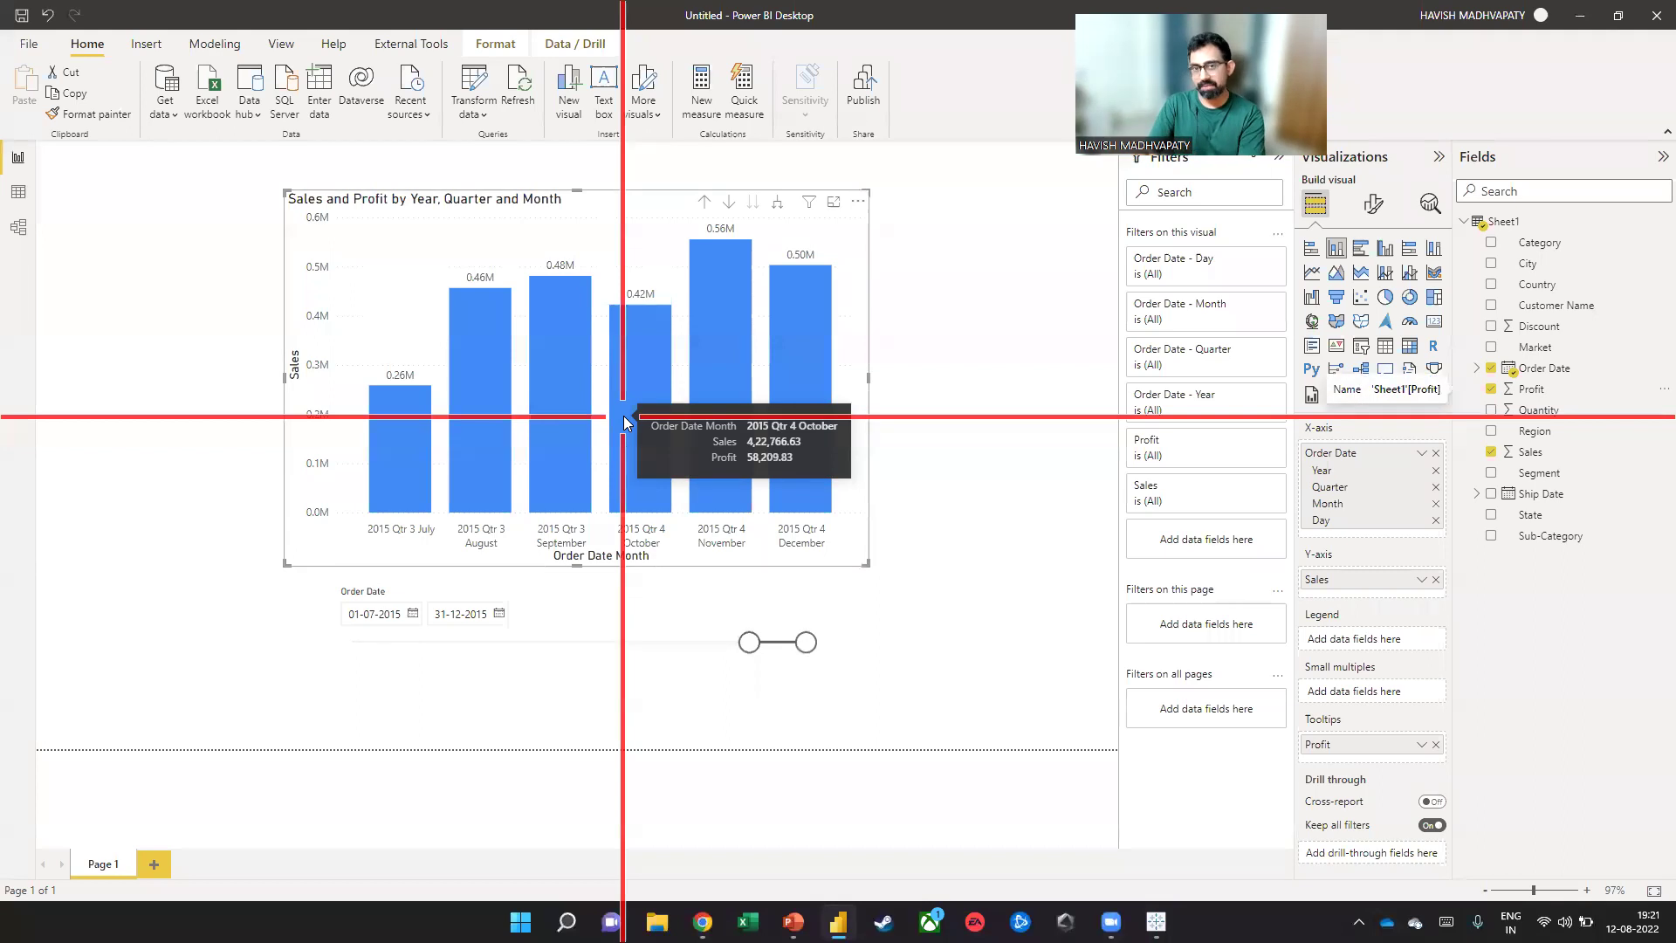
key(alt+Tab)
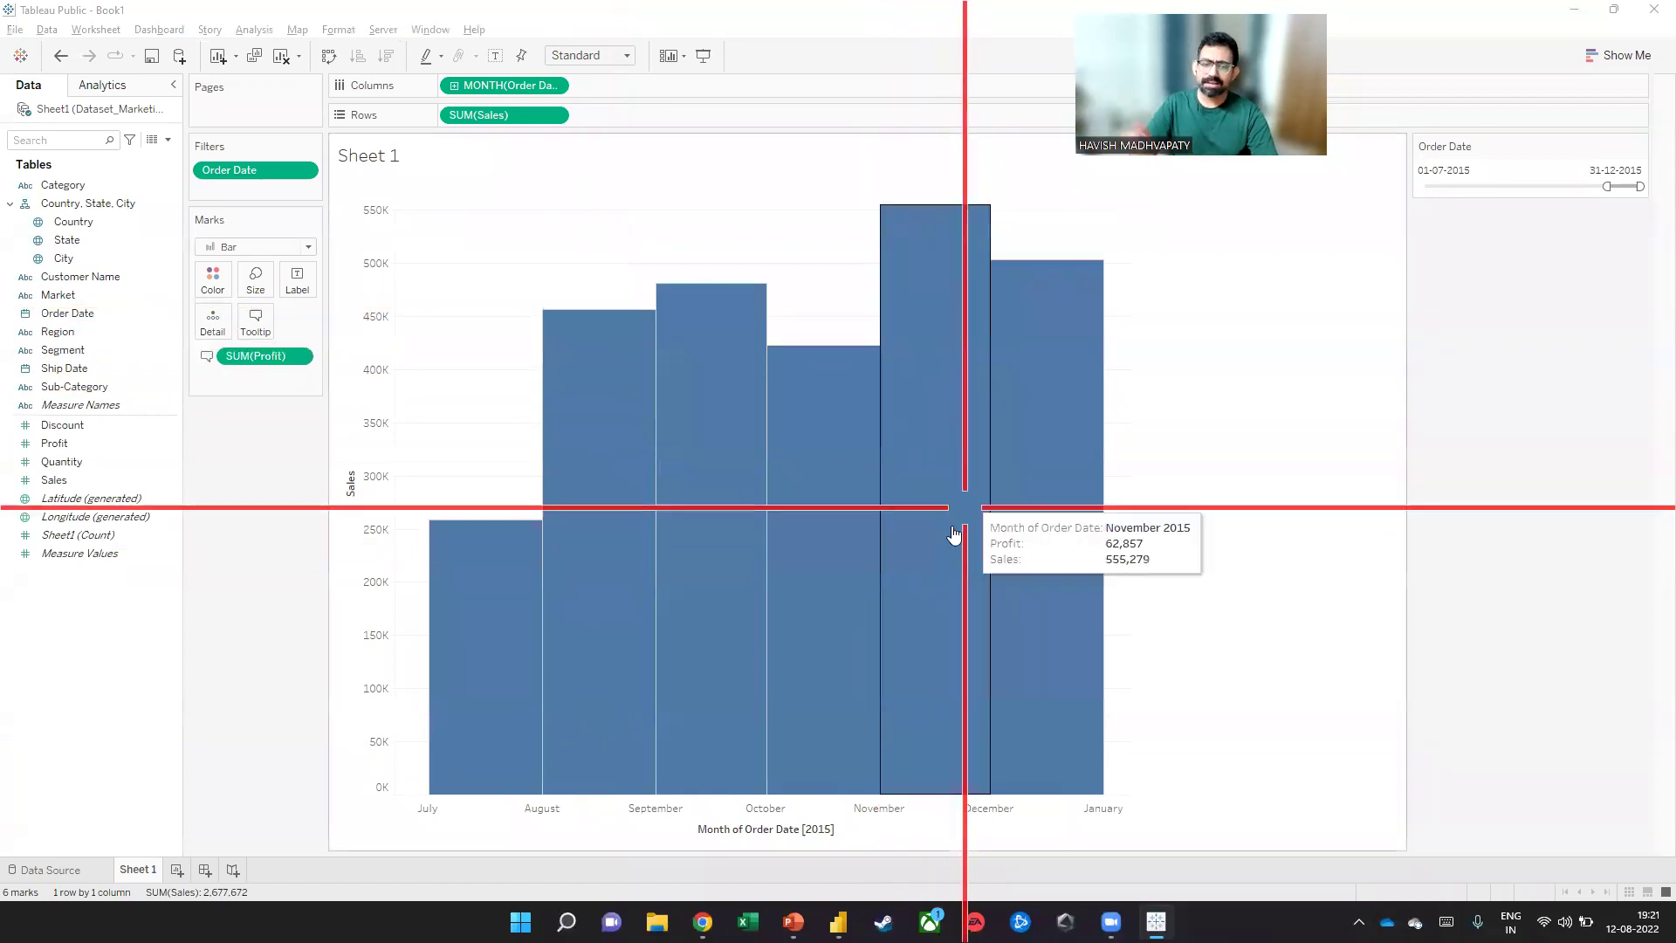
Search the web for "tableau public" in Chrome, view the Tableau Public download page, and close that window
click(691, 918)
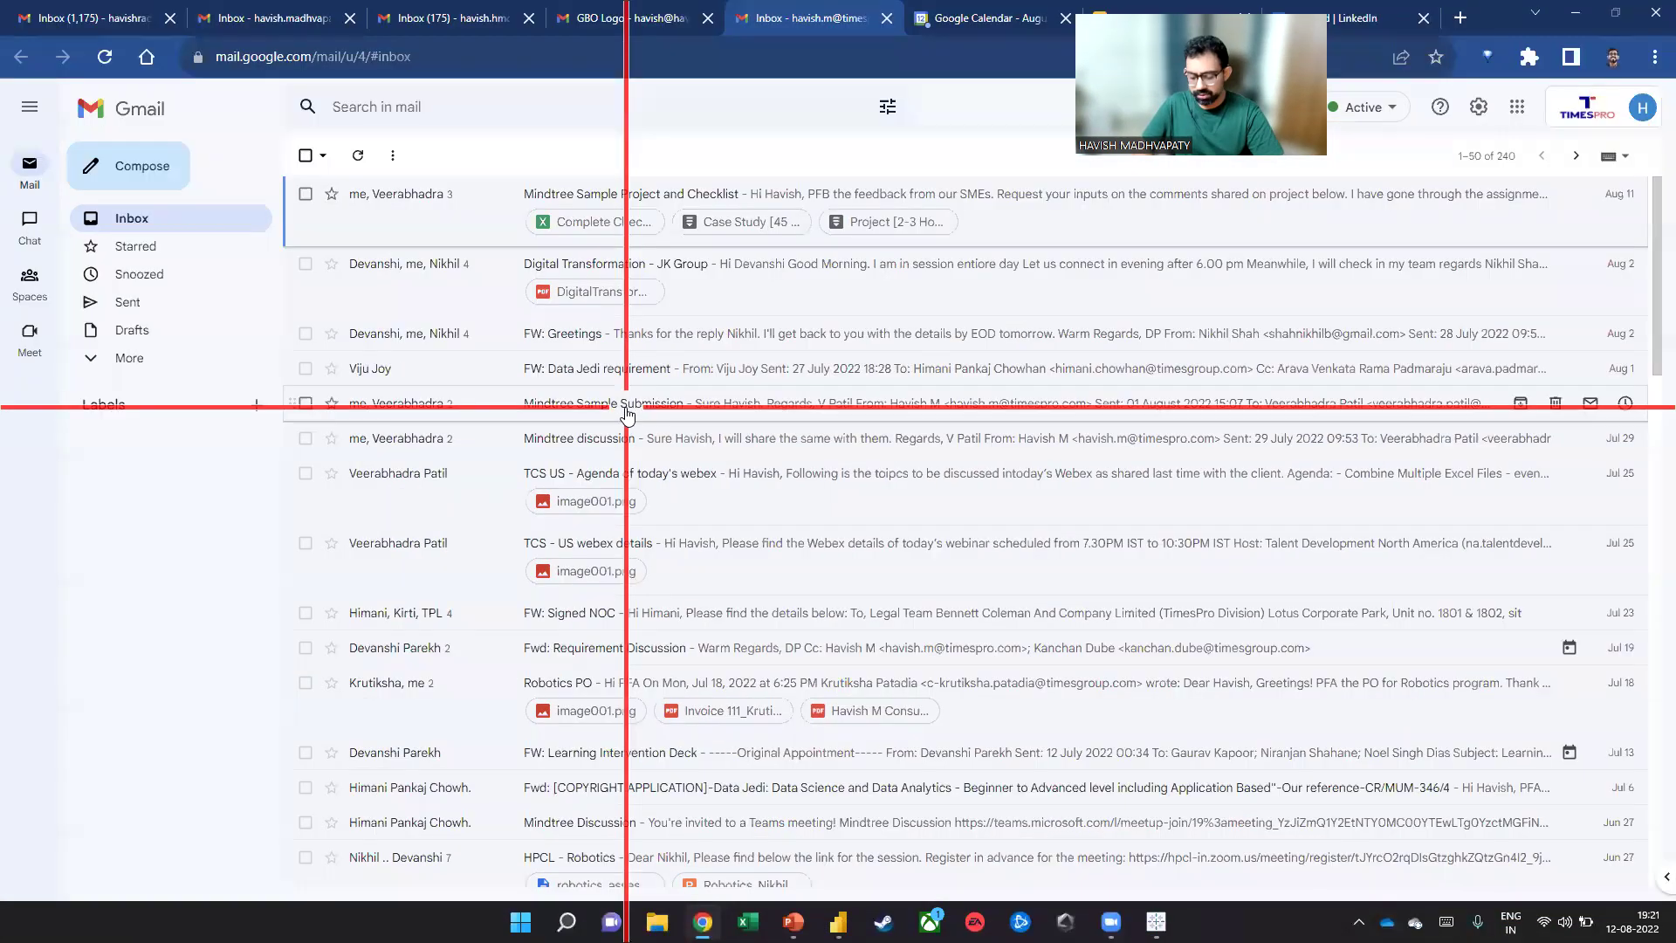
key(ctrl+t)
text(tableau public)
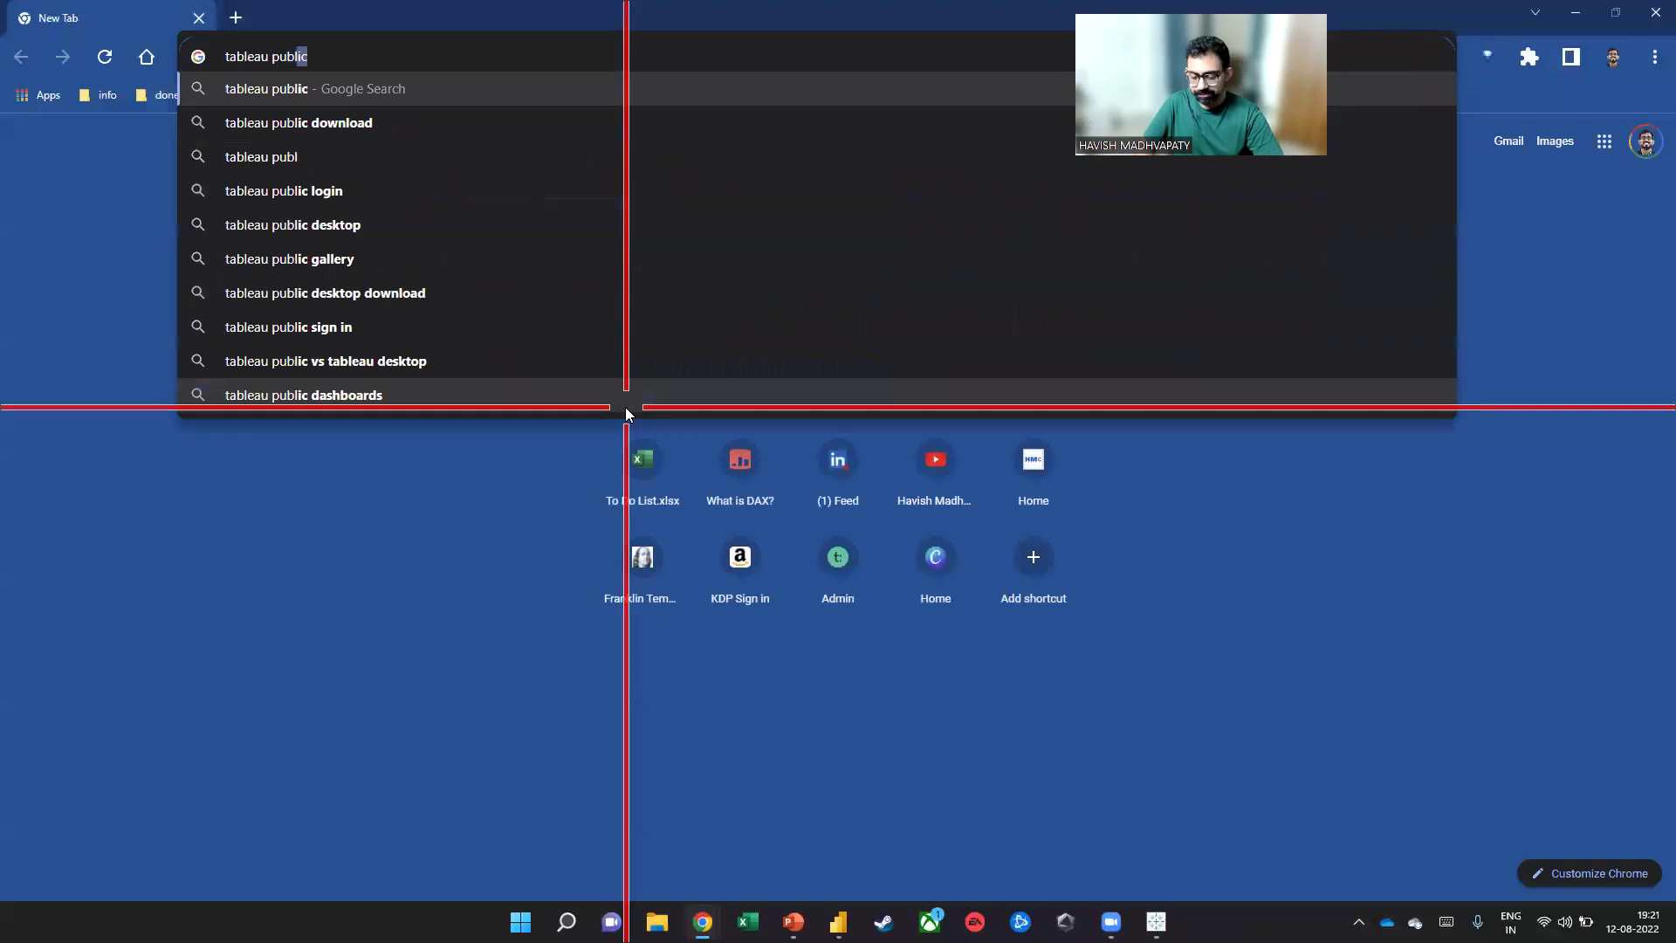
key(Return)
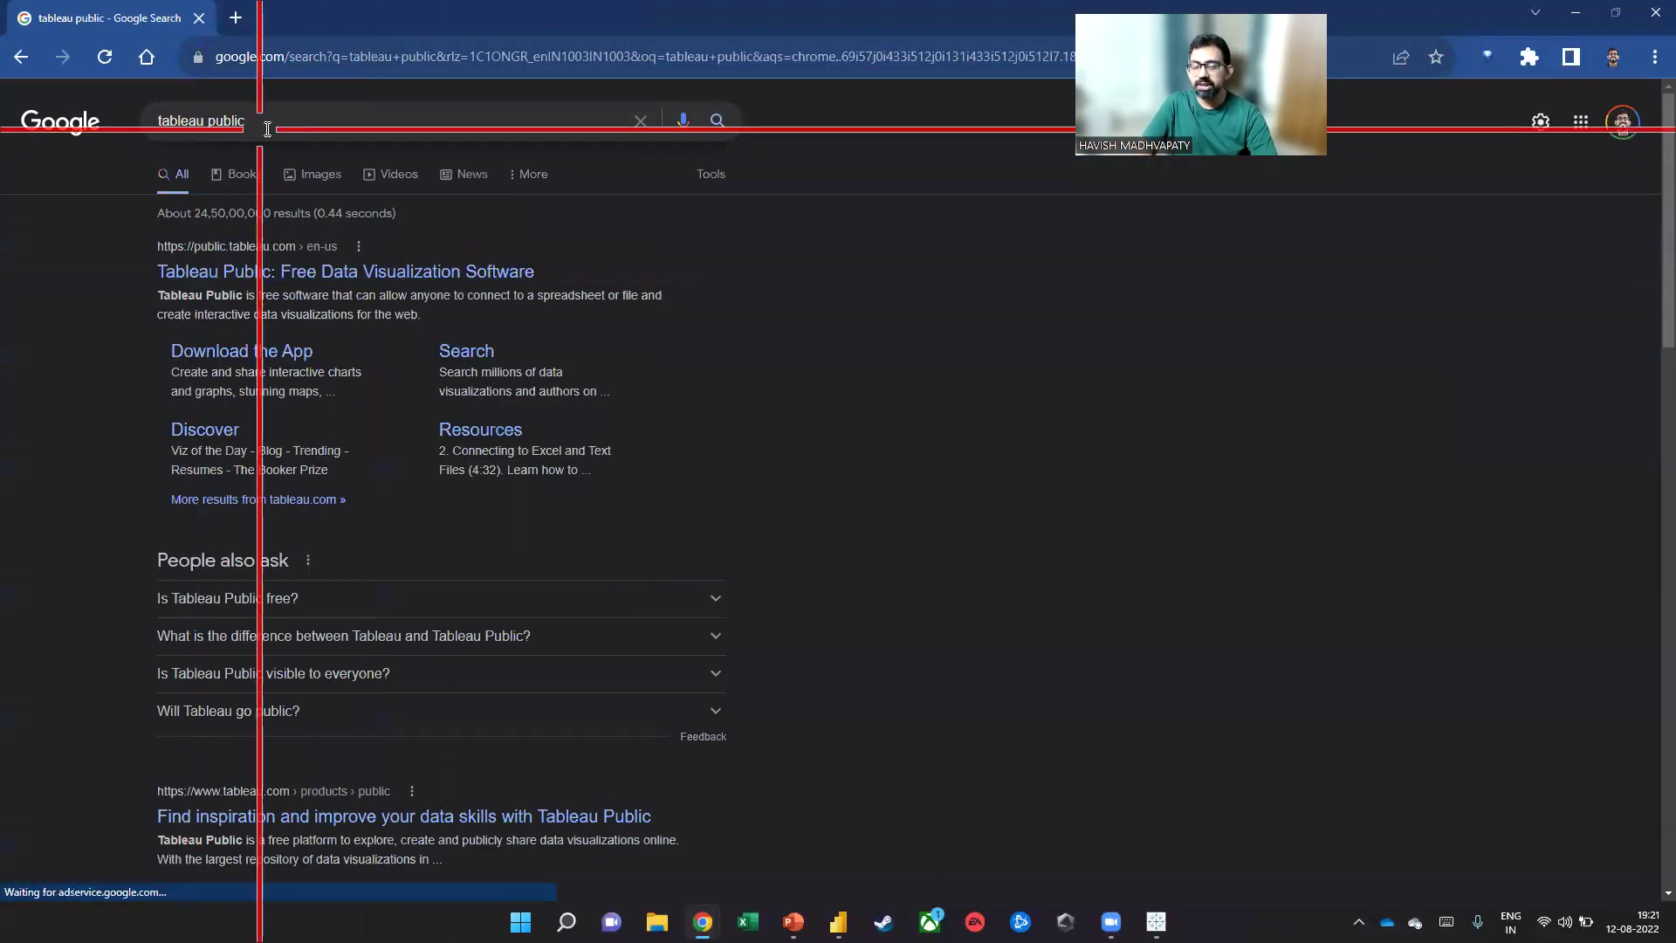
click(260, 274)
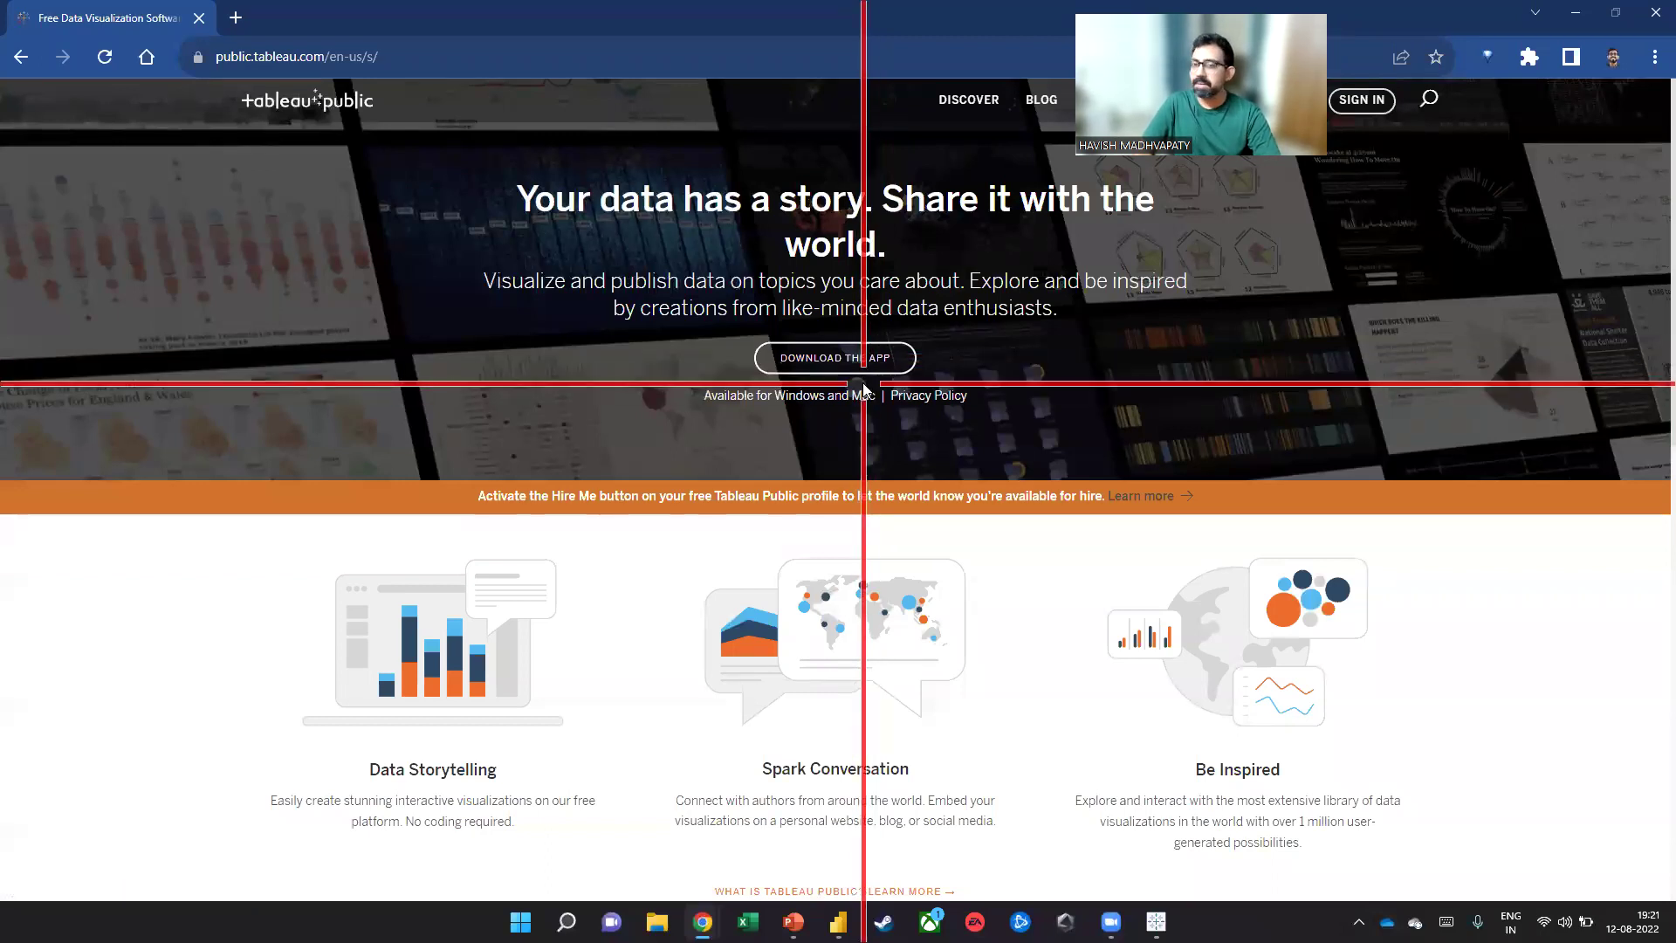
click(1654, 14)
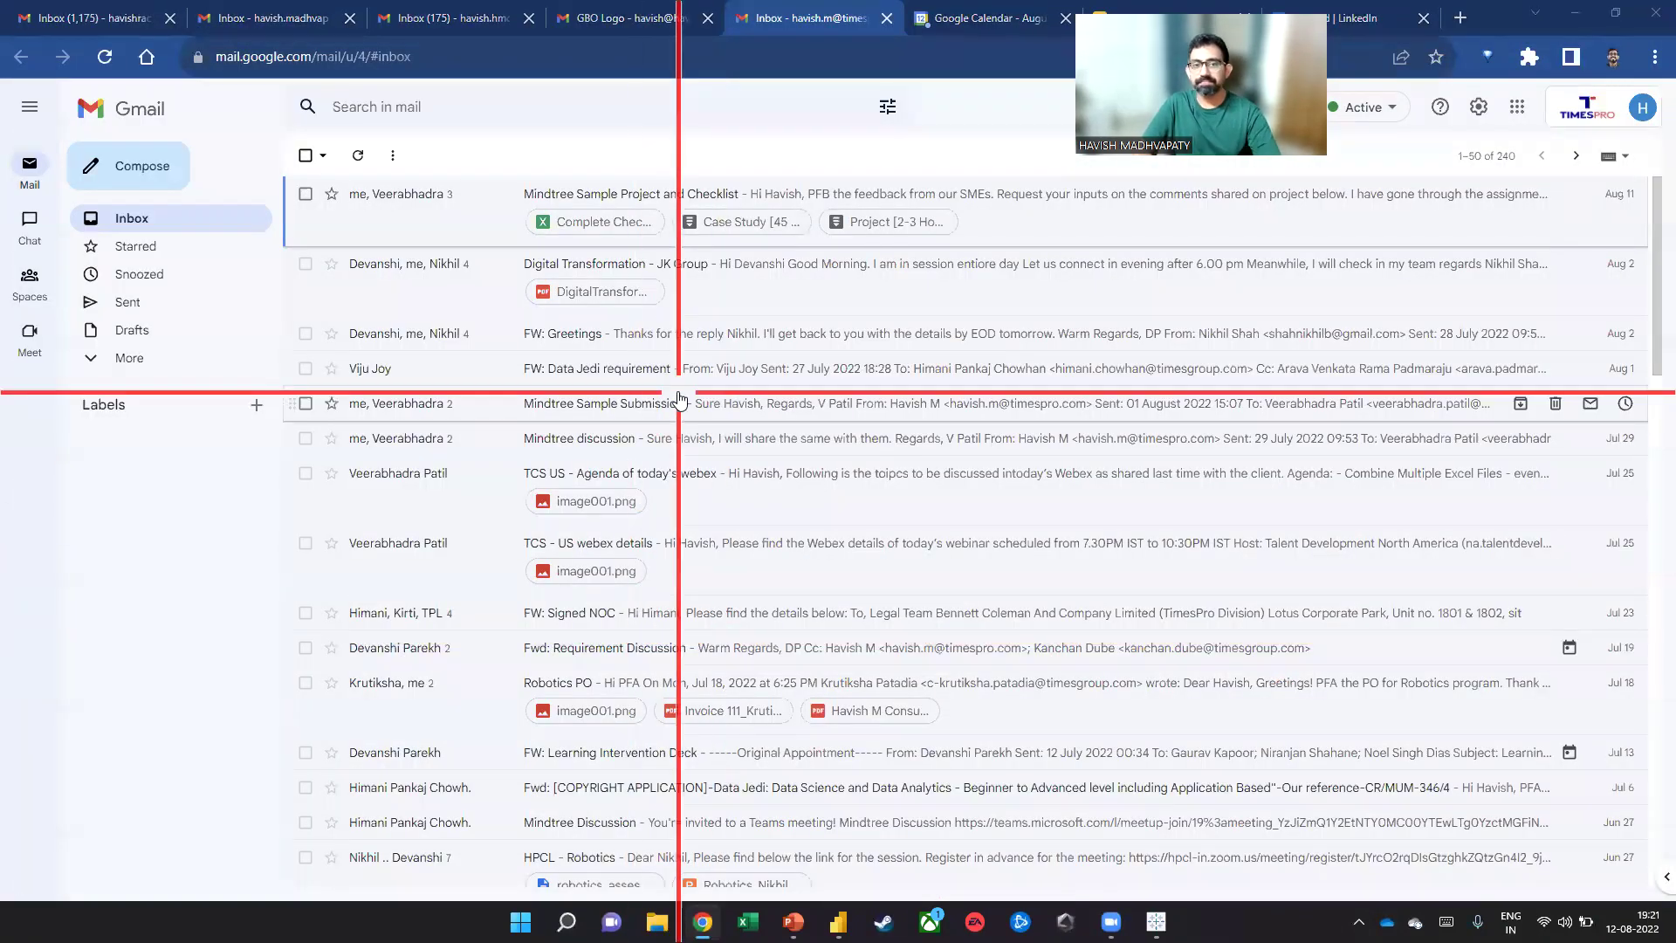
click(1457, 17)
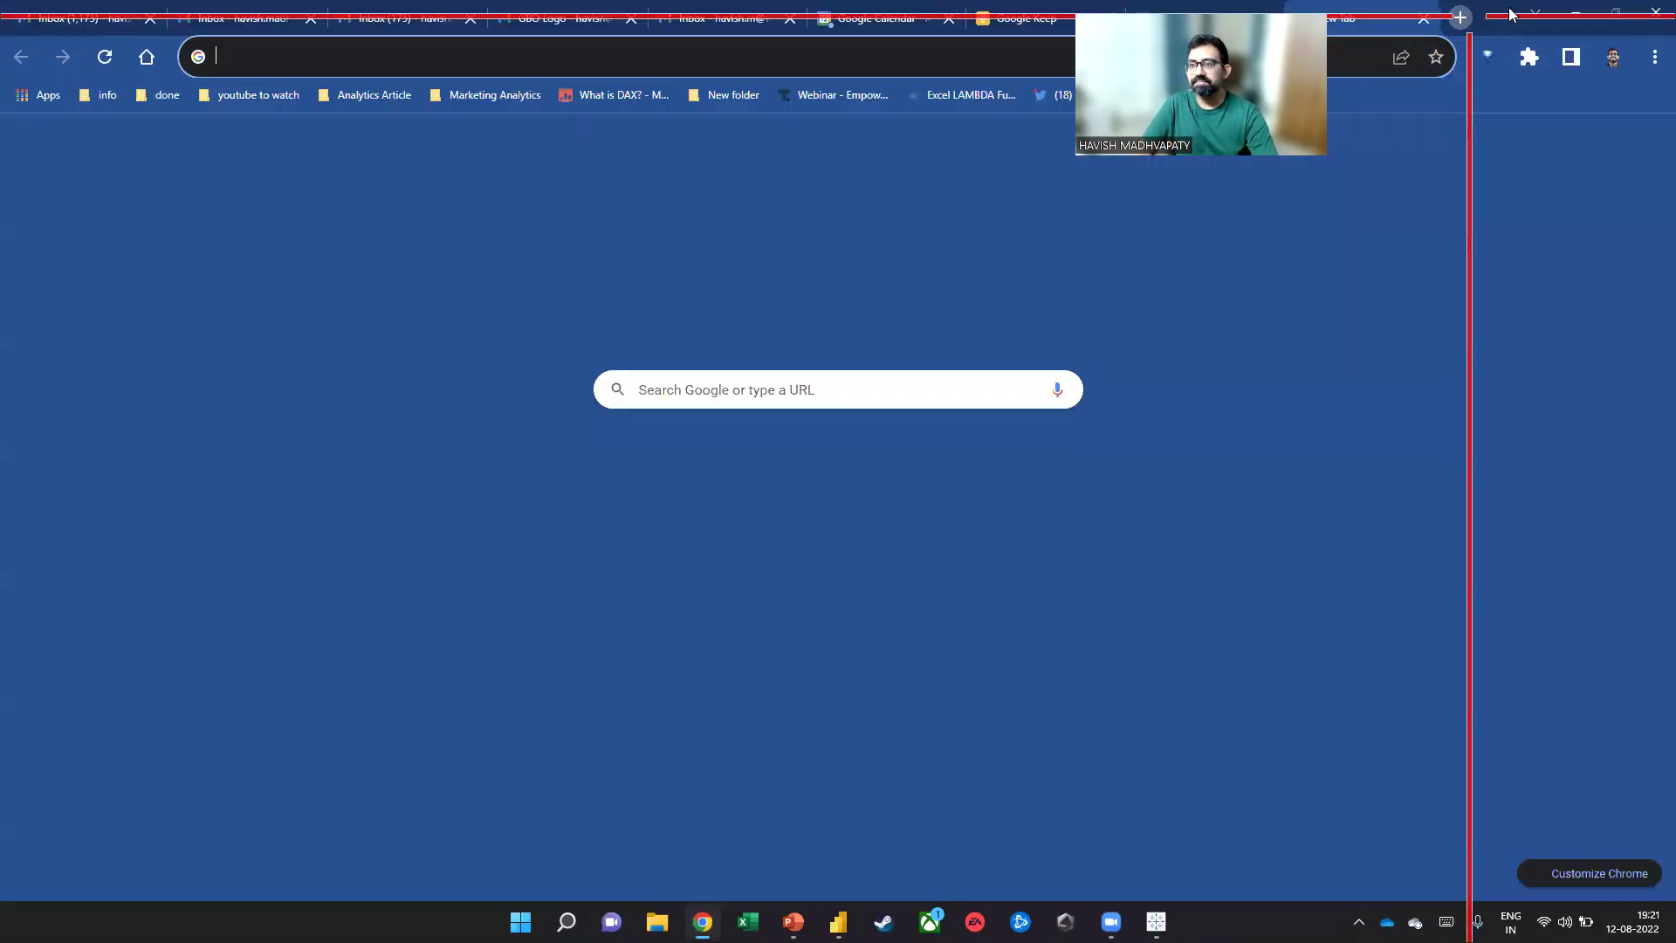
key(alt+Tab)
key(alt+Tab)
key(Tab)
key(Tab)
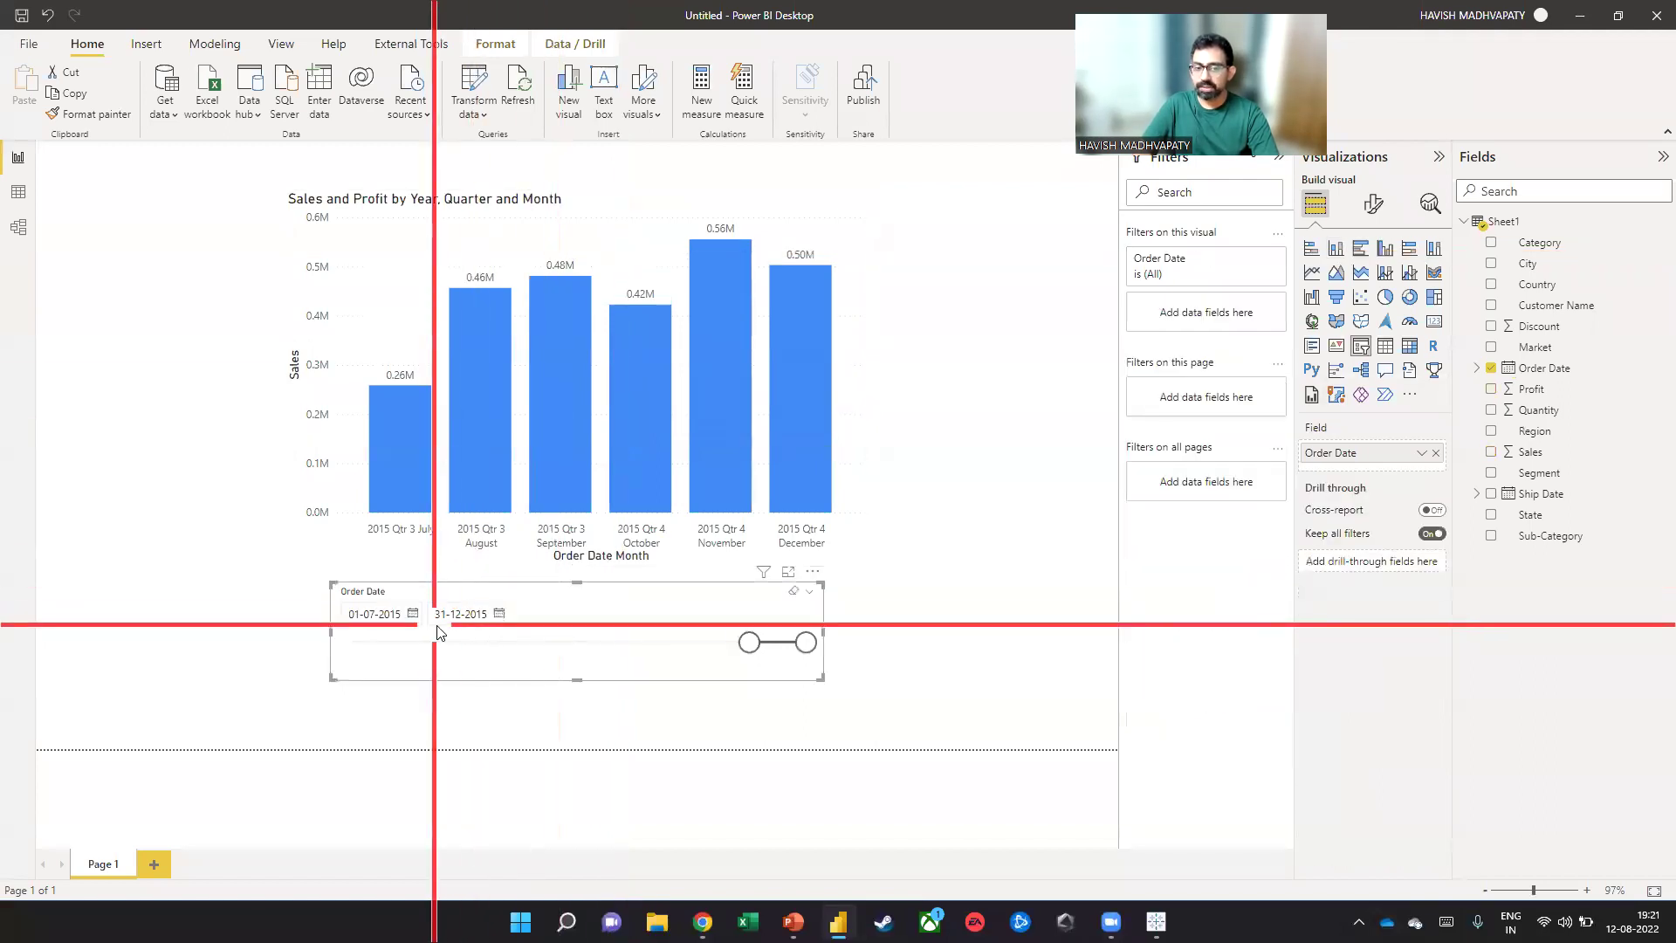
key(alt+Tab)
key(Tab)
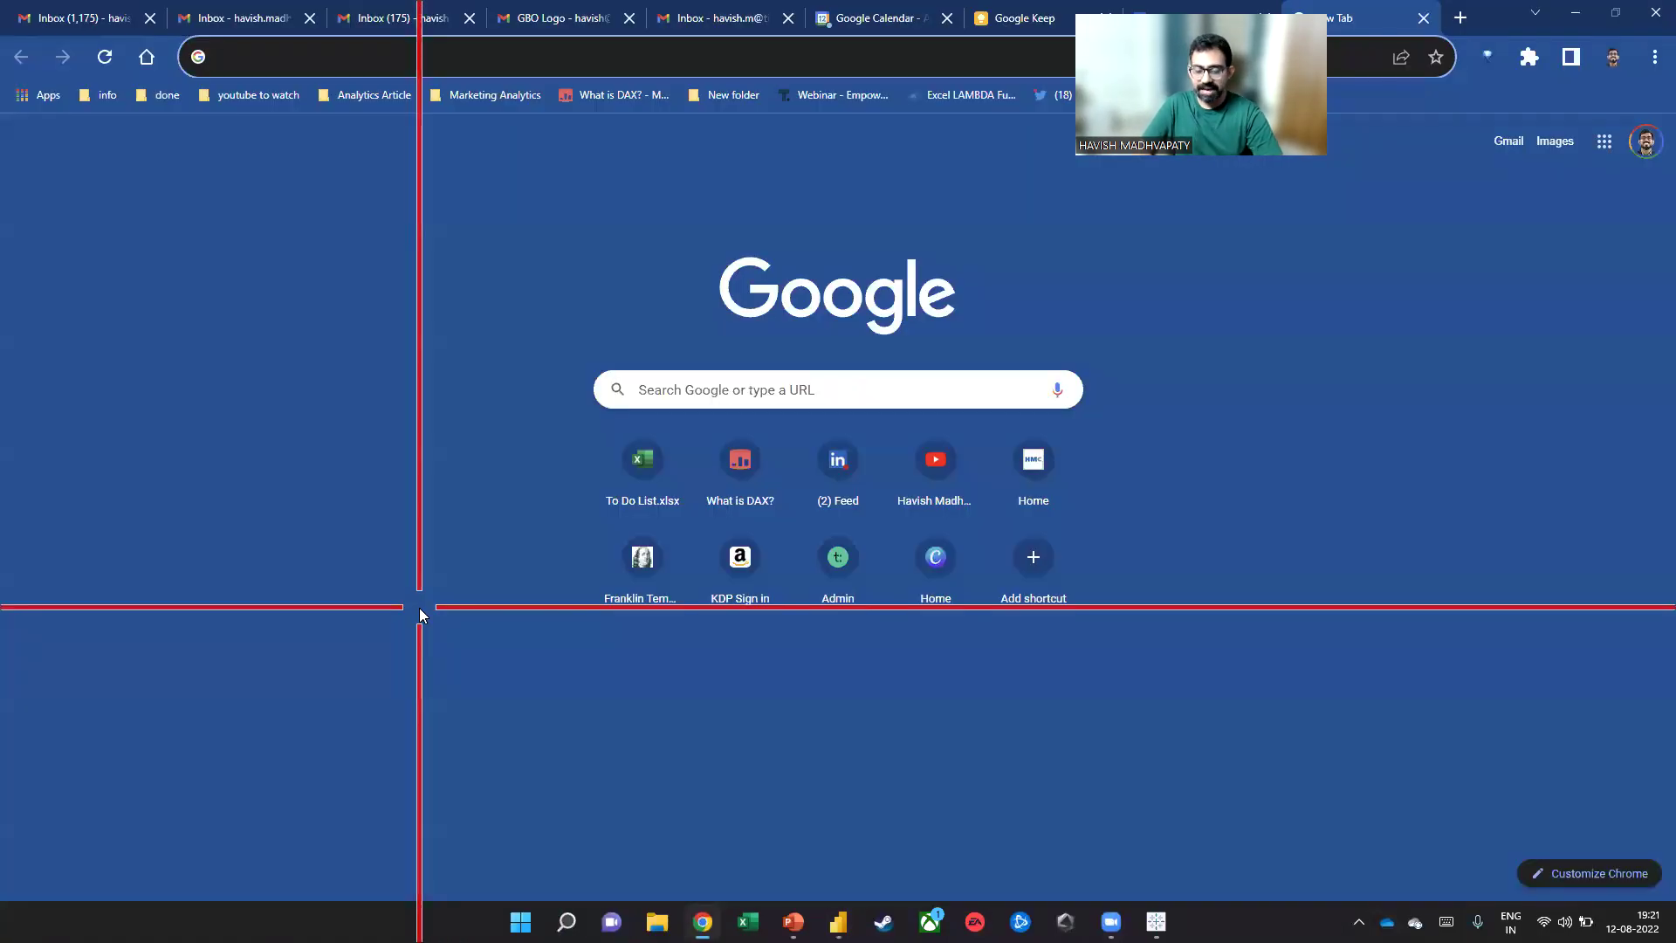
Return to Tableau and label the bars with their Sales values
key(alt+Tab)
key(Tab)
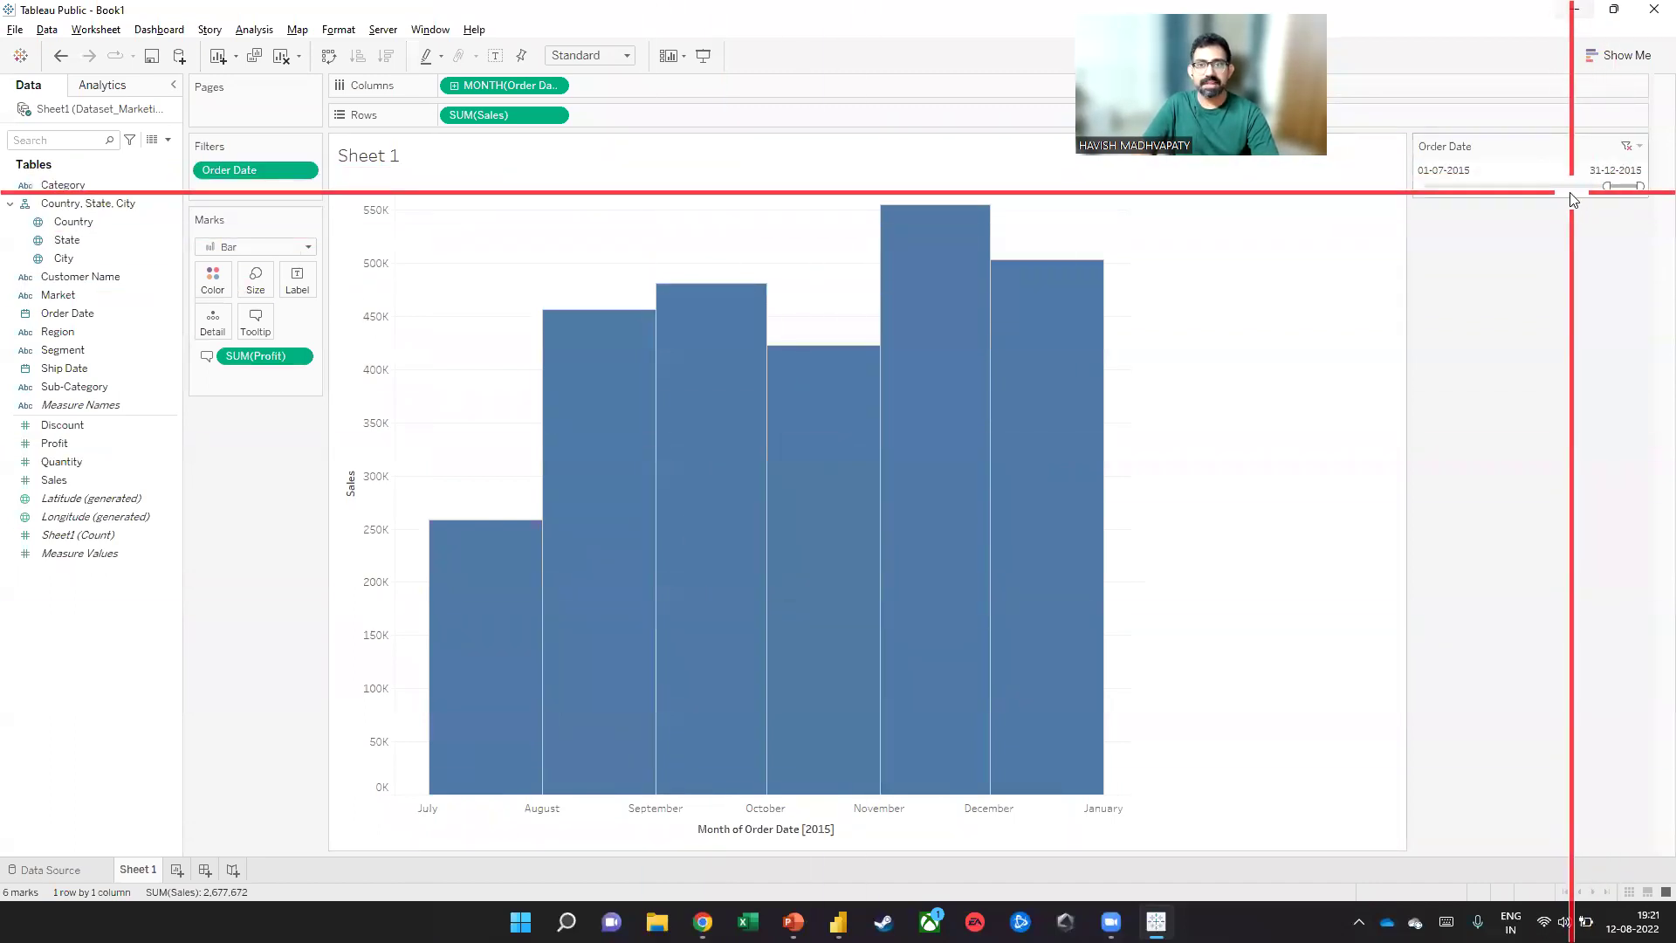
drag(42, 354, 295, 280)
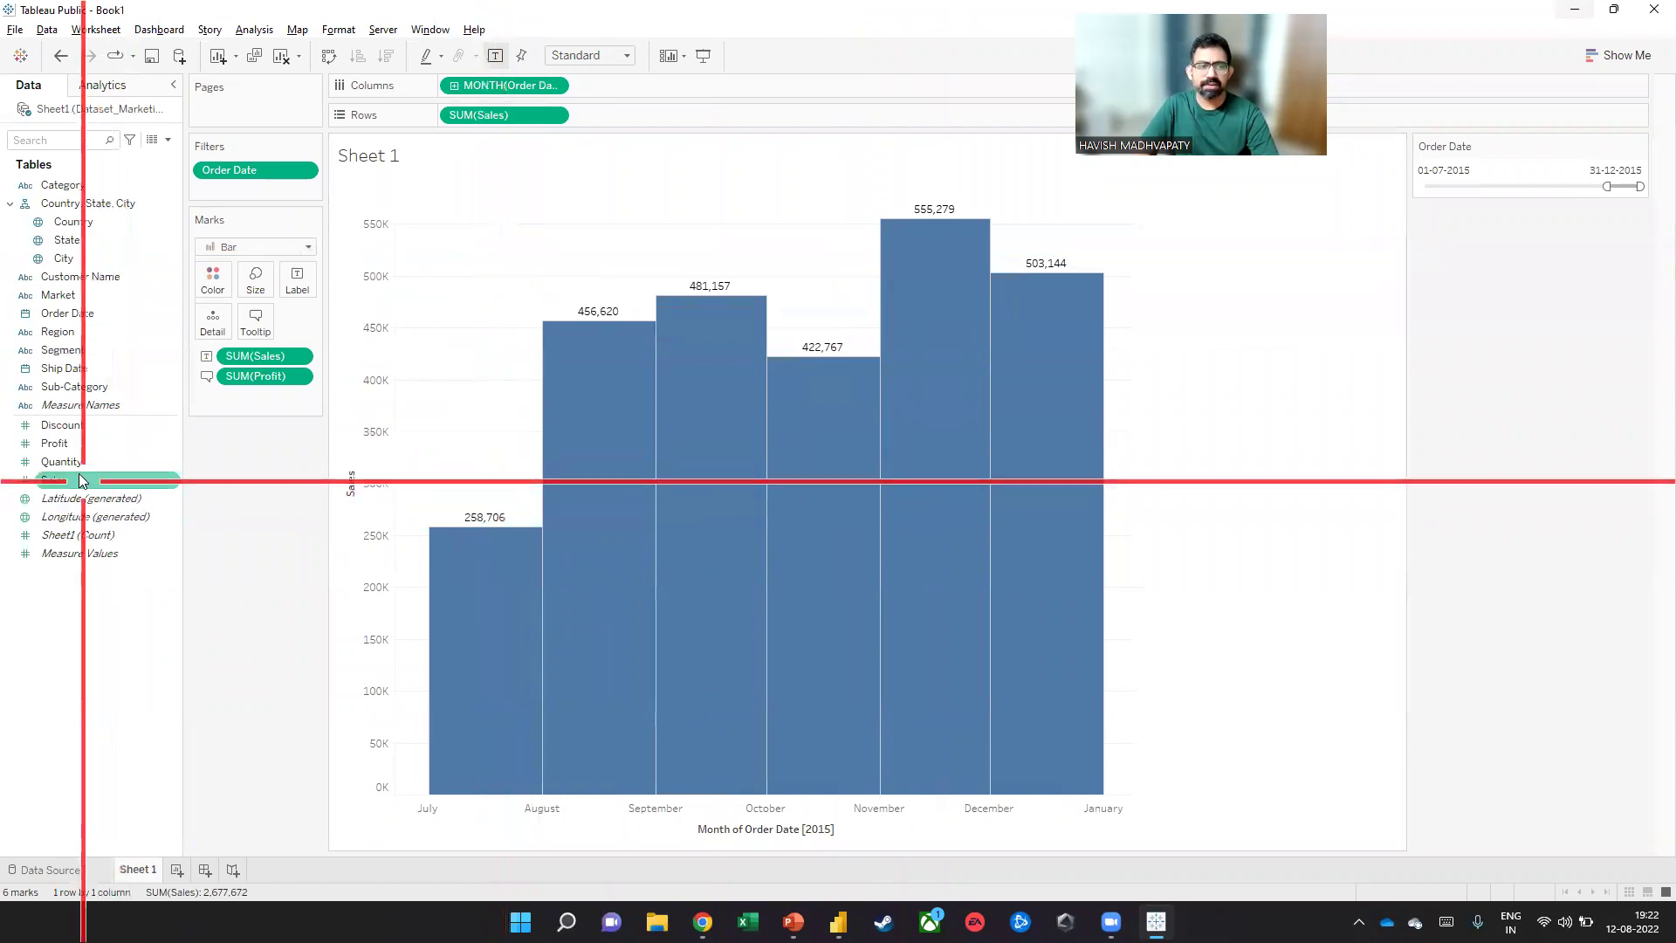
Try adding Profit to Rows beside Sales, undo it, and try it again as a dual axis
drag(78, 452, 632, 116)
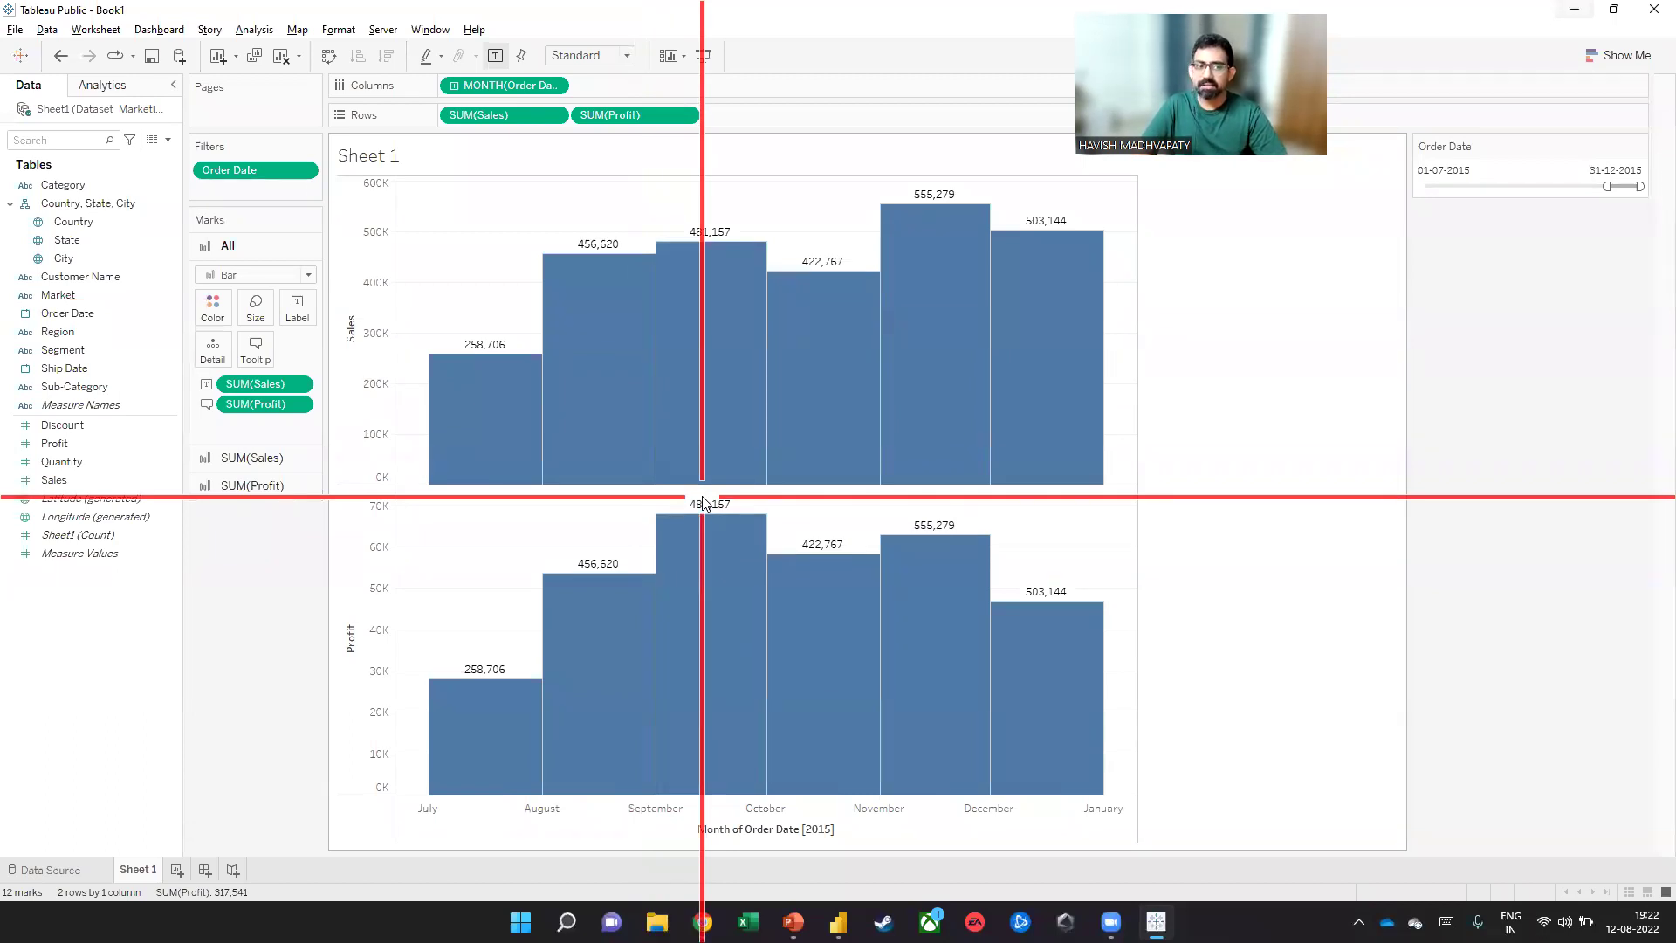
key(ctrl+z)
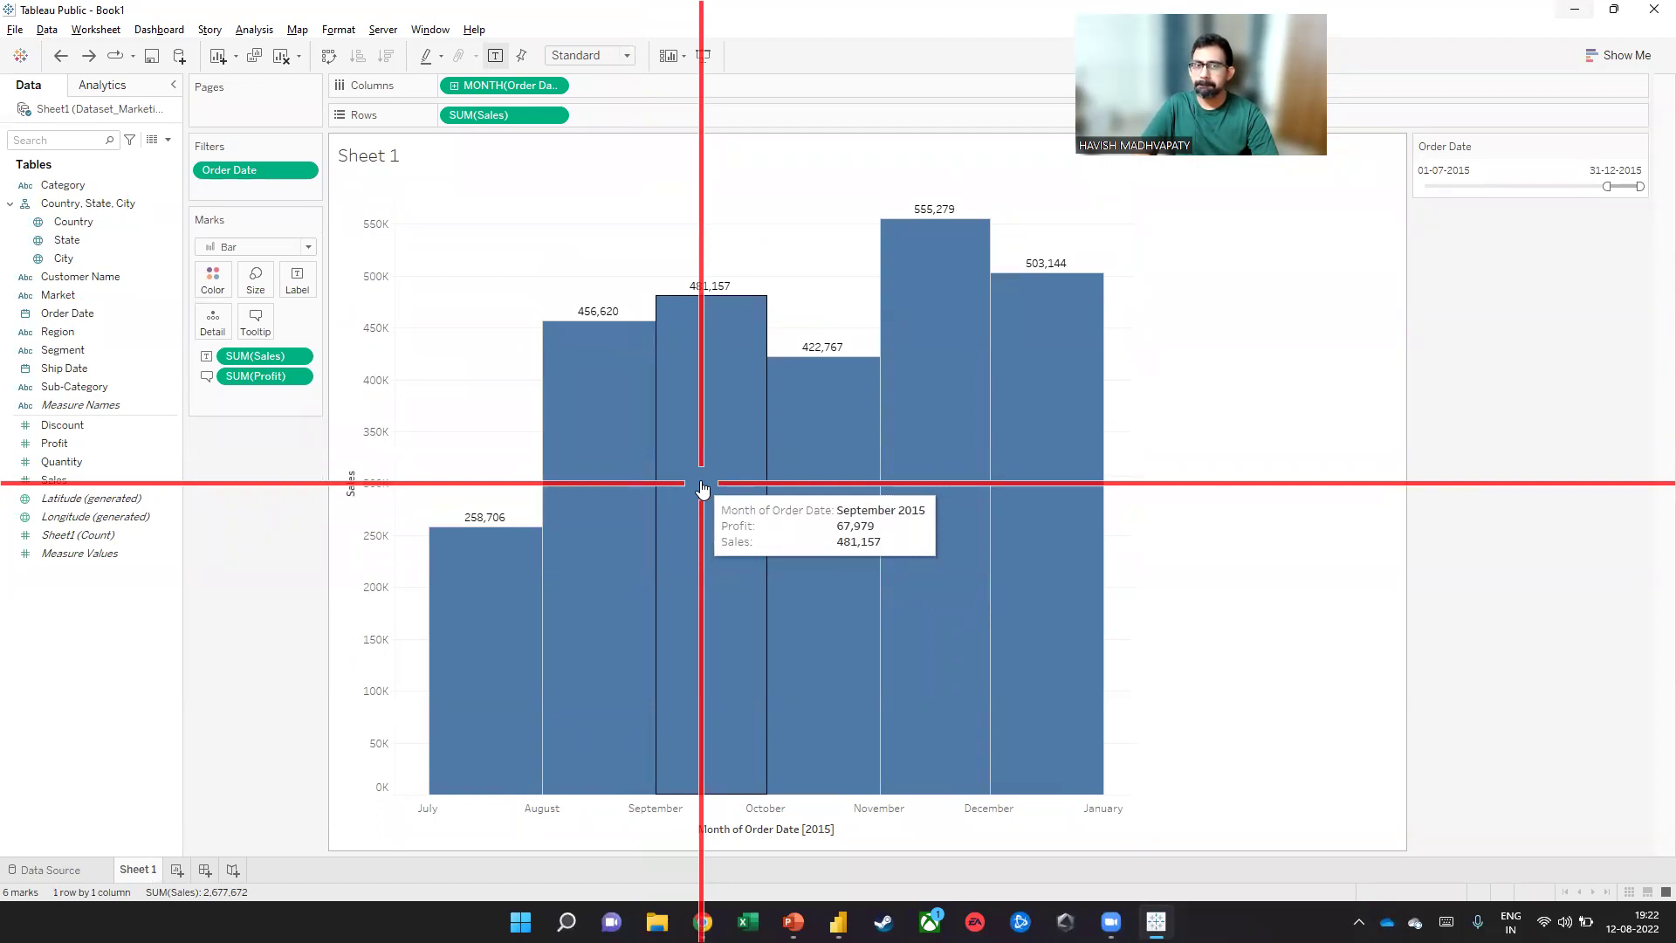
drag(255, 376, 617, 115)
right_click(618, 116)
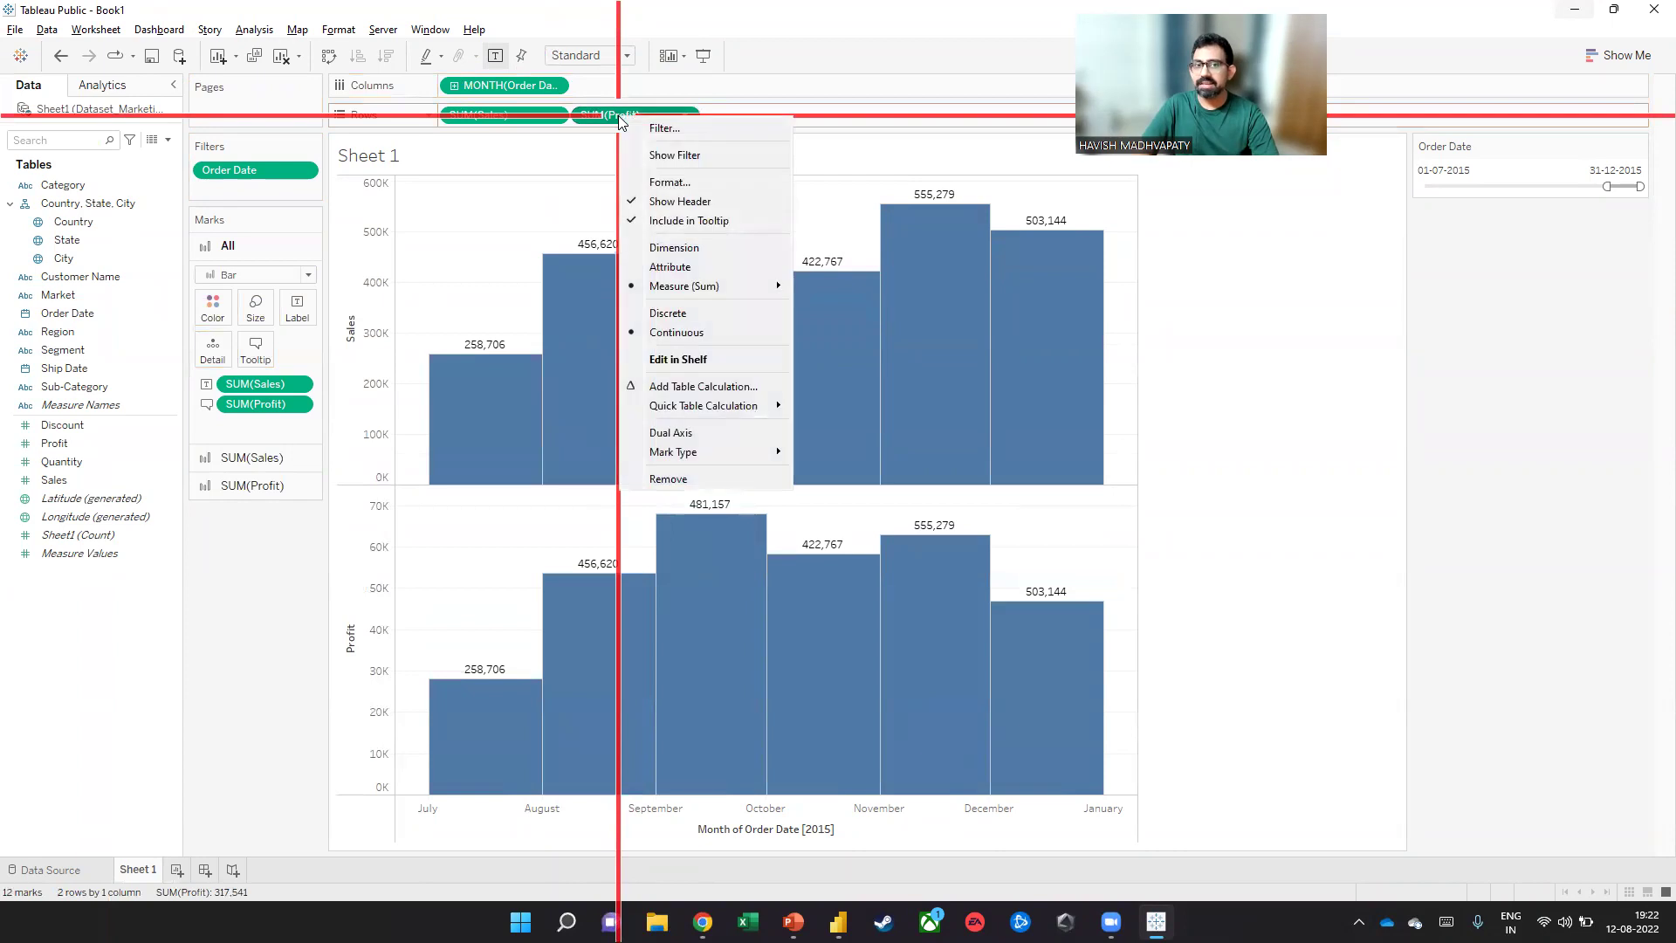
click(663, 432)
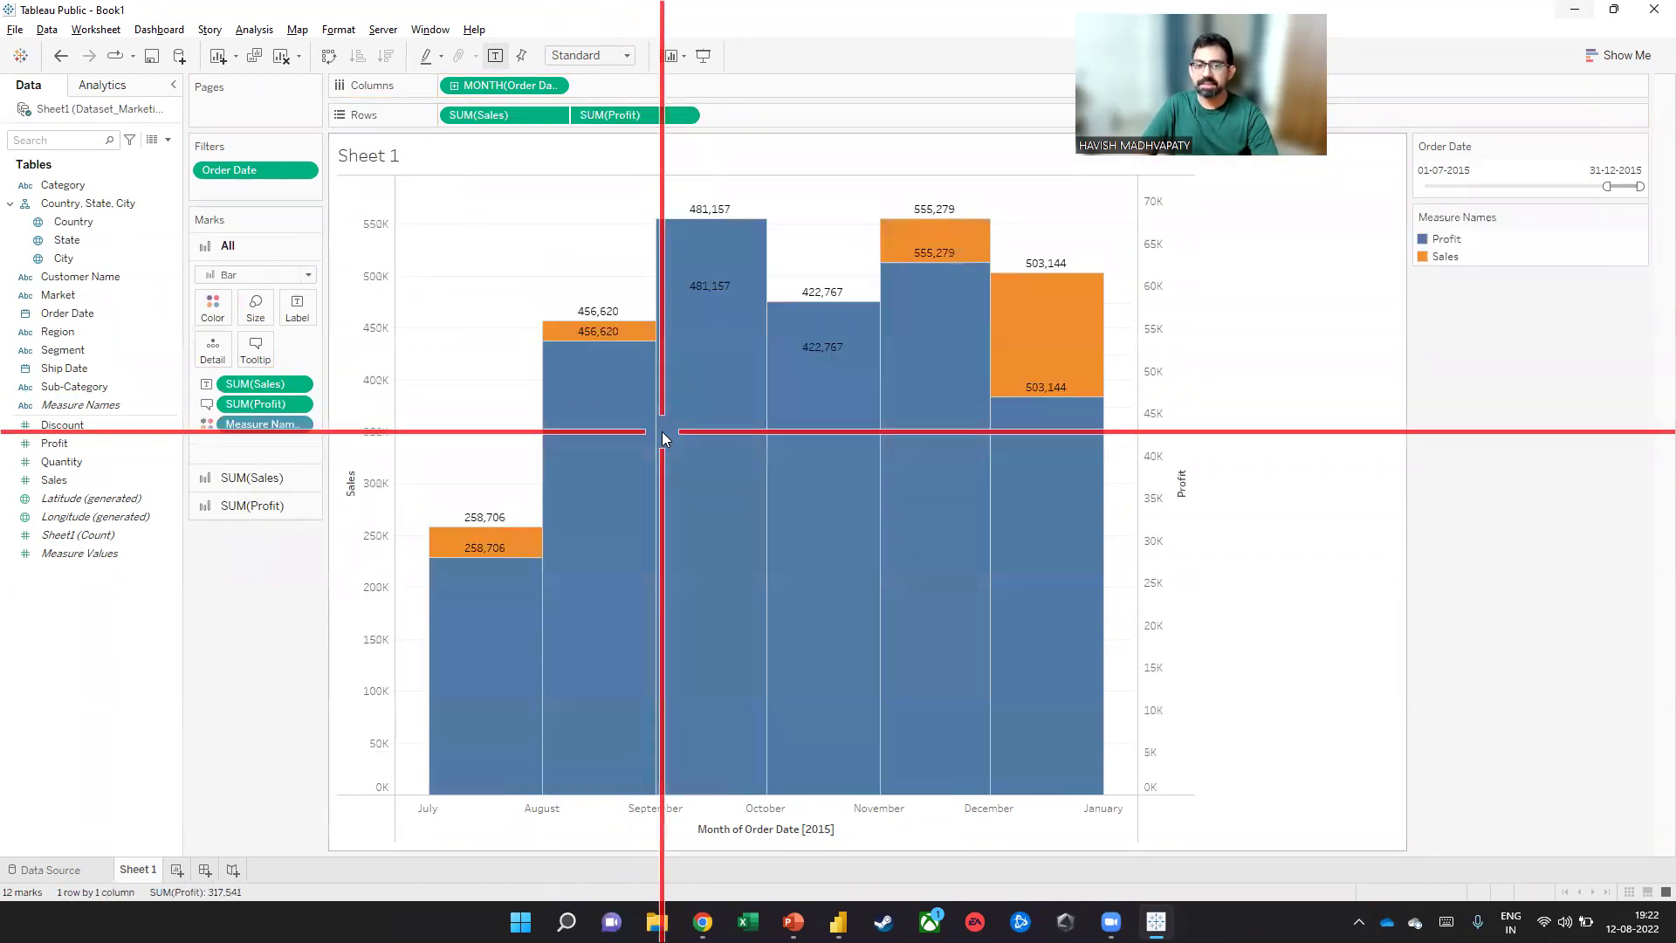
Try the side-by-side bars chart for Sales and Profit, and undo back to the single labelled Sales chart
click(1624, 56)
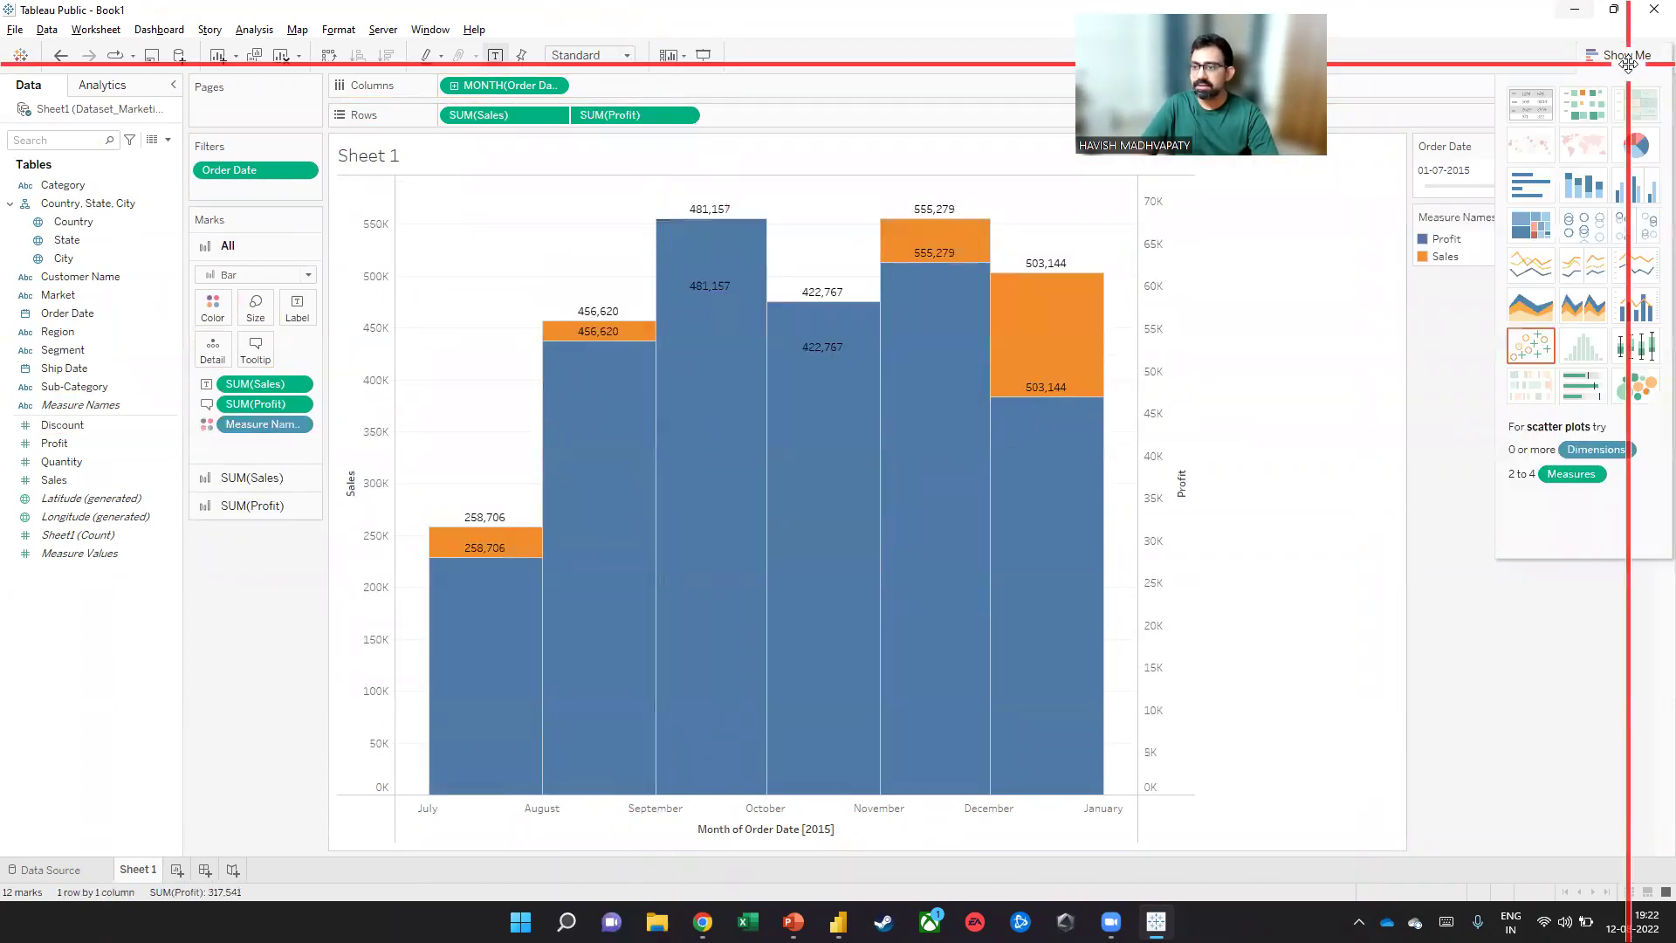
click(1638, 194)
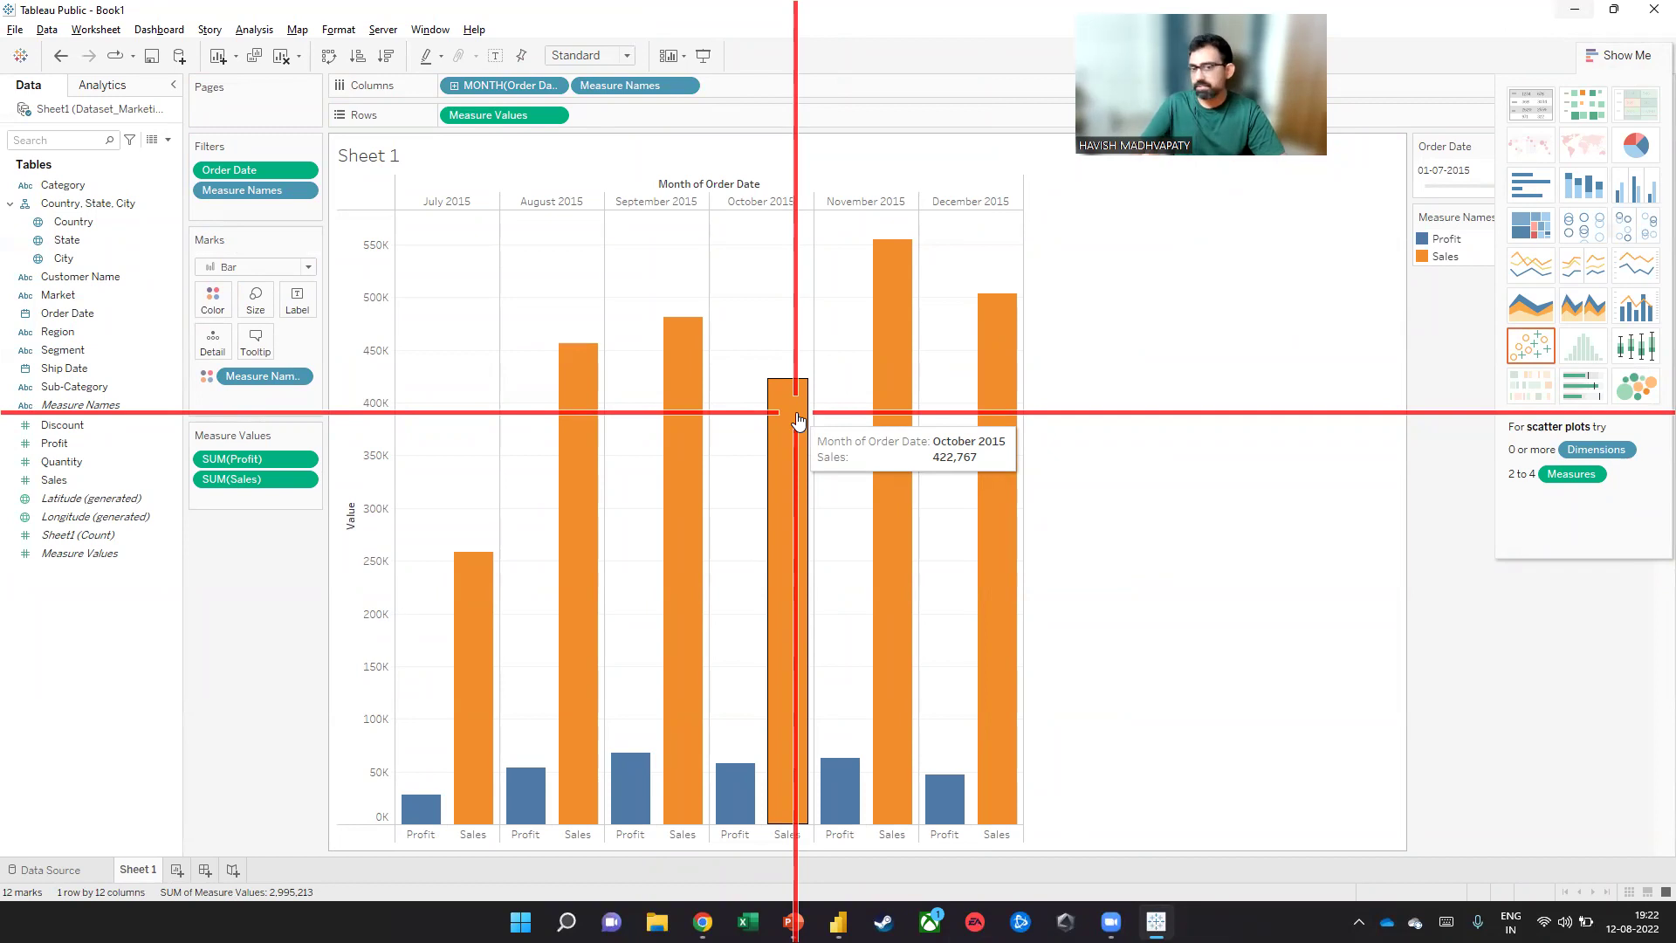
key(ctrl+z)
key(ctrl+z)
key(ctrl+z)
key(ctrl+z)
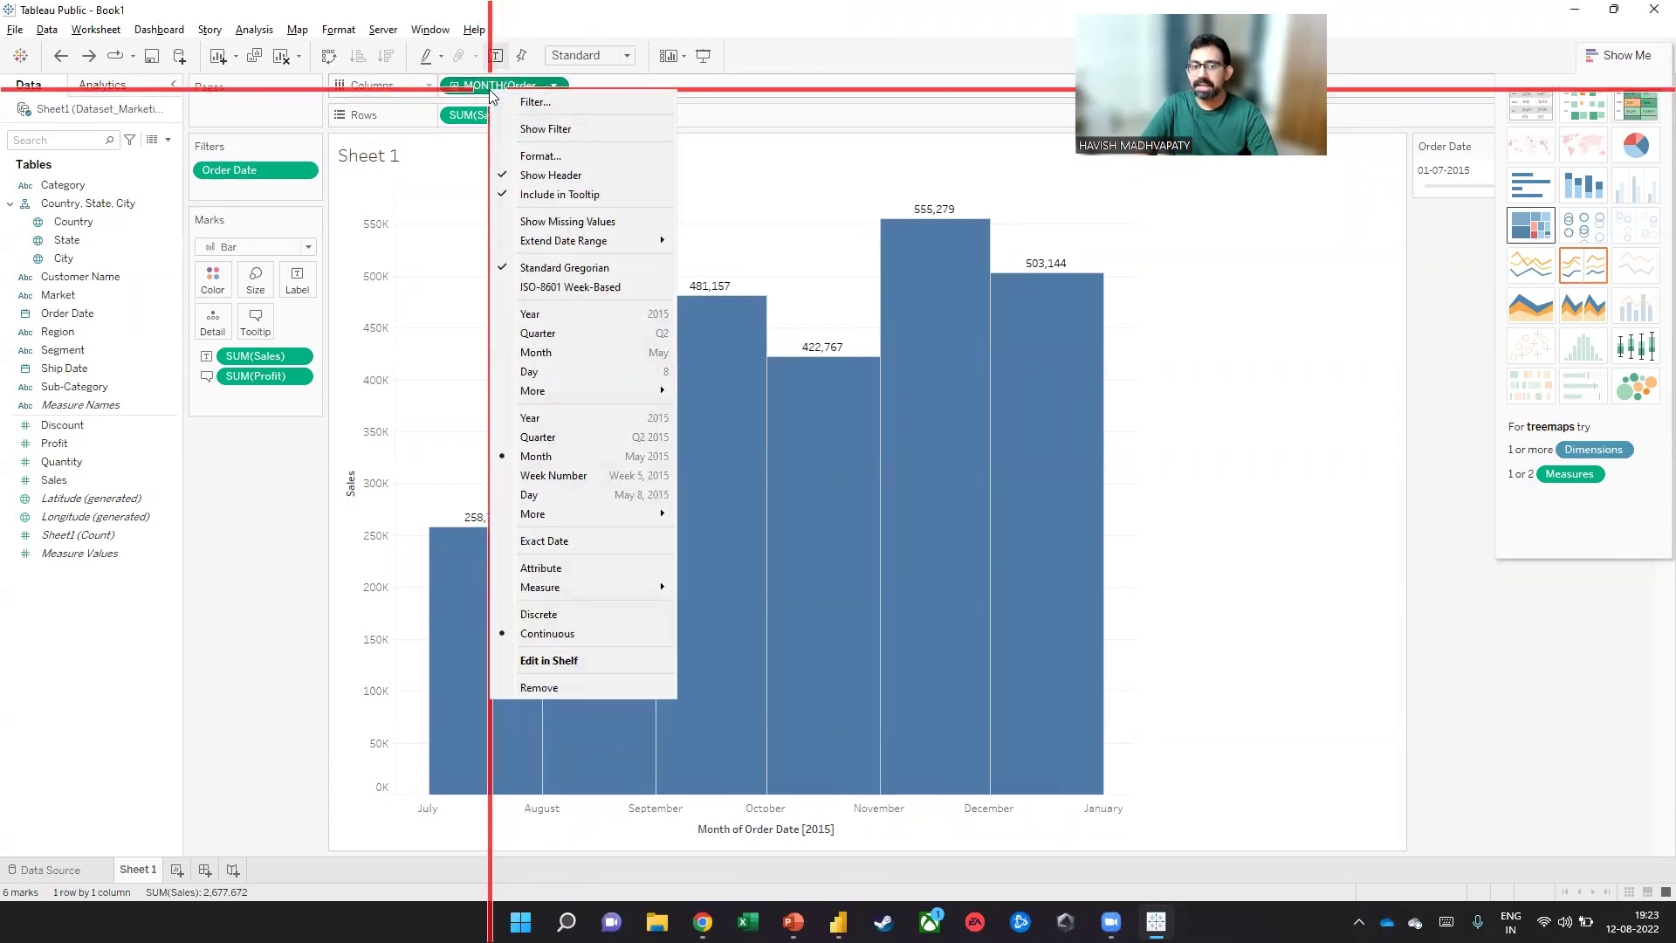
Make the monthly Order Date on Columns discrete
click(548, 615)
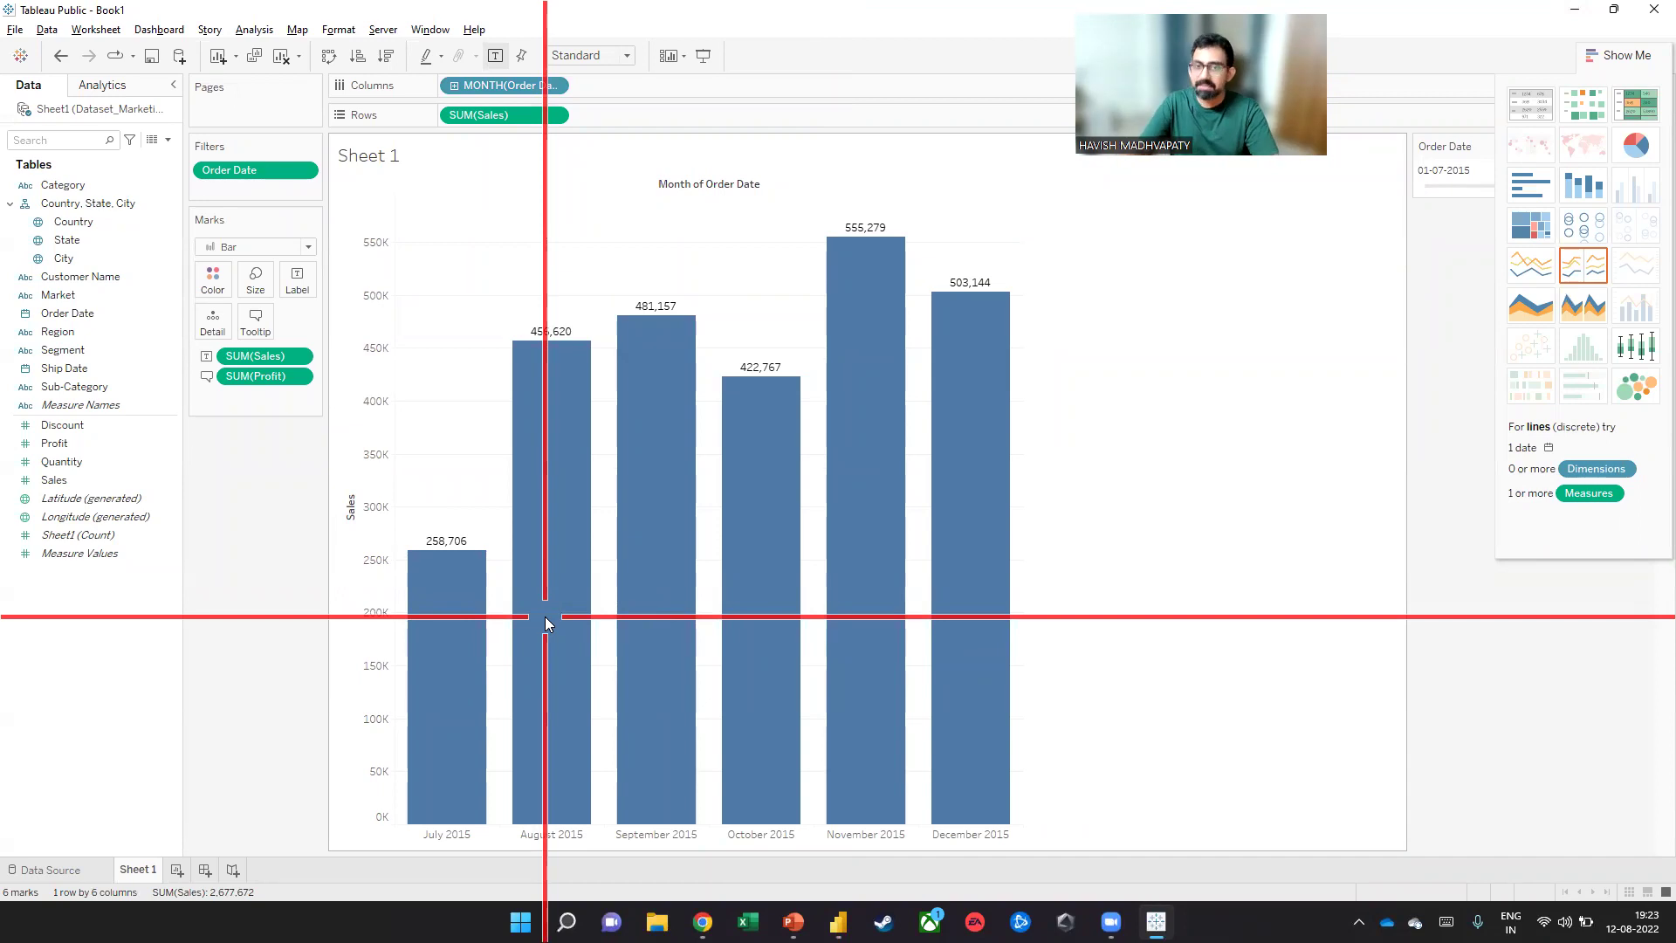
Switch to Power BI and add Segment as the legend of the Sales column chart
key(alt+Tab)
click(545, 616)
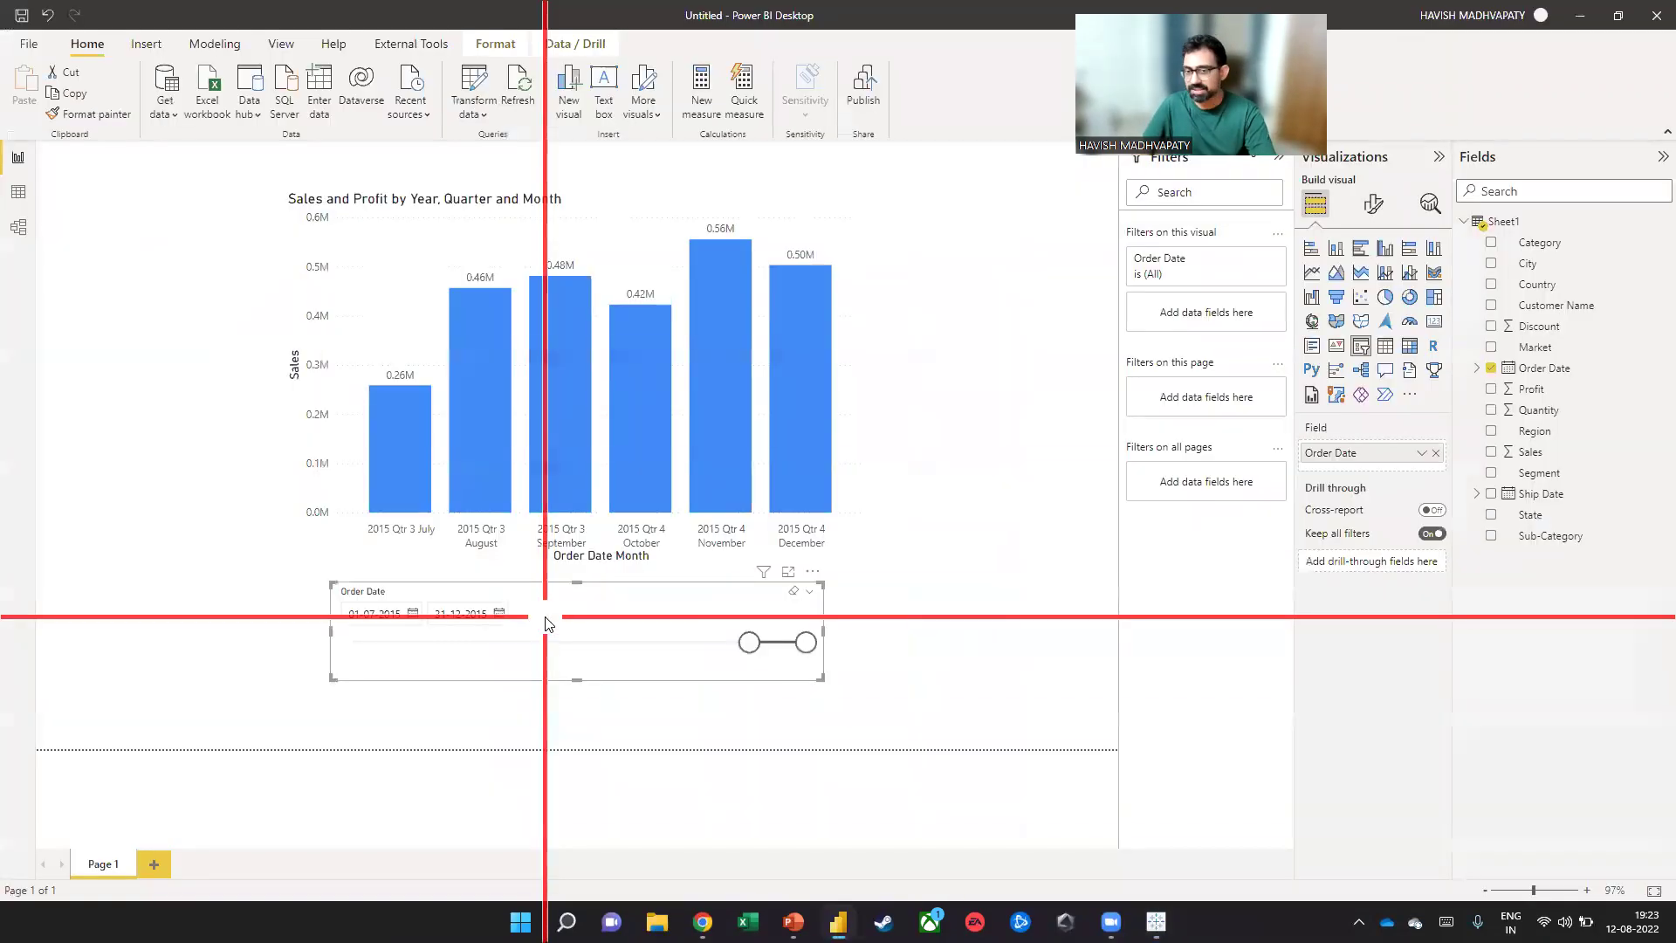
click(652, 247)
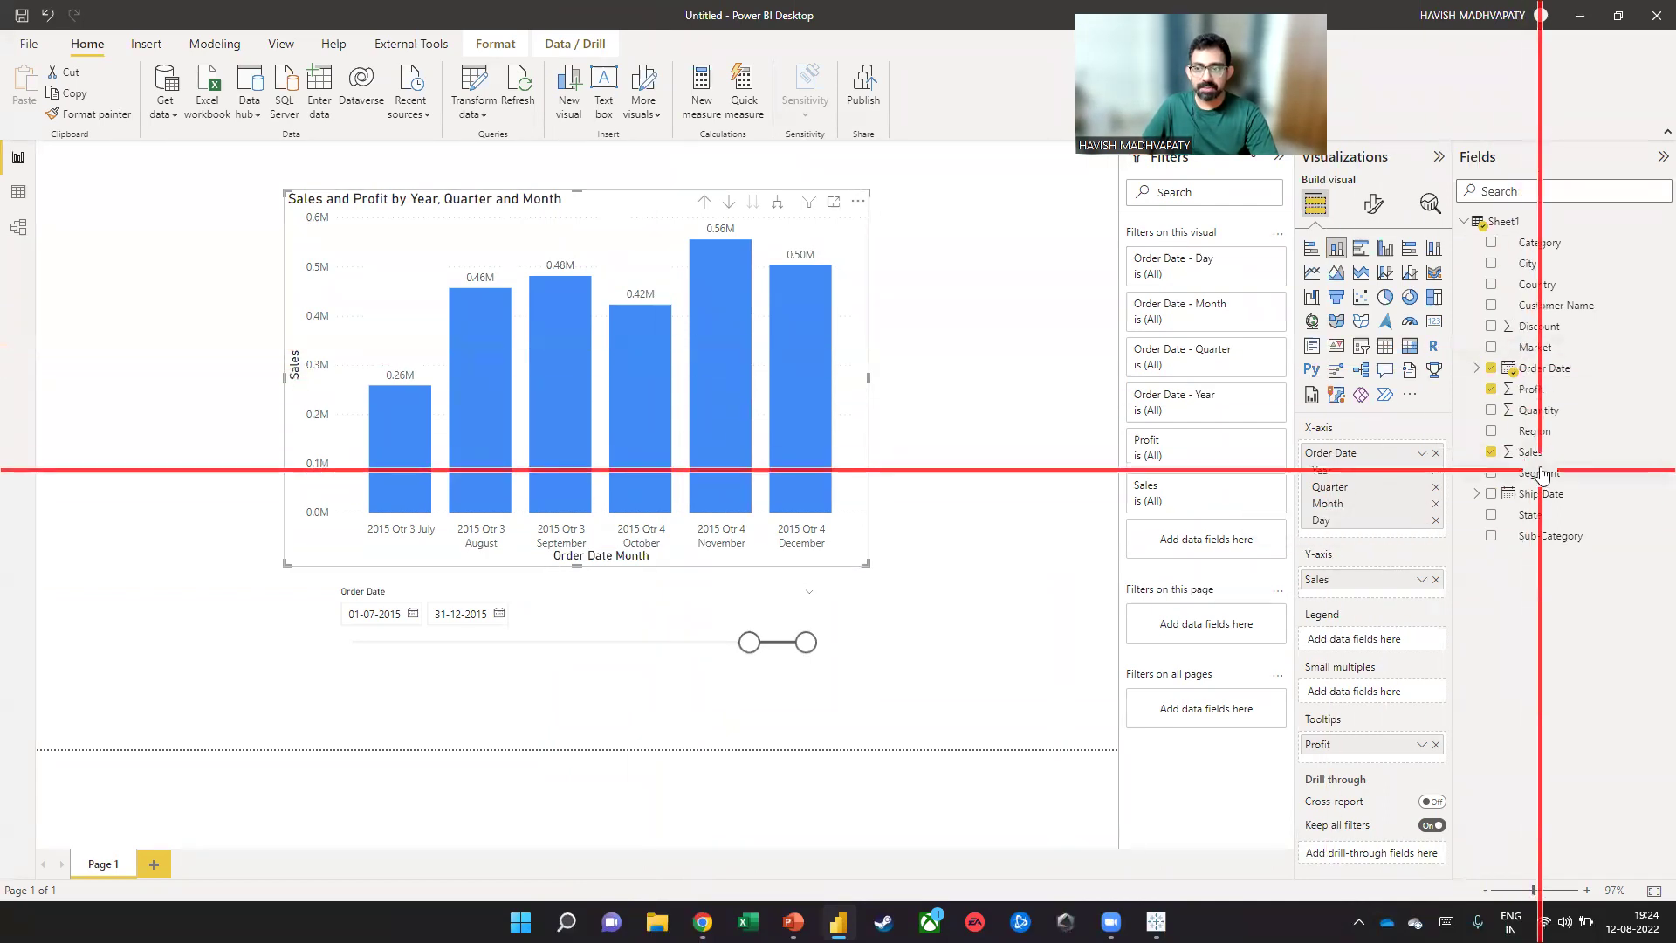
drag(1540, 474, 1326, 642)
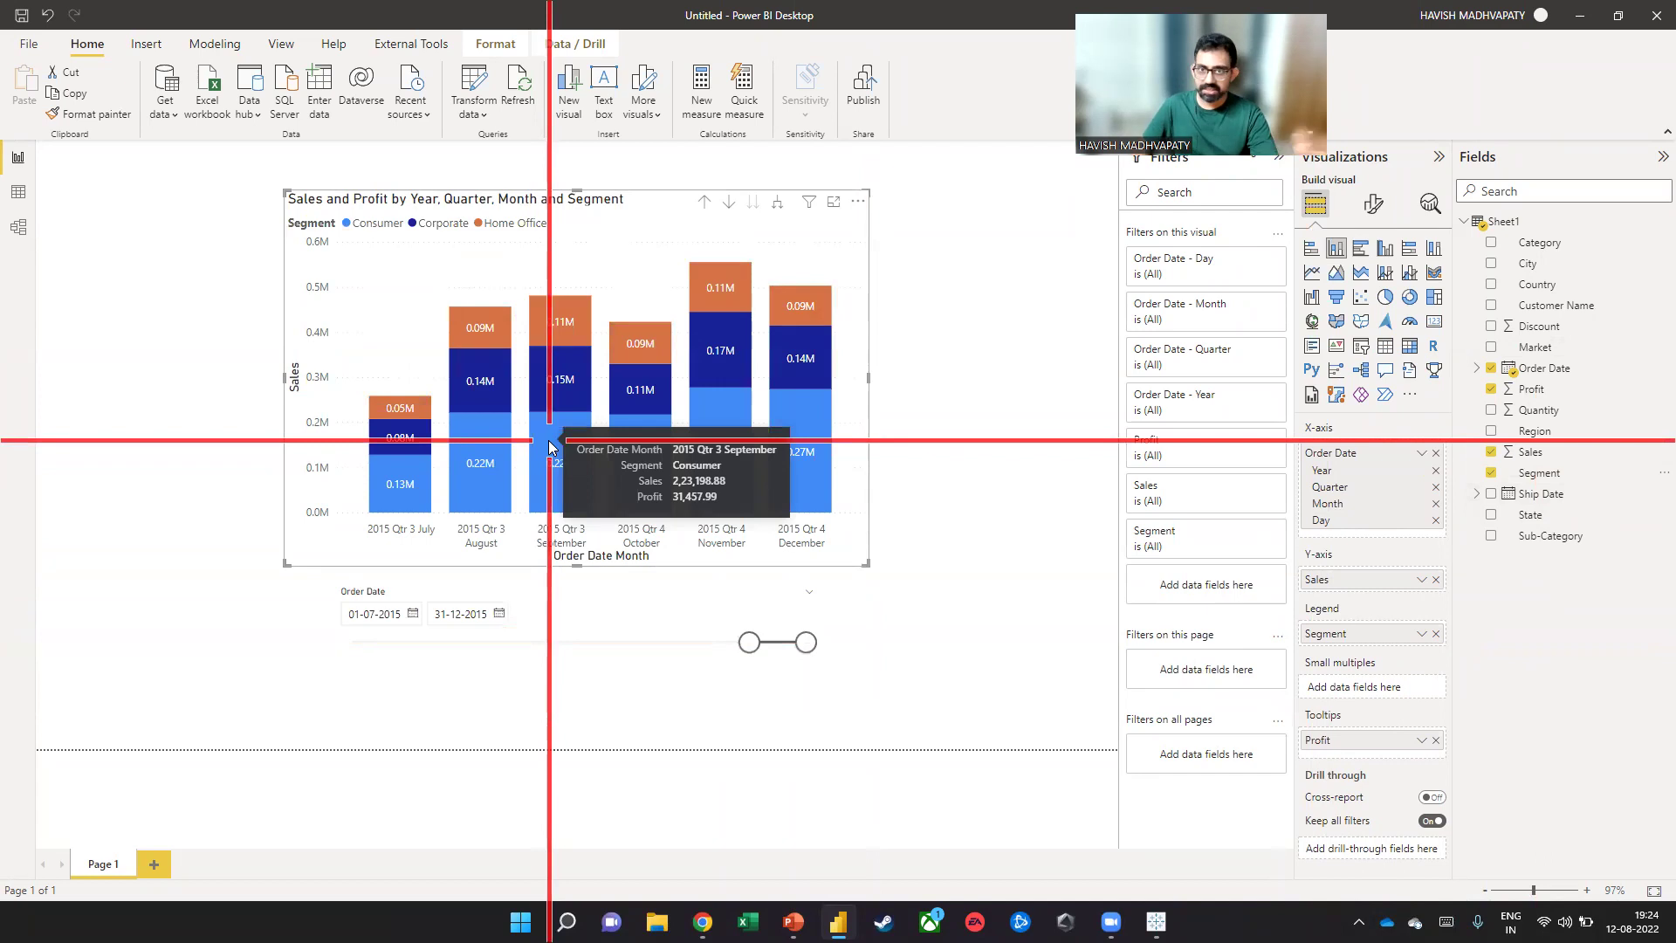
Switch to Tableau and colour the monthly Sales bars by Segment
key(alt+Tab)
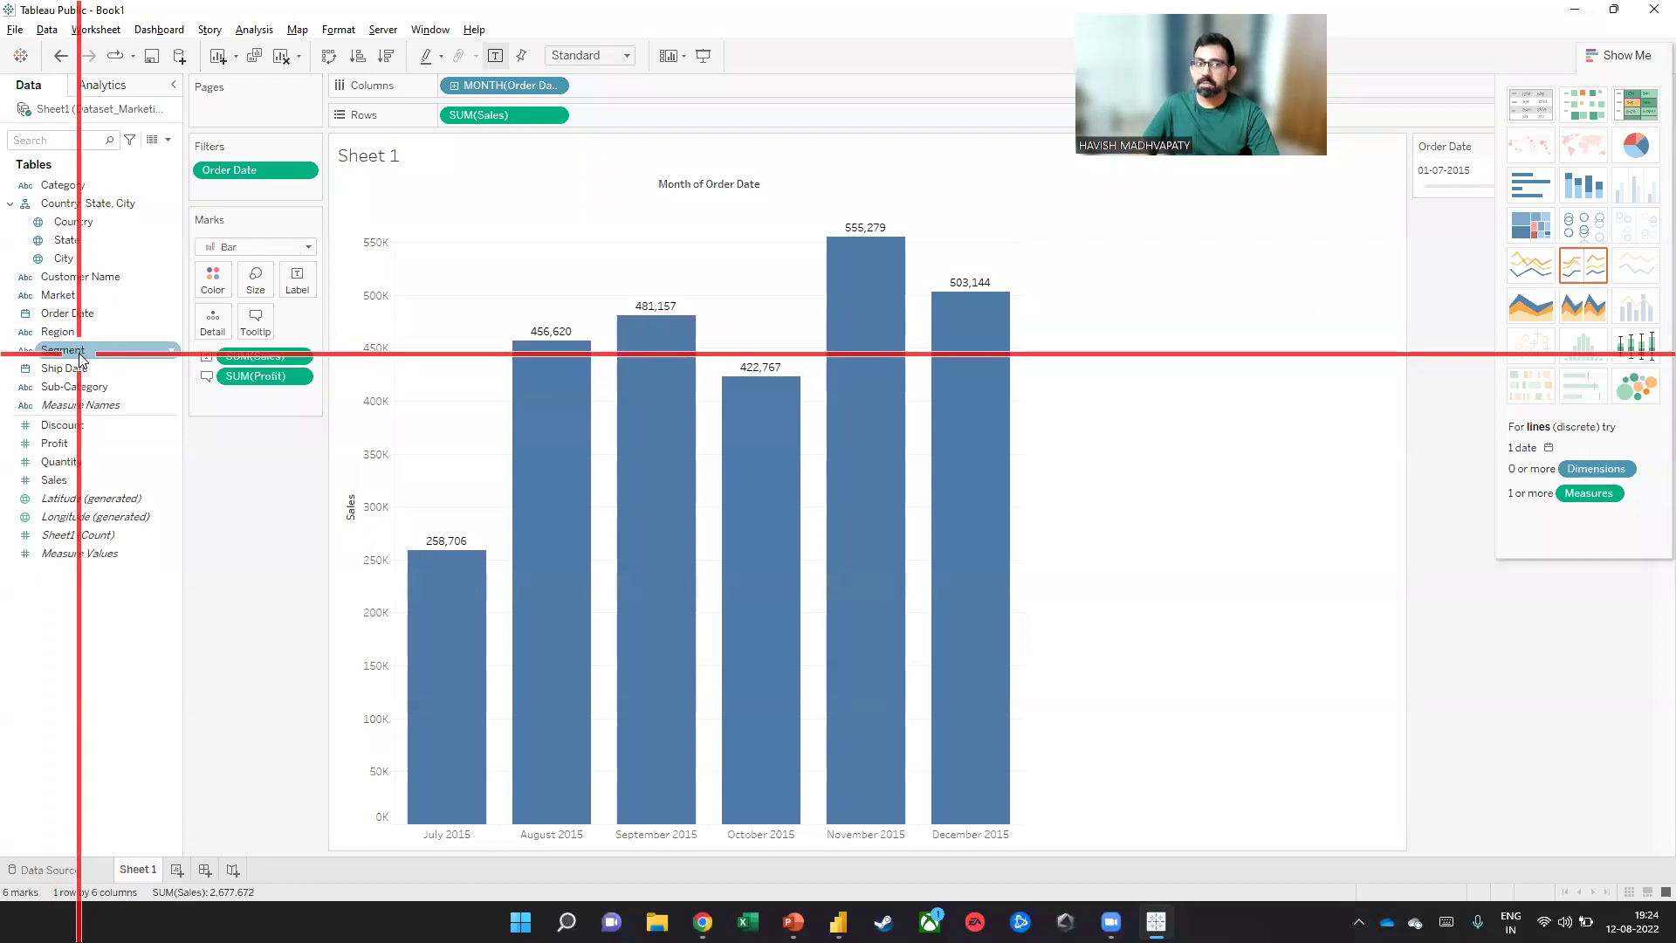
drag(79, 356, 220, 288)
key(alt+Tab)
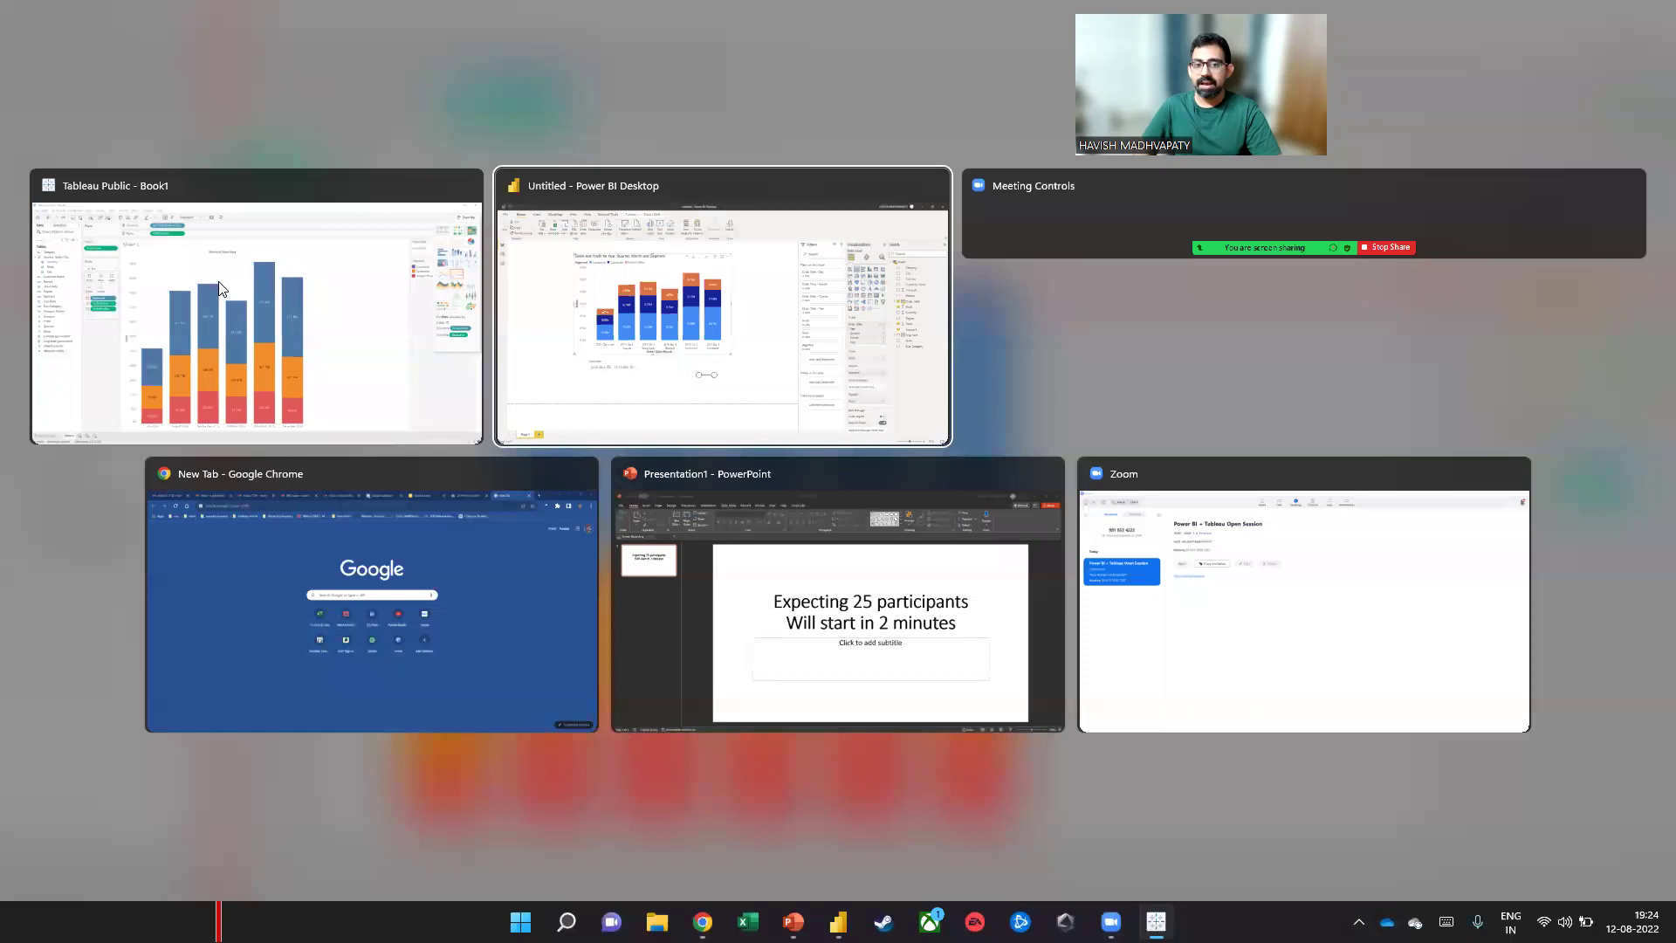
key(alt+Tab)
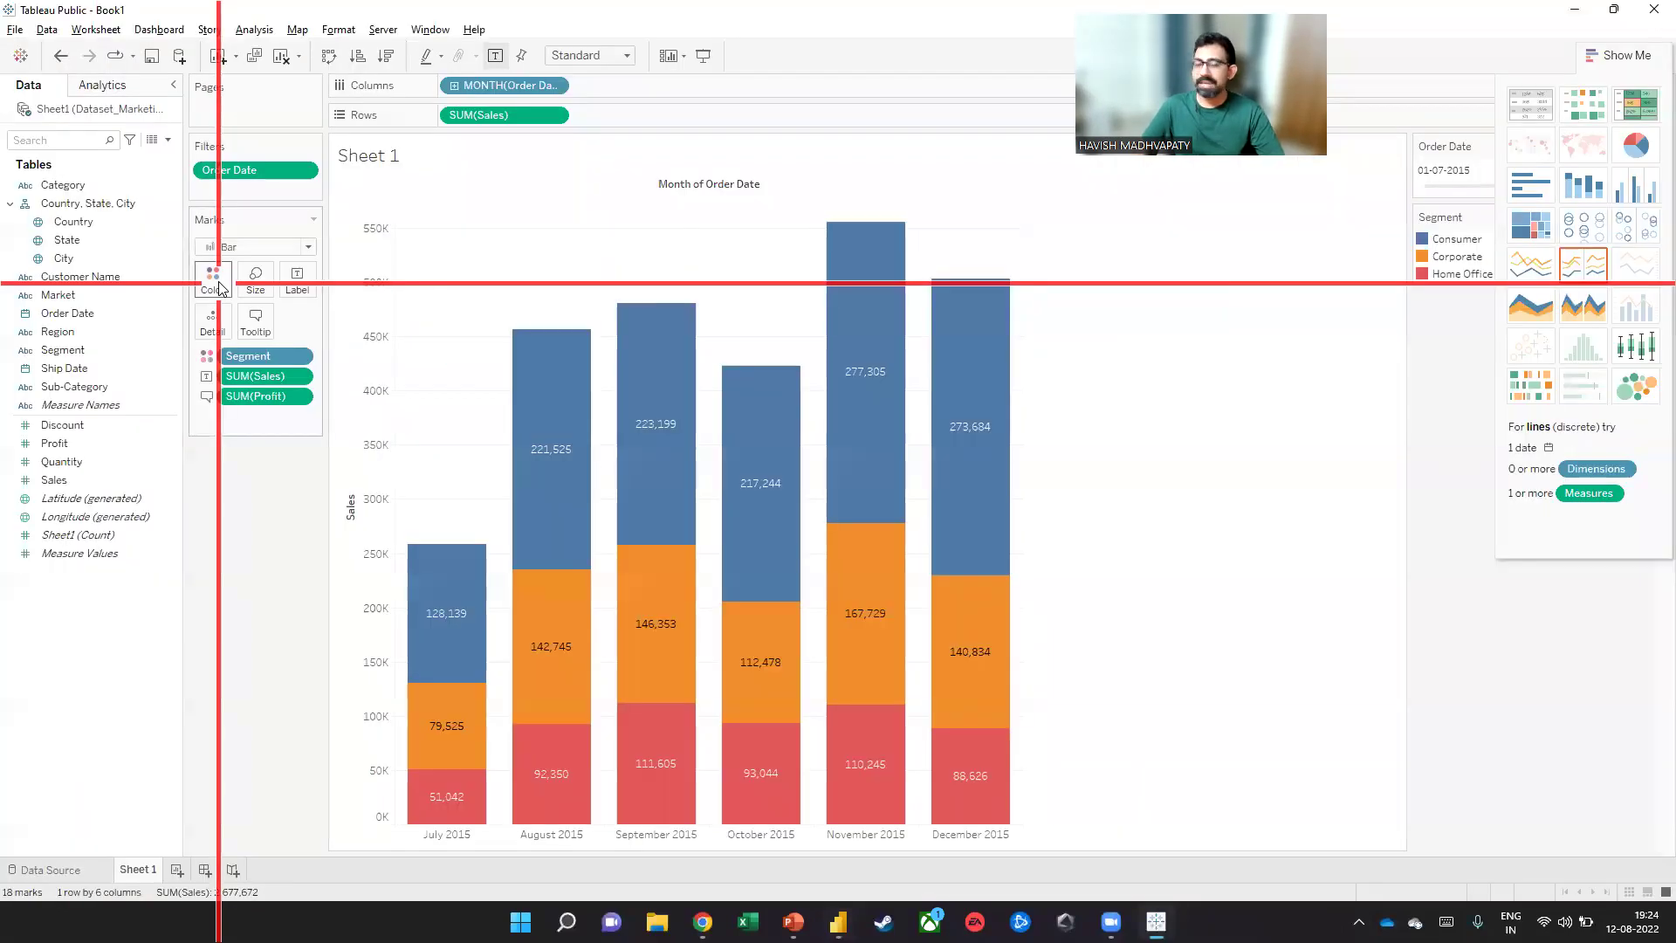
Return to Power BI, duplicate Page 1, and convert the copied chart to a 100% stacked column chart
key(alt+Tab)
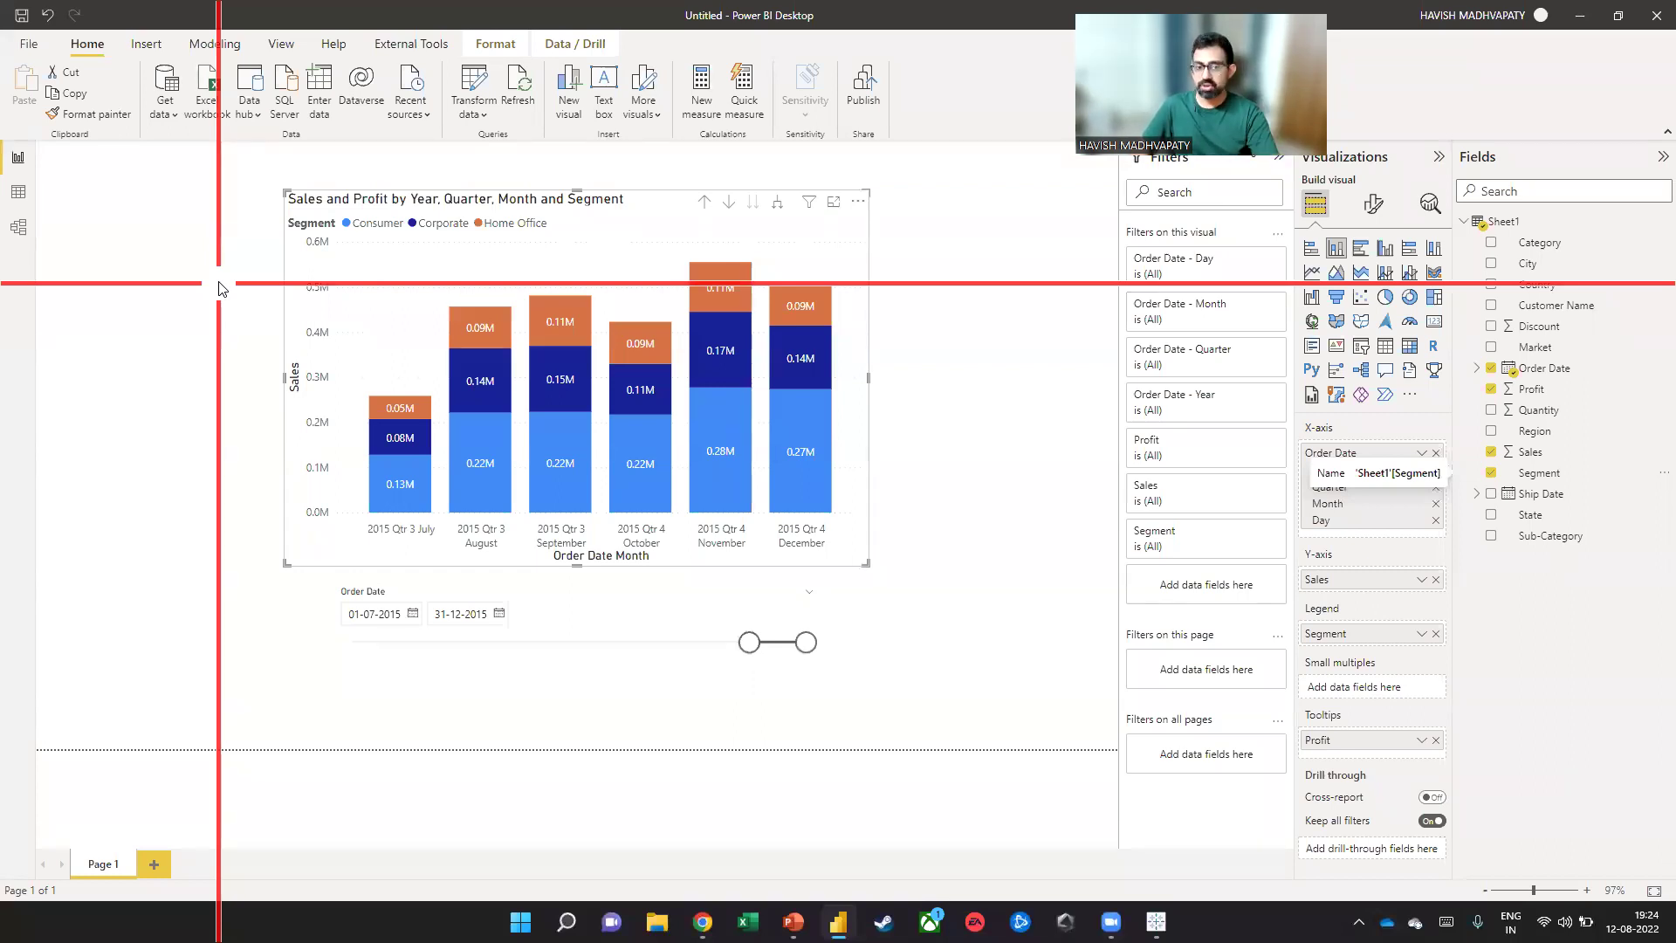
right_click(103, 868)
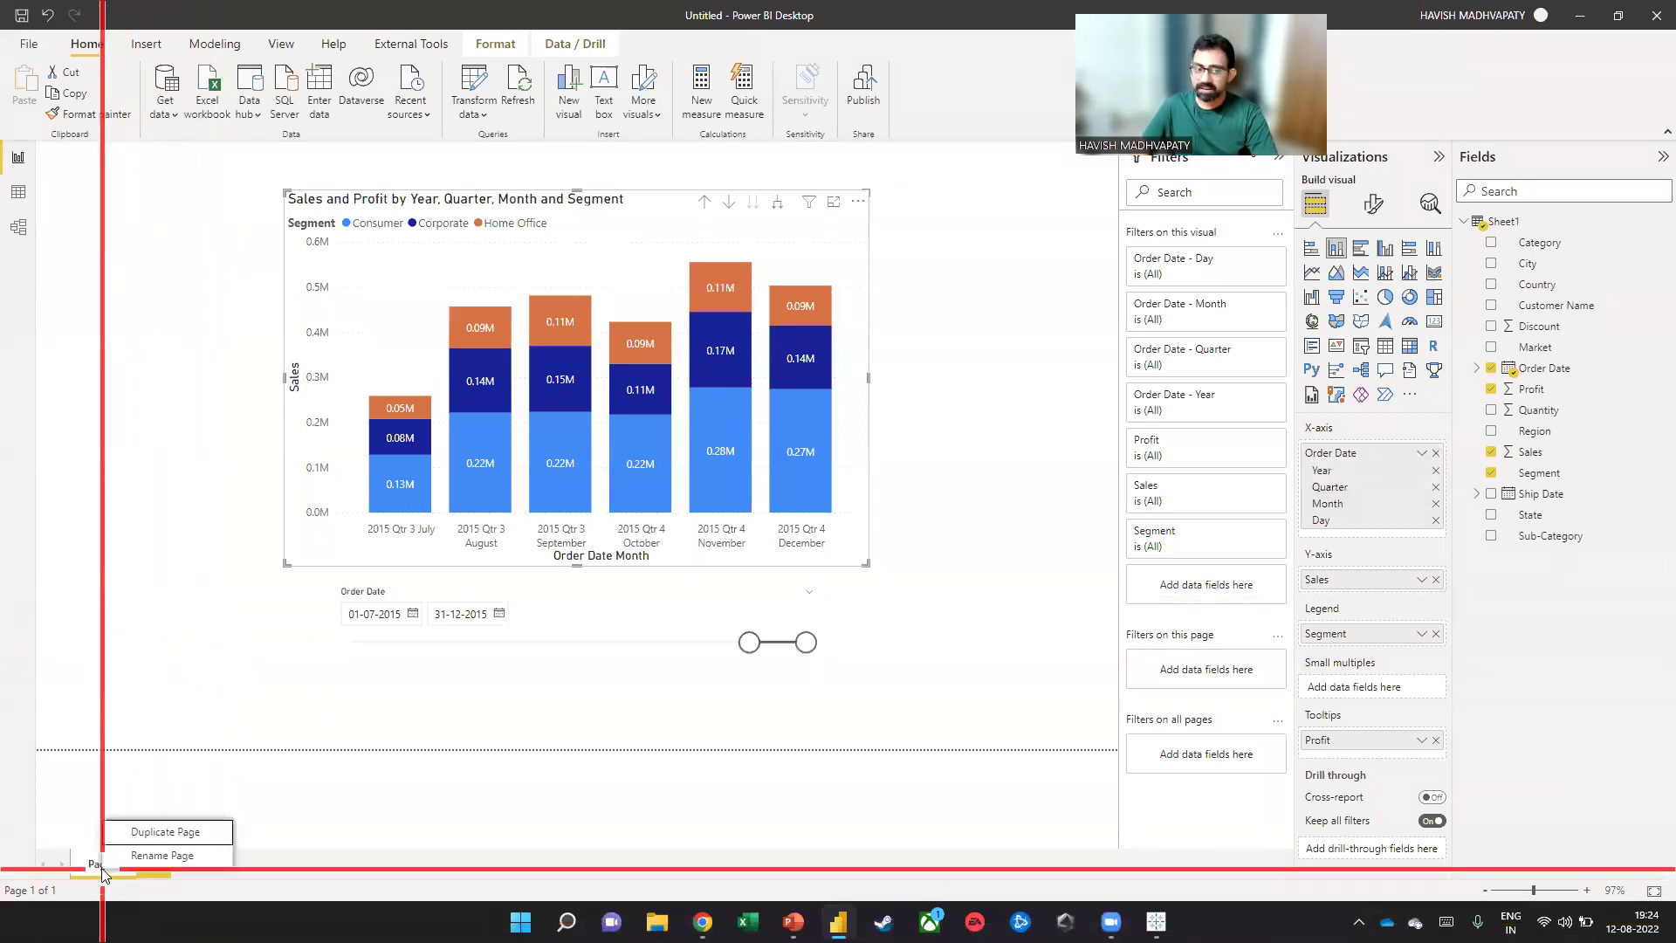
click(148, 831)
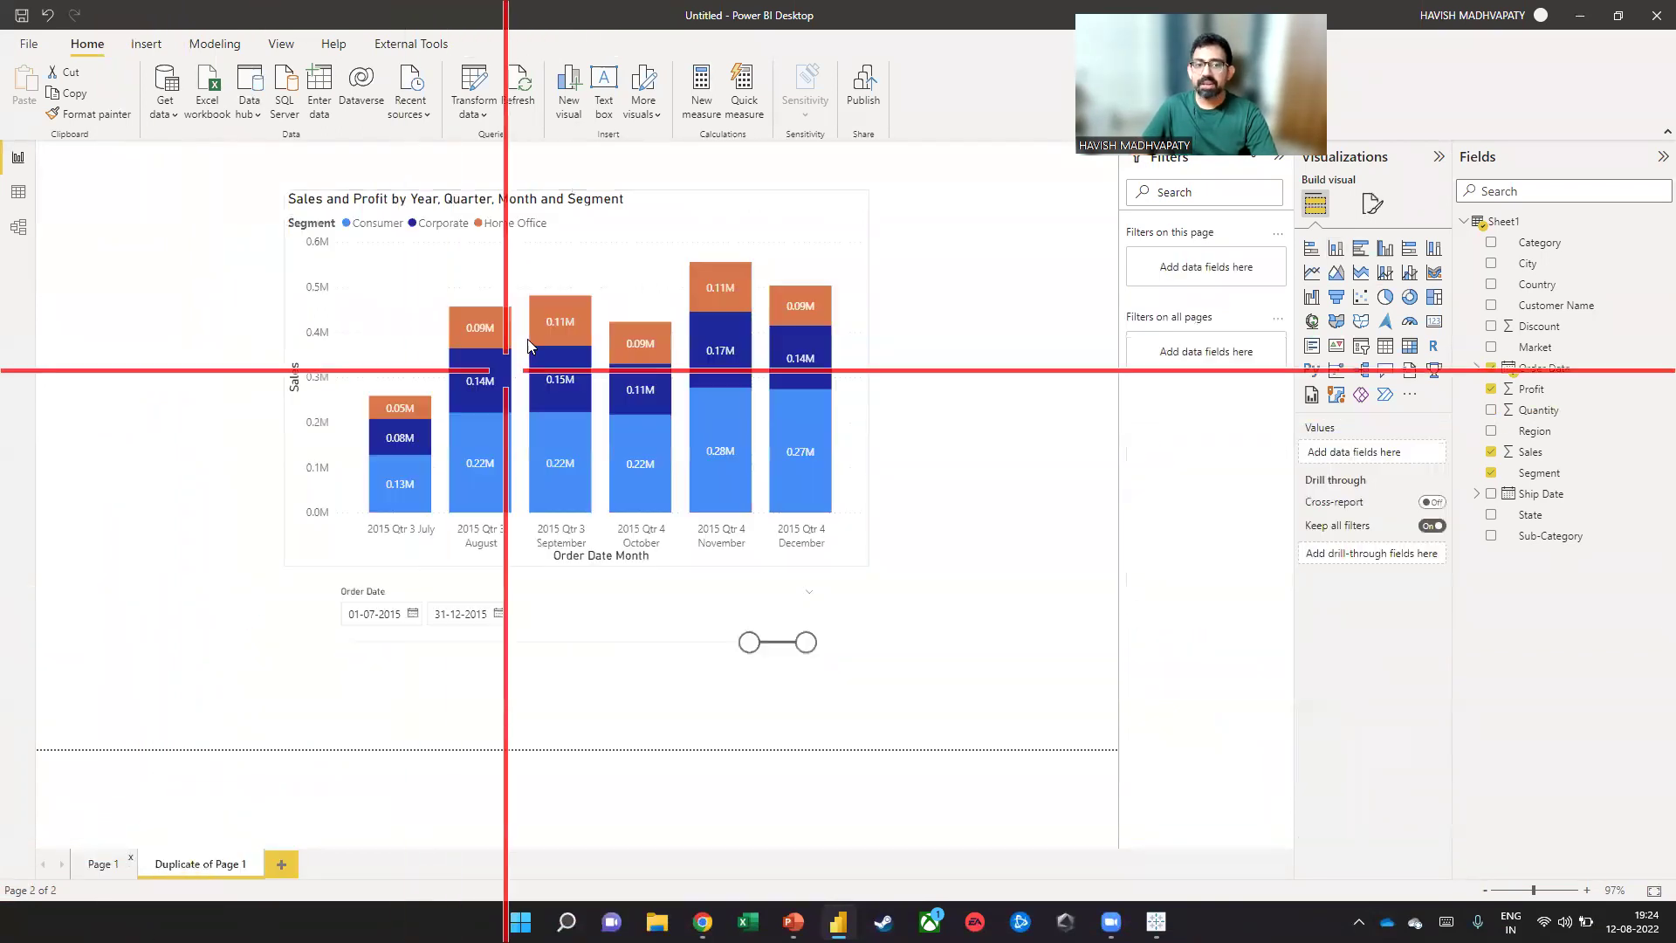
click(547, 284)
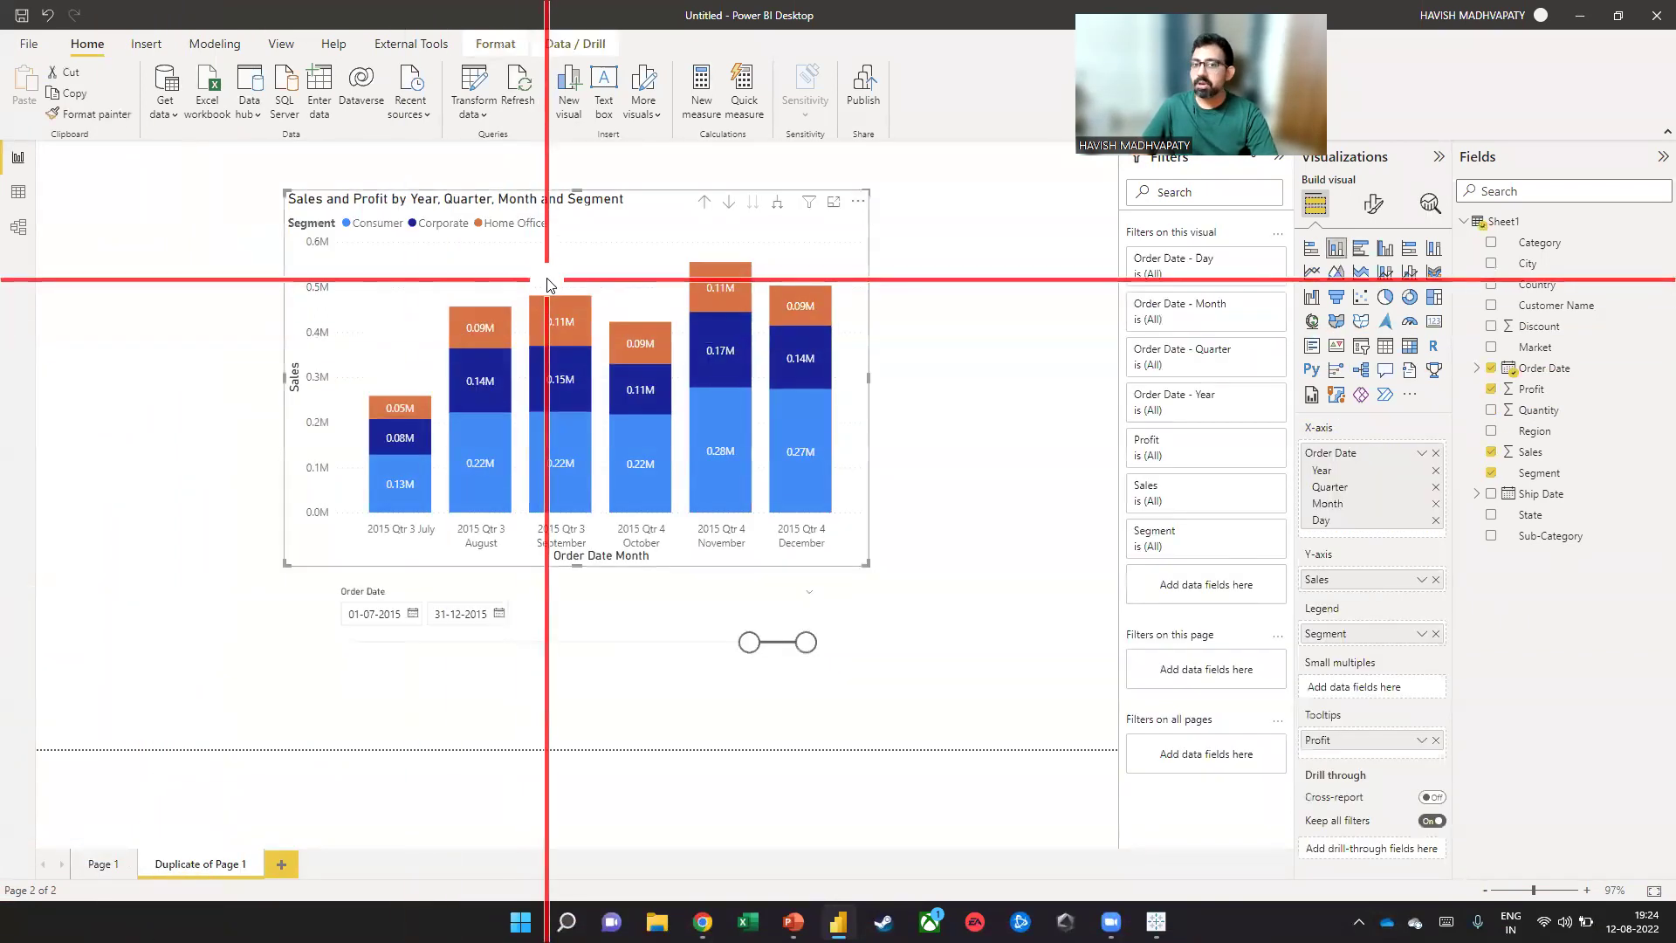
click(1433, 251)
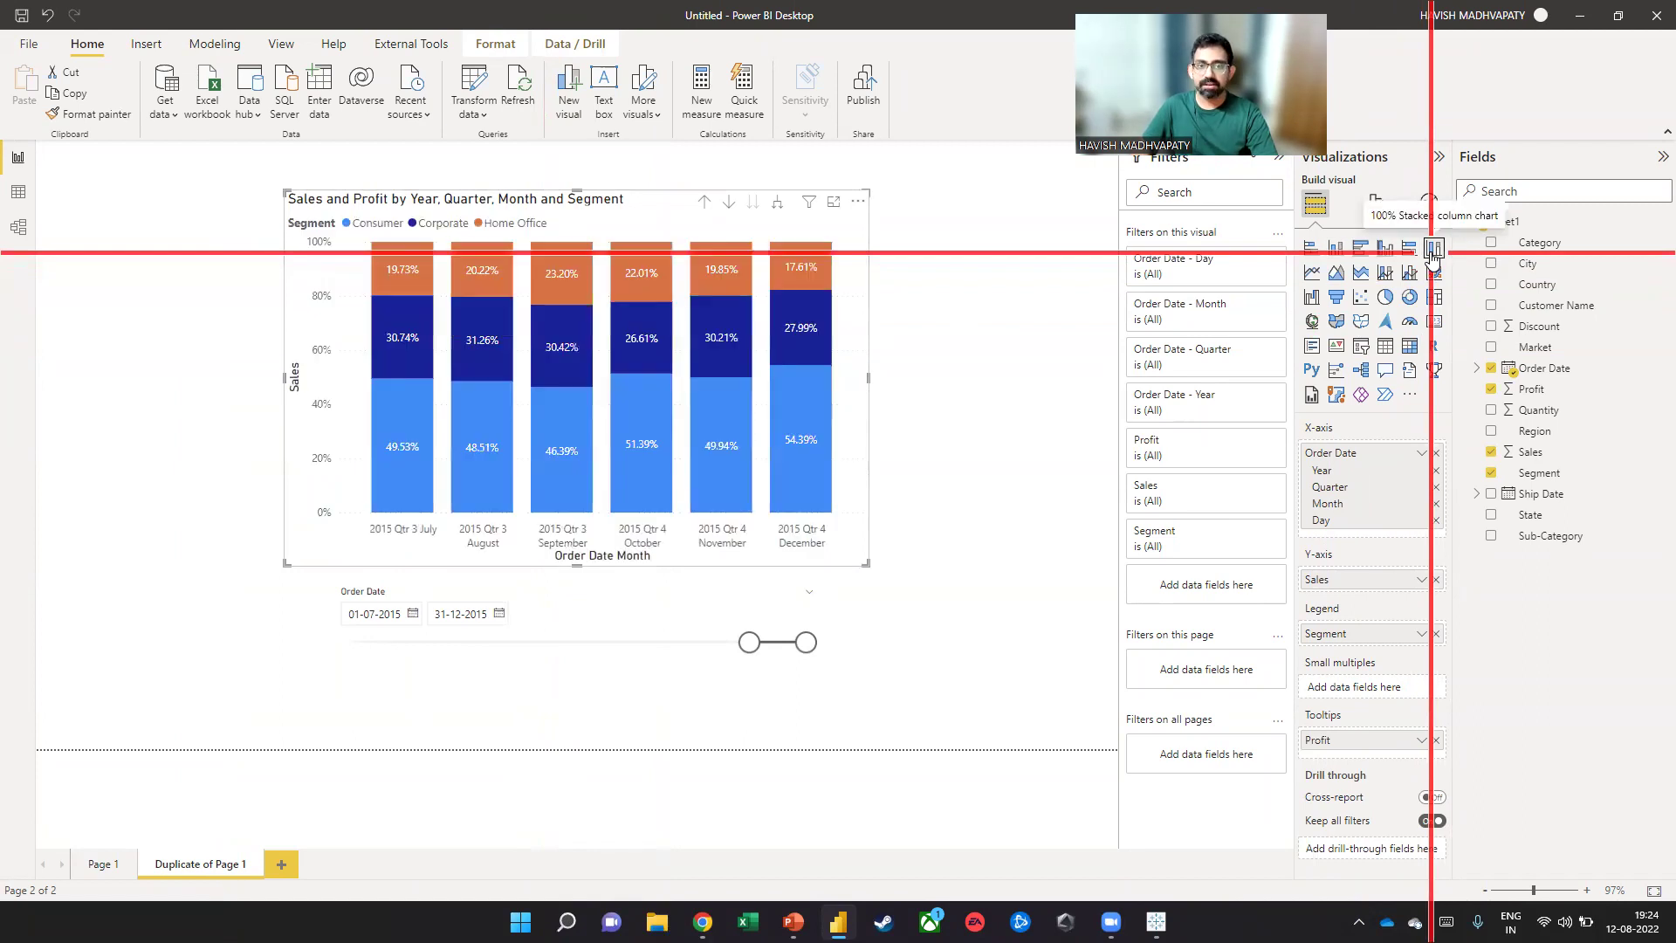
Switch to Tableau and duplicate Sheet 1
key(alt+Tab)
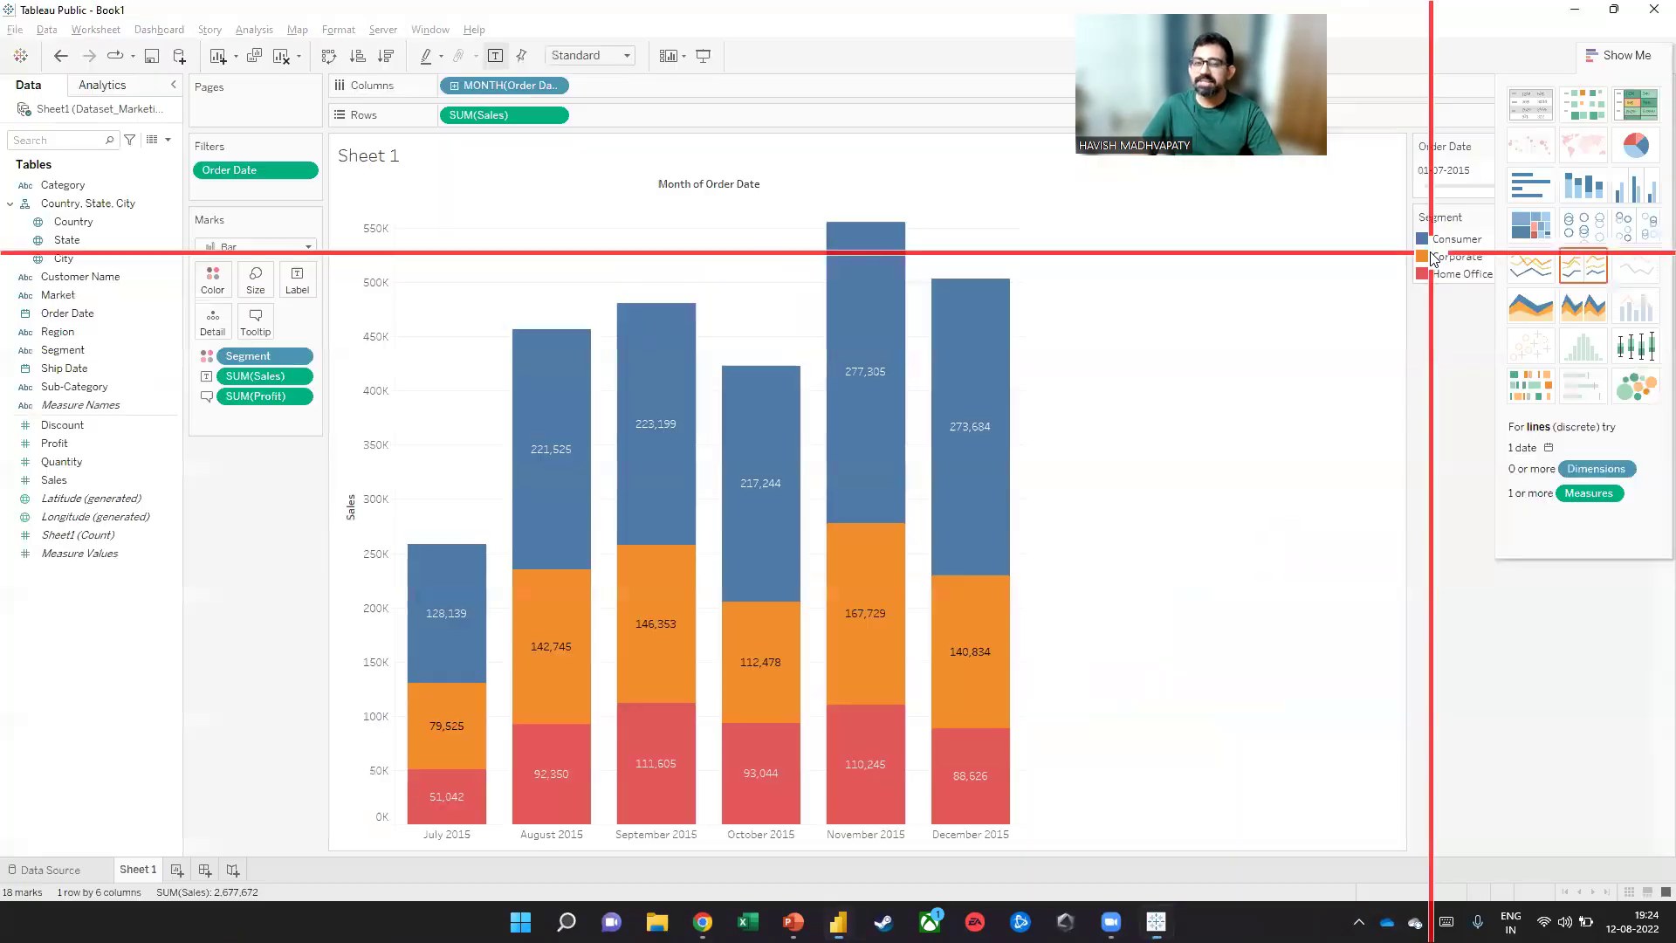
right_click(136, 869)
click(217, 721)
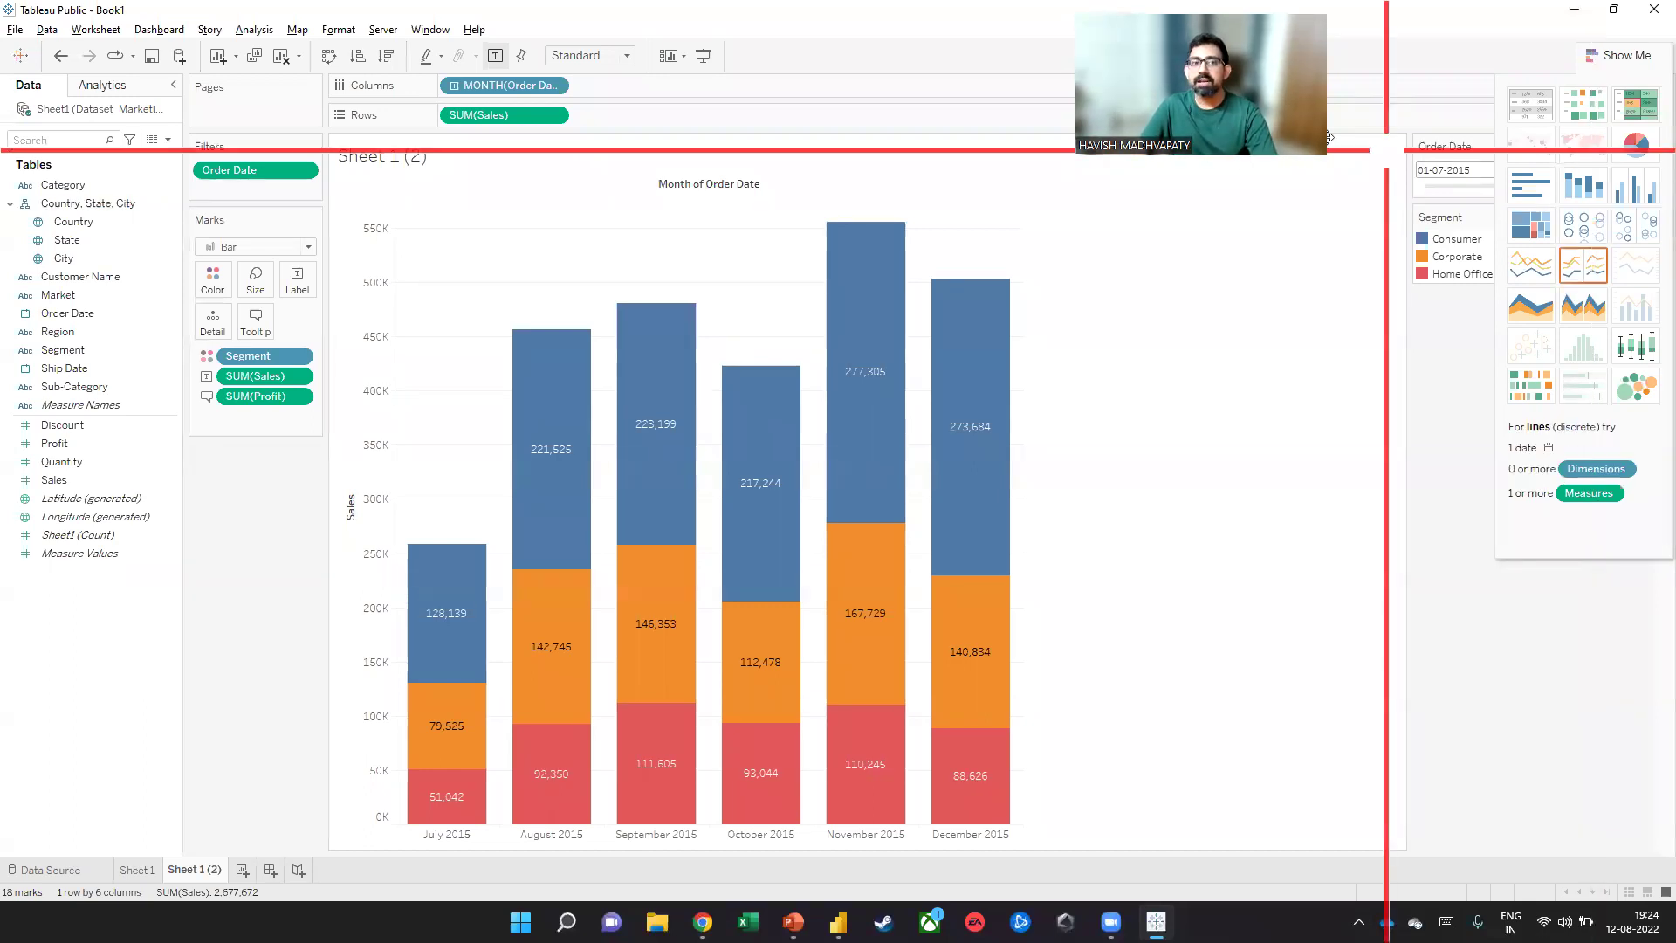
Apply the Percent of Total quick table calculation to Sales on Rows and compute it using Table (down)
click(552, 115)
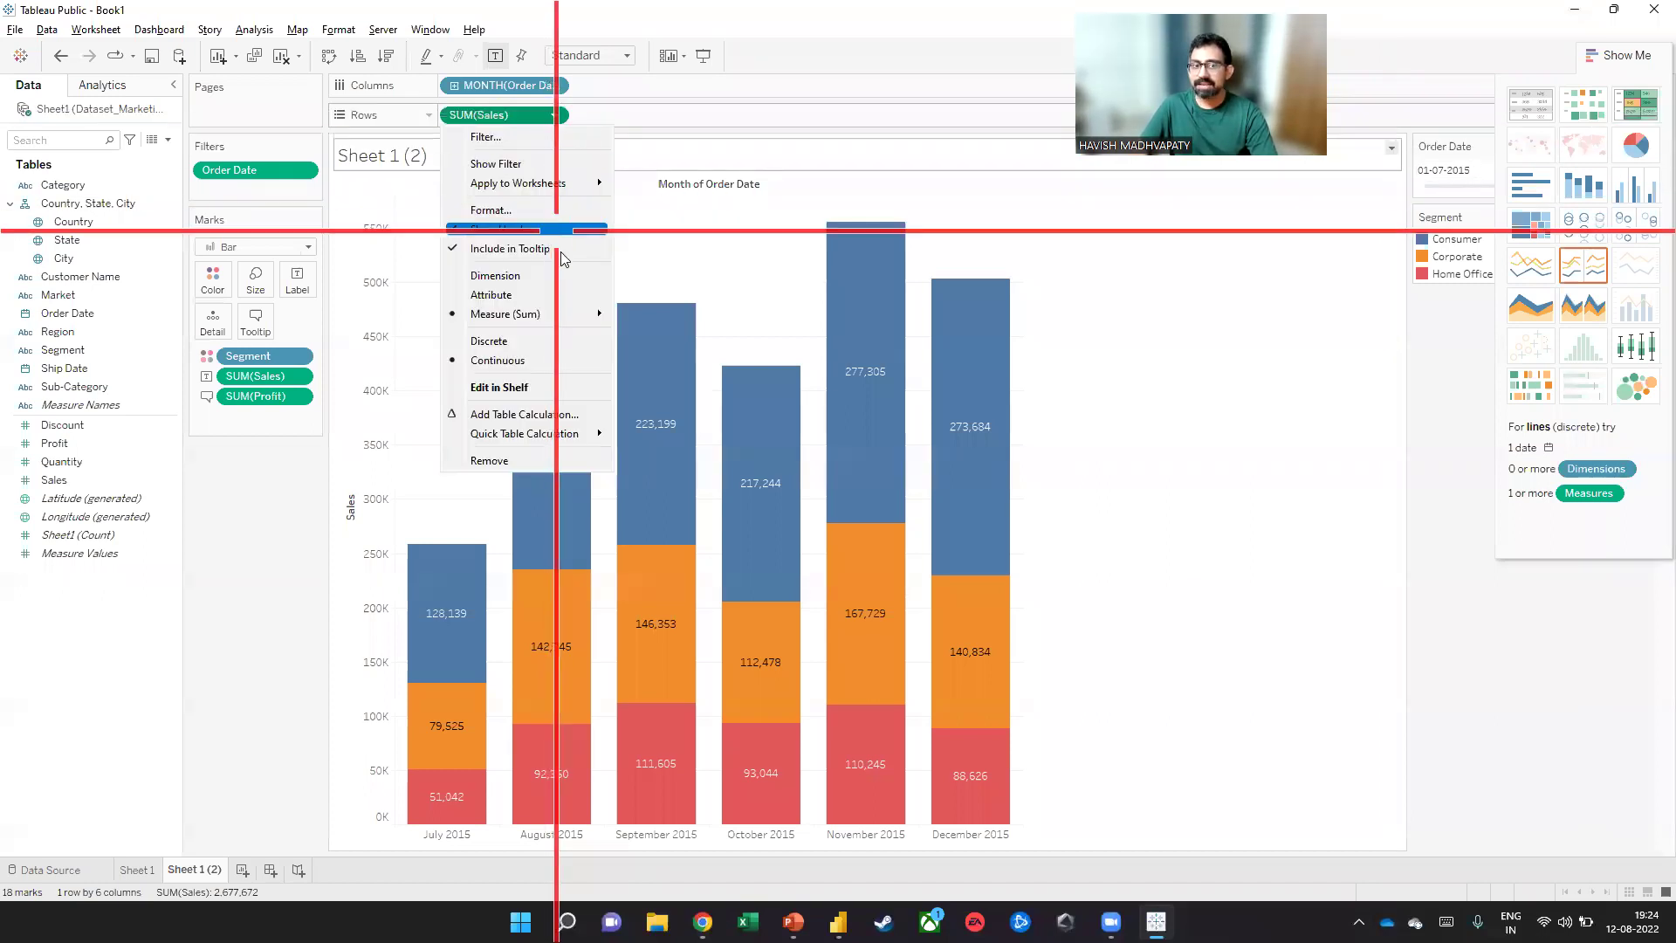
mouse_move(590, 436)
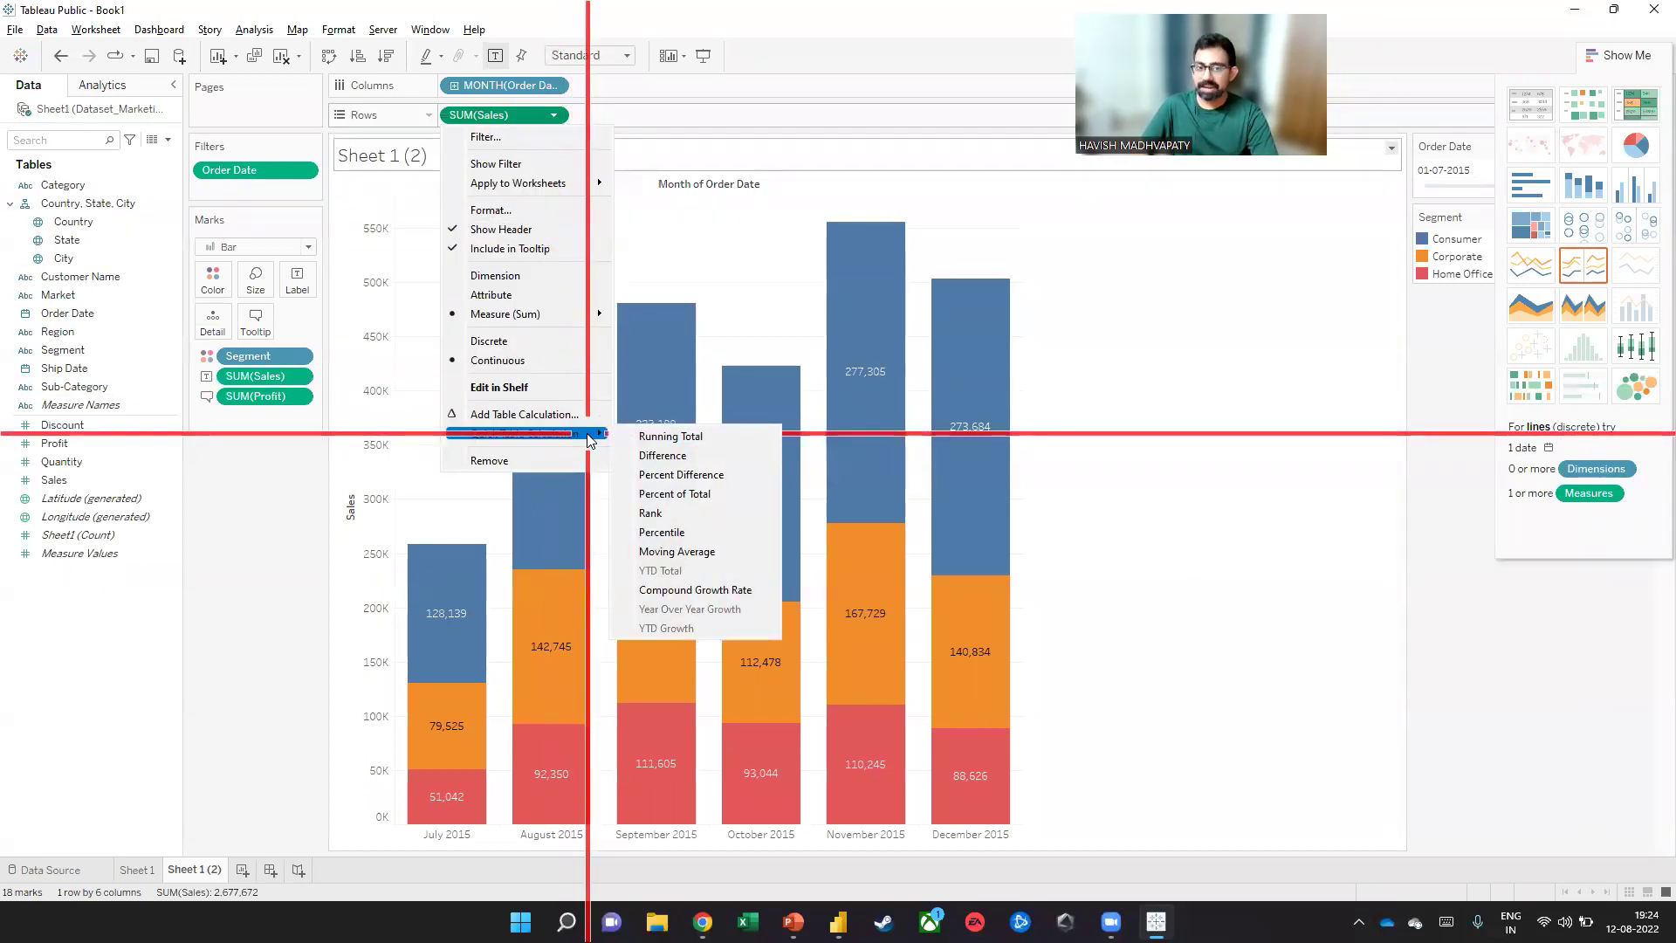
click(626, 494)
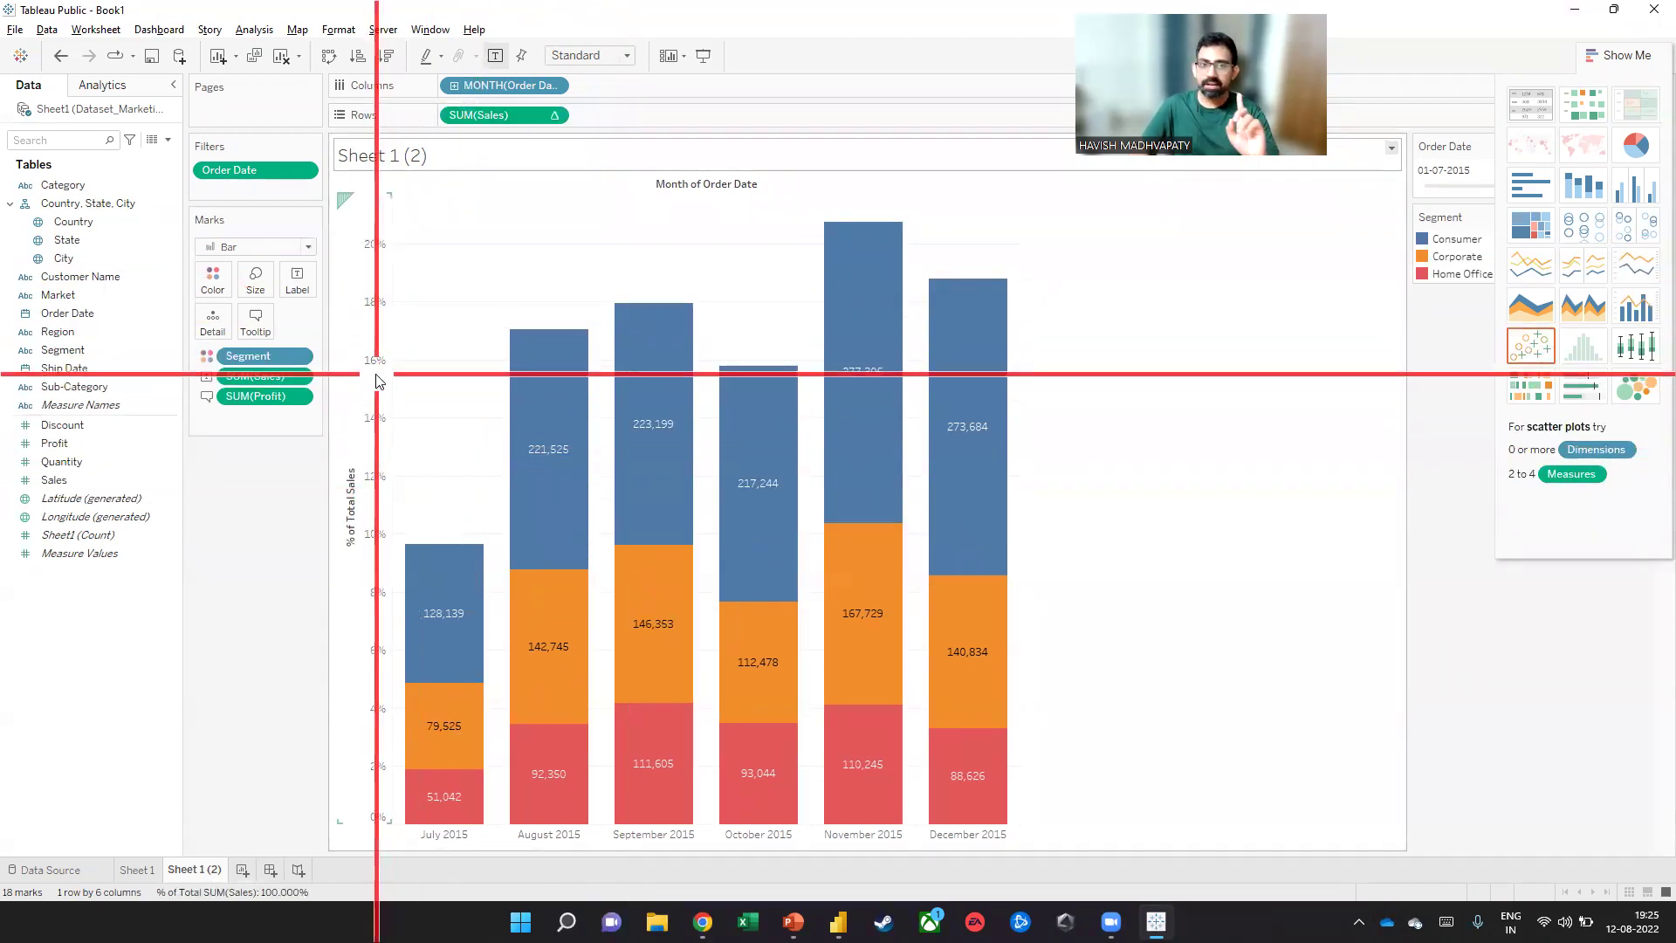
click(553, 116)
mouse_move(561, 394)
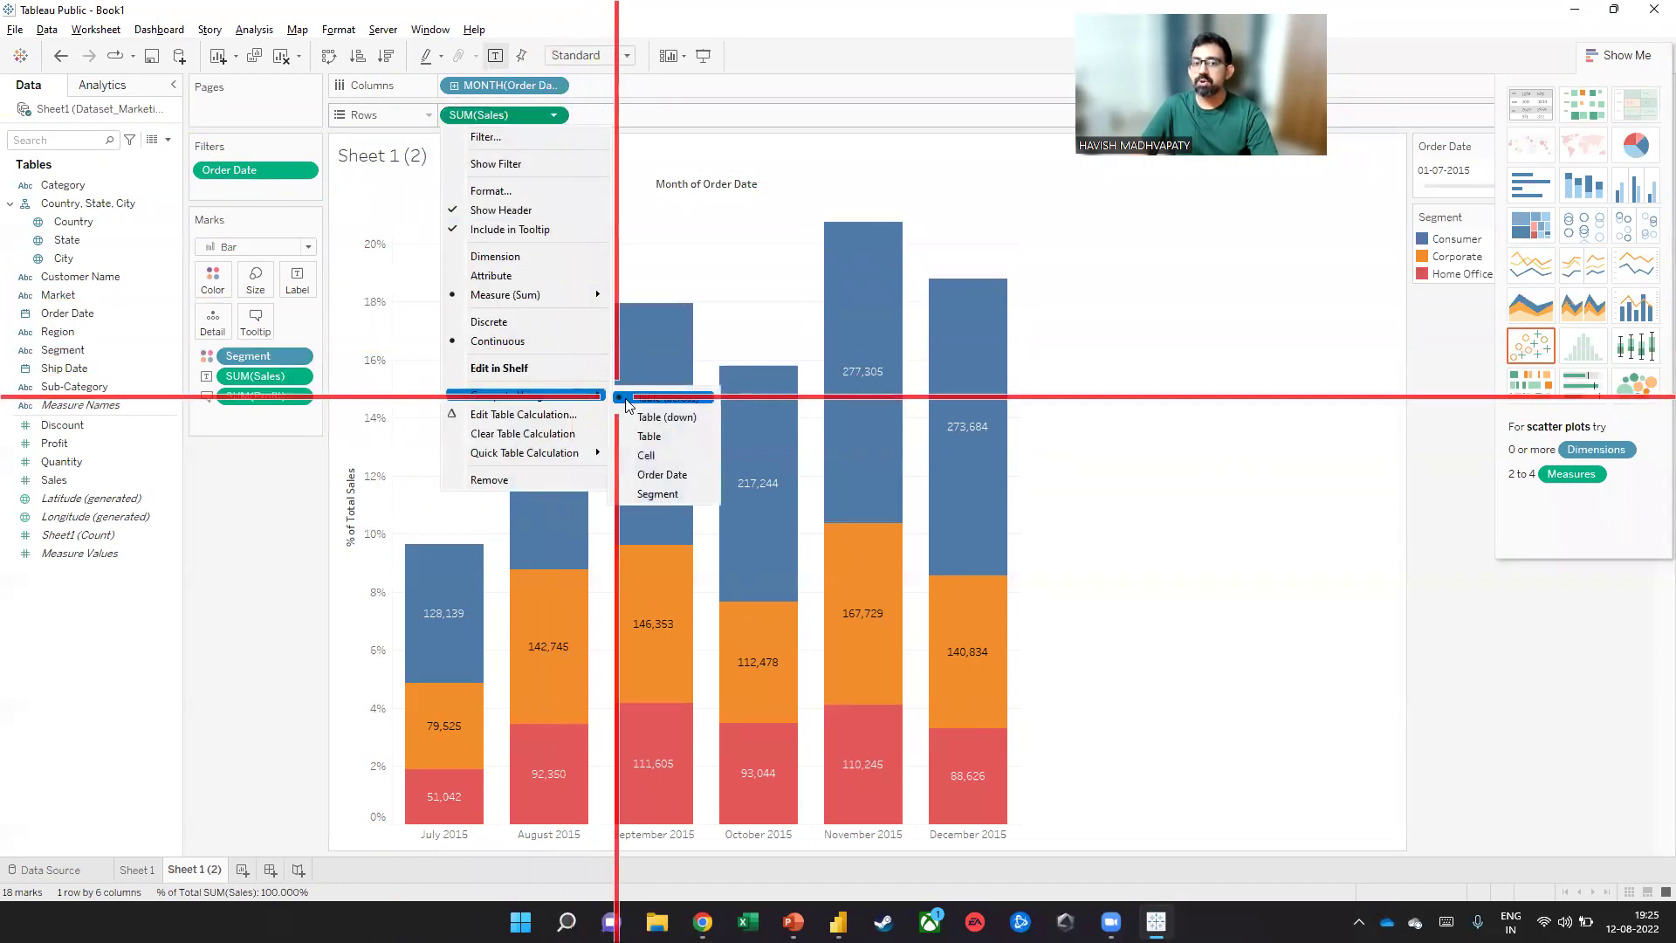
click(627, 416)
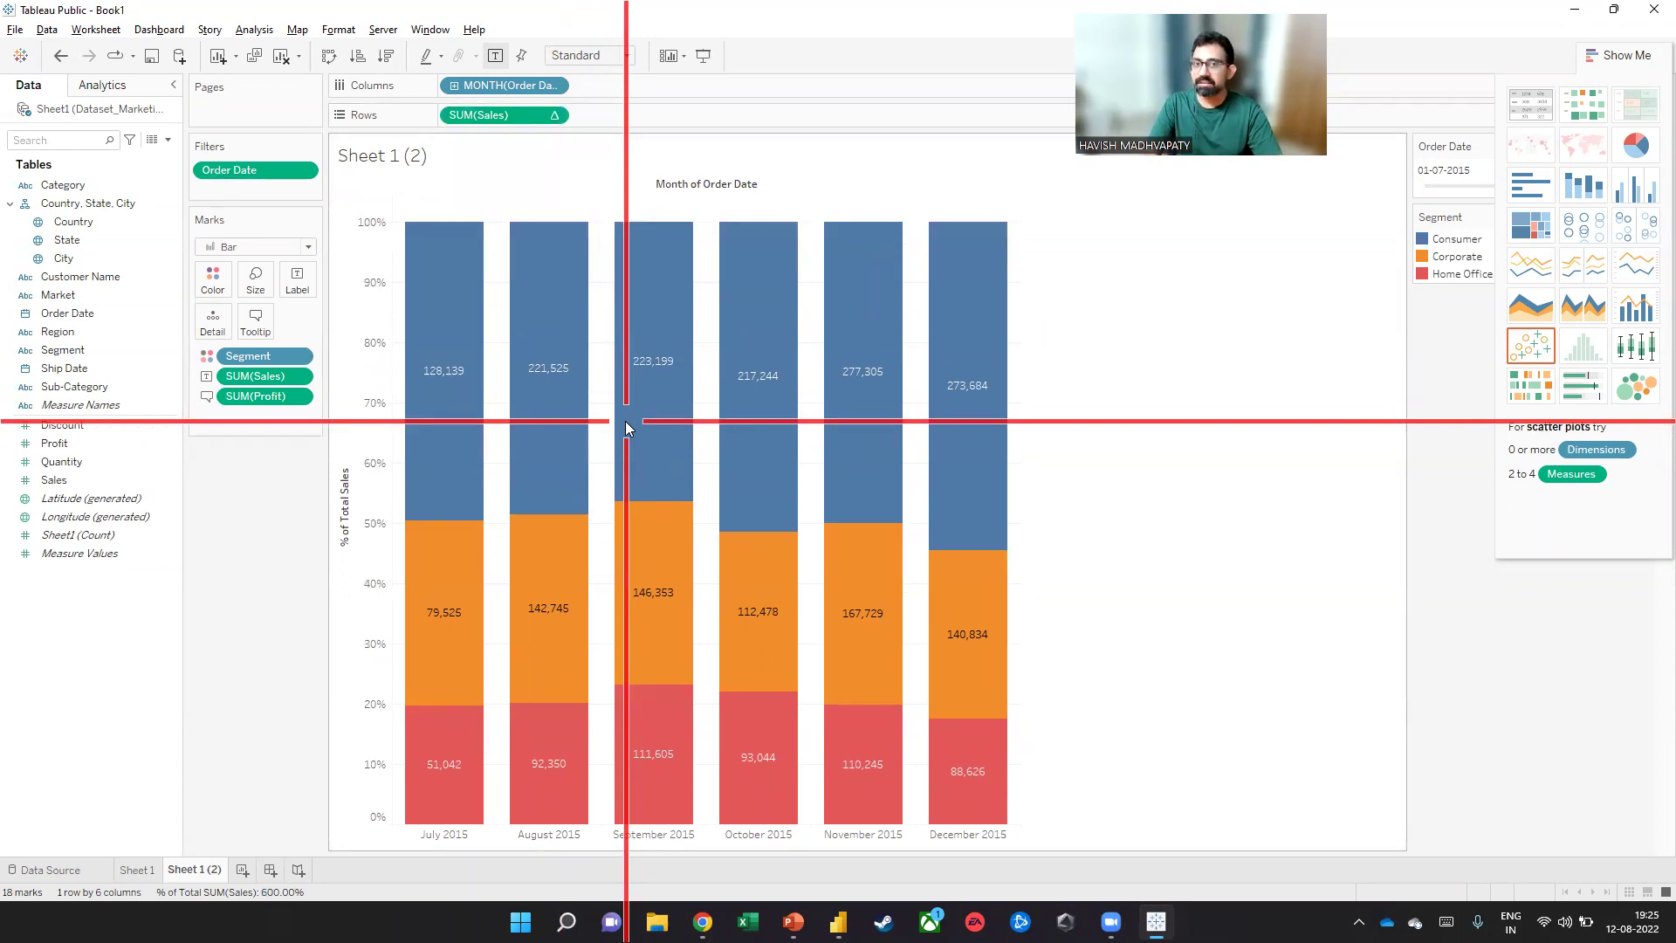
Compare with the Power BI chart, and label the Tableau bars with their percent-of-total Sales
key(alt+Tab)
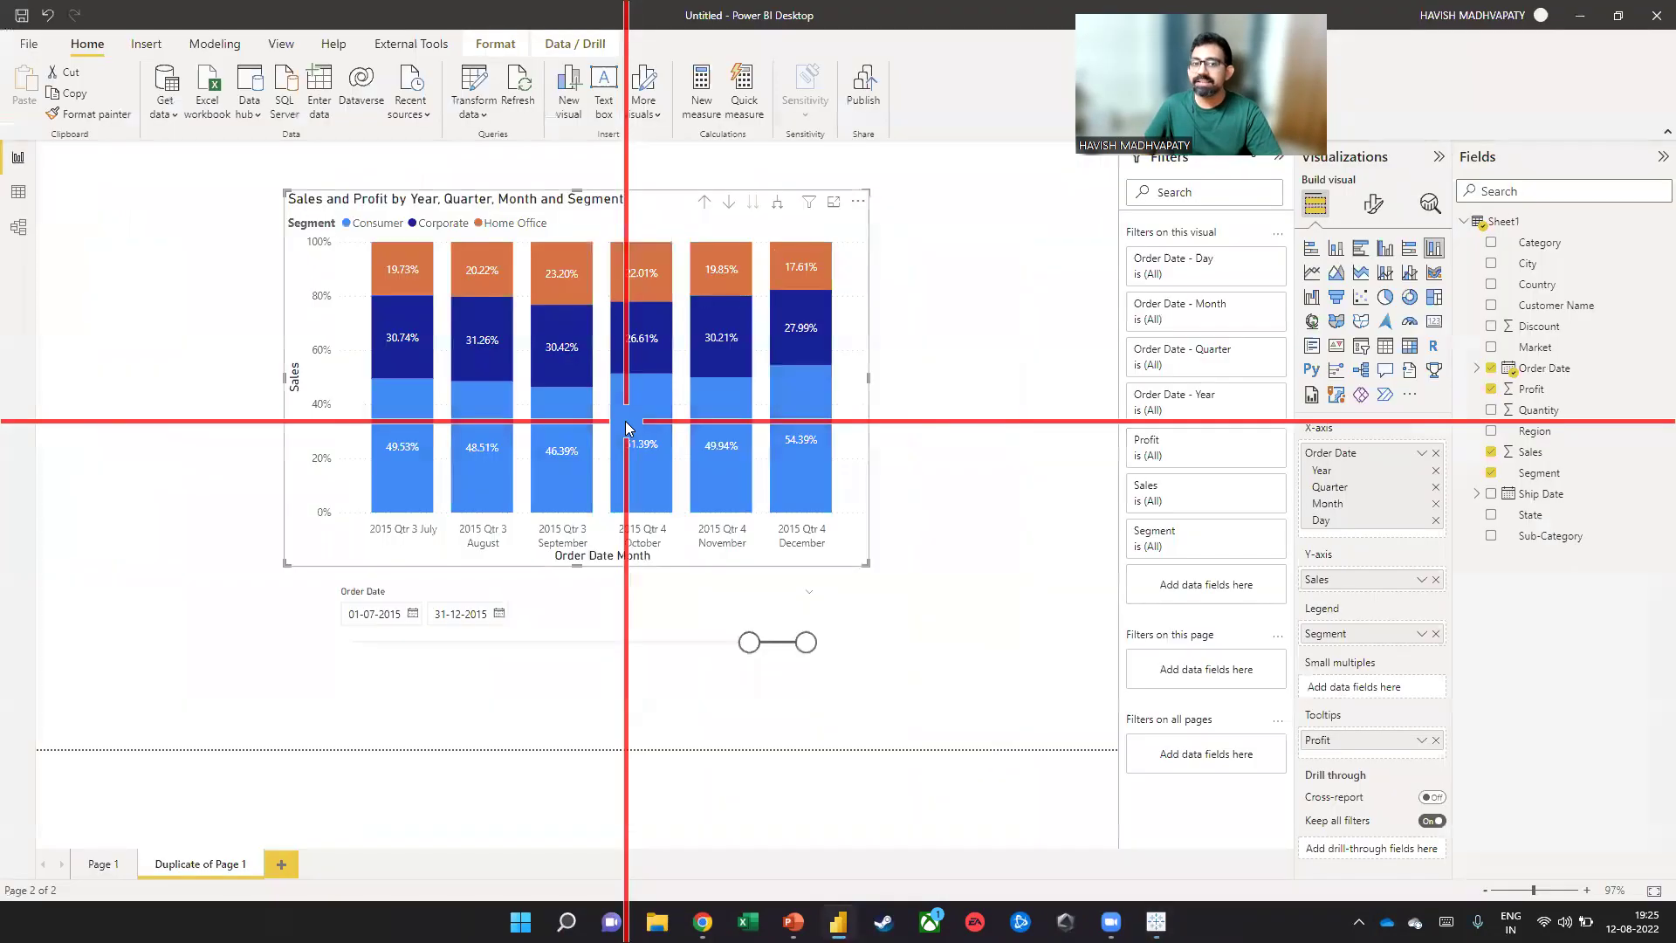
key(alt+Tab)
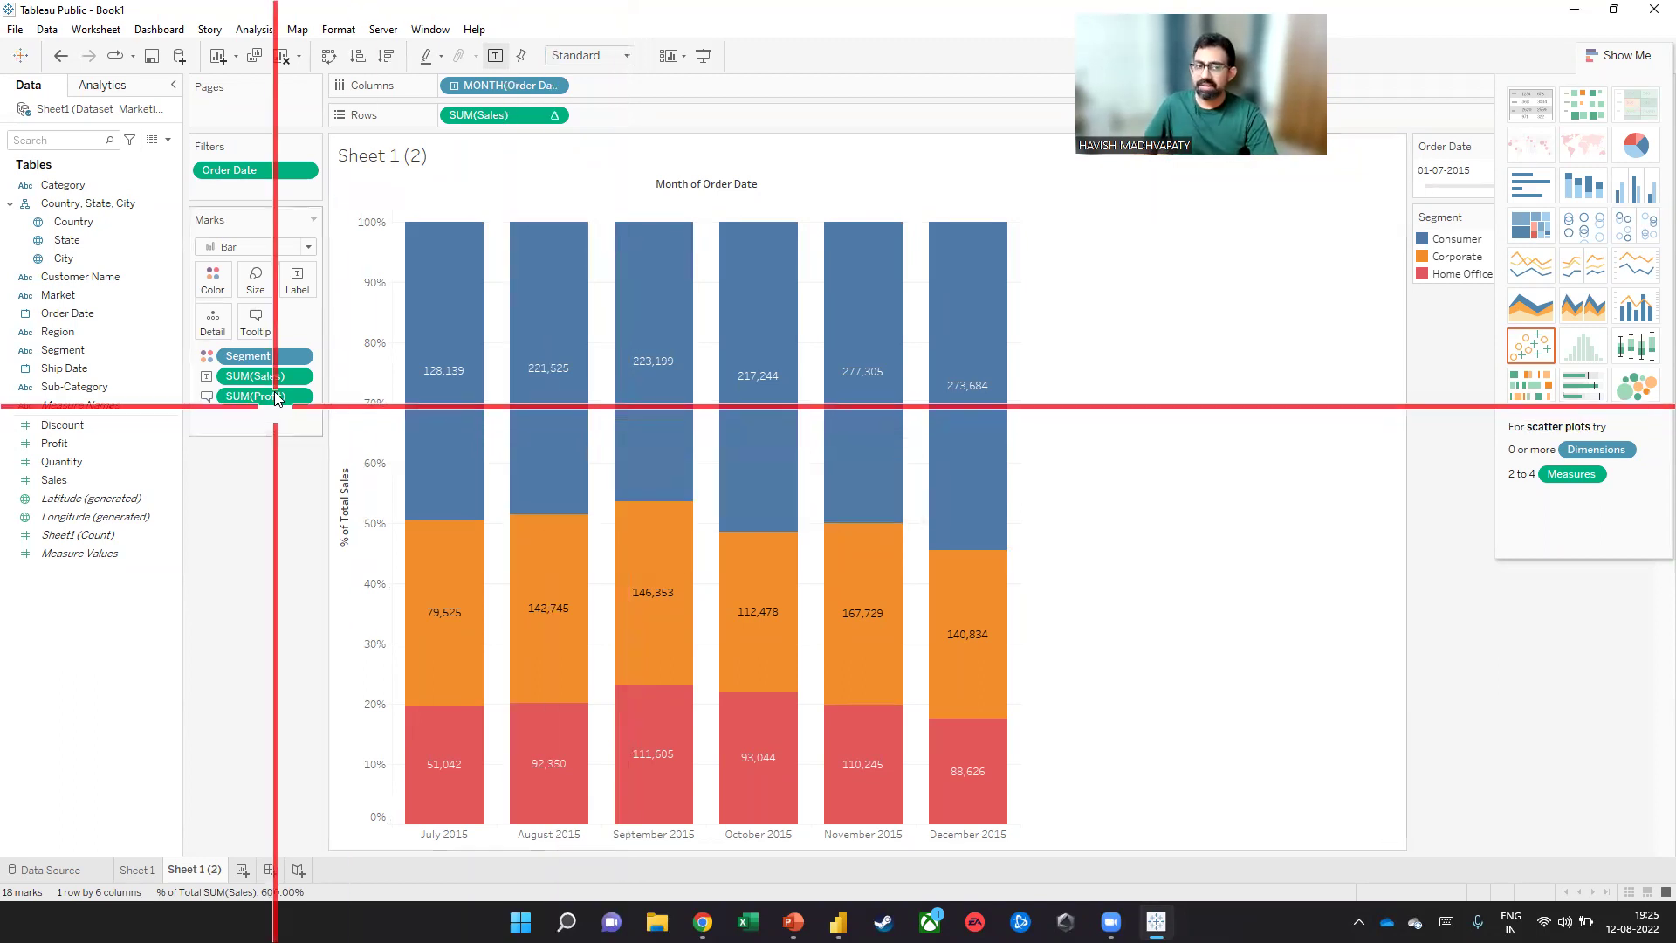
drag(261, 375, 296, 276)
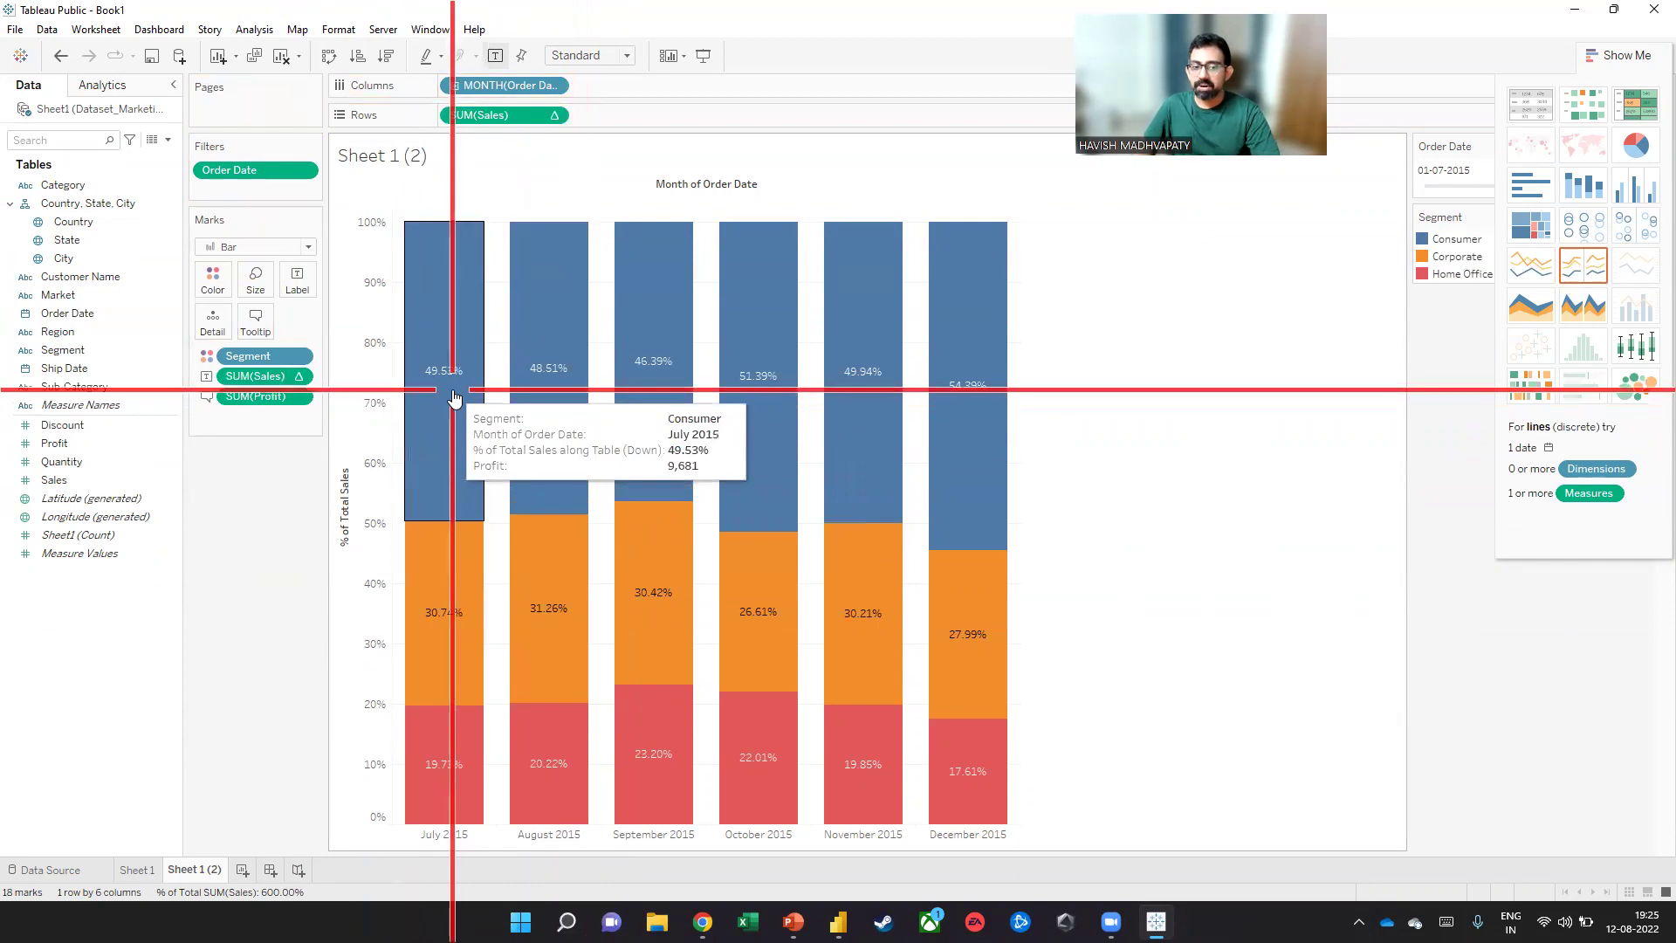
Compare the bar tooltips with those of the Power BI chart, and return to Sheet 1 in Tableau
key(alt+Tab)
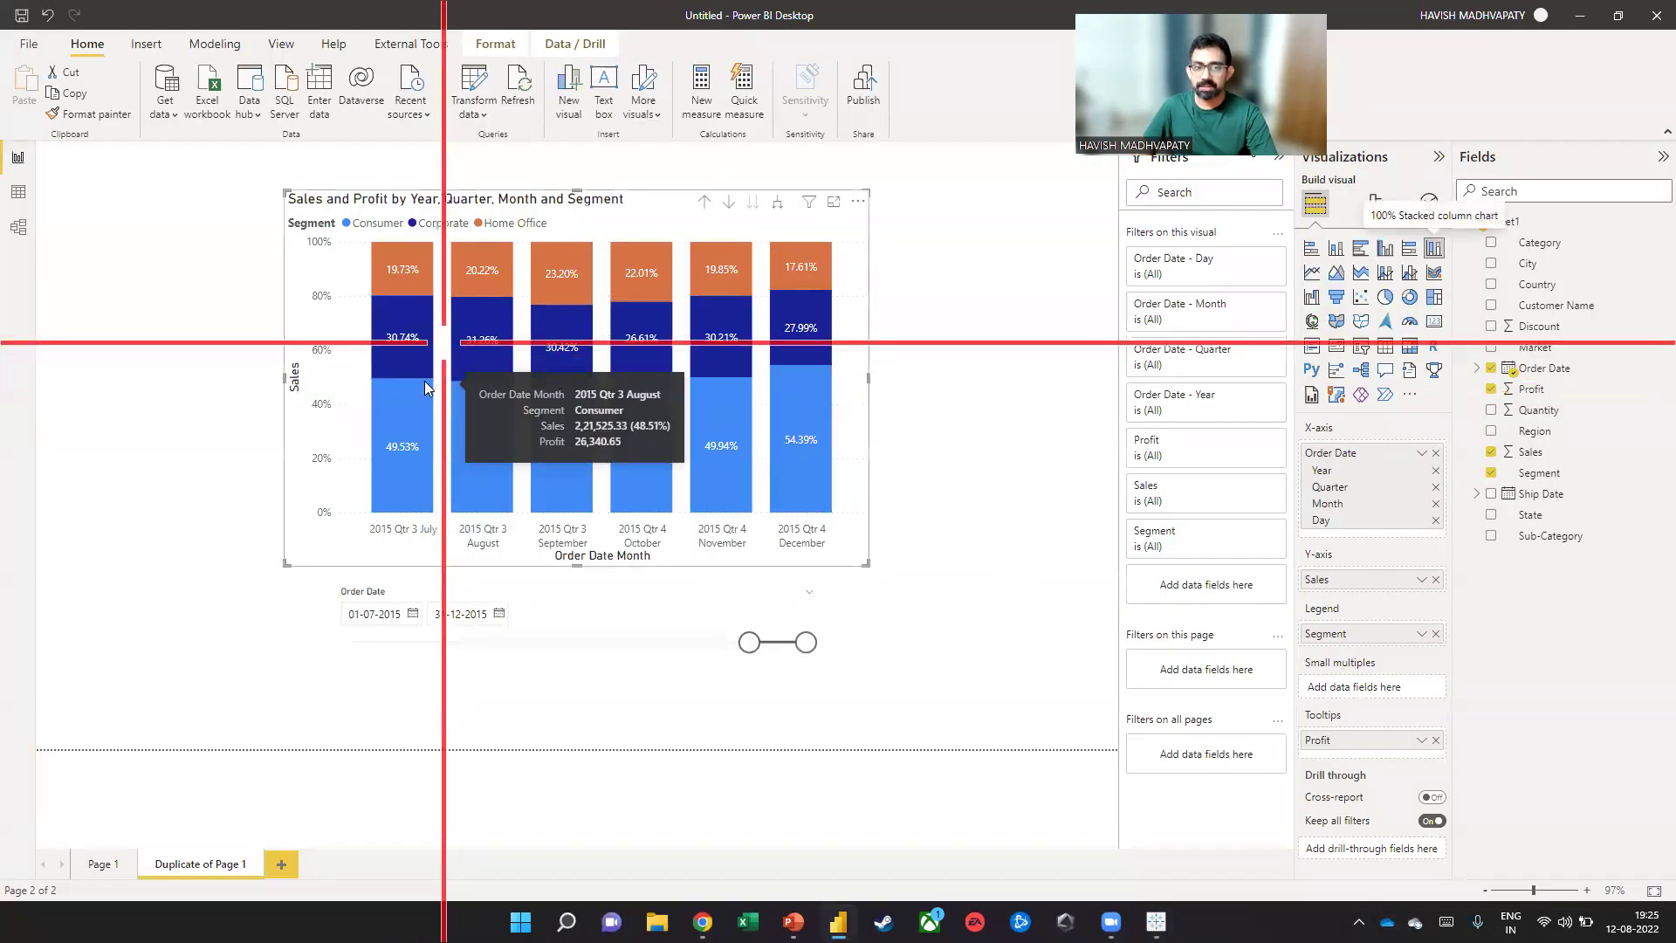
key(alt+Tab)
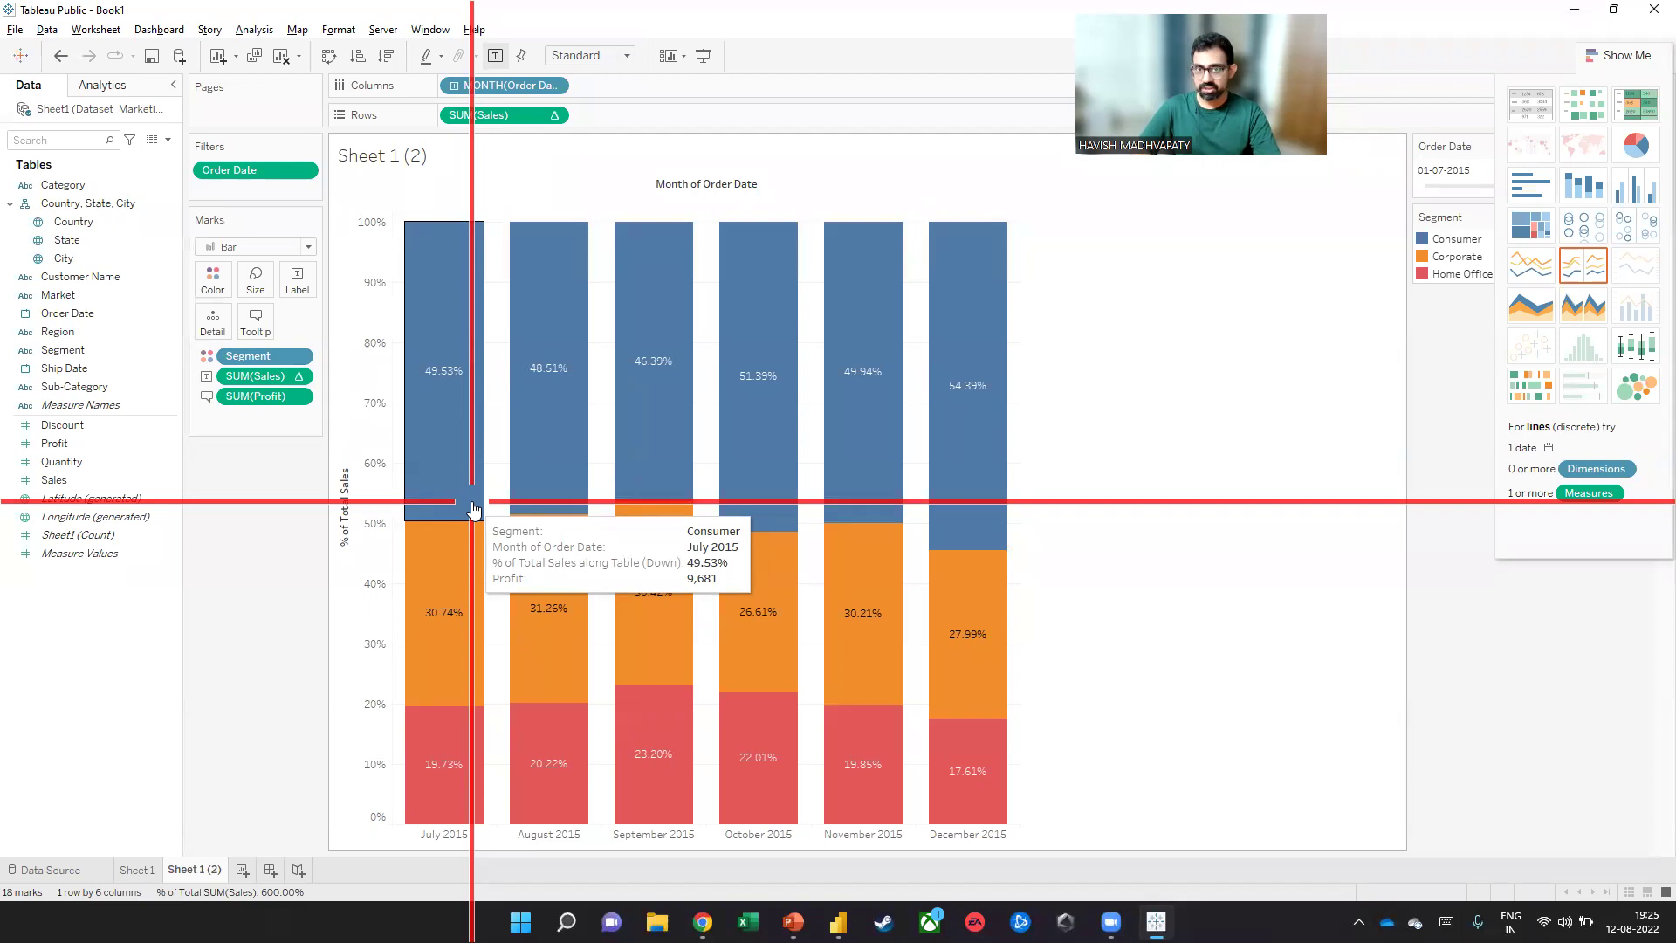
click(137, 869)
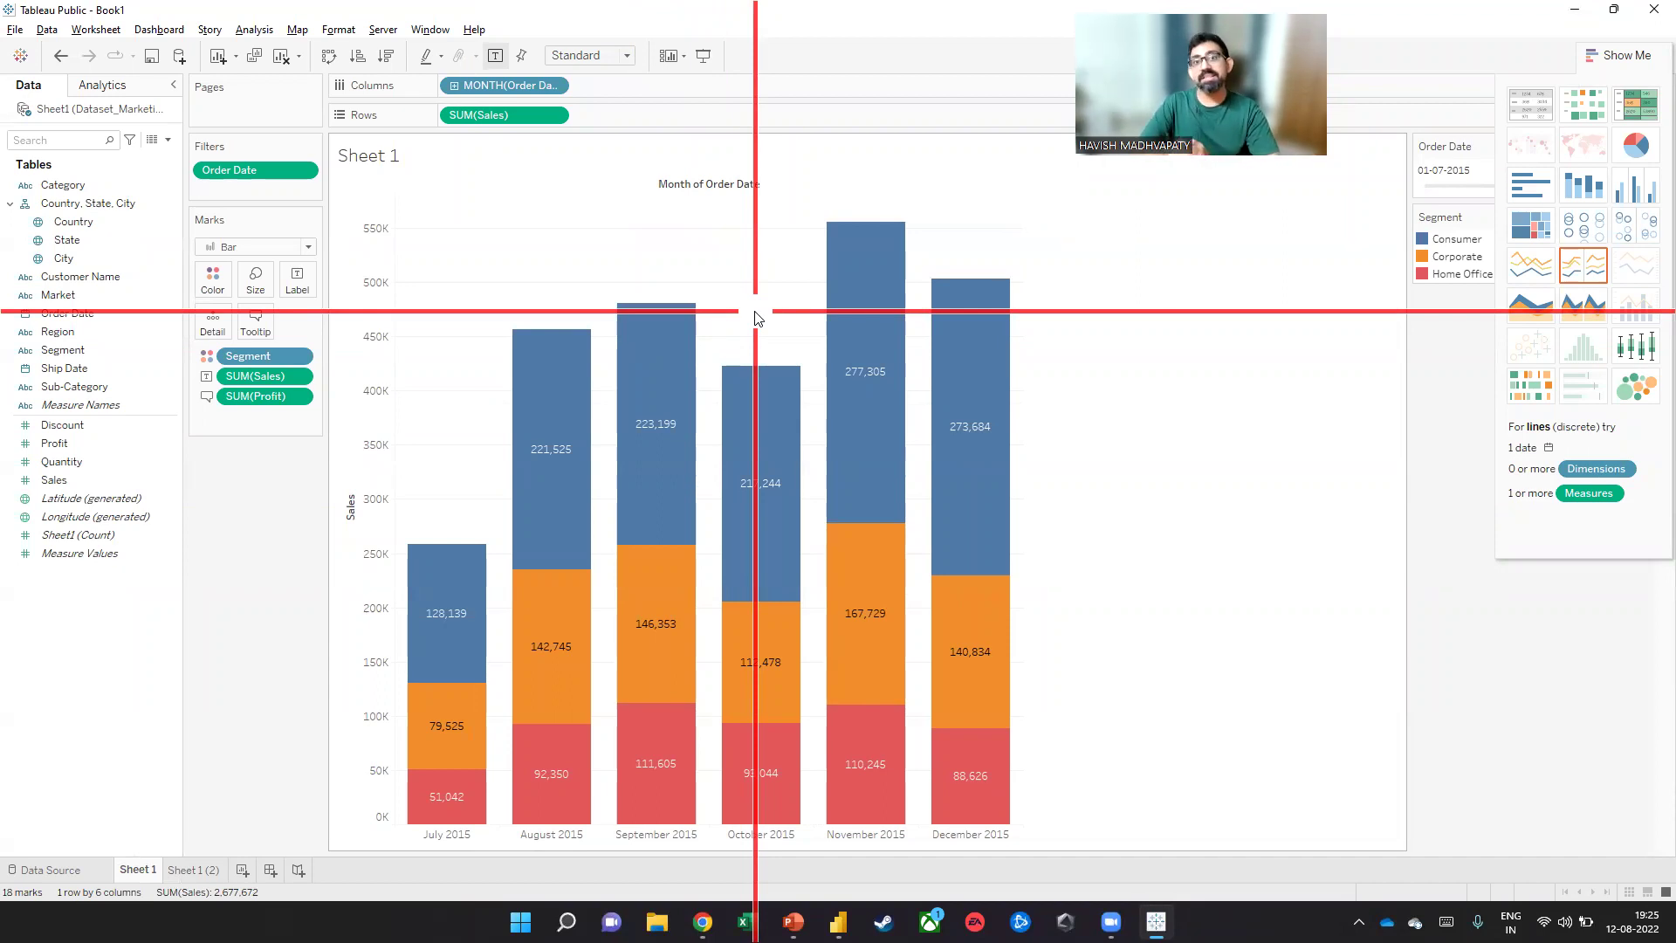
Switch to Power BI and create the measure Profit Margin = SUM(Sheet1[Profit]) / SUM(Sheet1[Sales])
key(alt+Tab)
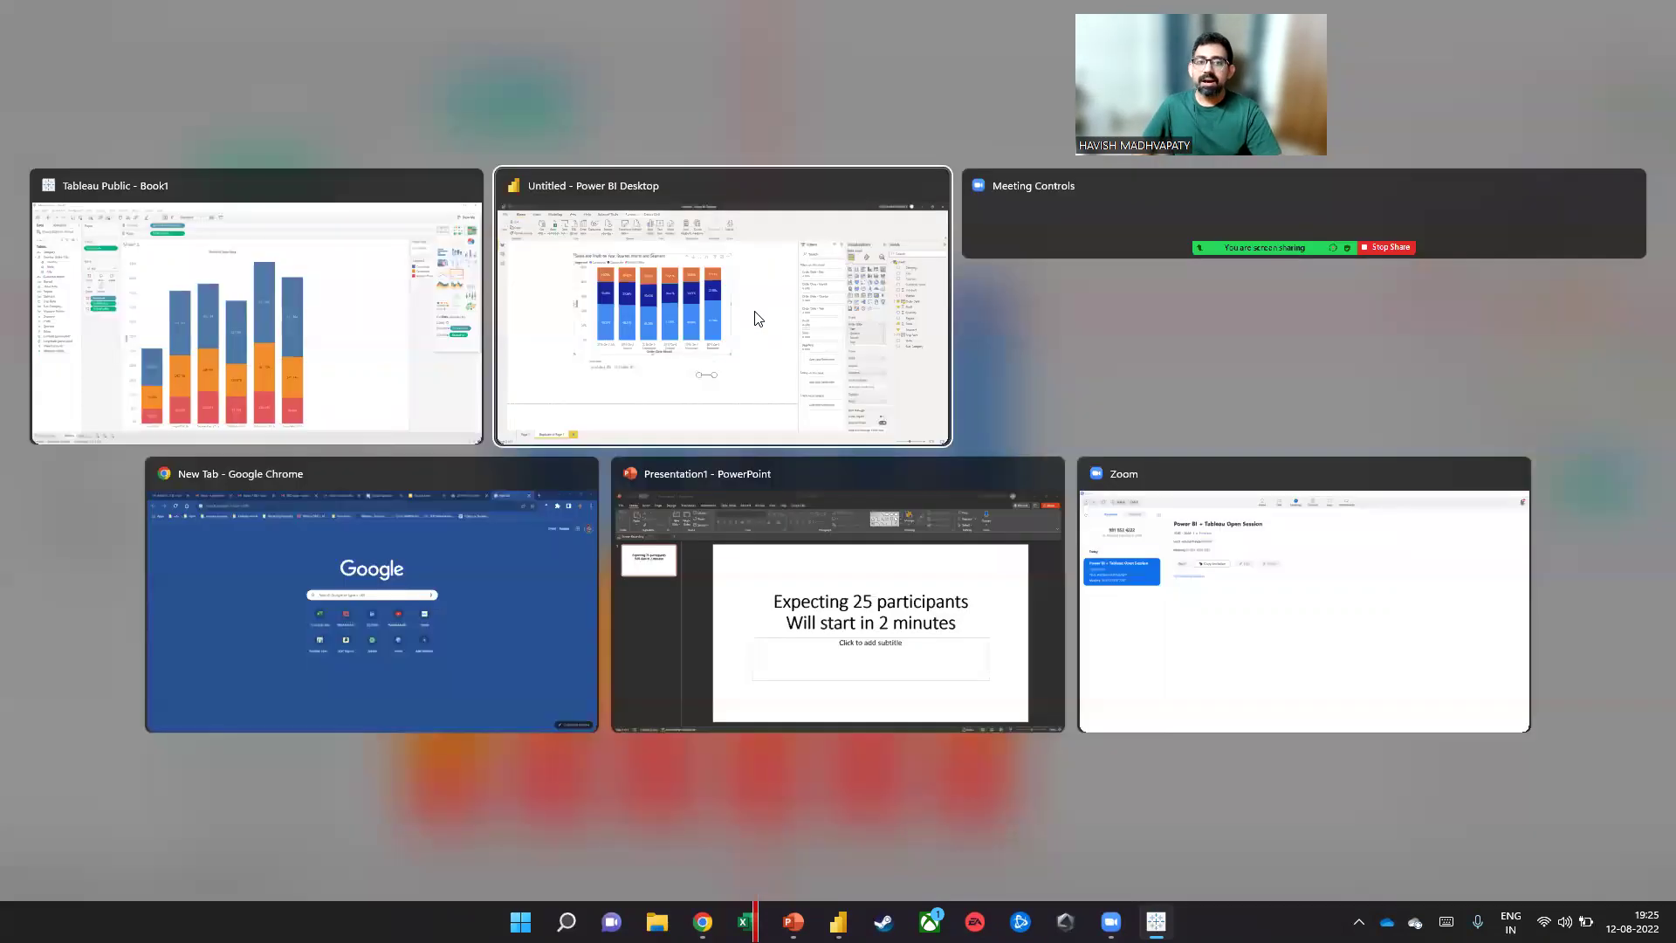
click(758, 319)
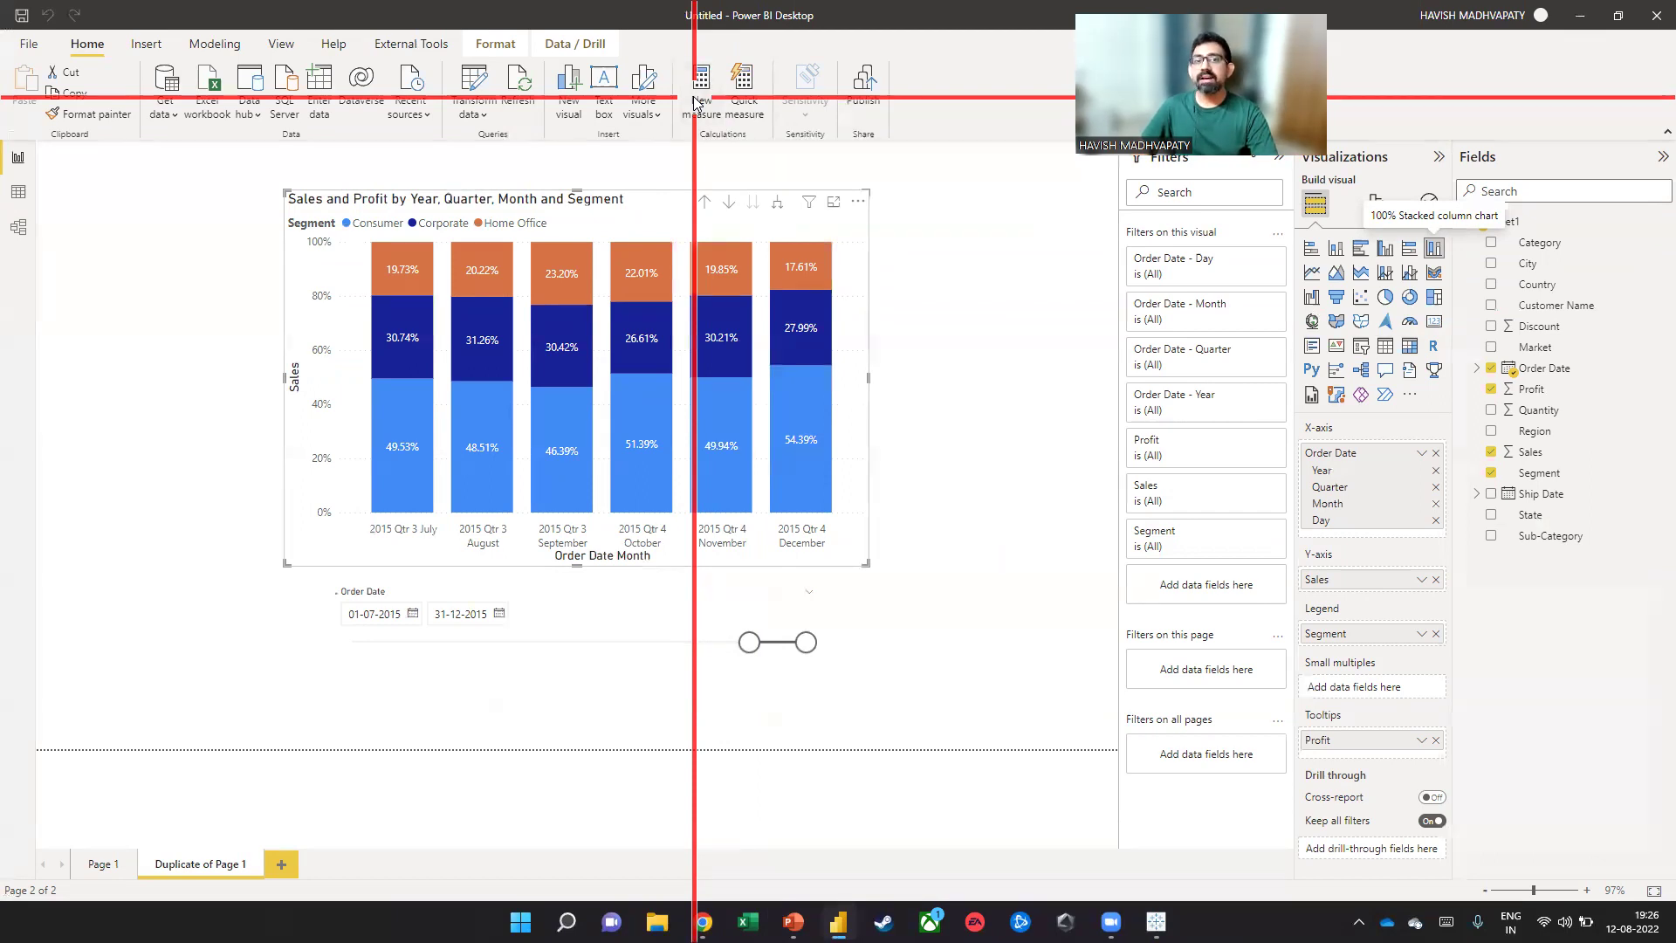
click(698, 97)
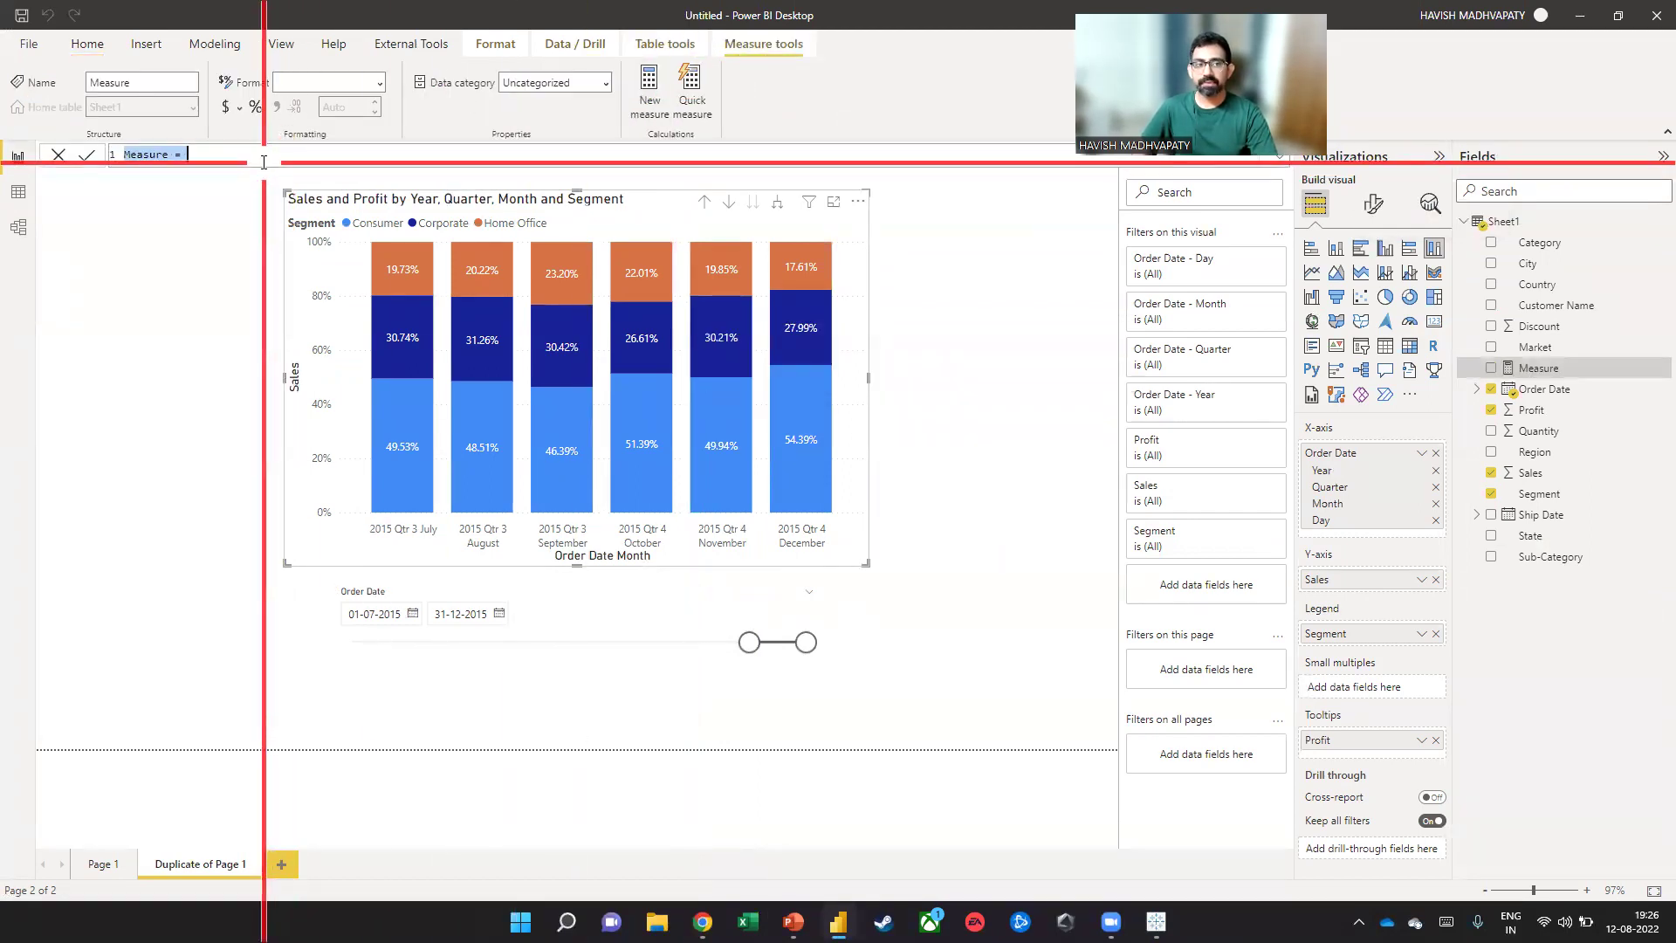
text(Profit Ma)
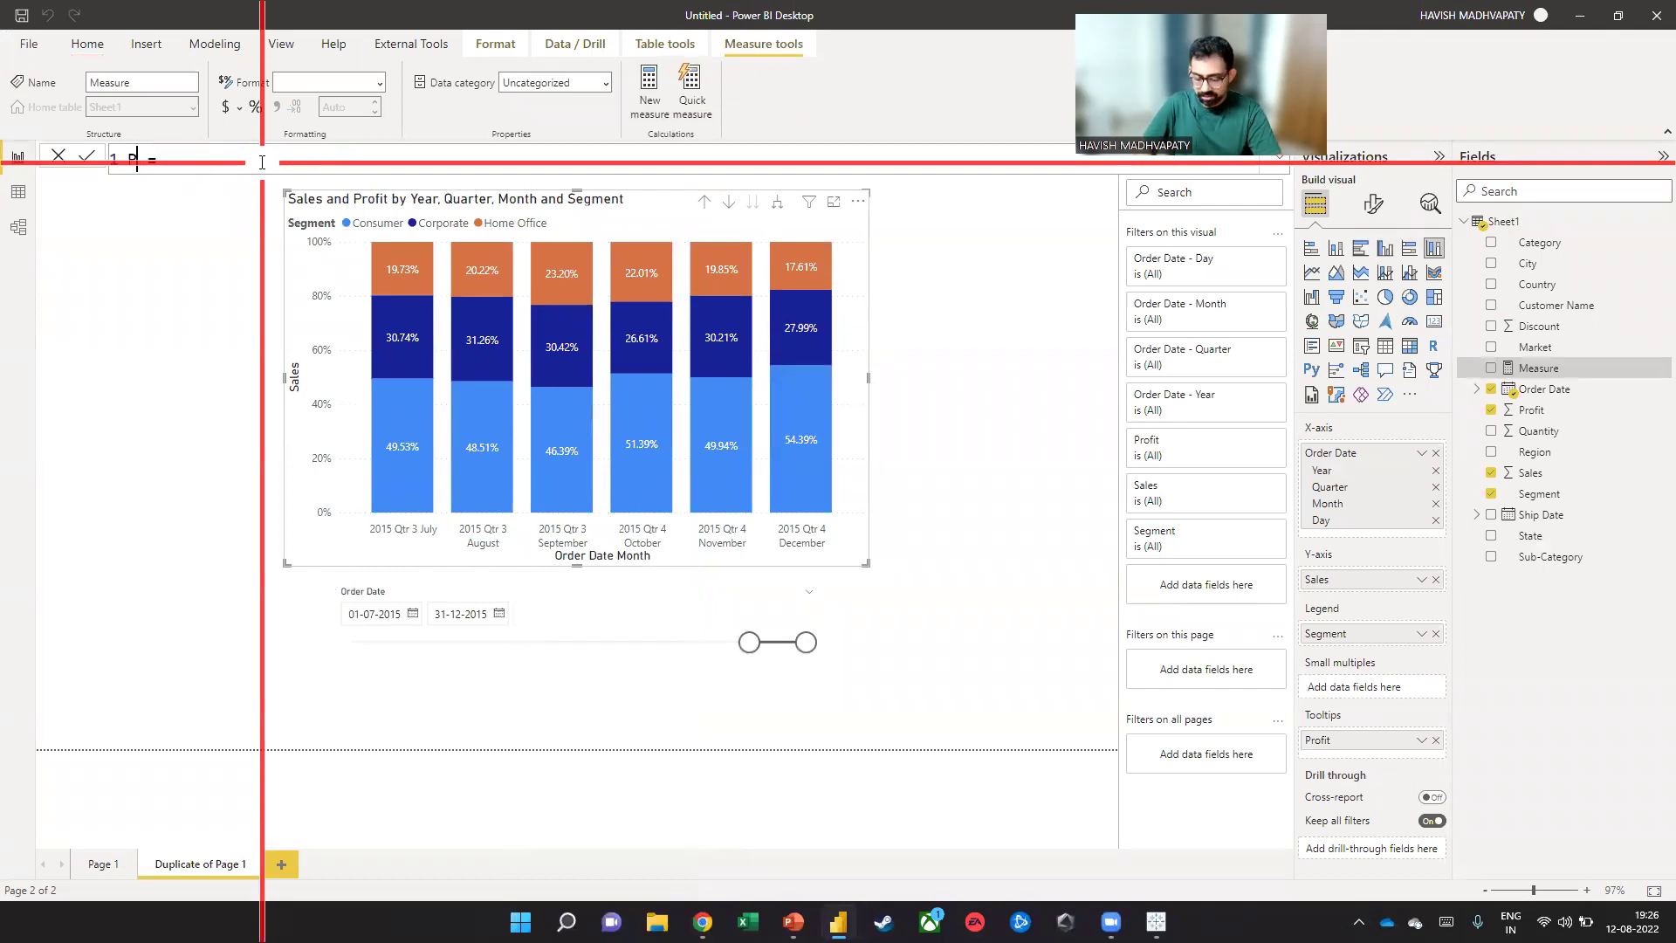
text(rgin = )
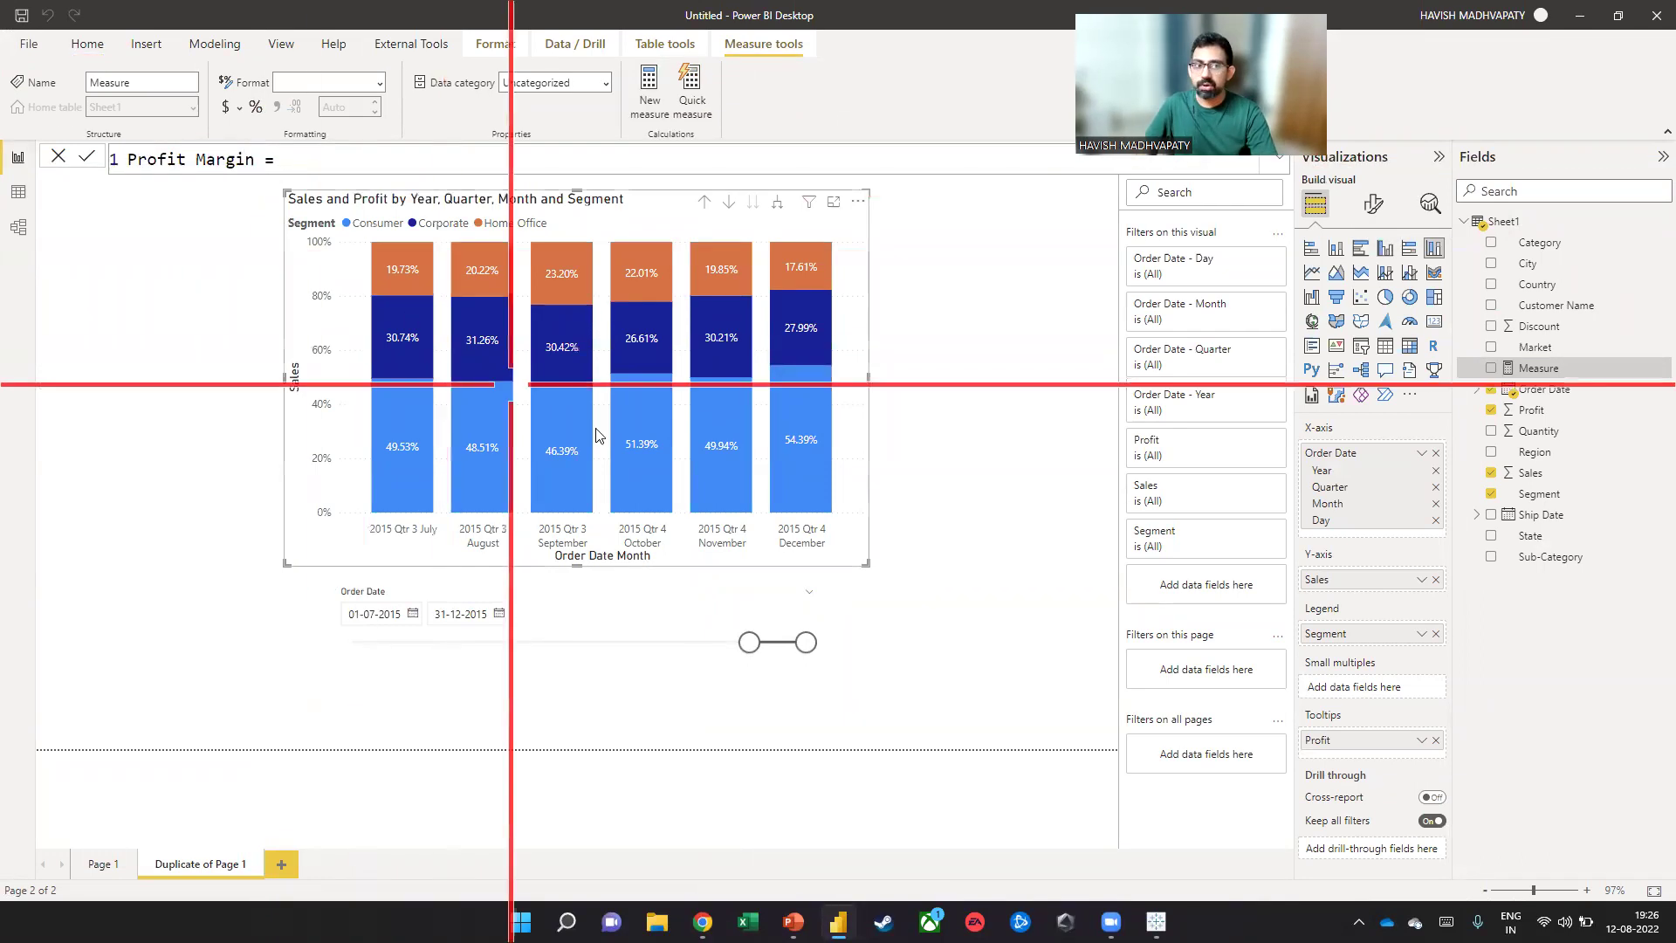
text(SUM(profit)
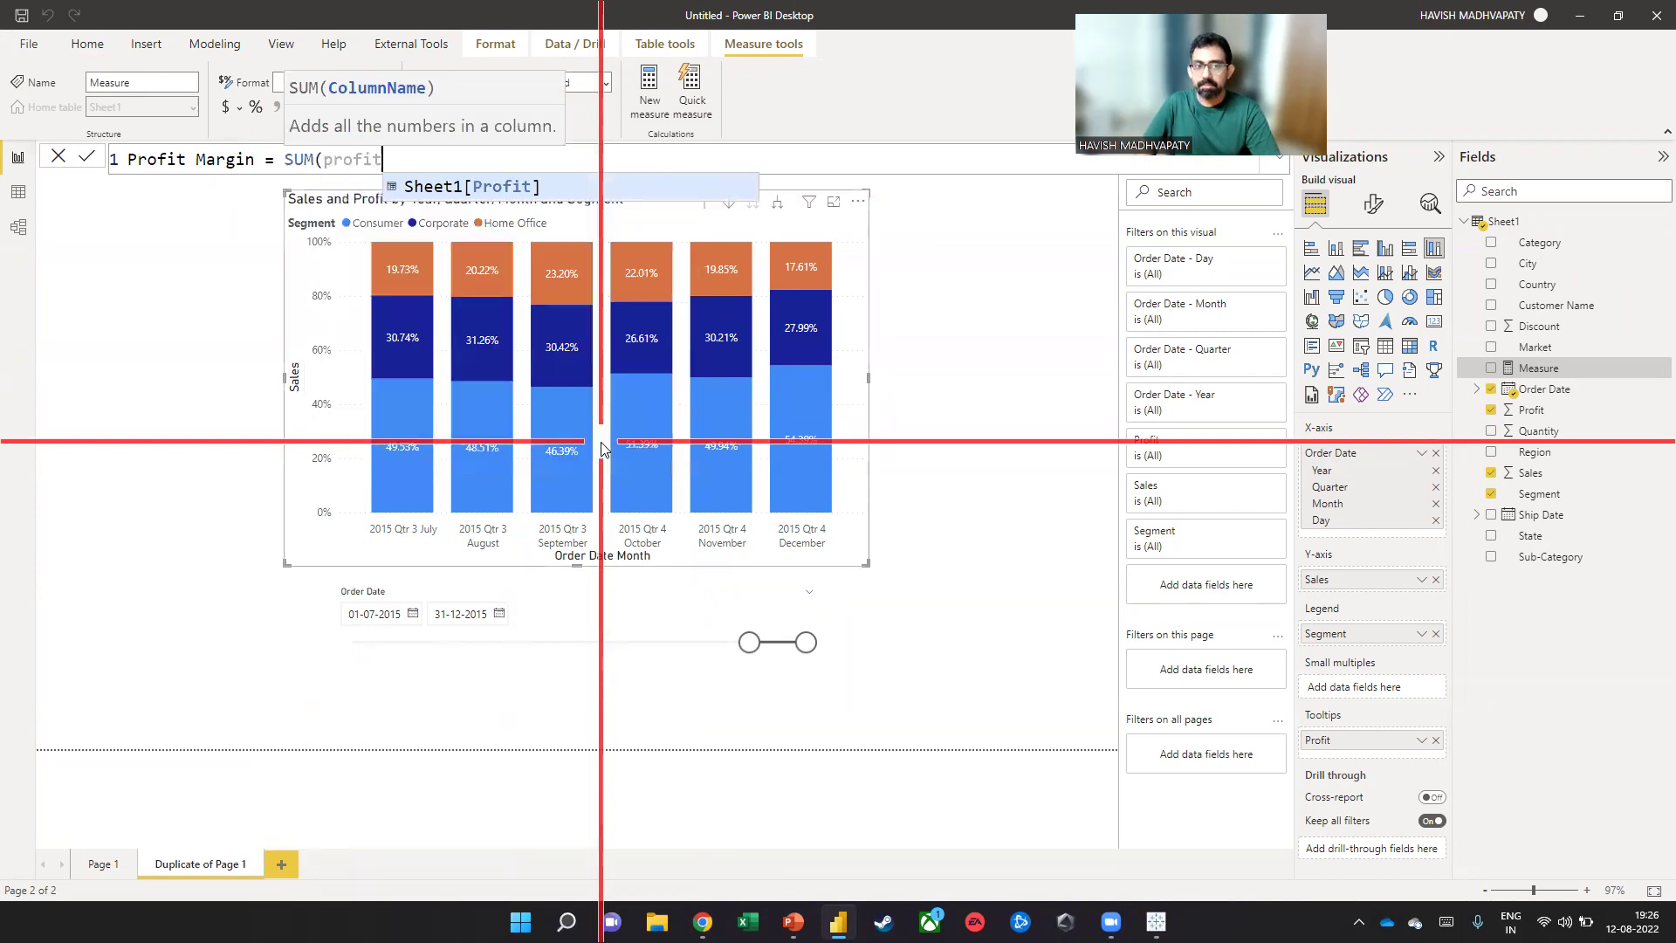
key(Tab)
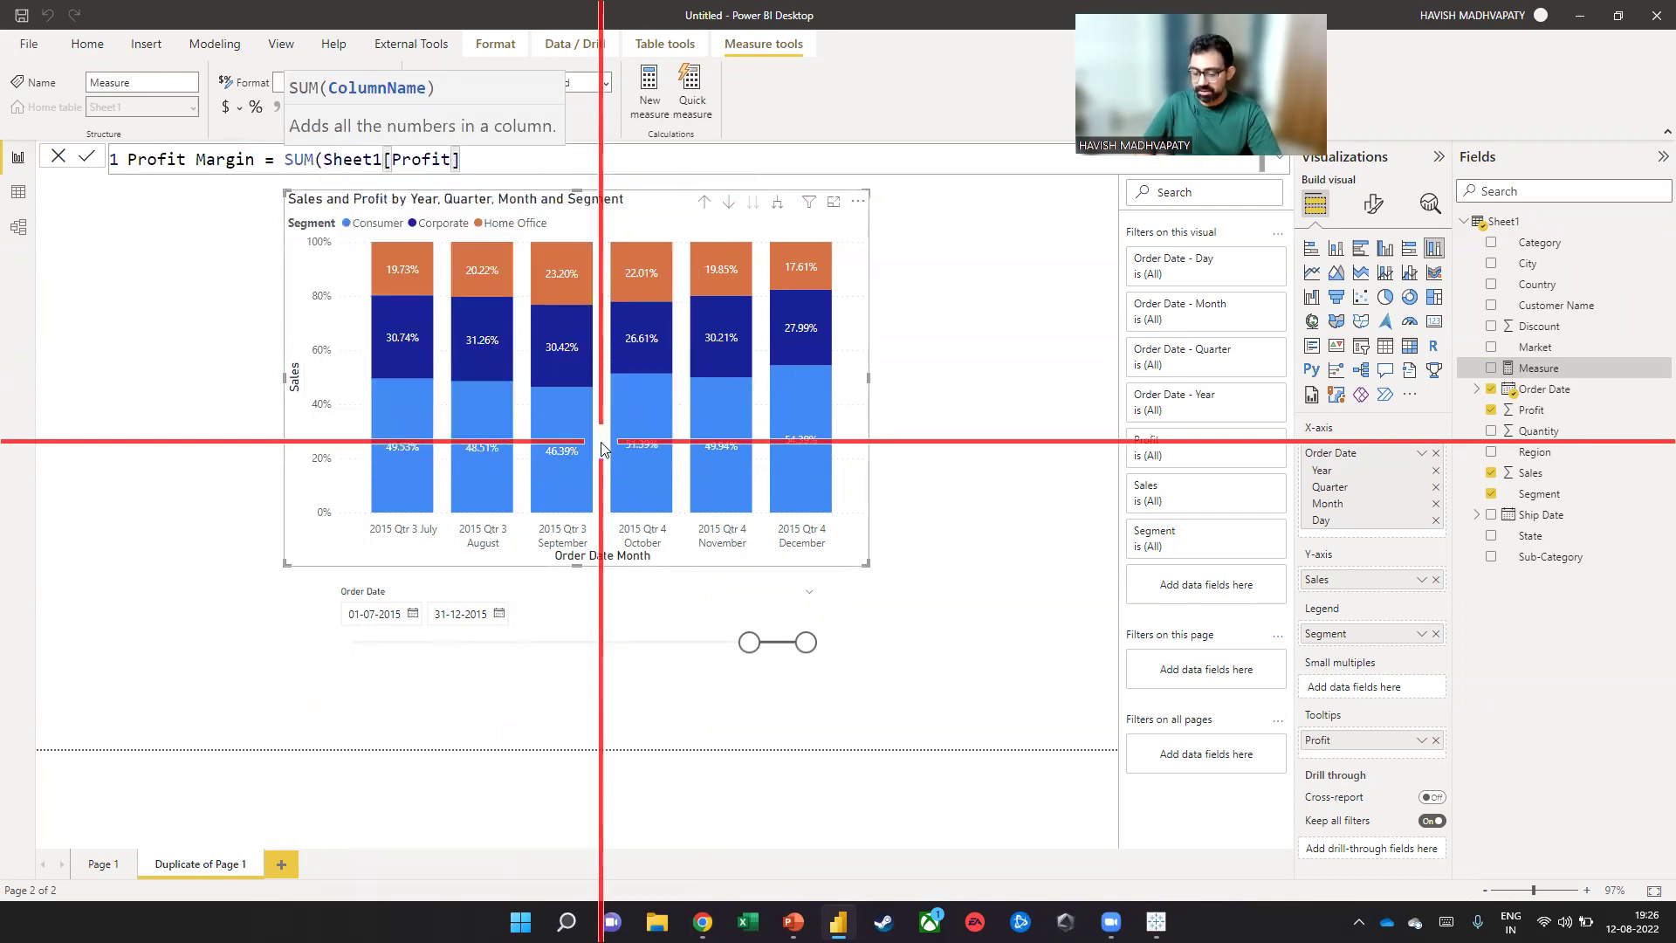
text() / SUM(sales)
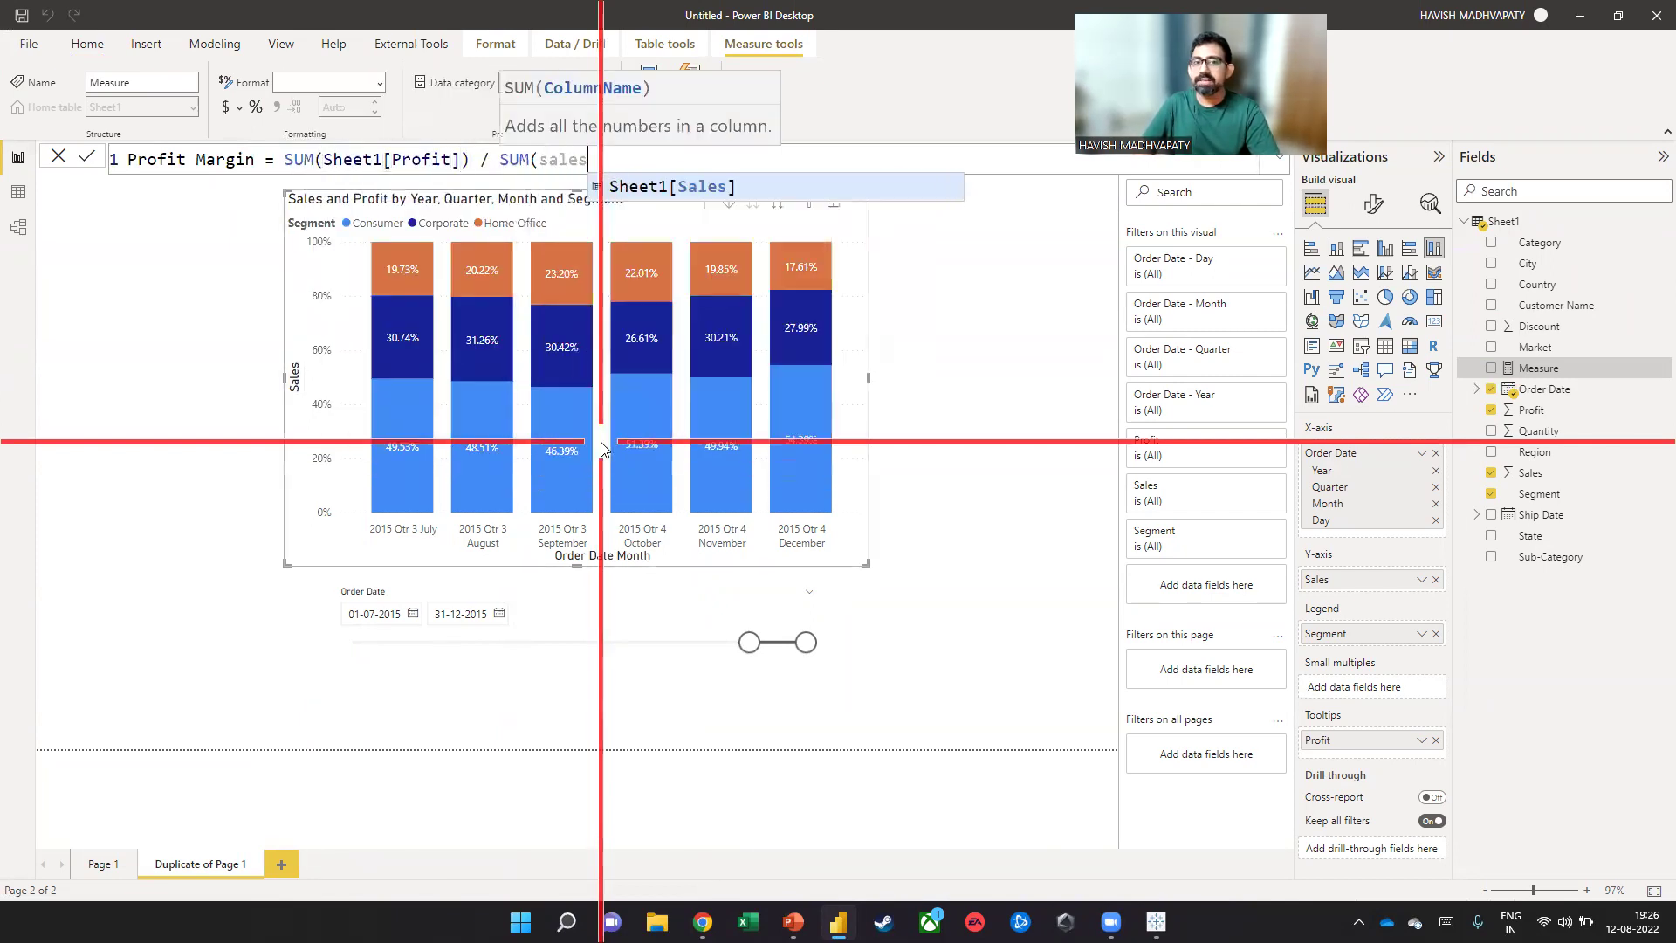
key(Tab)
text())
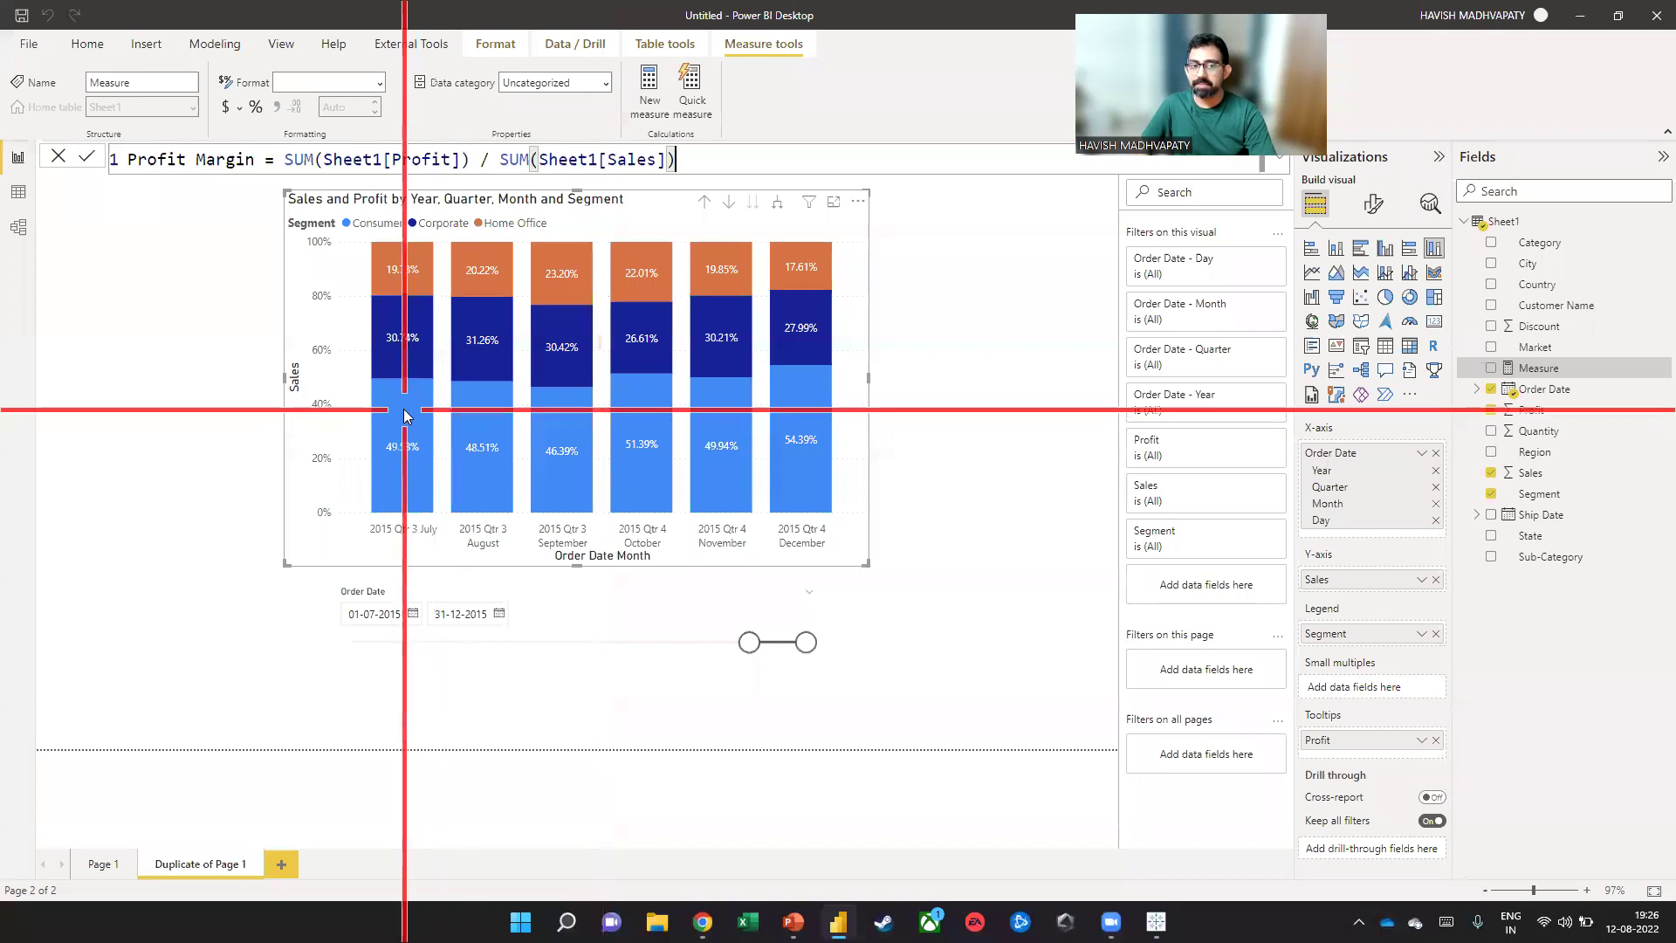
mouse_move(404, 416)
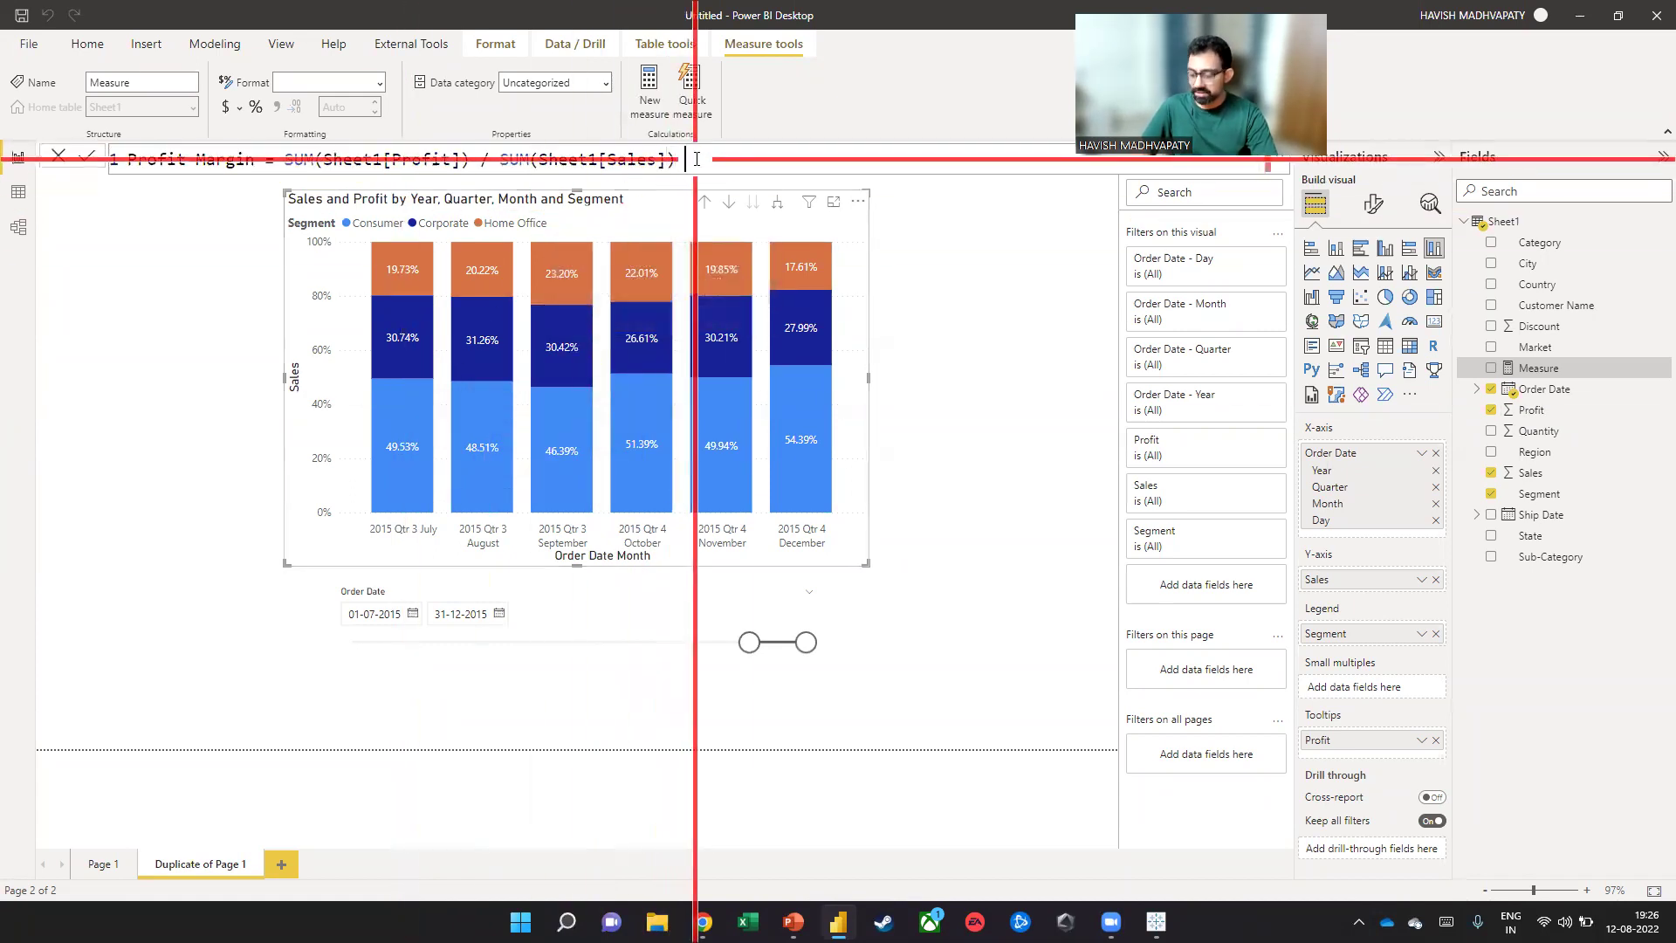
key(Return)
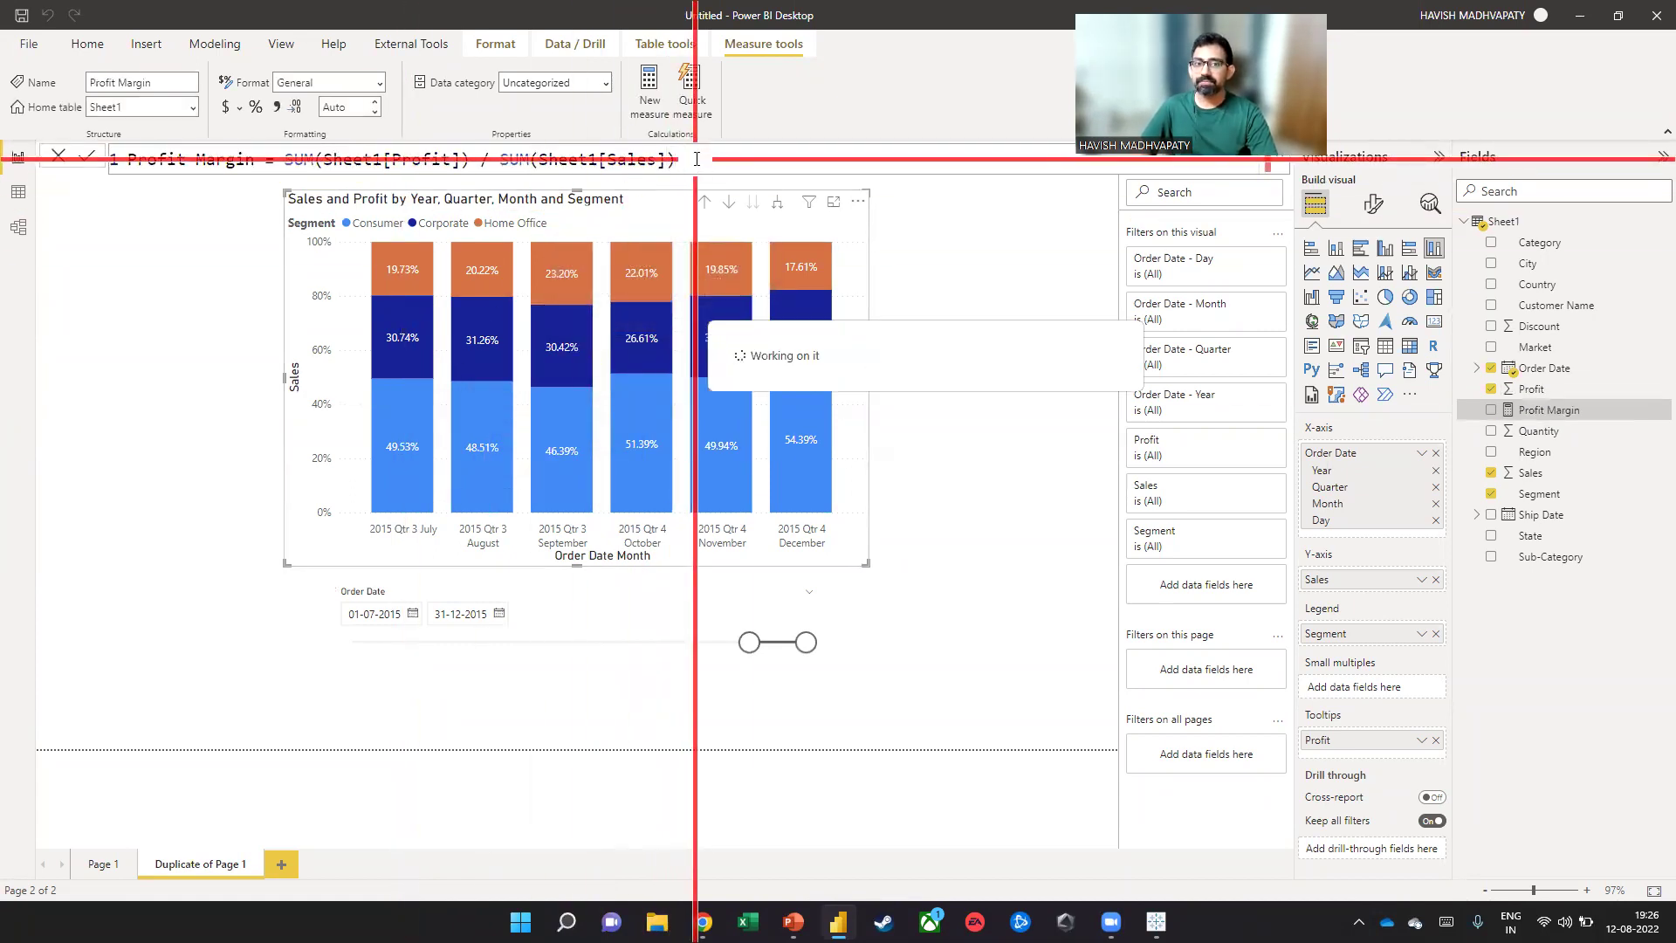
Format the Profit Margin measure as a percentage and add it to the 100% stacked column chart's tooltips
click(254, 108)
drag(1567, 410, 1382, 749)
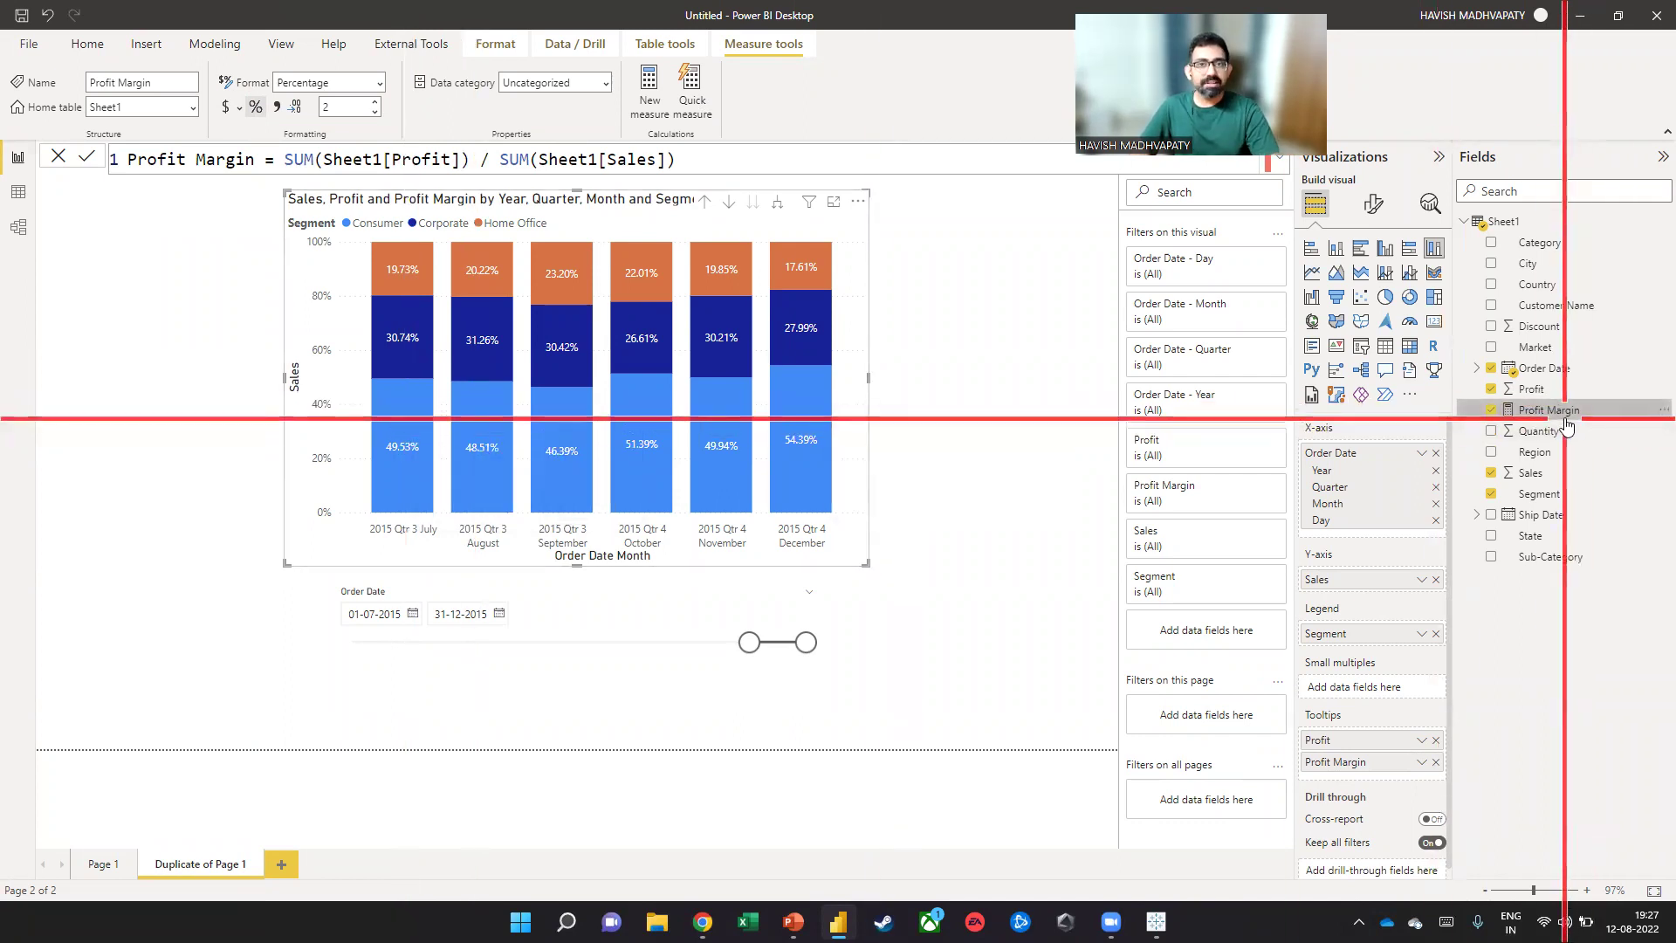
Switch to Tableau and create a calculated field named Profit Margin with the formula SUM([Profit]) / SUM([Sales])
key(alt+Tab)
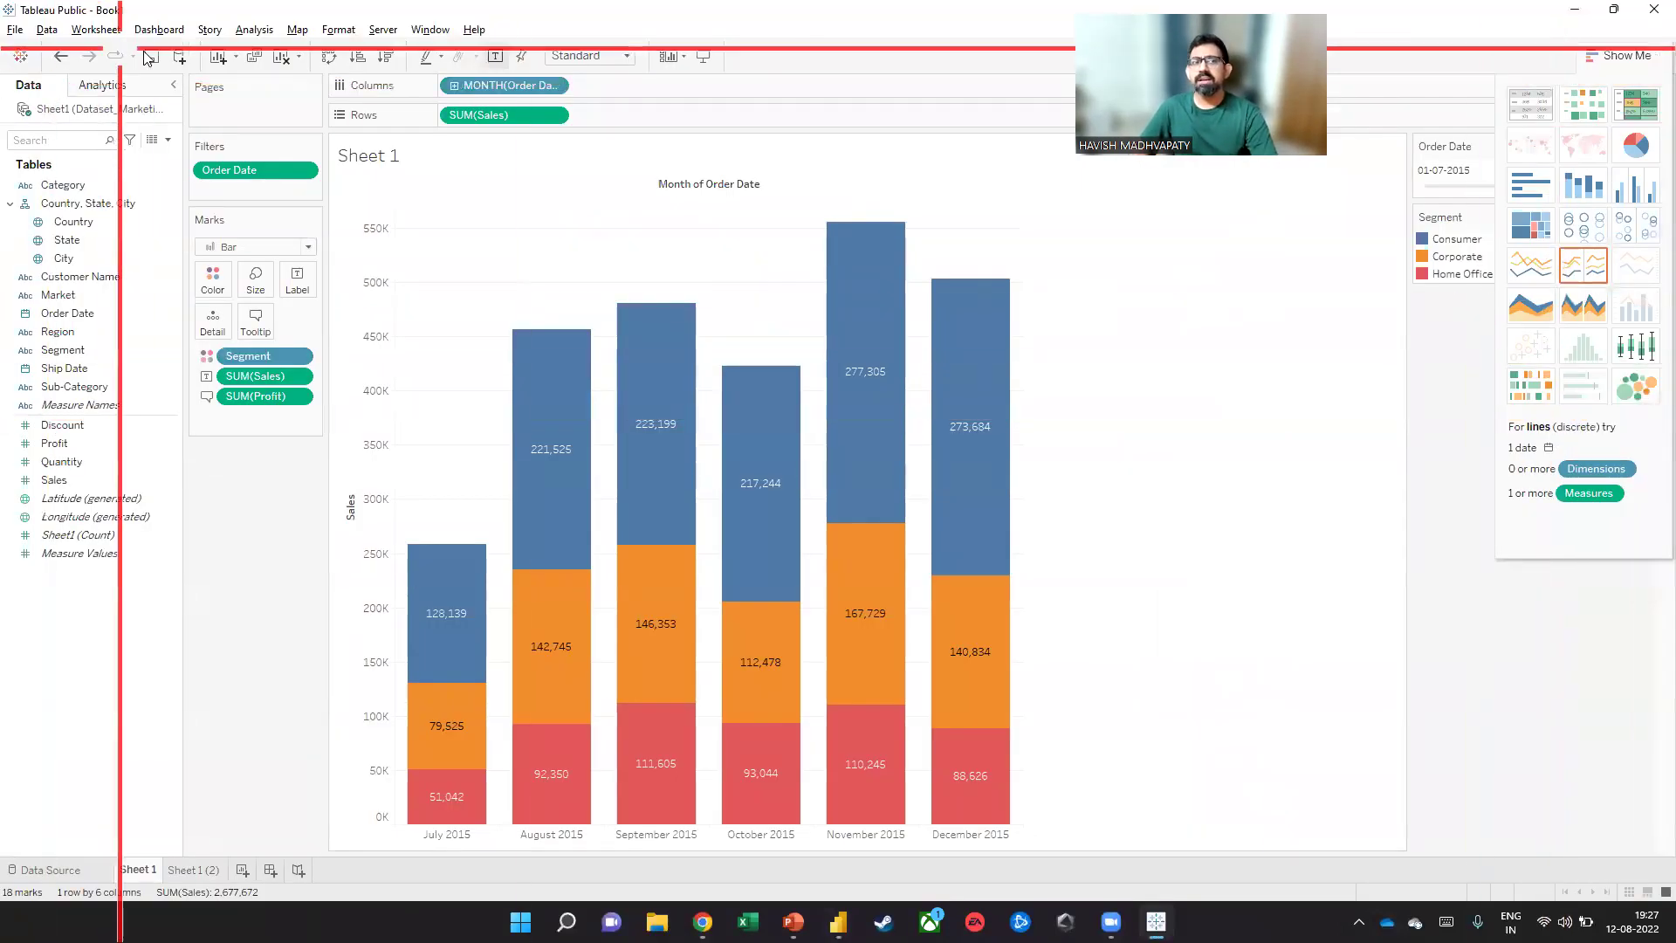
click(167, 140)
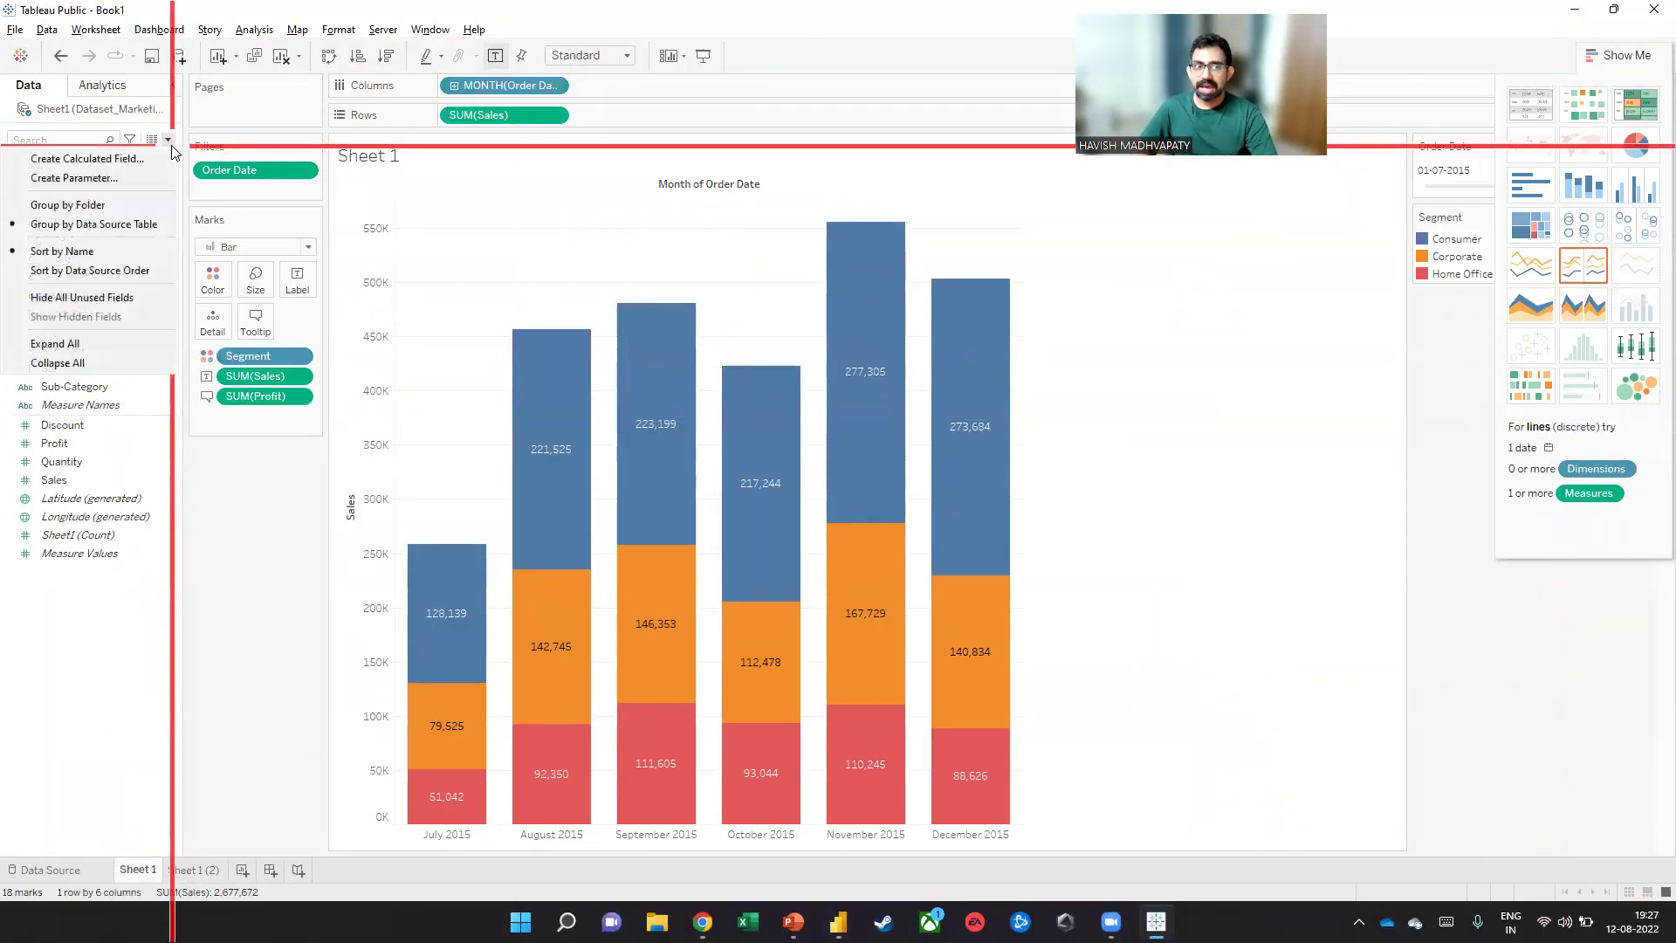
click(156, 163)
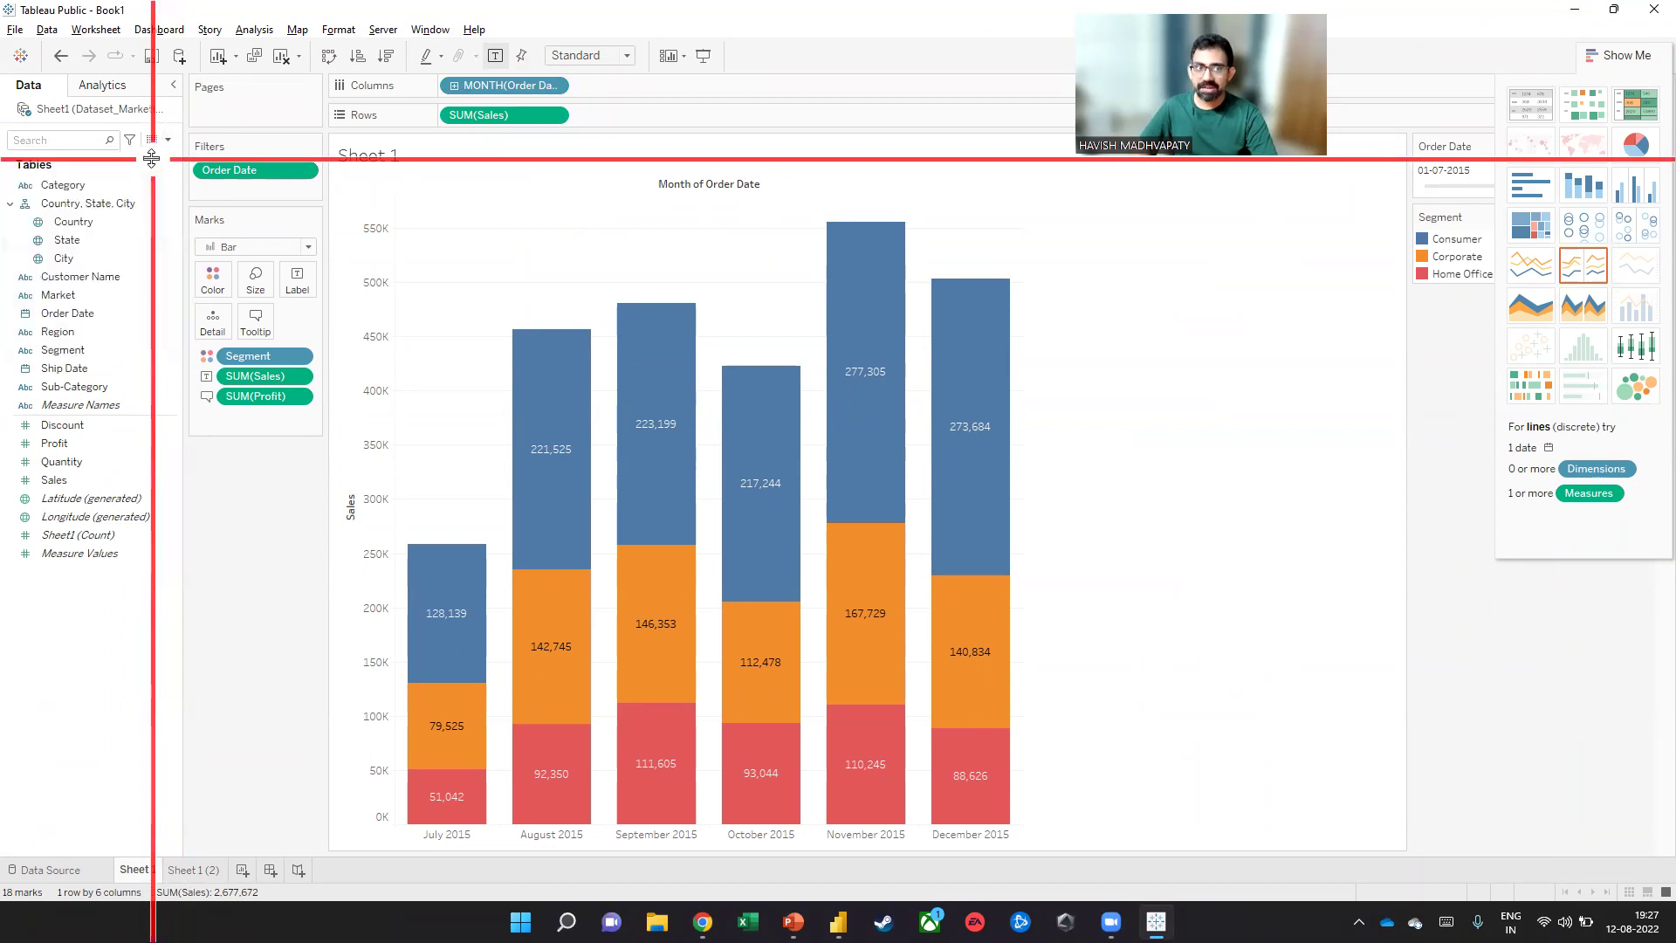
text(Profit Margin)
click(581, 414)
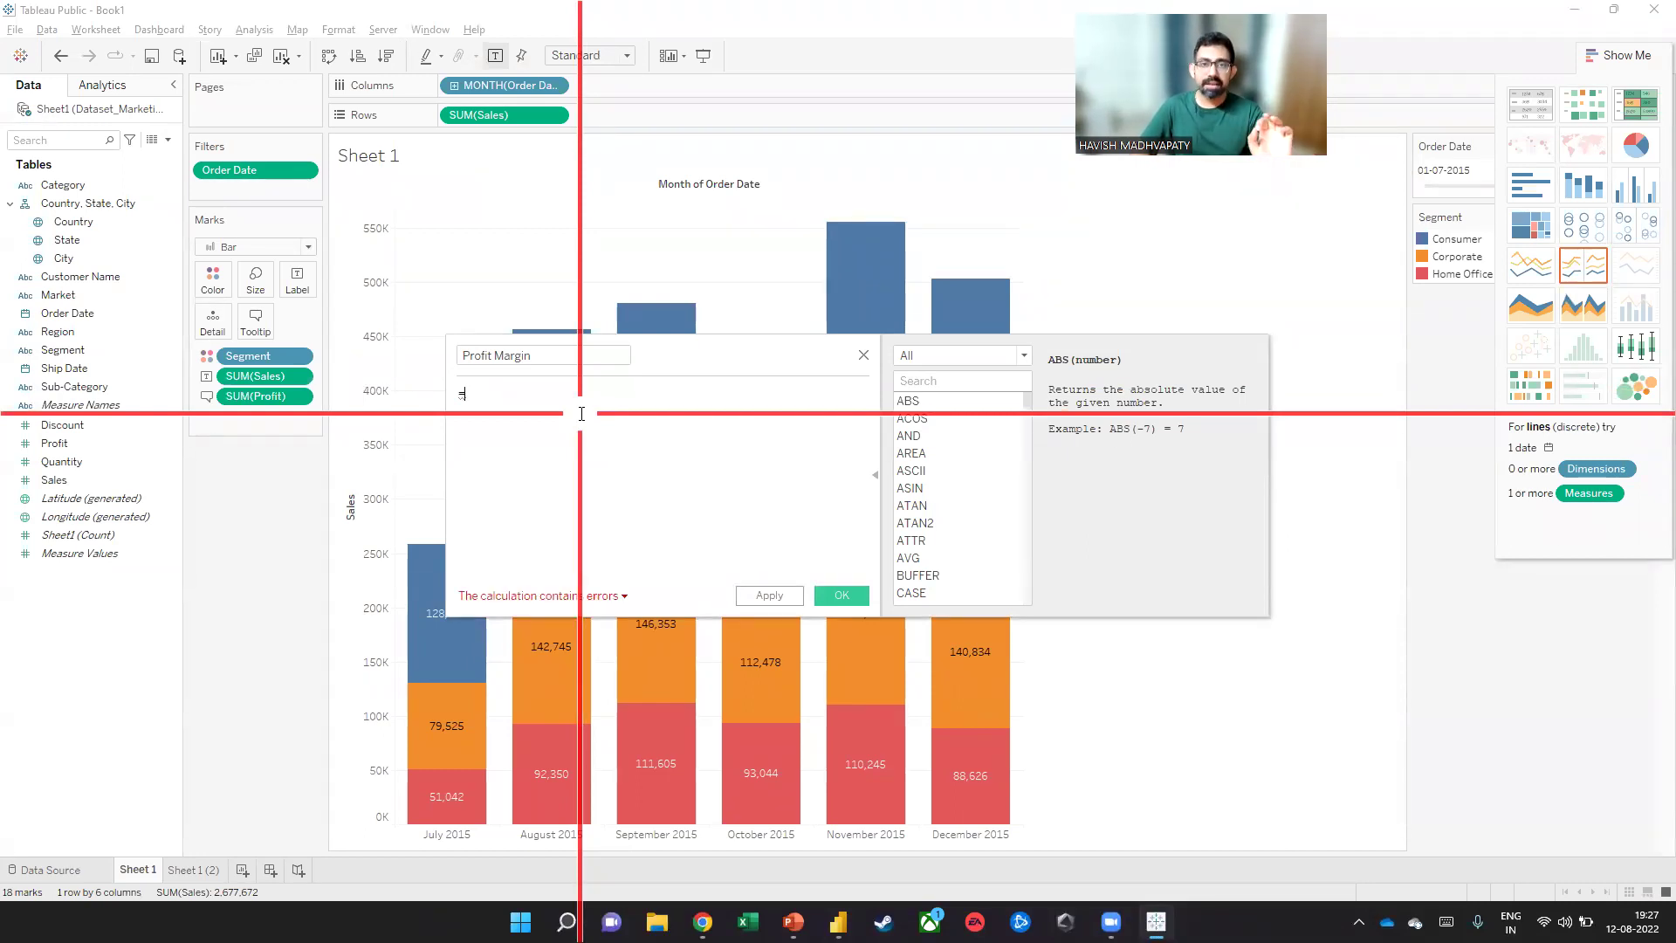
key(BackSpace)
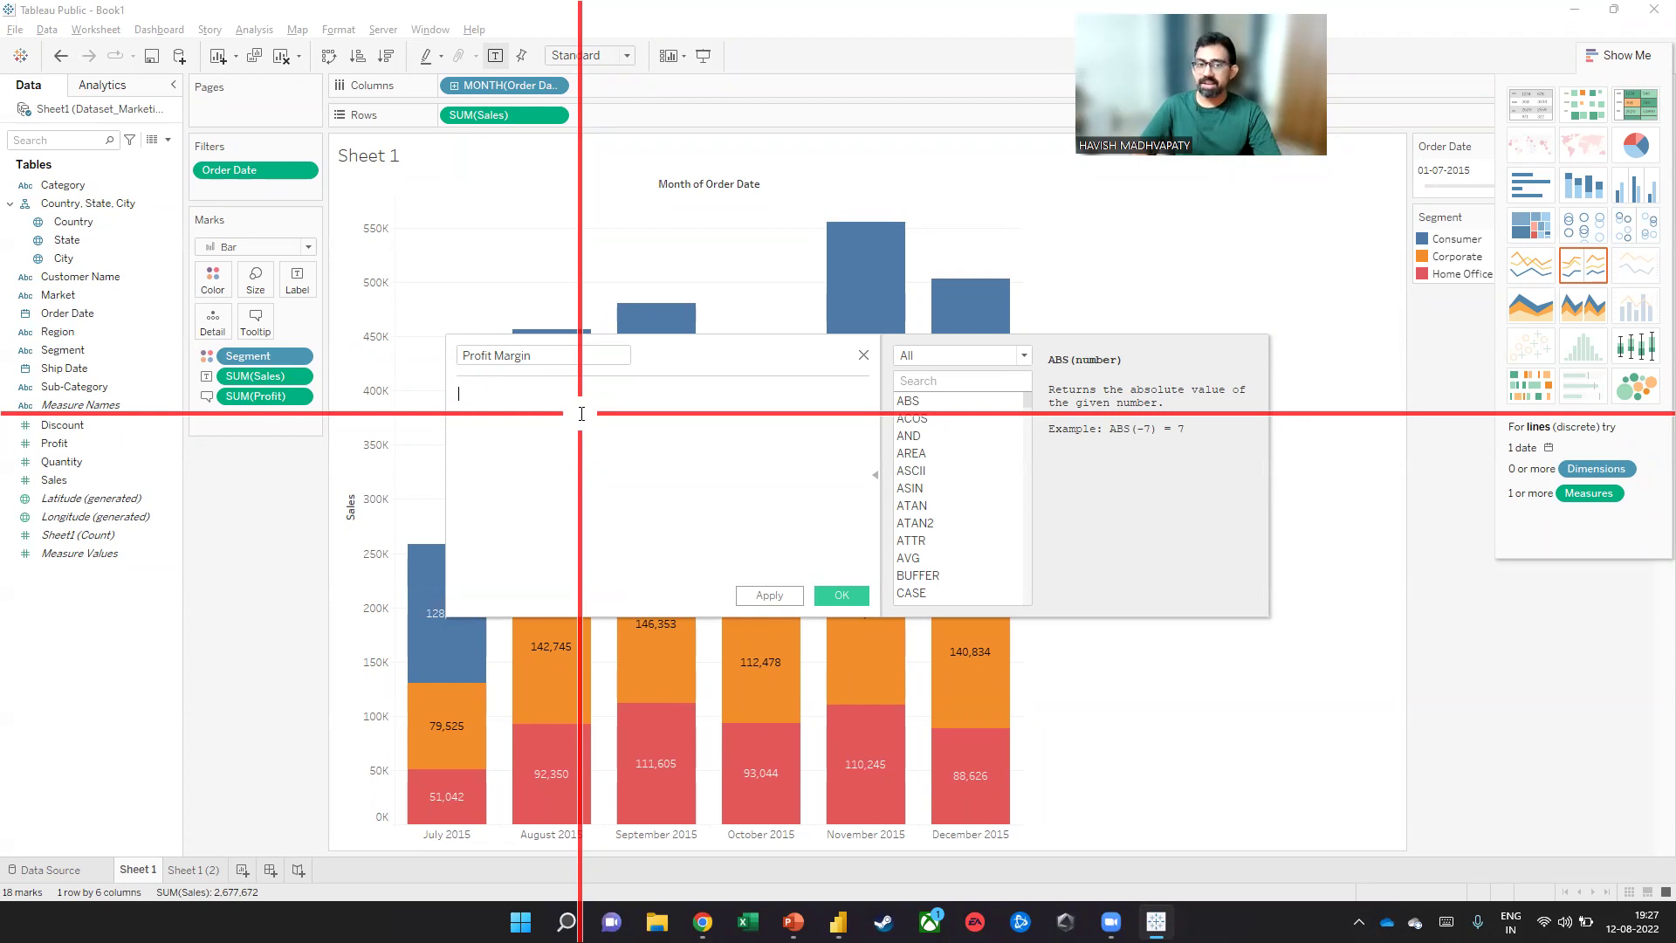
text(SUM(p)
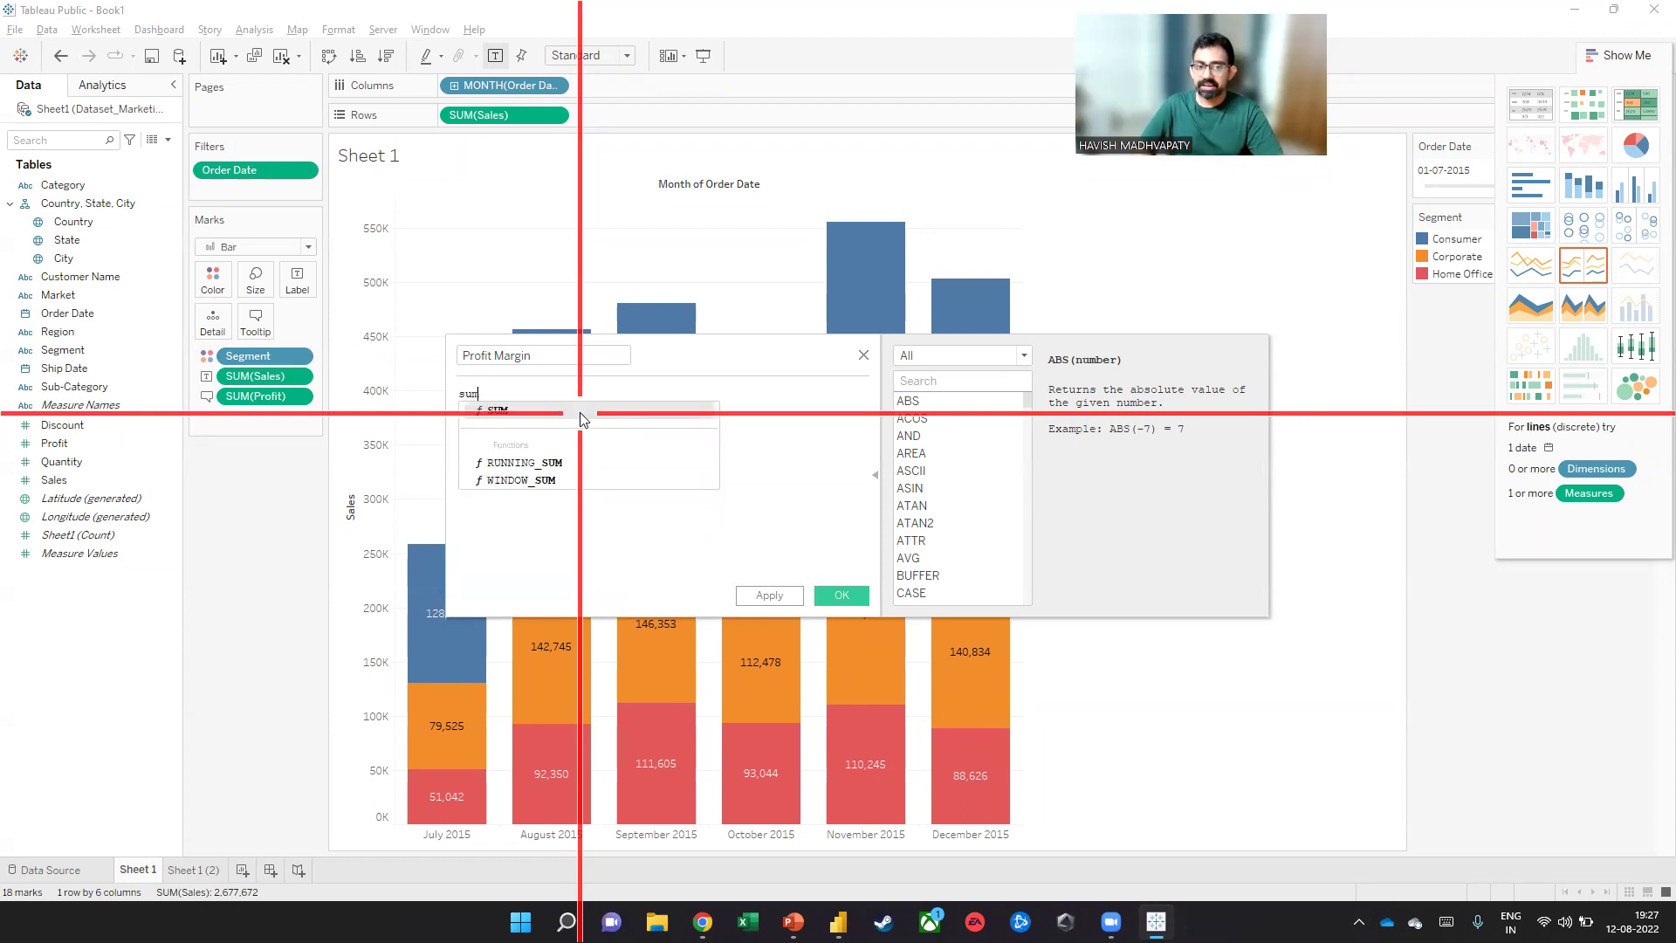
text(rofit)
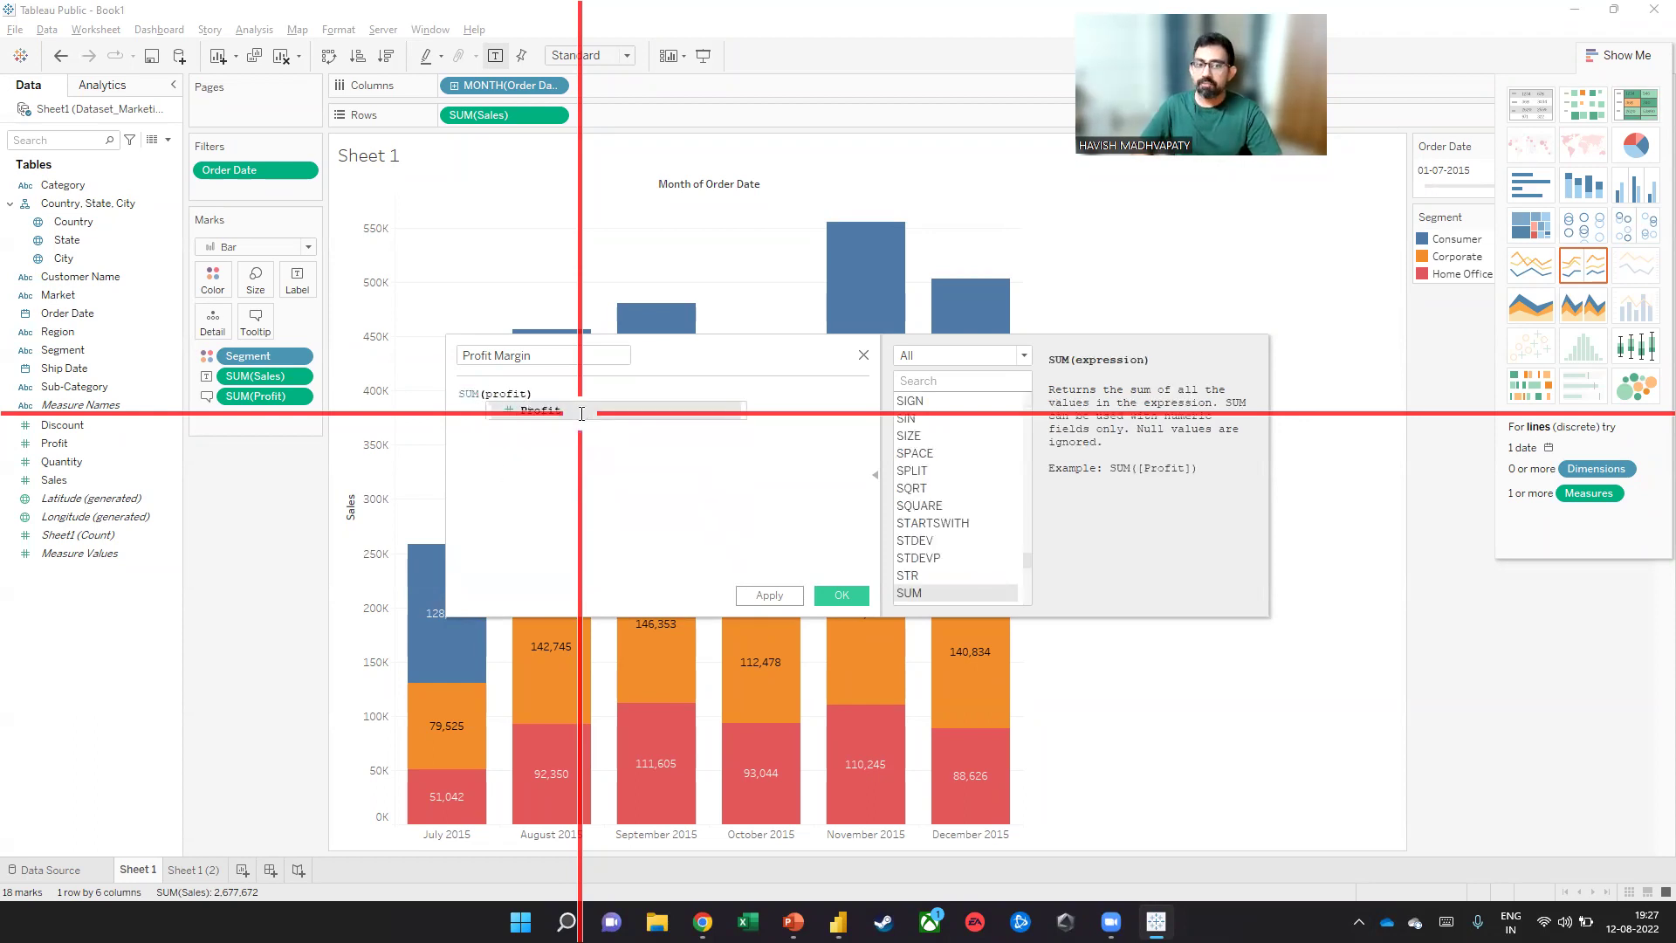
click(581, 414)
text(/ SUM(sales)
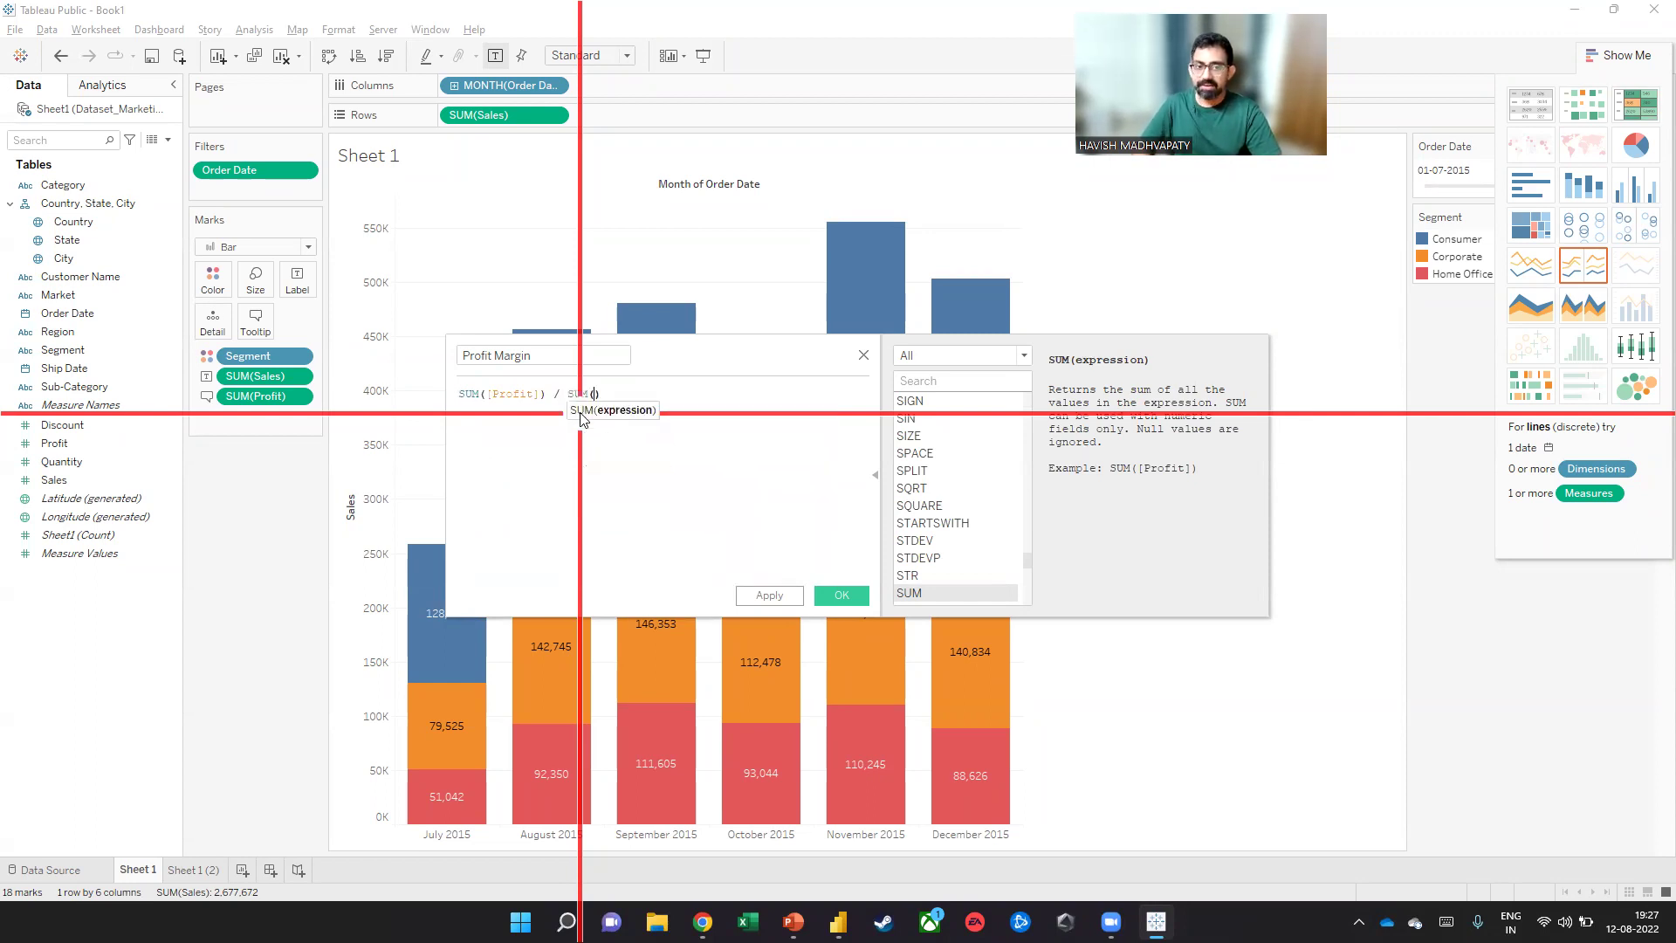
key(Return)
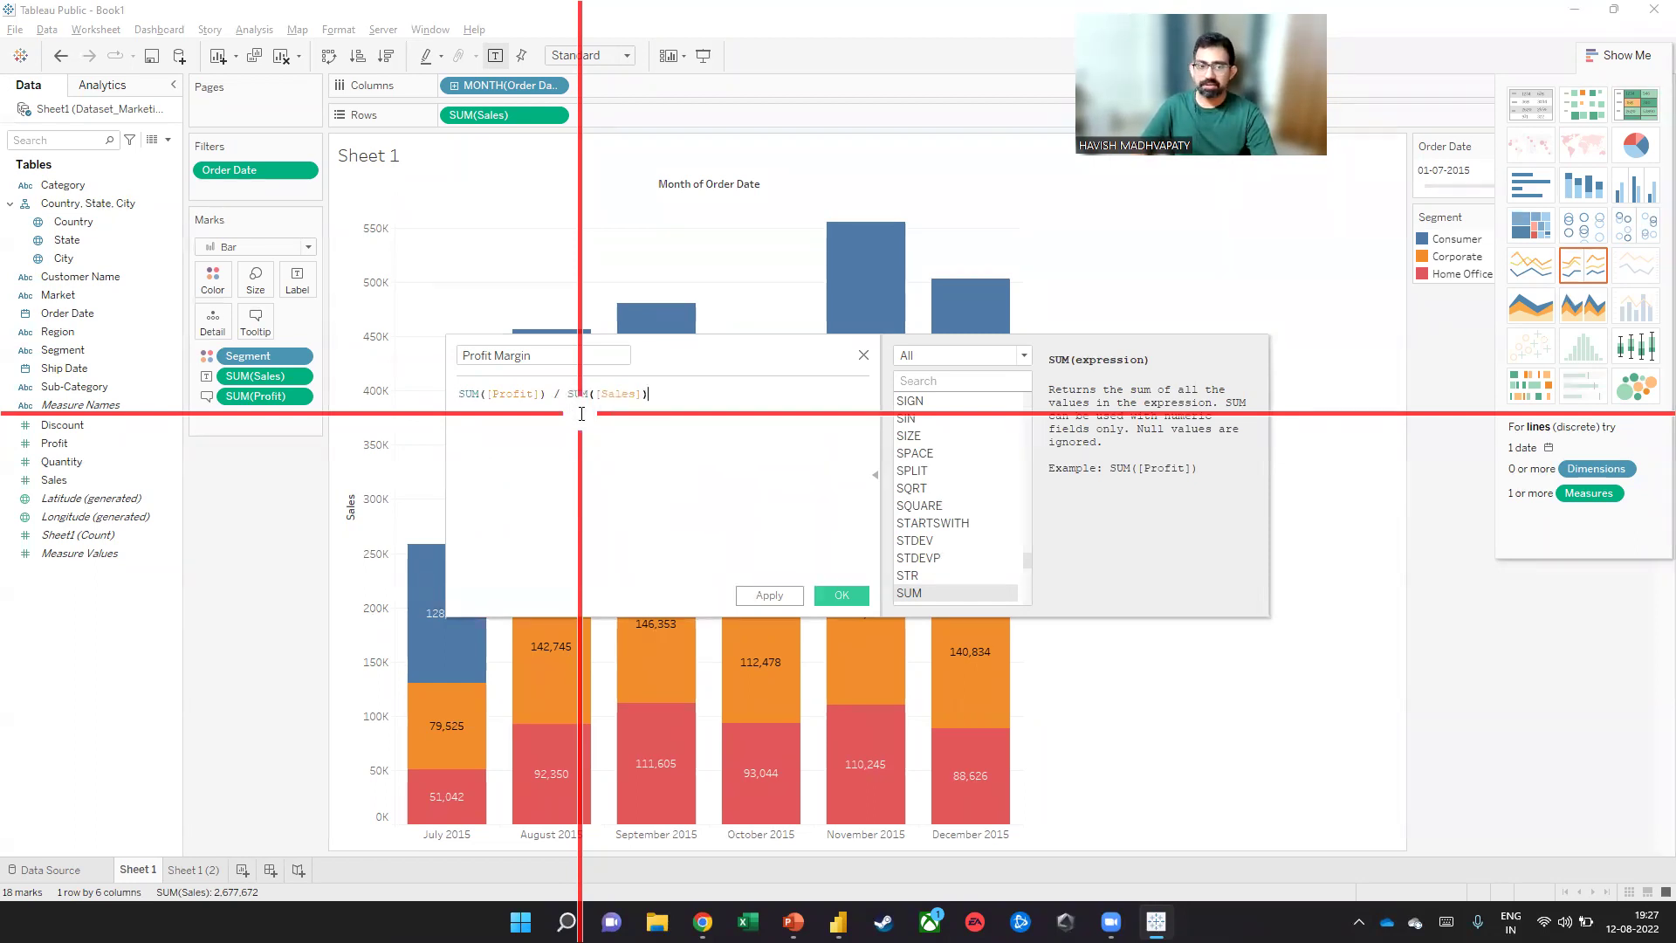
click(841, 596)
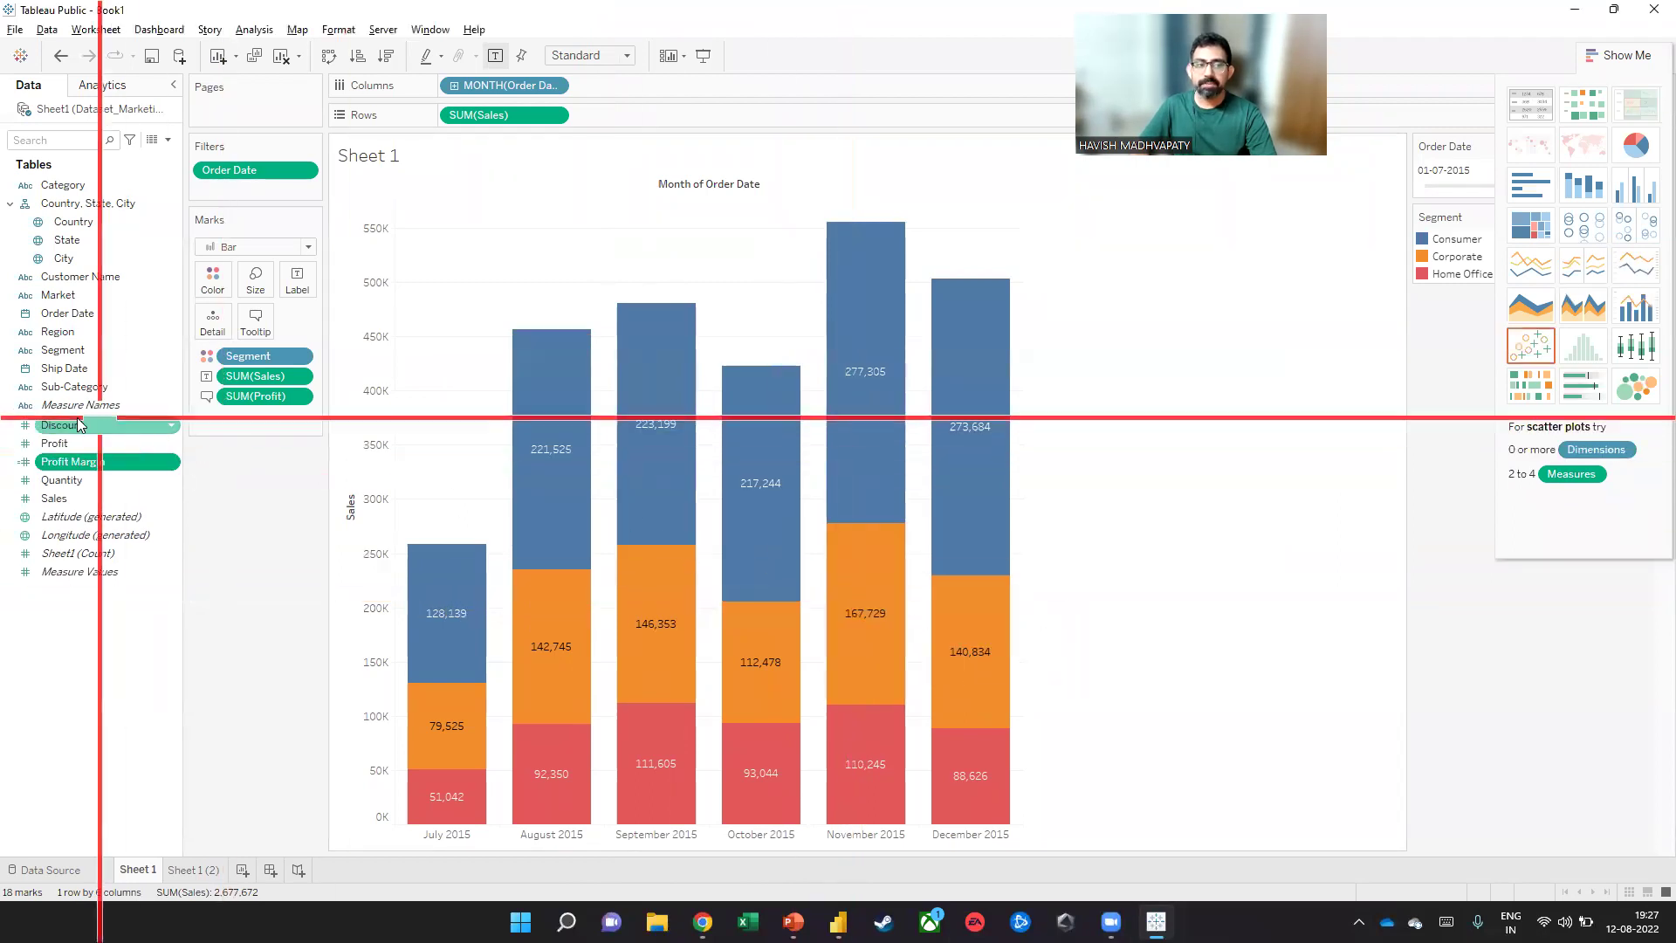
Add Profit Margin to the tooltip of the Sheet 1 bars and check it on the July 2015 segments
drag(81, 464, 259, 325)
mouse_move(439, 742)
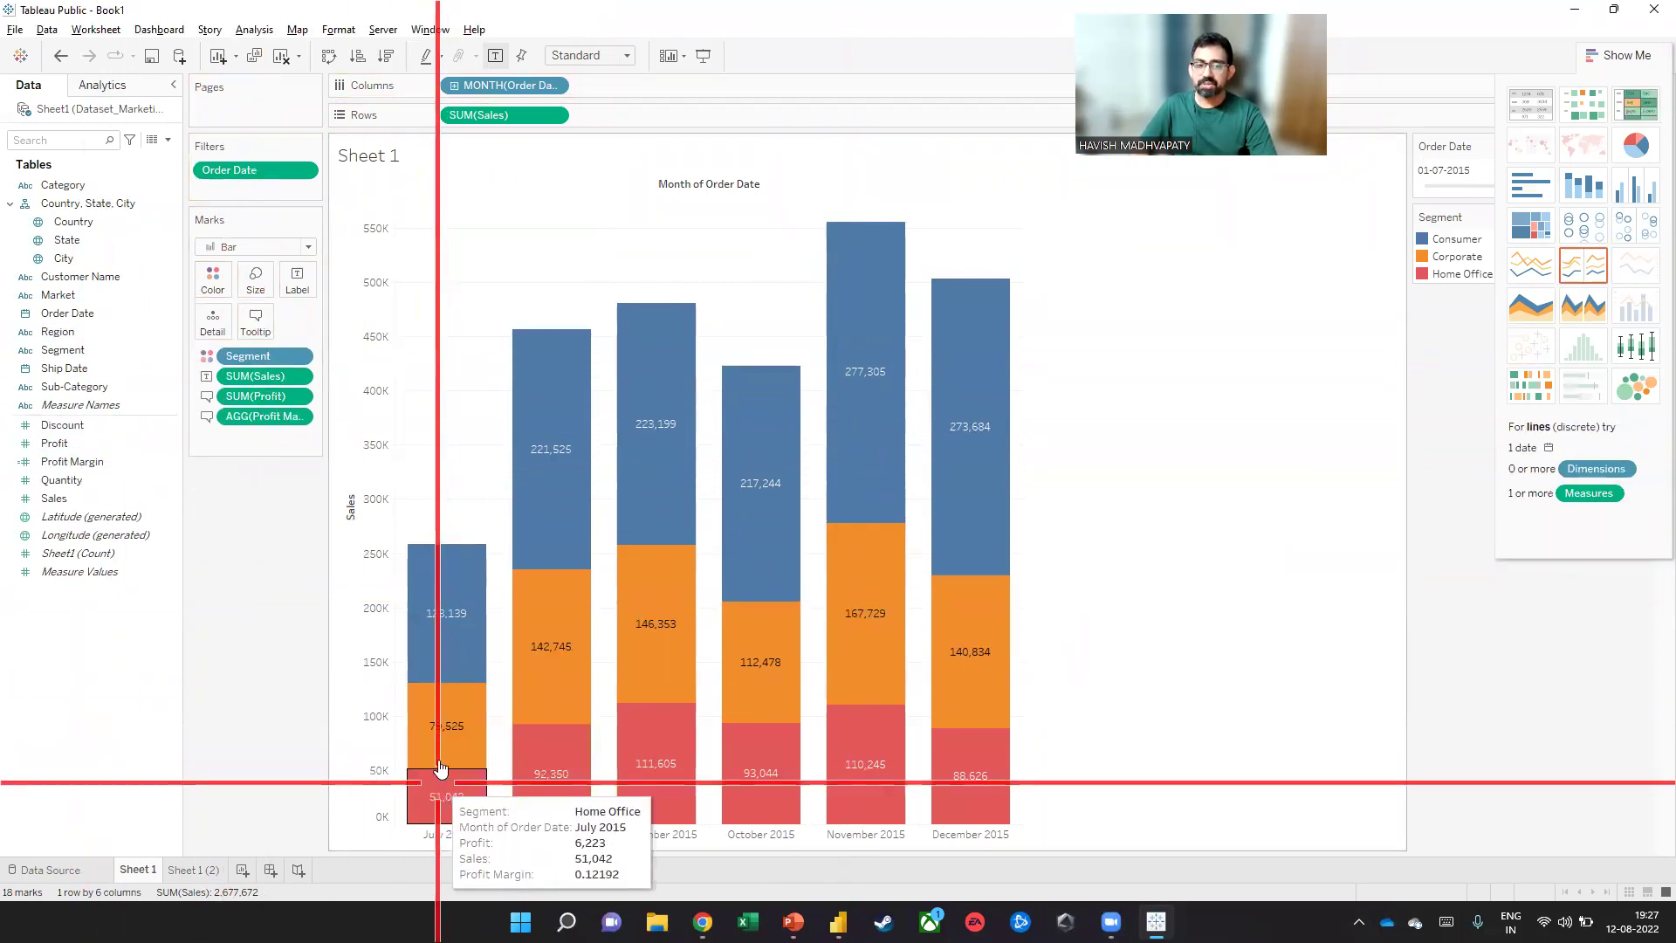
mouse_move(423, 569)
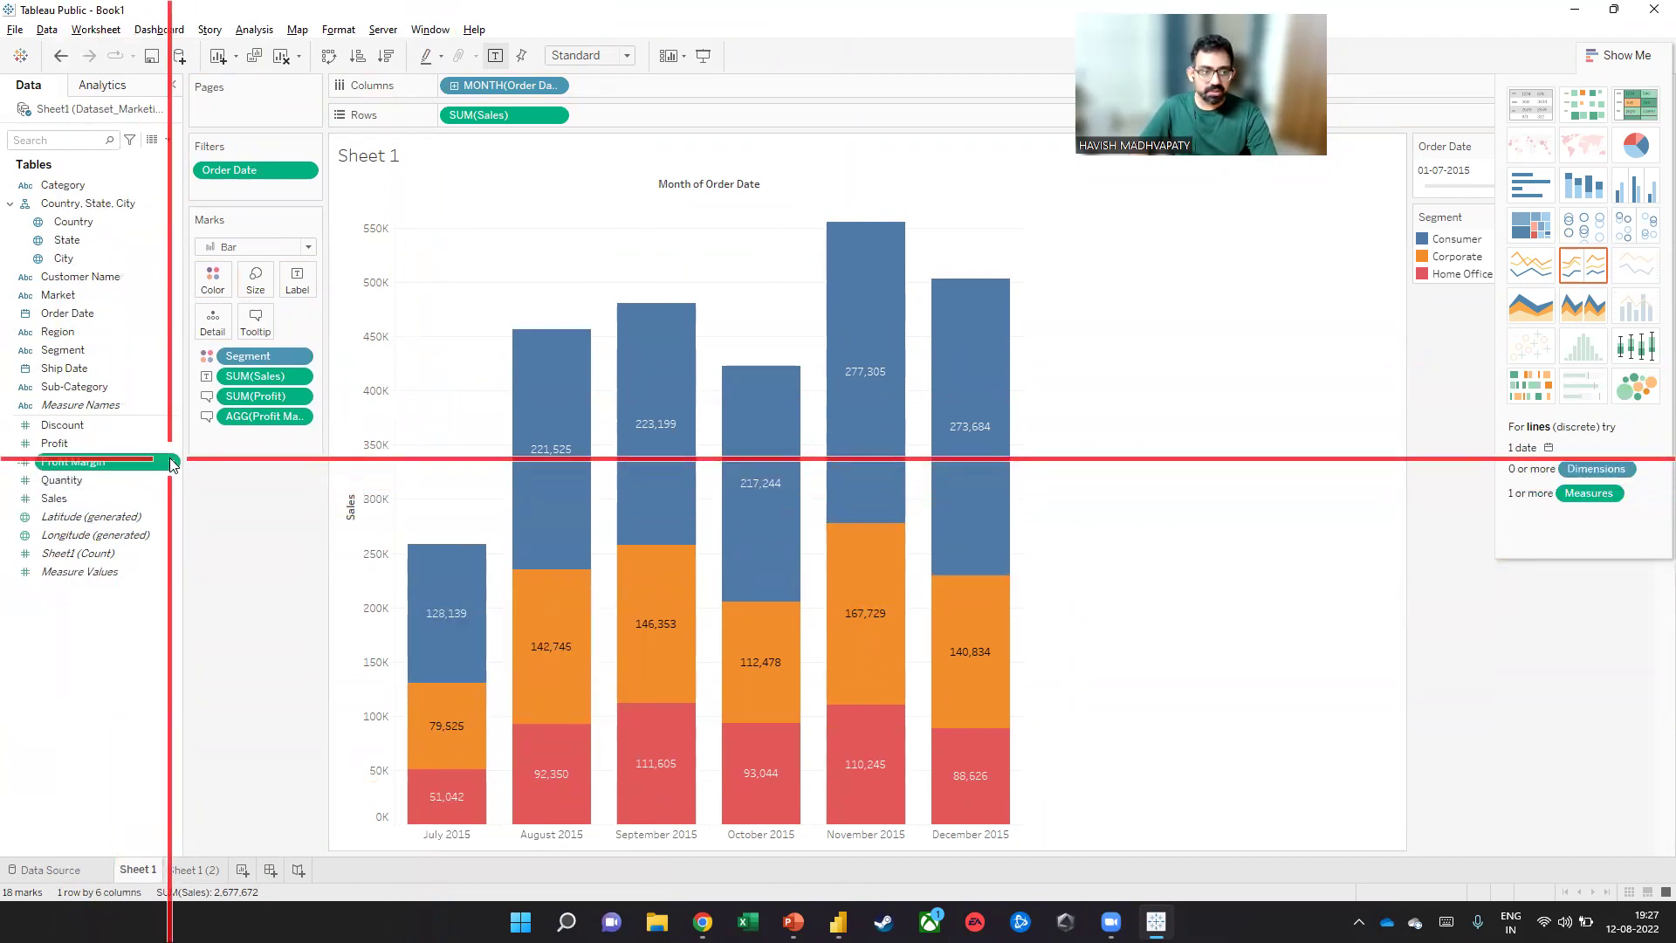
Set the default number format of the Profit Margin field to Percentage
right_click(171, 462)
mouse_move(273, 756)
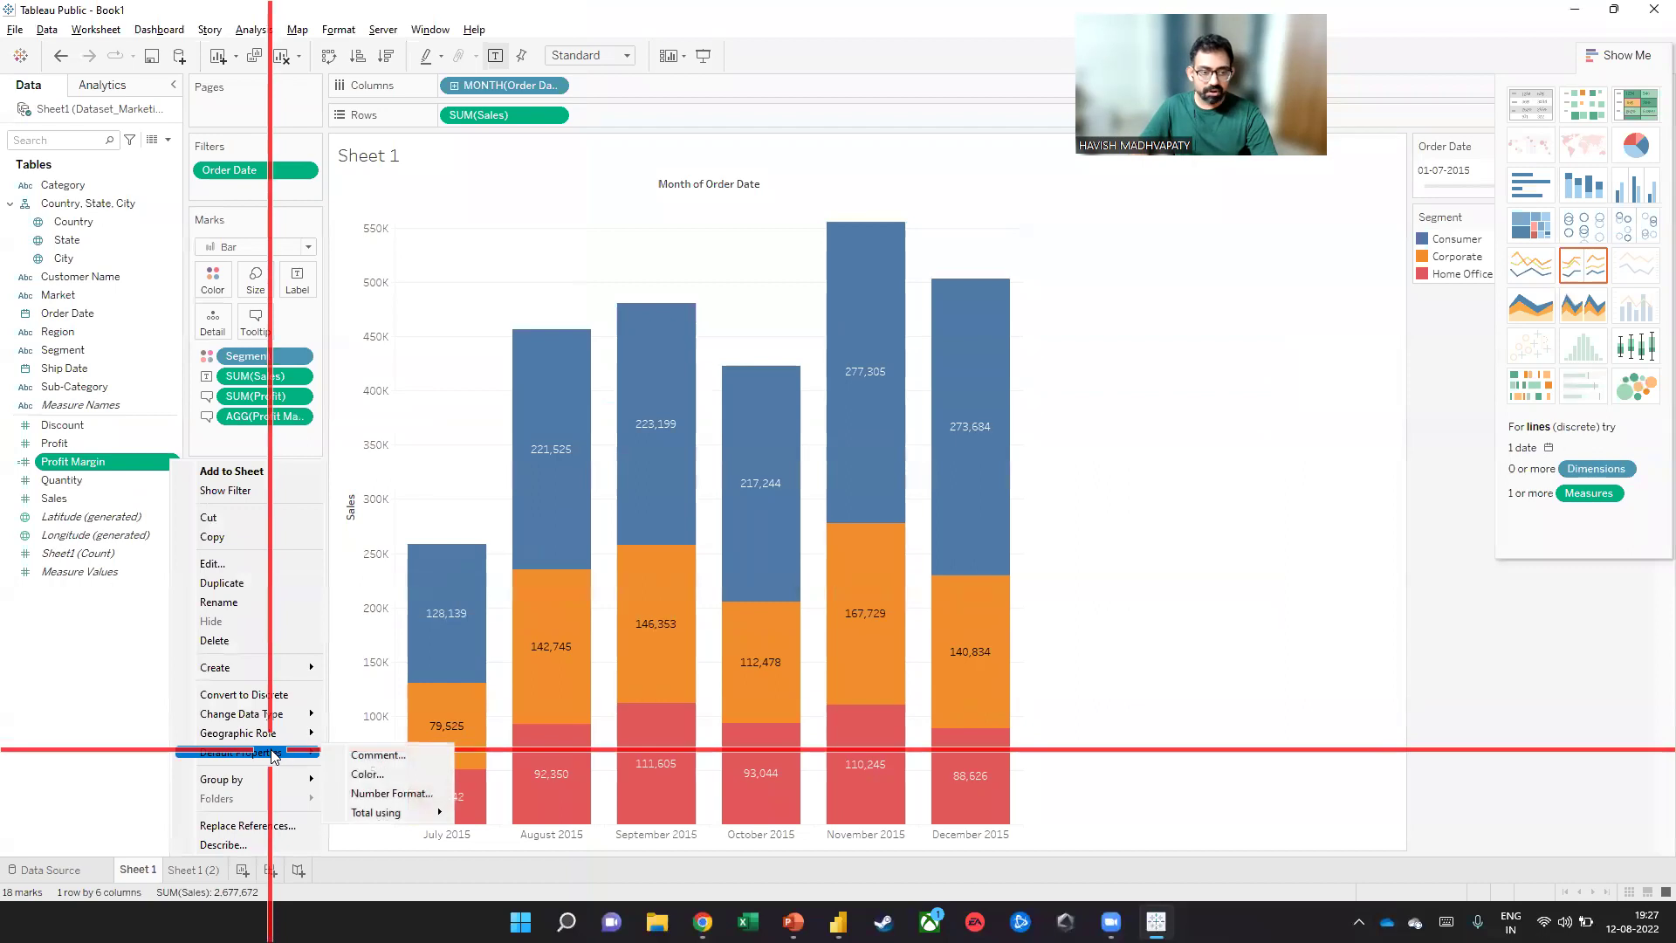
click(403, 793)
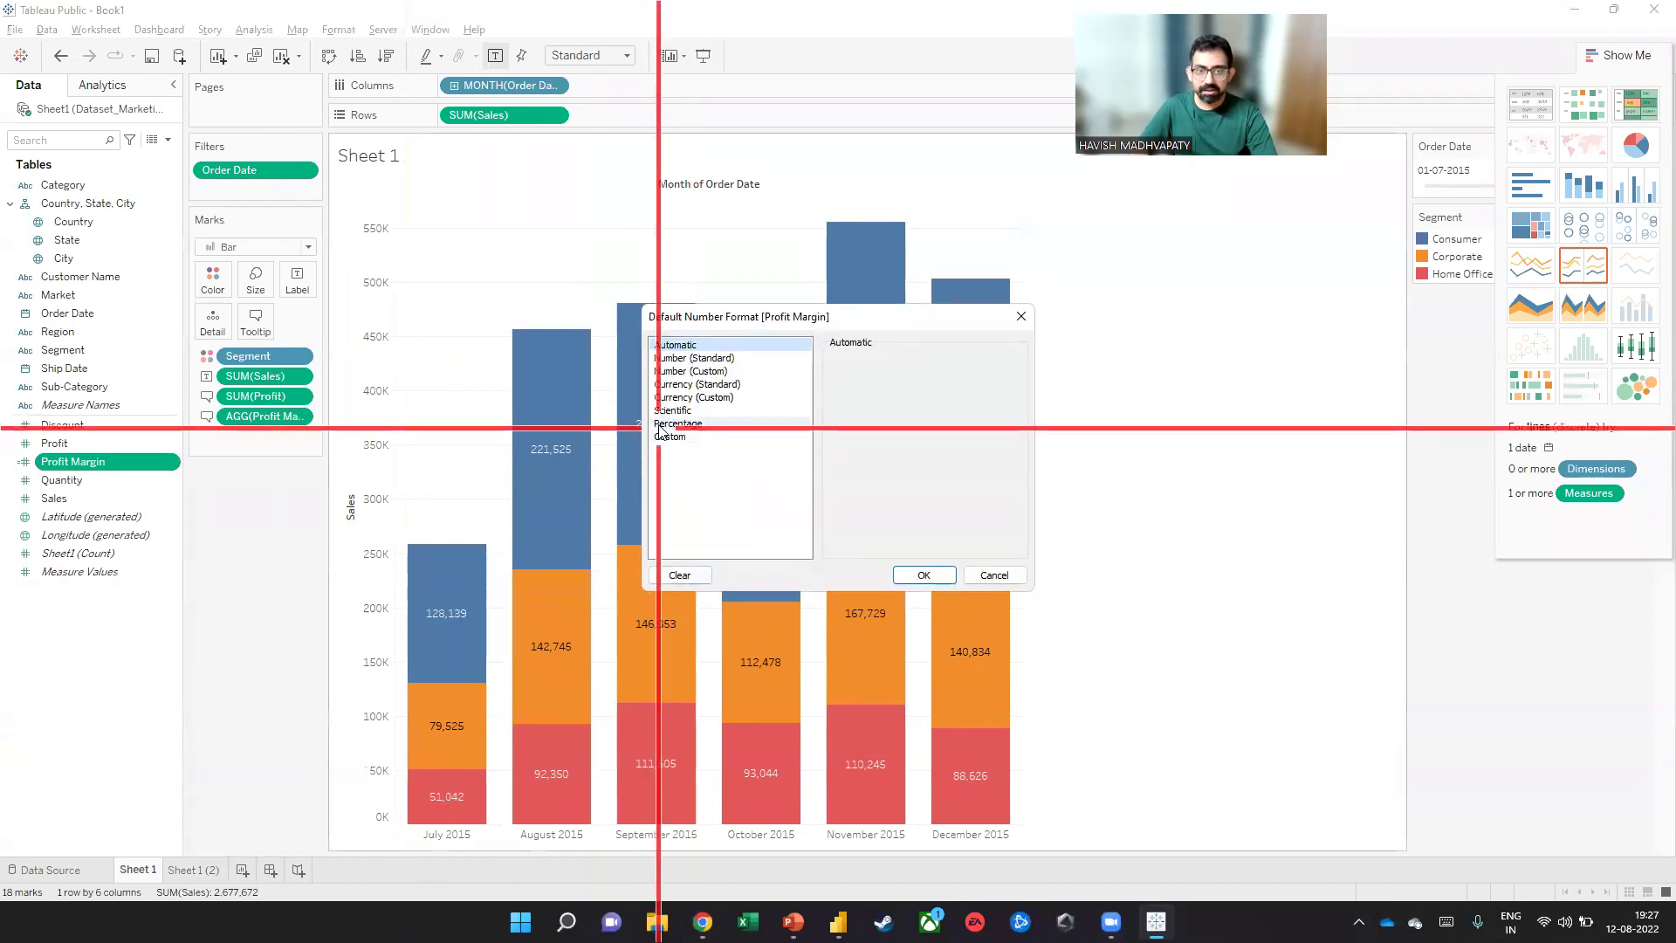
click(677, 423)
click(918, 574)
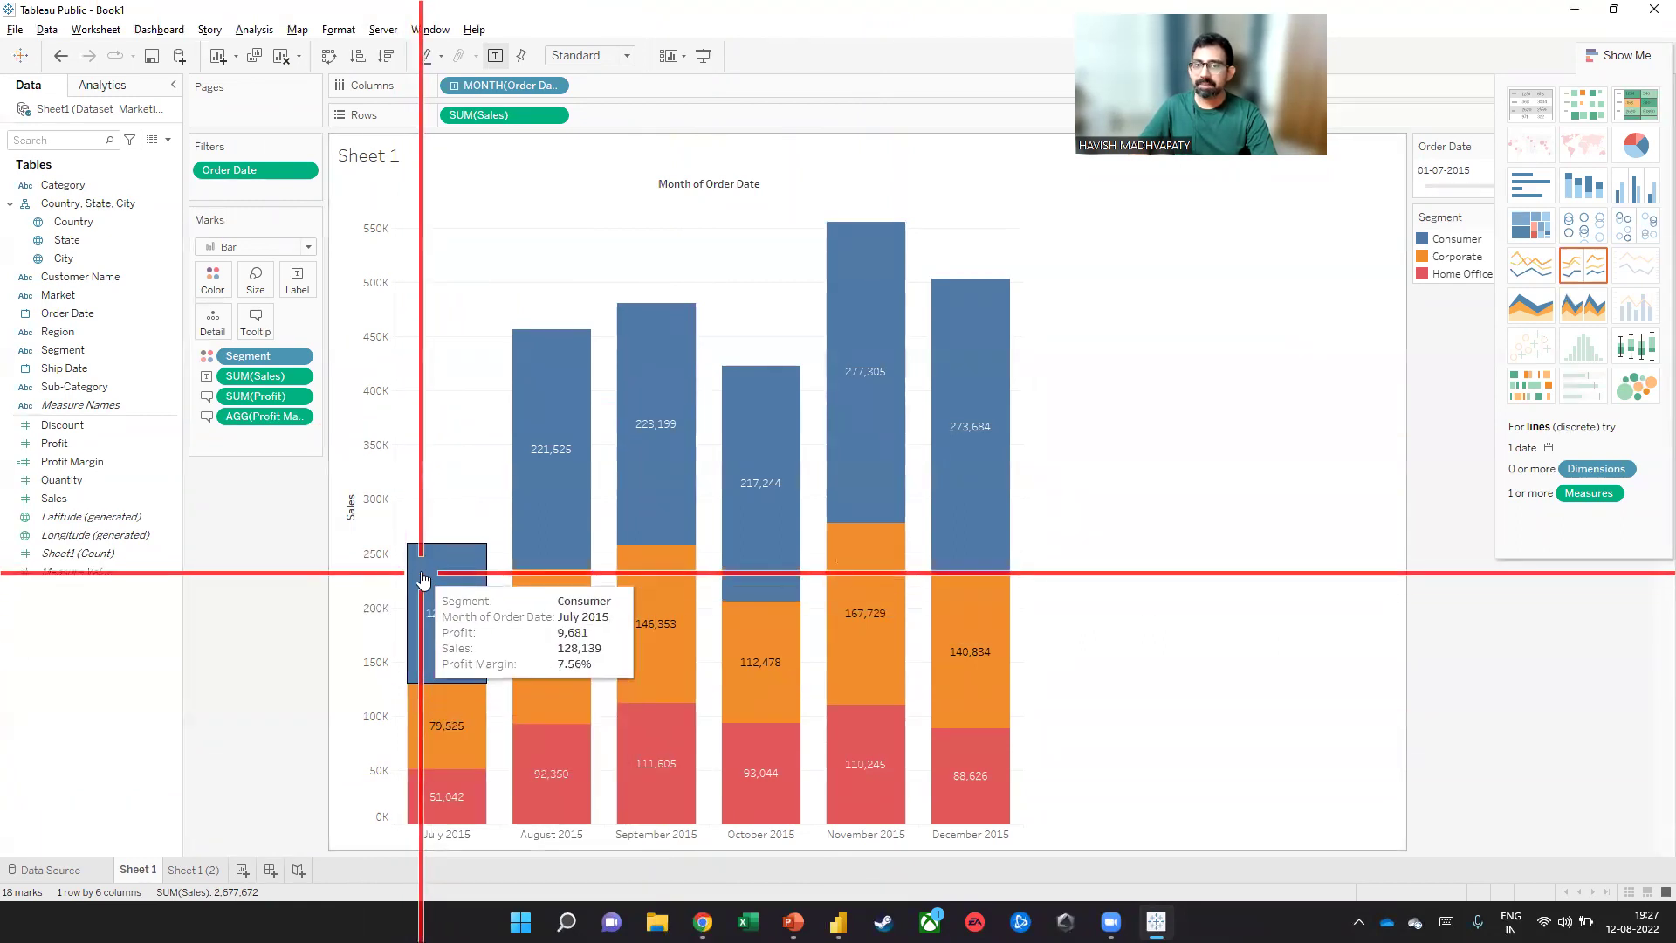
Compare the Profit Margin tooltips in Power BI, and review where Power BI and Tableau each offer creating a new calculation
key(alt+Tab)
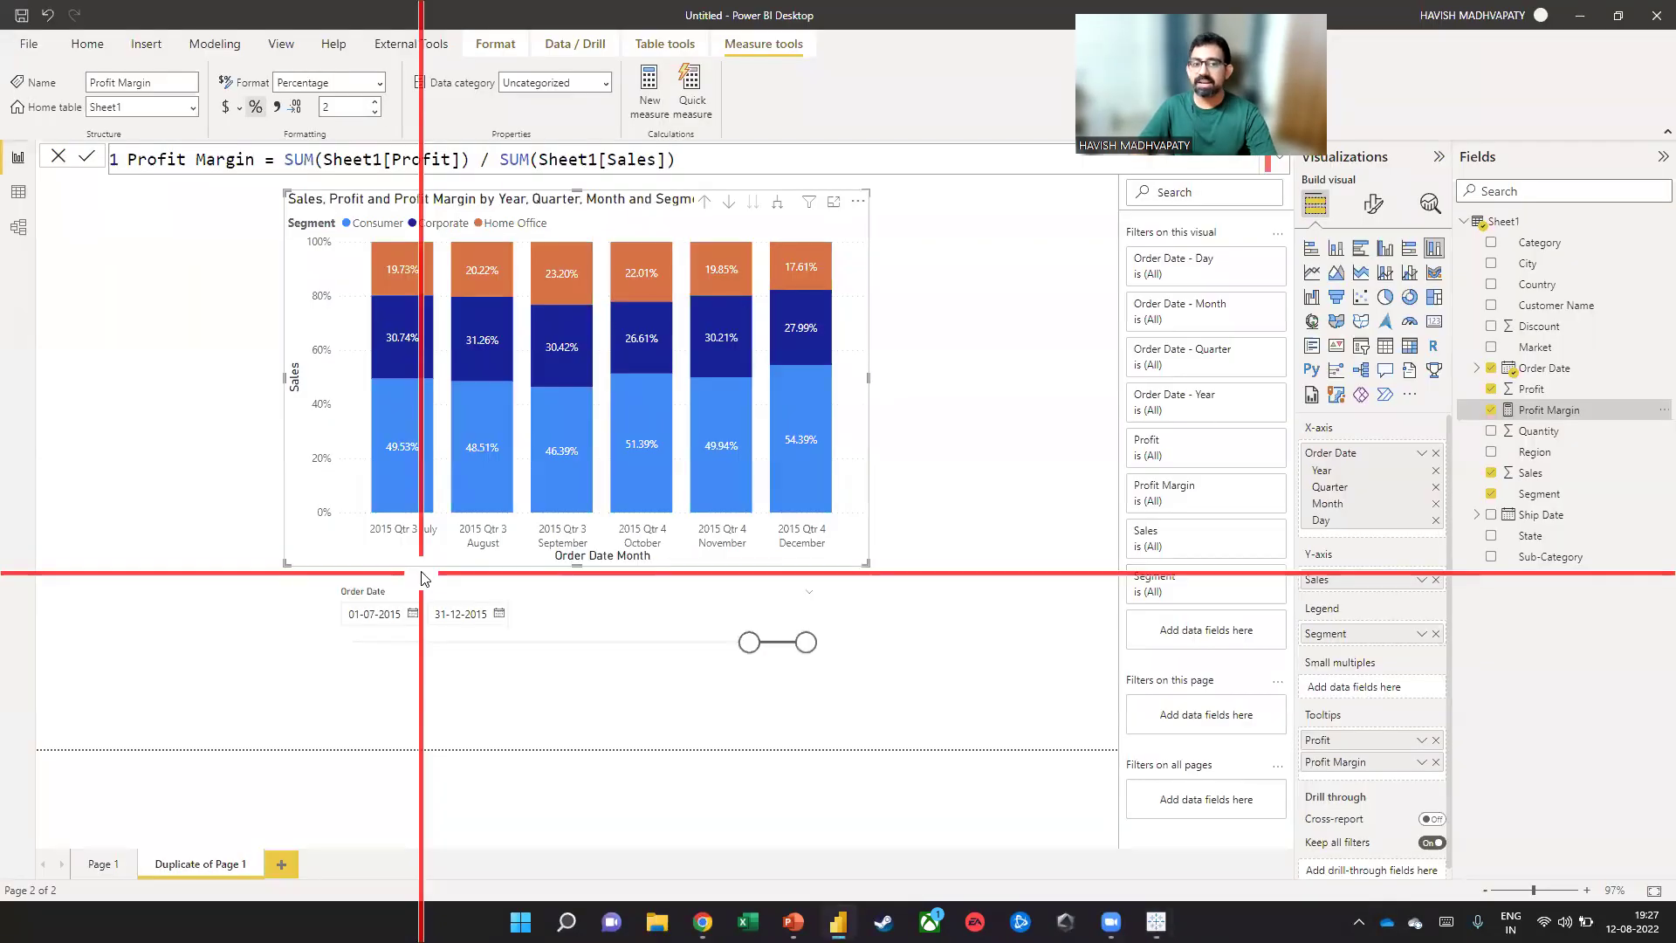
mouse_move(415, 496)
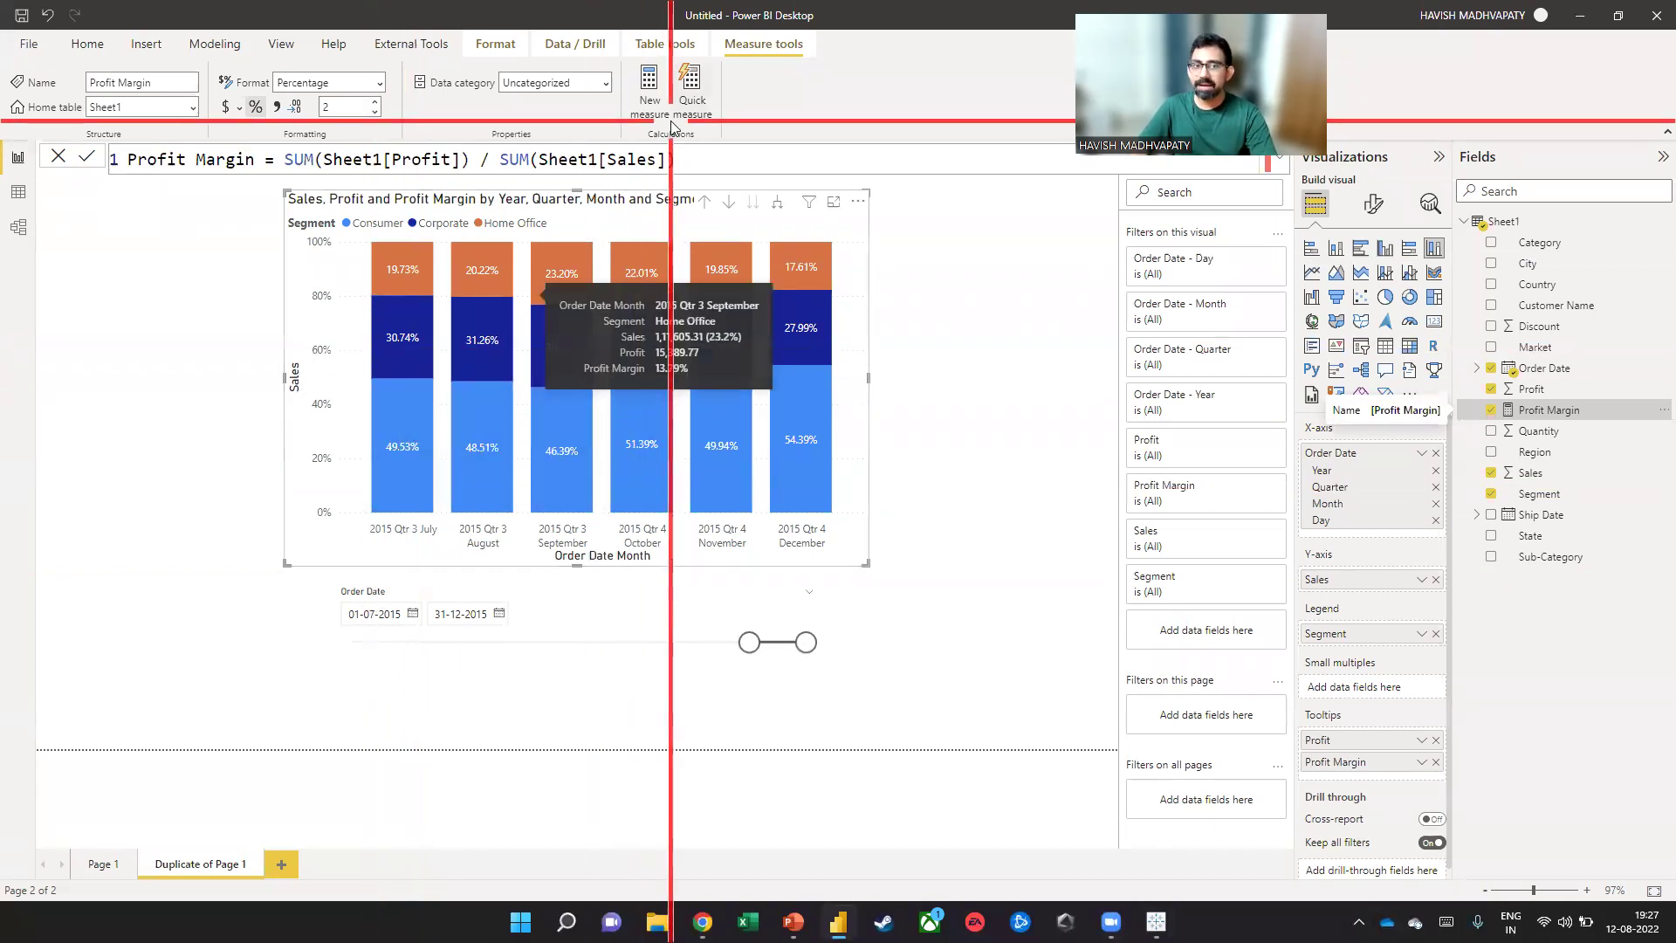
click(83, 44)
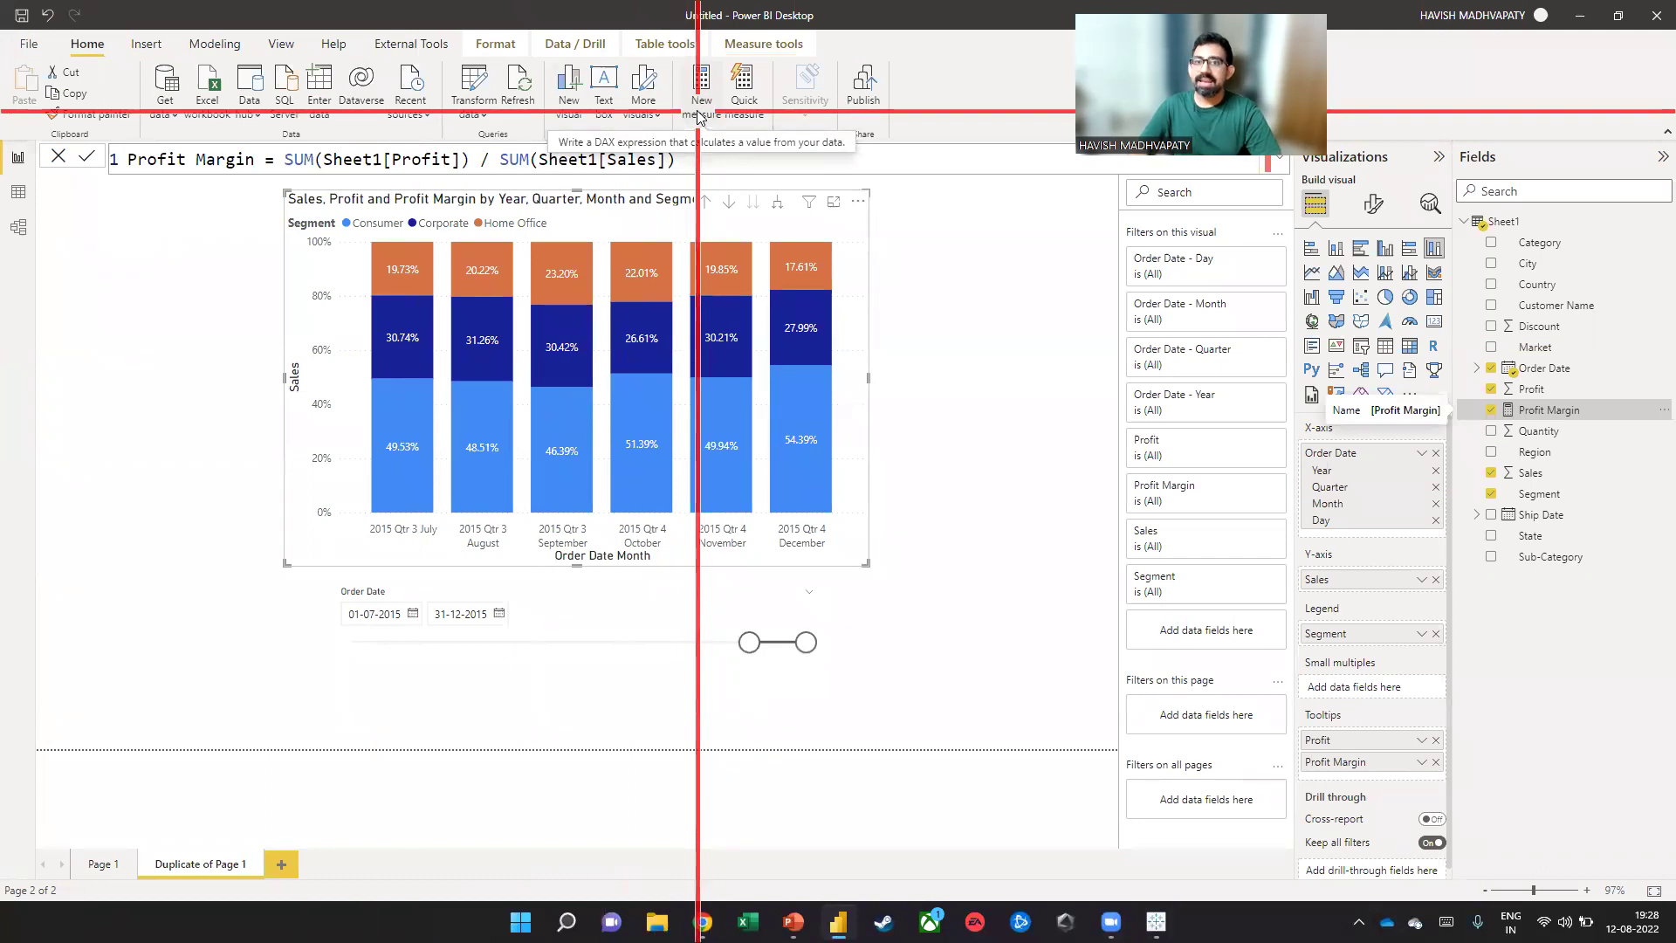
key(alt+Tab)
click(169, 142)
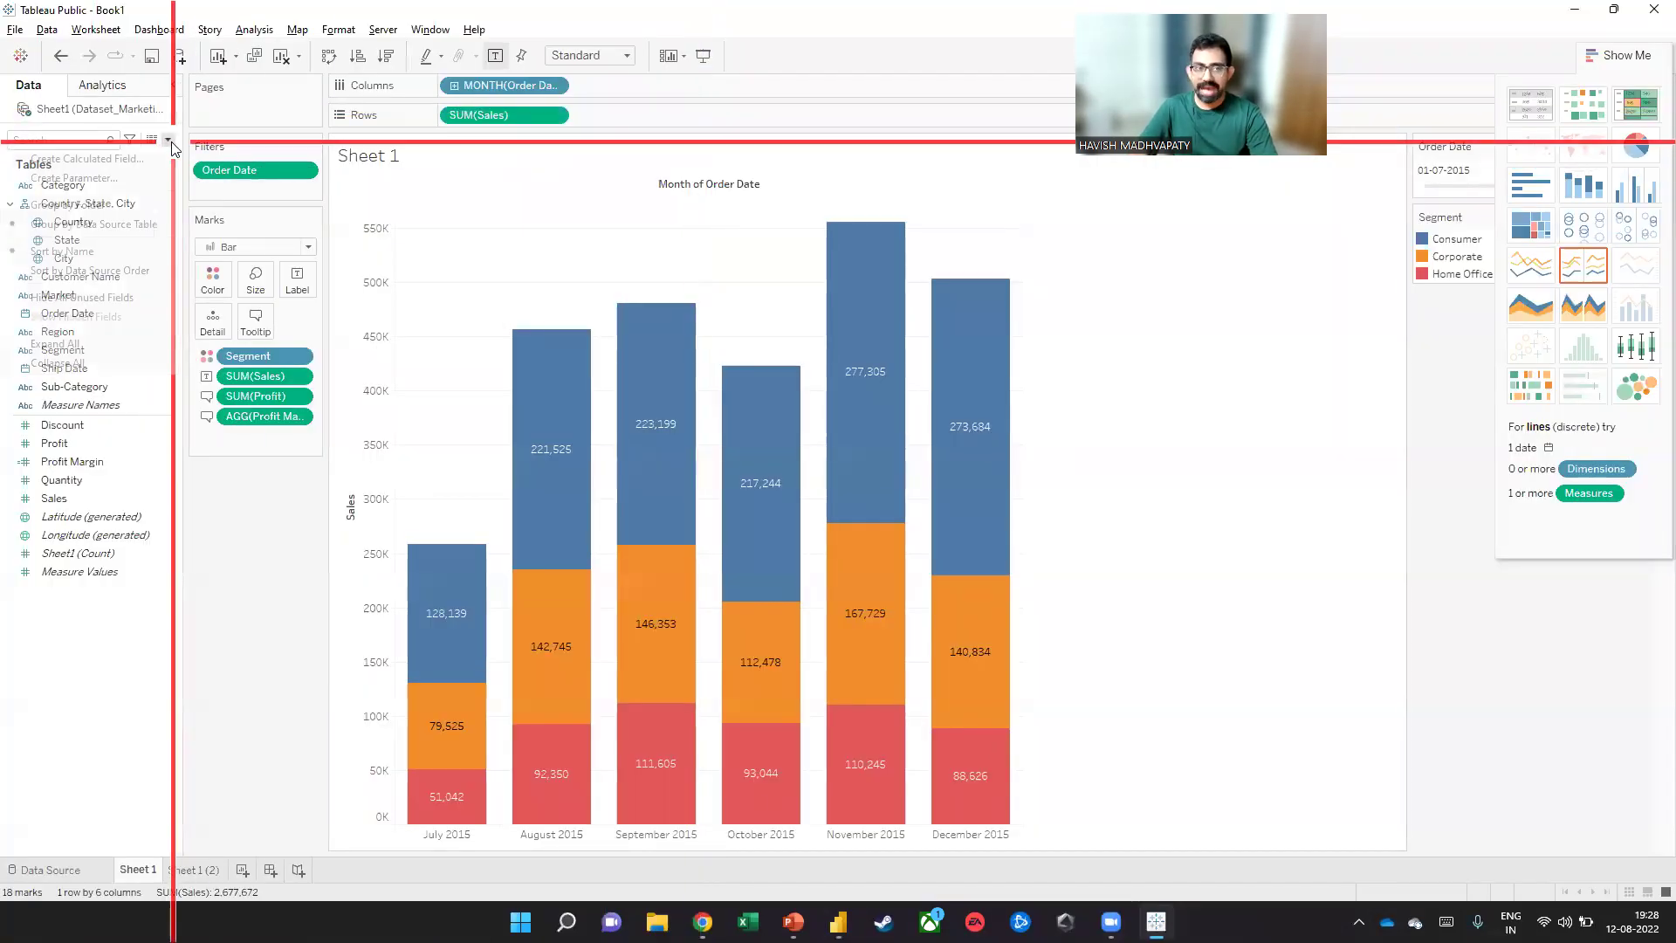
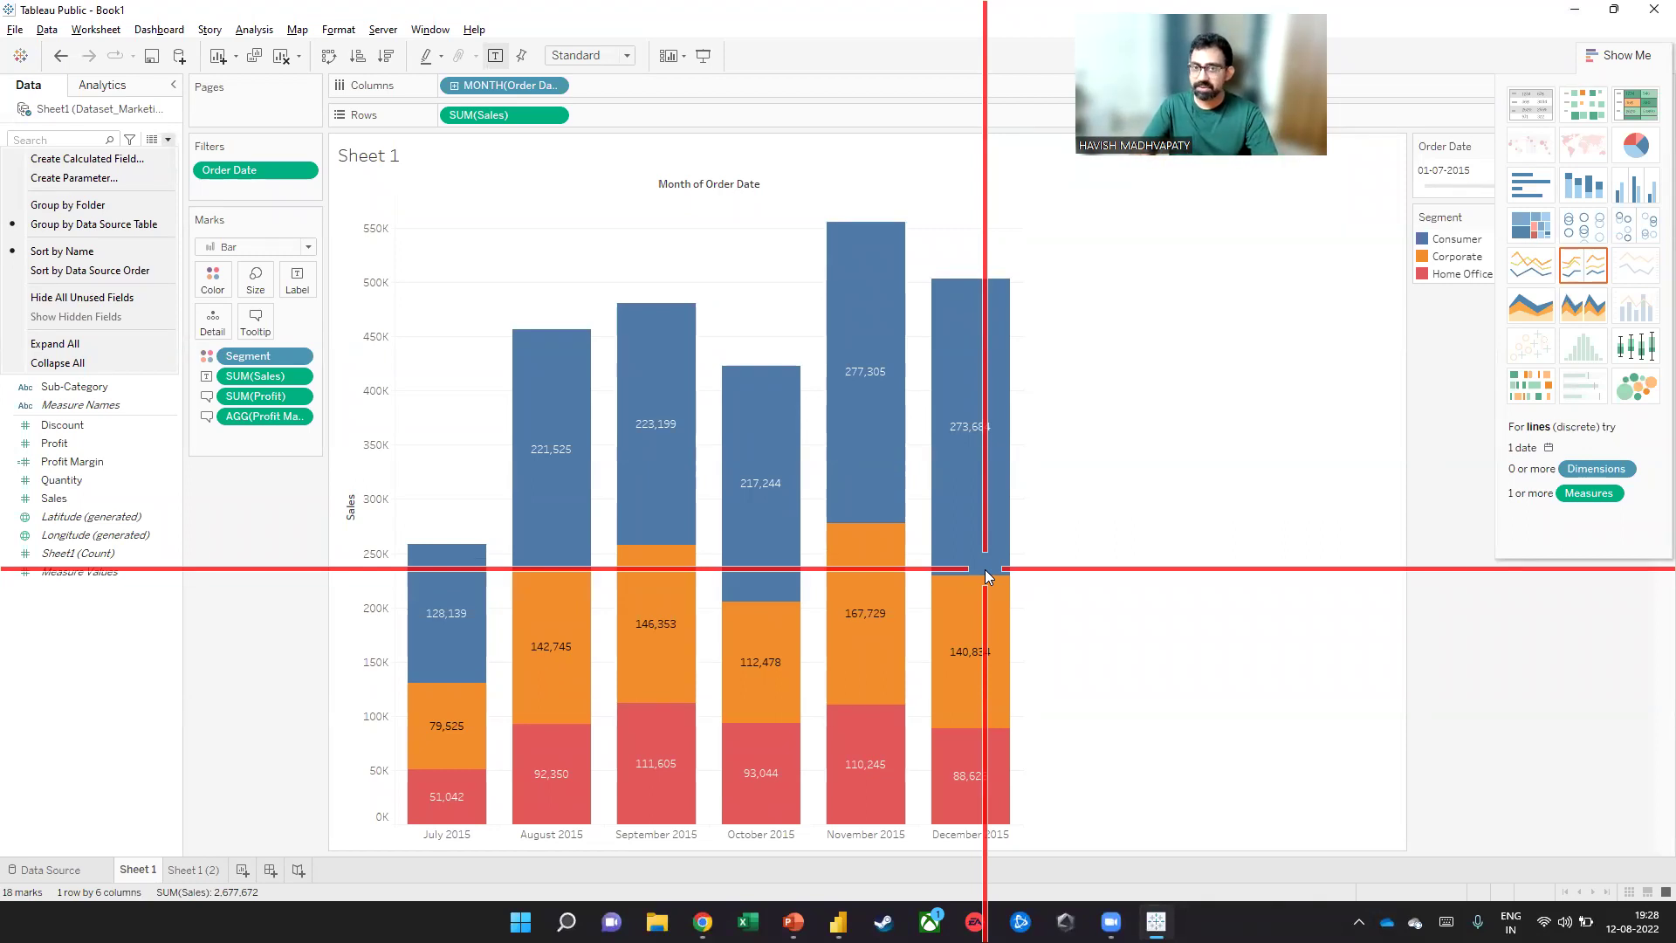
click(302, 529)
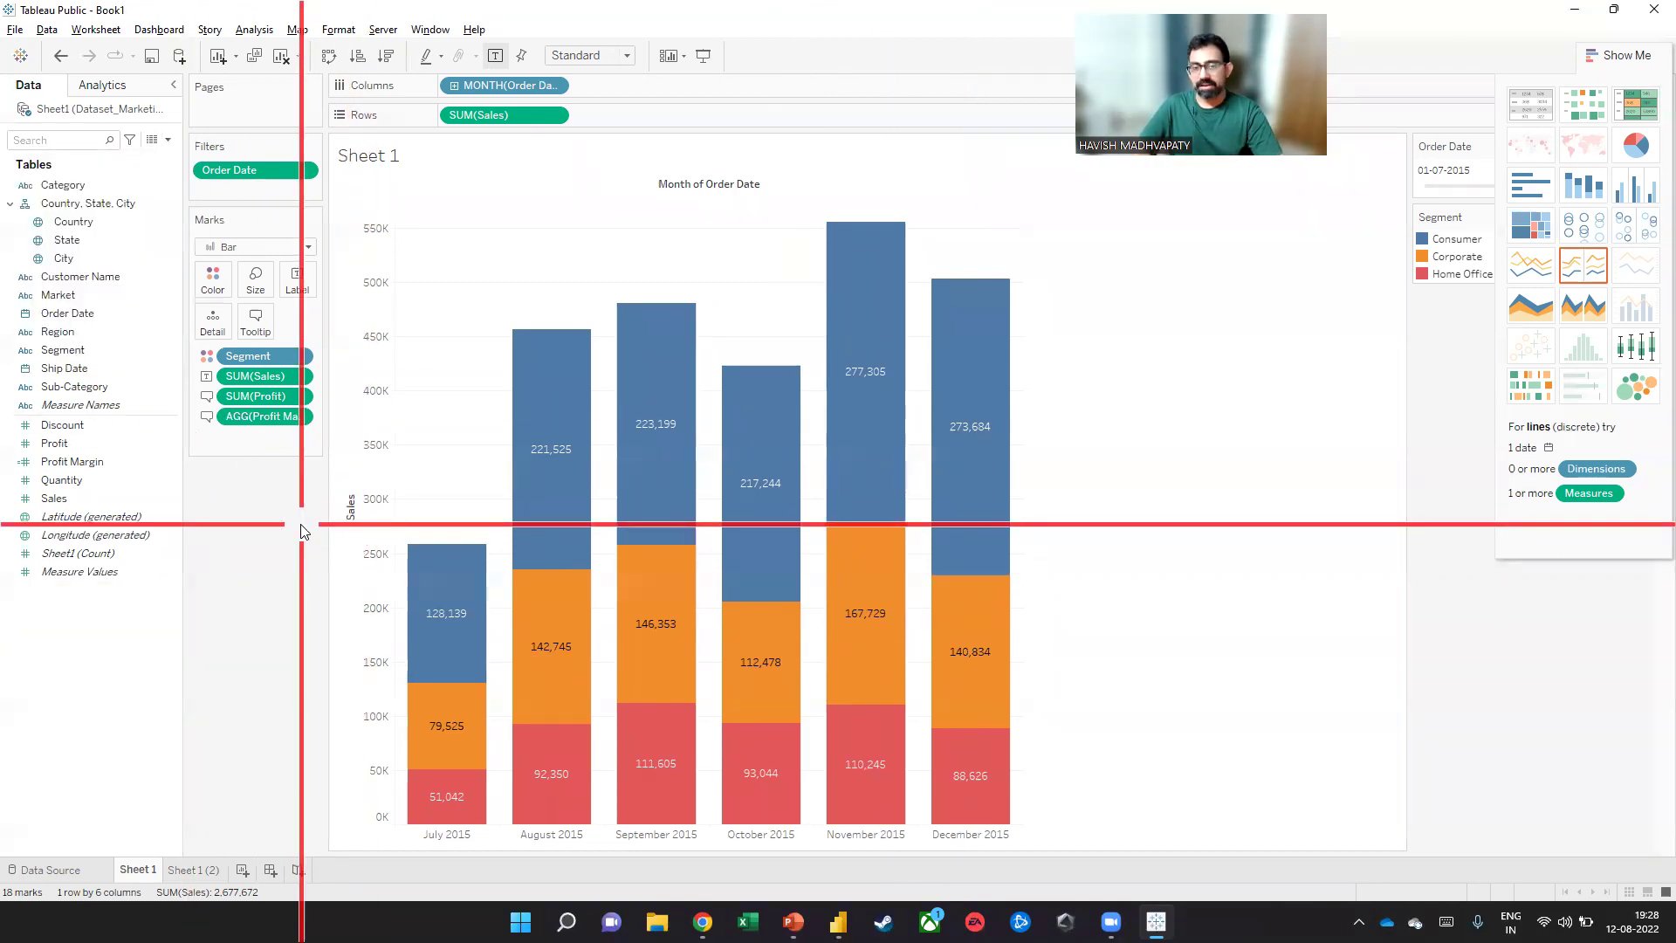
Switch to Power BI and add a new blank report page
key(alt+Tab)
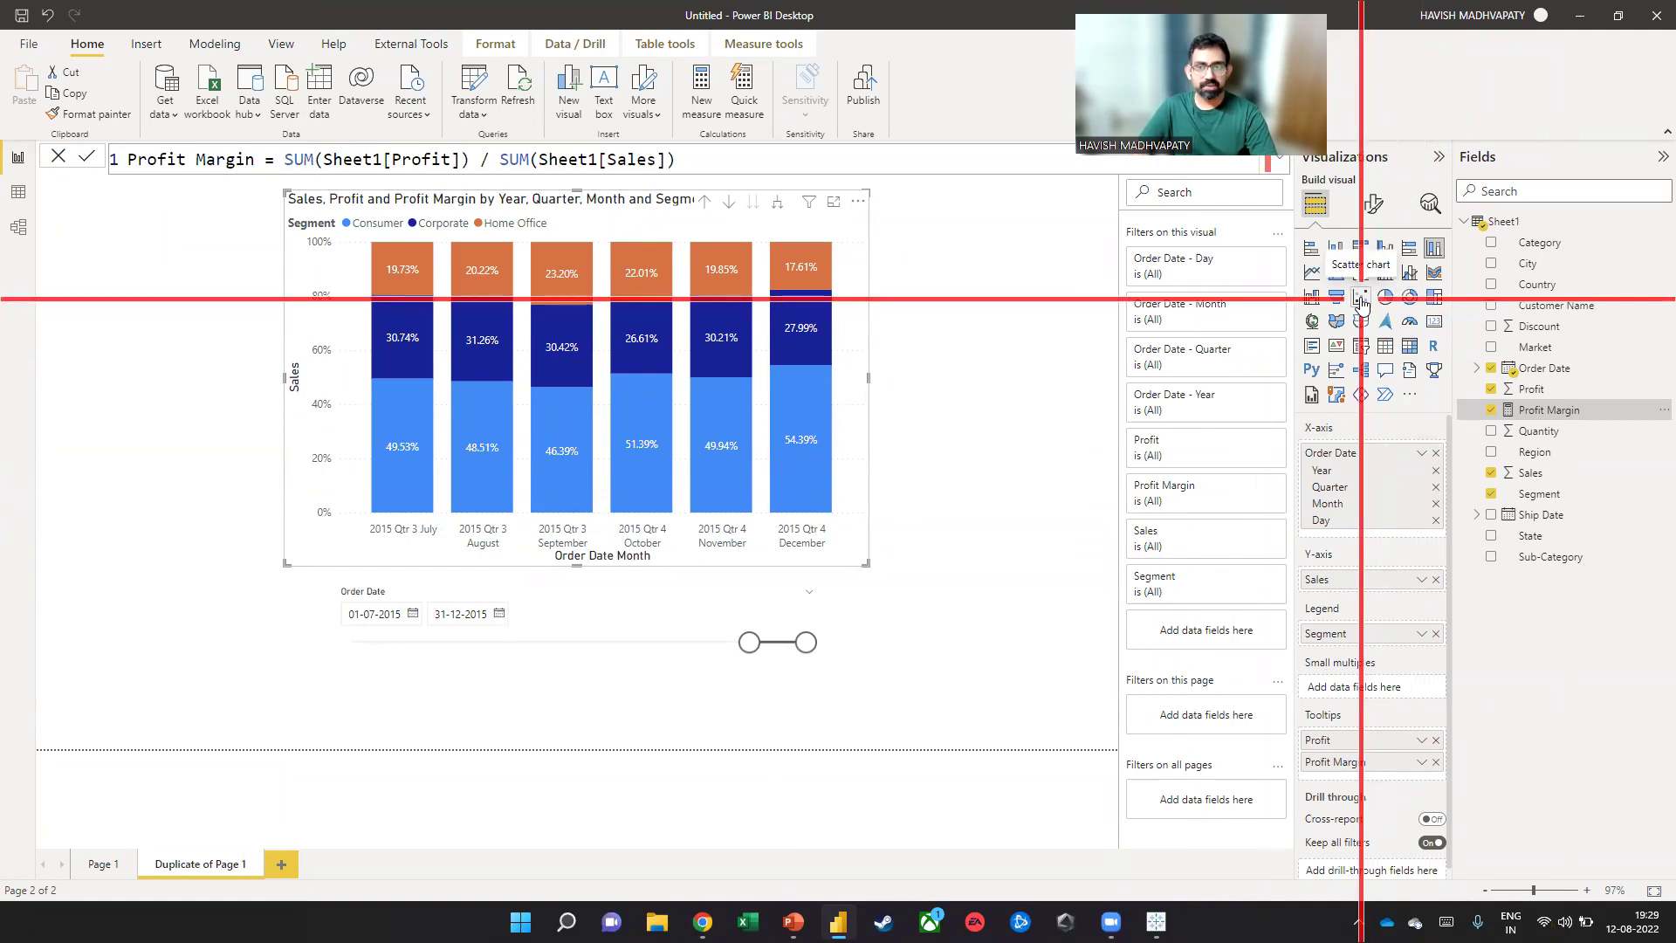
click(281, 865)
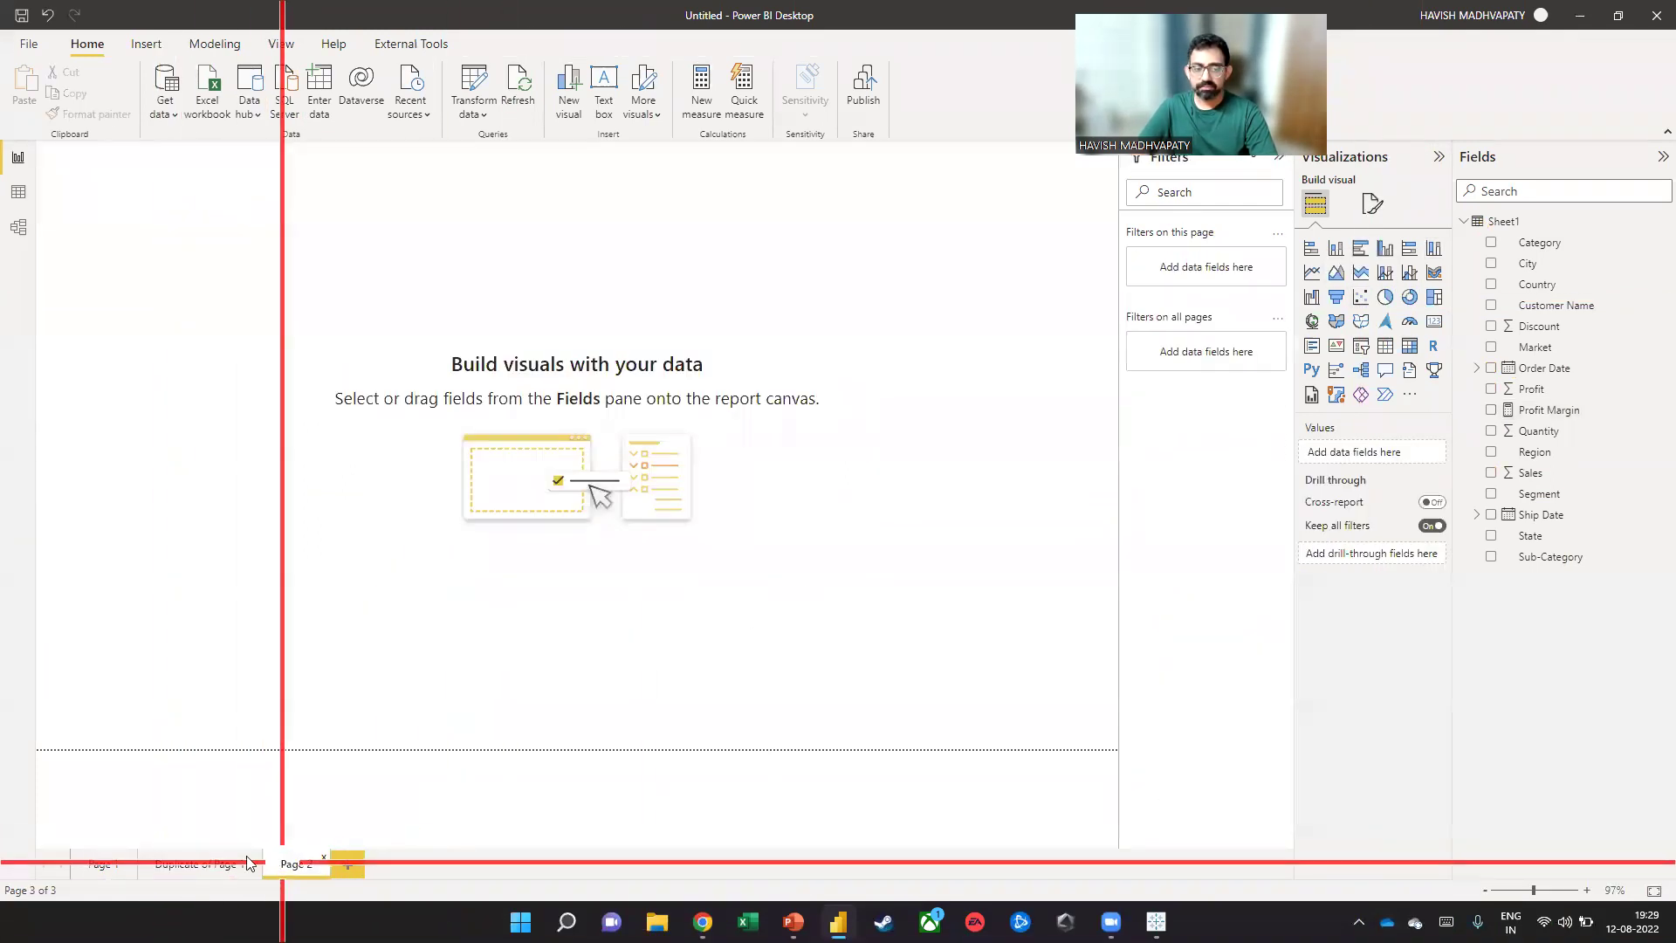
Insert an empty scatter chart on Page 2, enlarge it and move it to the middle of the page
click(1364, 299)
drag(206, 254, 326, 341)
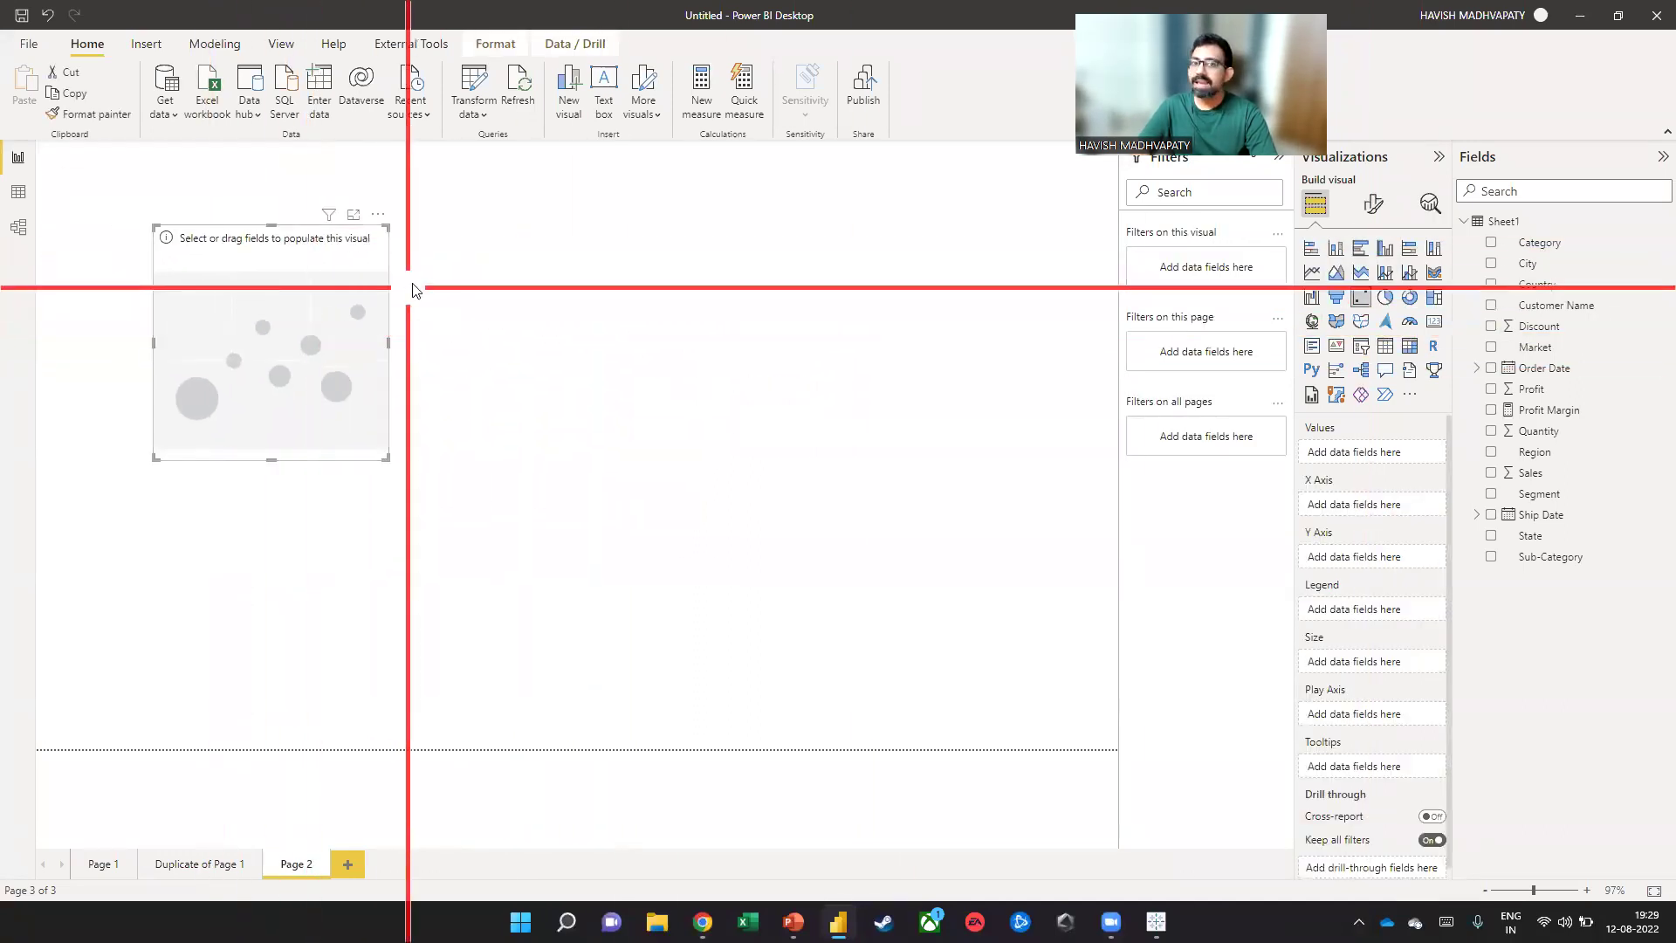
drag(390, 460, 916, 739)
drag(754, 559, 796, 519)
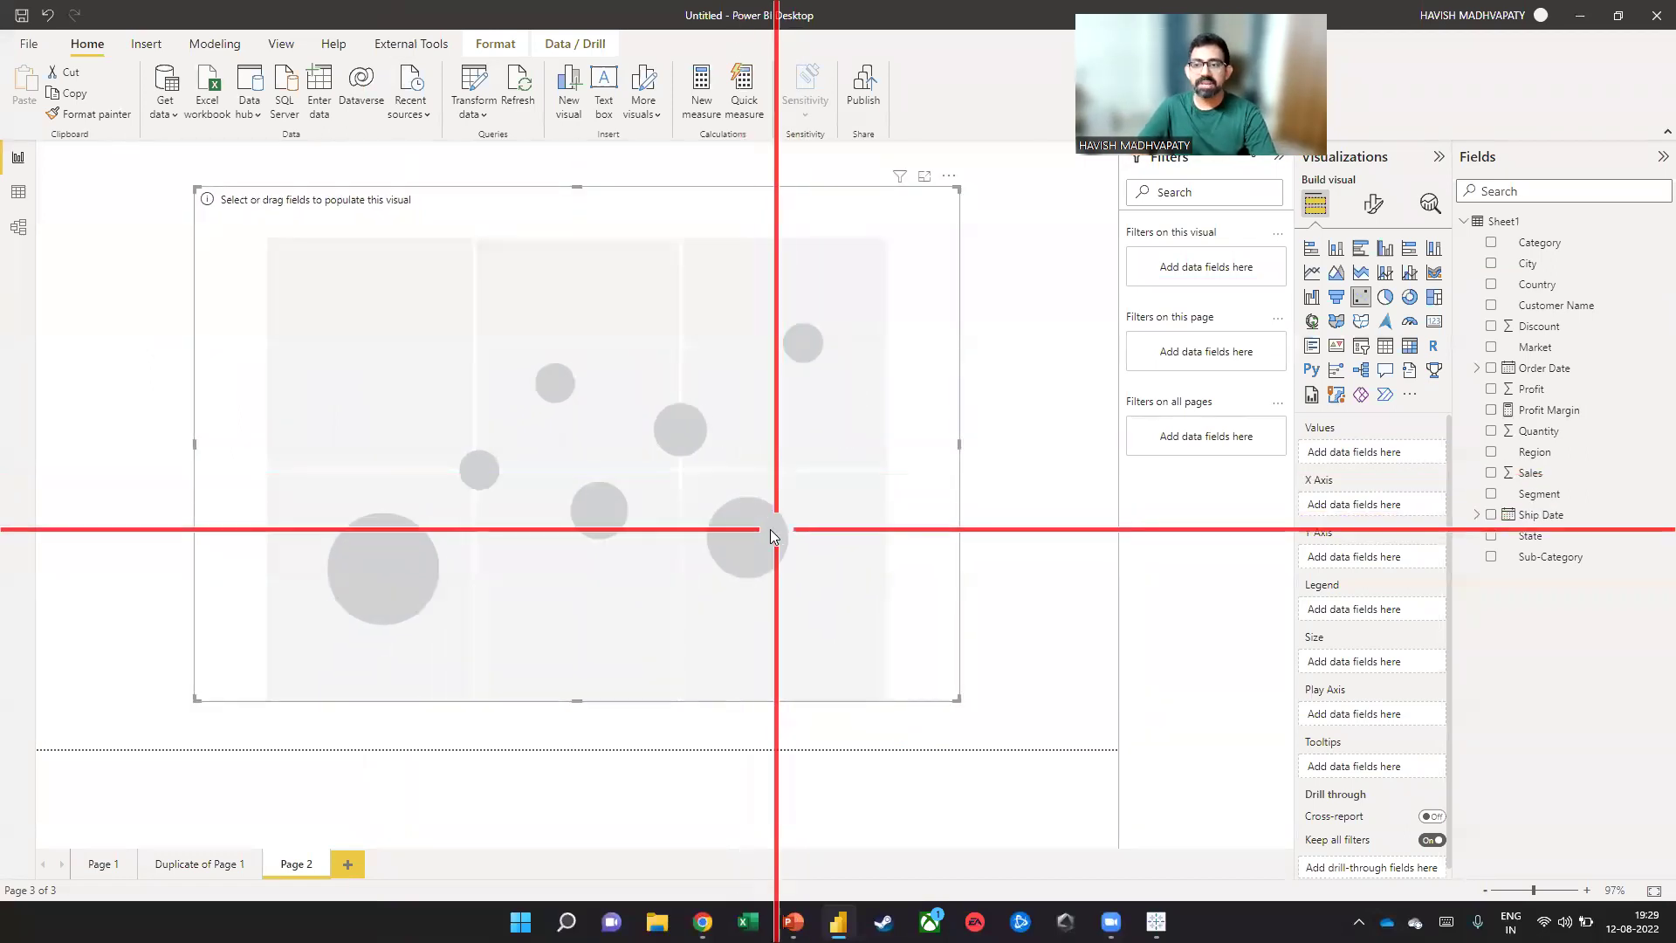
Plot Profit against Sales on the X axis by Sub-Category in the scatter chart, with bubbles sized by Profit Margin
drag(1503, 391, 1379, 563)
drag(1489, 476, 1341, 510)
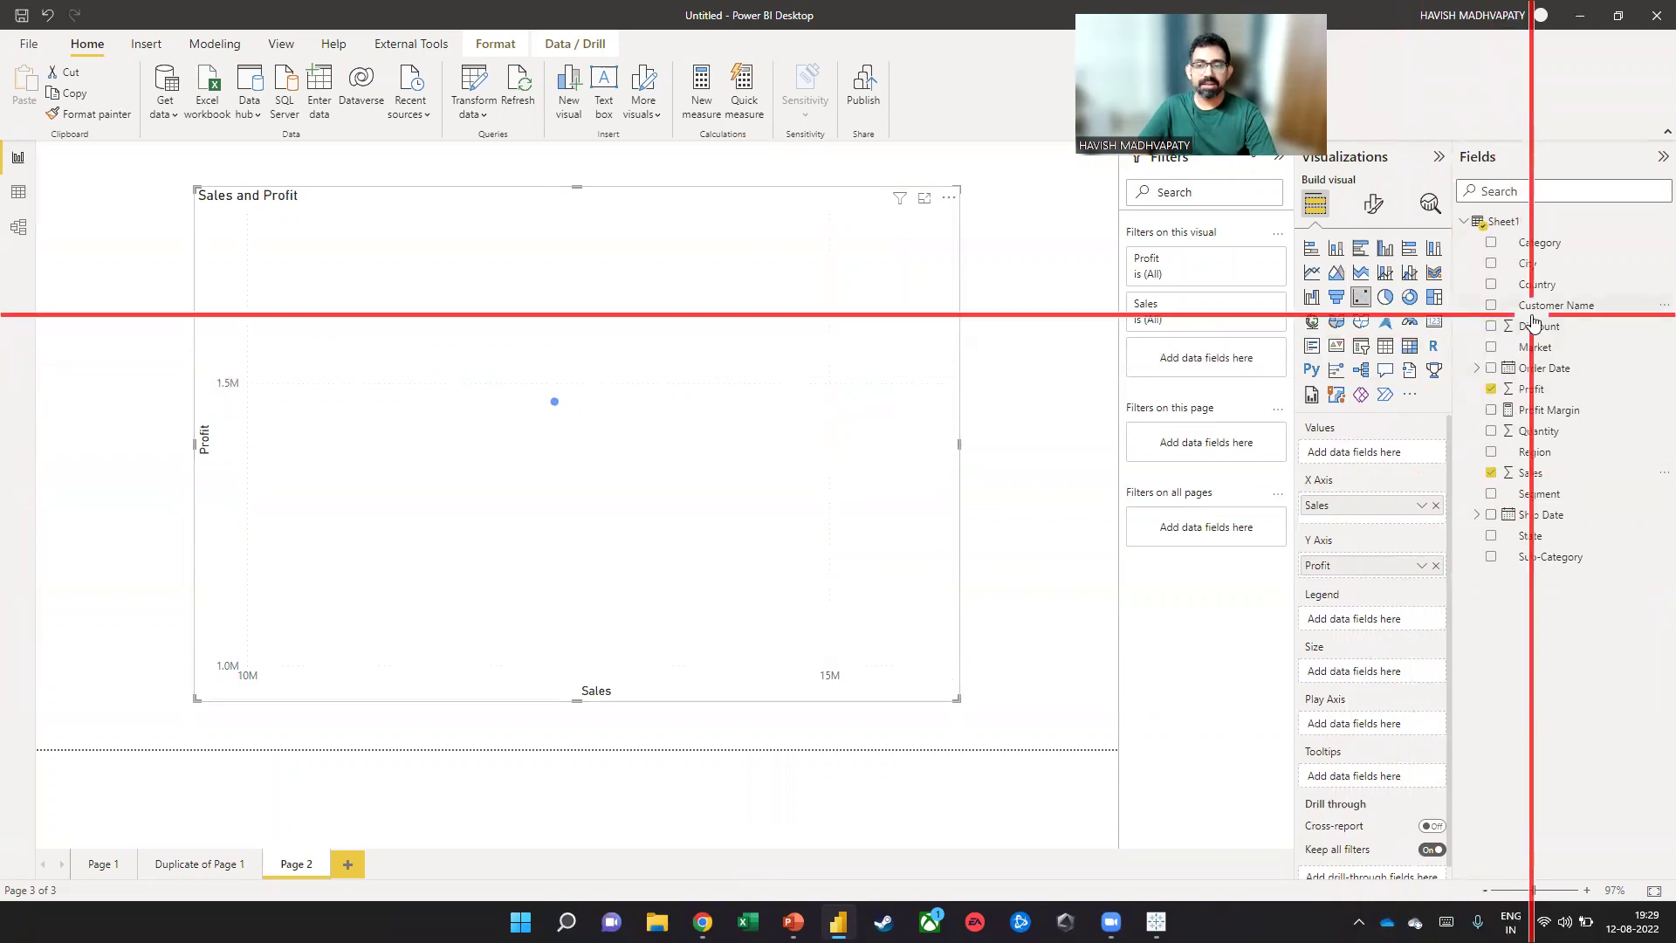
drag(1559, 567, 1379, 462)
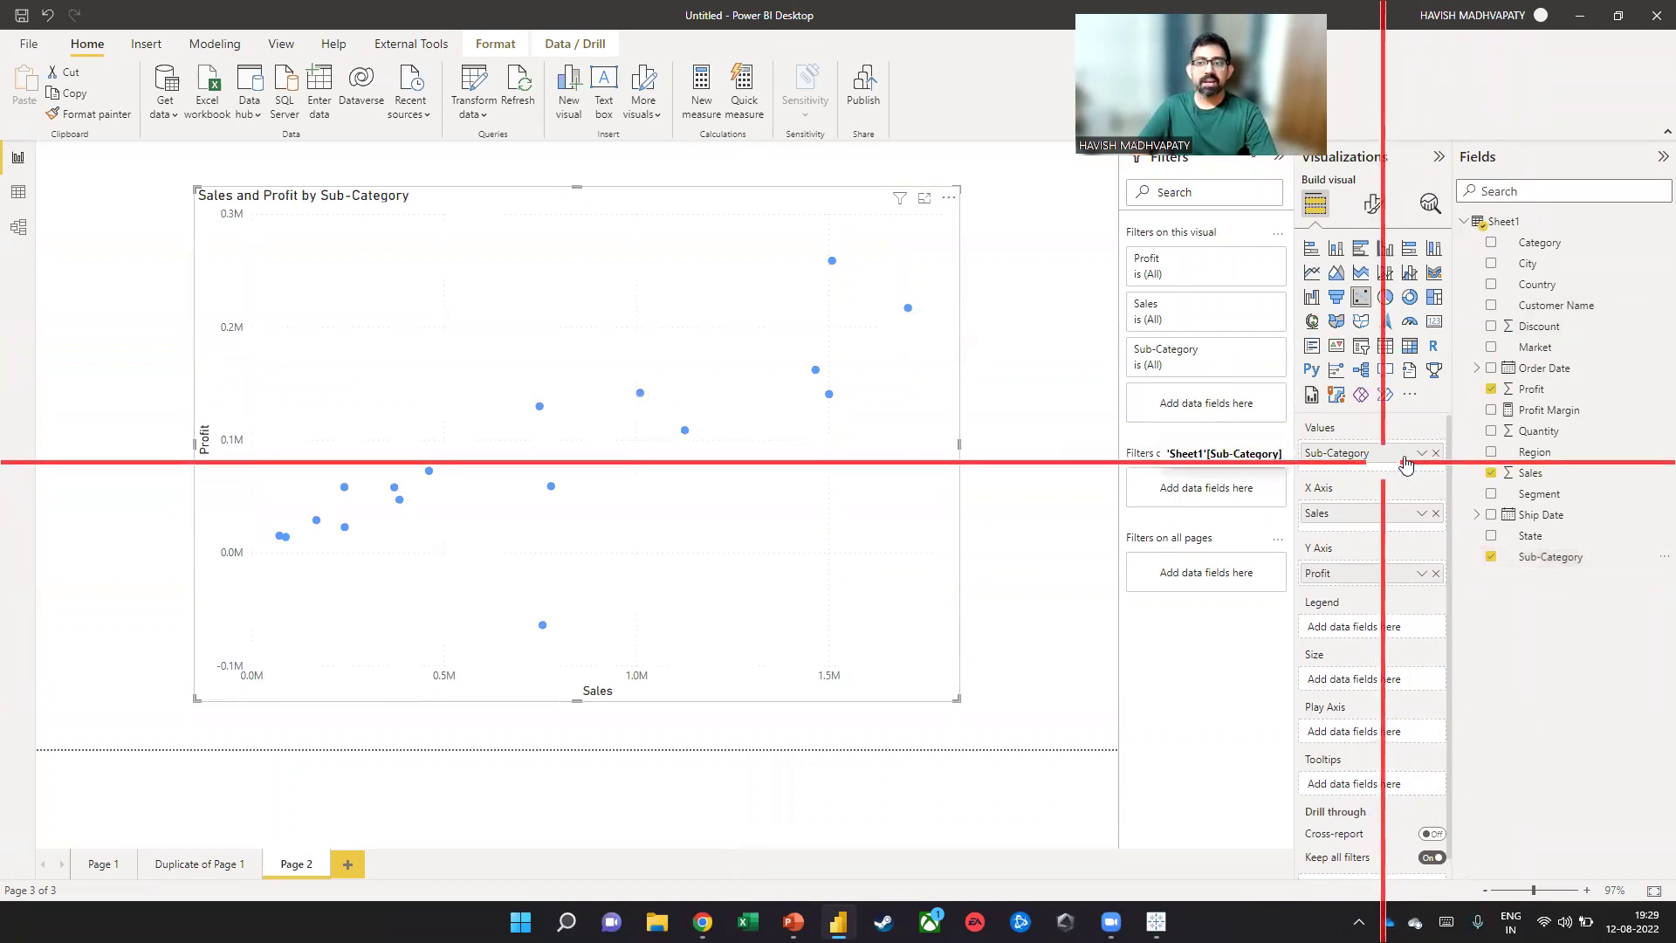
drag(1543, 418, 1349, 685)
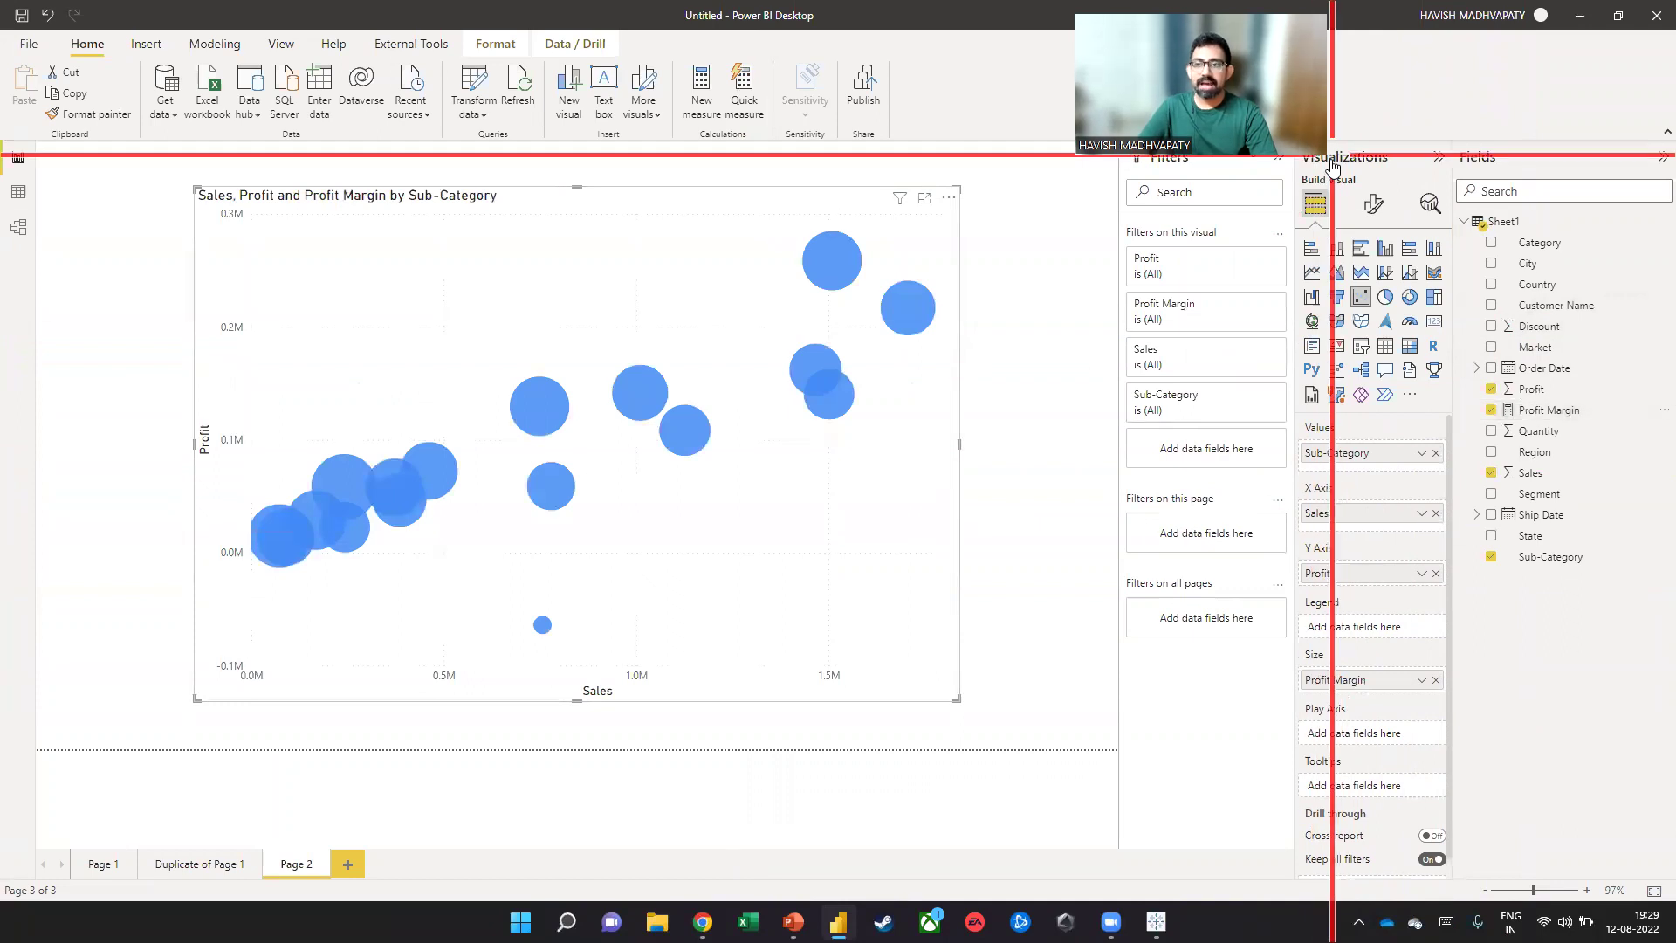
Turn on category labels, marker color borders and coloring by category for the scatter chart
click(1373, 204)
click(1436, 543)
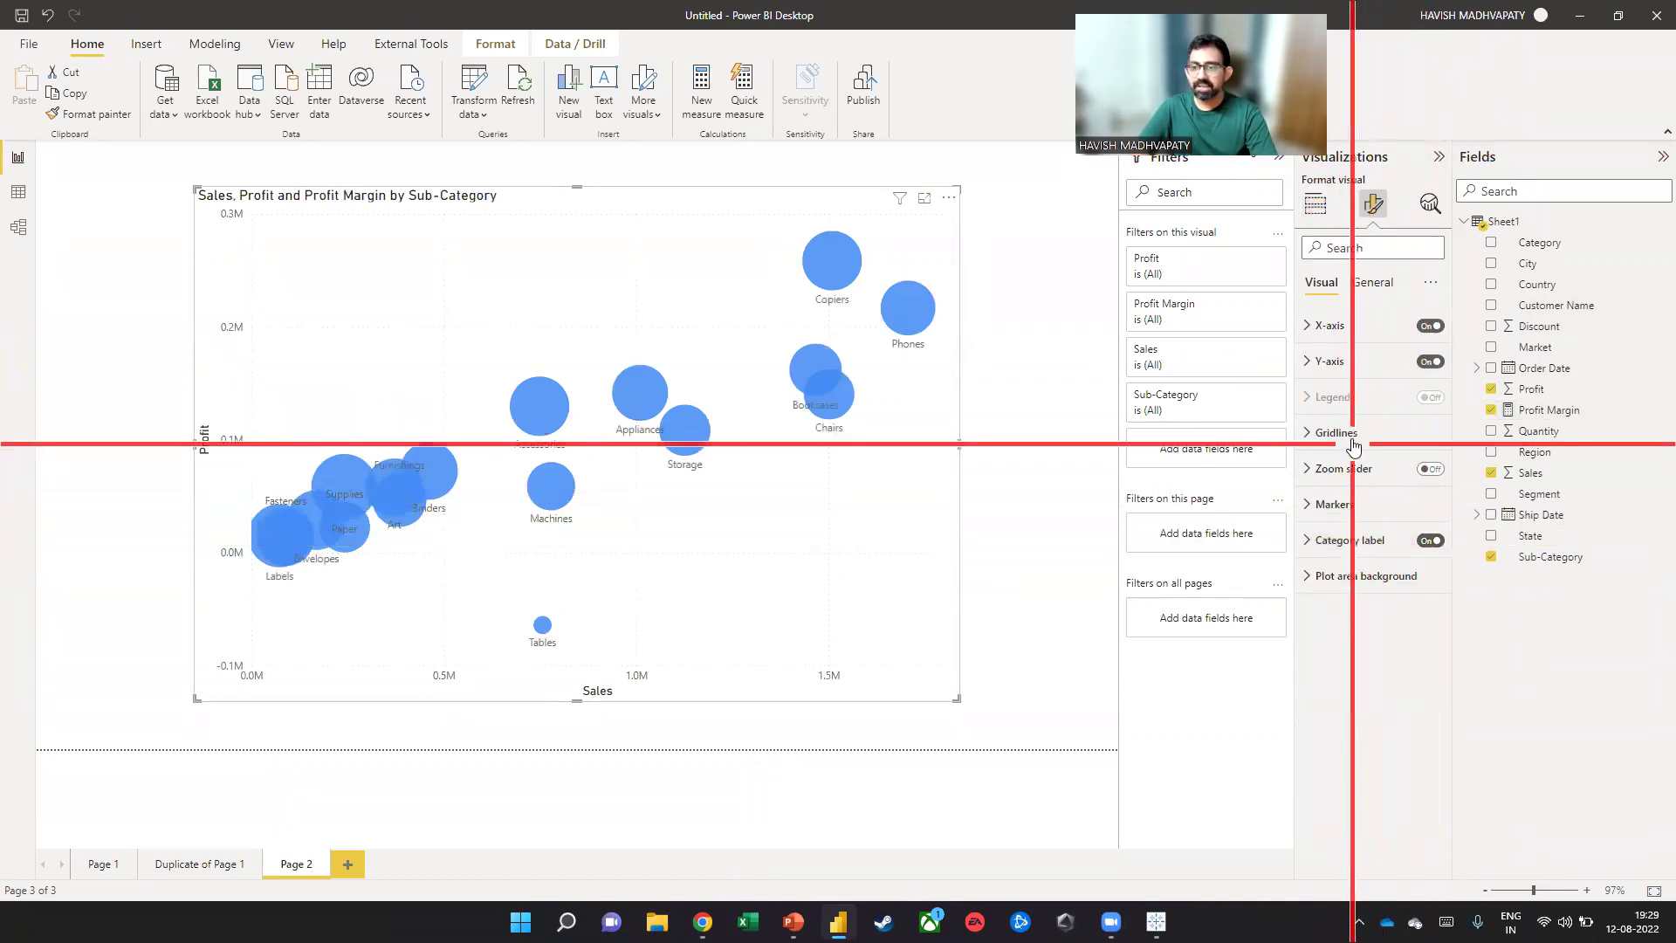
click(1335, 504)
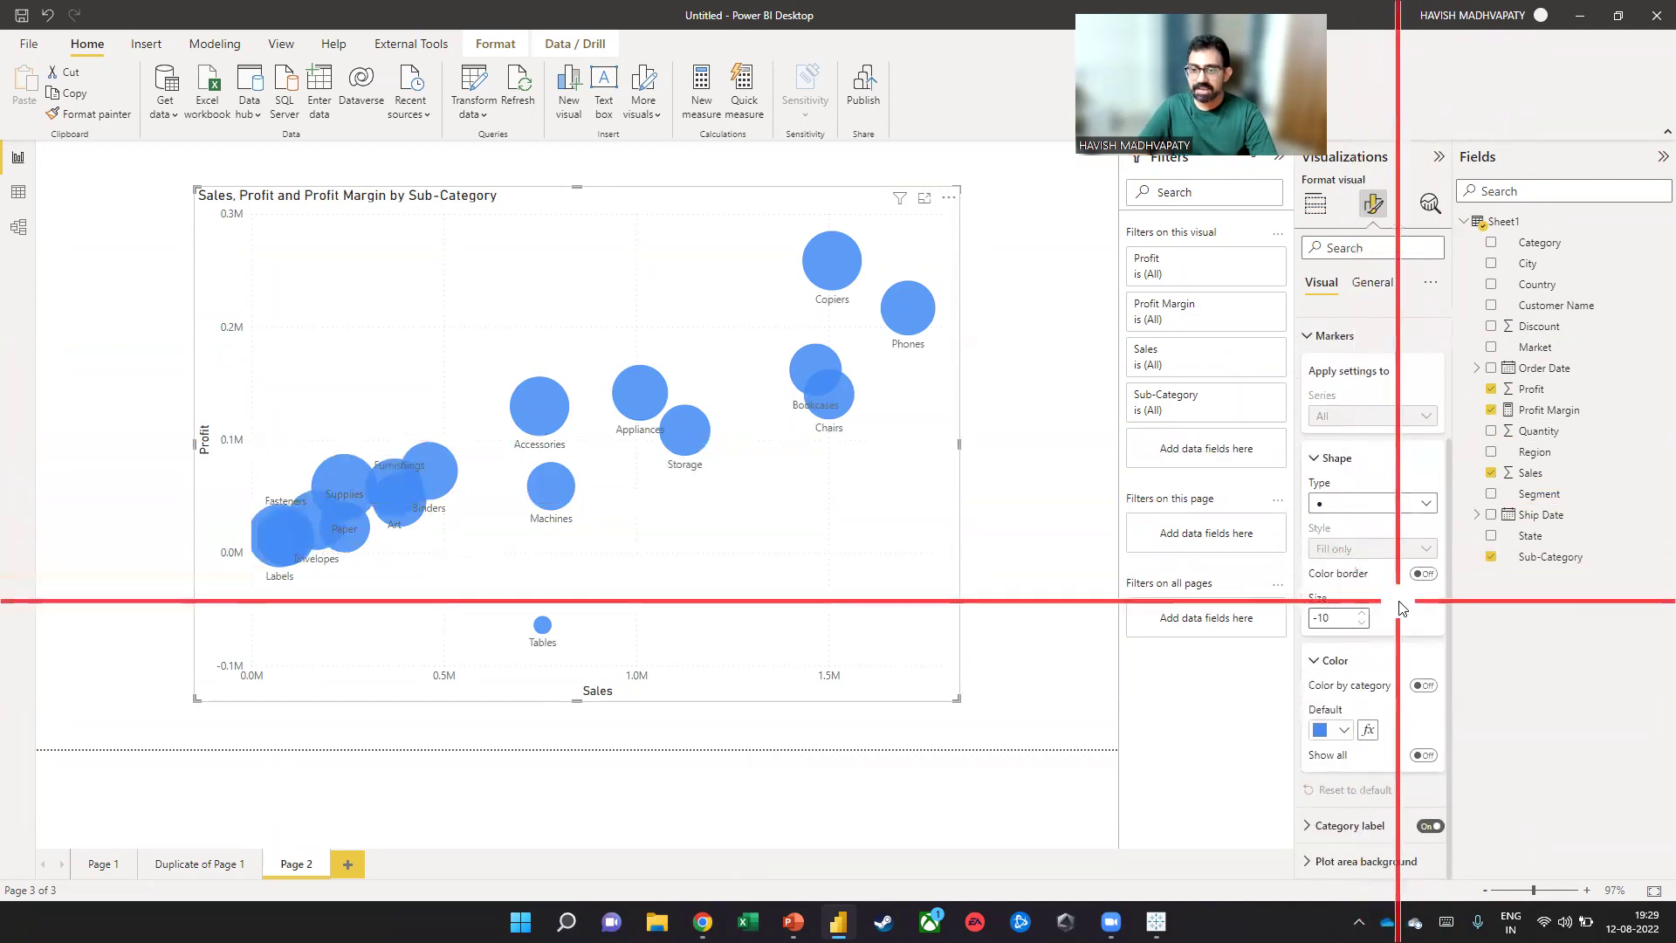
click(1423, 573)
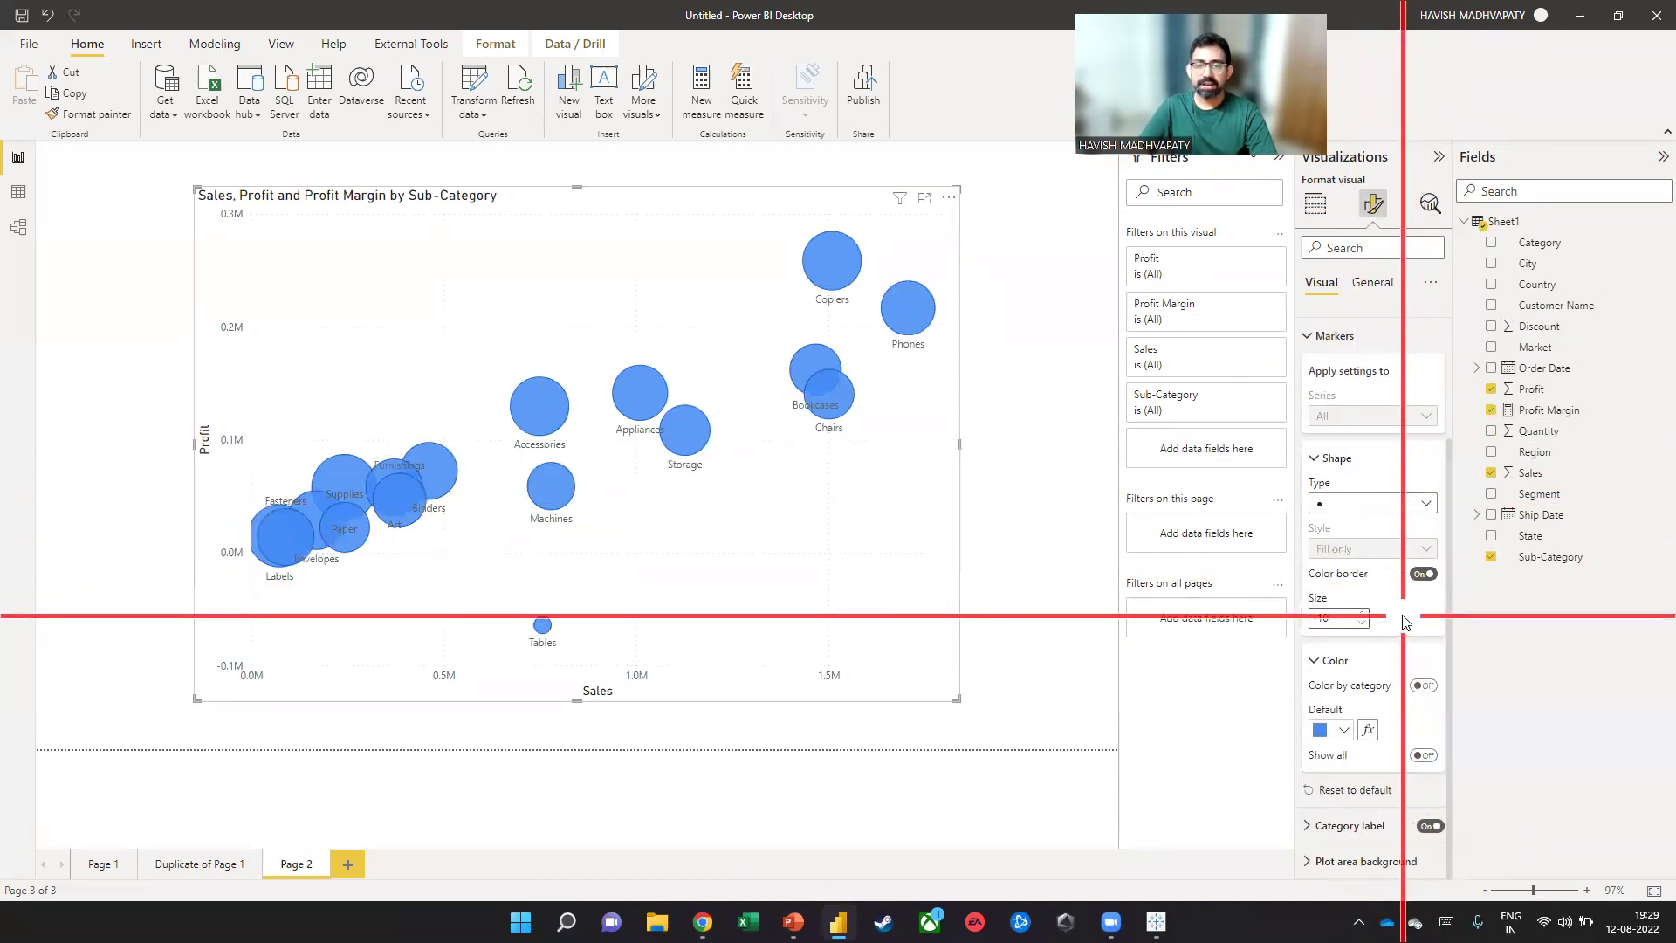
click(1428, 686)
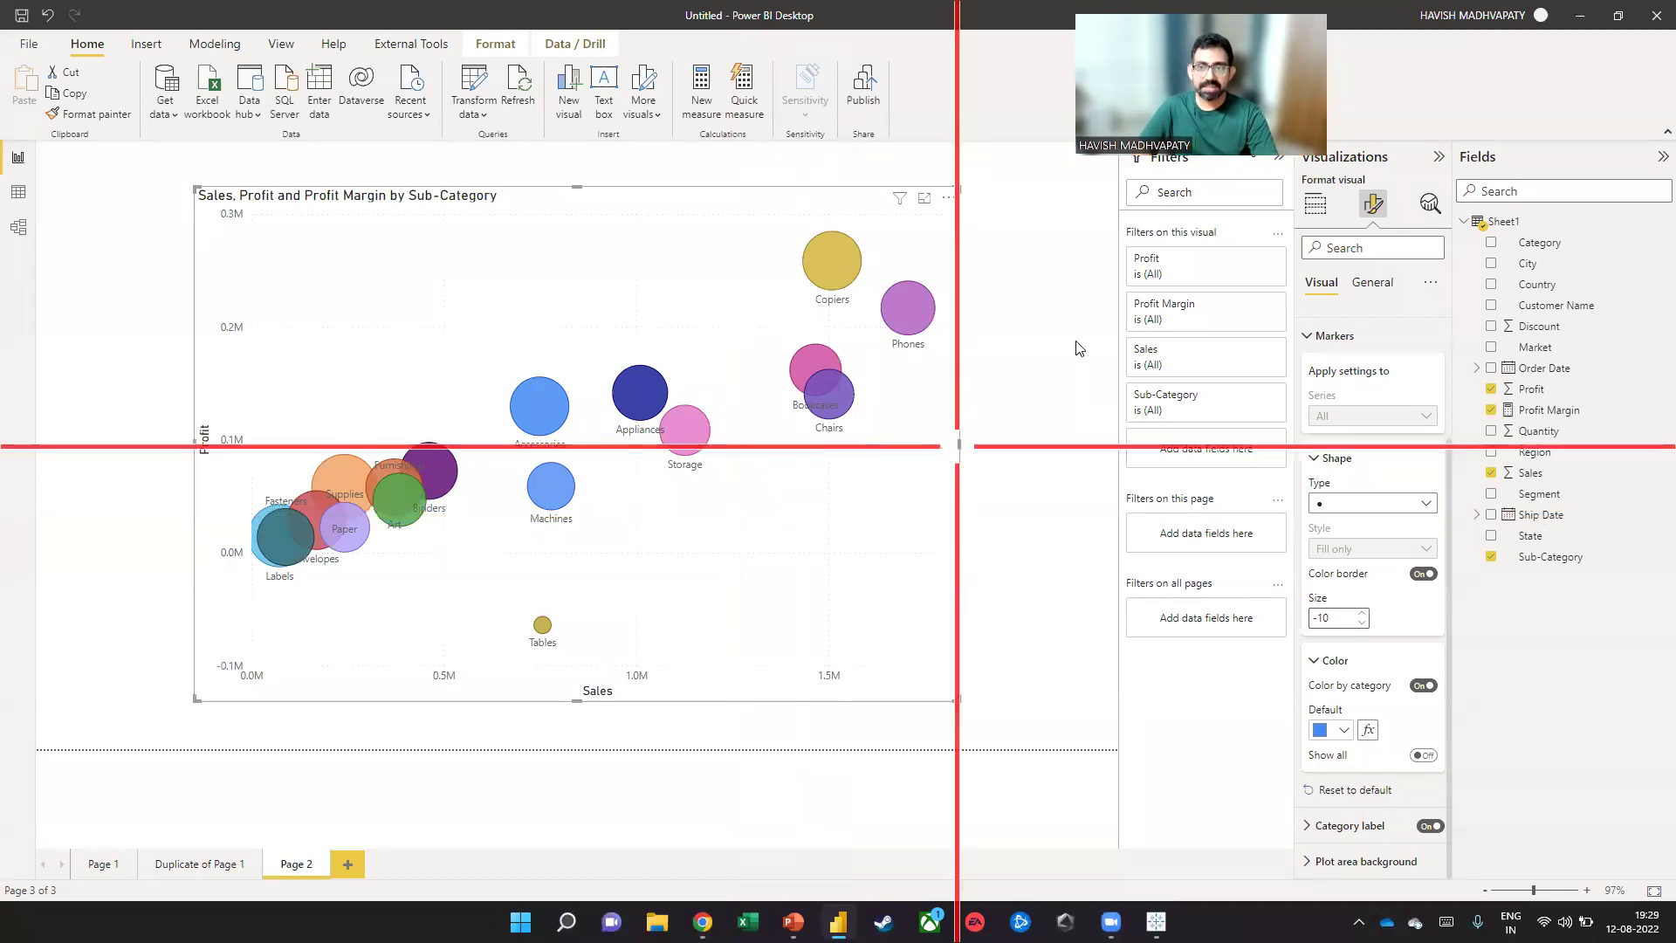
Add the Order Date Month level as the scatter chart's play axis and play the monthly animation
click(1315, 204)
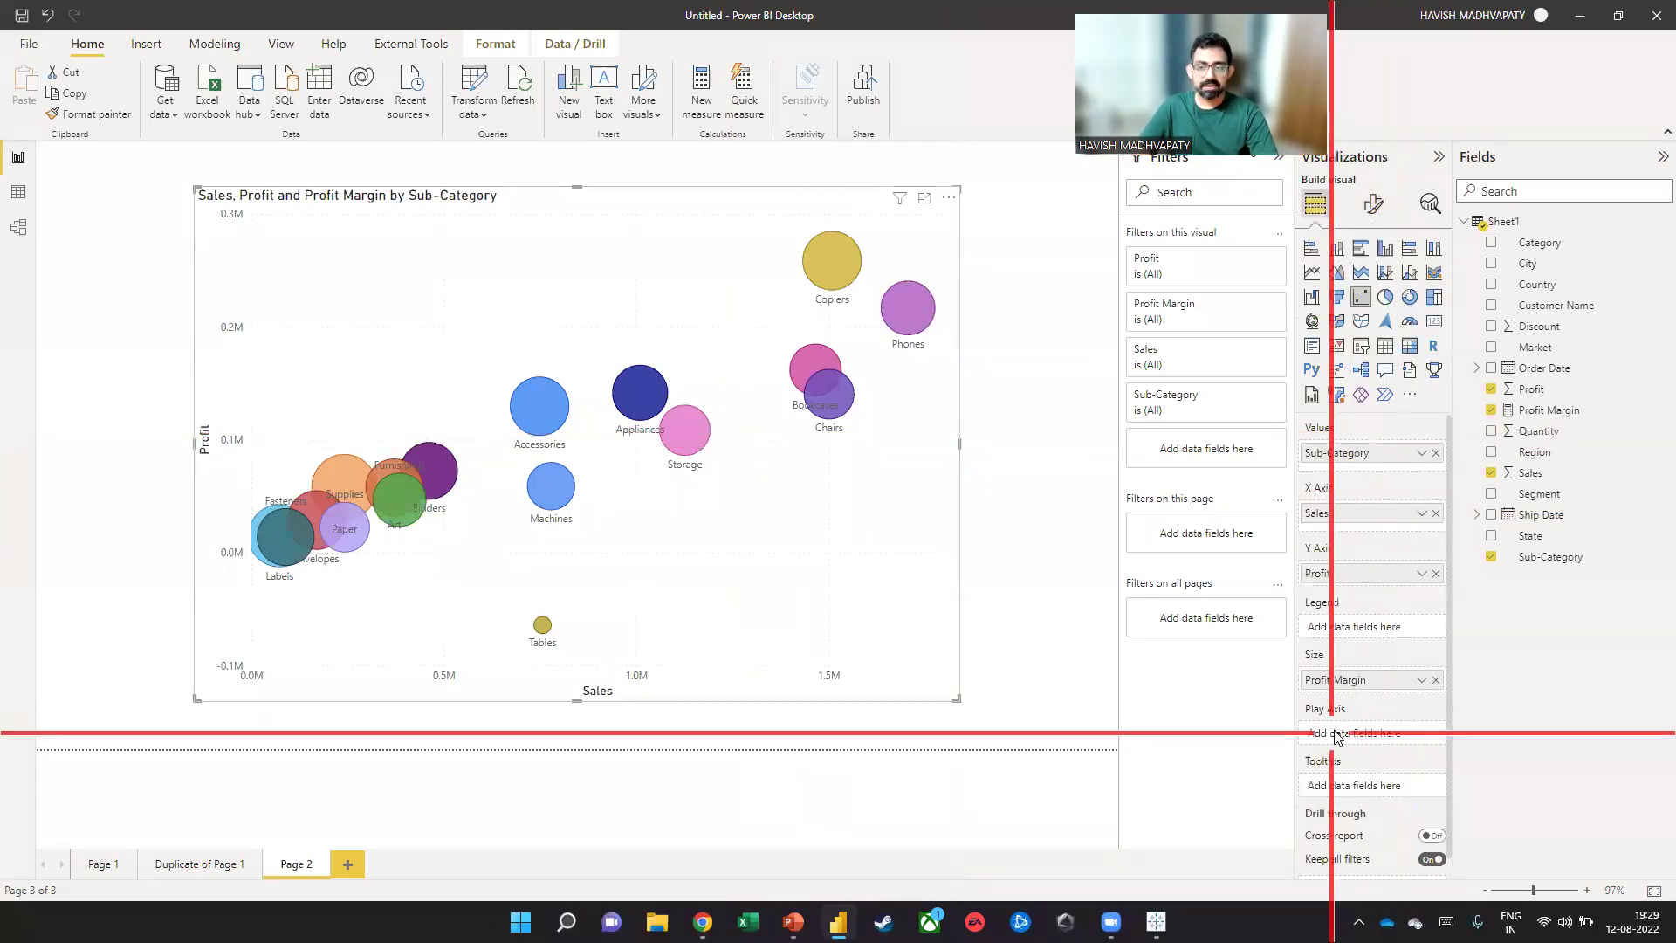
click(1477, 367)
click(1490, 389)
drag(1551, 454, 1324, 738)
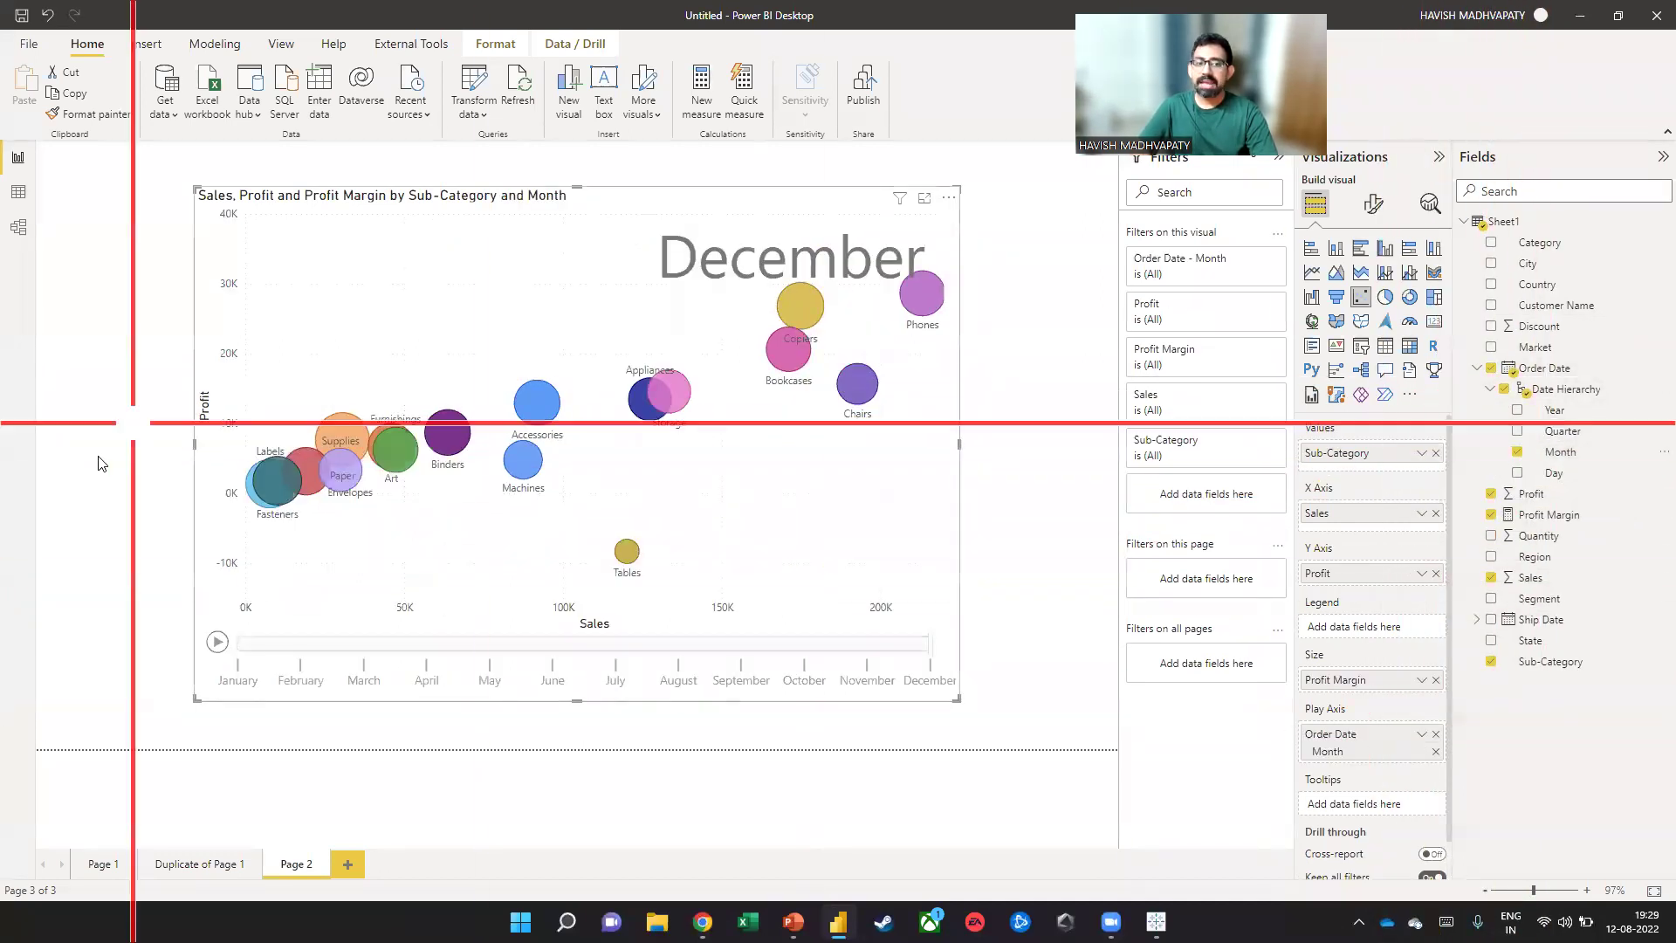
click(217, 643)
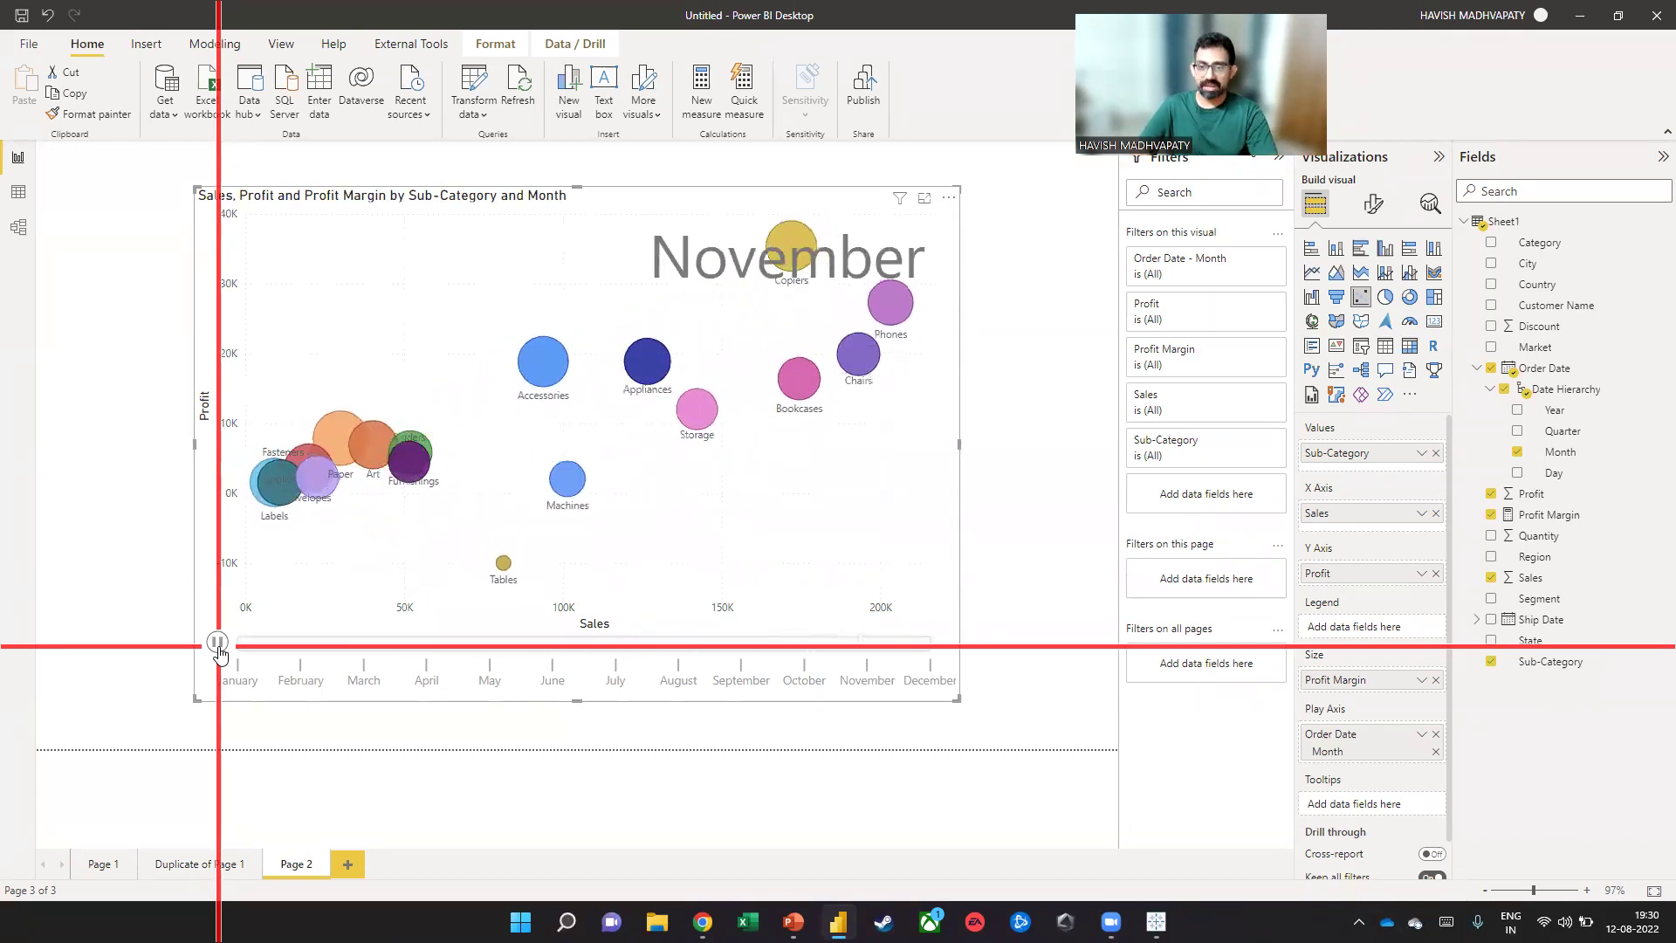
Replace Sub-Category with Market as the field that splits the scatter chart's bubbles
click(1434, 453)
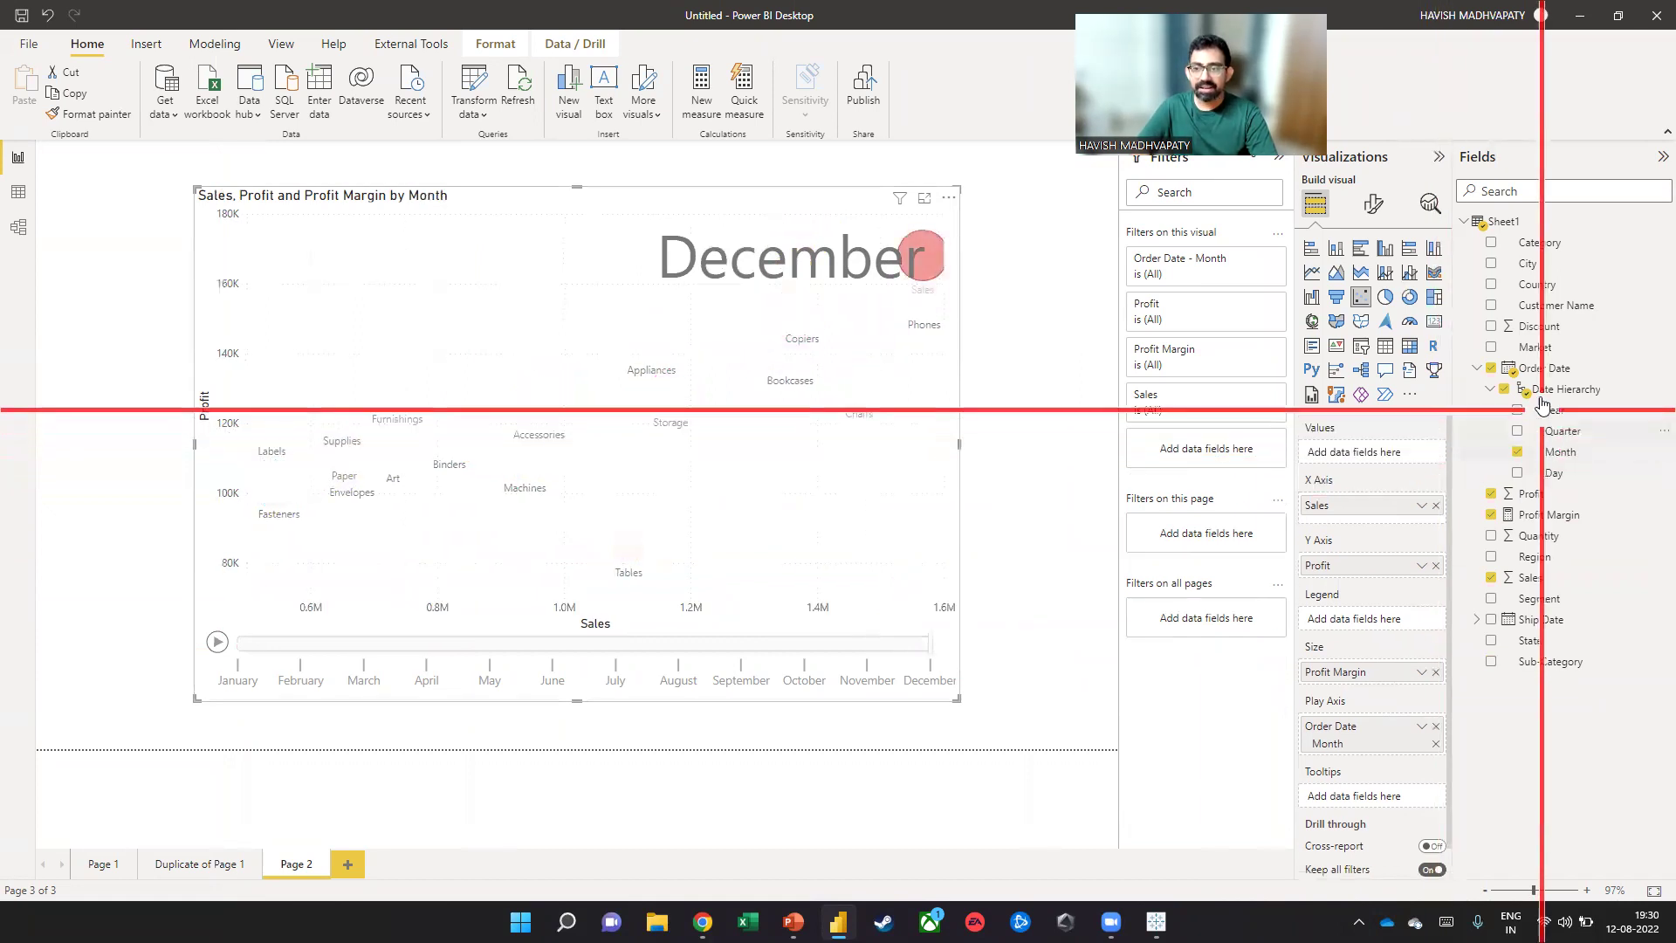
drag(1534, 348, 1377, 472)
drag(1377, 463, 1376, 460)
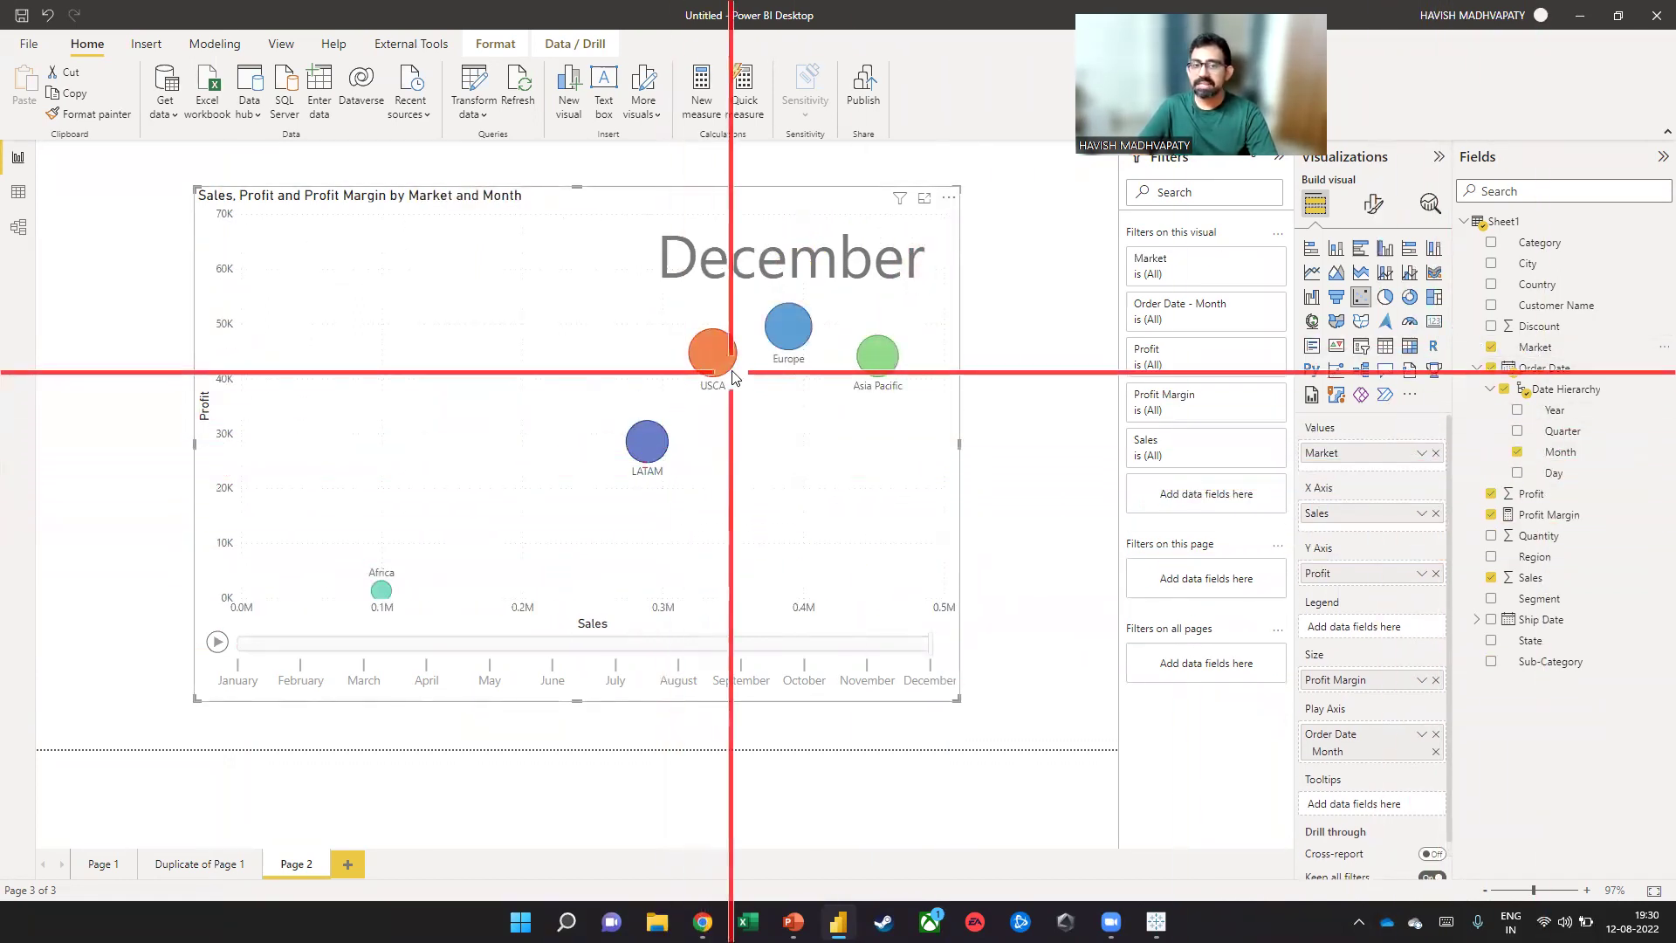
Trace the Asia Pacific bubble's path through the months, play the animation and return it to January
click(883, 361)
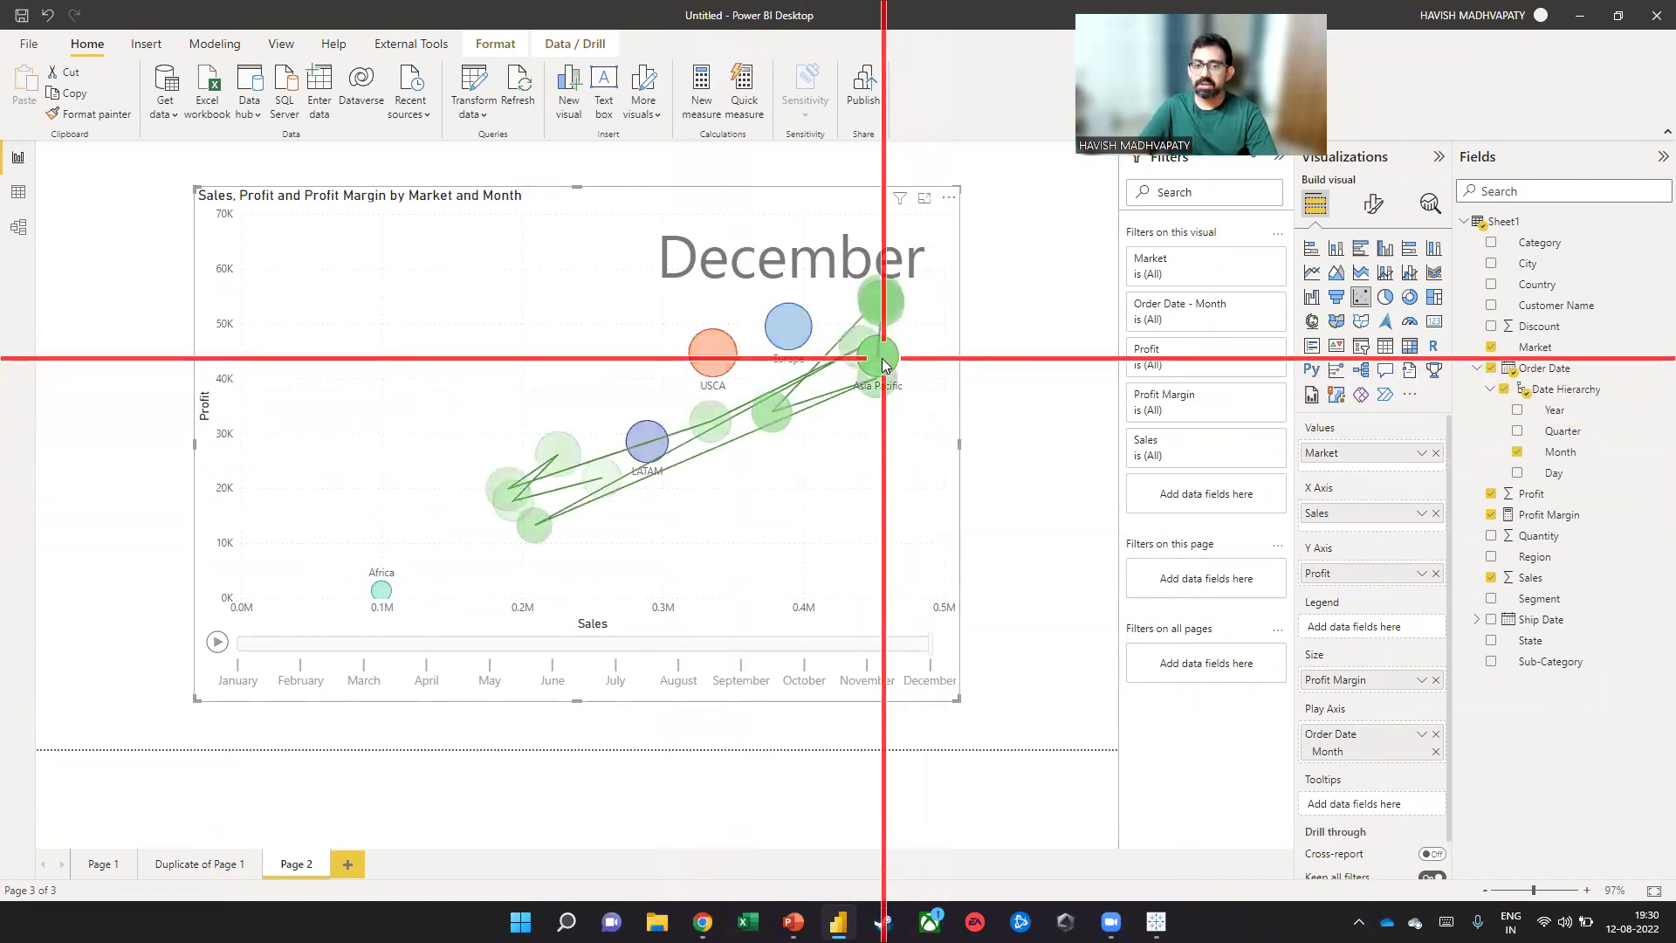
click(217, 642)
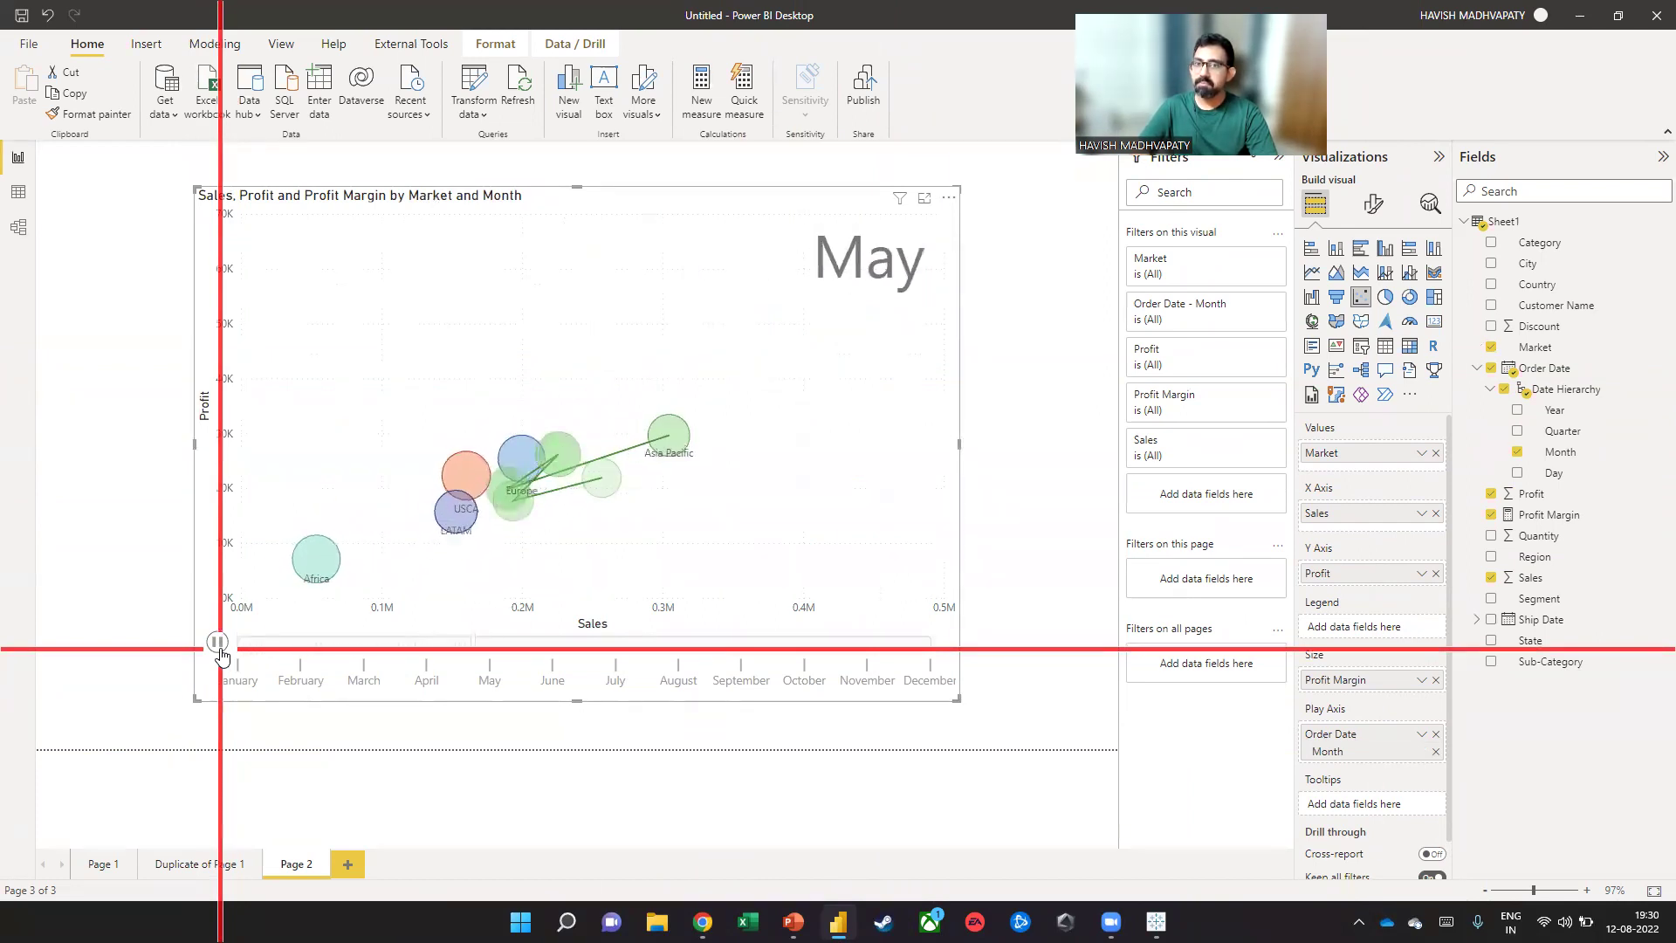
click(249, 651)
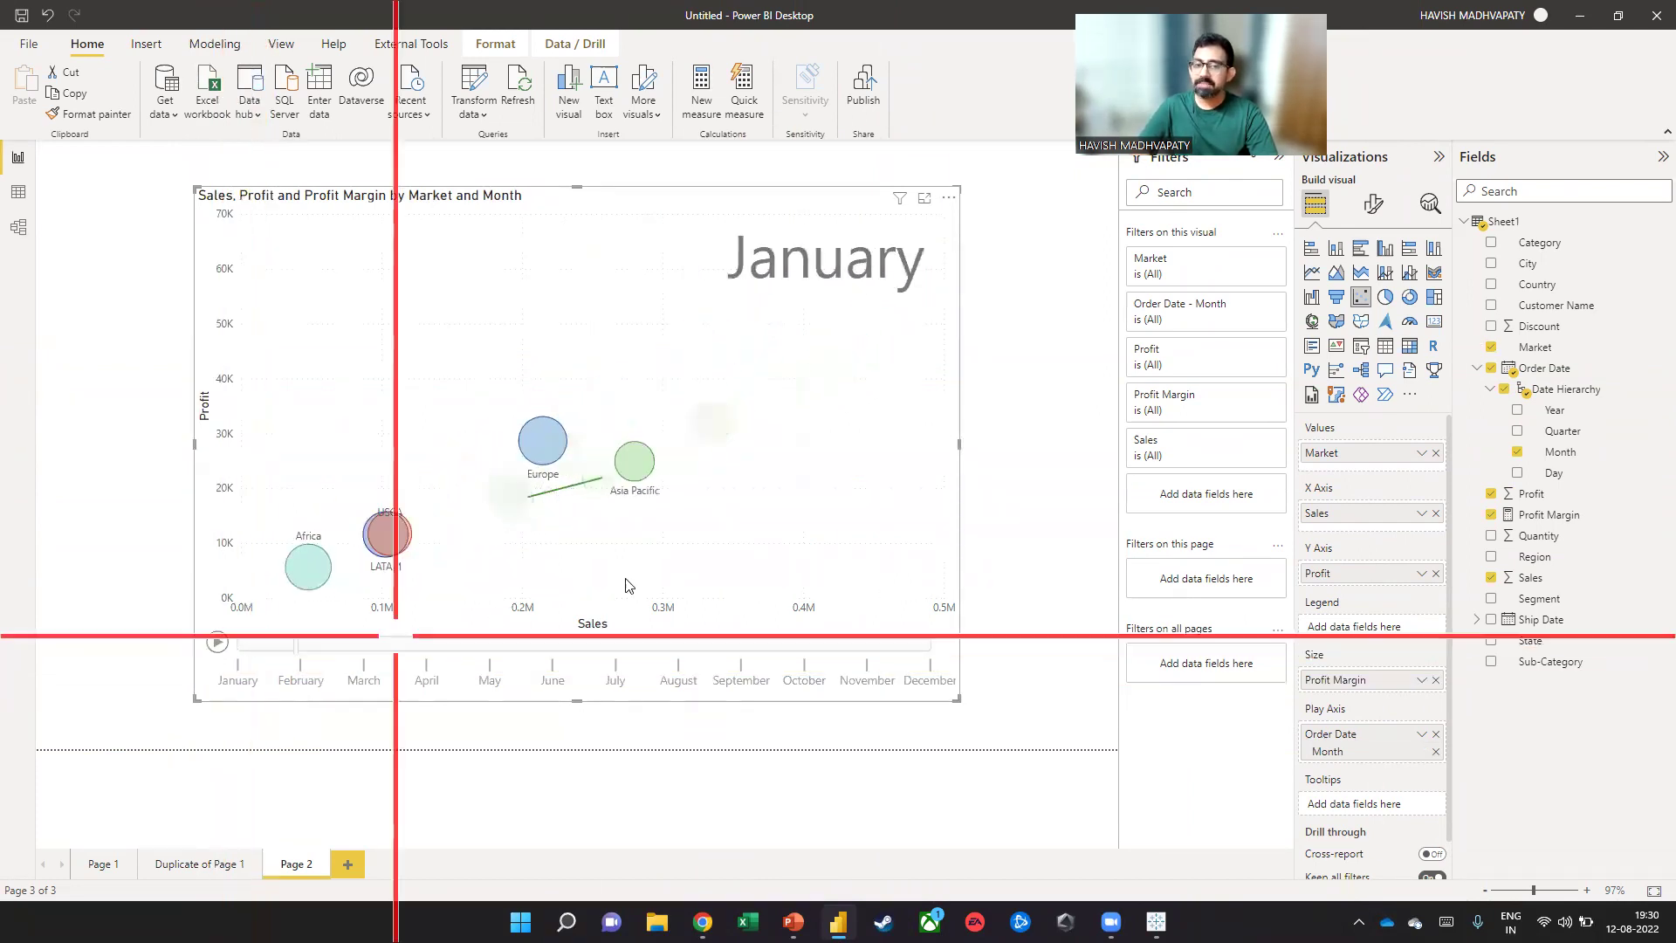
Switch to Tableau and plot Profit against Sales on a new worksheet, labeling the marks by Market
key(super+Tab)
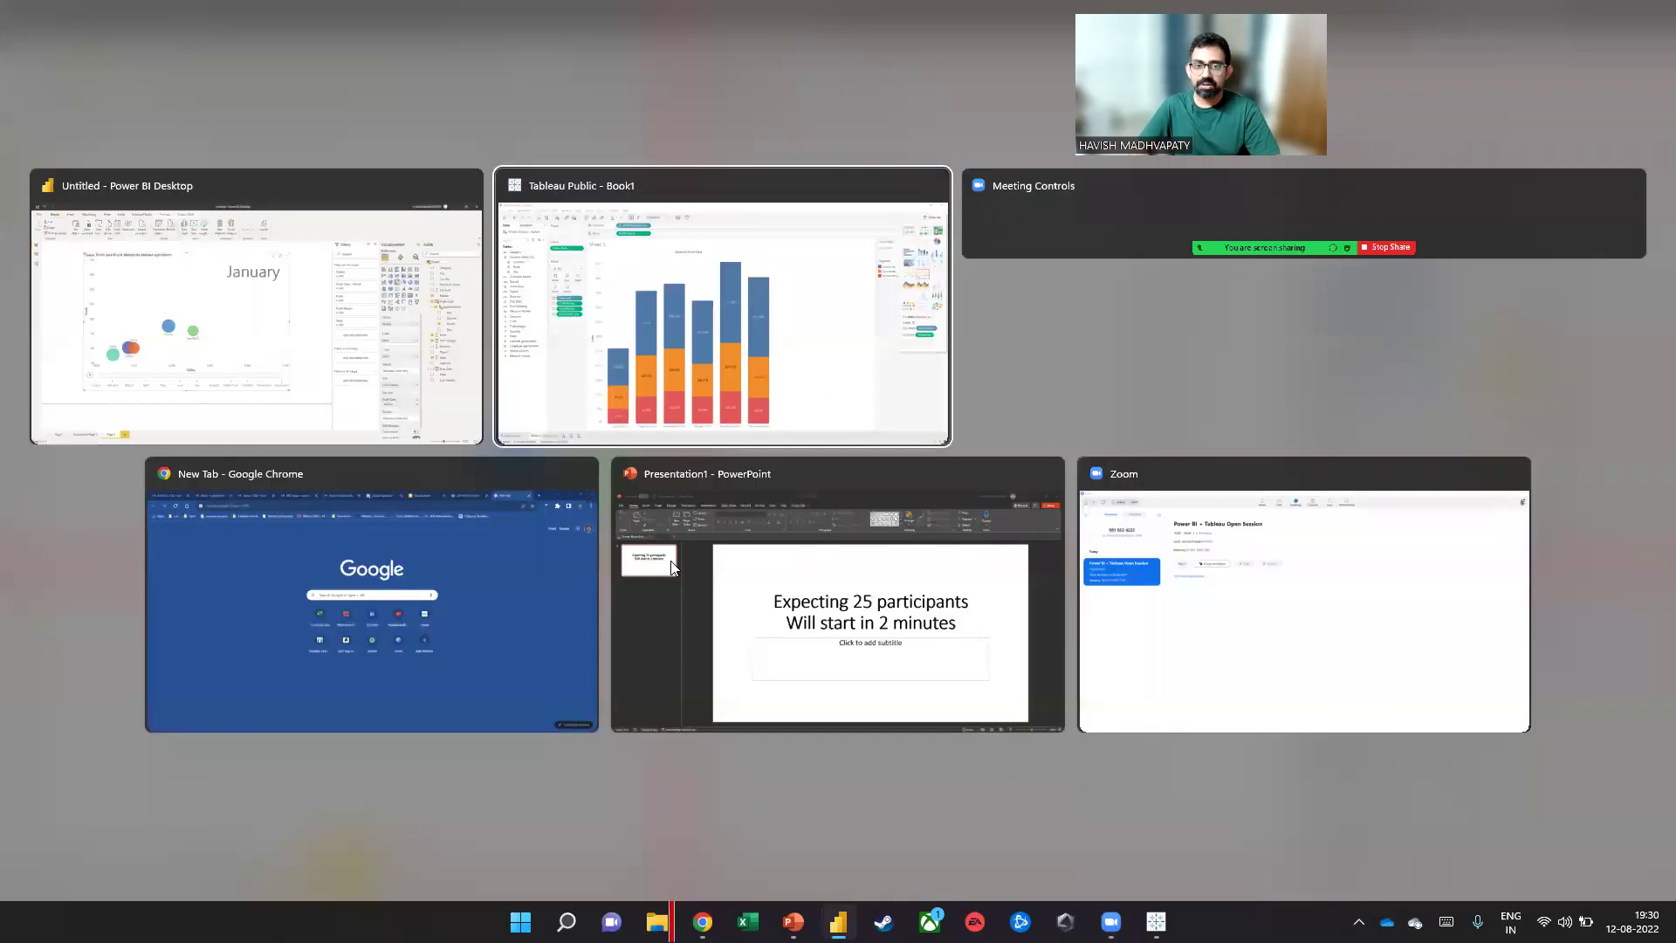
click(673, 419)
click(246, 873)
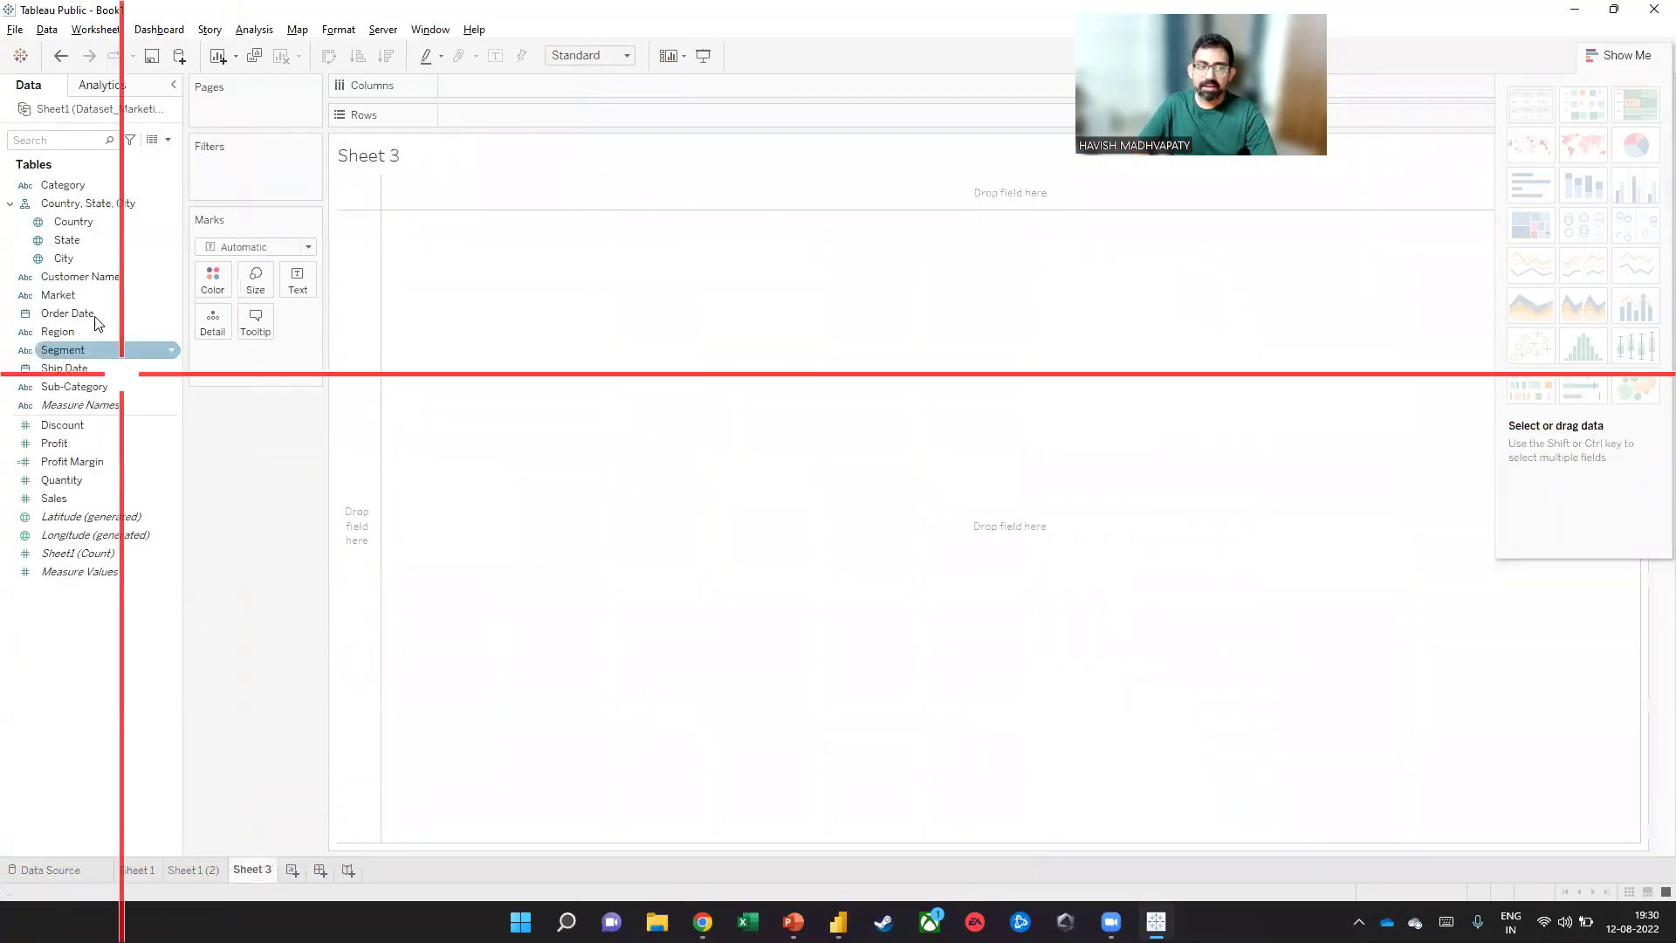
click(55, 444)
double_click(55, 444)
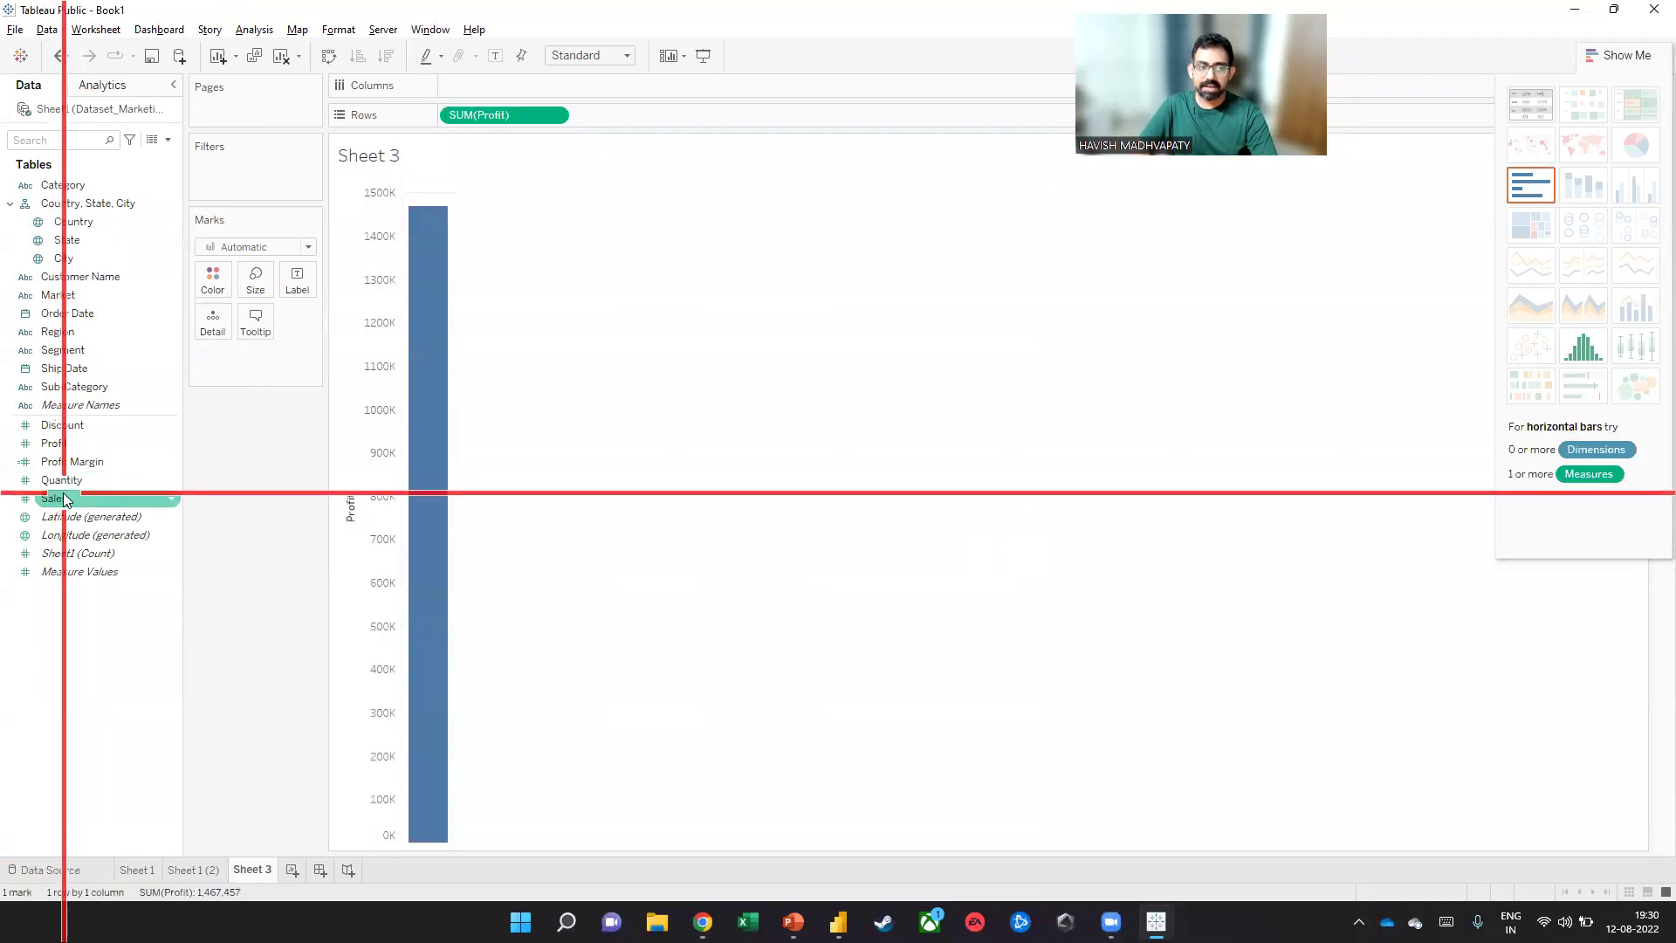
click(54, 499)
double_click(54, 498)
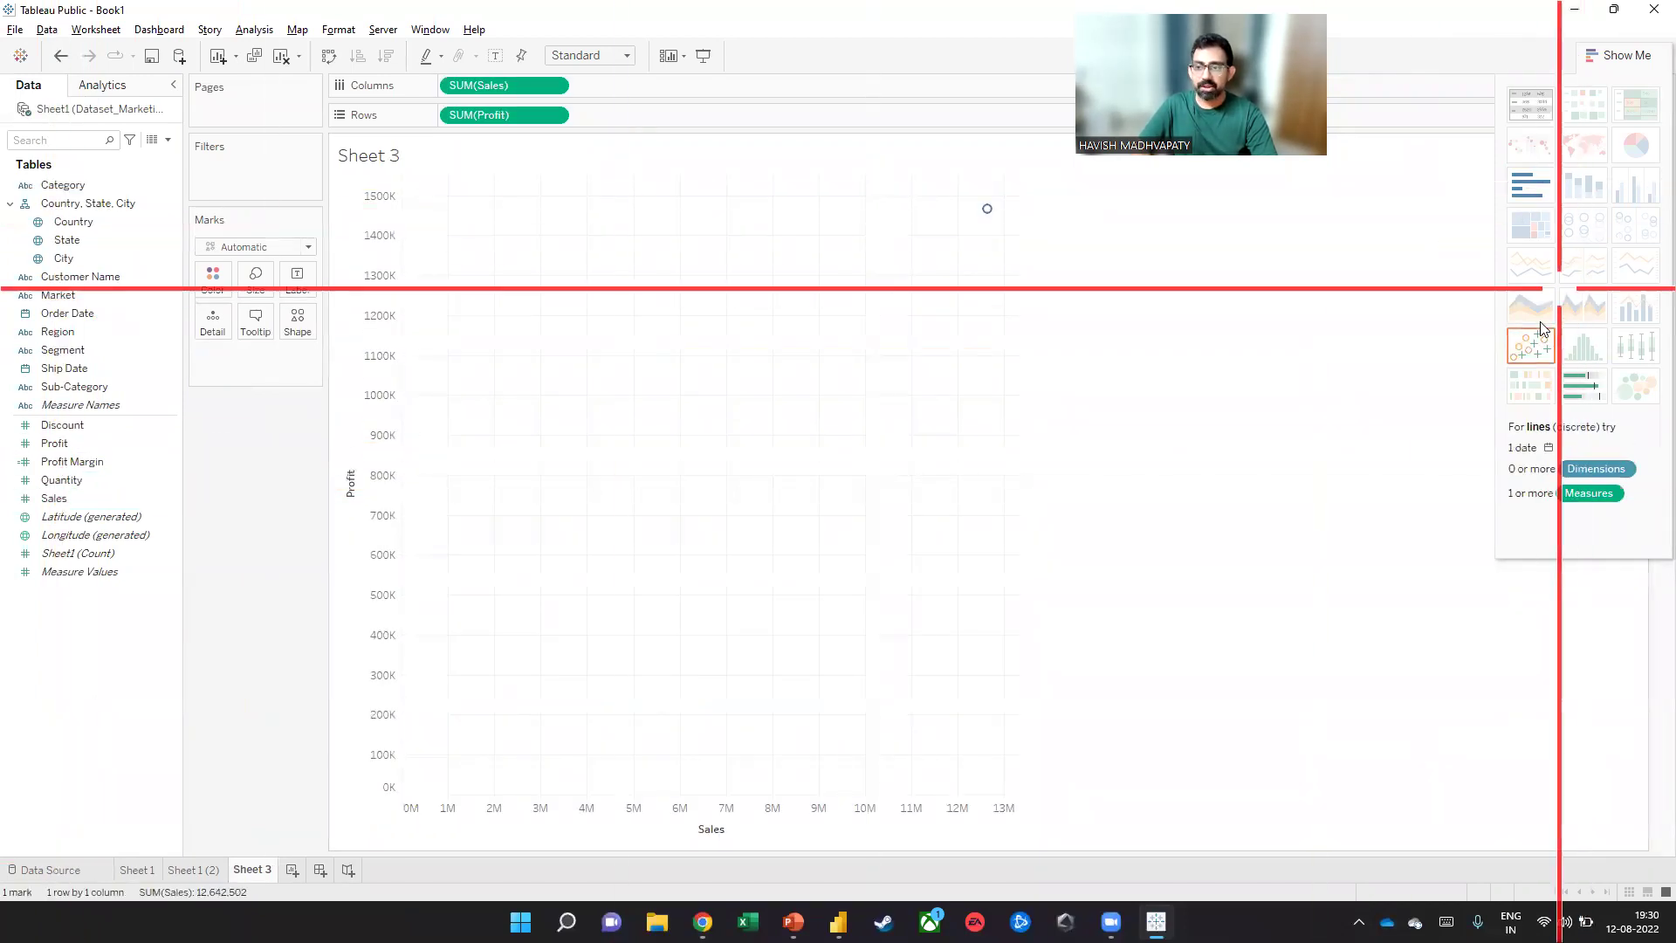
drag(126, 298, 301, 288)
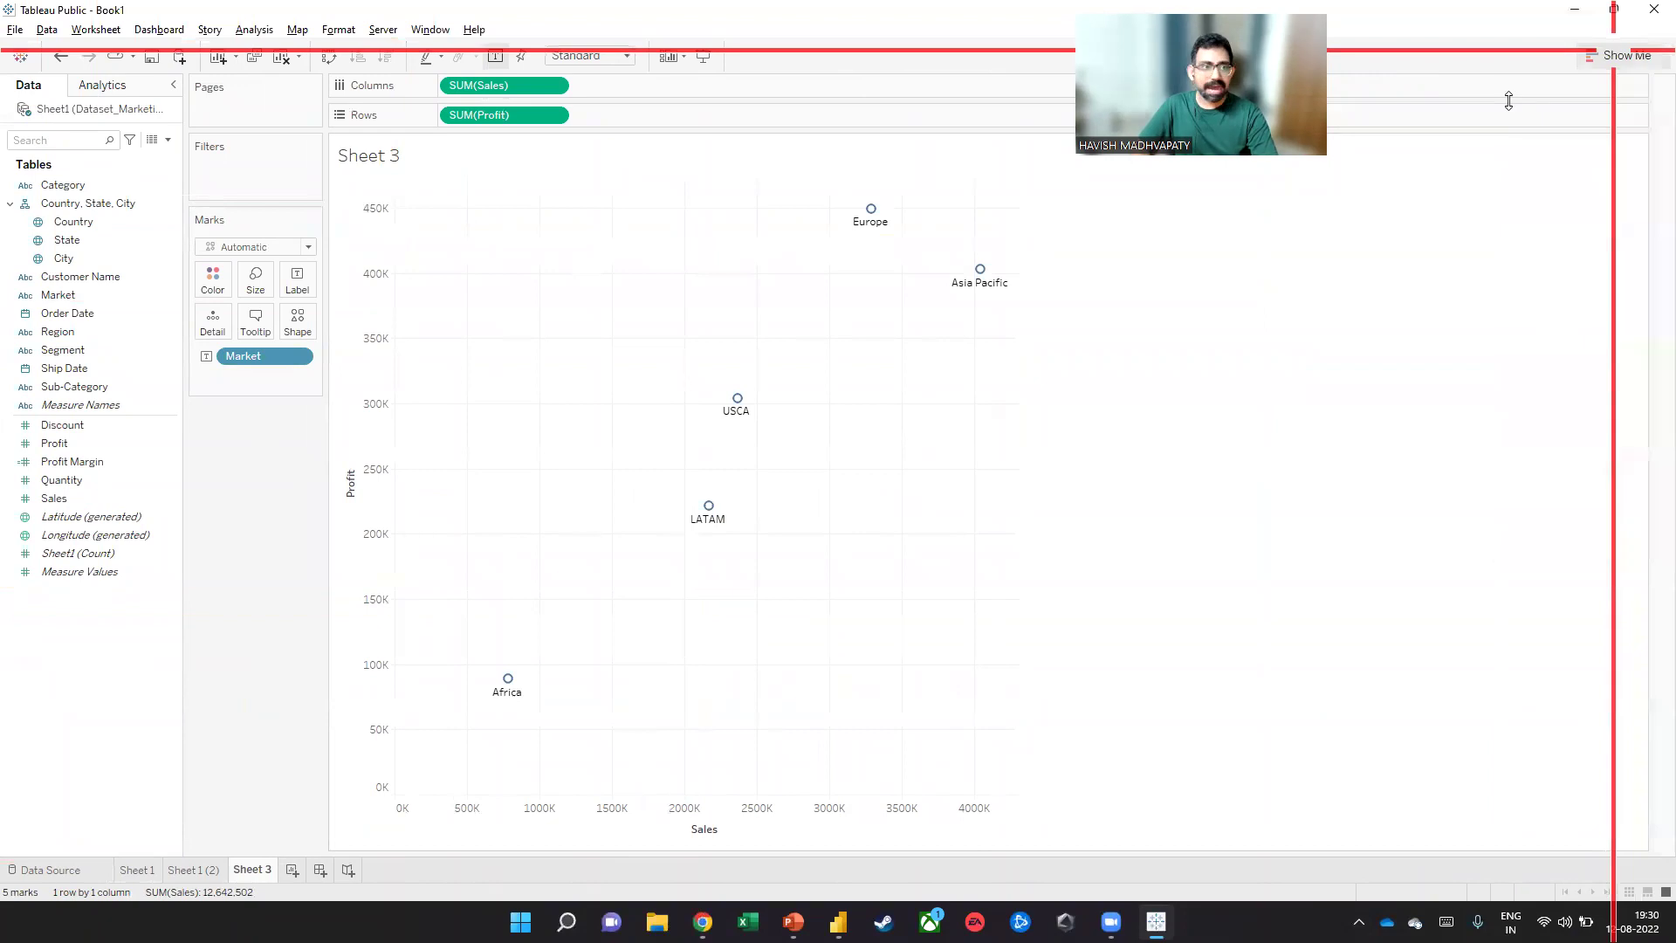
Page the Tableau scatter plot by Order Date at the month-and-year level and play through the pages
click(71, 299)
drag(70, 314, 254, 108)
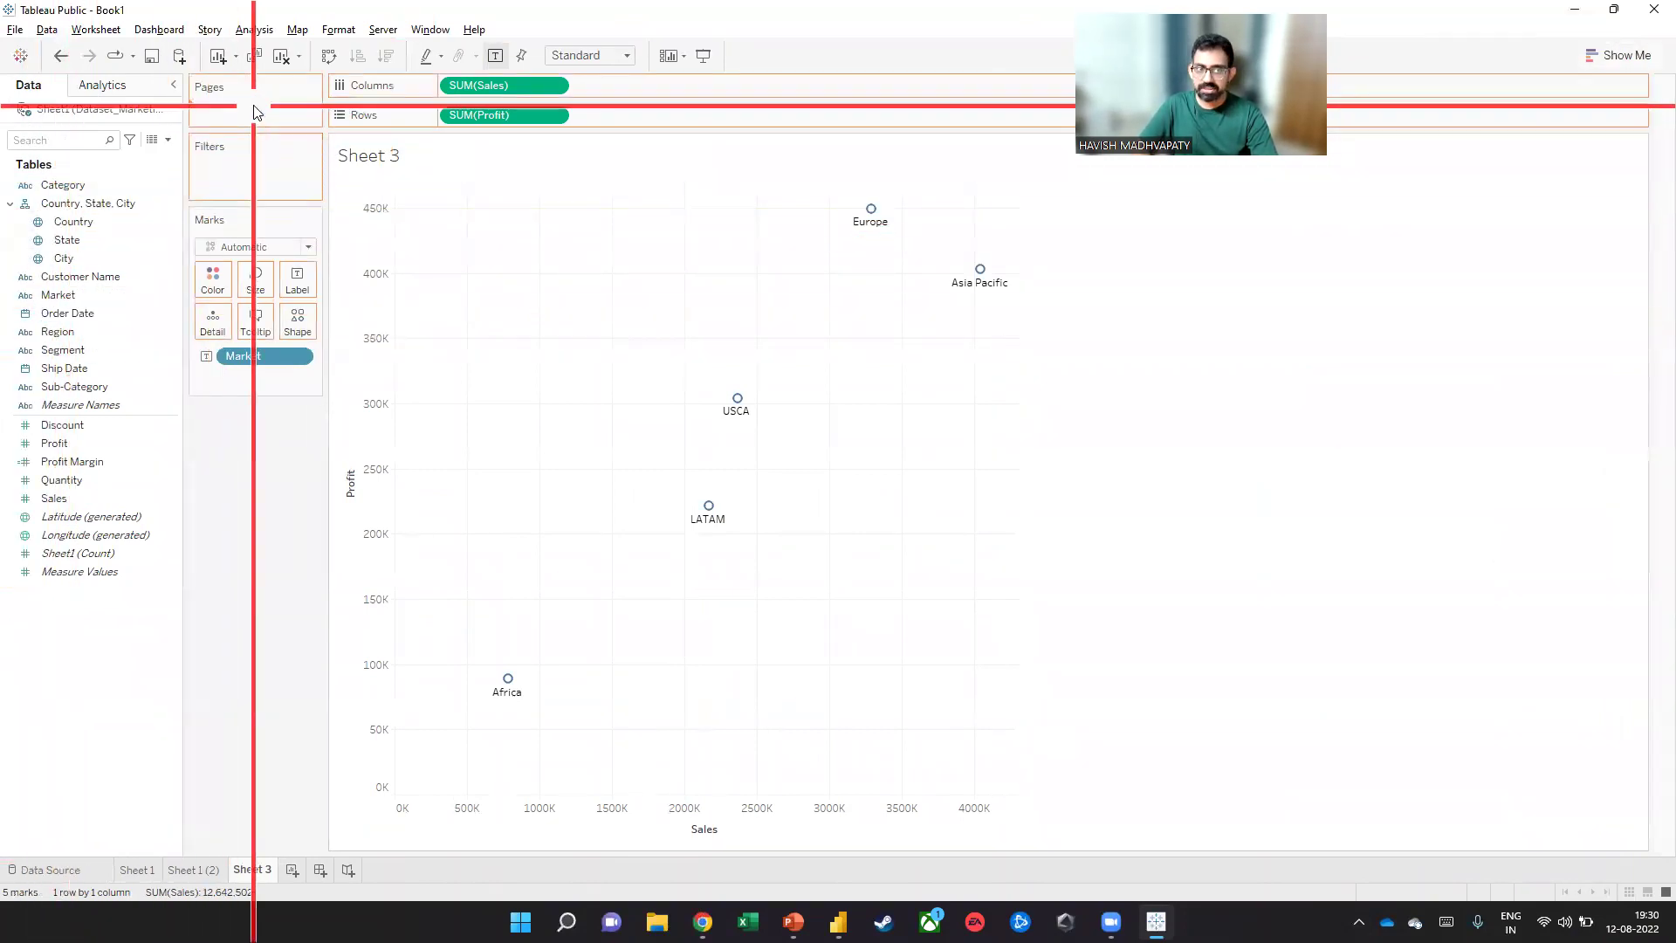
right_click(255, 112)
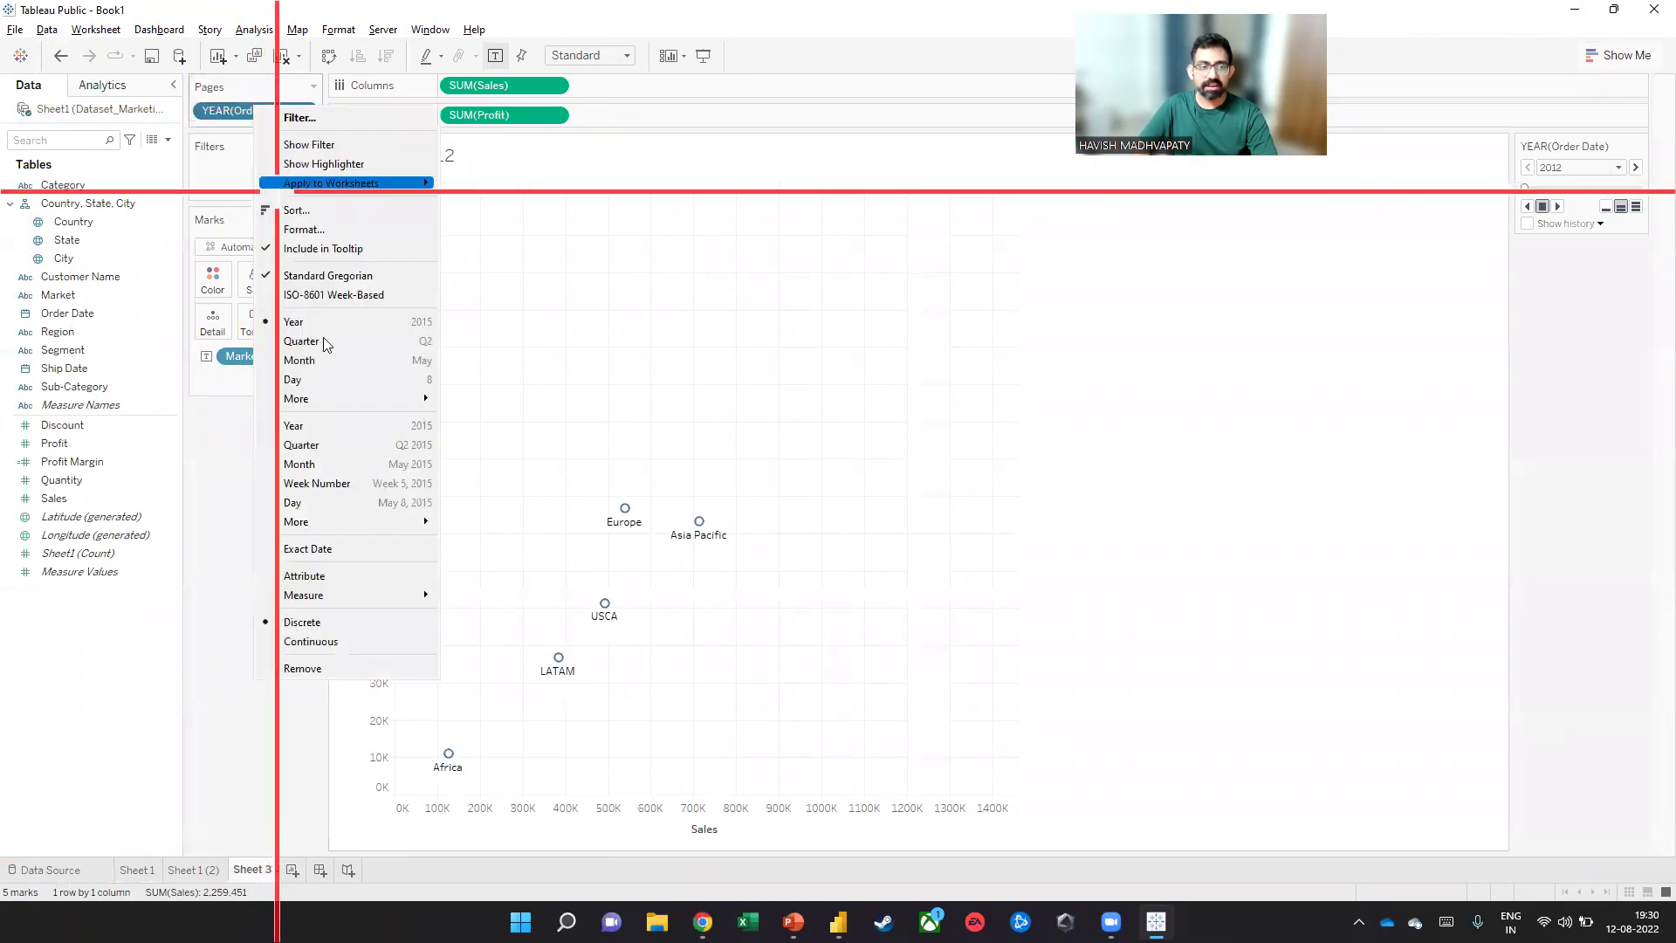
click(331, 468)
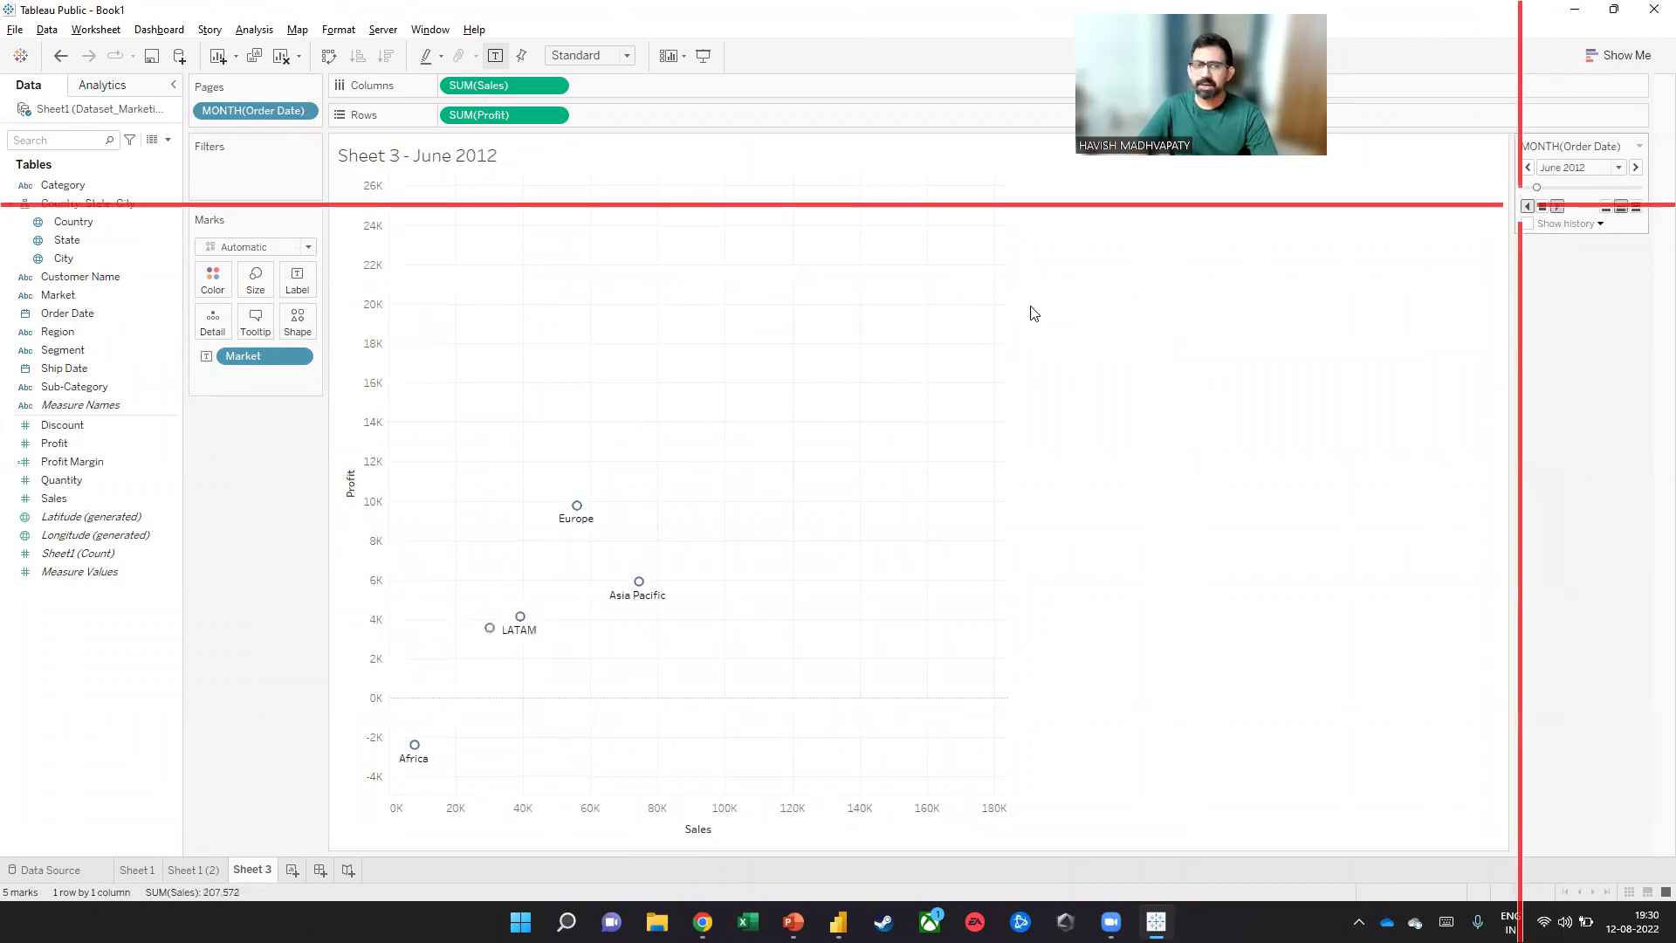
click(556, 86)
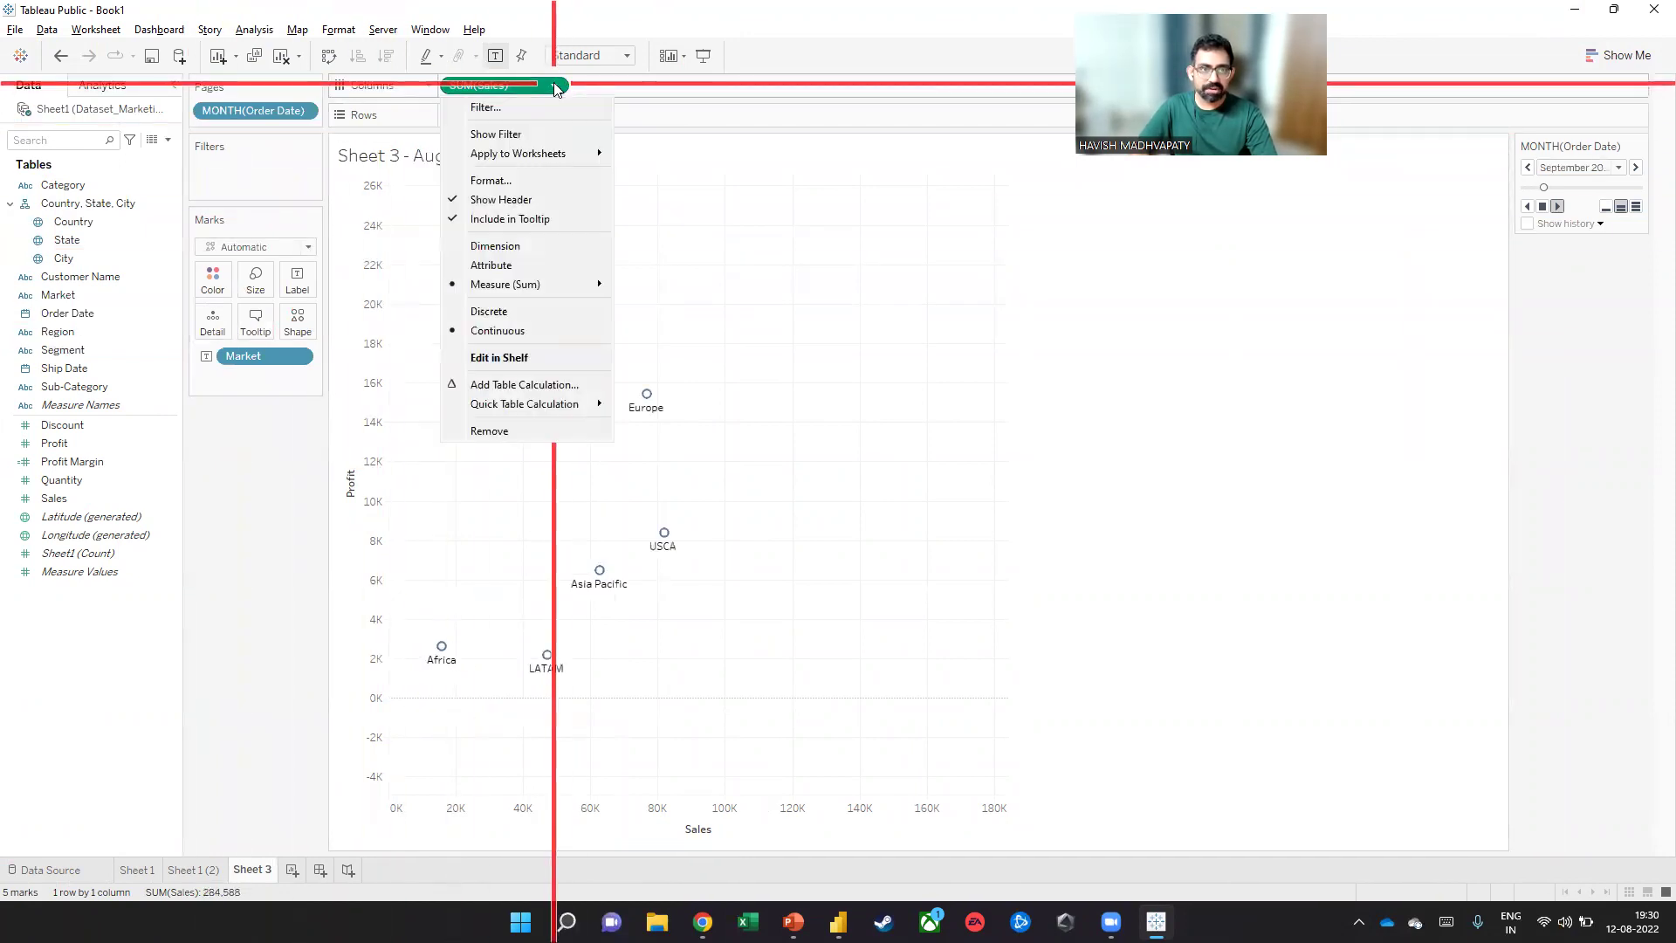
click(296, 449)
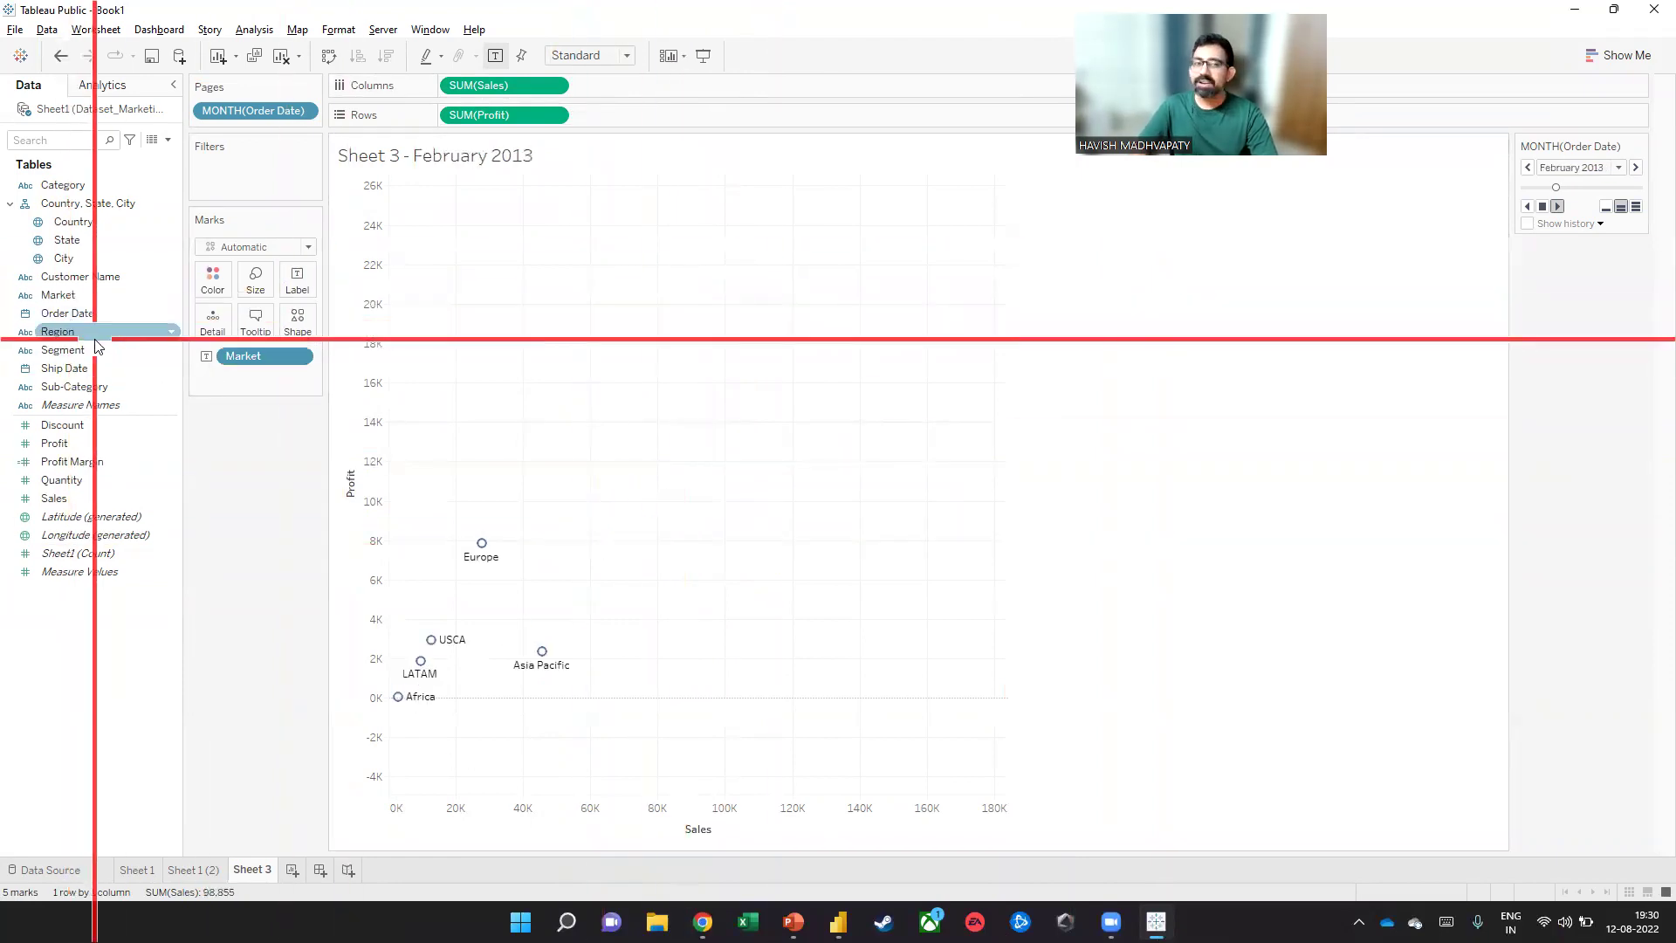
Color the scatter marks by Market, size them by Profit Margin and enlarge the overall mark size
drag(94, 297, 212, 279)
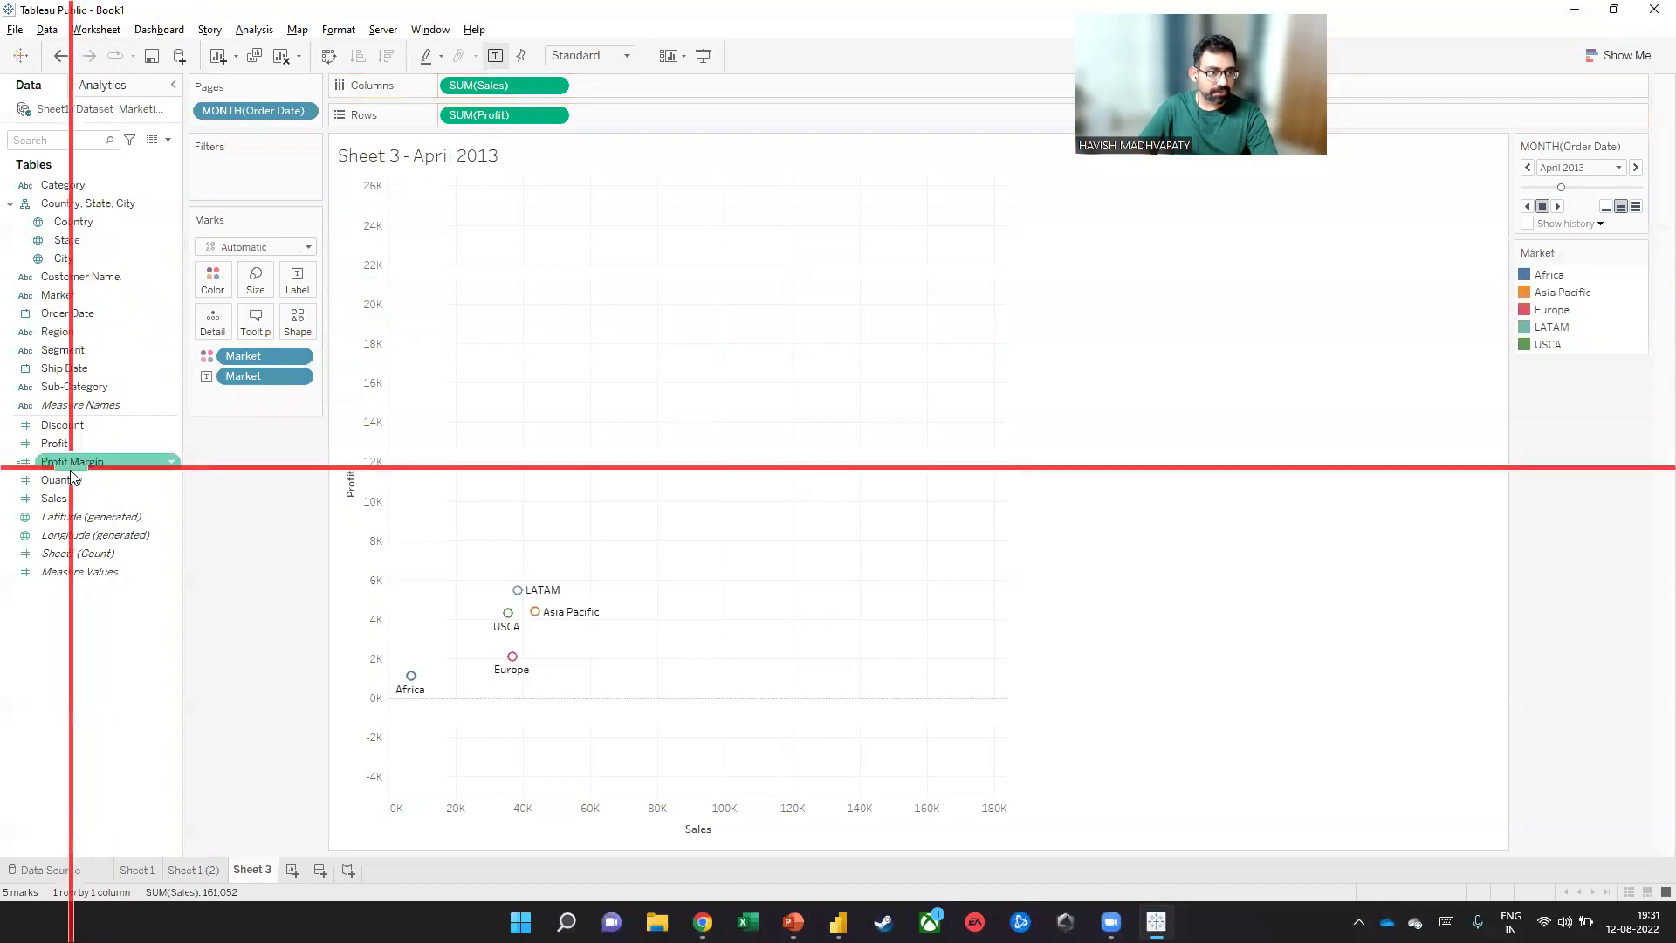
drag(64, 464, 255, 297)
click(256, 283)
click(325, 325)
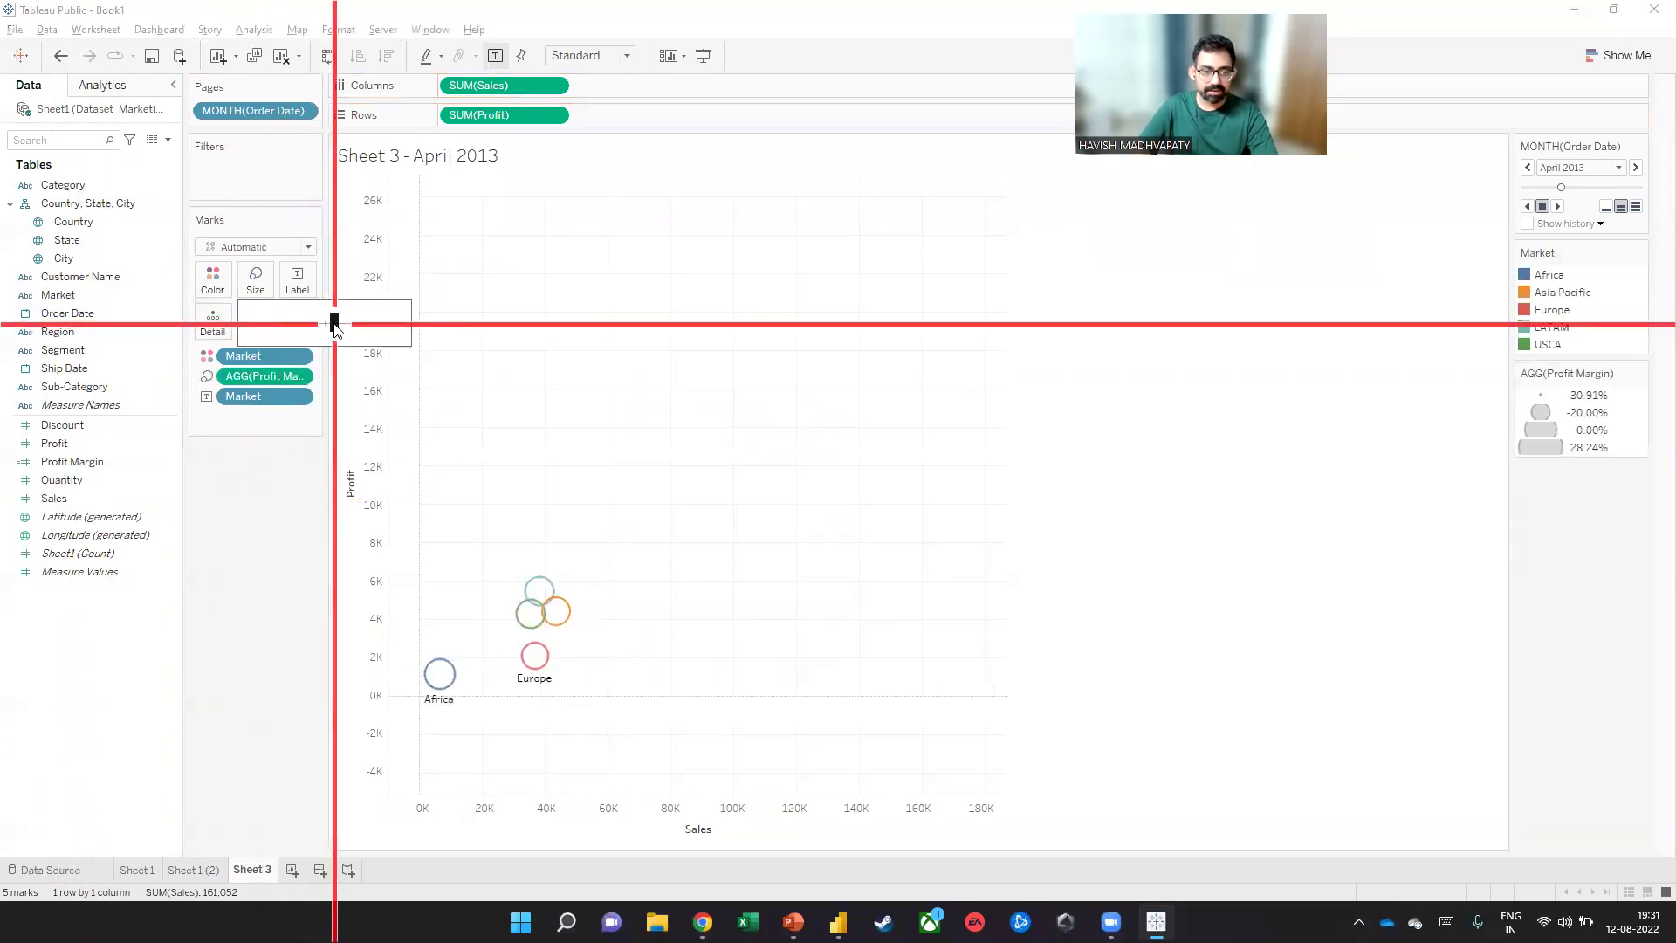
click(908, 150)
Play the Tableau monthly pages again and compare the animated scatter plot with the Power BI version
click(1558, 208)
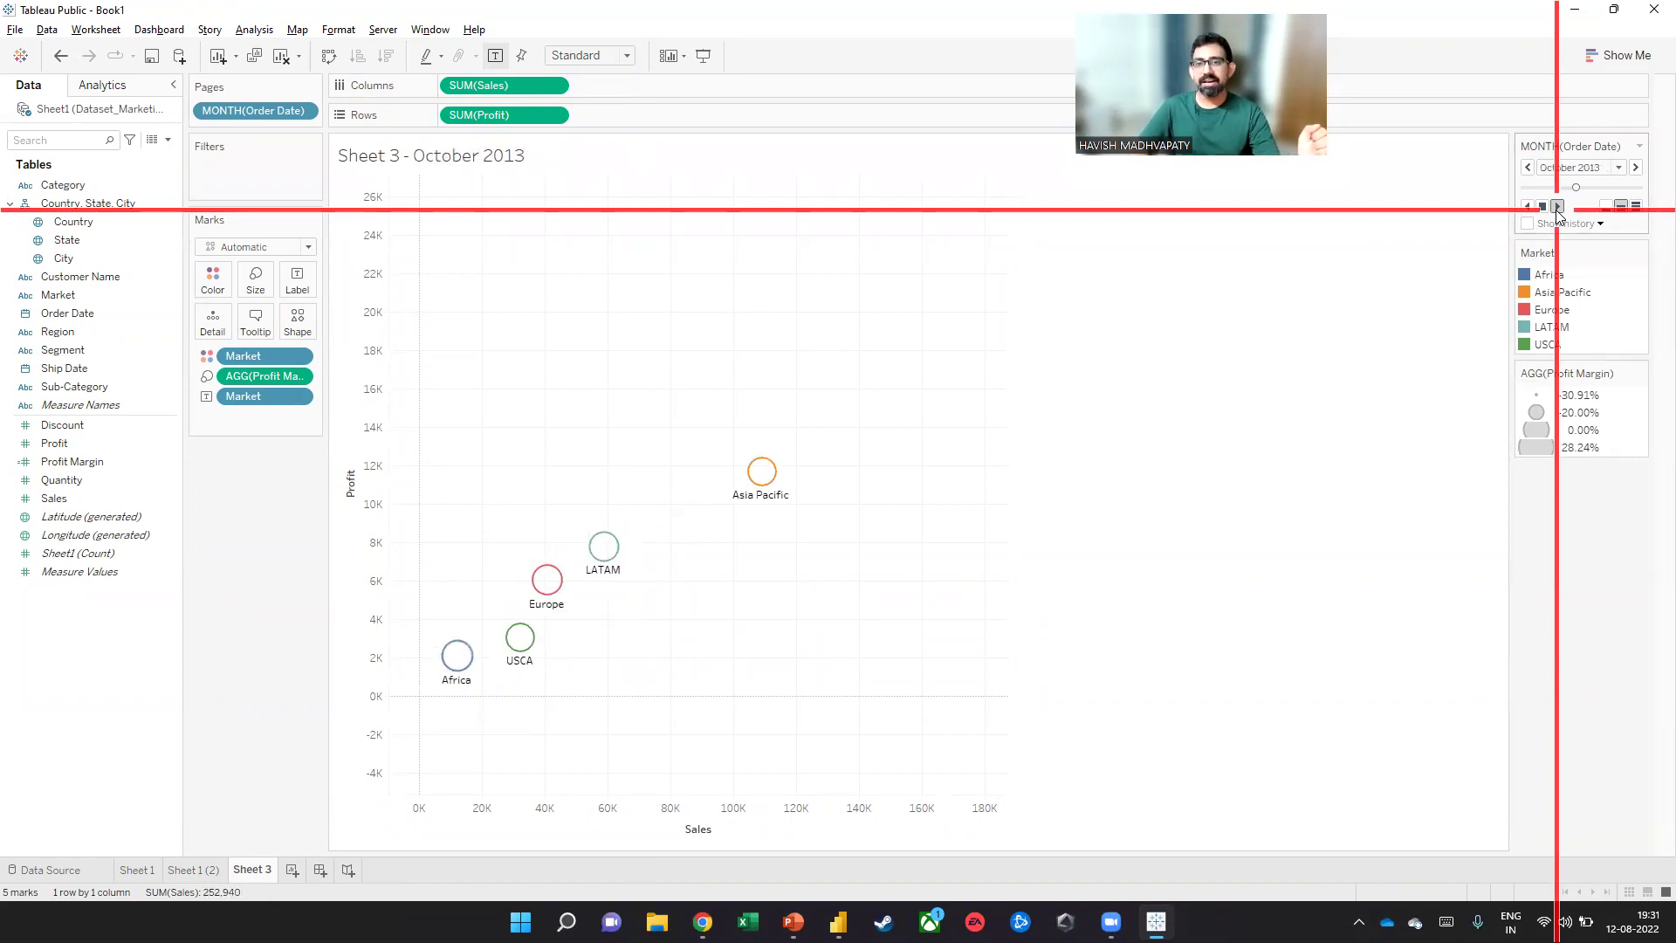
key(alt+Tab)
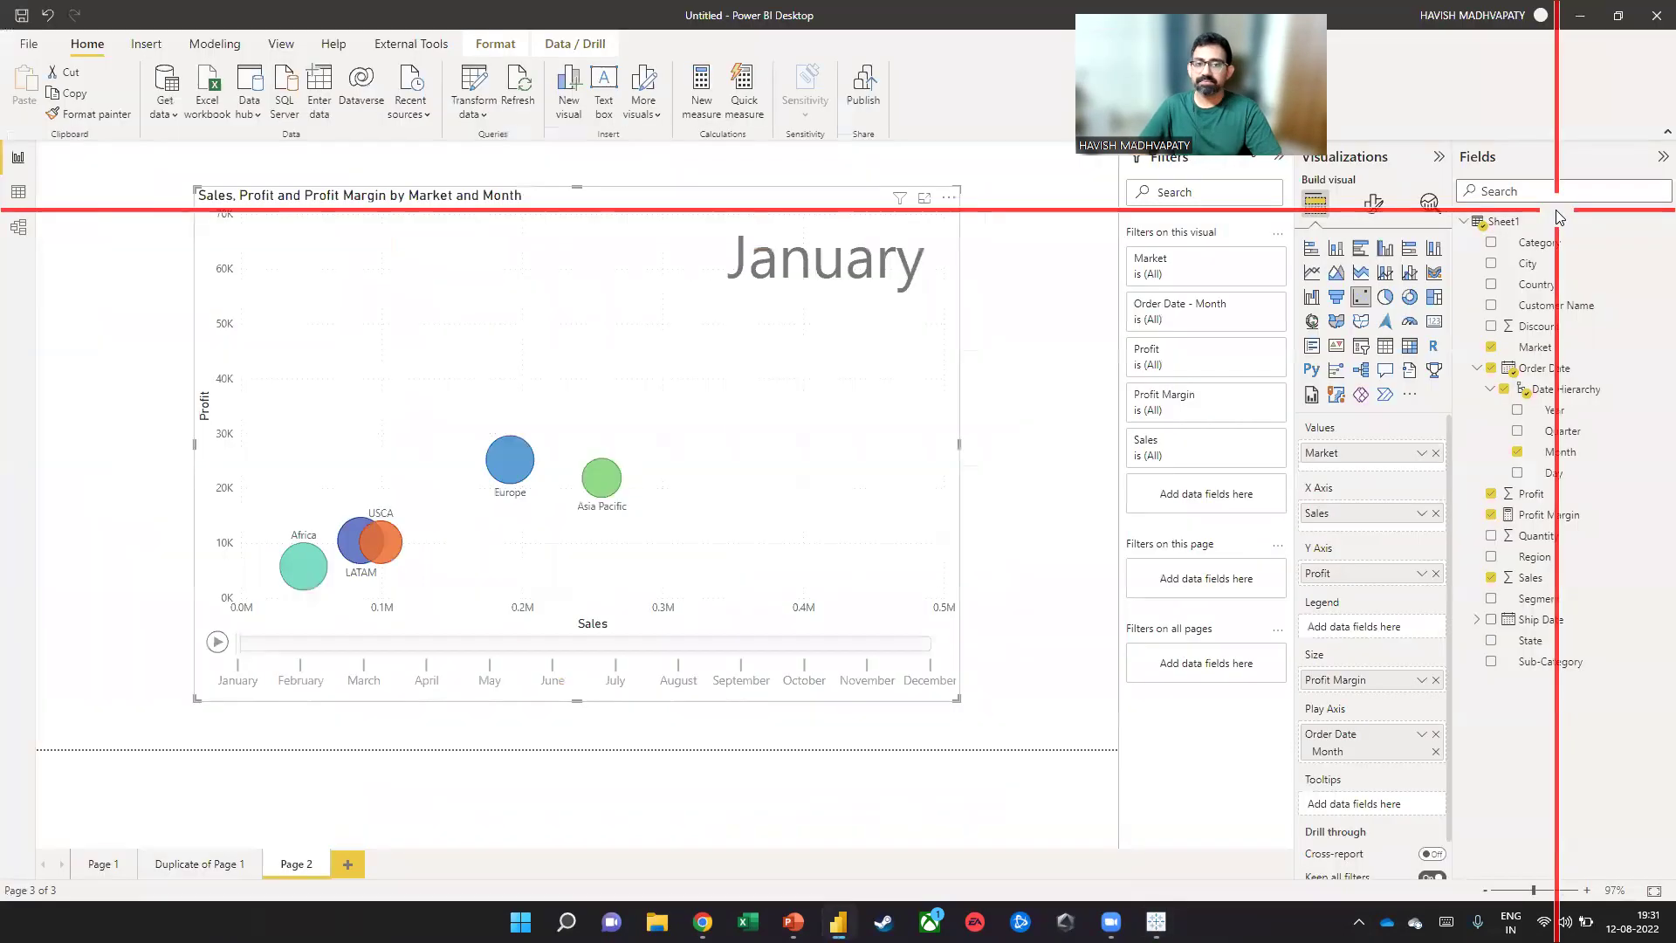
key(alt+Tab)
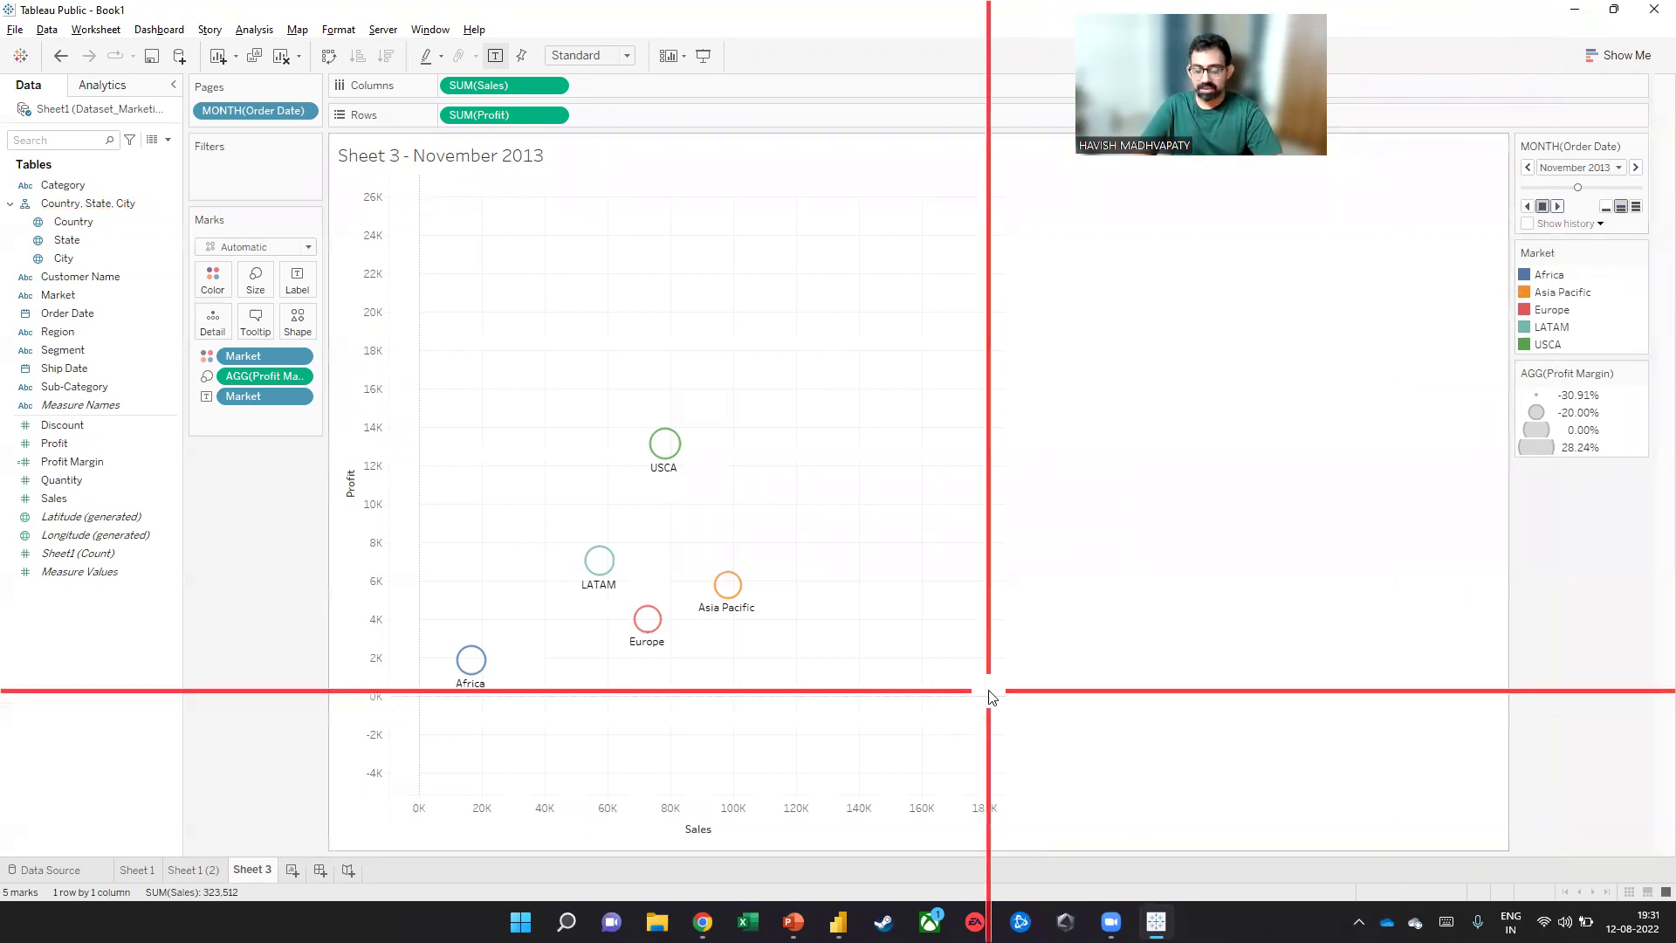
Switch to Power BI, add a new report page and insert an empty map visual on it
key(alt+Tab)
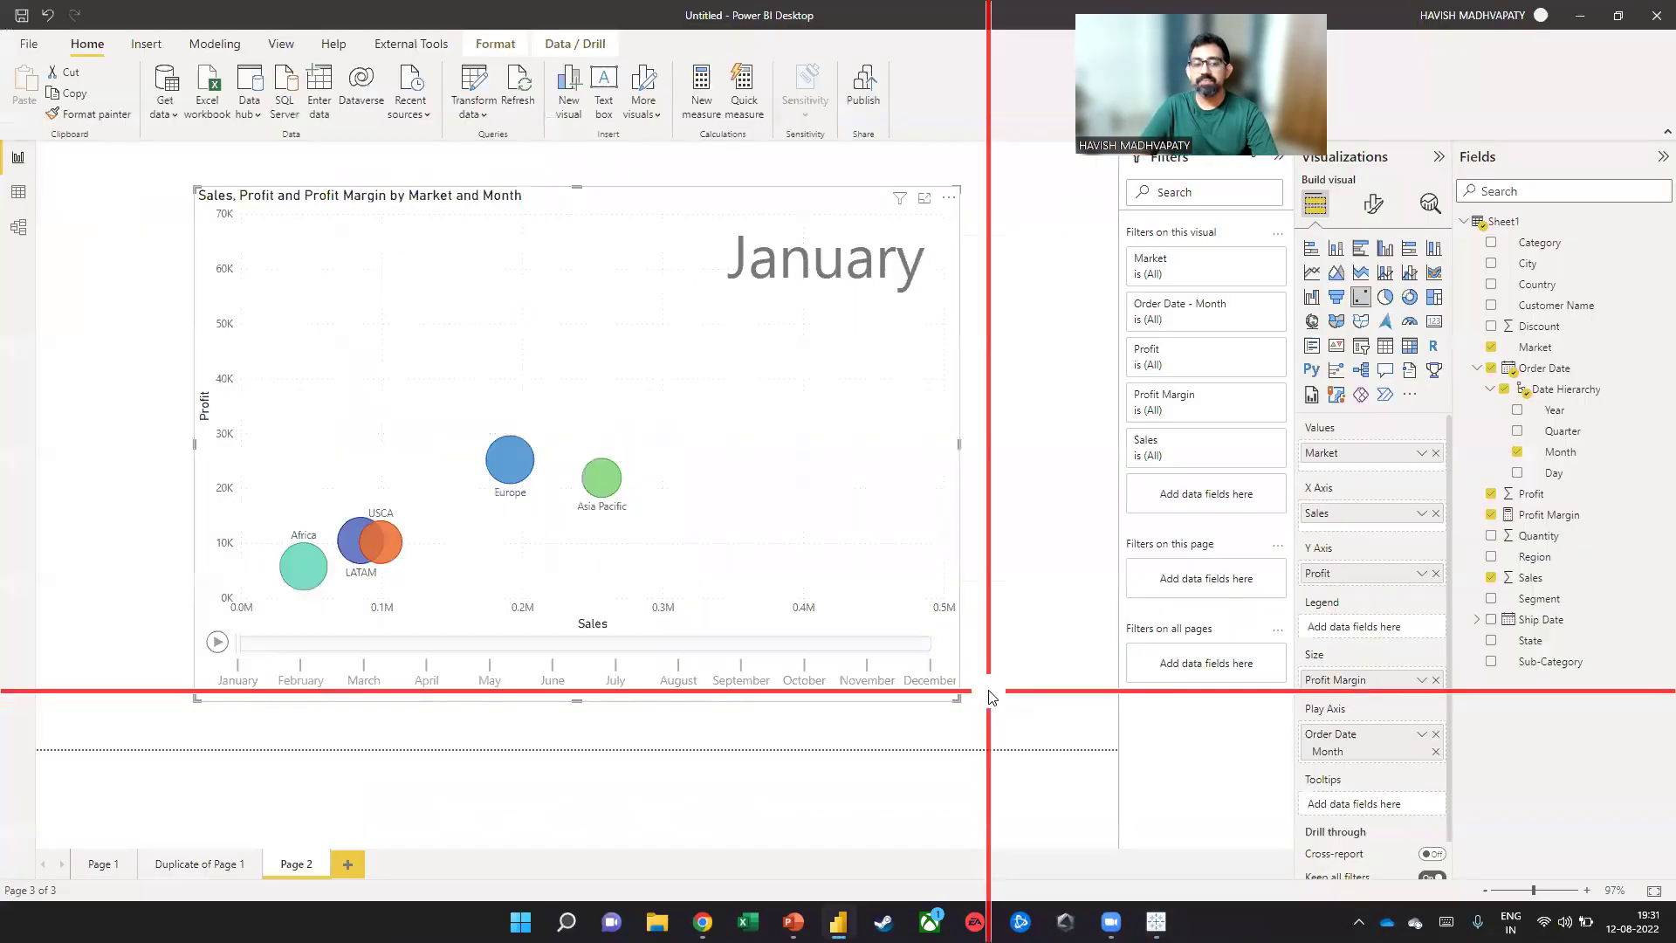
click(349, 863)
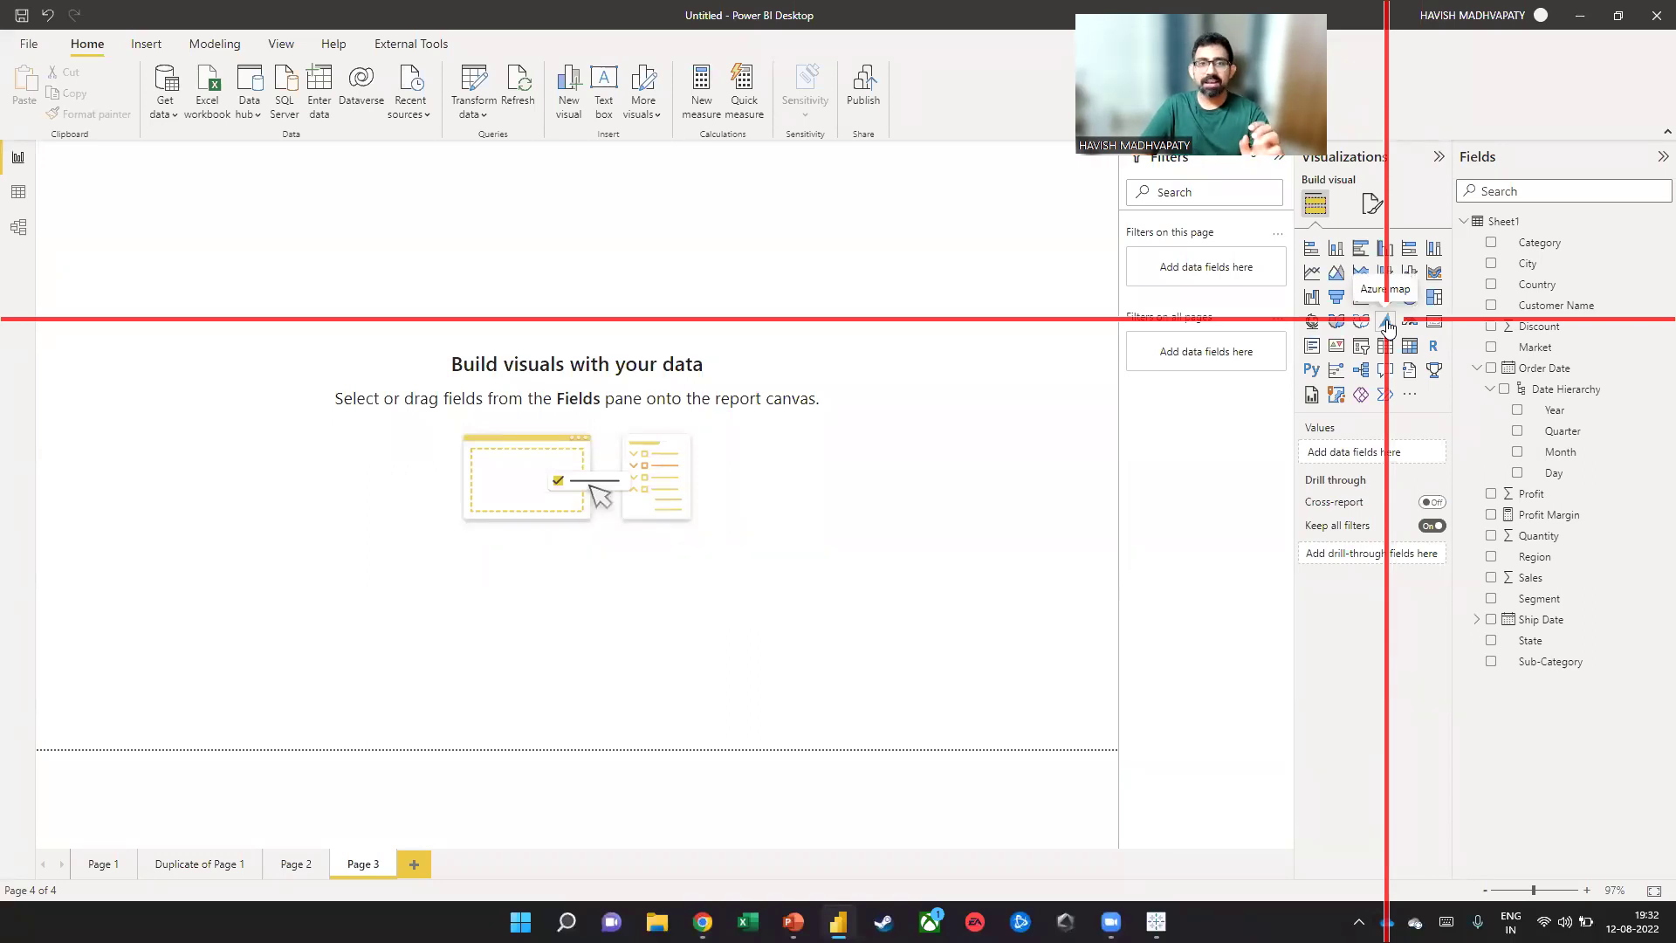
click(1310, 322)
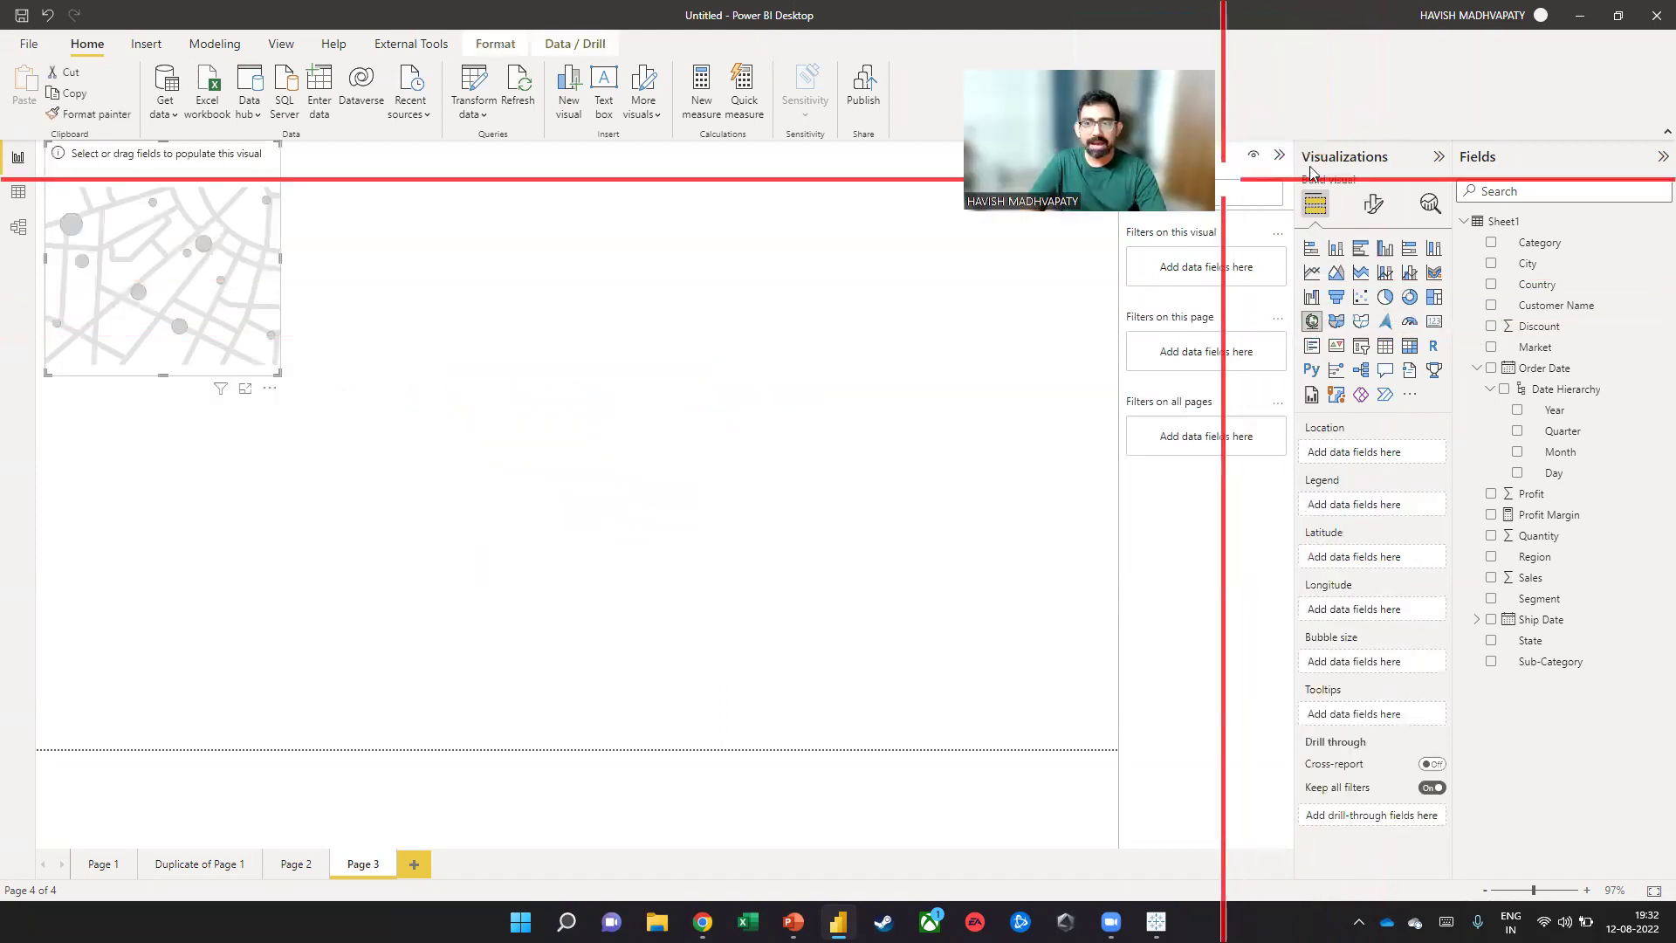
Enlarge the map visual, set Country, State and City as its Location hierarchy, and size the bubbles by Sales
drag(278, 372, 1107, 760)
drag(908, 525, 961, 532)
drag(1534, 285, 1377, 456)
drag(1544, 637, 1391, 471)
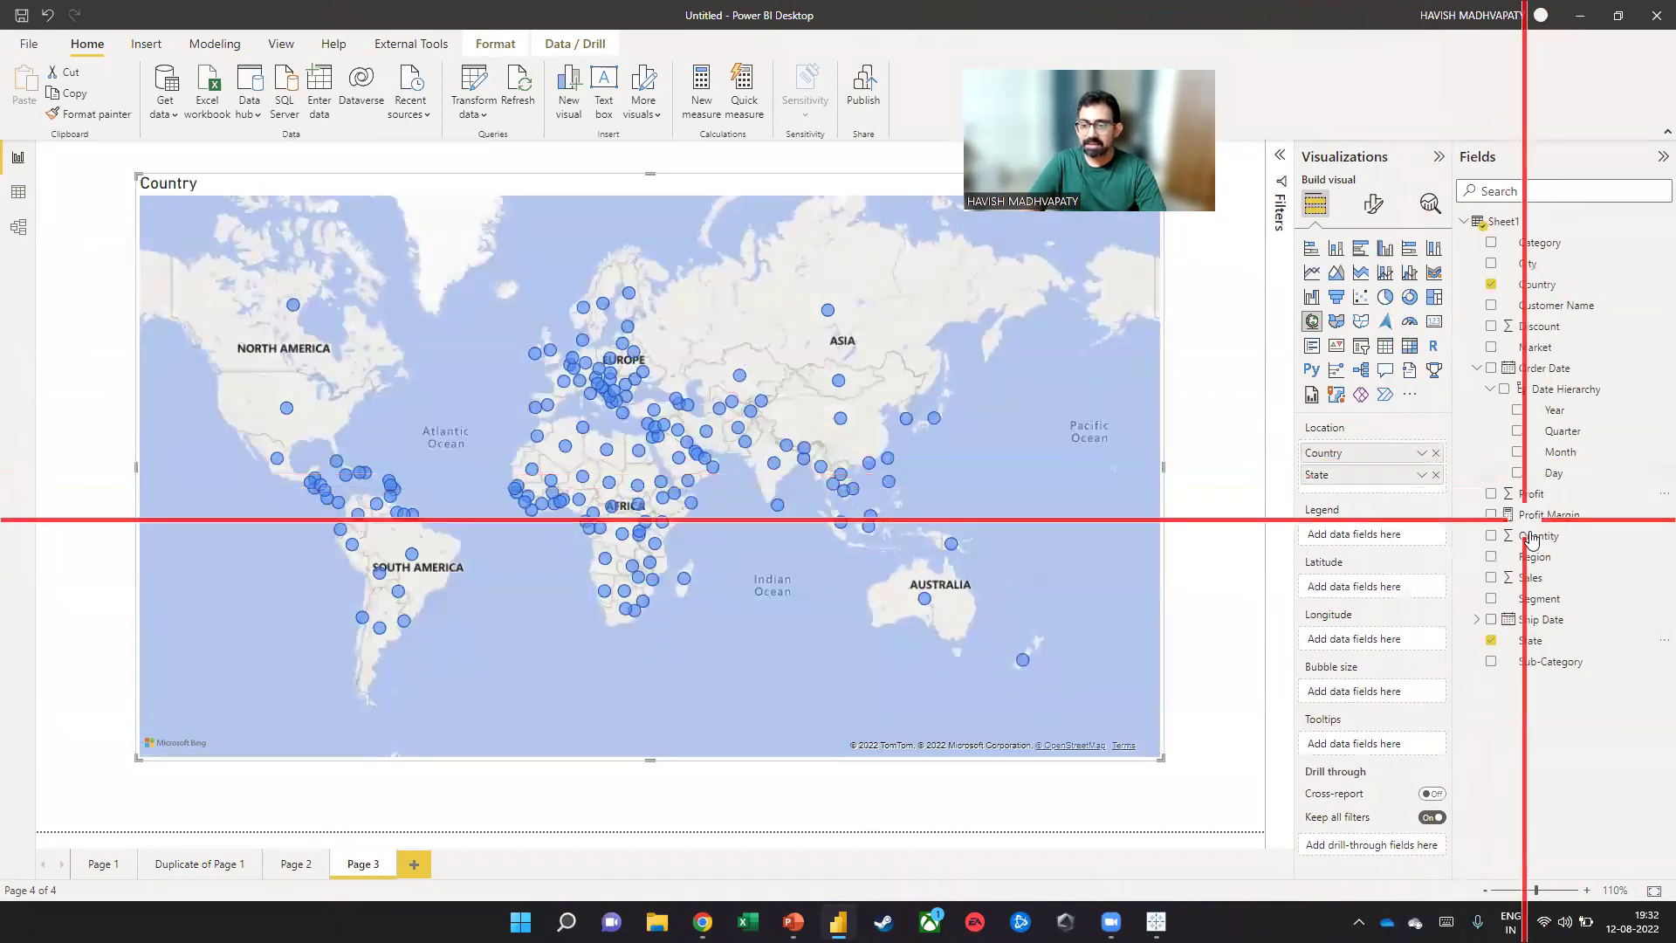
drag(1528, 263, 1391, 482)
drag(1537, 577, 1336, 712)
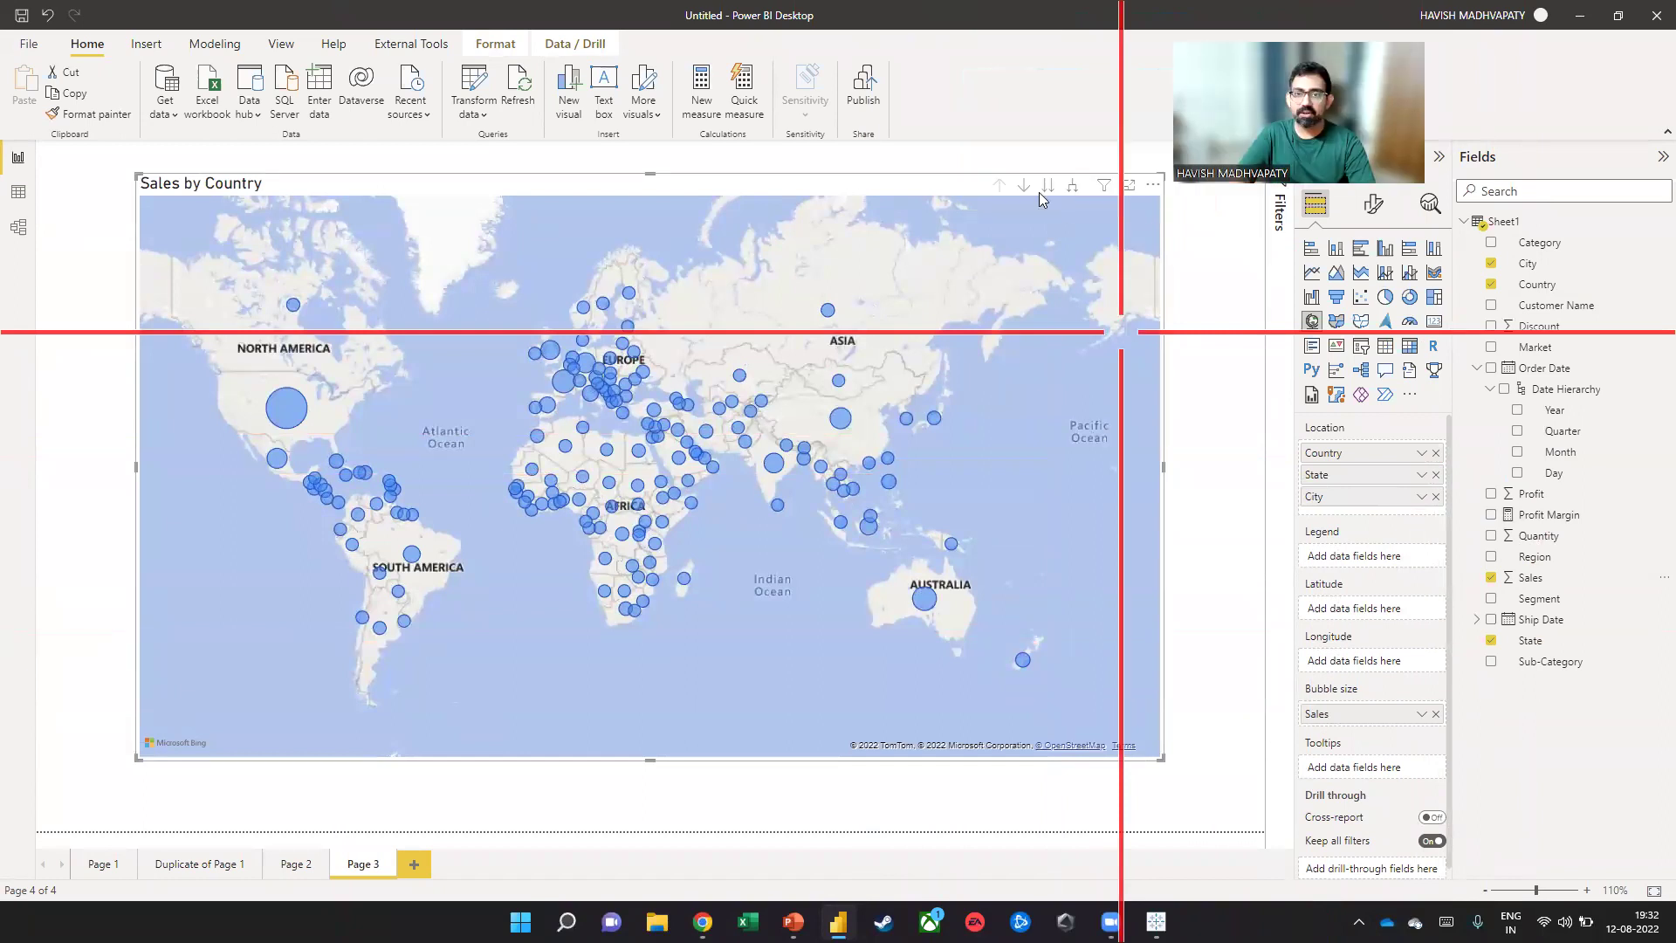
Turn on drill mode, drill into India and Uttar Pradesh on the map, and drill back up to Country level
click(1024, 187)
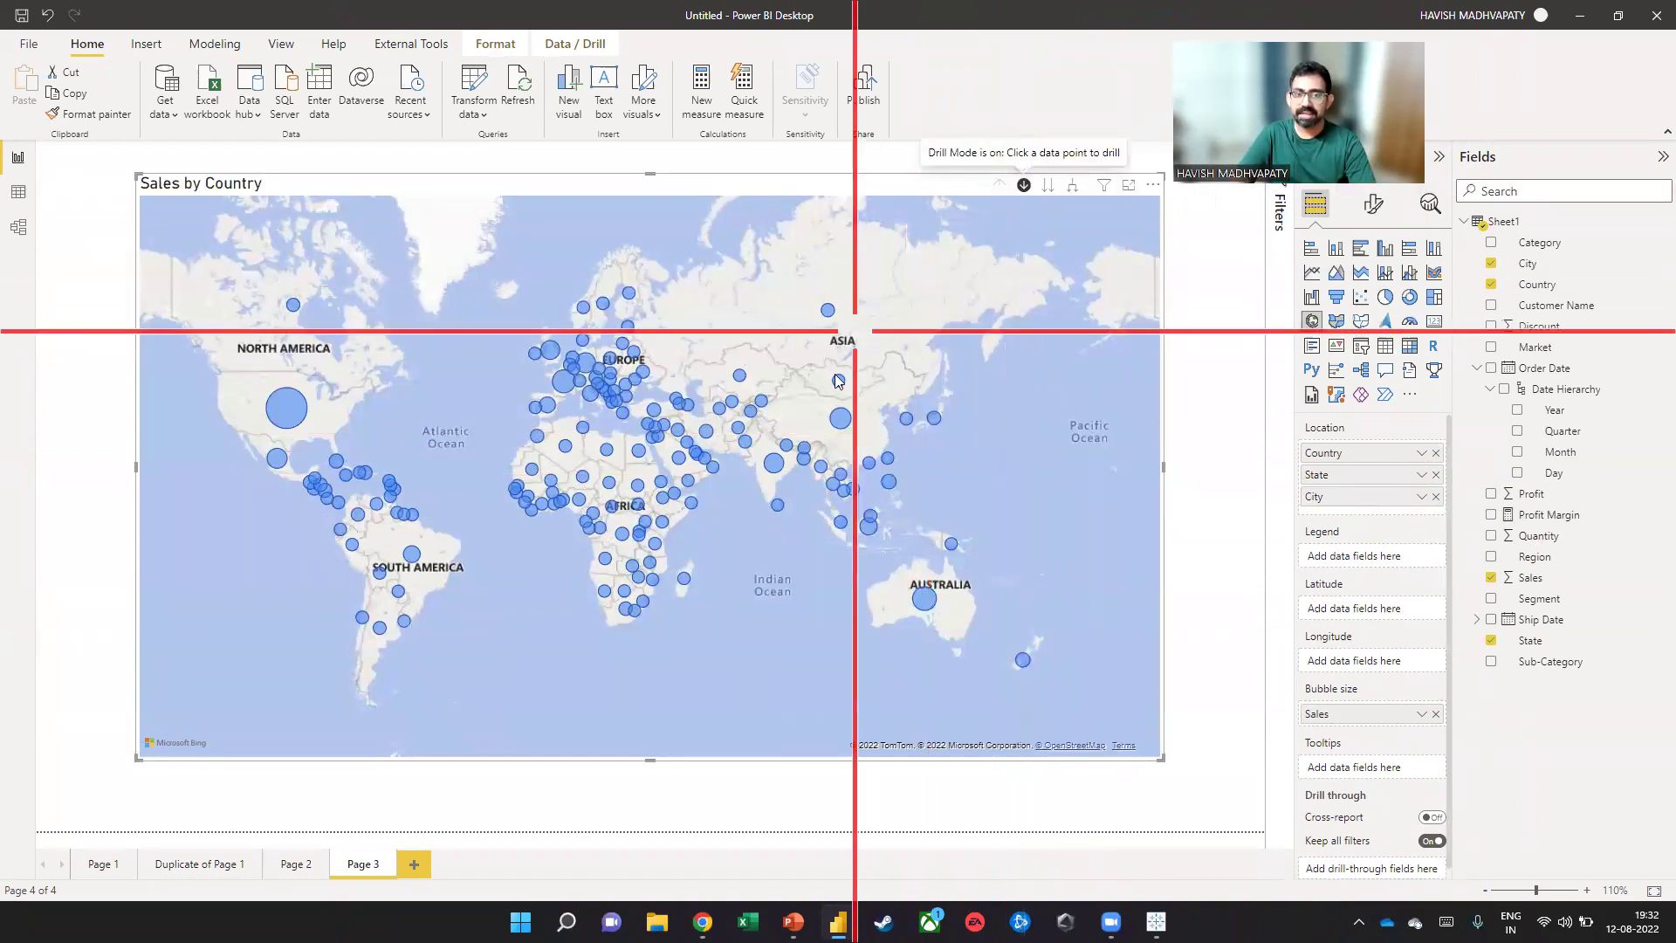
click(780, 469)
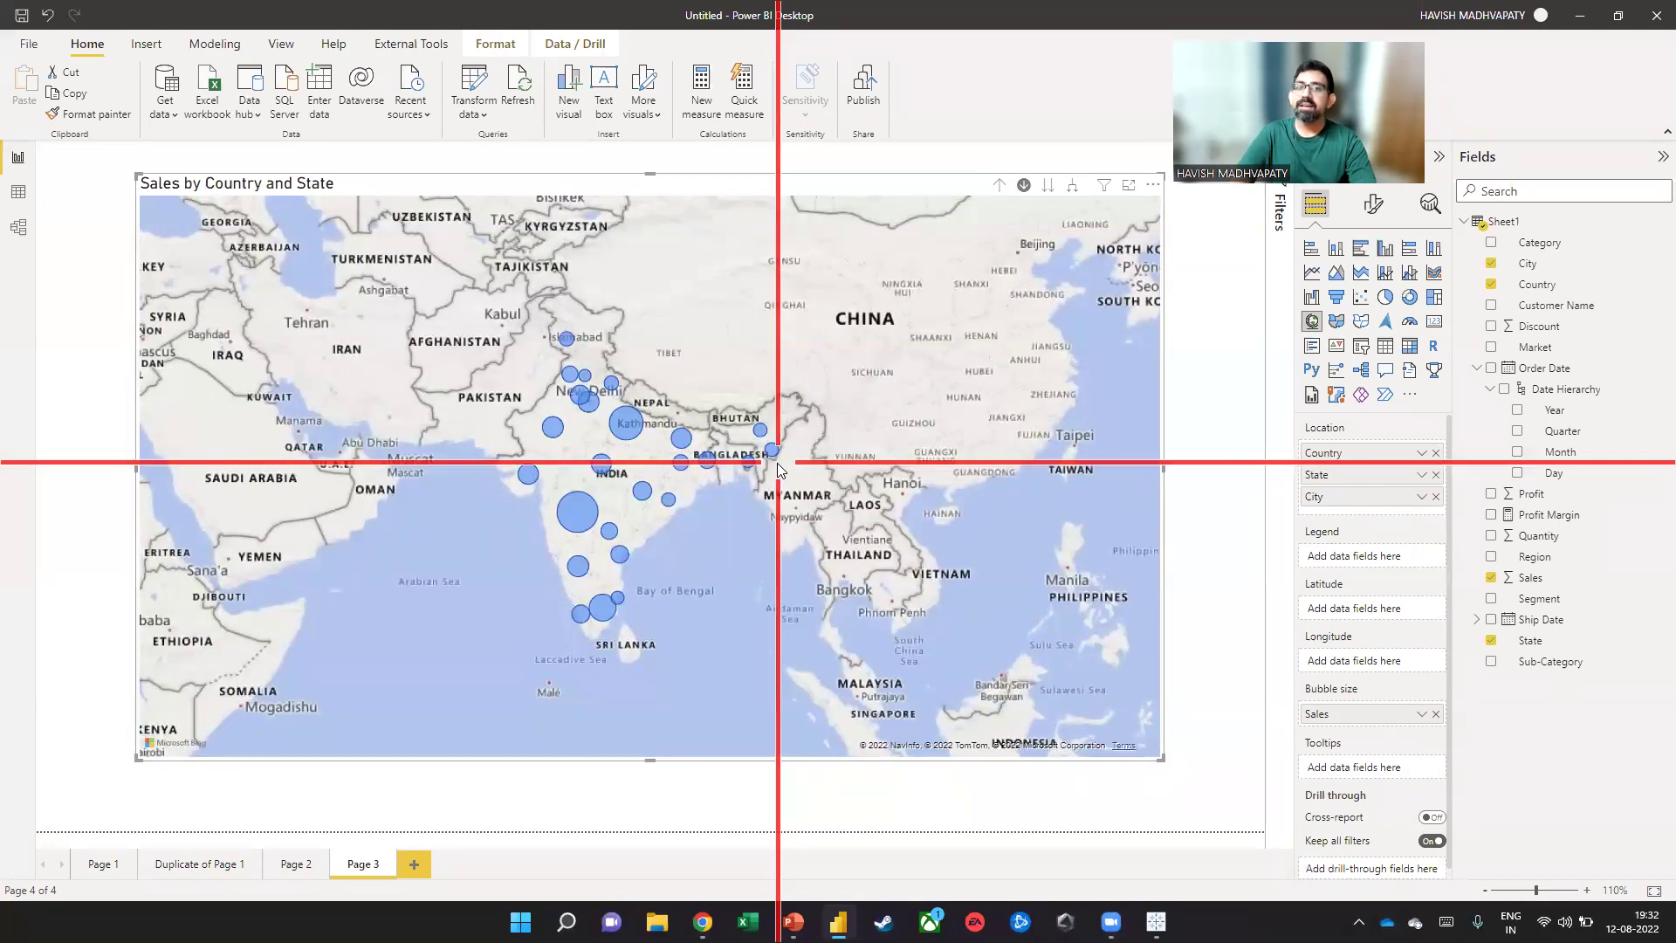
click(634, 431)
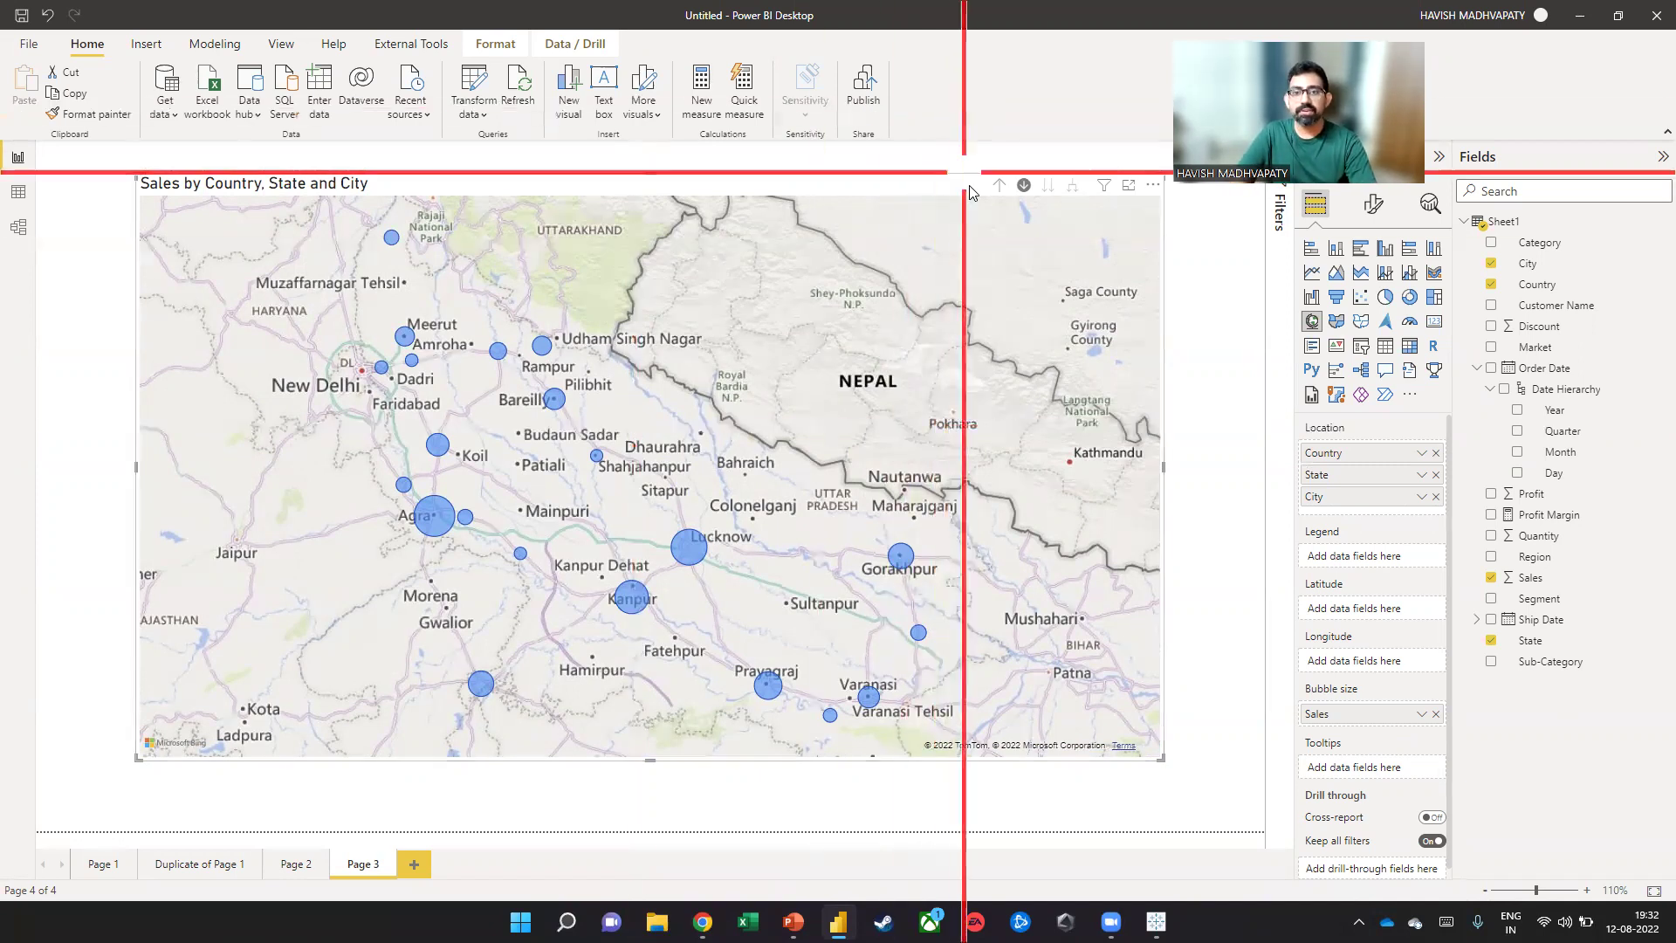
click(995, 184)
click(995, 185)
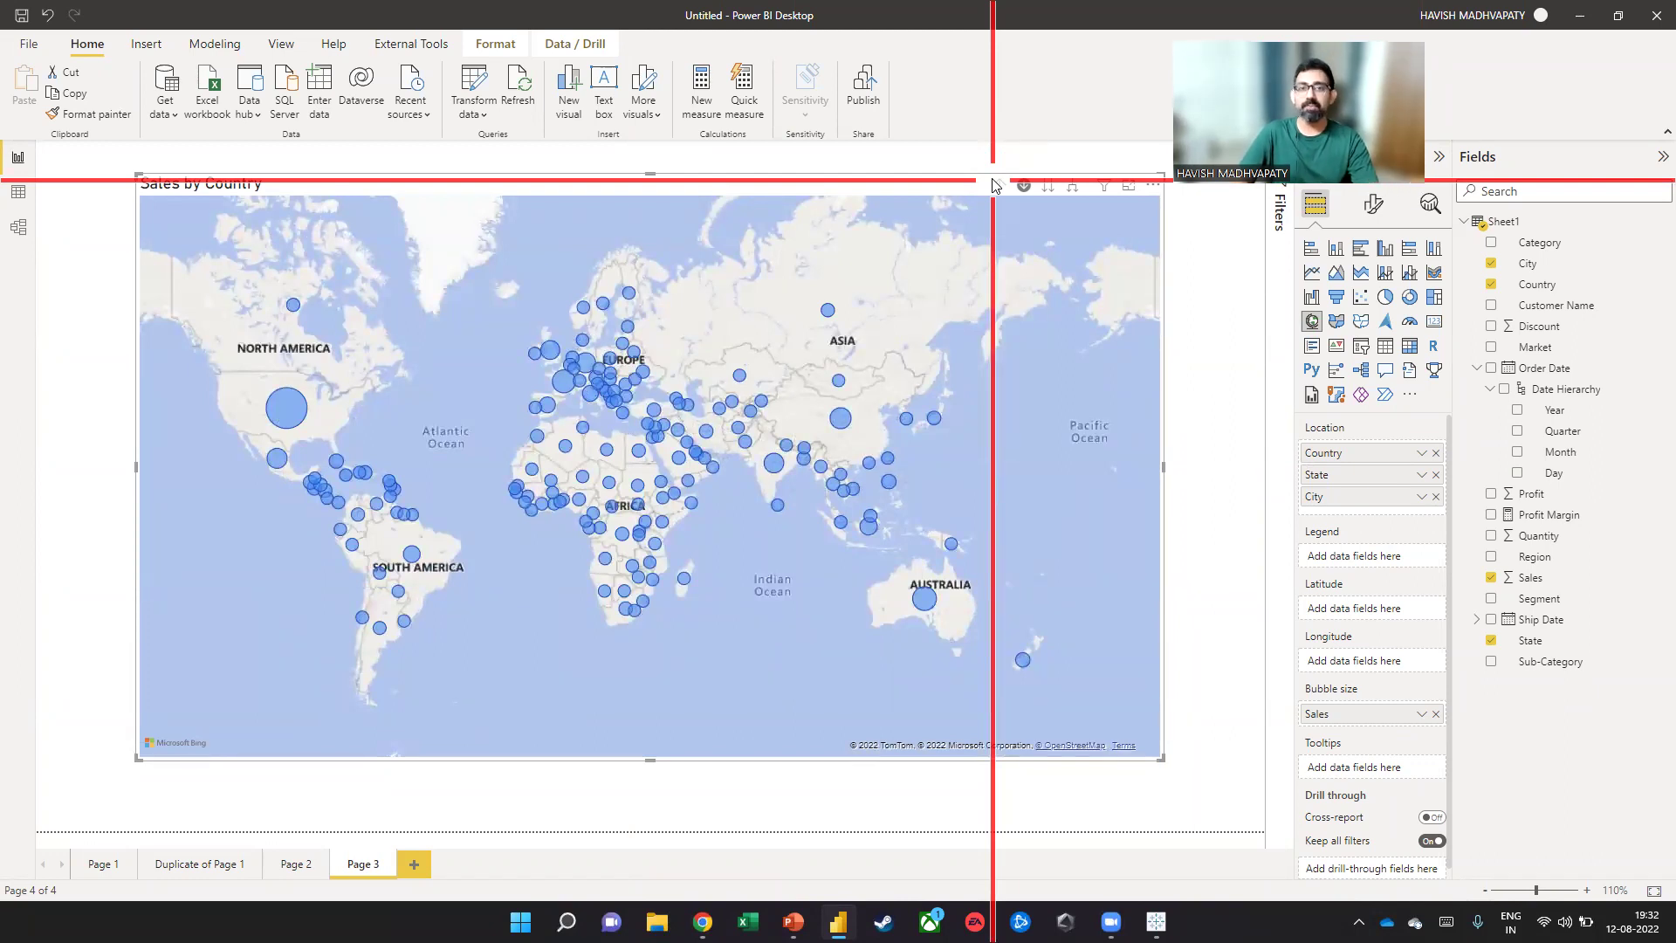
Switch to Tableau and, on a new sheet, map Country with enlarged marks sized by Sales
key(alt+Tab)
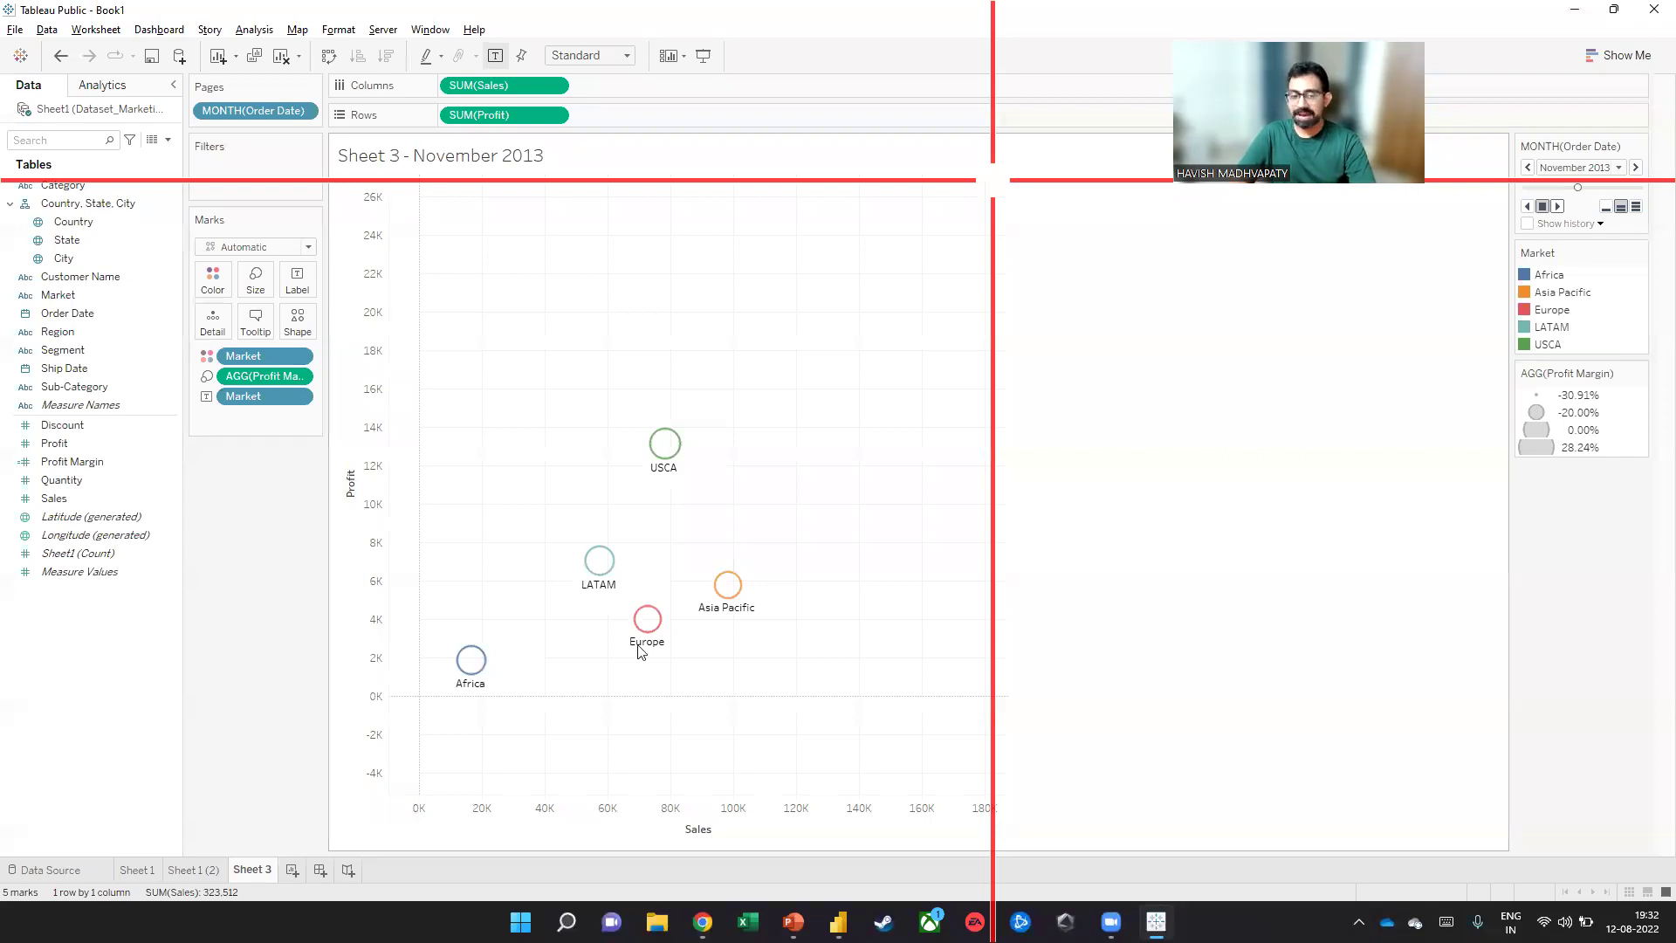
click(292, 869)
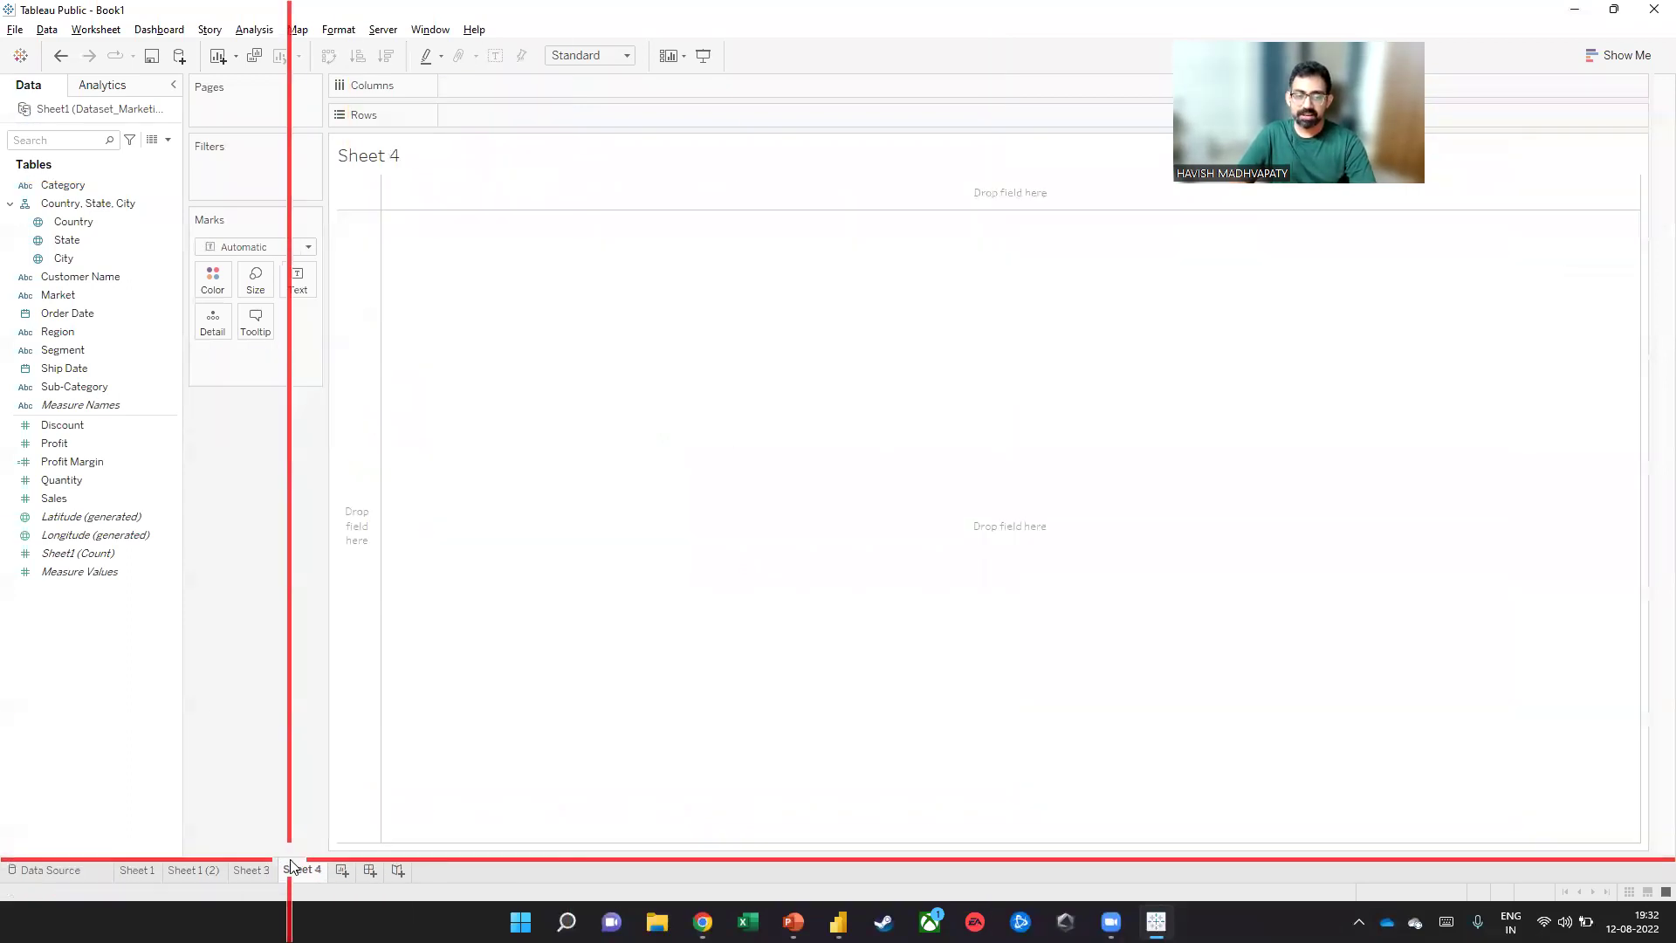
double_click(77, 224)
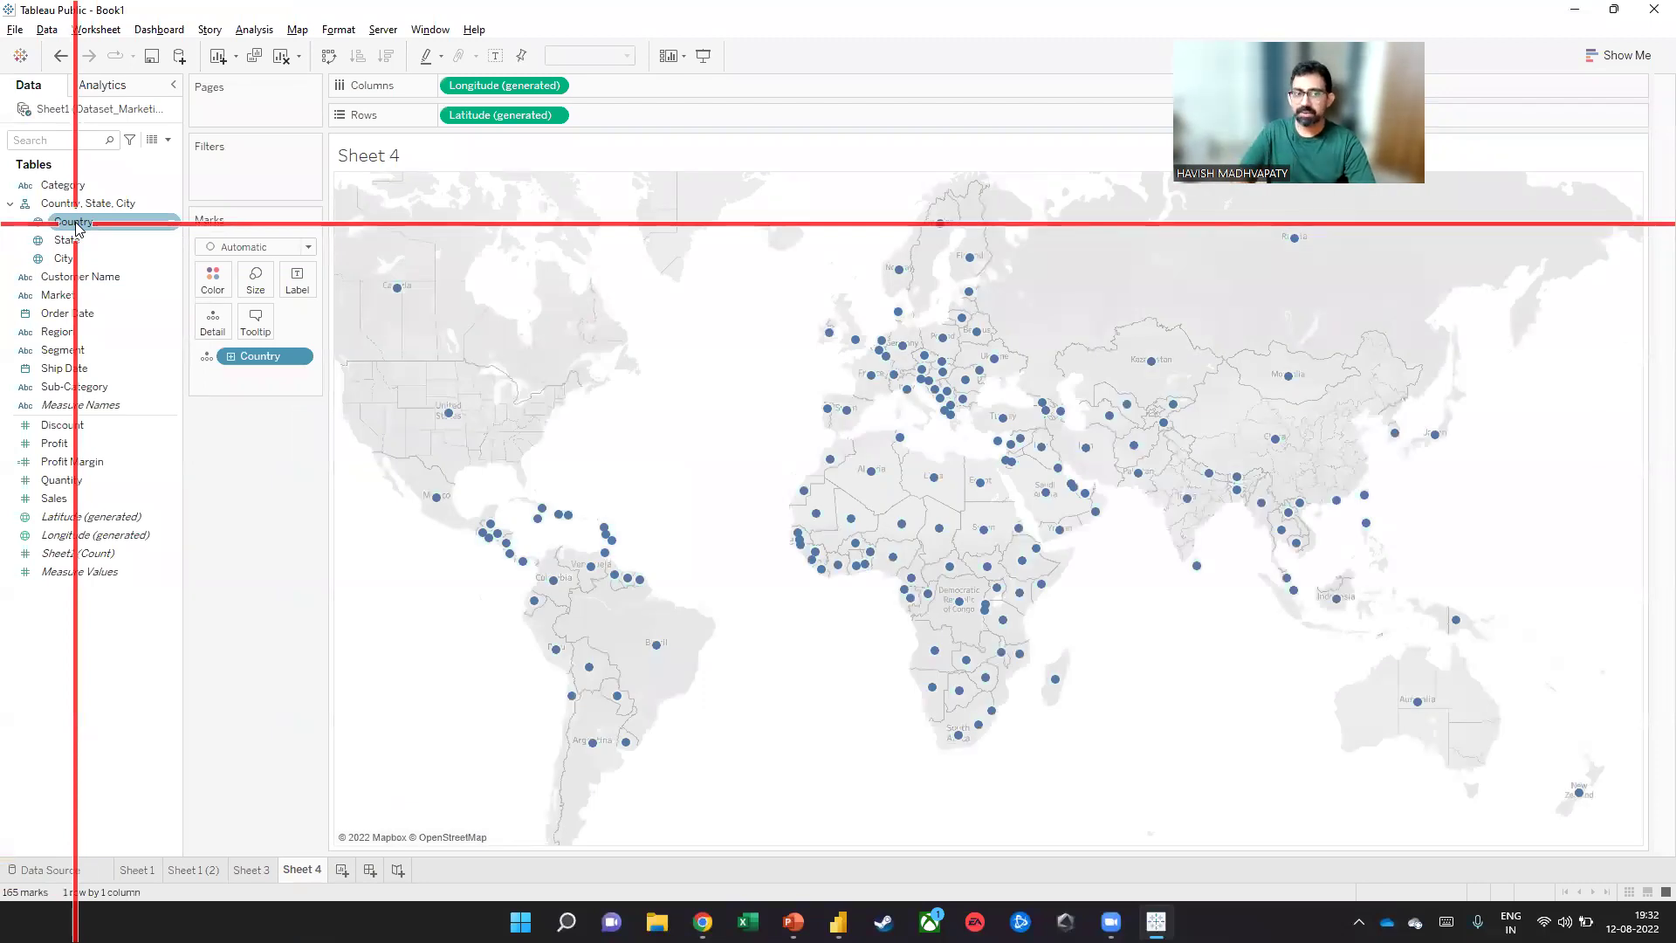
drag(83, 500, 347, 332)
click(251, 277)
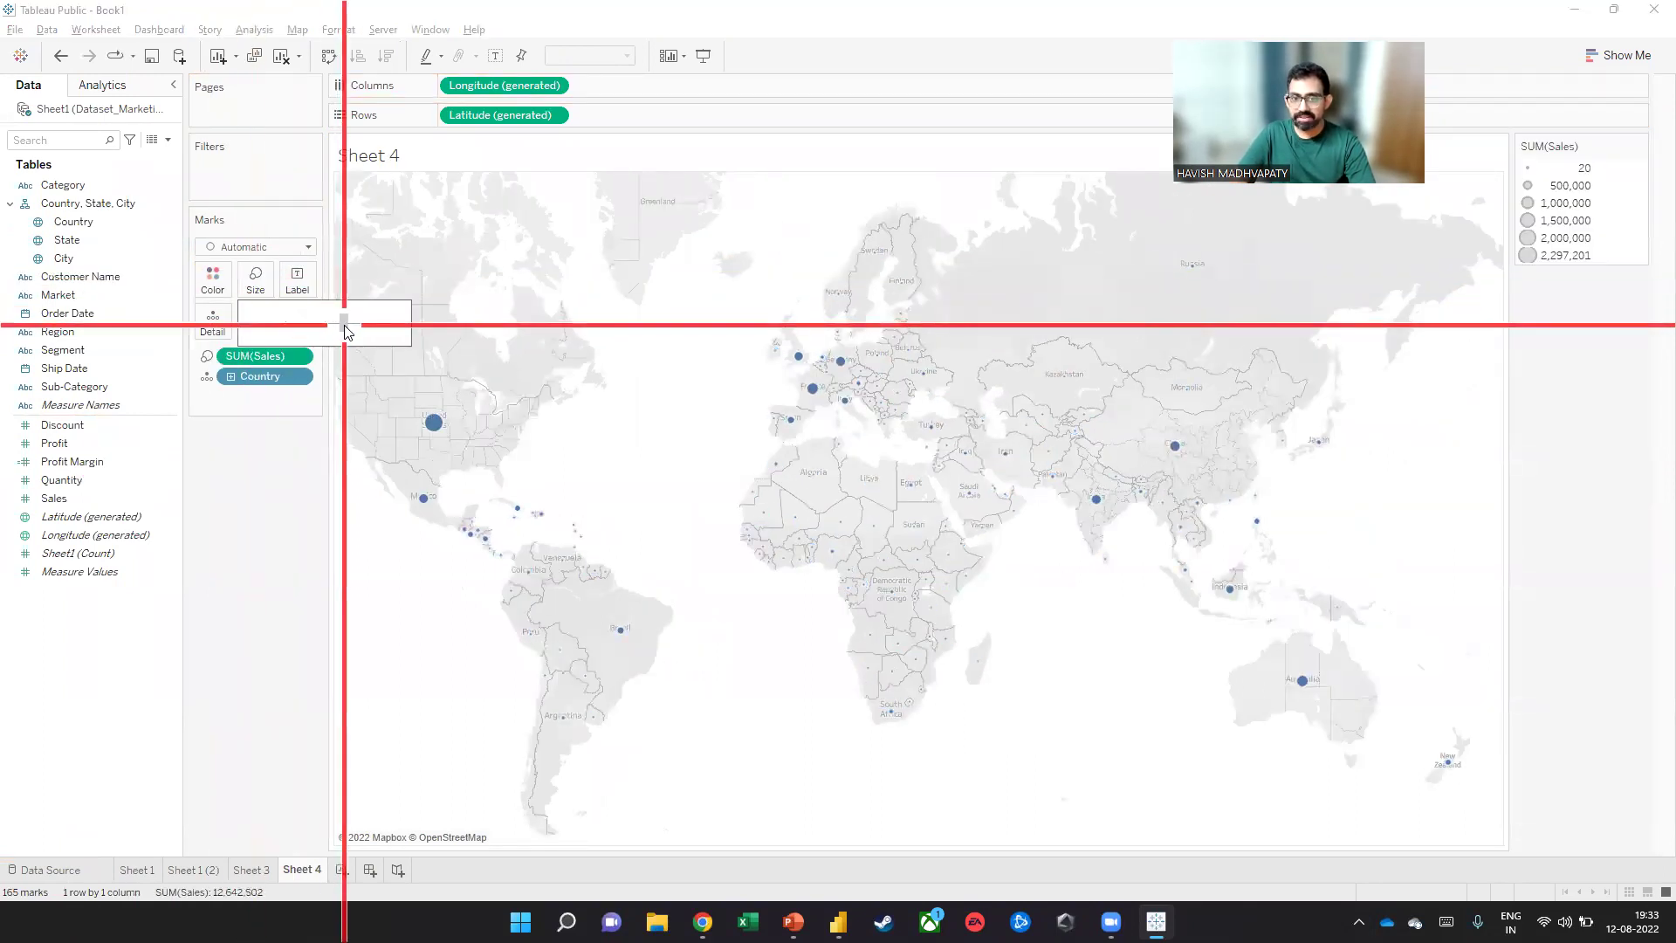
Reduce the map marks' opacity to 60% and give them a dark border
click(214, 279)
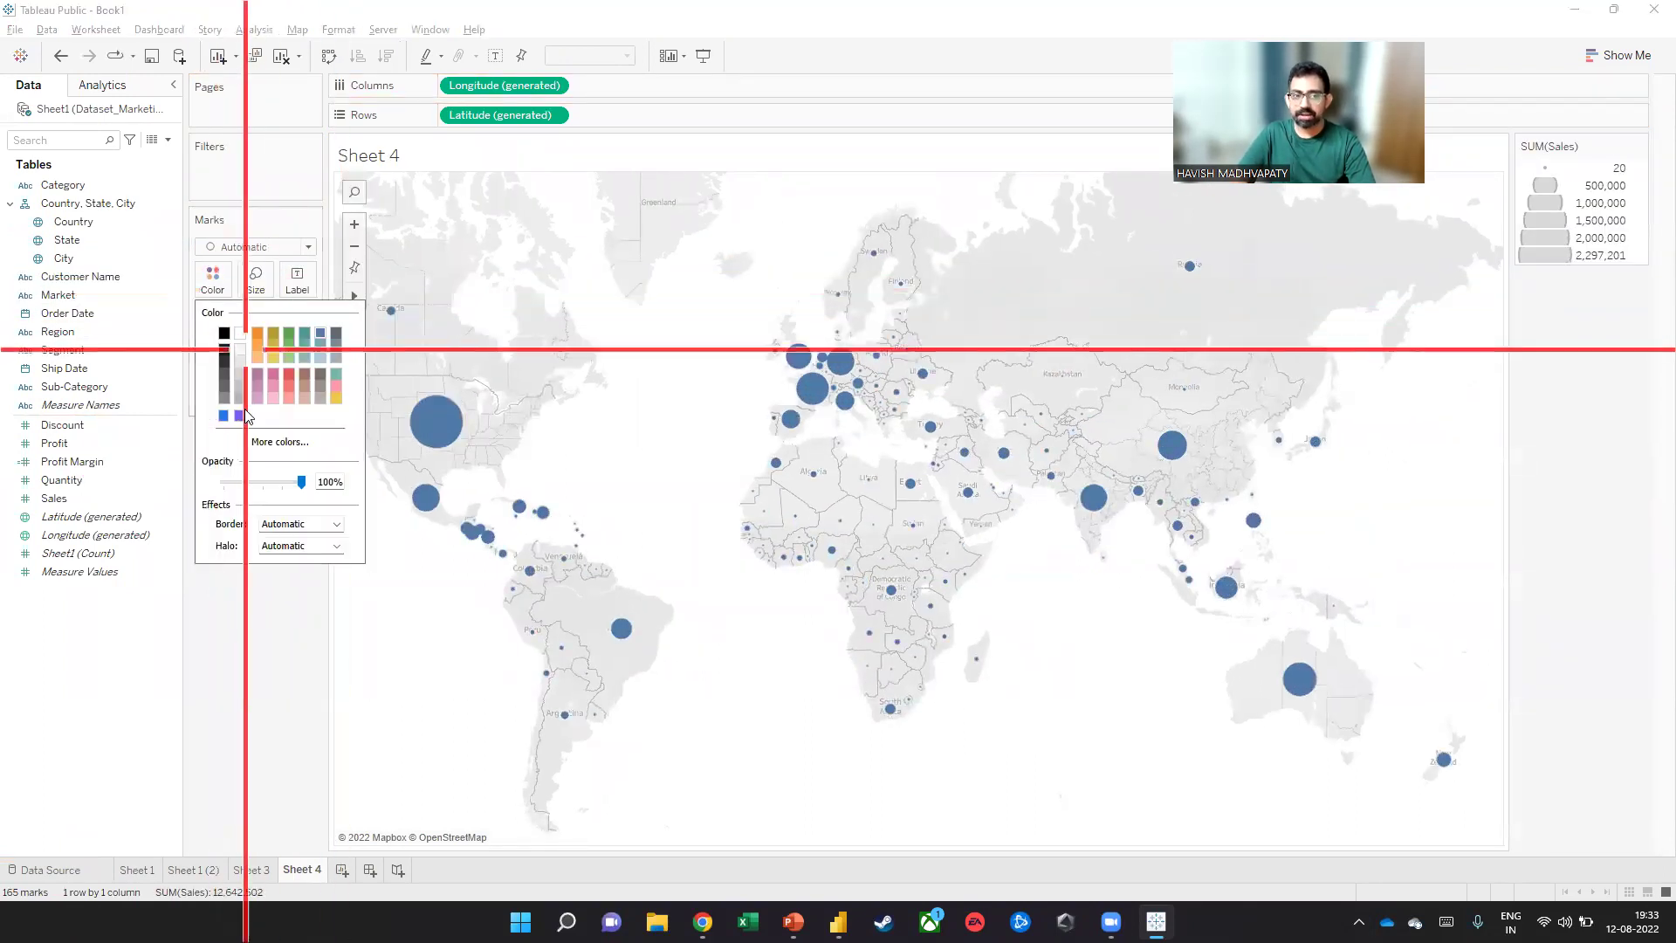
drag(300, 482, 270, 482)
click(336, 524)
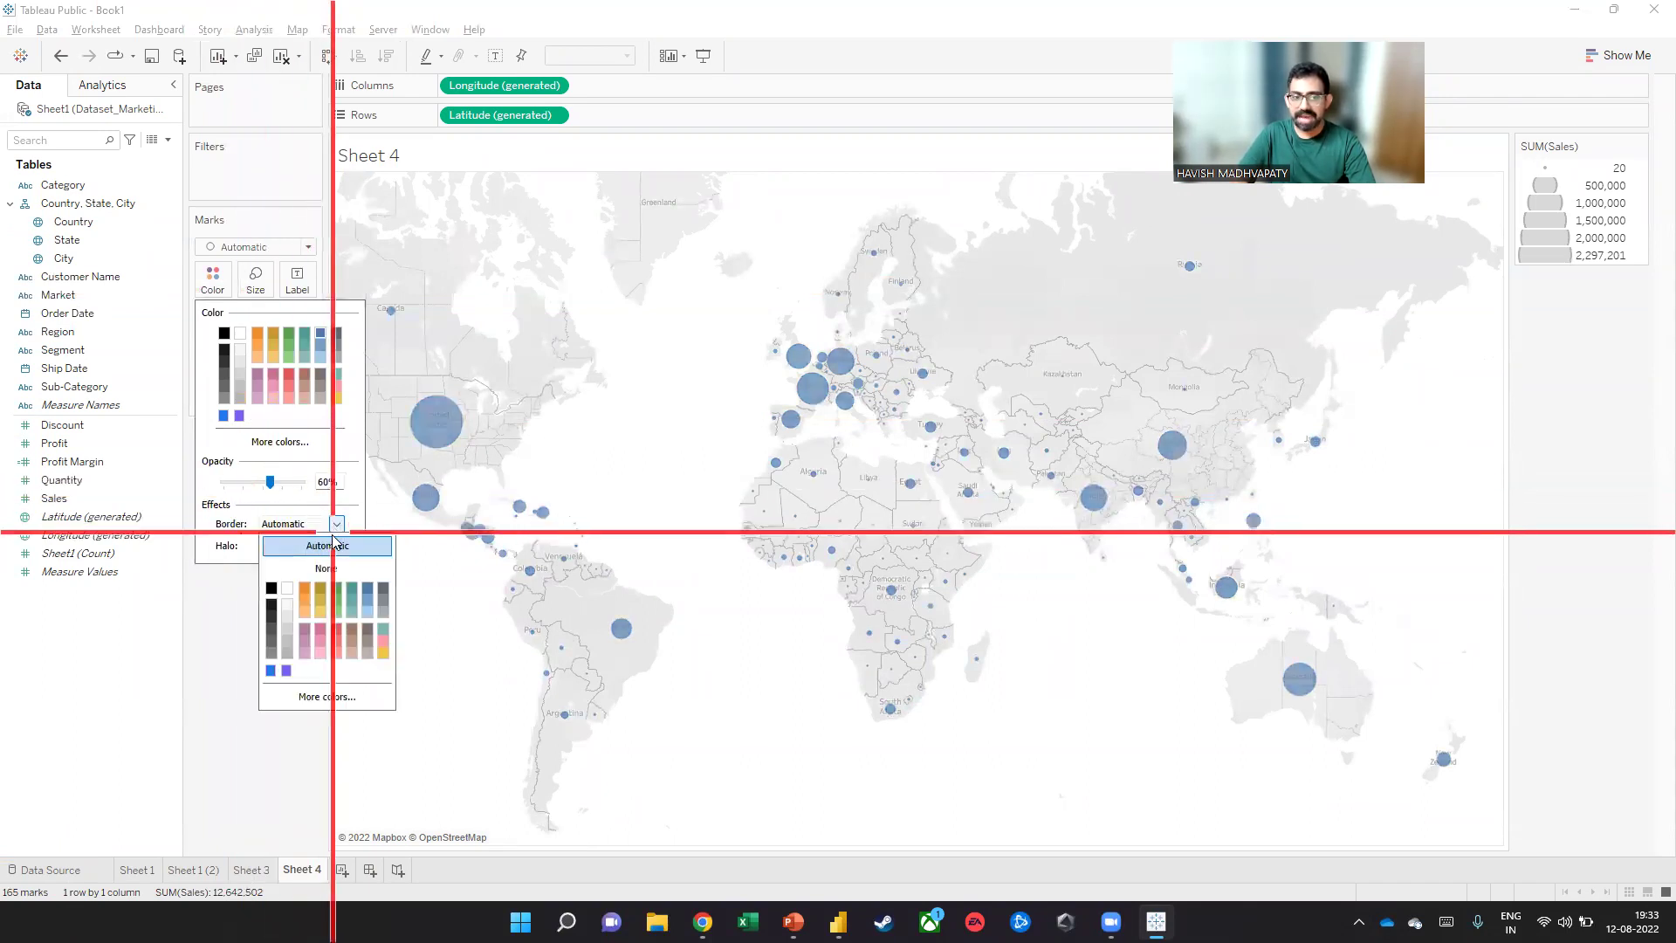
click(272, 605)
click(214, 670)
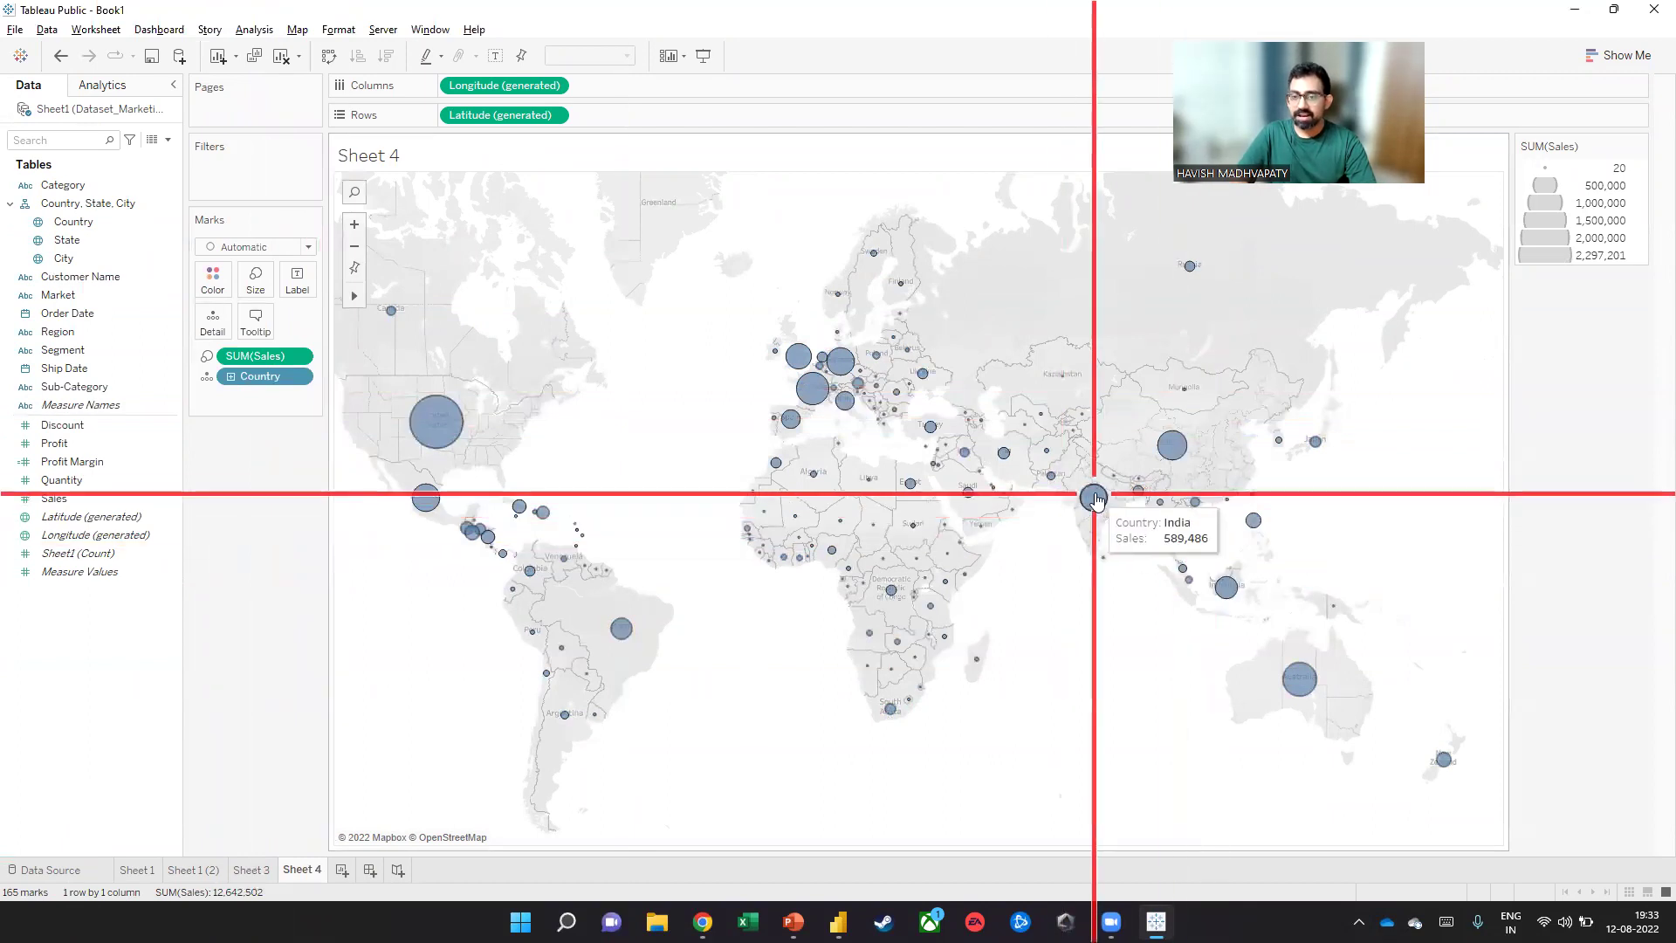
Expand the map's Country level to State and locate India on it
click(231, 376)
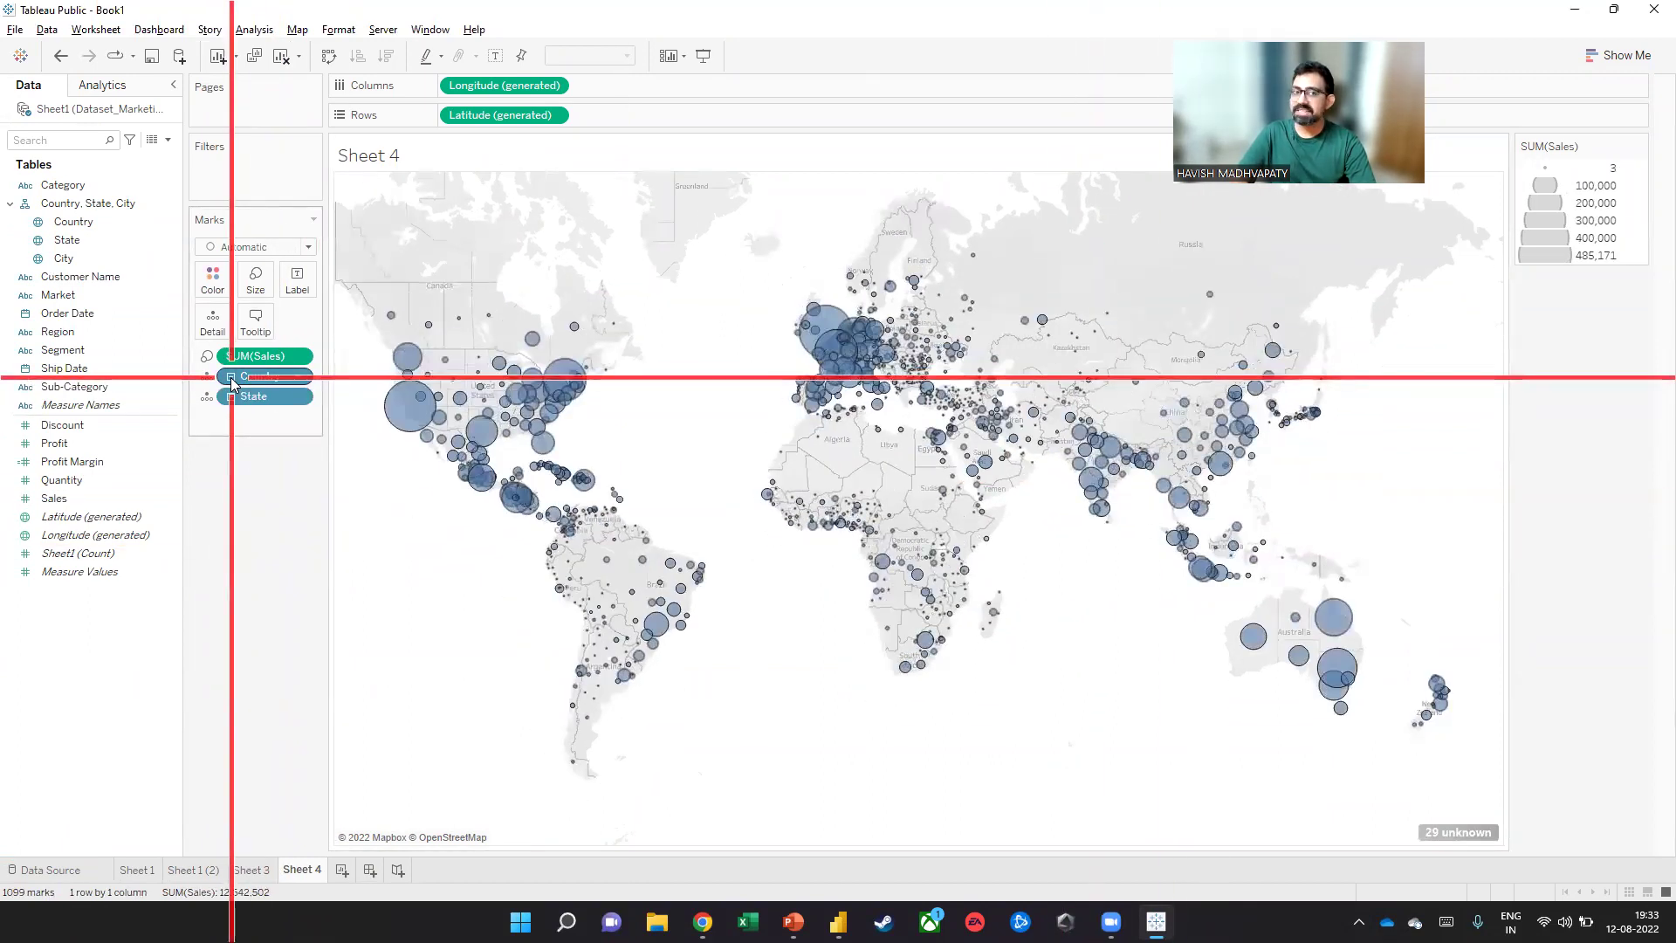
text(India)
key(Return)
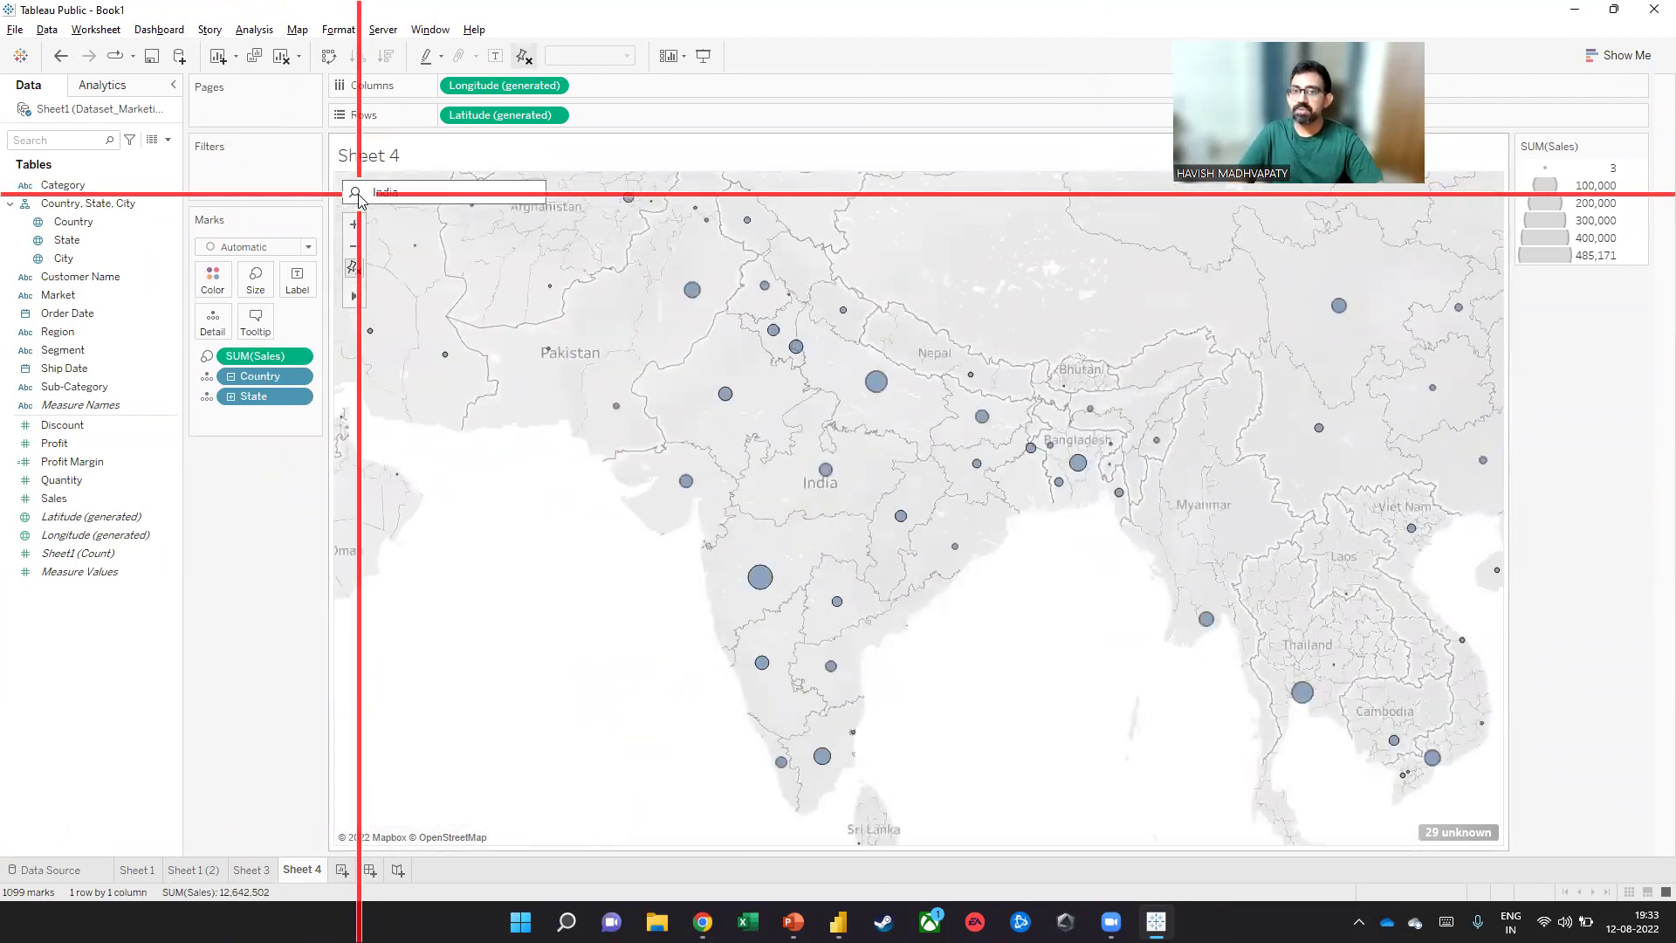
Expand the map further to City, reset the map view and collapse the hierarchy back to Country
click(230, 397)
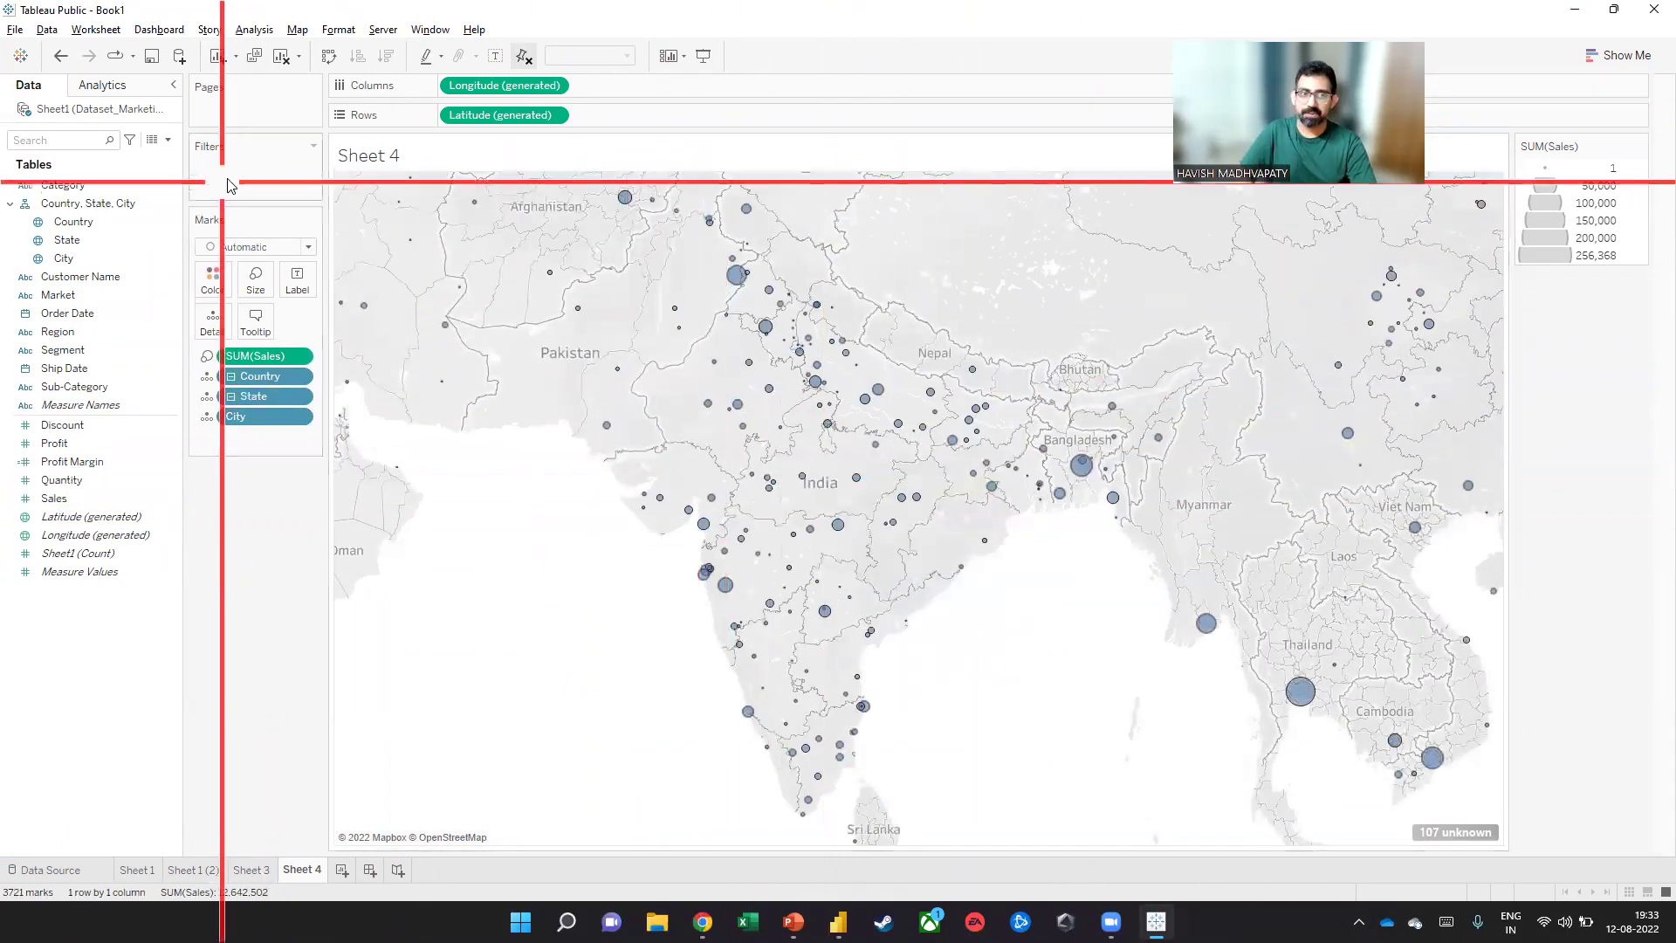
double_click(401, 194)
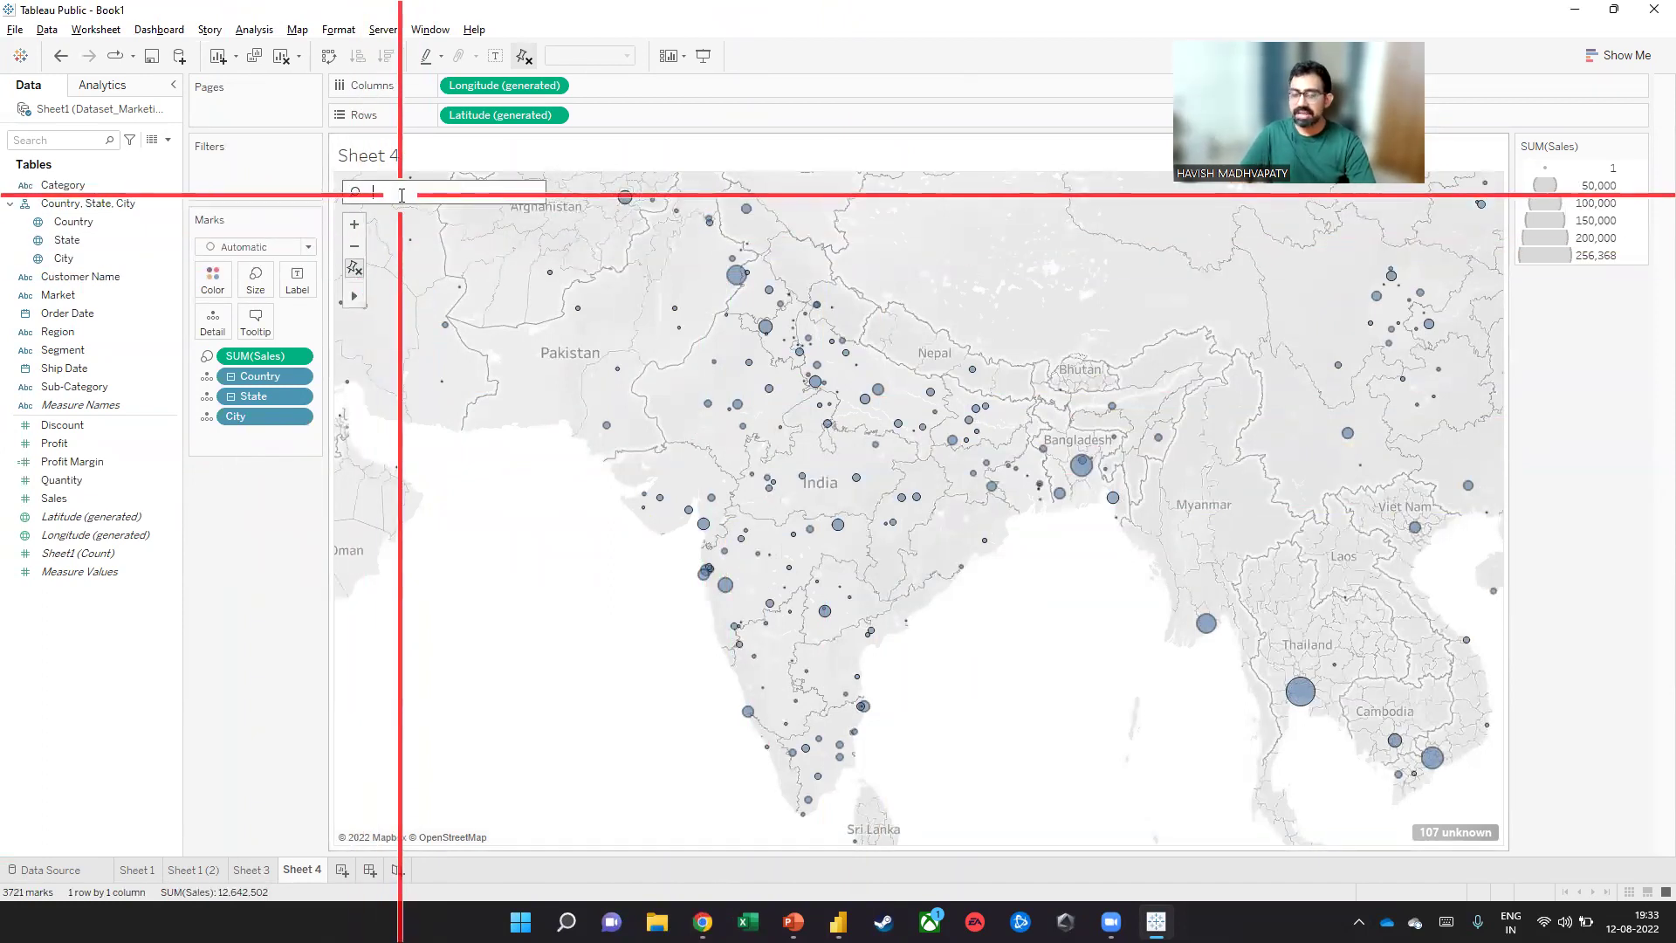
click(354, 267)
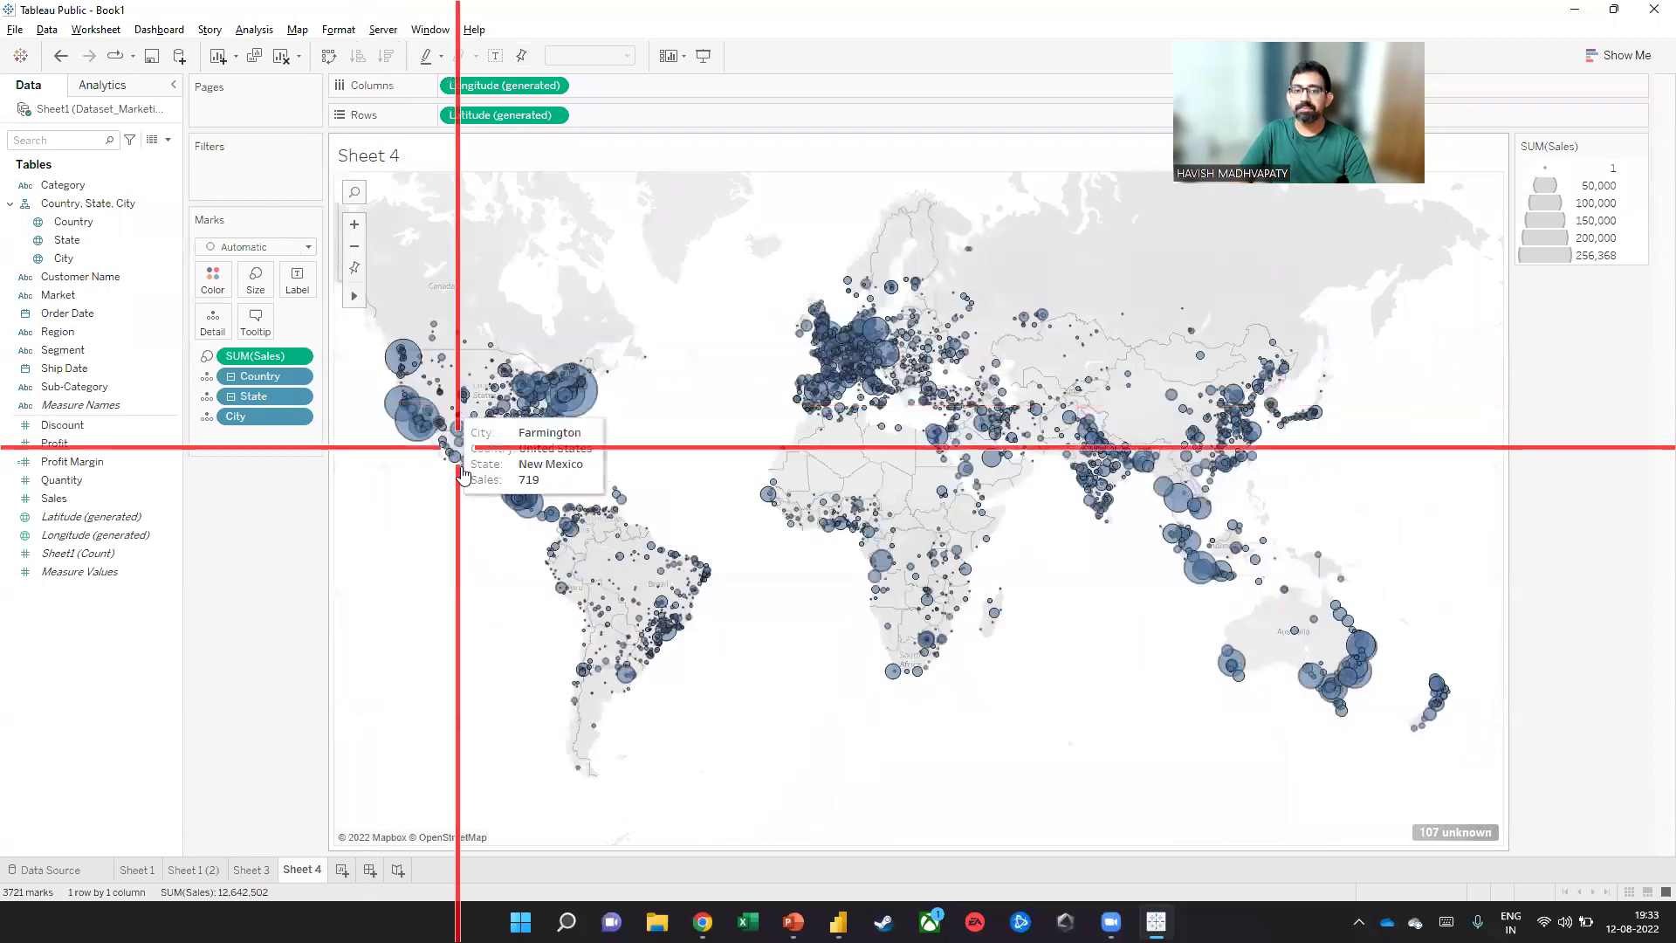
click(230, 376)
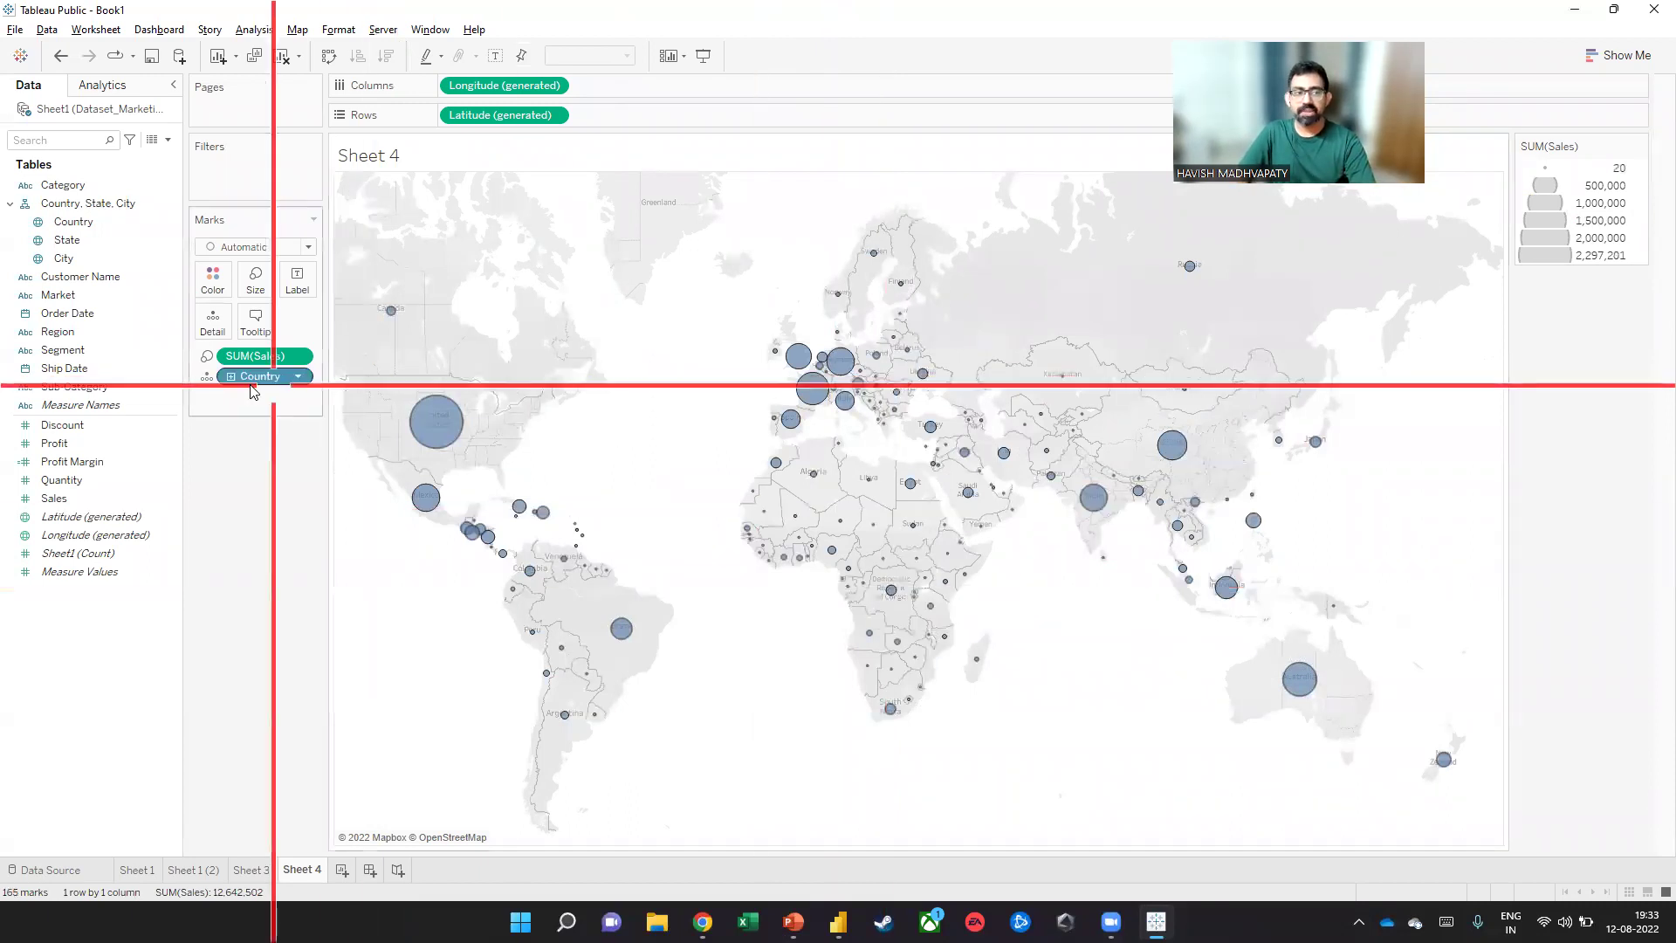
Show a Market filter limited to Africa and color the map marks by Sales
right_click(71, 295)
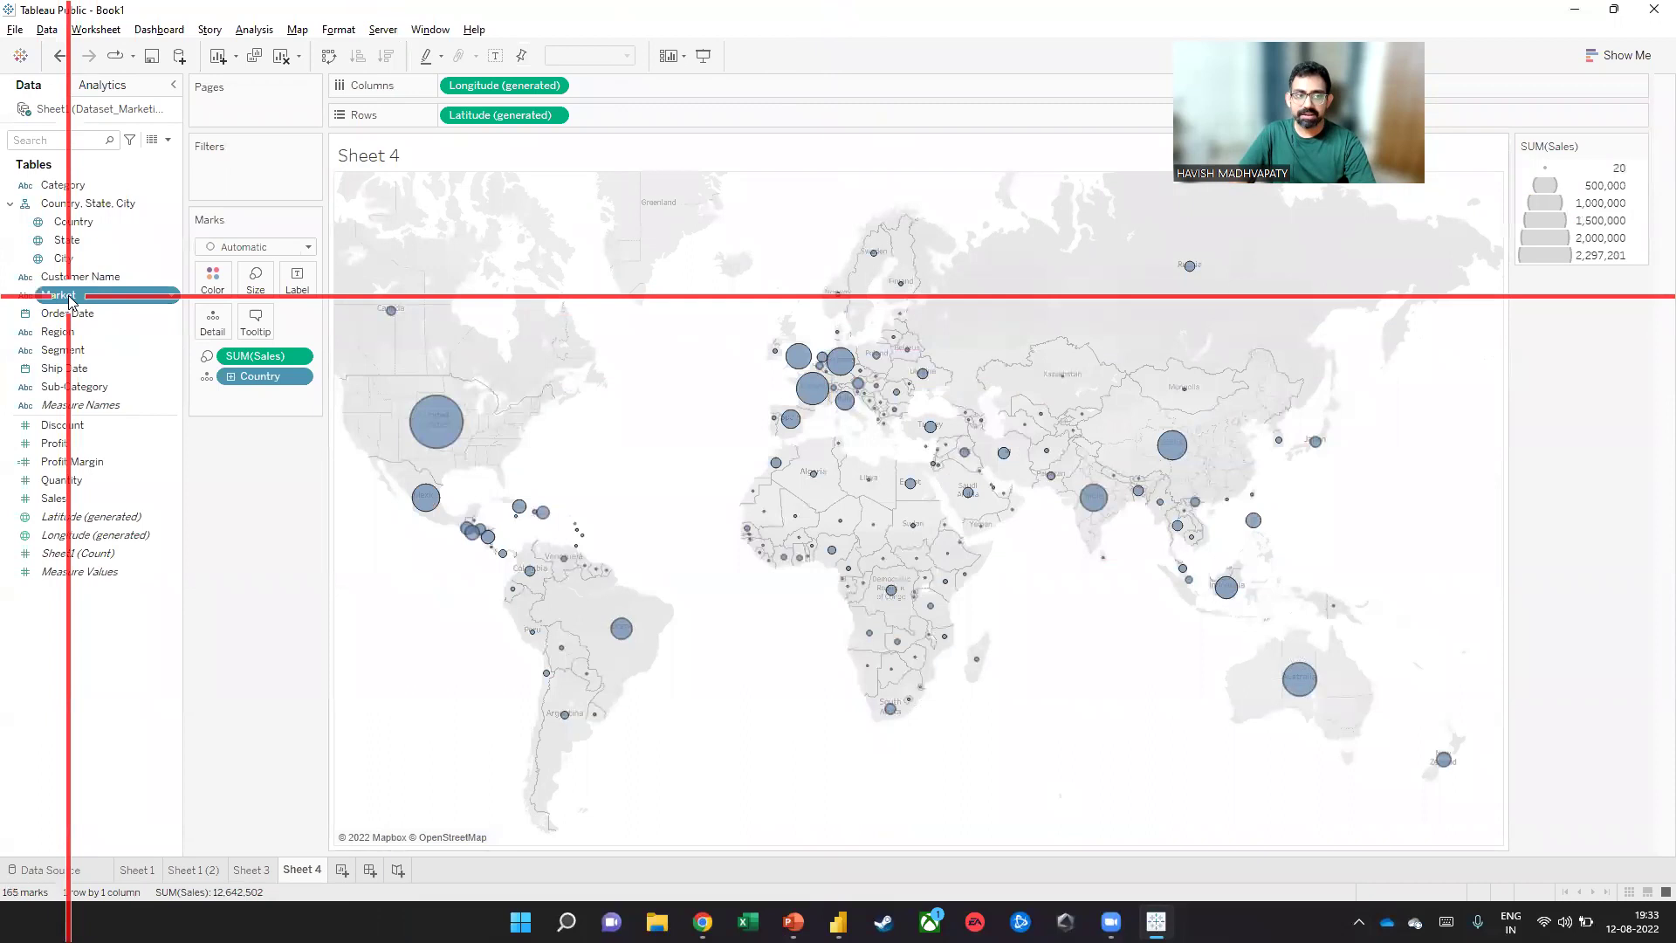
click(122, 327)
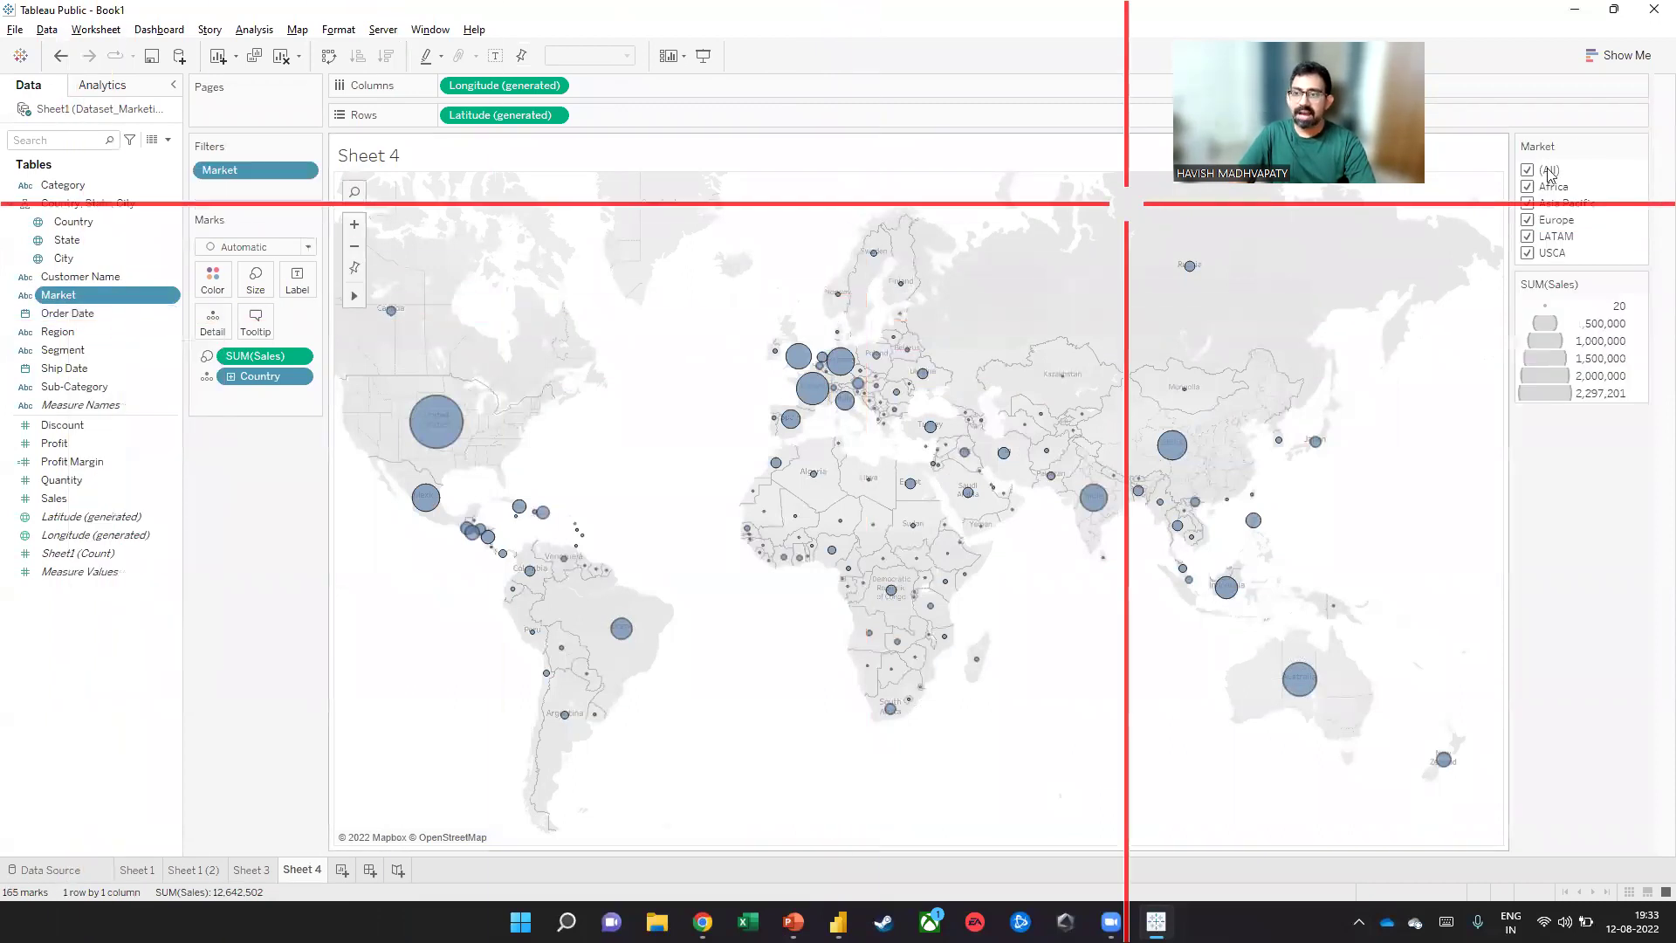
click(1526, 170)
click(1528, 186)
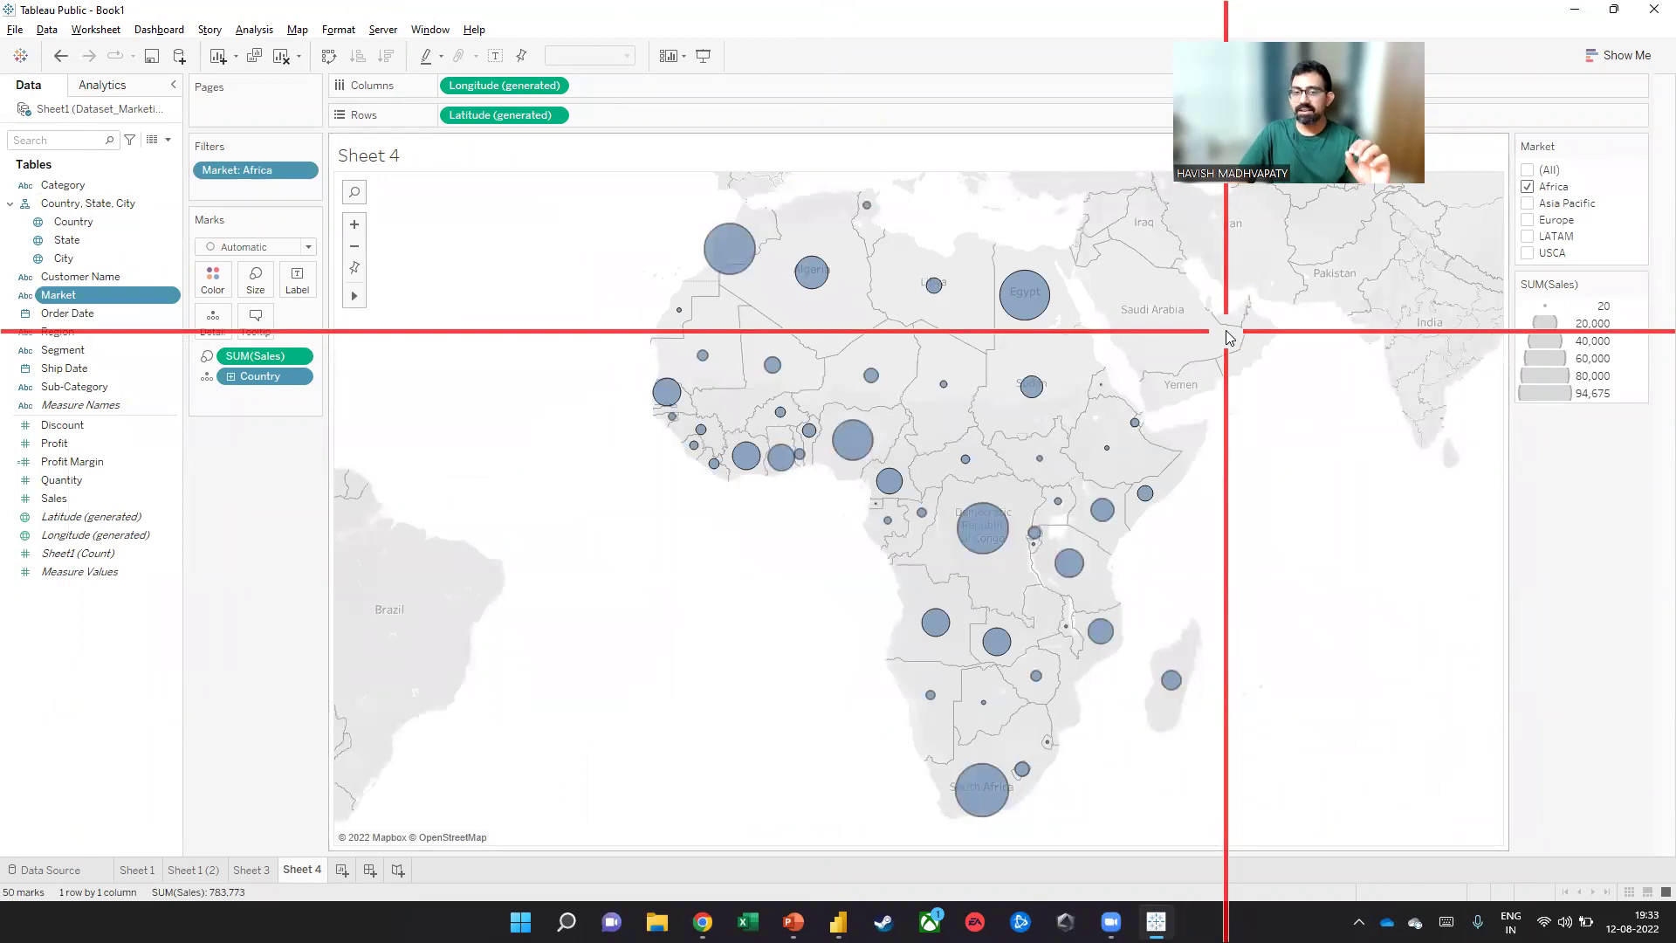
drag(54, 498, 226, 289)
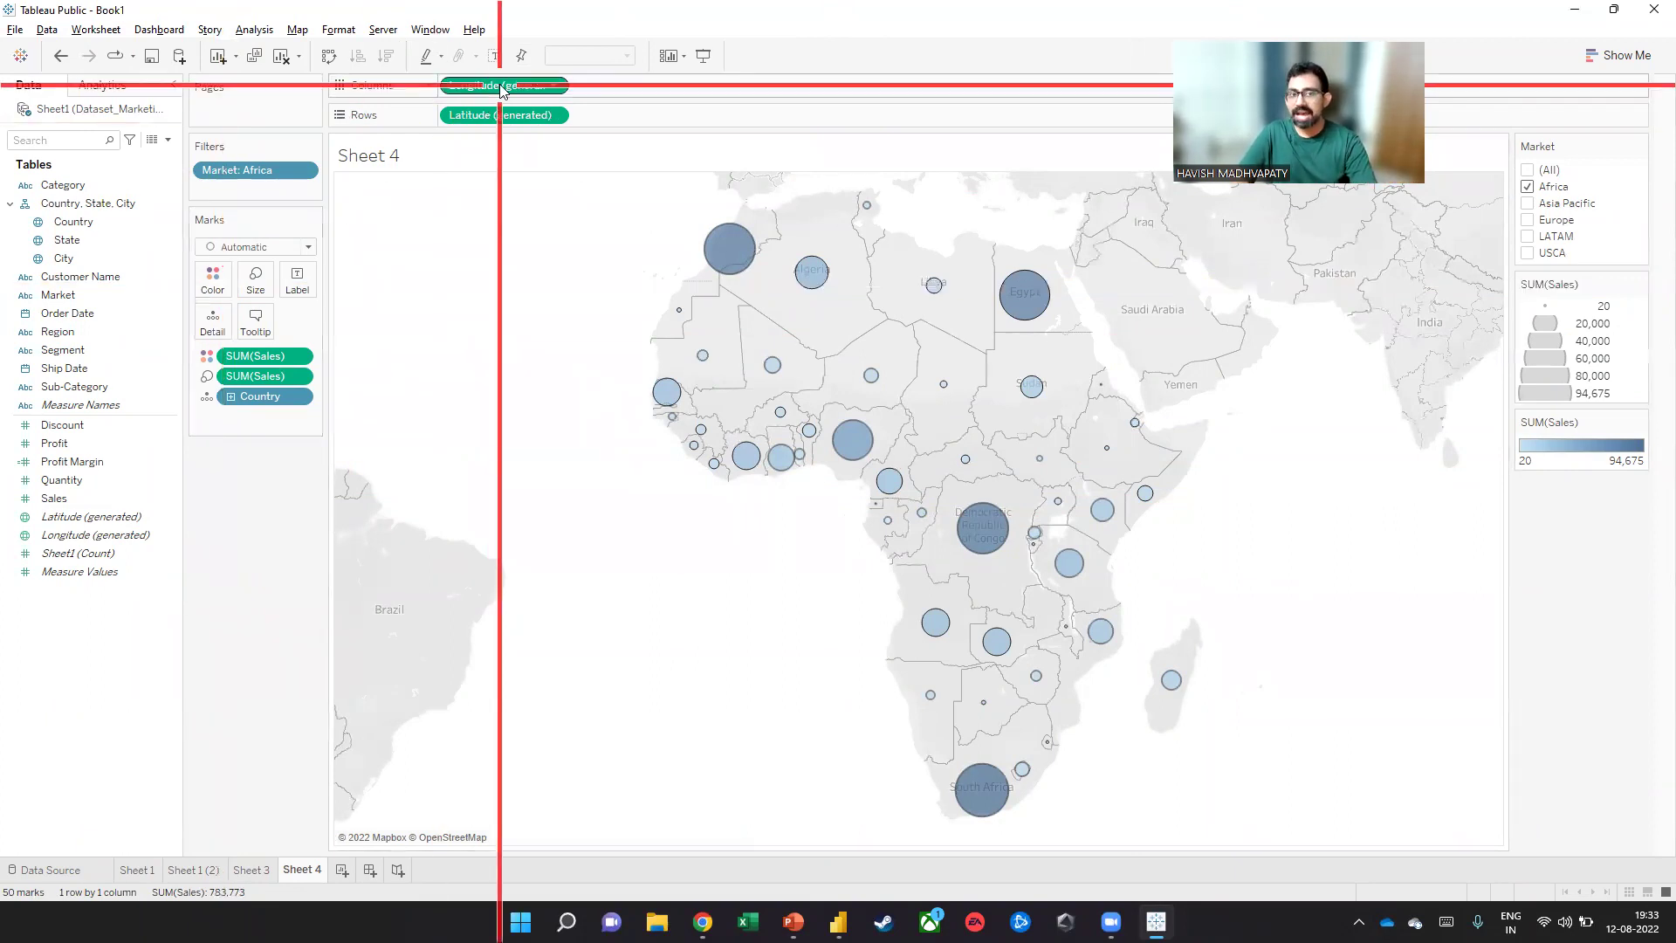
Add a second Longitude to the columns, color and size the second map's marks by Profit, and reduce their overall size
drag(111, 534, 672, 85)
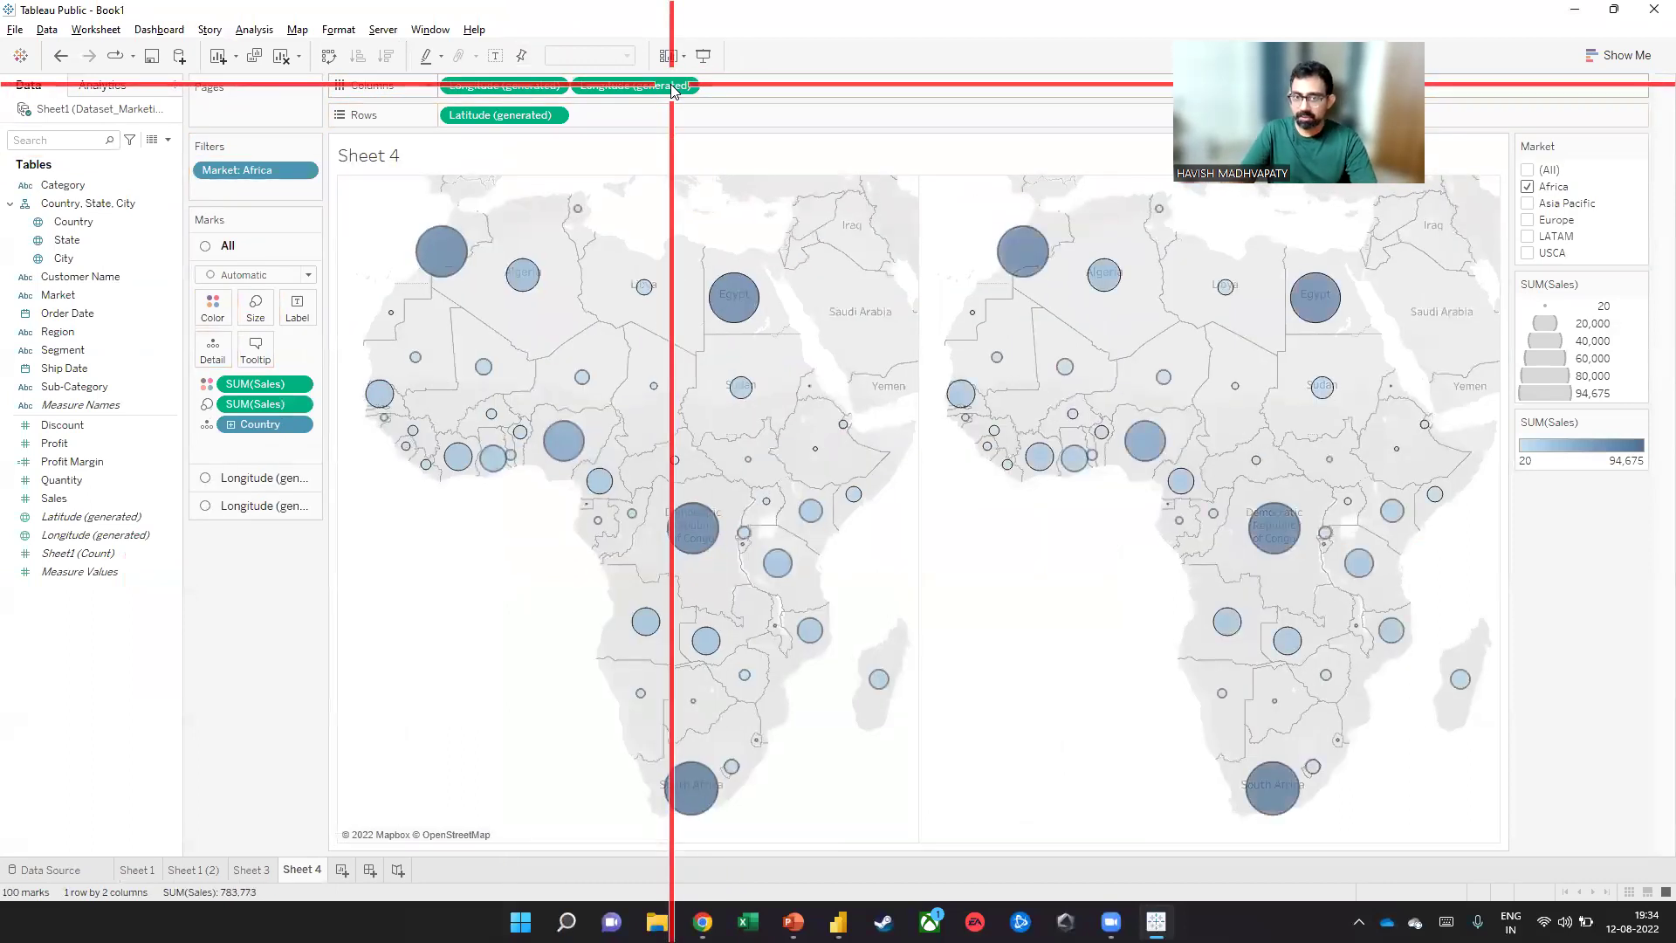
click(252, 506)
drag(254, 460, 150, 512)
drag(109, 443, 247, 373)
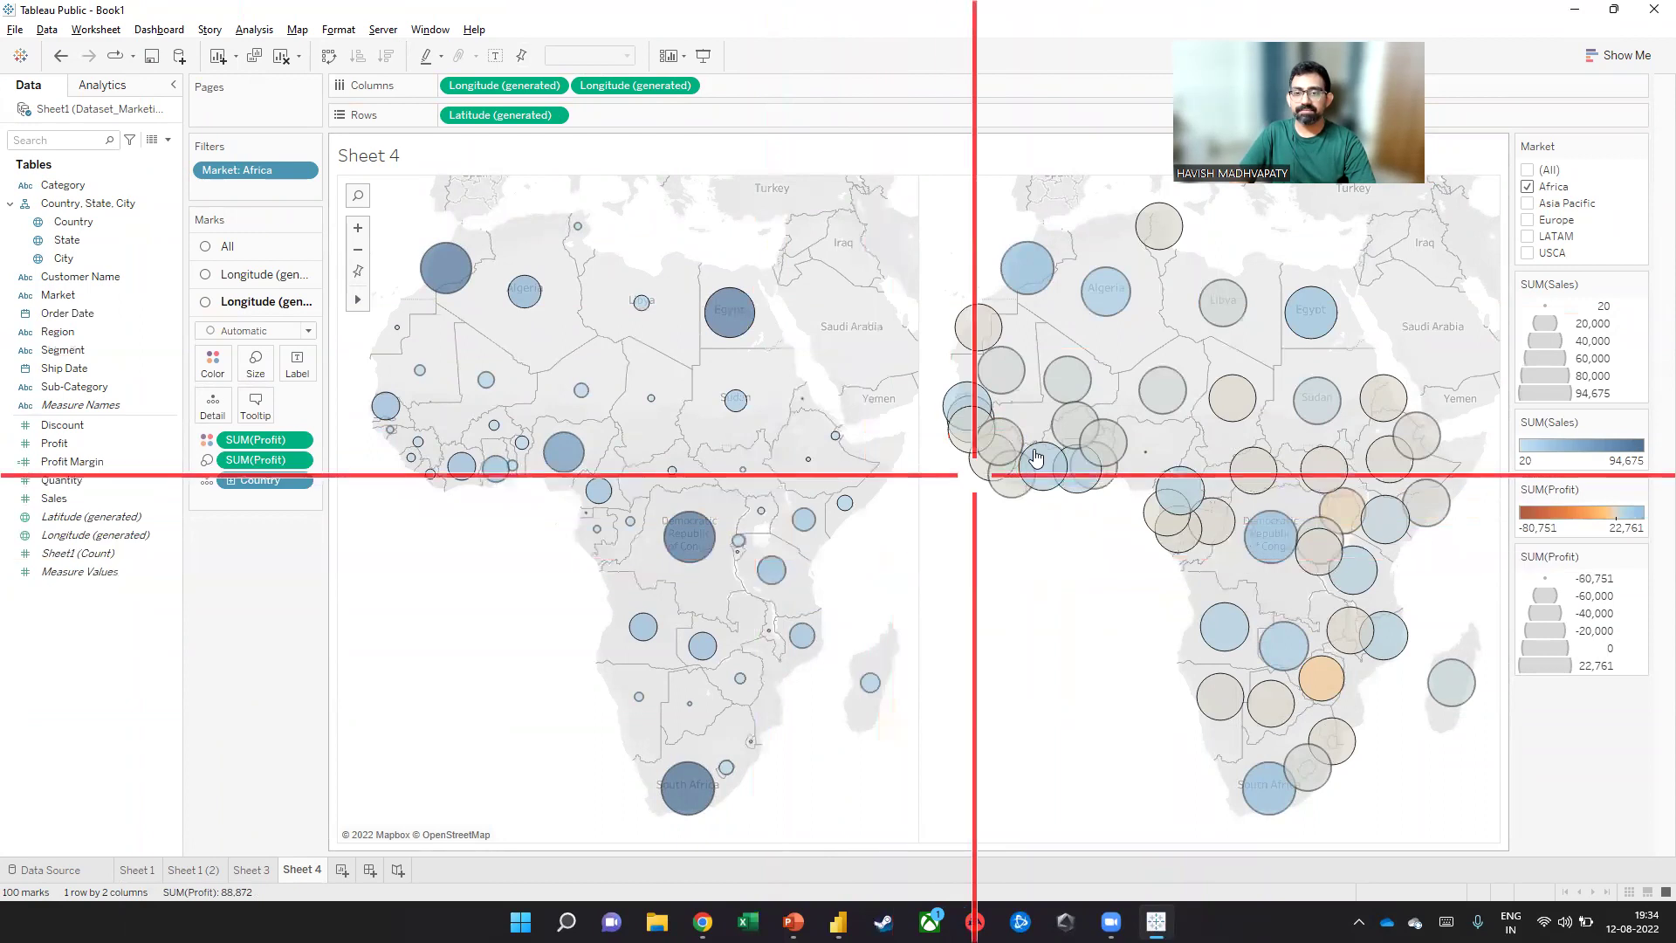
mouse_move(445, 272)
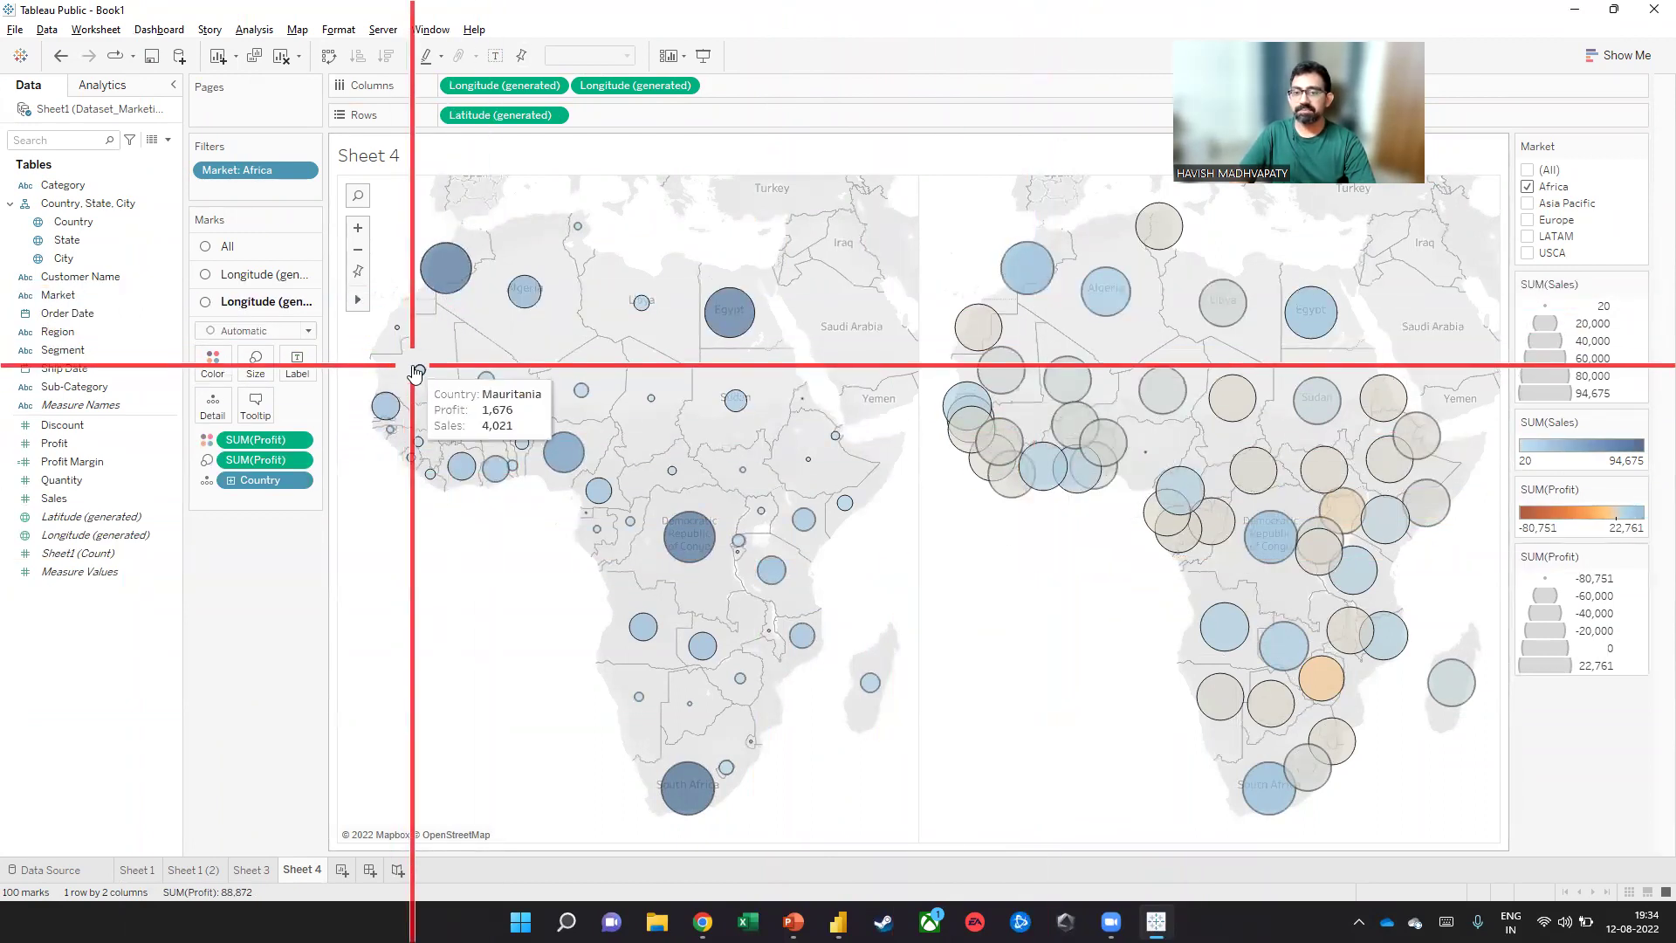
click(256, 362)
drag(343, 411, 319, 411)
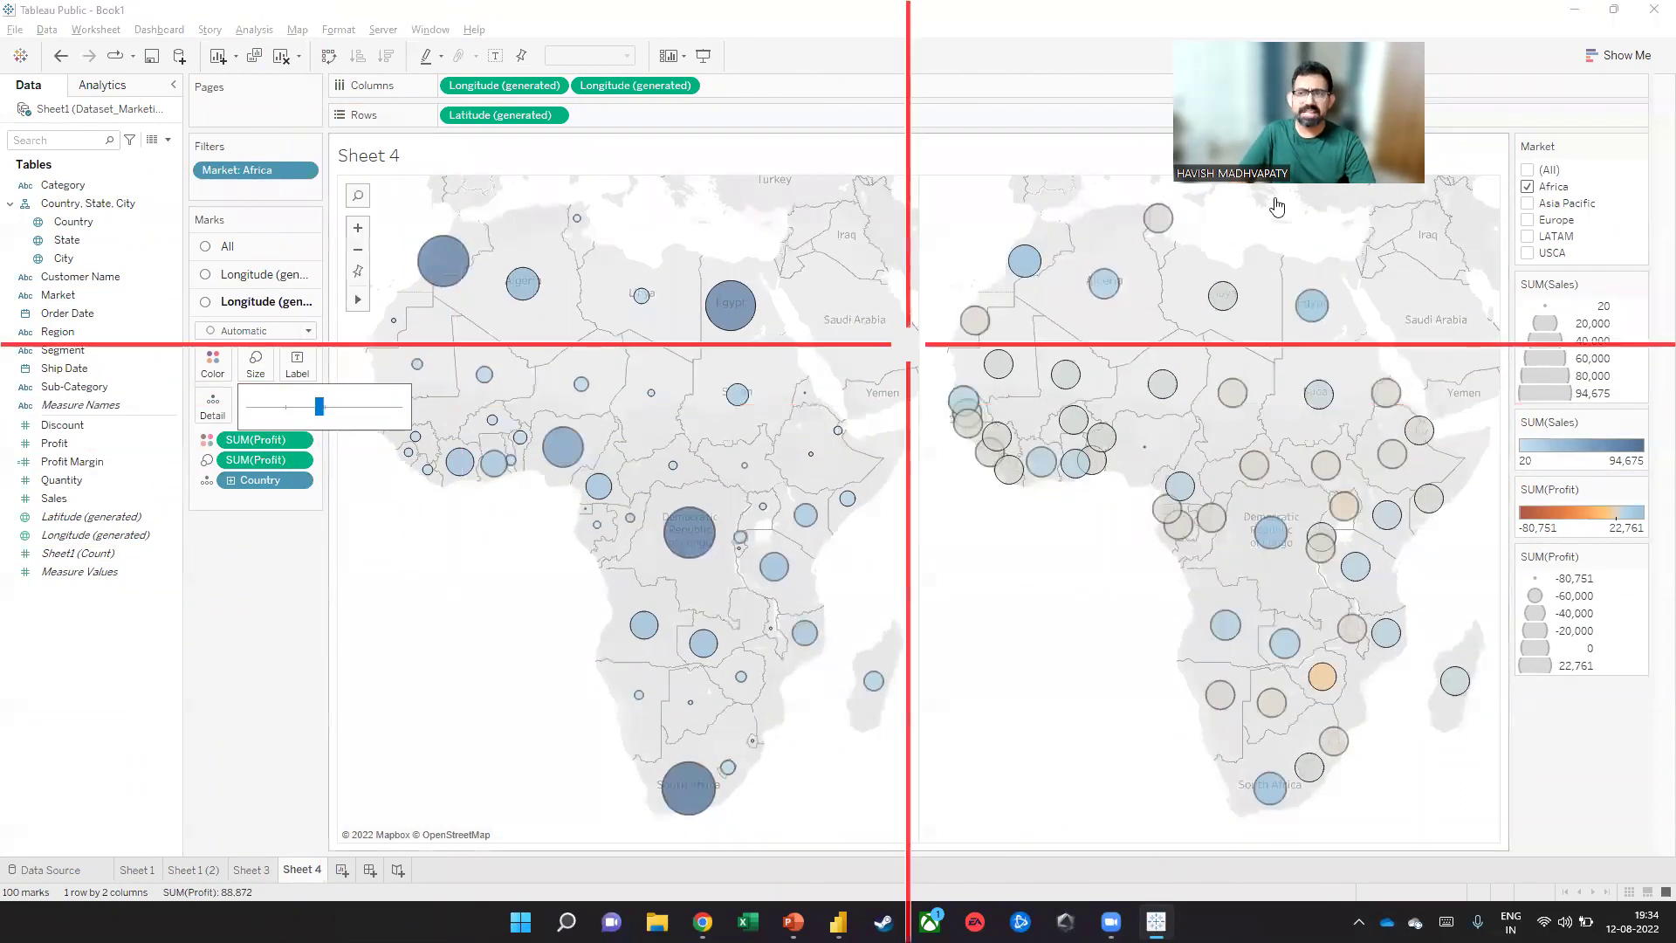
Remove the second map and the Sales size encoding, leaving a filled map of Africa colored by Sales
click(1590, 59)
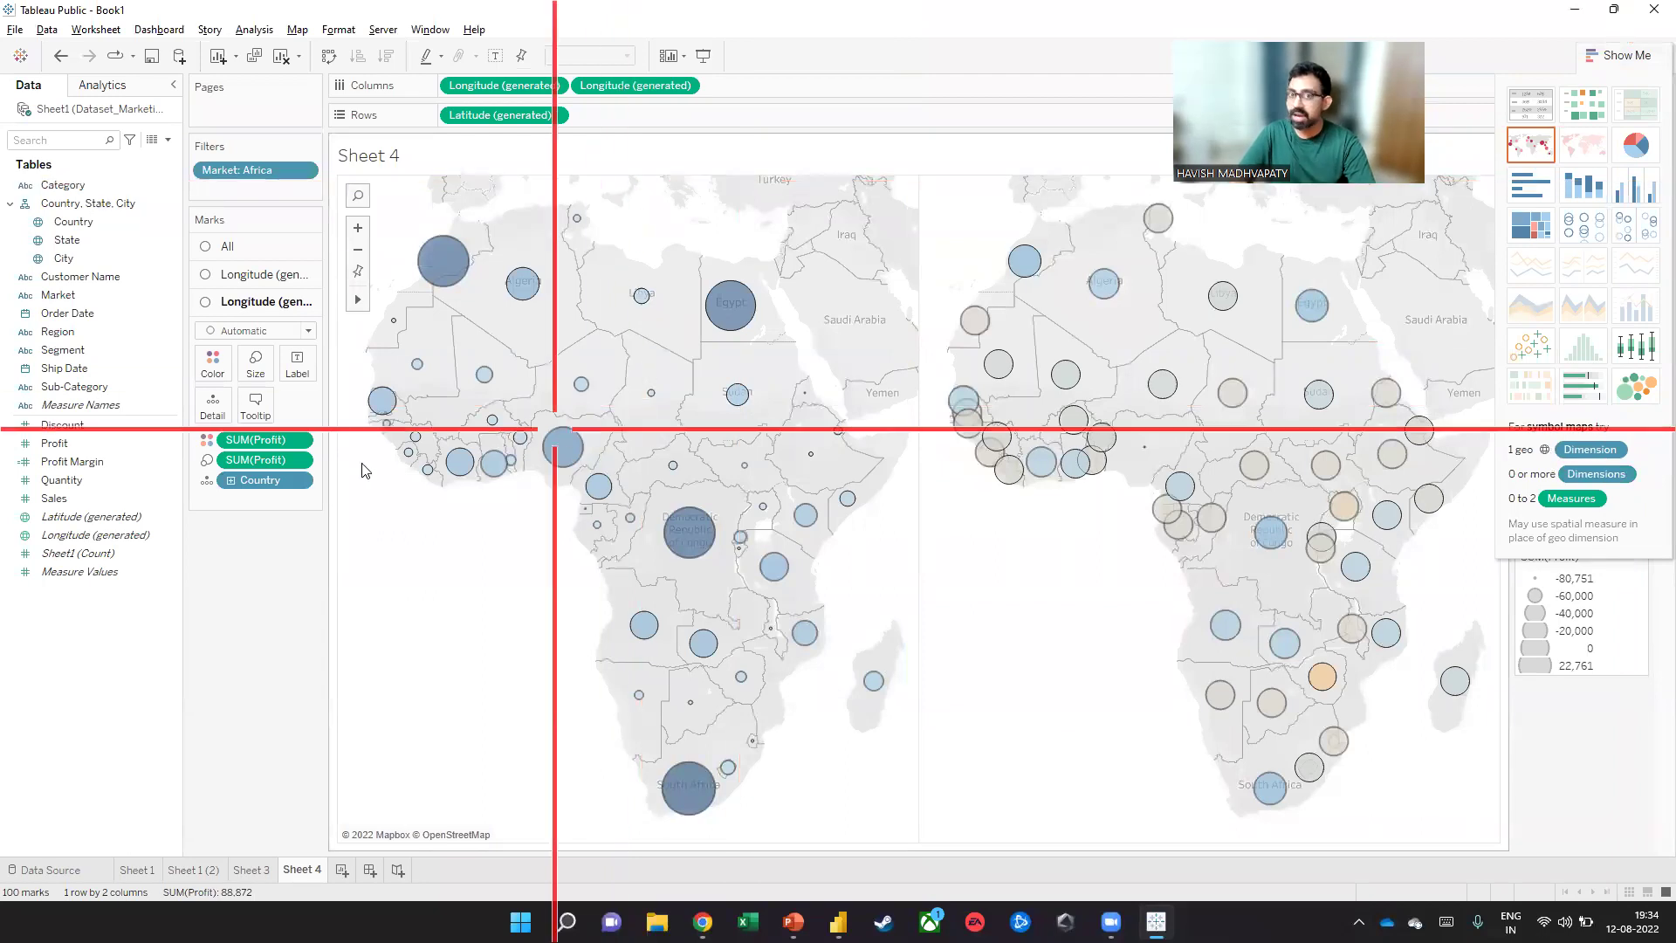
drag(636, 85, 262, 541)
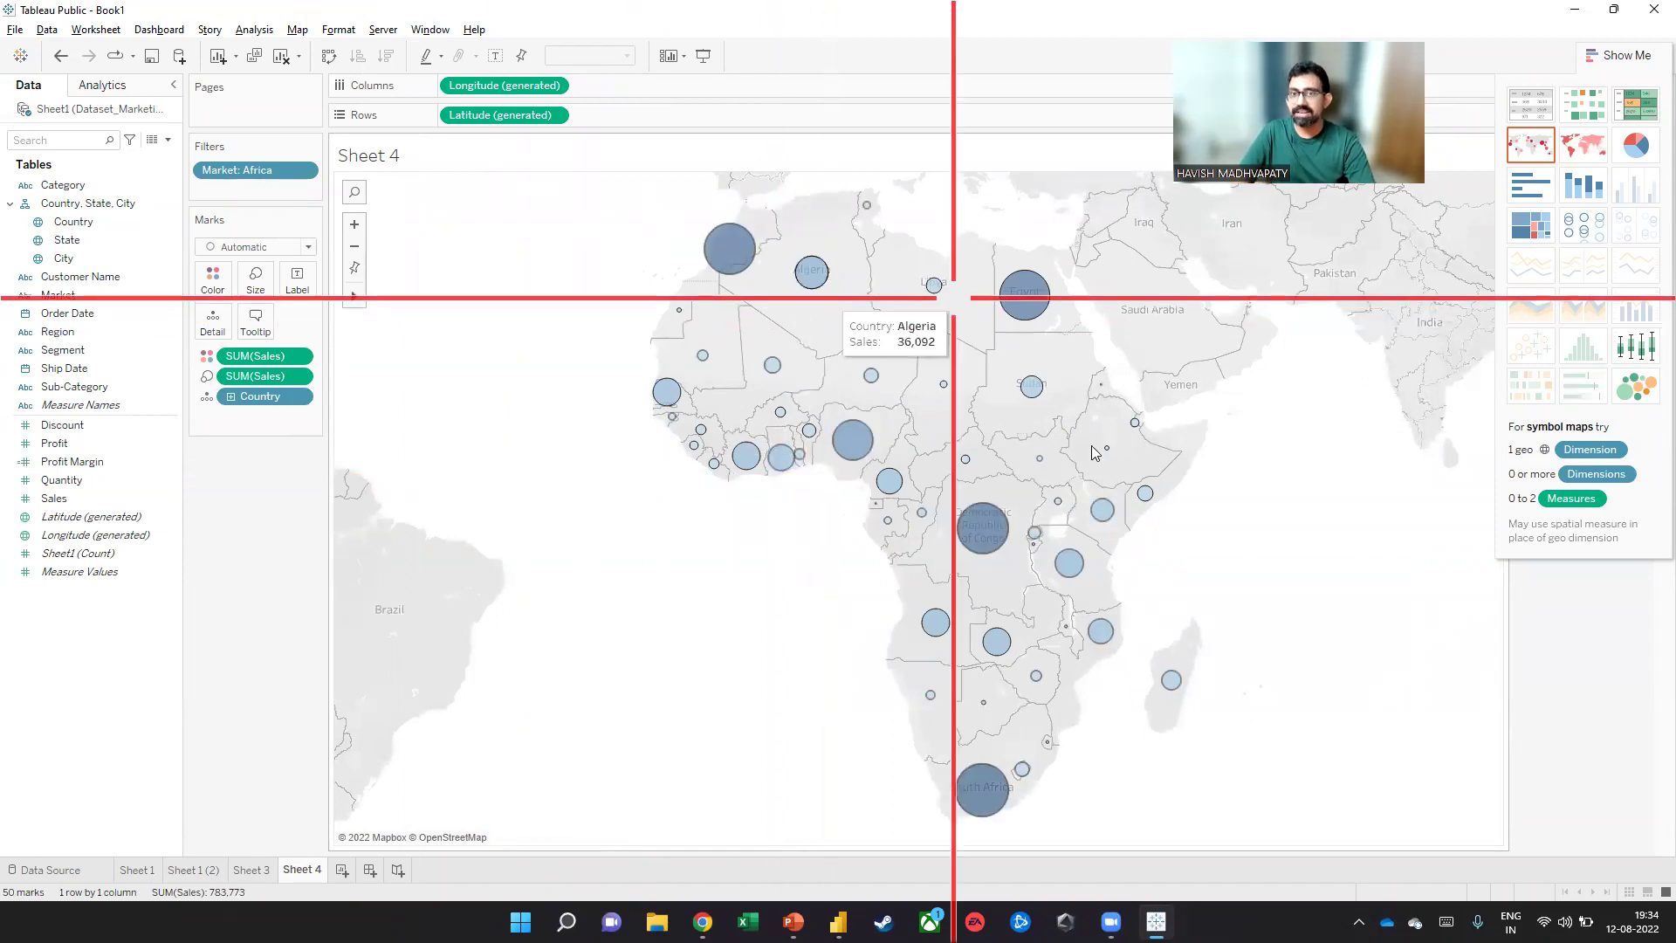
drag(258, 352, 217, 281)
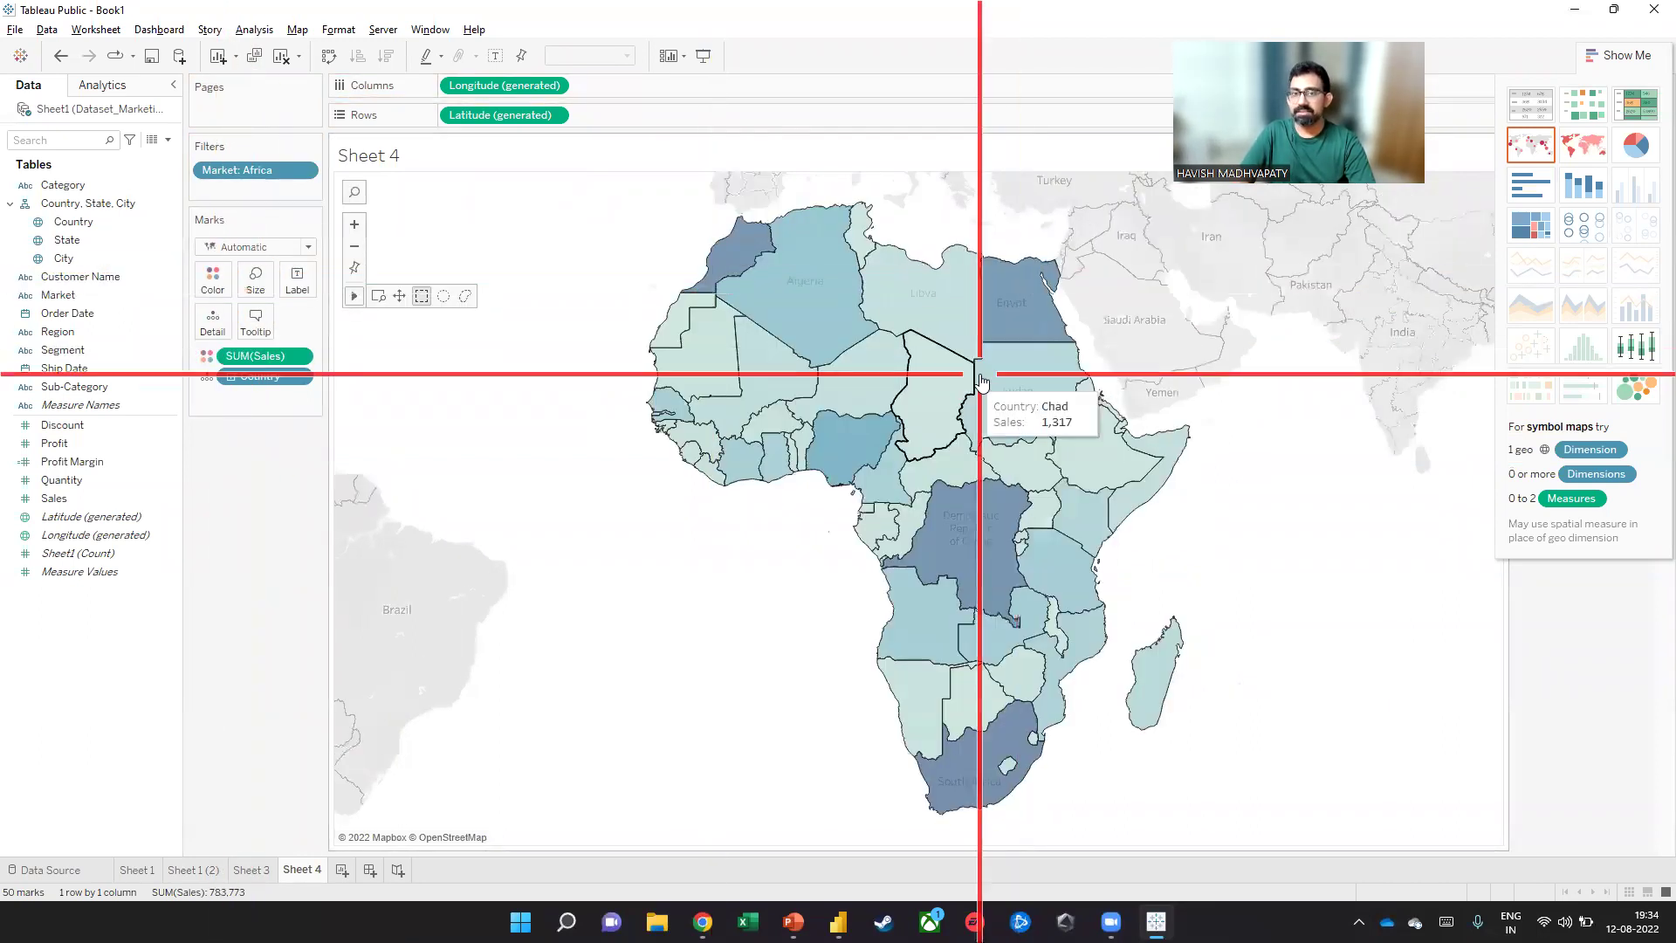
Add a second Longitude to the columns again and color the second filled map by Profit instead of Sales
drag(90, 530, 624, 96)
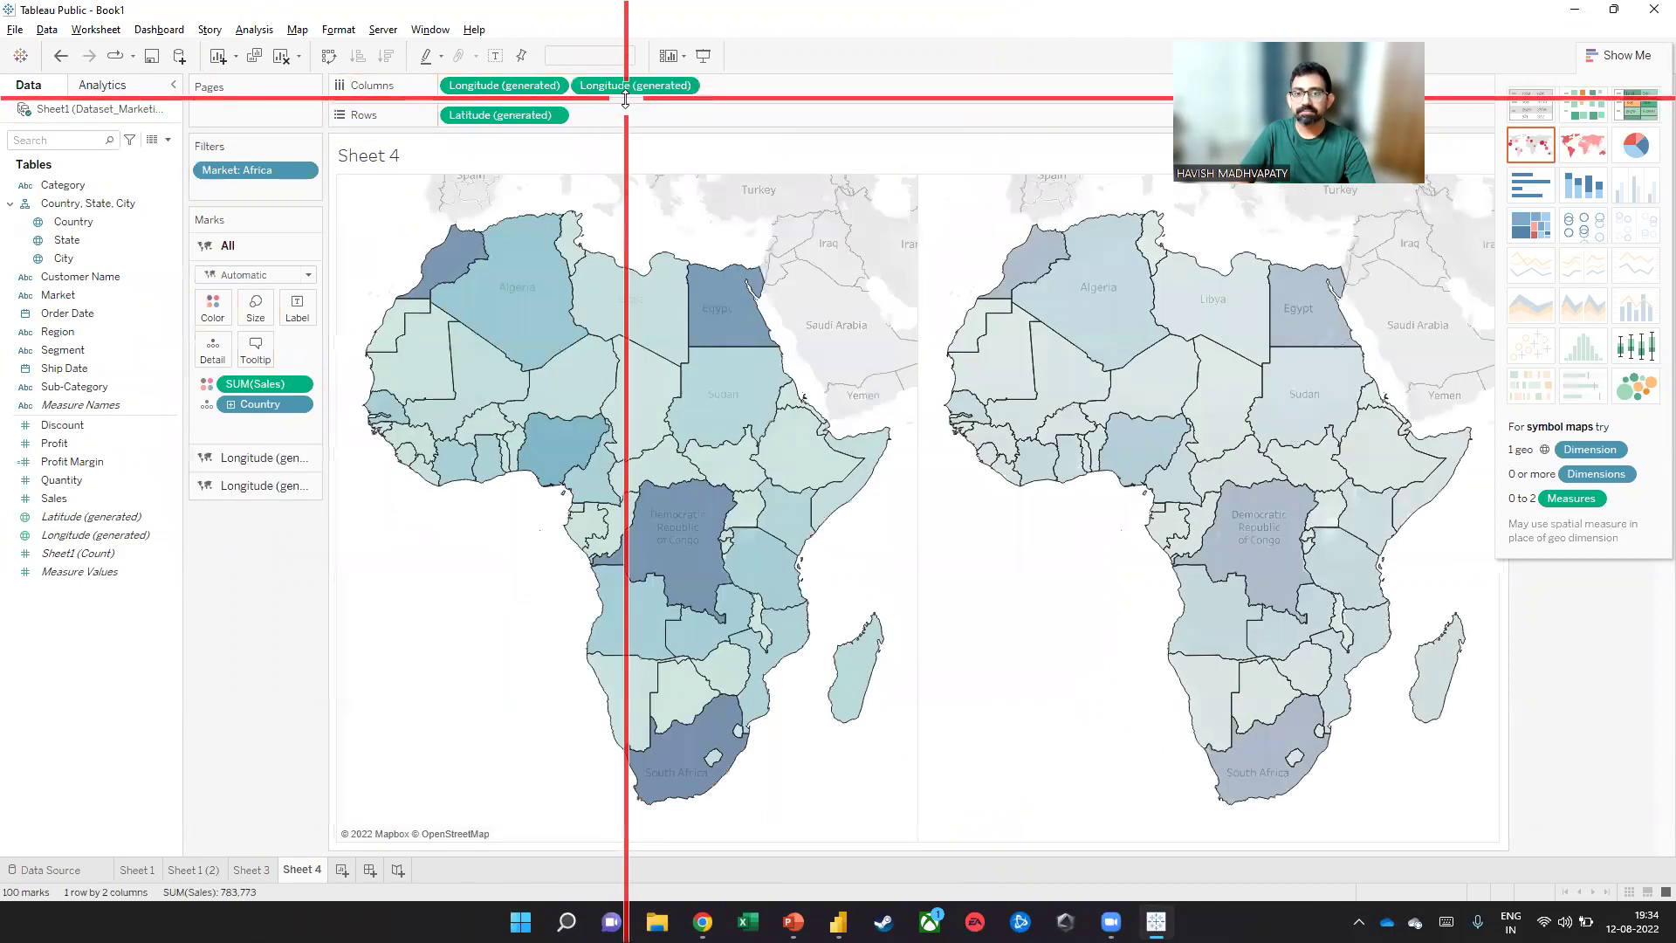
drag(253, 441, 219, 558)
drag(54, 443, 213, 362)
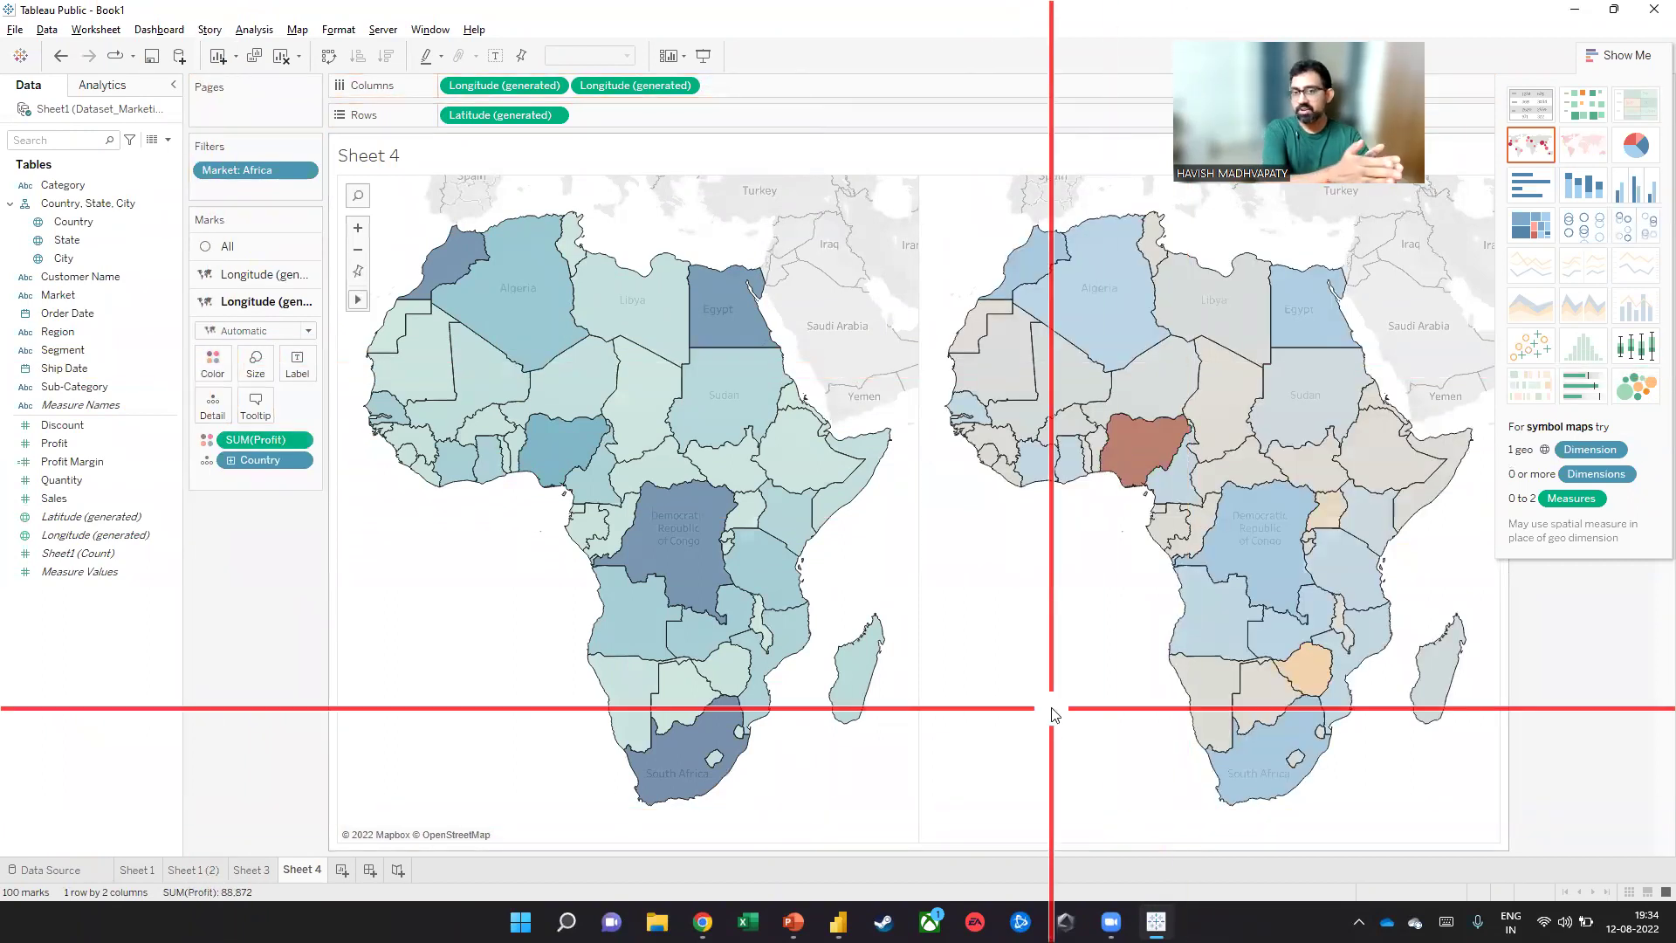
Show the sheet in presentation mode and inspect the Sales and Profit details of countries on the maps
key(F7)
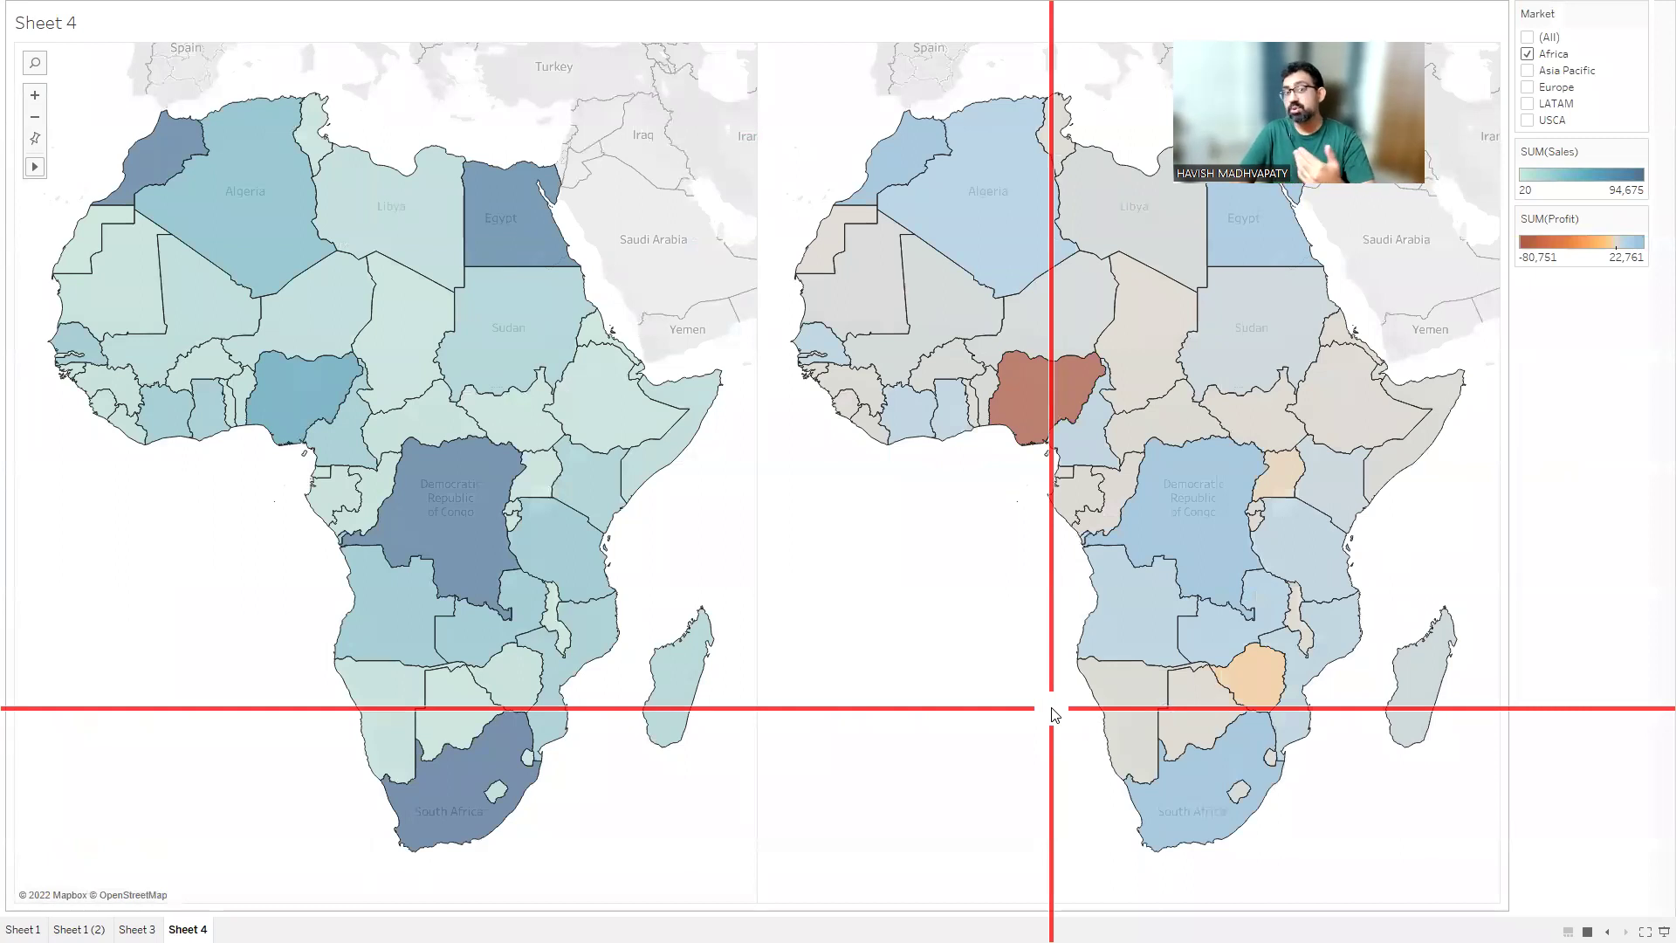
mouse_move(404, 554)
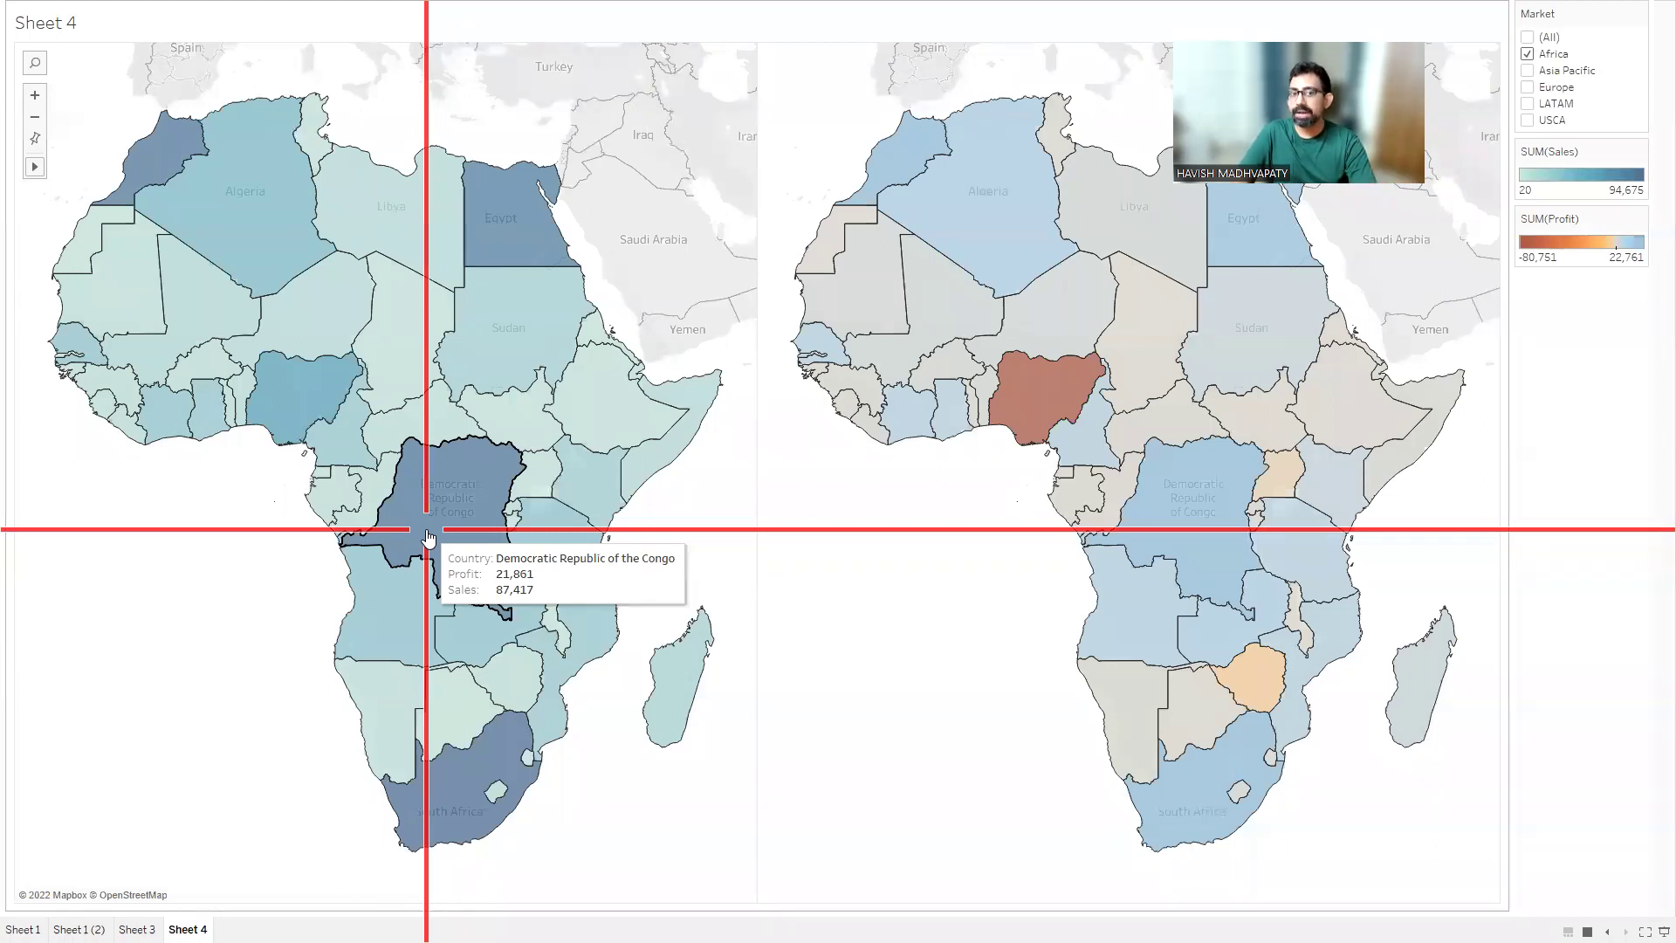
mouse_move(462, 251)
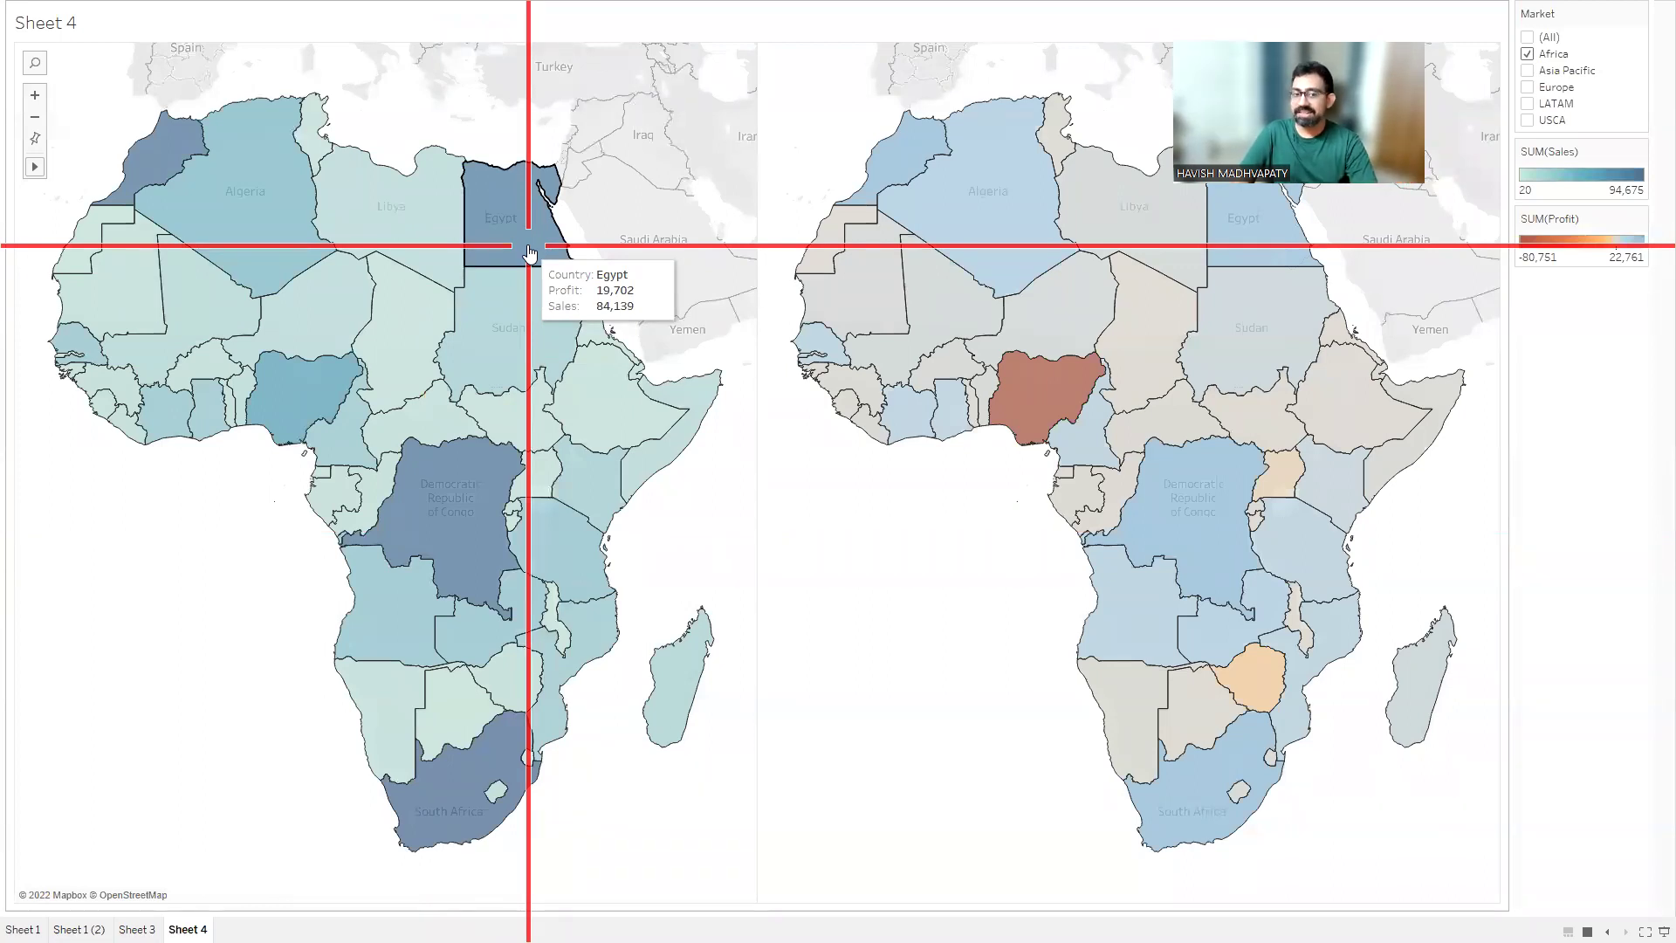
Inspect the Sales and Profit details of South Africa and Nigeria, leave presentation mode, and widen the Marks card
mouse_move(461, 802)
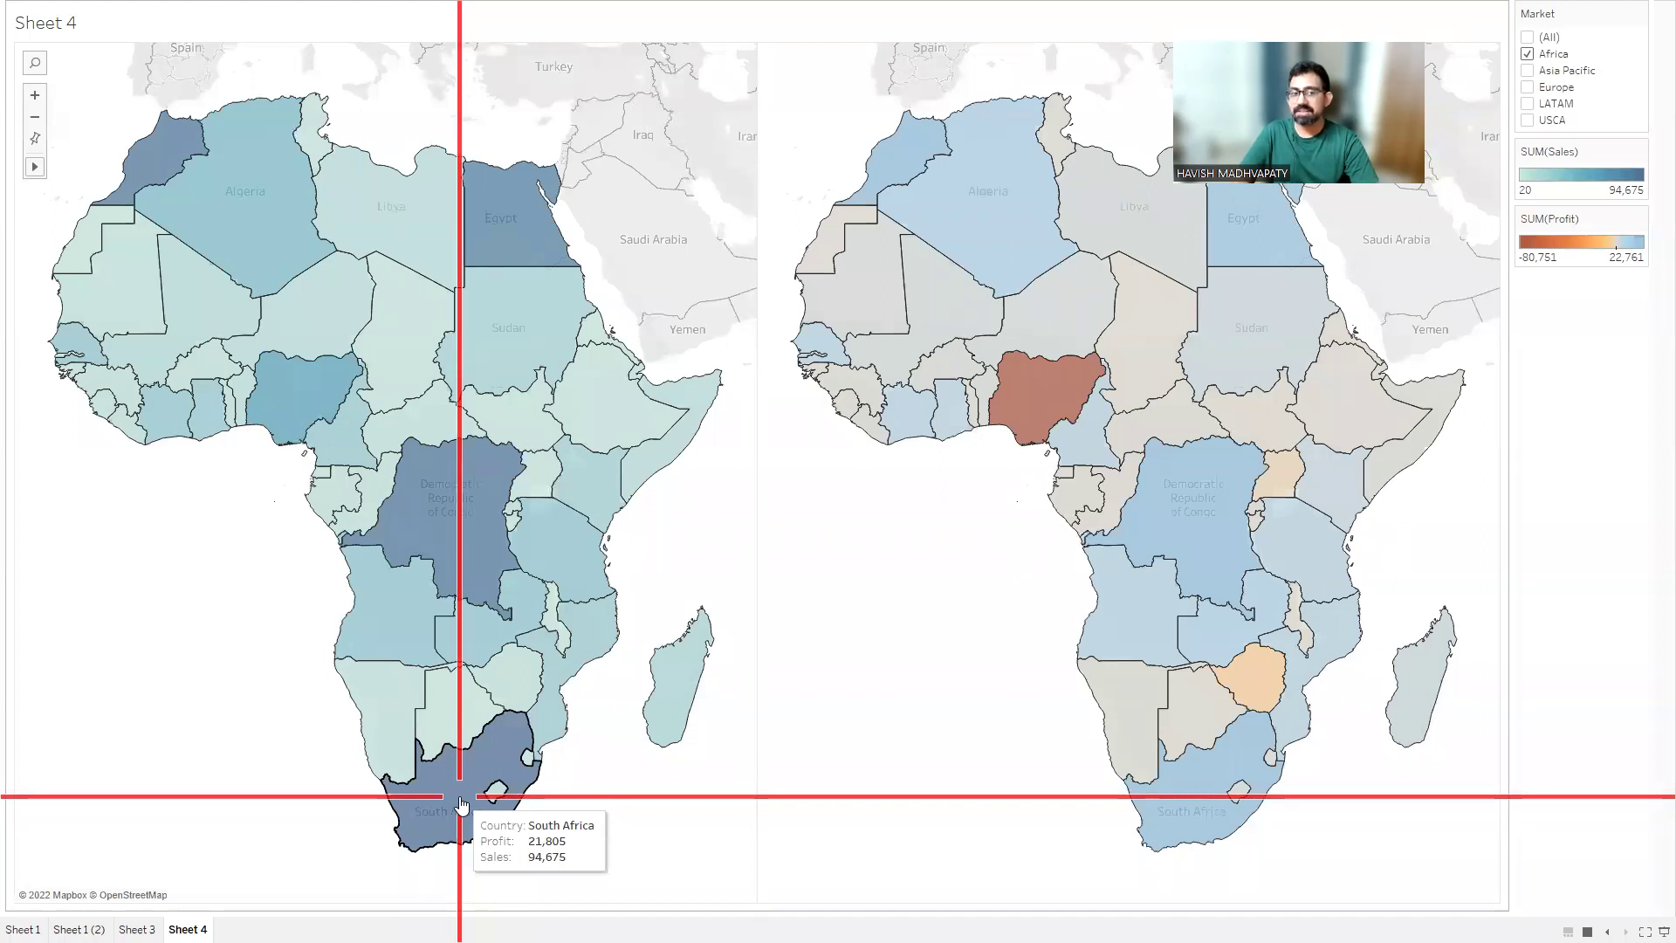
mouse_move(1085, 403)
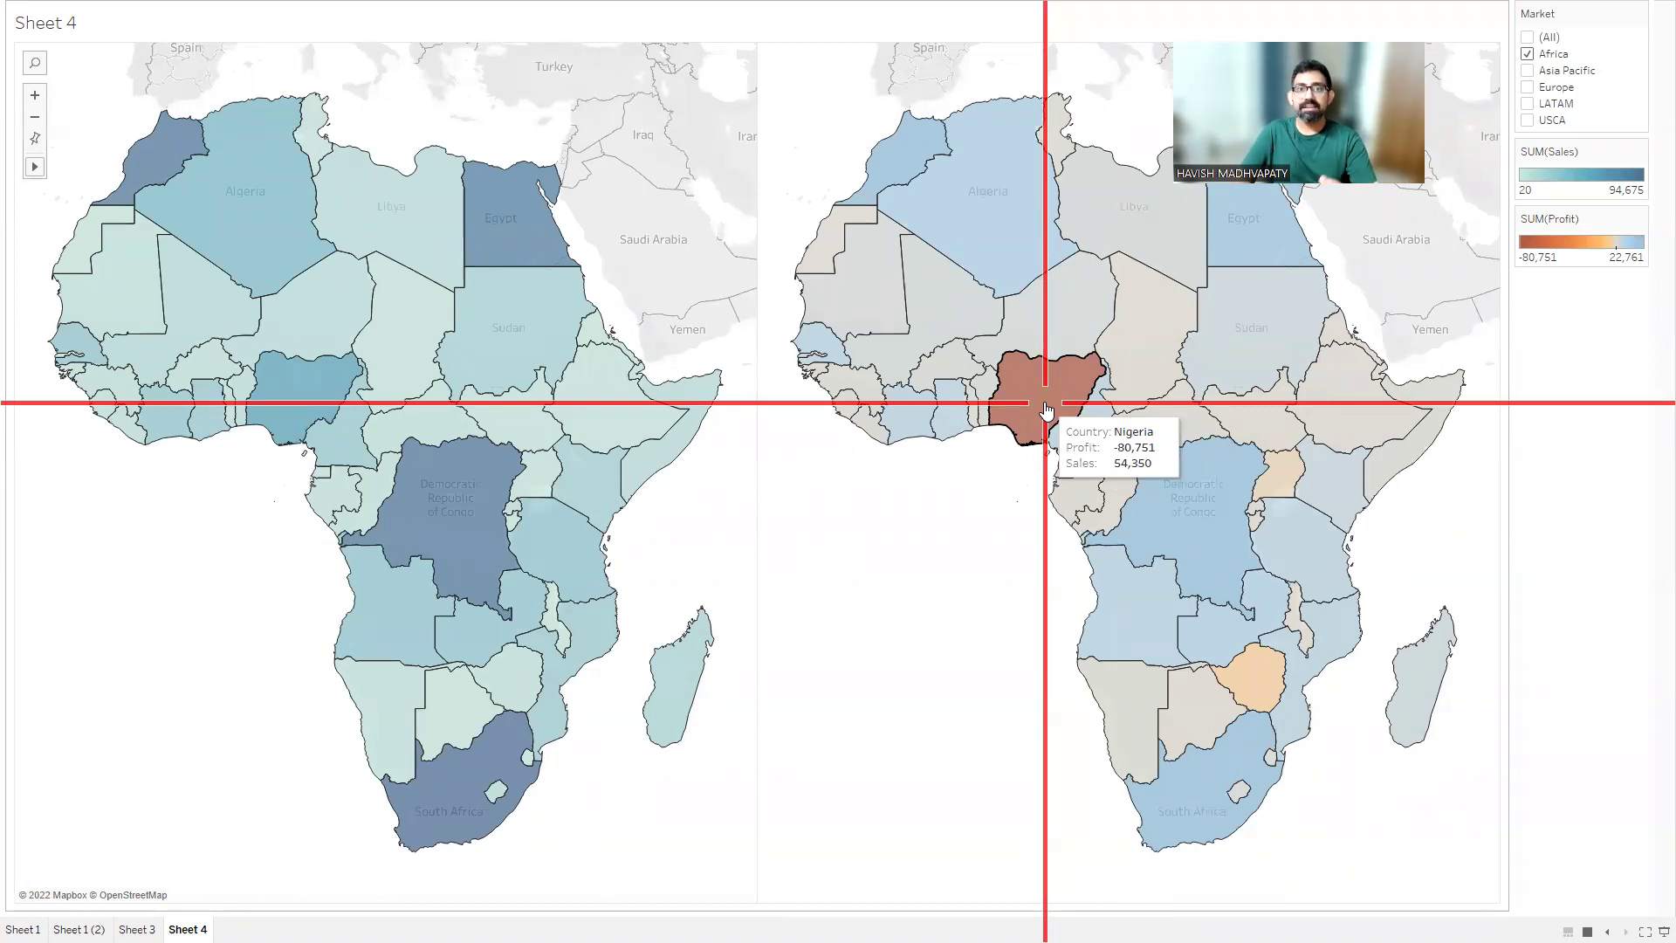
key(Escape)
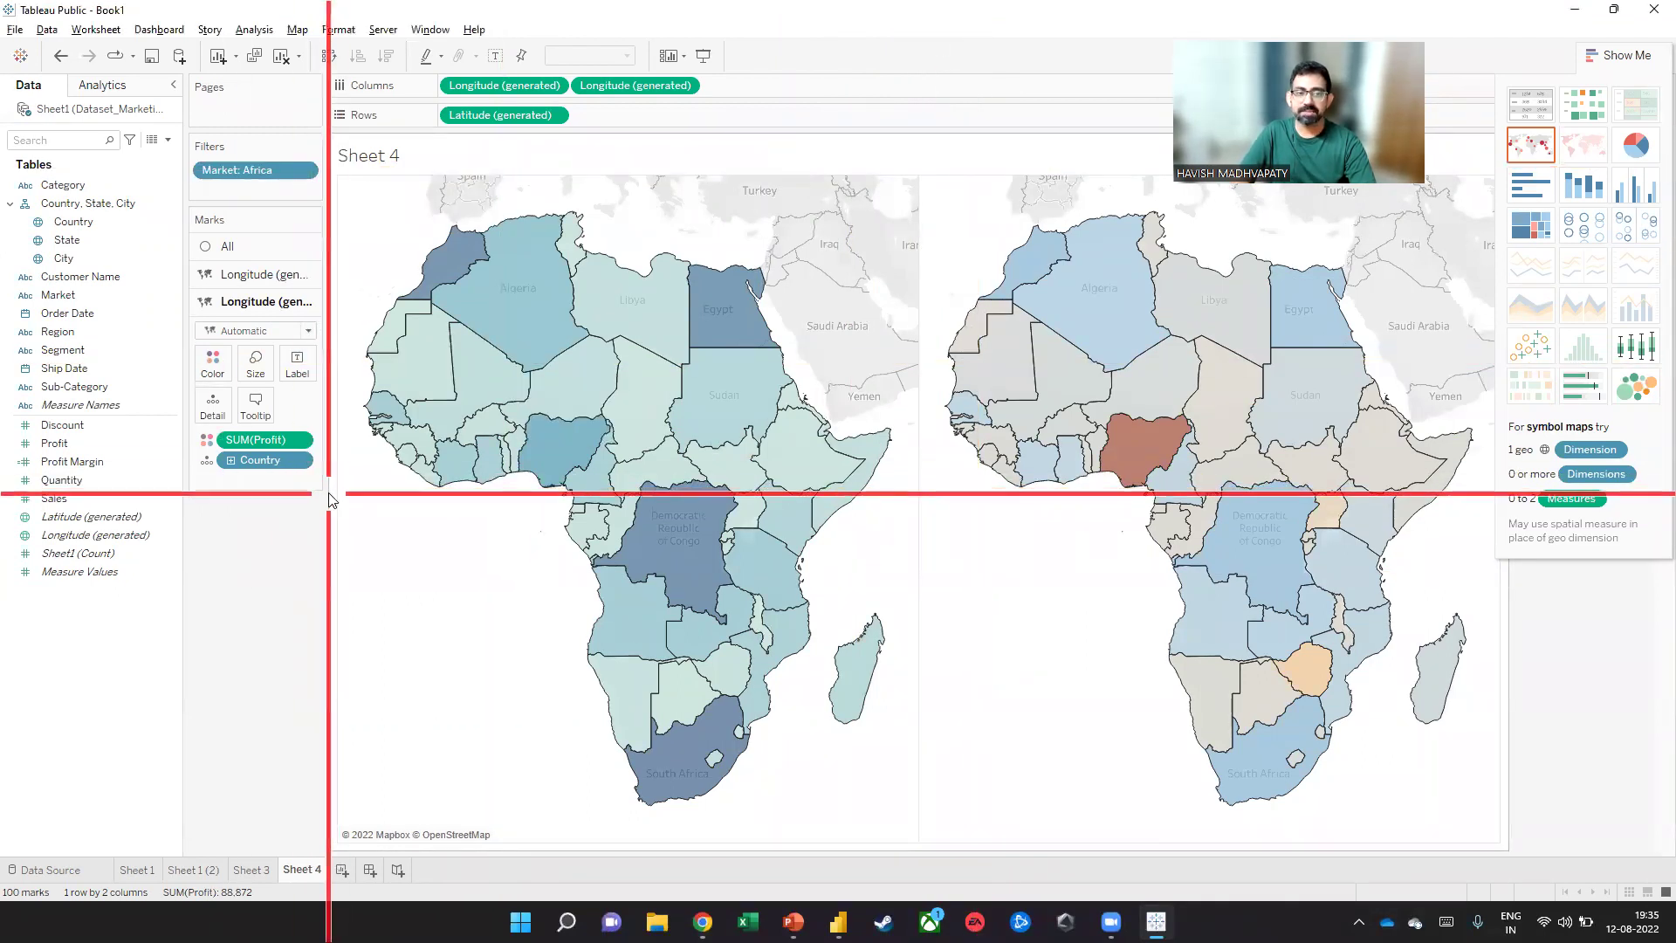
drag(329, 496, 394, 568)
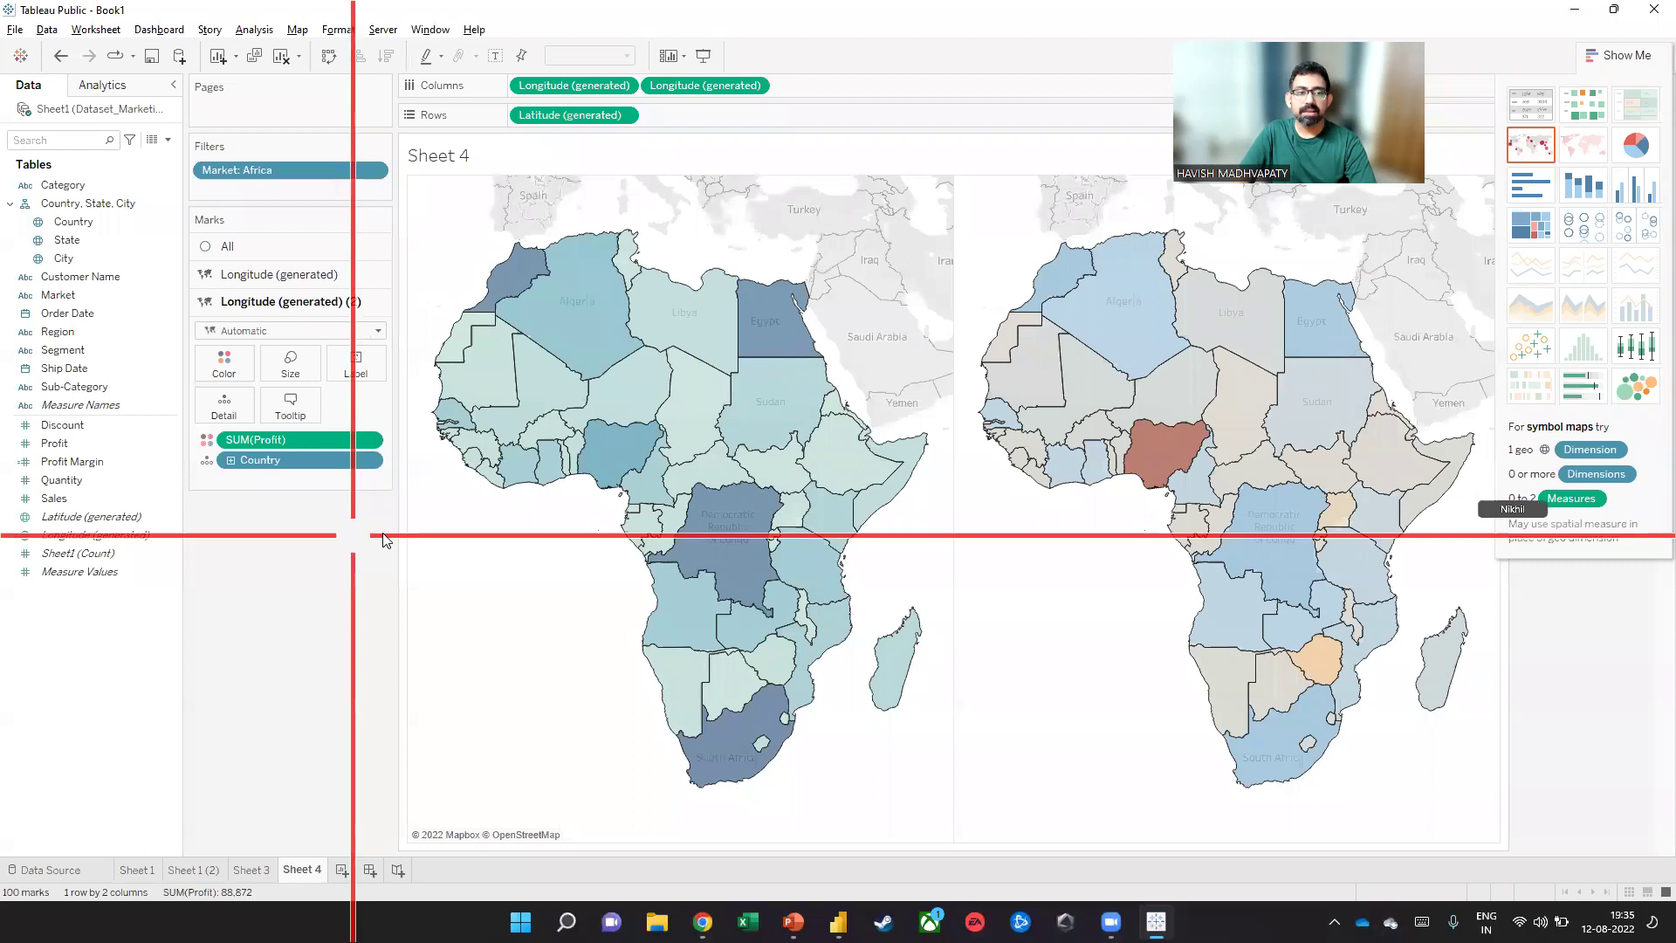
Switch to Chrome and search Google for "power toys"
key(super+Tab)
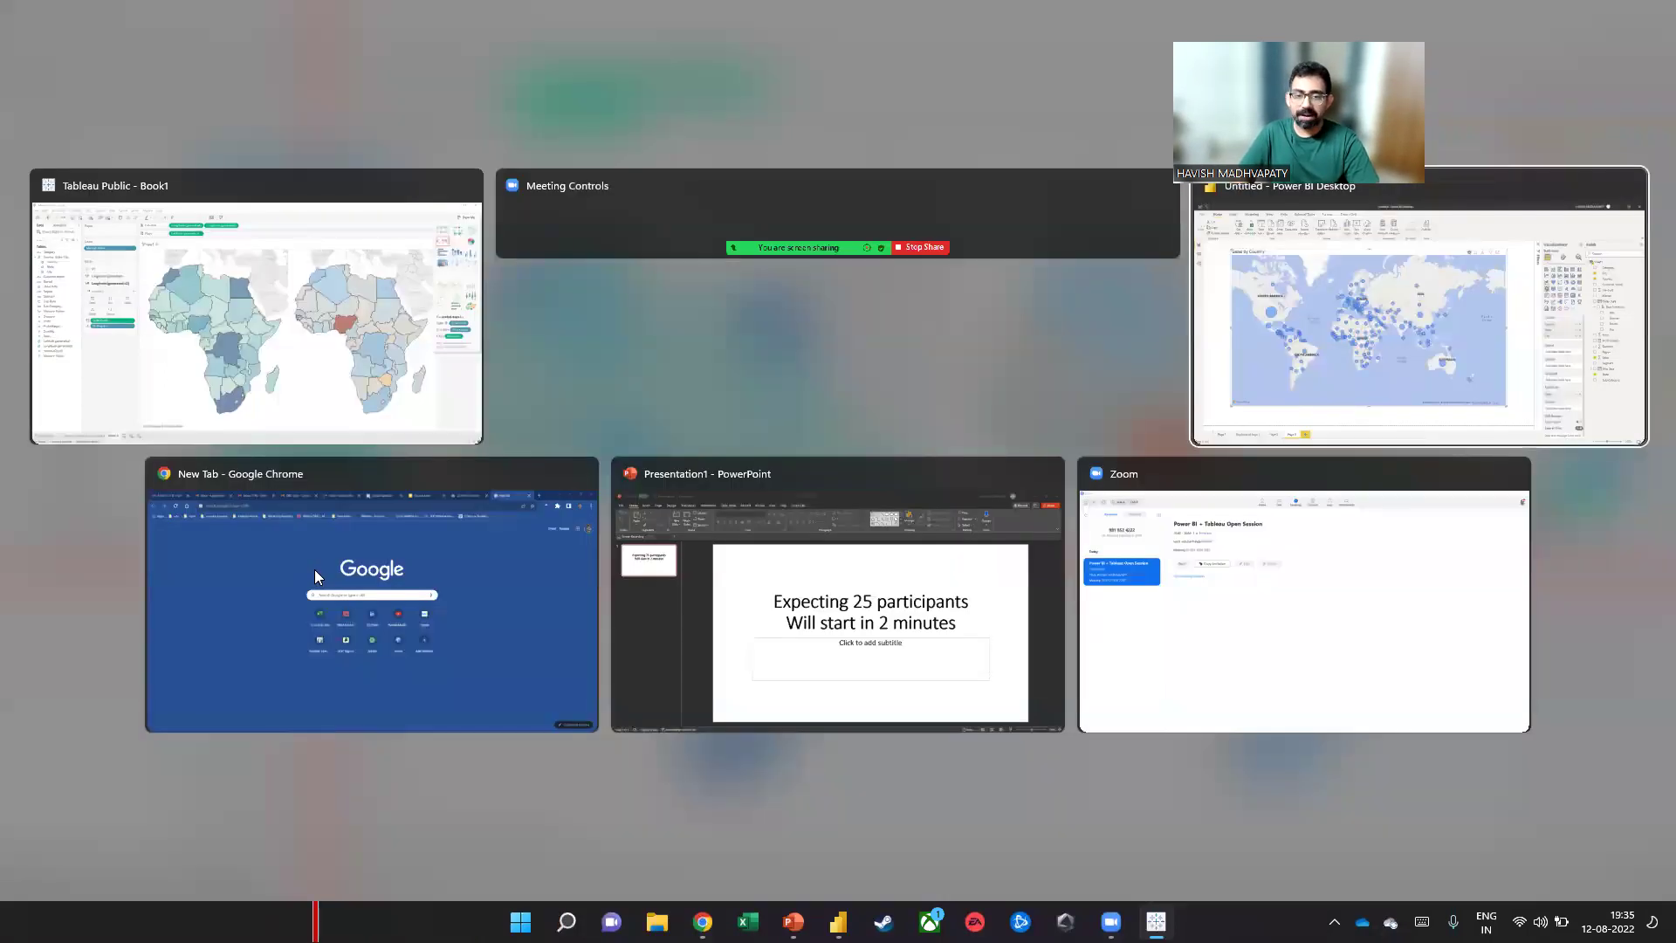
click(314, 569)
text(power toys)
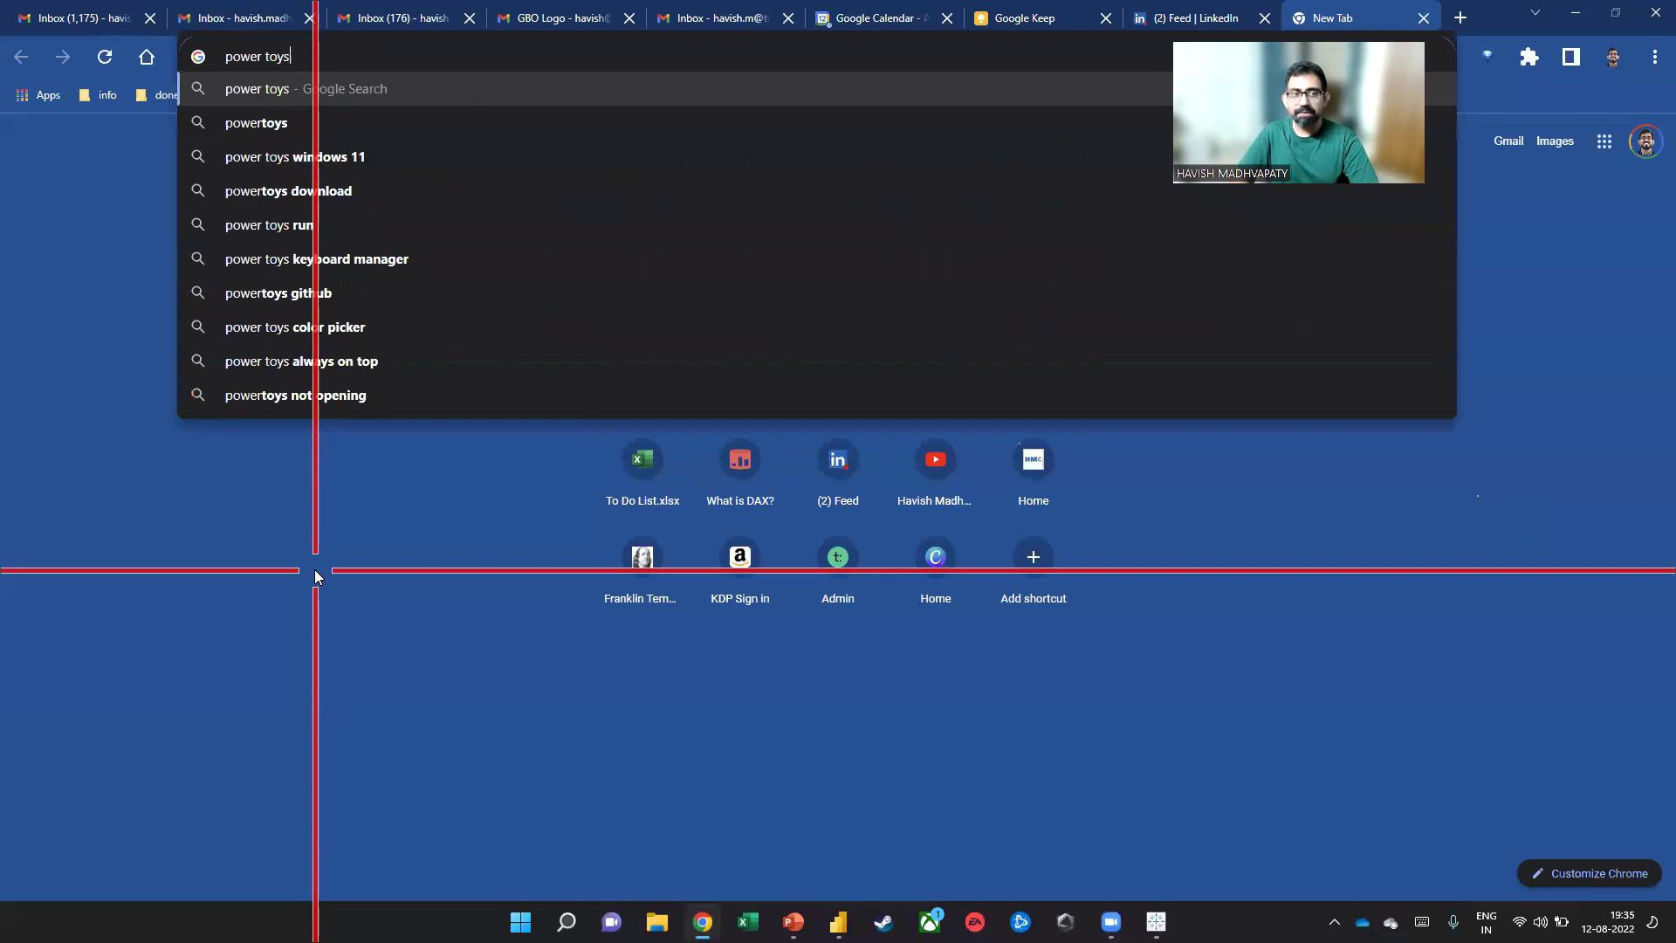
key(Return)
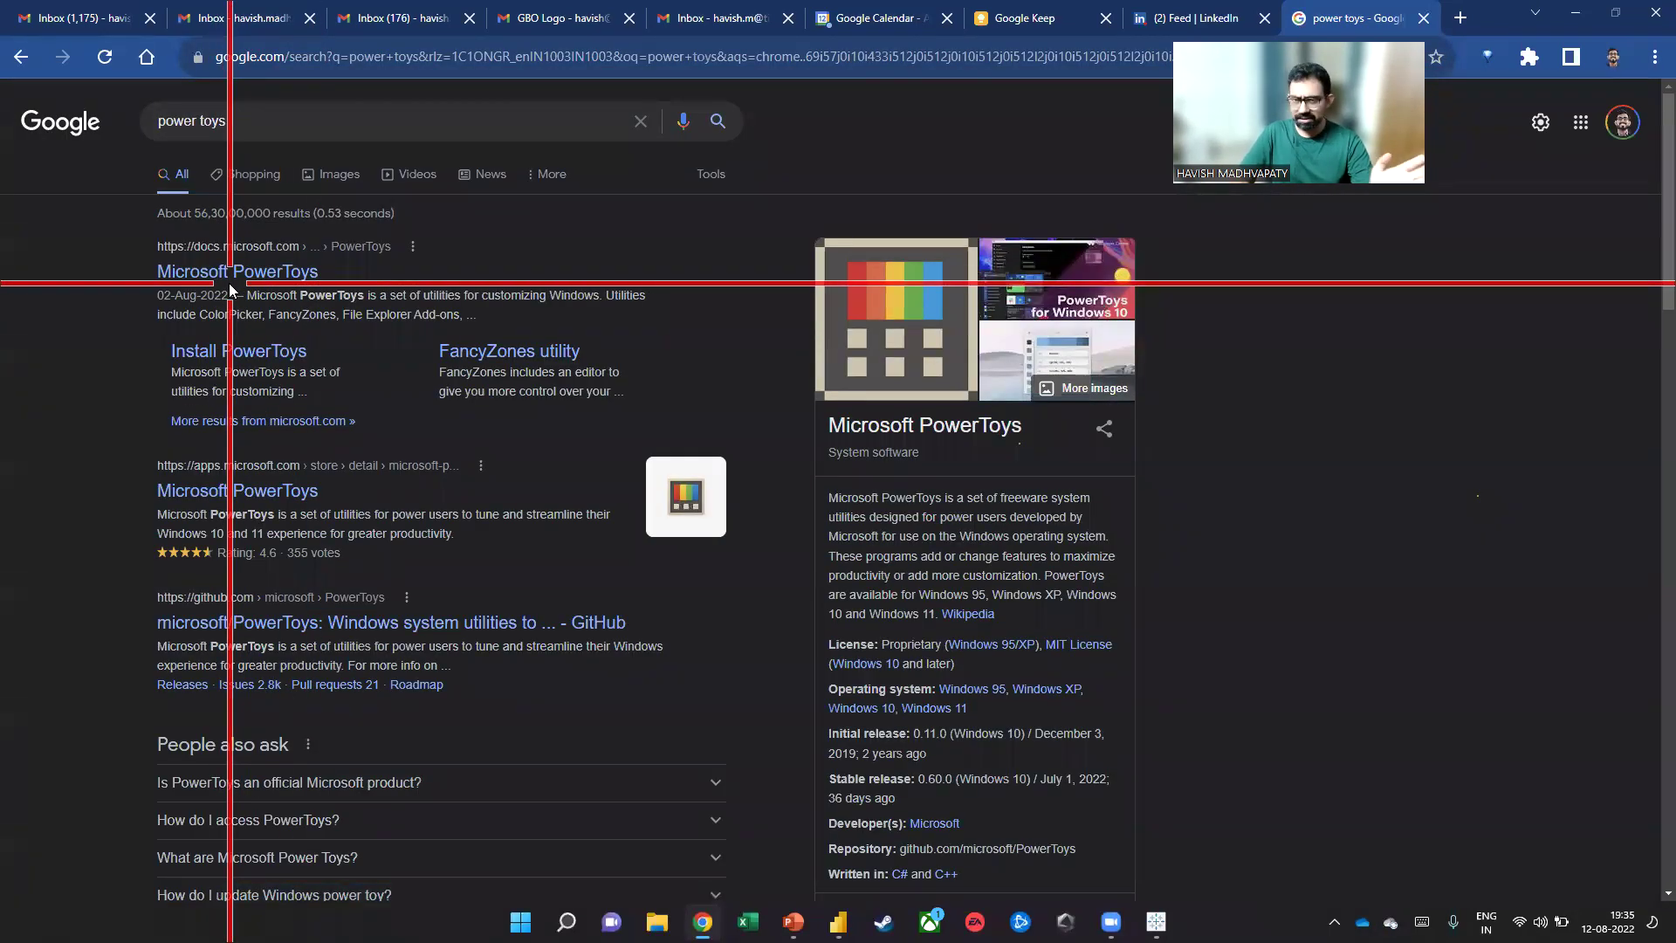
click(231, 283)
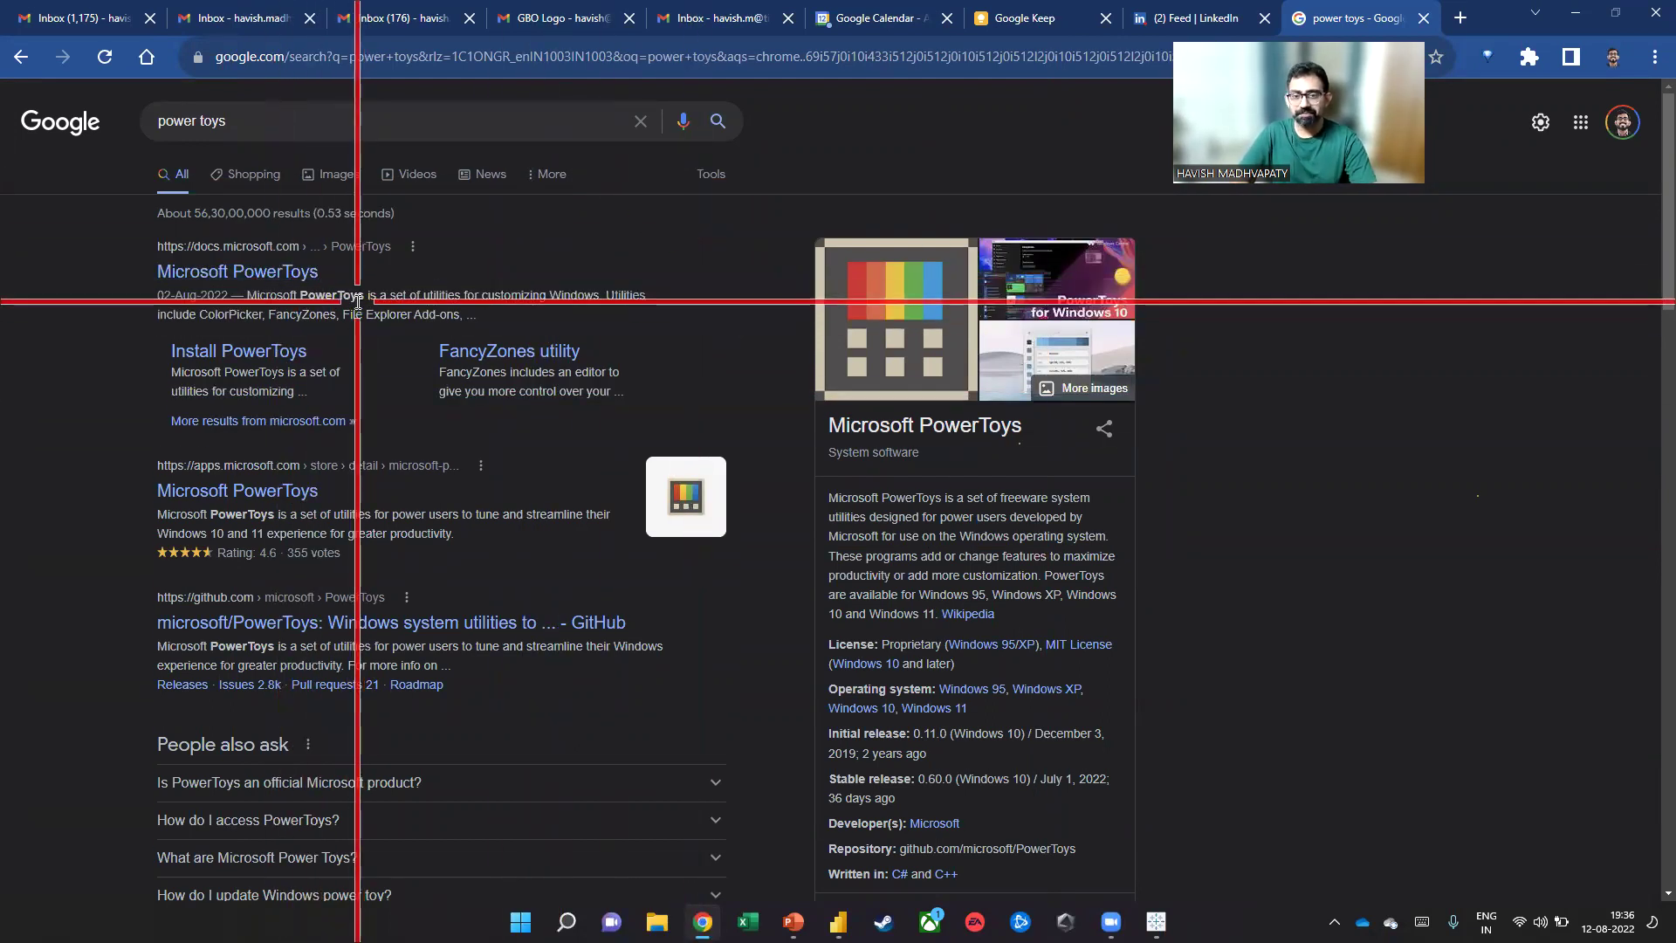
Replace the search results tab with a blank new tab in Chrome and return to Tableau
key(alt+Tab)
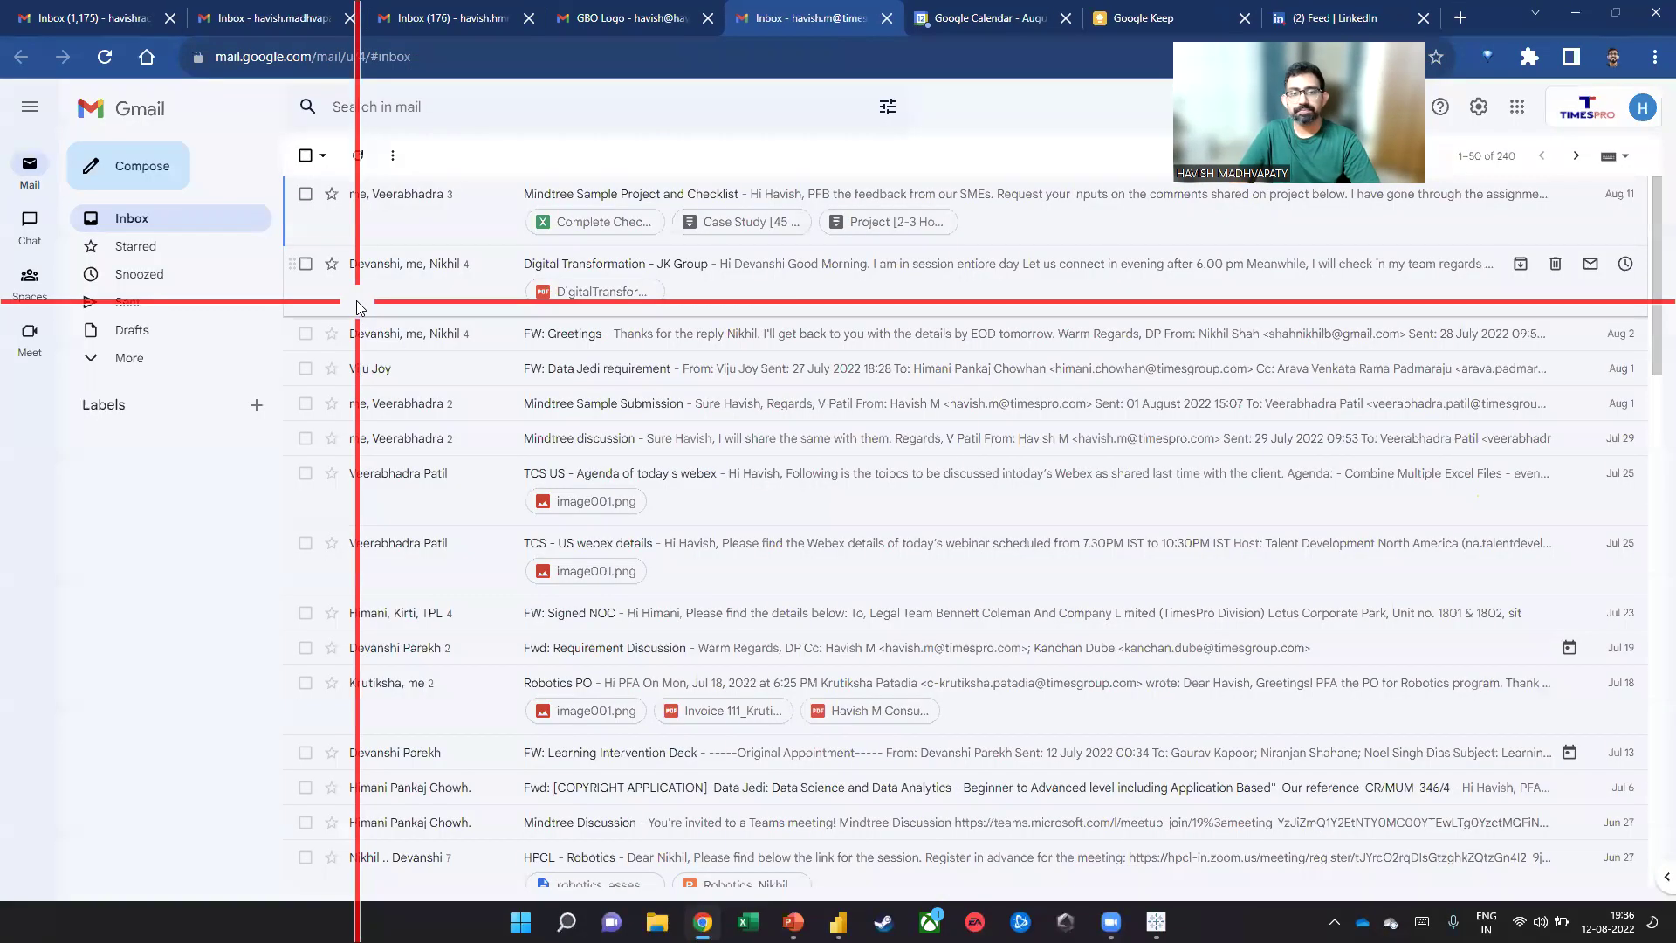
key(alt+Tab)
click(356, 307)
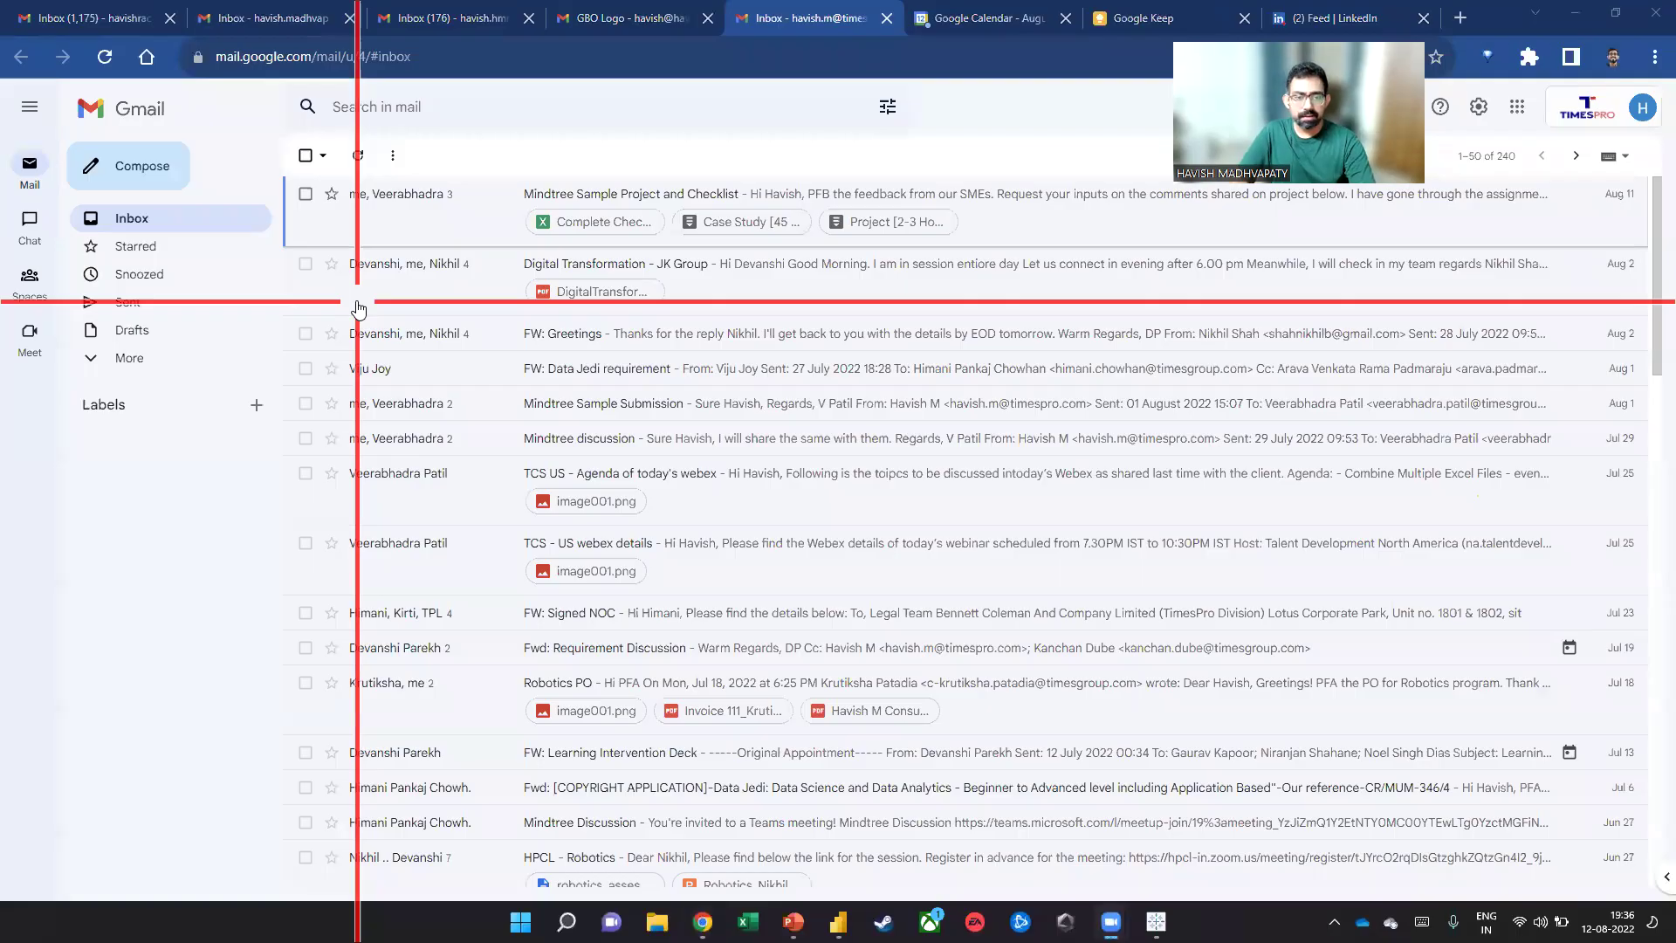
click(1458, 18)
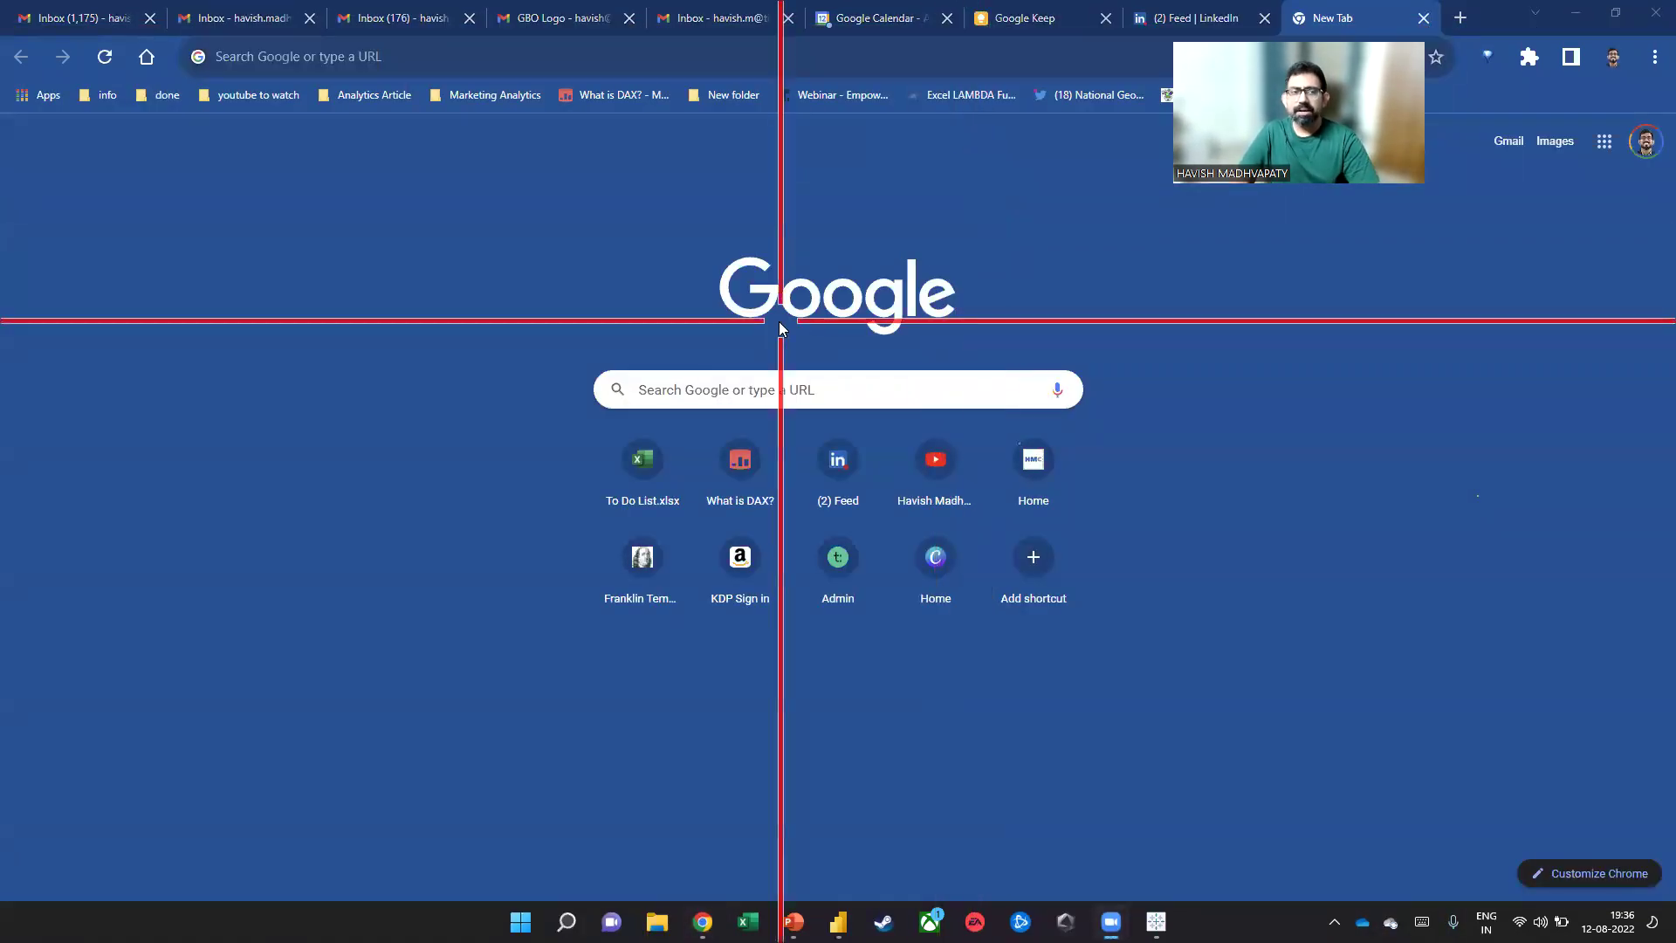
key(alt+Tab)
key(alt+Tab)
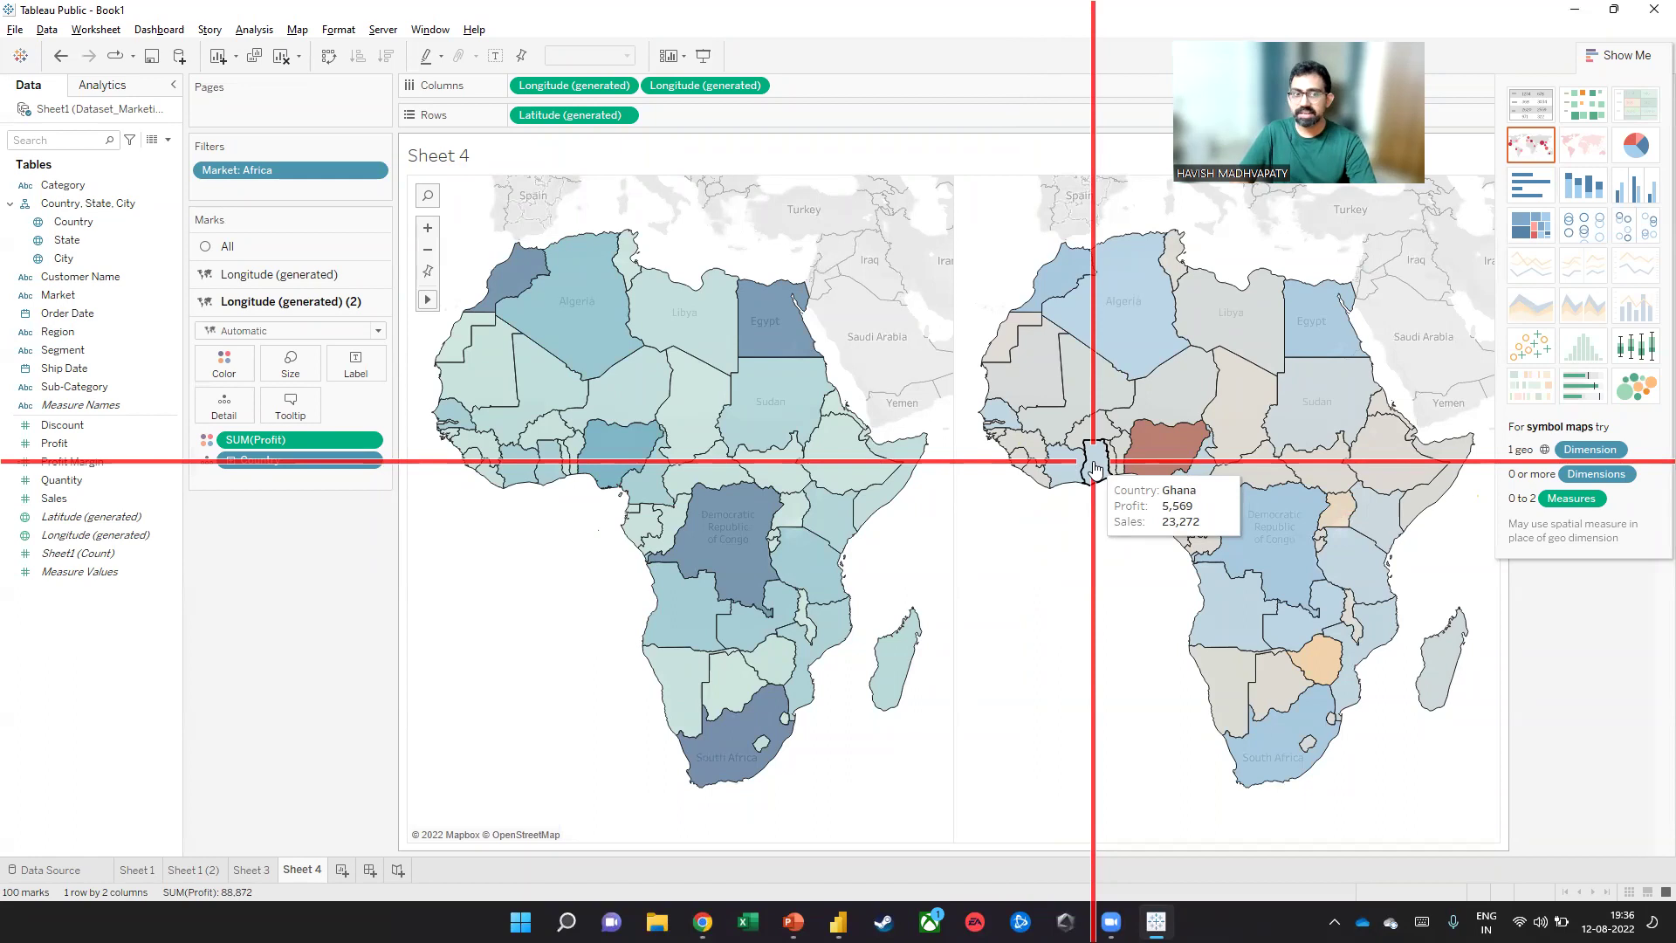
Add a third Longitude to the columns with its map colored by Profit Margin, and hide the Show Me suggestions
click(93, 534)
drag(94, 538, 833, 89)
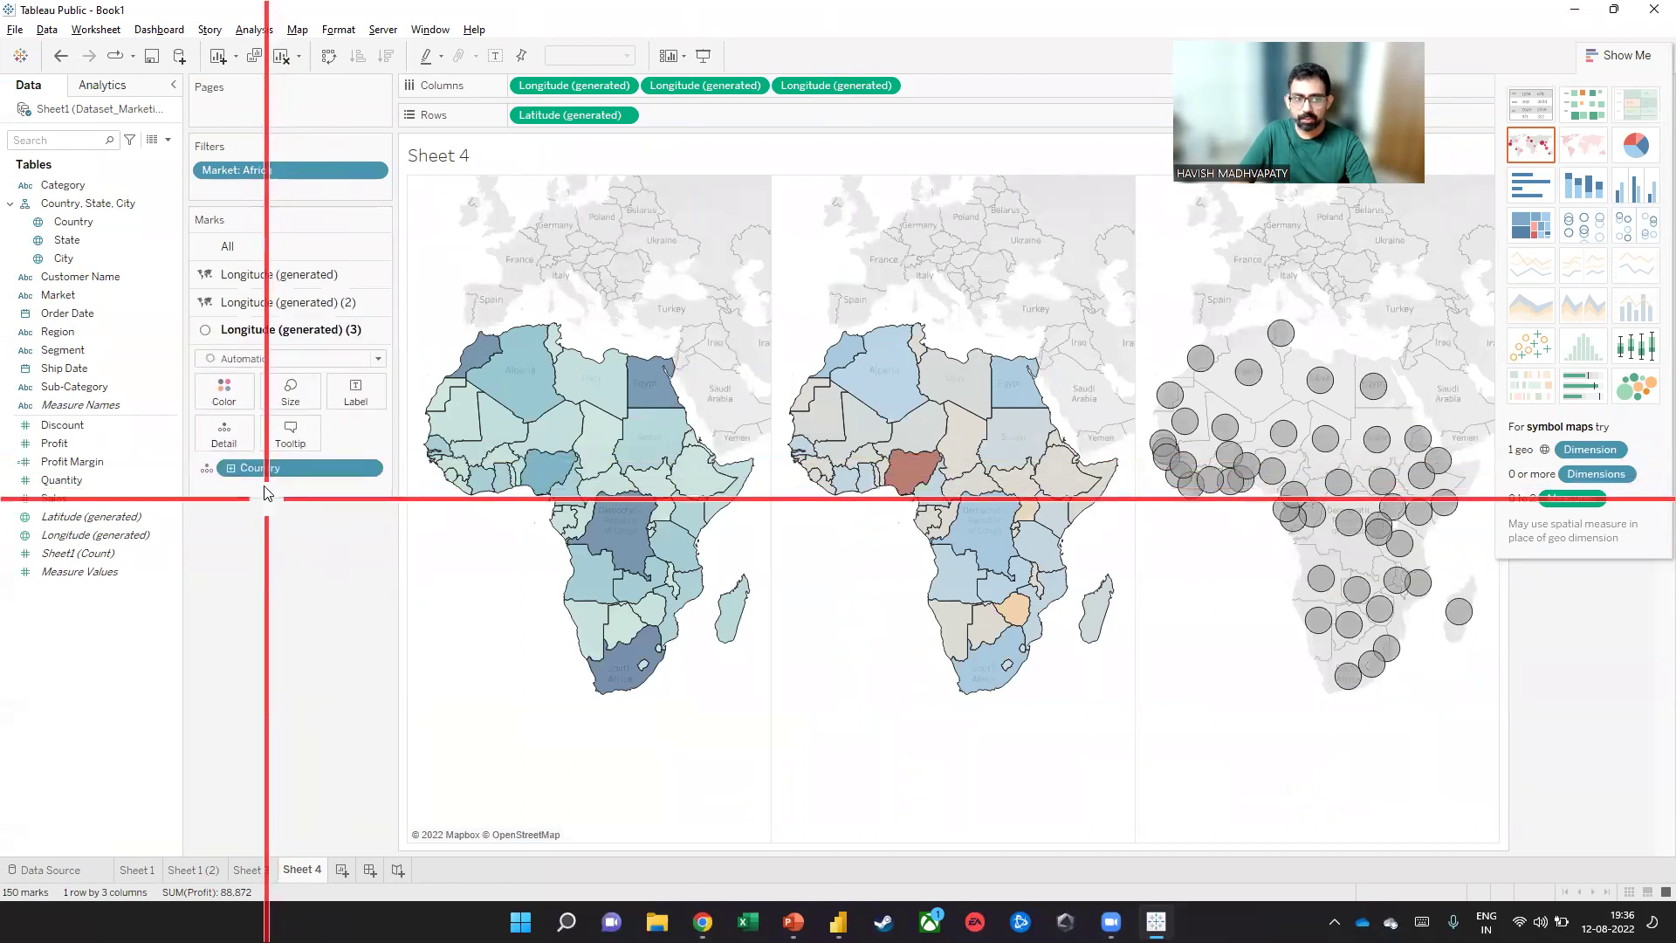
drag(68, 462, 224, 402)
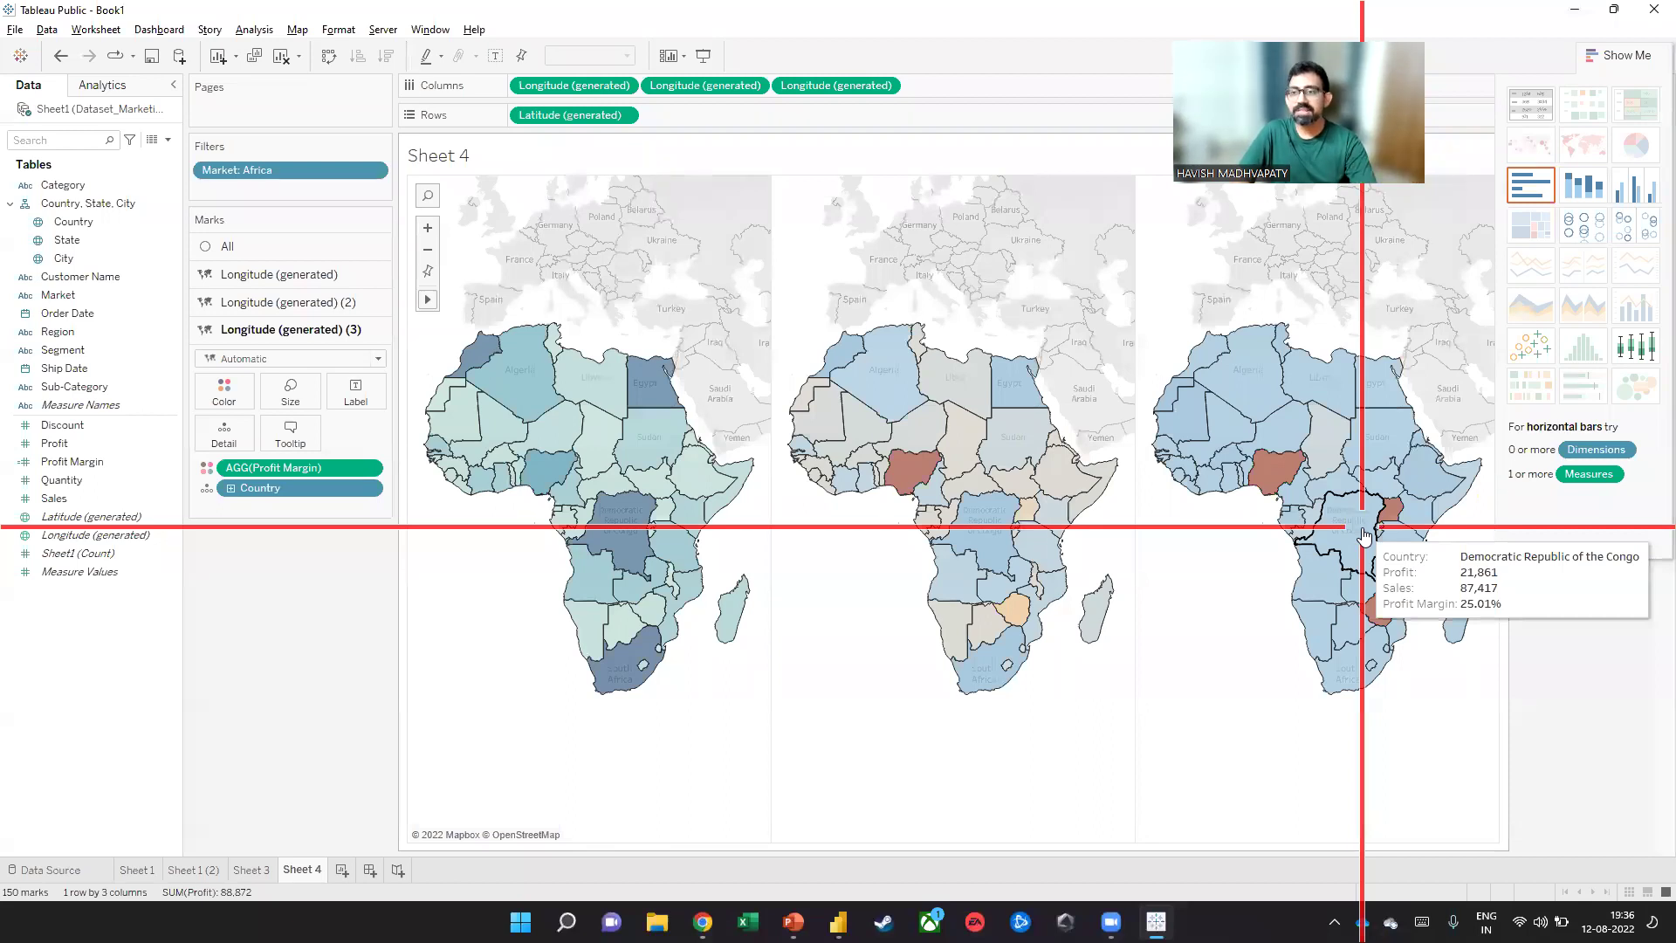
click(1649, 57)
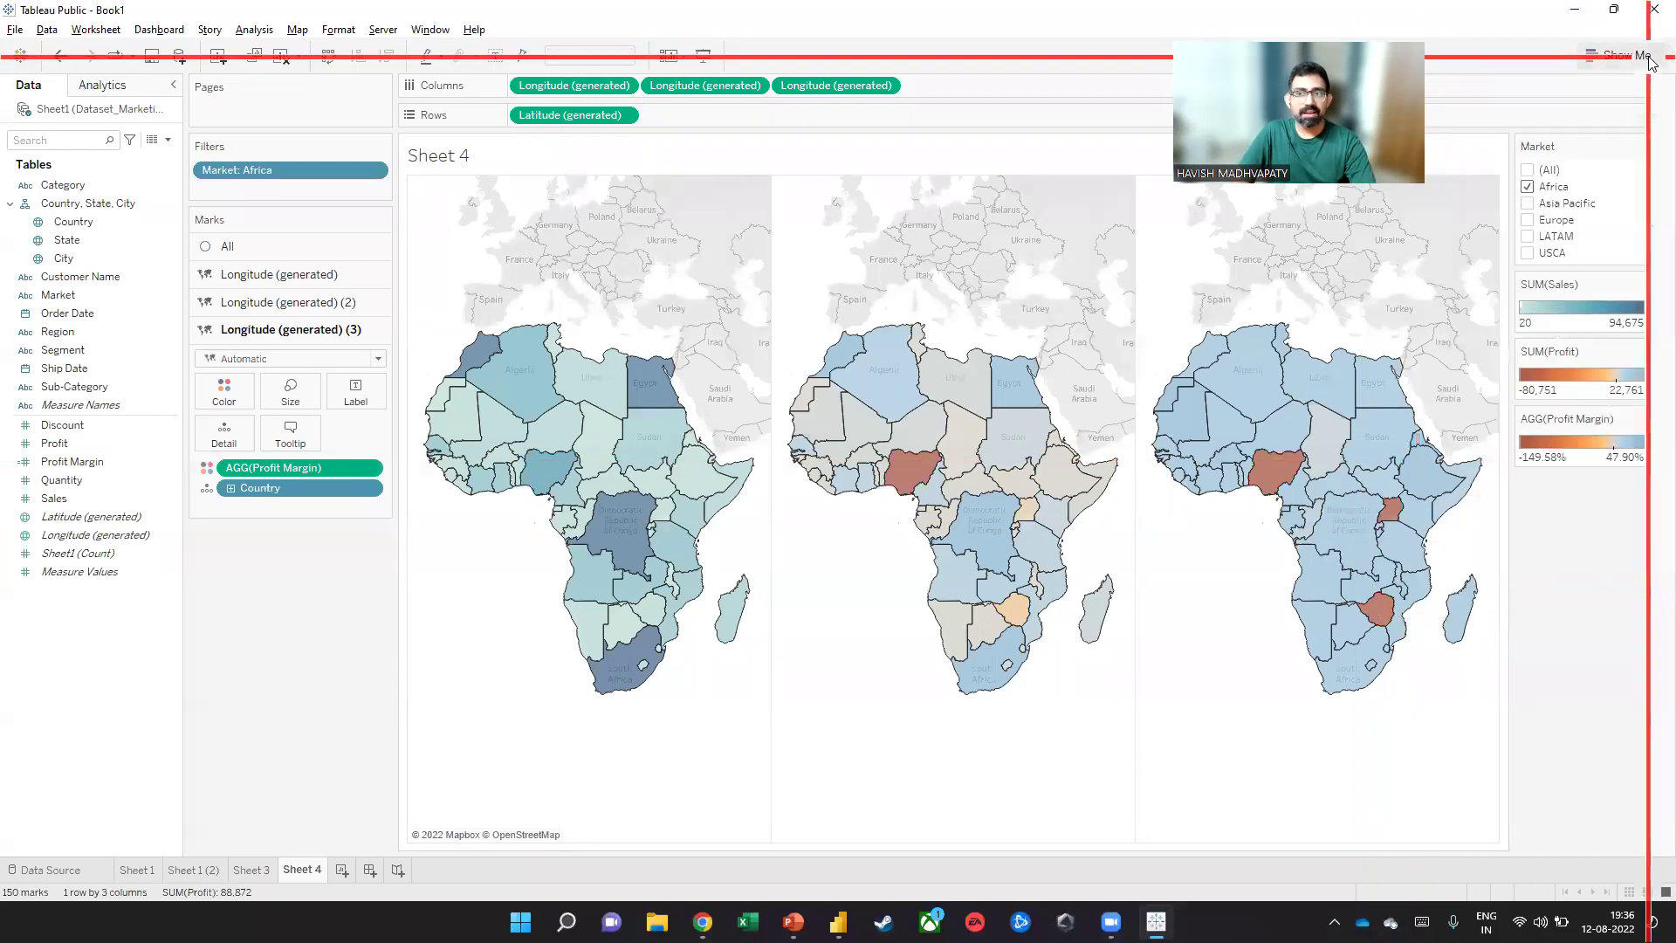
Switch the Market filter to Asia Pacific, combine it with Europe, show Europe with Africa, and return to Africa only
click(1527, 187)
click(1526, 205)
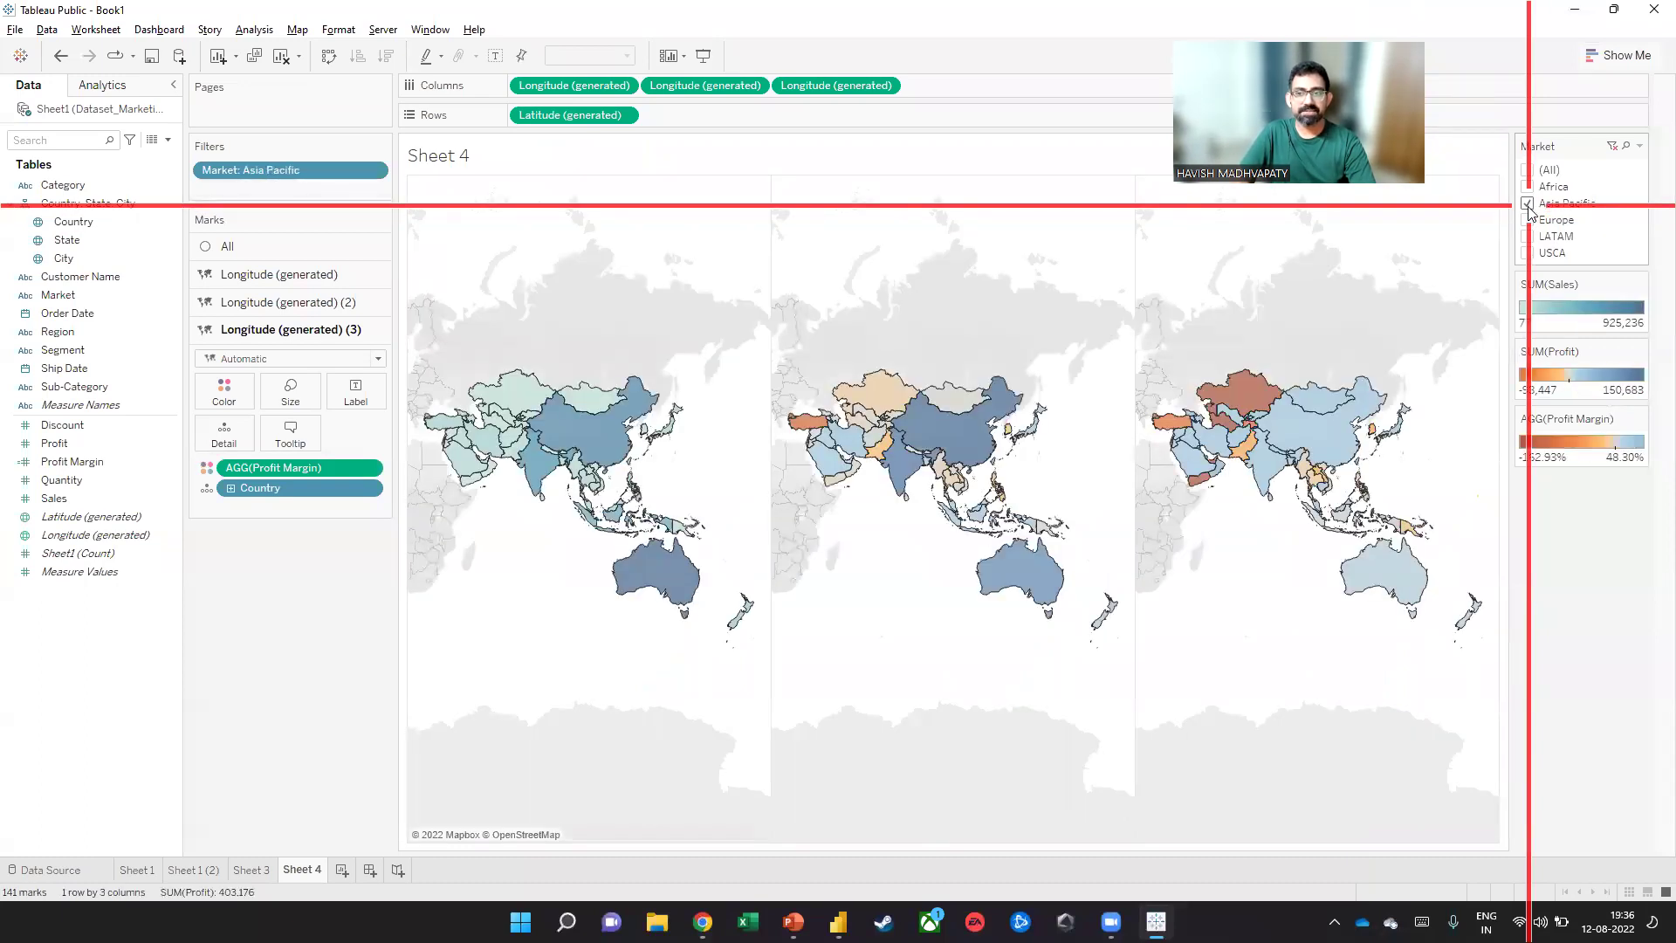
click(1528, 219)
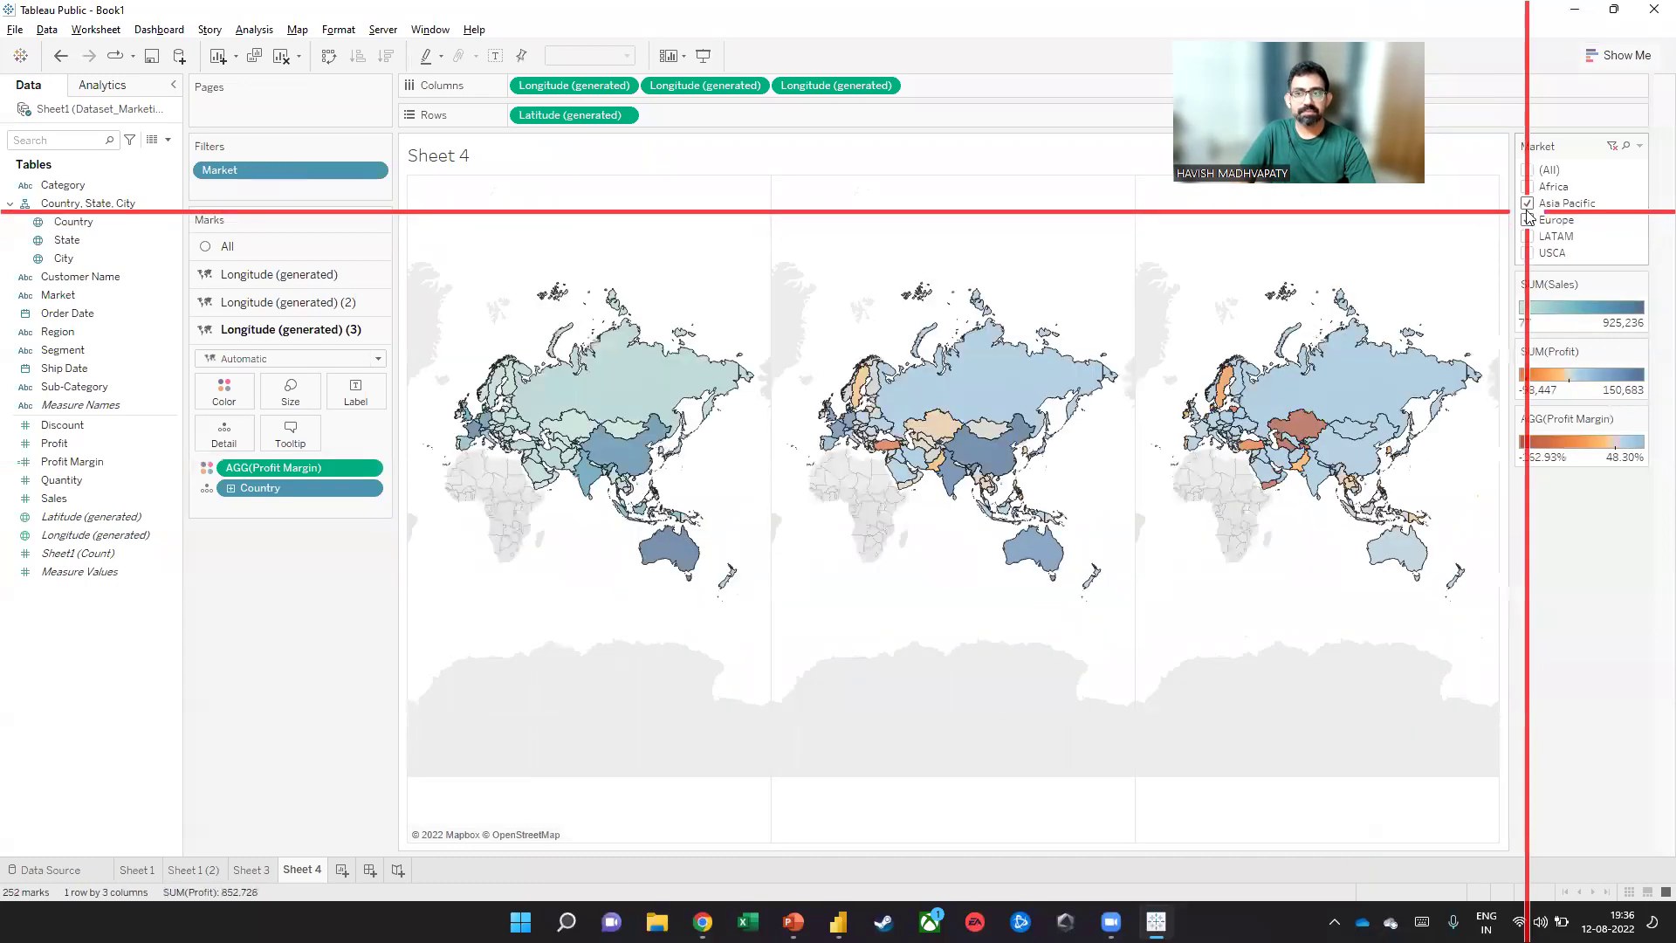
click(1527, 205)
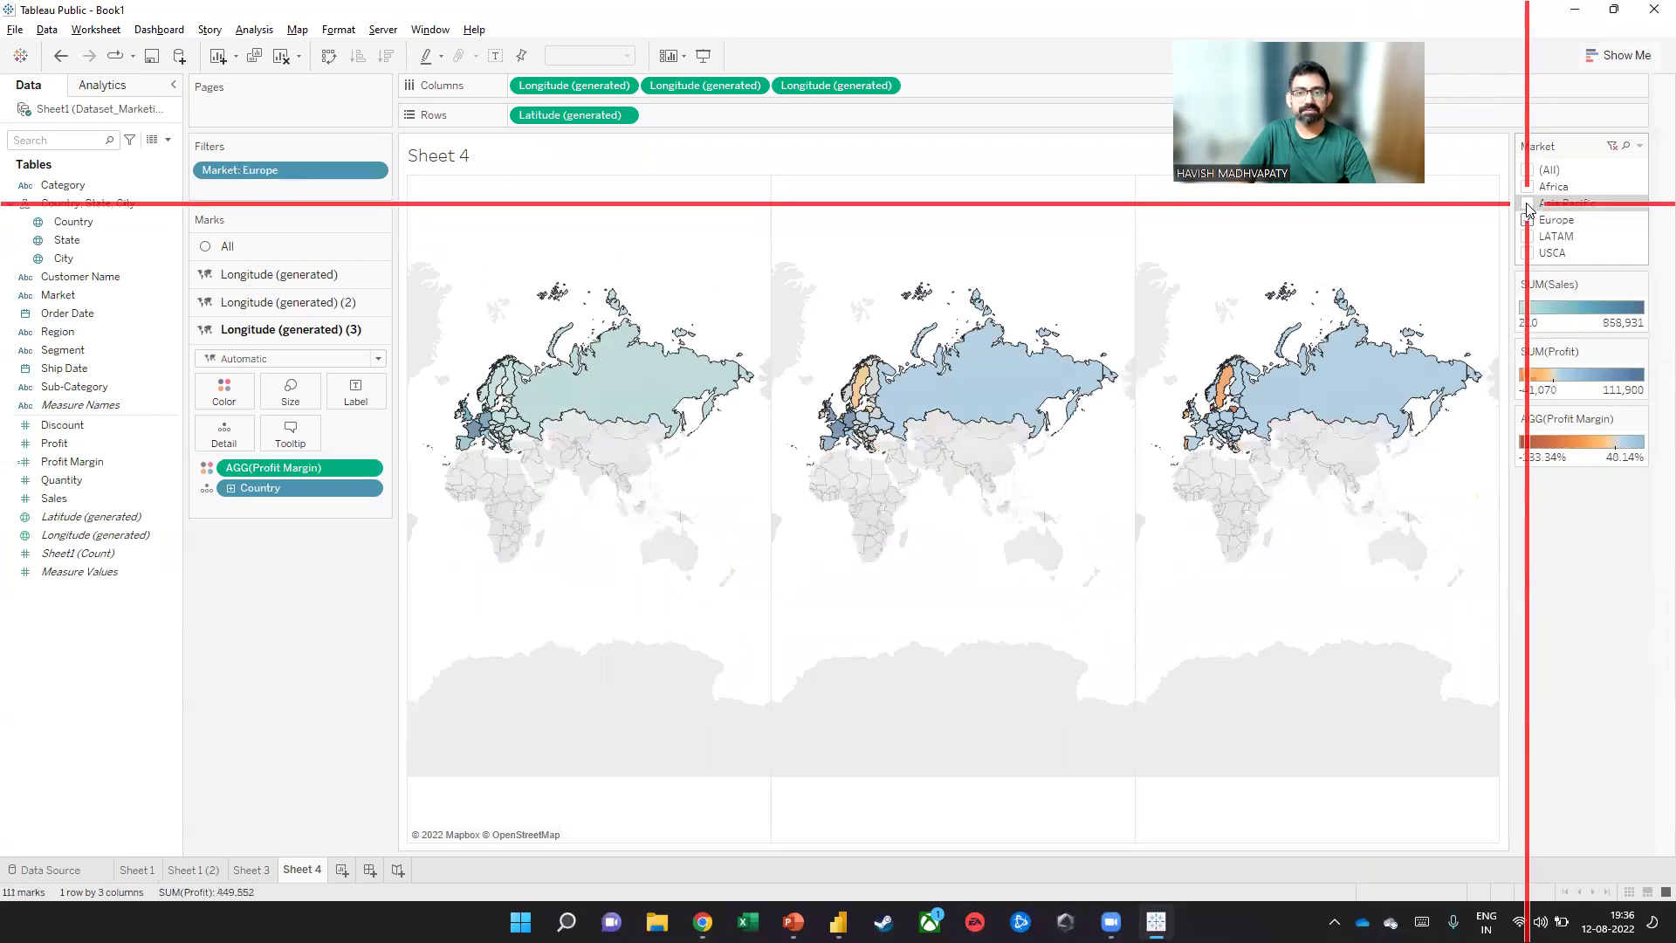
click(1526, 186)
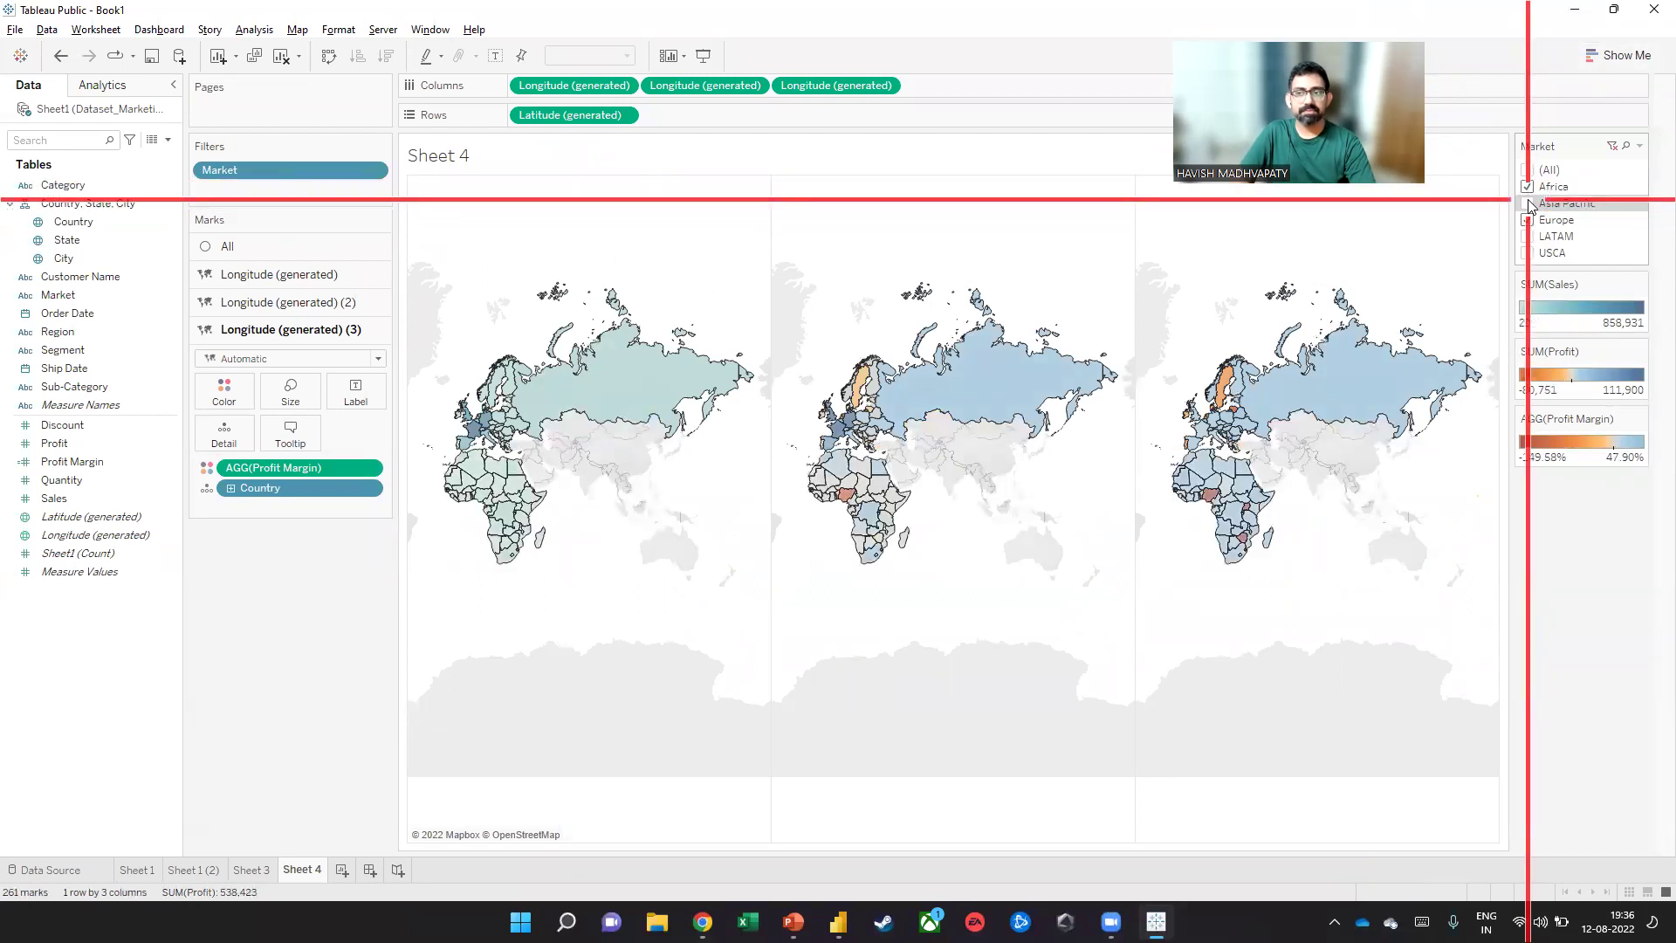
click(1528, 219)
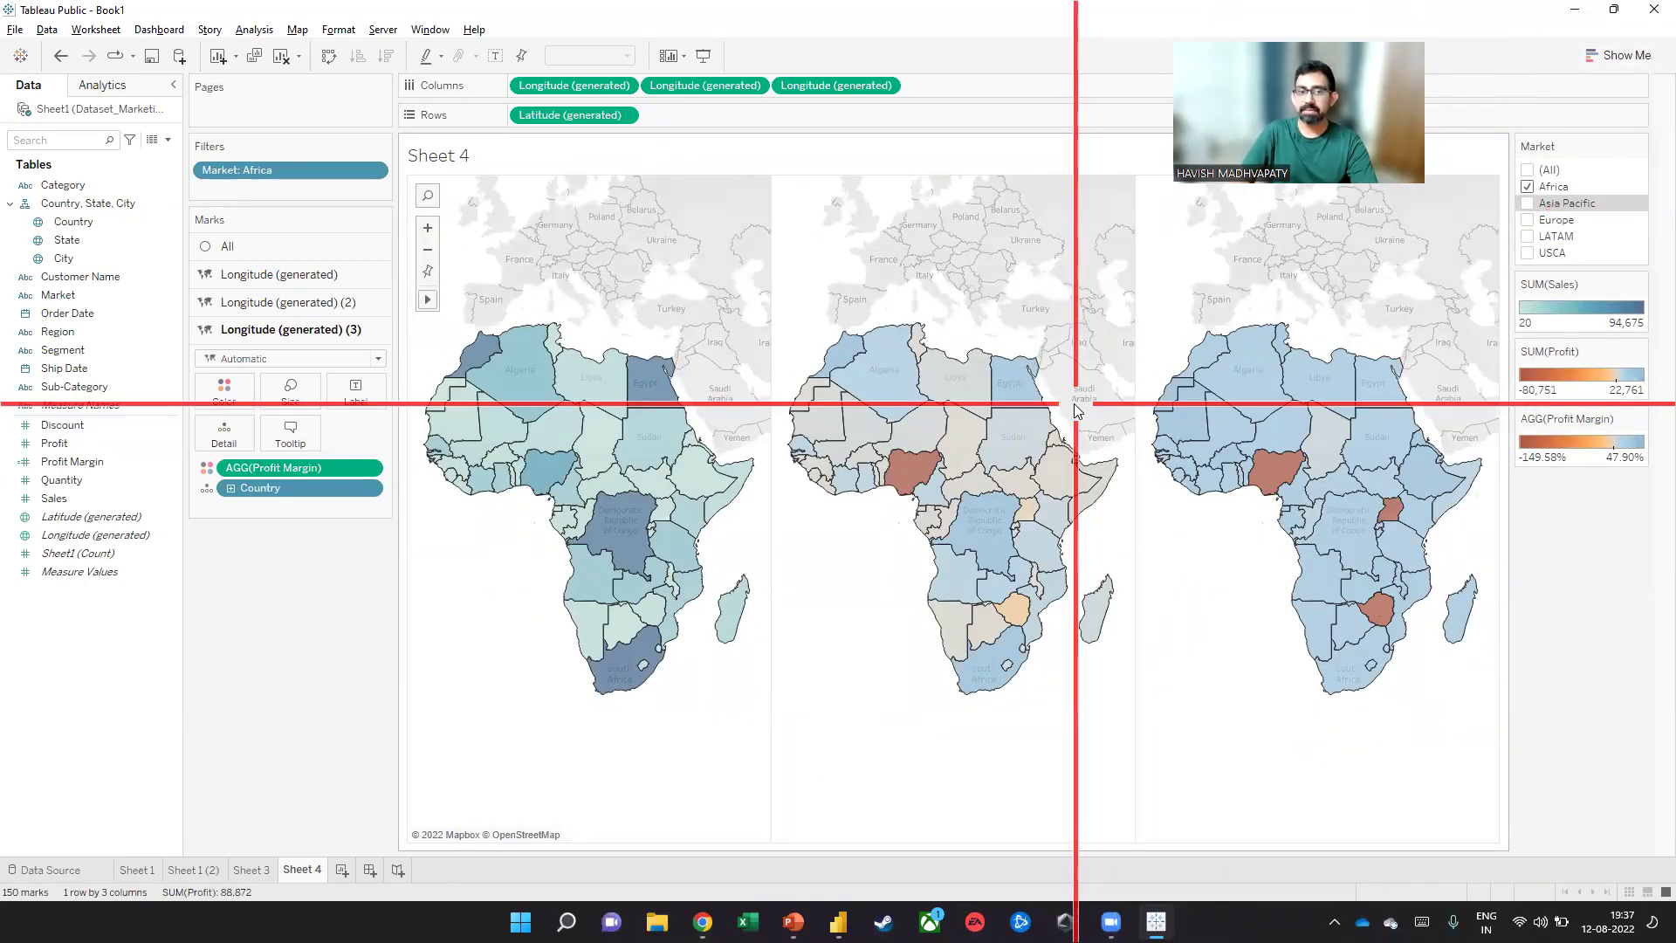
Split the three maps into rows by Segment and view the sheet in presentation mode
drag(67, 465, 540, 127)
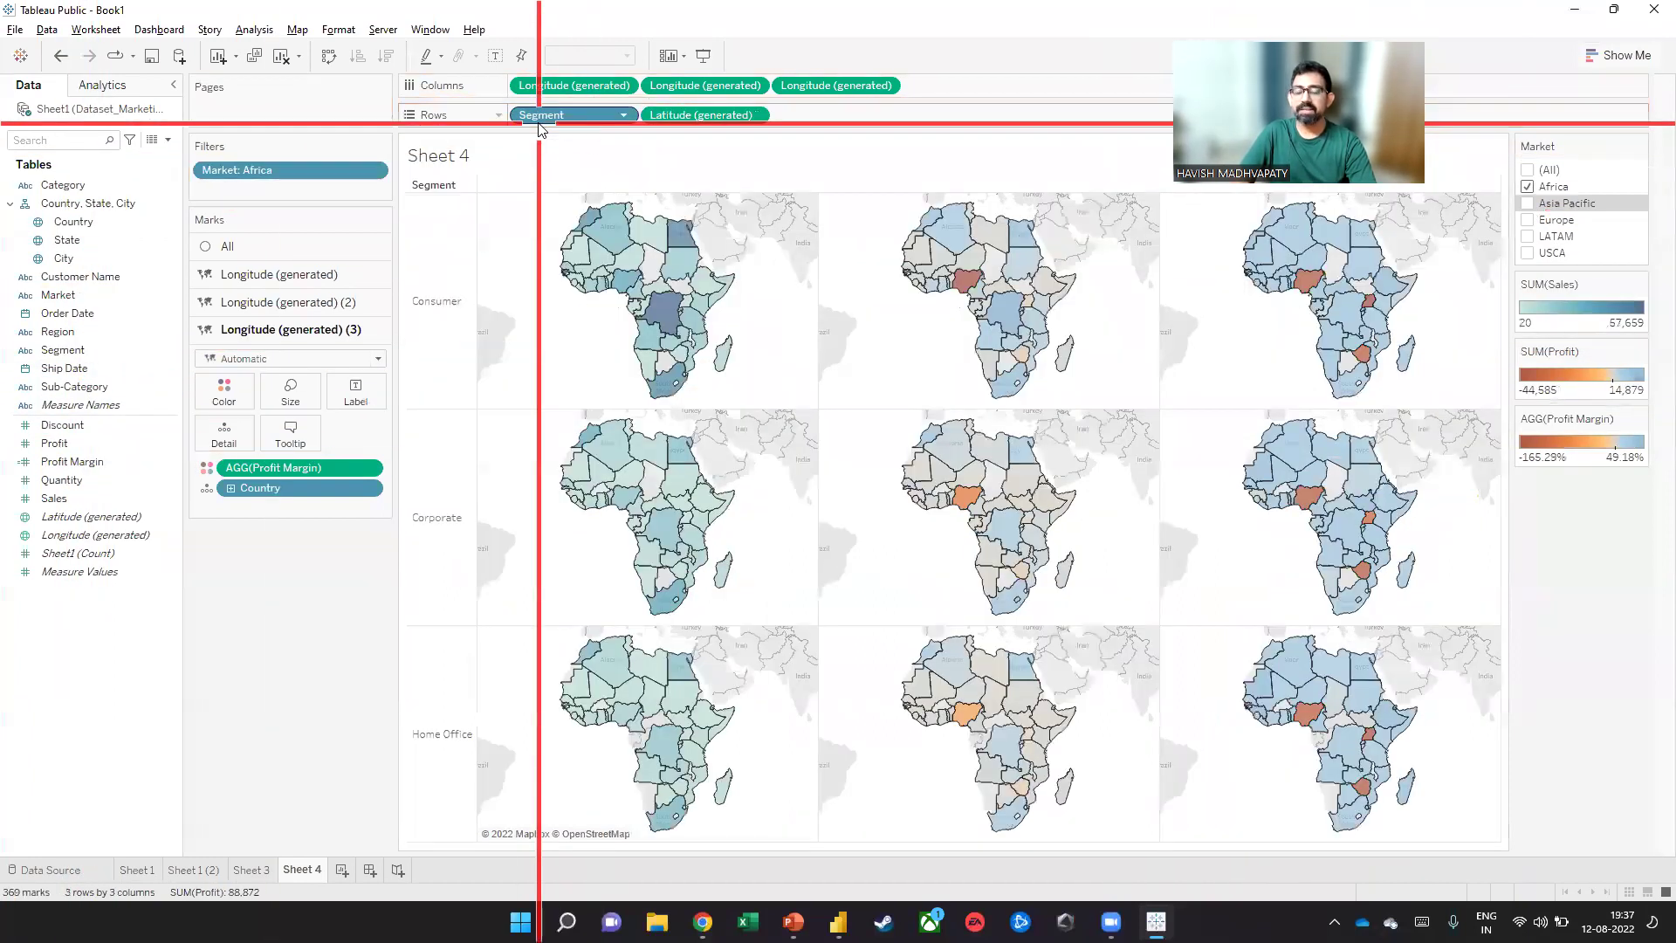
key(F7)
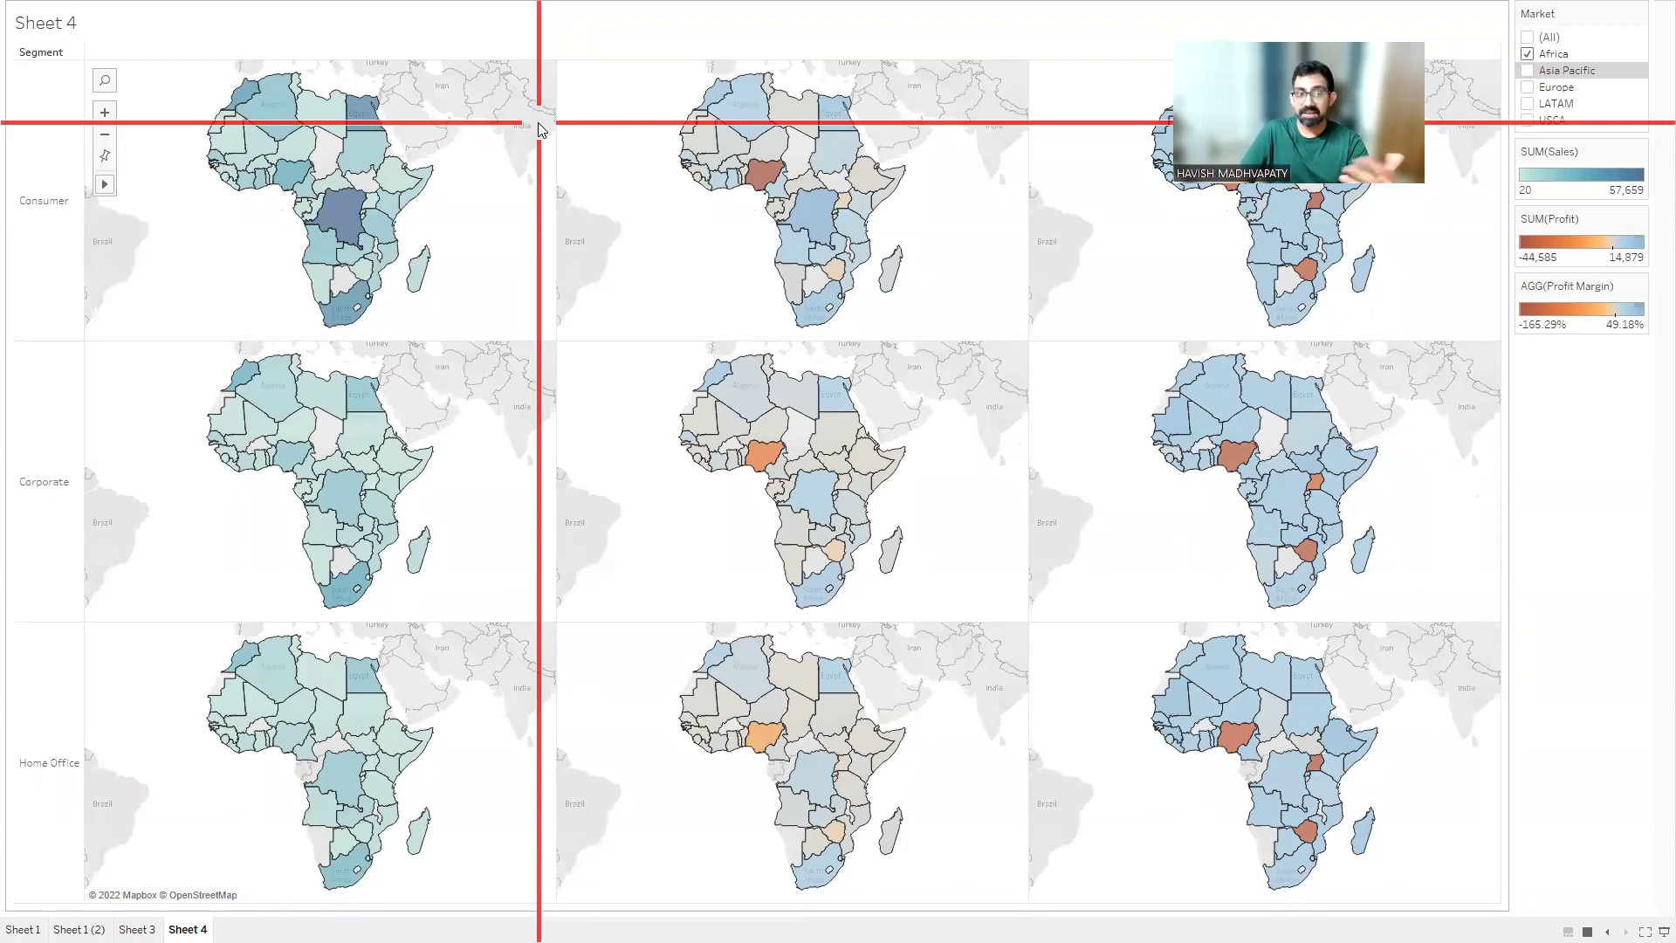
key(Escape)
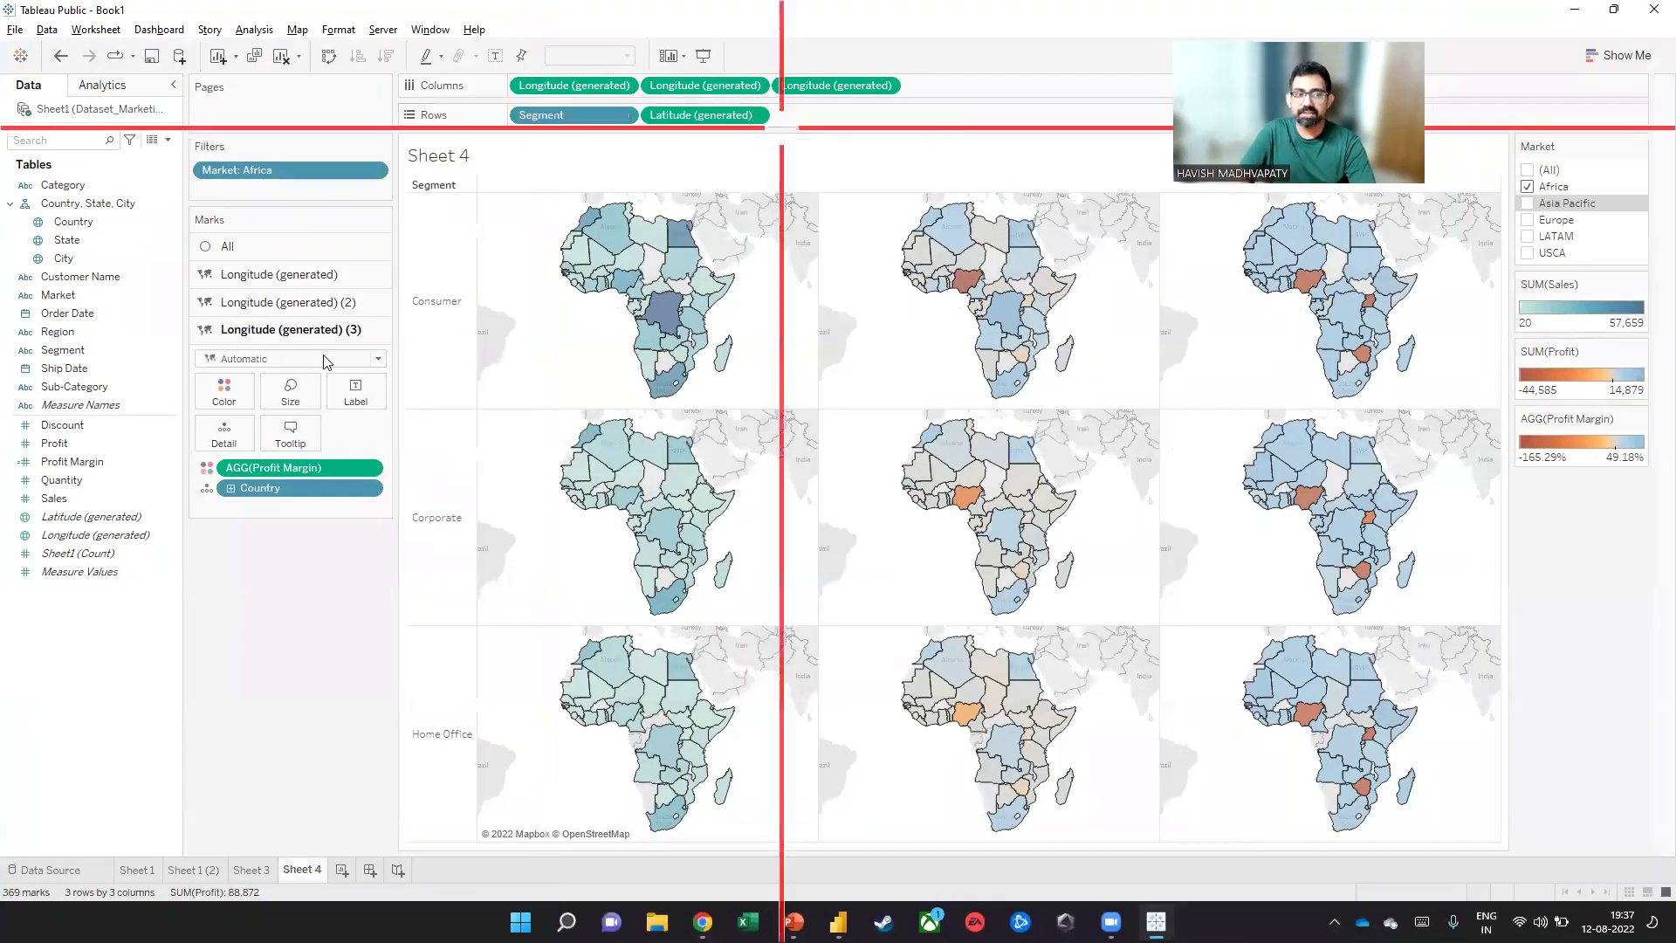
Show a filter for Sales and lower its maximum to 32,236 while the sheet is in presentation mode
right_click(58, 501)
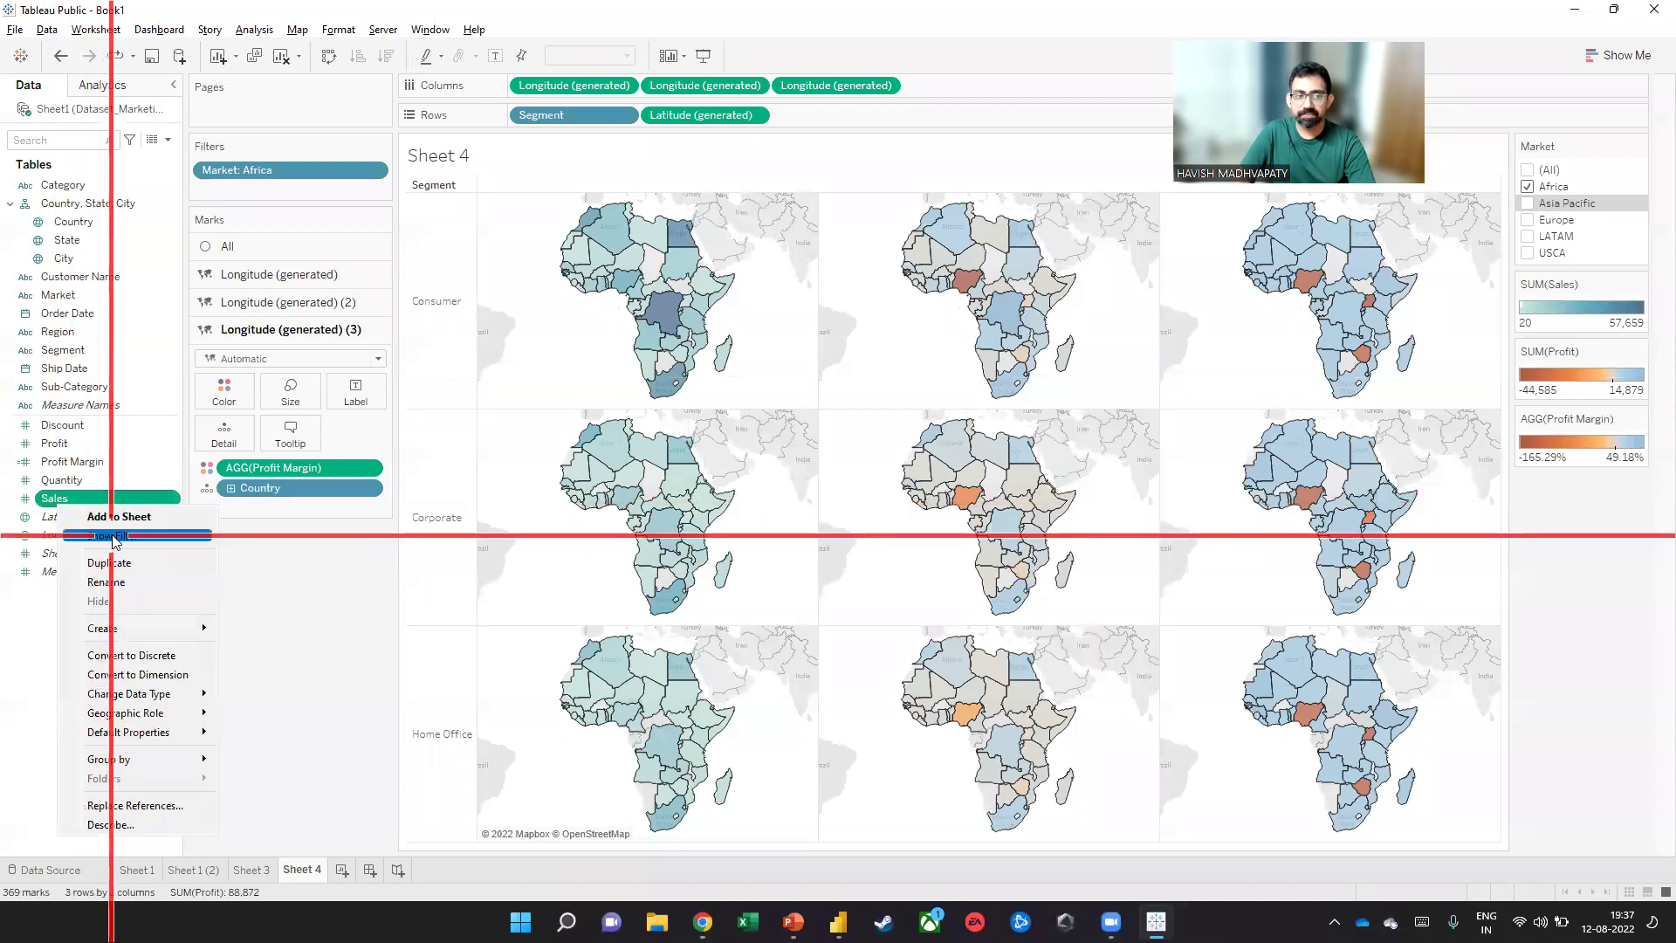
click(114, 536)
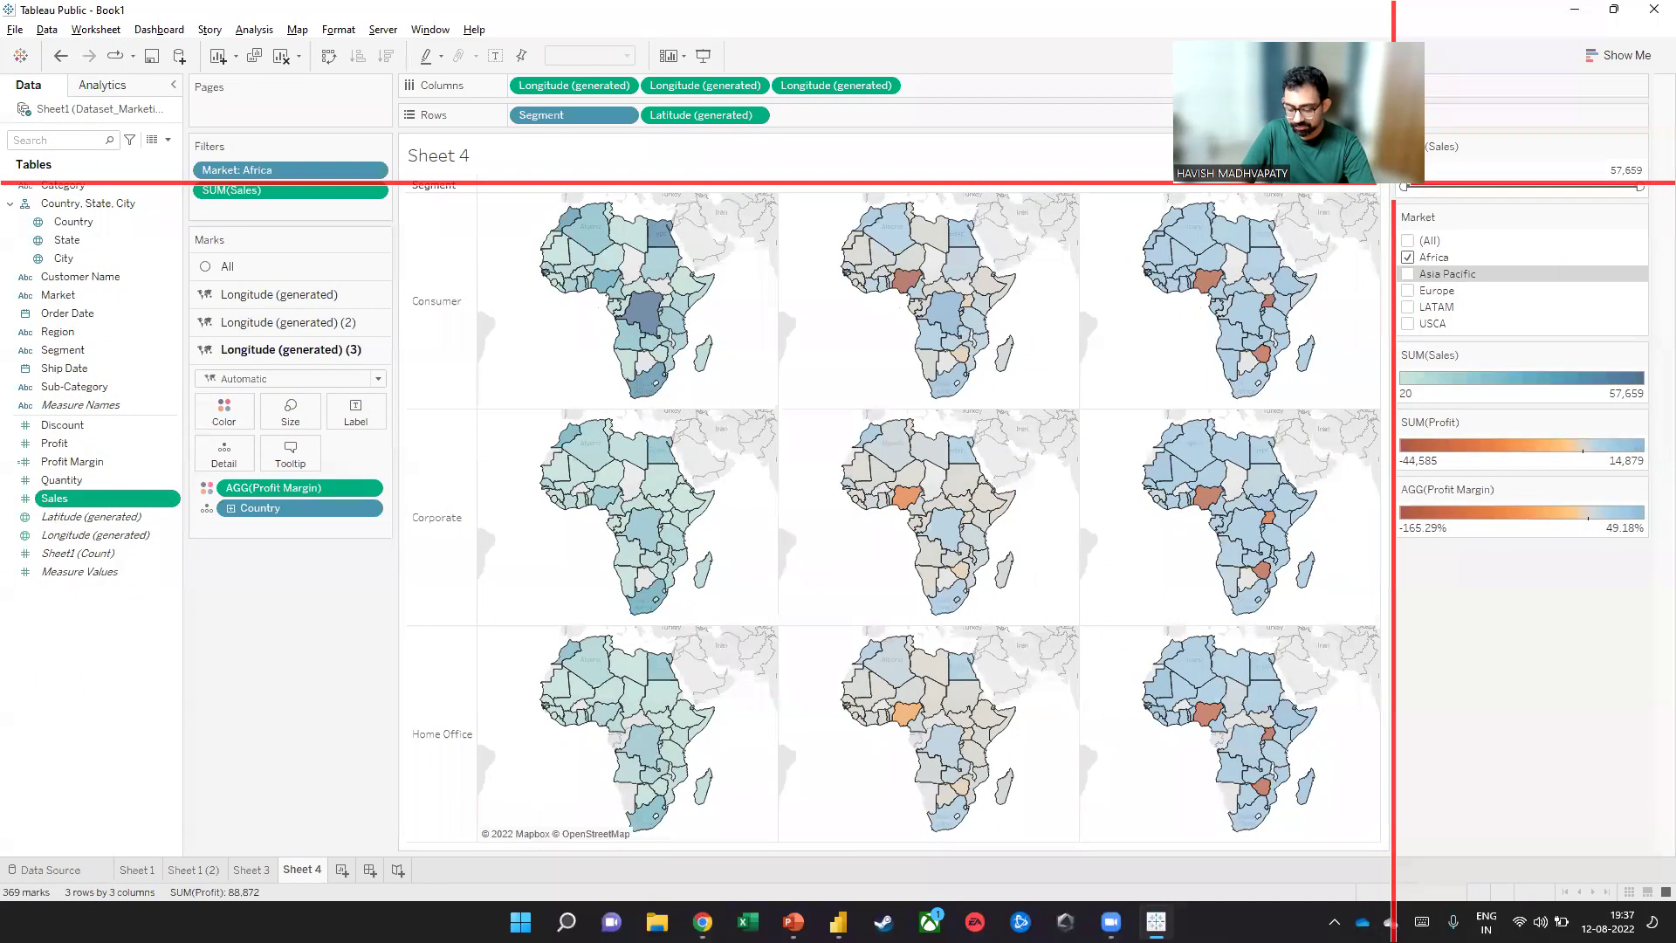
key(F7)
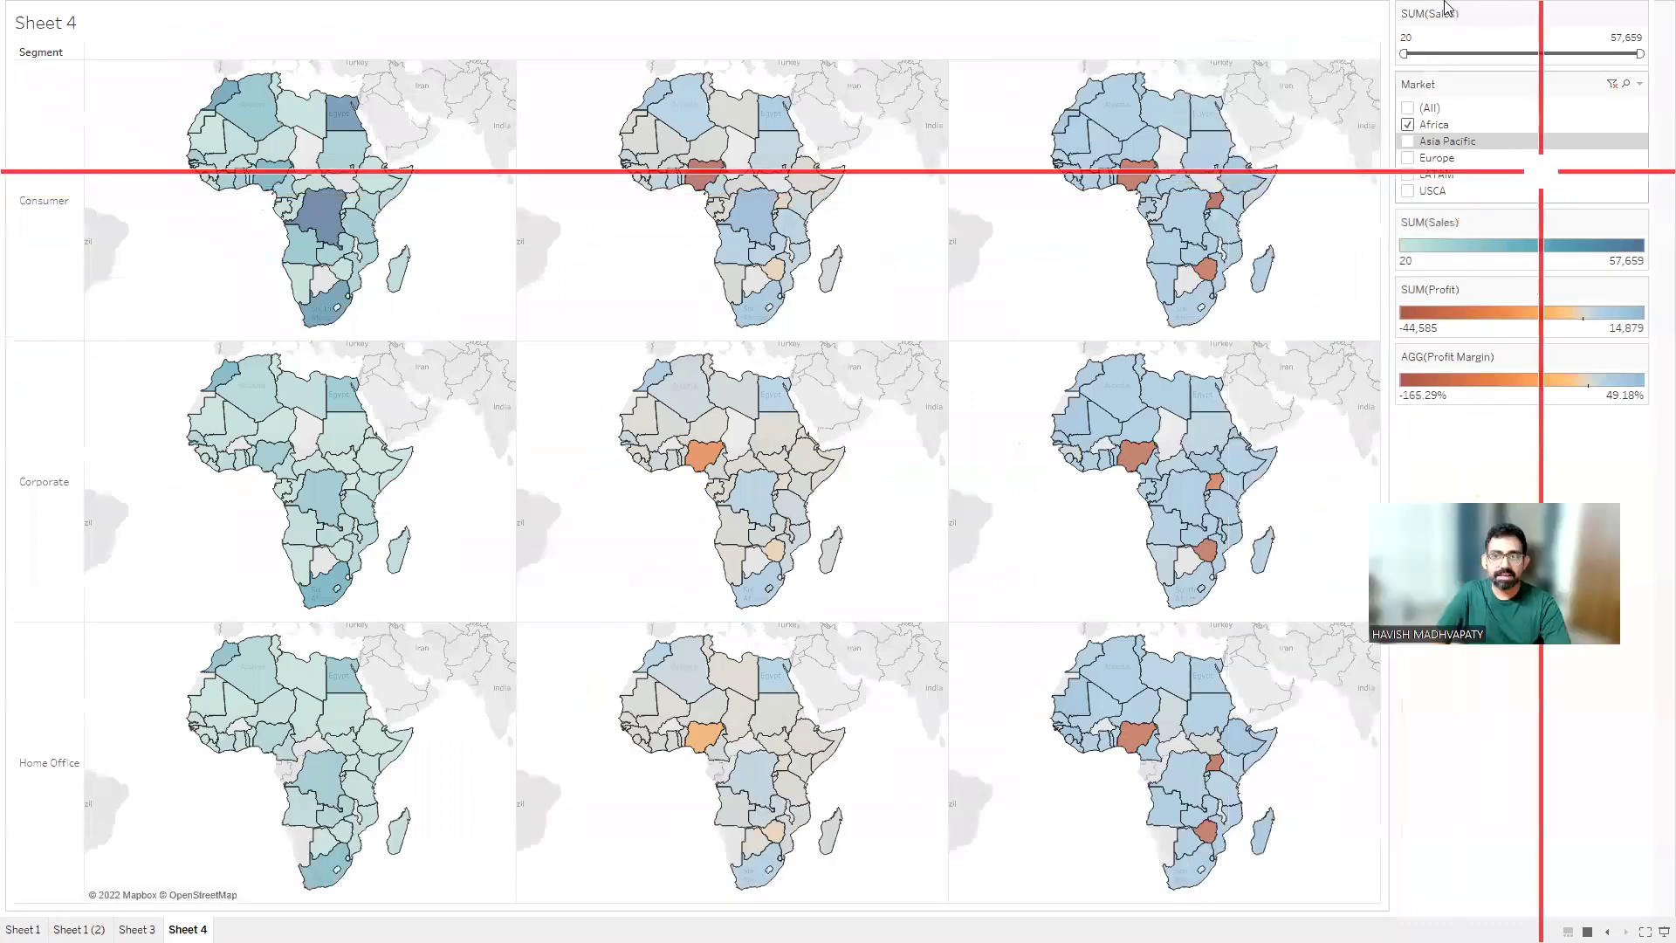
mouse_move(1403, 53)
mouse_down()
mouse_move(1507, 54)
mouse_move(1391, 56)
mouse_up()
drag(1638, 54, 1538, 55)
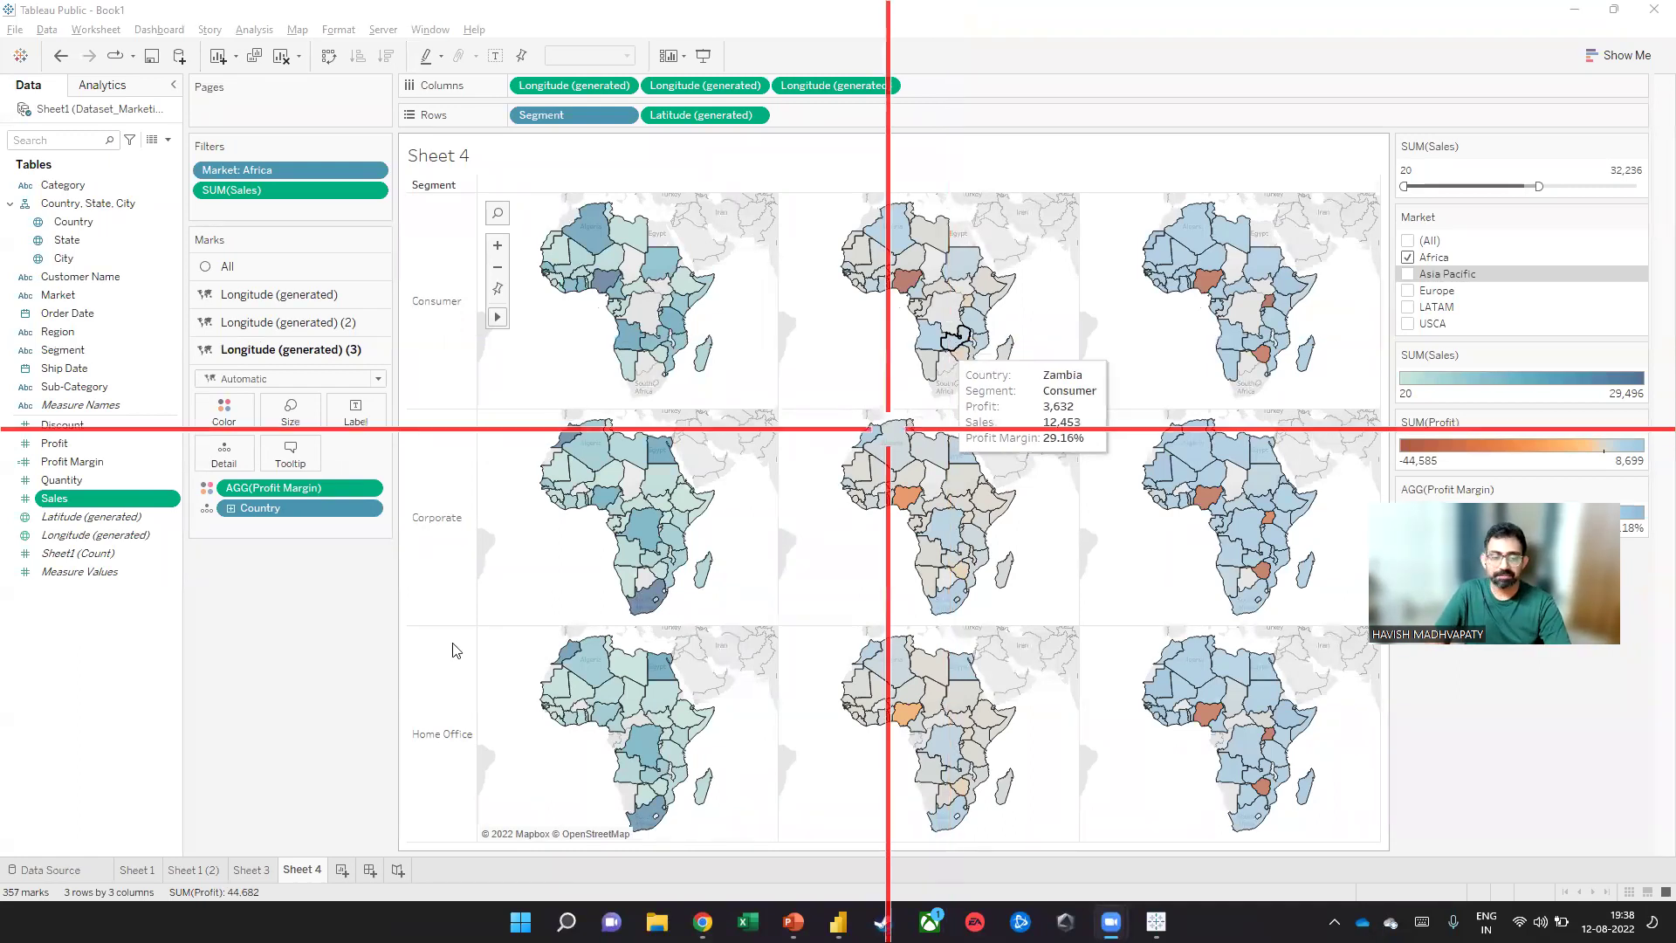
Switch to Power BI Desktop and add a new report page
key(alt+Tab)
key(alt+Tab)
key(alt+Tab)
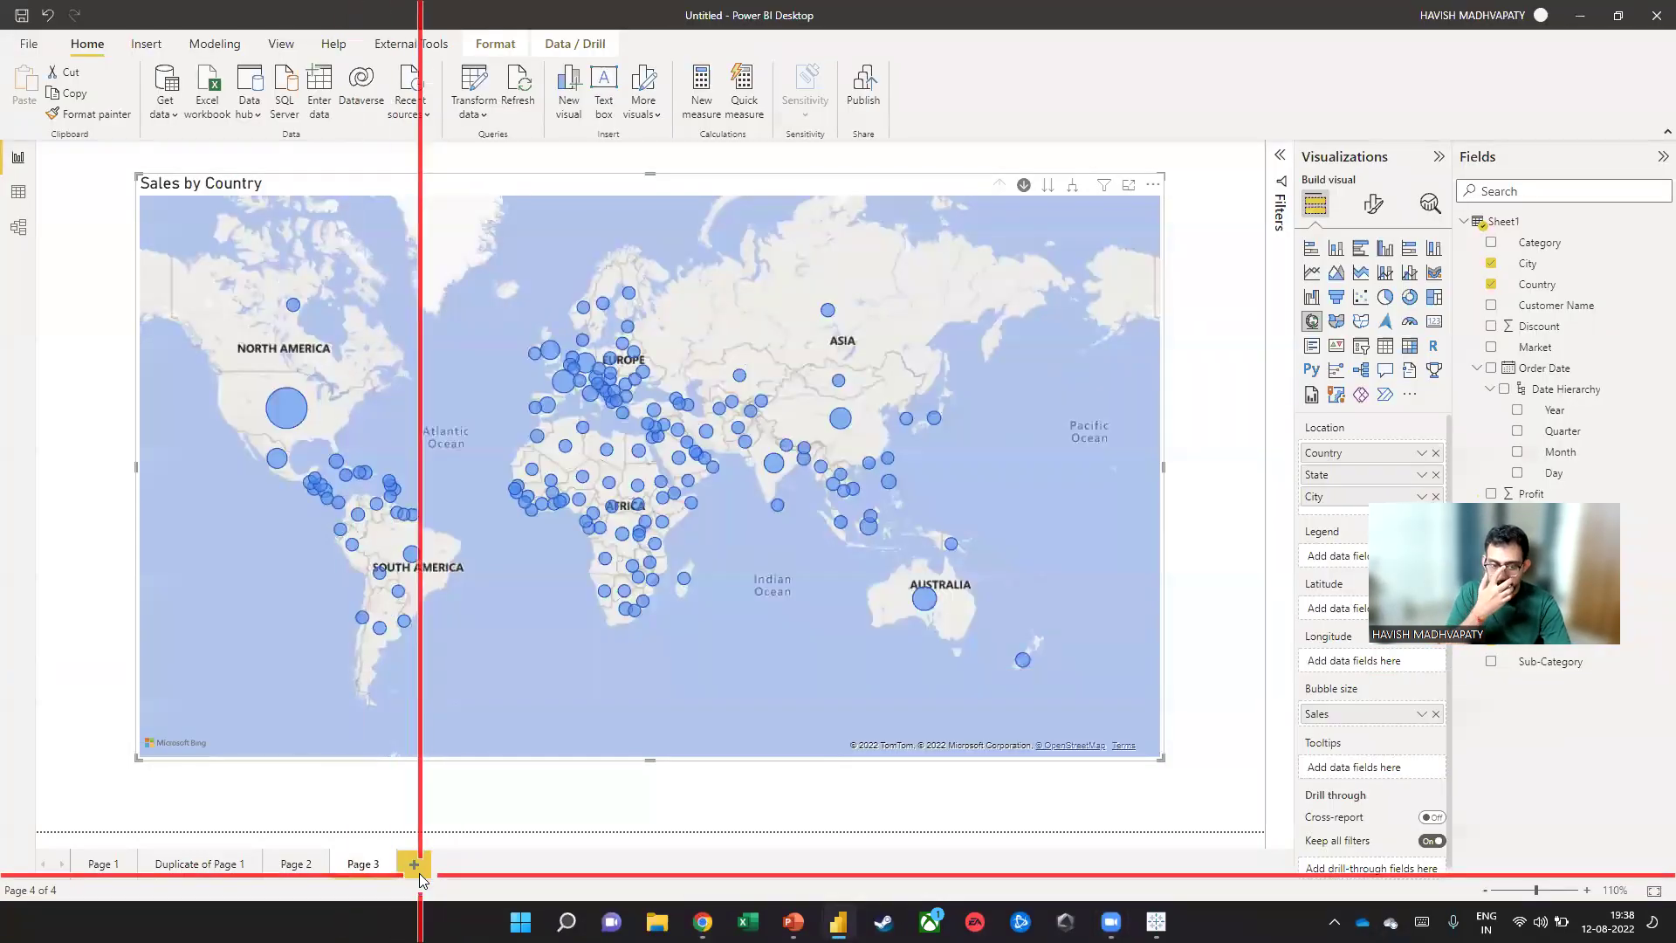
click(415, 864)
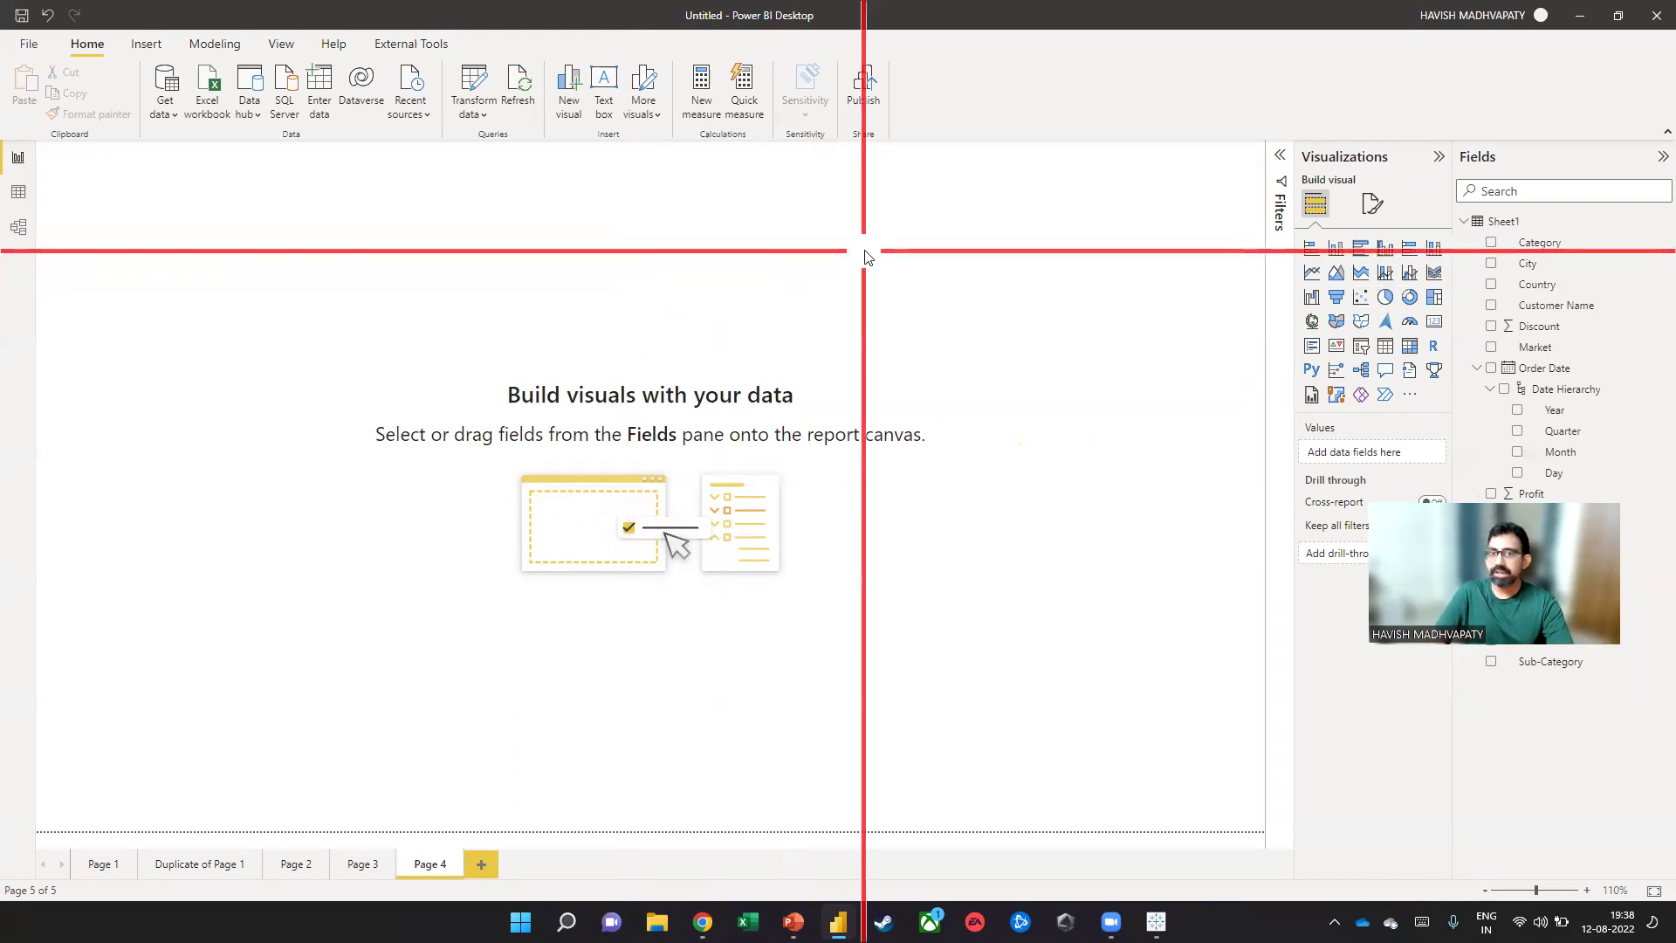
Insert an enlarged Q&A visual on the blank page and ask it "what is my sum sales"
click(1386, 376)
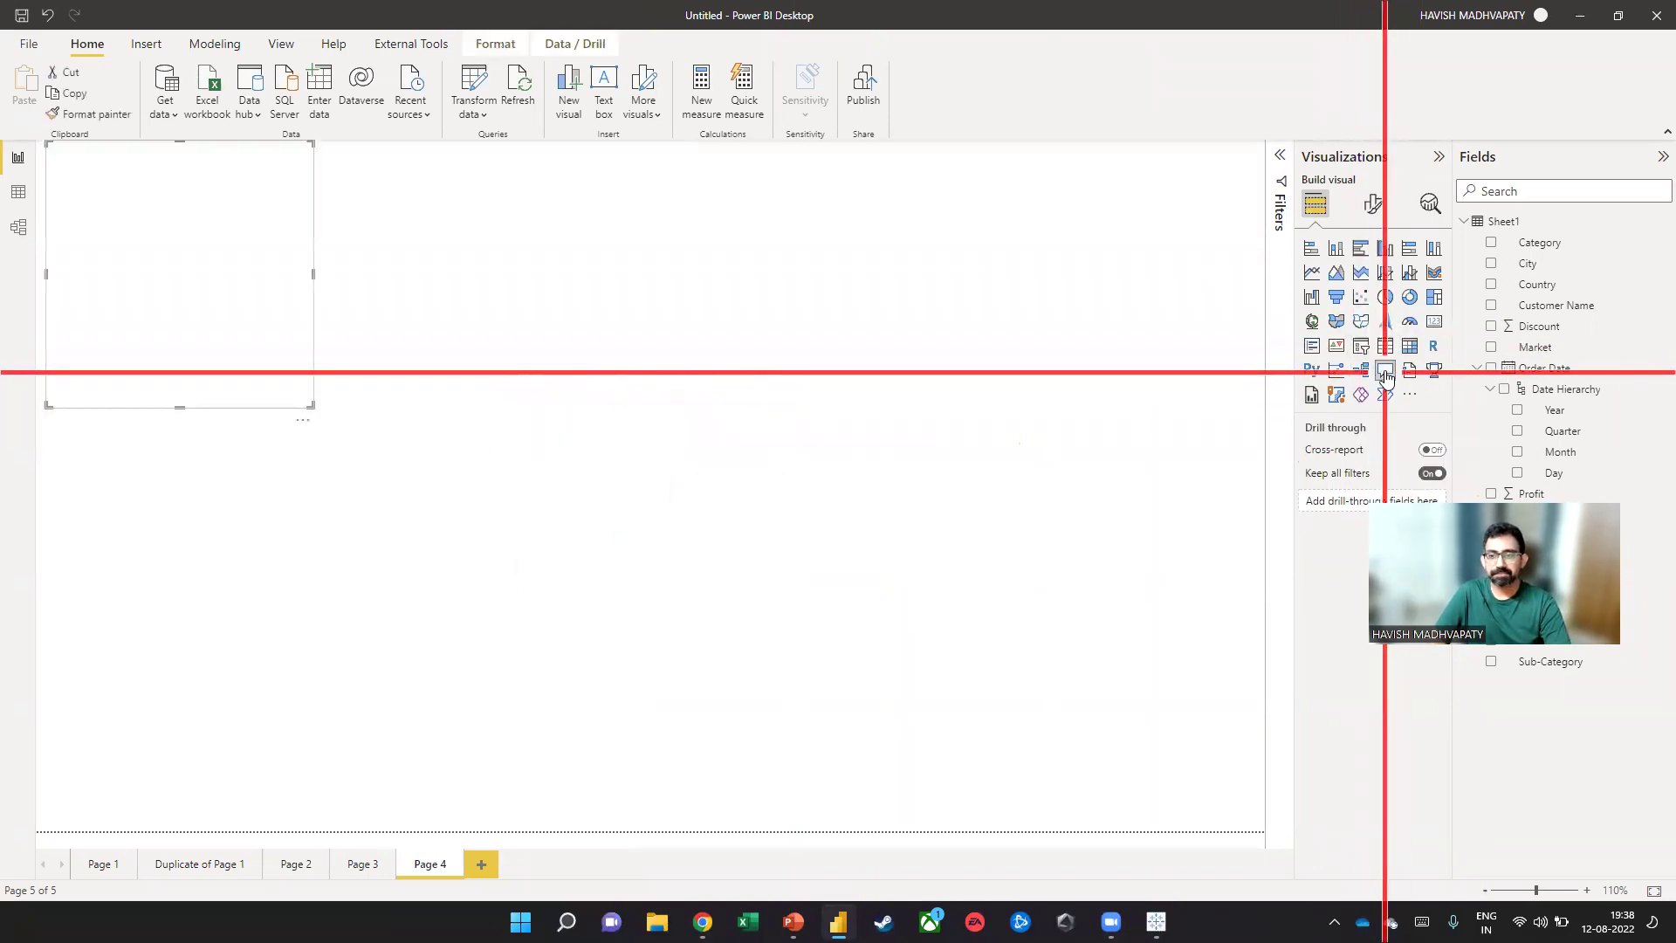
drag(337, 438, 616, 583)
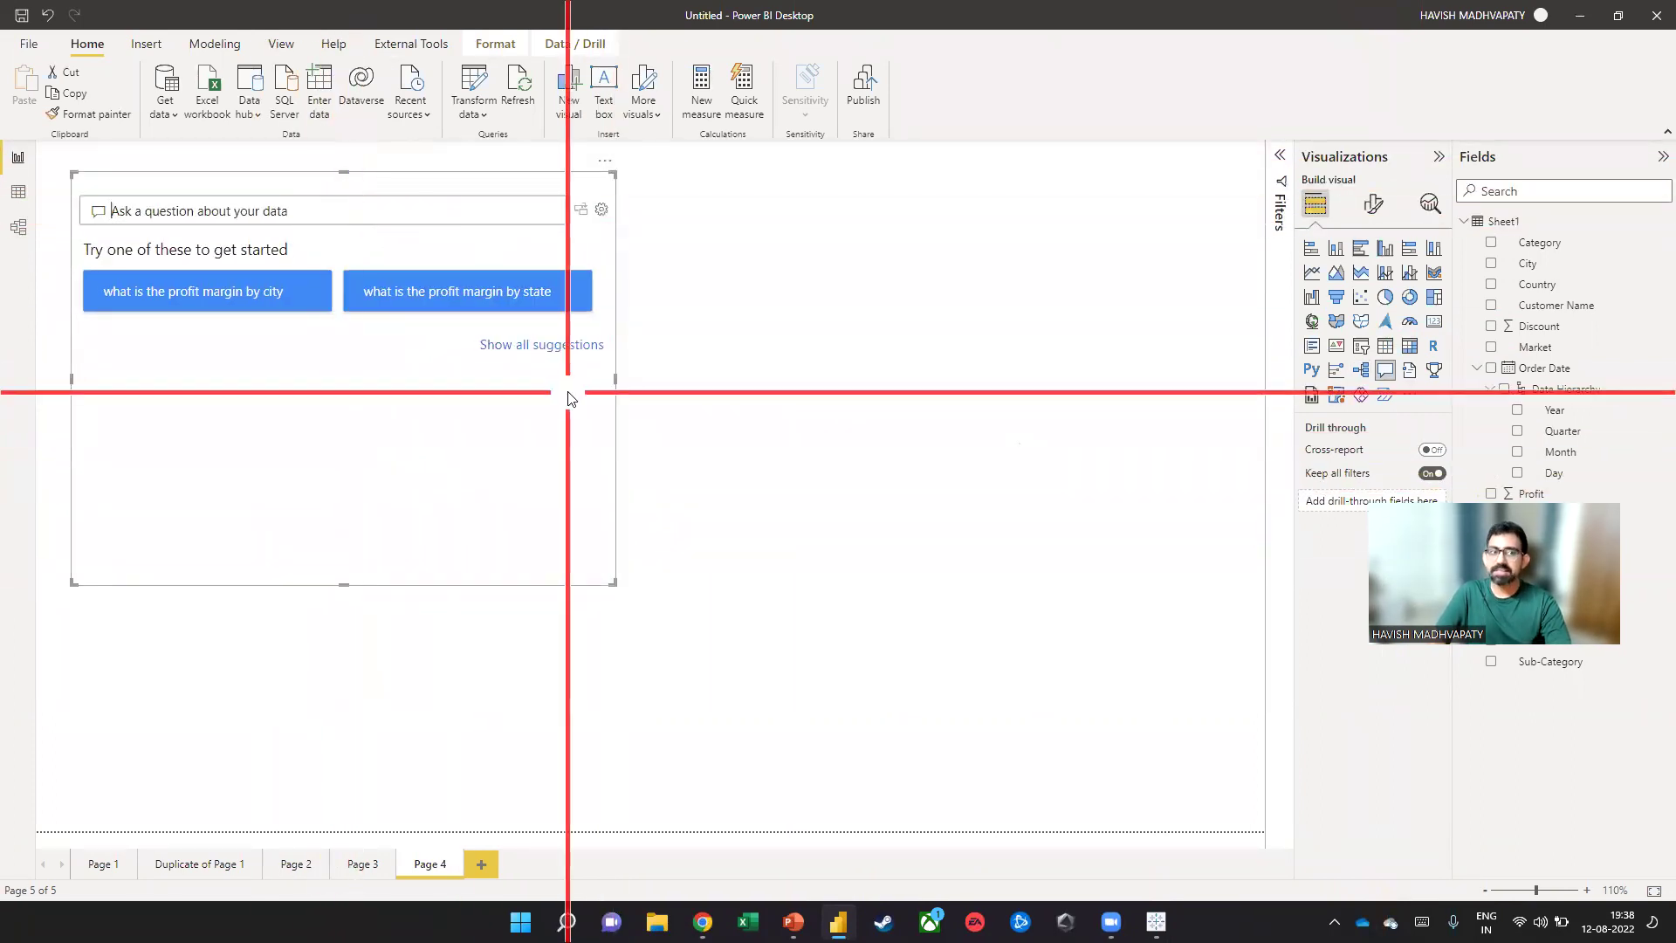
text(wh)
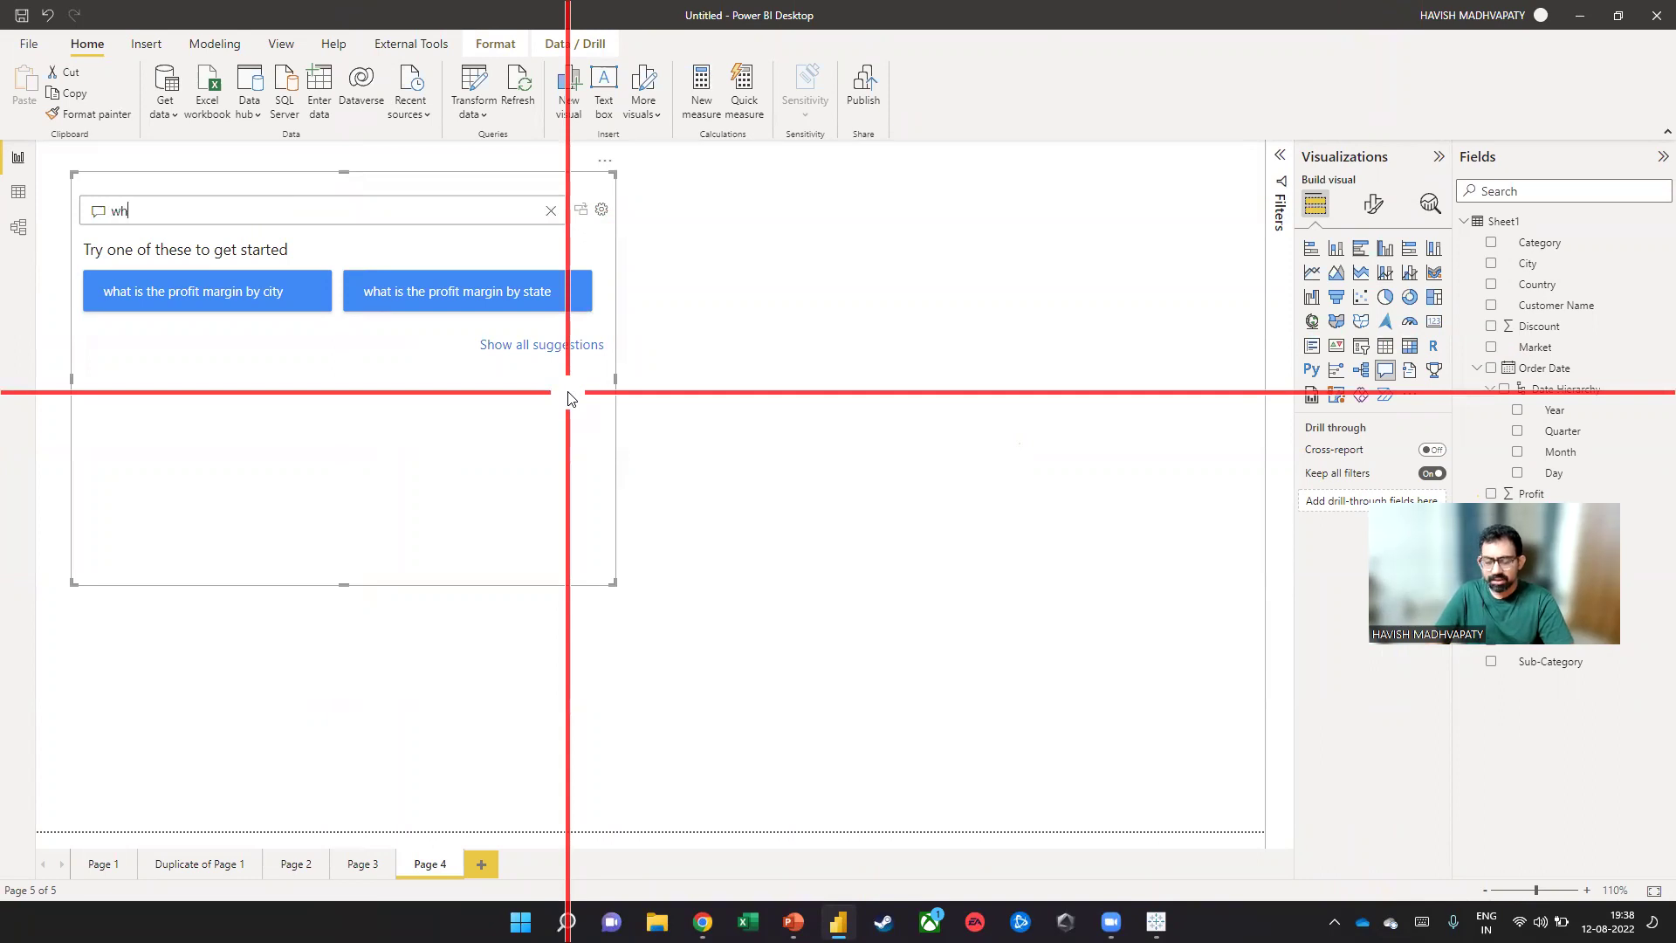
text(at is my sum sales)
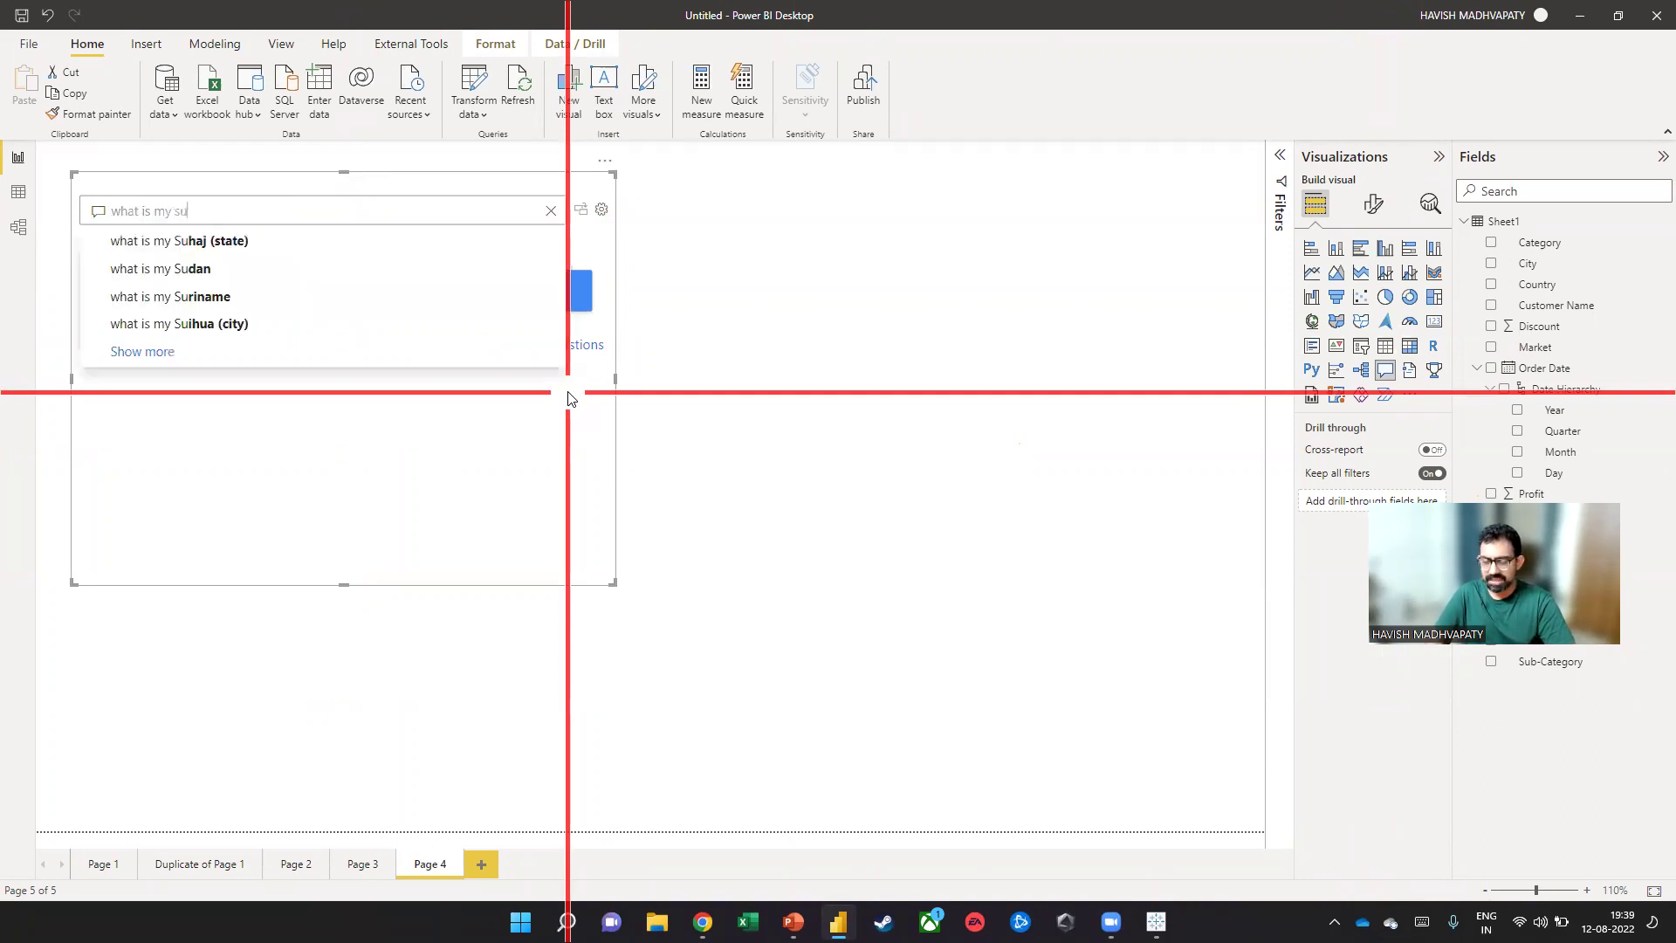
Shrink the Q&A visual and place a duplicate of it below the original
drag(621, 586, 404, 374)
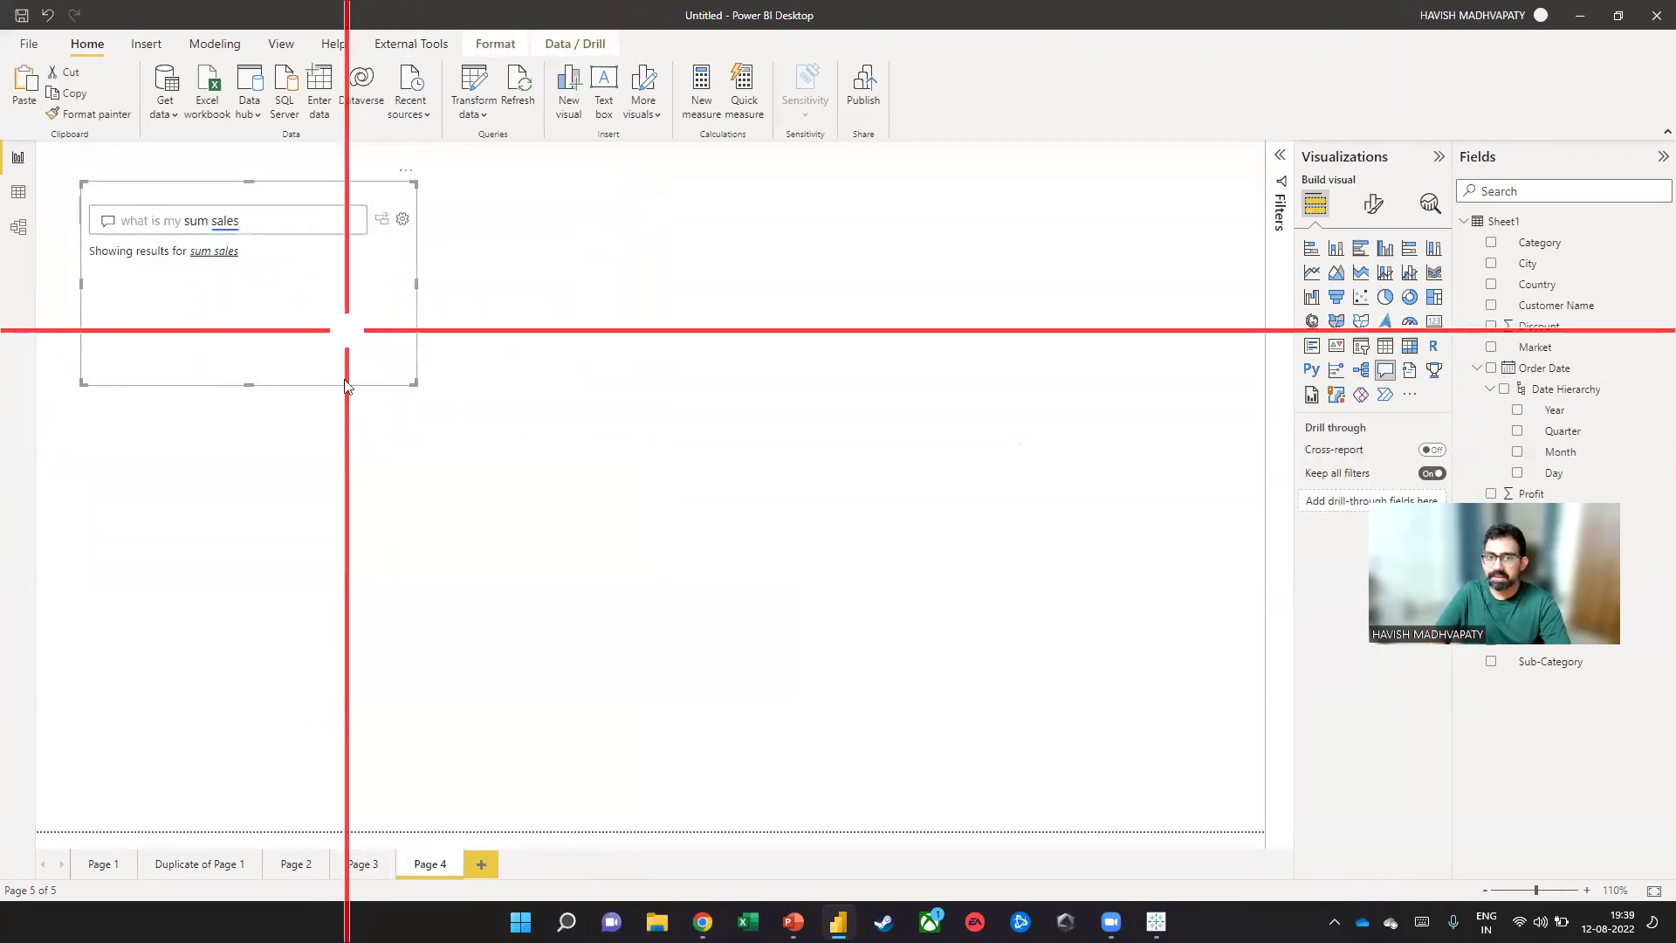
key(ctrl+c)
key(ctrl+v)
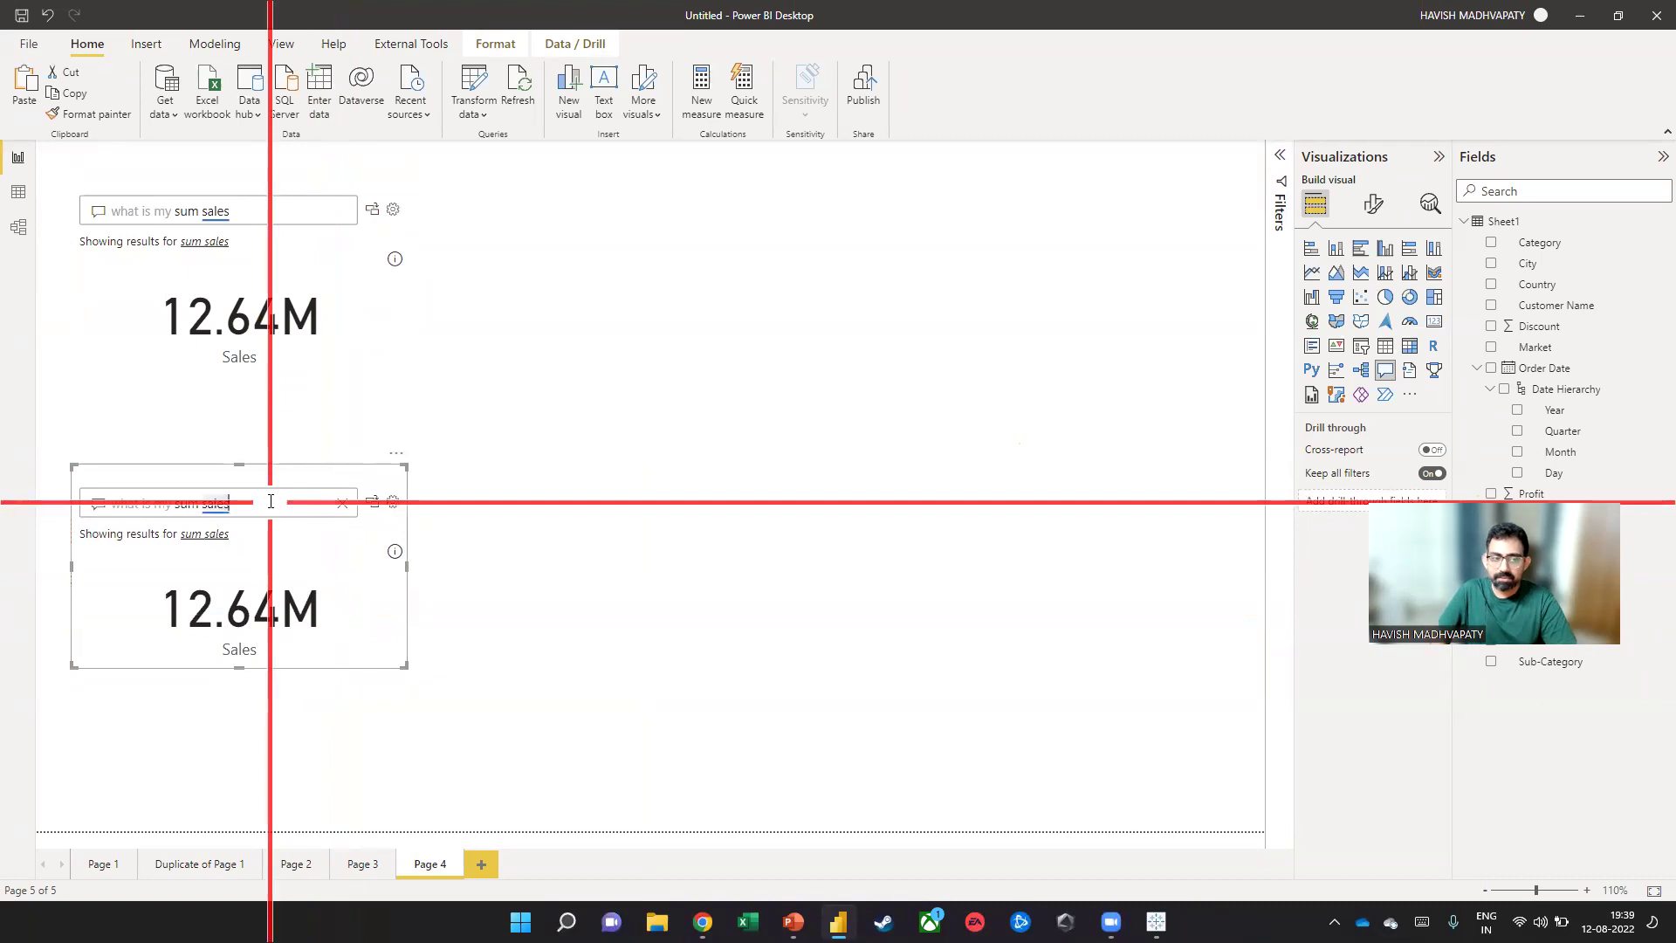
Change the lower Q&A visual's question to "what is my sum profit"
text(profit)
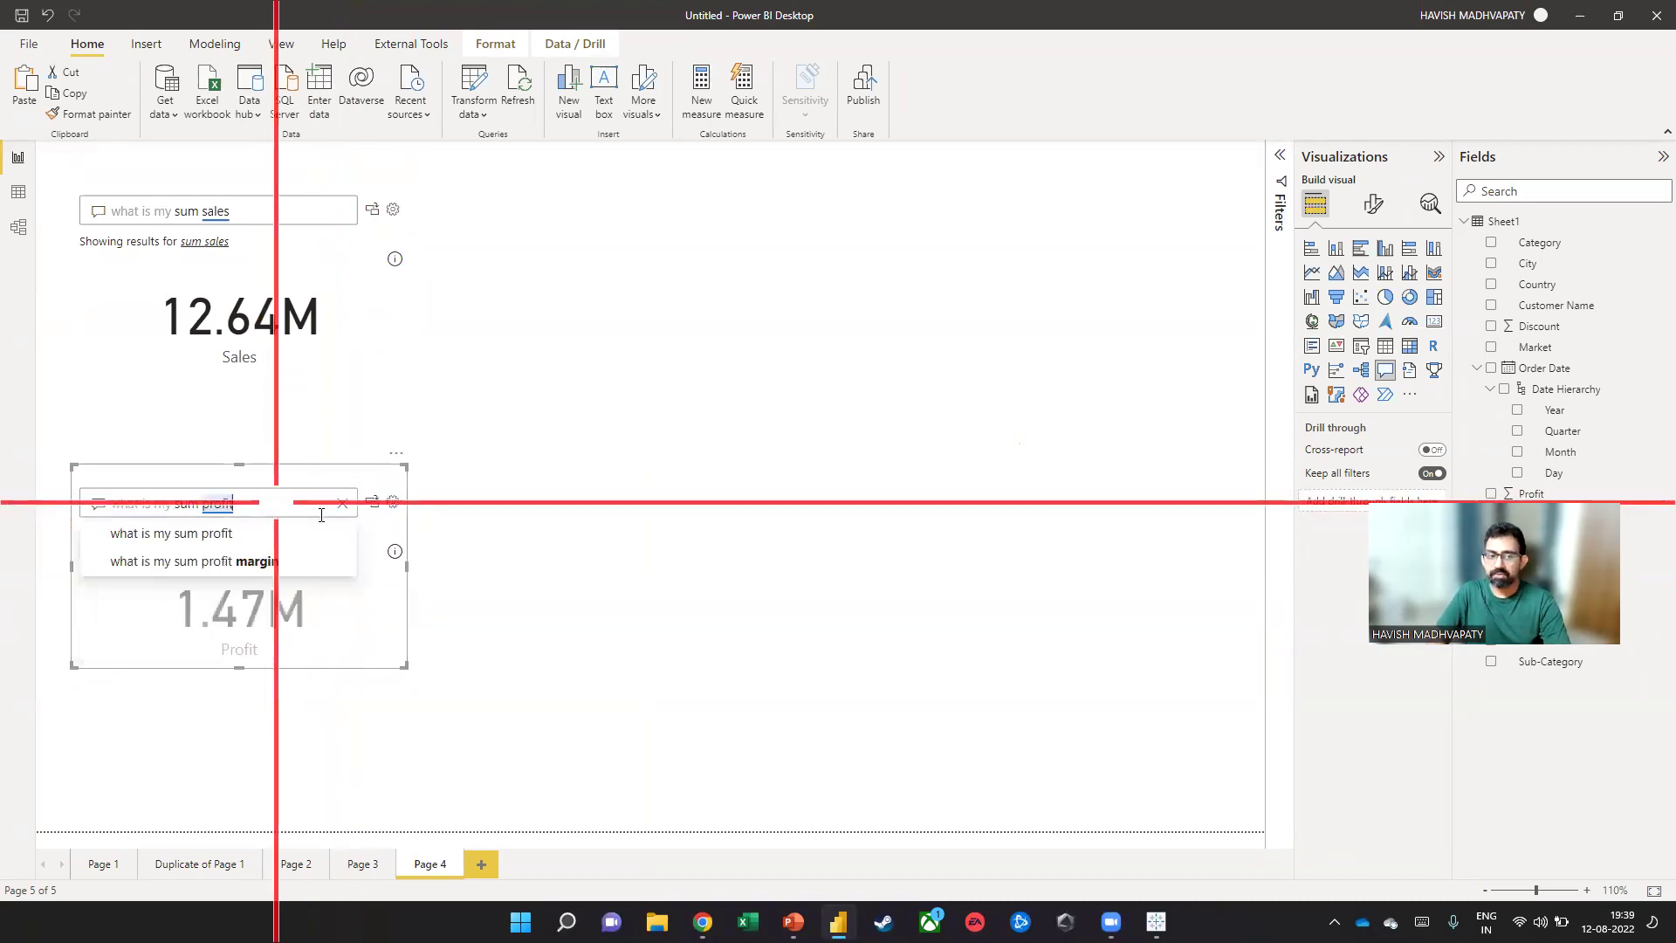
click(417, 454)
Copy the sales Q&A visual to its right, ask it "what is my sum sales by segment as pie", and make it taller
click(361, 342)
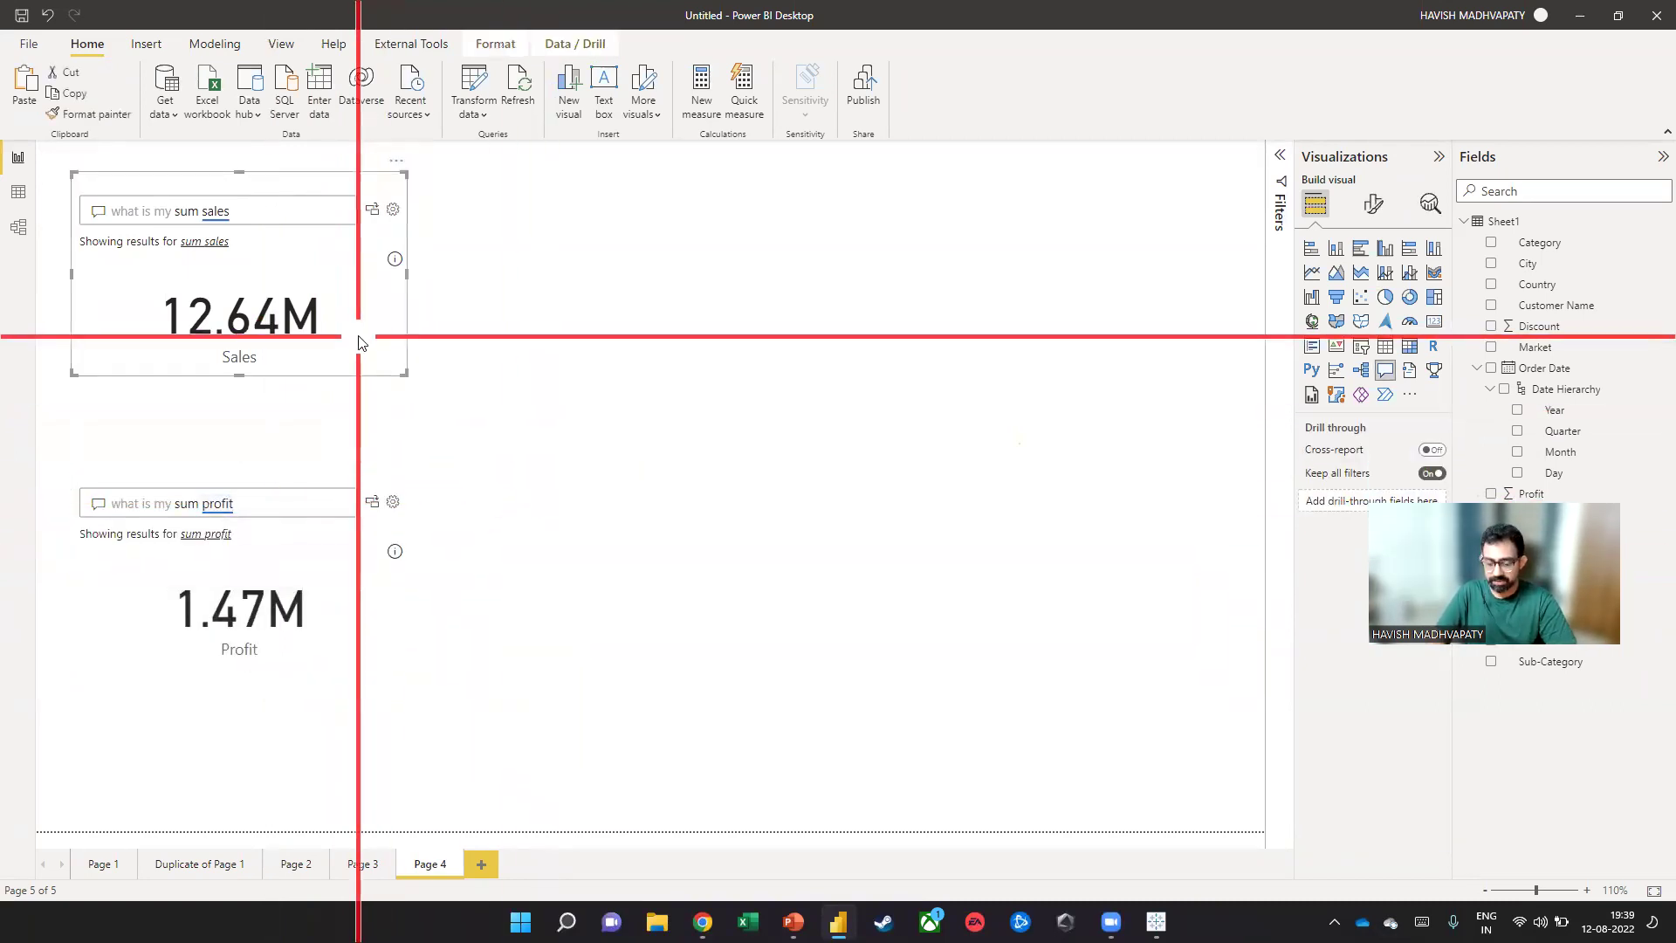
key(ctrl+v)
drag(358, 342, 821, 336)
double_click(780, 216)
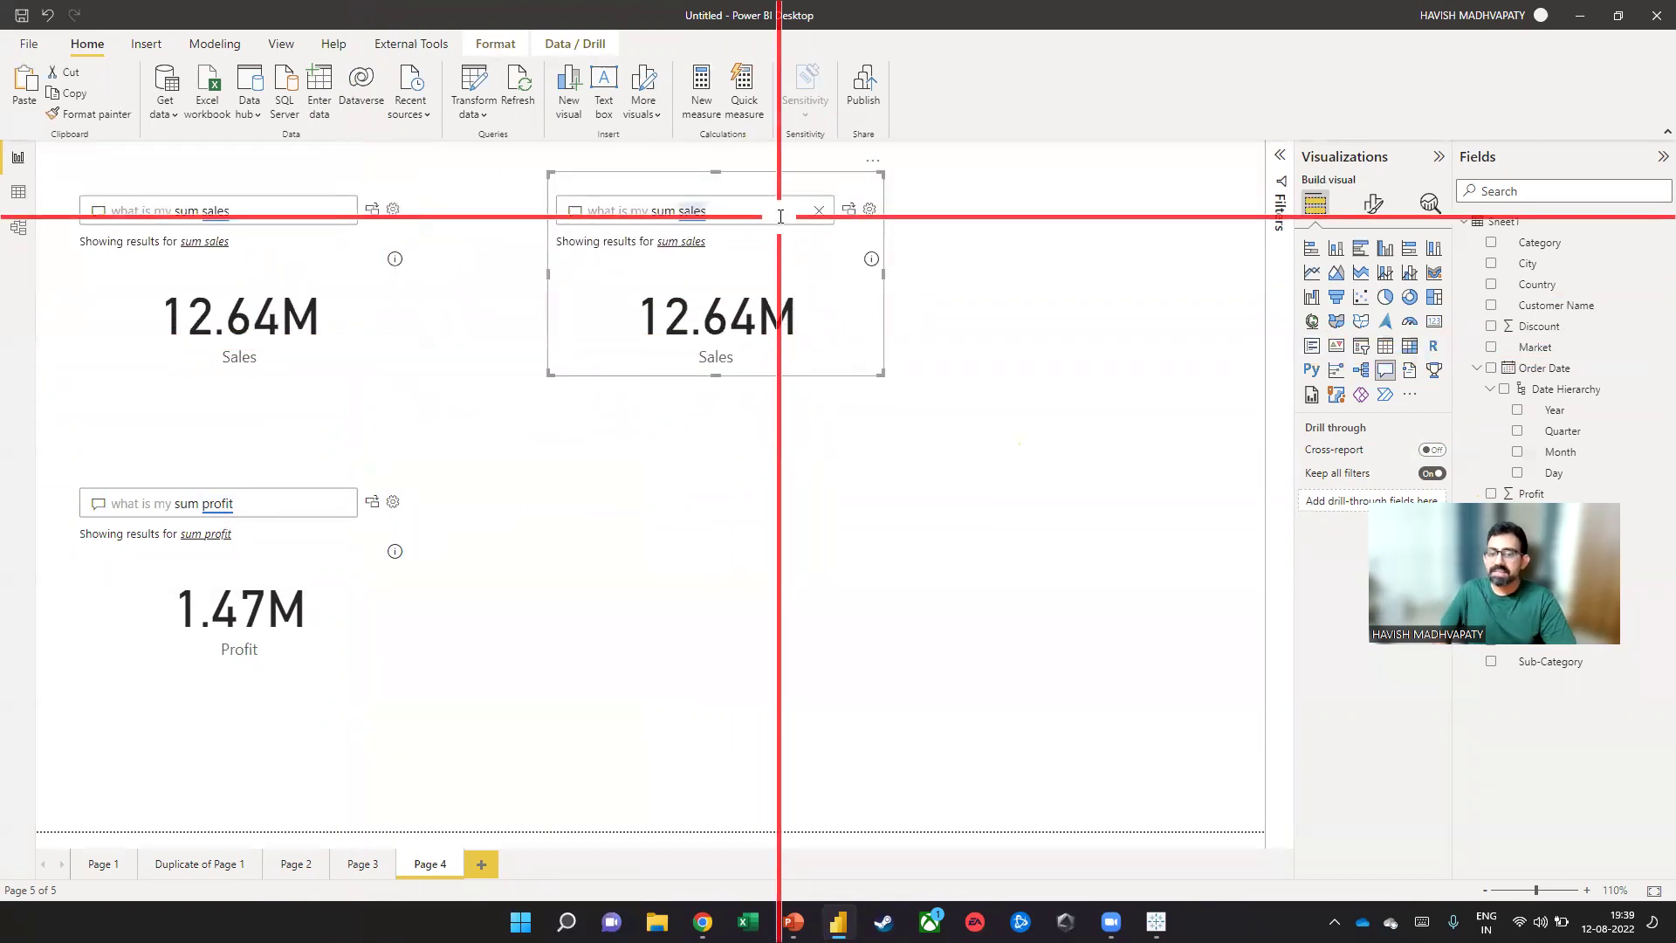
text(by segment)
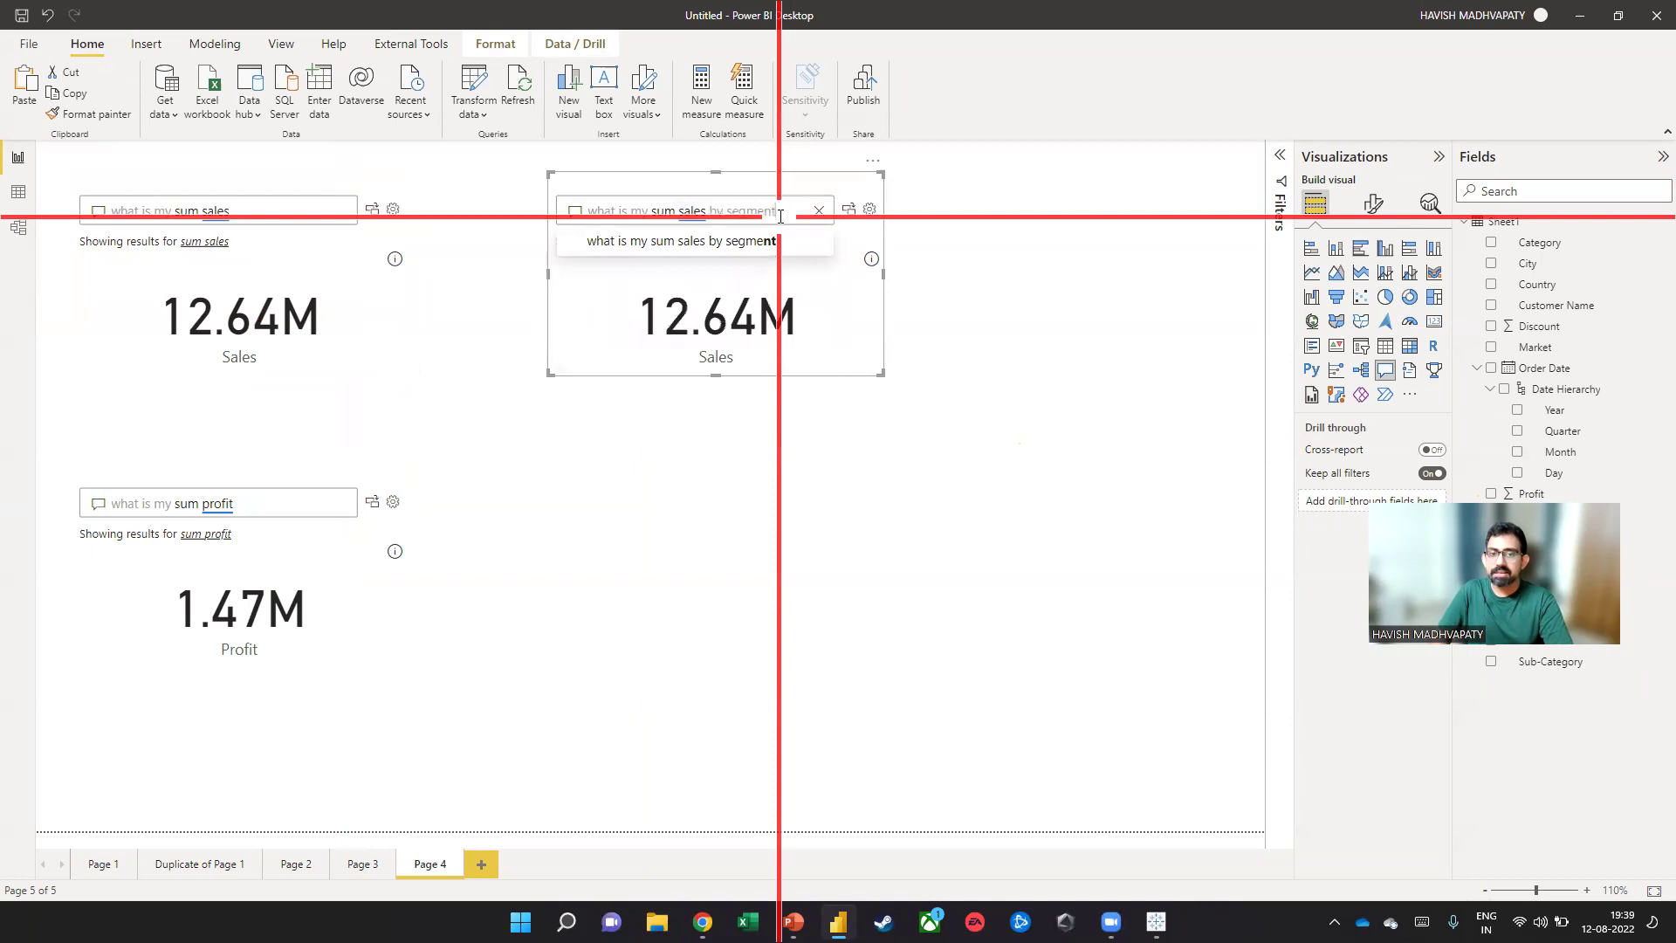
text( as pie)
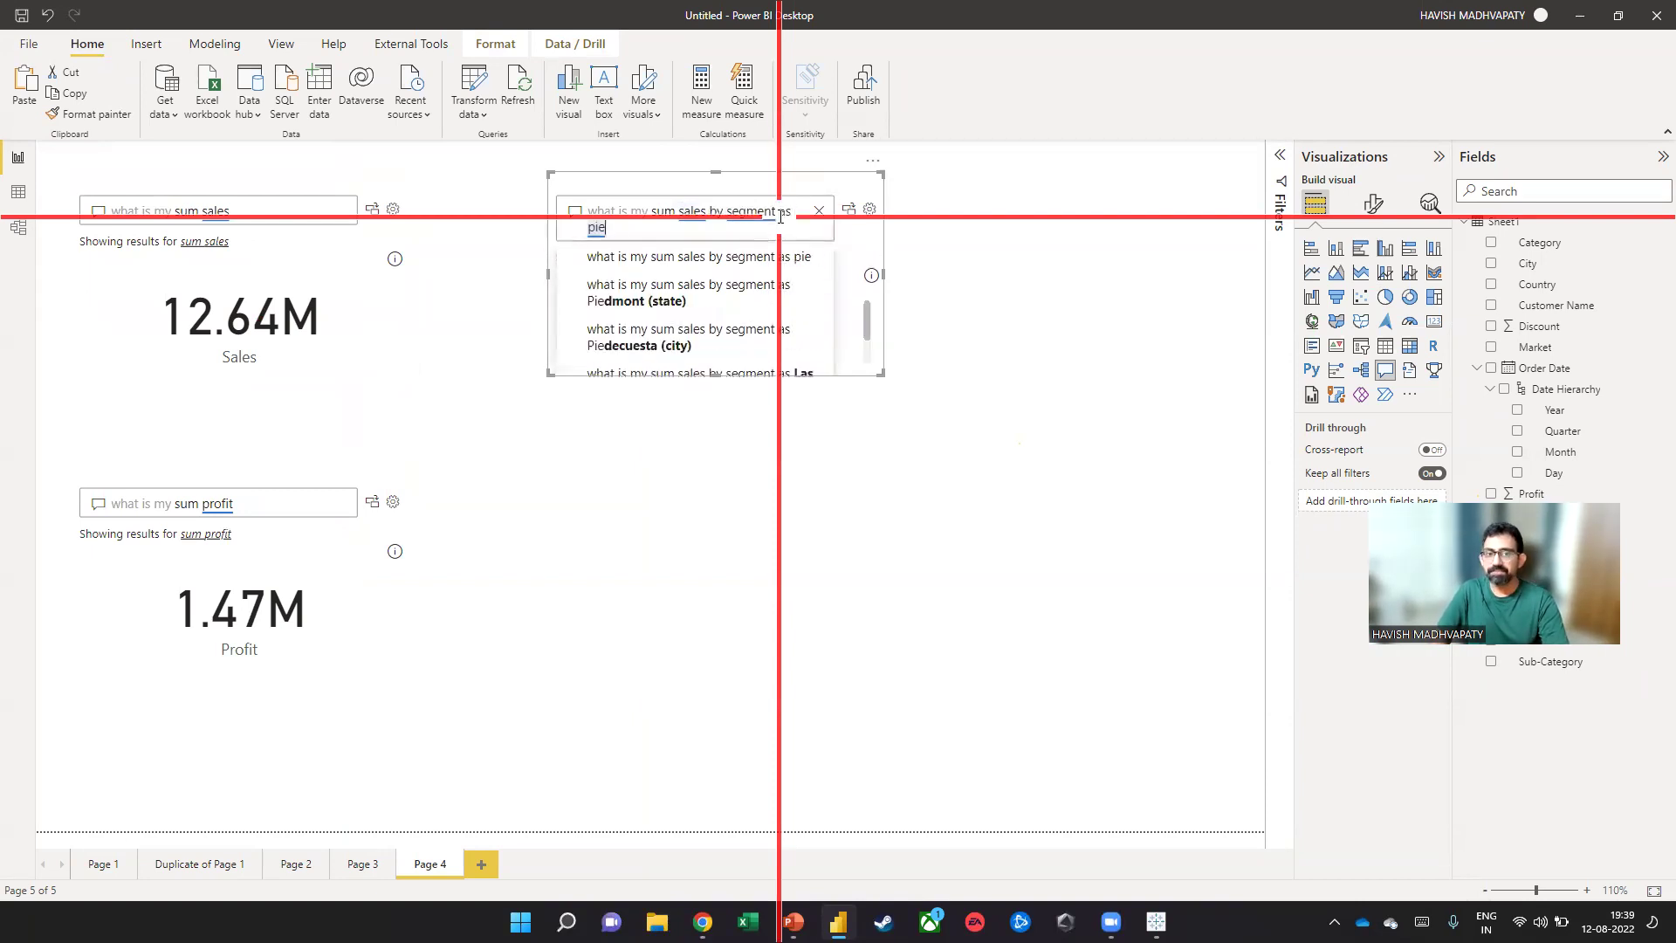
click(1096, 505)
click(711, 378)
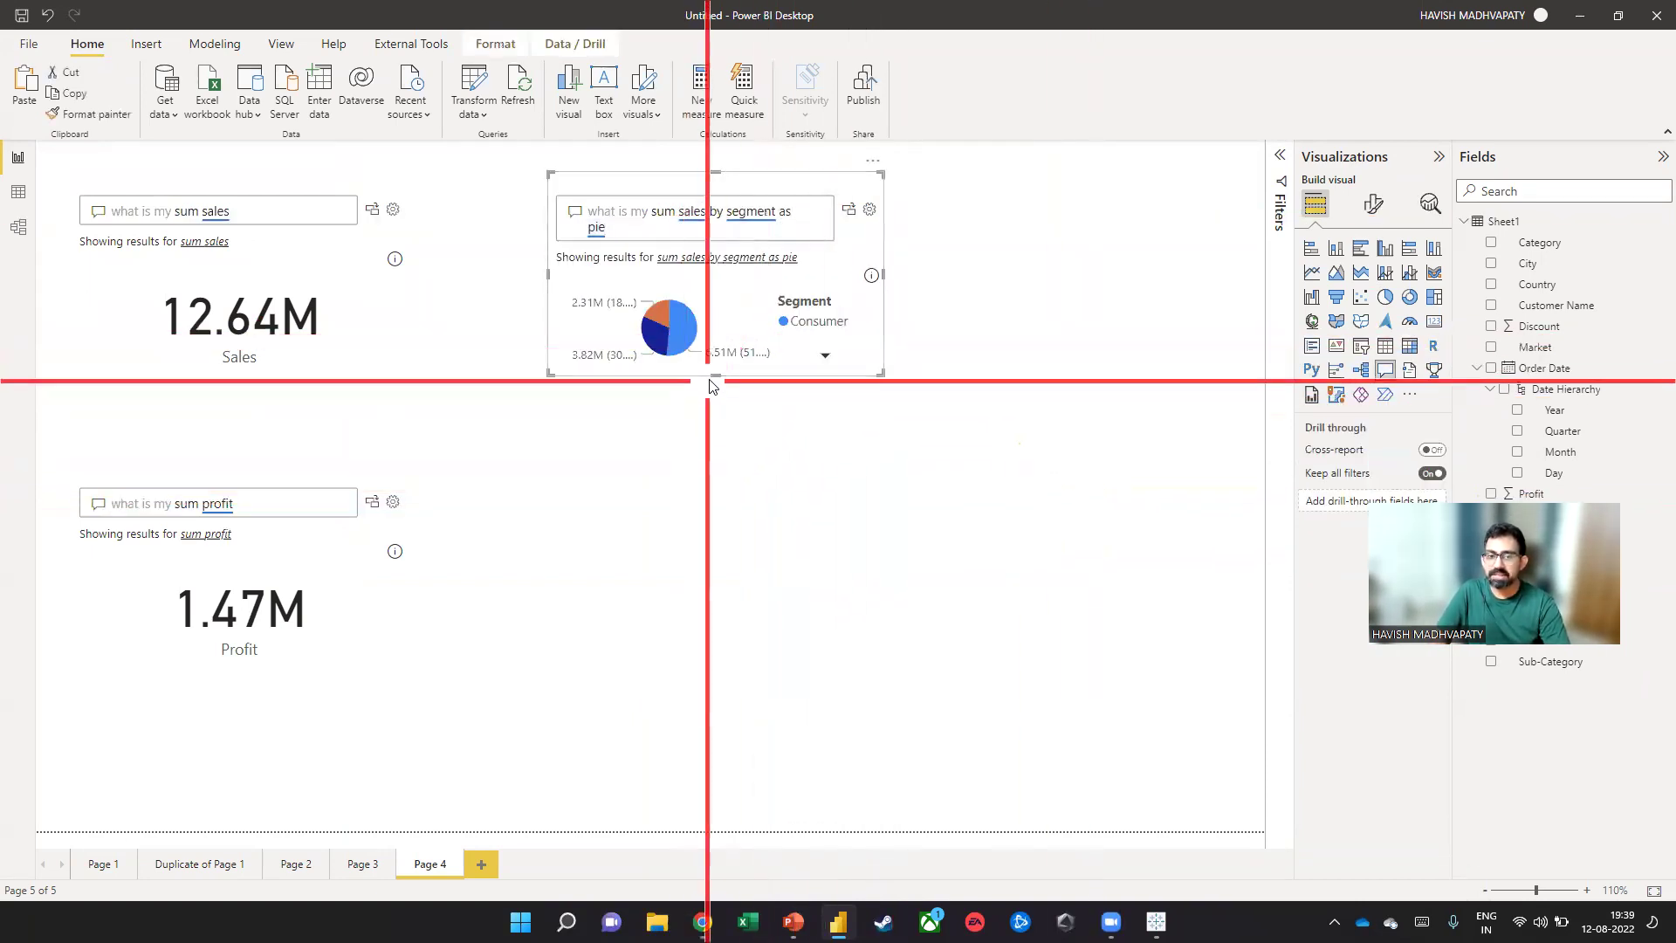
drag(714, 378, 737, 540)
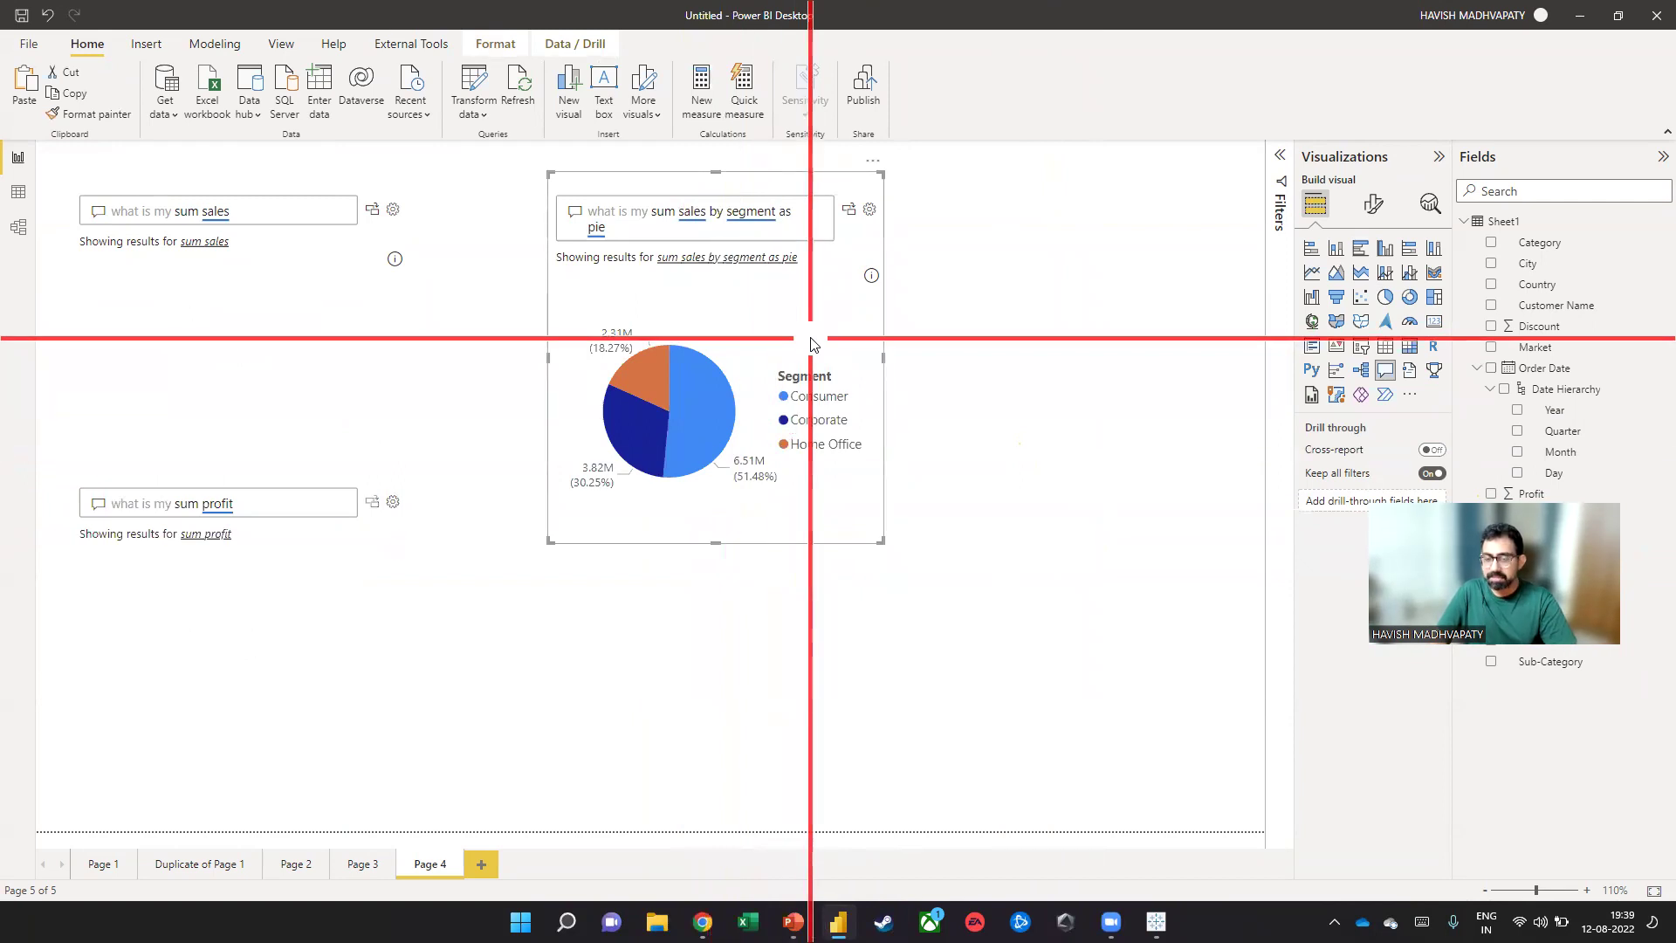
Place a copy of the pie Q&A visual beside it and ask "who are my top 5 customer name by sum sales"
drag(845, 334, 1161, 310)
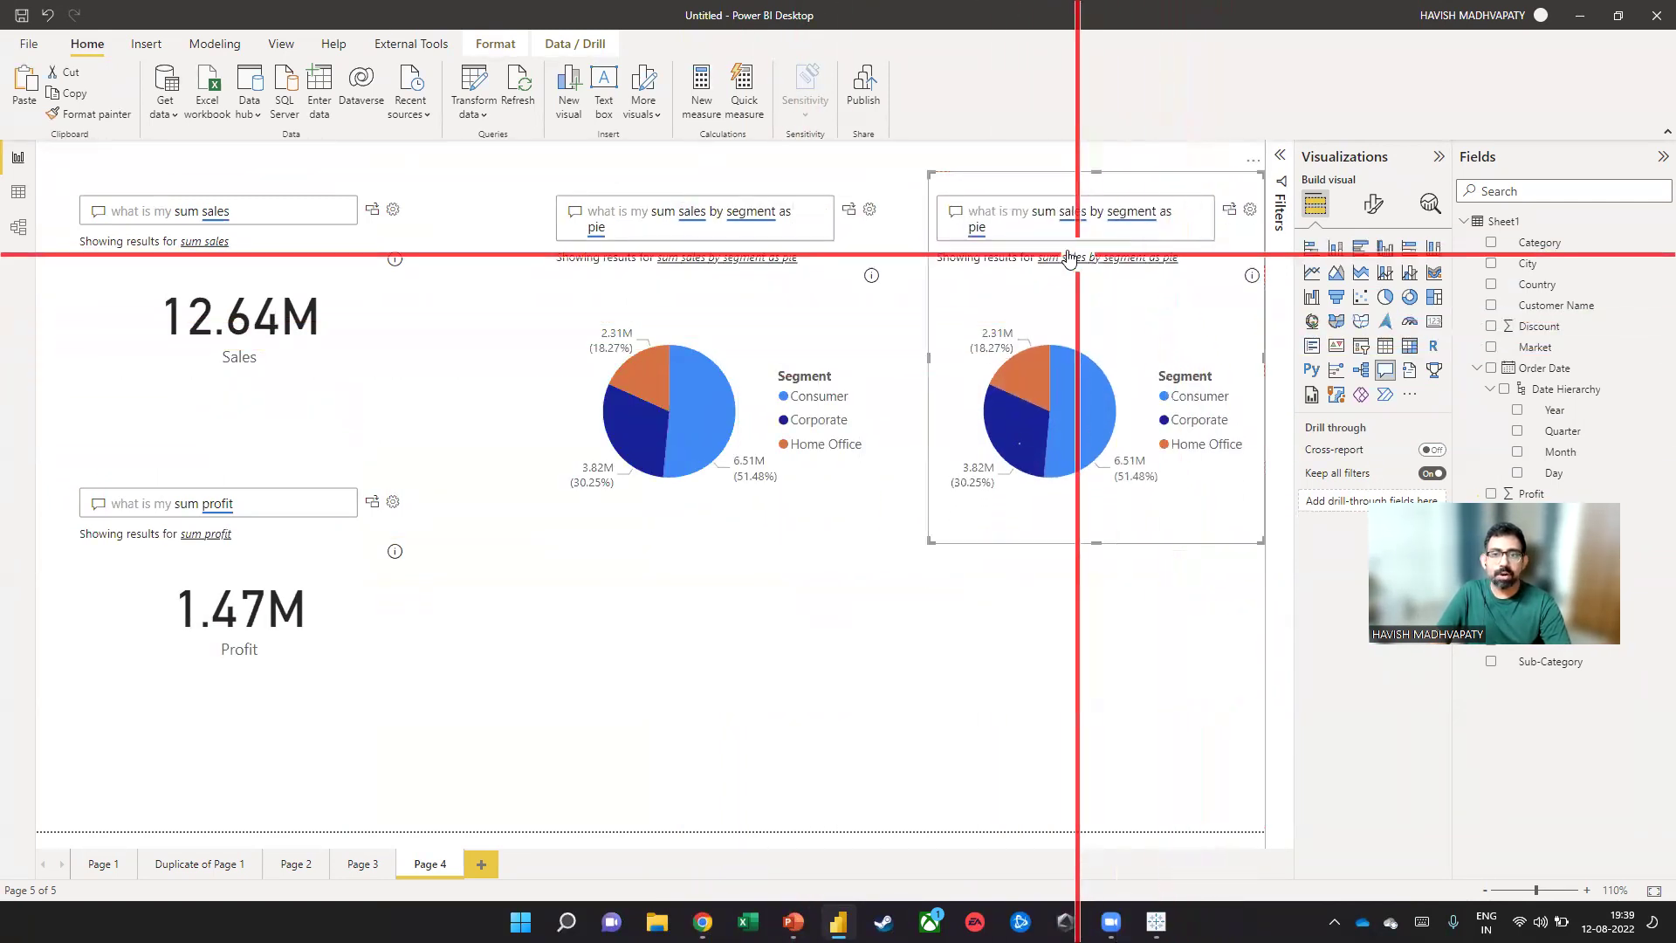
click(1061, 234)
key(ctrl+a)
text(who are)
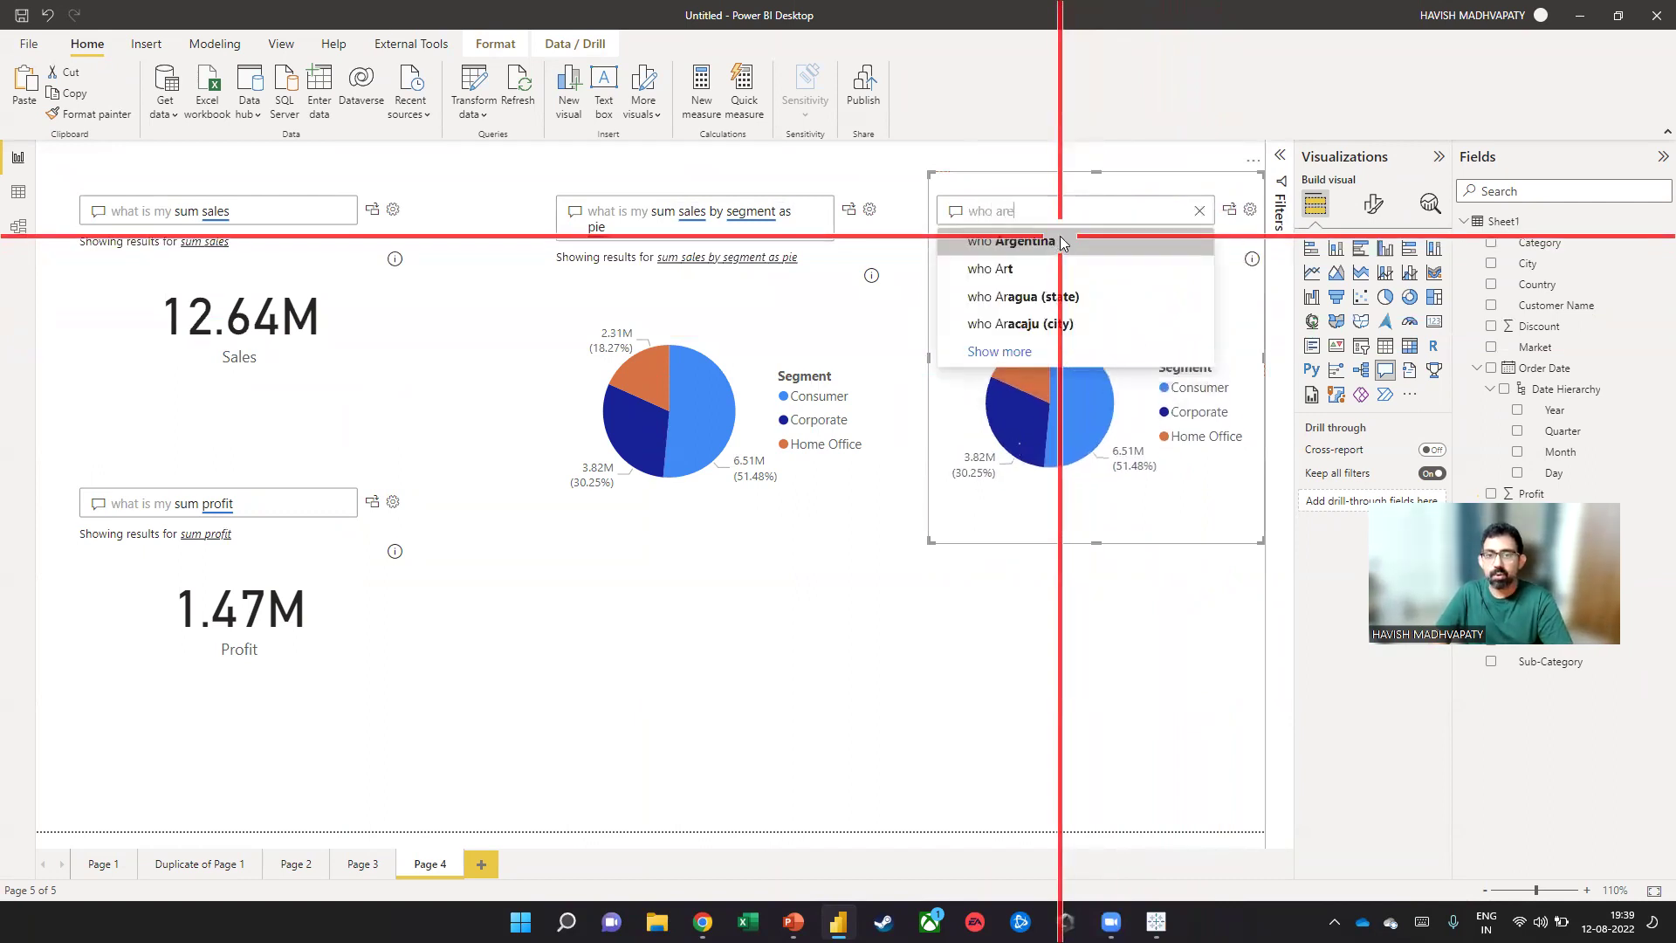
text( my top 5 cust)
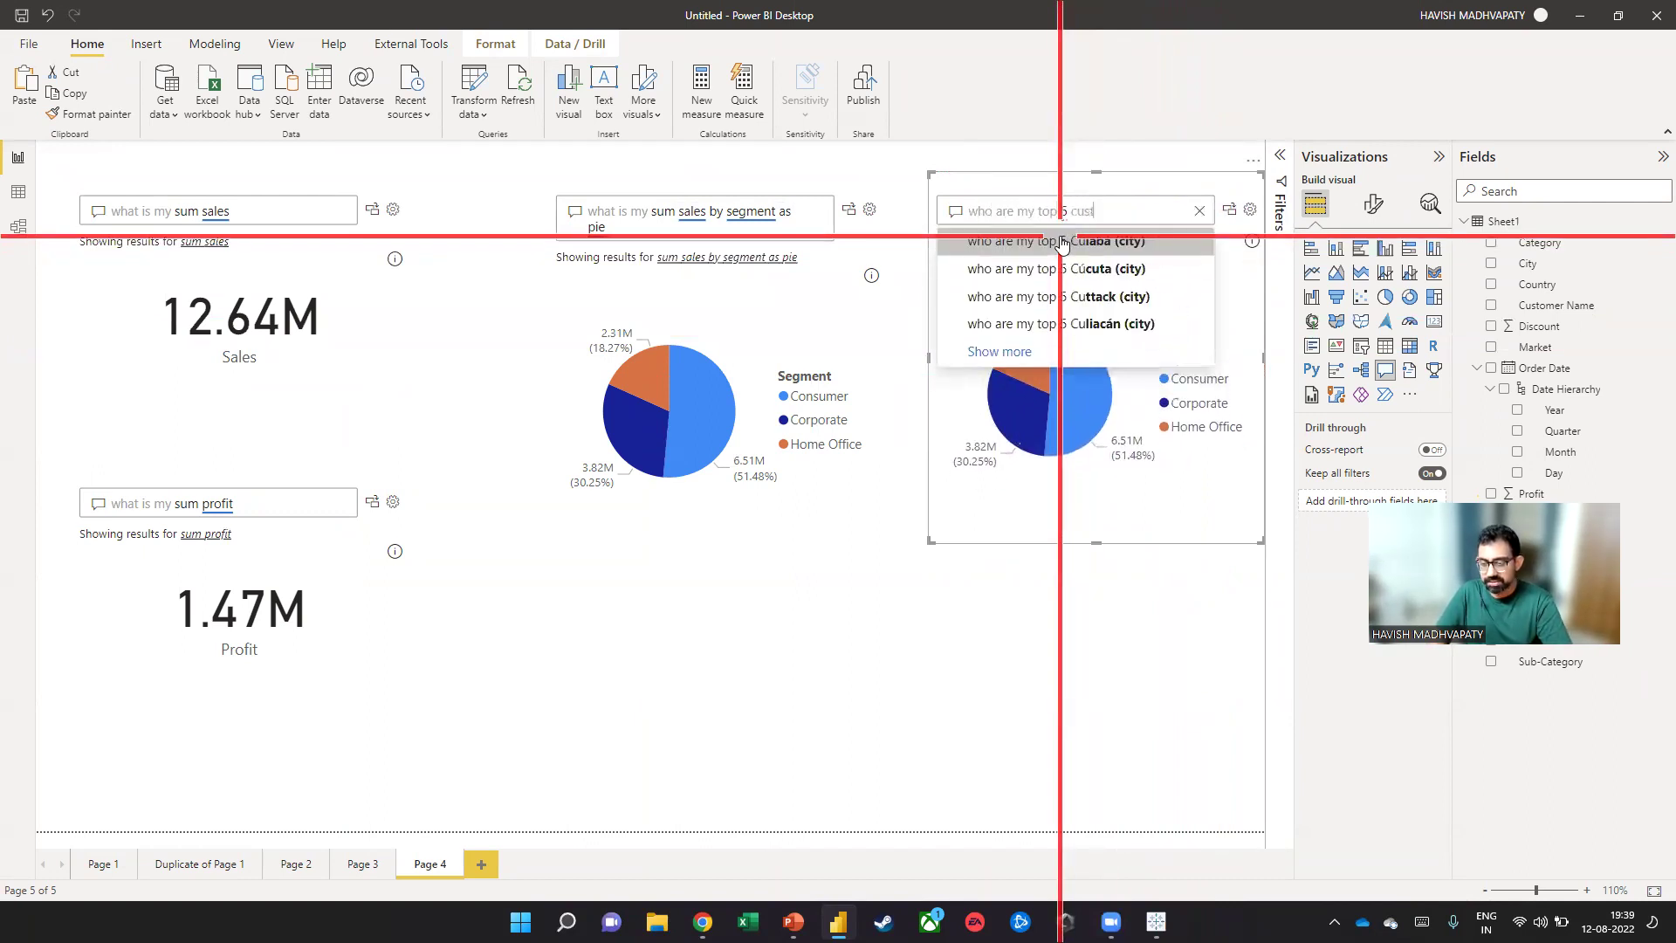
text(omer name by sum sales)
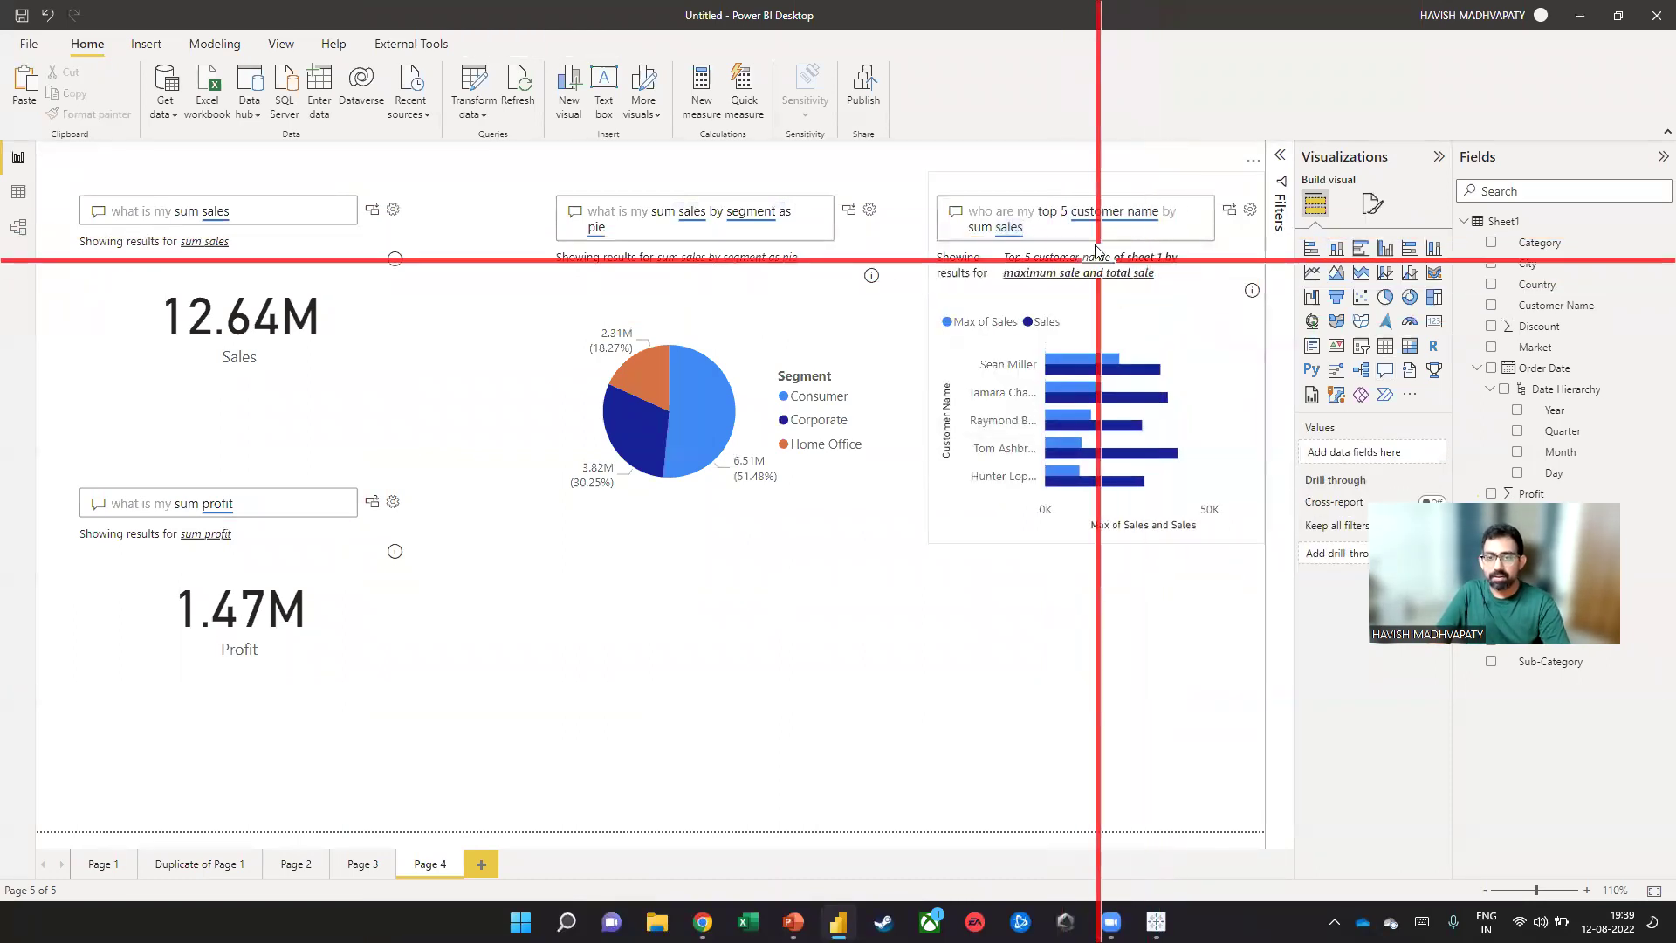
Reword the customer question to "who are my top 5 customer name by sales table" to display the answer as a table
click(1095, 222)
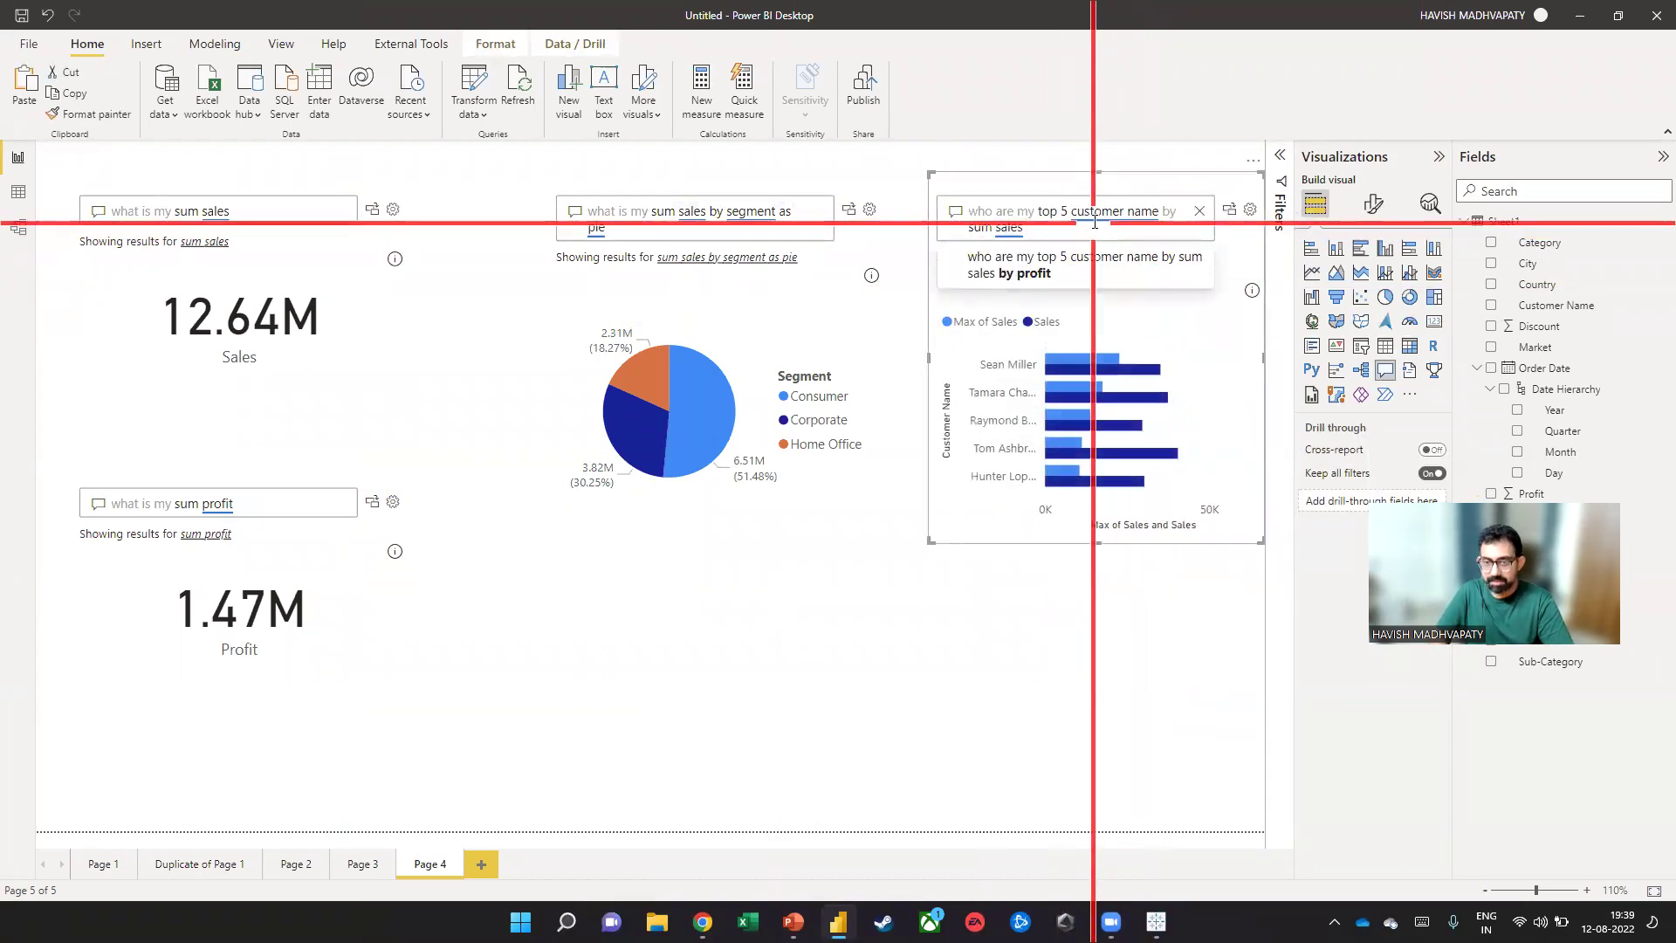
text(table)
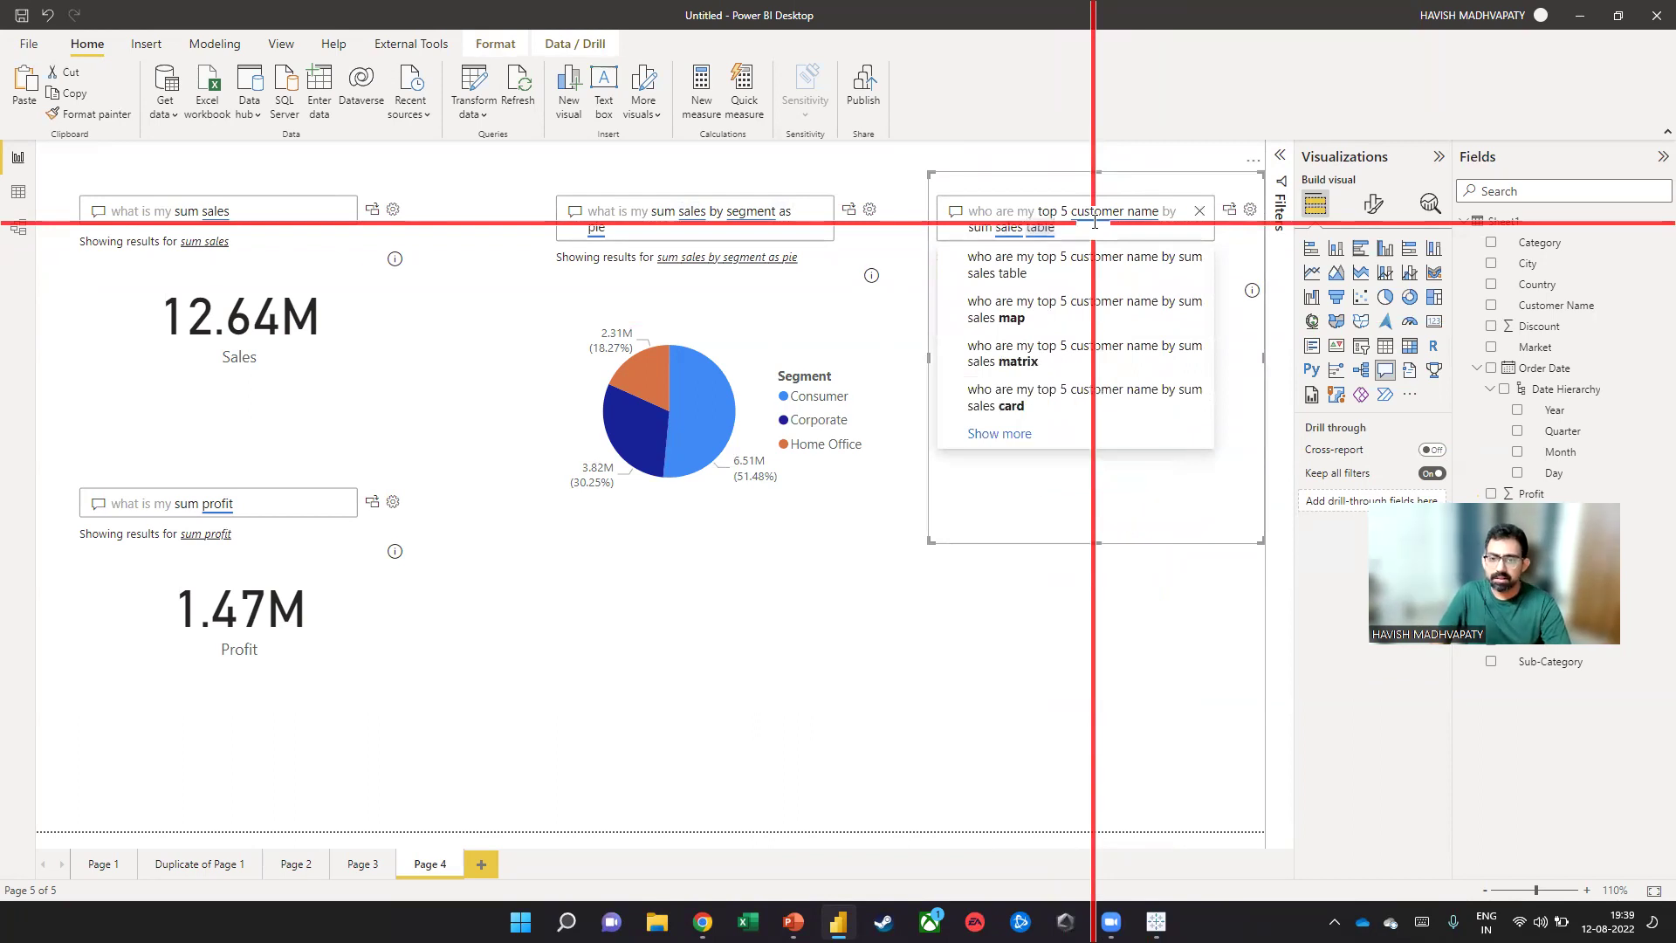
click(1146, 651)
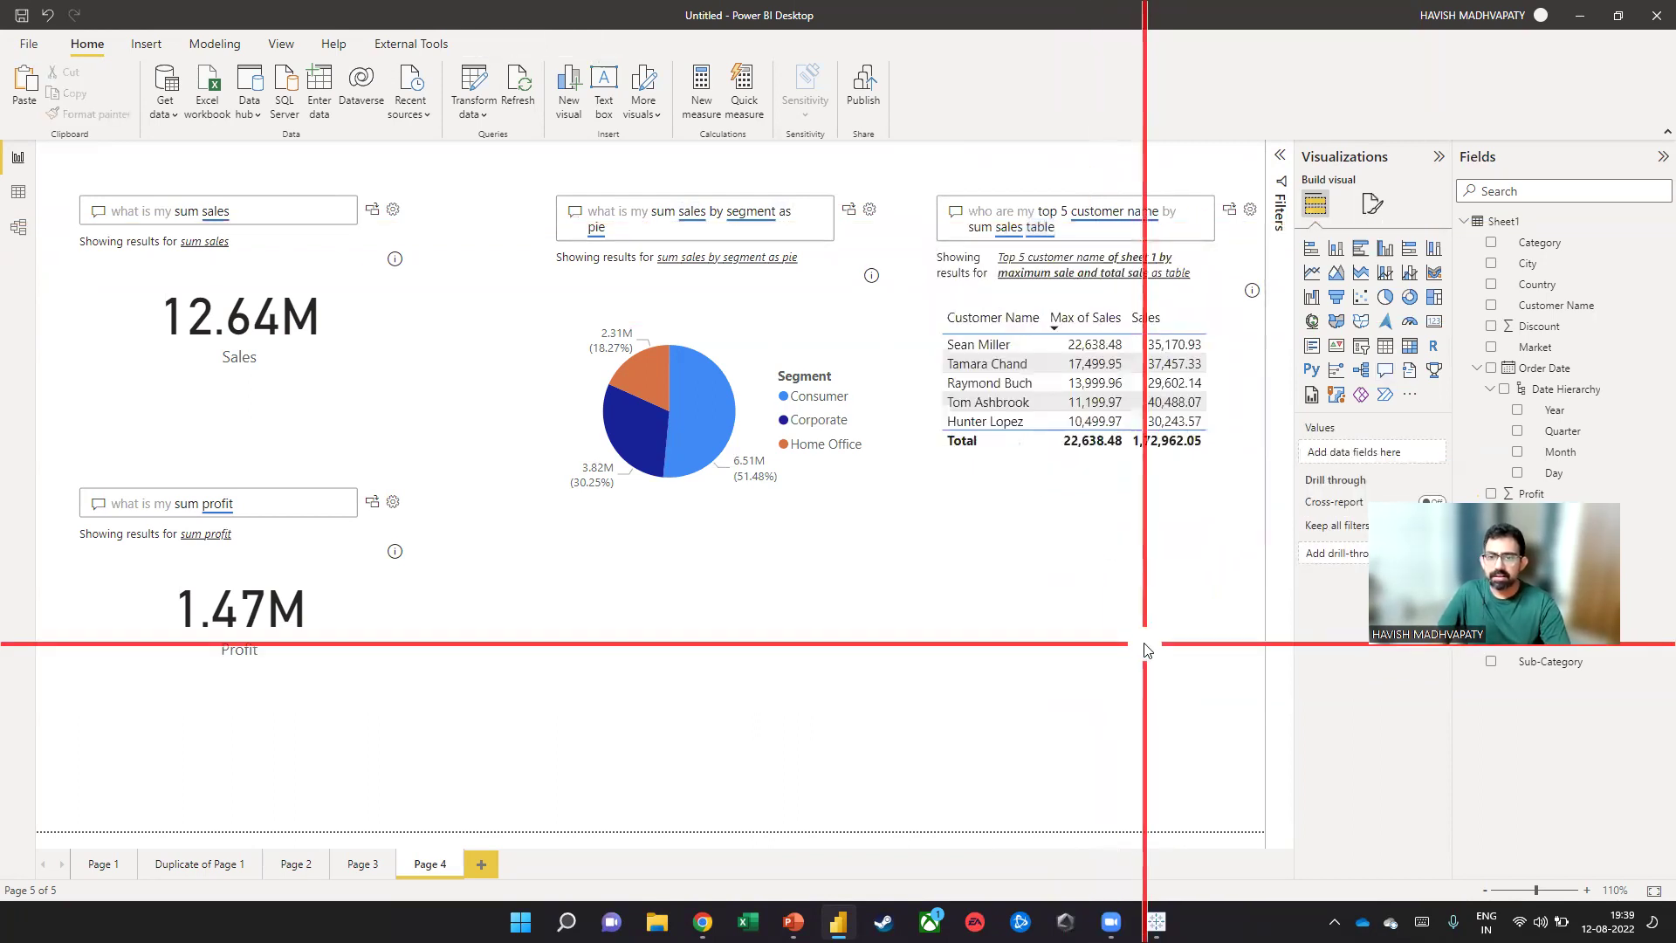
click(1070, 231)
key(BackSpace)
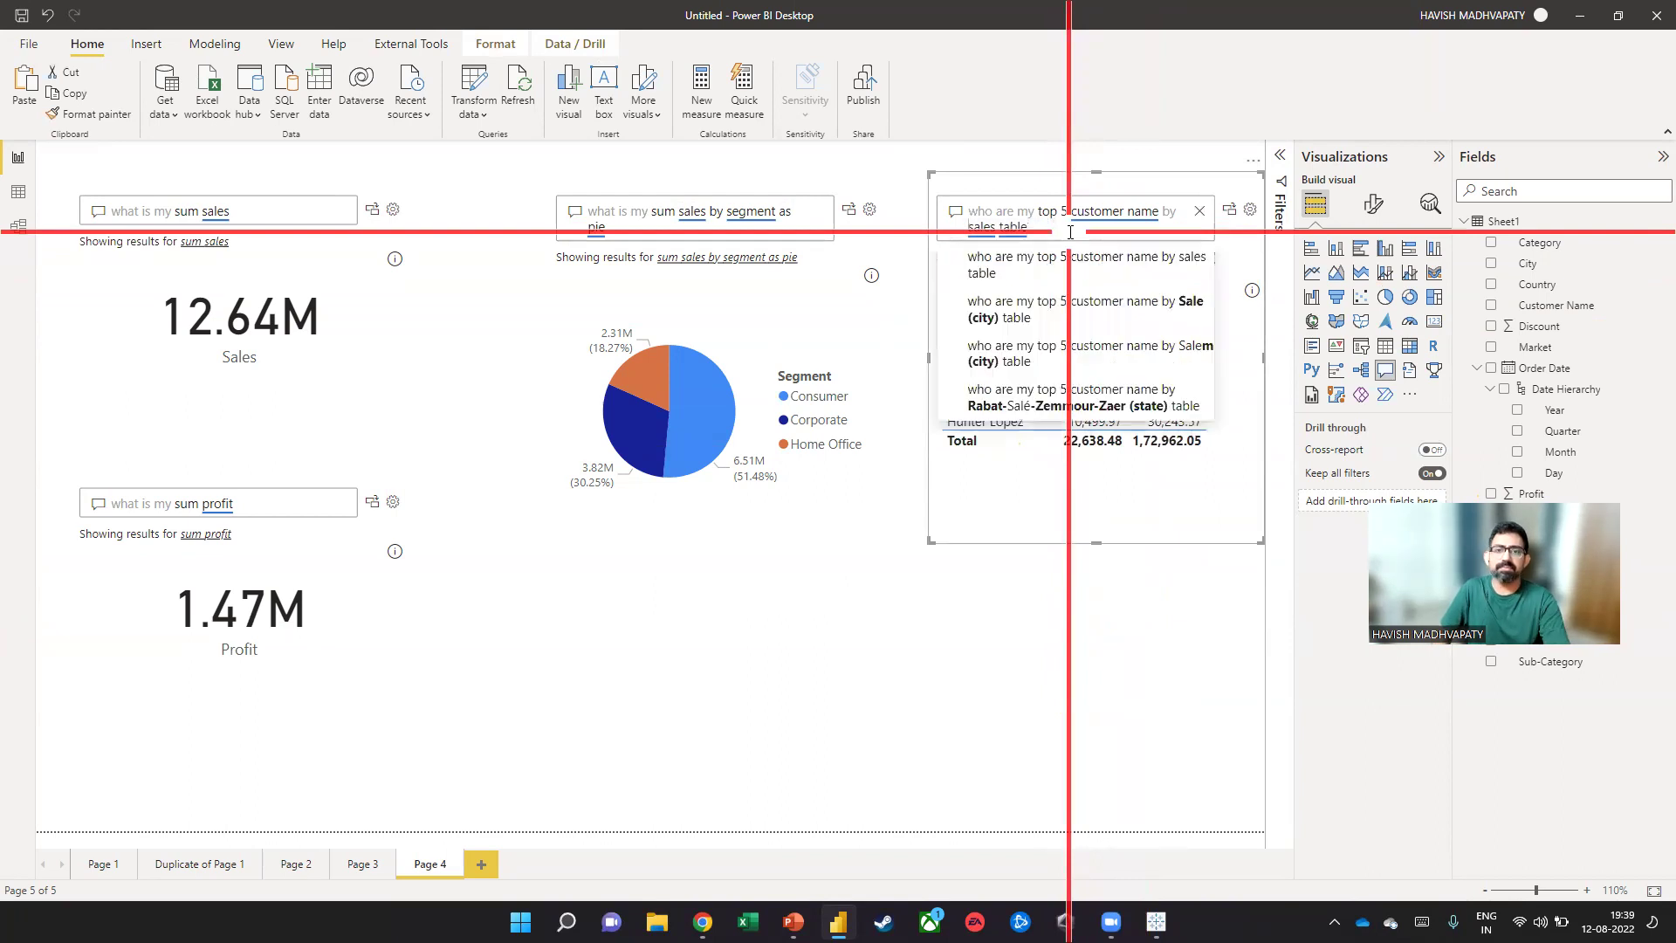
click(1111, 635)
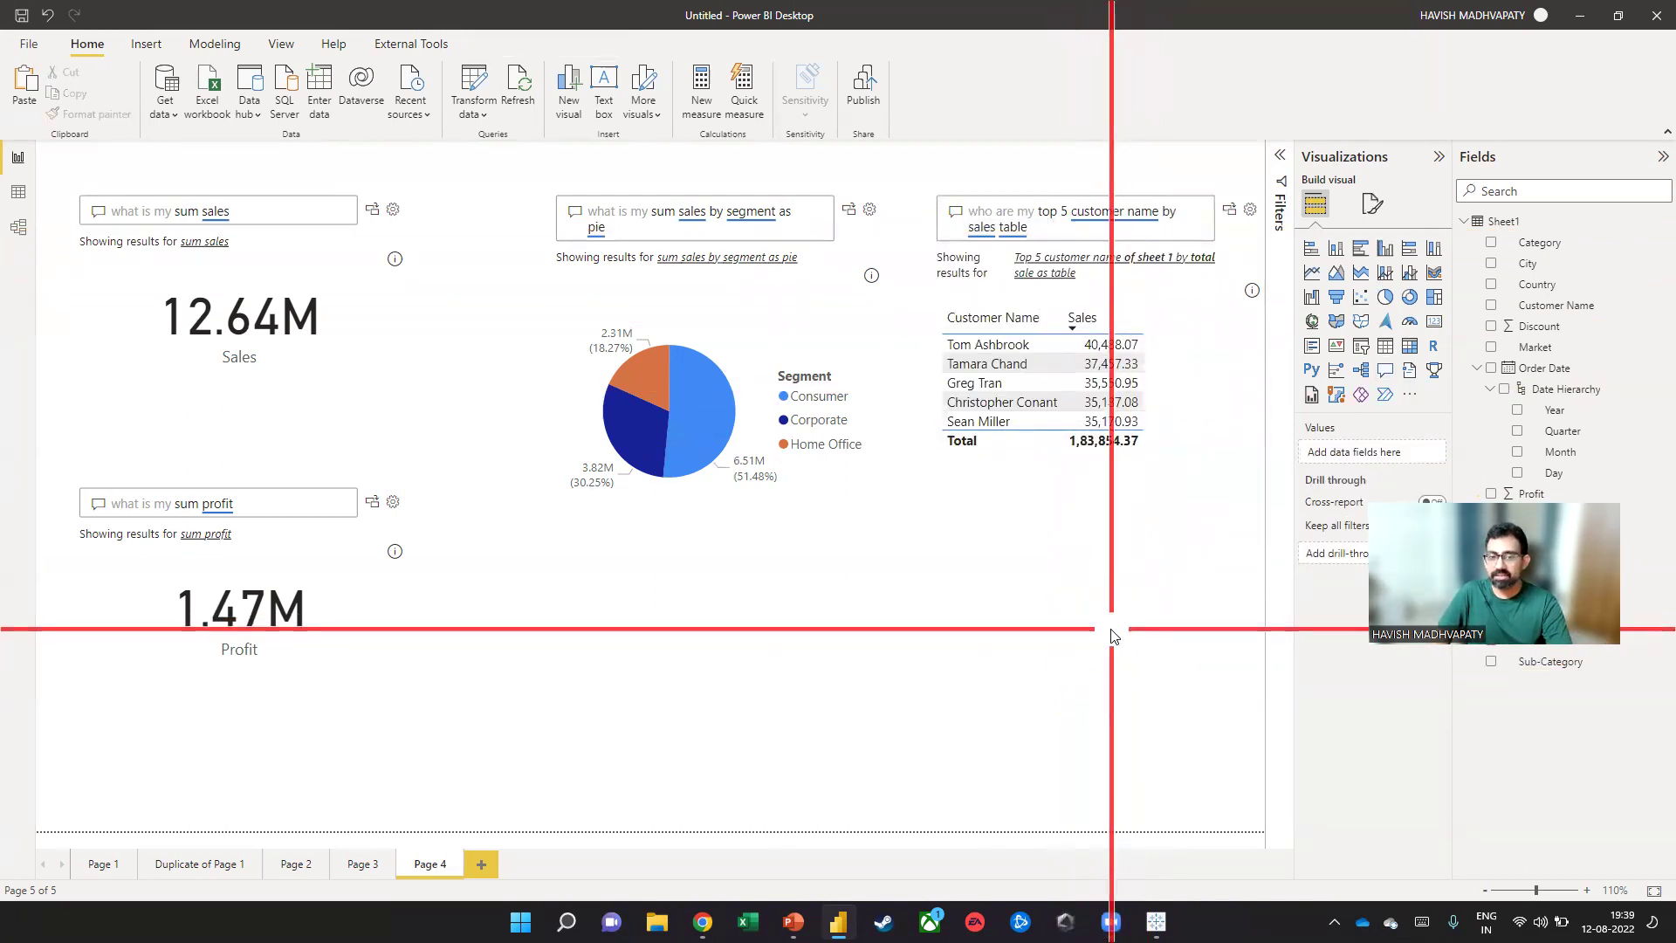
Cross-filter the Q&A visuals with the Consumer, Home Office and Corporate pie slices, and clear the selection
click(699, 382)
click(647, 370)
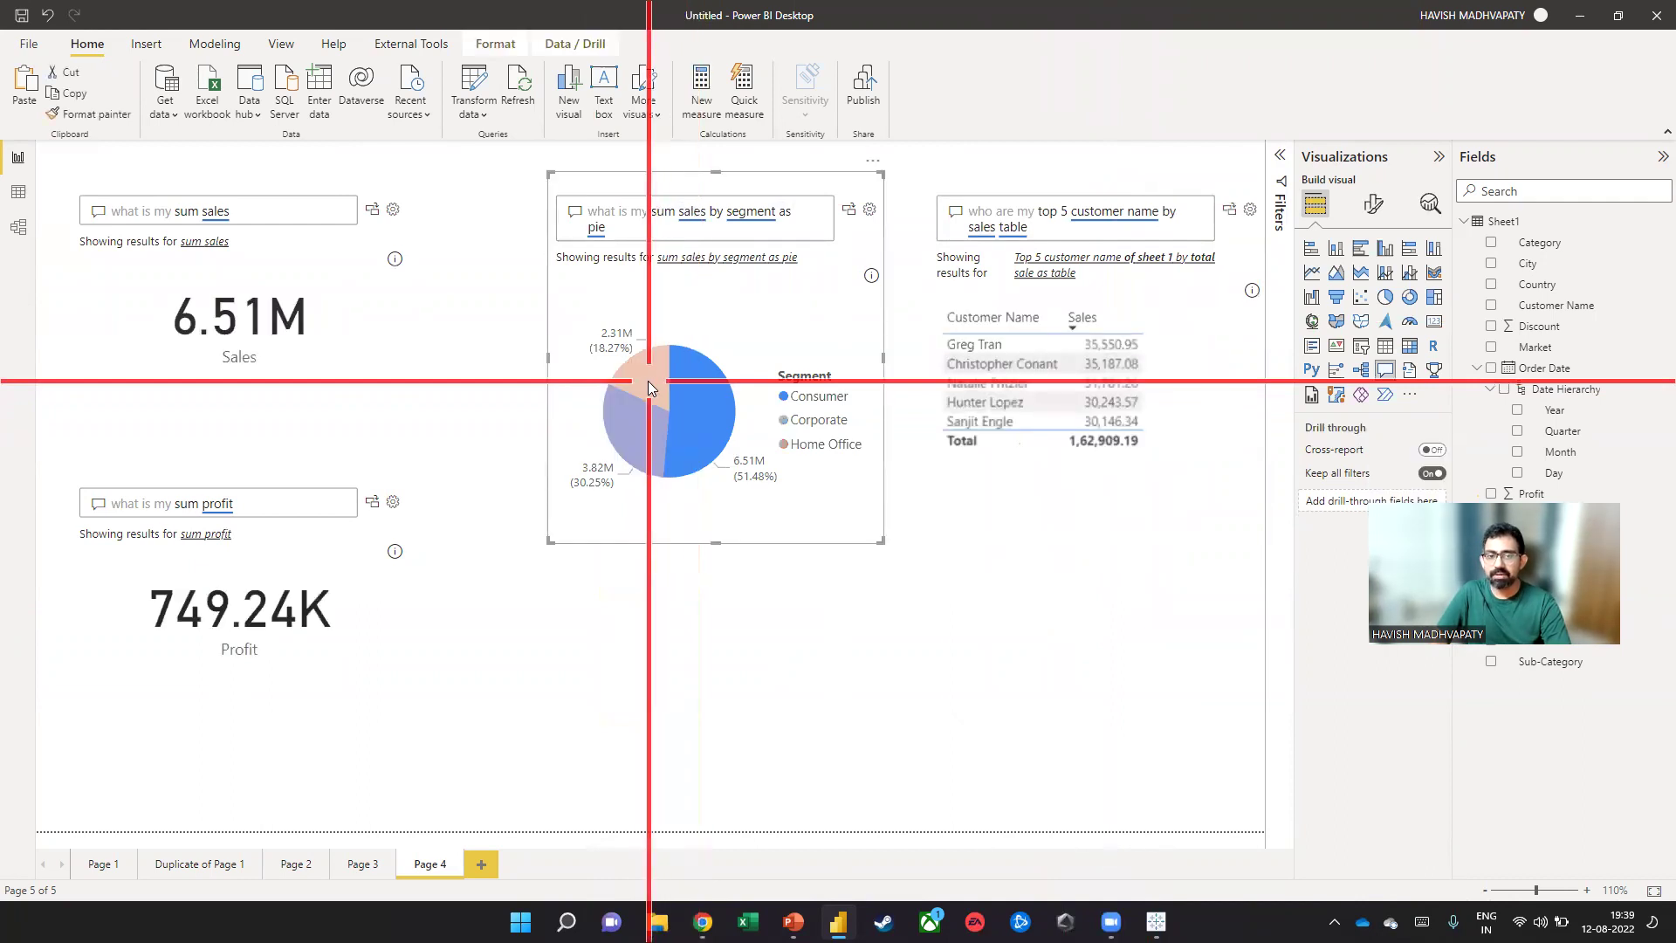
click(652, 414)
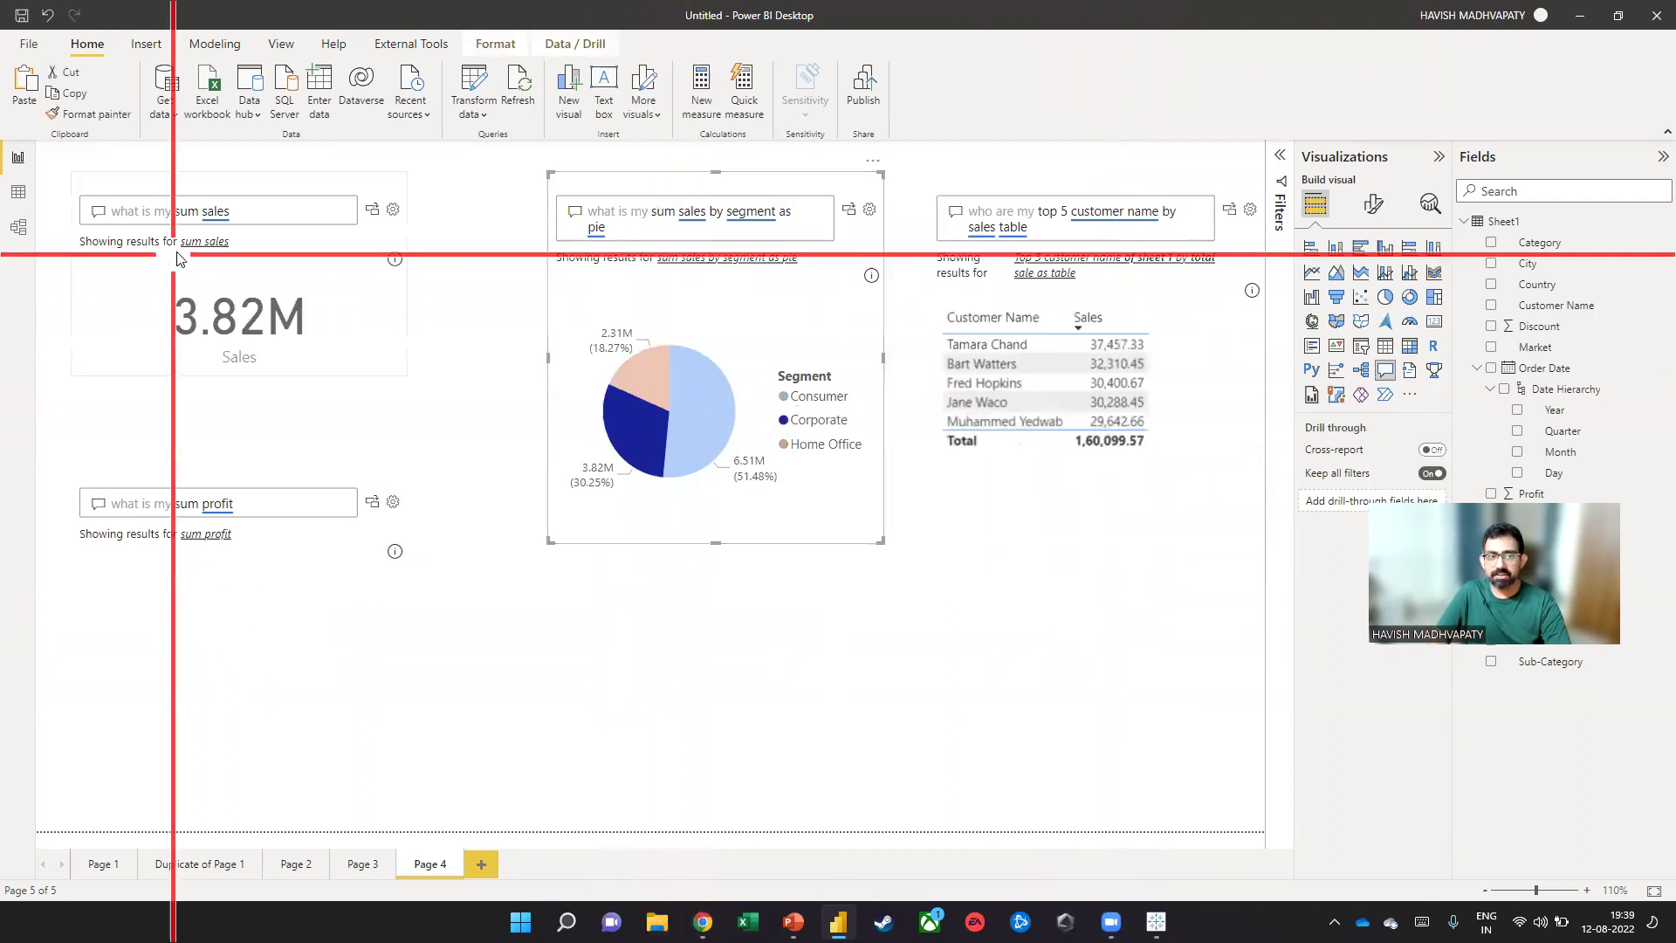
click(674, 389)
click(673, 430)
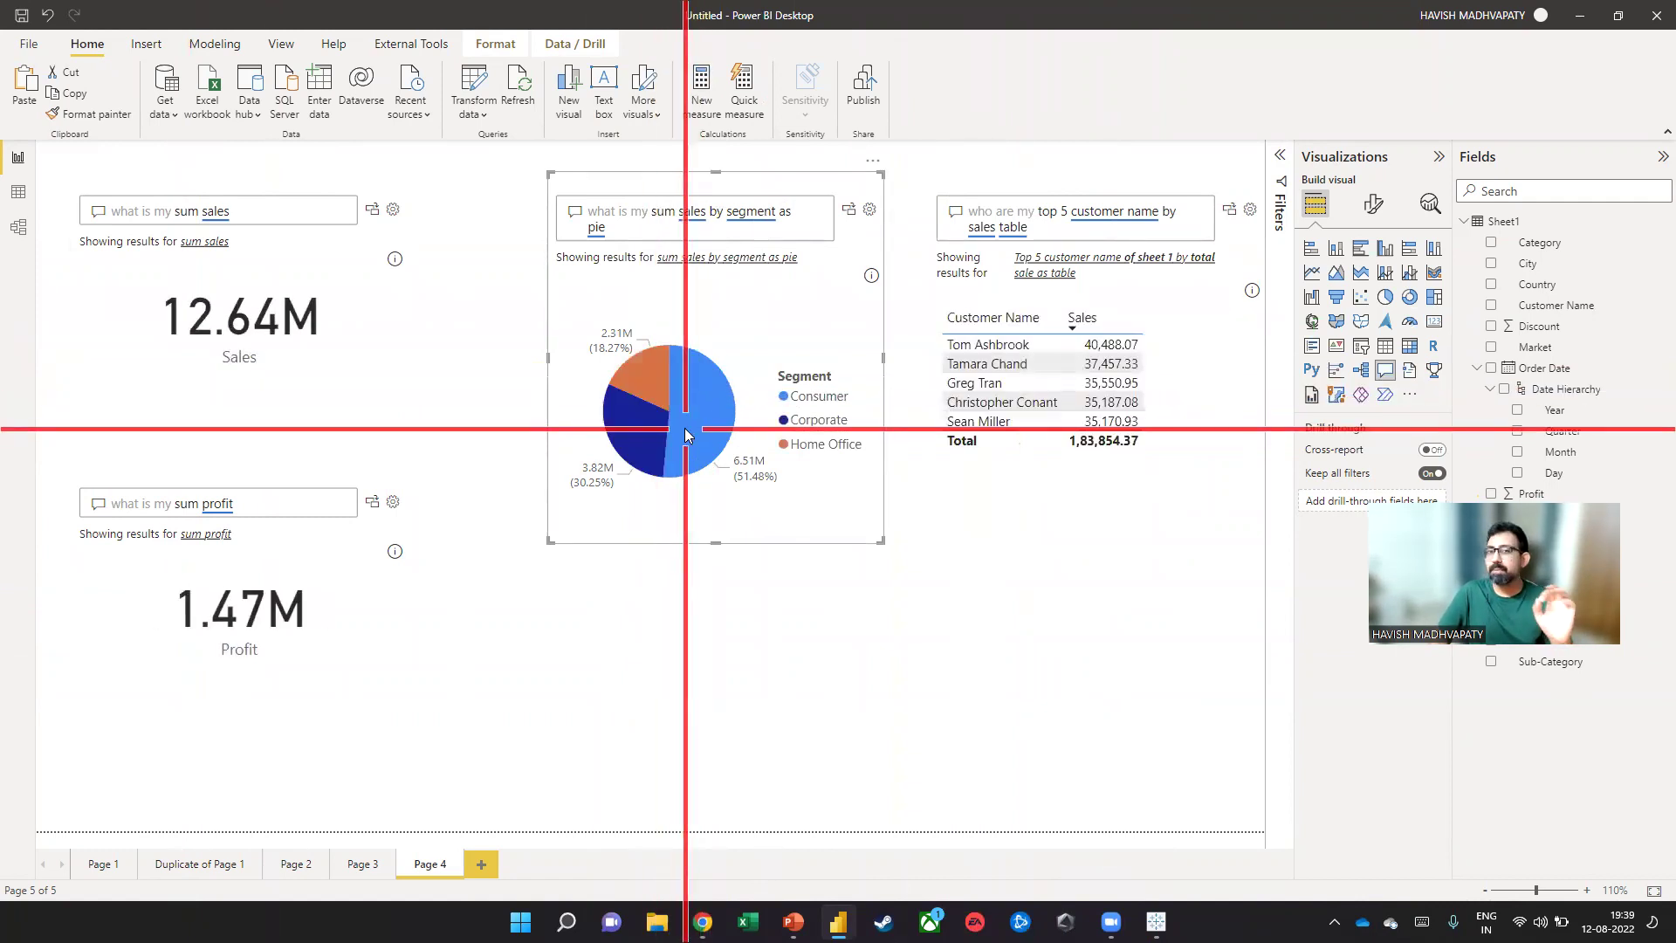
Switch to Chrome and search the web for "tableau ask a question"
key(alt+Tab)
key(alt+Tab)
key(alt+Tab)
text(ta)
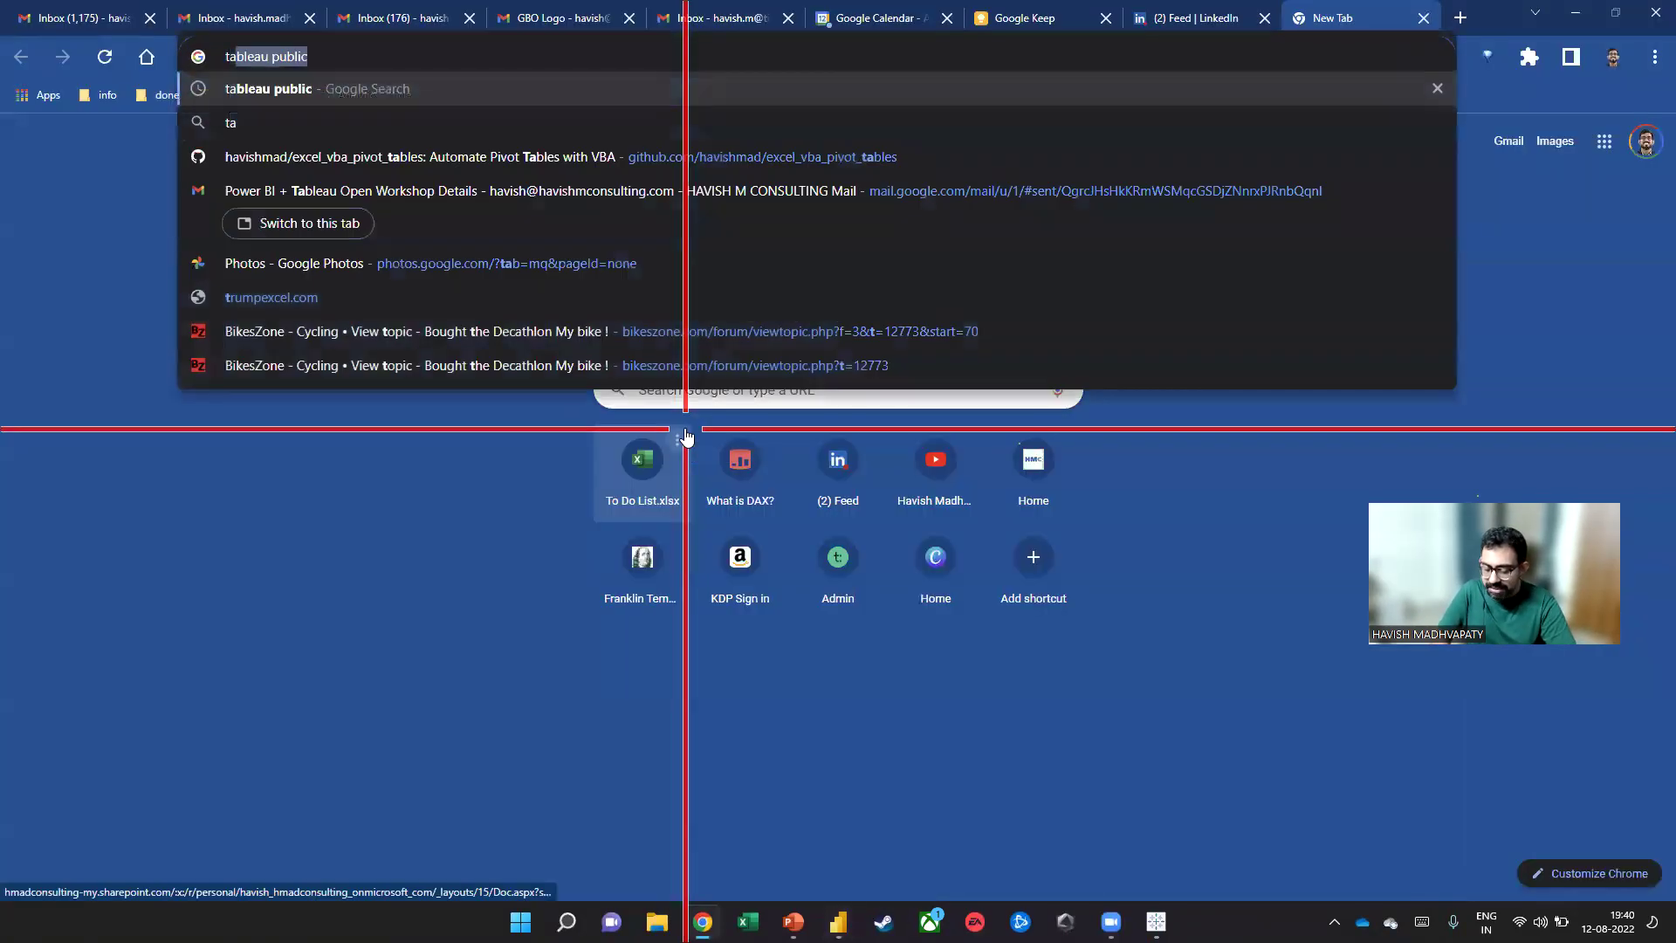
text(bleau ask a )
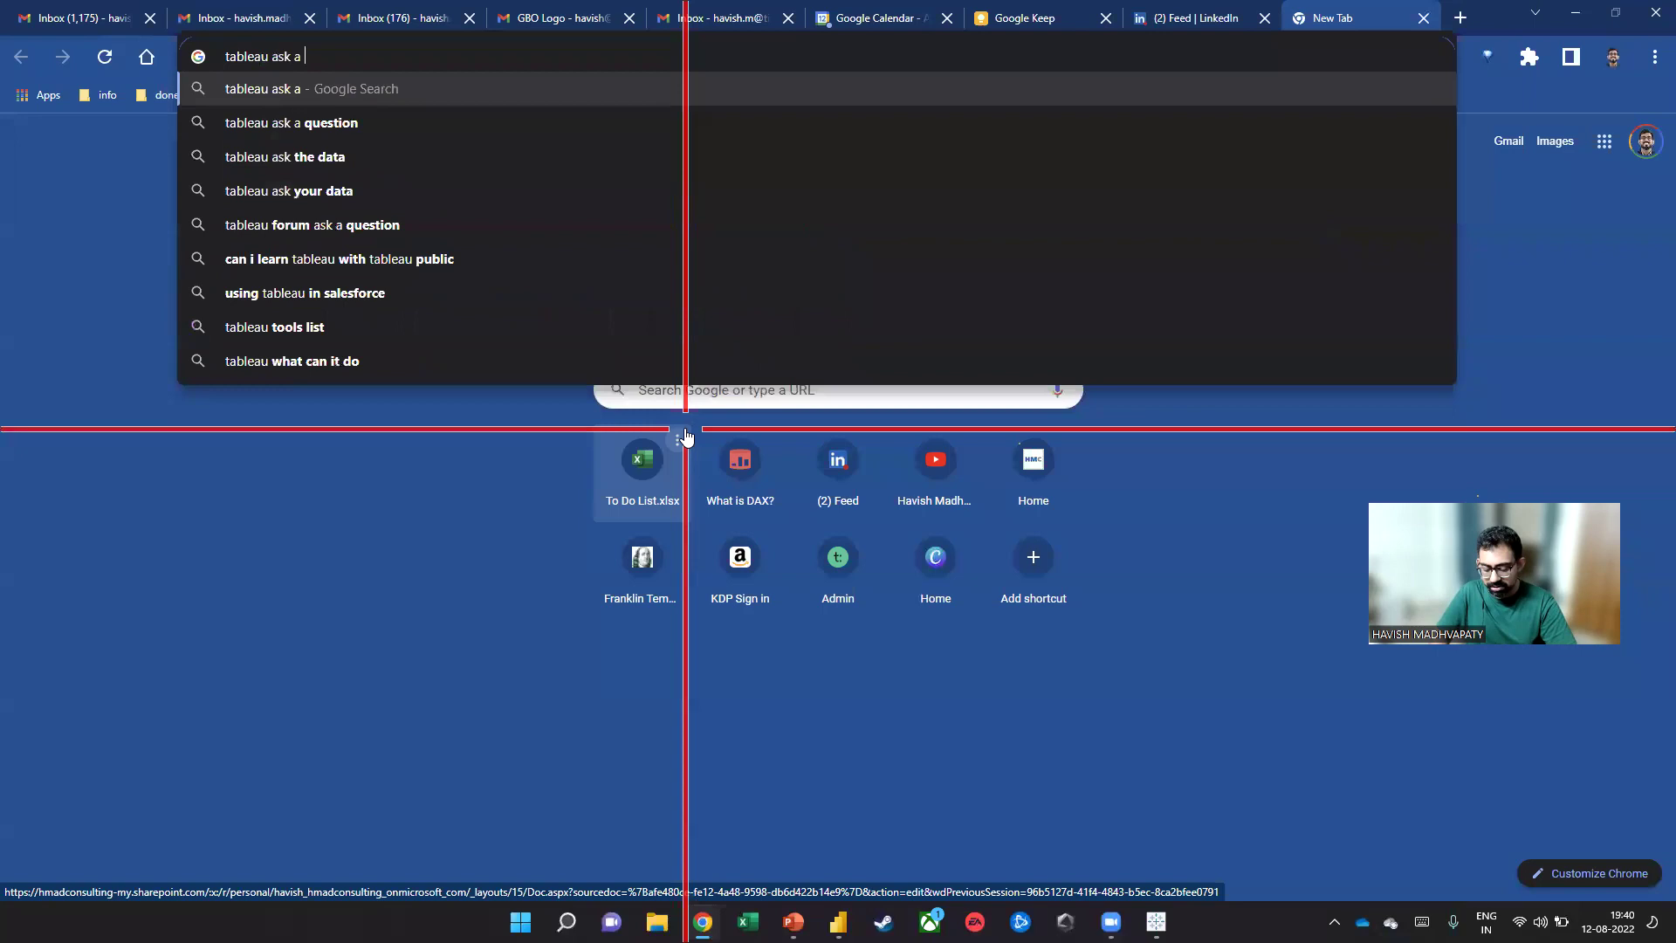
text(question)
key(Return)
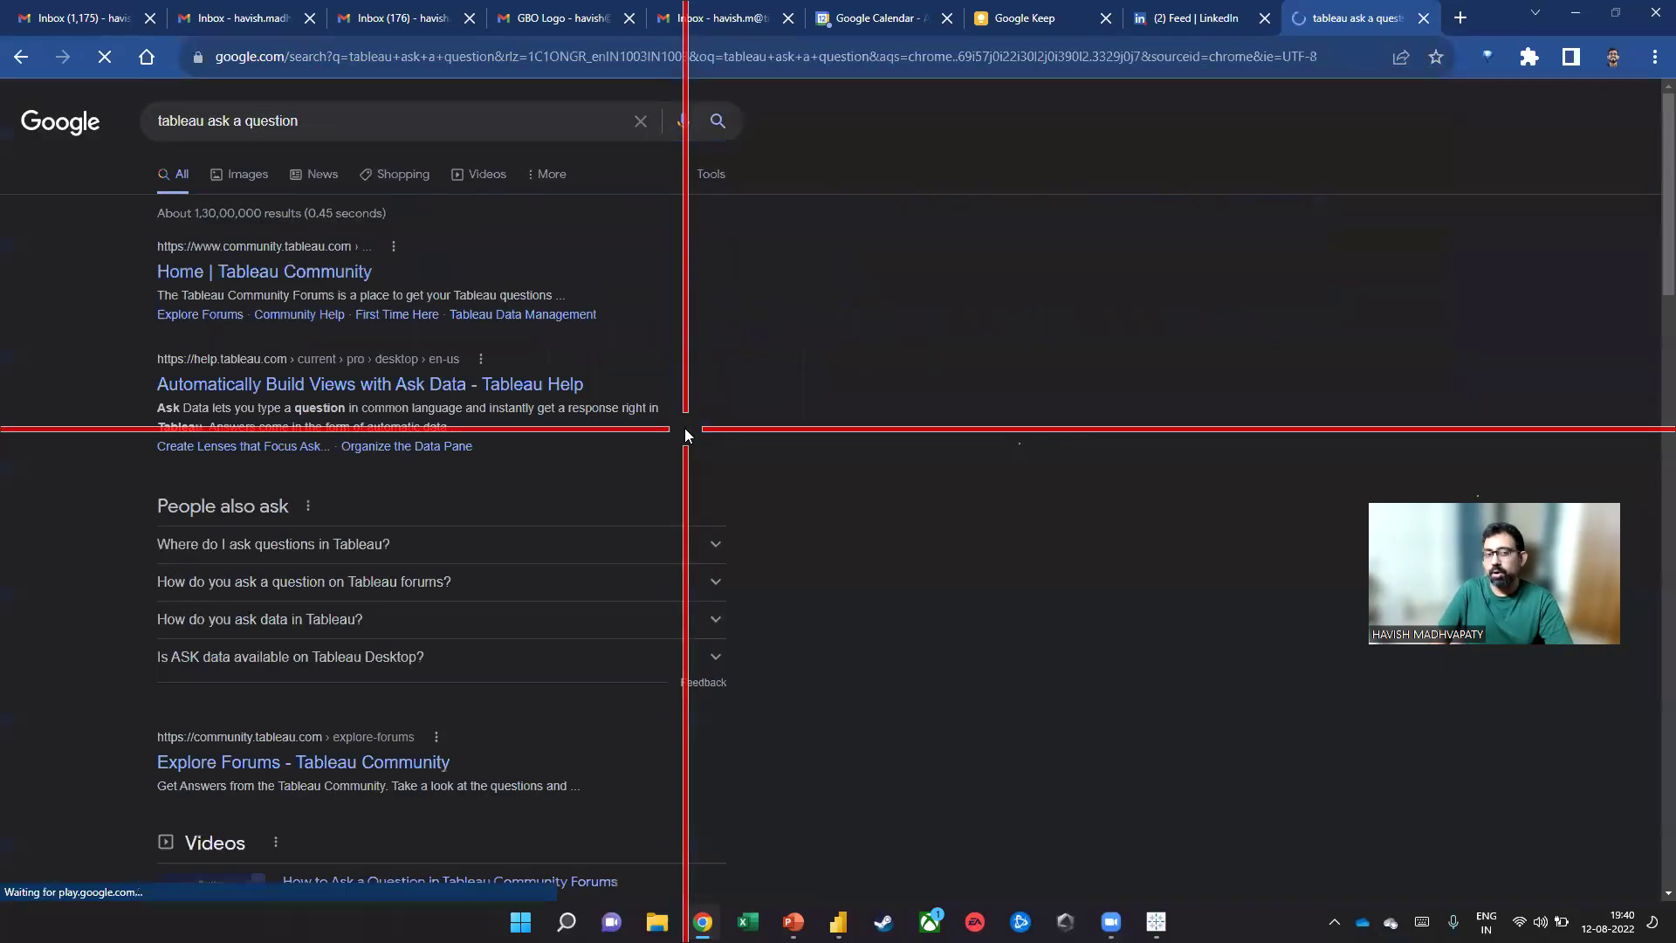
Open the Tableau Help article "Automatically Build Views with Ask Data" and read its product applicability and lens navigation sections
click(260, 385)
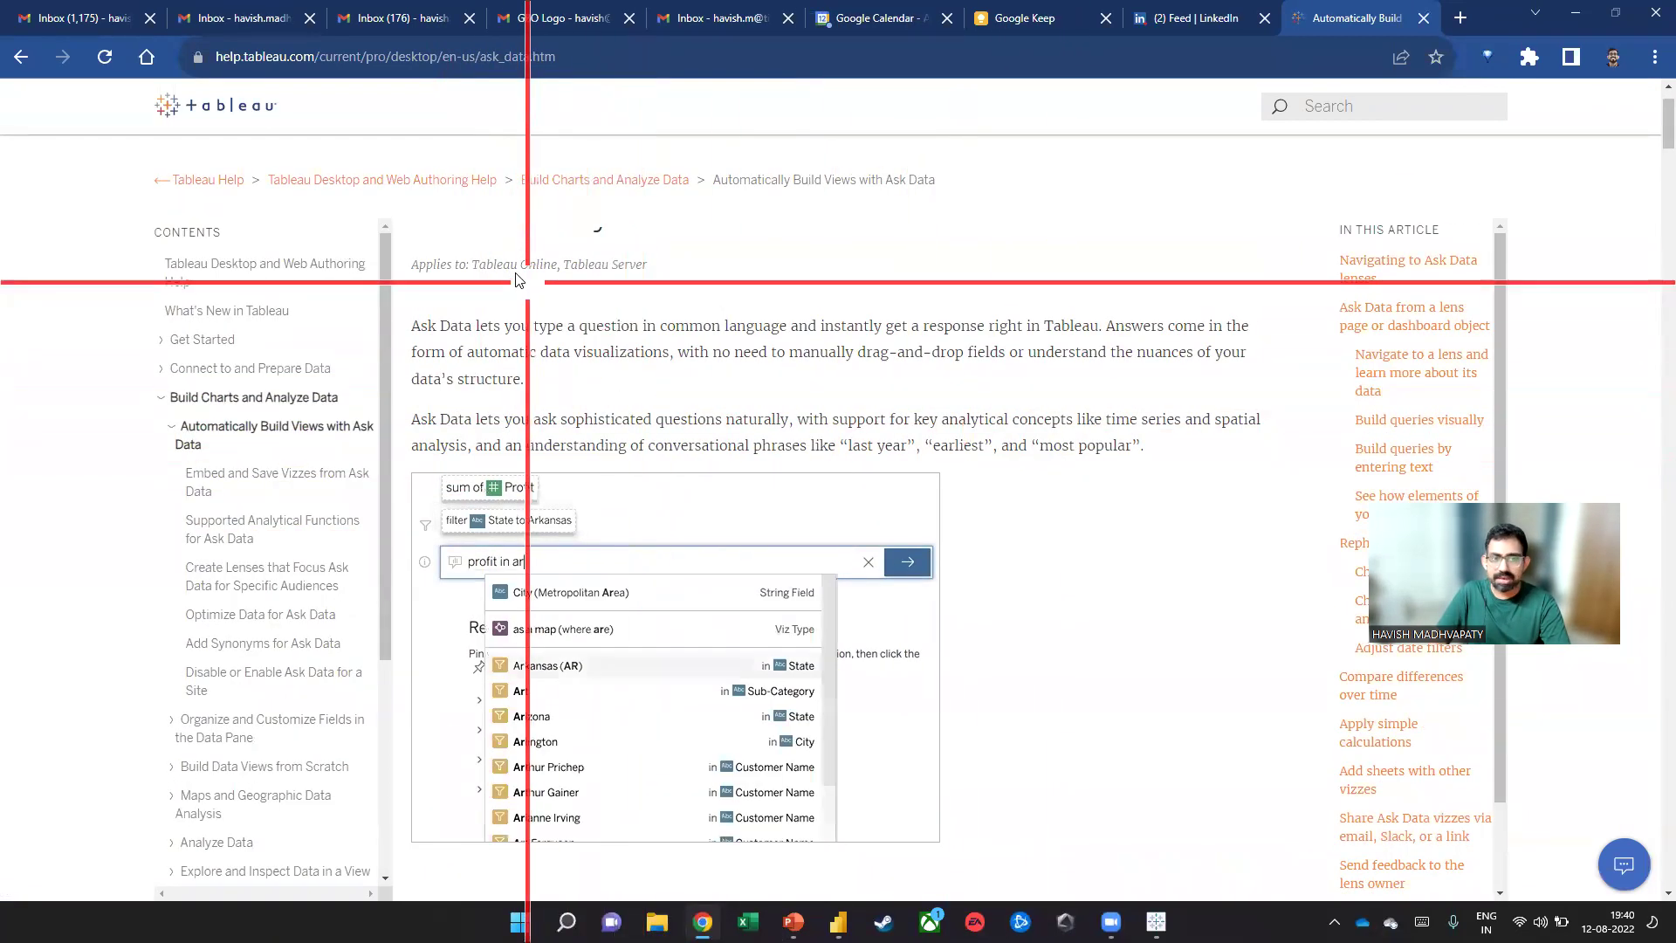
drag(497, 264, 571, 264)
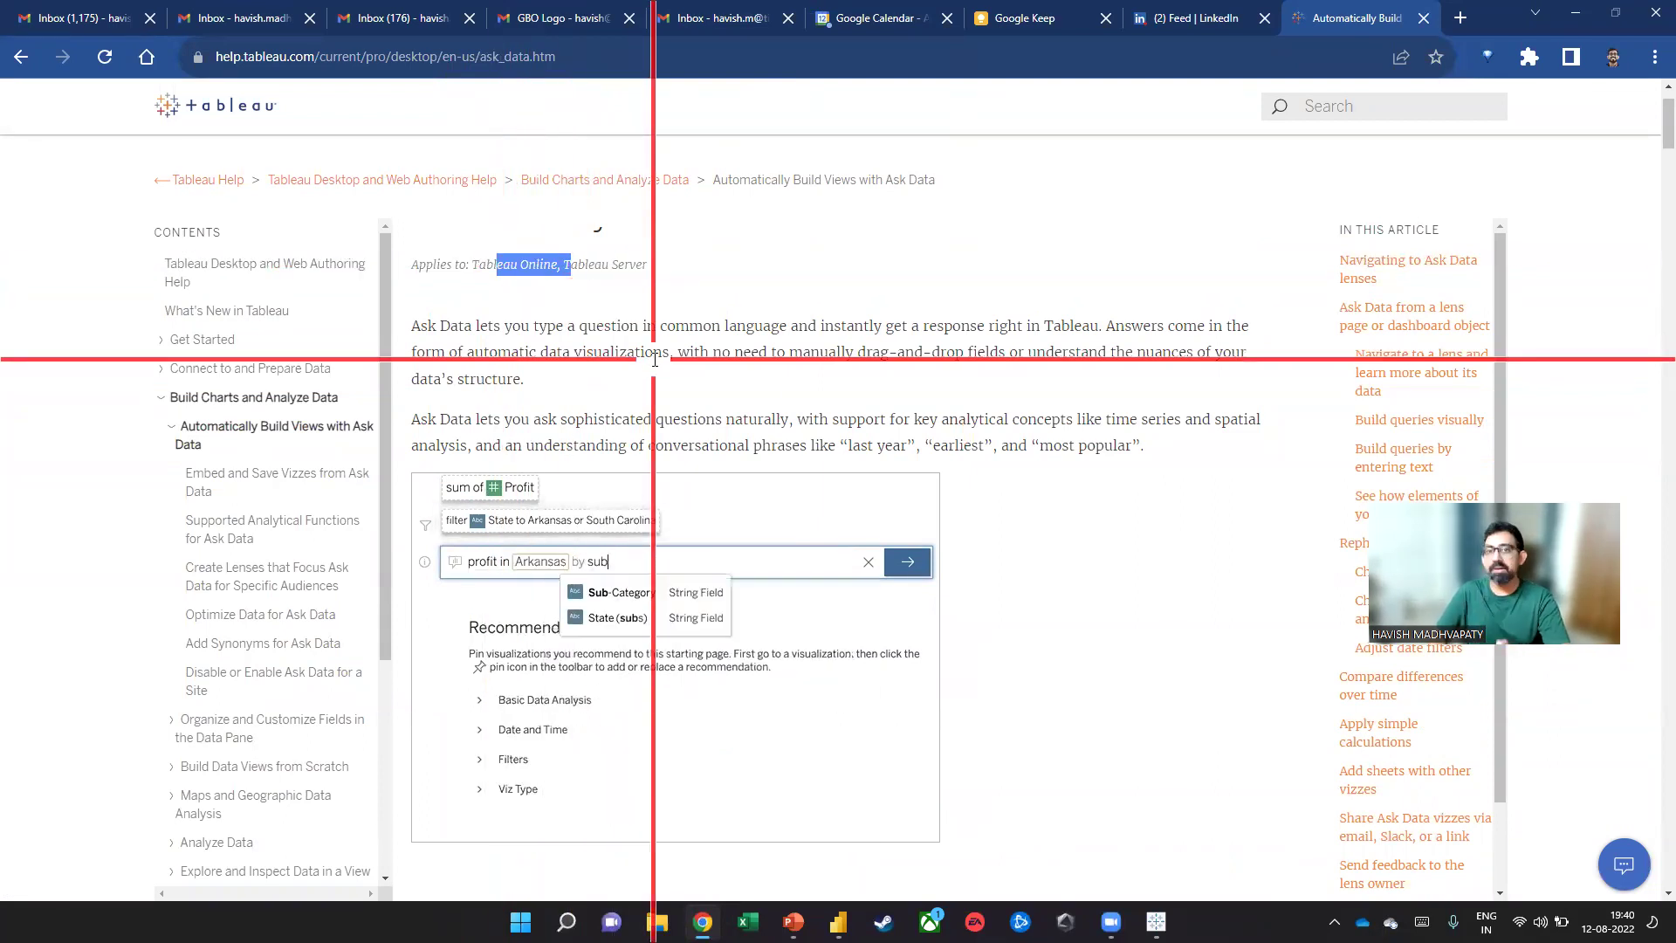
scroll(654, 411, down, 2)
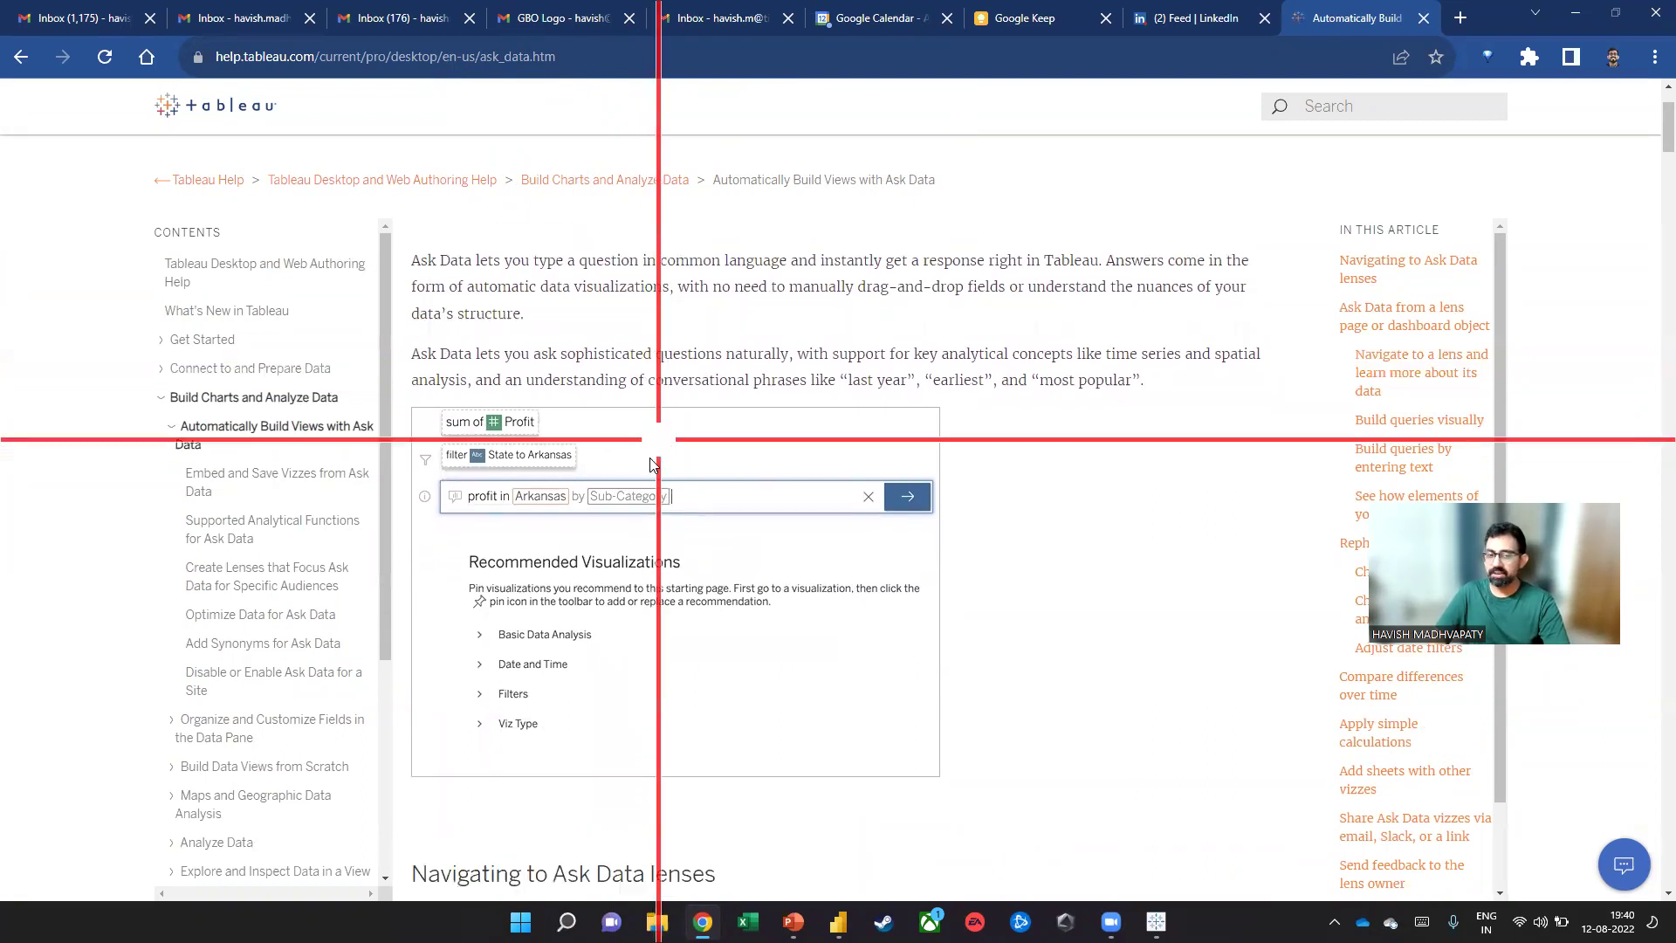
scroll(811, 440, down, 5)
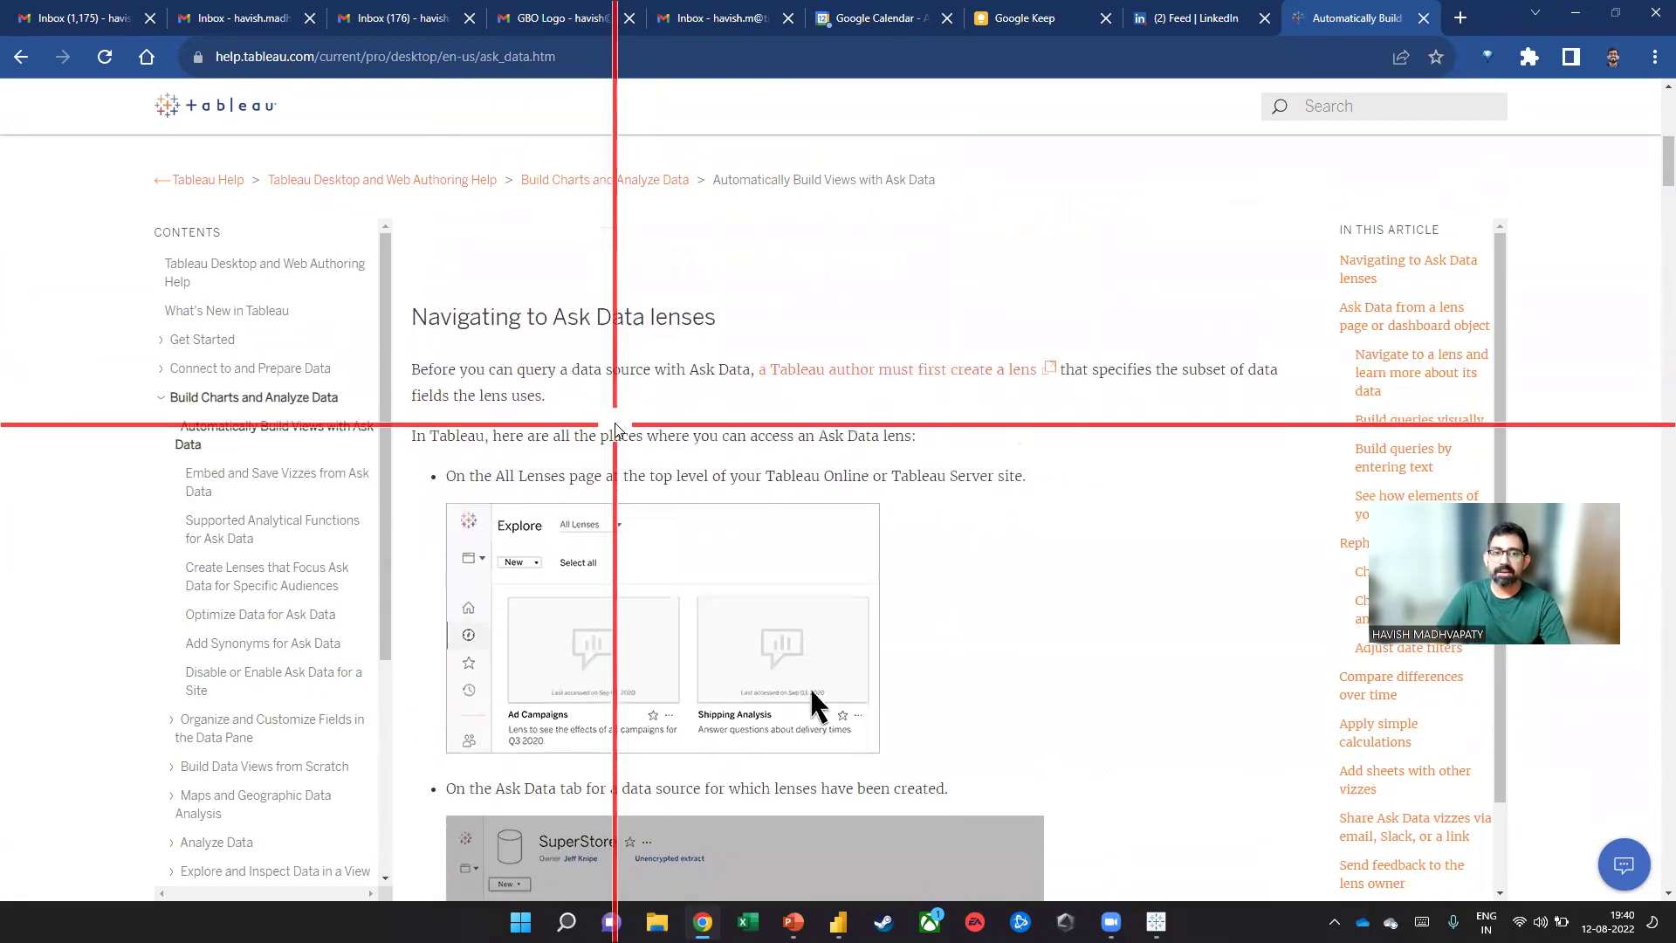
scroll(811, 441, down, 3)
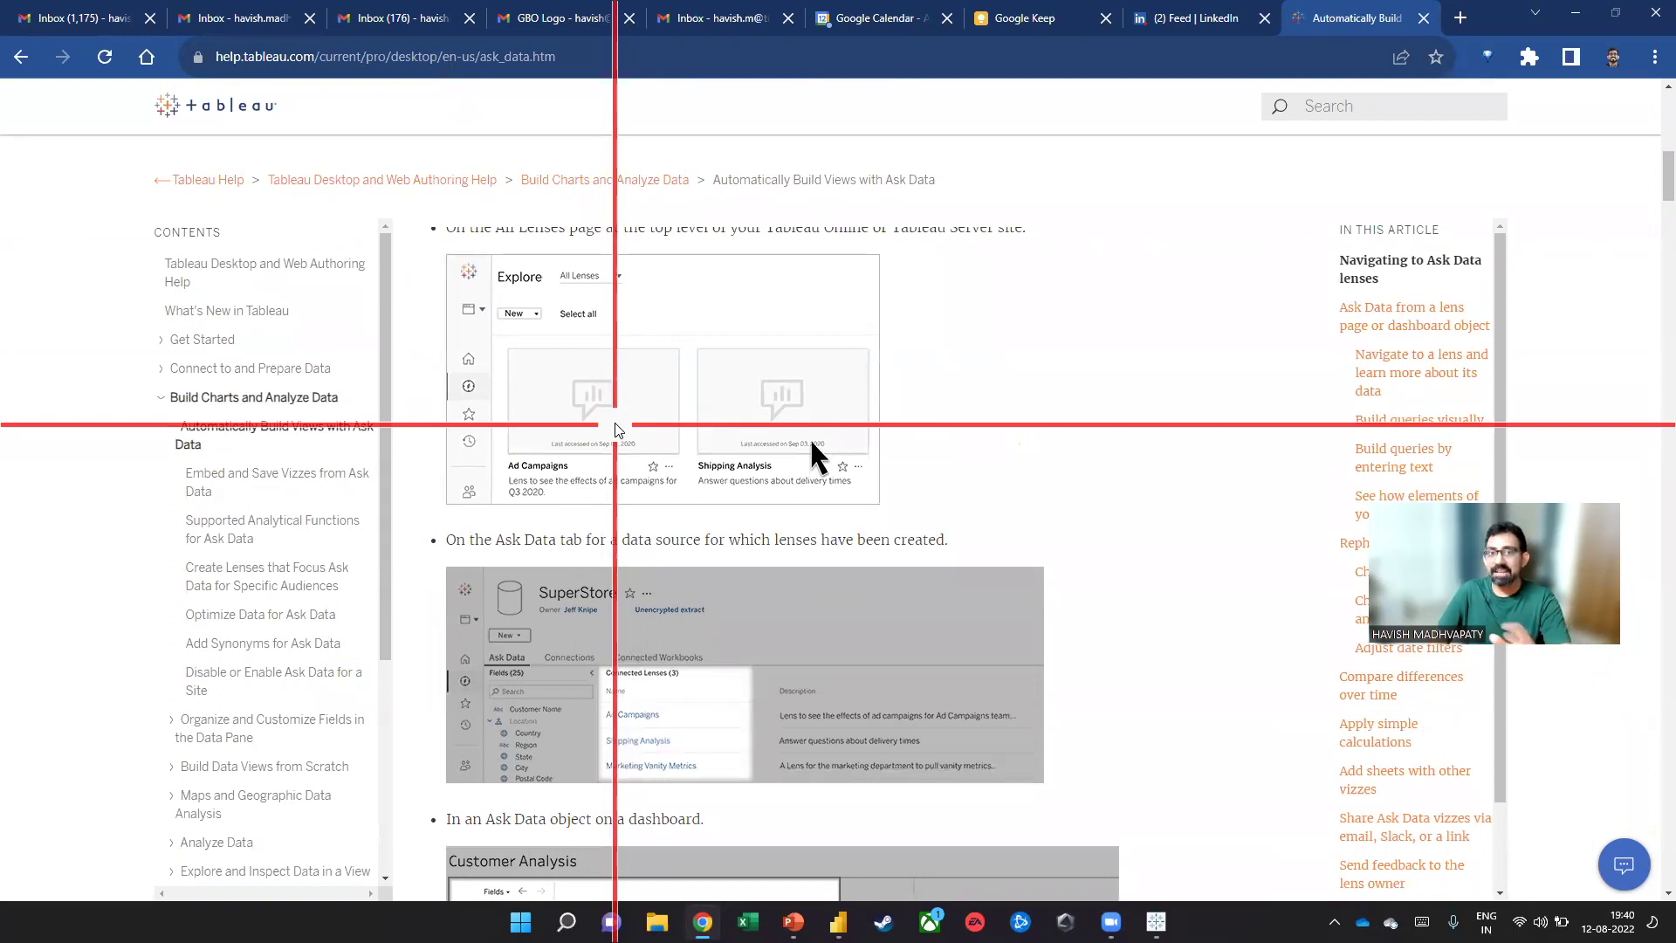
Return to Power BI Desktop and add a new blank report page
key(alt+Tab)
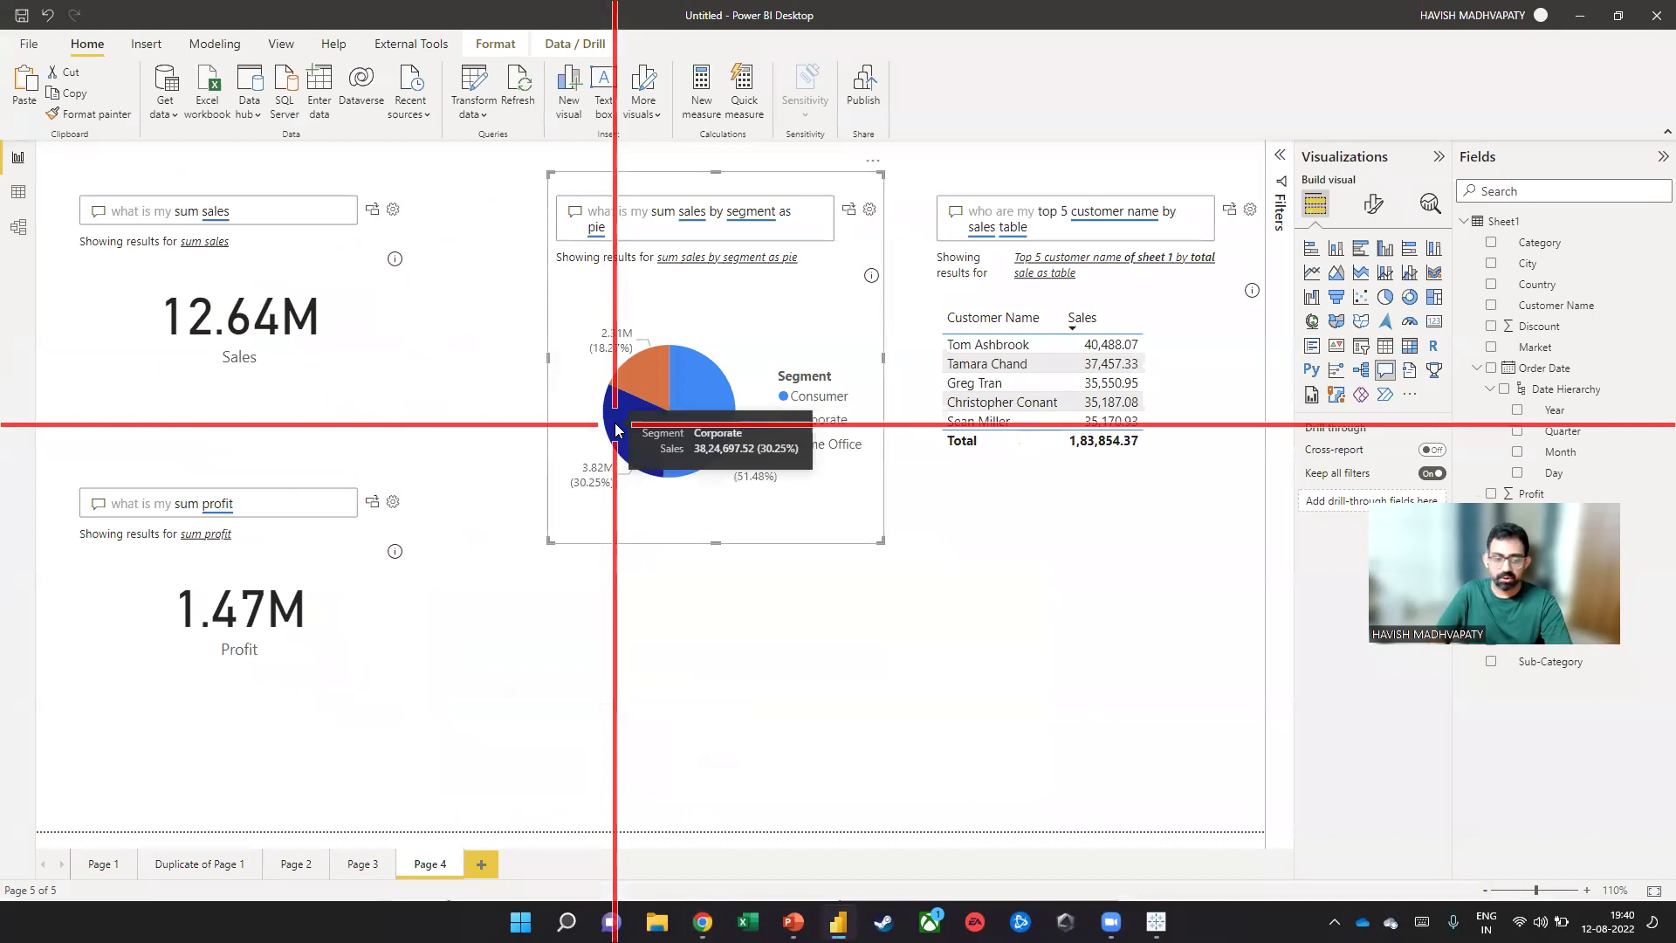
click(481, 864)
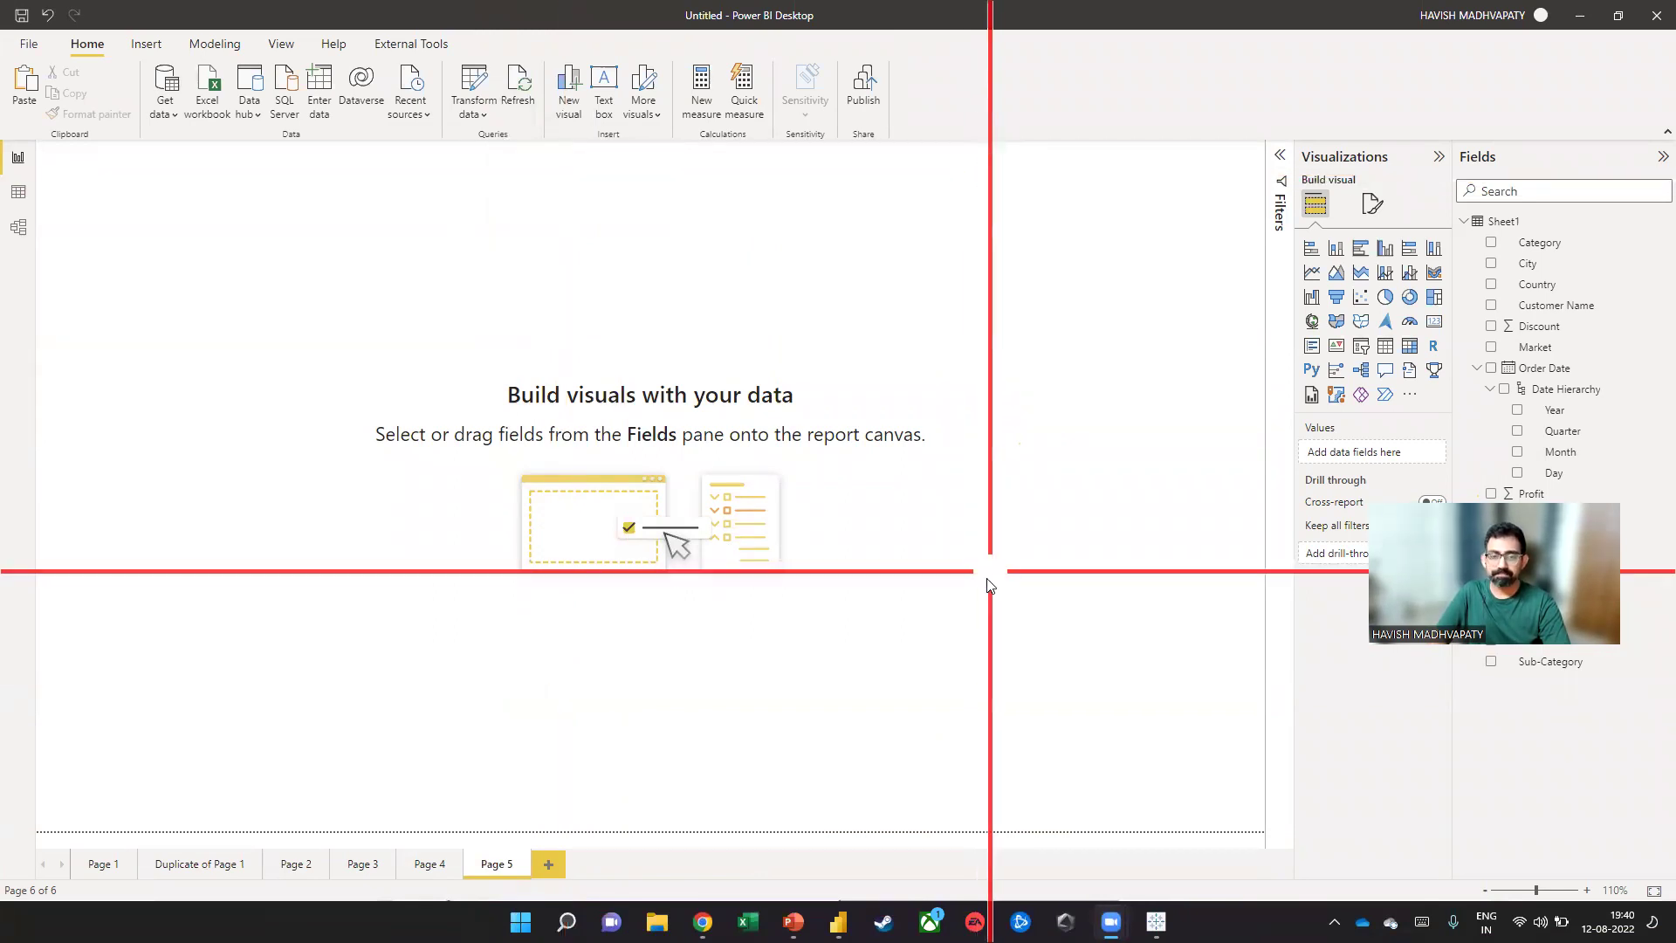
Switch to Chrome, go to havishmconsulting.com and open its Dashboard Samples page
key(alt+Tab)
key(alt+Tab)
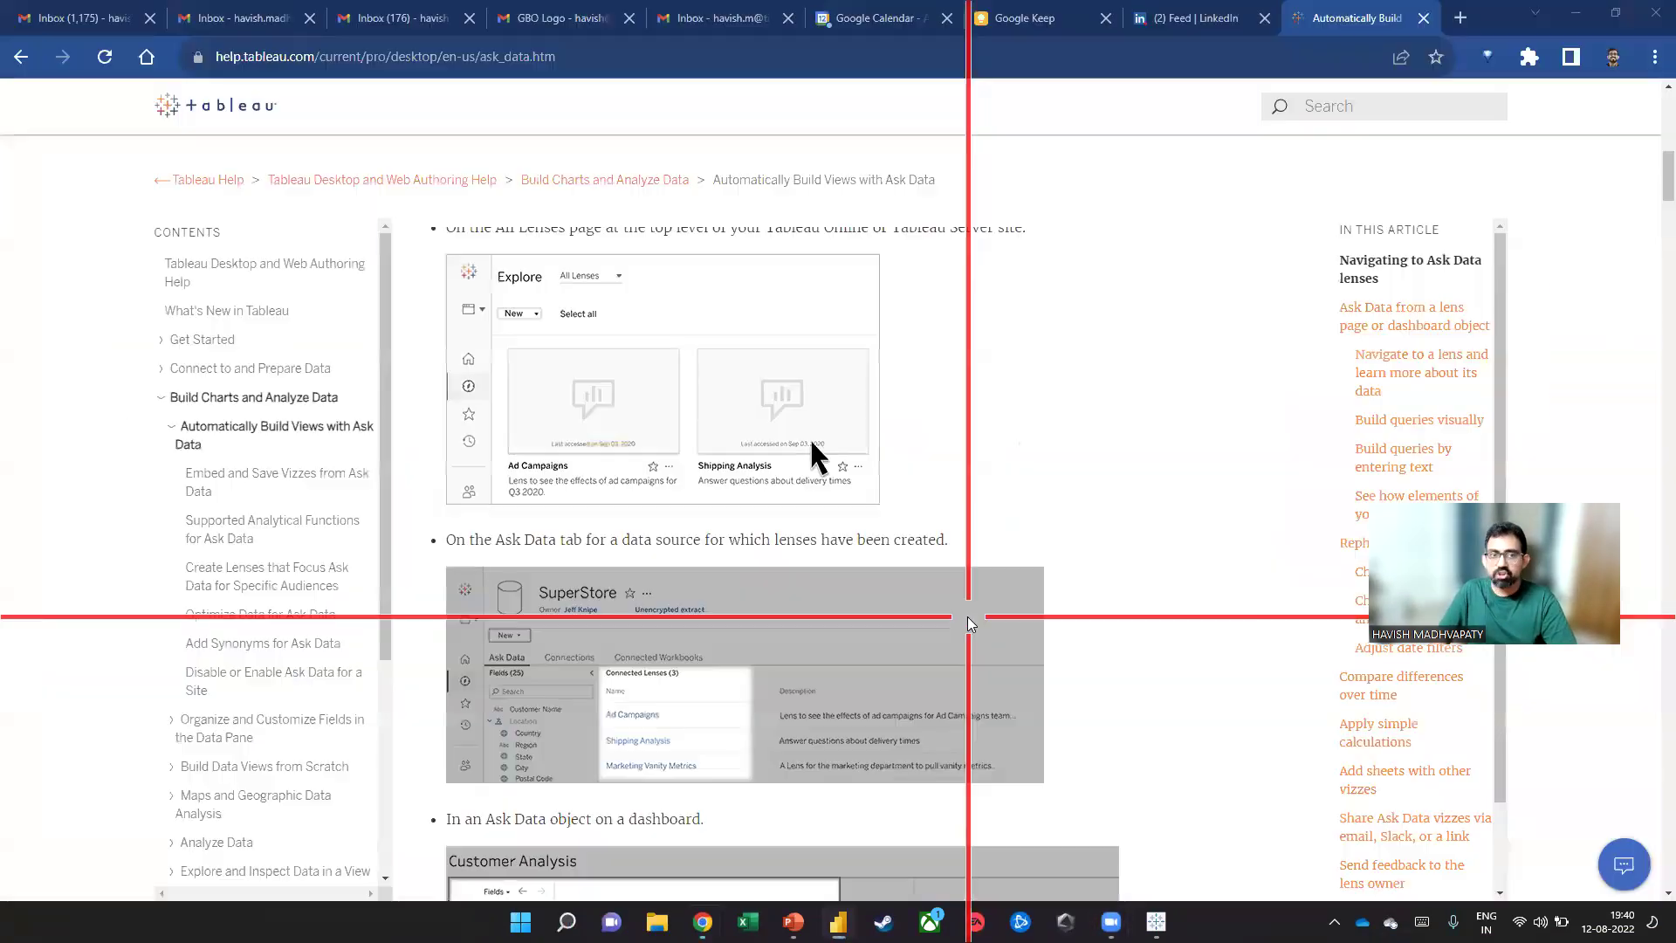
text(hav)
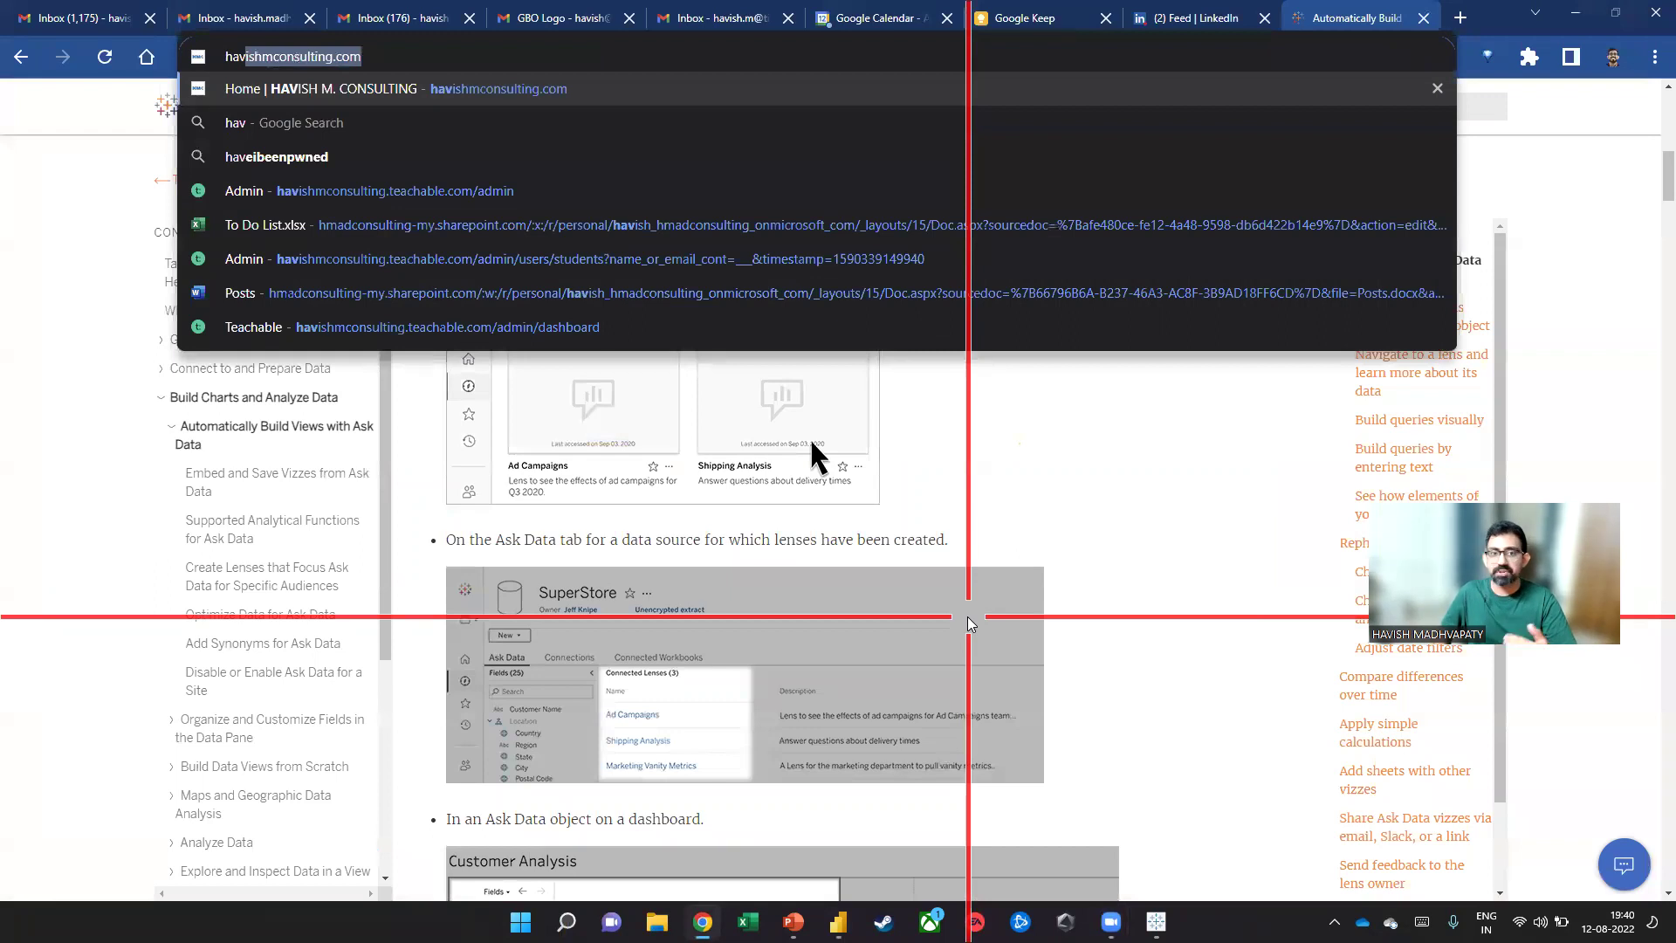
key(Return)
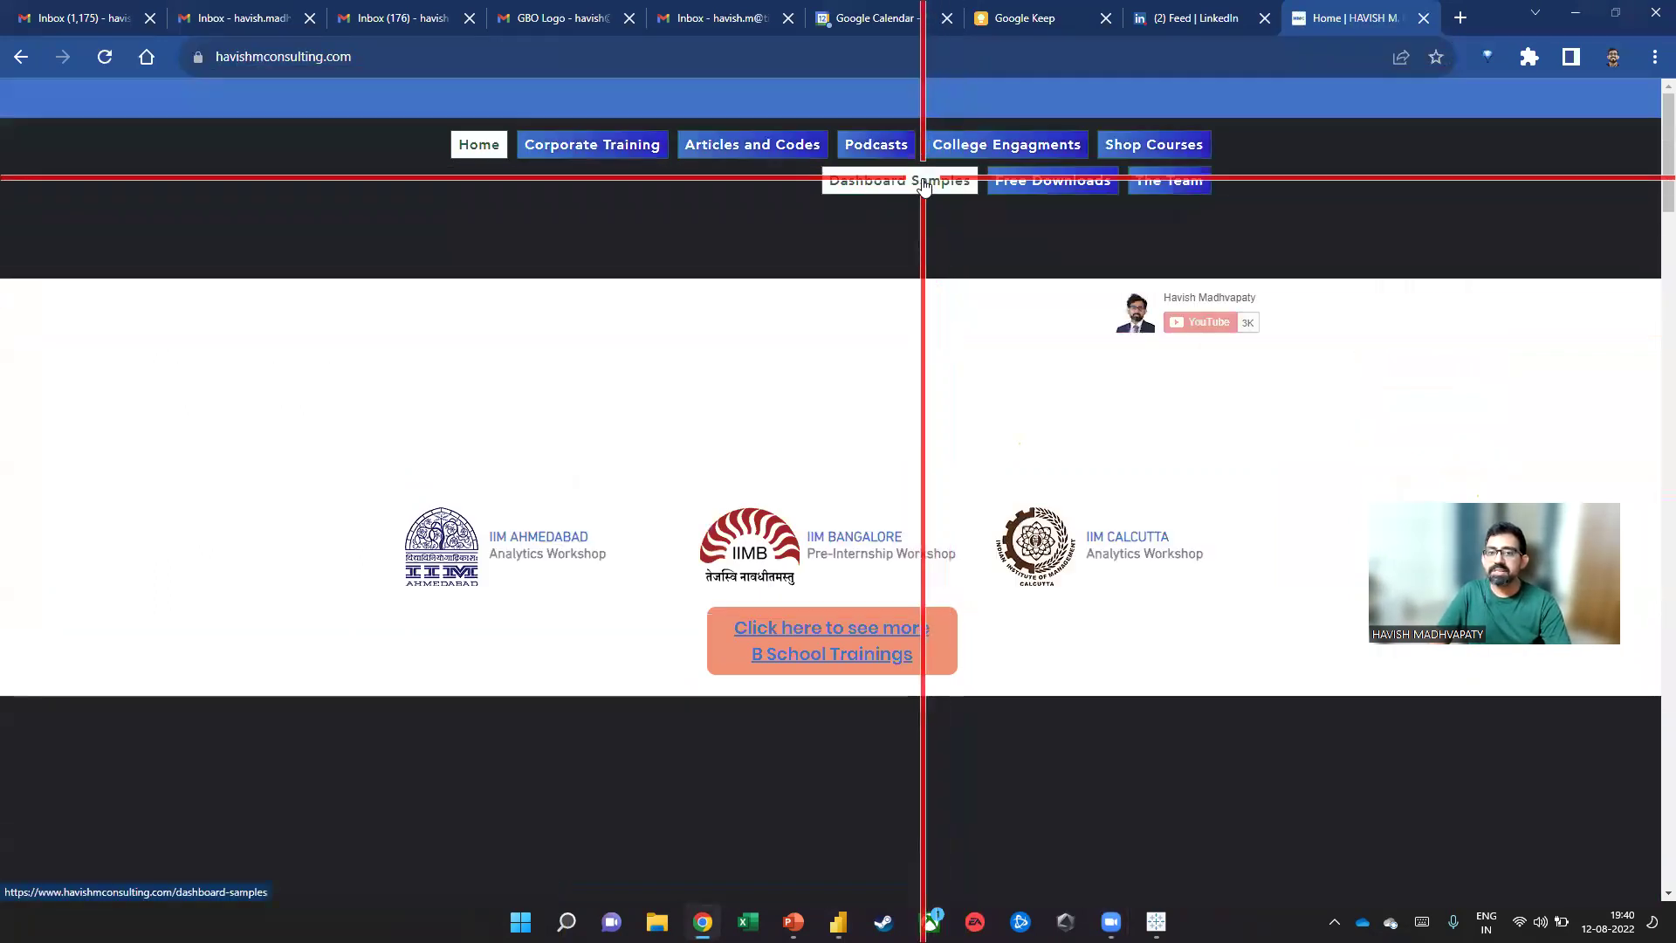
click(924, 183)
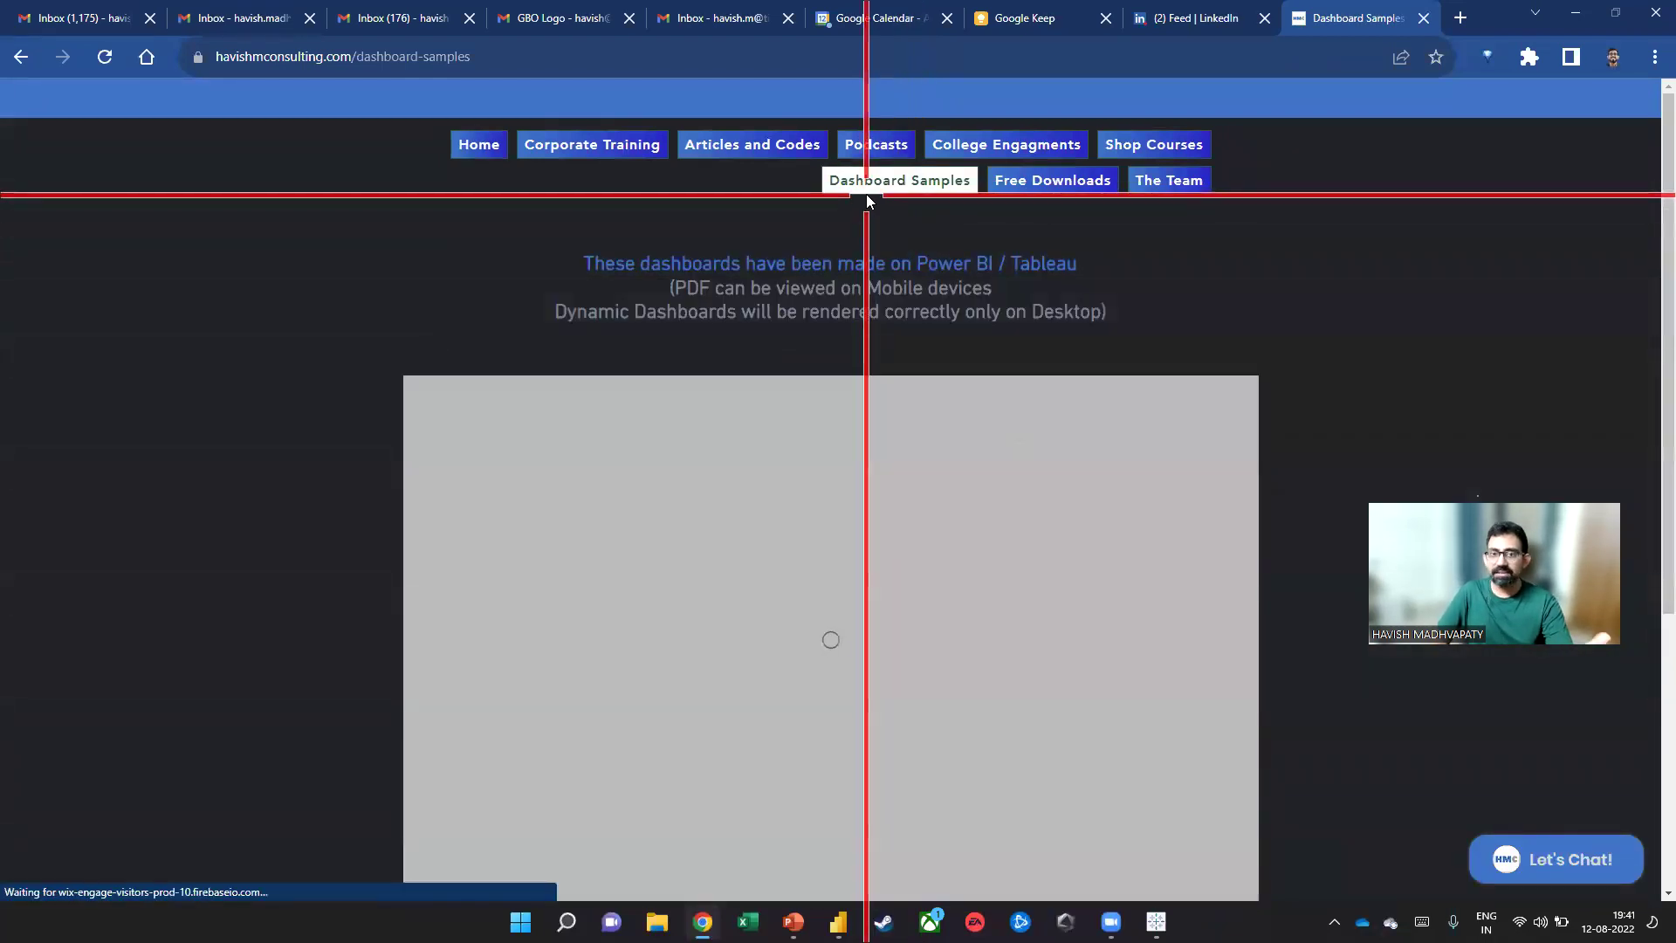
Look through the Dashboard Samples page and enlarge the embedded sample dashboards for viewing
scroll(255, 491, down, 8)
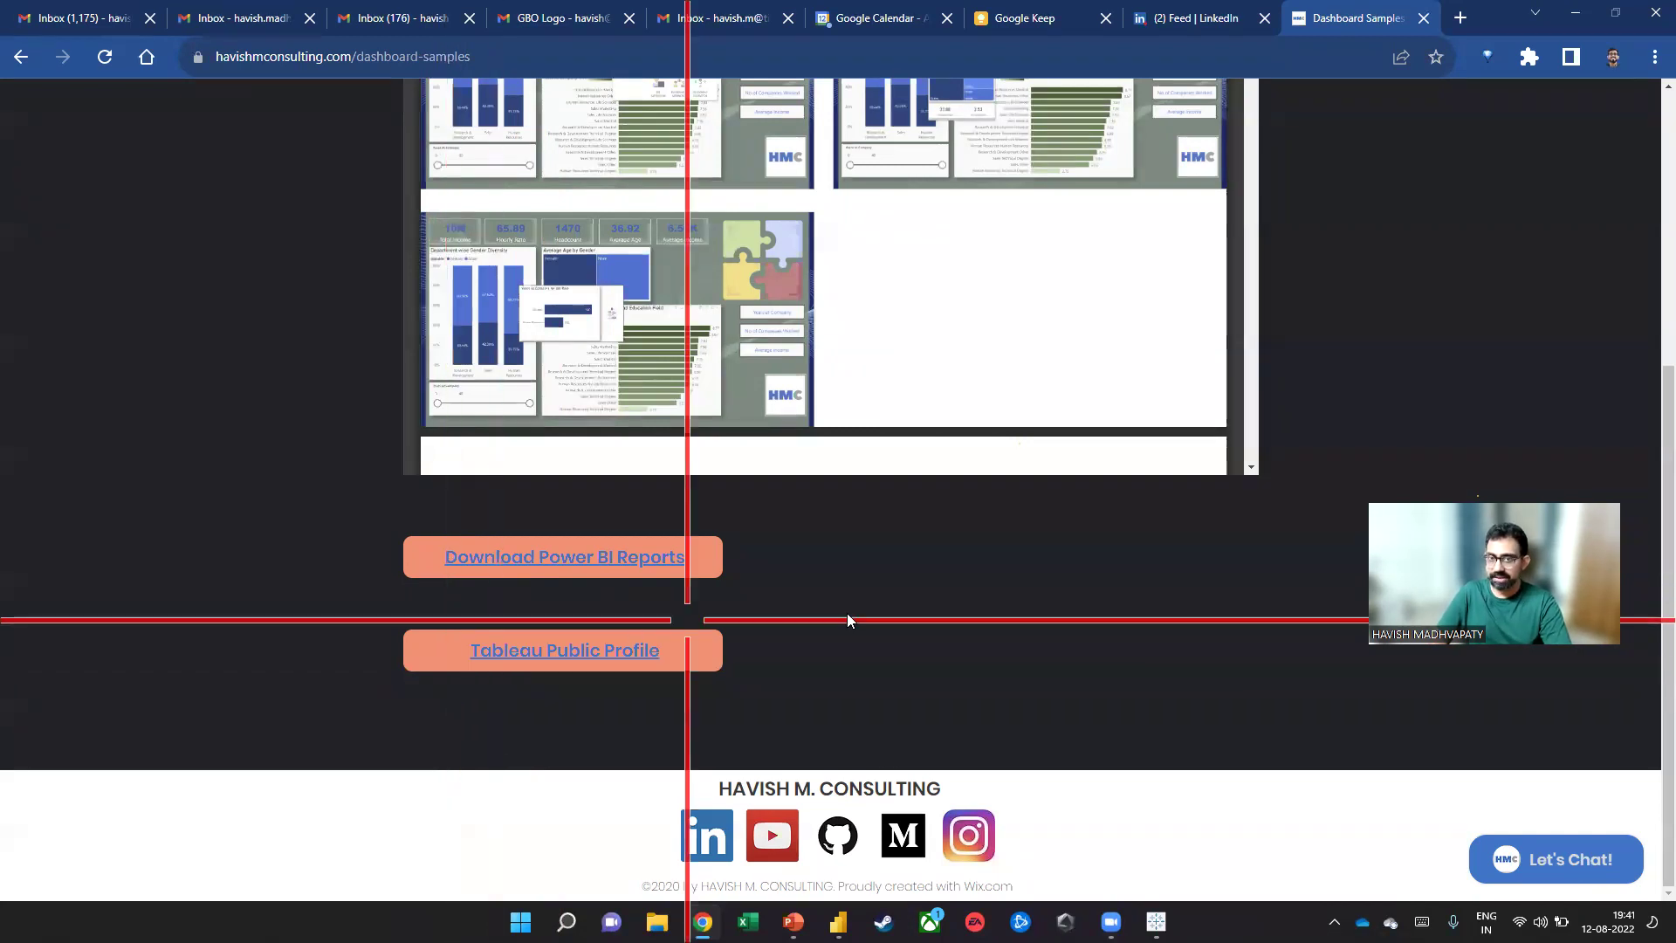
scroll(847, 613, up, 5)
click(1086, 389)
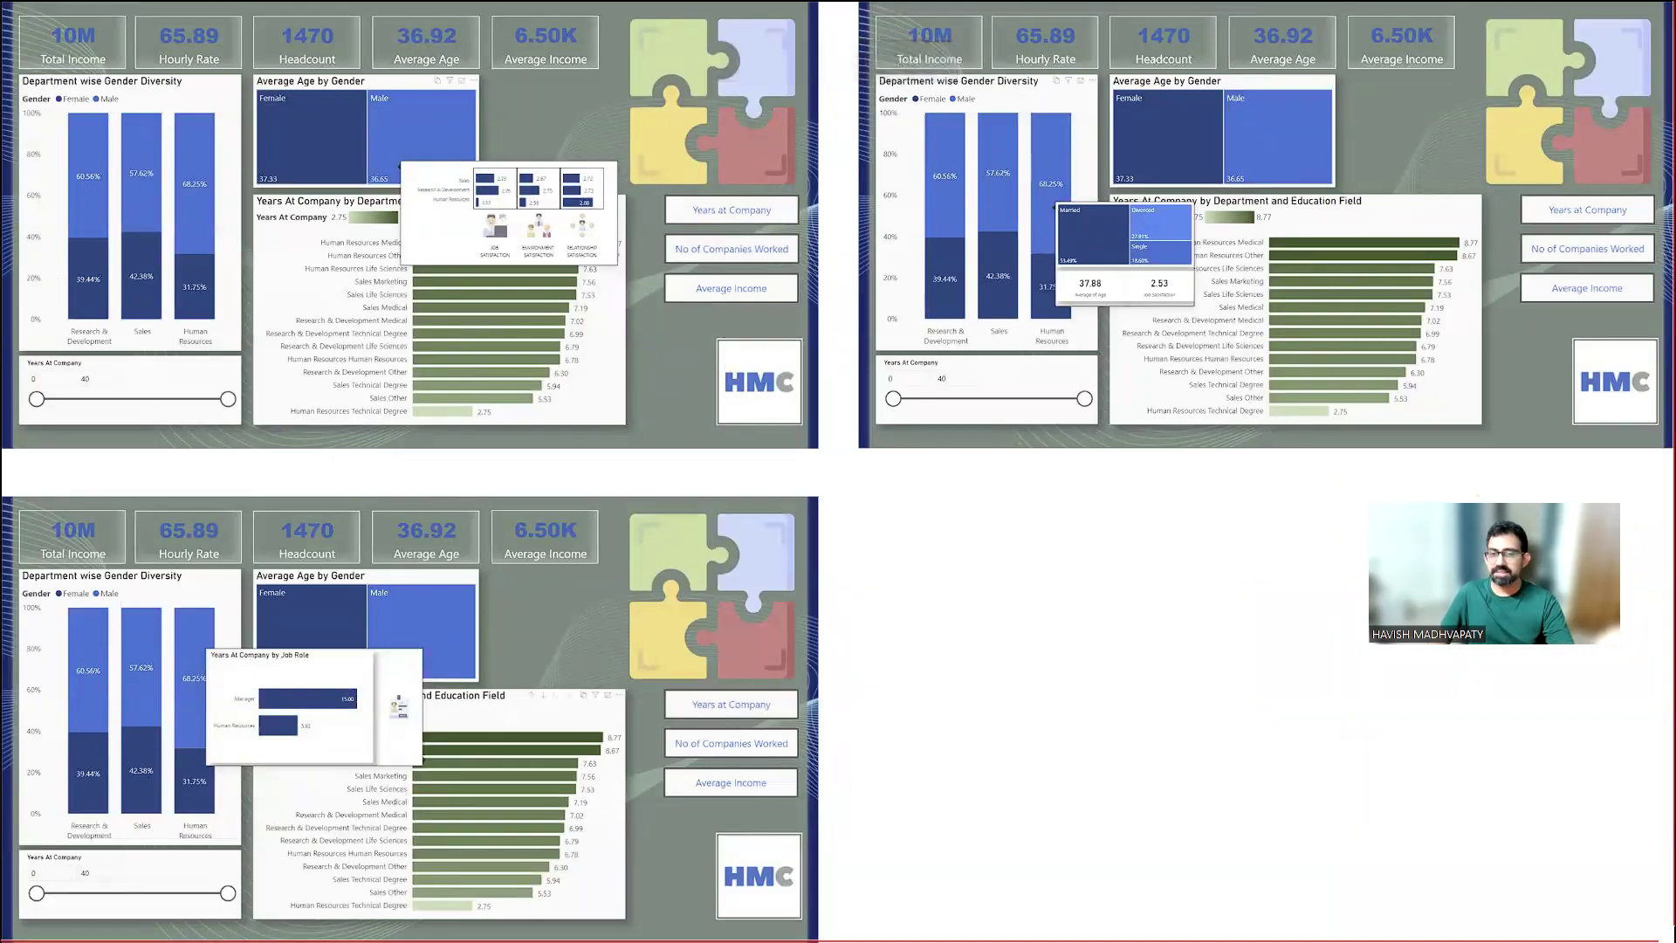
Review the HR sample dashboards, covering headcount, performance tracking, the workplace leadership survey and training effectiveness results
key(Right)
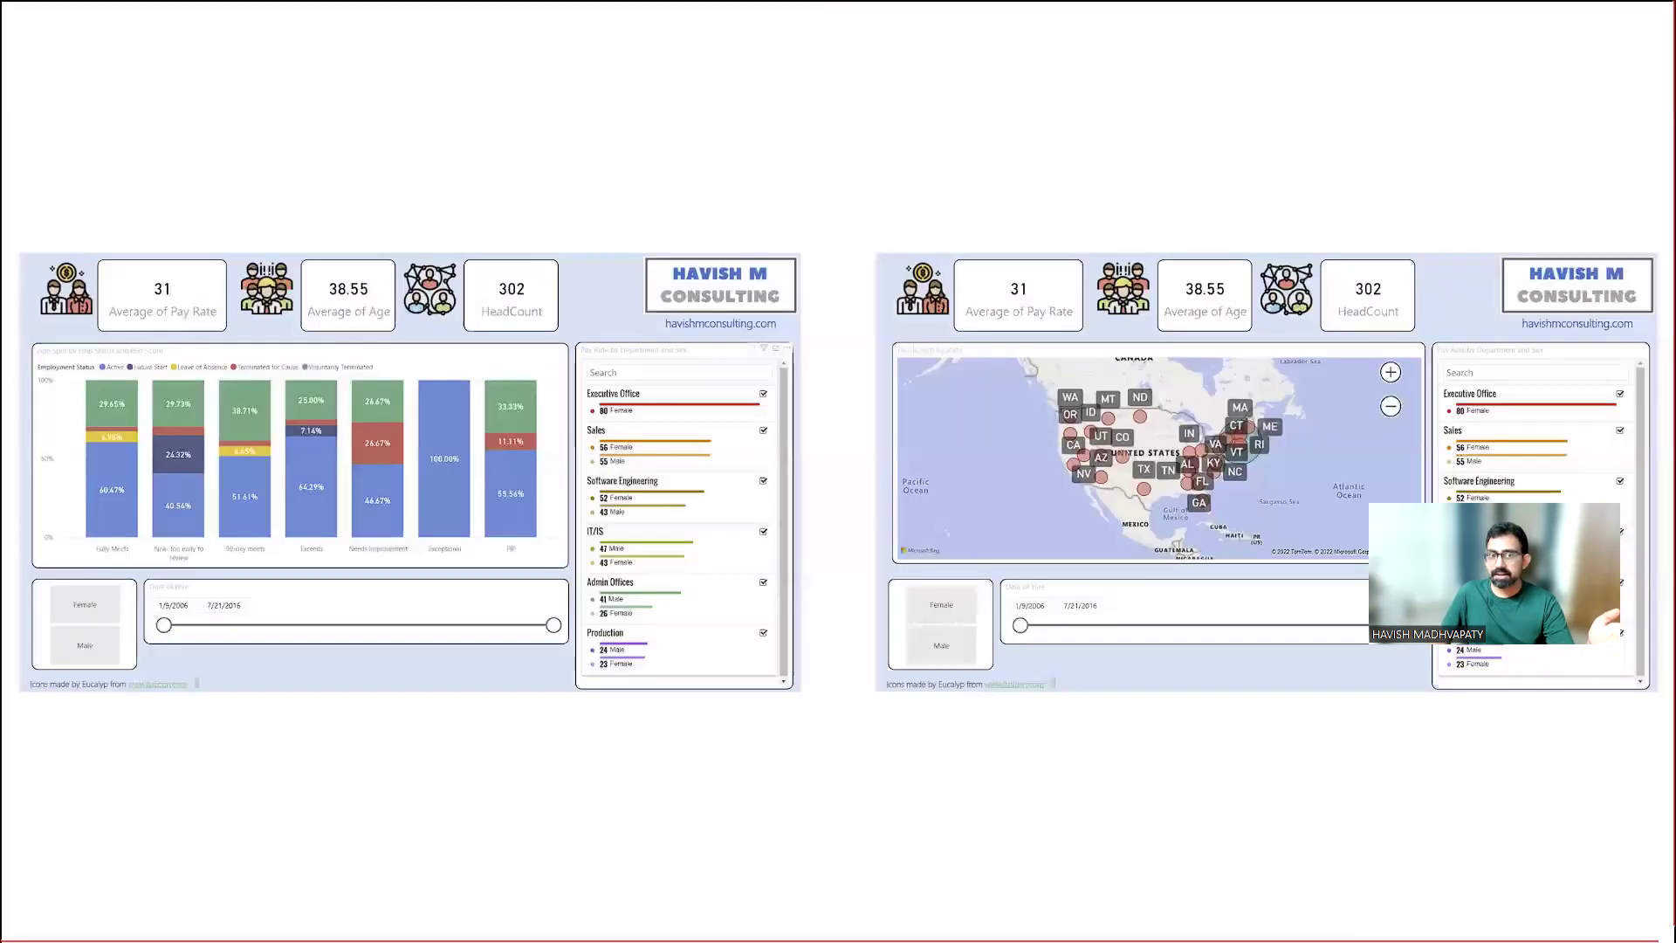
key(Right)
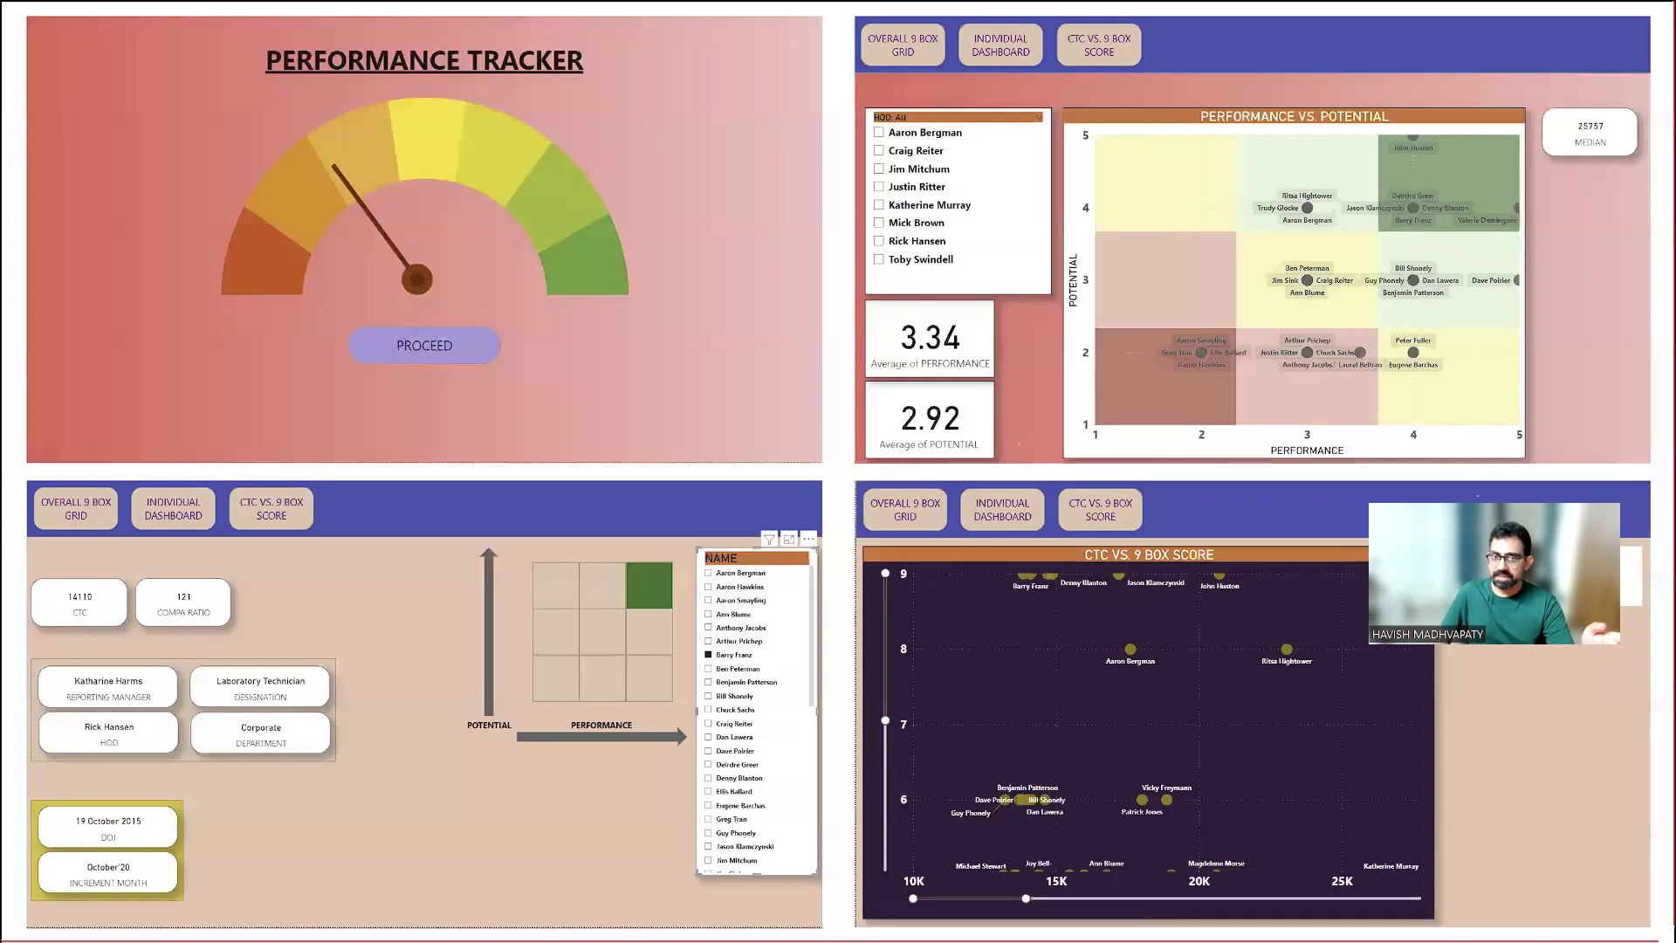
key(Right)
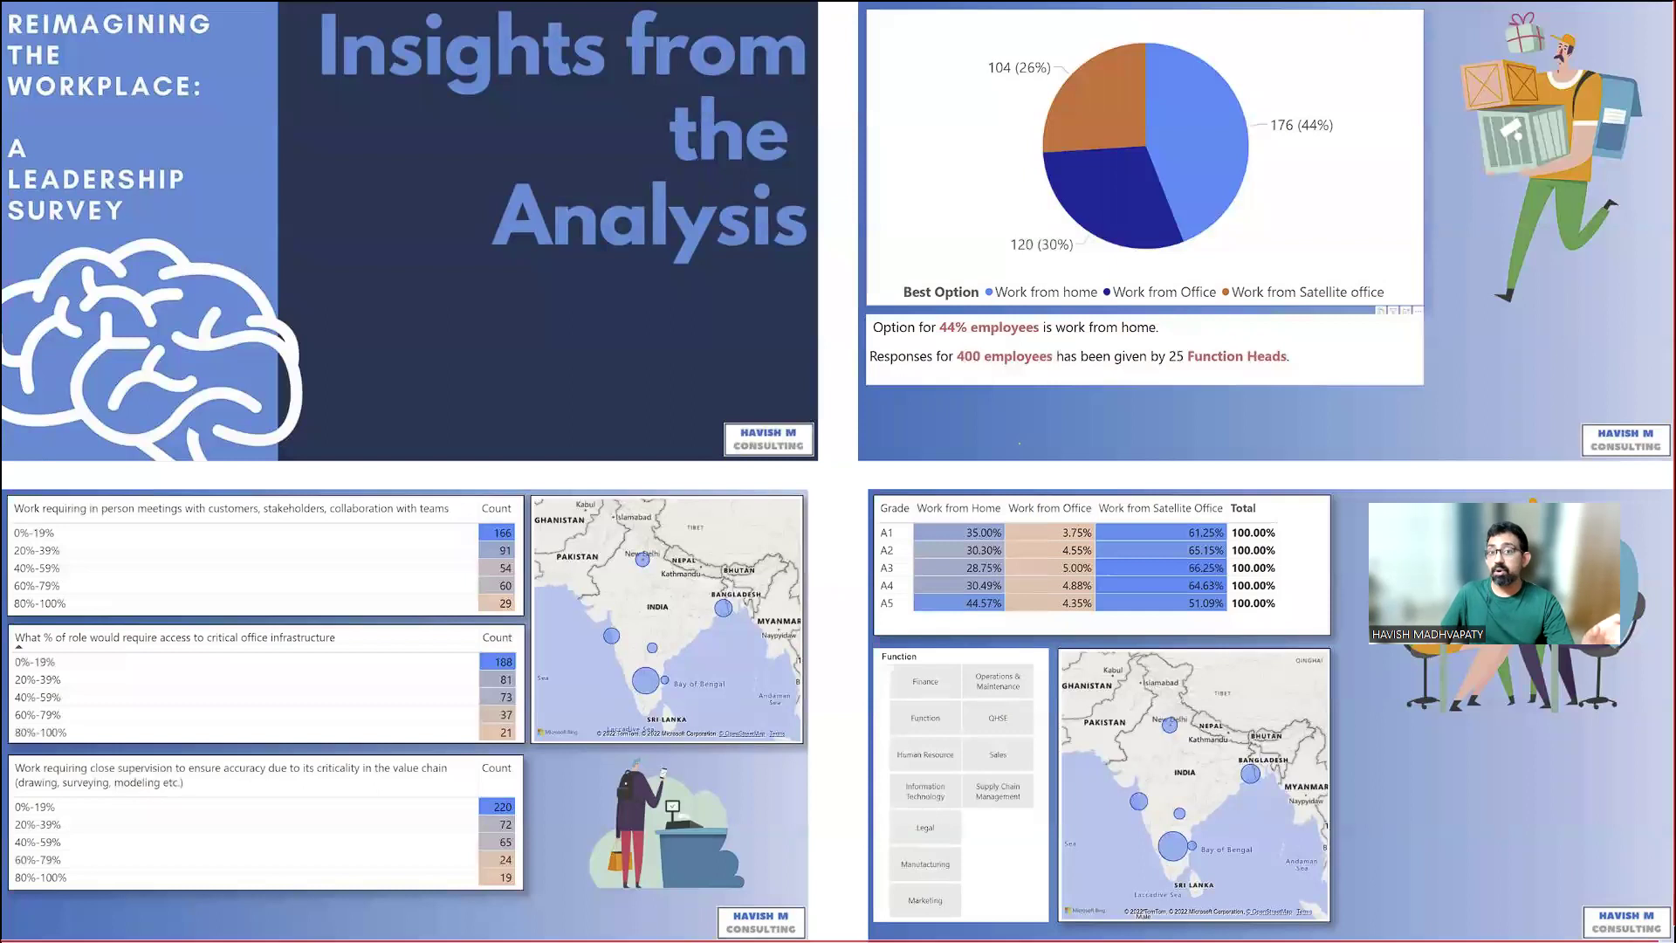
key(Right)
key(Right)
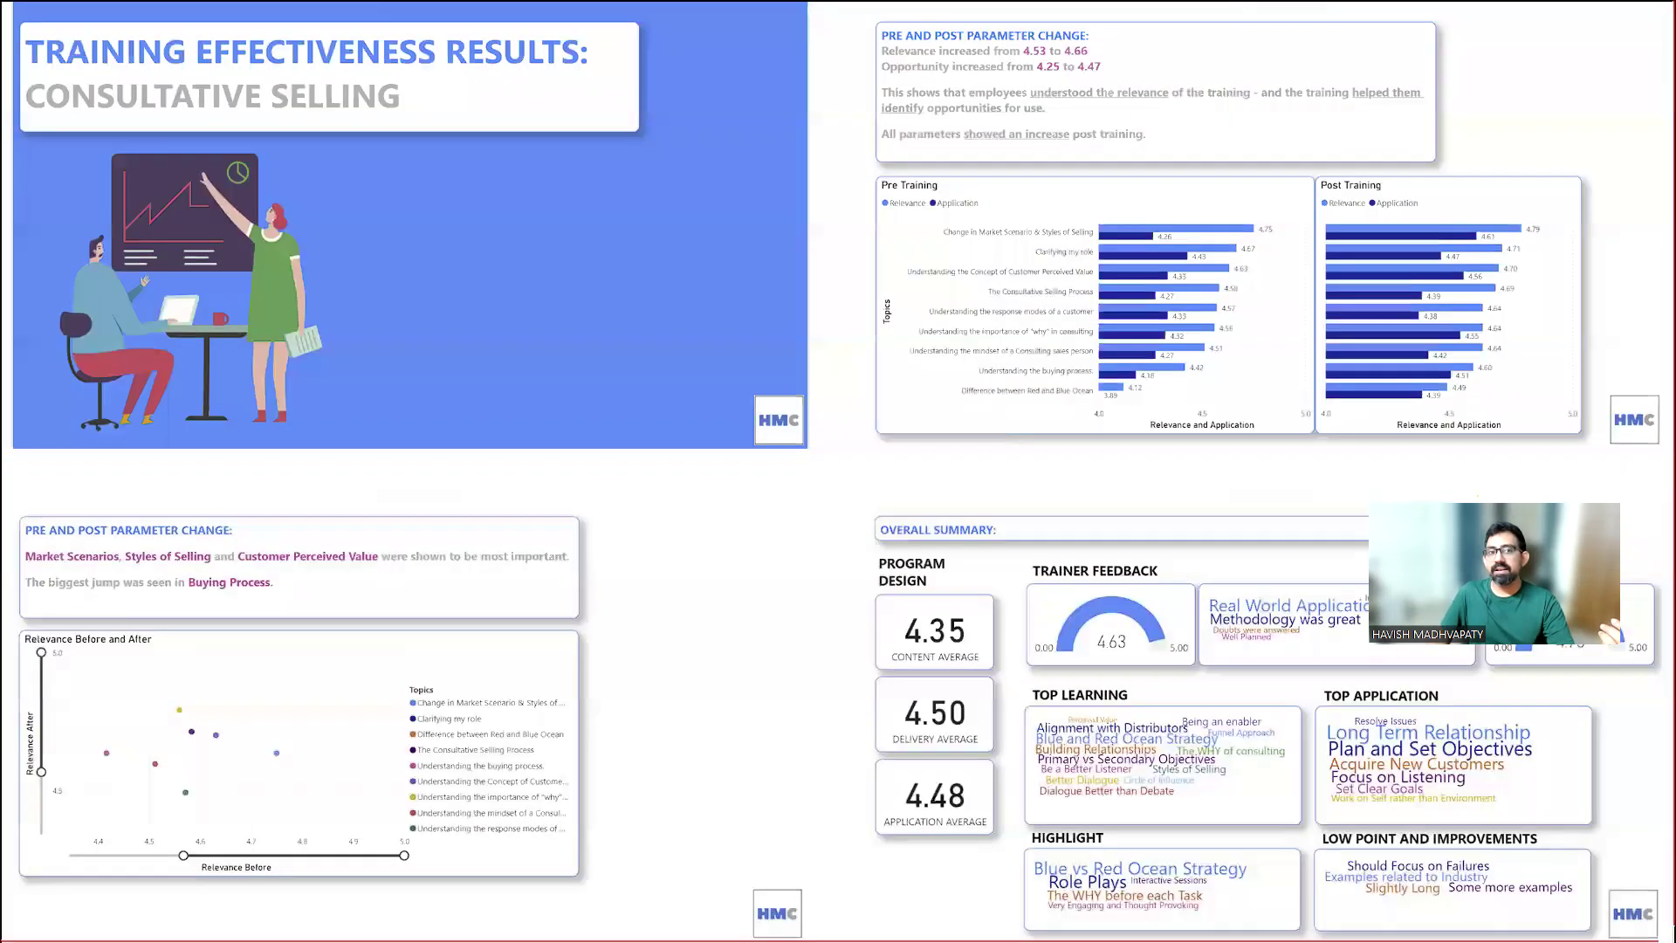
key(Right)
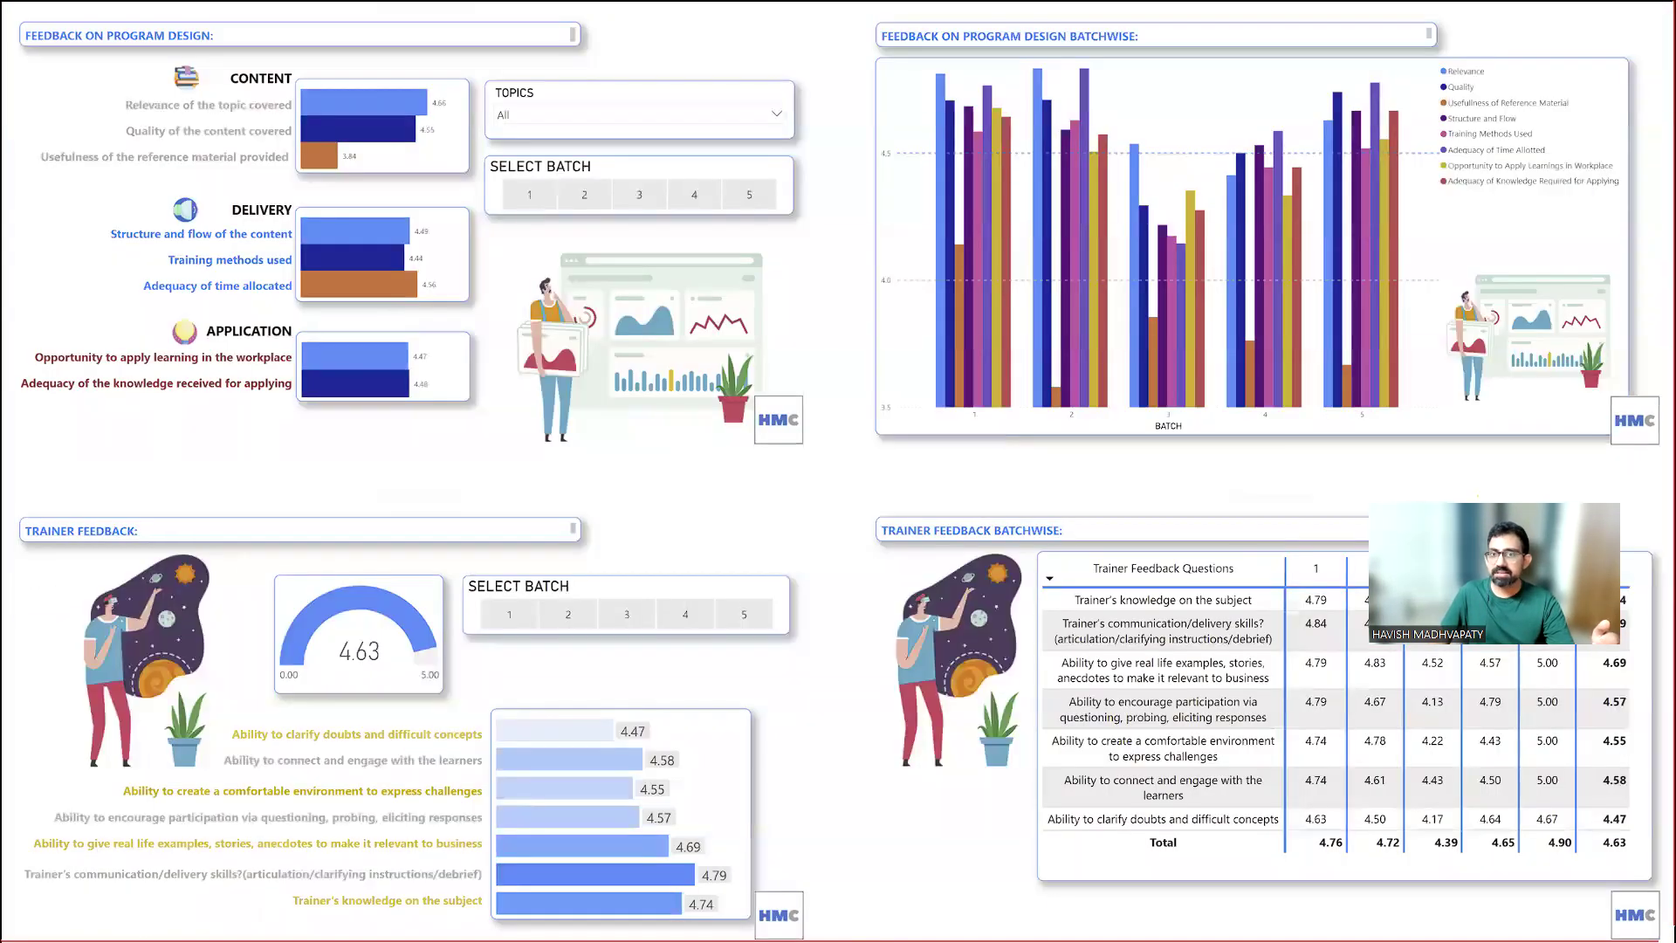
Look through the Power BI business samples, from Sales Analytics and Full Year 2015 Earnings to COA conversion and Sales and Profit
key(Right)
key(Right)
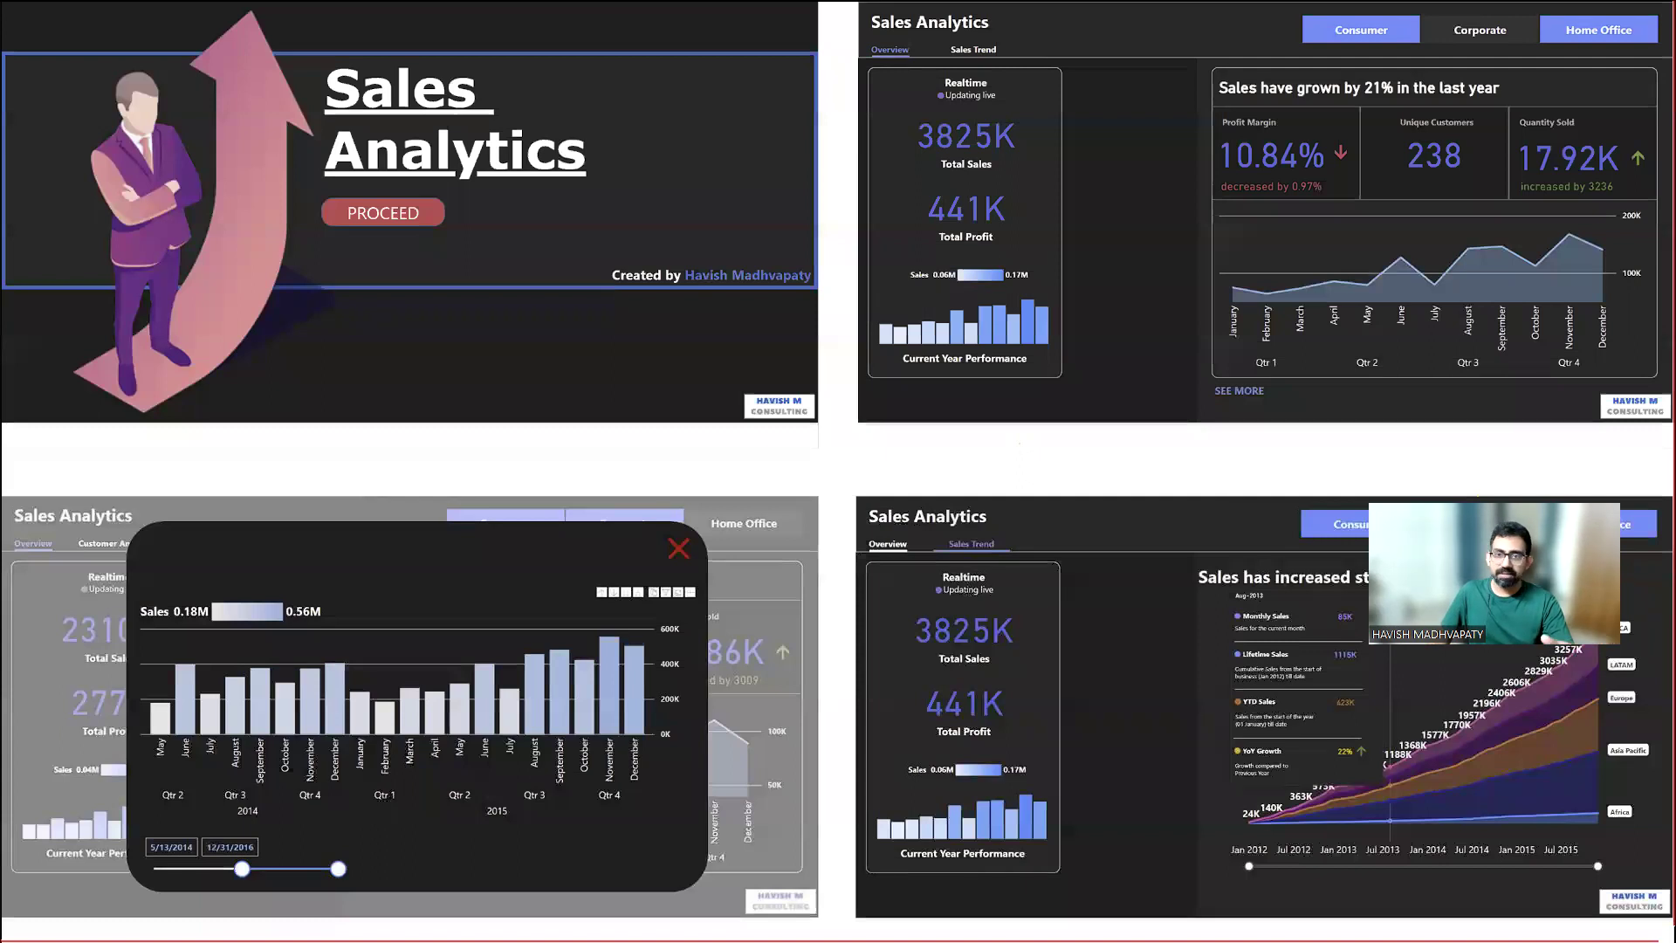
key(Right)
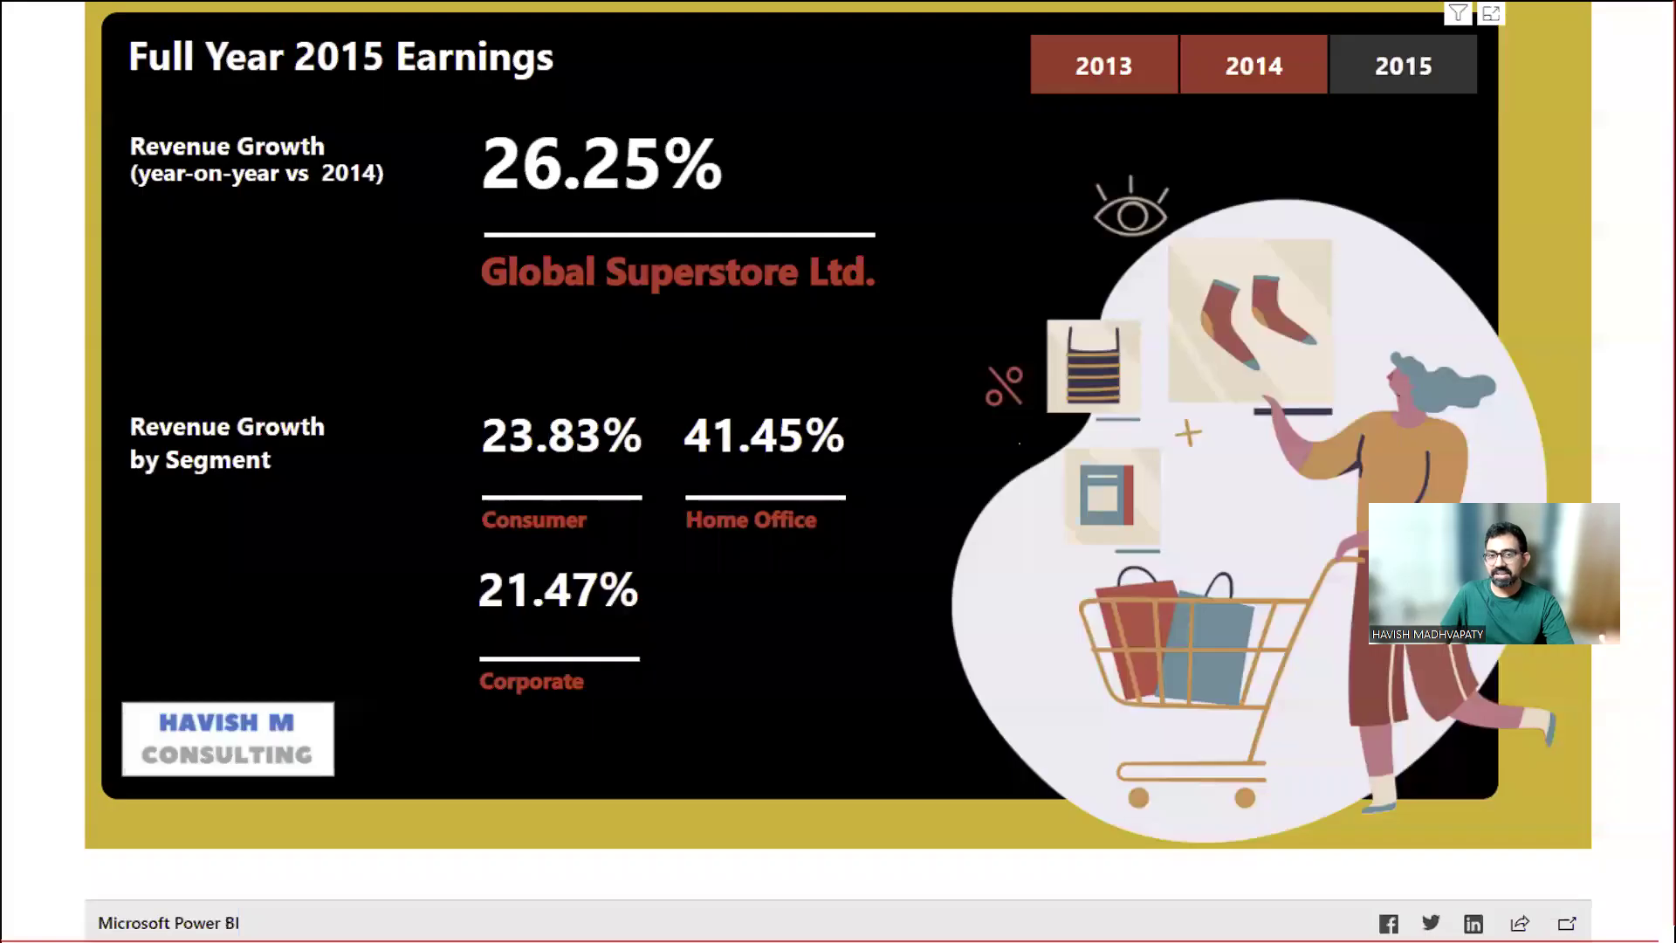
key(Right)
key(Right)
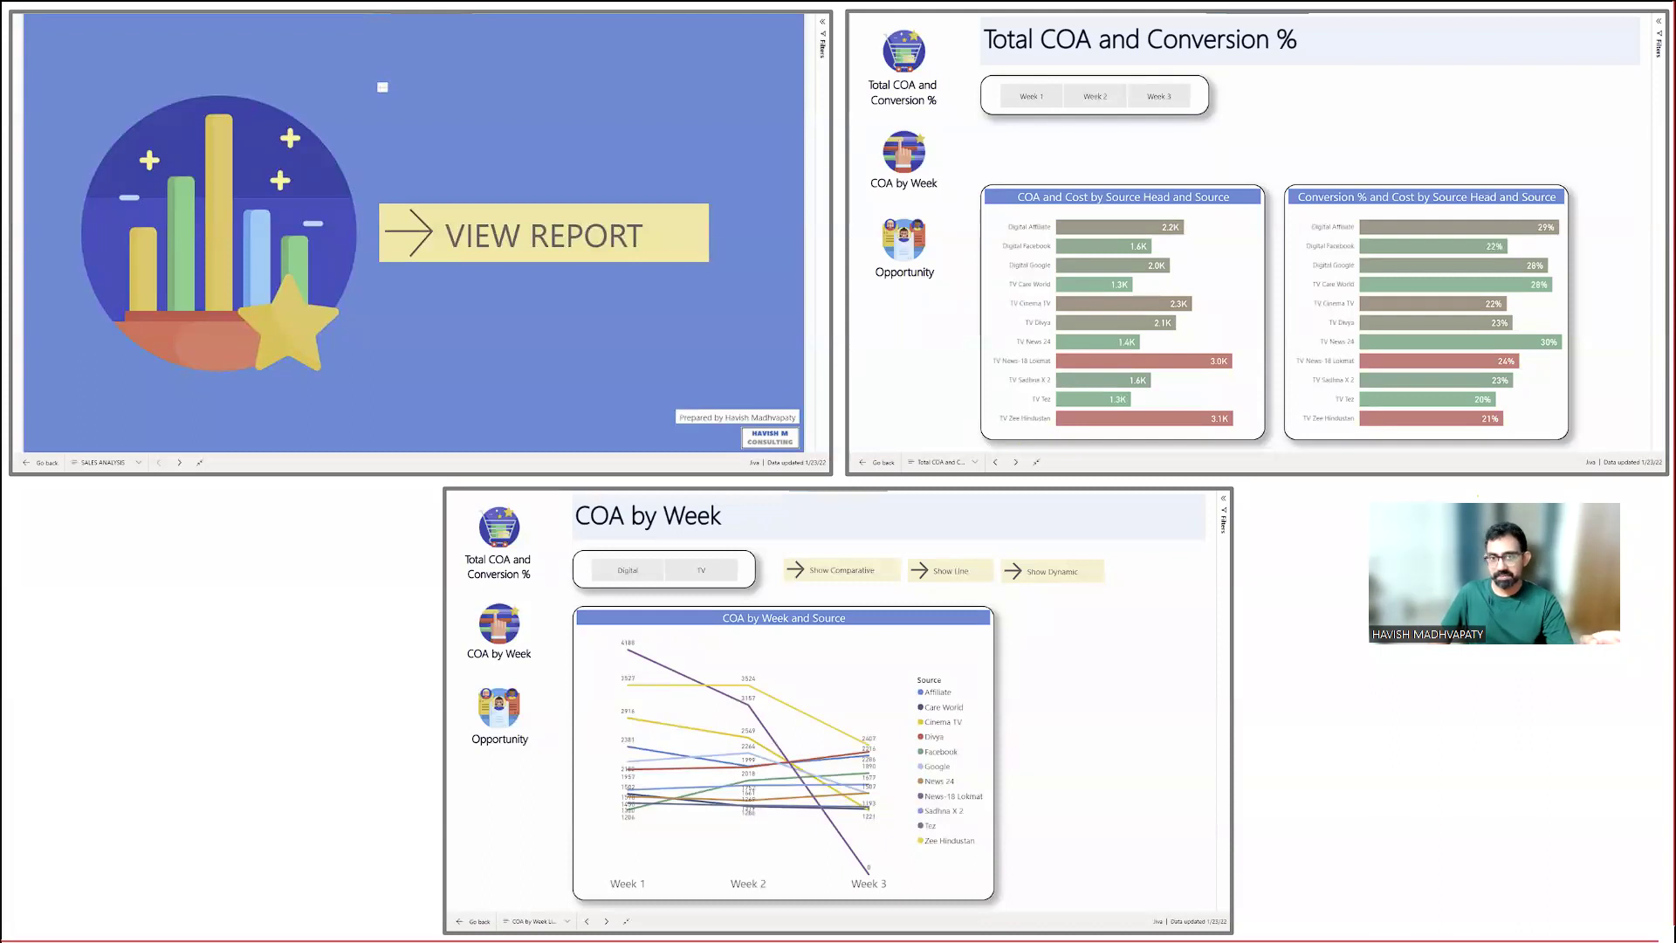
key(Right)
key(Right)
key(Right)
key(Right)
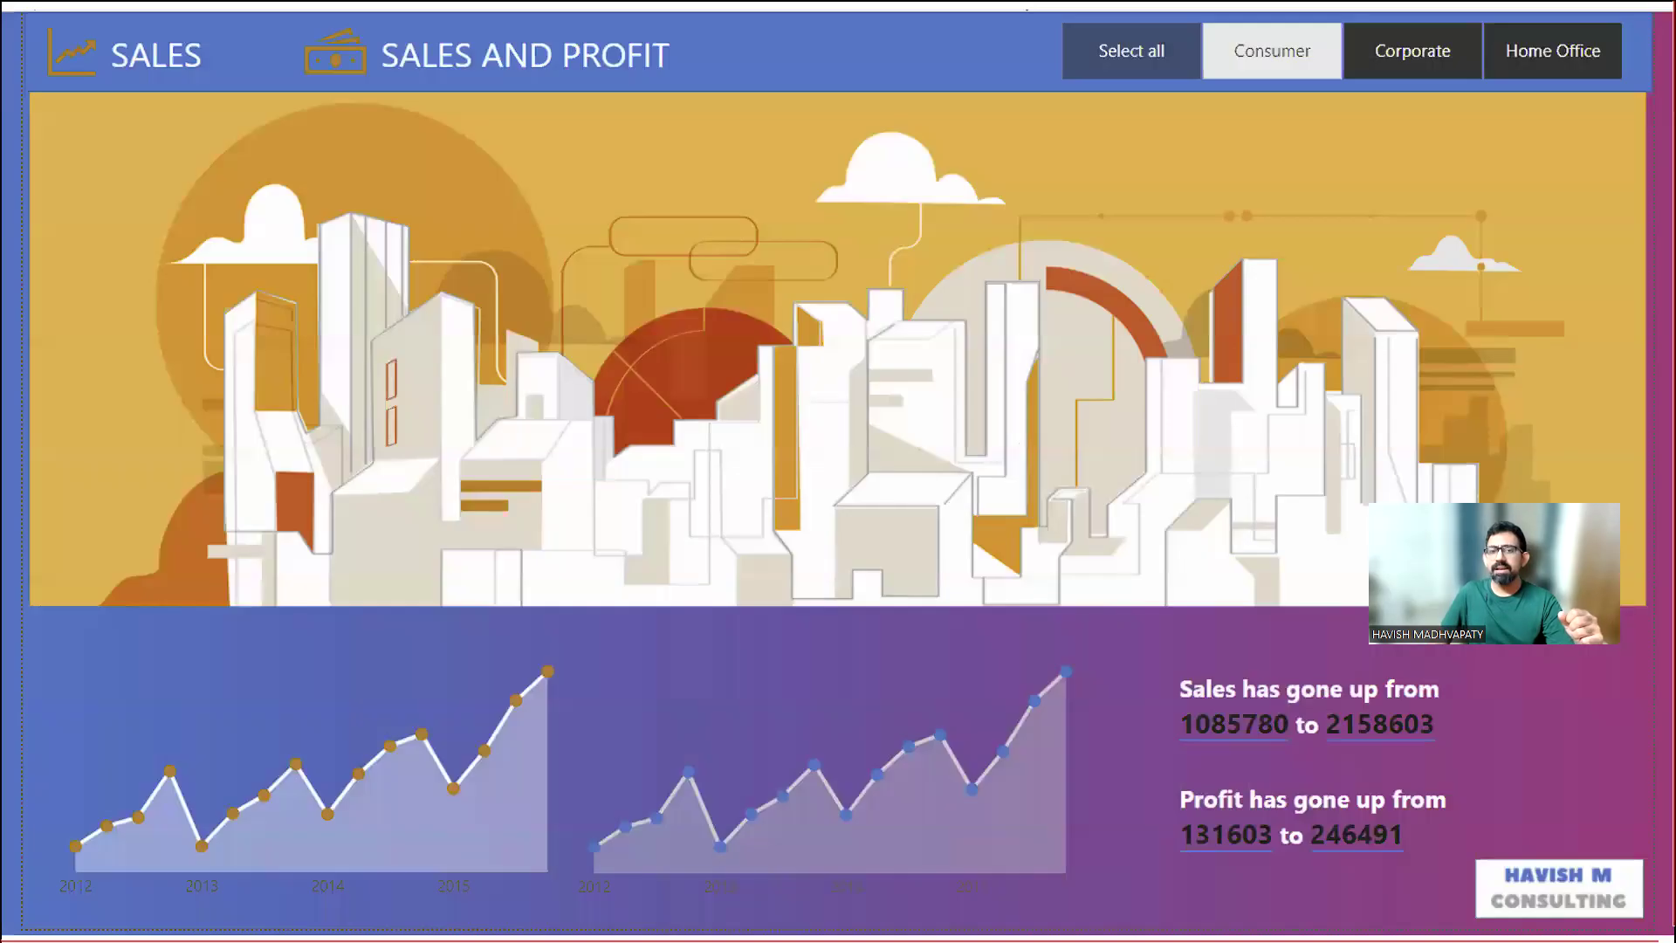
Examine the Power BI samples with the profit margin scatter, sales decomposition tree, customer clusters and market gauge
key(Right)
key(Right)
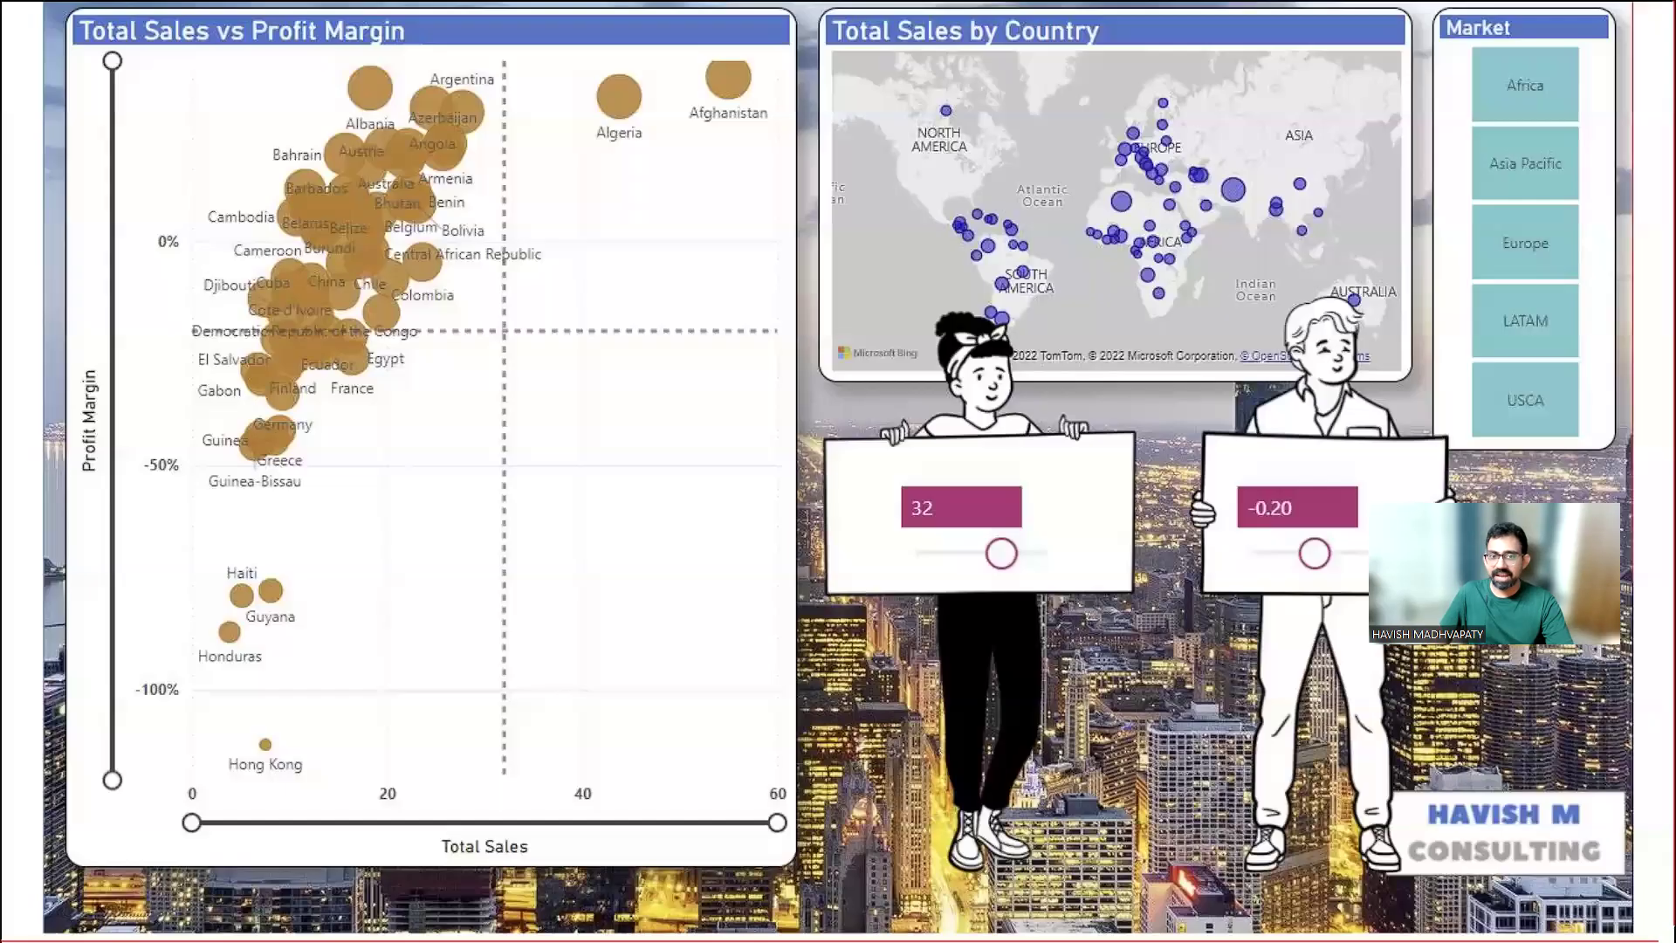
key(Right)
key(Right)
key(Right)
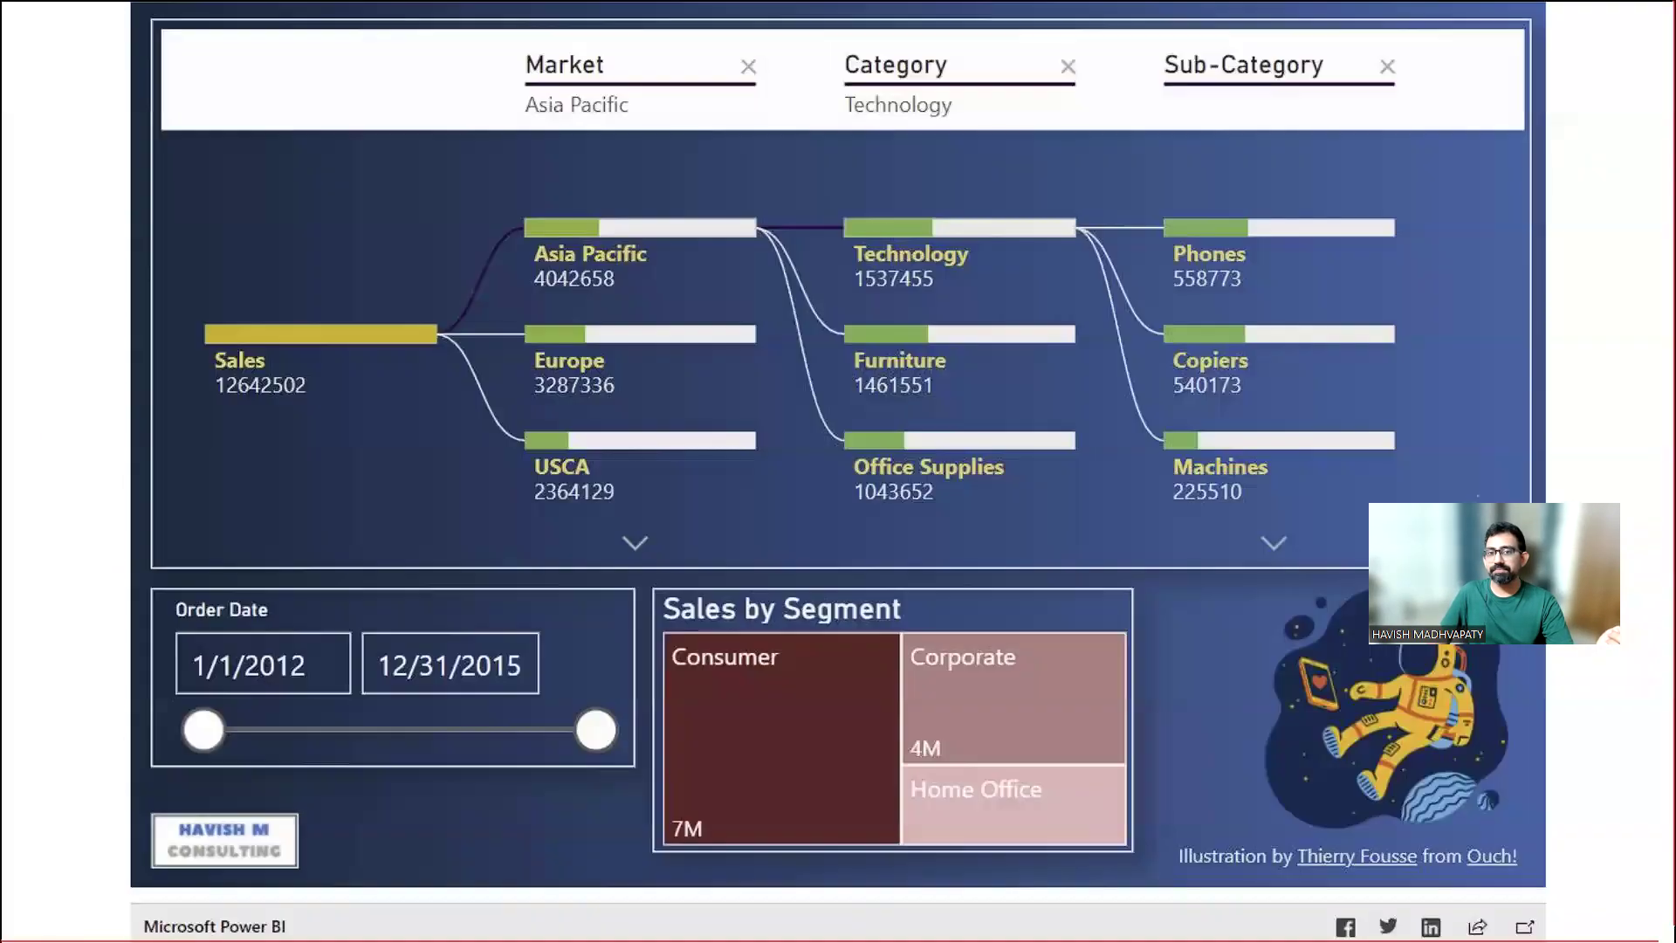
key(Right)
key(Right)
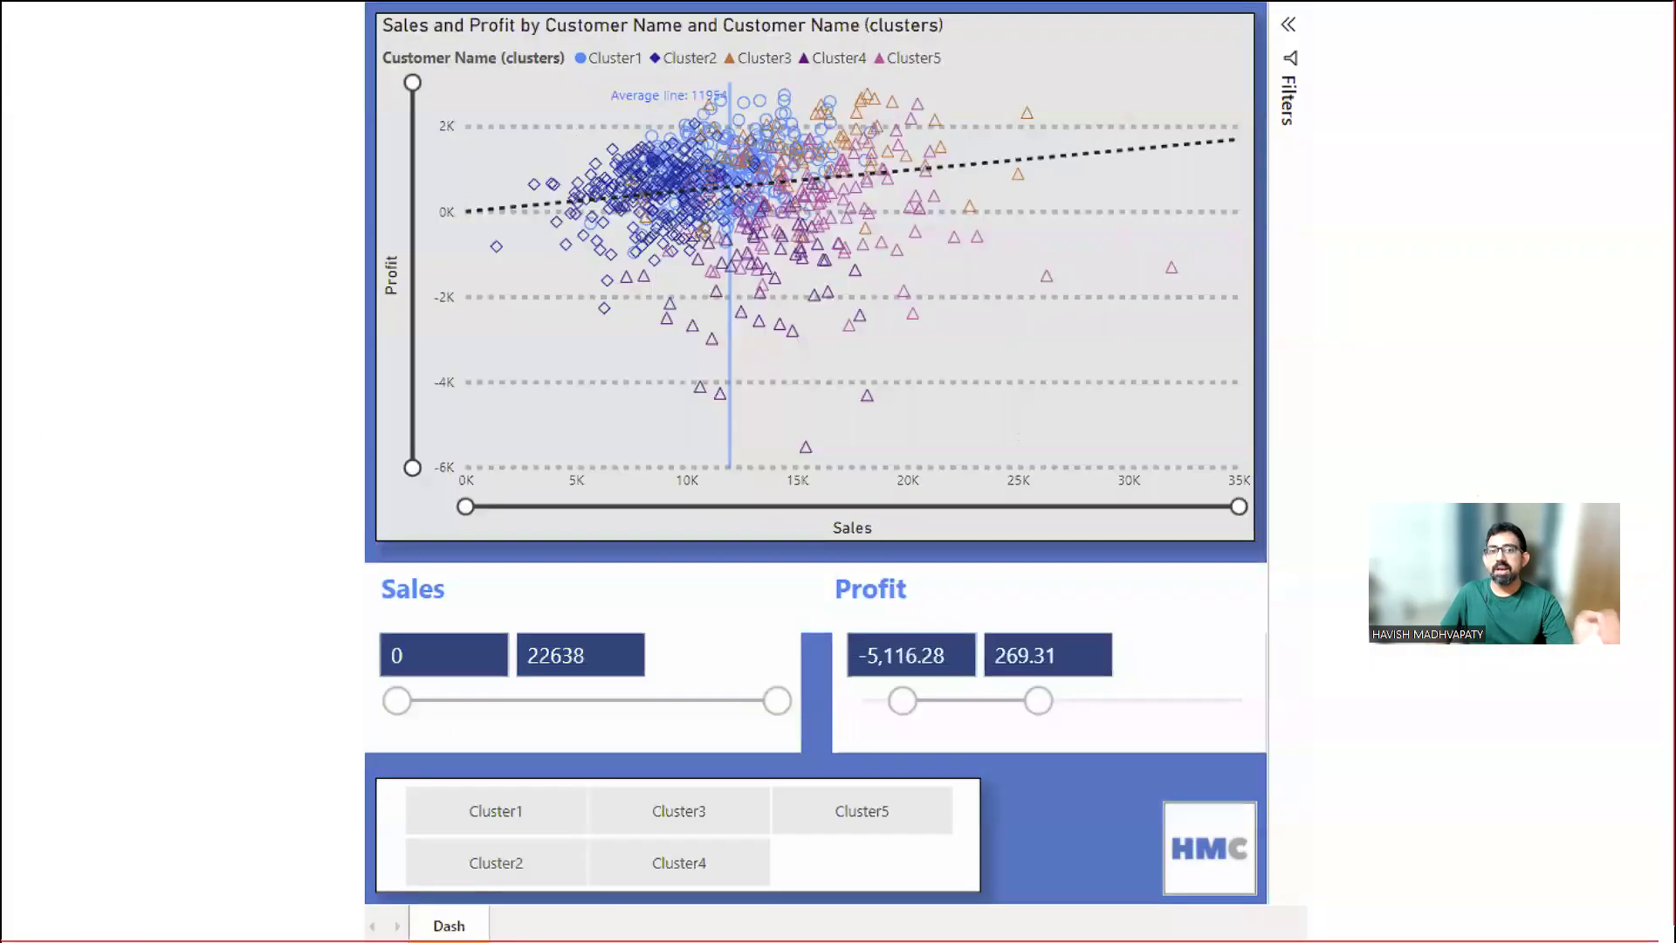
key(Right)
key(Right)
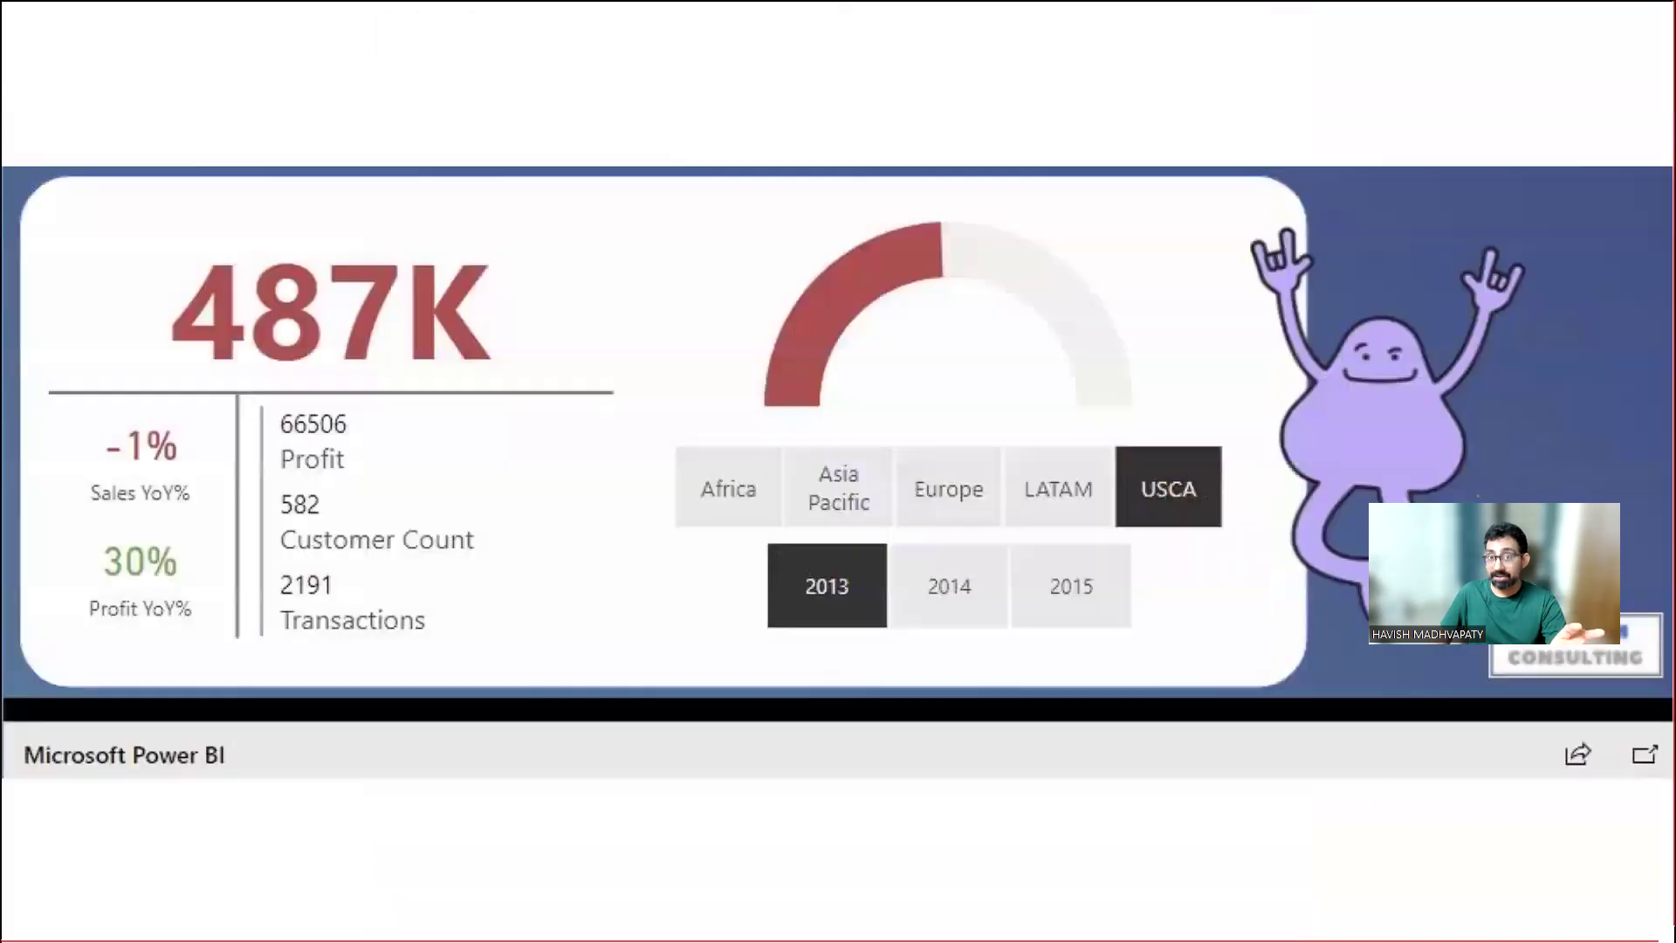
Review the Tableau samples showing the customer scatter, Global Superstore performance, country and state maps, segment exhibit and Europe map
key(Right)
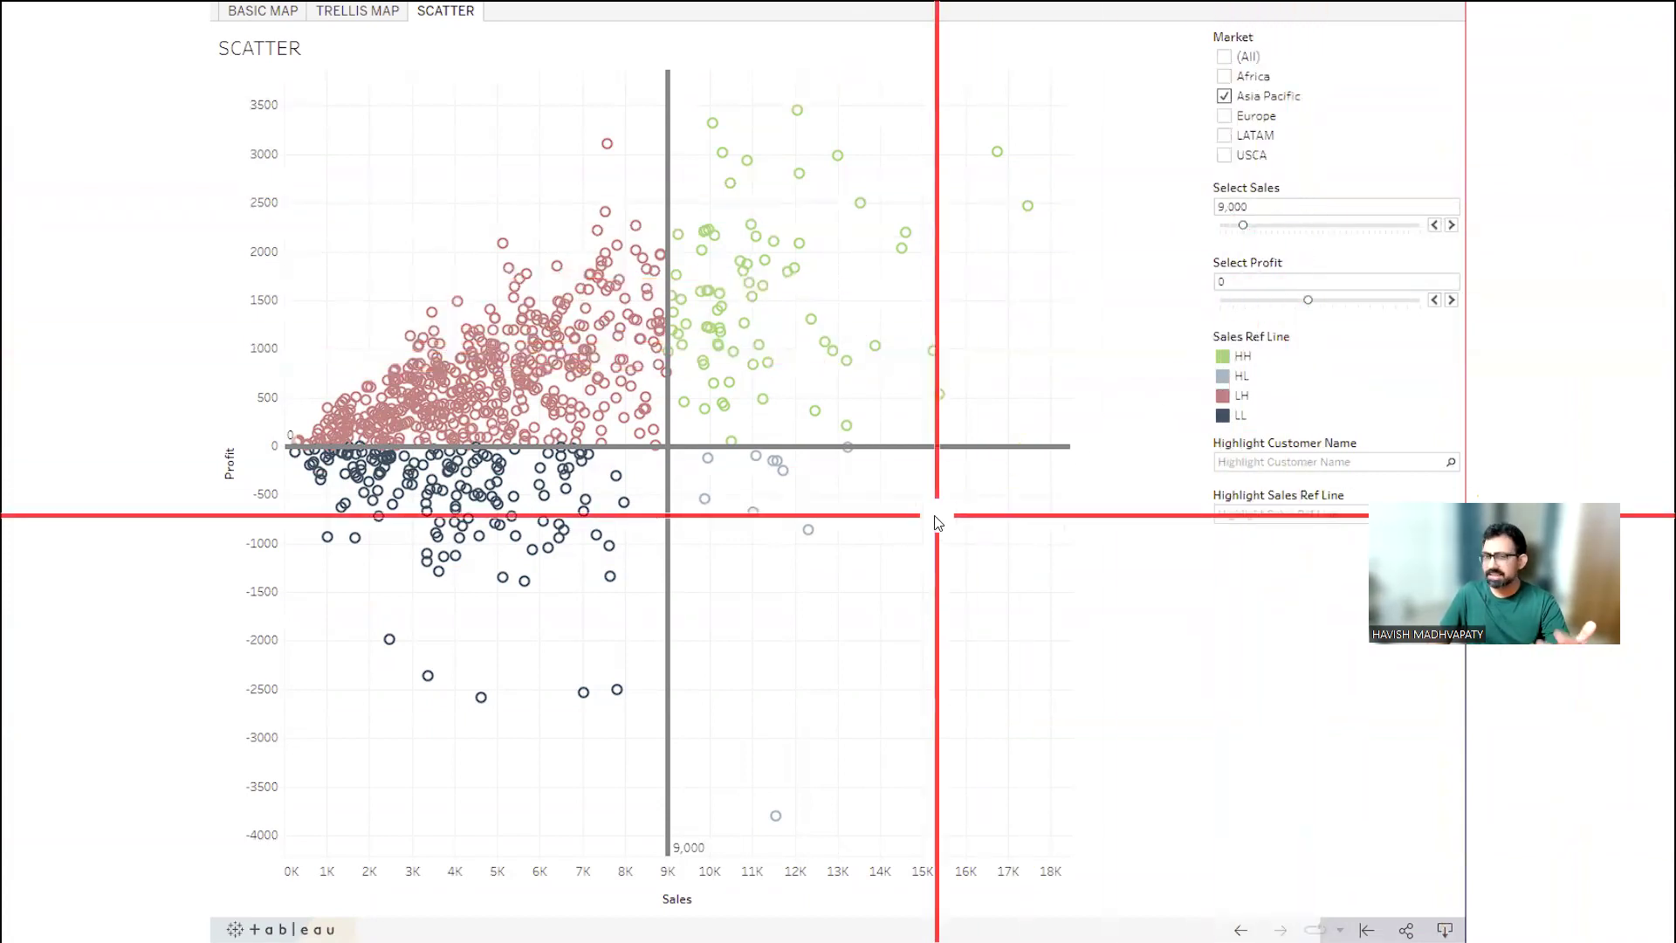
key(ctrl+Tab)
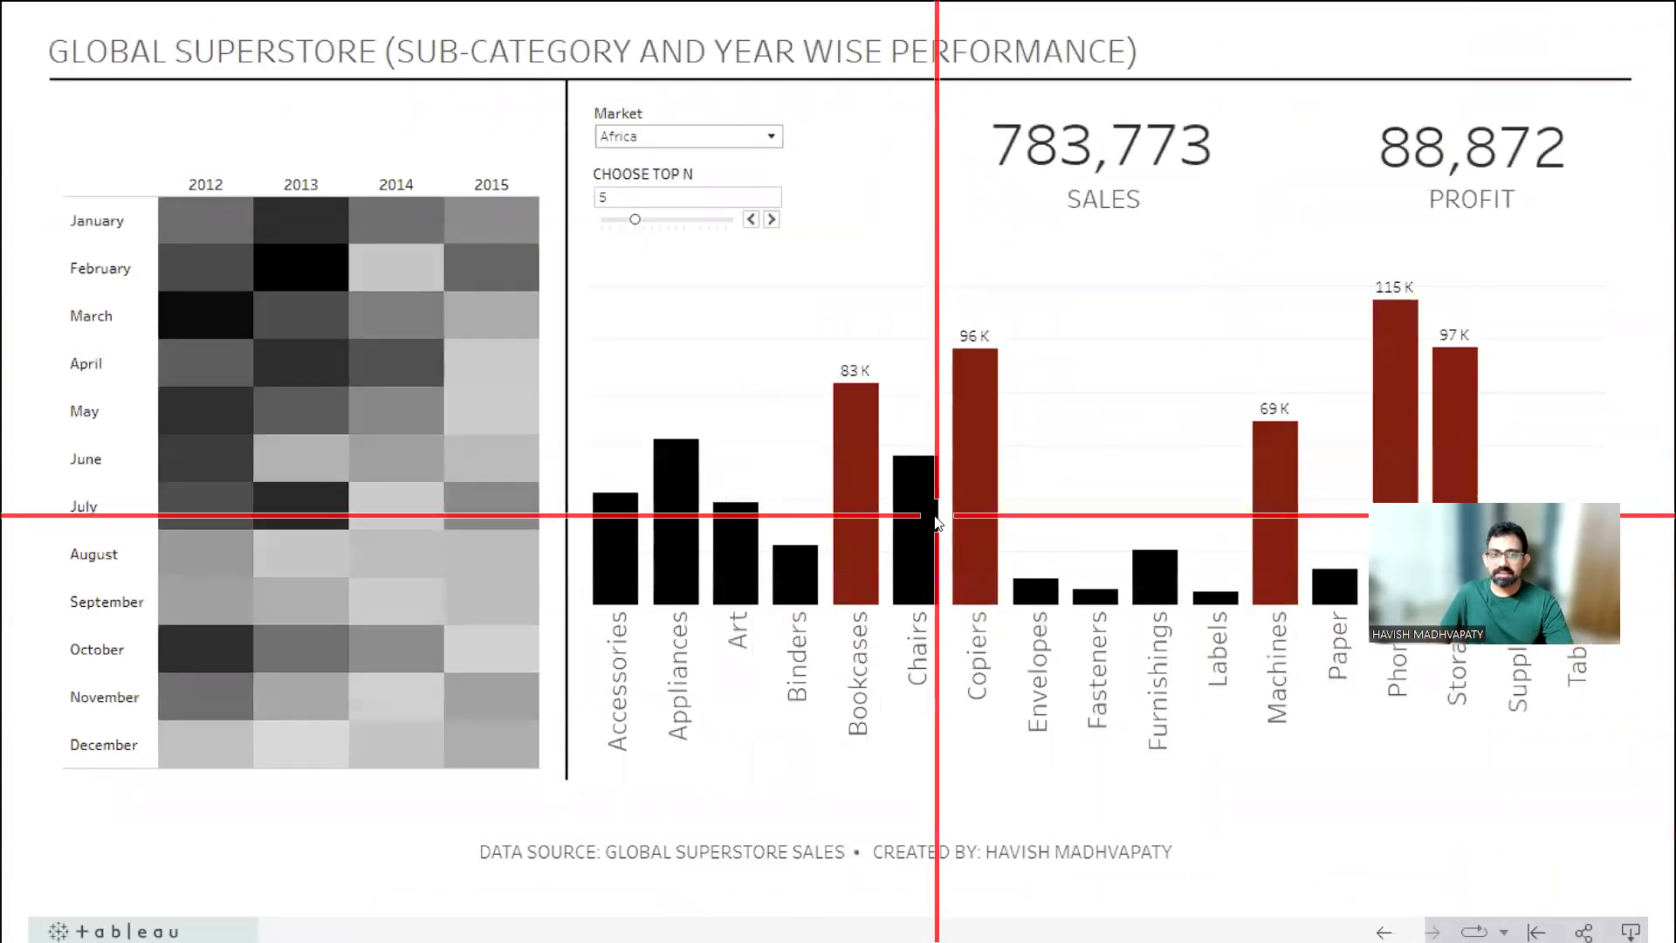
key(ctrl+Tab)
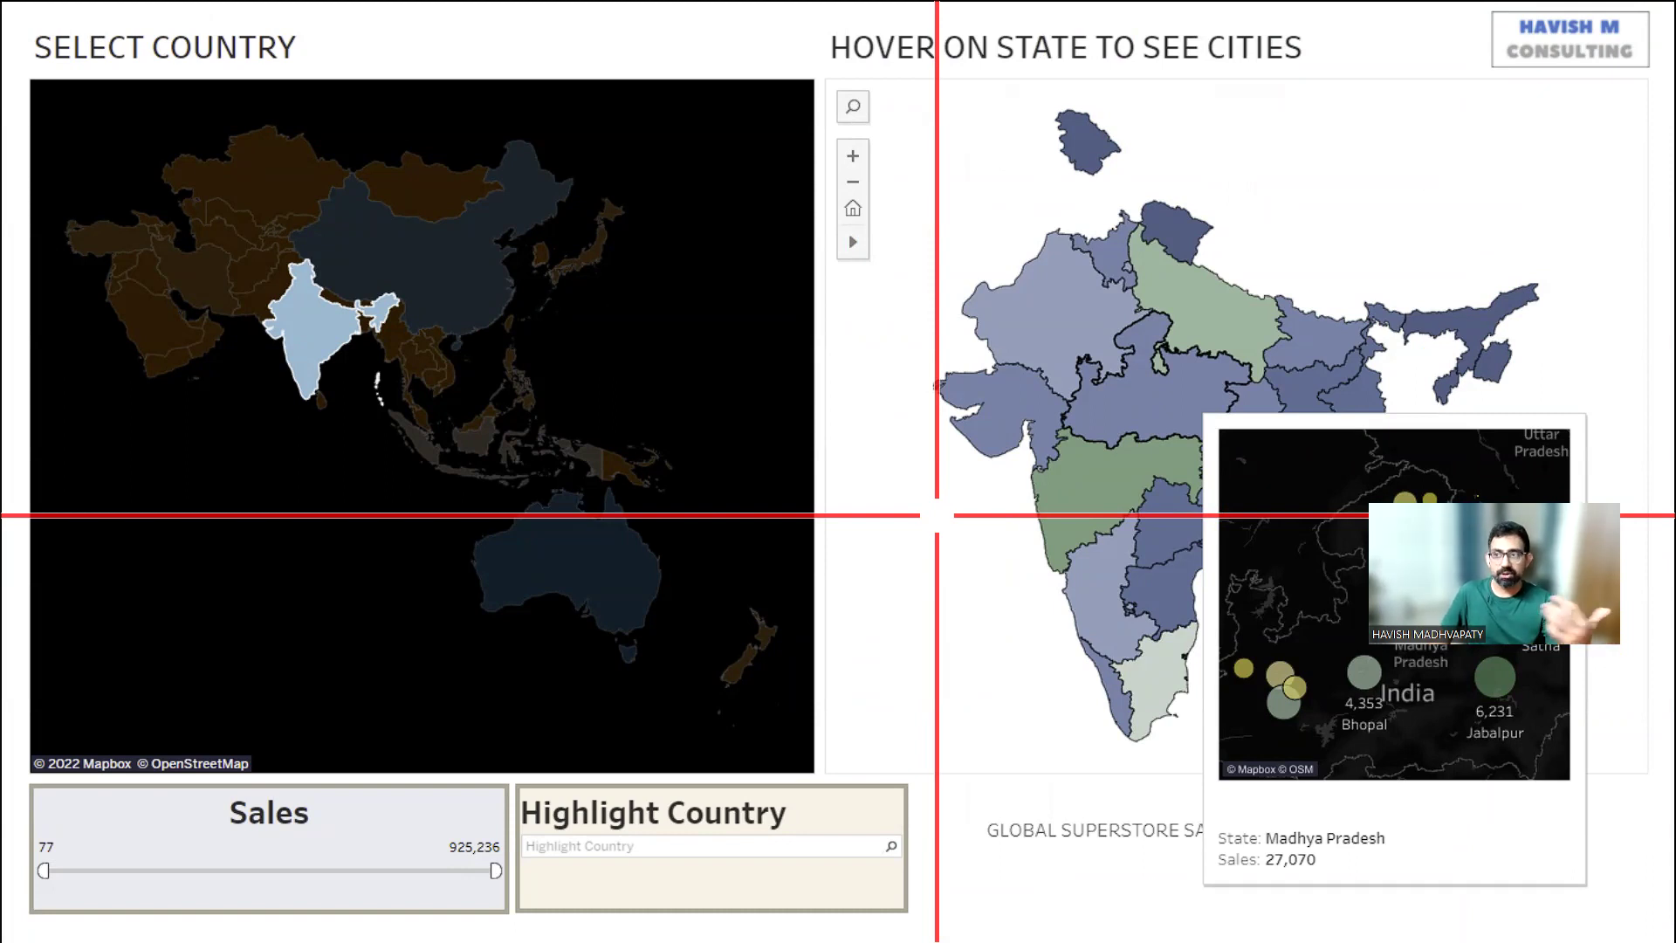
key(ctrl+Tab)
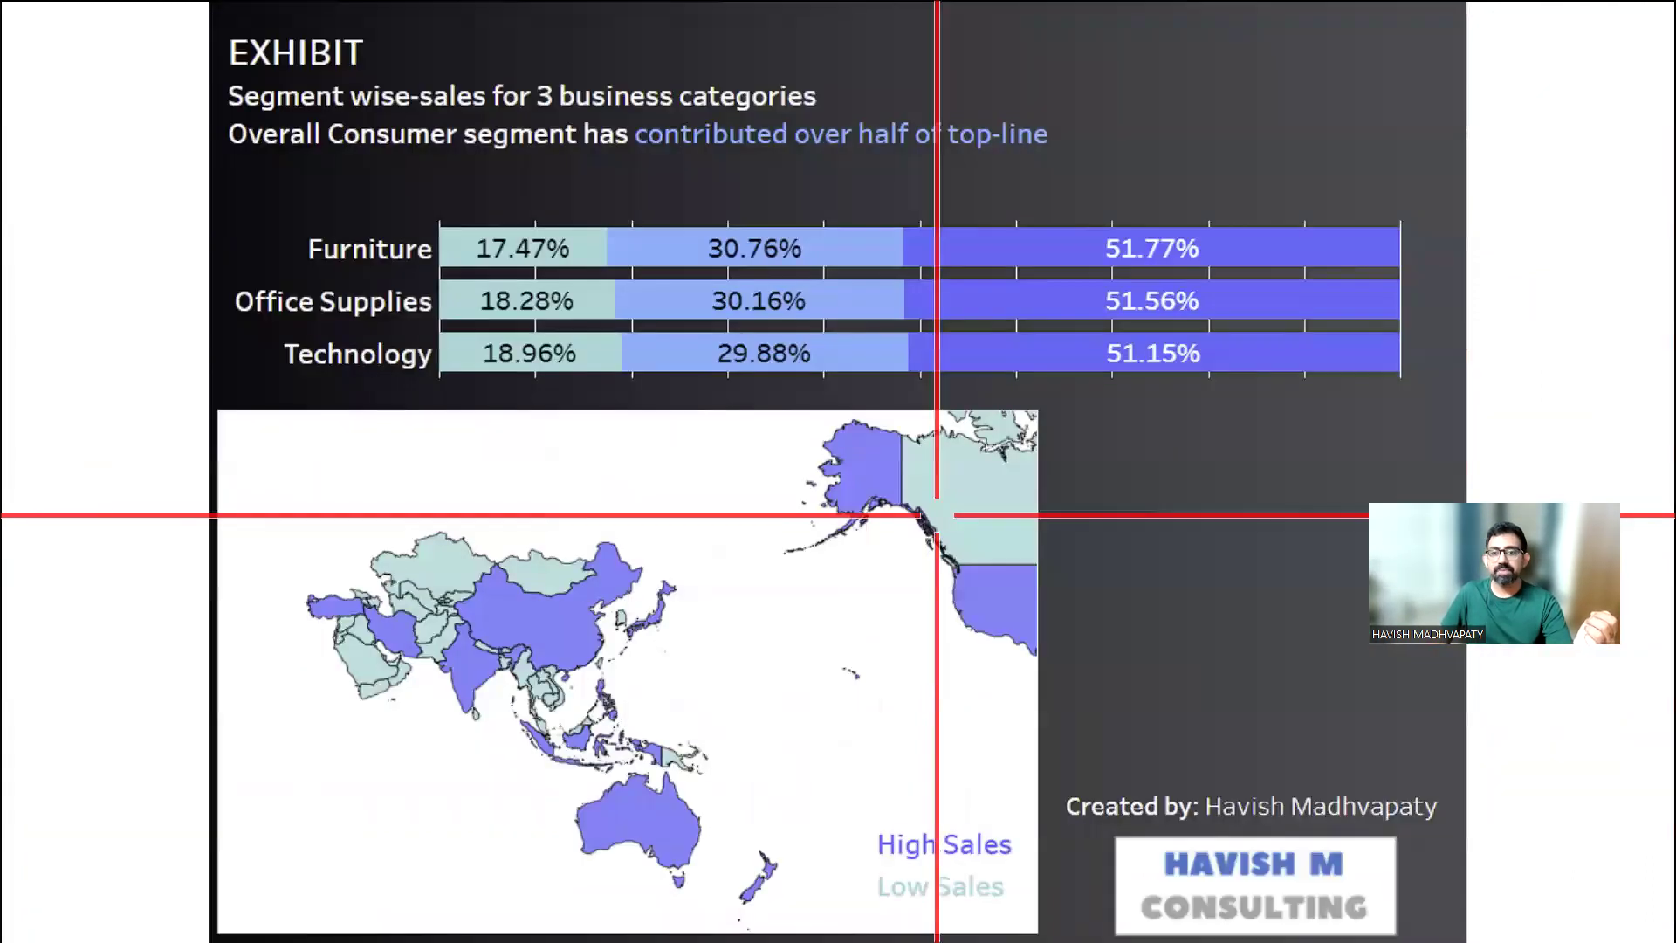
key(ctrl+Tab)
key(ctrl+Tab)
key(ctrl+Tab)
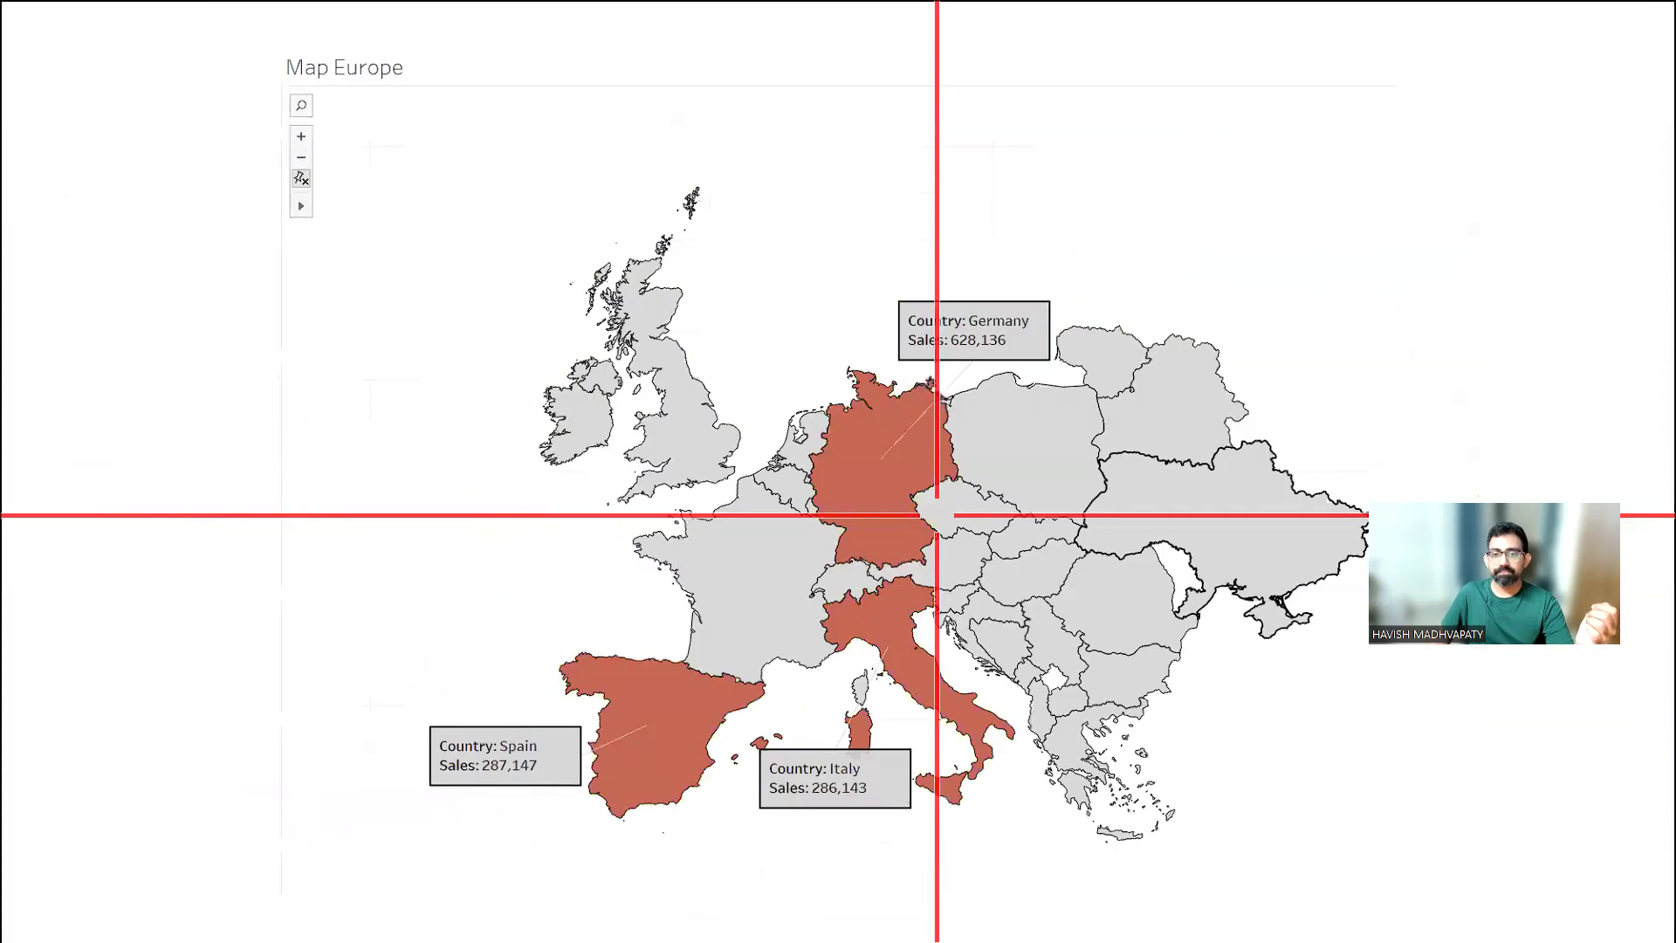
Look through the remaining Tableau samples, including the sub-category by market heatmap, and leave the full-screen view at the closing list
key(ctrl+Tab)
key(ctrl+Tab)
key(ctrl+Tab)
key(ctrl+Tab)
key(ctrl+Tab)
key(ctrl+Tab)
key(ctrl+Tab)
key(ctrl+shift+Tab)
key(ctrl+Tab)
key(ctrl+Tab)
key(ctrl+Tab)
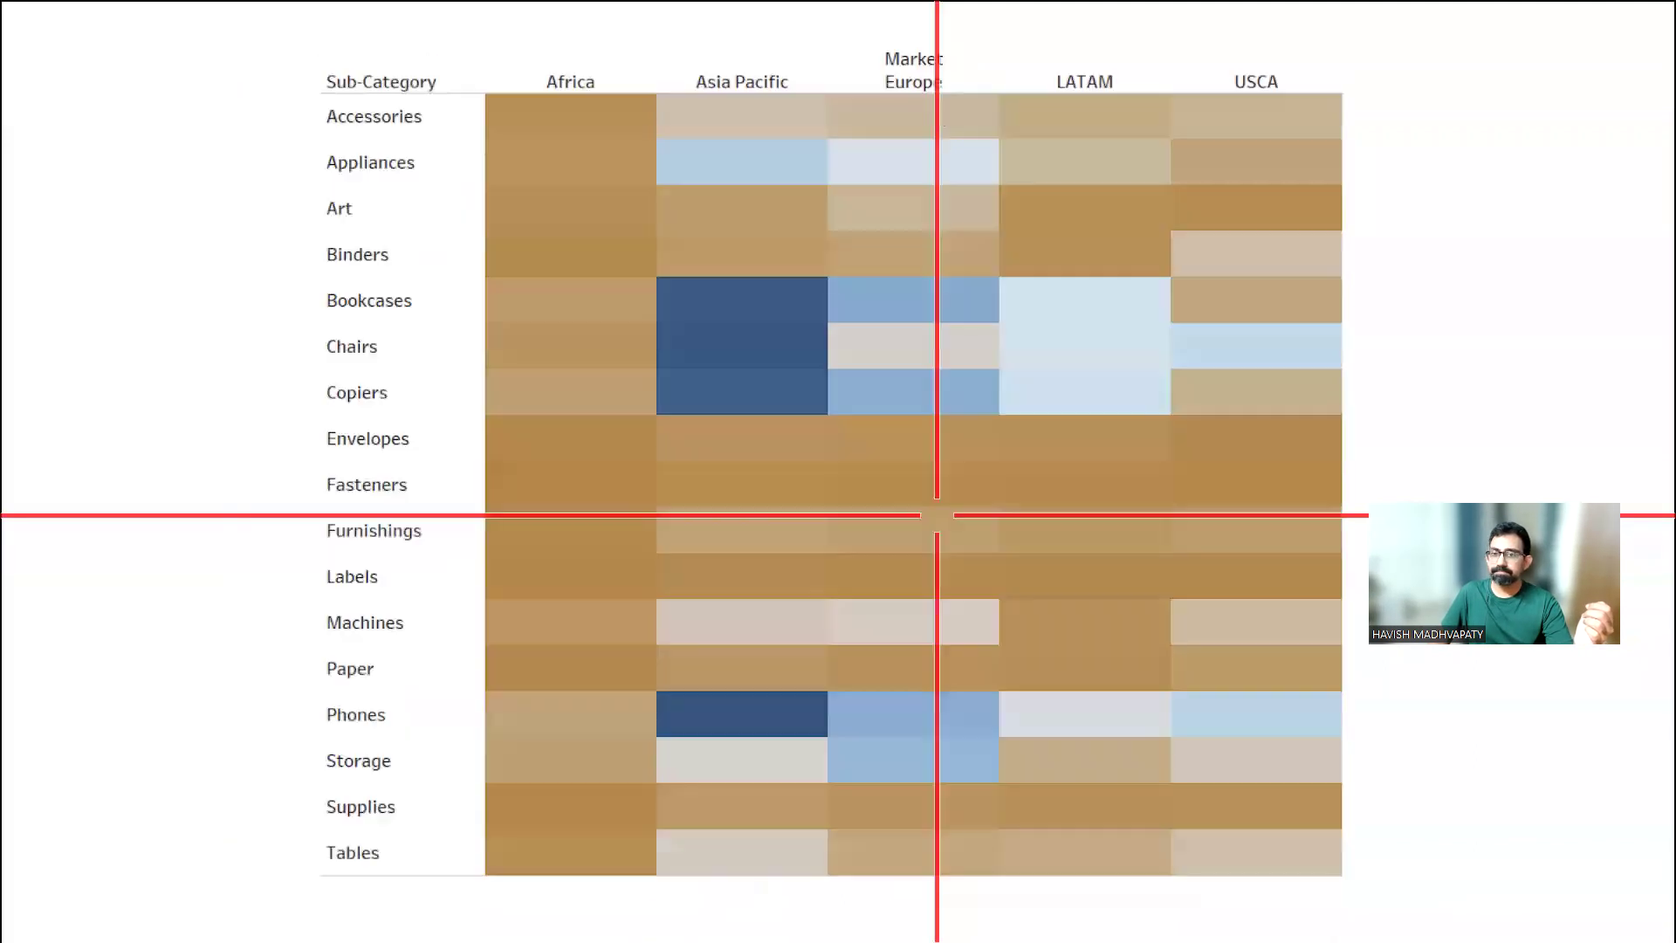
key(Right)
key(Right)
key(Escape)
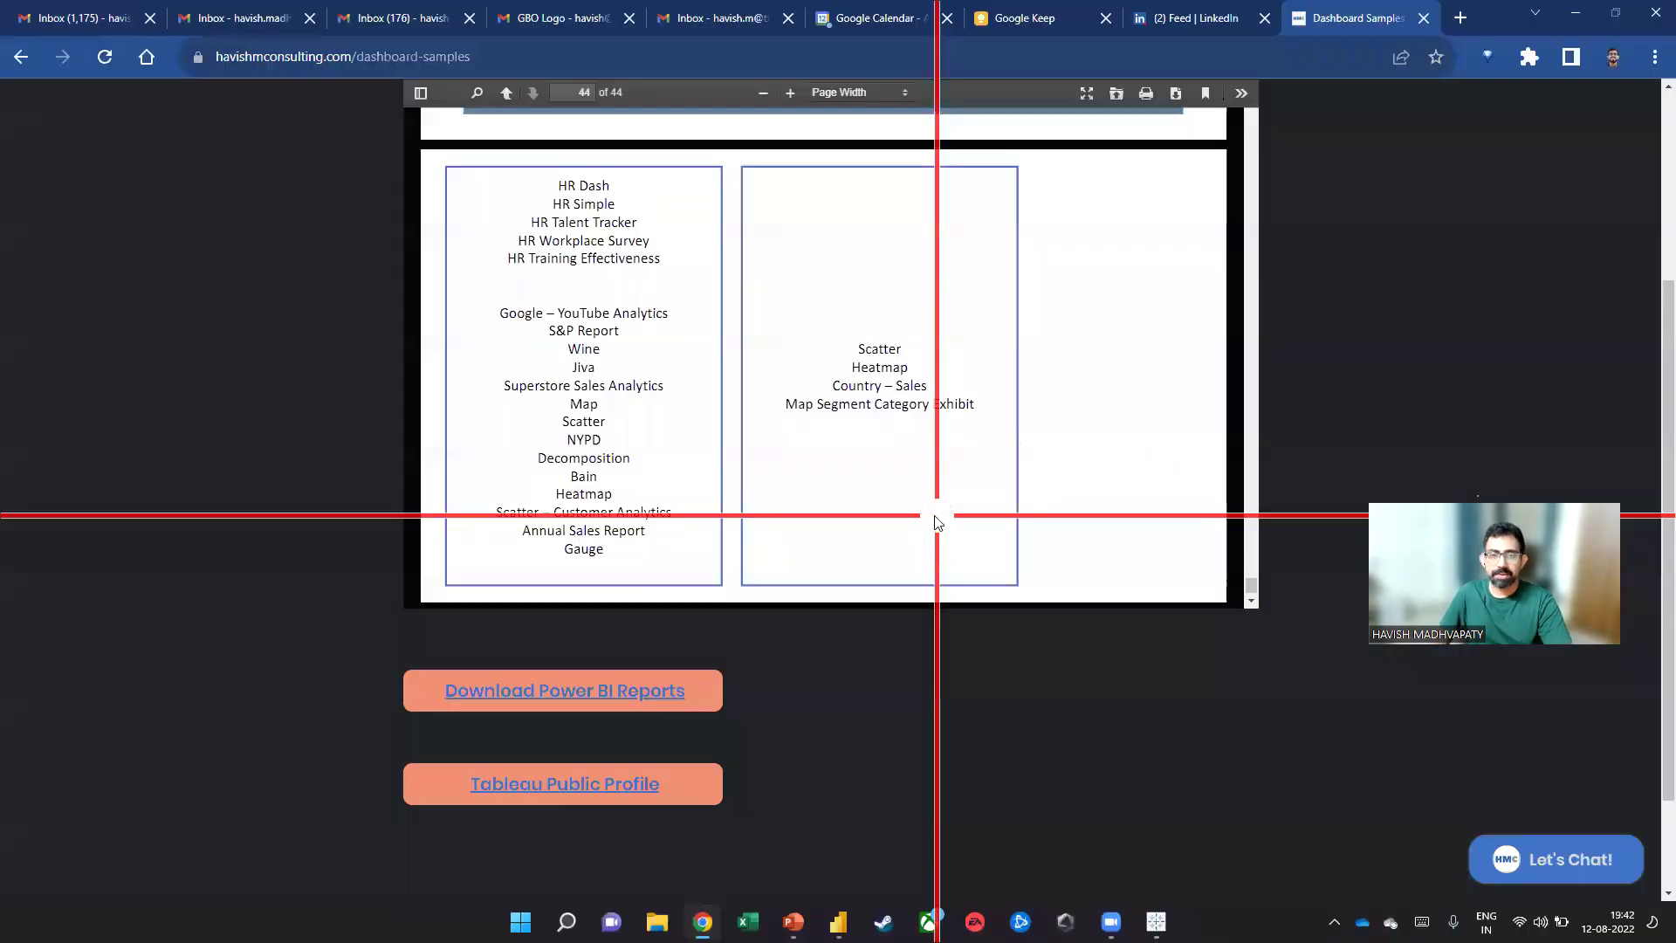
Search Google for "tableau dashboards"
click(1272, 44)
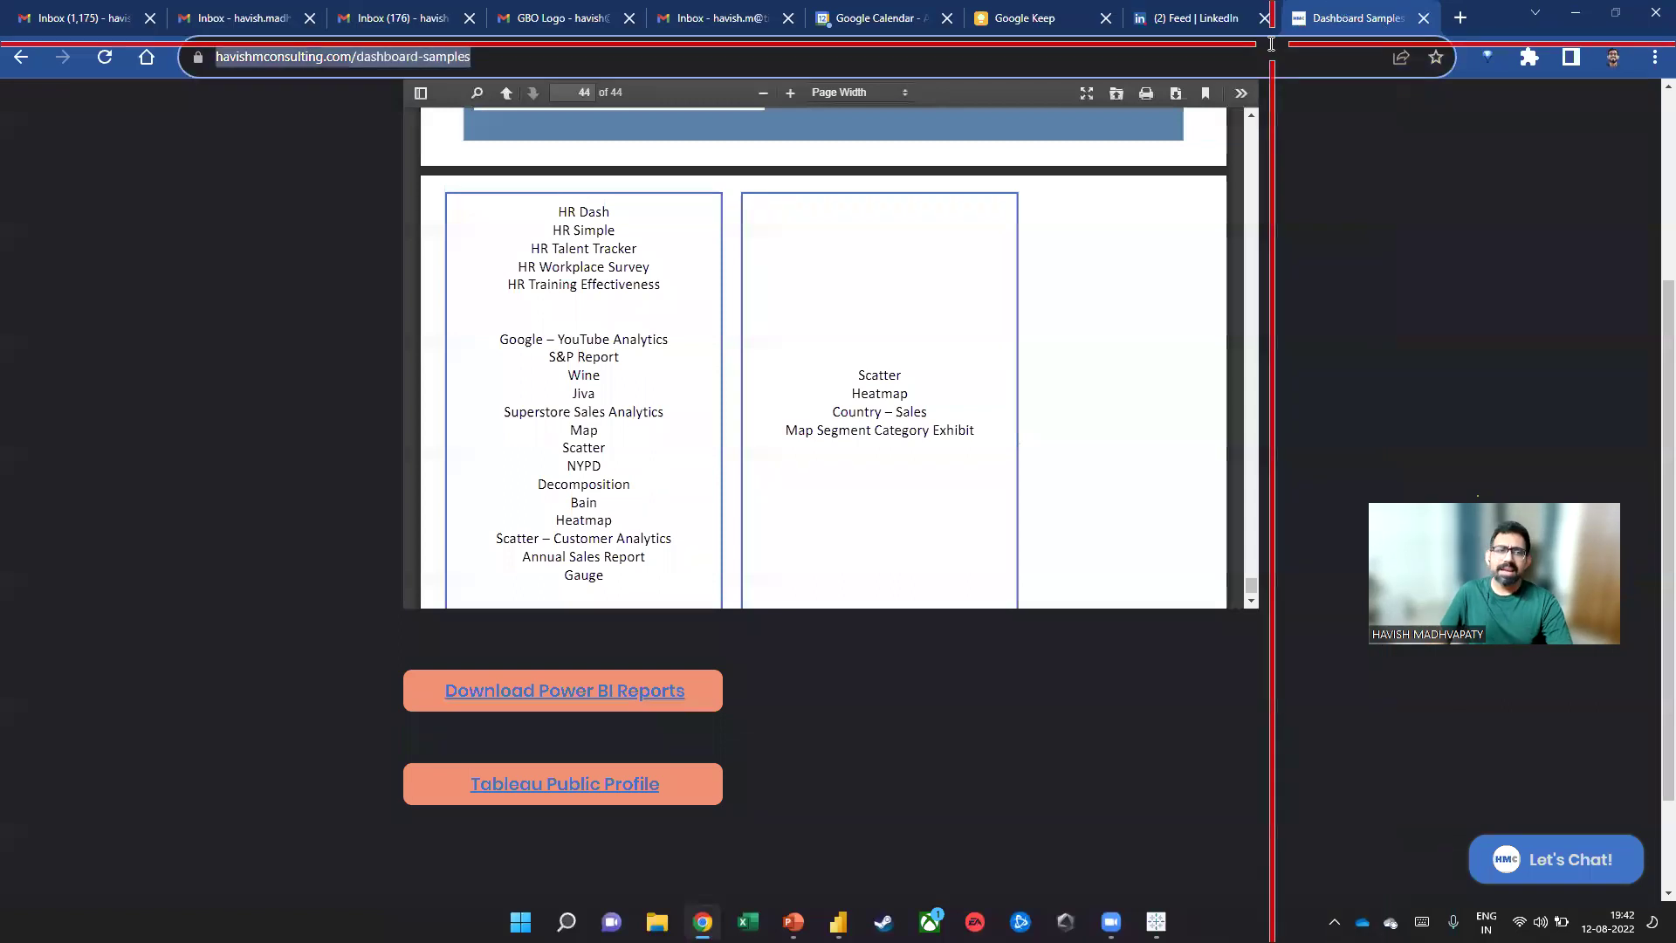
text(tableau )
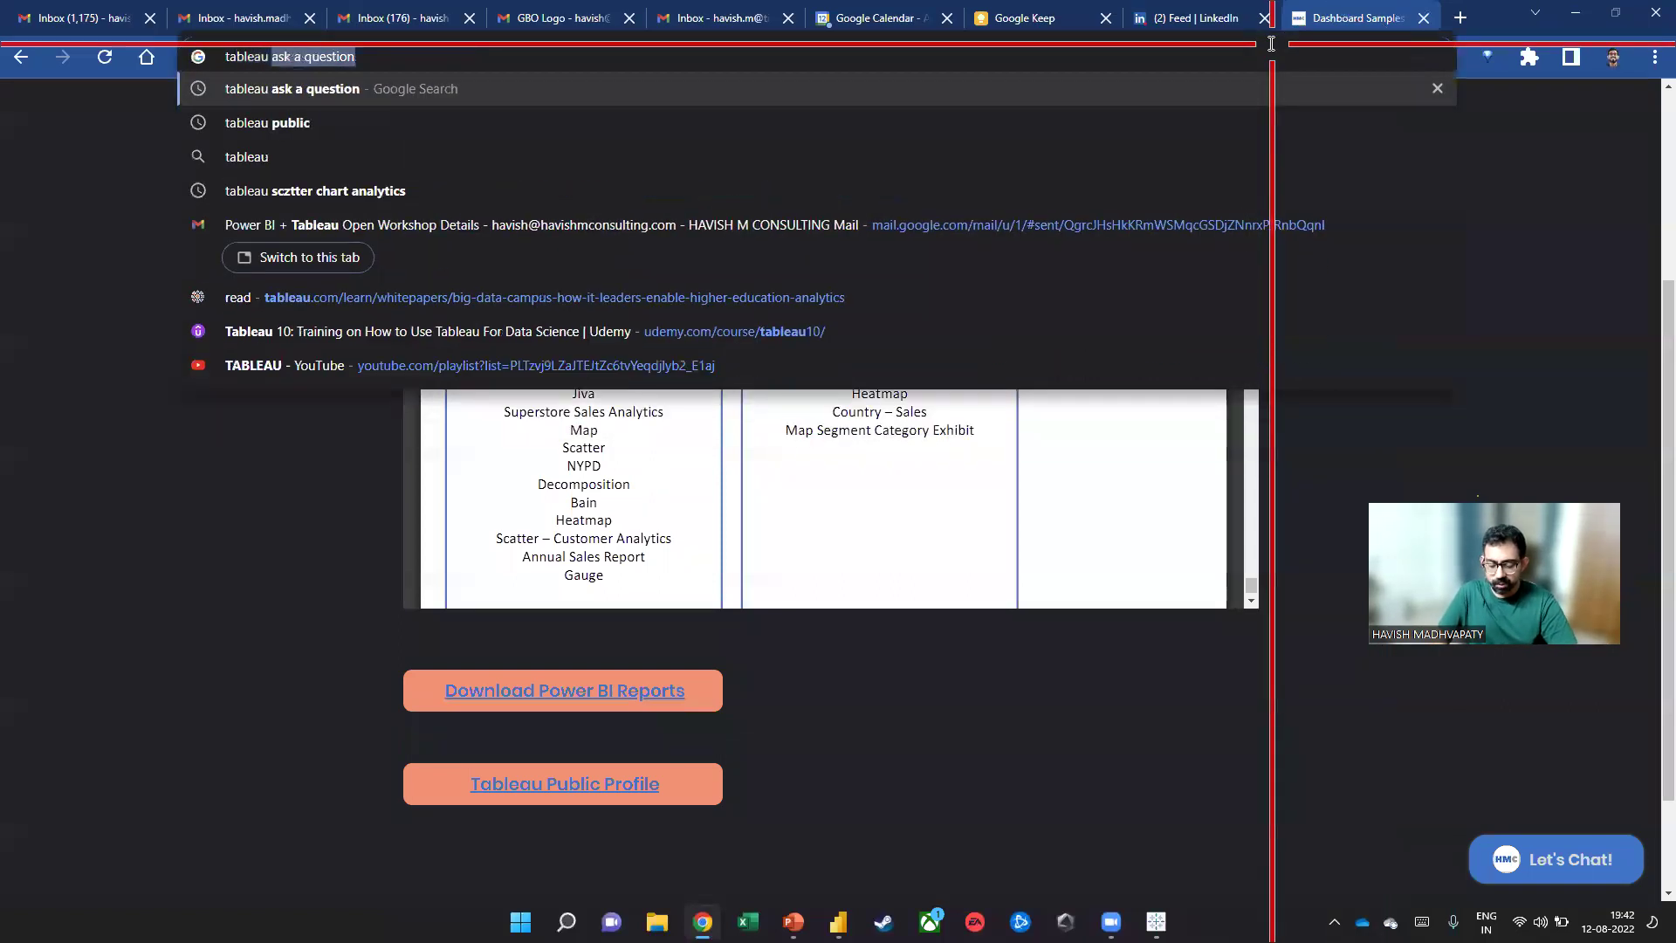
text(dashboards)
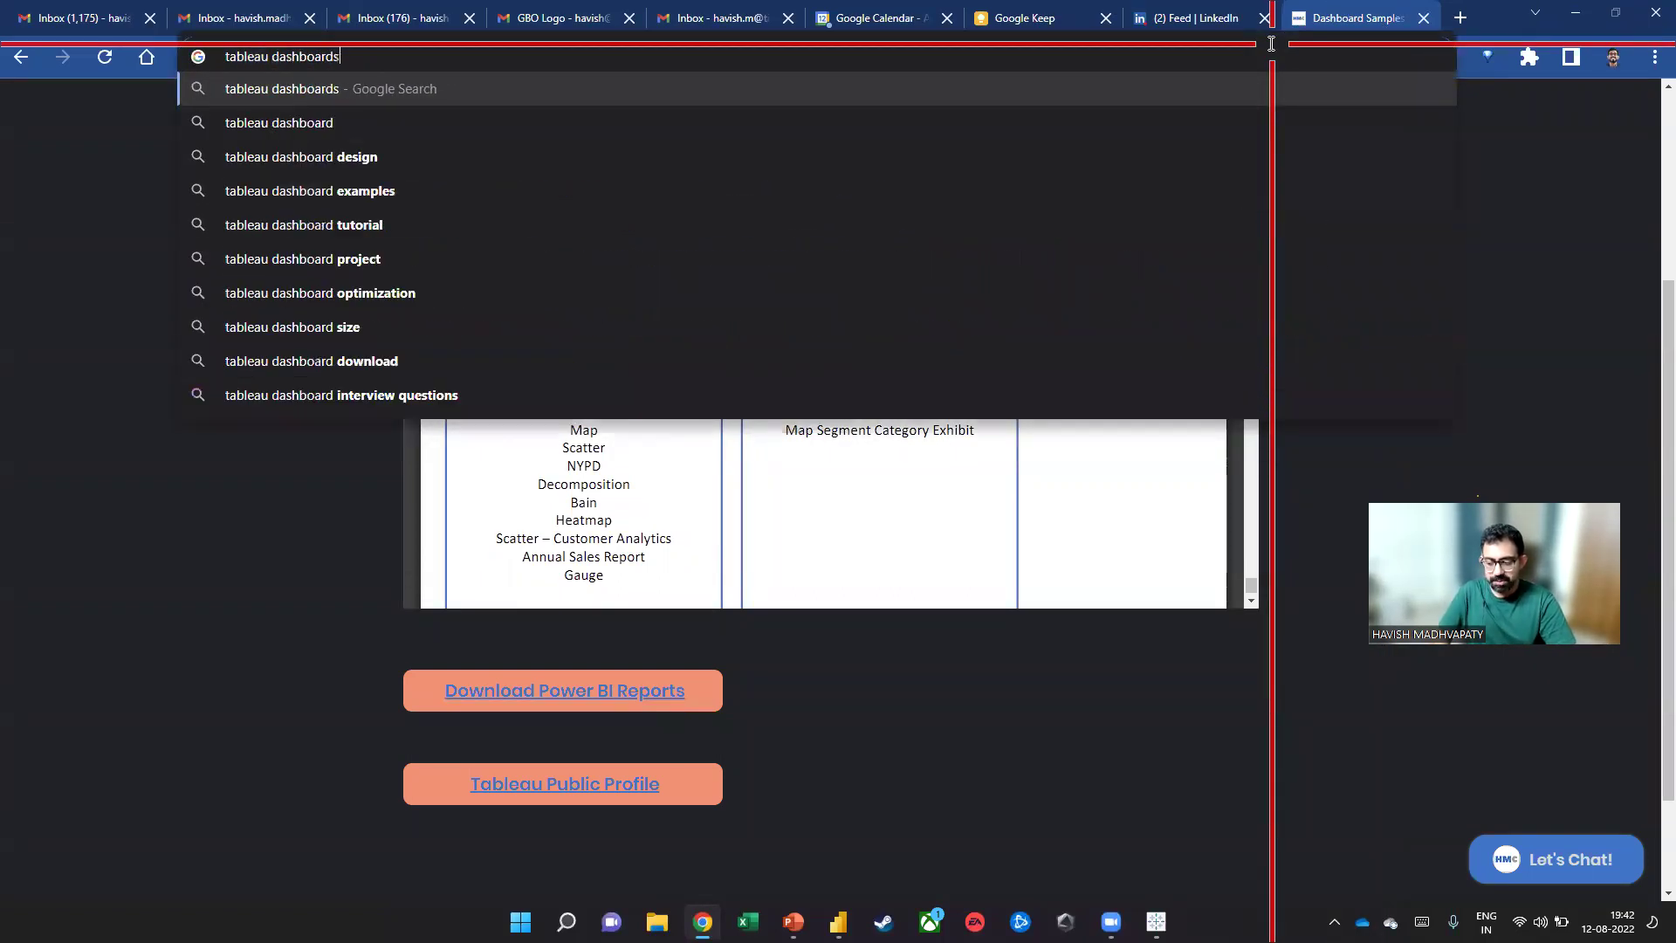
key(Return)
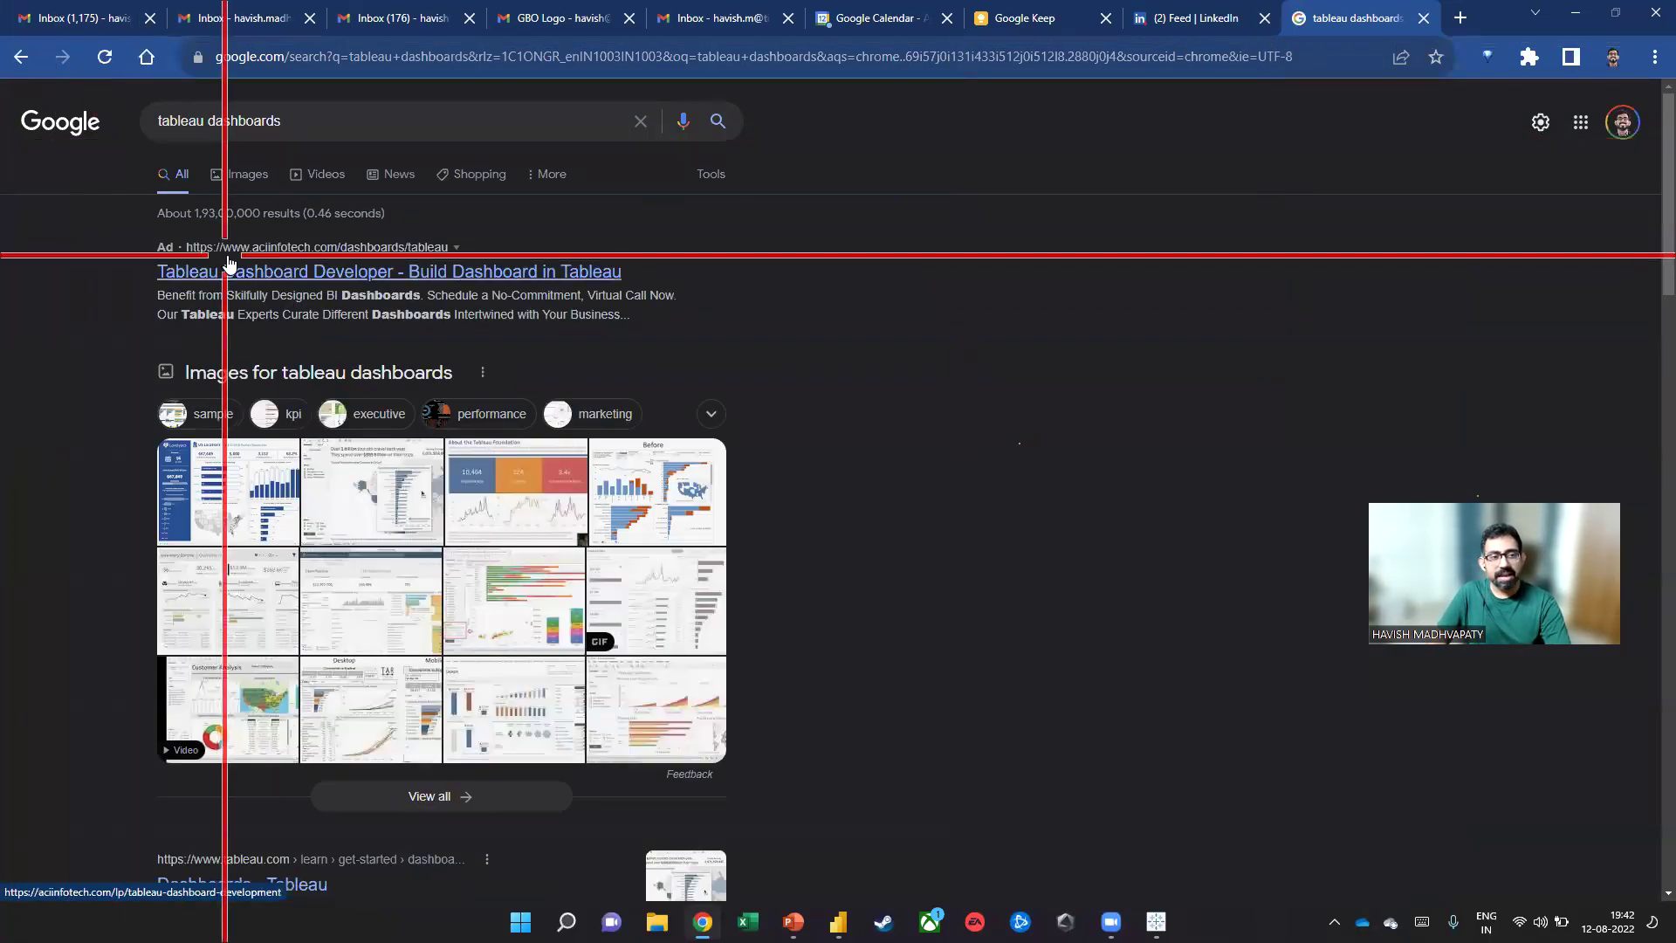
Browse the image results for "tableau dashboards", close the search tab and minimize the browser
click(254, 175)
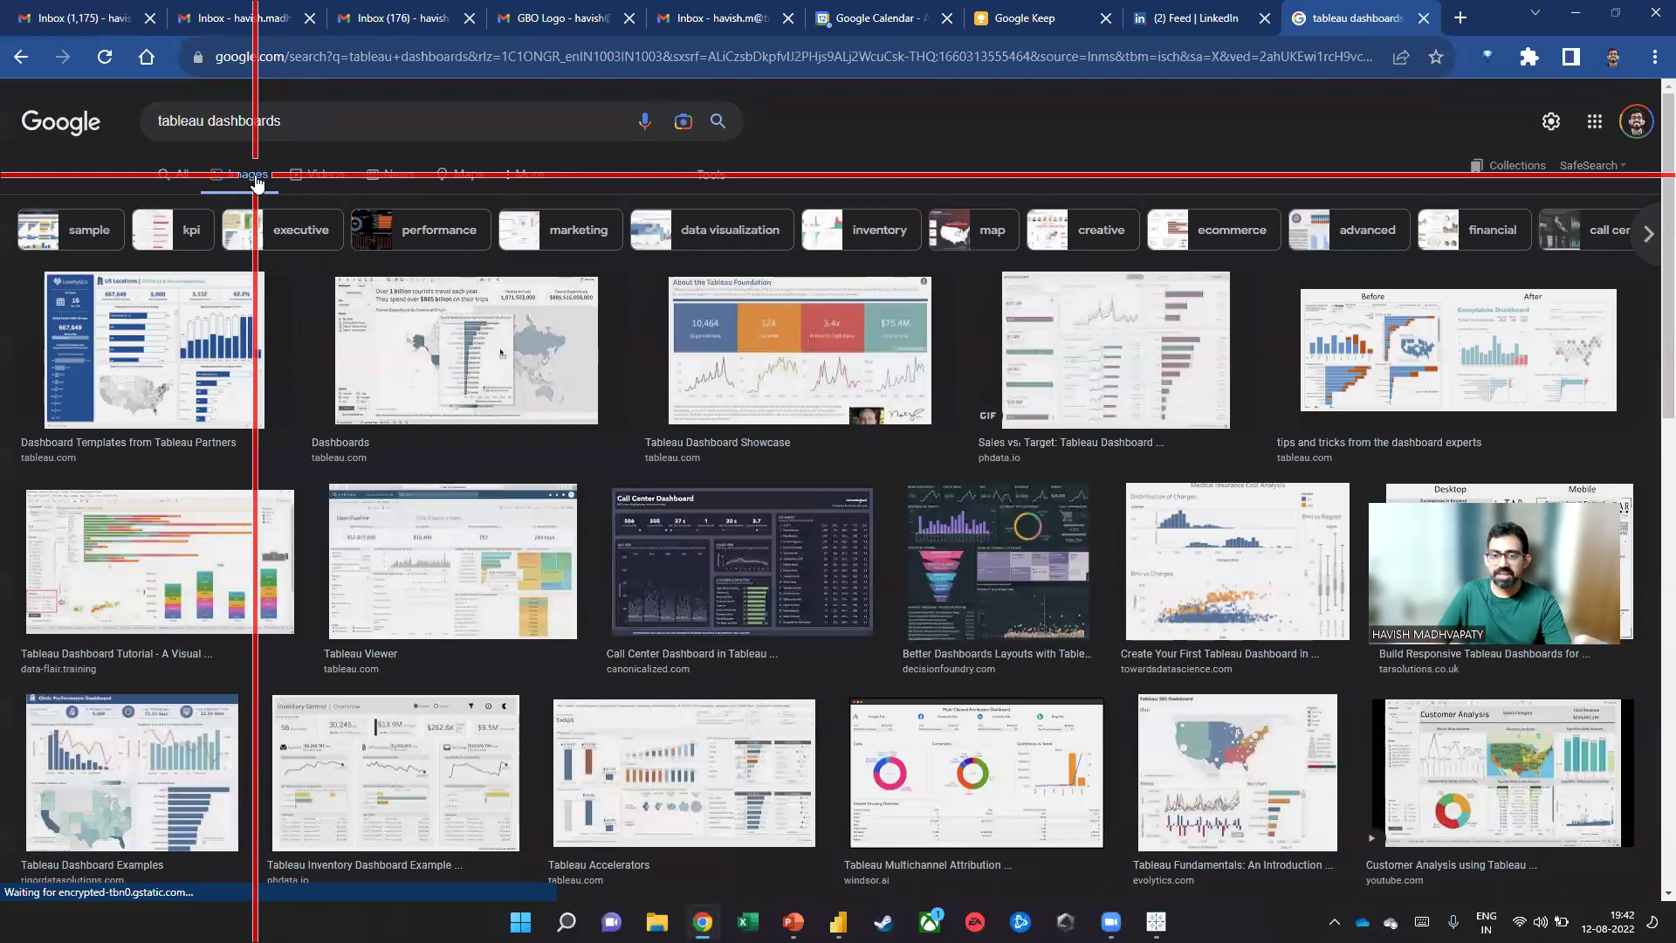
scroll(590, 413, down, 10)
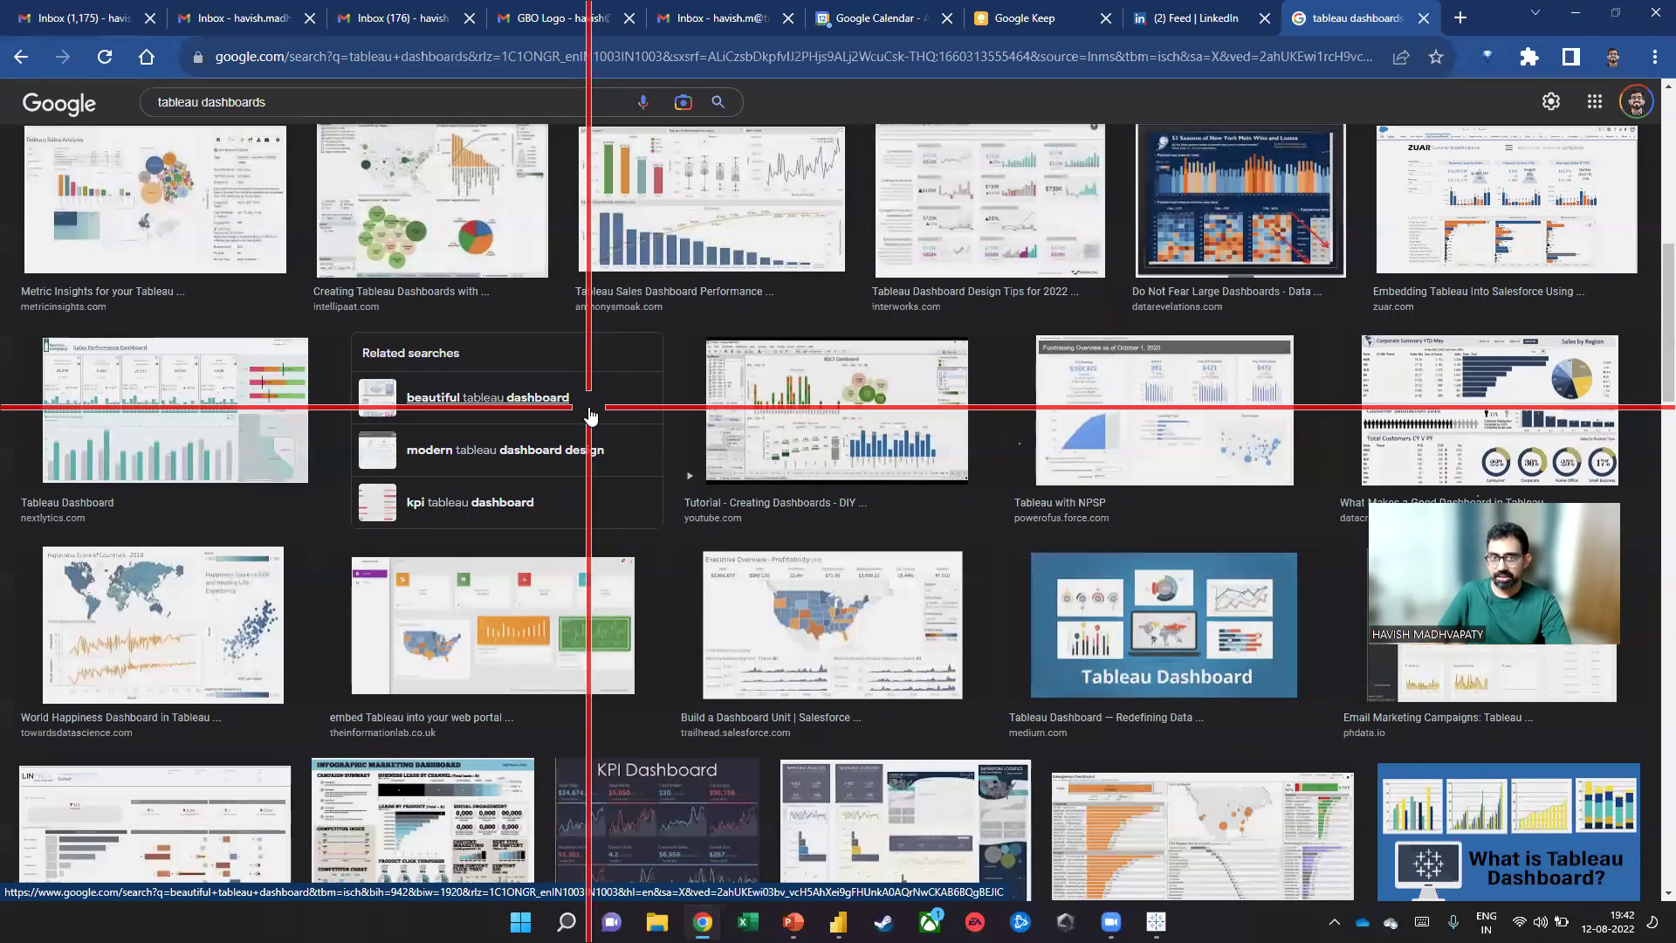
scroll(591, 416, up, 10)
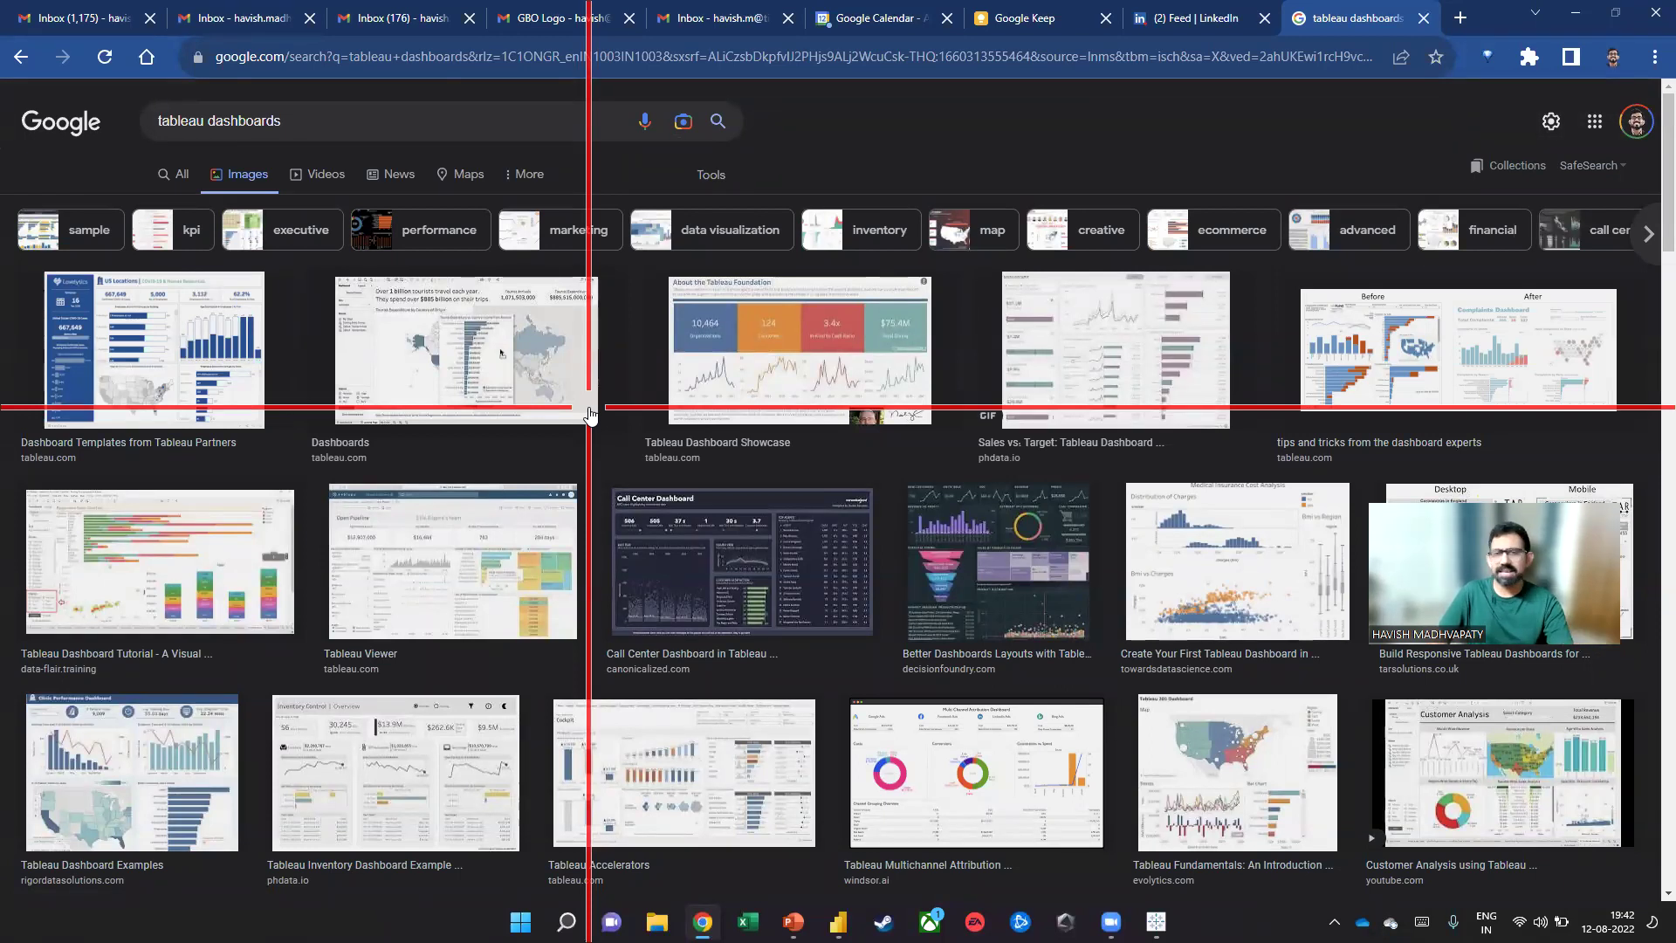
click(1424, 26)
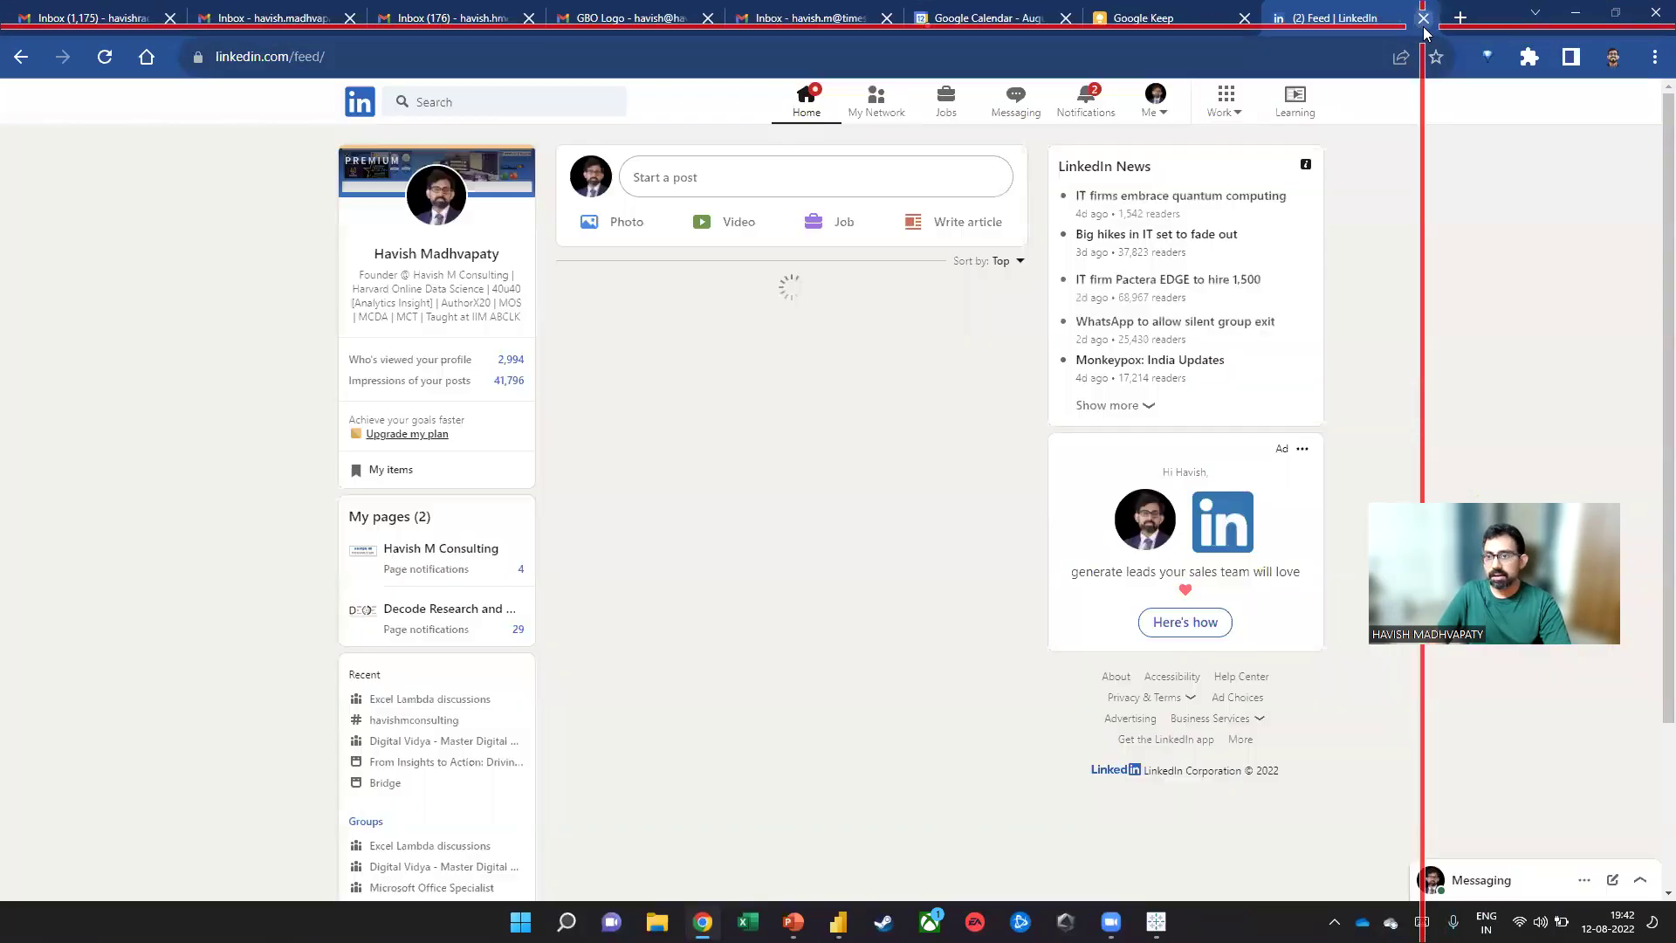
click(1577, 16)
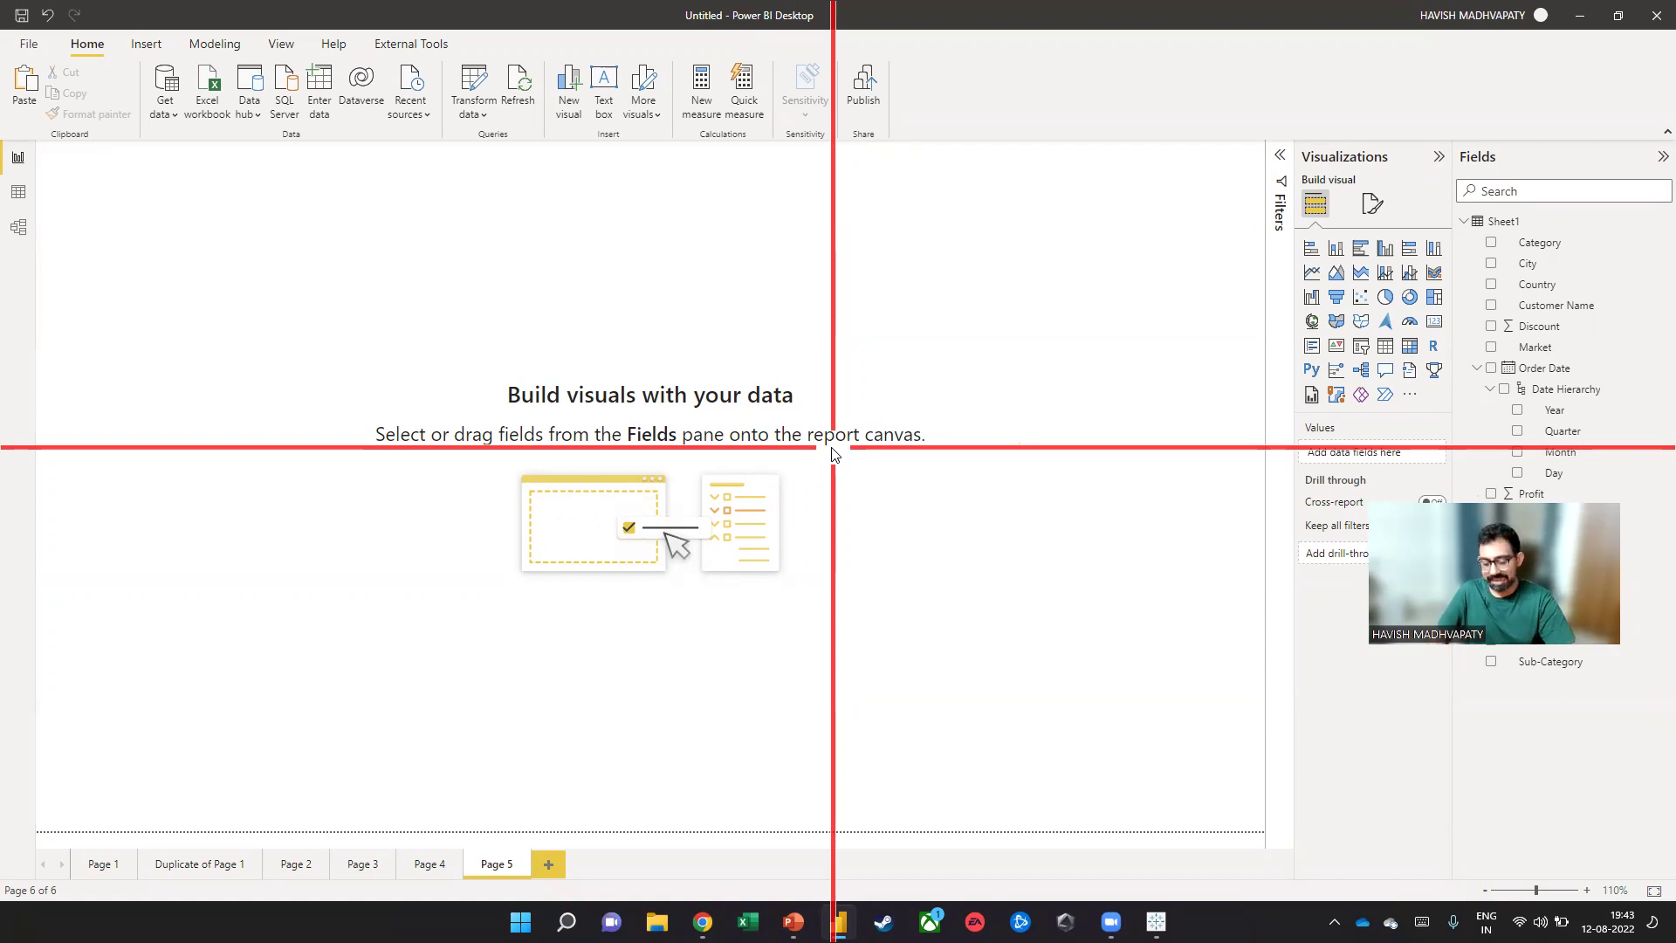
Open the Training folder inside the consulting company's OneDrive folder in File Explorer
key(super+e)
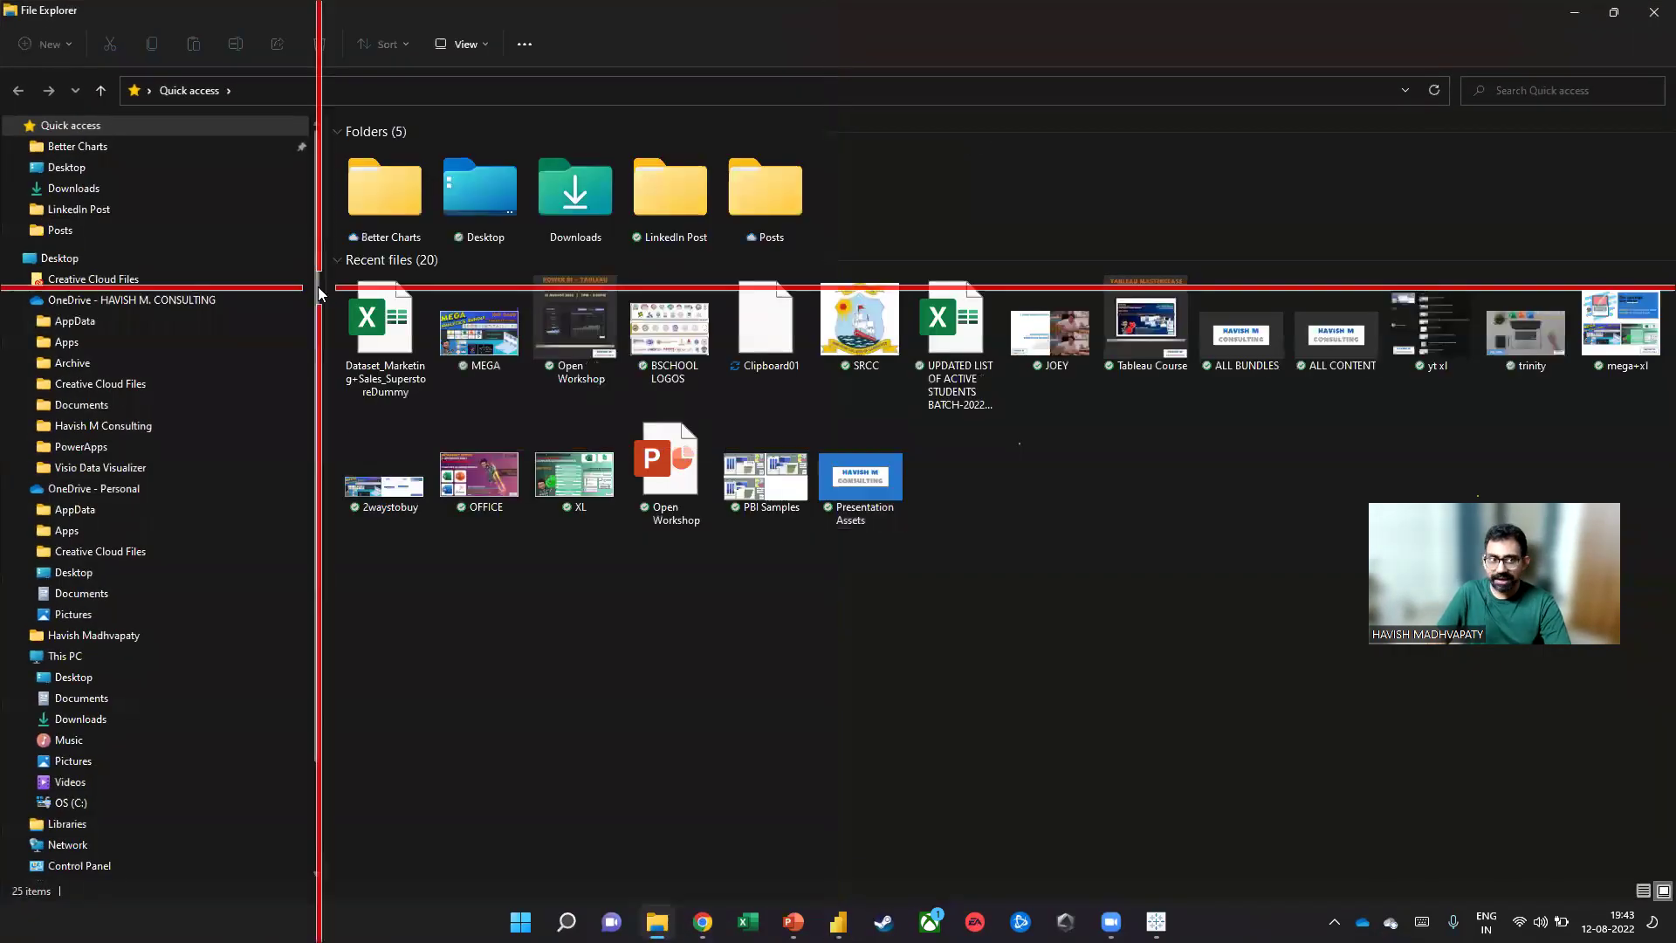
click(195, 301)
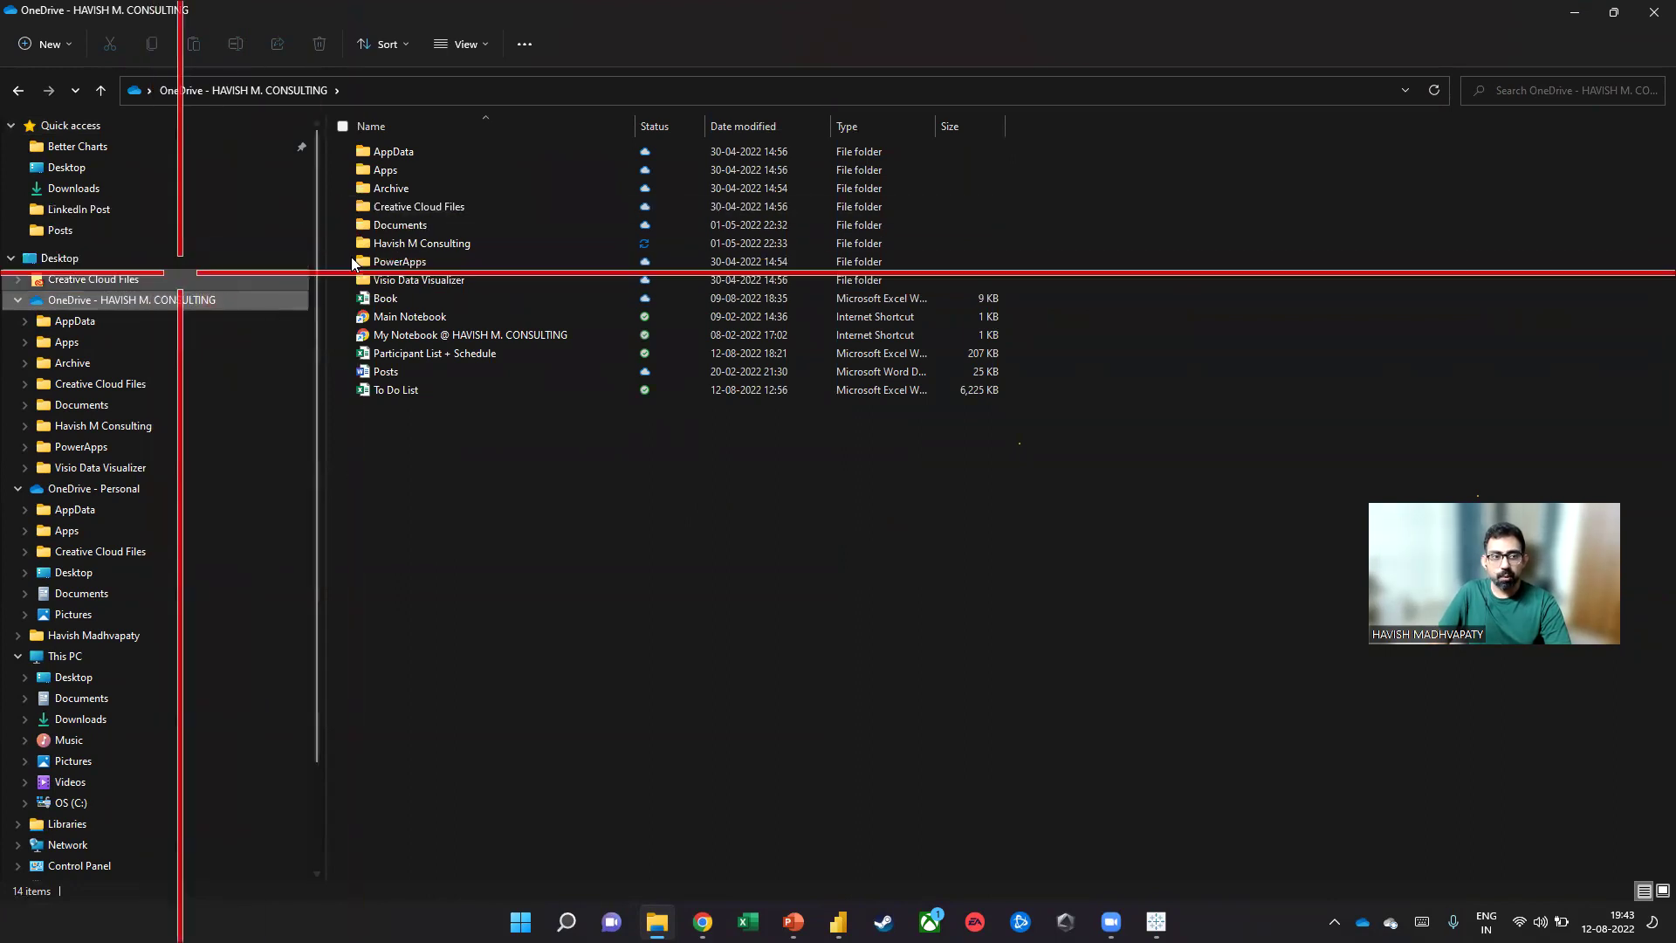
click(470, 244)
double_click(470, 244)
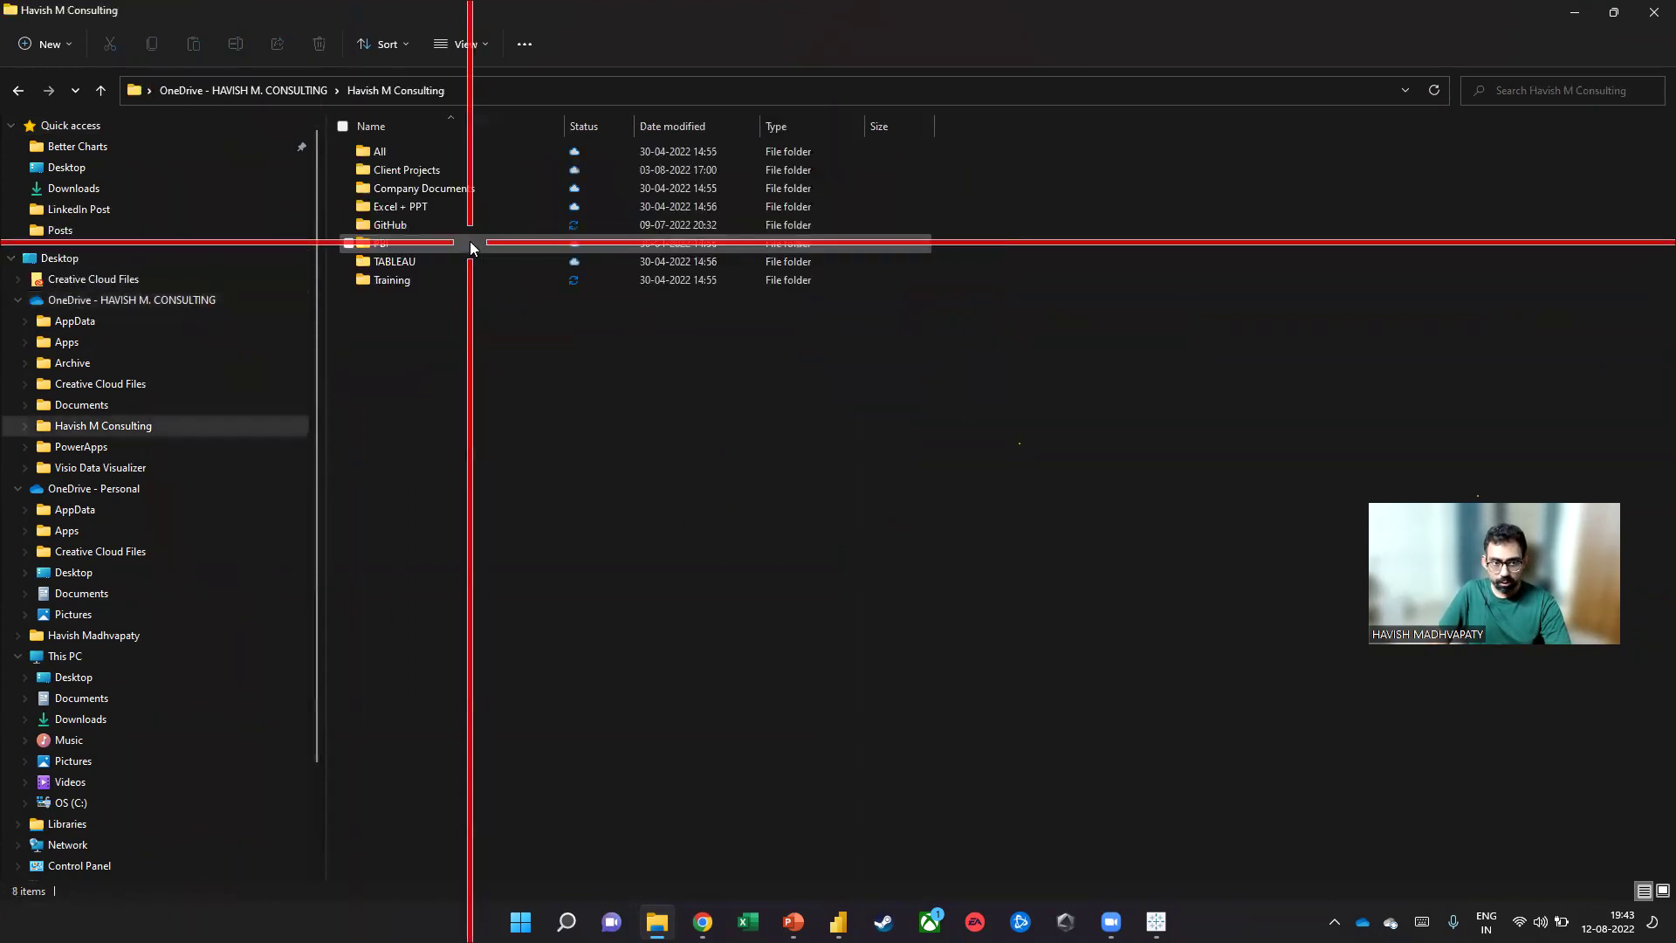
click(400, 281)
double_click(401, 281)
Open the 2022 folder under files all3 > Teachable > 19 Videos - Tableau
click(404, 170)
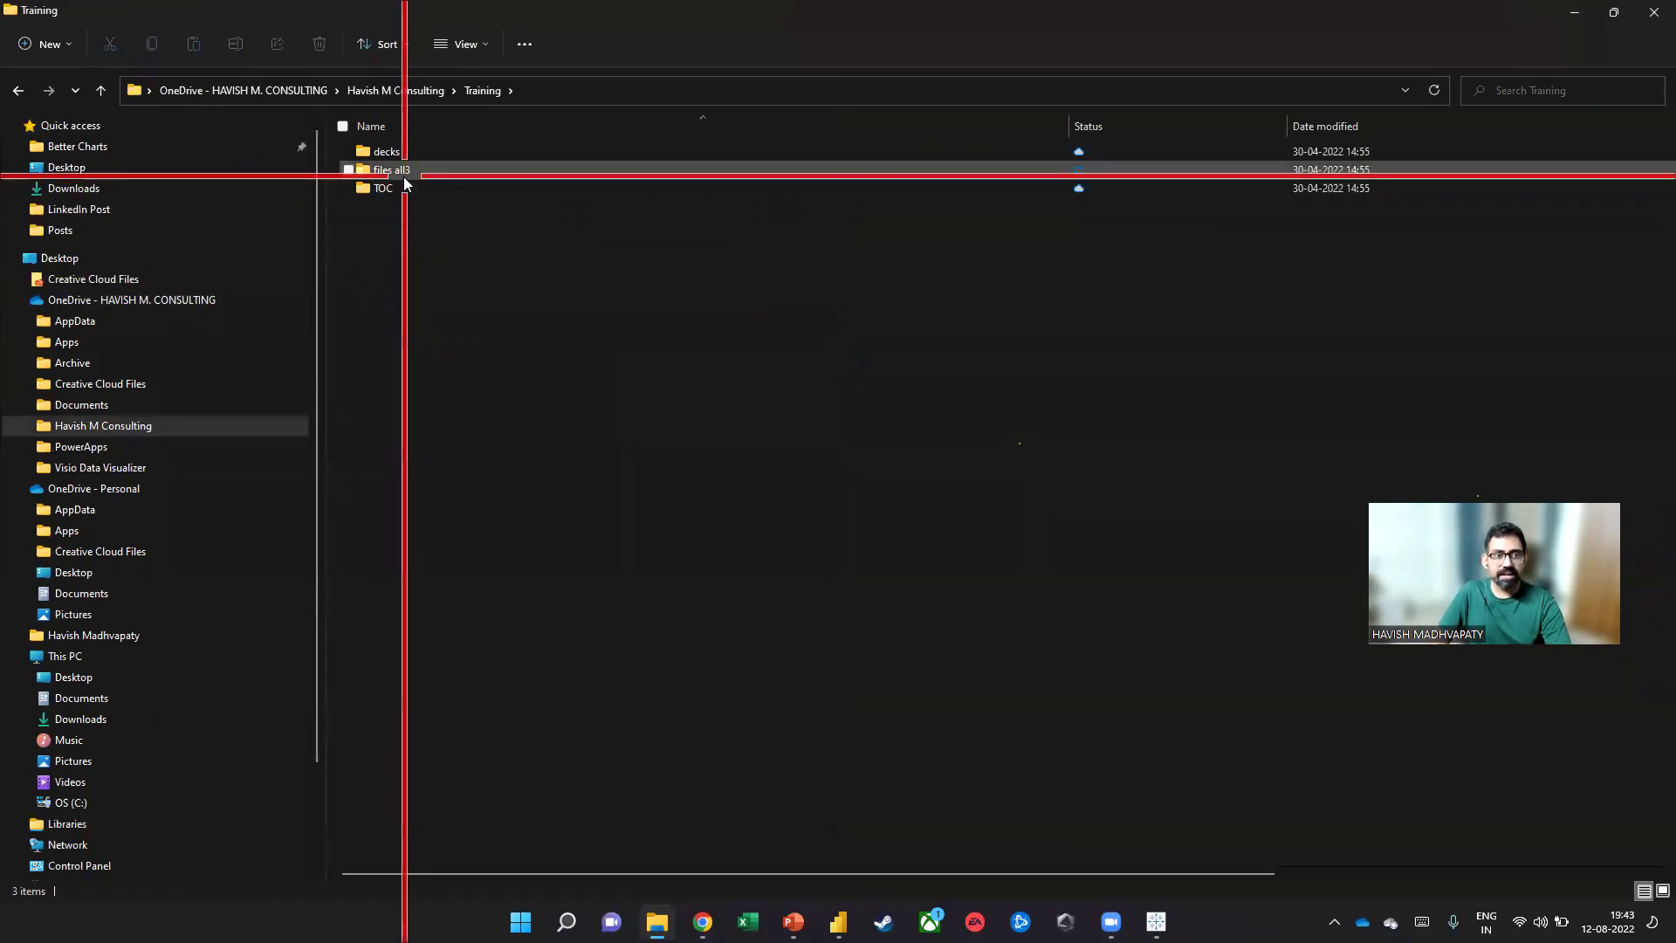
double_click(393, 299)
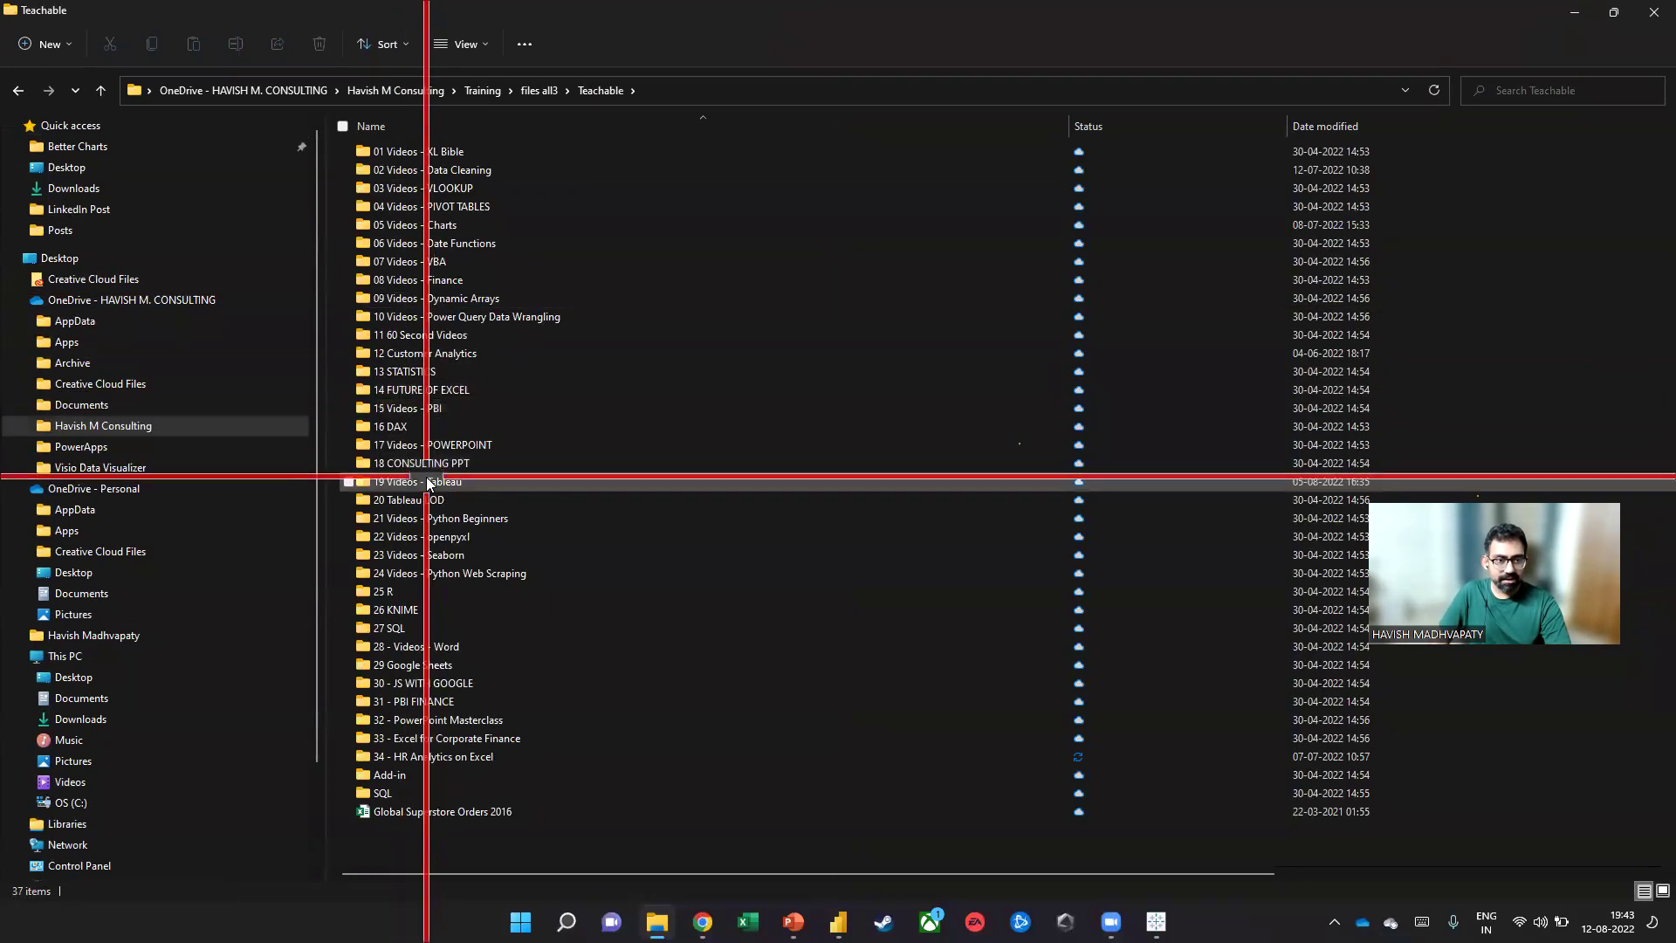
double_click(430, 490)
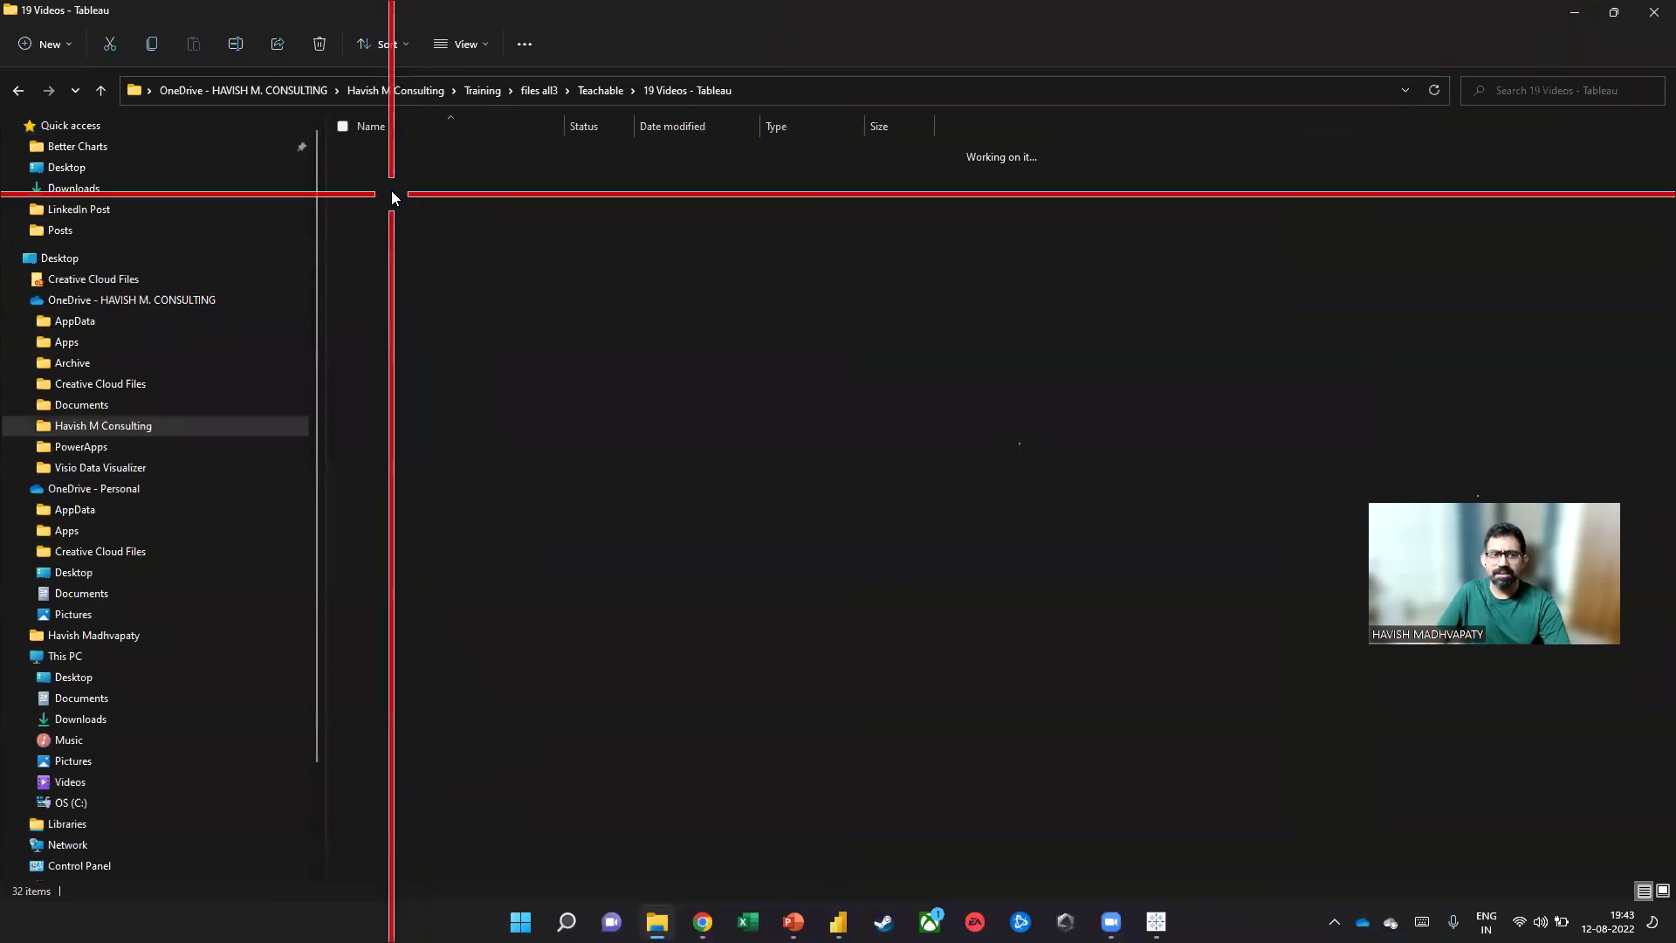
click(389, 180)
double_click(389, 180)
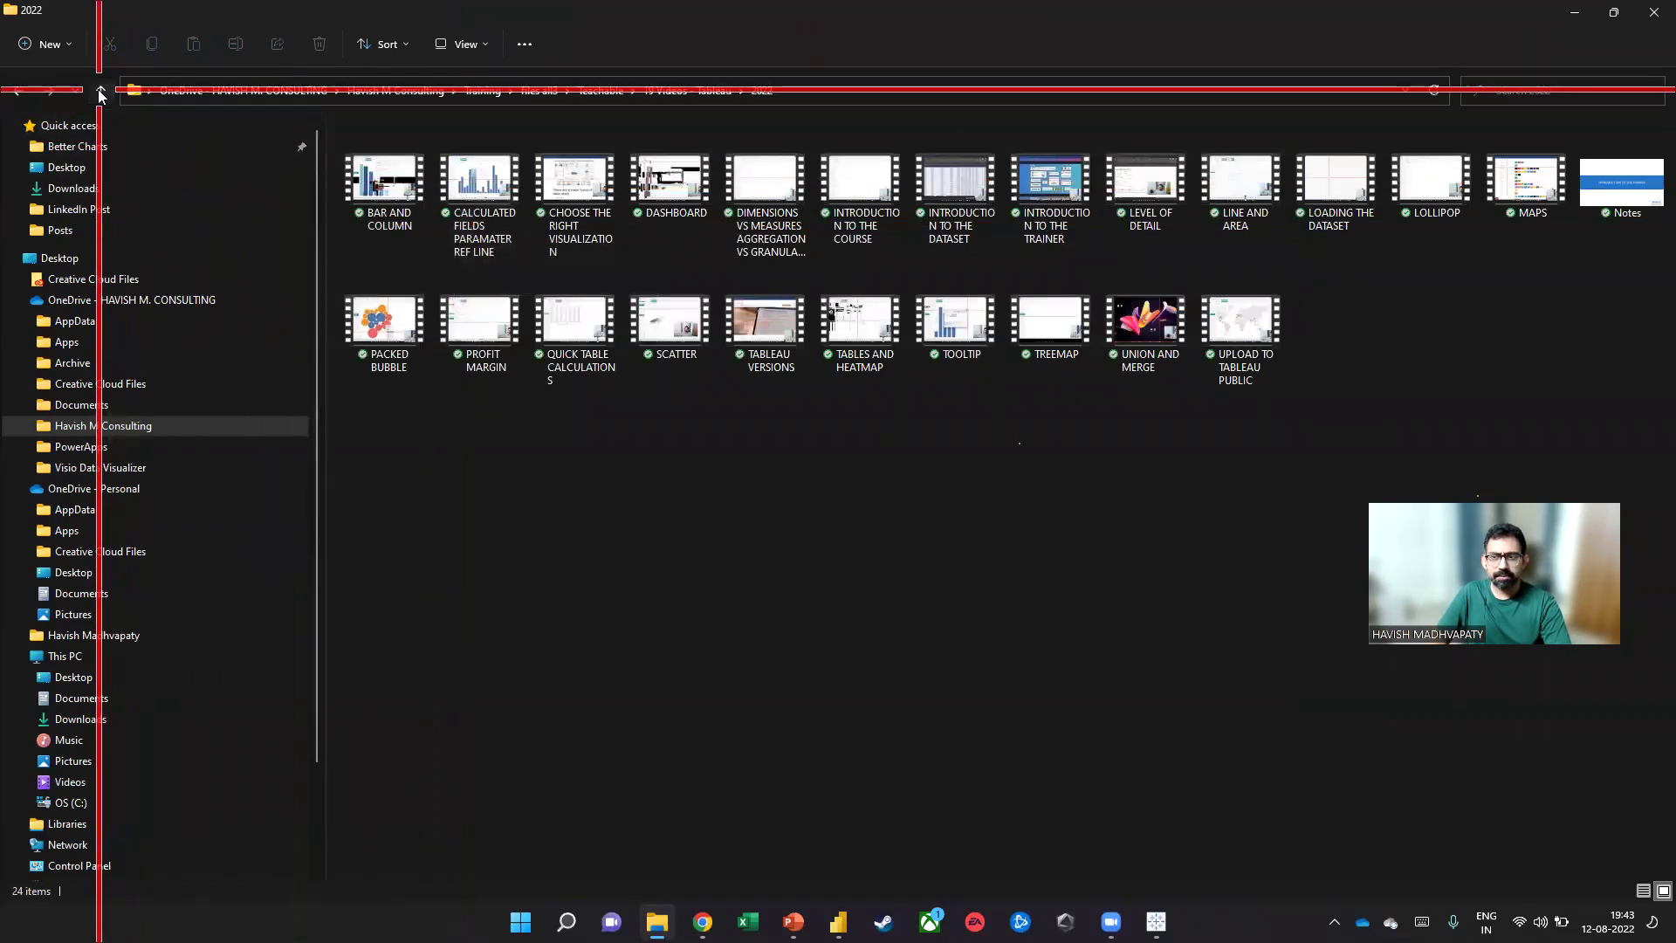
Look through the lesson videos in 19 Videos - Tableau and its 2022 subfolder
click(100, 91)
scroll(756, 561, down, 3)
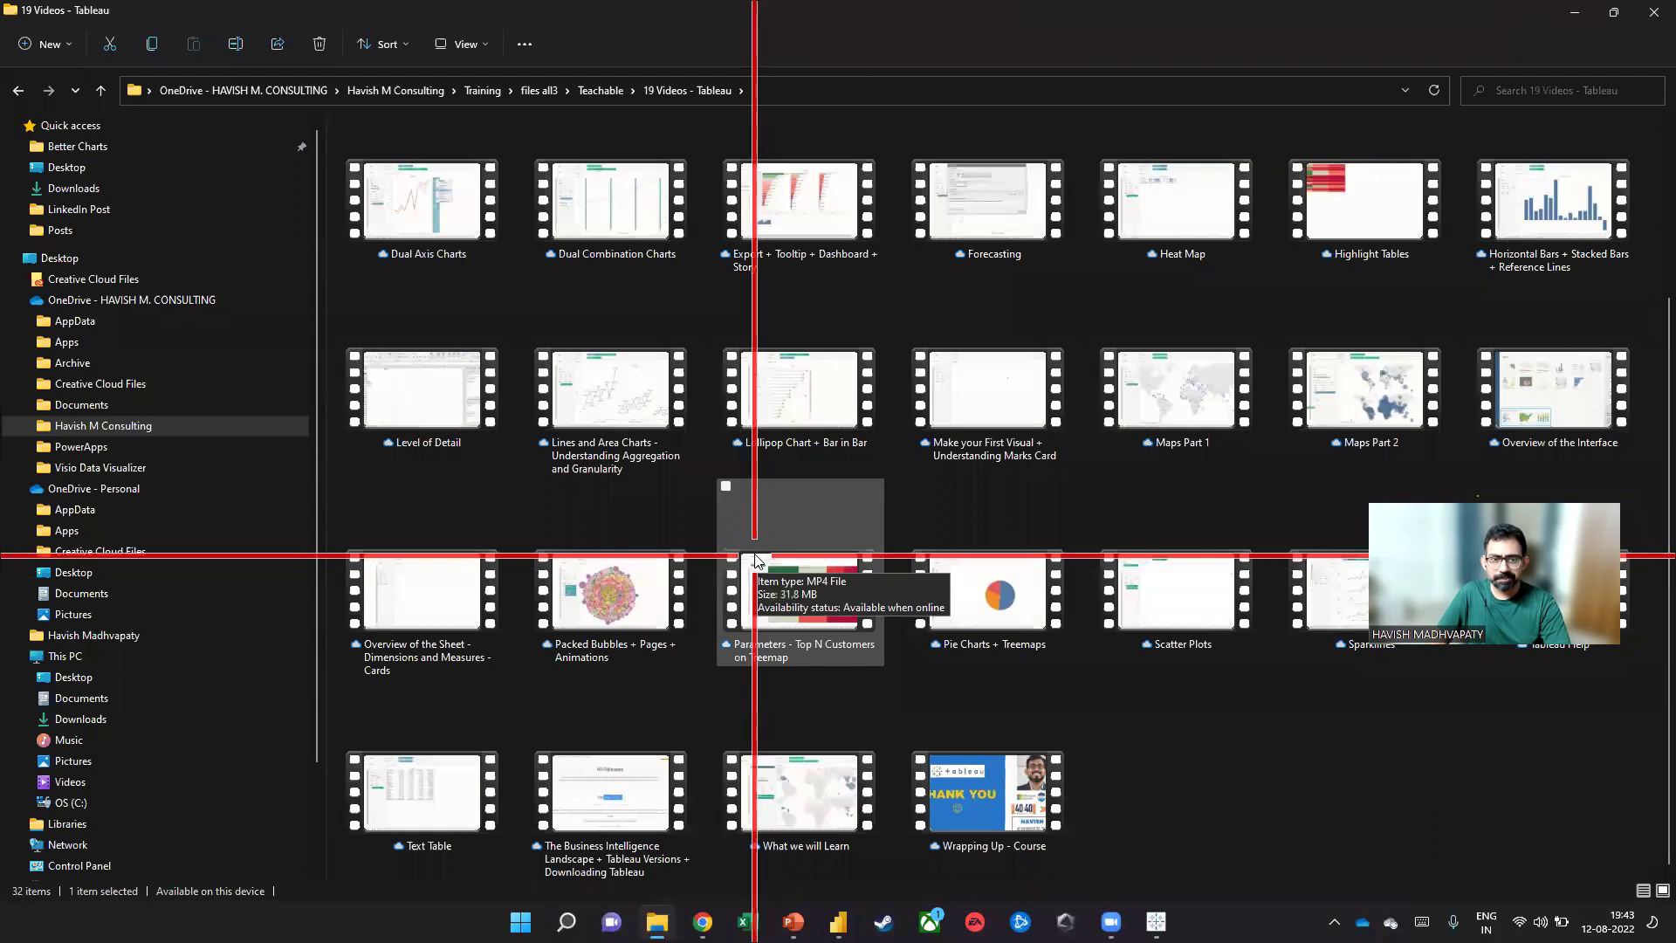
scroll(756, 561, up, 3)
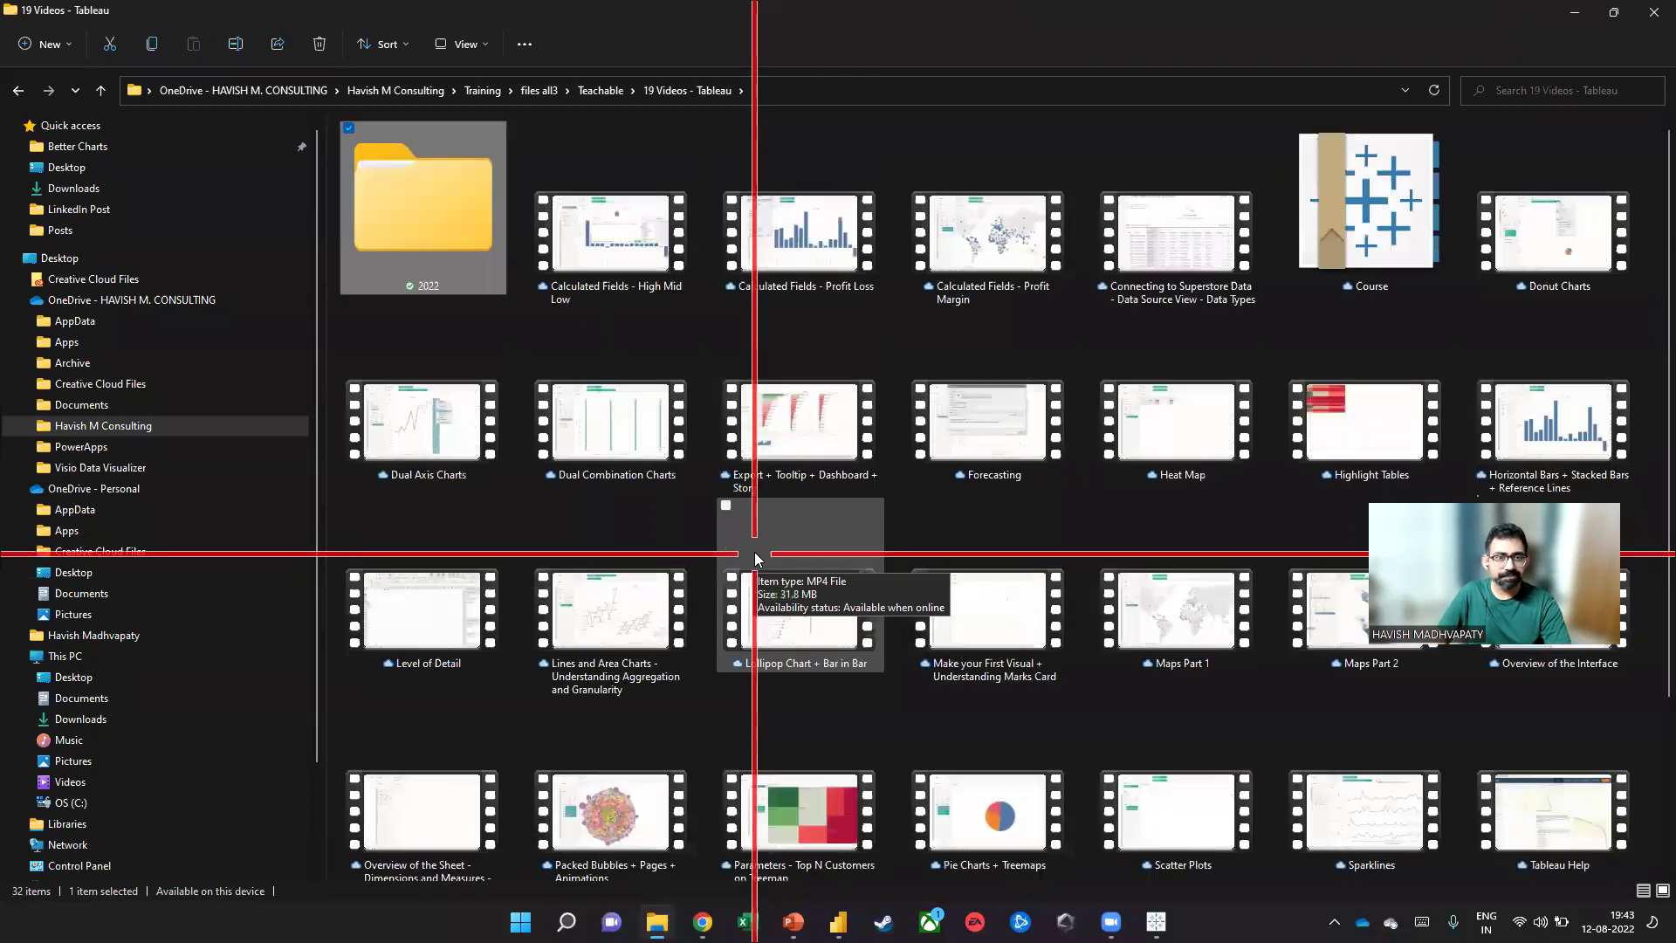
double_click(425, 223)
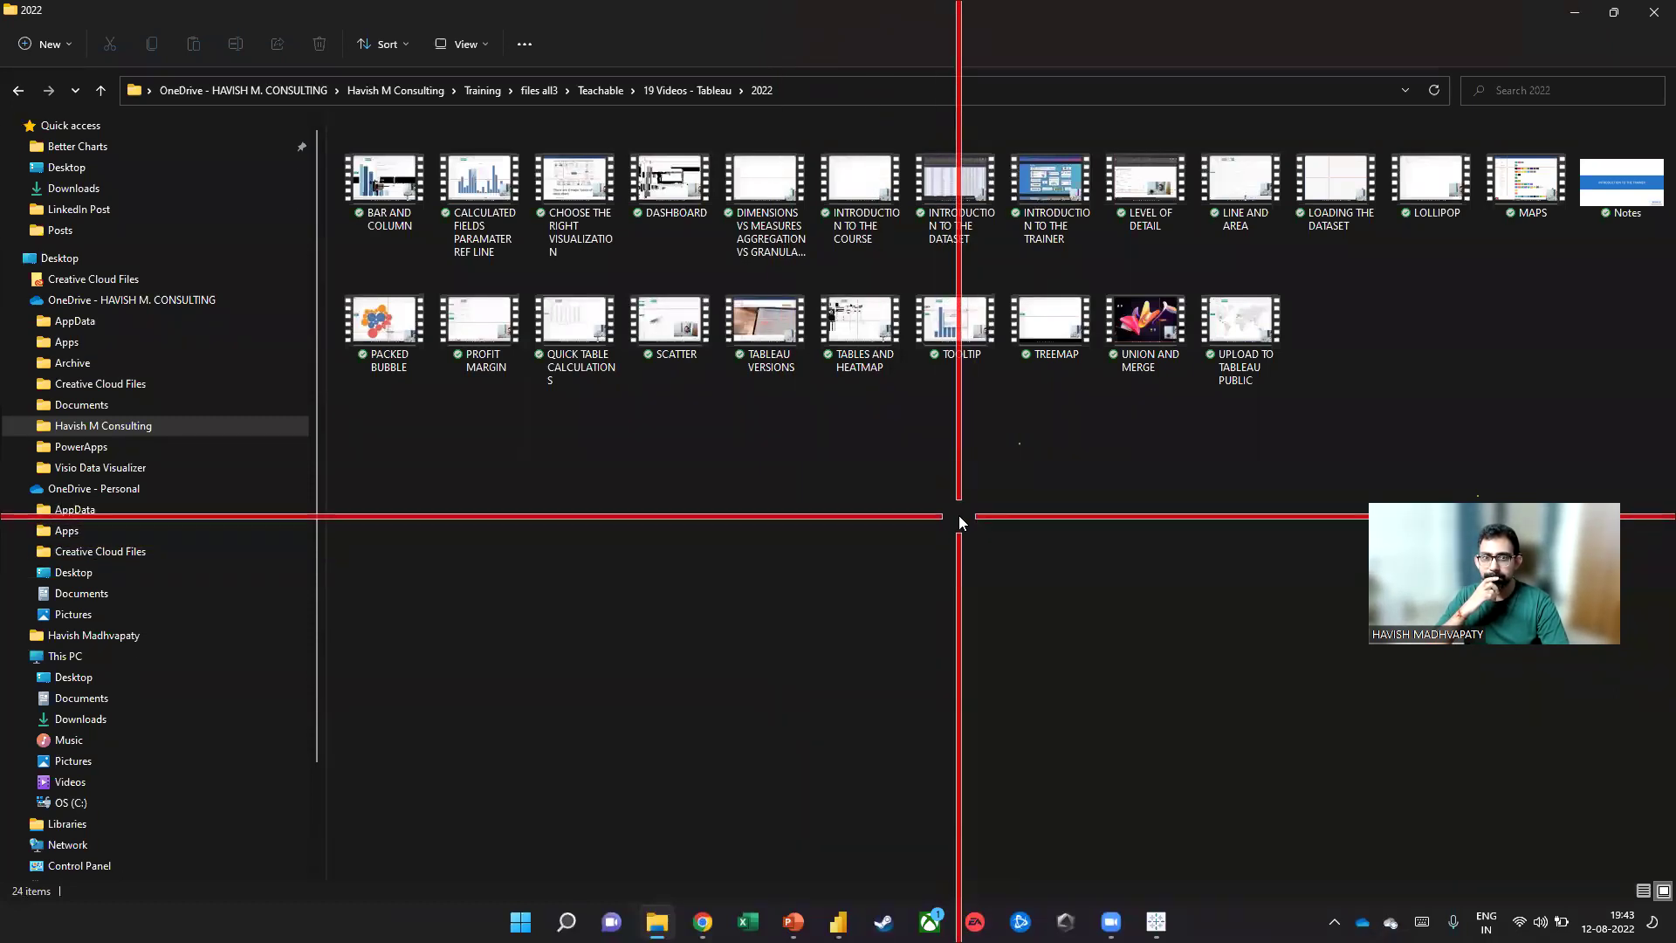
click(100, 90)
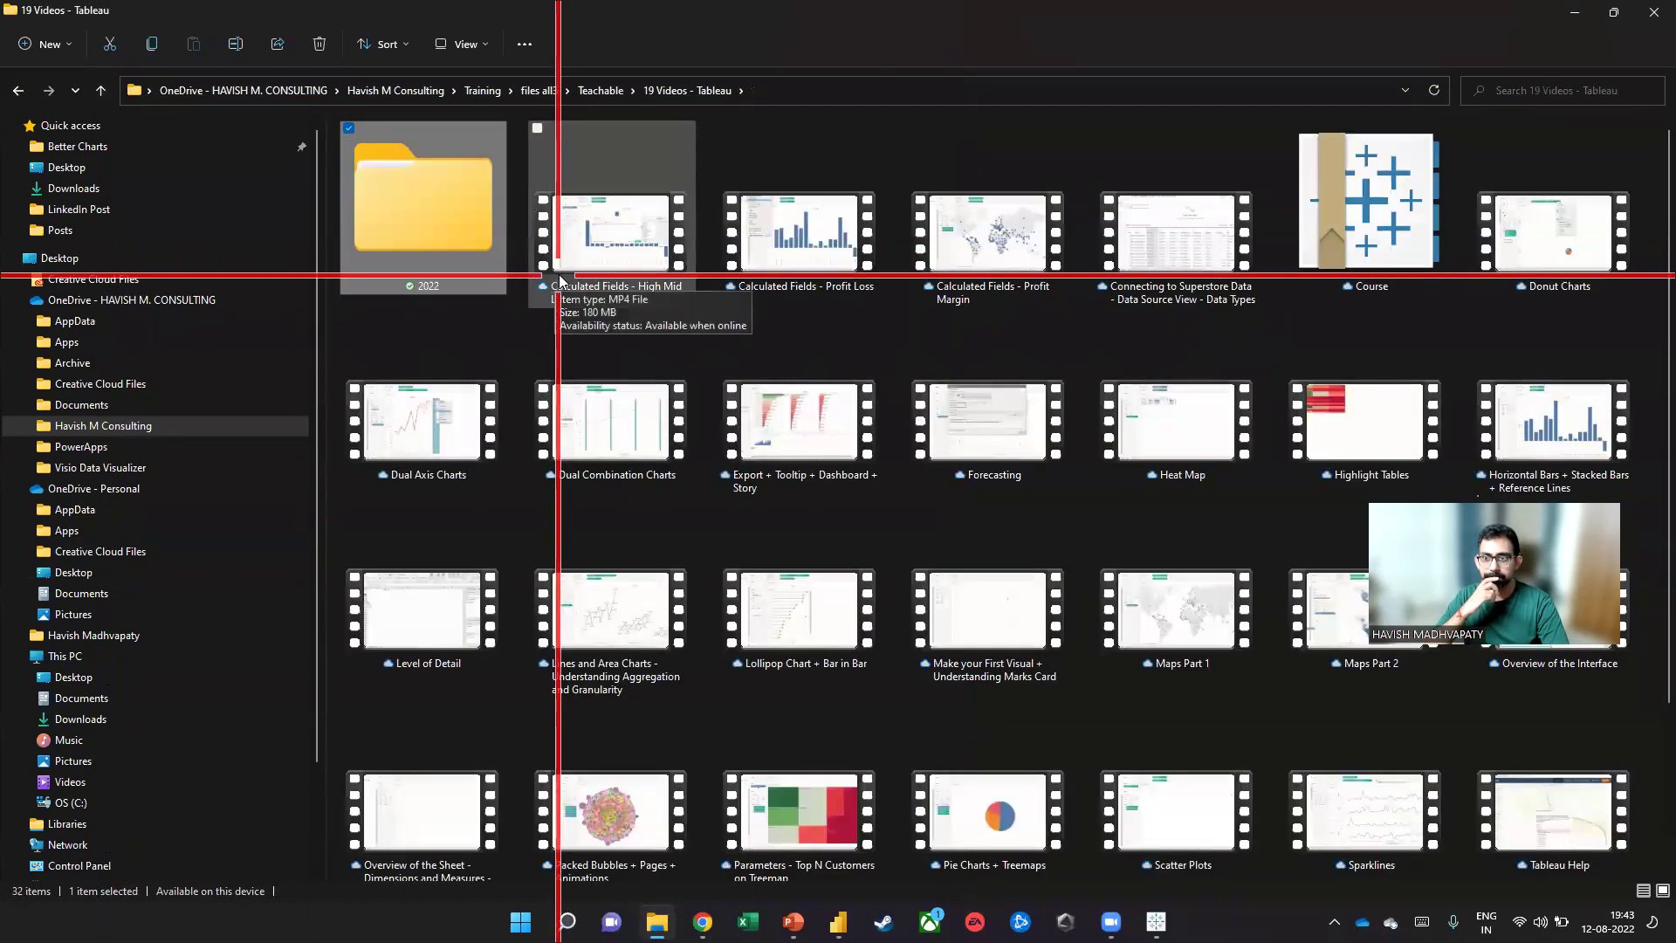
scroll(791, 367, down, 3)
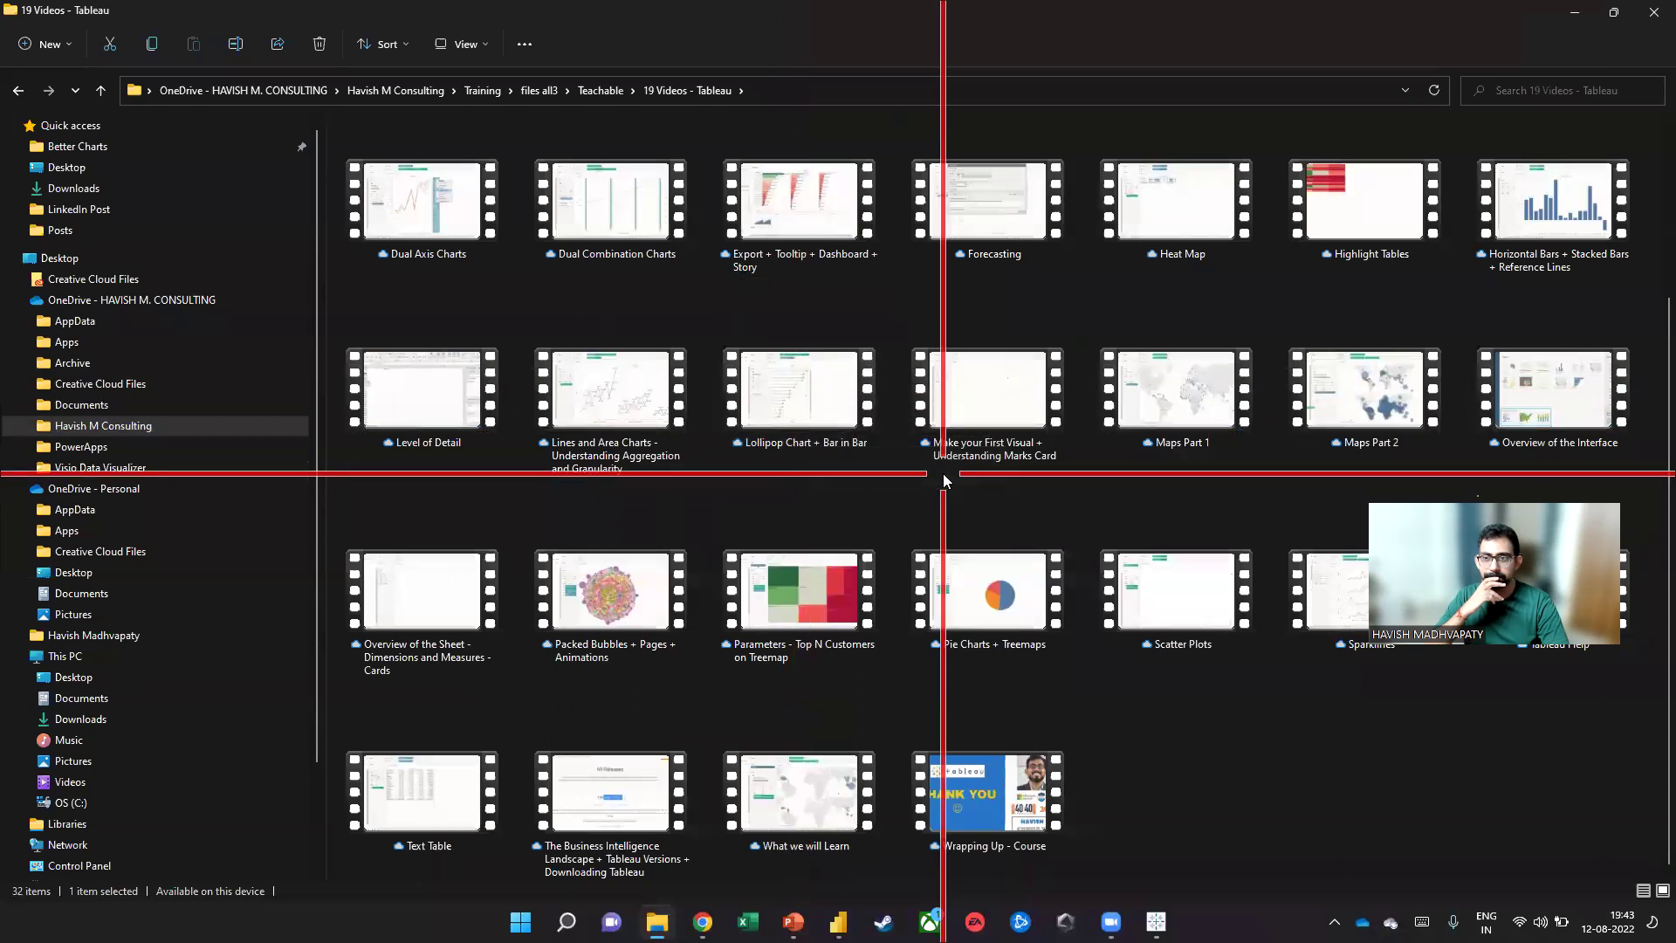
scroll(943, 463, up, 3)
Switch to Chrome and open the home page of havishmconsulting.teachable.com
key(alt+Tab)
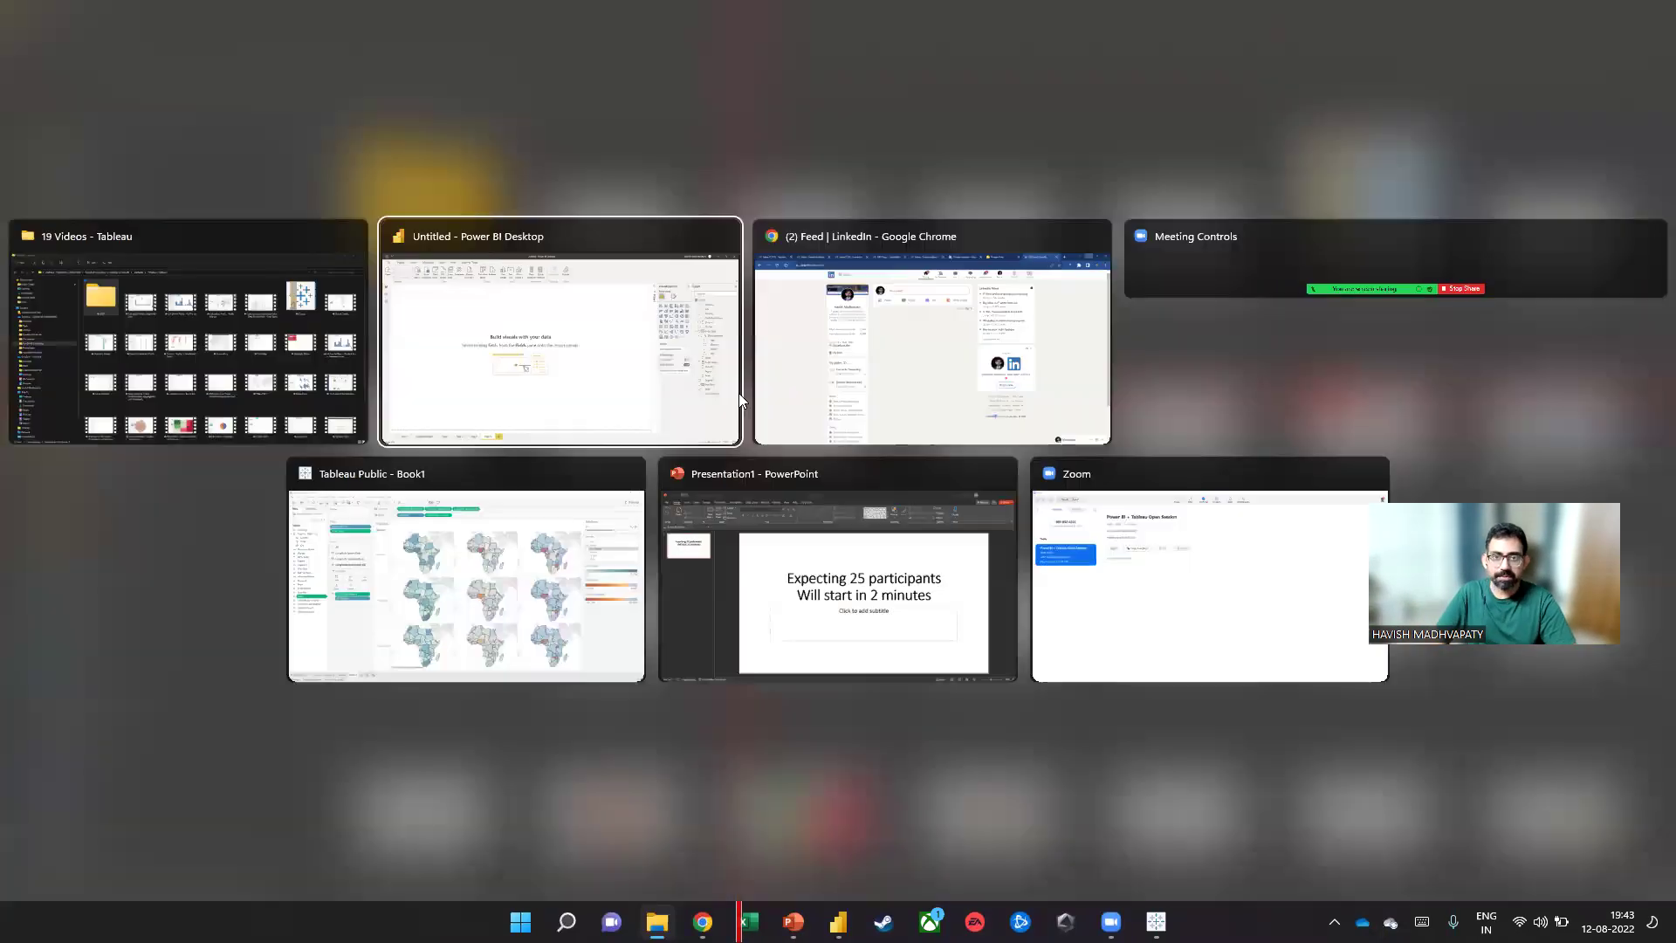
text(adm)
key(Down)
key(Down)
key(Down)
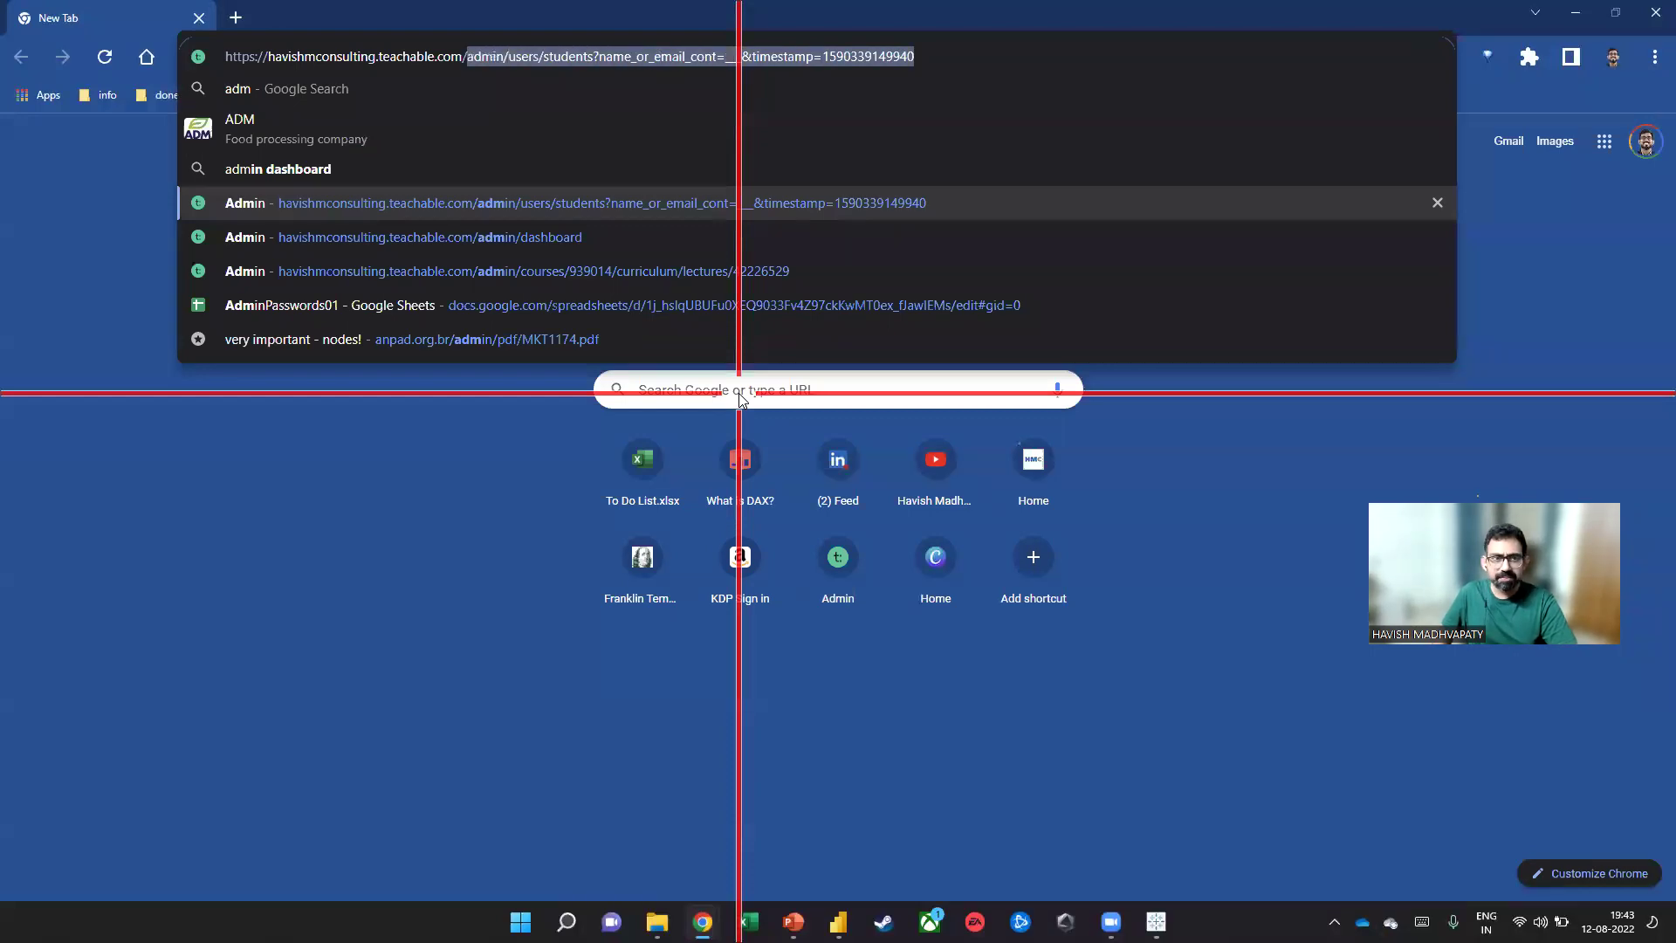
key(BackSpace)
key(Return)
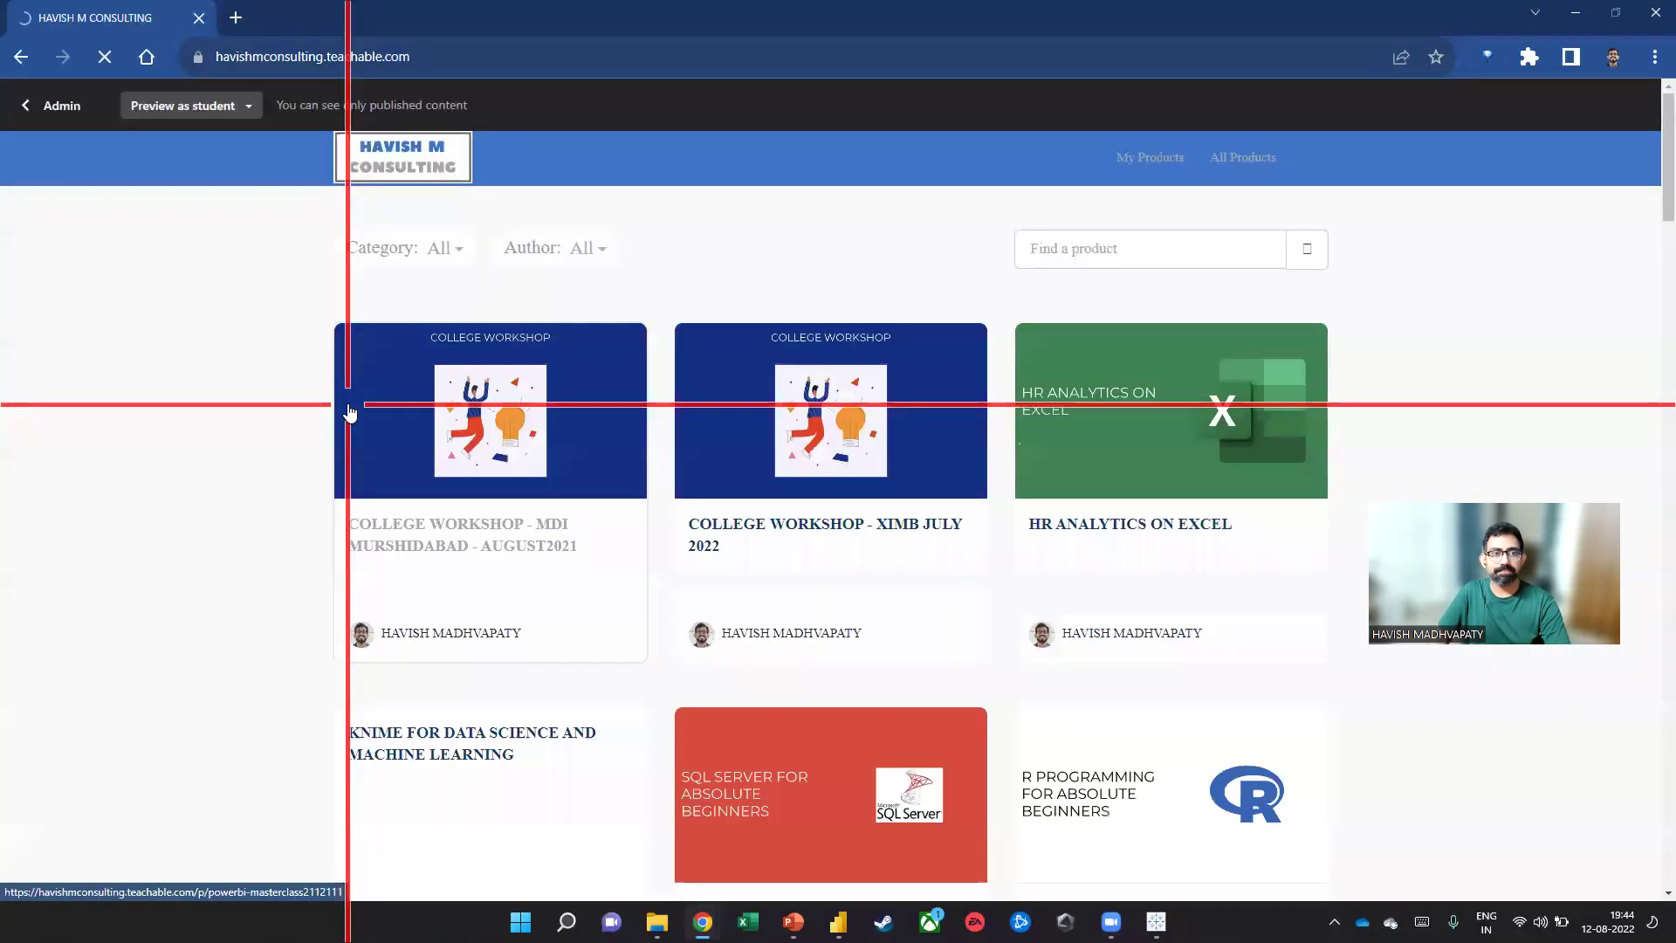
Search the products for "tableau" and open the Tableau Data Visualization for Beginners course
click(1182, 253)
key(Down)
key(Return)
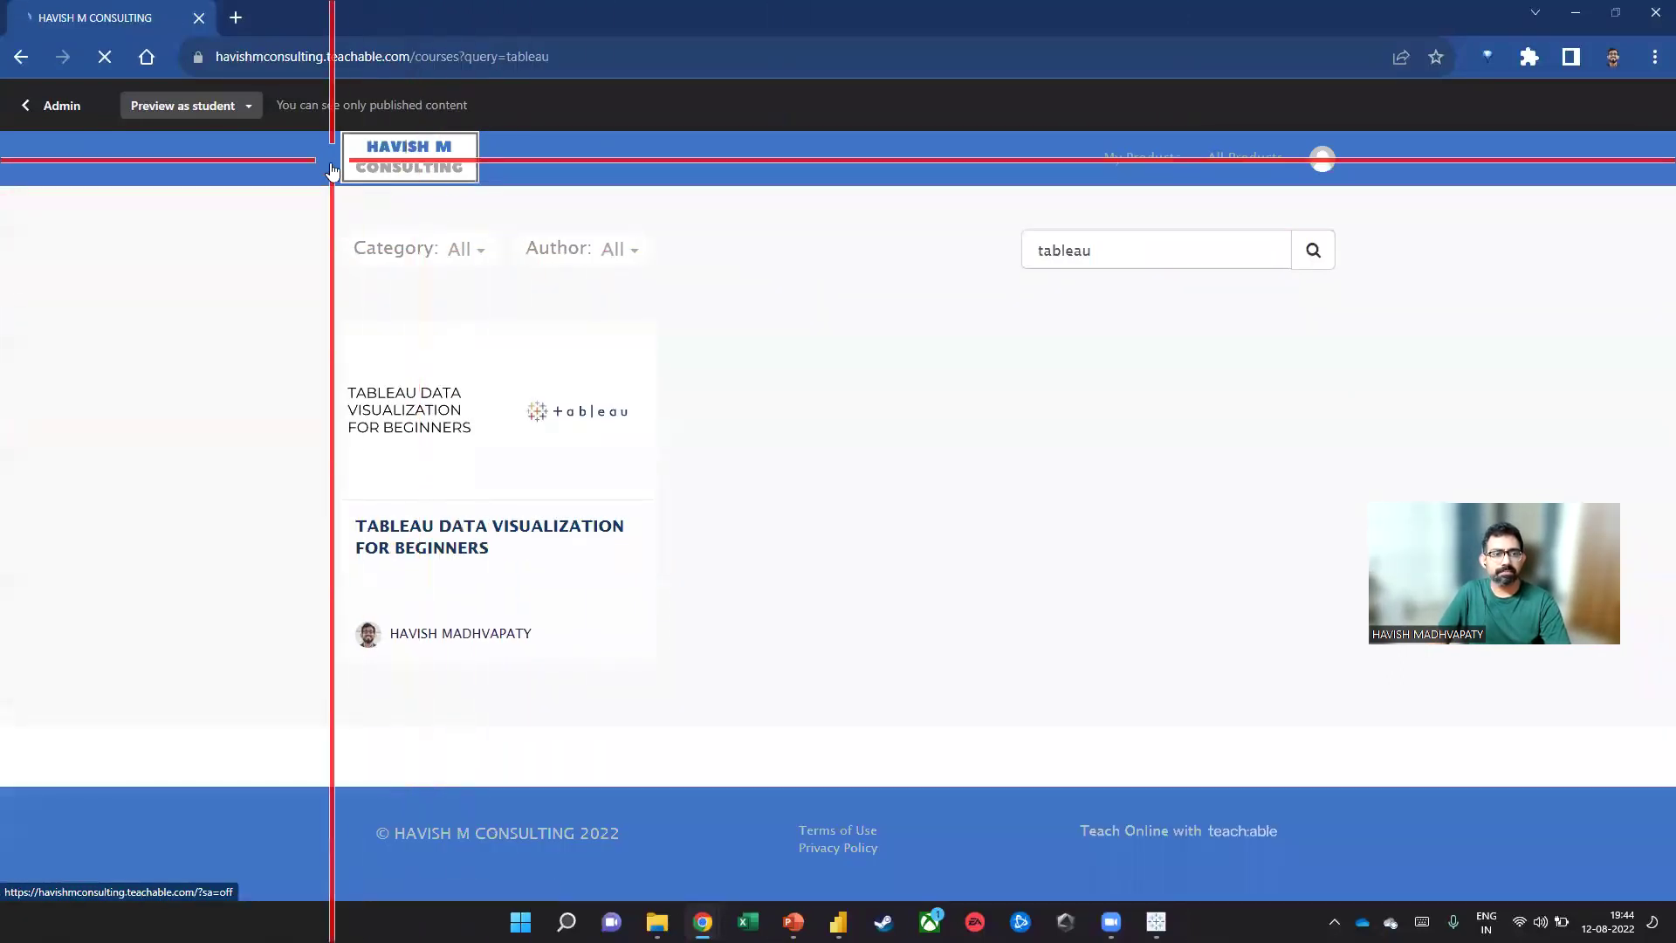
click(452, 569)
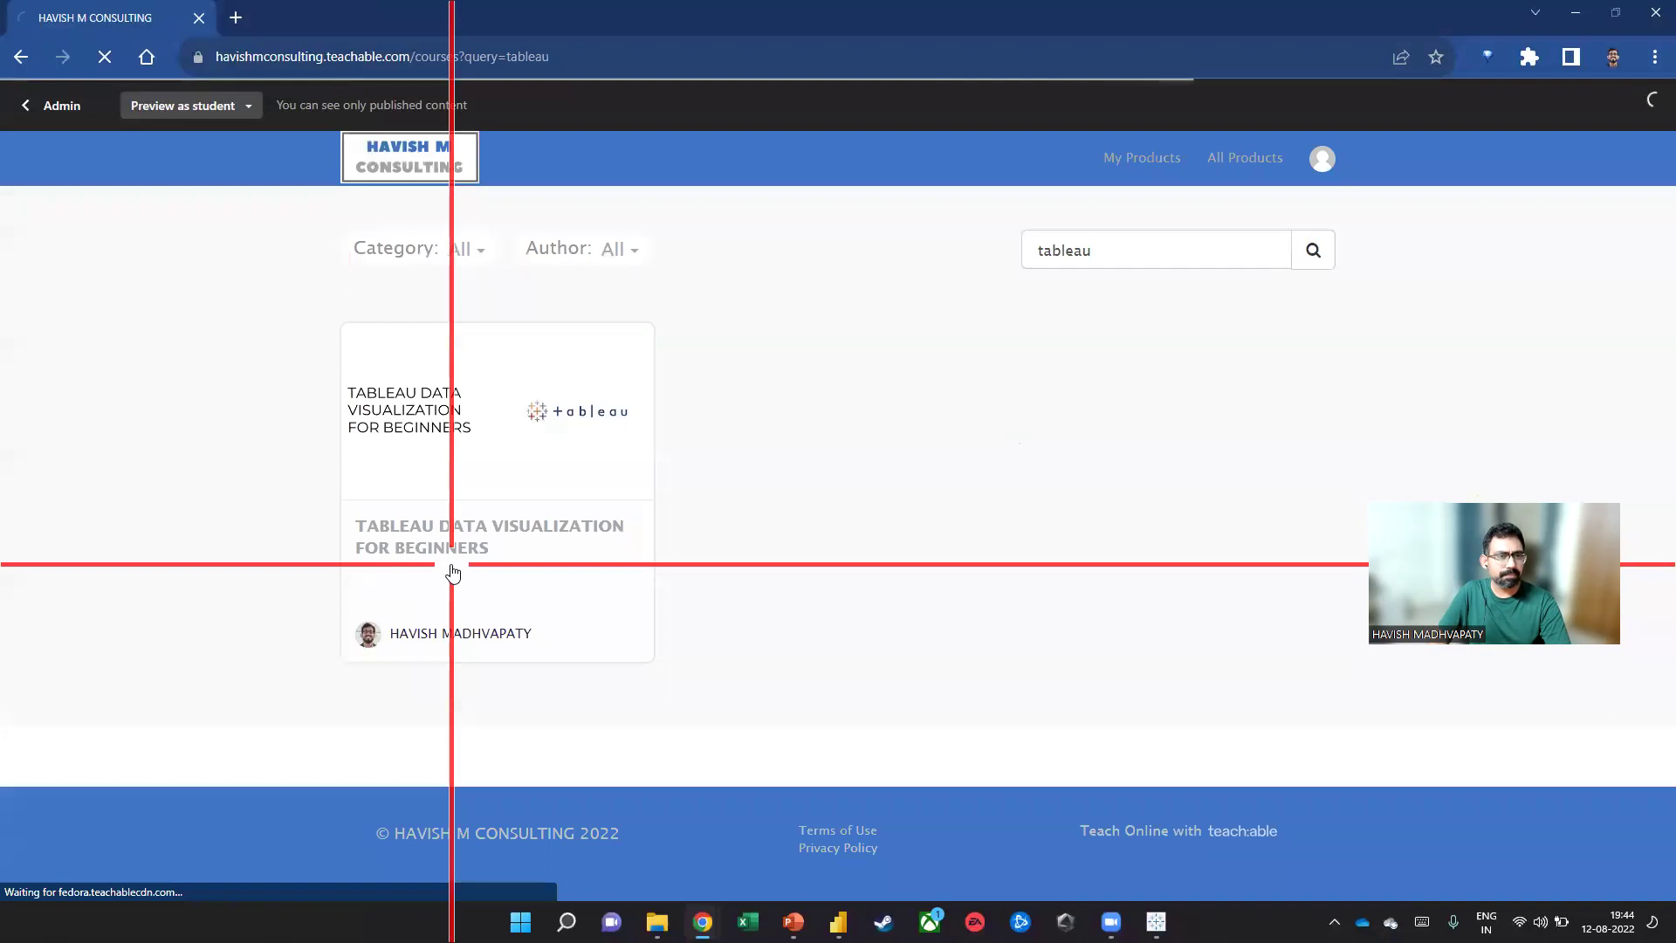
Open the Files and Links lecture from the course curriculum and download Union and Merge.zip
scroll(704, 463, down, 20)
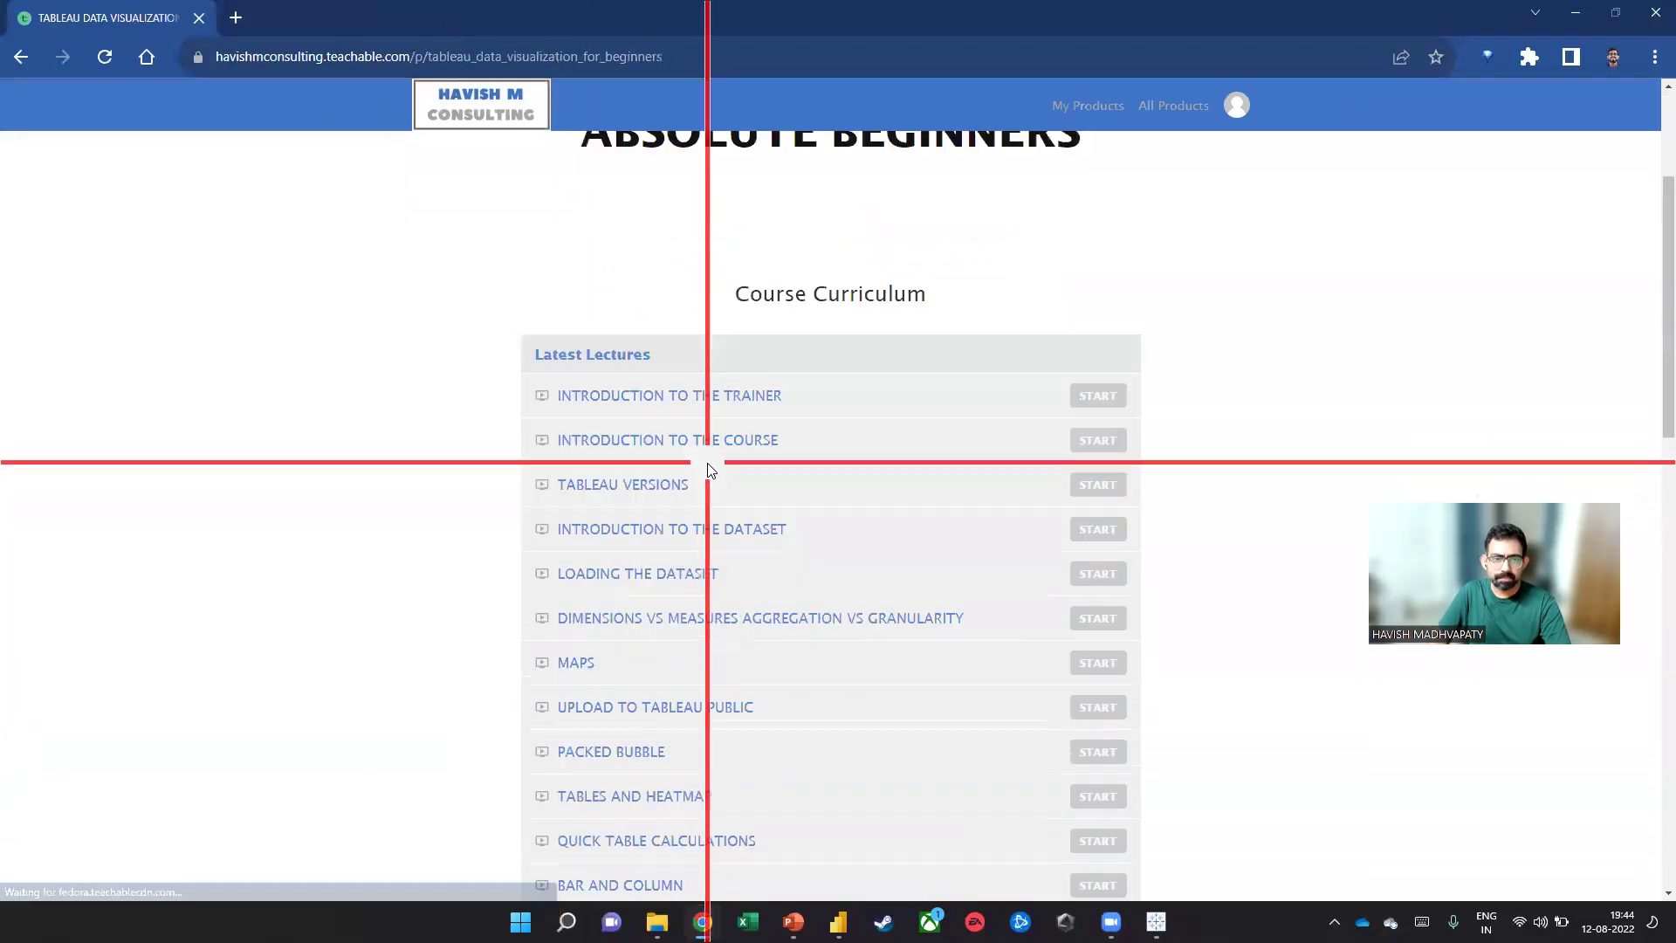
scroll(707, 469, up, 15)
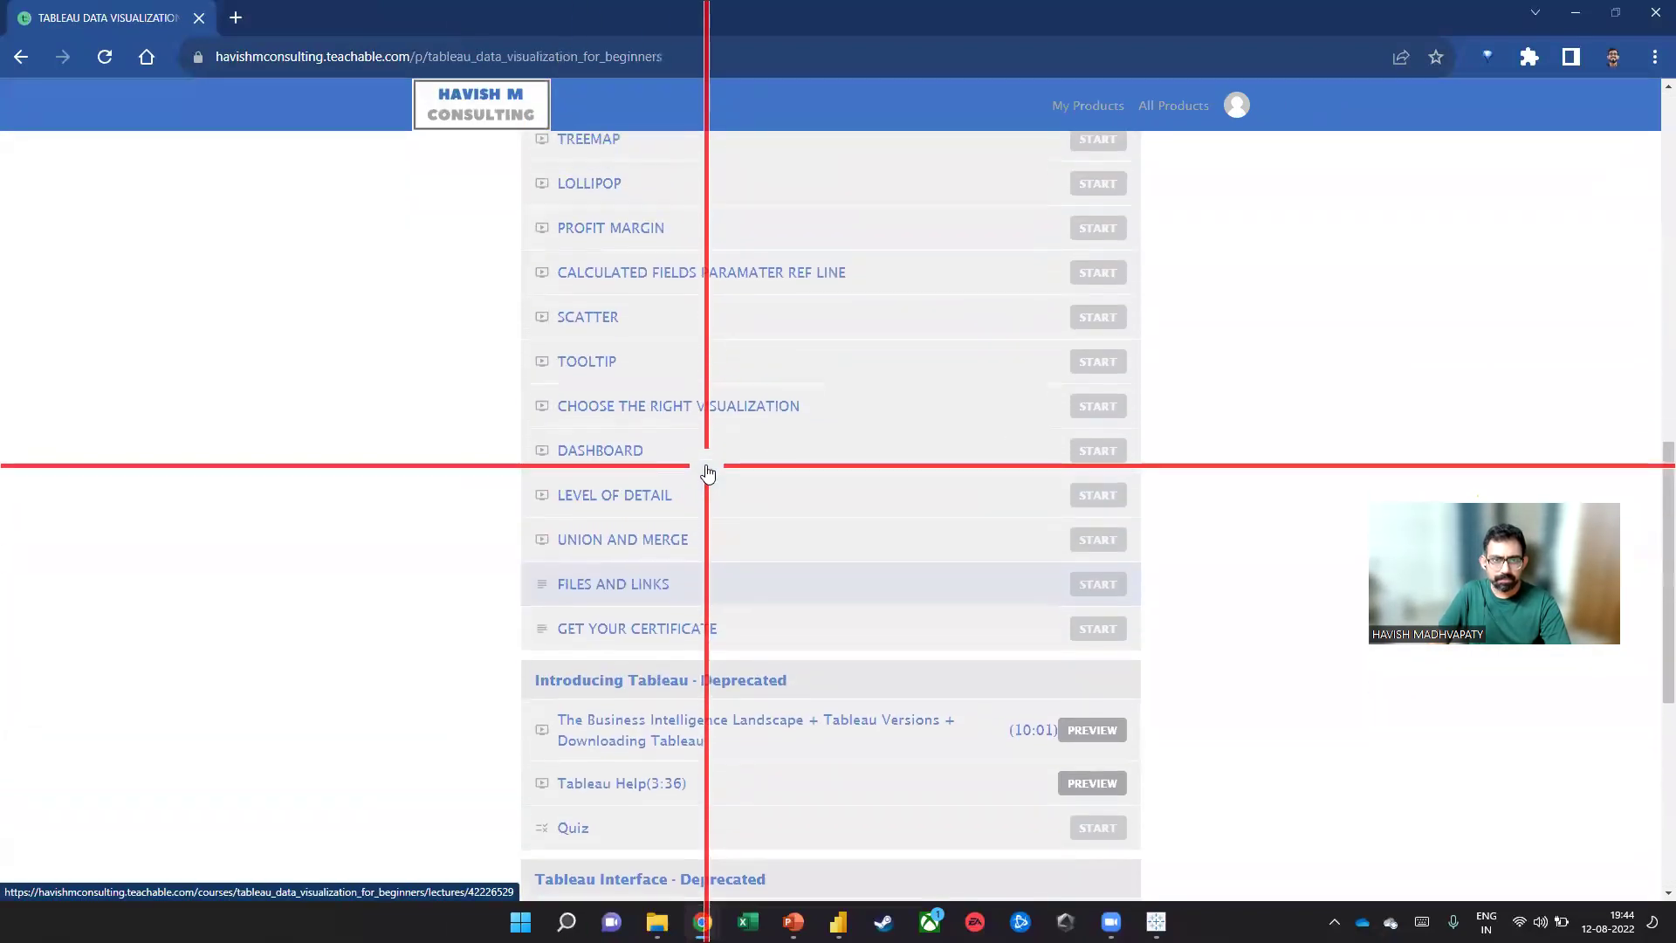
scroll(707, 473, down, 10)
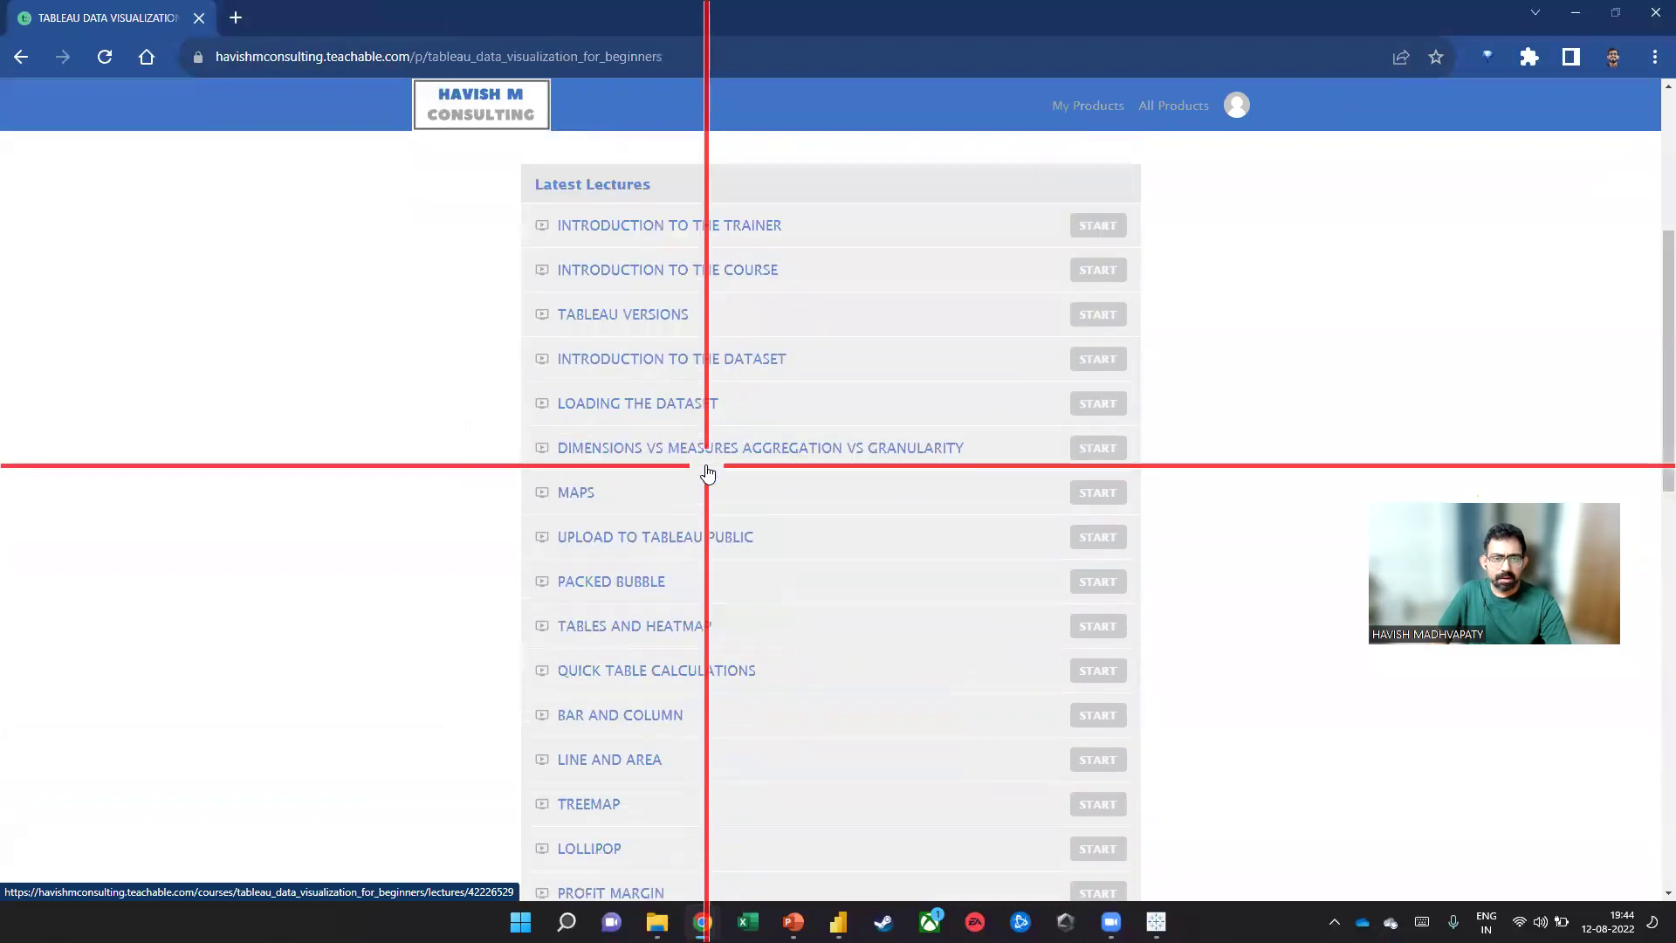
scroll(707, 473, down, 3)
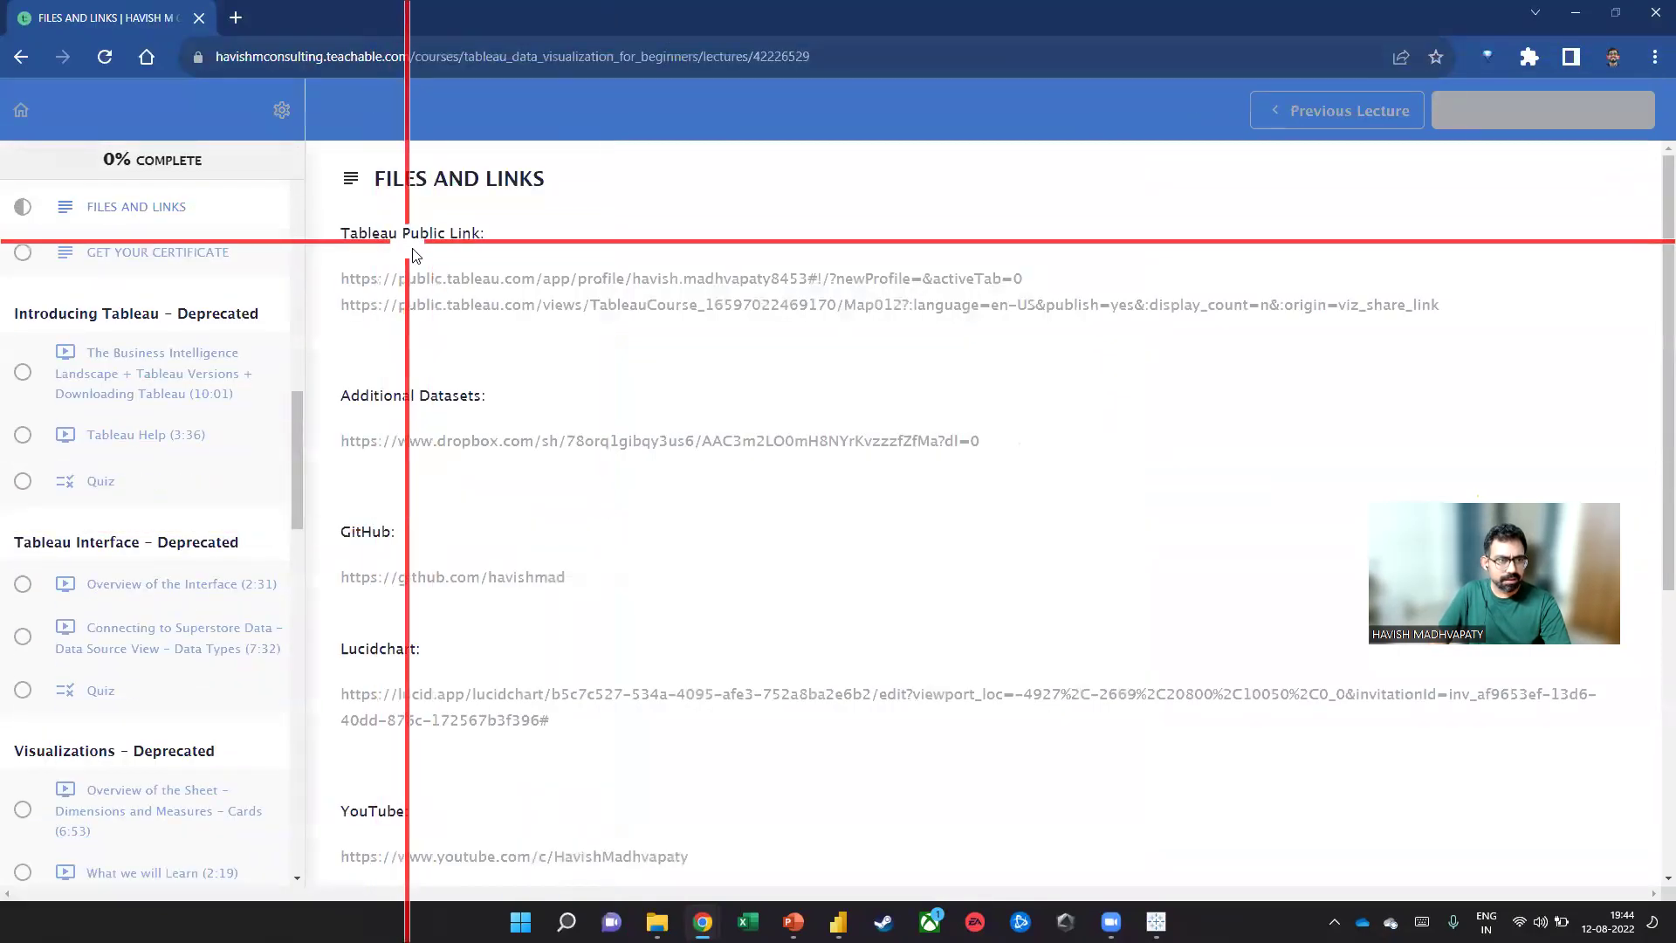
scroll(524, 456, down, 5)
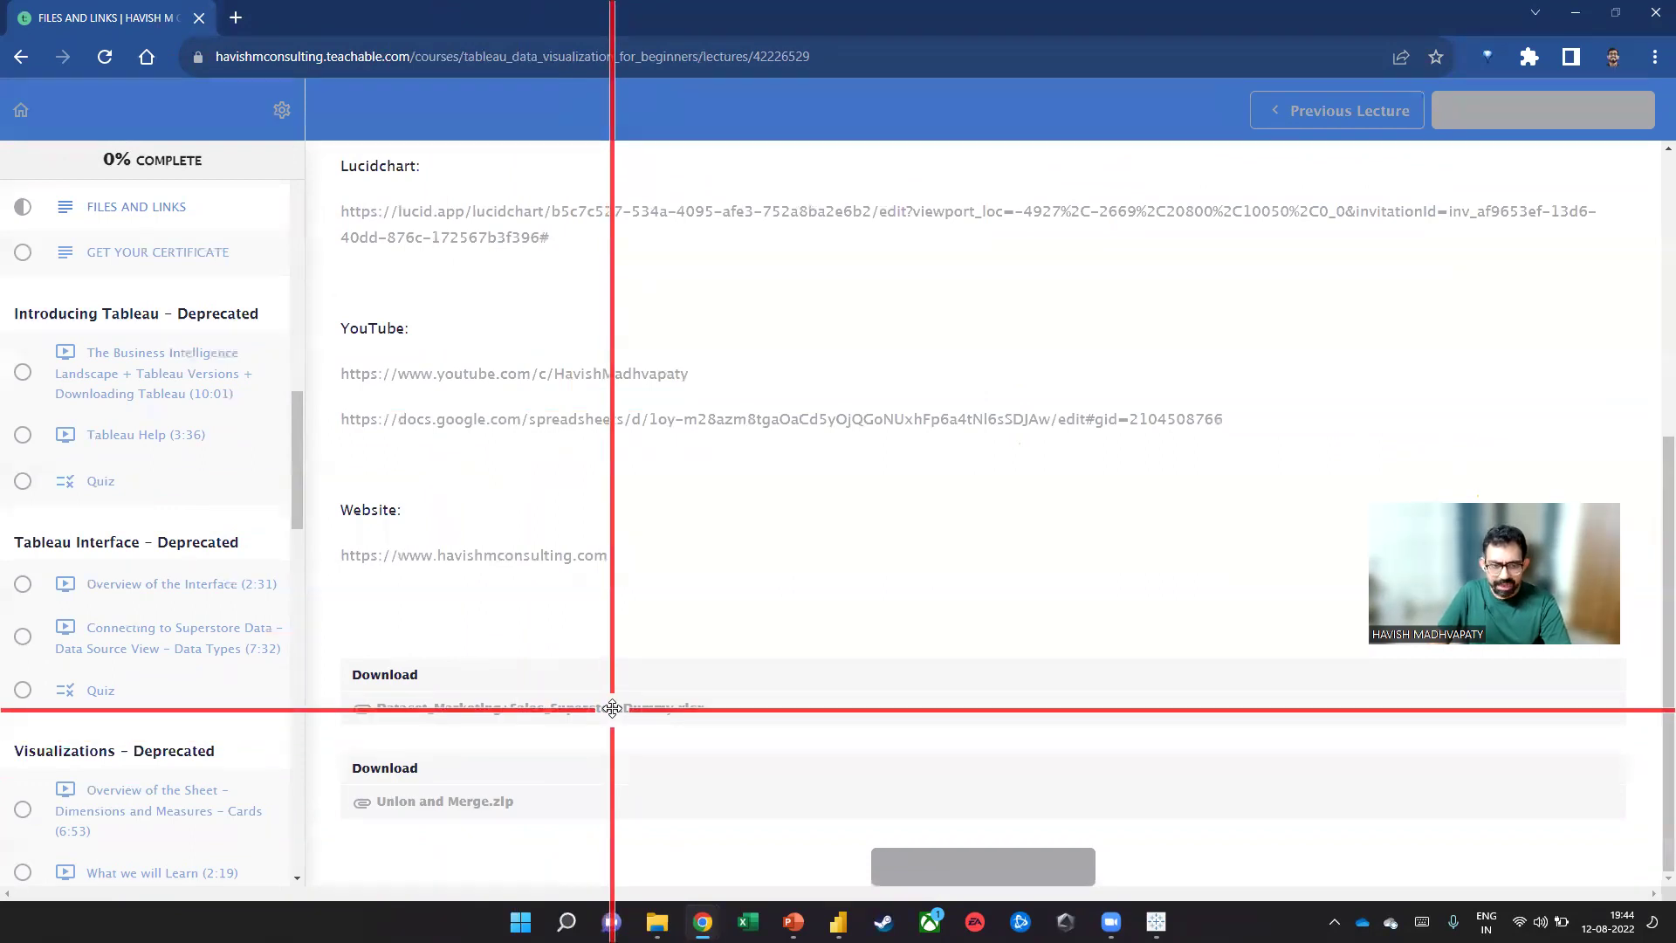
click(460, 803)
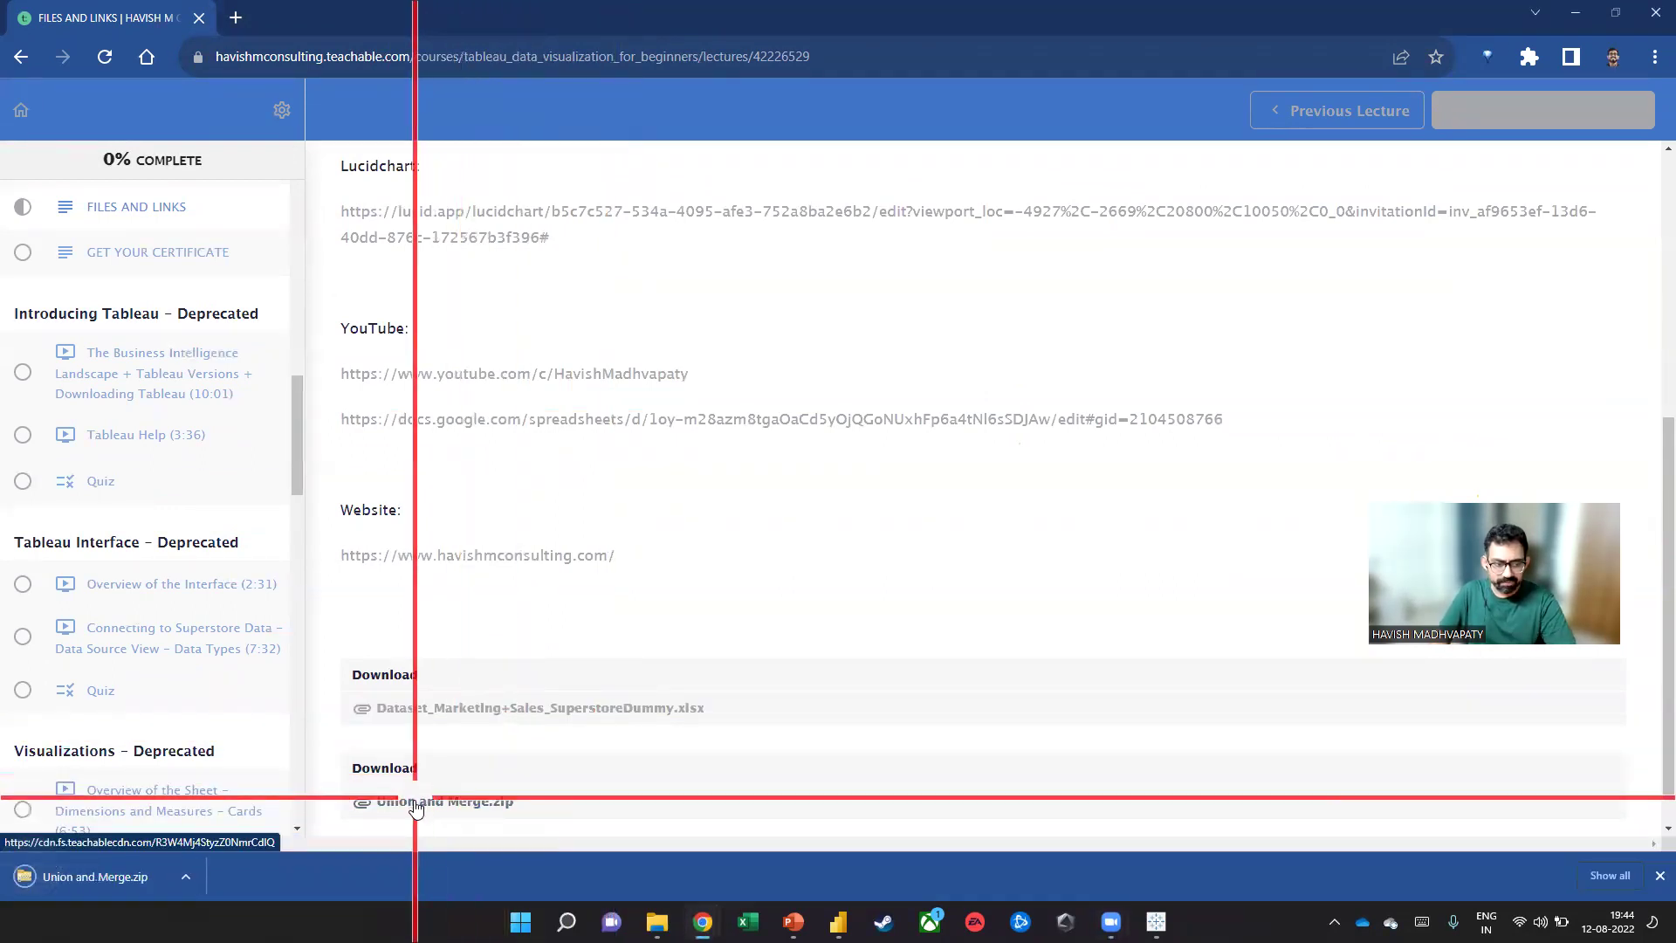
Copy the Union and Merge archive from Downloads into the 2022 folder of 19 Videos - Tableau in File Explorer
key(alt+Tab)
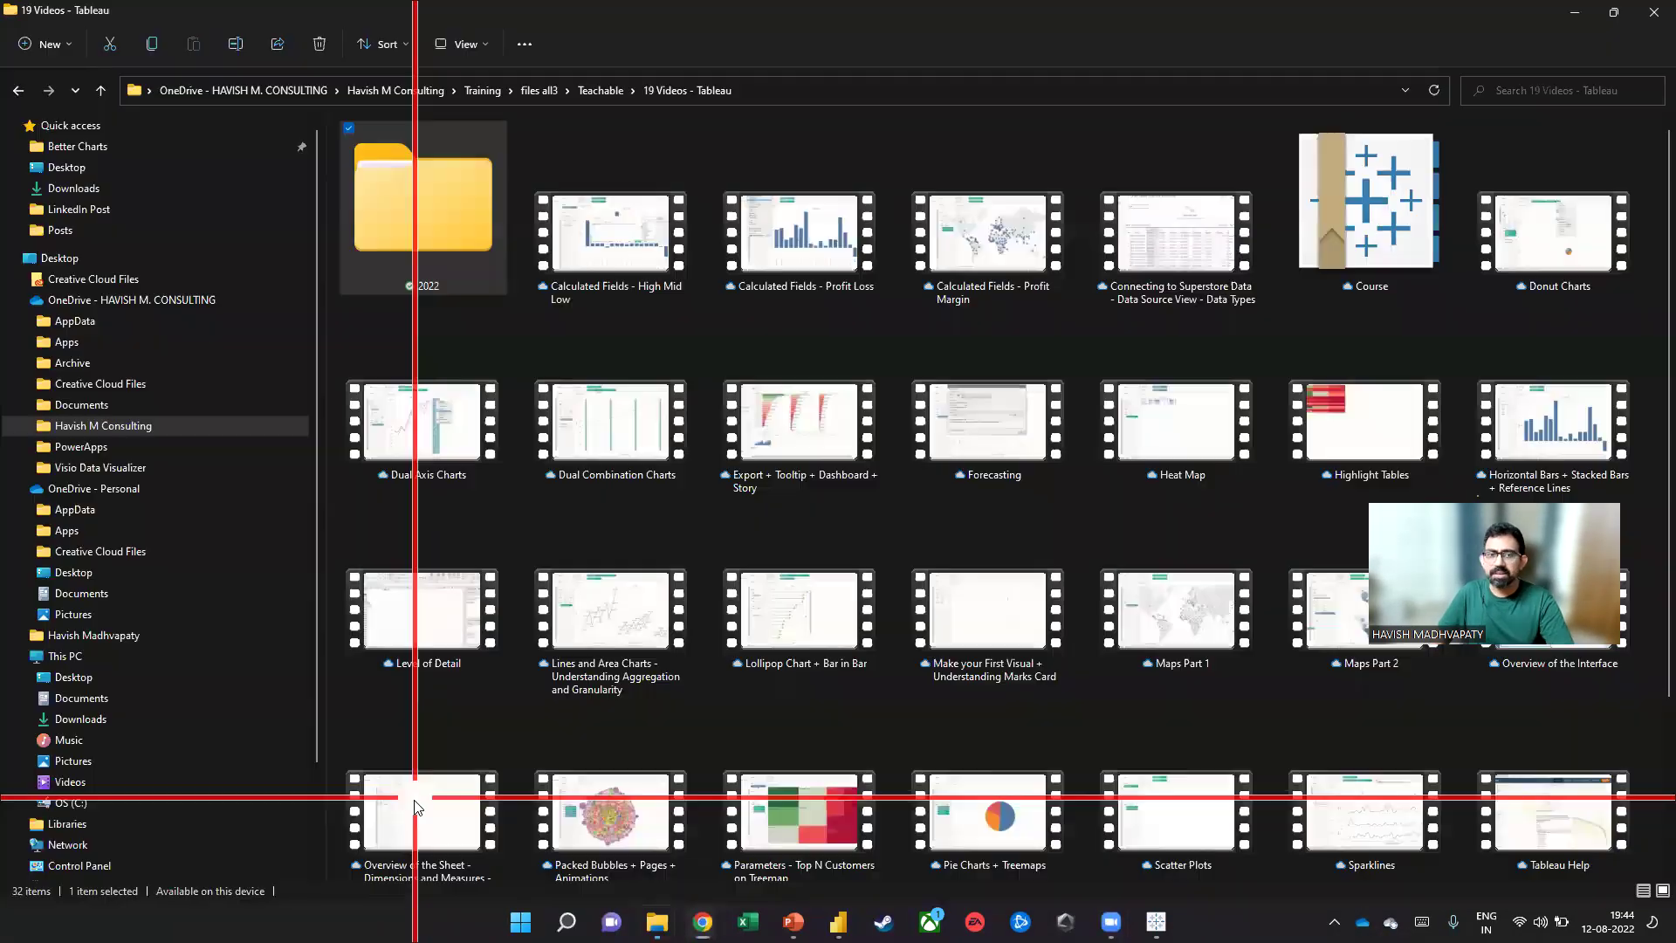
double_click(422, 201)
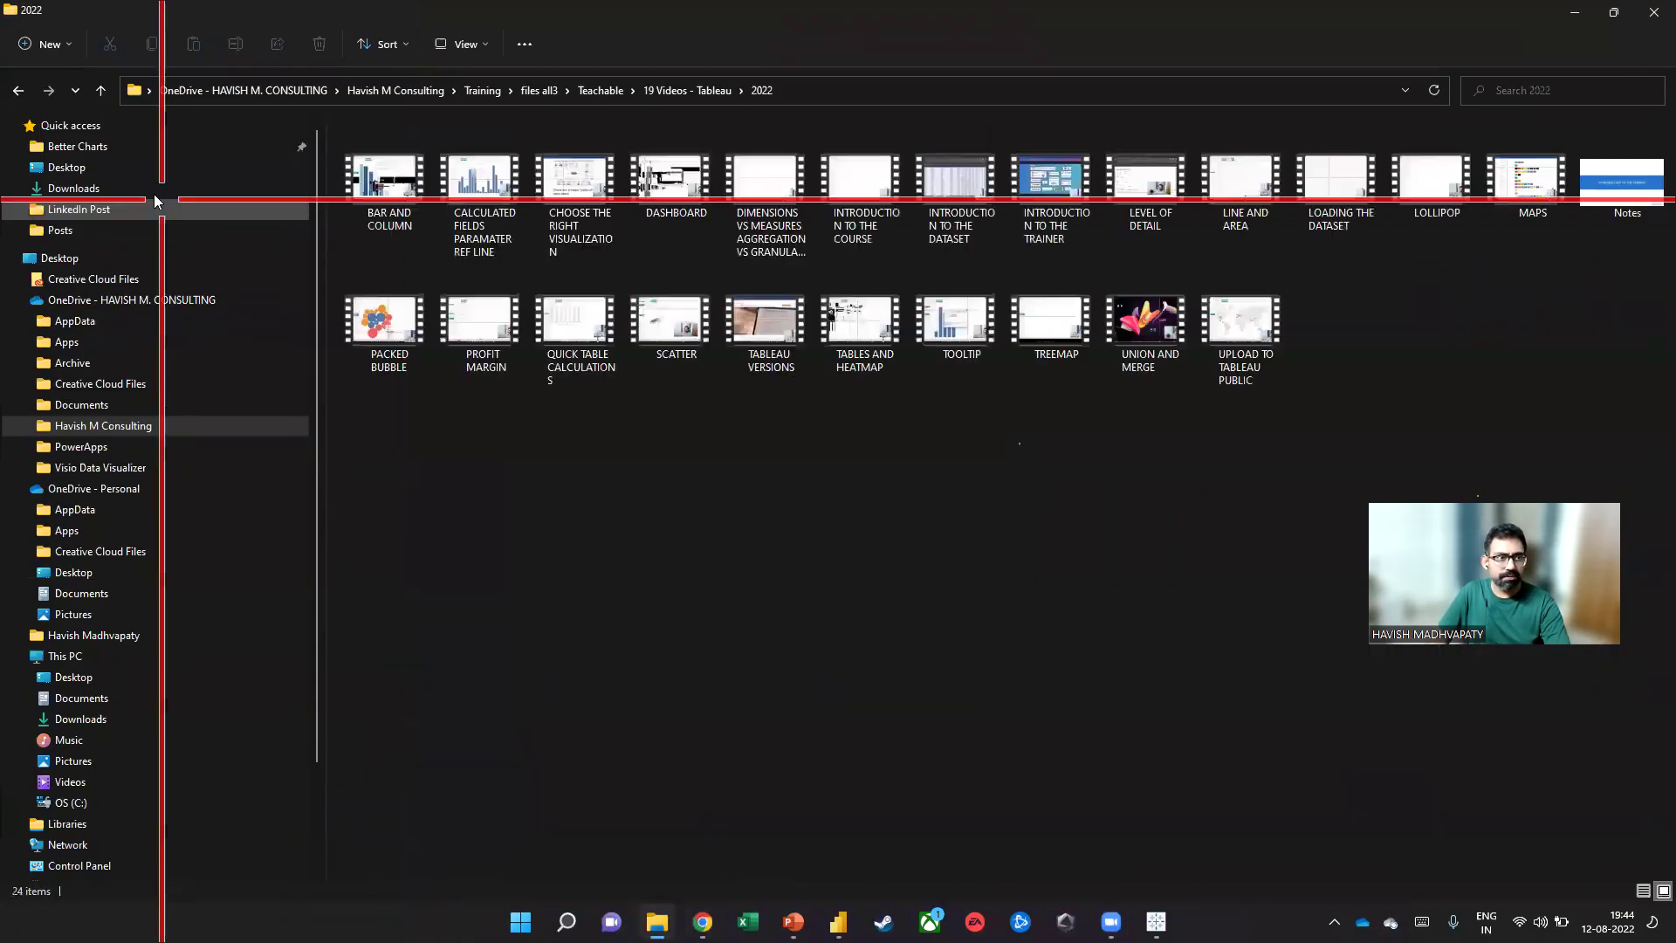
click(155, 196)
click(391, 213)
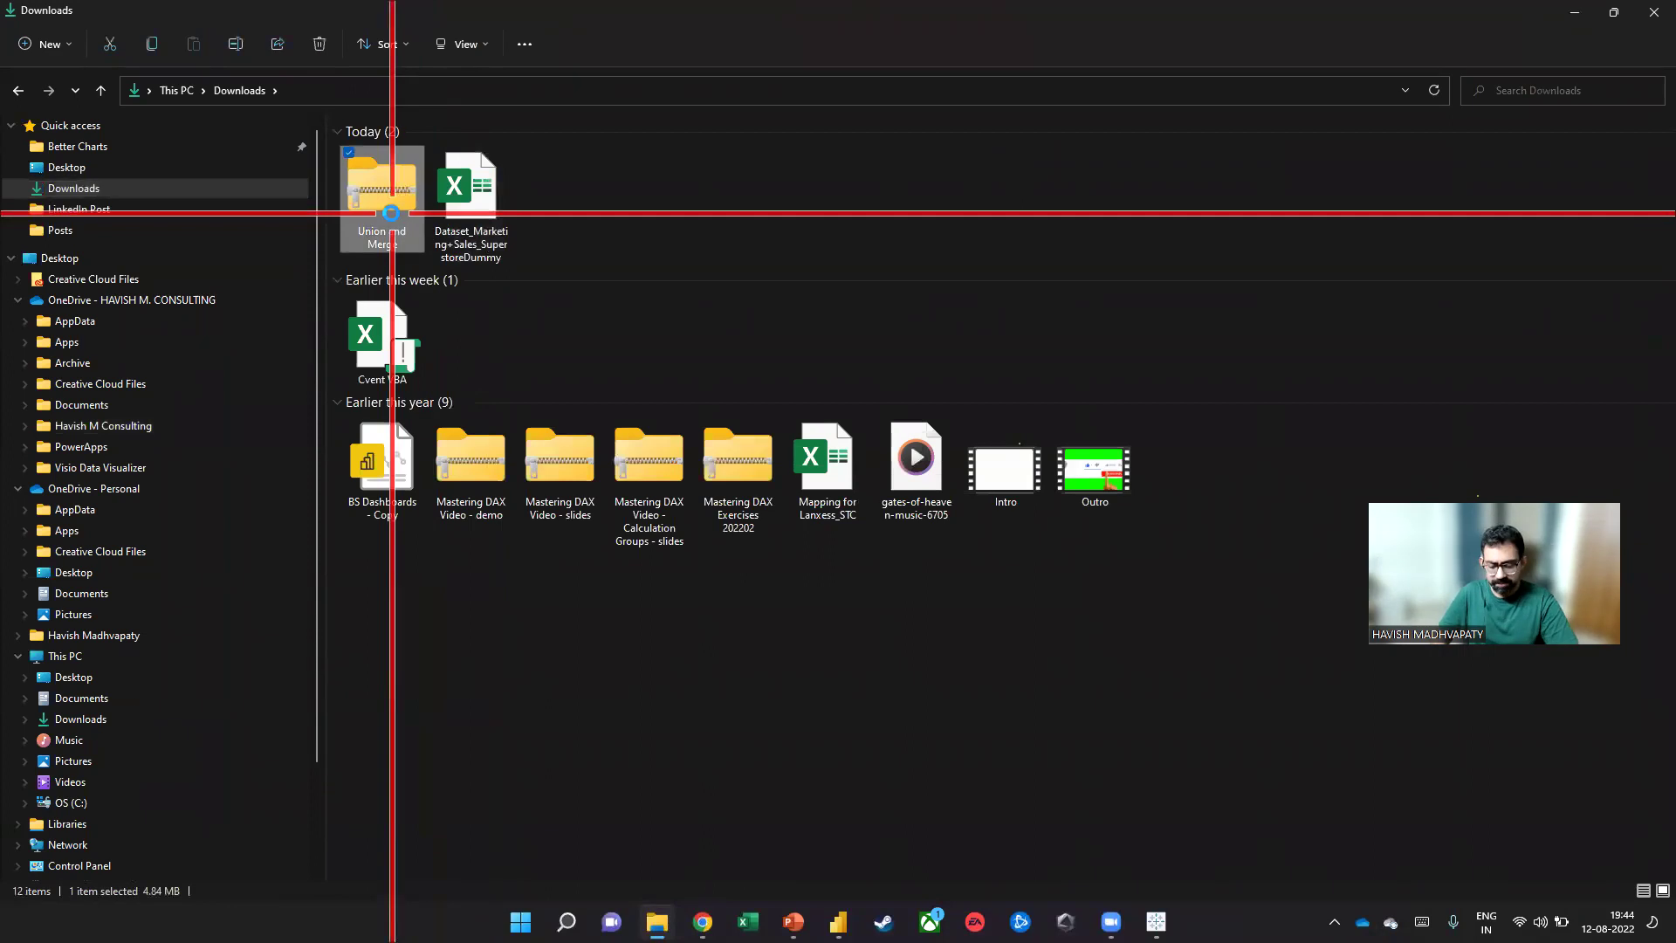
key(alt+Left)
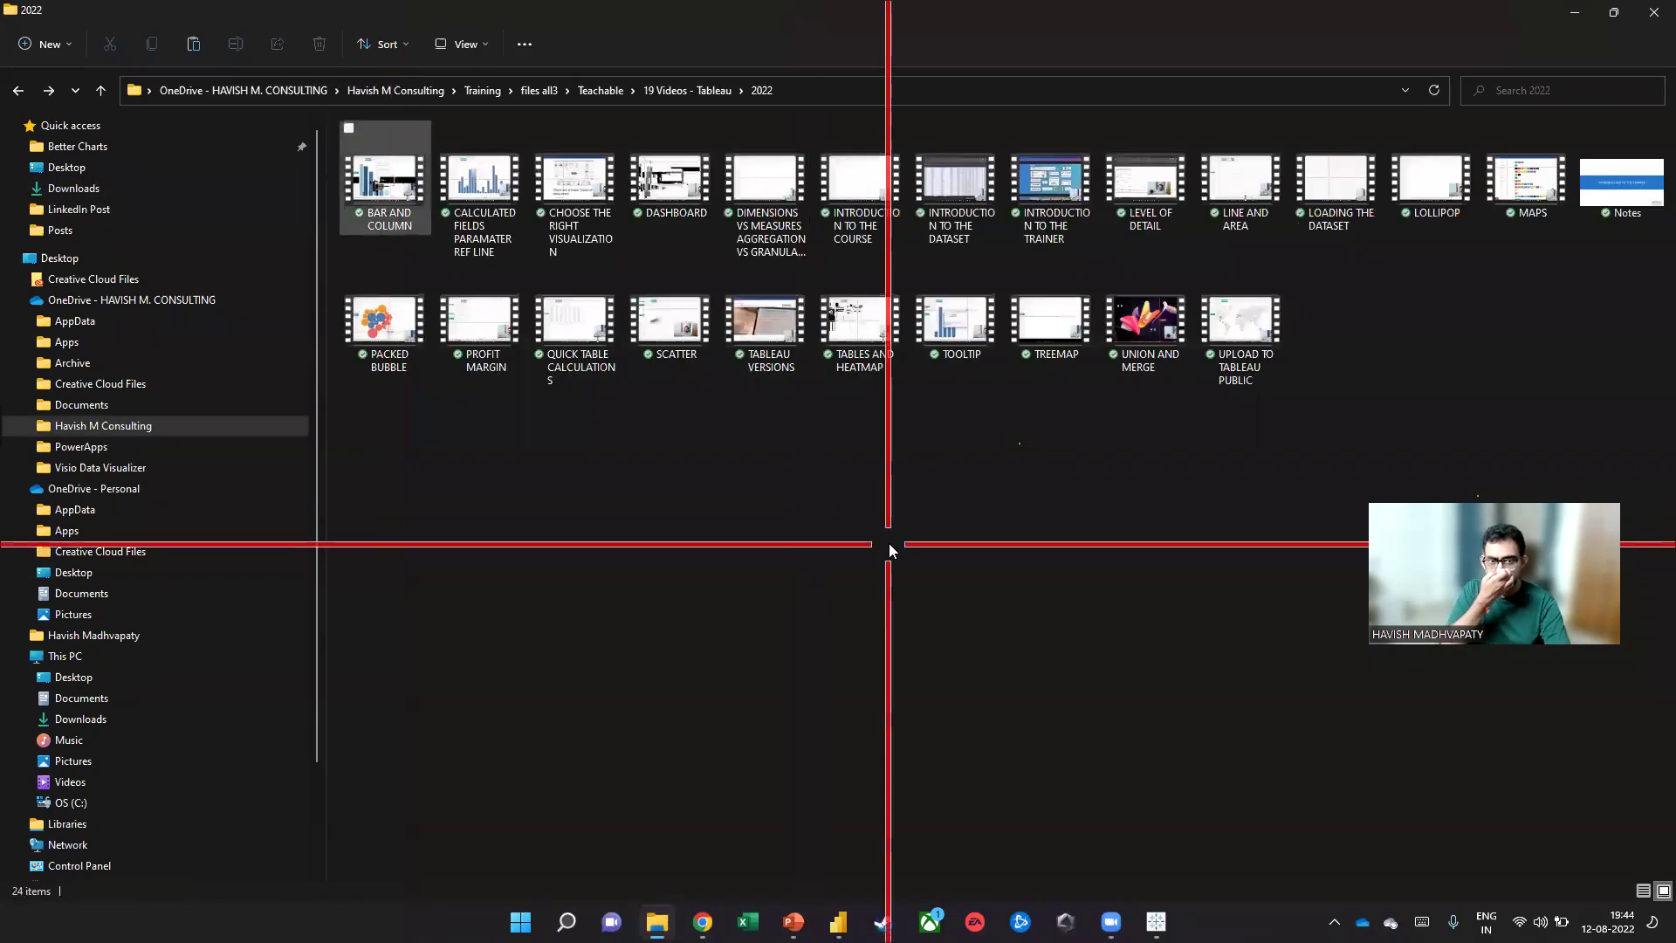
key(ctrl+v)
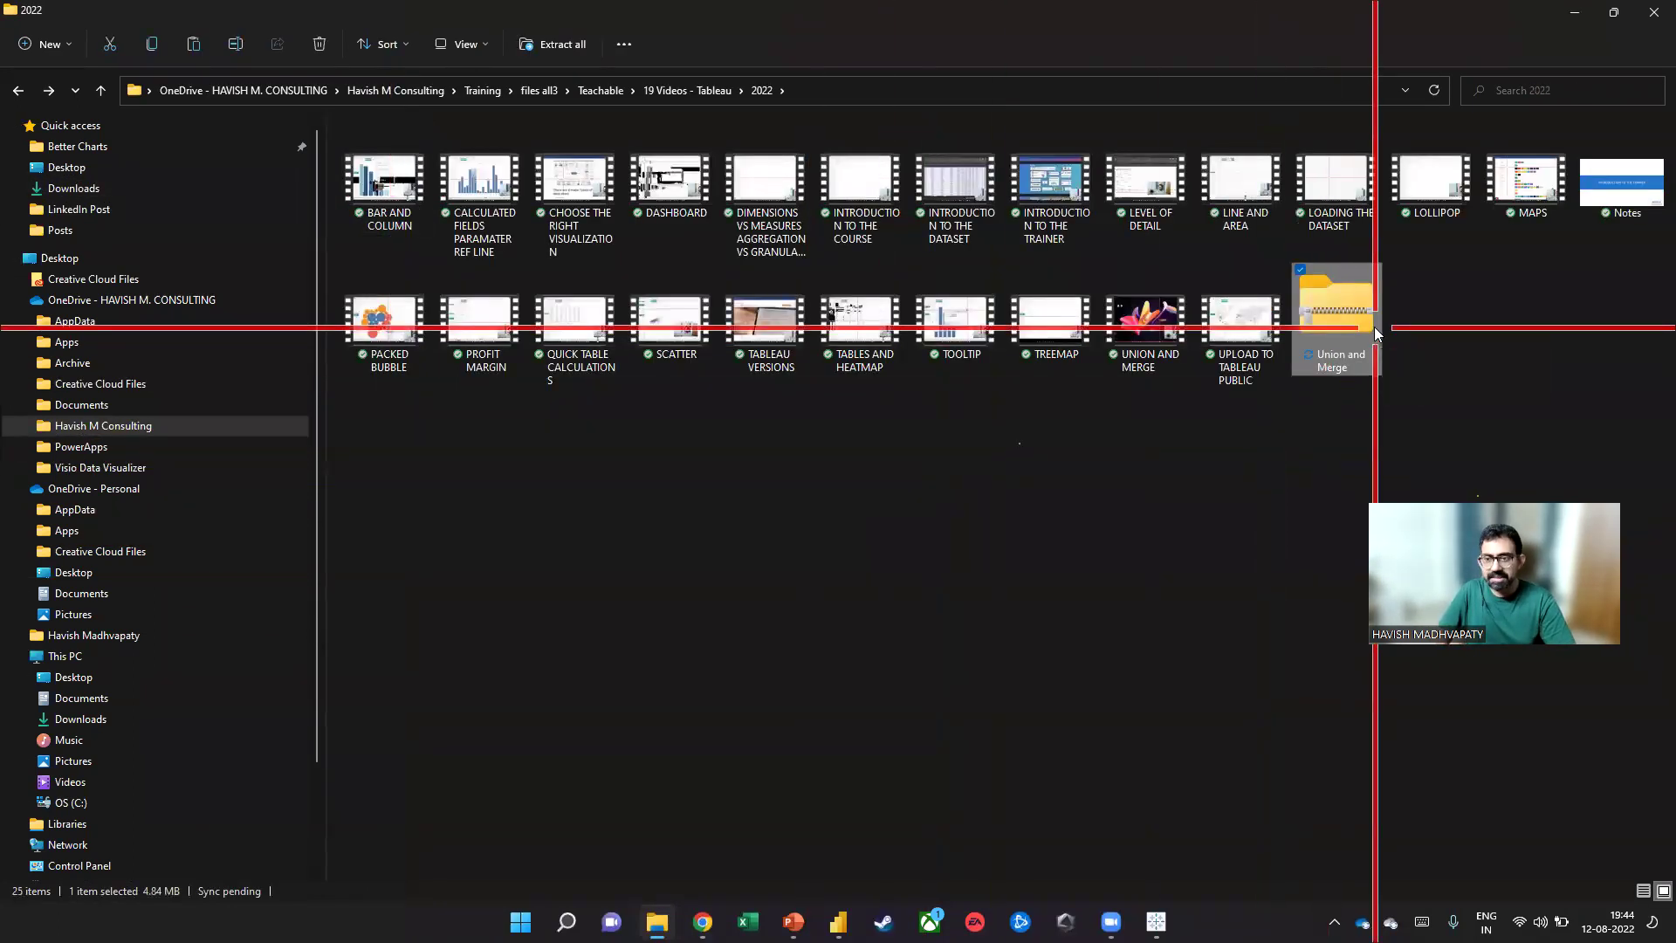
Paste the Union and Merge archive onto the desktop and move it to a clear spot away from the other icons
key(super+d)
key(ctrl+v)
drag(33, 218, 309, 237)
Extract the desktop archive into its own Union and Merge folder with 7-Zip and move the folder to a clear spot
right_click(311, 234)
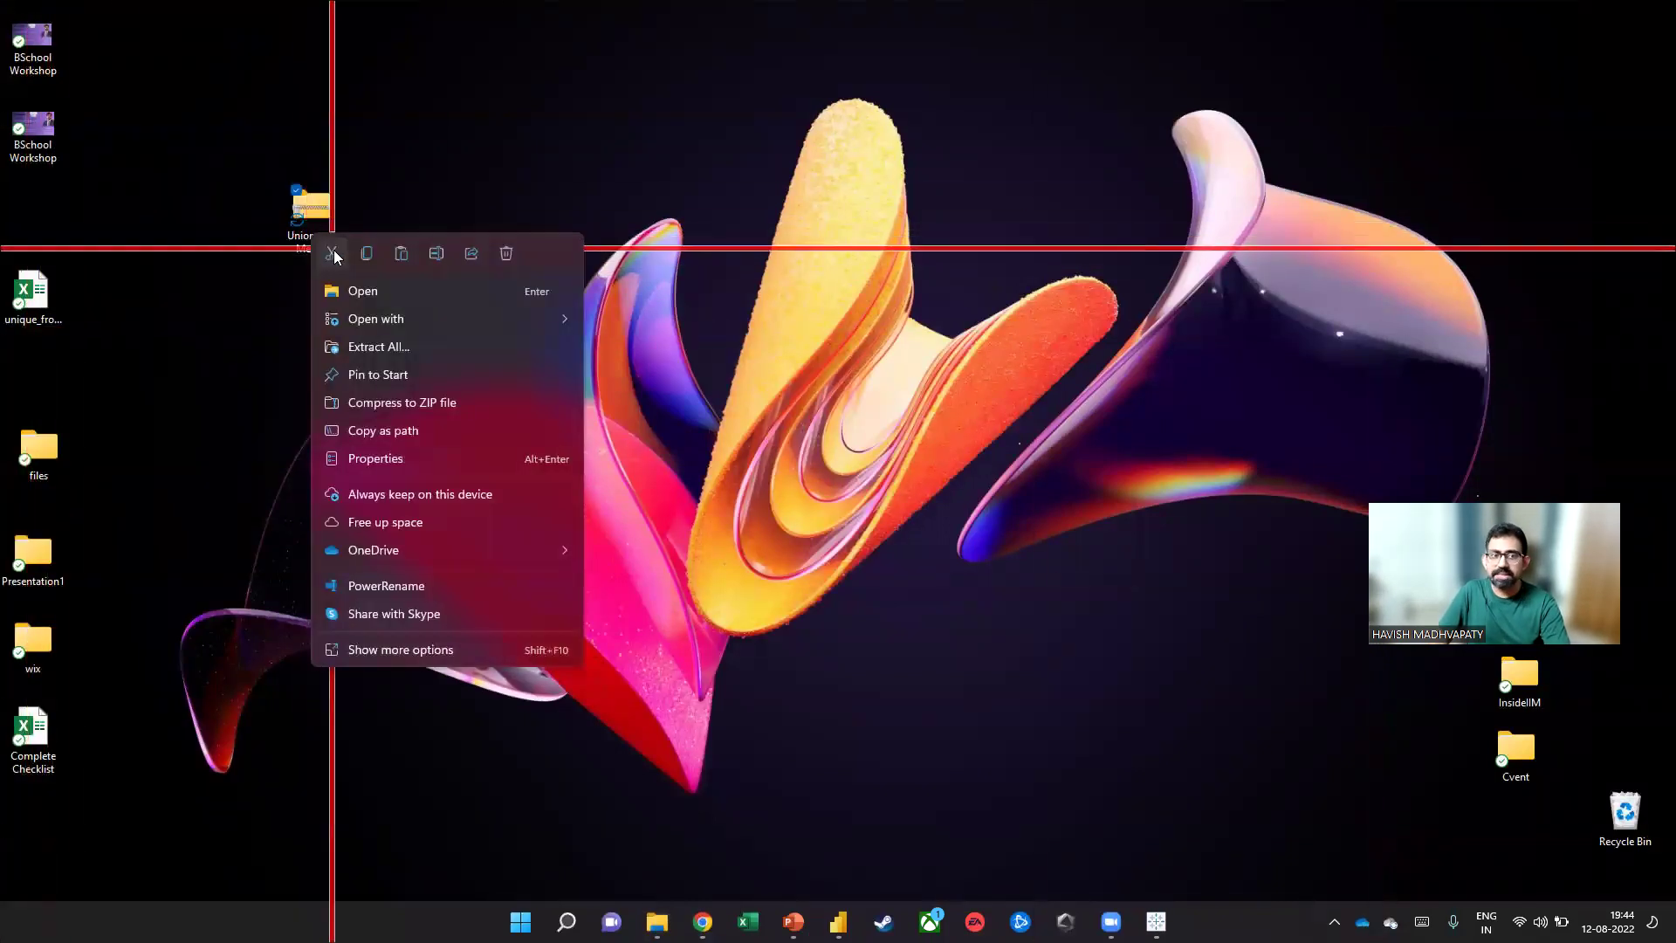
click(519, 645)
mouse_move(673, 240)
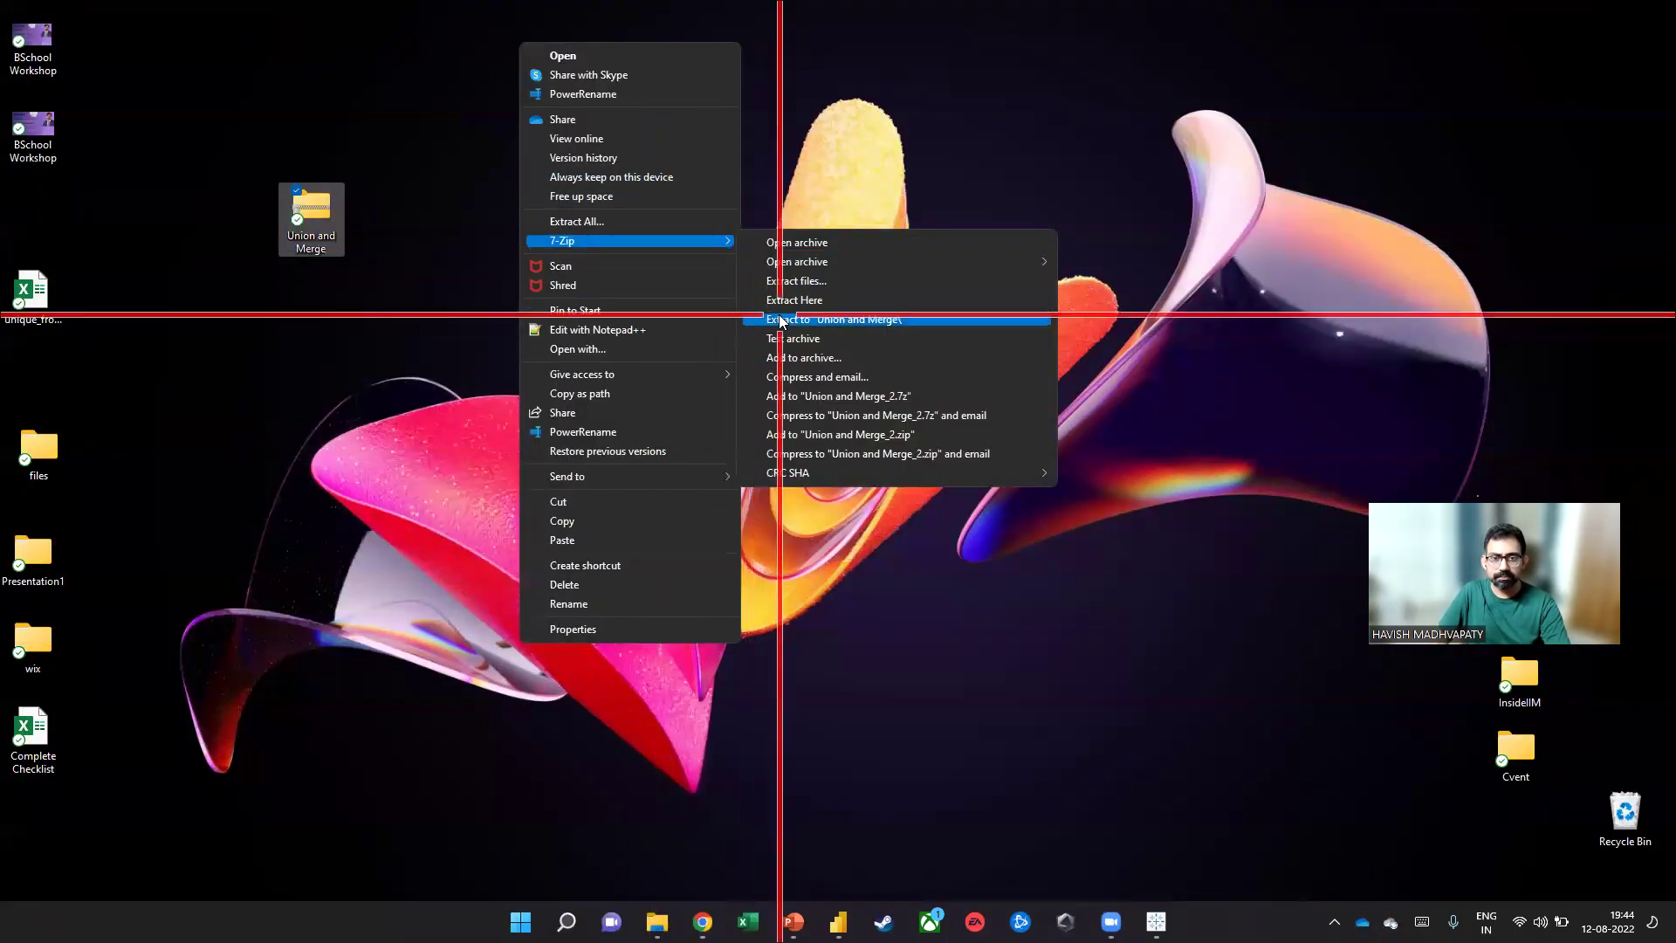
click(781, 320)
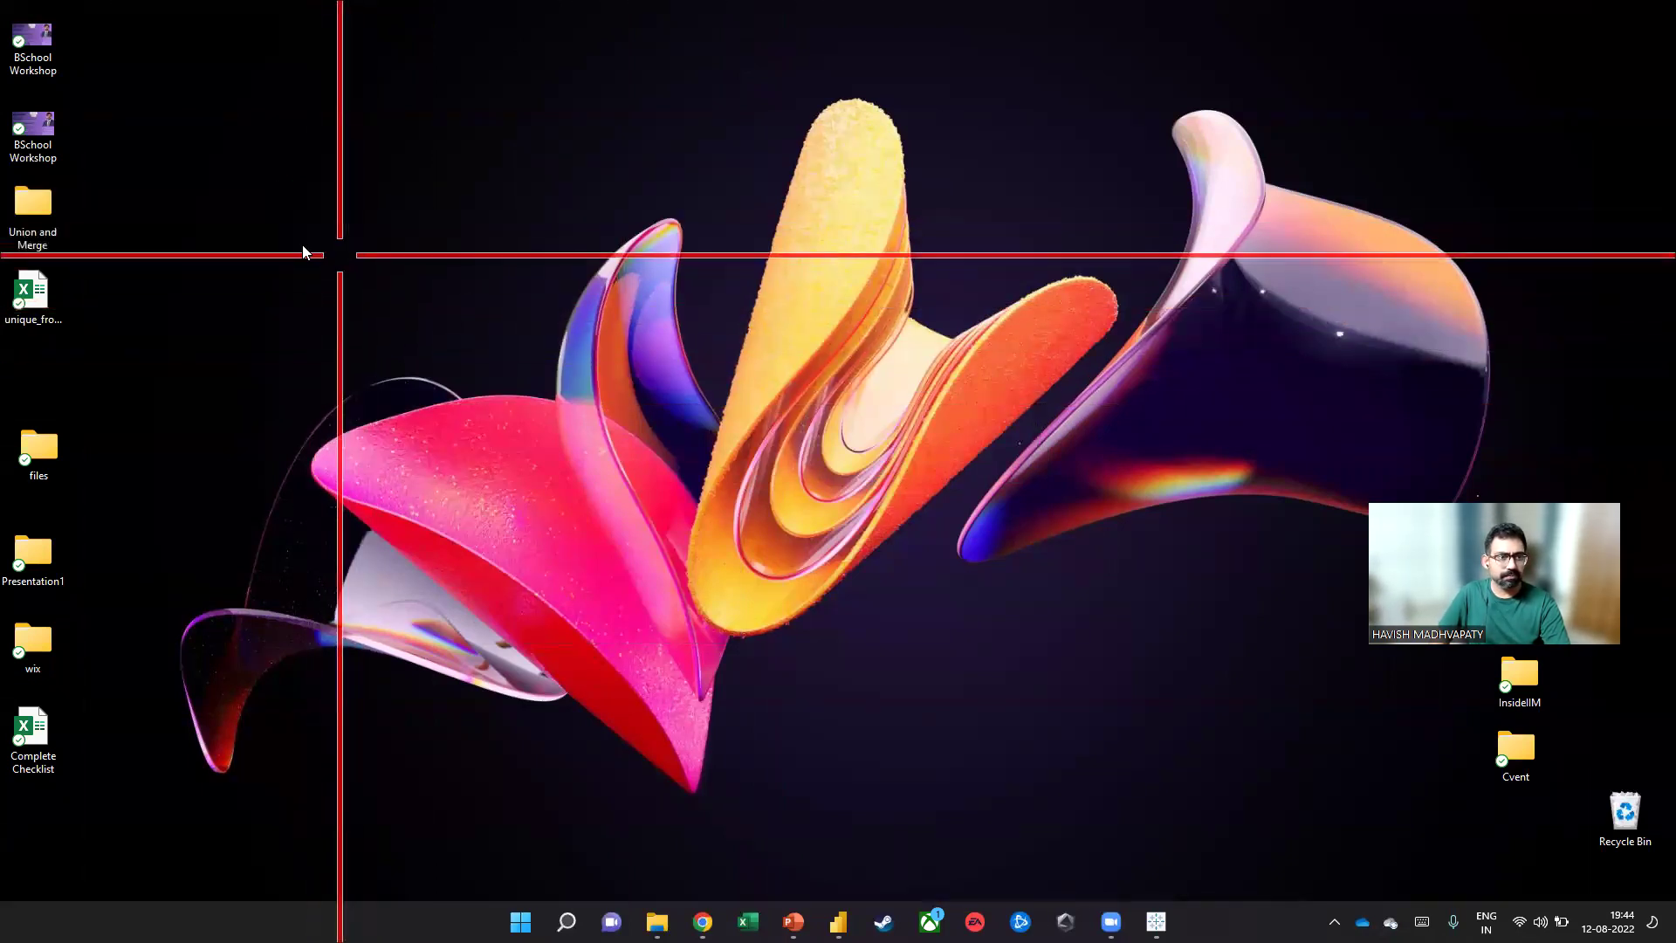
drag(32, 209, 534, 265)
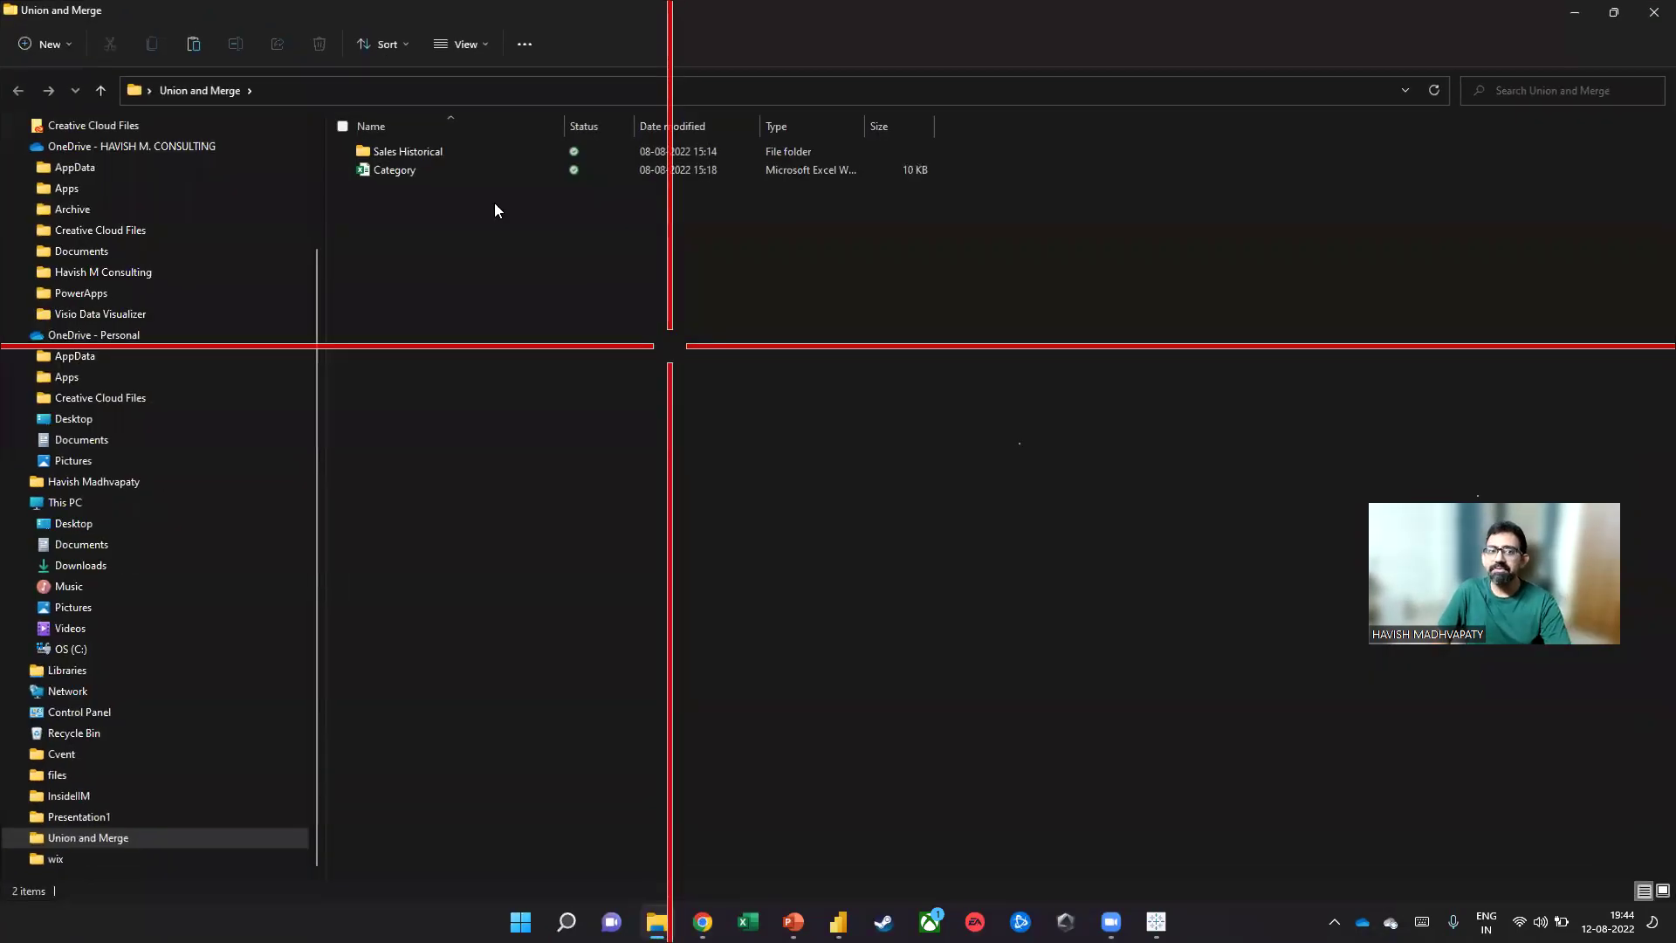
Open the 2011 workbook from the Sales Historical folder and examine its last rows and the header columns through Sub-Category
double_click(411, 151)
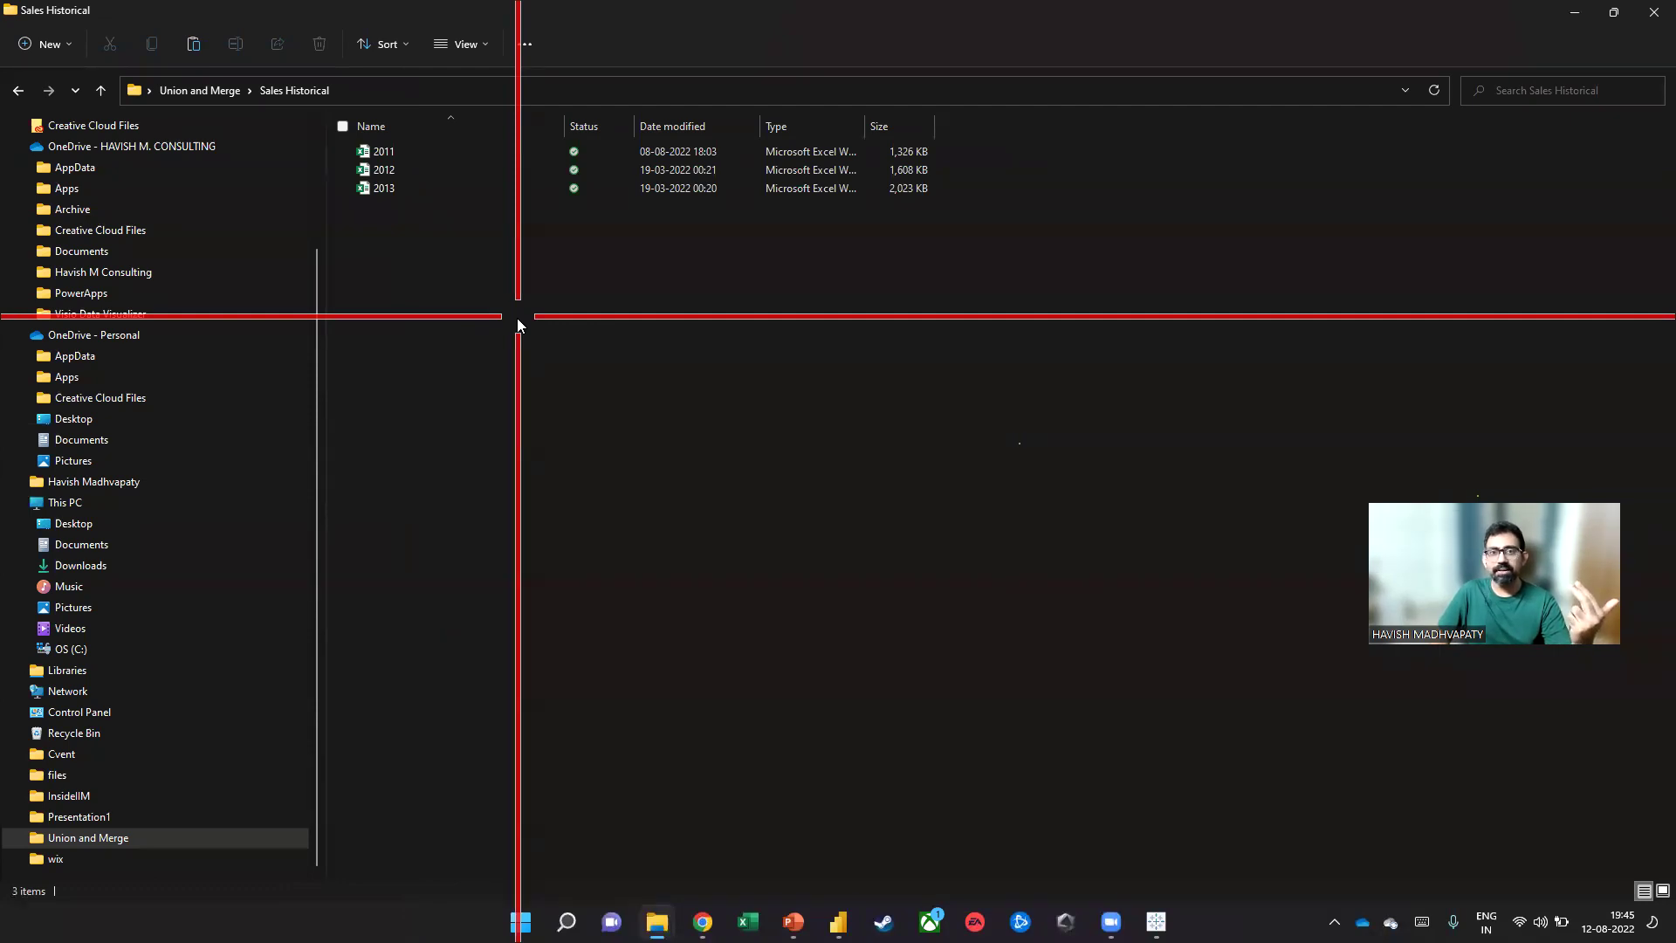
drag(479, 152, 479, 155)
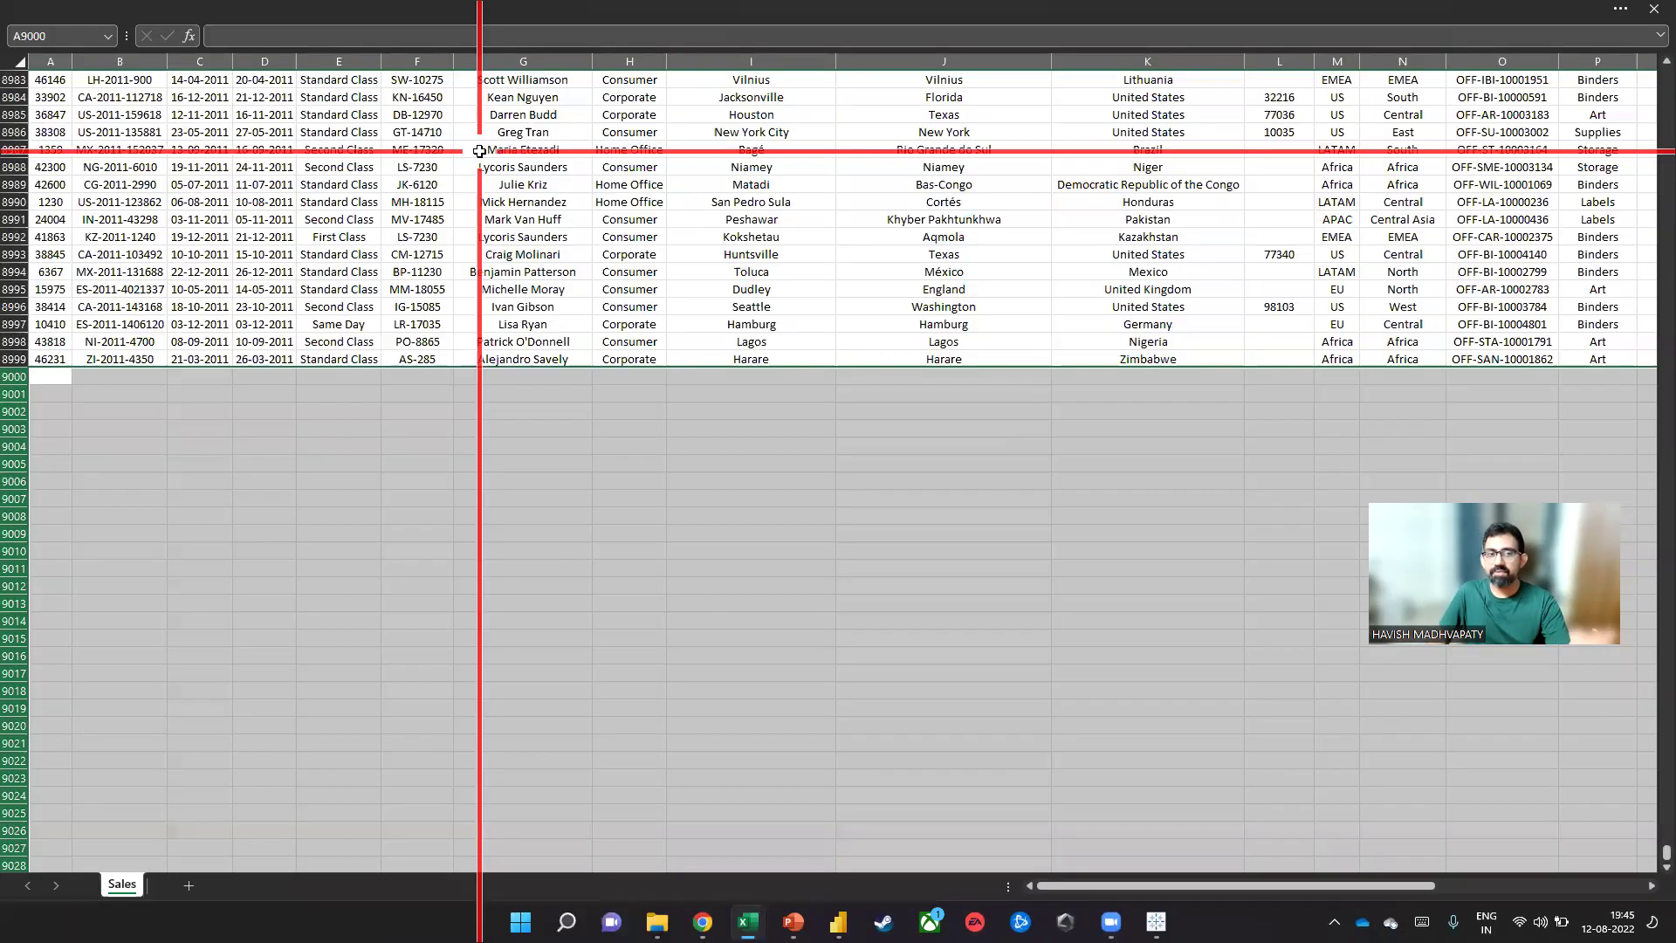
key(ctrl+Home)
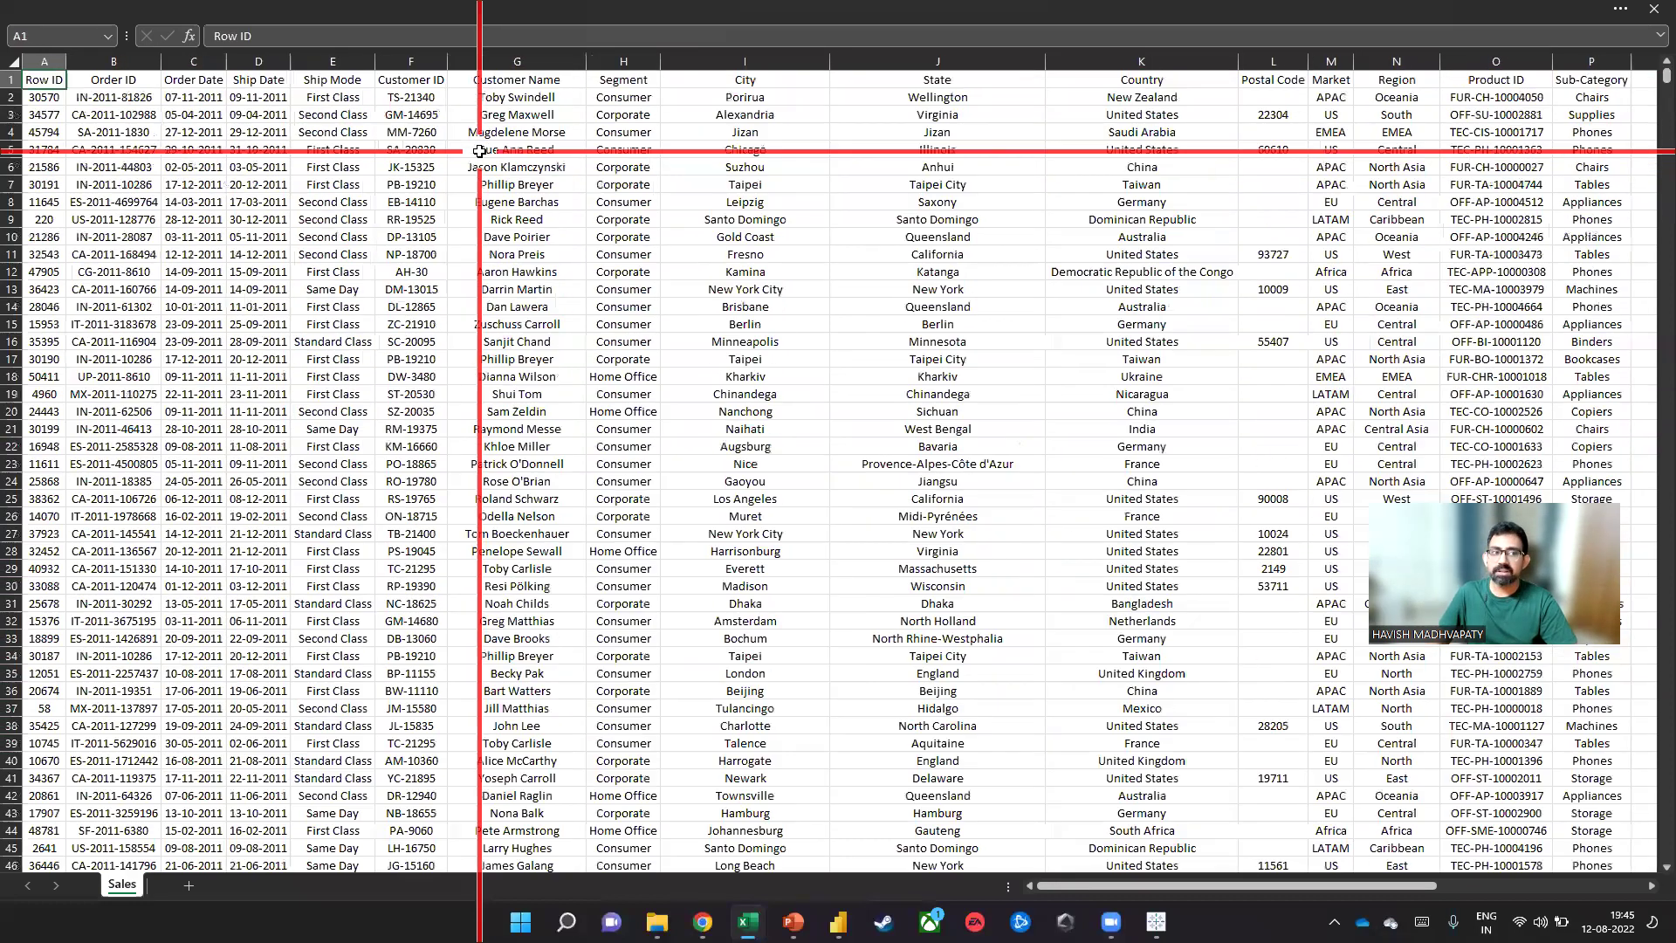
key(ctrl+shift+Right)
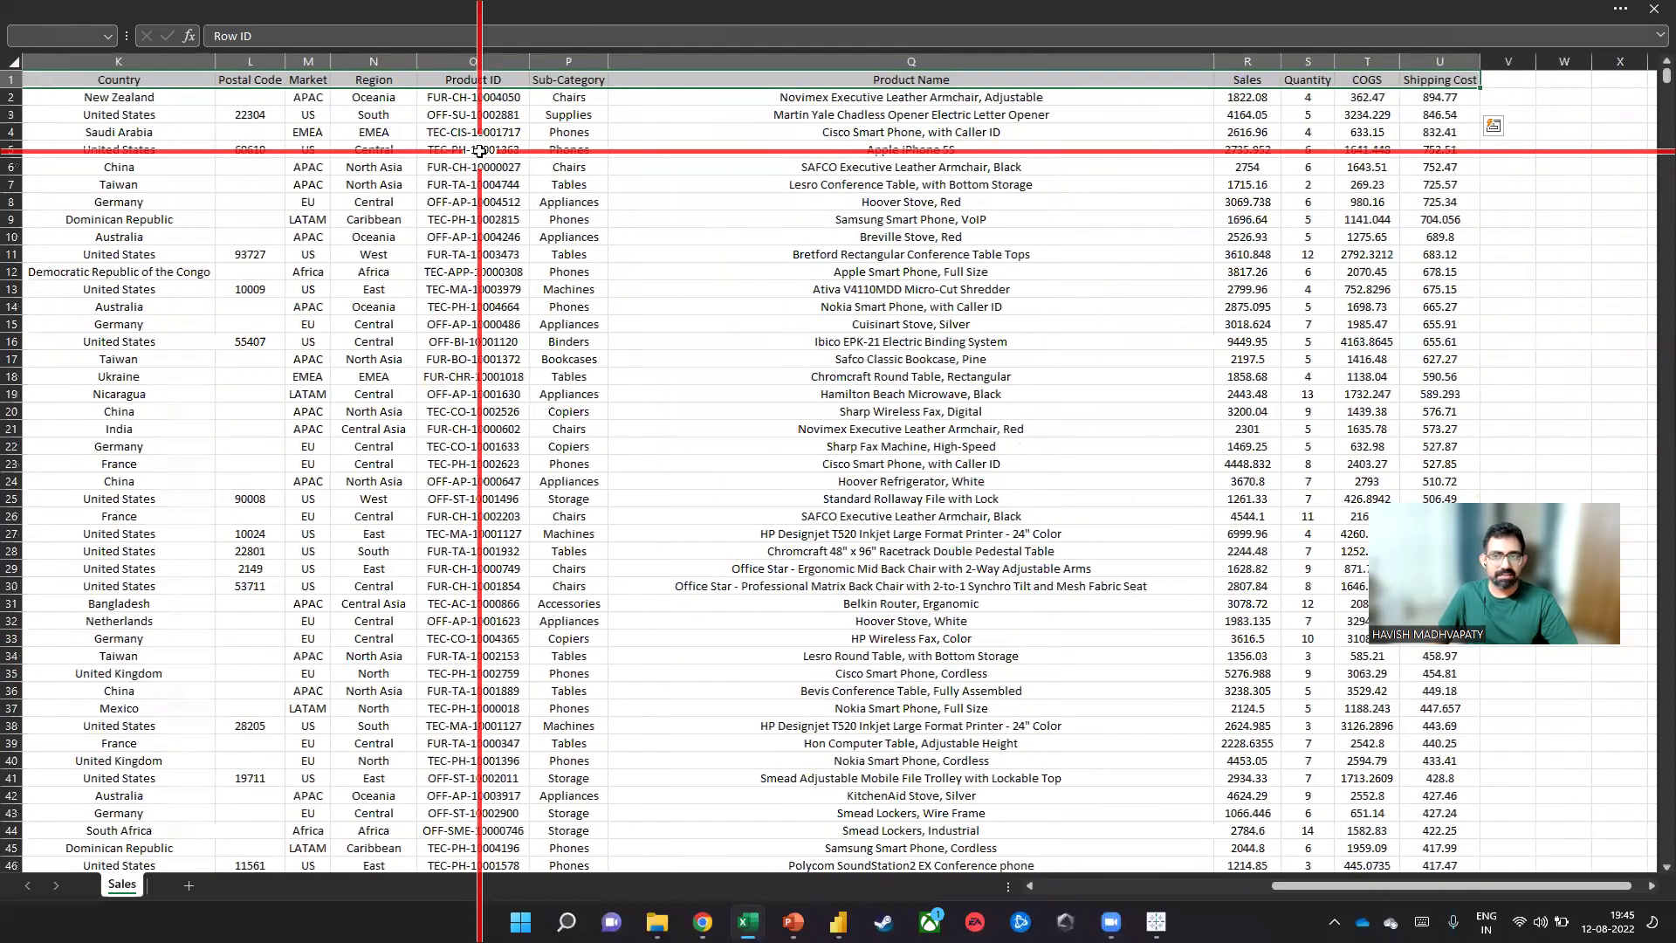
key(ctrl+Home)
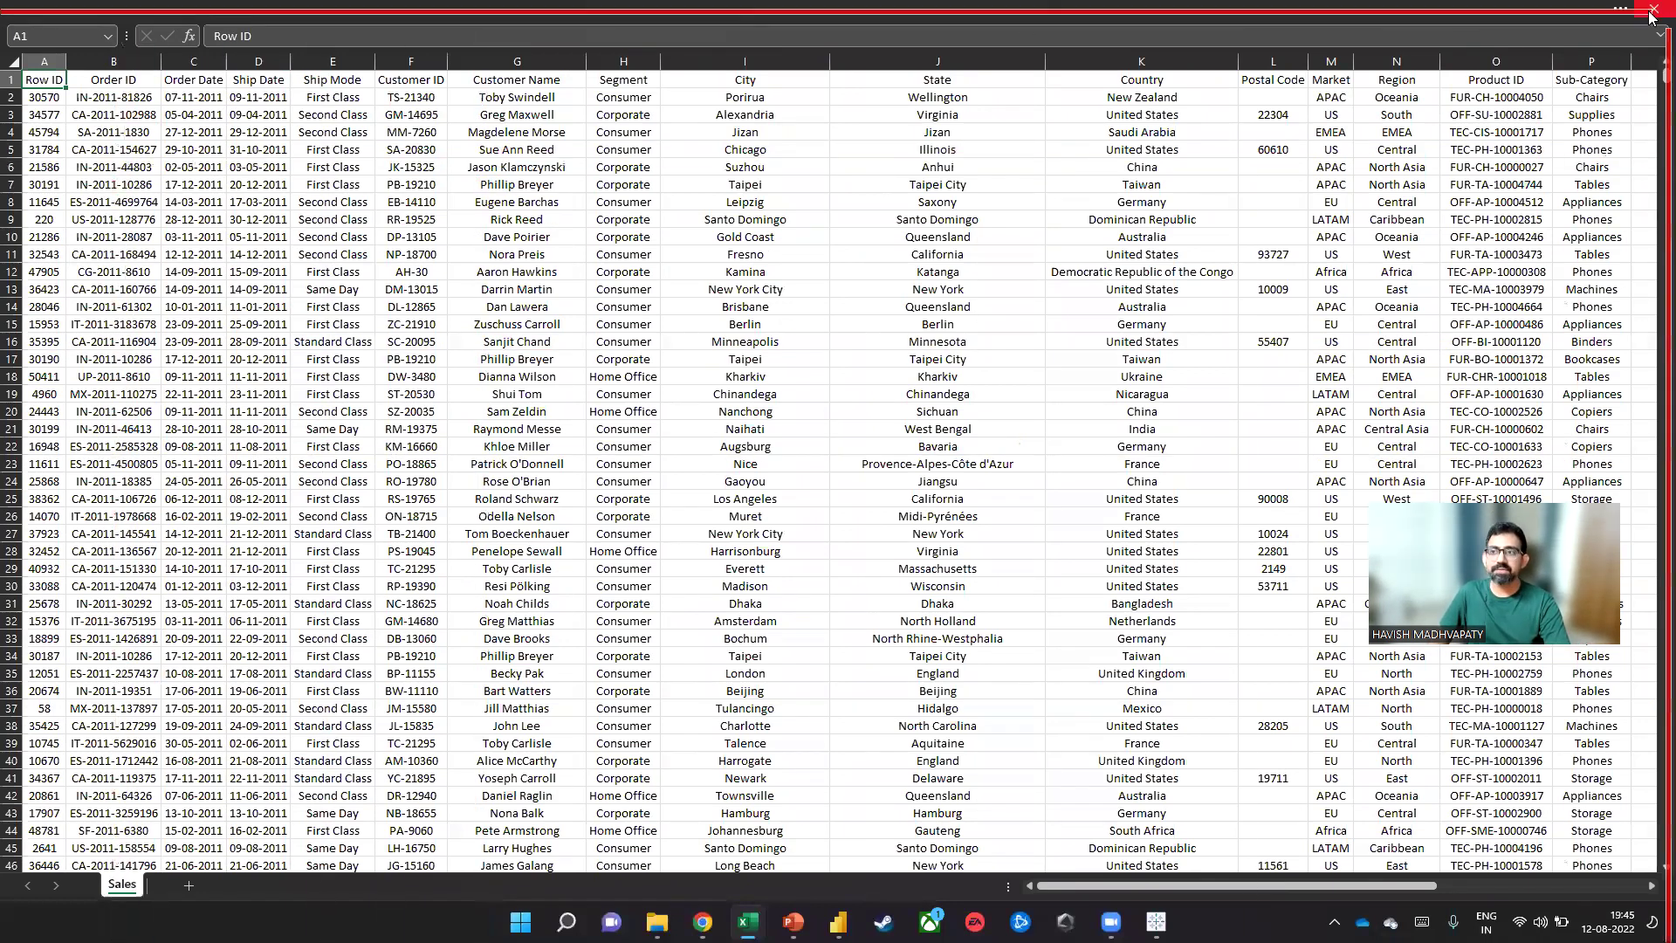
key(alt+Tab)
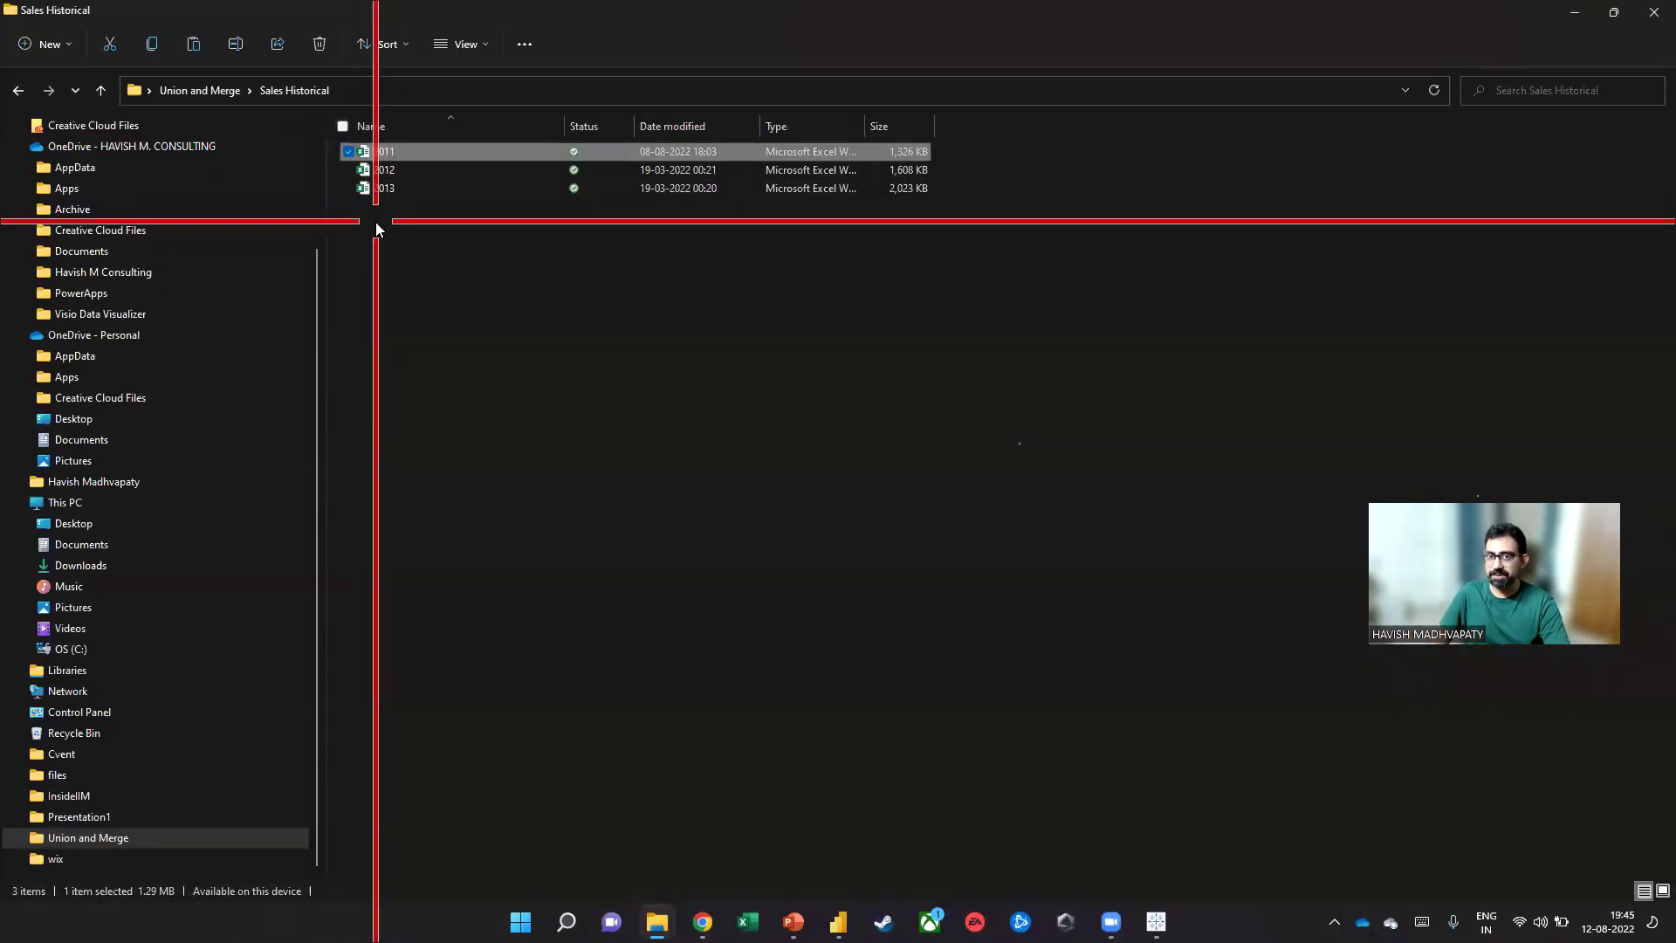
double_click(443, 152)
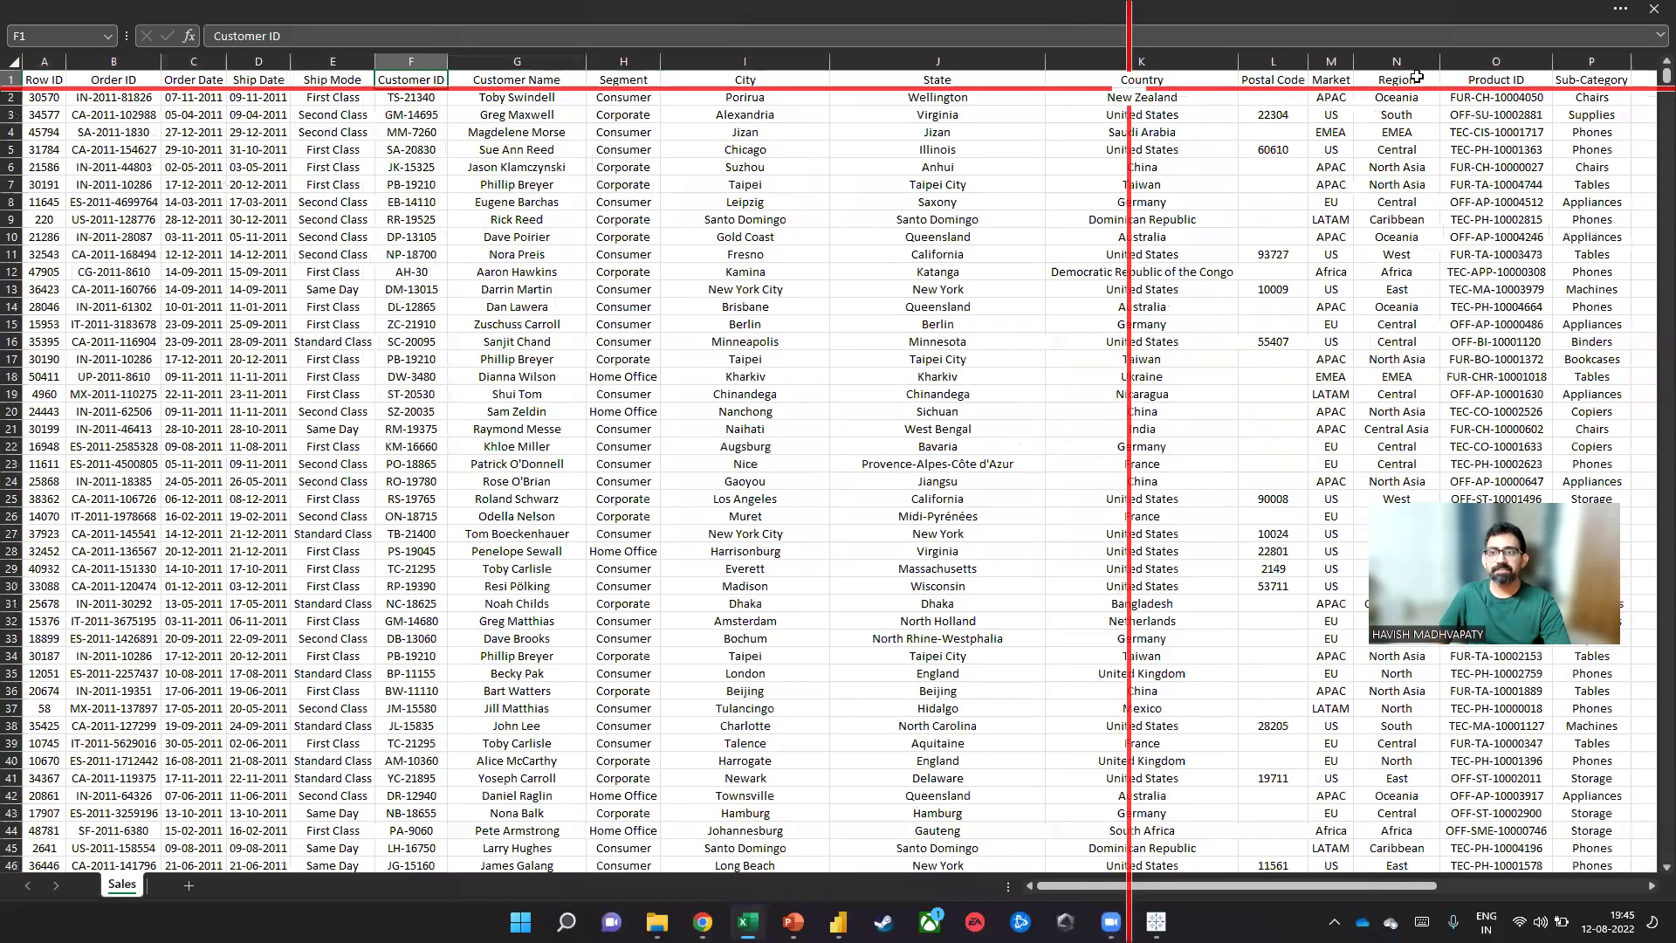
click(1576, 59)
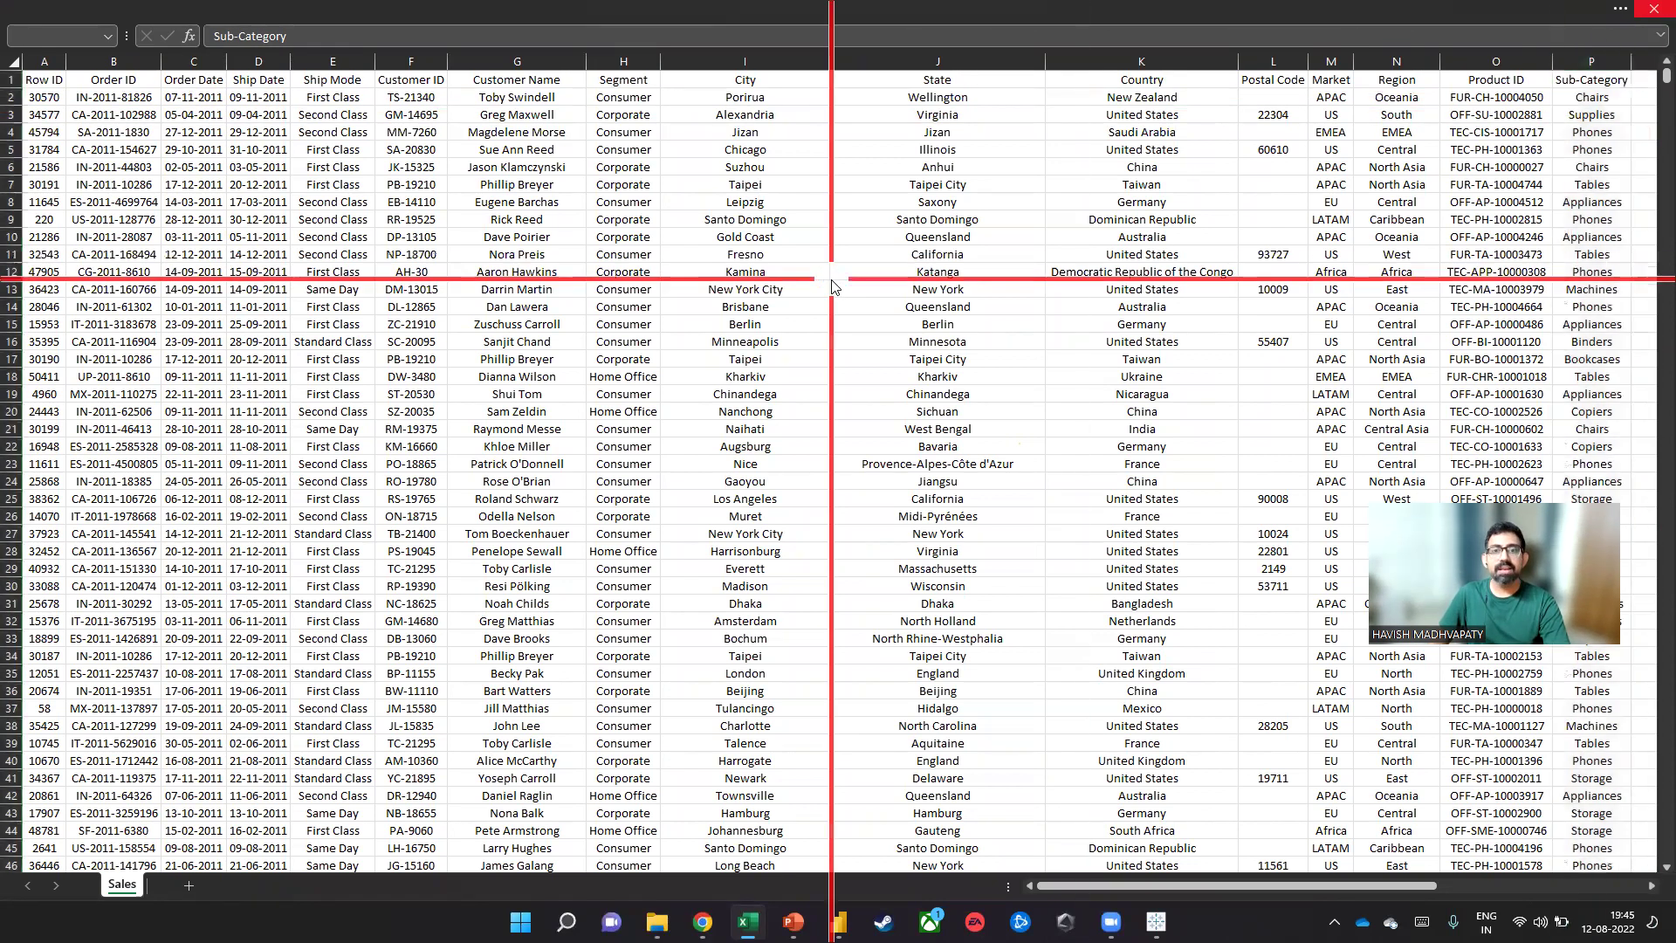
Return to the Union and Merge folder, review the Category and Sub-Category list in the Category workbook, and close the workbook
key(alt+Left)
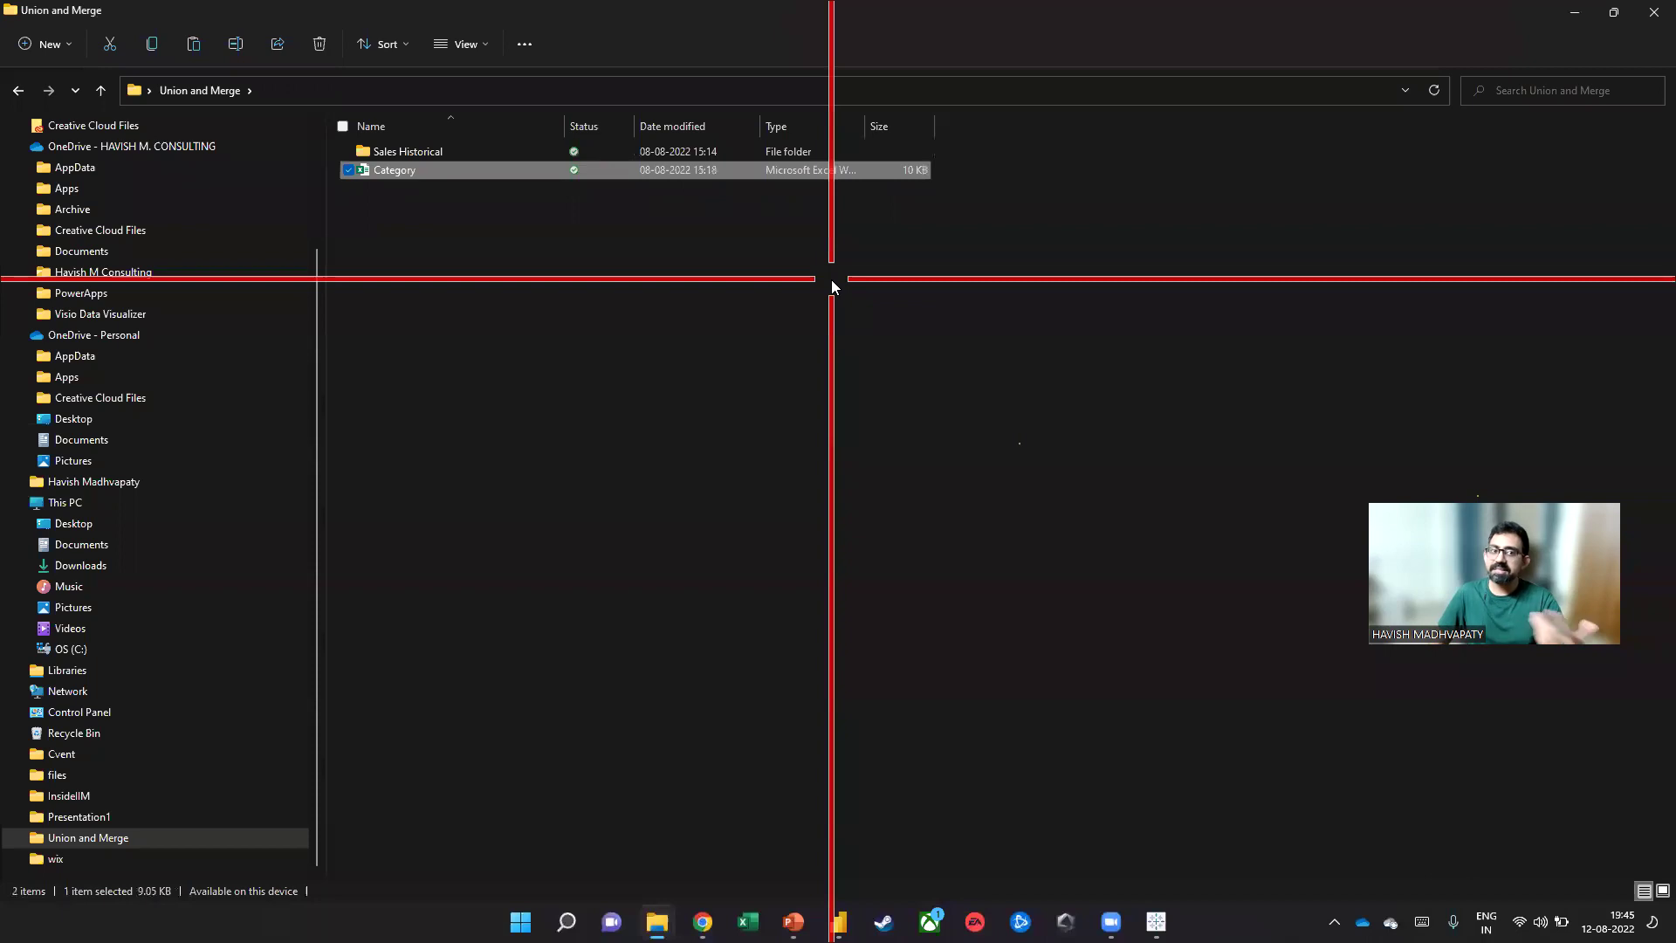
key(Return)
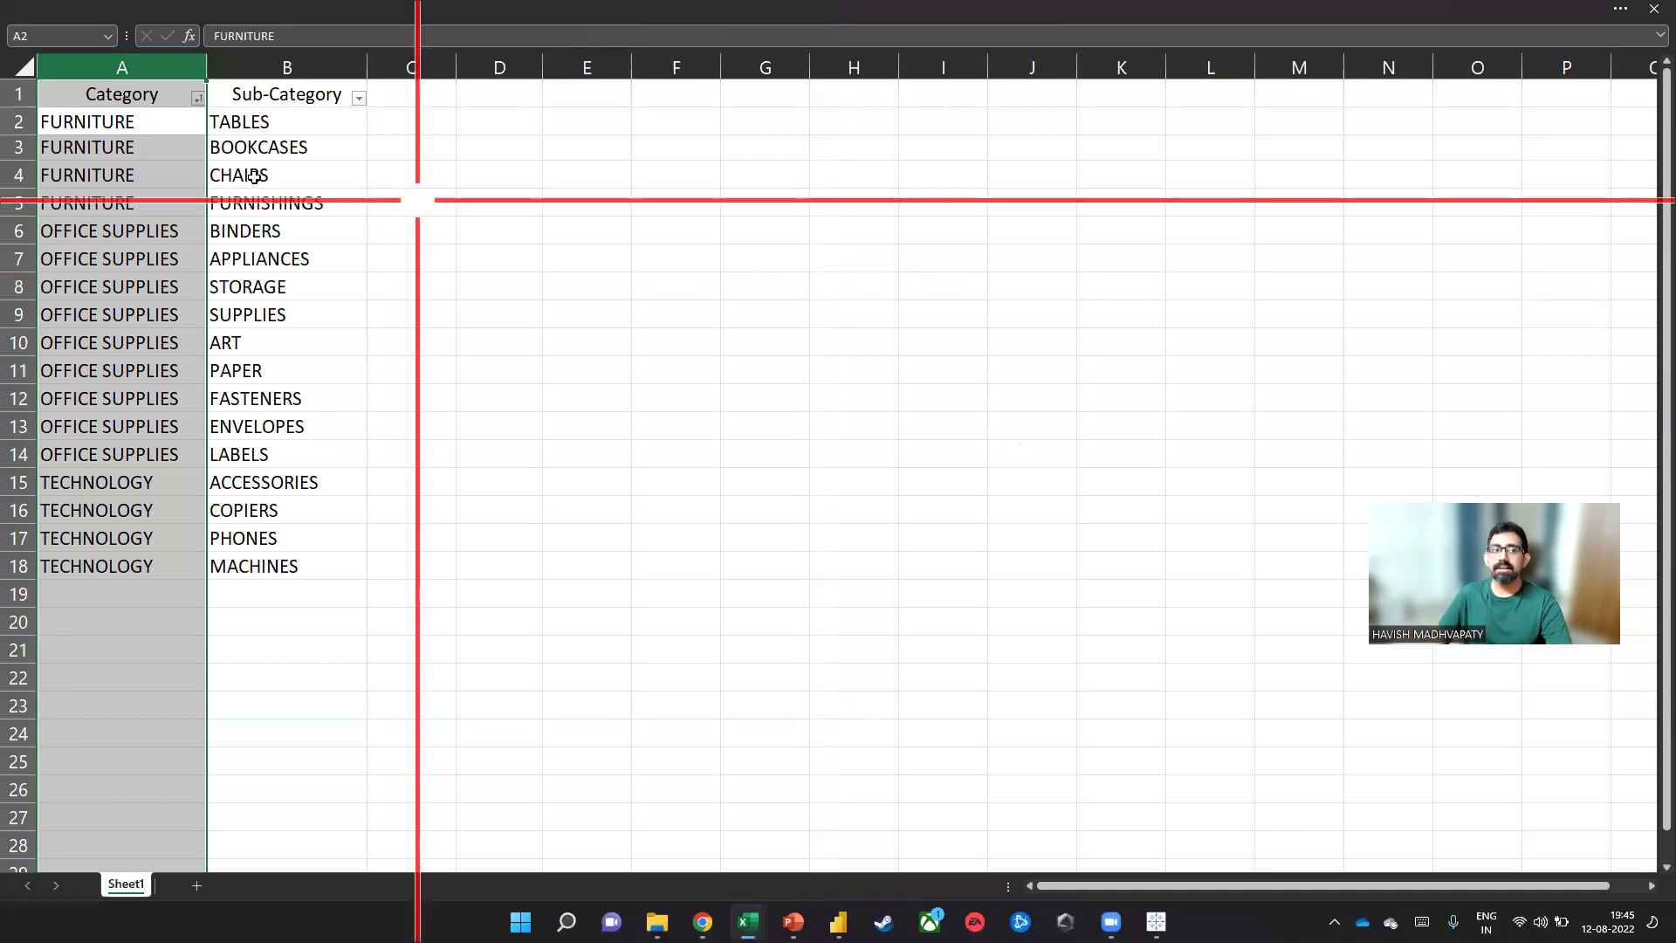
drag(153, 127, 288, 566)
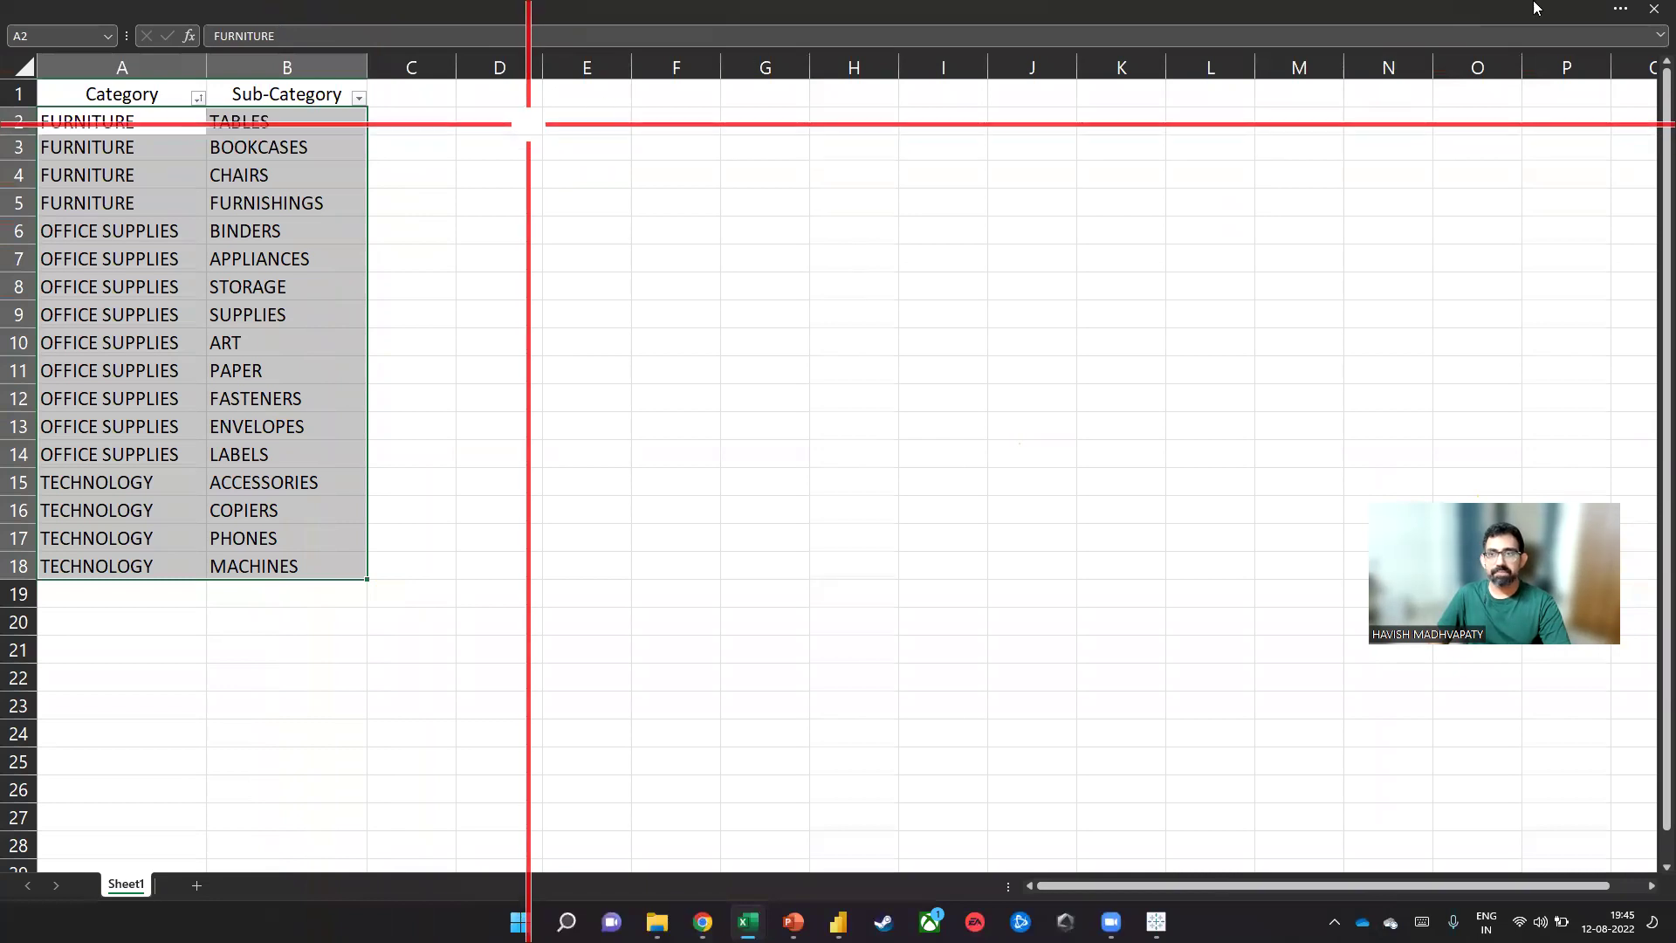
click(1652, 16)
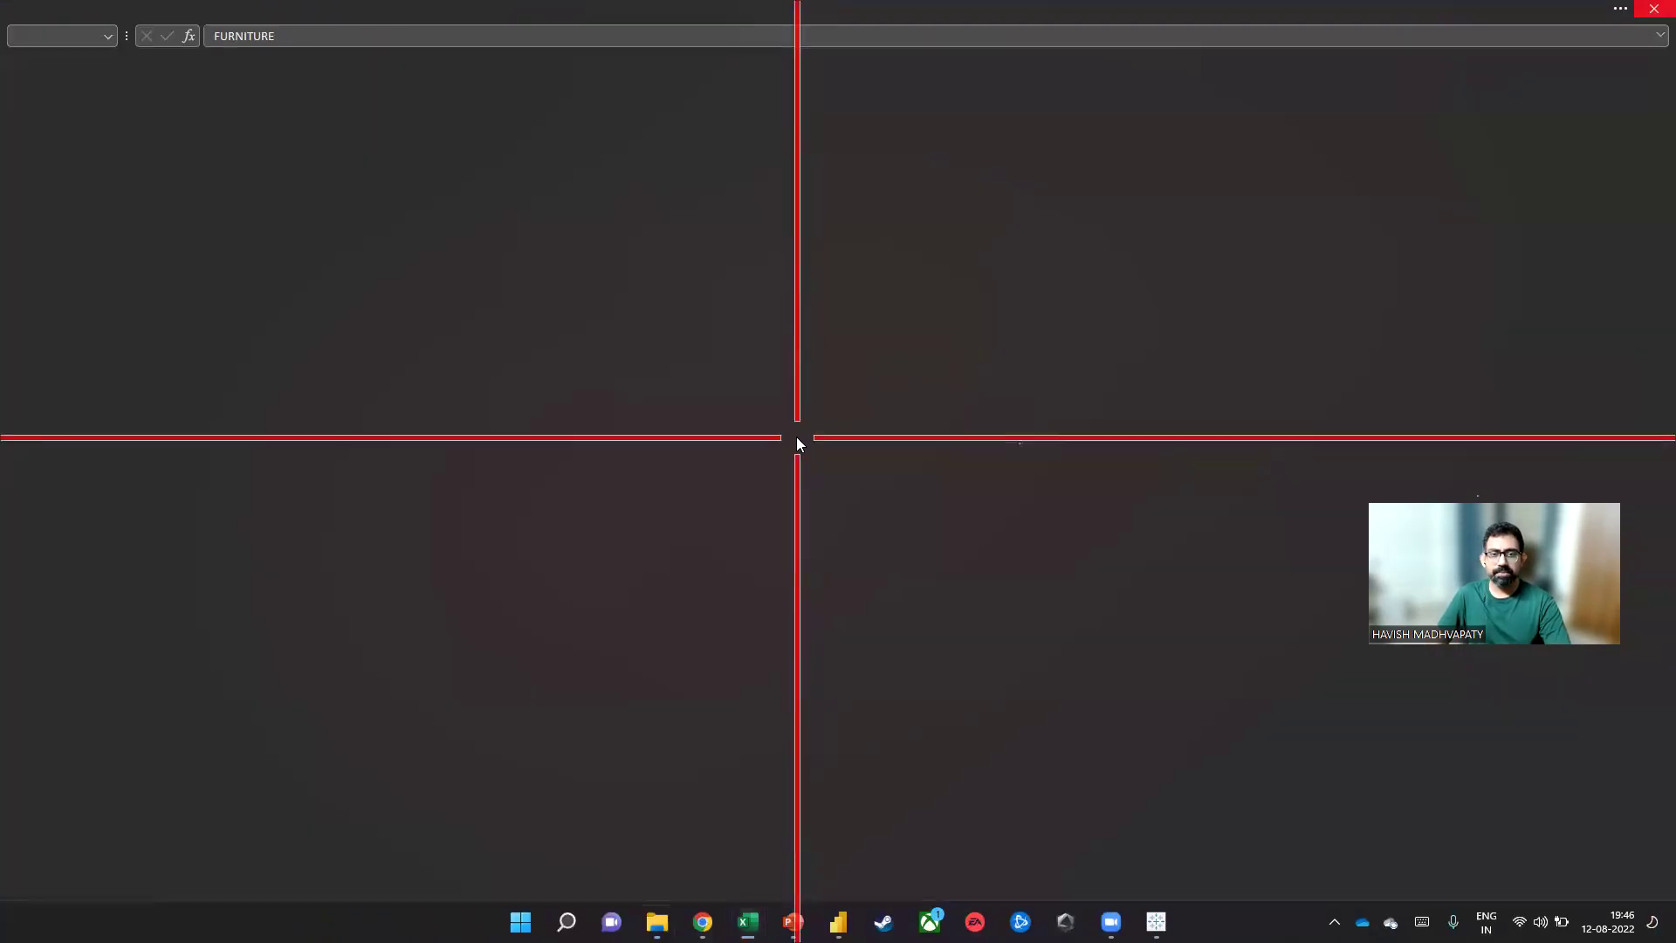
Switch to the untitled report in Power BI Desktop
key(super+Tab)
key(Right)
key(Right)
key(Right)
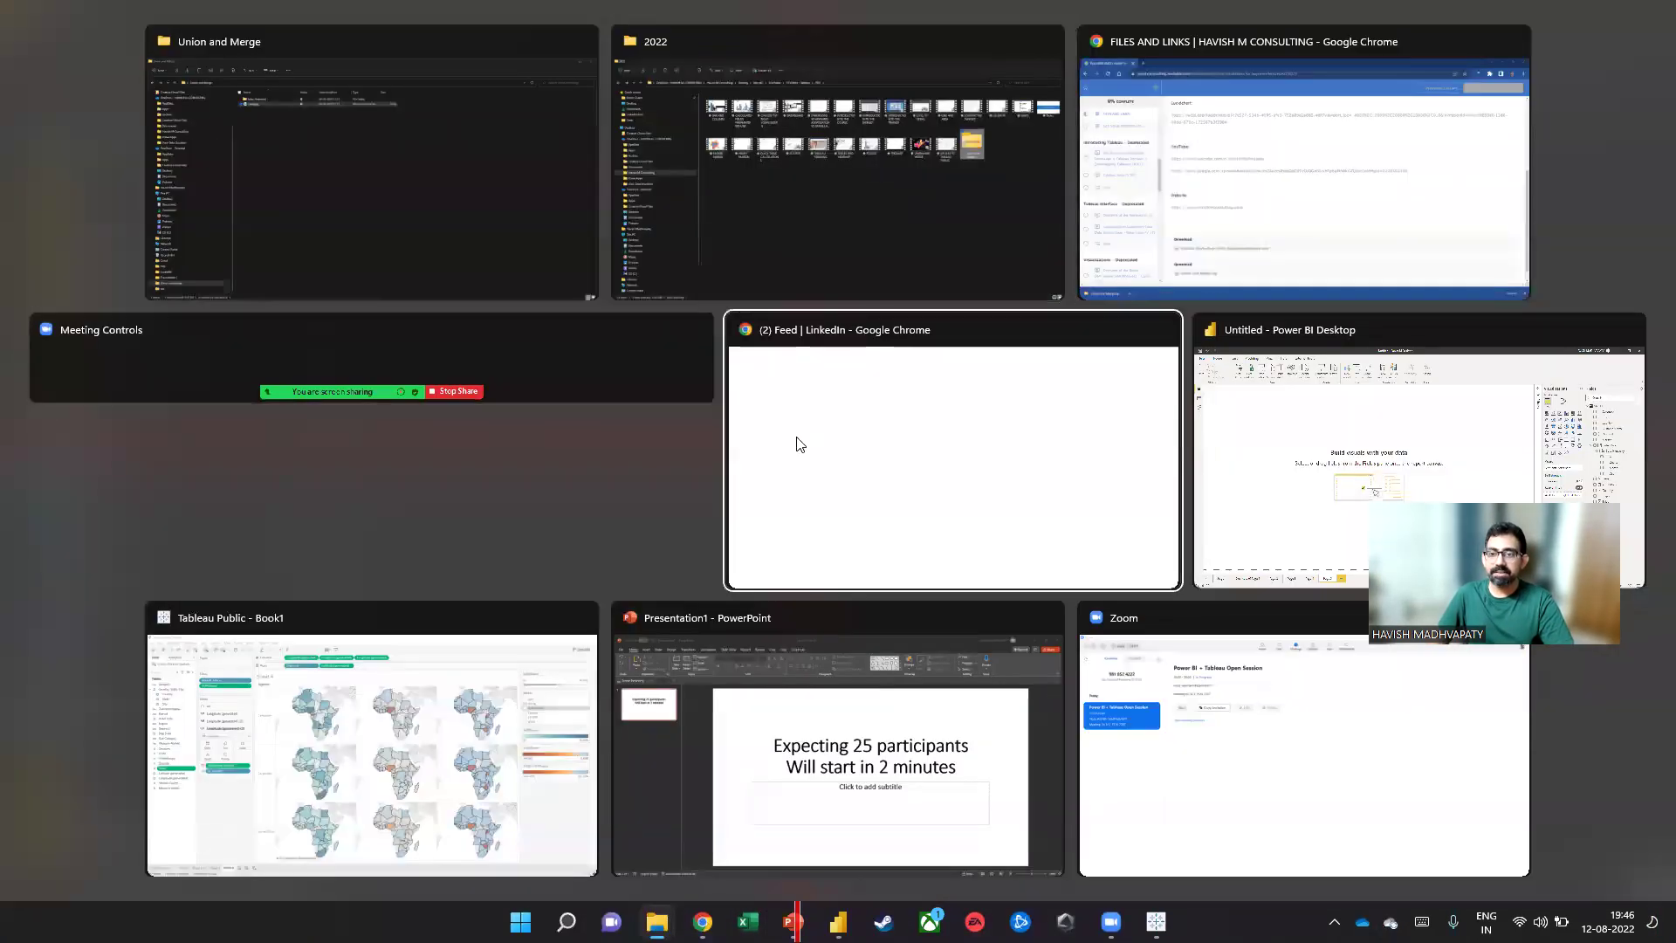
key(Return)
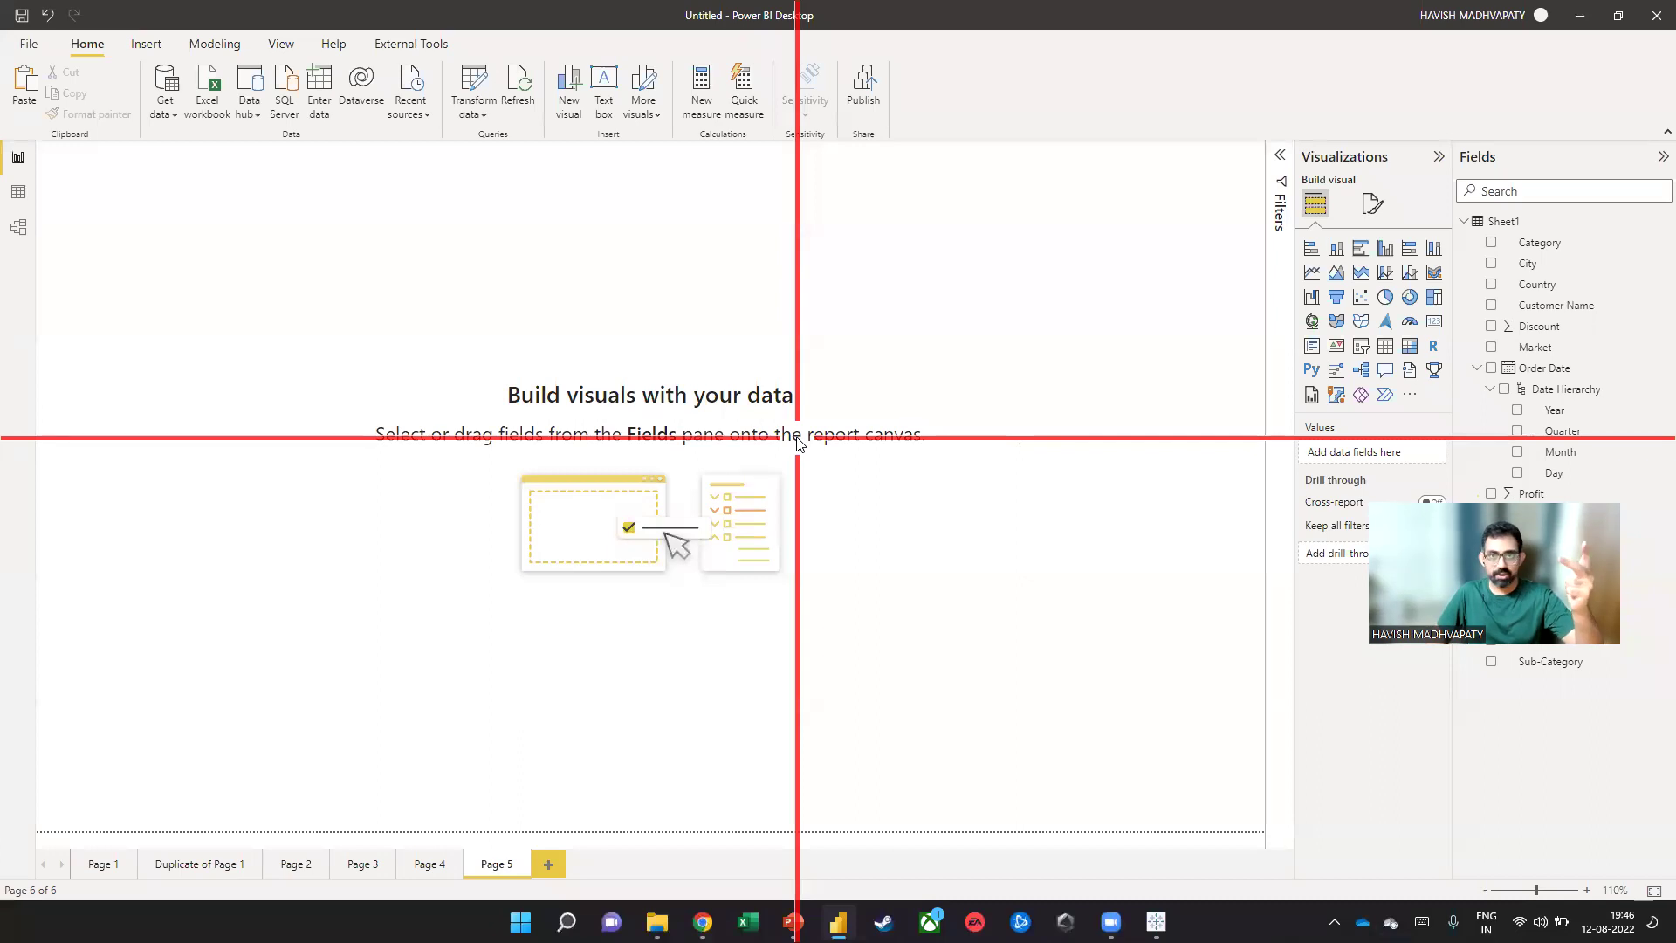
Connect to a Folder data source using the Sales Historical folder inside Union and Merge on the desktop
click(174, 105)
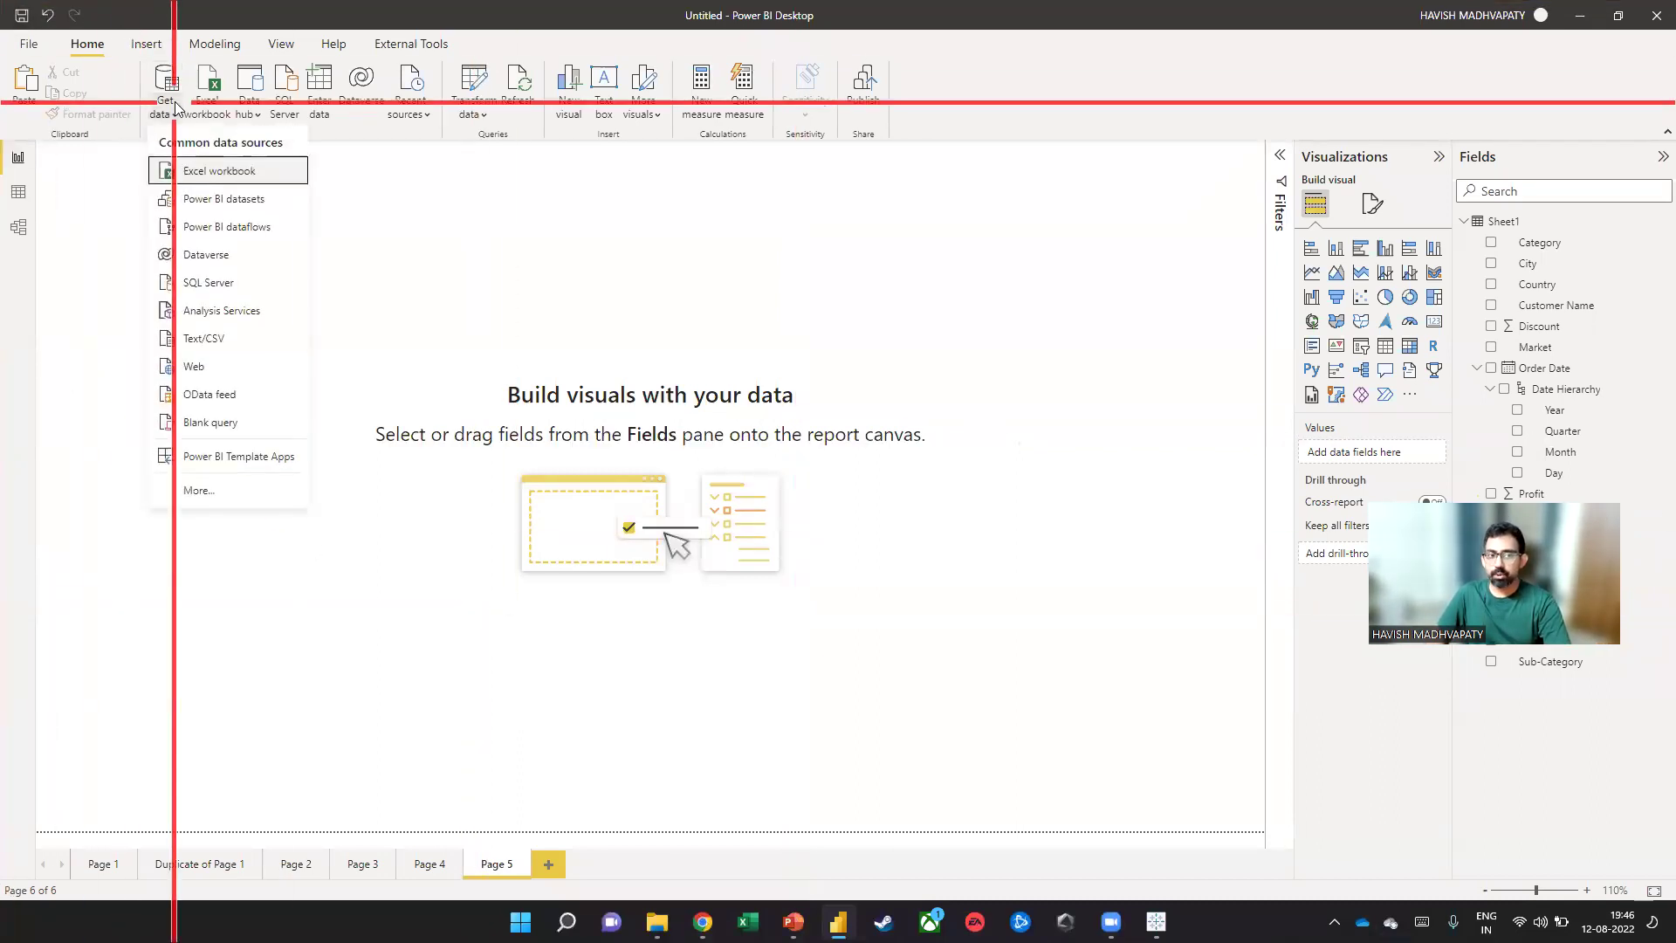
click(192, 503)
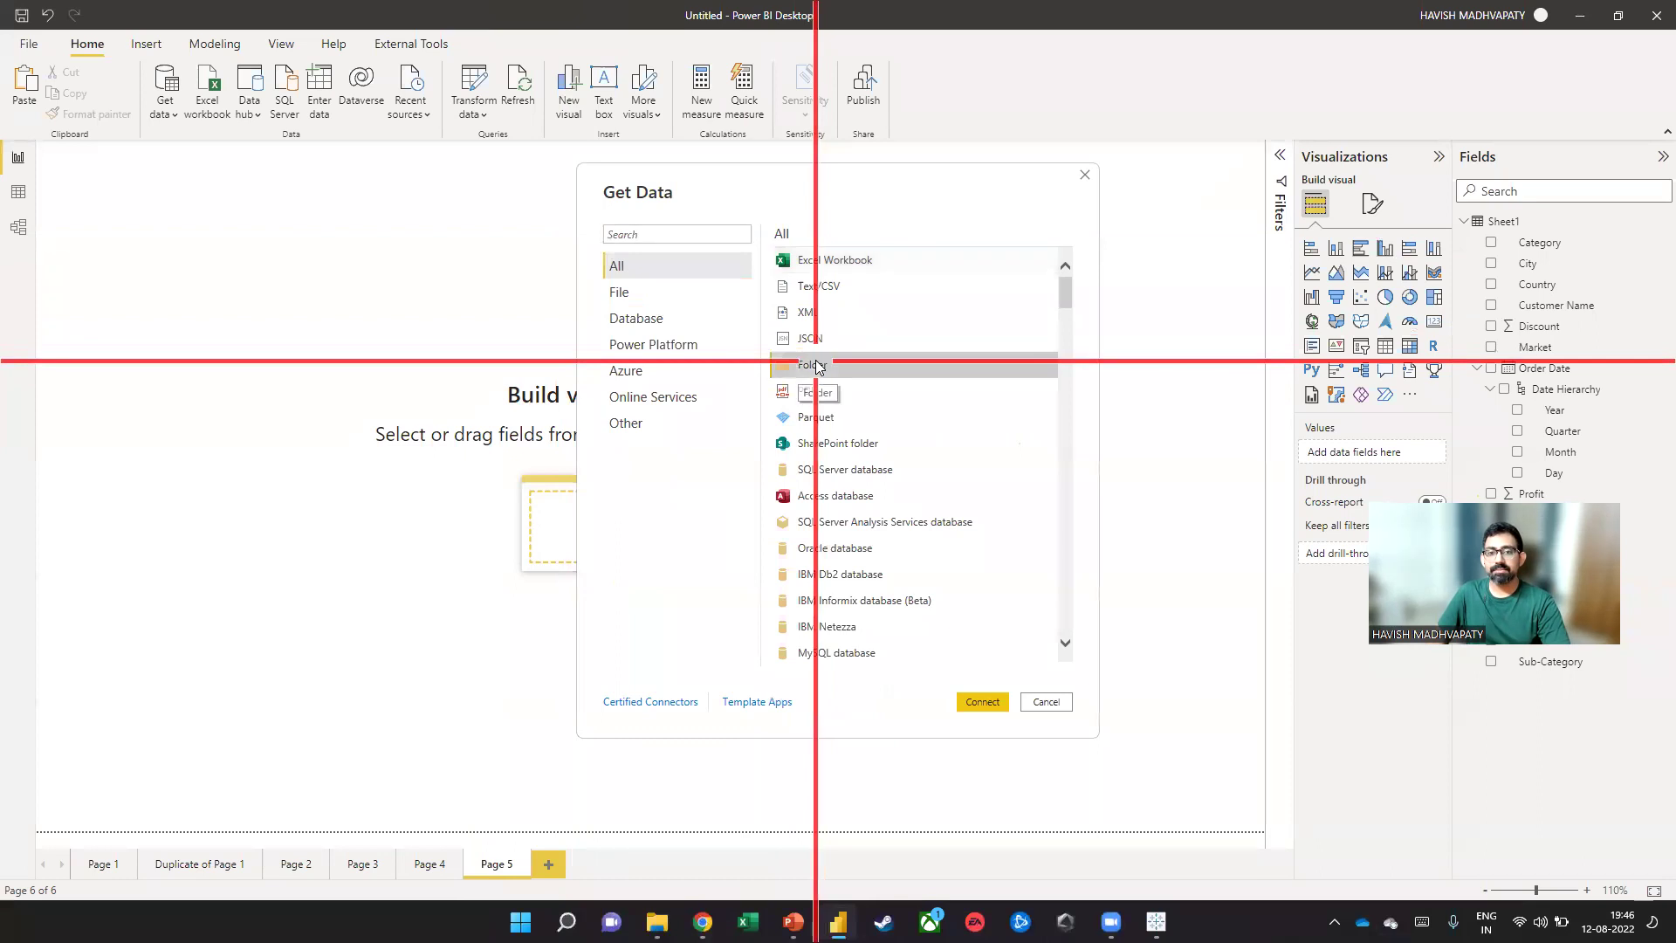
click(967, 701)
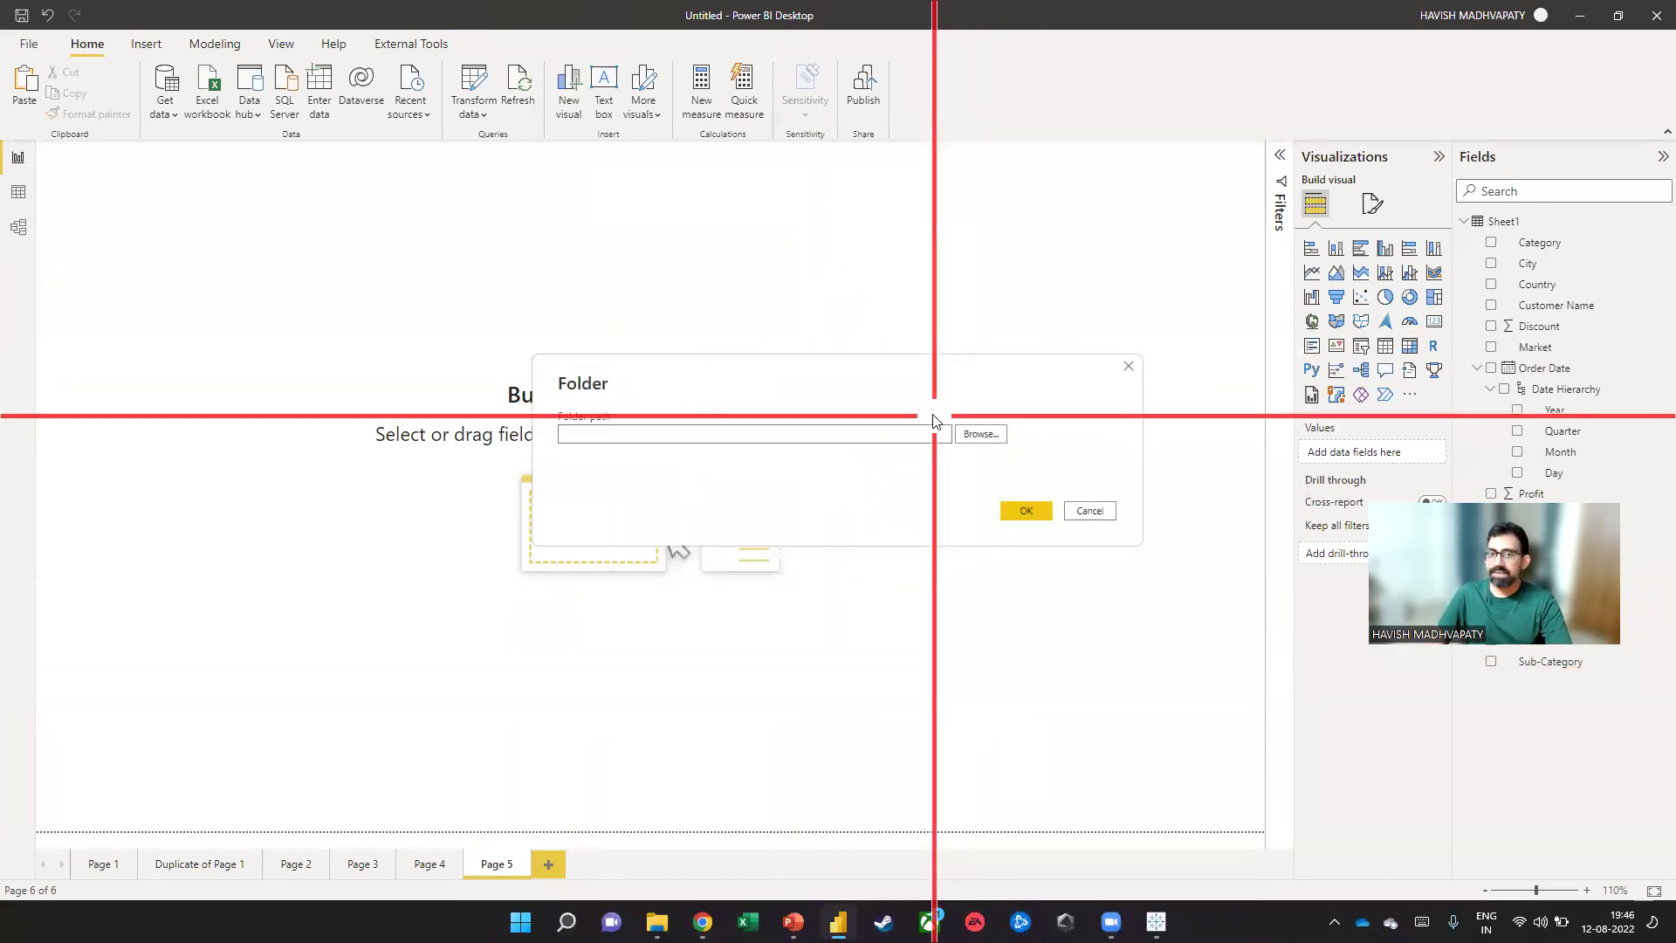
click(977, 435)
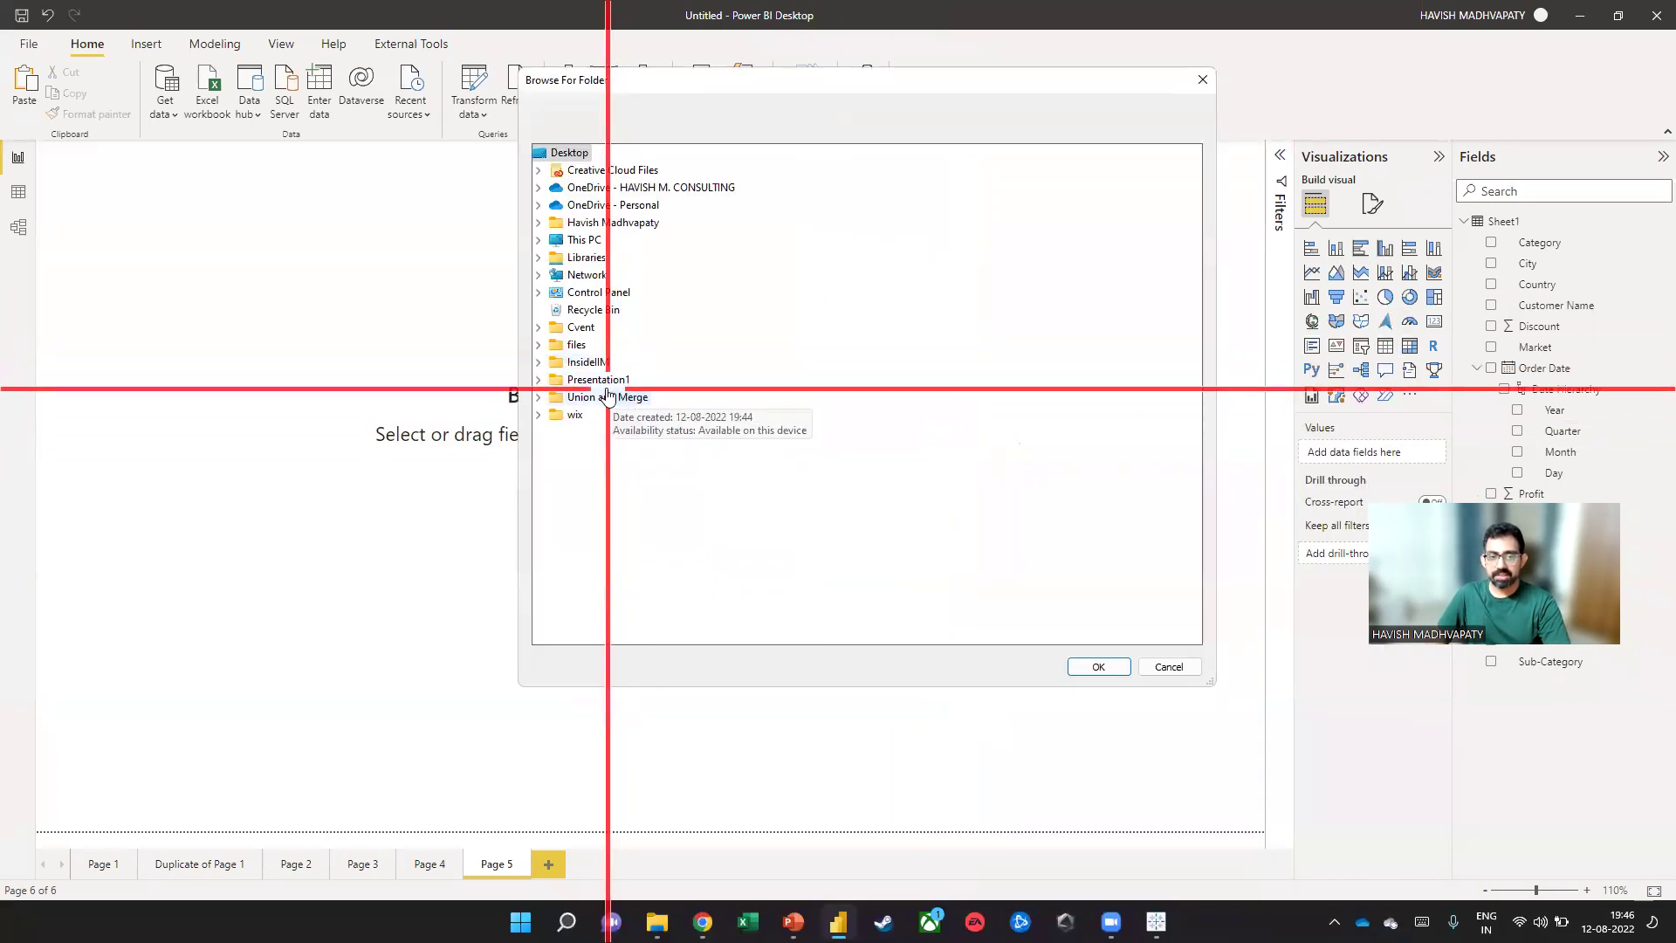
click(609, 397)
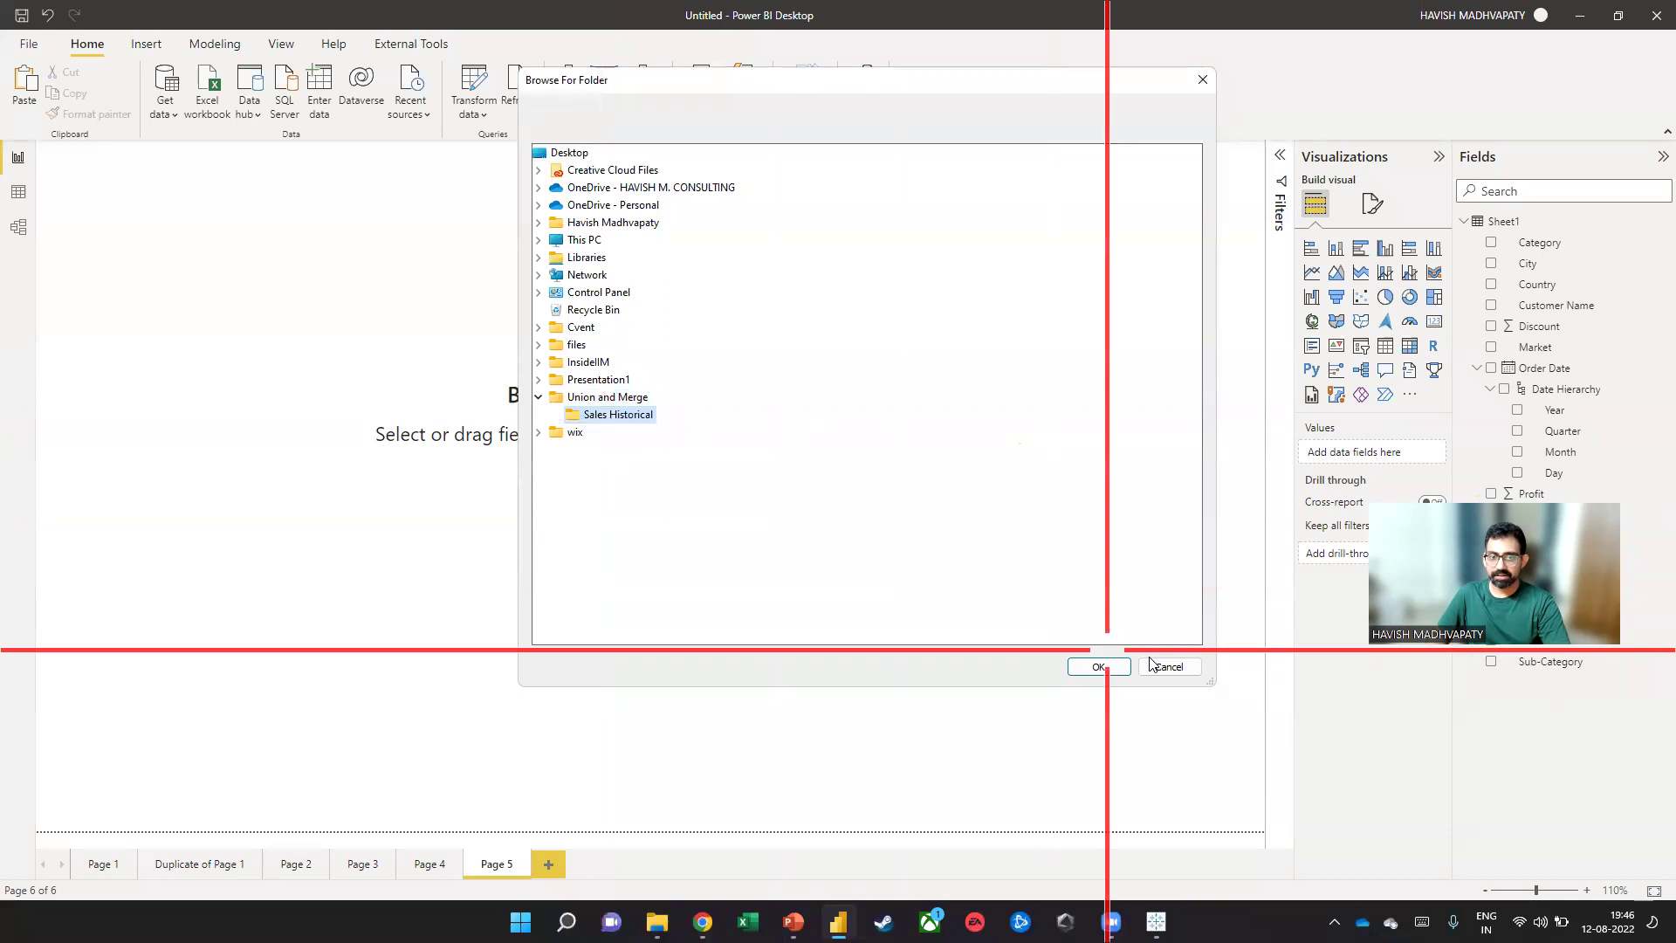
click(1100, 668)
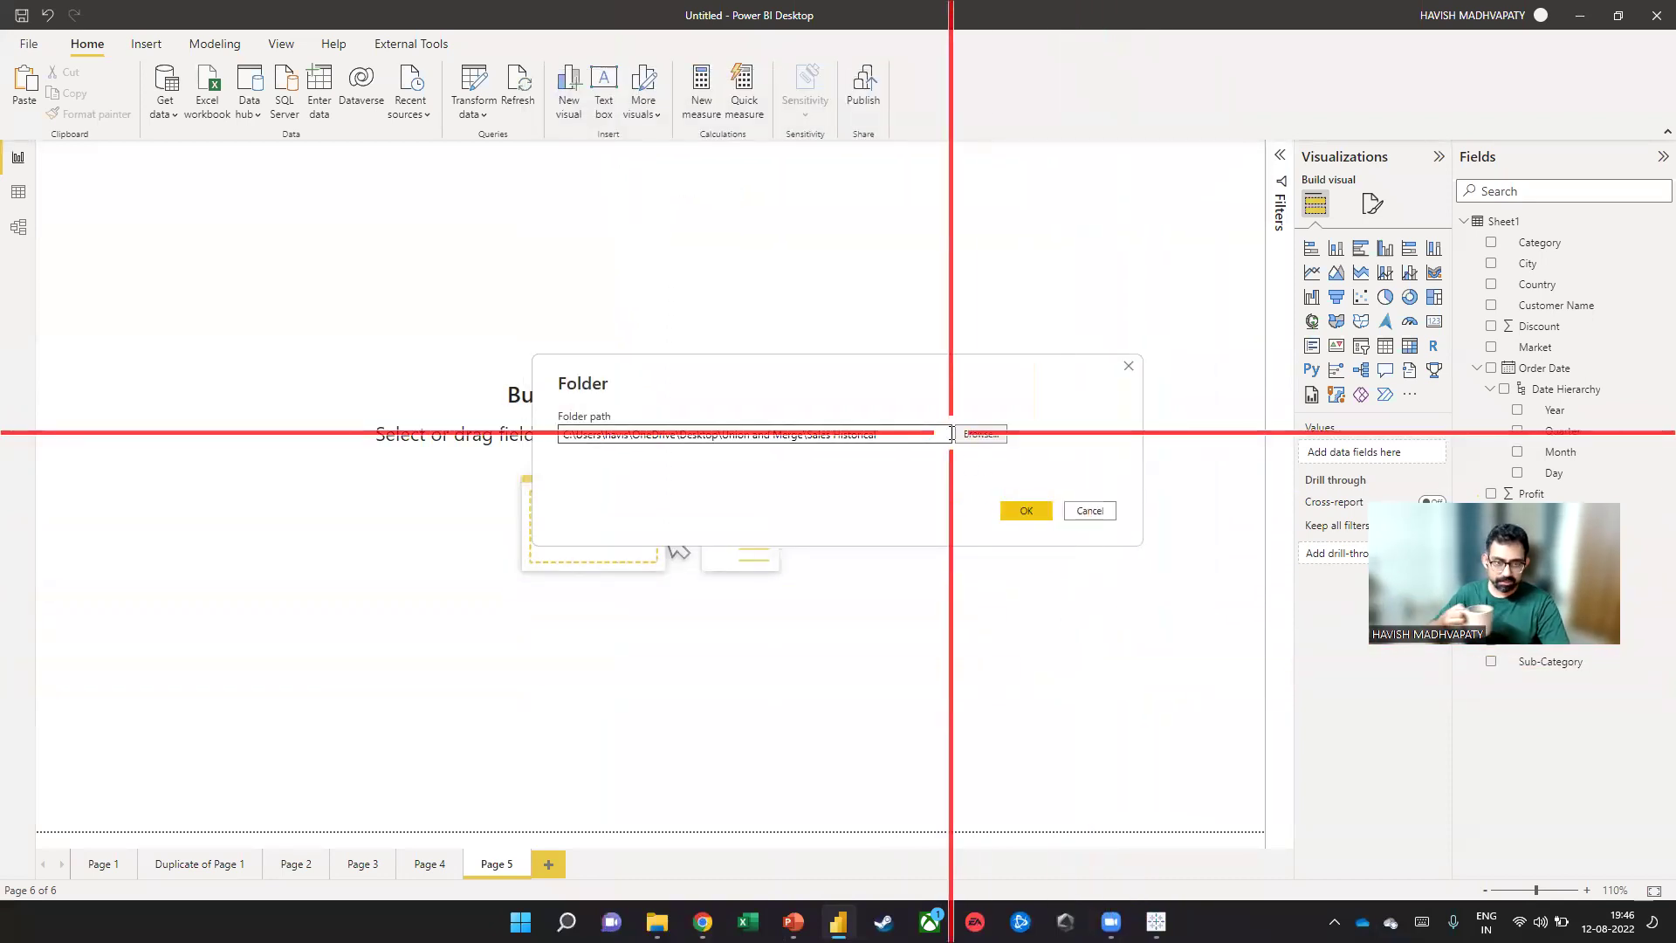
click(1035, 509)
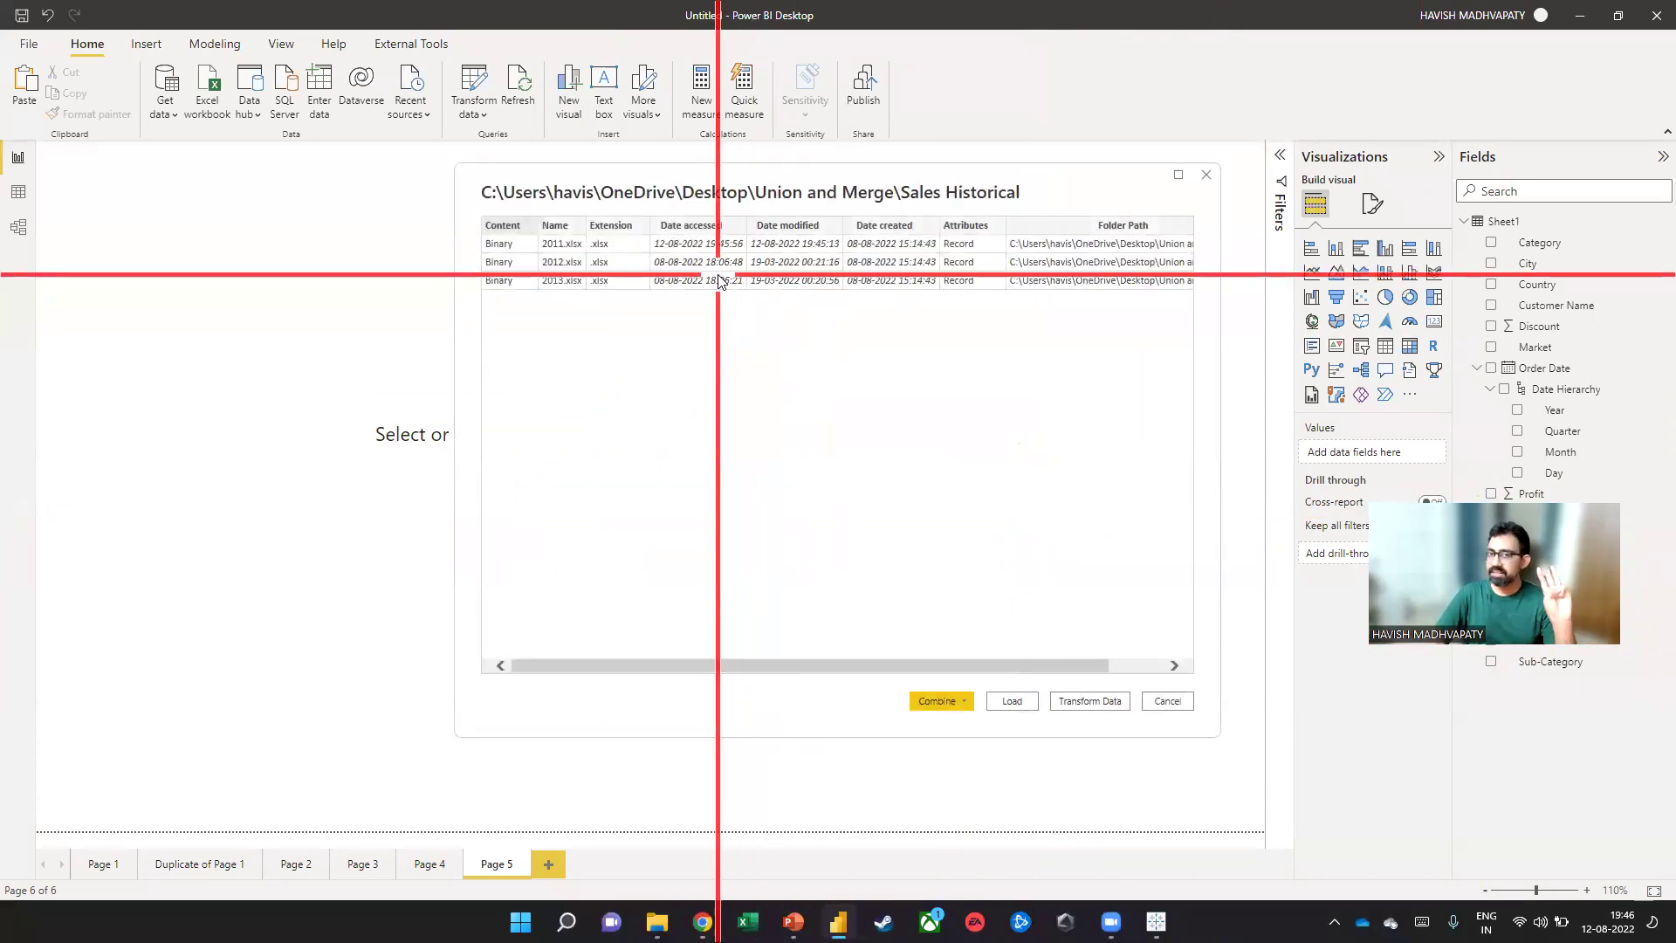
Combine and transform the folder's files using the Sales sheet, with First file as the sample file
click(965, 703)
click(965, 720)
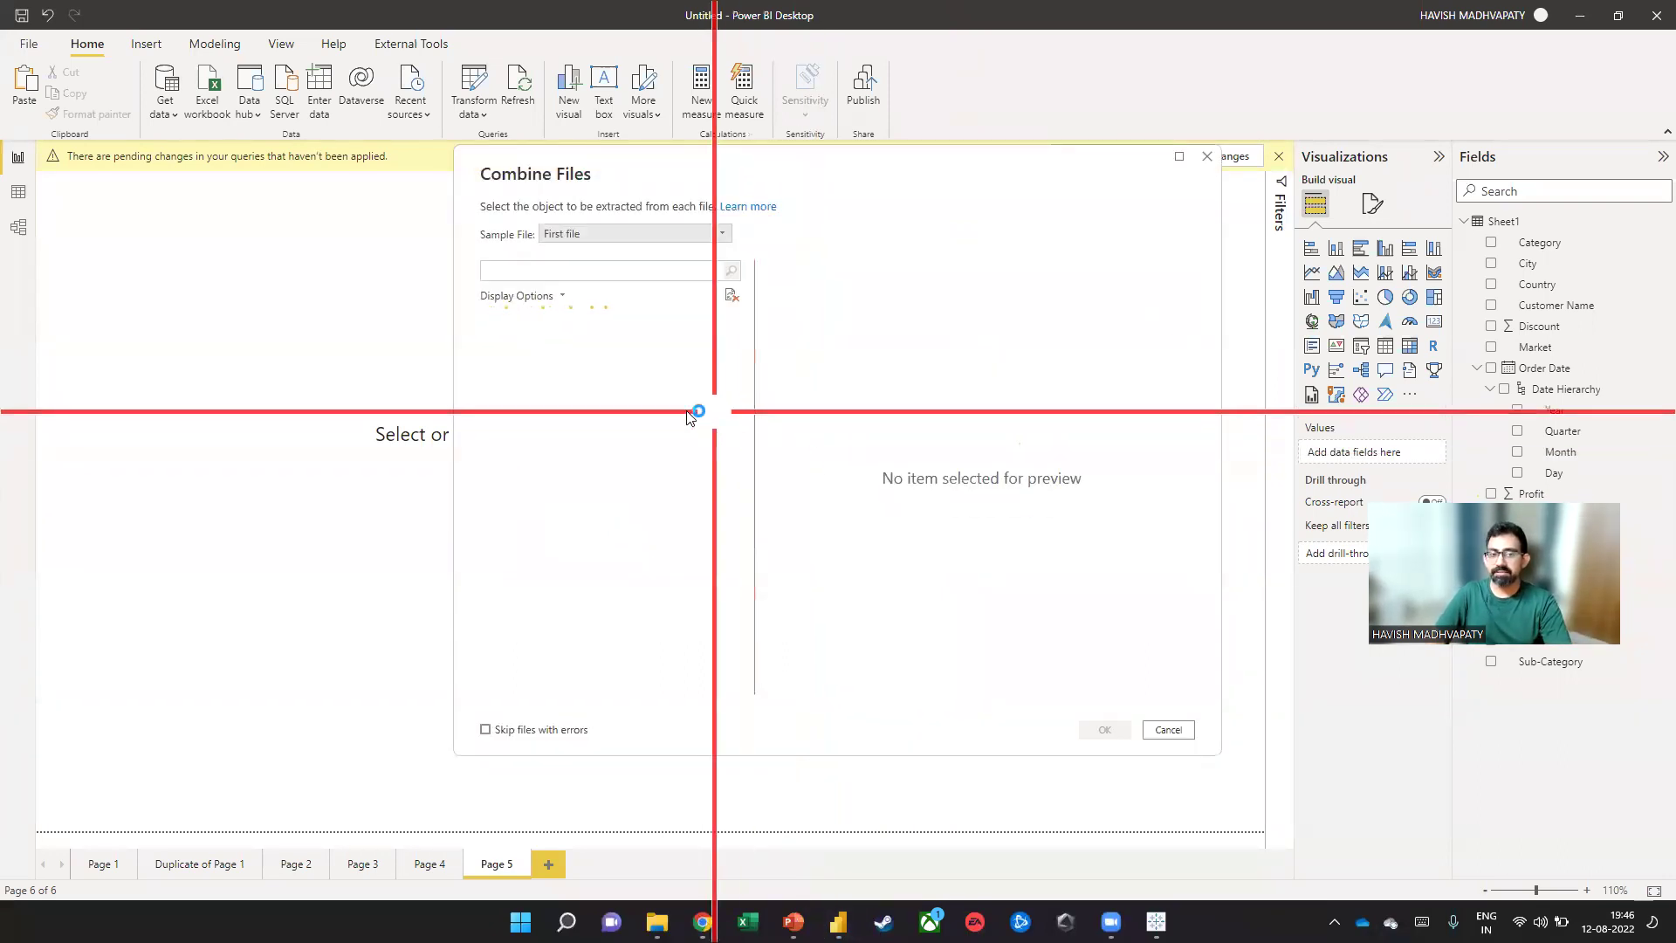
click(557, 346)
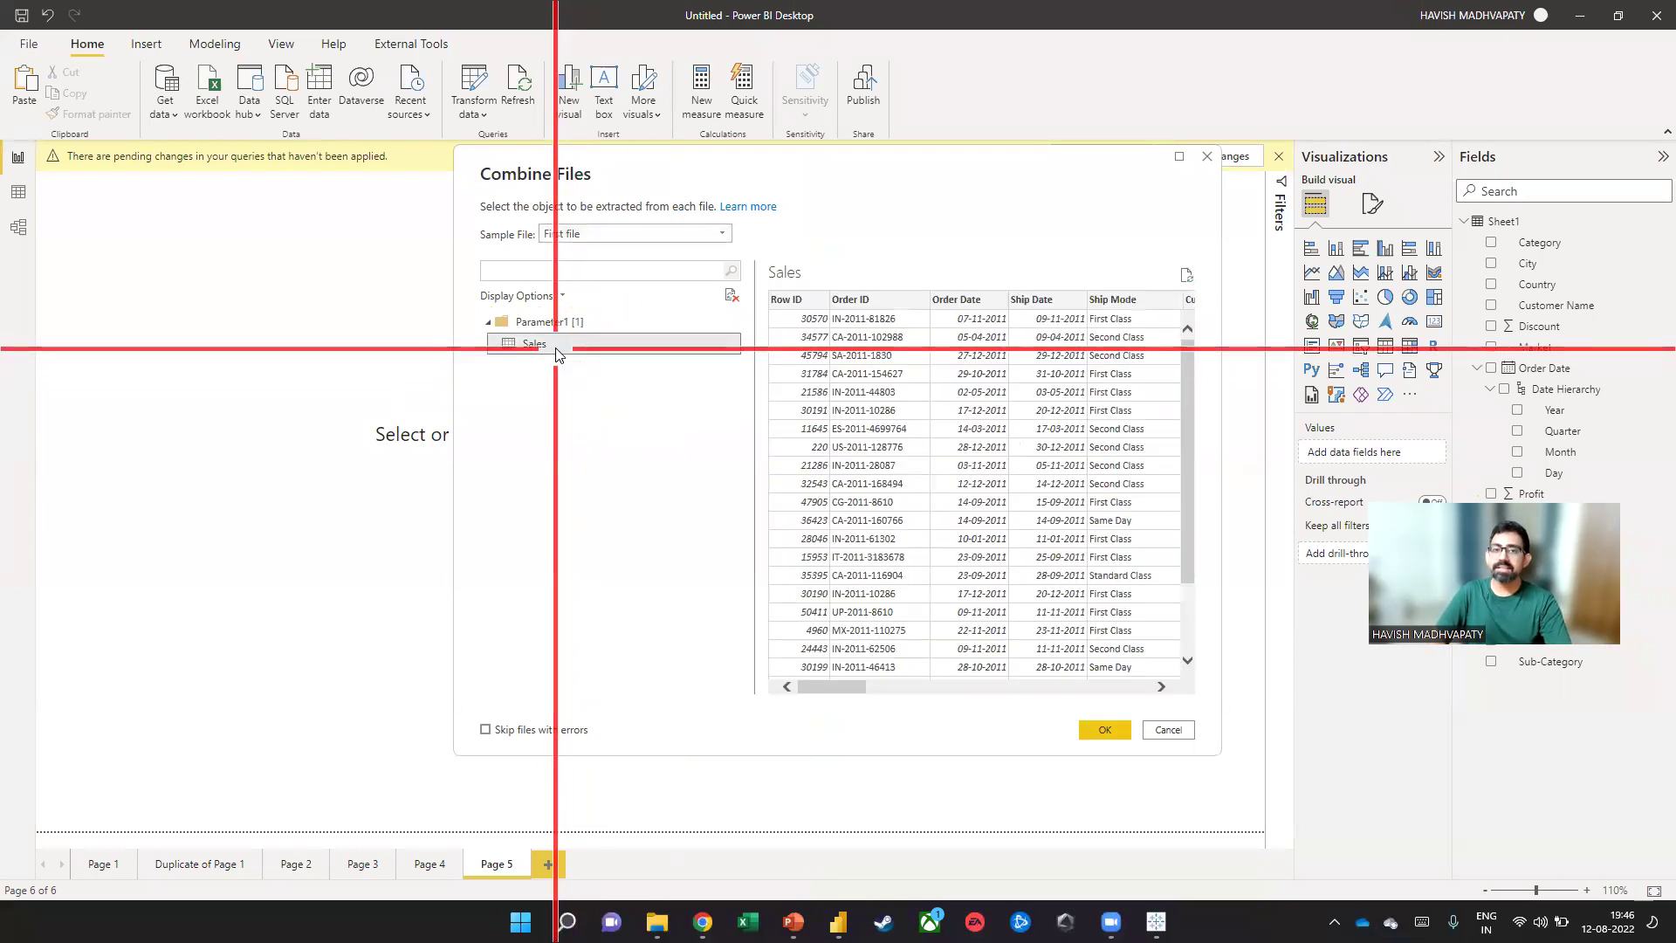
click(611, 233)
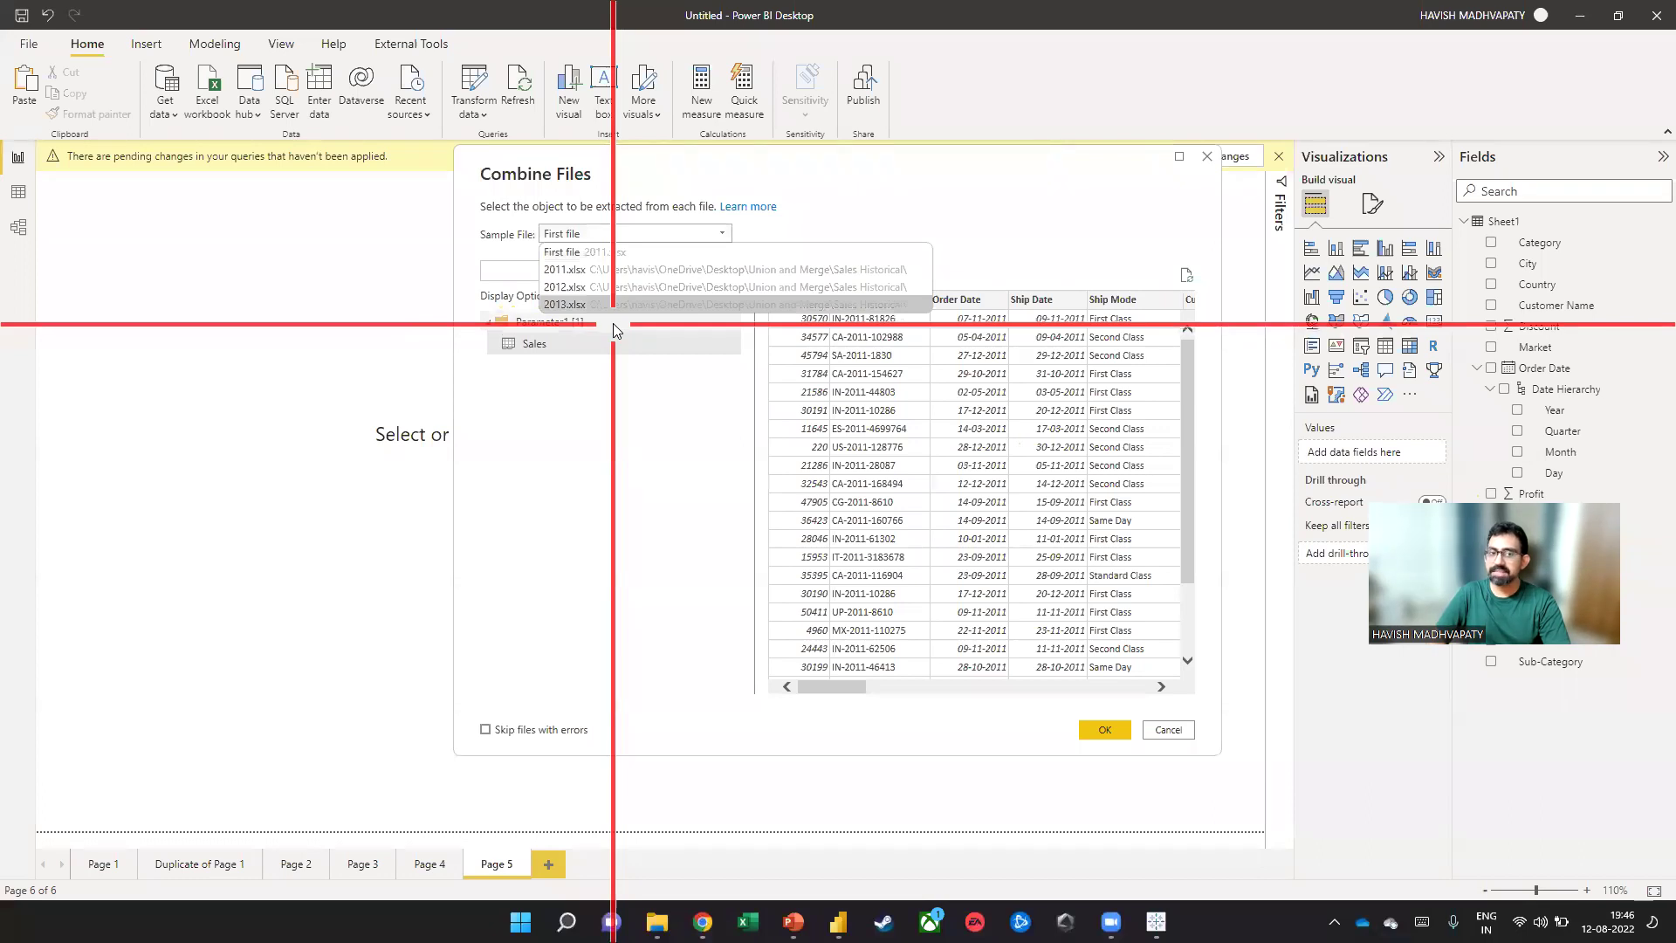
click(613, 323)
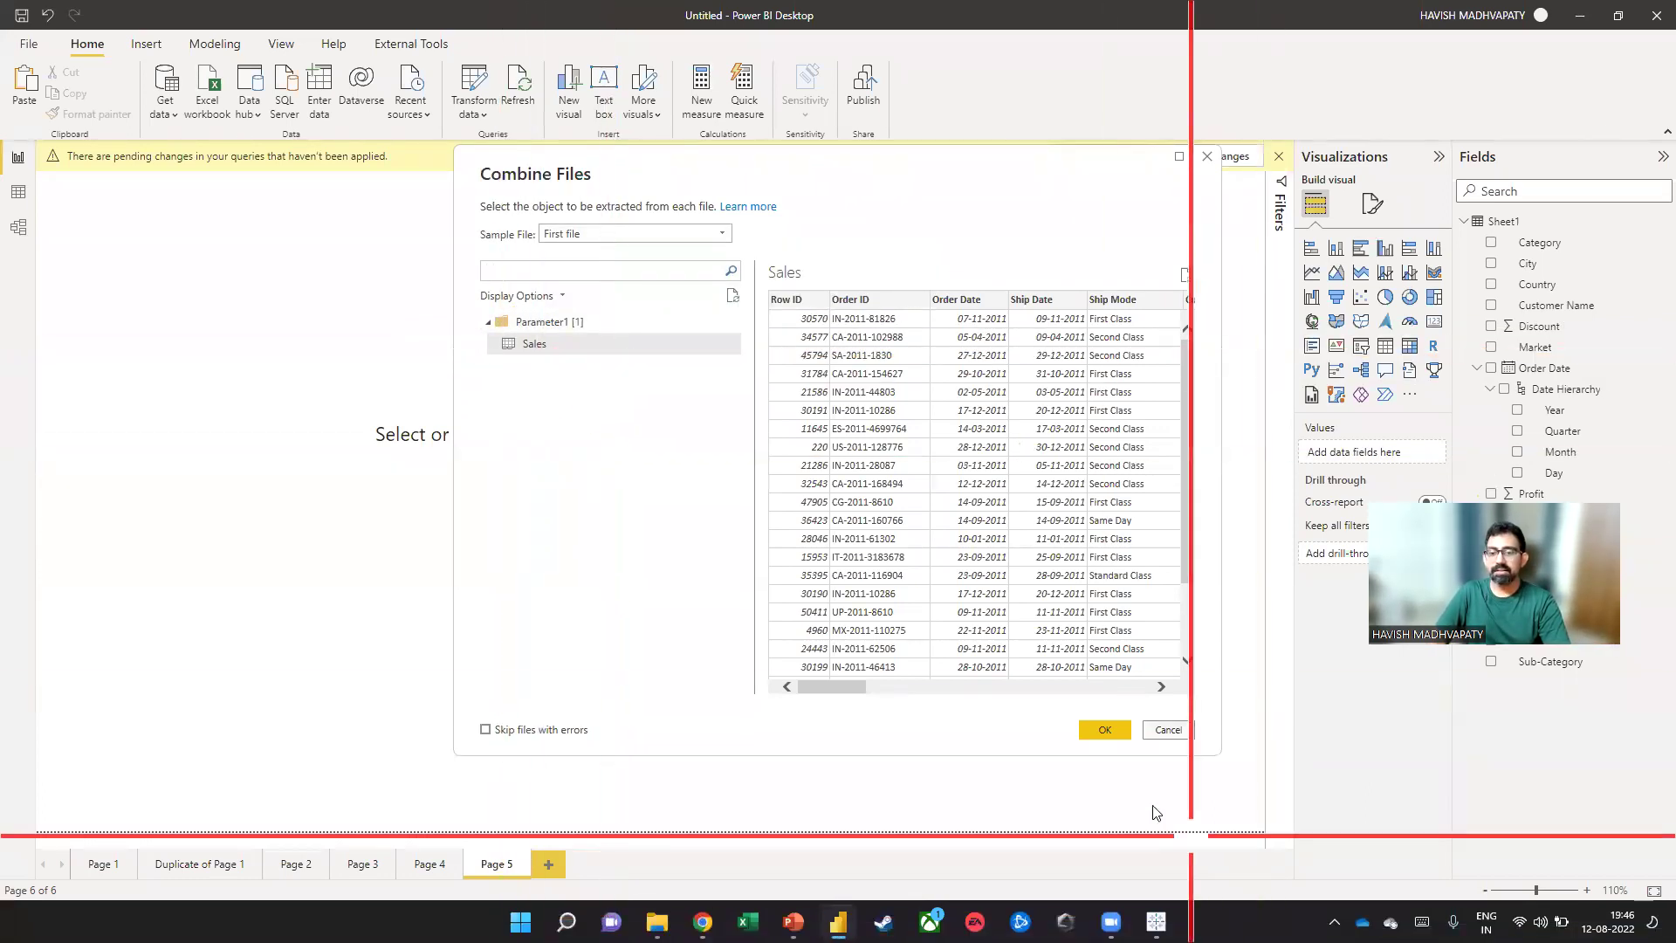
click(1104, 730)
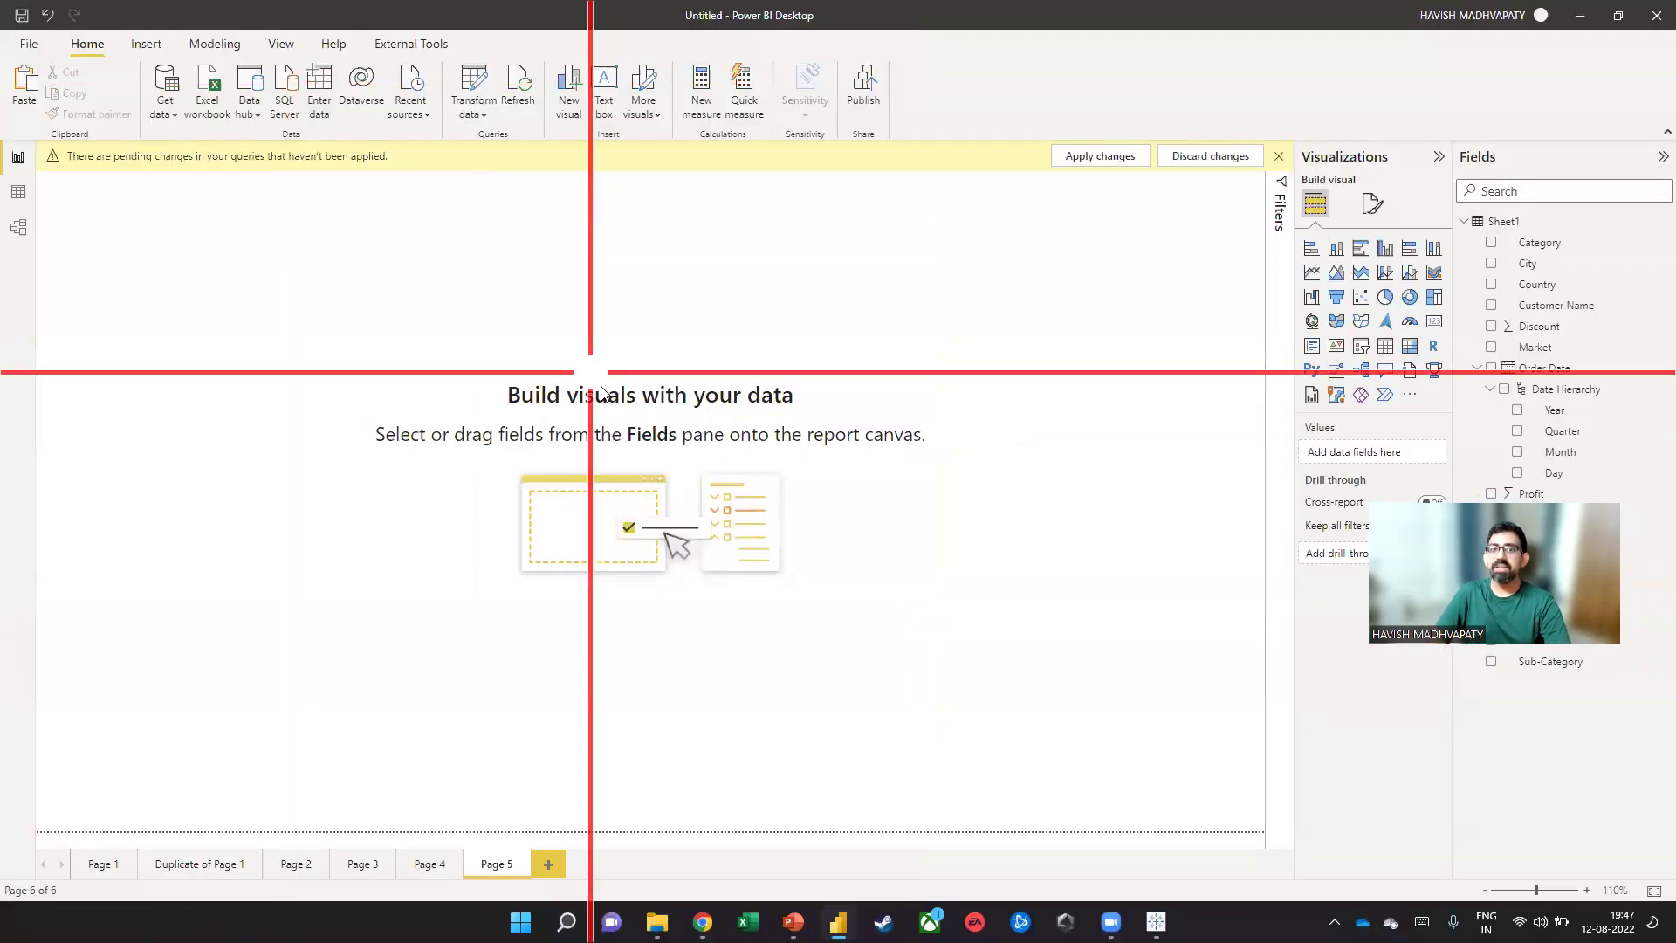
Examine the Sales Historical query's formula and its full M script in the Advanced Editor, leaving the script unedited
key(alt+Tab)
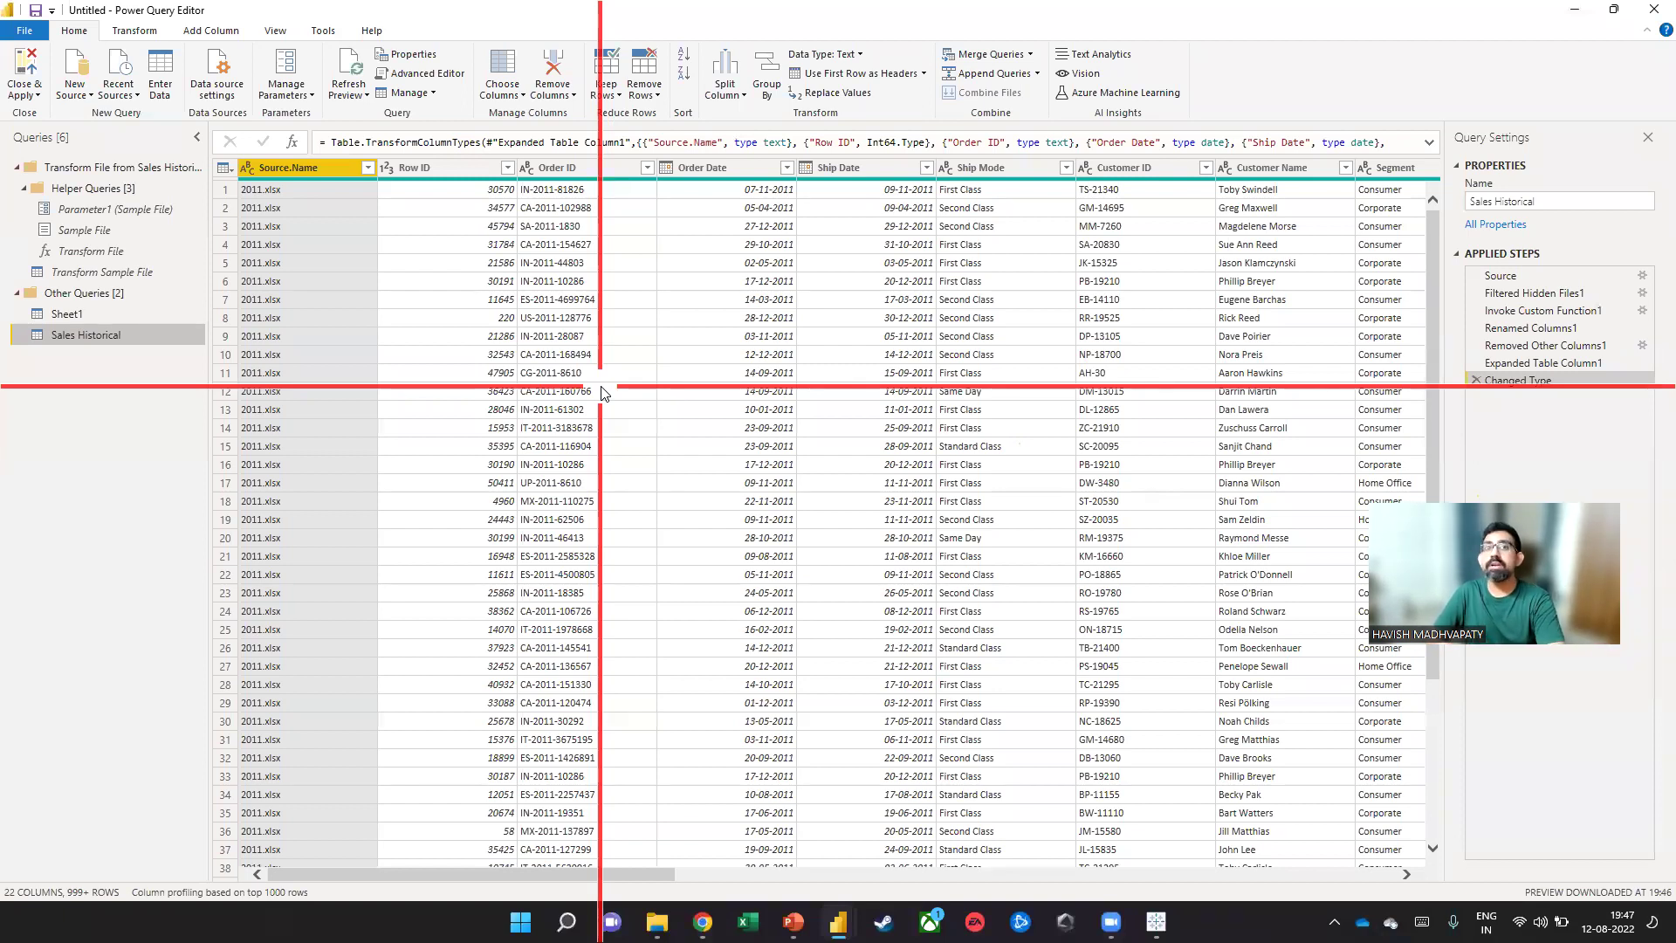
drag(579, 144, 790, 172)
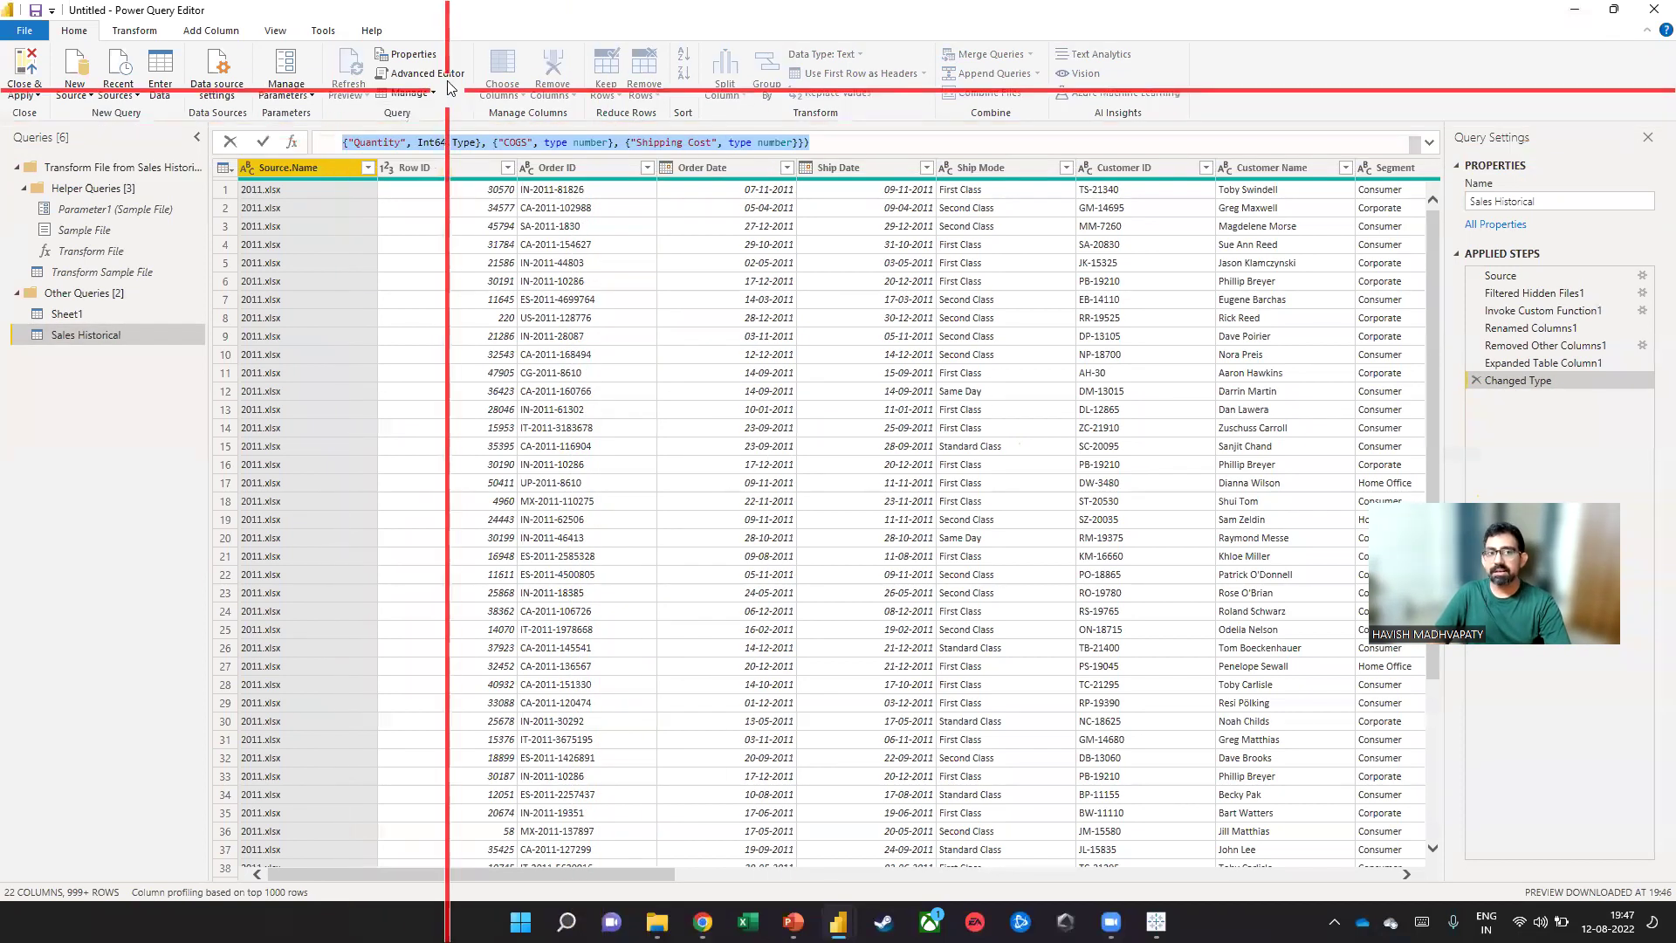
click(444, 72)
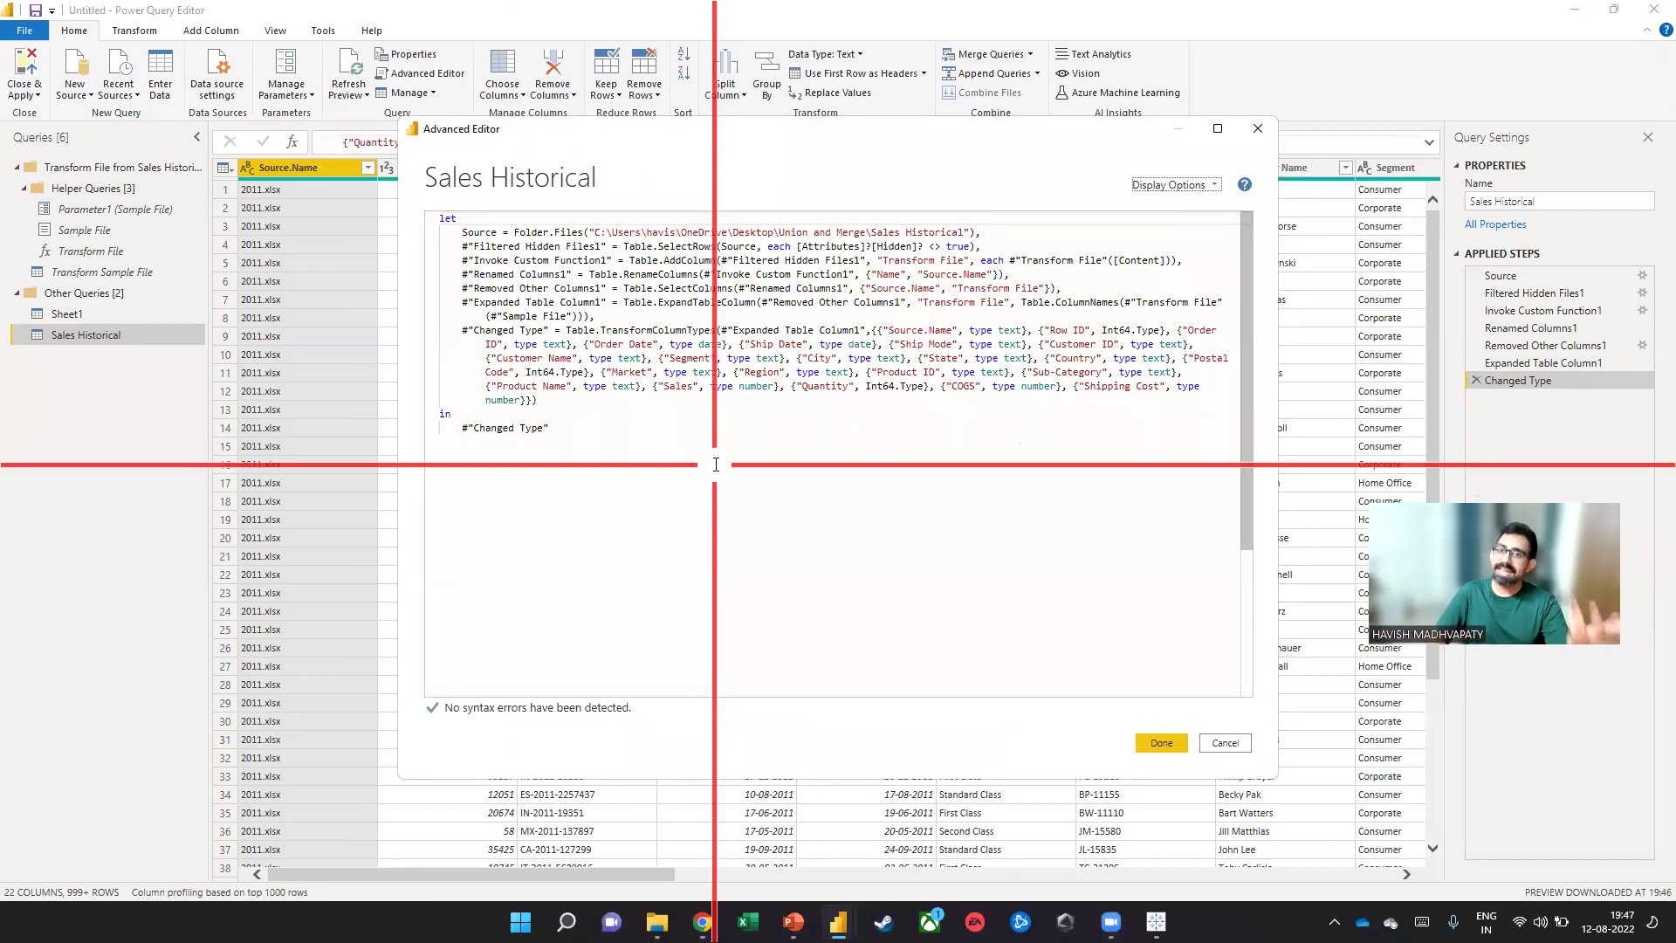
click(1226, 742)
Switch to Excel and create a blank workbook
click(748, 921)
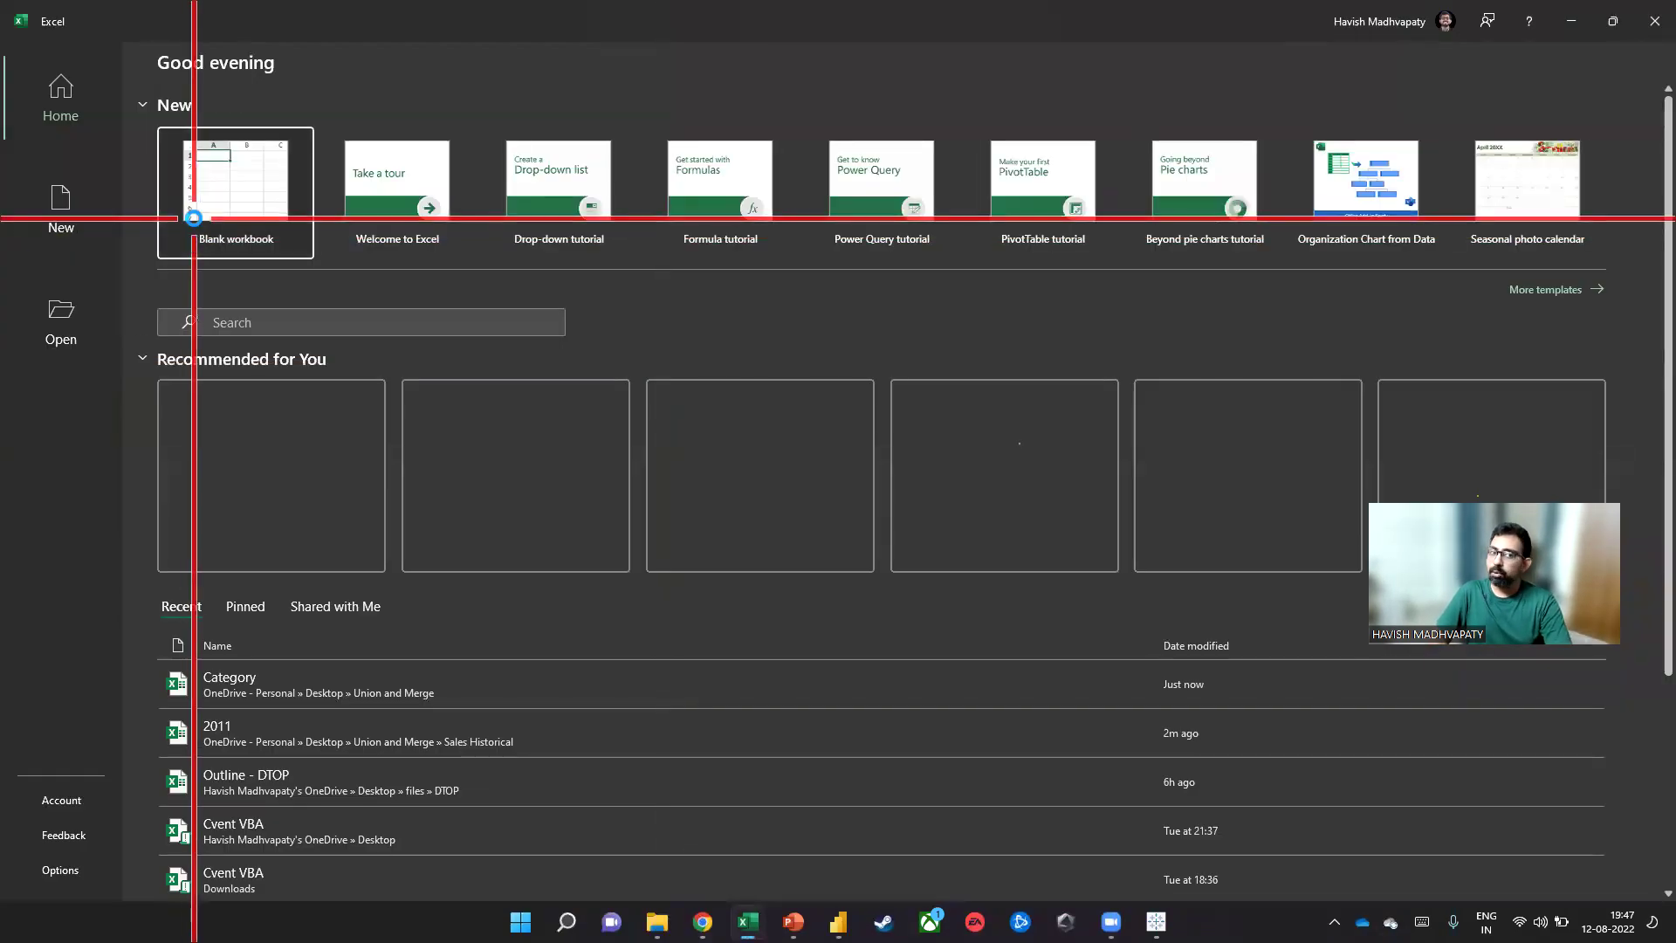
click(192, 183)
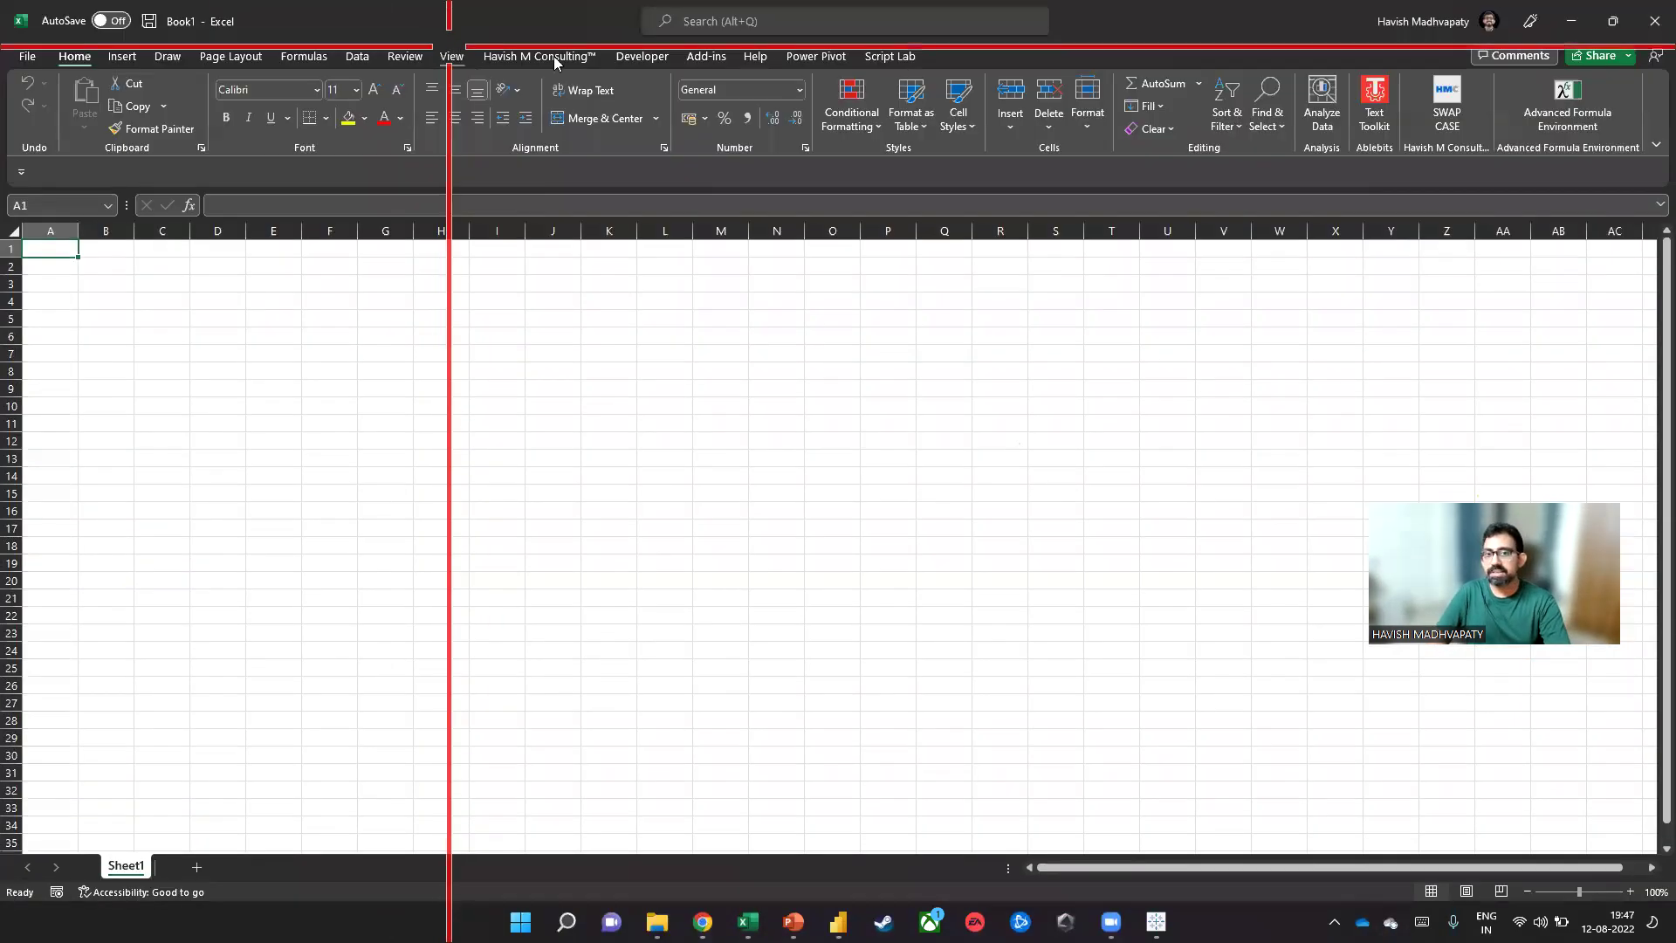
Look through Excel's Power Pivot measure commands and its data import options, including the Power Query Editor entry
click(814, 56)
click(110, 128)
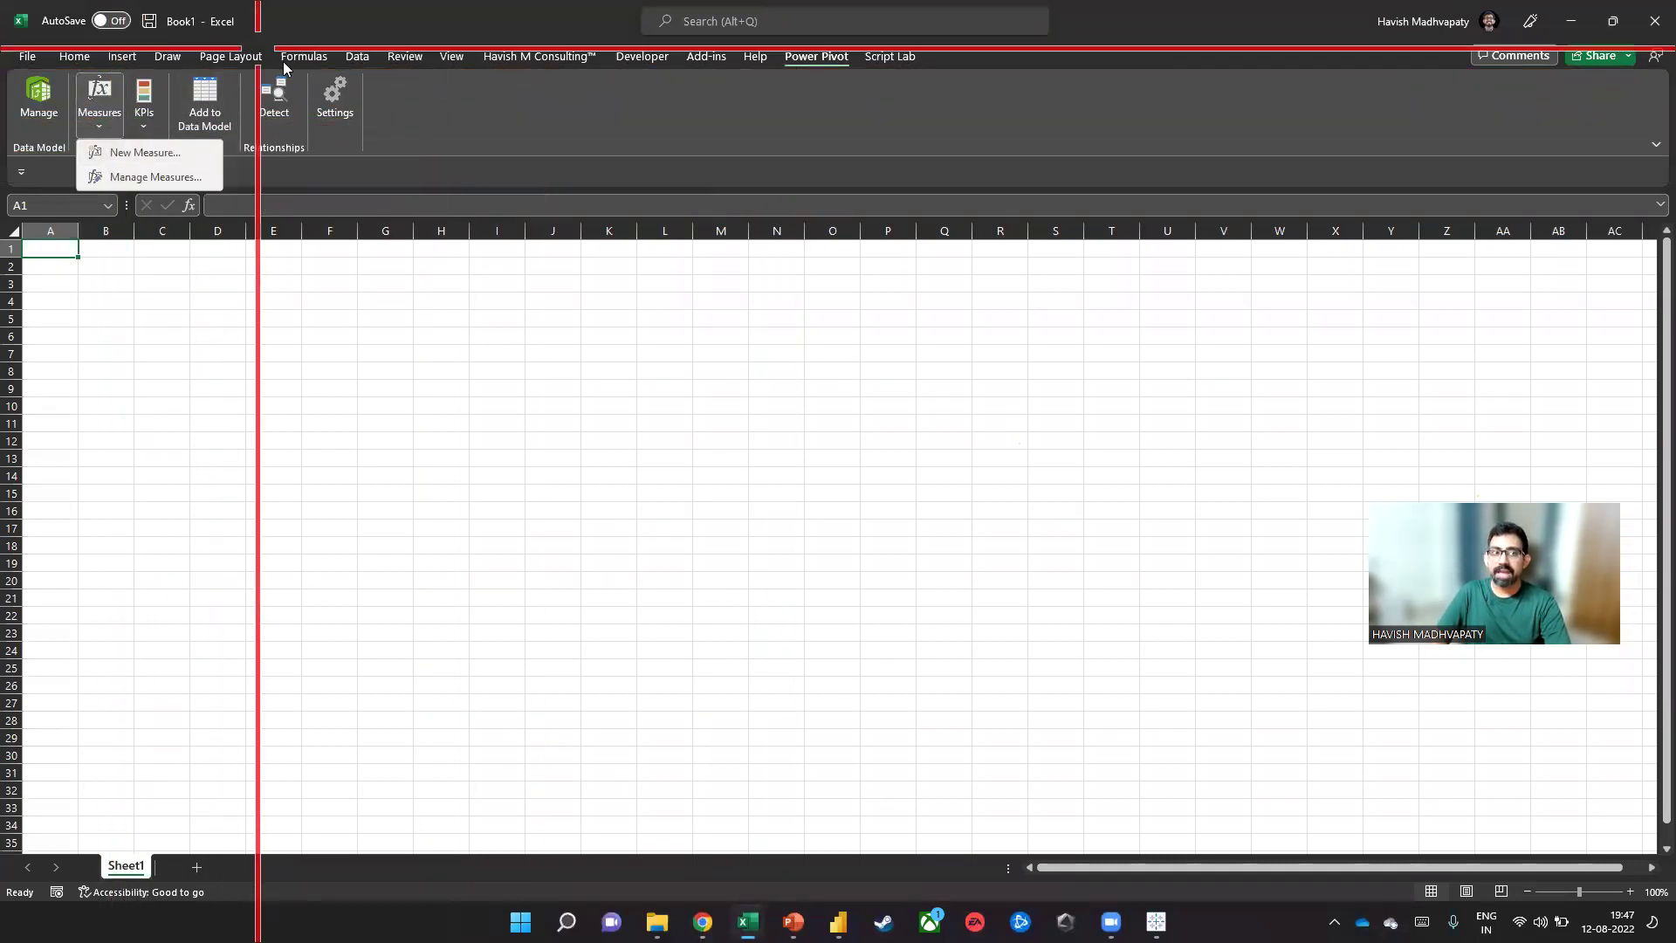
click(357, 56)
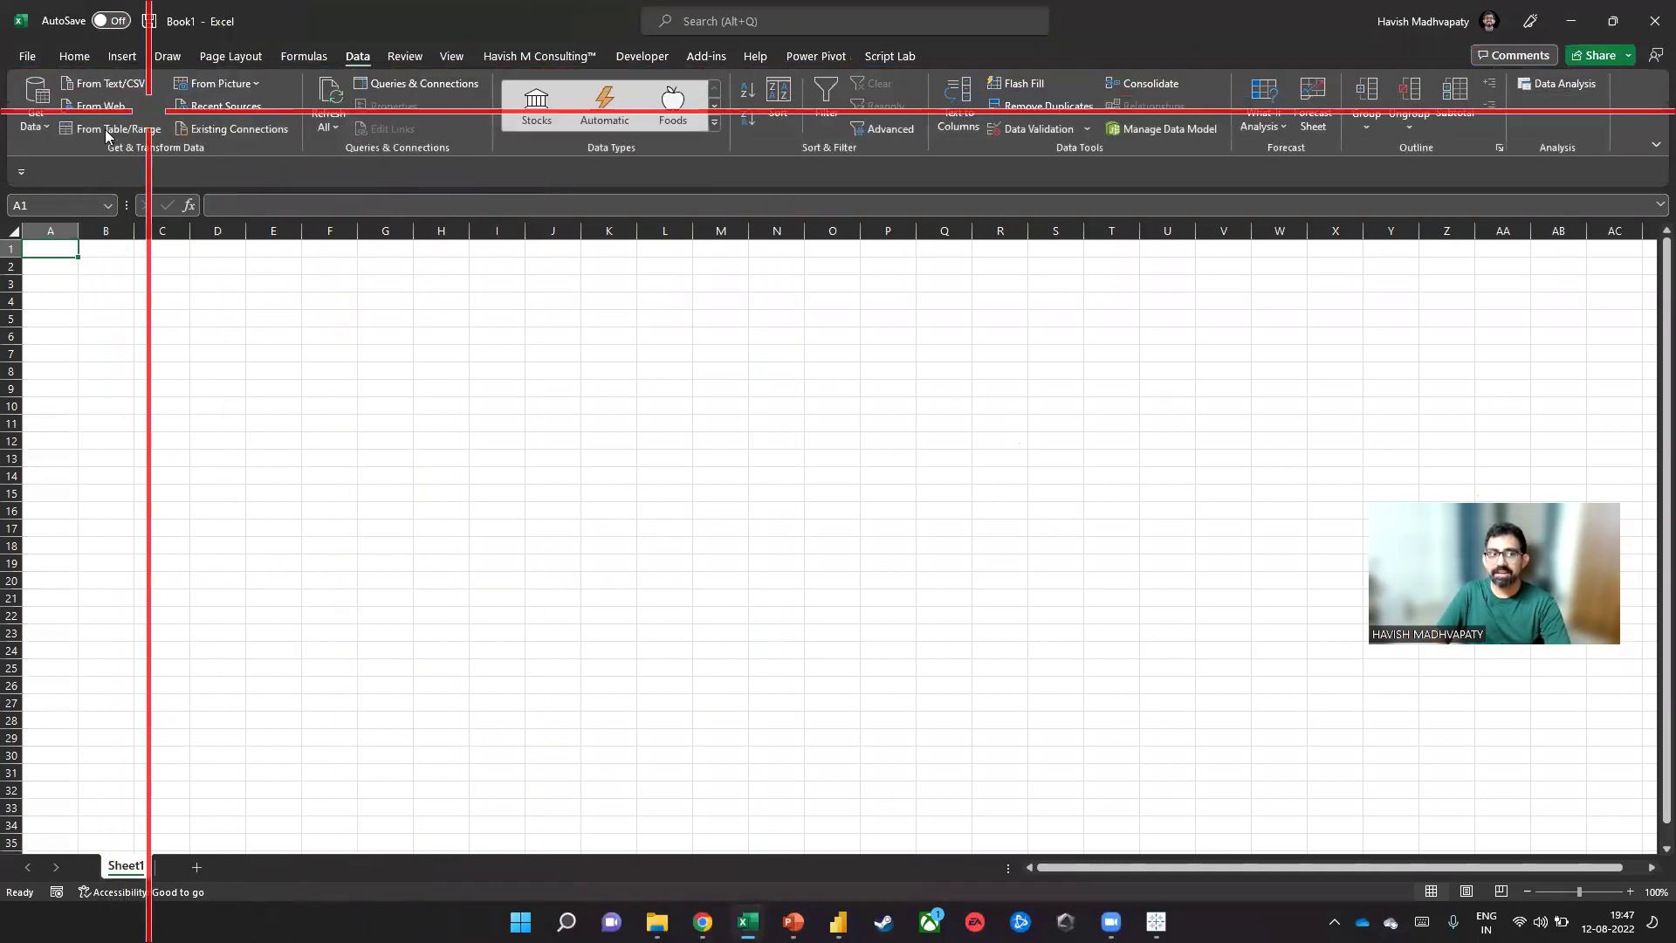
click(39, 122)
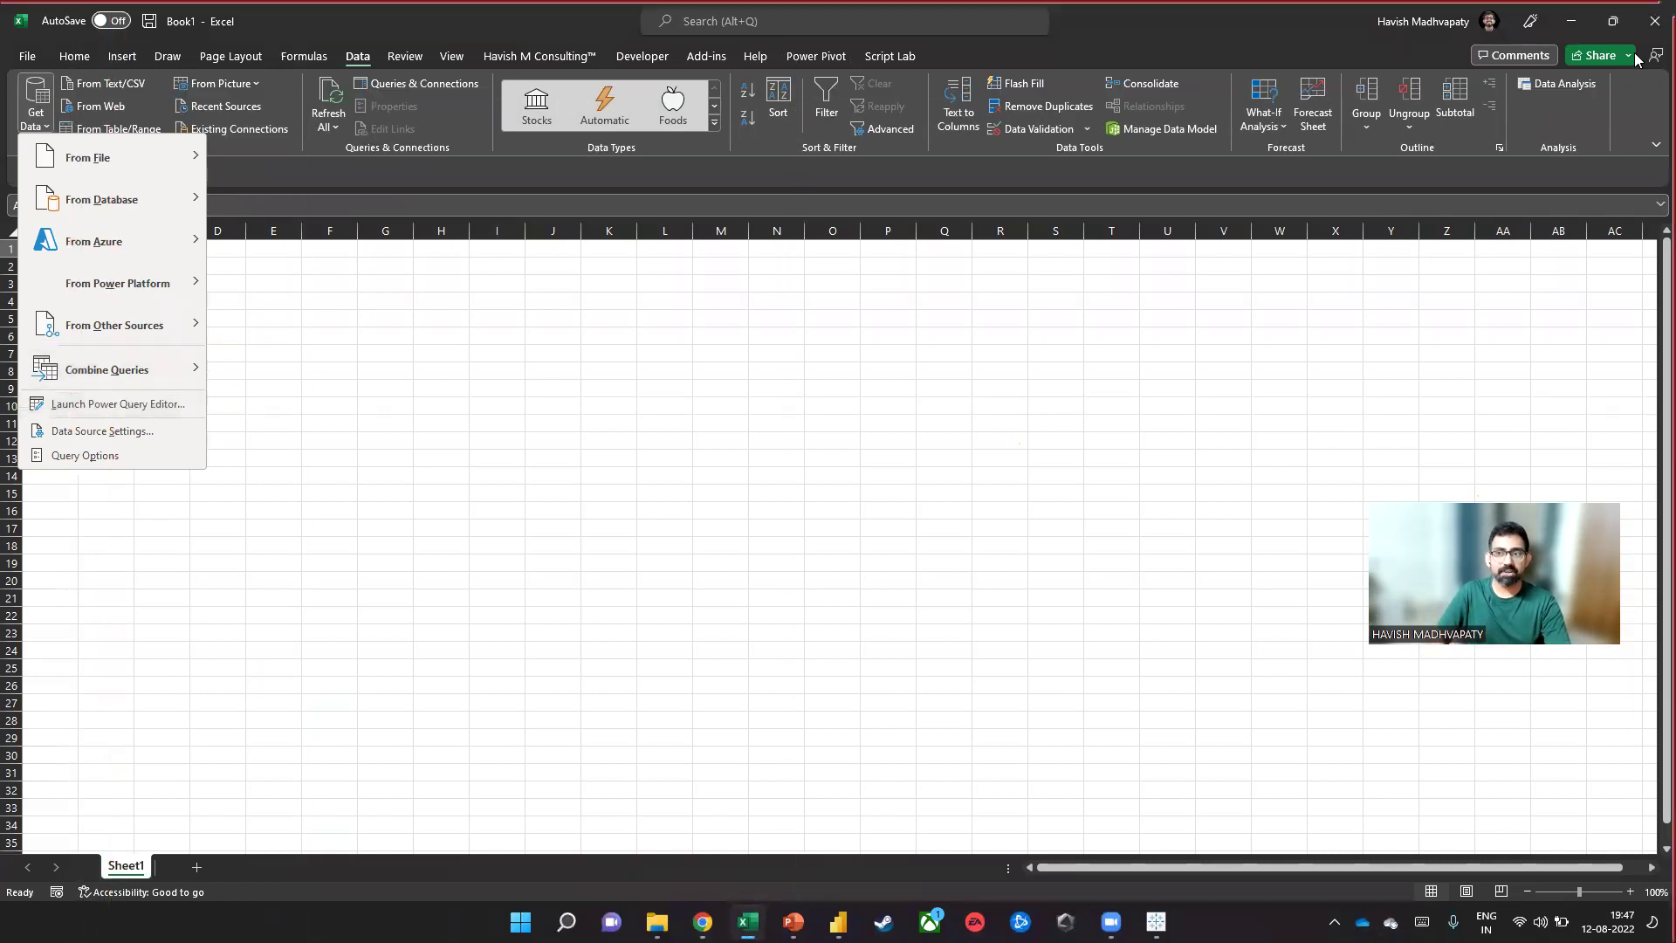
click(73, 406)
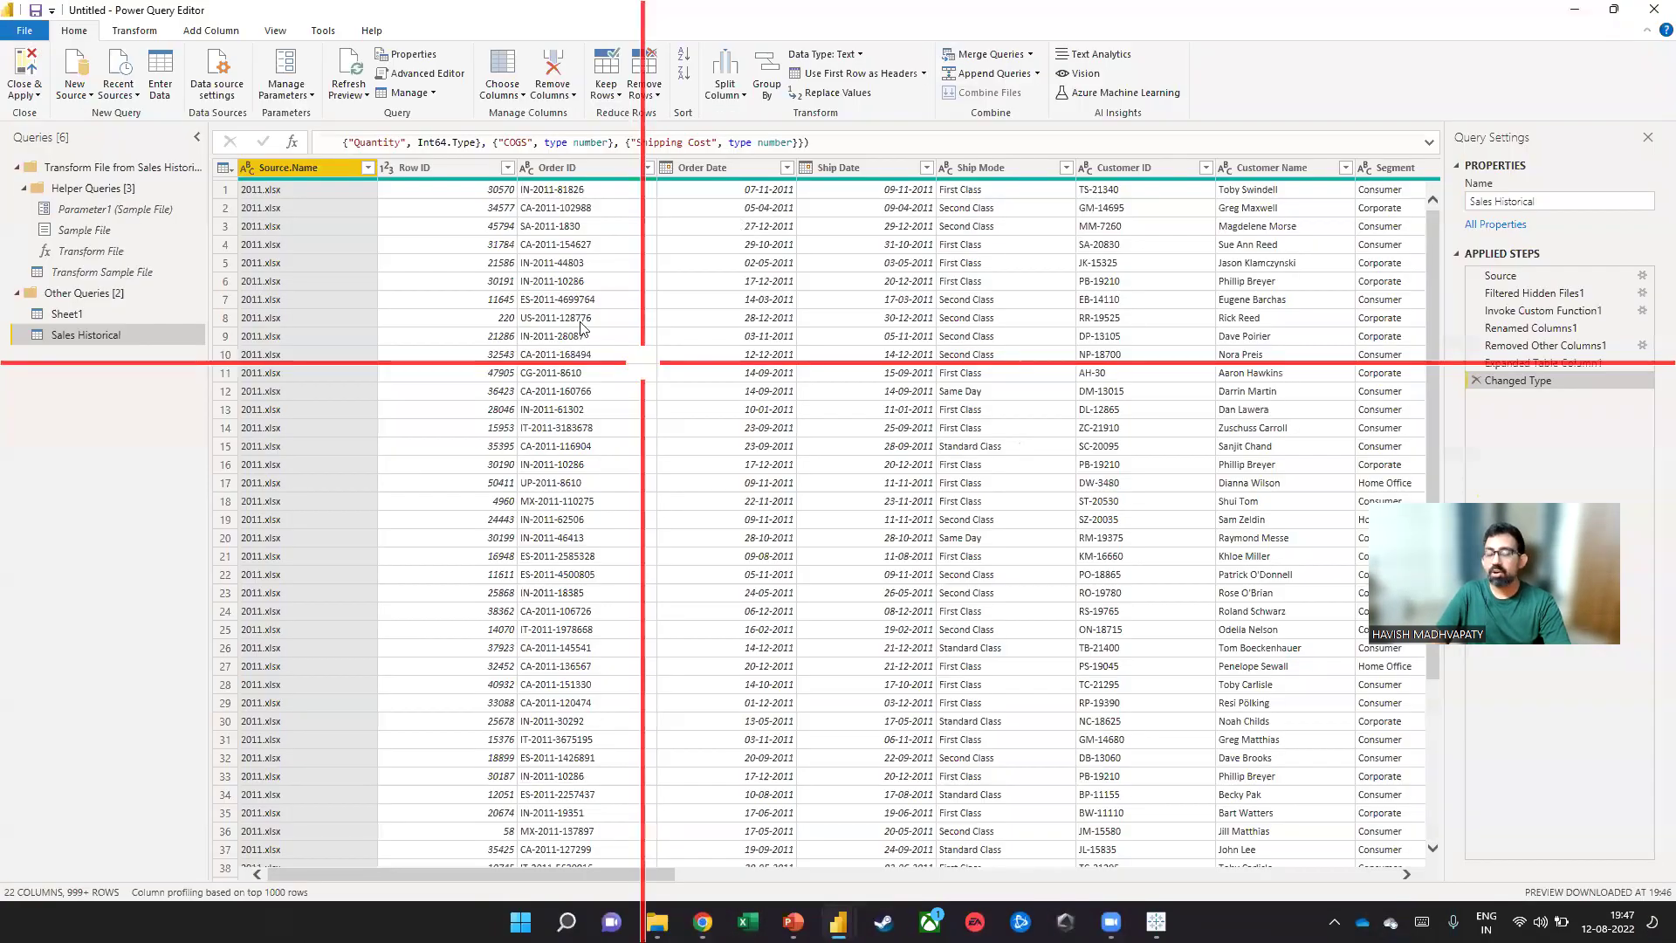
Check the file names in the Source.Name column of the Sales Historical query and apply the queries to the report
click(369, 166)
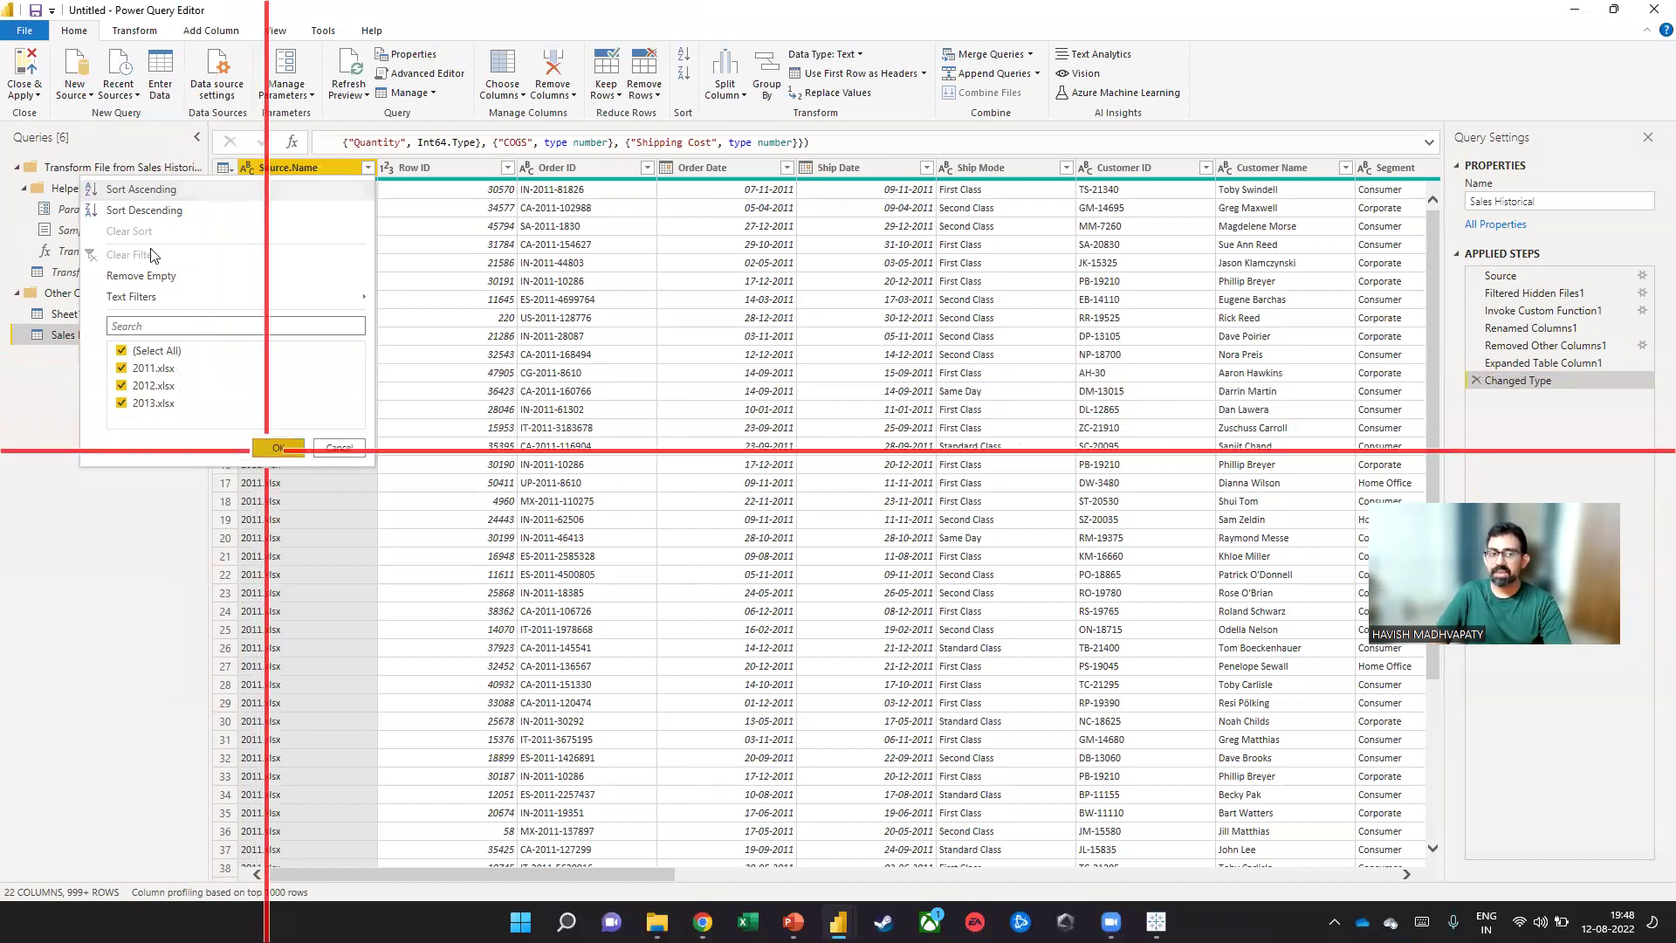
click(266, 451)
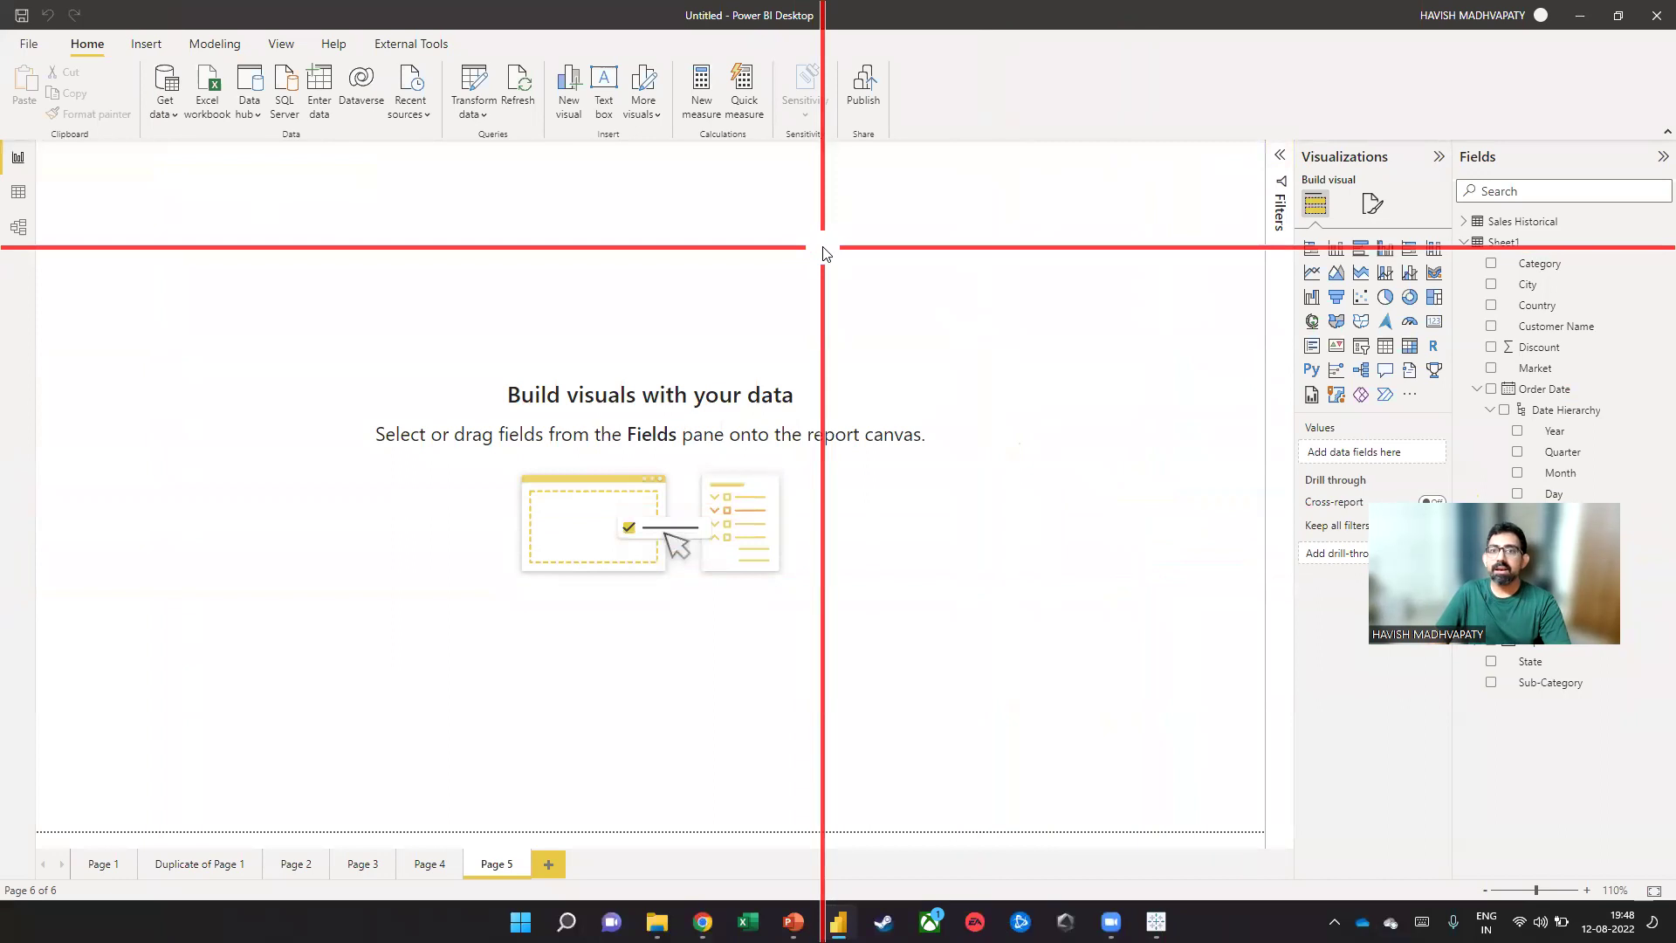
Import Sheet1 of the Category workbook from Union and Merge on the desktop, opening it for transformation
click(218, 103)
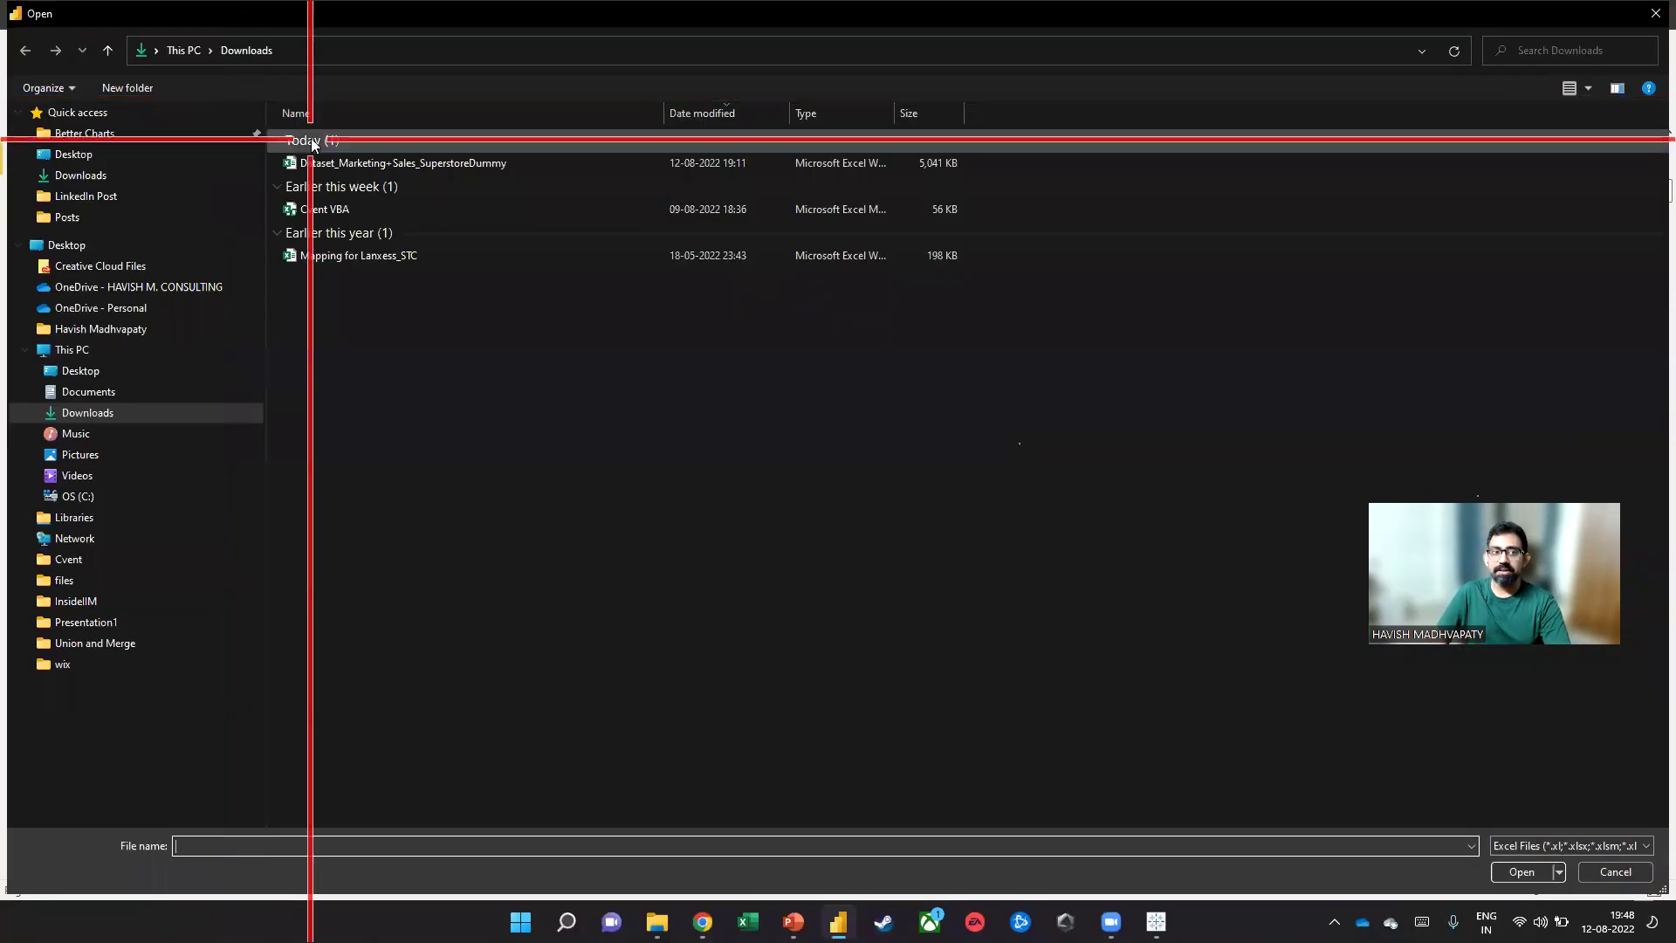
click(116, 154)
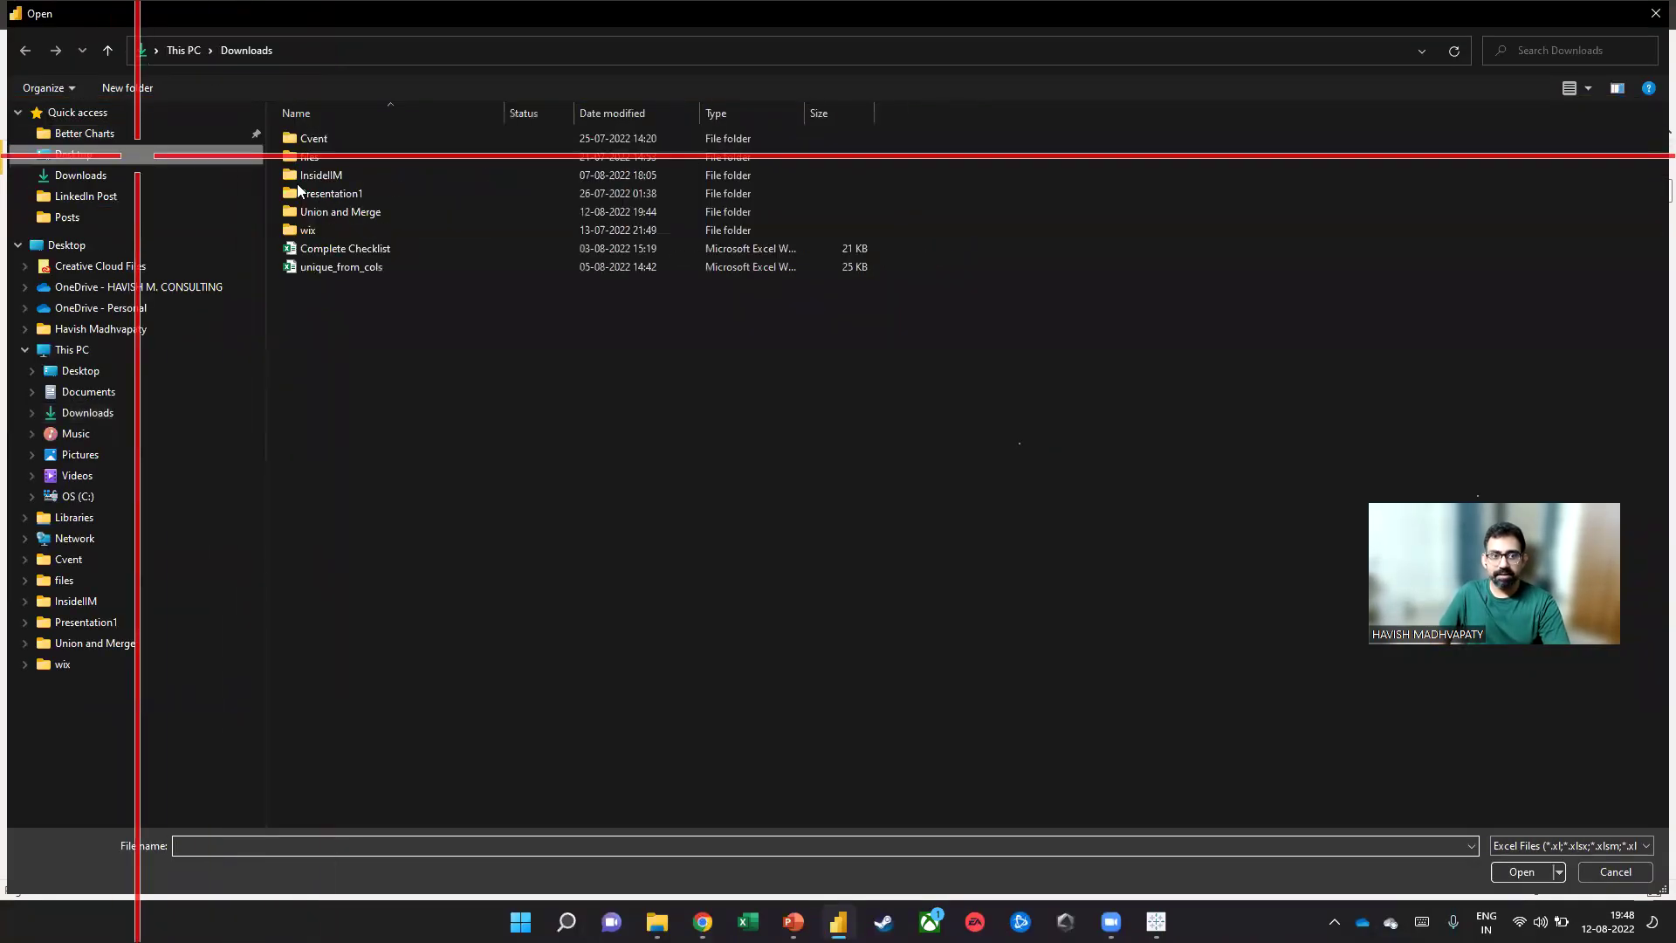
double_click(337, 213)
double_click(338, 158)
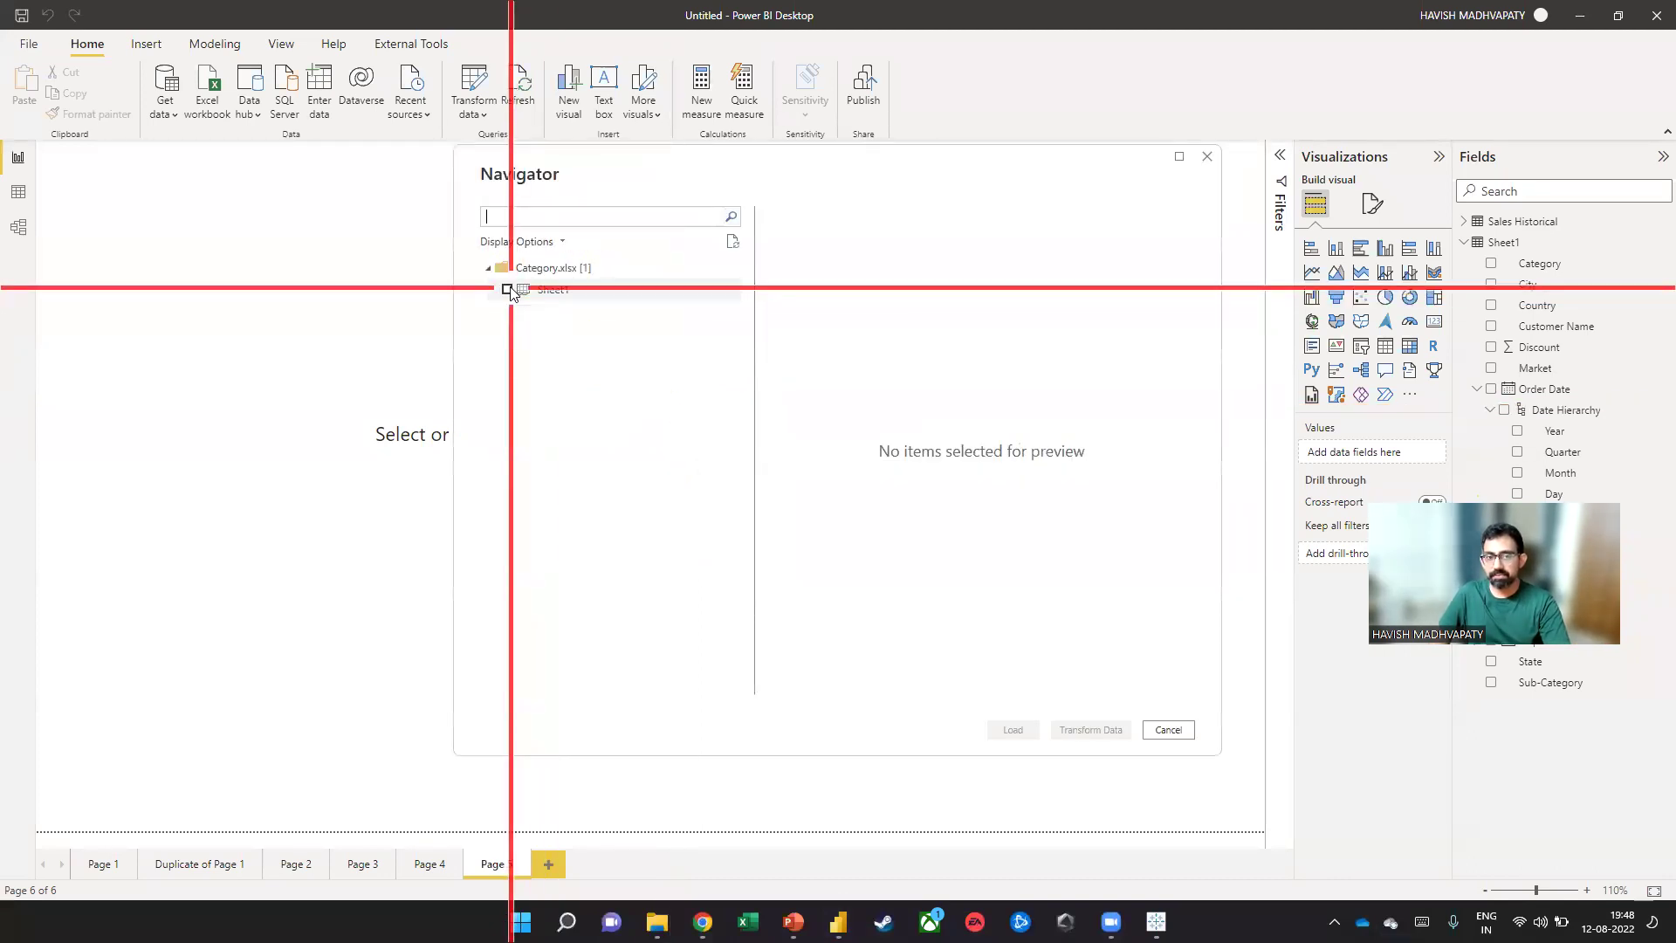
click(507, 289)
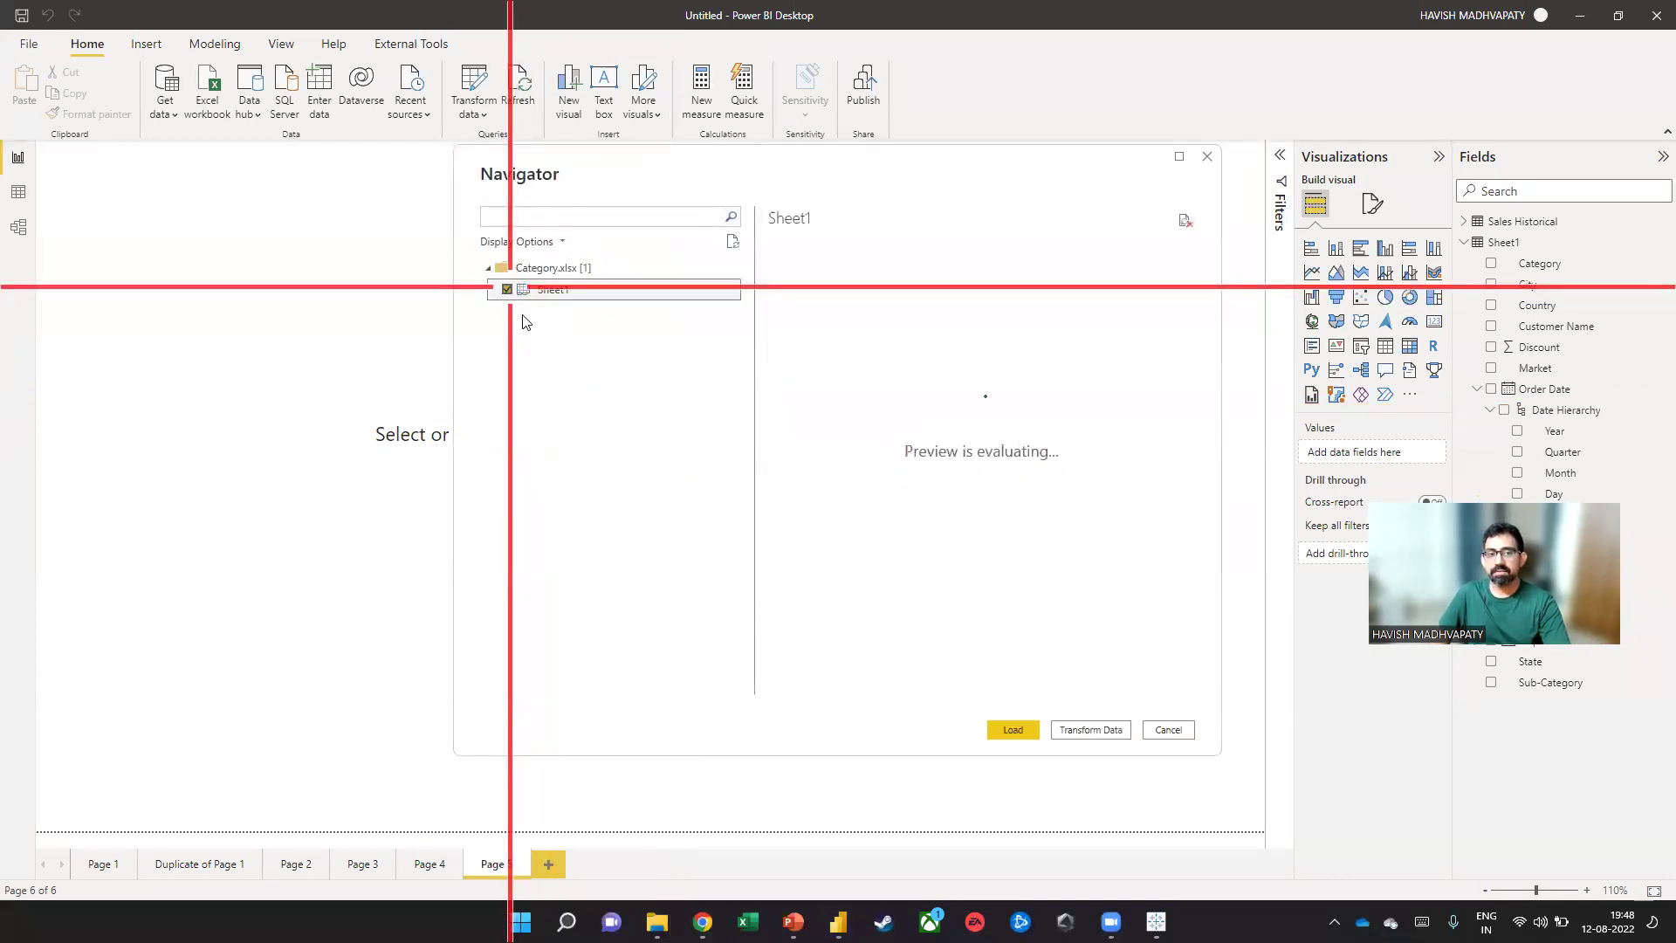
click(1074, 734)
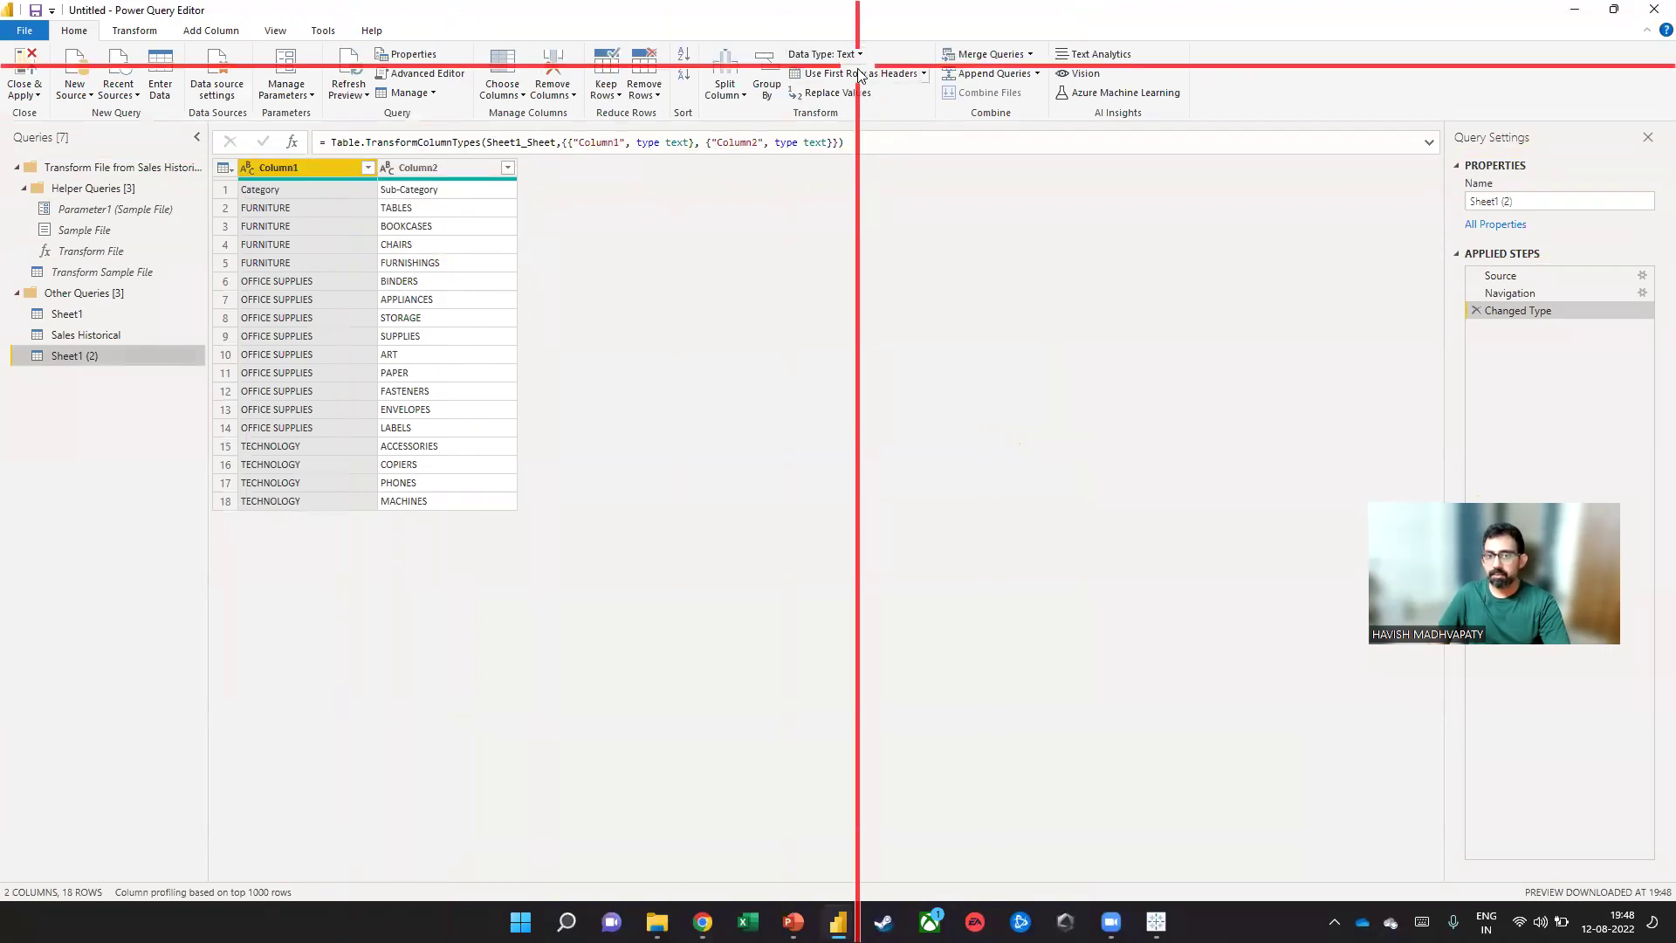
Promote the first row of Sheet1 (2) to headers and capitalize each word in the Category and Sub-Category columns
click(857, 73)
ctrl+click(439, 171)
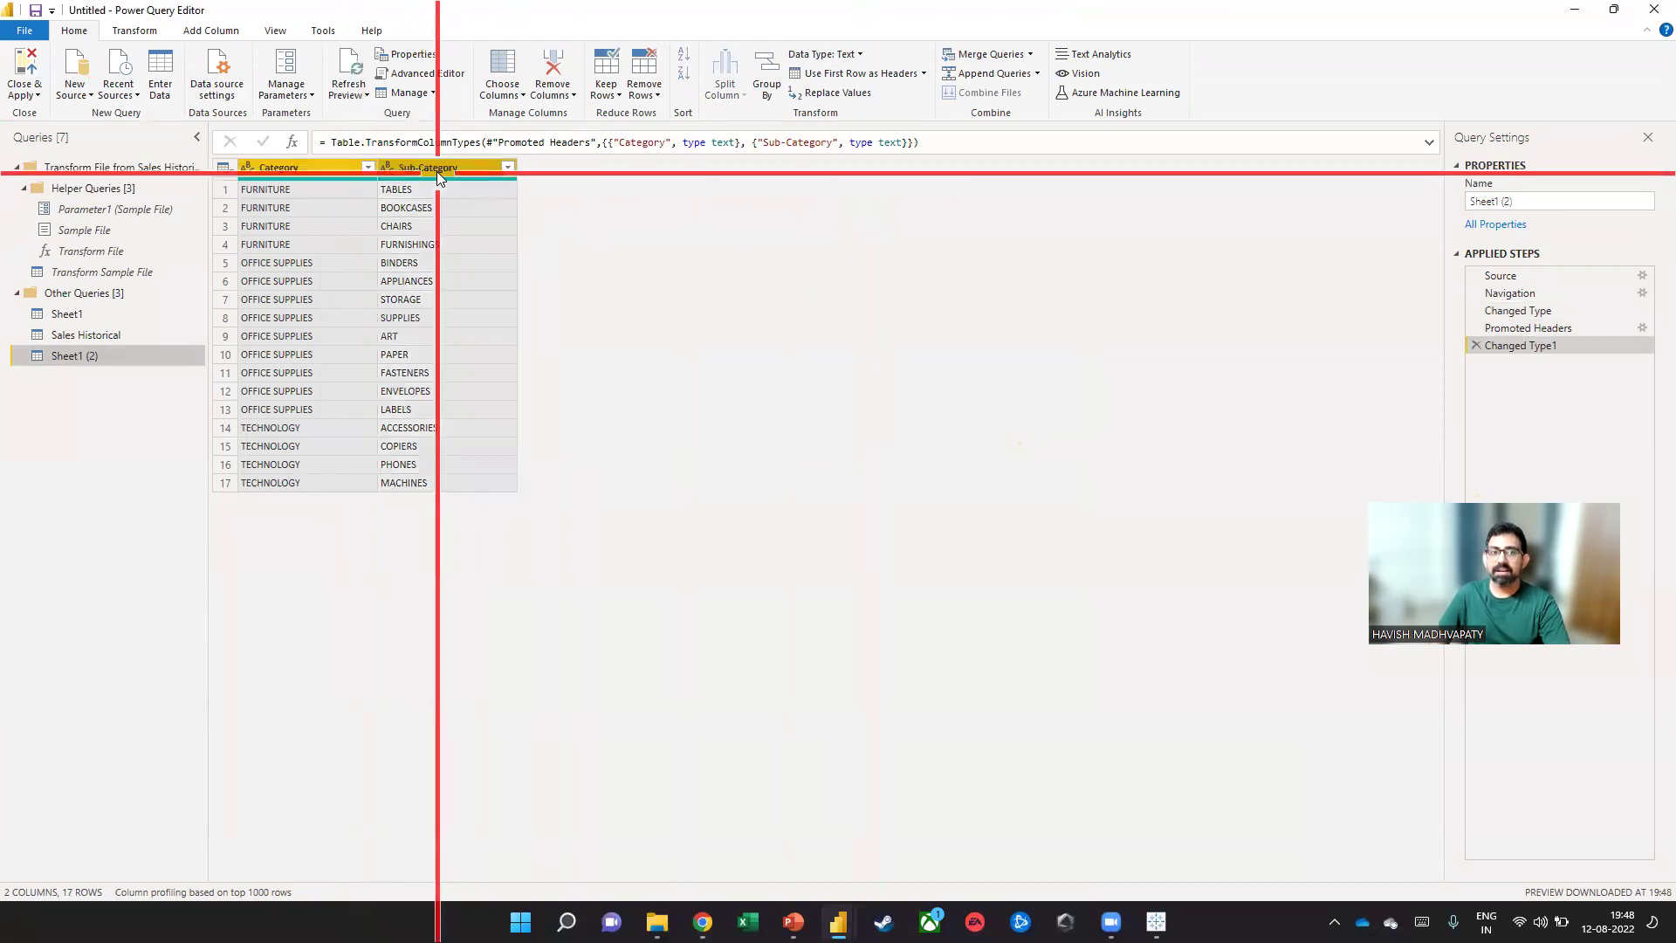
right_click(438, 172)
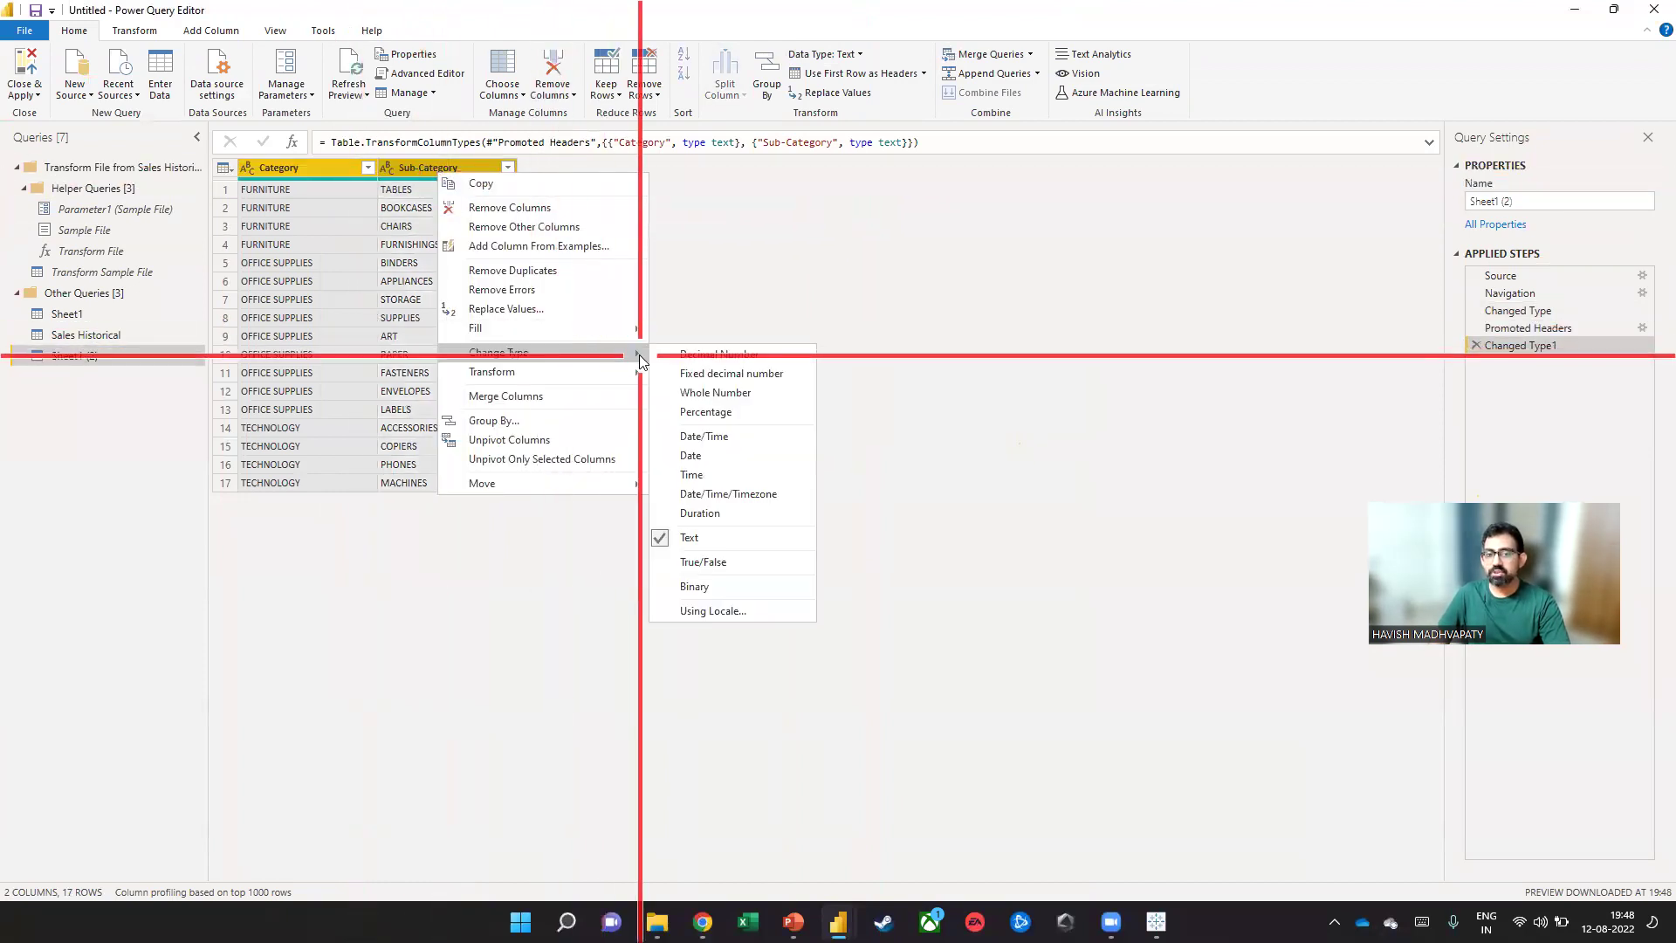
mouse_move(640, 372)
click(686, 411)
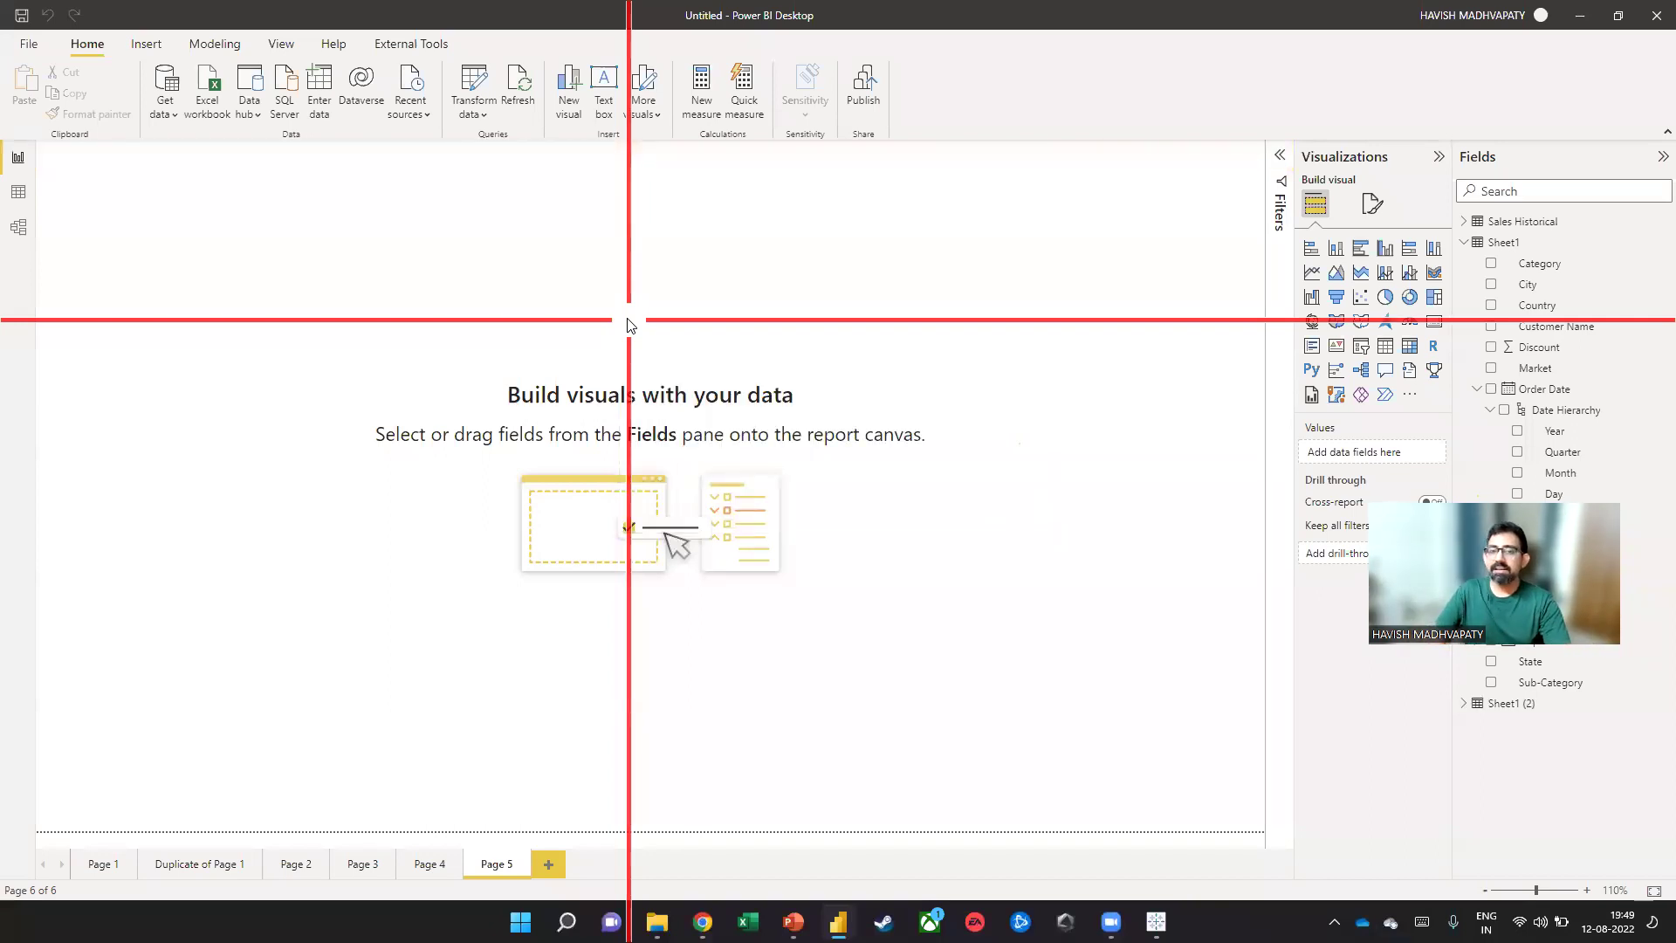
In the data model, reposition the Sales Historical table and delete both relationships to Sheet1 (2)
click(20, 229)
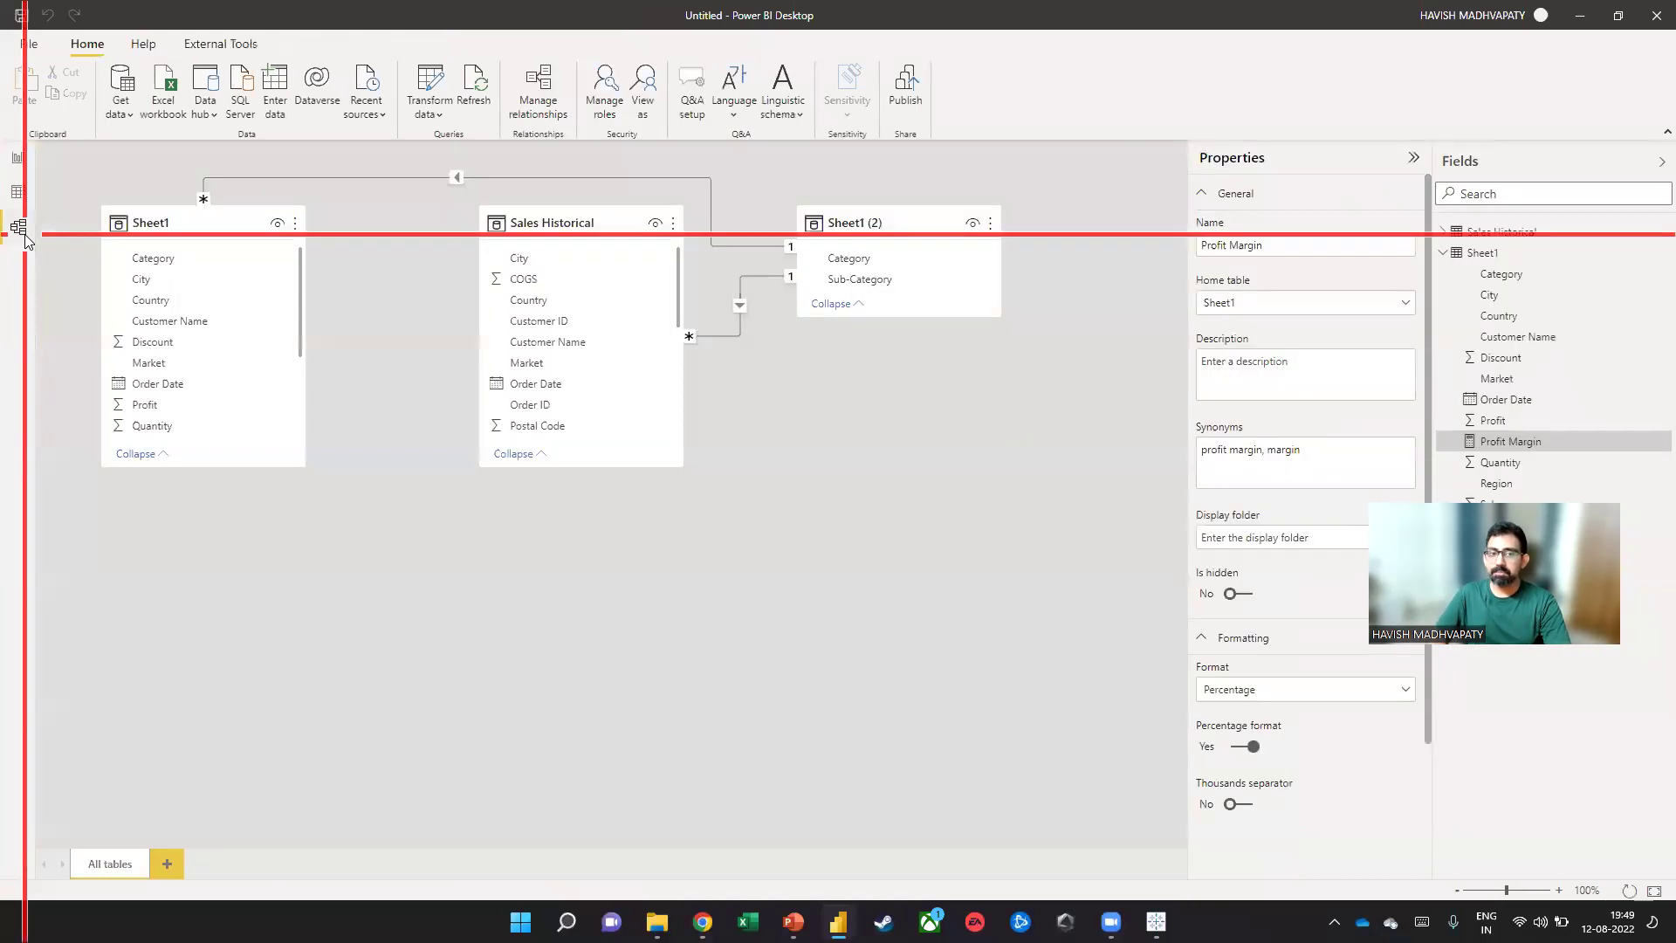
drag(604, 246, 523, 384)
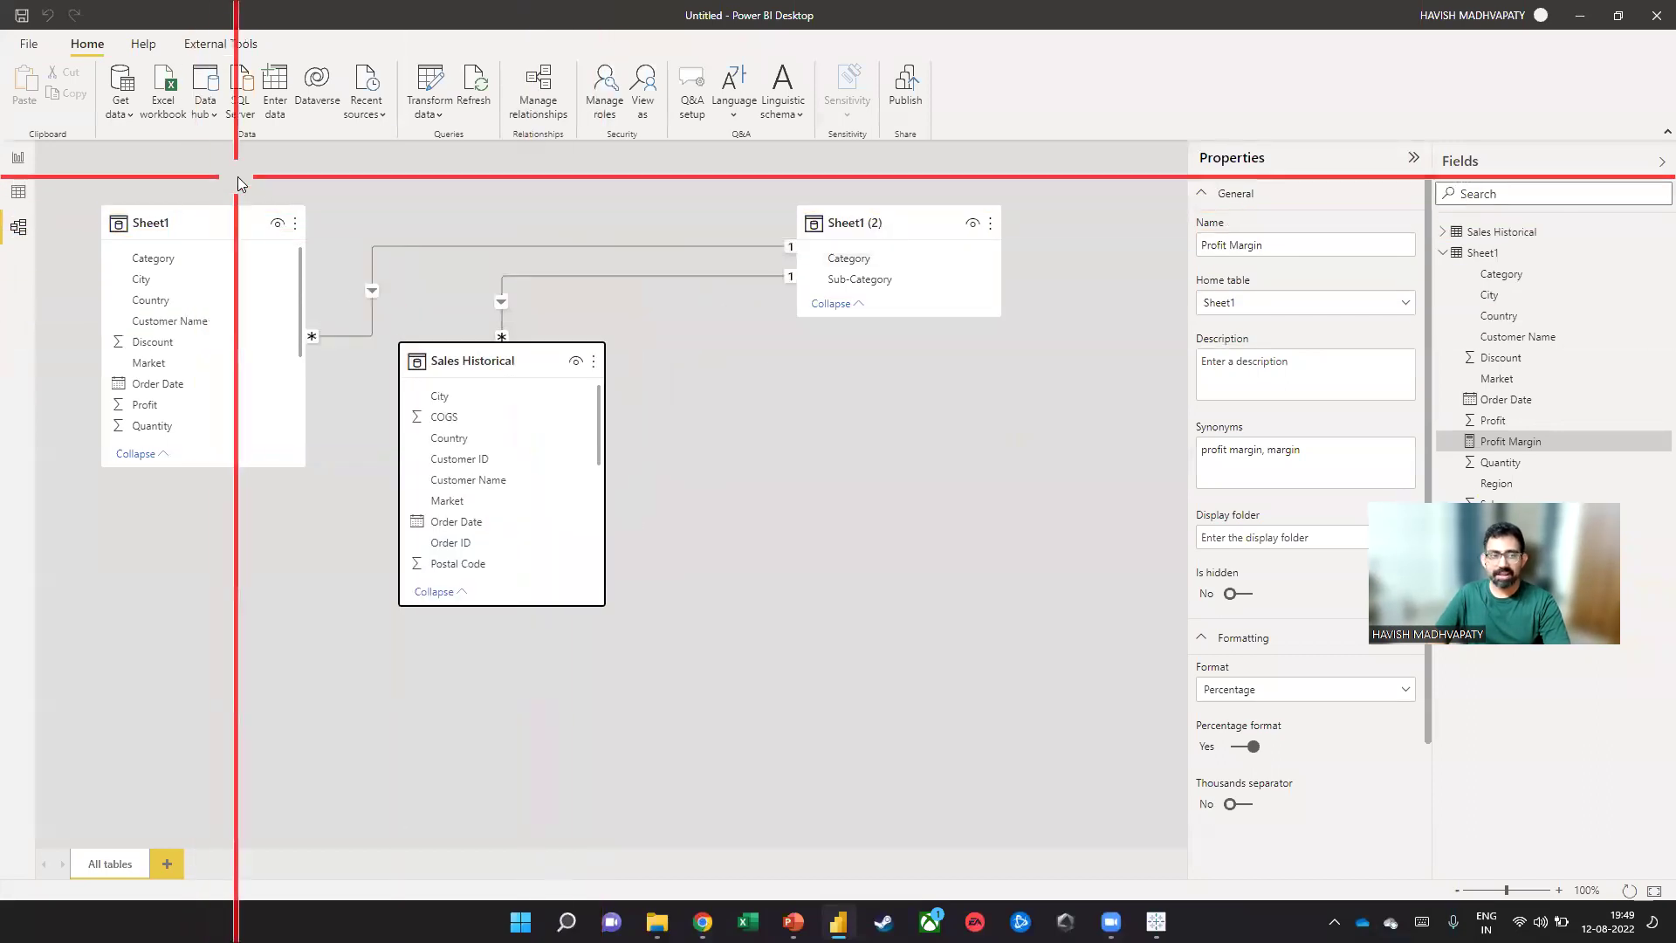
right_click(432, 247)
click(451, 260)
click(935, 490)
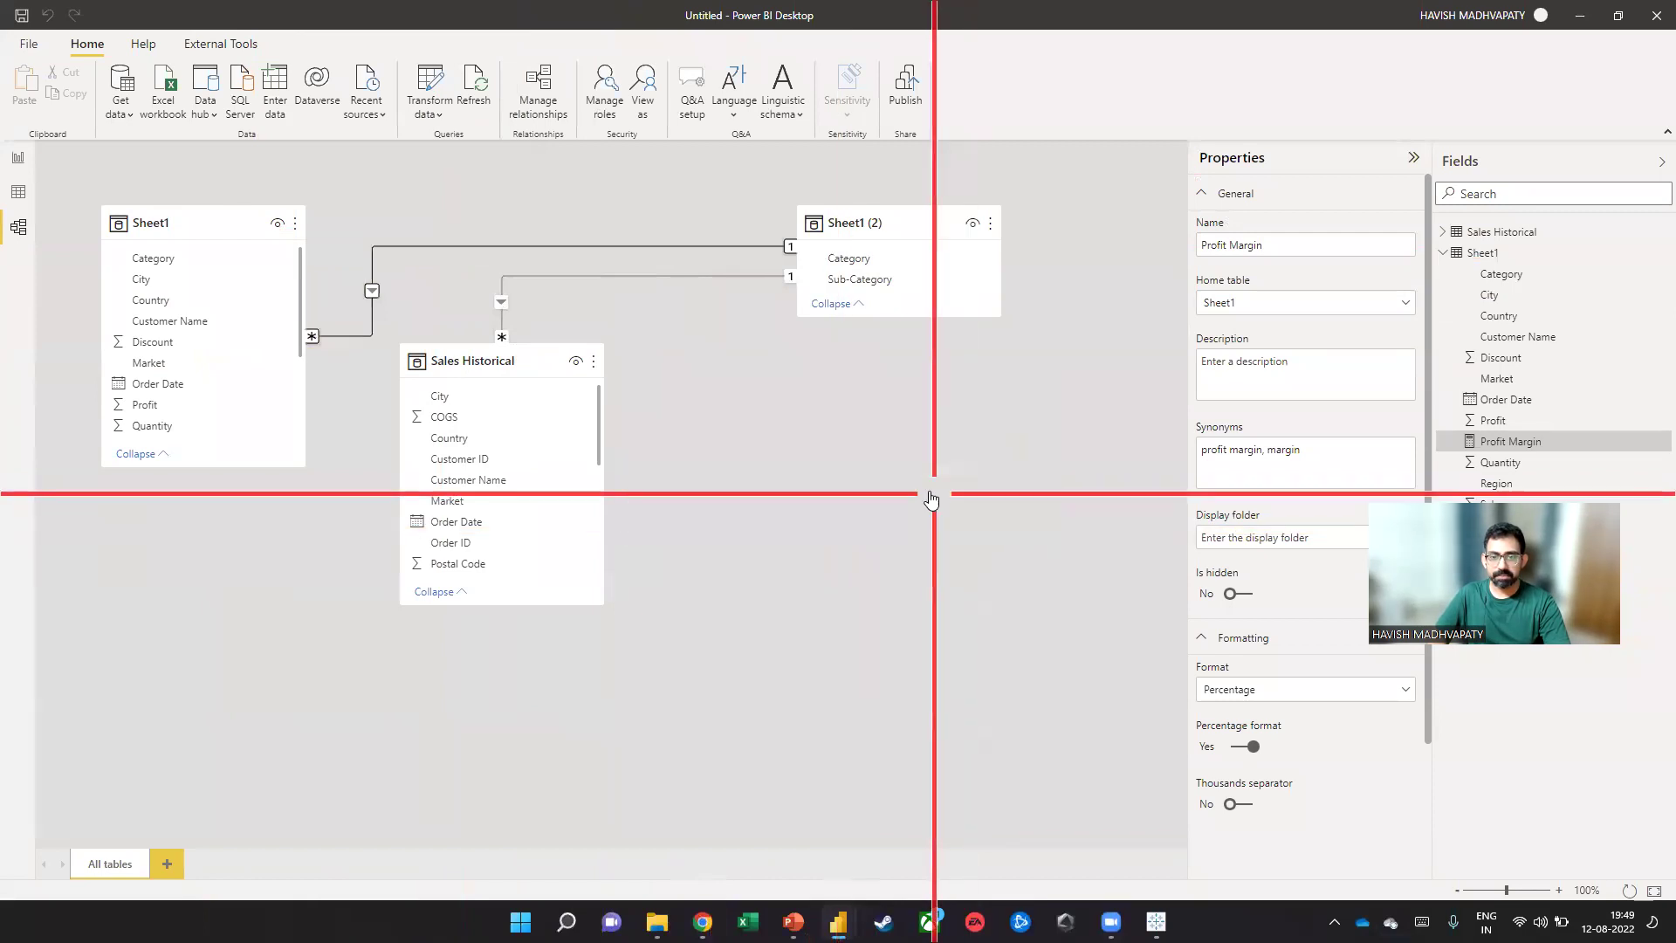
right_click(636, 264)
click(657, 274)
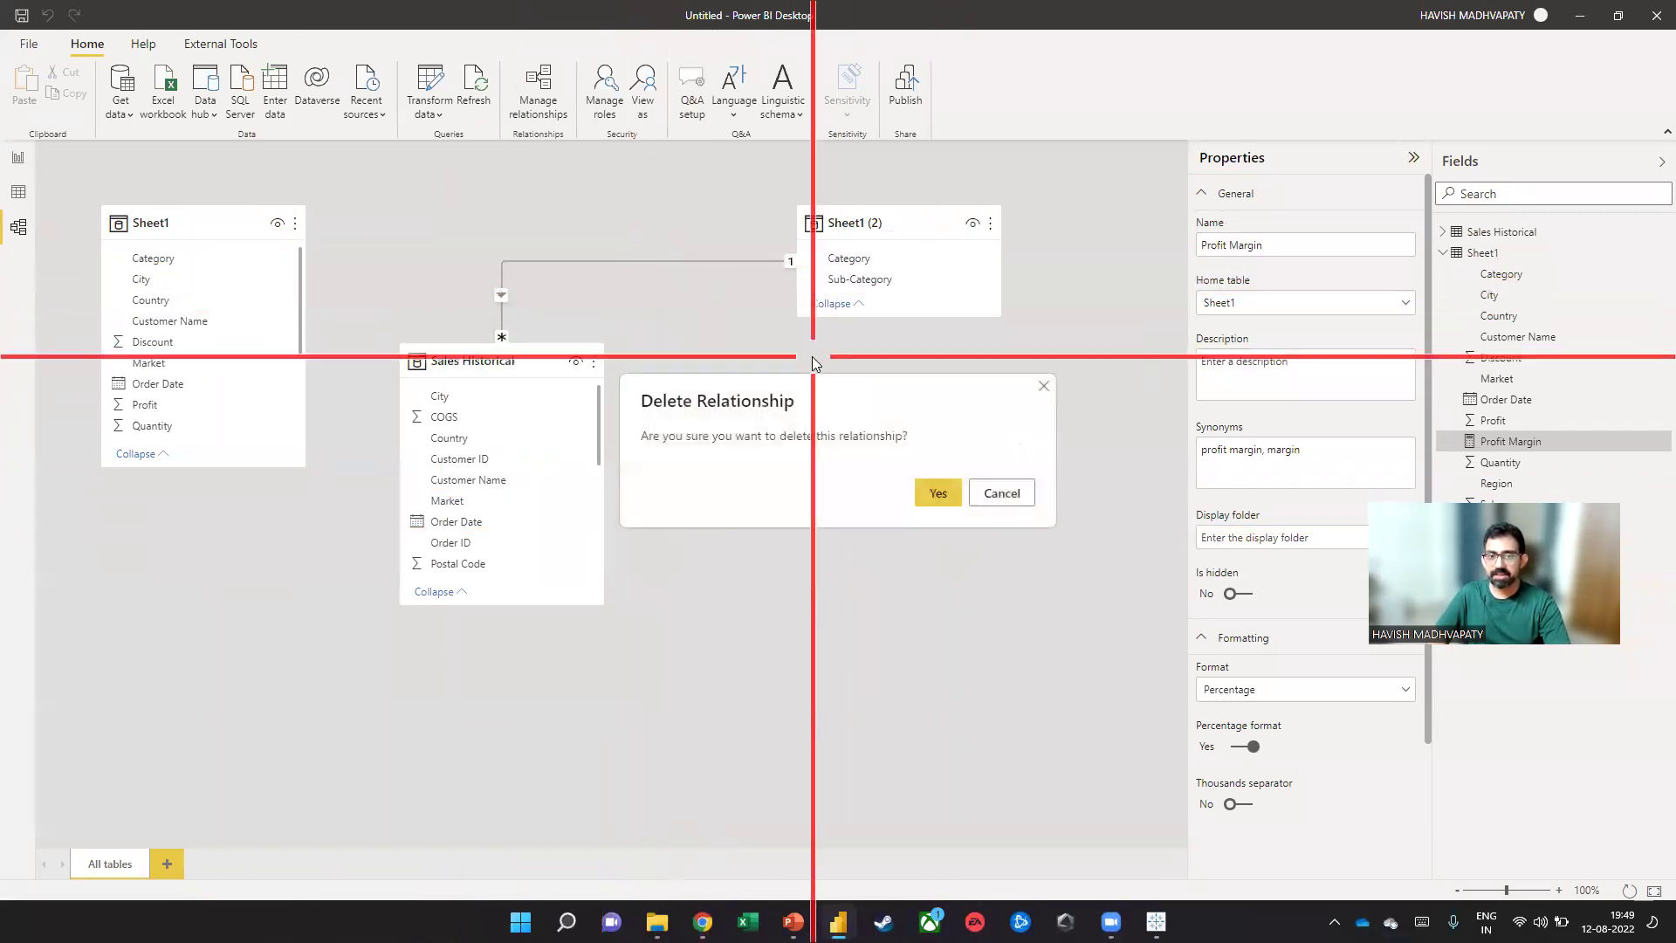
click(935, 489)
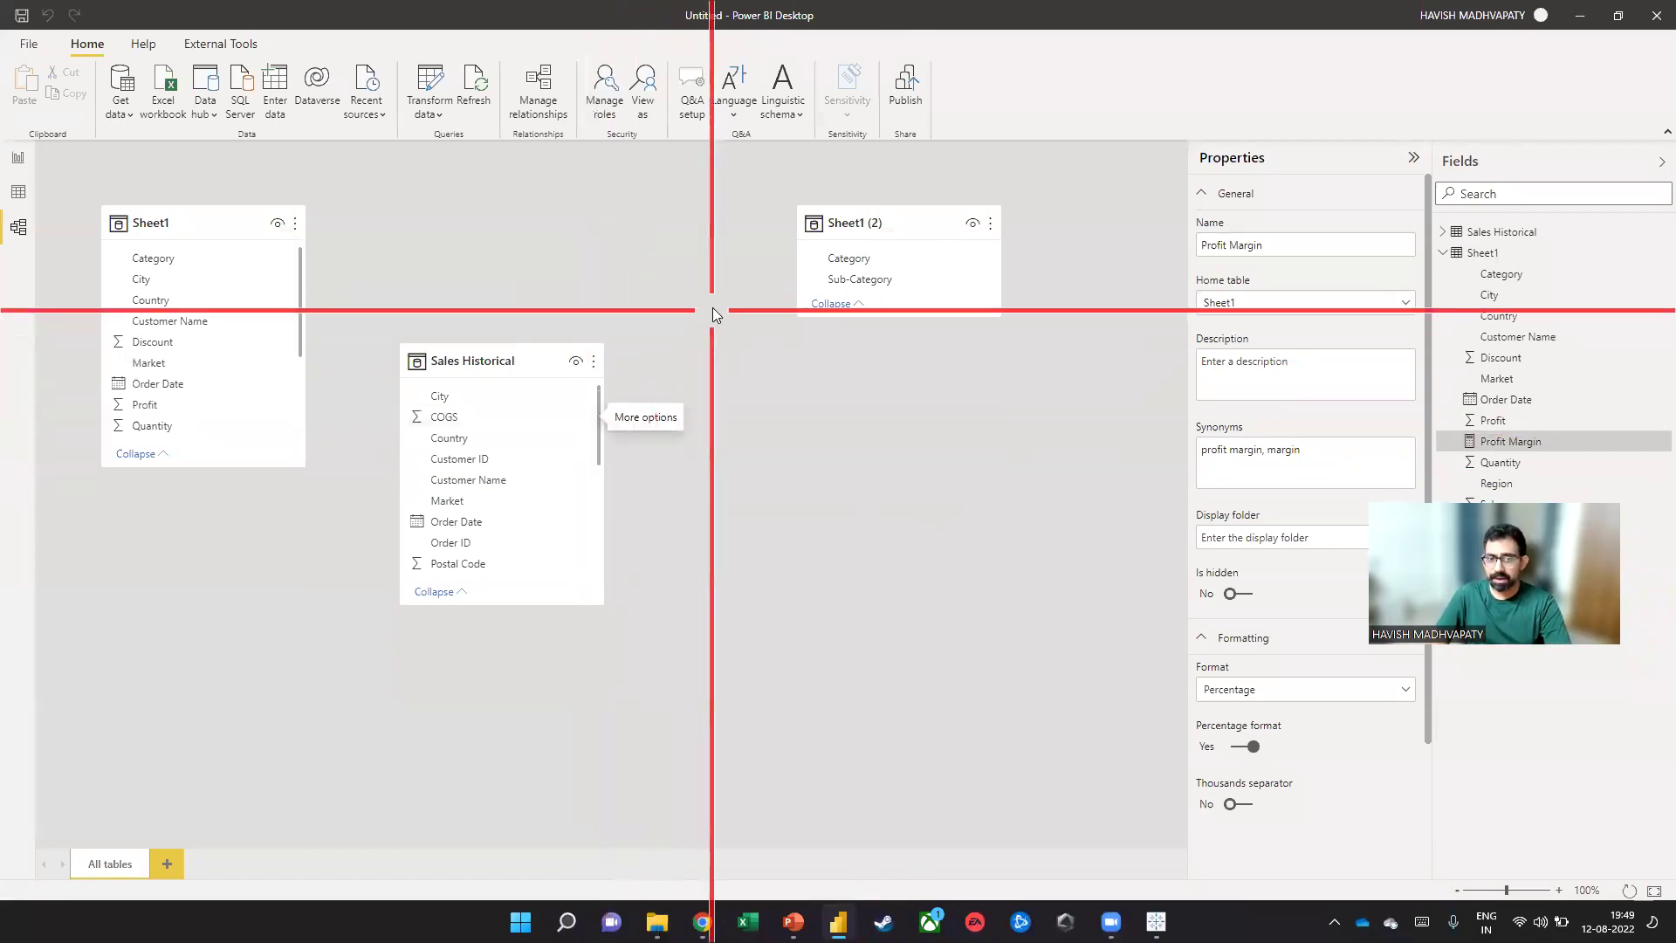
Relate the Sub-Category field of Sales Historical to the Sub-Category field of Sheet1 (2)
scroll(537, 436, down, 3)
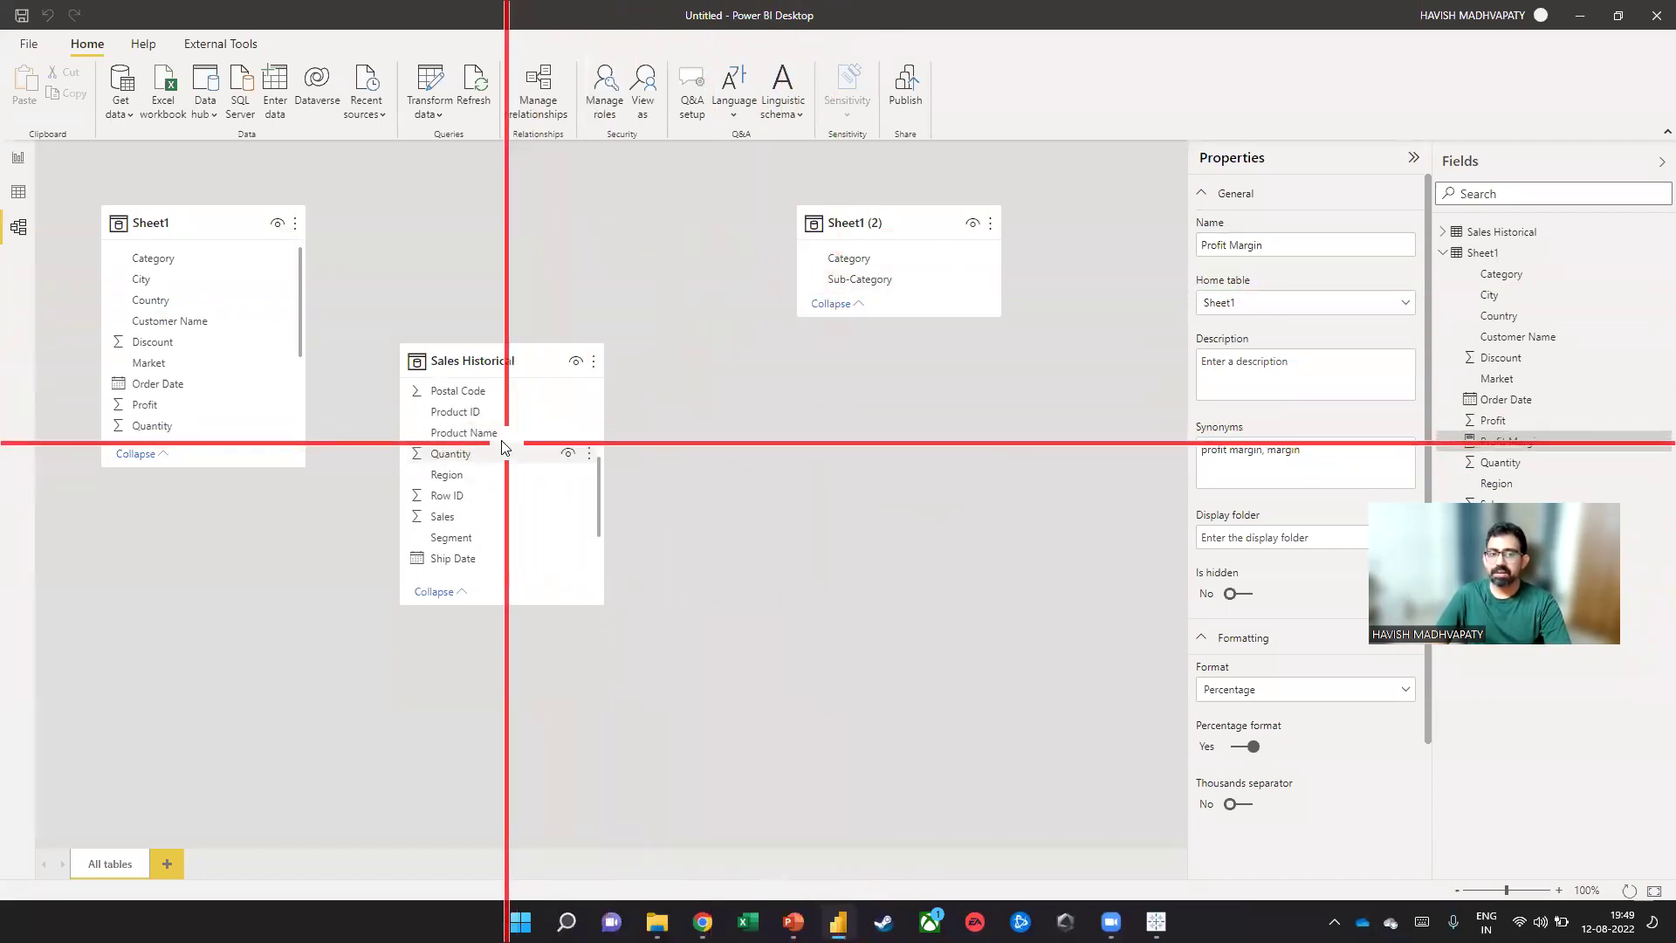
scroll(462, 522, down, 2)
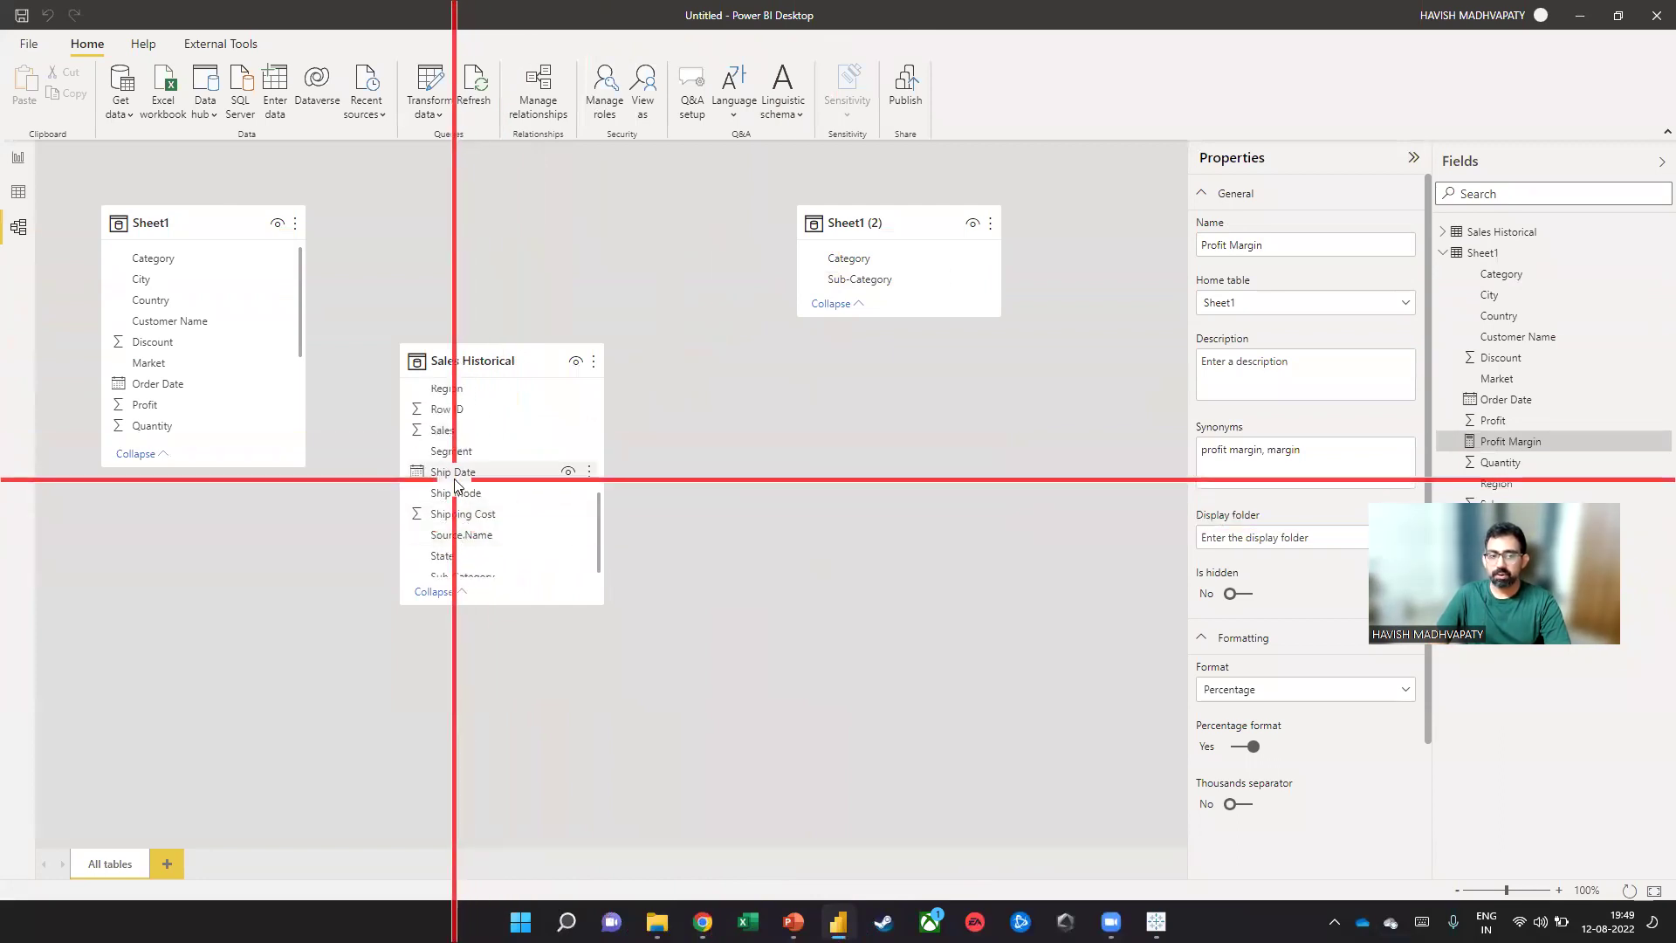
scroll(452, 506, down, 1)
drag(450, 571, 844, 286)
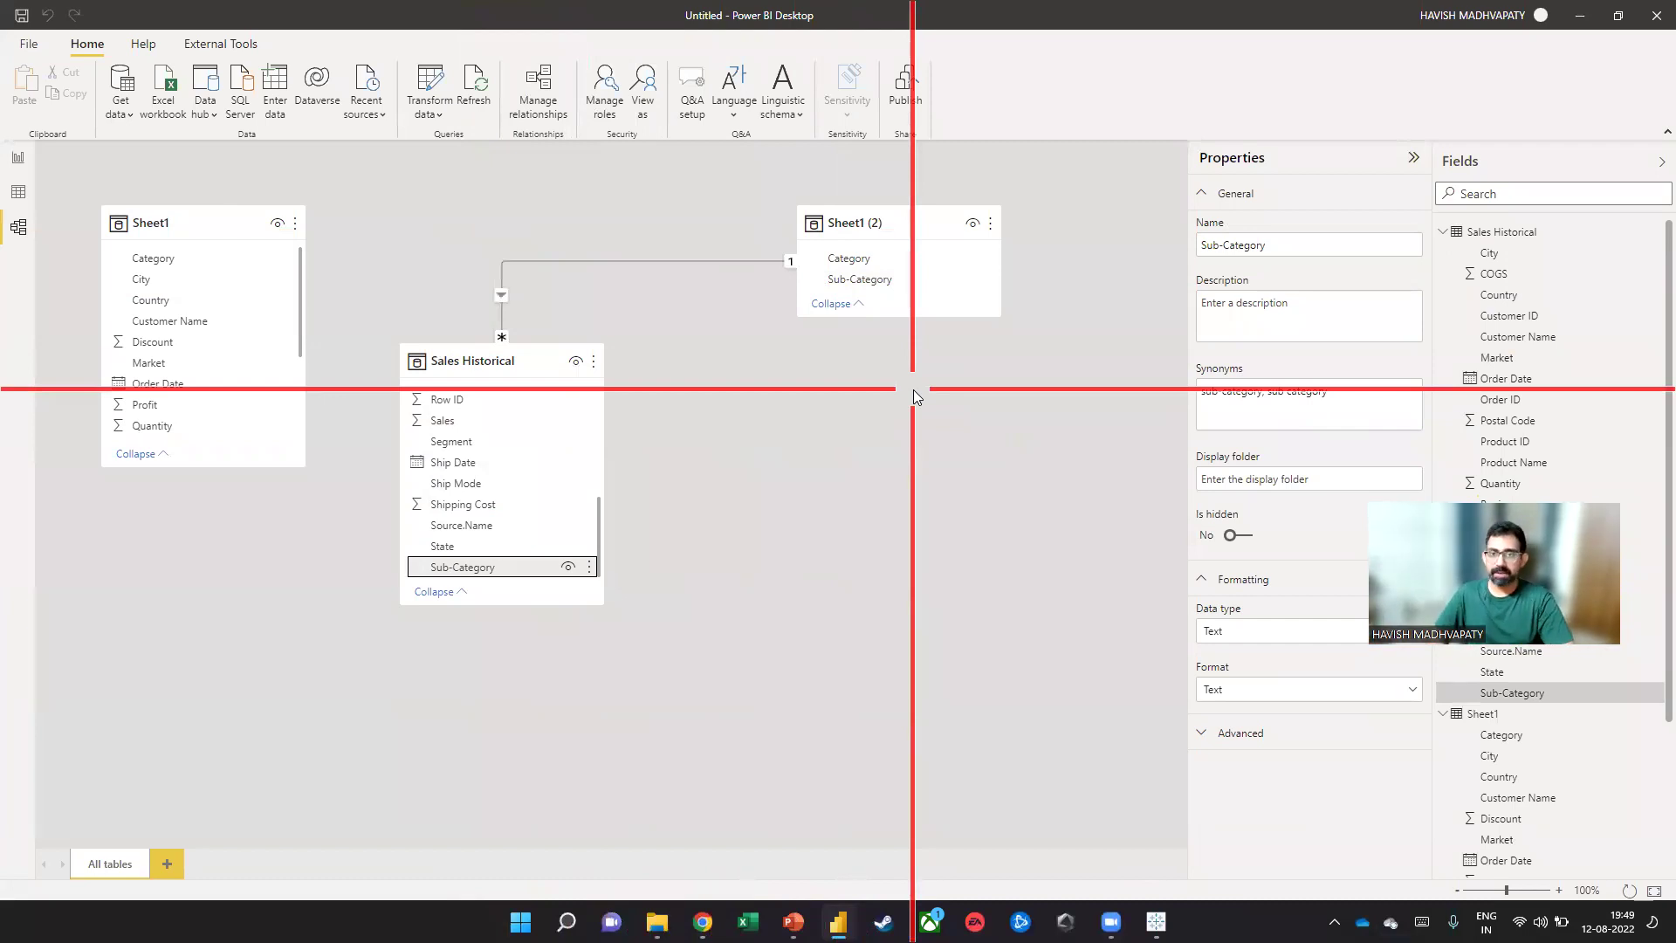
Switch to Tableau Public and open its start page for connecting to data
key(alt+Tab)
key(alt+Tab)
key(alt+Tab)
key(alt+Tab)
key(alt+Tab)
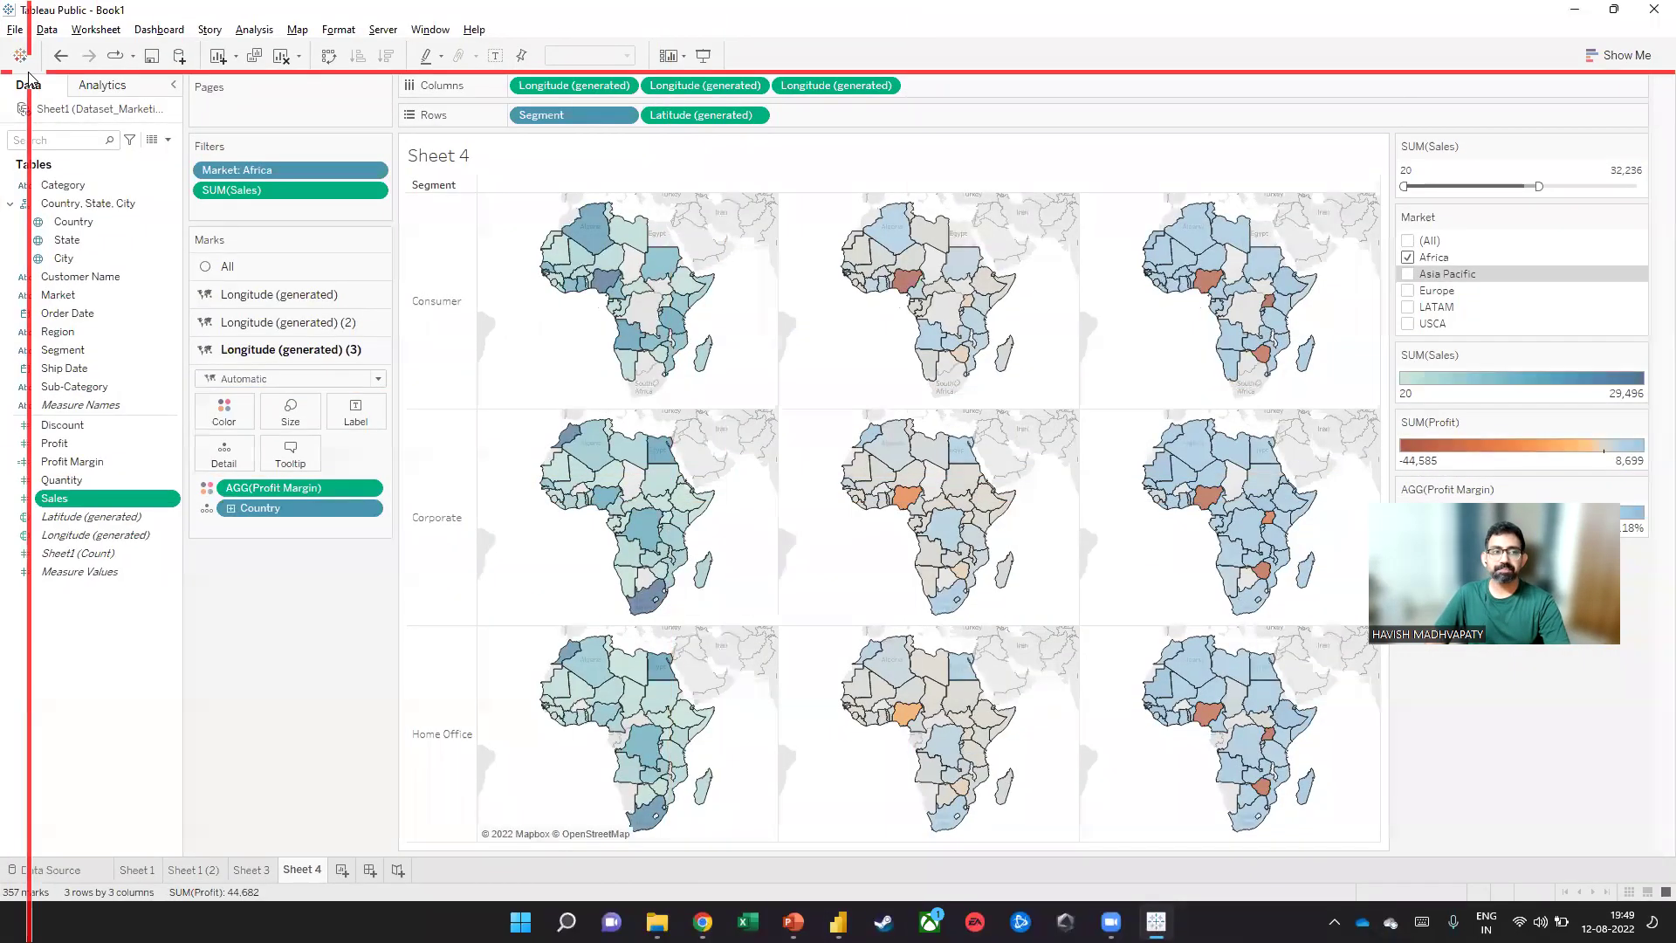
click(20, 55)
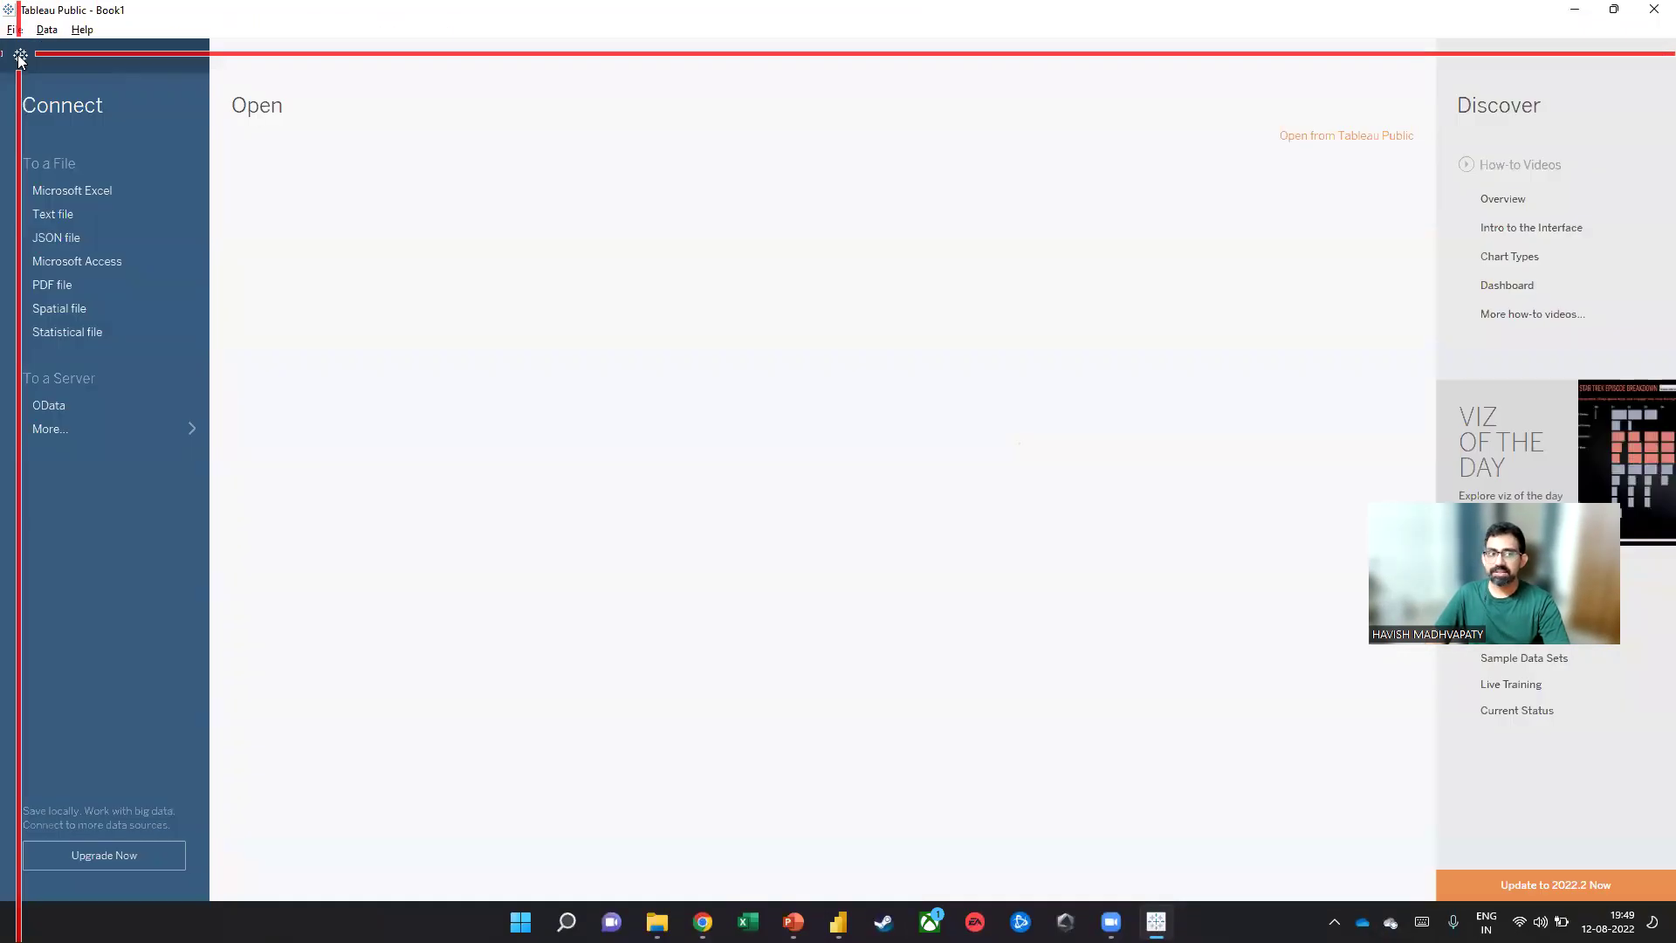
Connect to the Excel workbook 2011 in the Sales Historical folder inside Union and Merge on the desktop
click(101, 191)
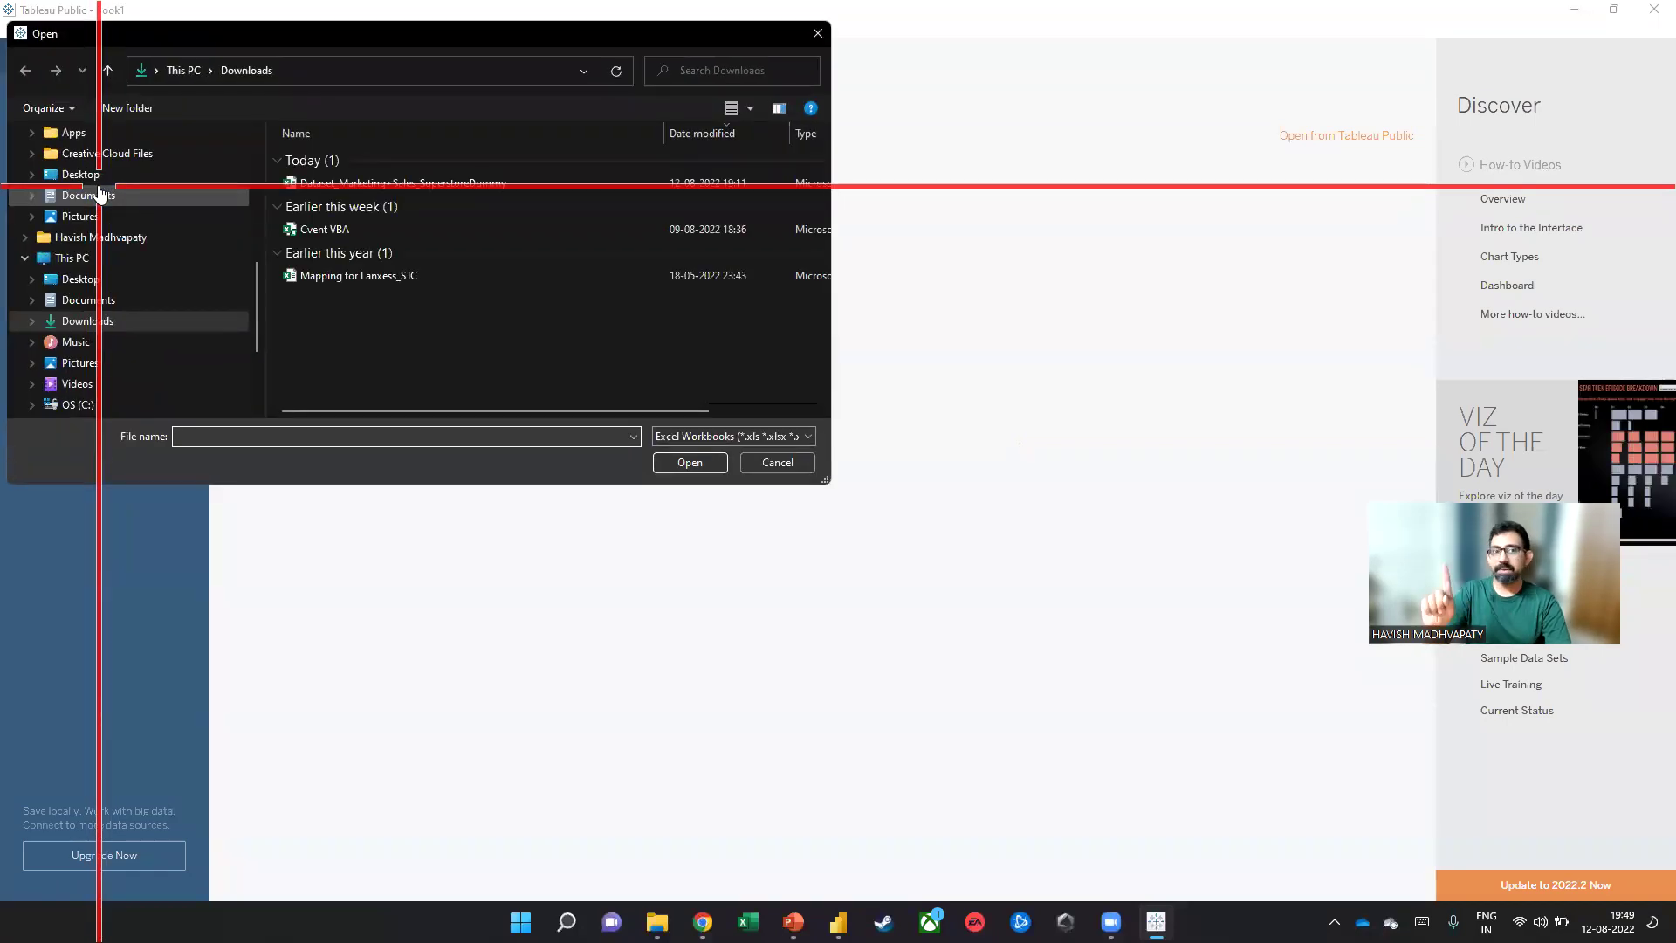
click(110, 171)
scroll(49, 230, up, 5)
click(41, 219)
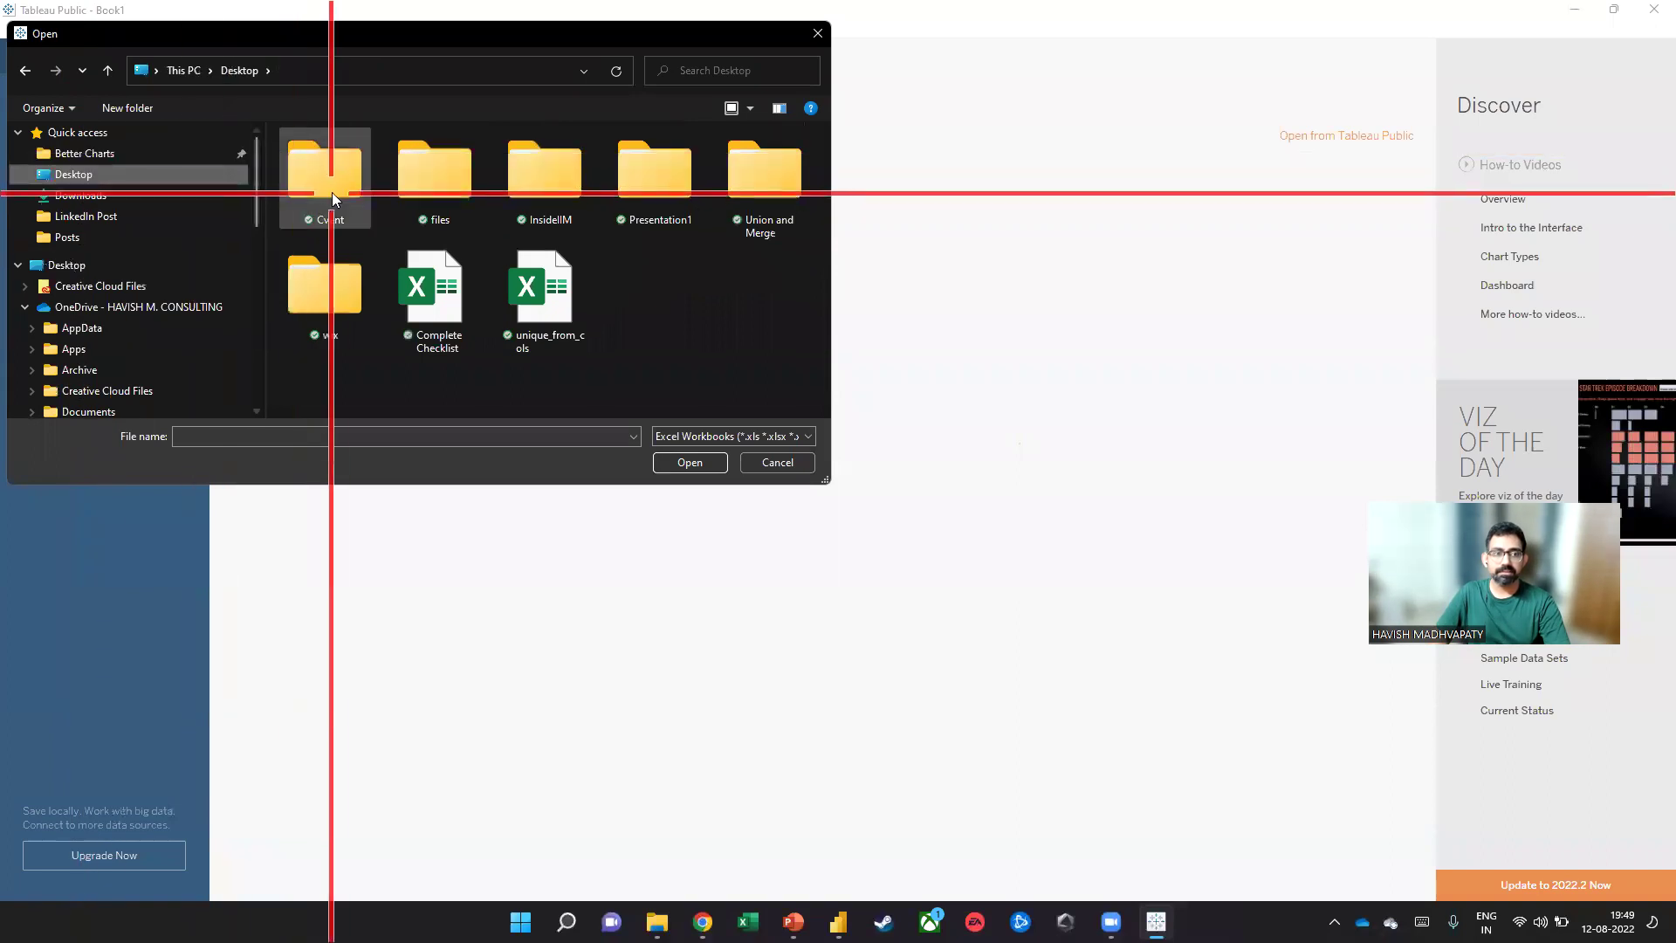
double_click(770, 208)
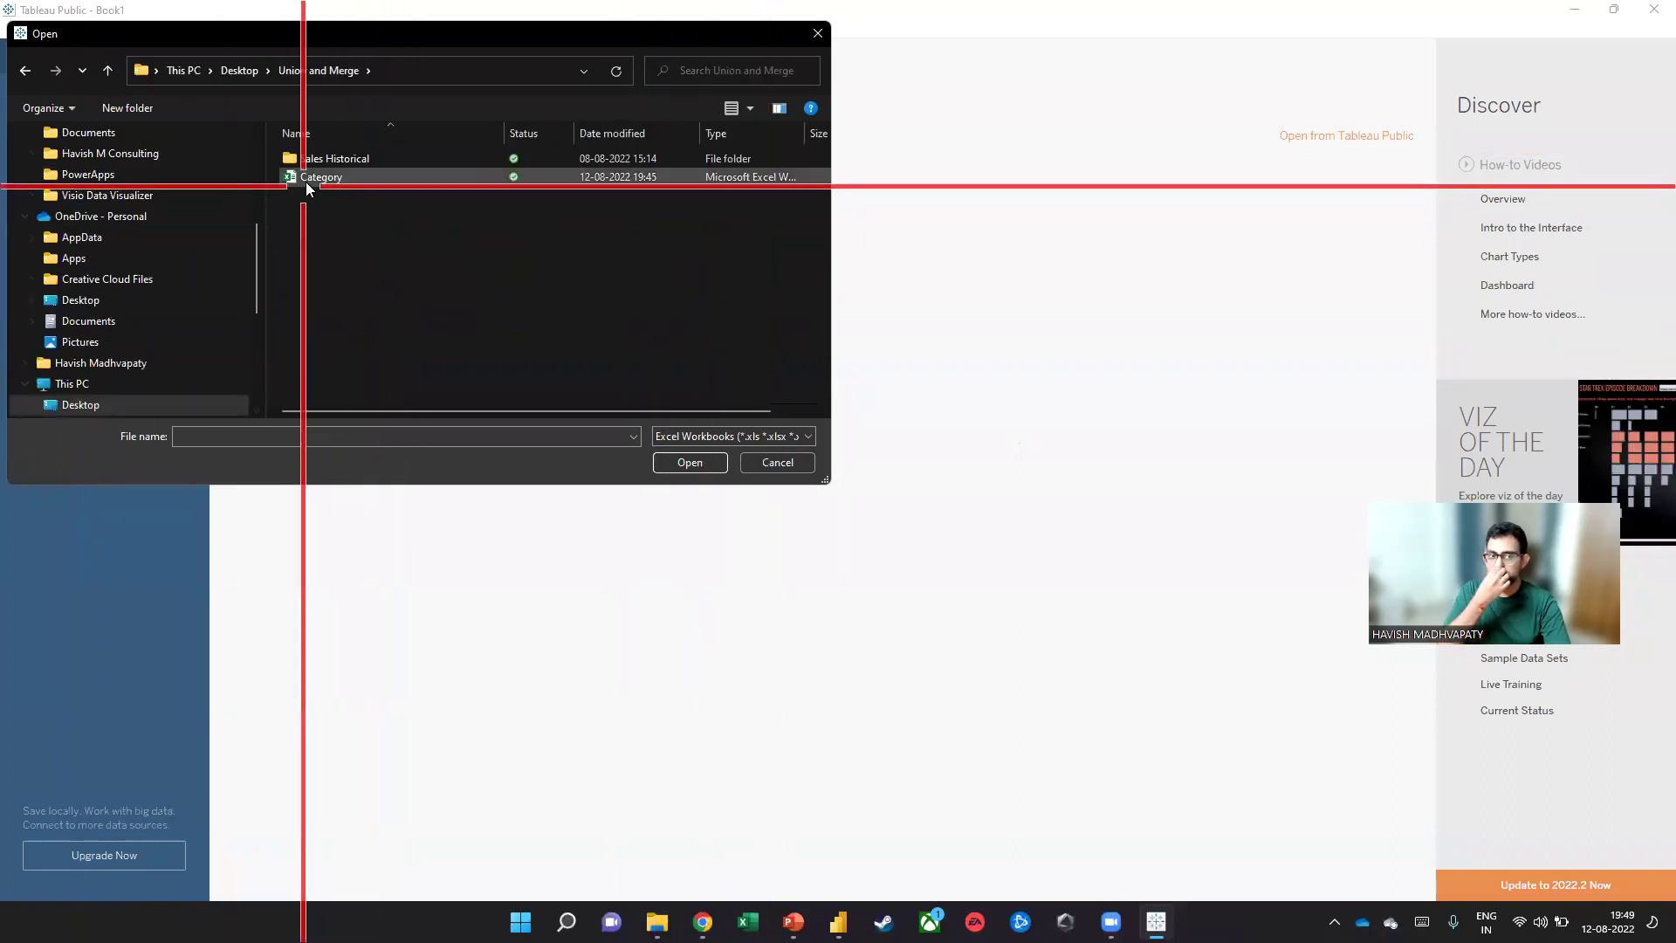
double_click(317, 159)
click(318, 159)
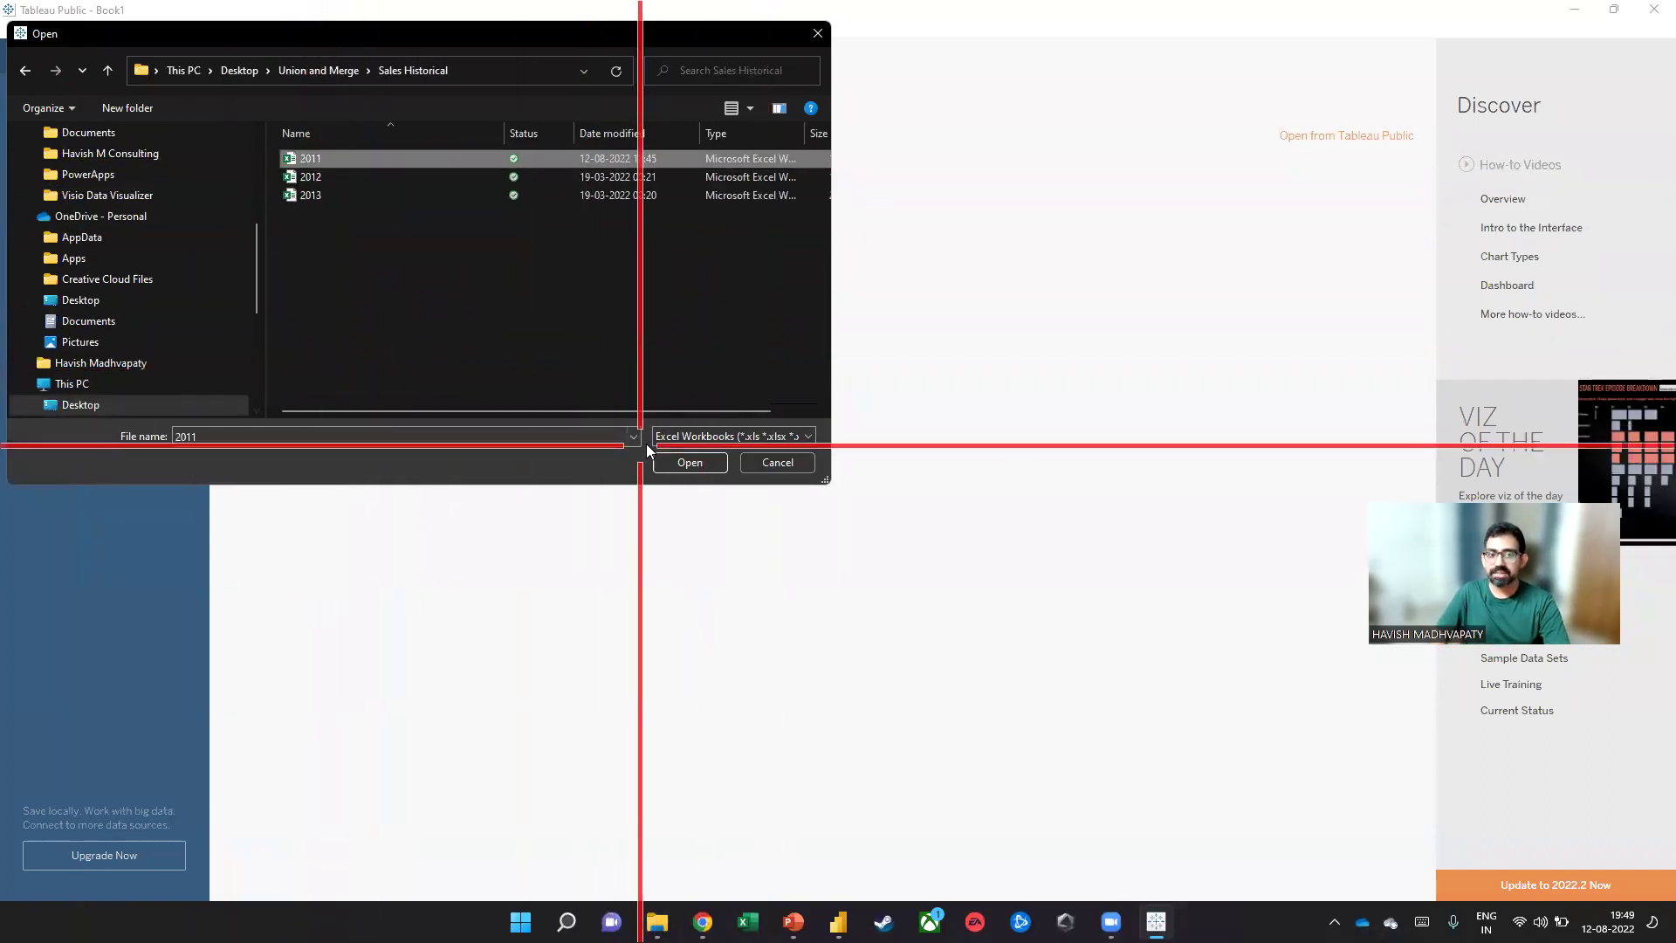
click(665, 456)
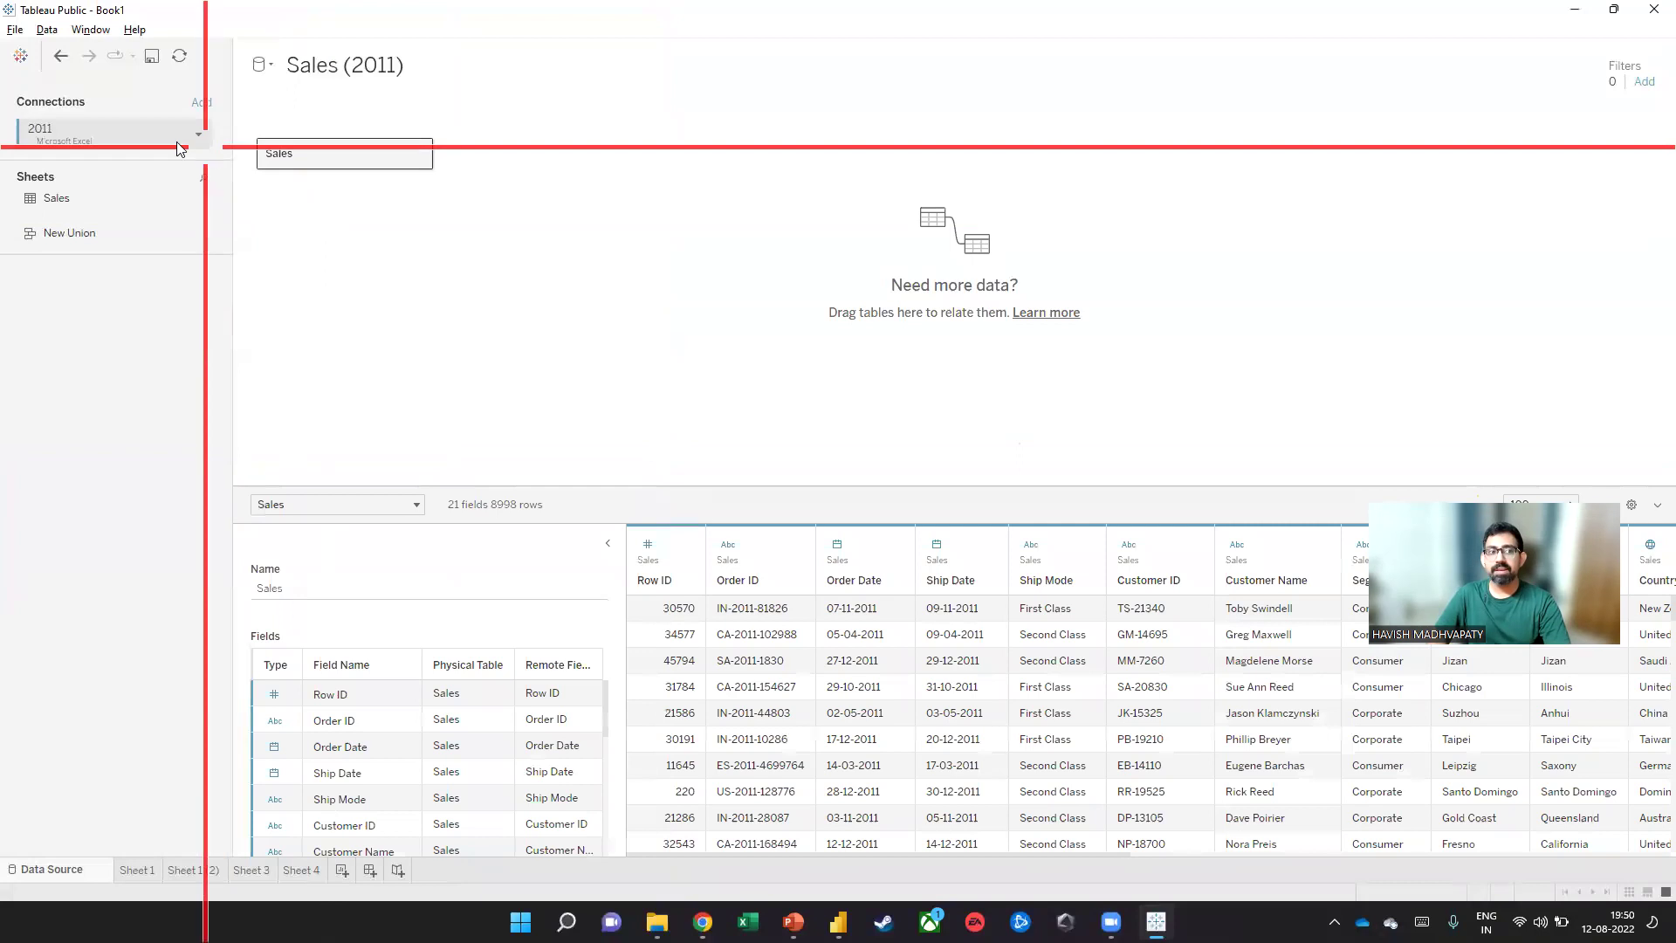
Try to add a wildcard union alongside the Sales table, matching all workbooks with the pattern *.xlsx
double_click(70, 234)
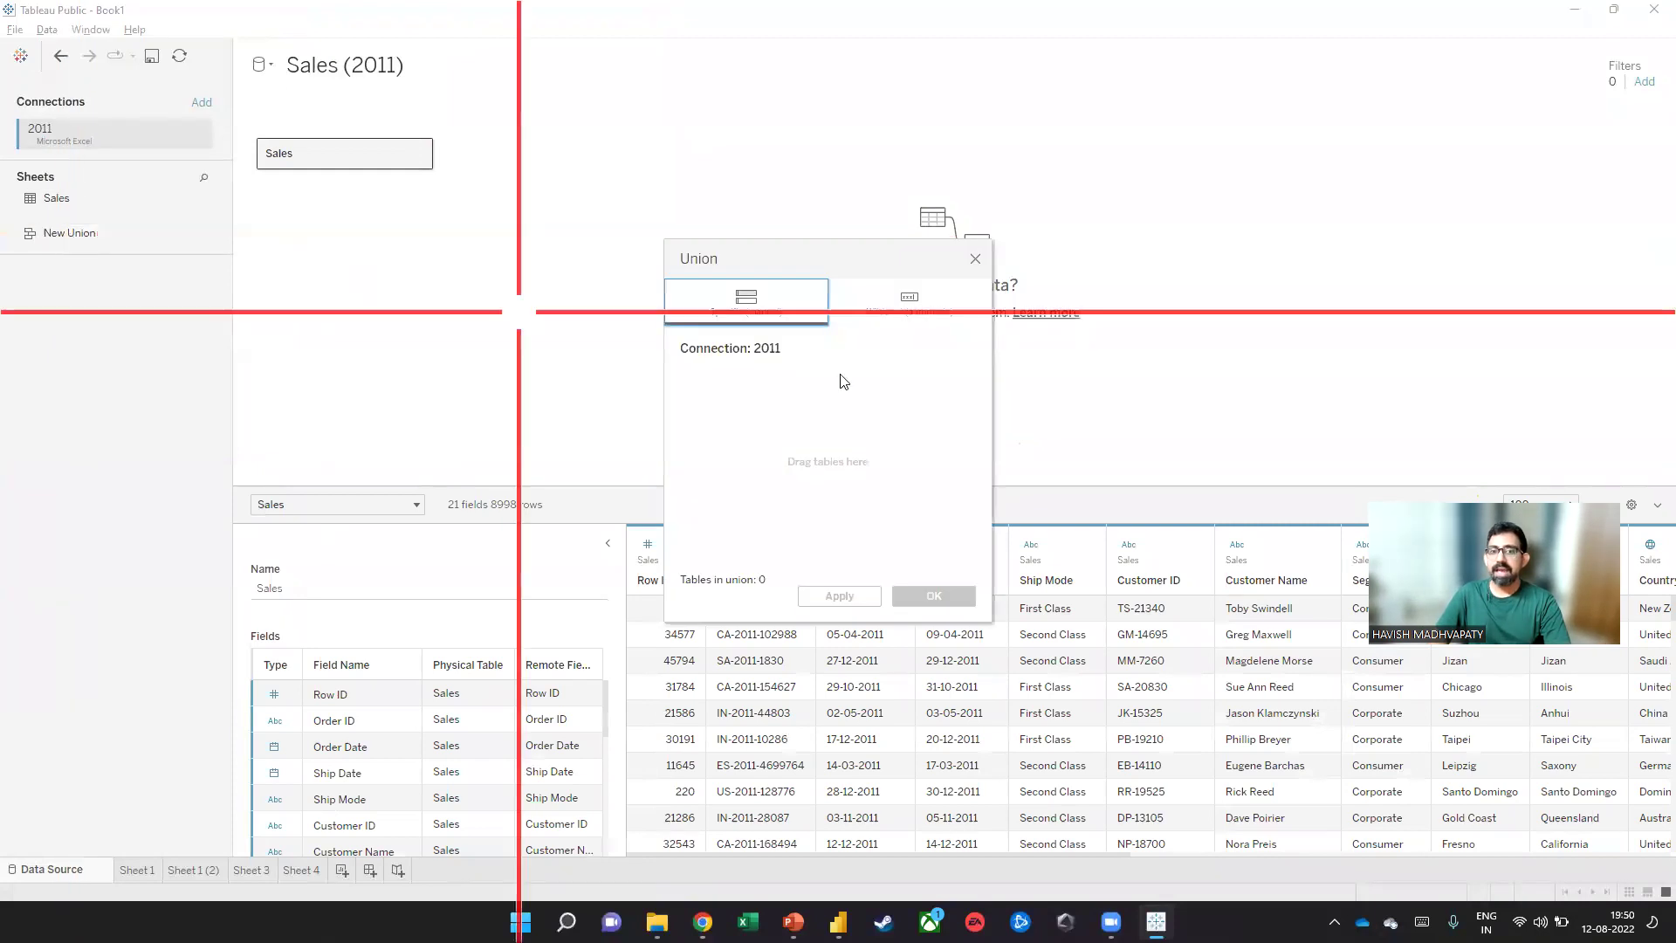
click(899, 308)
drag(901, 254, 744, 119)
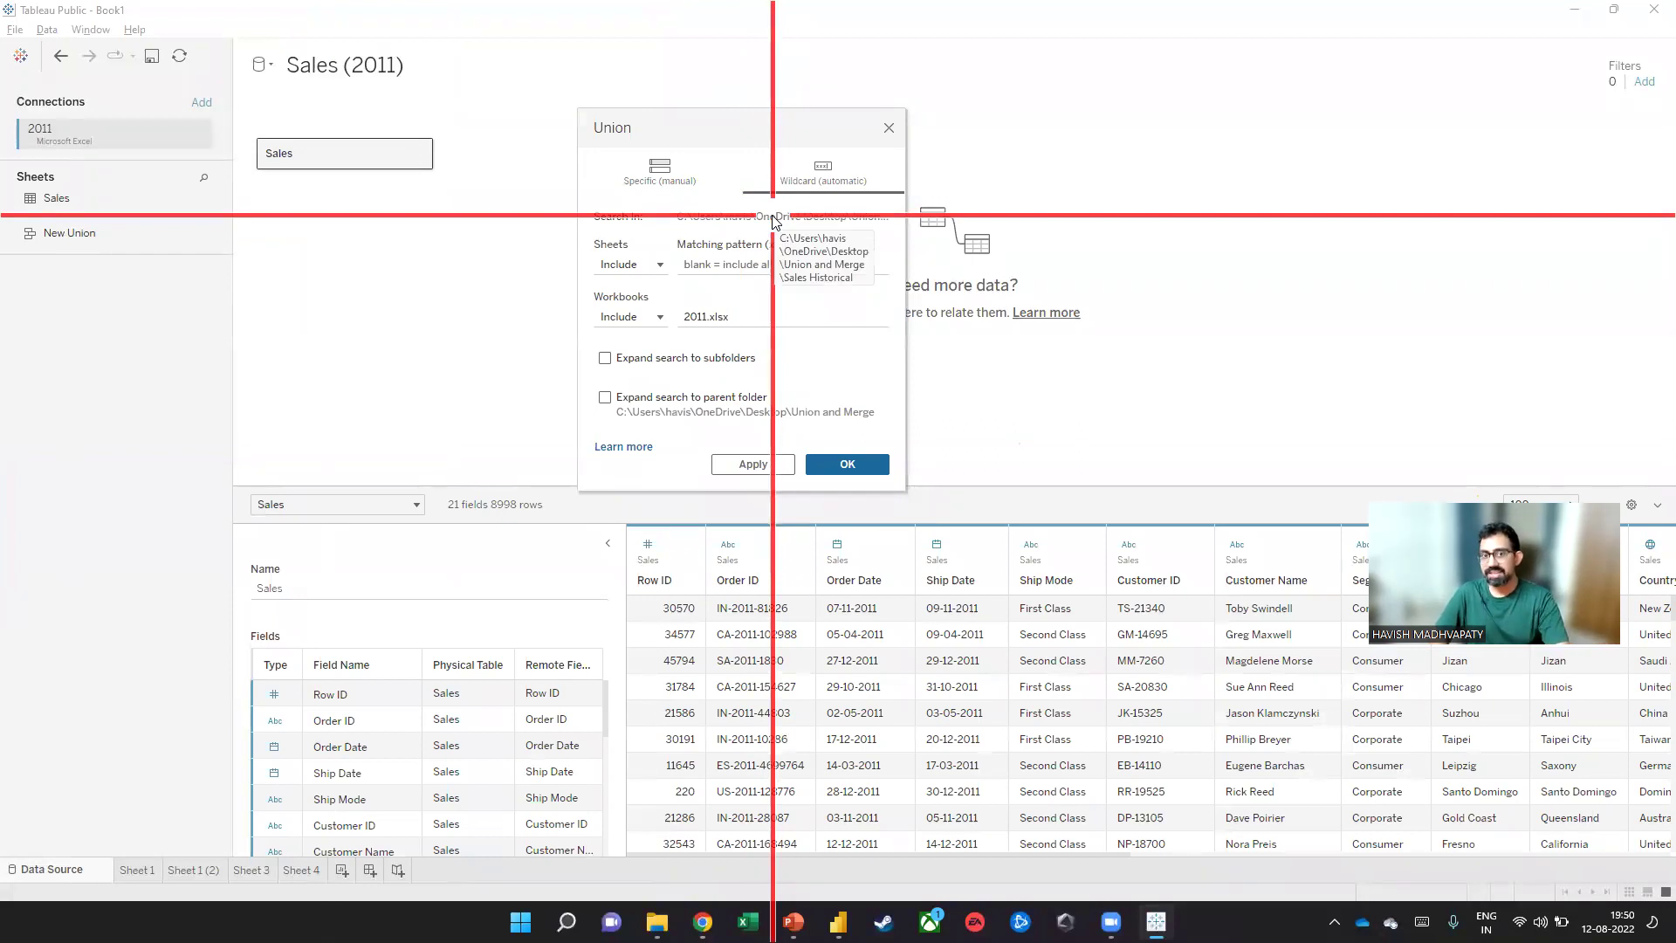
click(709, 318)
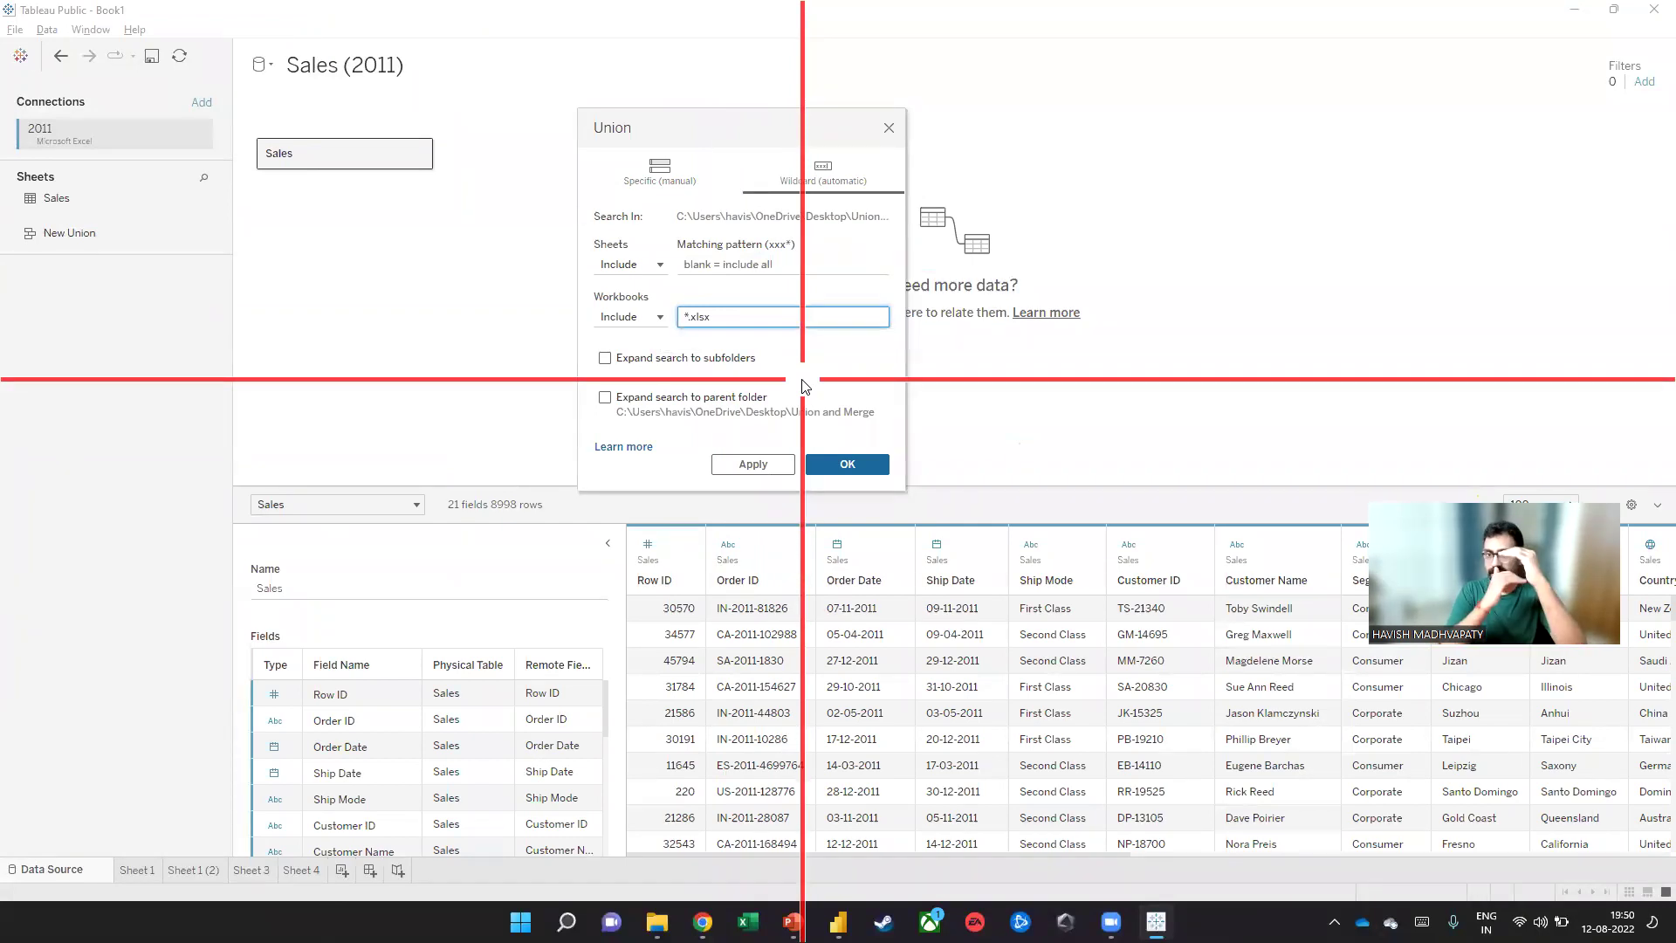
click(812, 468)
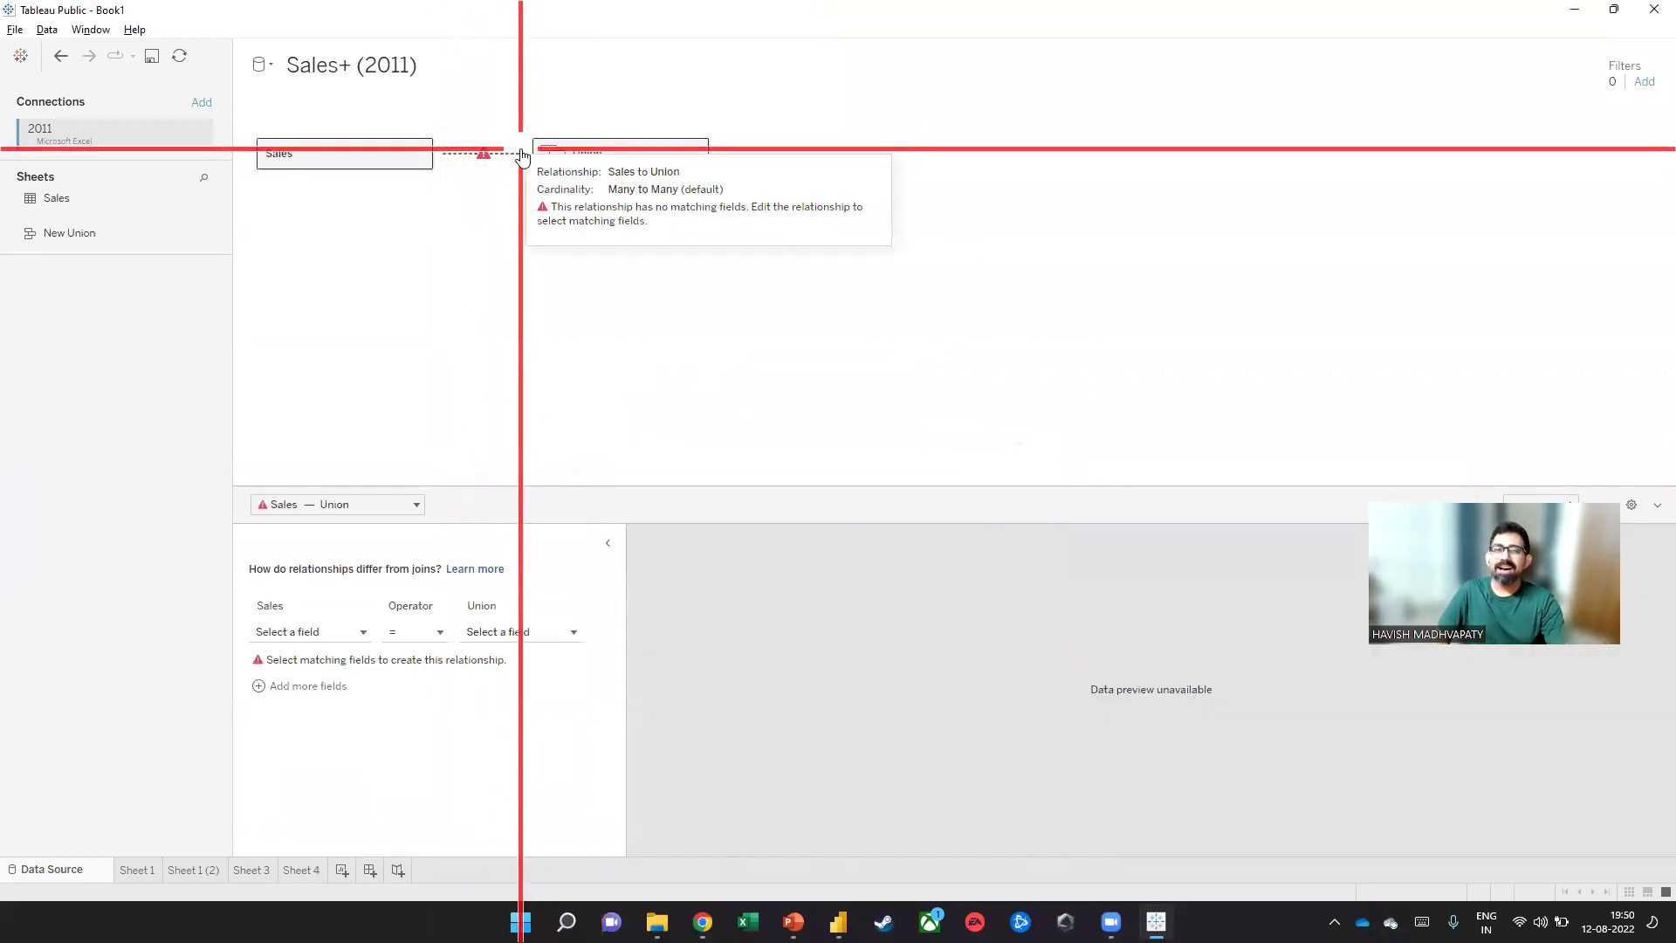
Replace the Sales and Union tables on the canvas with a single wildcard union matching workbooks *.xlsx, and update its data preview
click(420, 155)
click(444, 206)
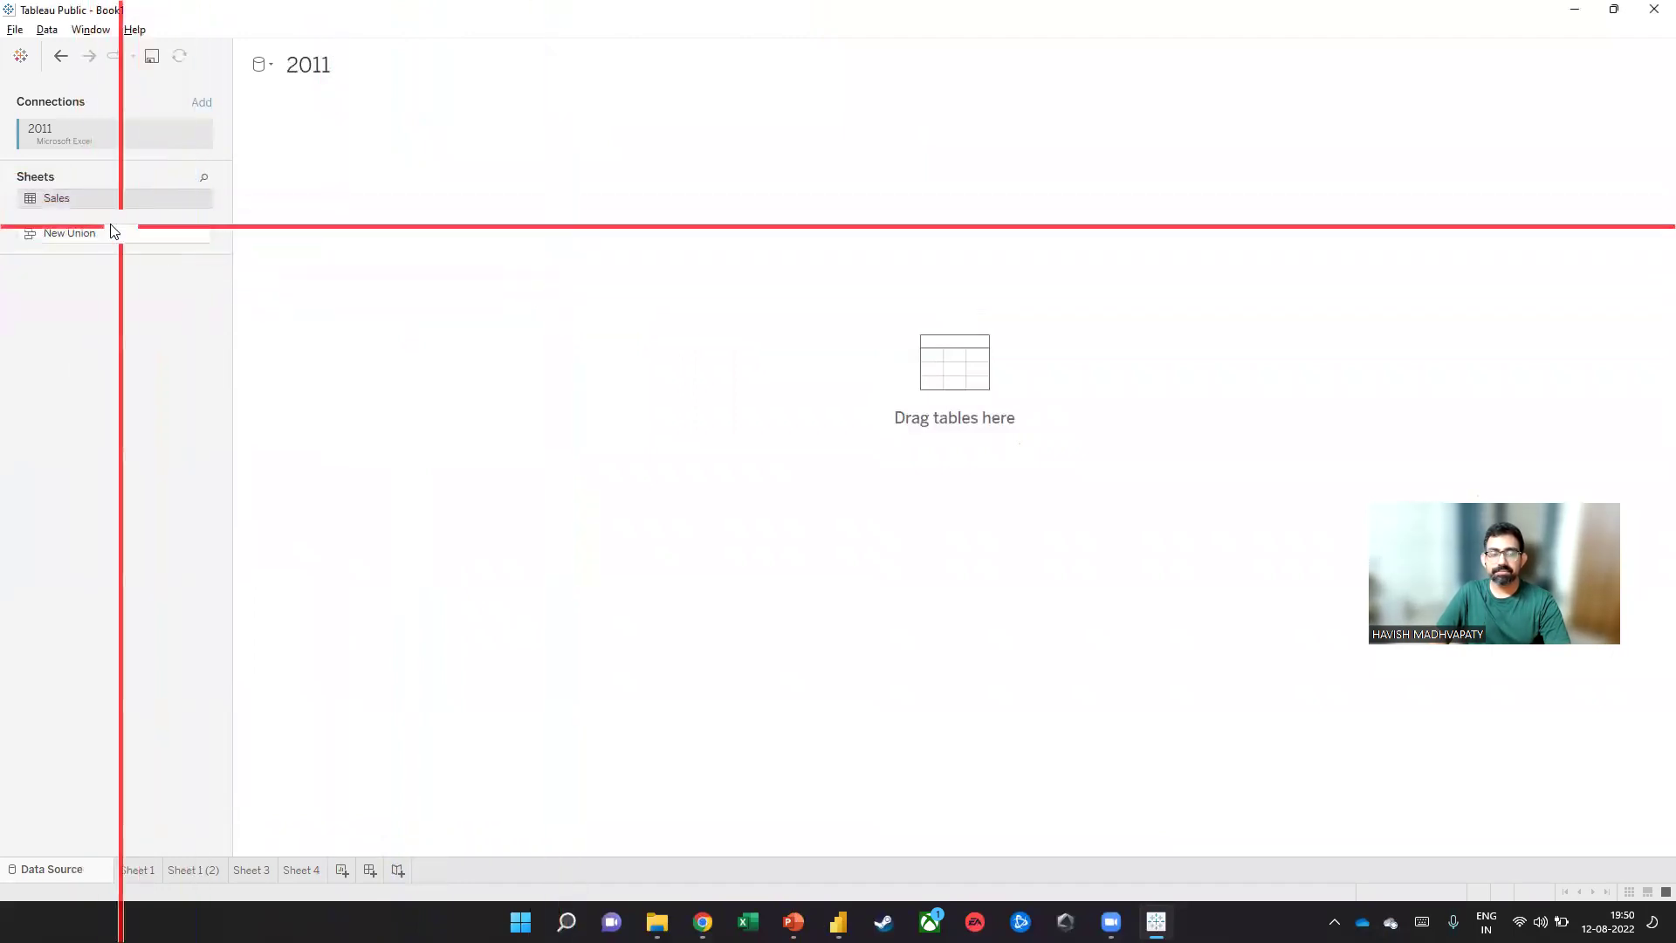
drag(111, 233, 365, 168)
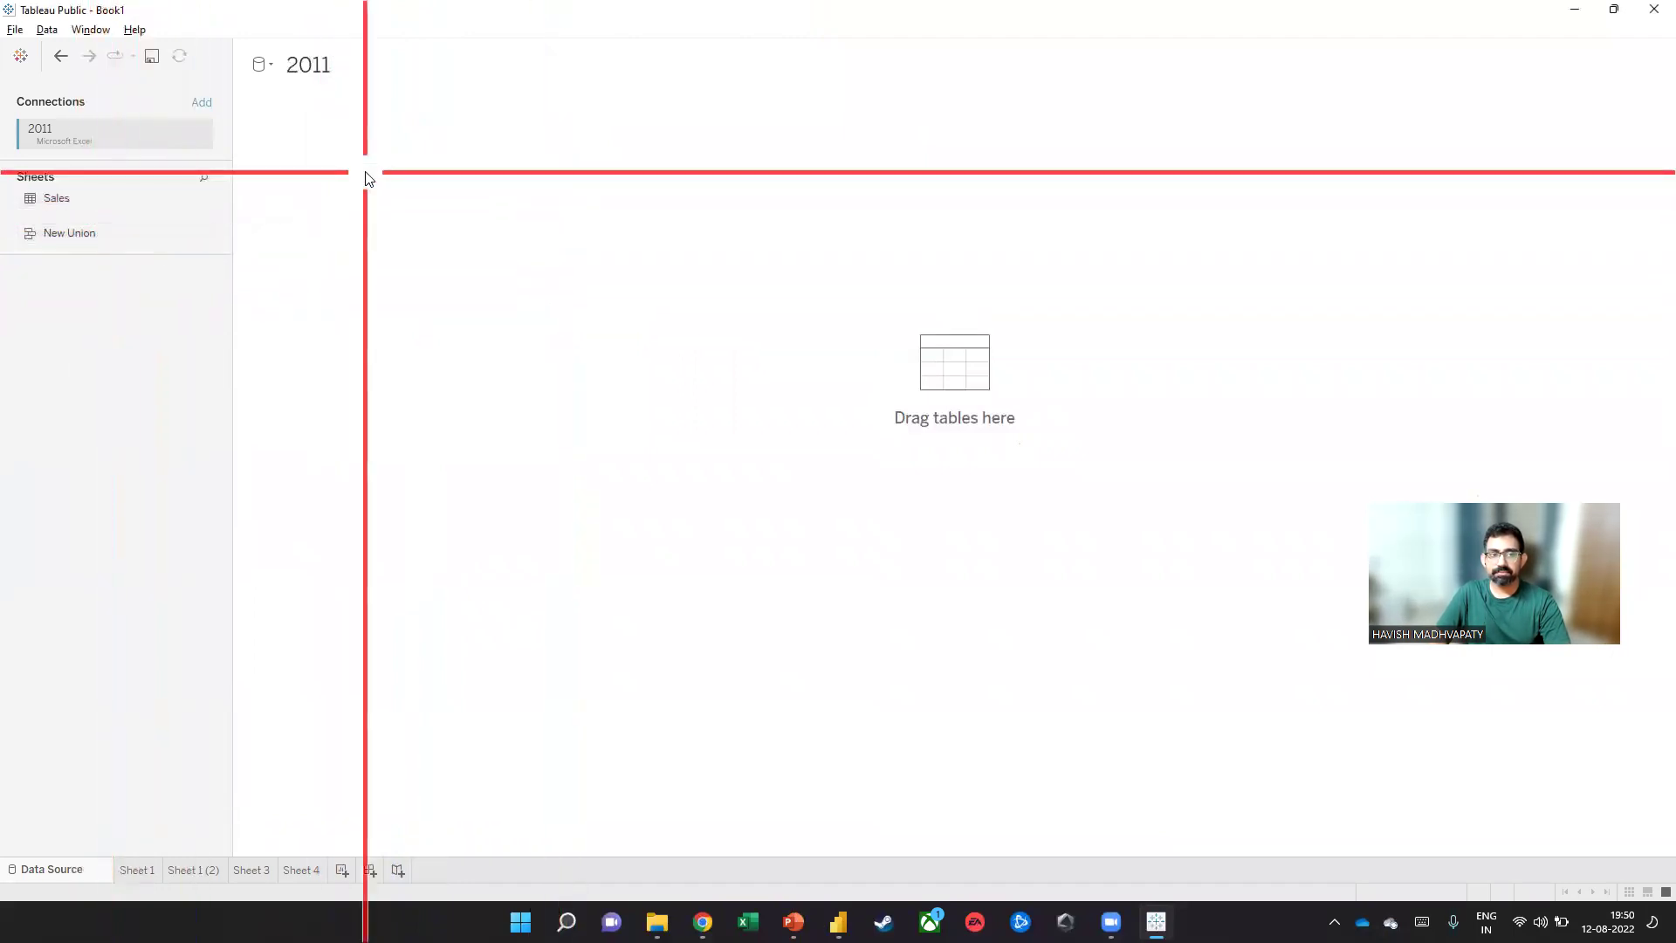
click(912, 305)
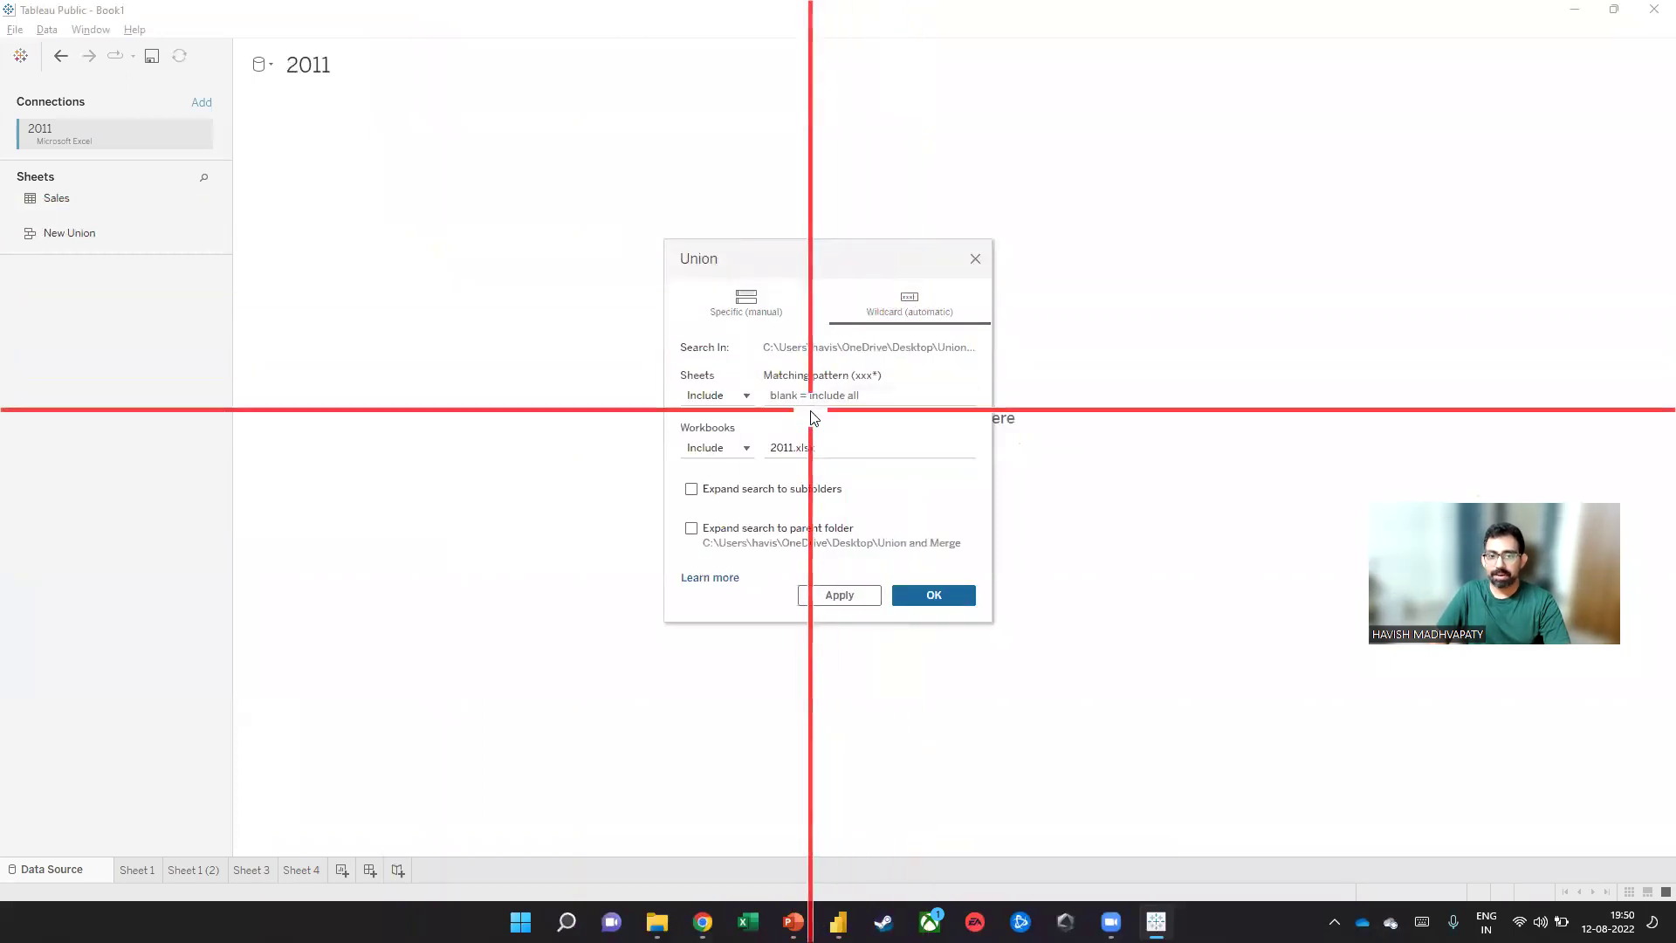
click(792, 448)
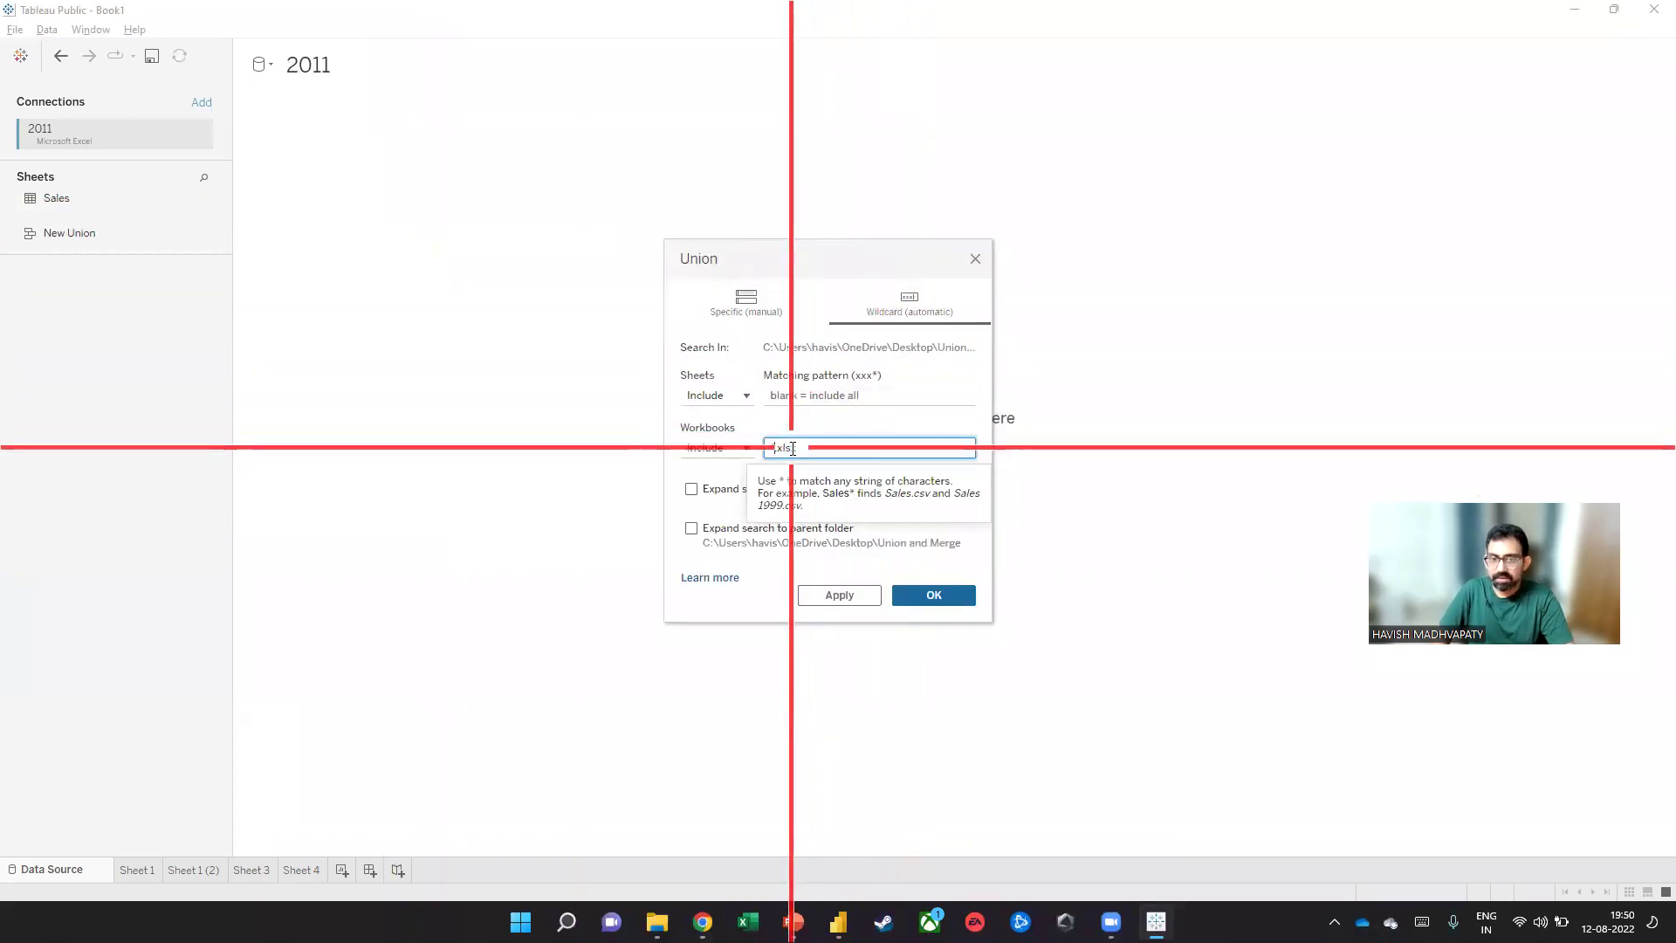
click(896, 596)
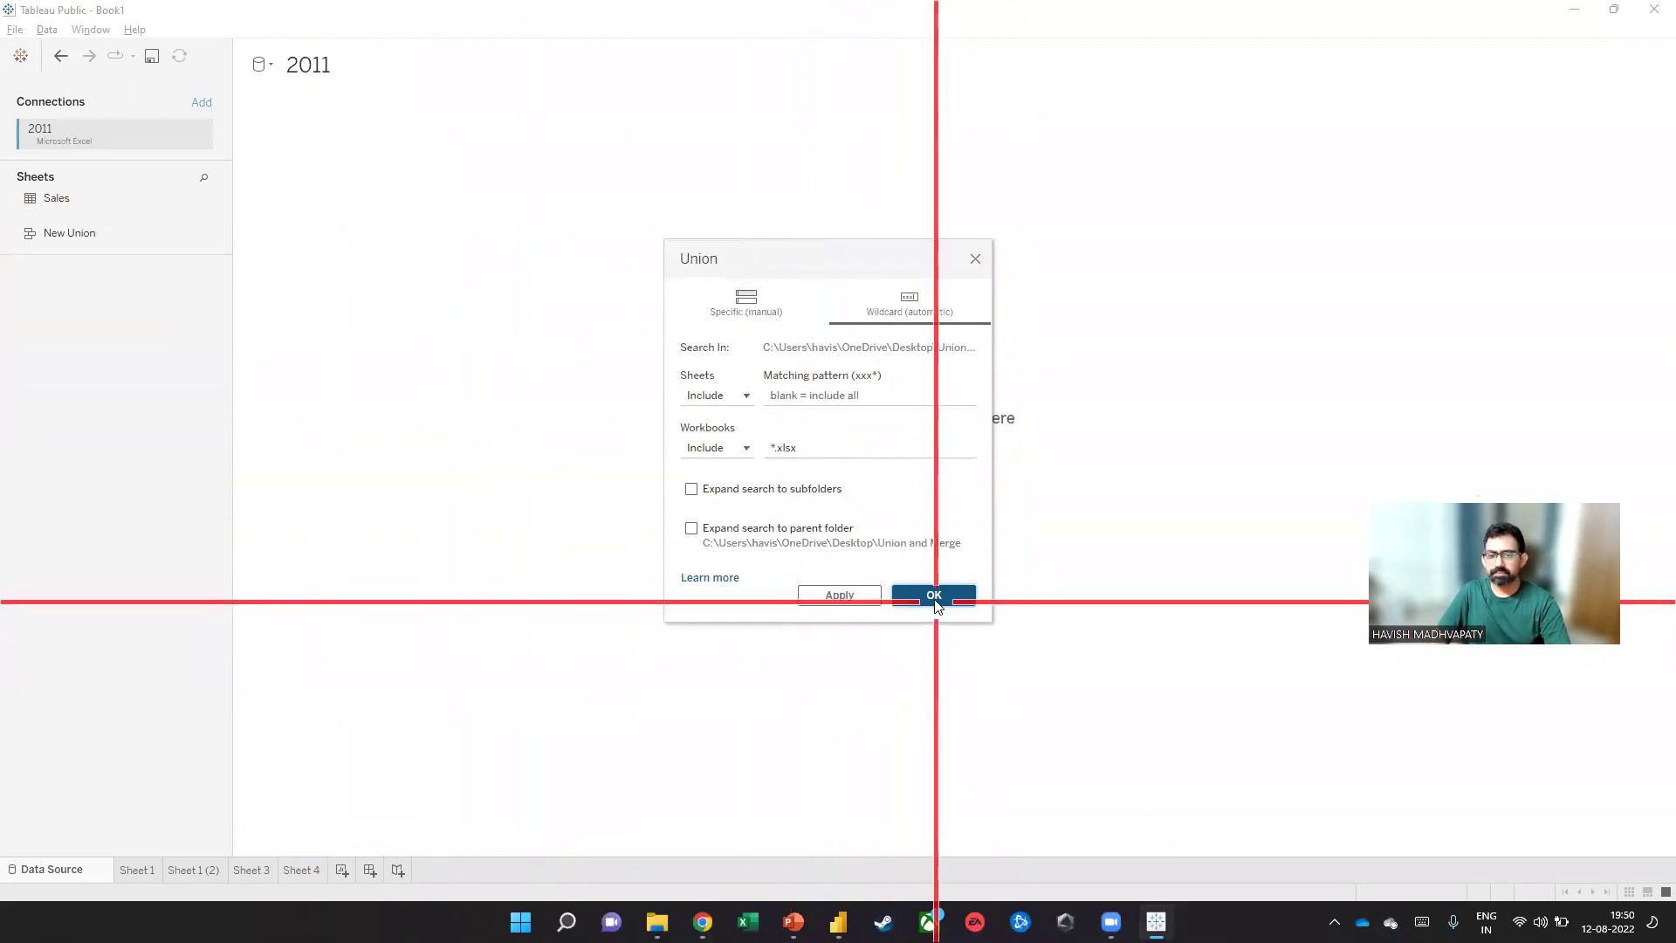
click(934, 597)
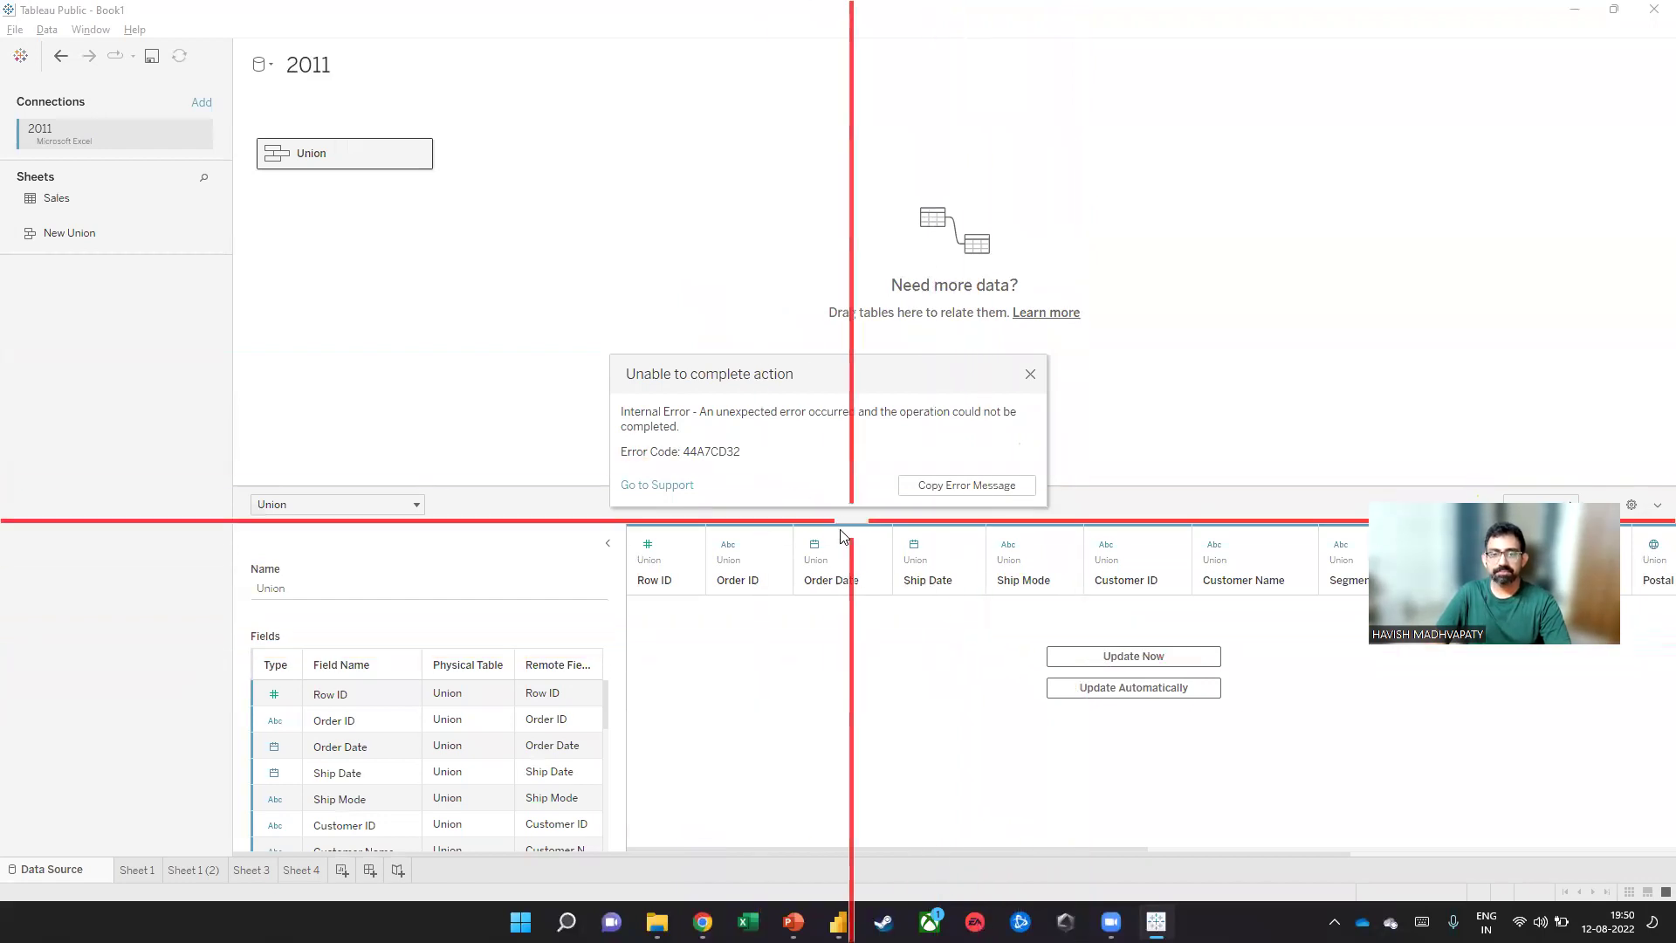
click(1029, 373)
click(1097, 657)
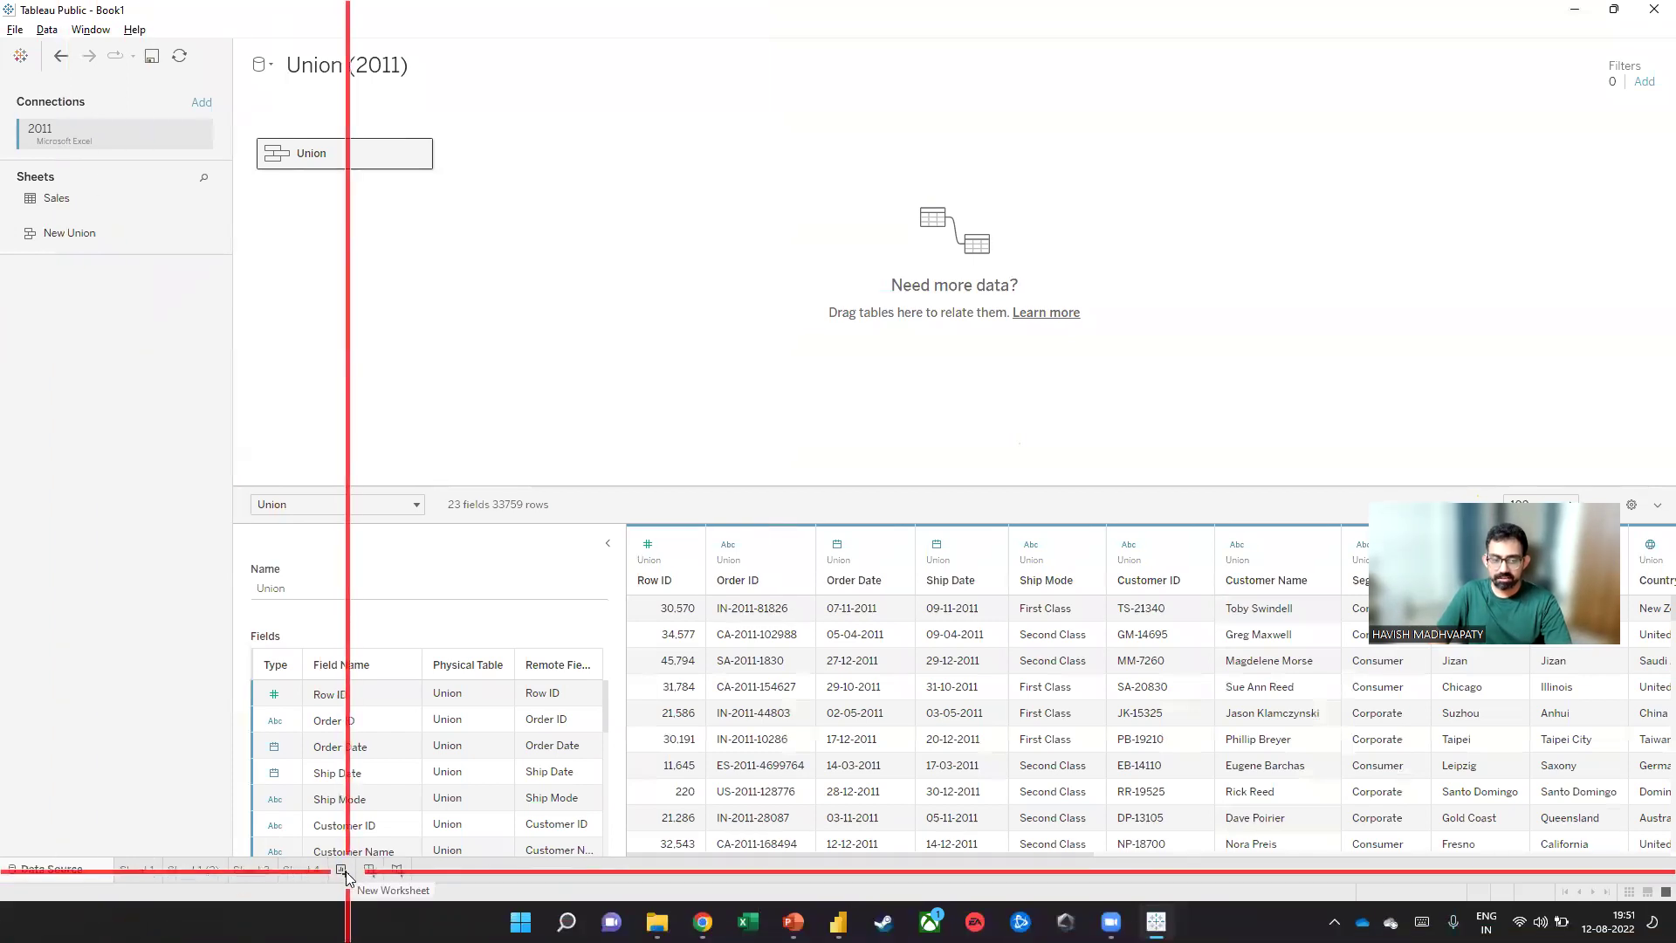
Create a new worksheet from the Union (2011) data source showing total Sales by year of Order Date in columns
key(ctrl+m)
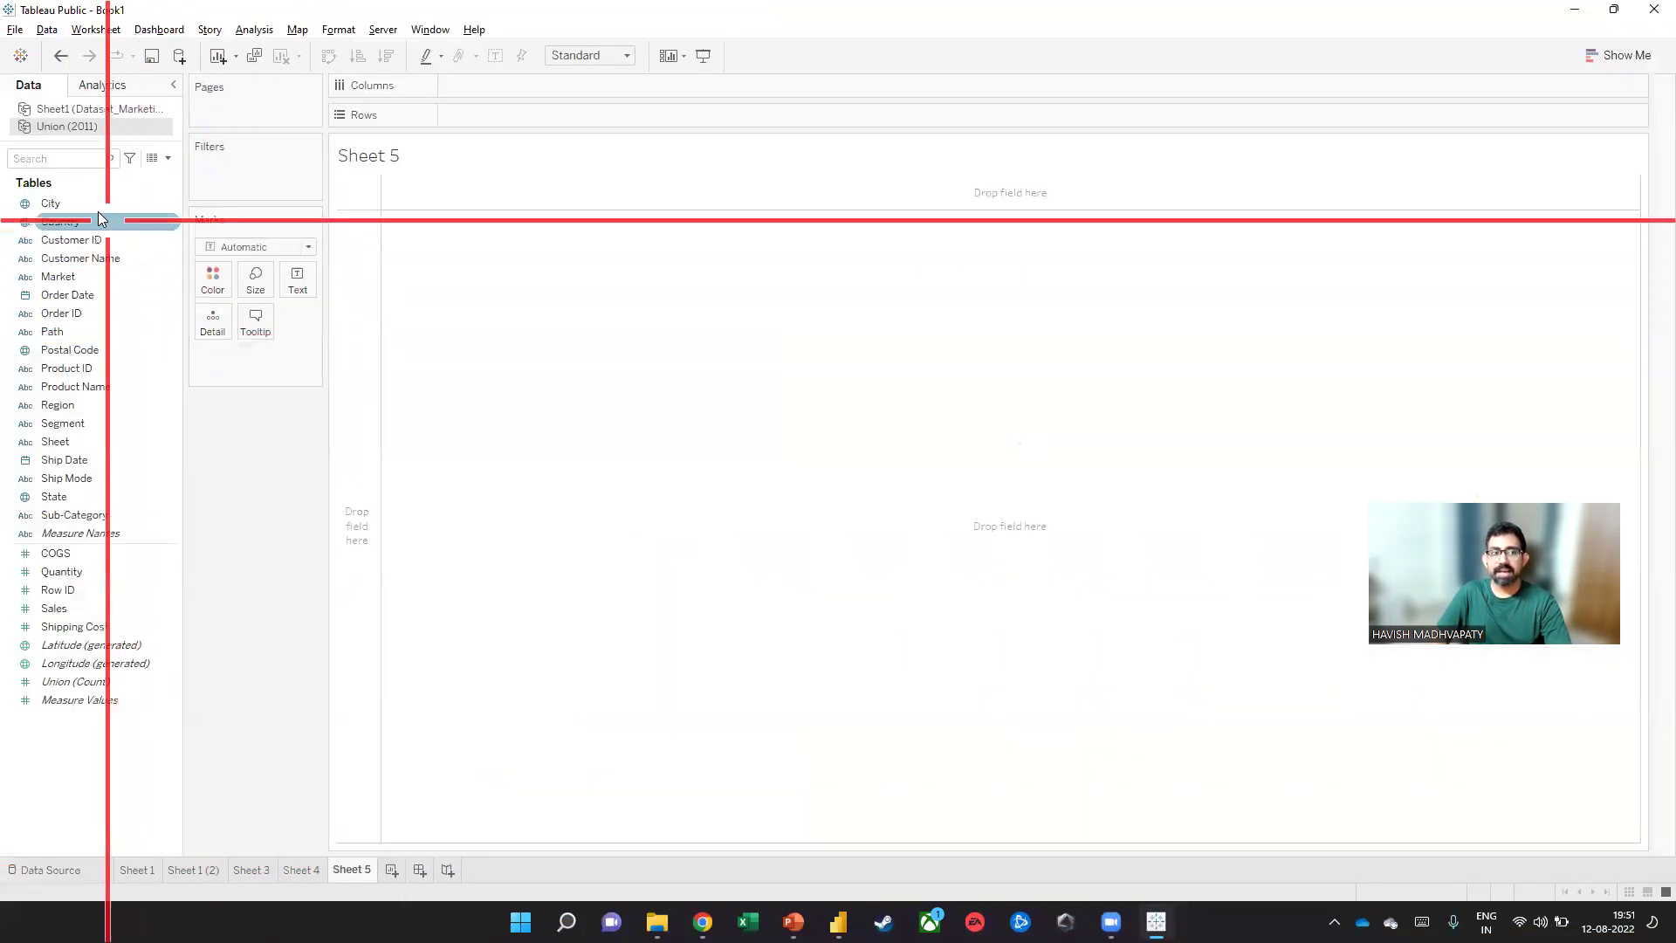
click(78, 109)
click(79, 126)
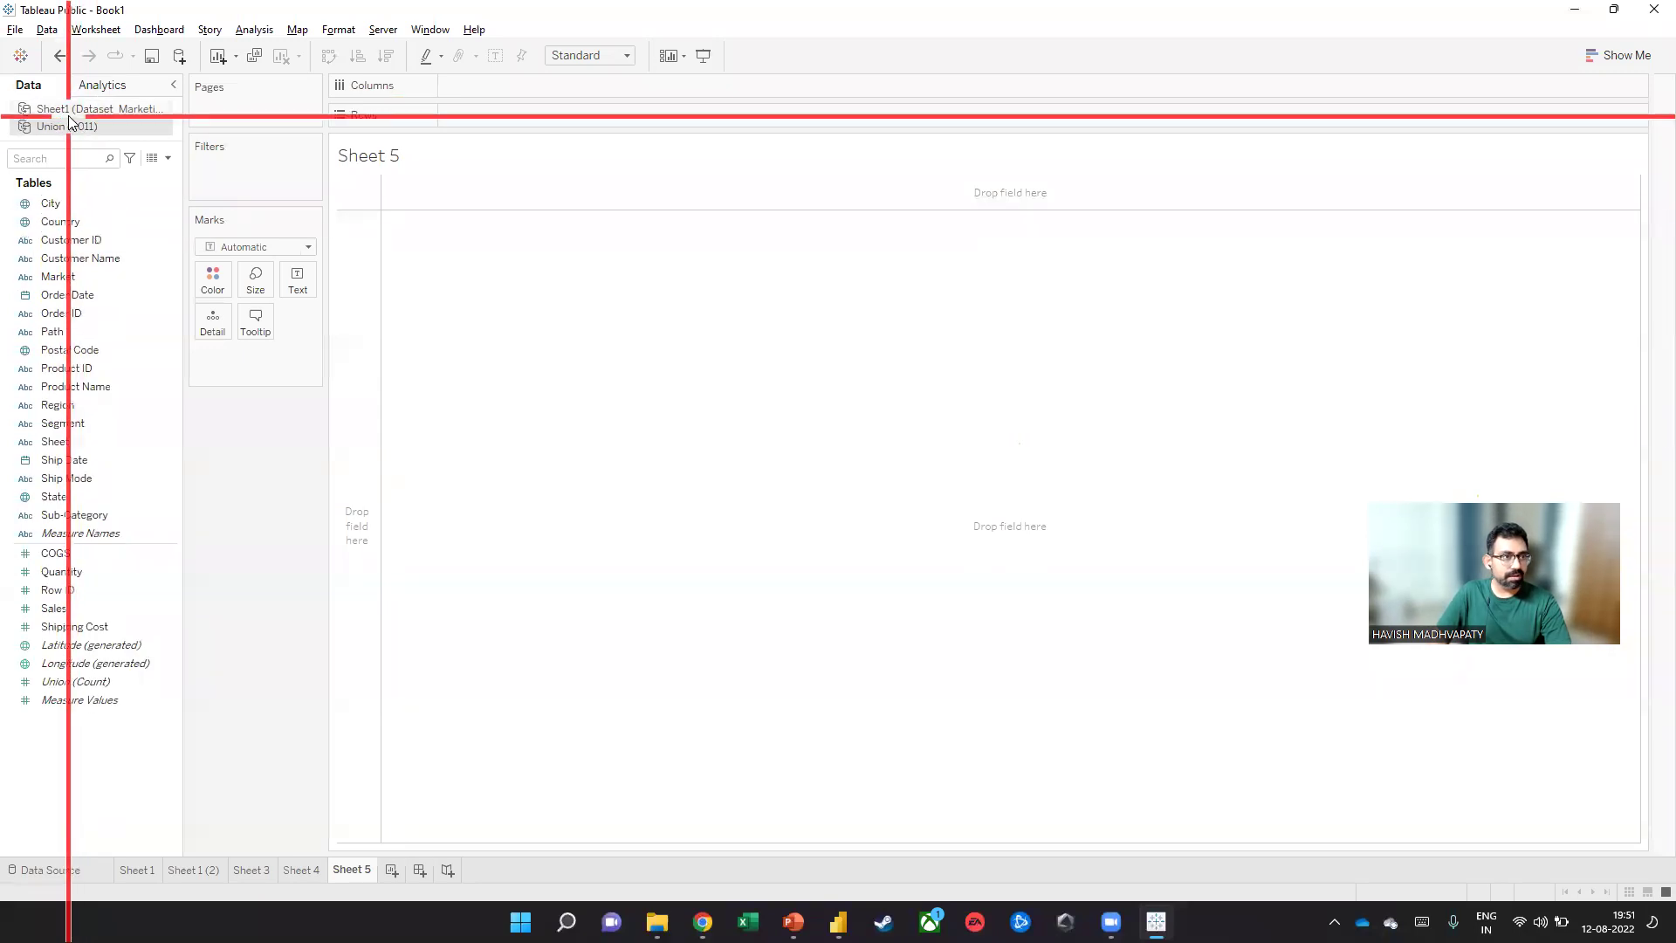
click(69, 349)
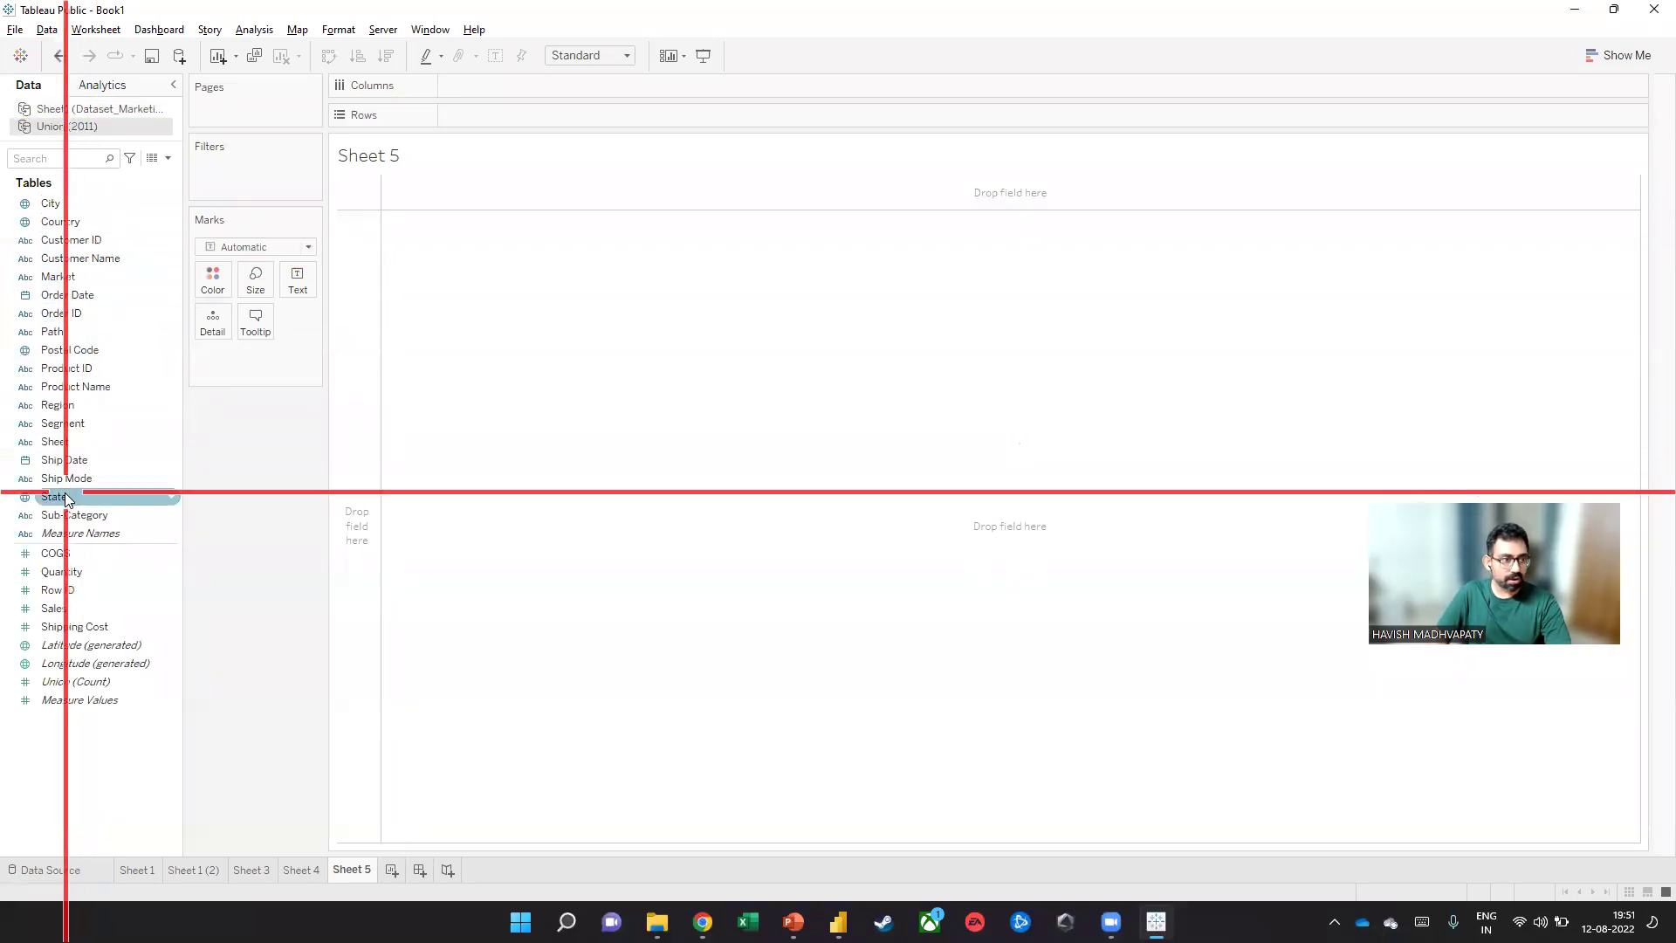
click(78, 316)
double_click(76, 294)
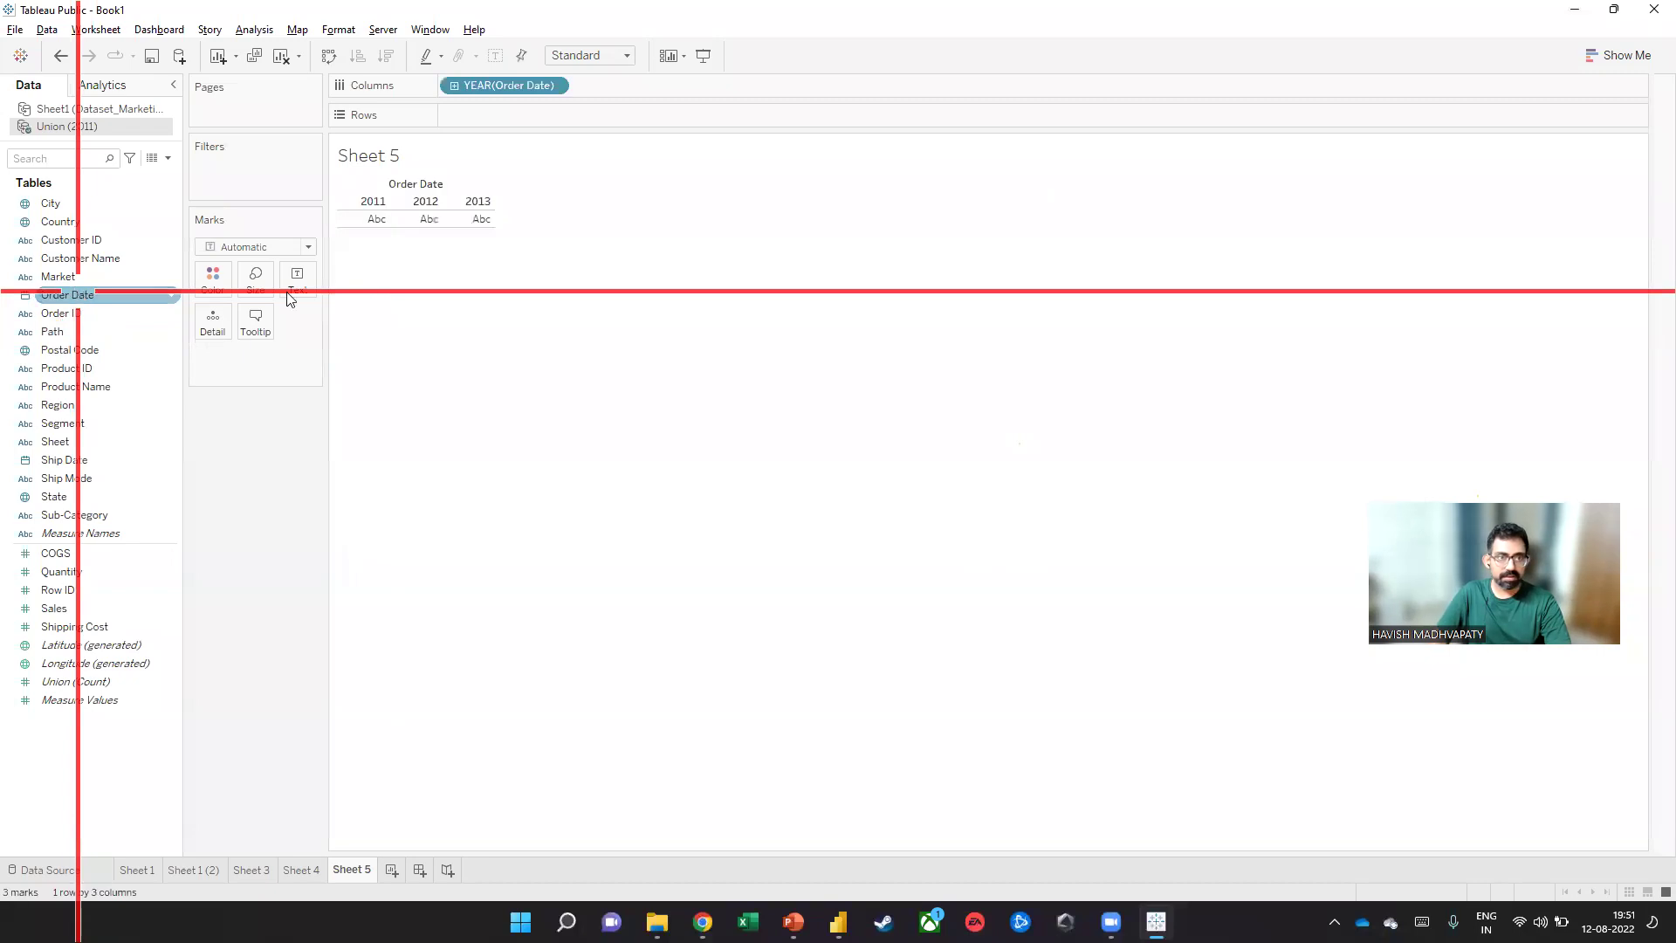
click(71, 625)
double_click(70, 607)
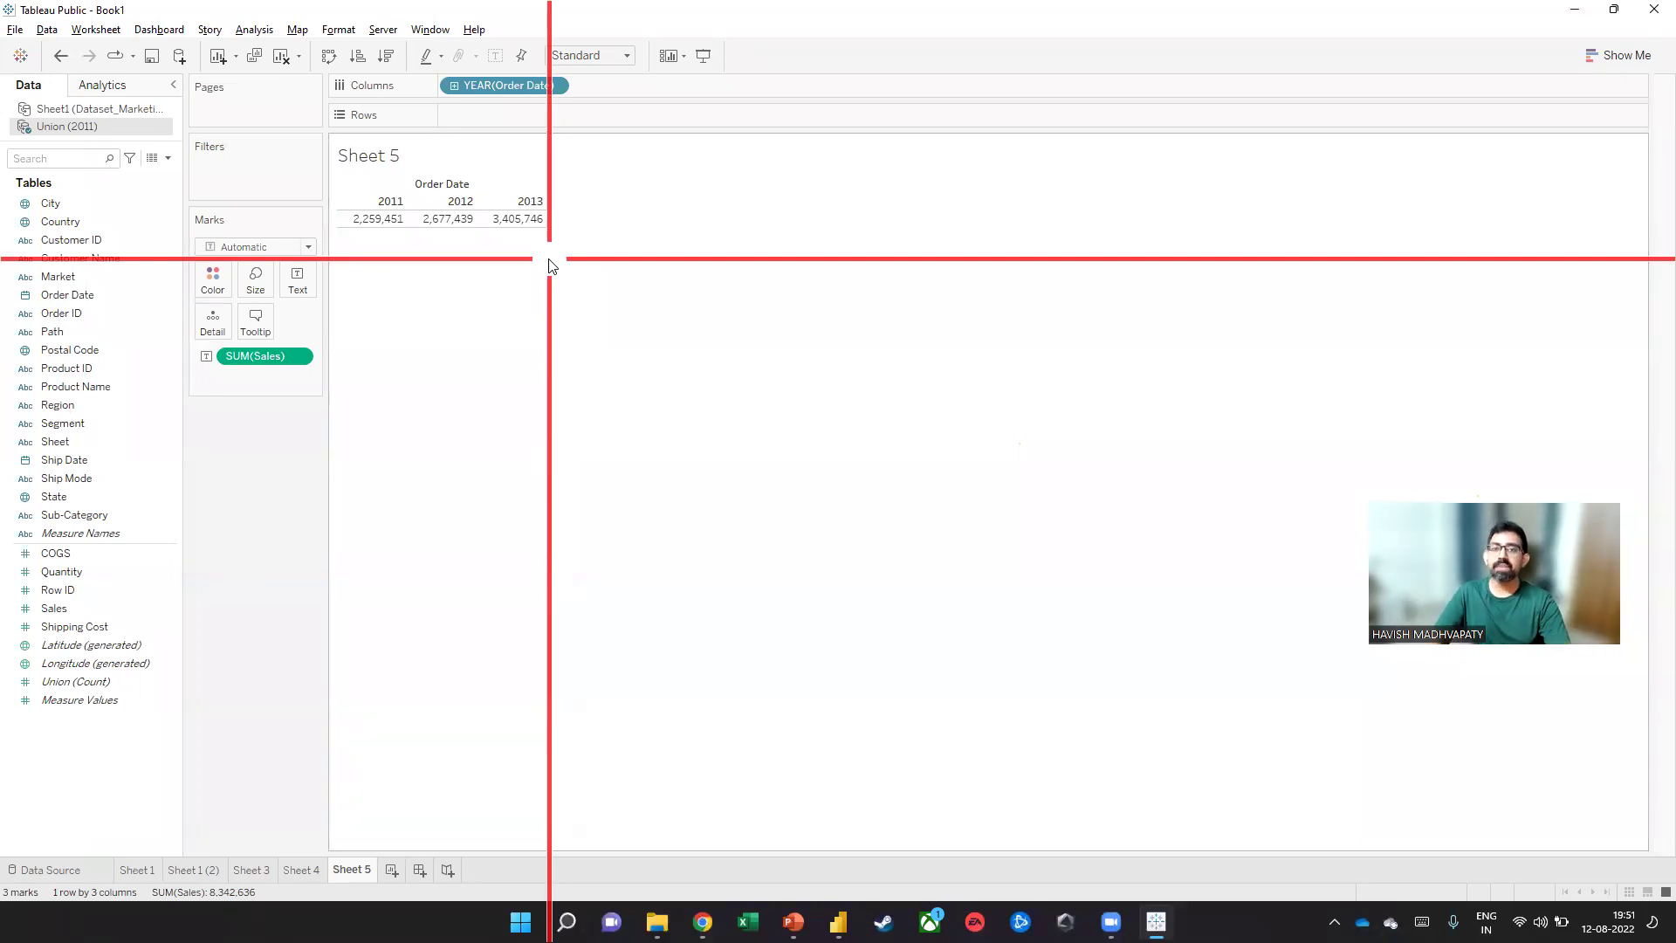
Add a second Excel connection to the data source, using the Category workbook in the Union and Merge folder
click(20, 57)
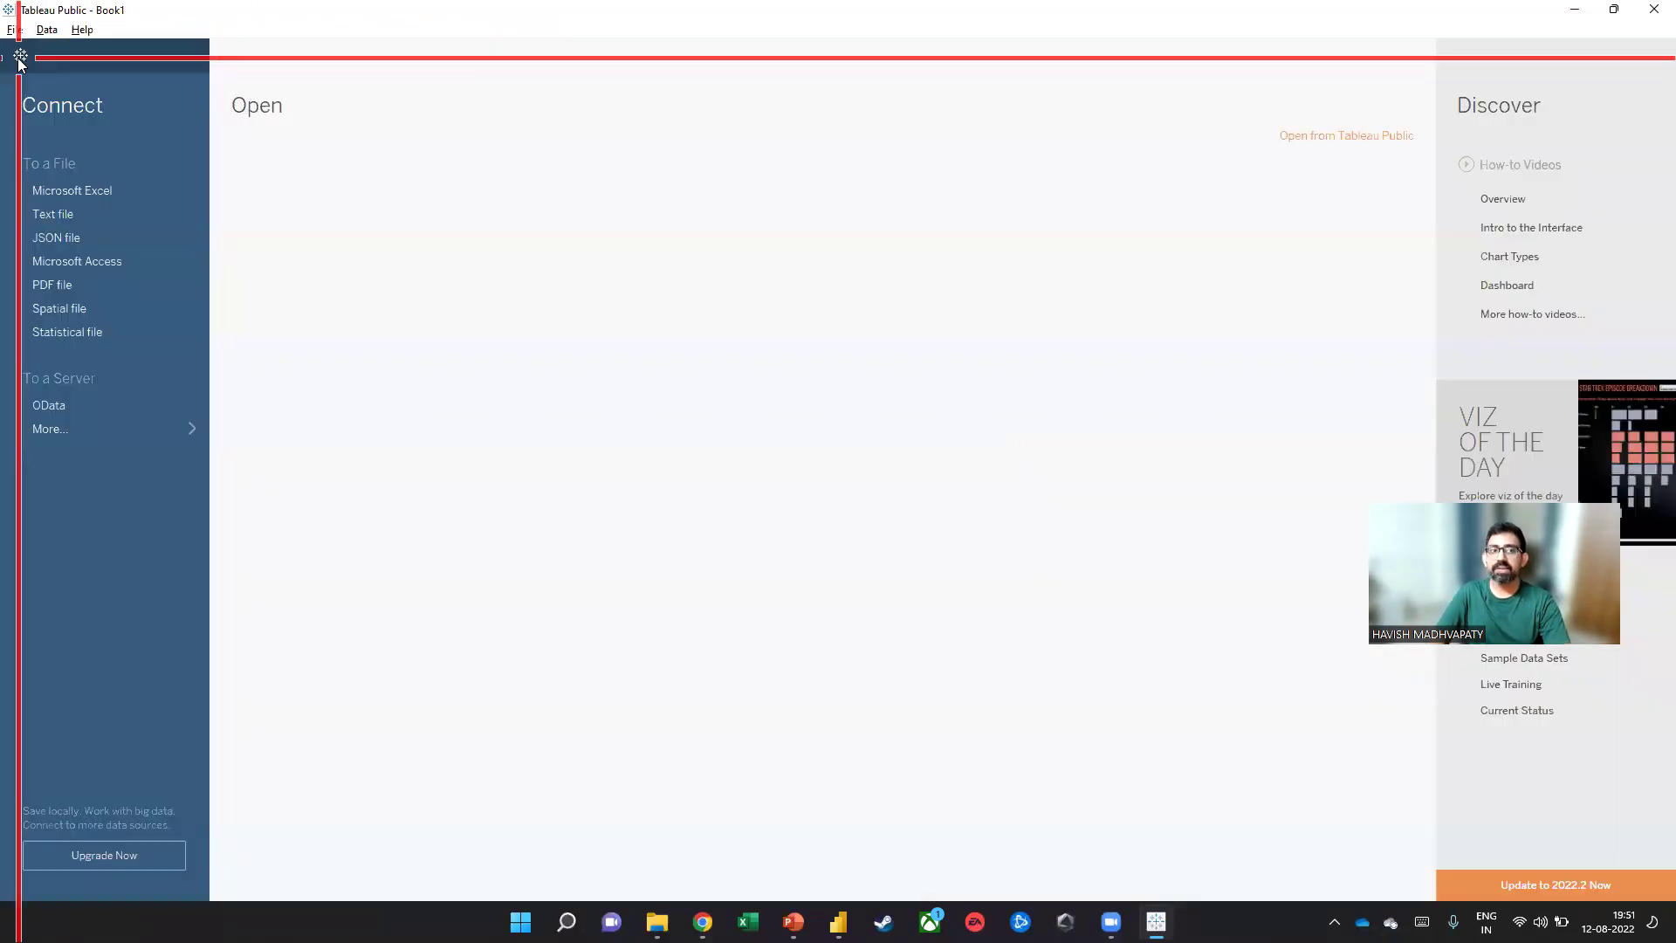
click(133, 63)
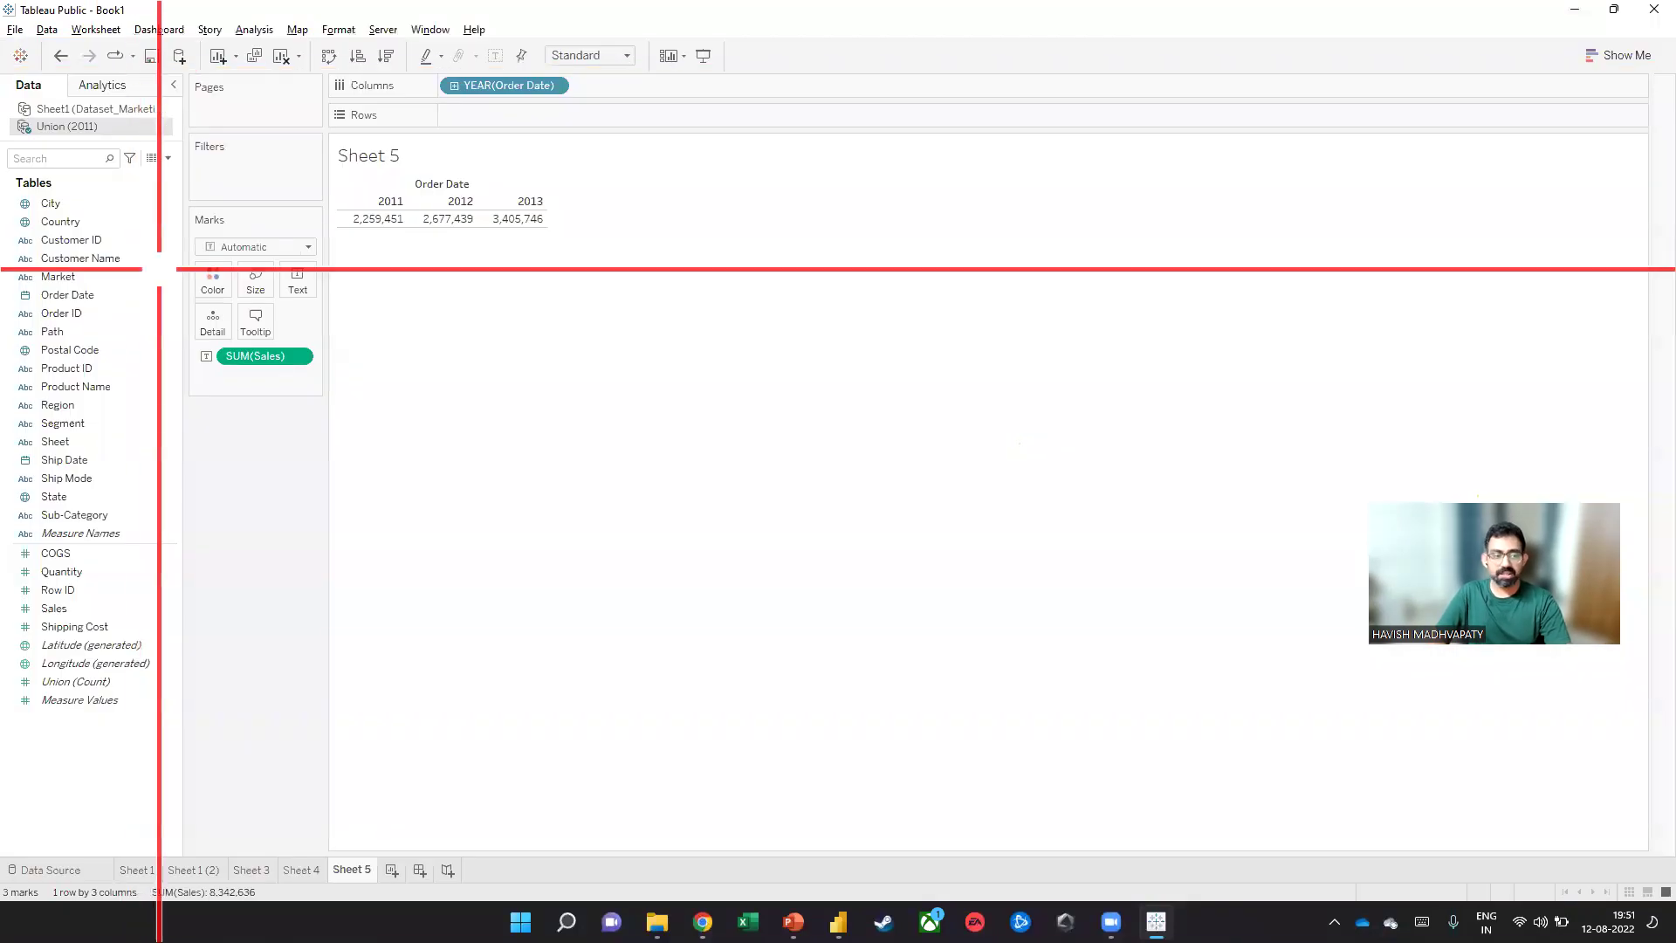
click(68, 869)
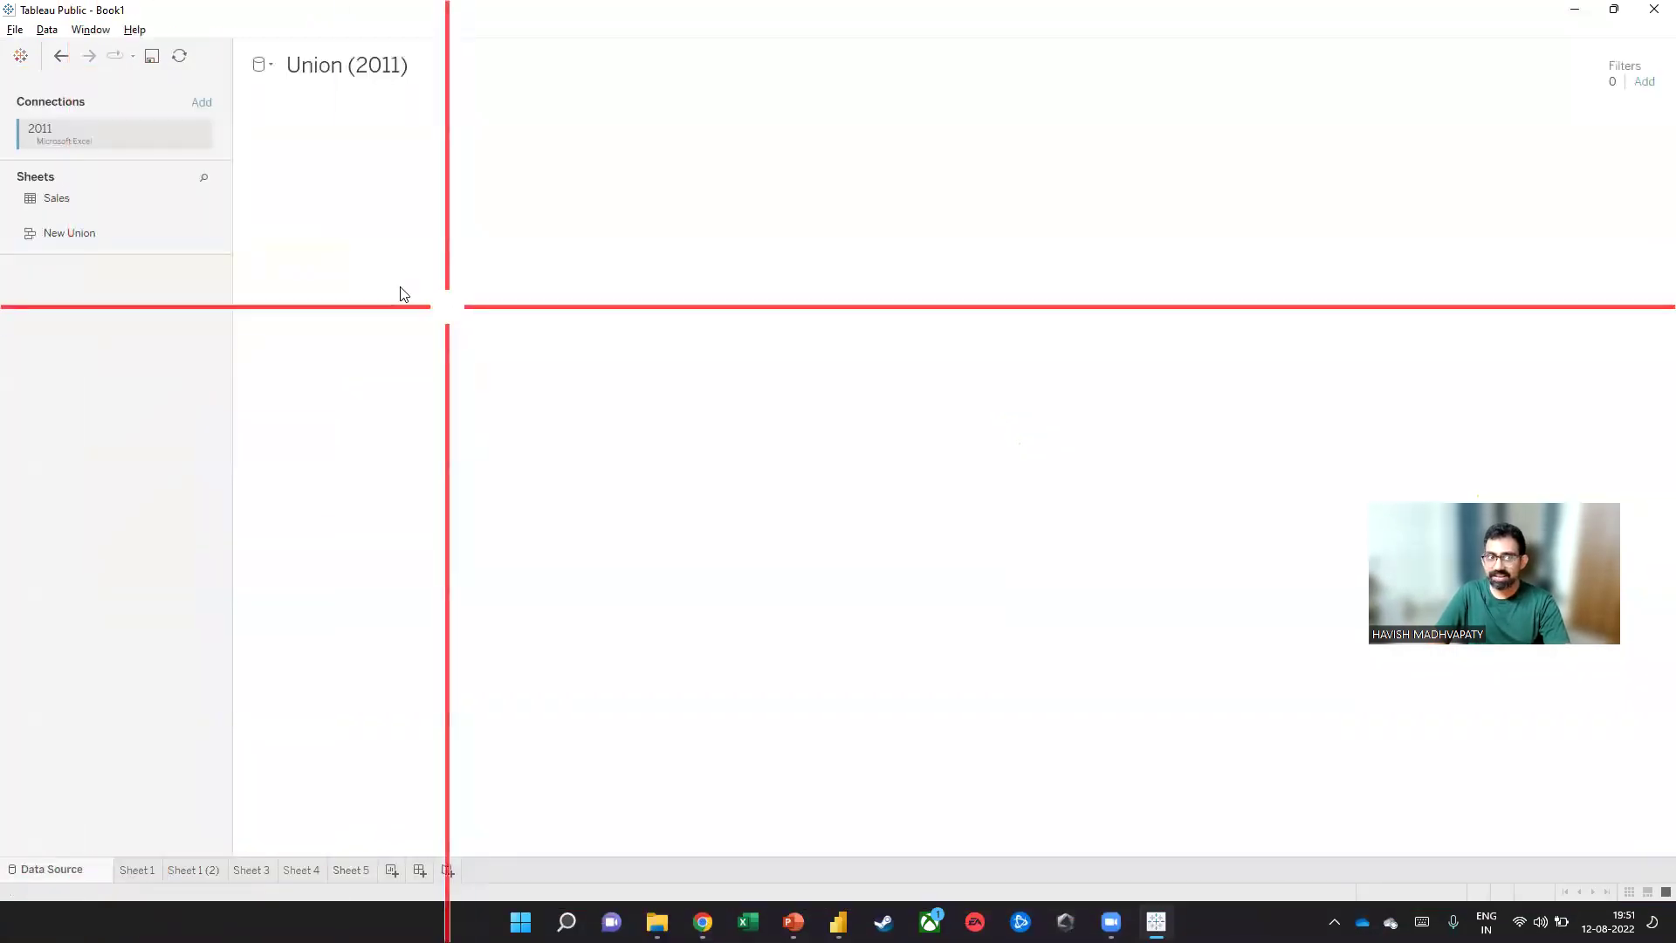
click(200, 103)
click(300, 193)
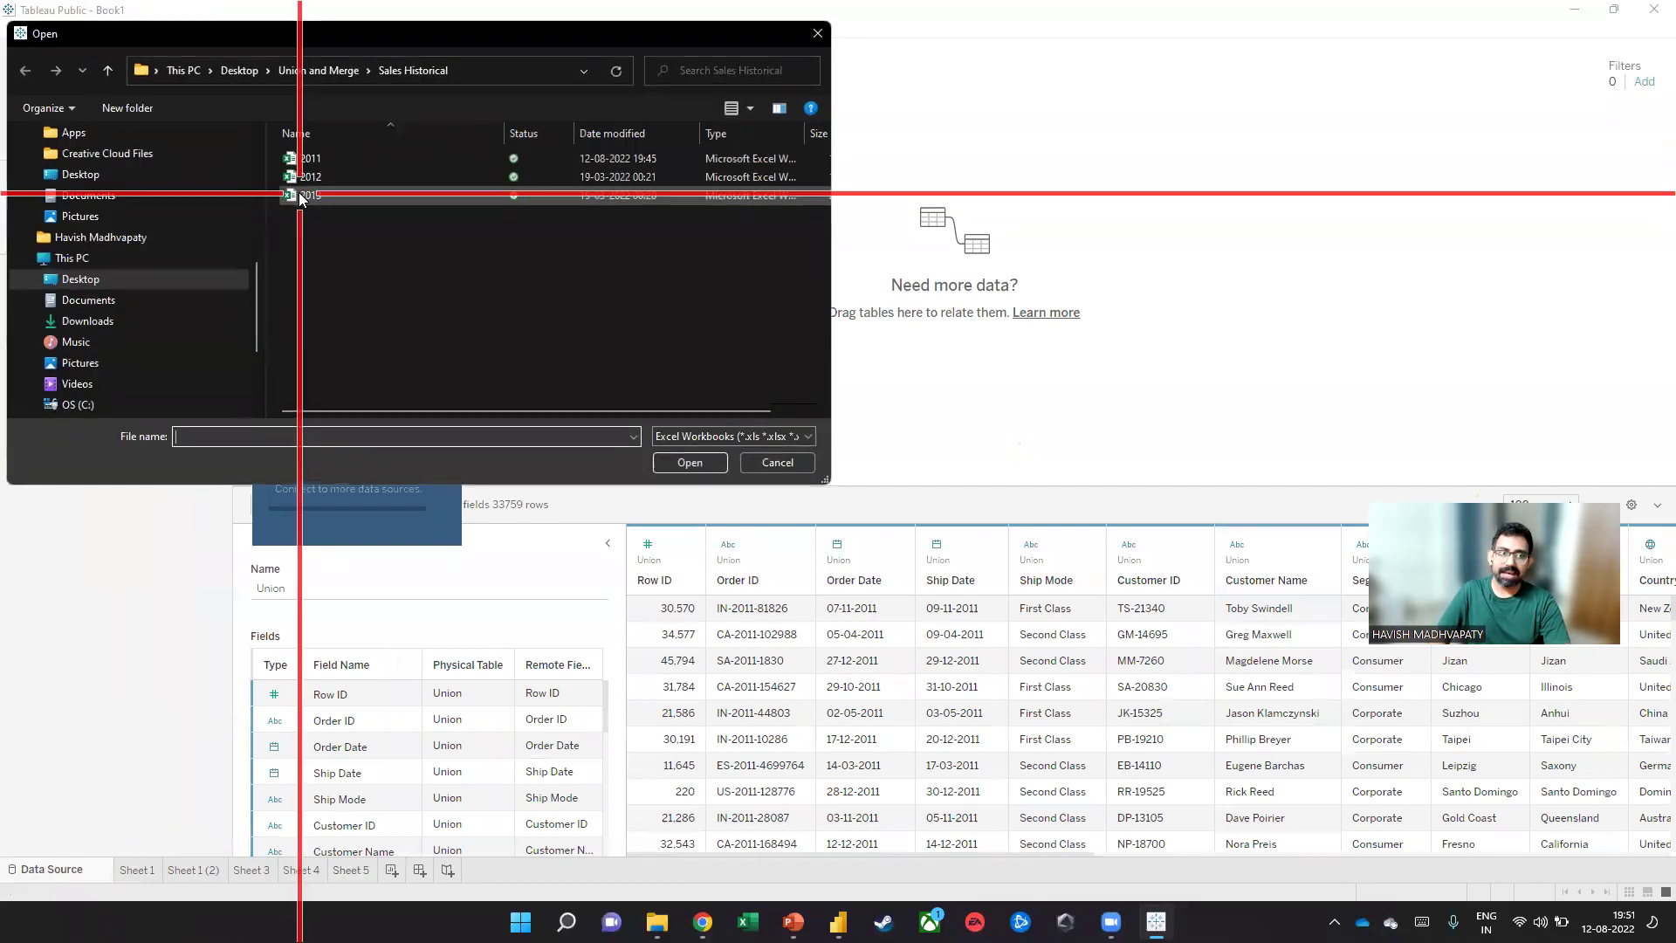
click(110, 70)
double_click(313, 178)
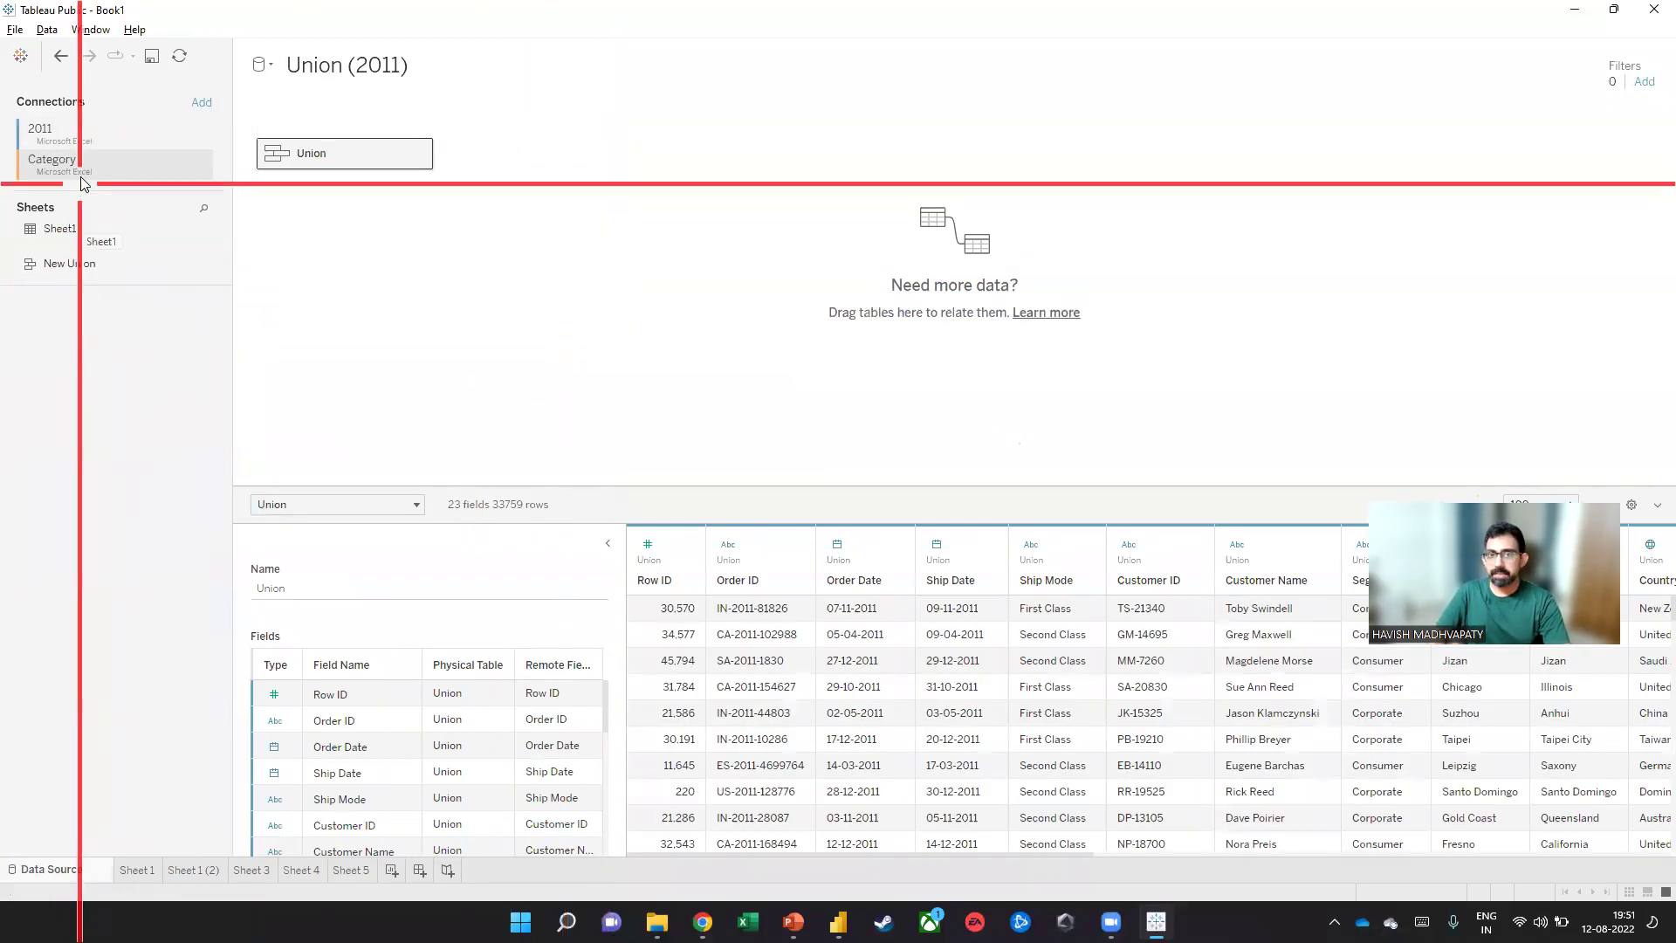
Relate the Category workbook's Sheet1 to the Union table and set the cardinality on the Sheet1 side to One
drag(56, 230, 535, 288)
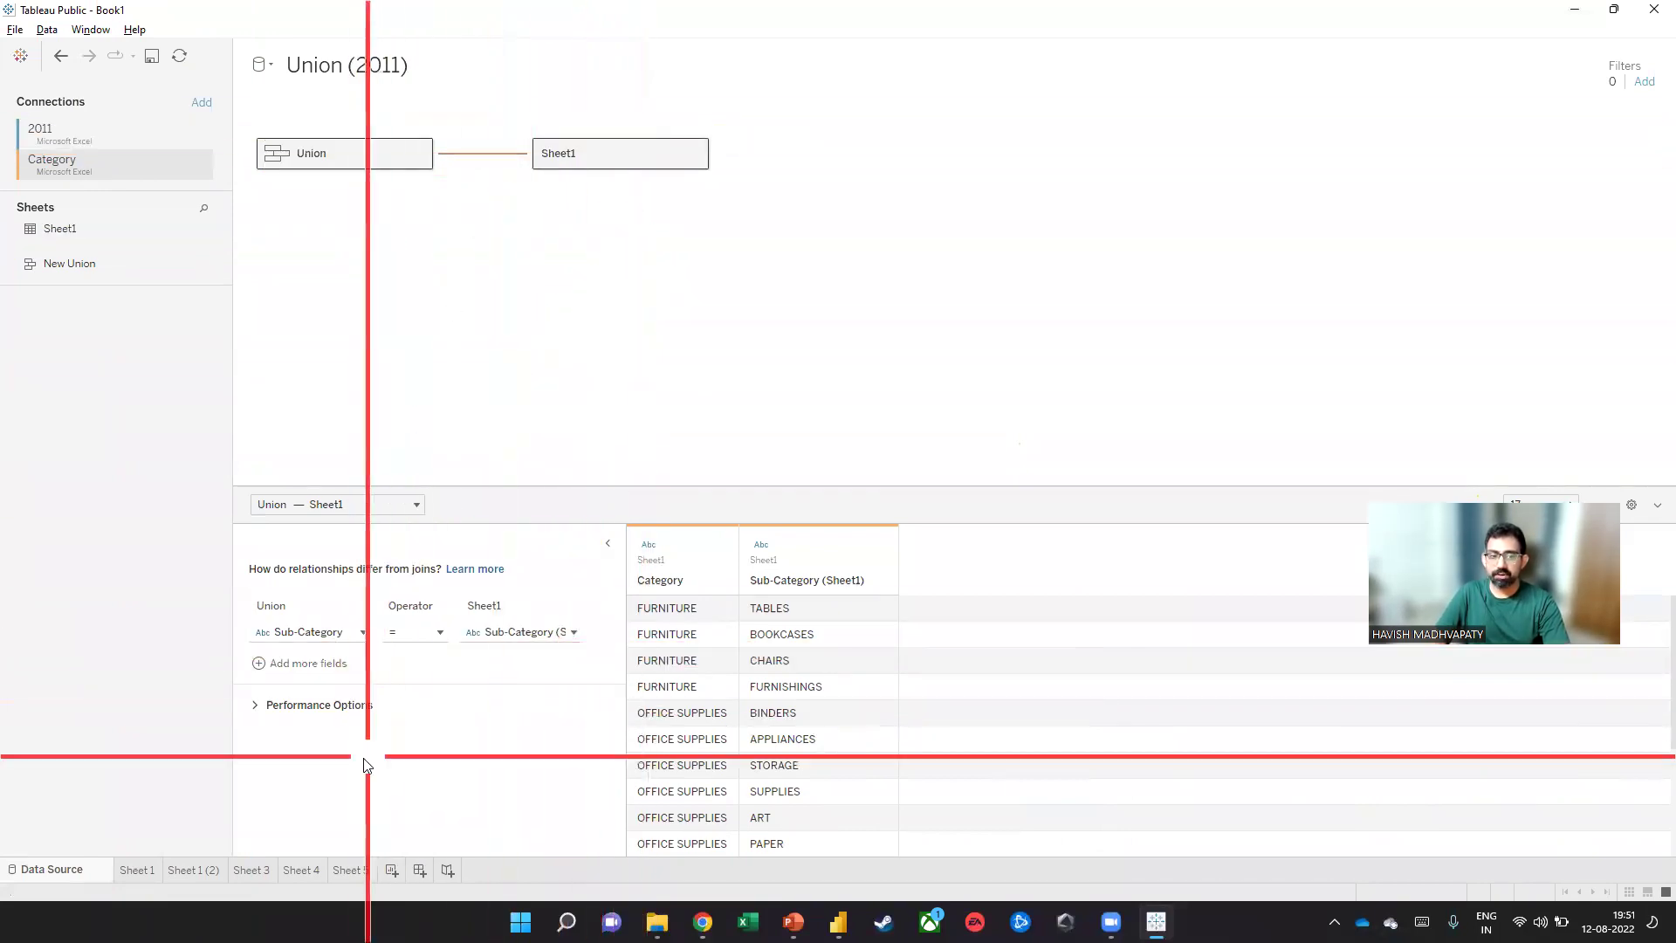
click(291, 707)
scroll(349, 725, down, 1)
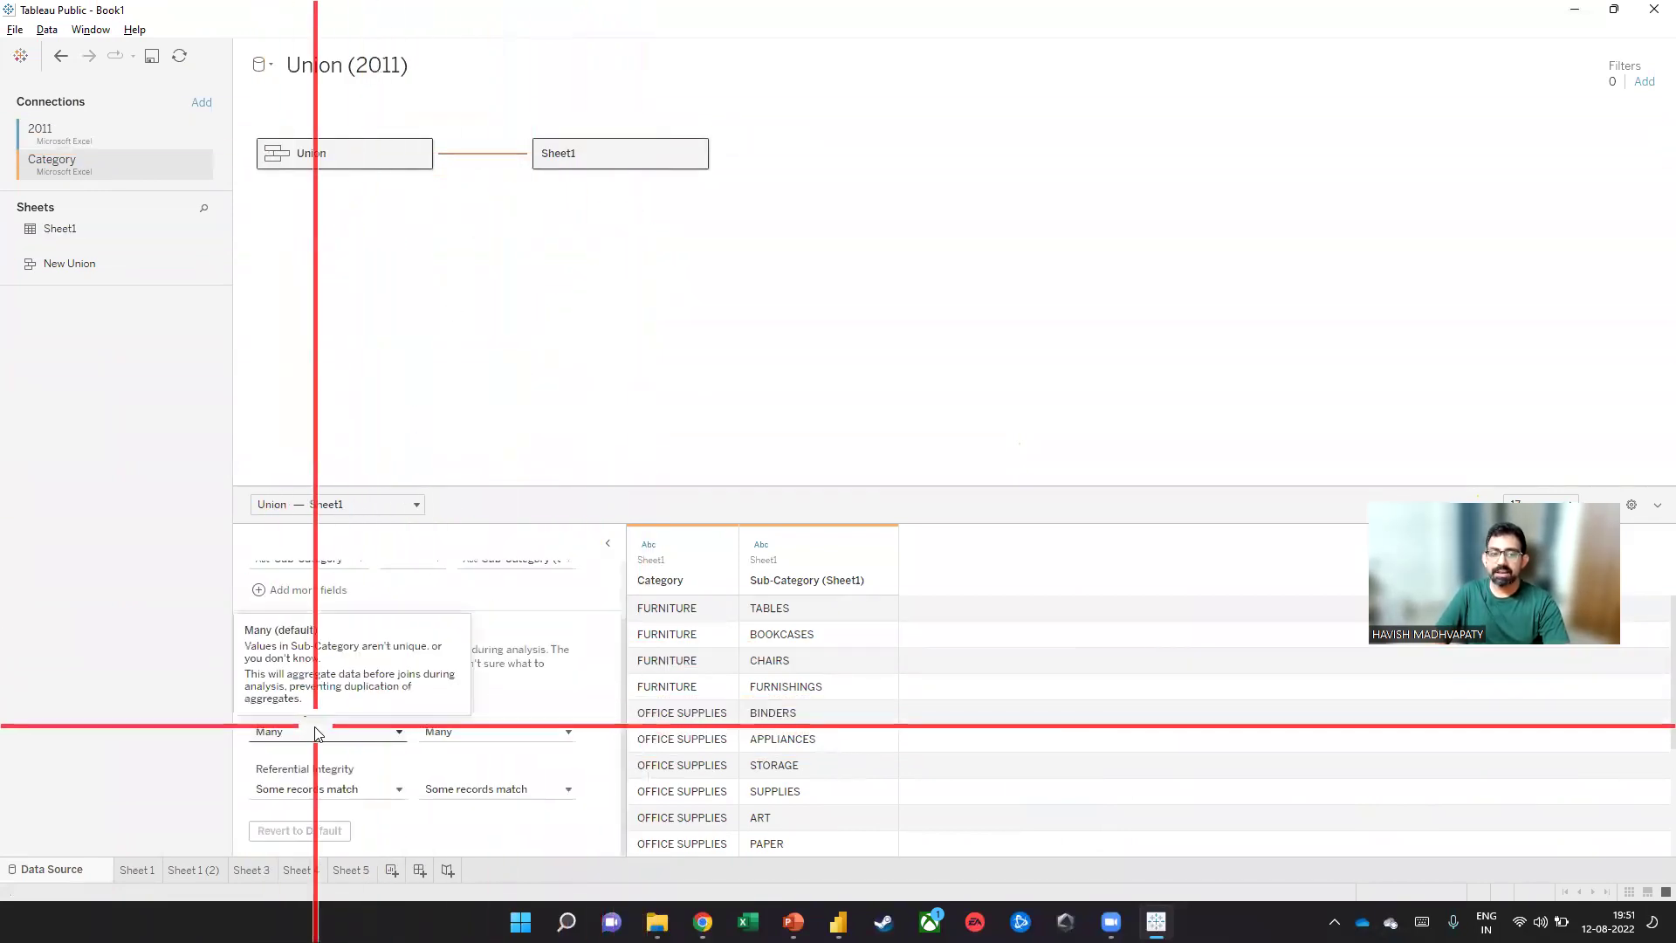
scroll(463, 740, up, 1)
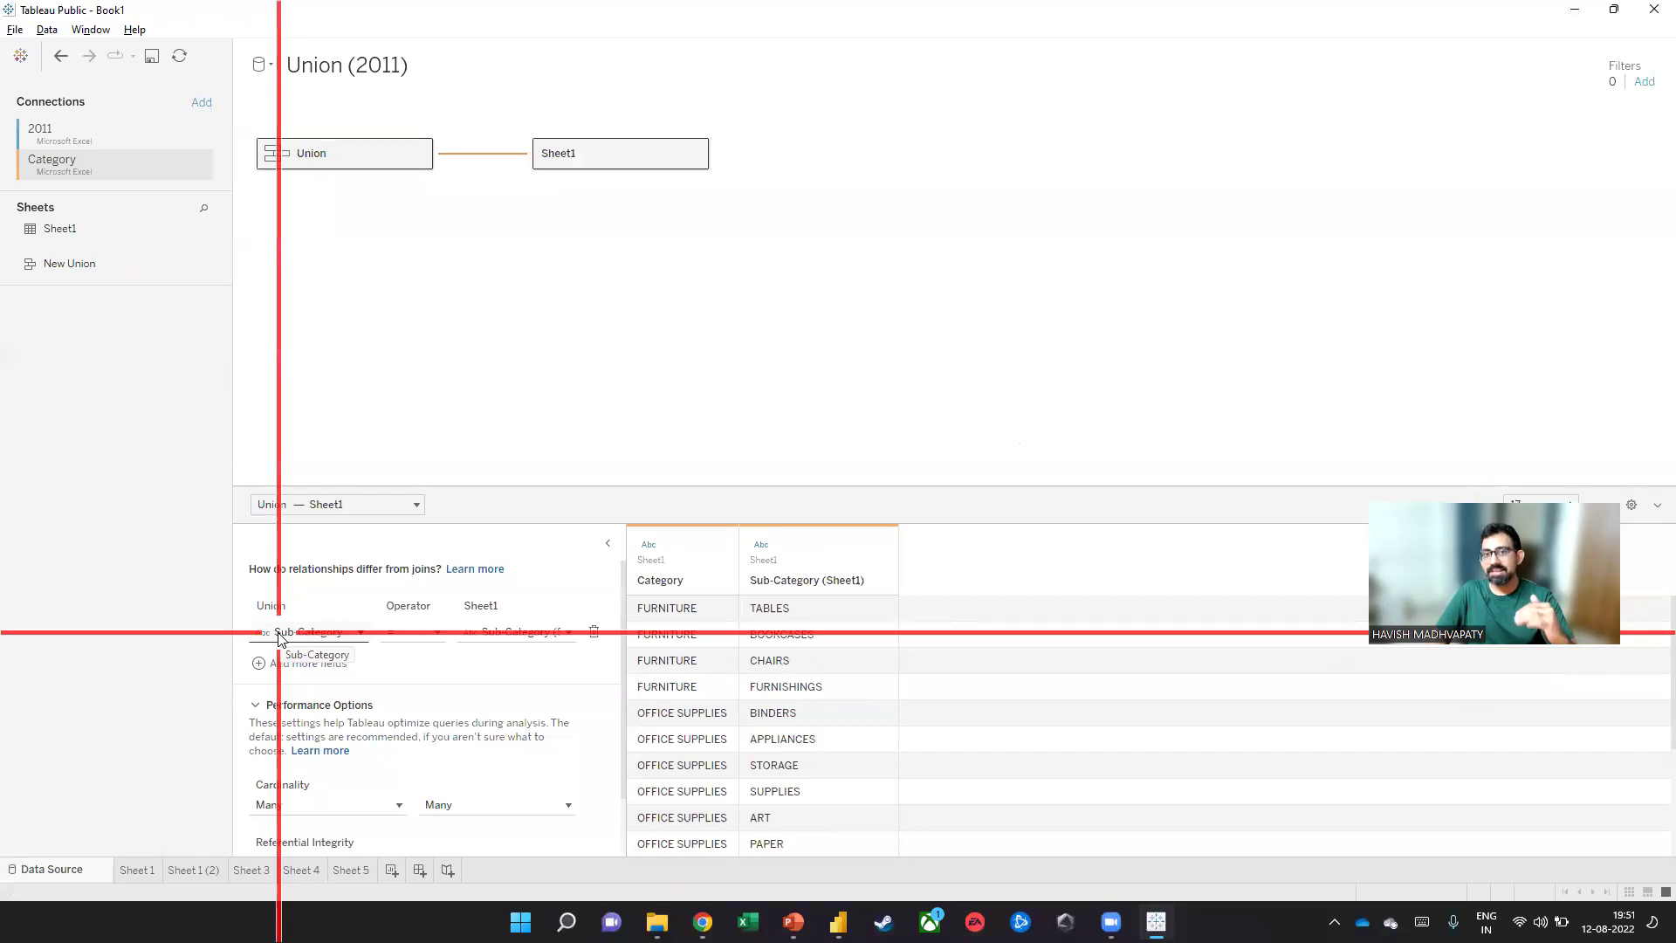
scroll(329, 569, down, 1)
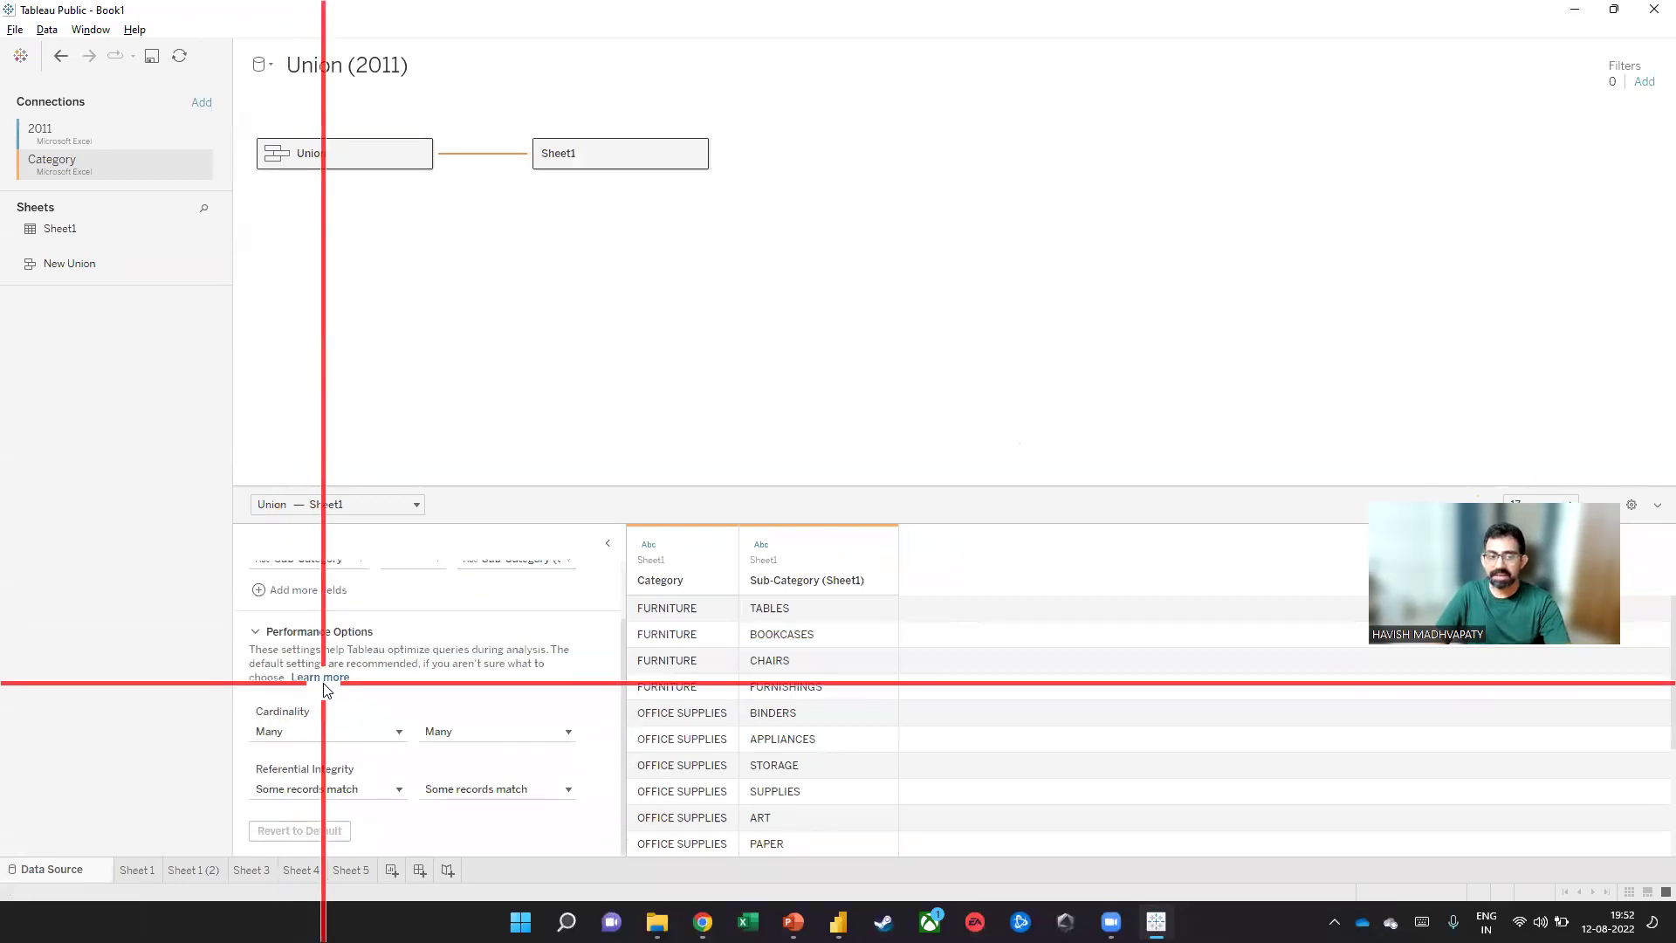
scroll(470, 654, up, 1)
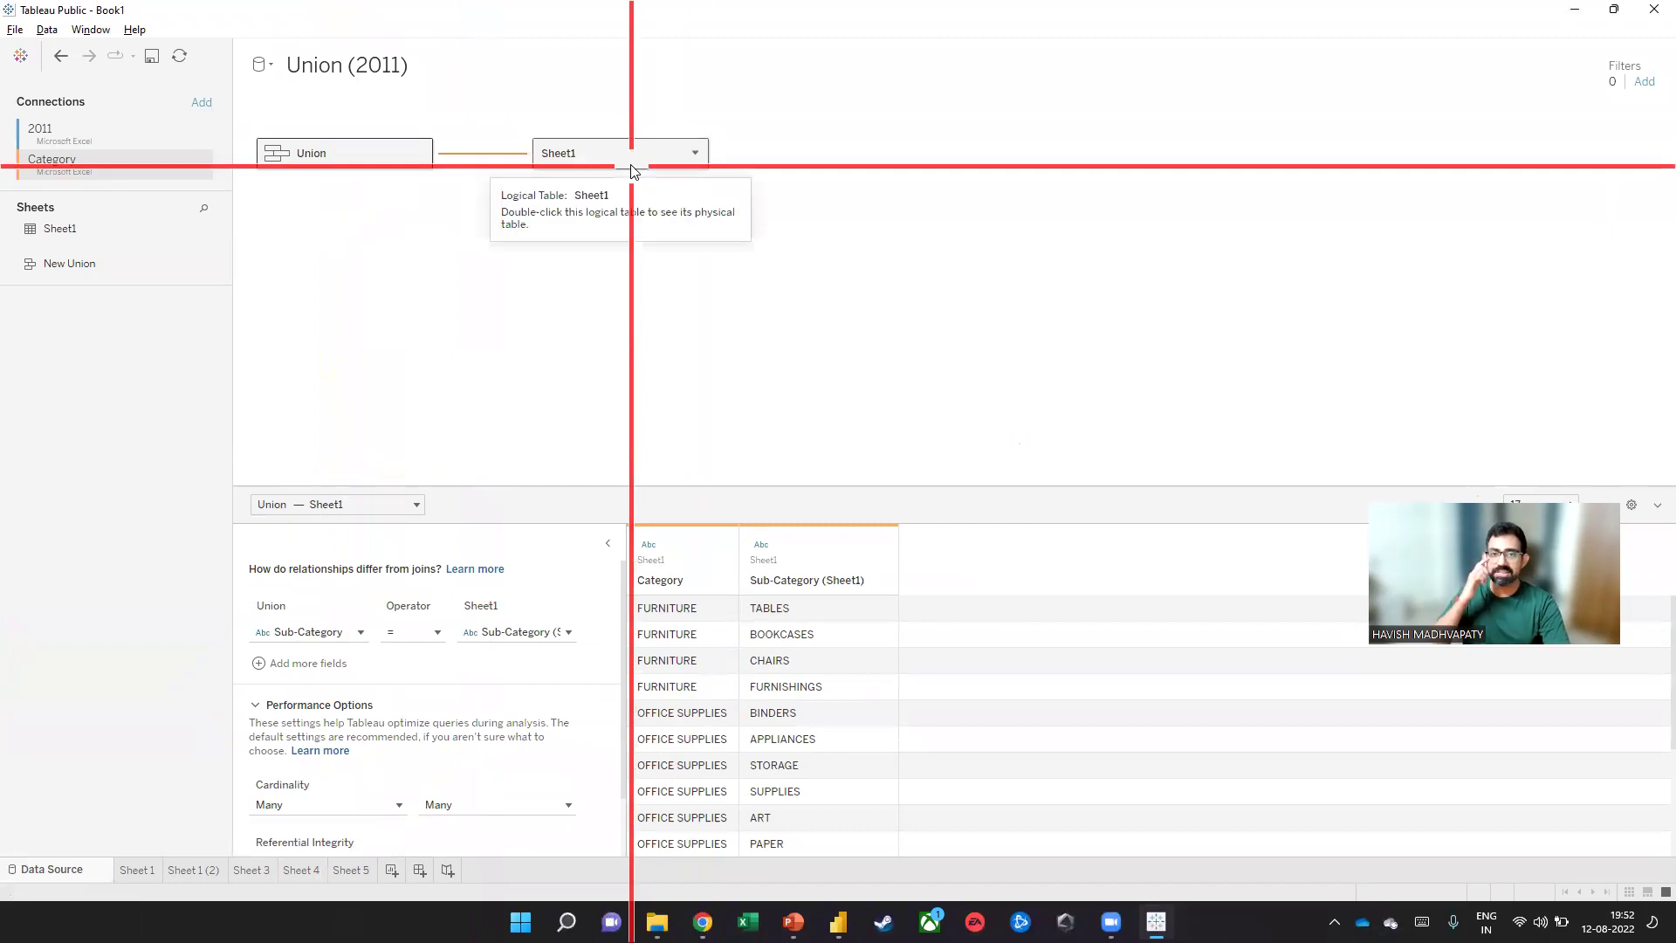
scroll(471, 746, down, 1)
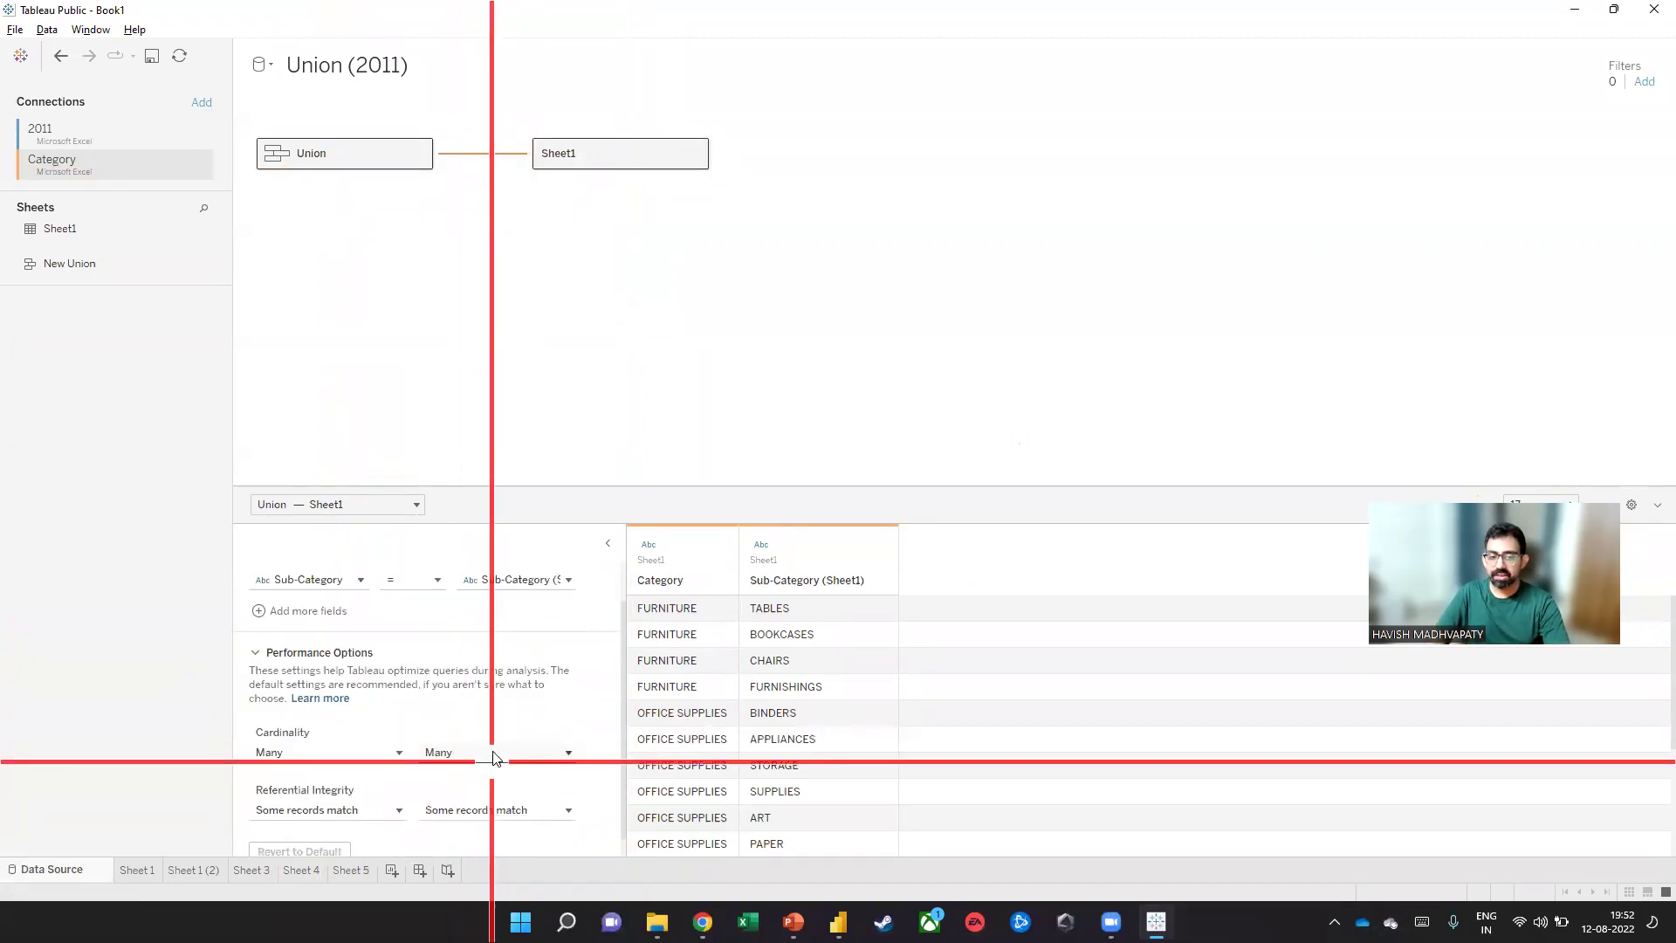
click(476, 750)
click(452, 790)
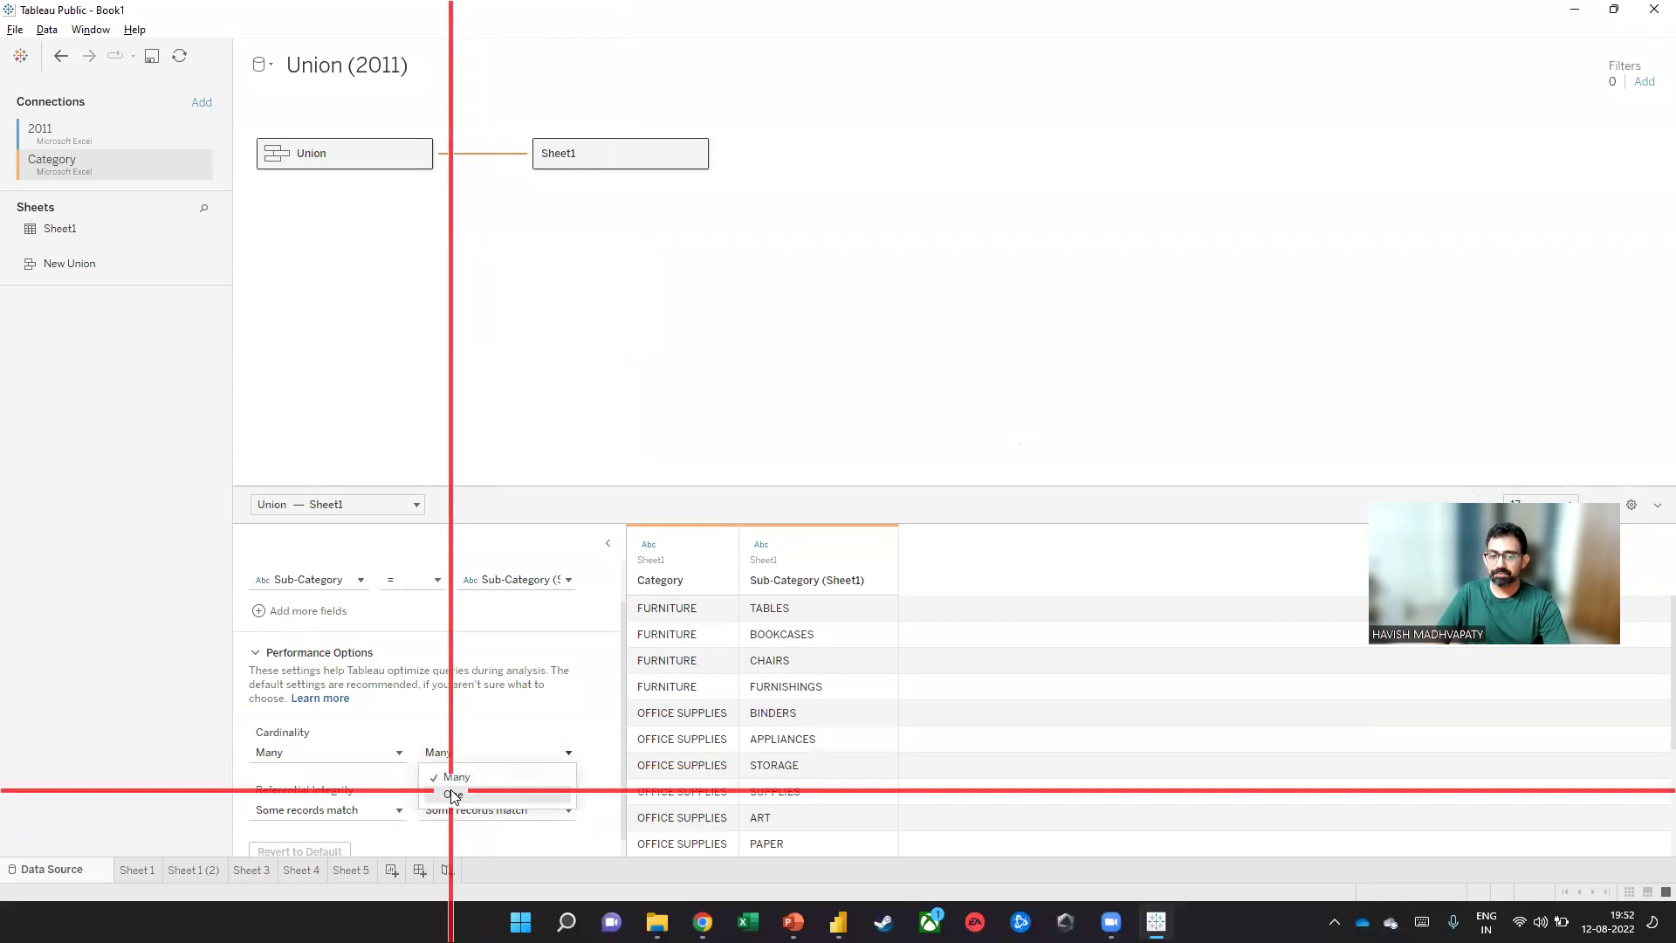
Break down the yearly sales in Sheet 5 by Sheet1's Sub-Category in rows, and replace that breakdown with Category
click(362, 873)
drag(77, 691, 479, 119)
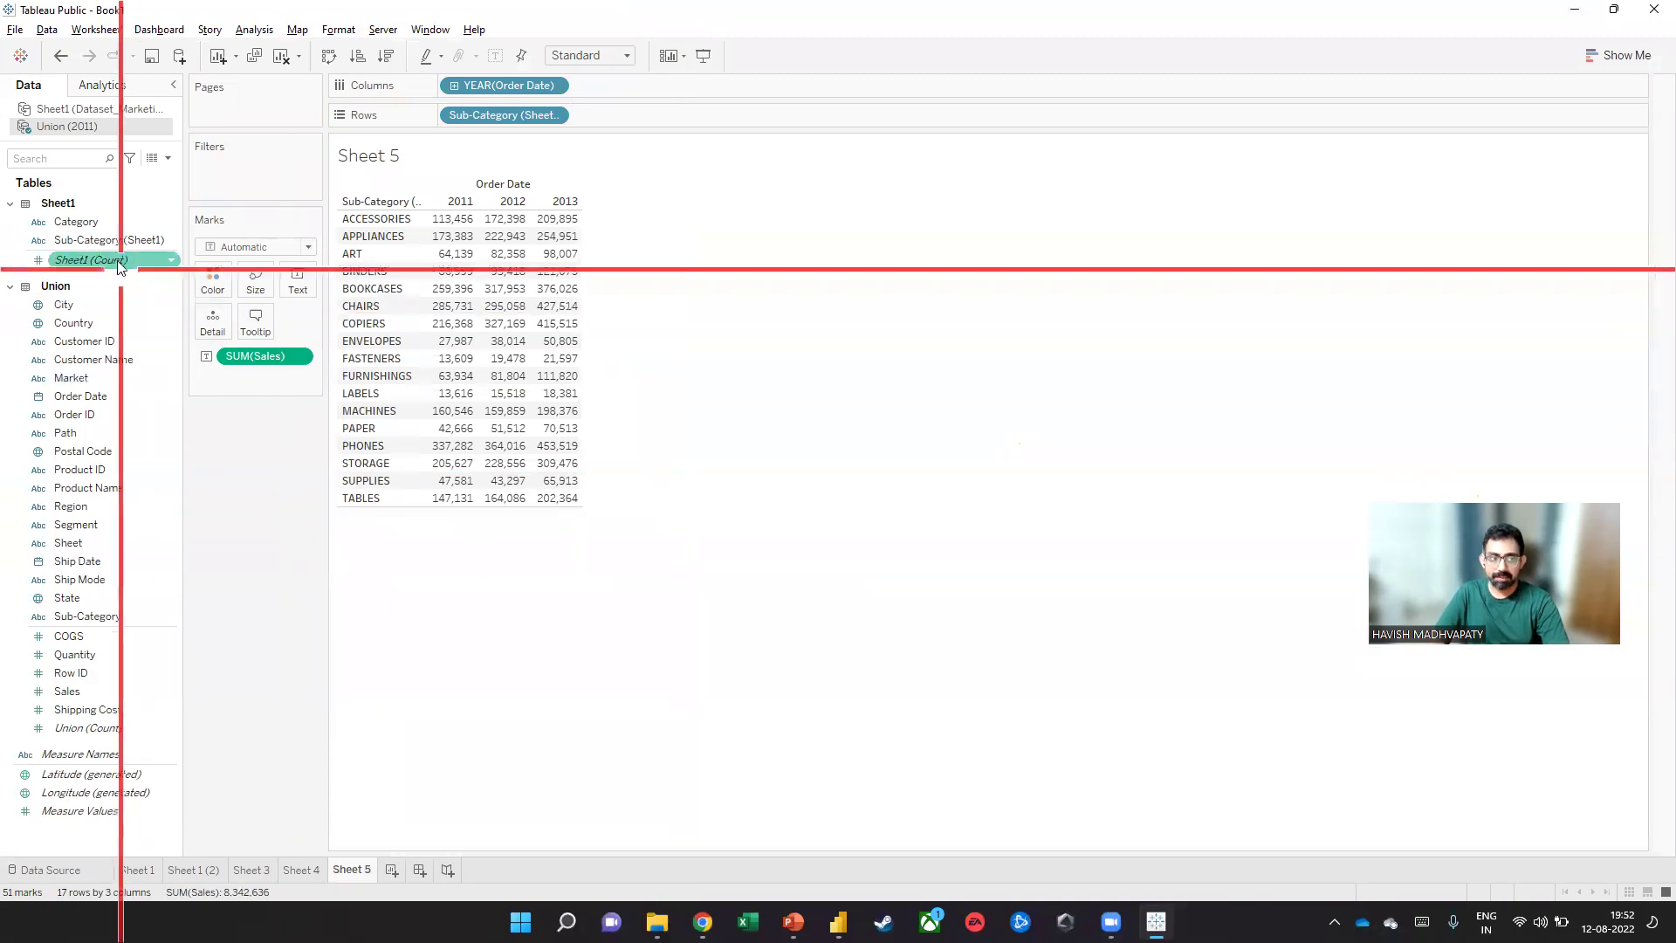
drag(110, 222, 464, 116)
drag(609, 116, 785, 61)
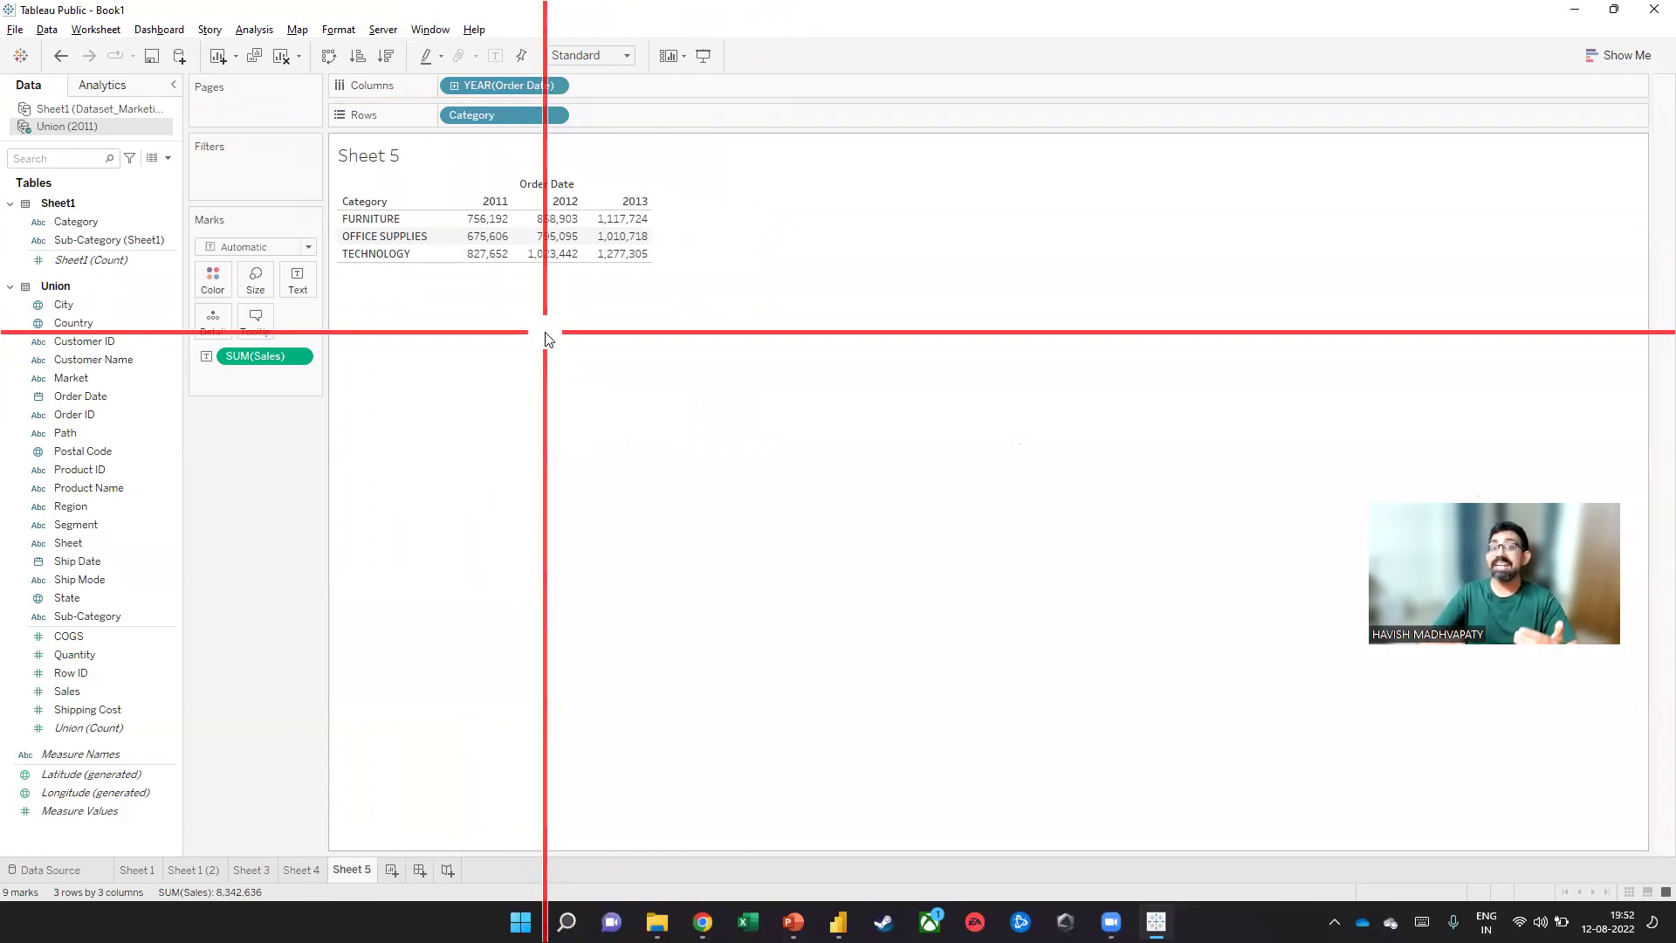
Switch to Chrome and search Google for "tableau prep" in a new tab
key(alt+Tab)
key(alt+Tab)
key(alt+Tab)
key(alt+Tab)
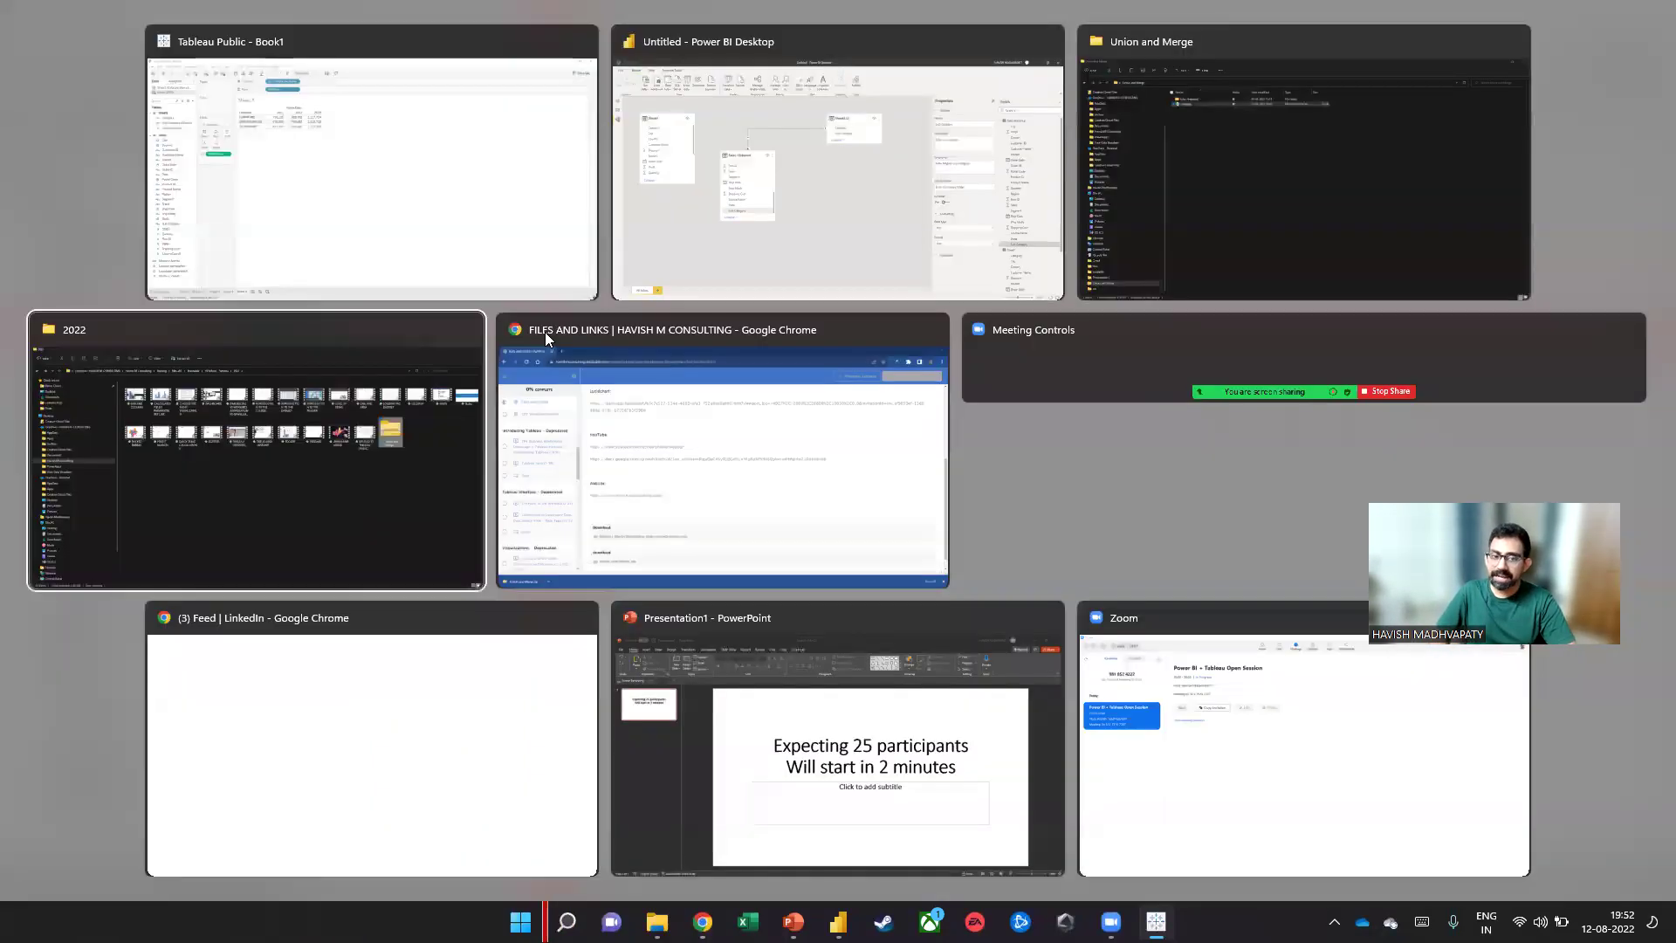
key(ctrl+l)
text(tableau p)
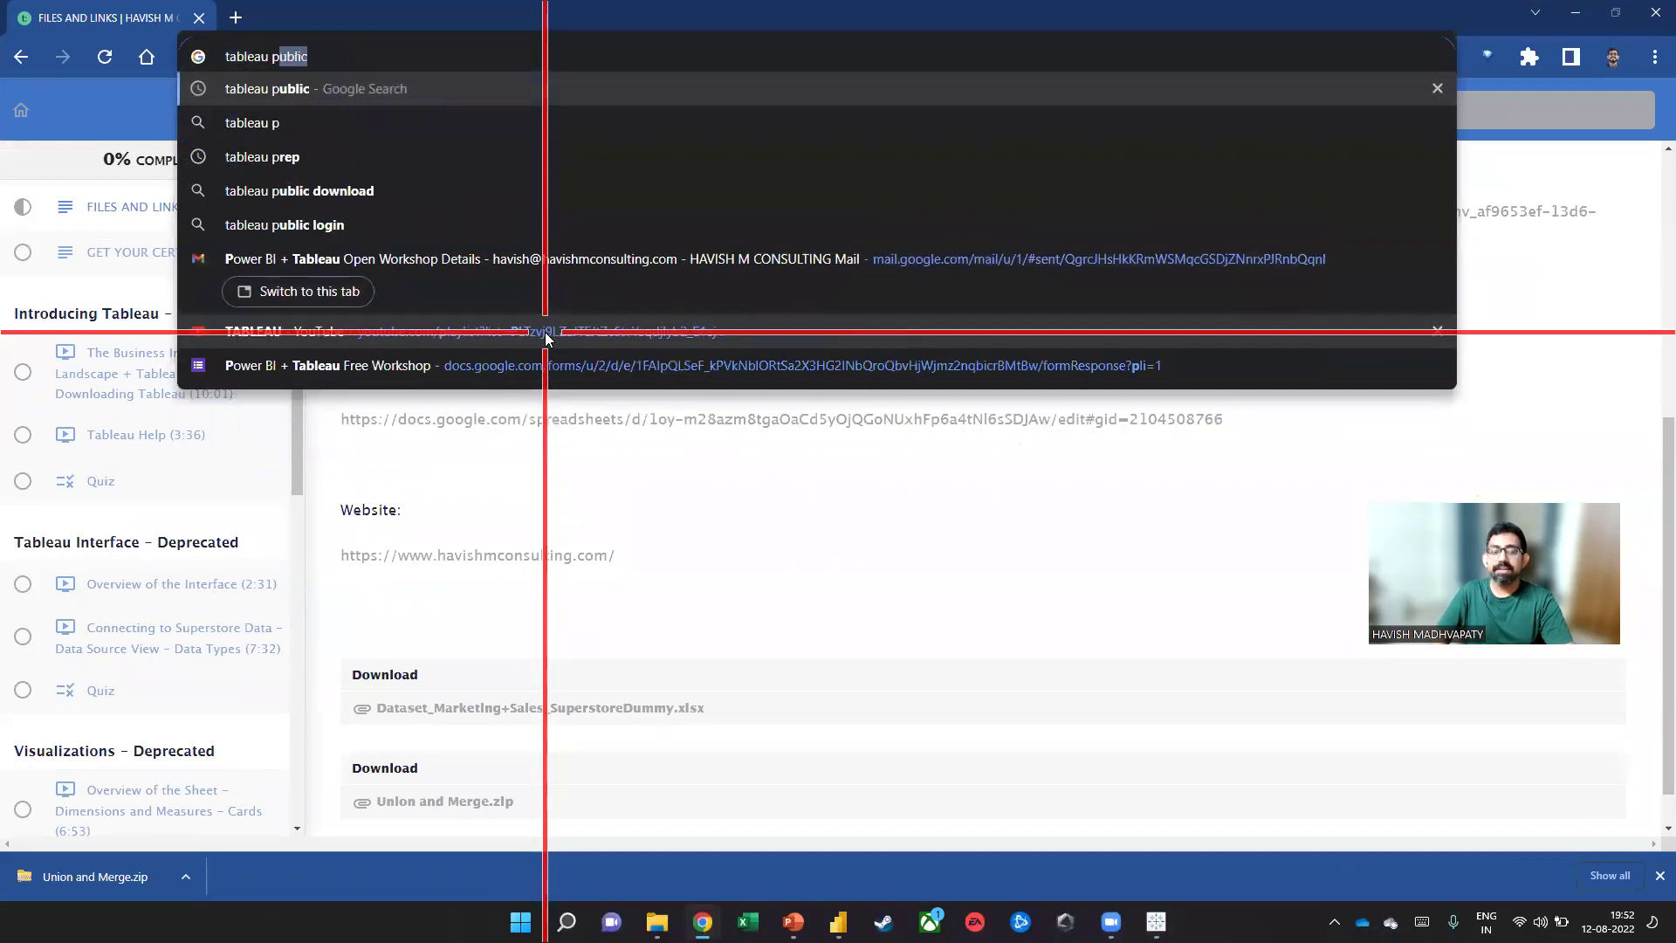
key(Escape)
key(ctrl+t)
text(tableau )
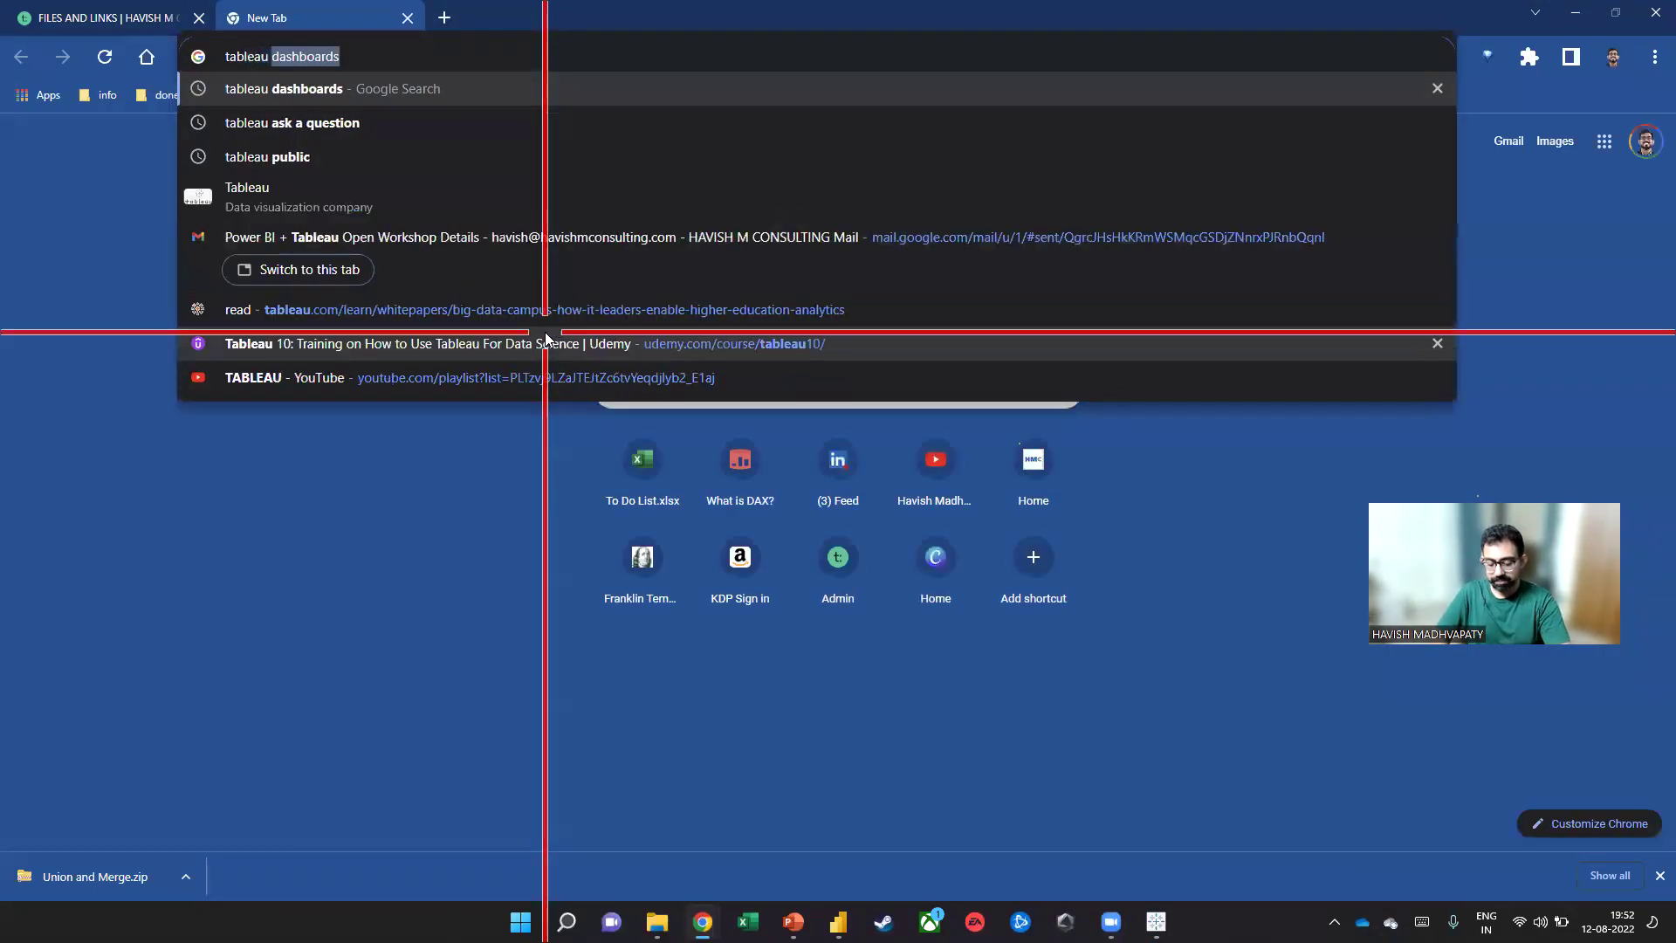
text(prepr)
key(BackSpace)
key(Return)
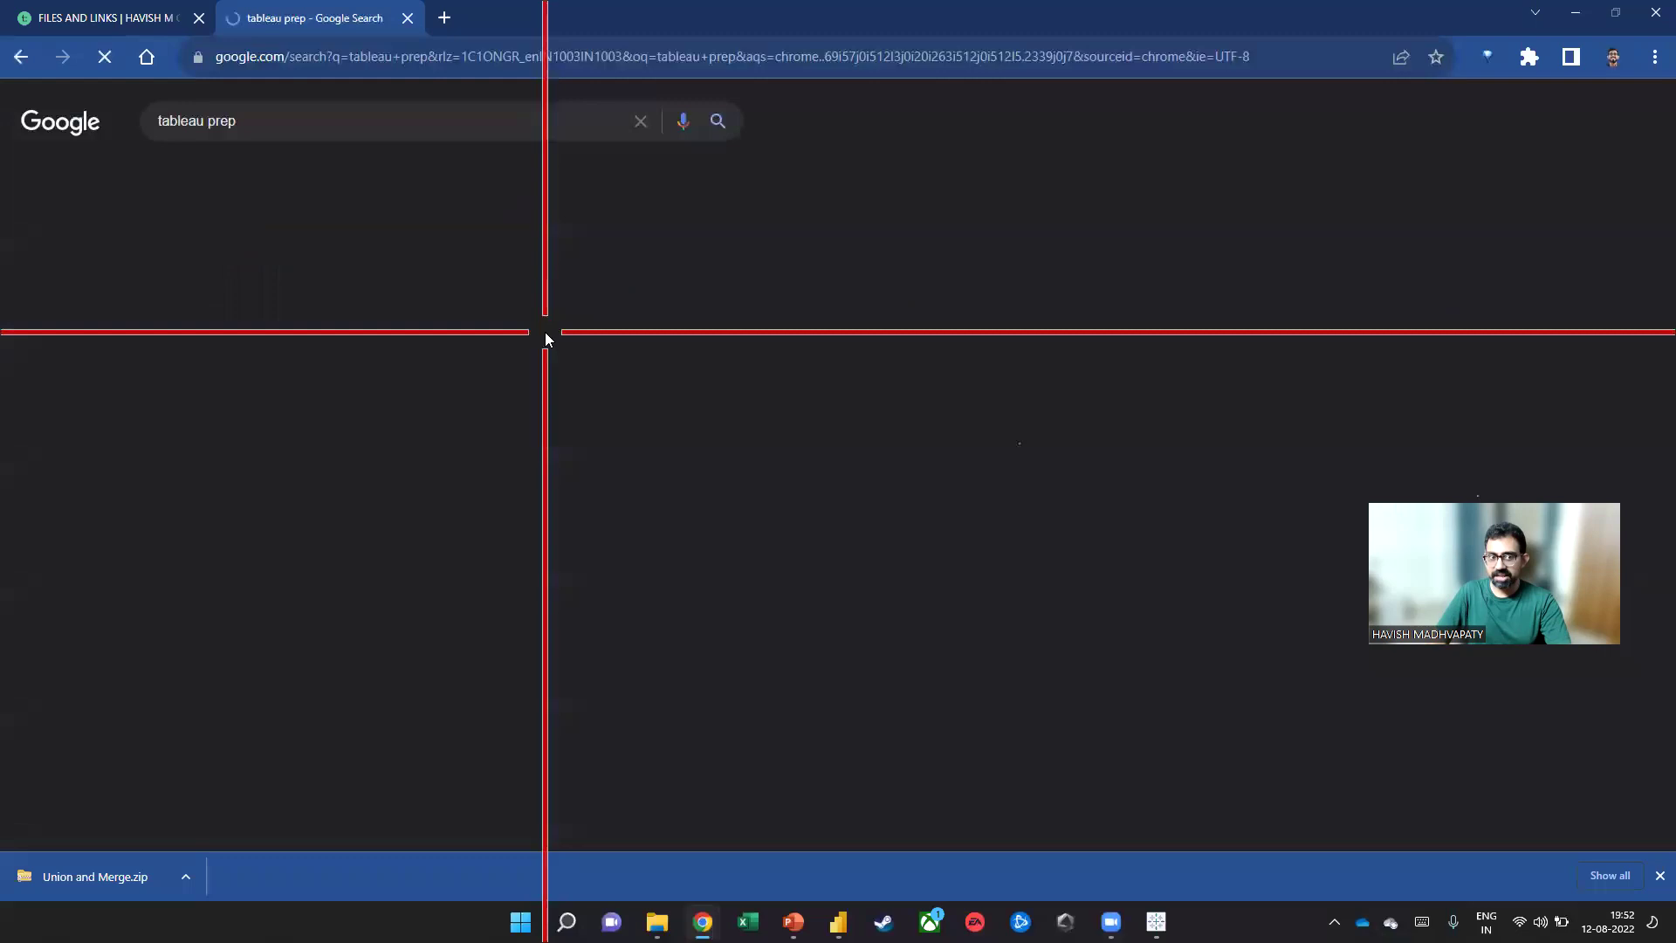
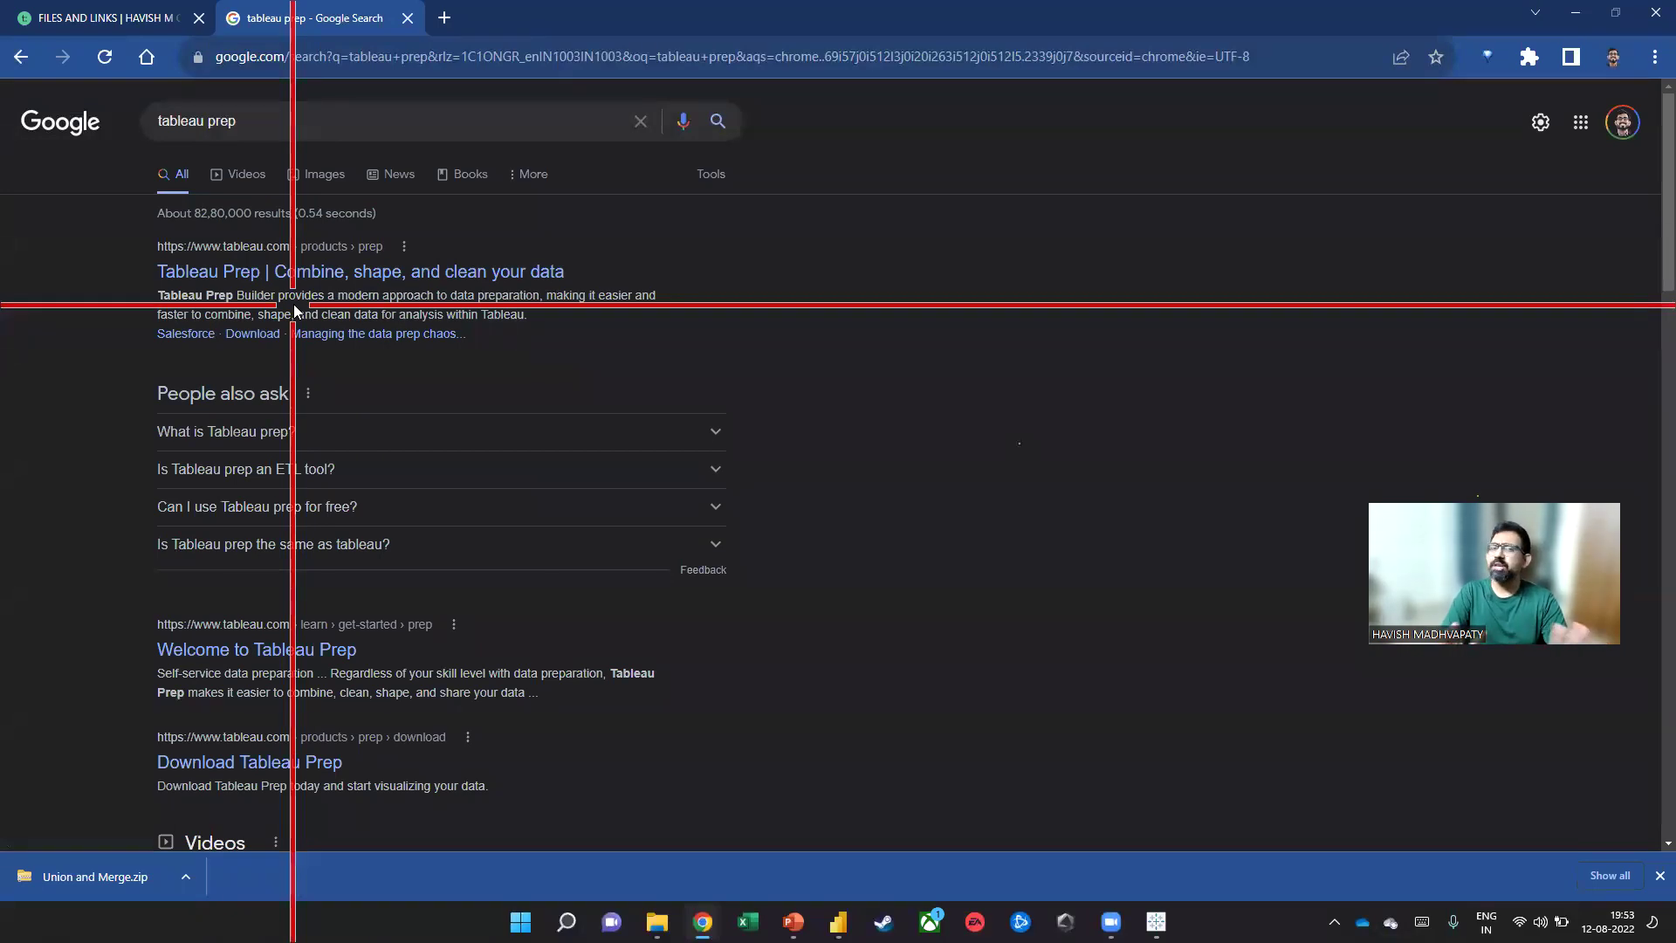
Search Google for "tableau va power bi cost" and look through the results comparing the two tools' pricing
click(334, 131)
text(va power bi cost)
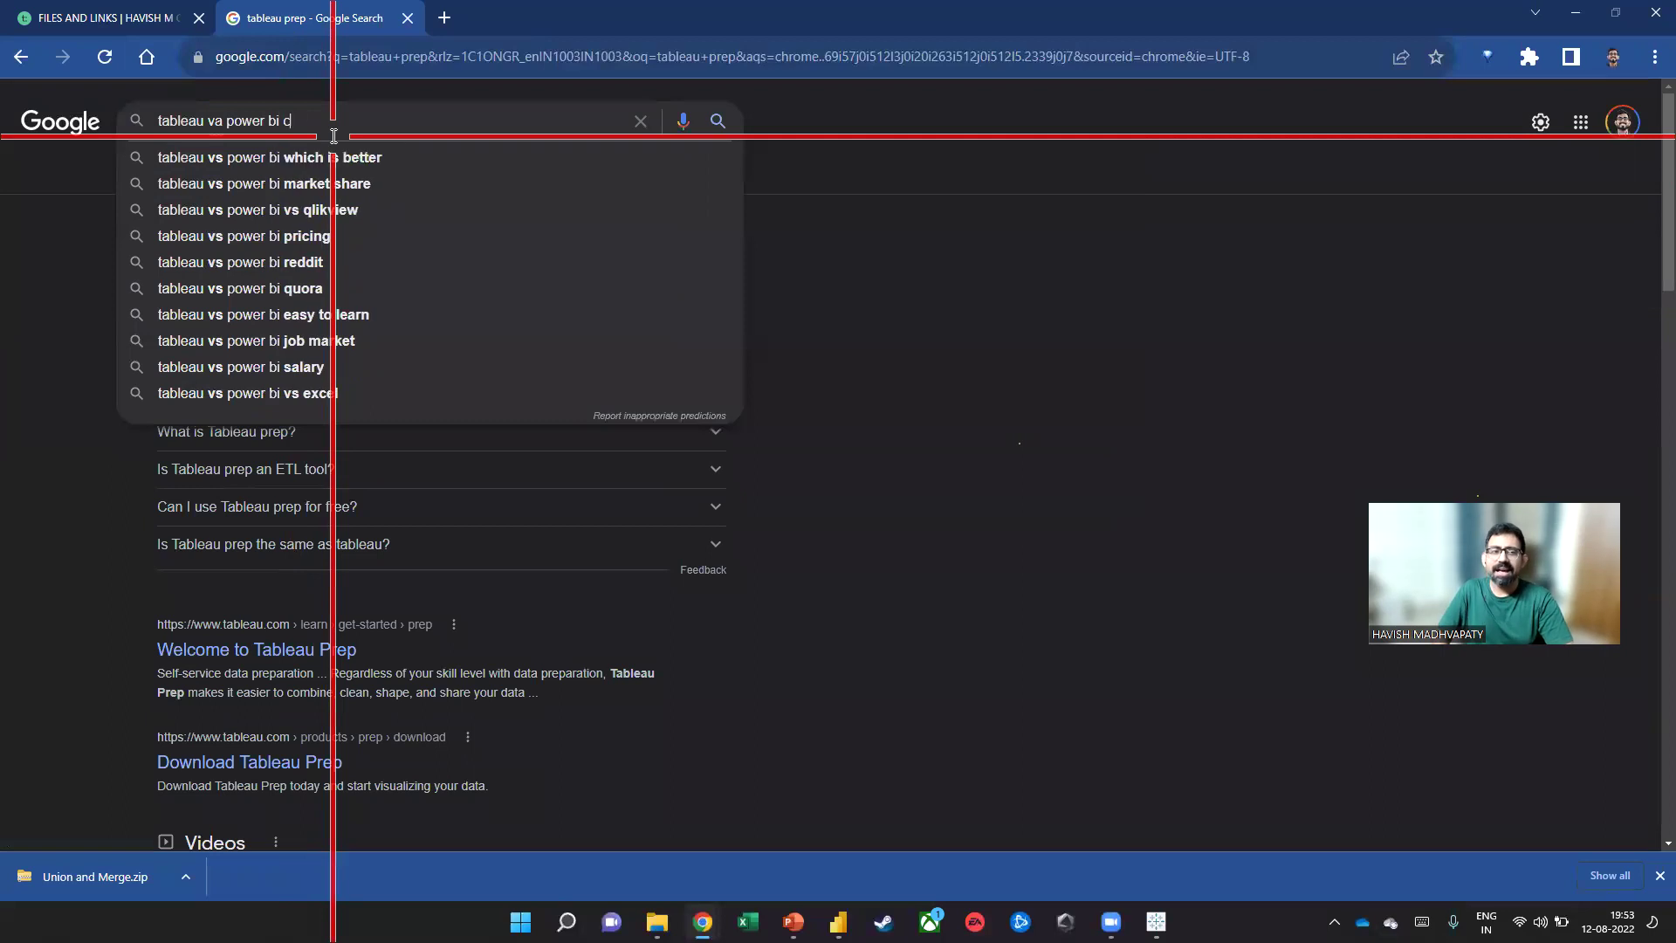
key(Return)
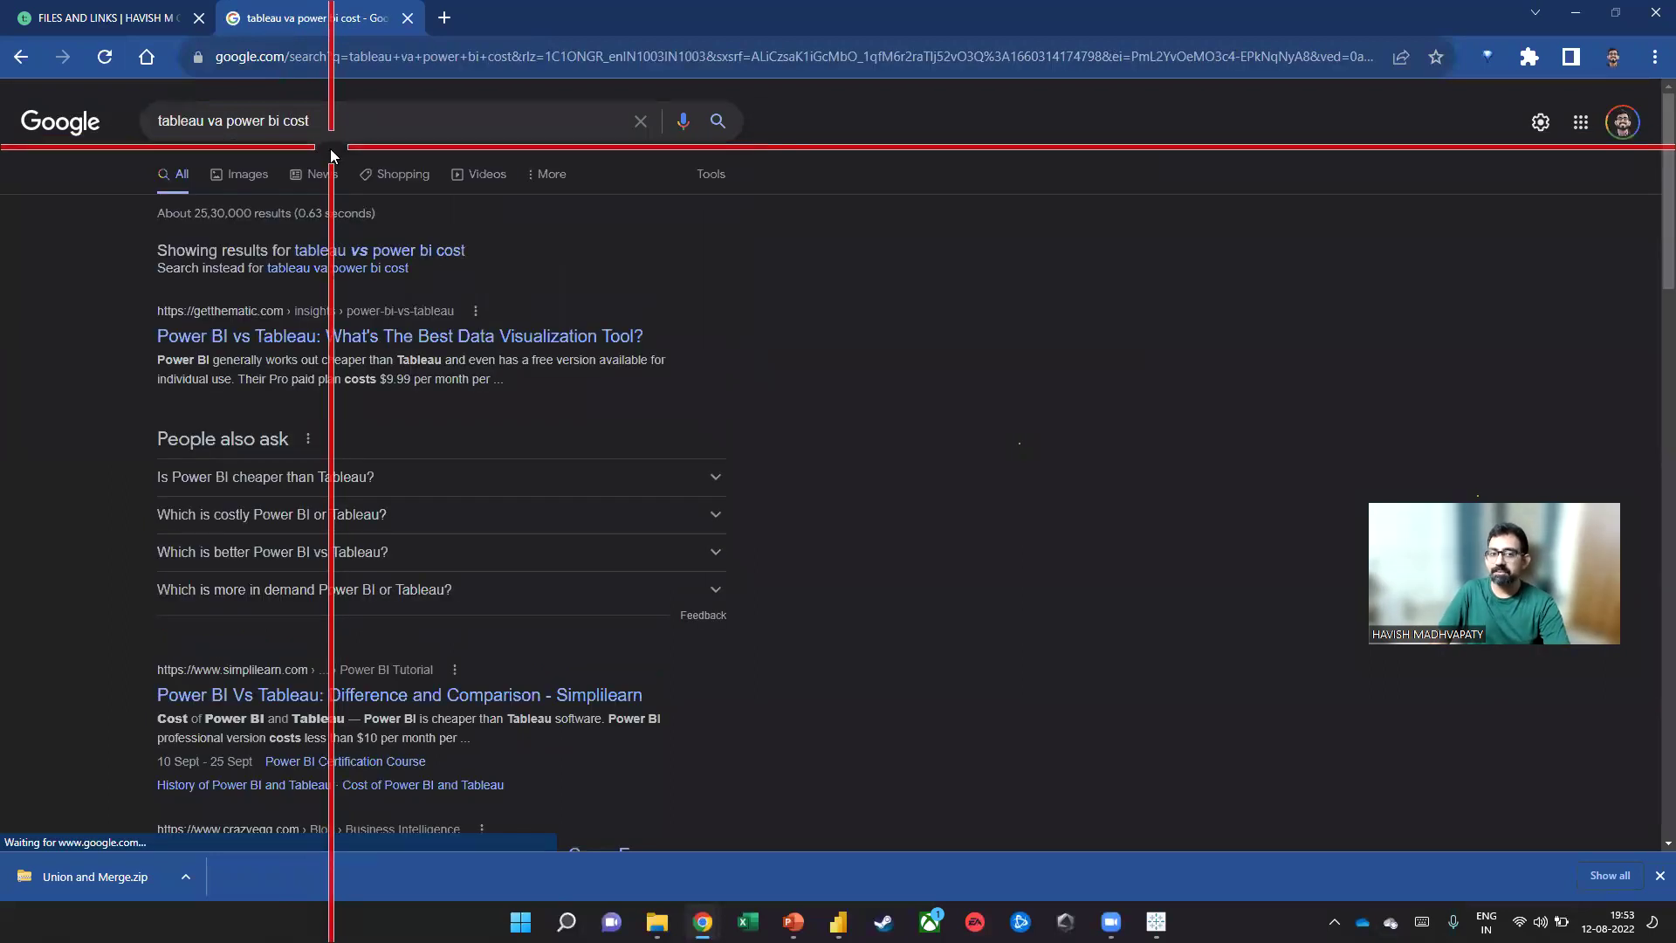
scroll(375, 454, down, 2)
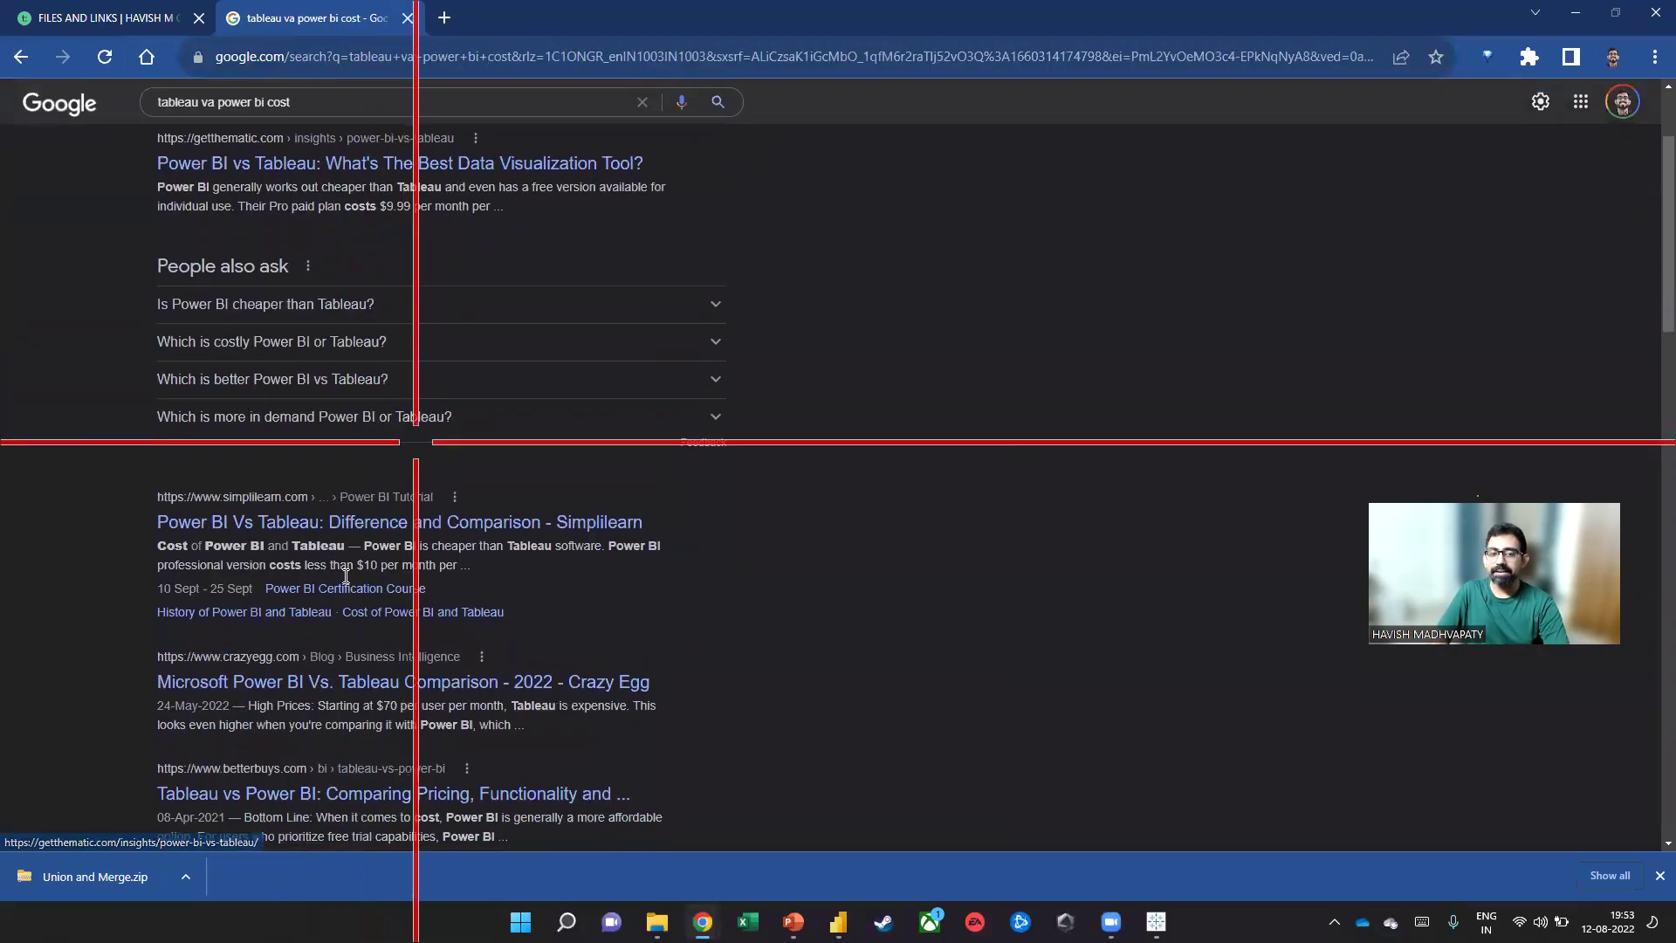
click(383, 545)
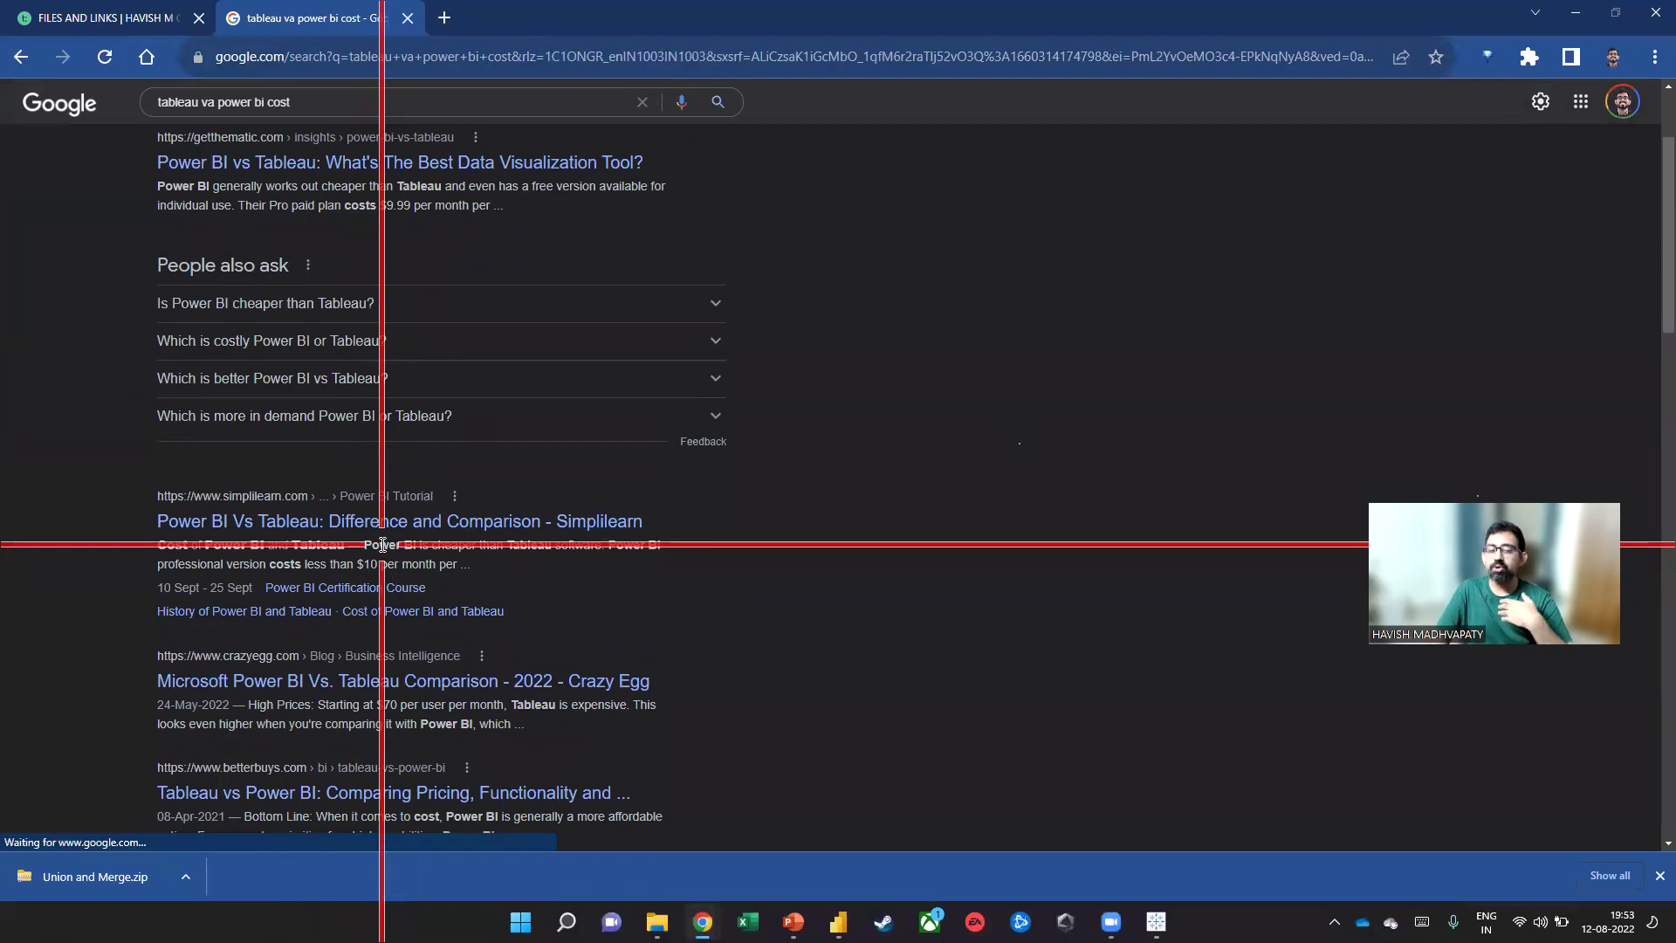
Open the betterbuys Tableau vs Power BI pricing comparison from the results, and close the search tab and the downloads bar
scroll(375, 541, down, 3)
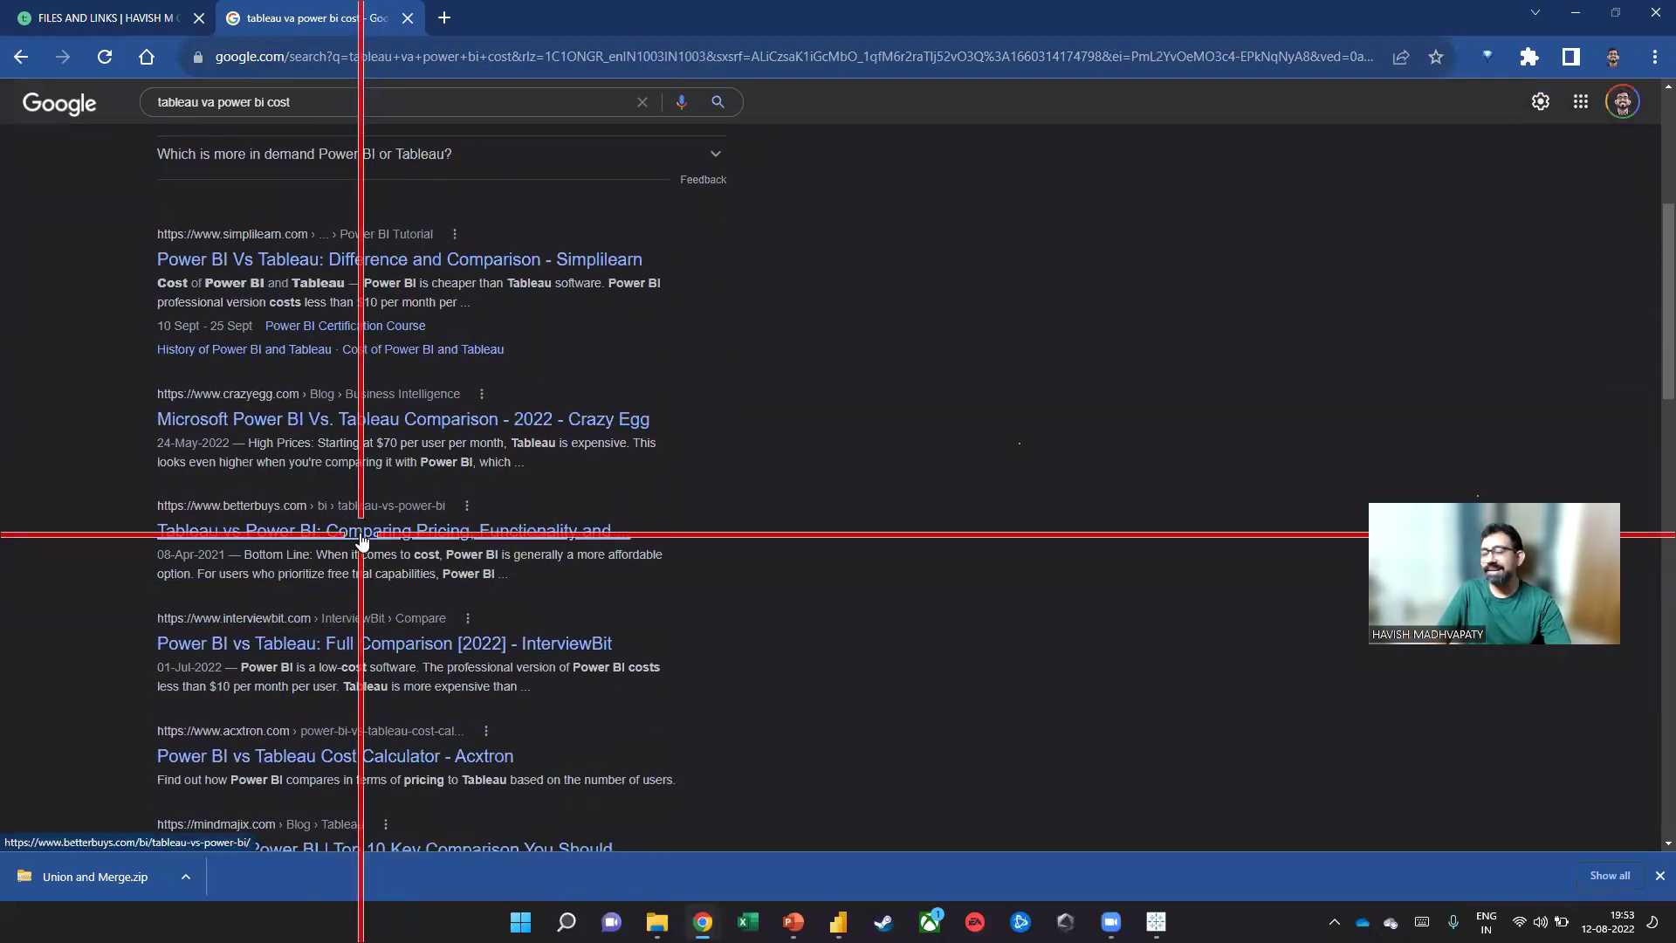
click(362, 539)
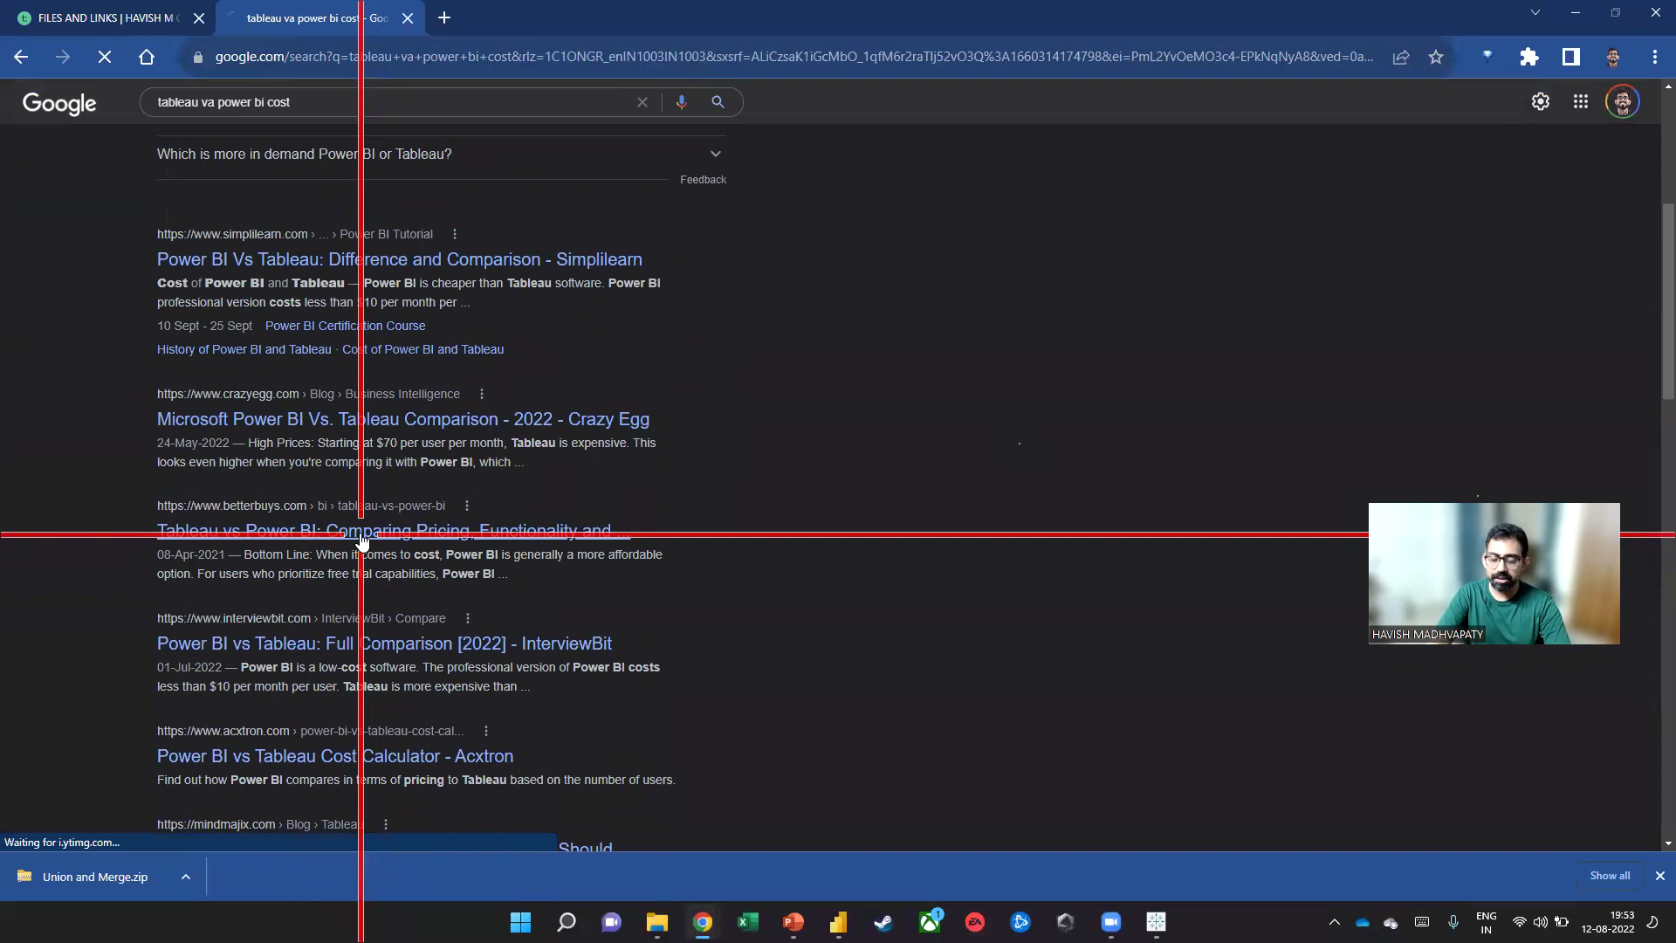
click(407, 21)
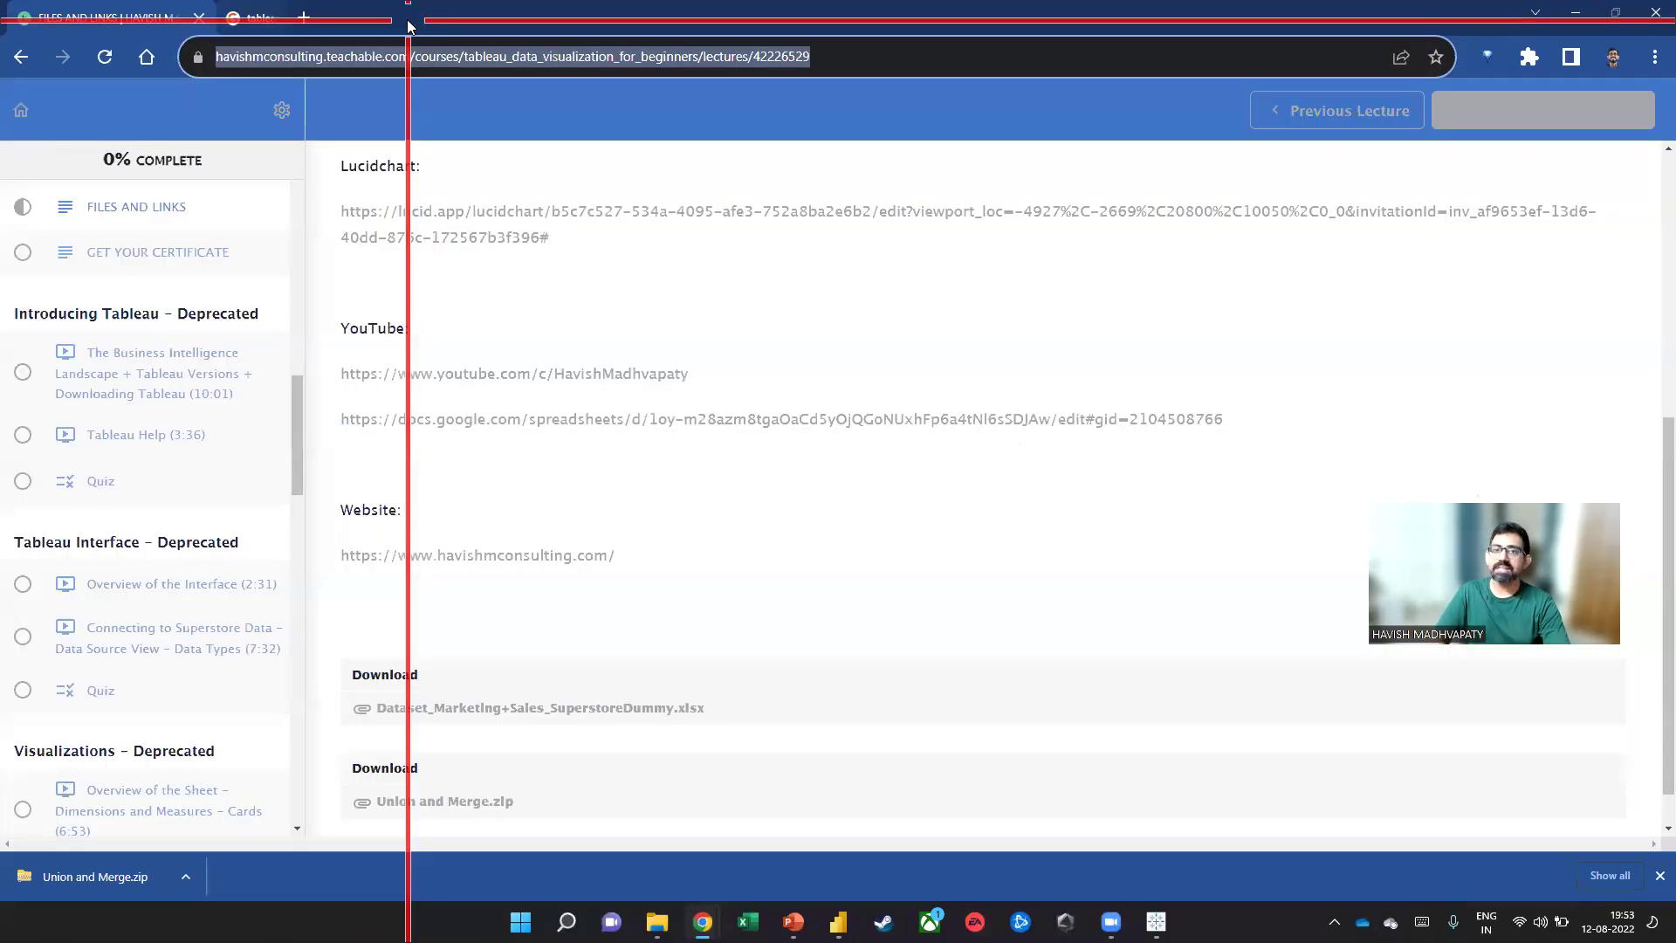
click(1657, 876)
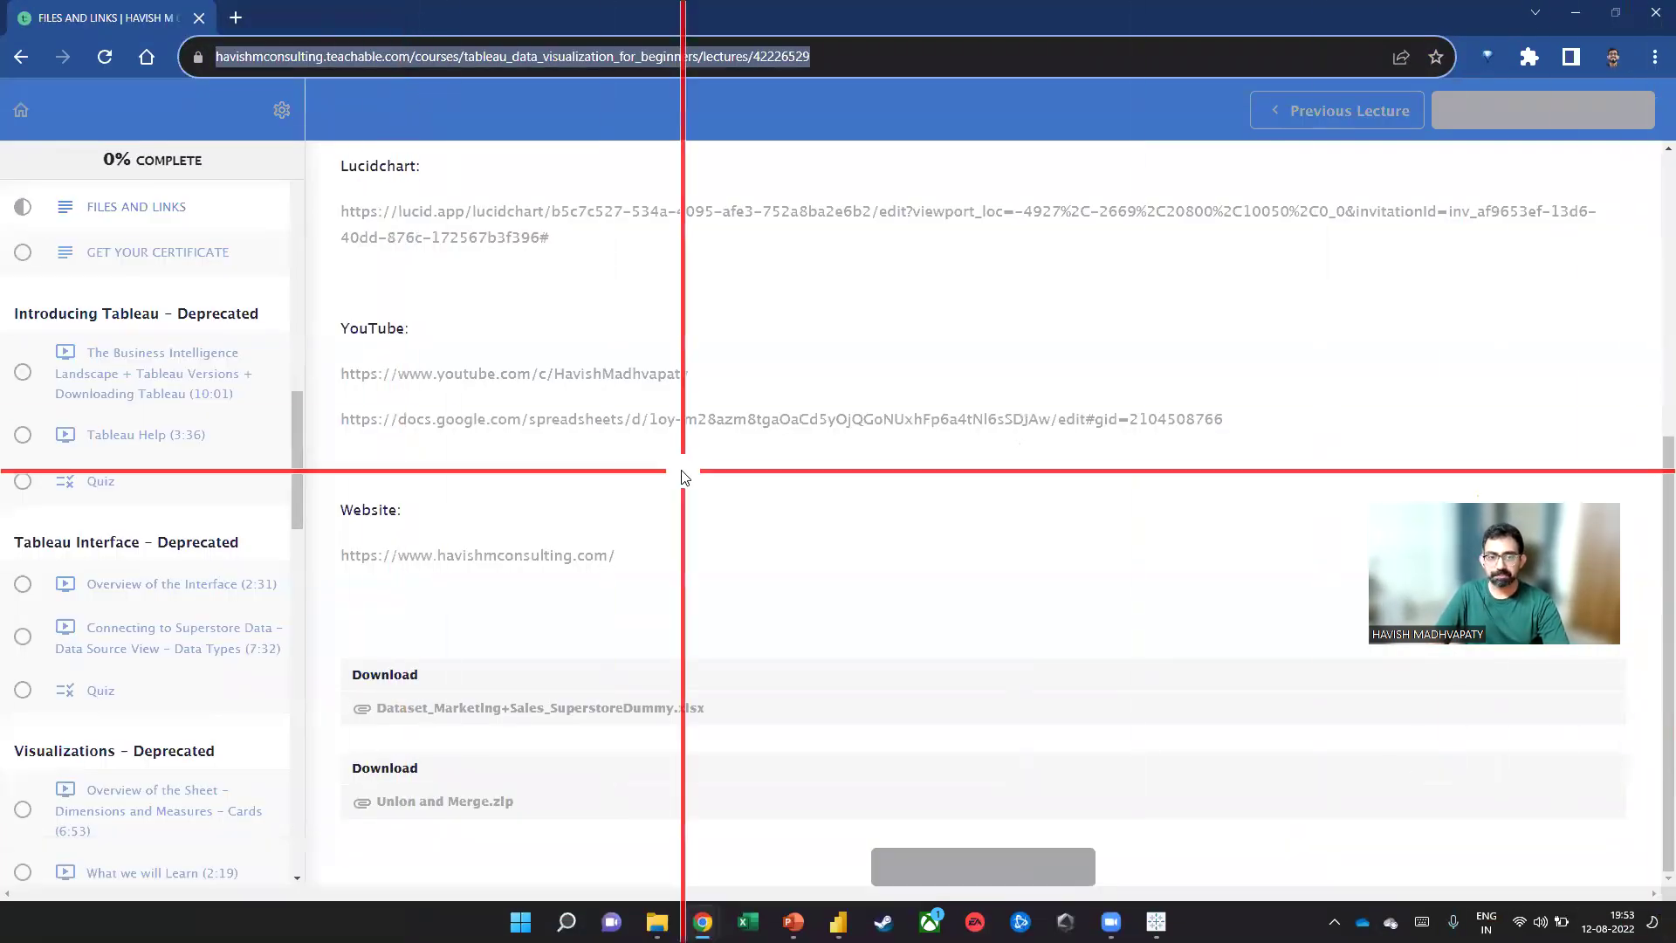
Switch to Power BI Desktop and view the Sheet1 query's code in Power Query's Advanced Editor, closing it without changes
key(super+Tab)
key(Right)
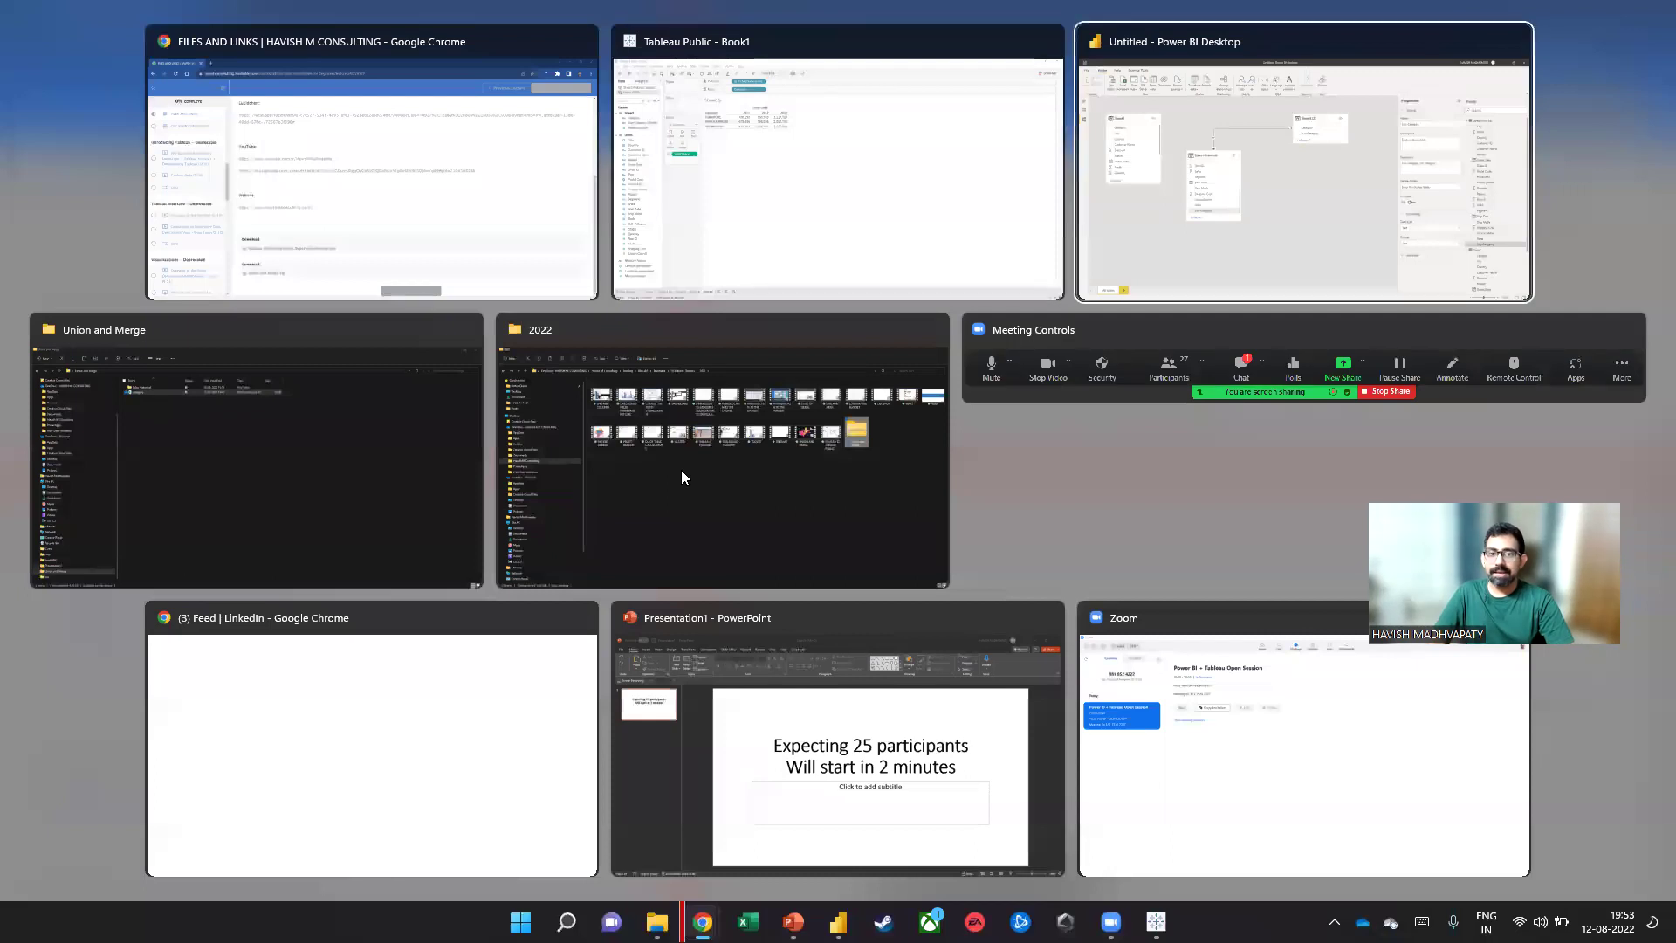
key(Return)
click(432, 79)
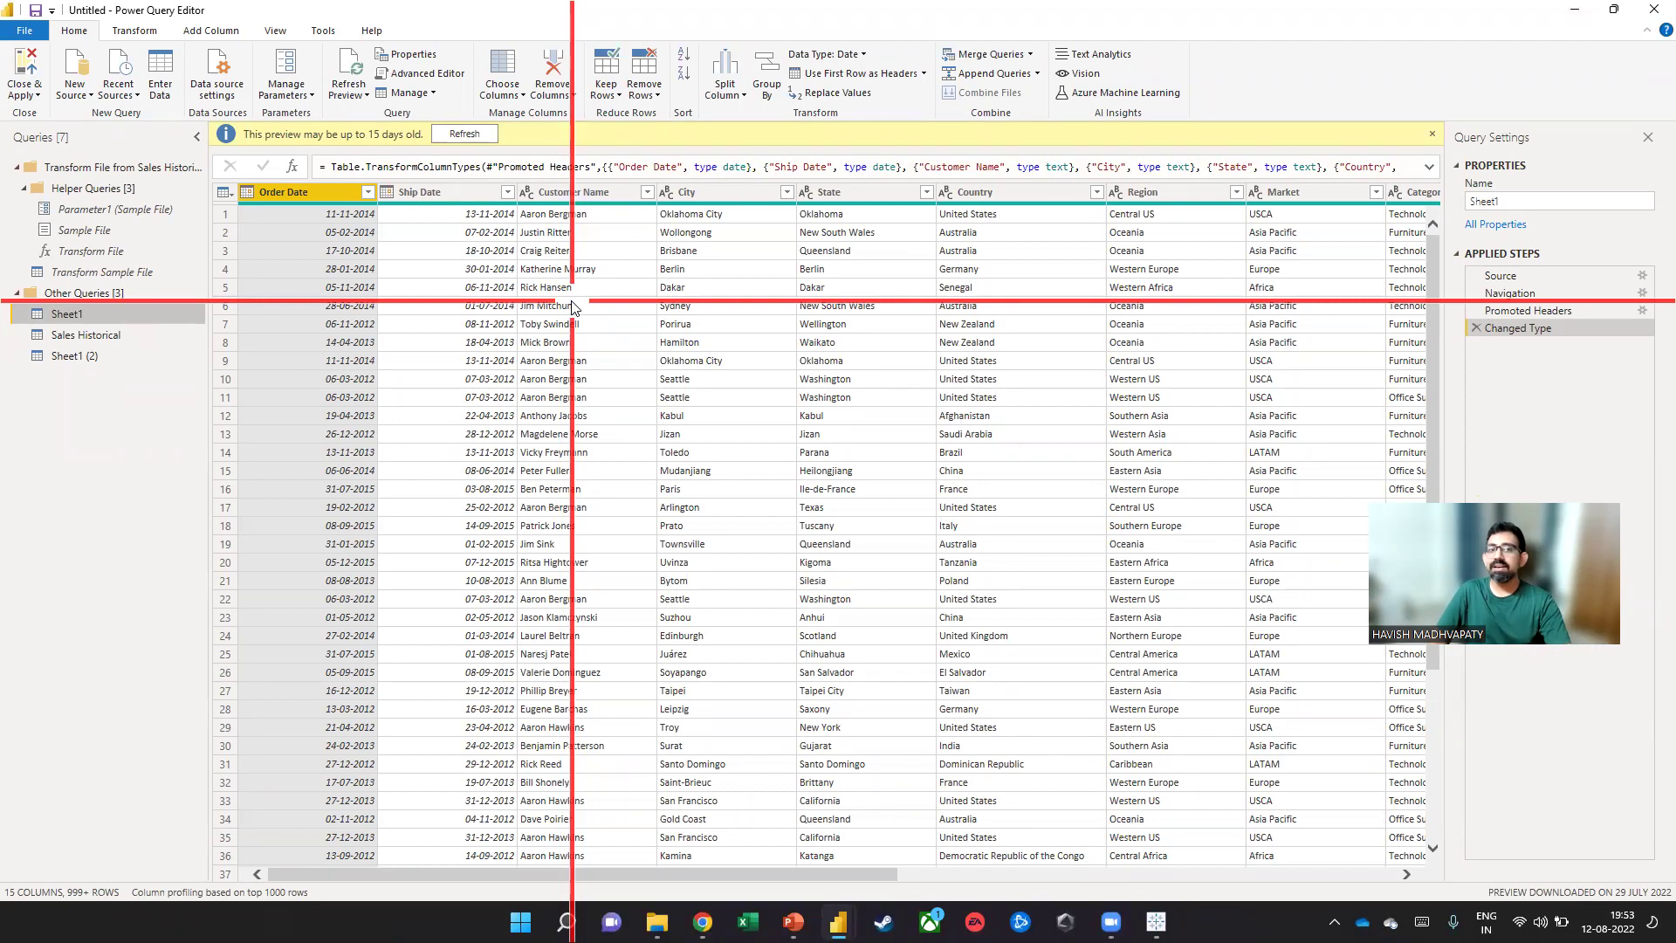
click(410, 73)
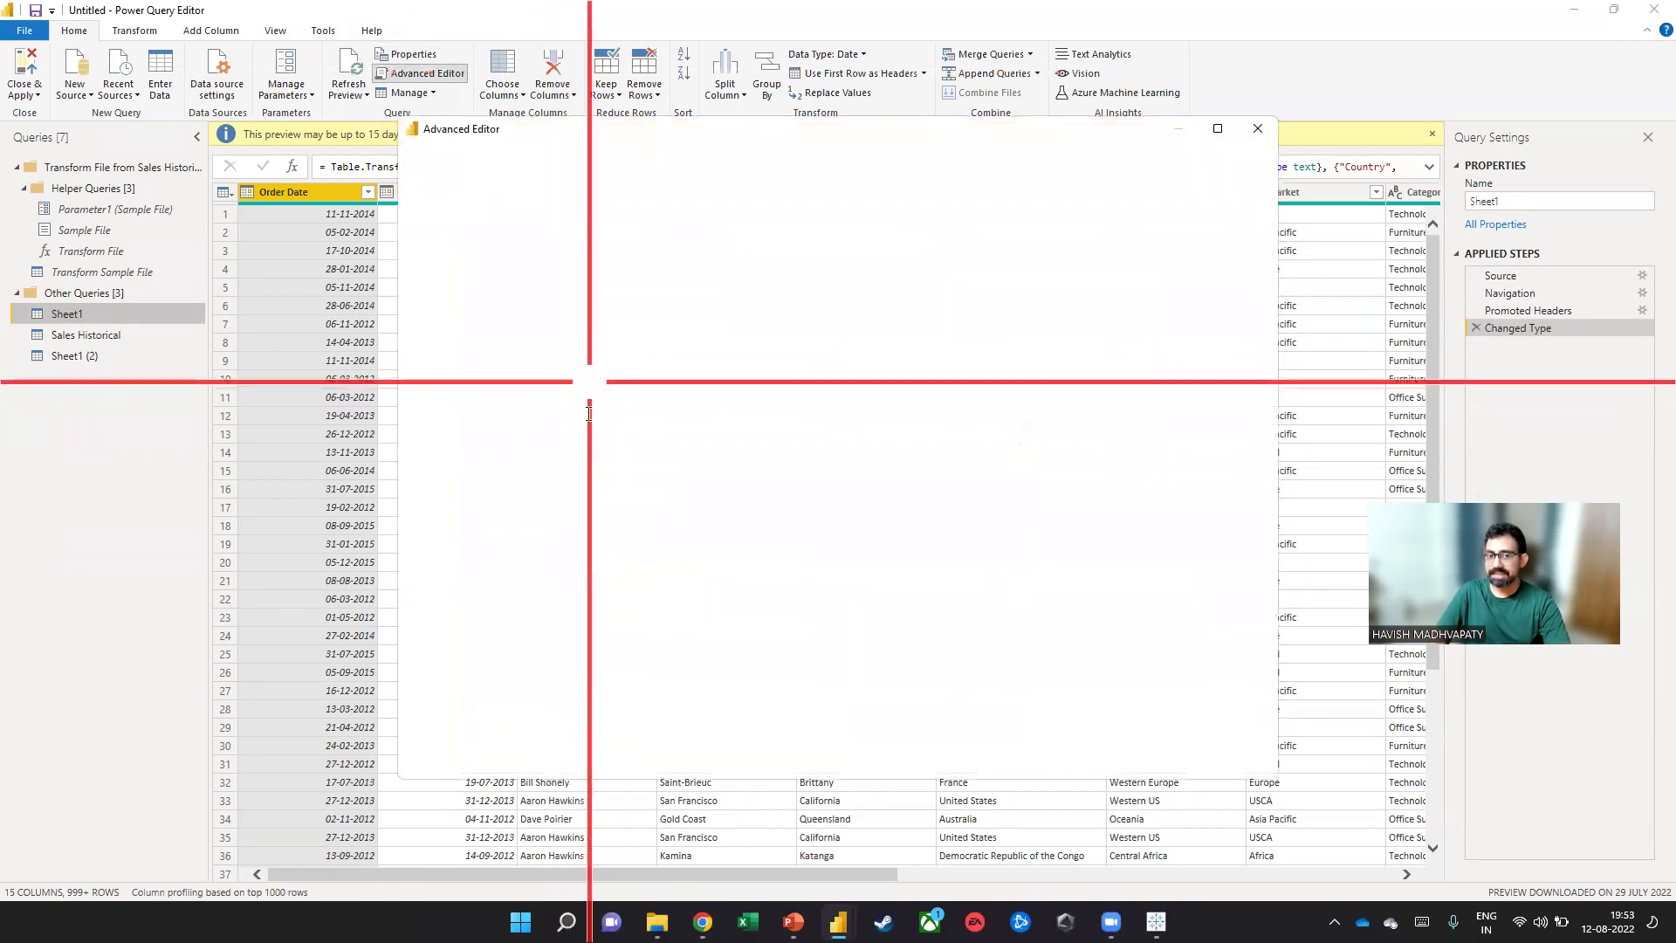
click(1265, 131)
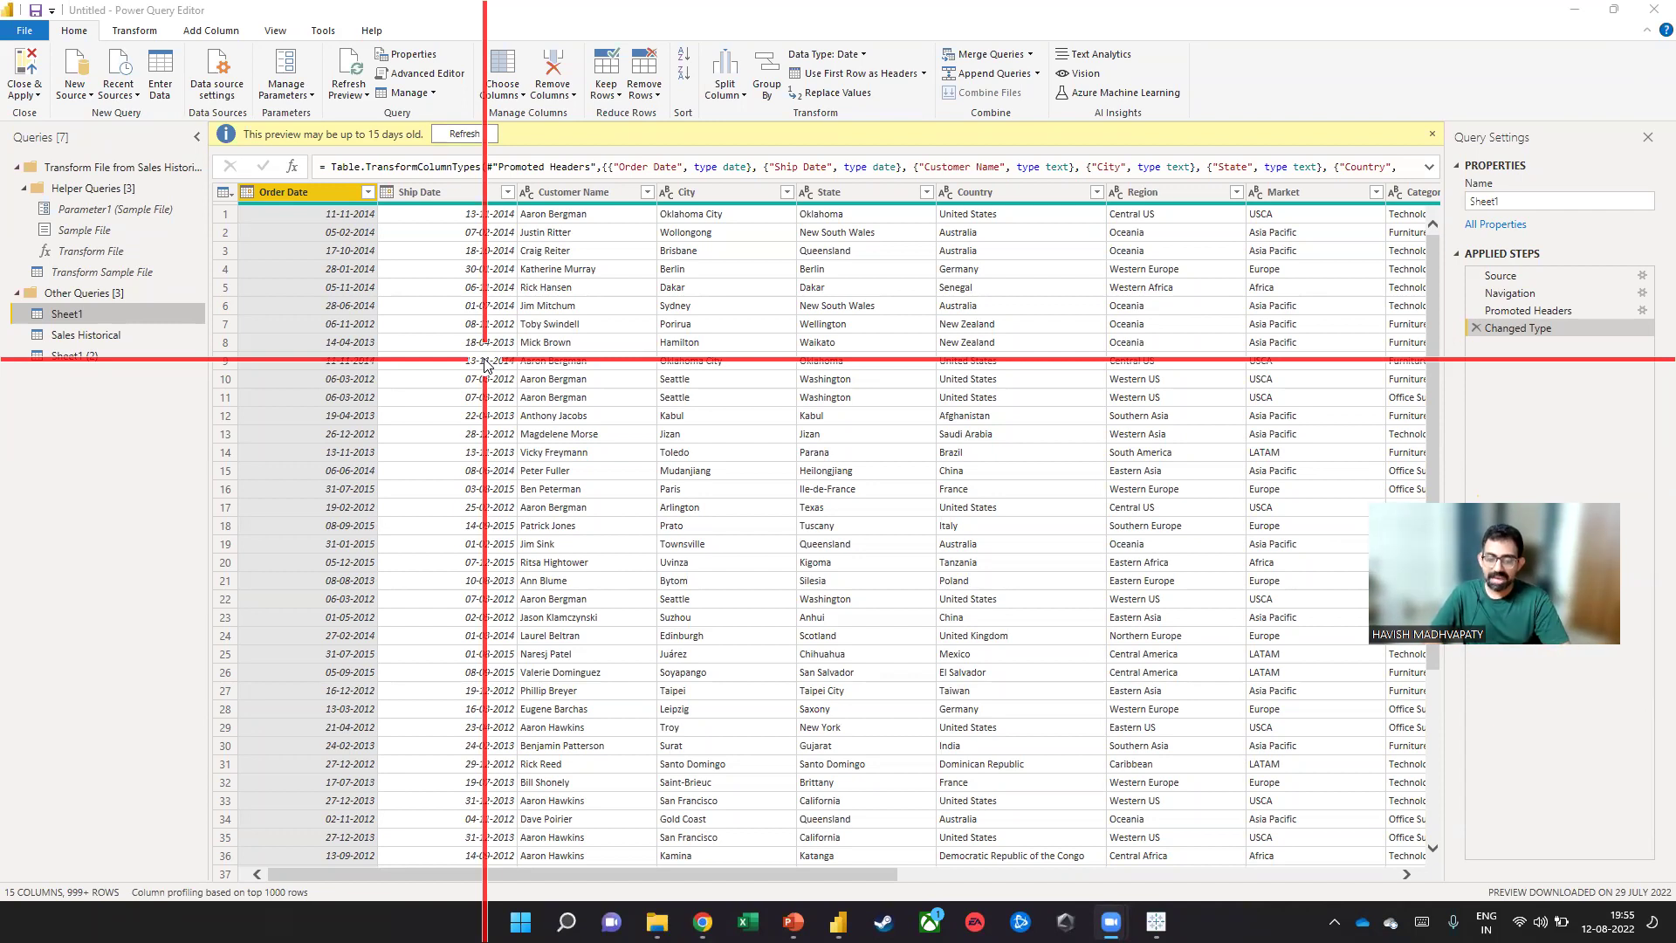
Switch to Tableau Public and examine the save options available for the Book1 workbook
key(alt+Tab)
key(alt+Tab)
key(alt+Tab)
key(alt+Tab)
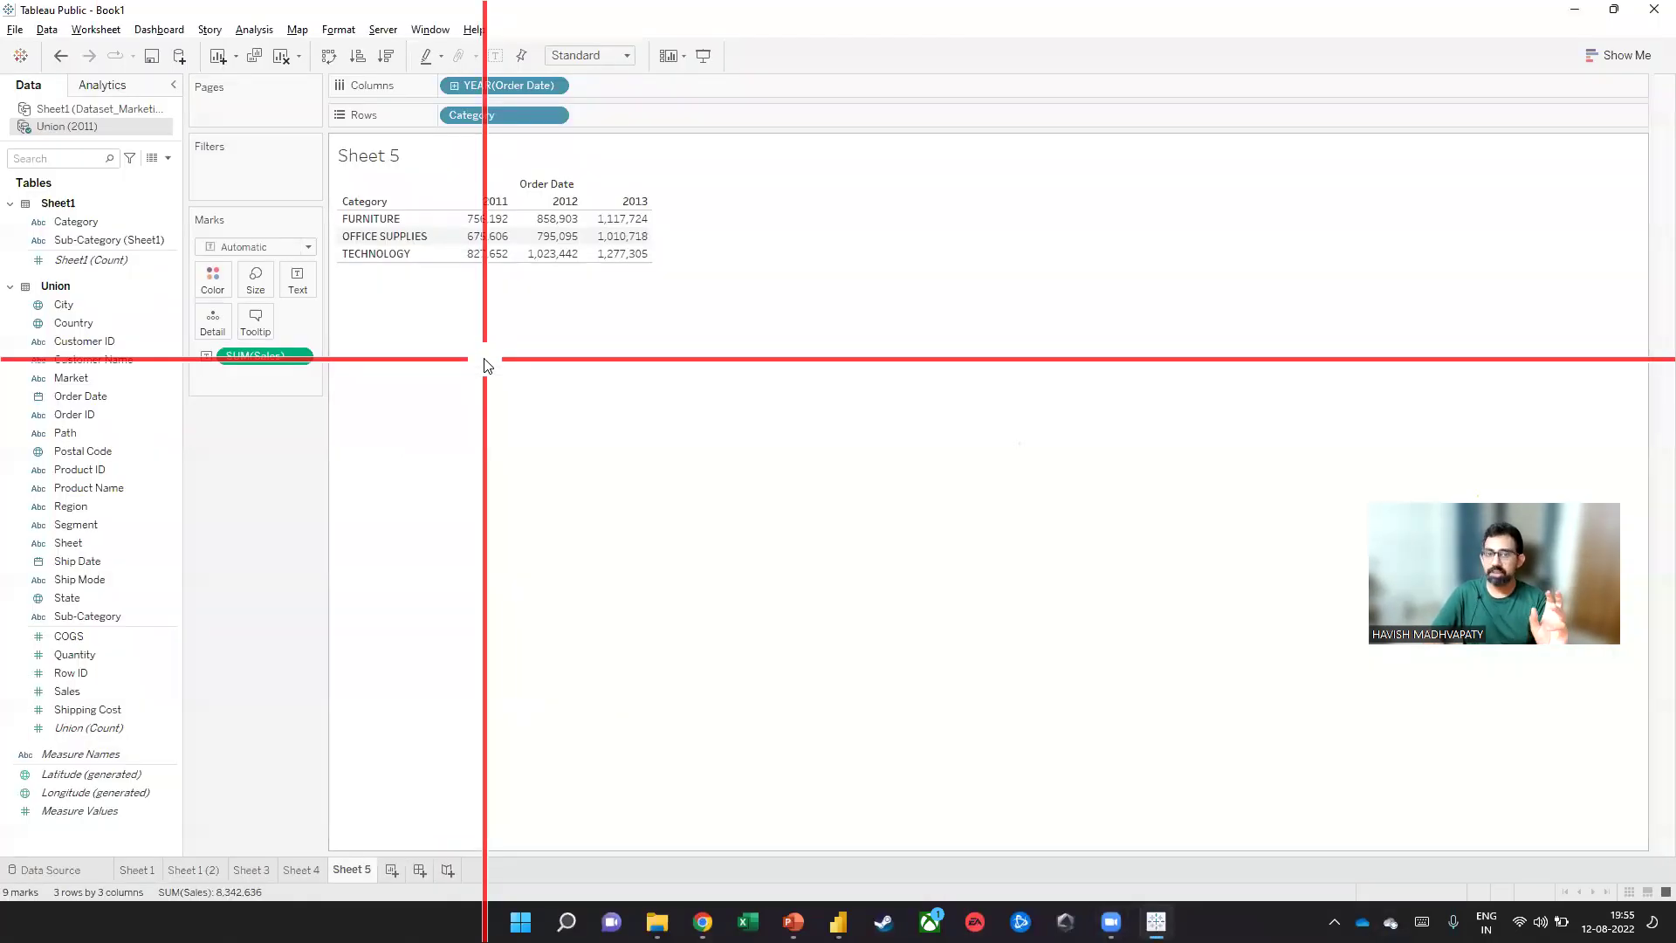
click(16, 30)
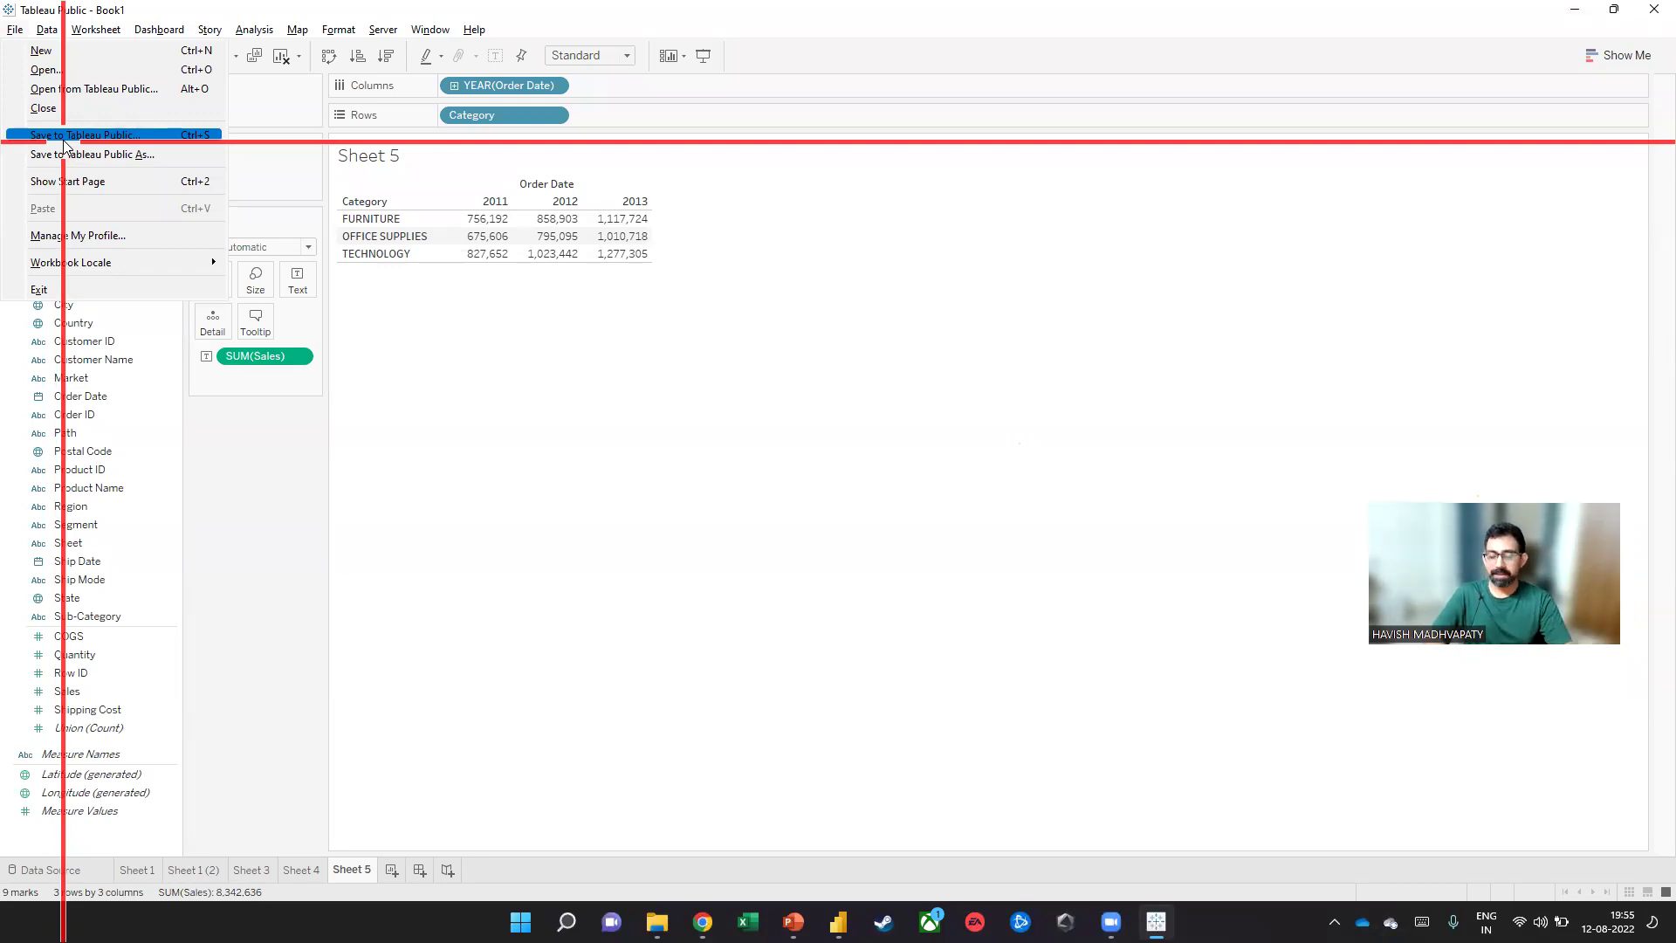
Switch to Power BI Desktop's report view and examine its options for saving and publishing the report
key(alt+Tab)
key(alt+Tab)
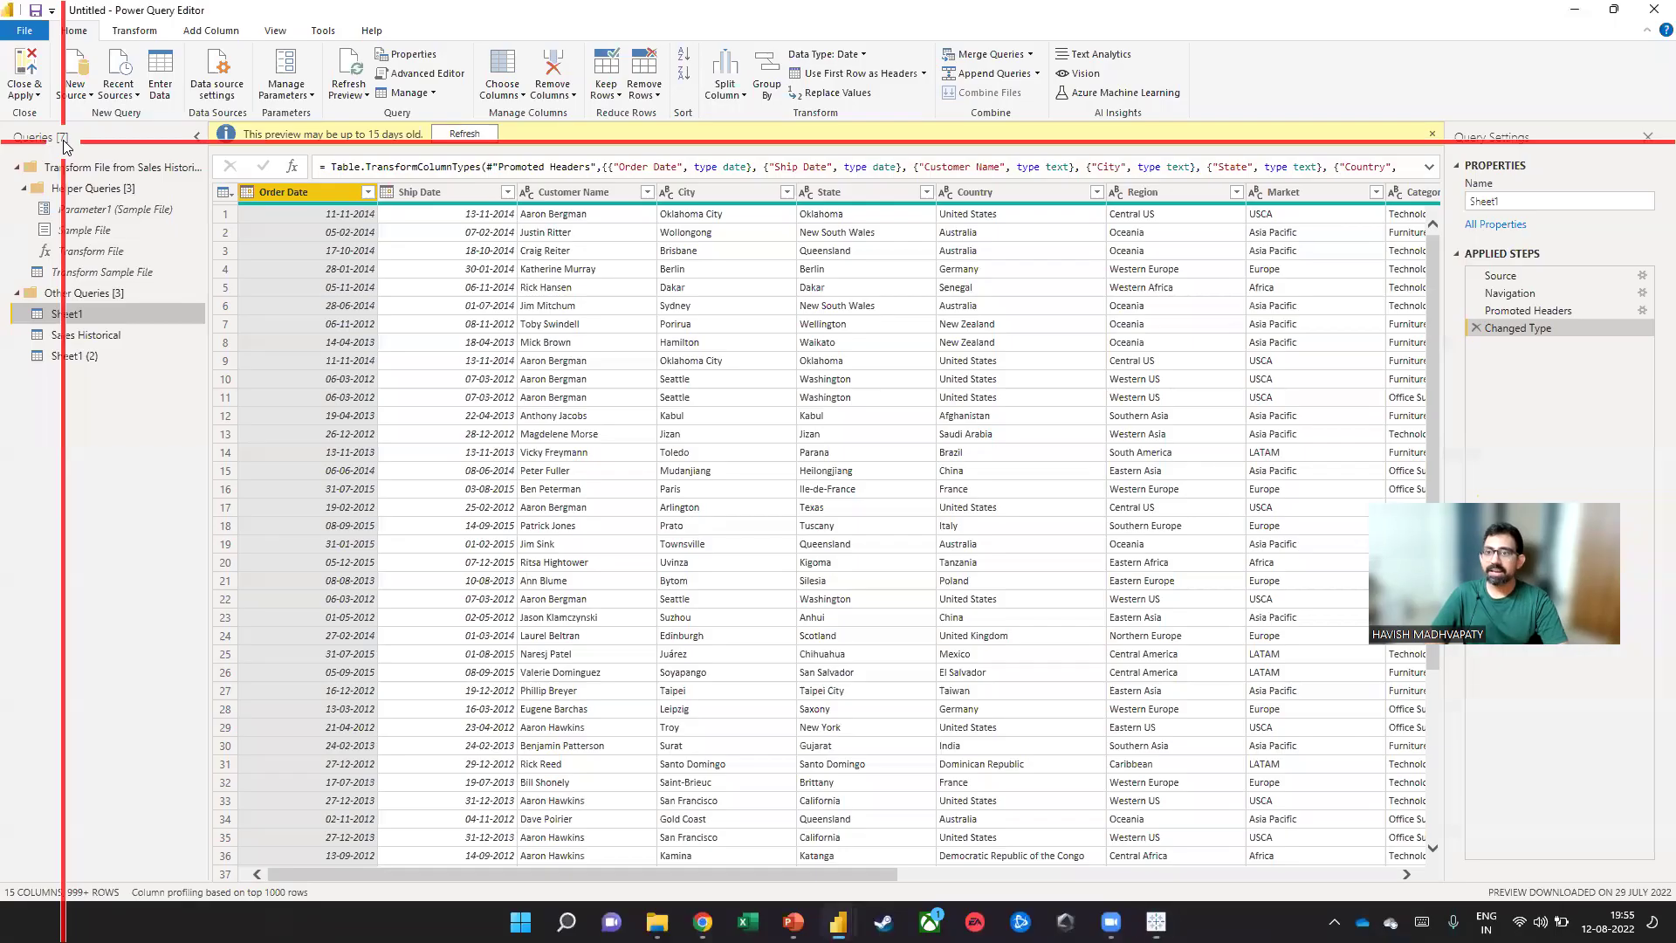
click(32, 59)
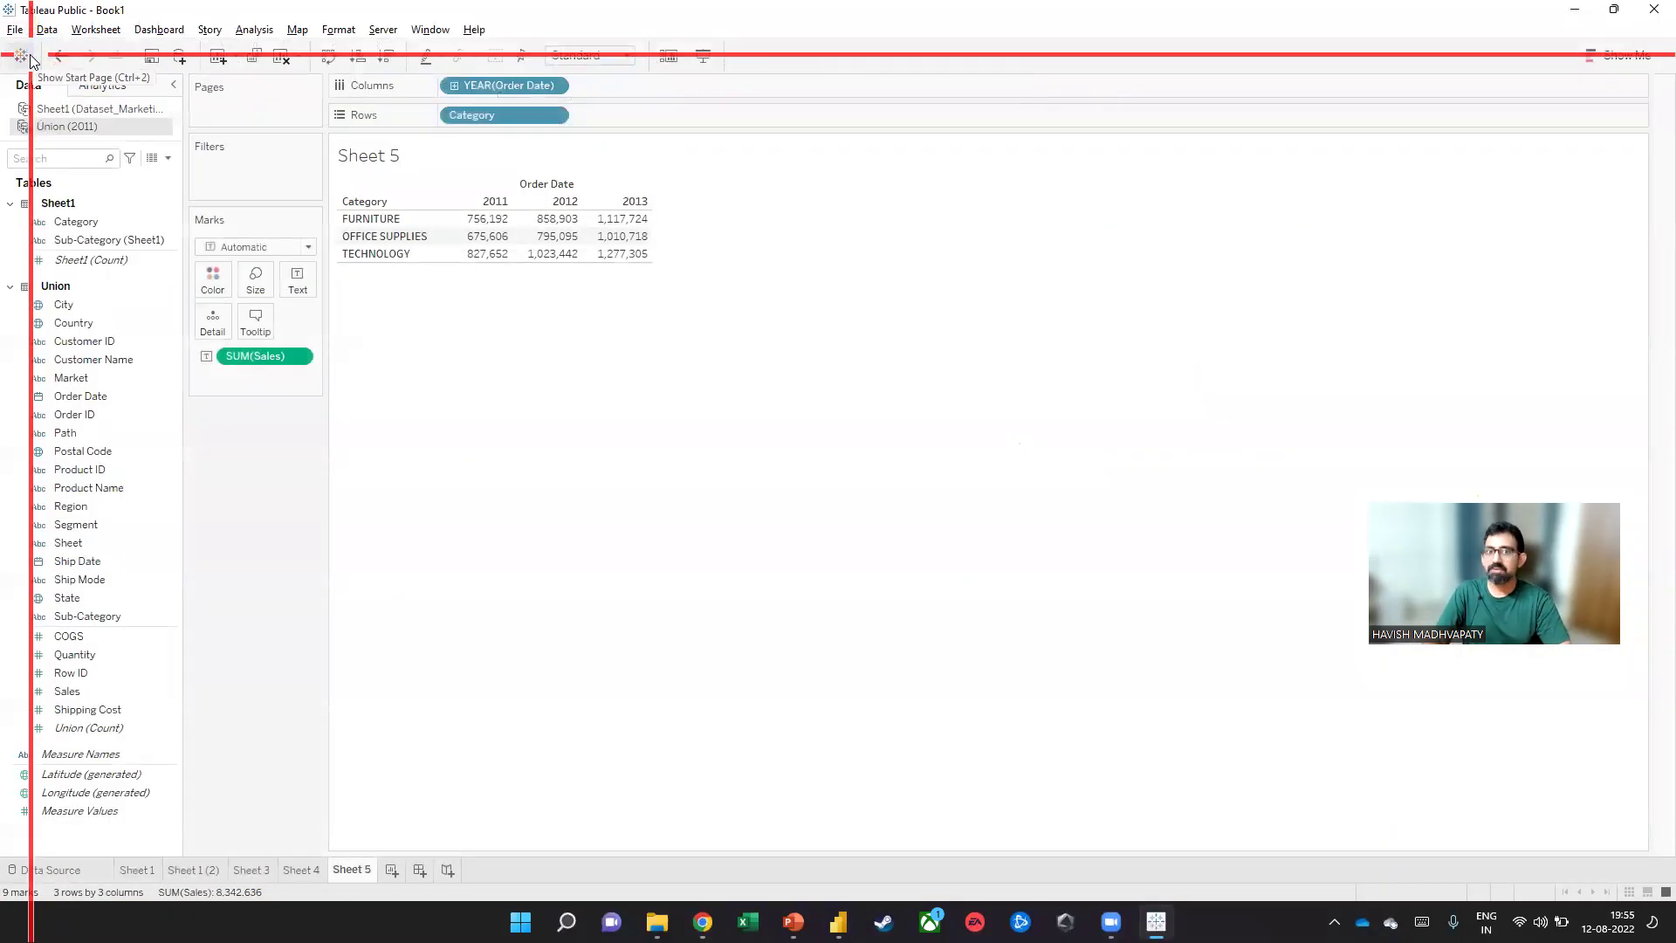
key(alt+Tab)
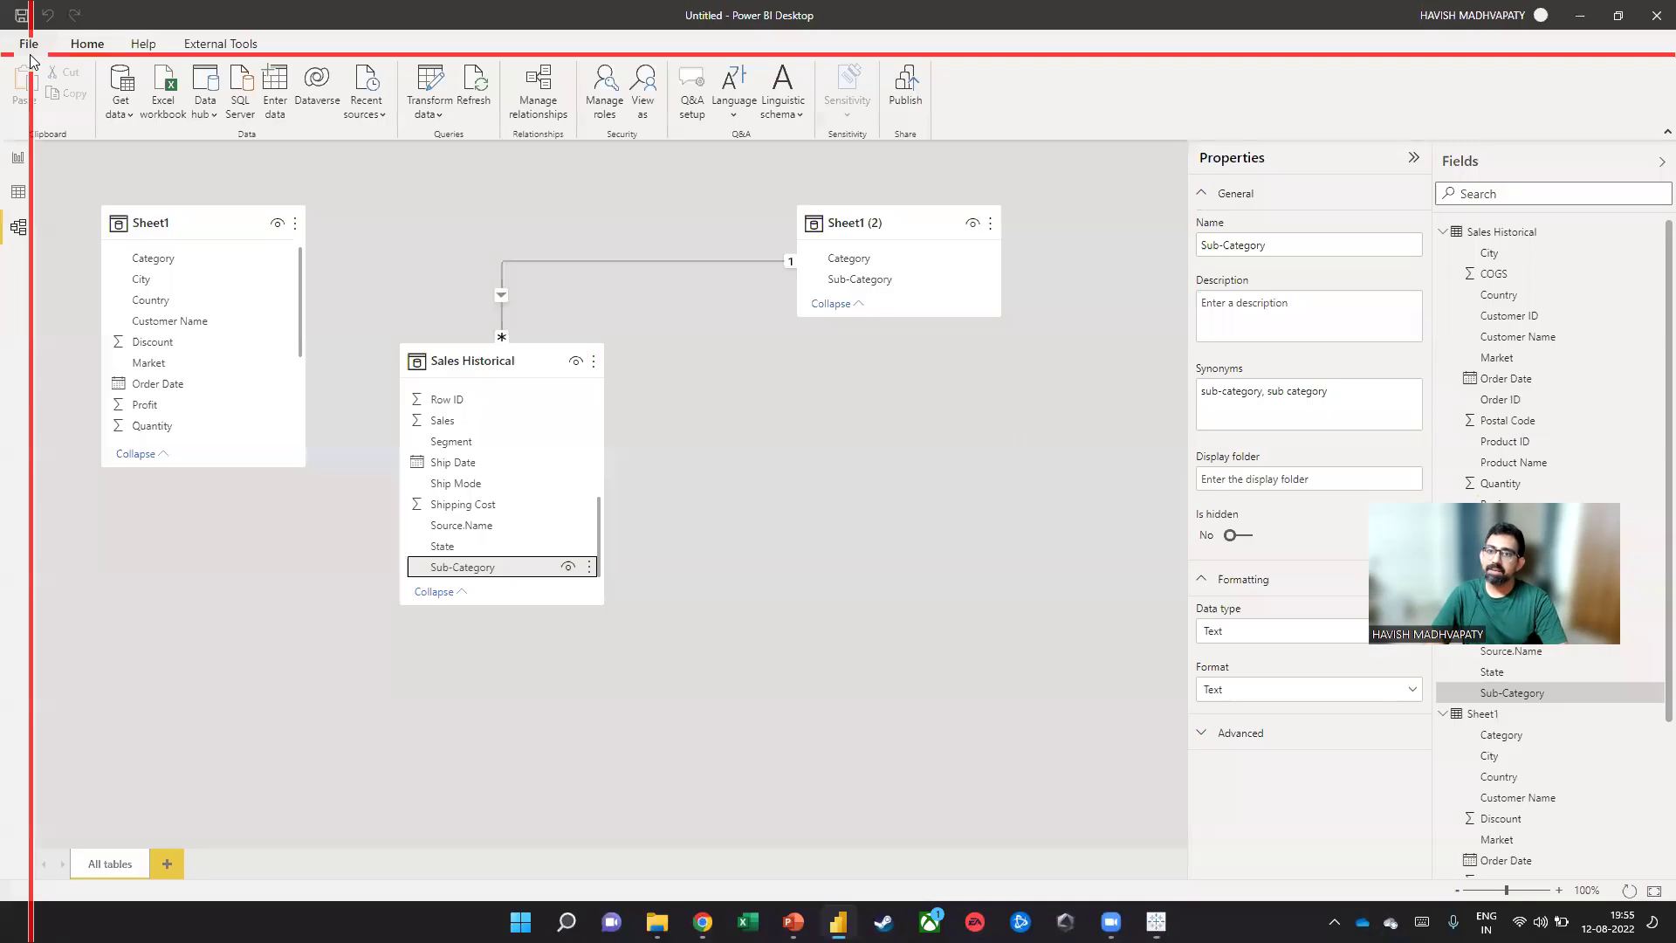
click(19, 158)
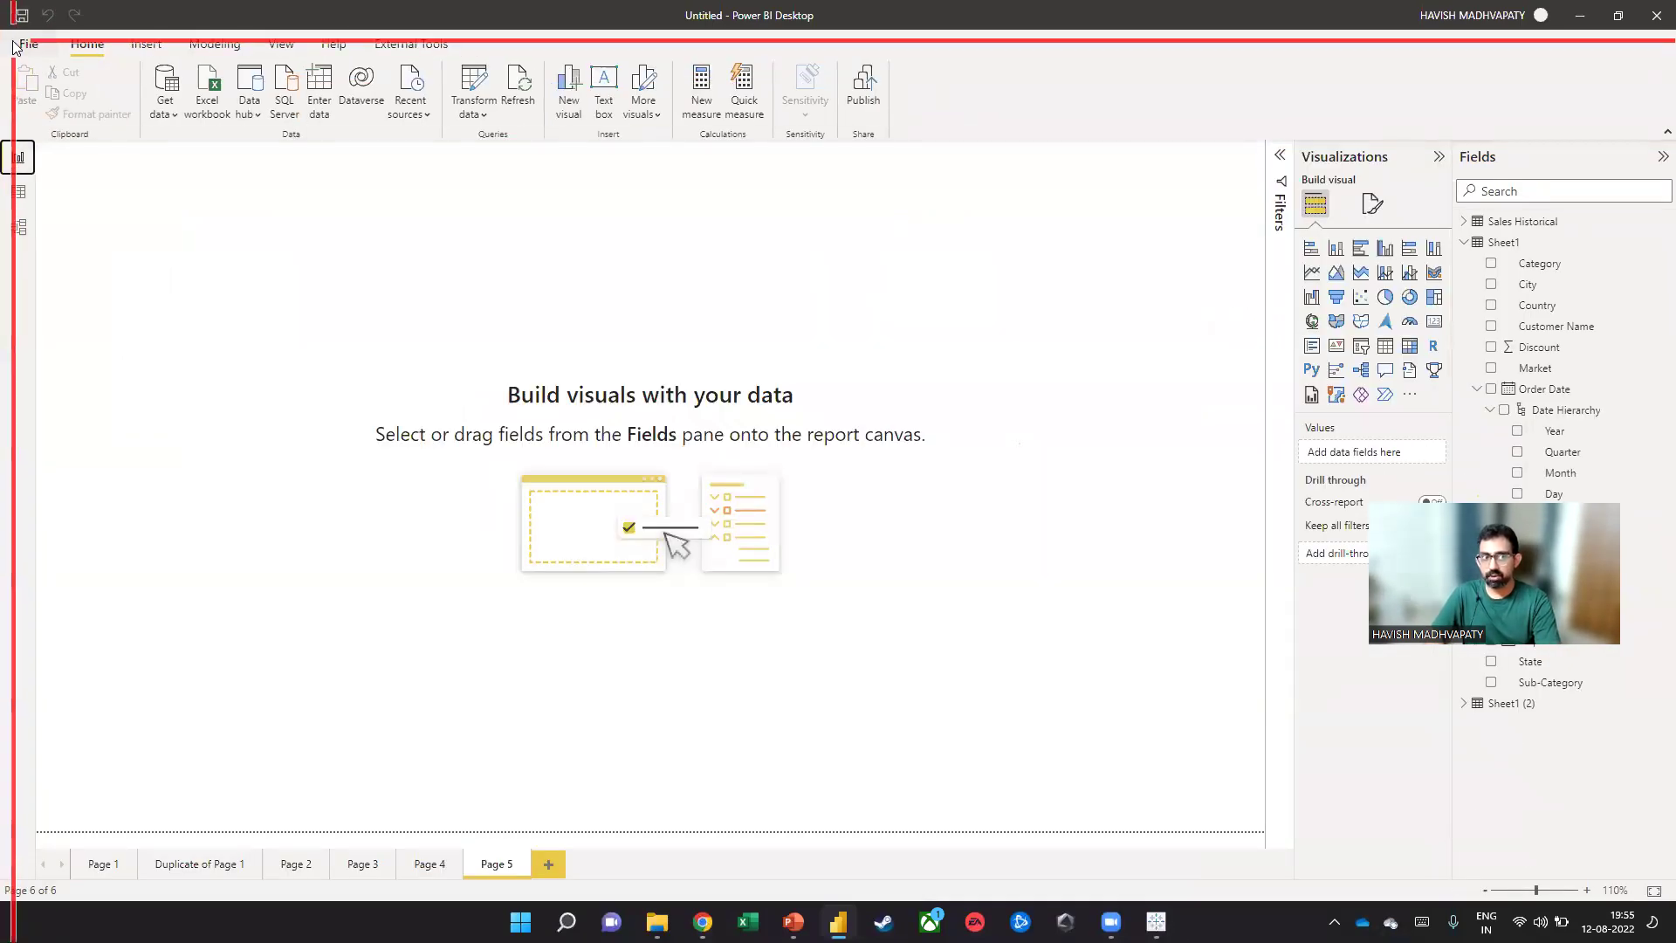
click(19, 44)
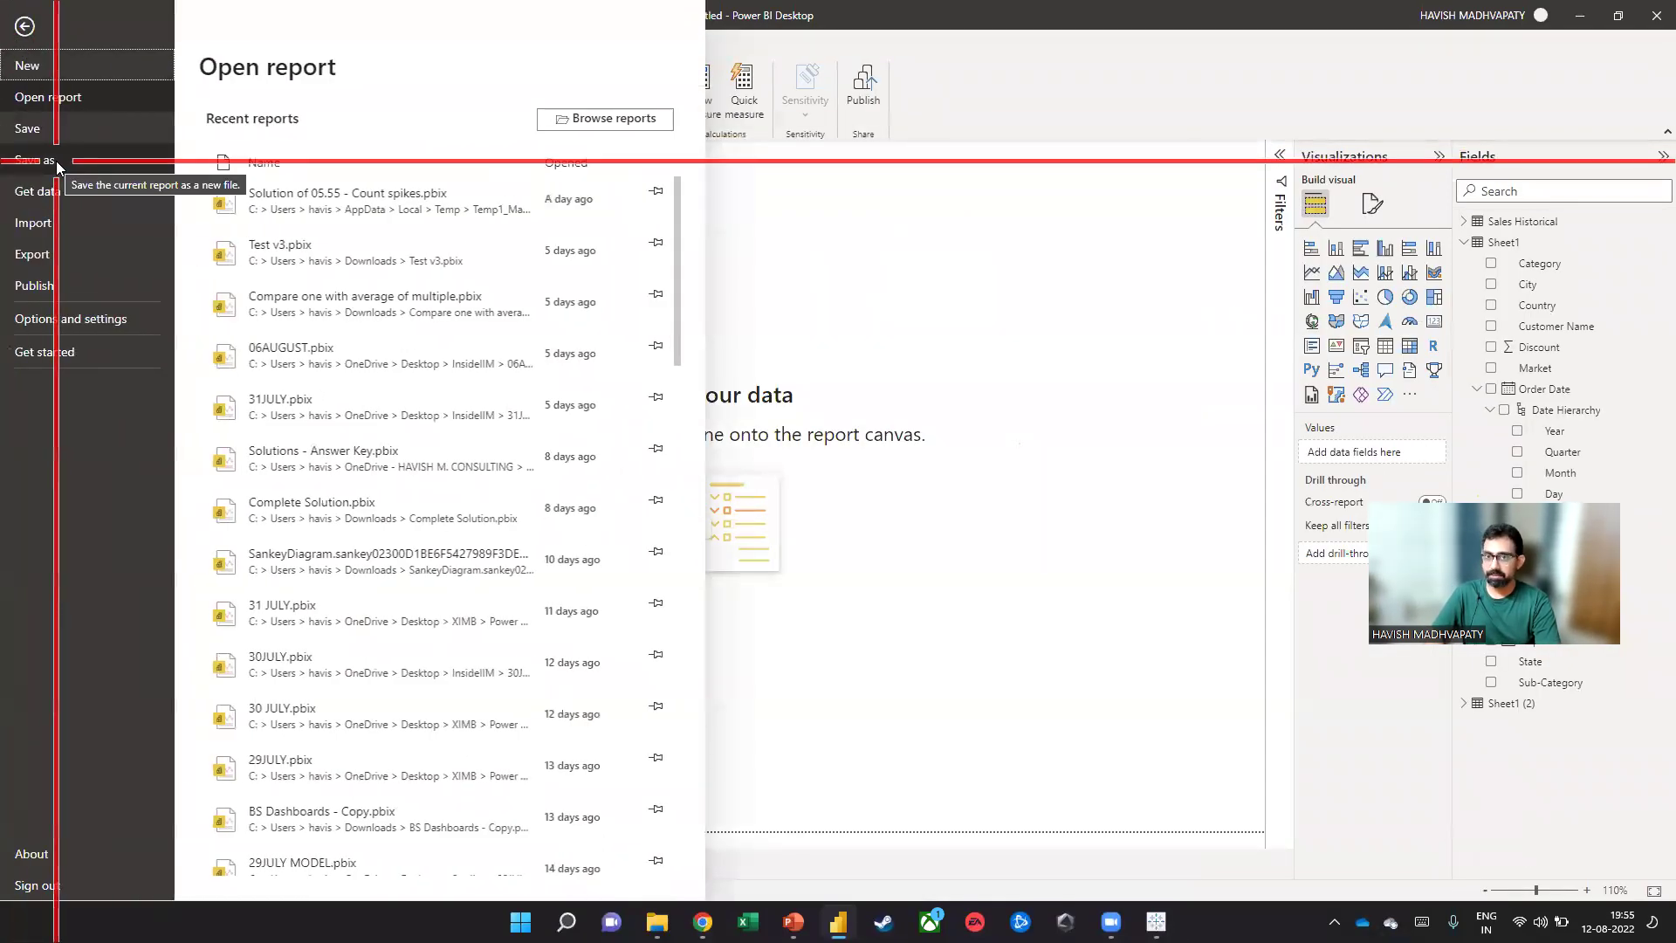
key(Escape)
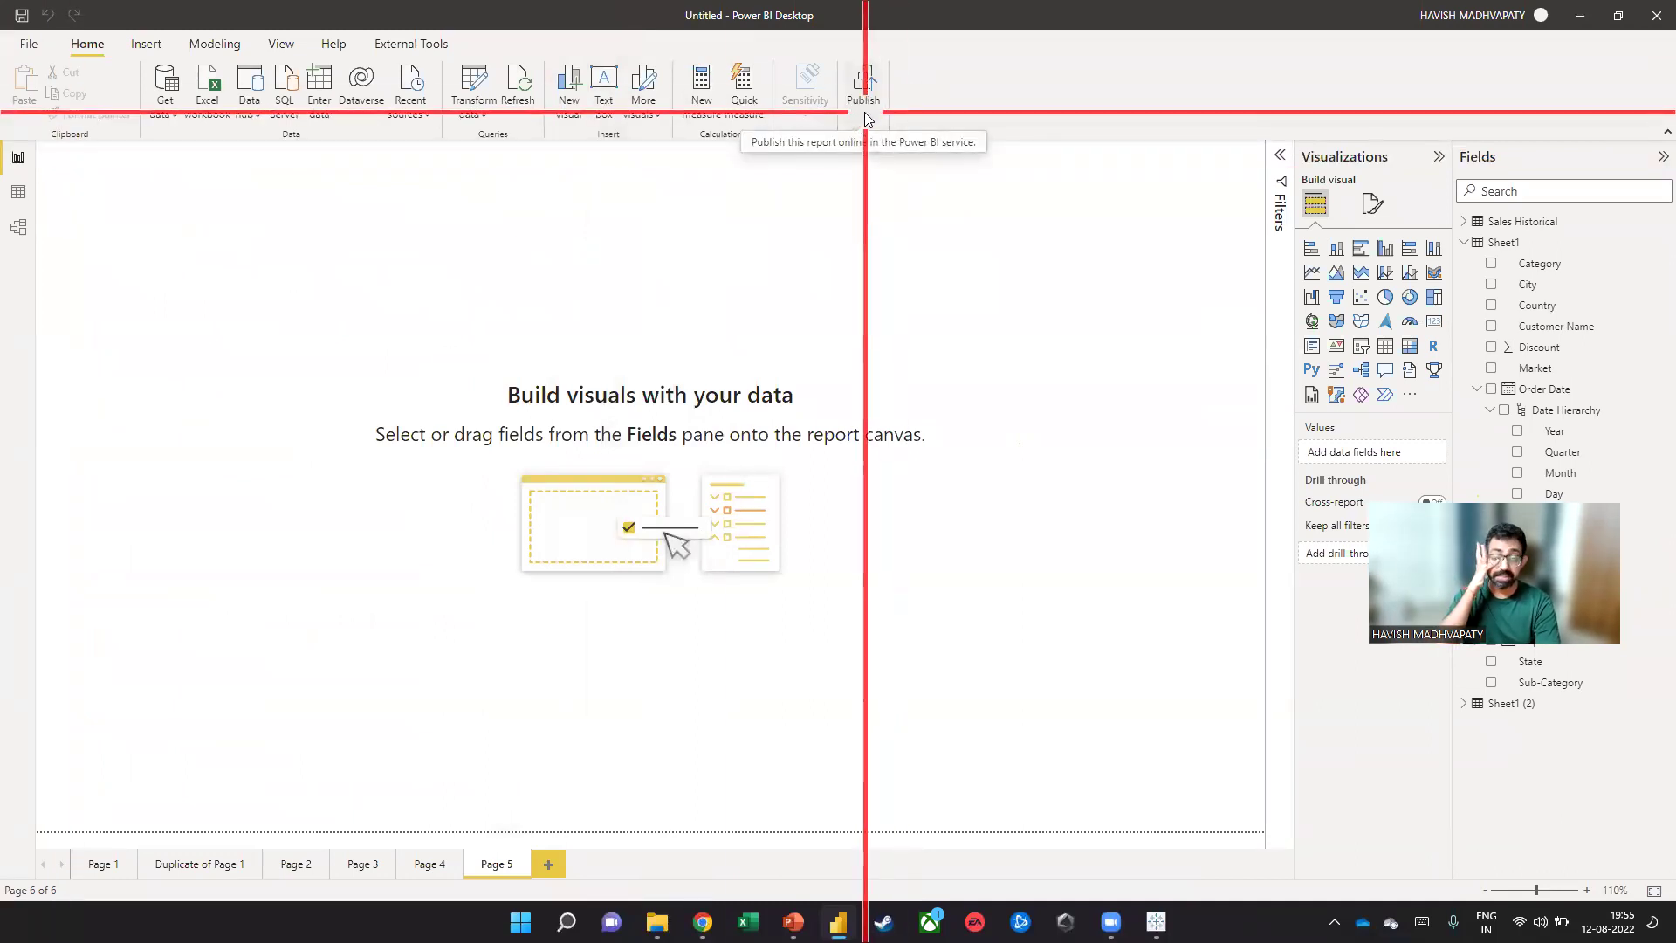
click(31, 45)
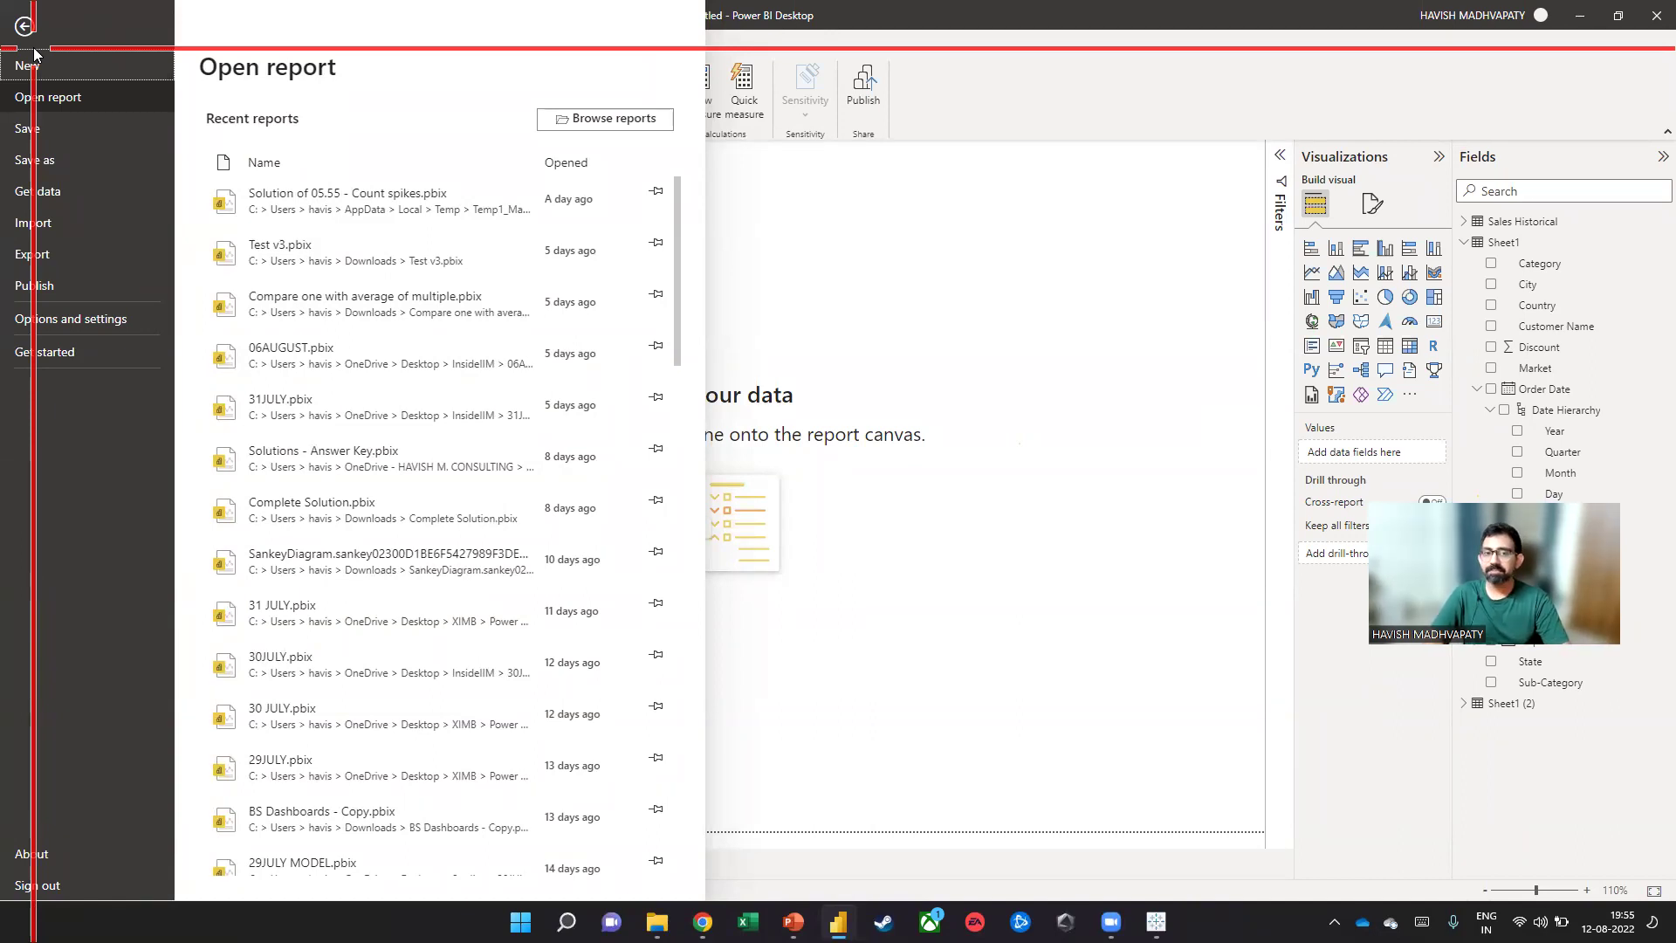
click(26, 24)
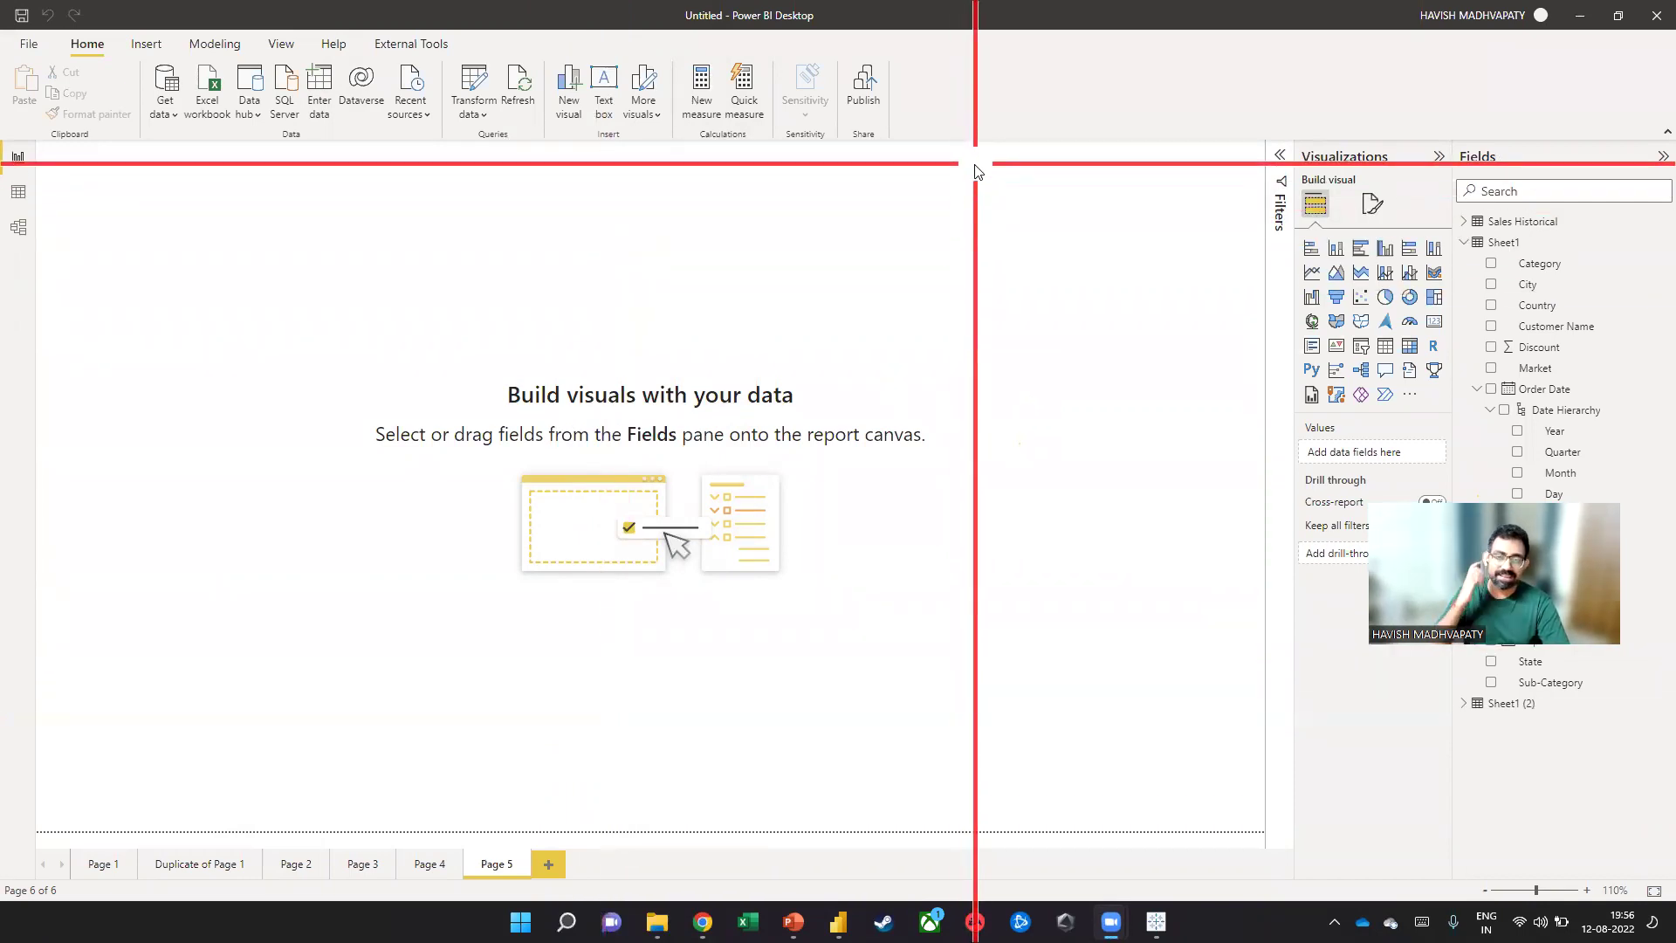
Switch to the LinkedIn feed in Chrome, open the account owner's profile and show all of its experiences
mouse_move(704, 922)
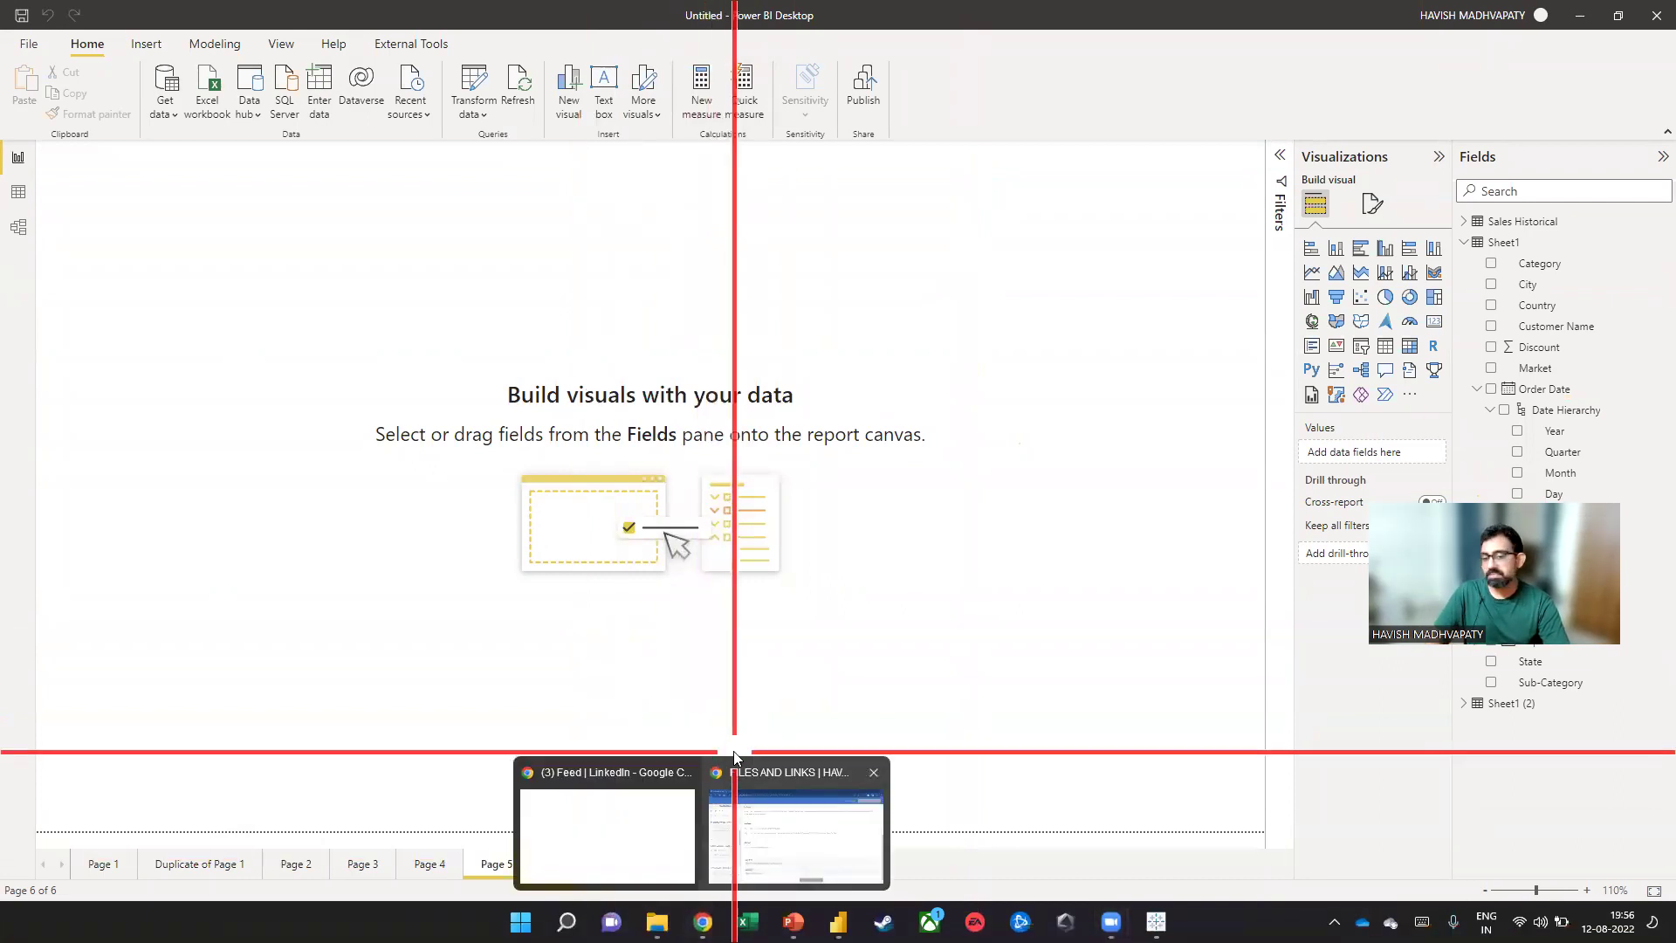
click(673, 816)
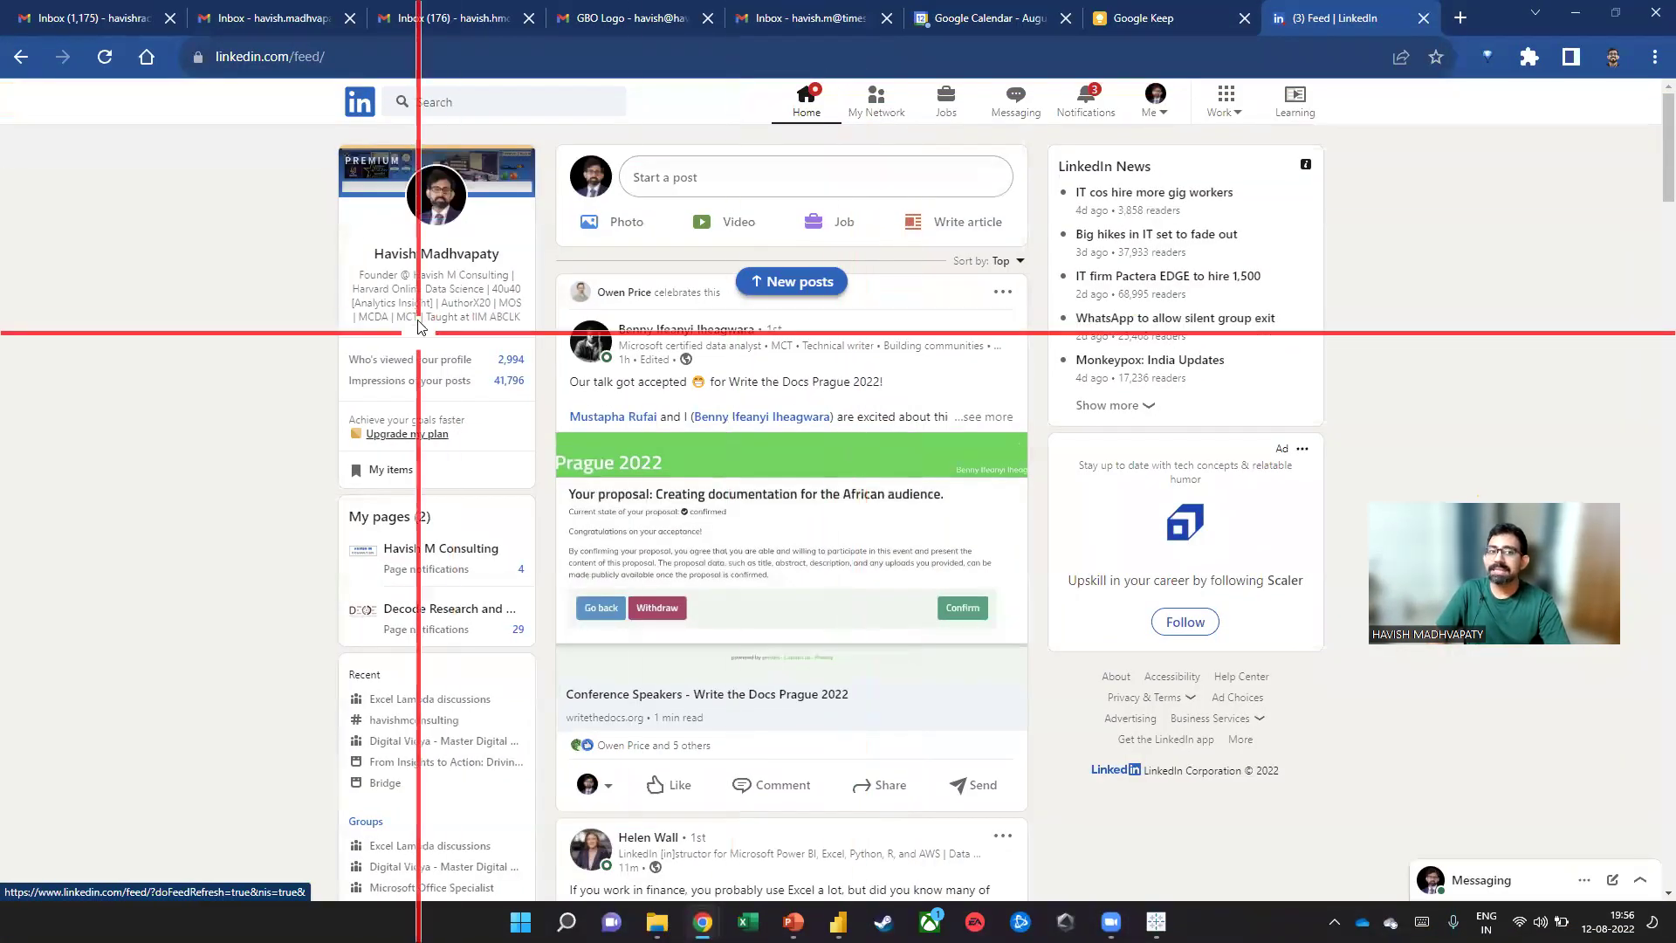
click(422, 255)
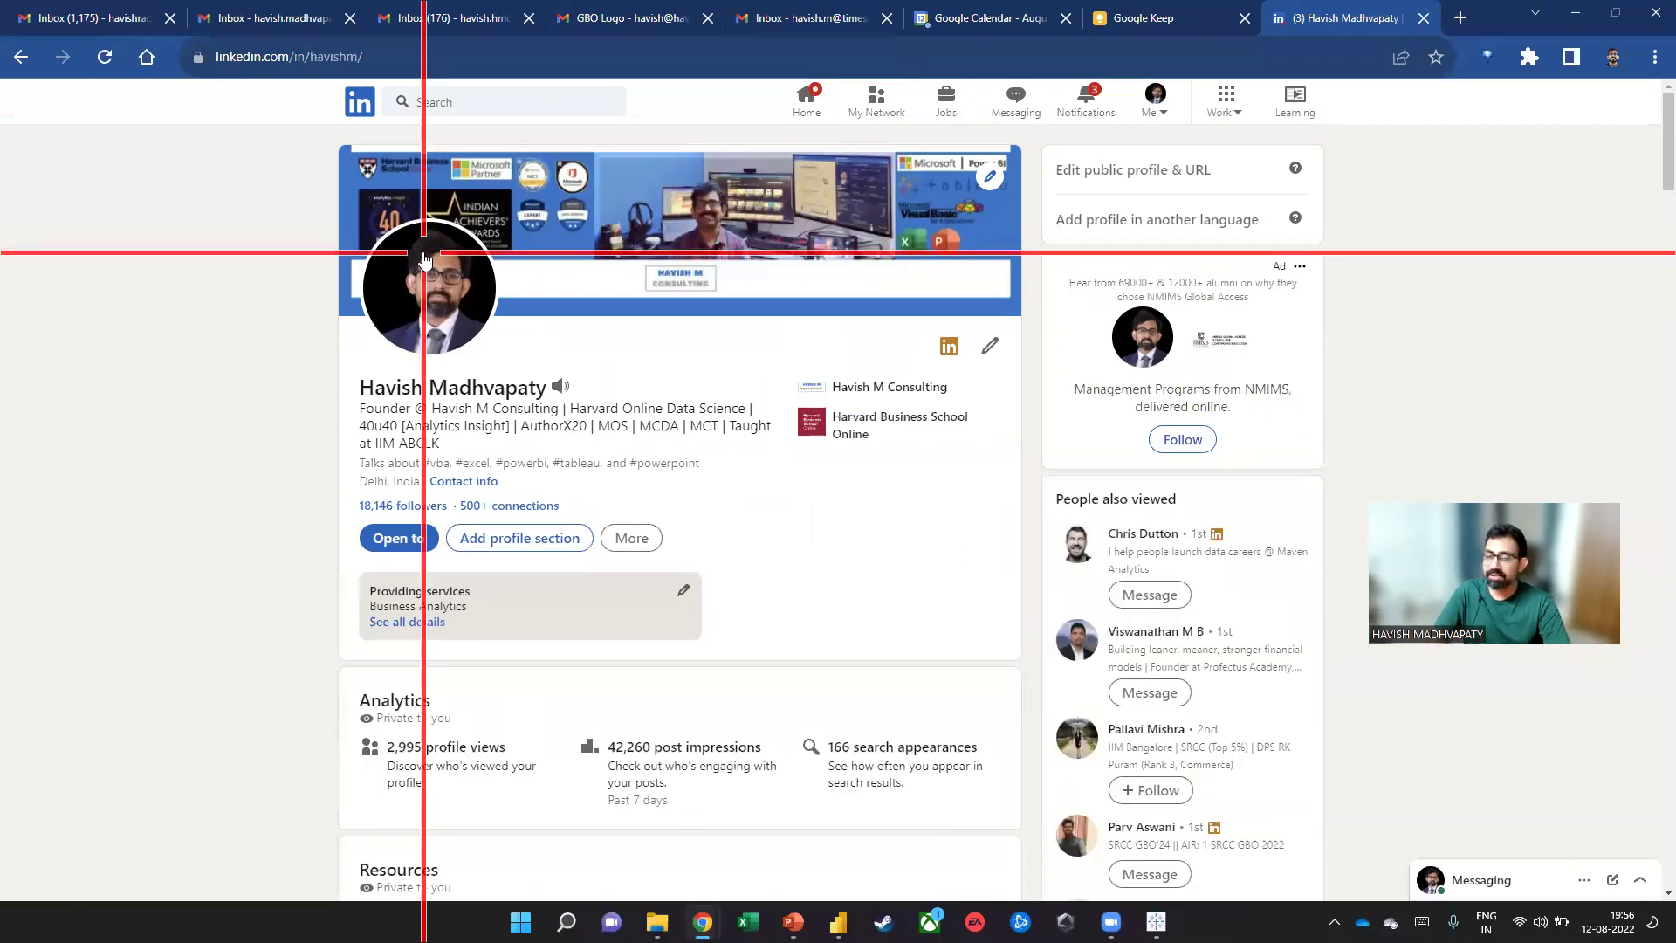
scroll(288, 376, down, 13)
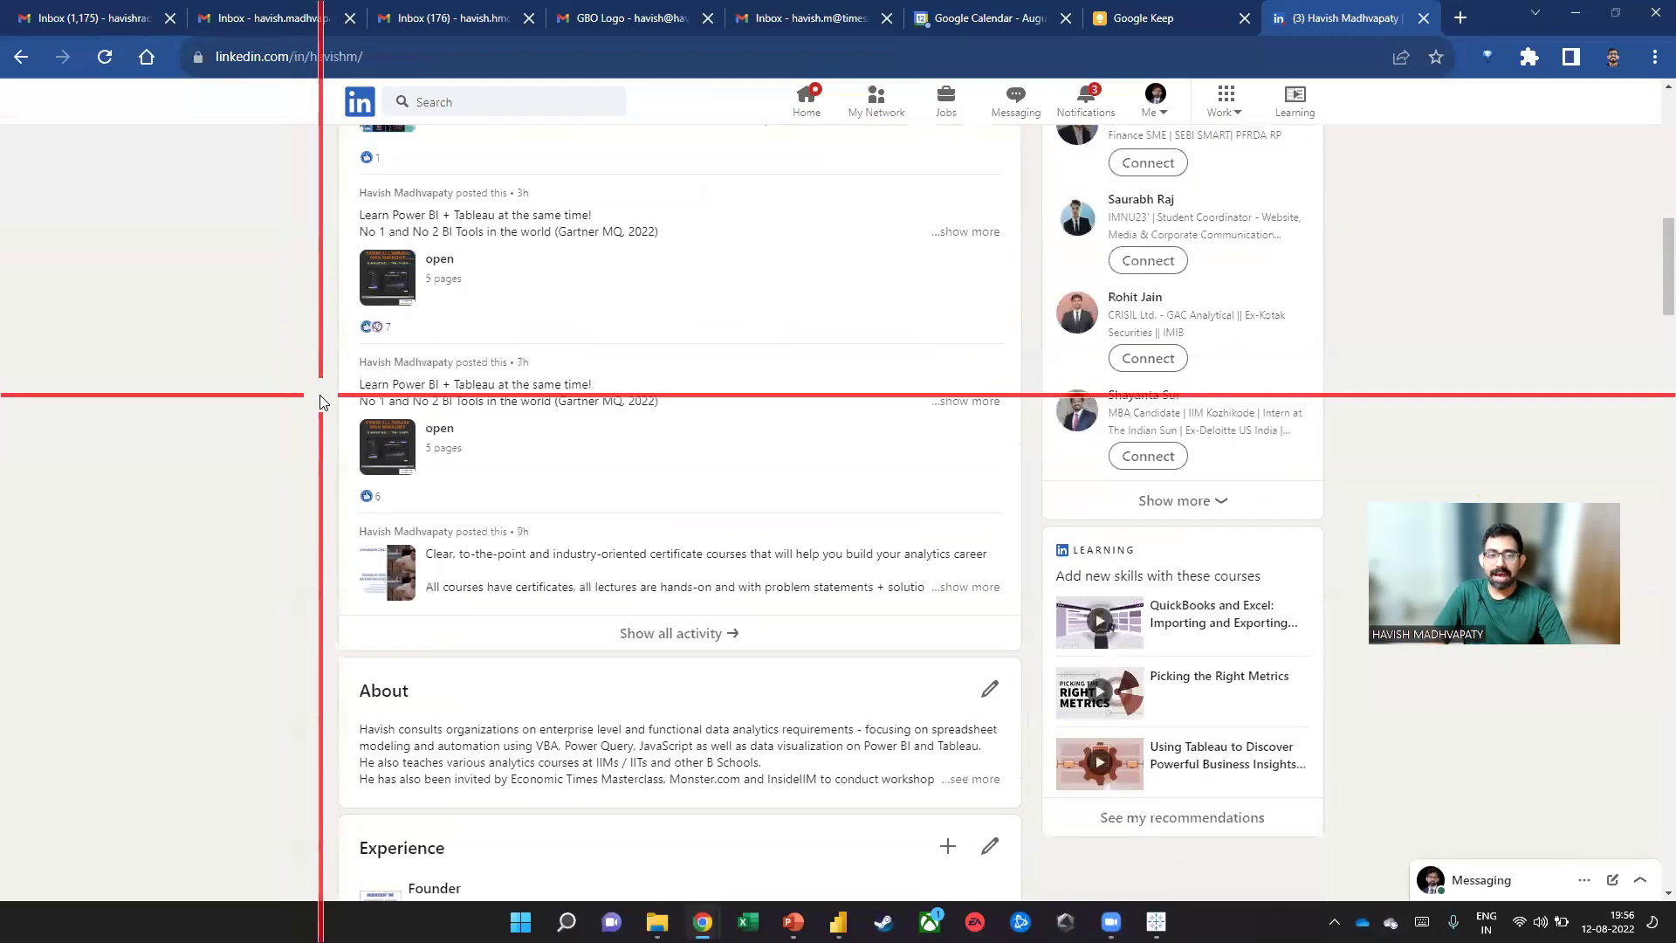
scroll(320, 395, down, 15)
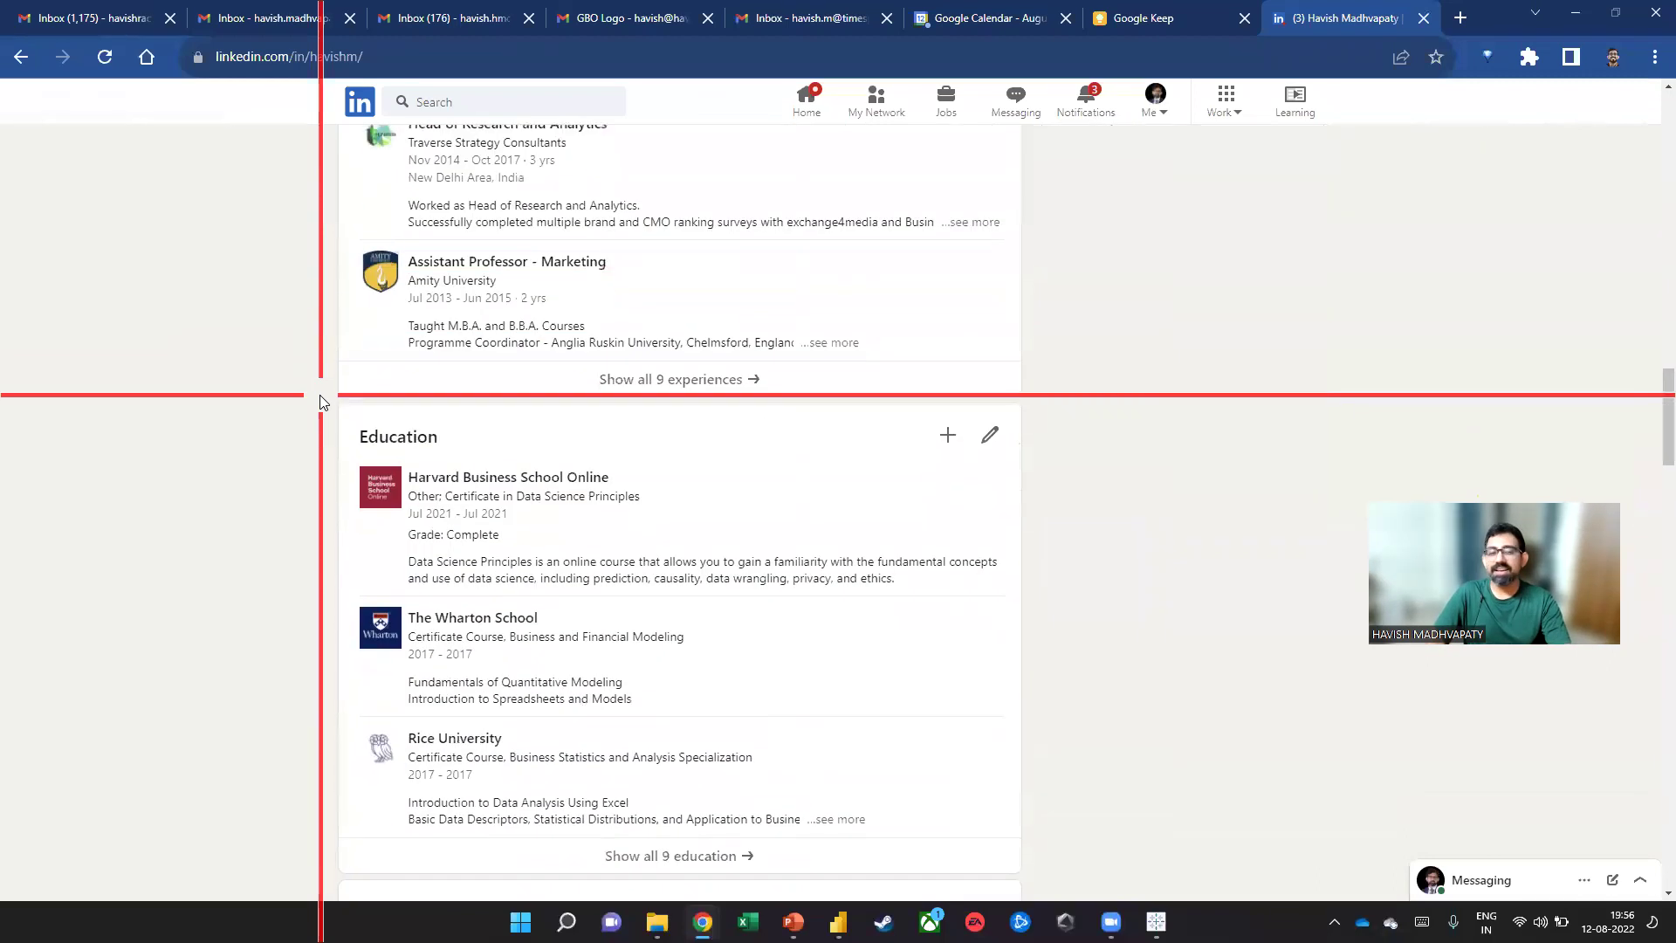
click(756, 370)
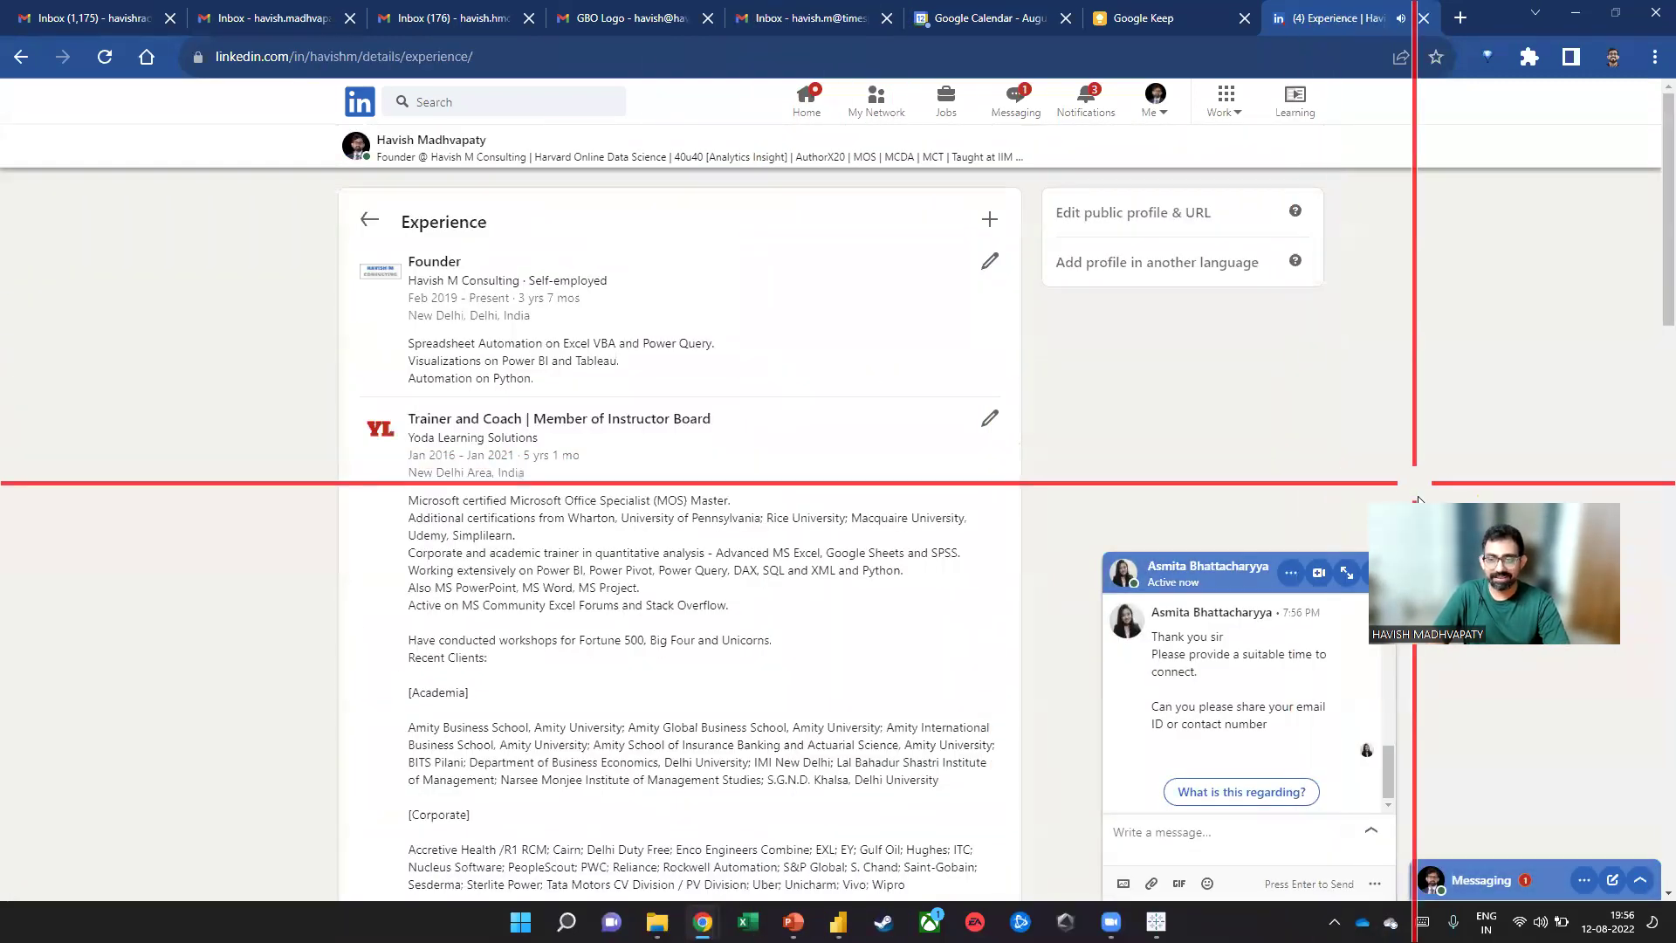
Close the chat pop-up and read through the full Experience list, from the latest role to the earliest and back
click(1382, 573)
scroll(401, 471, down, 15)
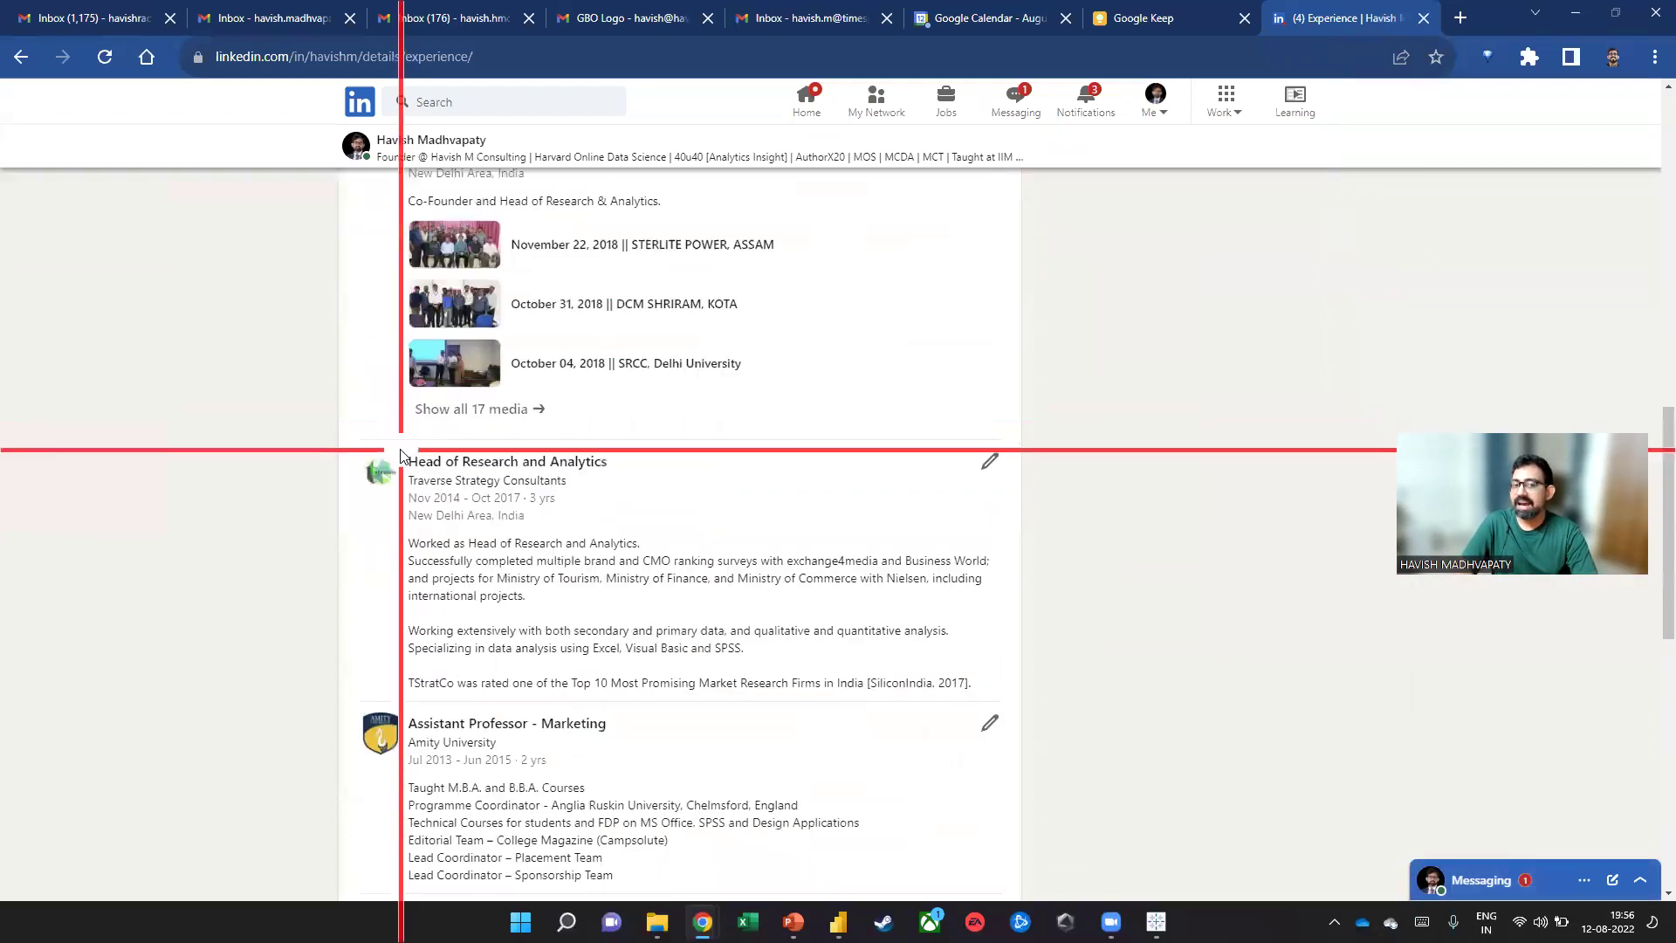
scroll(398, 485, down, 5)
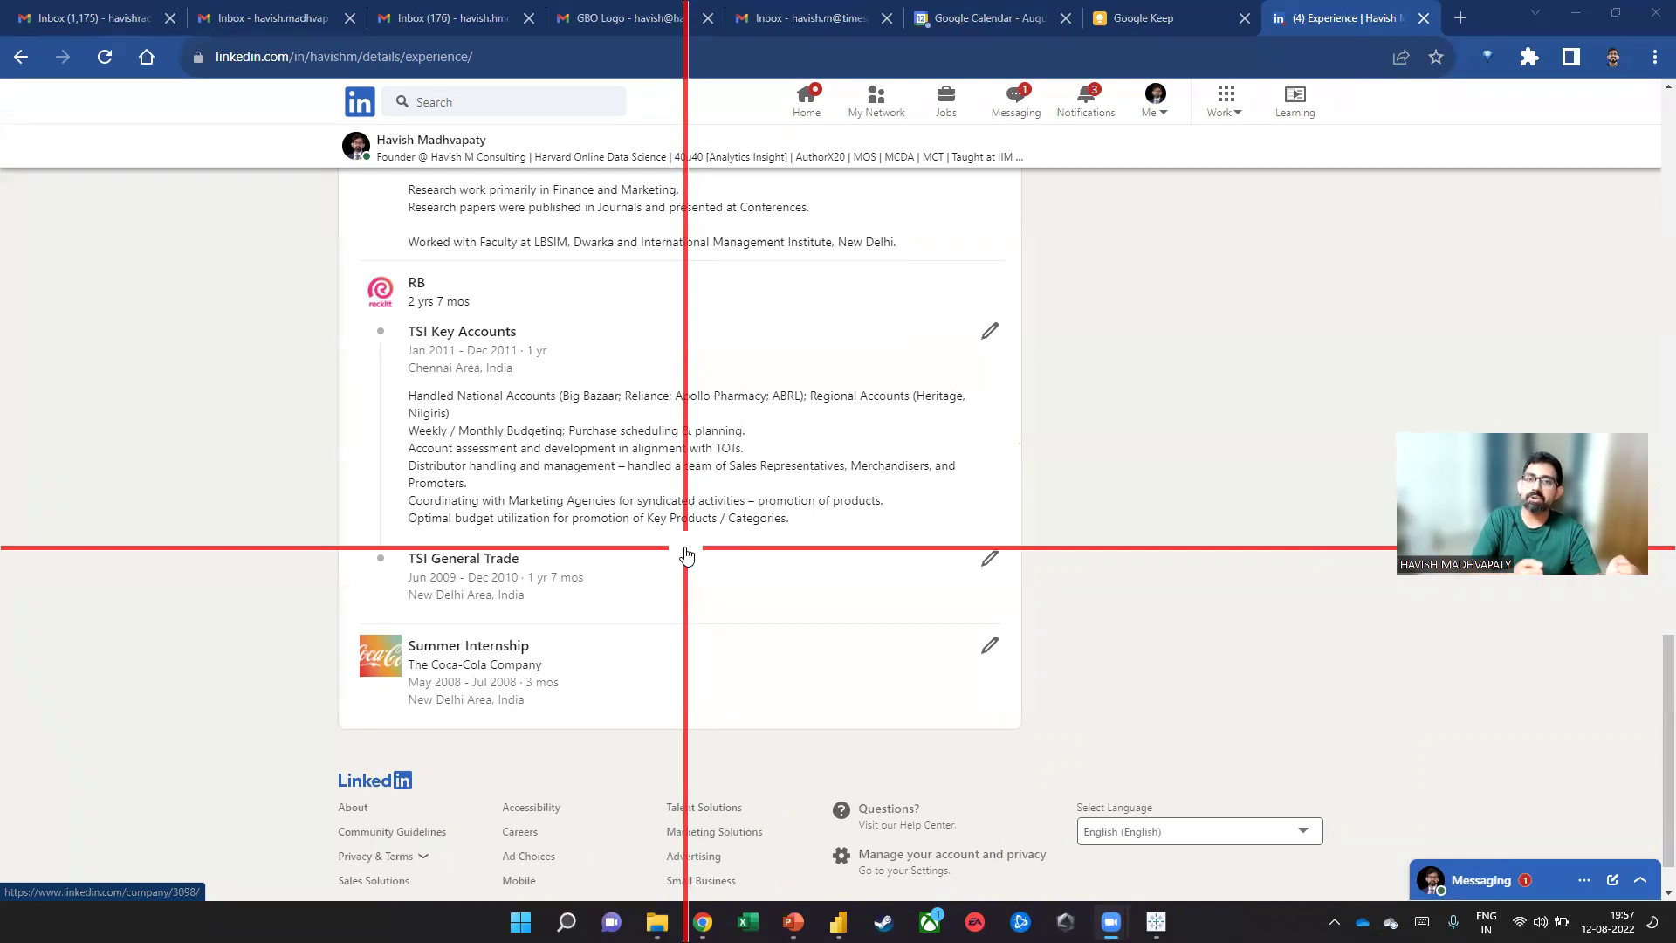
scroll(676, 559, up, 4)
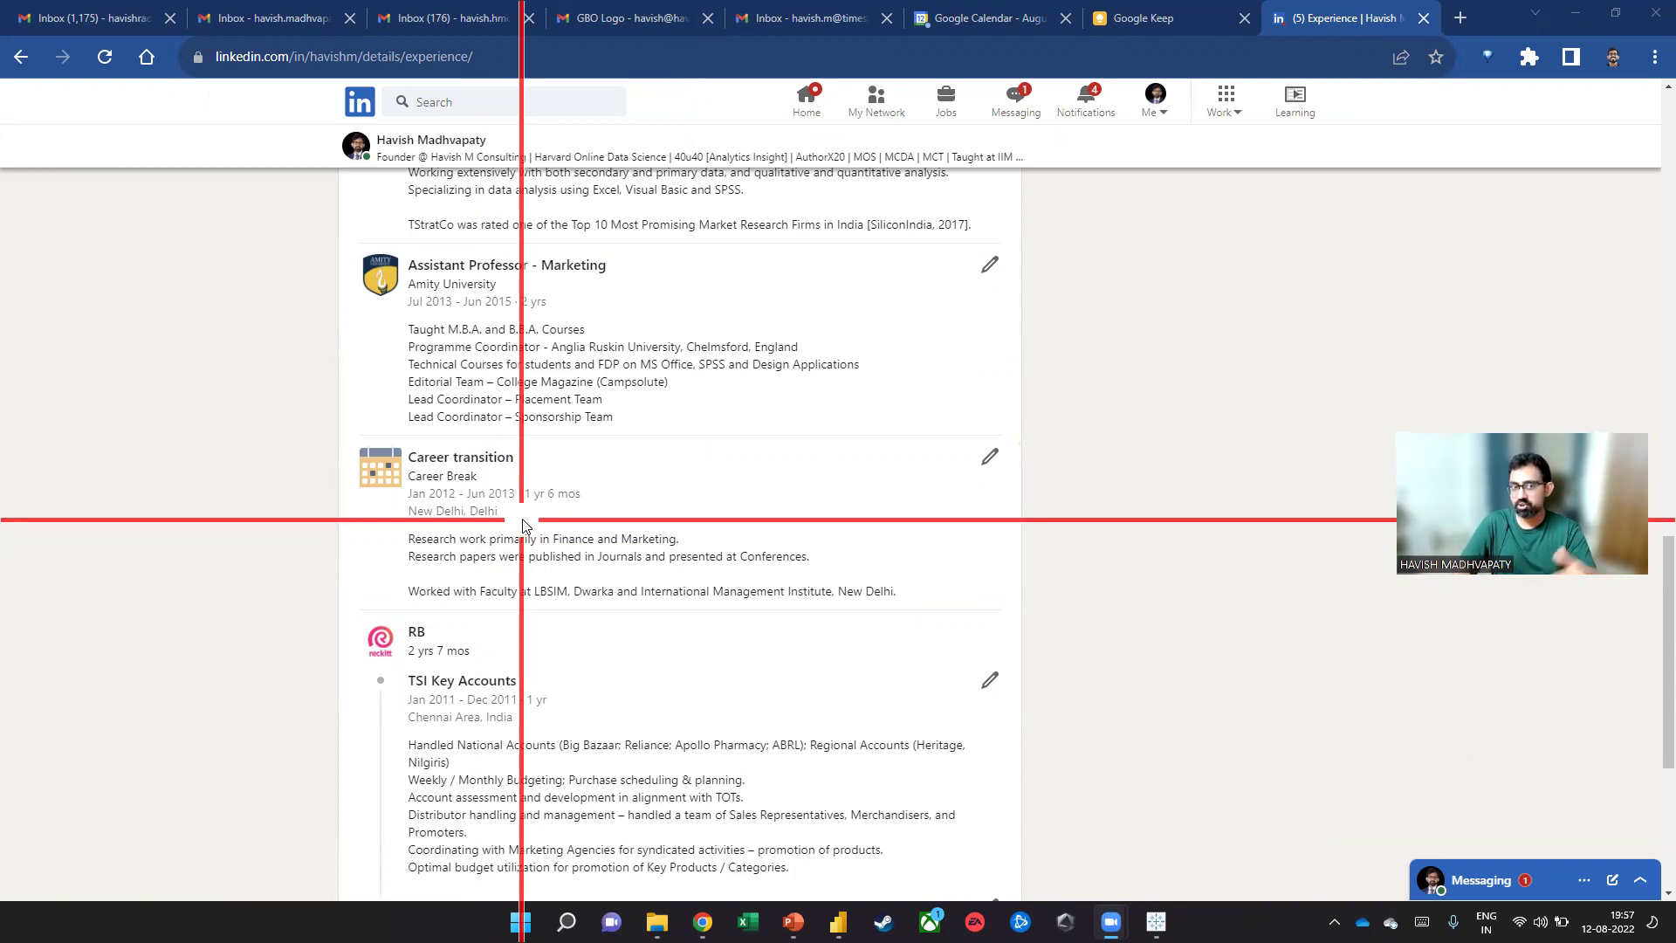
scroll(514, 318, up, 1)
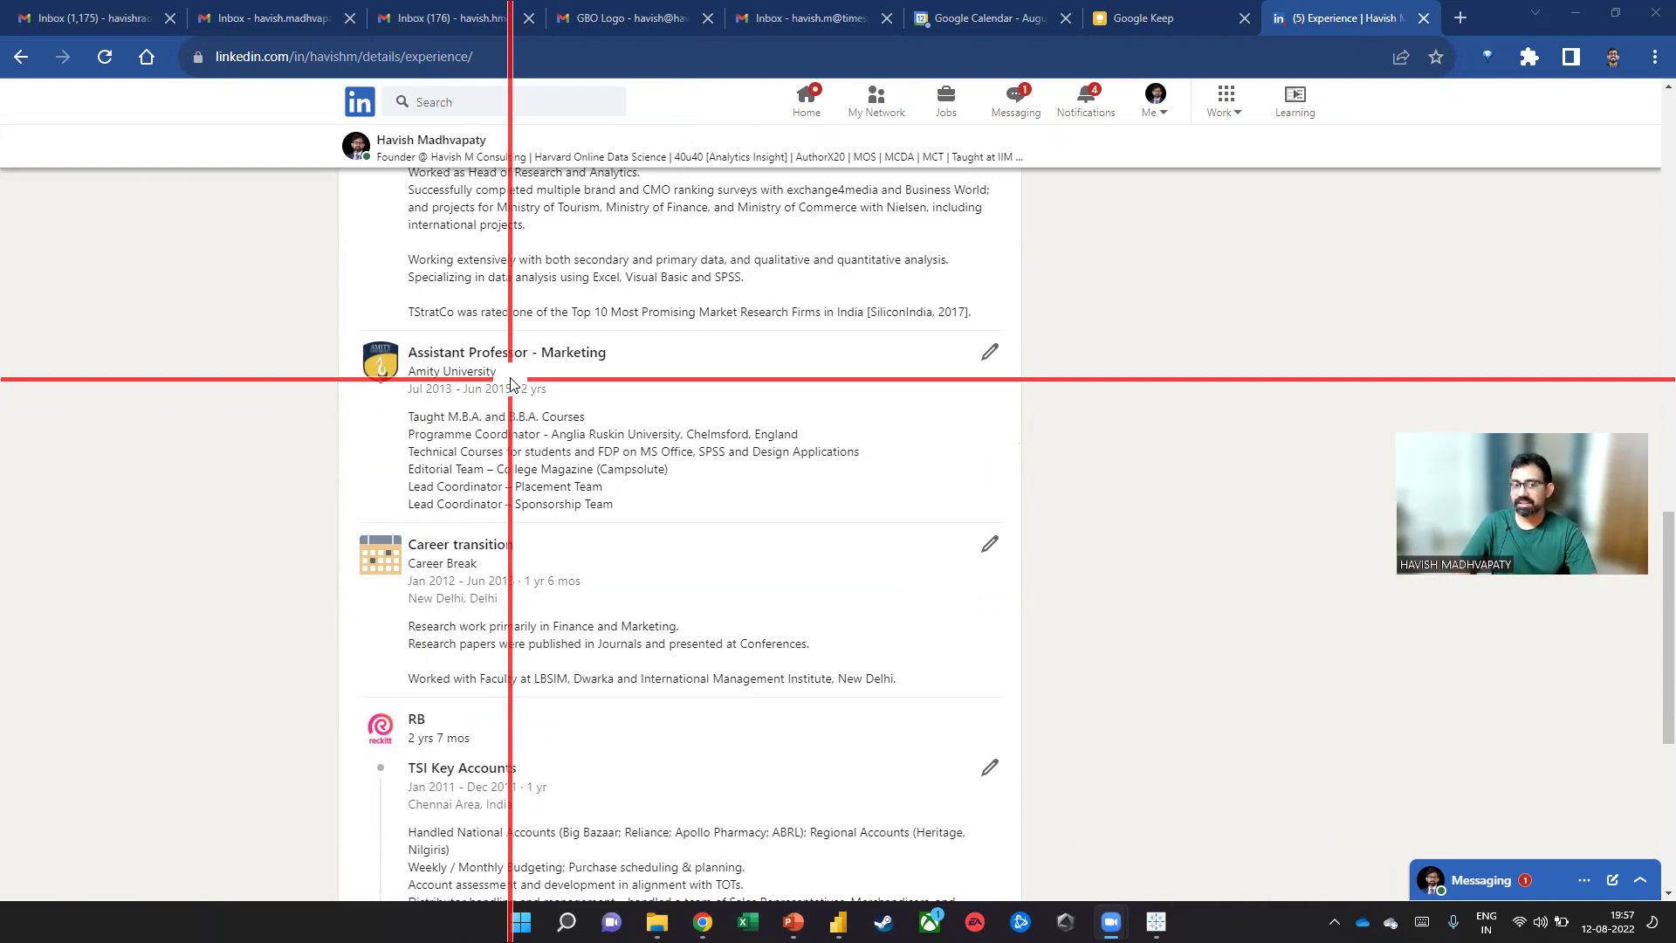
scroll(513, 384, up, 3)
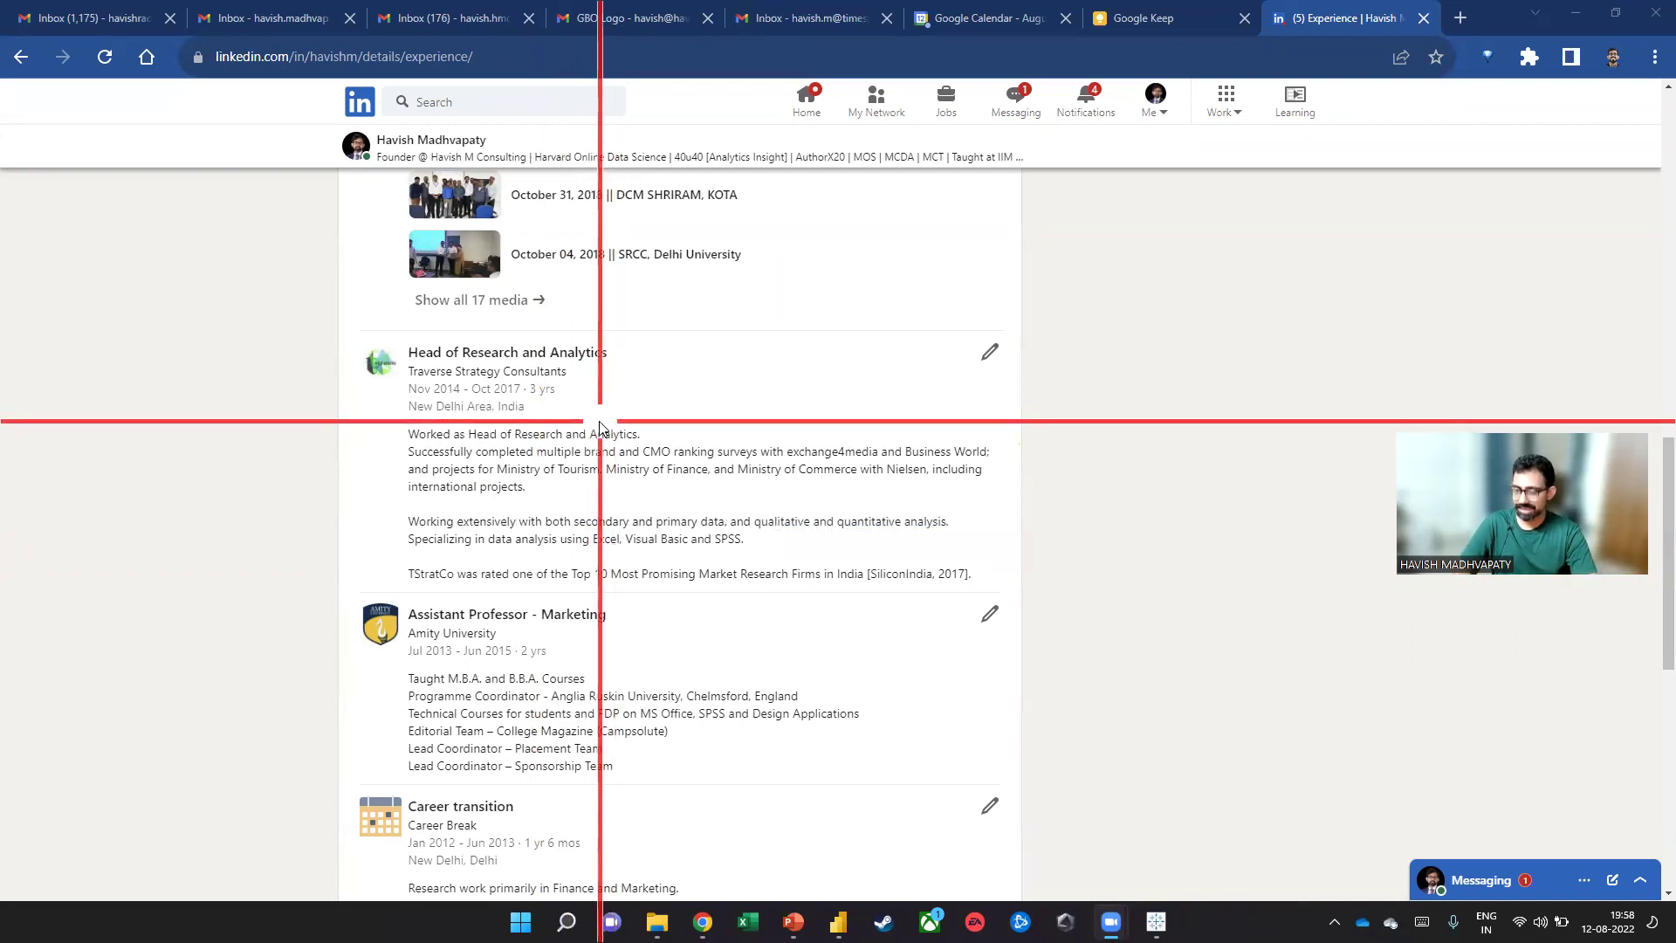
scroll(600, 427, up, 4)
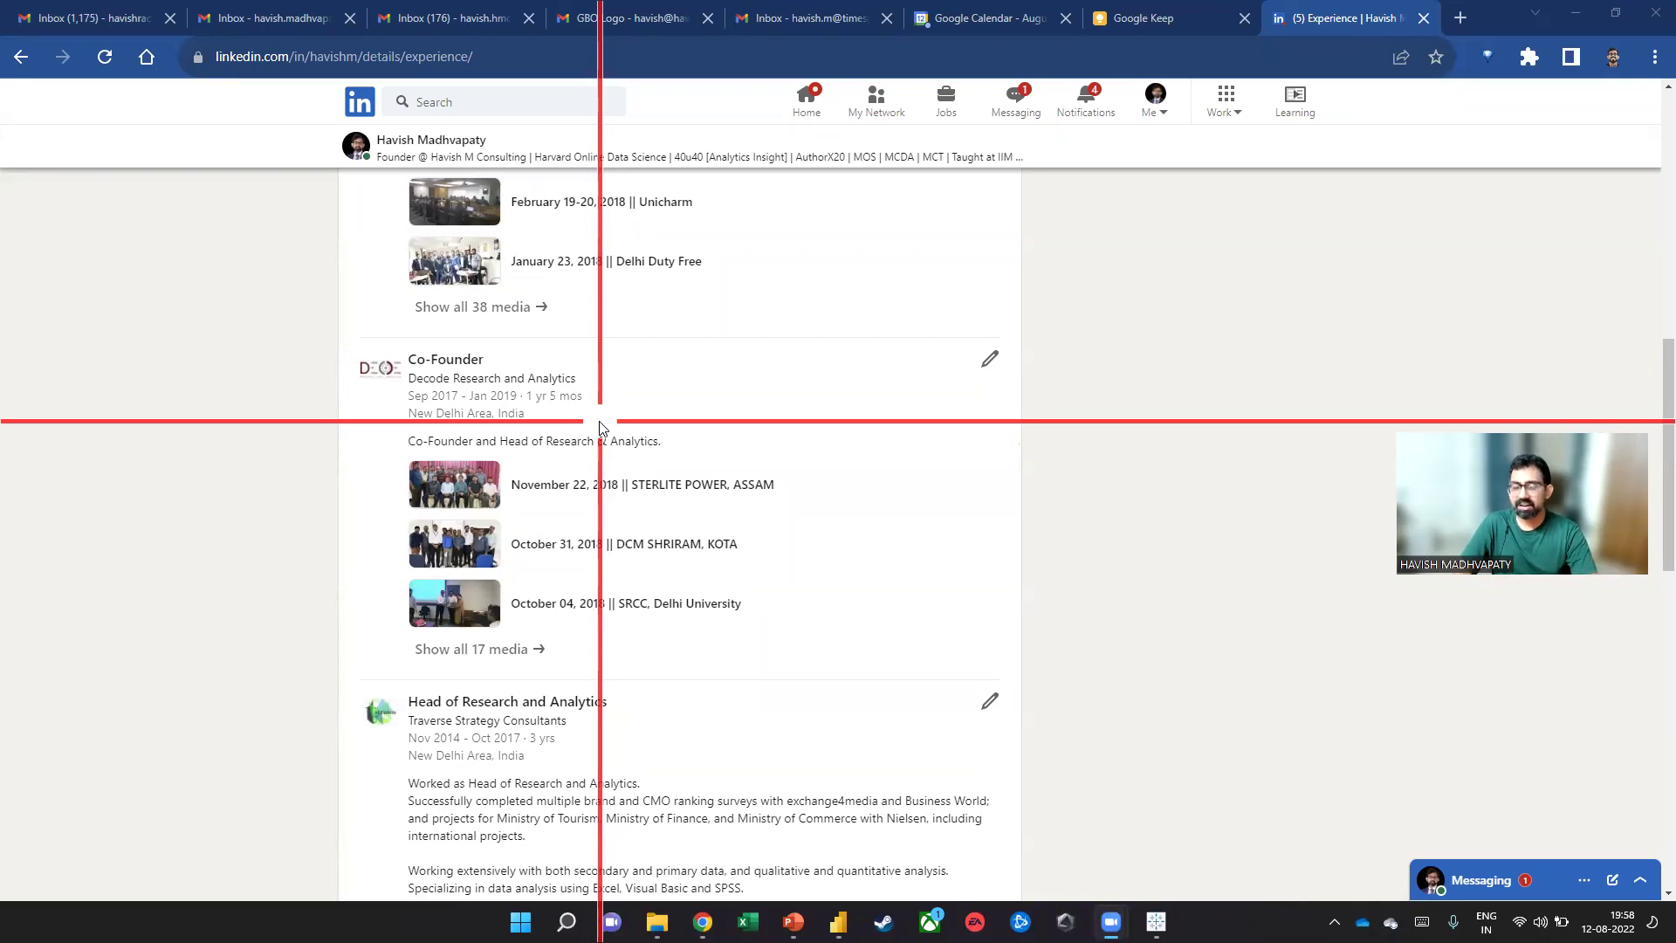
scroll(600, 426, up, 15)
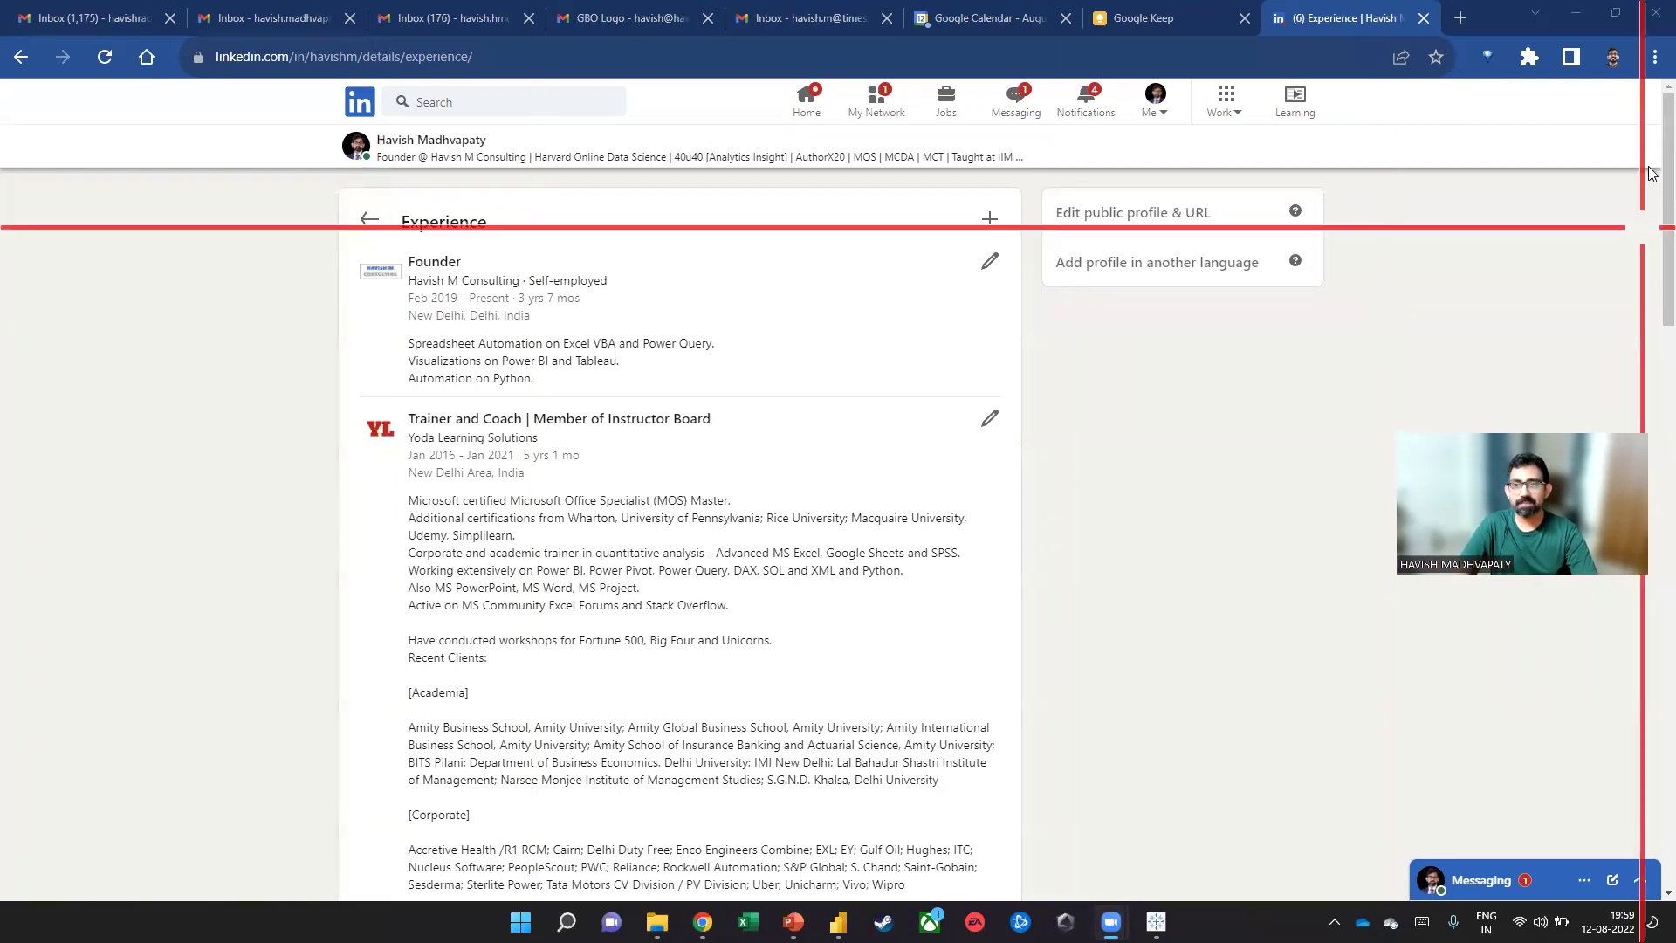
Open the bookmarked "What is DAX?" lecture of the Mastering DAX video course in a new browser tab
click(1460, 17)
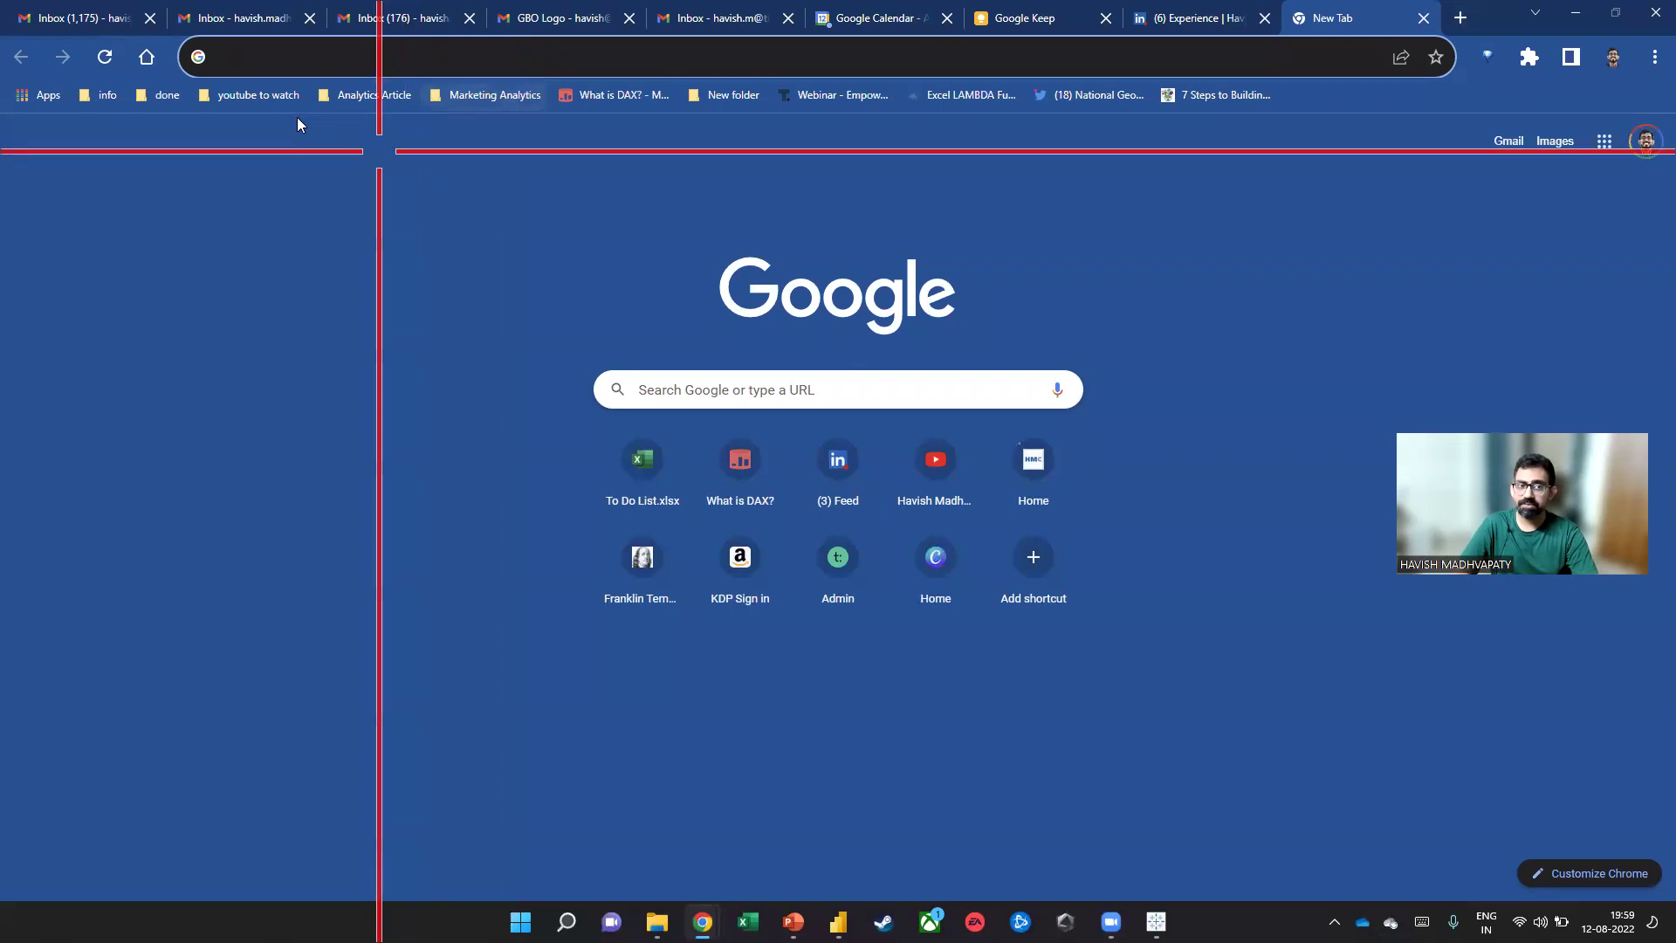
click(617, 95)
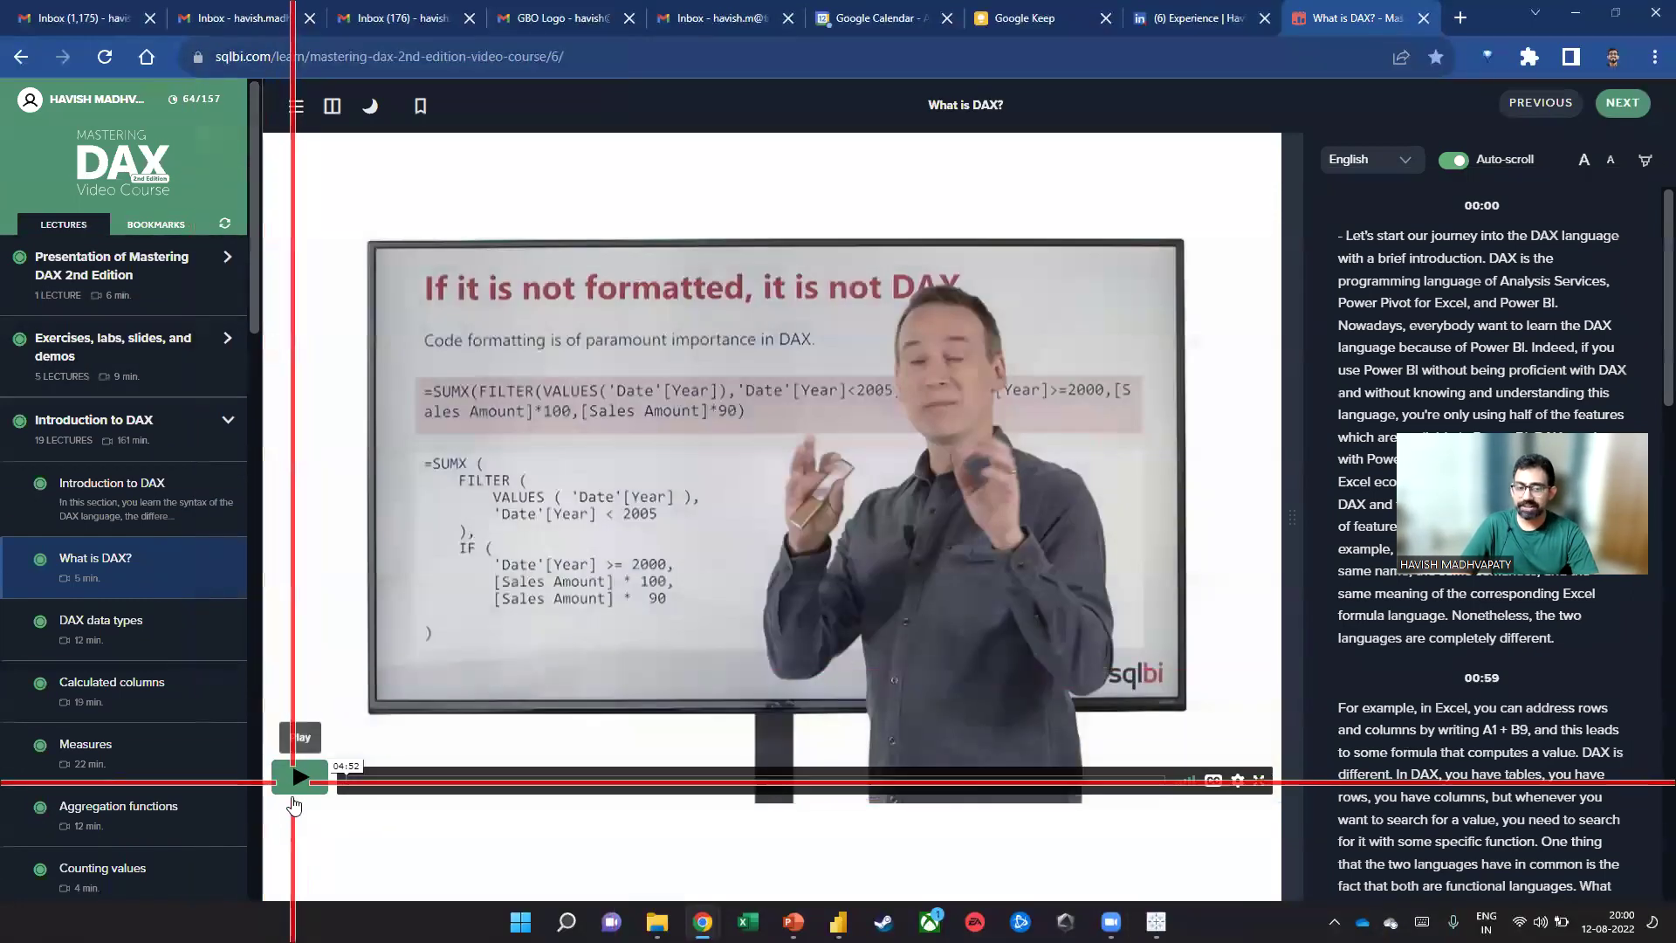
click(299, 776)
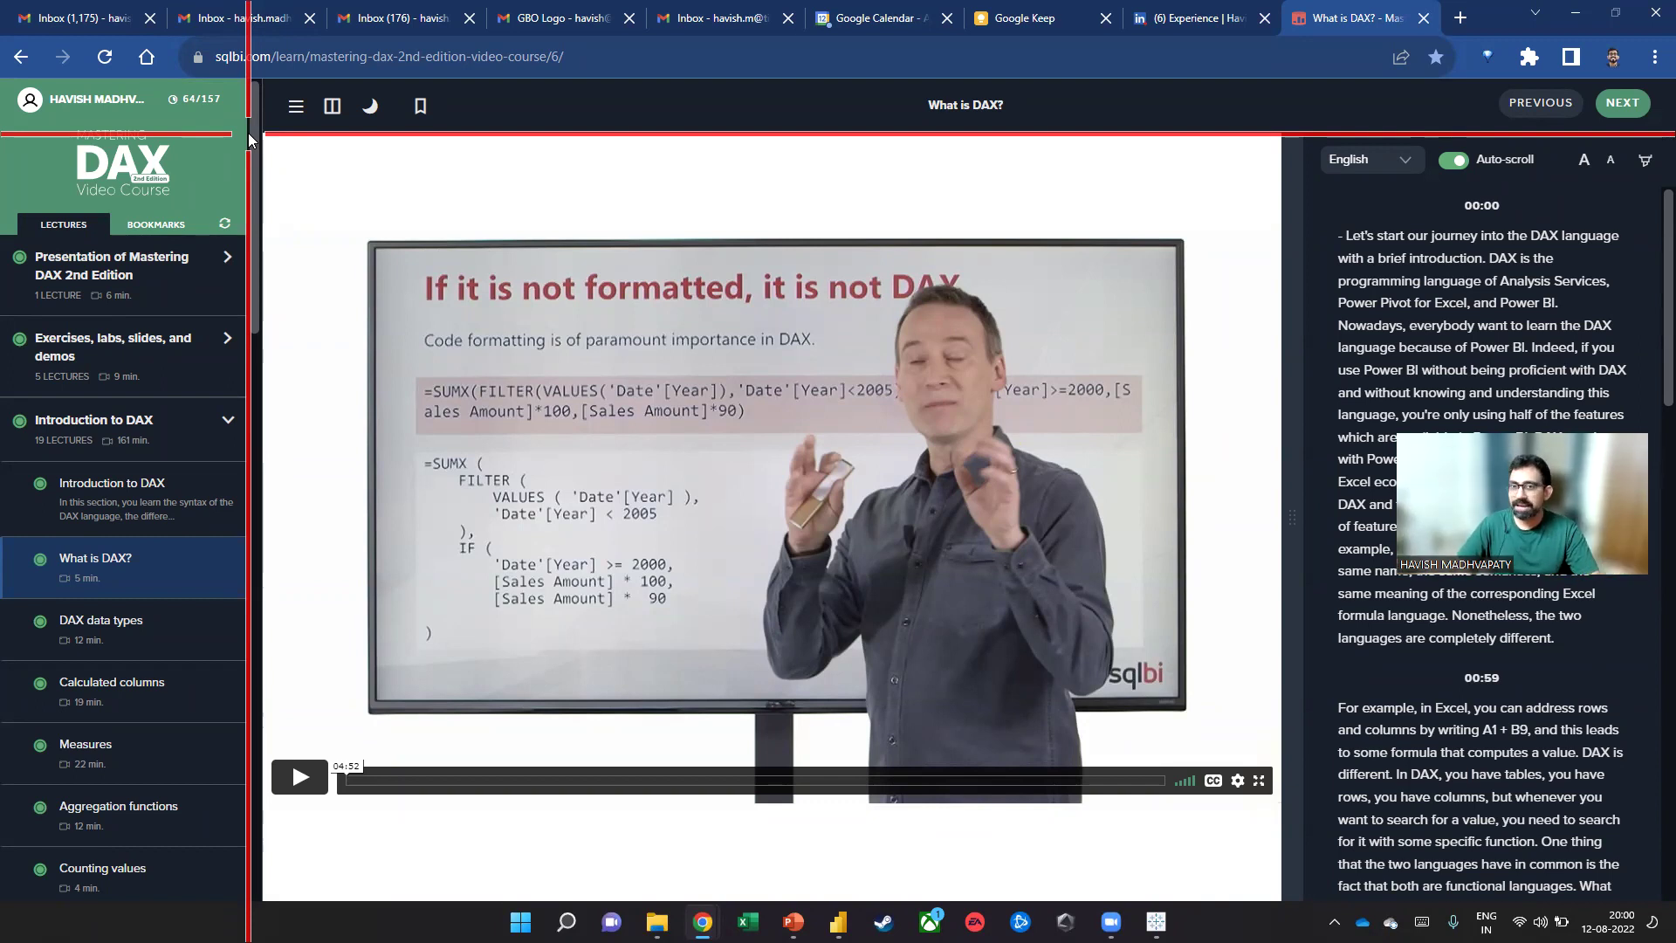
Load havishmconsulting.com in place of the DAX course and look through its home page down to the introduction text
click(593, 68)
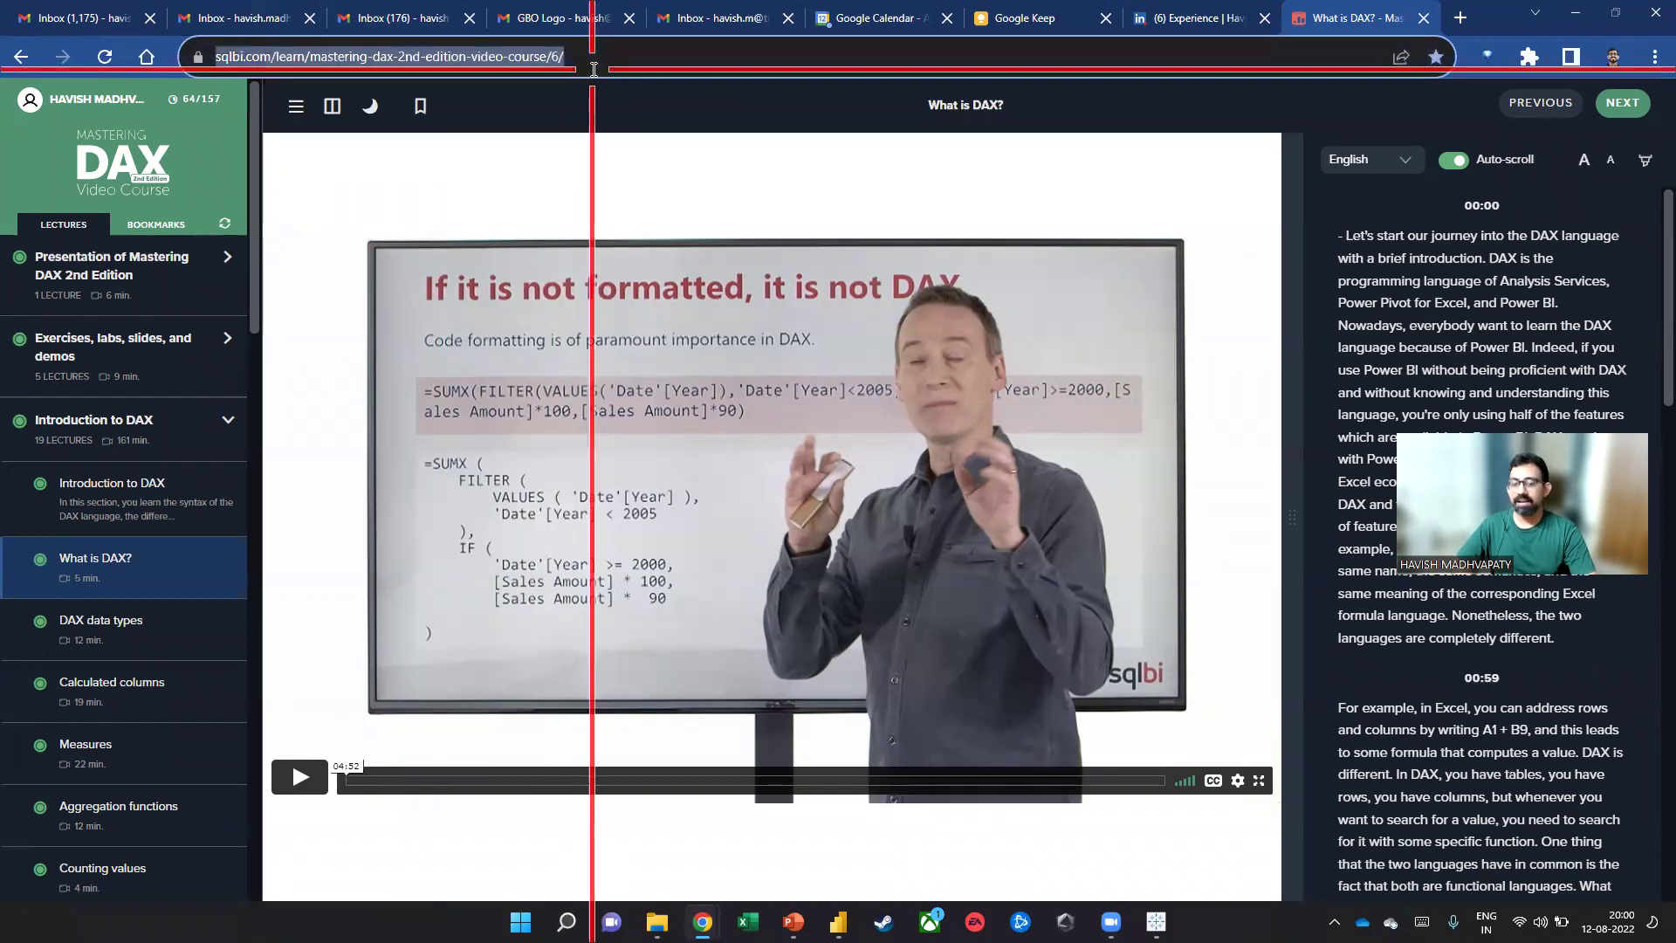
text(havishmconsulting.com)
key(Return)
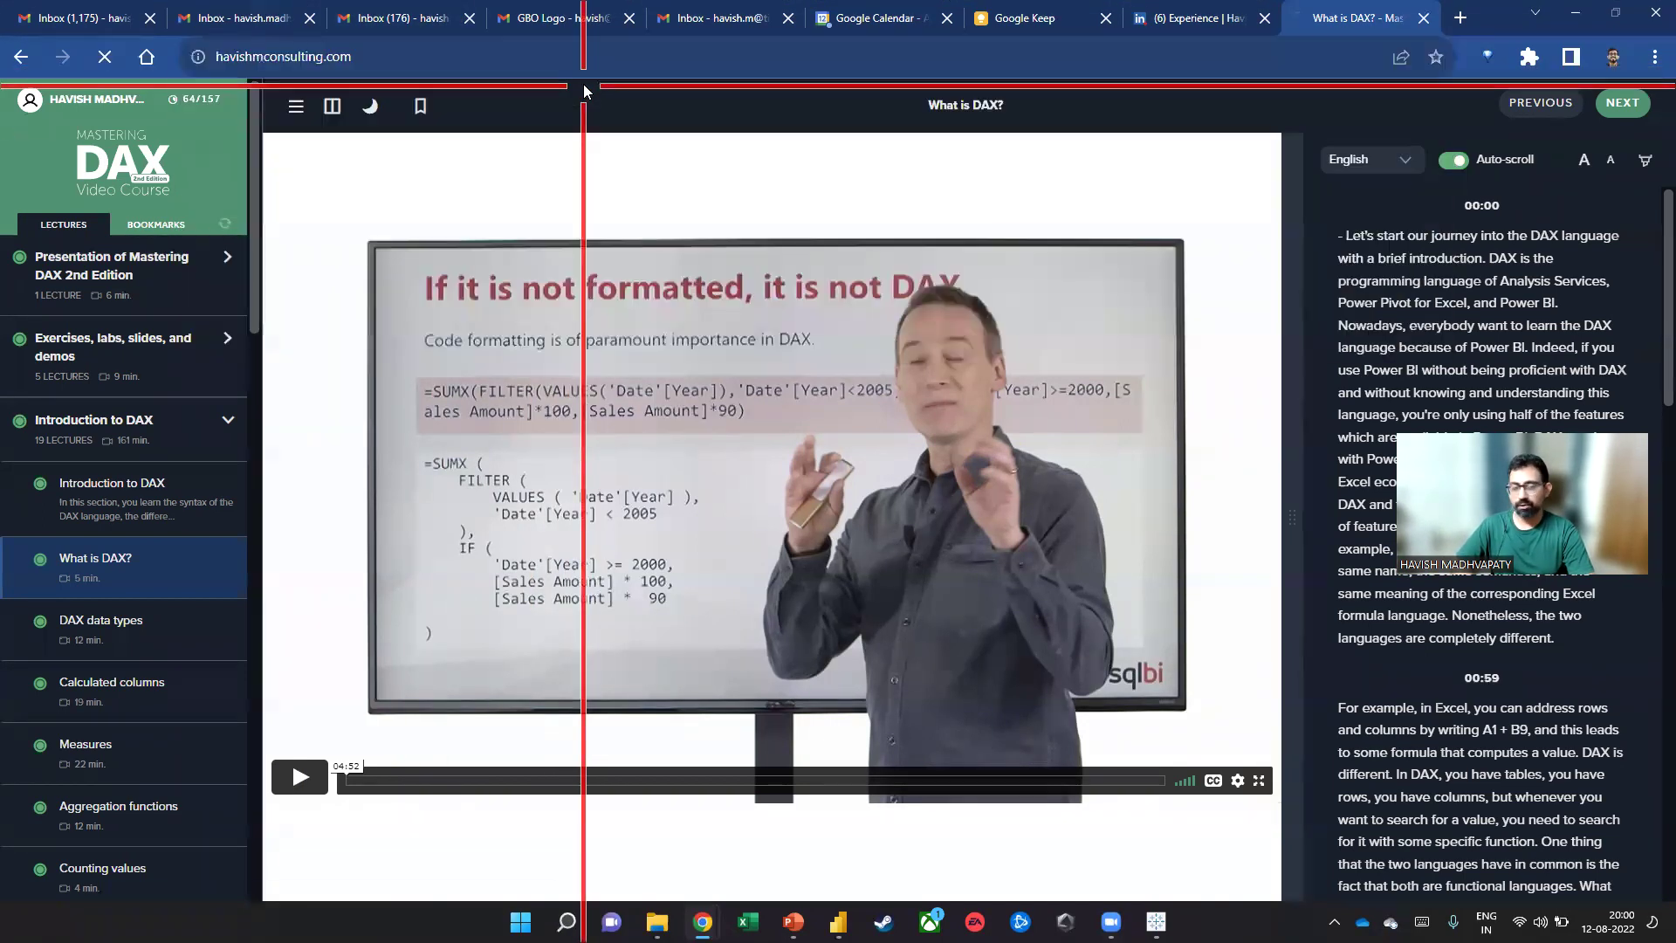
scroll(651, 513, down, 6)
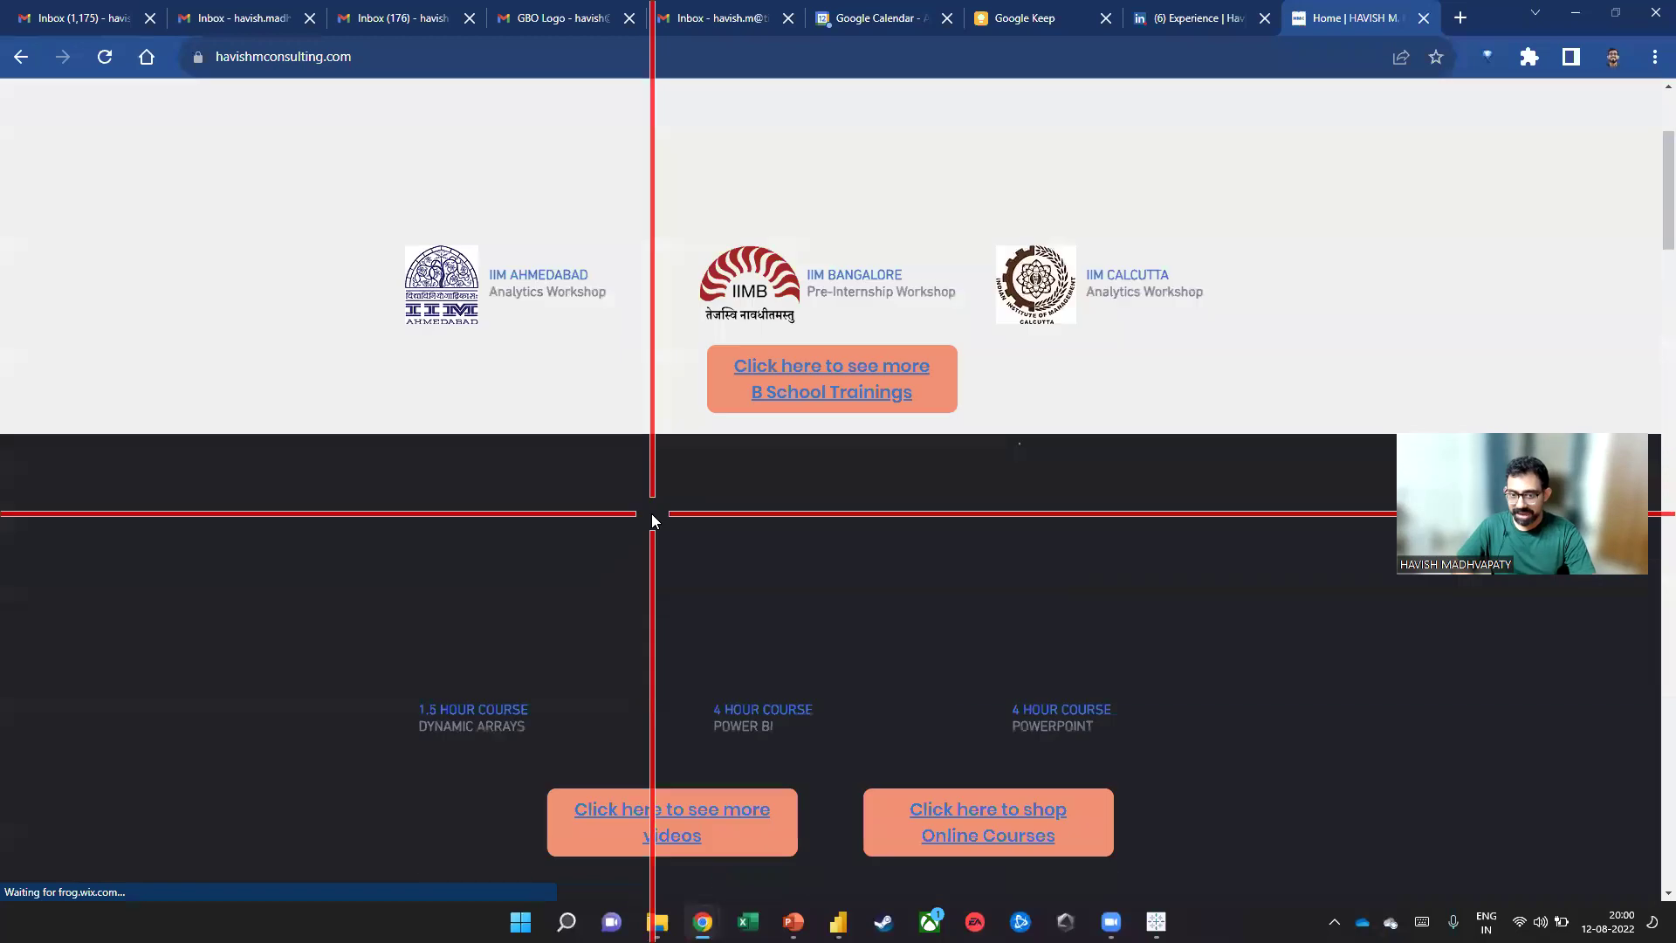
scroll(652, 513, down, 10)
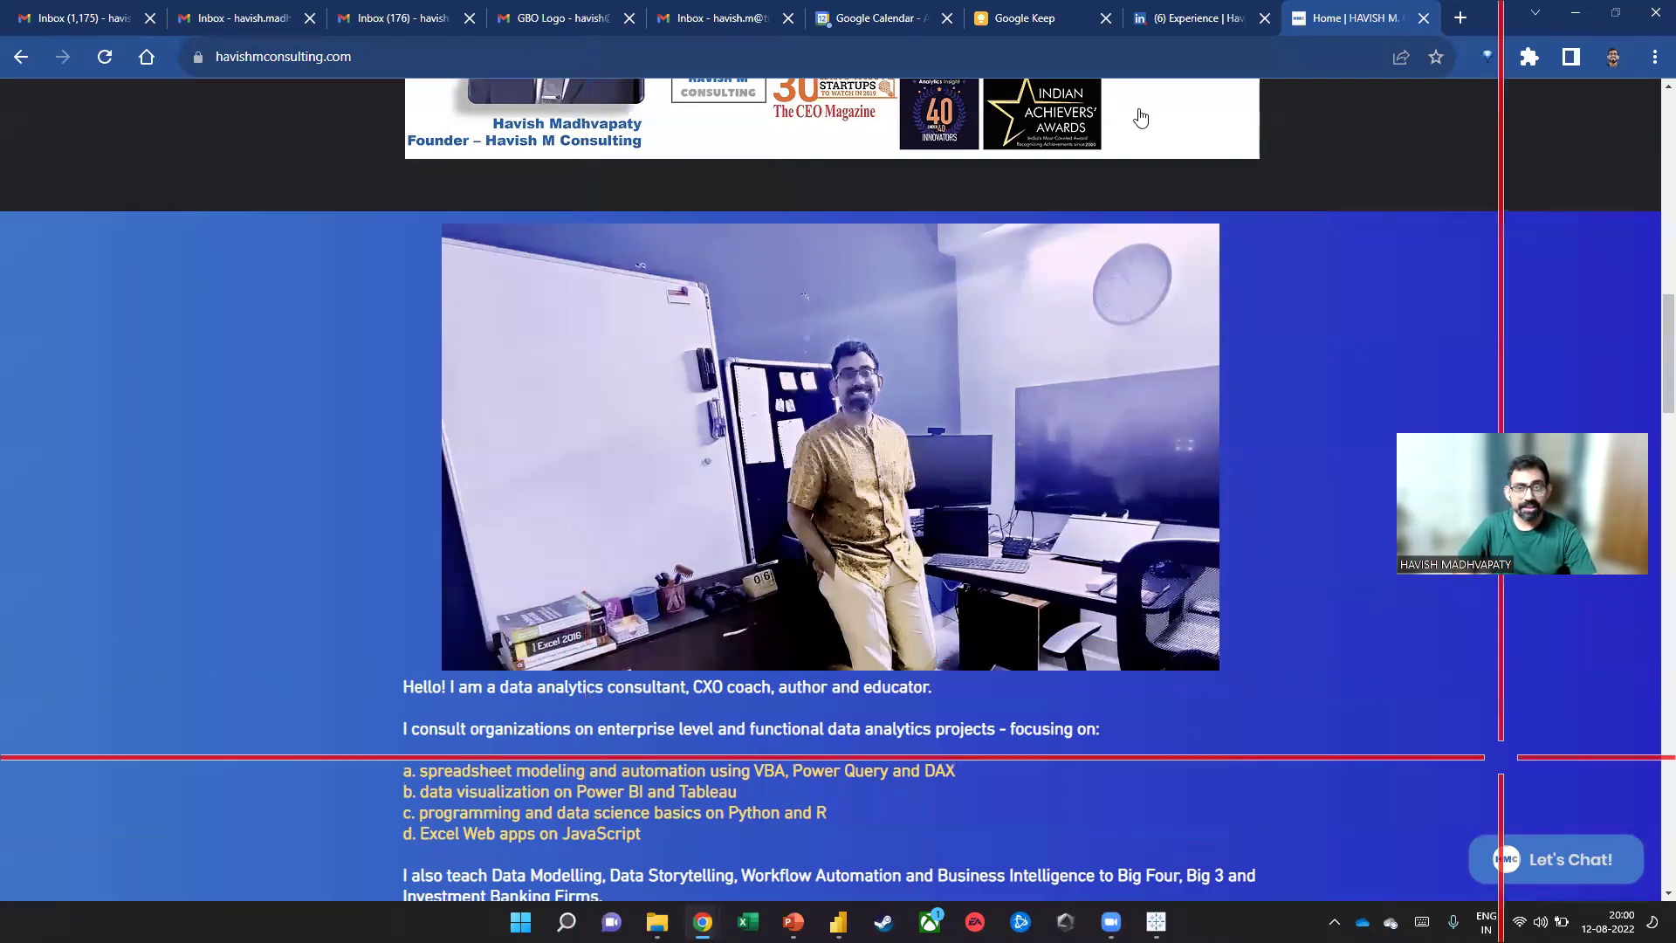
Open LinkedIn Learning from the LinkedIn tab and load the account owner's YouTube channel in its place
click(1174, 19)
click(1291, 102)
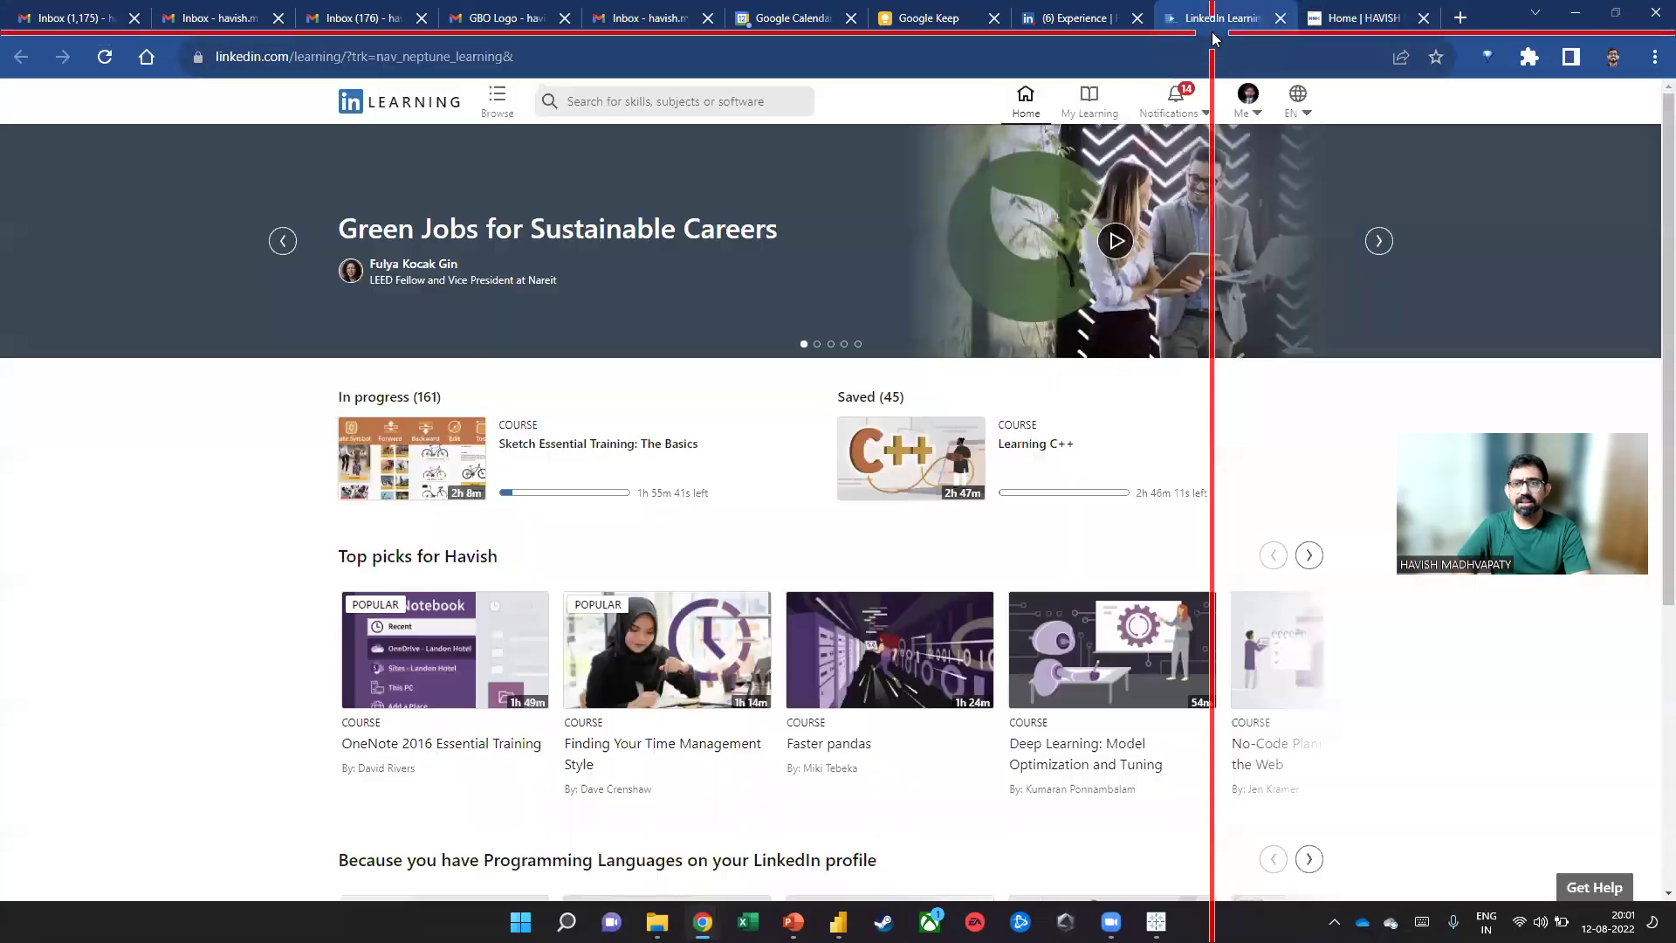
click(1194, 45)
text(youtube.com/c/HavishMadhvapaty)
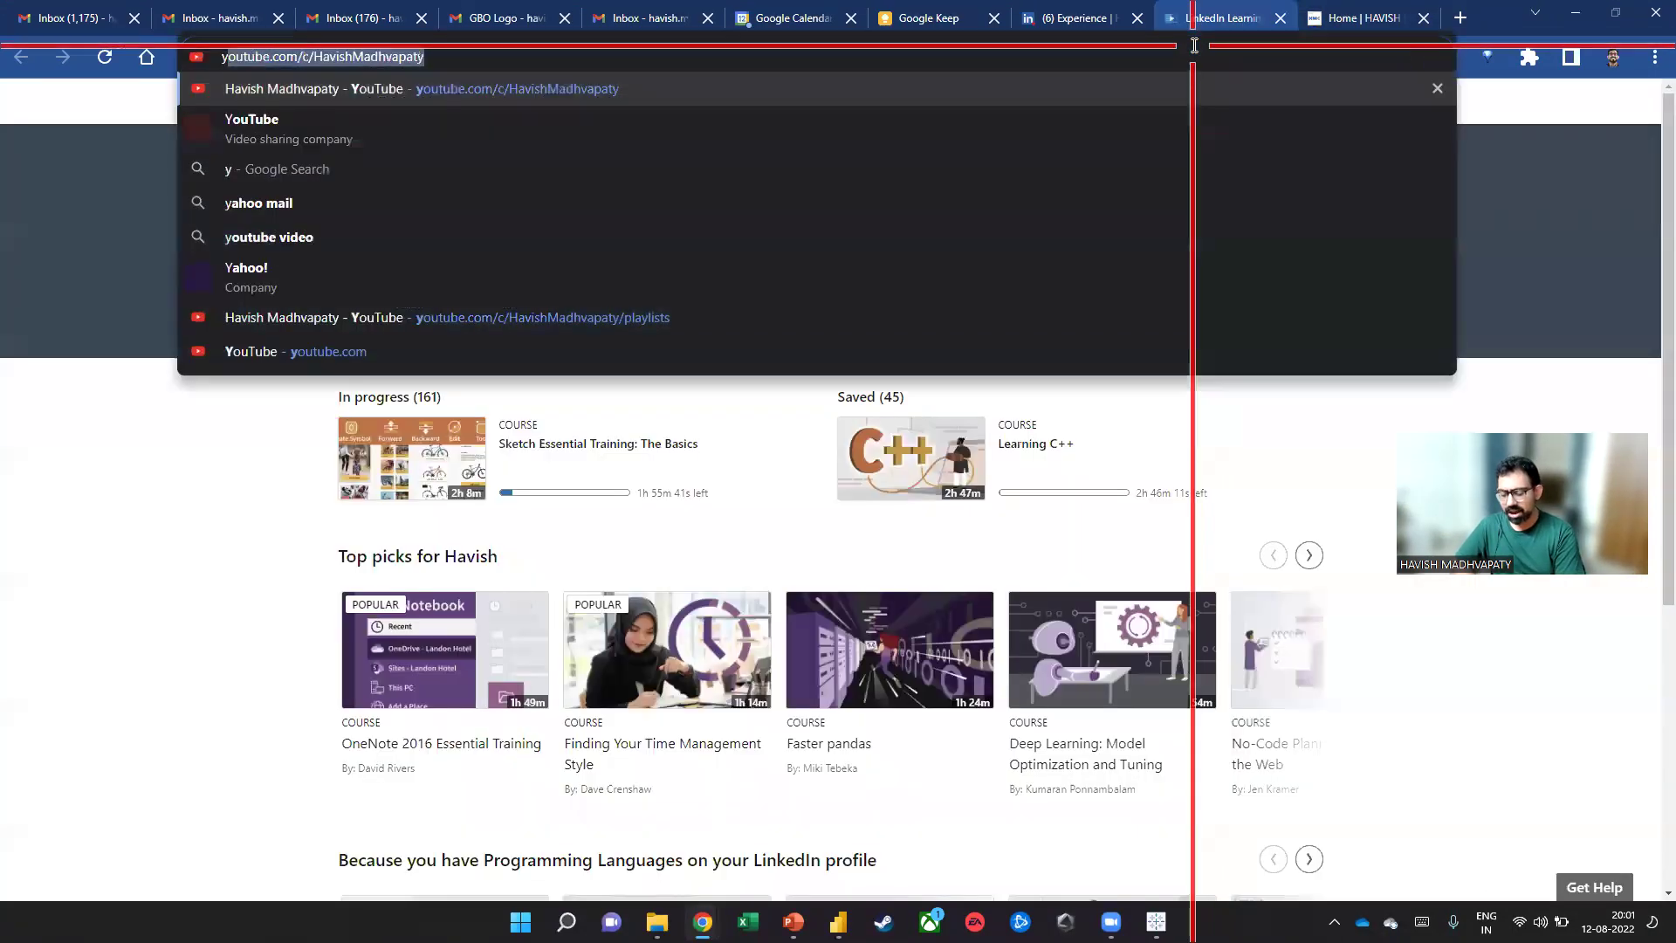
key(Return)
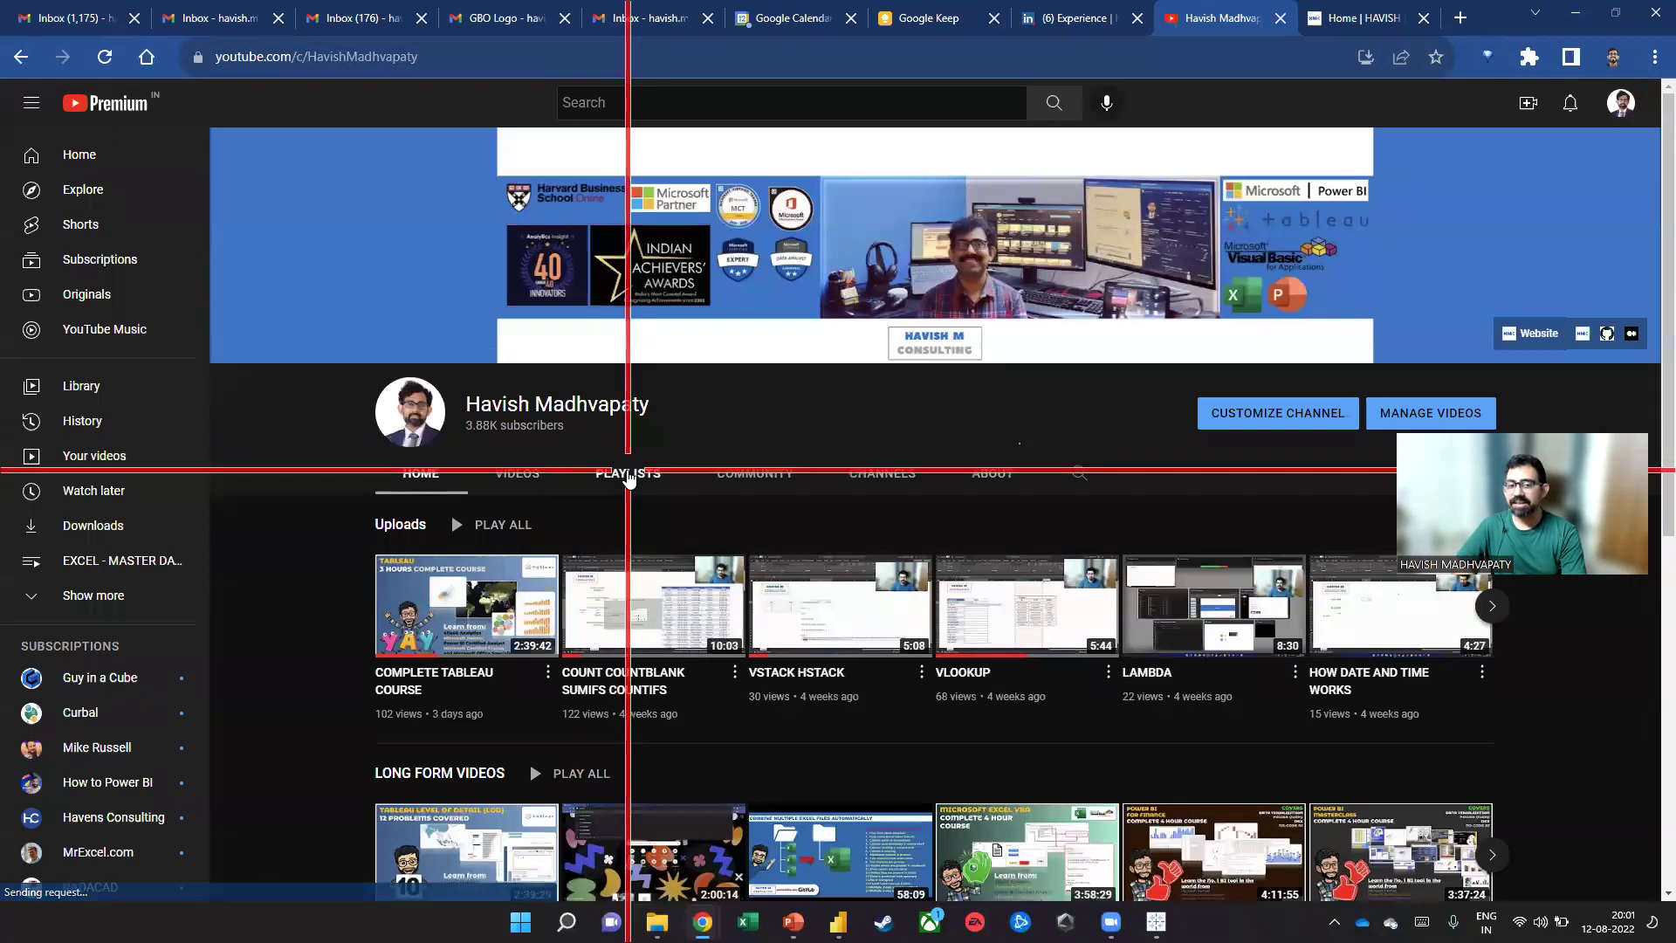
Open the LAMBDA playlist among the channel's created playlists and look through its videos
click(629, 476)
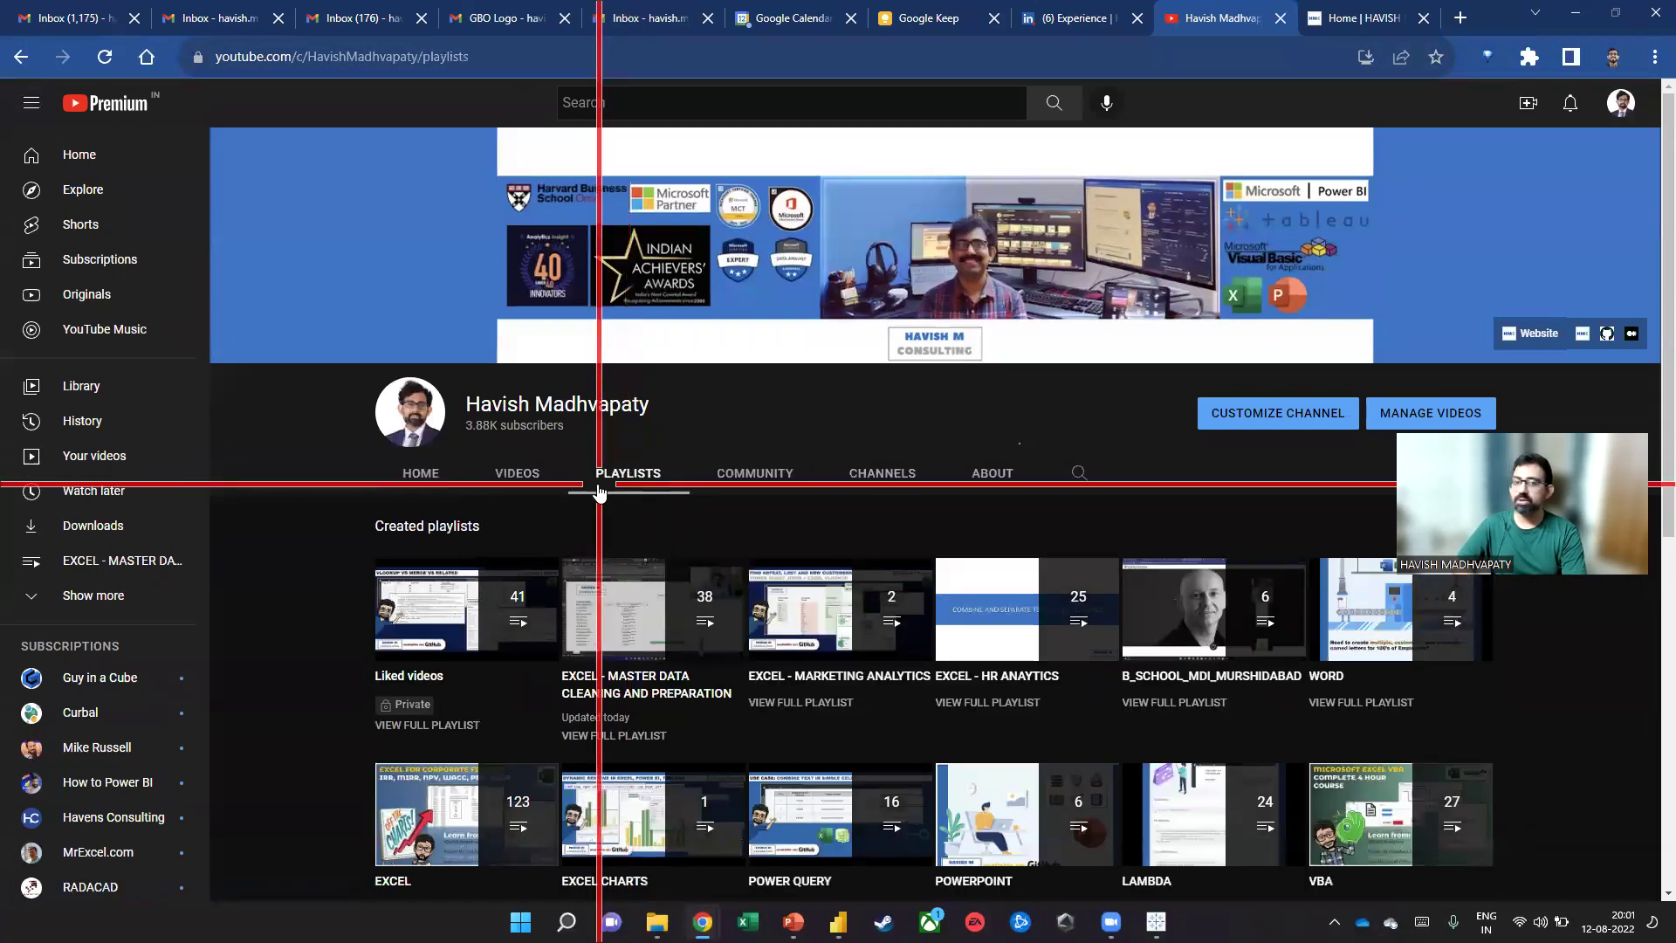
scroll(628, 476, down, 3)
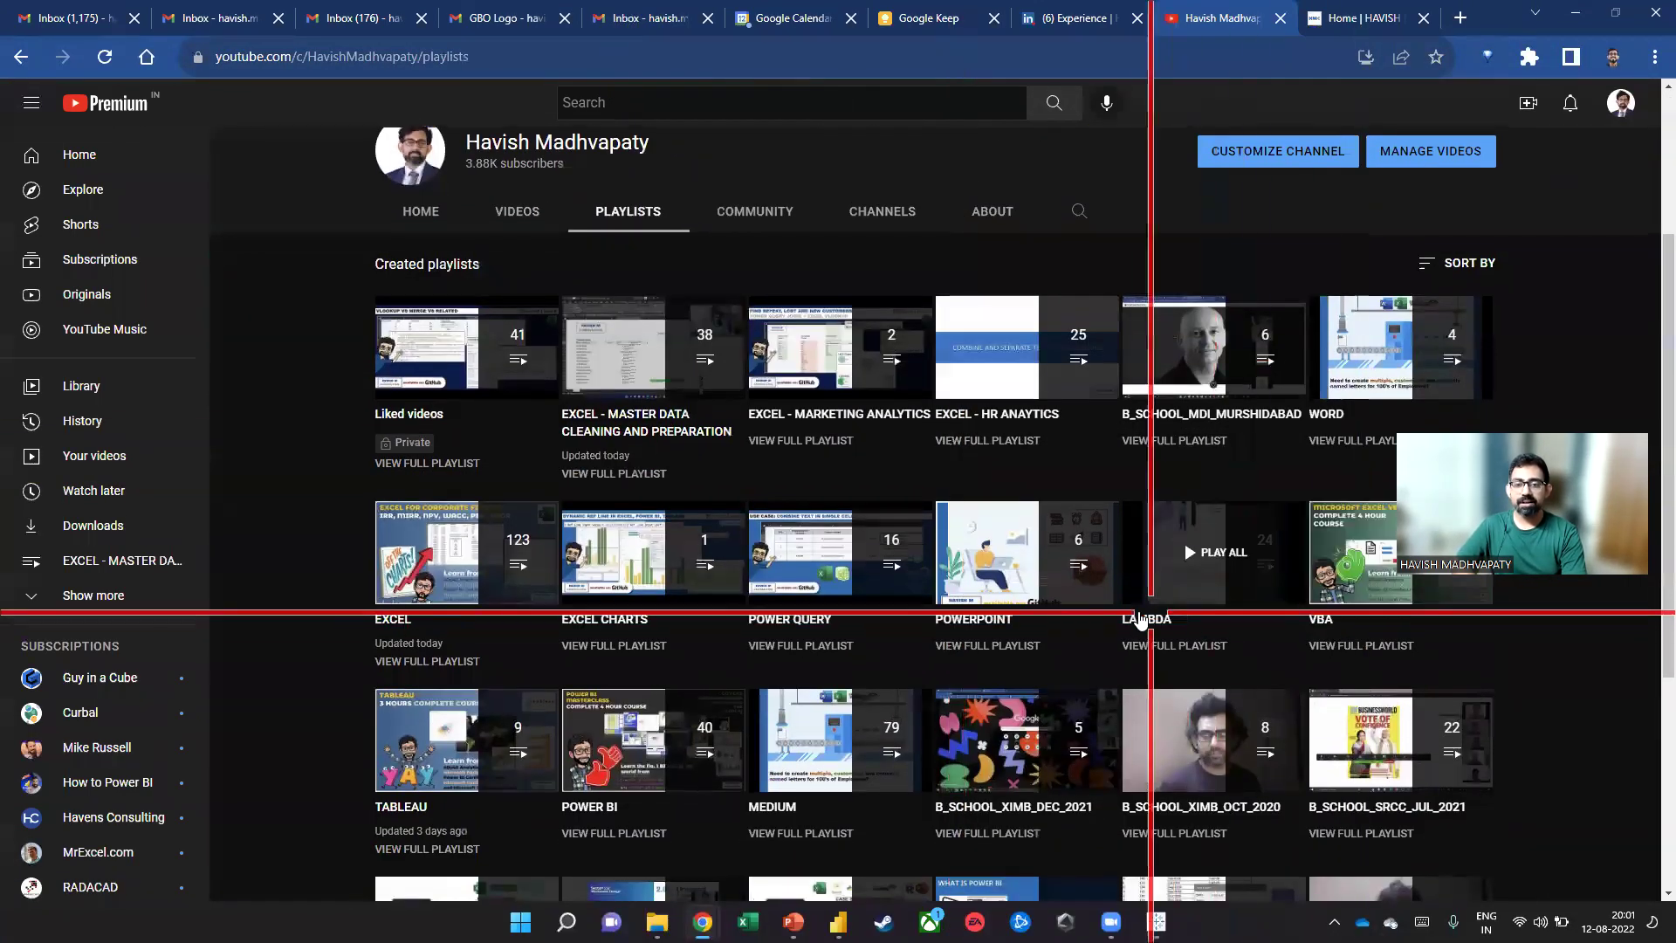
click(1148, 640)
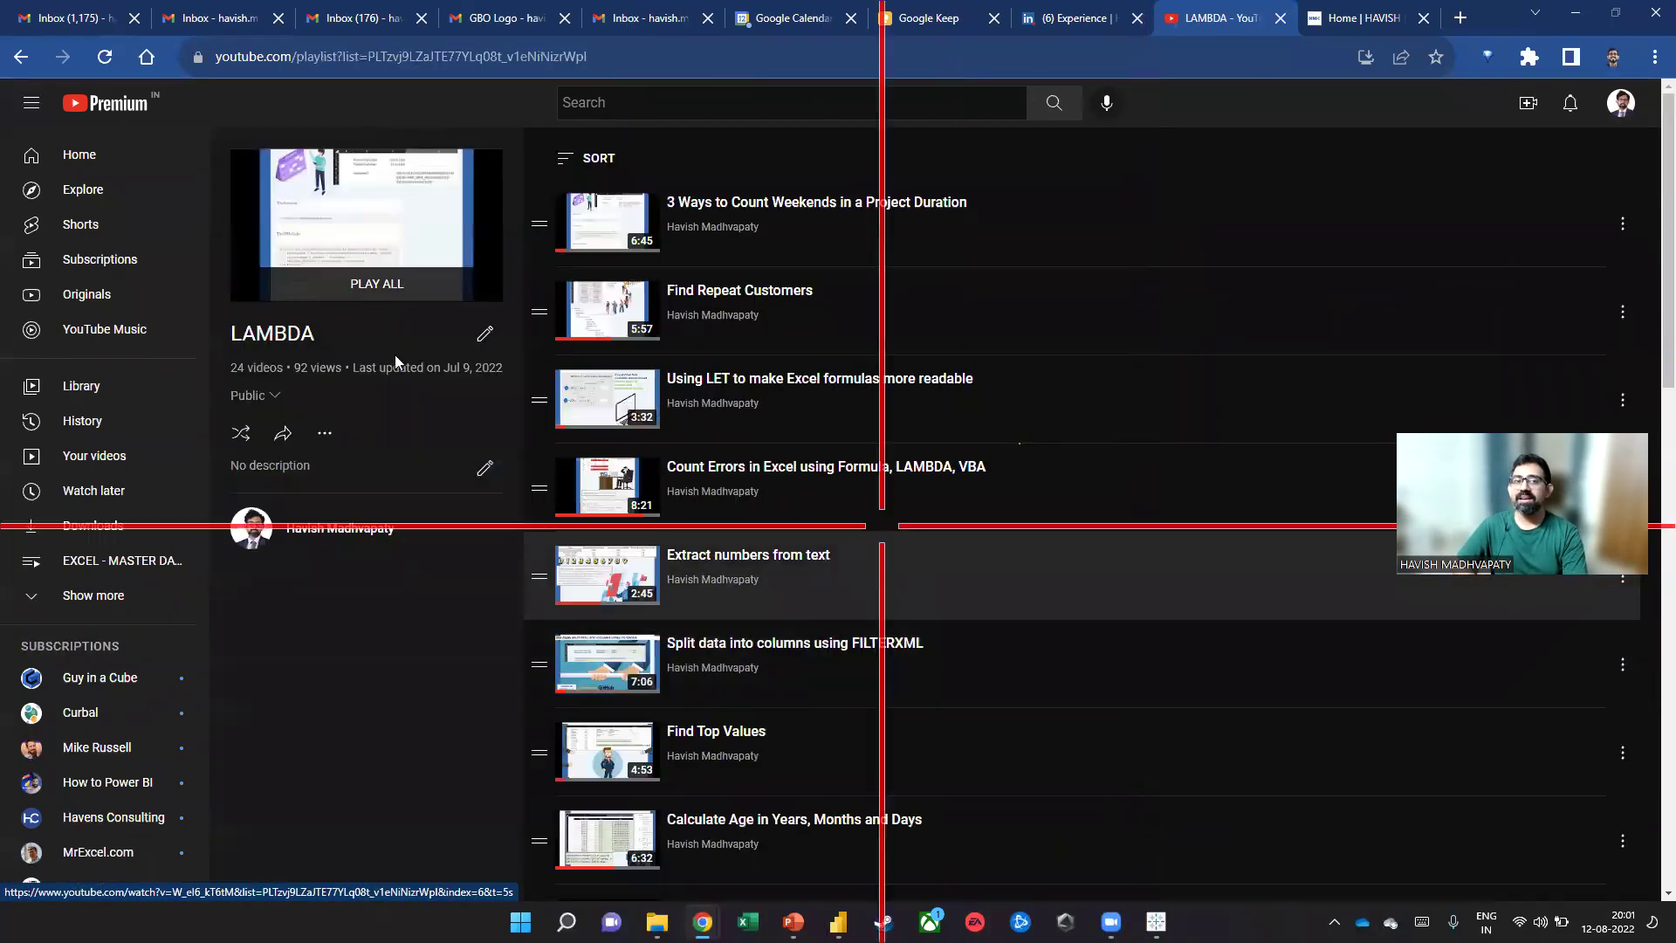
drag(236, 336, 335, 337)
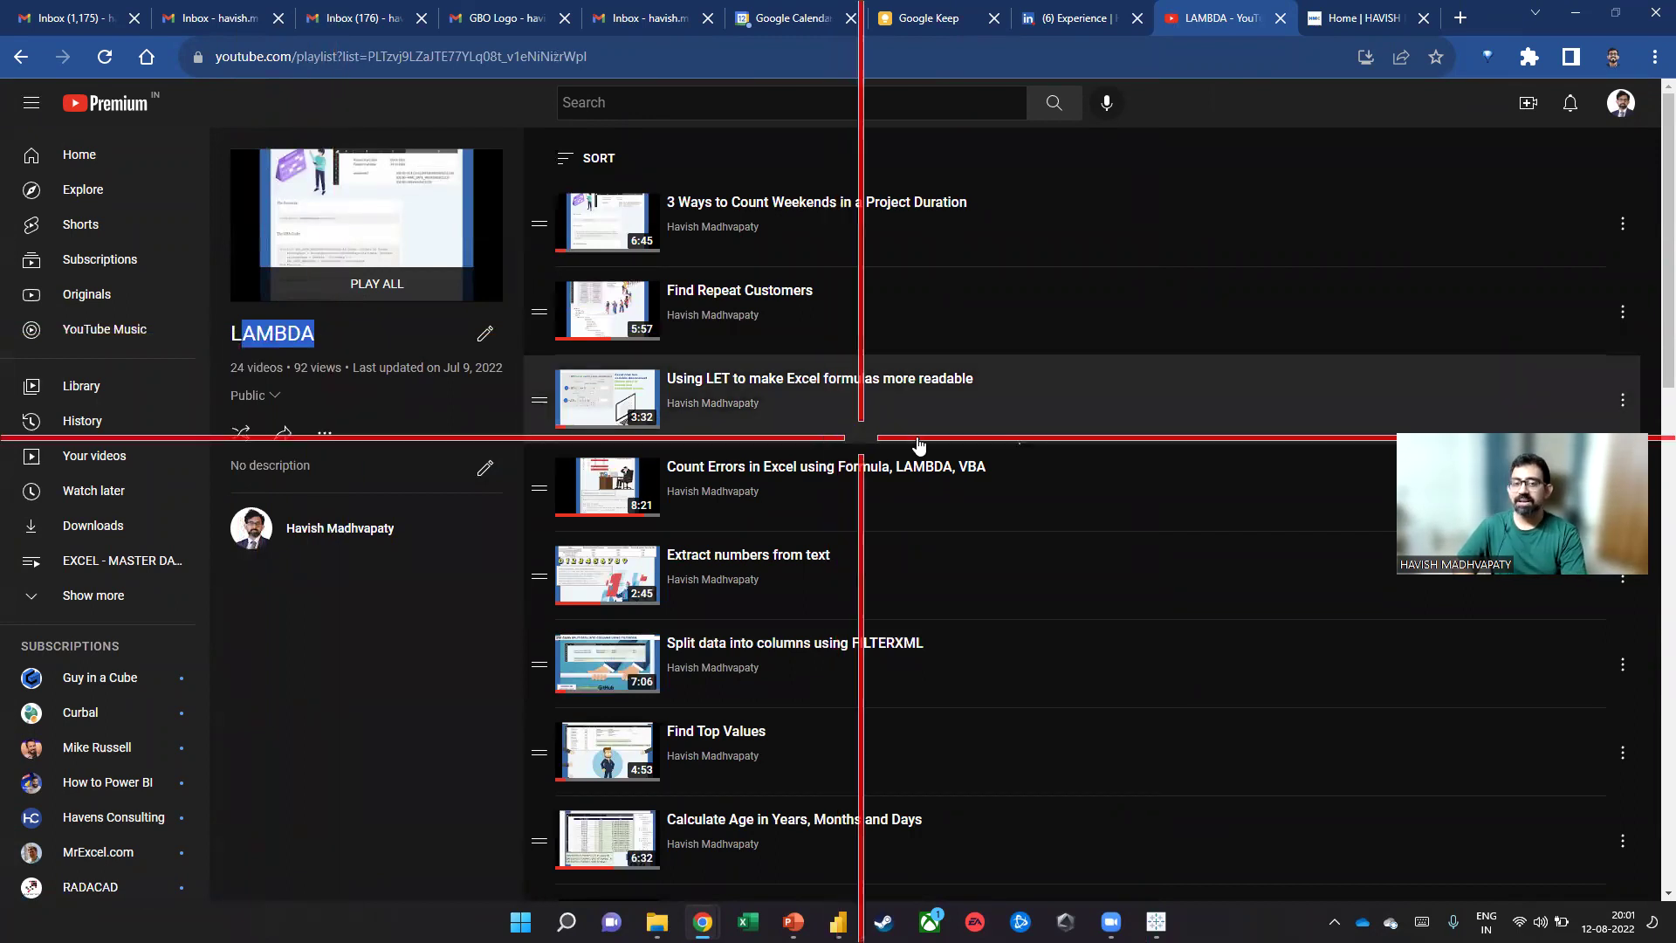
scroll(922, 445, down, 3)
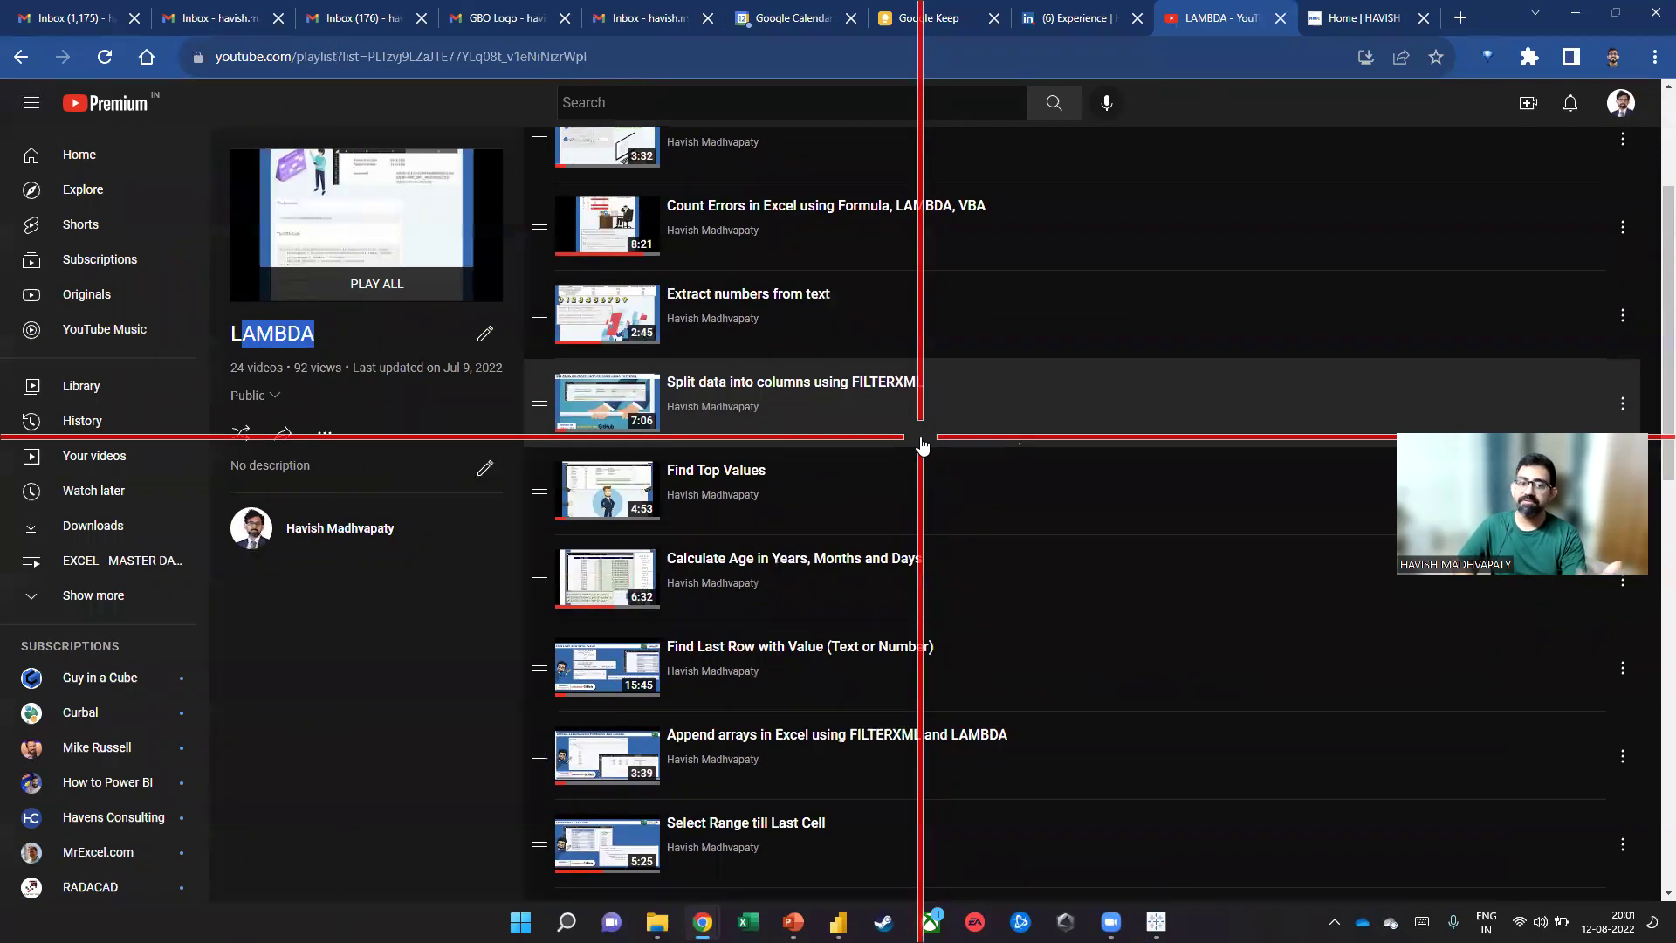
scroll(923, 445, down, 4)
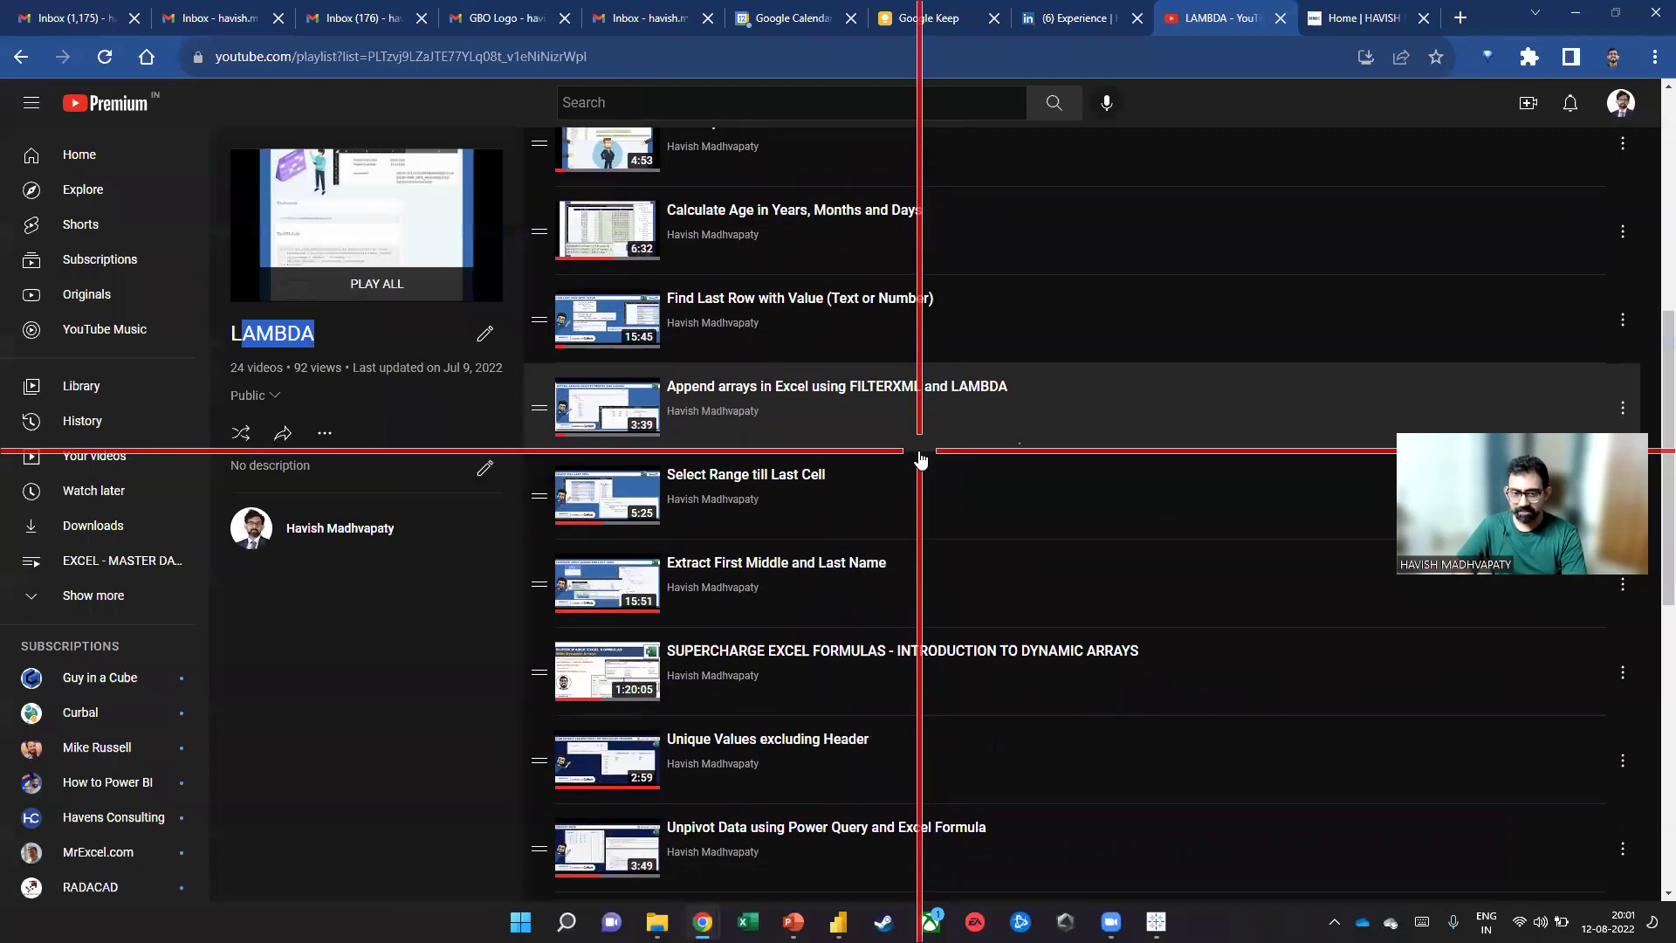
scroll(917, 487, down, 4)
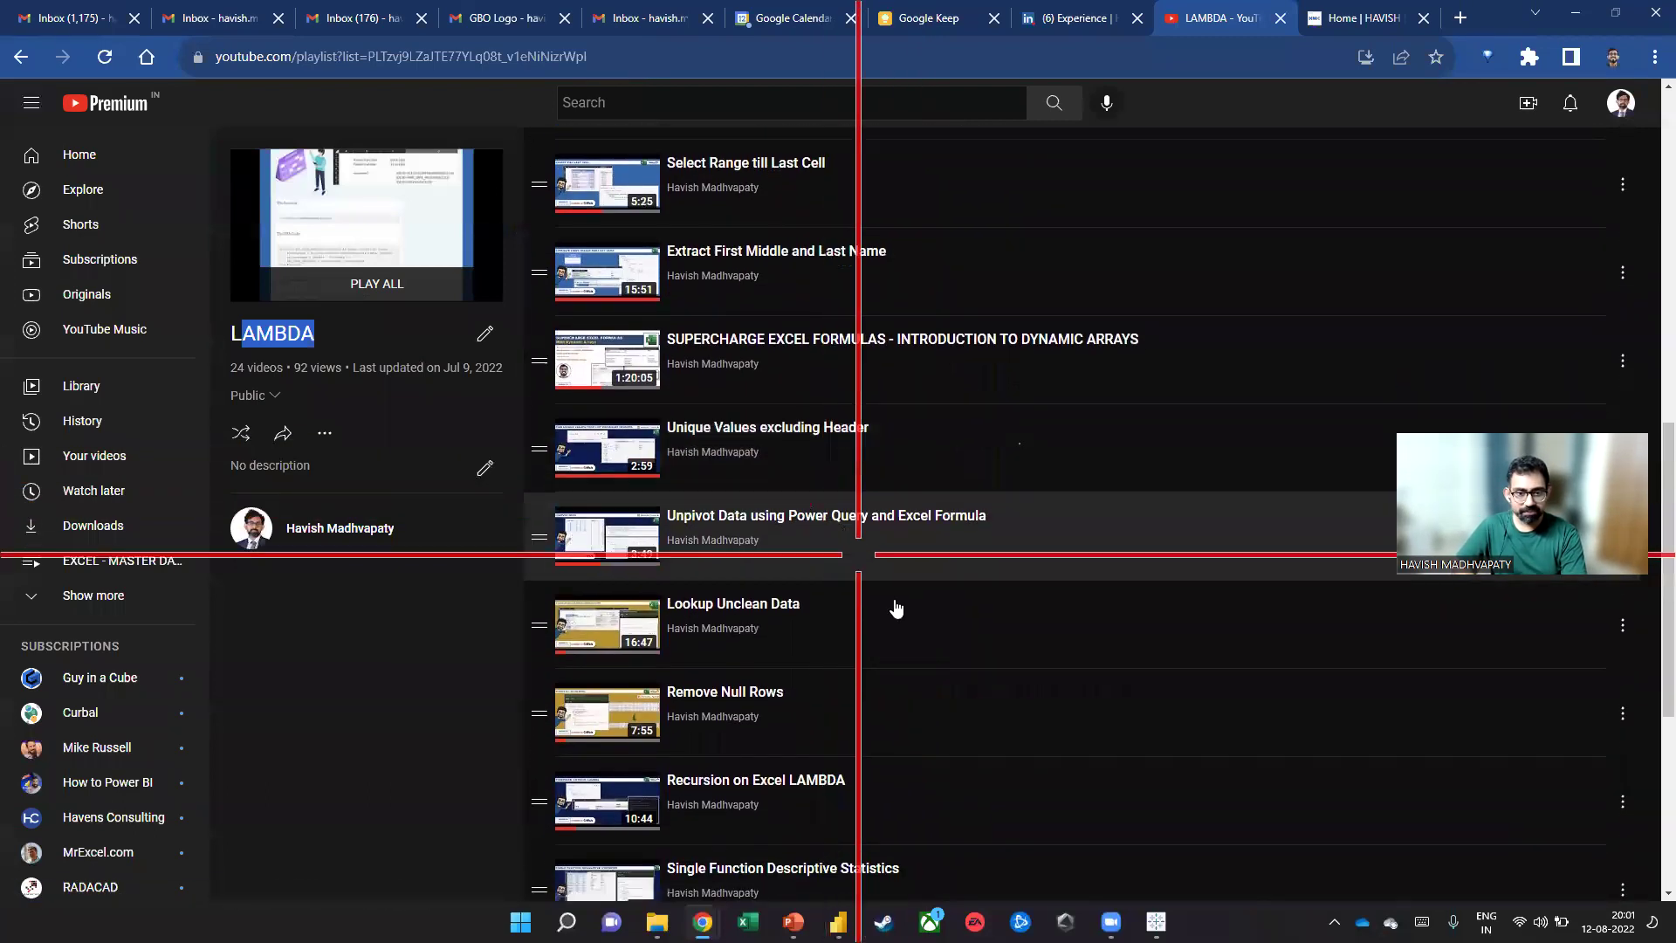
Examine the video "Unpivot Data using Power Query and Excel Formula" paused in full screen at 0:50, and close its tab
click(794, 482)
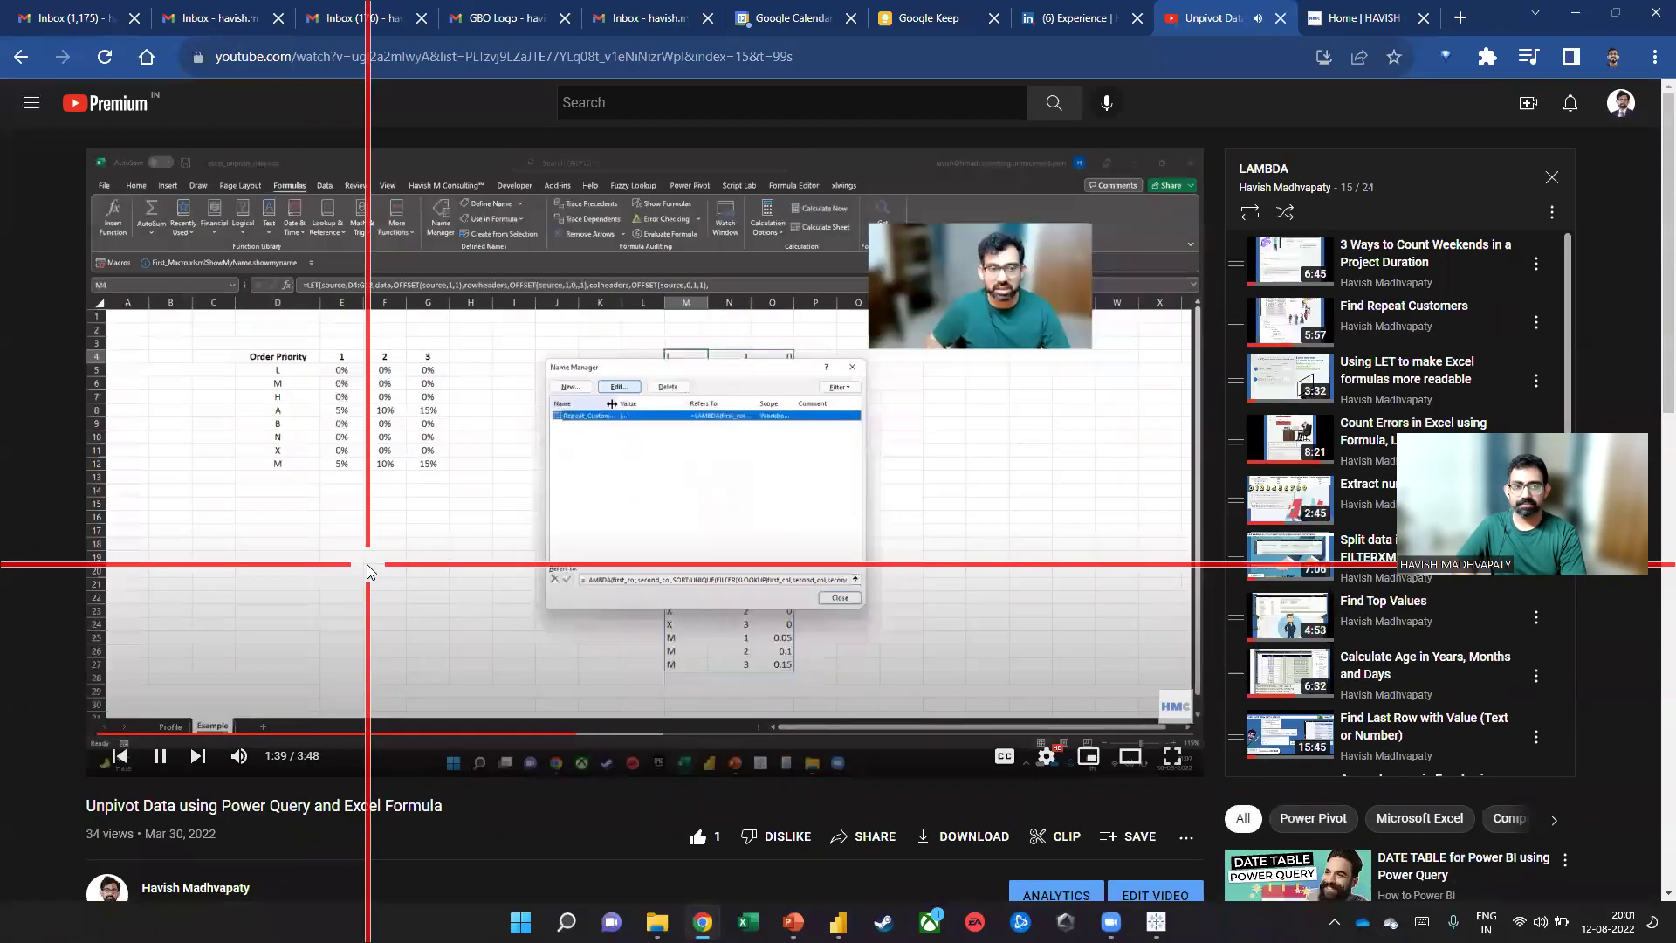
click(366, 564)
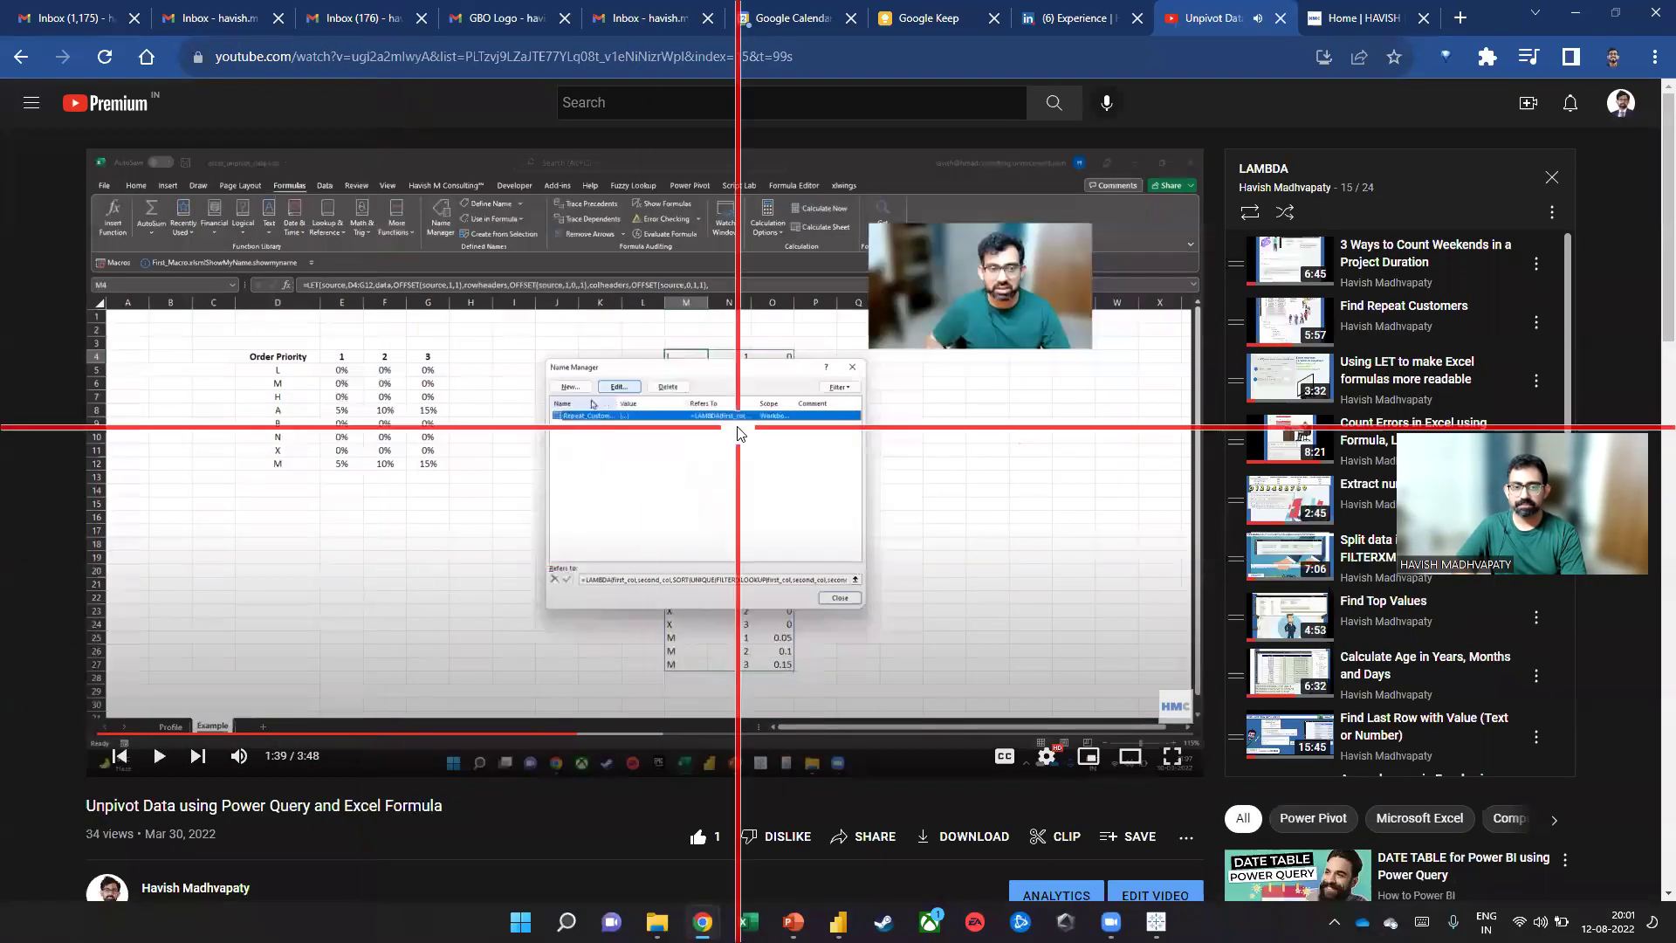
key(F11)
double_click(716, 451)
drag(553, 891, 382, 890)
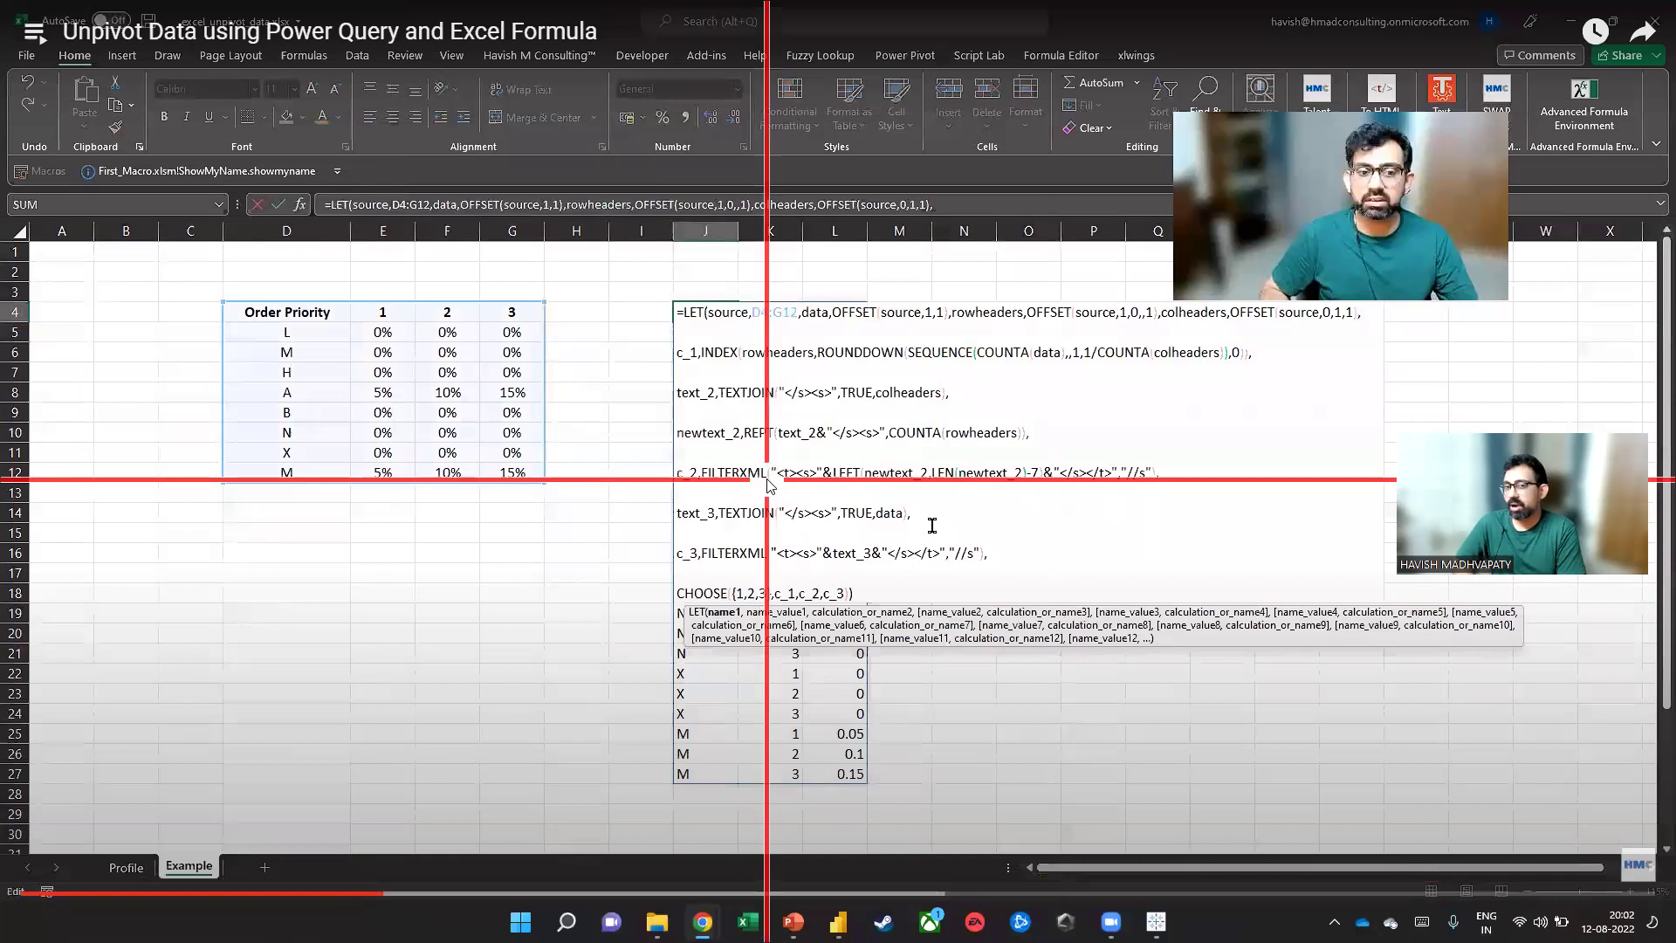
key(Escape)
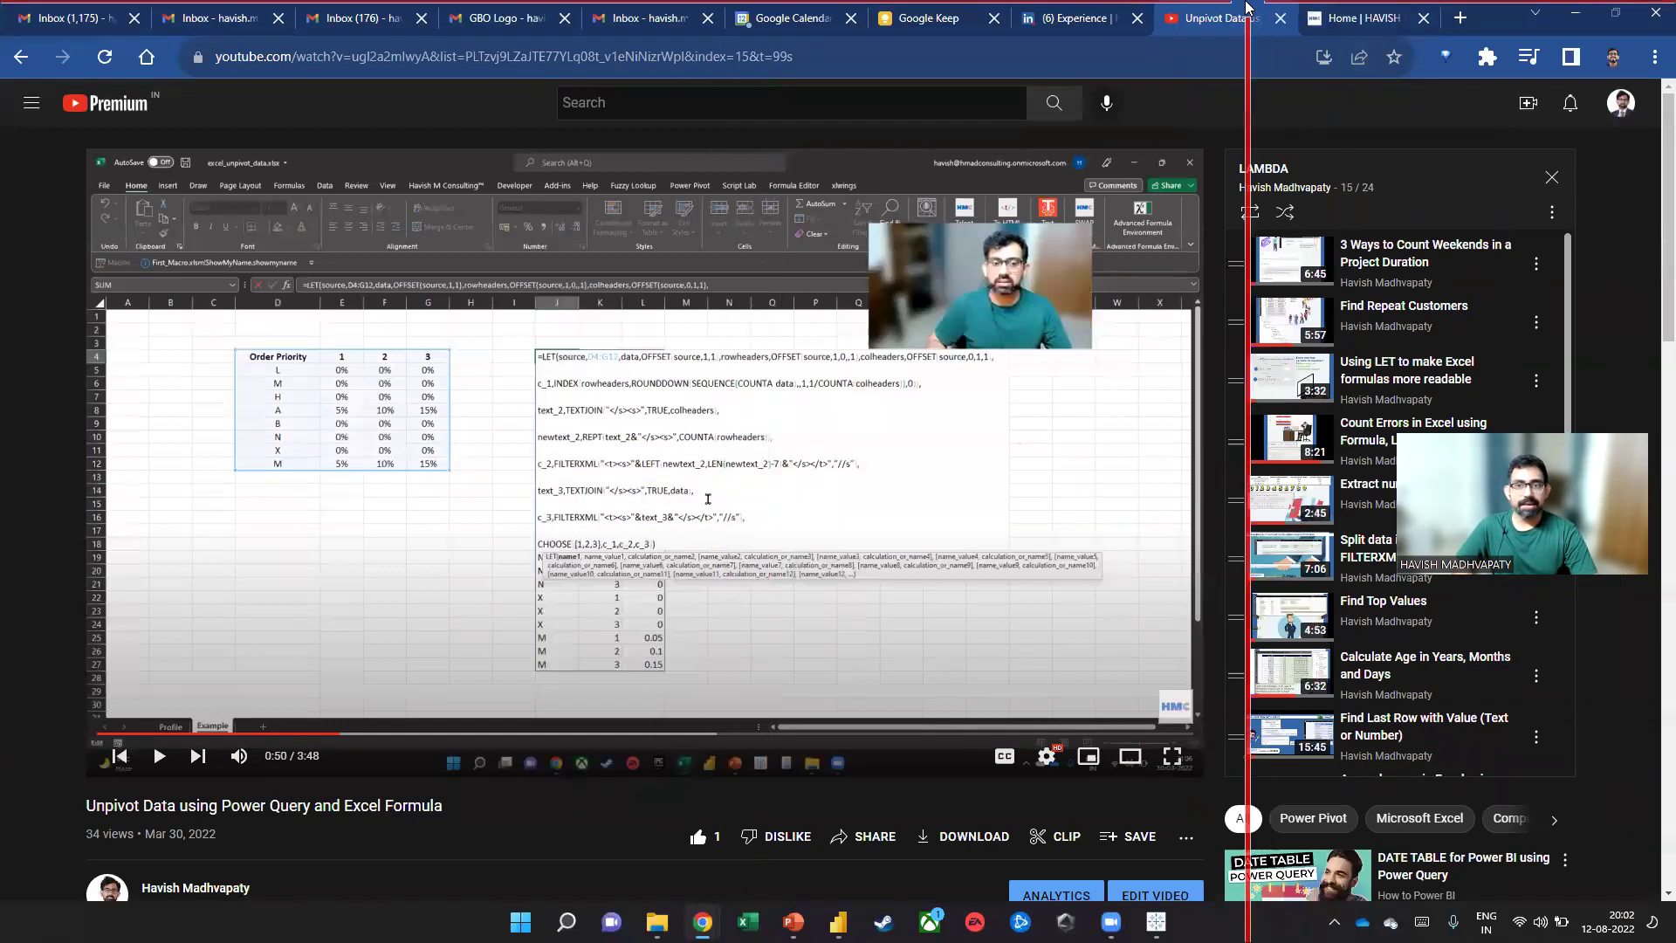
click(1279, 19)
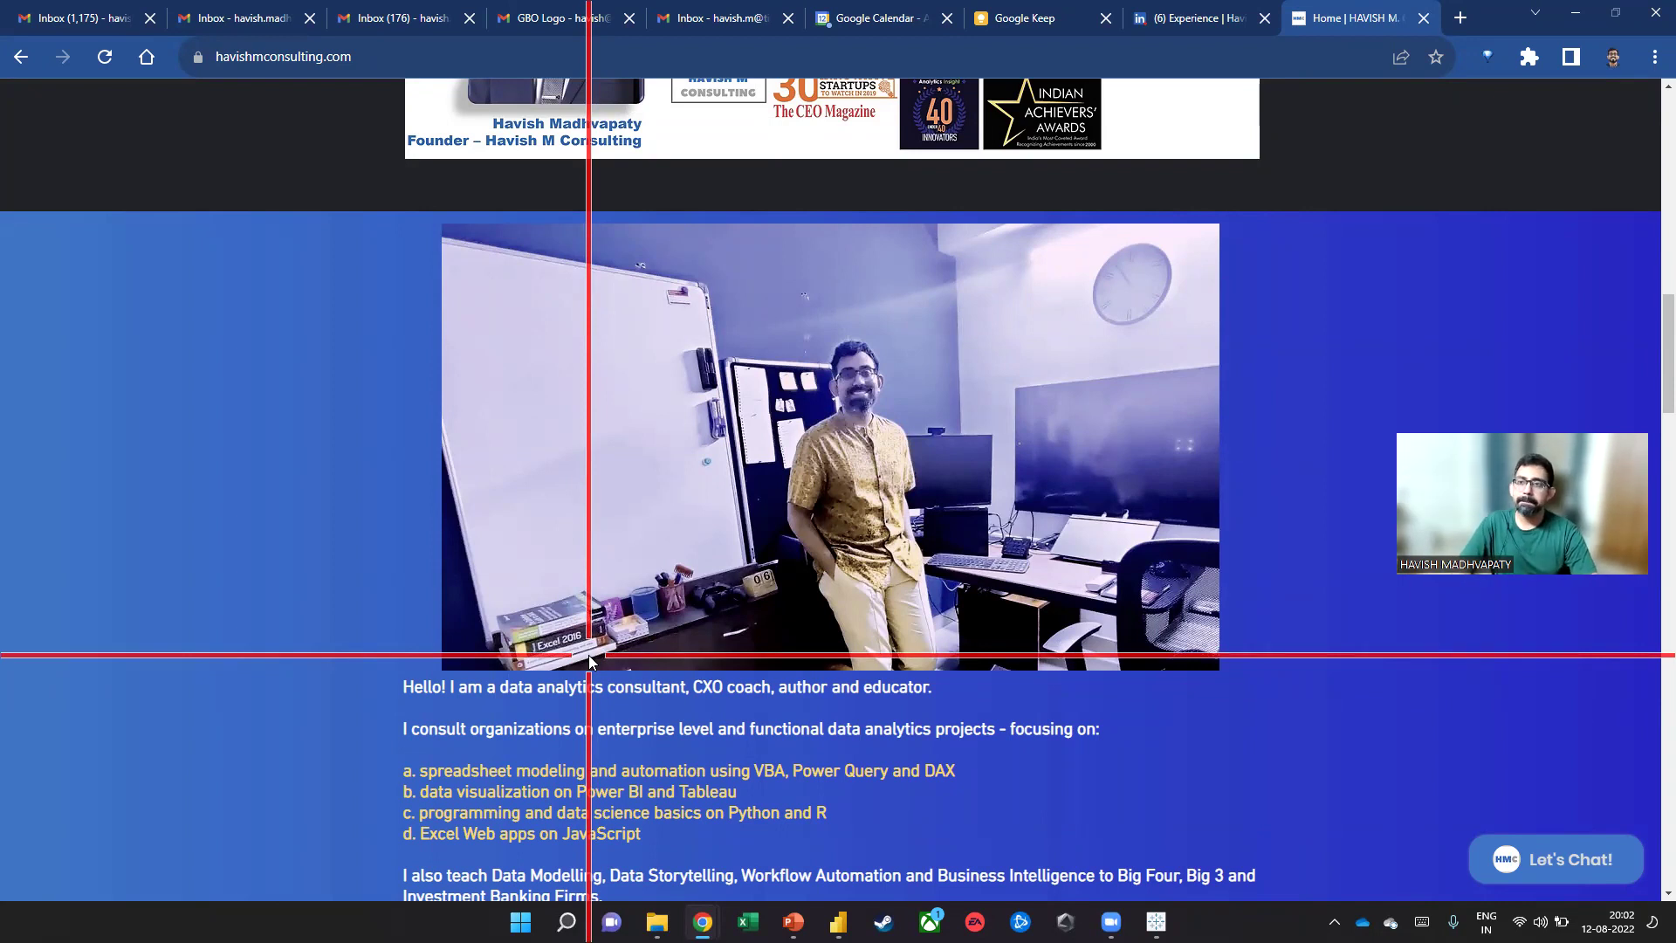
Look over the video sections of the consulting website's home page and open the site's Shop page
scroll(475, 448, up, 1)
scroll(489, 437, down, 10)
scroll(1122, 201, up, 2)
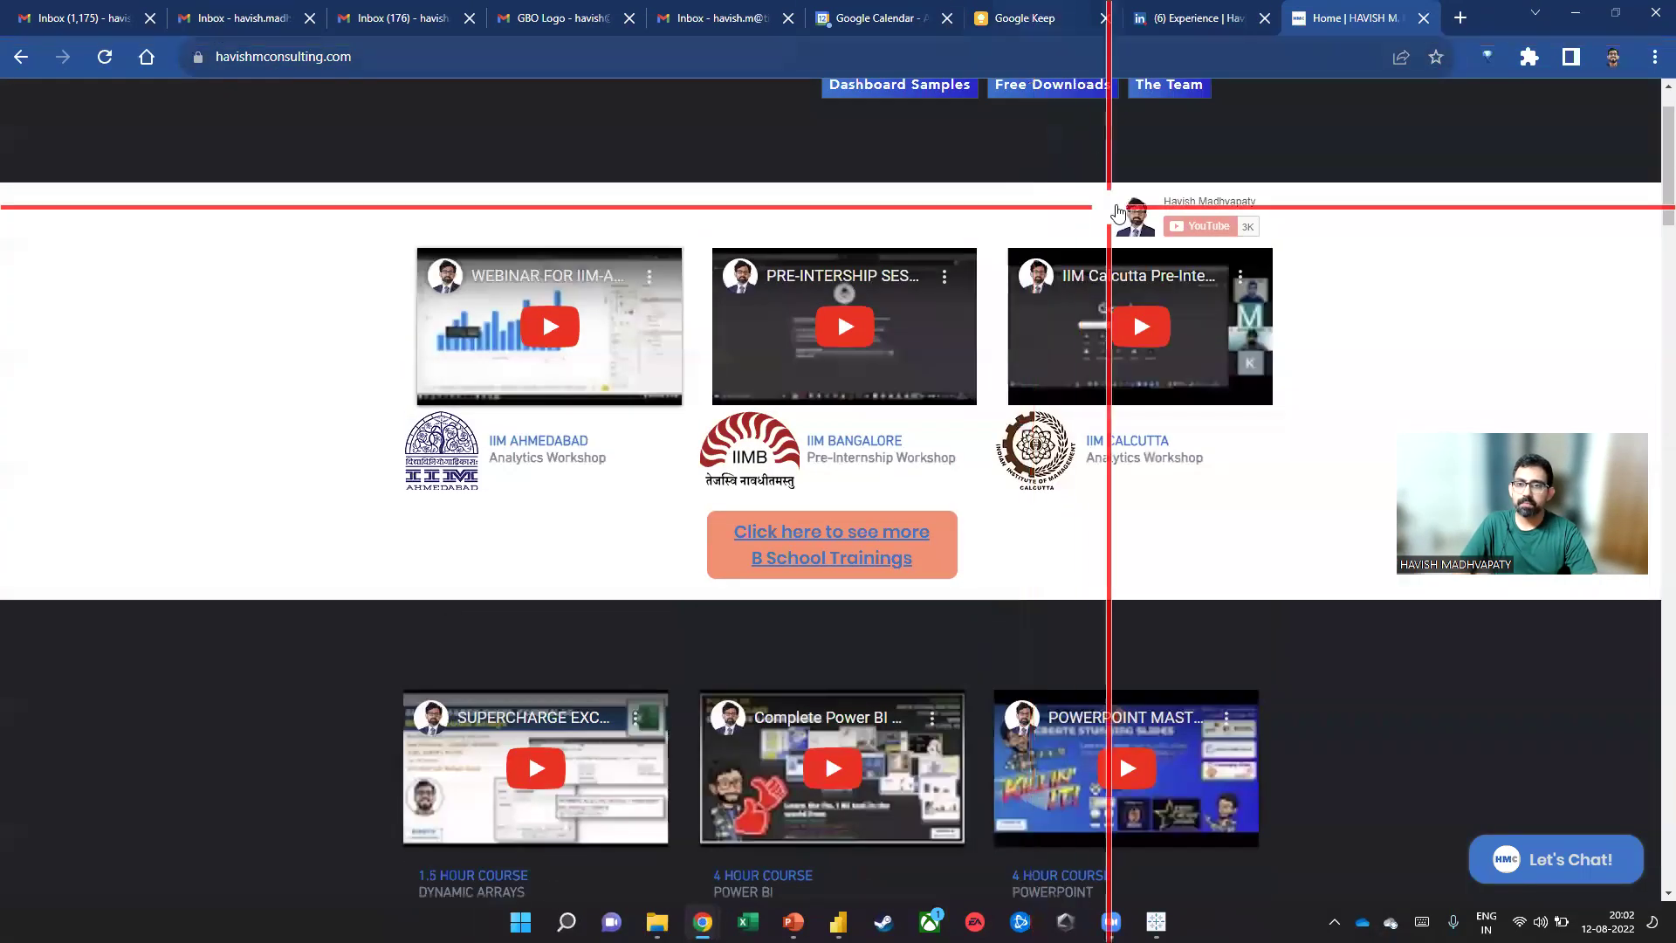
scroll(1120, 199, up, 1)
mouse_move(1154, 144)
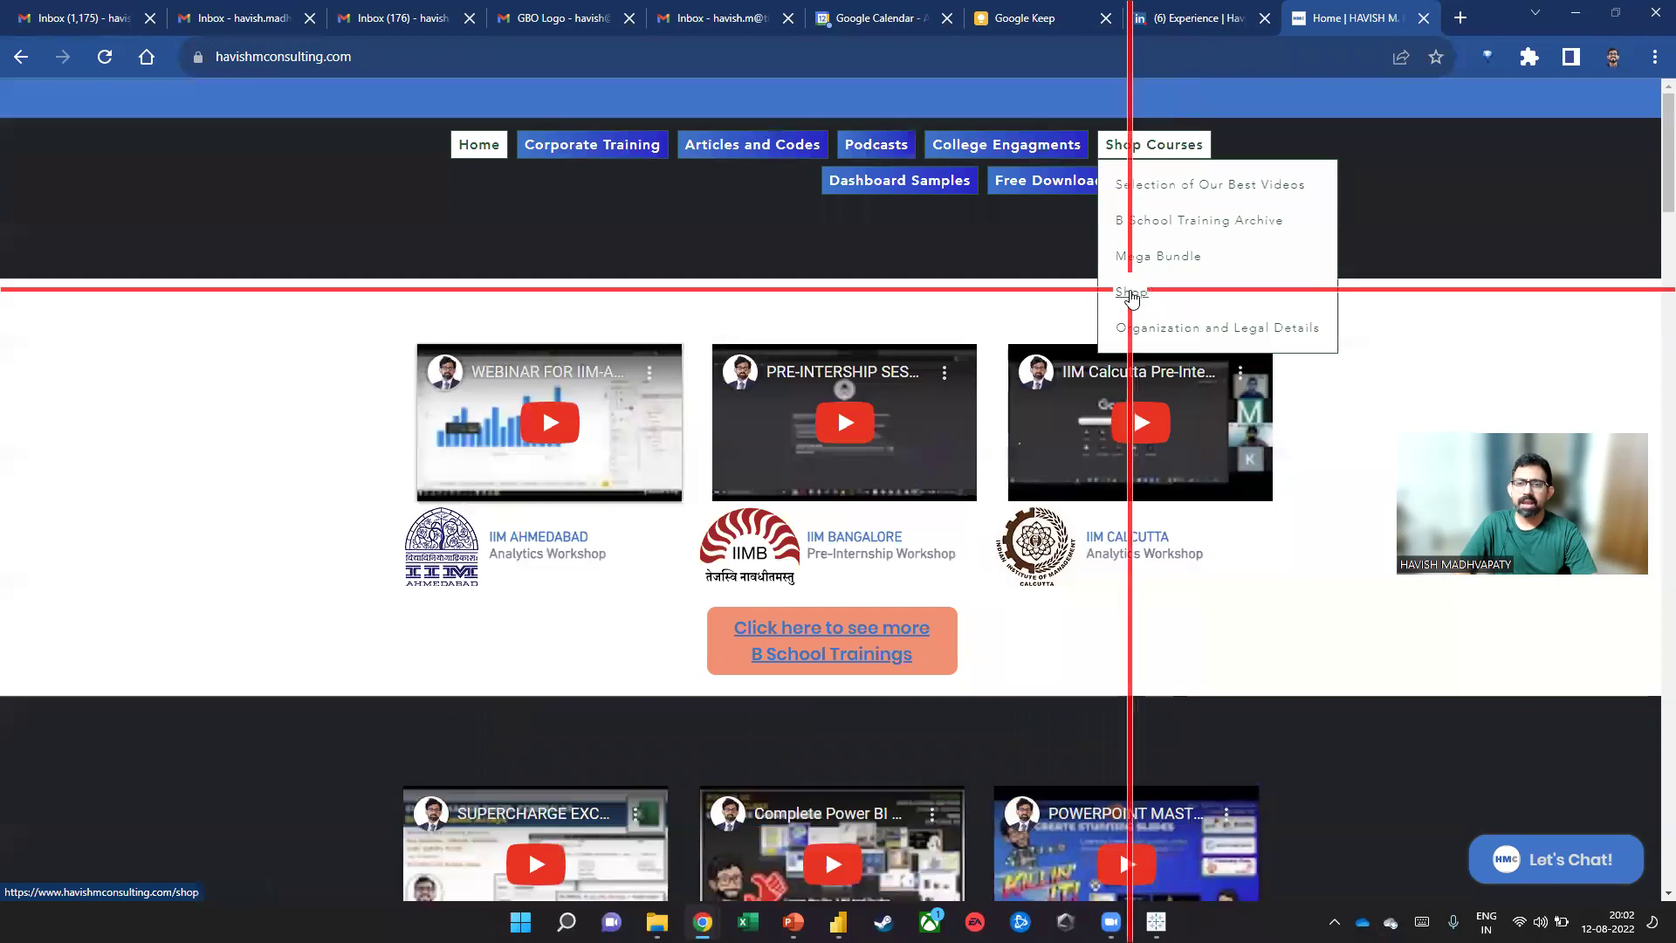
click(1131, 295)
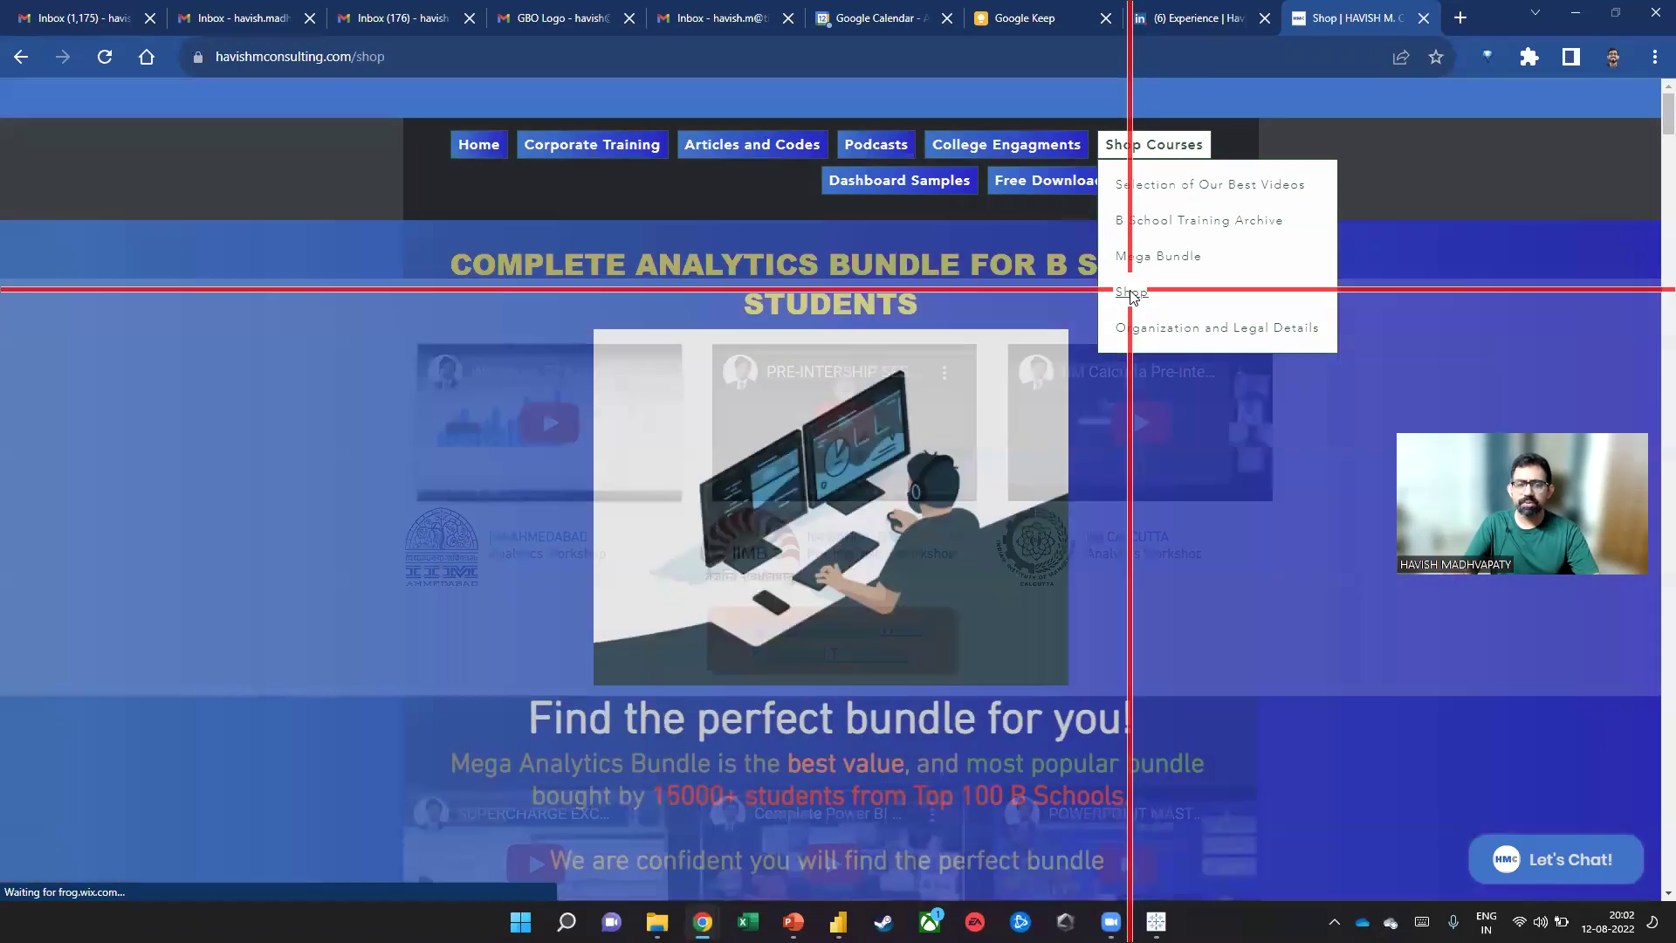
Look through the Shop page to its Bundles section and select the page's web address
scroll(847, 492, down, 7)
scroll(846, 491, down, 20)
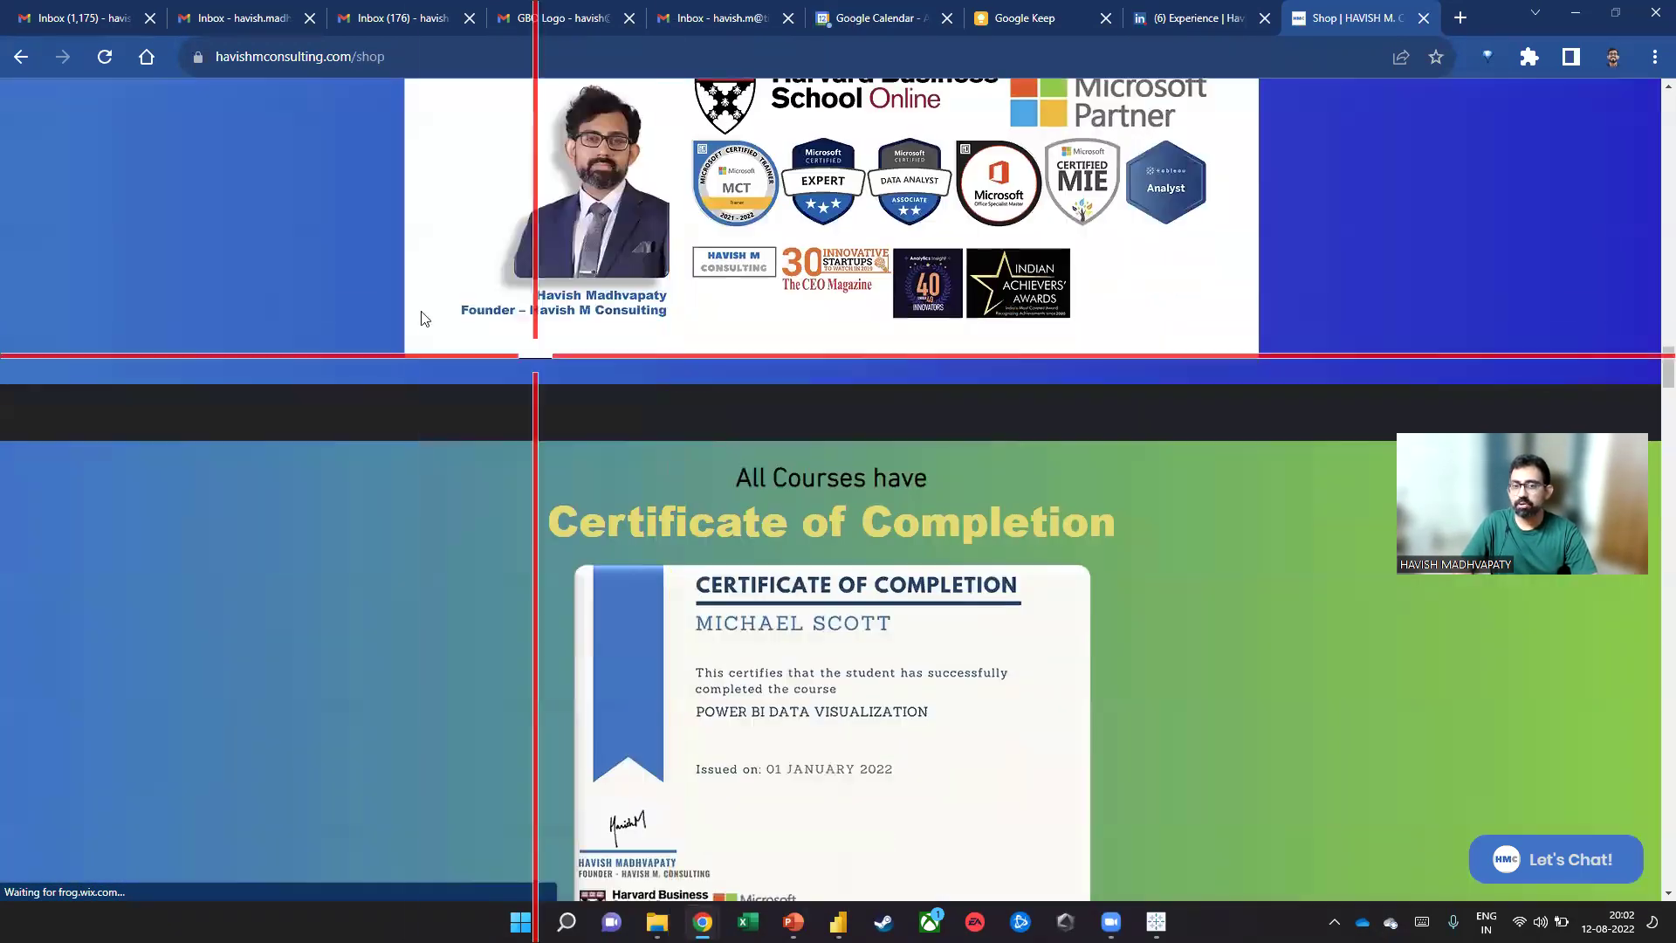
scroll(398, 313, down, 15)
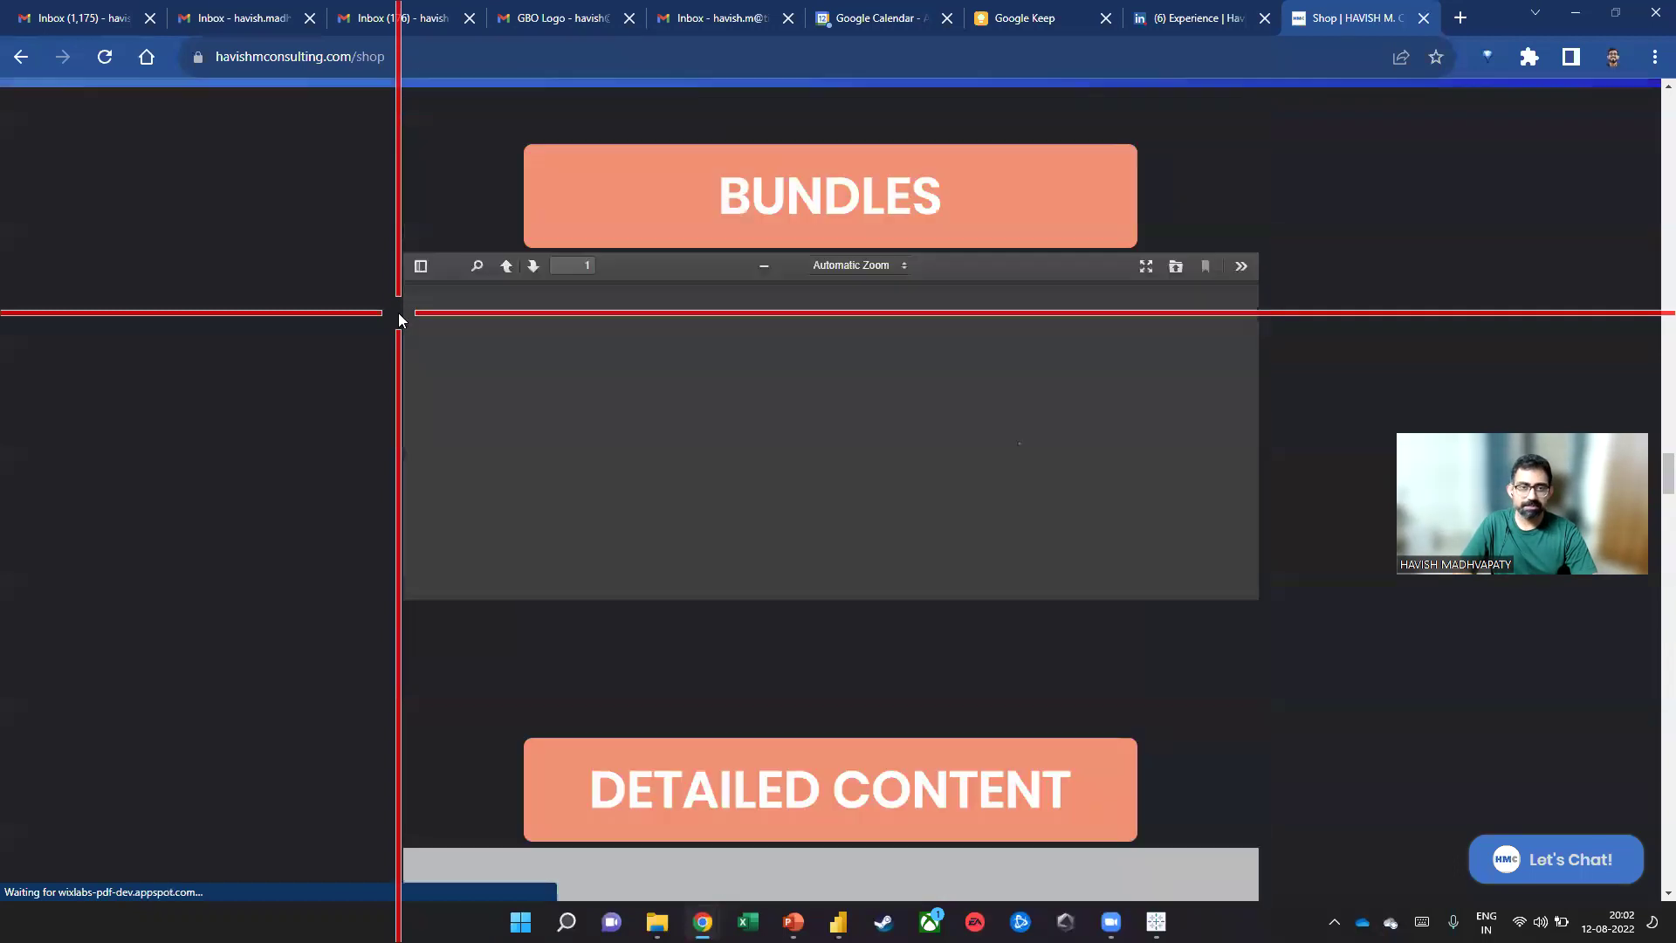
click(382, 58)
text(c)
key(Escape)
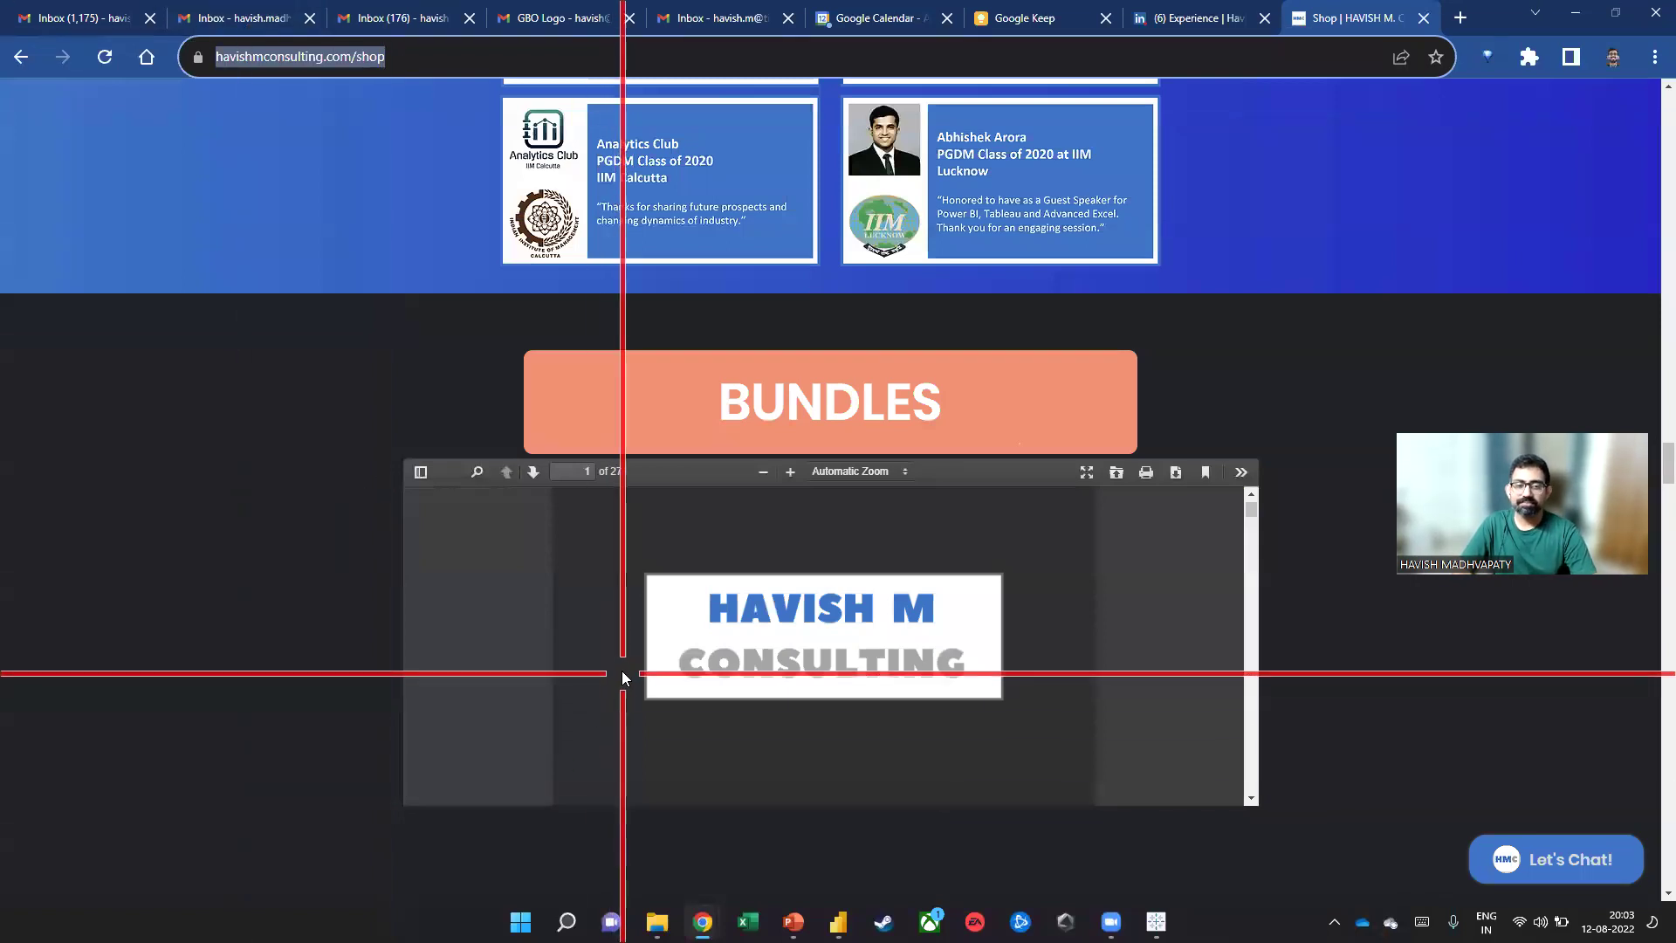
click(751, 625)
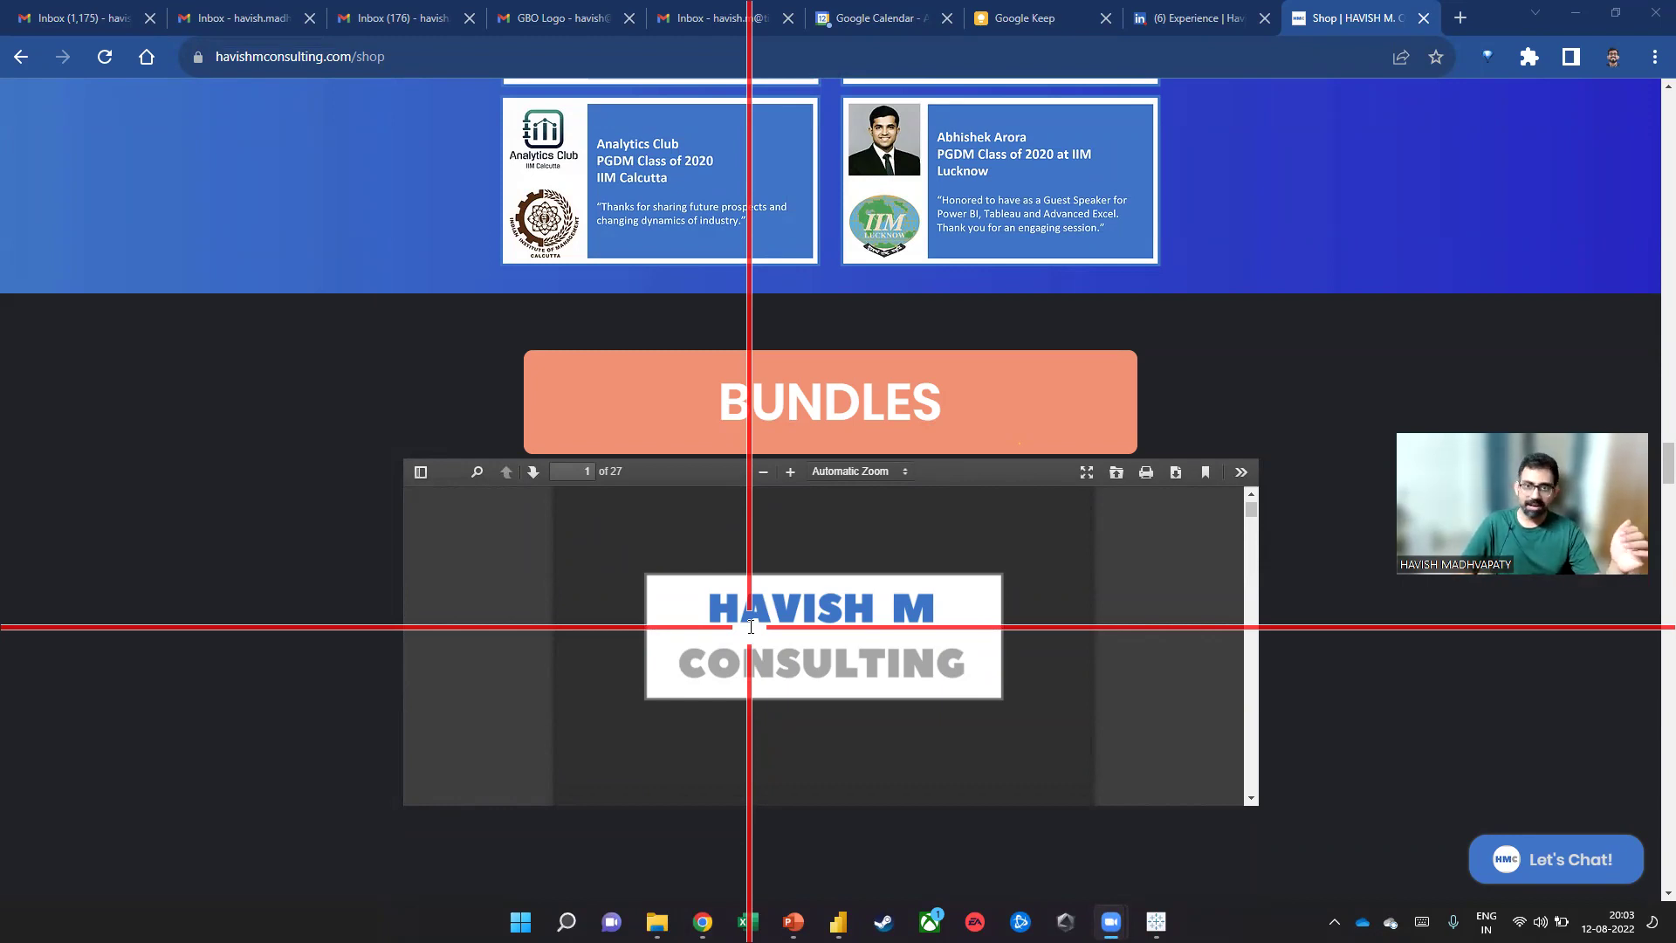
Switch to Google Calendar, dismiss the workshop reminder and show the July 2022 month view
click(830, 17)
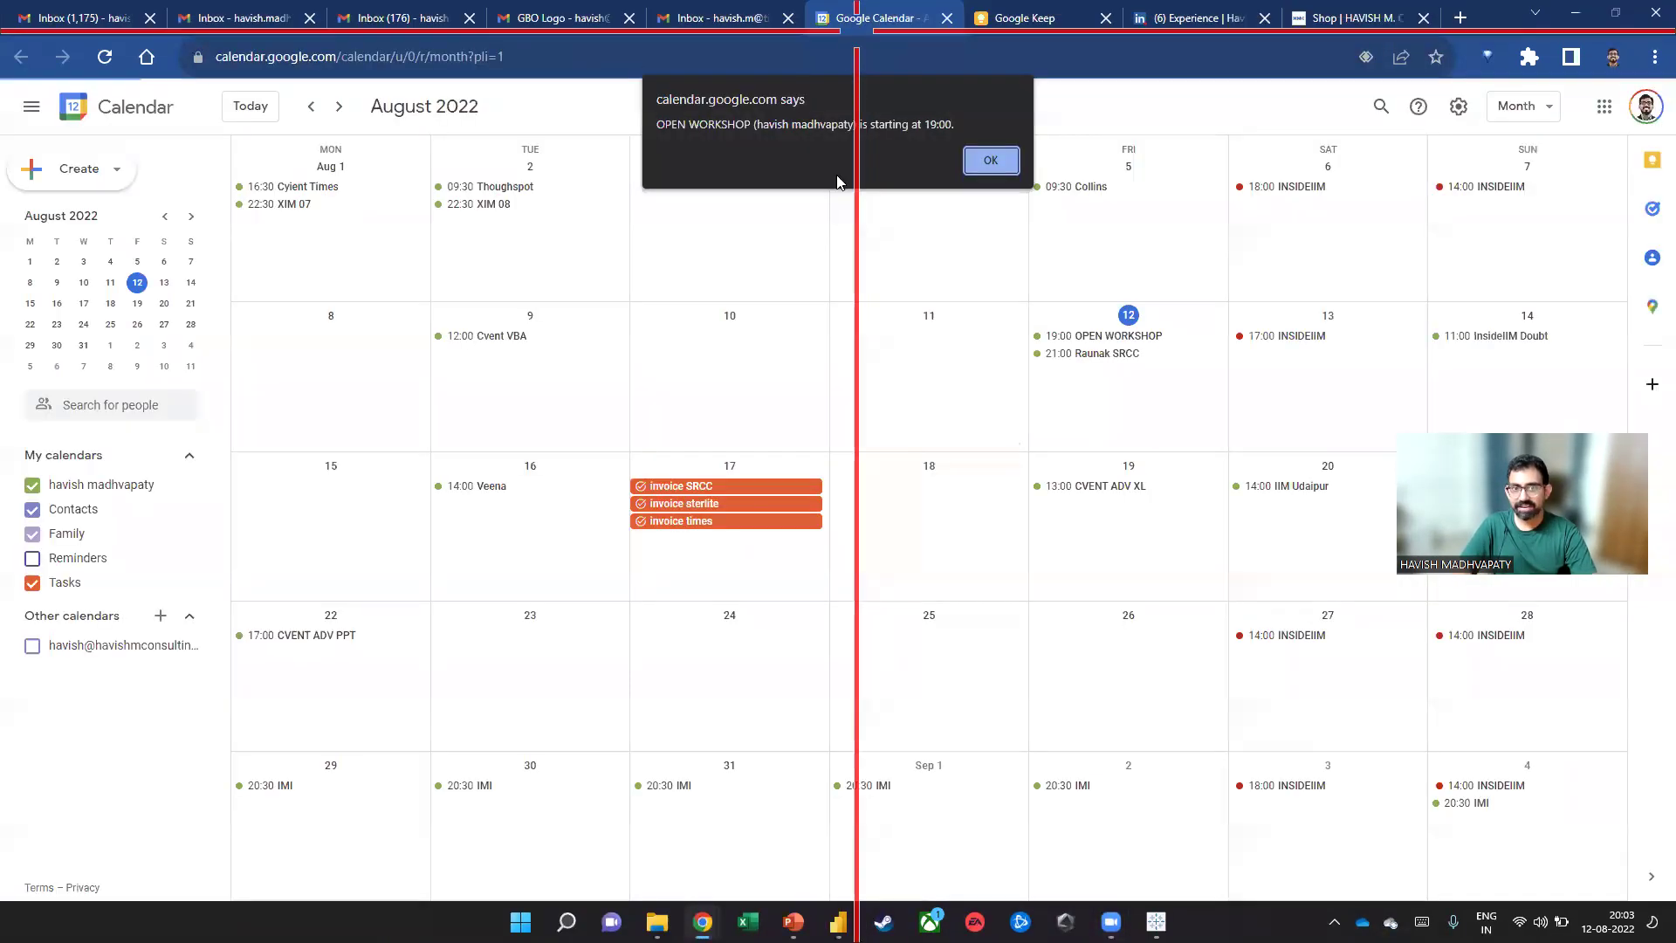
click(978, 159)
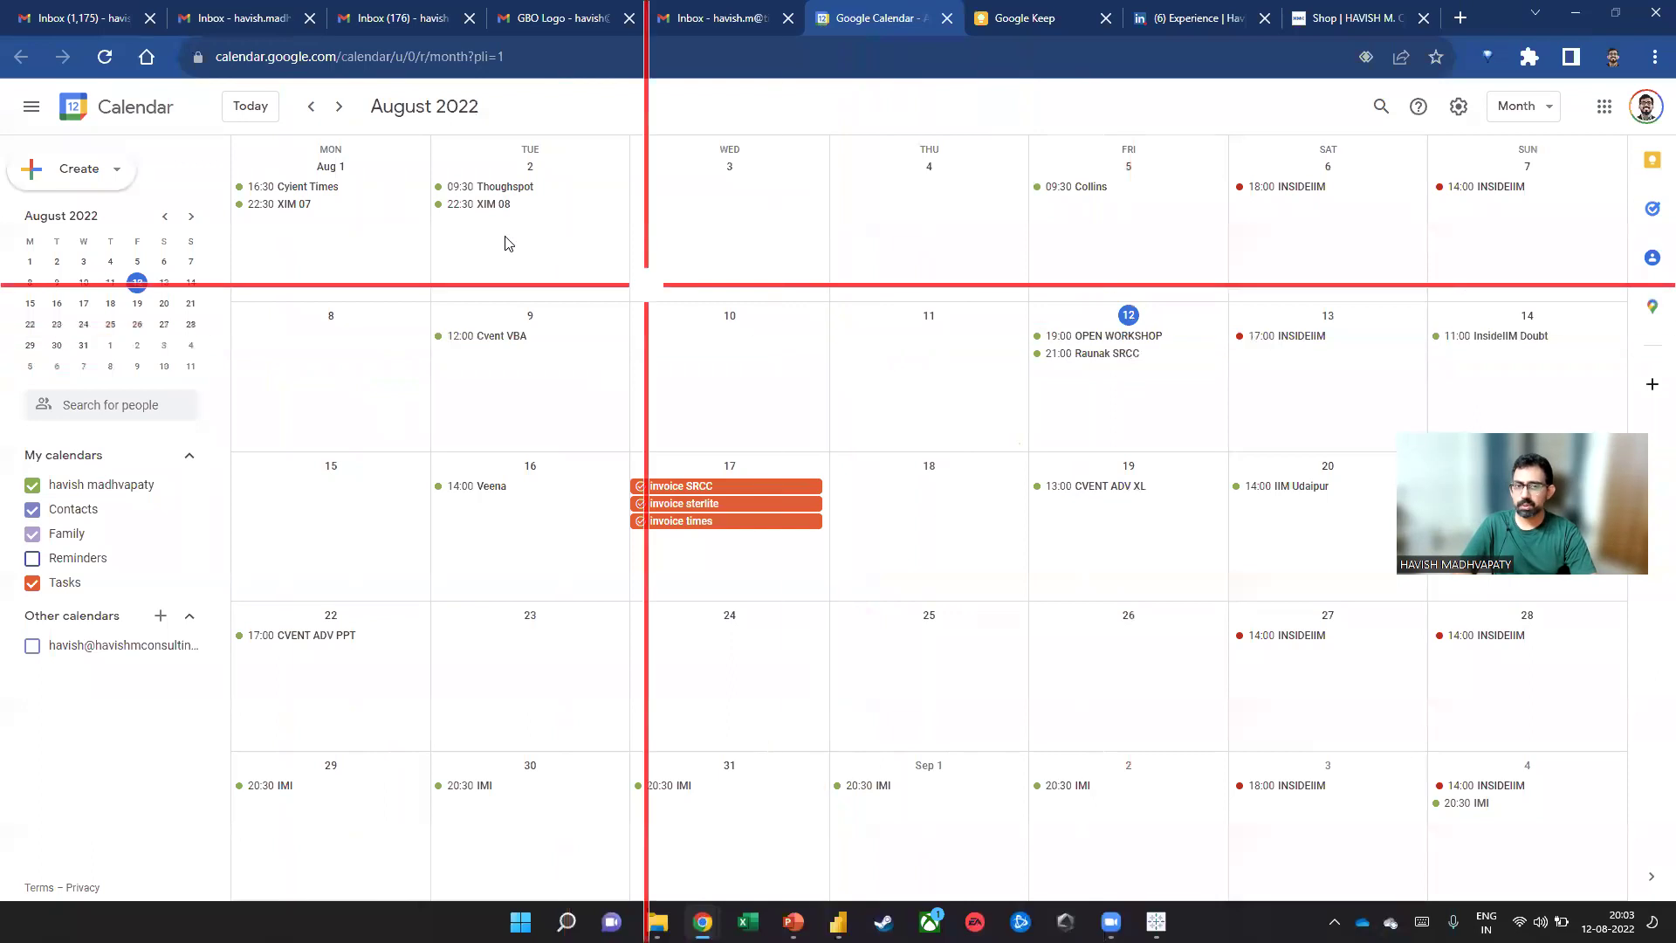
click(311, 105)
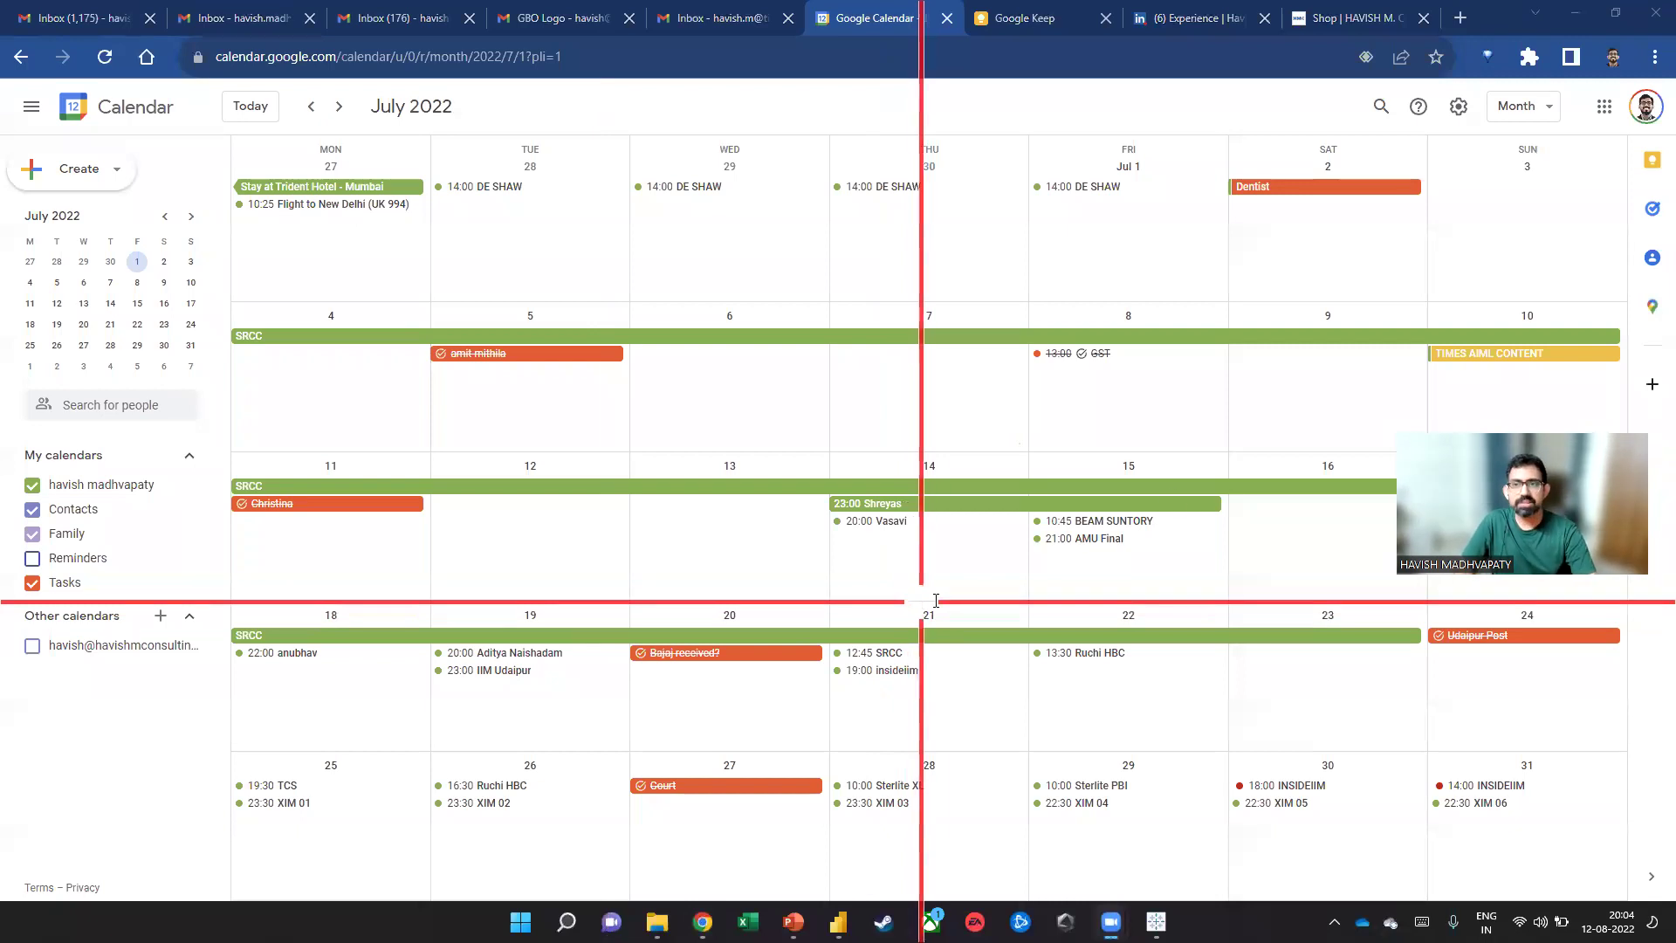
Return to the Shop page and look through the How It Works and Bundles sections
click(1326, 18)
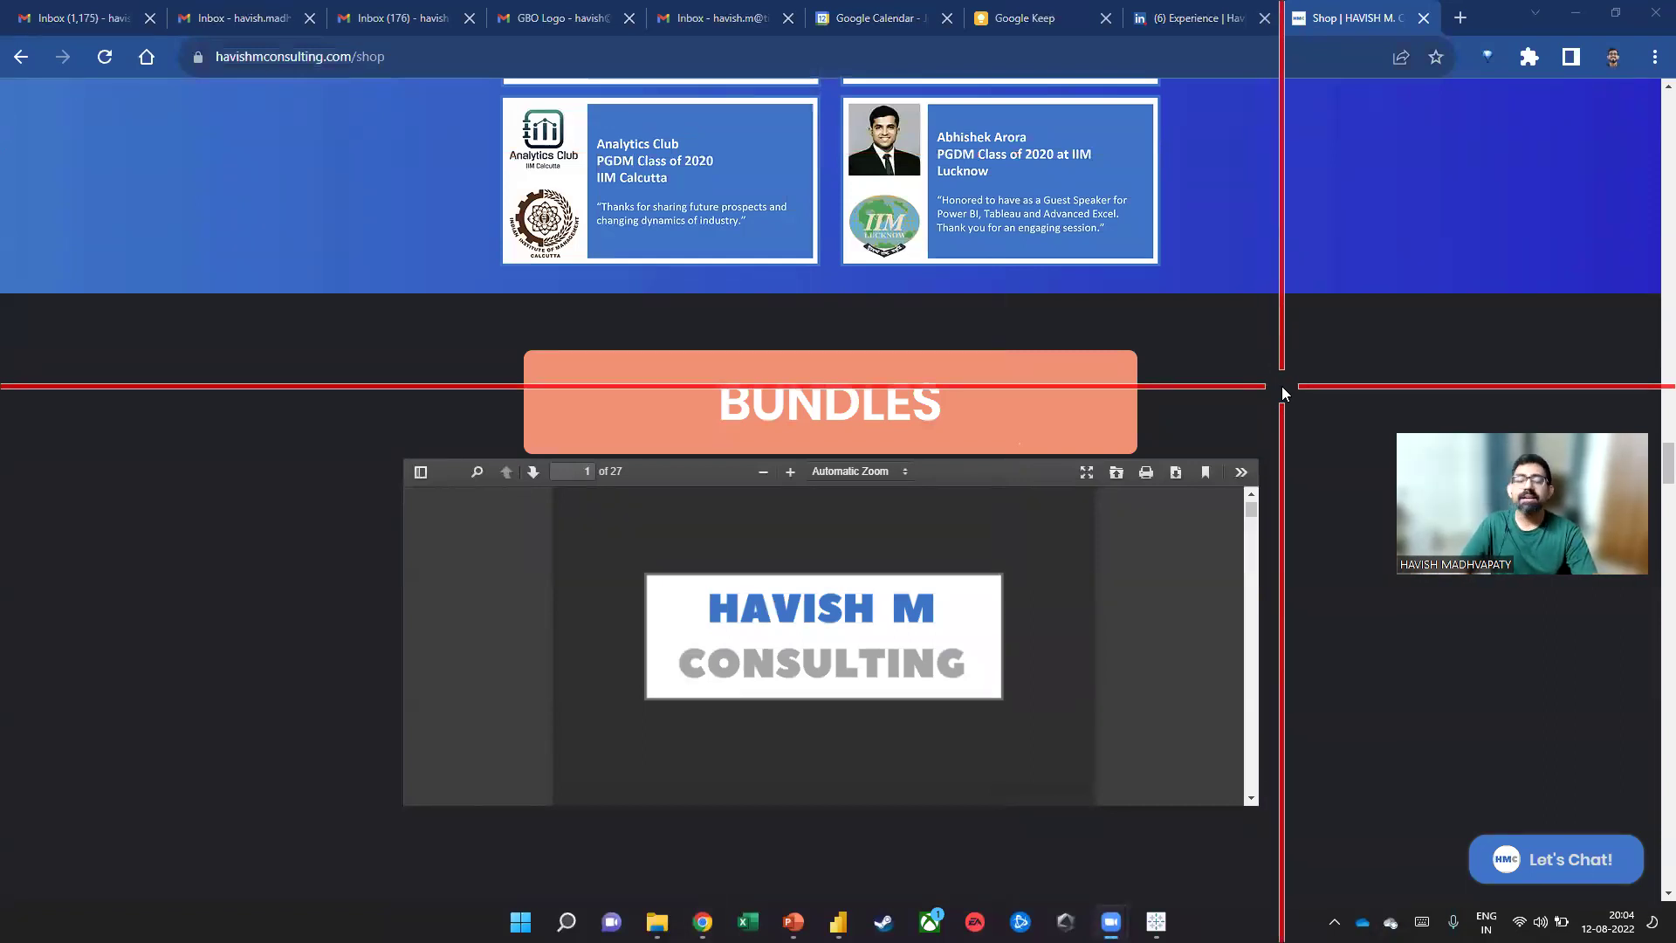
scroll(1324, 459, down, 13)
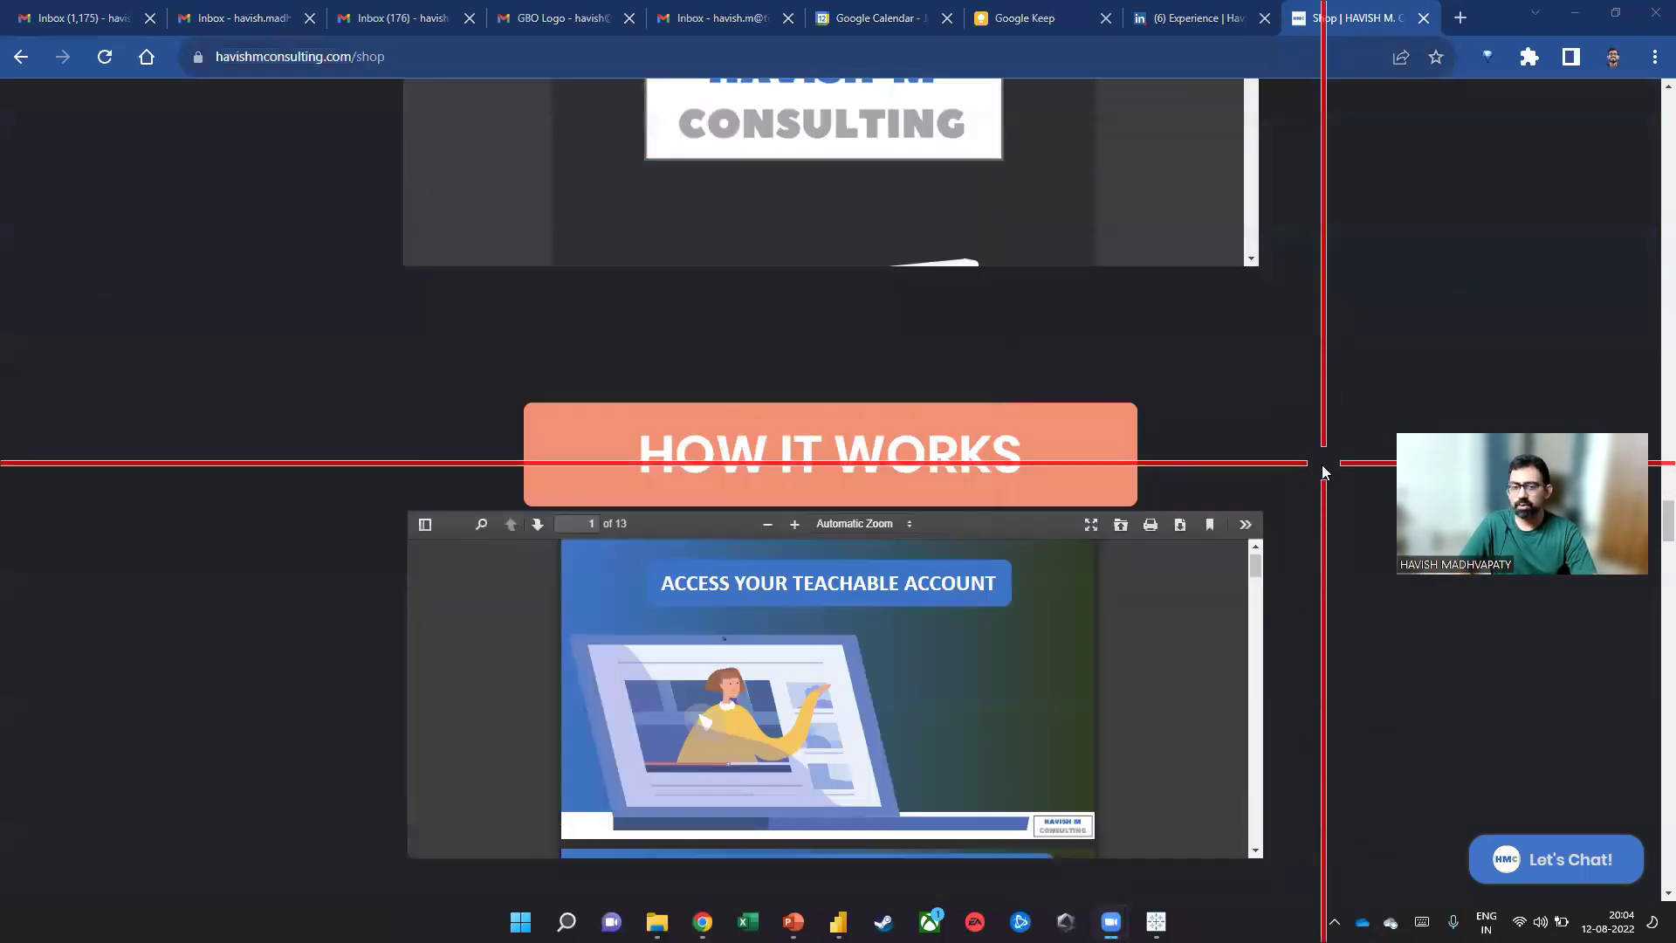
scroll(1292, 384, up, 10)
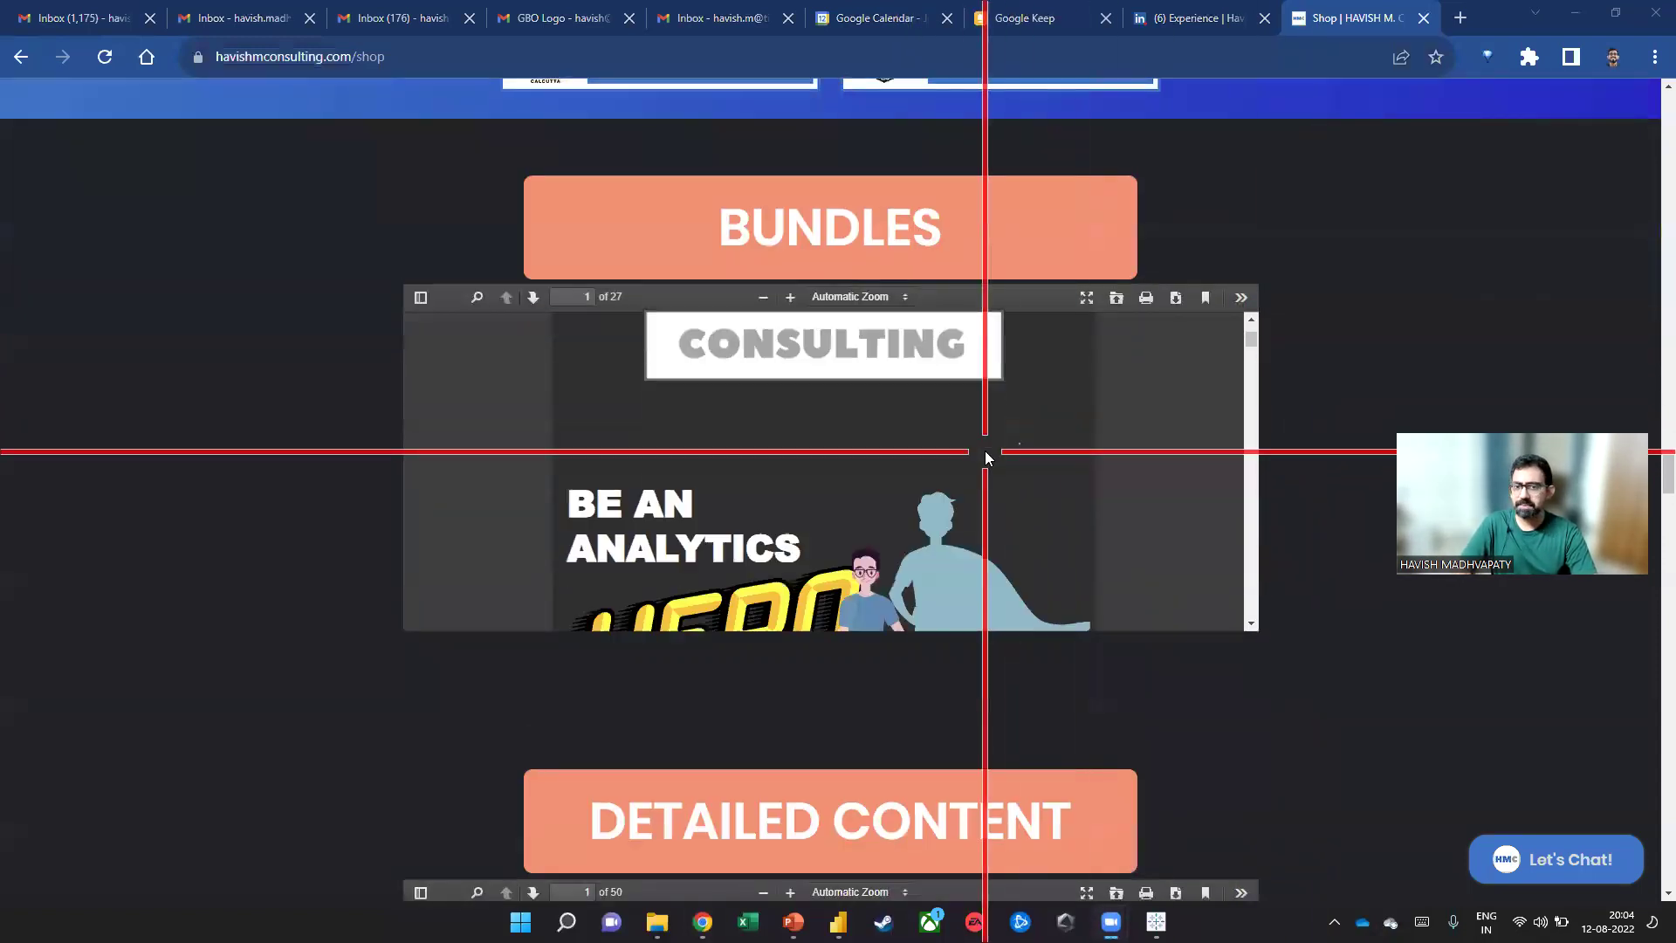
Look through the Bundles document on the Shop page and examine its table comparing the courses in each bundle
scroll(987, 455, down, 20)
scroll(989, 453, up, 12)
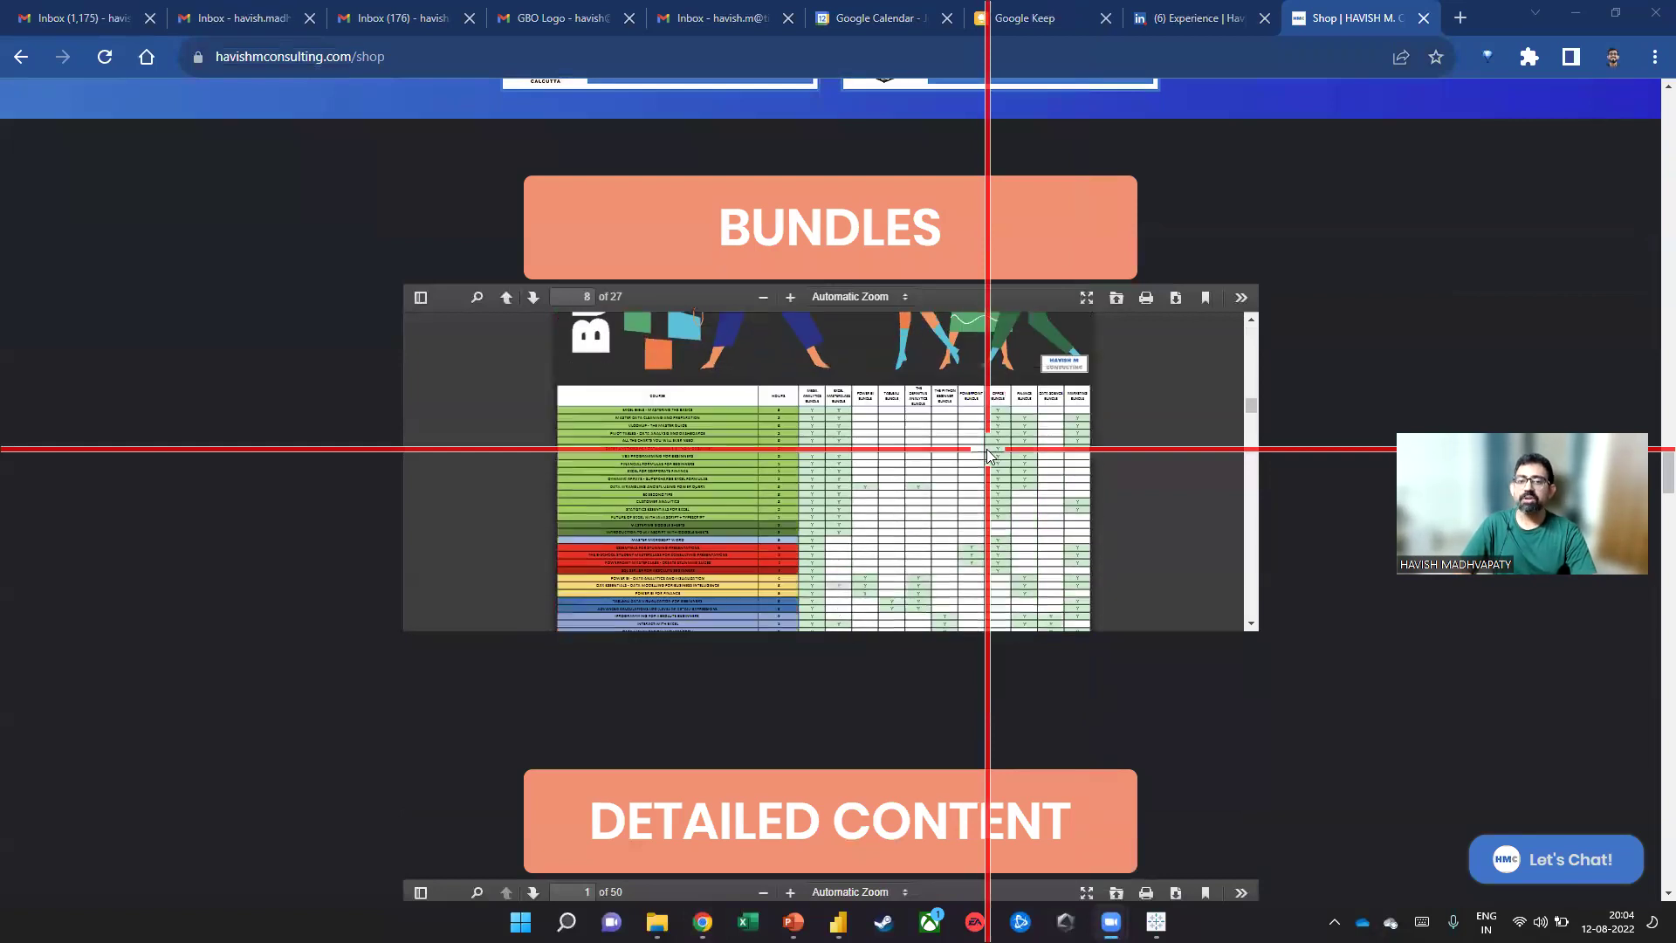
scroll(989, 453, down, 2)
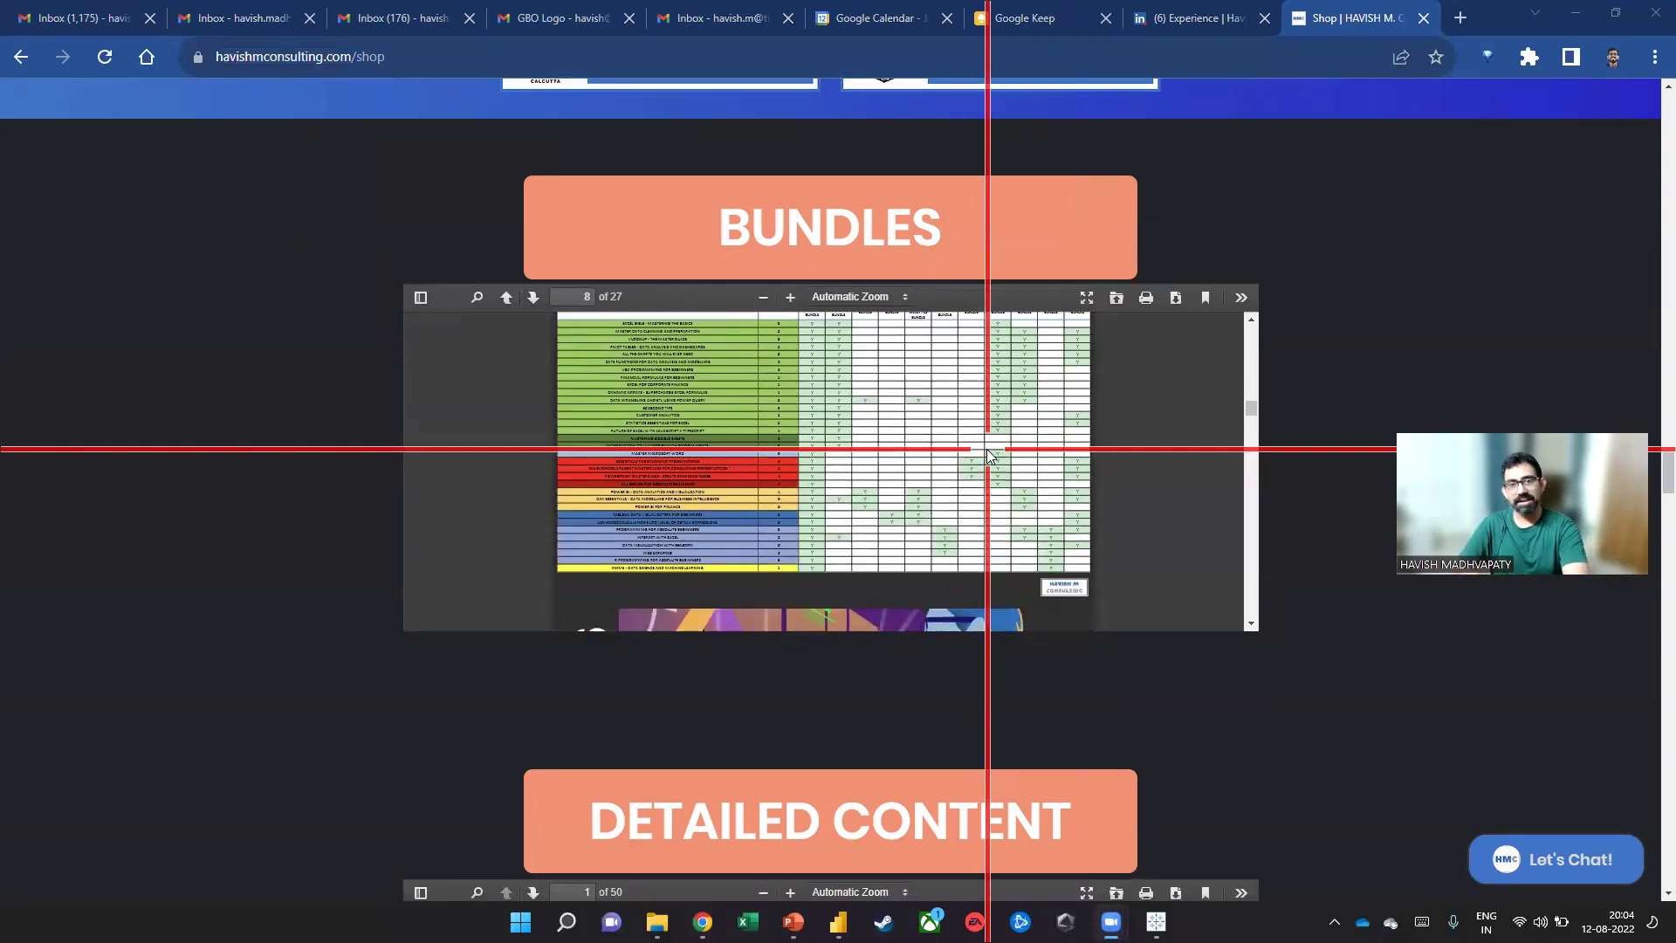
scroll(992, 453, down, 3)
Look through the Excel course outlines in the Shop page's Detailed Content document
scroll(1335, 657, down, 7)
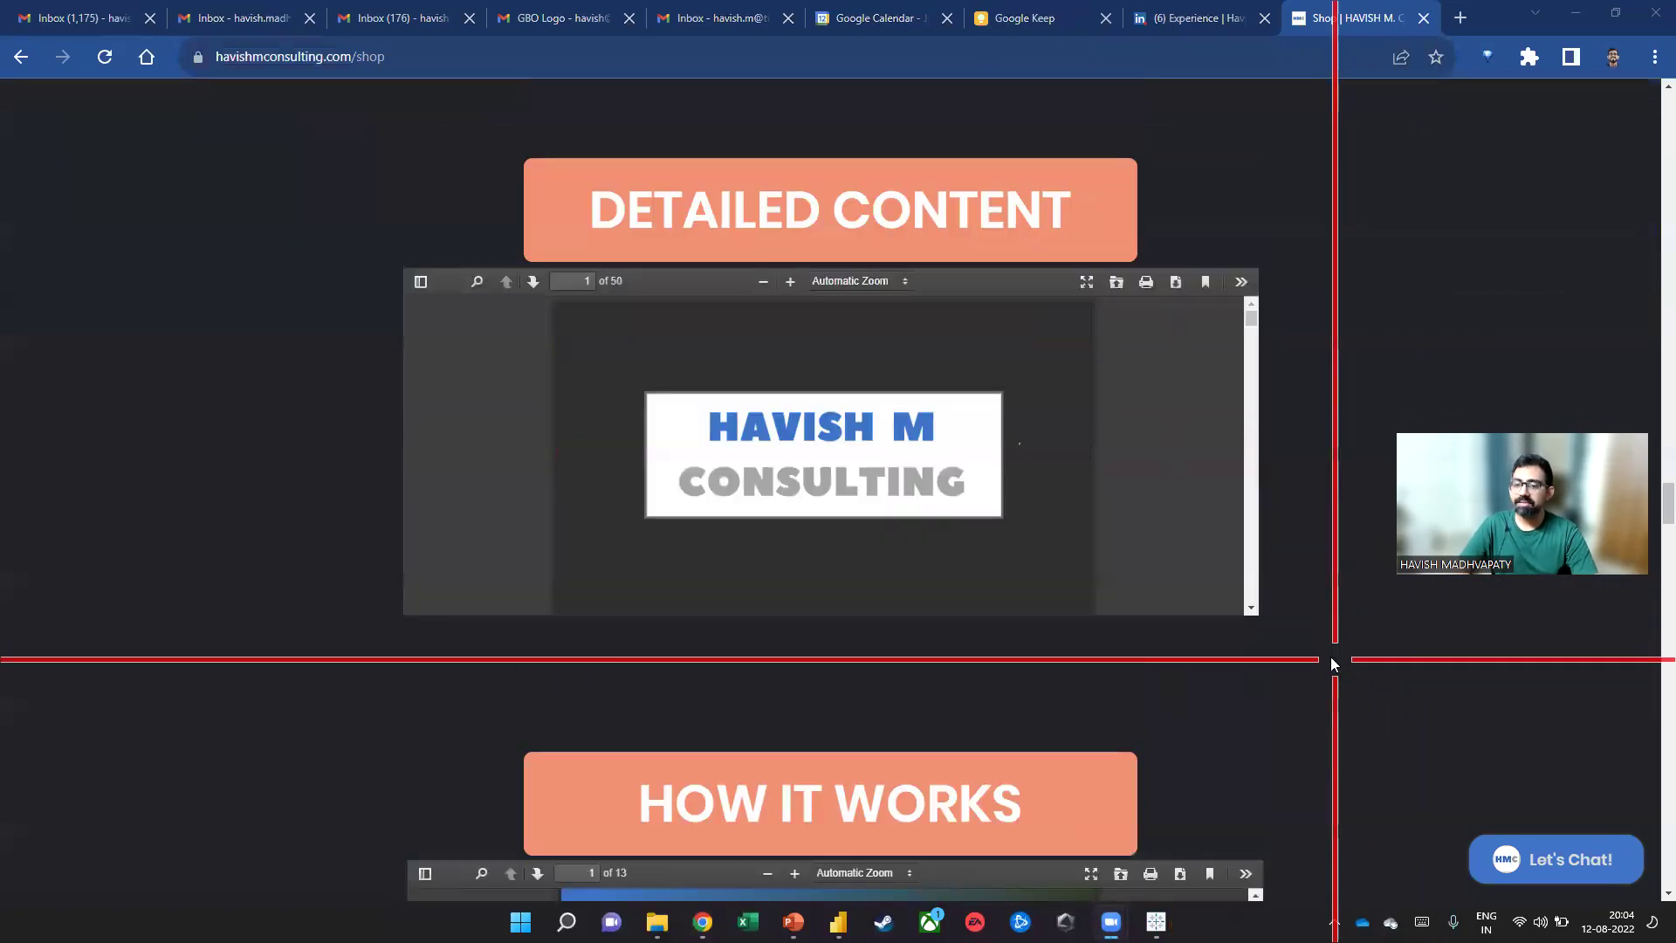
scroll(950, 419, down, 10)
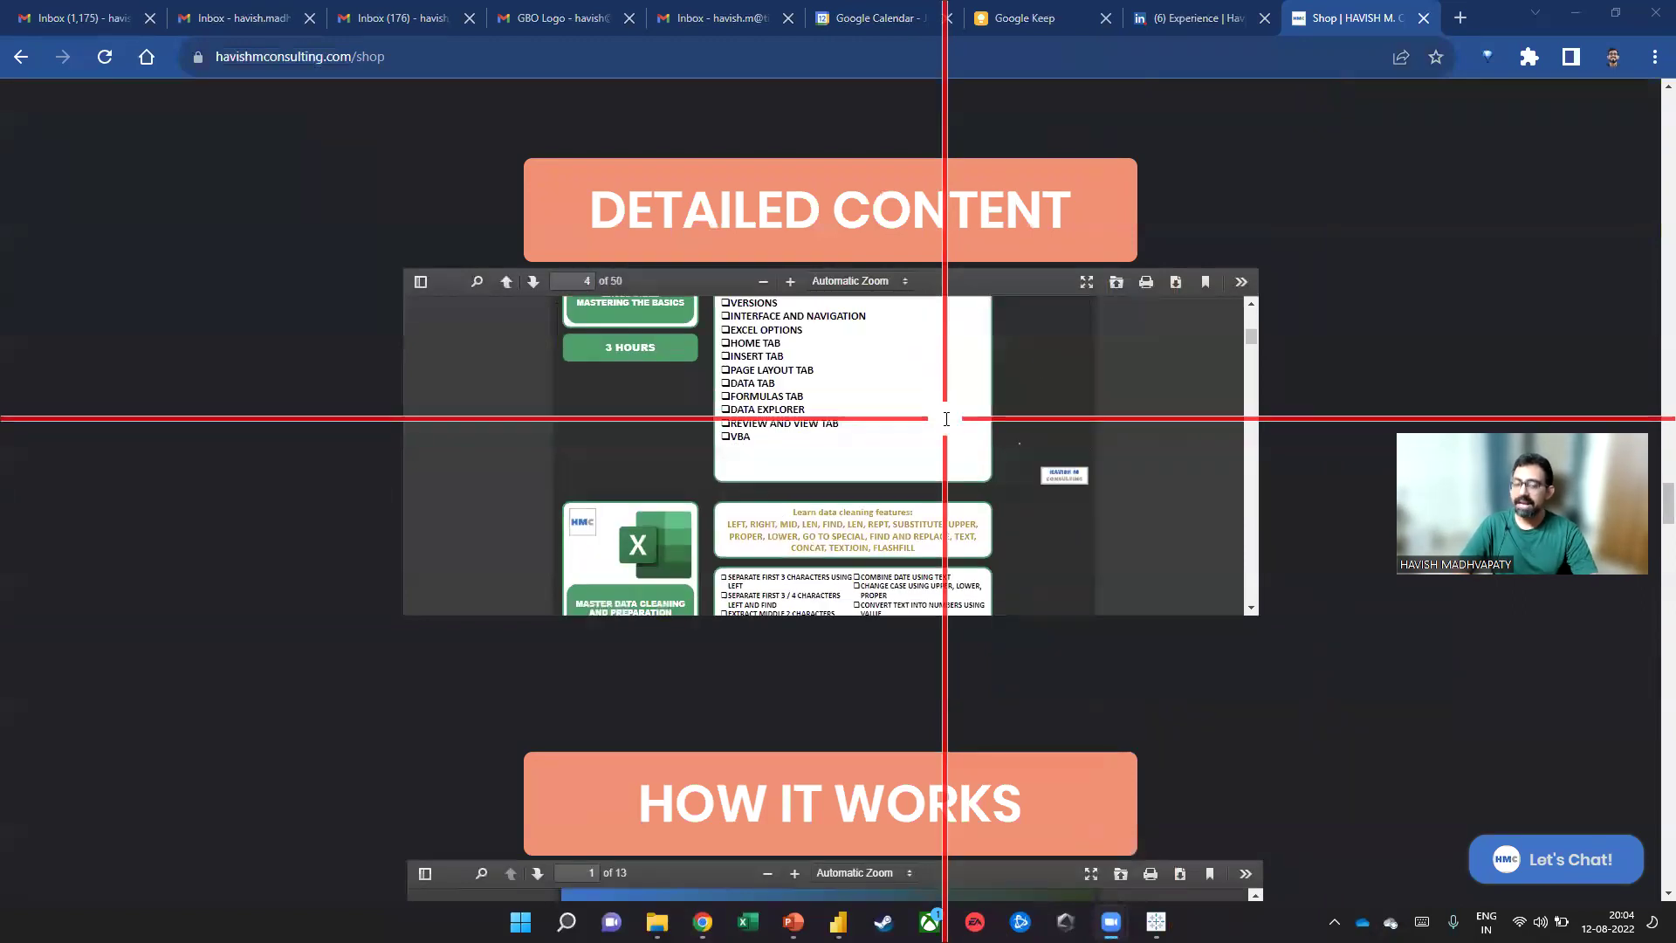
scroll(946, 419, down, 10)
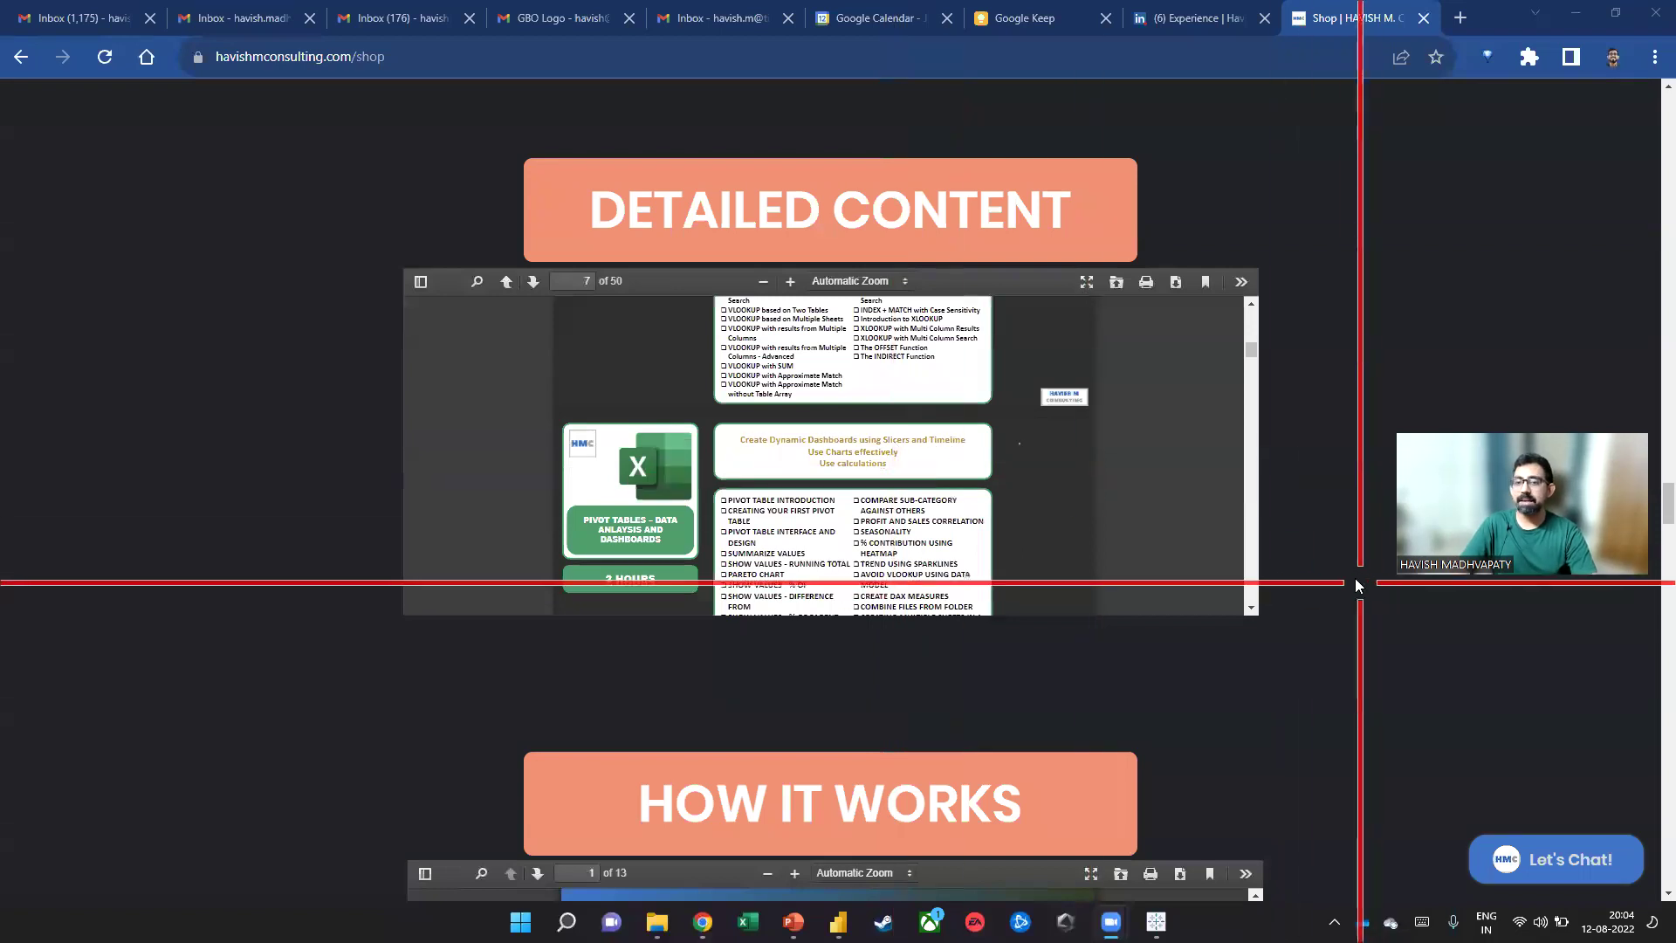
scroll(1357, 580, down, 6)
scroll(1300, 577, down, 7)
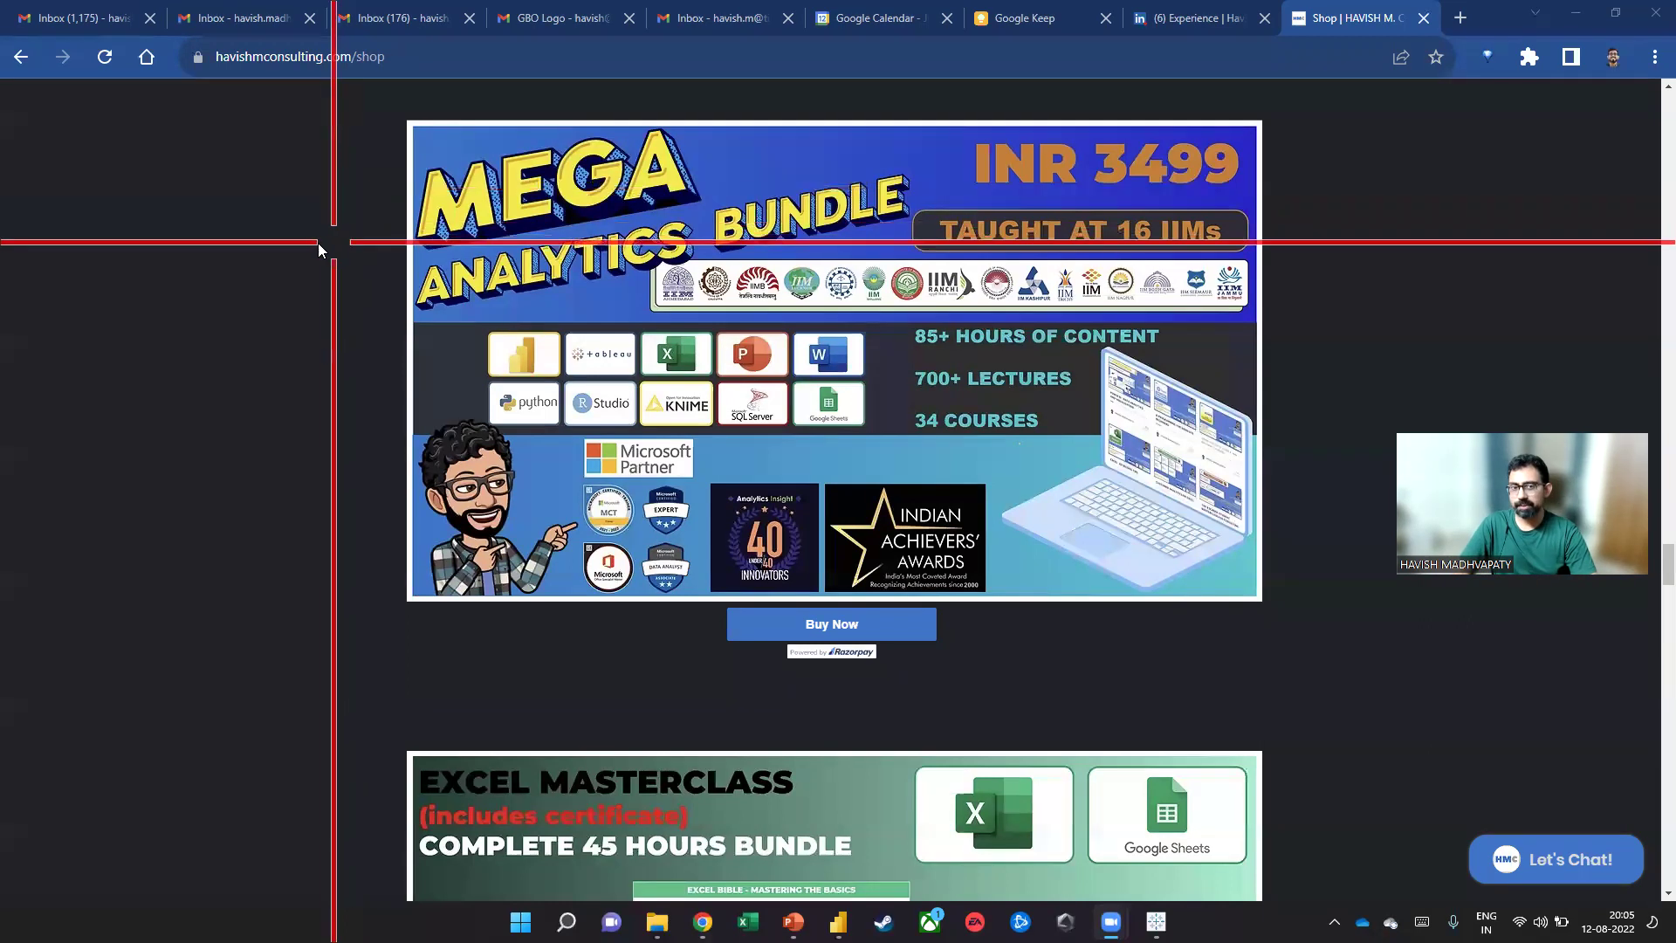
Look over the course bundle offers from Excel Masterclass to PowerPoint Masterclass and close the Shop page
scroll(316, 254, down, 6)
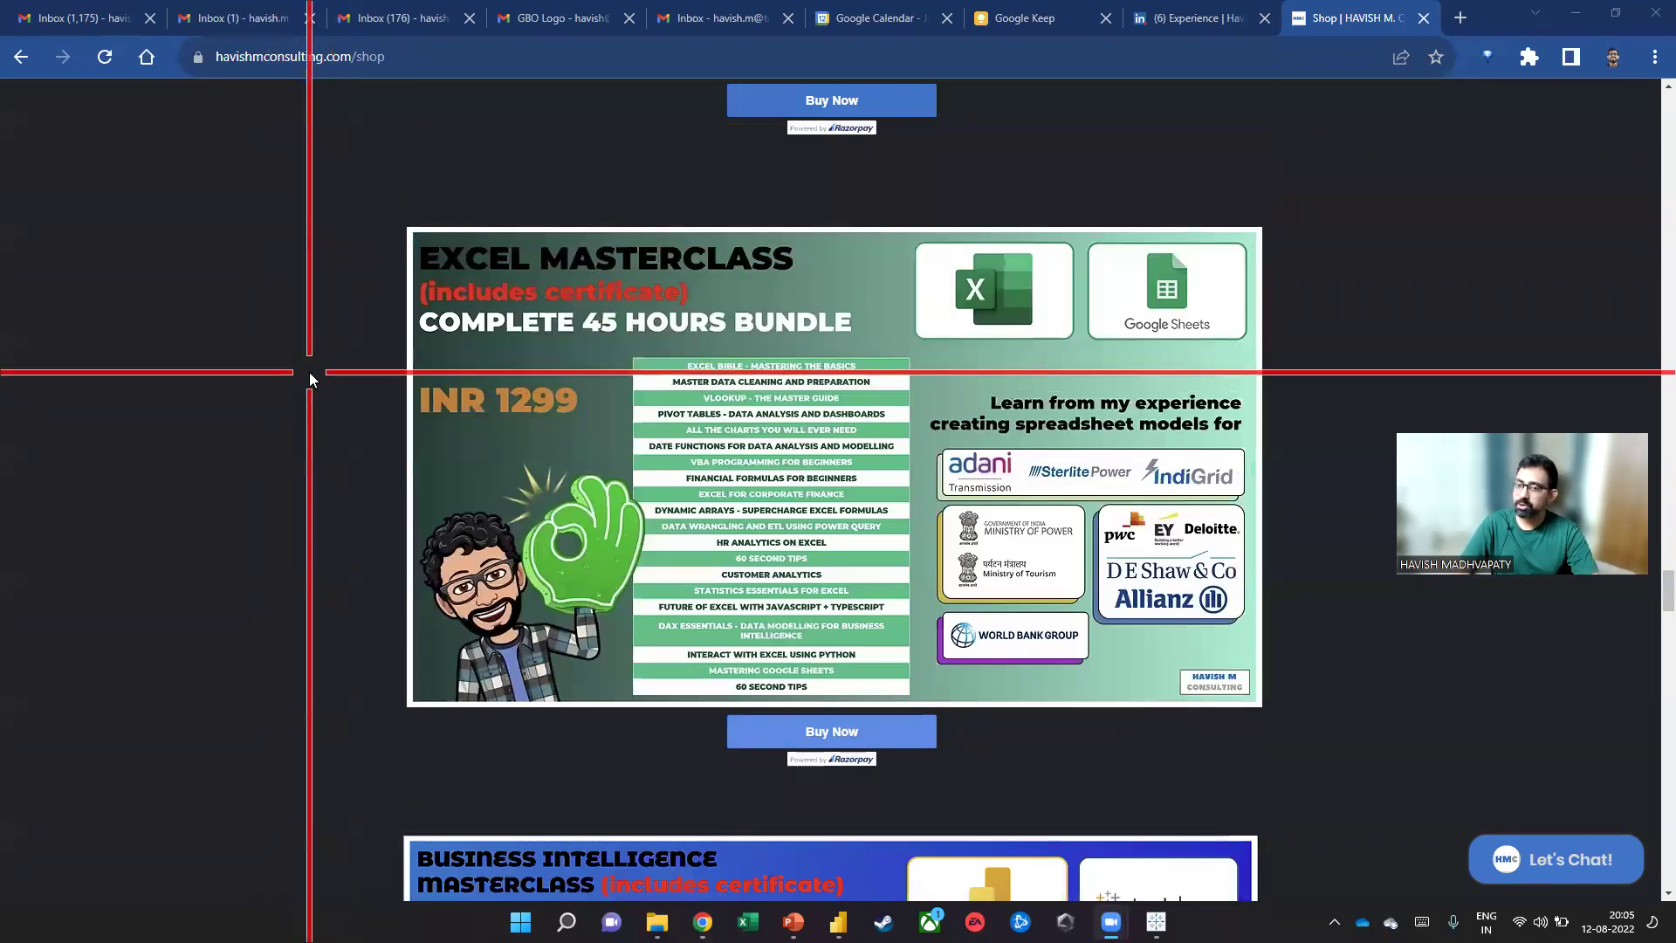
scroll(311, 377, down, 6)
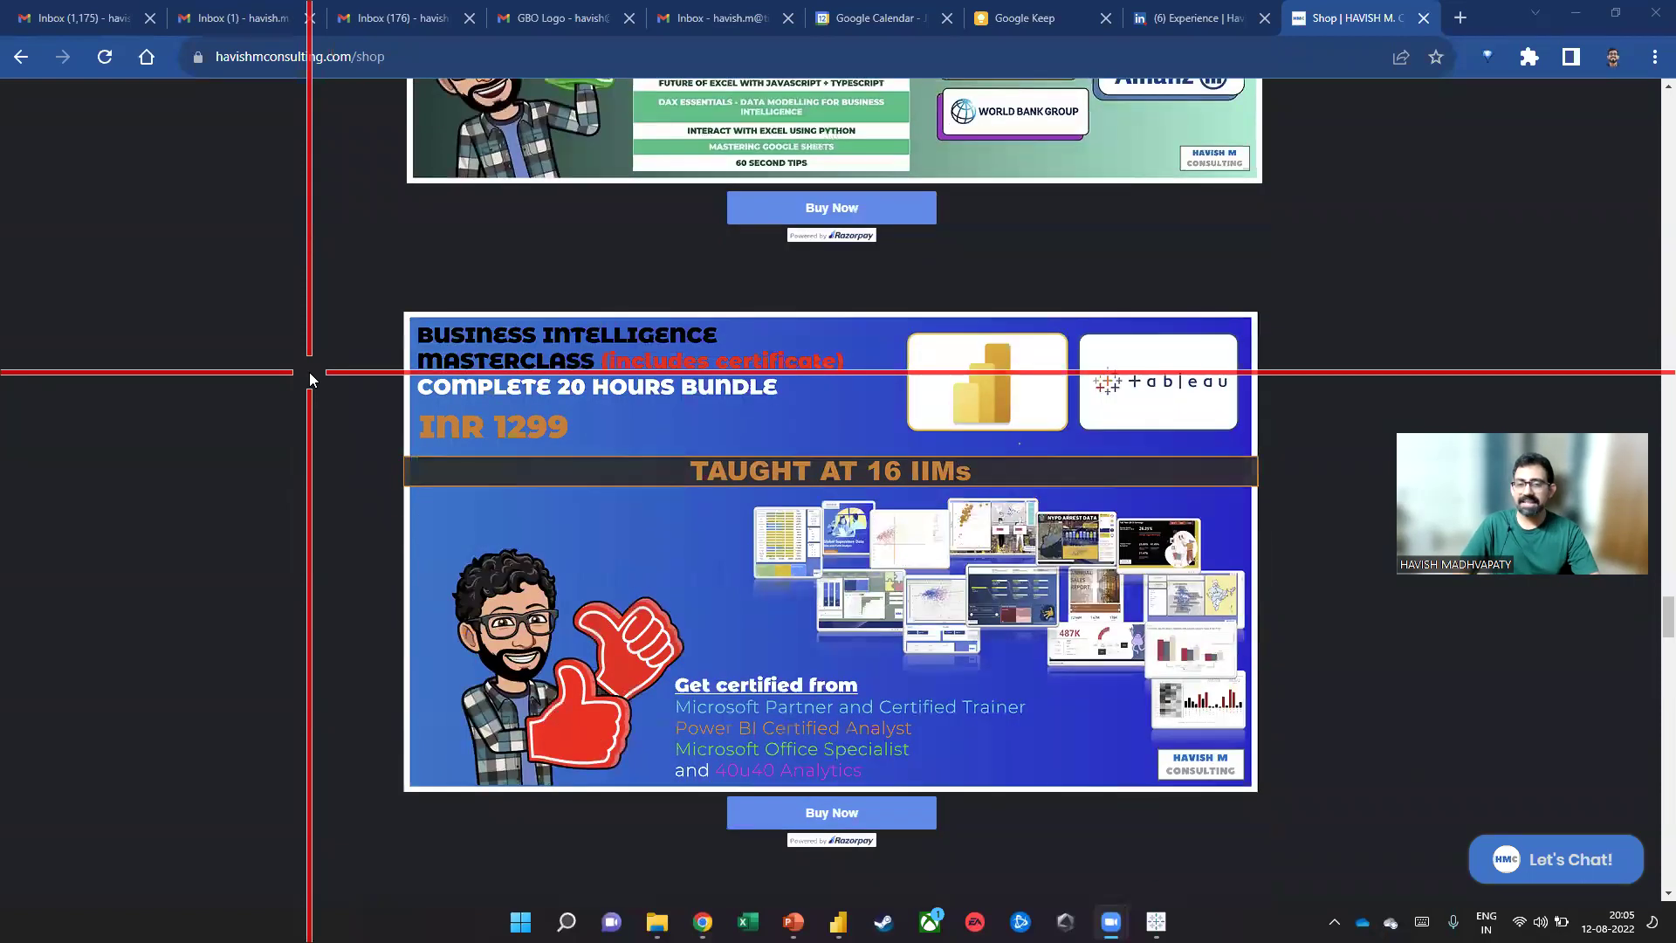
scroll(1048, 376, down, 5)
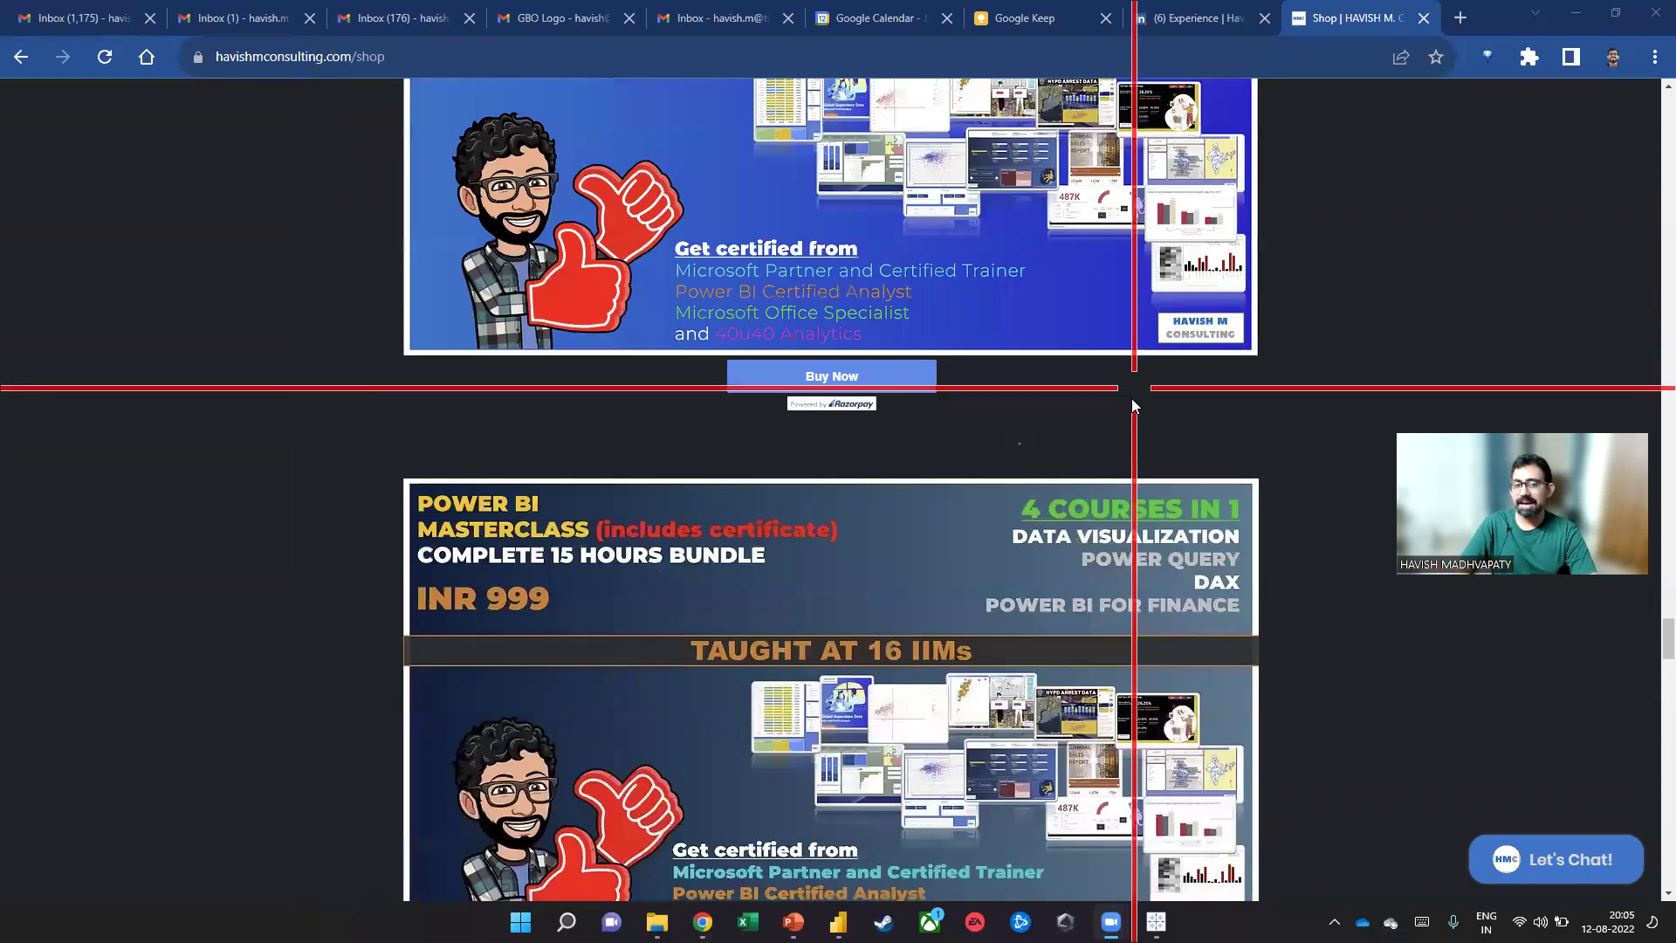
scroll(1131, 398, down, 15)
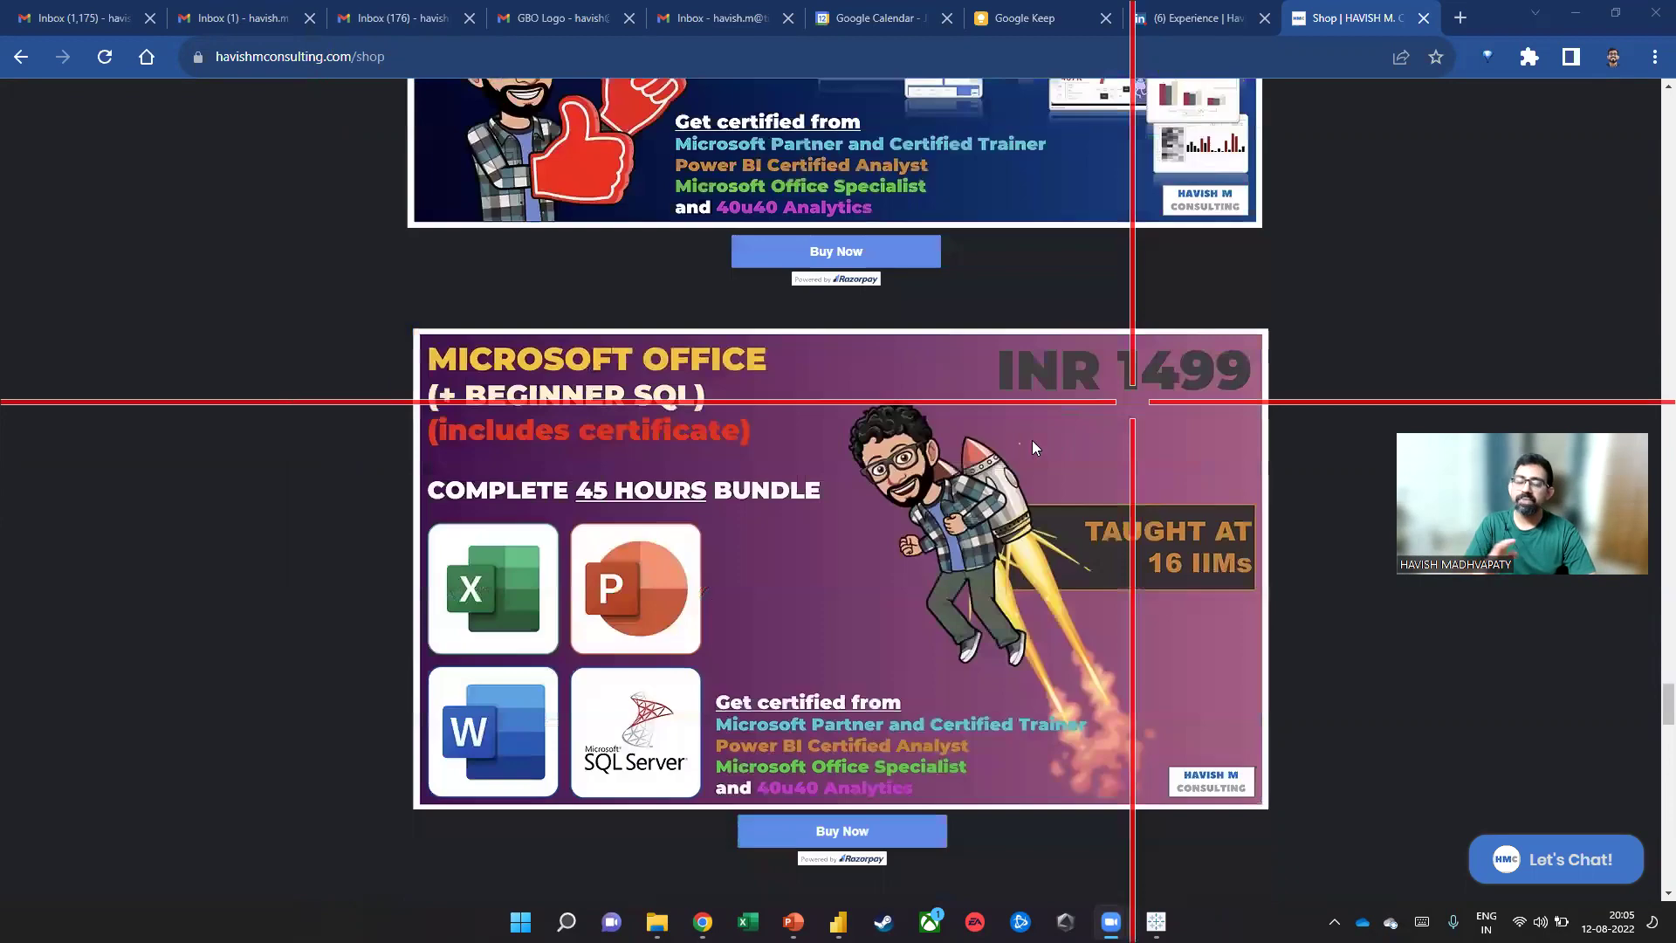
scroll(1024, 443, down, 2)
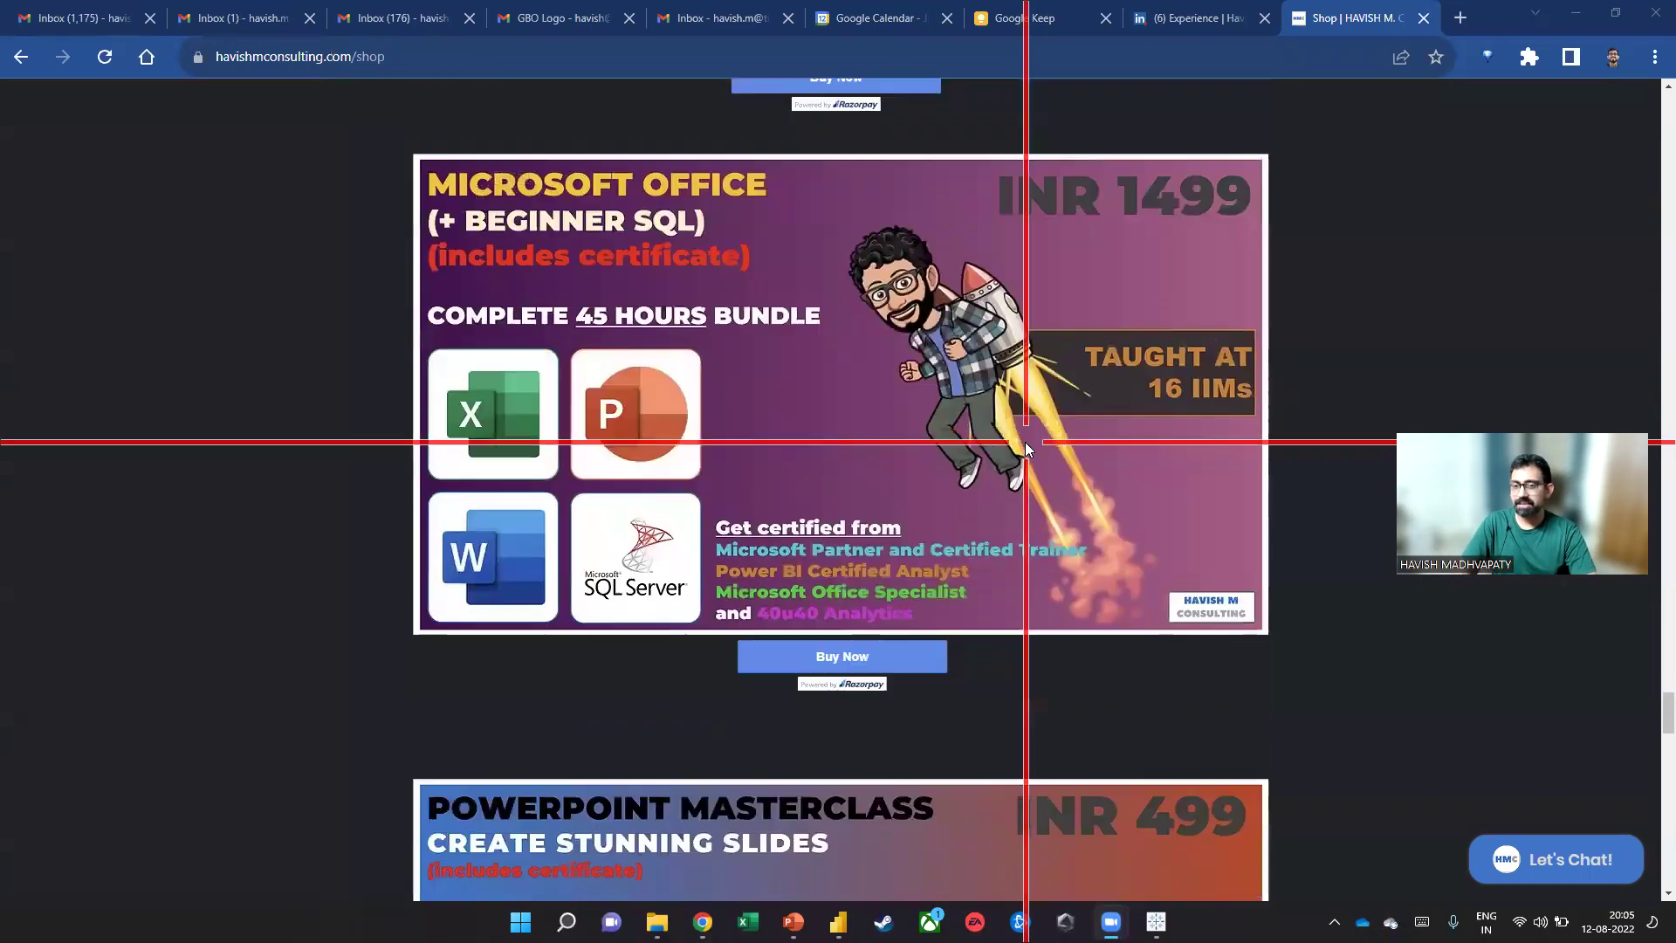
scroll(1025, 441, down, 6)
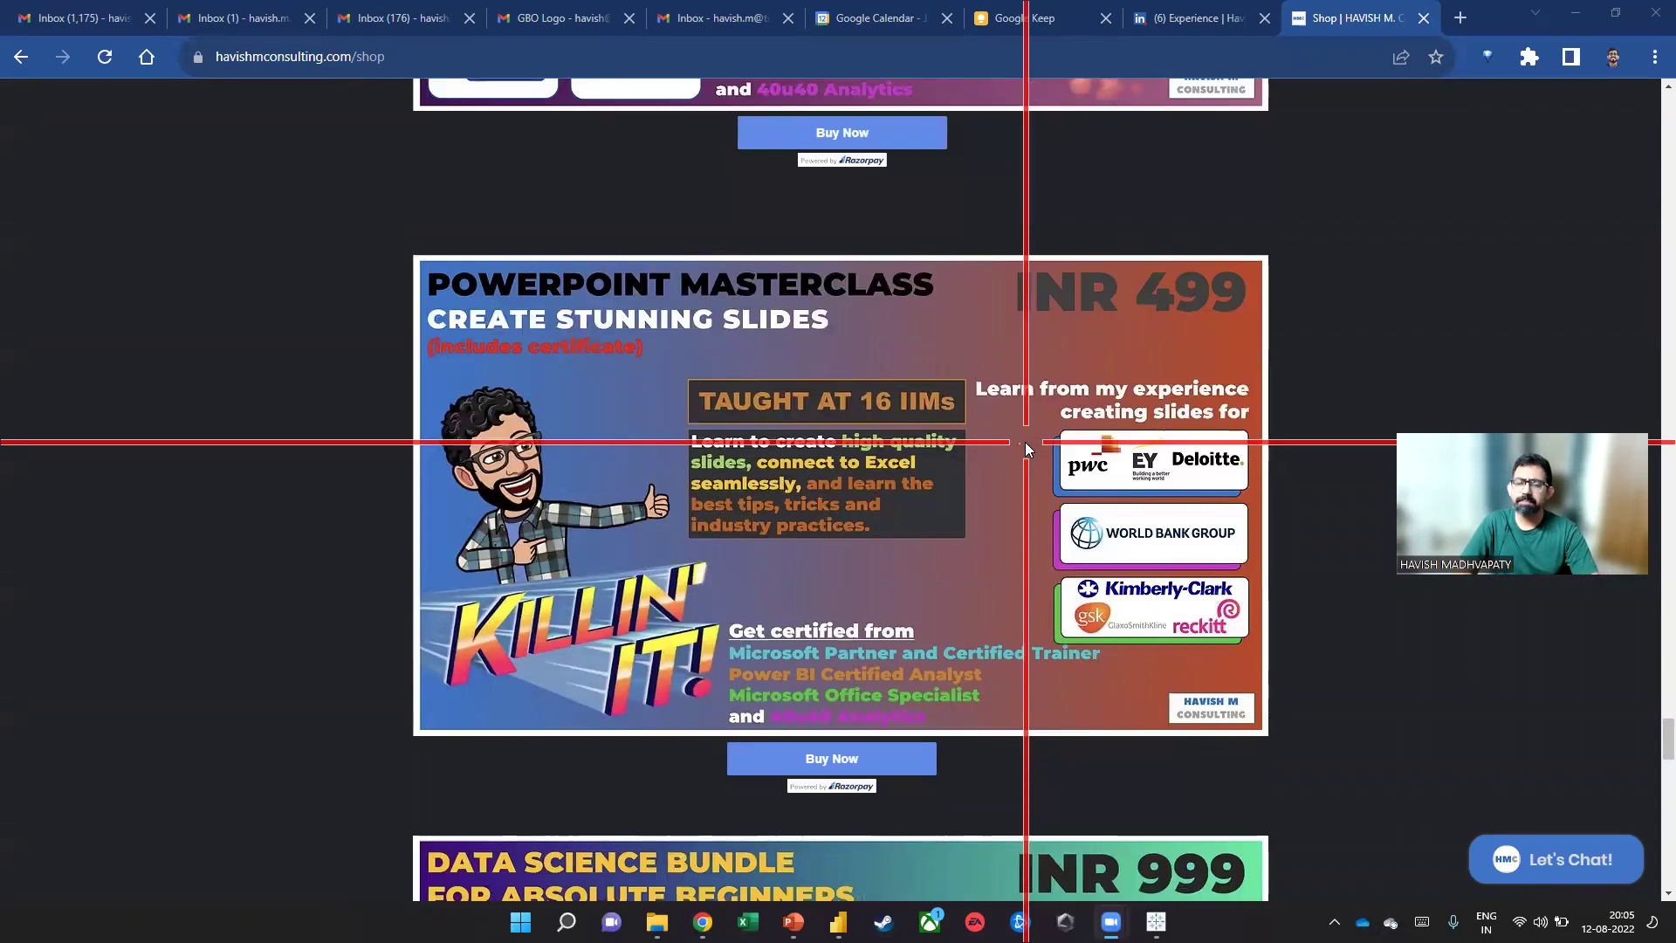
scroll(807, 334, up, 5)
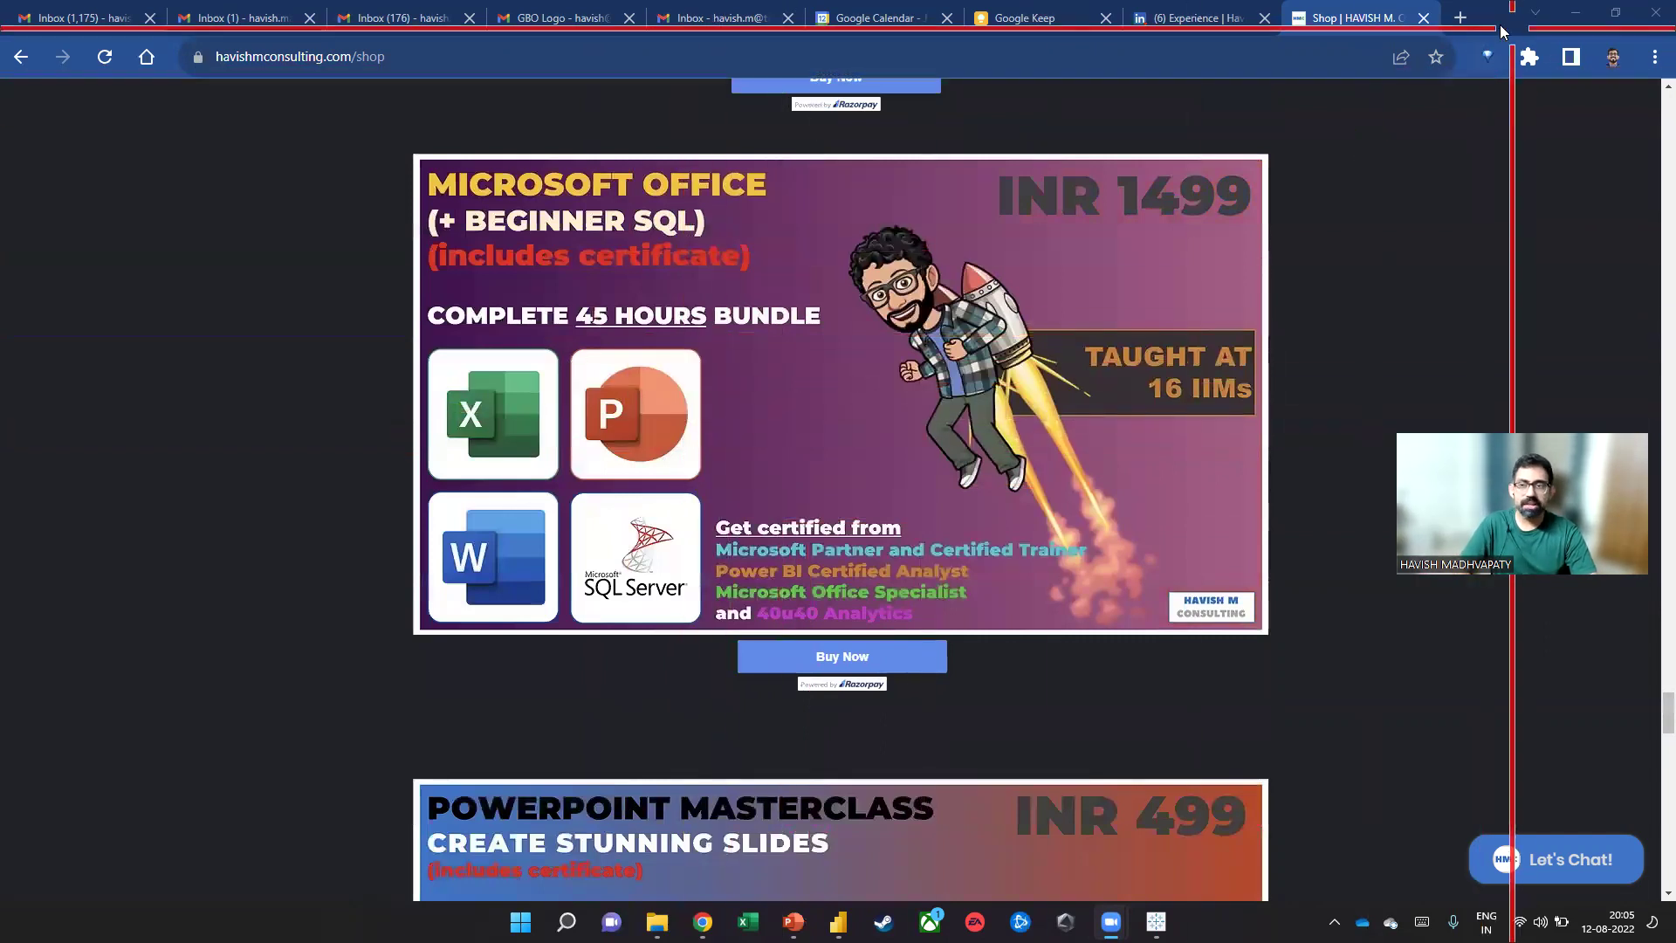
click(1424, 19)
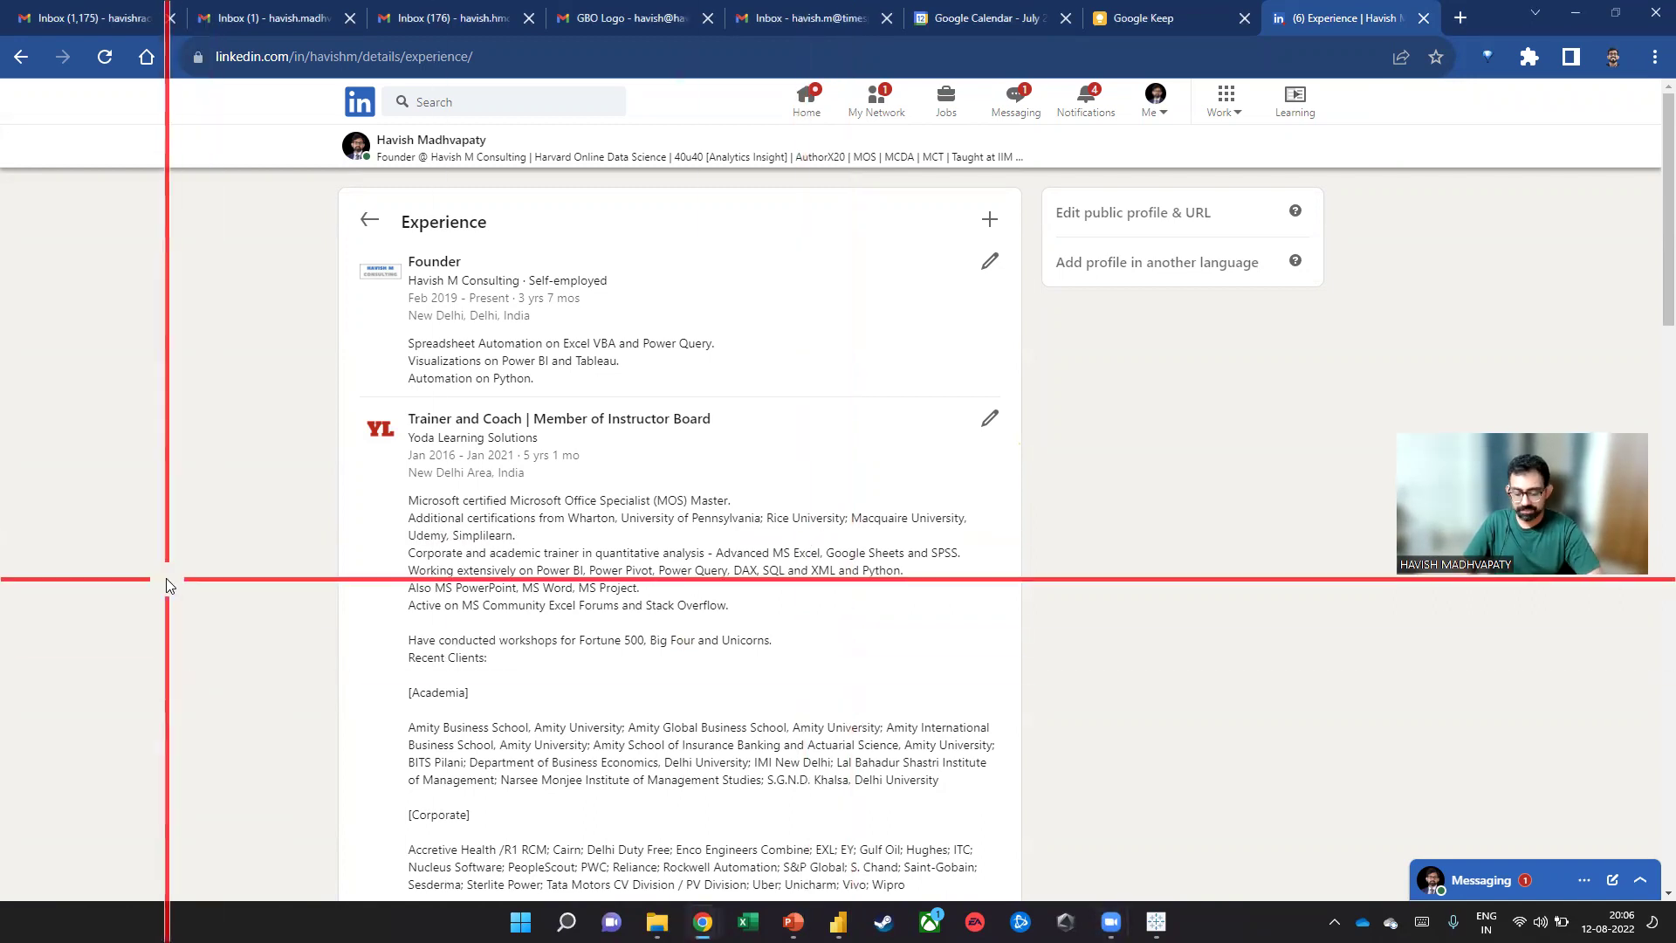
Search the web for "powerquery" in a new browser window and open the Microsoft Docs article "What is Power Query?"
key(ctrl+n)
text(power)
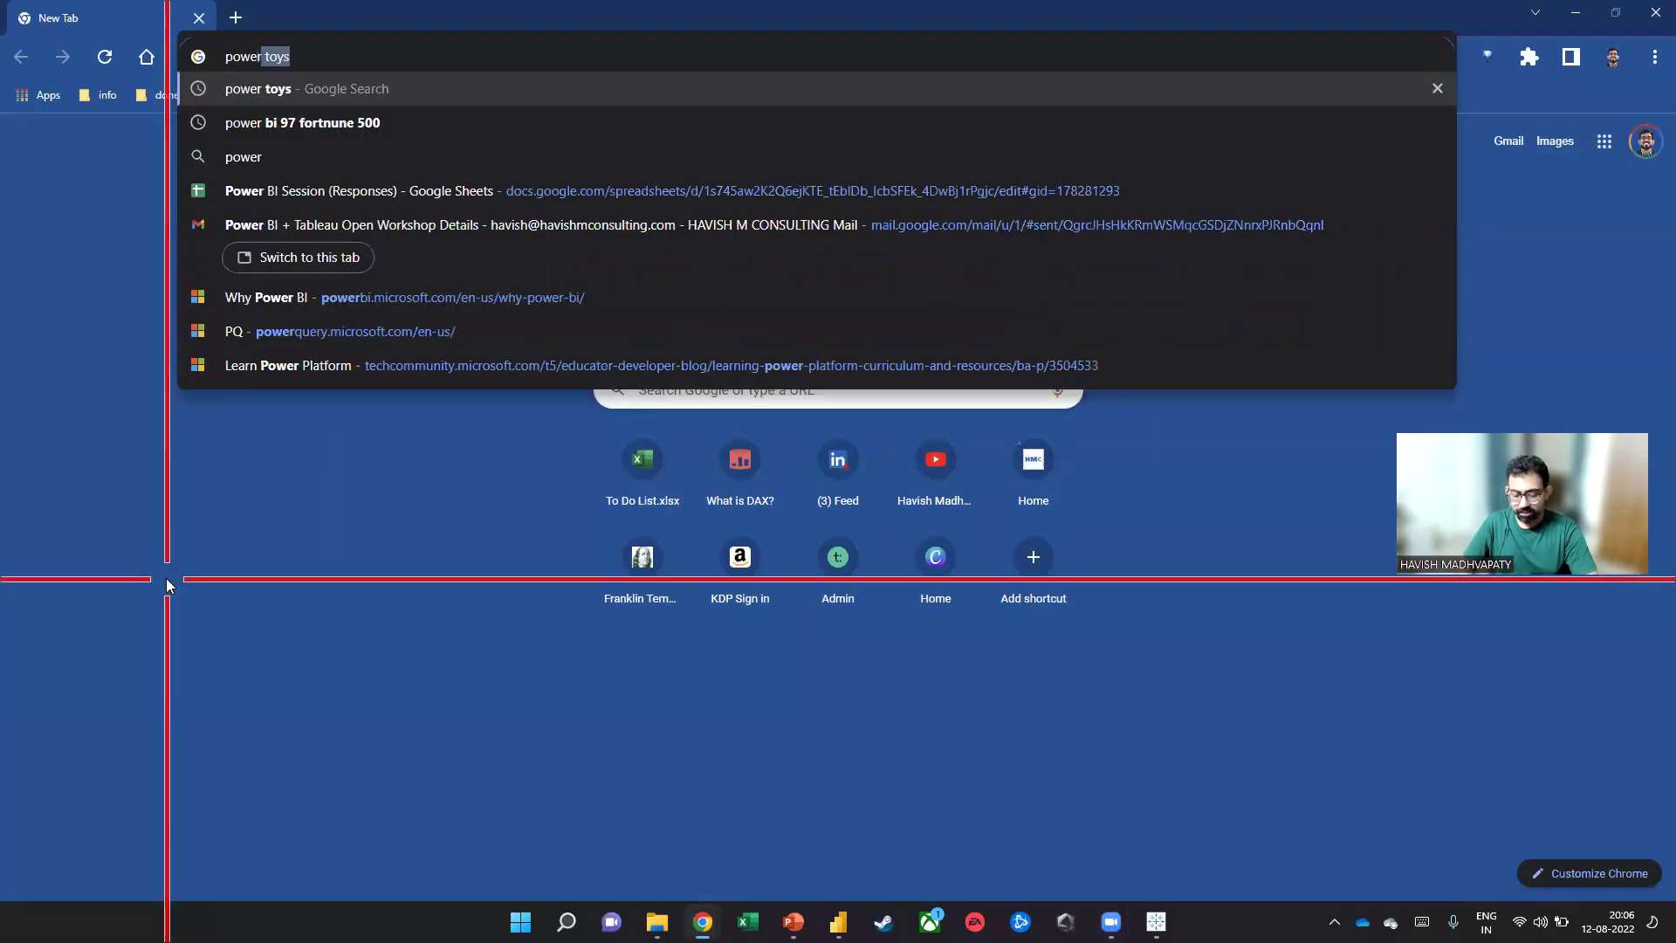
text(query)
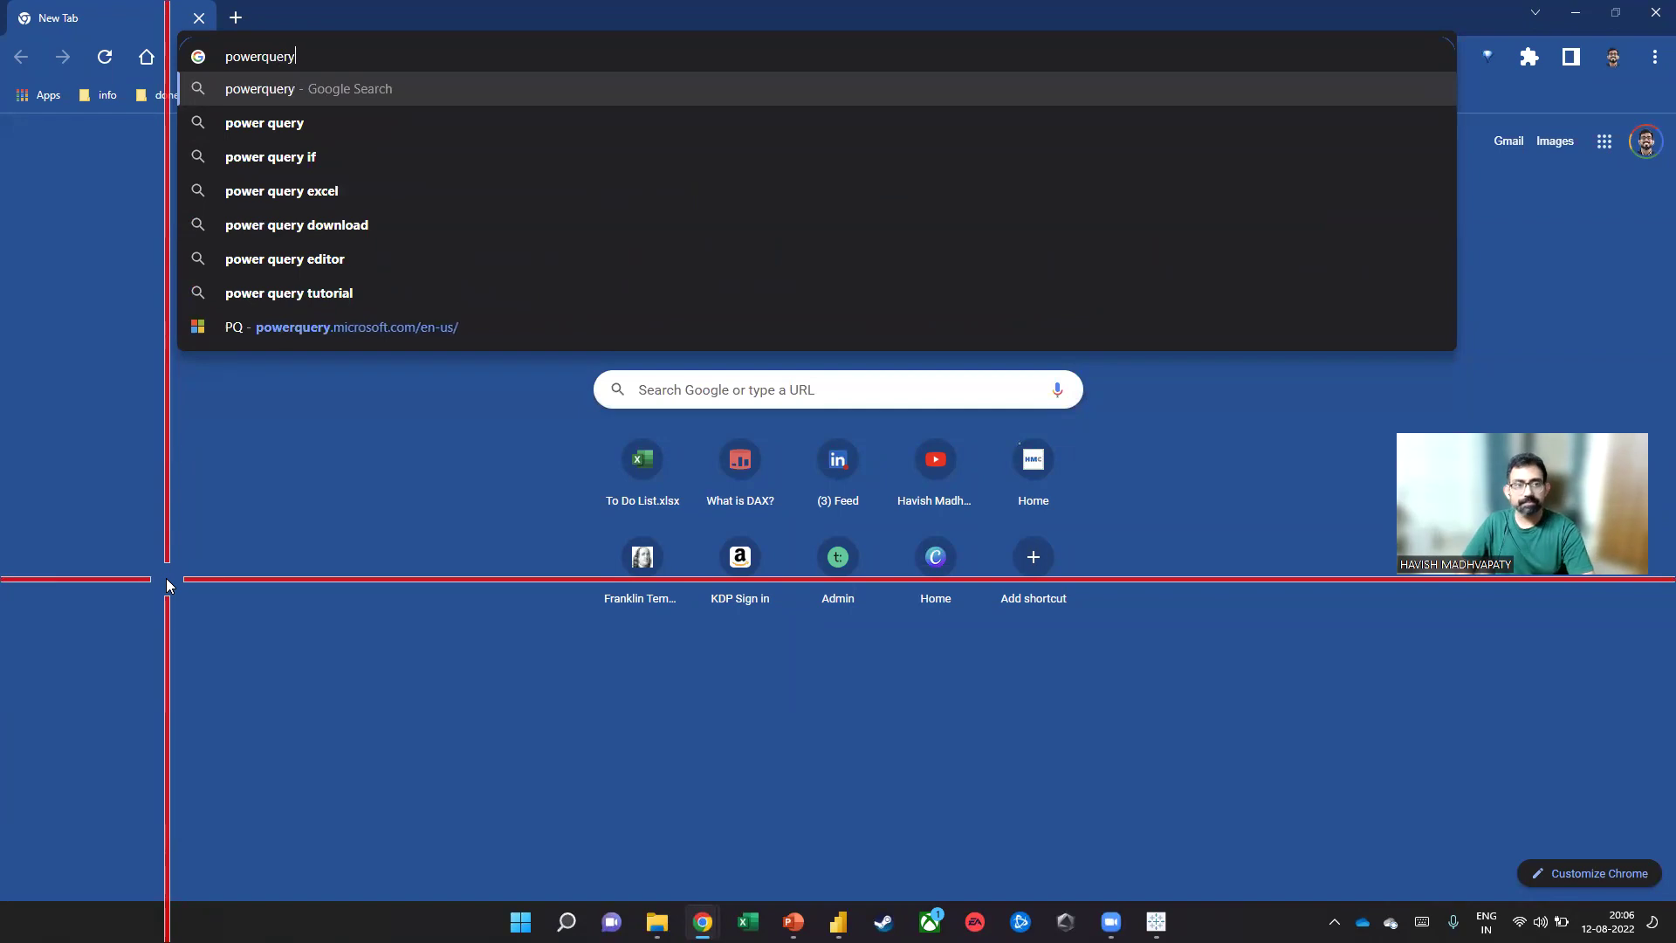
key(Return)
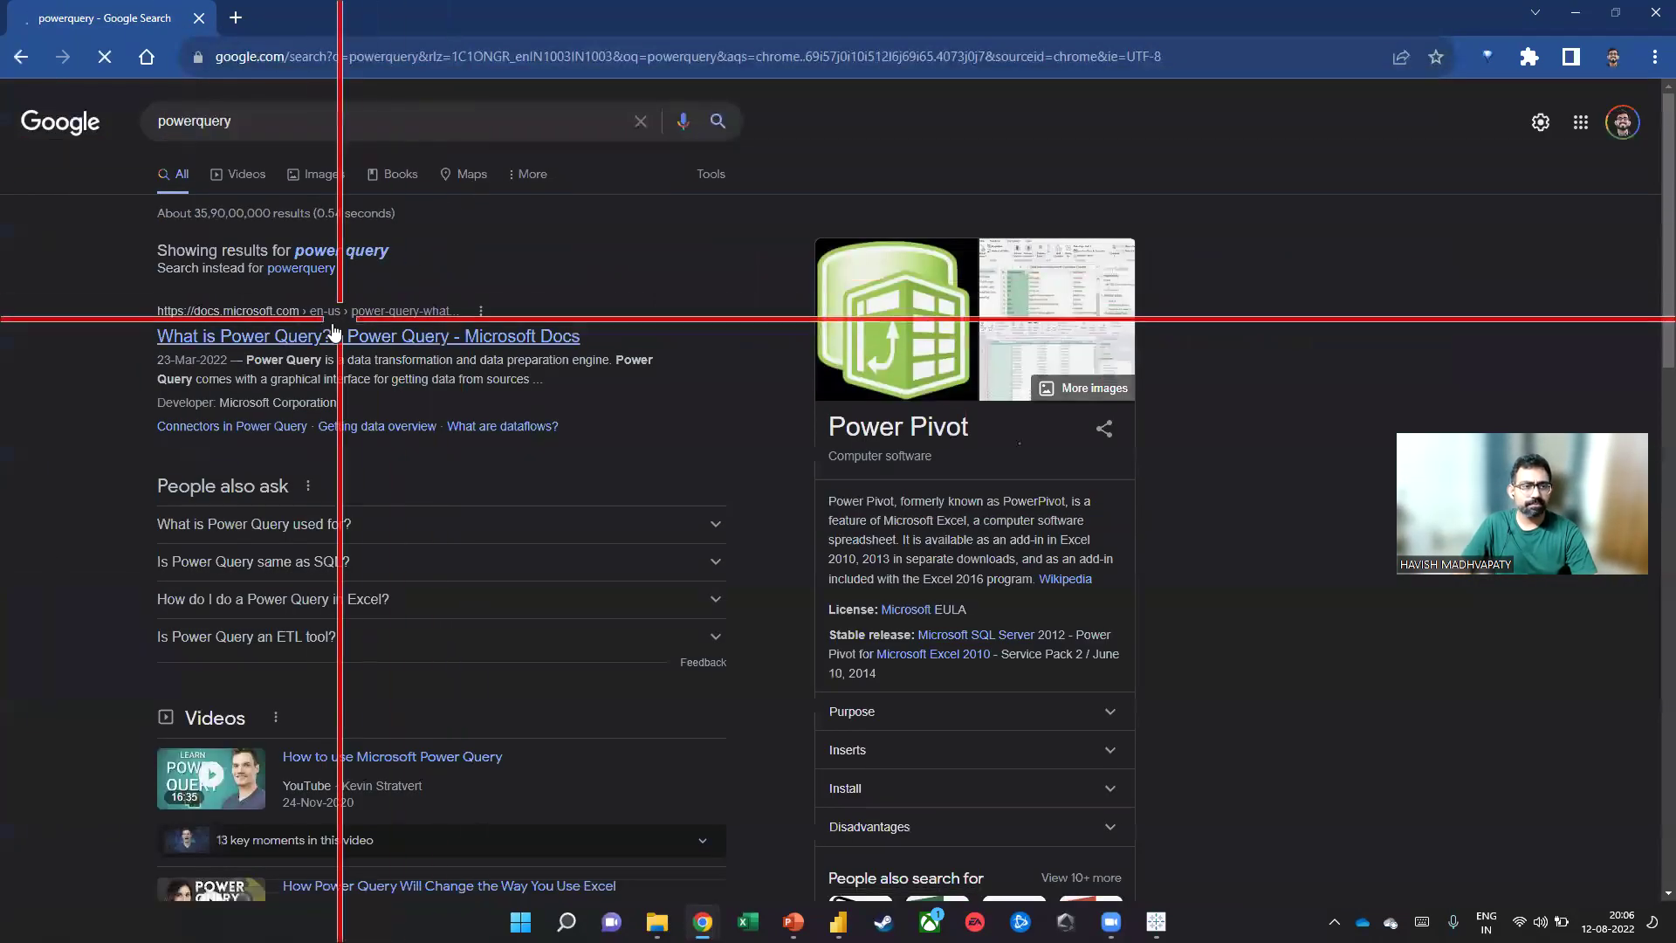
scroll(328, 338, down, 10)
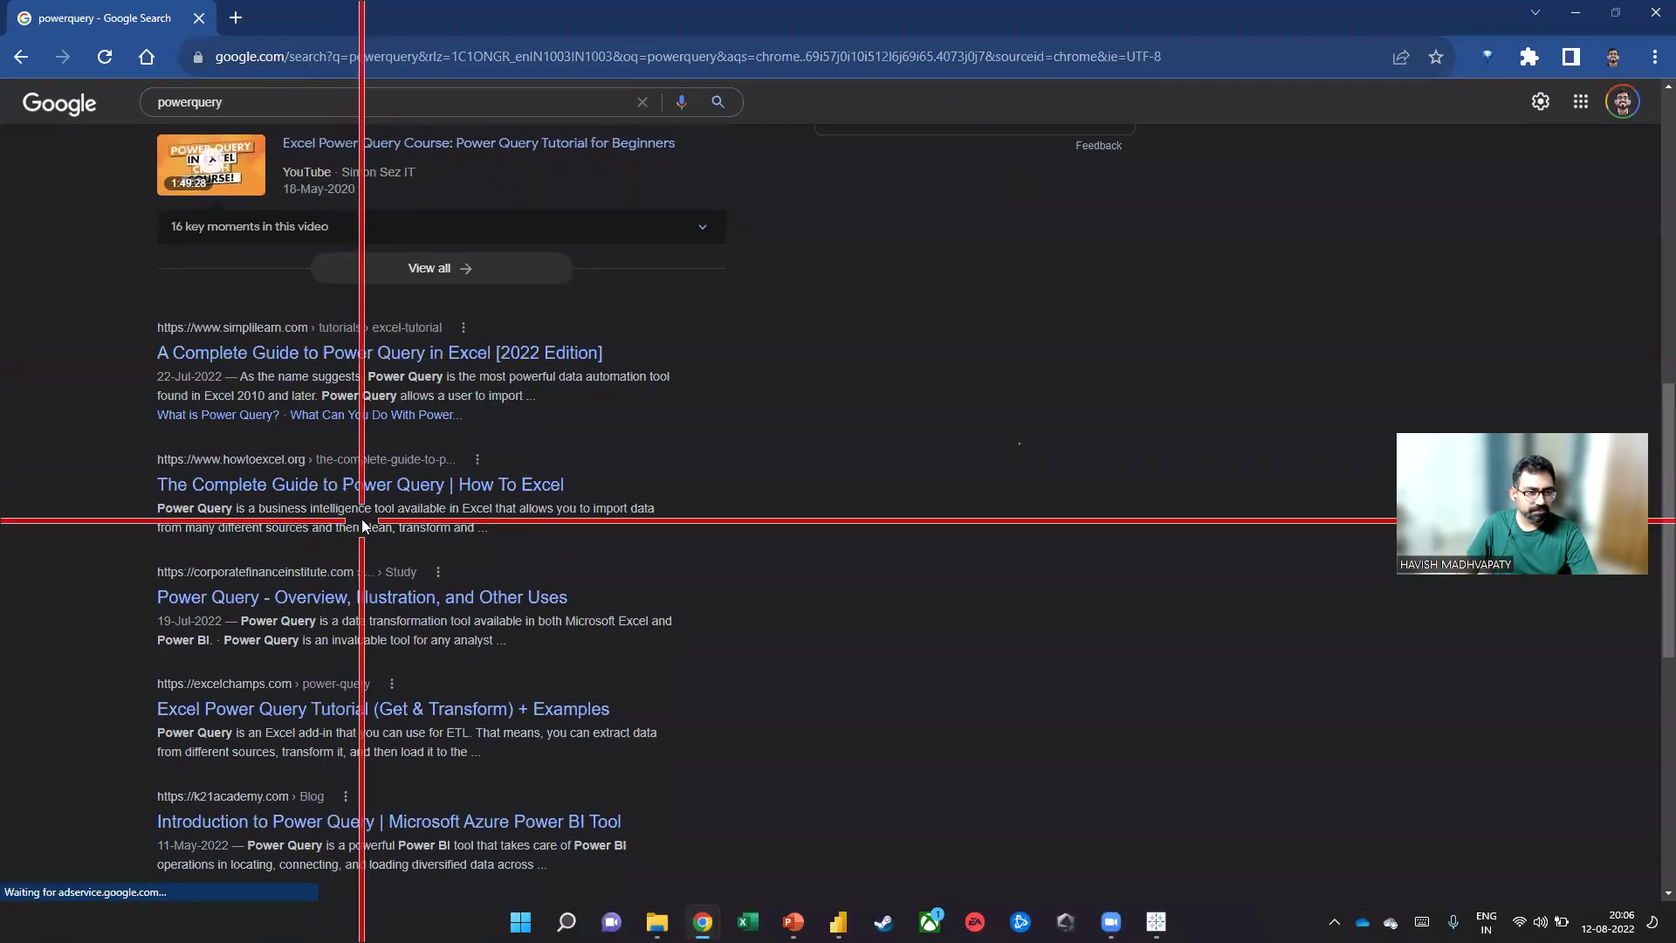
scroll(358, 520, down, 5)
scroll(356, 519, up, 15)
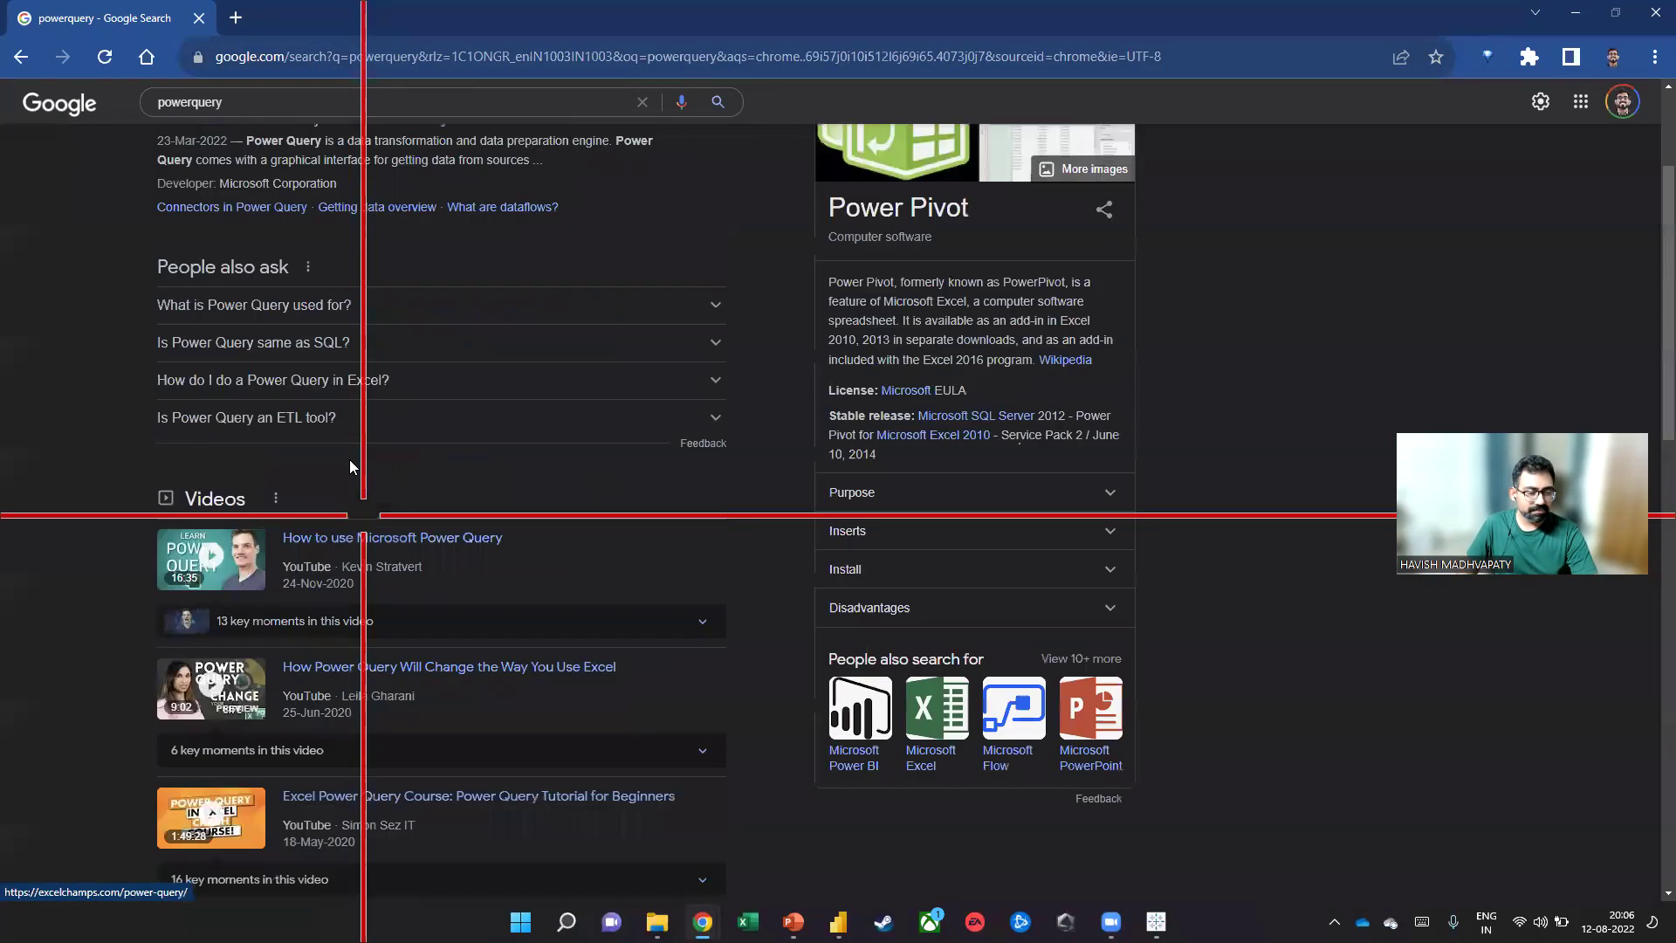
click(311, 337)
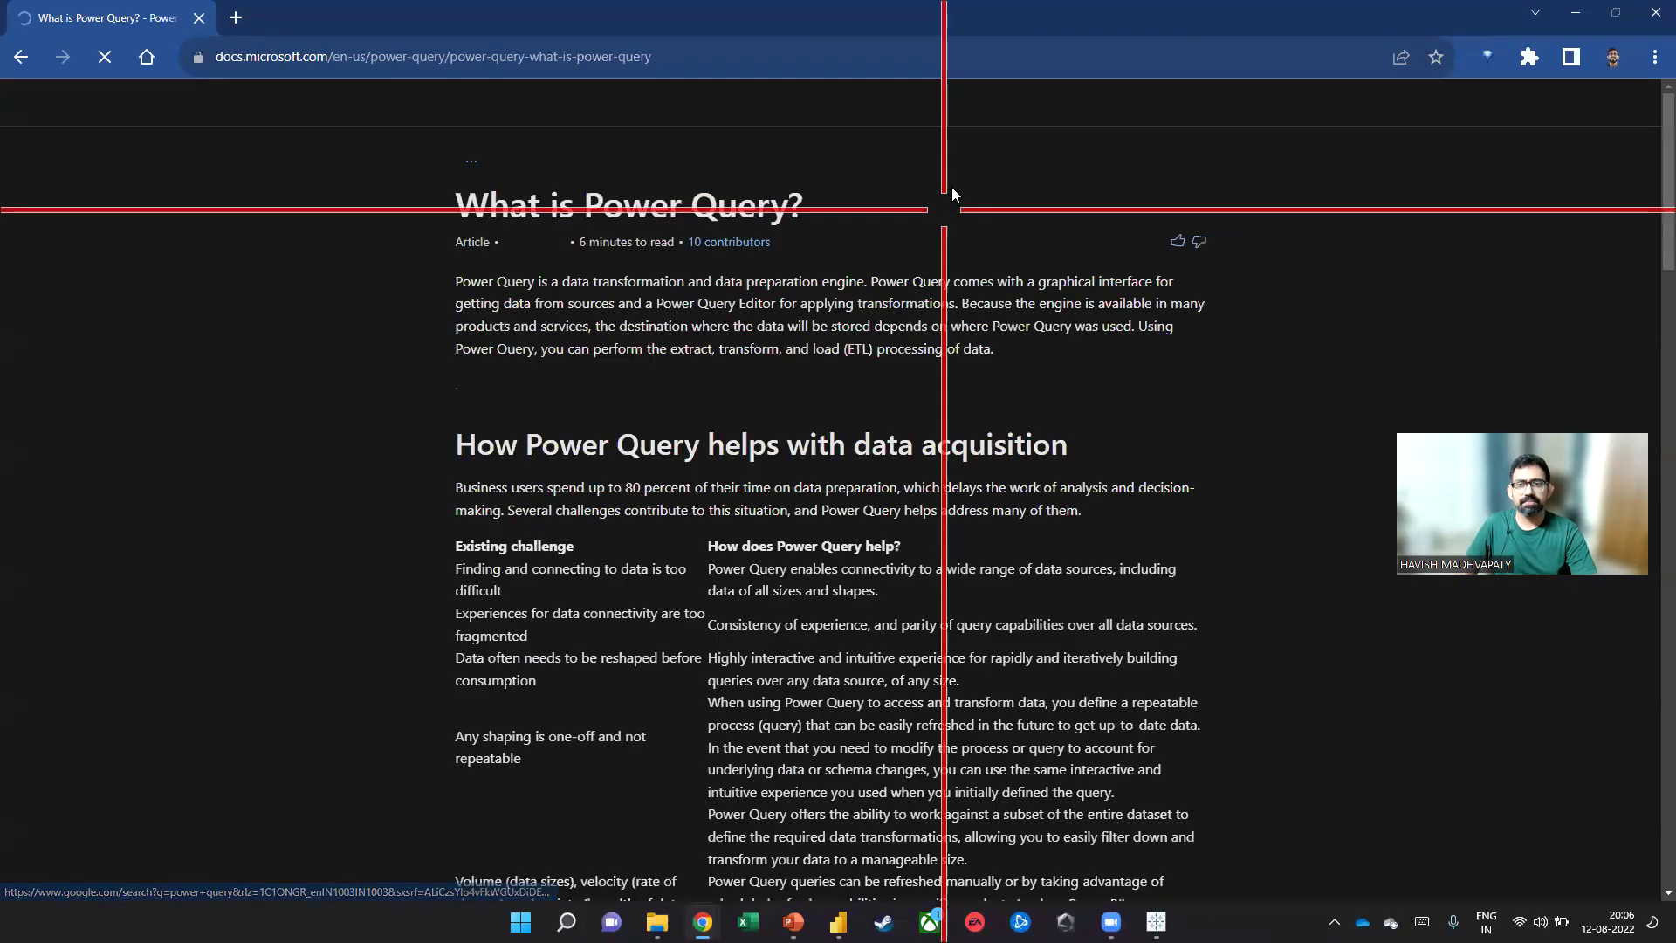
Open the main Power Query documentation page and highlight "Excel, Power BI" in its introduction
click(664, 163)
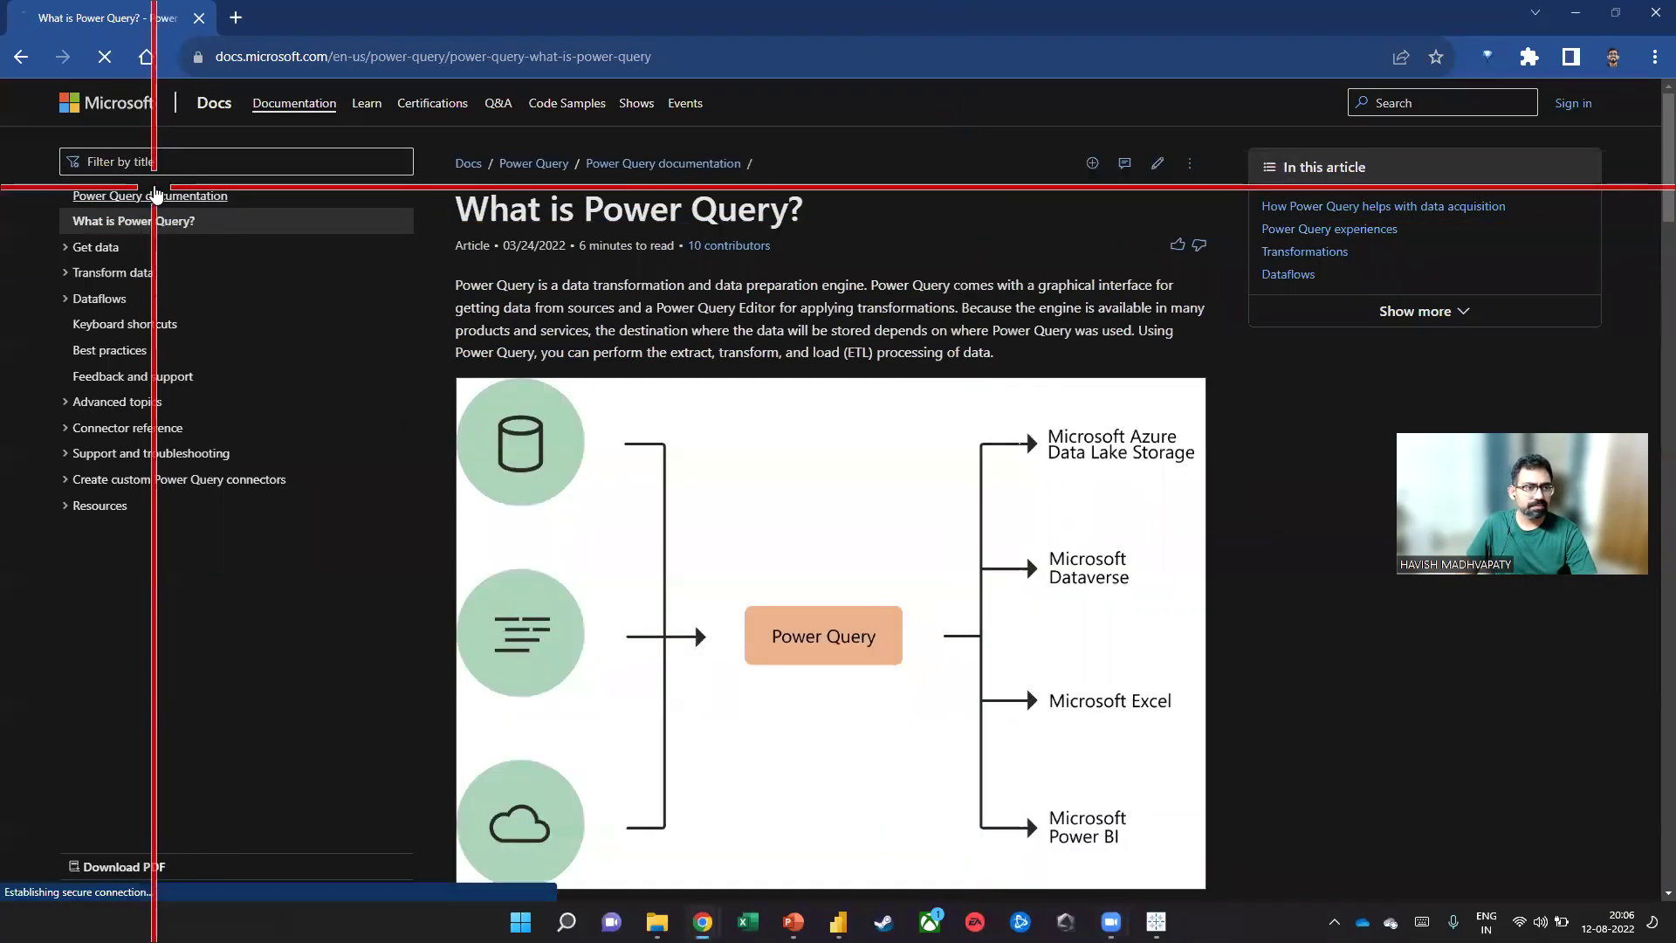
drag(527, 198, 687, 198)
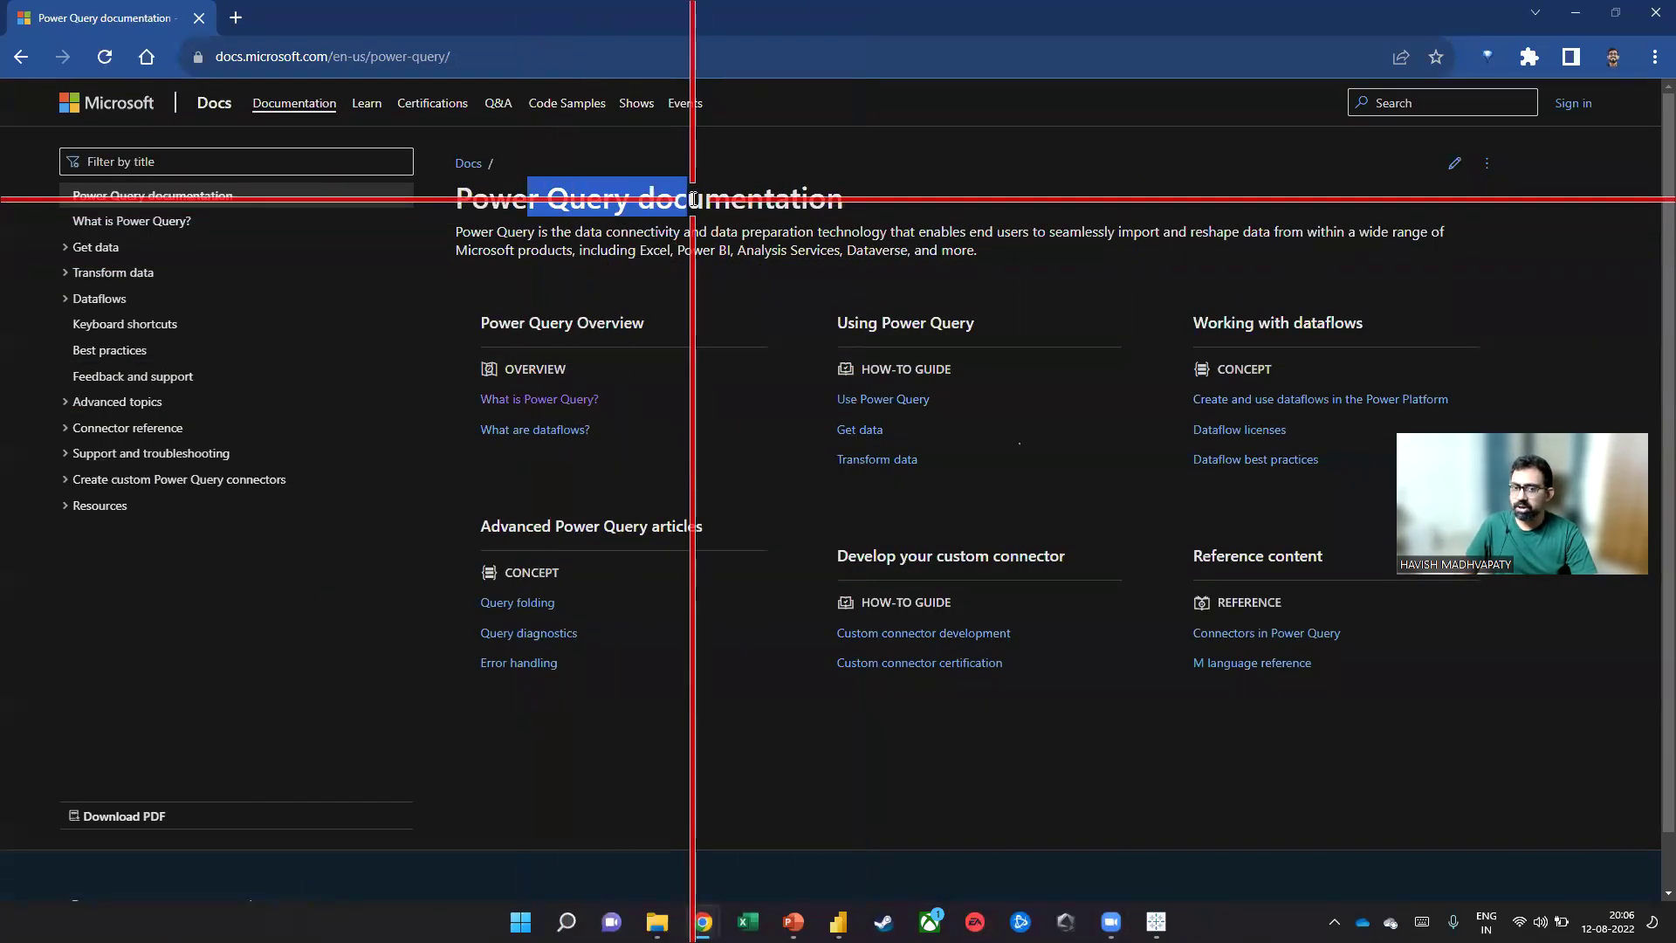
drag(640, 251, 732, 251)
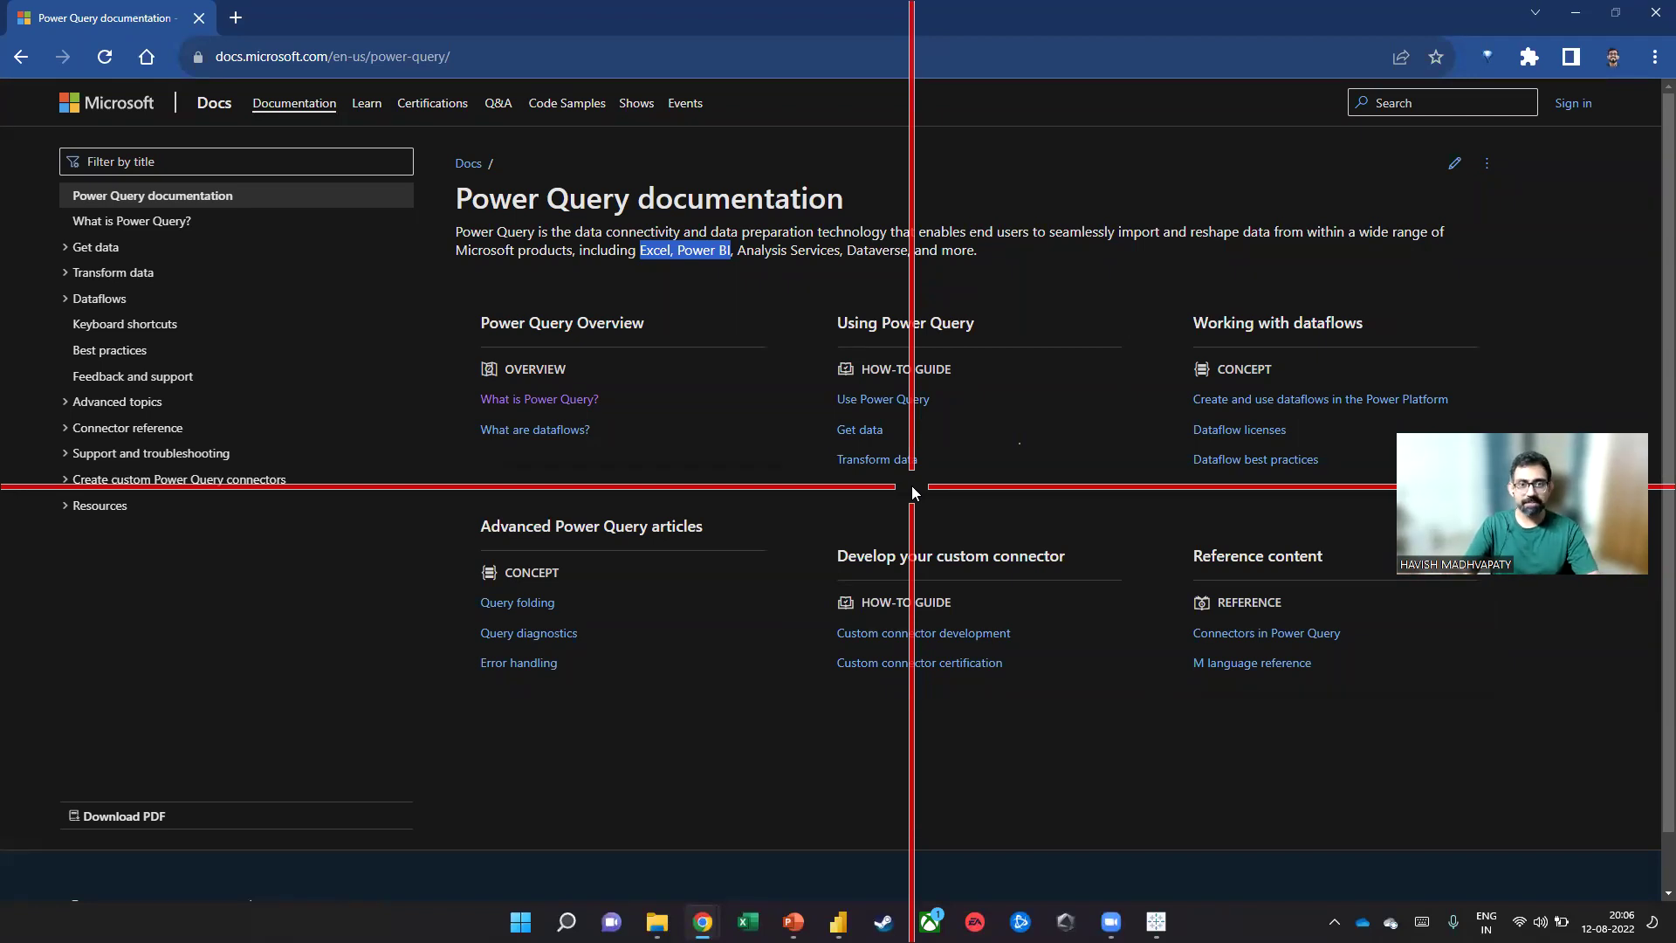
Search the web for "dax power bi" and open Microsoft's Data Analysis Expressions (DAX) Reference
click(632, 58)
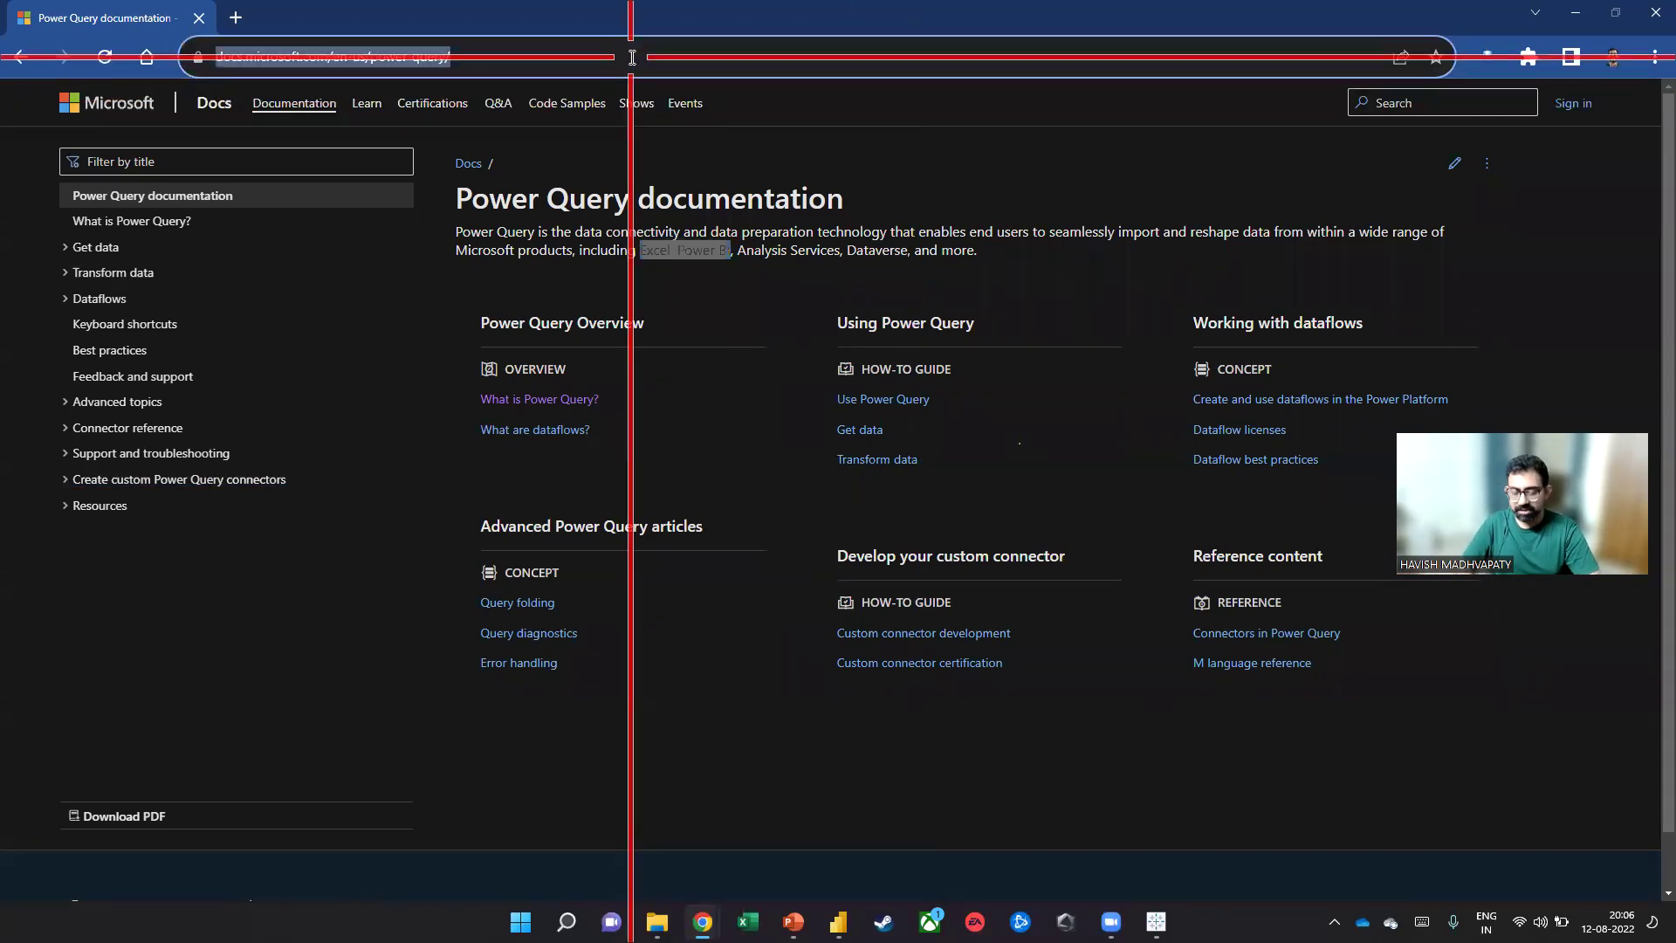
text(dax)
key(Return)
click(506, 140)
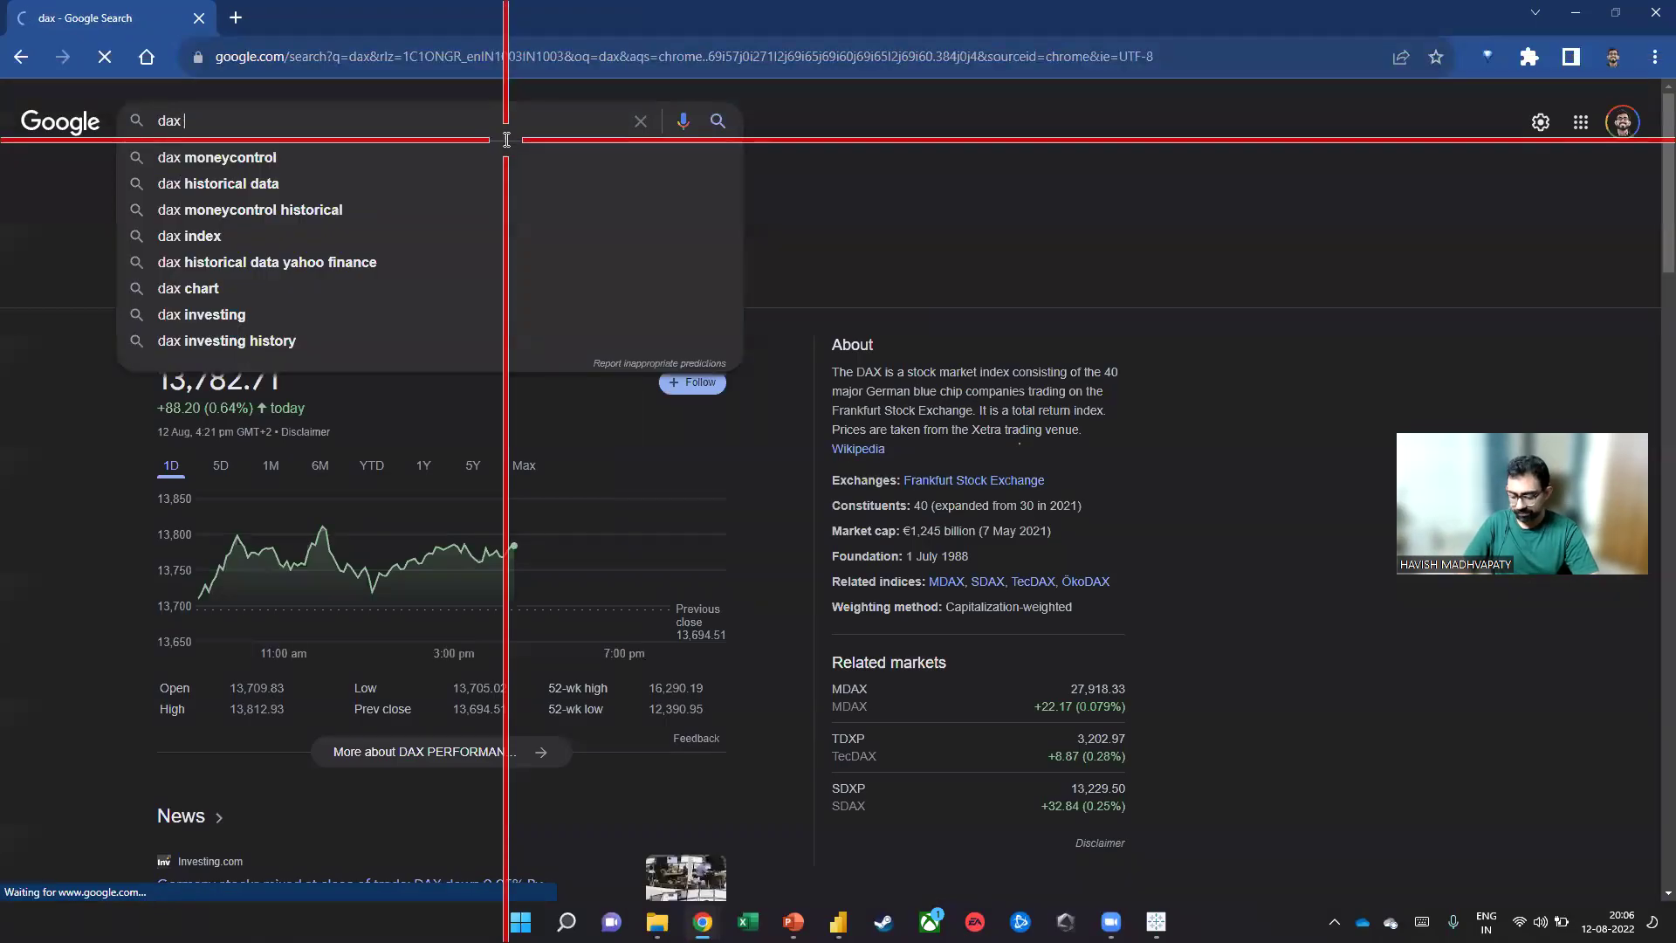
text(power bi)
key(Return)
click(345, 281)
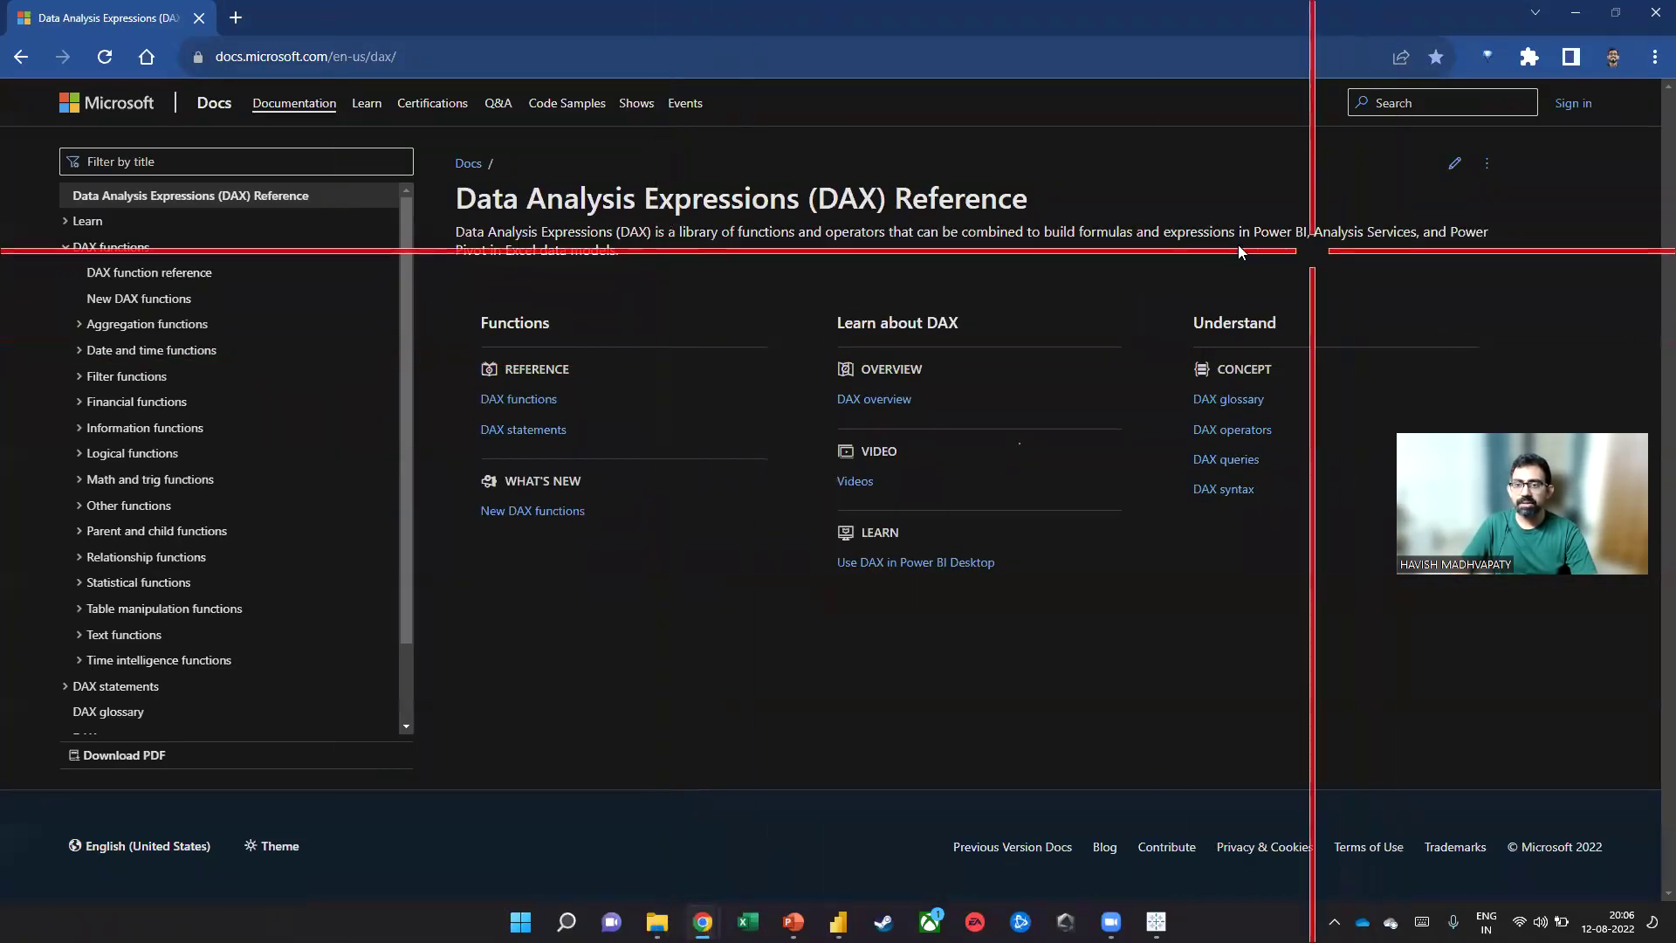
Highlight the mentions of Power BI and Excel in the DAX Reference introduction, and close the documentation window
drag(1270, 232, 1310, 233)
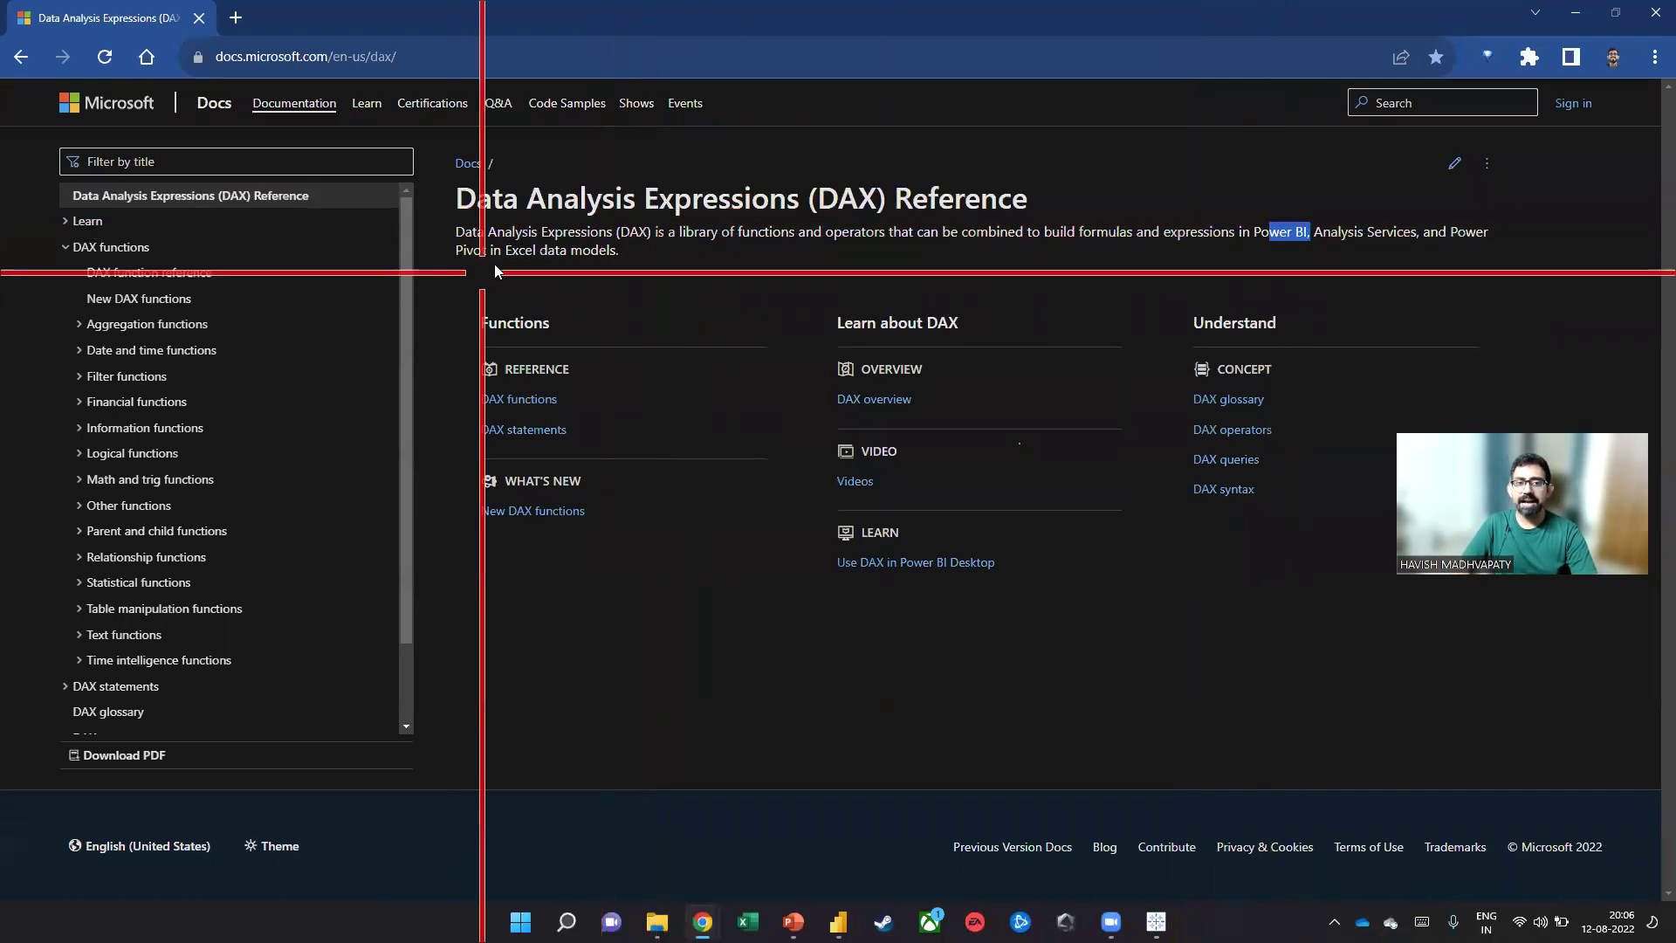
drag(505, 250, 548, 251)
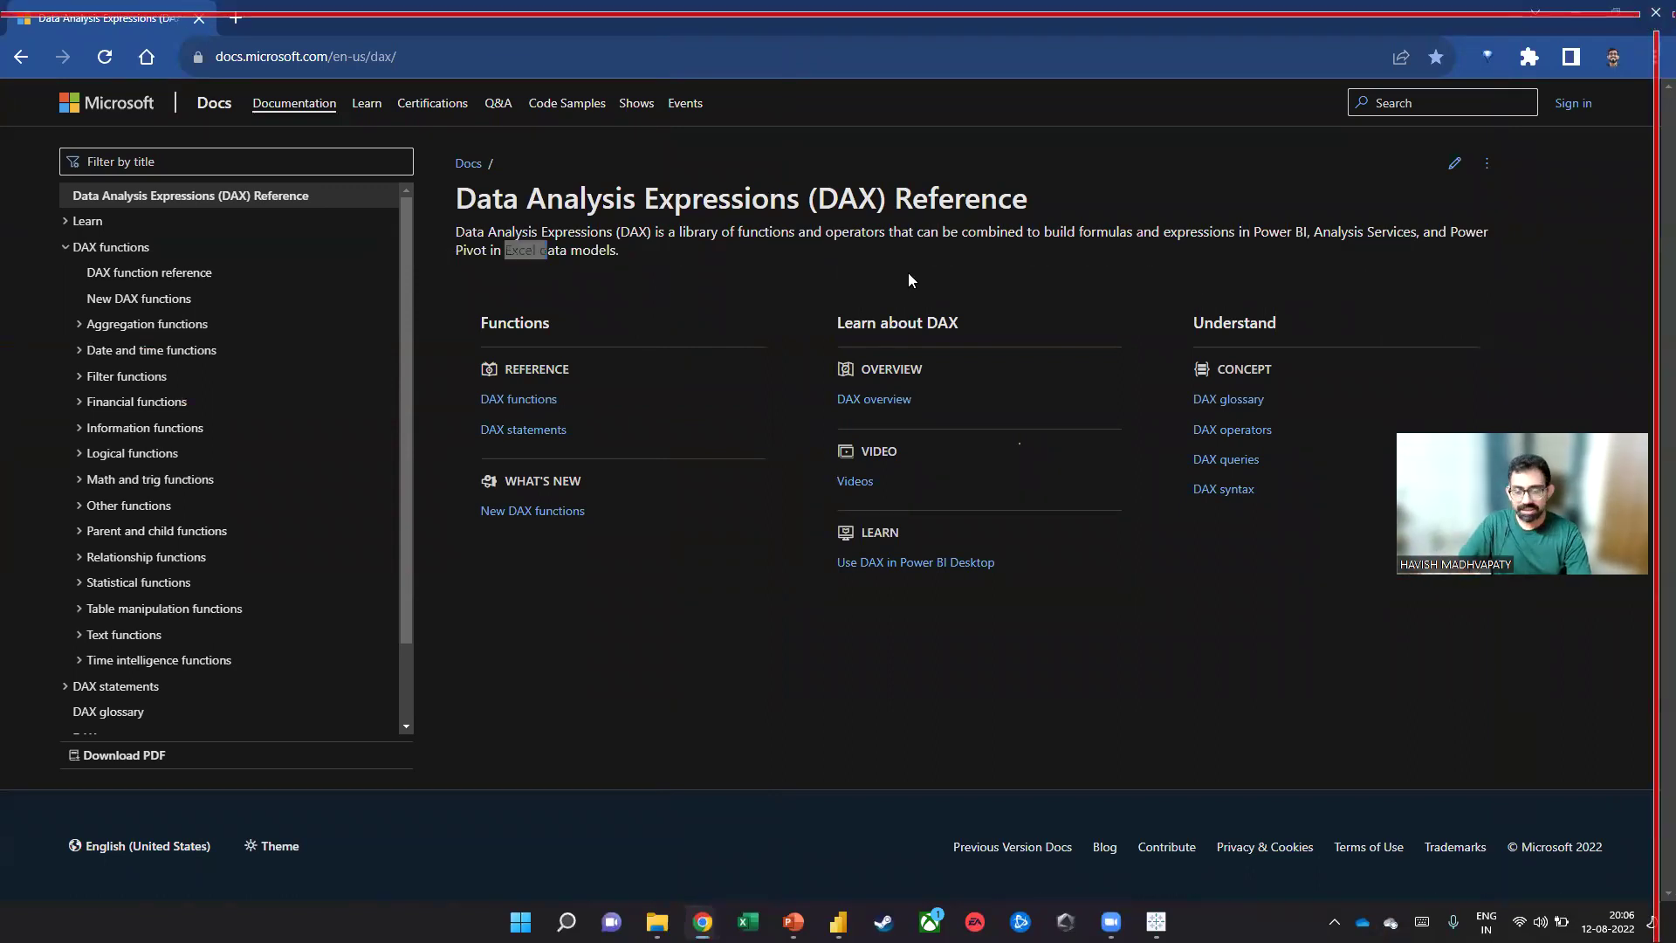
click(1652, 15)
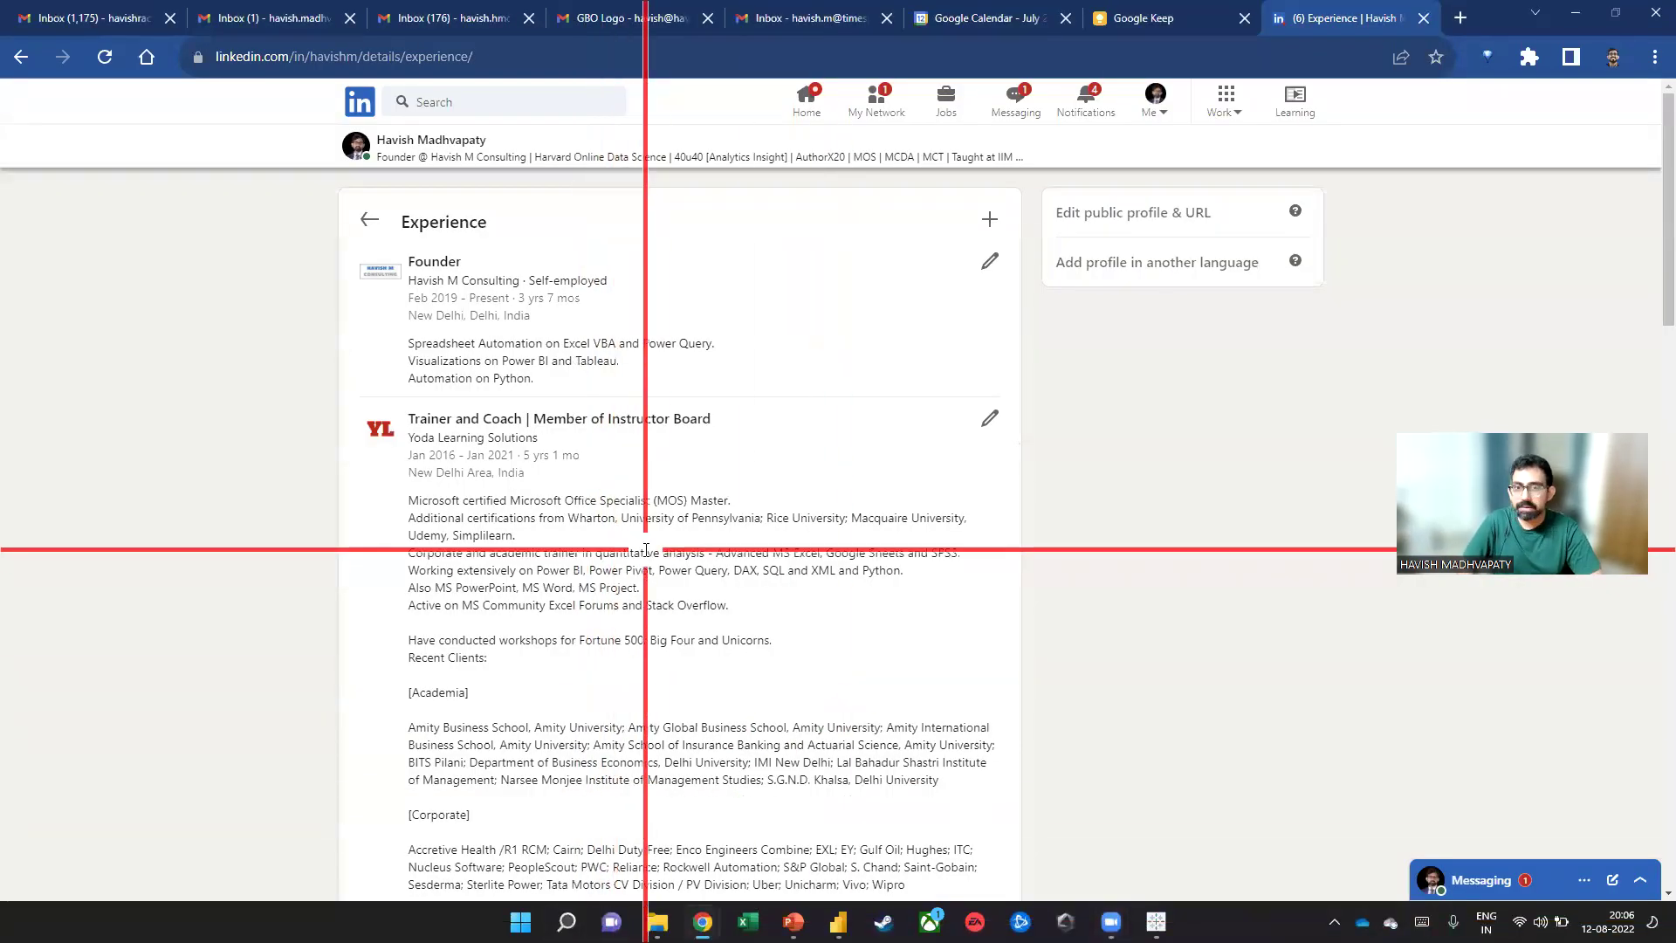
Open the Power BI service at app.powerbi.com in a new browser window
key(ctrl+n)
text(app)
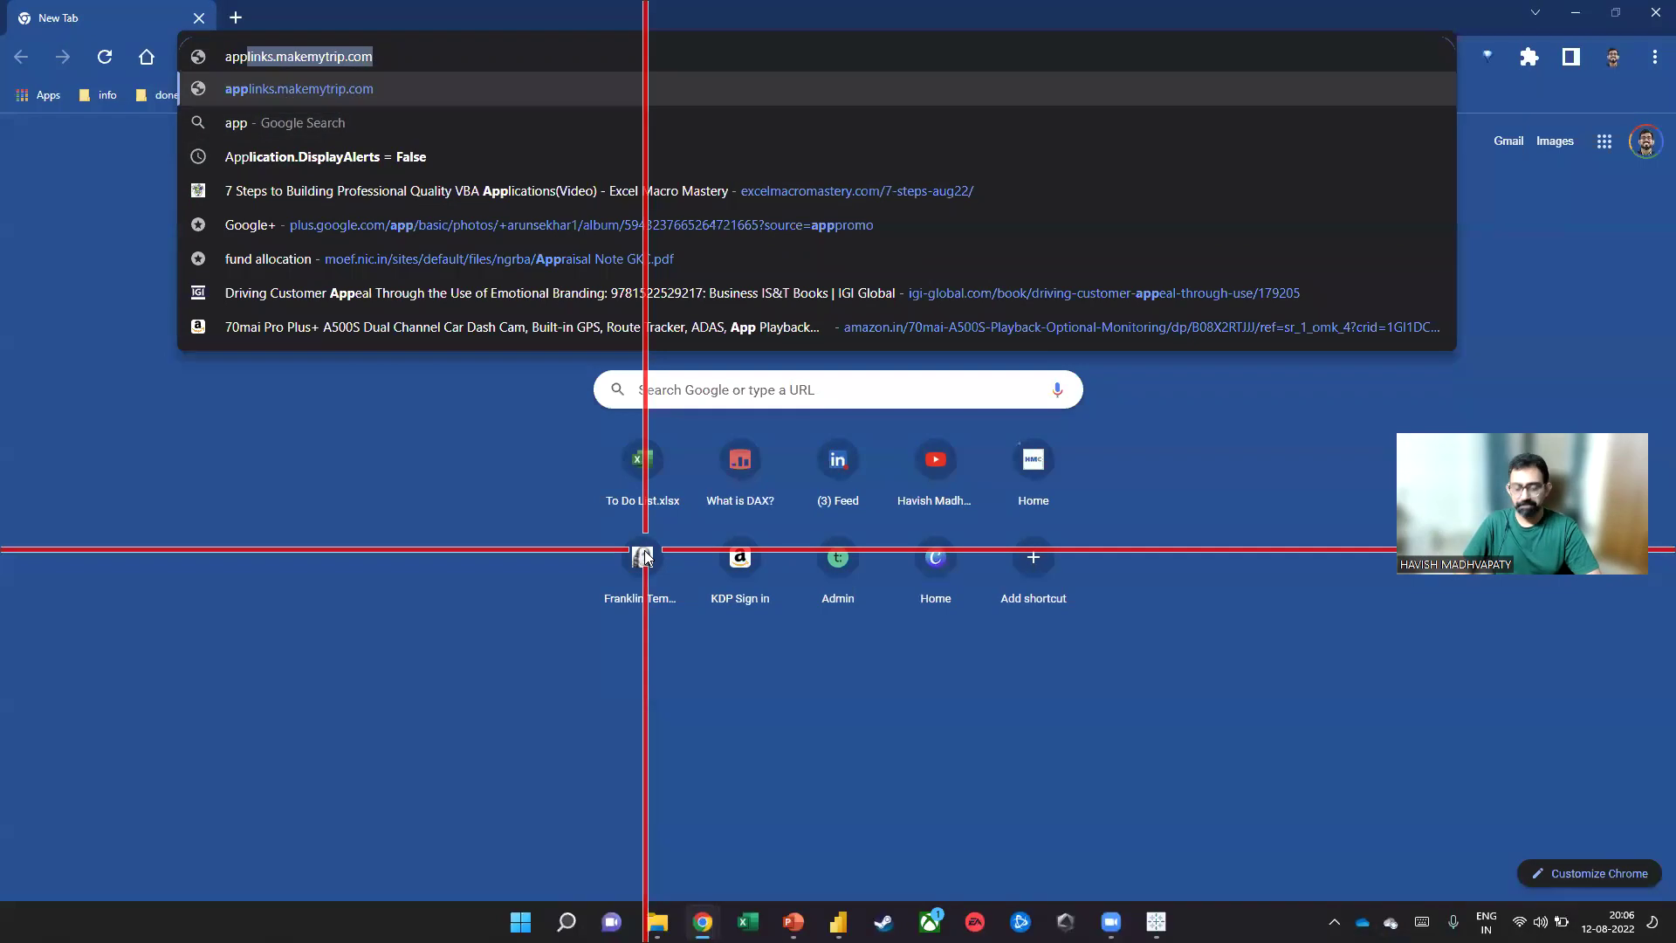
text(.powerbi.com)
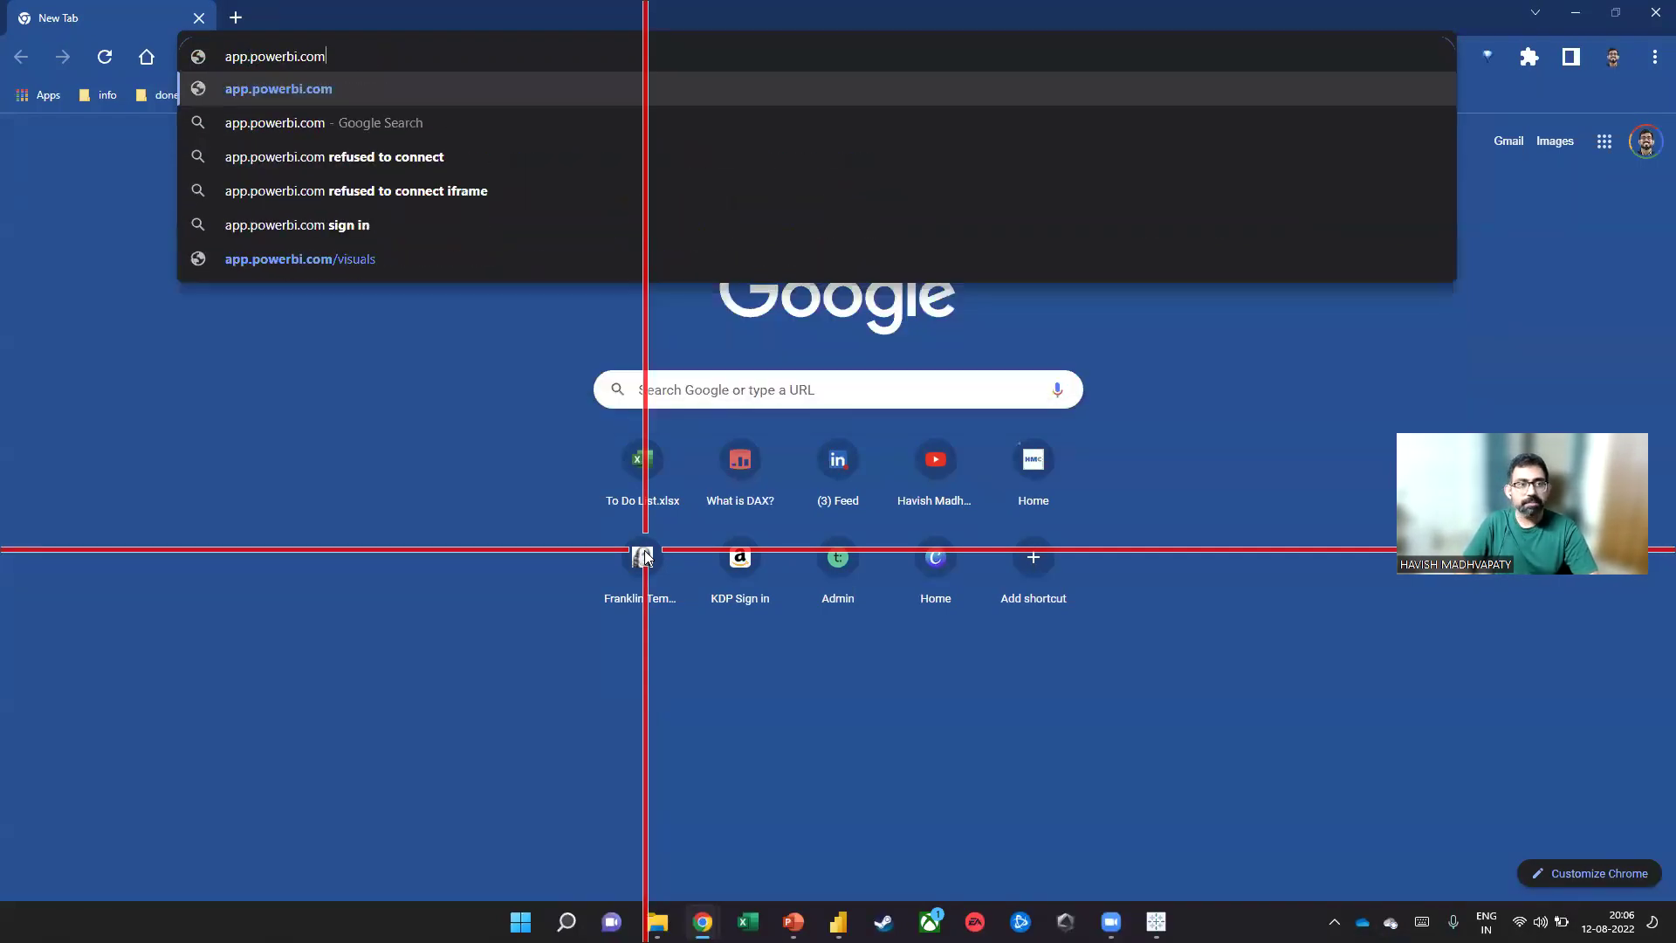
key(Return)
key(super)
text(po)
key(Escape)
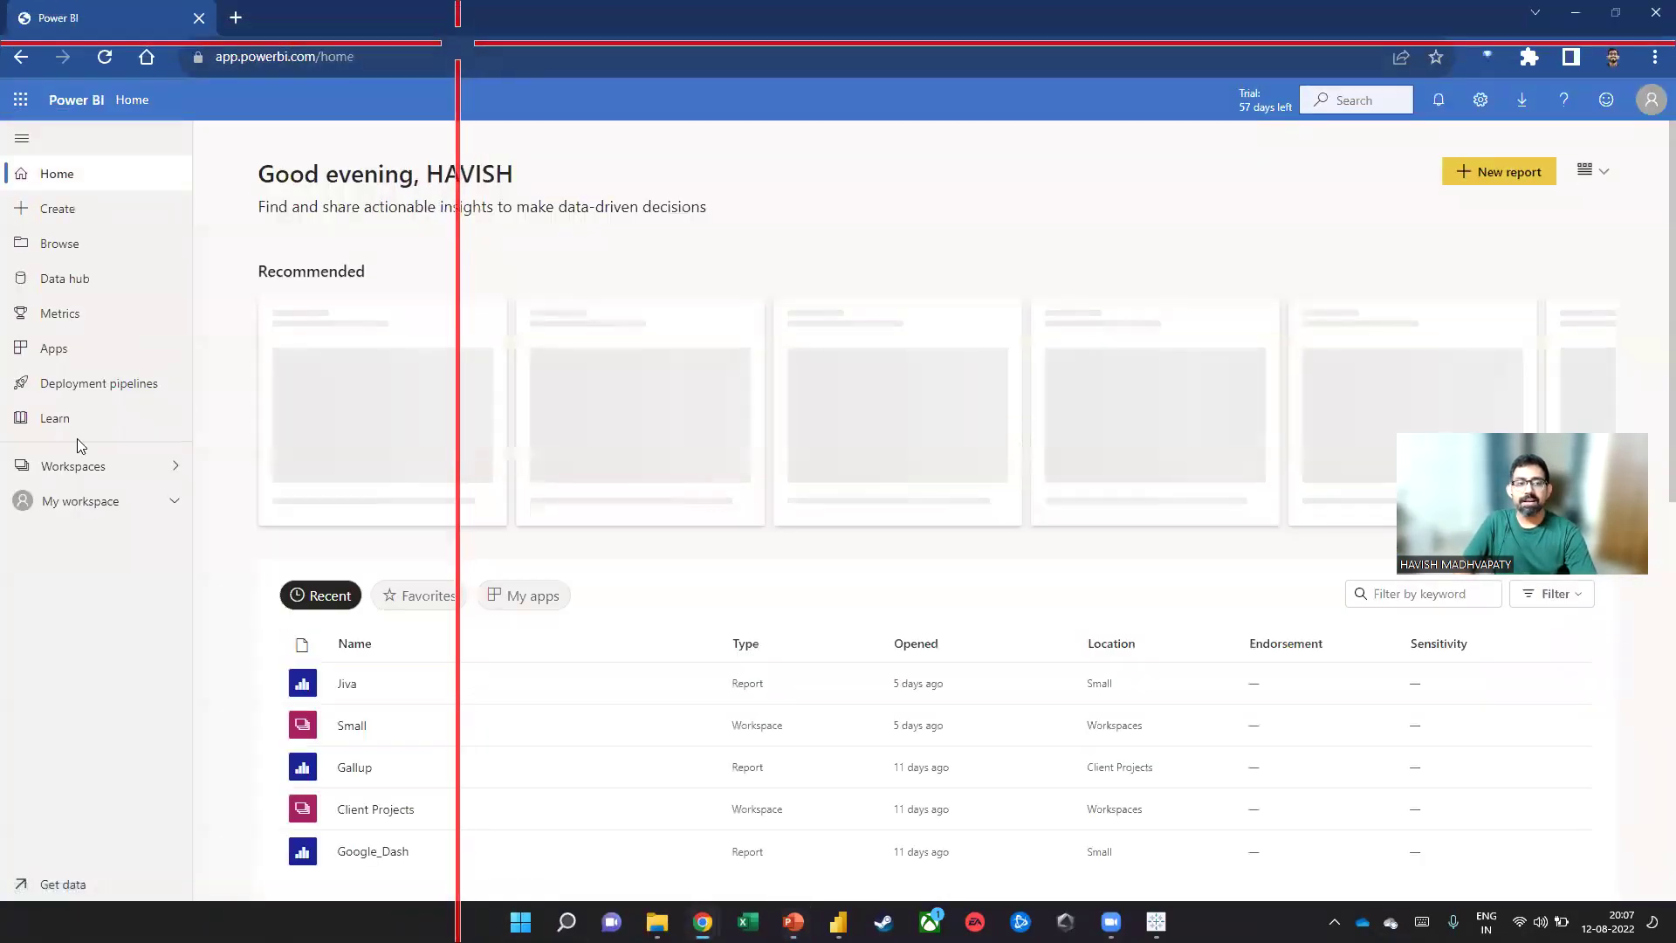
Open the Google_Dash report from the Small workspace in the Power BI service
click(166, 463)
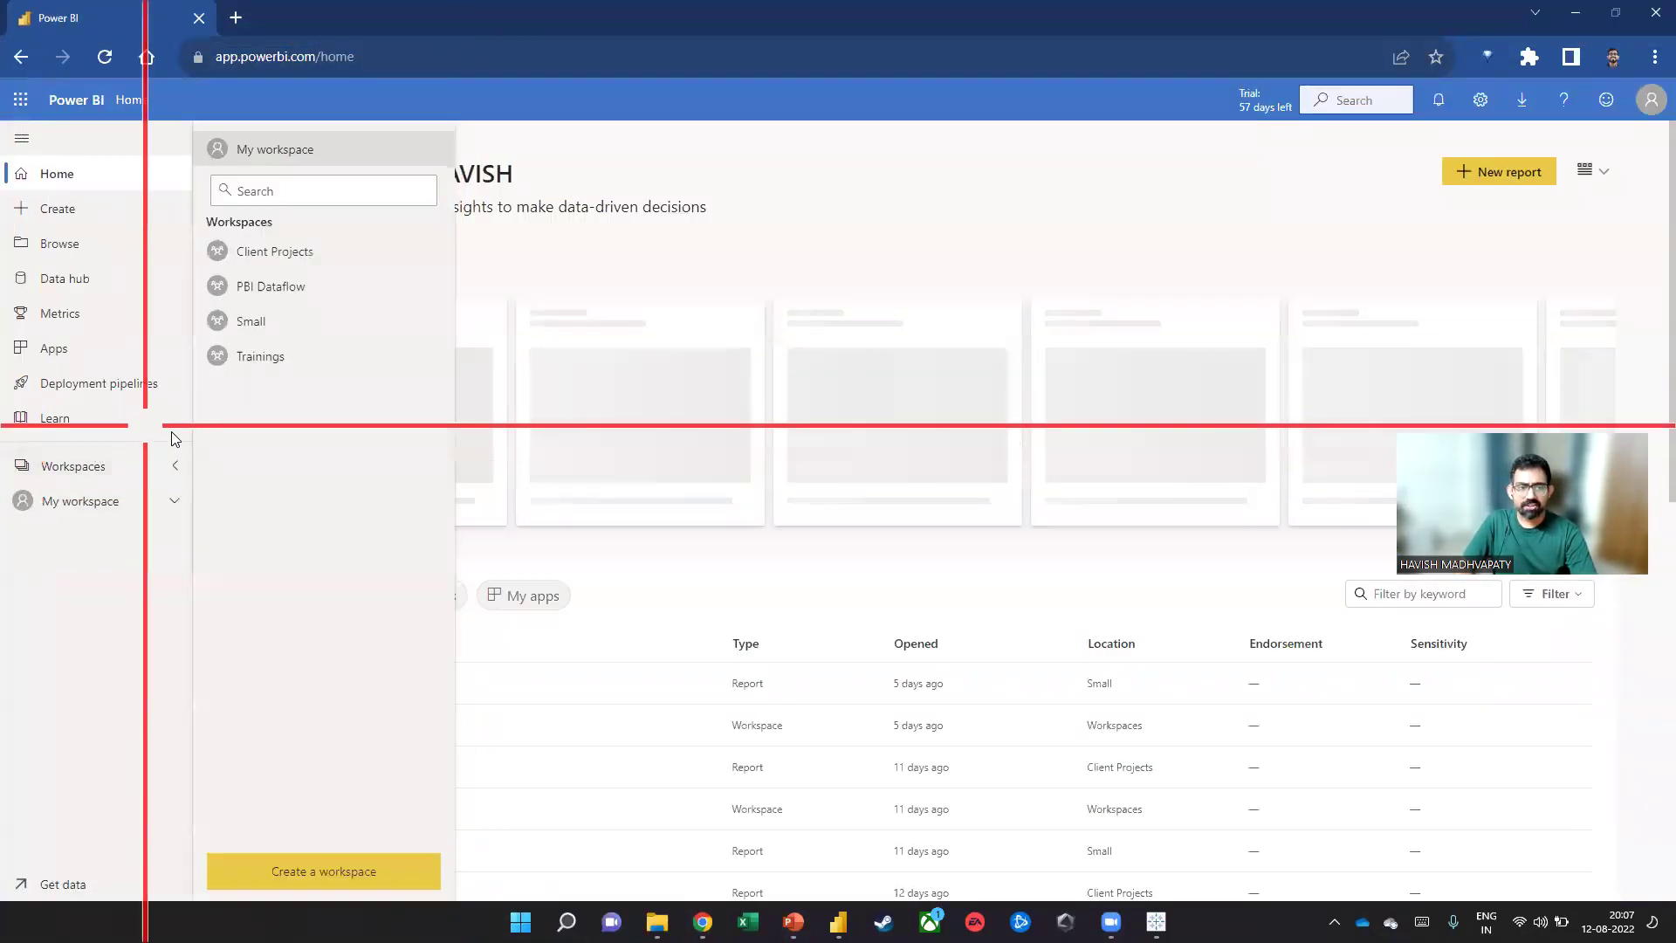
click(222, 330)
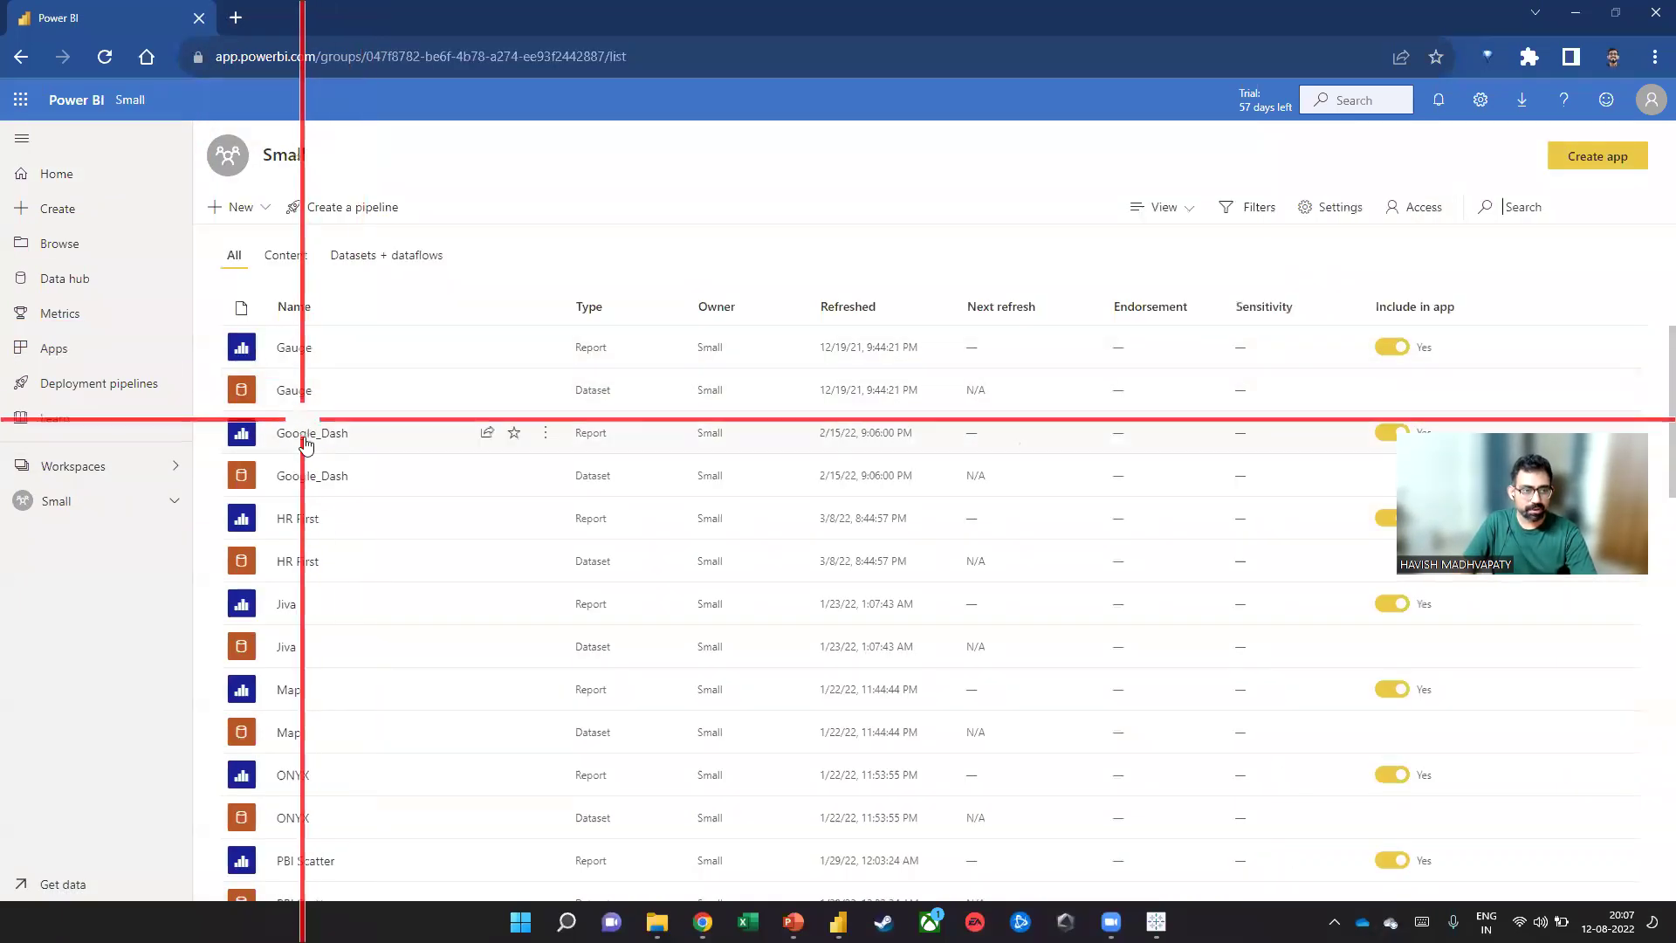
click(306, 434)
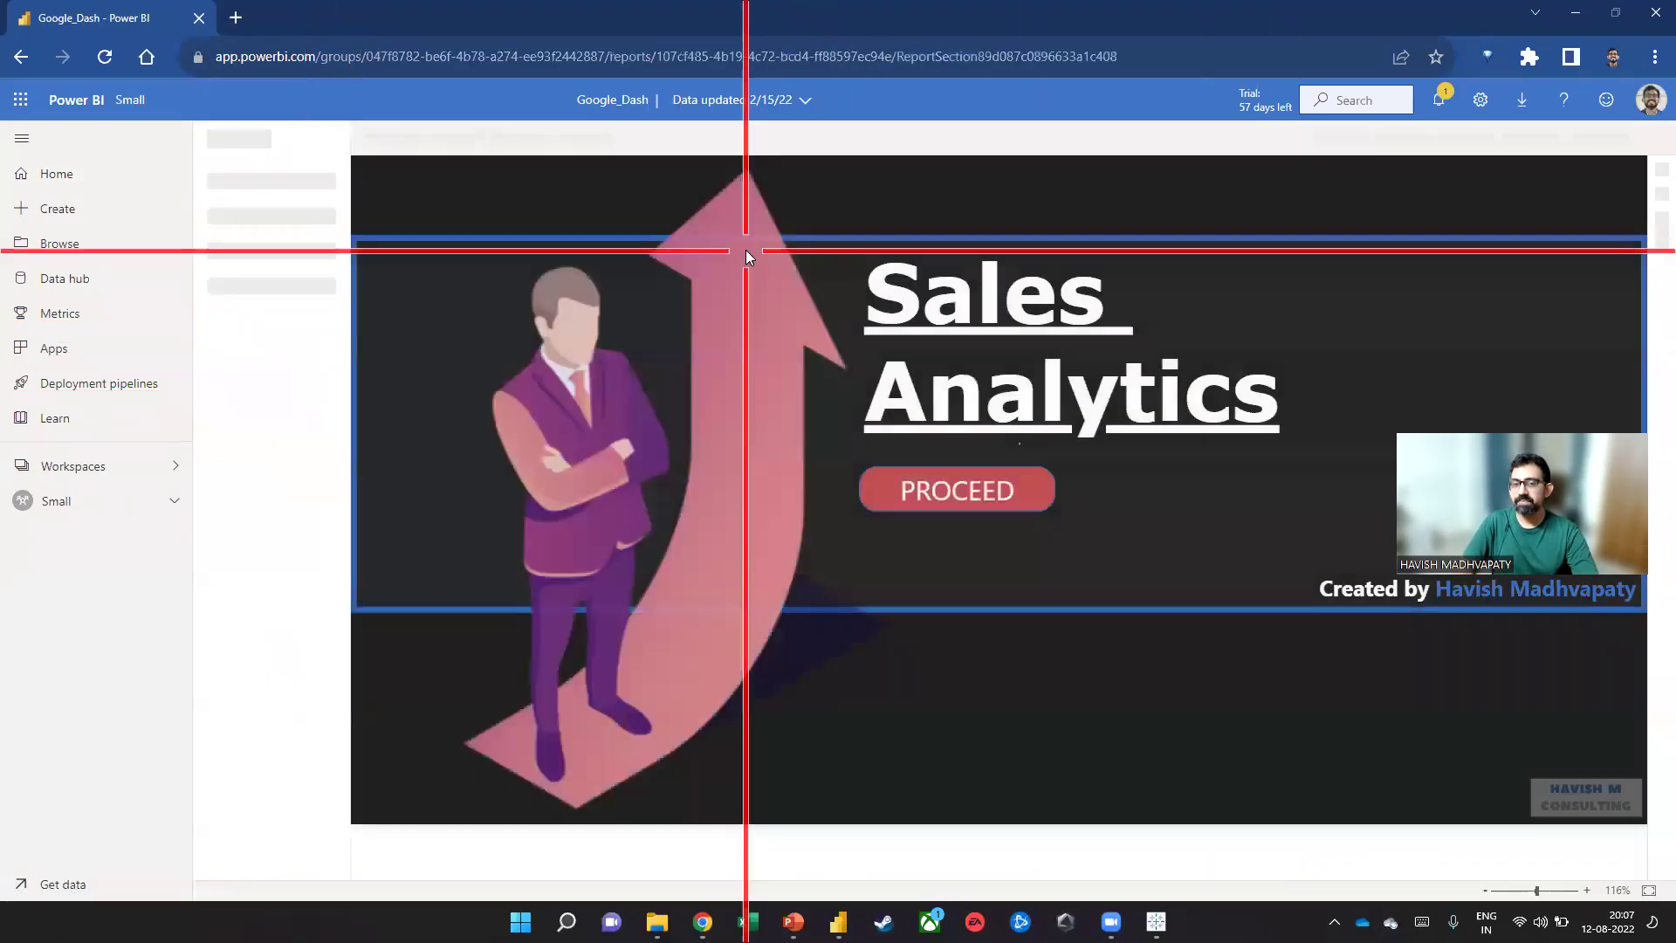
Copy the Google_Dash report's URL and switch to the Presentation1 window in PowerPoint
click(705, 67)
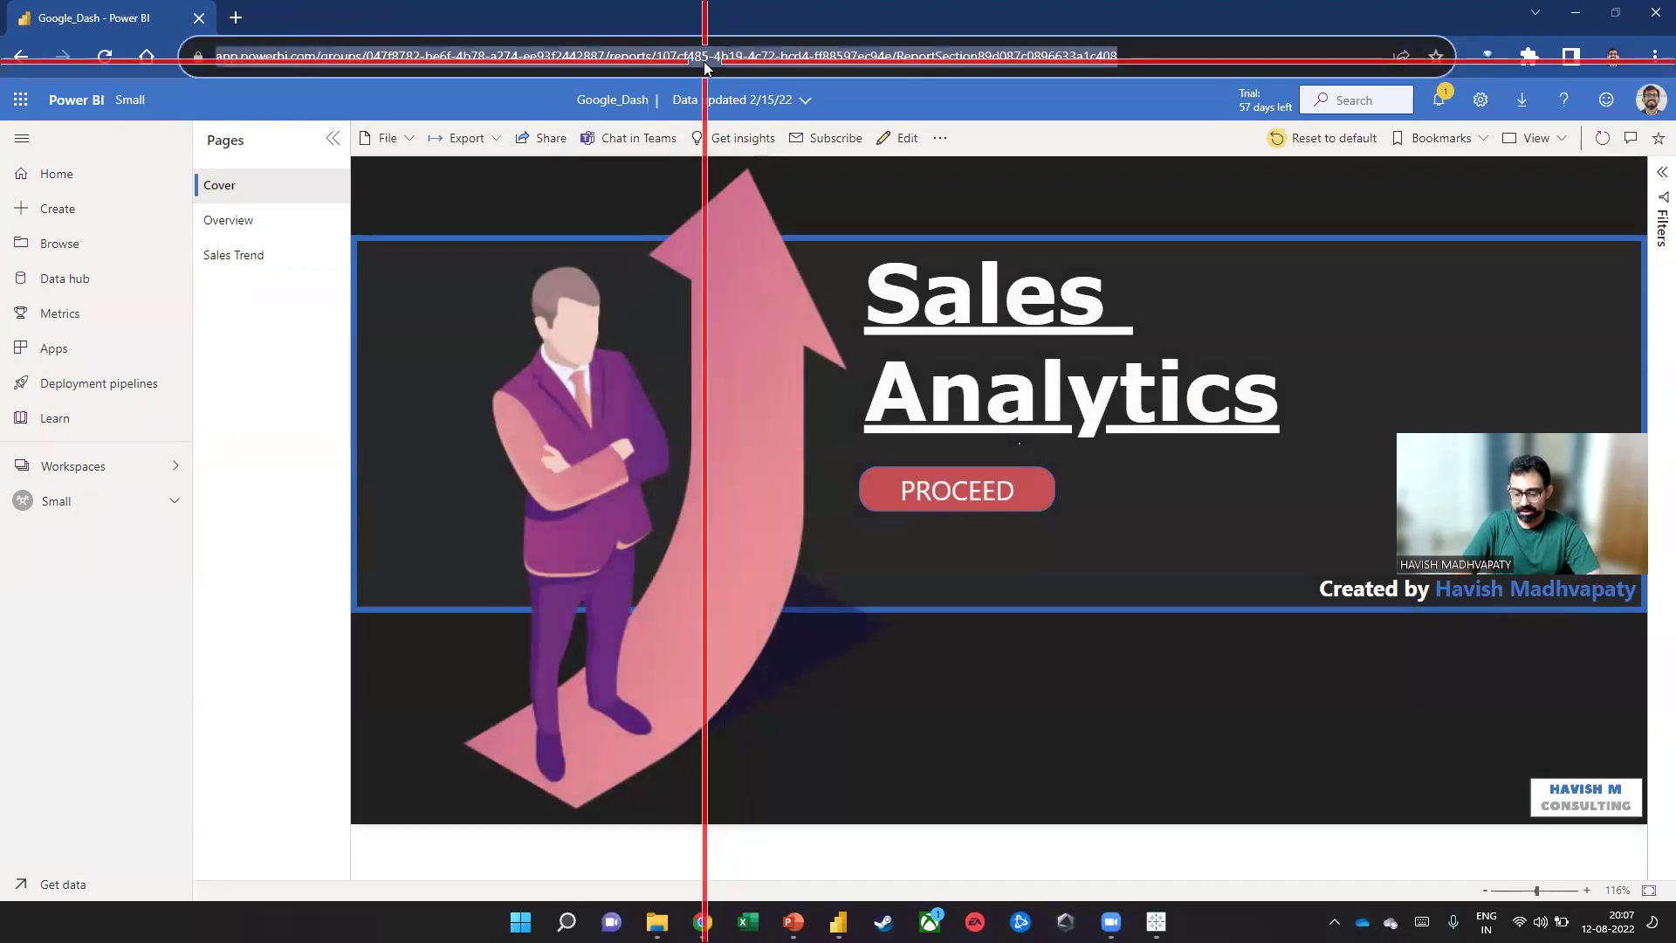
key(super+Tab)
key(Right)
key(Right)
key(Right)
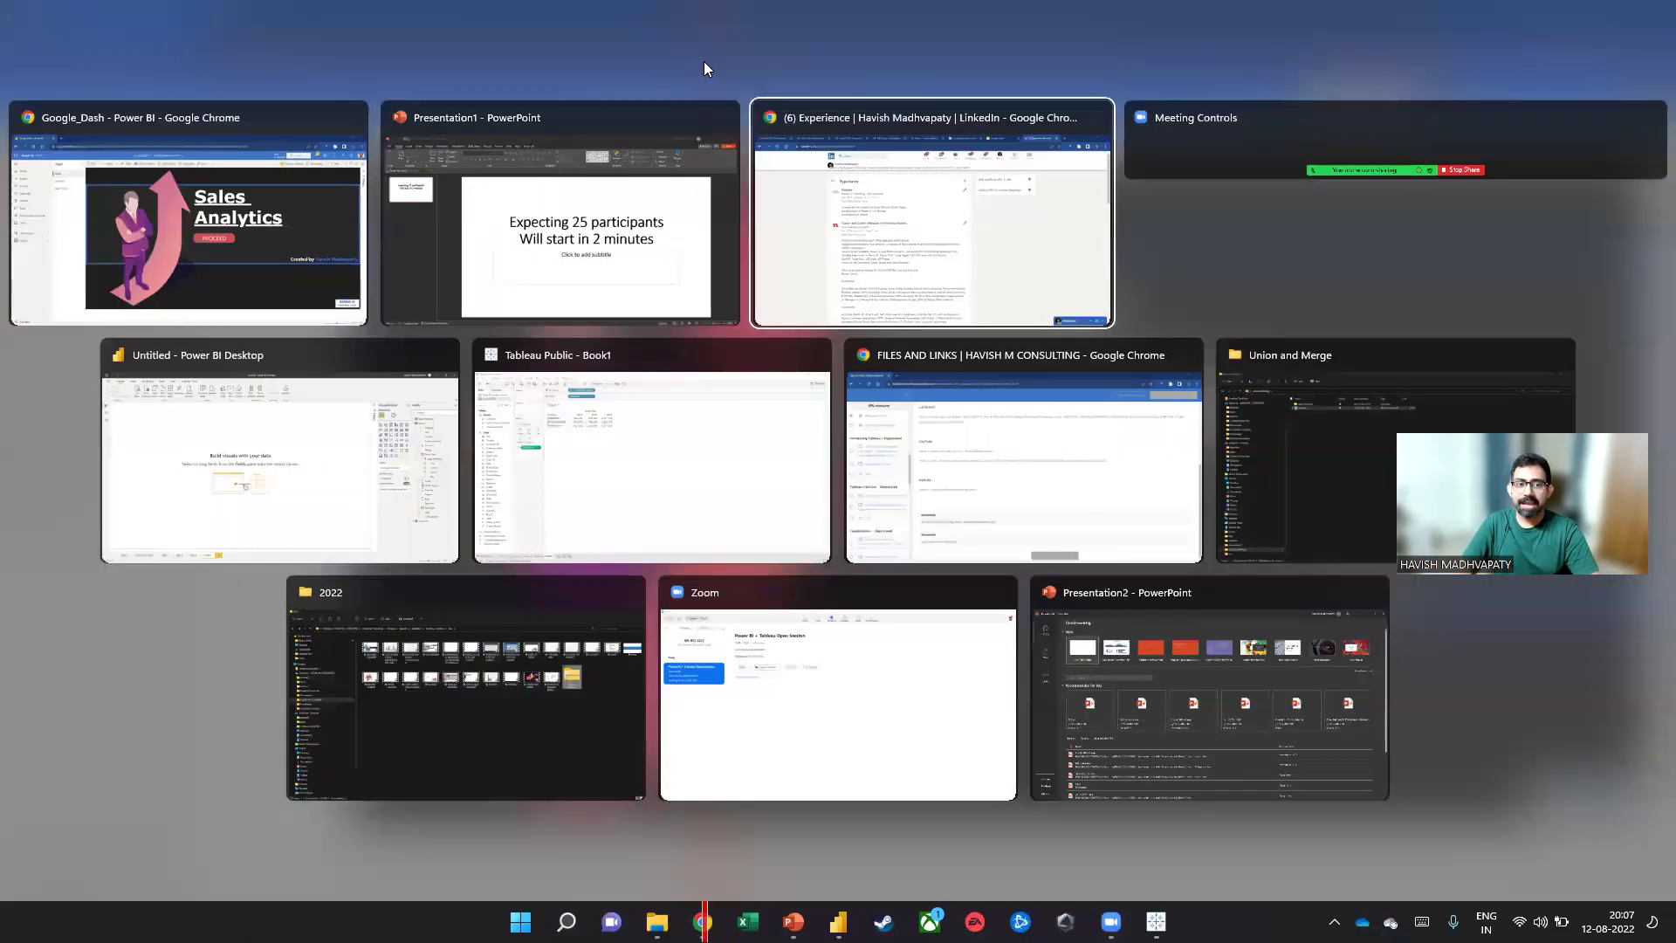
key(Return)
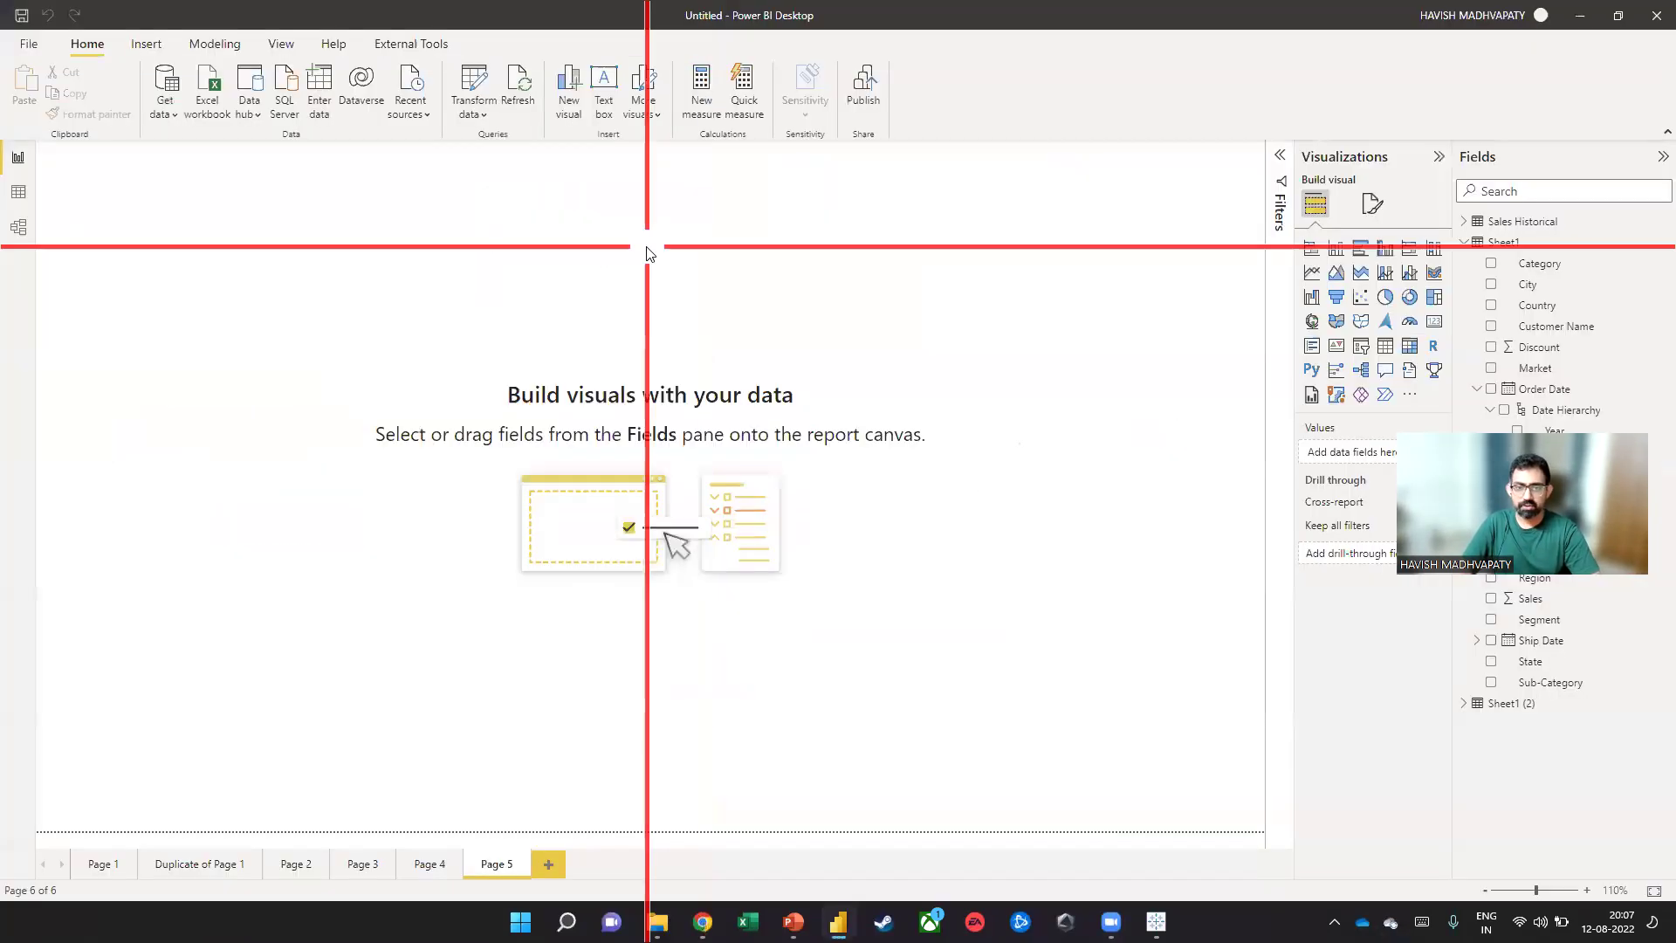
key(super+Tab)
click(646, 246)
key(super+Tab)
key(Right)
key(Right)
key(Right)
key(Right)
key(Right)
key(Right)
key(Right)
key(Right)
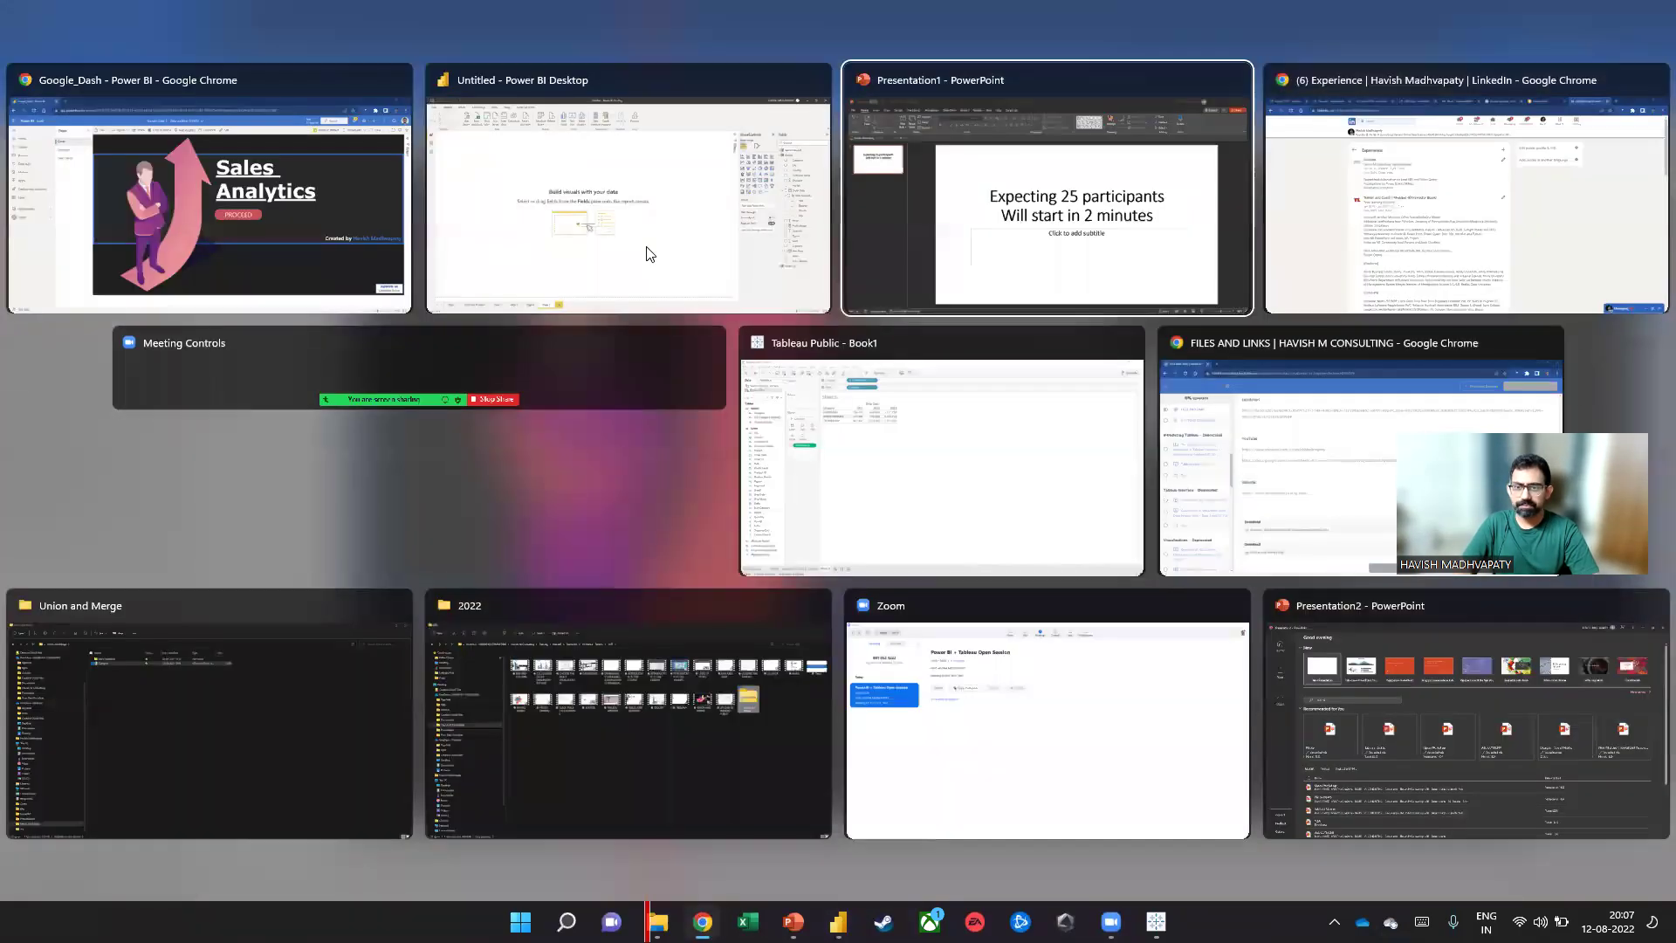
key(Right)
key(Right)
key(Right)
key(Right)
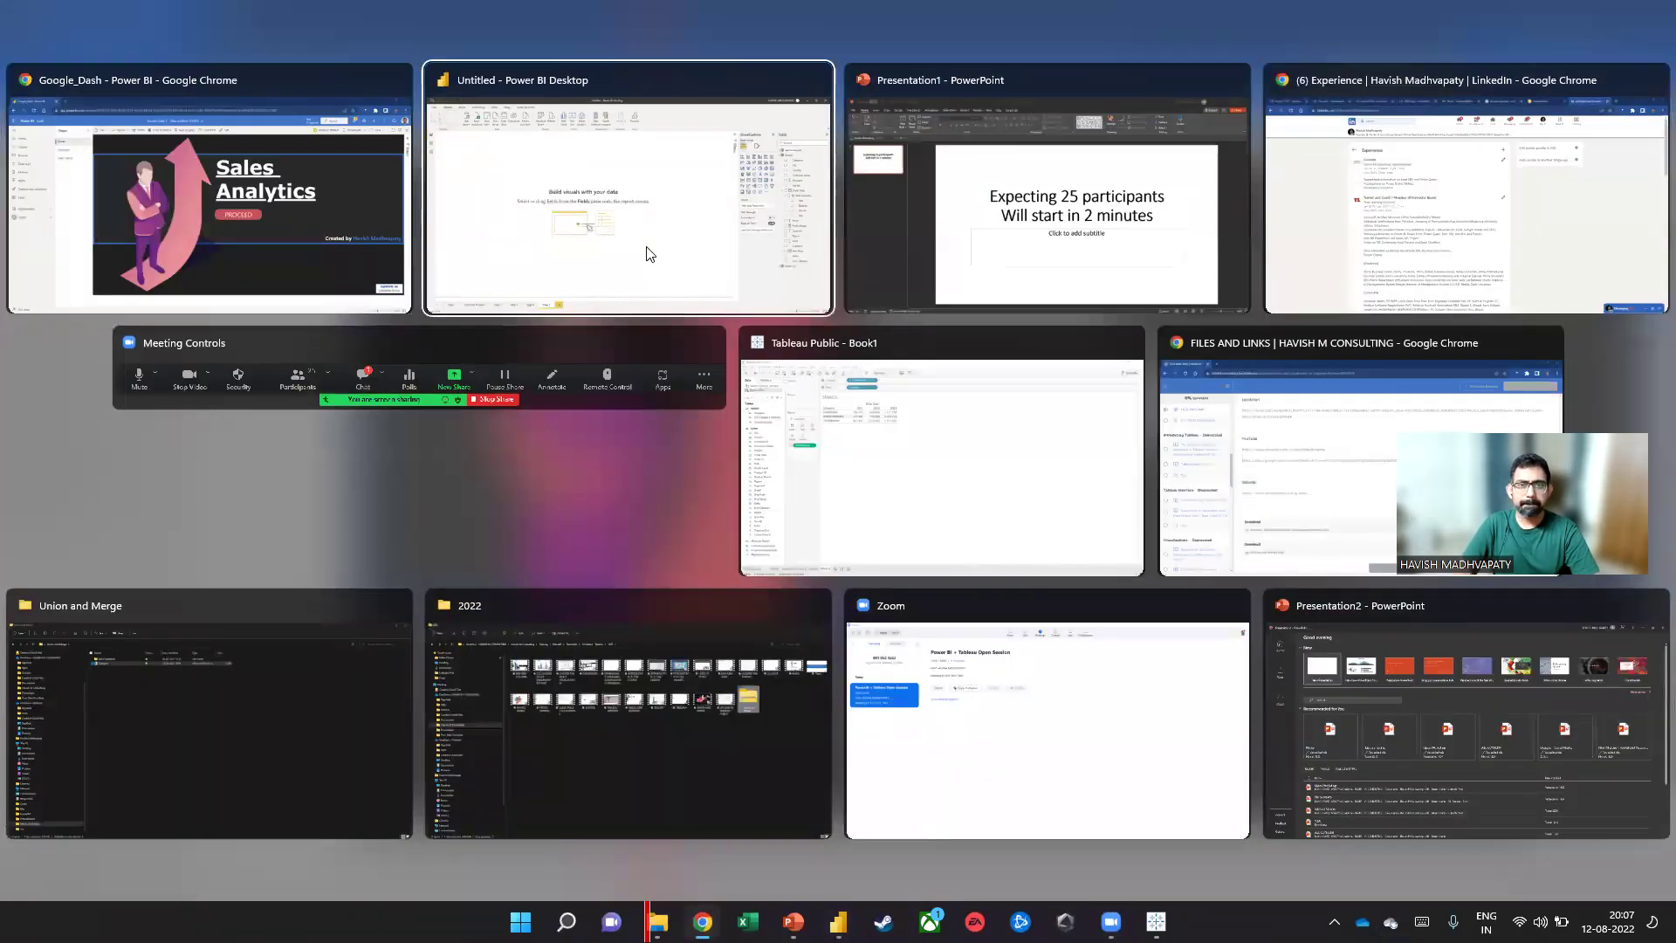
key(Return)
Remove the title and subtitle placeholders from the slide and insert a Power BI frame on it
key(ctrl+z)
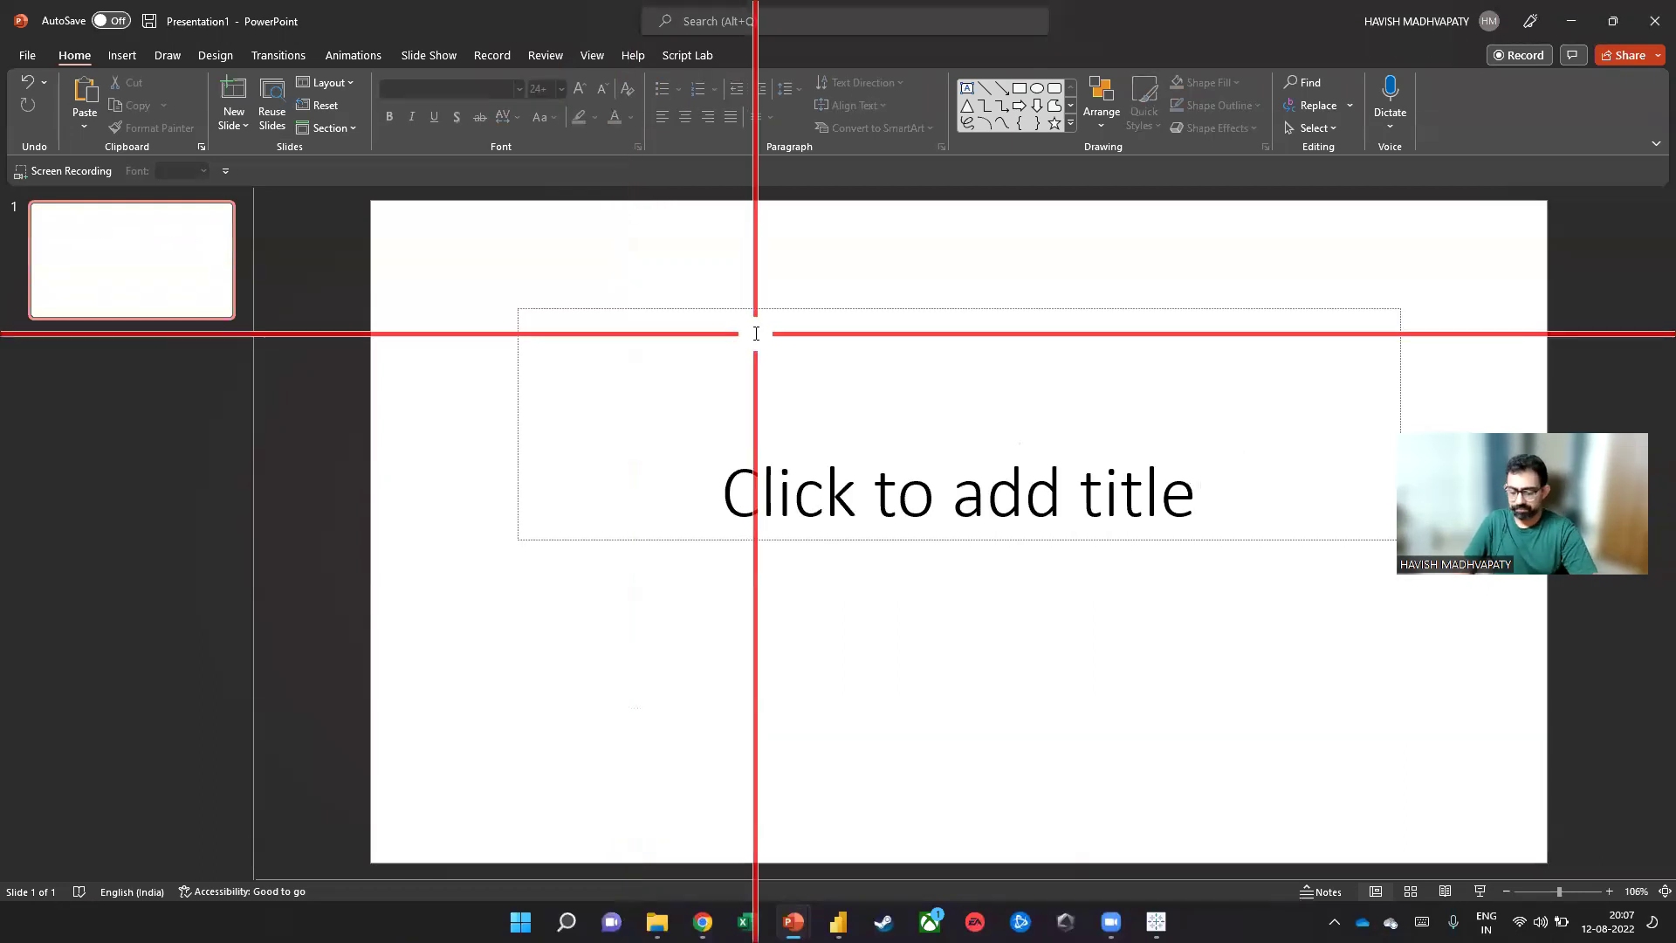
key(ctrl+z)
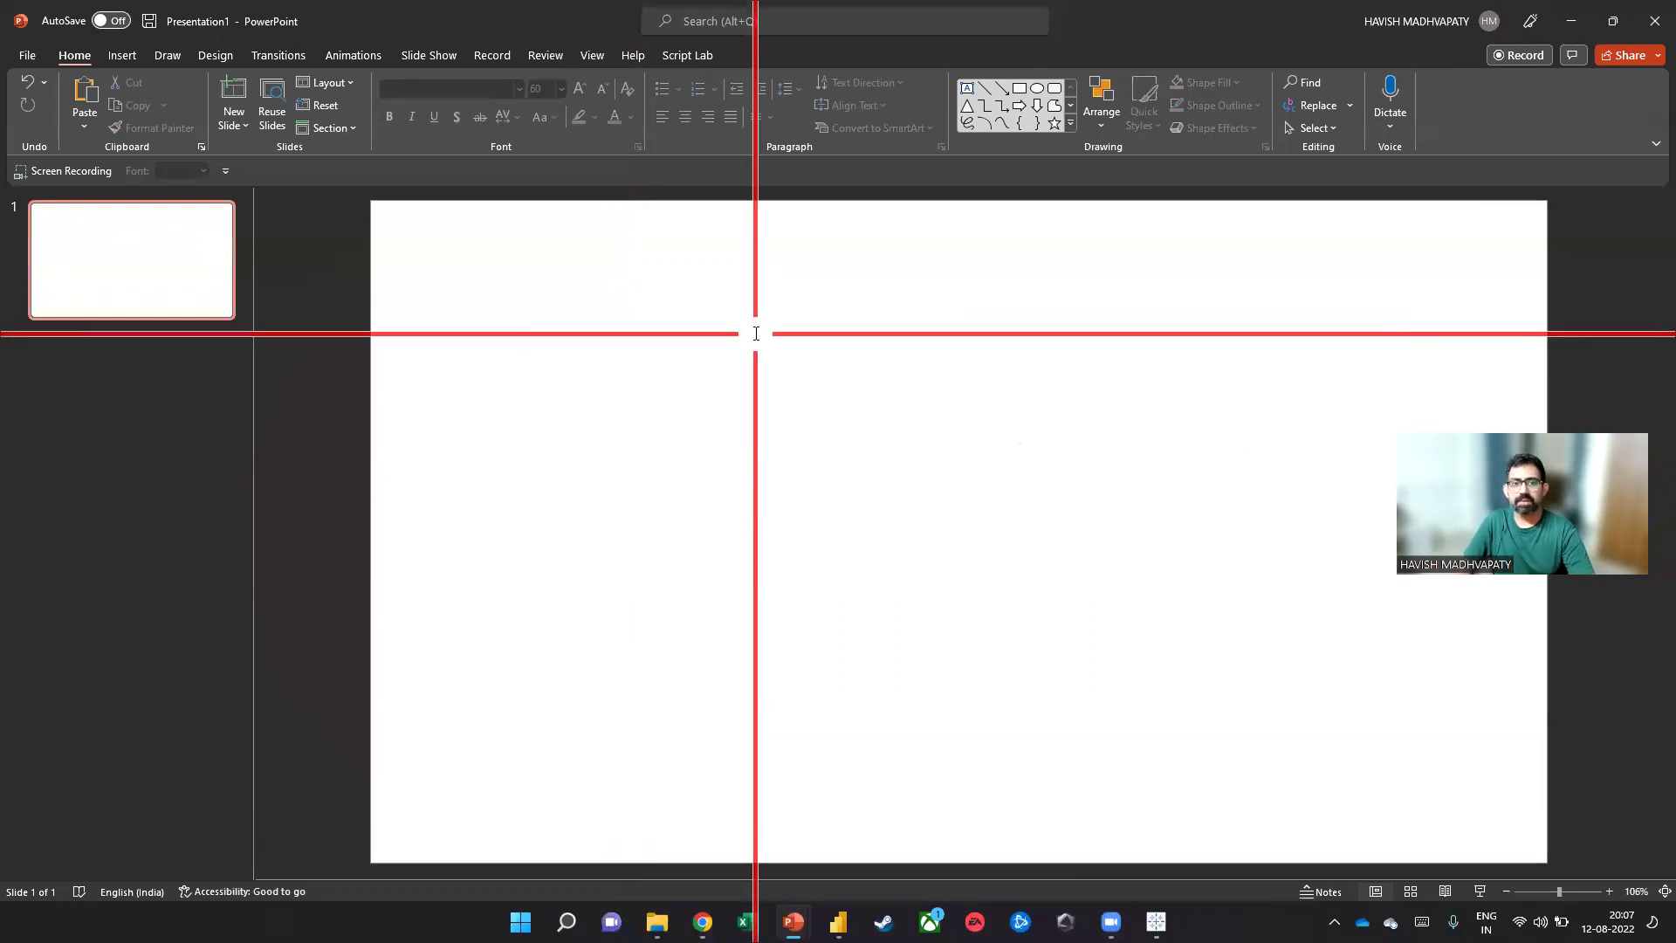
click(136, 58)
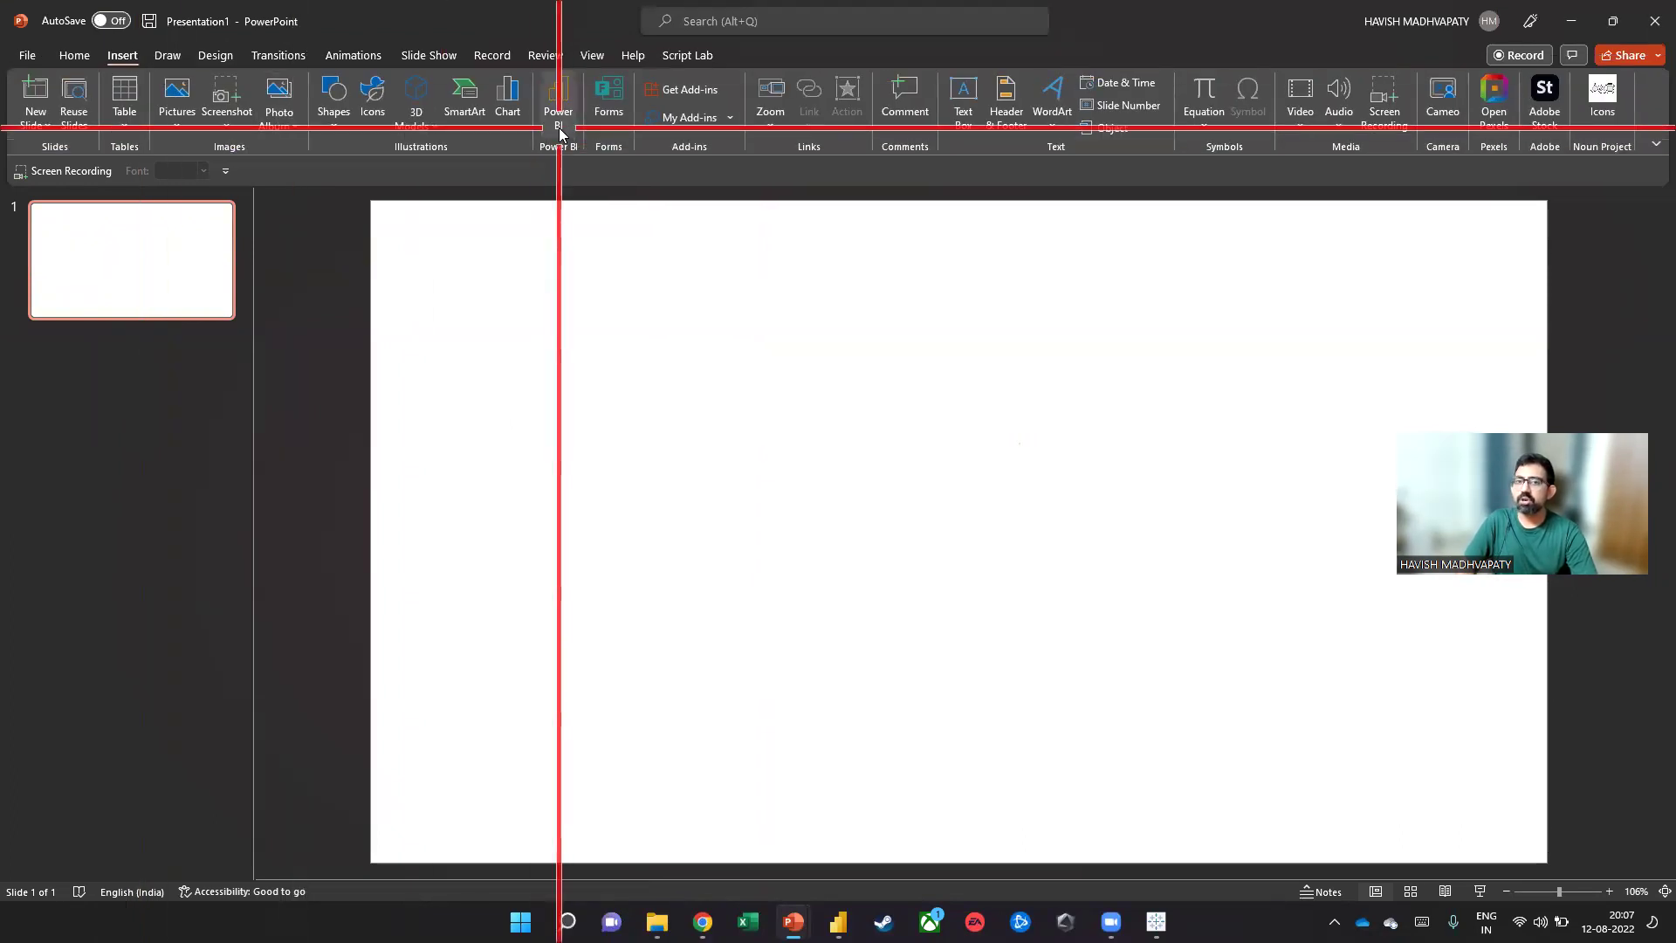
click(559, 131)
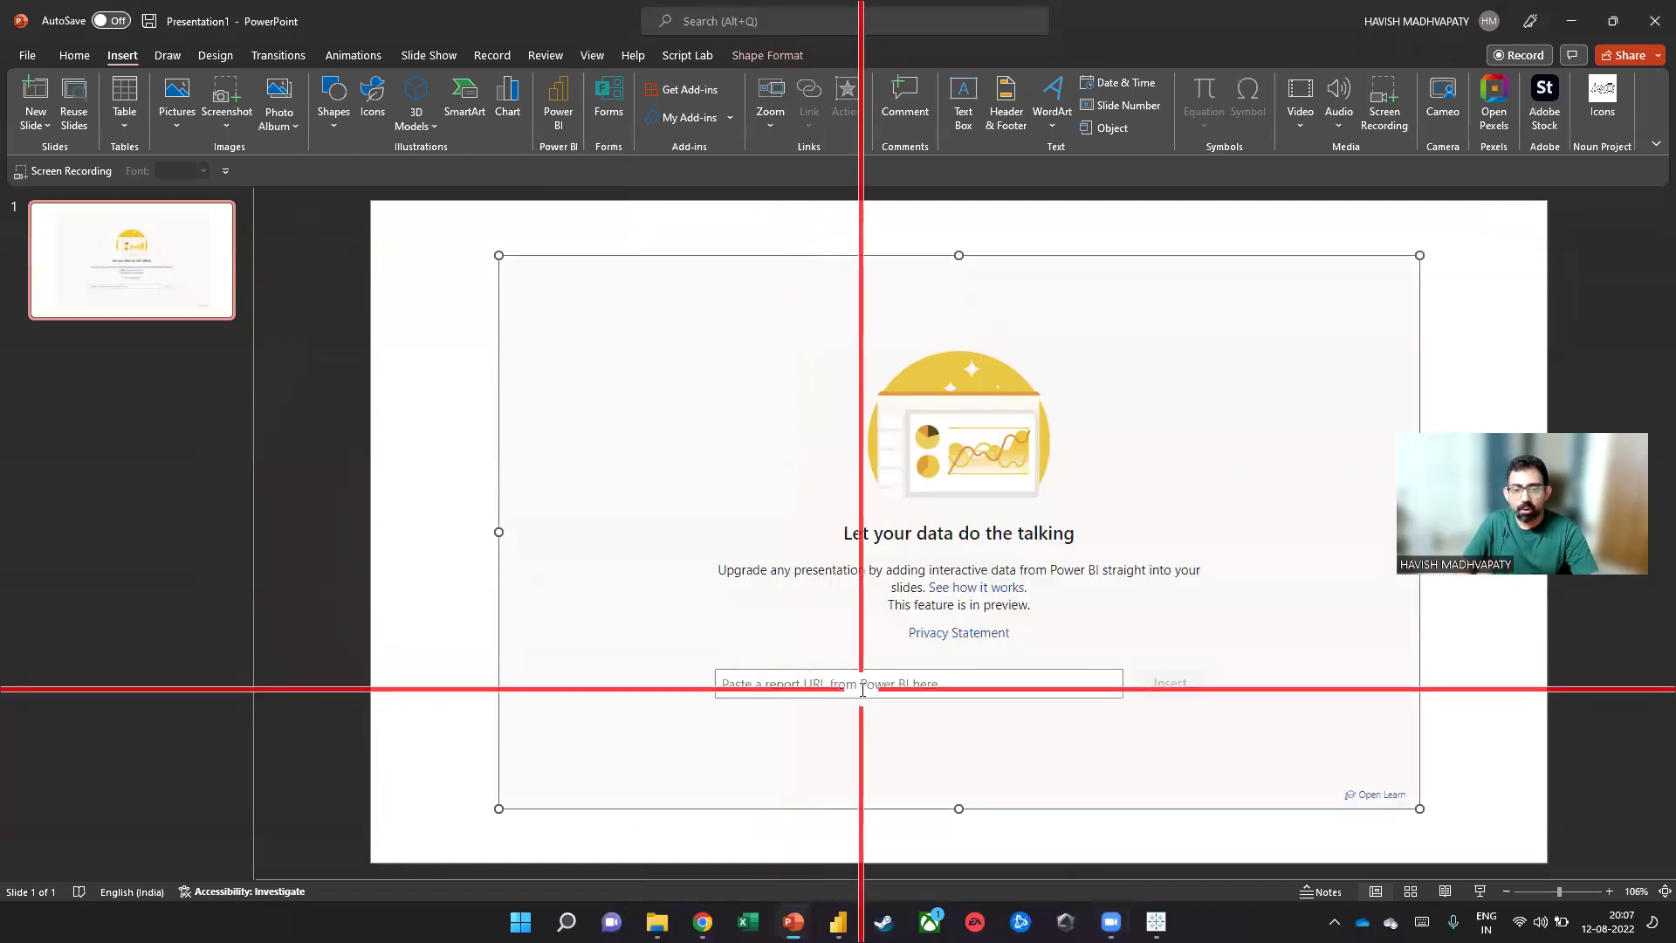
Enter the copied Google_Dash report URL in the Power BI frame and insert the live report into the slide
text(https://app.powerbi.com/groups/047f8782-be6f-4b78-a274-ee93f2442887/reports/107df485-4b19-4c72-bcd4-ff88597ec94e/ReportSection89d087c0896633a1c408)
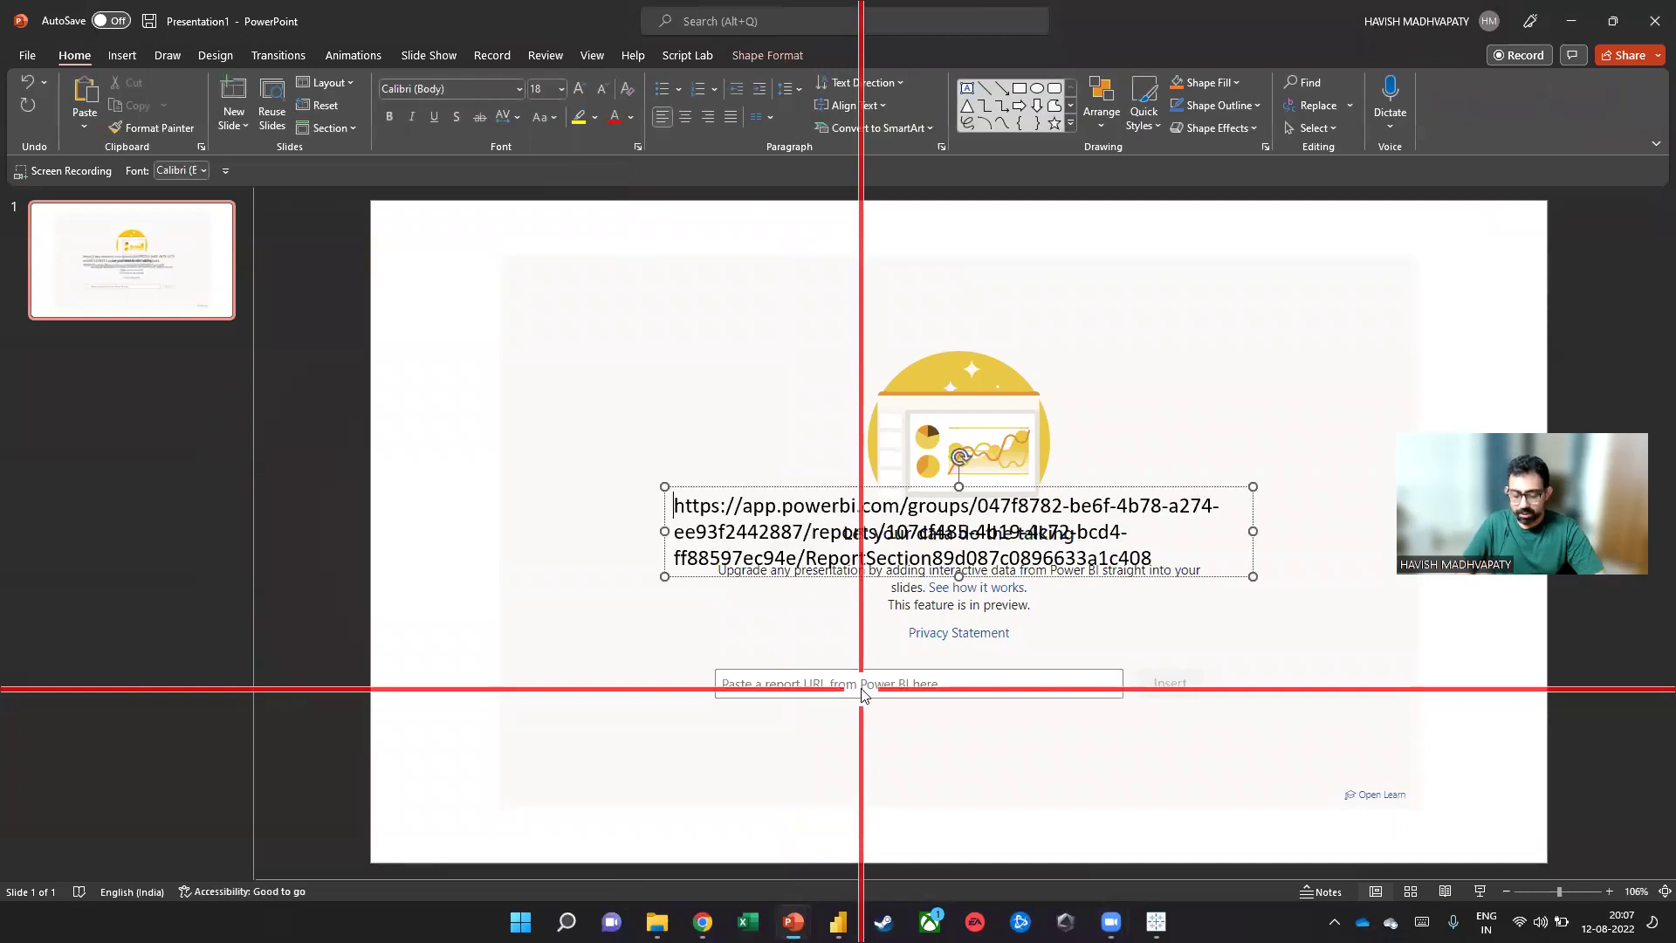
key(ctrl+z)
click(775, 685)
key(ctrl+v)
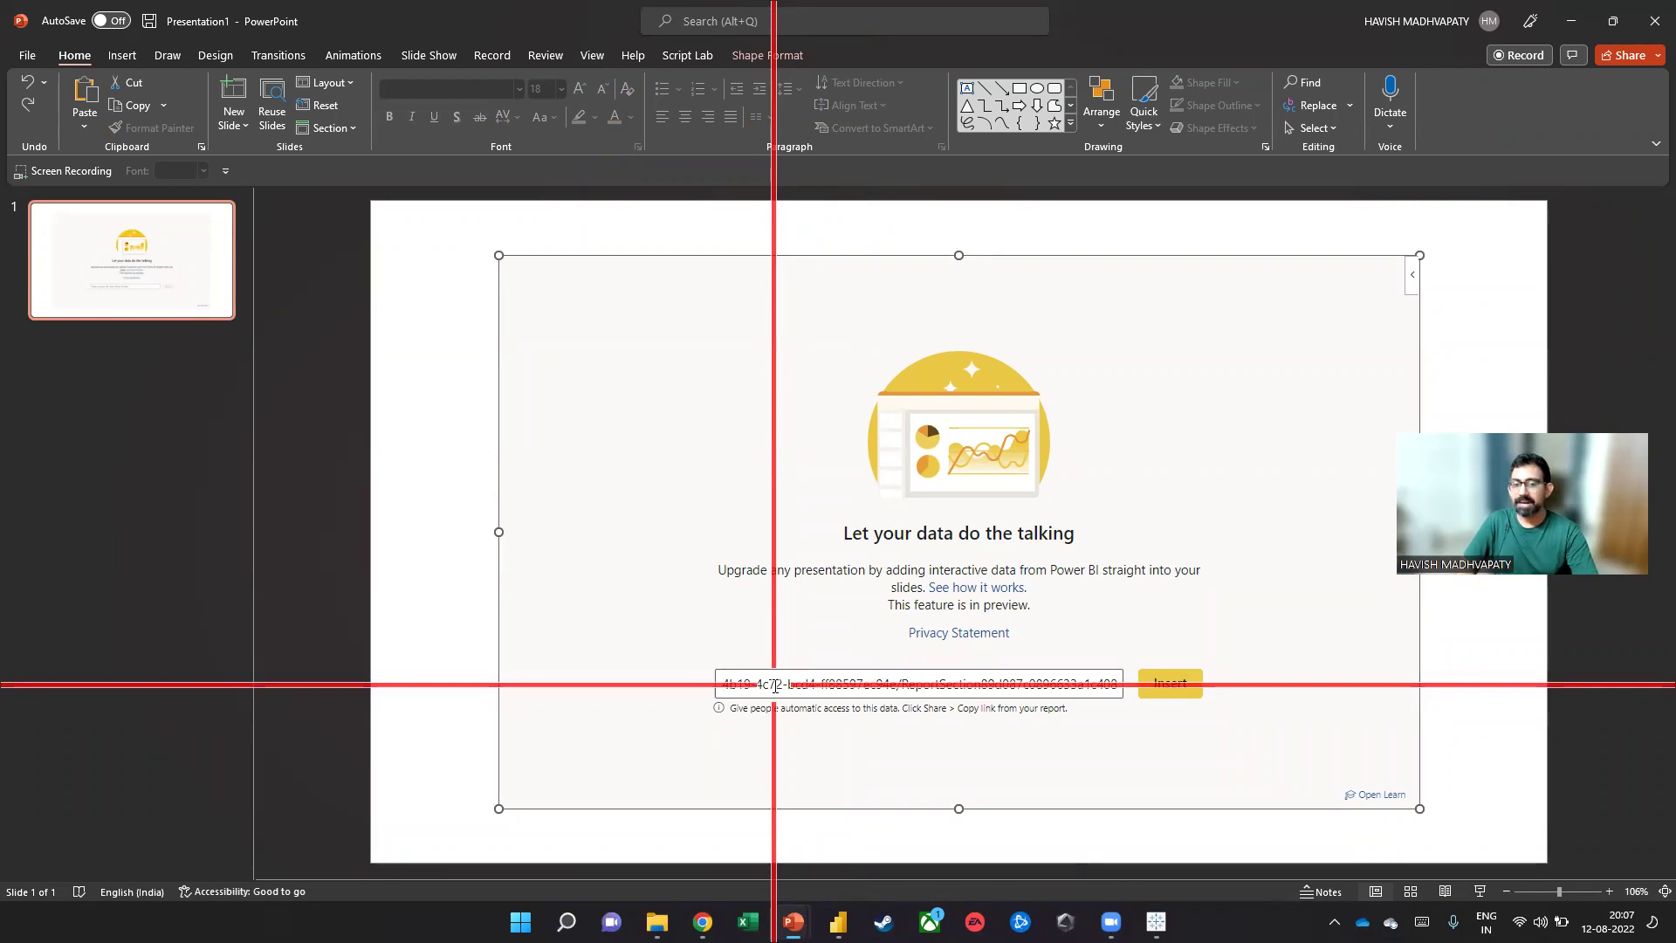
click(1155, 691)
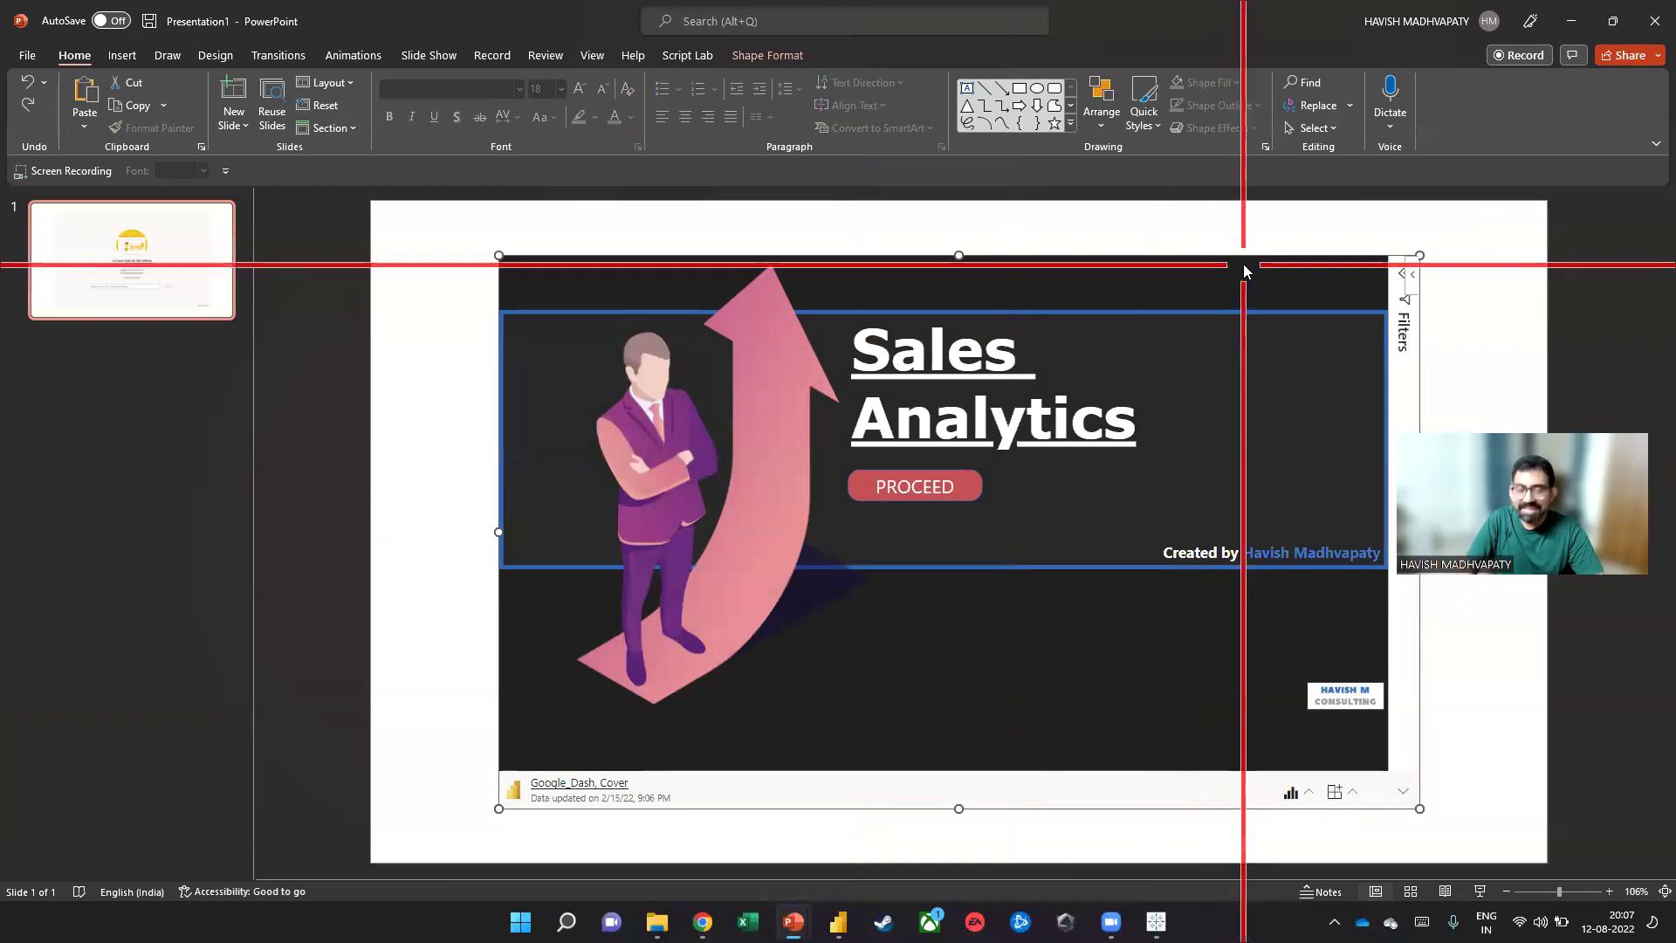
Proceed to the Overview page in the embedded report, filter it by Corporate and then Home Office, and inspect the June 2015 value
click(941, 491)
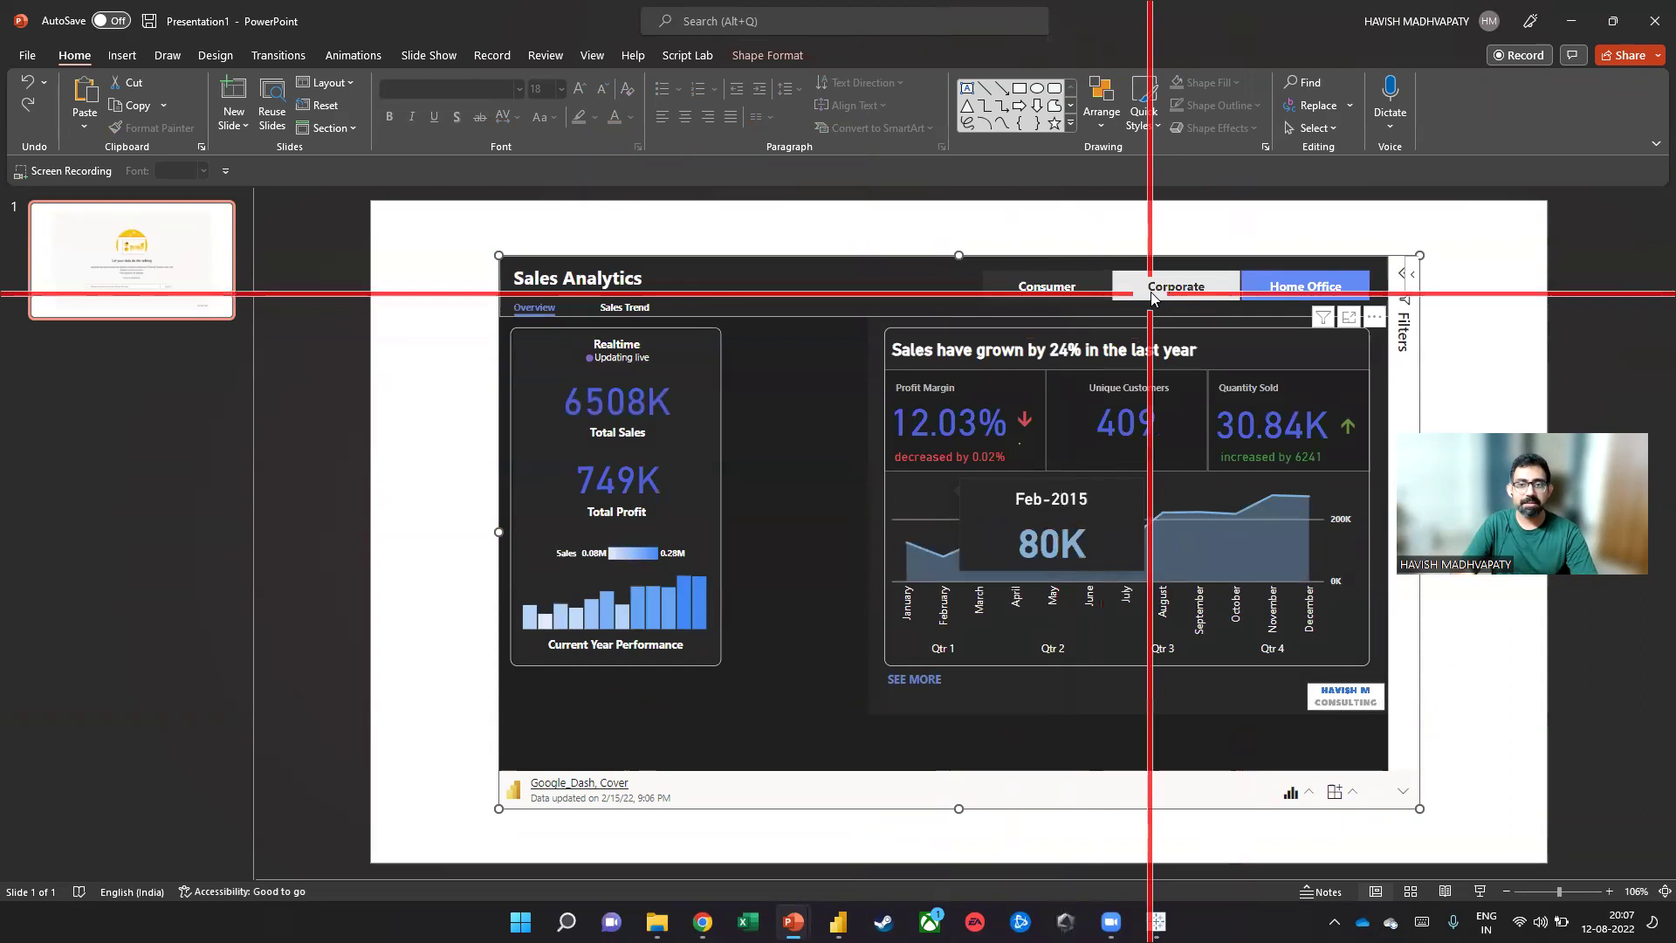
click(1150, 297)
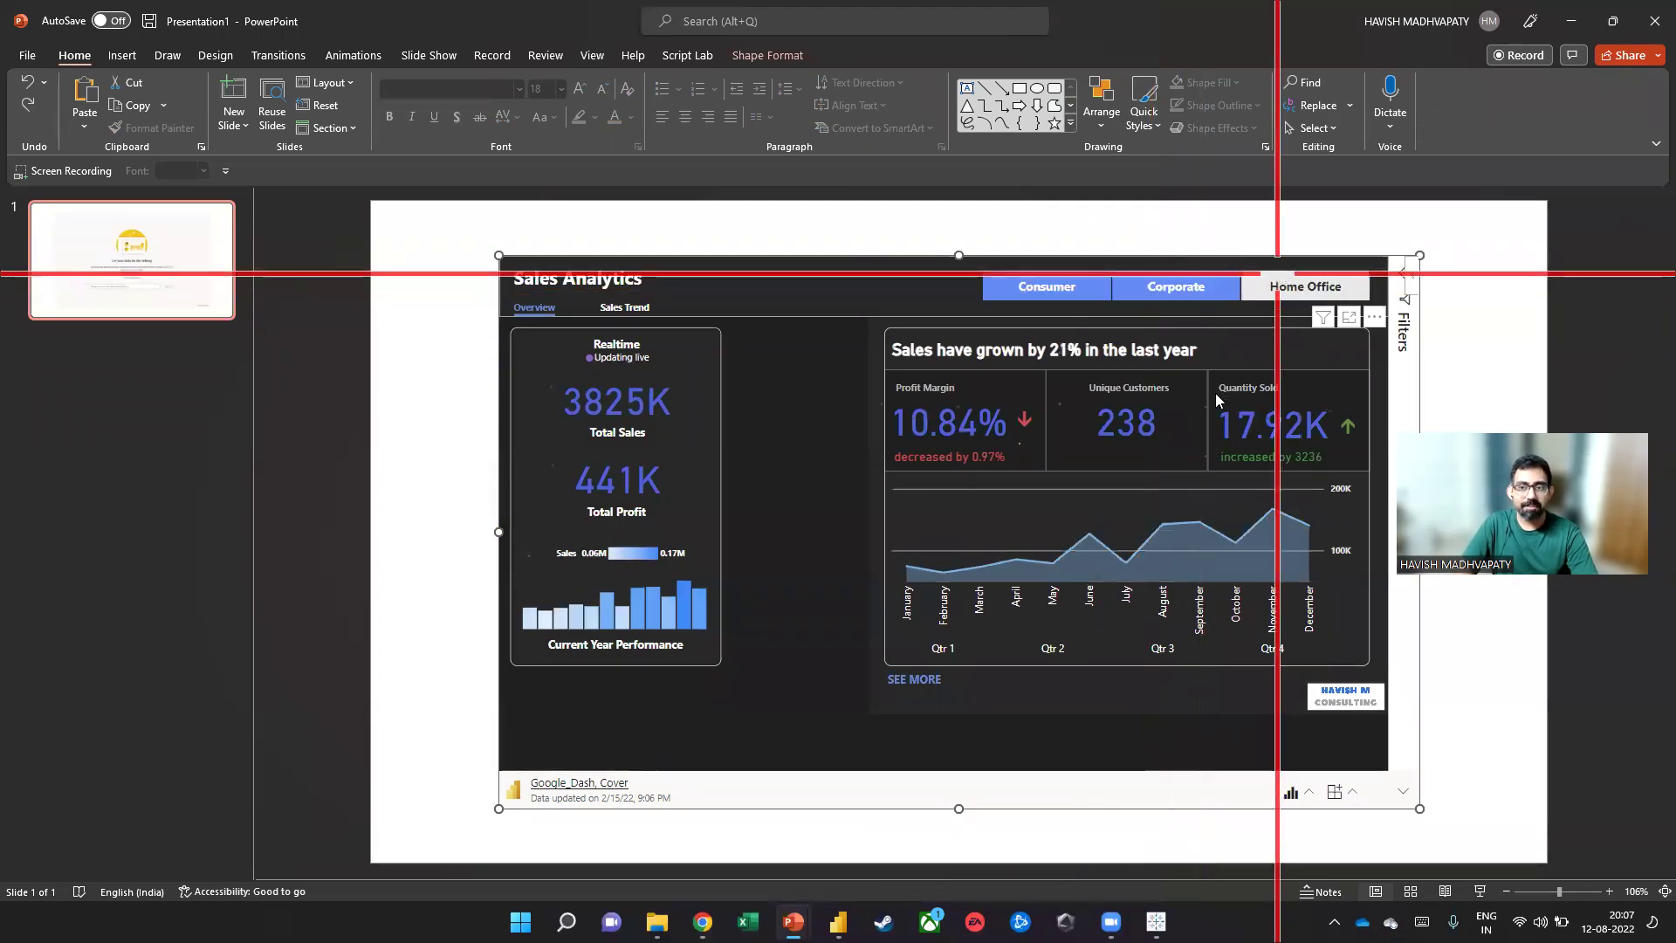
mouse_move(1093, 548)
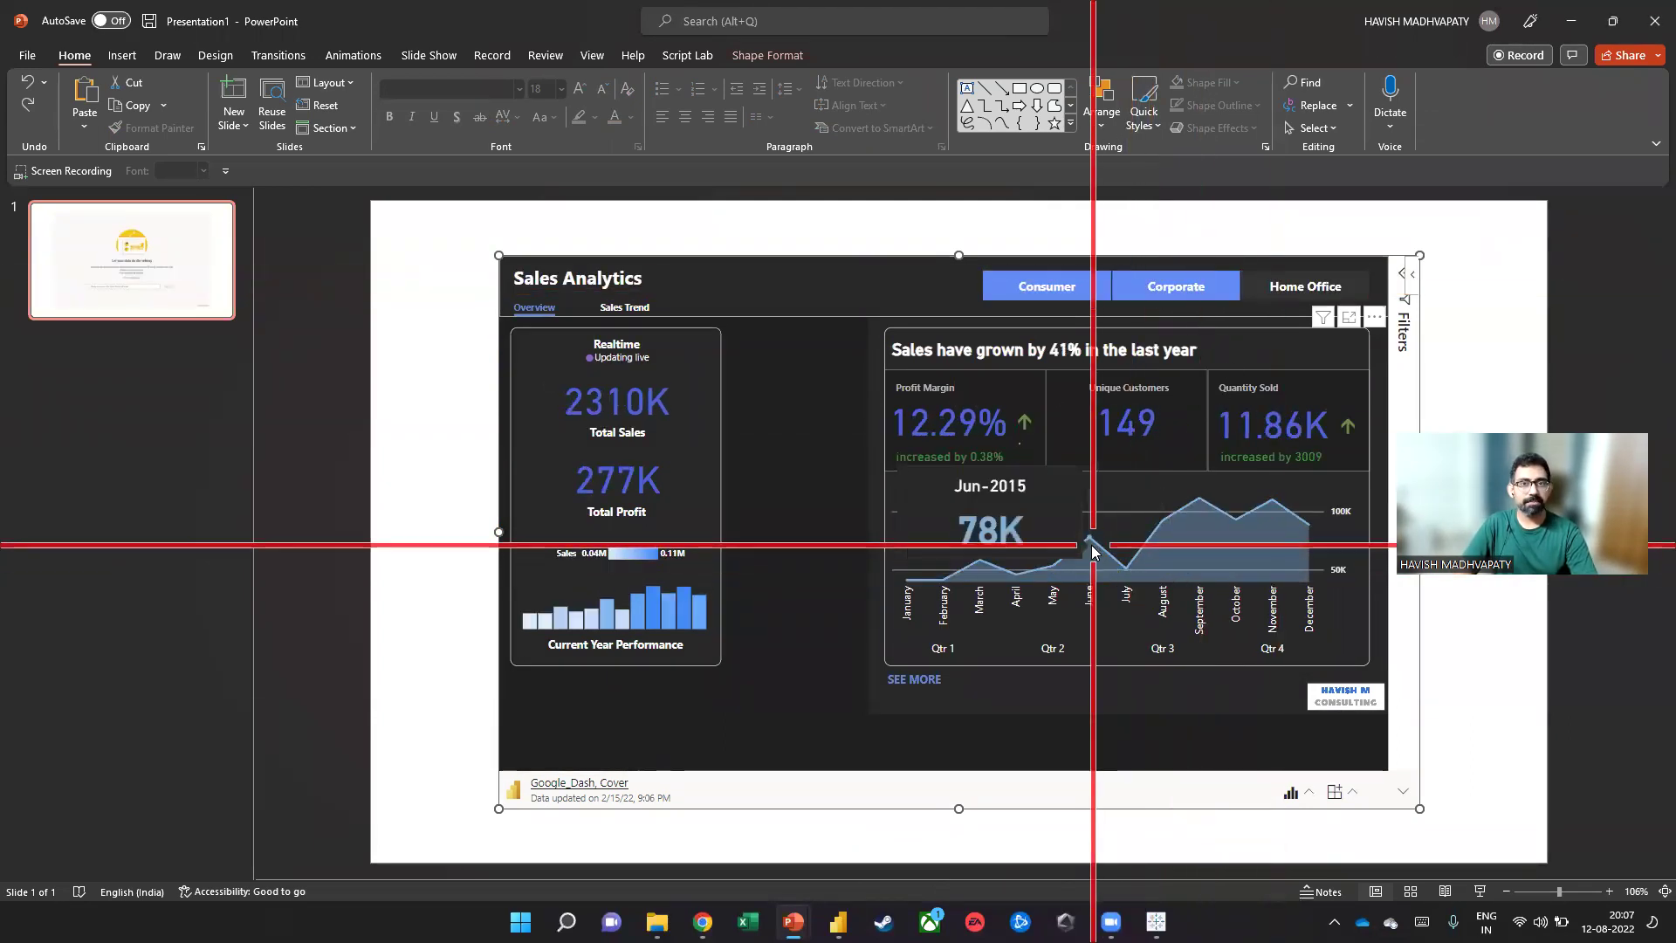
Switch to Excel and create a blank workbook
key(super+Tab)
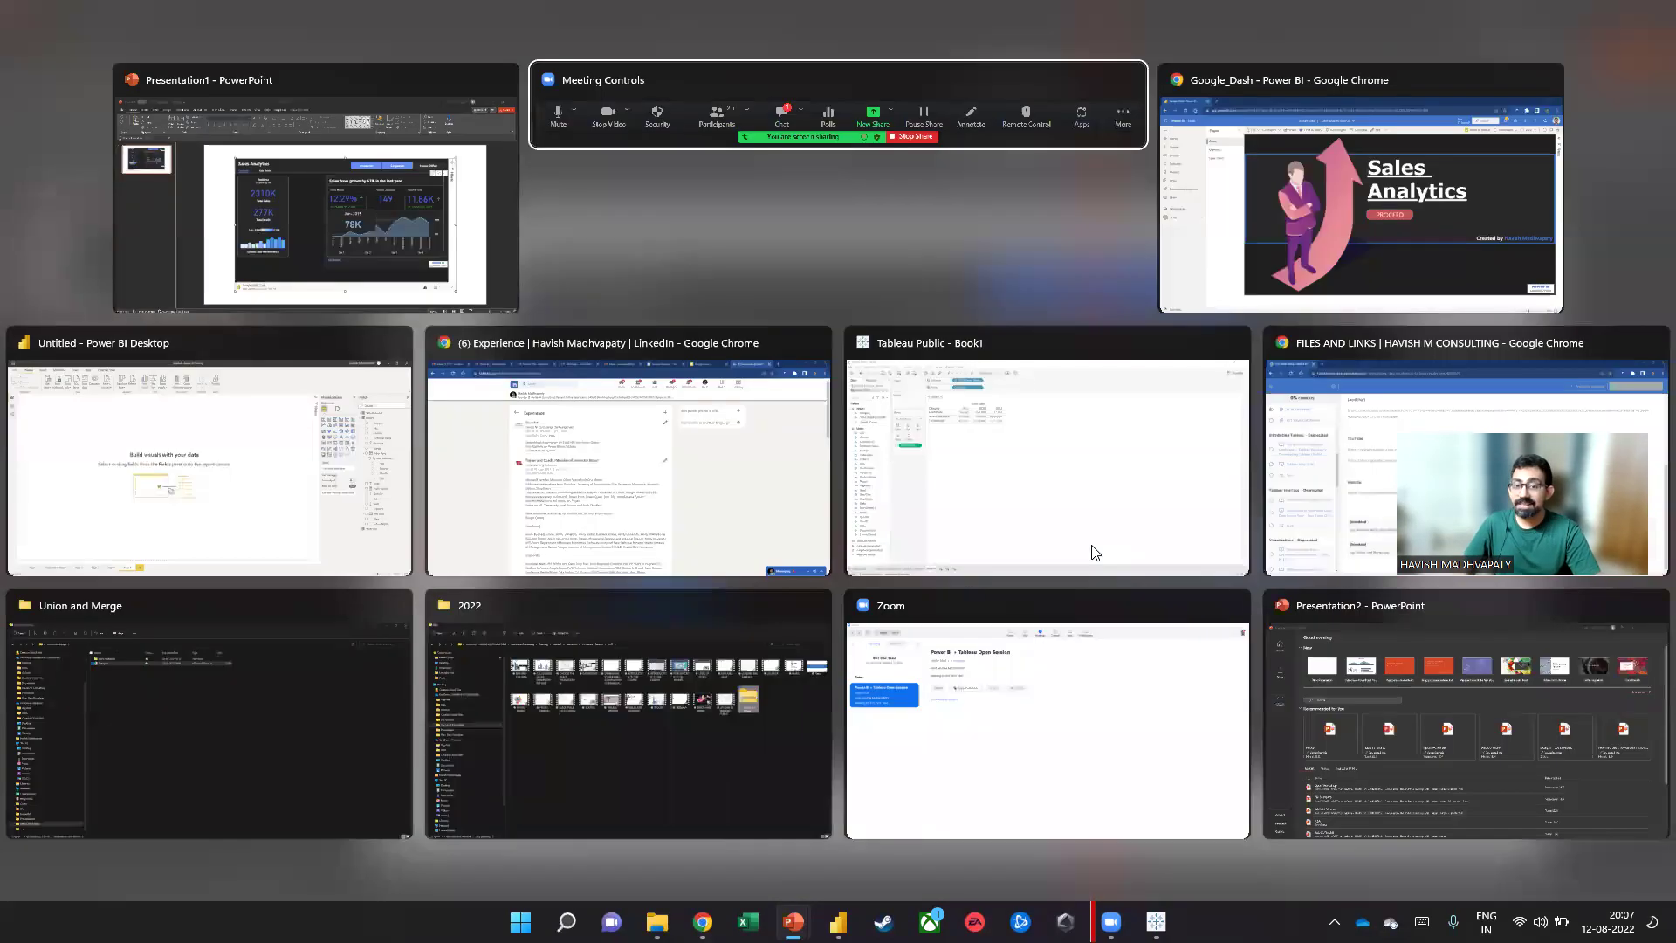
key(Escape)
key(super)
text(exc)
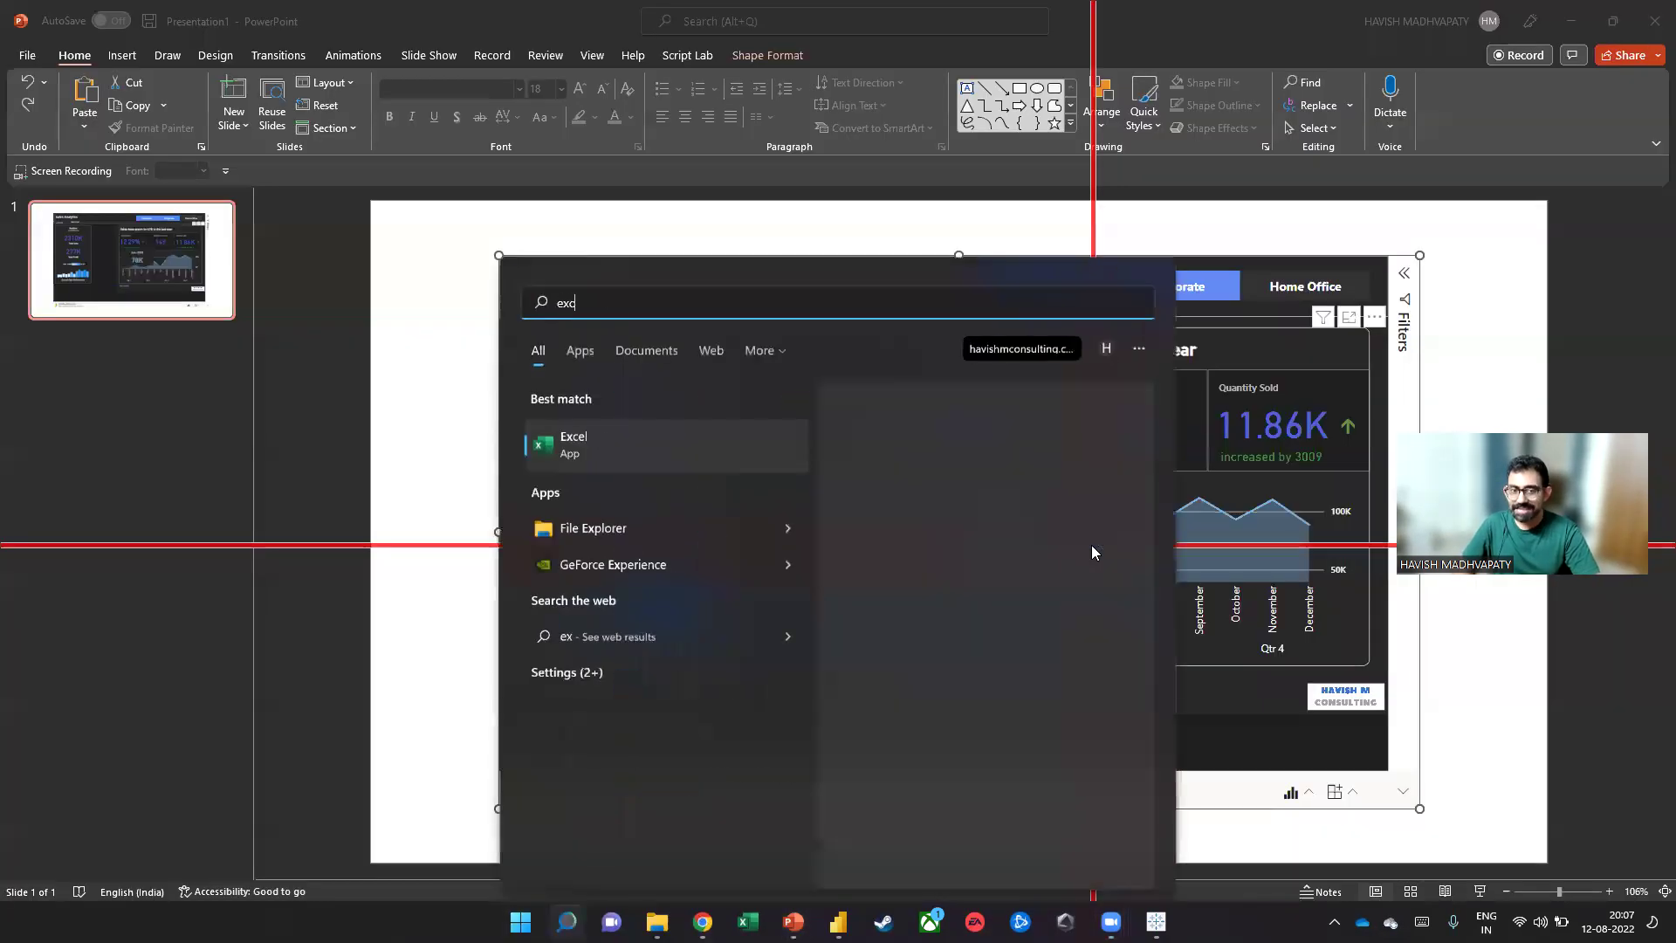
key(Return)
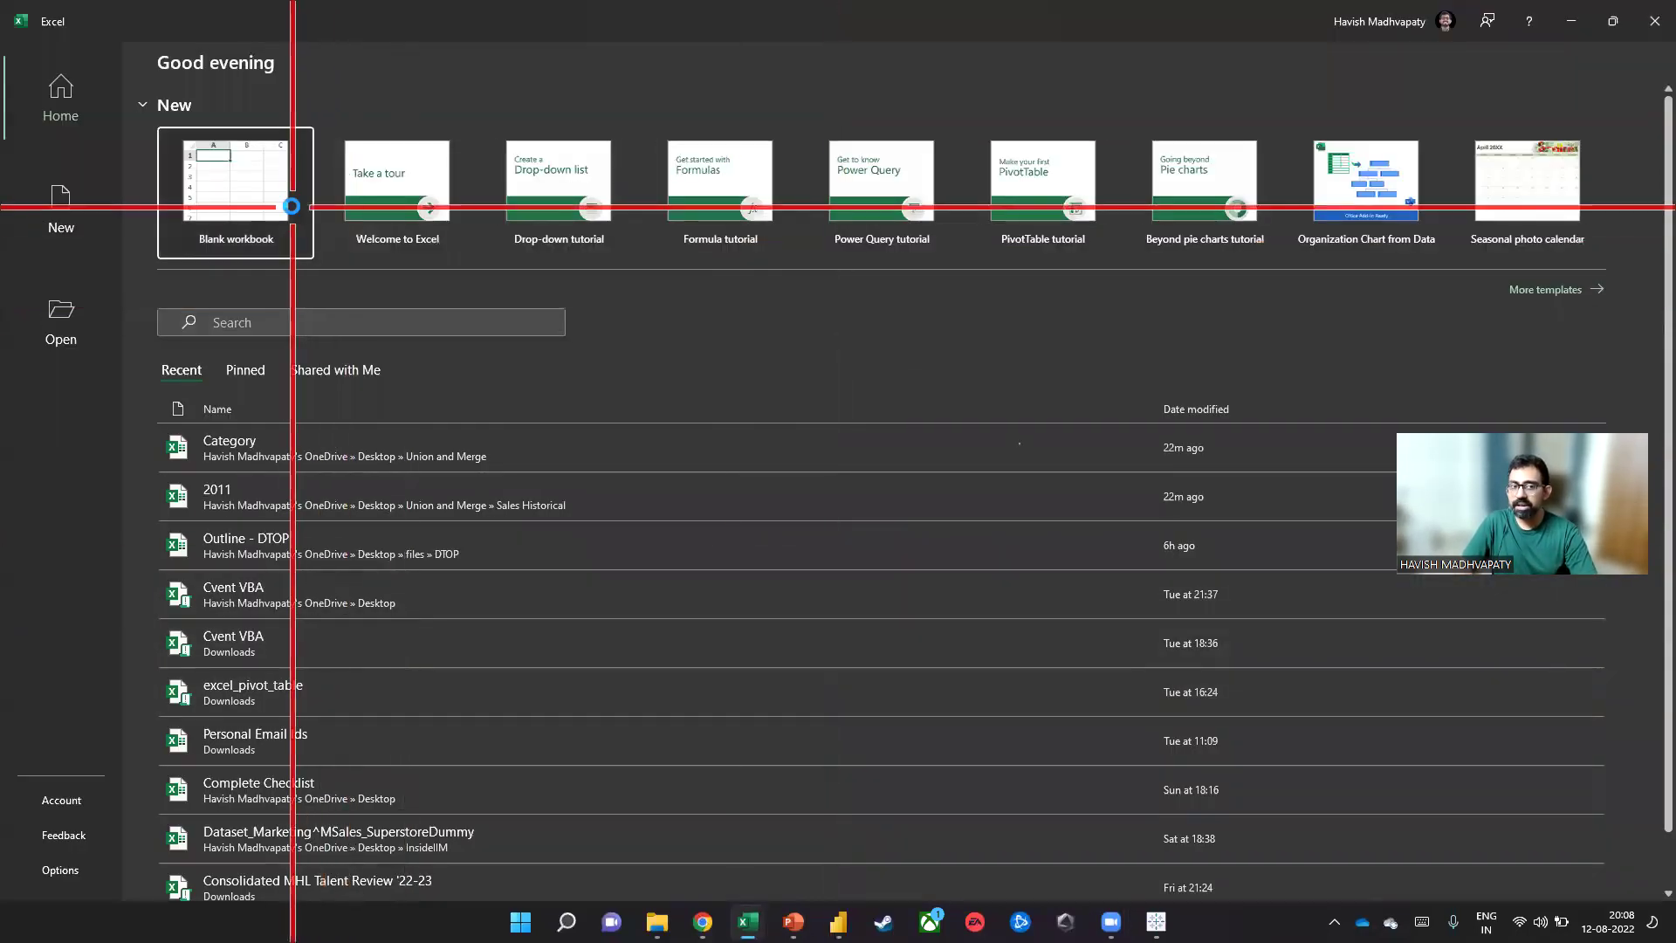
click(293, 207)
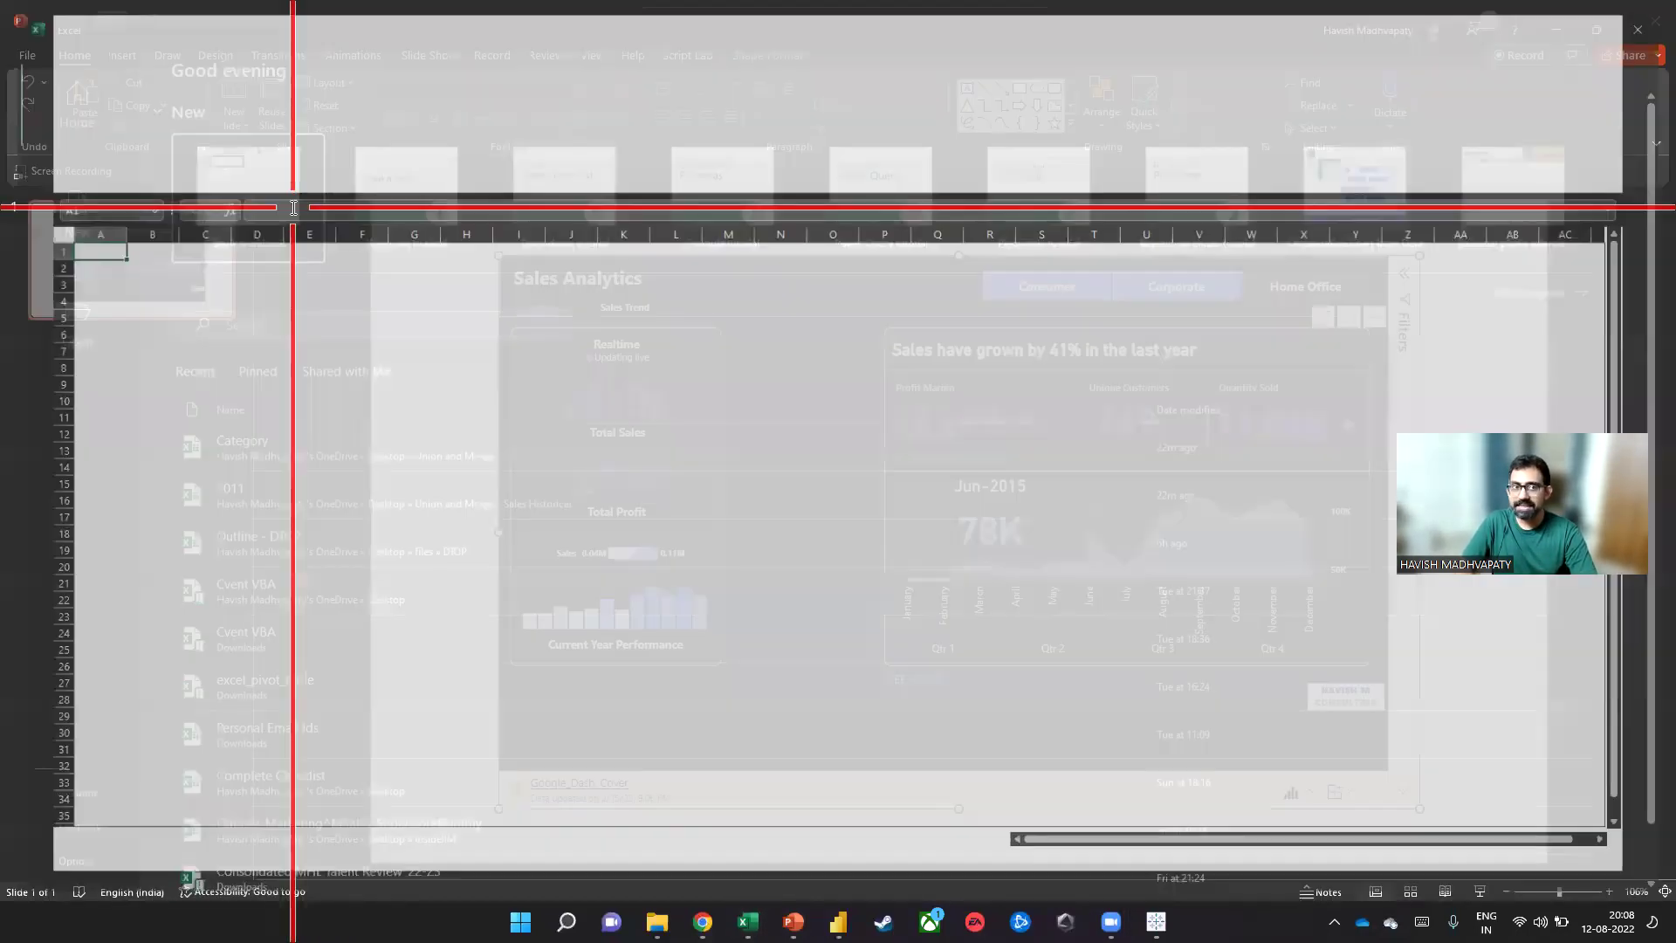
Start a PivotTable from Power BI in the blank workbook and widen the Power BI Datasets pane
click(122, 56)
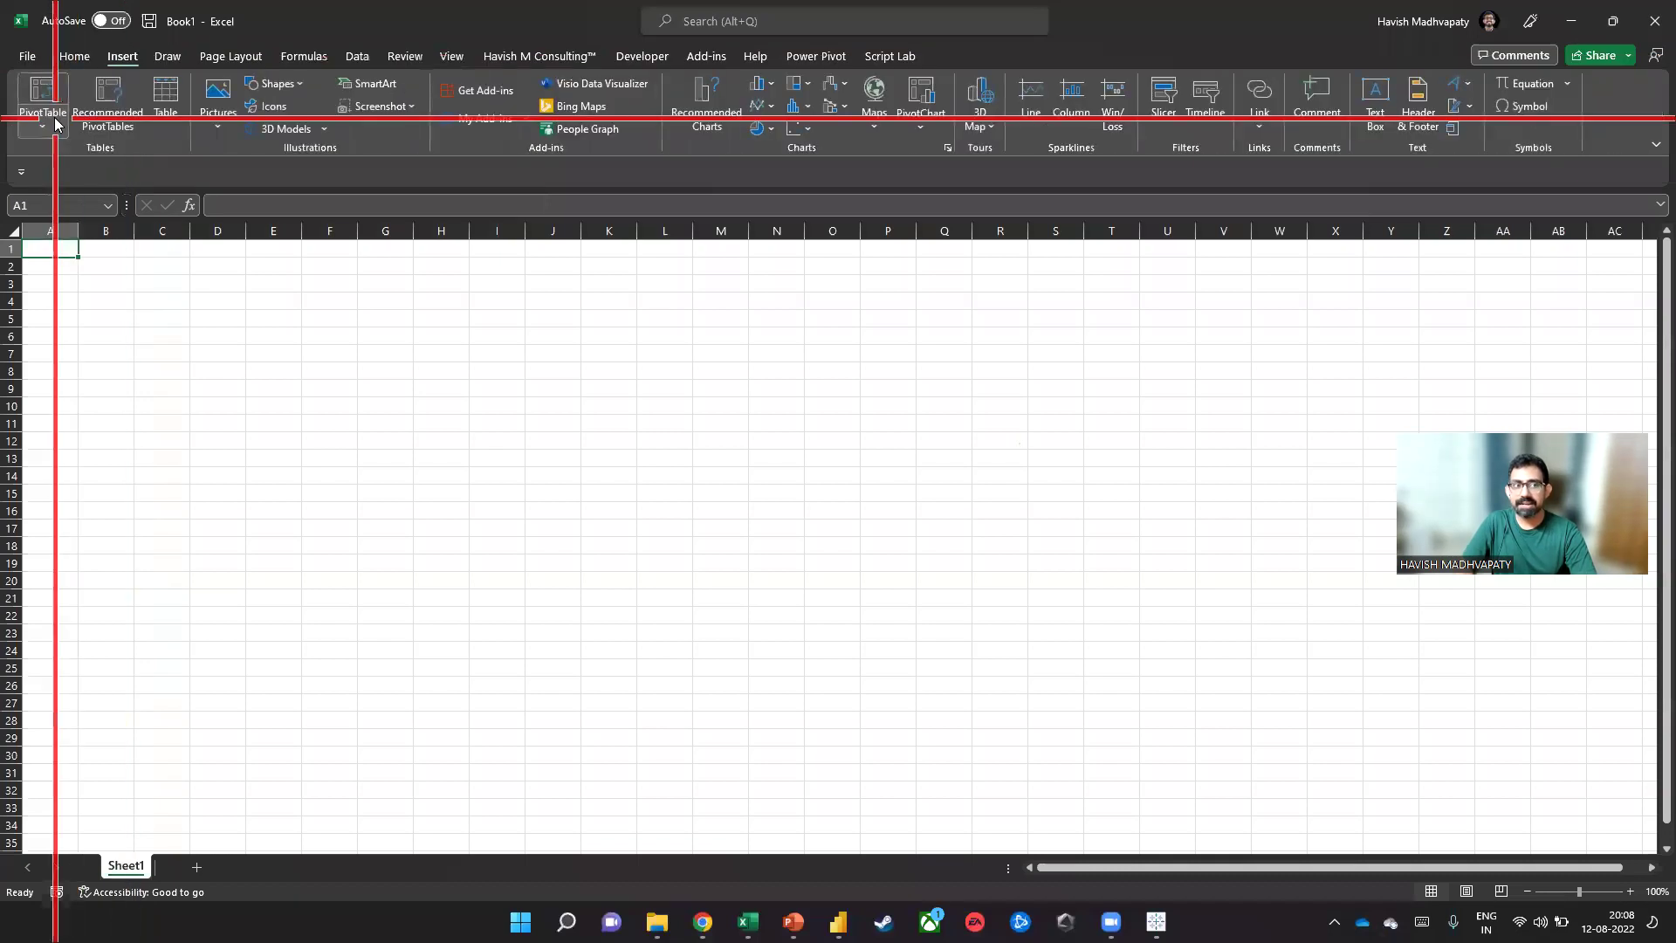
click(55, 124)
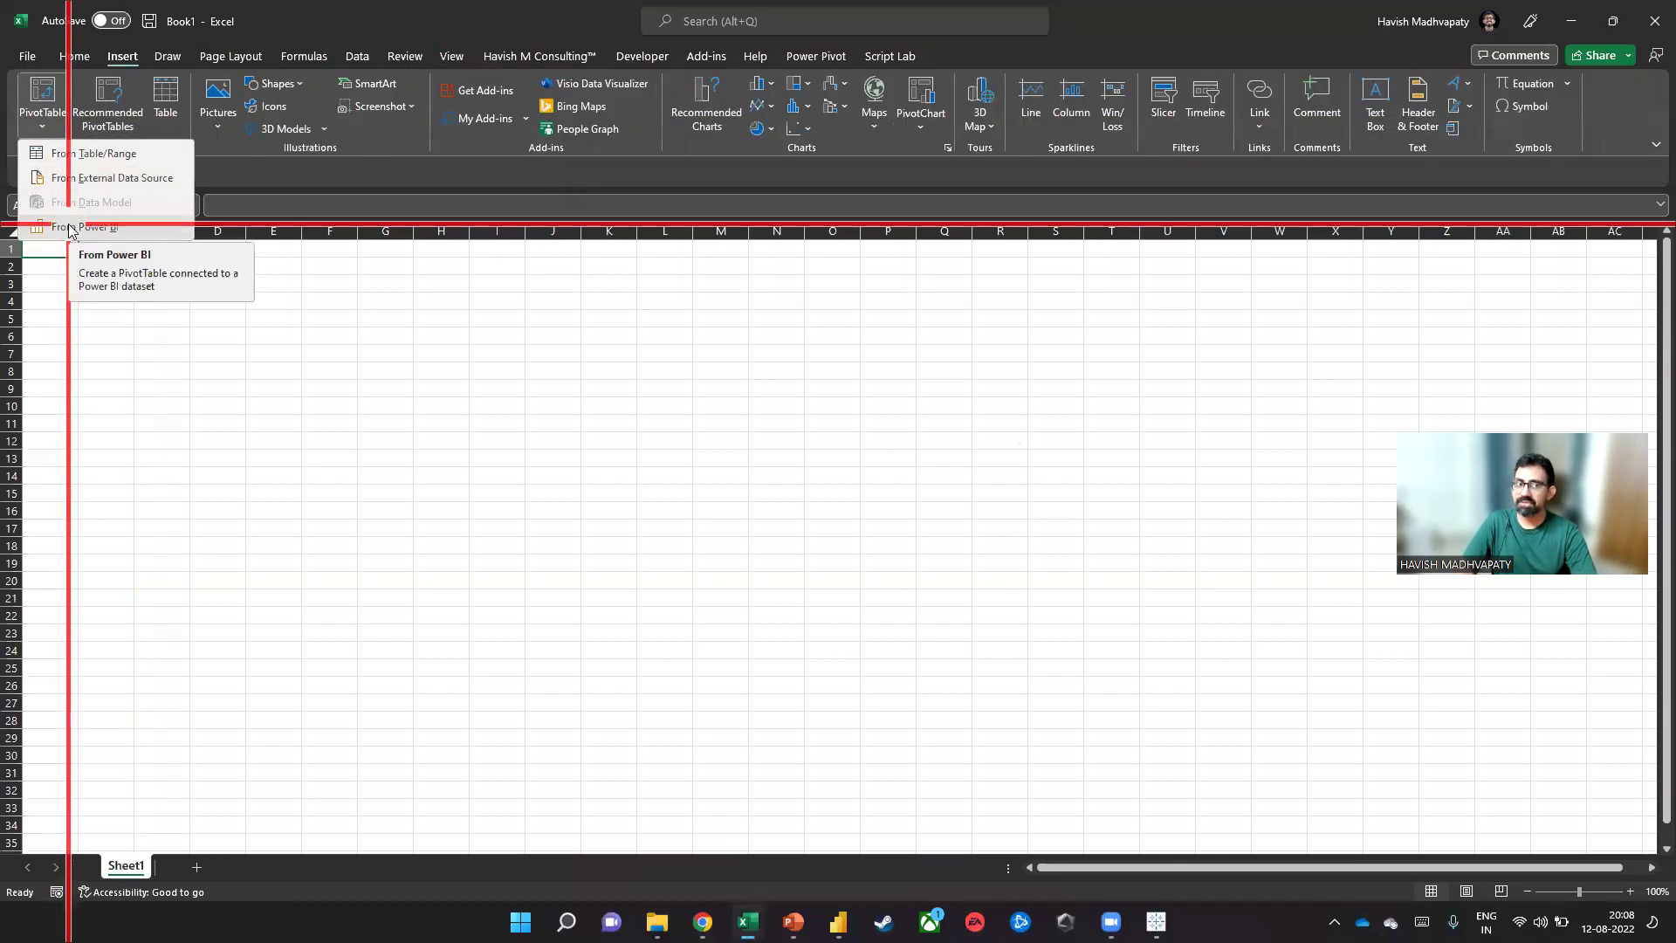
click(79, 227)
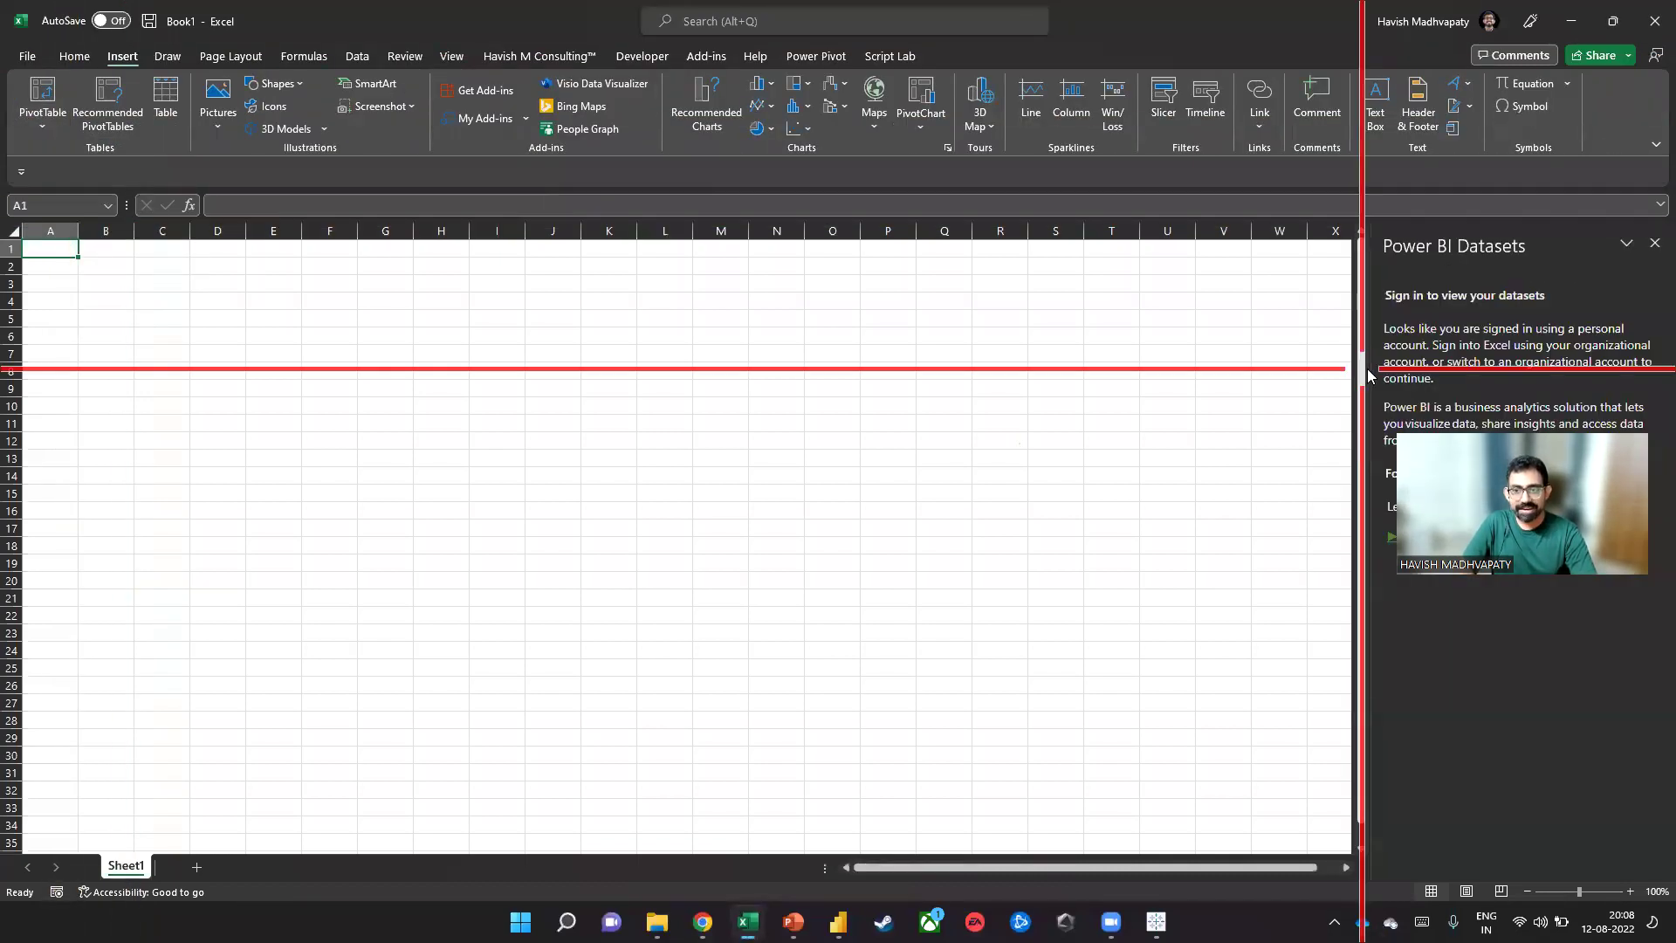
drag(1367, 375, 1091, 345)
Switch Excel to the organizational account and reopen the Power BI dataset list for a PivotTable
click(1478, 22)
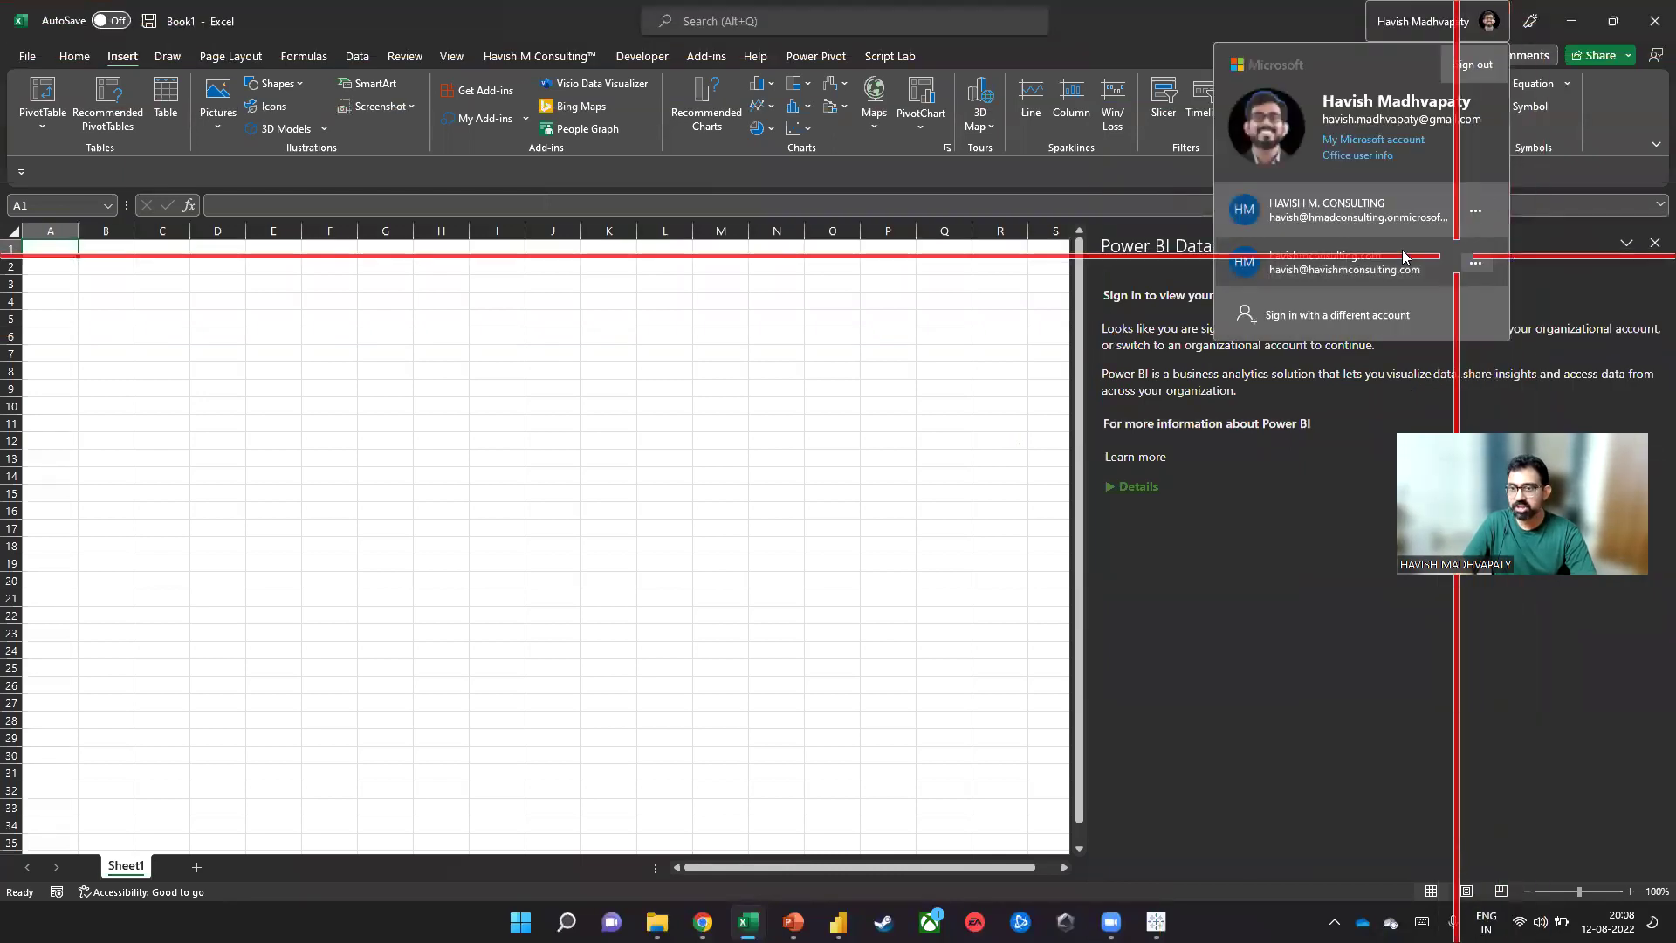
click(1373, 229)
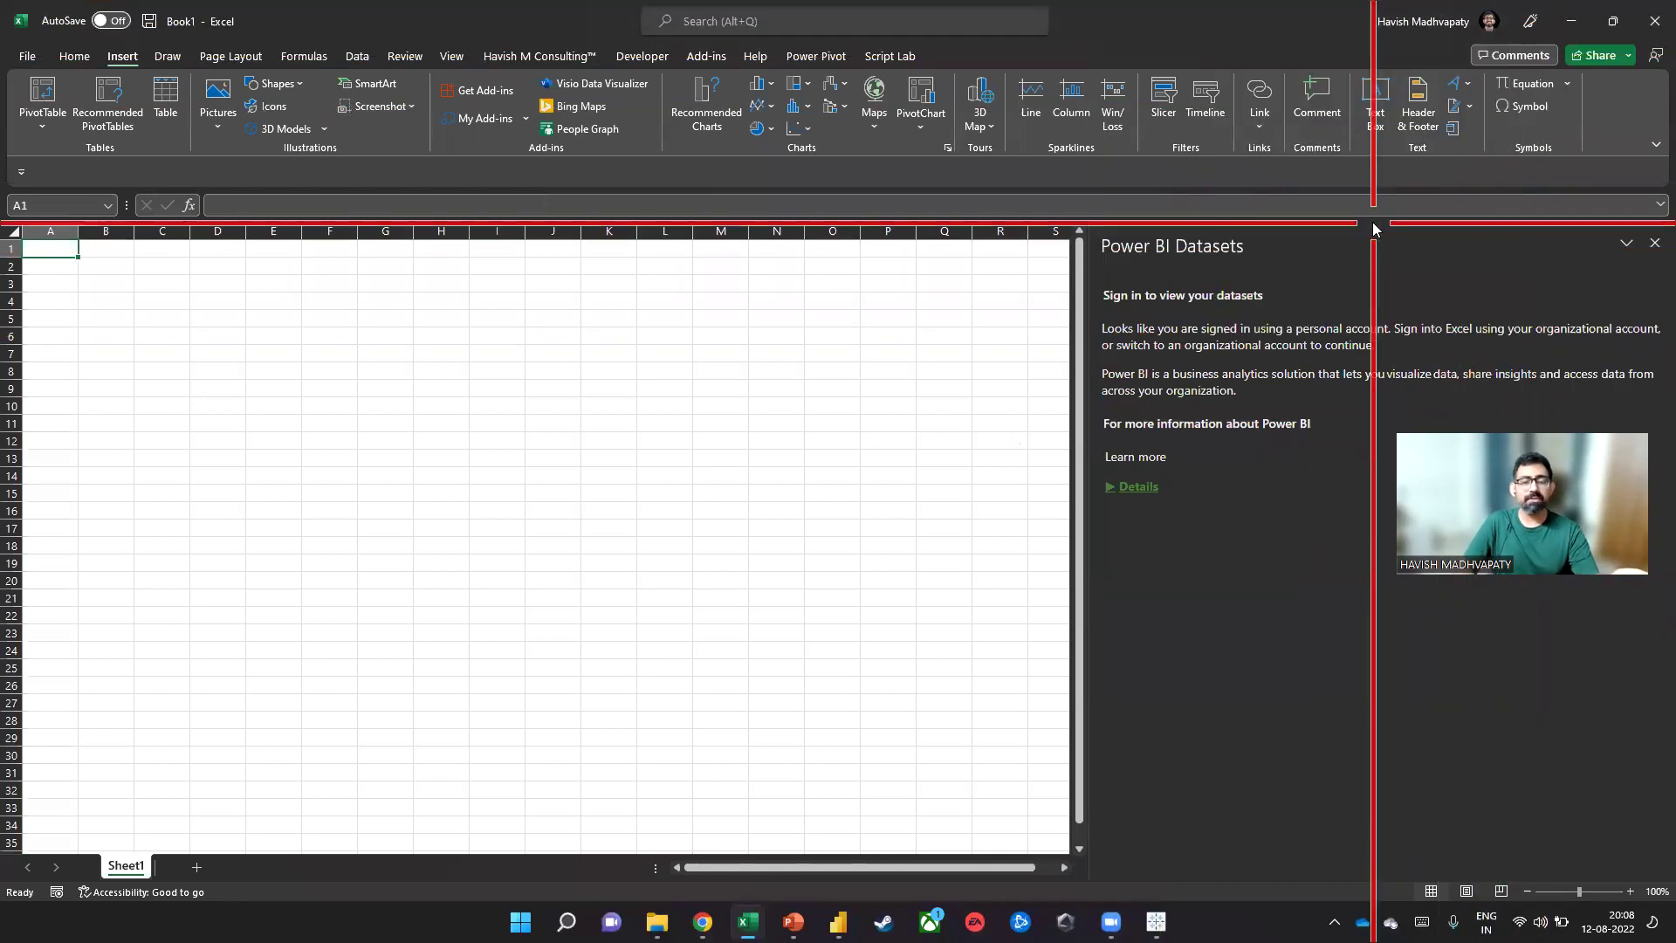
click(1655, 243)
click(42, 122)
click(76, 232)
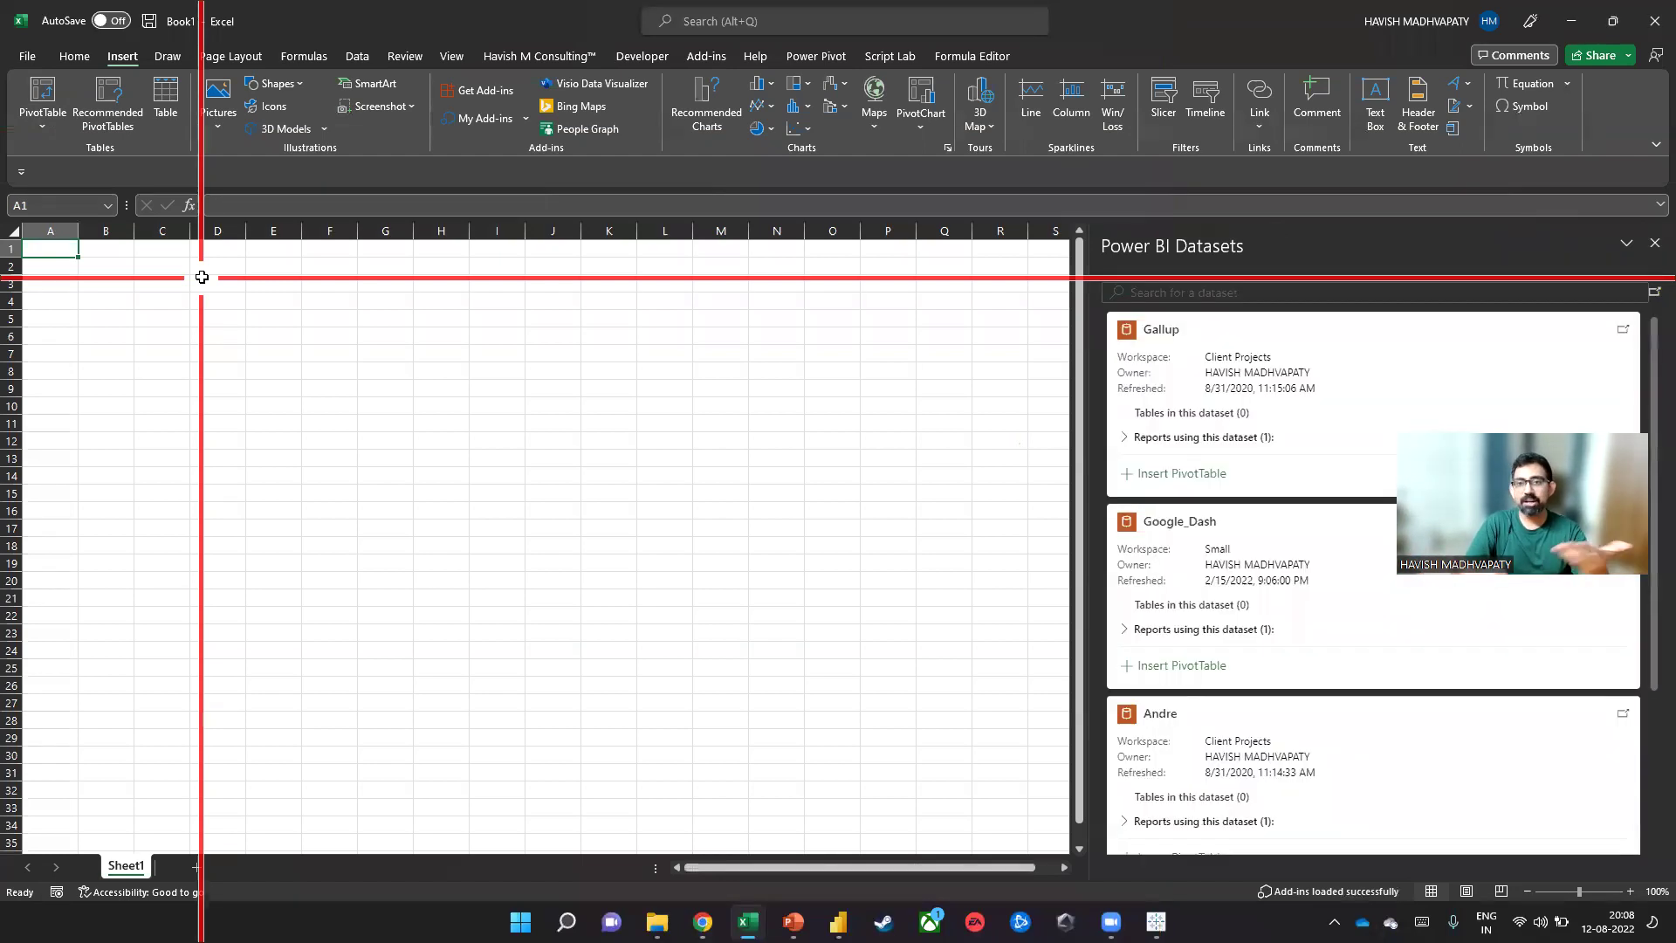
Look through the available Power BI datasets, and close the dataset list and the workbook
scroll(1302, 486, down, 3)
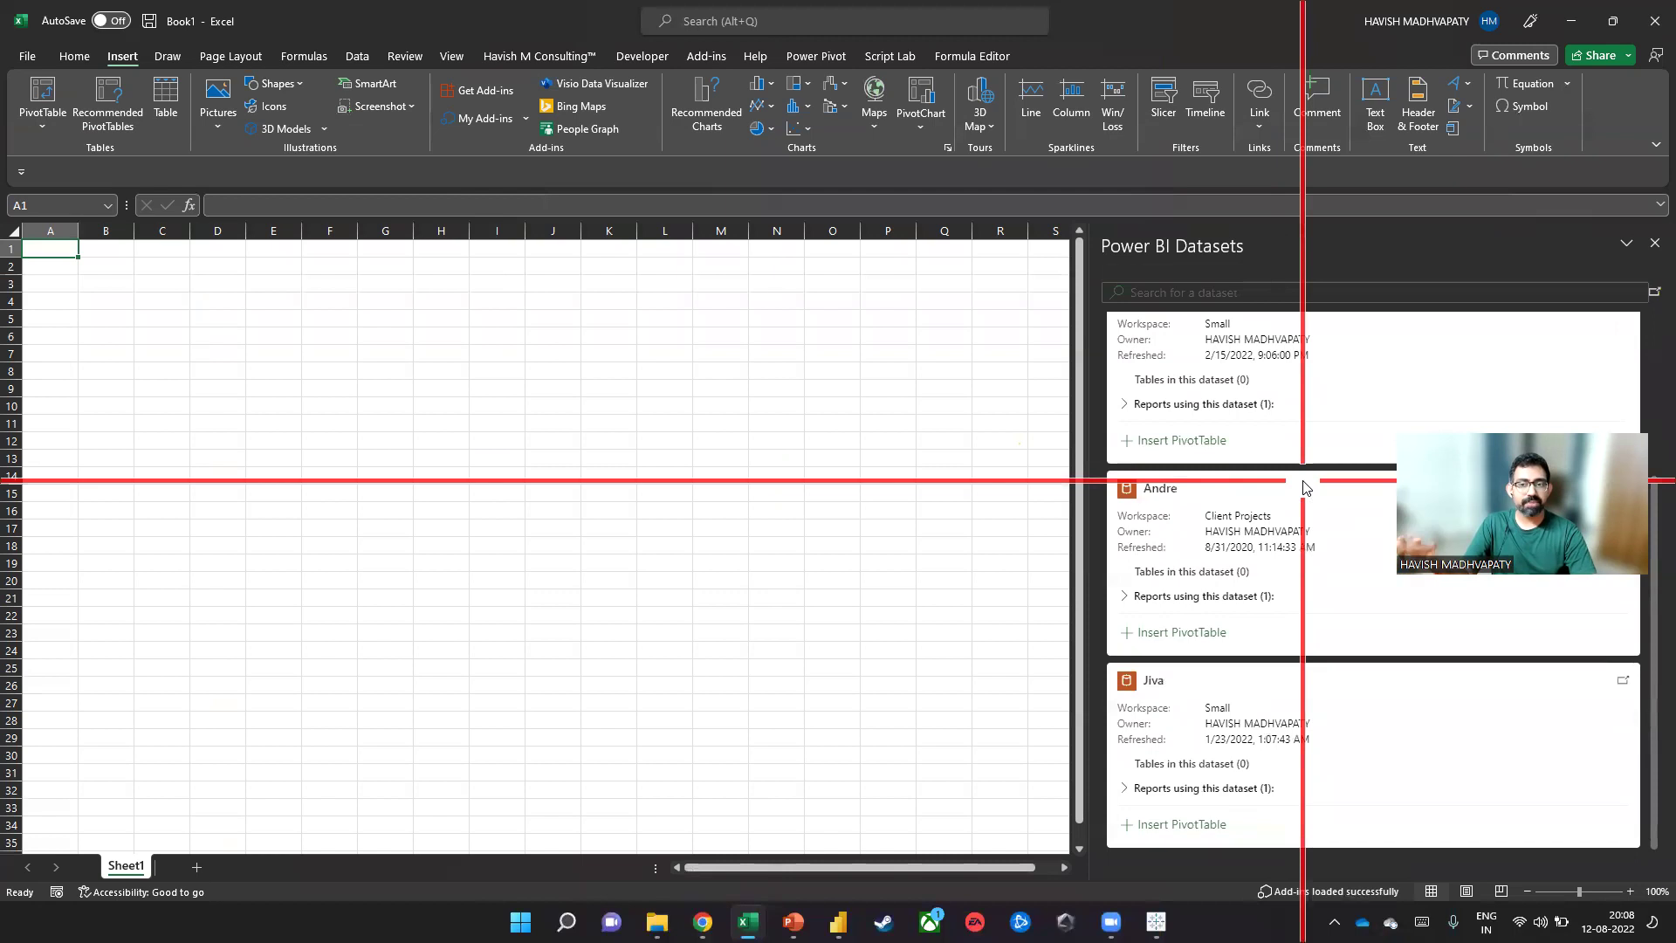
scroll(1302, 482, up, 3)
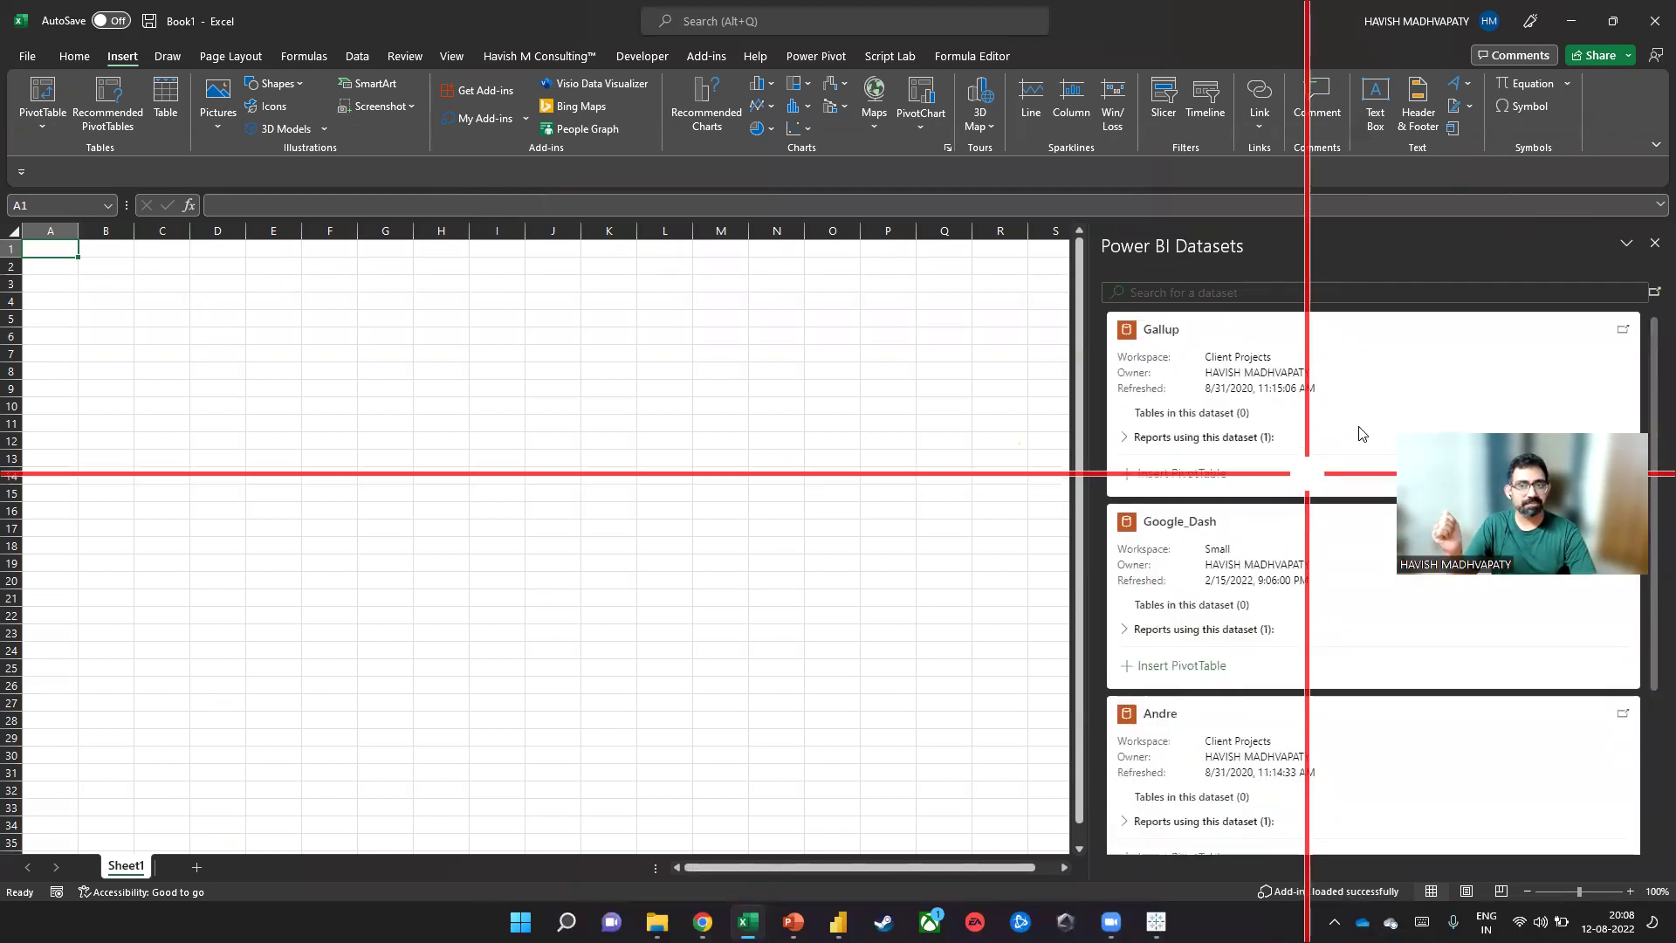
click(1652, 244)
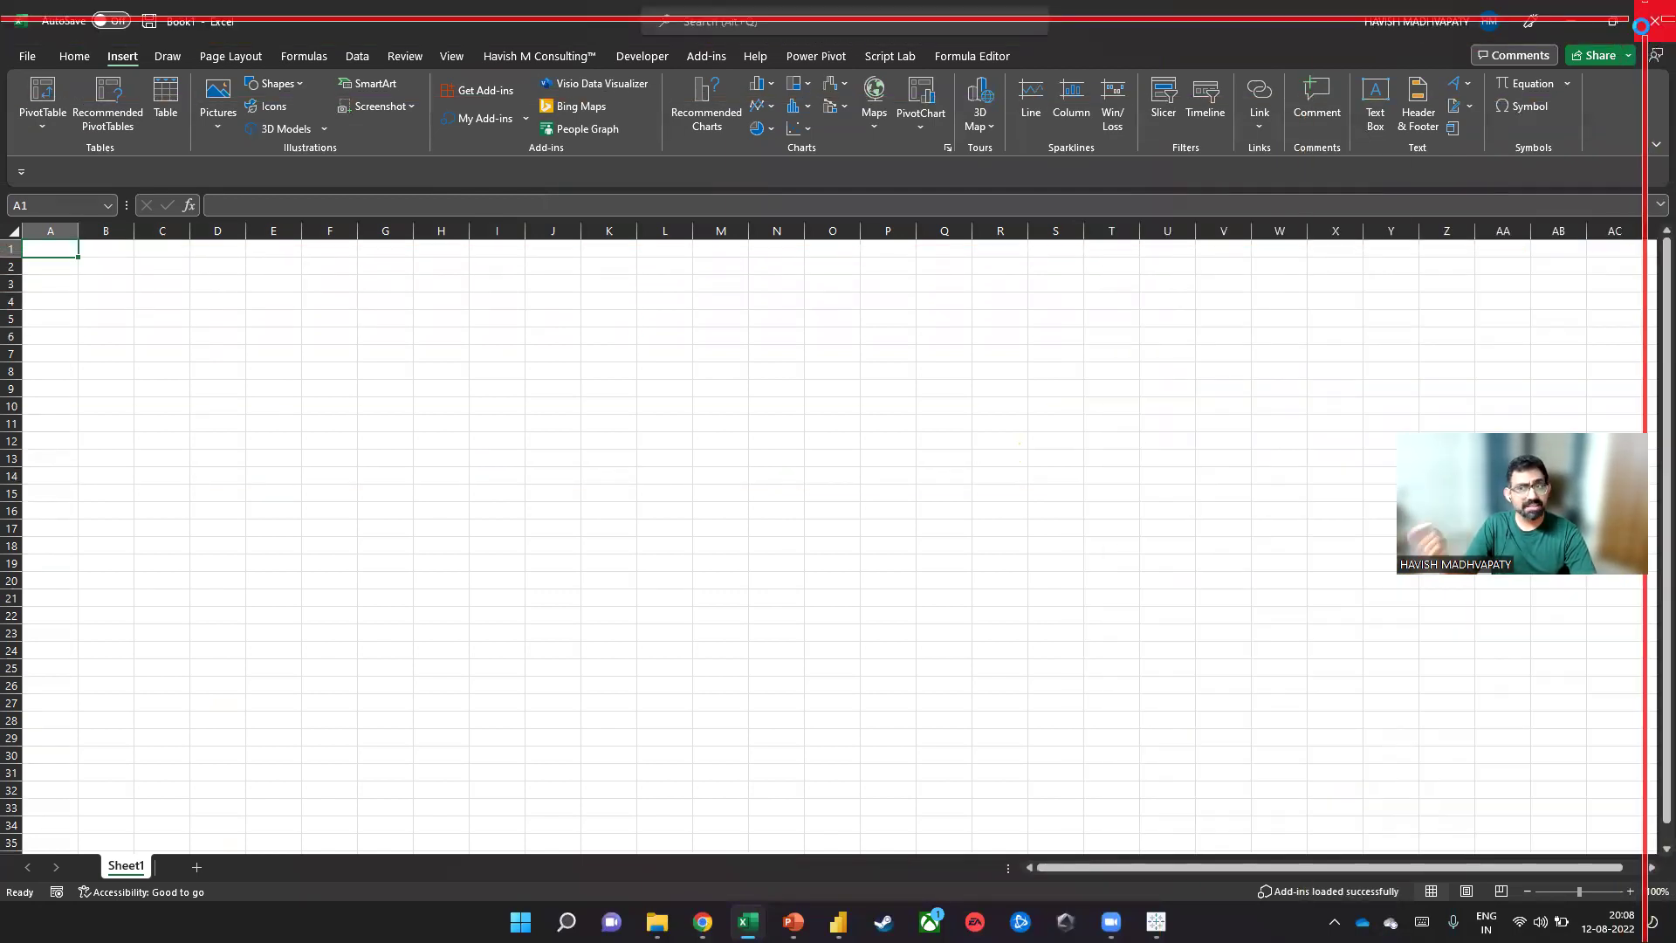
key(Escape)
Return to the Google_Dash report in the browser and show its export options, including Analyze in Excel and PowerPoint
key(alt+Tab)
key(Tab)
click(466, 138)
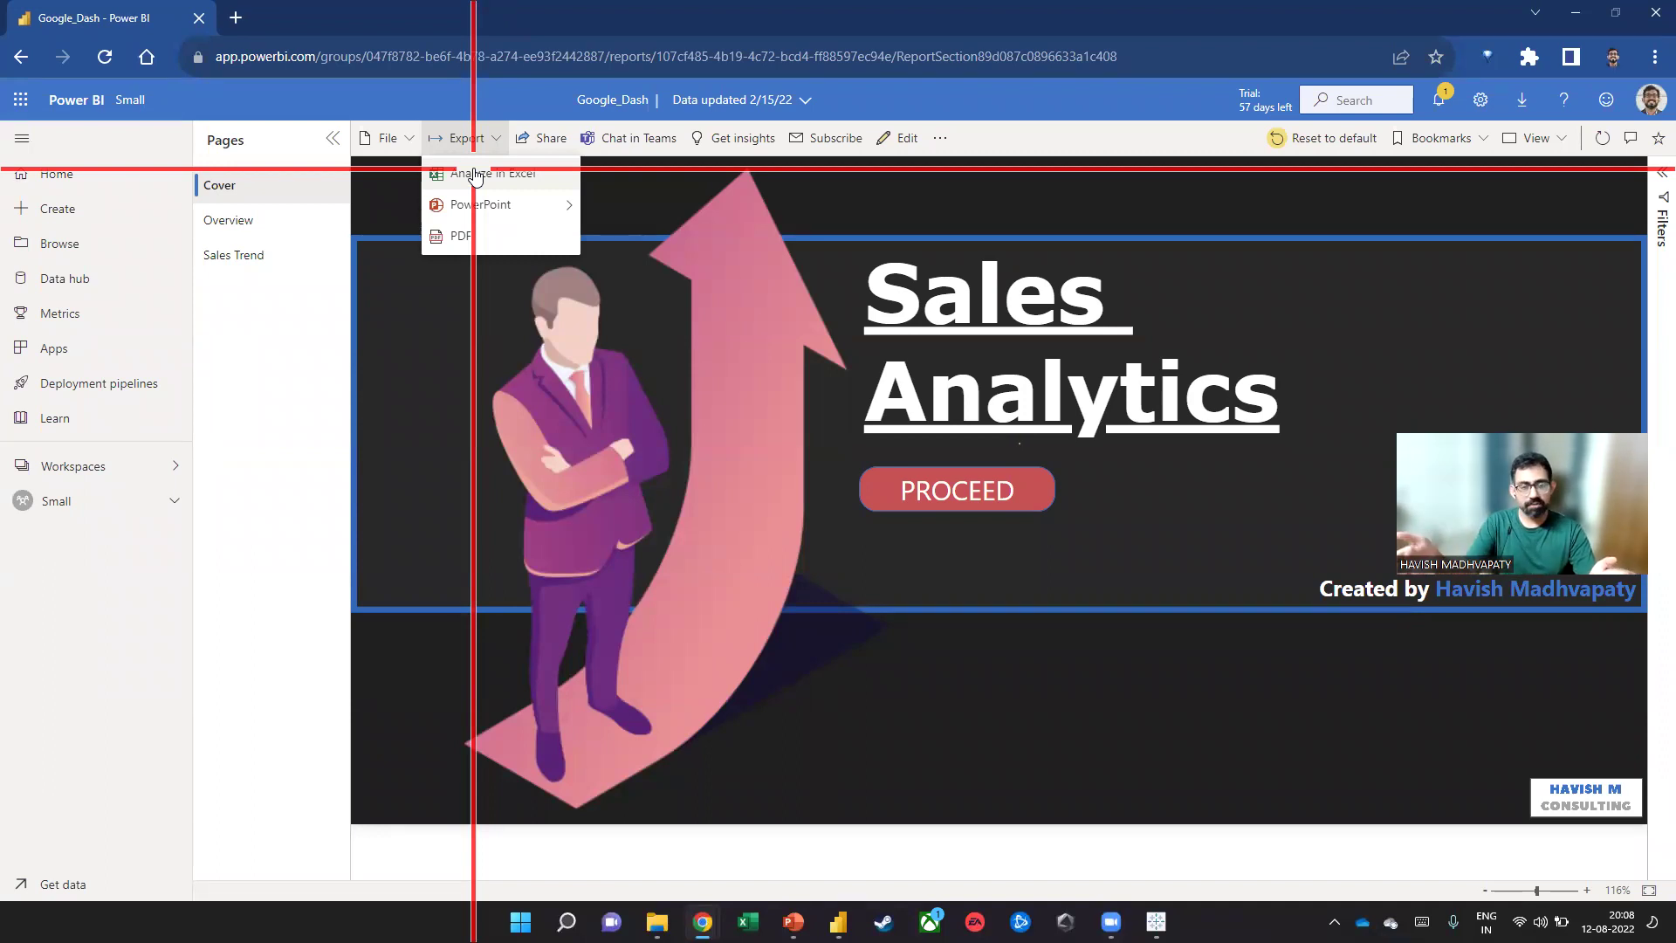
Launch Microsoft Teams, and close the browser window with the Google_Dash report
key(super)
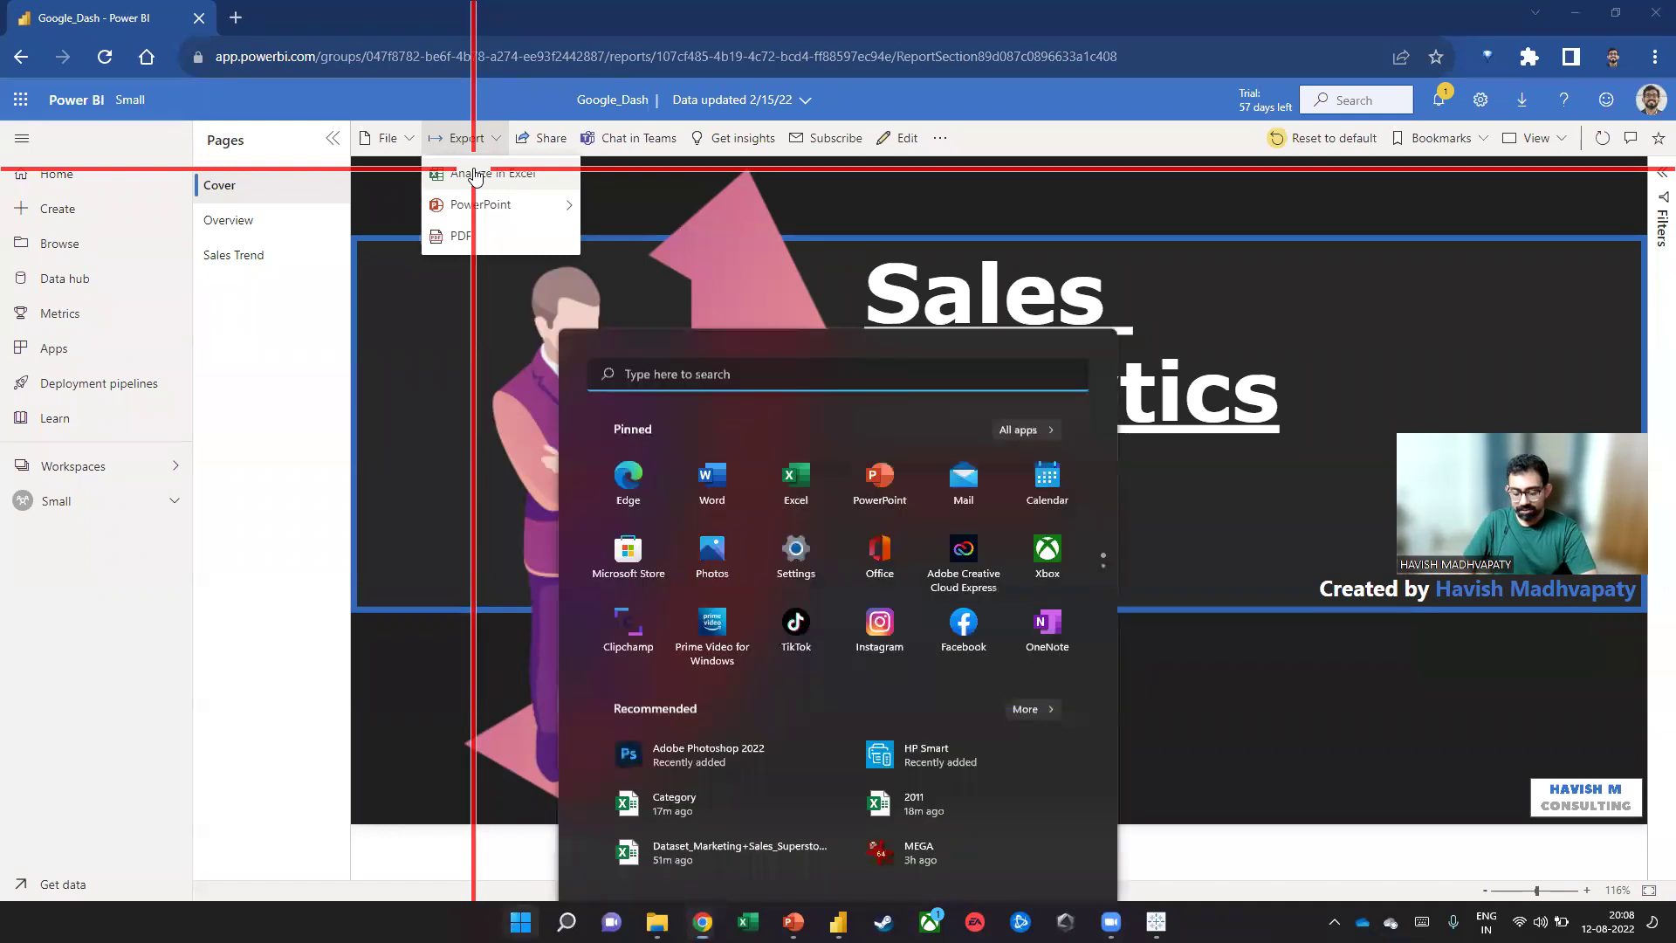
text(team)
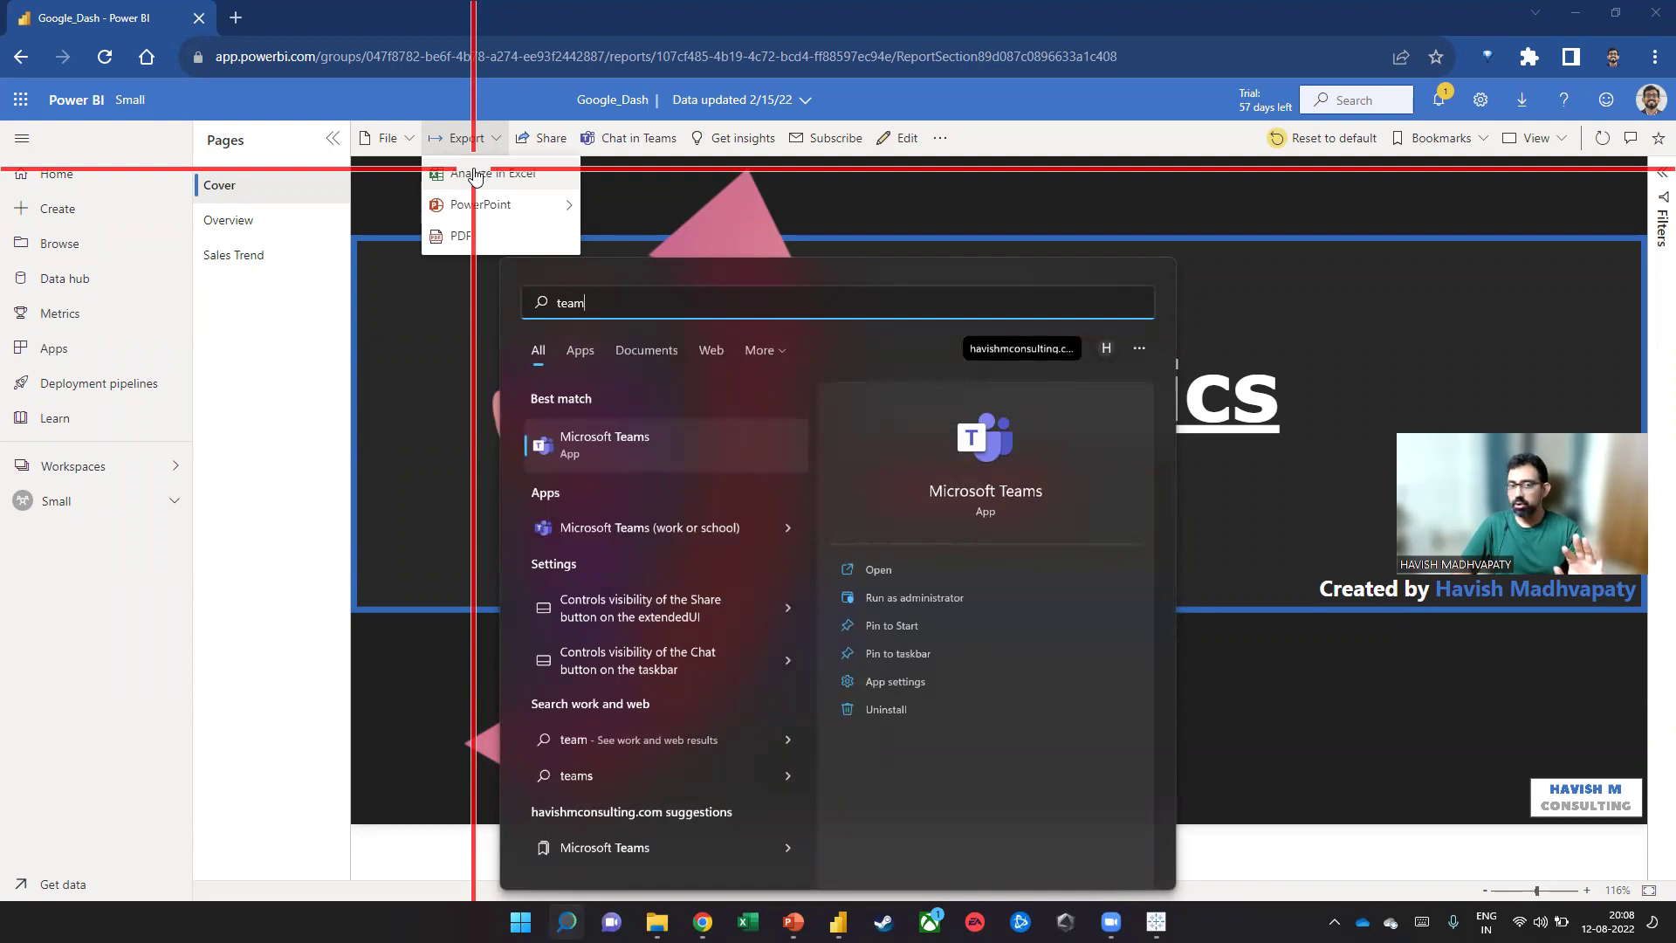
key(Return)
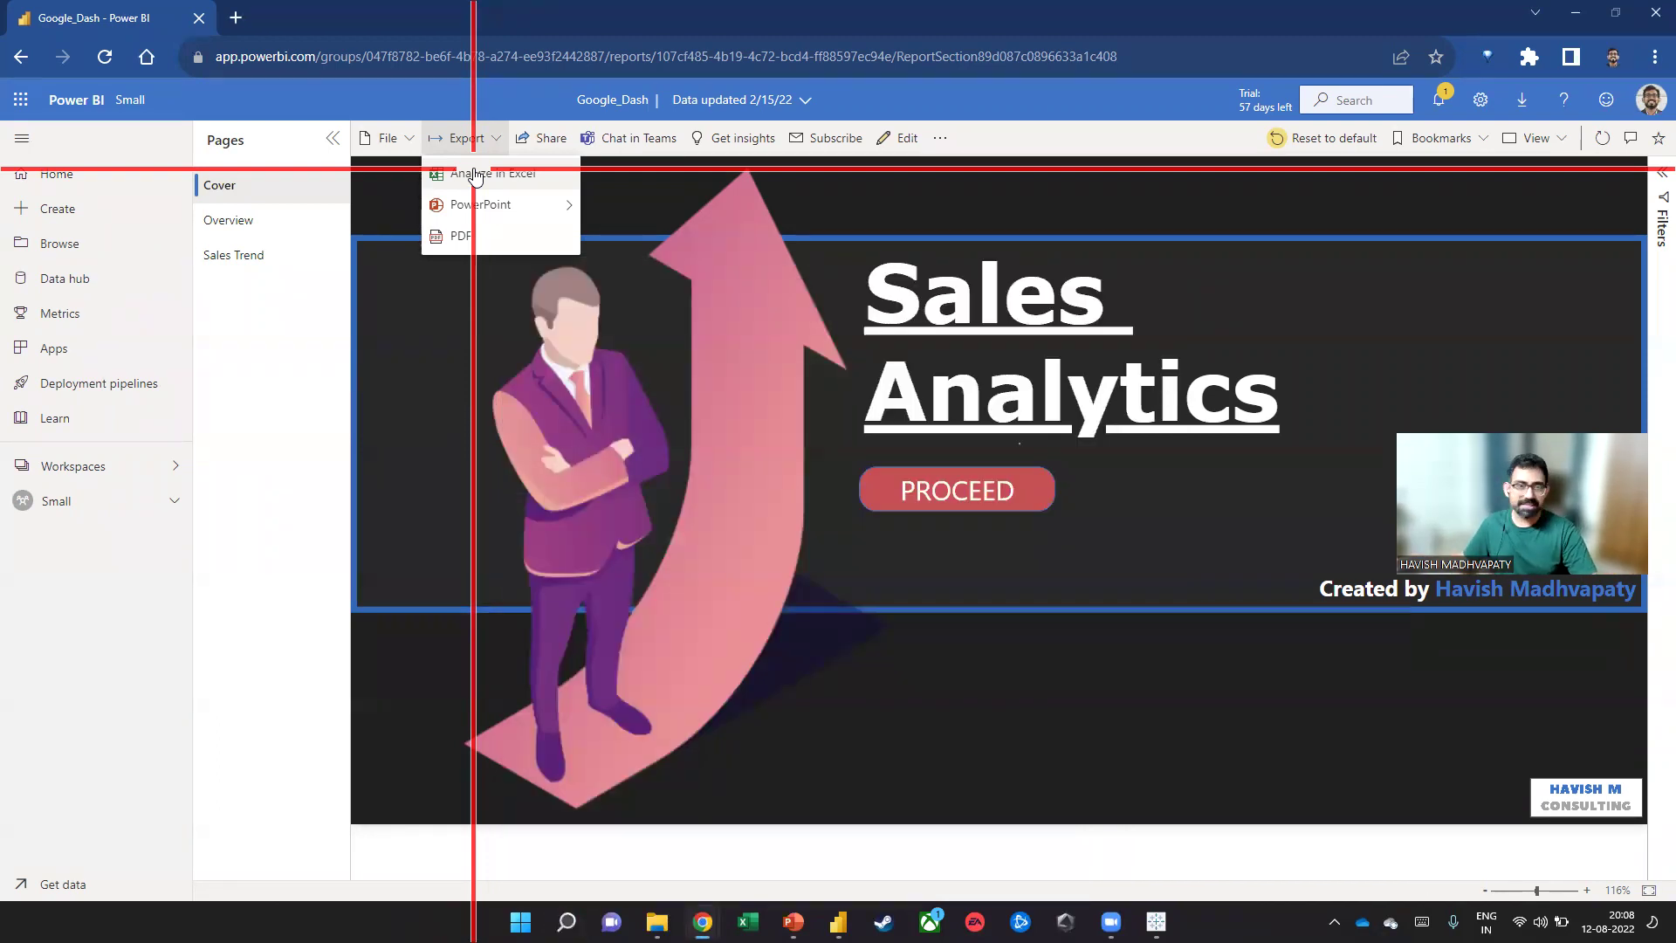
click(251, 478)
click(1652, 11)
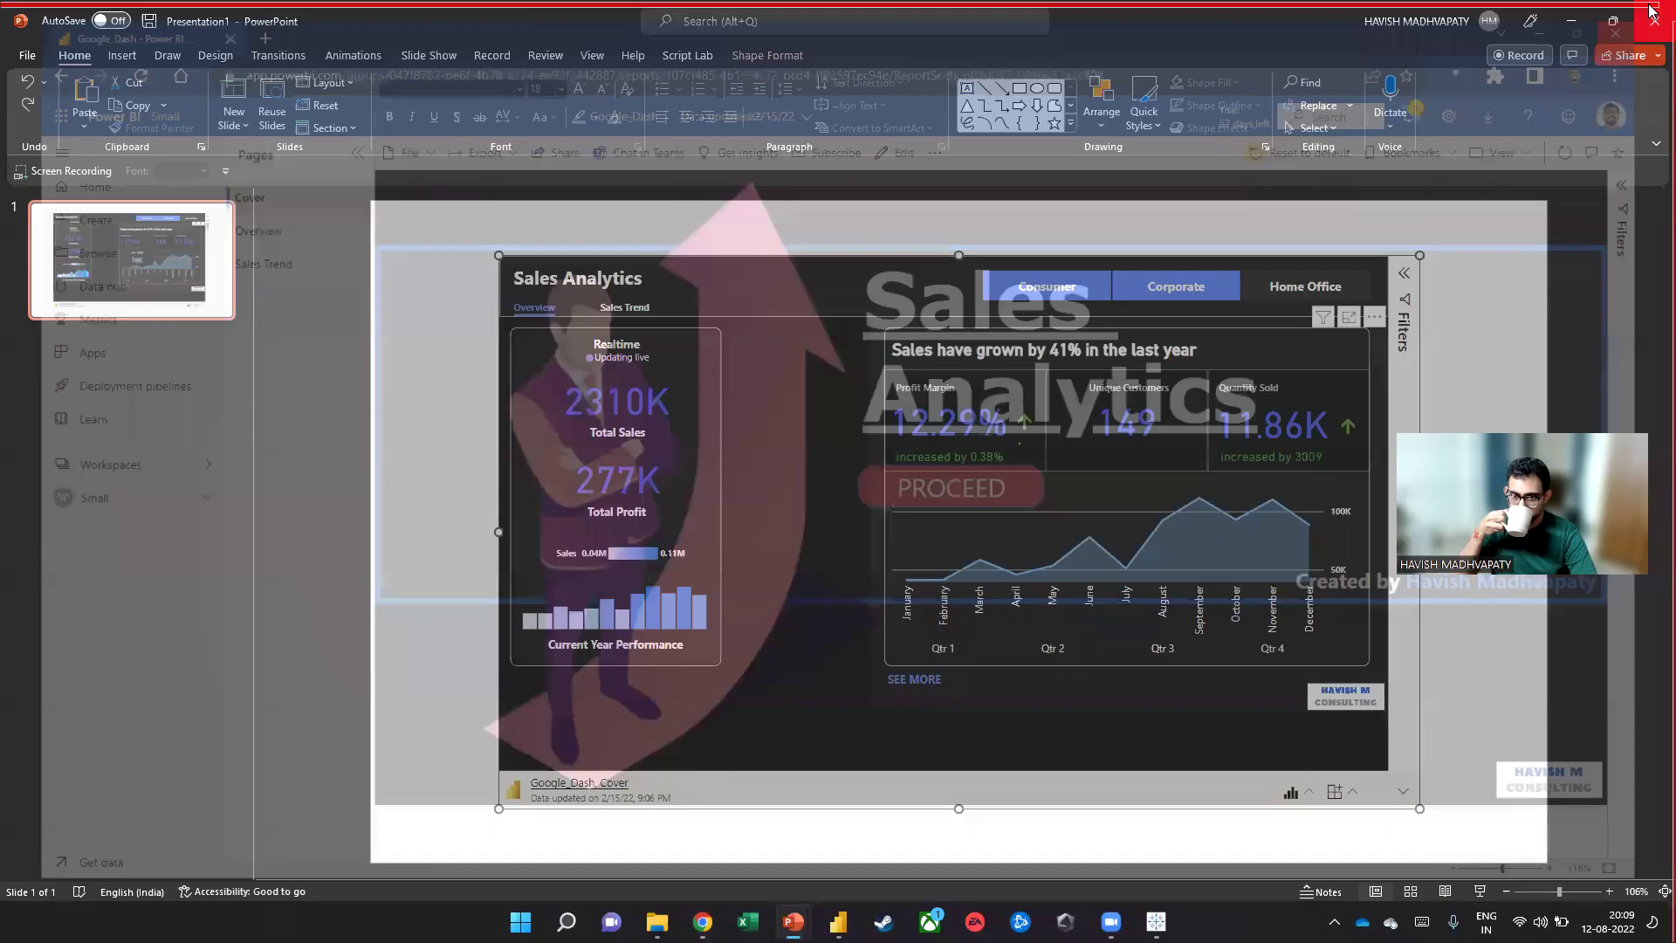
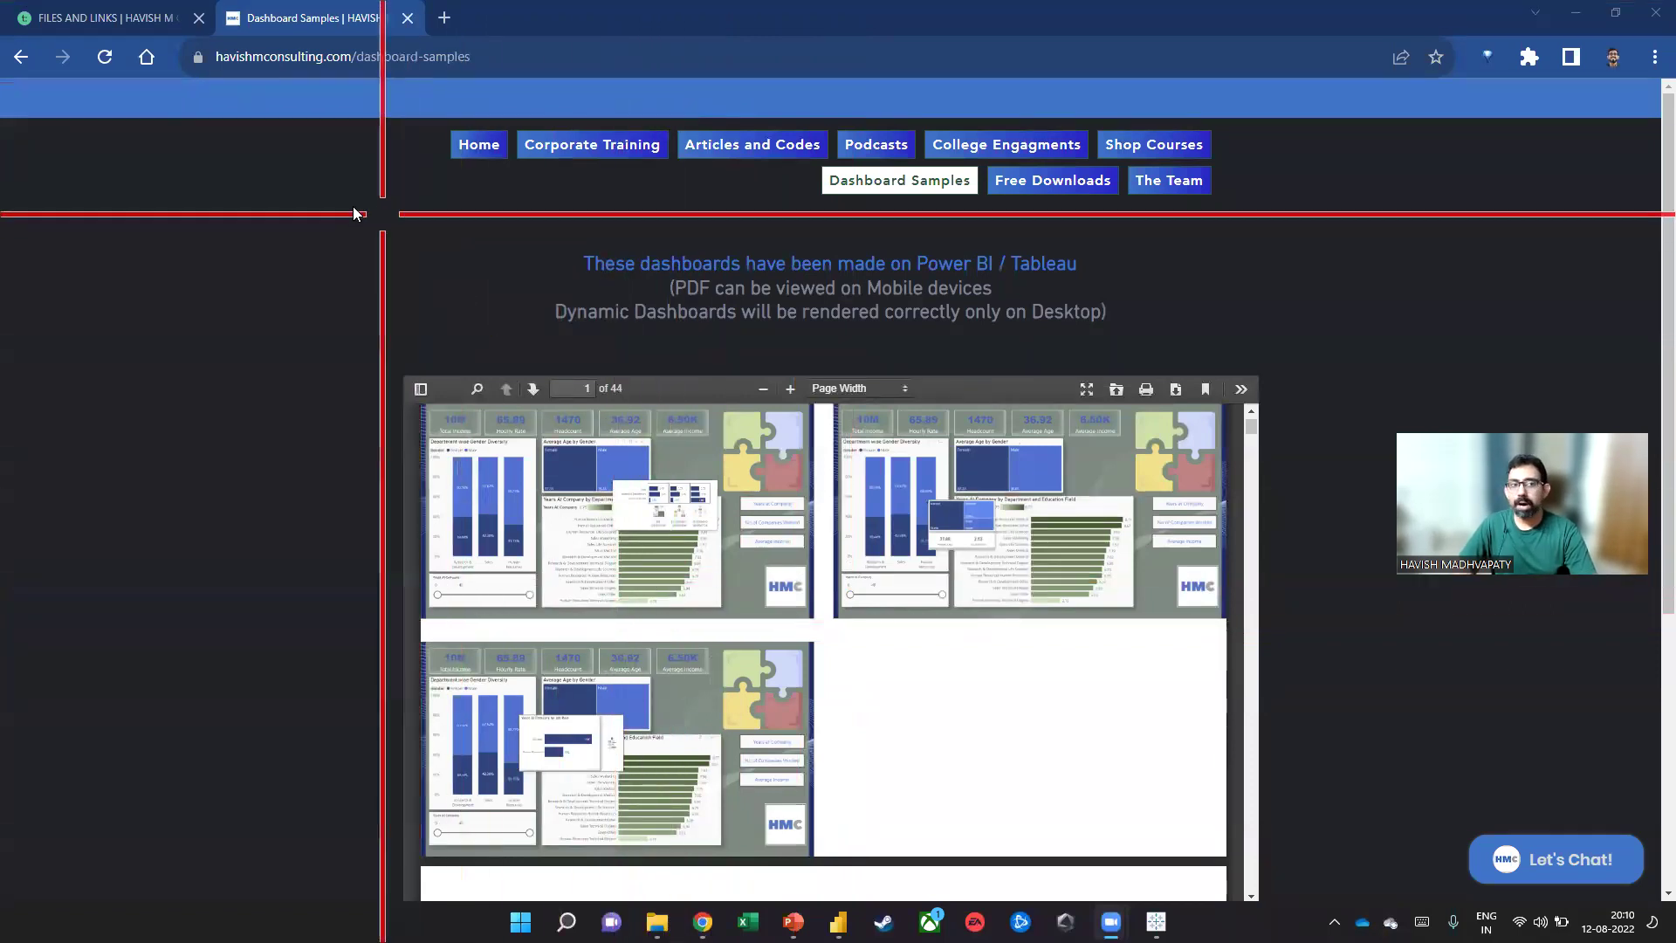
Return from the Dashboard Samples page to the FILES AND LINKS lecture of the Tableau course
click(131, 18)
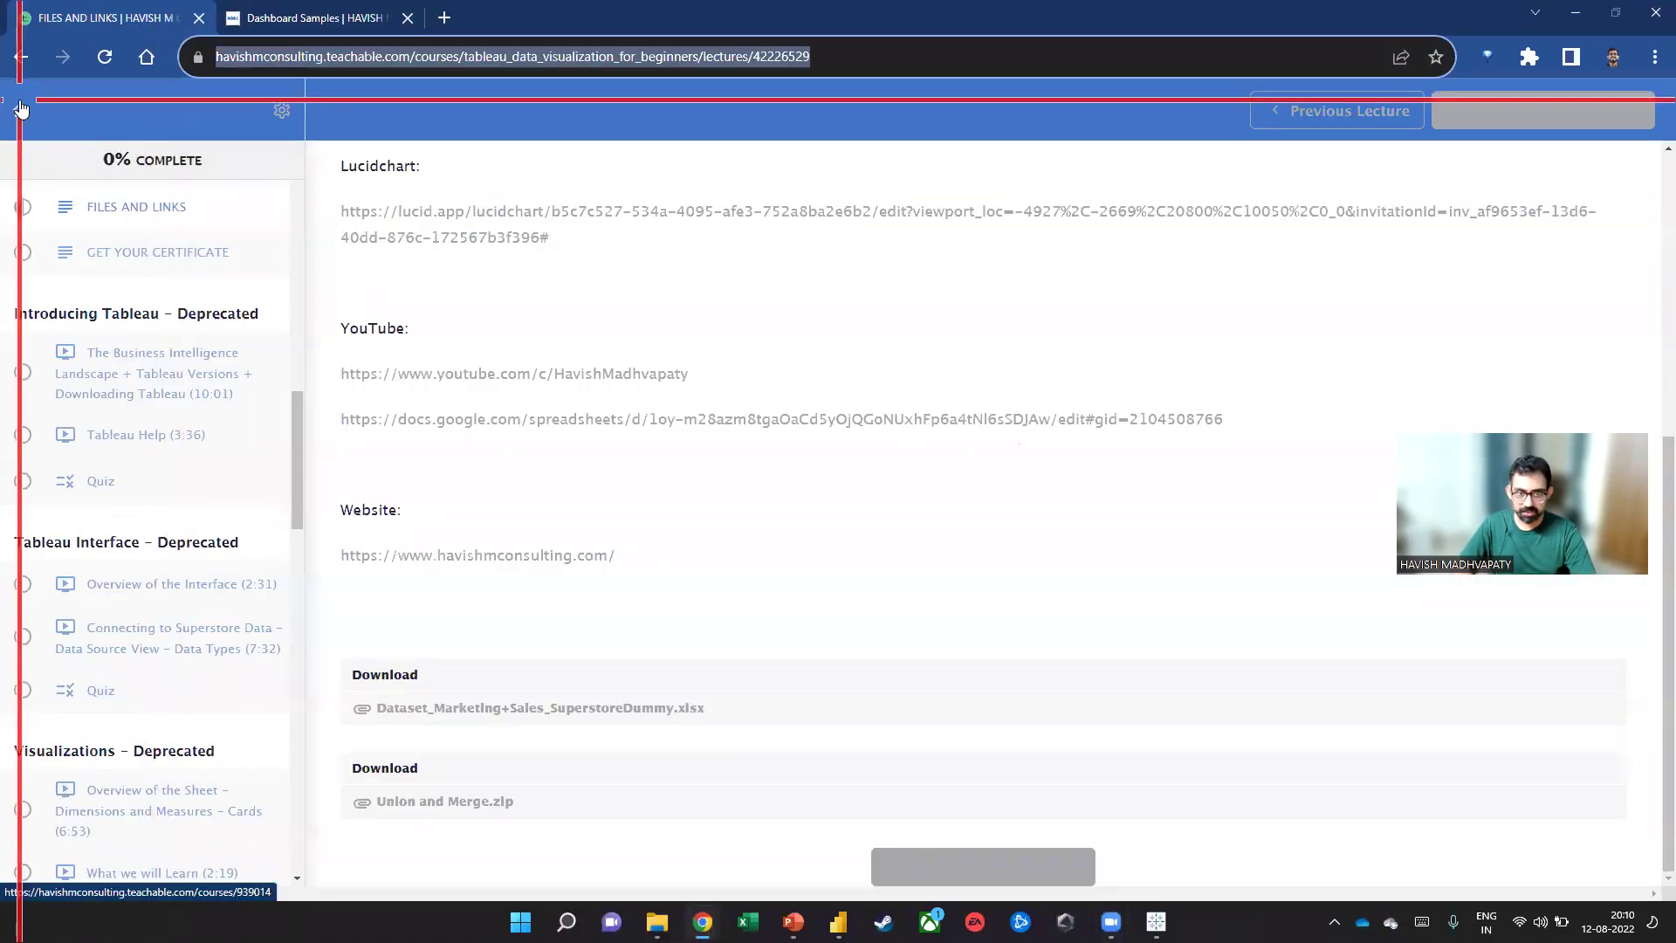
Leave the Tableau course for the course catalogue and search it for "power bi"
key(F5)
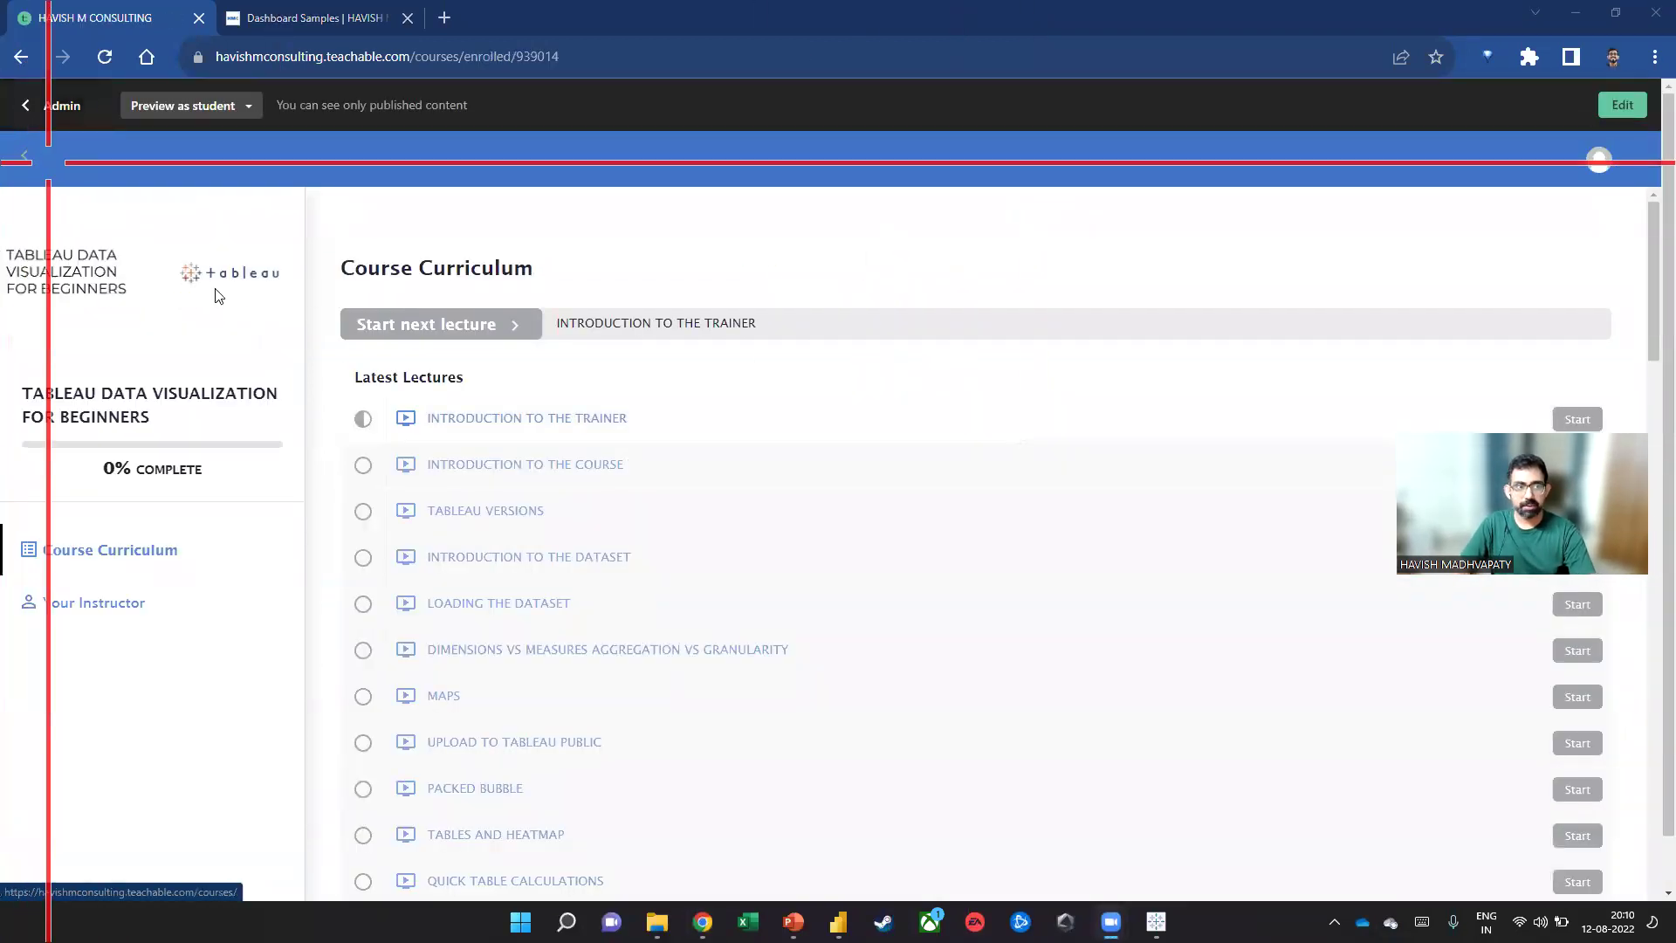
click(26, 175)
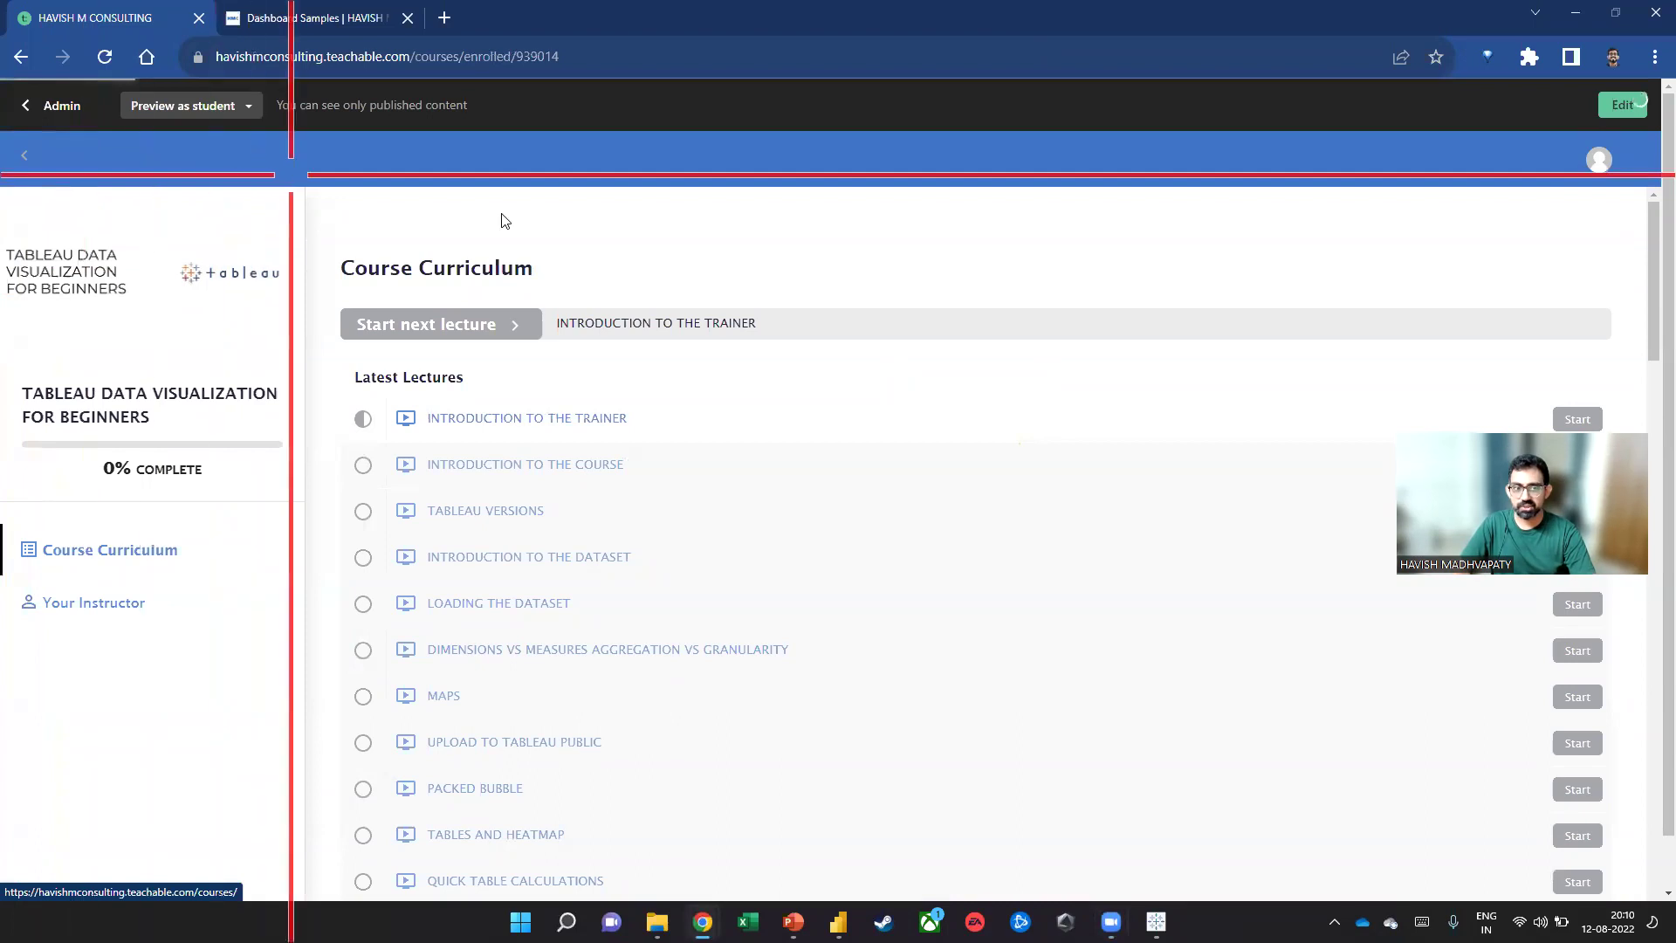
click(1177, 266)
text(power nbi)
key(BackSpace)
key(BackSpace)
key(BackSpace)
text(bik)
key(Return)
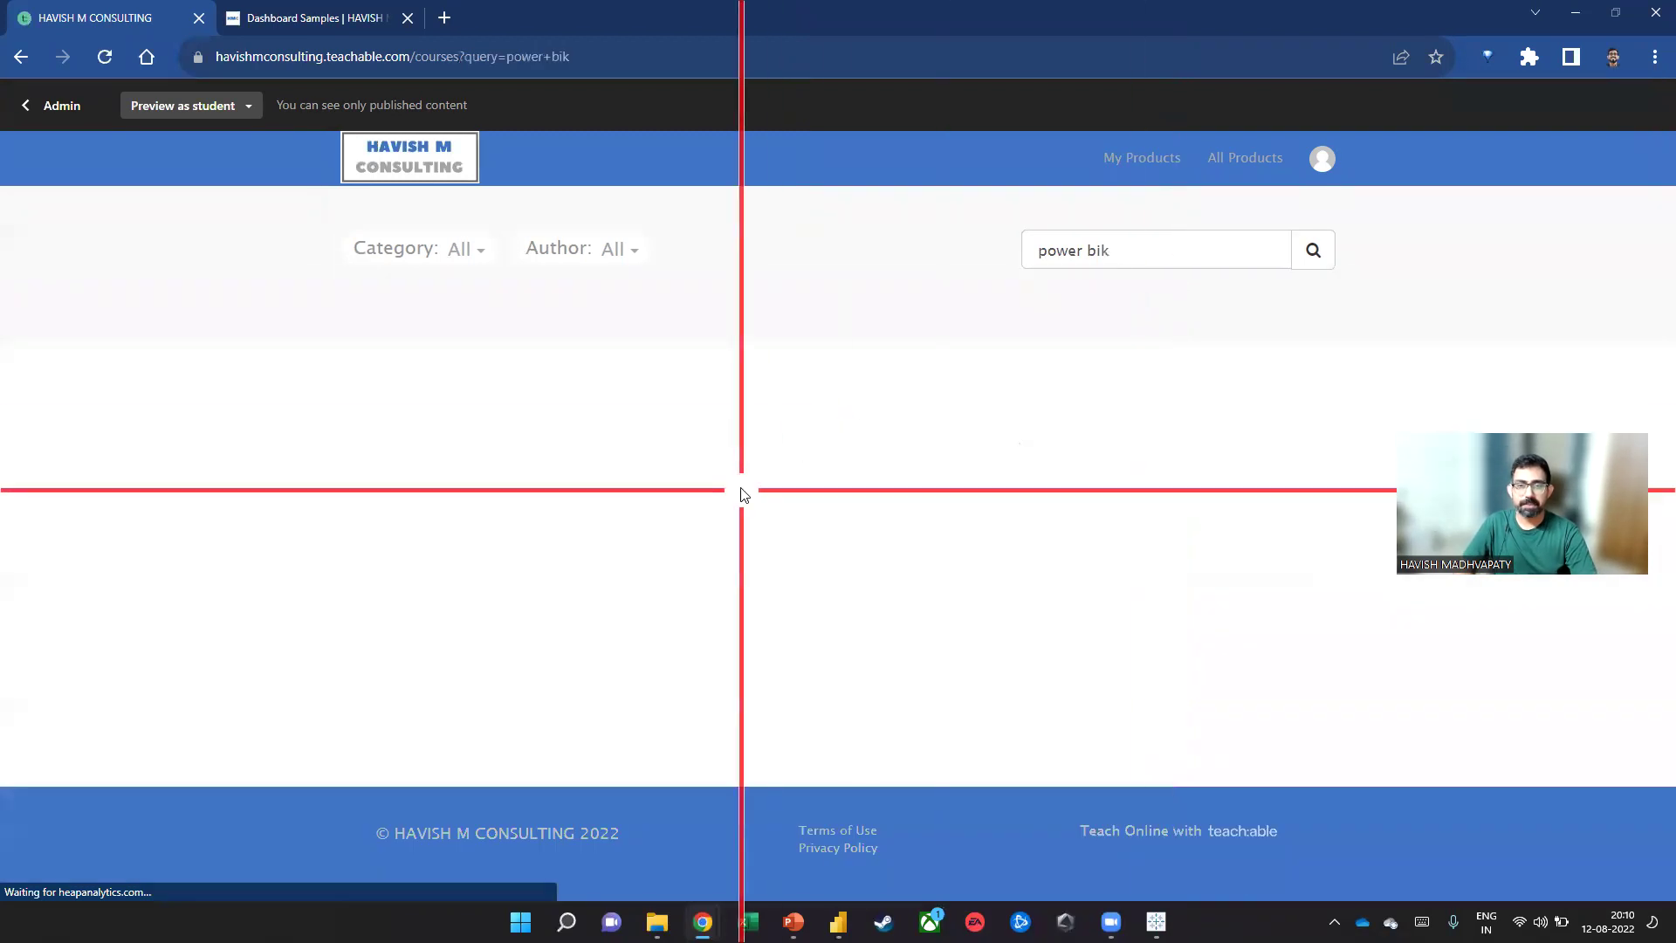
click(1145, 240)
key(BackSpace)
key(Return)
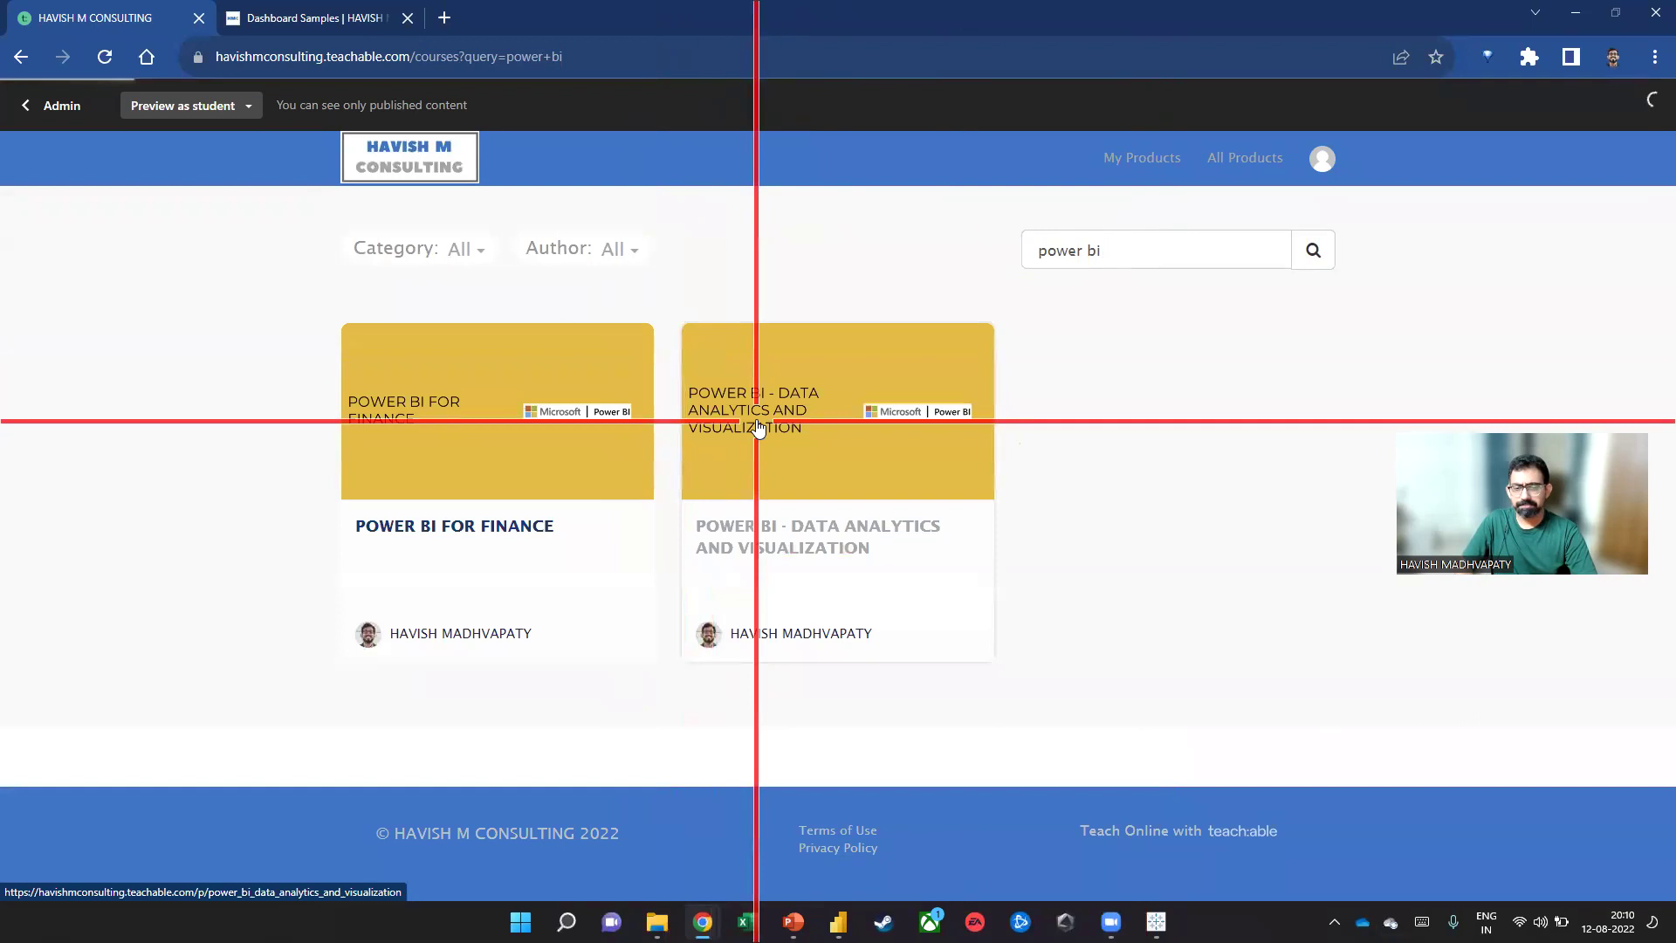
Open the Power BI - Data Analytics and Visualization course and look through its curriculum down to the Files lecture
click(758, 427)
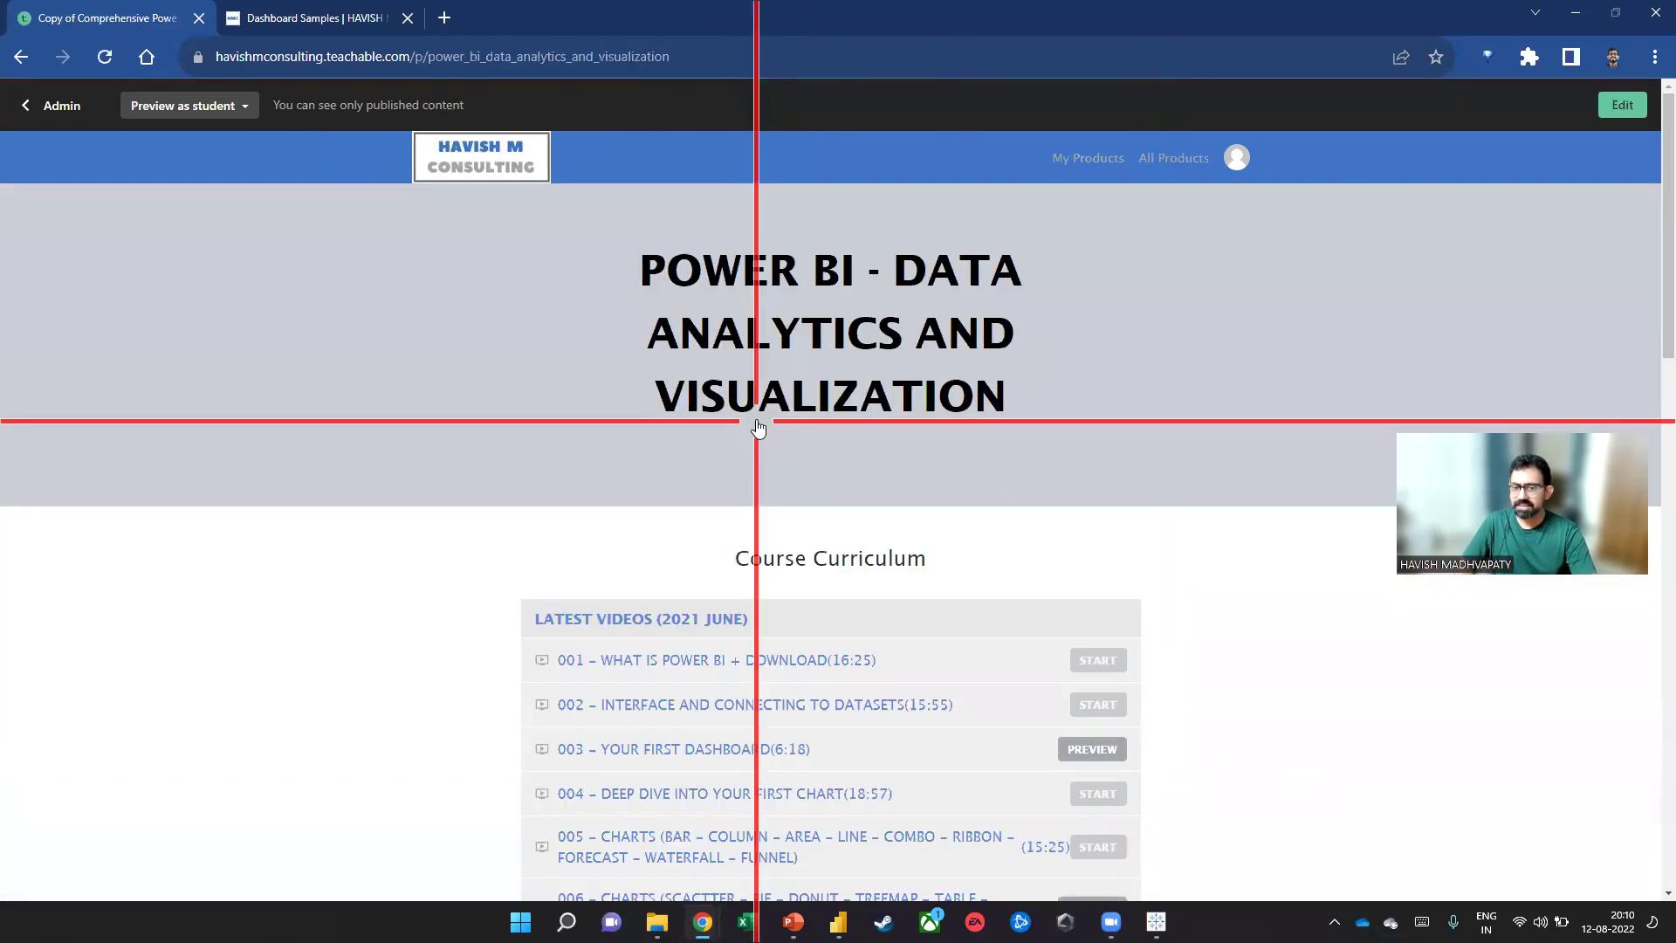
scroll(679, 459, down, 3)
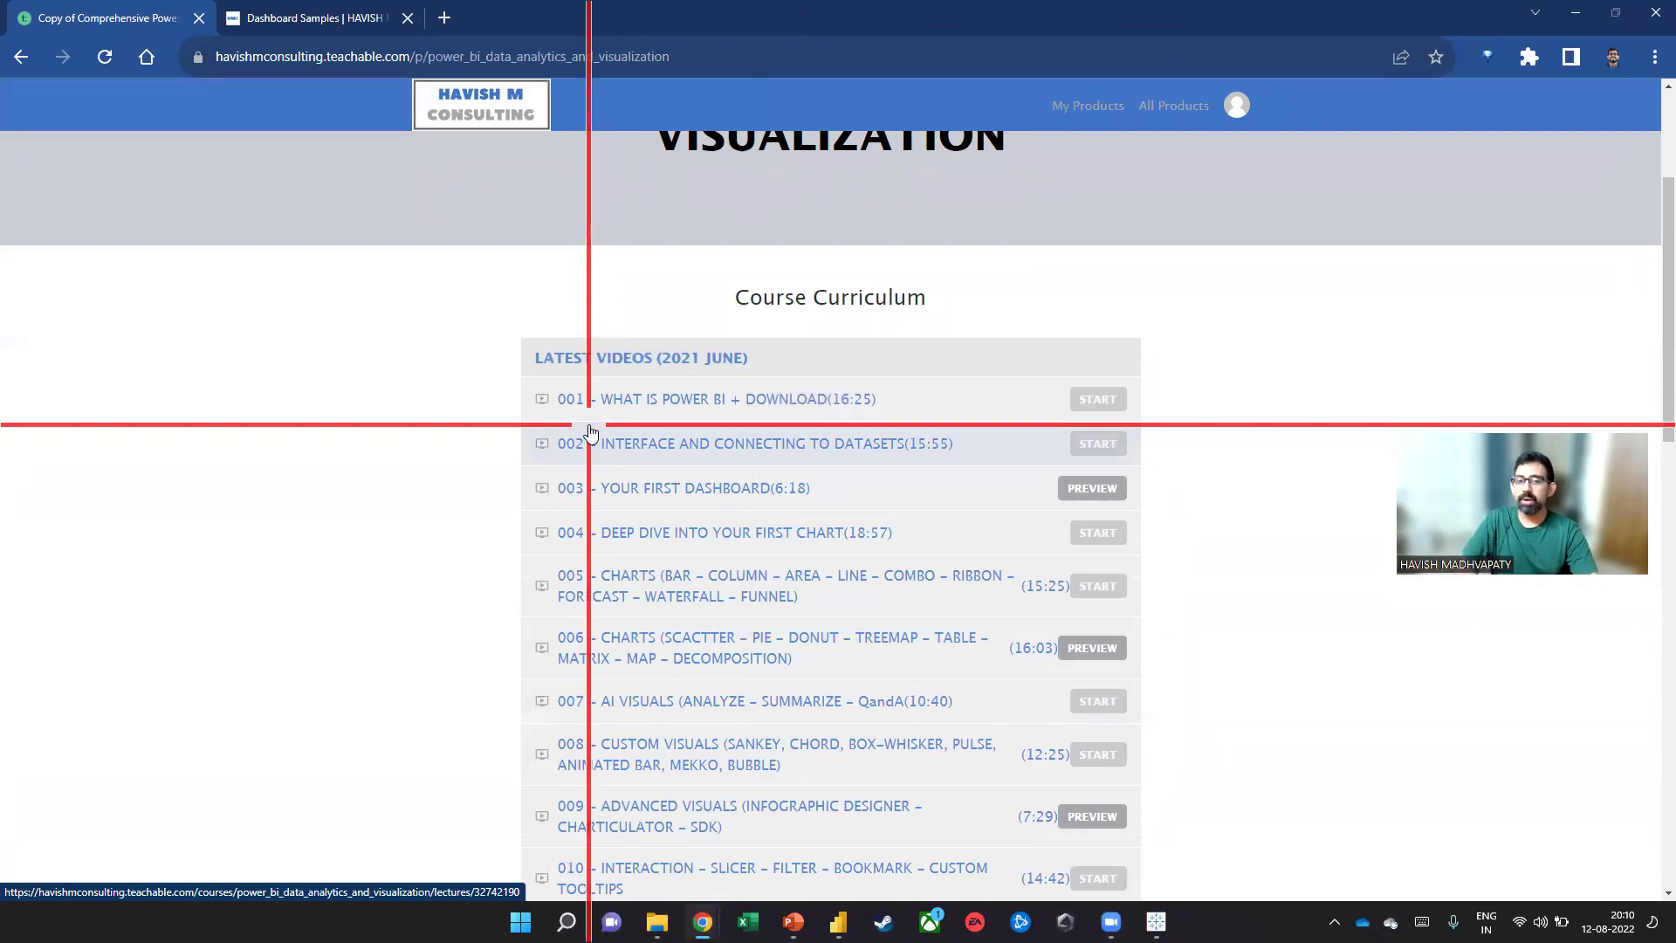
scroll(591, 431, down, 2)
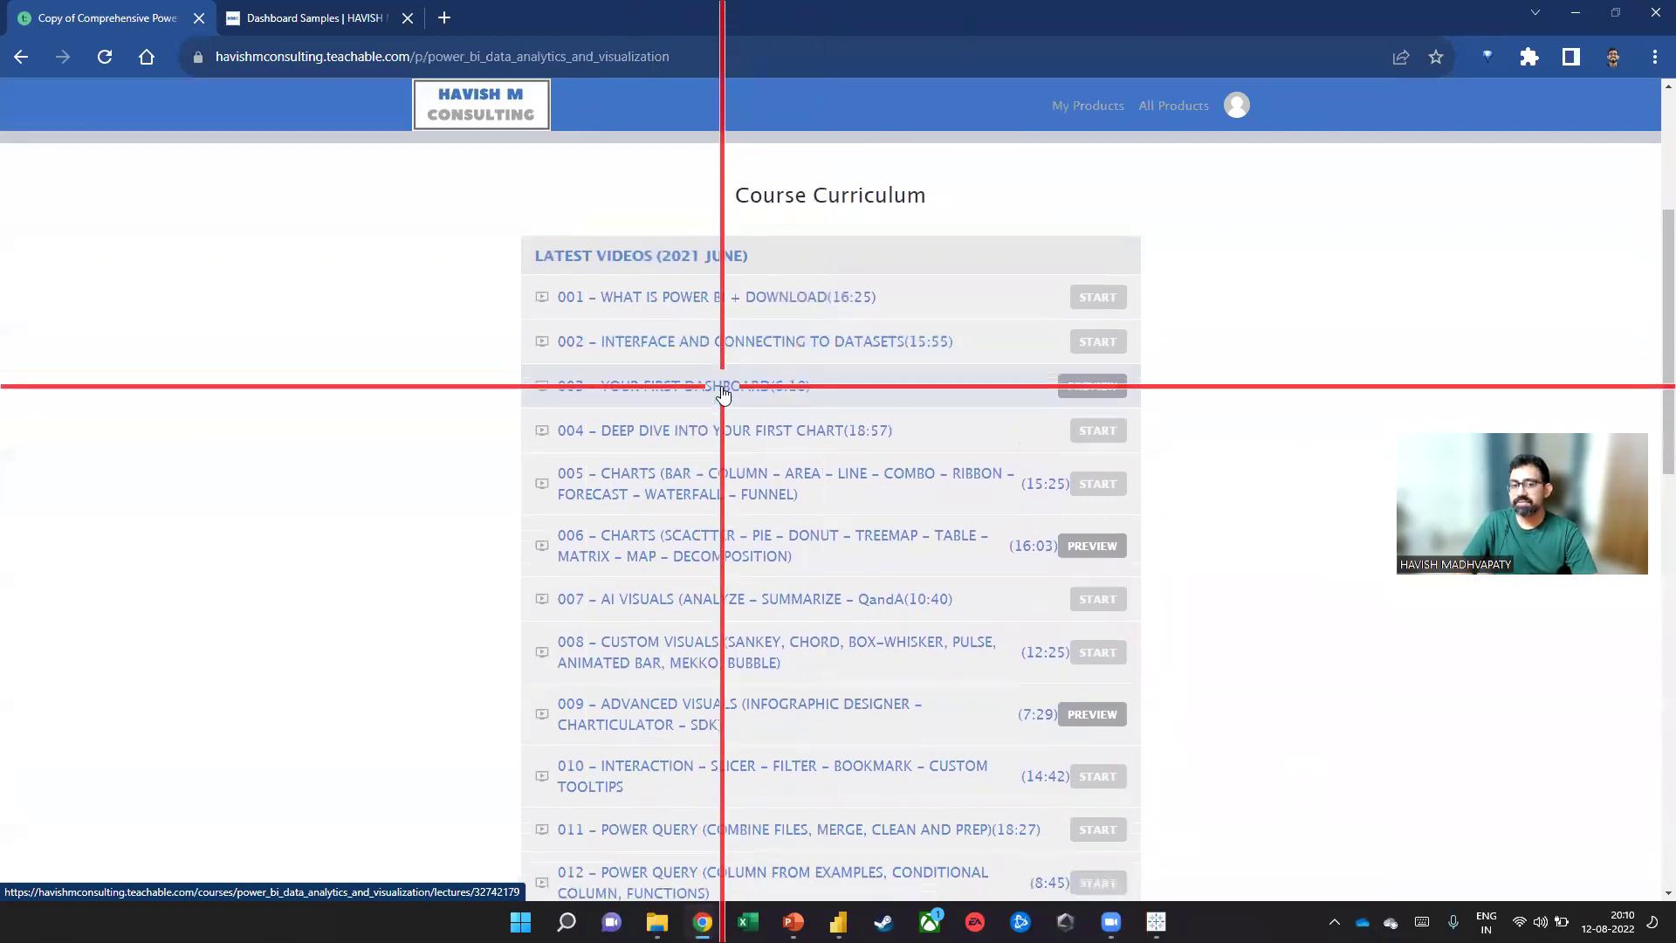
scroll(695, 399, down, 4)
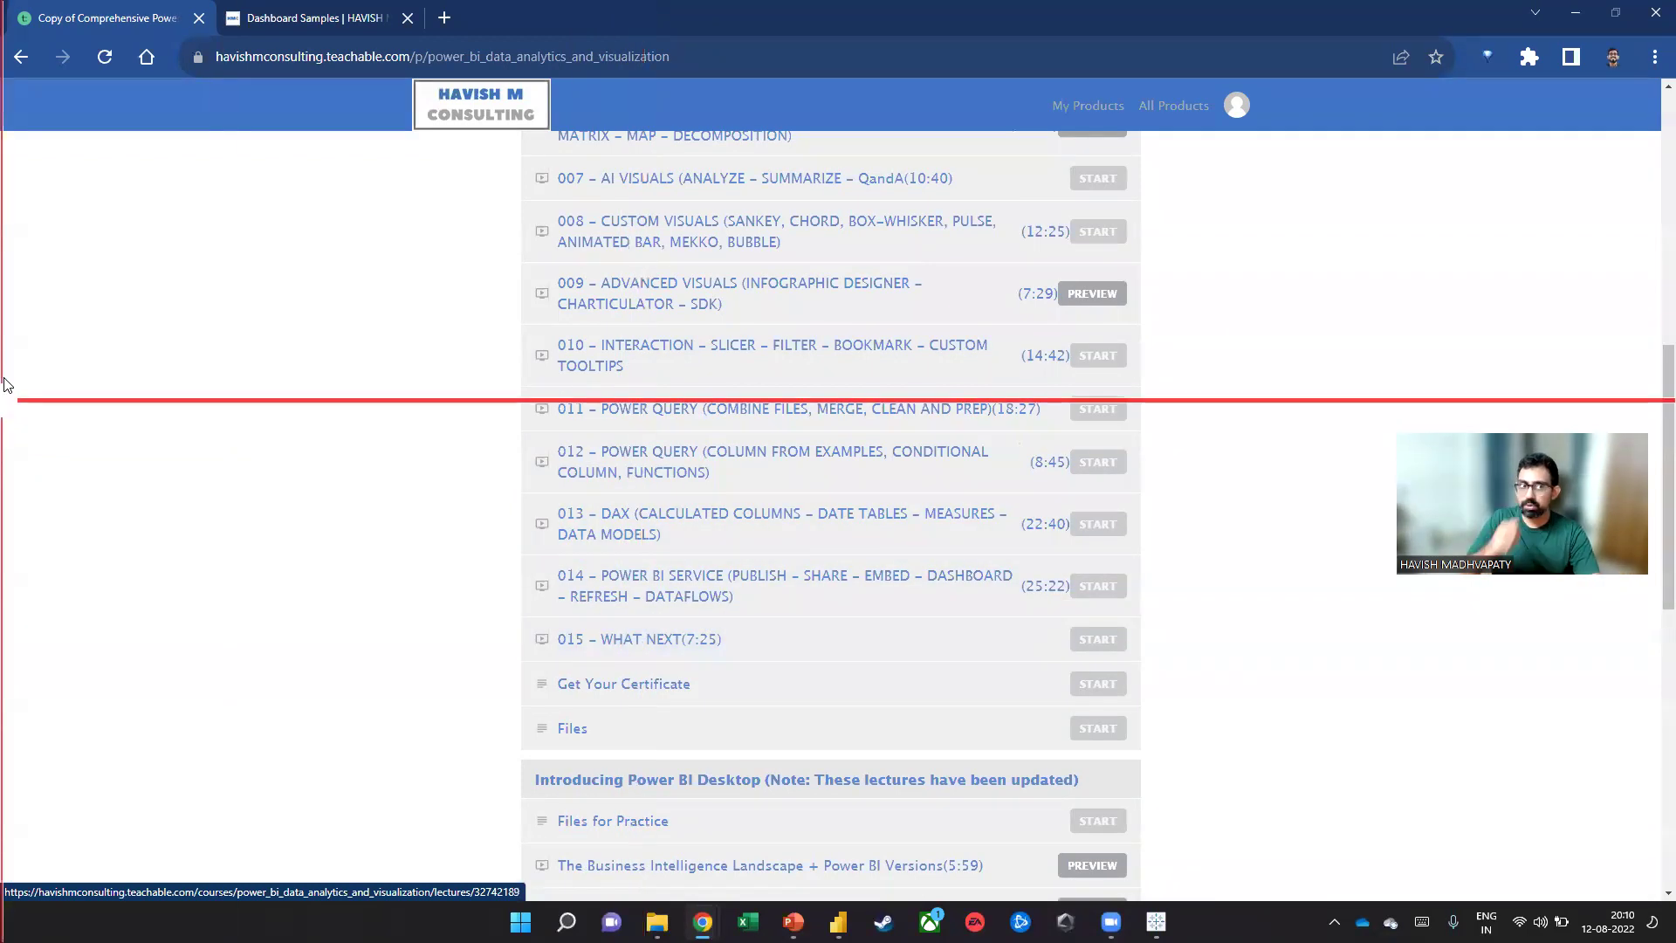
Return to the course search and search for "tableau" instead
click(22, 61)
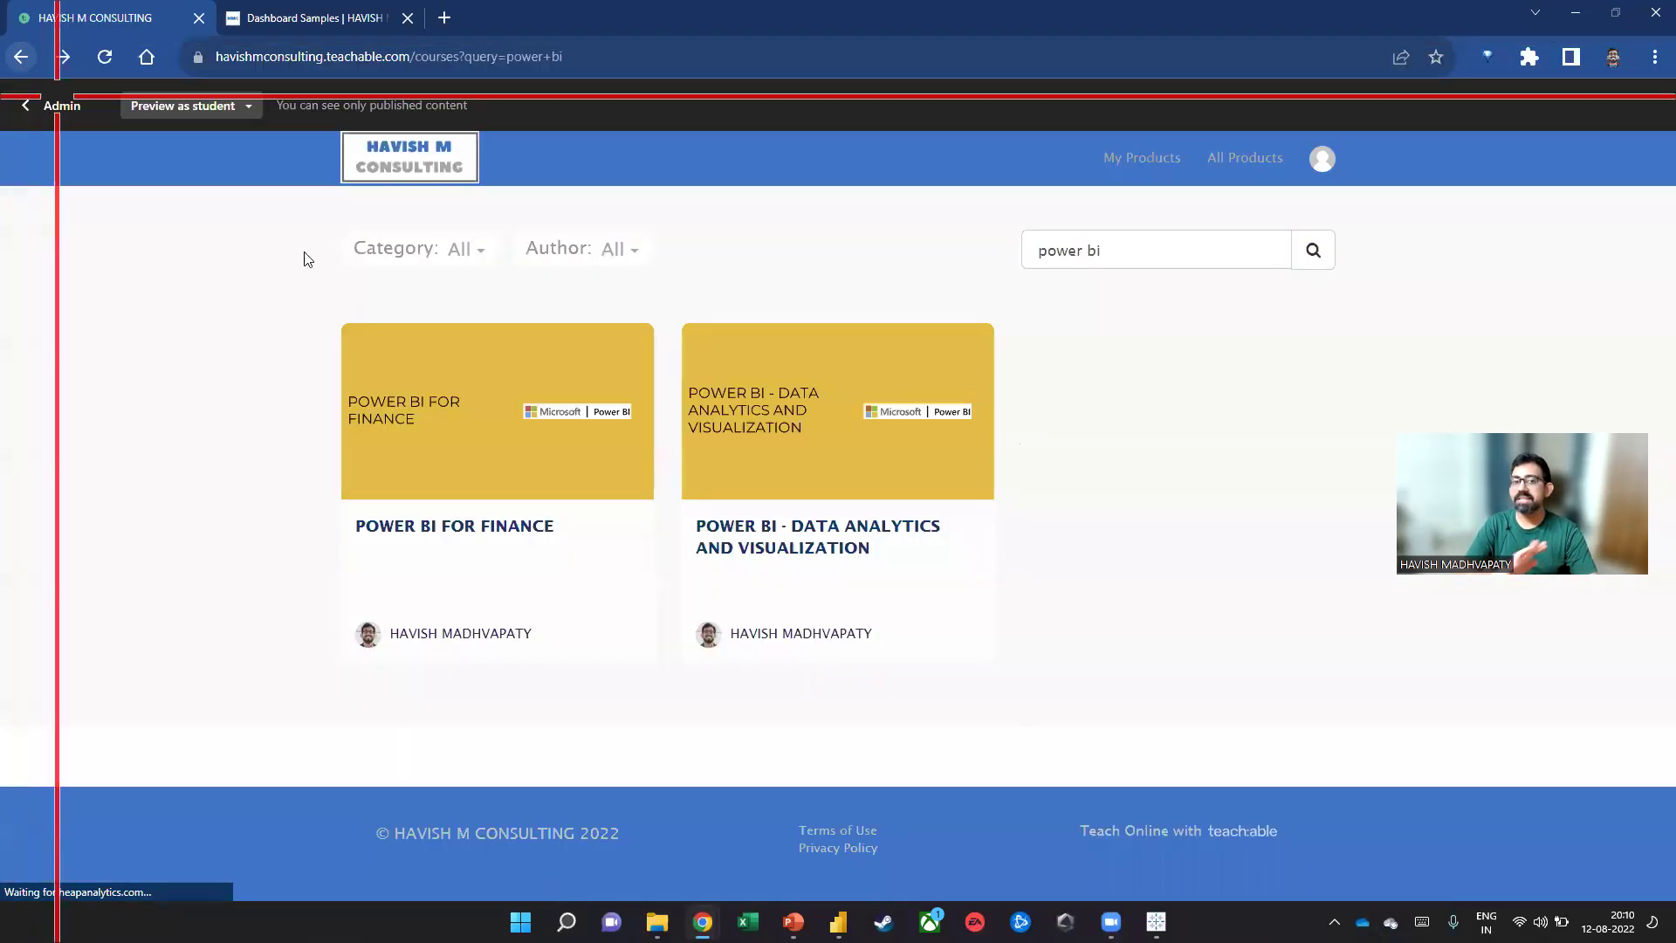
triple_click(1173, 239)
text(tableau)
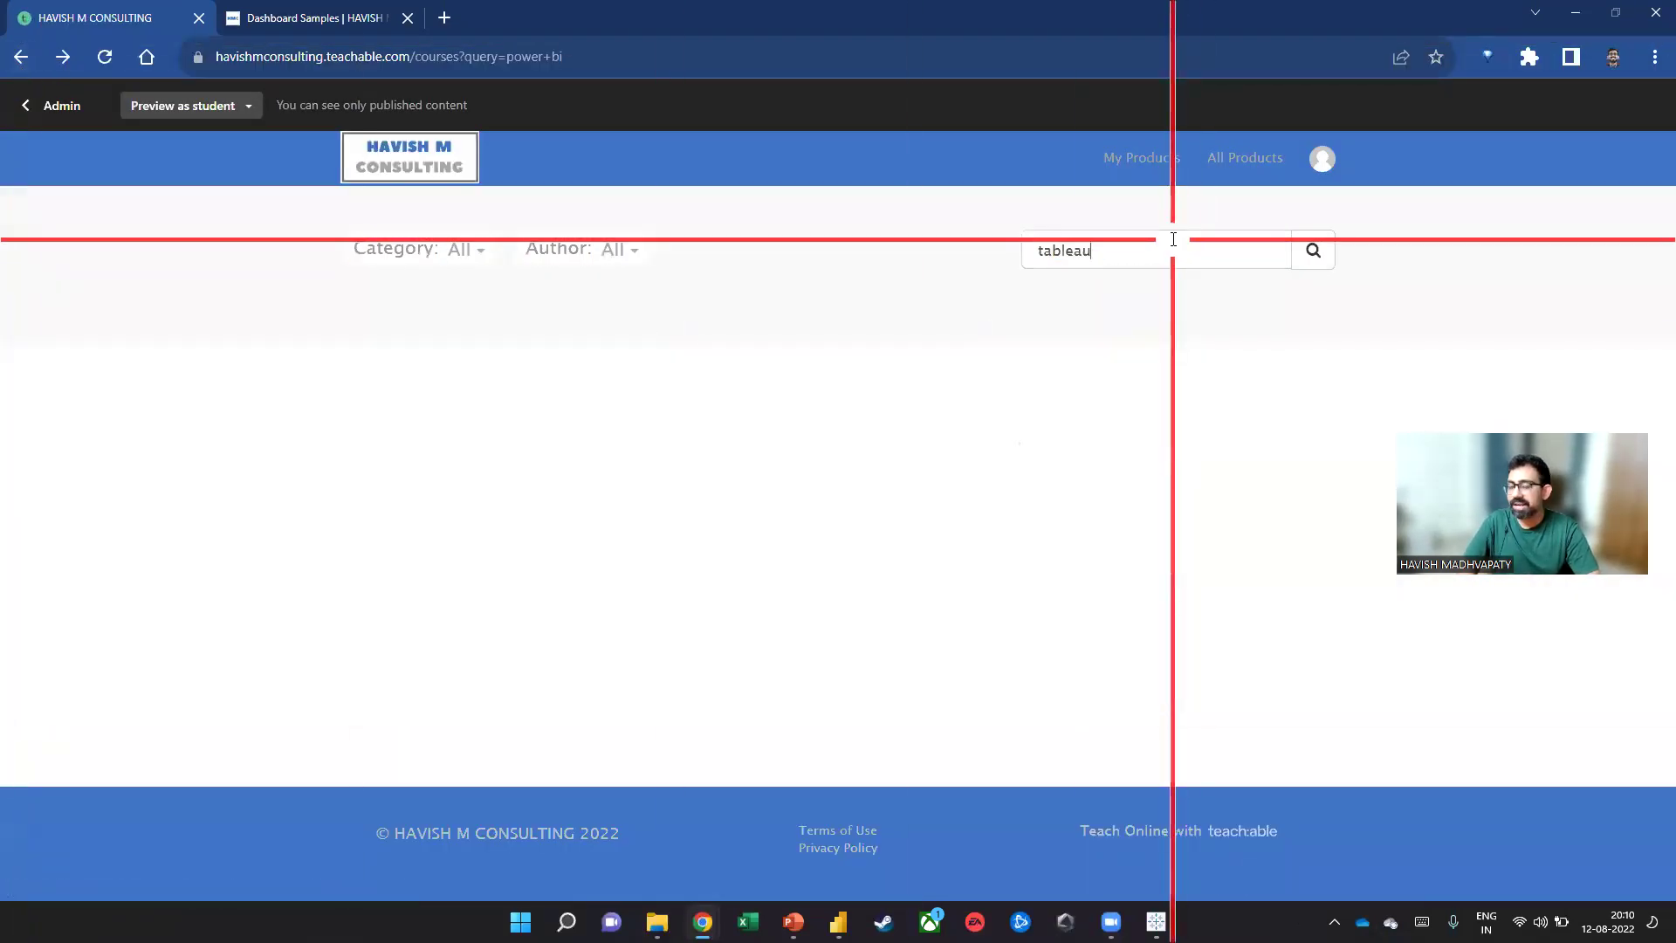
key(Return)
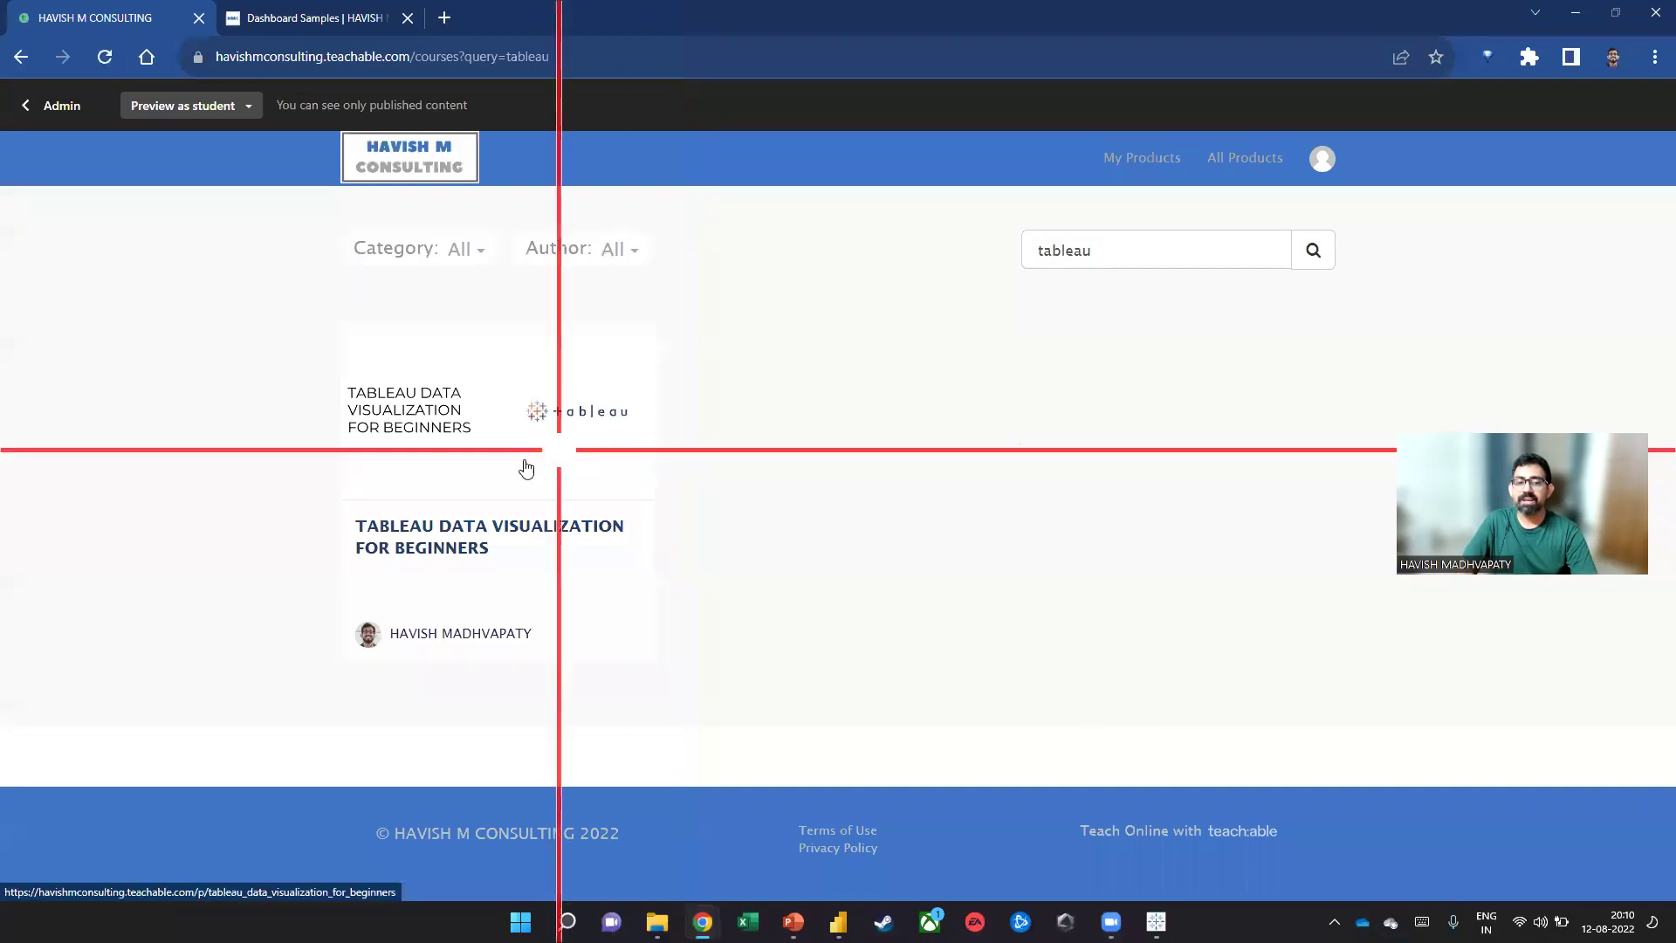
Open the Tableau Data Visualization for Beginners course, expand its full curriculum, and look through the deprecated and latest lectures
click(467, 452)
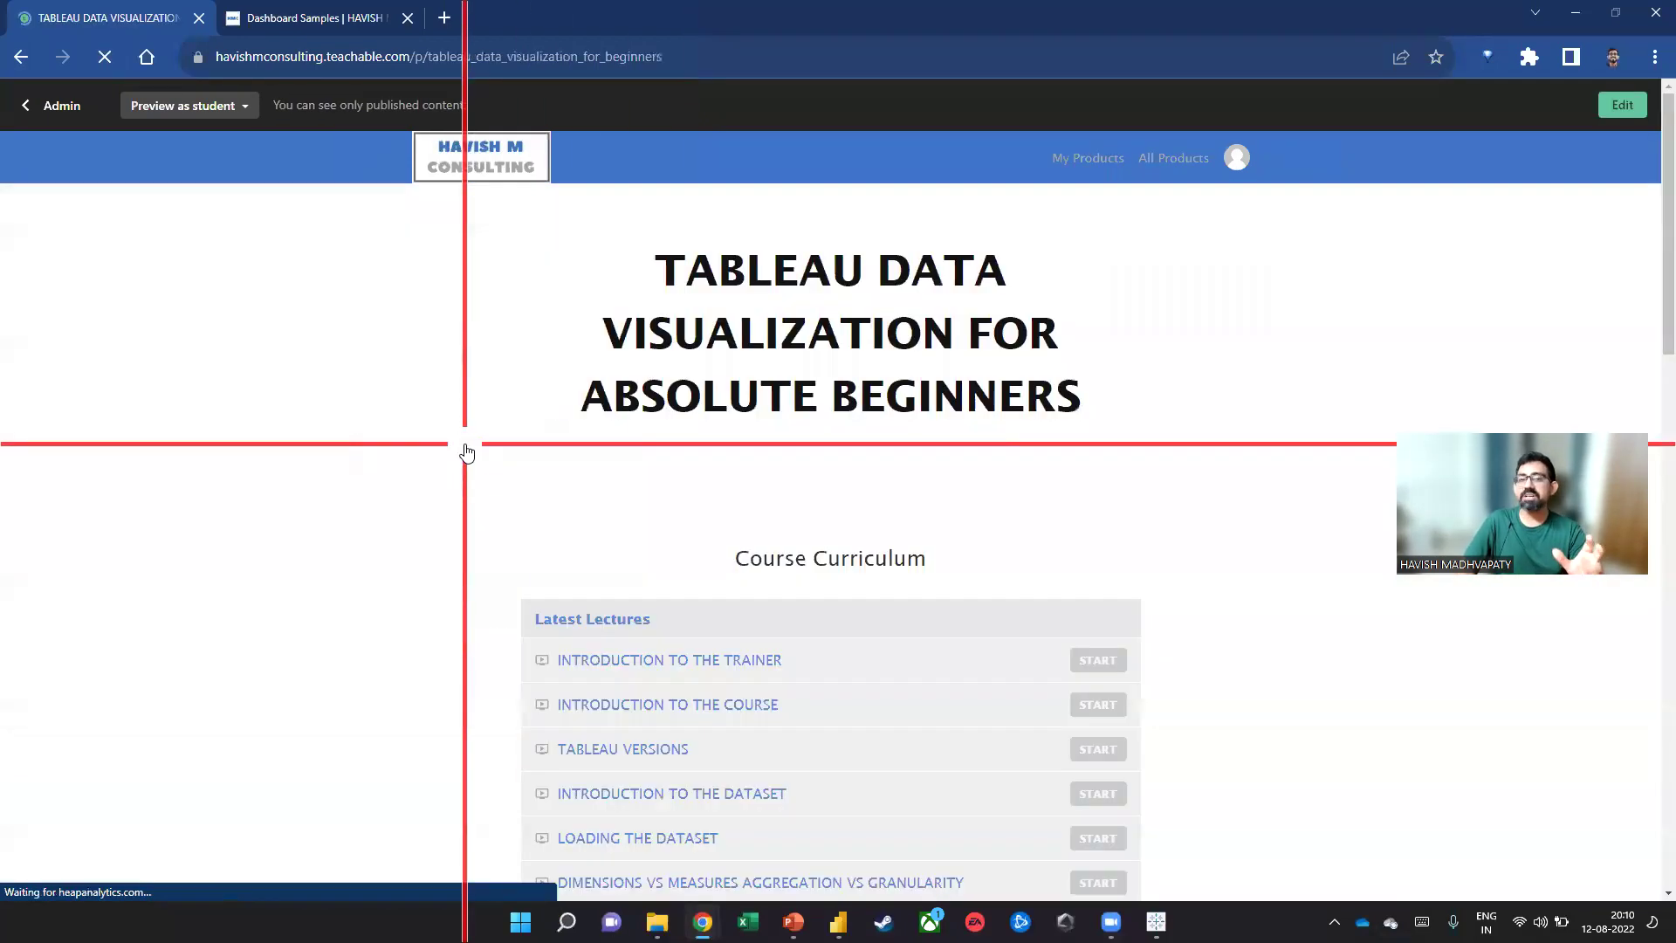
scroll(467, 452, down, 15)
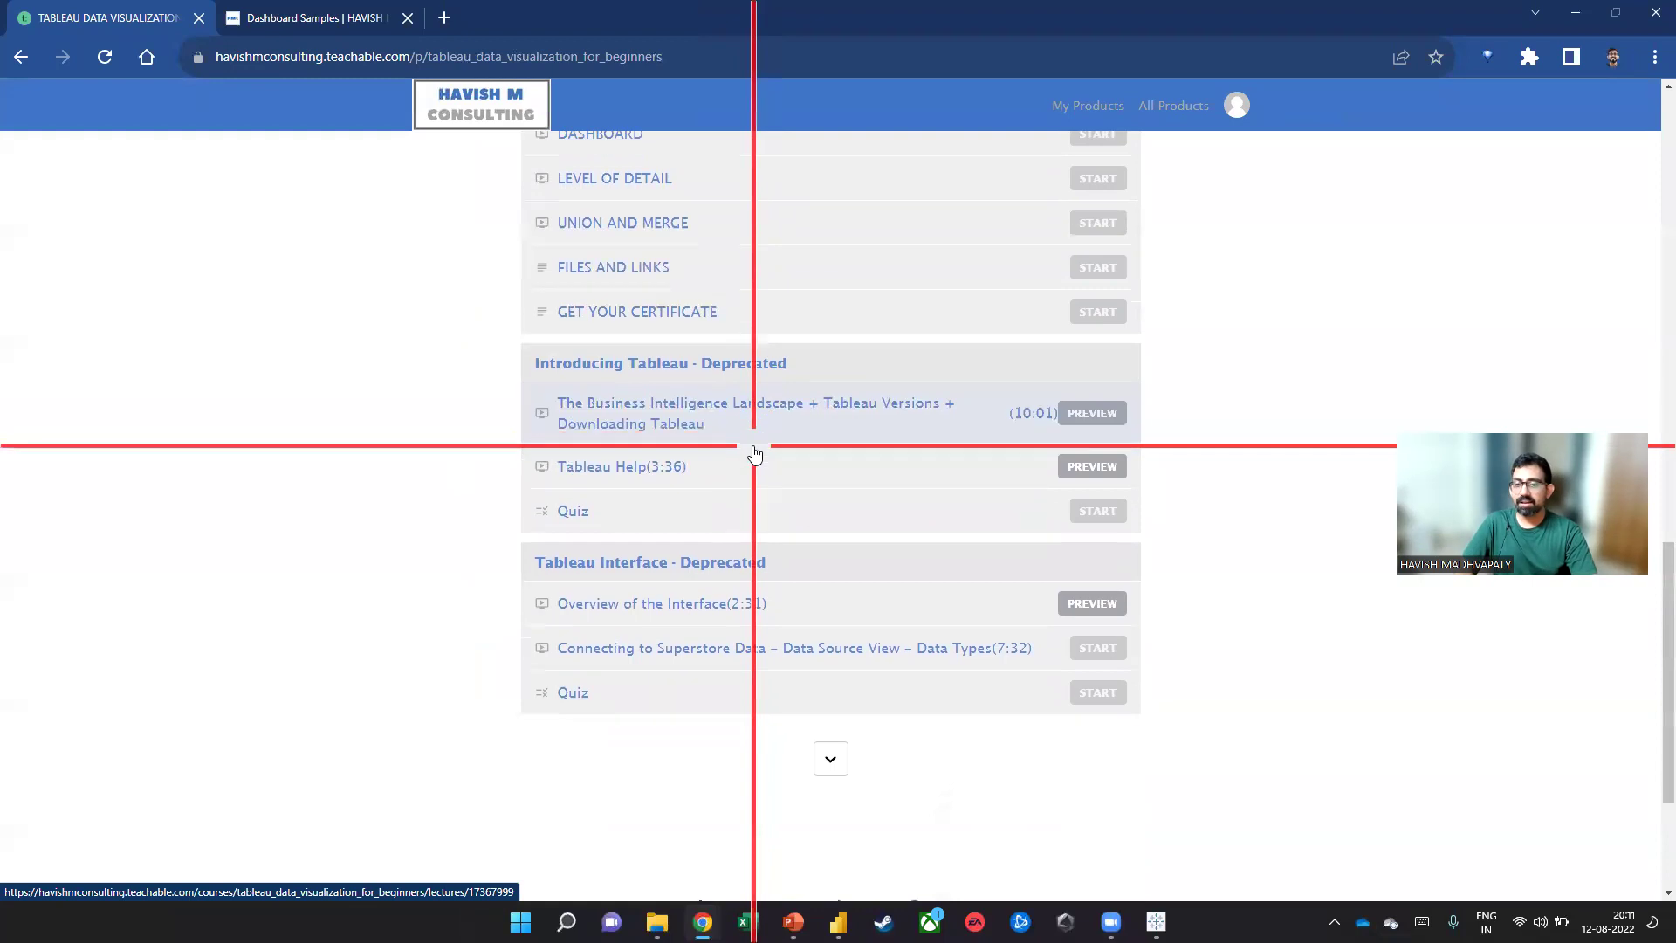
scroll(756, 447, down, 3)
click(830, 522)
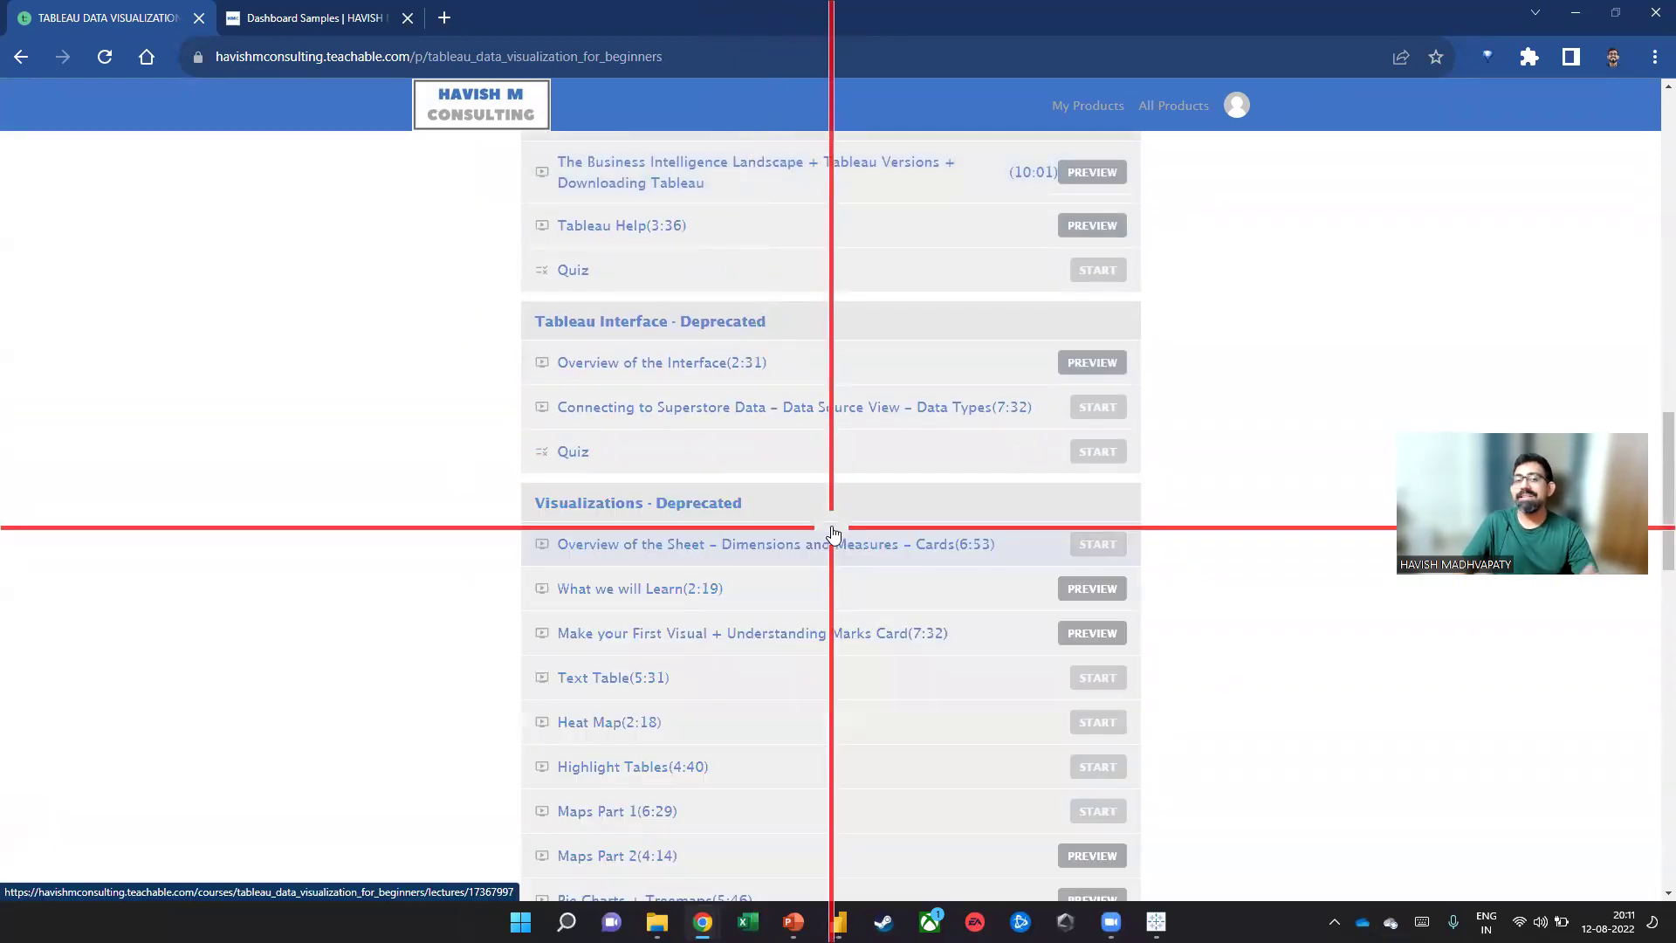
scroll(778, 606, down, 1)
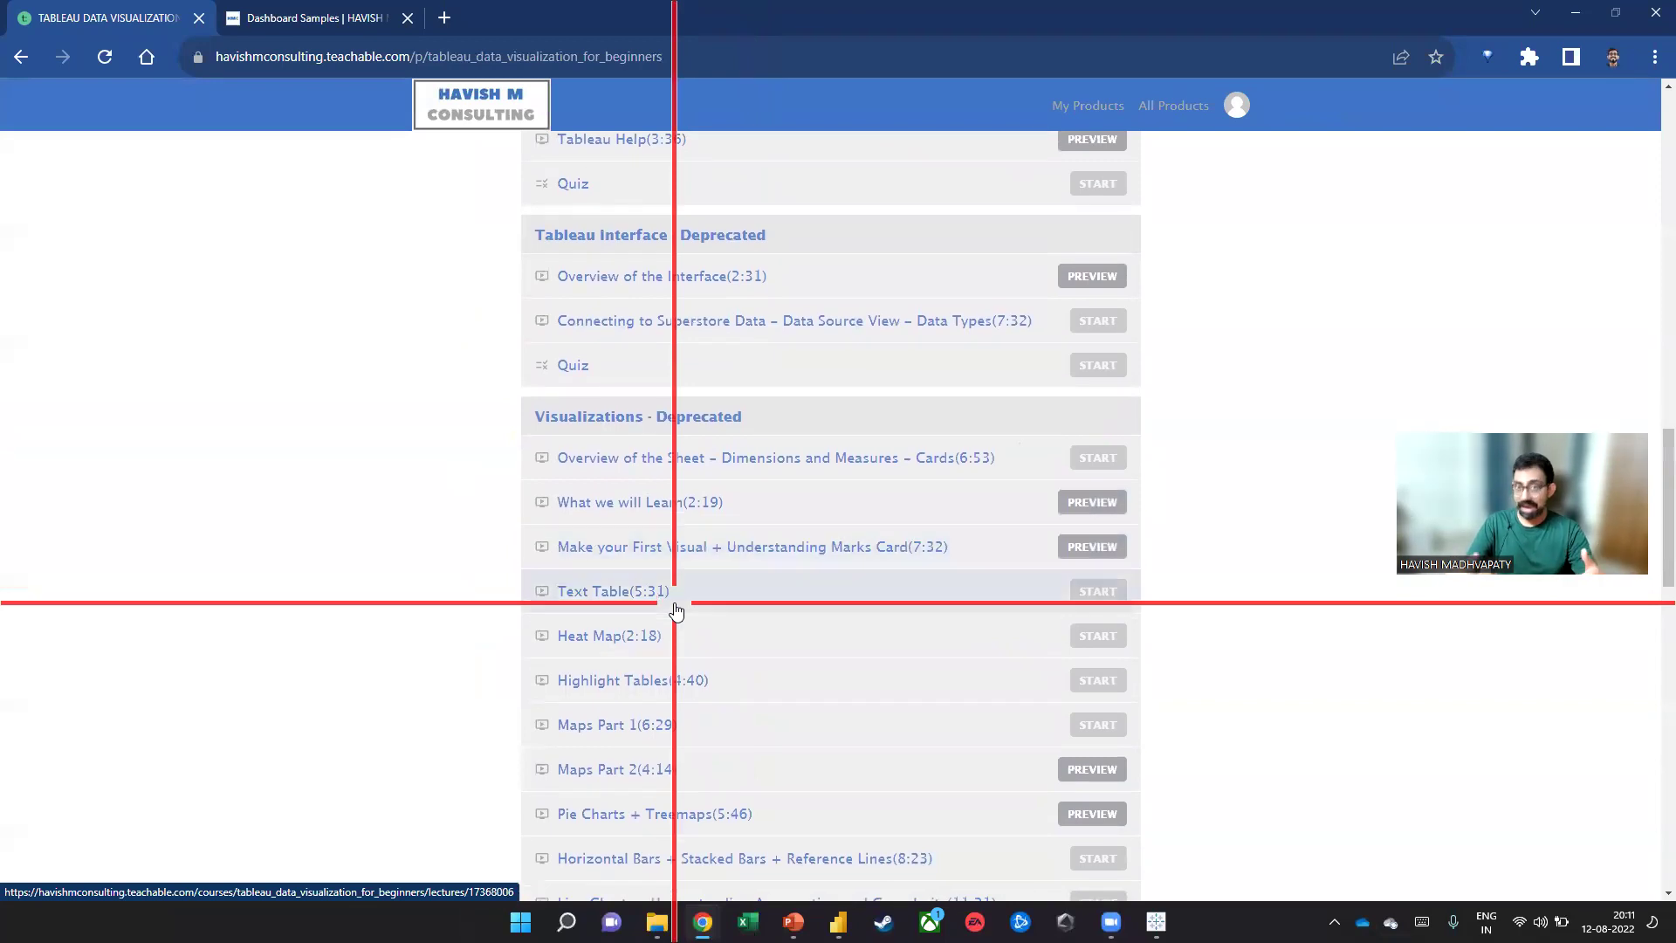
scroll(677, 611, up, 20)
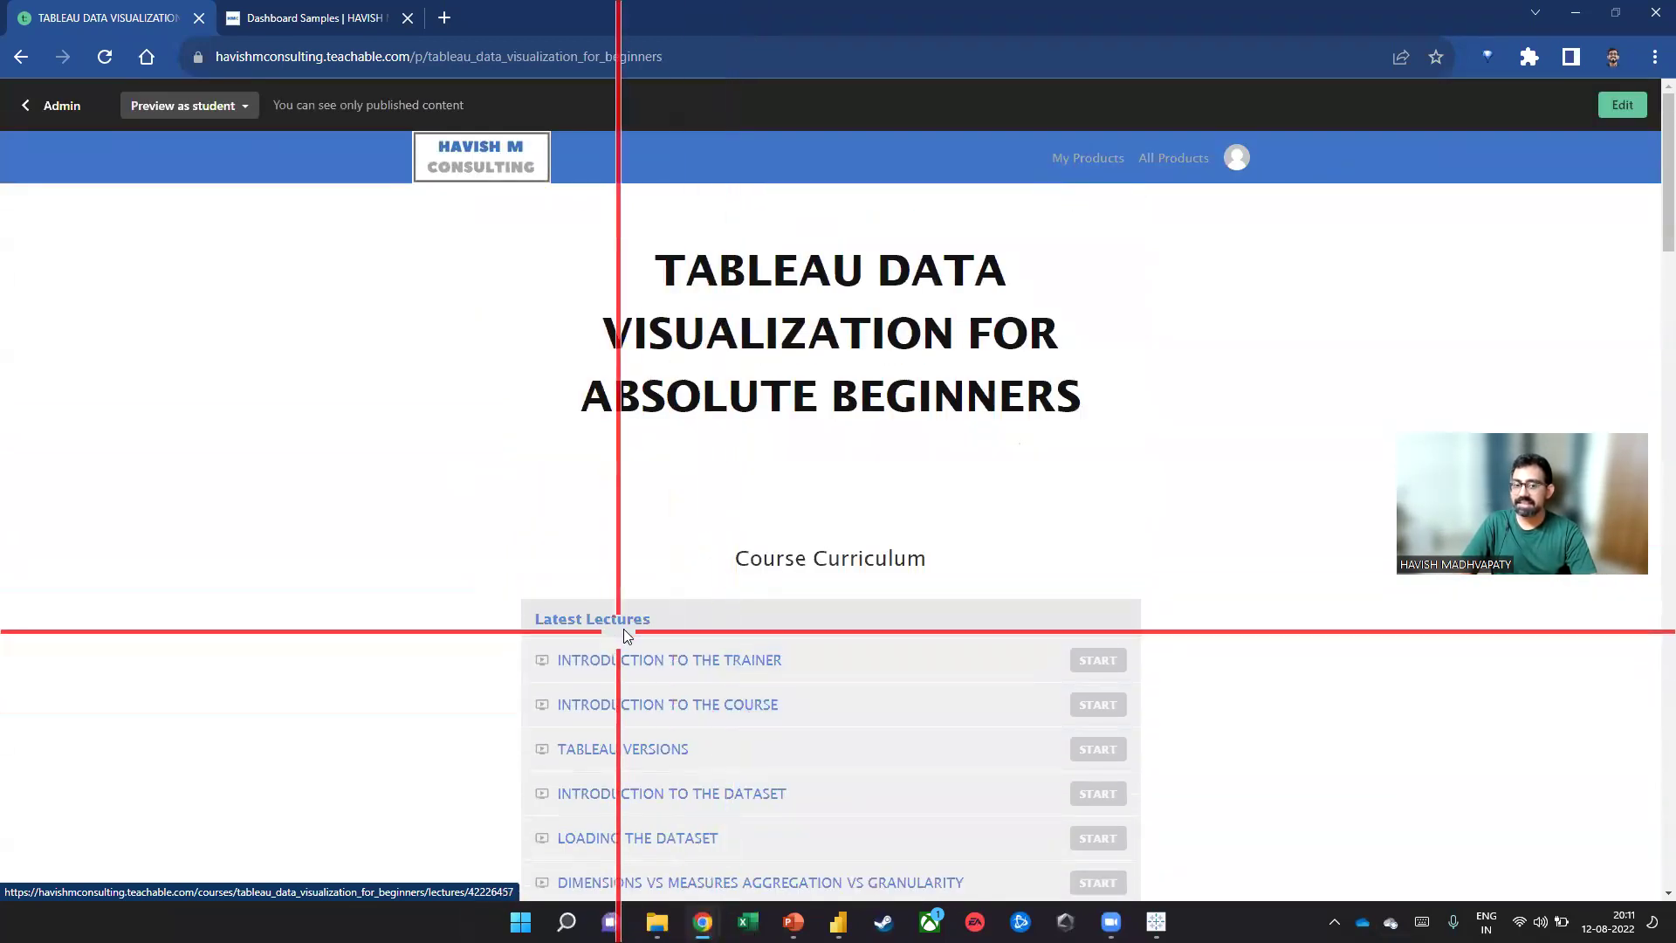
scroll(523, 611, down, 2)
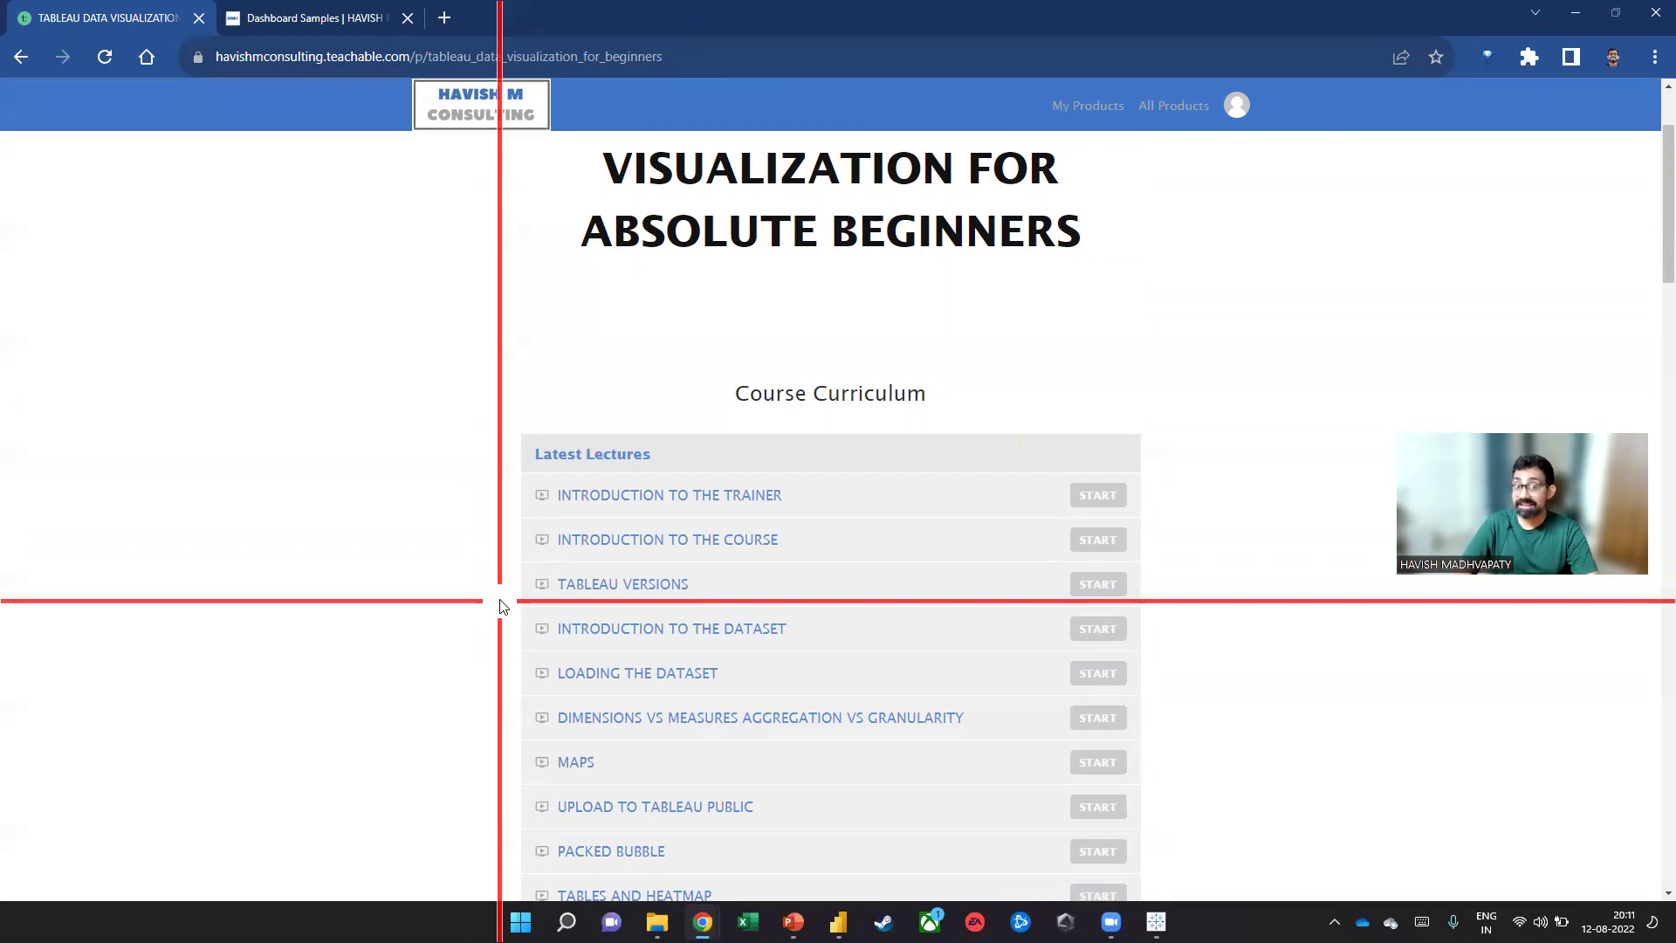
scroll(501, 605, down, 8)
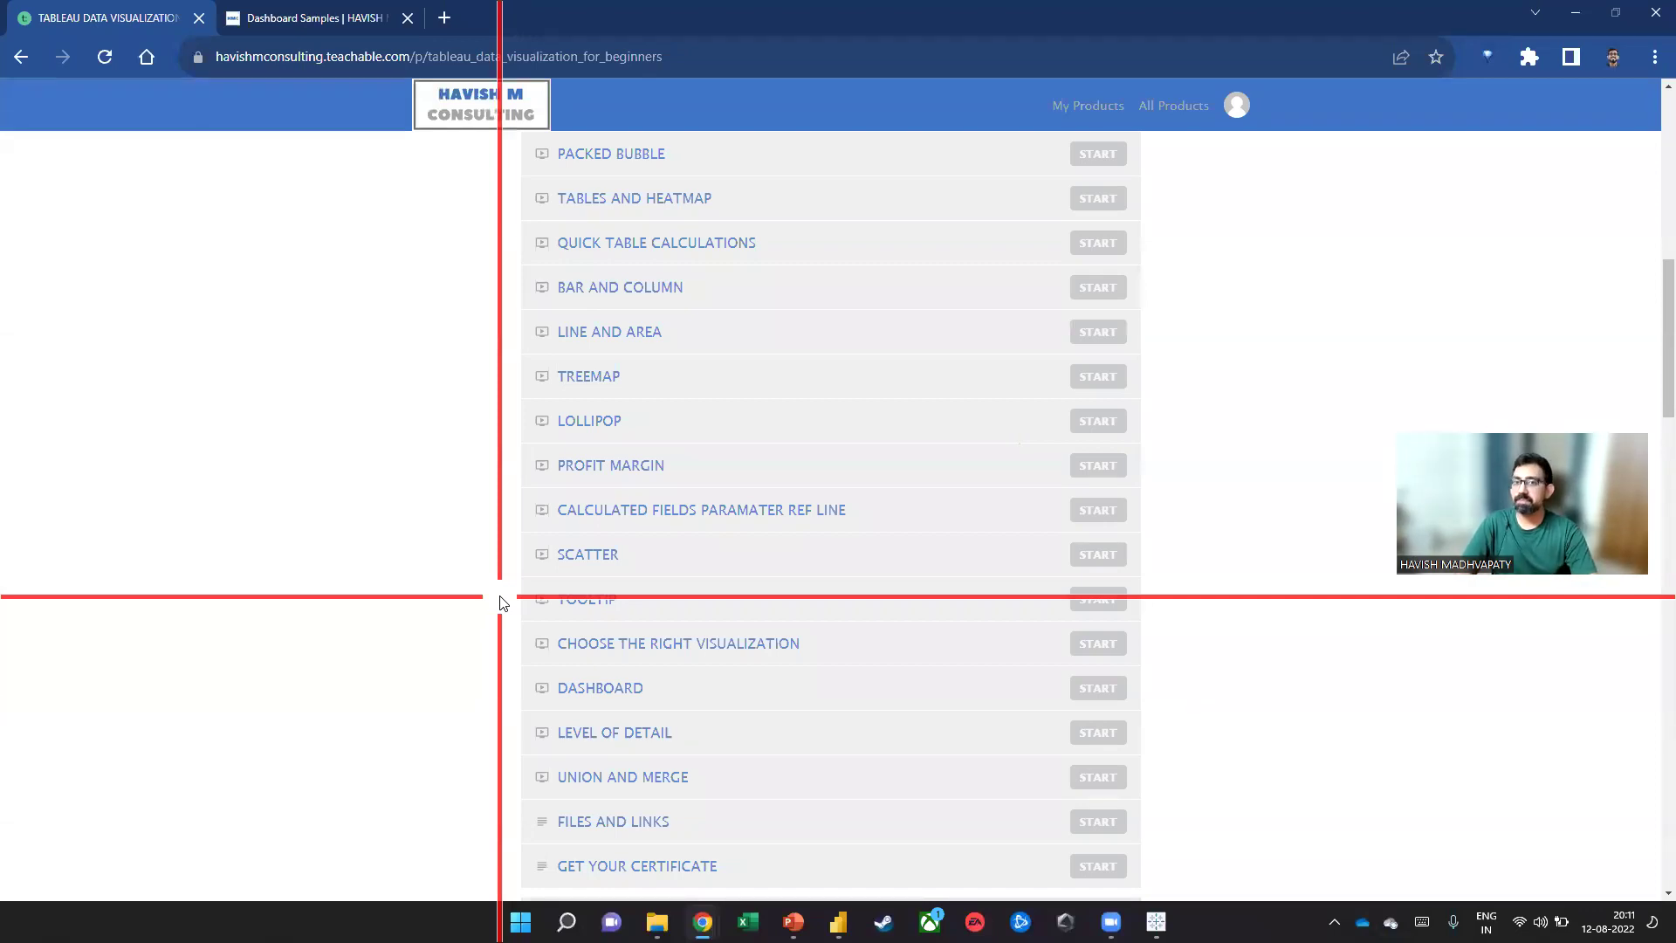
scroll(502, 602, up, 15)
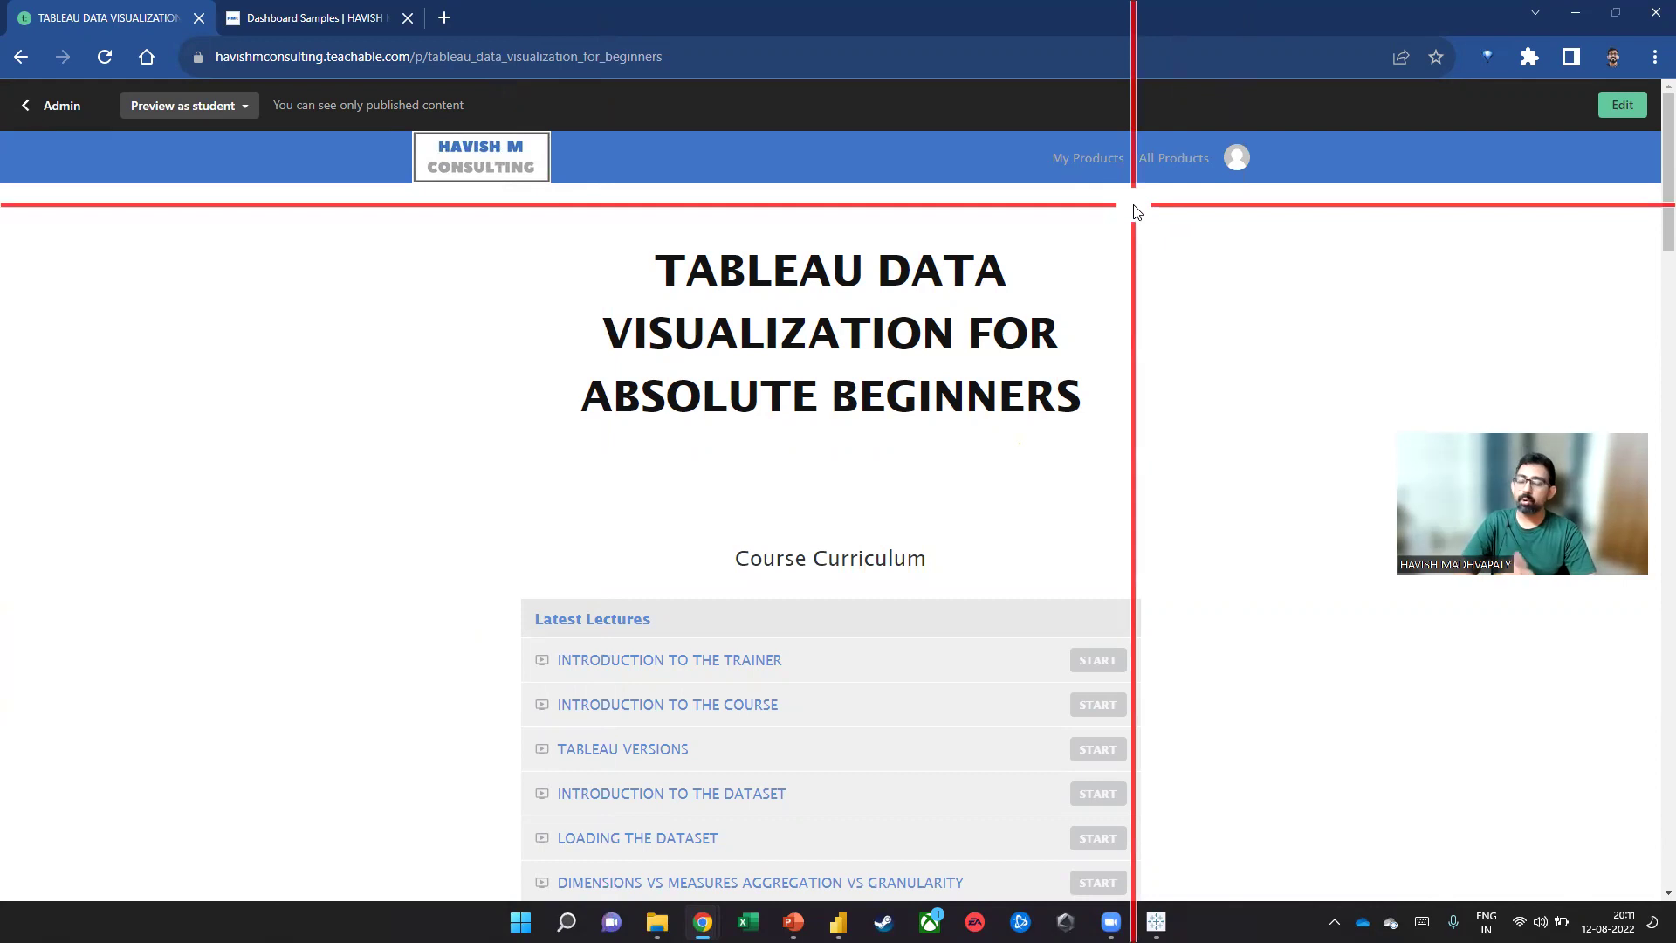
Look through the catalogue of all products down to its page links, and close that browser tab
click(1173, 158)
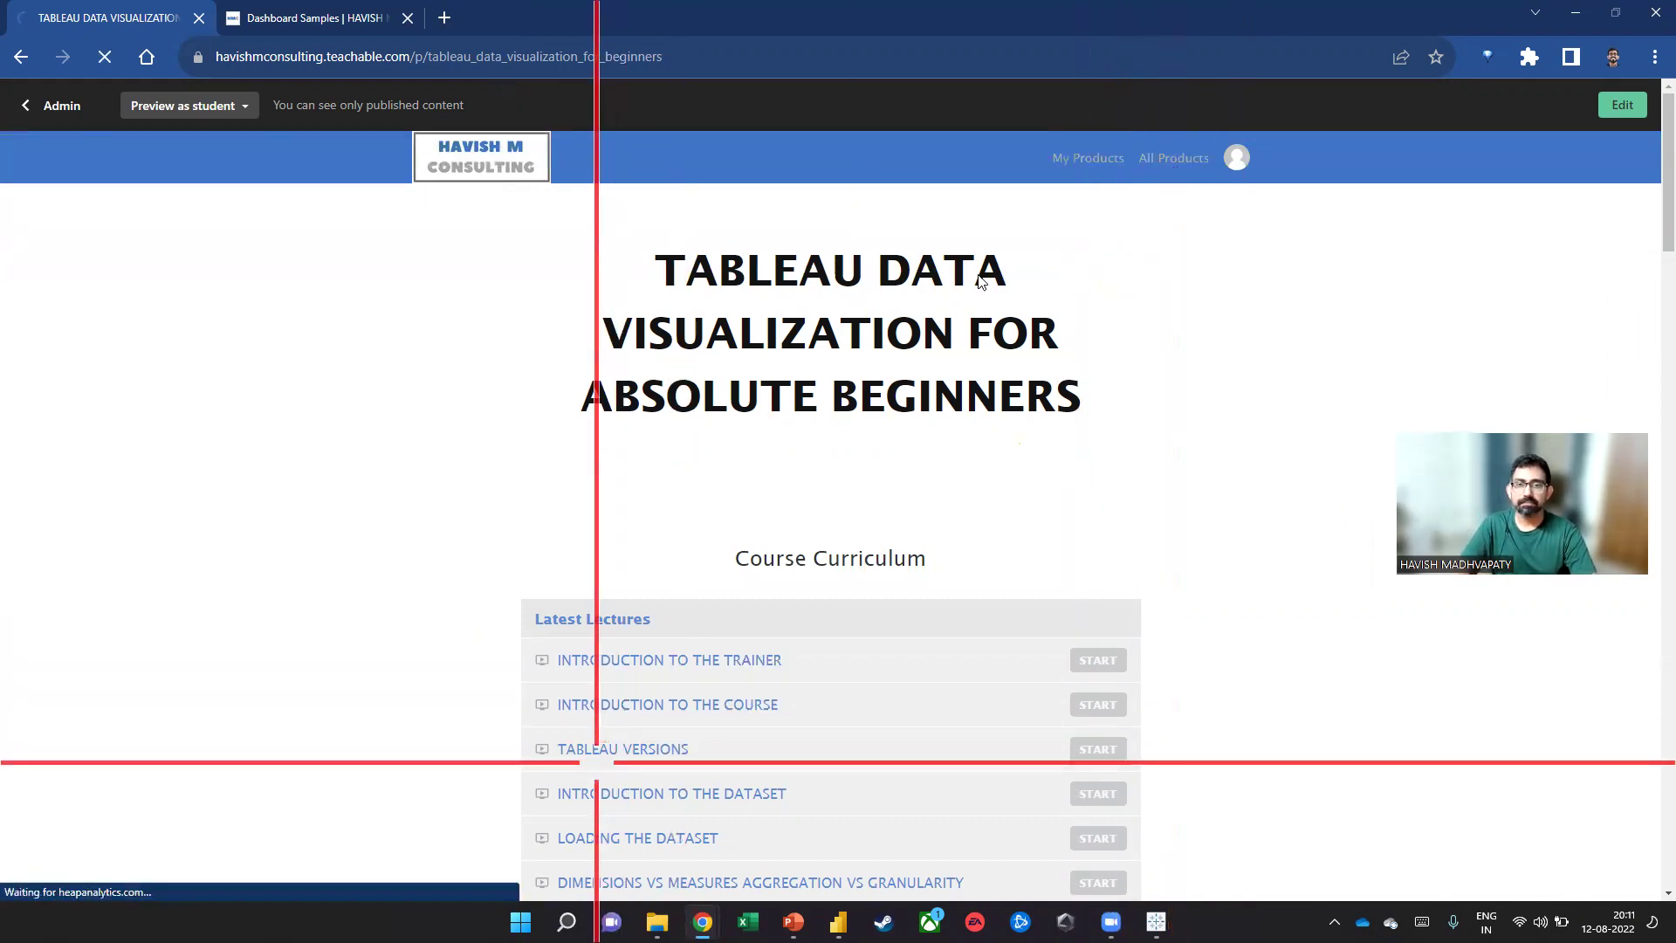
scroll(678, 506, down, 20)
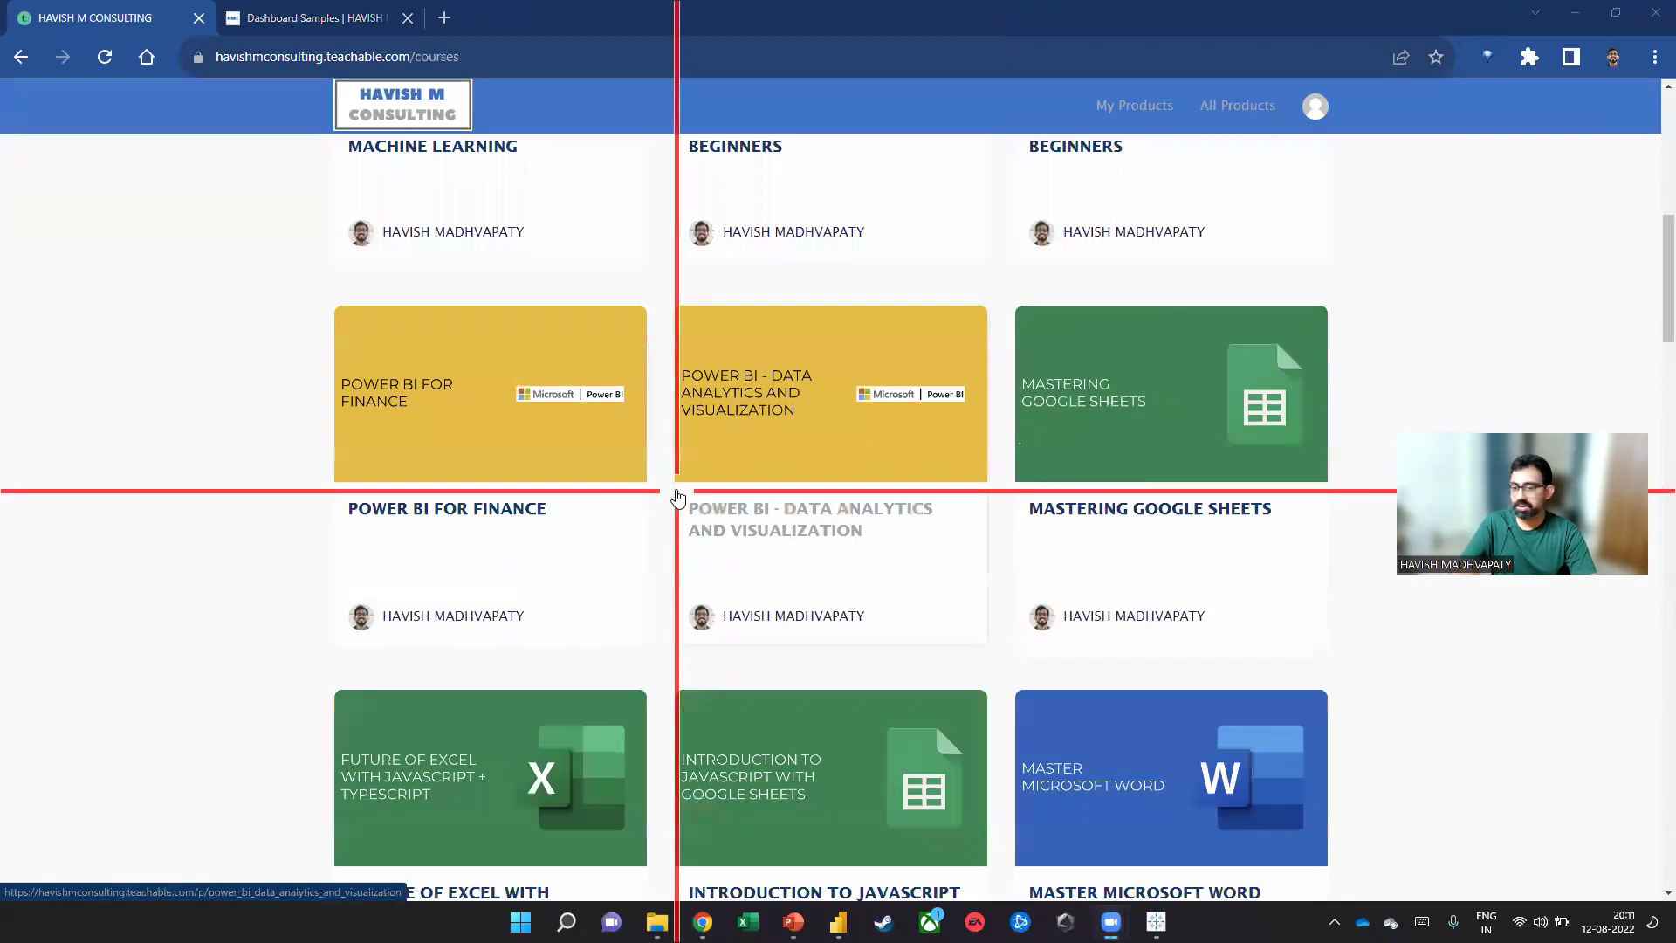
scroll(677, 515, down, 5)
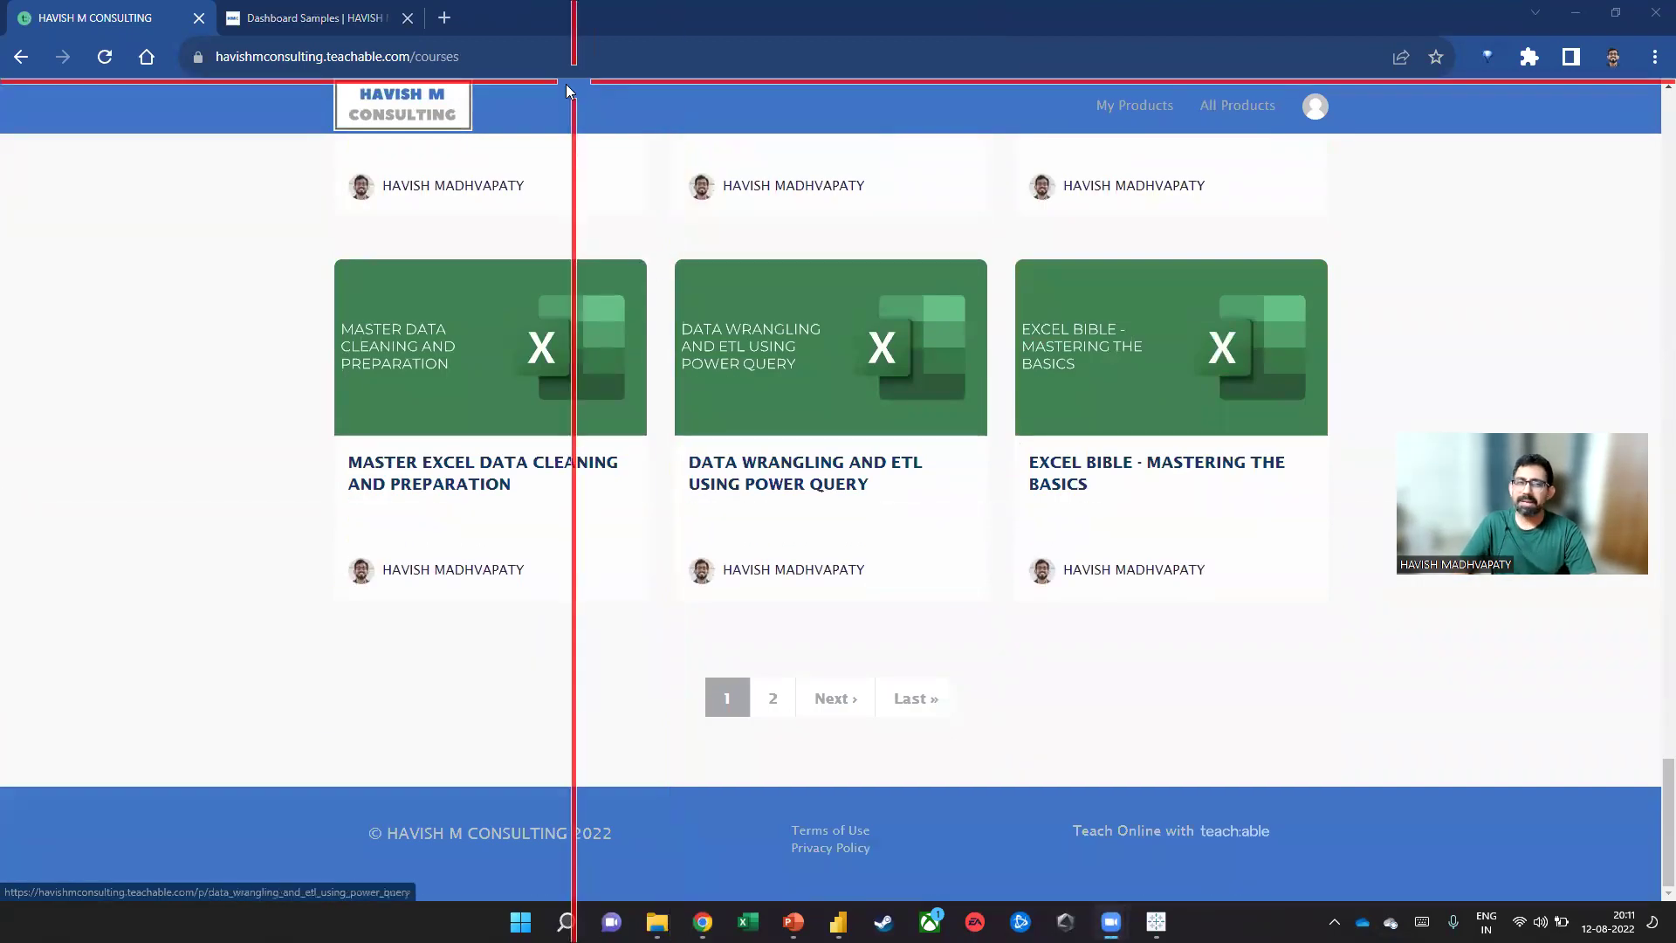
click(200, 21)
scroll(327, 83, down, 5)
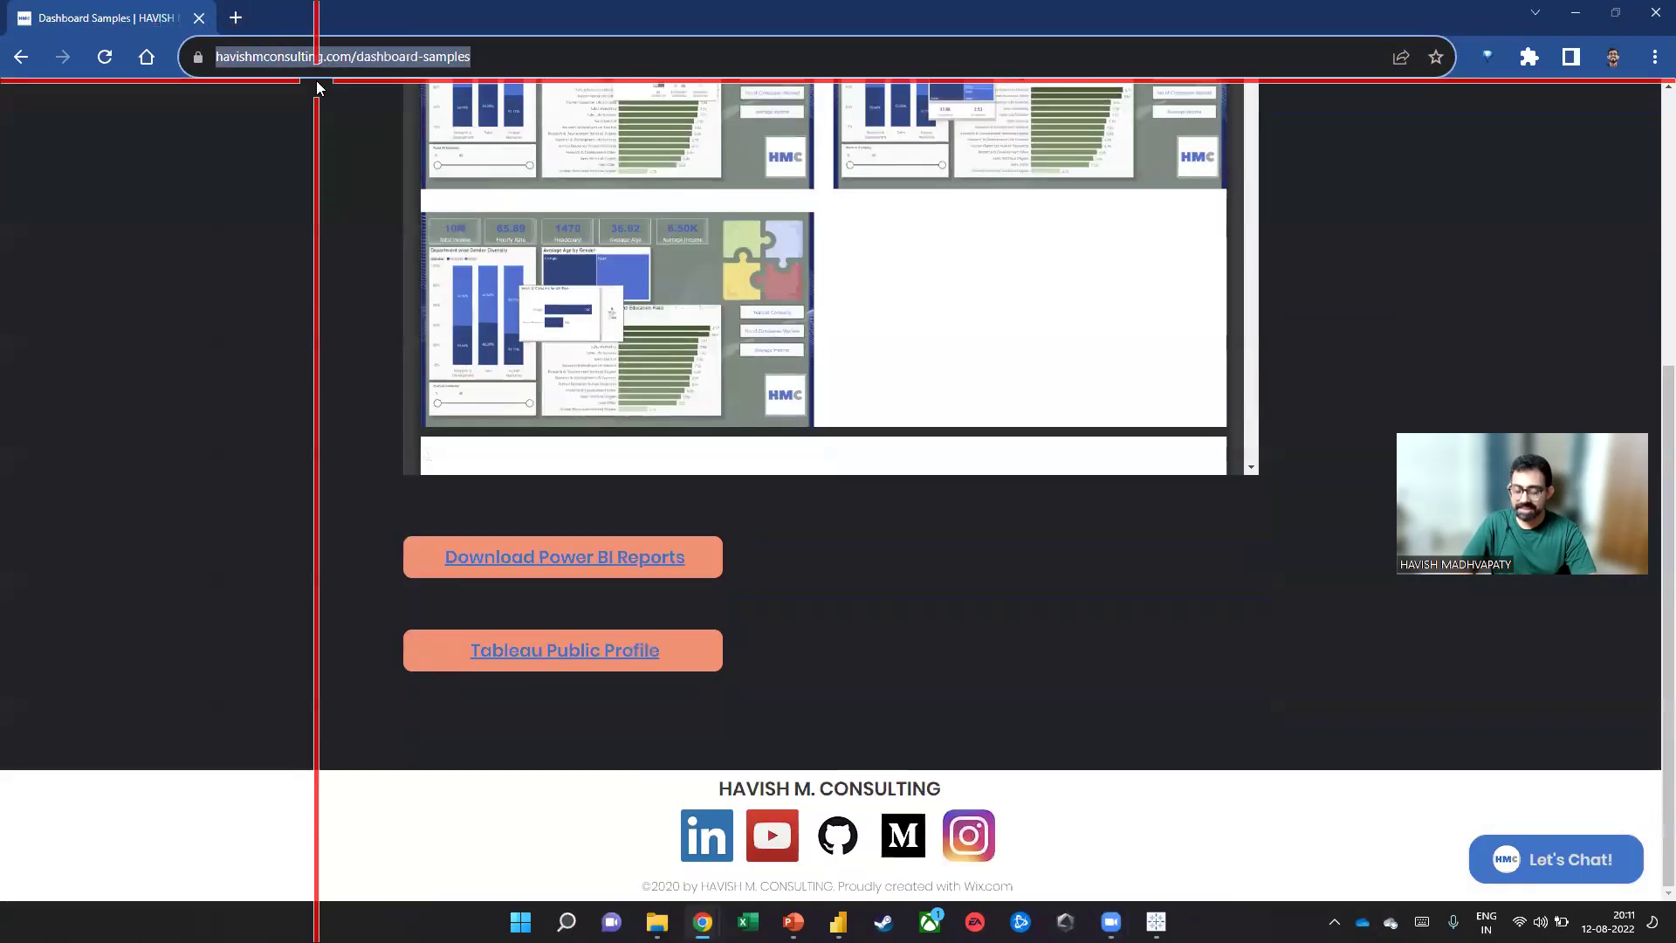
Go from the Dashboard Samples page to the trainer's YouTube channel
click(330, 56)
text(yoy)
key(BackSpace)
text(ut)
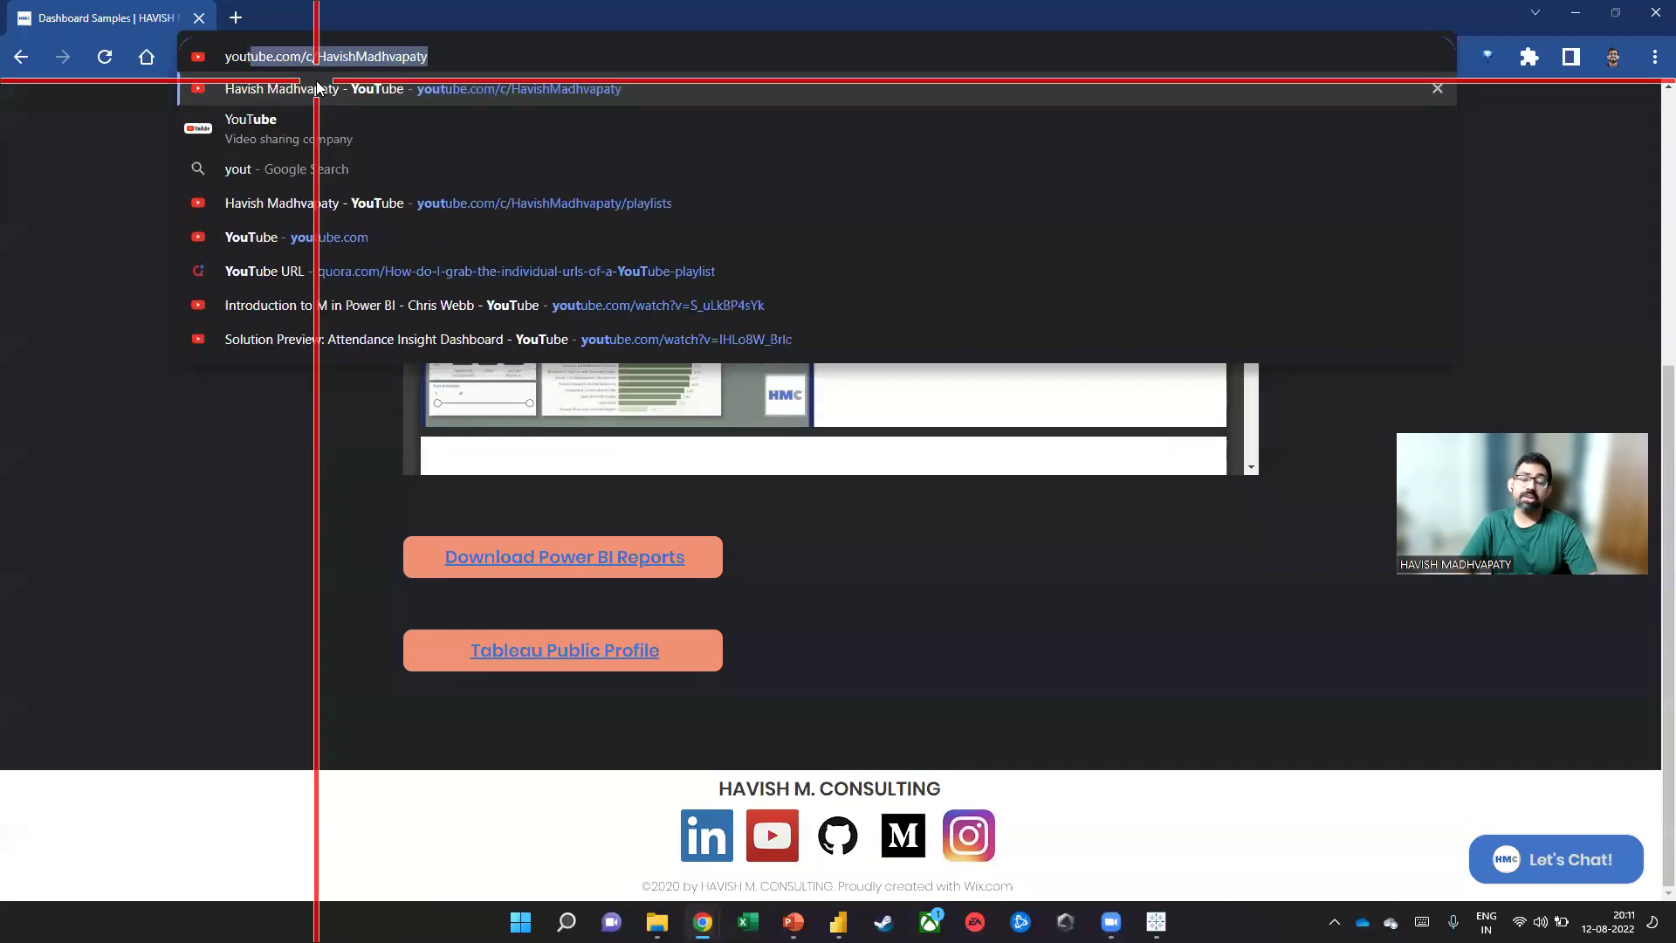
key(Return)
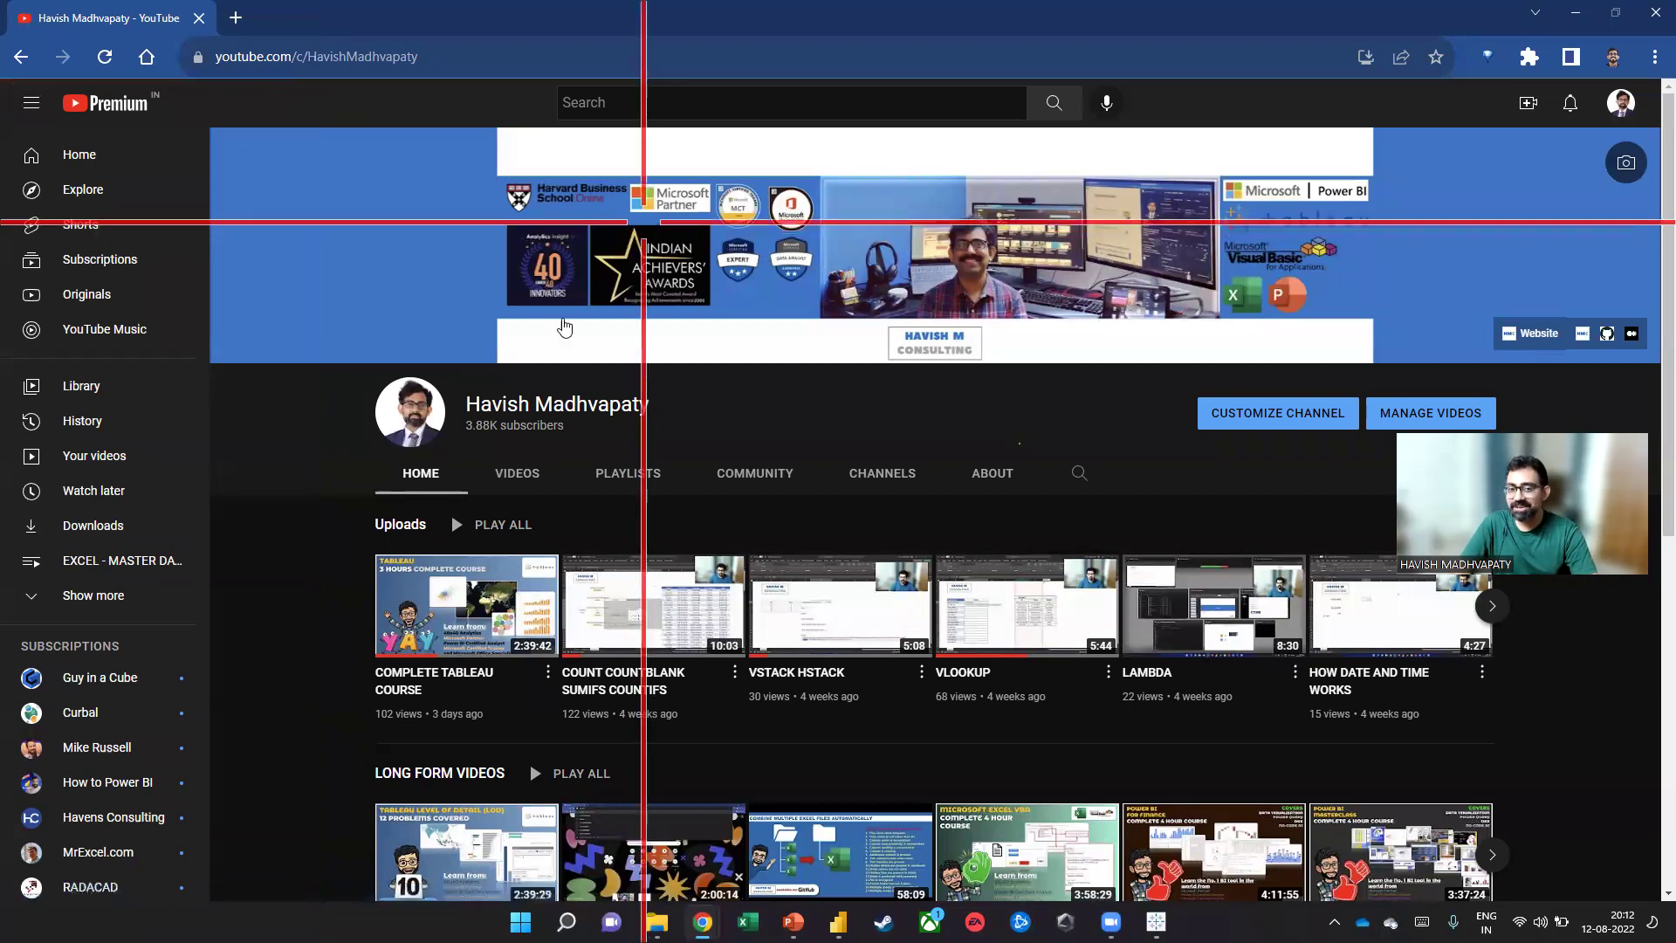
List all of the channel's uploaded videos and browse back to the older Power BI, Tableau and Excel uploads
click(520, 473)
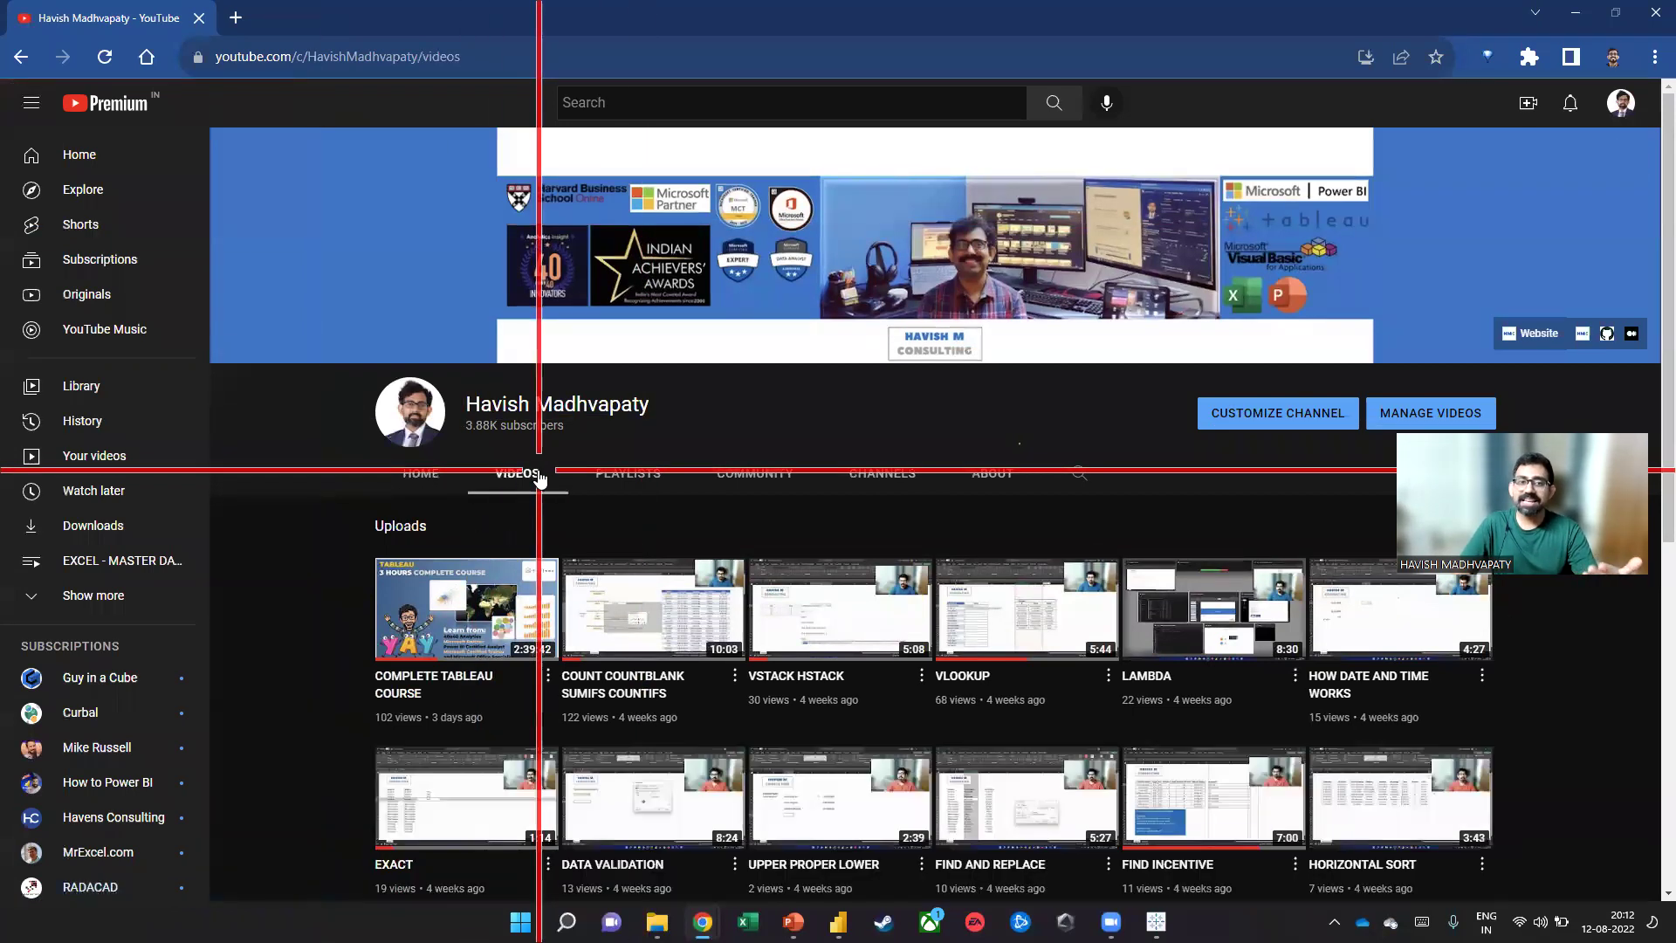
scroll(576, 476, down, 7)
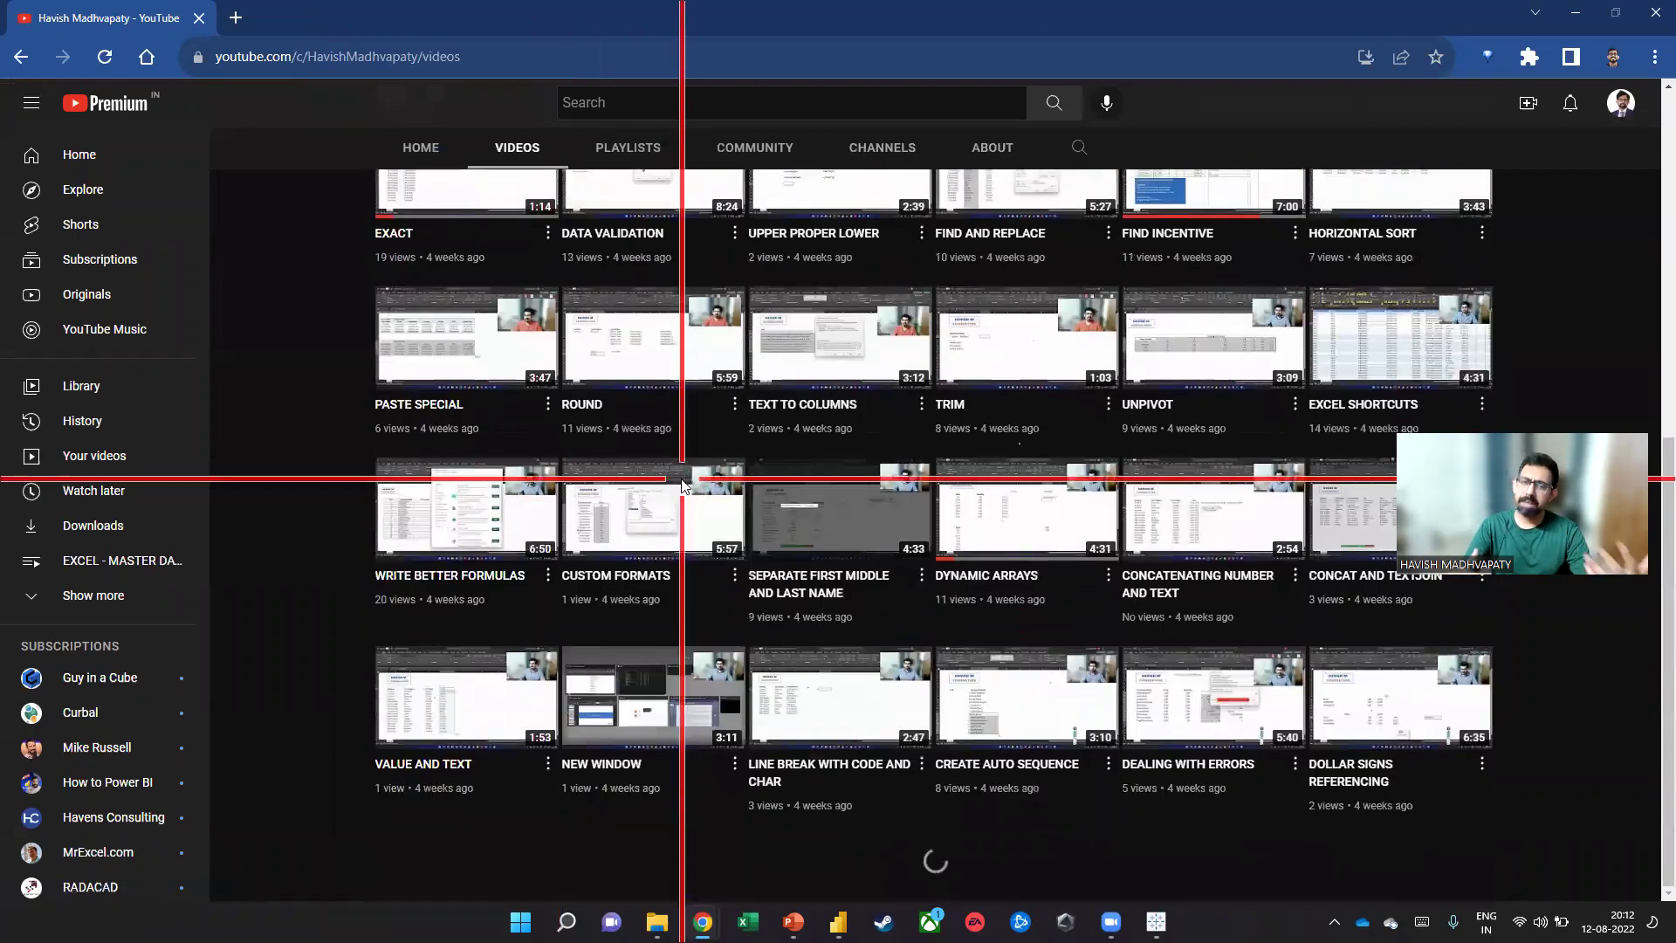
mouse_move(684, 486)
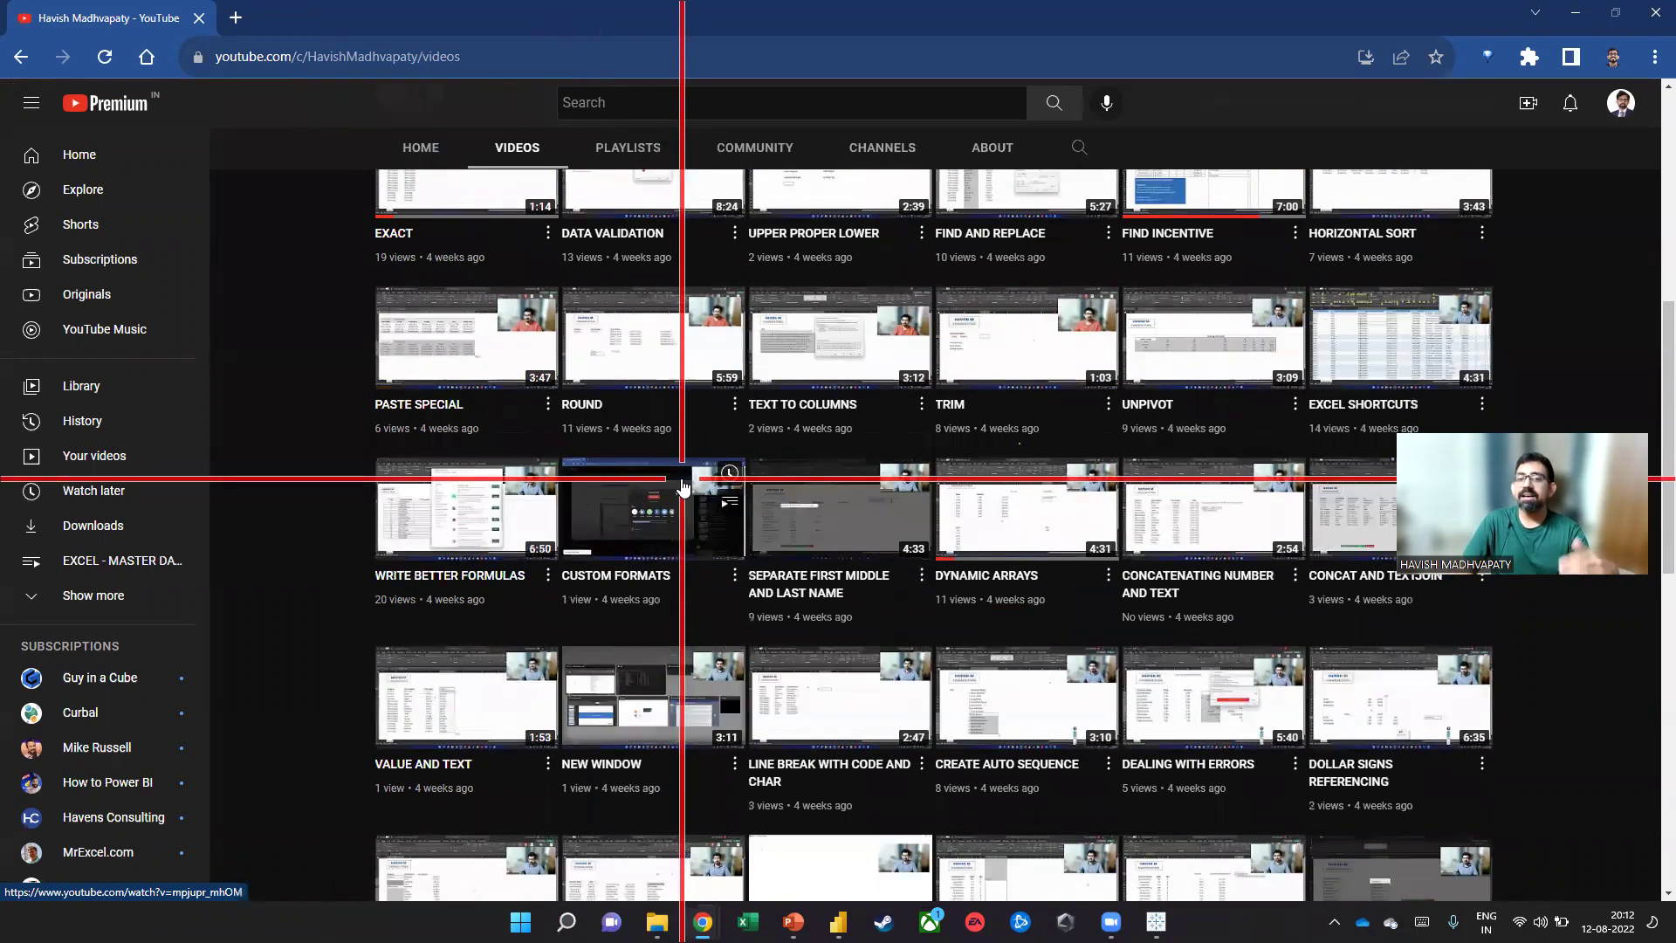
scroll(683, 486, down, 10)
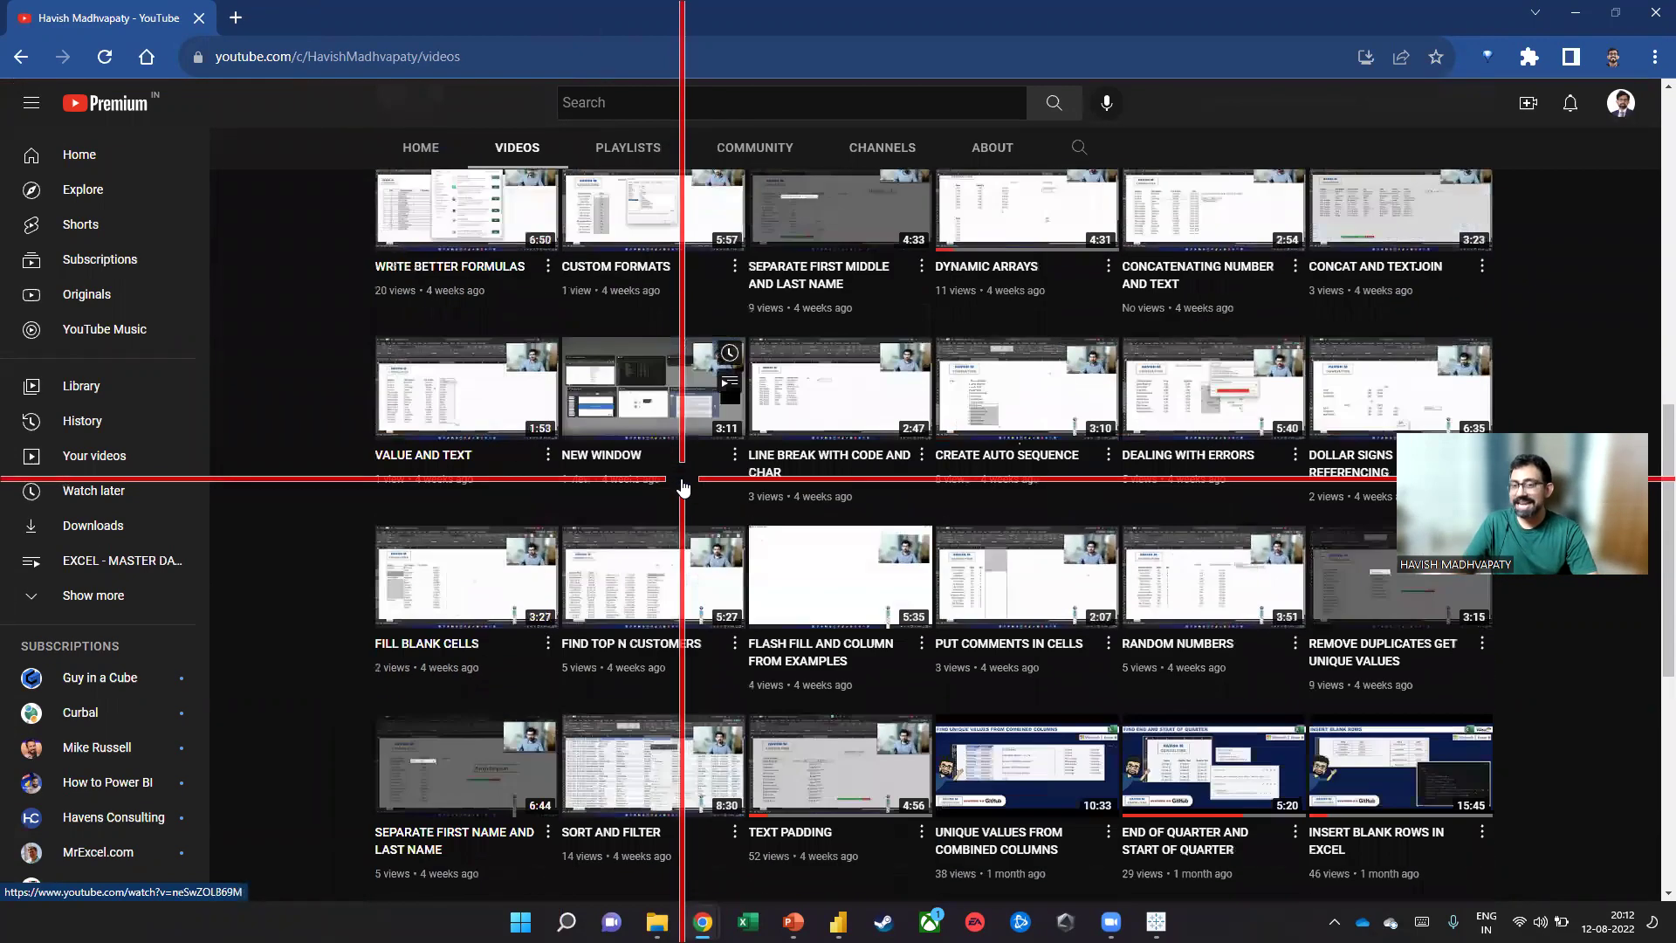
scroll(684, 486, down, 15)
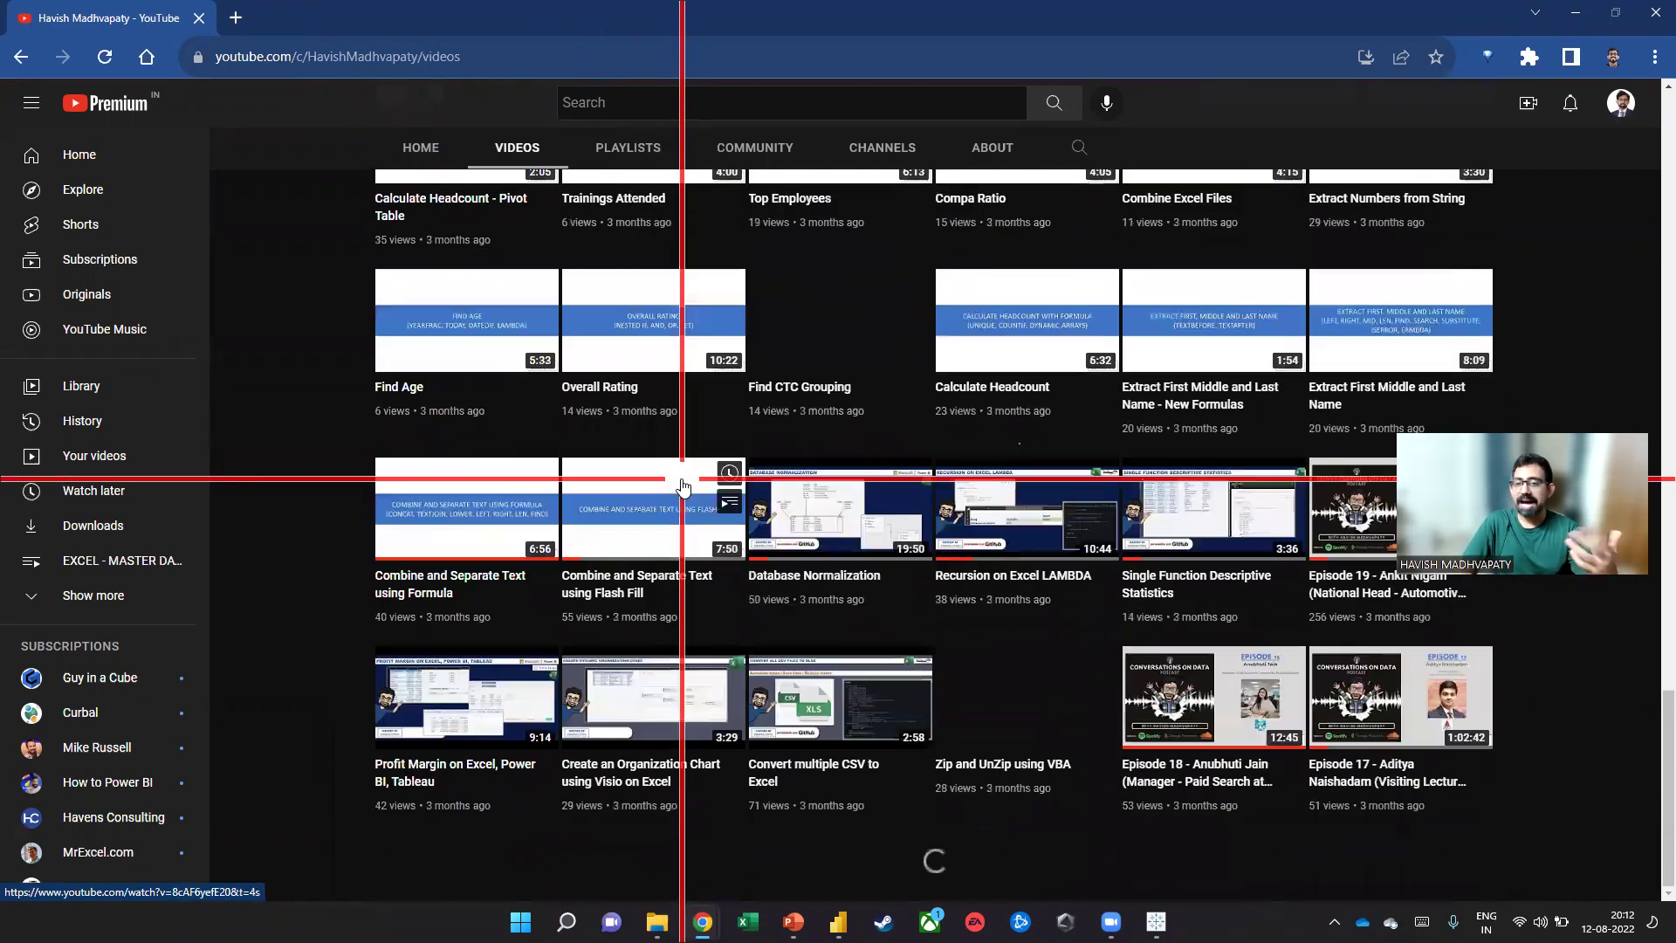
scroll(683, 486, down, 2)
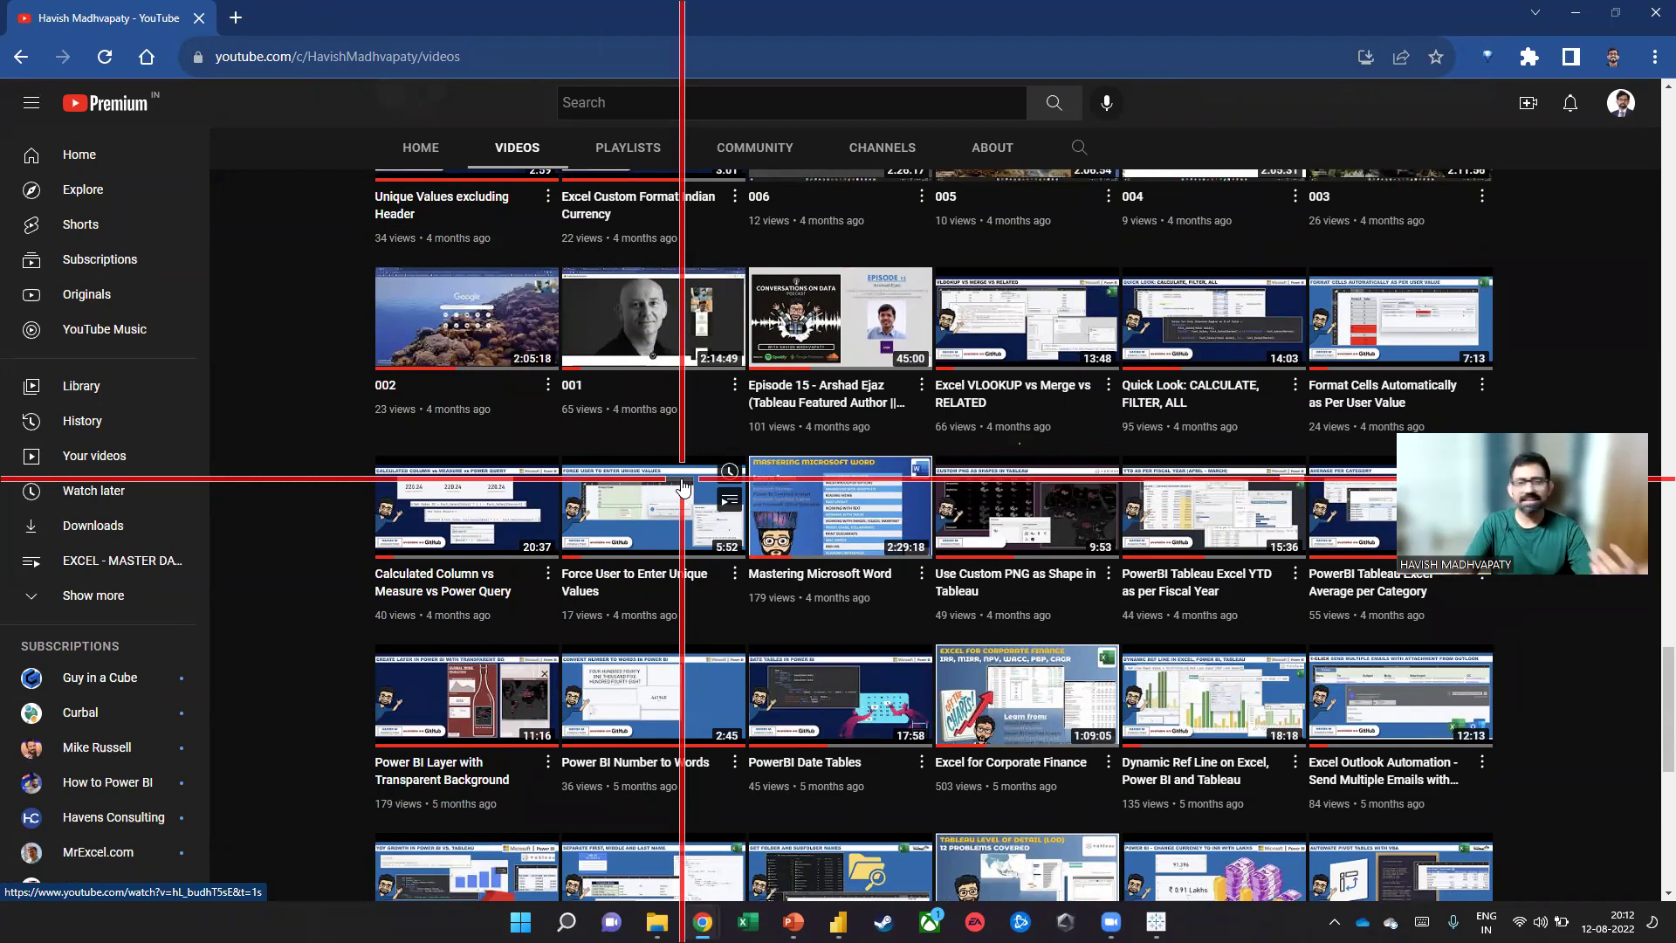
scroll(683, 486, down, 8)
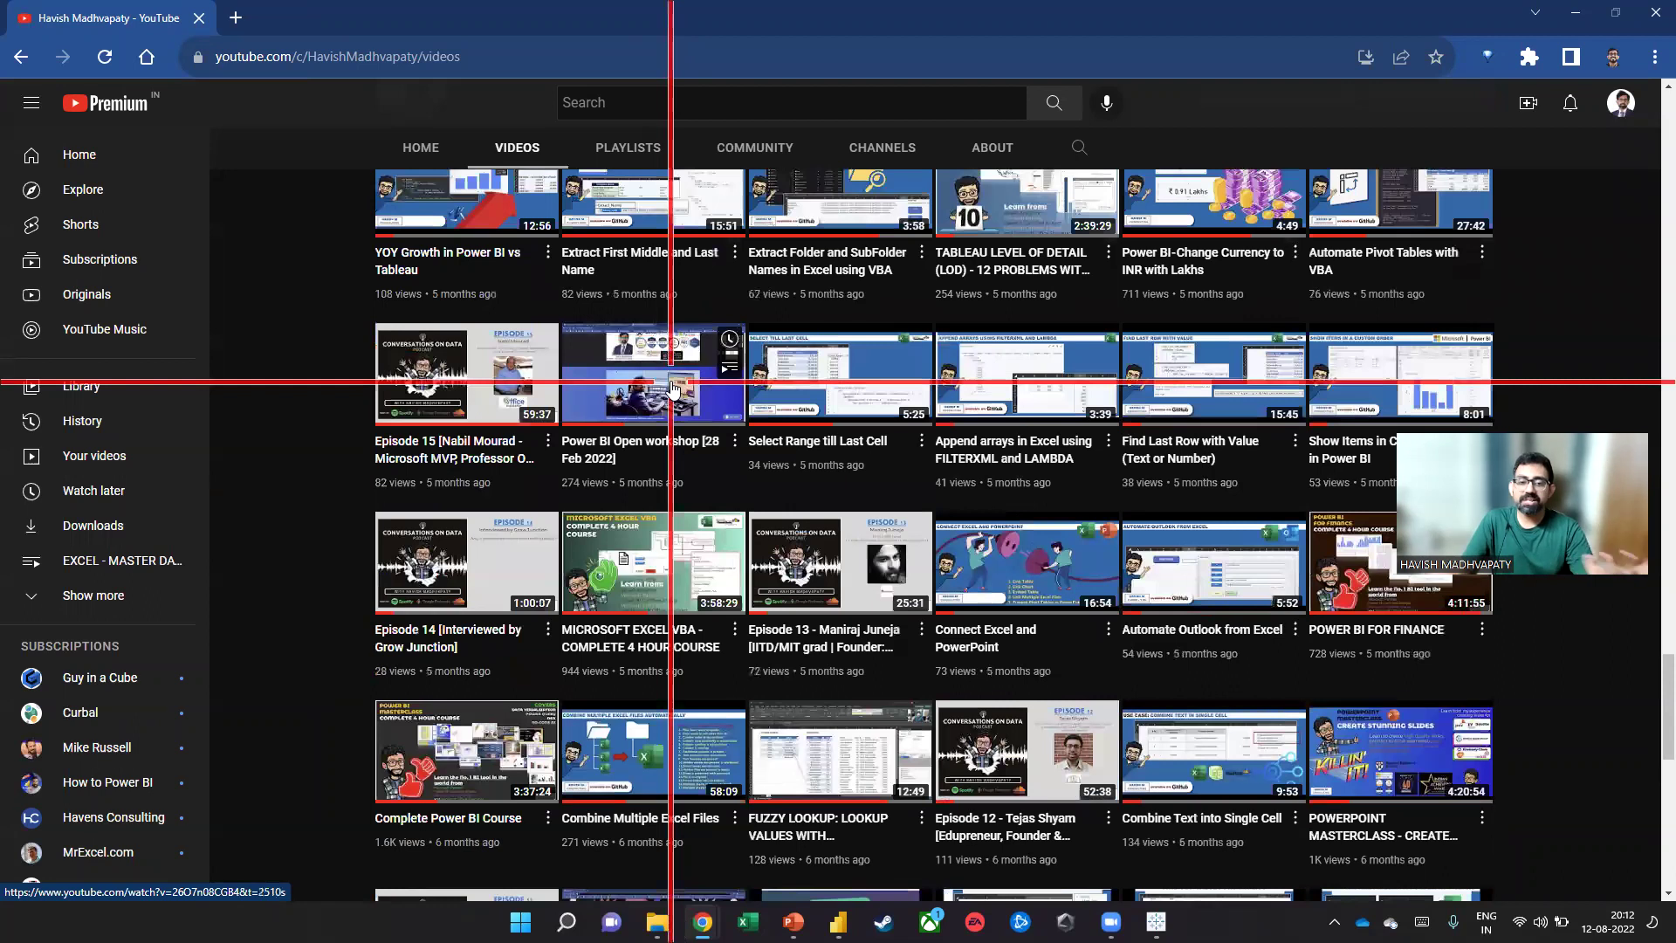
scroll(673, 401, down, 5)
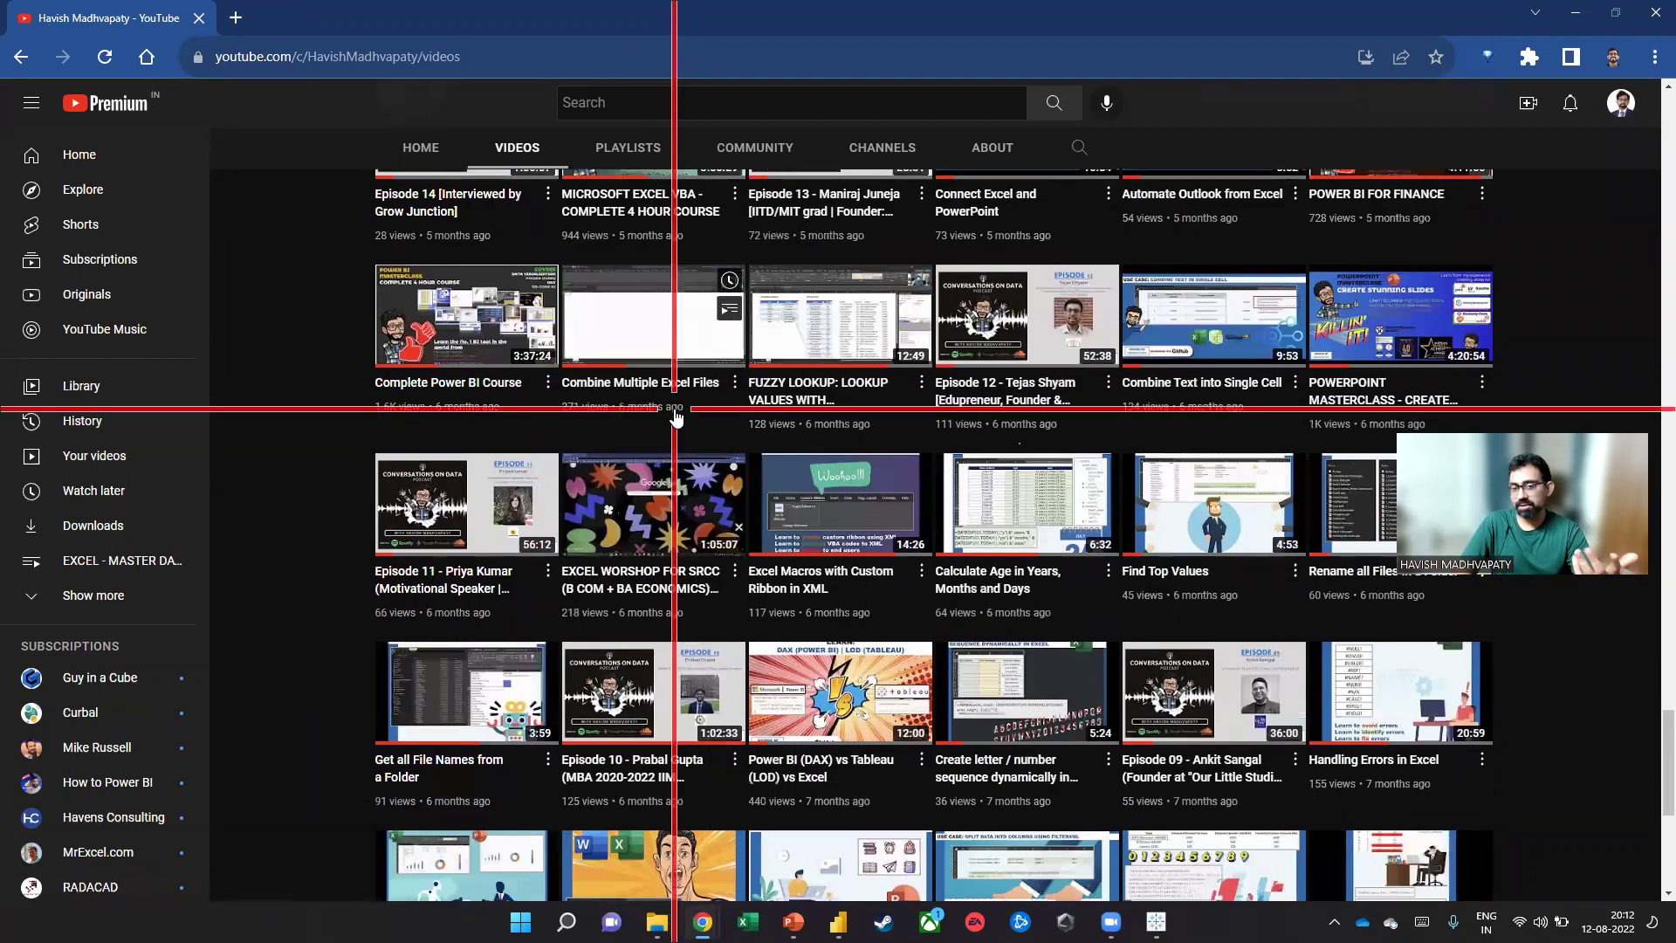
Close the YouTube channel's browser window, Power BI Desktop without saving the changes, and PowerPoint
click(1651, 20)
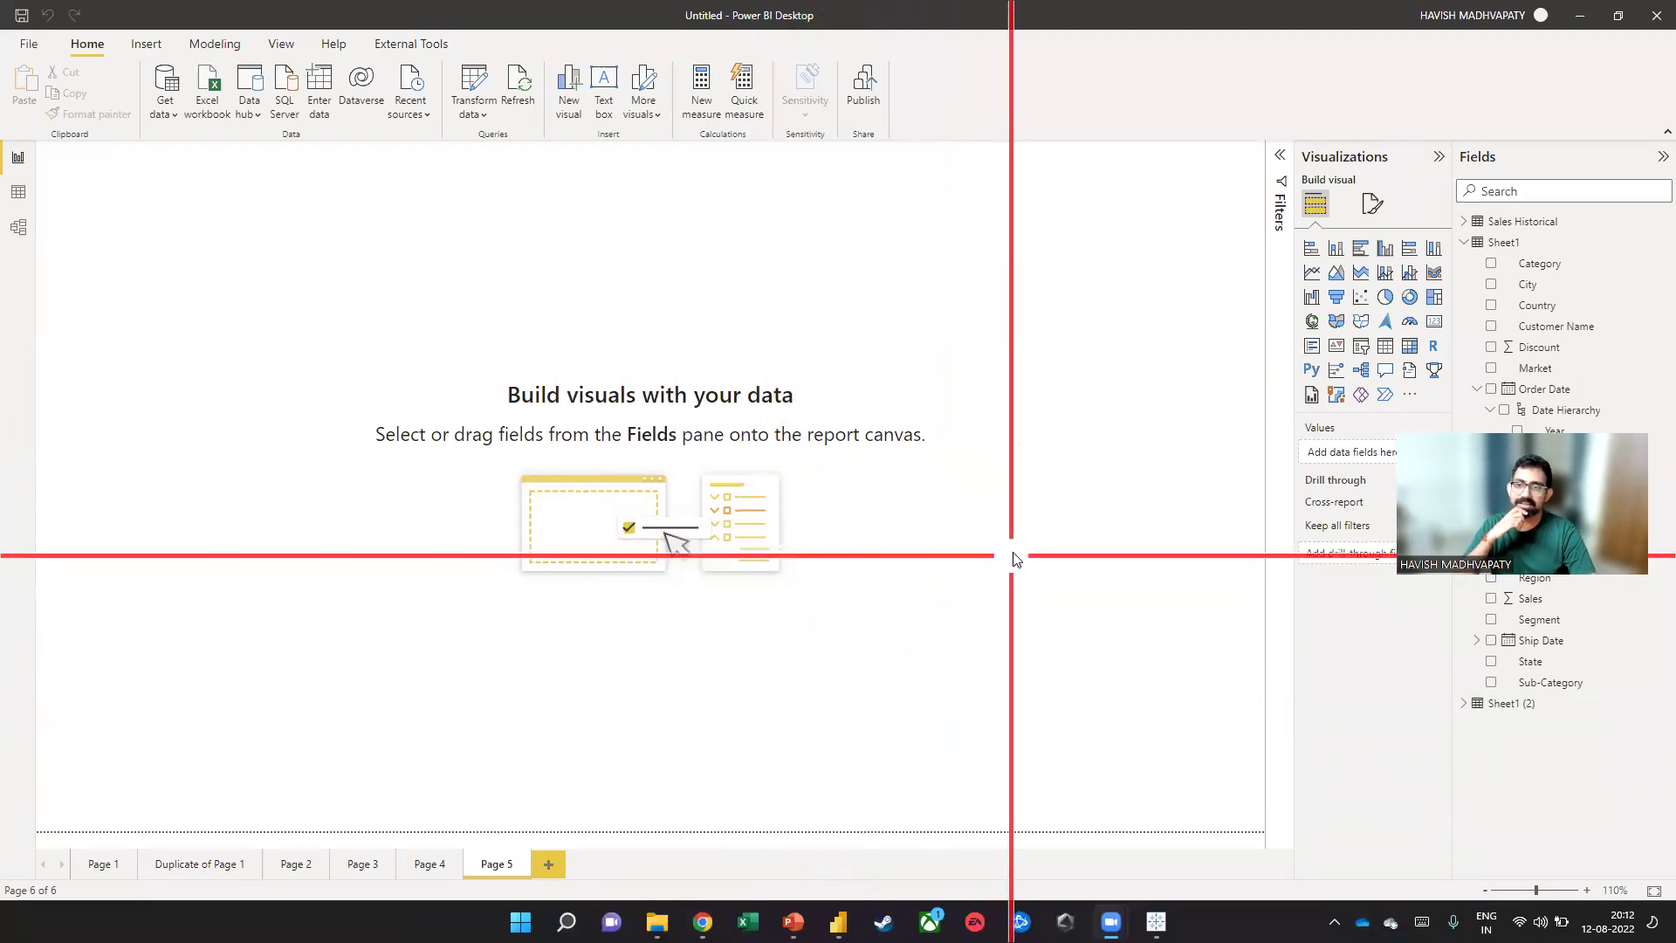
click(1657, 15)
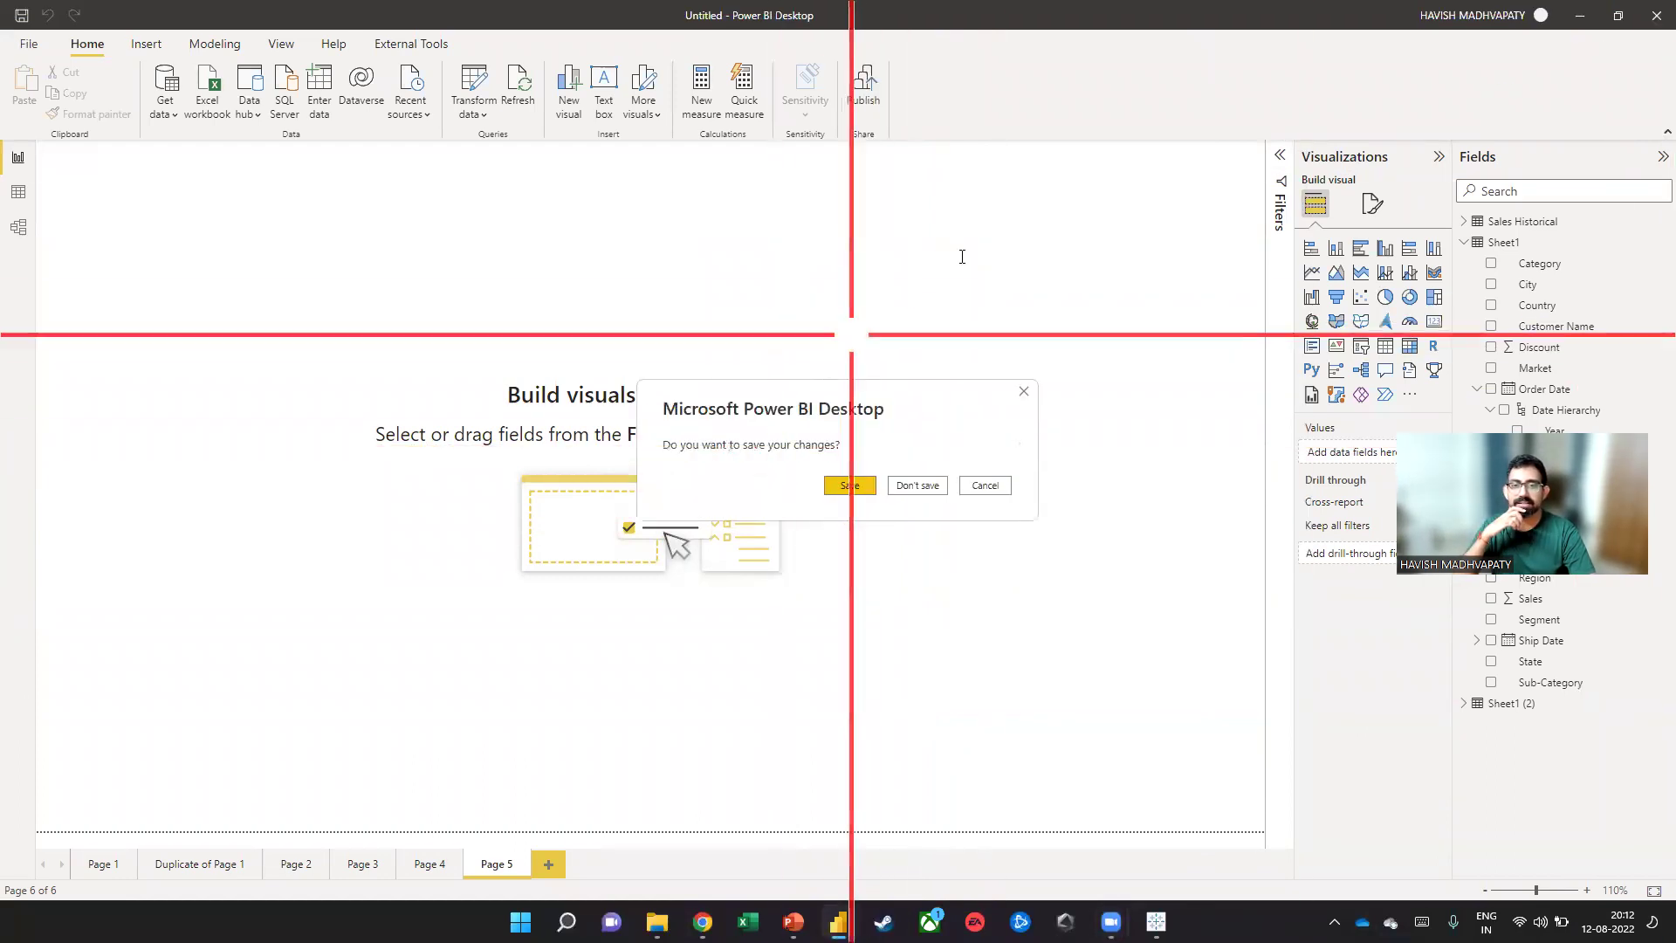
click(917, 486)
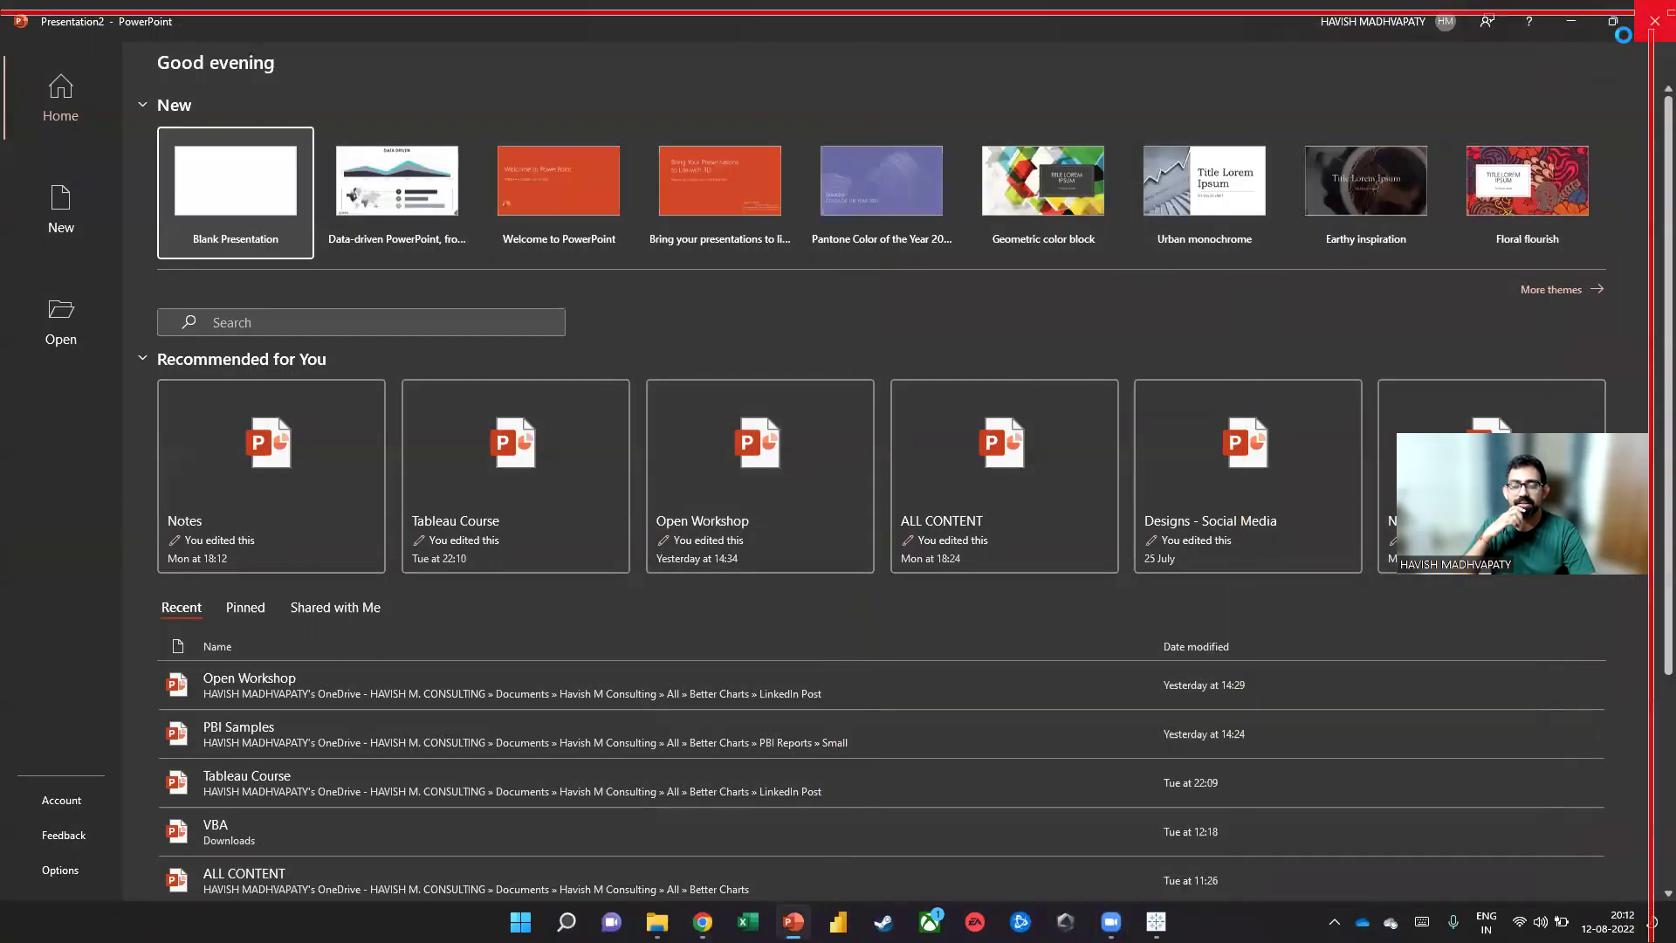
click(1648, 13)
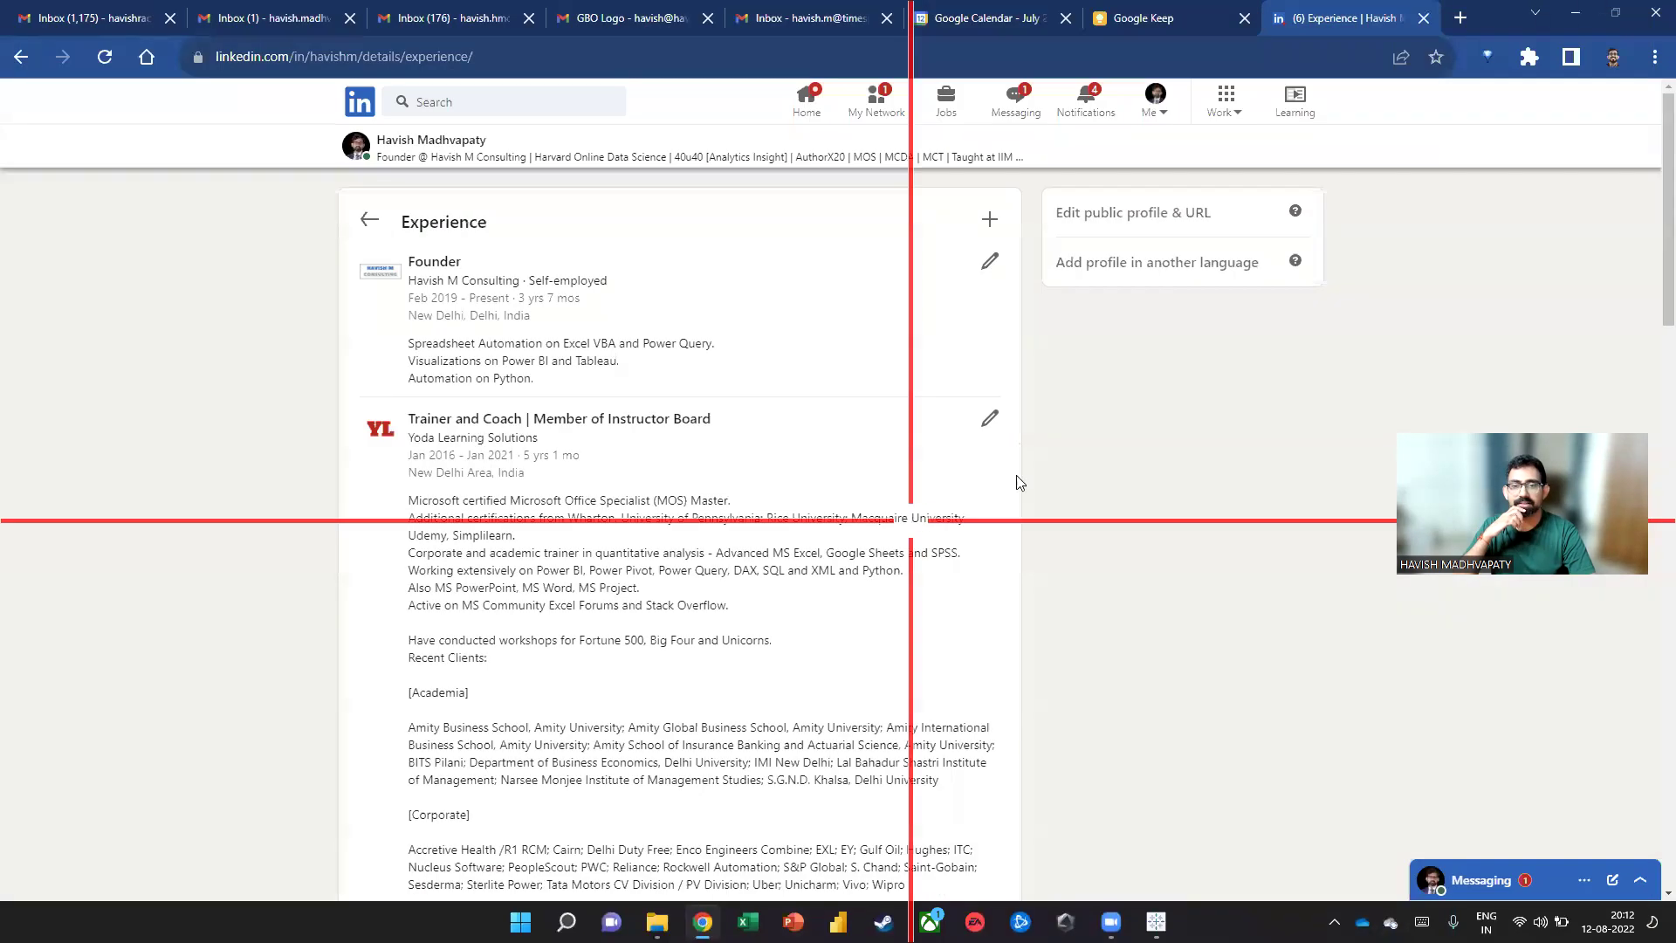
Close Tableau Public without saving the workbook, and close the Union and Merge folder window
click(1577, 14)
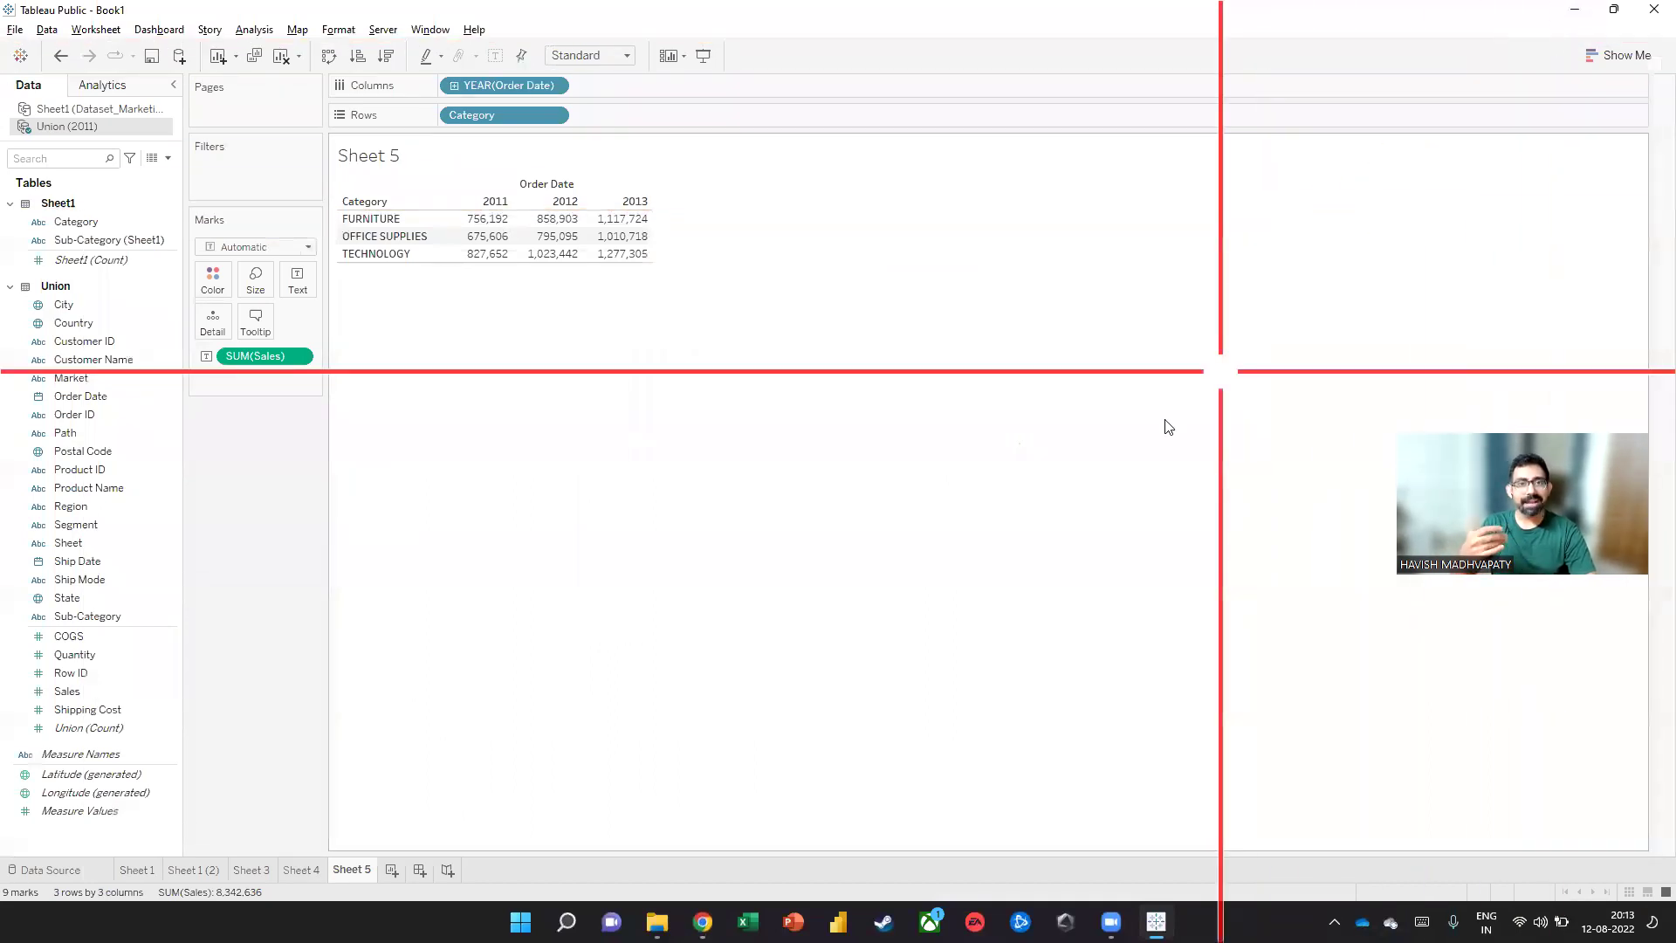
click(1654, 10)
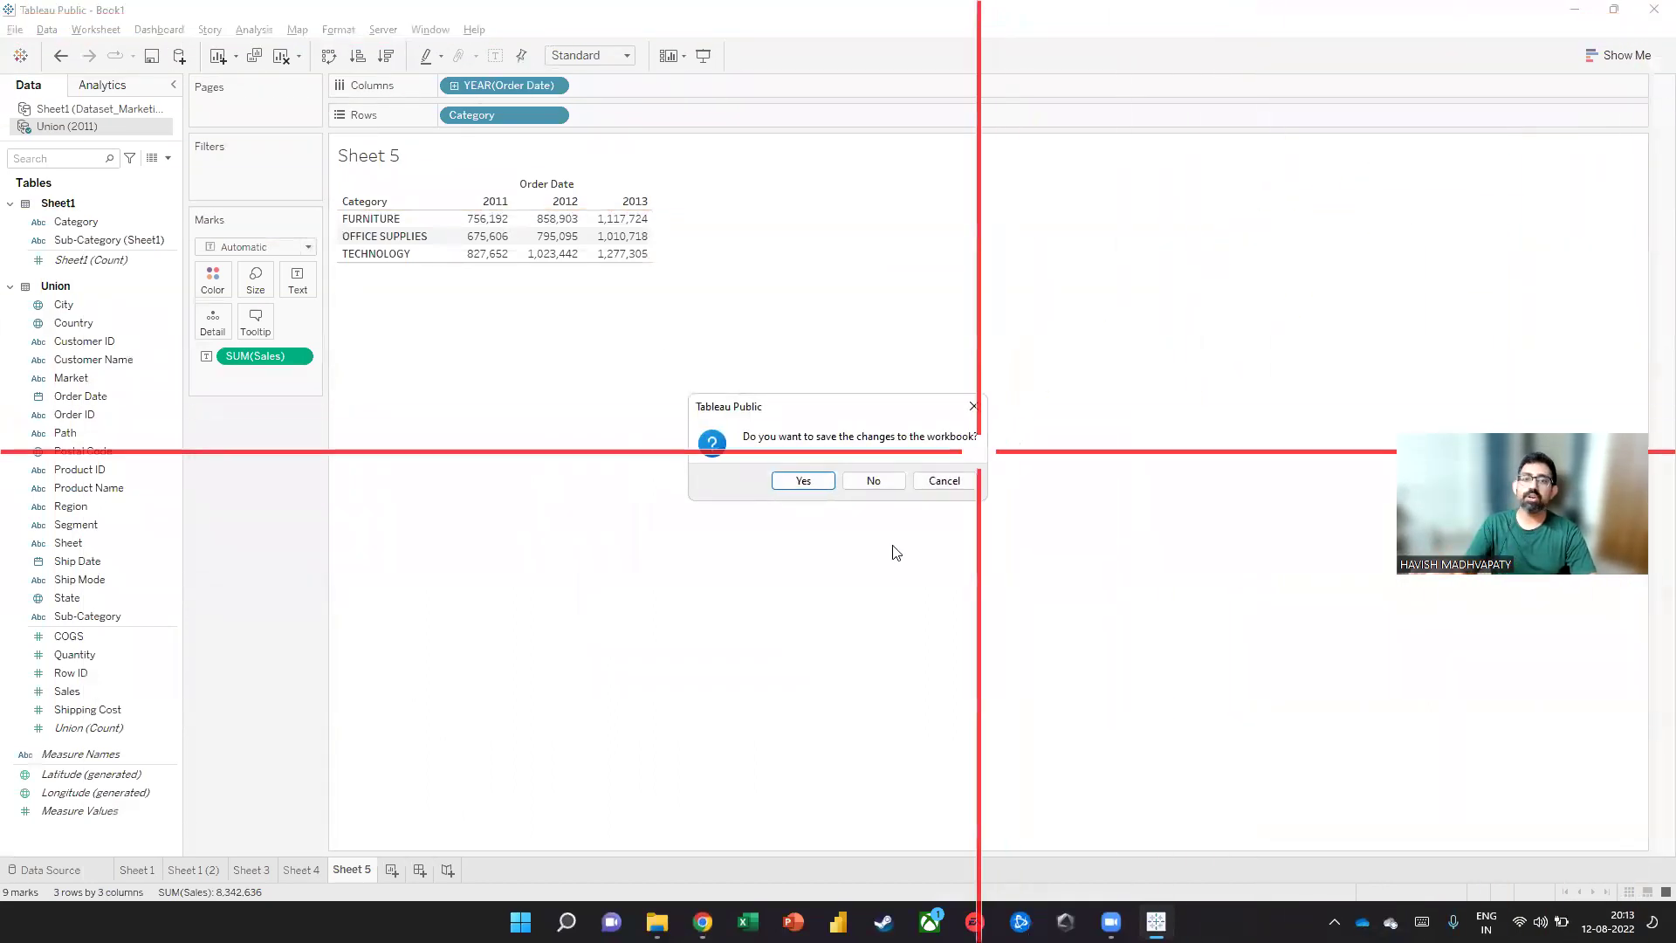
click(854, 485)
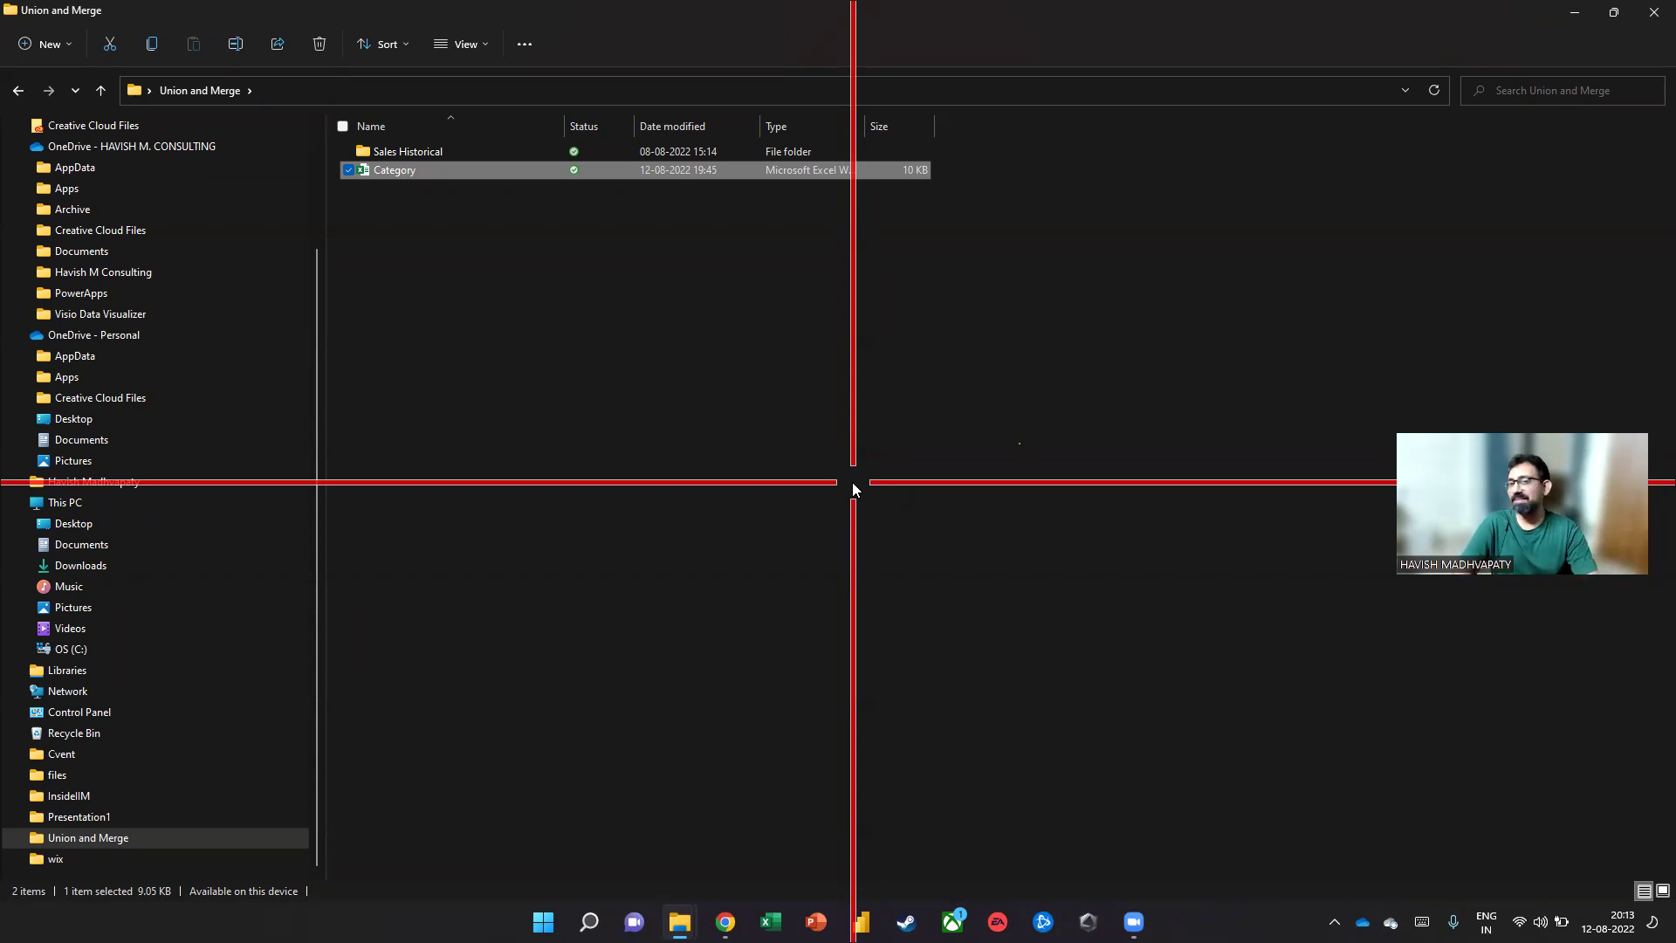
click(1653, 12)
Check the windows still open, return to the browser, and view the GBO Logo e-mail
key(super+Tab)
key(Escape)
key(super+Tab)
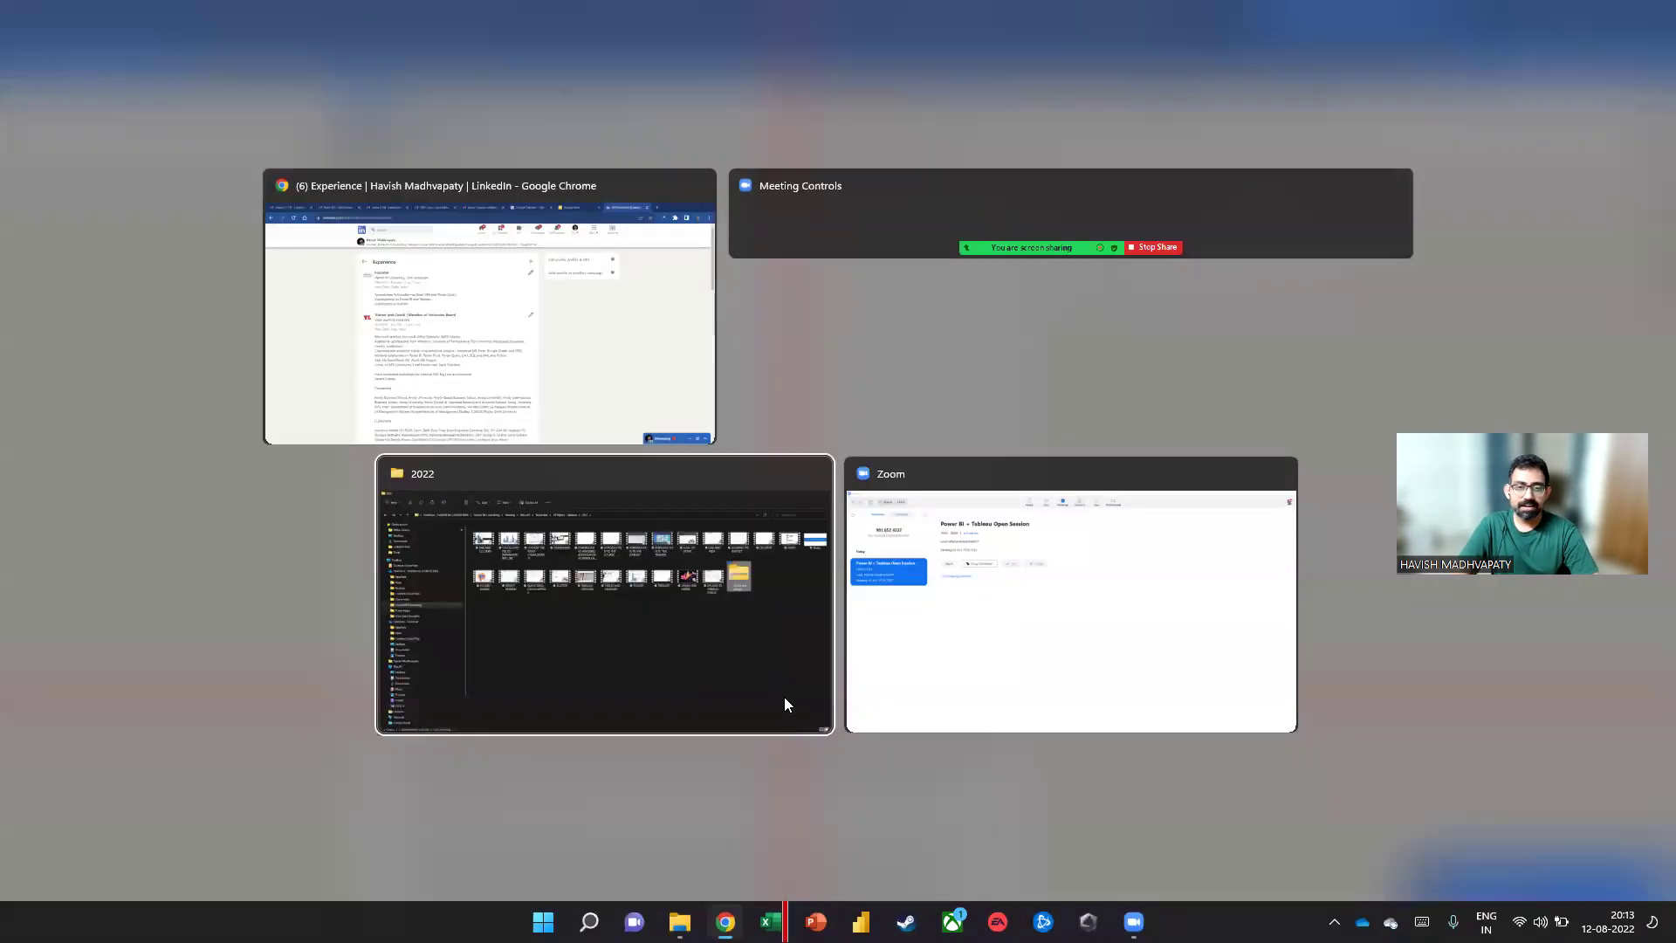
click(784, 697)
key(alt+Tab)
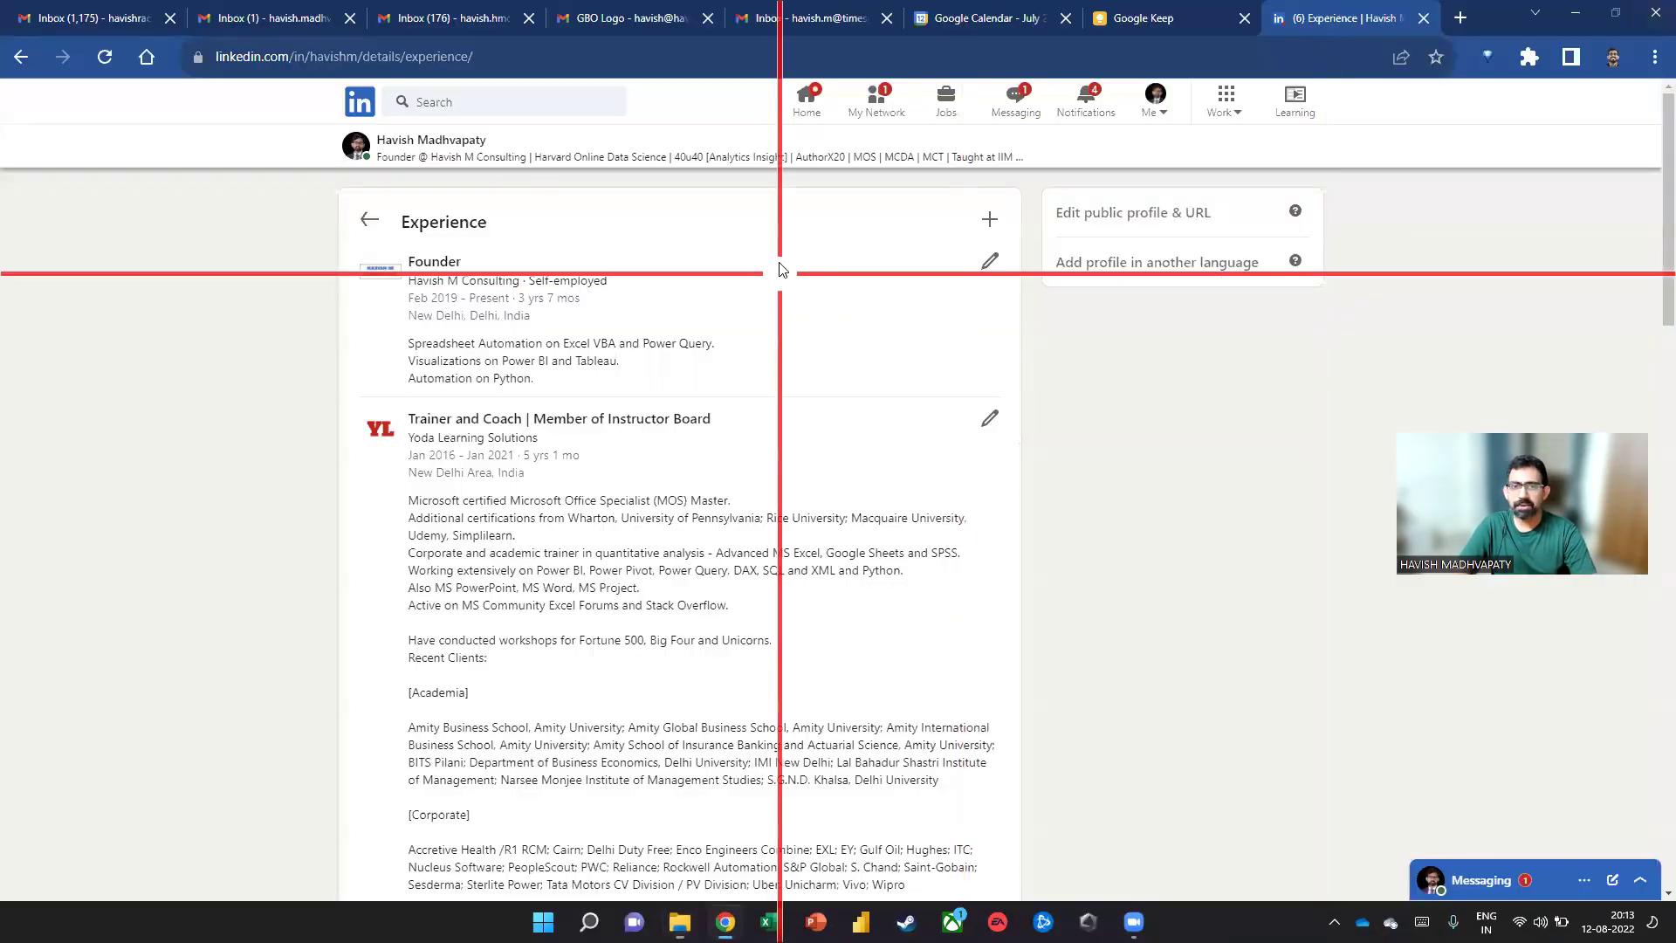
click(654, 17)
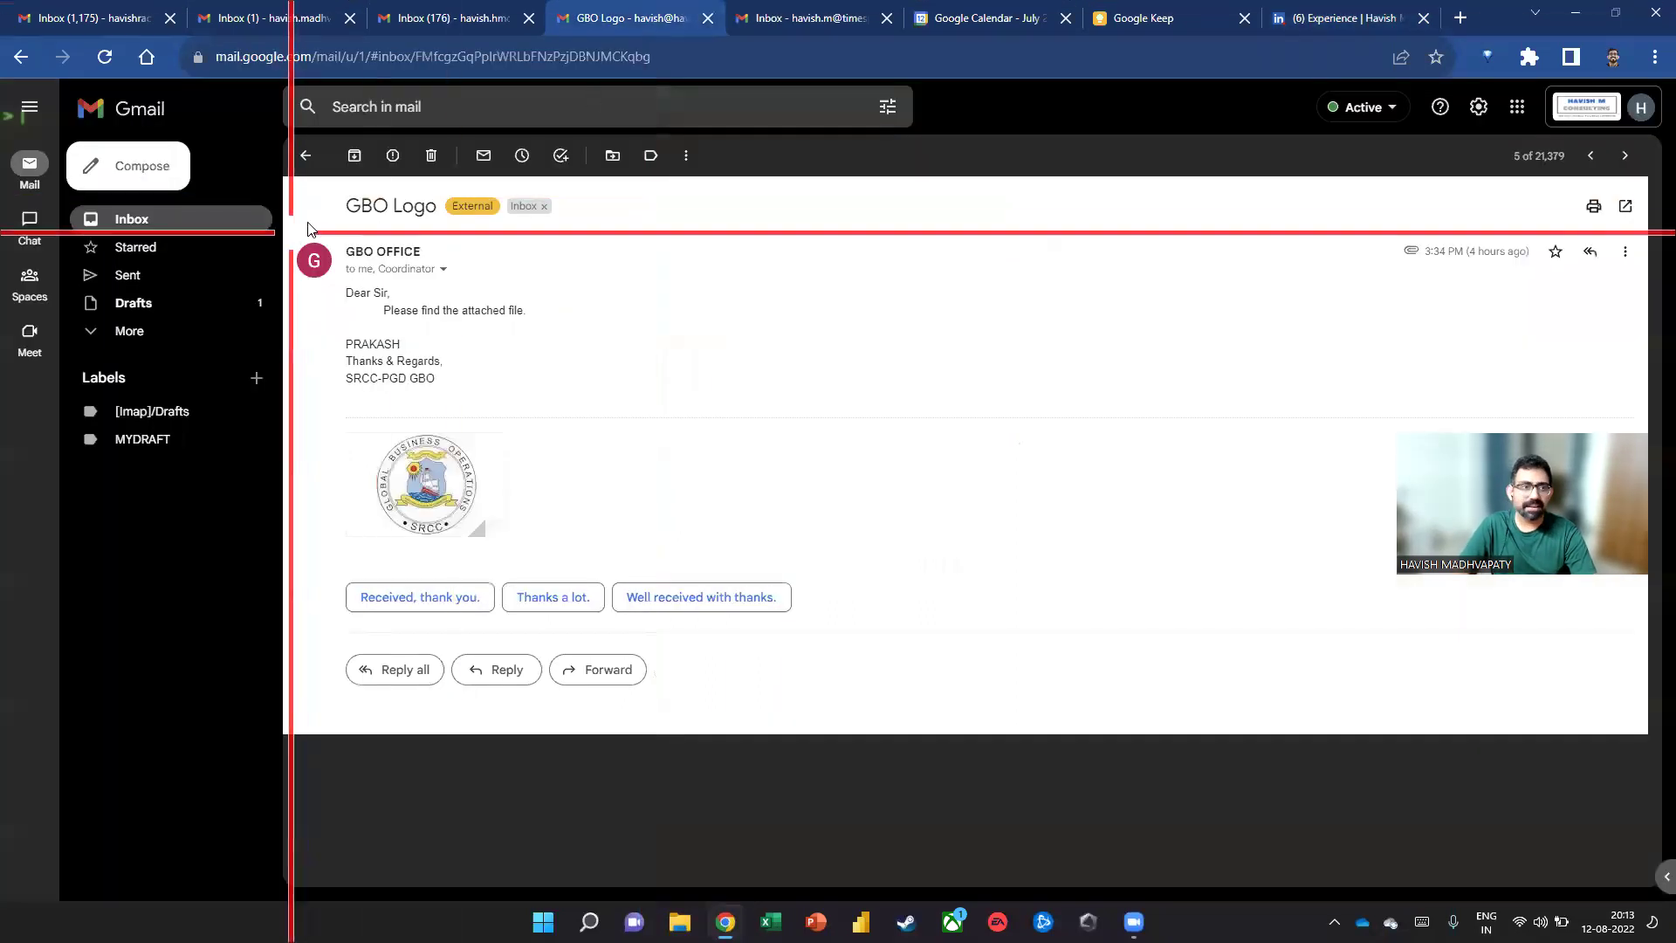
Open canva.com in a new browser tab and look down its home page to the recent designs
click(1461, 18)
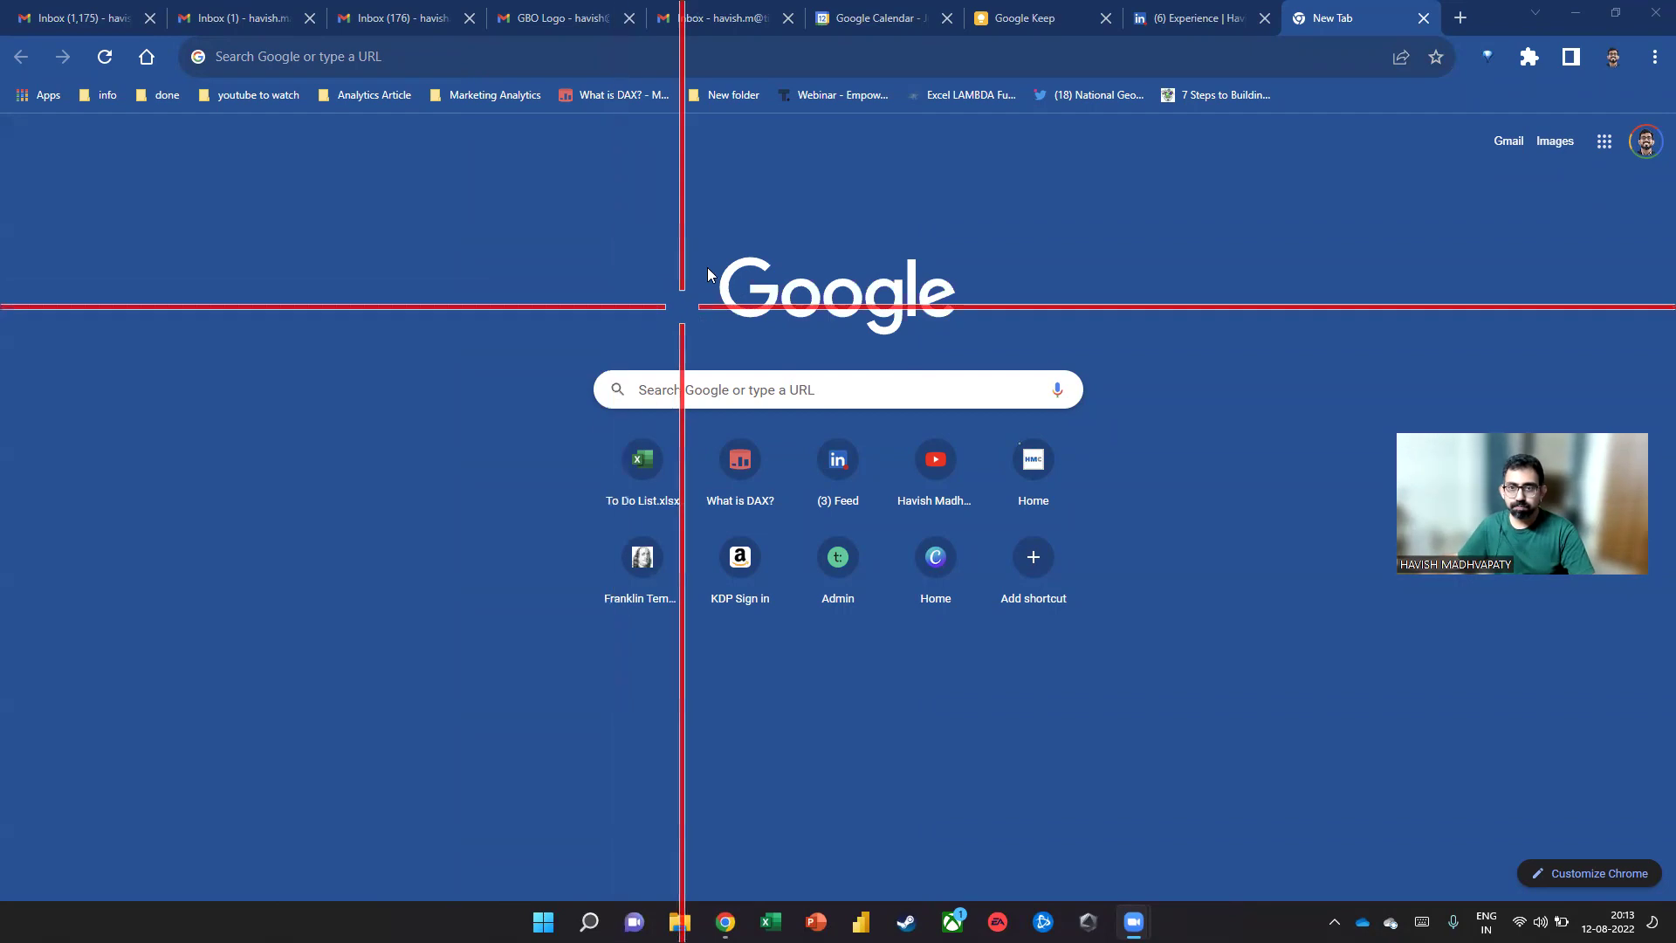
click(641, 56)
text(canva.com)
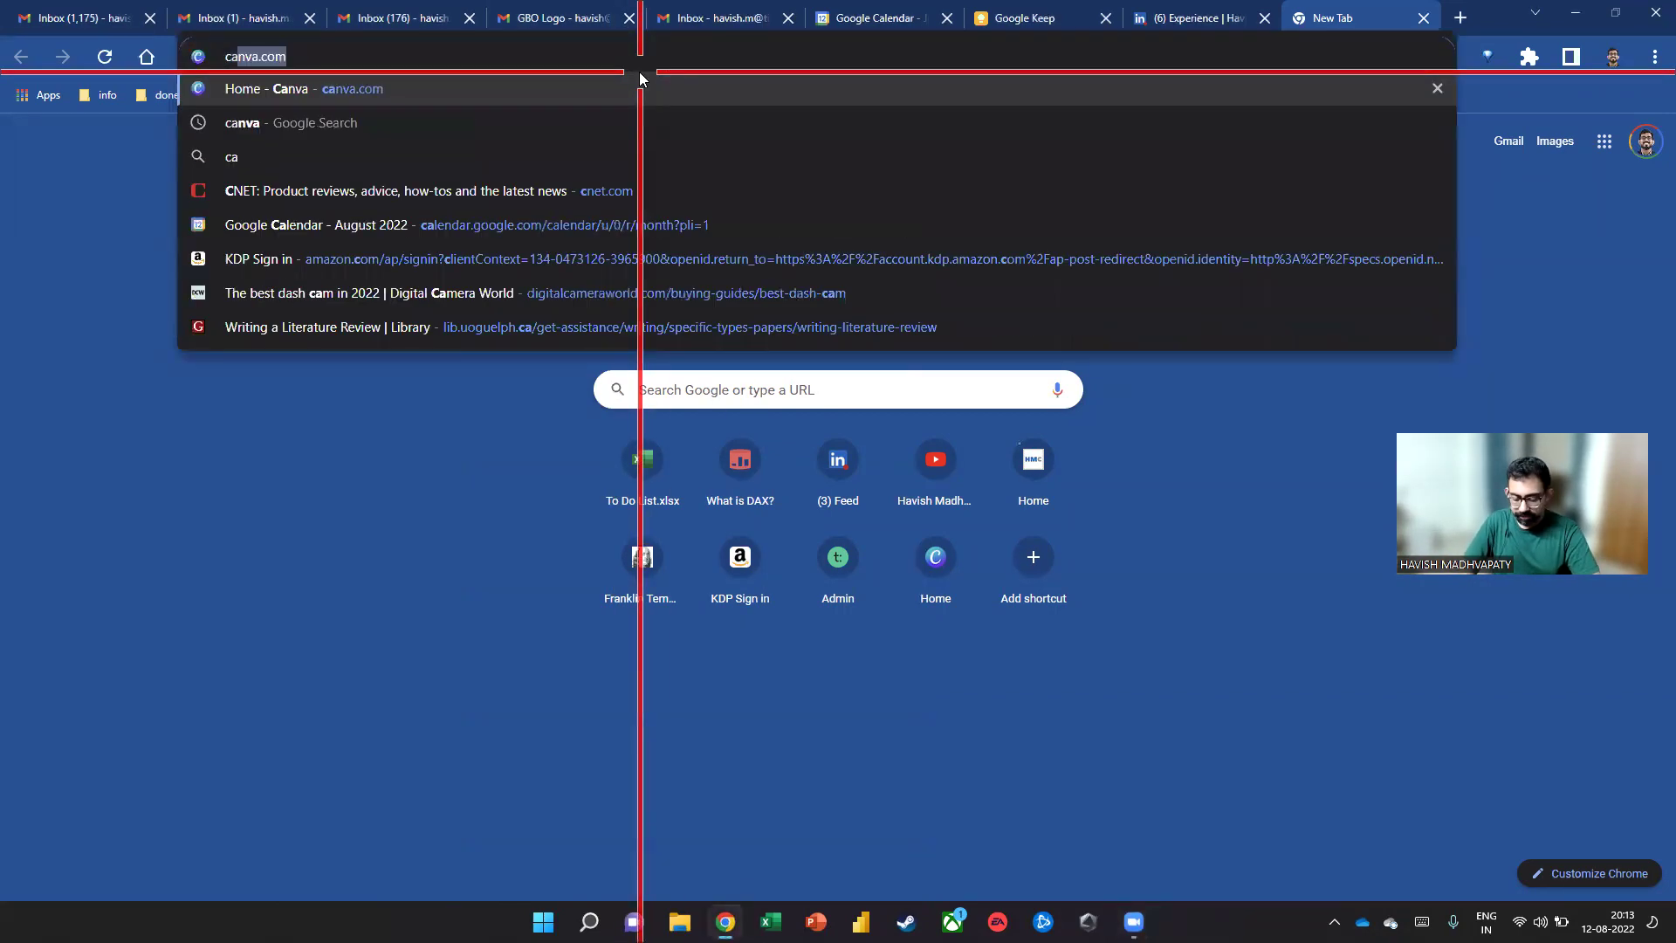
key(Return)
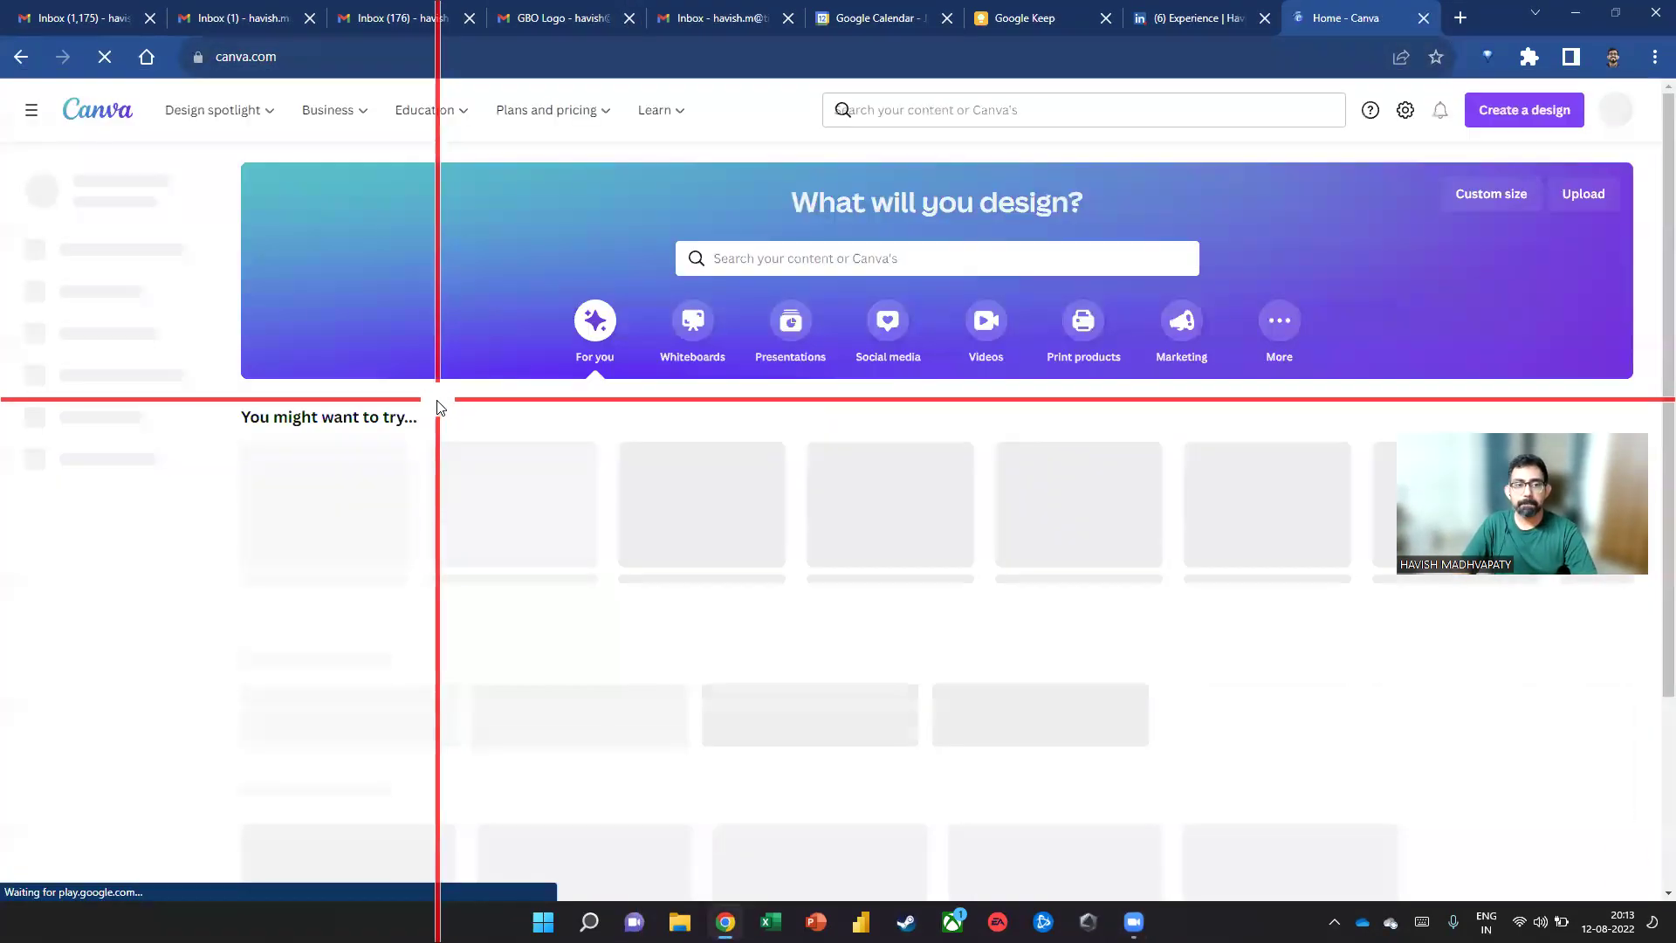
scroll(442, 407, down, 1)
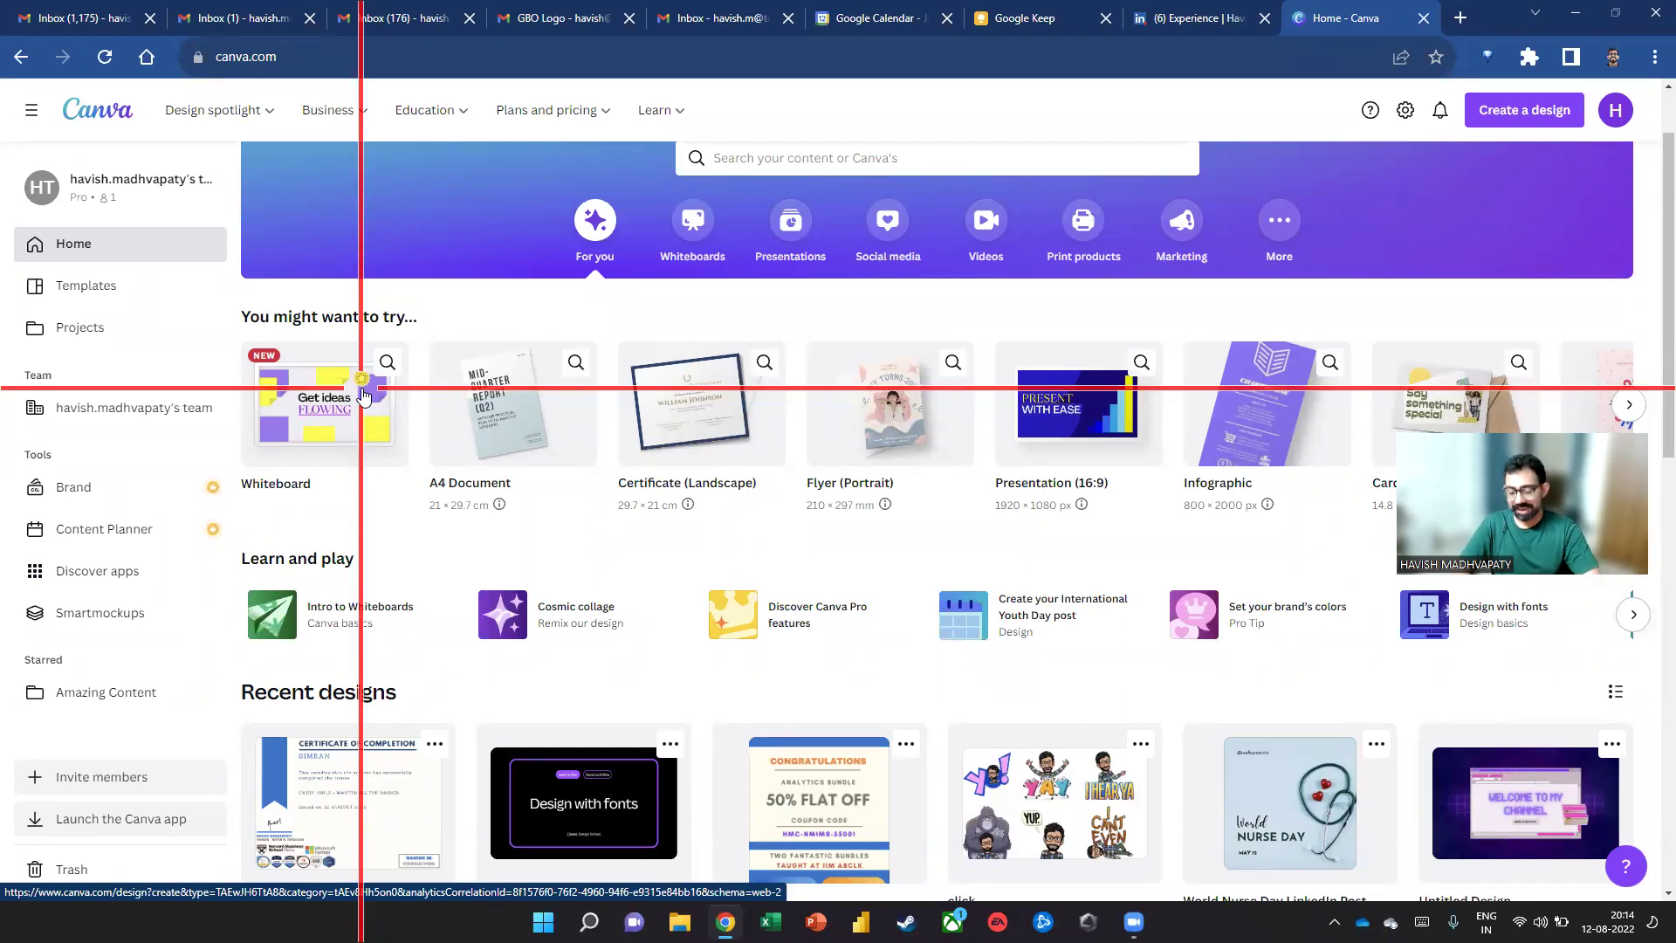
Search the web for "da 100" in a new browser window
key(ctrl+n)
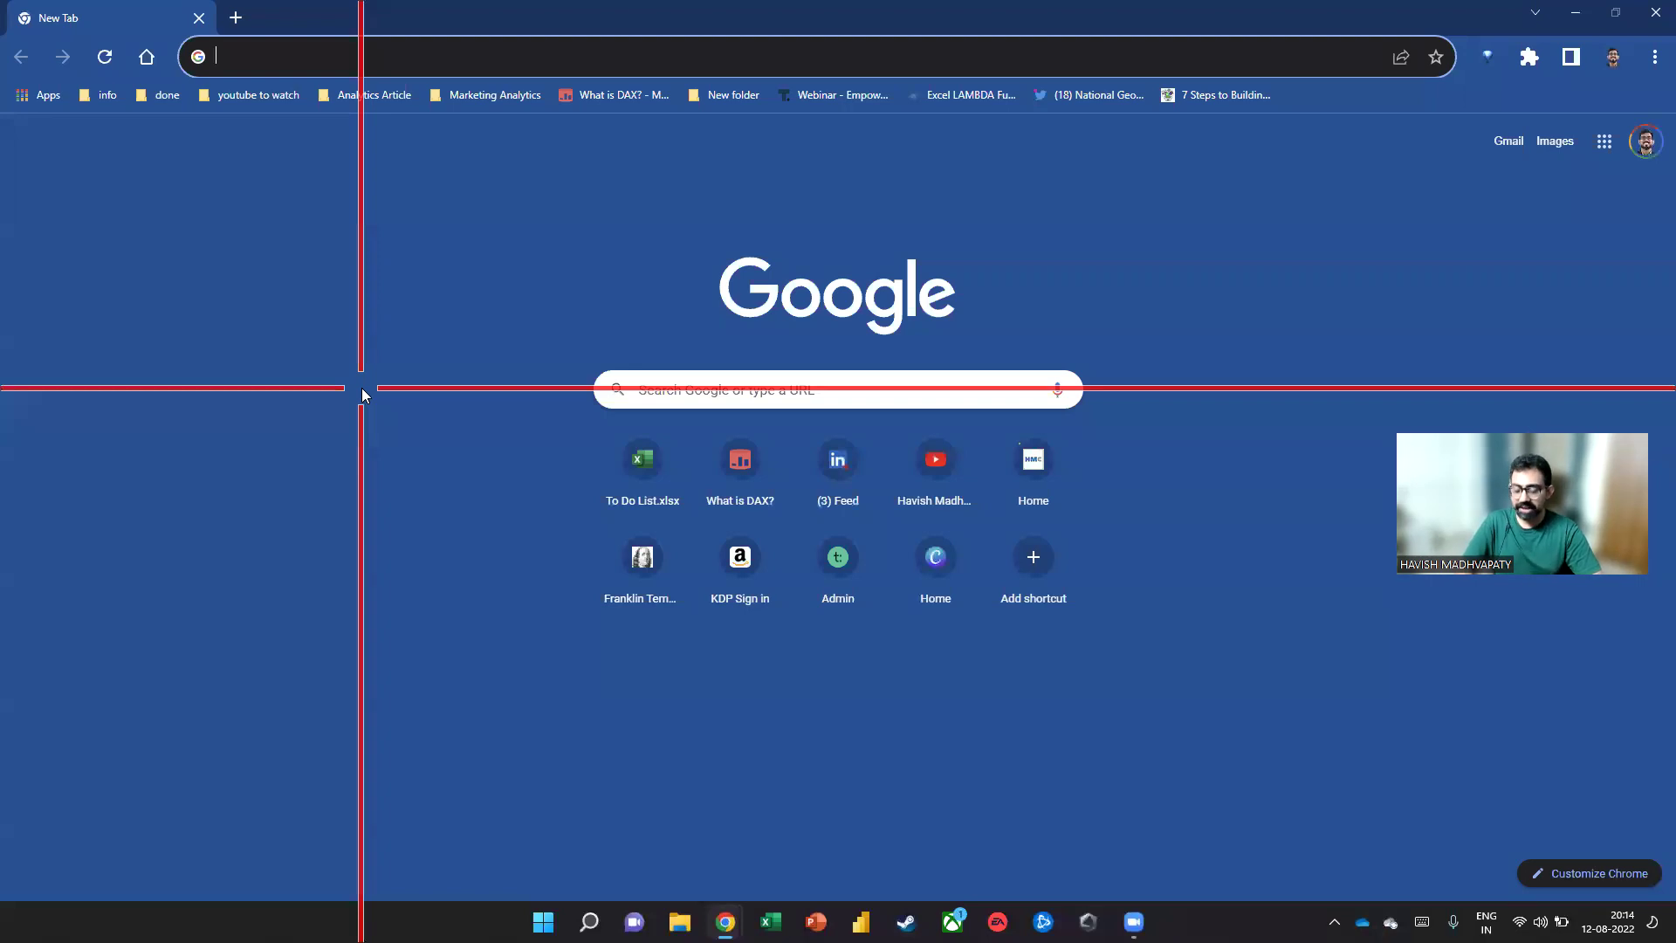
text(da )
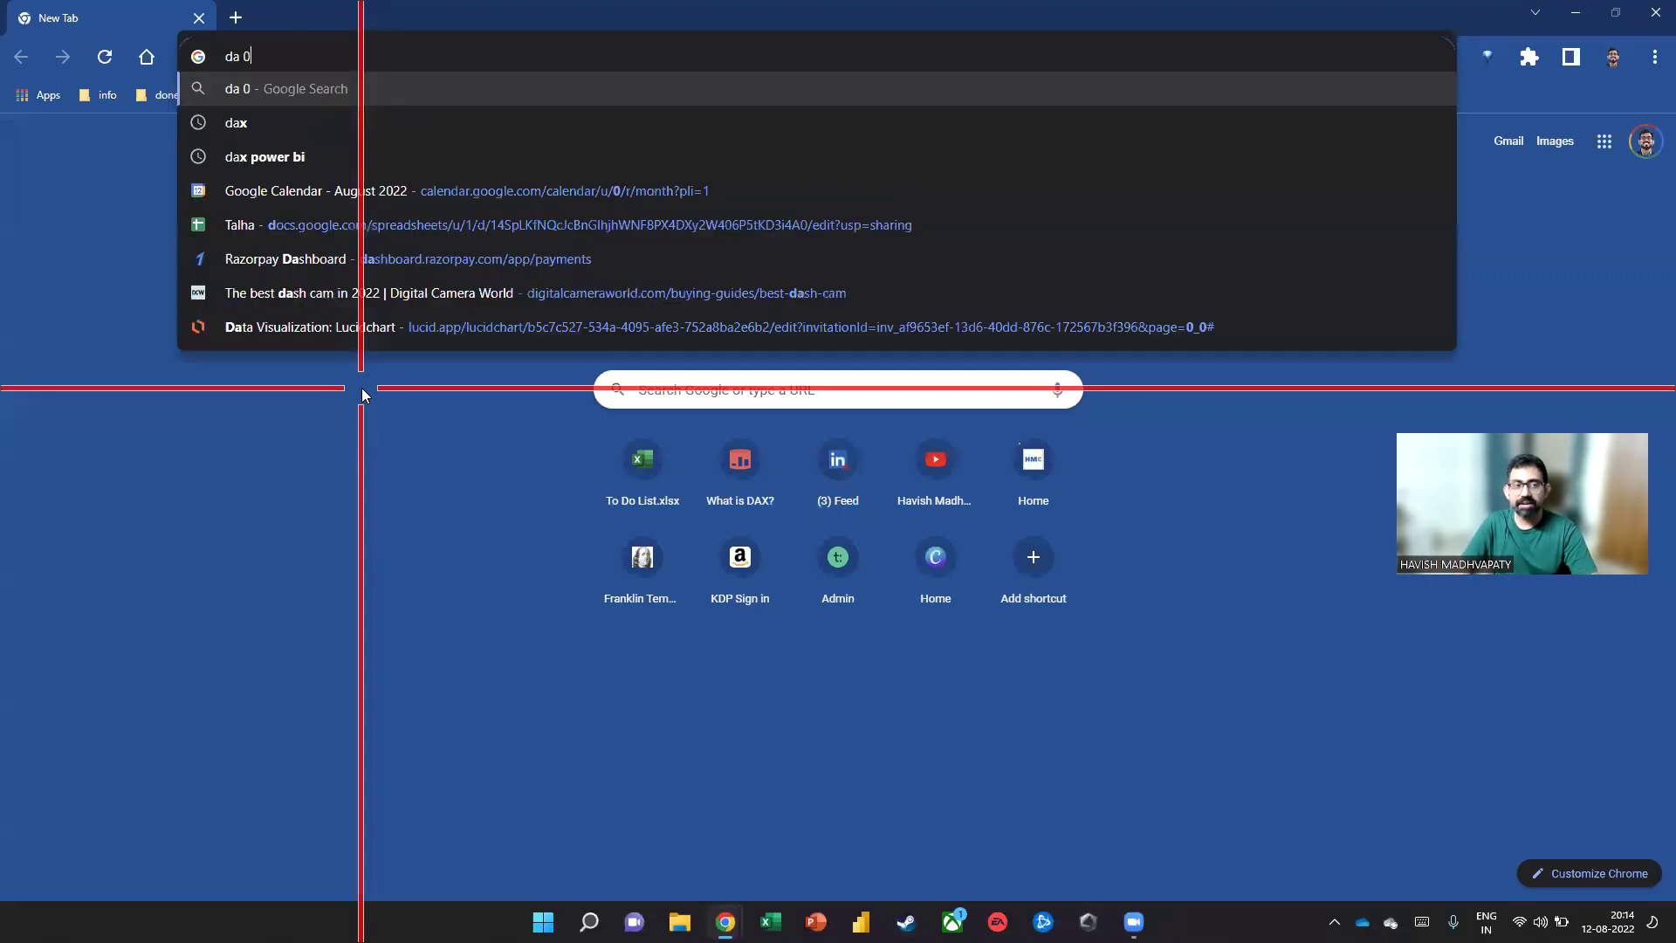
text(100)
key(Return)
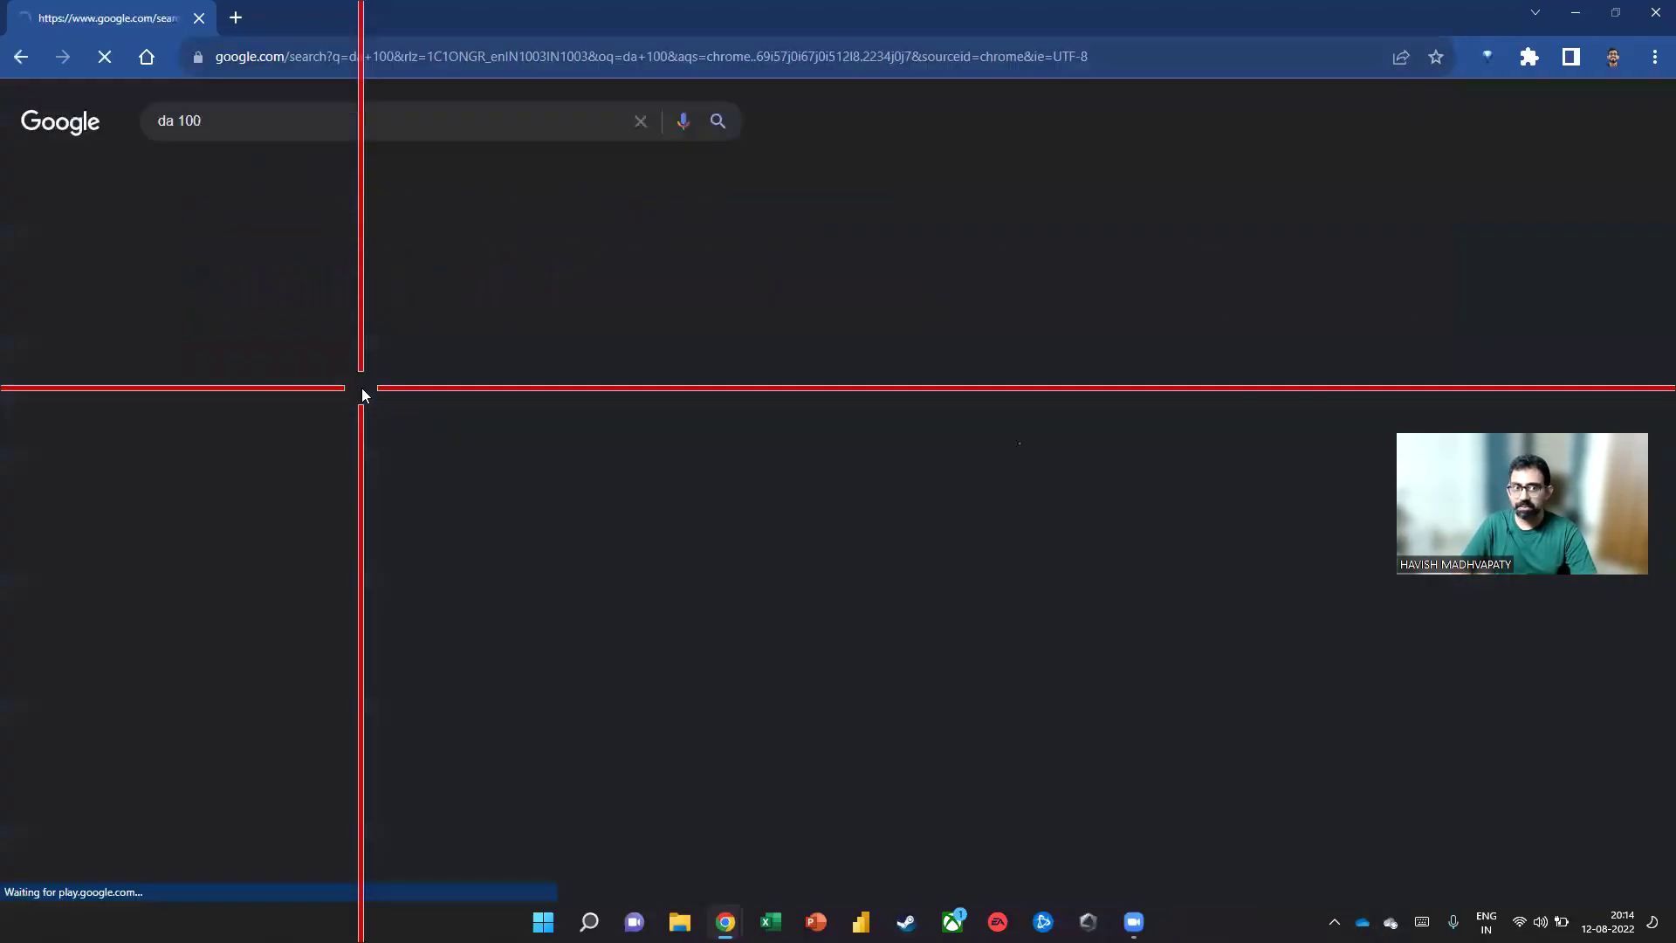
Replace the web search with "pl300" to look up the Power BI Data Analyst exam
click(311, 129)
key(BackSpace)
key(BackSpace)
key(BackSpace)
key(BackSpace)
key(BackSpace)
key(BackSpace)
text(pl300)
key(Return)
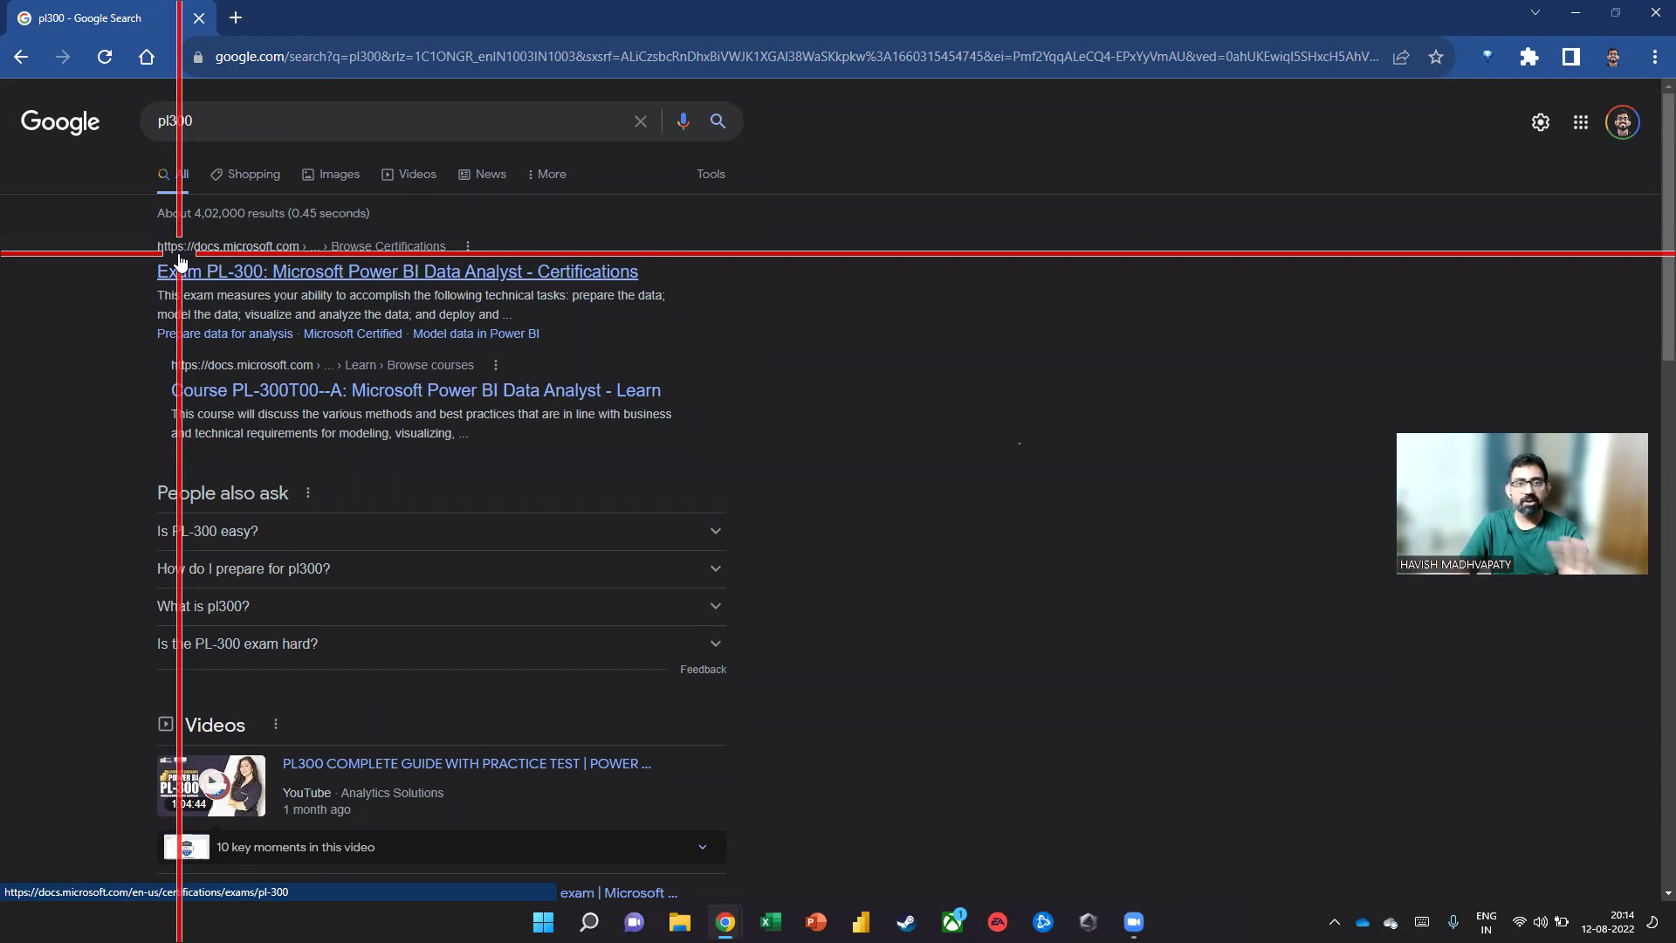
Open the Certificate design from Canva's recent designs, examine its block of credential logos, and close the design
key(alt+Tab)
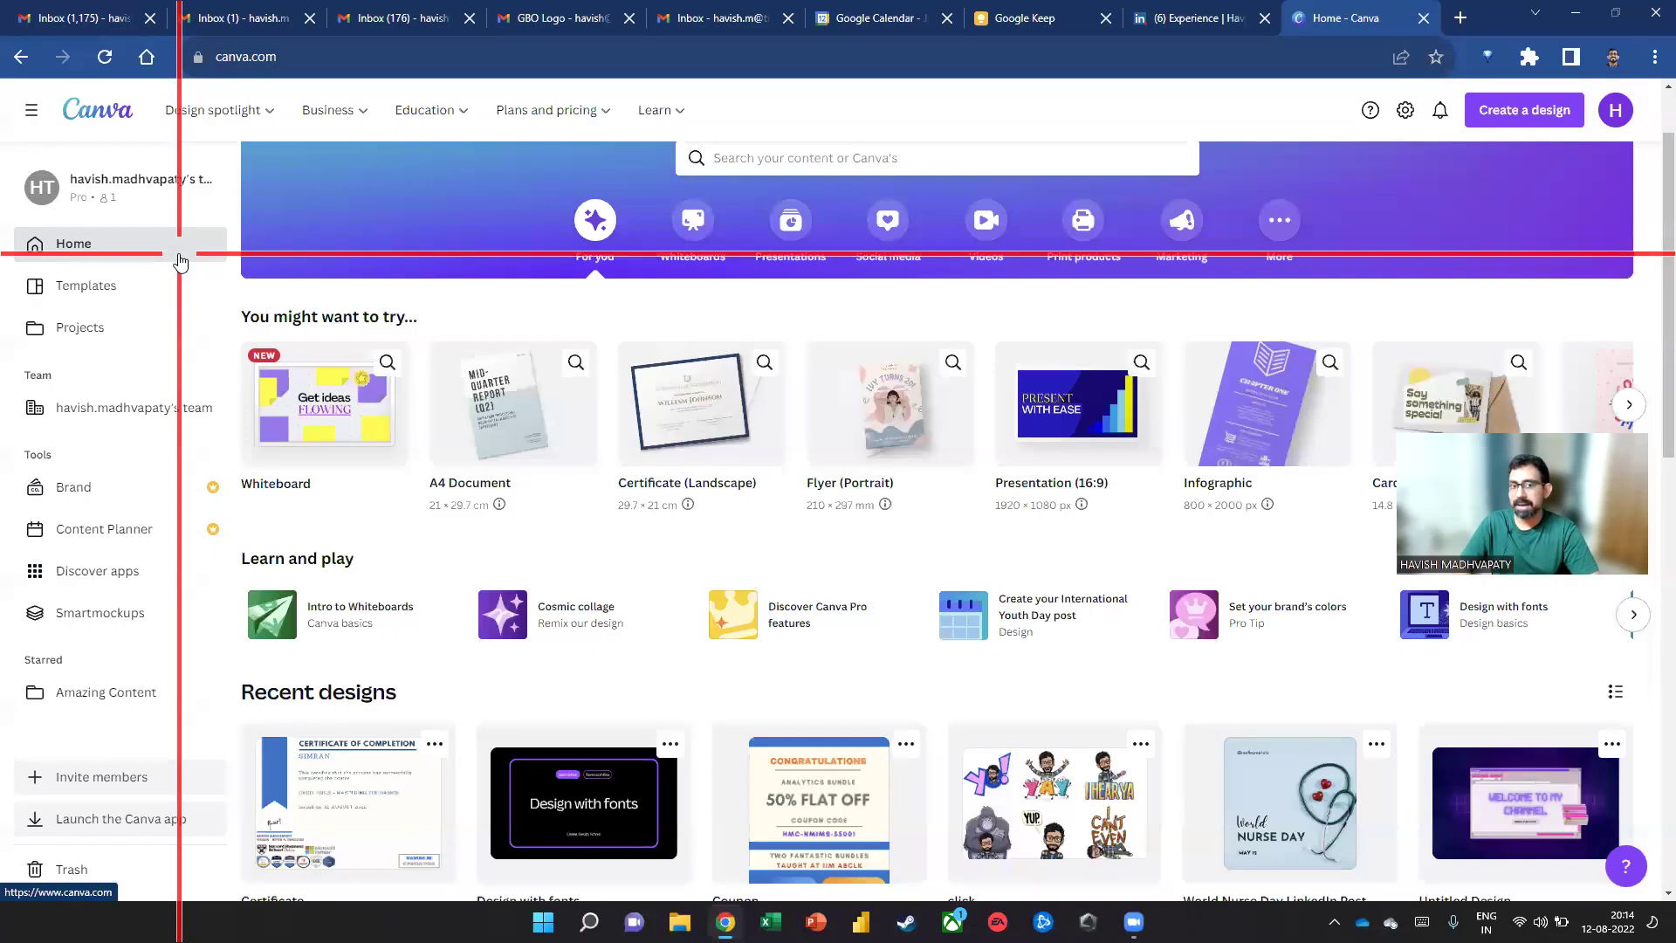
scroll(365, 615, down, 2)
click(348, 636)
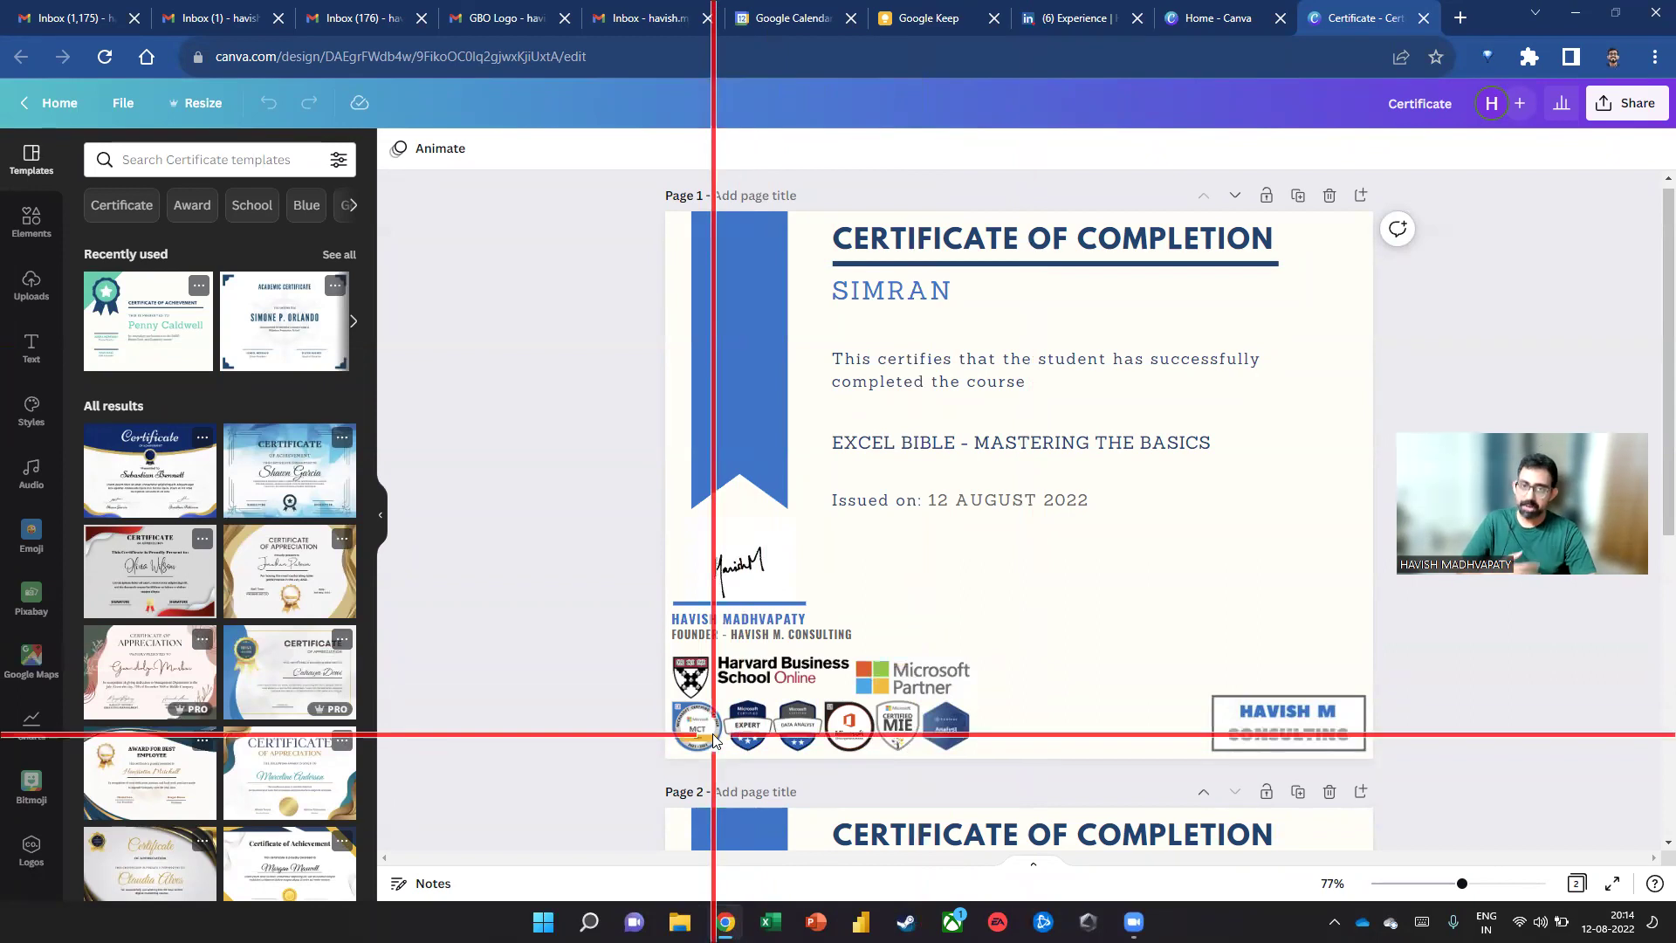
click(802, 743)
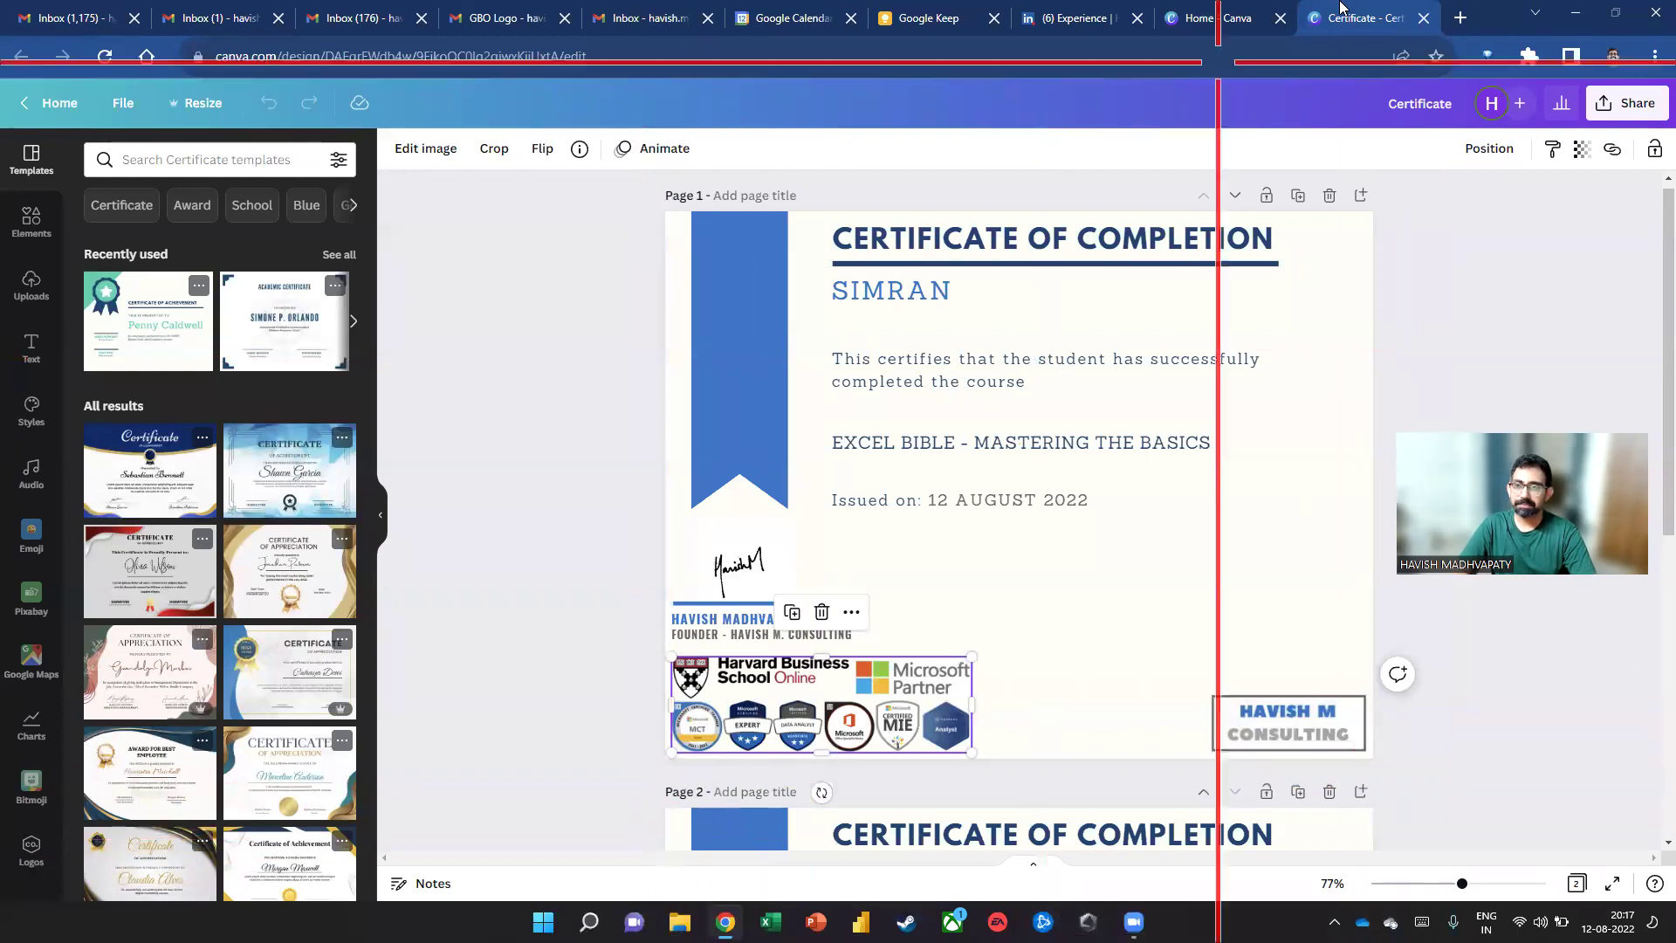
click(1422, 17)
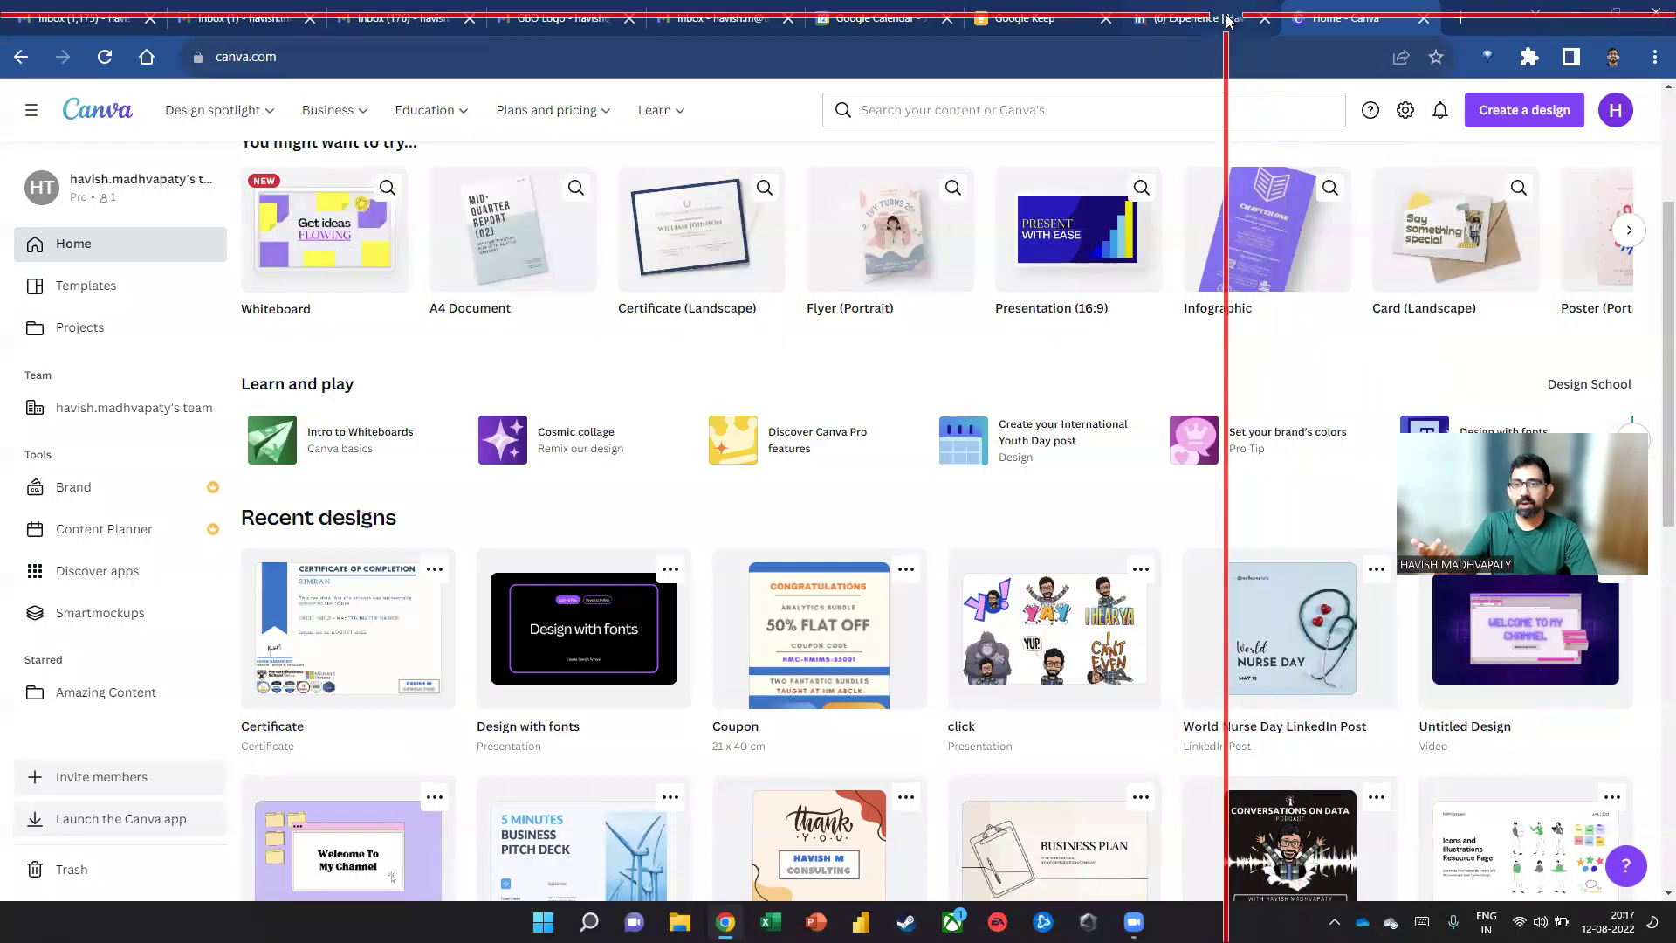
Accept the pending connection invitation in LinkedIn's My Network page
click(1113, 18)
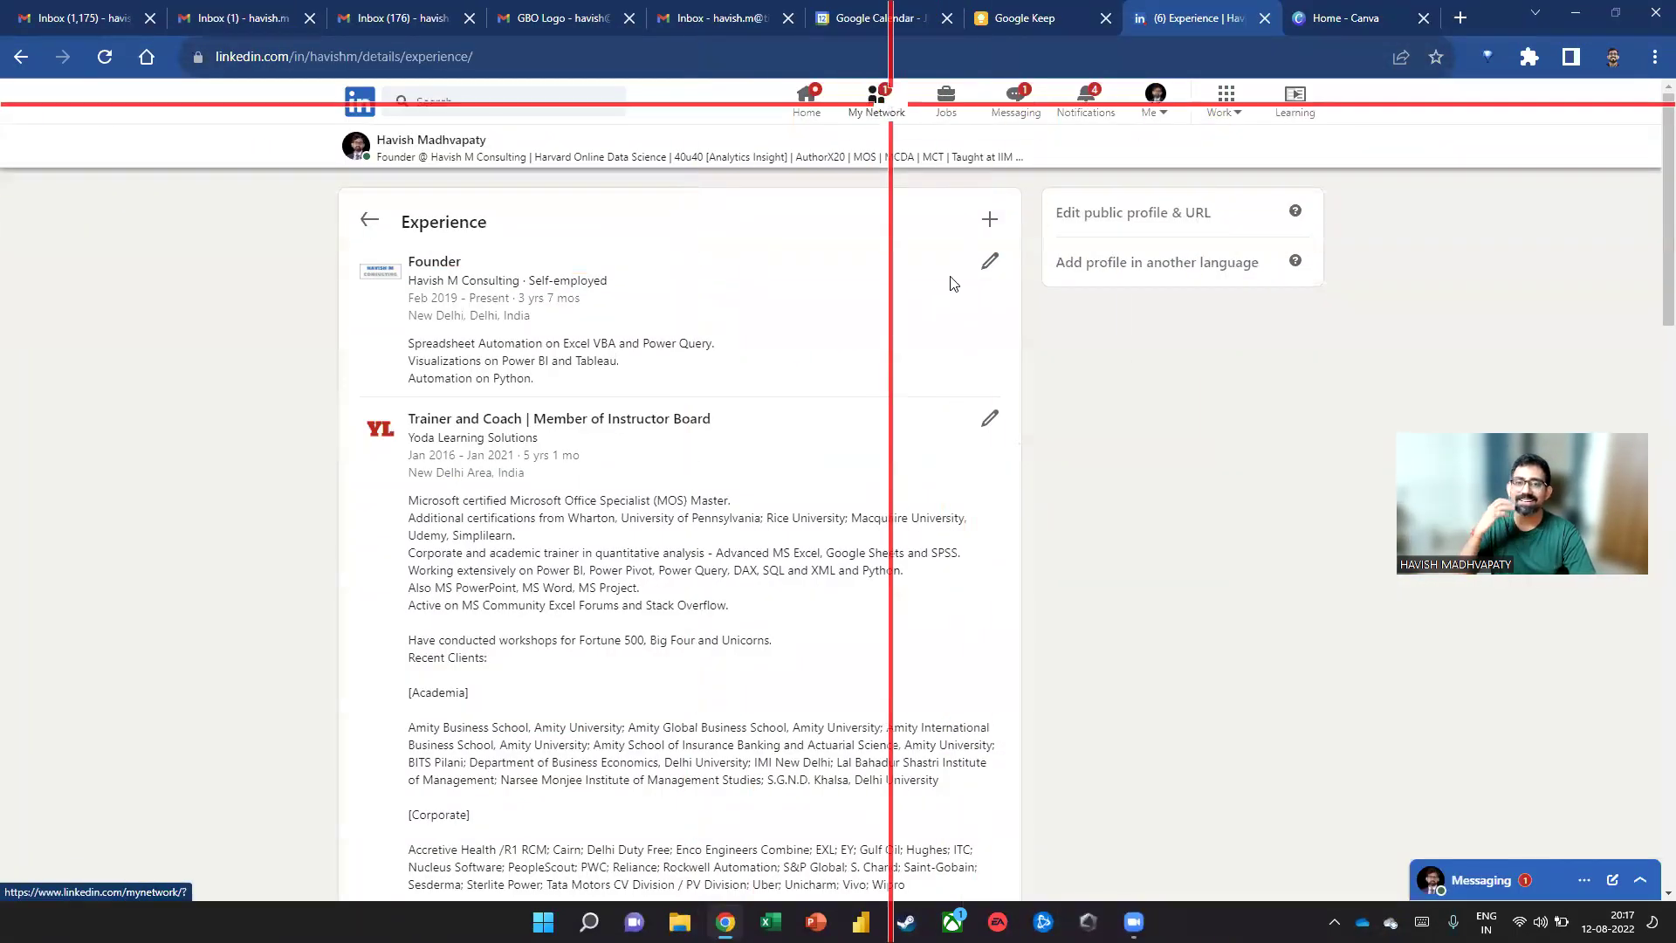
click(876, 100)
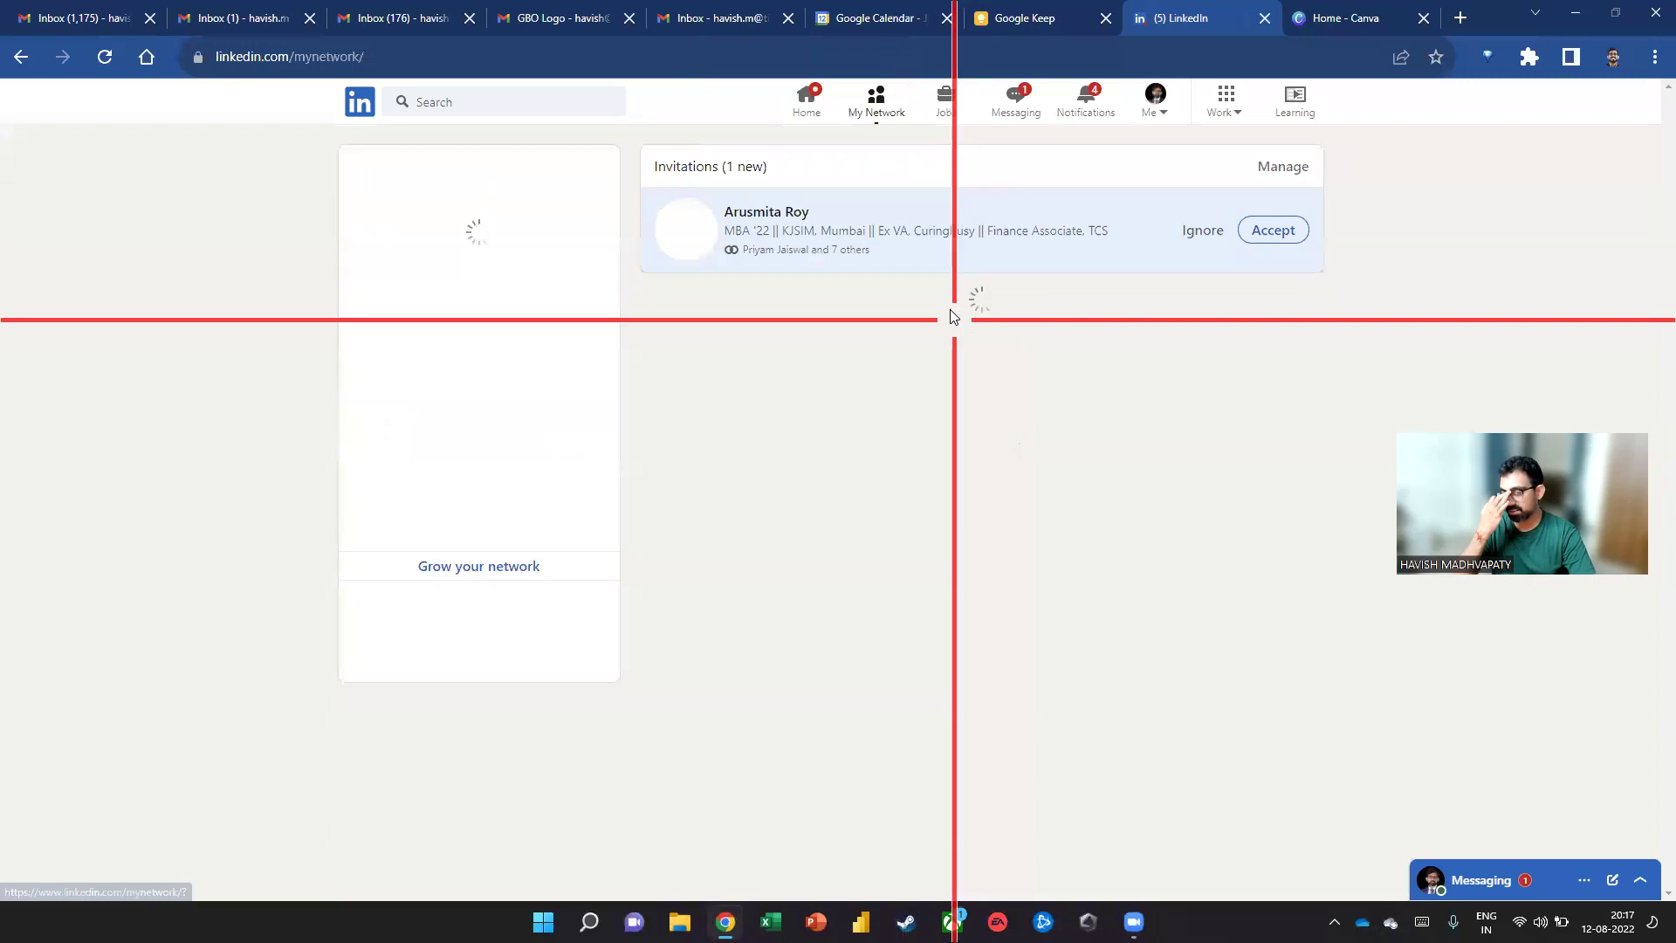
click(1273, 230)
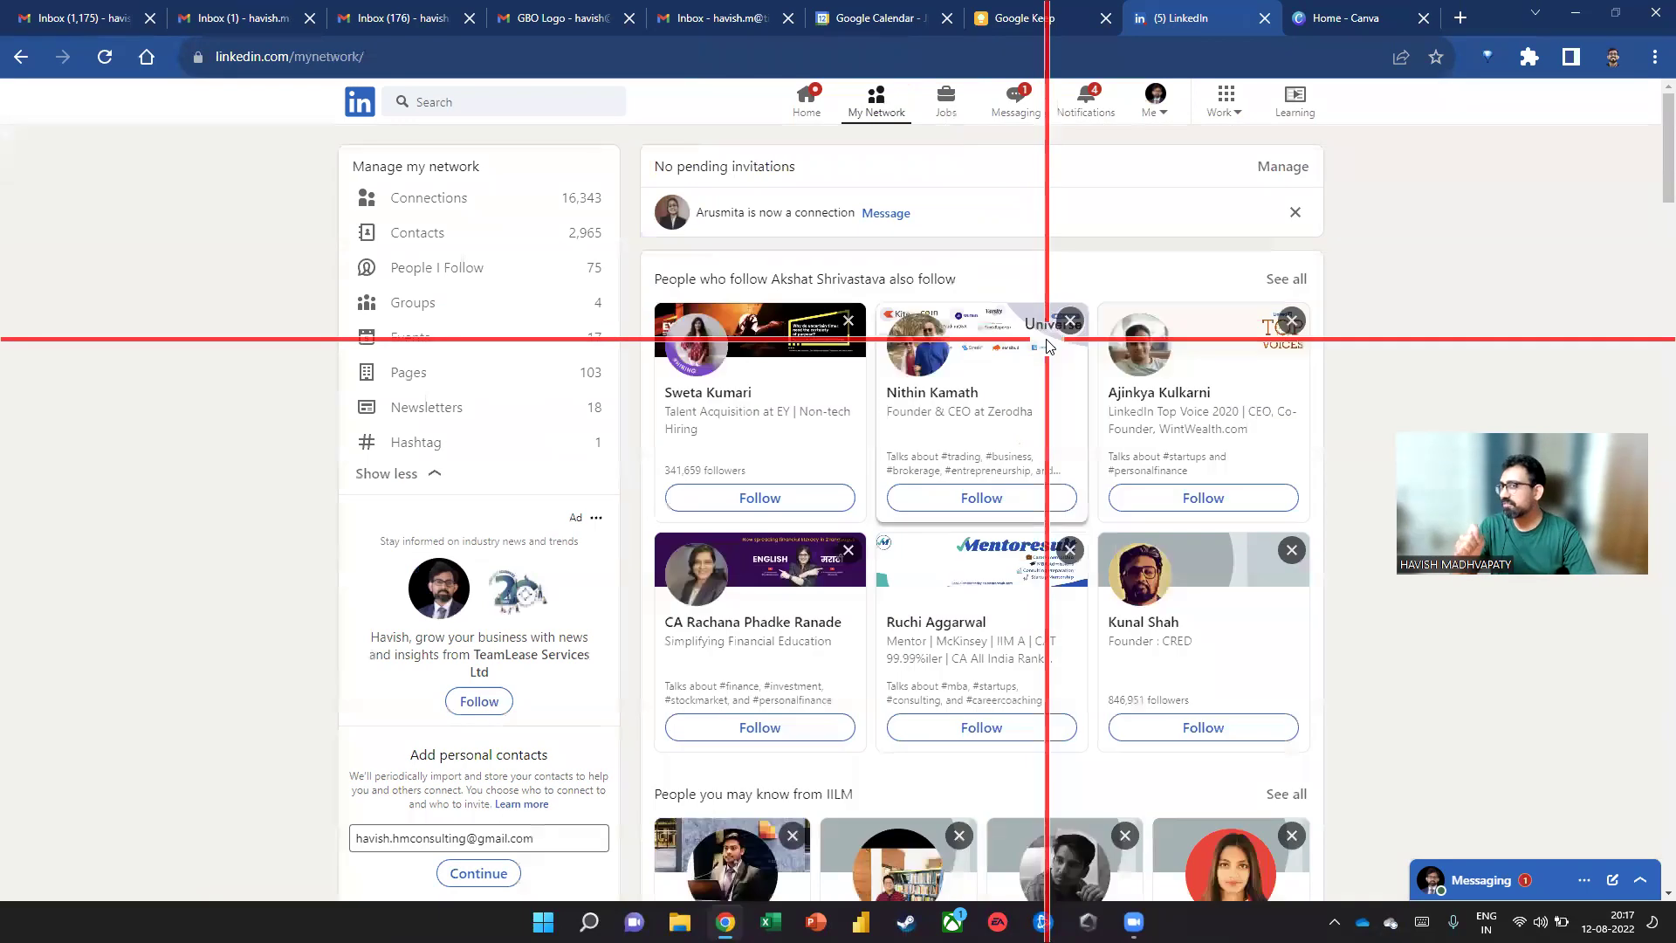
Open app.powerbi.com in a new browser tab and go to the Small workspace
click(1459, 17)
text(app)
key(Return)
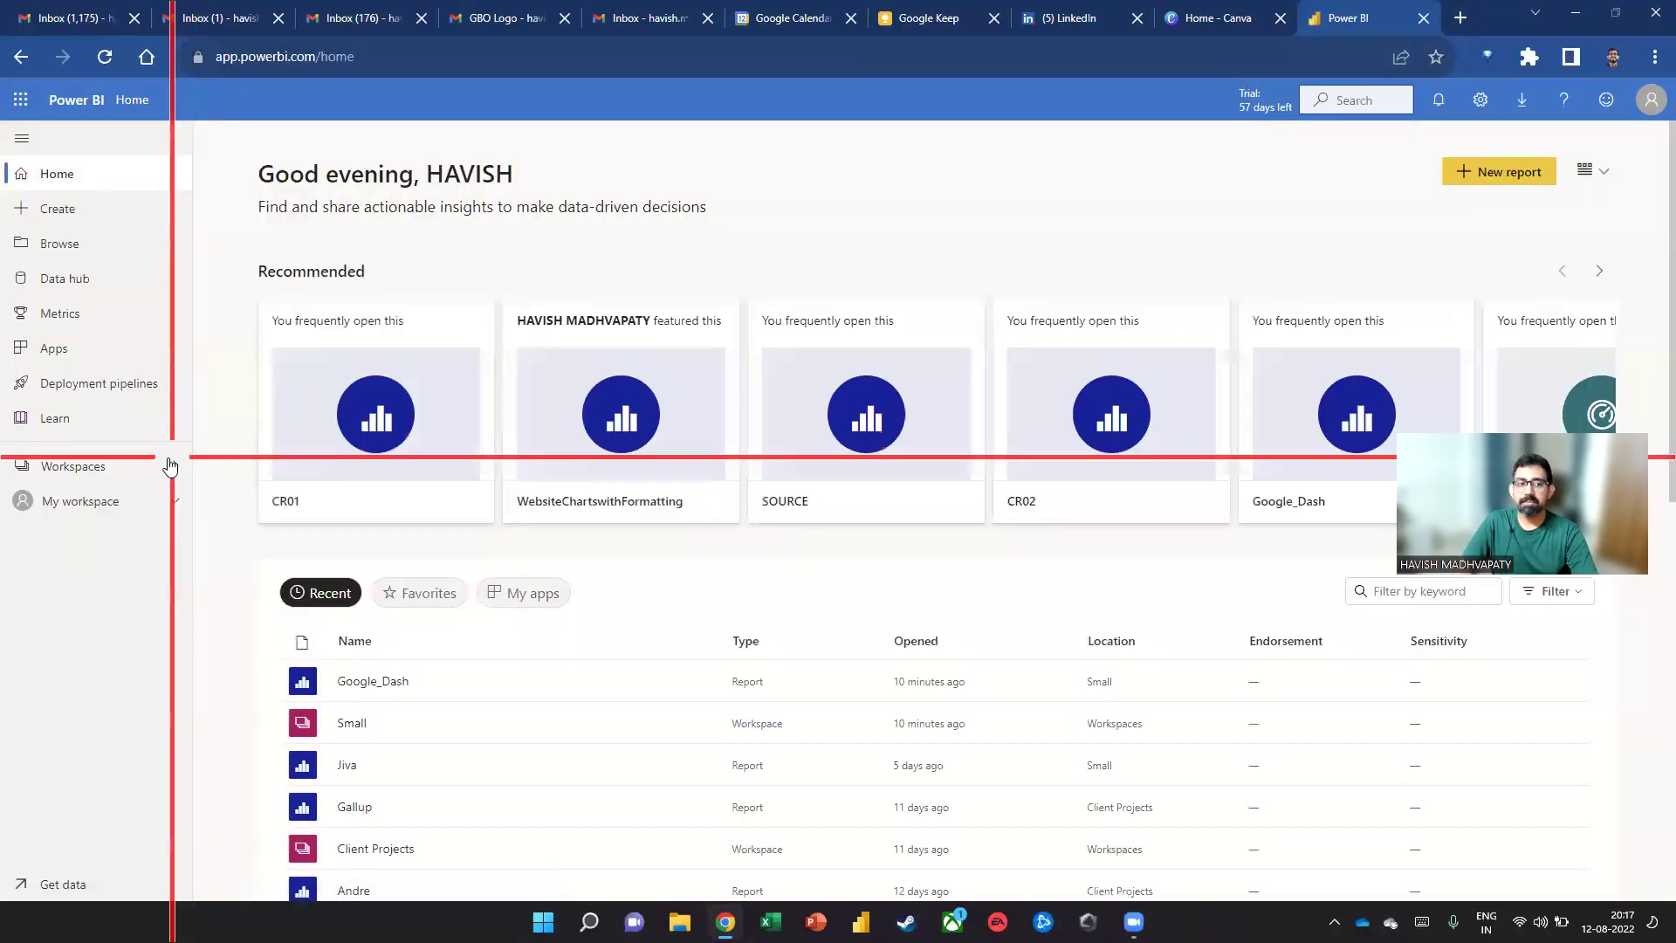
click(167, 467)
click(225, 321)
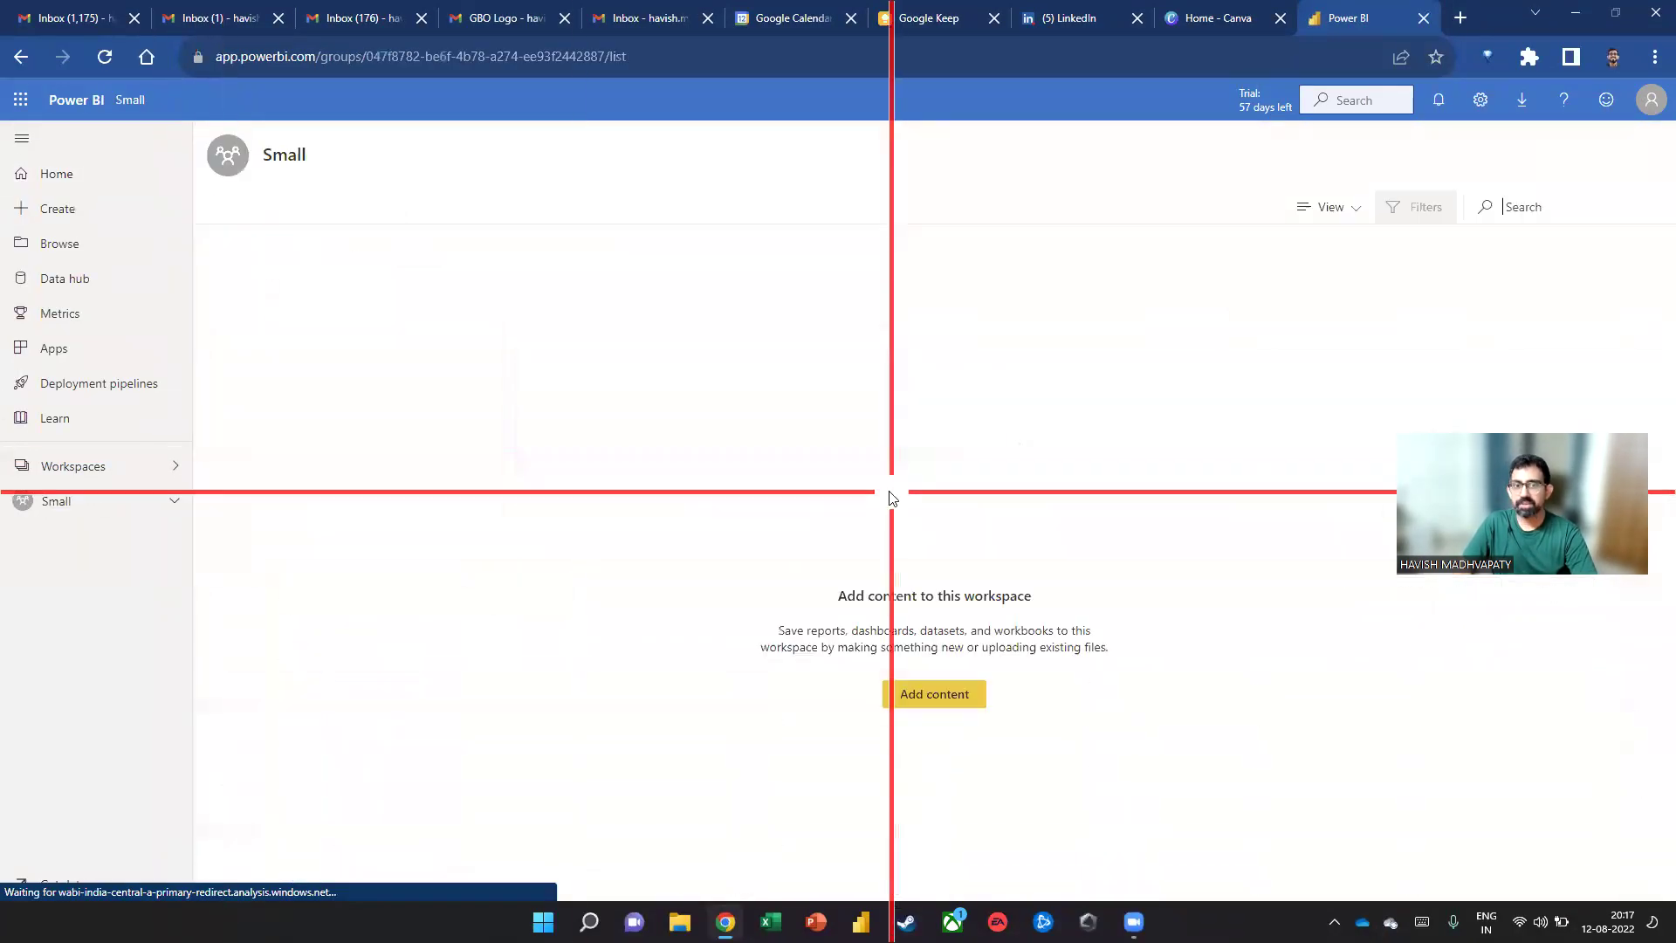
Open the Google_Dash report in editing mode and dismiss the formatting tip
click(301, 432)
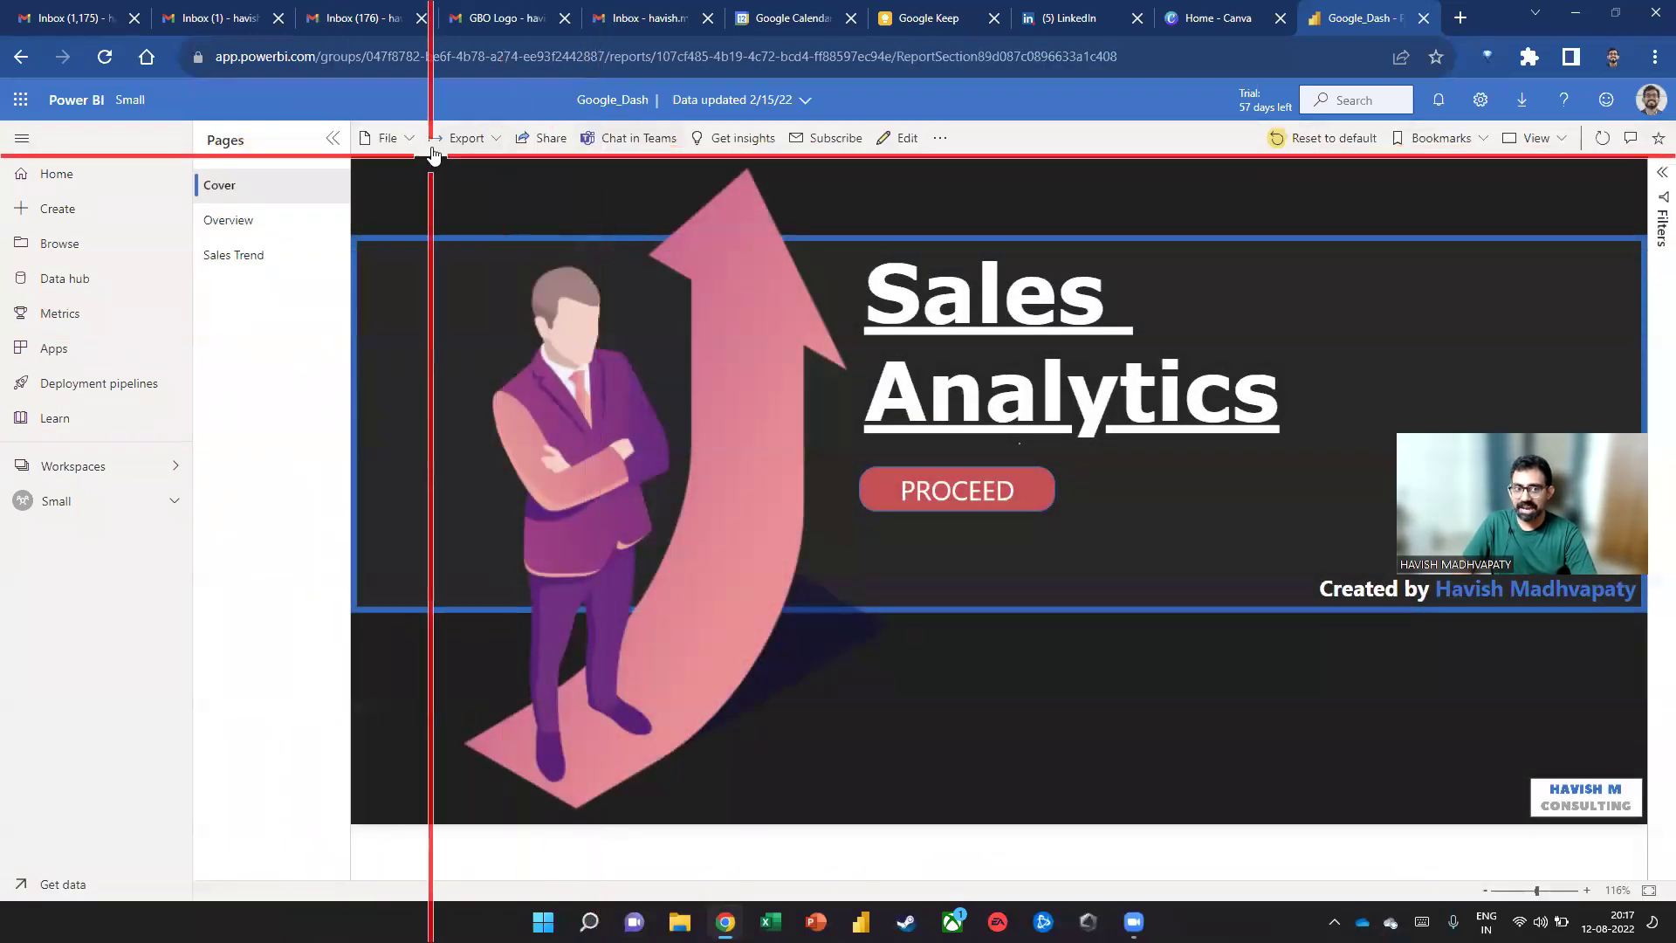
click(904, 138)
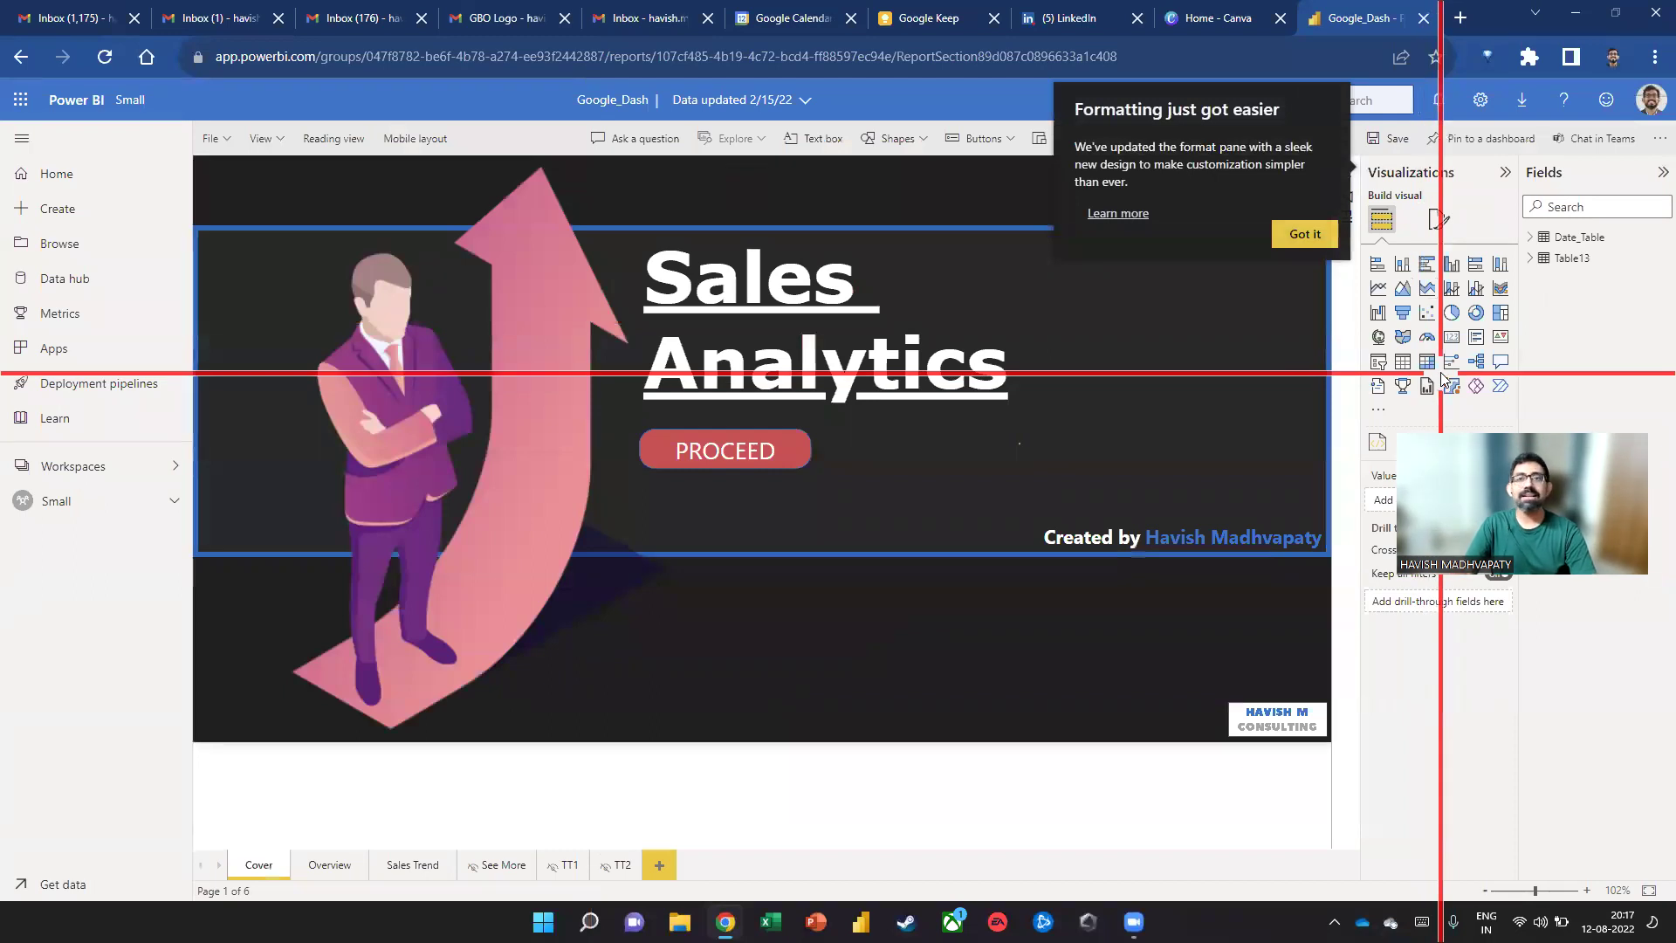
click(1293, 240)
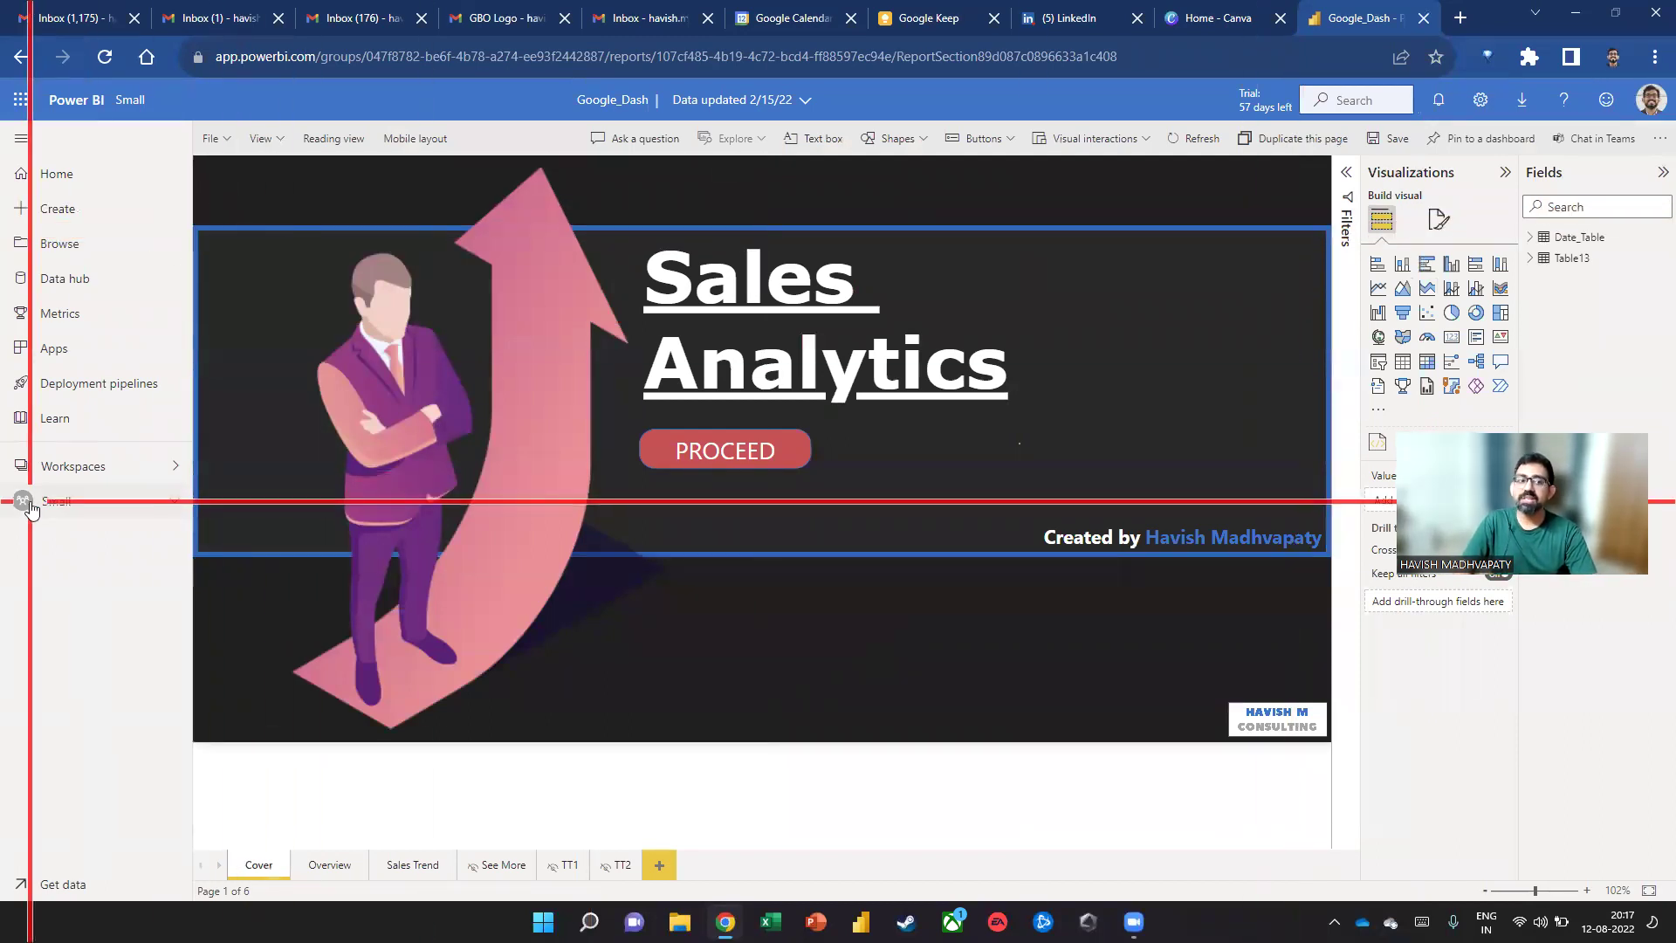
Return to the Small workspace, look at the Gauge report's available options and the workspace settings, and close them
click(60, 466)
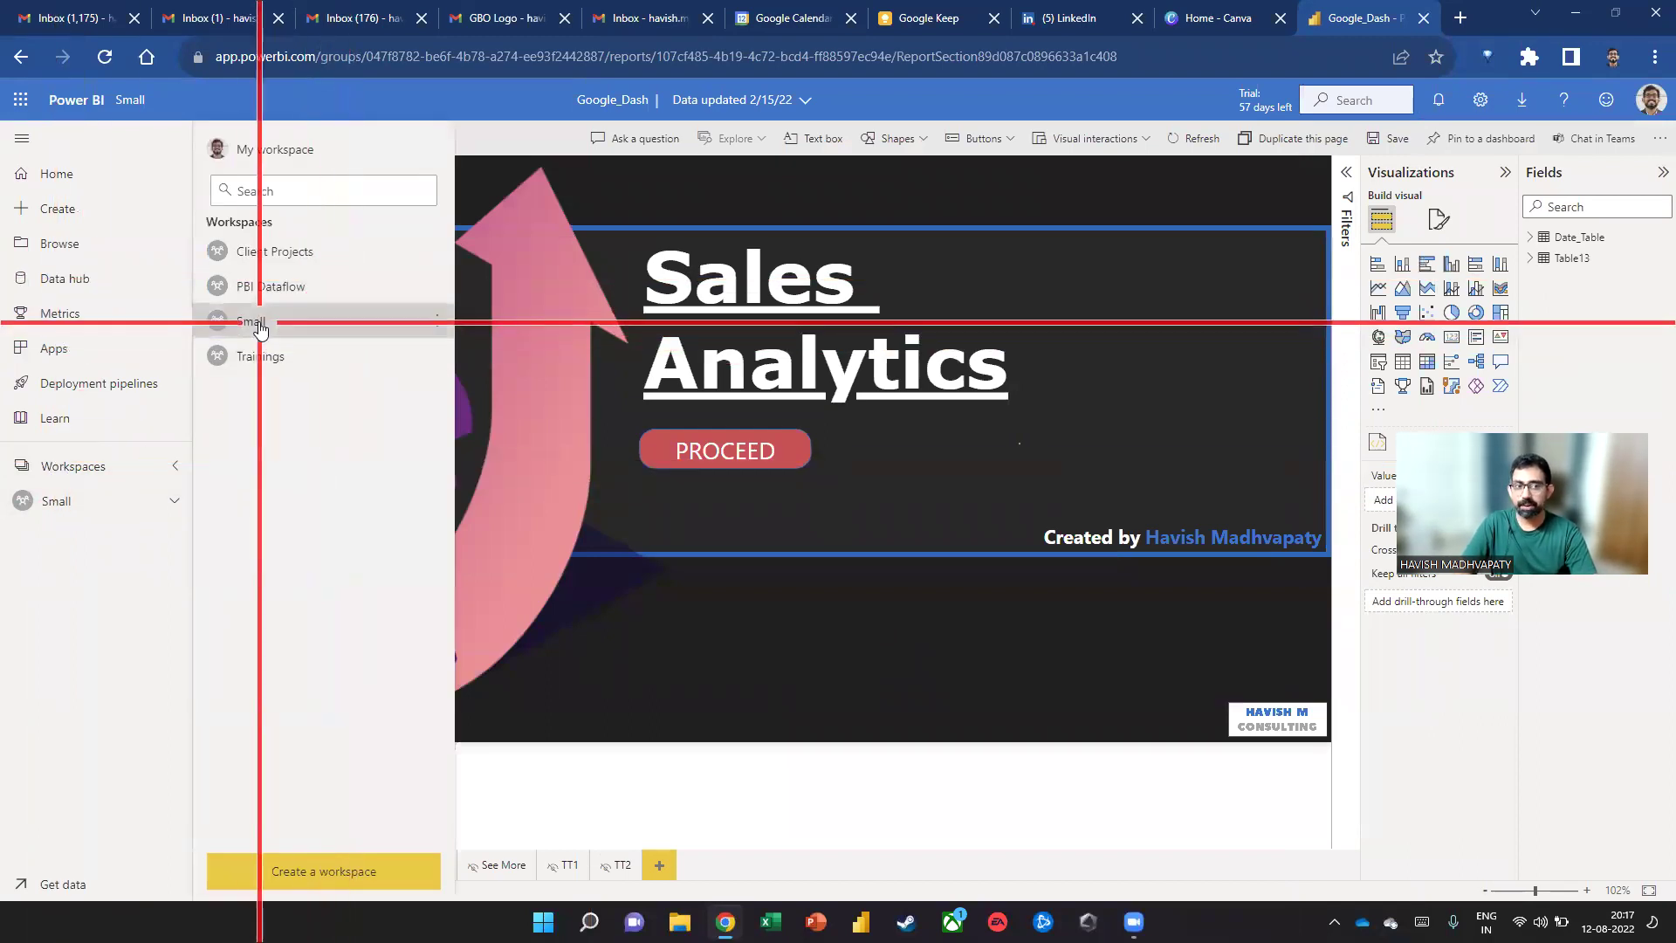
click(260, 322)
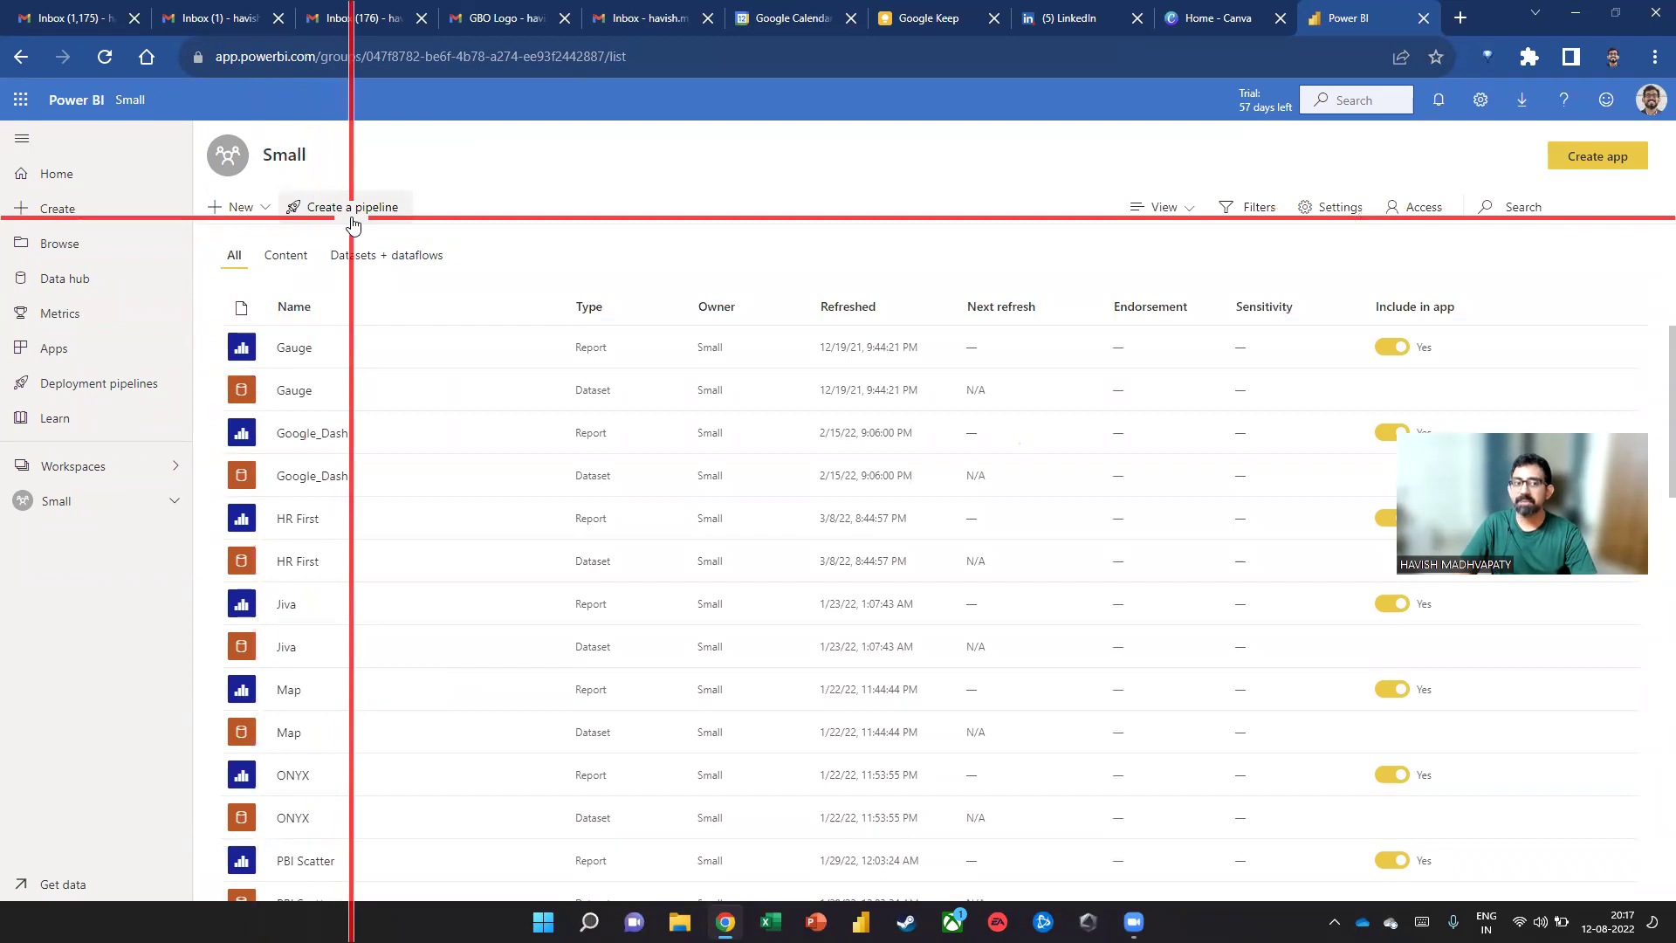
click(546, 348)
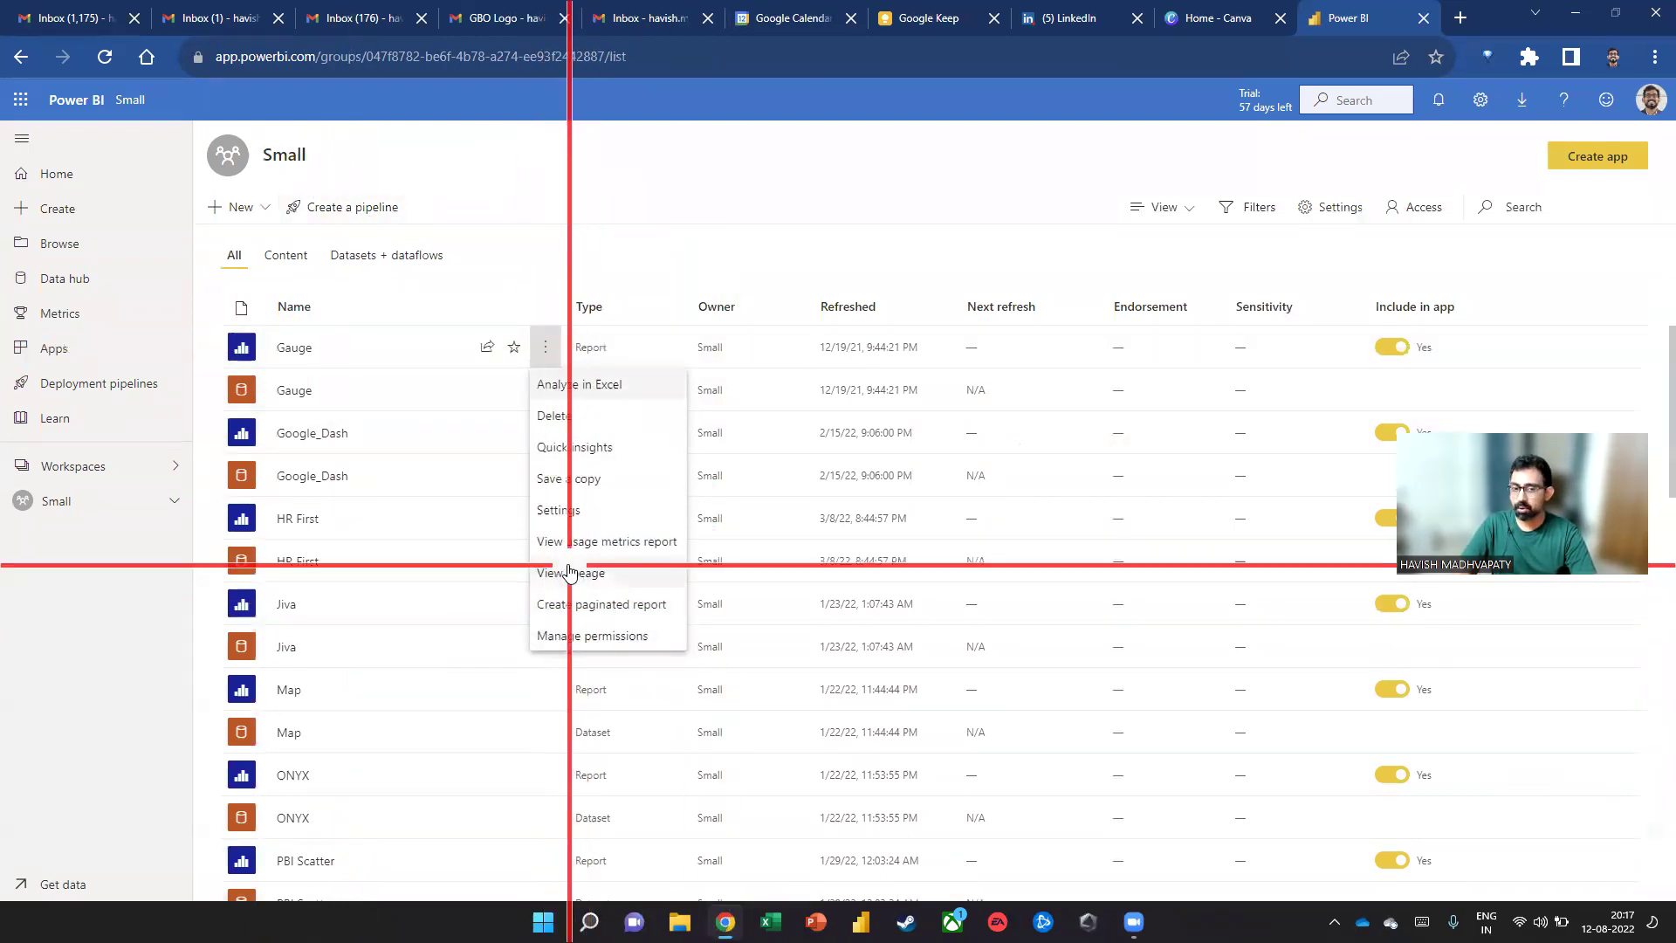
click(1319, 207)
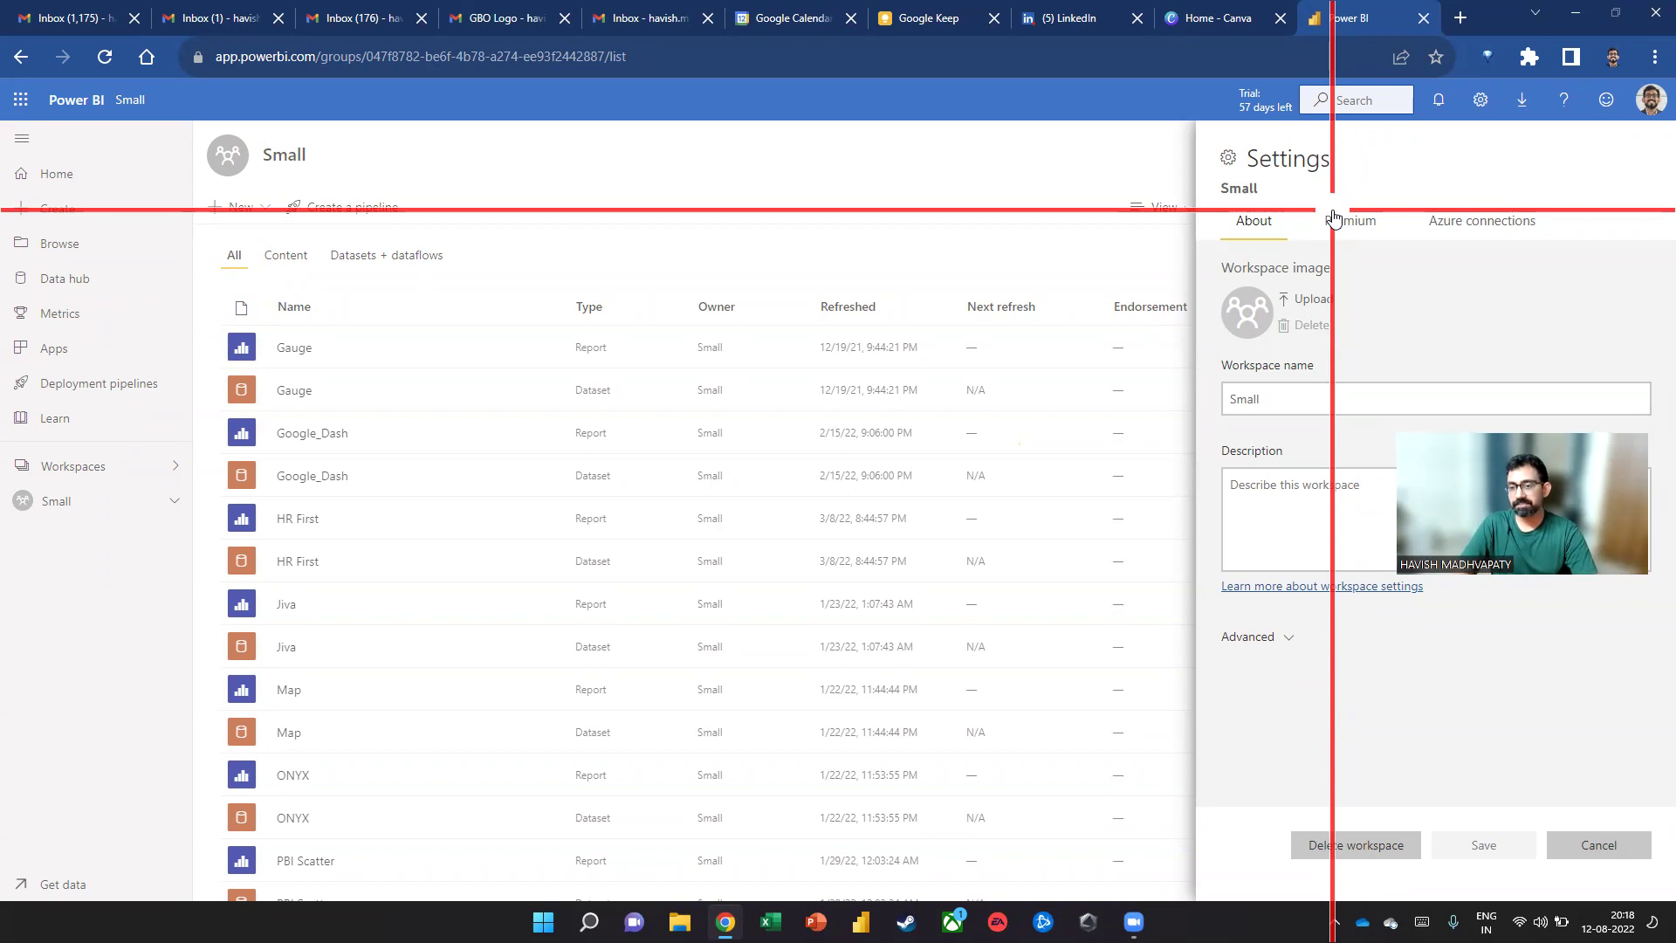
click(1087, 239)
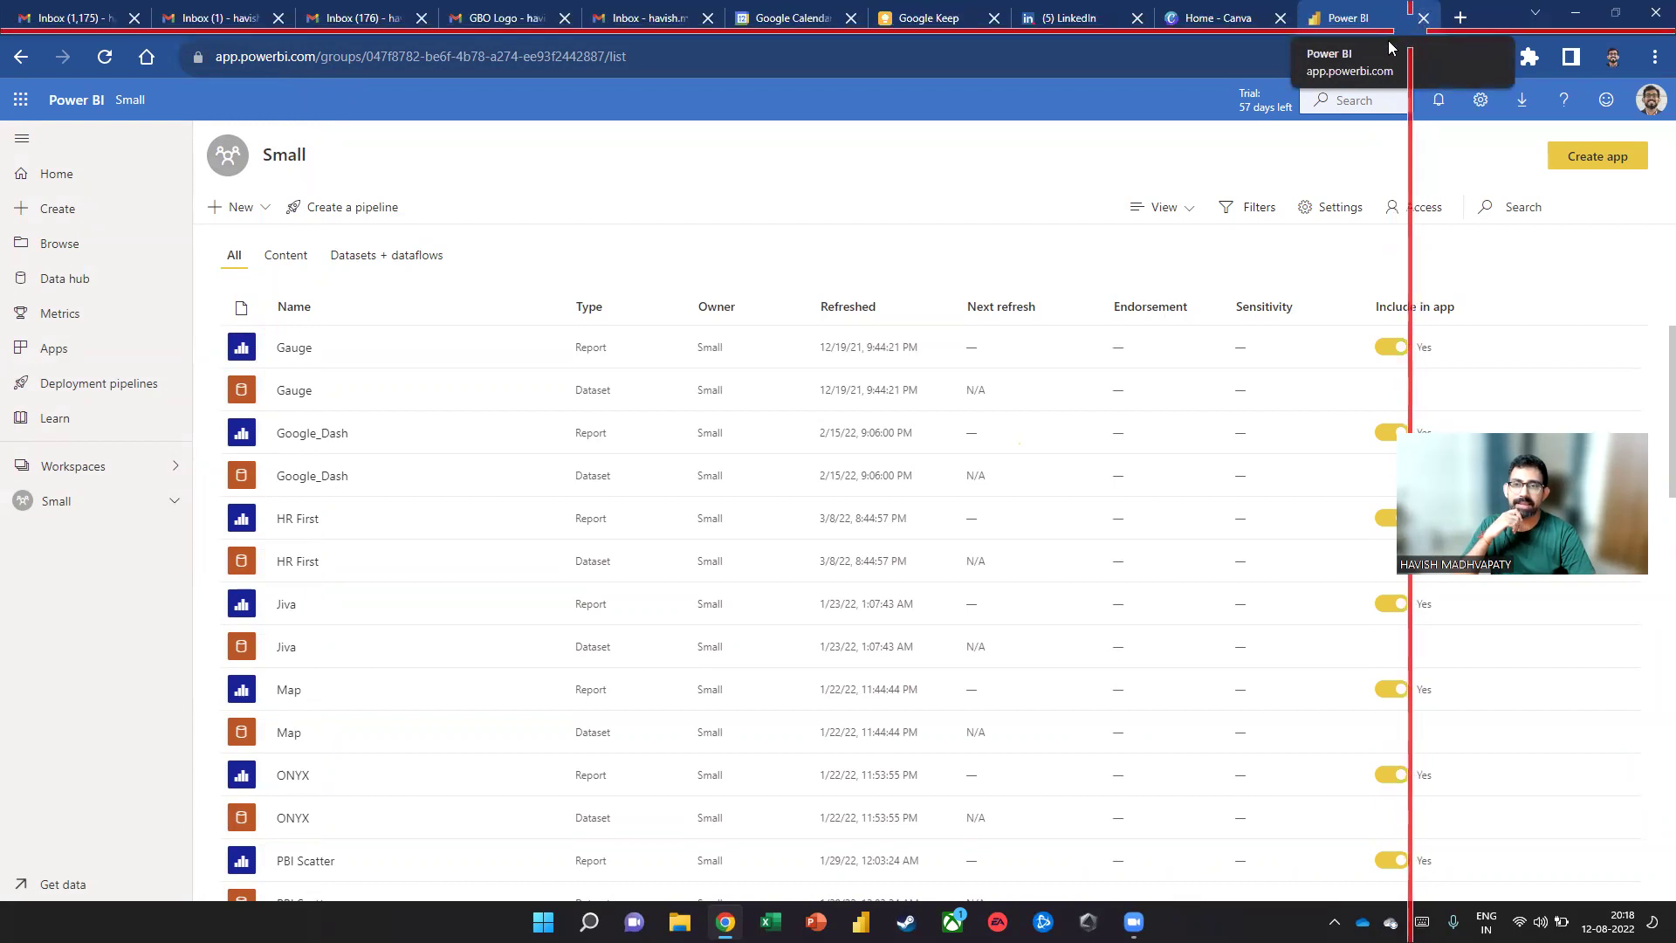
click(1253, 24)
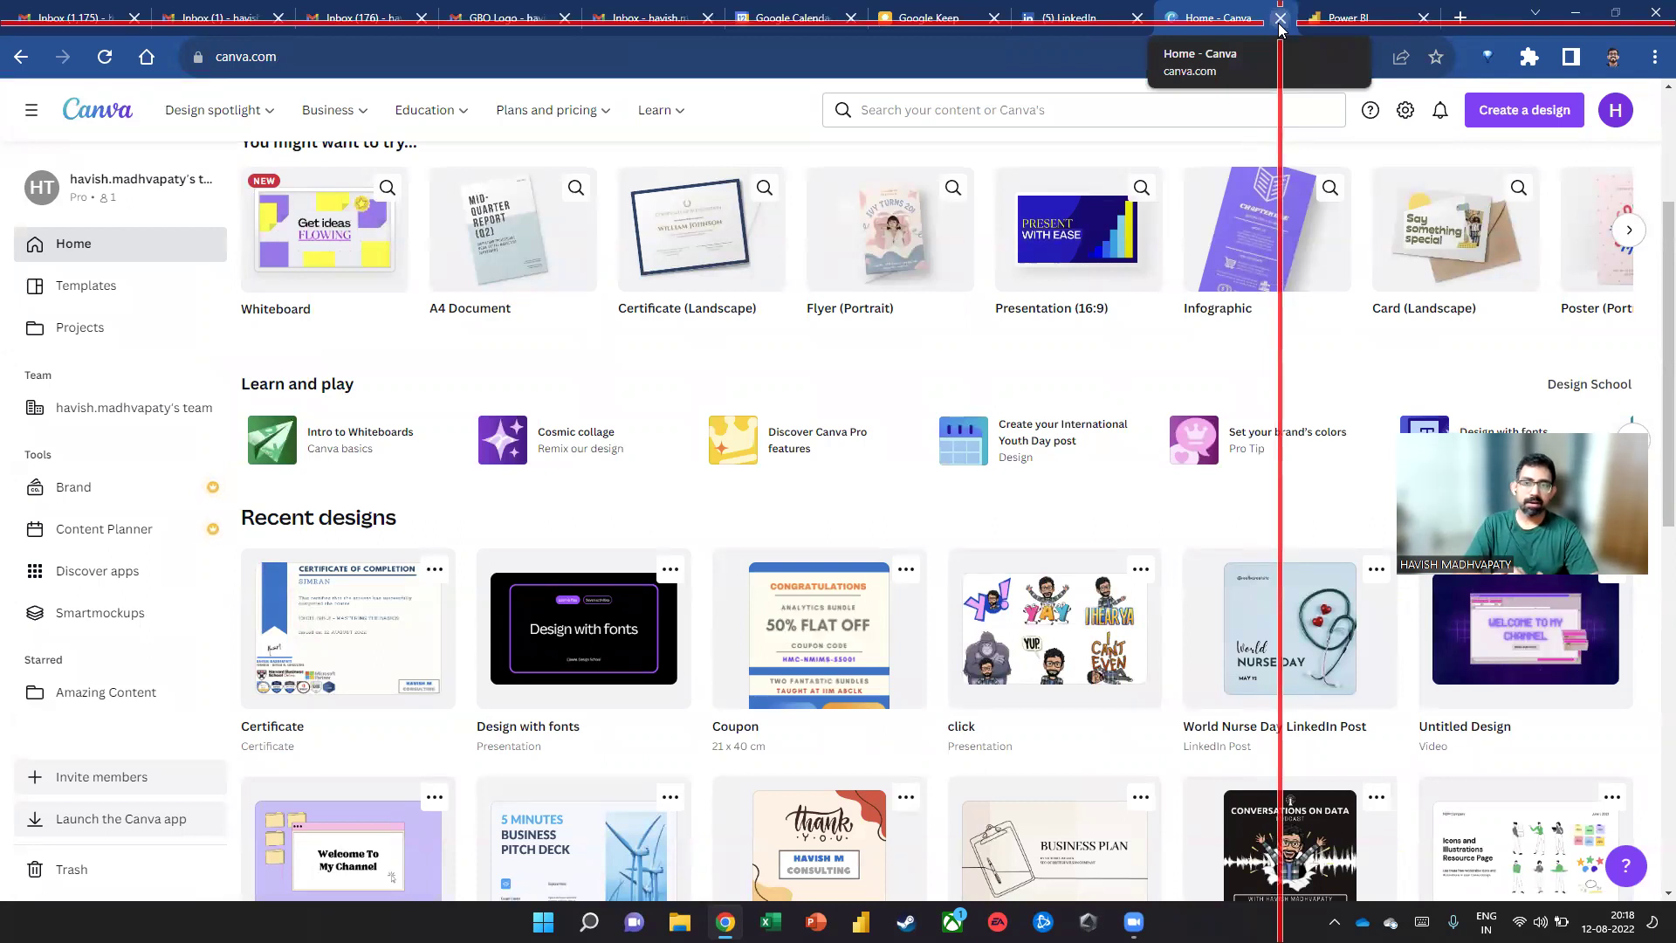
click(1102, 20)
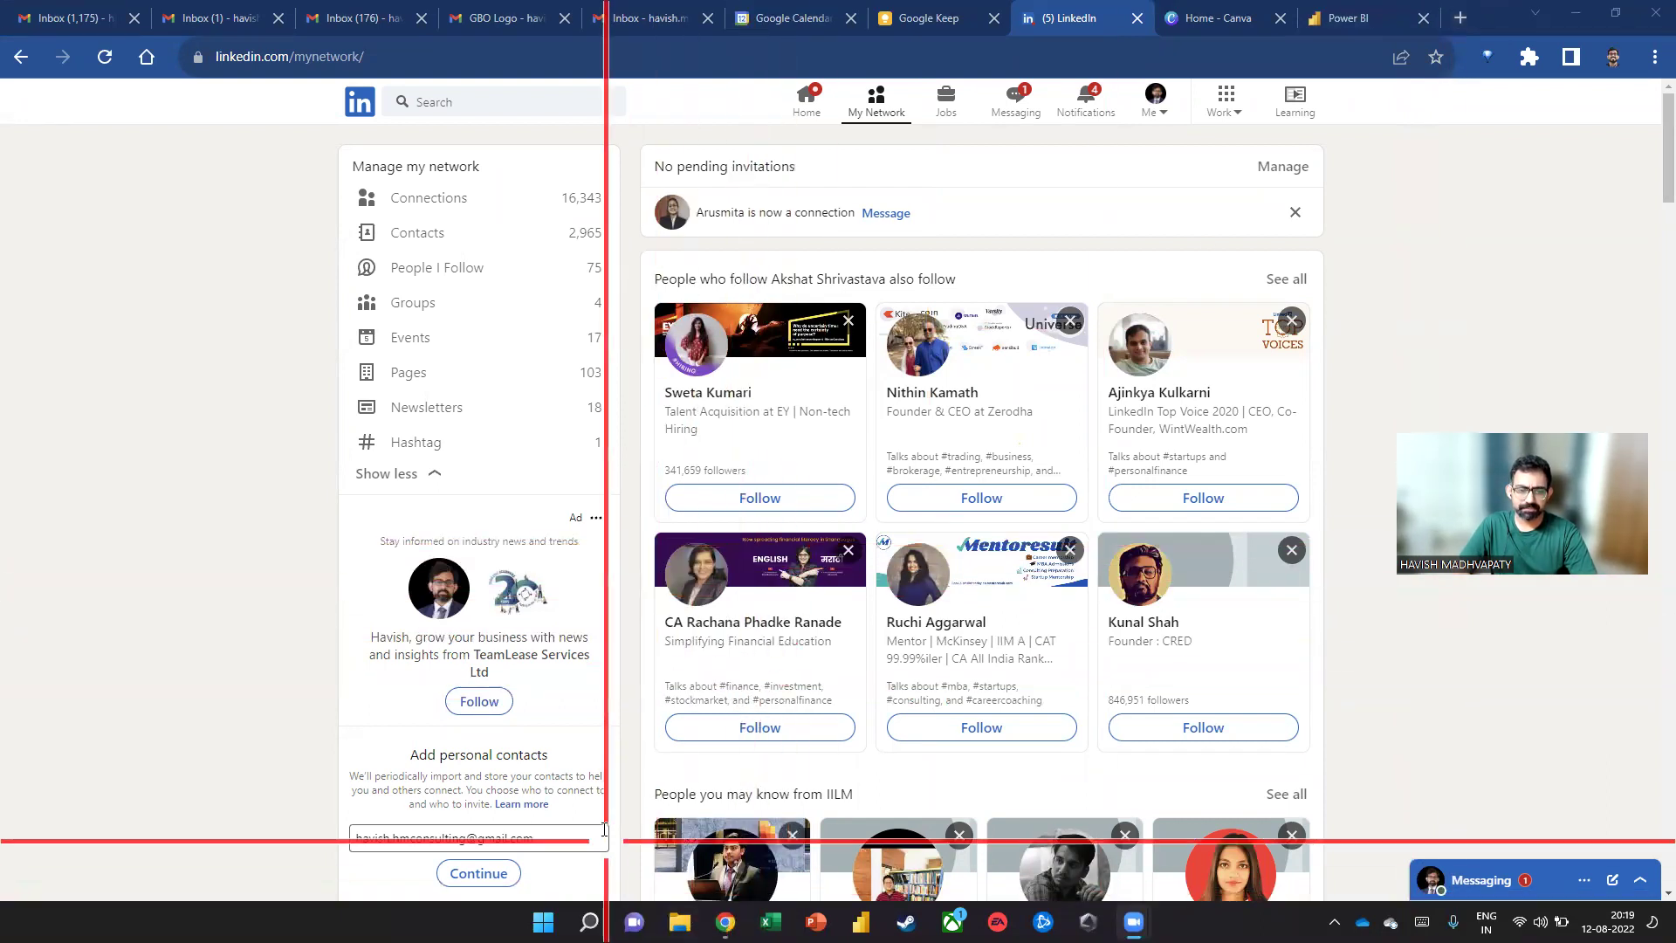
Search Google in a new browser tab for "m for data monkey"
click(1460, 18)
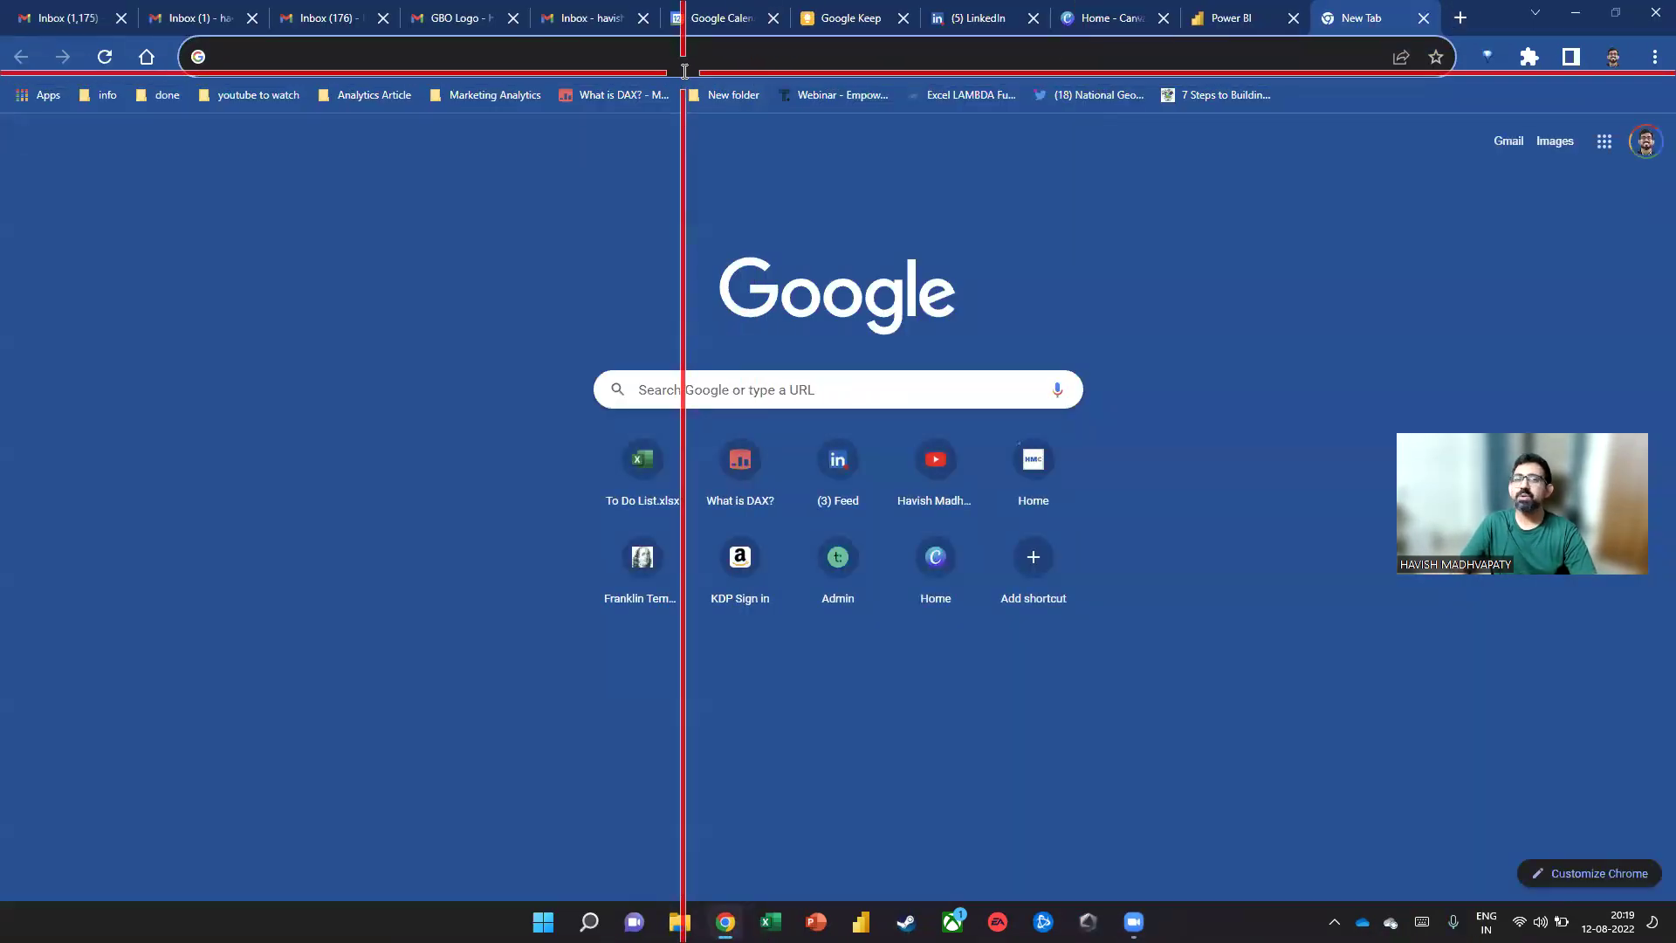
click(685, 68)
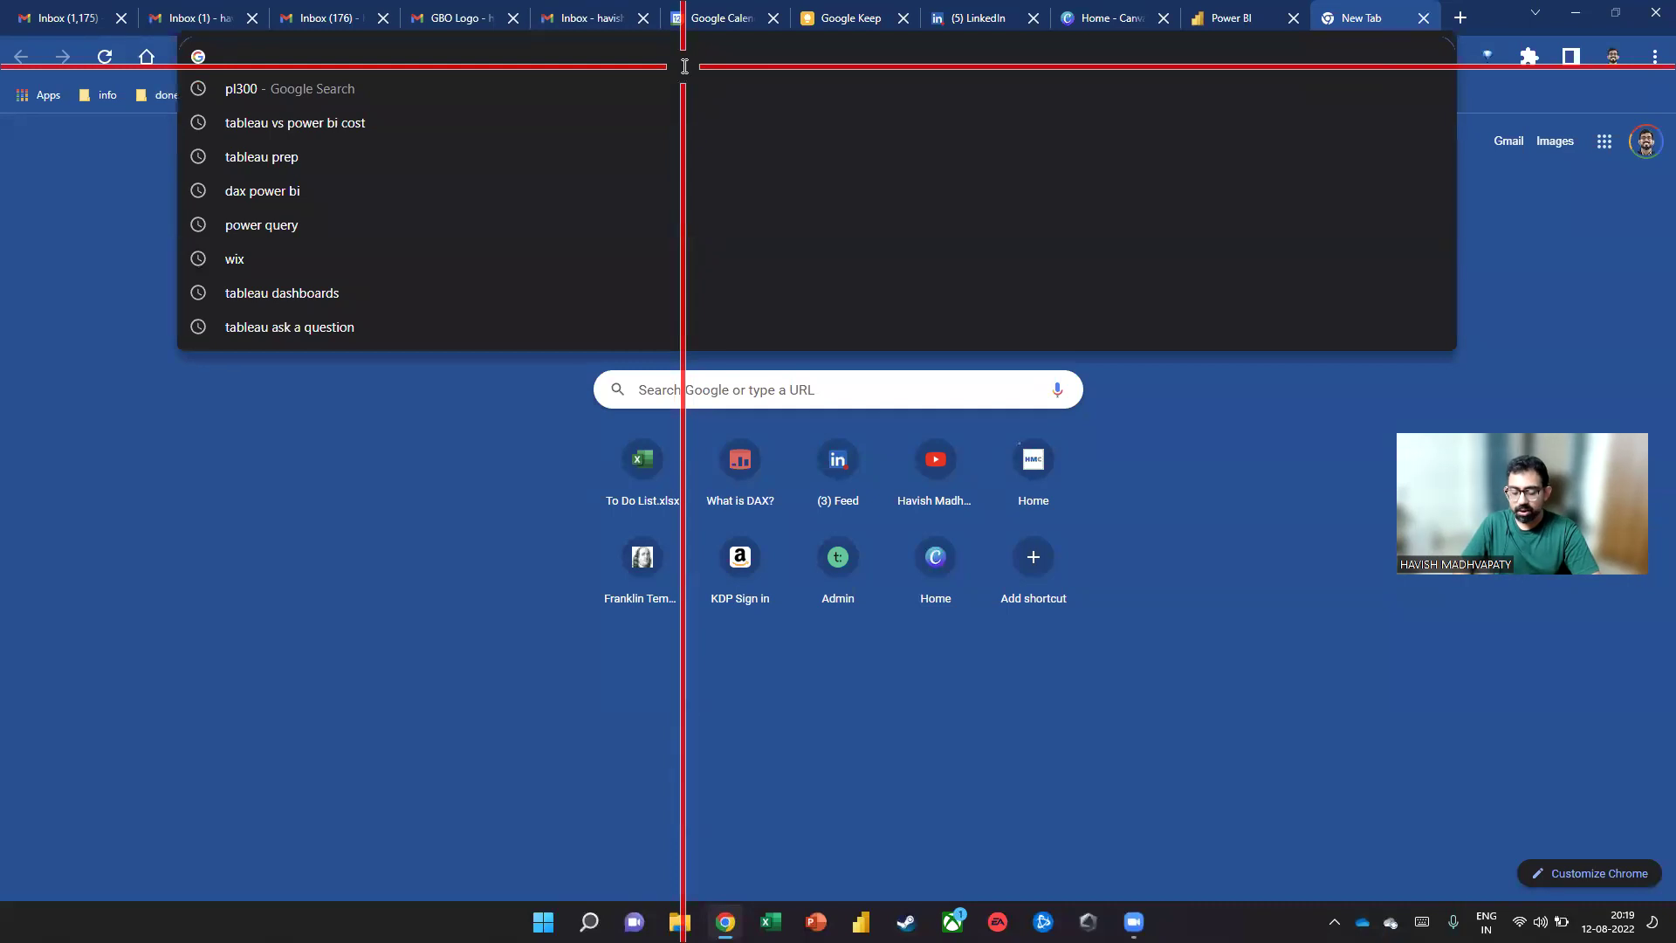
text(m for data monkey)
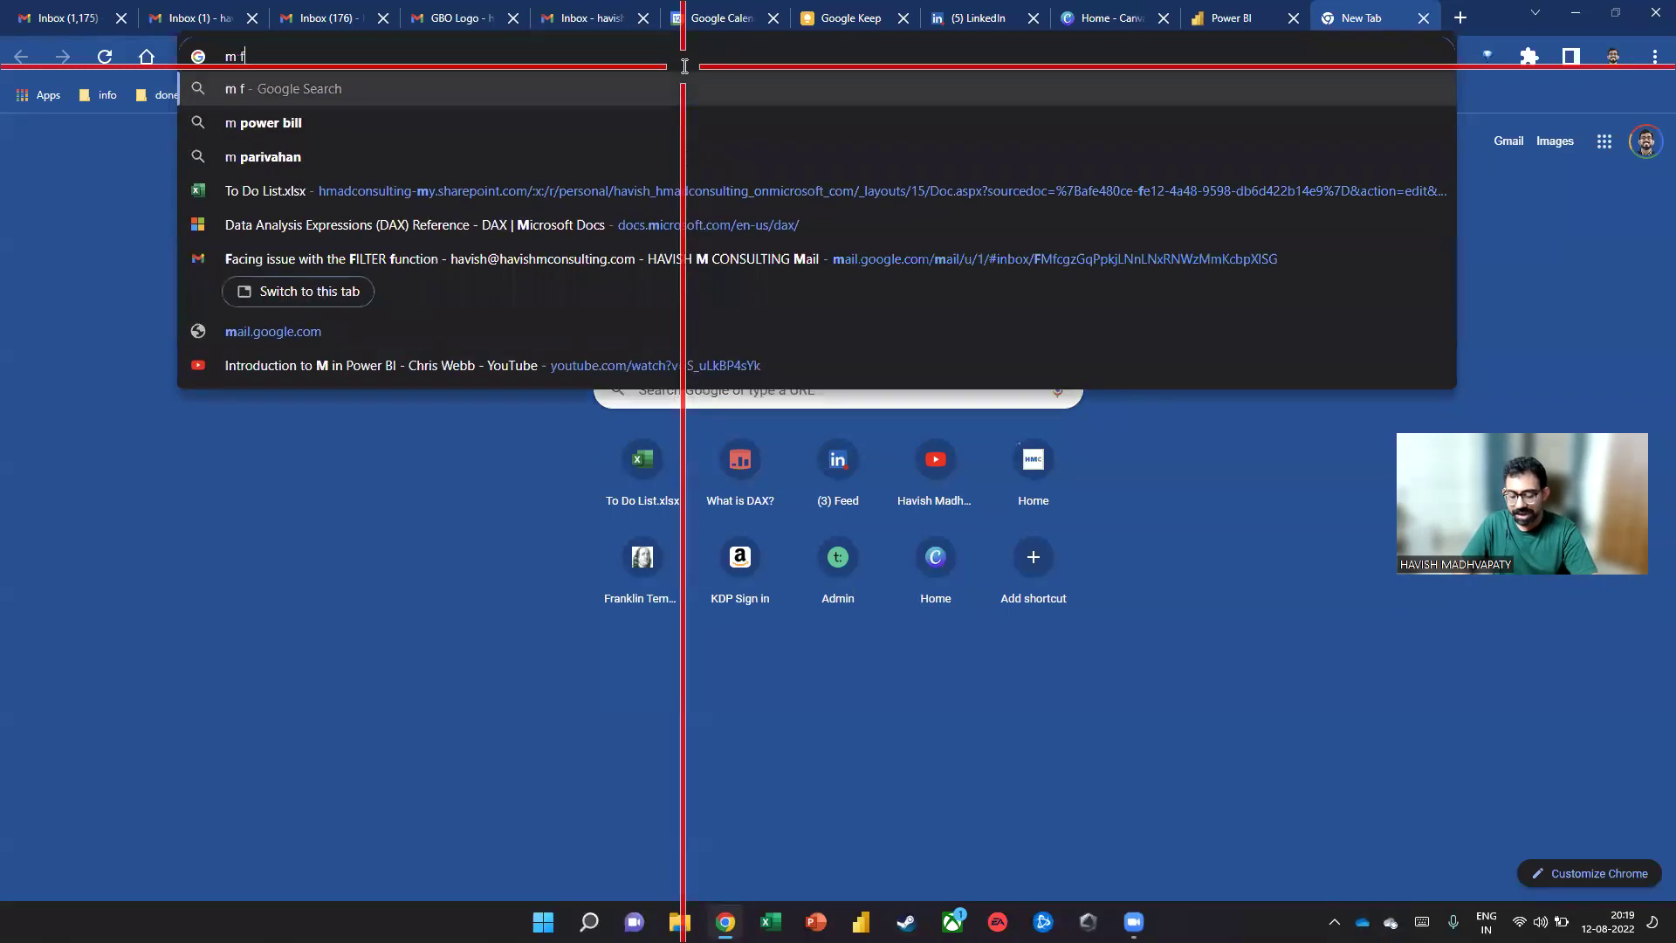
key(Return)
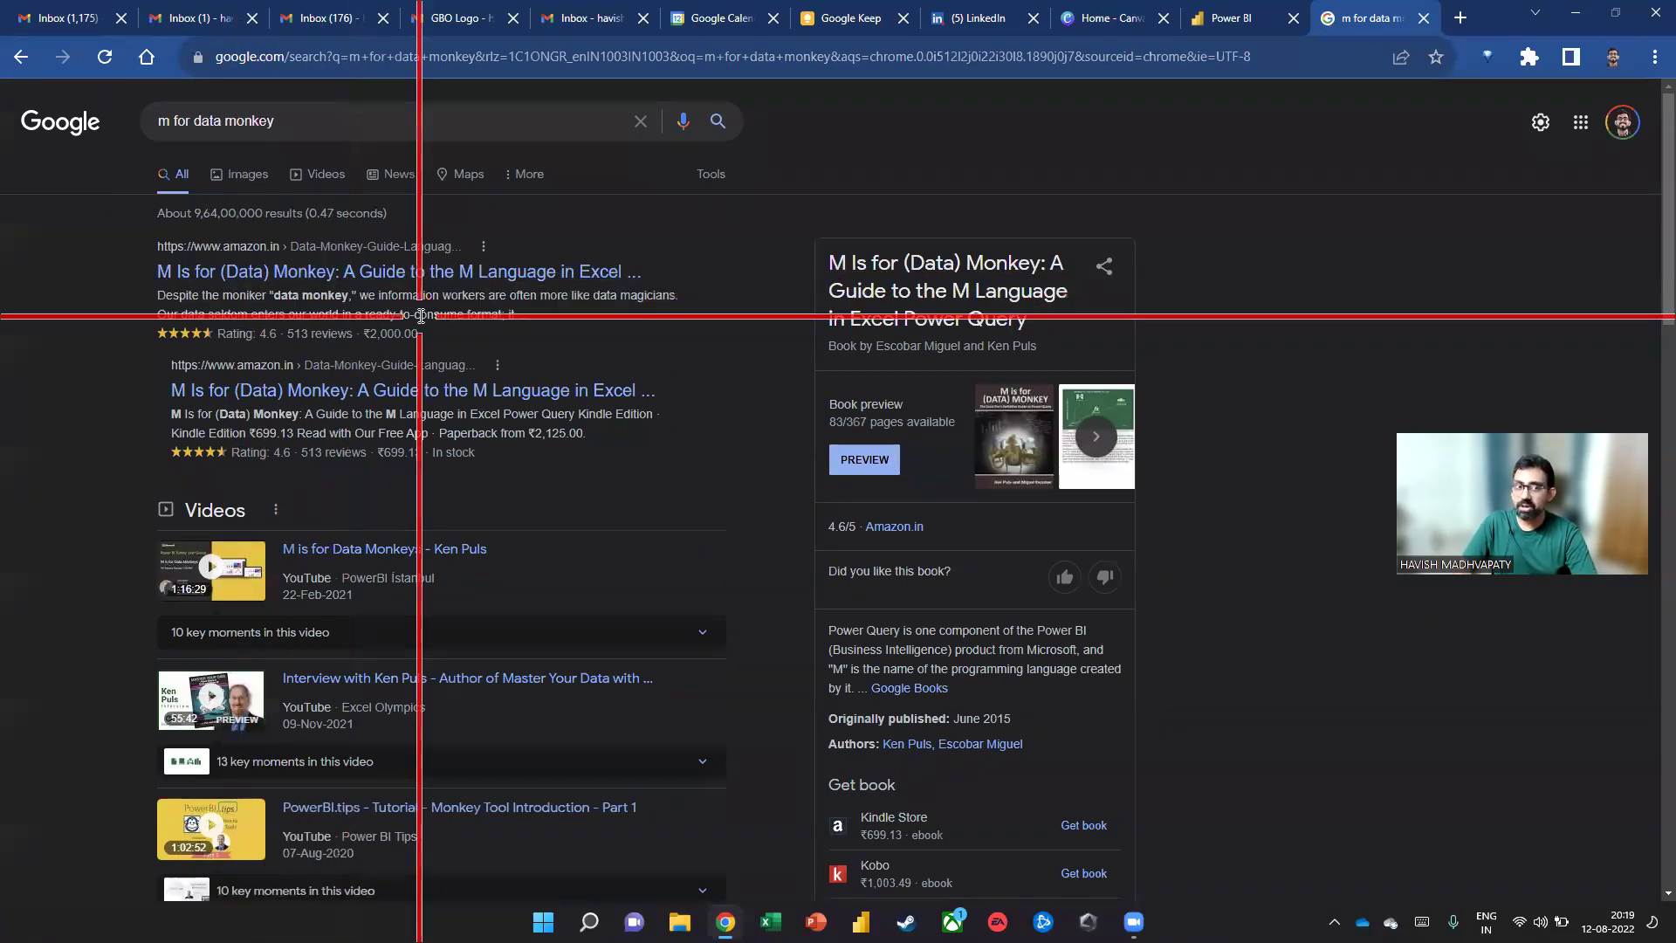
Replace the Google query with "definitive guide to dax" and run the search
triple_click(307, 117)
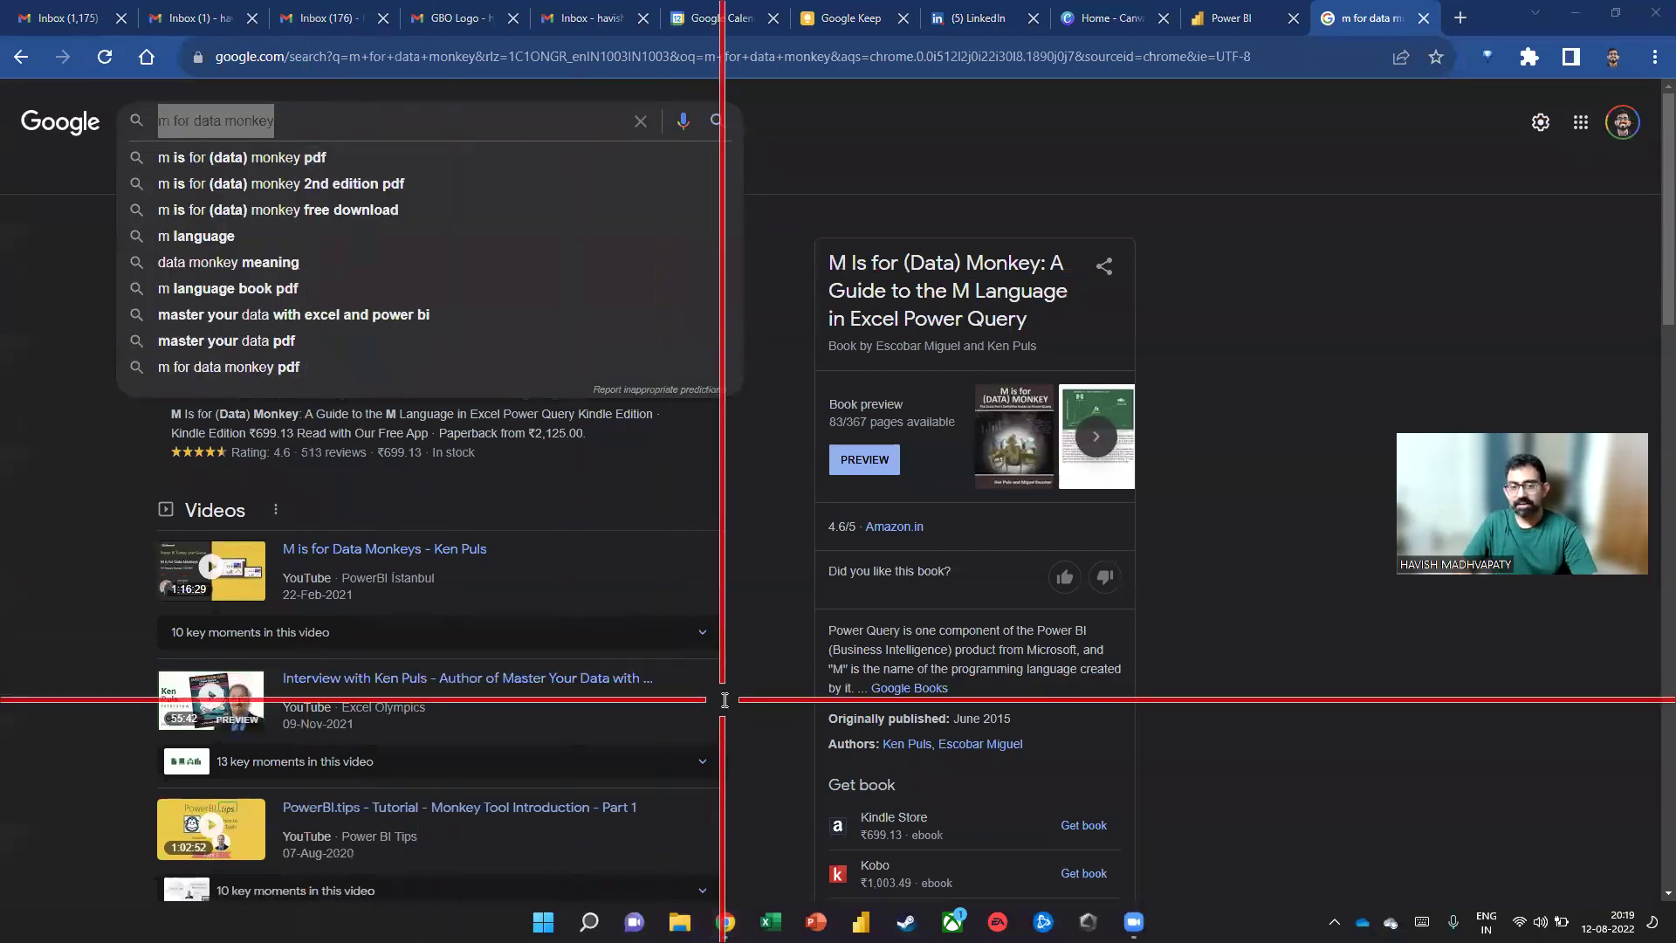
click(304, 127)
triple_click(304, 127)
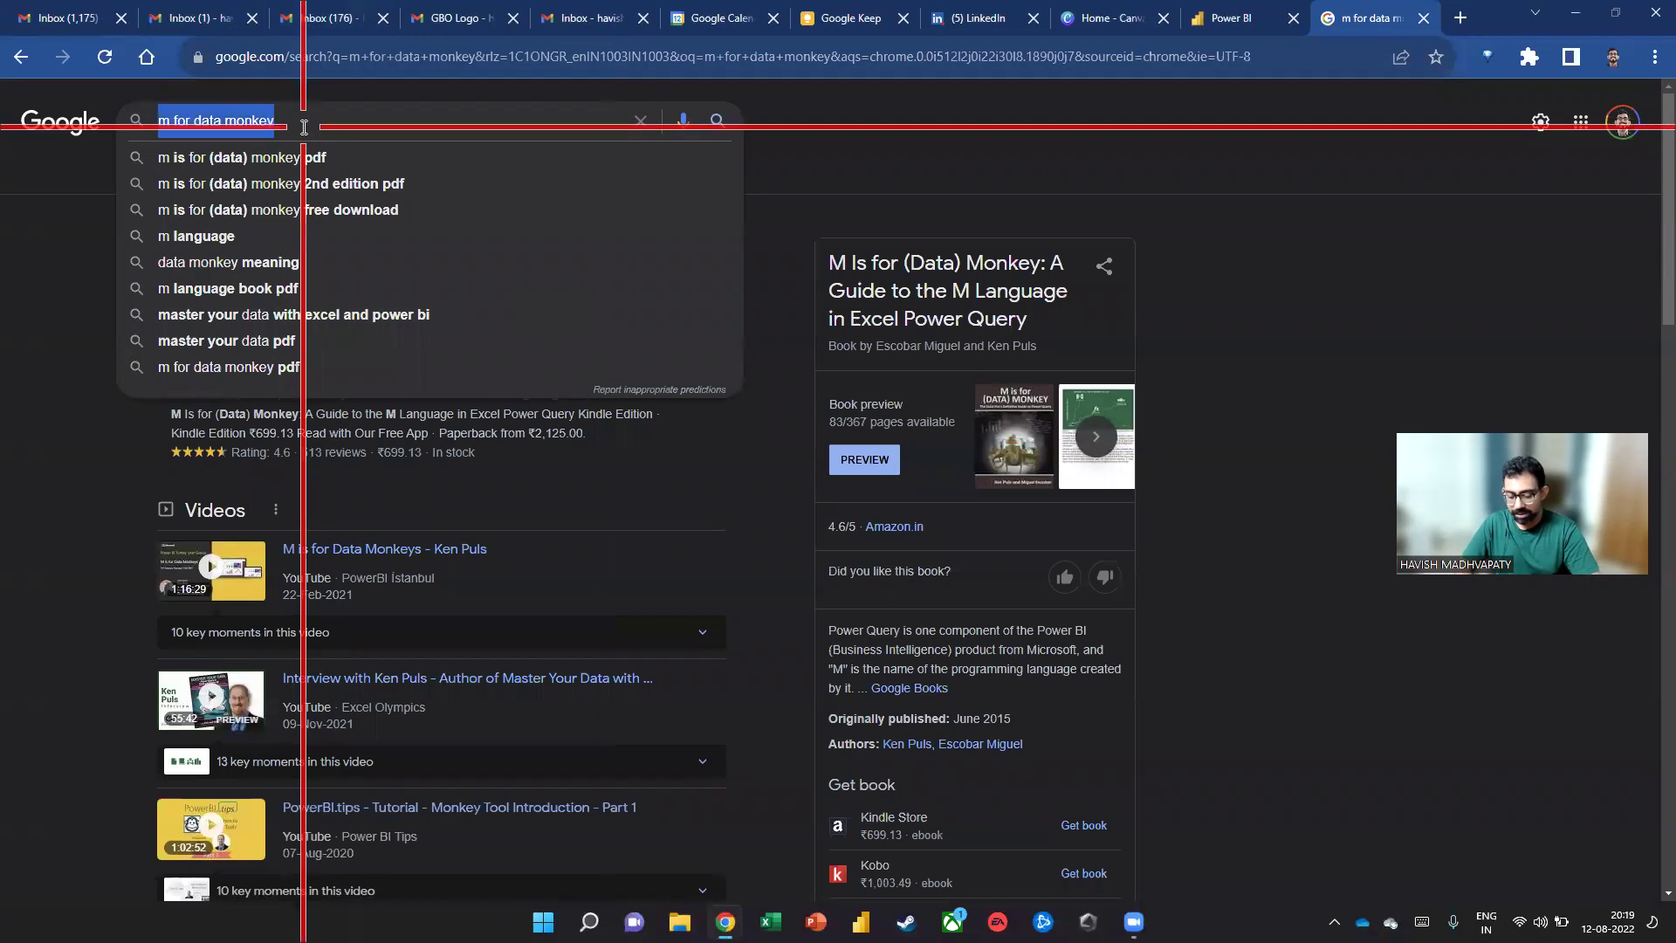
text(defninteve guide to da)
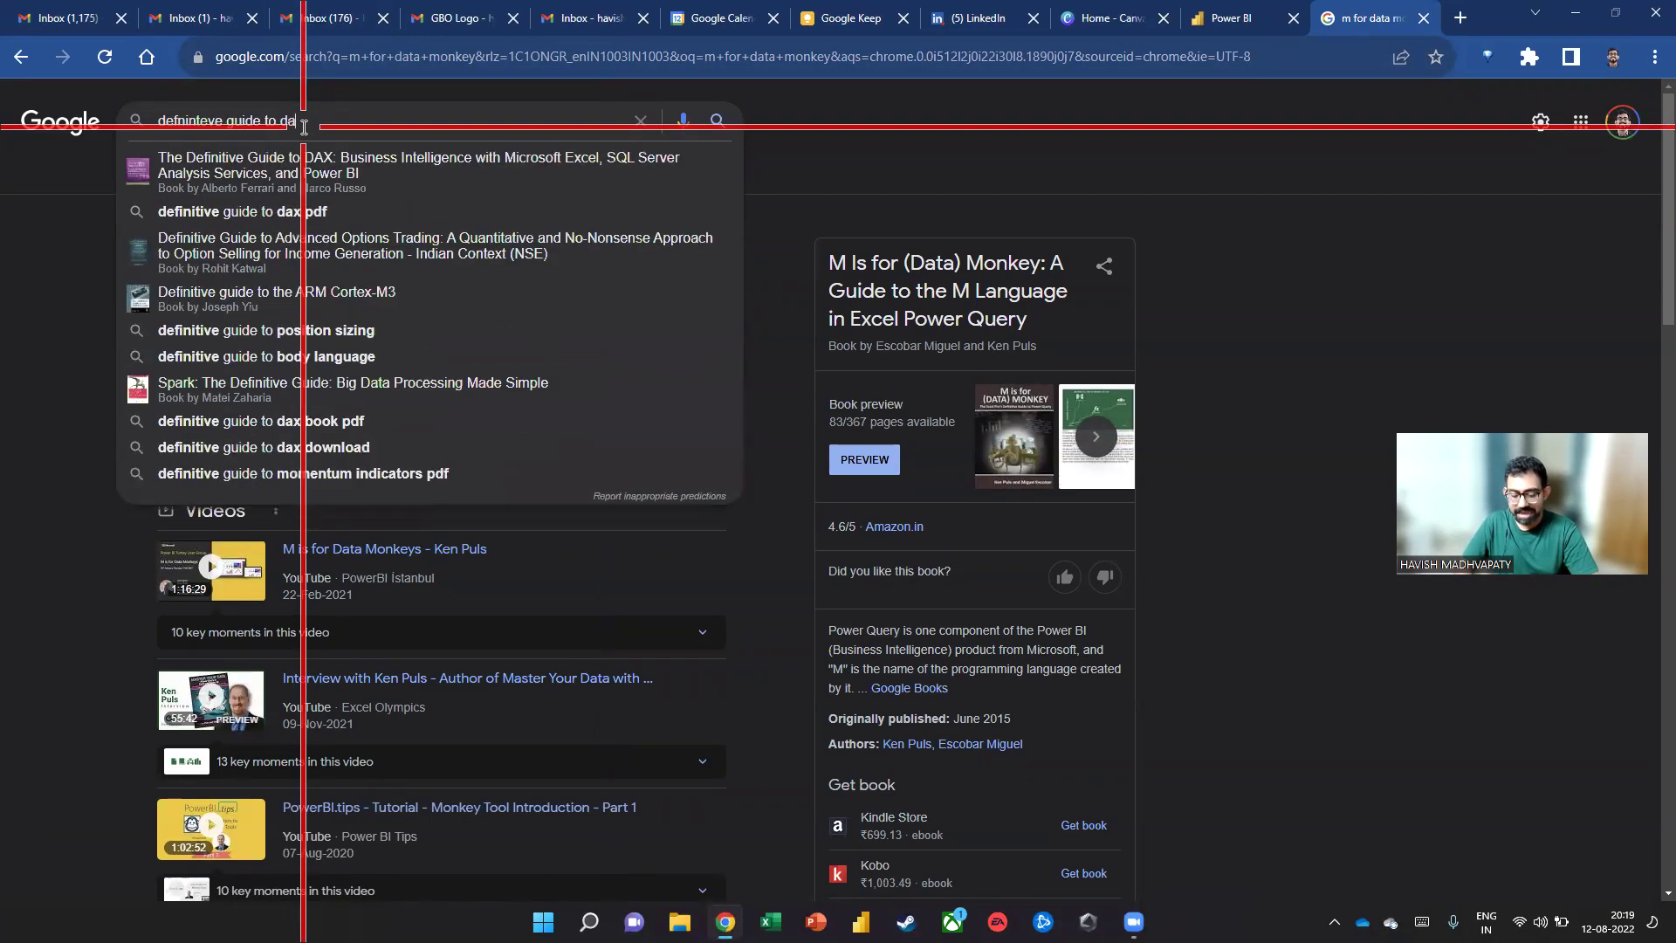
text(x)
key(Return)
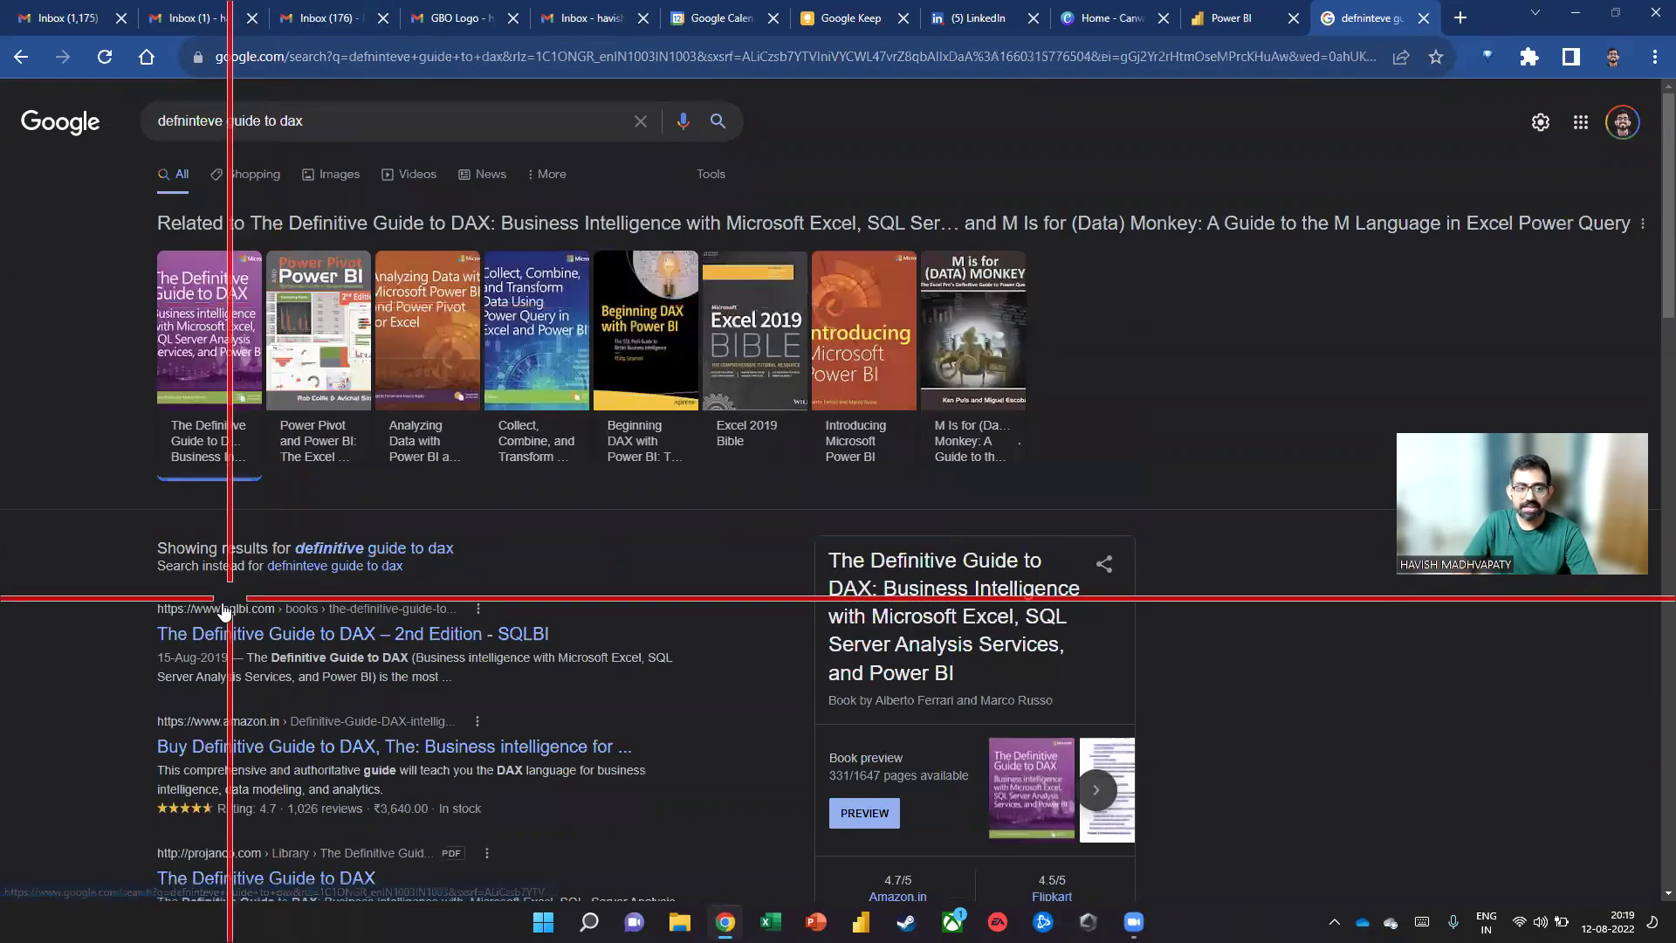
Open the SQLBI page for The Definitive Guide to DAX – 2nd Edition and select its web address
click(223, 632)
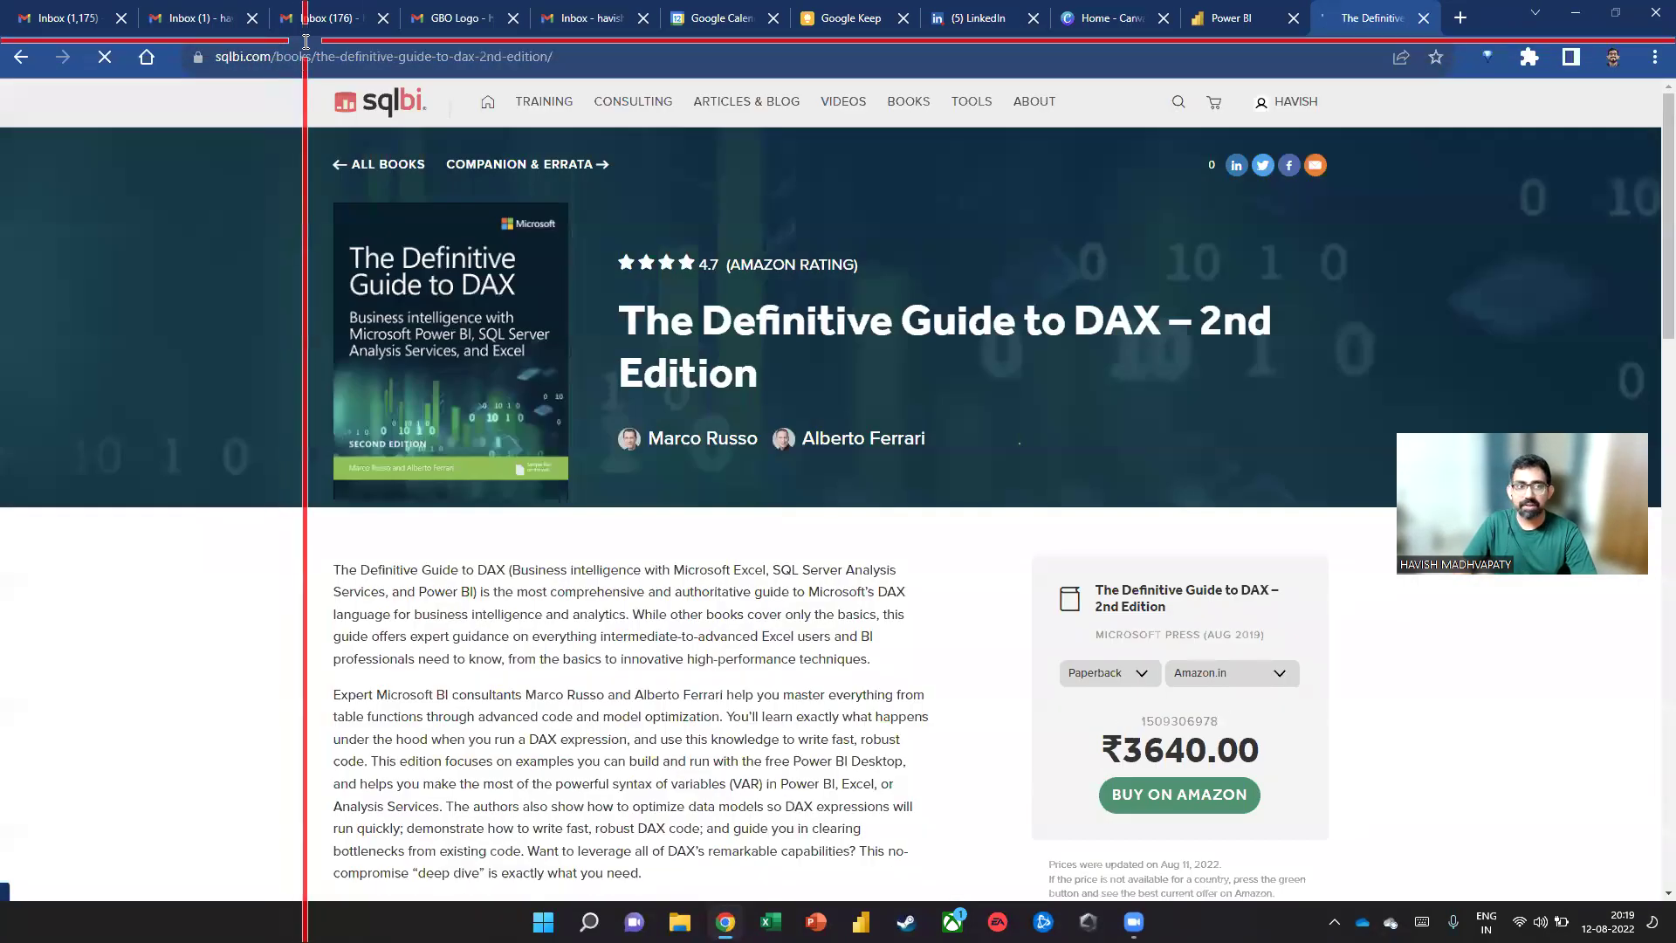
click(305, 51)
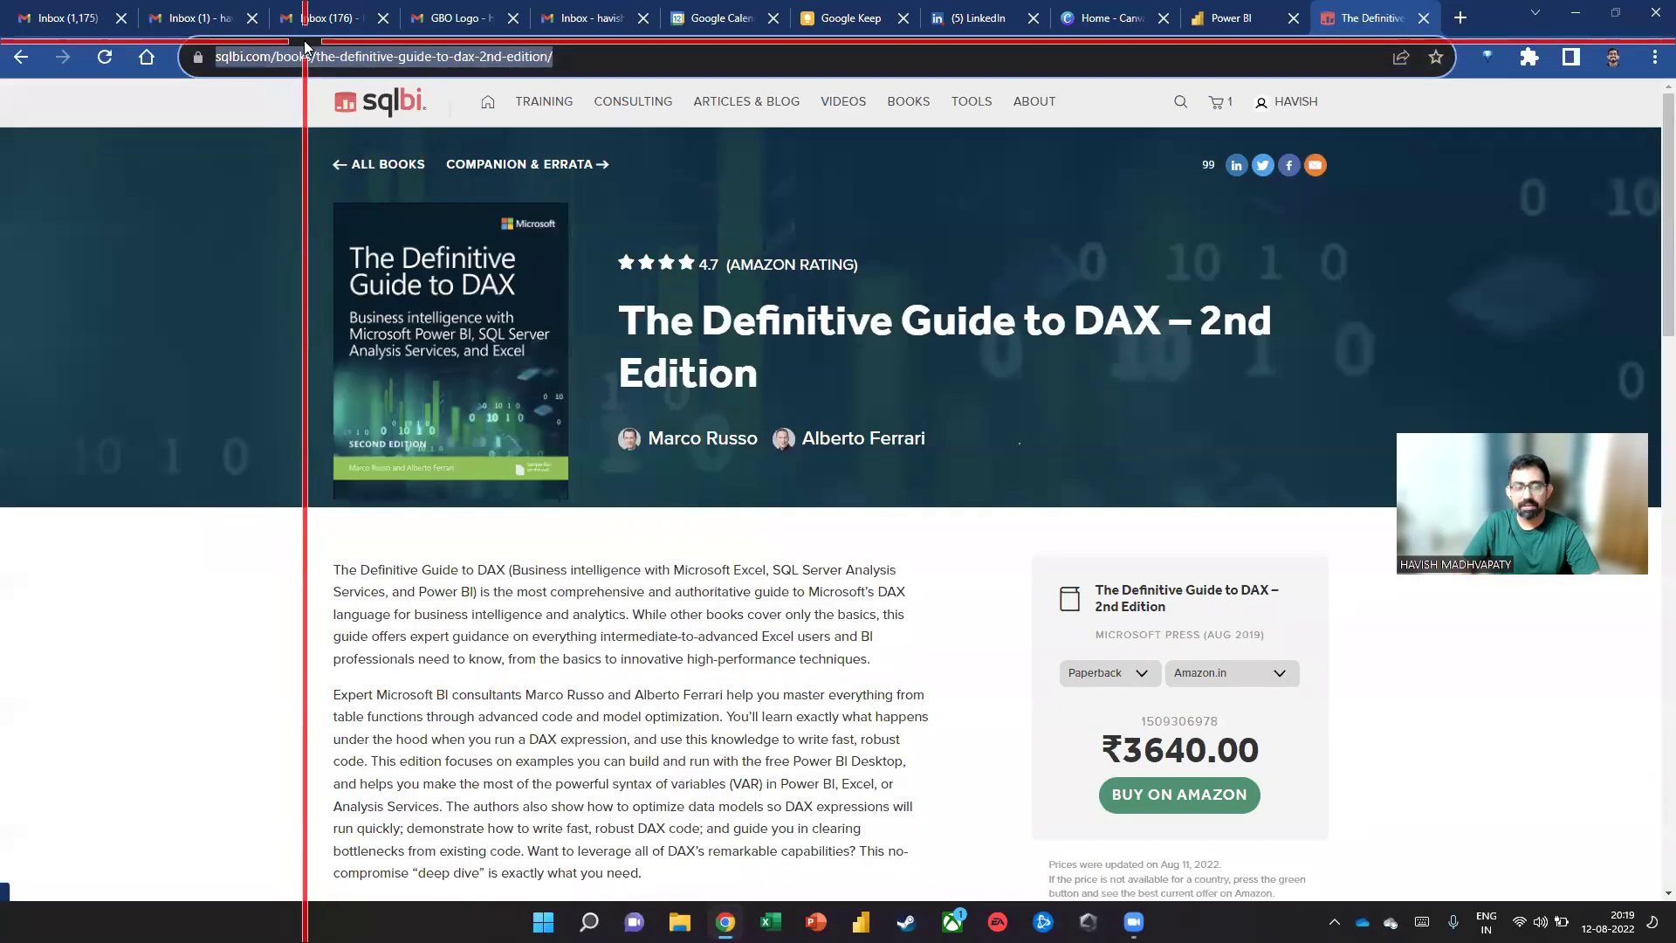
click(768, 696)
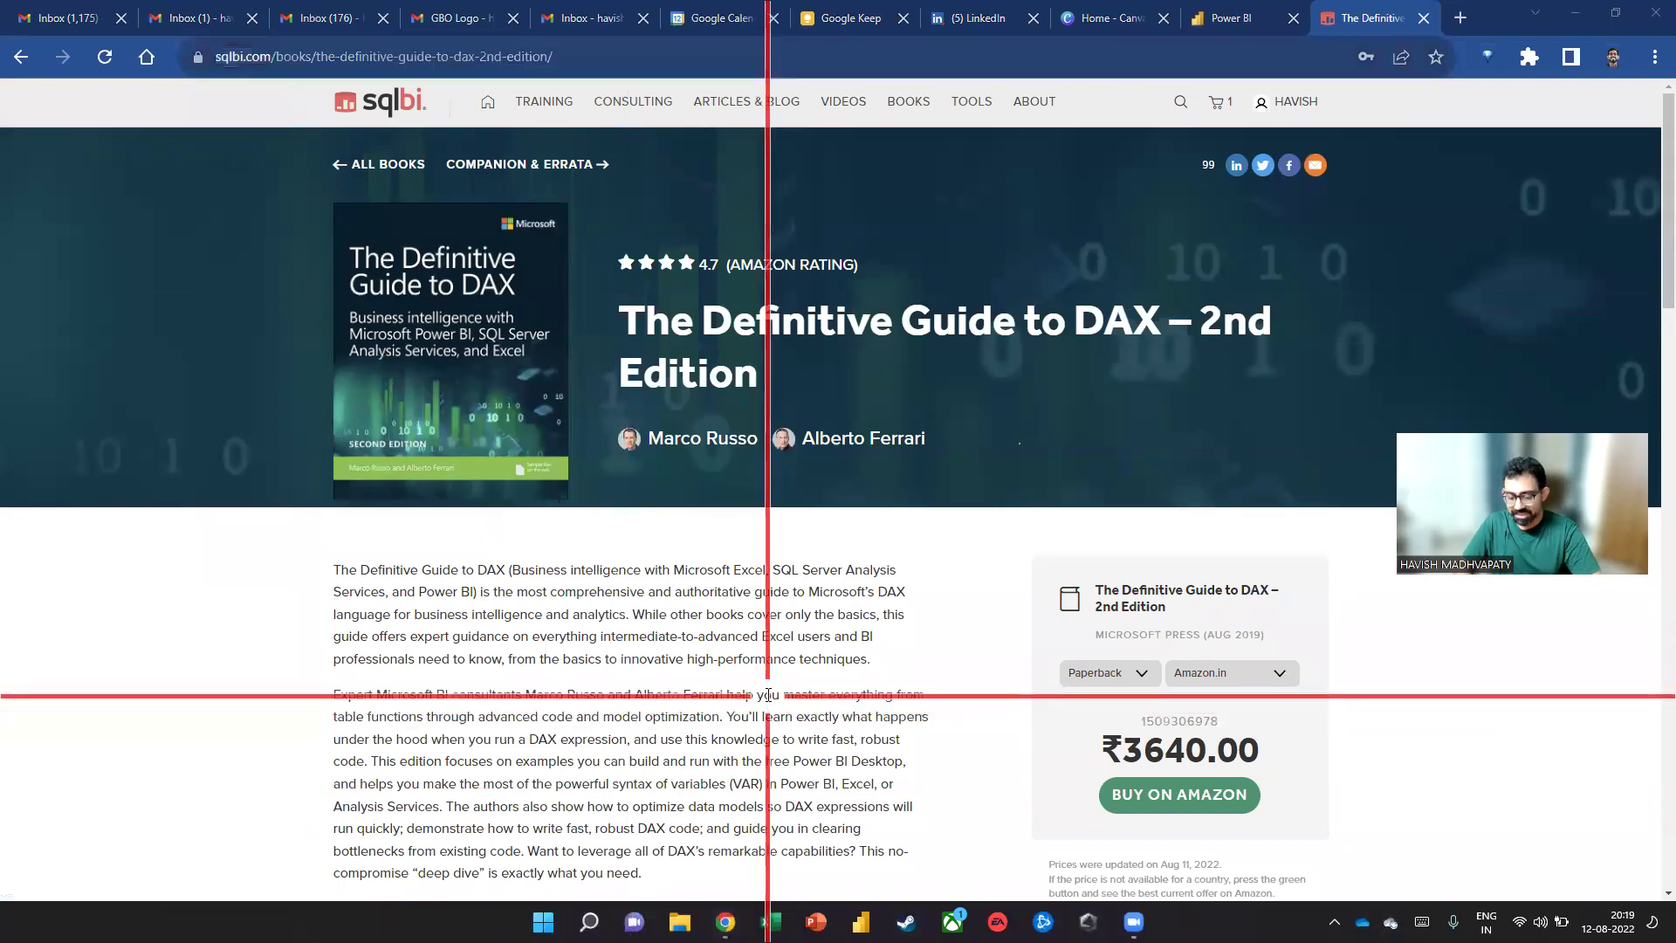
Search the web for "pl 300 books" in place of the current book page
click(384, 50)
text(pl 300)
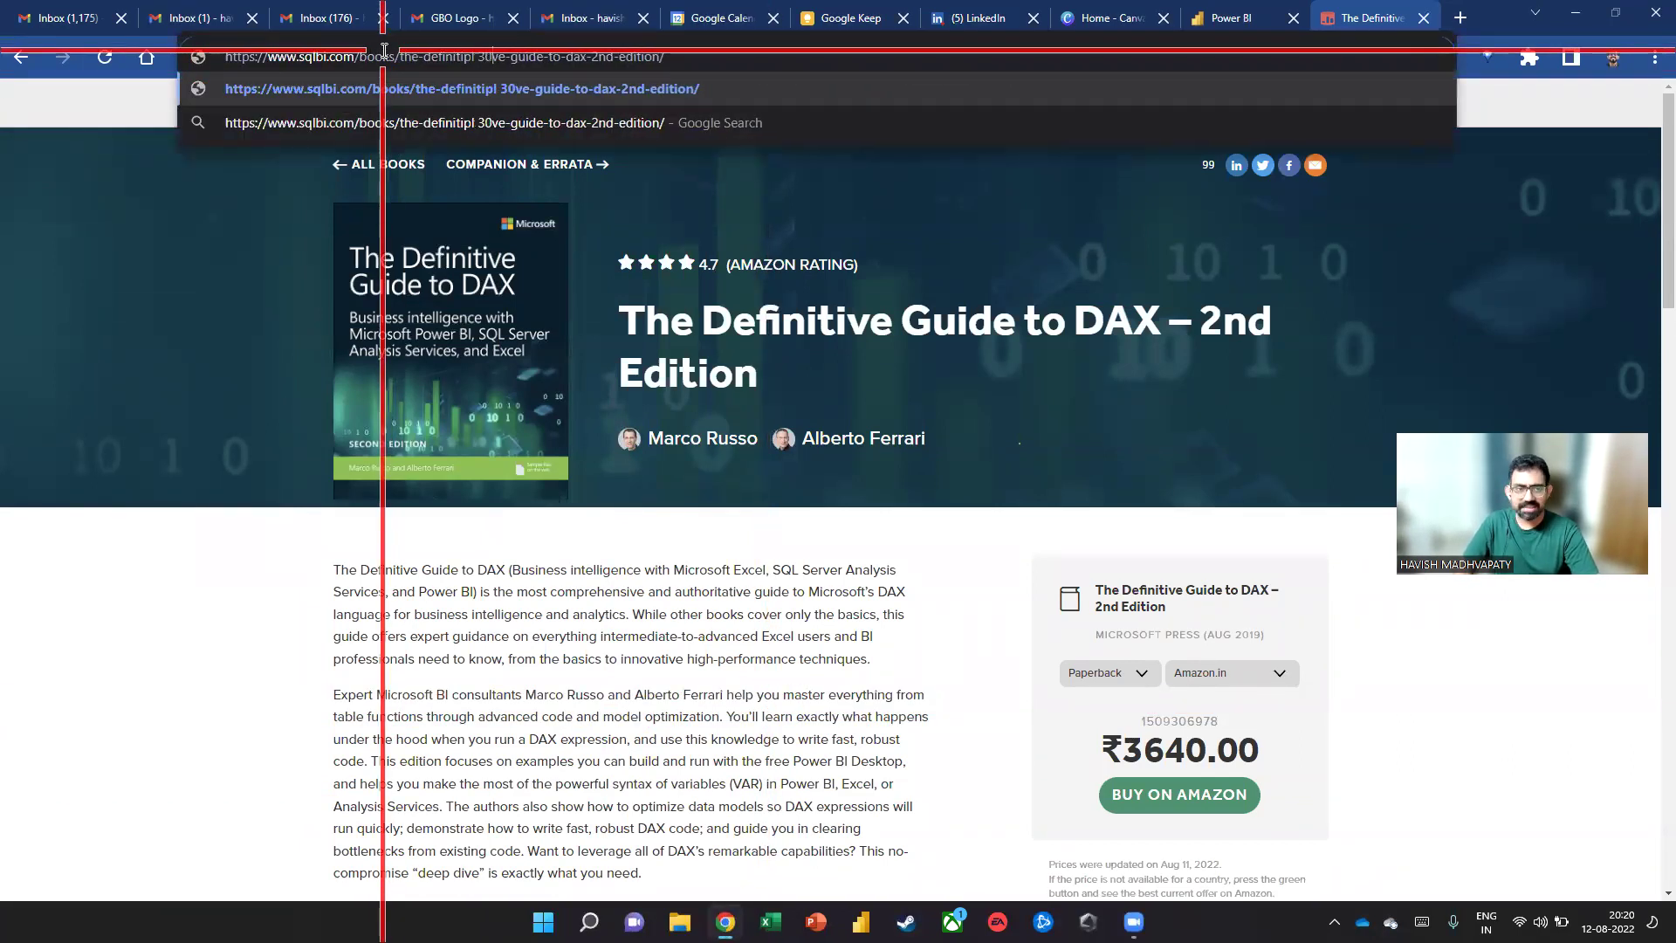
key(ctrl+a)
key(BackSpace)
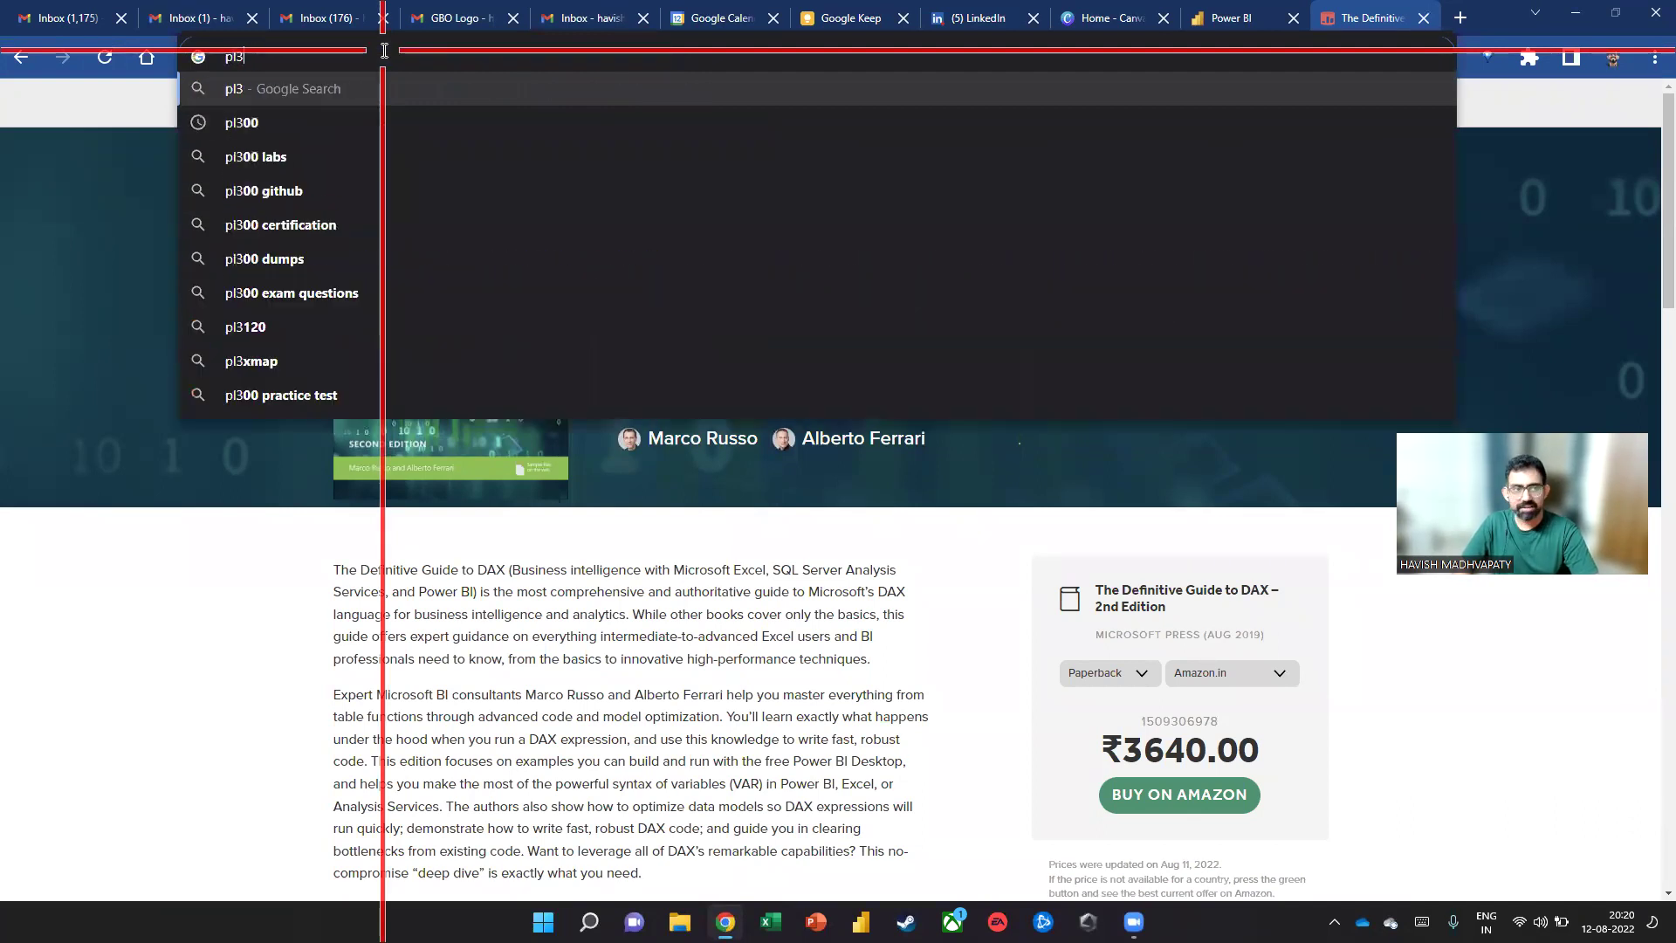
key(BackSpace)
text(300 books)
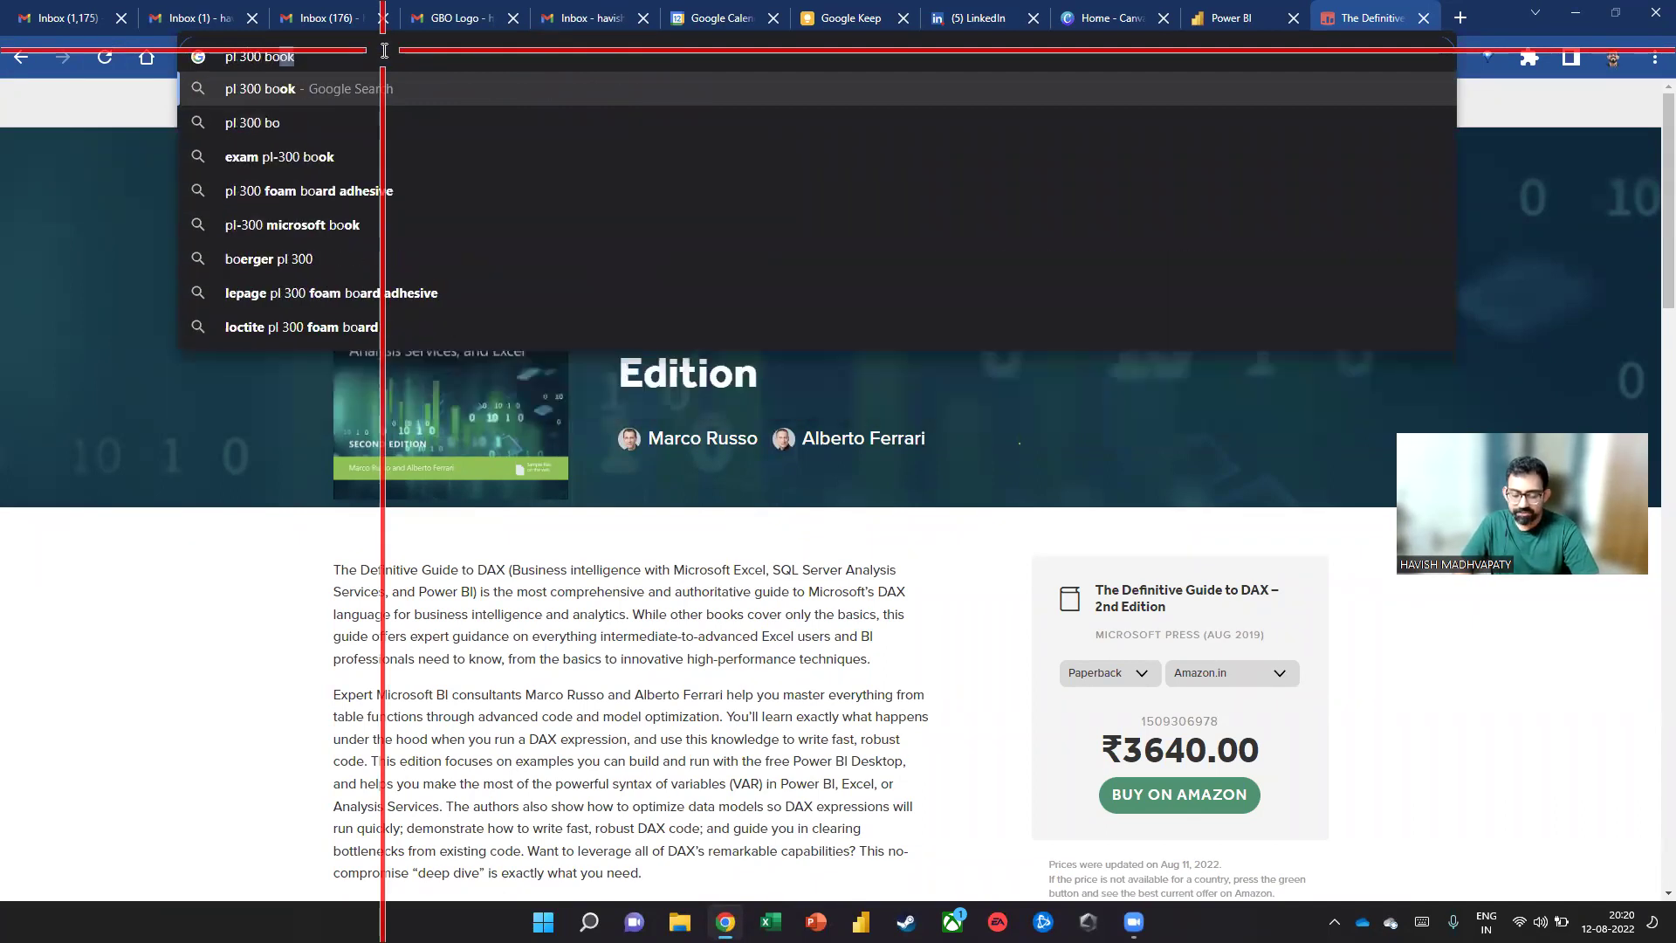
key(Return)
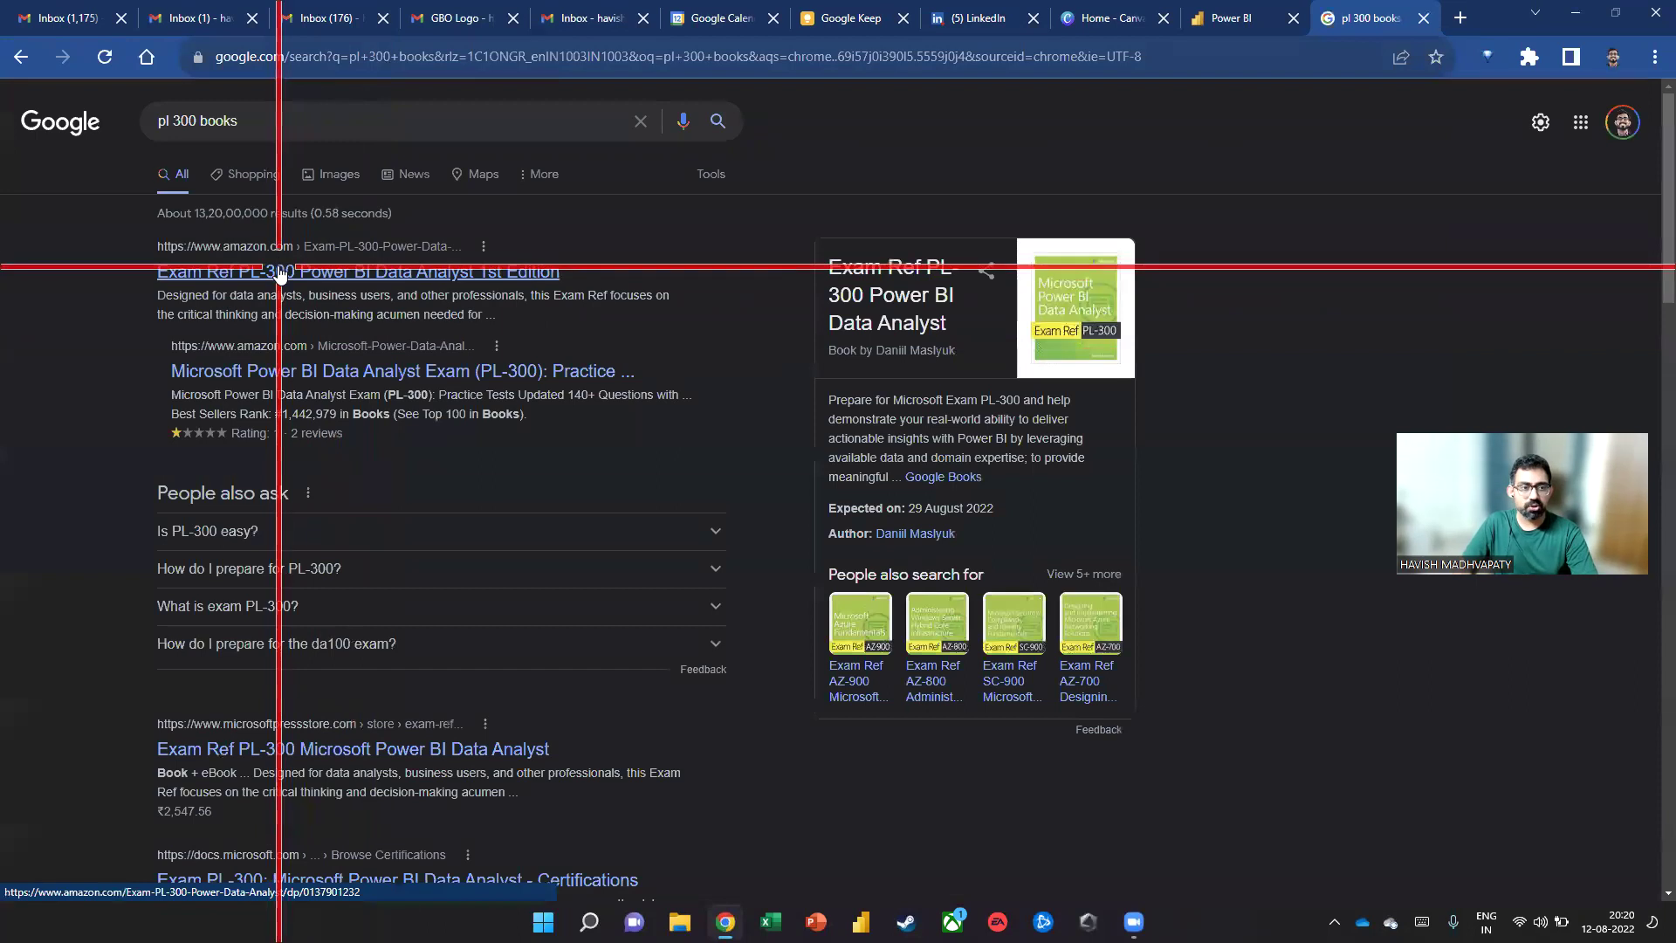
Open the Amazon page for Exam Ref PL-300 Power BI Data Analyst, look over the book details and select the page address
click(280, 274)
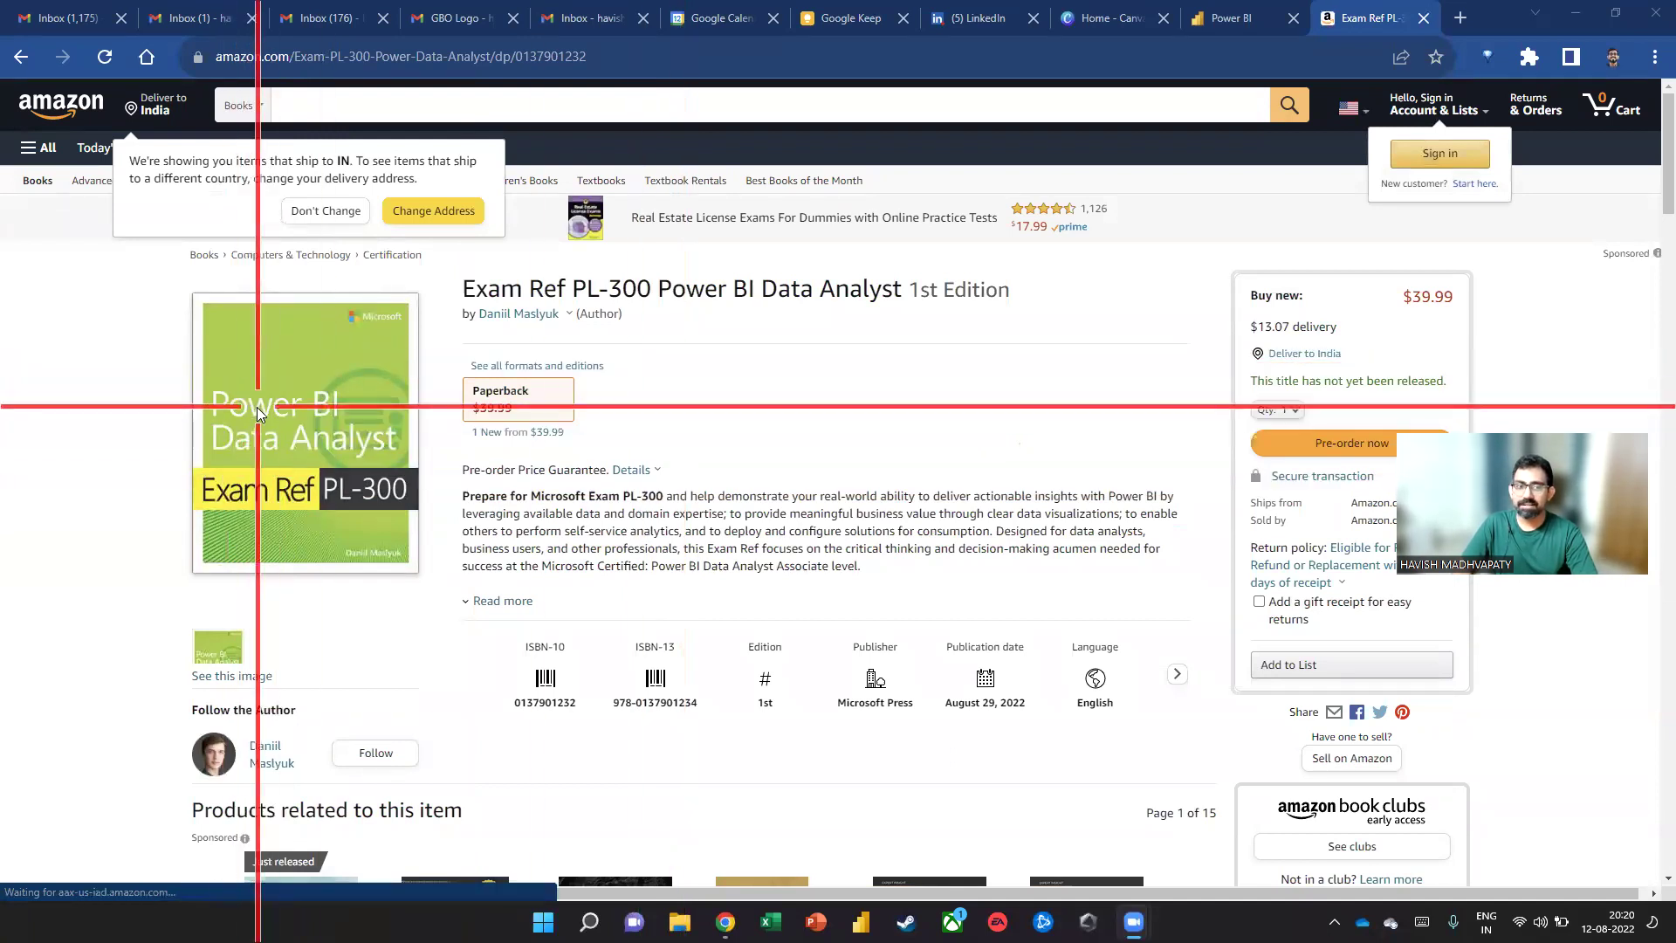
scroll(260, 410, down, 2)
scroll(258, 454, up, 2)
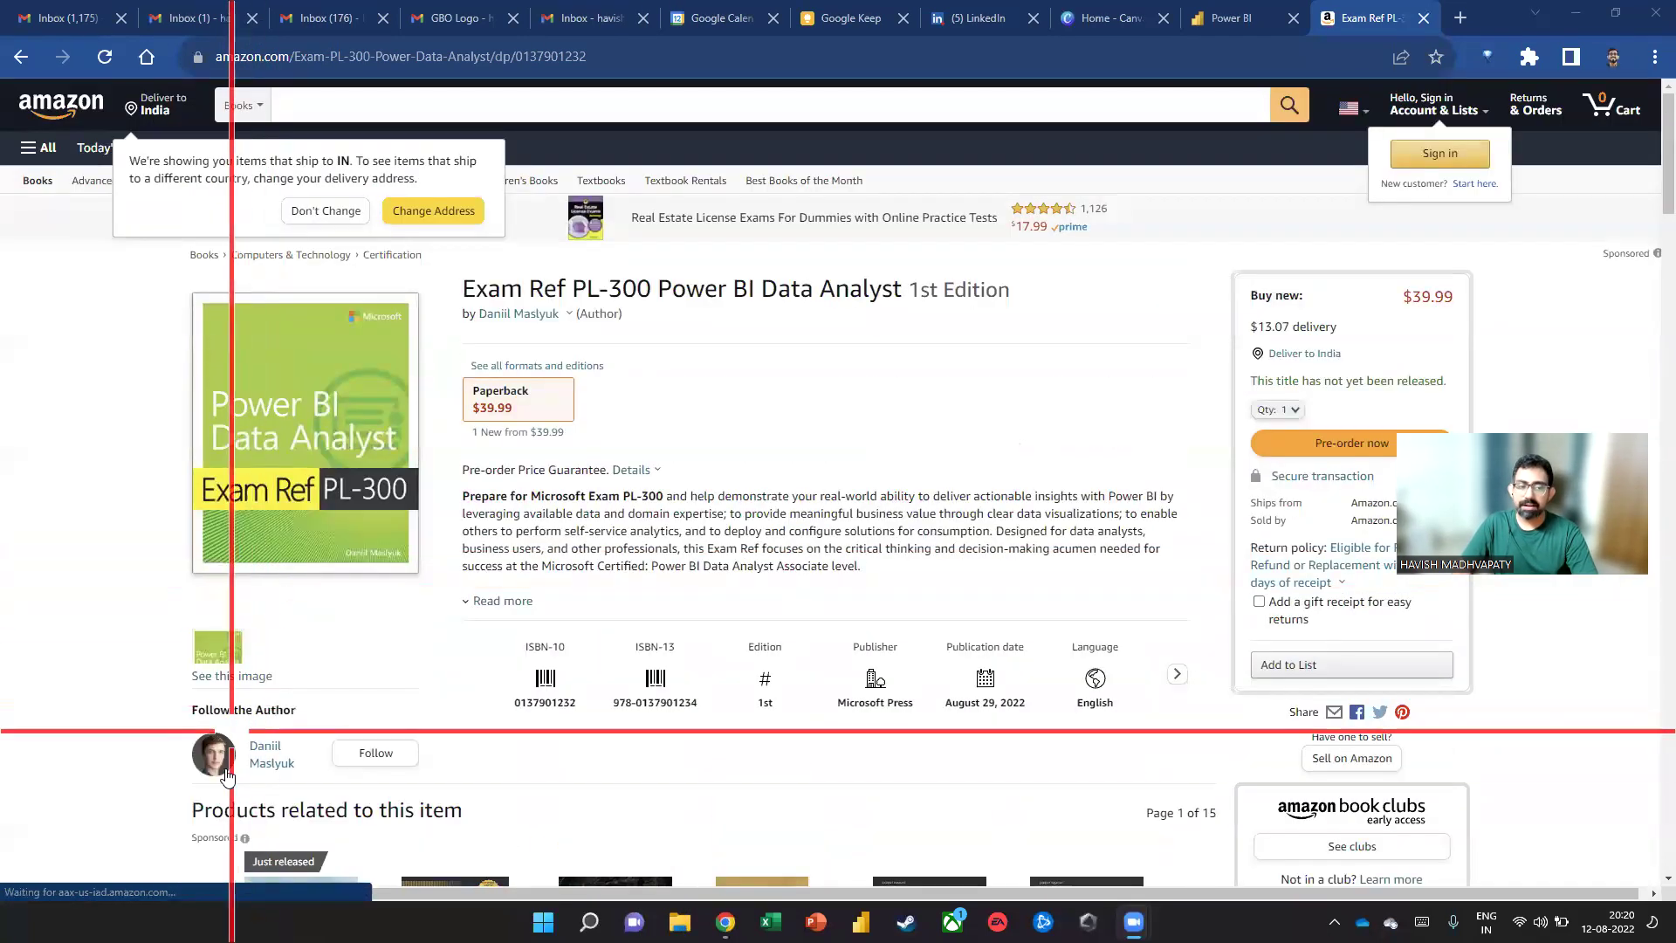
scroll(247, 777, down, 1)
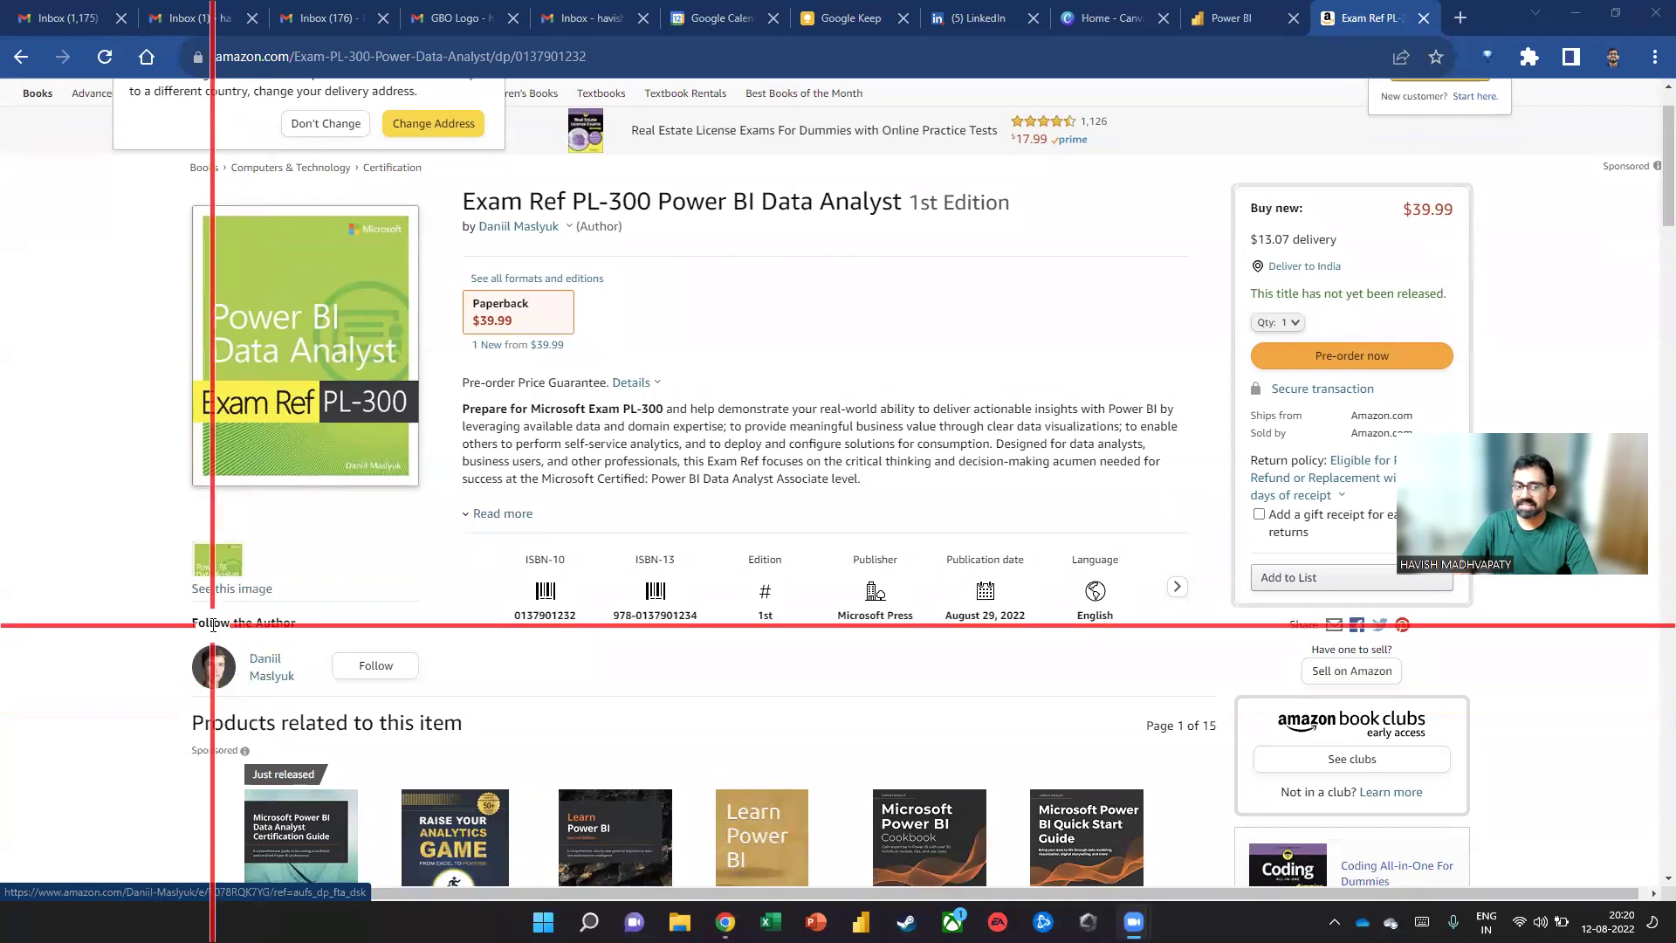
click(420, 57)
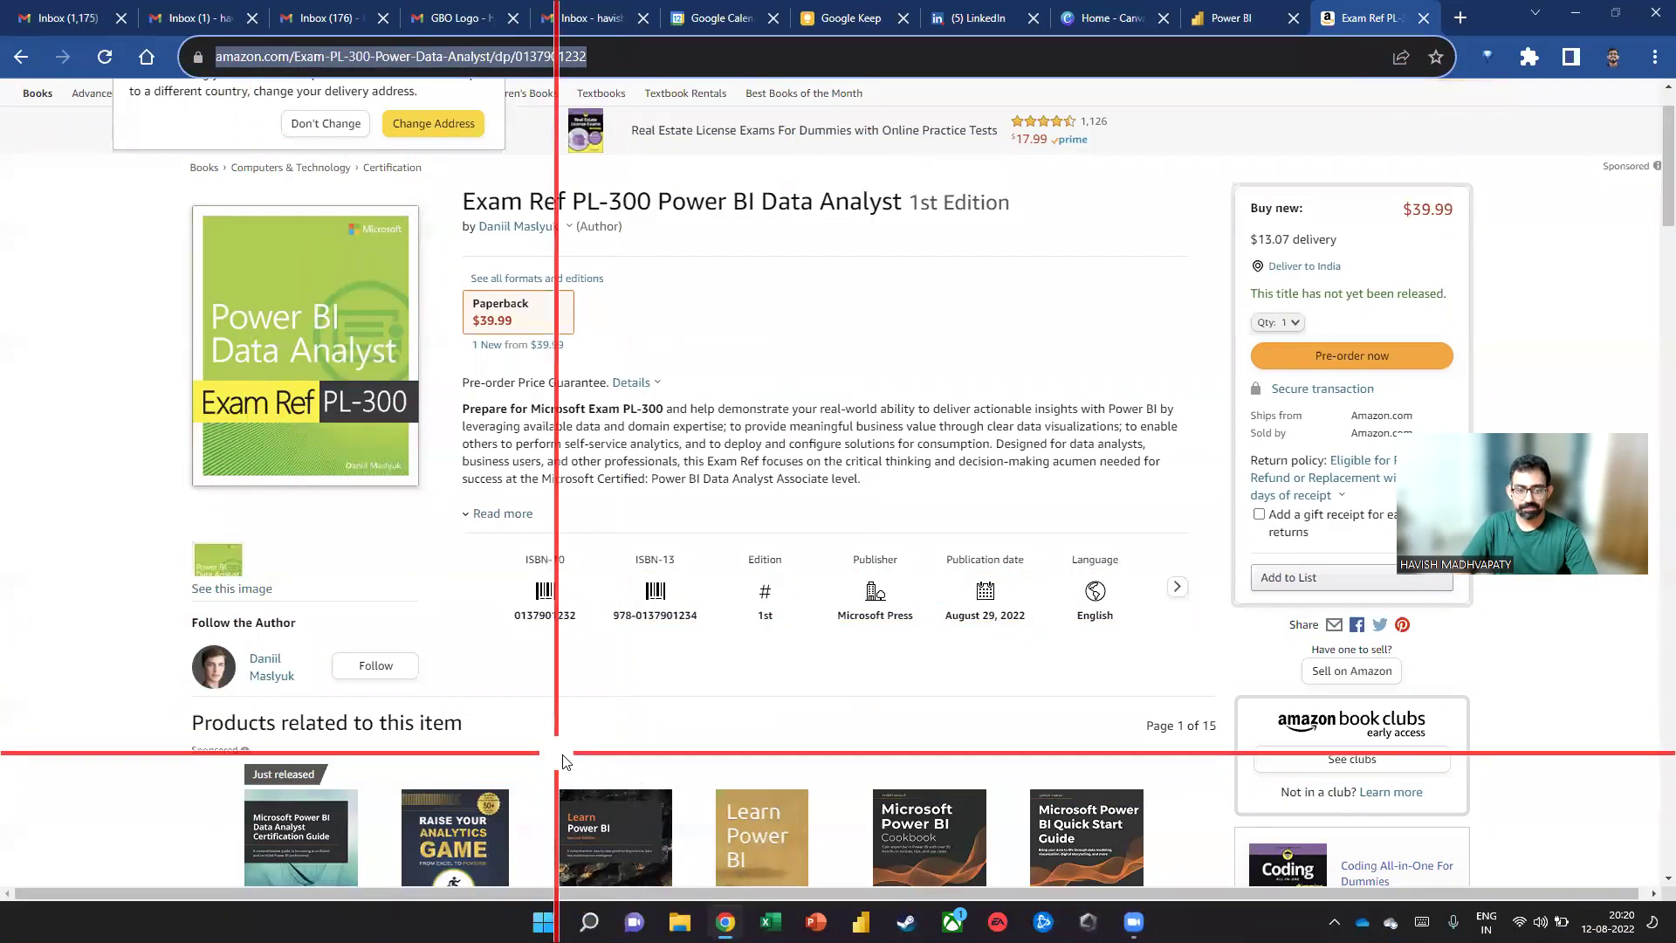
click(587, 768)
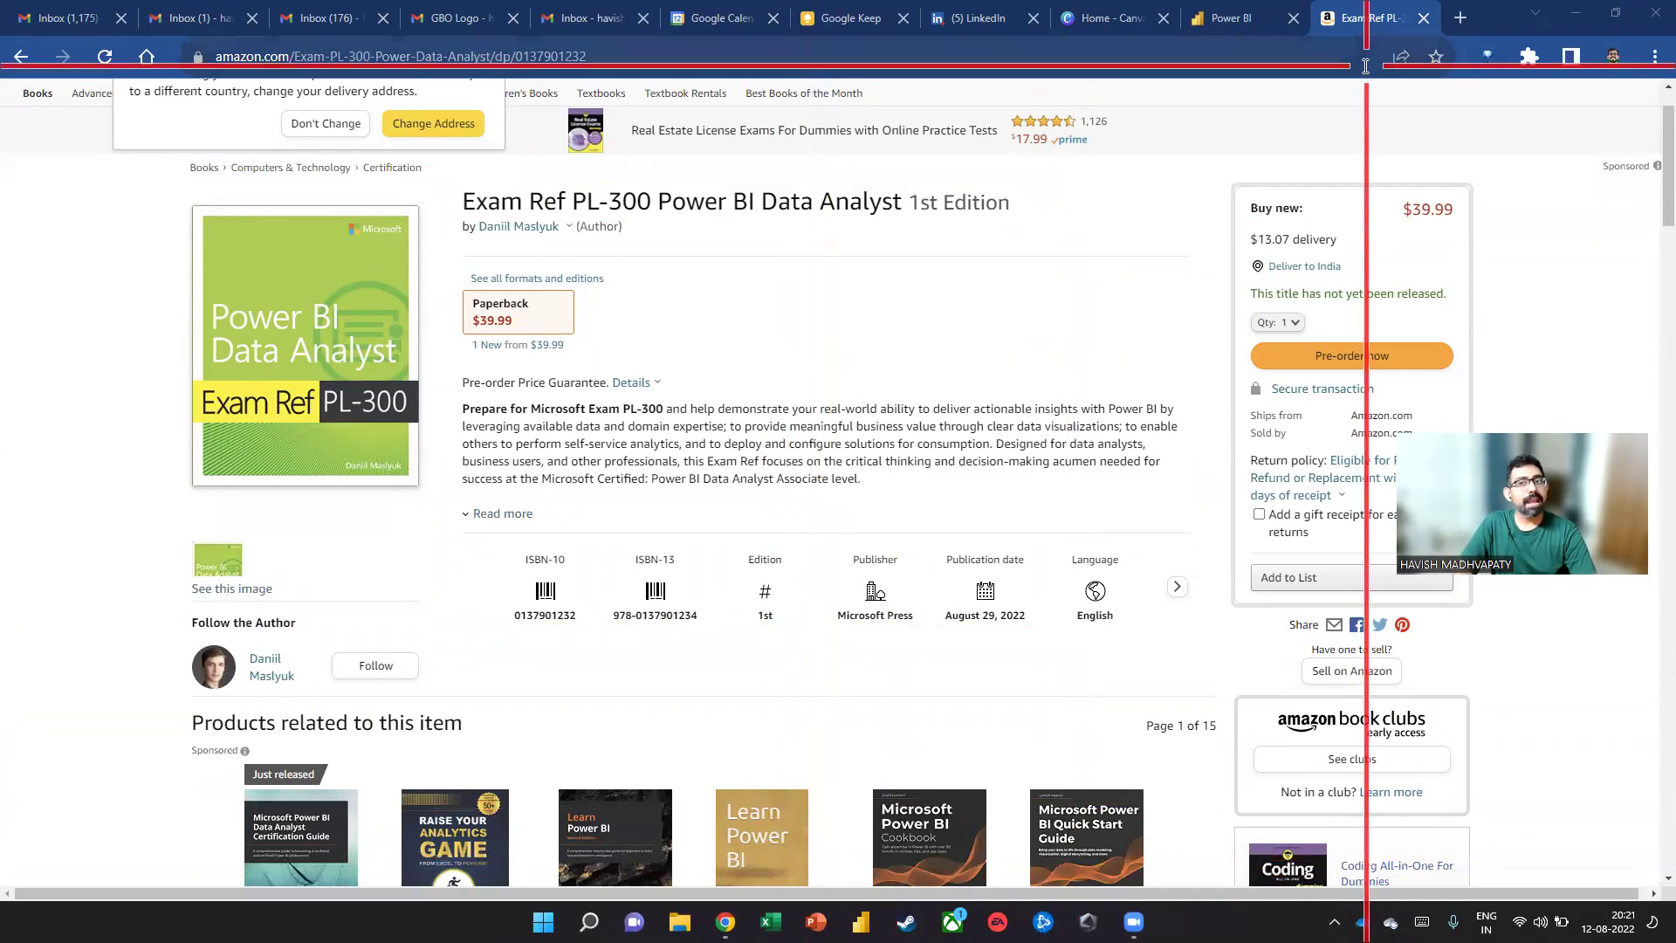
Switch to File Explorer and open the Bundles Cover folder inside Better Charts
click(1225, 63)
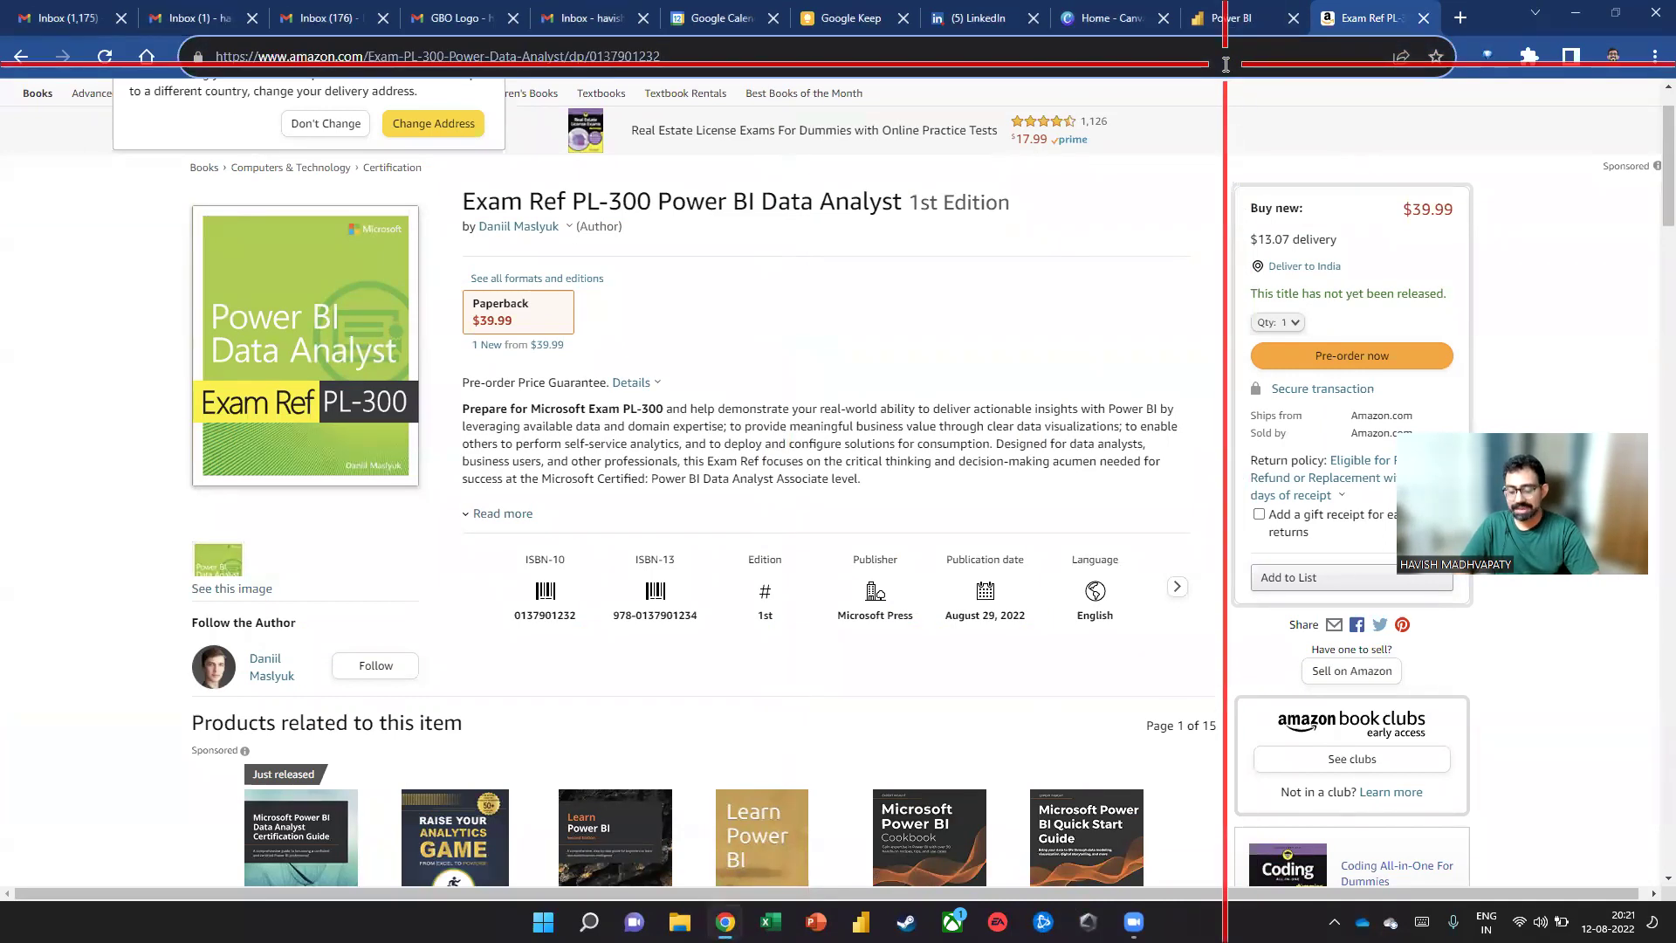
key(super+e)
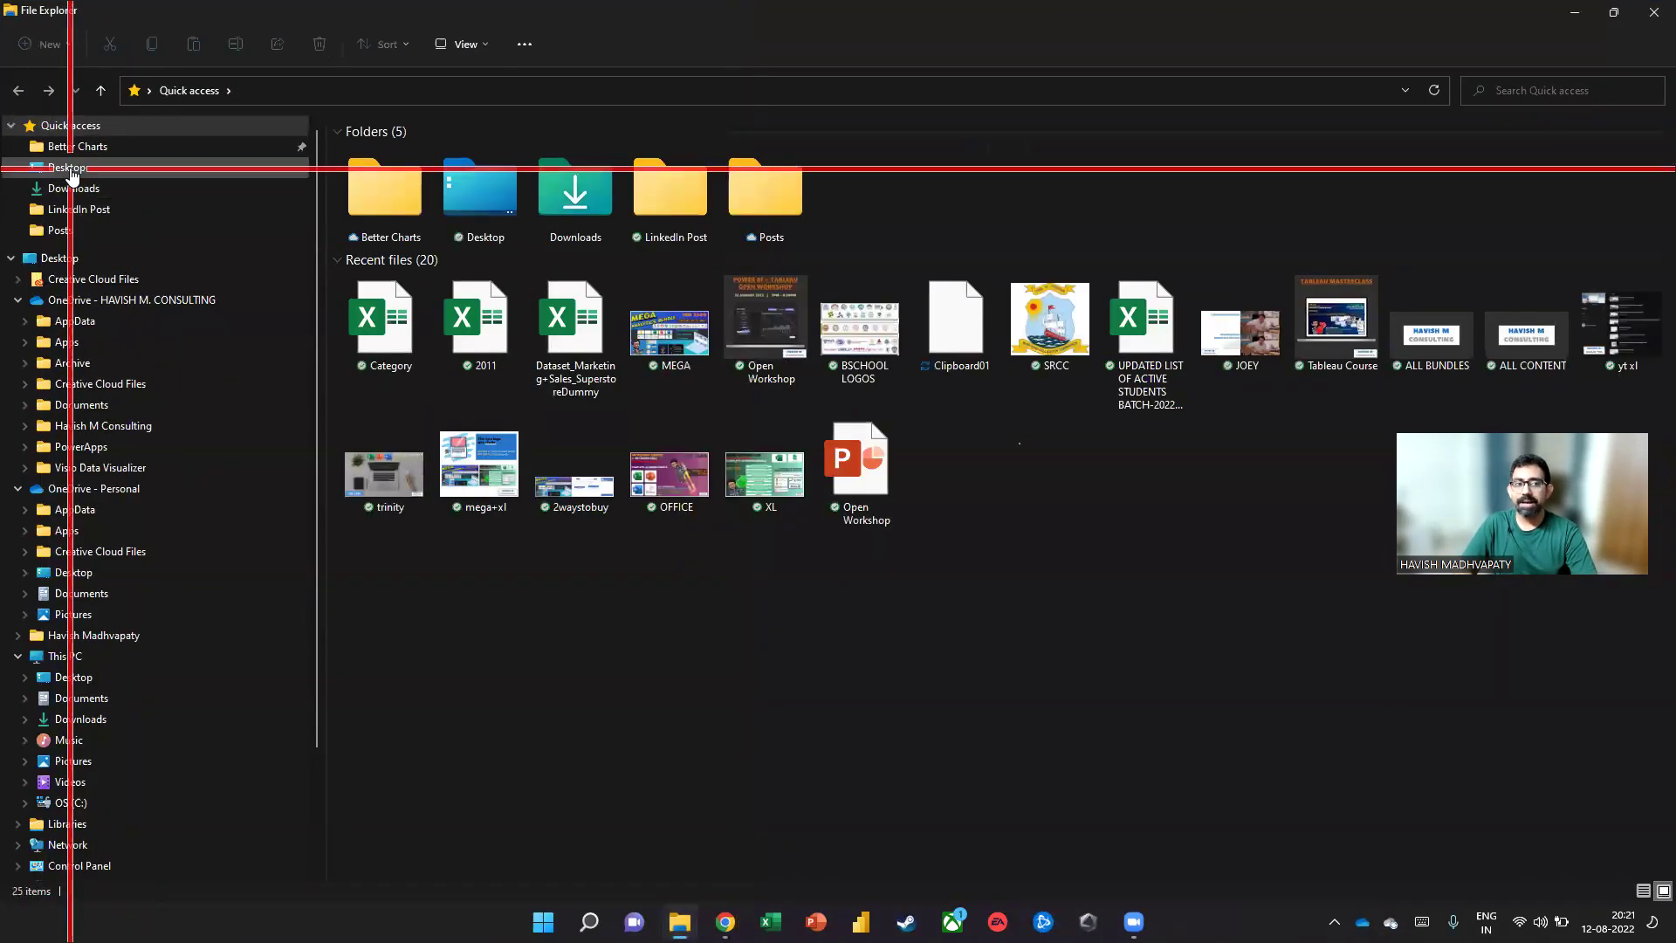
click(72, 170)
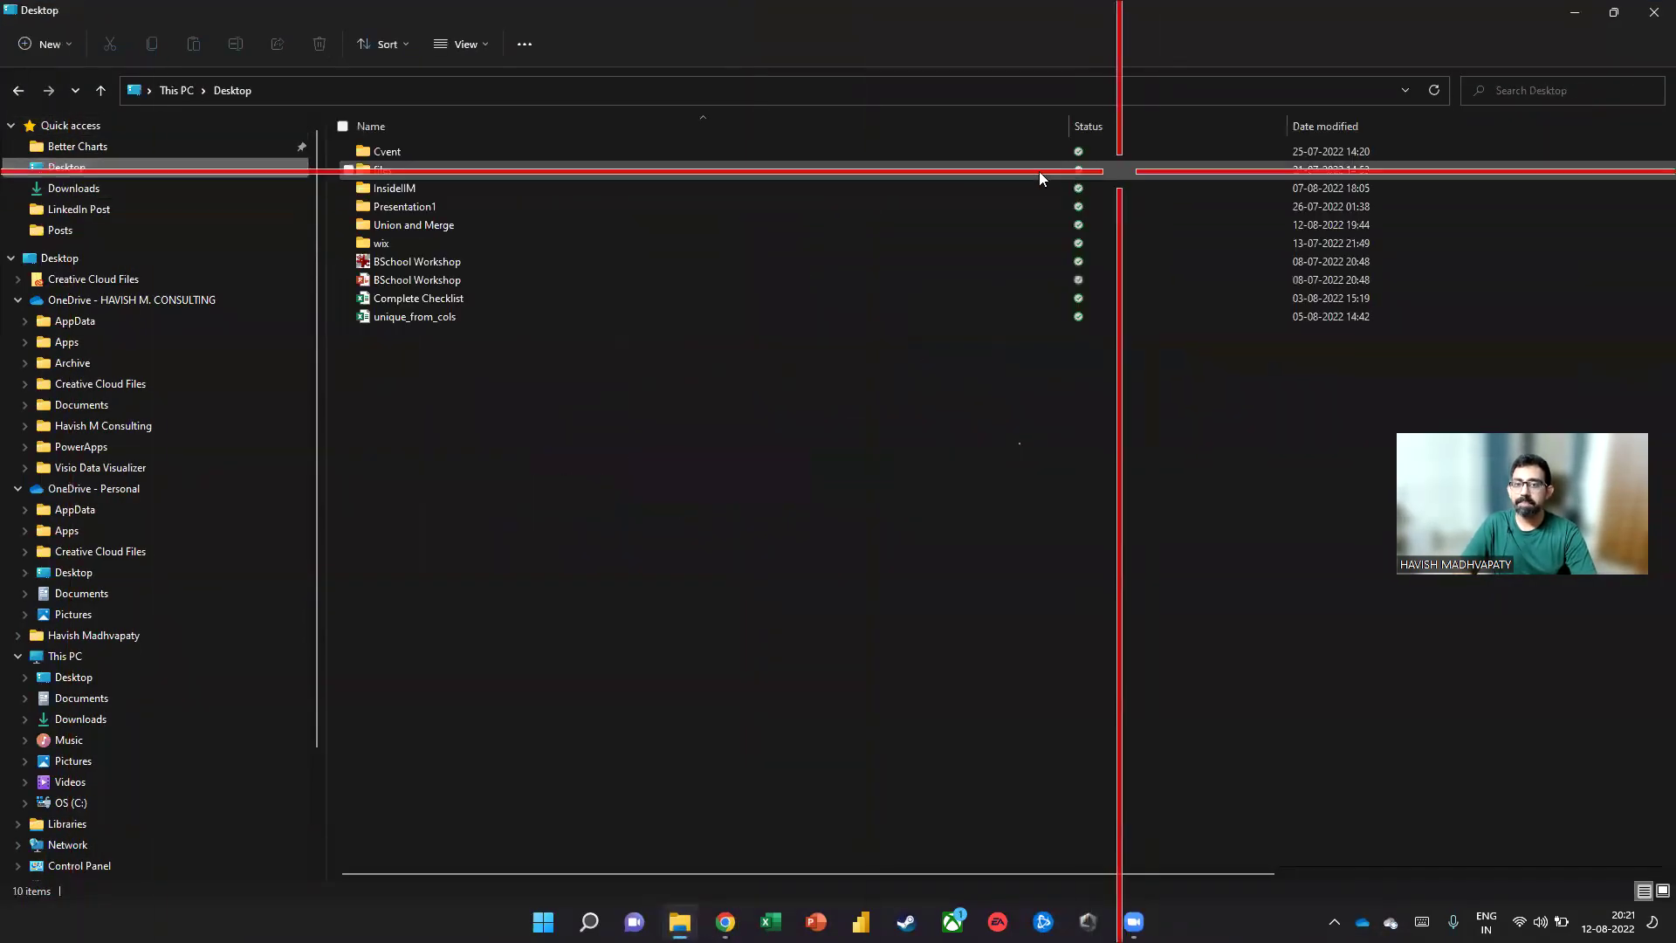
click(78, 146)
click(410, 170)
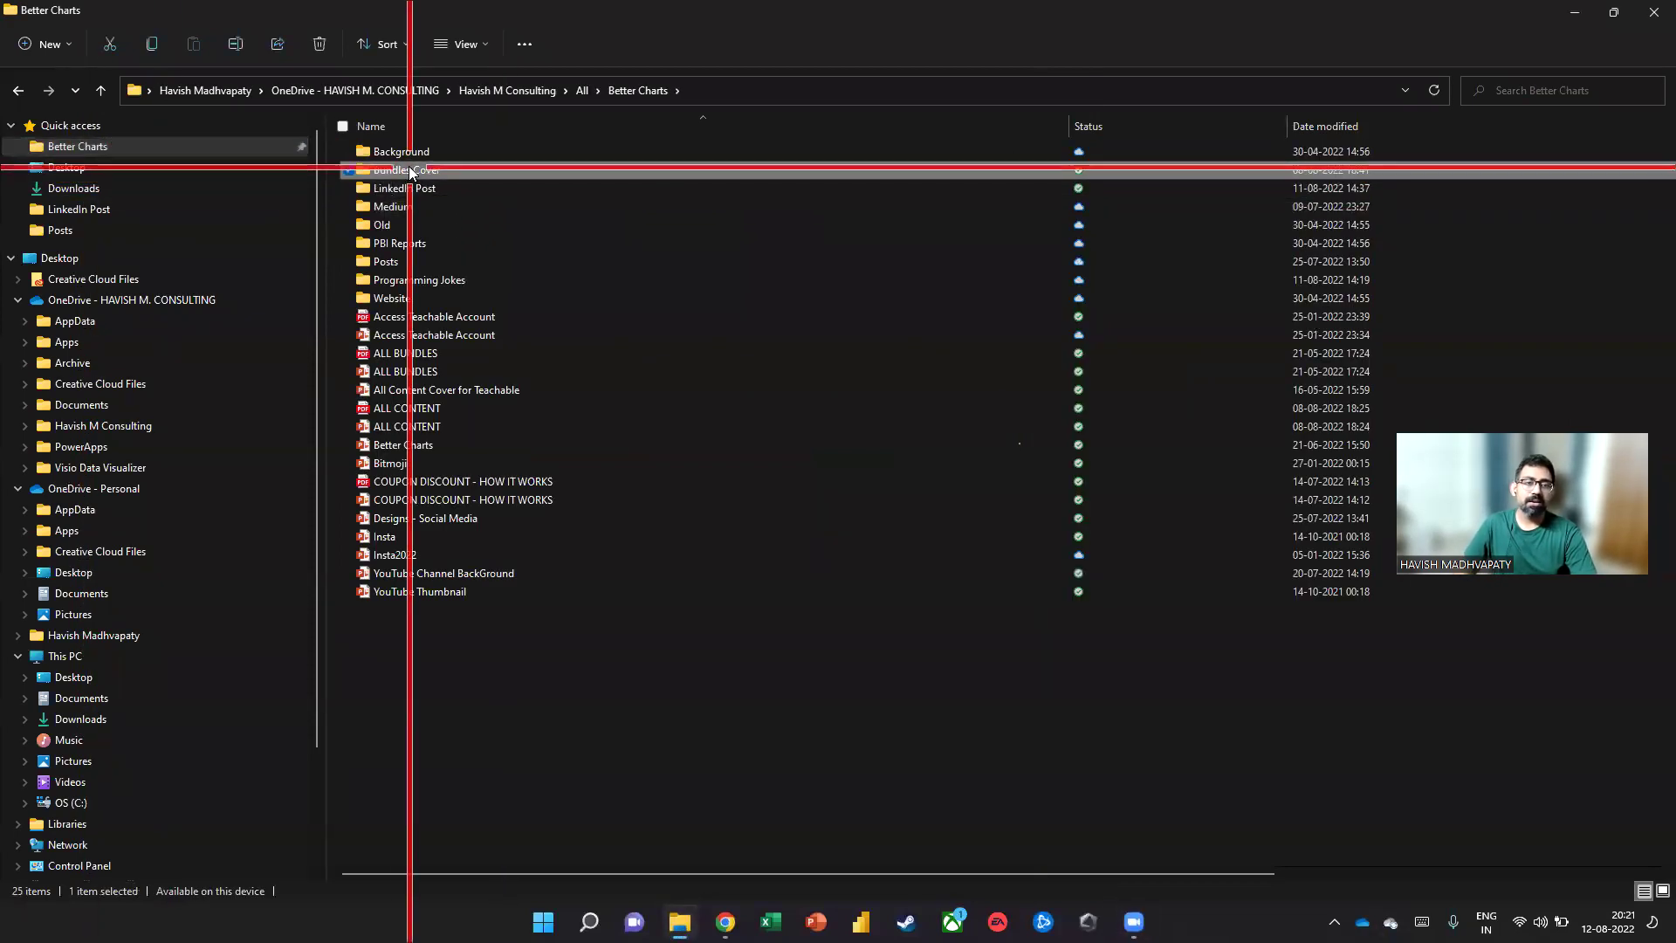
double_click(410, 170)
View the POWERPOINT and TAB bundle cover images, and close the image viewer and the folder window
click(1223, 187)
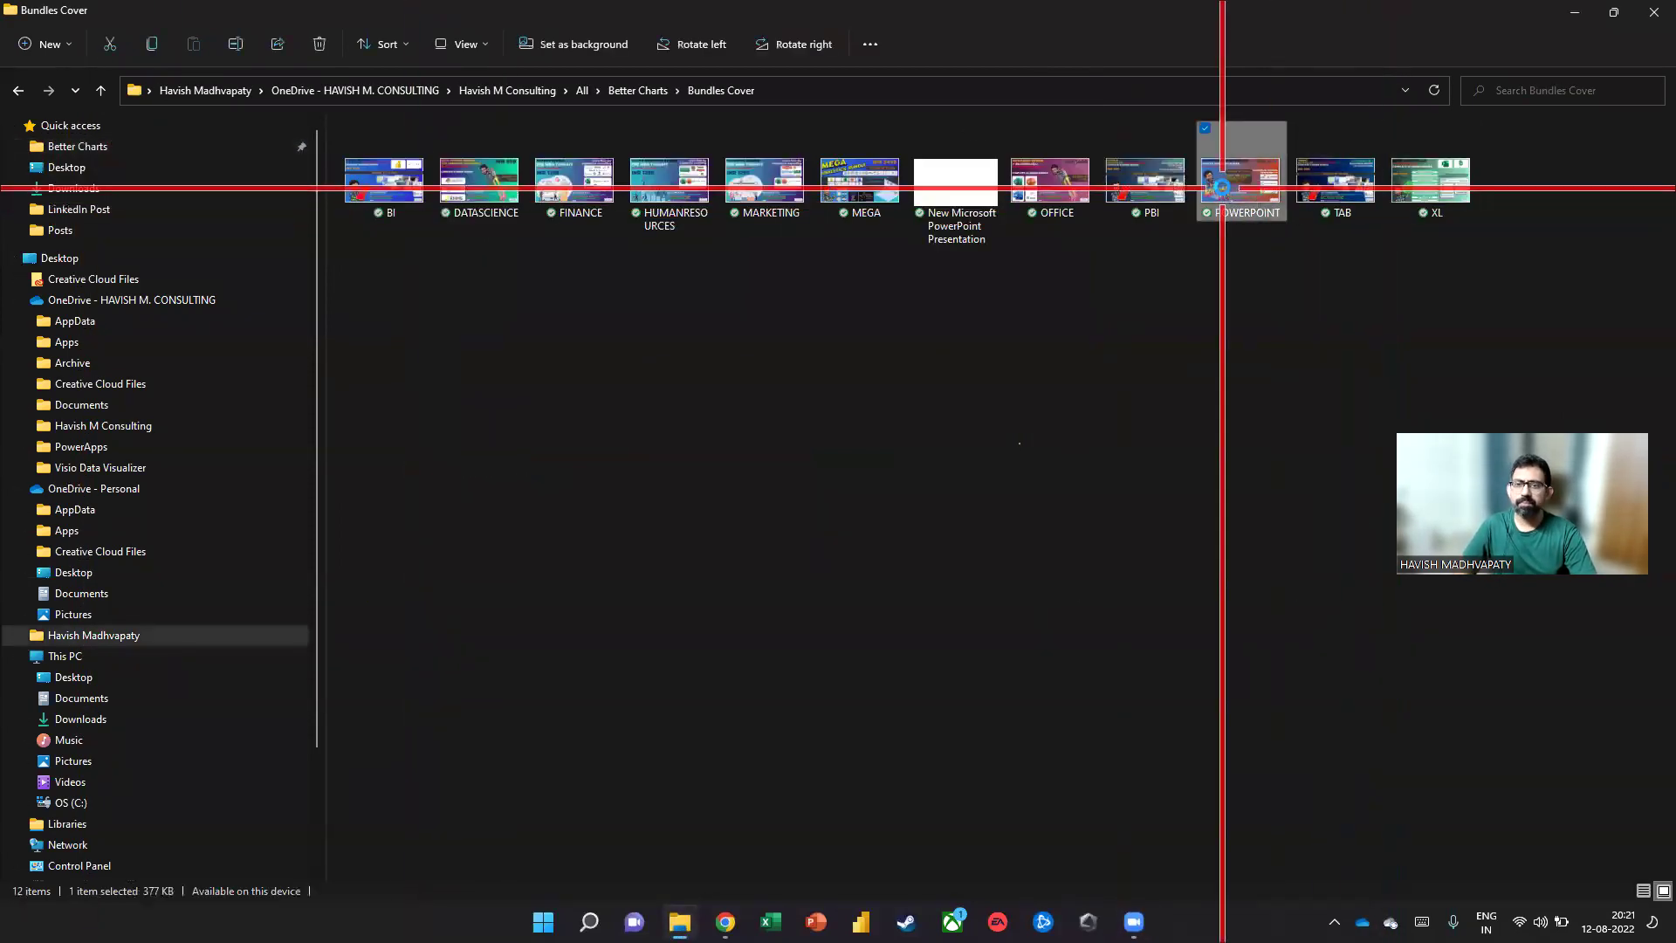
double_click(1223, 187)
key(Right)
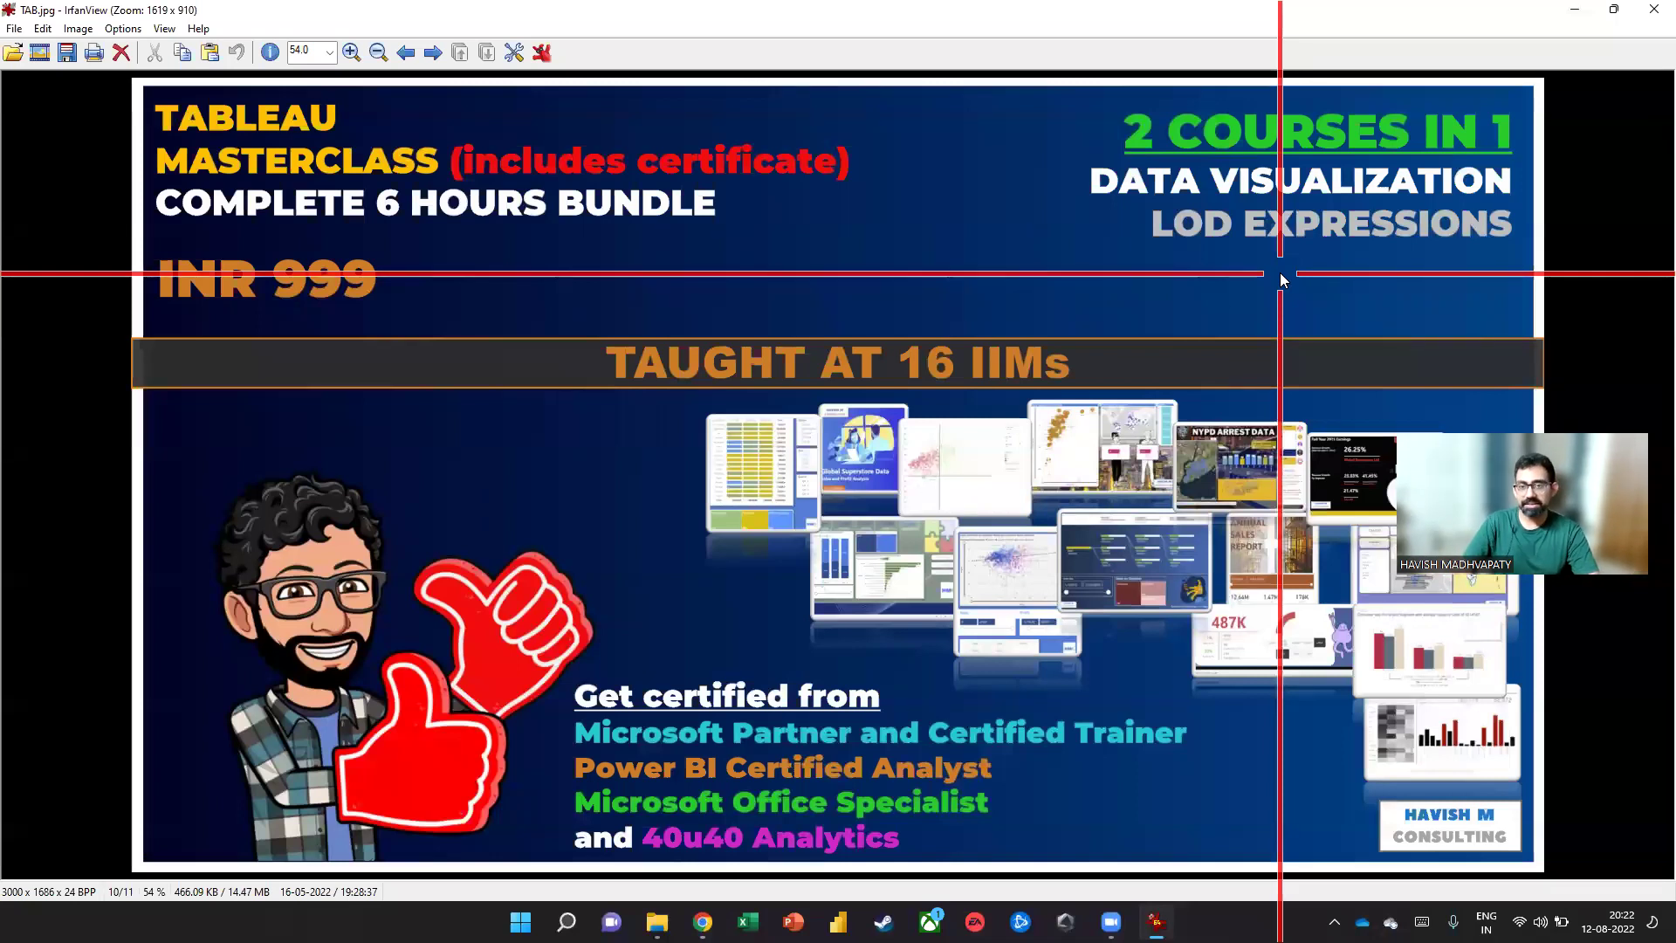
key(Escape)
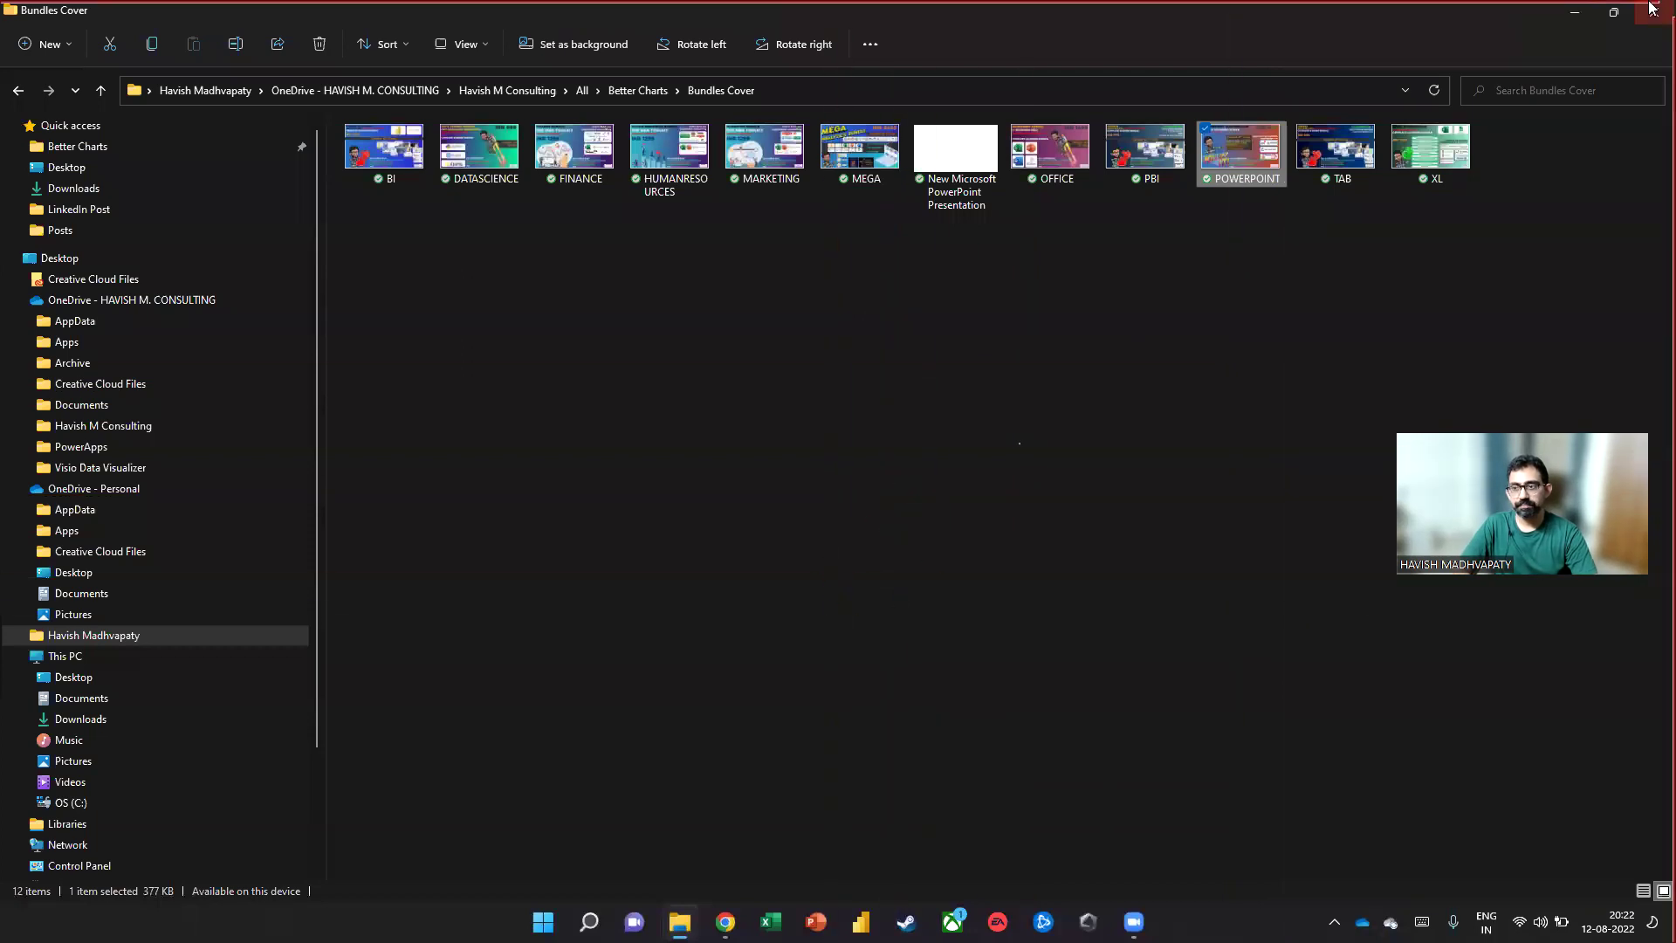
click(1652, 15)
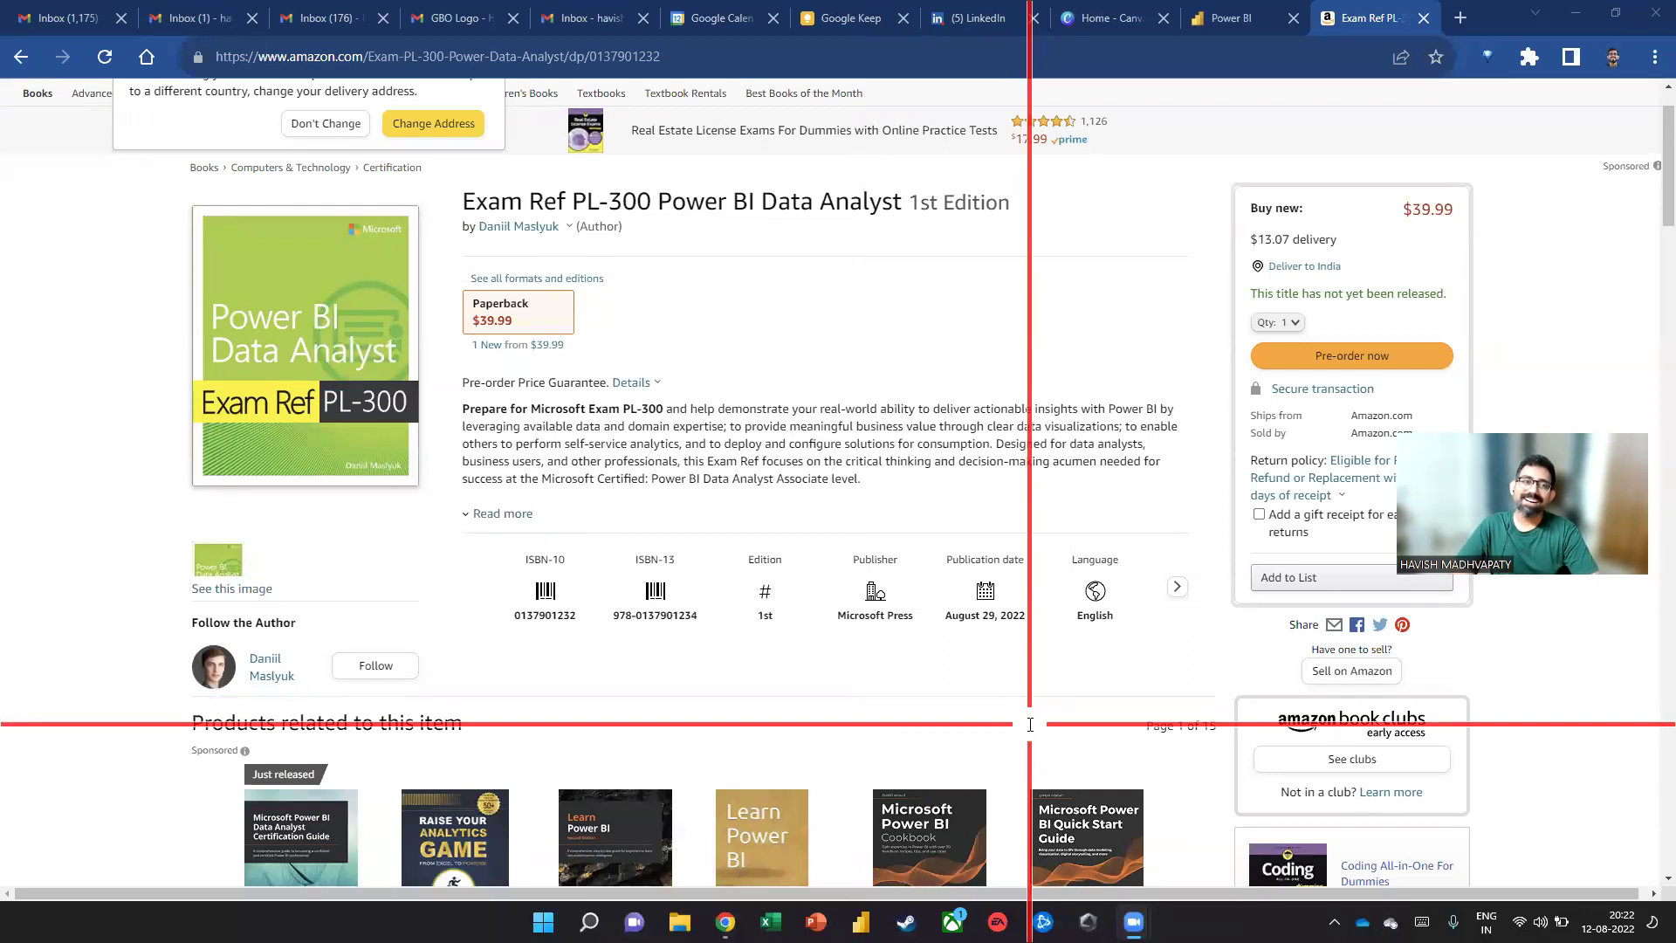
Switch to Google Calendar and look through the June, July and August 2022 schedules, ending on July
click(707, 18)
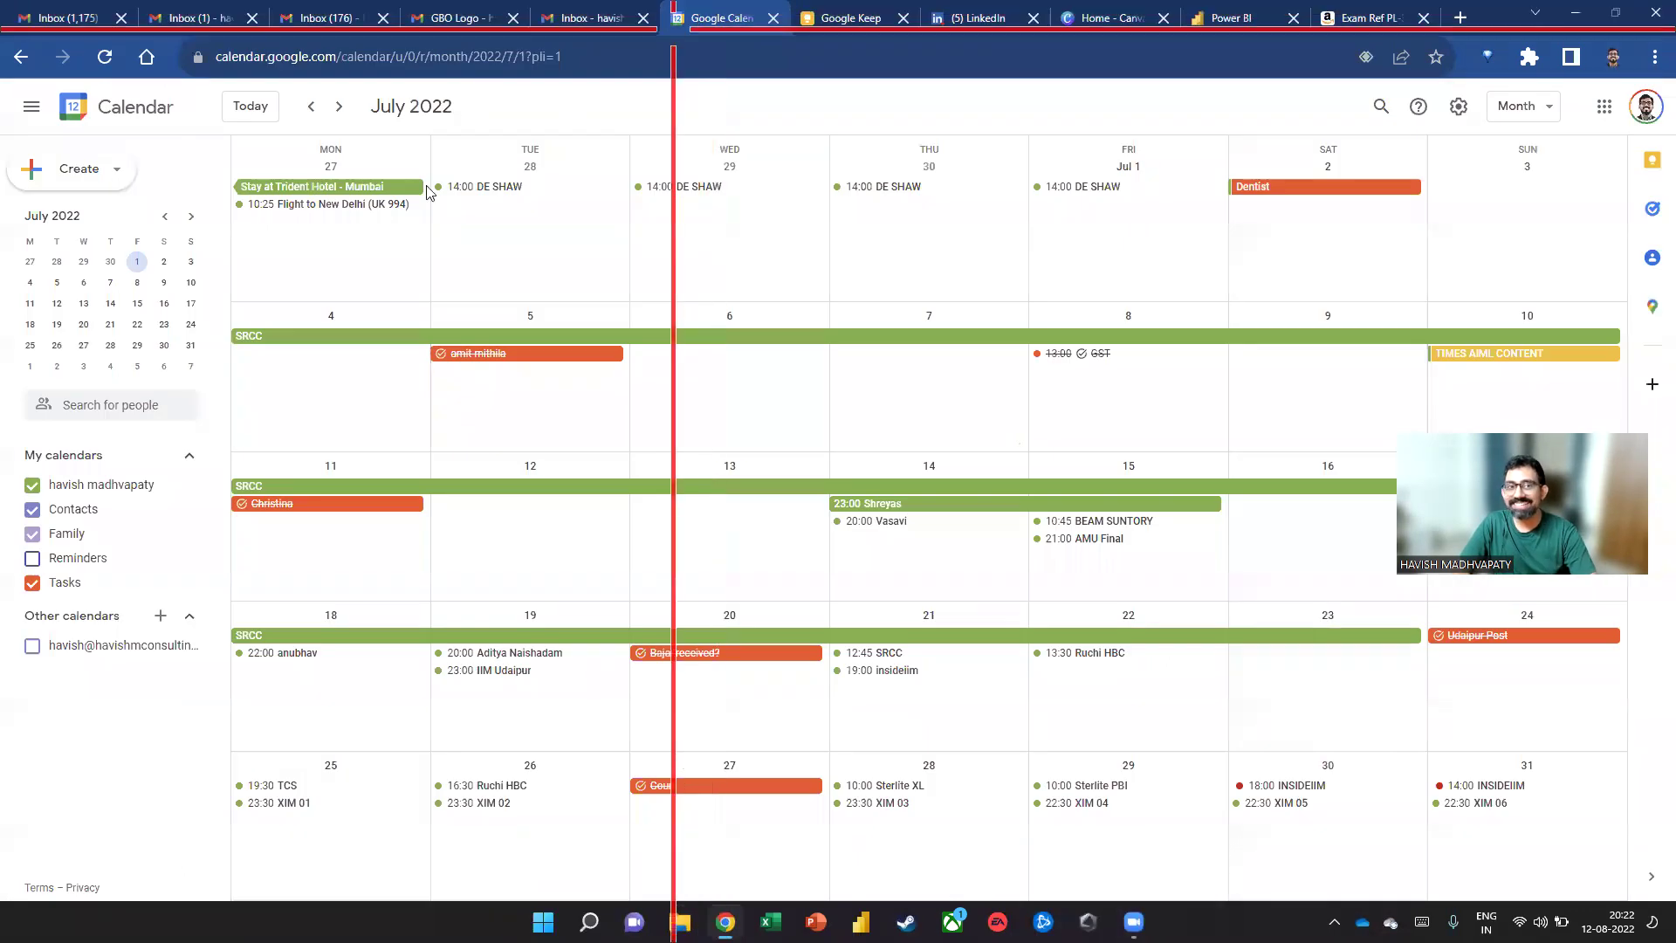
click(310, 107)
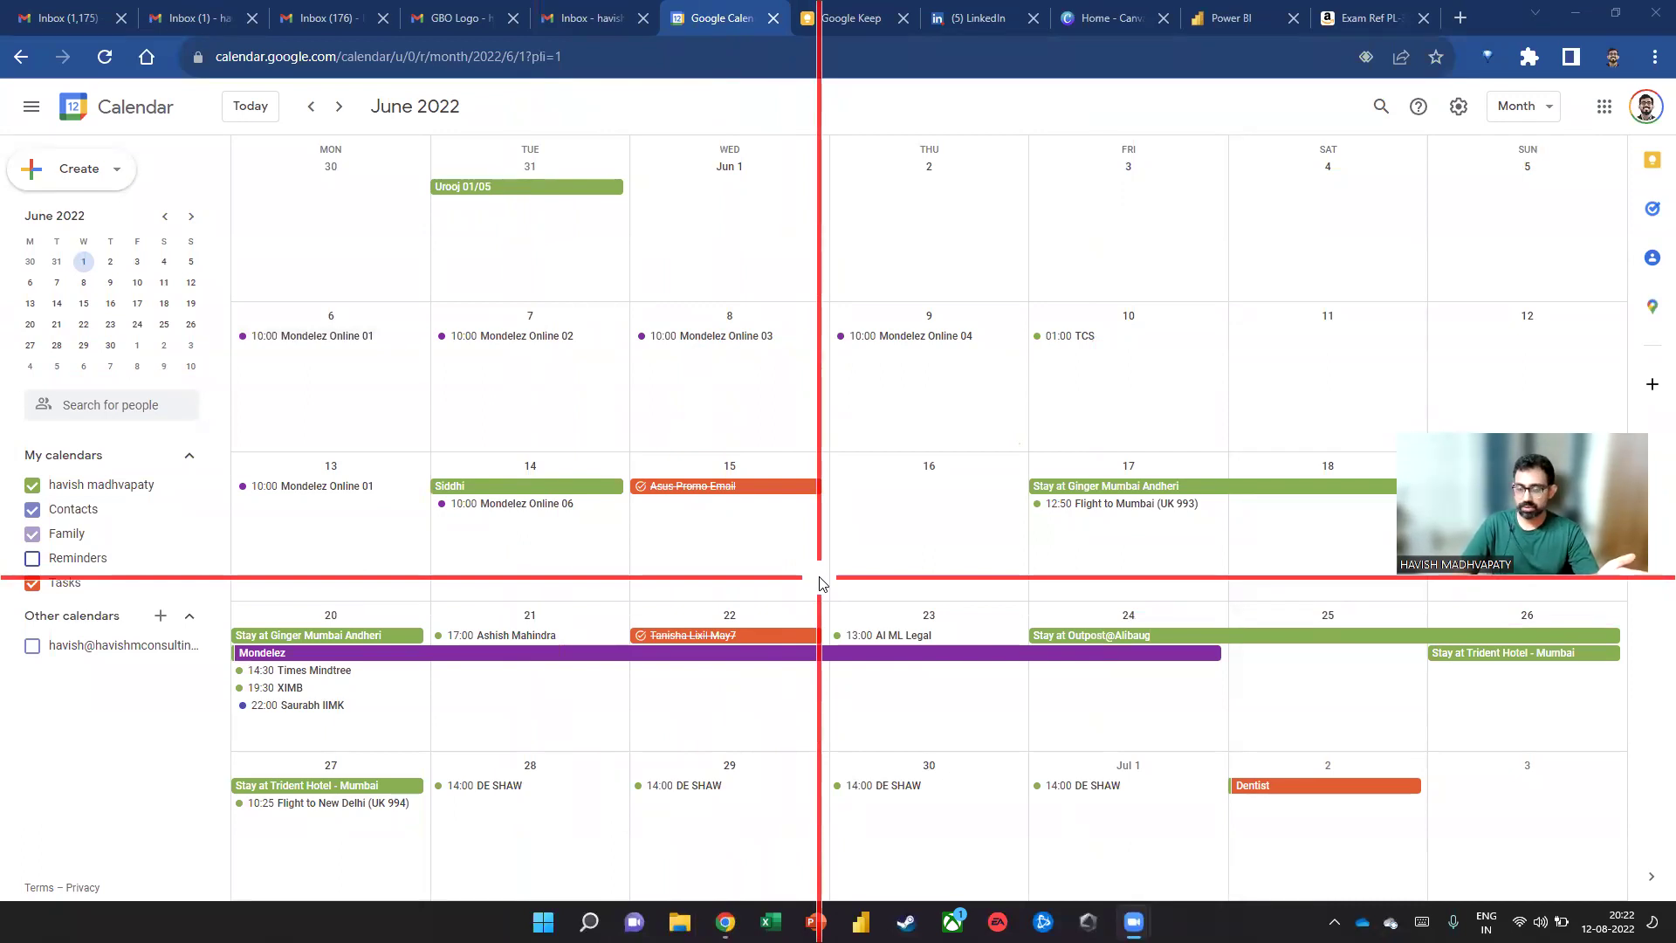
click(338, 106)
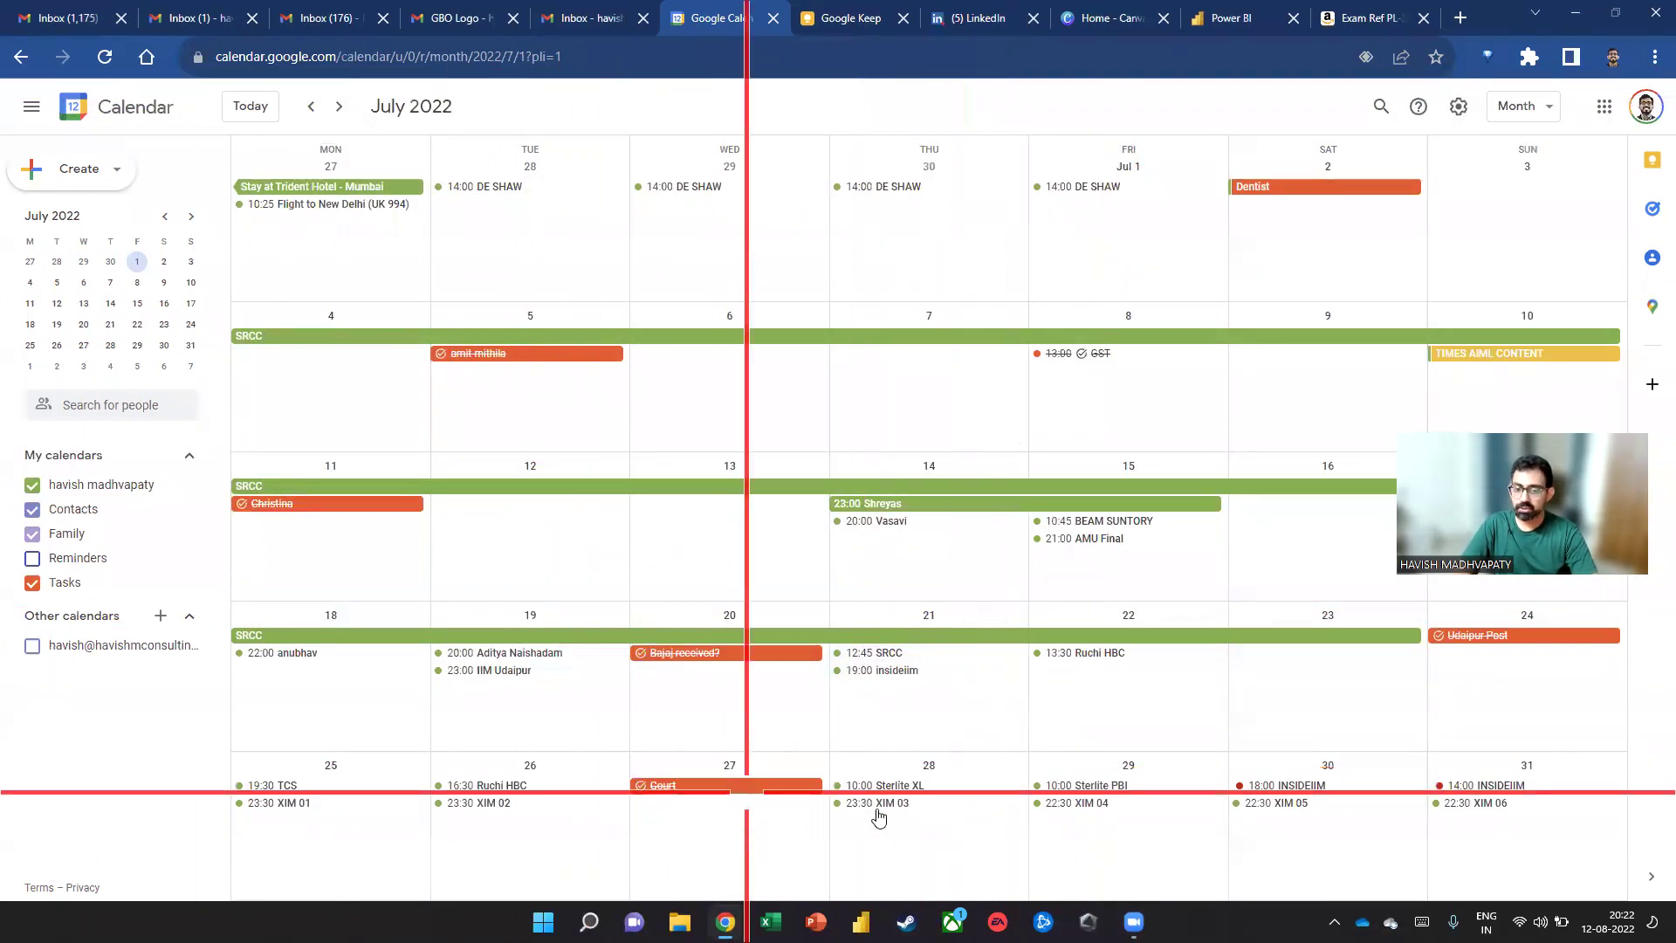
click(338, 105)
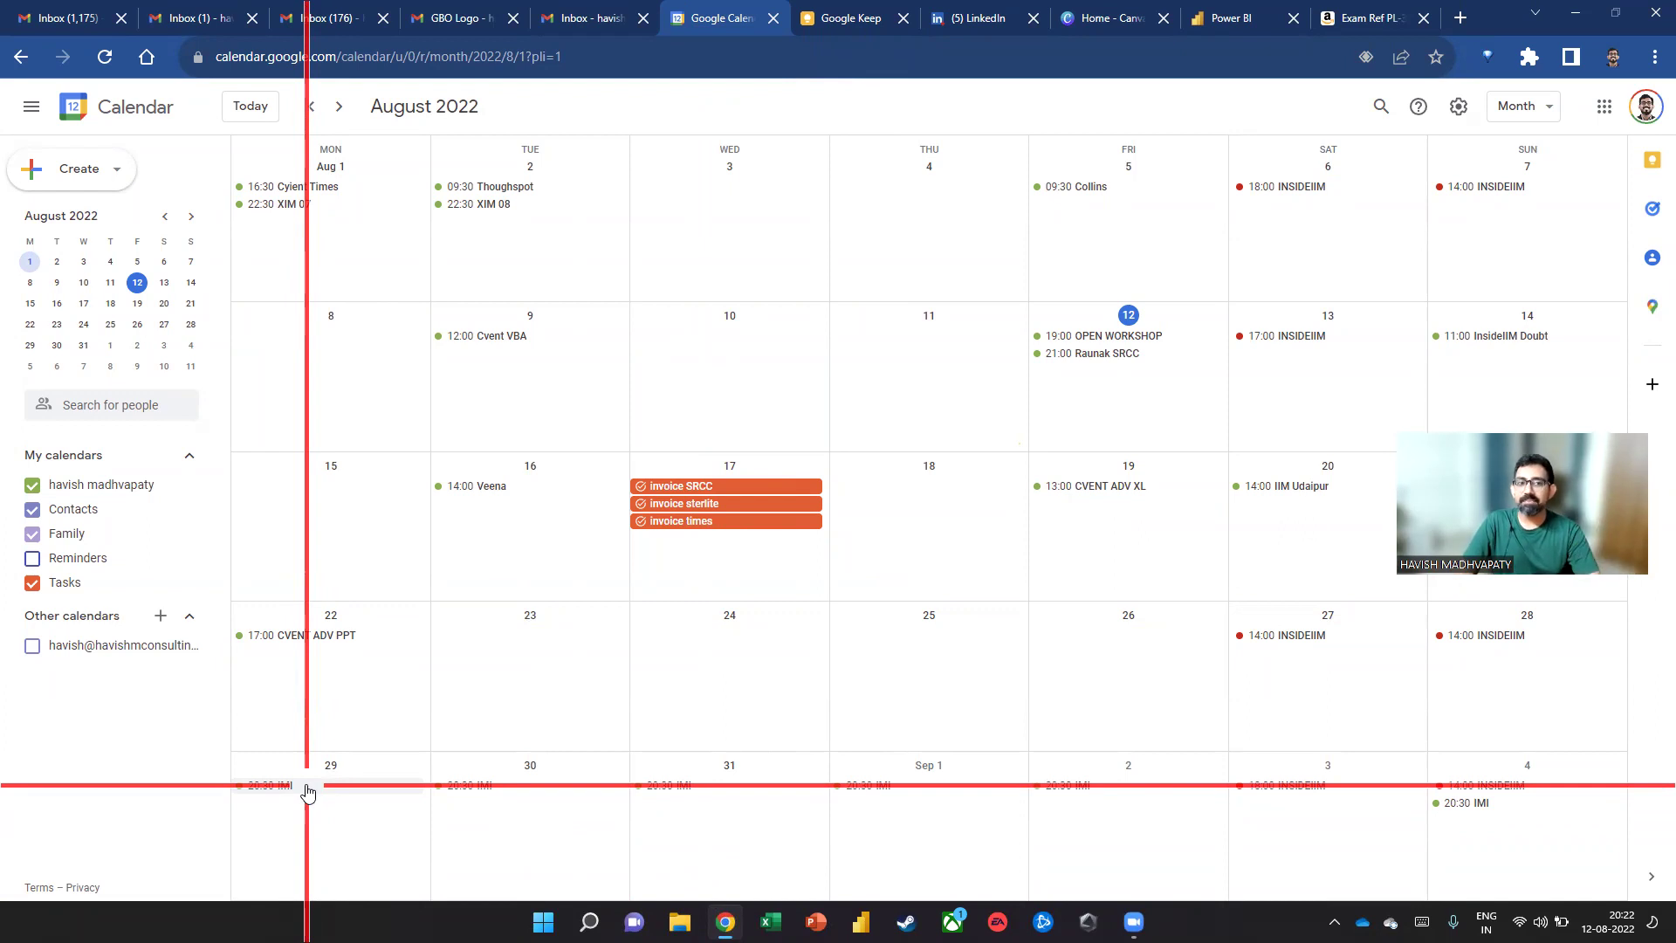
click(311, 106)
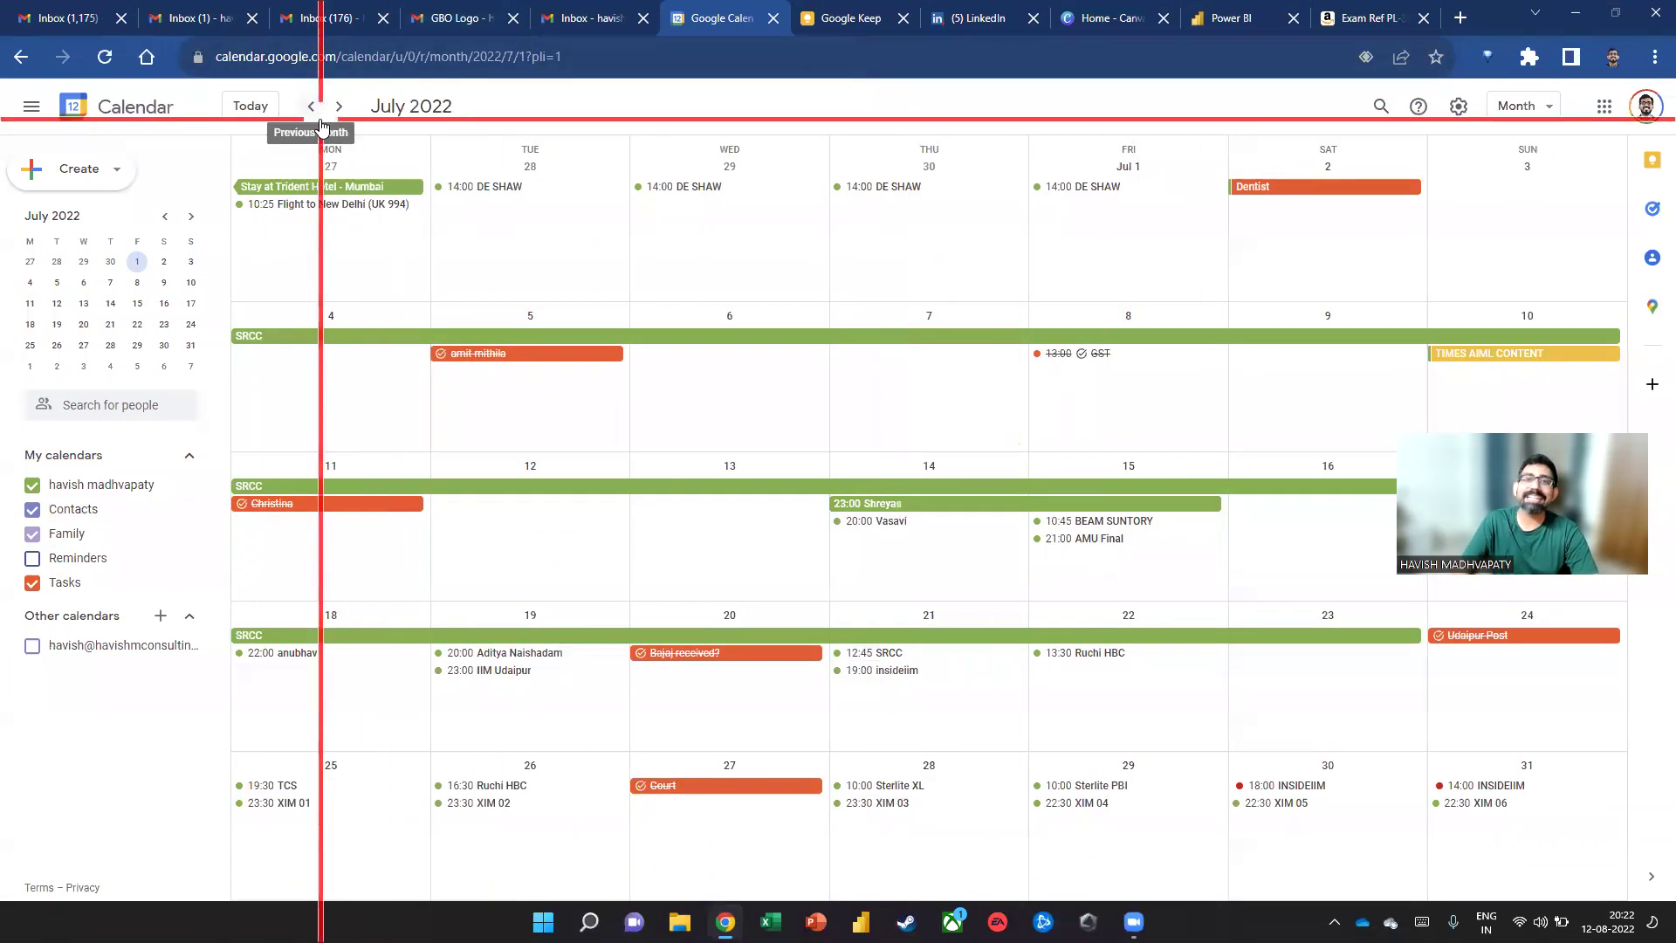
View the June 2022 schedule in Google Calendar, and briefly minimise and restore the browser window
click(319, 120)
click(1575, 13)
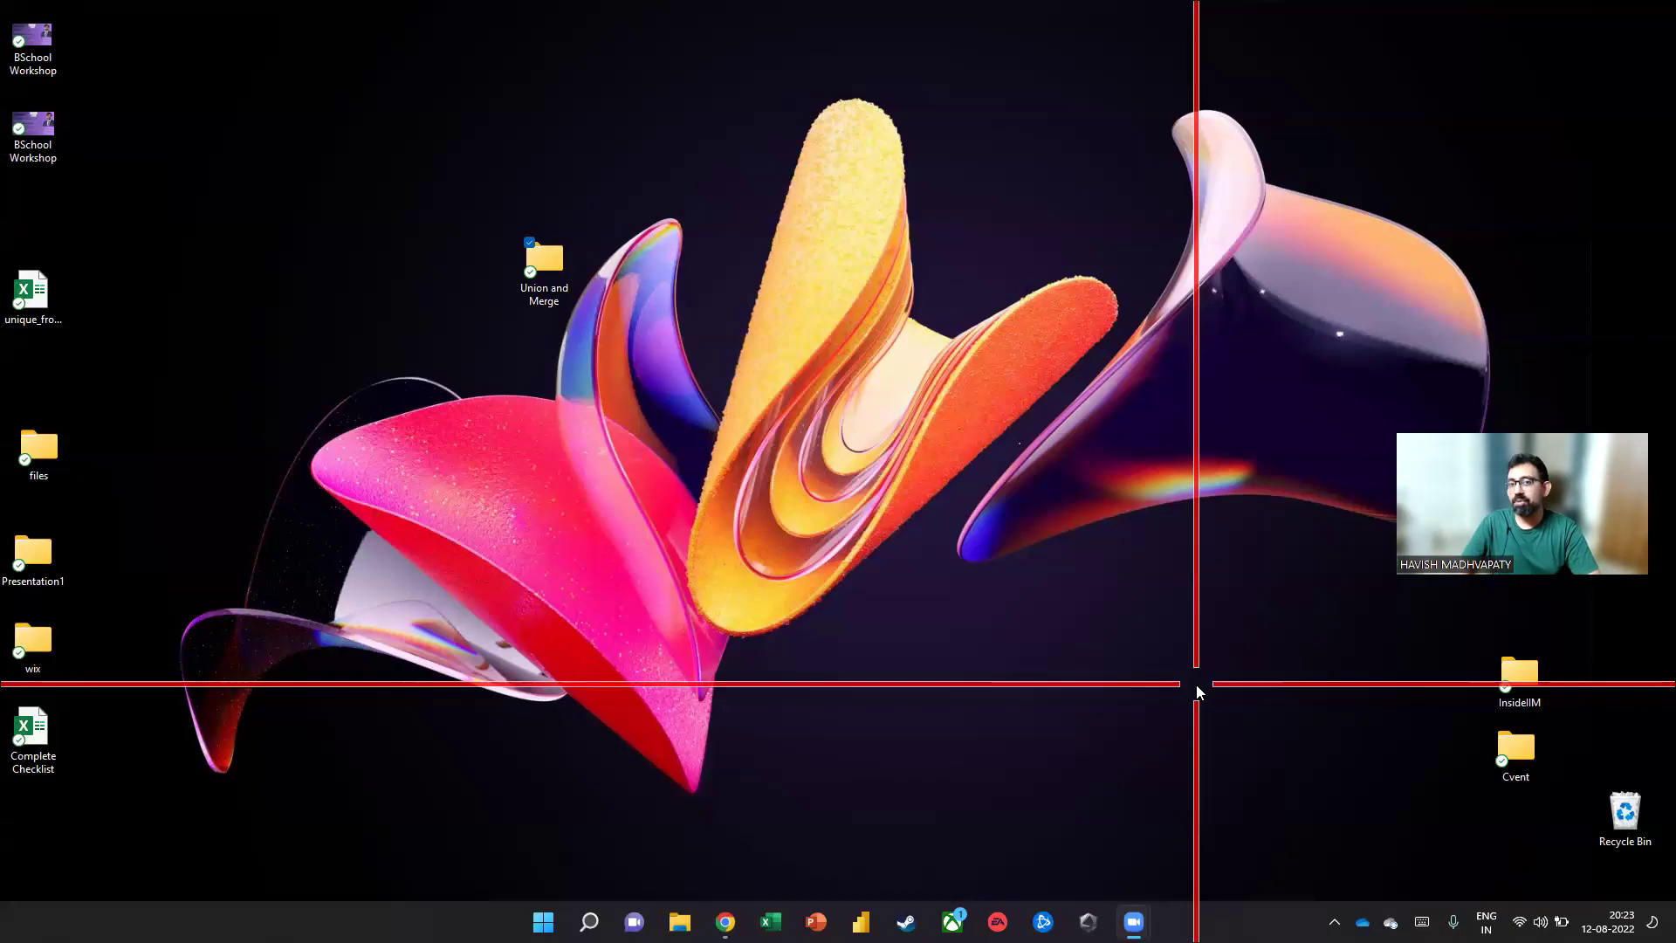
key(alt+Tab)
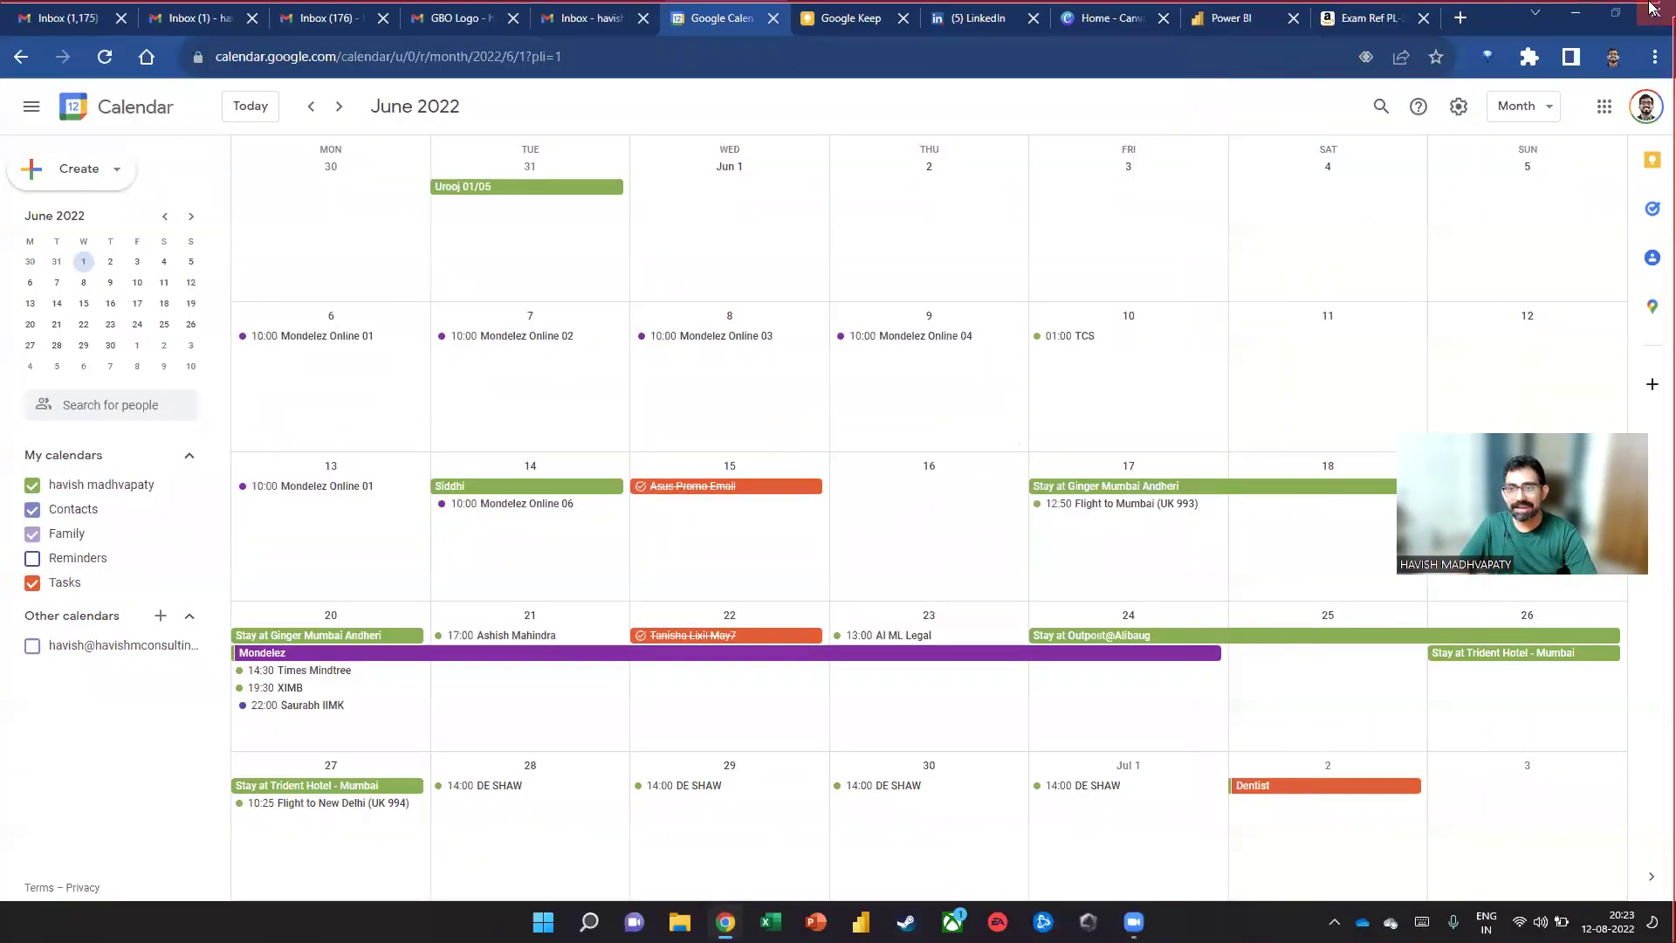
click(1462, 17)
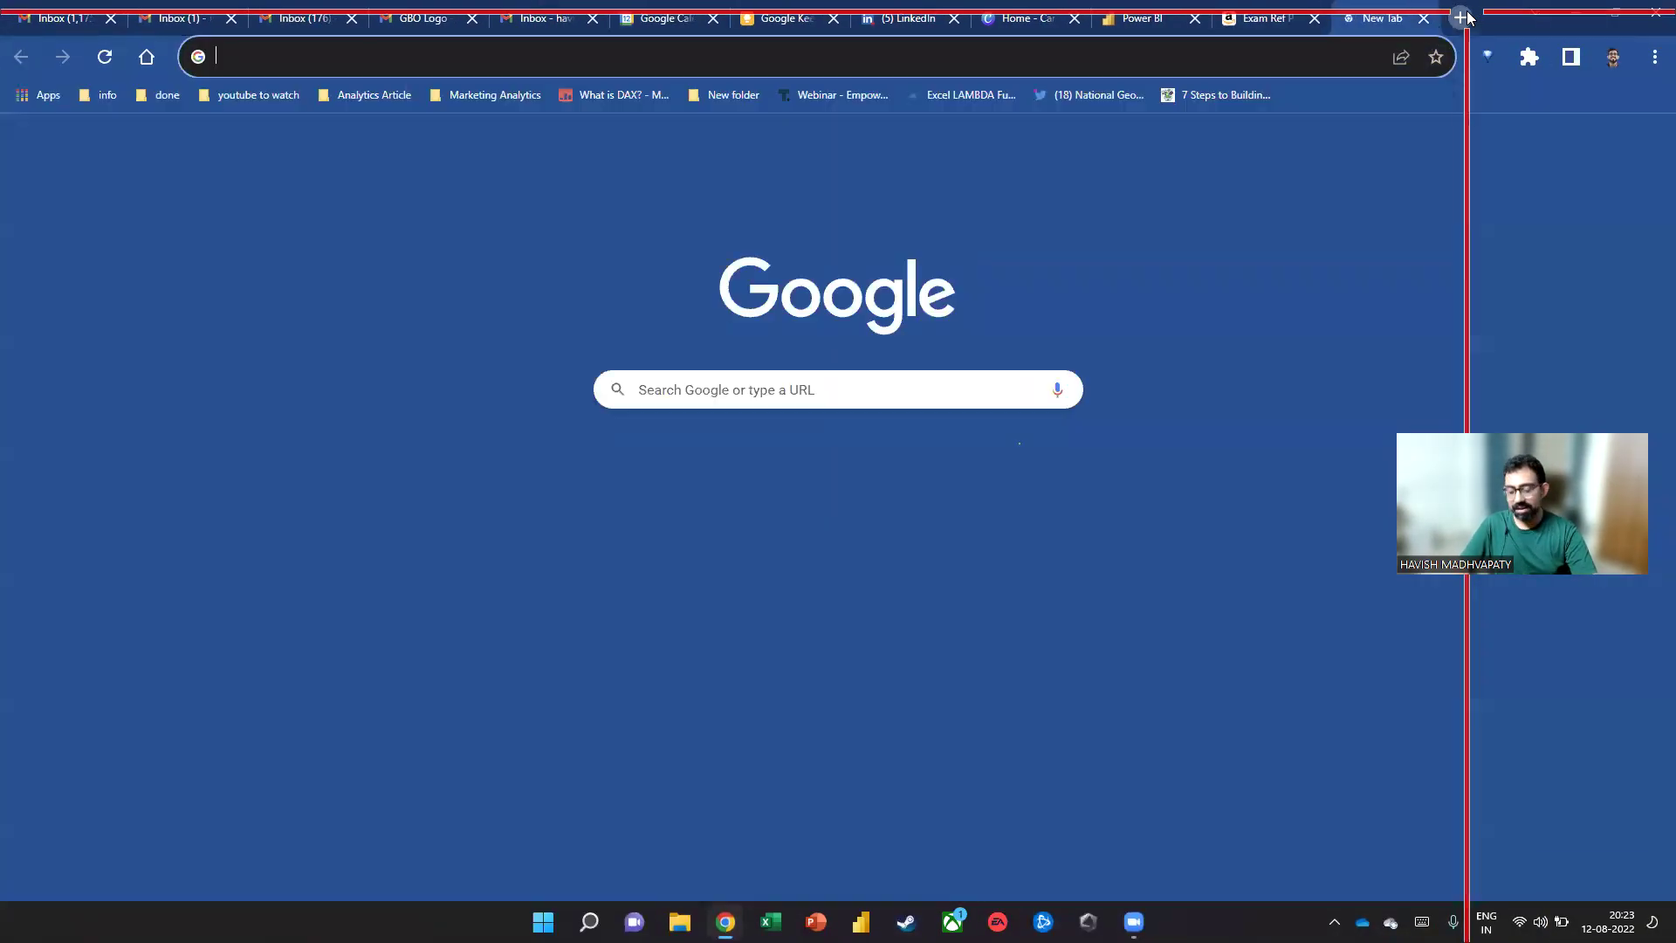
text(inside)
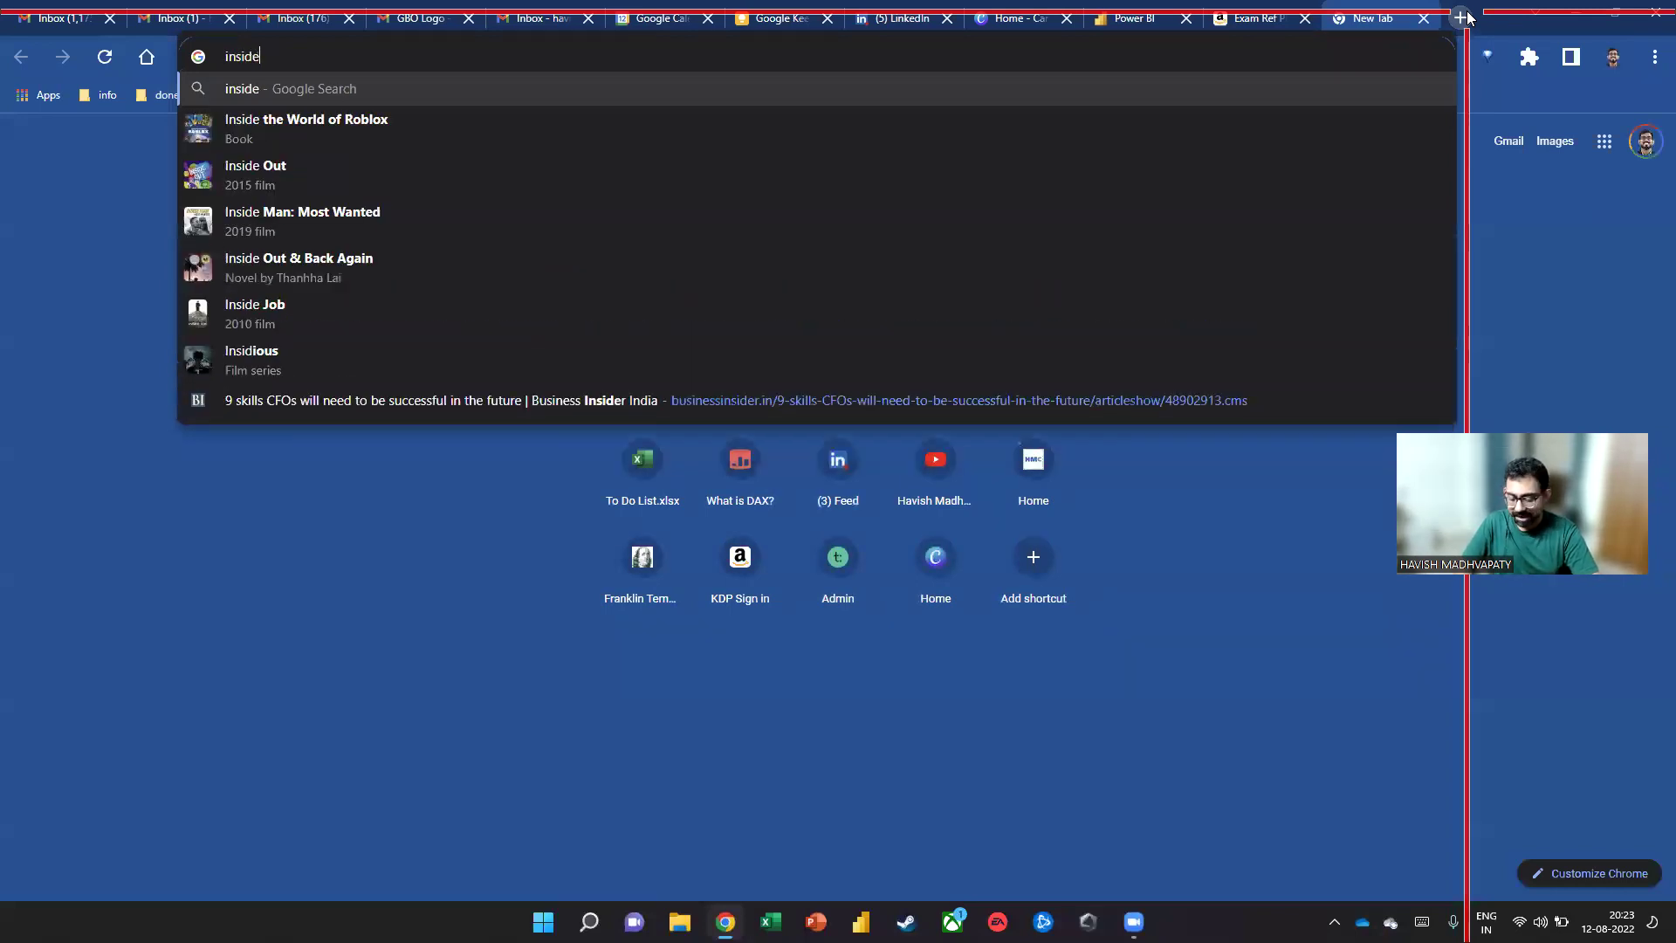
text(eiim,)
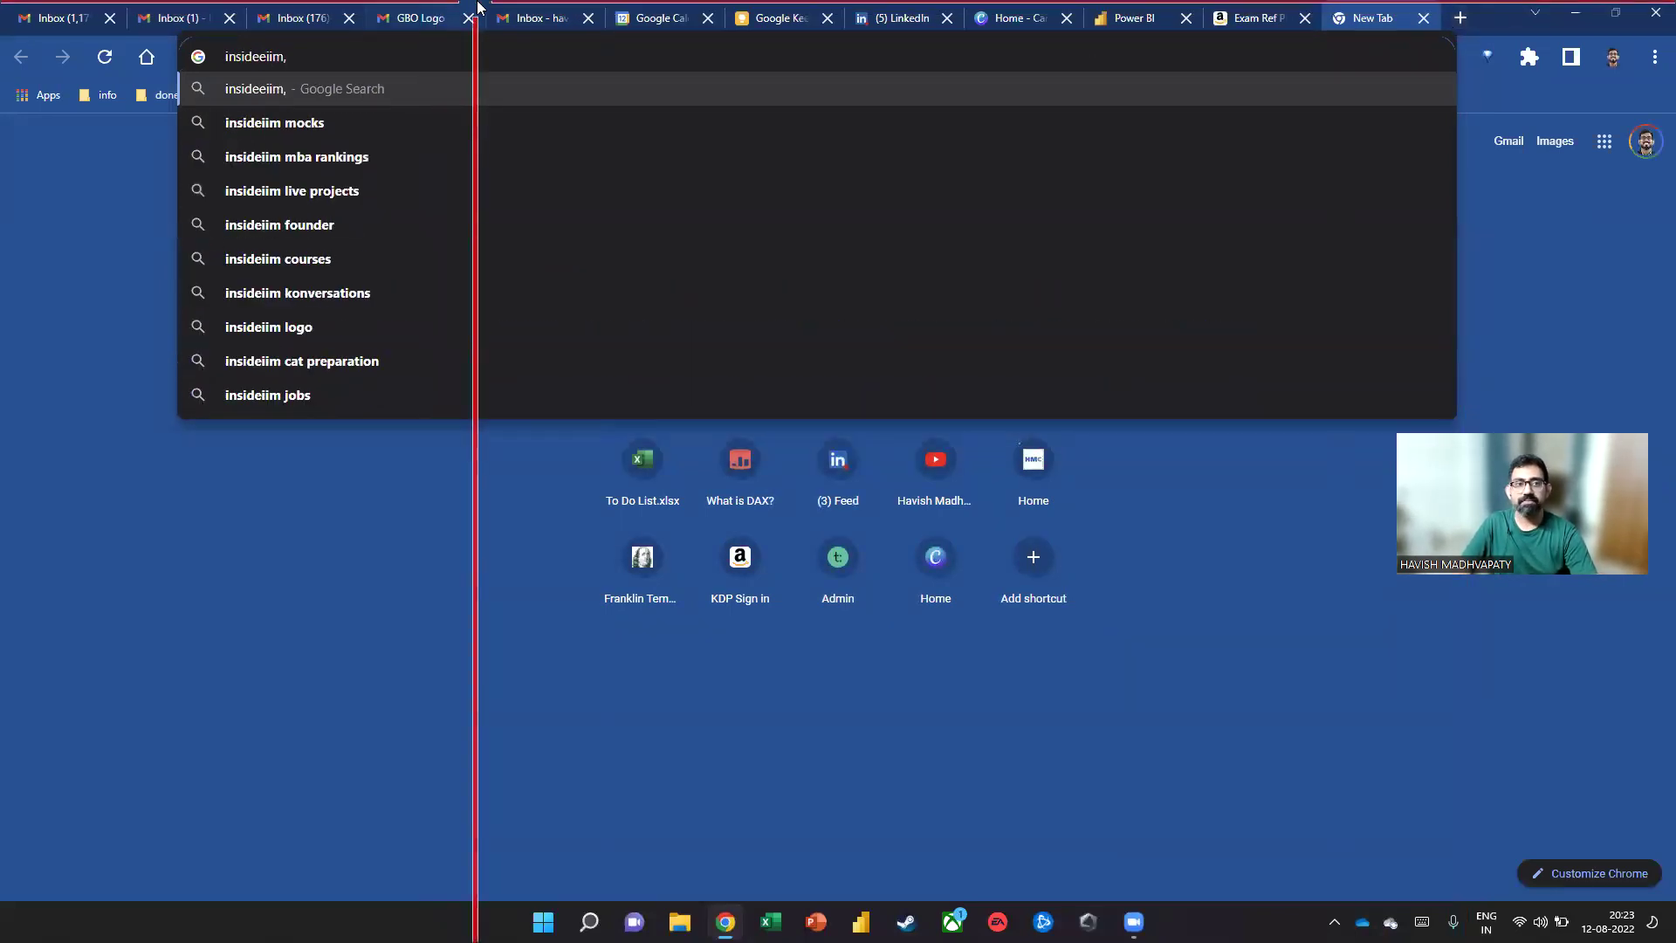
Switch to the Gmail mailbox showing the GBO Logo message and search its mail for "insideiim"
click(437, 18)
click(169, 229)
click(453, 106)
text(insideiim)
key(Return)
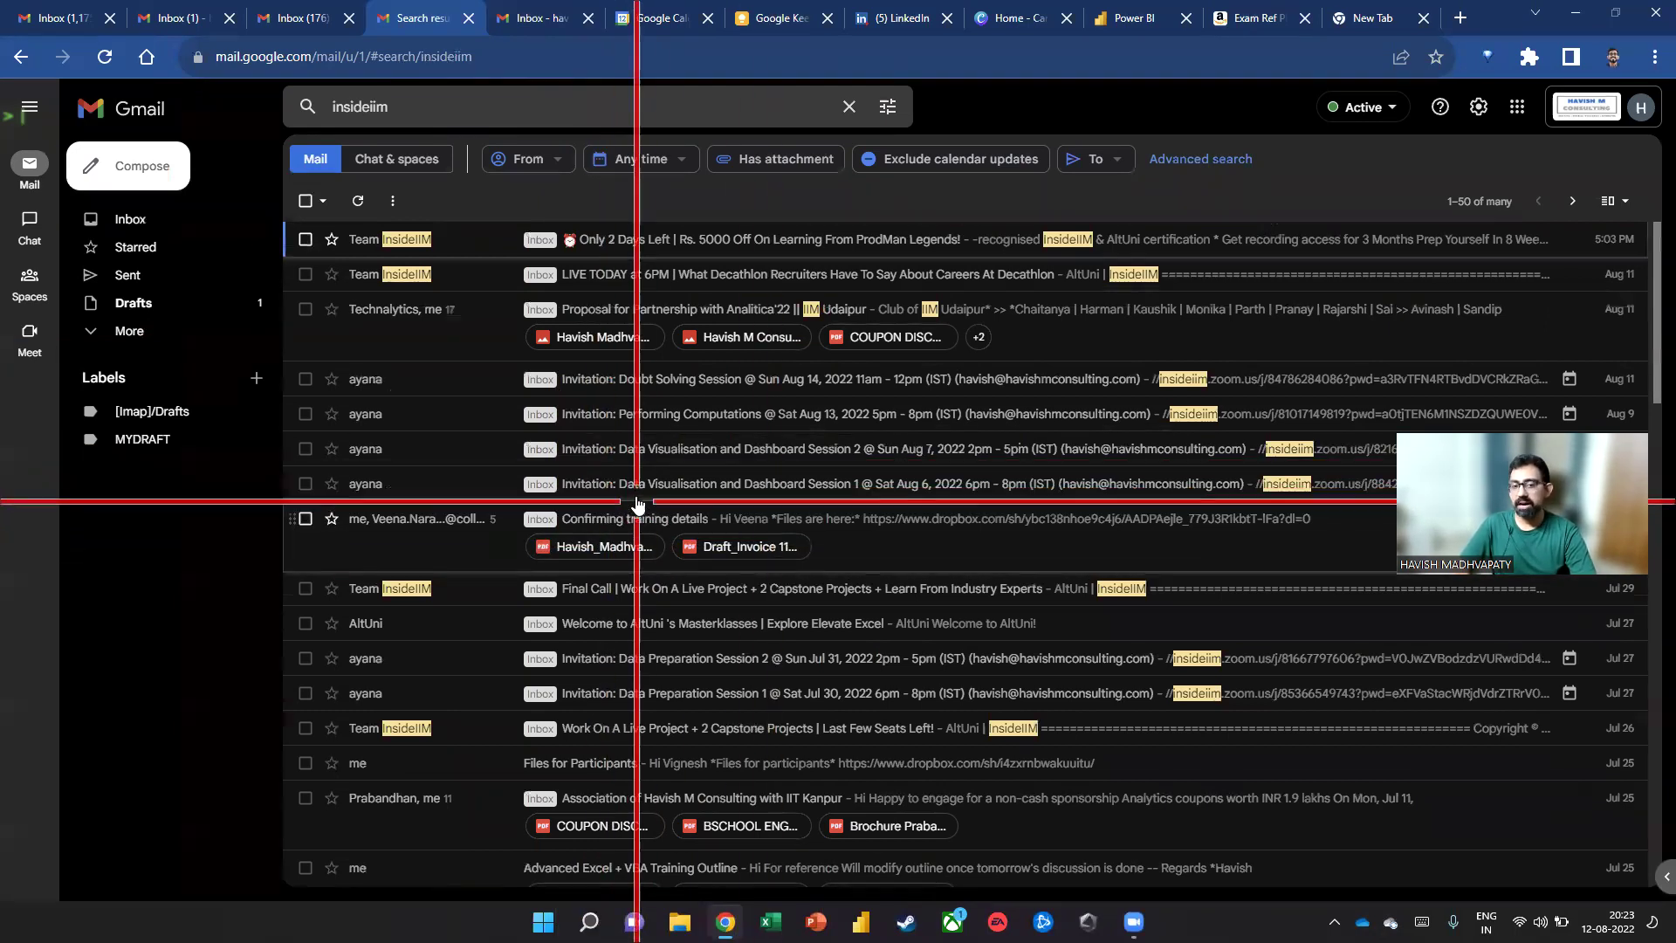
Open the AltUni Masterclasses welcome email and page through older results to the Voiceback Analytics live project email
click(691, 627)
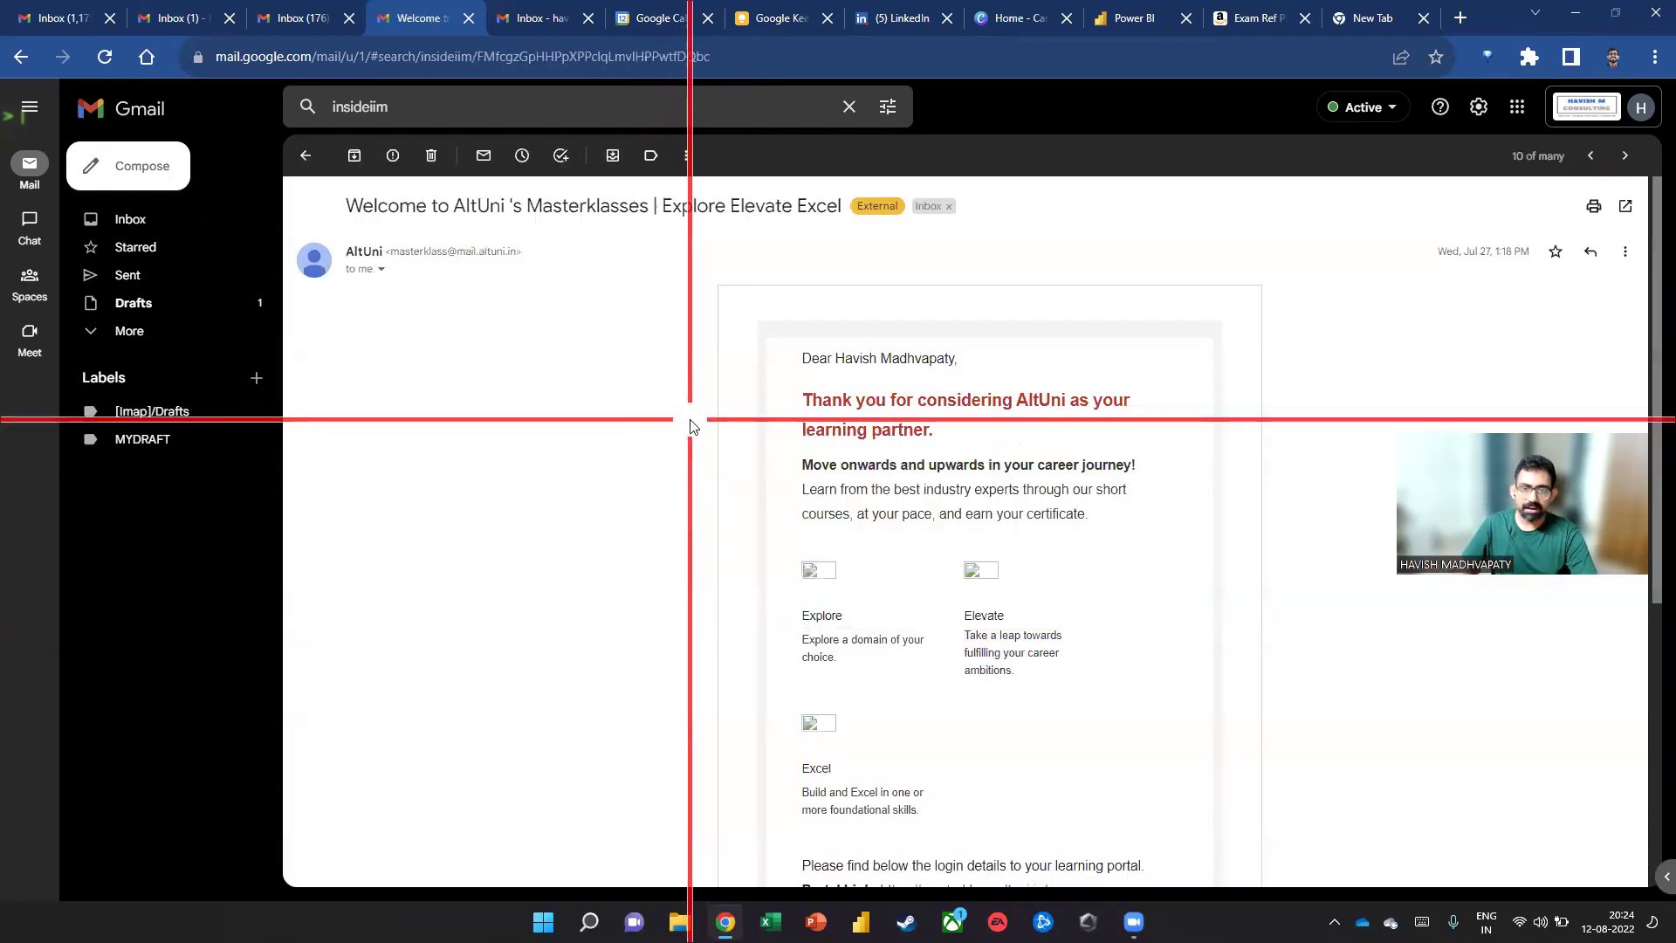
click(1624, 155)
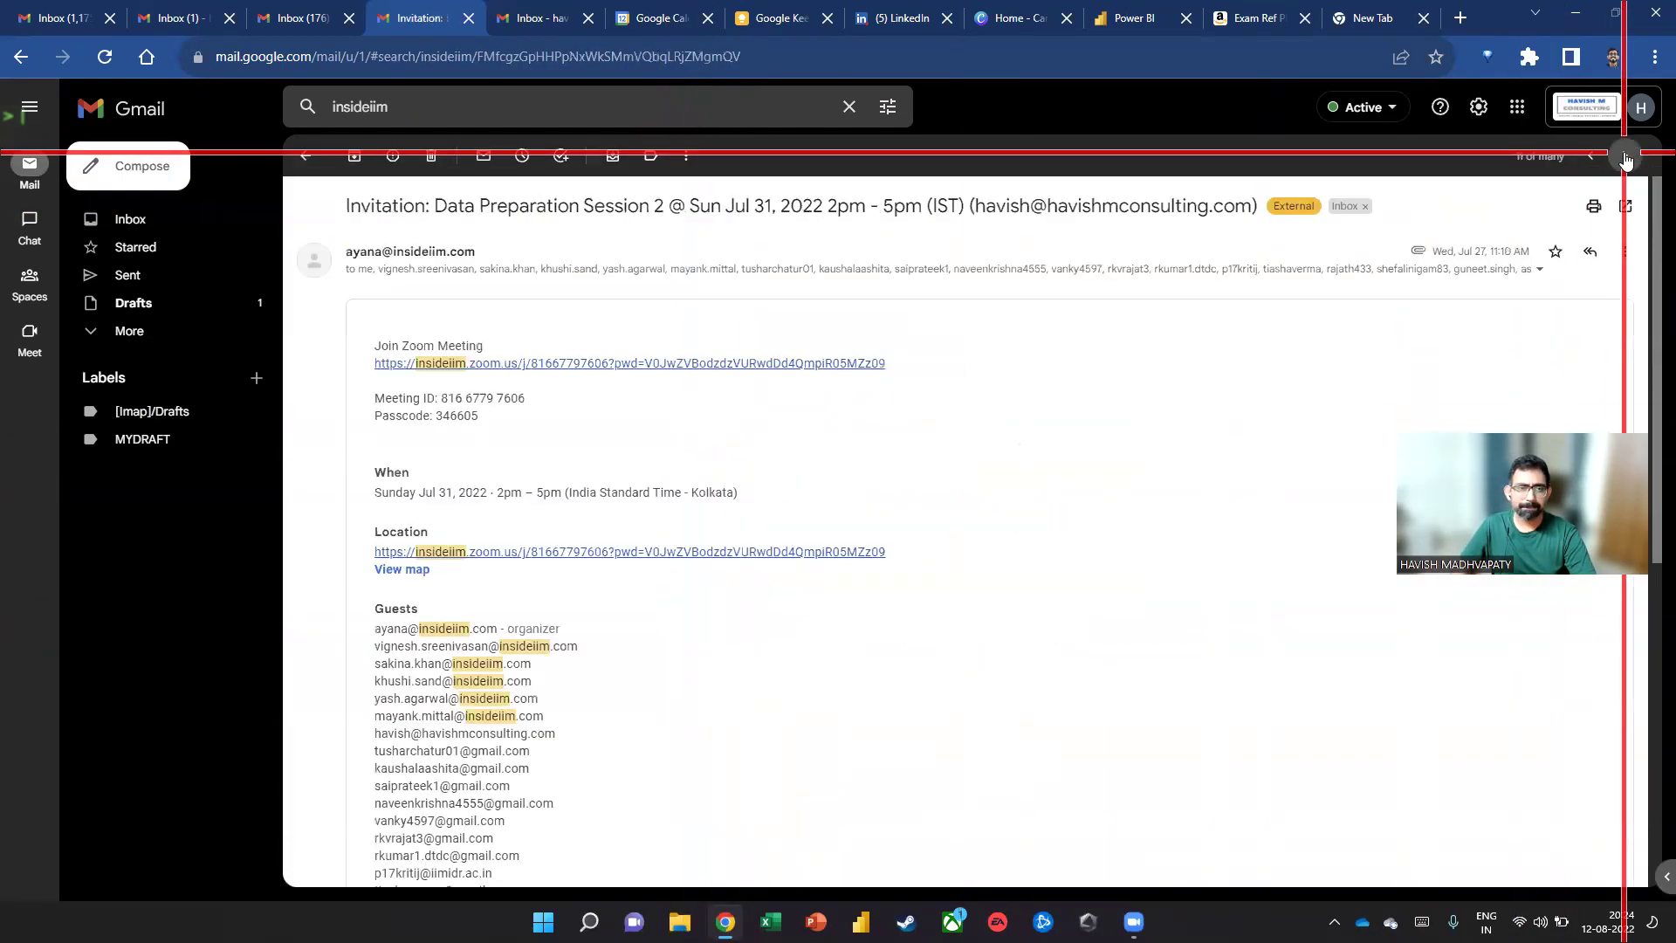
click(1624, 156)
click(1624, 155)
click(1624, 157)
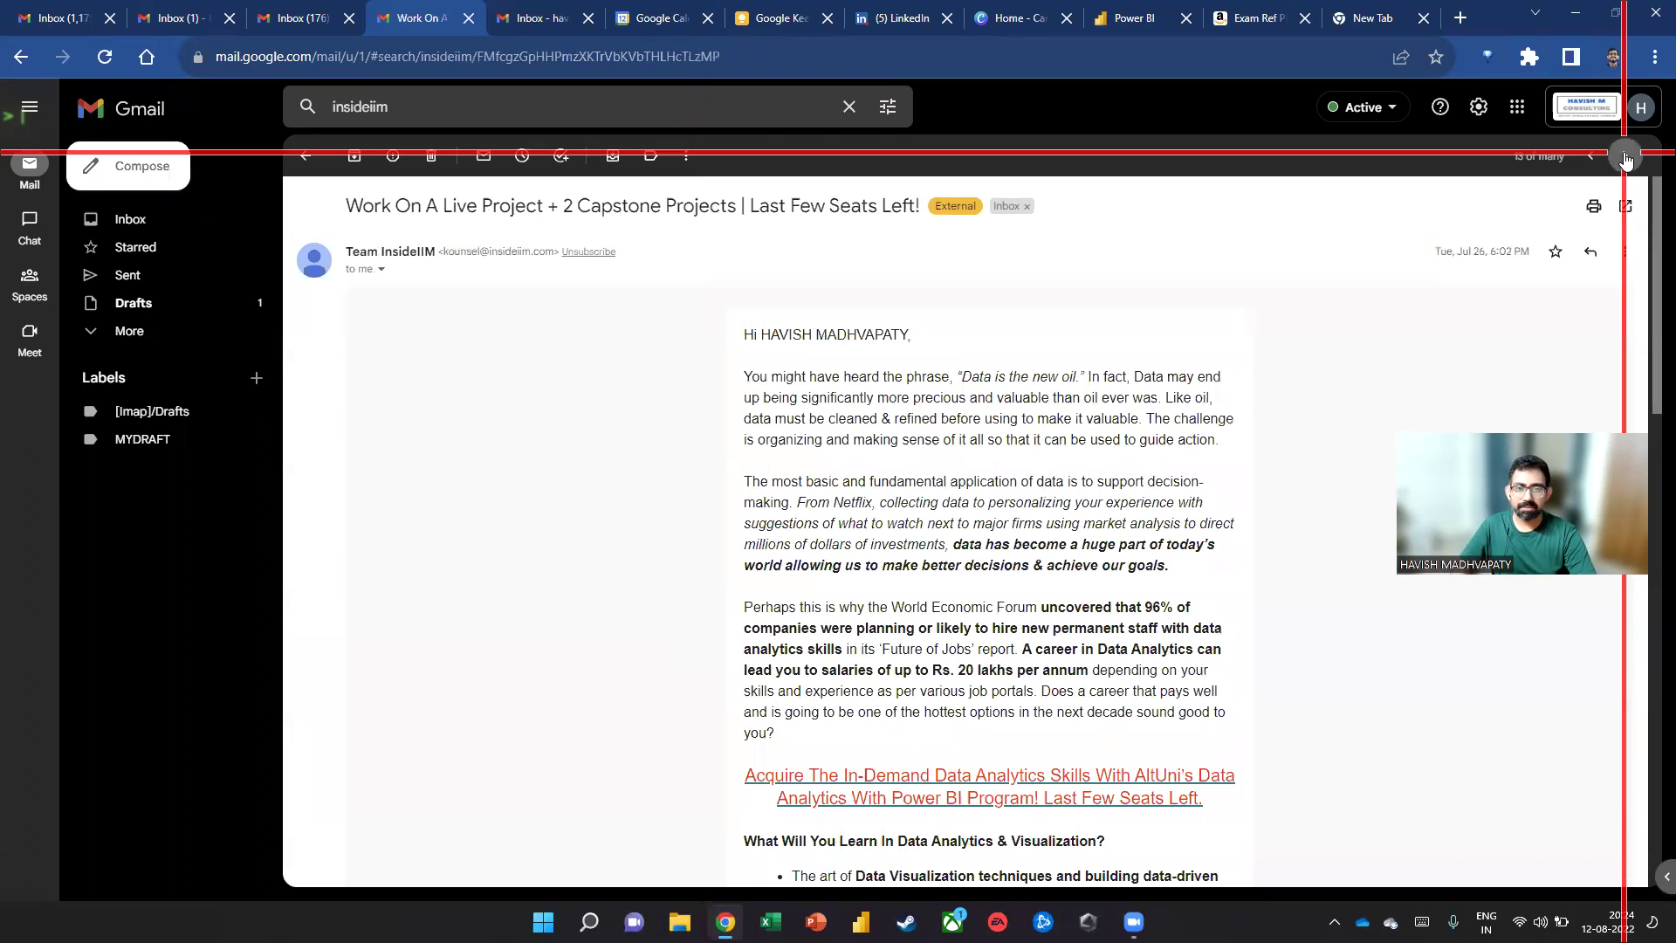
click(1624, 157)
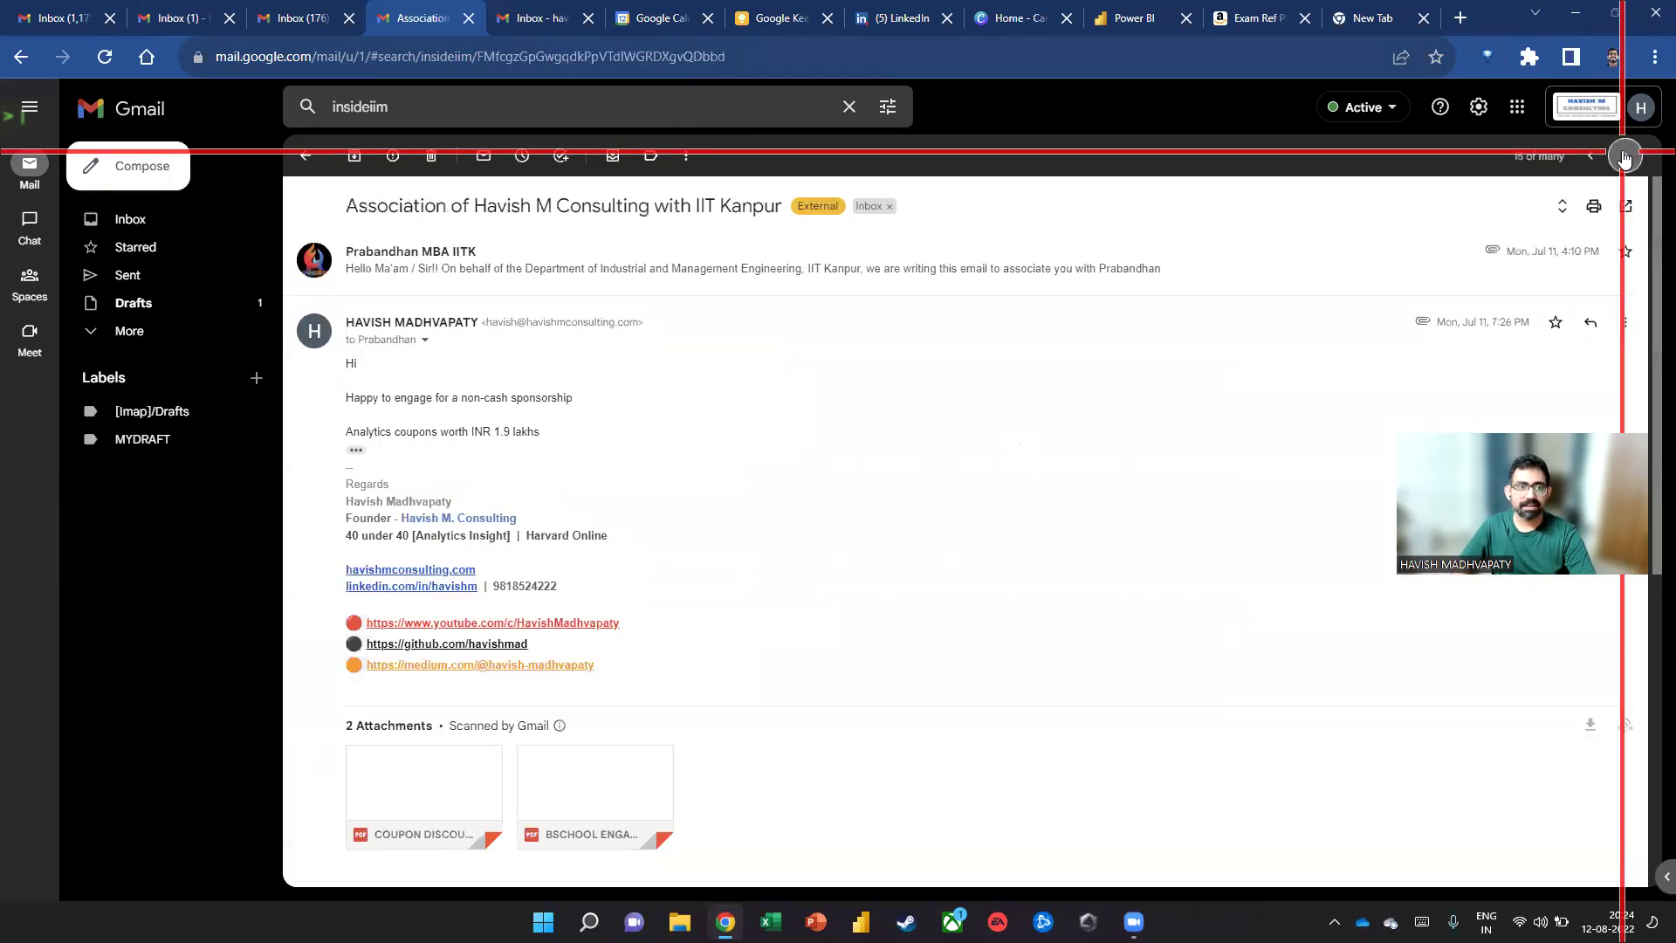
click(1624, 157)
click(1623, 156)
click(1624, 157)
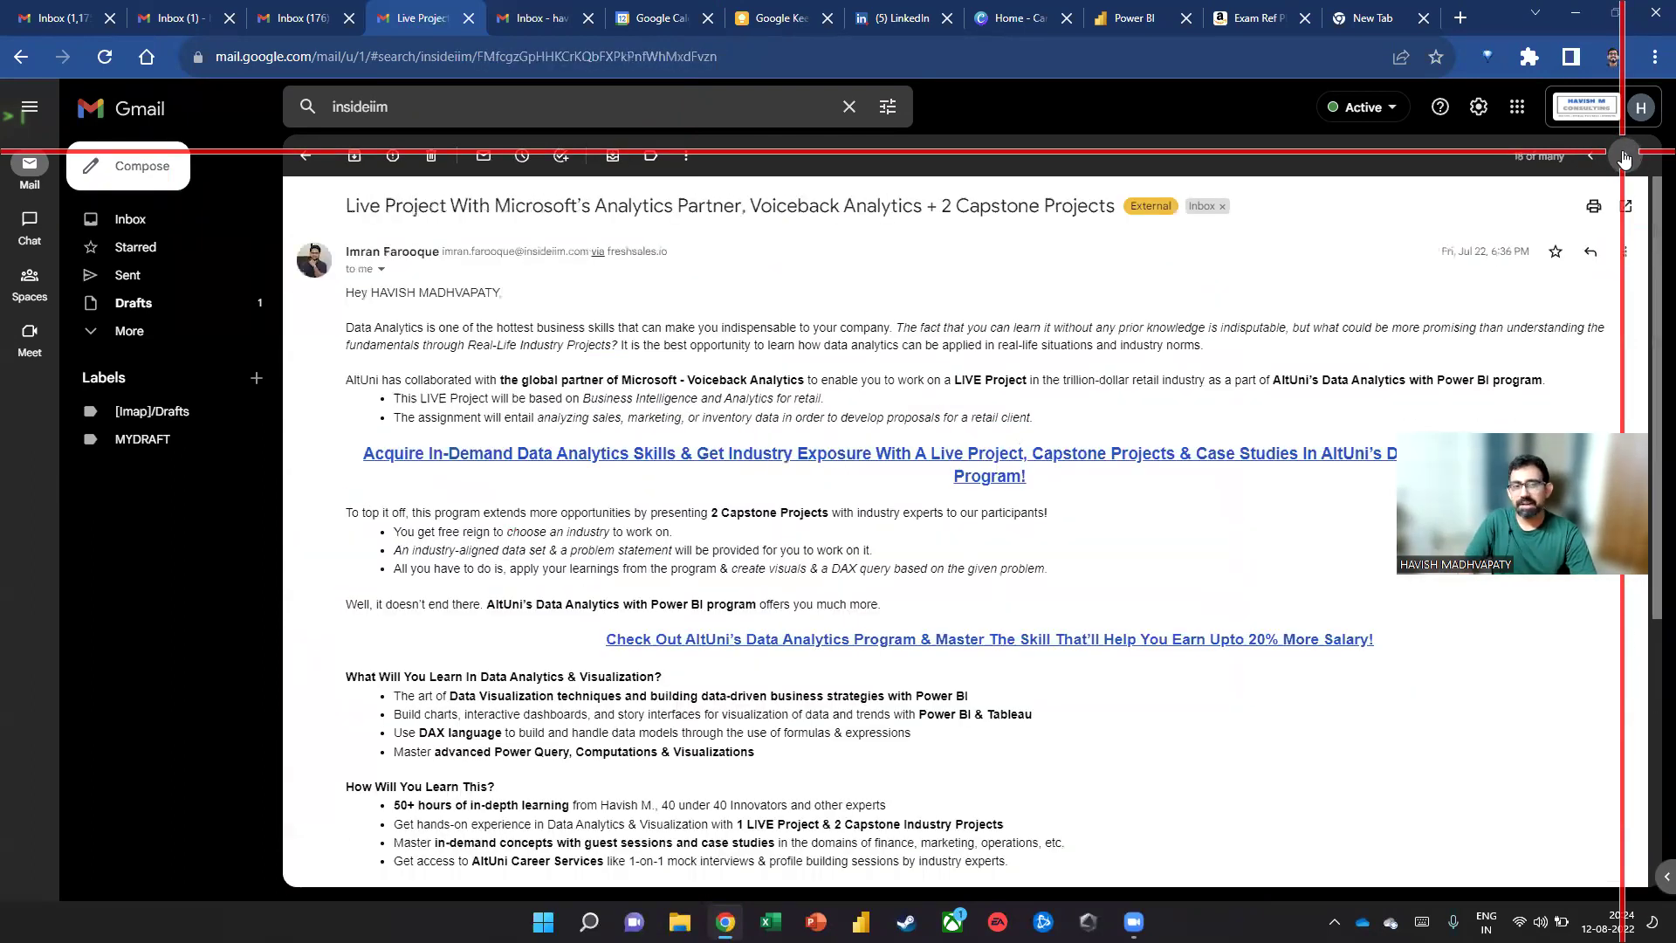
click(1624, 156)
click(1589, 157)
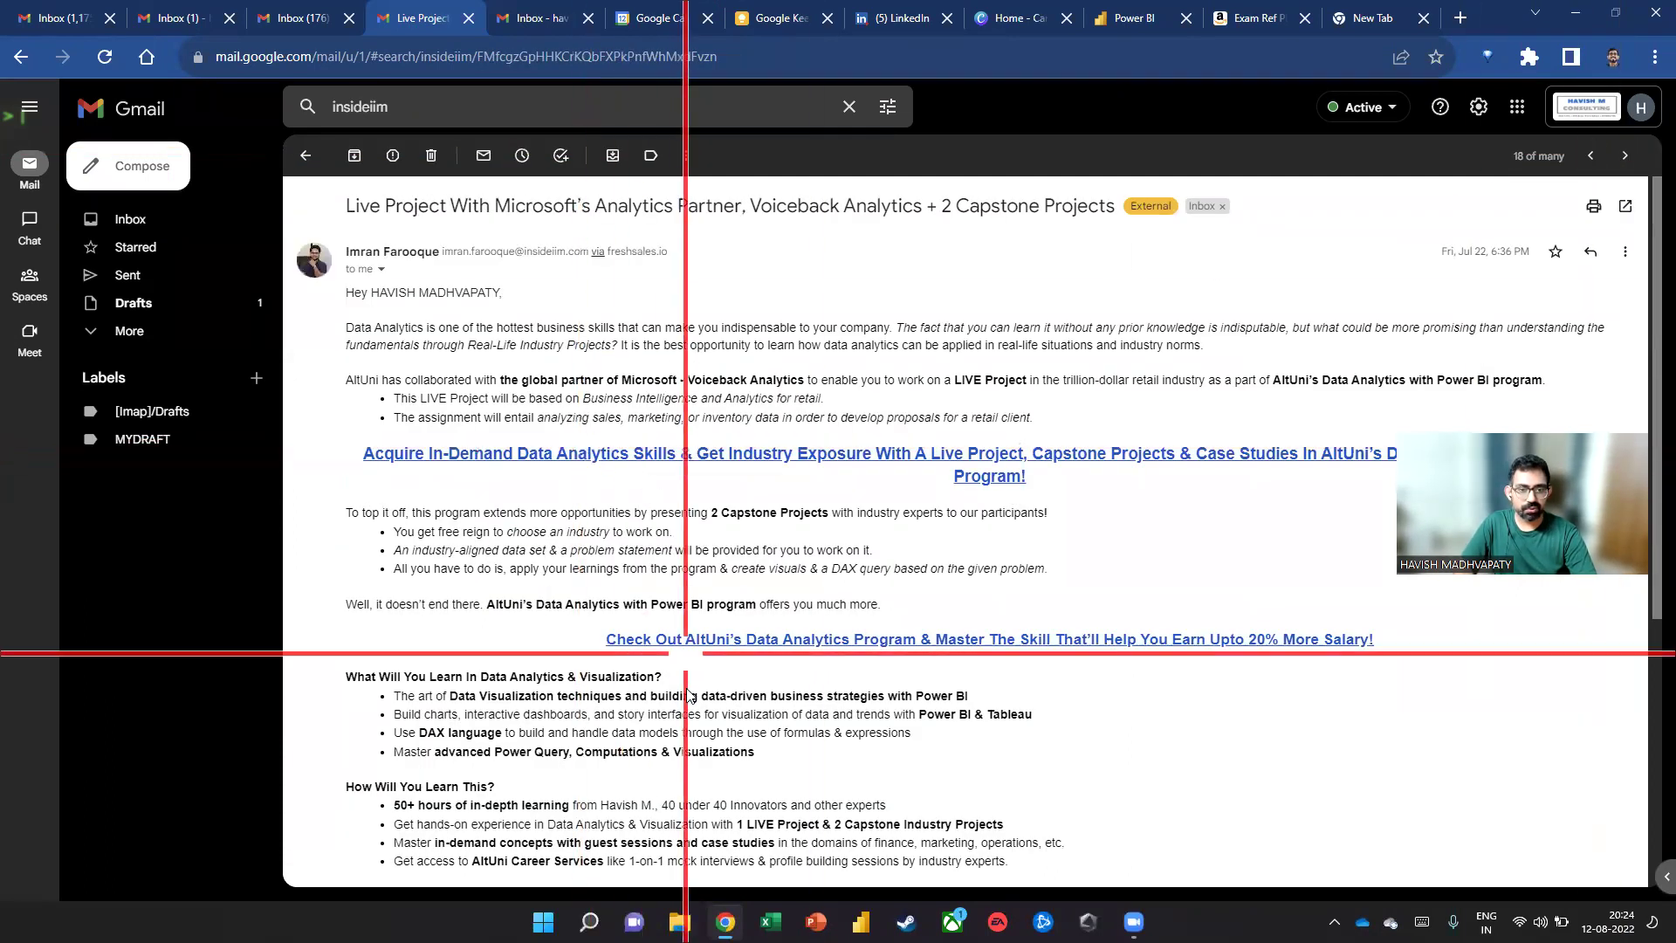
Open the email's Data Analytics Program link and highlight the course title and price on the payment page
click(732, 644)
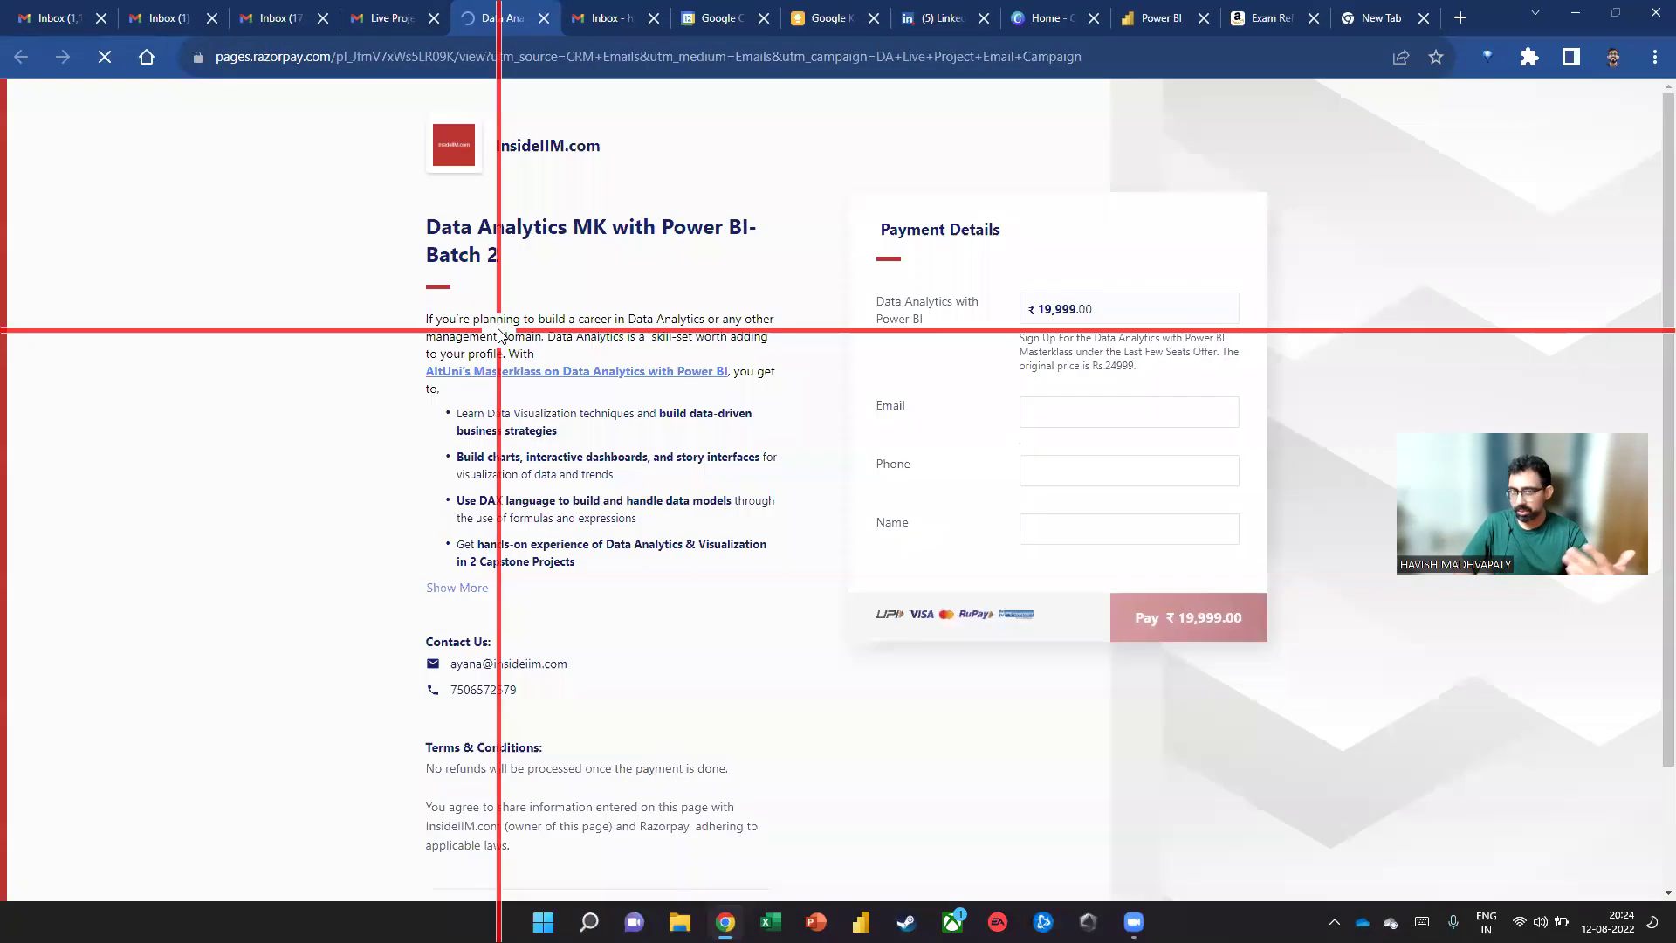
drag(440, 225, 552, 227)
drag(660, 262, 672, 264)
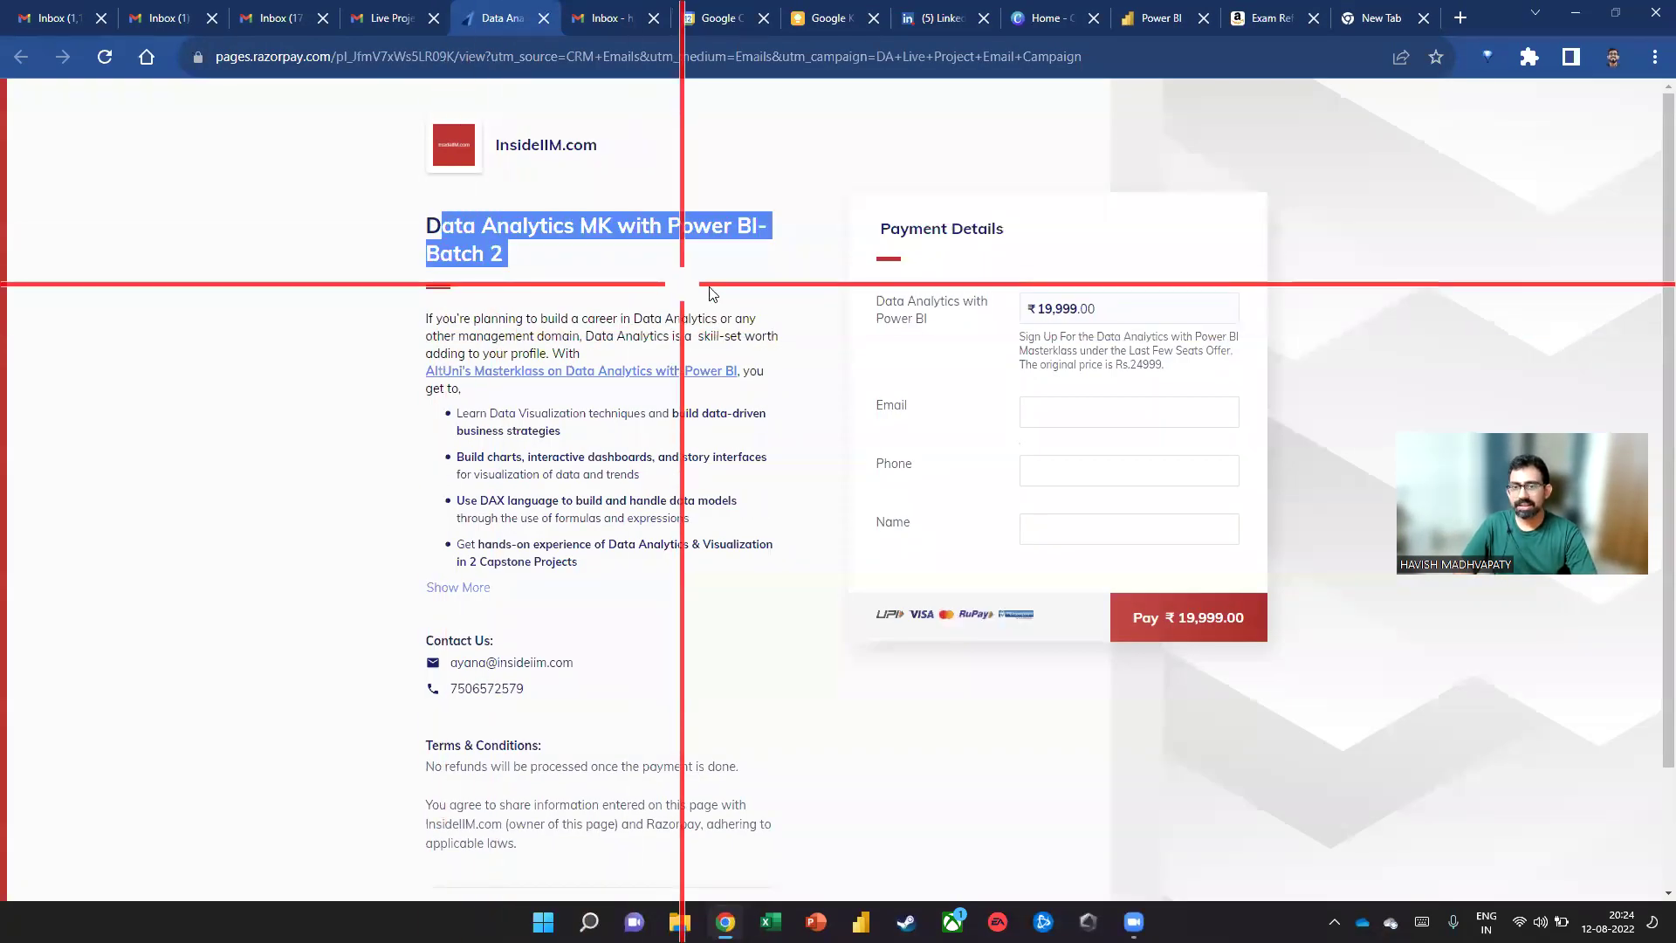
drag(1096, 308, 1036, 308)
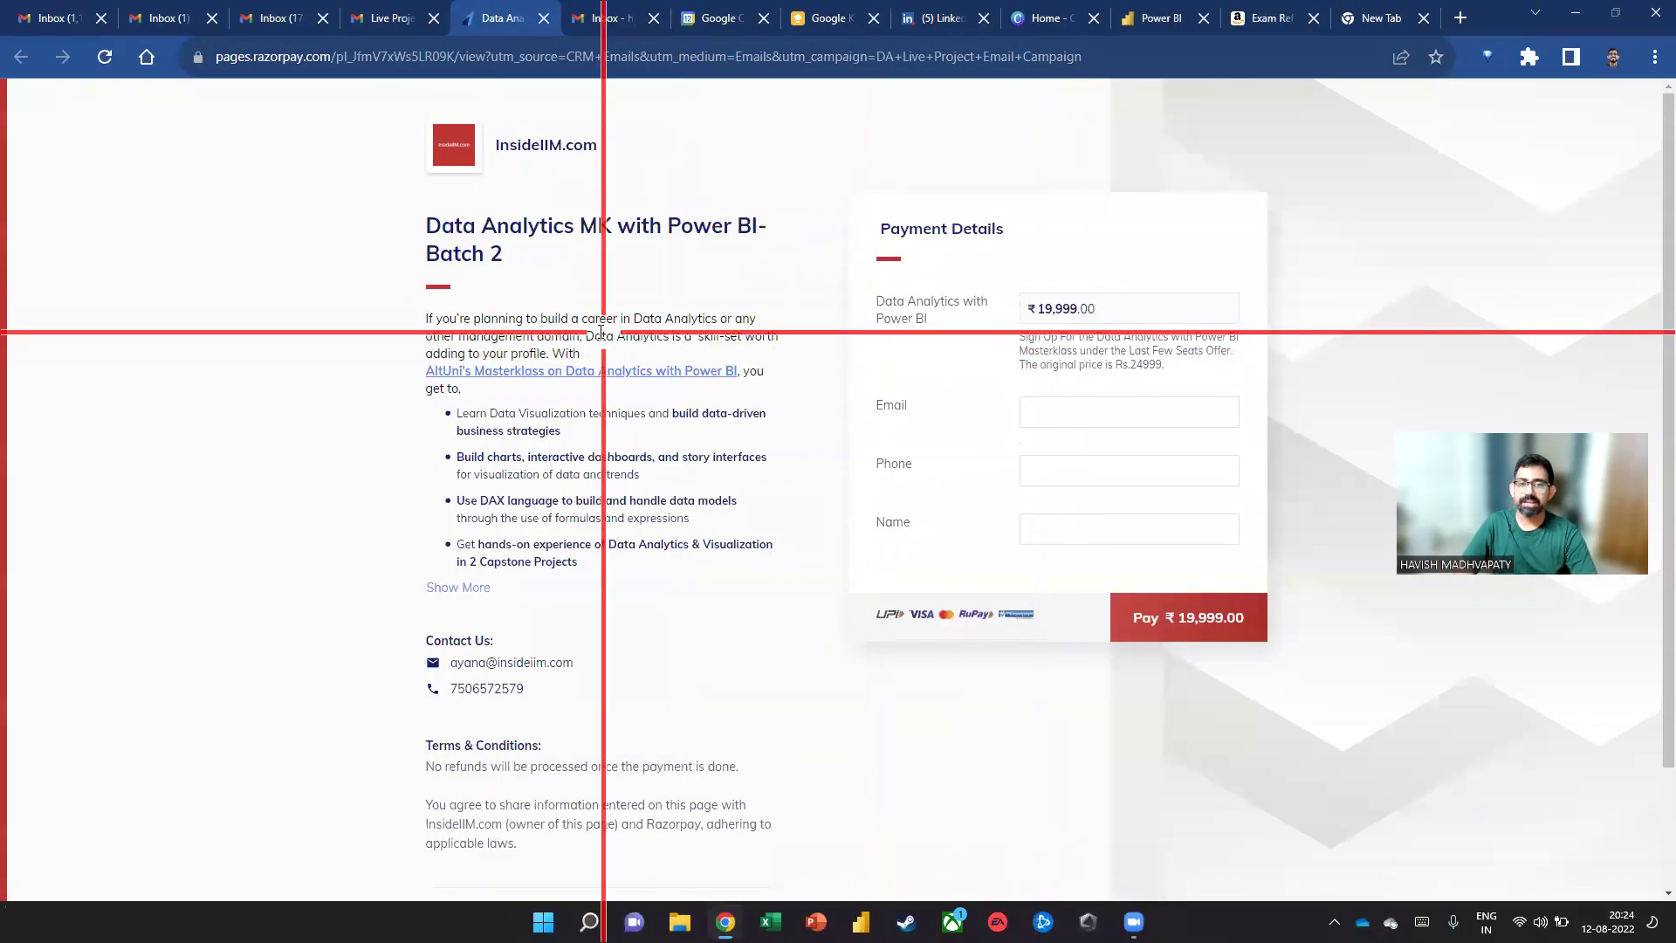
Open AltUni's Masterclass on Data Analytics with Power BI page and look through its program outcomes and curriculum
click(541, 371)
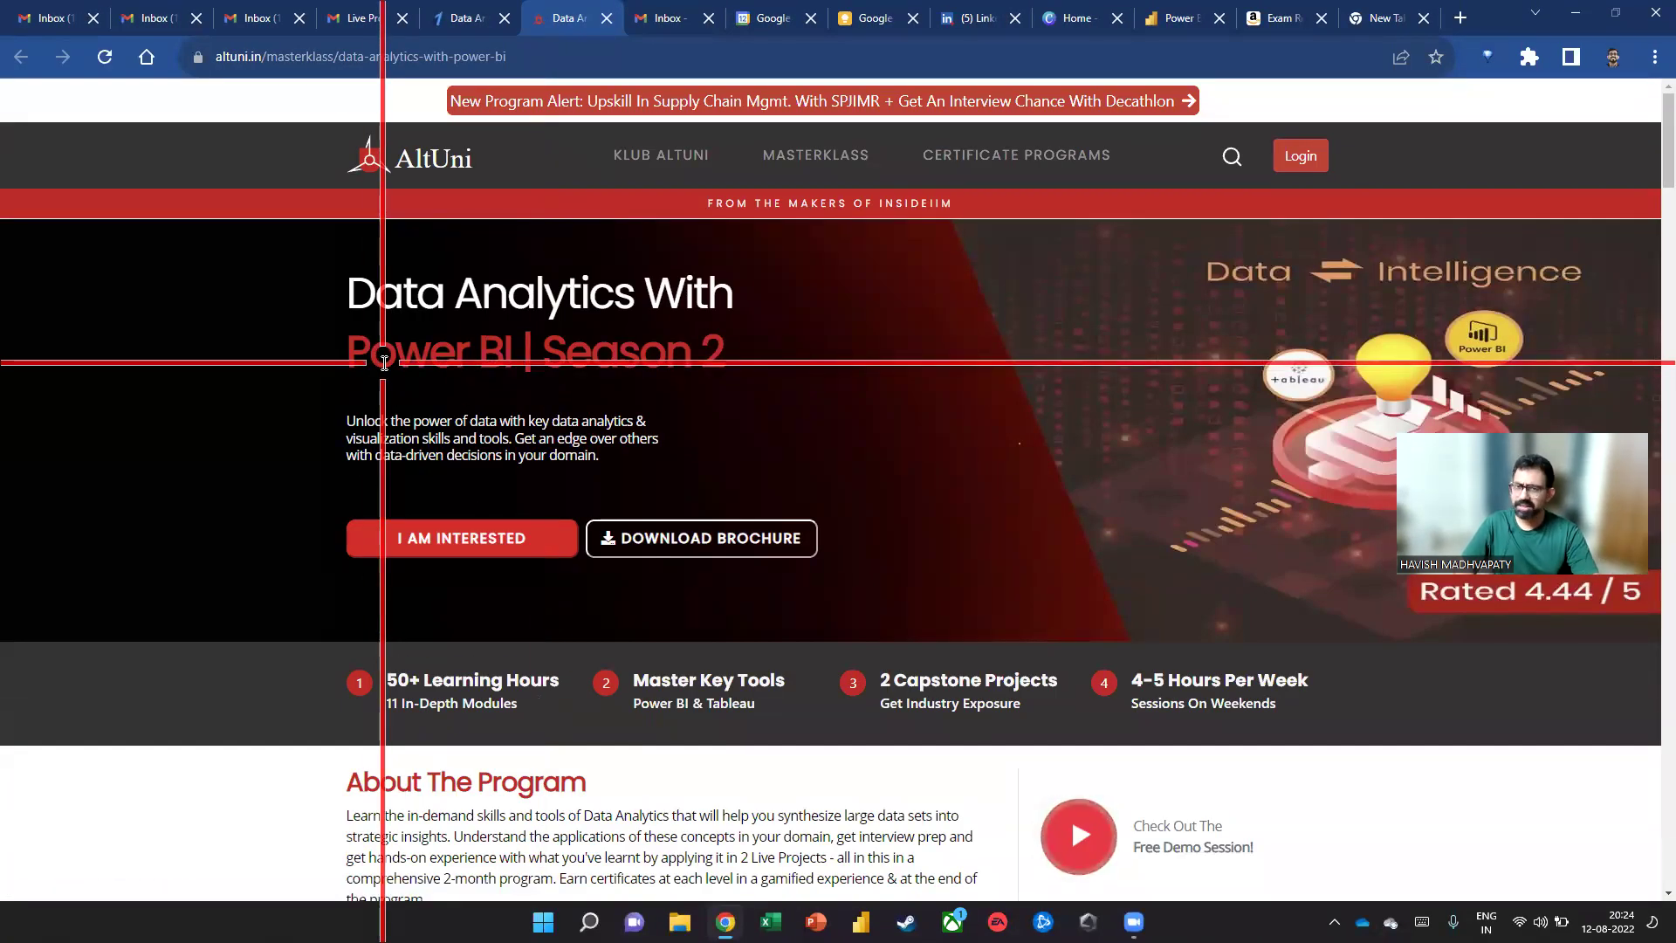
scroll(609, 454, down, 9)
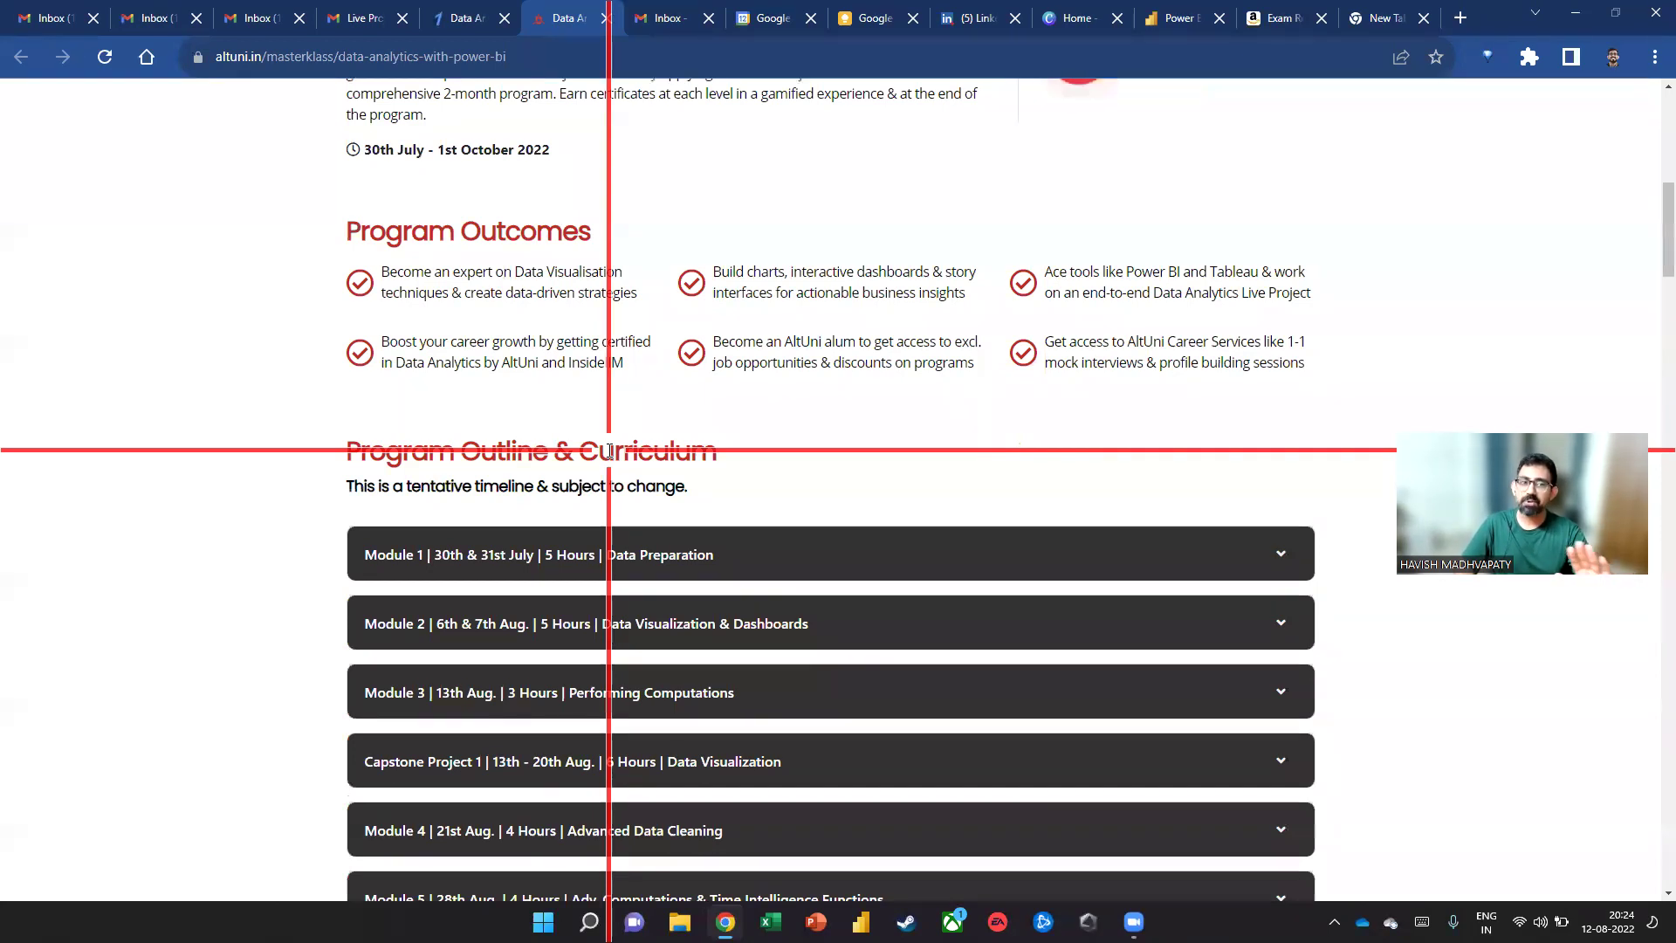
Close the AltUni masterclass and InsideIIM payment pages, and return to the blank new tab
click(607, 19)
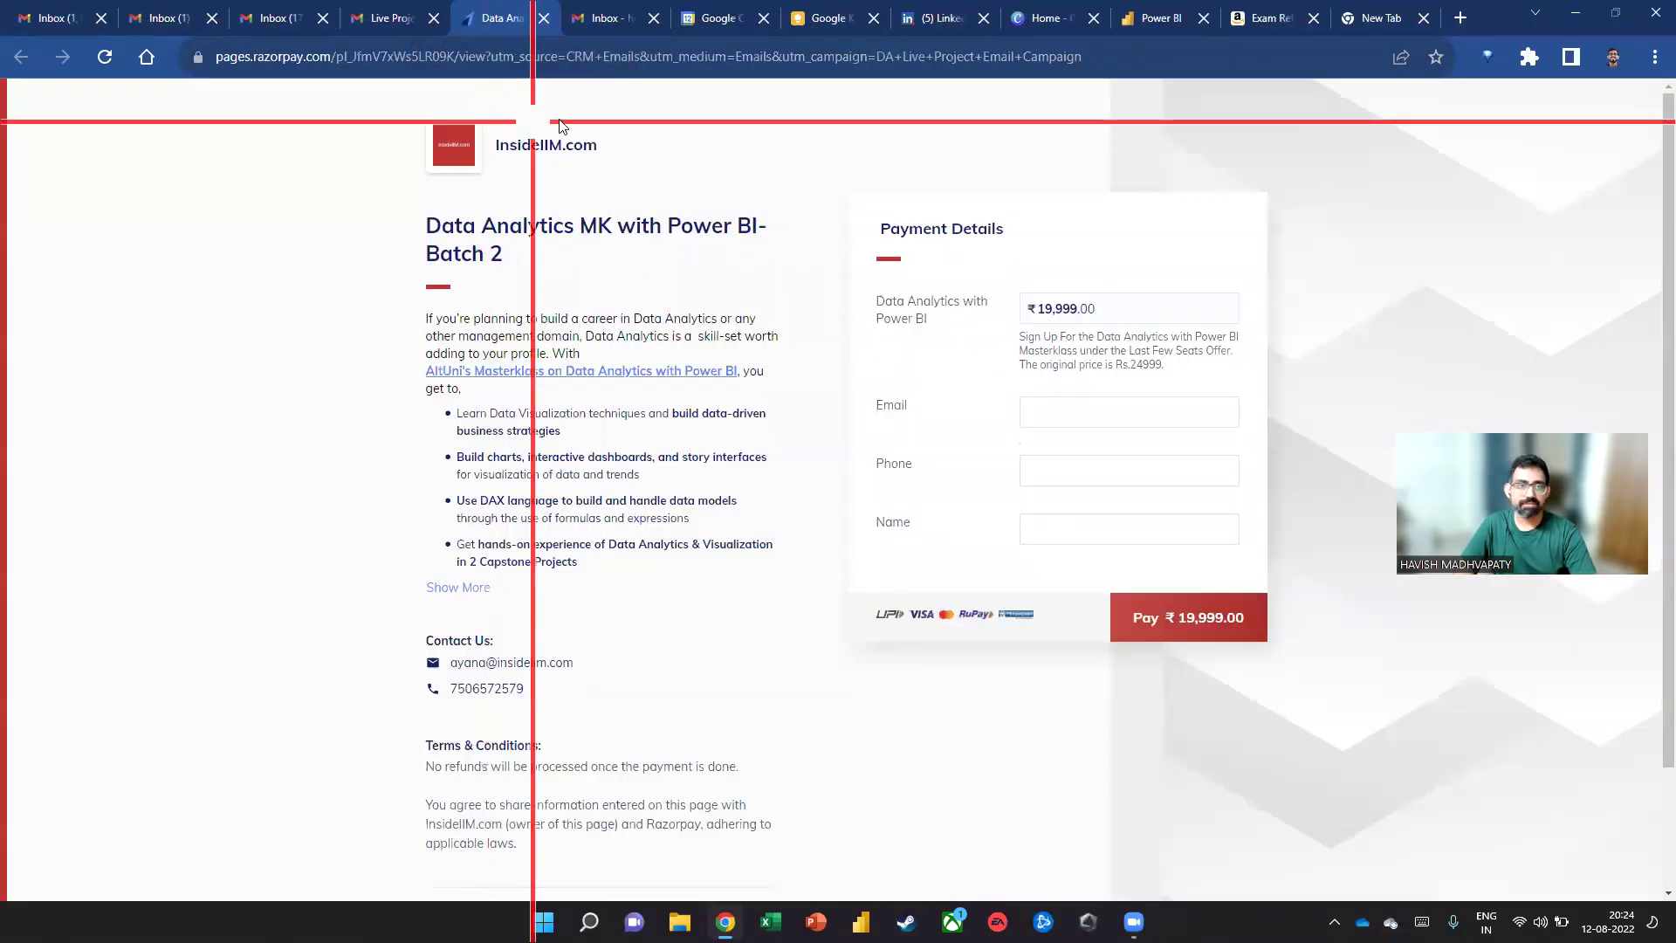
click(544, 19)
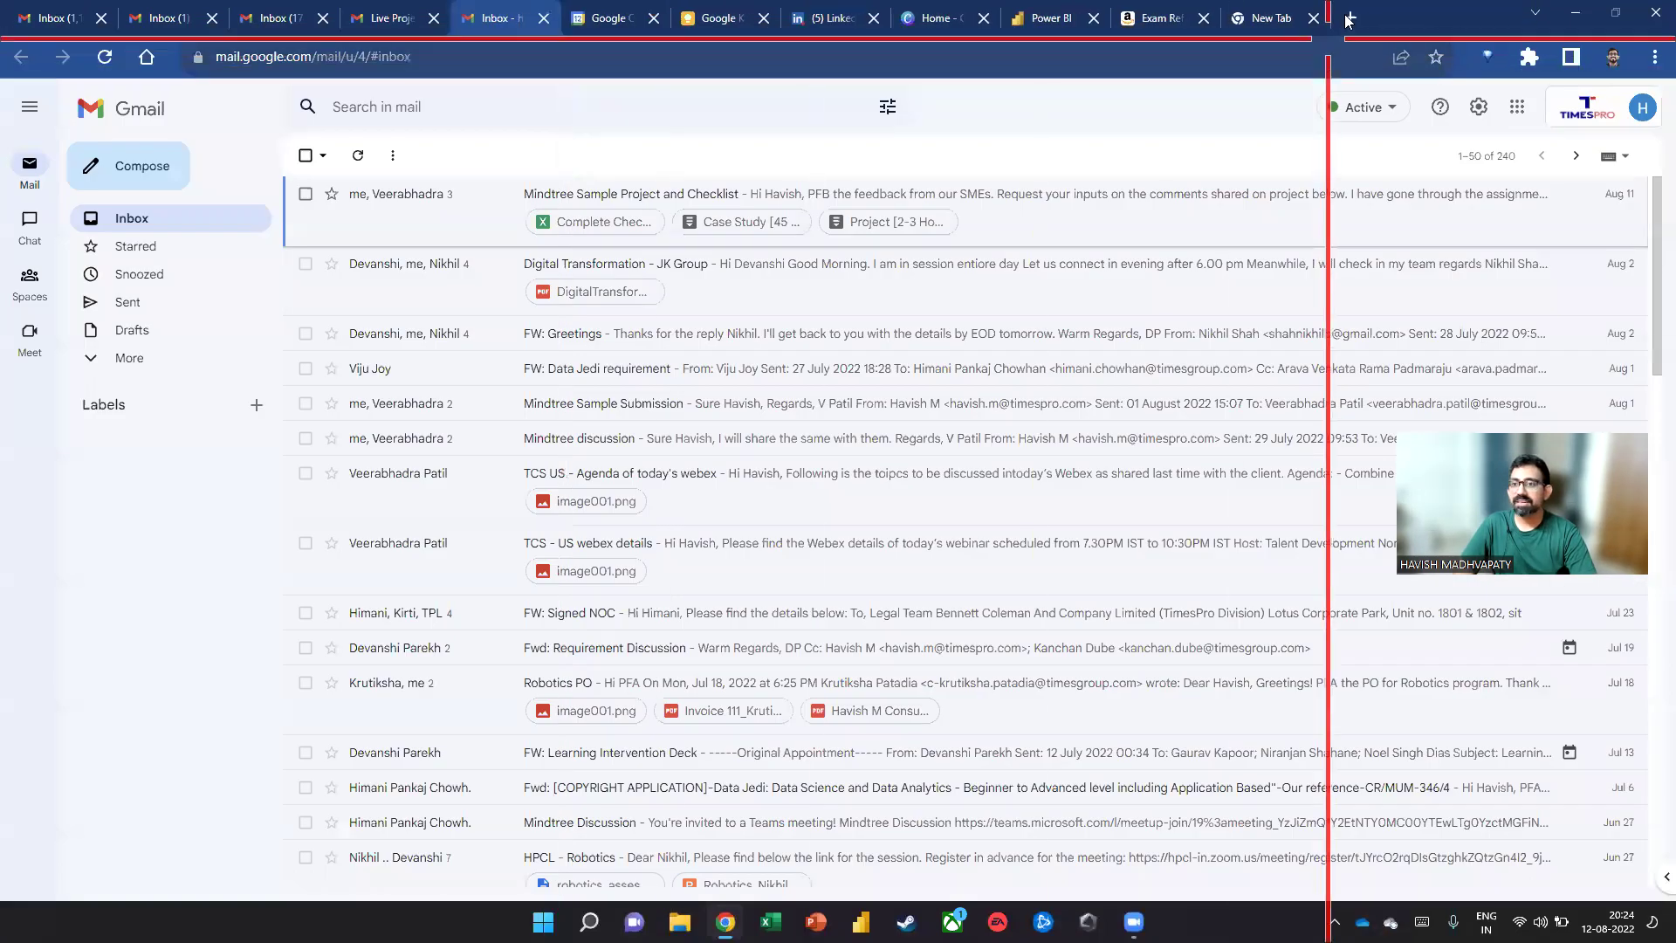
click(1262, 12)
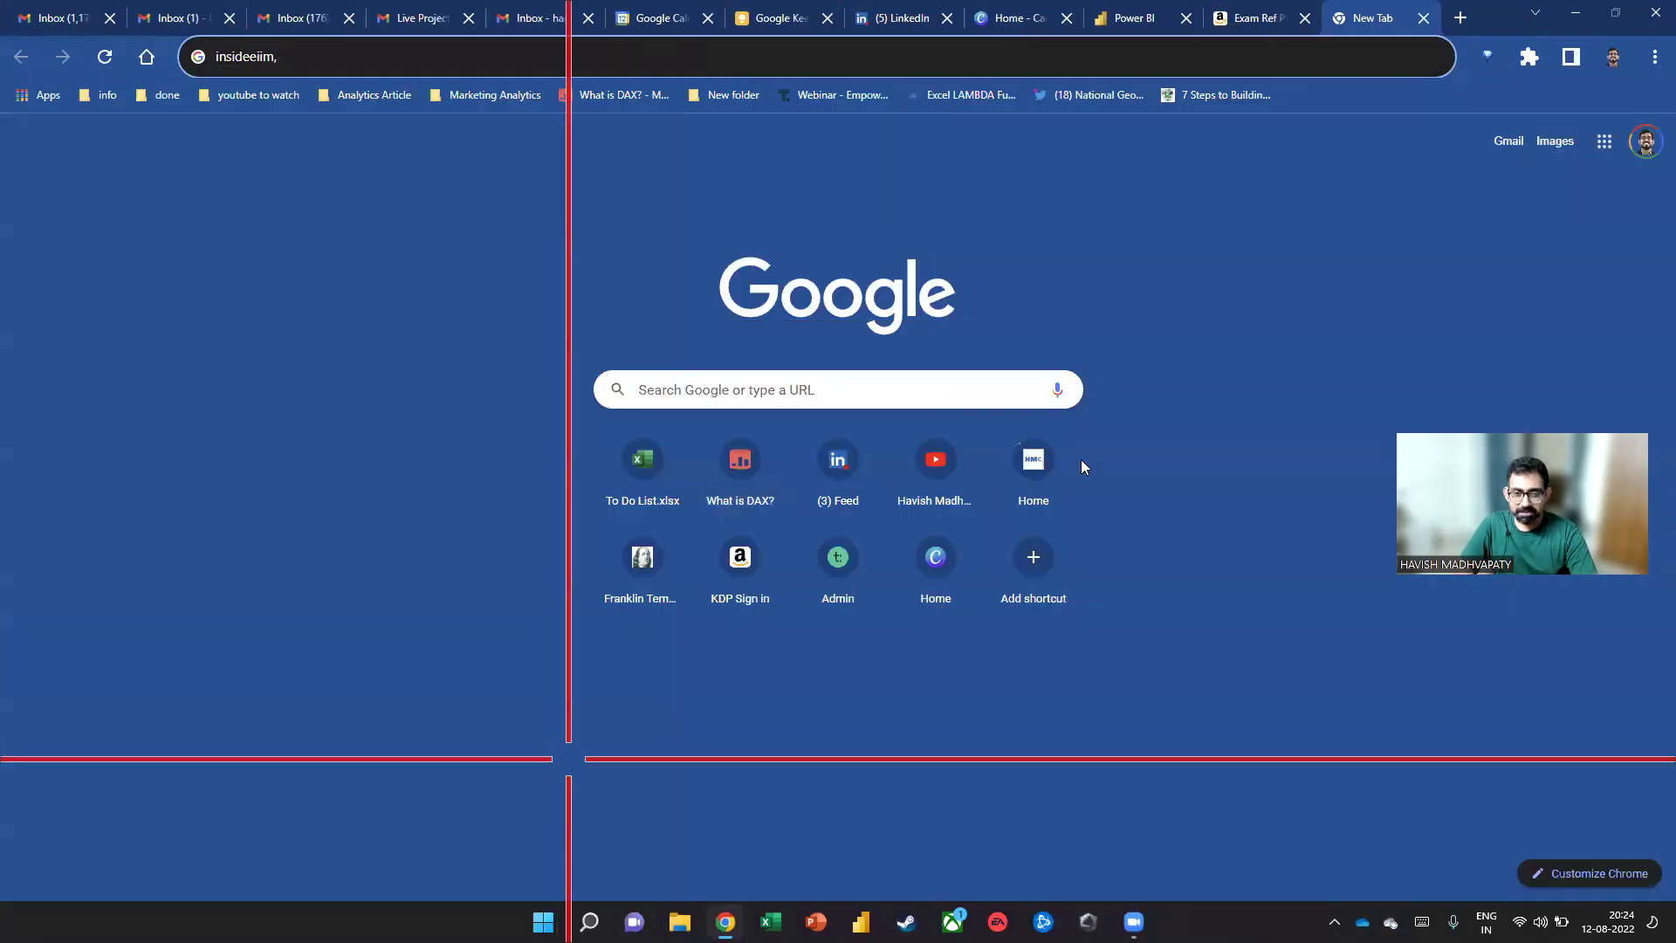